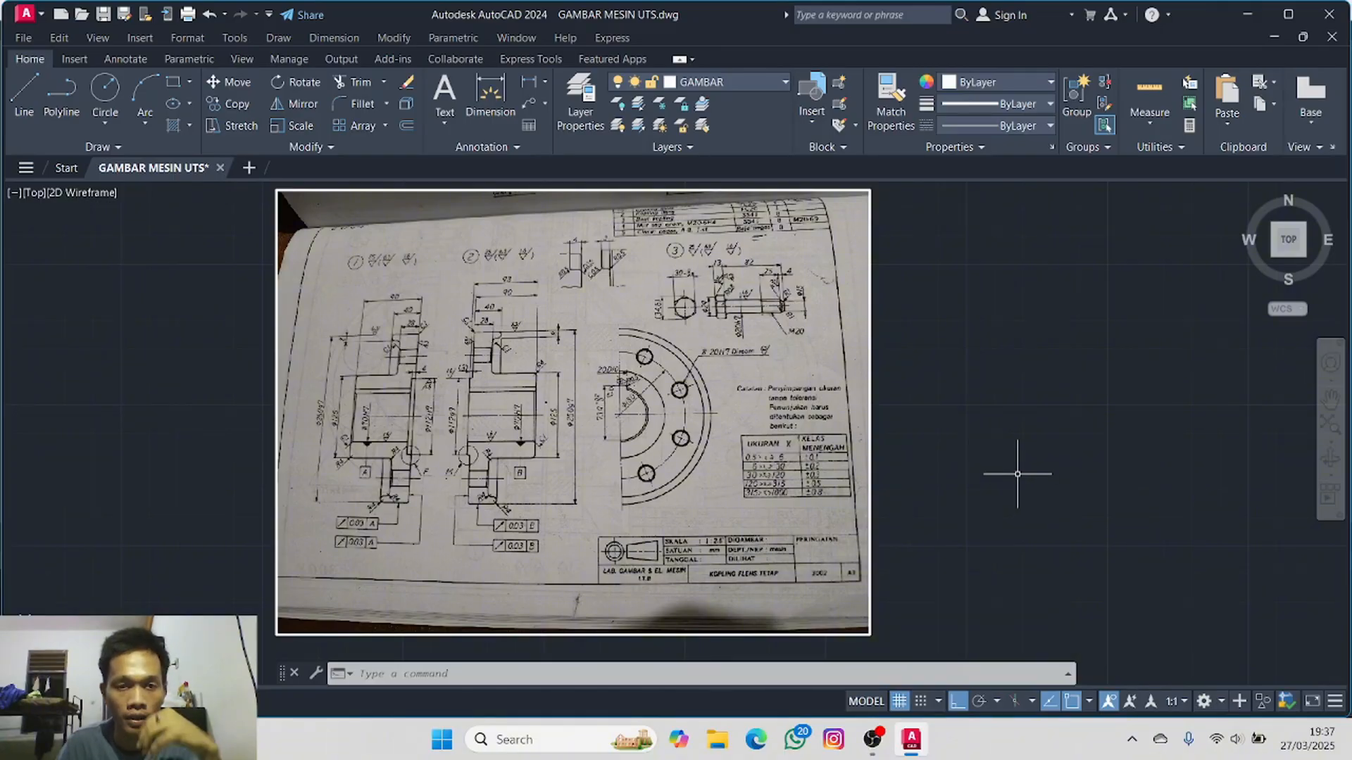
# - Examine the reference drawing of the flange coupling for the dimensions of parts 1 and 2 and the circular front view
pyautogui.scroll(2, 433, 468)
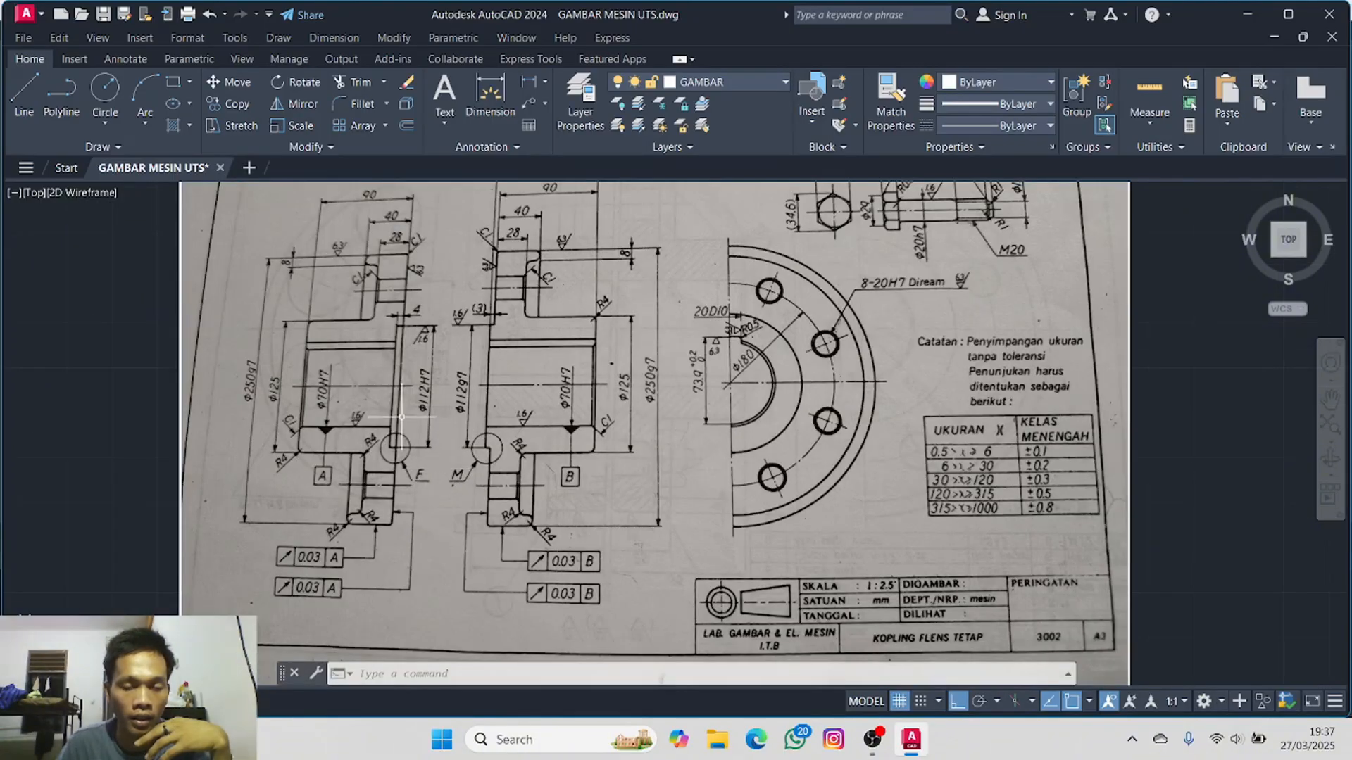
pyautogui.moveTo(417, 427); pyautogui.dragTo(560, 490, button='middle')
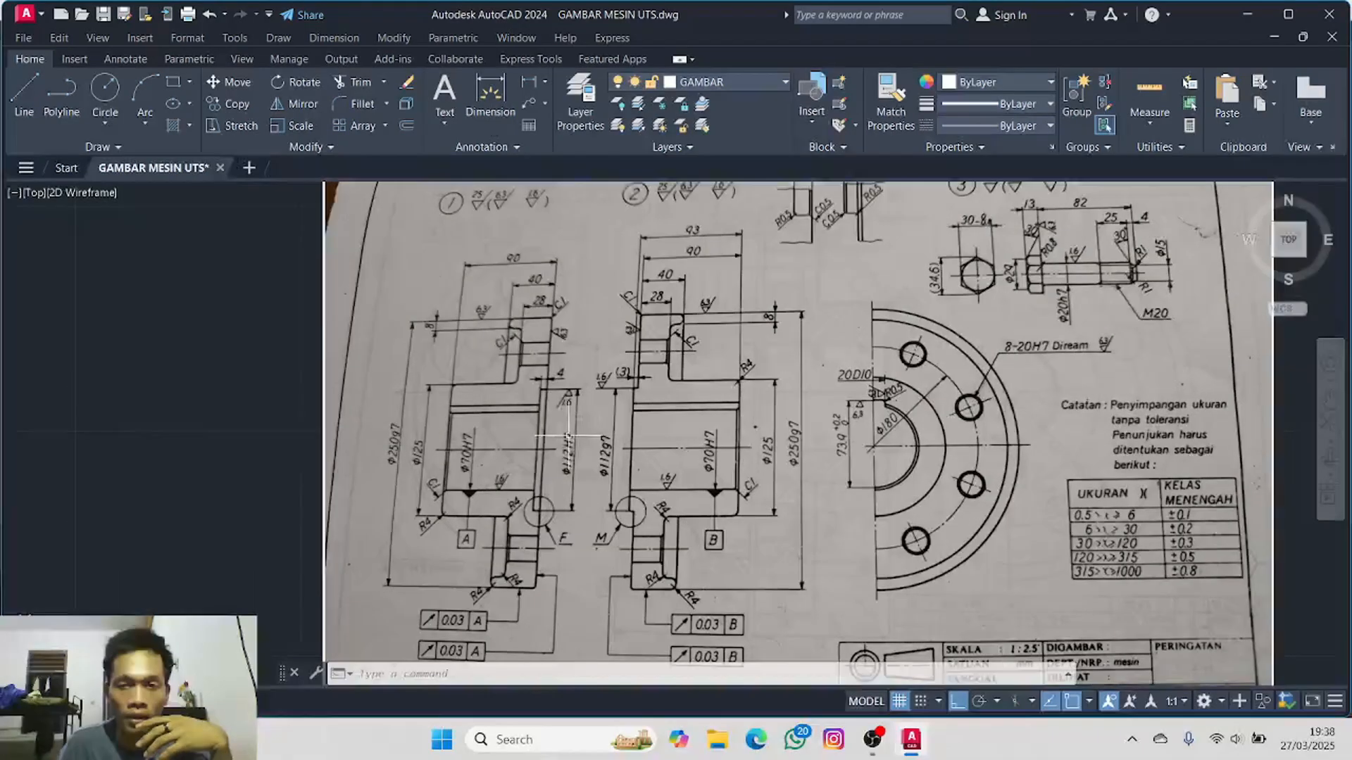
pyautogui.moveTo(678, 456); pyautogui.dragTo(515, 435, button='middle')
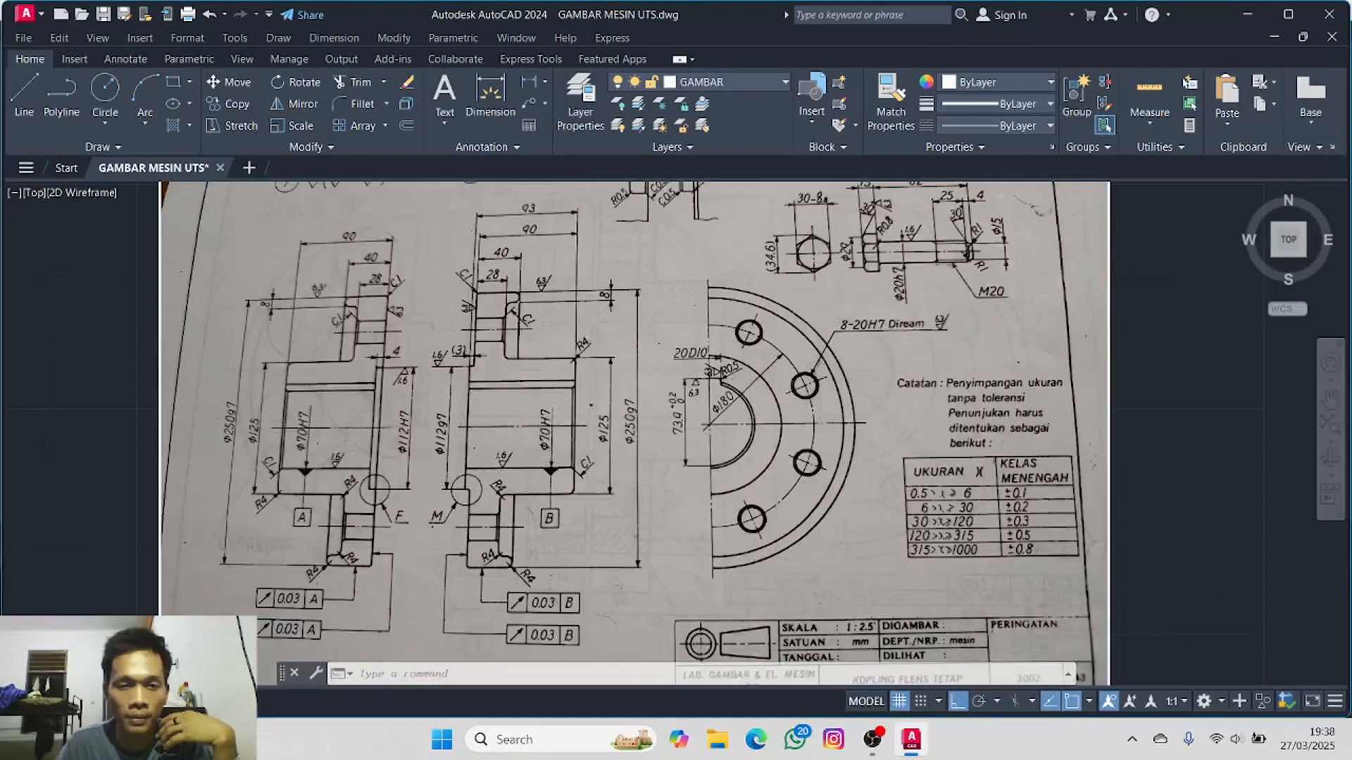
pyautogui.scroll(2, 368, 407)
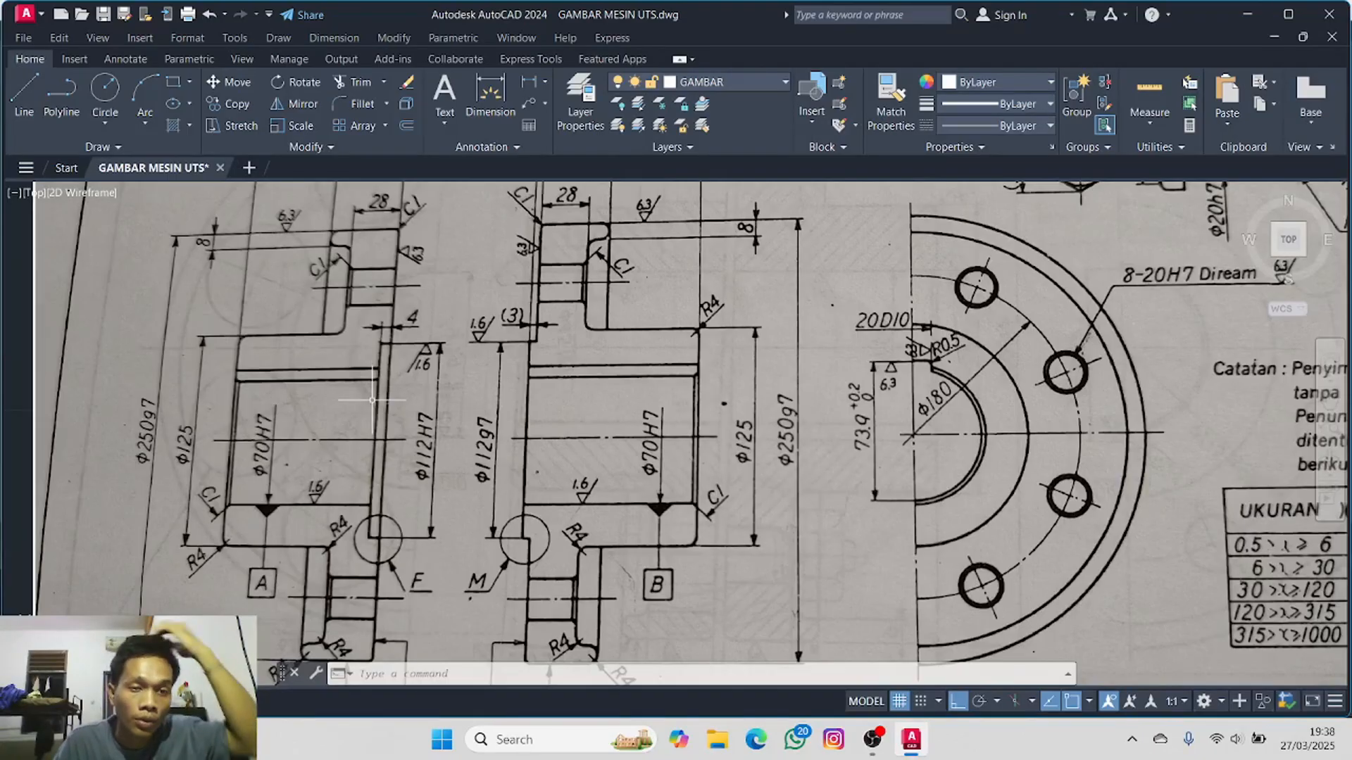
pyautogui.moveTo(373, 402); pyautogui.dragTo(431, 456, button='middle')
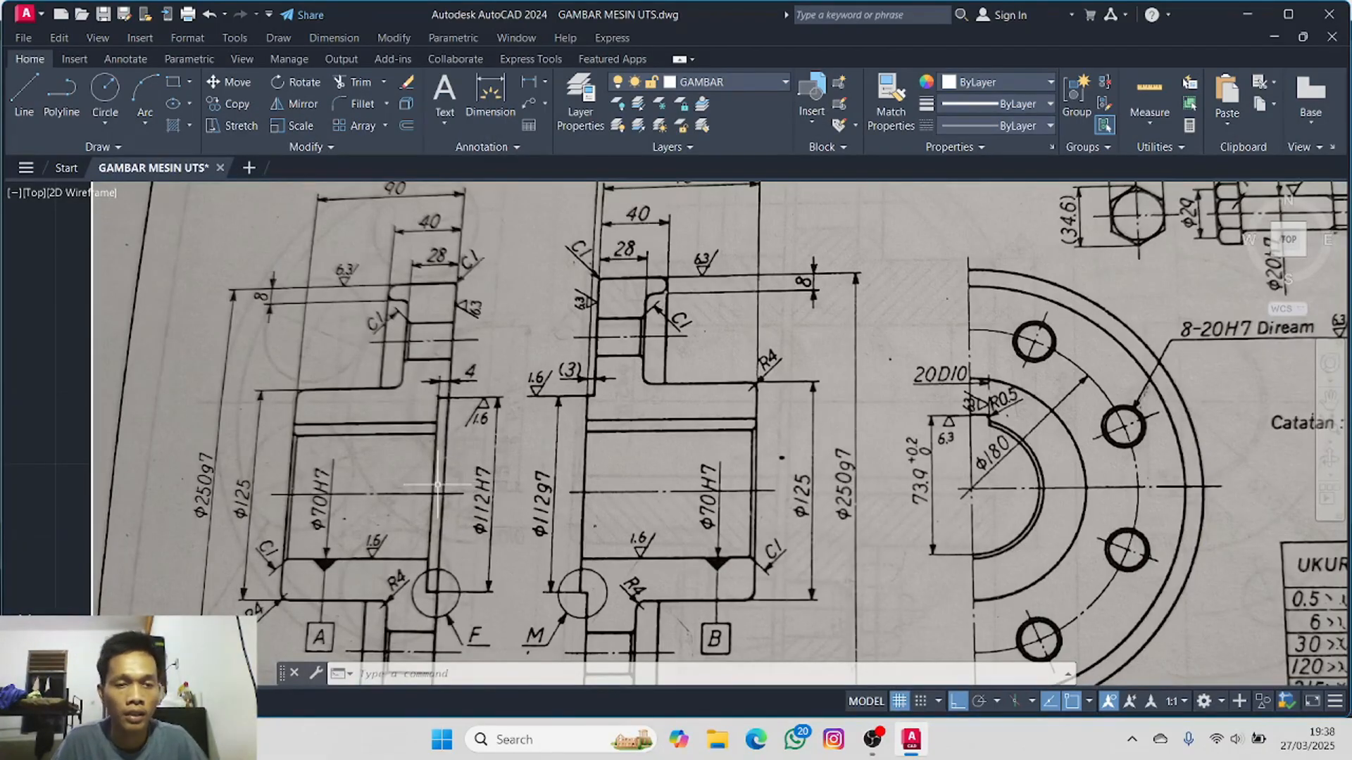
pyautogui.moveTo(437, 479); pyautogui.dragTo(514, 429, button='middle')
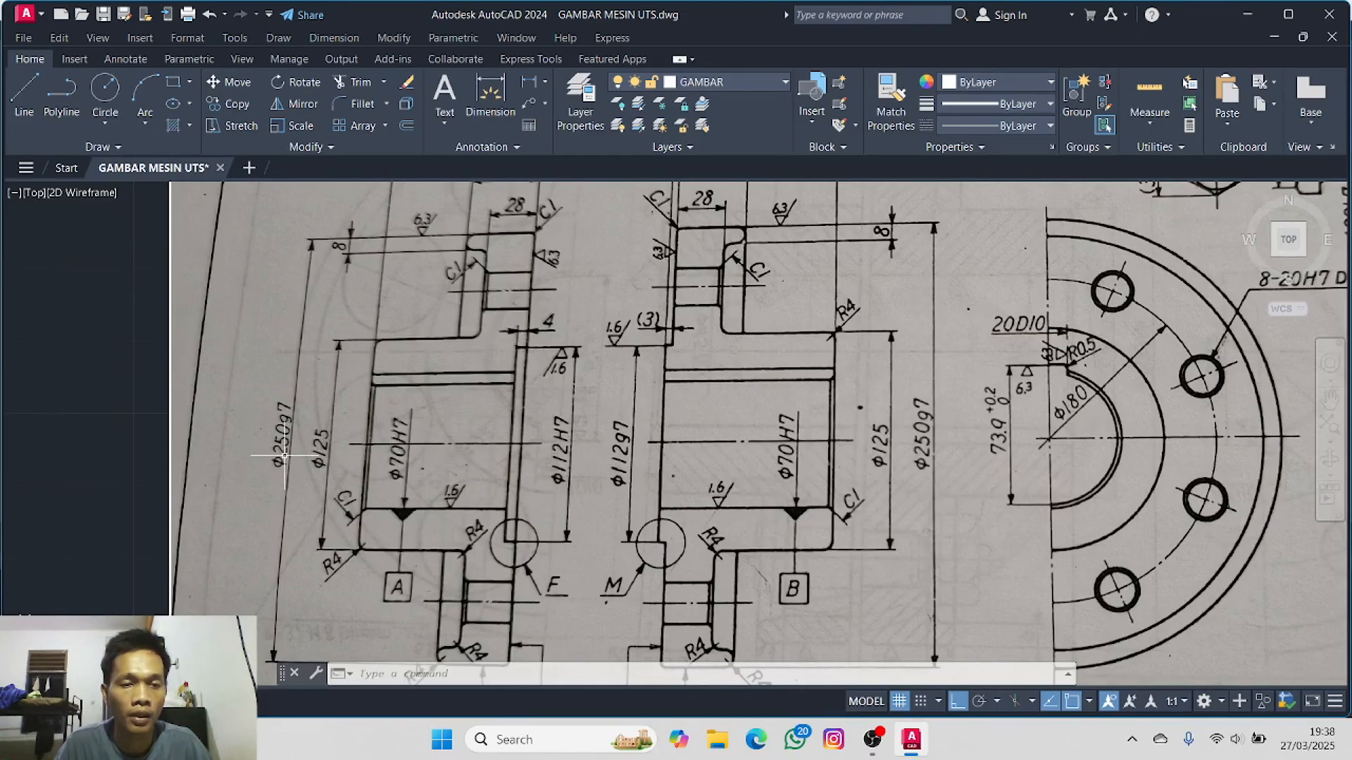
pyautogui.moveTo(581, 382); pyautogui.dragTo(553, 440, button='middle')
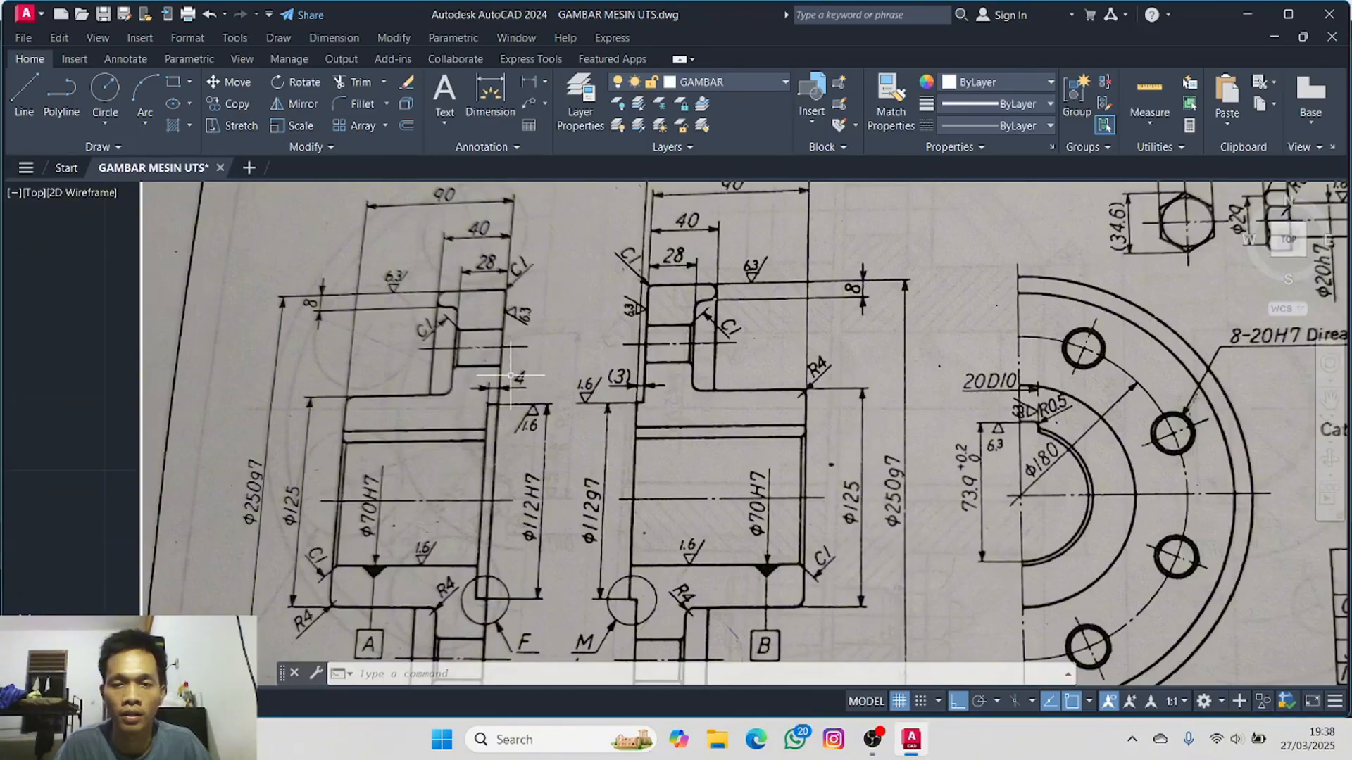
pyautogui.scroll(-2, 570, 378)
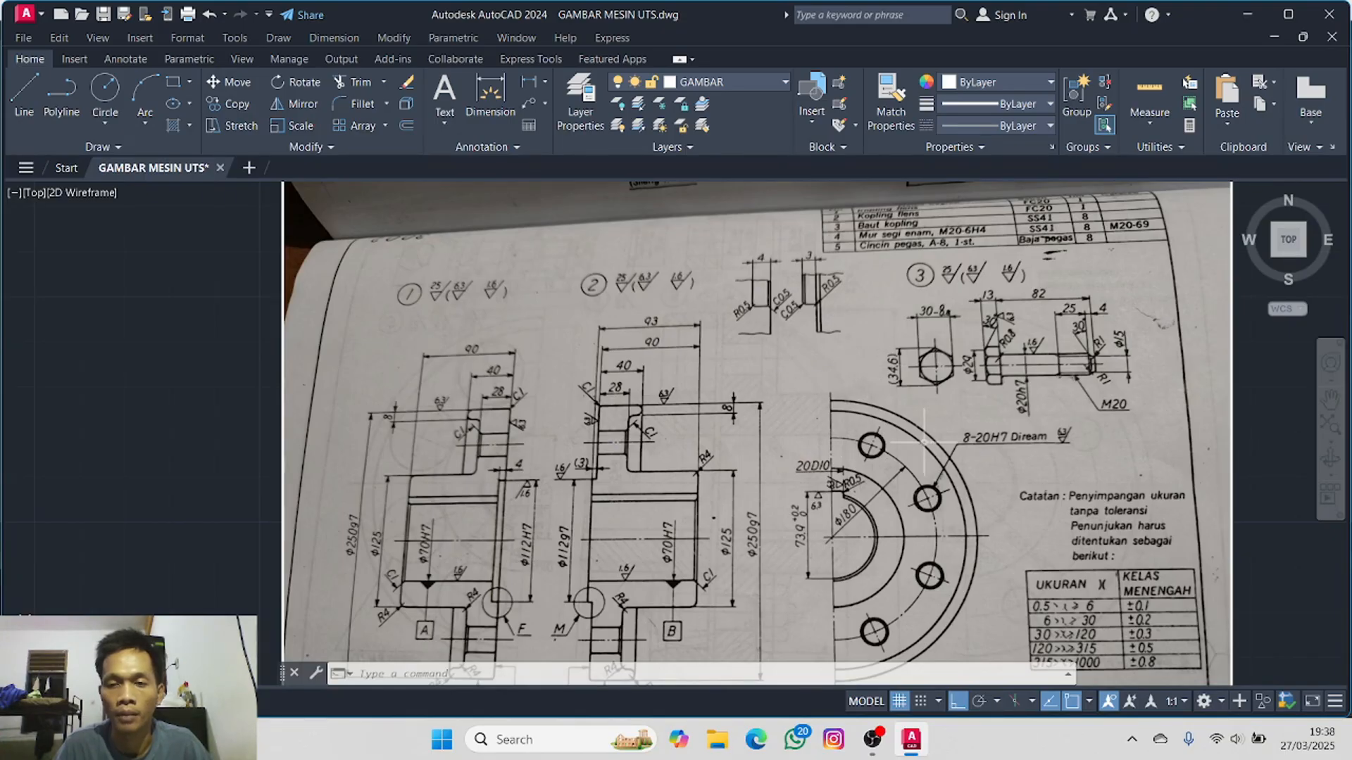
pyautogui.moveTo(898, 430); pyautogui.dragTo(860, 310, button='middle')
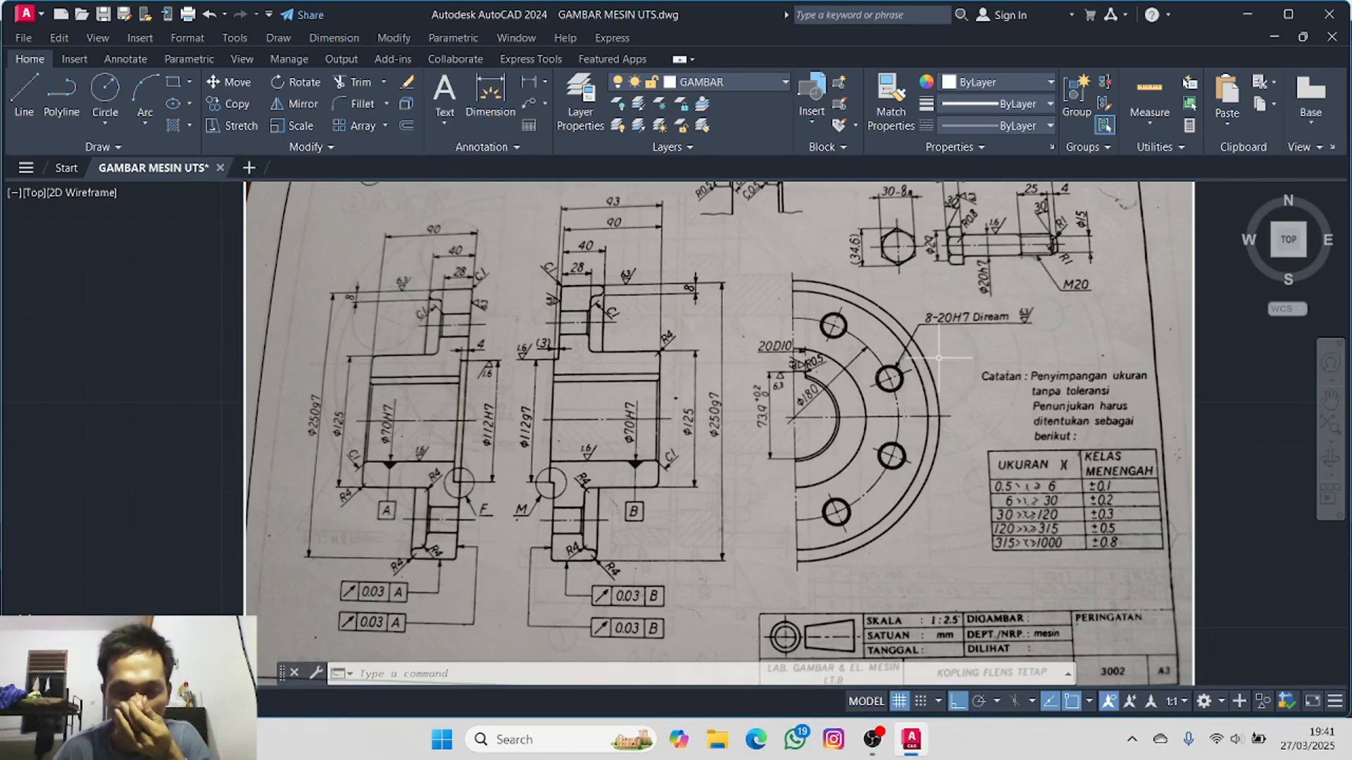
# - Start a line in the empty space beside the reference image and draw a 90 mm horizontal baseline to the right
pyautogui.moveTo(937, 350)
pyautogui.mouseDown(button='middle')
pyautogui.moveTo(446, 311)
pyautogui.moveTo(196, 340)
pyautogui.mouseUp(button='middle')
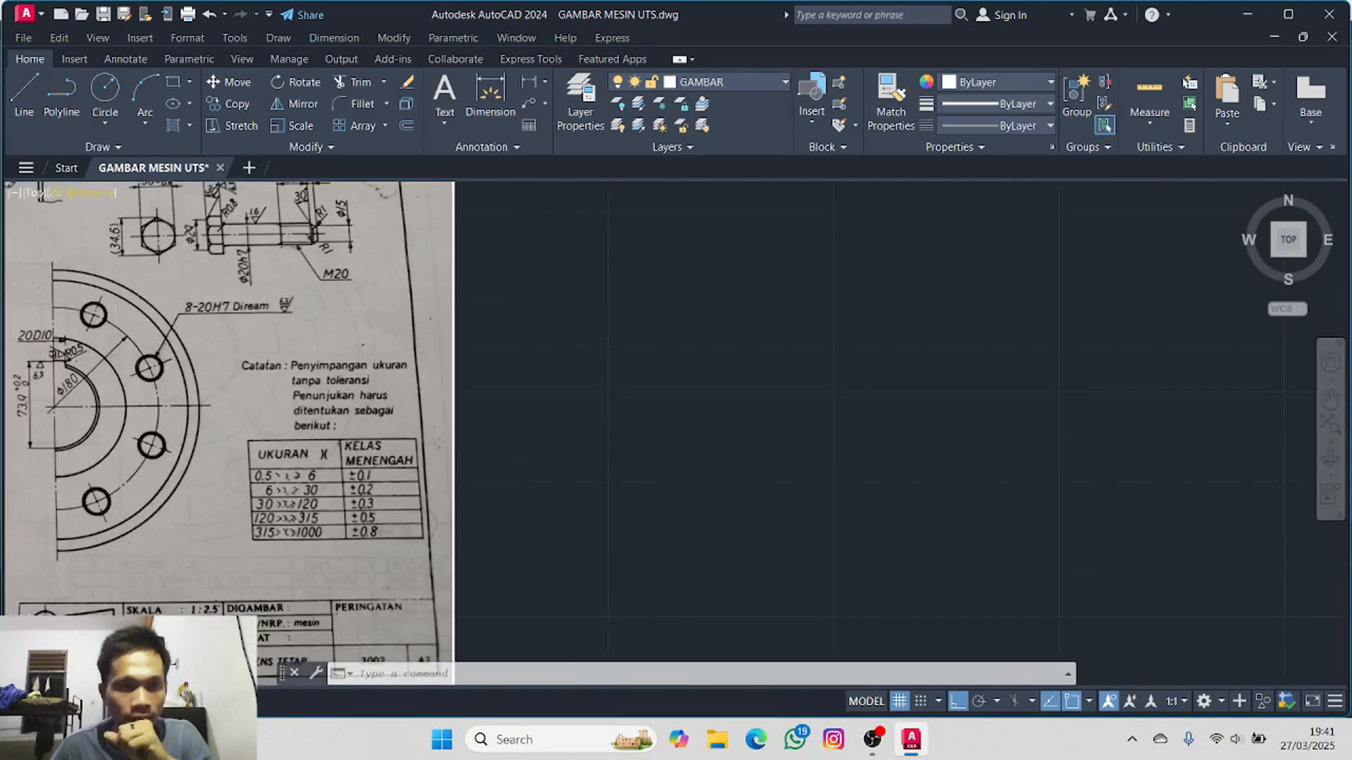
pyautogui.click(29, 106)
pyautogui.moveTo(759, 337); pyautogui.dragTo(423, 287, button='middle')
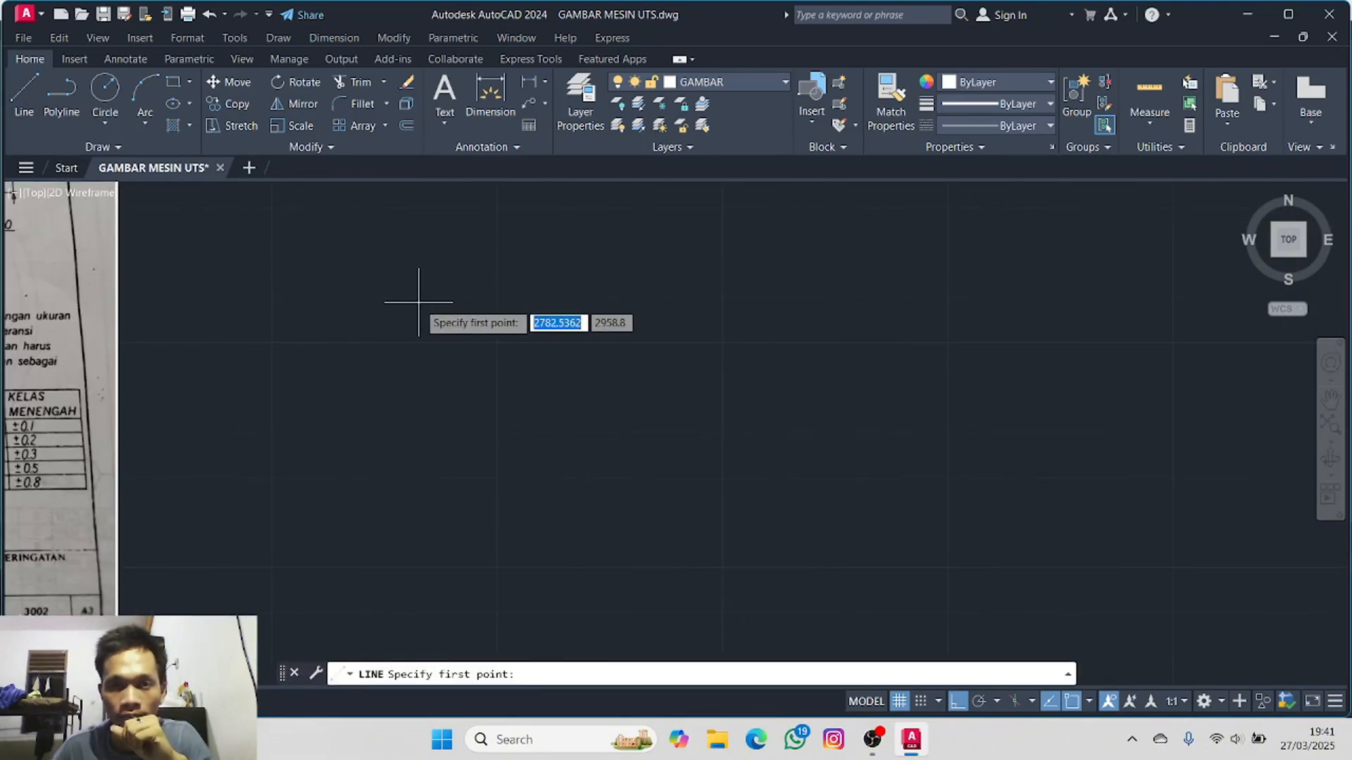
pyautogui.scroll(-2, 648, 345)
pyautogui.moveTo(628, 347); pyautogui.dragTo(441, 338, button='middle')
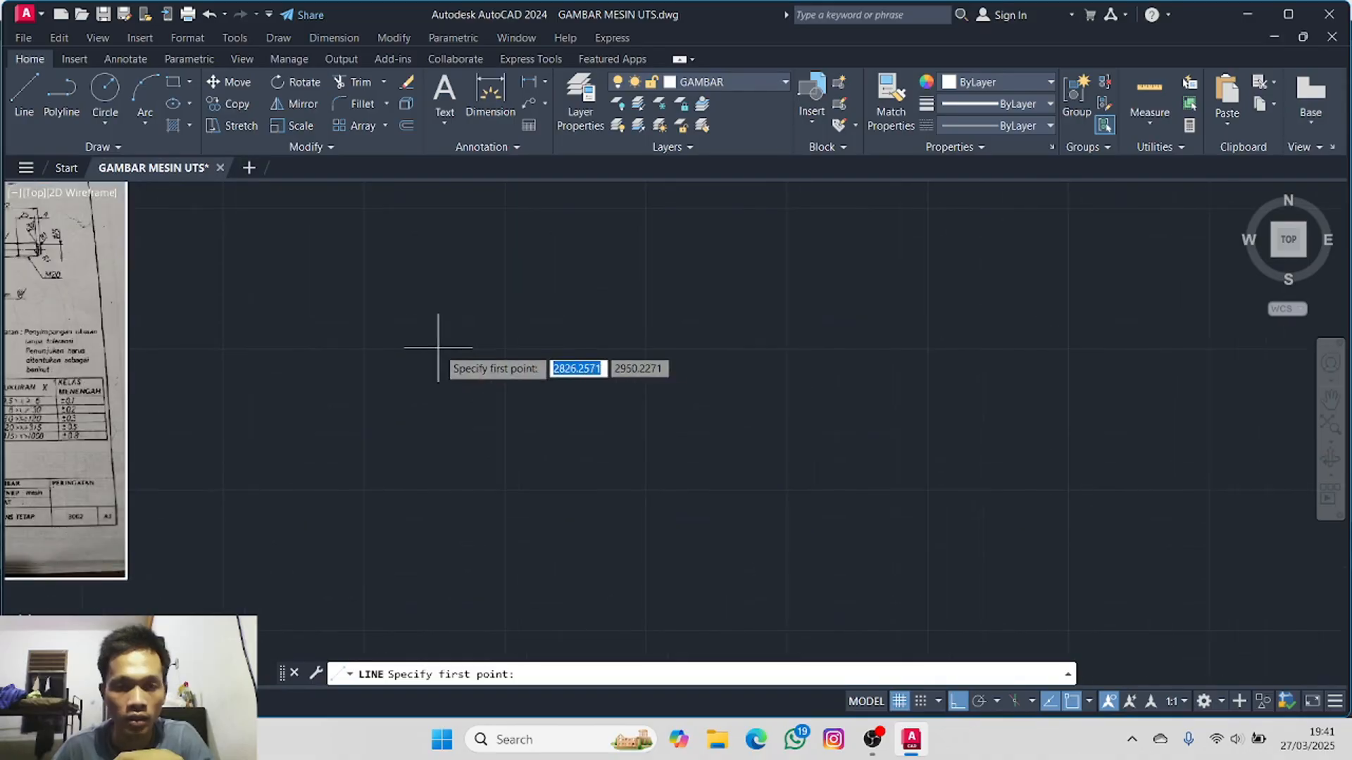
pyautogui.click(493, 349)
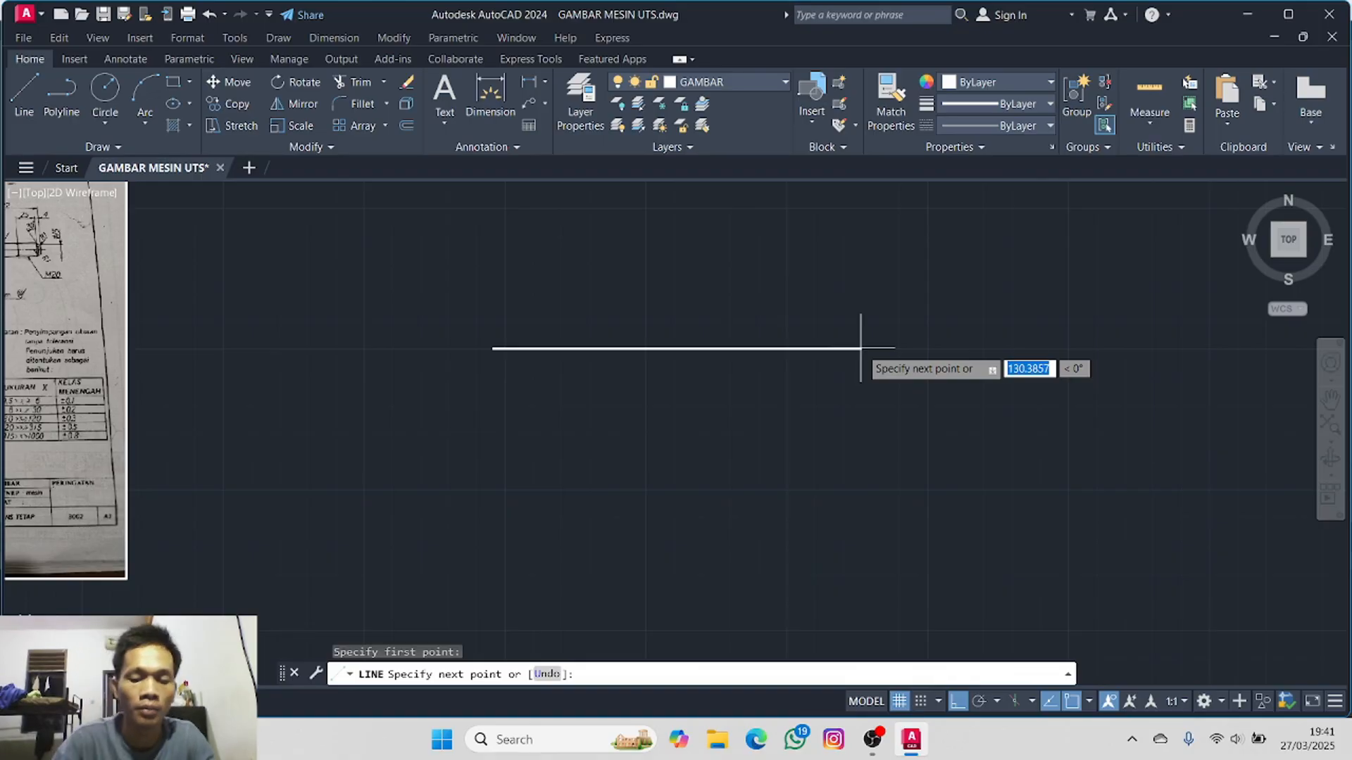
pyautogui.write('90')
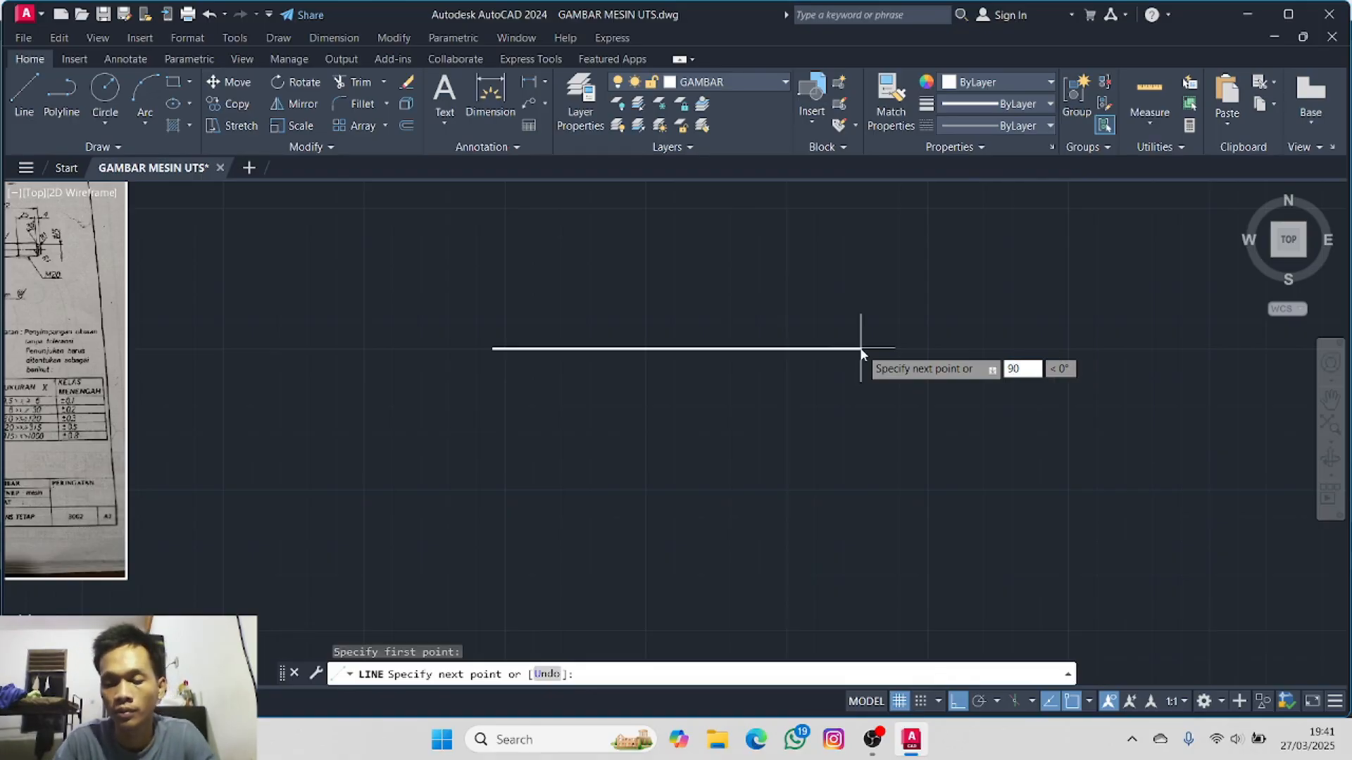
pyautogui.press('Return')
# - Continue the line 125 mm vertically upward from the right end of the baseline
pyautogui.moveTo(860, 348); pyautogui.dragTo(833, 463, button='middle')
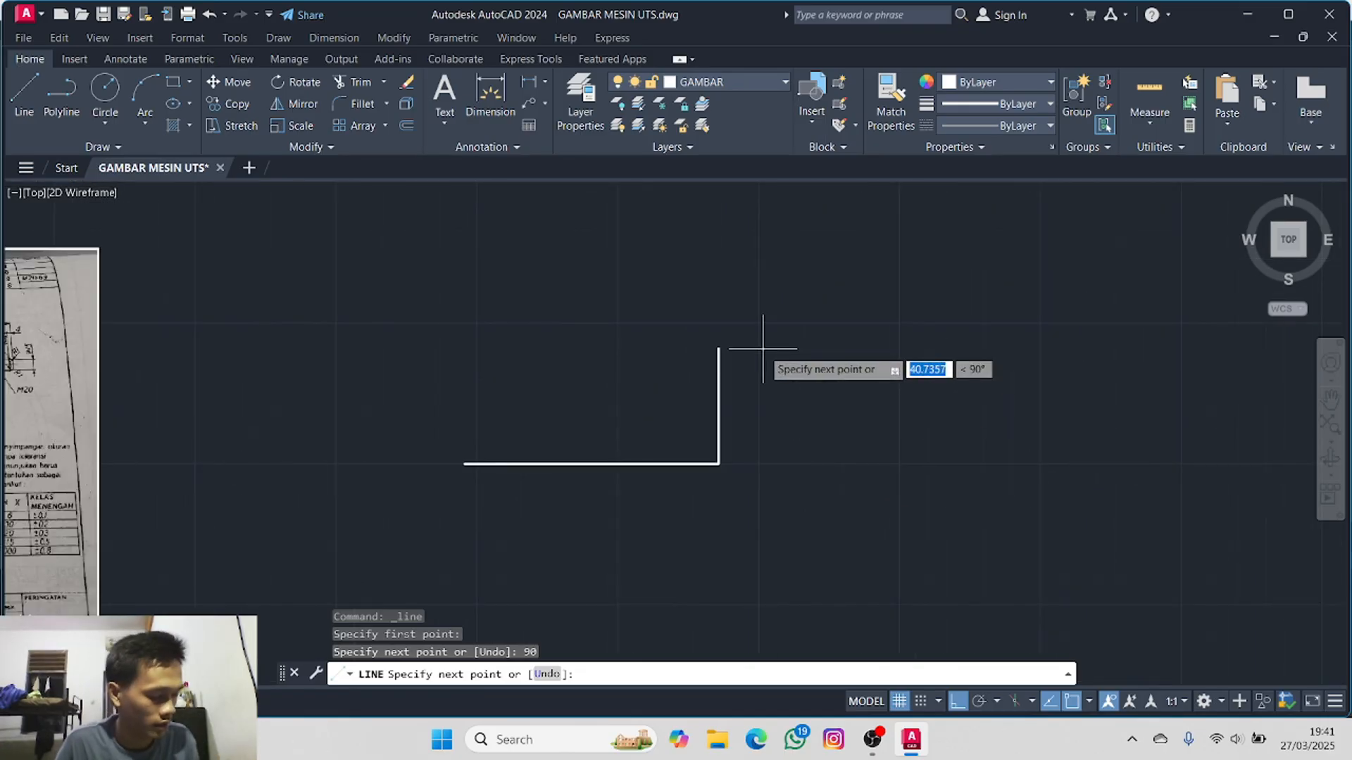
pyautogui.write('125')
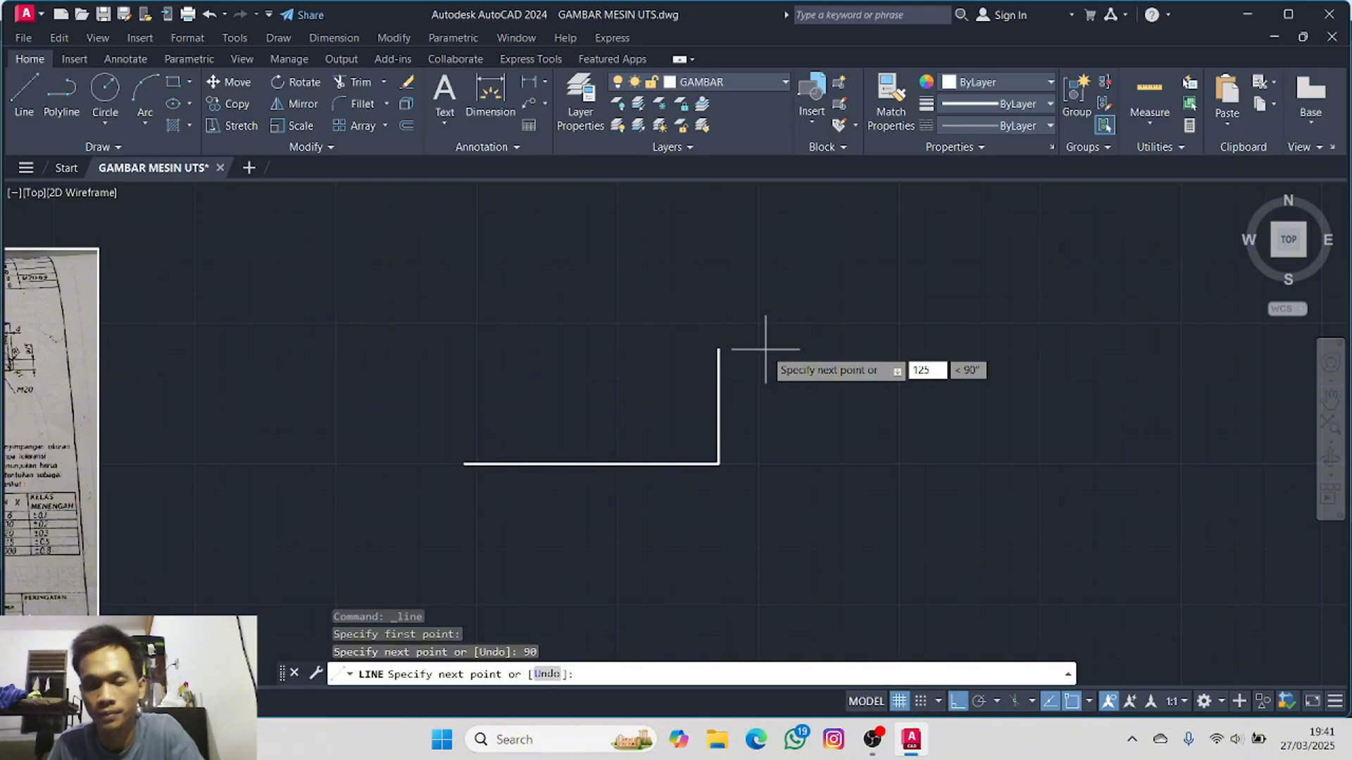
pyautogui.press('Return')
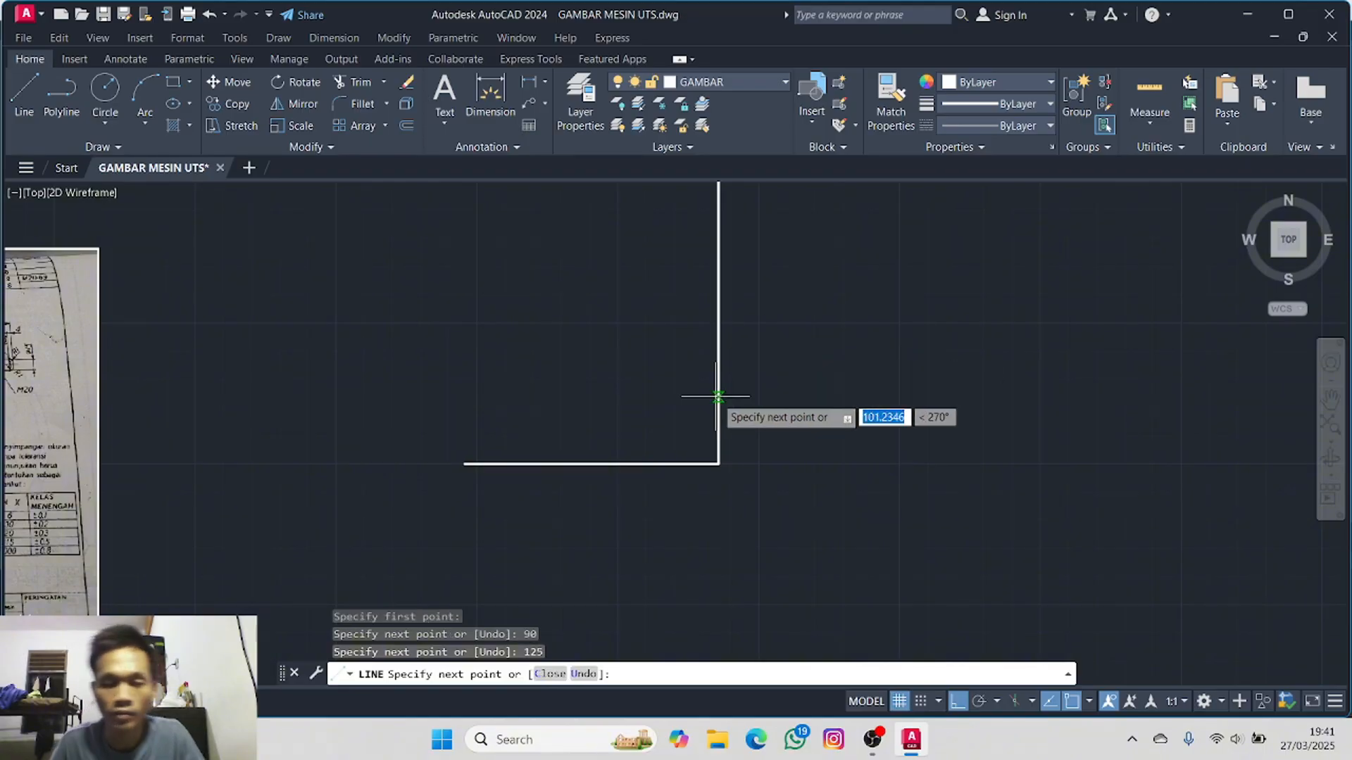
# - Check the flange width on the reference drawing and continue the line 40 mm to the left from the top of the vertical edge
pyautogui.moveTo(718, 392); pyautogui.dragTo(724, 563, button='middle')
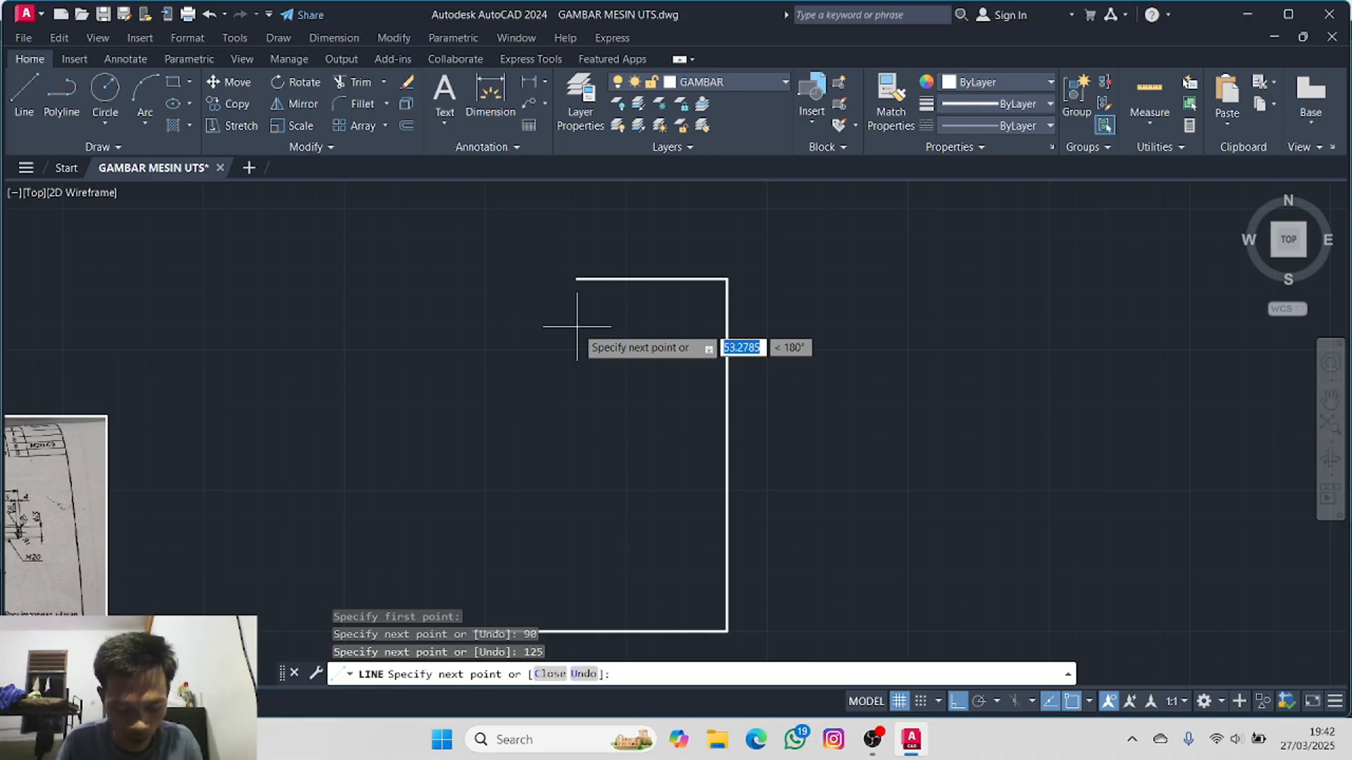
pyautogui.moveTo(578, 328); pyautogui.dragTo(1268, 302, button='middle')
pyautogui.scroll(4, 338, 536)
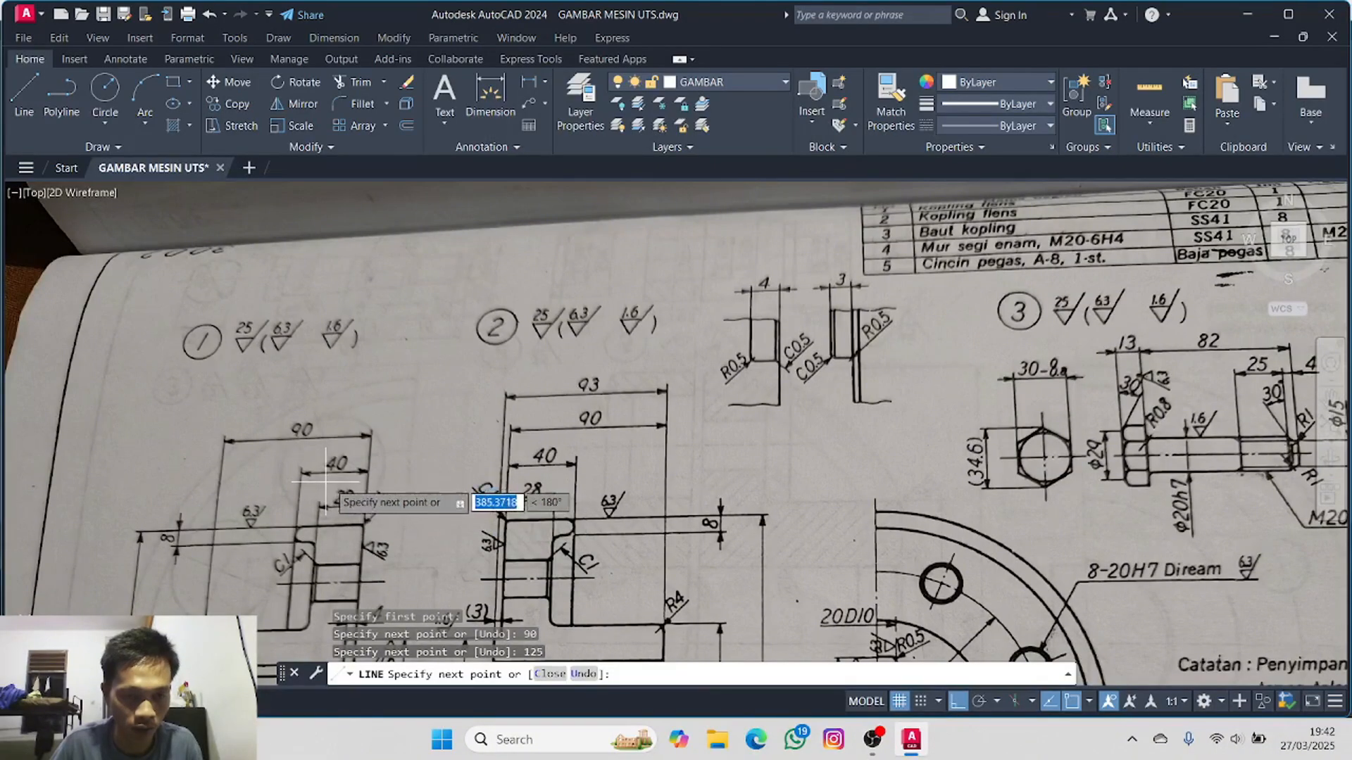
pyautogui.scroll(-4, 536, 486)
pyautogui.moveTo(776, 477); pyautogui.dragTo(195, 477, button='middle')
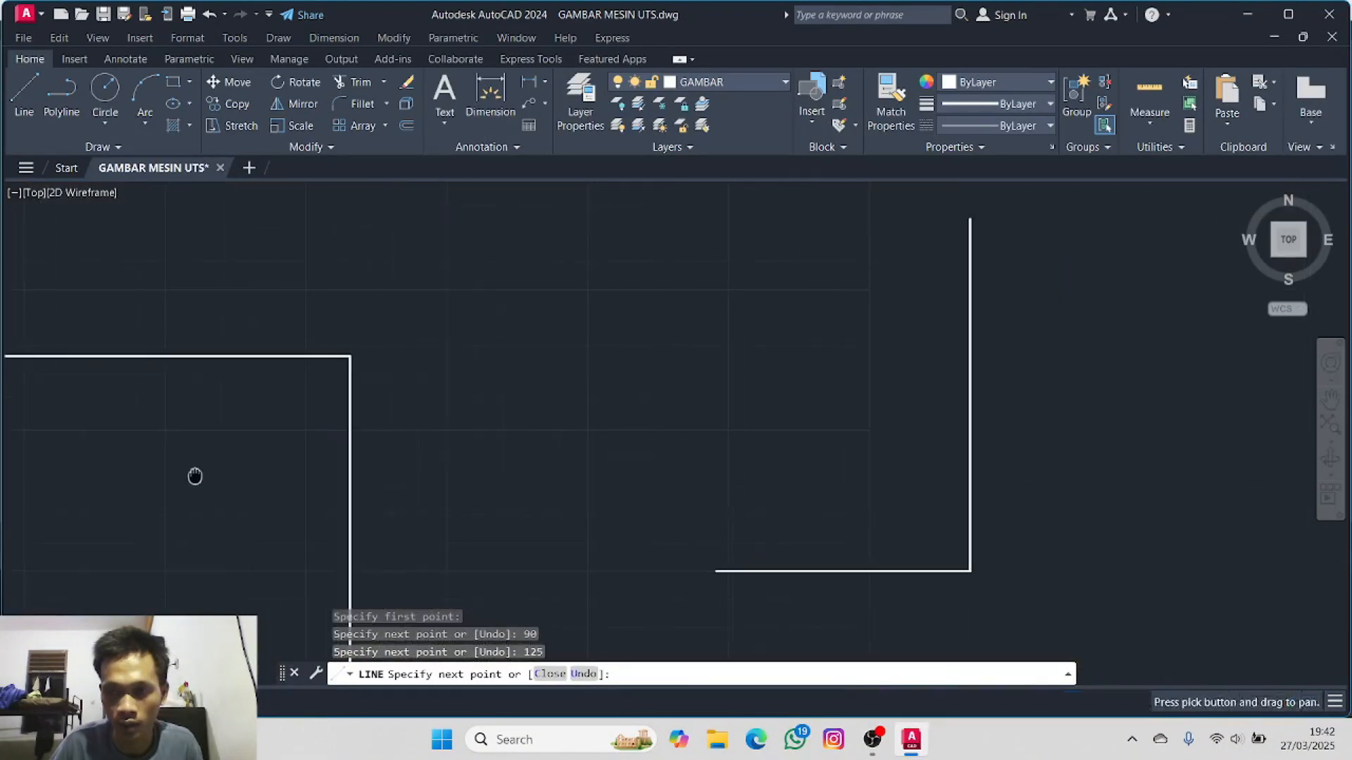
pyautogui.write('4')
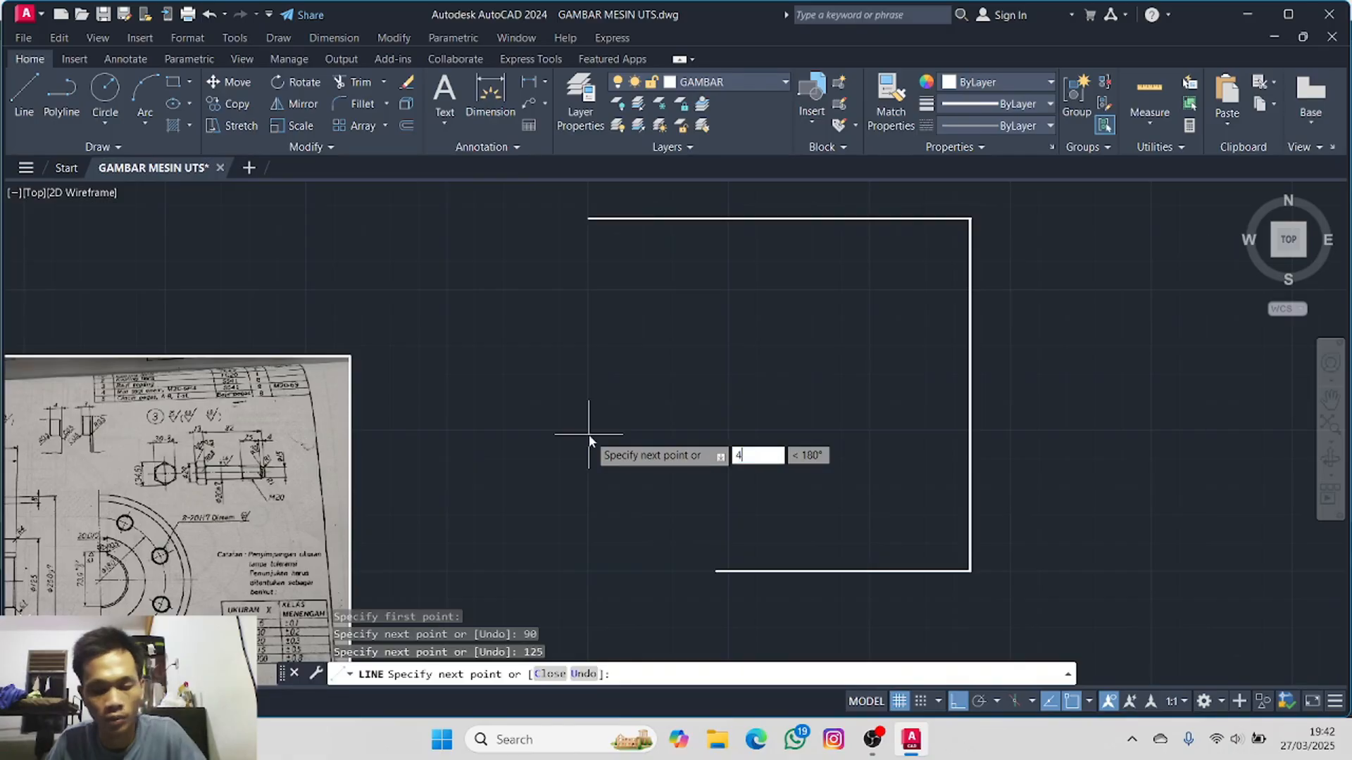
pyautogui.write('0')
pyautogui.press('Return')
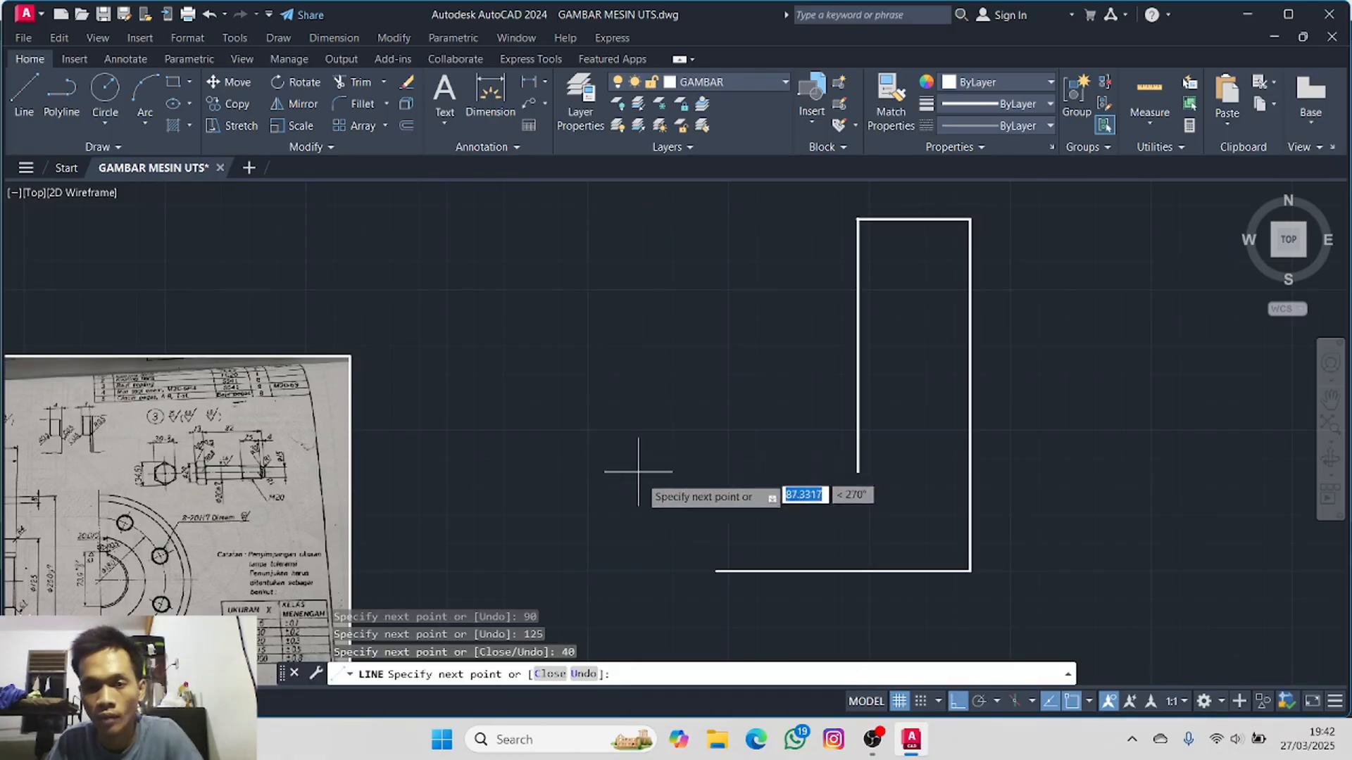
# - Continue the flange outline 8 mm downward and 12 mm to the right to form the rim step
pyautogui.write('8')
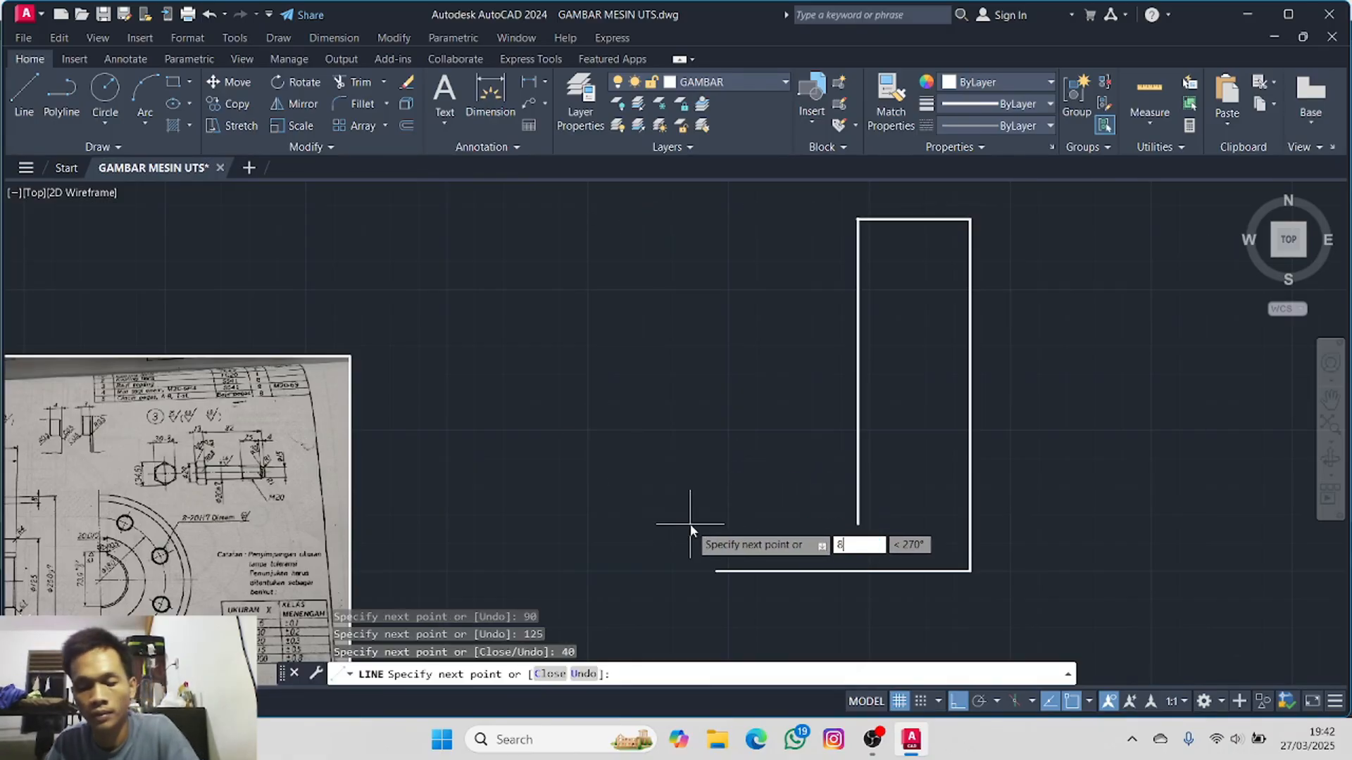
pyautogui.press('Return')
pyautogui.moveTo(1089, 351)
pyautogui.mouseDown(button='middle')
pyautogui.moveTo(1038, 410)
pyautogui.moveTo(1005, 421)
pyautogui.mouseUp(button='middle')
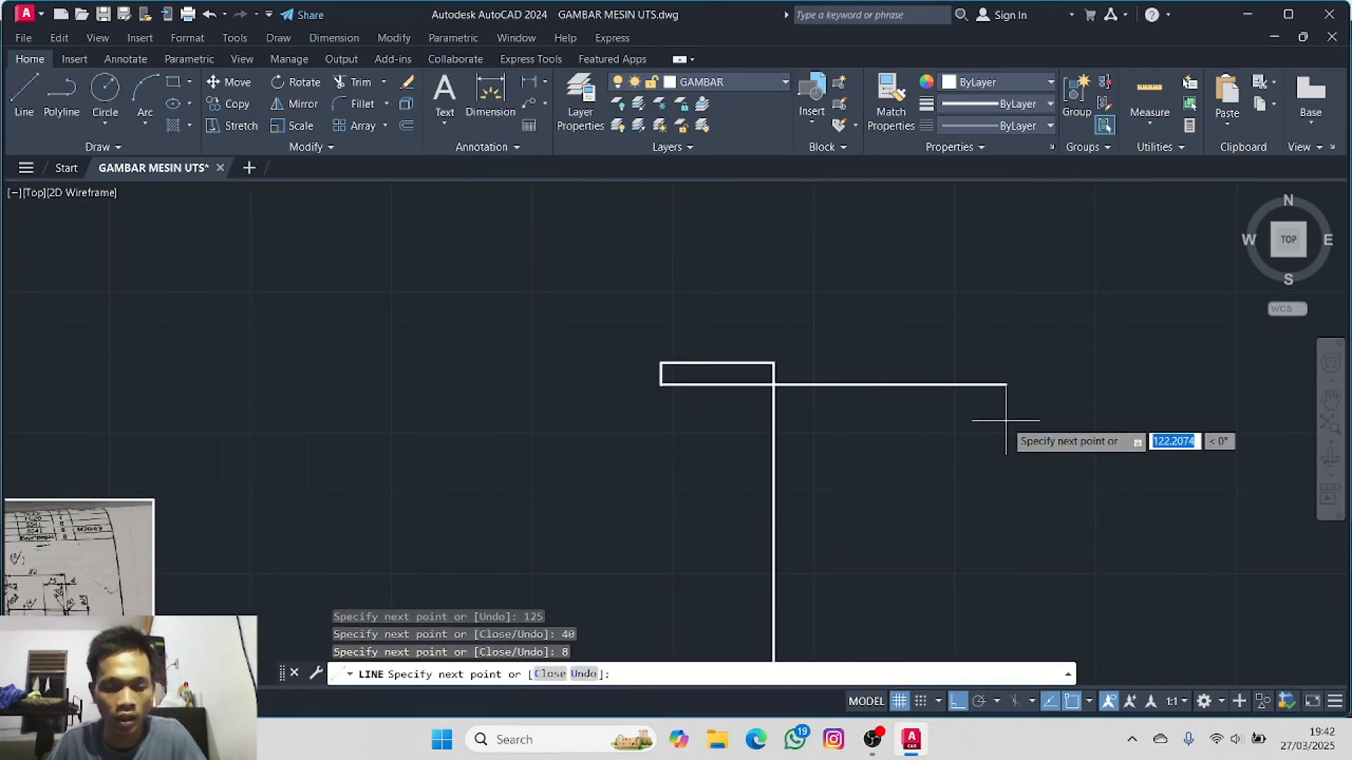
pyautogui.write('12')
pyautogui.press('Return')
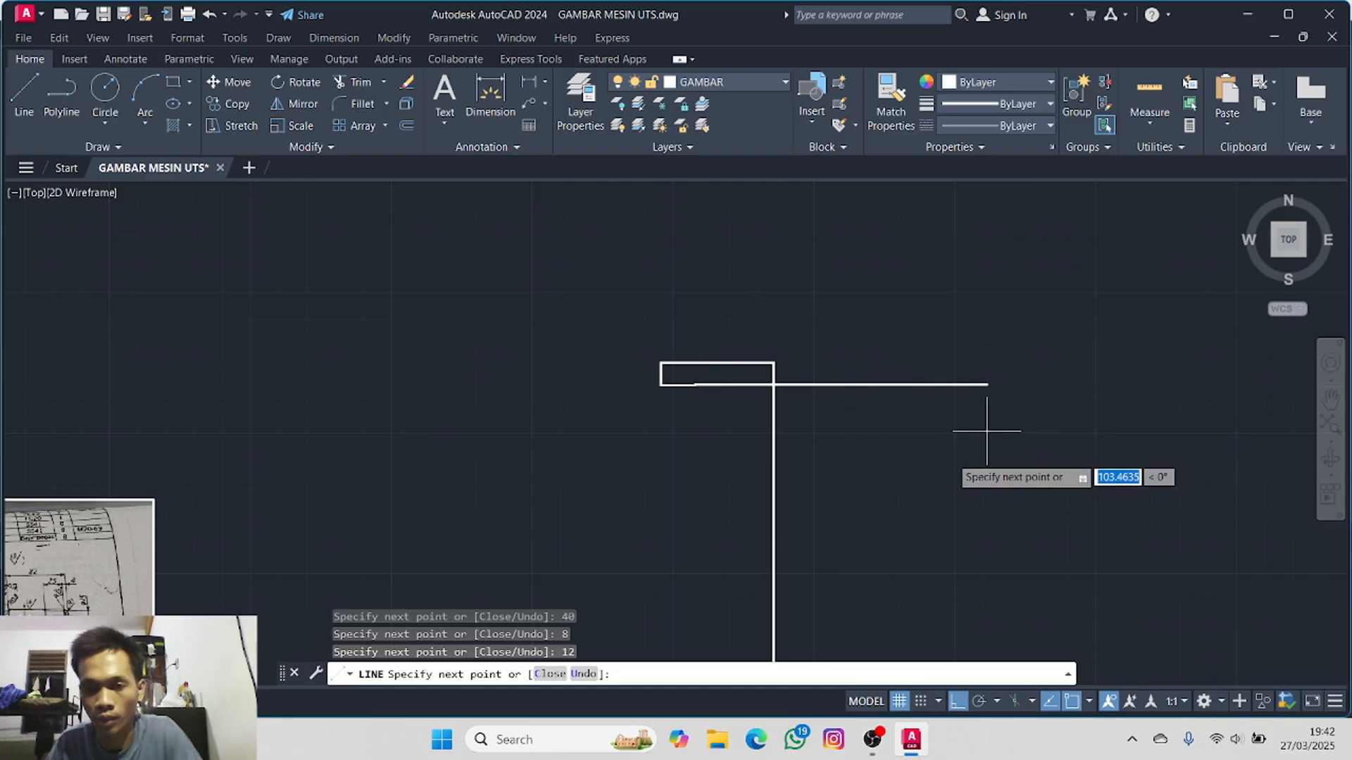
# - Draw the flange's inner edge straight down from the rim step to the horizontal baseline and end the line
pyautogui.moveTo(790, 579); pyautogui.dragTo(876, 397, button='middle')
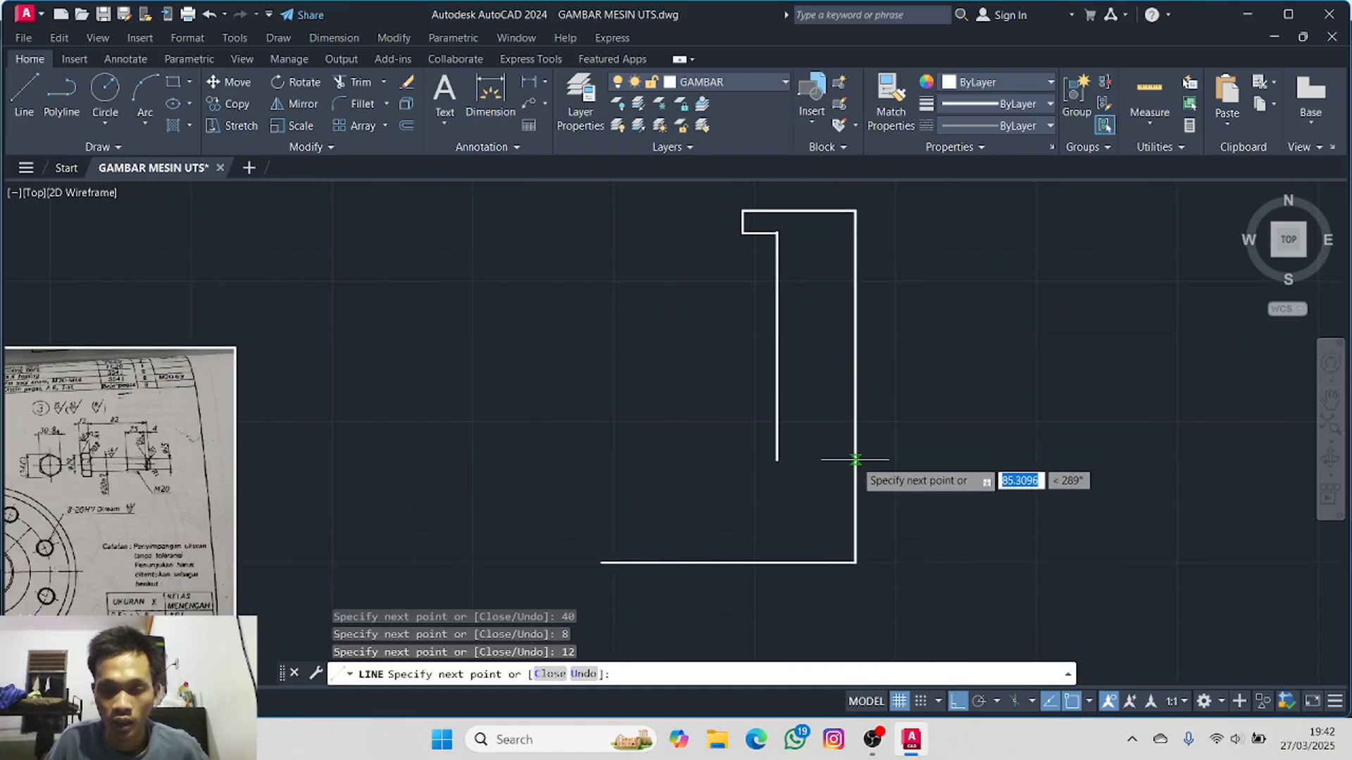
pyautogui.middleClick(777, 564)
pyautogui.middleClick(776, 563)
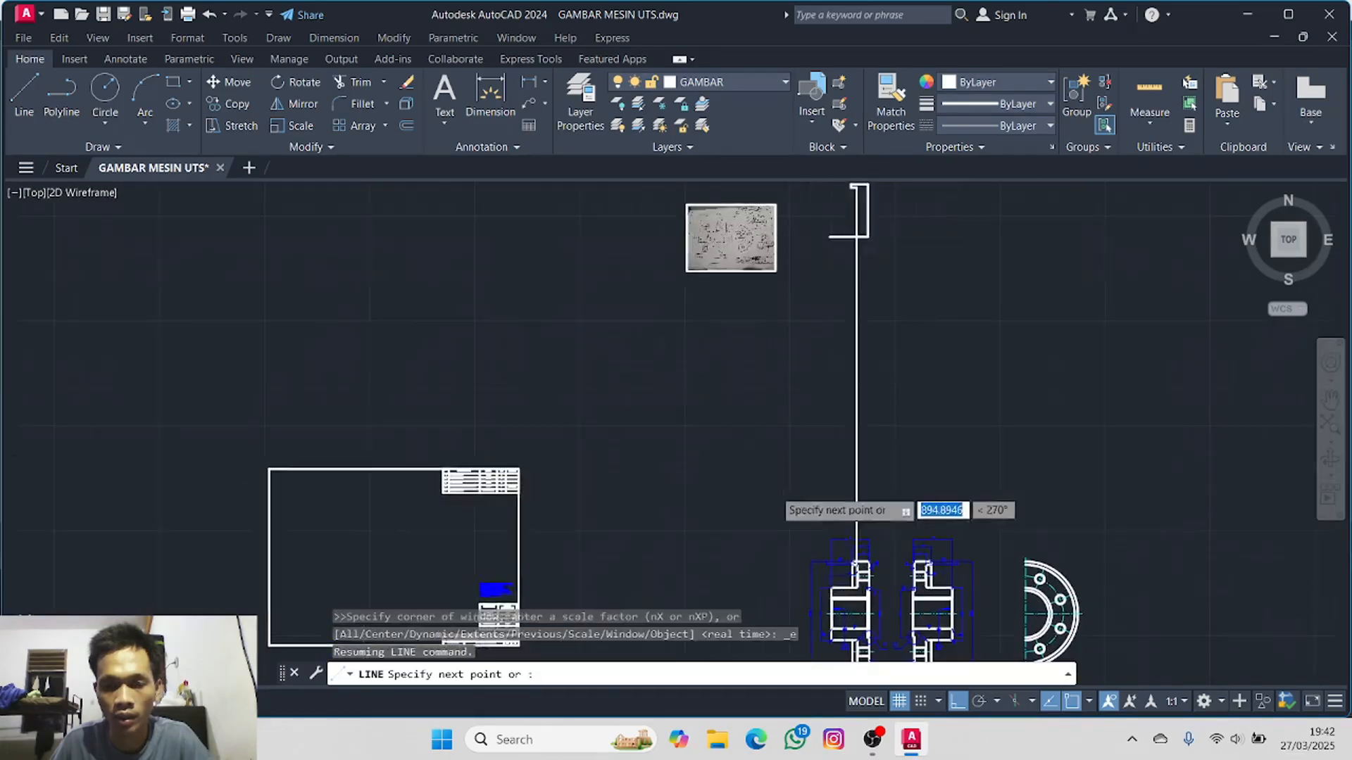
pyautogui.scroll(4, 780, 495)
pyautogui.moveTo(839, 381); pyautogui.dragTo(633, 720, button='middle')
pyautogui.moveTo(754, 377); pyautogui.dragTo(702, 545, button='middle')
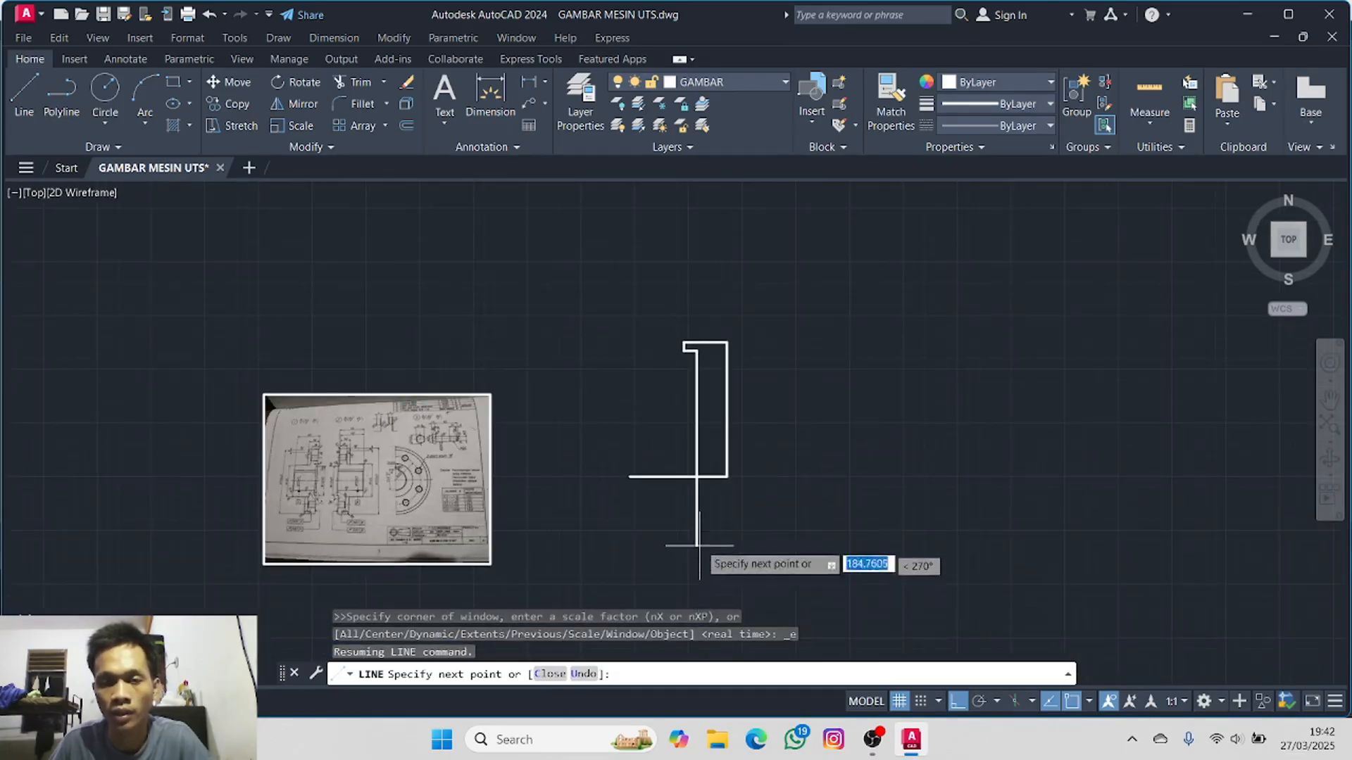
pyautogui.scroll(5, 701, 493)
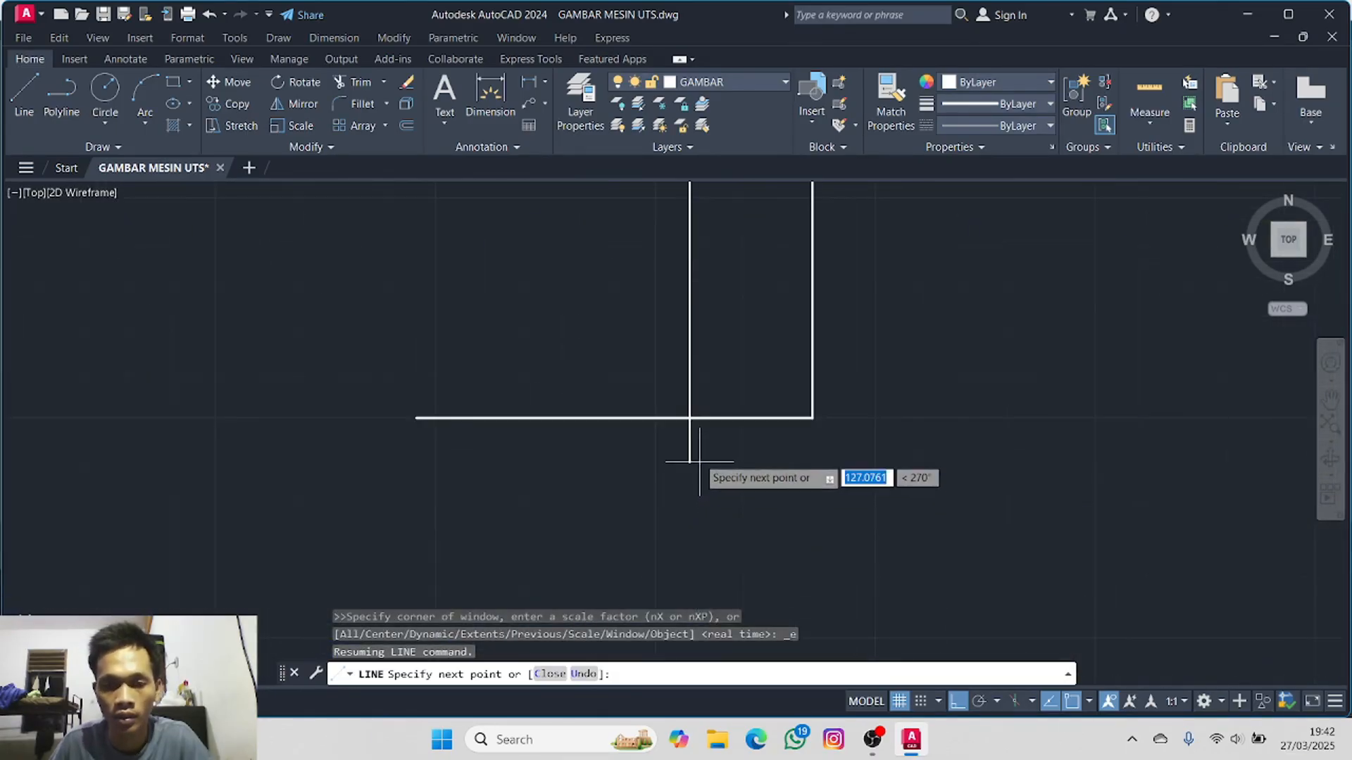
pyautogui.click(689, 417)
pyautogui.press('Escape')
# - Draw the hub outline 62.5 mm up from the baseline's left end and horizontally across to the flange's inner edge
pyautogui.scroll(-5, 598, 292)
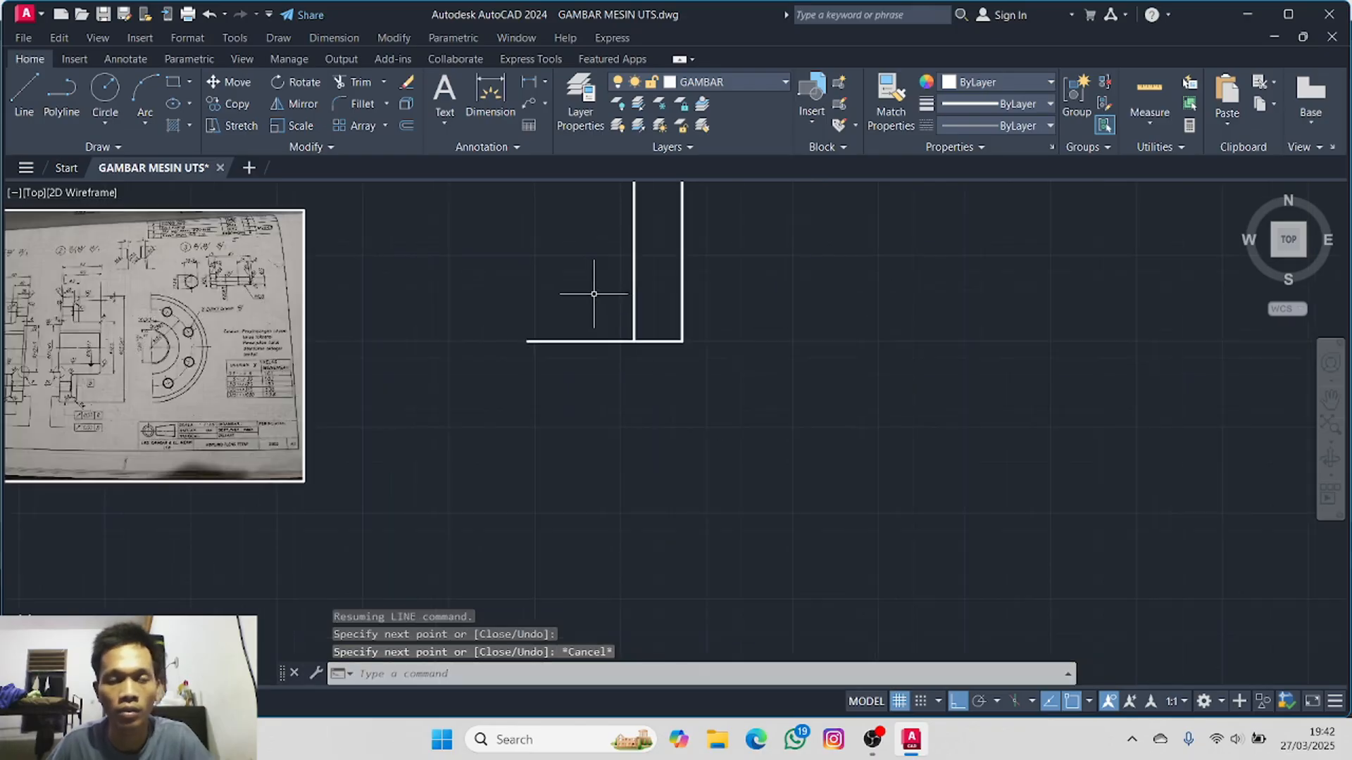
pyautogui.moveTo(591, 281)
pyautogui.mouseDown(button='middle')
pyautogui.moveTo(570, 316)
pyautogui.moveTo(504, 356)
pyautogui.mouseUp(button='middle')
pyautogui.click(24, 91)
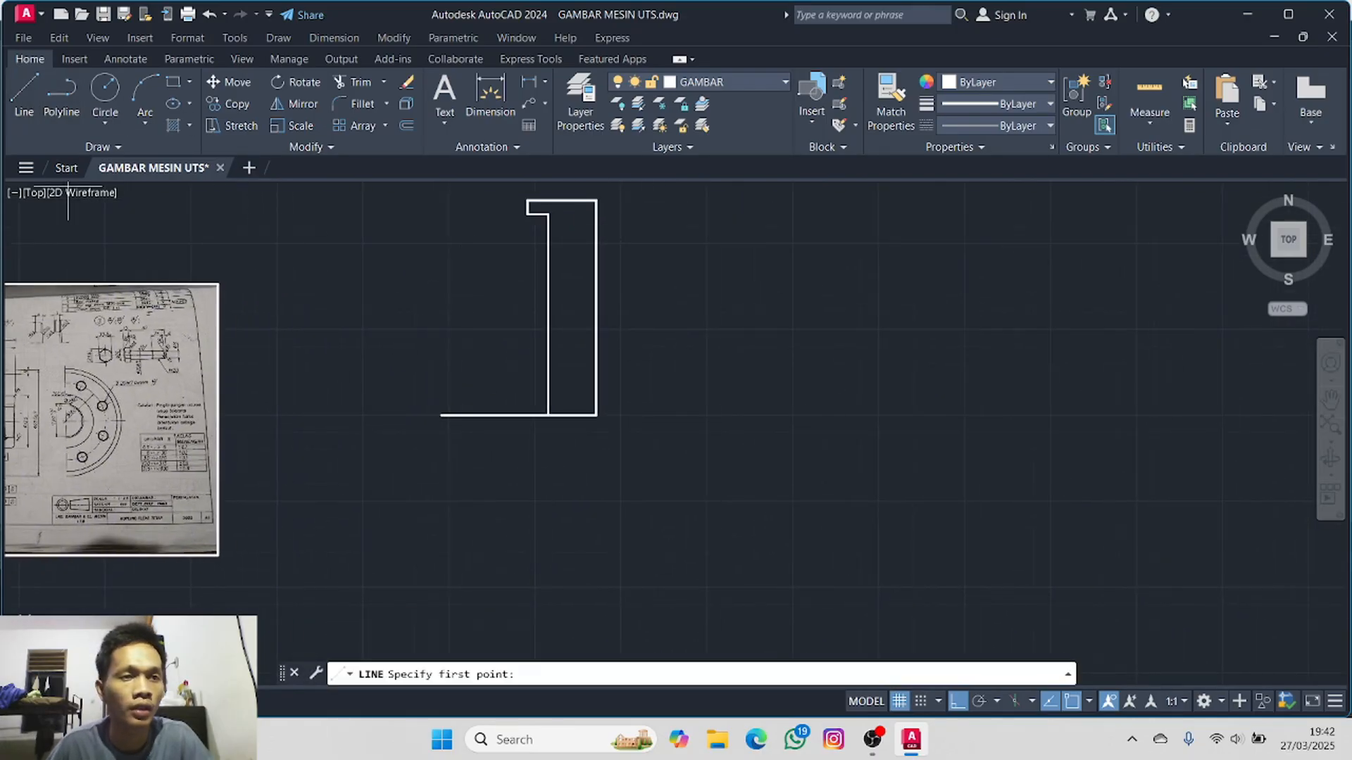
pyautogui.moveTo(297, 411); pyautogui.dragTo(595, 387, button='middle')
pyautogui.scroll(5, 321, 381)
pyautogui.moveTo(109, 387); pyautogui.dragTo(394, 359, button='middle')
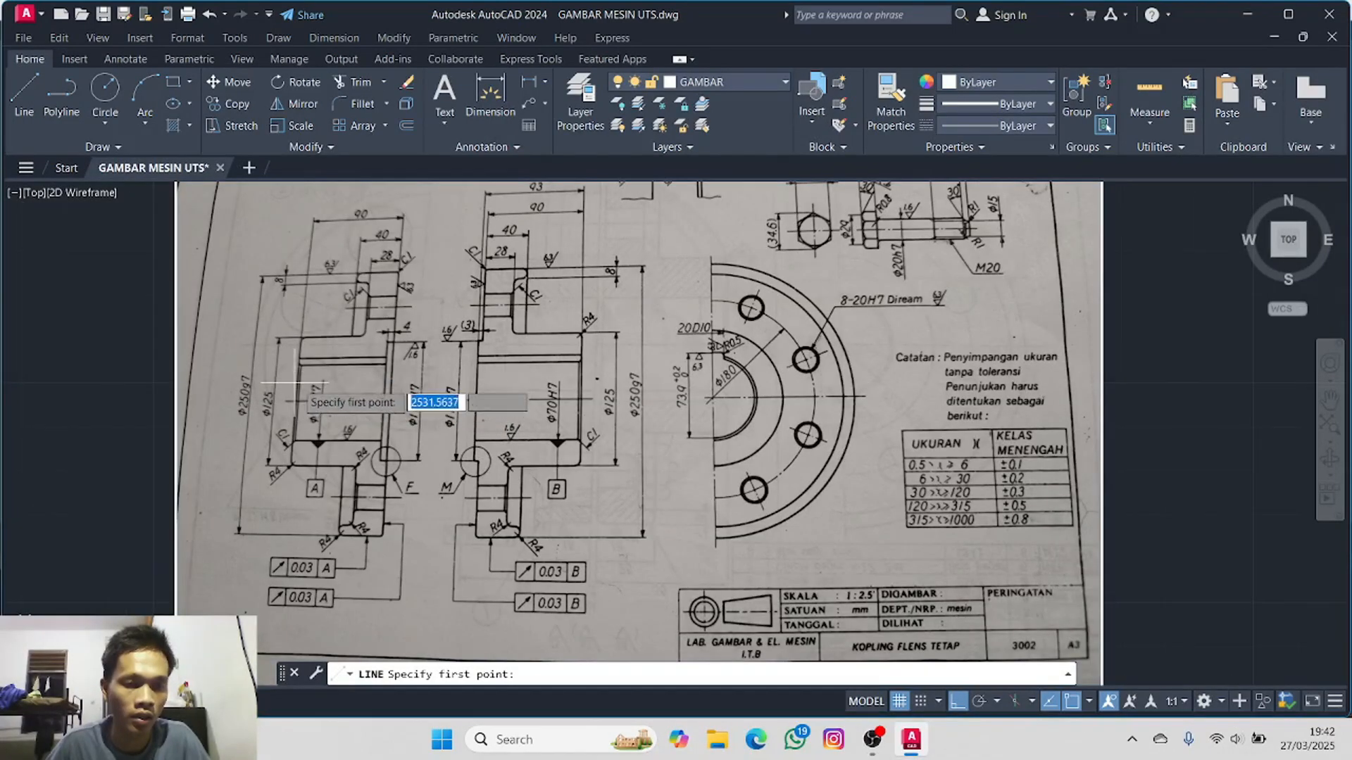
pyautogui.scroll(-4, 587, 358)
pyautogui.moveTo(820, 359); pyautogui.dragTo(599, 361, button='middle')
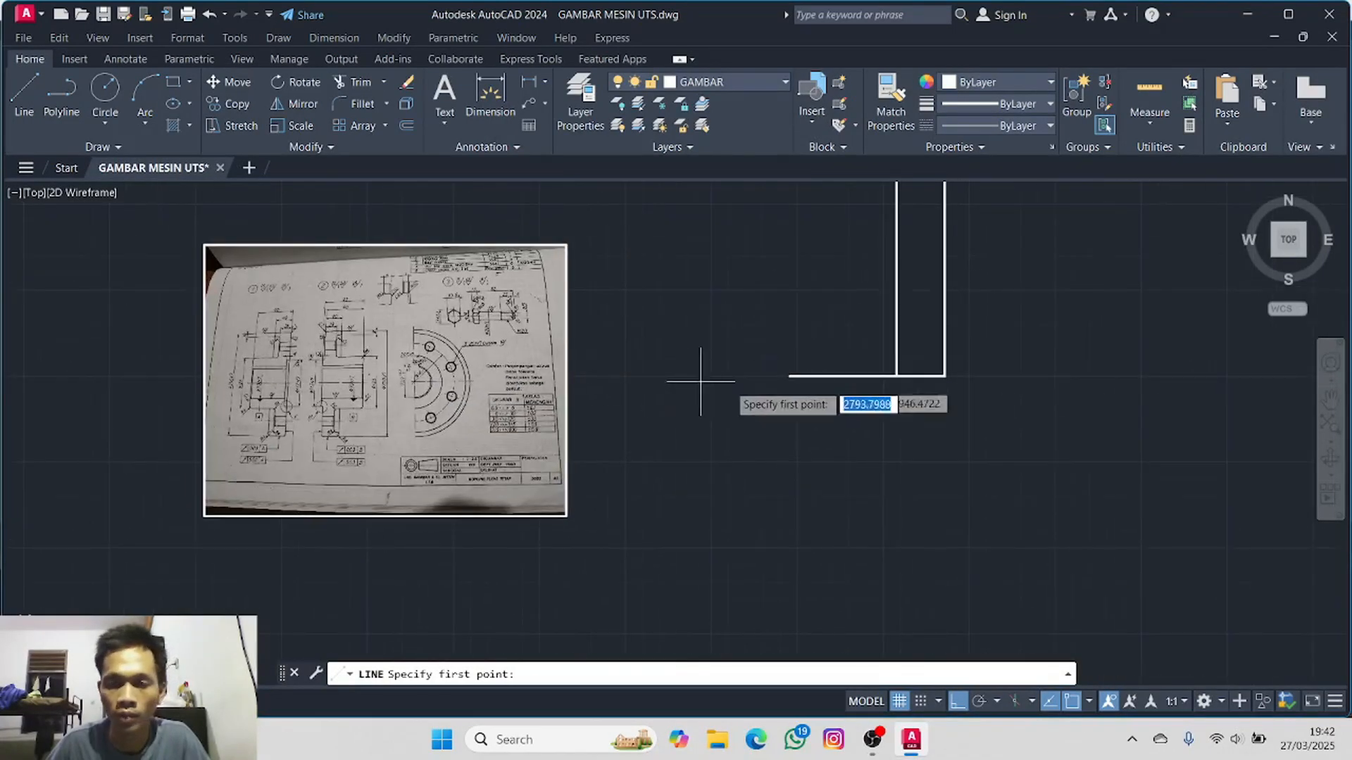
pyautogui.click(790, 375)
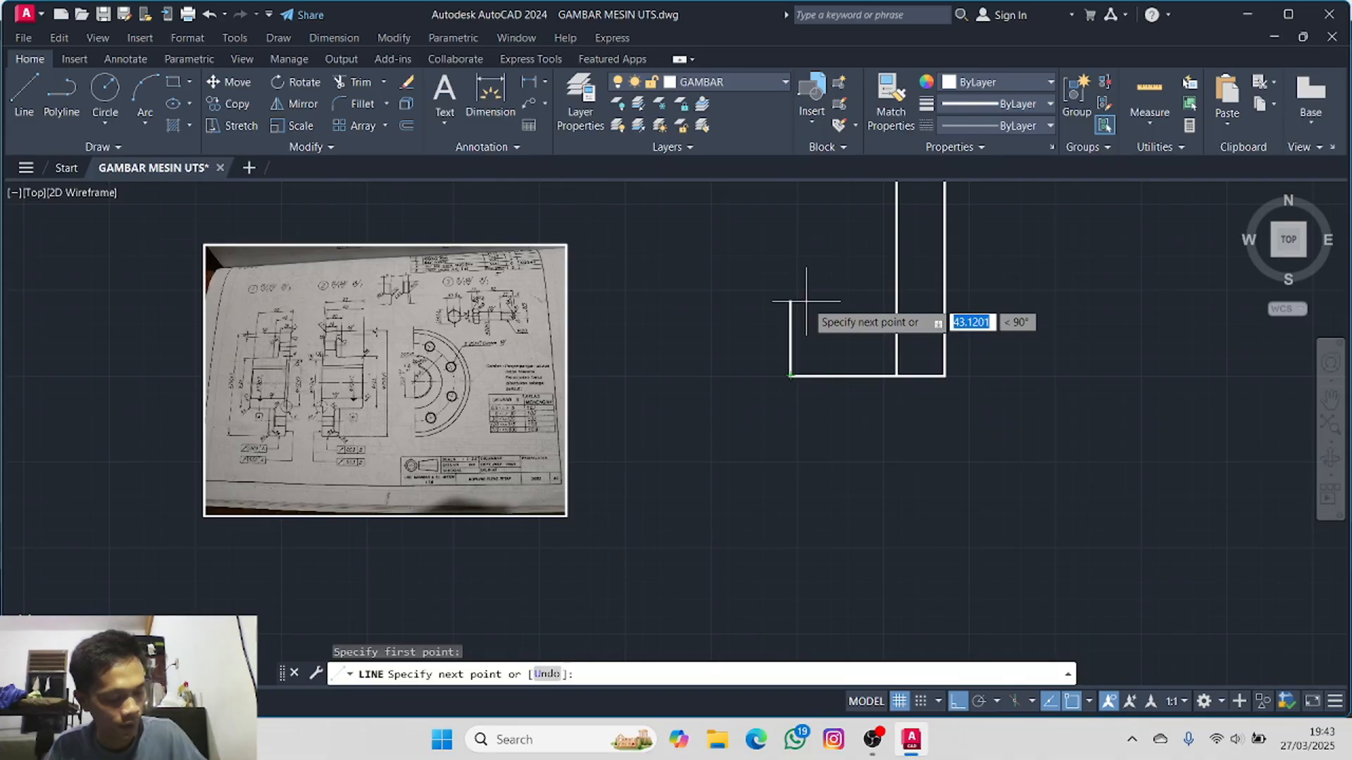
pyautogui.write('62.5')
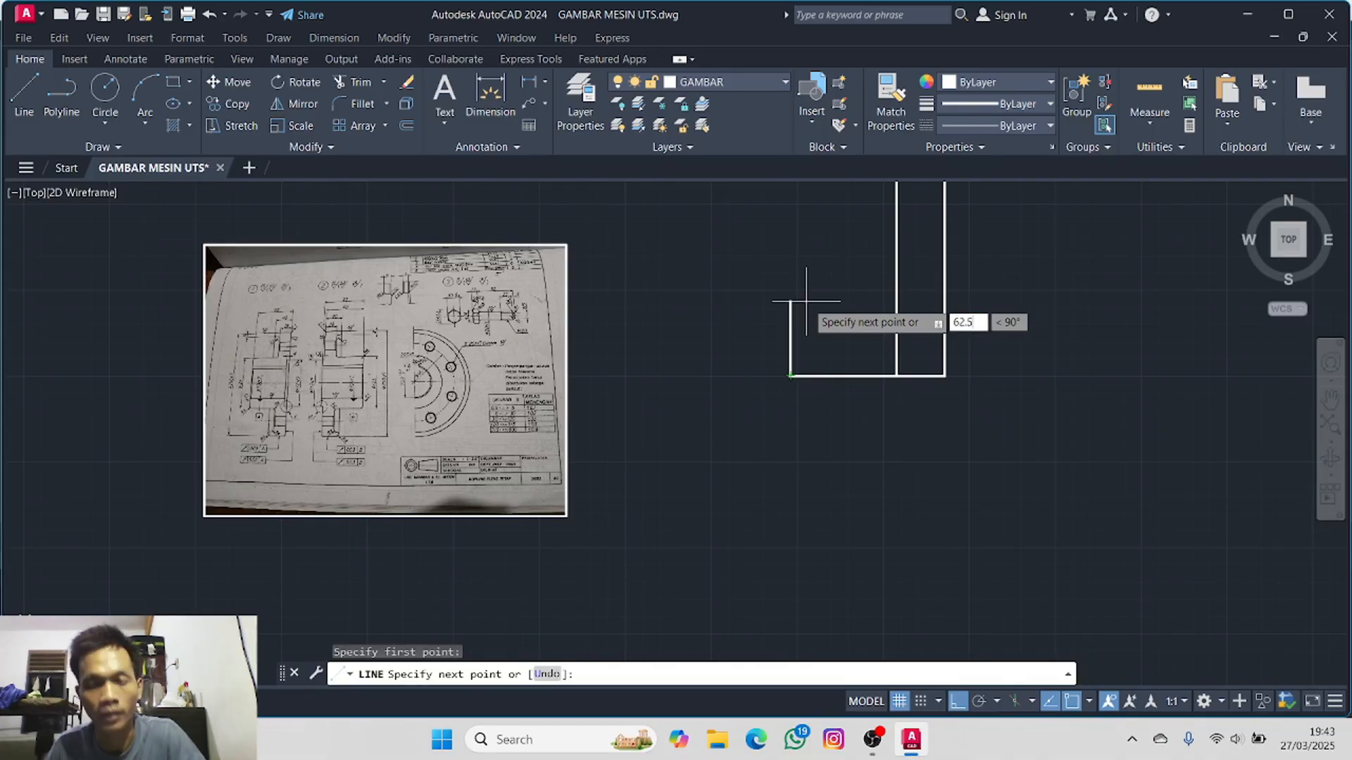
pyautogui.press('Return')
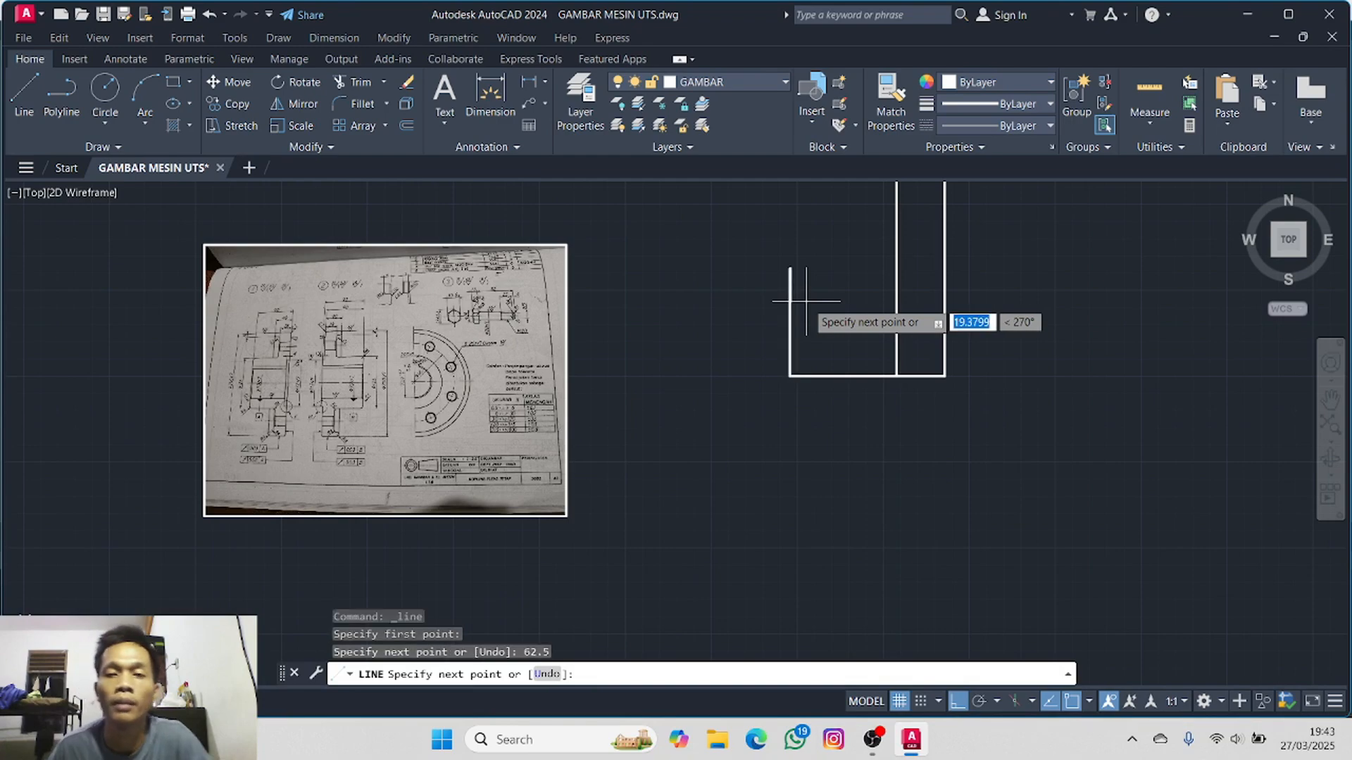
pyautogui.click(896, 268)
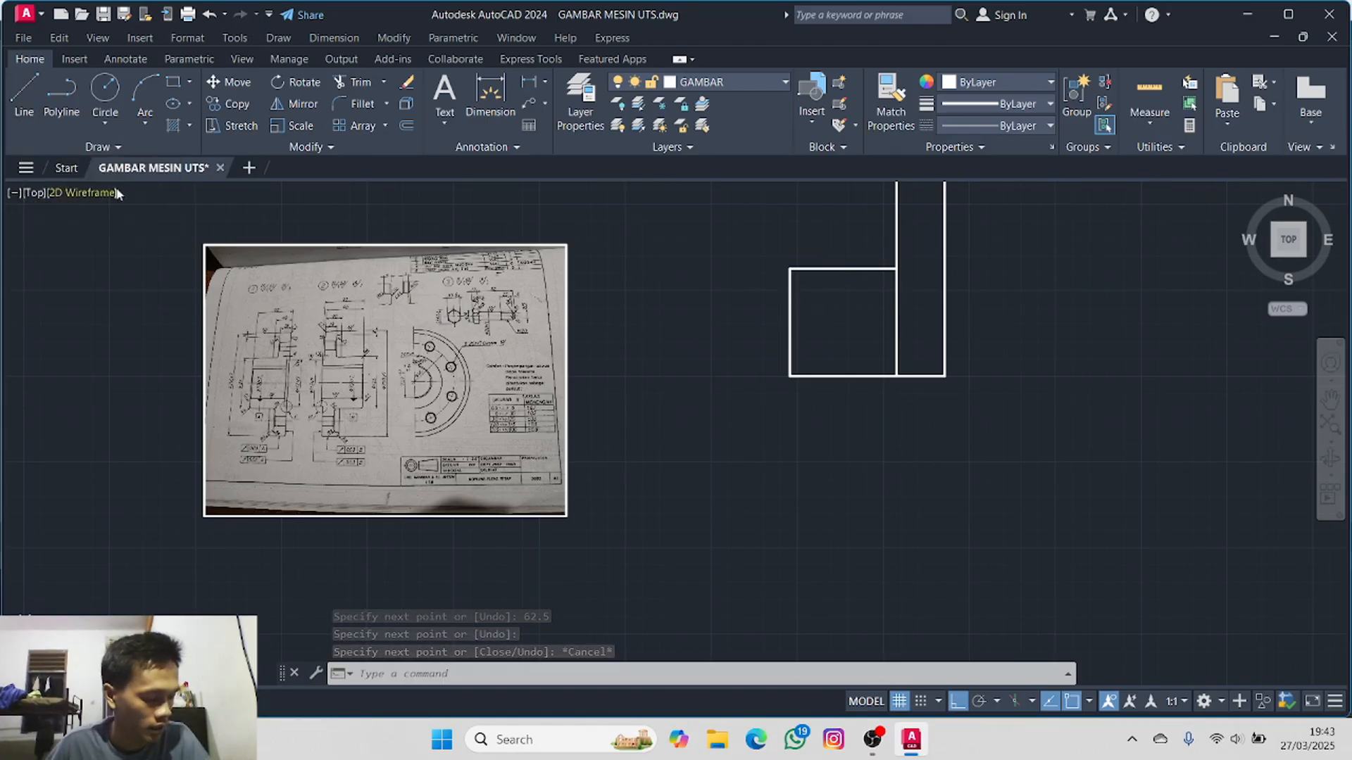
# - Check the bore diameter on the reference drawing and offset the baseline 35 mm upward for the bore edge
pyautogui.scroll(4, 218, 345)
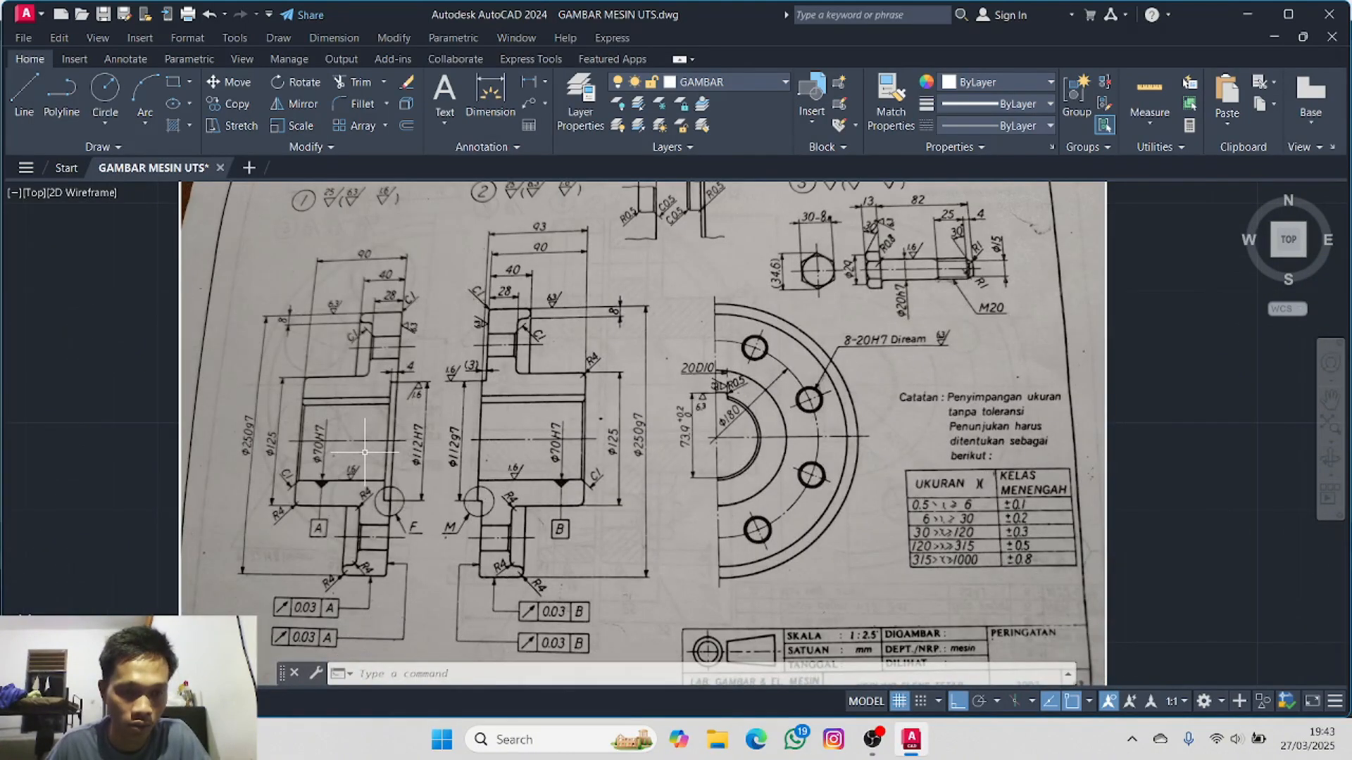
pyautogui.scroll(-2, 601, 413)
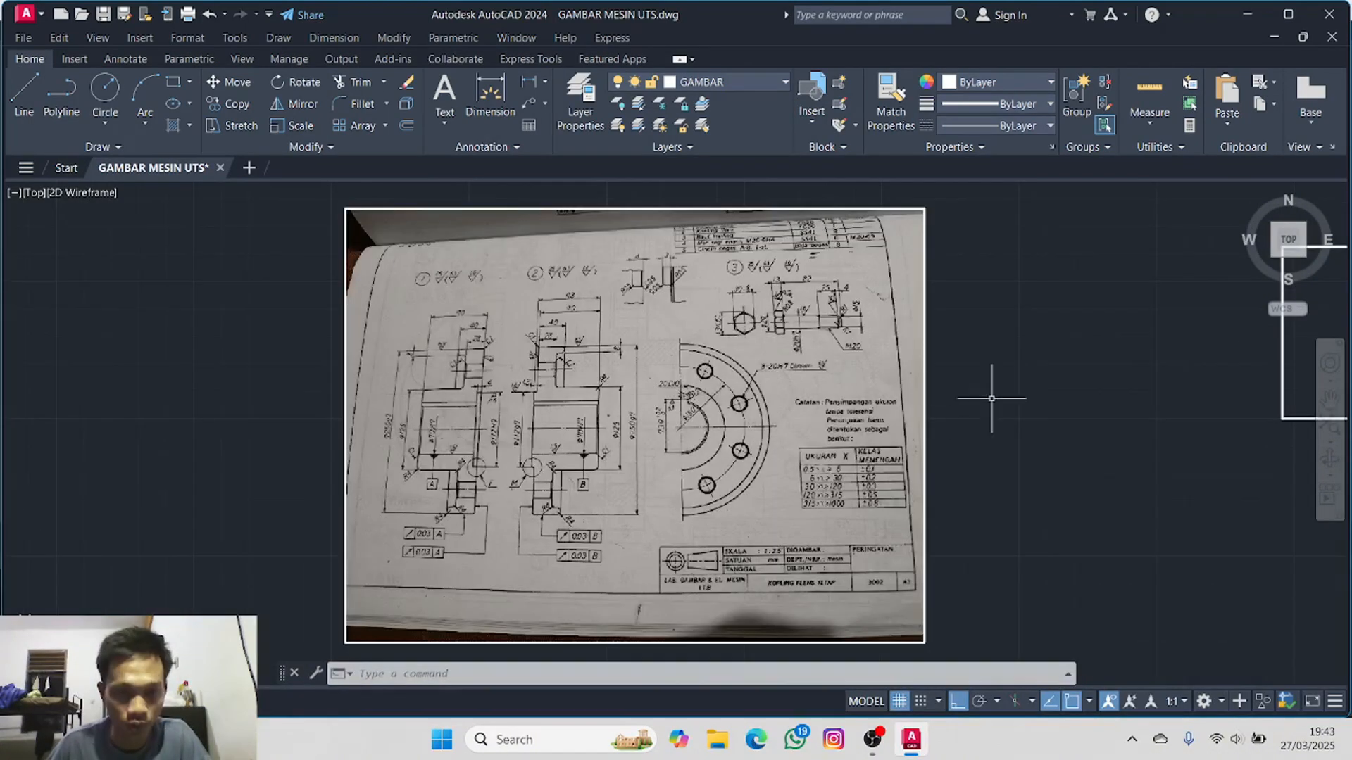
pyautogui.moveTo(1049, 380)
pyautogui.mouseDown(button='middle')
pyautogui.moveTo(951, 361)
pyautogui.moveTo(278, 323)
pyautogui.moveTo(102, 391)
pyautogui.moveTo(62, 391)
pyautogui.mouseUp(button='middle')
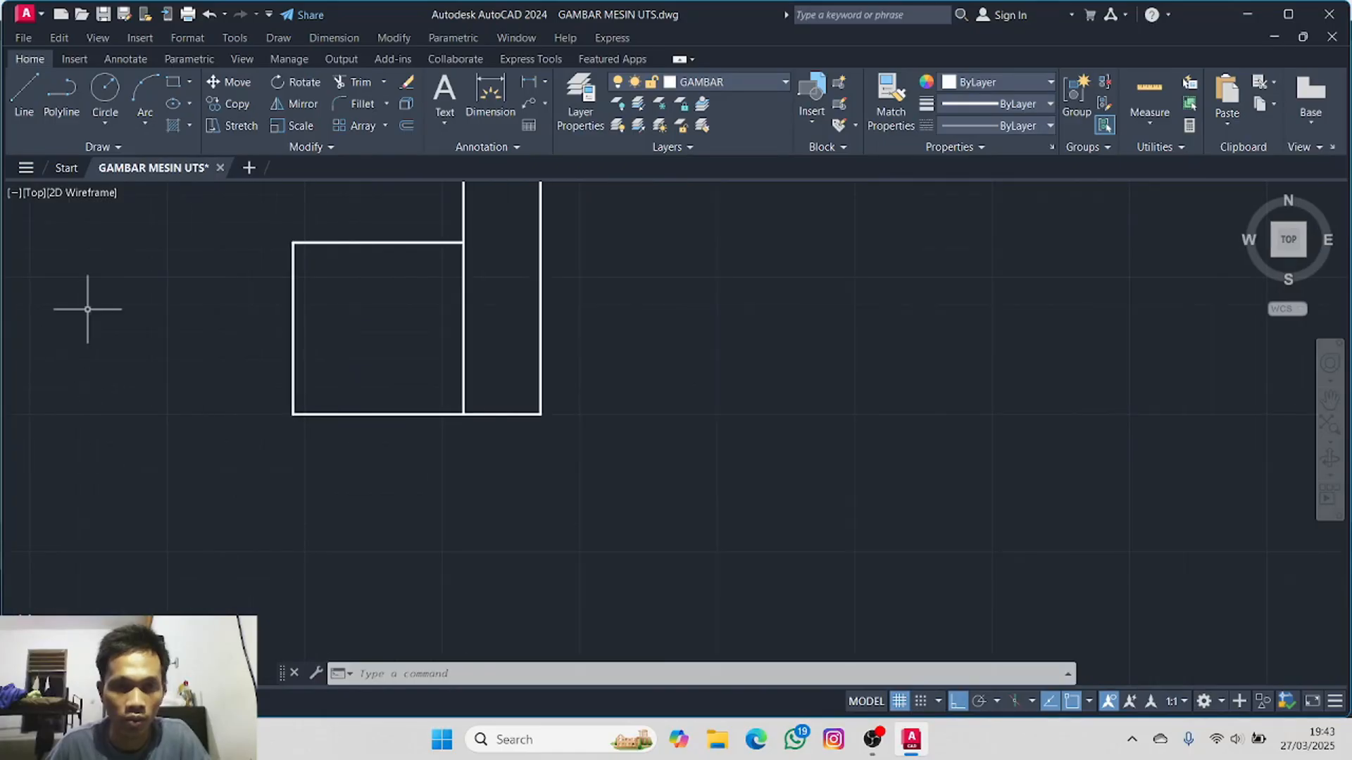
pyautogui.click(408, 127)
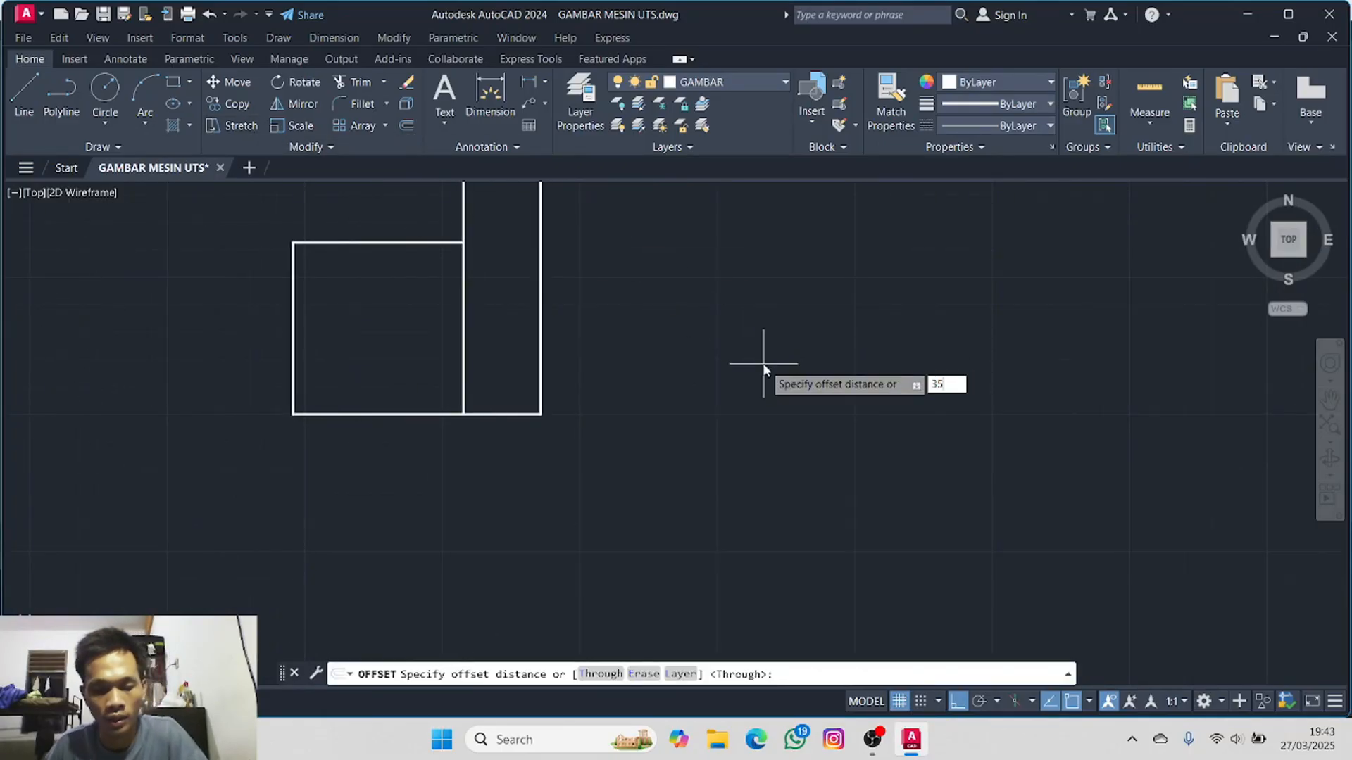
pyautogui.press('Return')
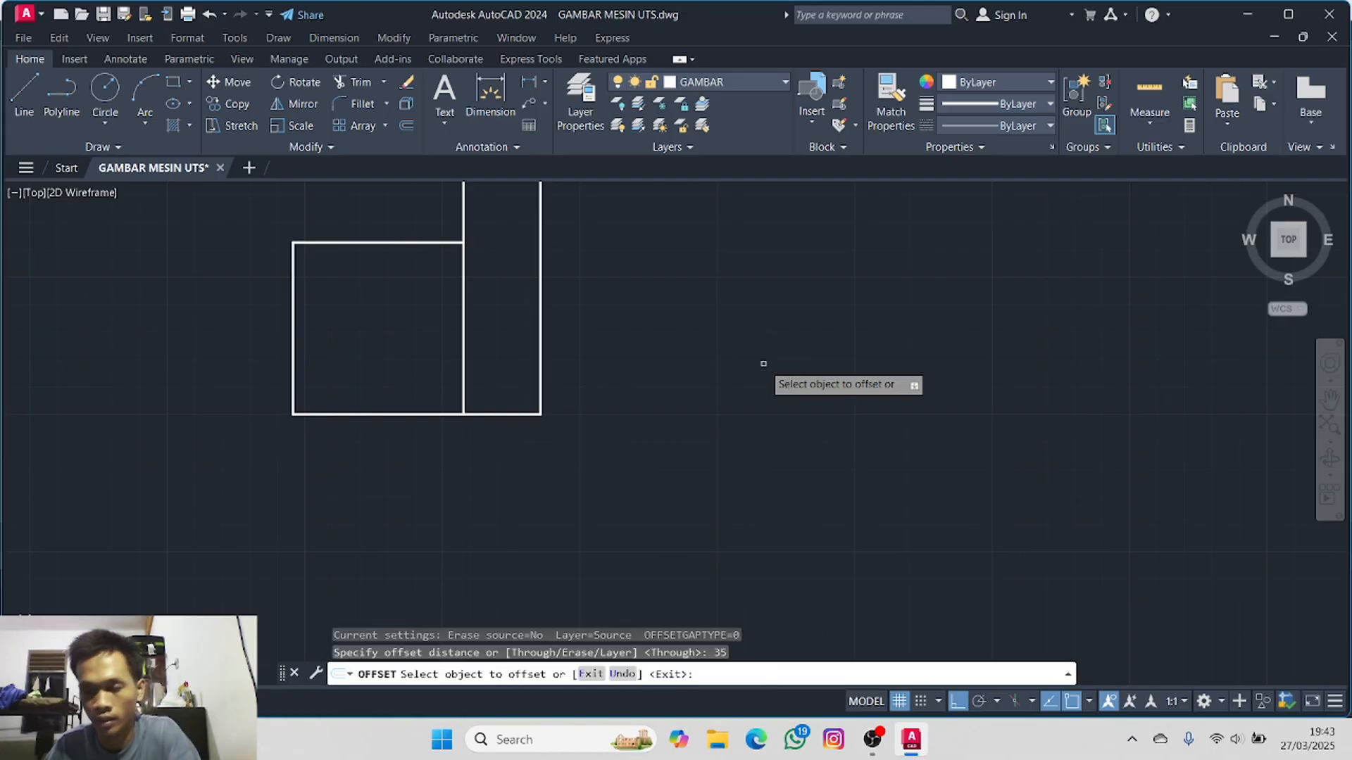
pyautogui.click(398, 414)
pyautogui.click(405, 369)
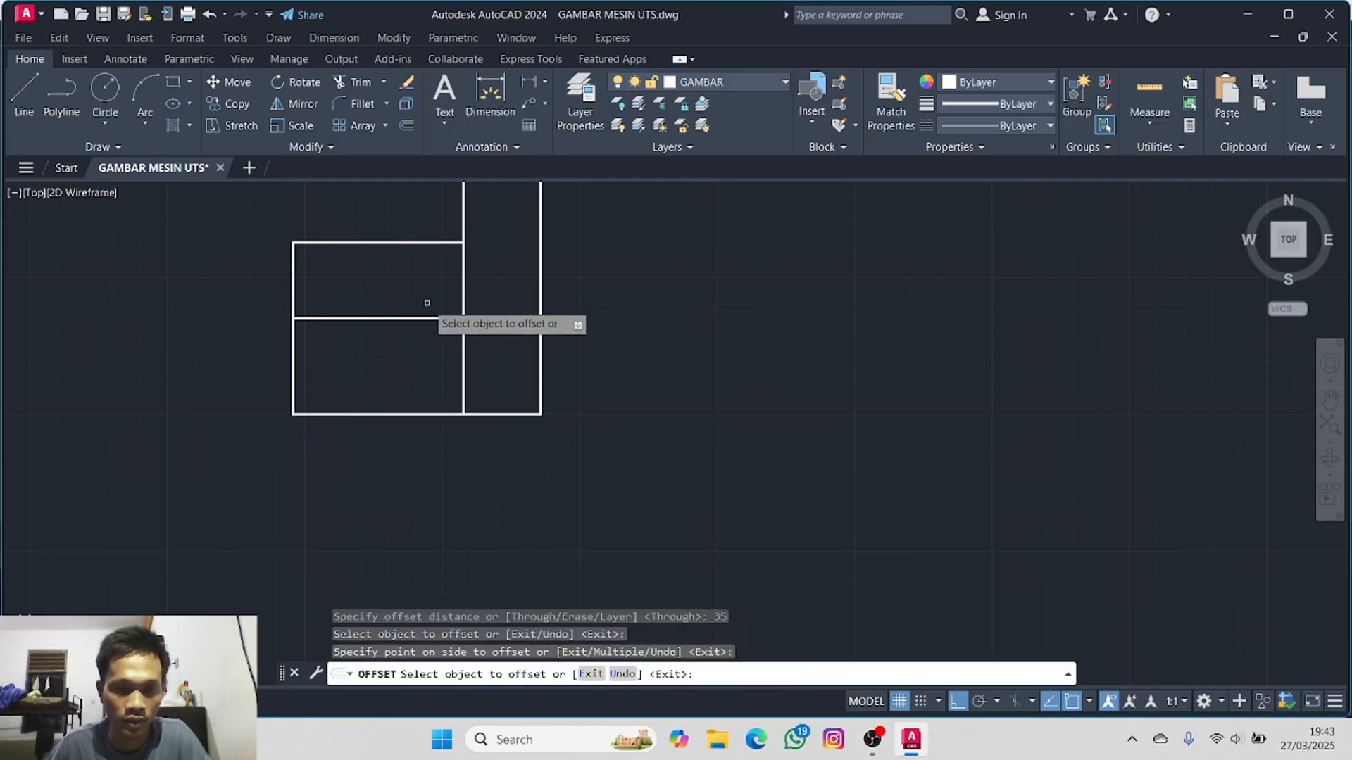
pyautogui.press('Escape')
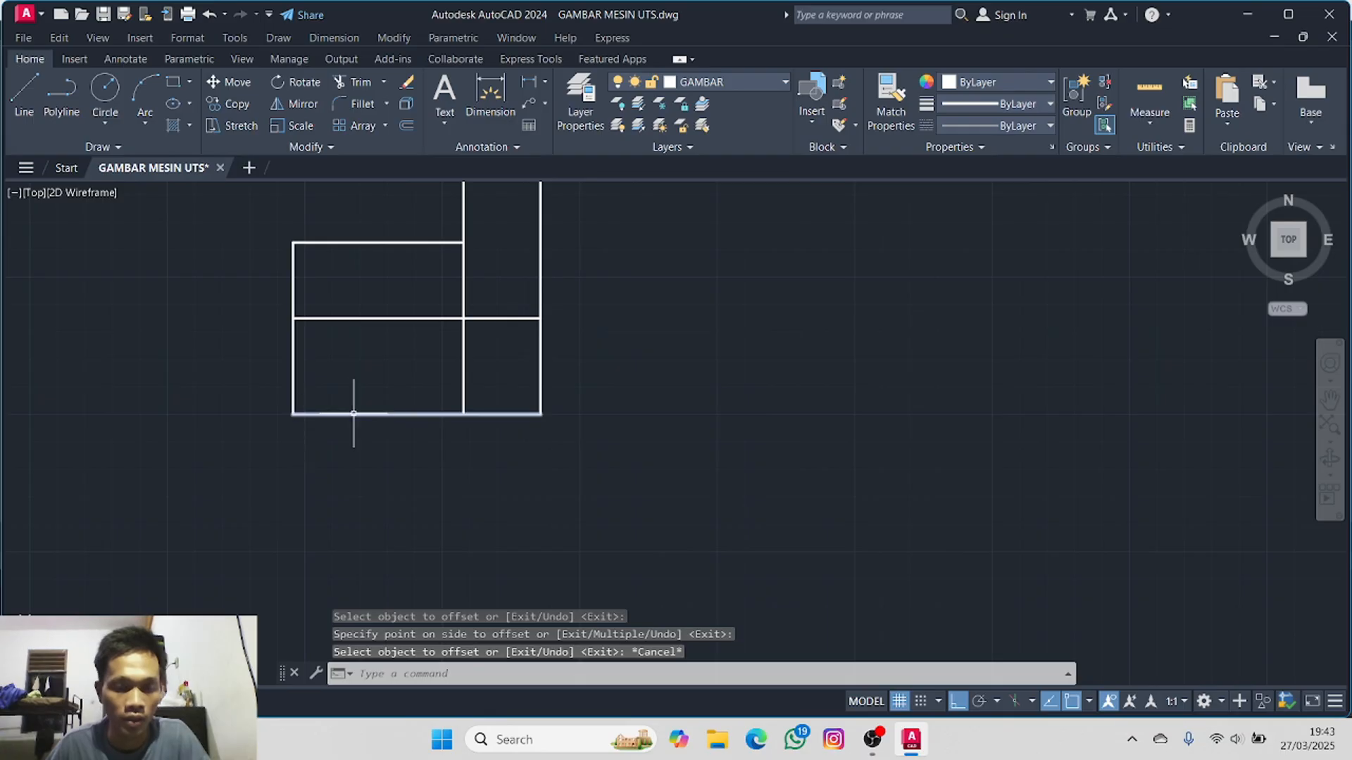
# - Check the keyway height on the reference drawing and offset the bore edge line 3.9 mm upward
pyautogui.moveTo(270, 423); pyautogui.dragTo(1076, 392, button='middle')
pyautogui.scroll(6, 646, 410)
pyautogui.moveTo(443, 359); pyautogui.dragTo(1059, 428, button='middle')
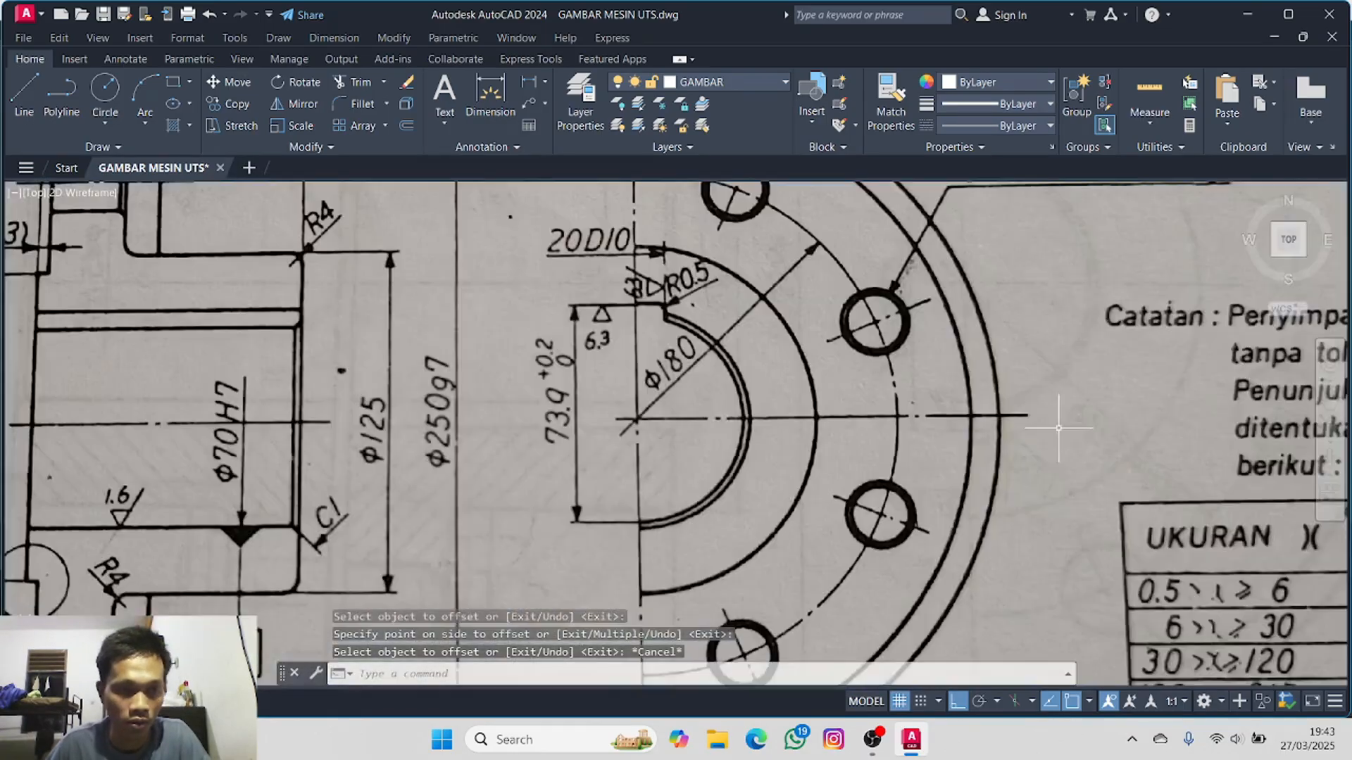
pyautogui.scroll(-2, 671, 386)
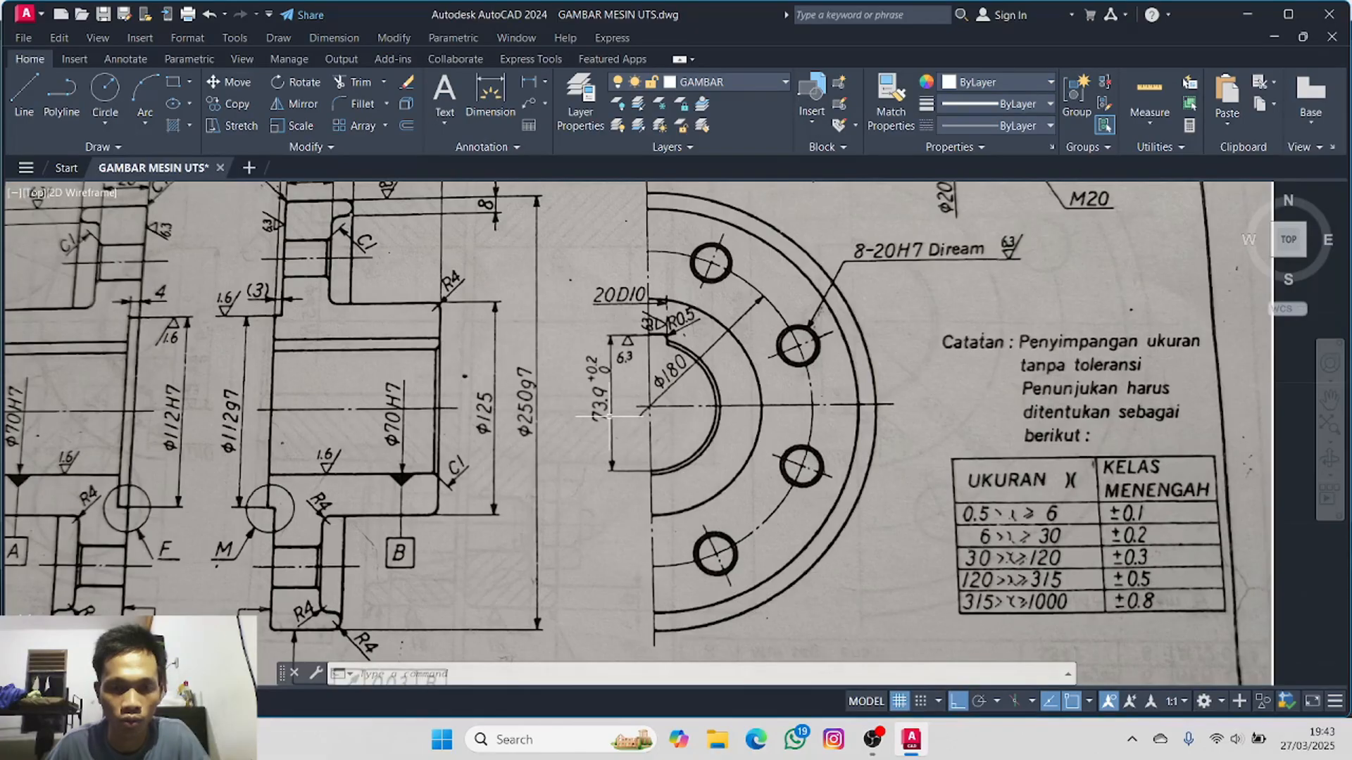
pyautogui.scroll(8, 452, 371)
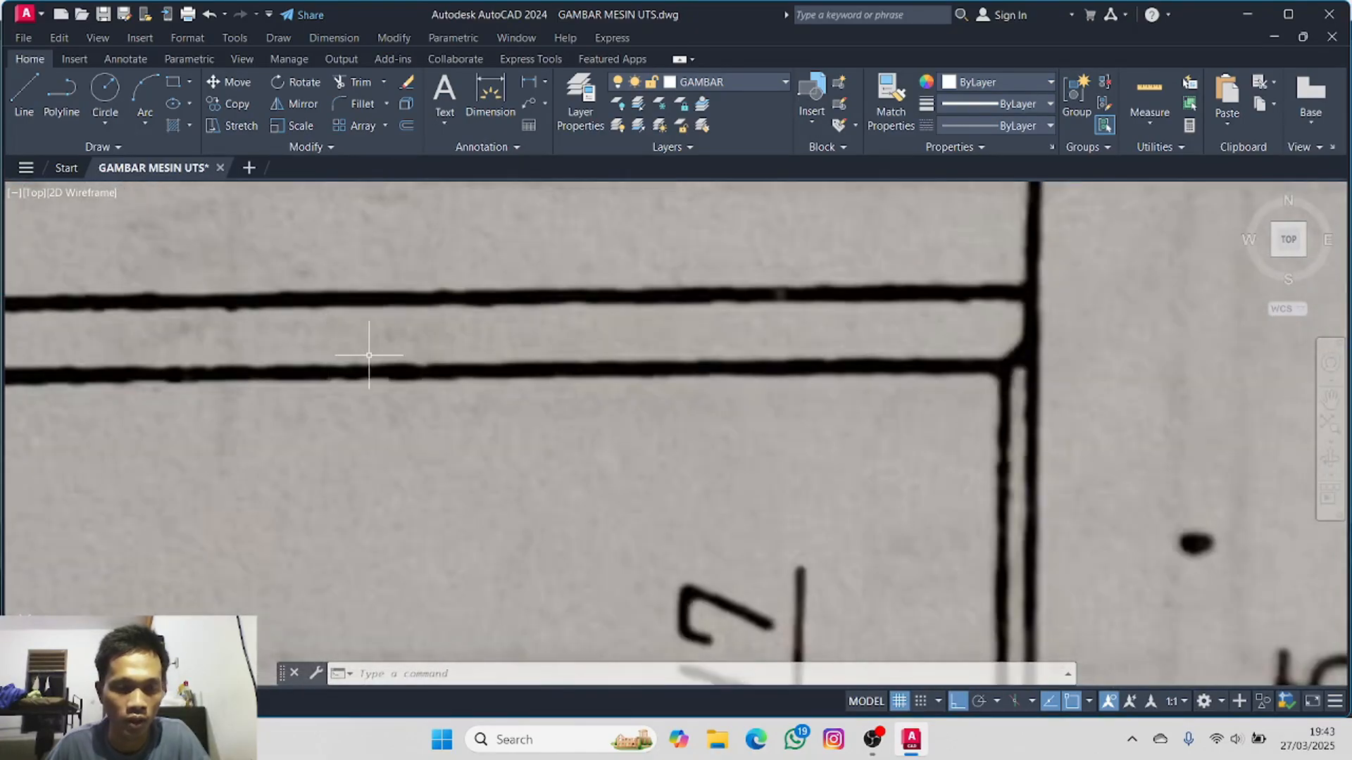
pyautogui.scroll(-10, 604, 376)
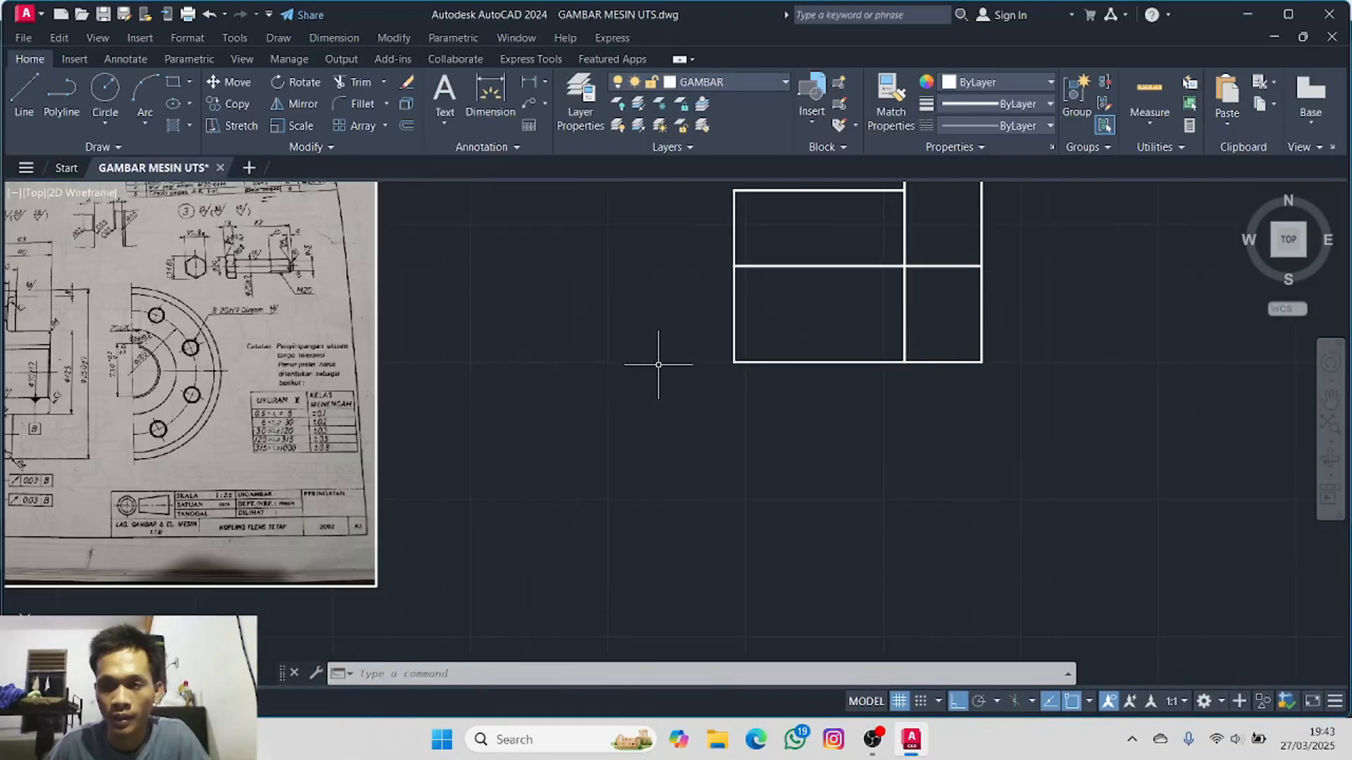
pyautogui.moveTo(658, 364)
pyautogui.mouseDown(button='middle')
pyautogui.moveTo(501, 428)
pyautogui.moveTo(388, 506)
pyautogui.mouseUp(button='middle')
pyautogui.click(406, 125)
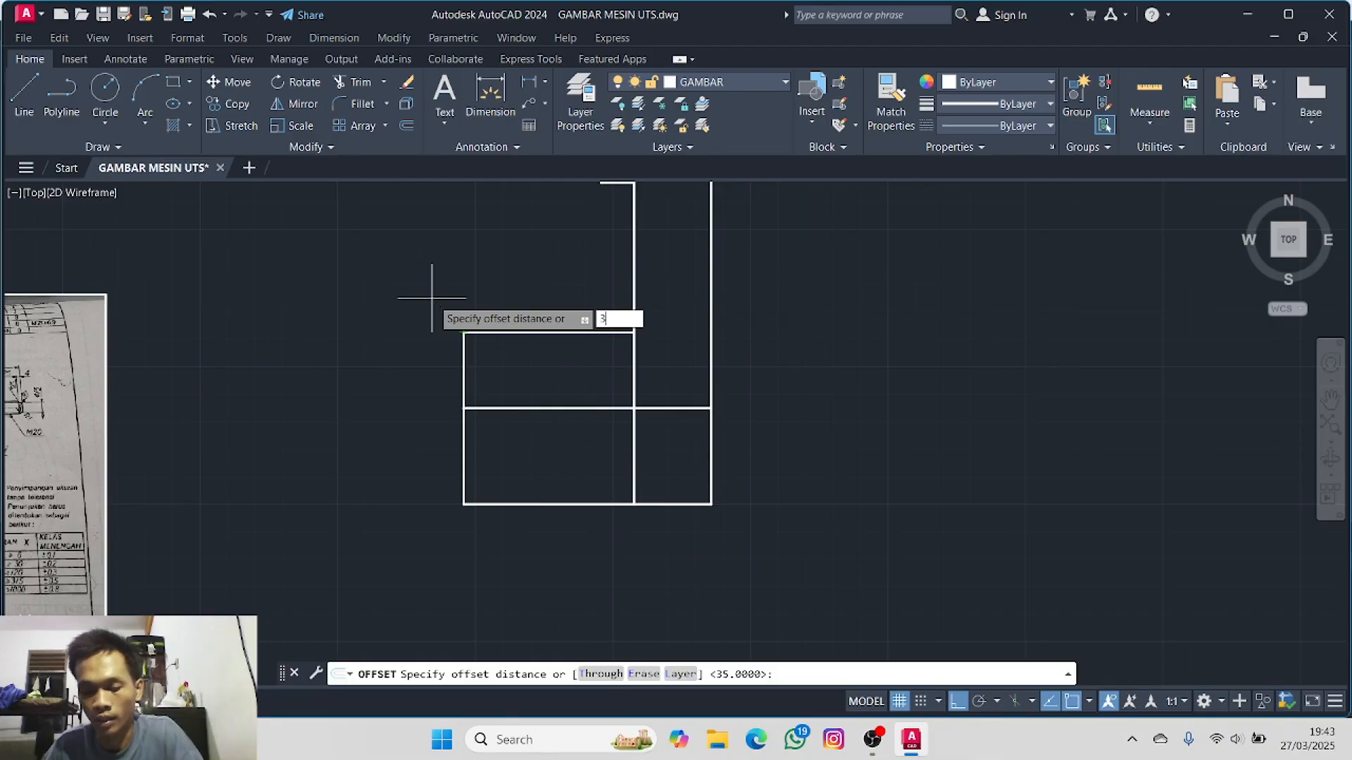
pyautogui.write('3.9')
pyautogui.press('Return')
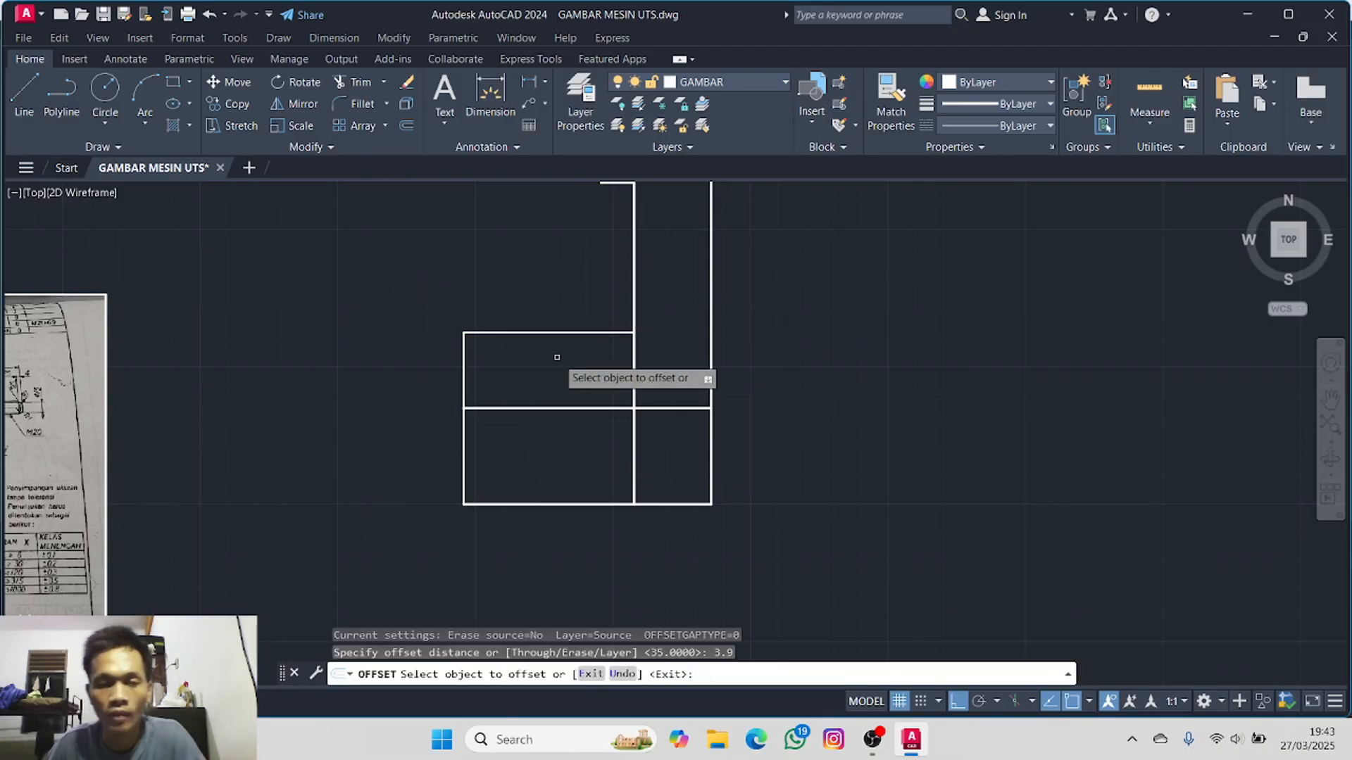
pyautogui.click(568, 408)
pyautogui.click(599, 373)
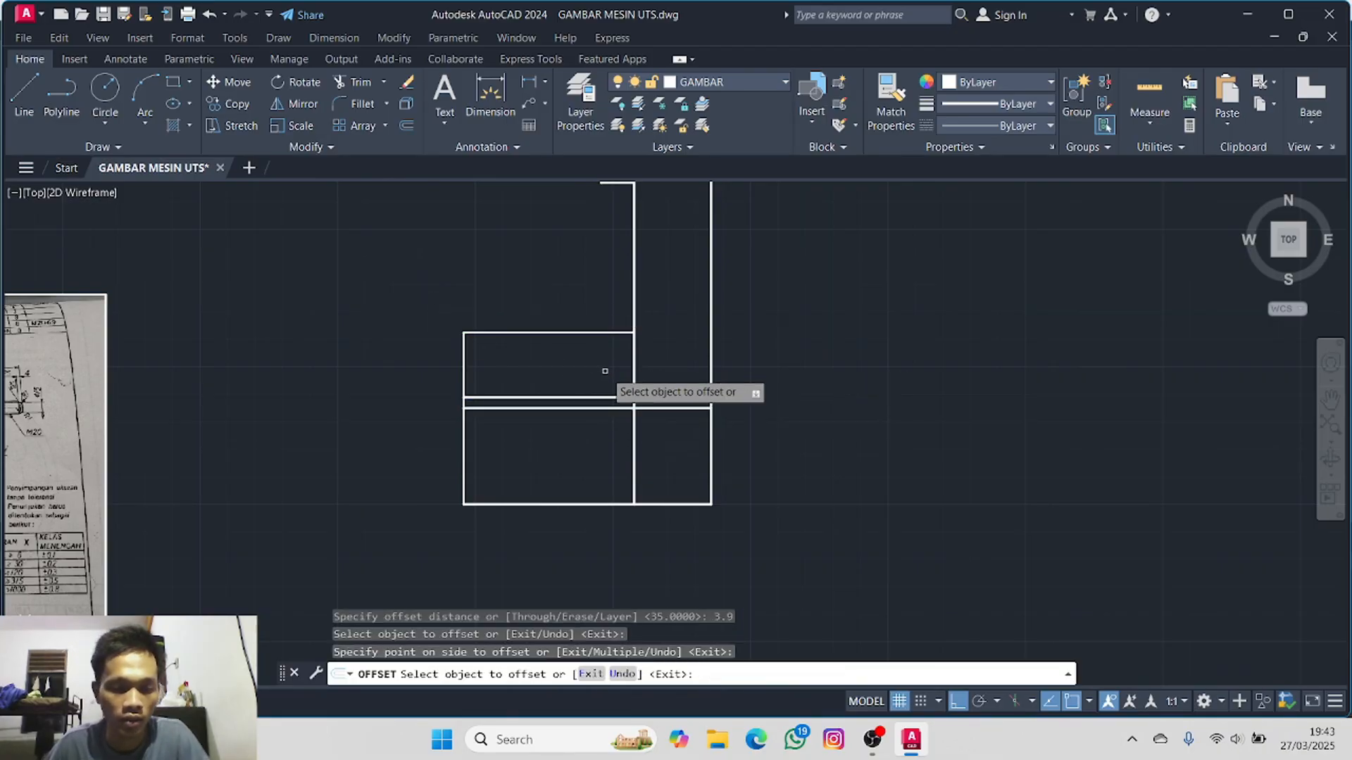
pyautogui.press('Escape')
# - Check the recess diameter on the reference drawing and offset the baseline 56 mm upward for the recess edge
pyautogui.moveTo(387, 419); pyautogui.dragTo(912, 318, button='middle')
pyautogui.moveTo(381, 352); pyautogui.dragTo(613, 332, button='middle')
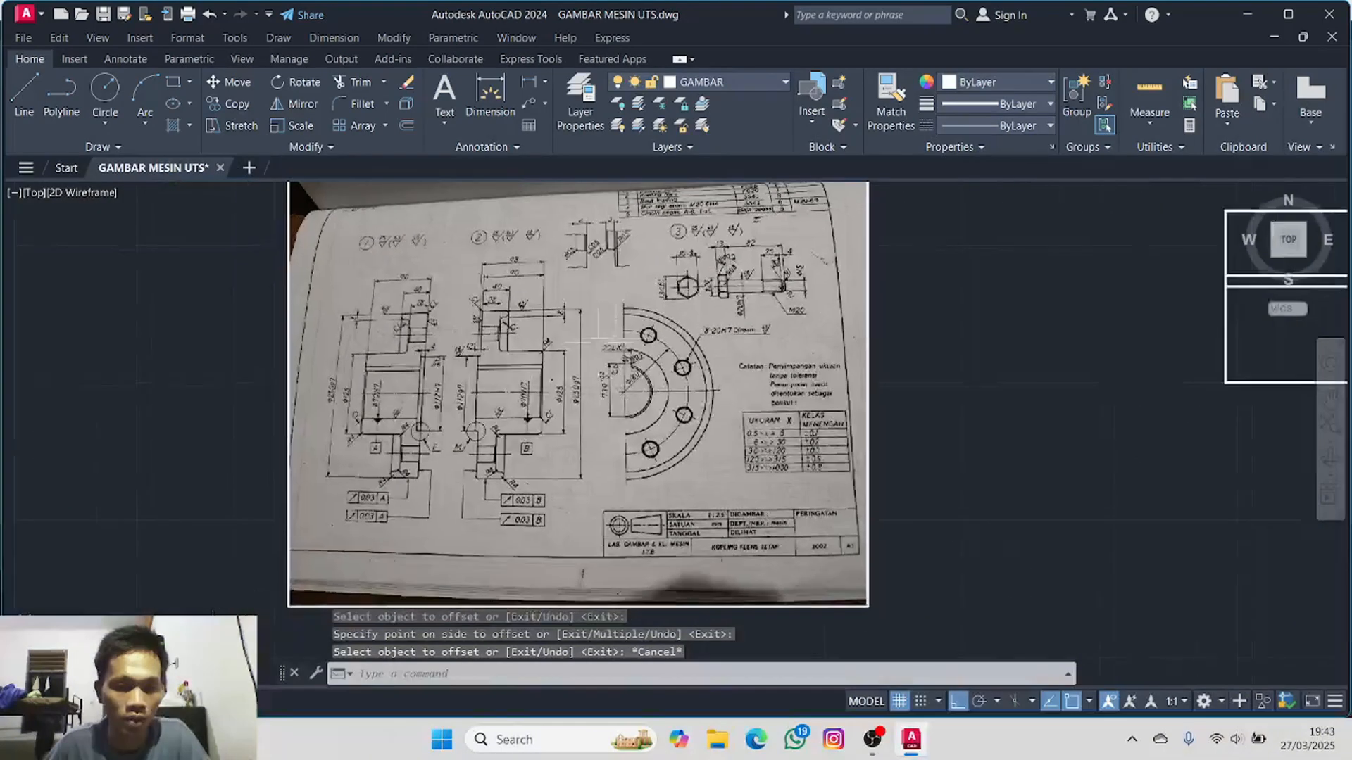
pyautogui.scroll(6, 415, 373)
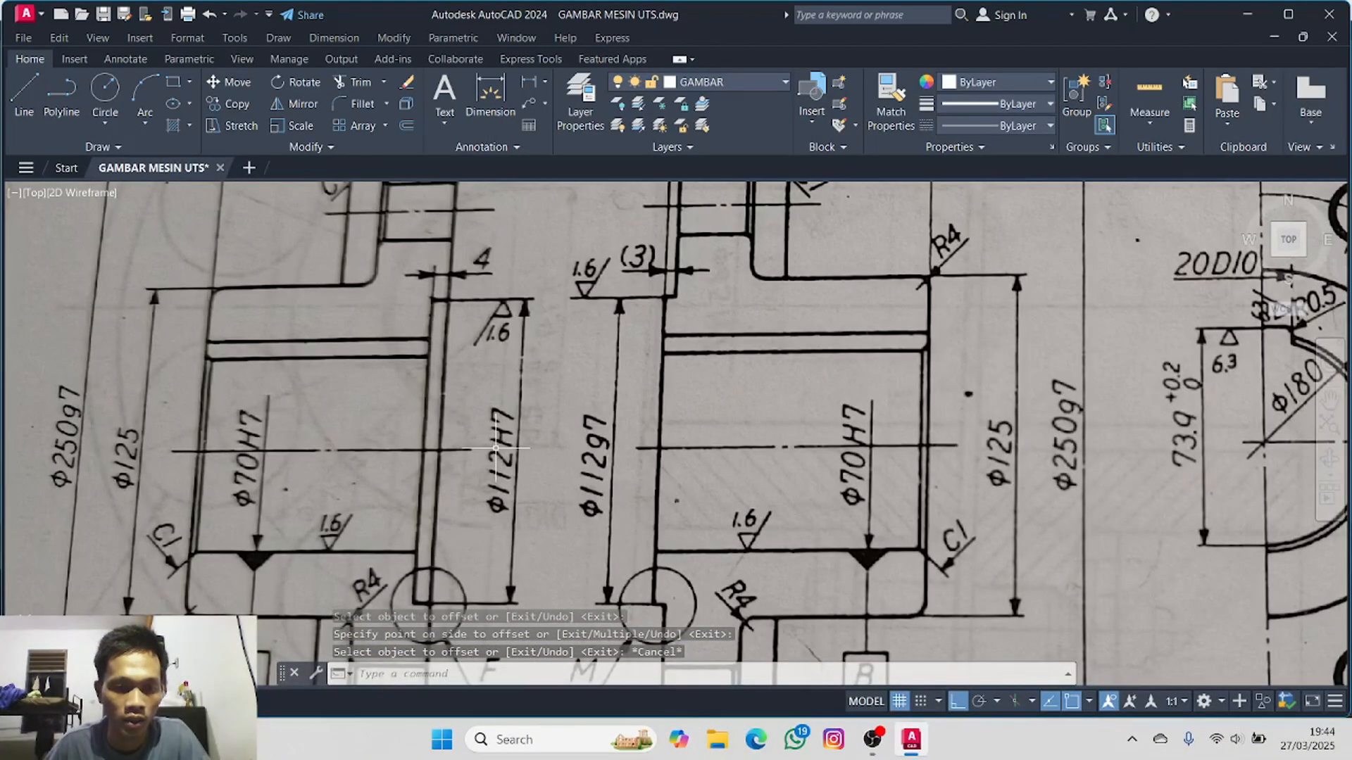
pyautogui.scroll(-6, 591, 325)
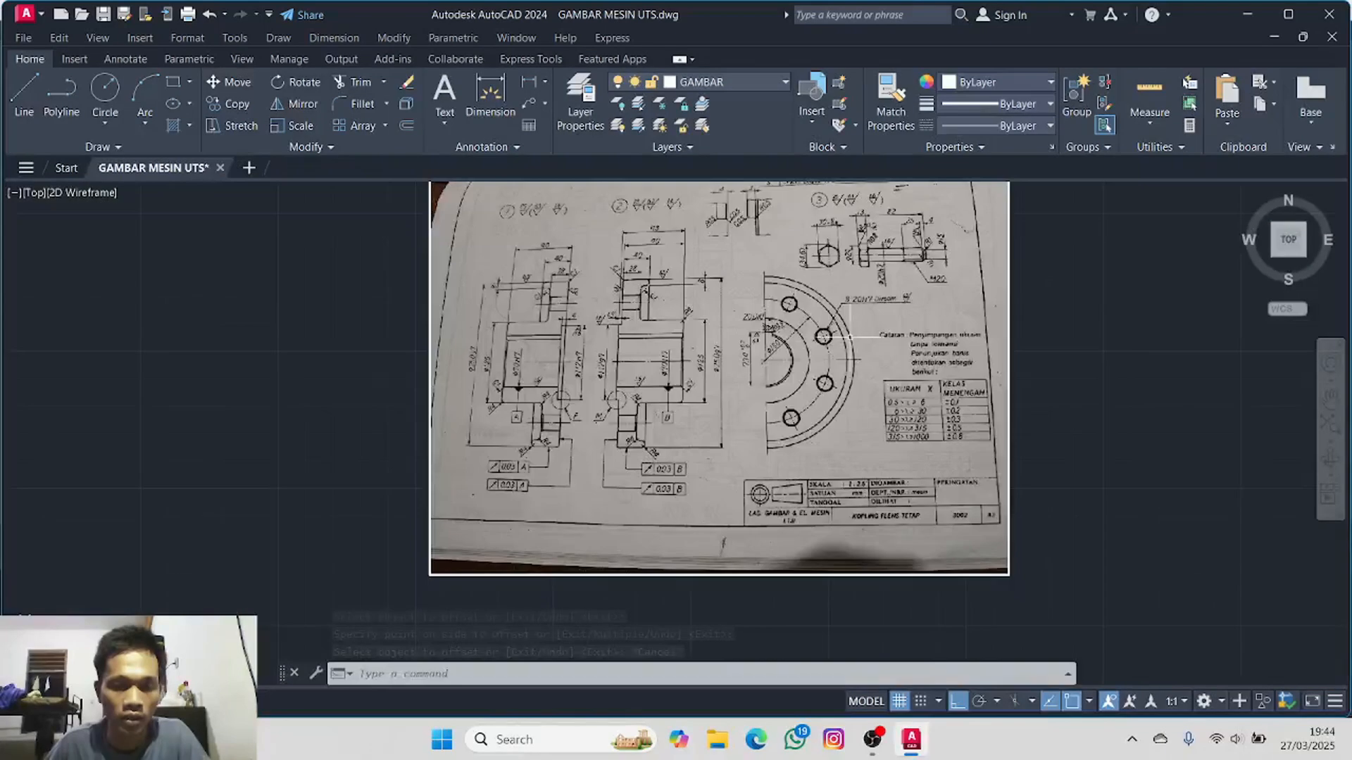
pyautogui.moveTo(986, 361); pyautogui.dragTo(46, 405, button='middle')
pyautogui.moveTo(532, 422); pyautogui.dragTo(437, 431, button='middle')
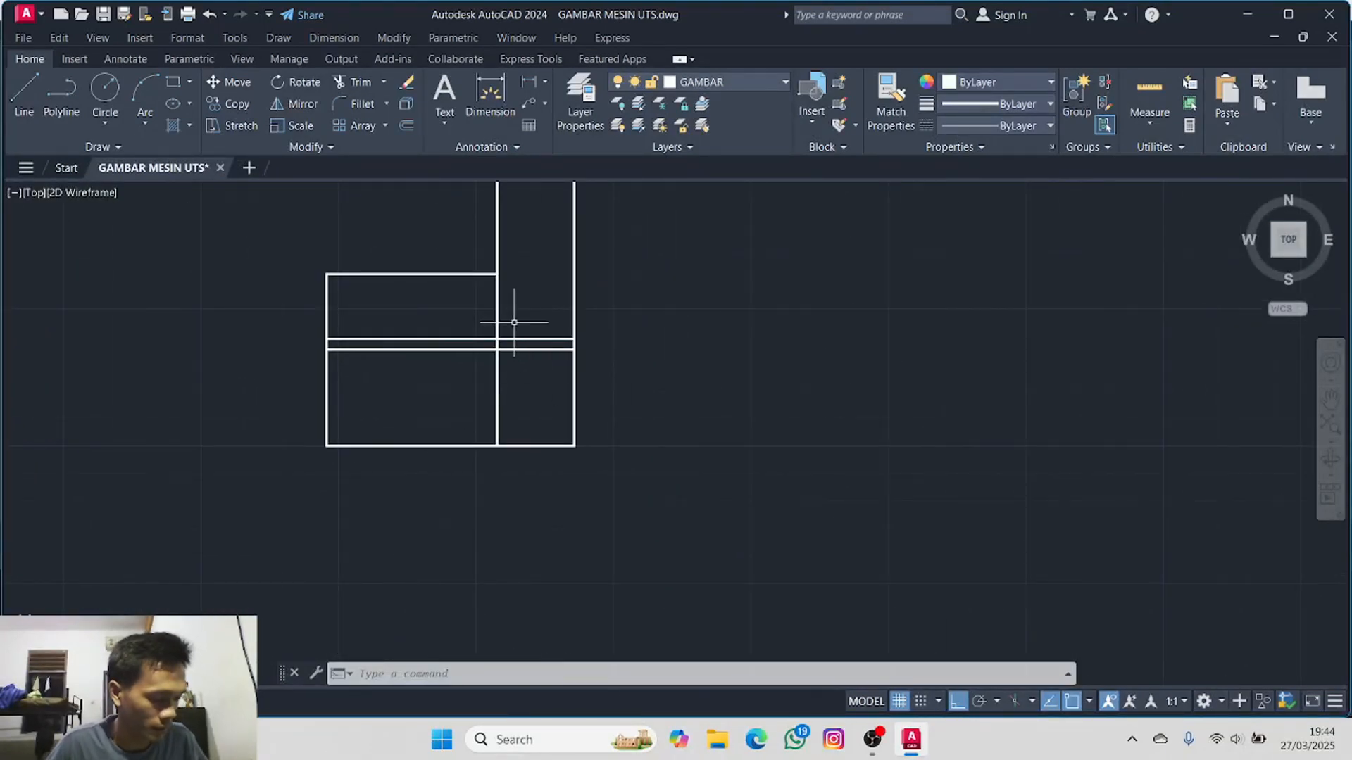
pyautogui.click(404, 128)
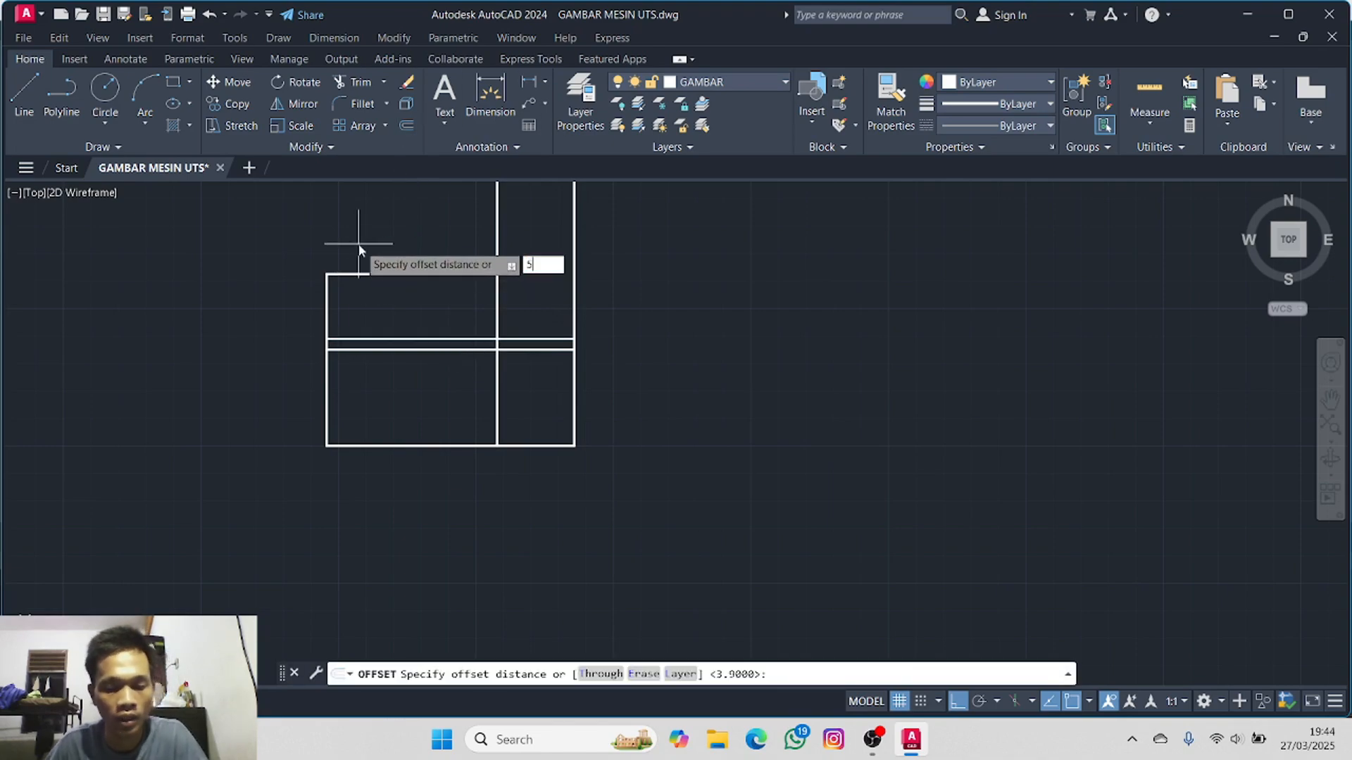
pyautogui.write('56')
pyautogui.press('Return')
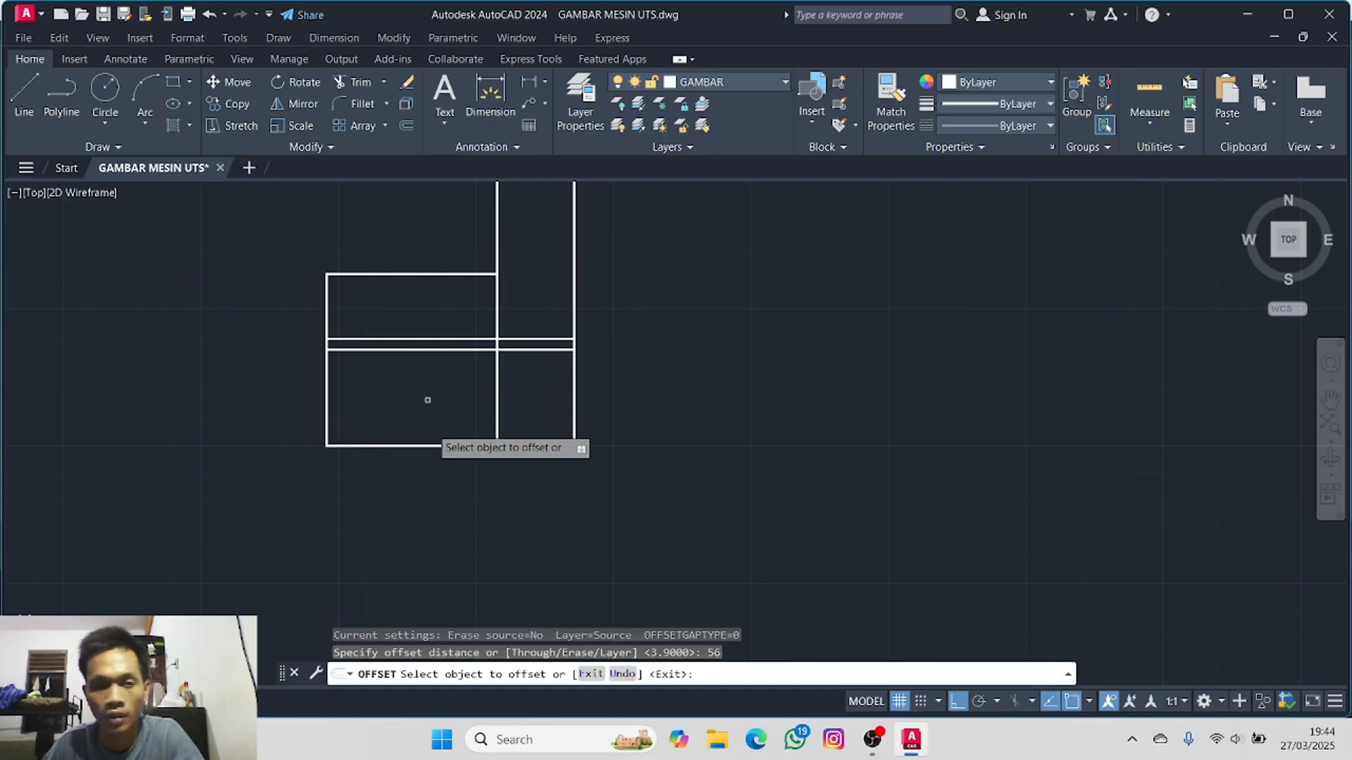
pyautogui.click(448, 445)
pyautogui.click(490, 303)
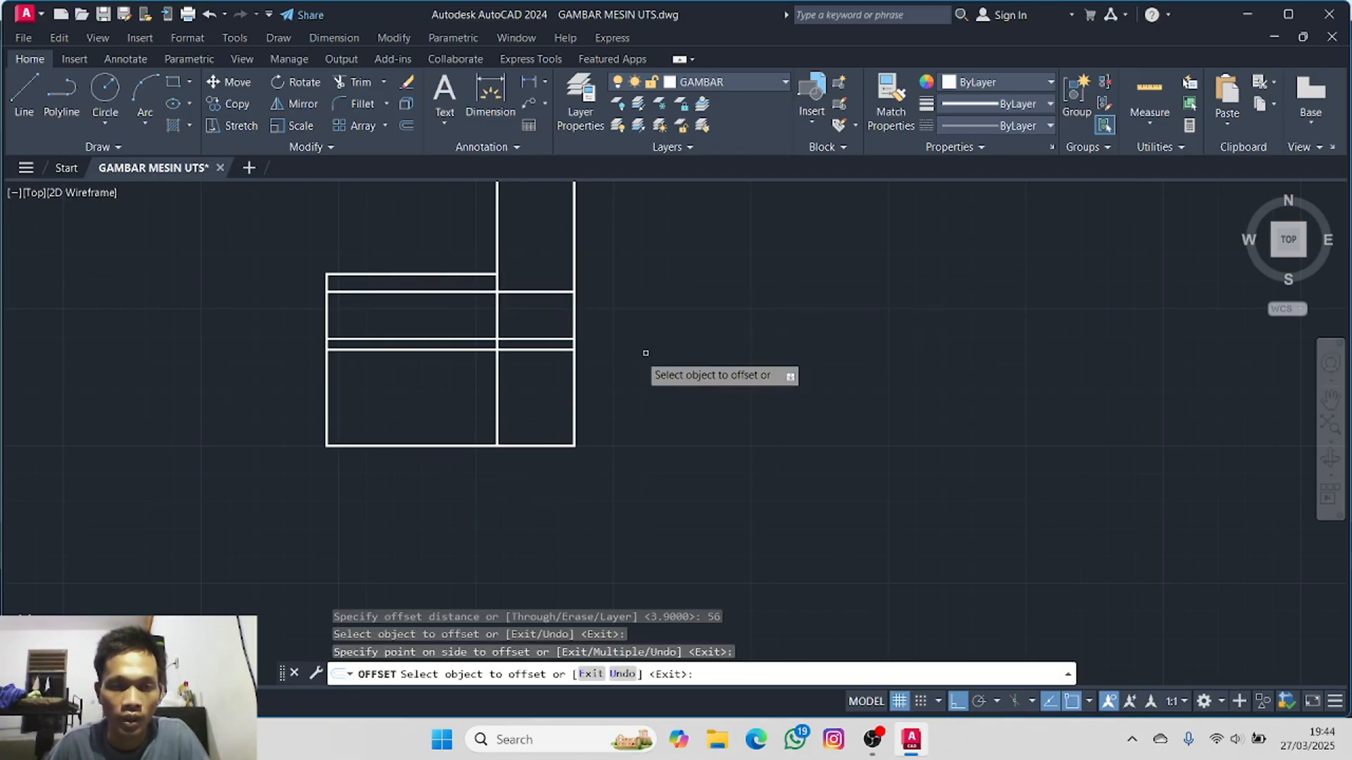
pyautogui.press('Escape')
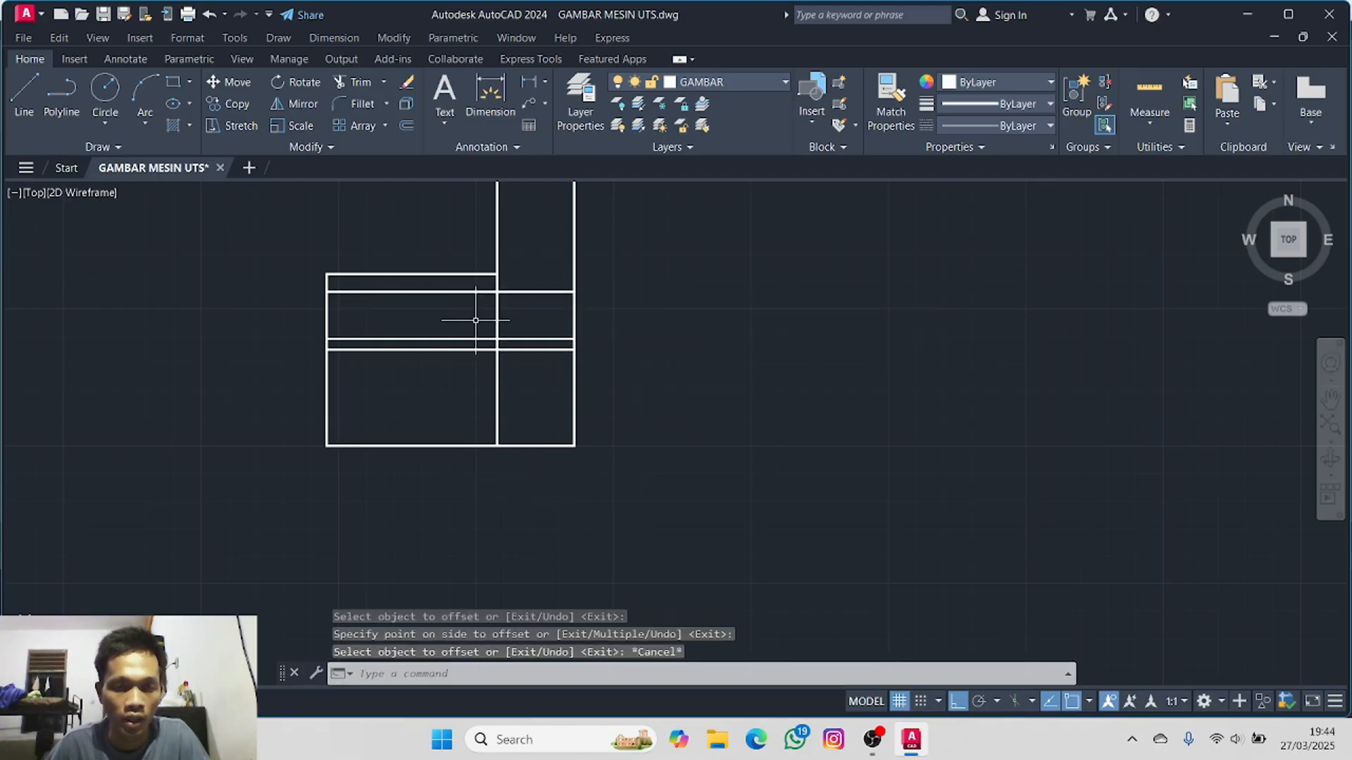
# - Check the recess depth on the reference drawing and offset the flange's right face line 4 mm to the left
pyautogui.moveTo(332, 345); pyautogui.dragTo(908, 345, button='middle')
pyautogui.moveTo(207, 366); pyautogui.dragTo(308, 294, button='middle')
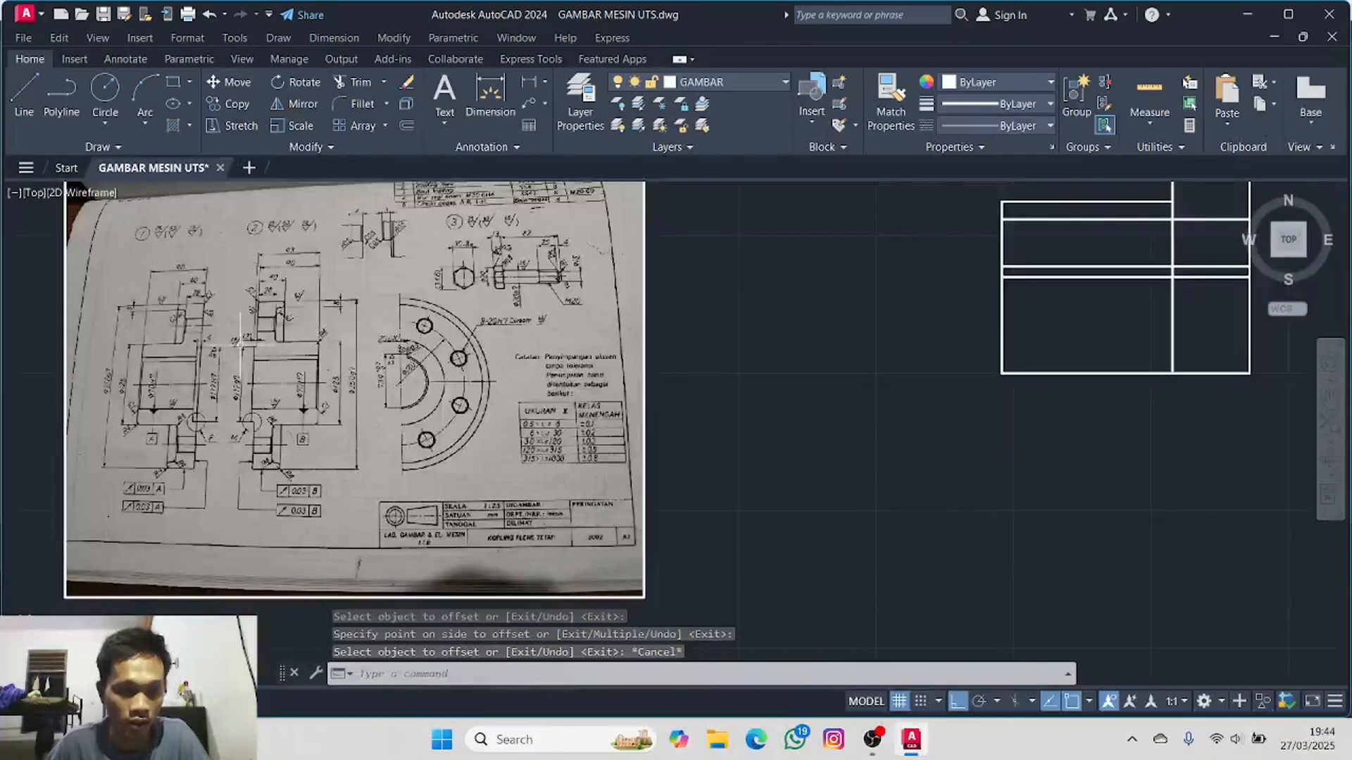
pyautogui.scroll(5, 204, 363)
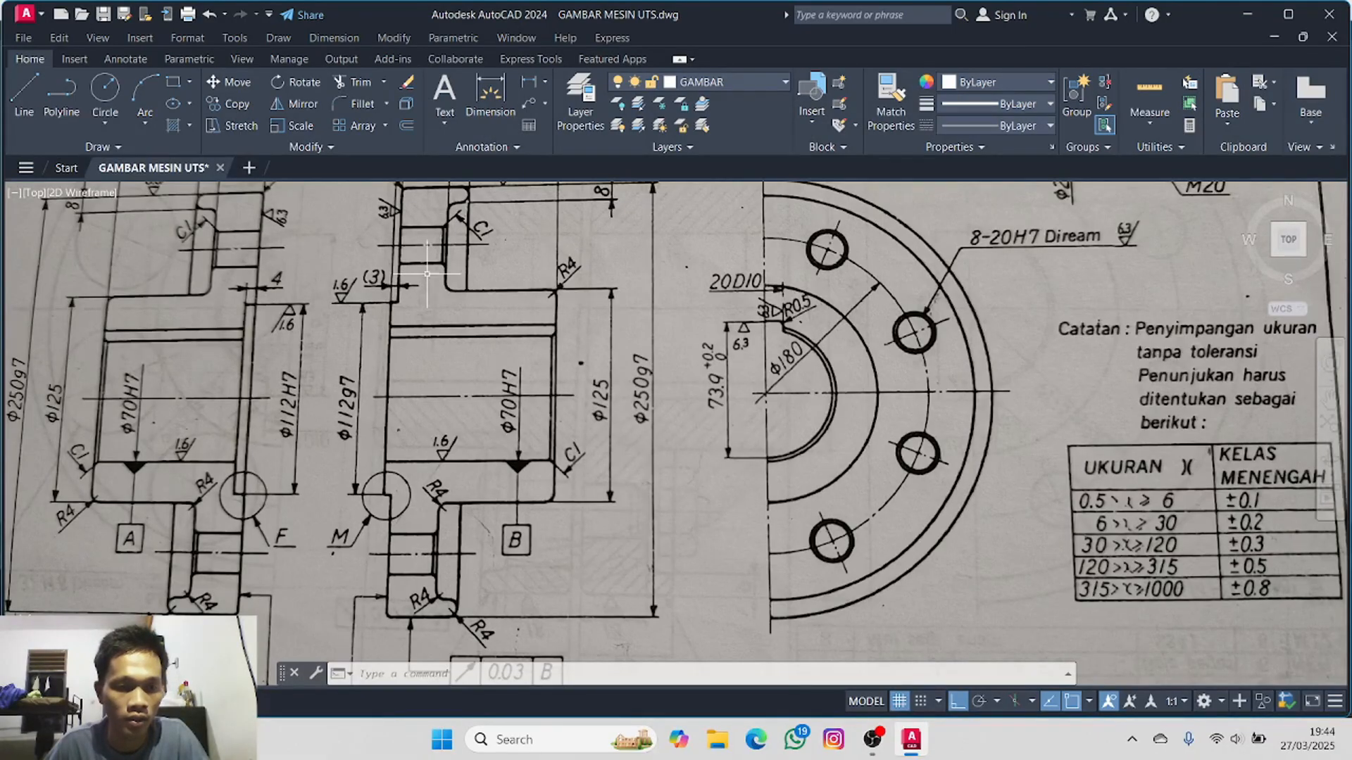
pyautogui.scroll(-4, 846, 371)
pyautogui.moveTo(996, 354); pyautogui.dragTo(79, 349, button='middle')
pyautogui.moveTo(387, 340); pyautogui.dragTo(207, 470, button='middle')
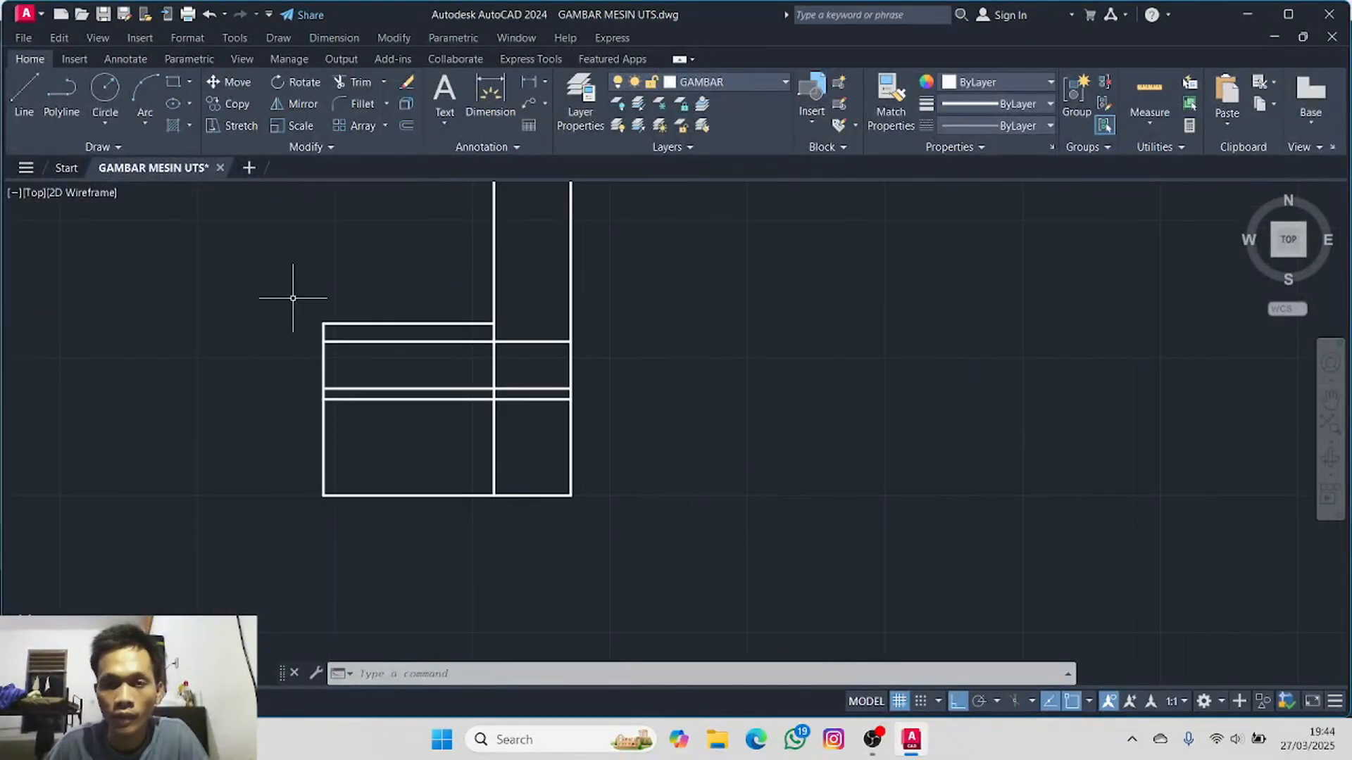
pyautogui.click(407, 126)
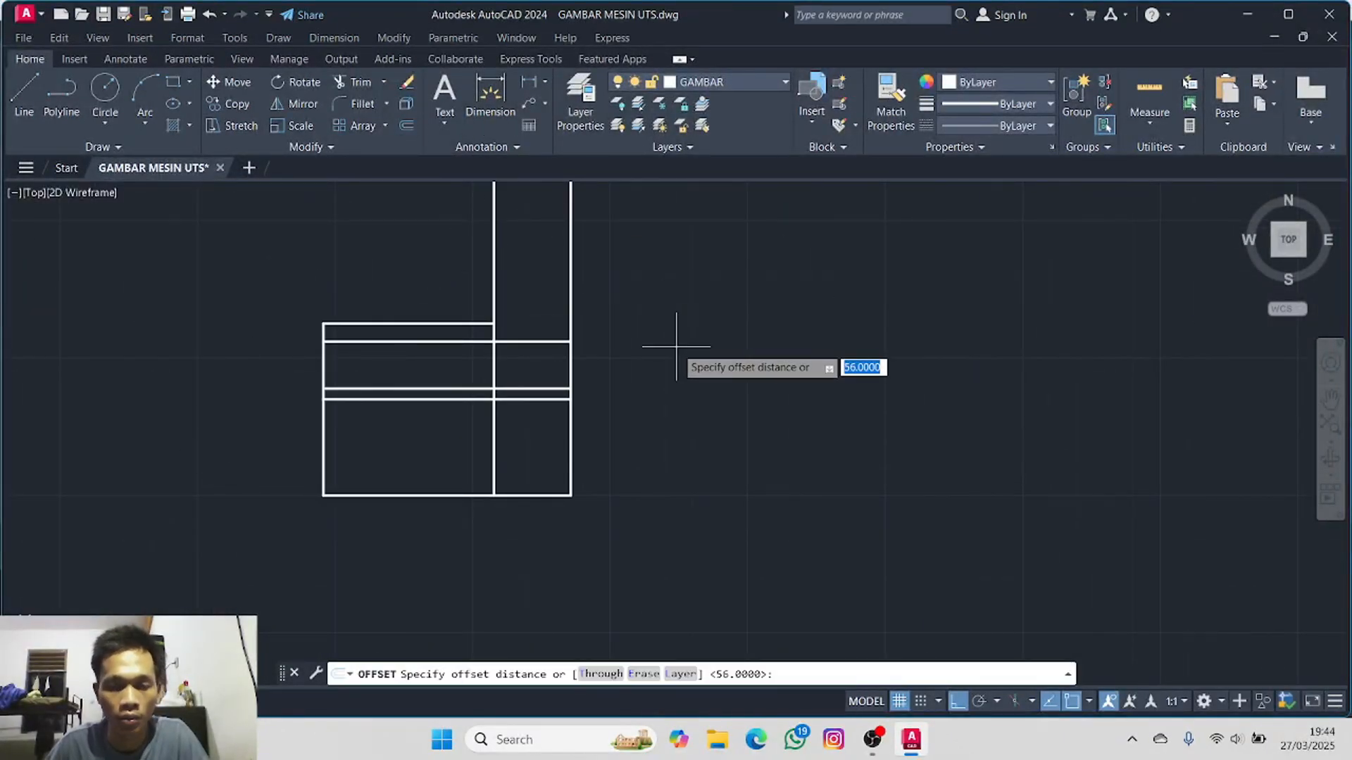
pyautogui.press('Return')
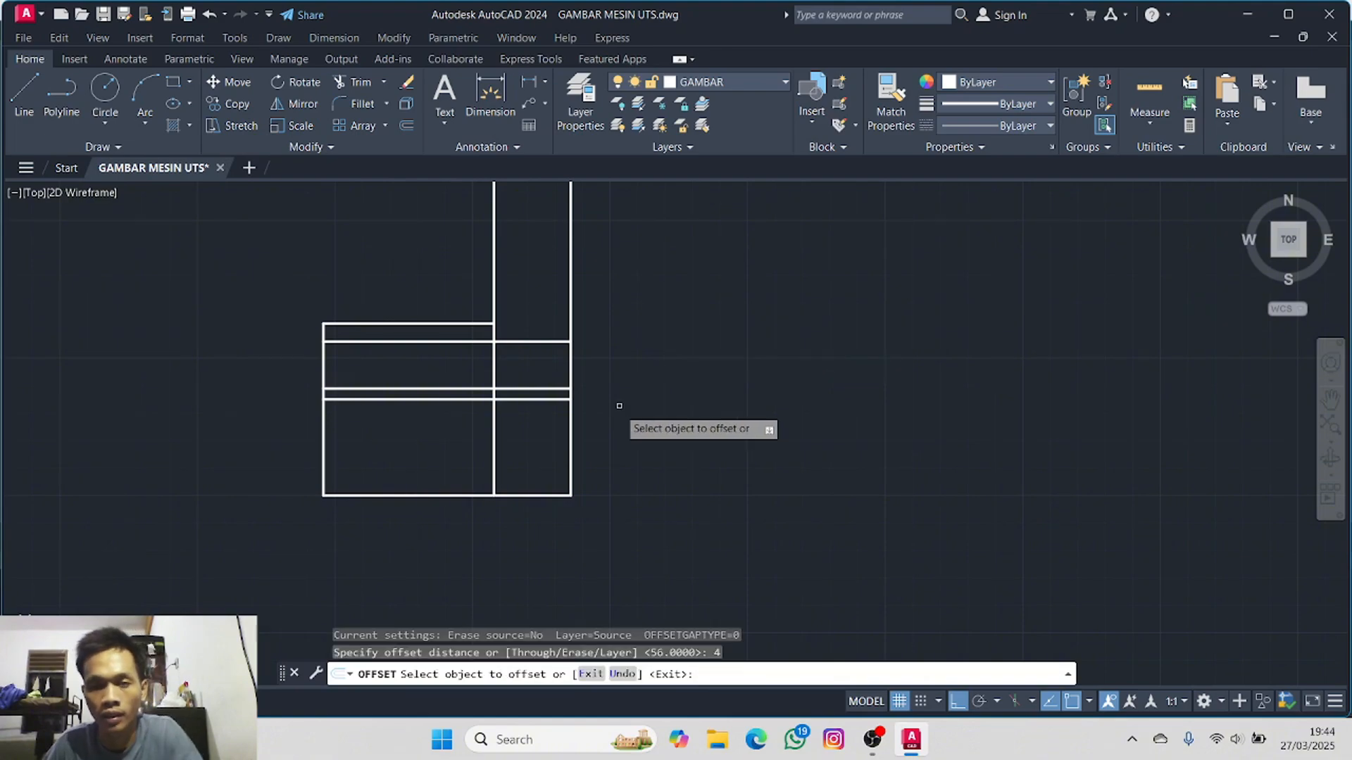
pyautogui.click(571, 441)
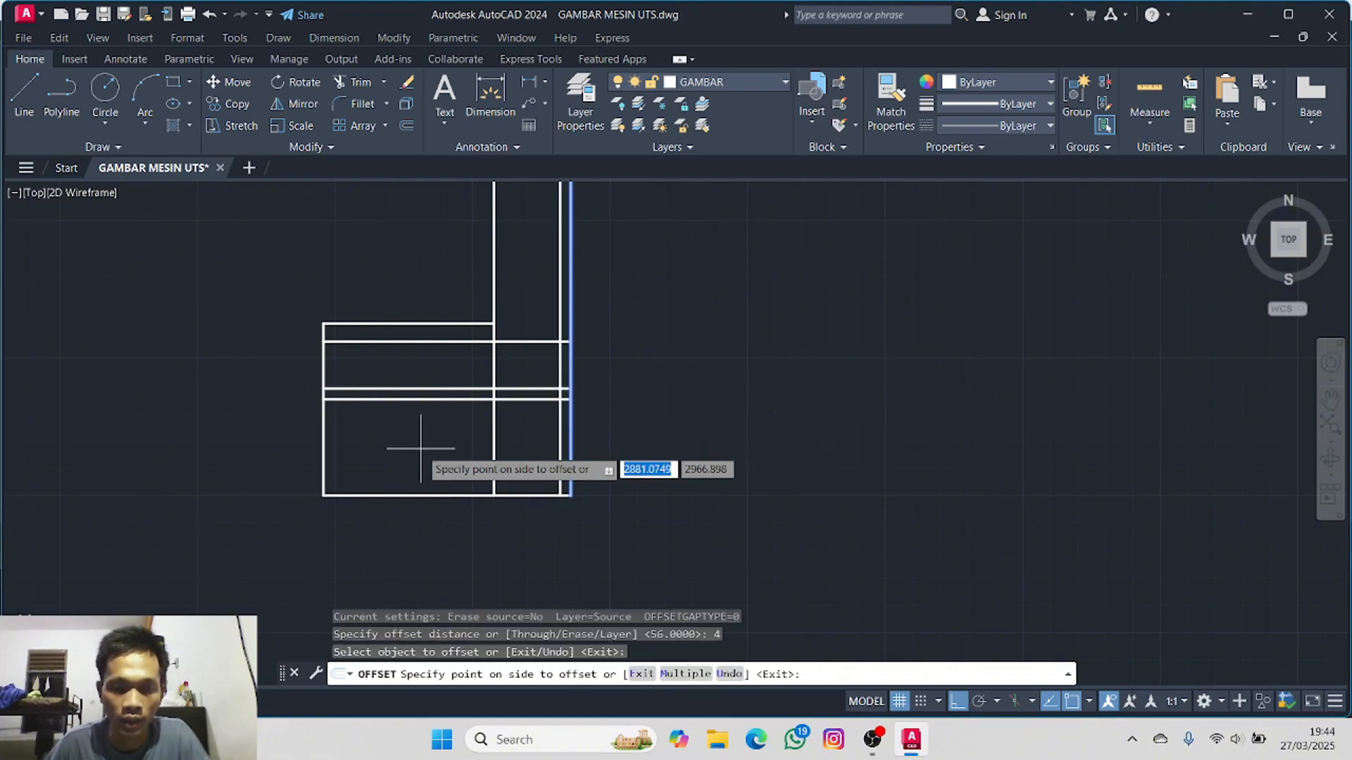
pyautogui.click(431, 450)
pyautogui.press('Escape')
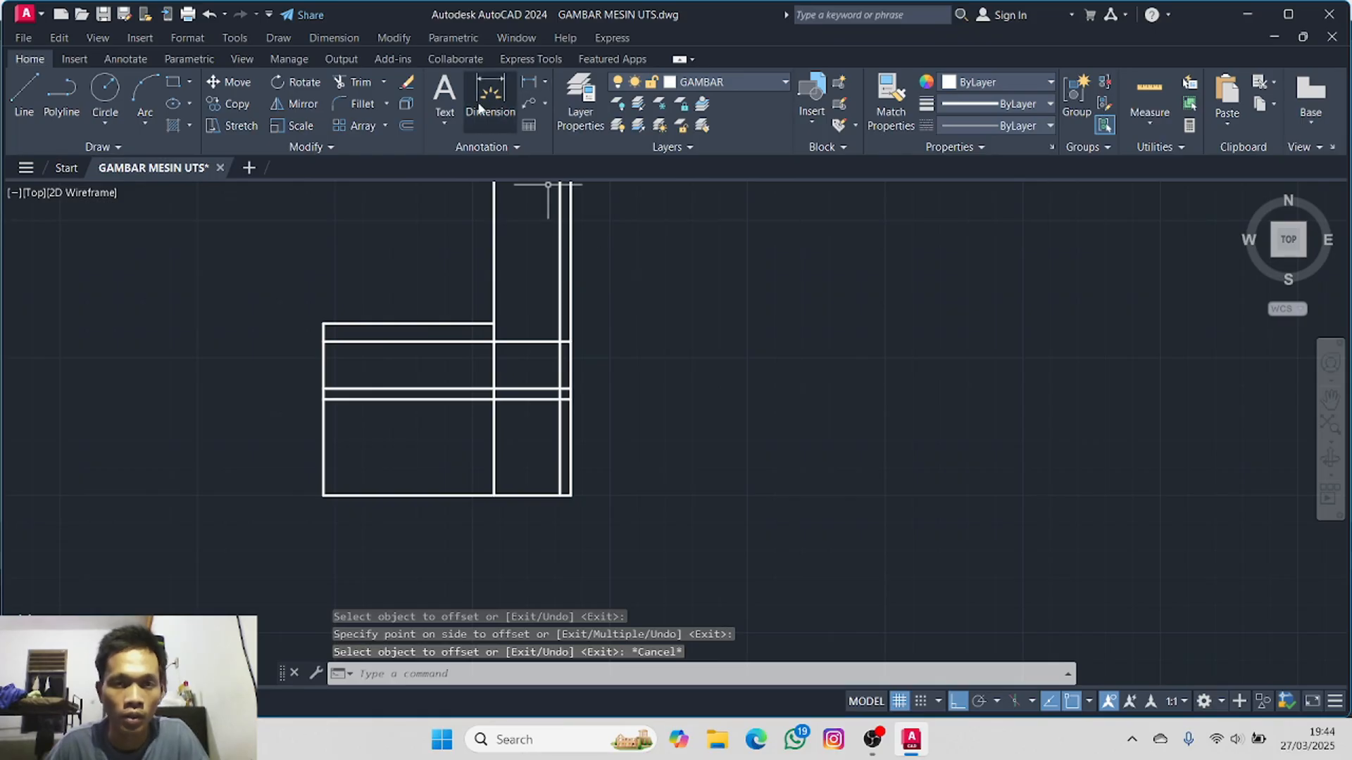
# - Offset the baseline 90 mm upward for the bolt hole centreline
pyautogui.press('Return')
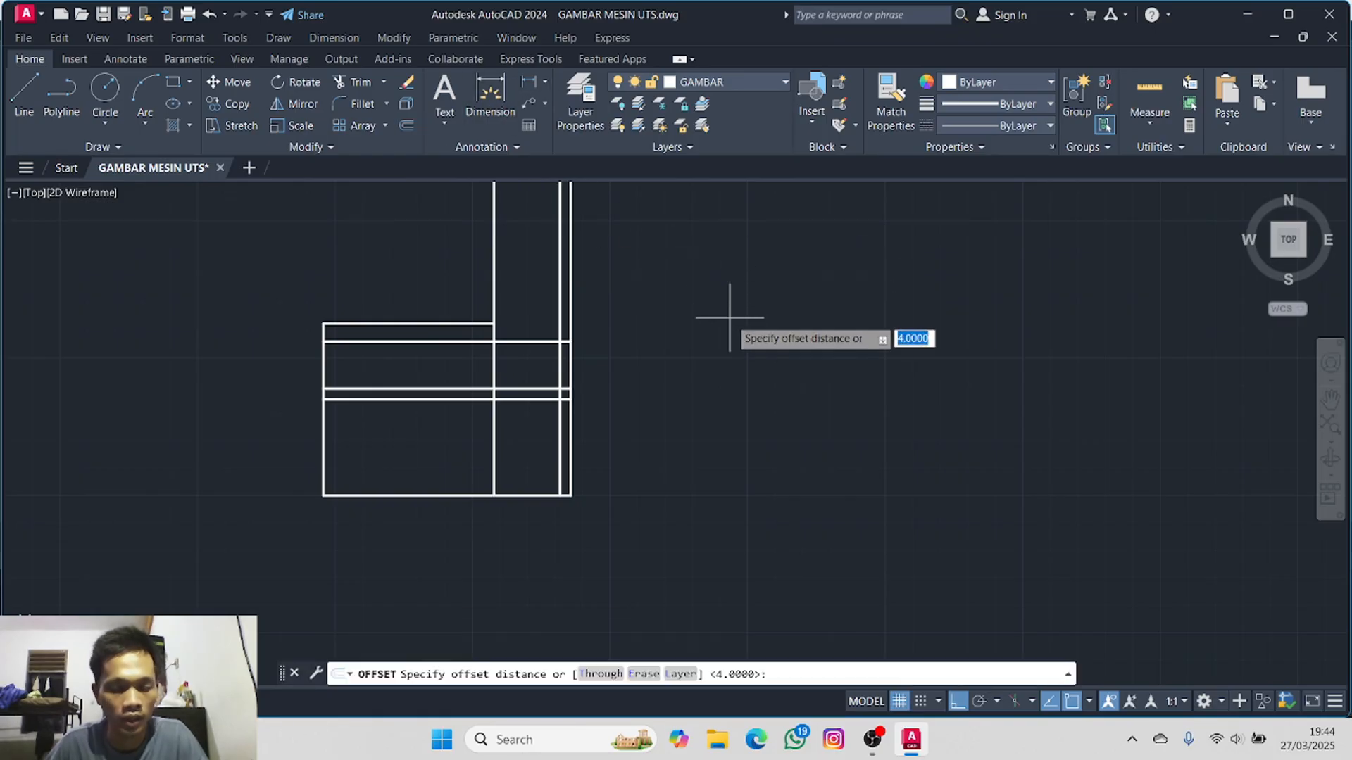
pyautogui.press('Return')
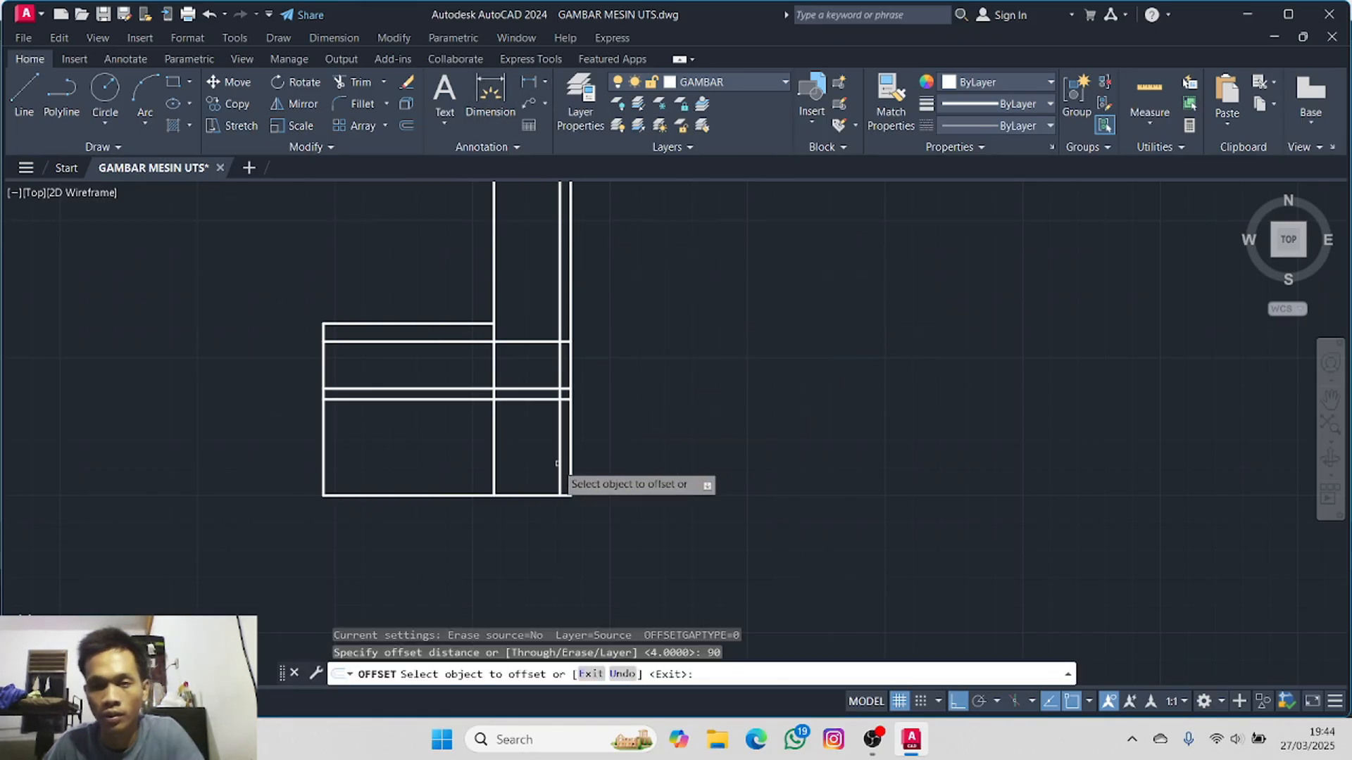
pyautogui.click(497, 495)
pyautogui.click(605, 320)
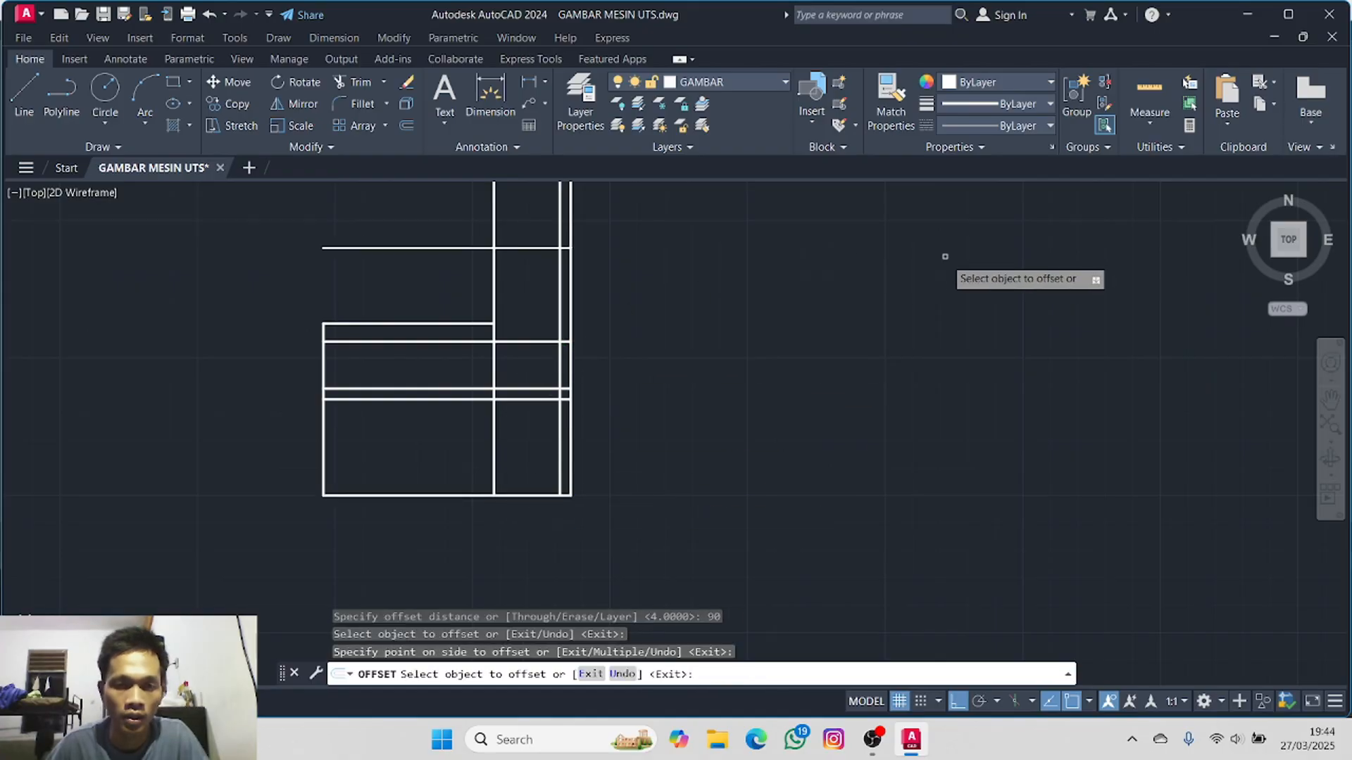
pyautogui.press('Escape')
# - Trim the part of the bolt hole centreline that overhangs left of the flange's inner edge
pyautogui.moveTo(704, 284); pyautogui.dragTo(772, 362, button='middle')
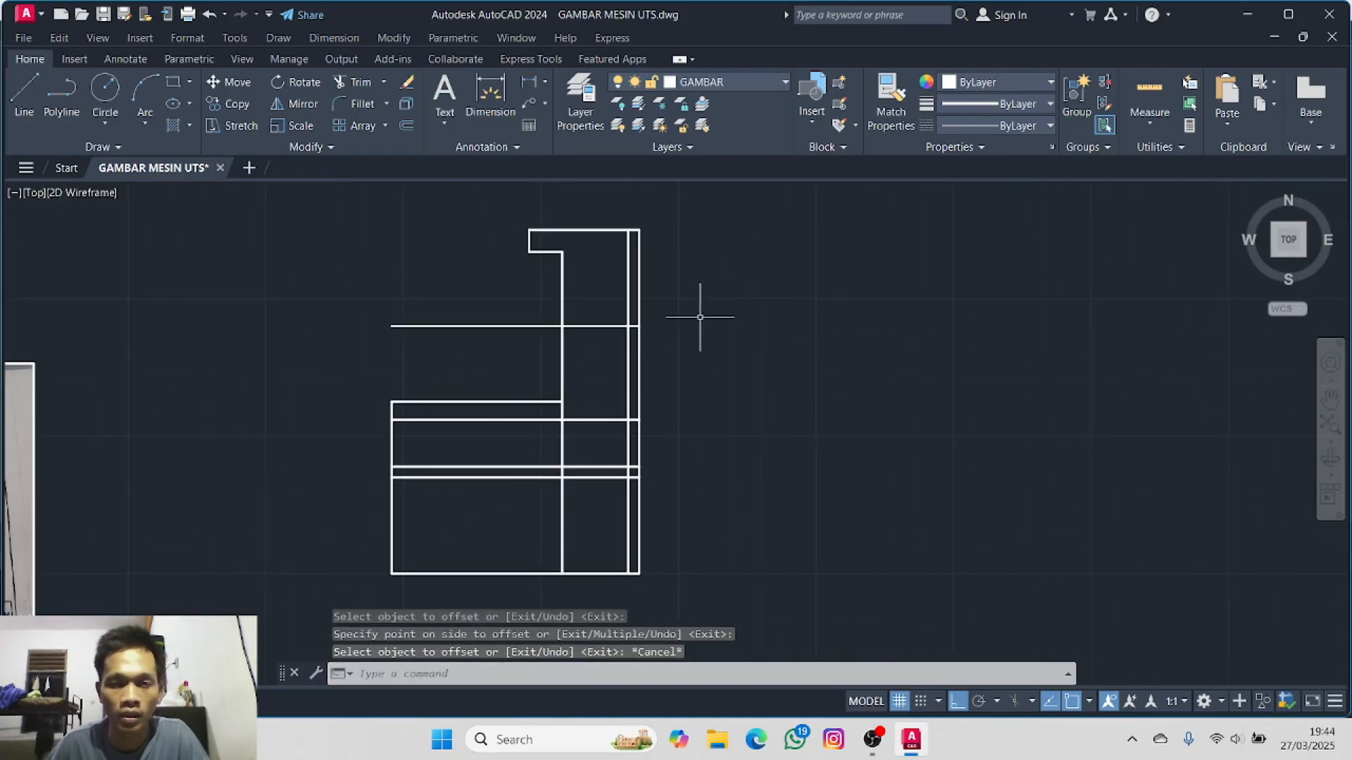
pyautogui.click(338, 82)
pyautogui.scroll(3, 410, 307)
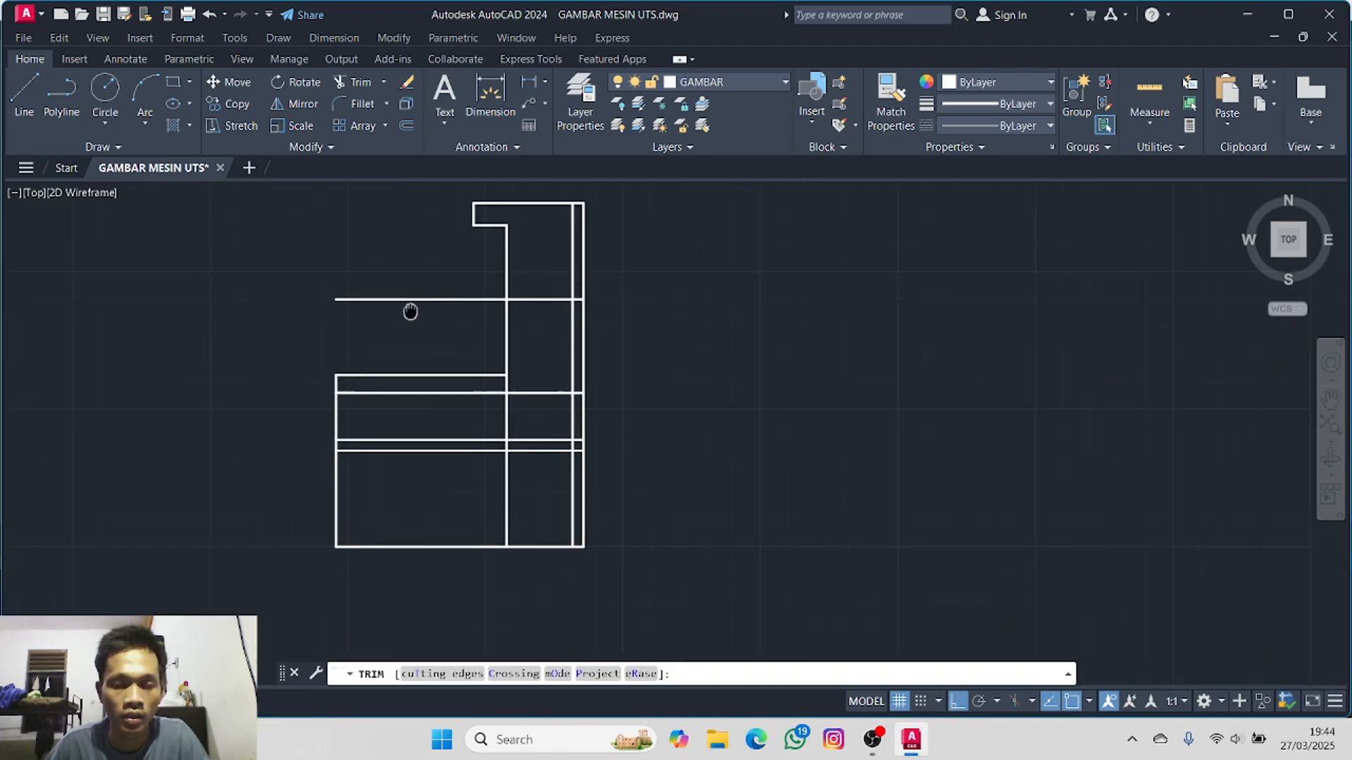
pyautogui.click(453, 279)
pyautogui.scroll(-3, 510, 337)
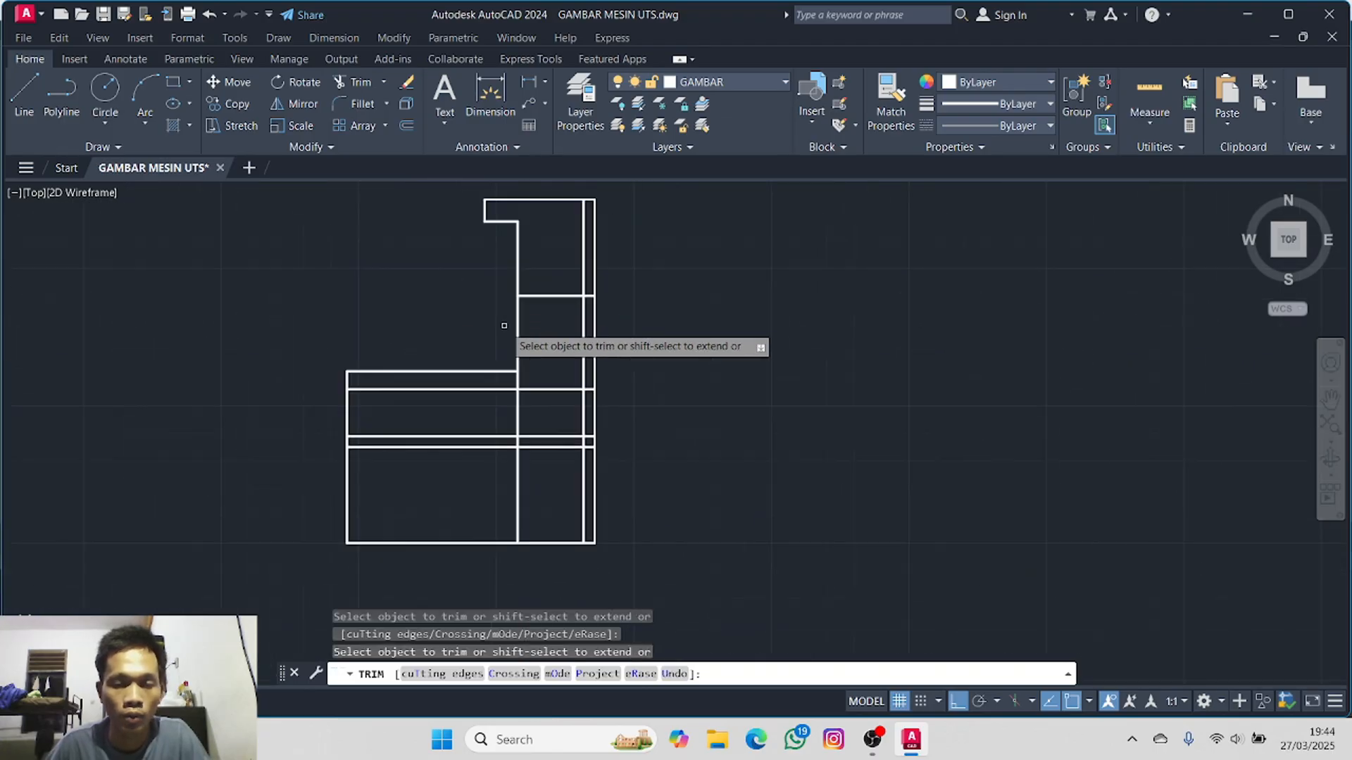
# - Trim the recess edge line left of the recess depth line, and the bore and keyway lines to its right
pyautogui.moveTo(655, 338)
pyautogui.mouseDown(button='middle')
pyautogui.moveTo(663, 282)
pyautogui.moveTo(646, 321)
pyautogui.mouseUp(button='middle')
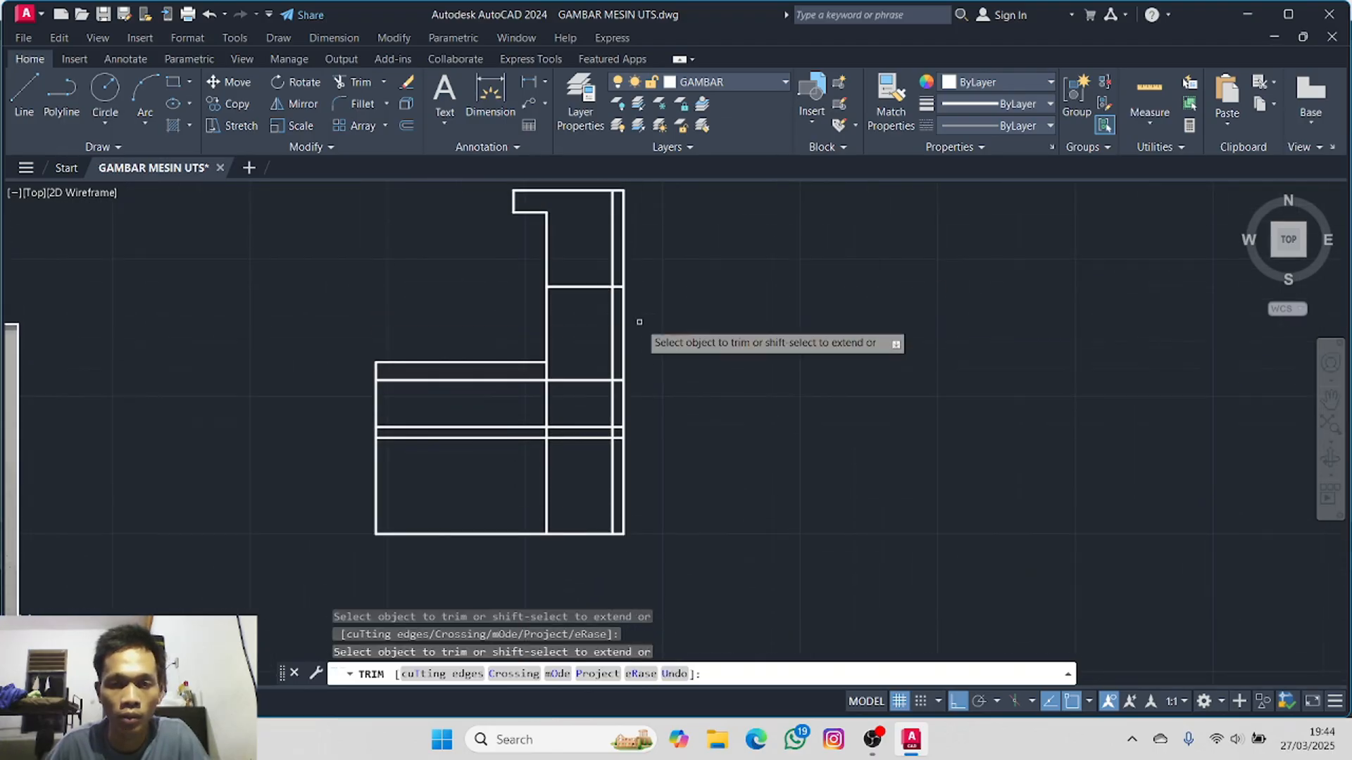
pyautogui.moveTo(638, 423); pyautogui.dragTo(629, 389, button='middle')
pyautogui.scroll(2, 611, 417)
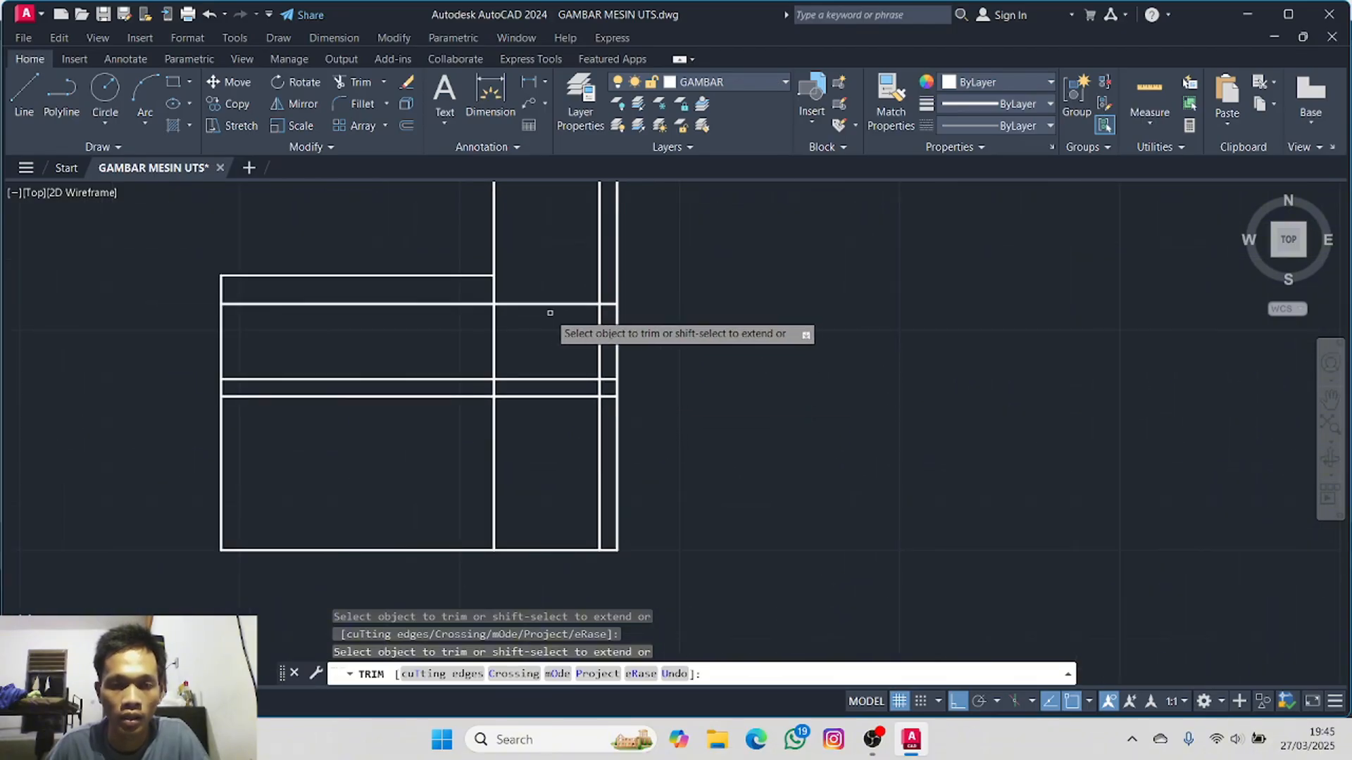
pyautogui.click(525, 303)
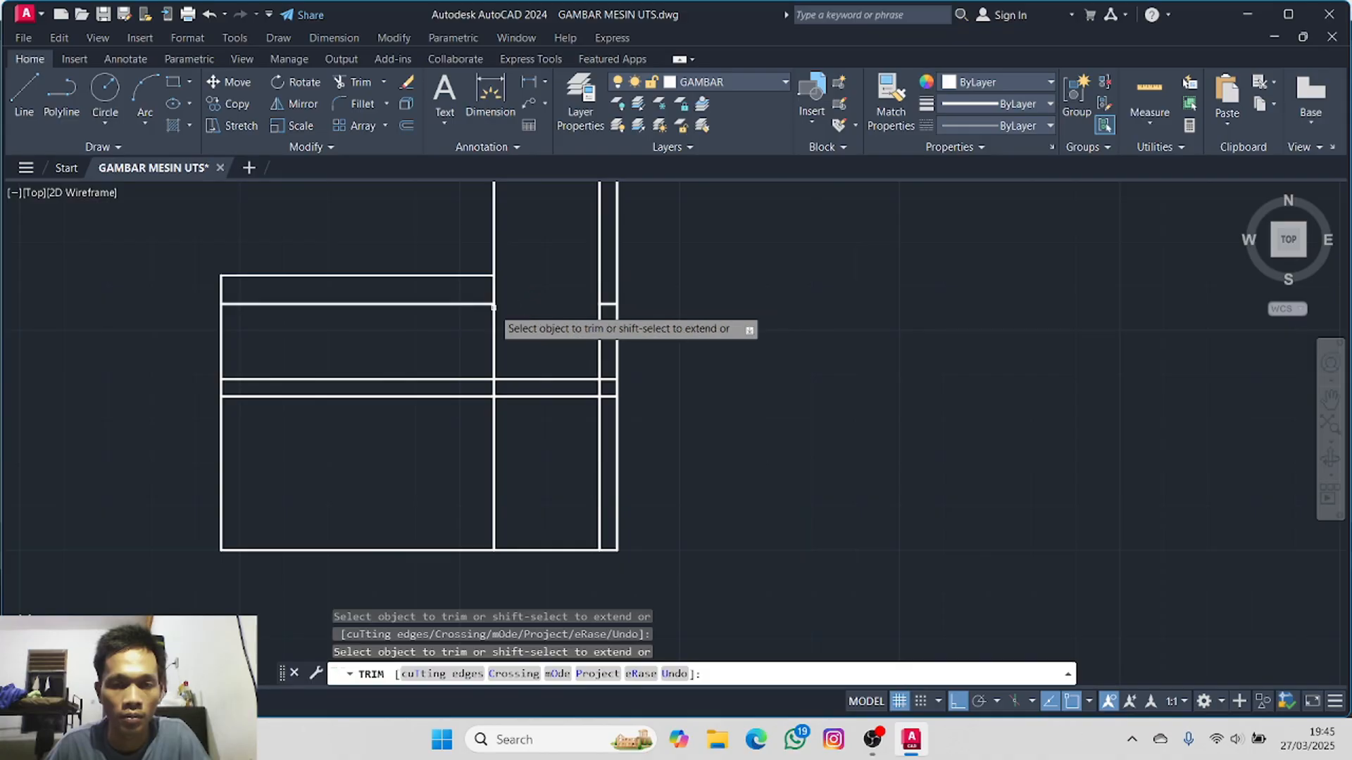
pyautogui.click(468, 303)
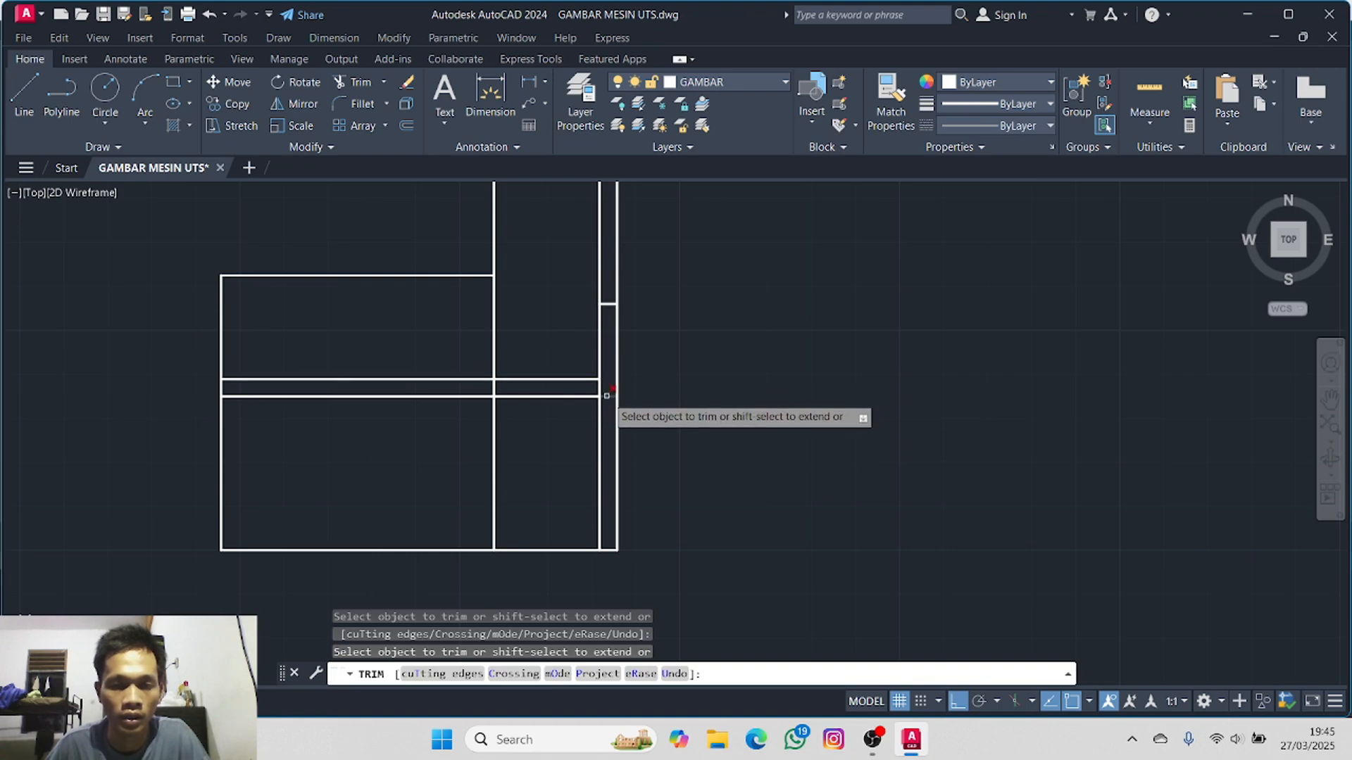
# - Trim the flange's inner edge line away below the hub outline, down to the baseline
pyautogui.click(492, 430)
pyautogui.click(496, 386)
pyautogui.press('Return')
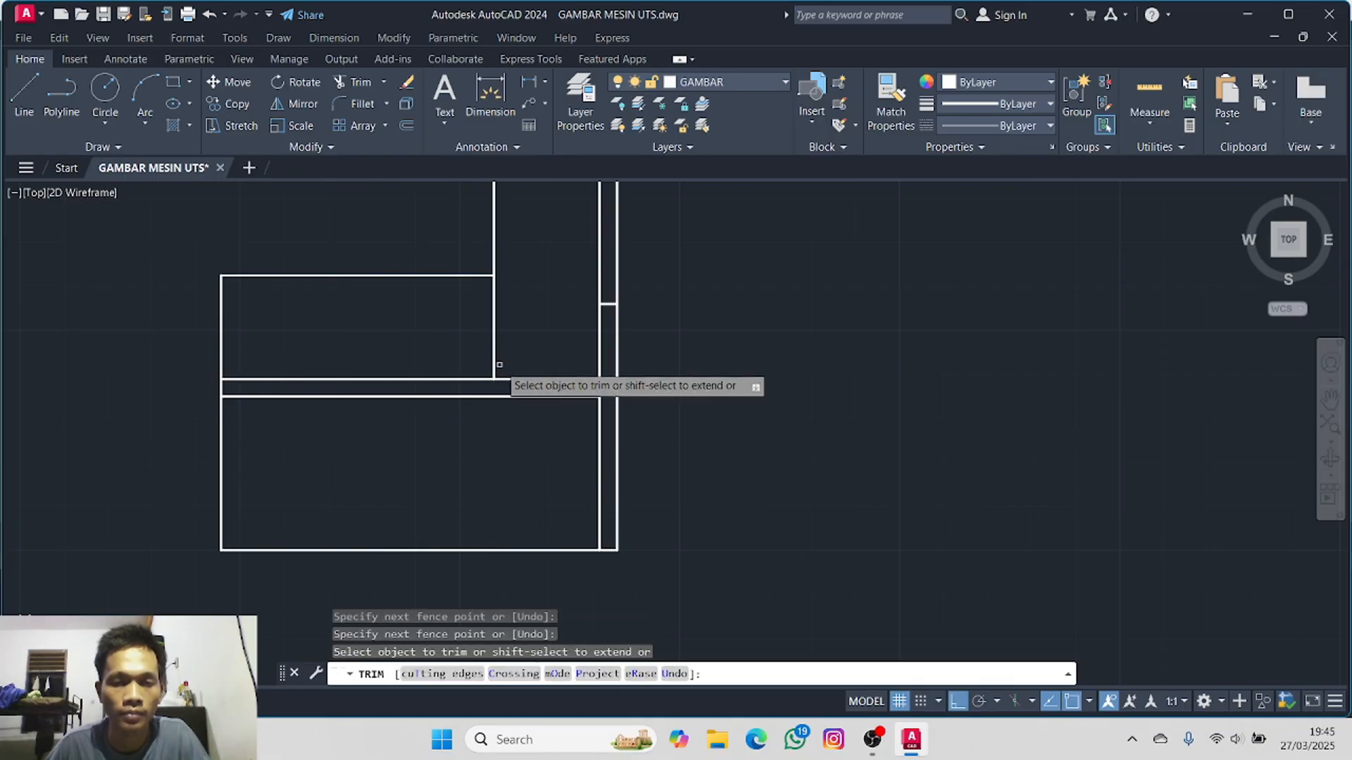
pyautogui.click(492, 339)
pyautogui.moveTo(555, 287); pyautogui.dragTo(477, 480, button='middle')
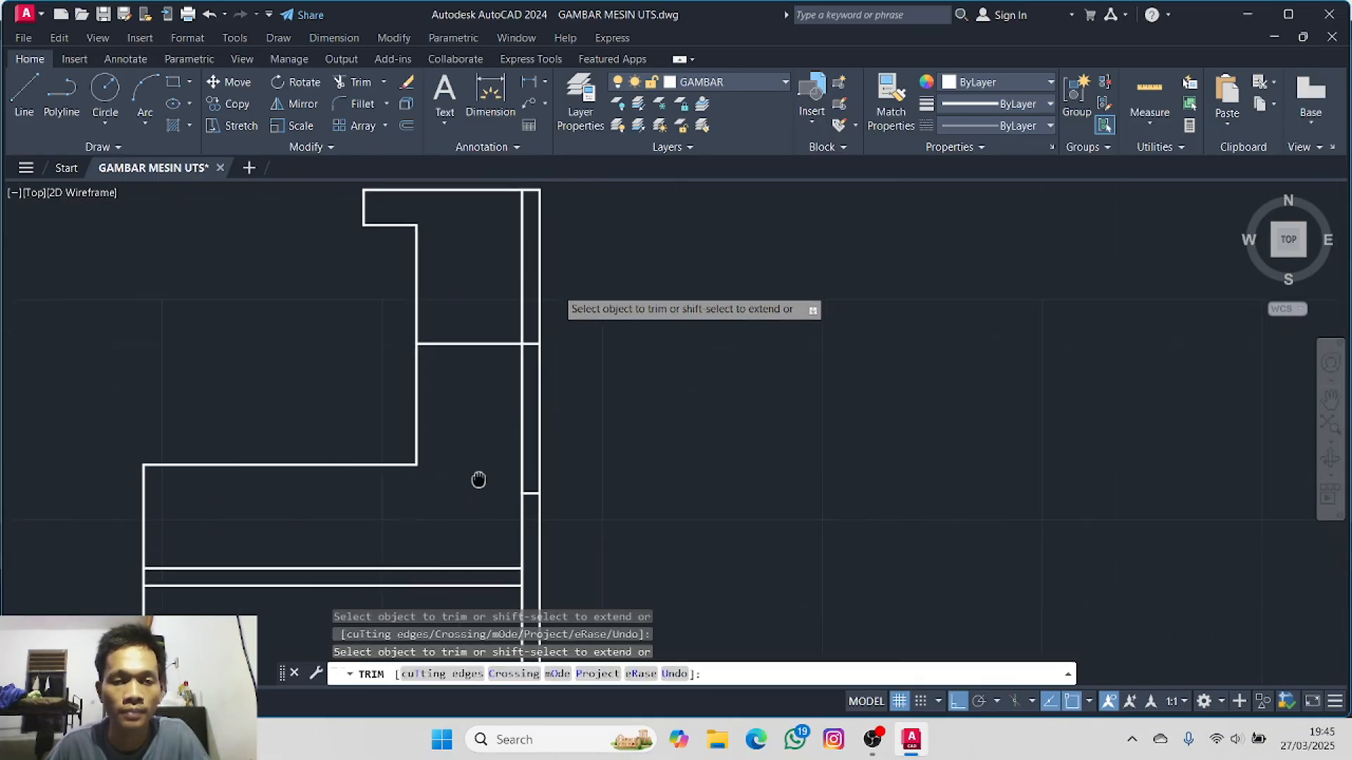
# - Trim the recess depth line above the recess edge, on both sides of the bolt hole centreline
pyautogui.click(523, 293)
pyautogui.click(522, 401)
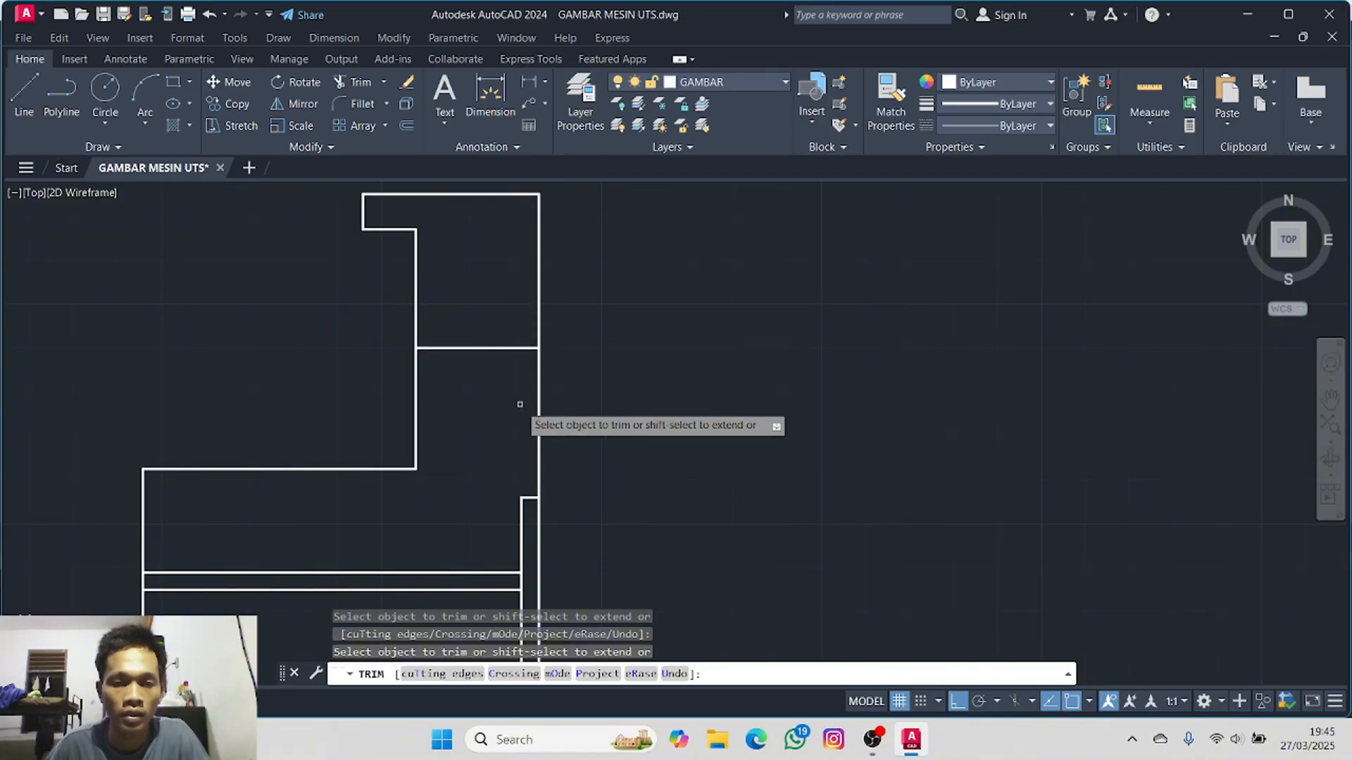
pyautogui.scroll(-2, 599, 419)
pyautogui.moveTo(619, 432); pyautogui.dragTo(640, 321, button='middle')
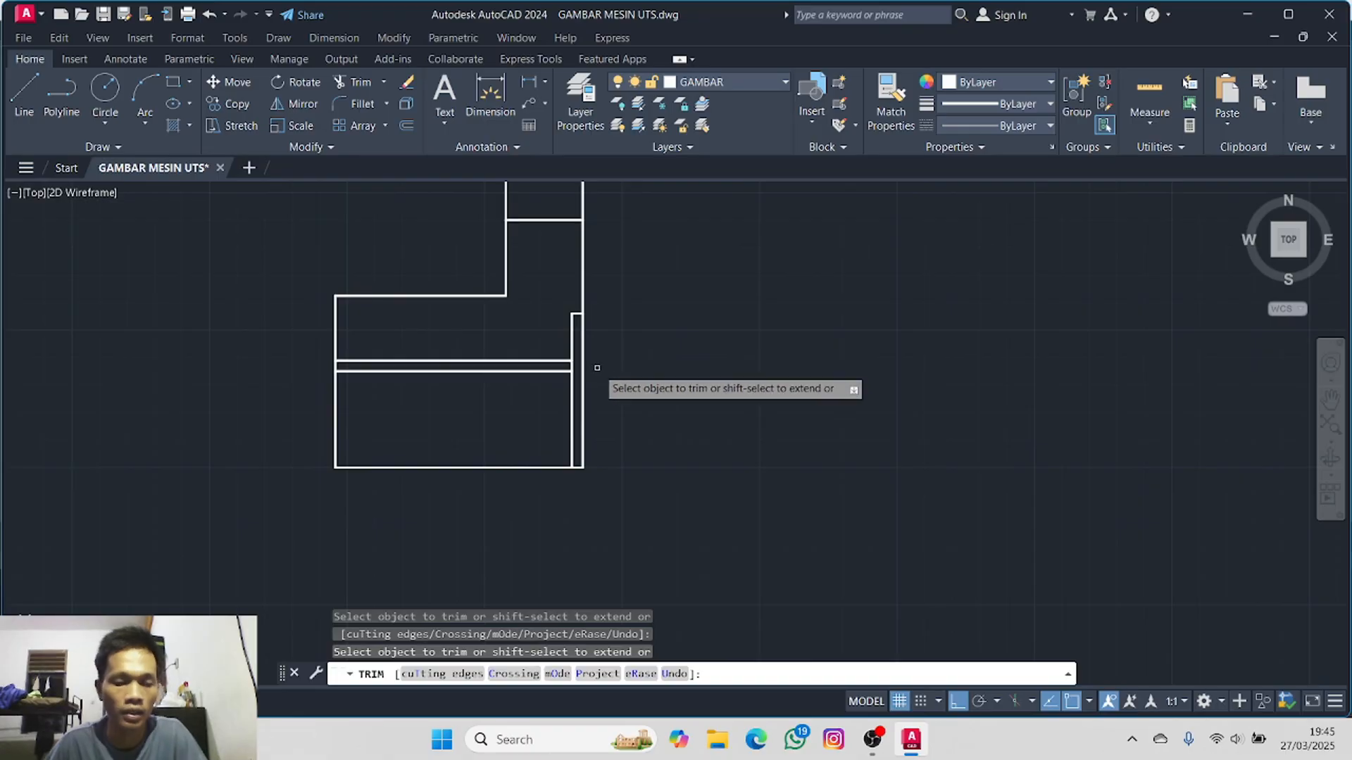
pyautogui.press('Escape')
# - Check the bolt hole diameter and its position in the flange section on the reference drawing
pyautogui.moveTo(531, 371)
pyautogui.mouseDown(button='middle')
pyautogui.moveTo(544, 359)
pyautogui.moveTo(726, 392)
pyautogui.moveTo(913, 357)
pyautogui.mouseUp(button='middle')
pyautogui.moveTo(514, 430); pyautogui.dragTo(706, 325, button='middle')
pyautogui.scroll(4, 384, 364)
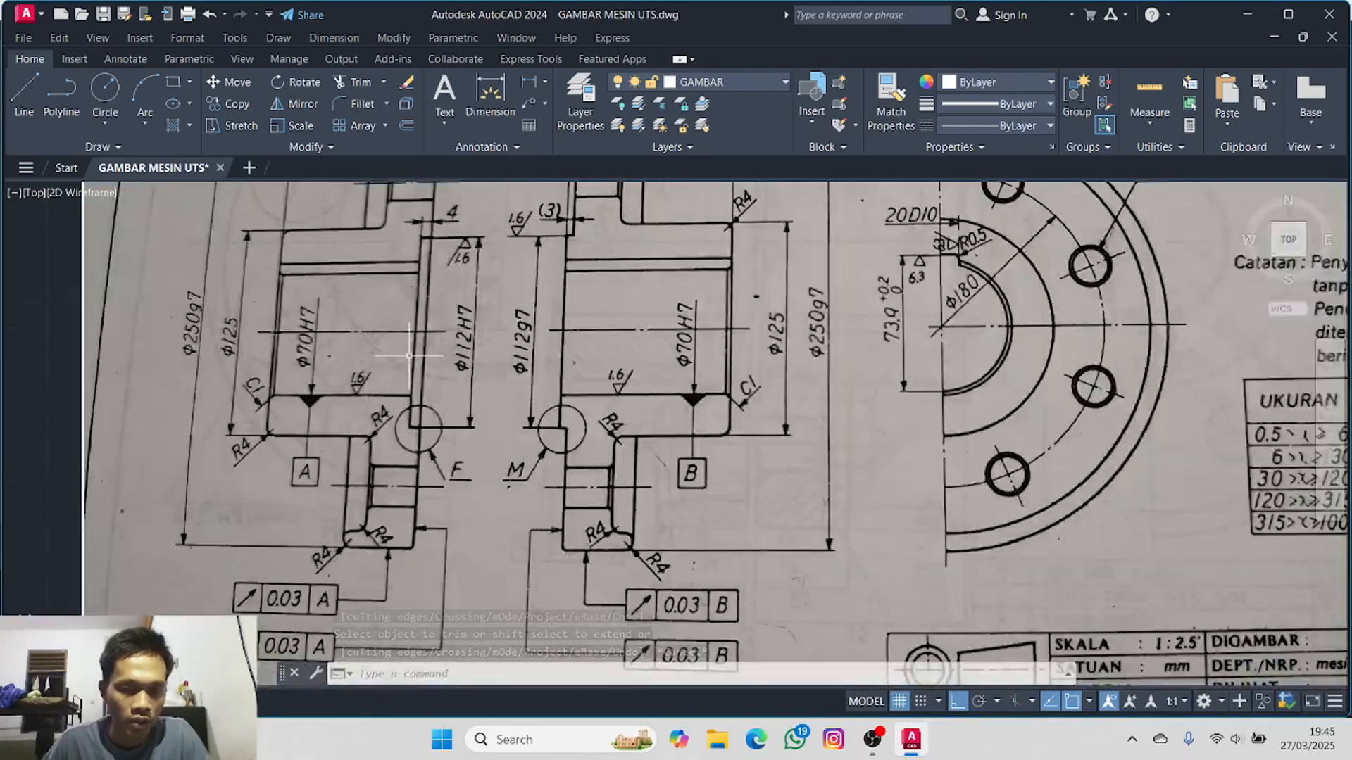
pyautogui.moveTo(408, 356); pyautogui.dragTo(371, 521, button='middle')
pyautogui.moveTo(350, 359); pyautogui.dragTo(385, 410, button='middle')
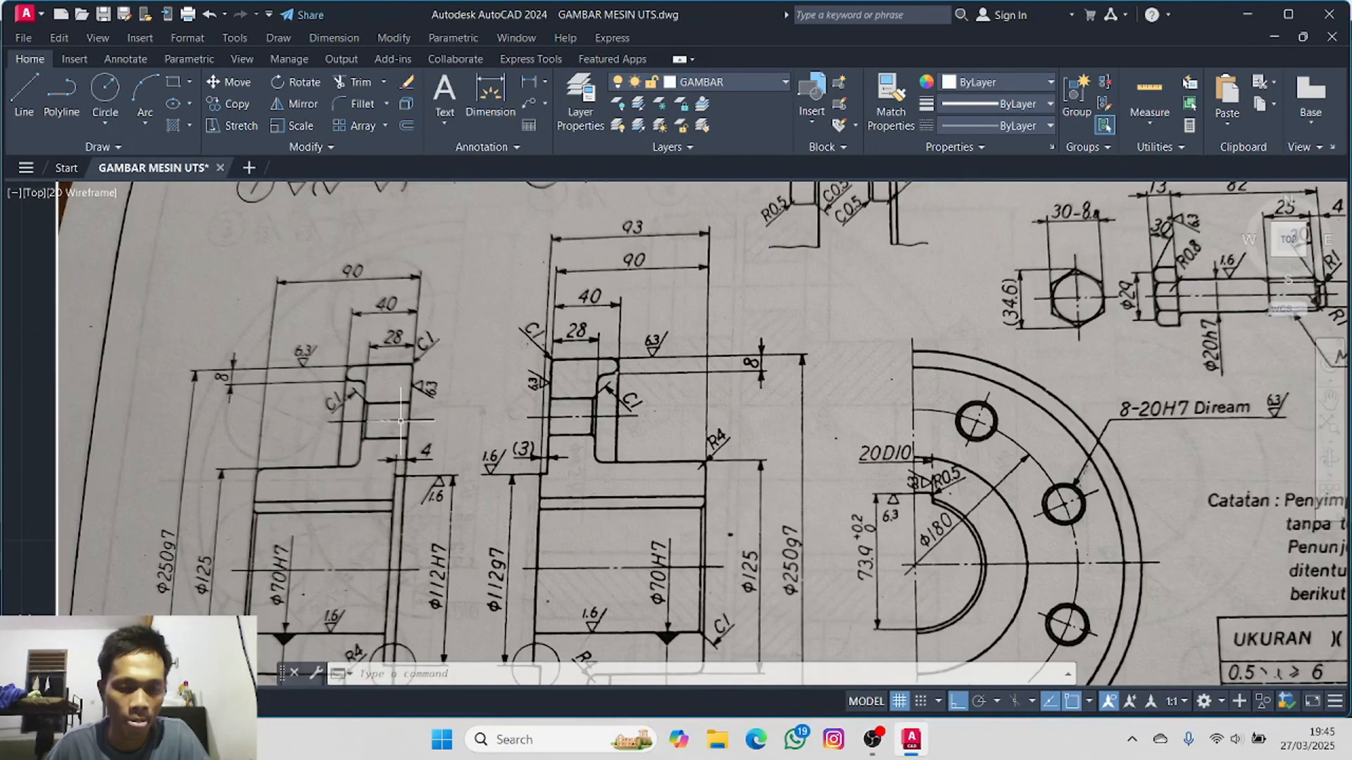
pyautogui.click(872, 739)
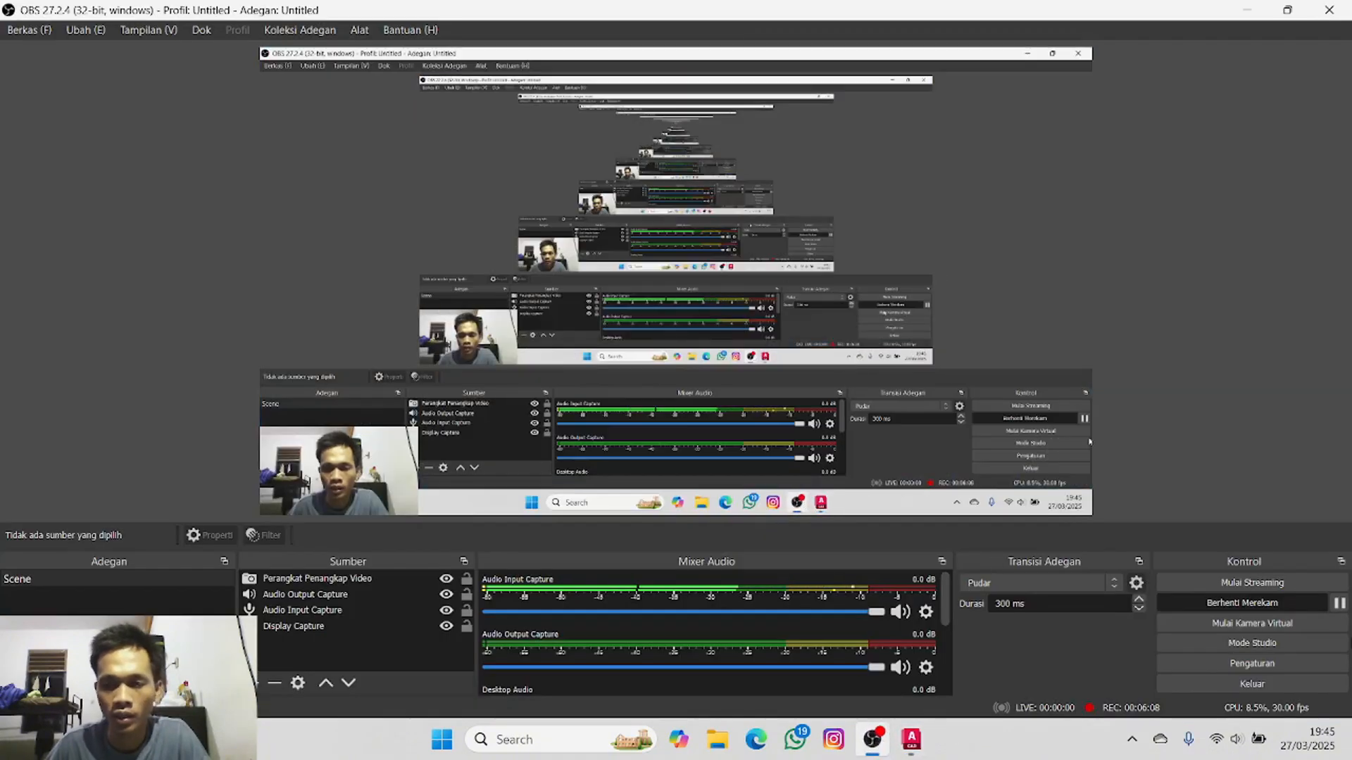
pyautogui.click(911, 739)
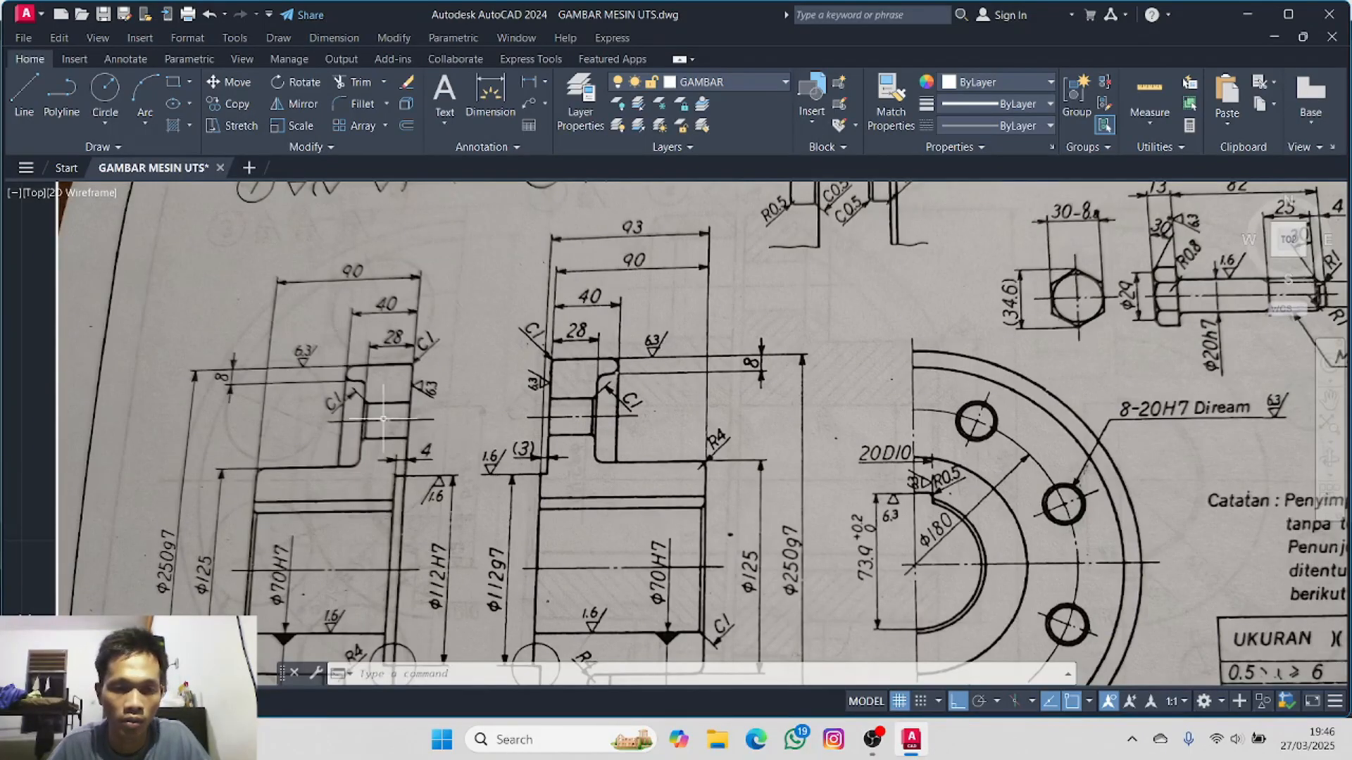
# - Offset the bolt hole centreline 10 mm upward and 10 mm downward for the hole's edges
pyautogui.scroll(-4, 833, 398)
pyautogui.moveTo(833, 398)
pyautogui.mouseDown(button='middle')
pyautogui.moveTo(735, 376)
pyautogui.moveTo(28, 358)
pyautogui.mouseUp(button='middle')
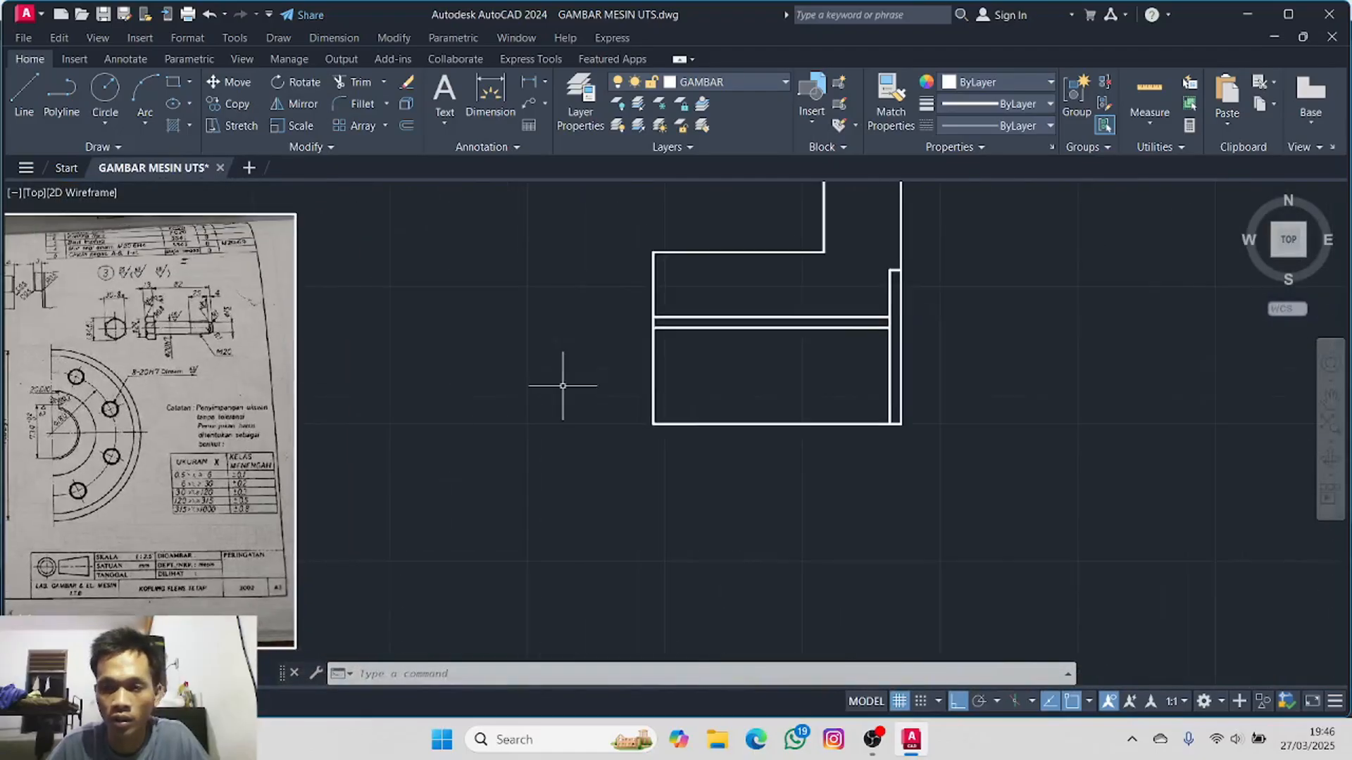
pyautogui.moveTo(561, 386); pyautogui.dragTo(256, 600, button='middle')
pyautogui.click(406, 127)
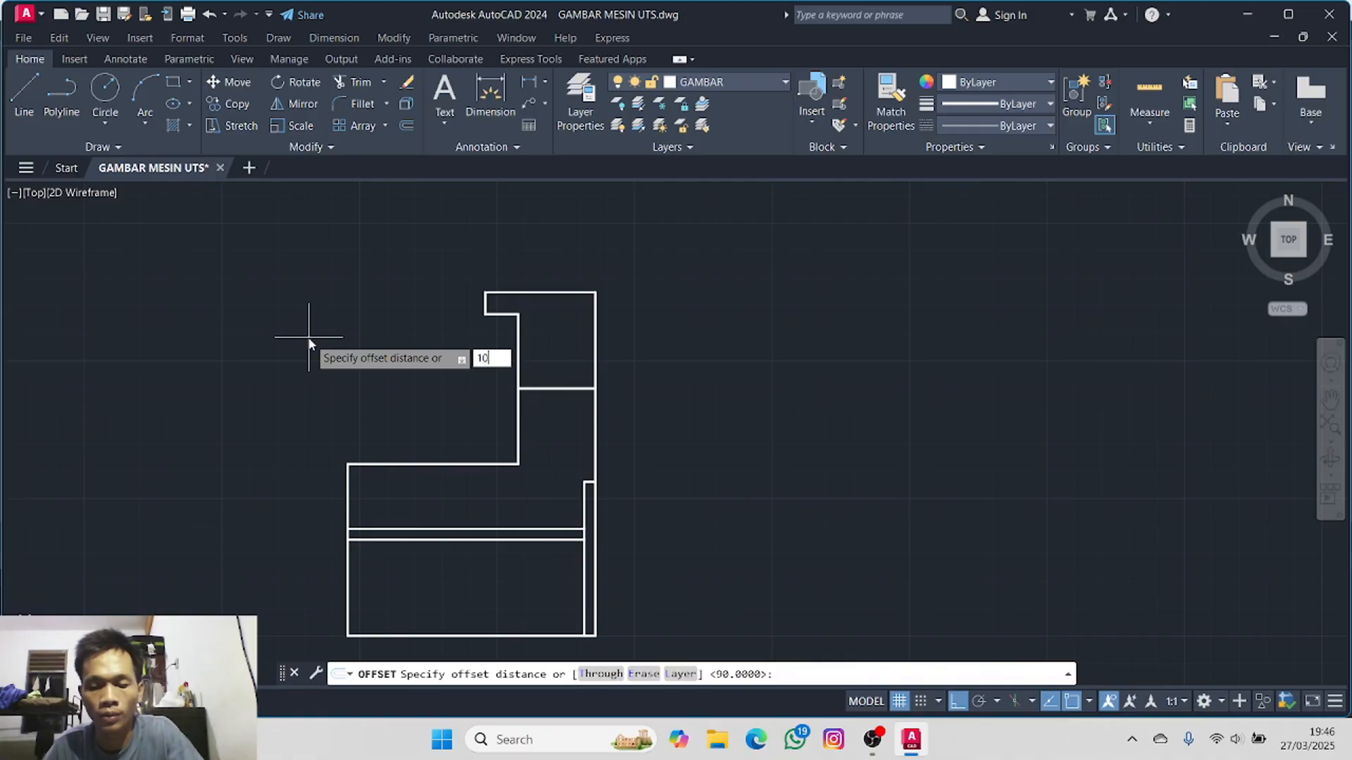
pyautogui.press('Return')
pyautogui.click(573, 388)
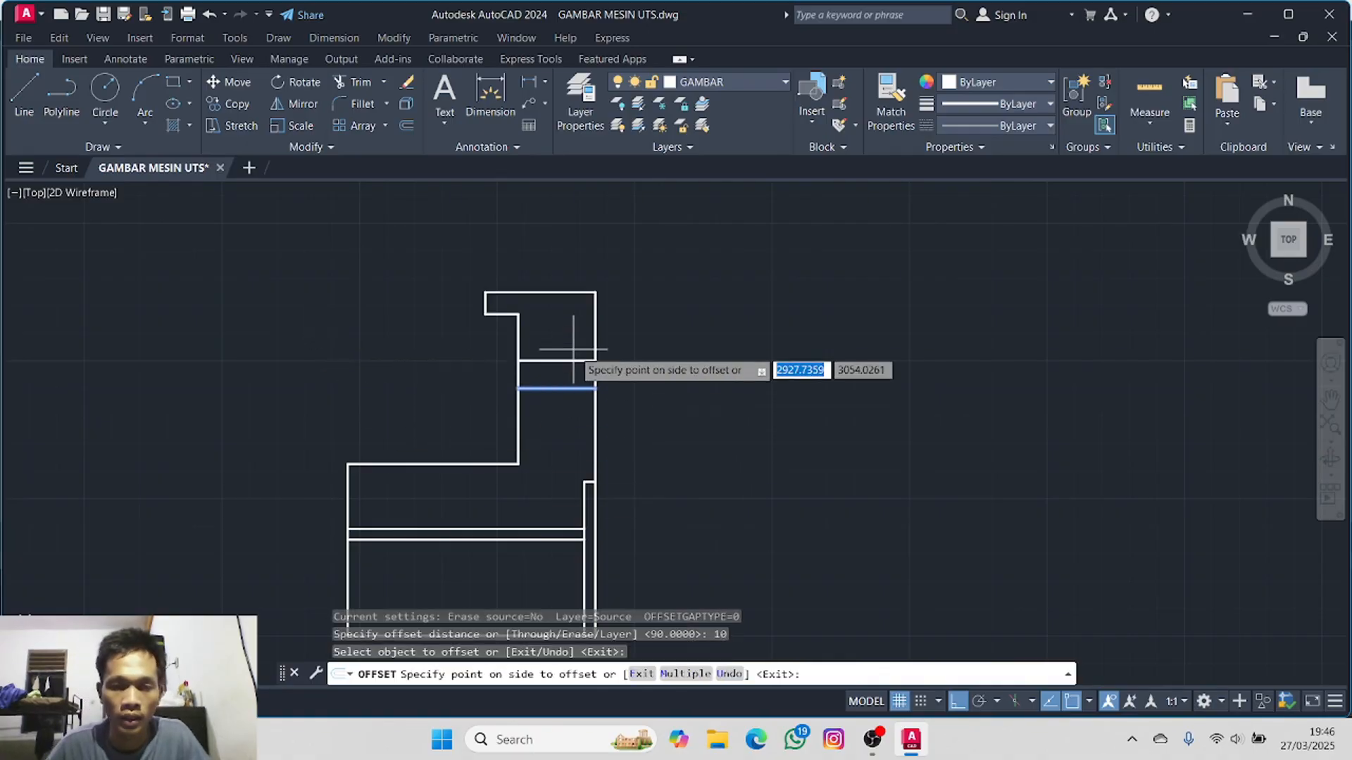
pyautogui.click(574, 366)
pyautogui.click(563, 388)
pyautogui.click(553, 465)
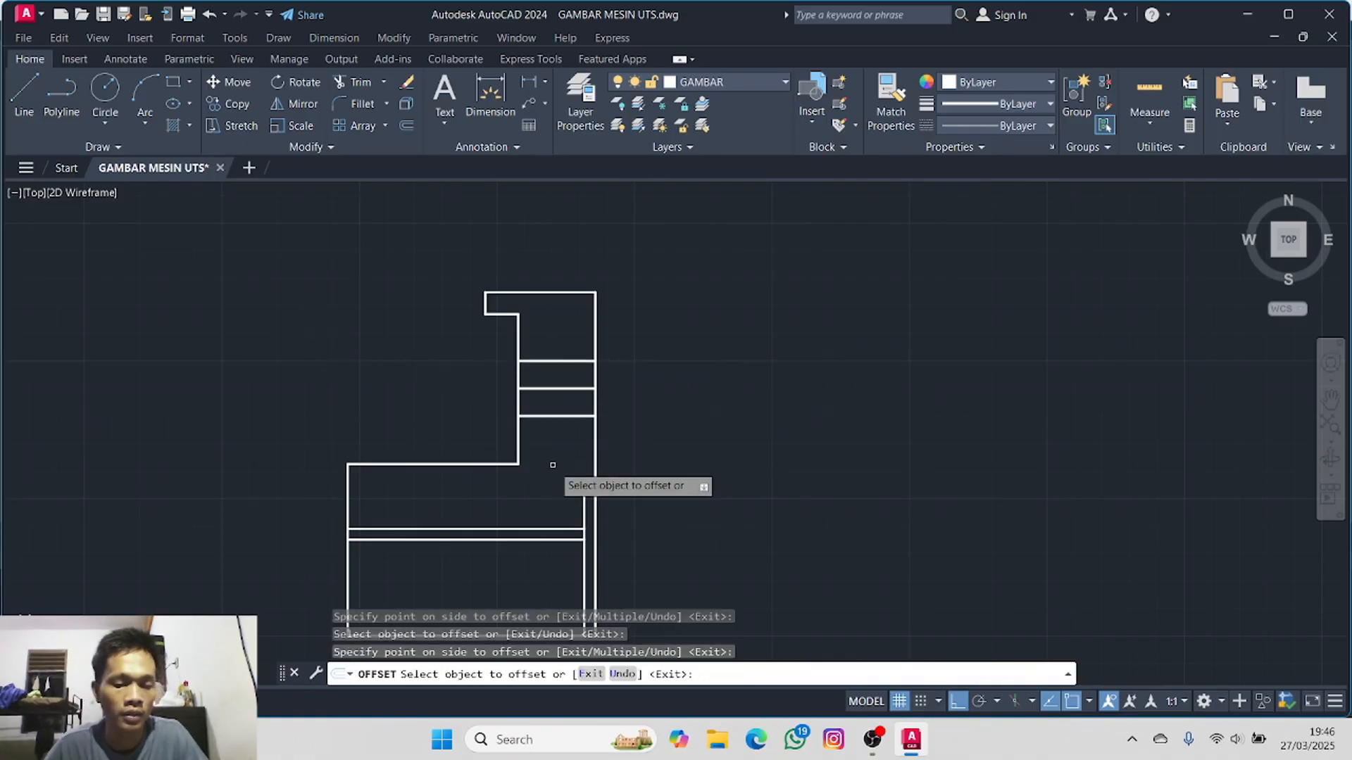
pyautogui.press('Escape')
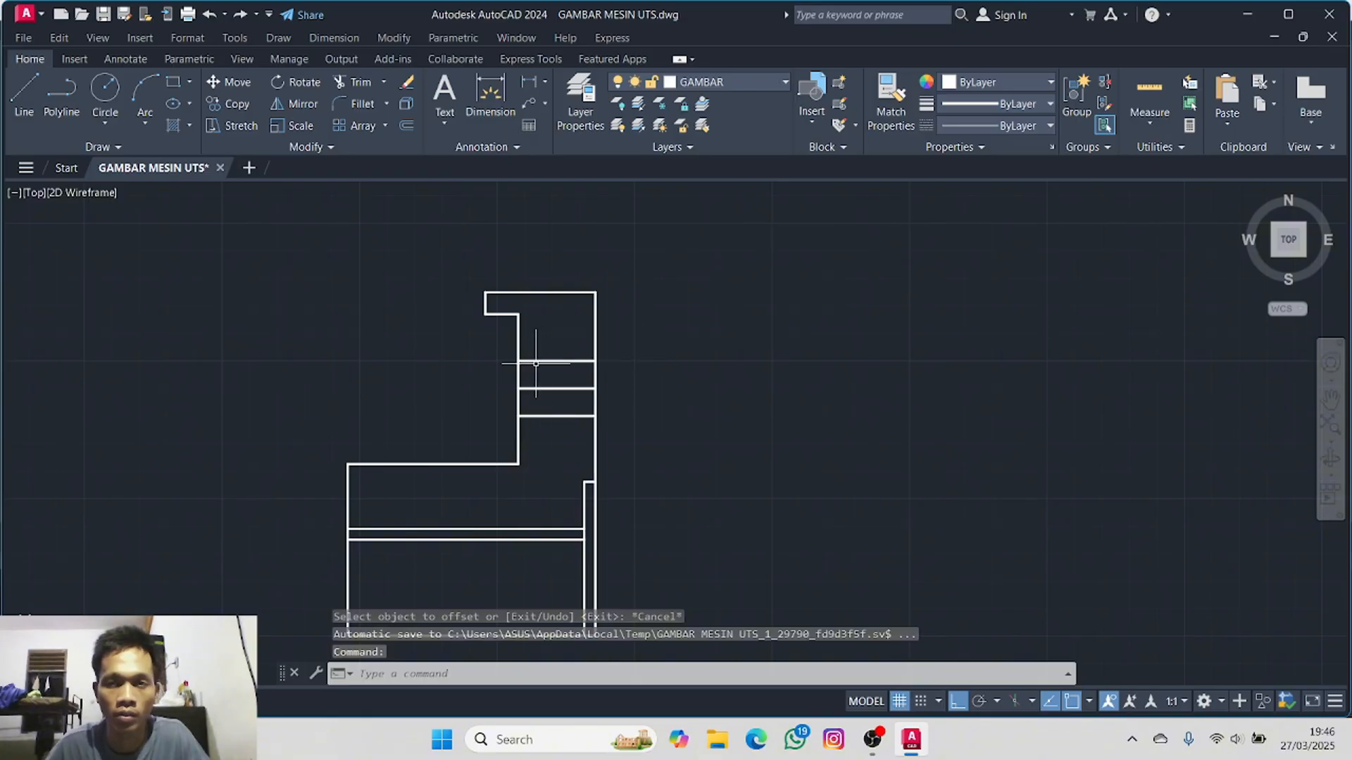
# - Examine the left coupling half on the reference drawing for its chamfers, fillets and remaining bore lines
pyautogui.moveTo(419, 373); pyautogui.dragTo(625, 275, button='middle')
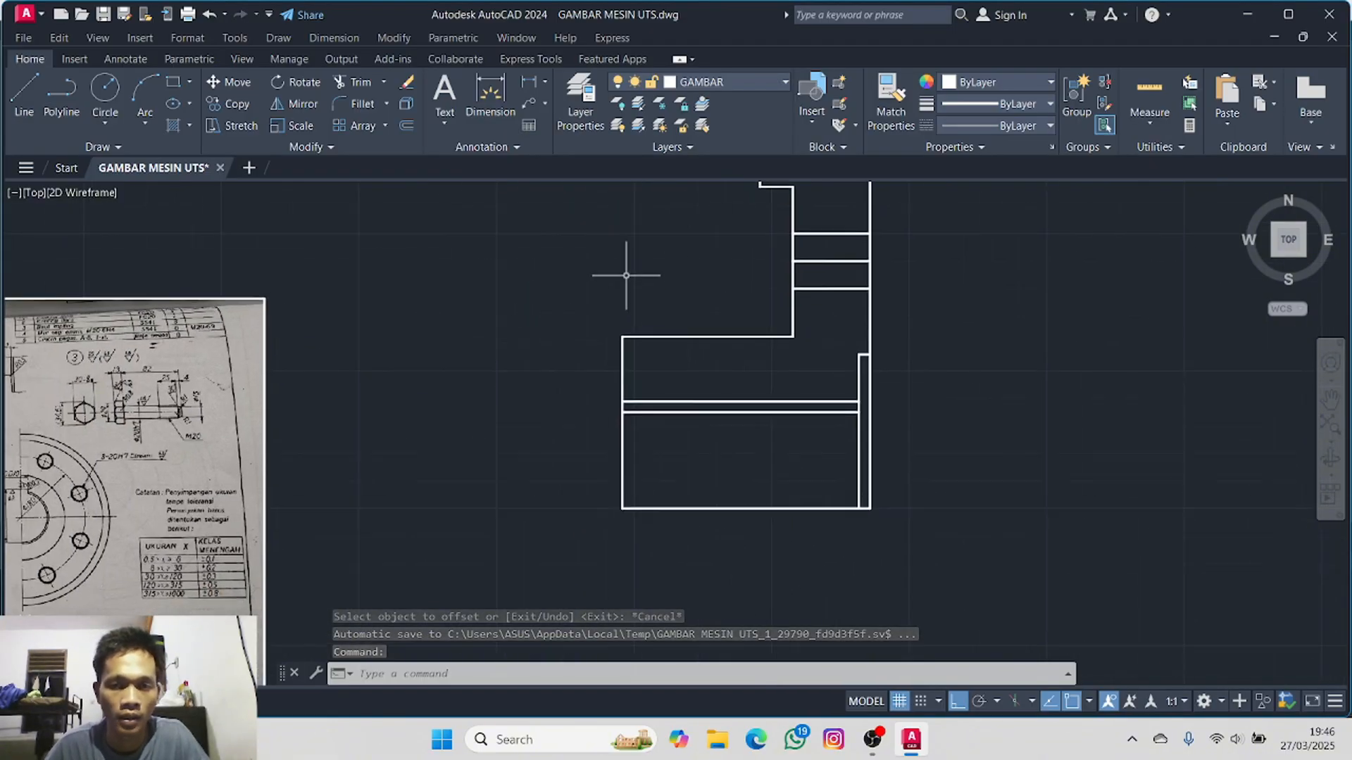
pyautogui.moveTo(450, 296)
pyautogui.mouseDown(button='middle')
pyautogui.moveTo(749, 230)
pyautogui.moveTo(560, 313)
pyautogui.moveTo(715, 293)
pyautogui.moveTo(694, 350)
pyautogui.moveTo(1010, 208)
pyautogui.mouseUp(button='middle')
pyautogui.moveTo(737, 390); pyautogui.dragTo(994, 247, button='middle')
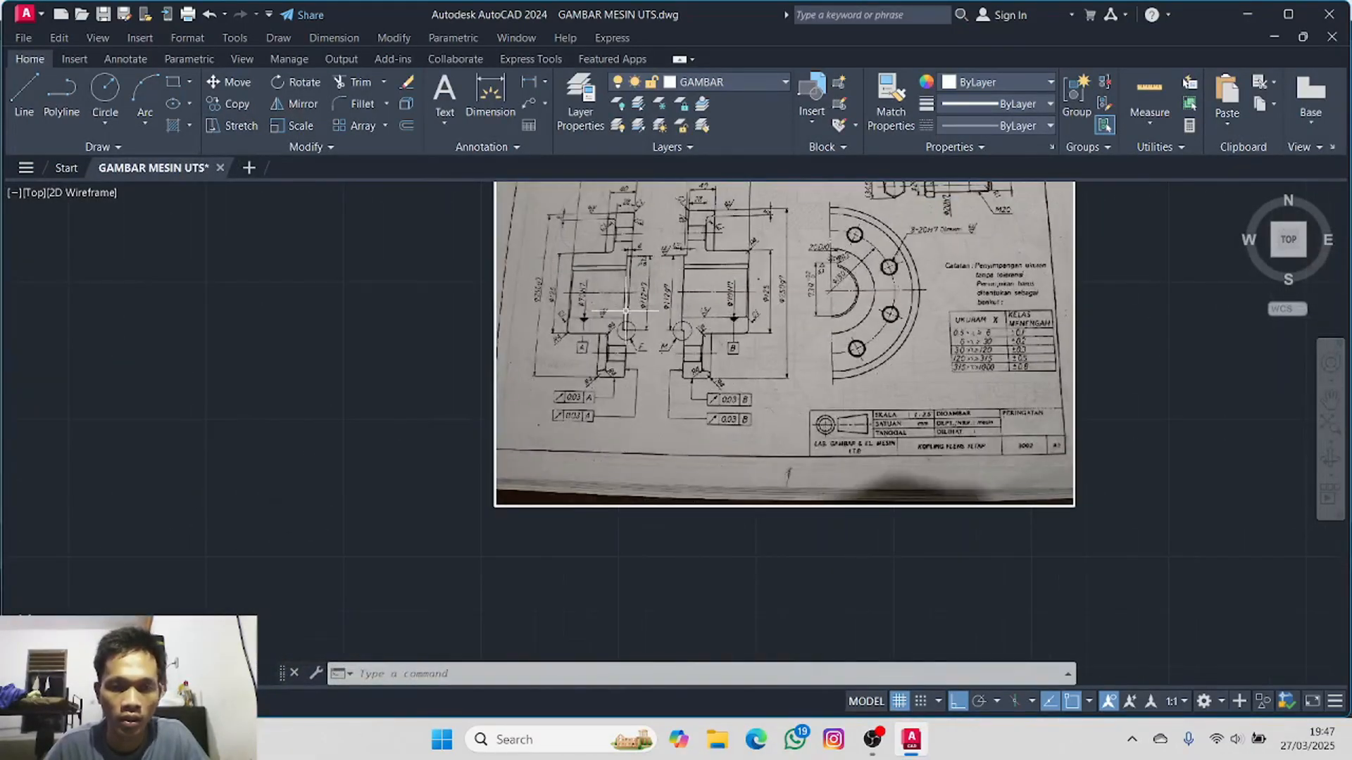
pyautogui.scroll(4, 625, 310)
pyautogui.moveTo(623, 293); pyautogui.dragTo(486, 409, button='middle')
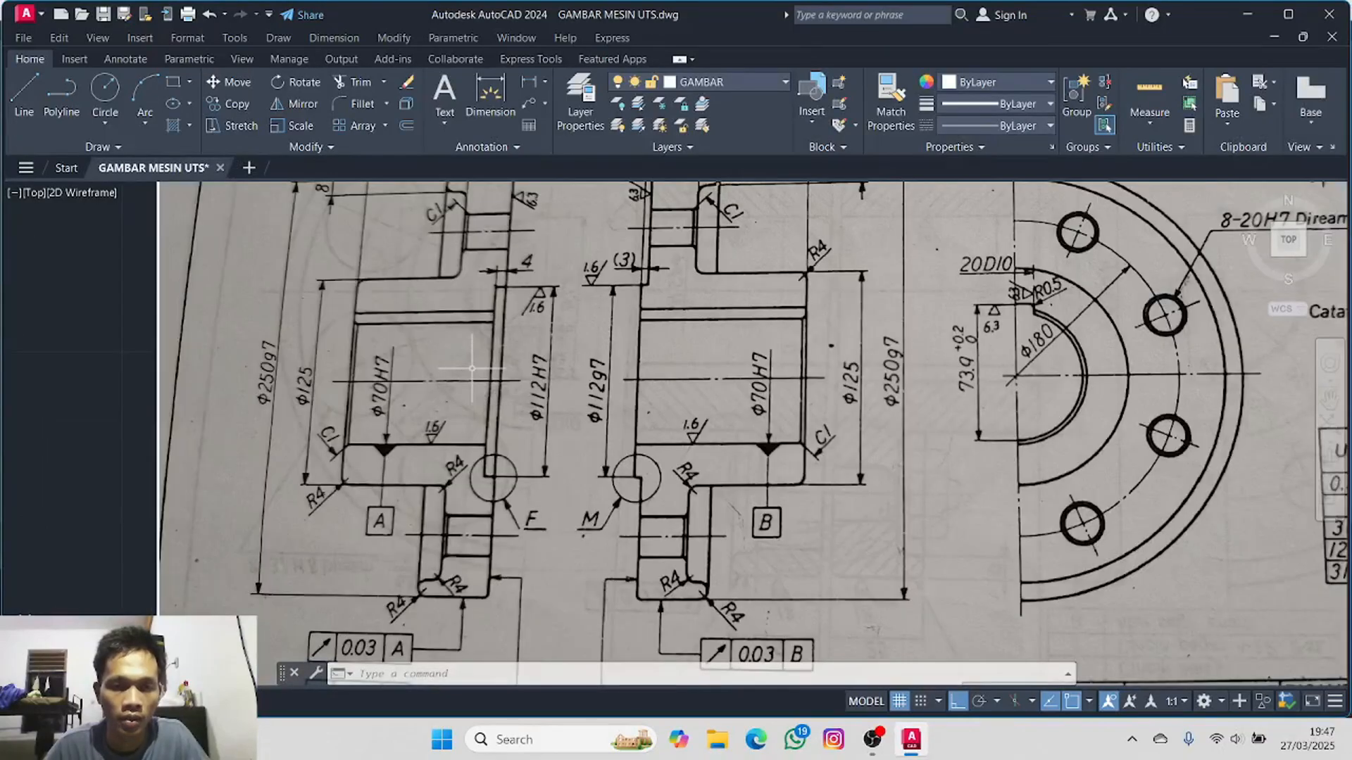
pyautogui.moveTo(417, 341)
pyautogui.mouseDown(button='middle')
pyautogui.moveTo(558, 352)
pyautogui.moveTo(534, 347)
pyautogui.moveTo(443, 452)
pyautogui.mouseUp(button='middle')
pyautogui.scroll(2, 491, 347)
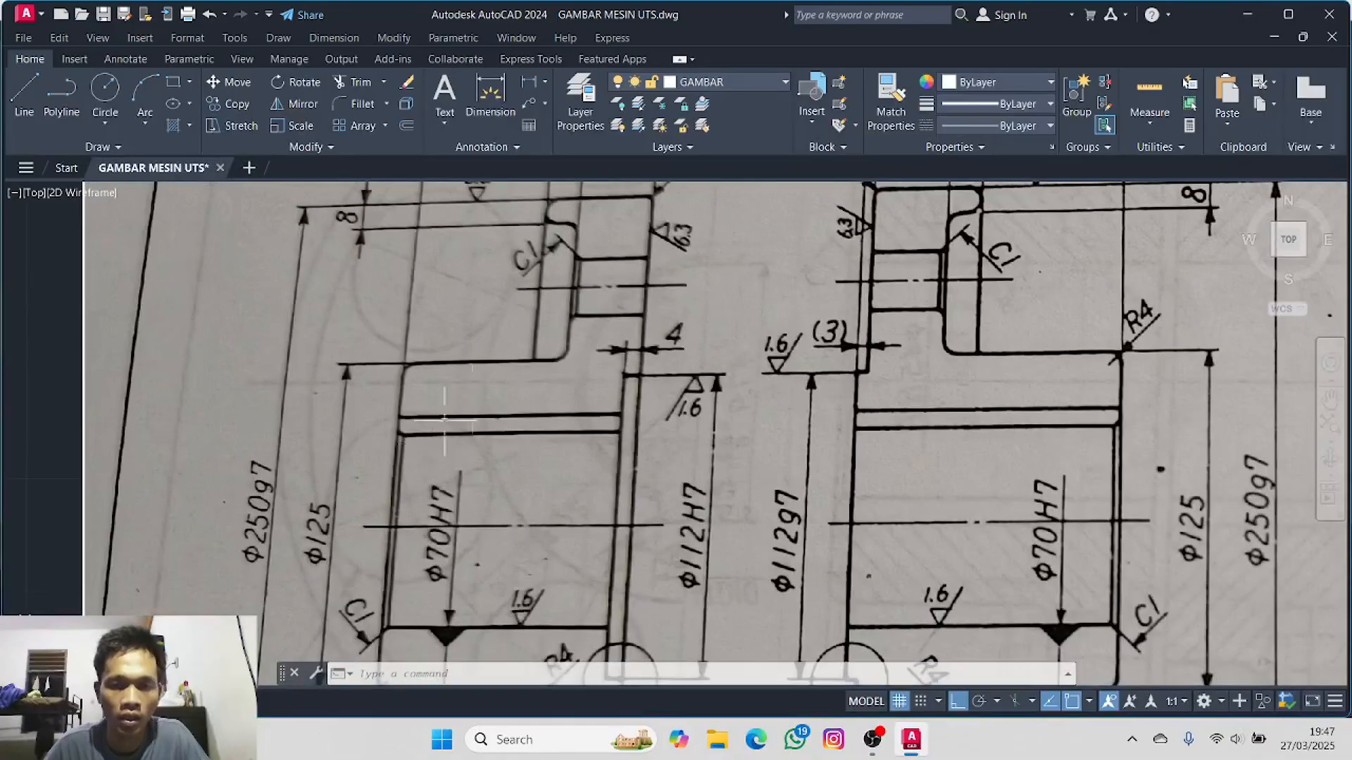
pyautogui.scroll(-2, 486, 400)
pyautogui.moveTo(520, 381)
pyautogui.mouseDown(button='middle')
pyautogui.moveTo(568, 310)
pyautogui.moveTo(567, 338)
pyautogui.mouseUp(button='middle')
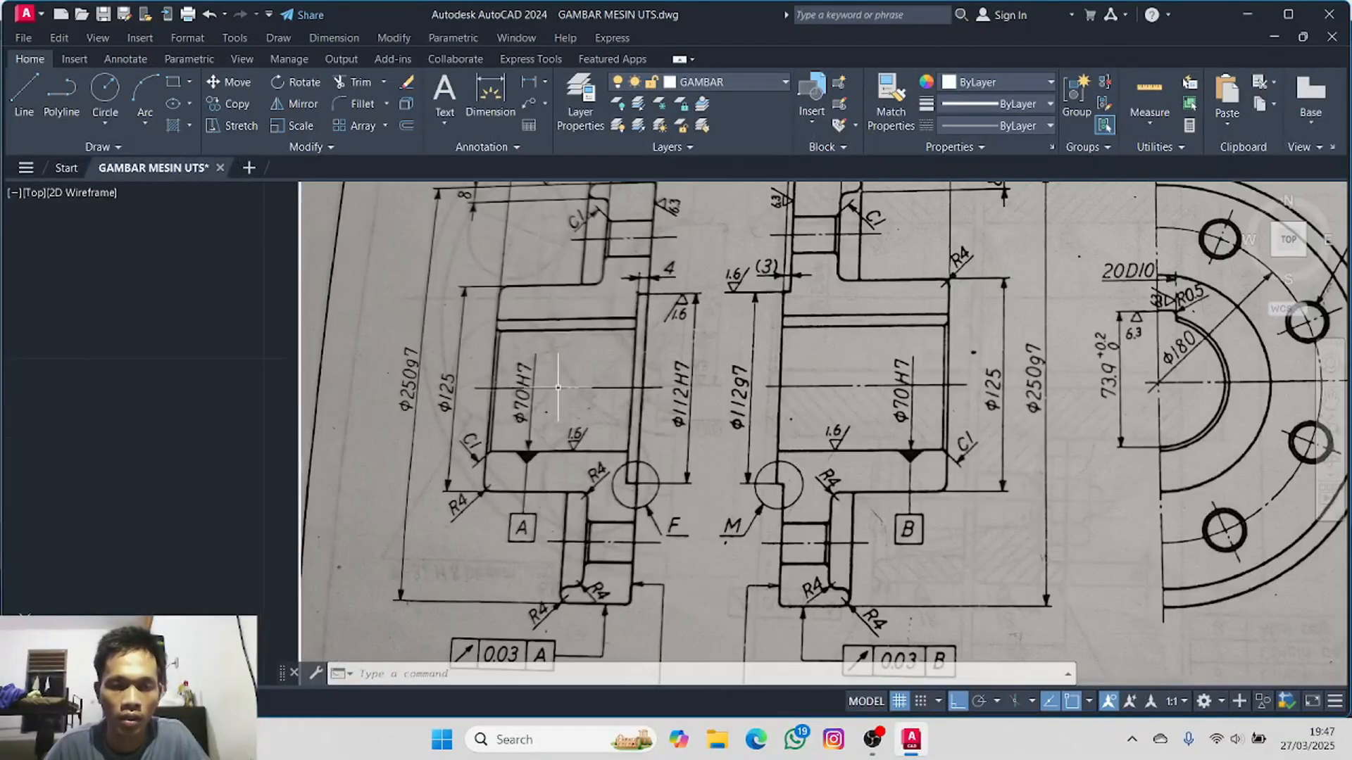
# - Fillet the upper outer corner of the flange rim's overhanging lip with a 4 mm radius, matching the reference drawing
pyautogui.scroll(-2, 558, 387)
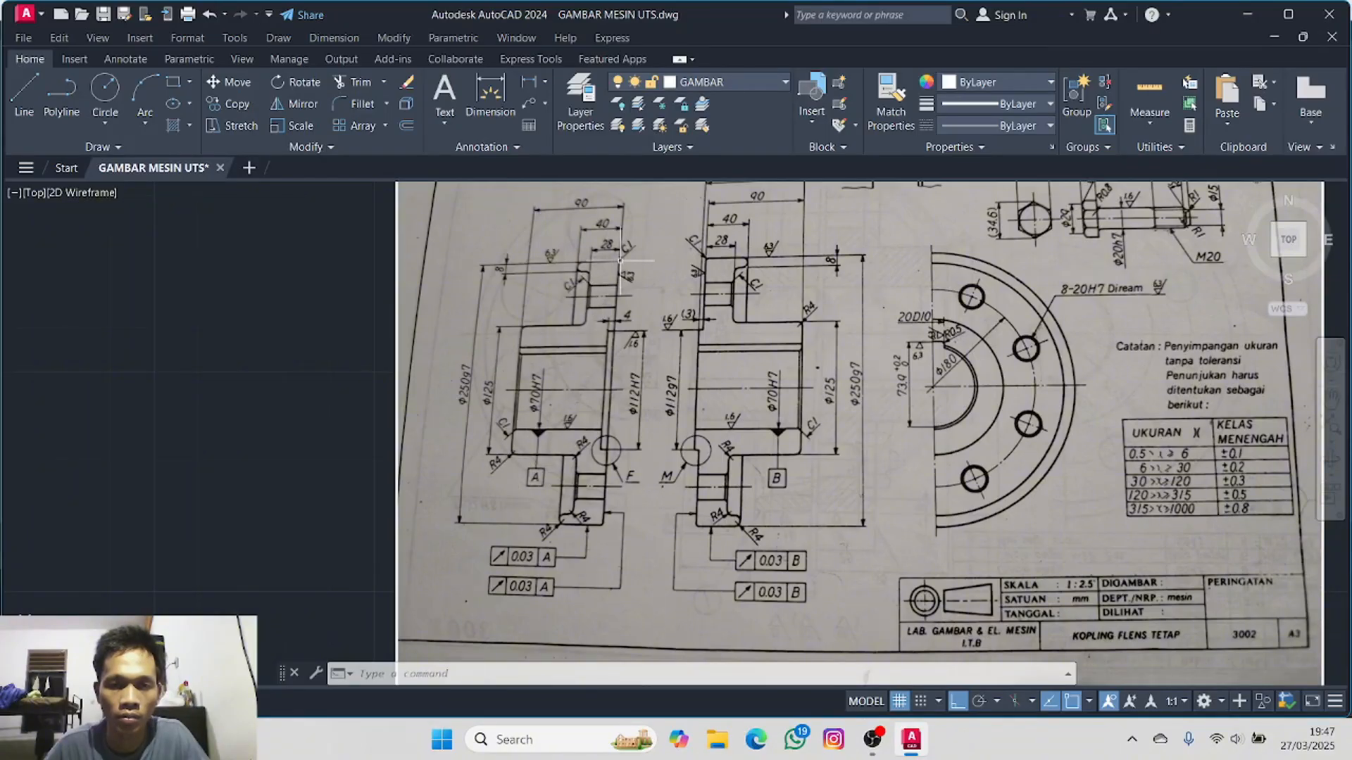
pyautogui.moveTo(755, 263); pyautogui.dragTo(179, 344, button='middle')
pyautogui.scroll(-2, 639, 328)
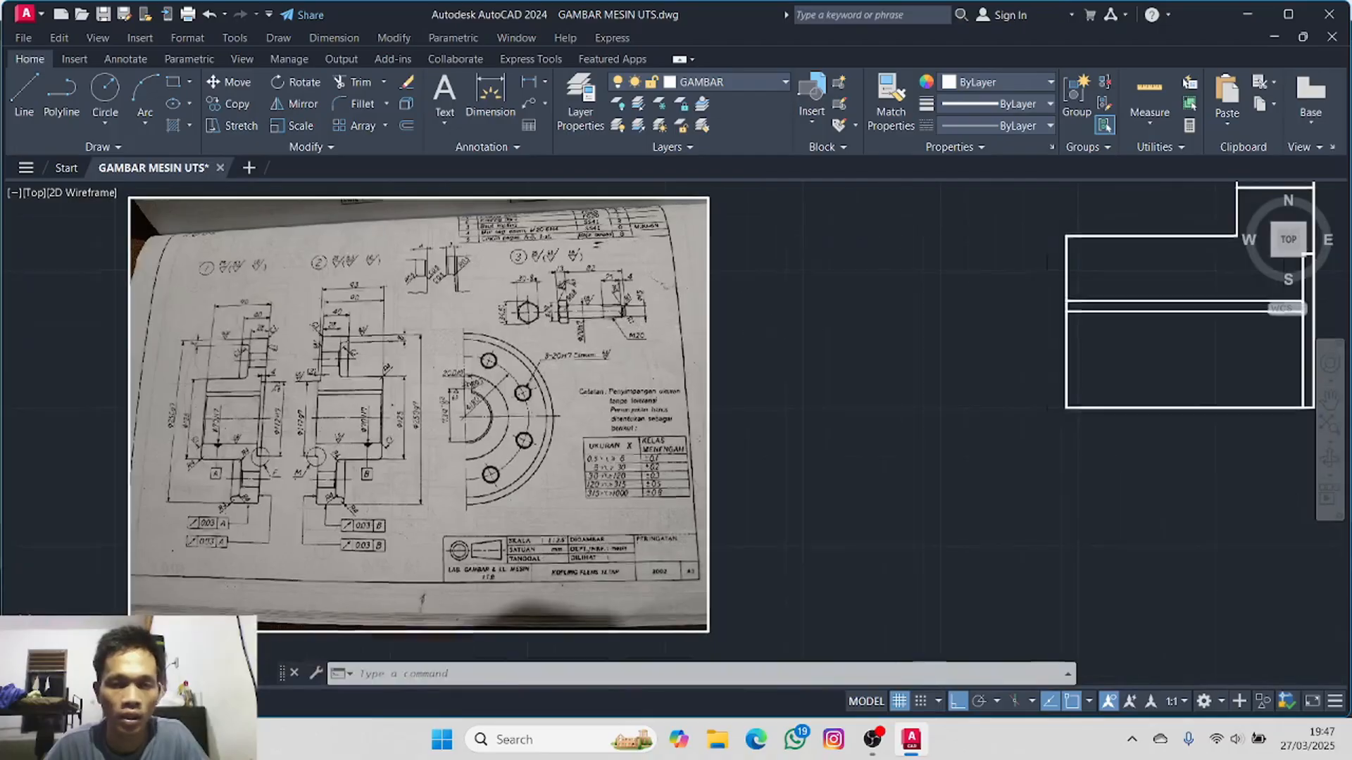
pyautogui.moveTo(778, 327); pyautogui.dragTo(241, 450, button='middle')
pyautogui.moveTo(453, 308); pyautogui.dragTo(250, 425, button='middle')
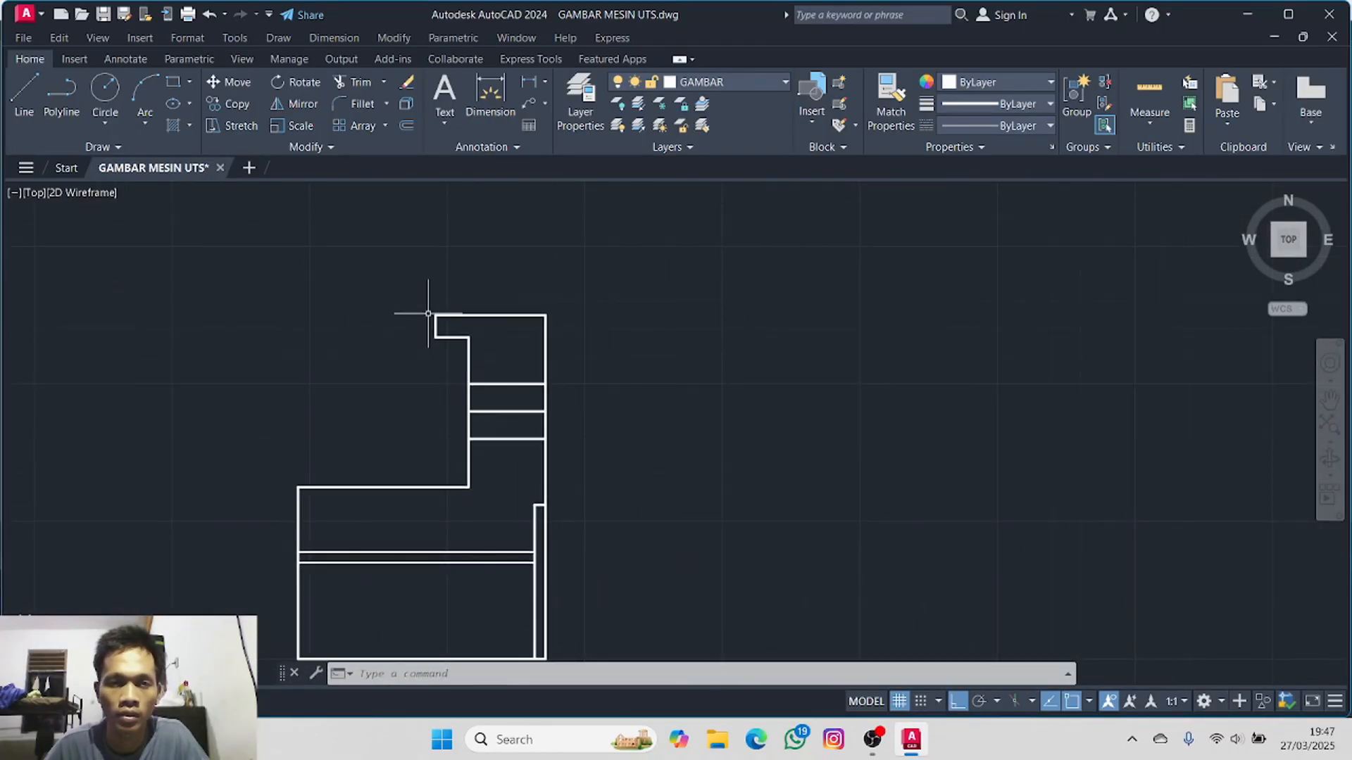
pyautogui.click(360, 106)
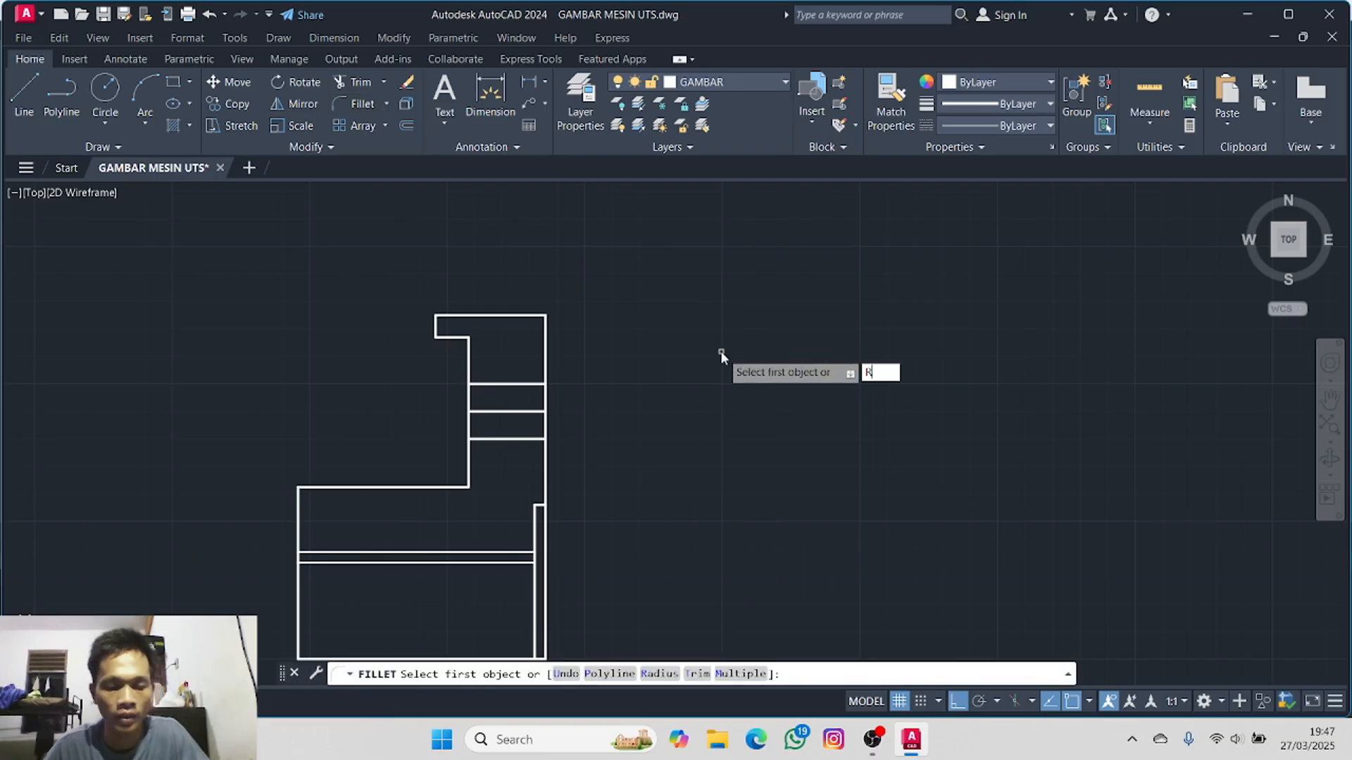
pyautogui.write('R')
pyautogui.press('Return')
pyautogui.moveTo(347, 432)
pyautogui.mouseDown(button='middle')
pyautogui.moveTo(368, 413)
pyautogui.moveTo(1027, 366)
pyautogui.mouseUp(button='middle')
pyautogui.scroll(5, 433, 344)
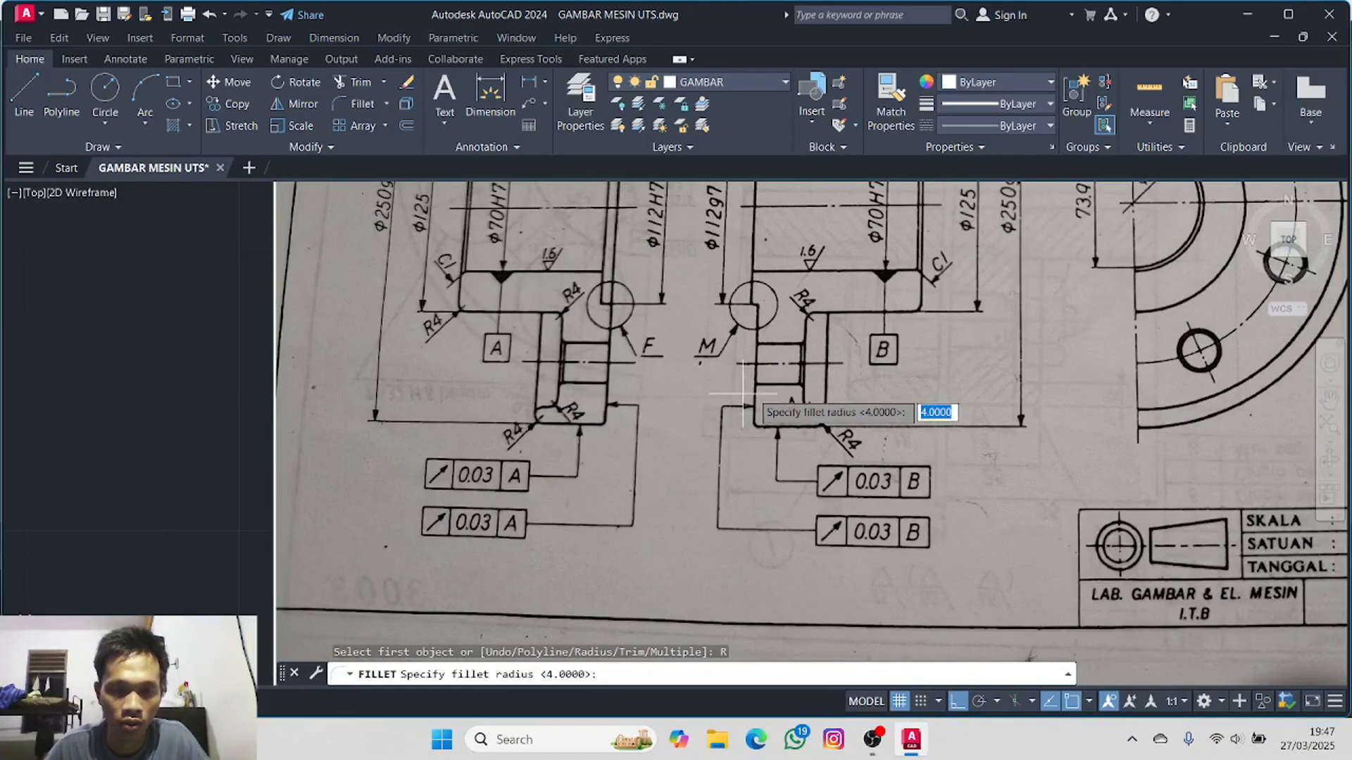
pyautogui.scroll(-5, 792, 375)
pyautogui.moveTo(1110, 320); pyautogui.dragTo(4, 356, button='middle')
pyautogui.moveTo(607, 251); pyautogui.dragTo(616, 447, button='middle')
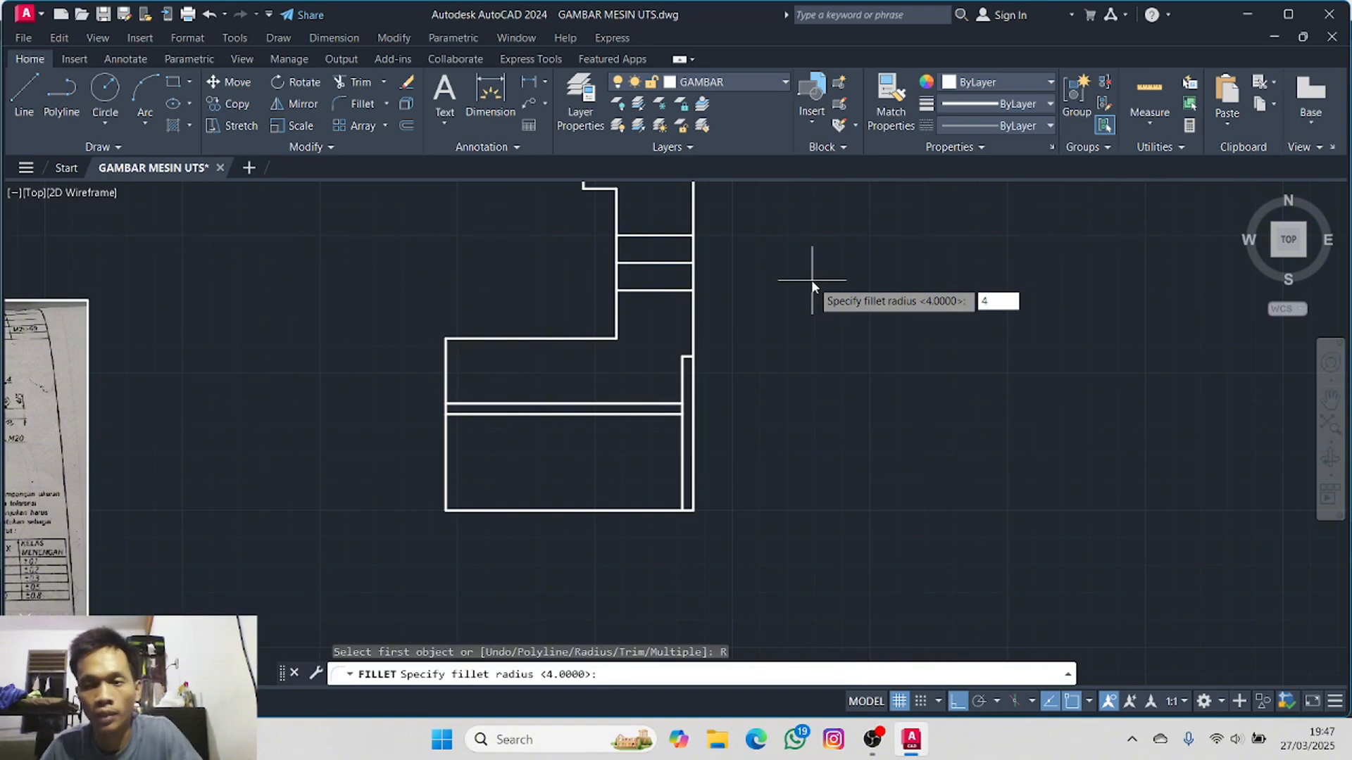
pyautogui.press('Return')
pyautogui.moveTo(758, 269); pyautogui.dragTo(804, 378, button='middle')
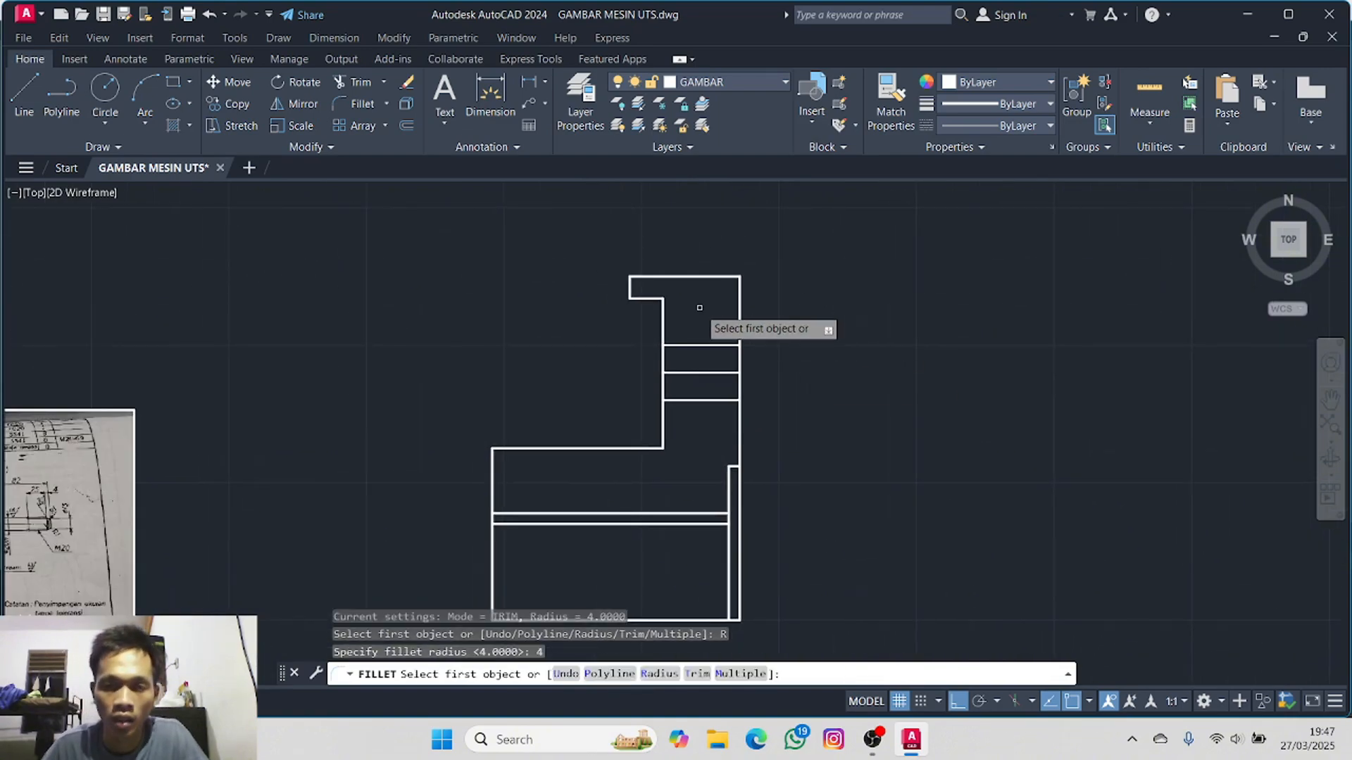
pyautogui.moveTo(699, 307); pyautogui.dragTo(869, 284, button='middle')
pyautogui.scroll(2, 806, 259)
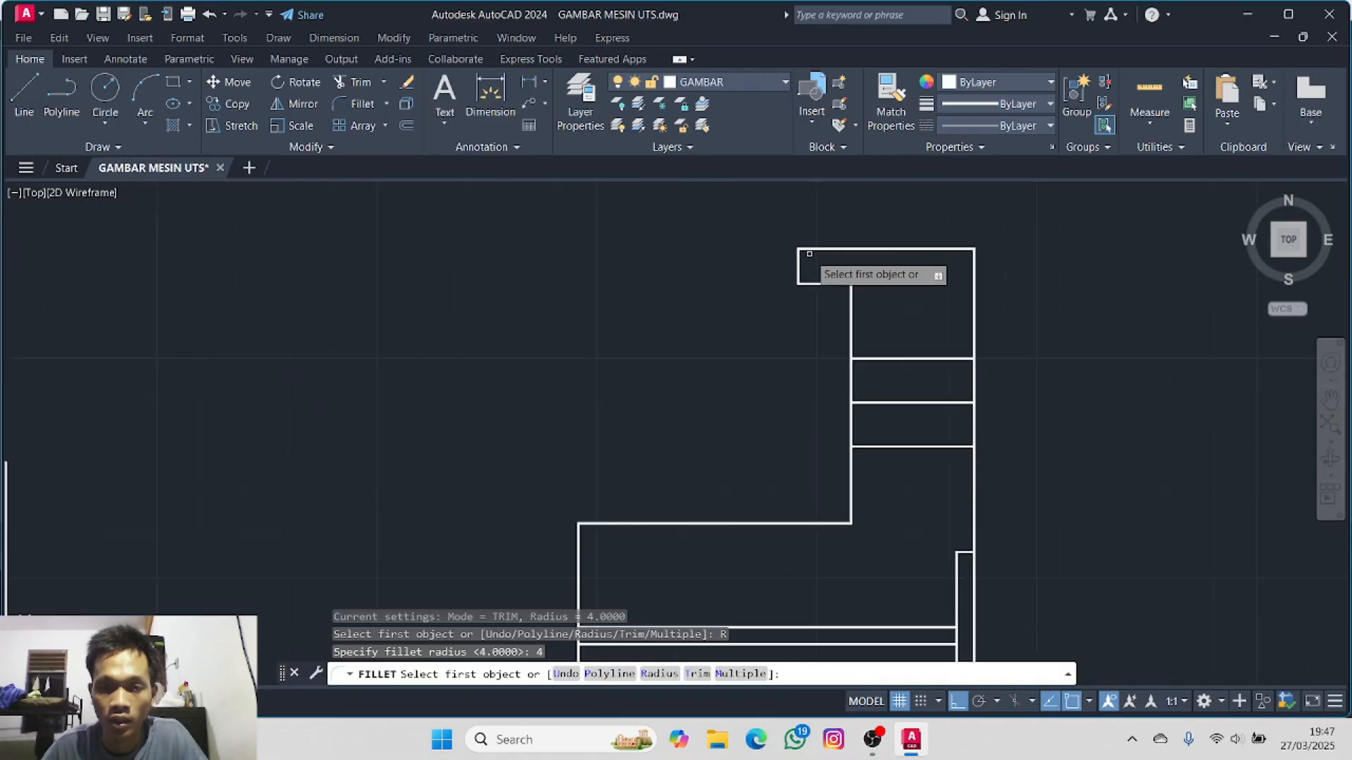
pyautogui.click(810, 250)
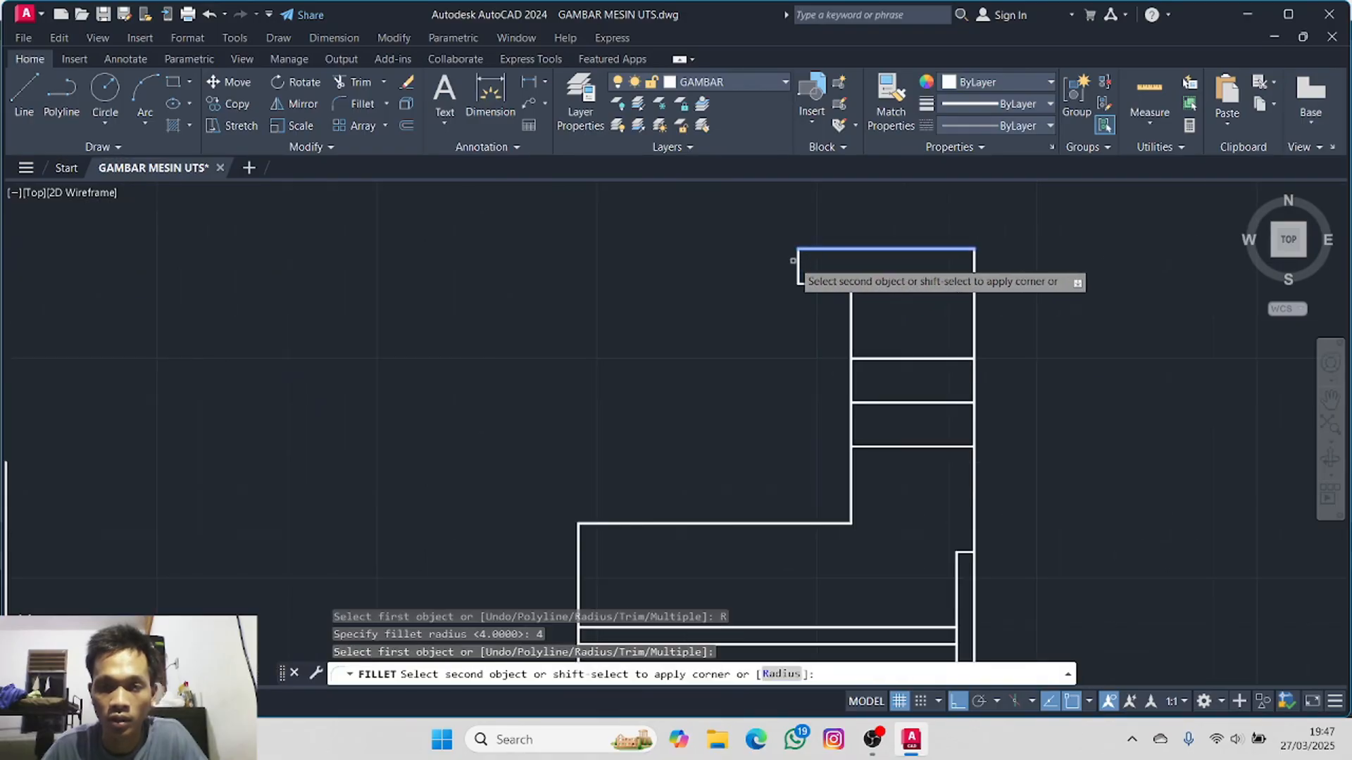
pyautogui.click(798, 266)
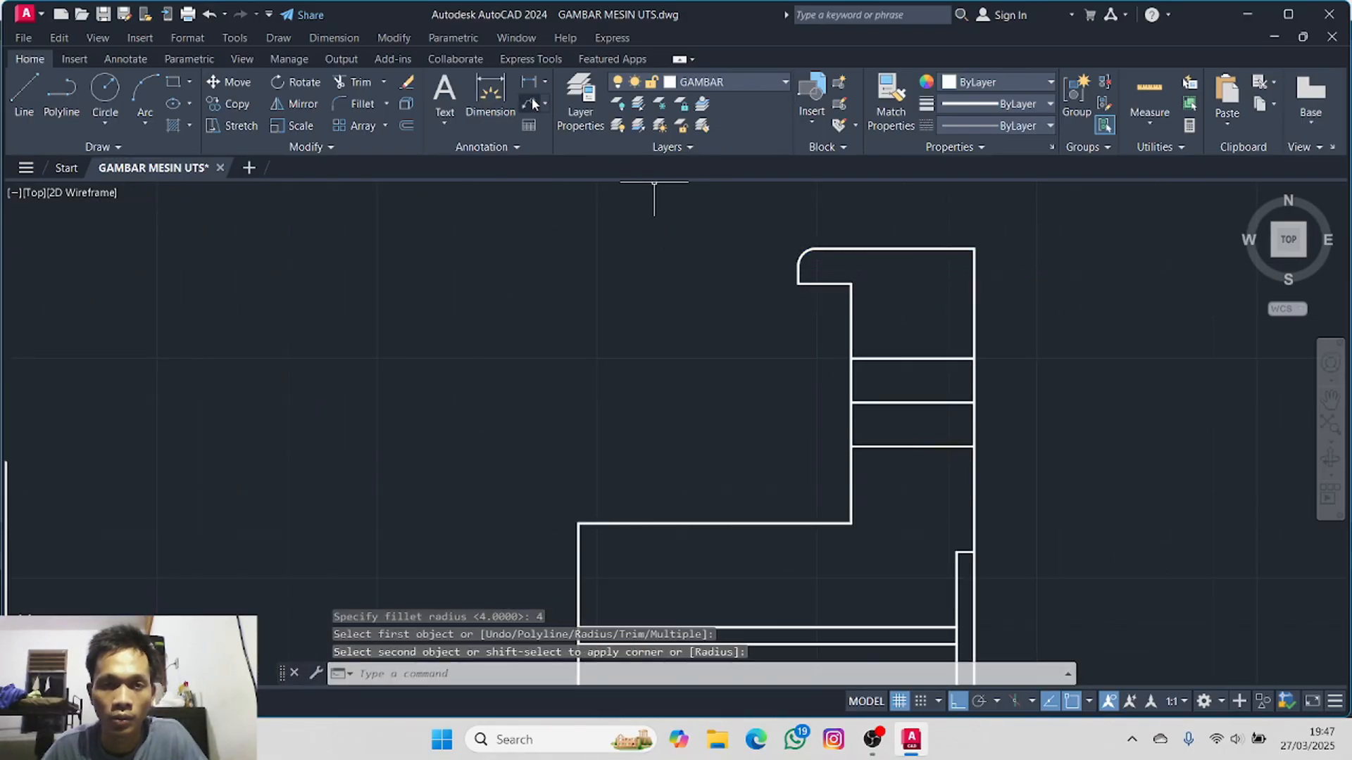
# - Fillet the lower outer corner of the rim lip with the same 4 mm radius
pyautogui.click(366, 109)
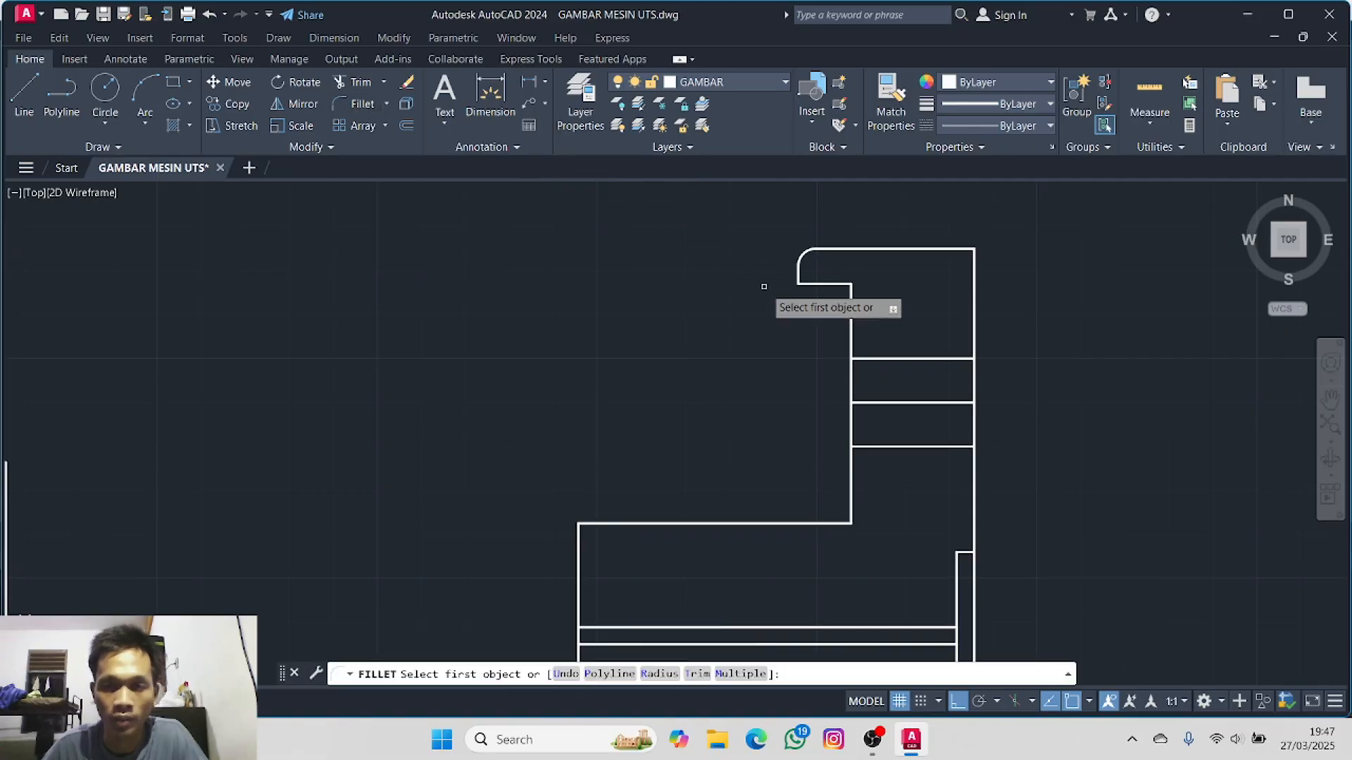
pyautogui.click(808, 281)
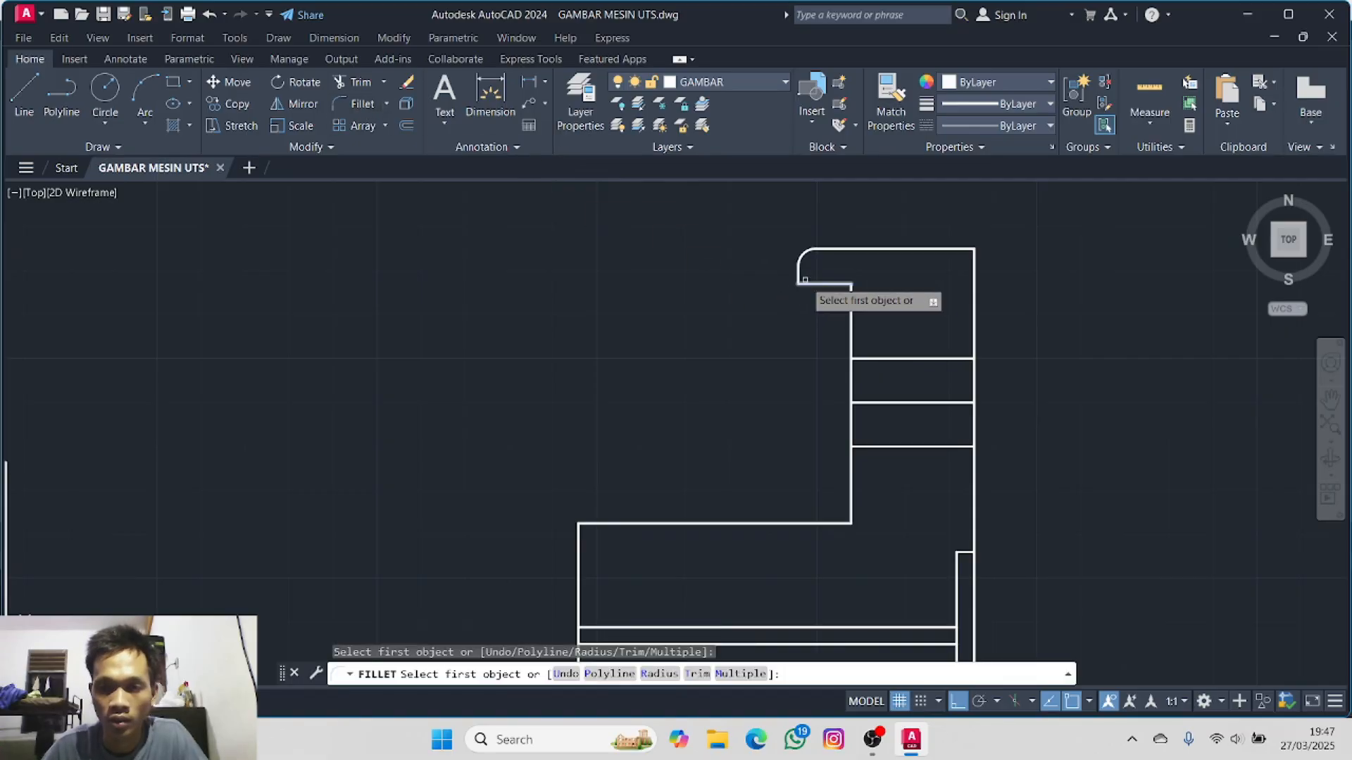
pyautogui.click(804, 282)
pyautogui.click(800, 271)
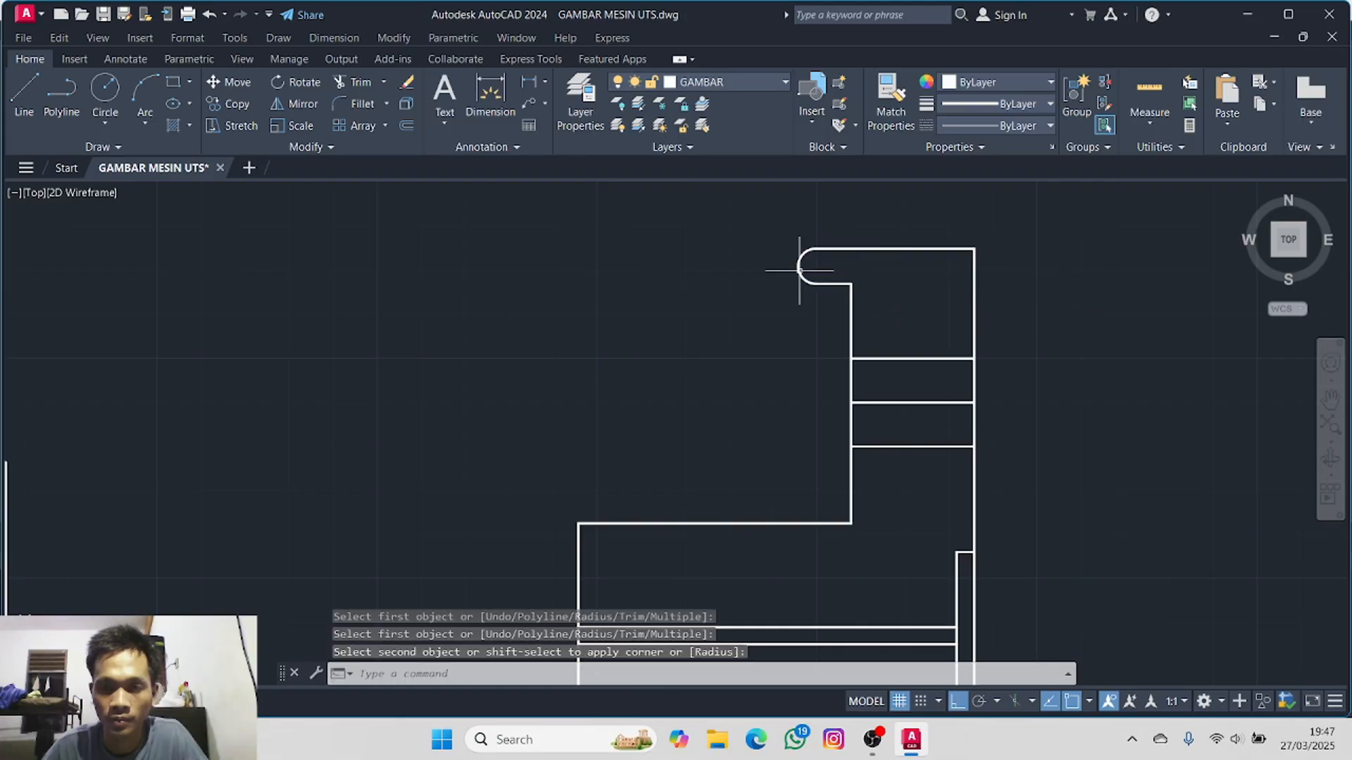
# - Fillet the inside corner between flange and hub and the hub's outer corner with the 4 mm radius
pyautogui.click(357, 105)
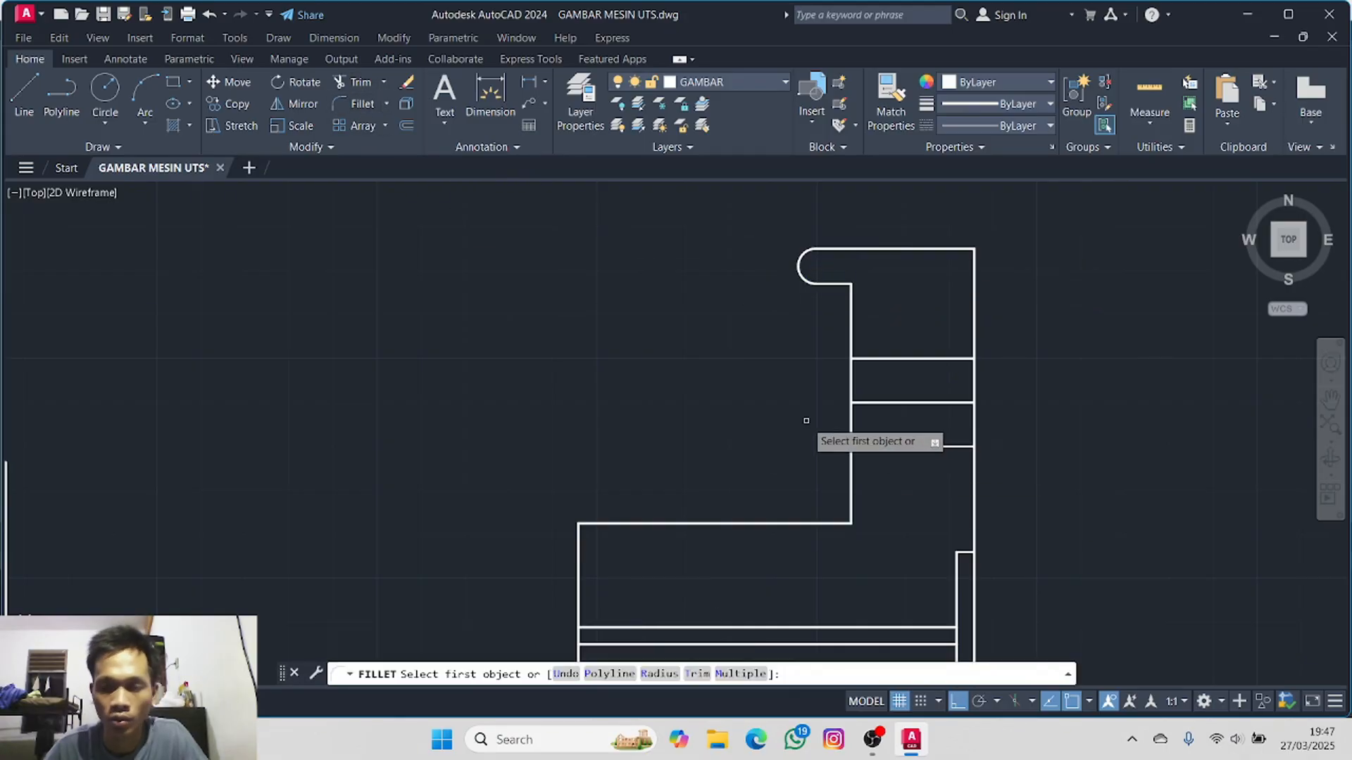
pyautogui.moveTo(803, 422); pyautogui.dragTo(716, 265, button='middle')
pyautogui.click(775, 316)
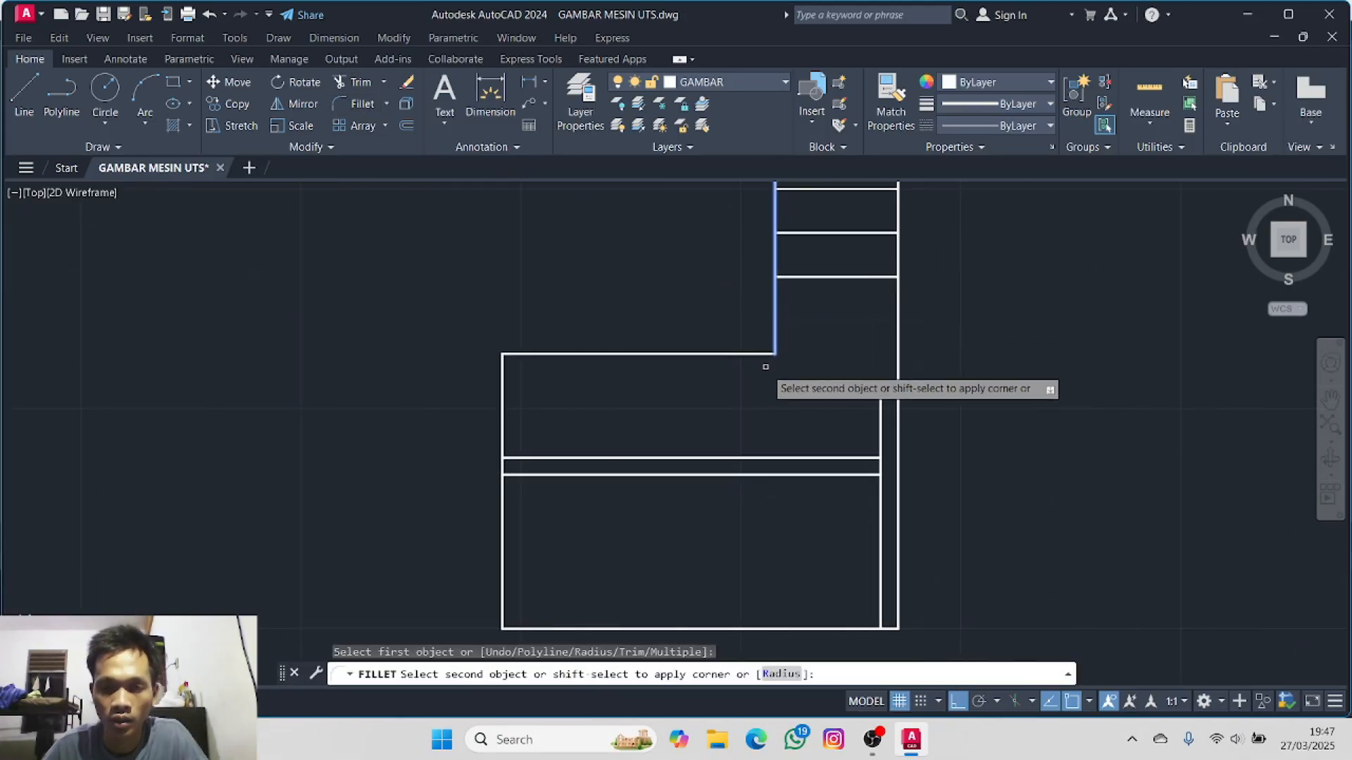
pyautogui.click(759, 353)
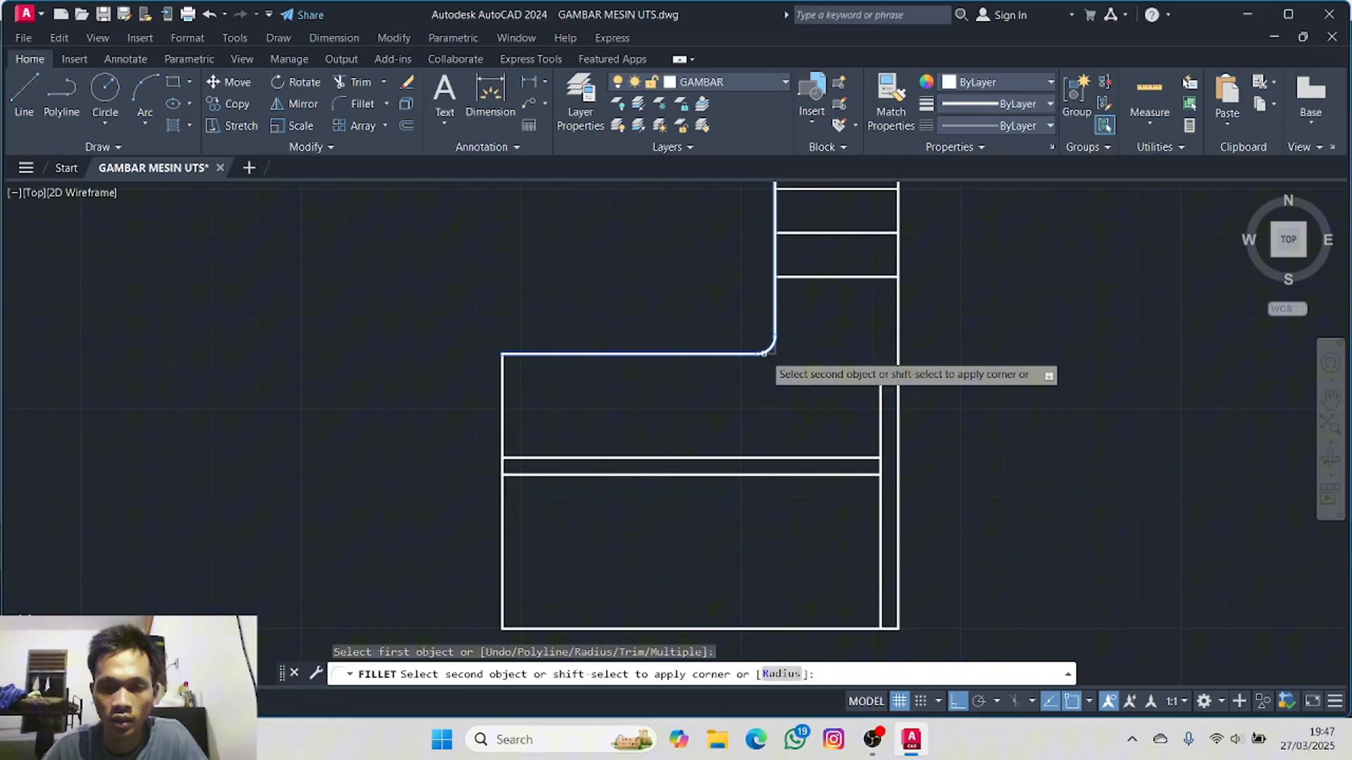
pyautogui.click(361, 105)
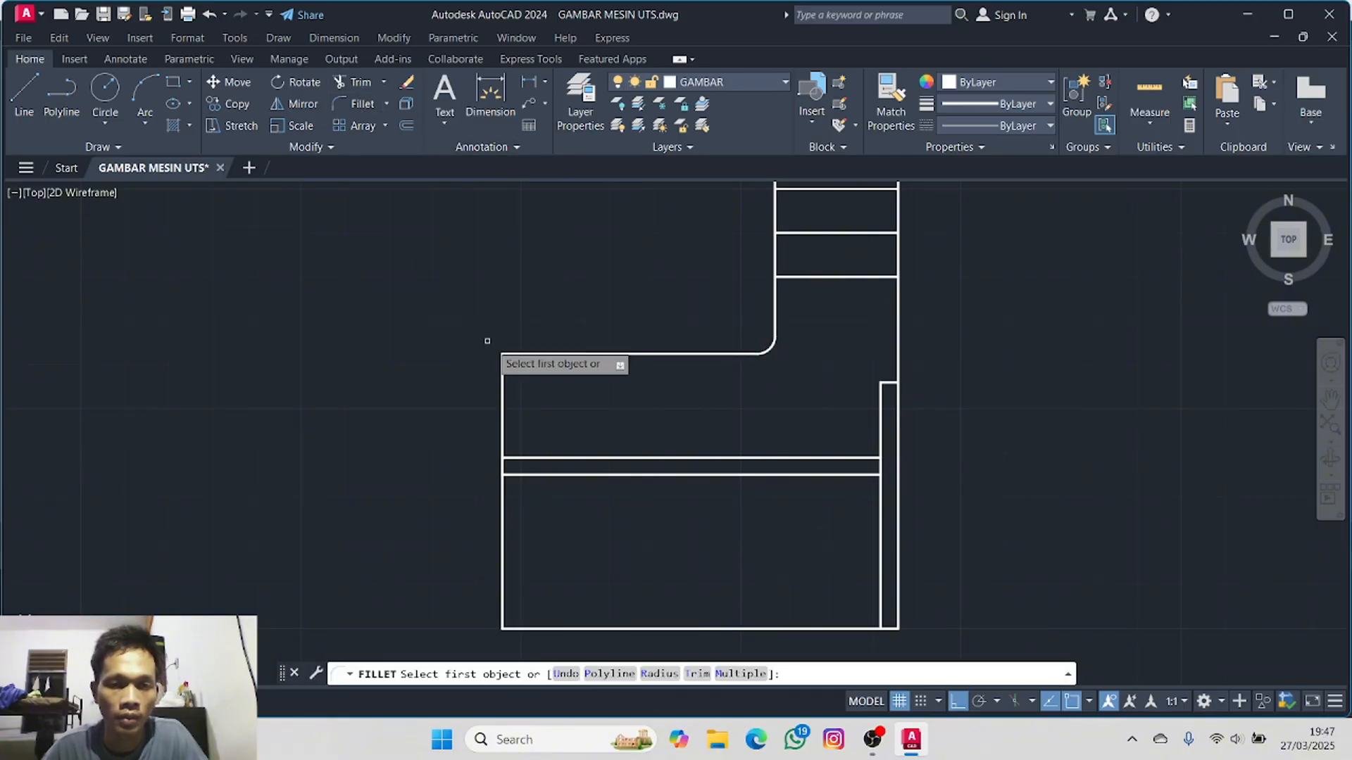
pyautogui.click(524, 352)
pyautogui.click(500, 362)
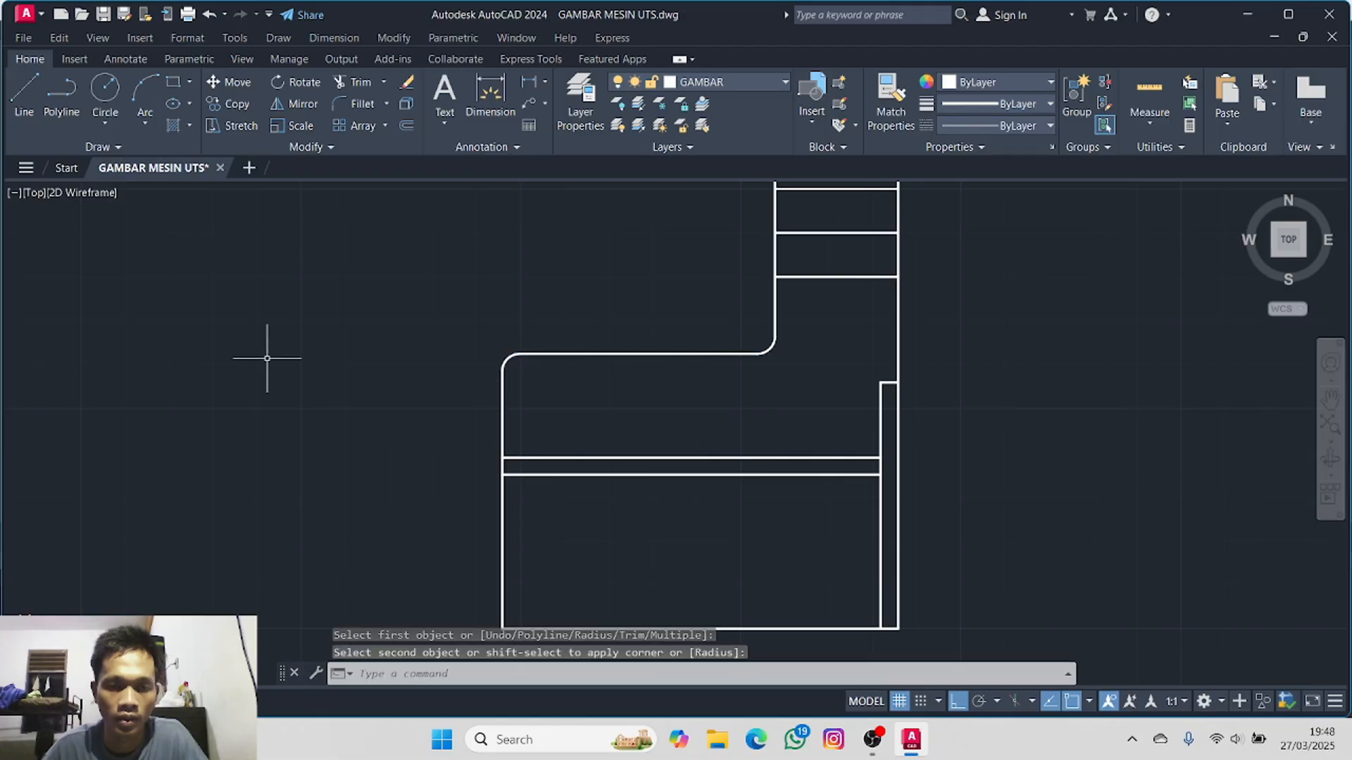
# - Check the fillets on the reference drawing and round the inside corner between the rim lip and the flange face at 4 mm
pyautogui.scroll(-2, 267, 359)
pyautogui.moveTo(290, 344); pyautogui.dragTo(1054, 263, button='middle')
pyautogui.moveTo(422, 450); pyautogui.dragTo(631, 341, button='middle')
pyautogui.scroll(2, 587, 345)
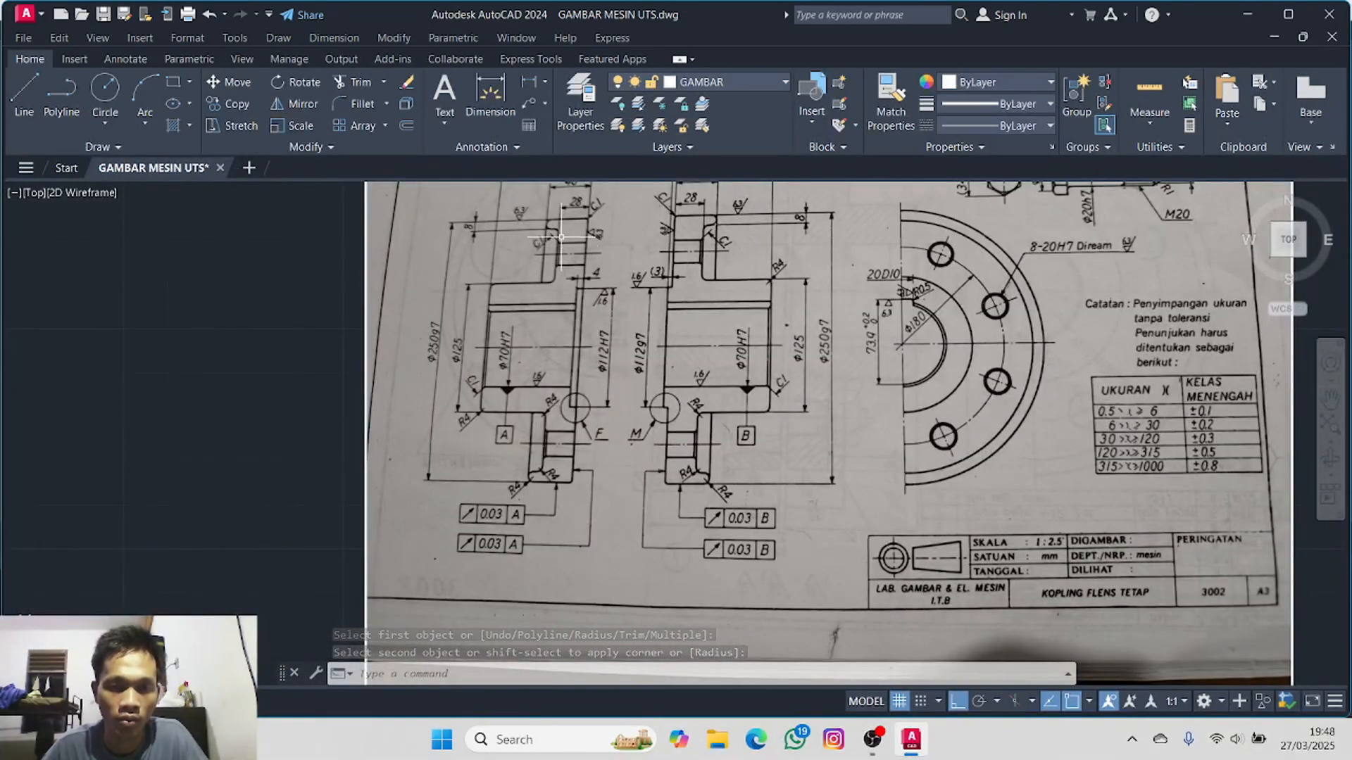
pyautogui.moveTo(849, 295)
pyautogui.mouseDown(button='middle')
pyautogui.moveTo(155, 368)
pyautogui.moveTo(5, 417)
pyautogui.mouseUp(button='middle')
pyautogui.scroll(-2, 814, 359)
pyautogui.moveTo(808, 350); pyautogui.dragTo(469, 538, button='middle')
pyautogui.click(367, 112)
pyautogui.scroll(3, 644, 280)
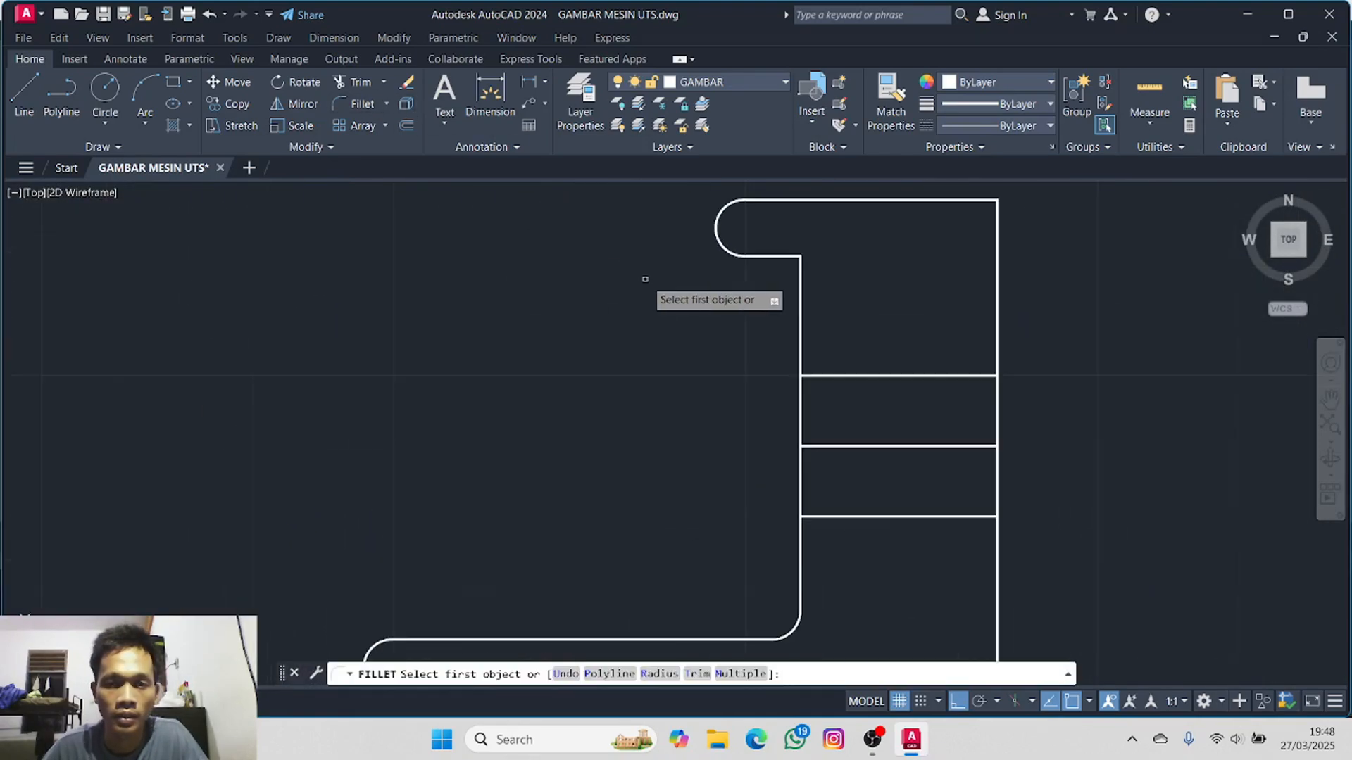
pyautogui.click(789, 257)
pyautogui.click(799, 278)
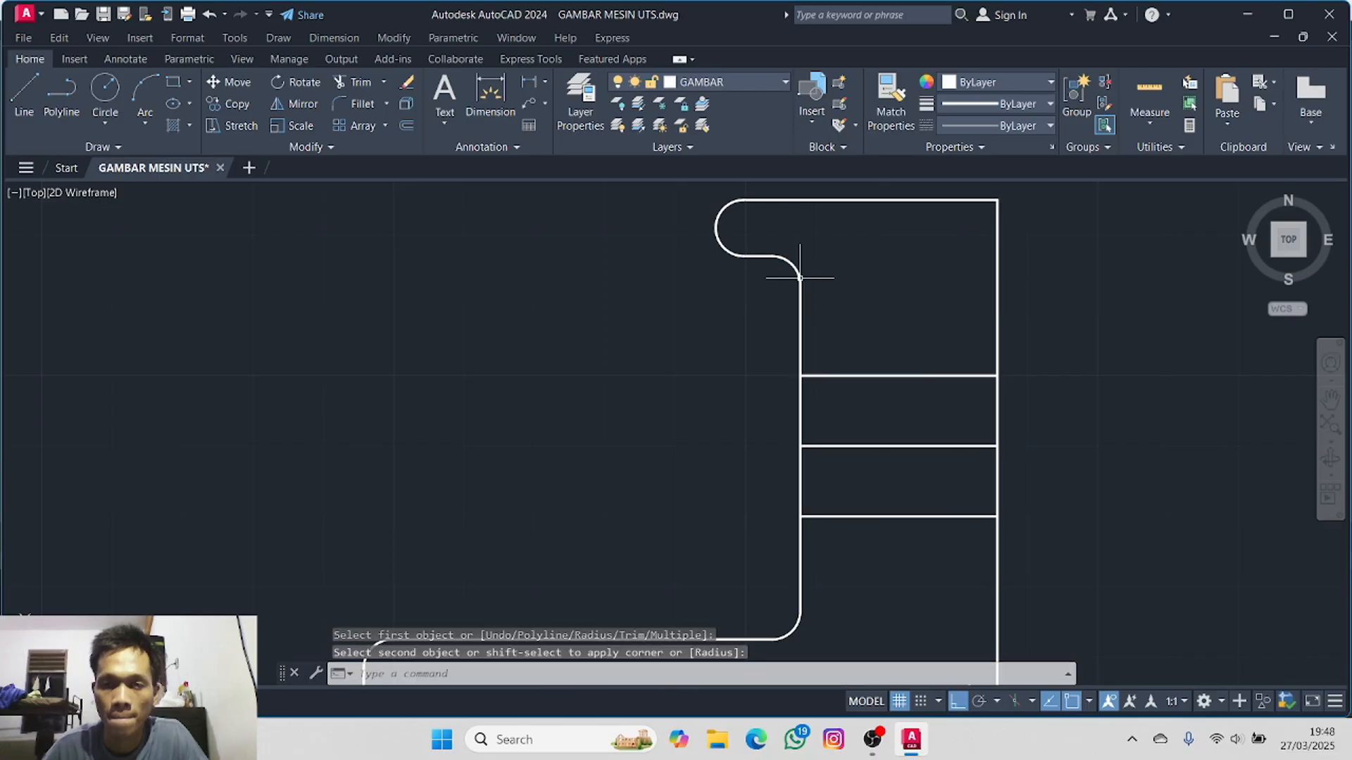
# - Examine both coupling halves on the reference drawing for edge lines still missing from the section
pyautogui.scroll(-2, 416, 316)
pyautogui.moveTo(416, 315); pyautogui.dragTo(1152, 201, button='middle')
pyautogui.moveTo(986, 245); pyautogui.dragTo(1304, 194, button='middle')
pyautogui.moveTo(358, 597); pyautogui.dragTo(611, 552, button='middle')
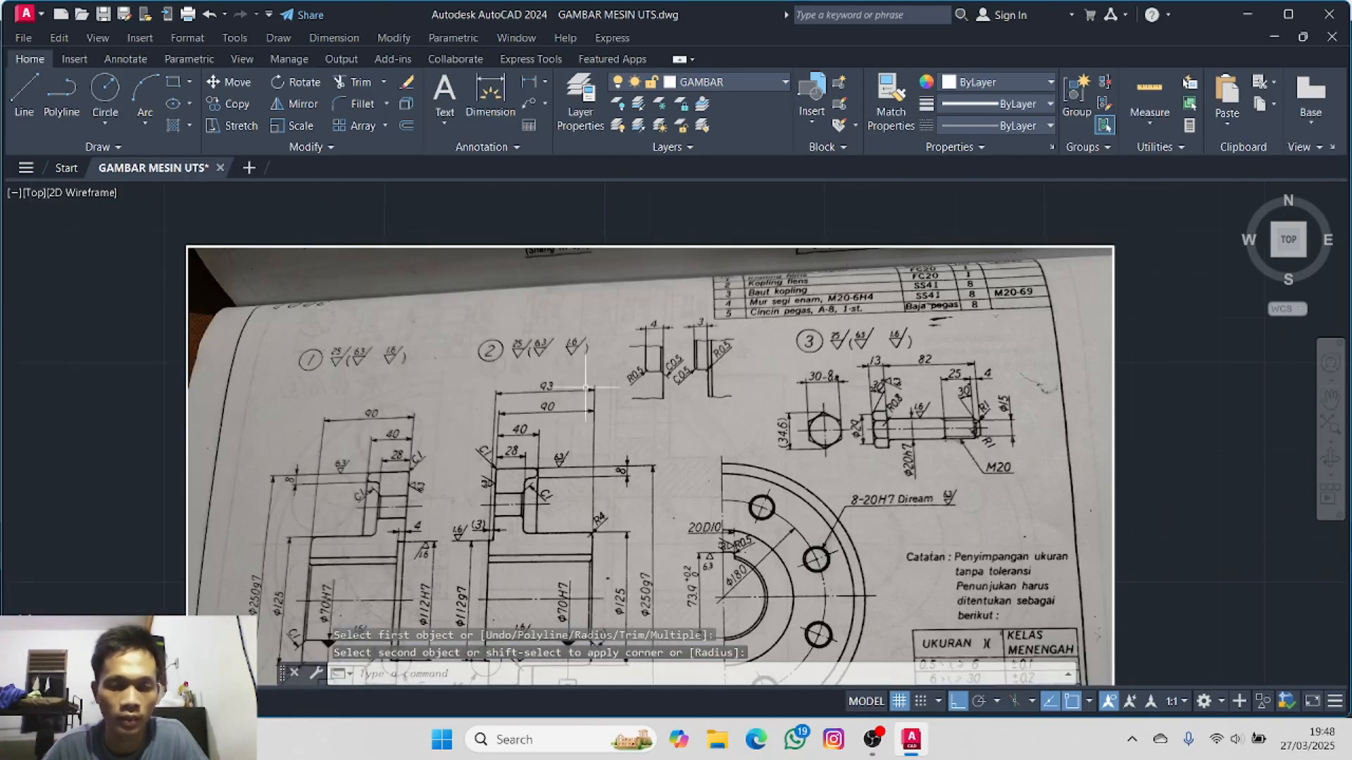
pyautogui.moveTo(584, 386); pyautogui.dragTo(632, 242, button='middle')
pyautogui.moveTo(448, 391); pyautogui.dragTo(582, 399, button='middle')
pyautogui.scroll(2, 605, 380)
pyautogui.scroll(2, 633, 303)
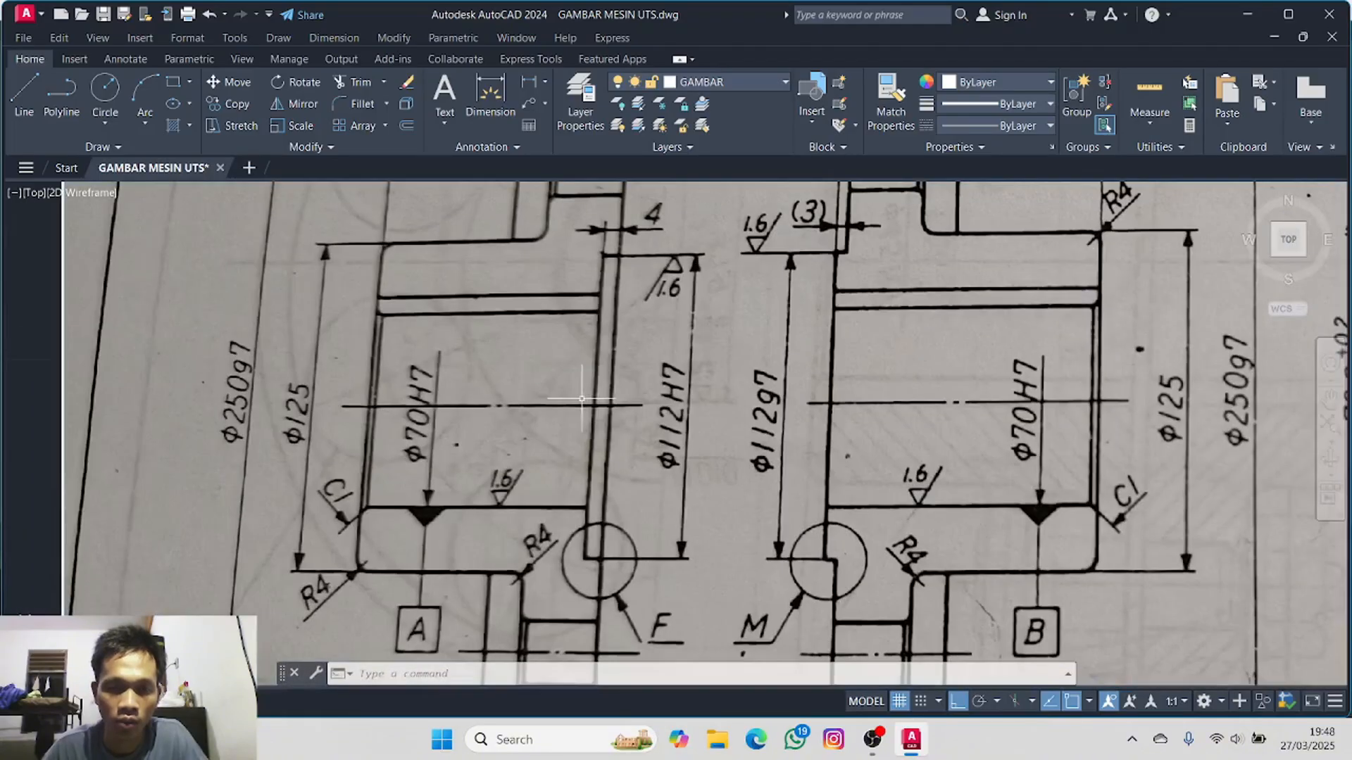
pyautogui.scroll(-5, 401, 332)
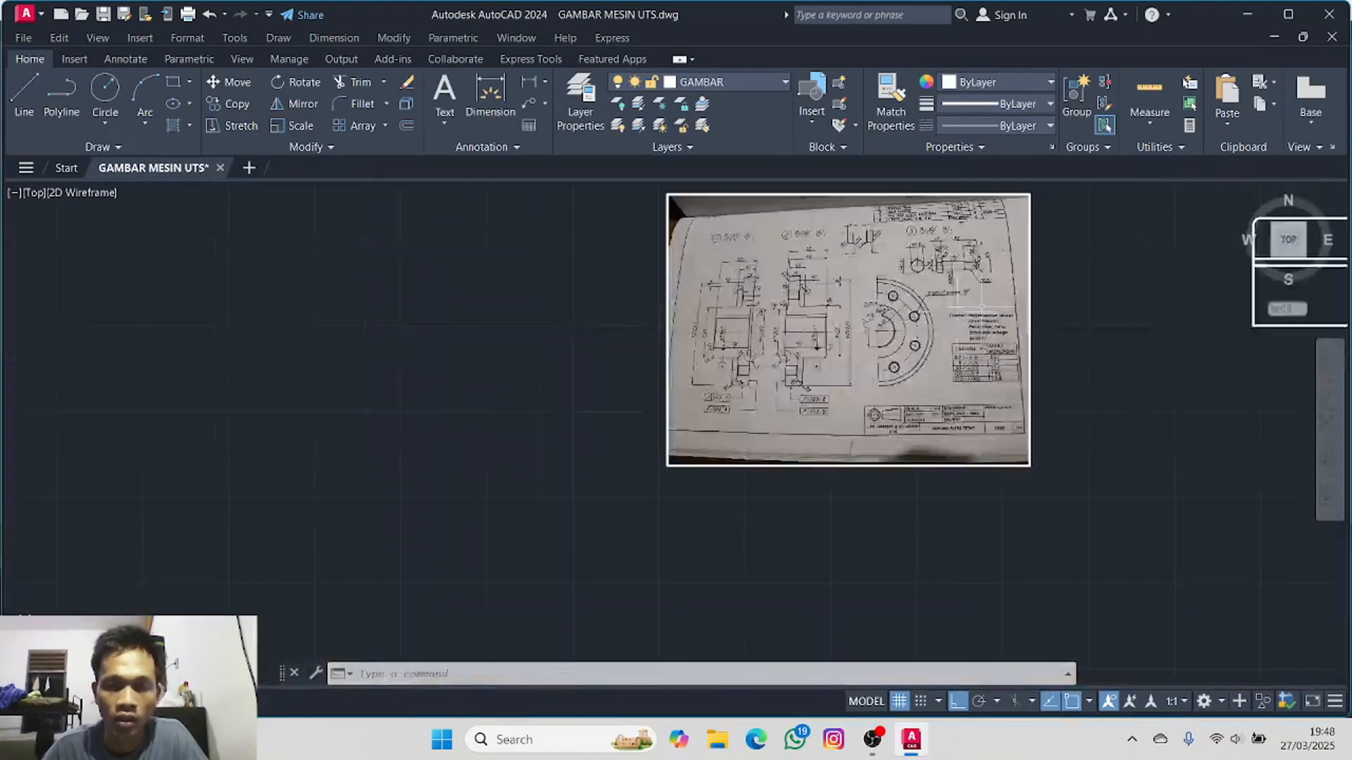
# - Draw a vertical line from the rounded rim lip's outermost point straight down to the hub's outer edge
pyautogui.moveTo(976, 349); pyautogui.dragTo(168, 497, button='middle')
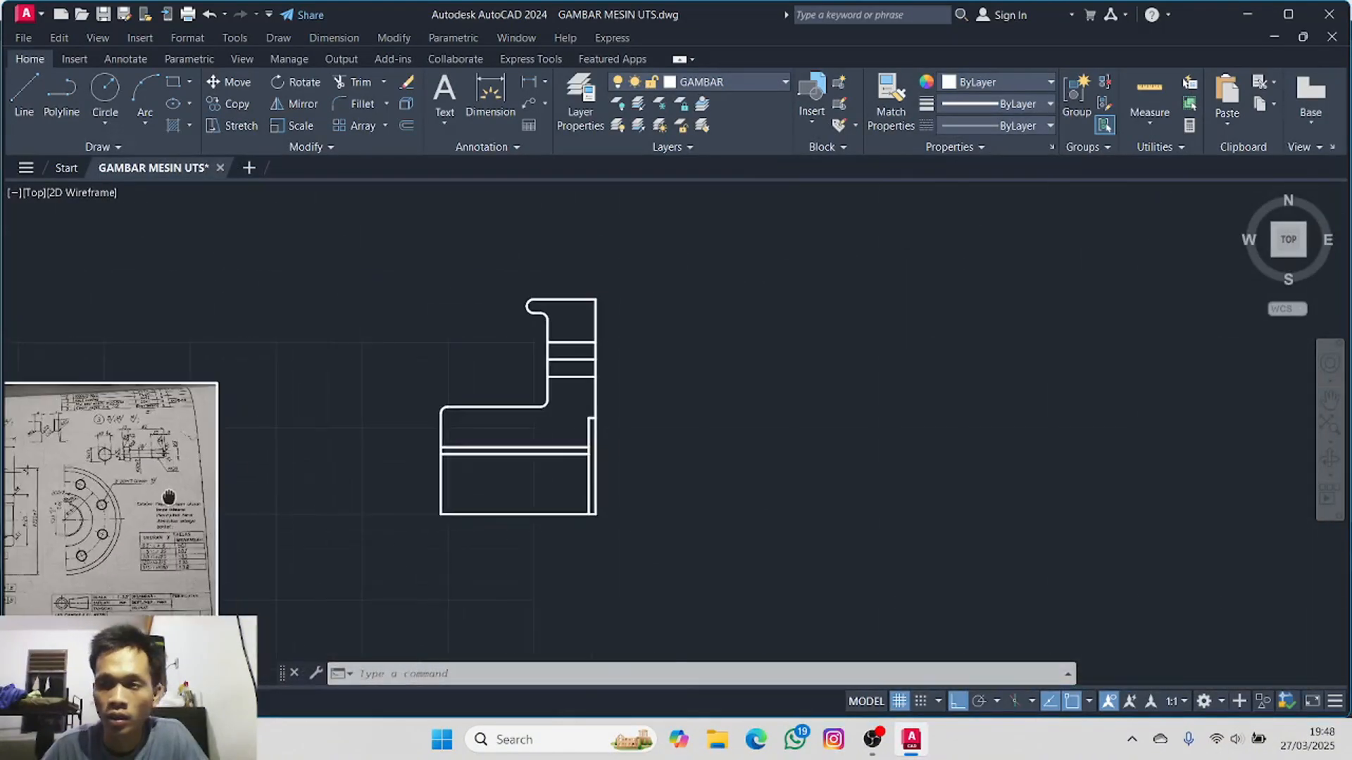
pyautogui.click(26, 88)
pyautogui.scroll(6, 453, 362)
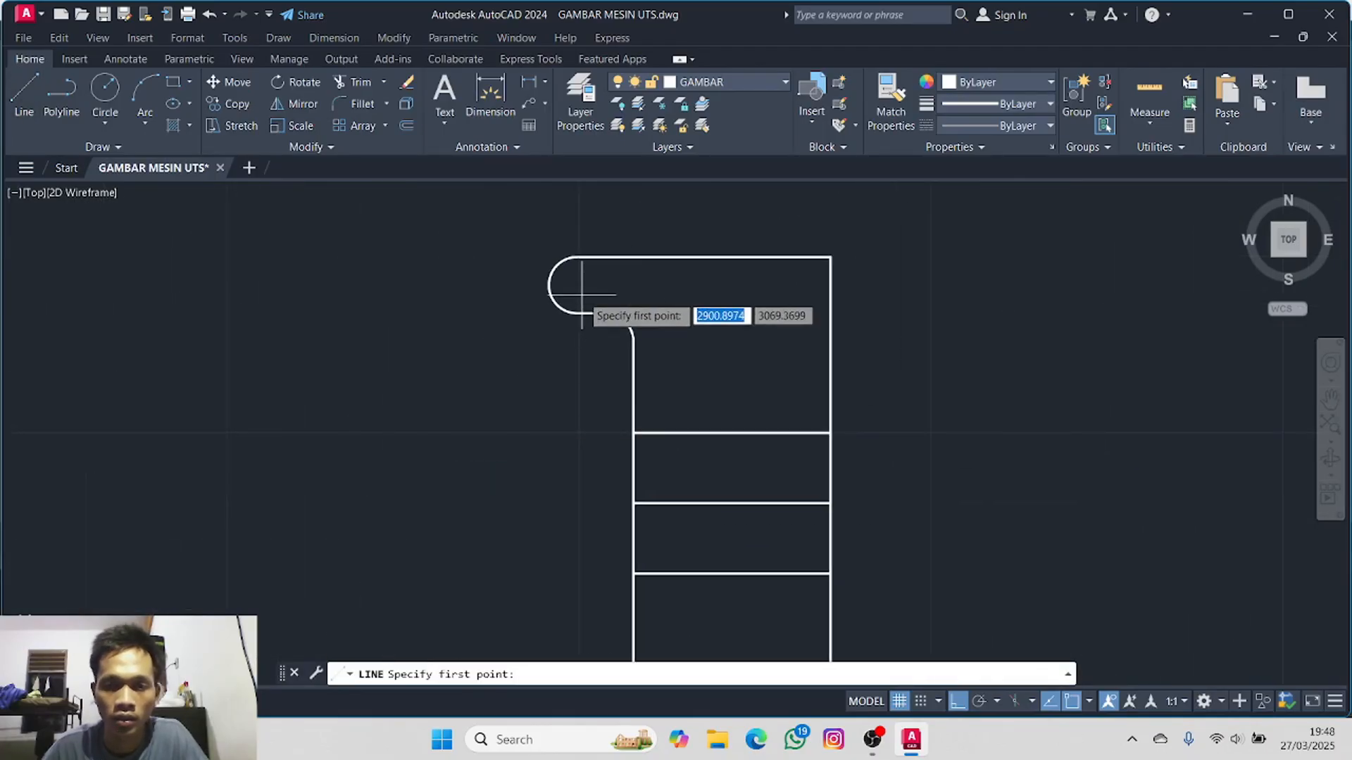
pyautogui.click(581, 294)
pyautogui.scroll(-3, 540, 381)
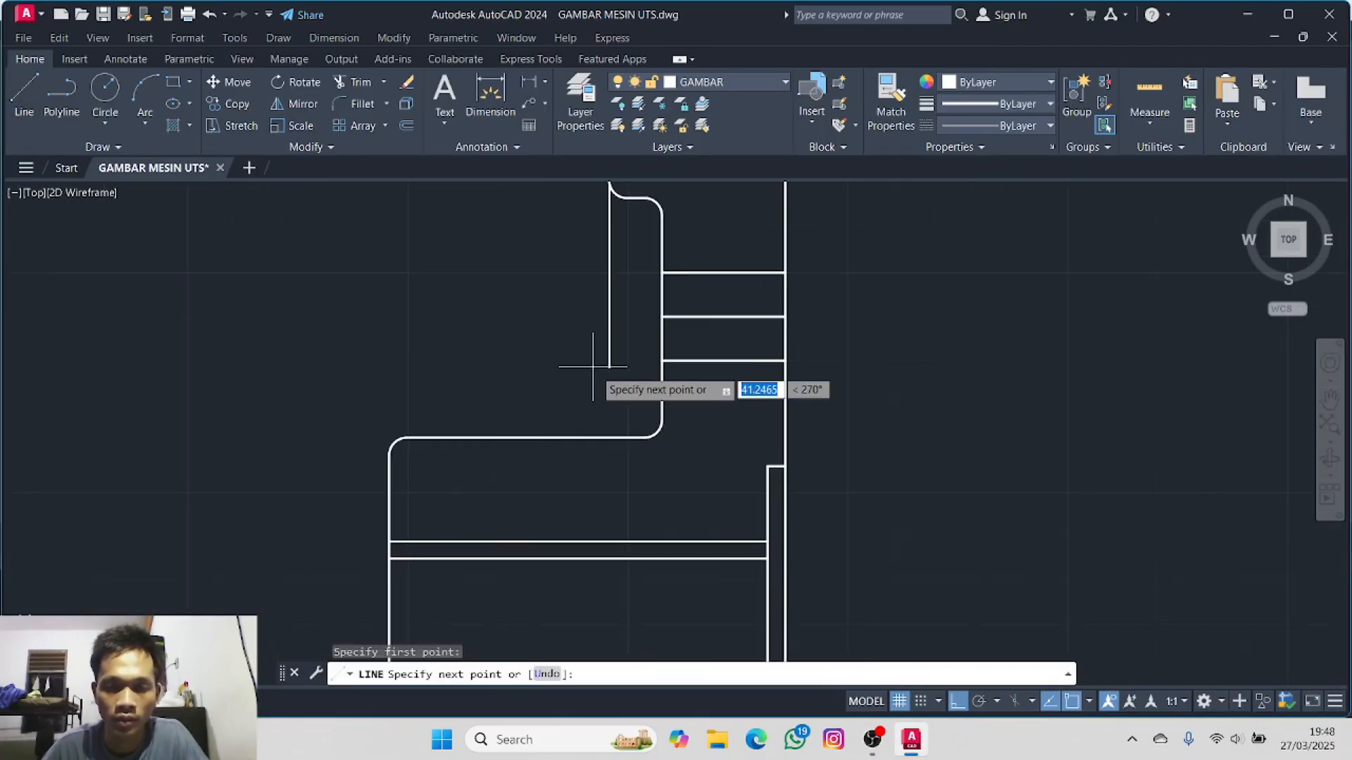
pyautogui.click(609, 437)
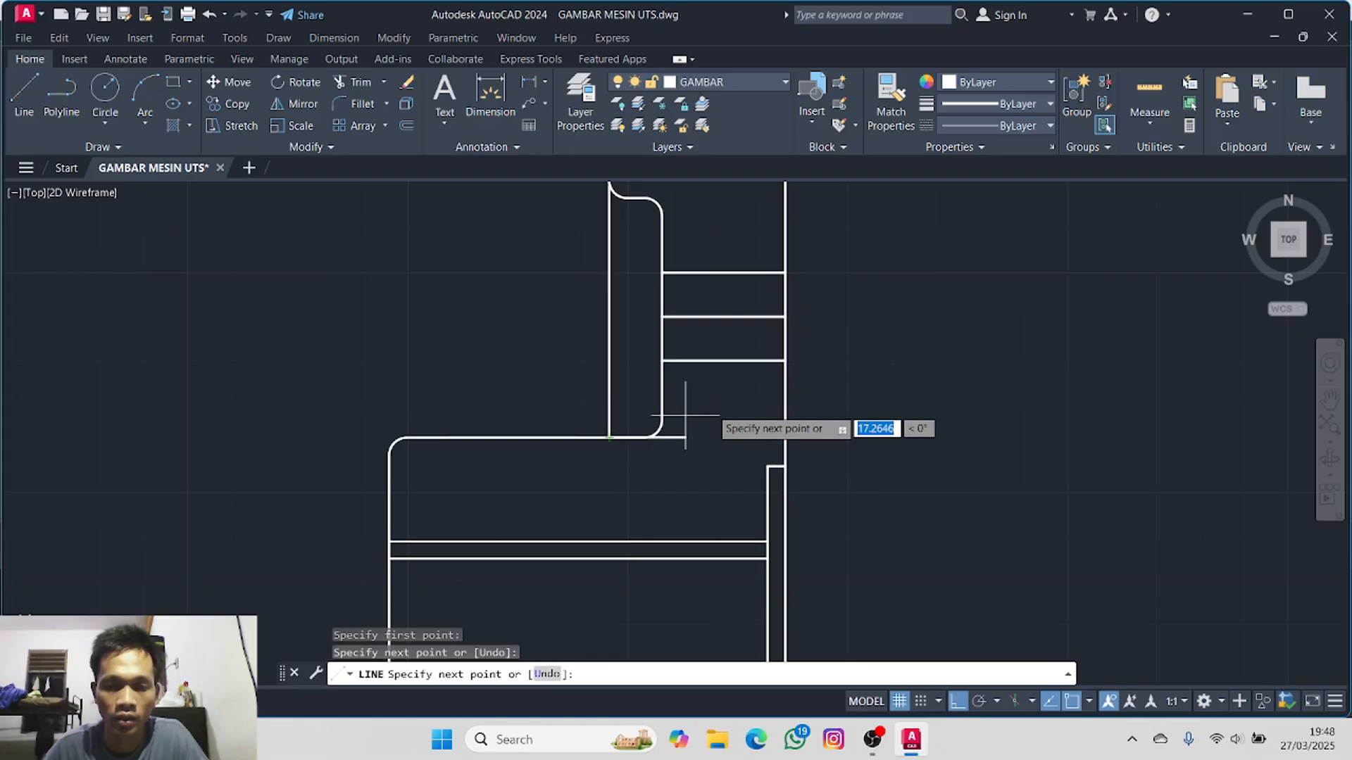
pyautogui.press('Escape')
# - Examine the coupling halves on the reference drawing for the C1 chamfer locations on the flange and hub
pyautogui.scroll(-4, 693, 403)
pyautogui.moveTo(432, 400); pyautogui.dragTo(582, 308, button='middle')
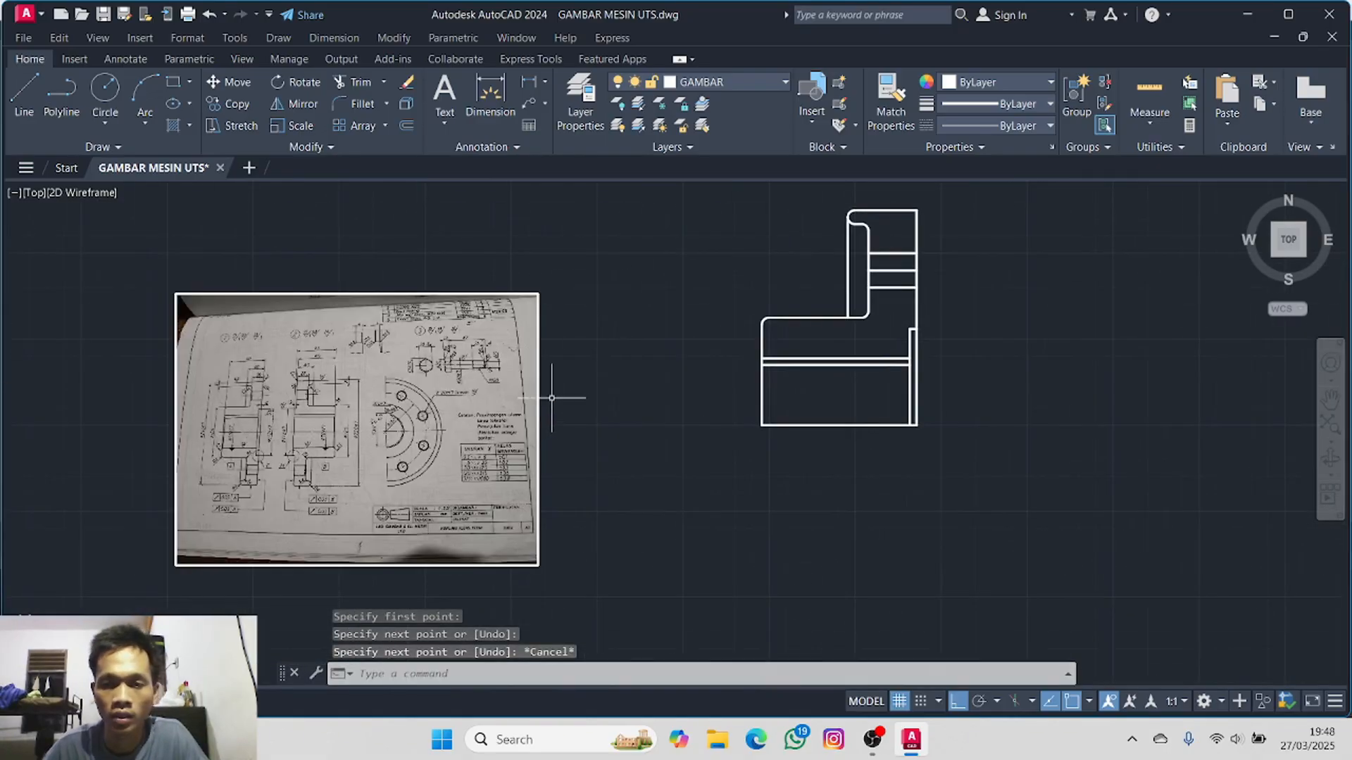
pyautogui.moveTo(551, 397); pyautogui.dragTo(610, 283, button='middle')
pyautogui.moveTo(279, 356); pyautogui.dragTo(476, 330, button='middle')
pyautogui.scroll(5, 476, 329)
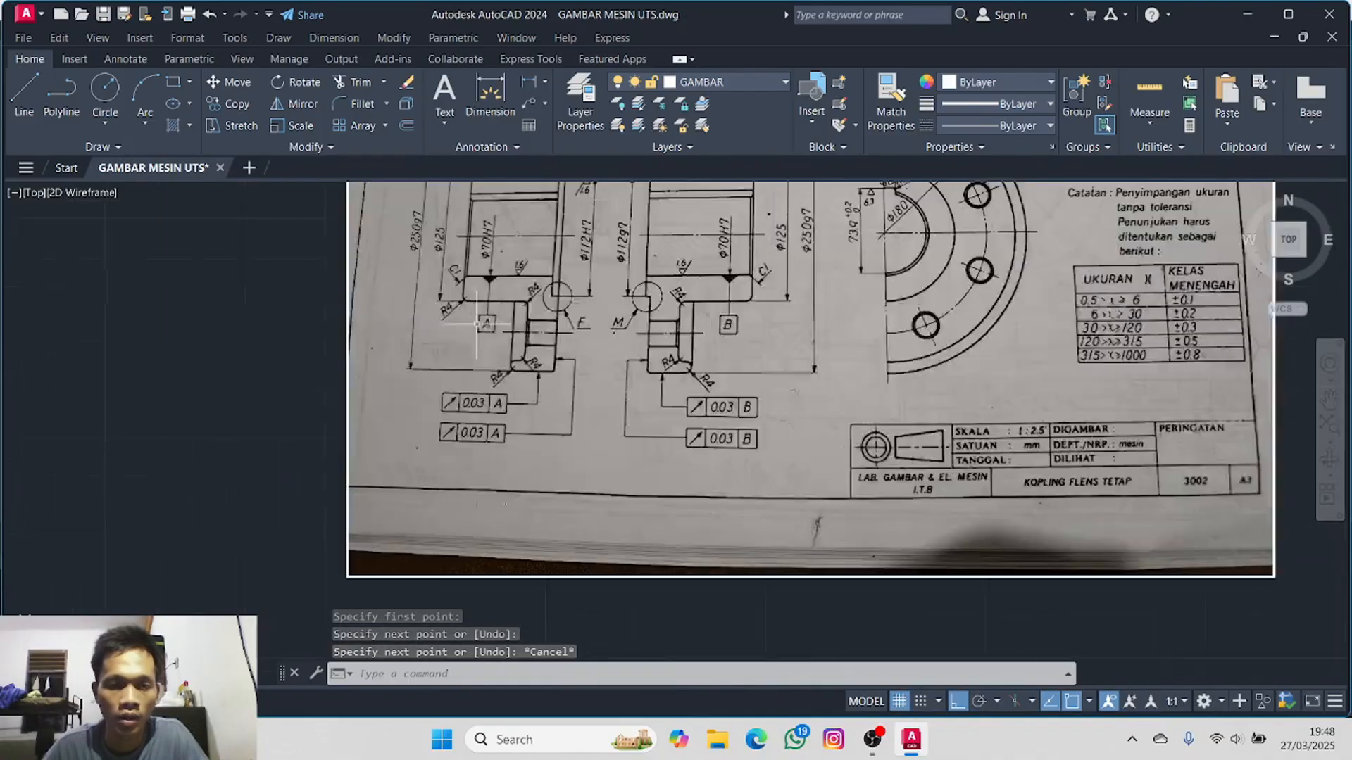
pyautogui.moveTo(604, 298); pyautogui.dragTo(537, 443, button='middle')
pyautogui.scroll(2, 495, 398)
pyautogui.scroll(-6, 719, 324)
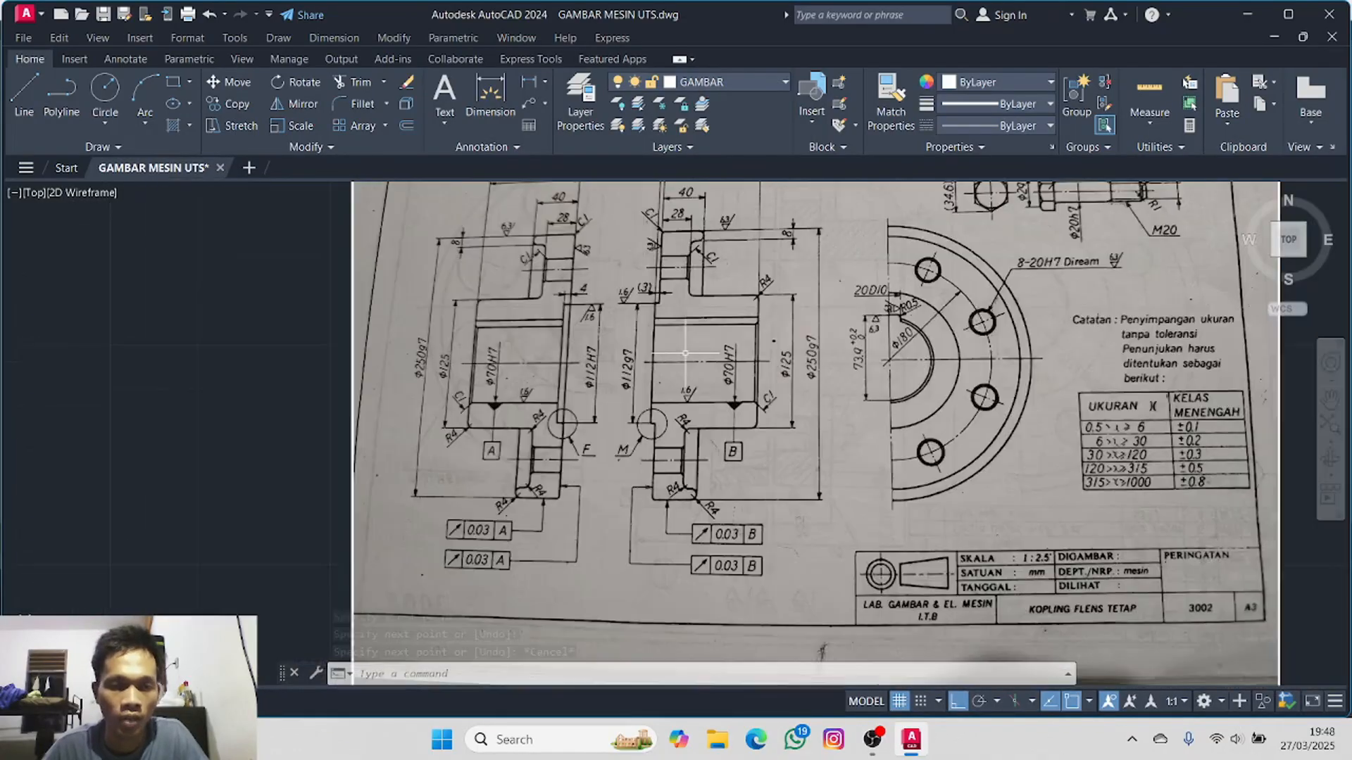
pyautogui.moveTo(892, 328); pyautogui.dragTo(55, 459, button='middle')
pyautogui.moveTo(396, 316); pyautogui.dragTo(337, 403, button='middle')
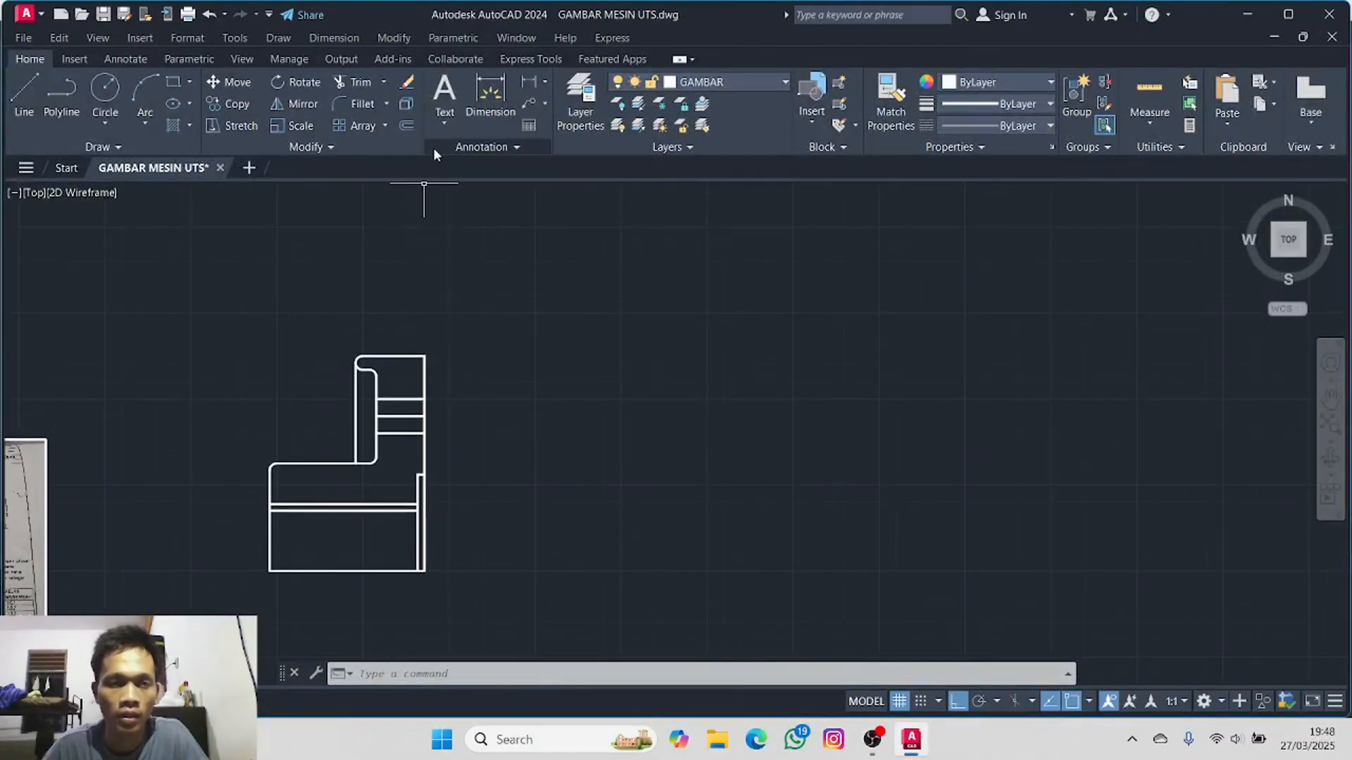
# - Set both chamfer distances to 1 mm and chamfer the corner between the rim's top edge and the coupling's mating face
pyautogui.click(387, 105)
pyautogui.click(385, 170)
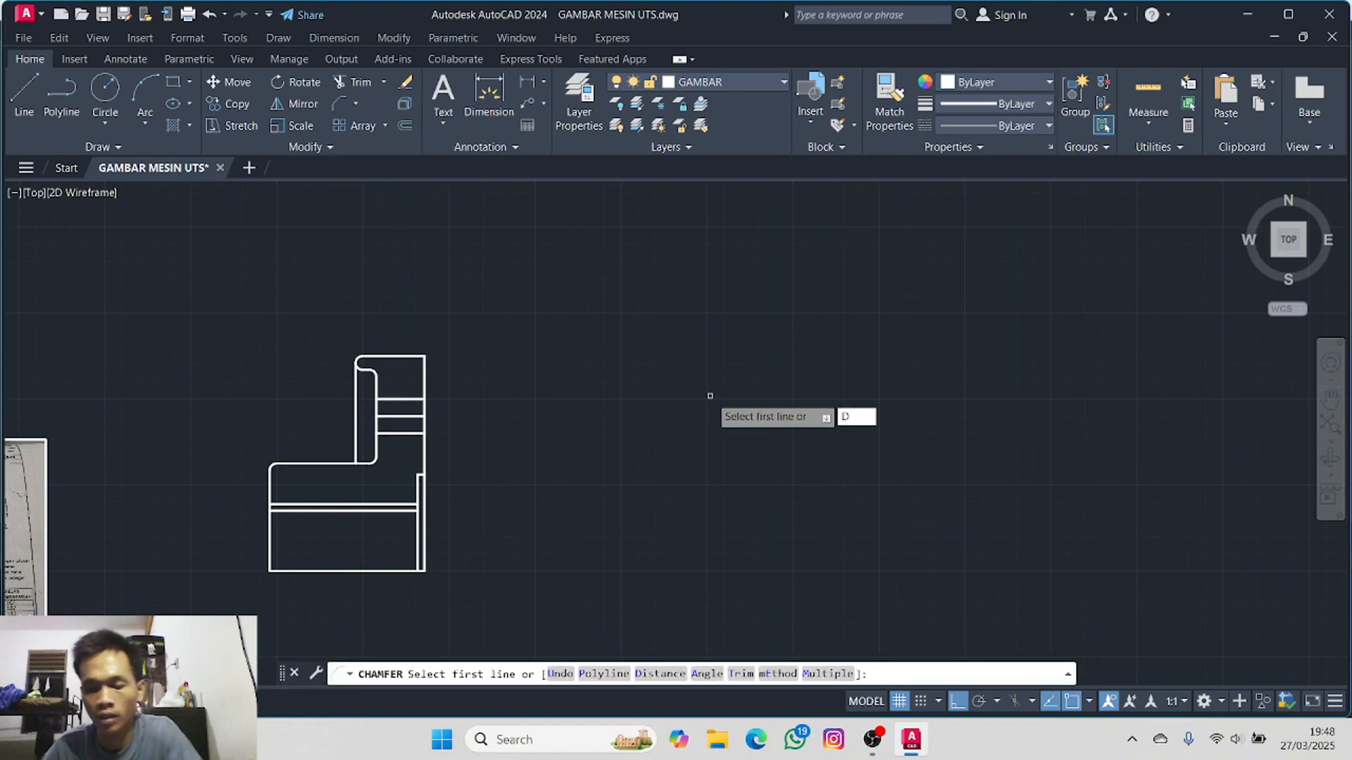
pyautogui.write('D')
pyautogui.press('Return')
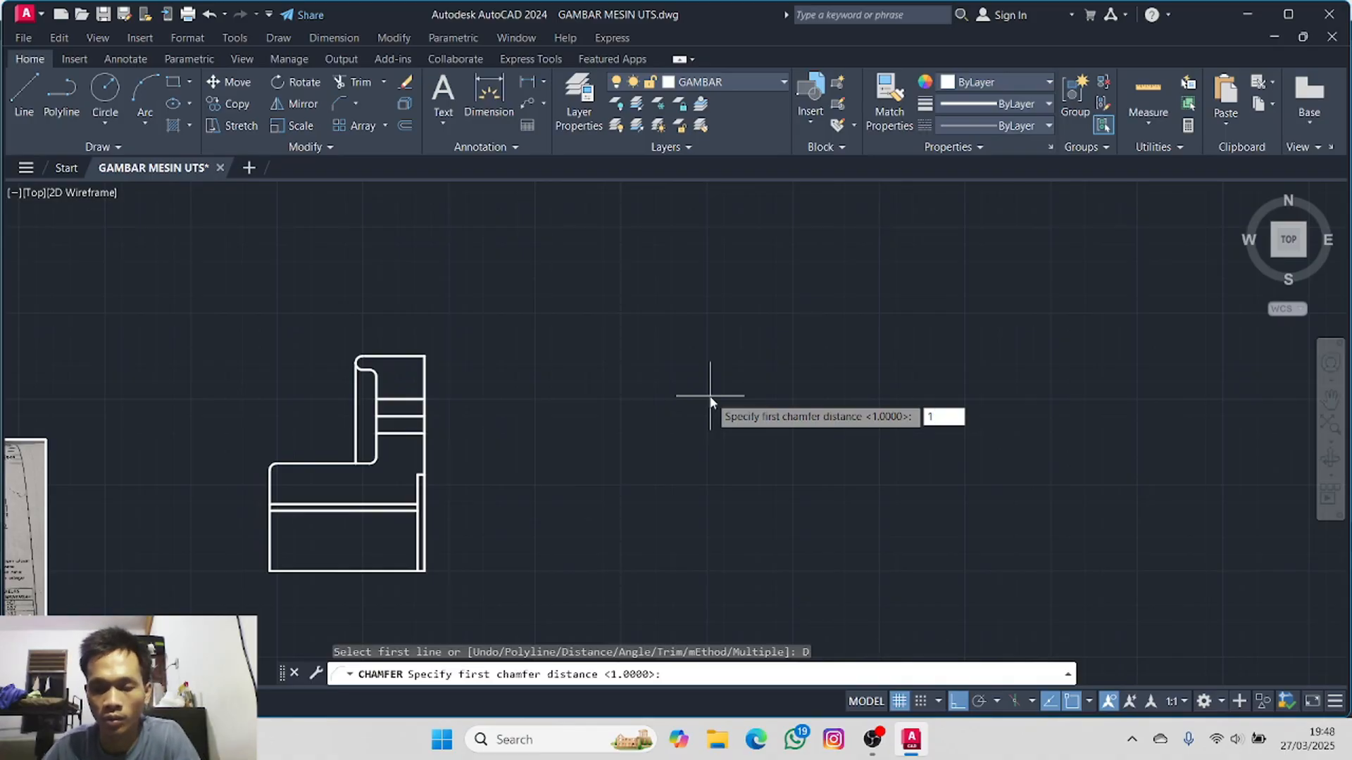
pyautogui.write('1')
pyautogui.press('Return')
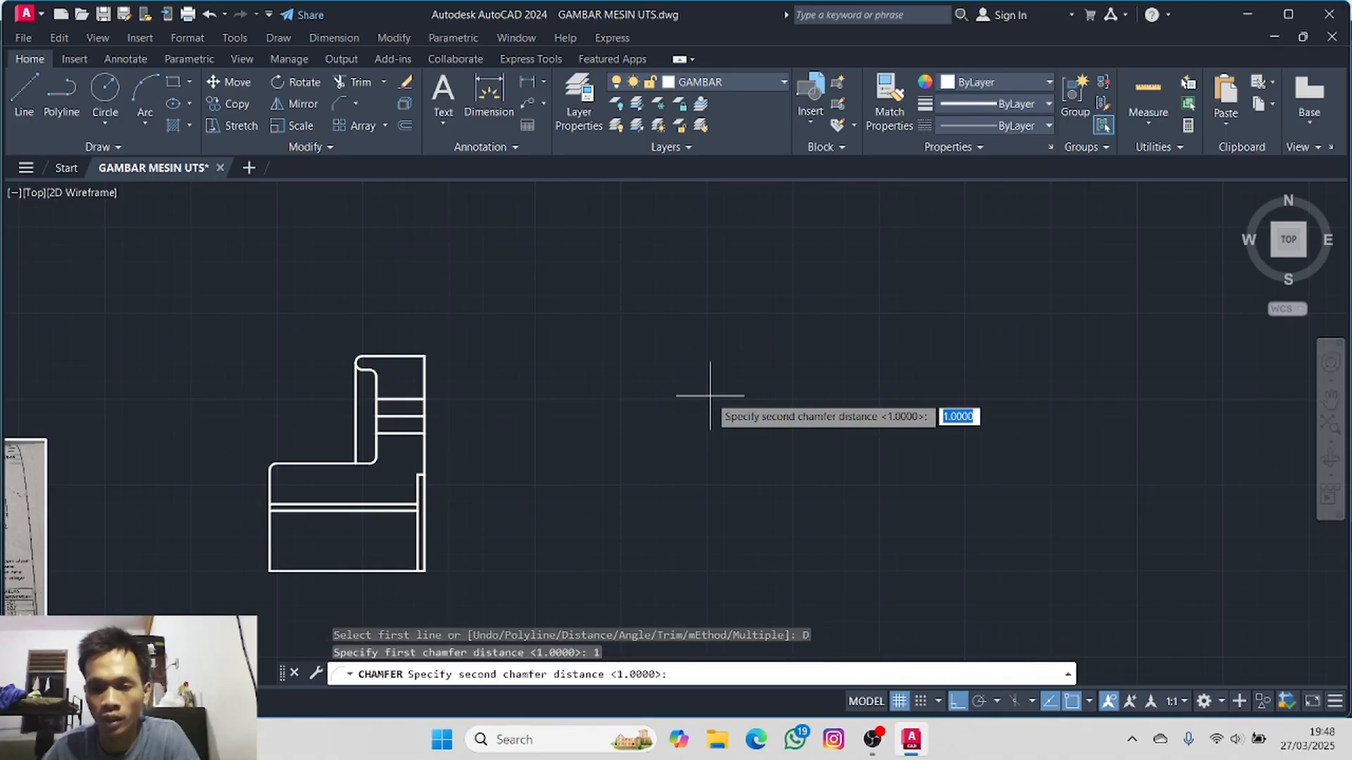
pyautogui.press('Return')
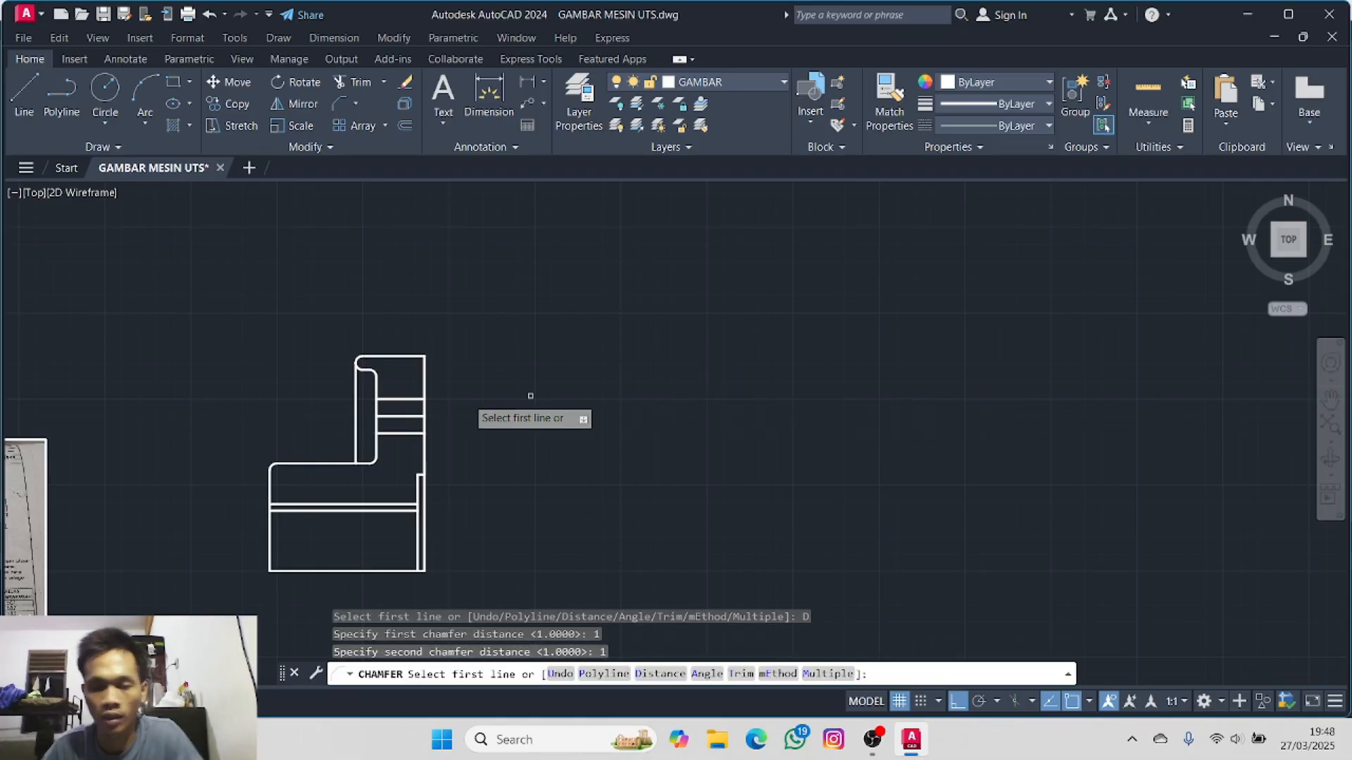
pyautogui.scroll(3, 394, 377)
pyautogui.click(476, 339)
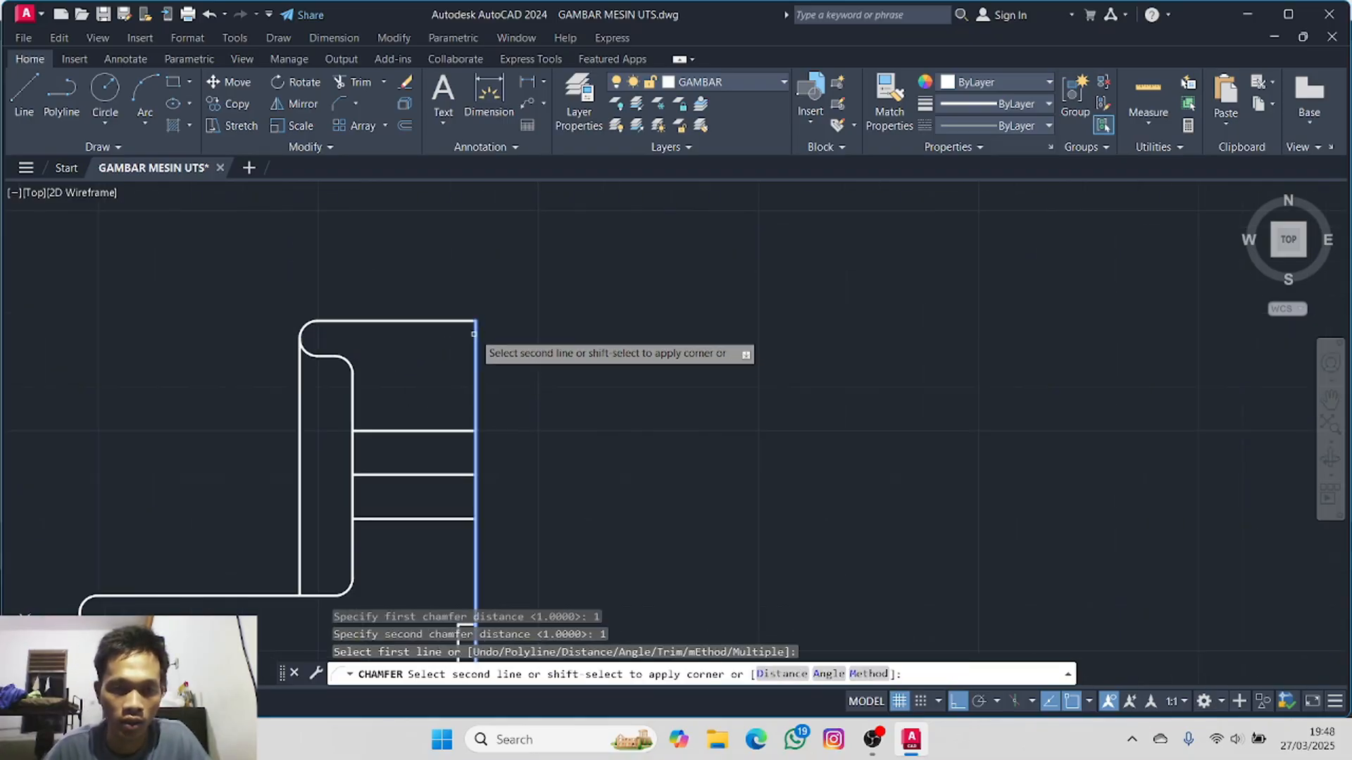
pyautogui.click(468, 321)
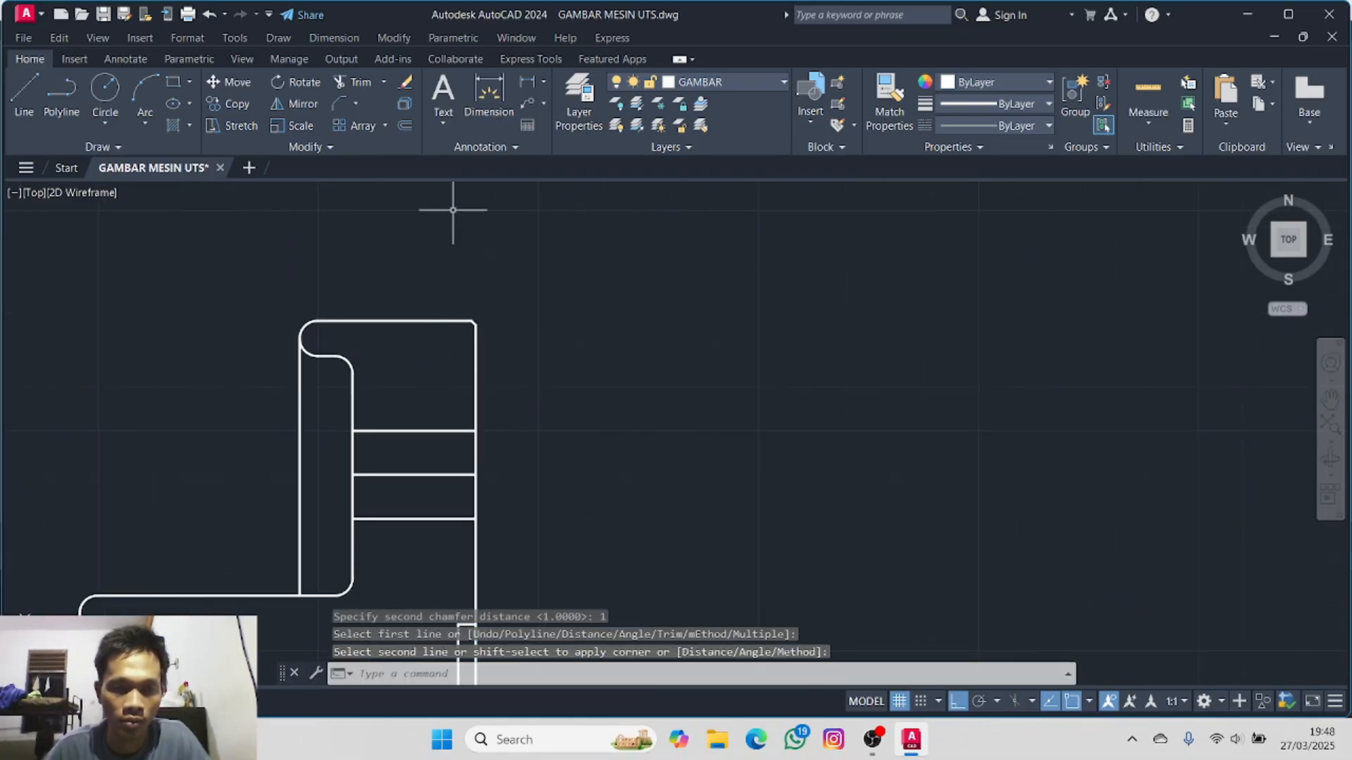
# - Chamfer the corner between the flange's back face and the upper bolt-hole line at 1 mm
pyautogui.click(344, 104)
pyautogui.moveTo(362, 362); pyautogui.dragTo(511, 281, button='middle')
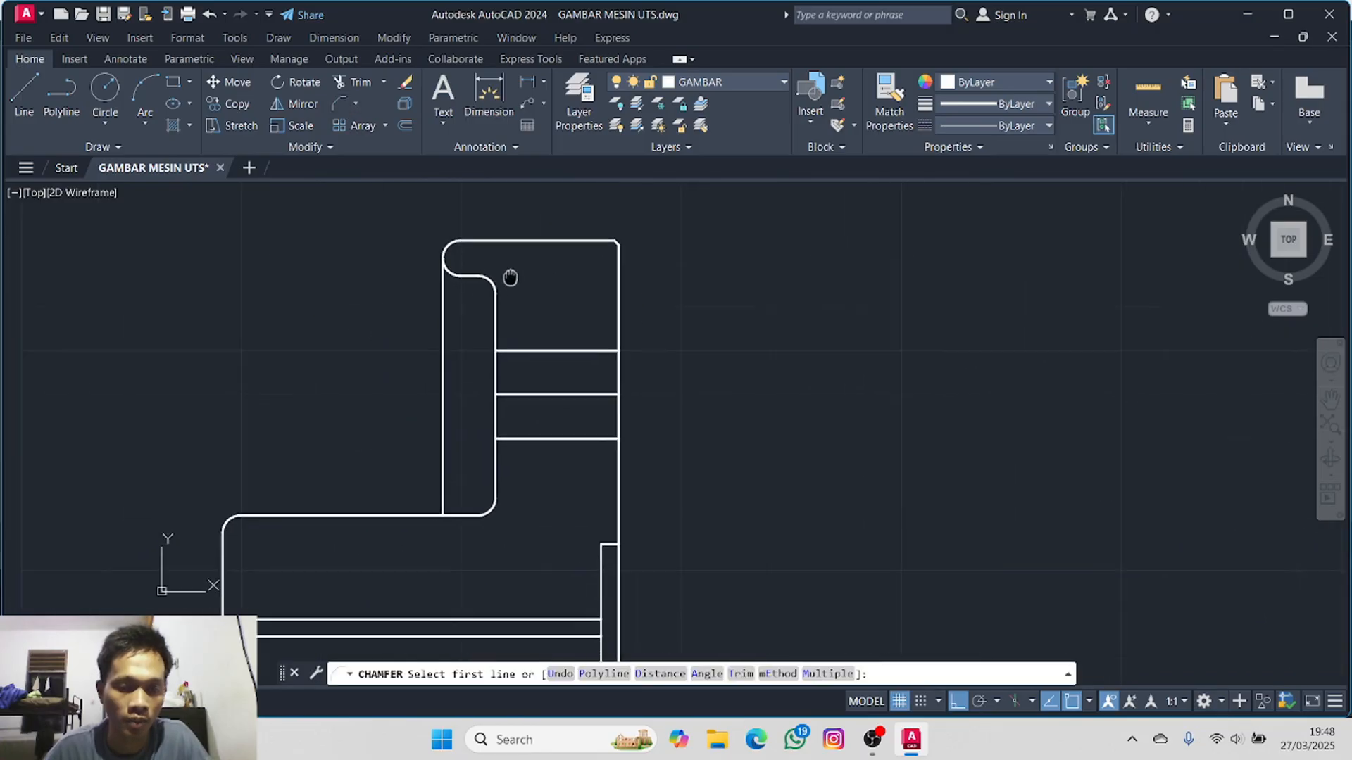
pyautogui.click(513, 349)
pyautogui.click(501, 325)
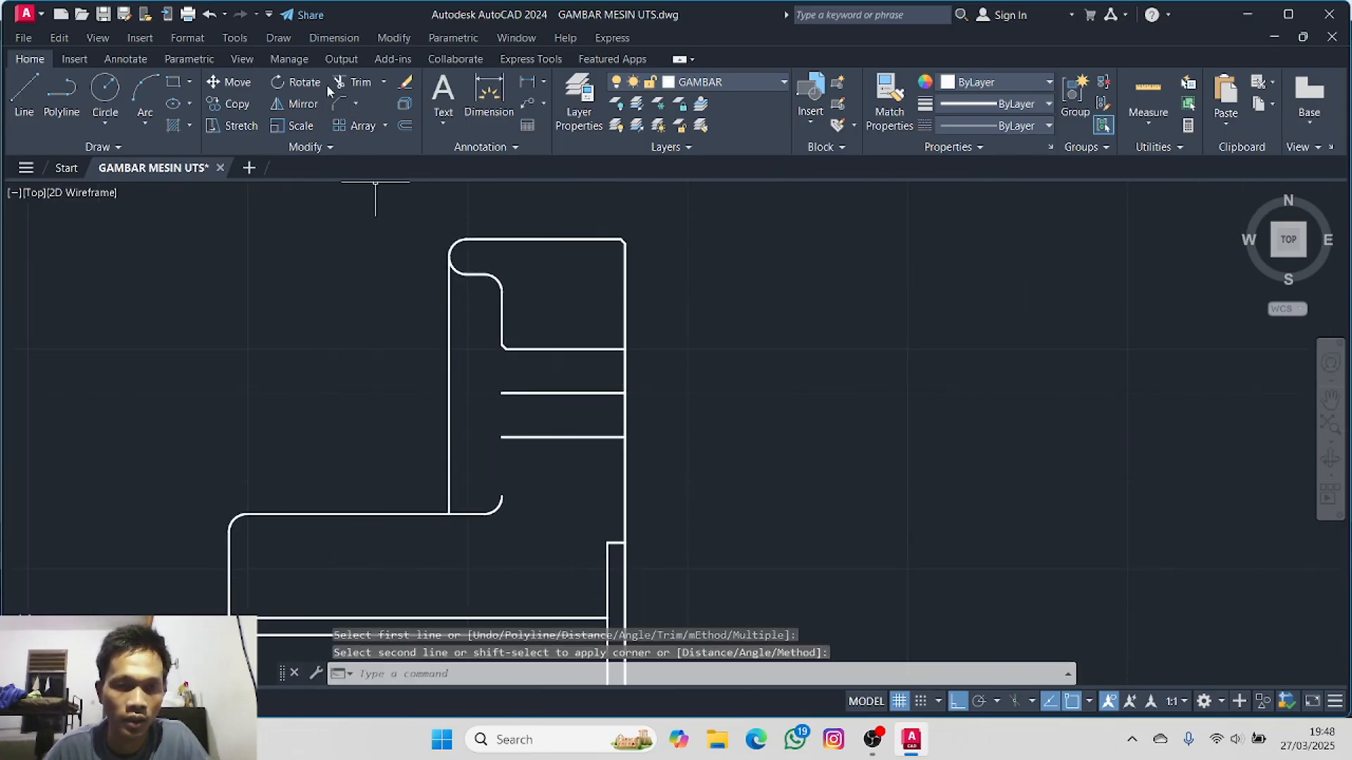
pyautogui.click(343, 105)
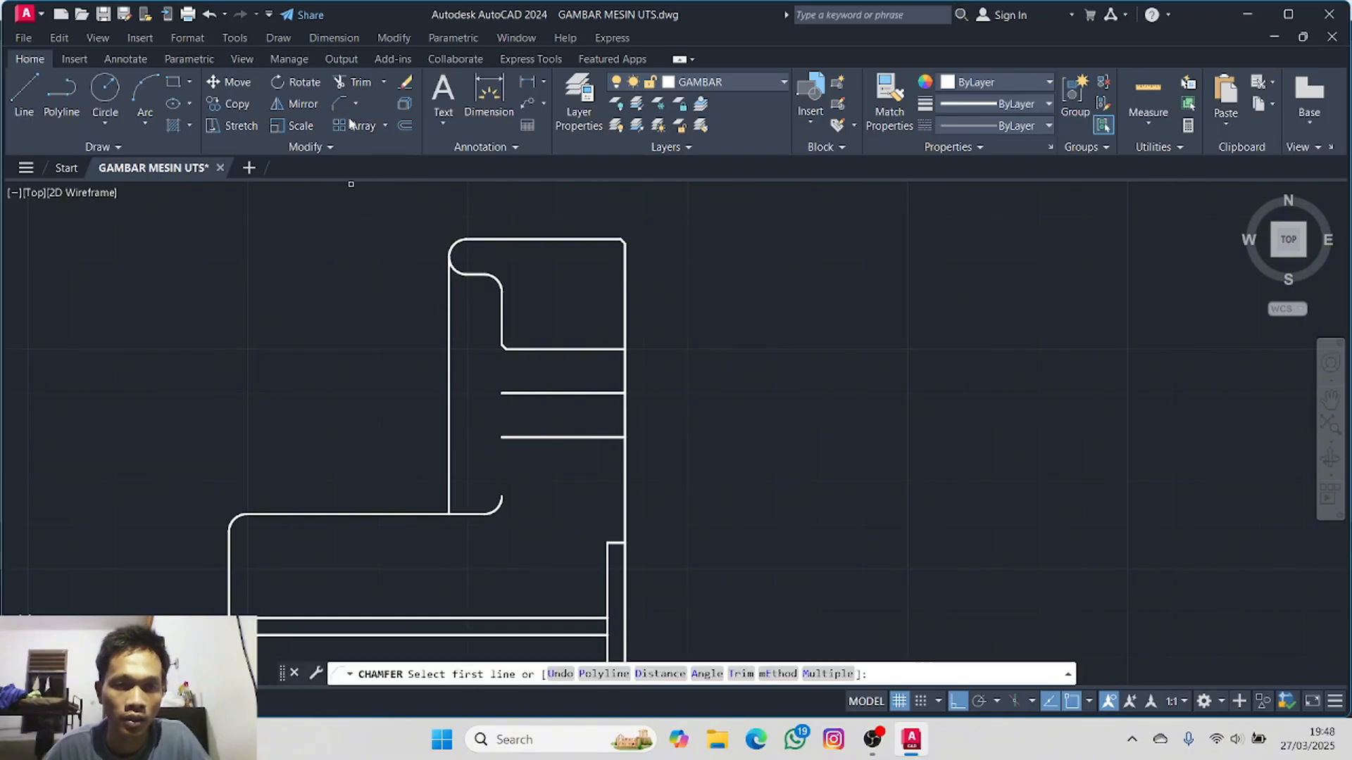
pyautogui.click(511, 438)
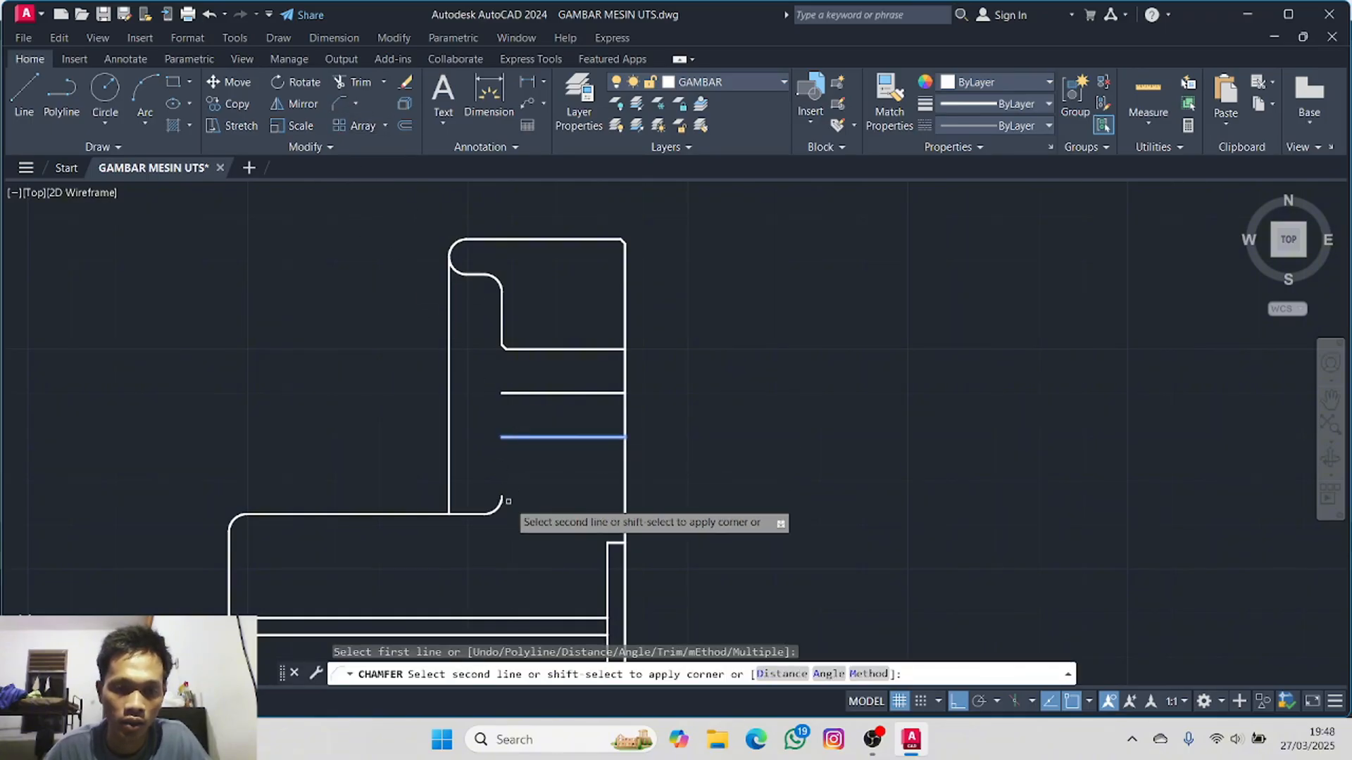
pyautogui.press('Escape')
# - Redraw the flange face from the lower bolt-hole line down to the fillet and chamfer their corner at 1 mm
pyautogui.click(24, 95)
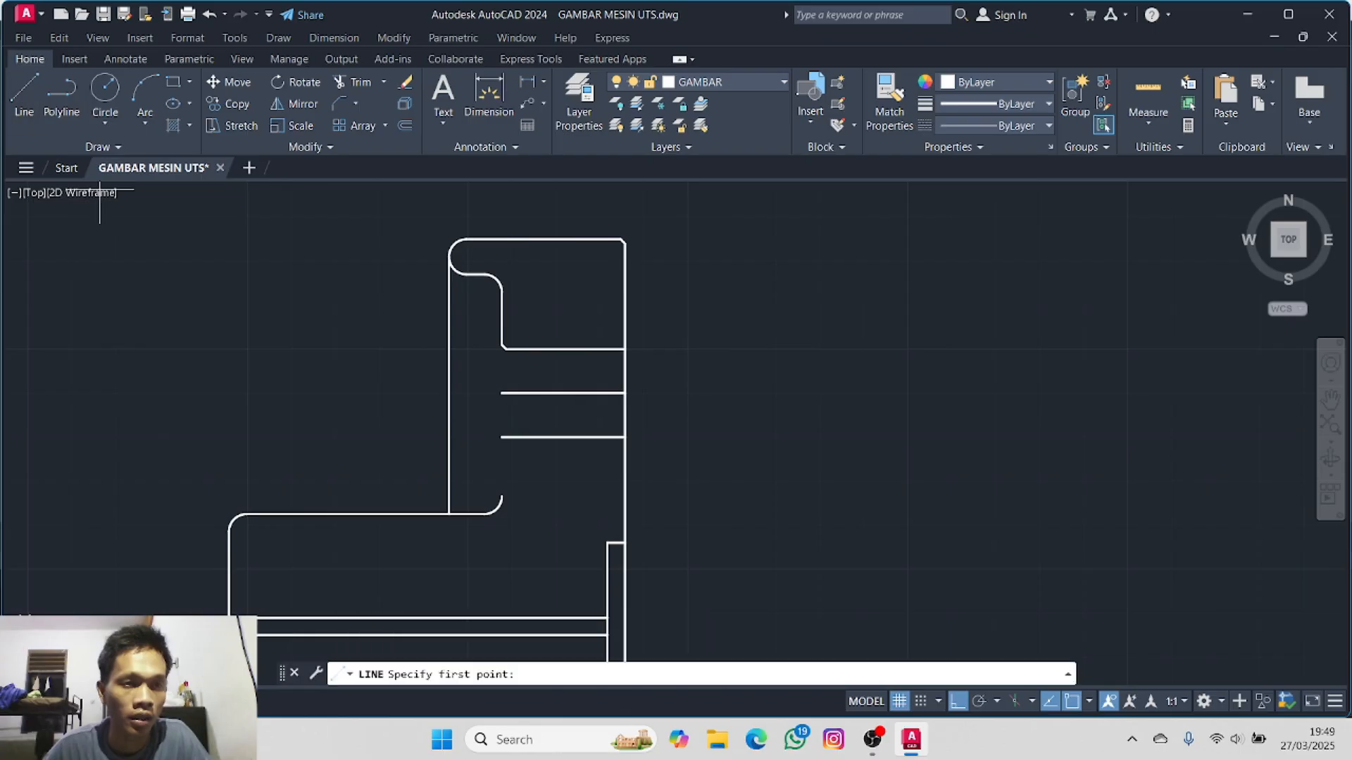
pyautogui.click(502, 437)
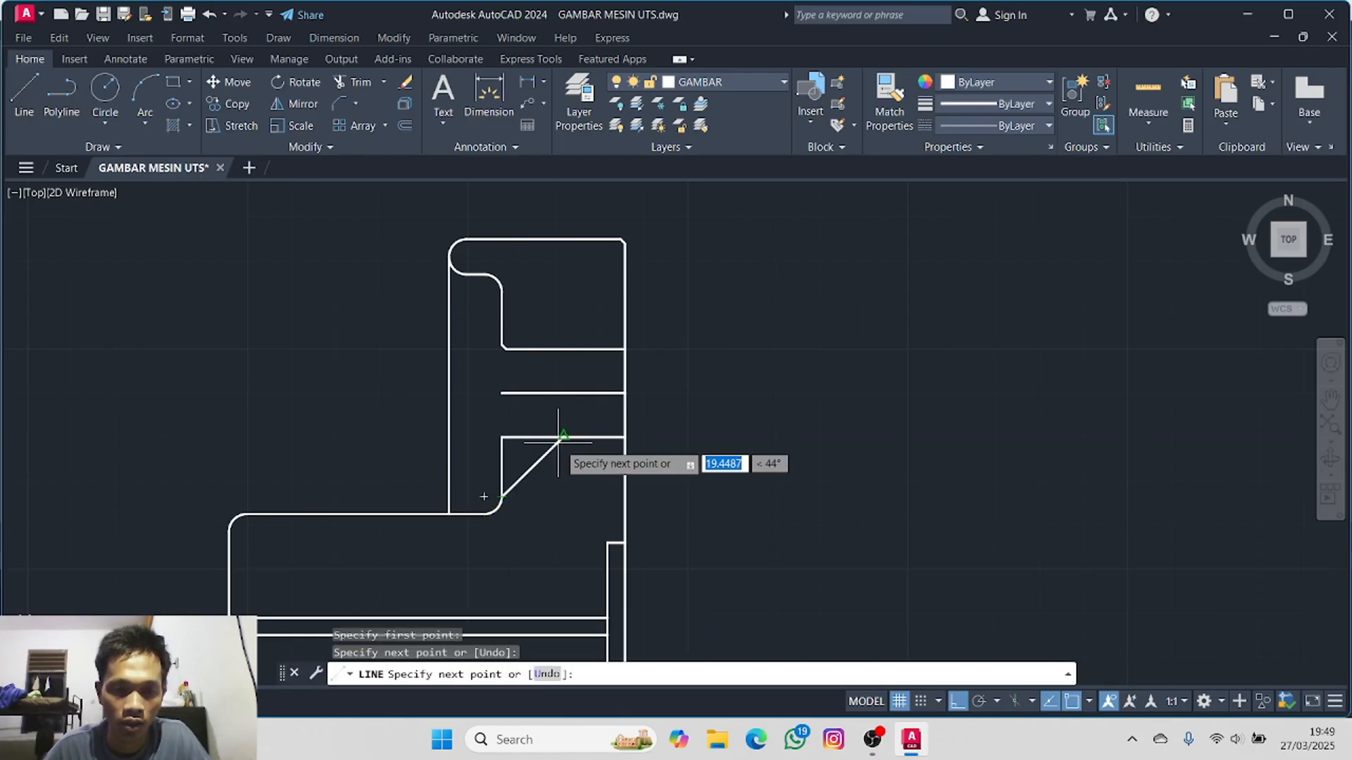
pyautogui.press('Escape')
pyautogui.click(336, 105)
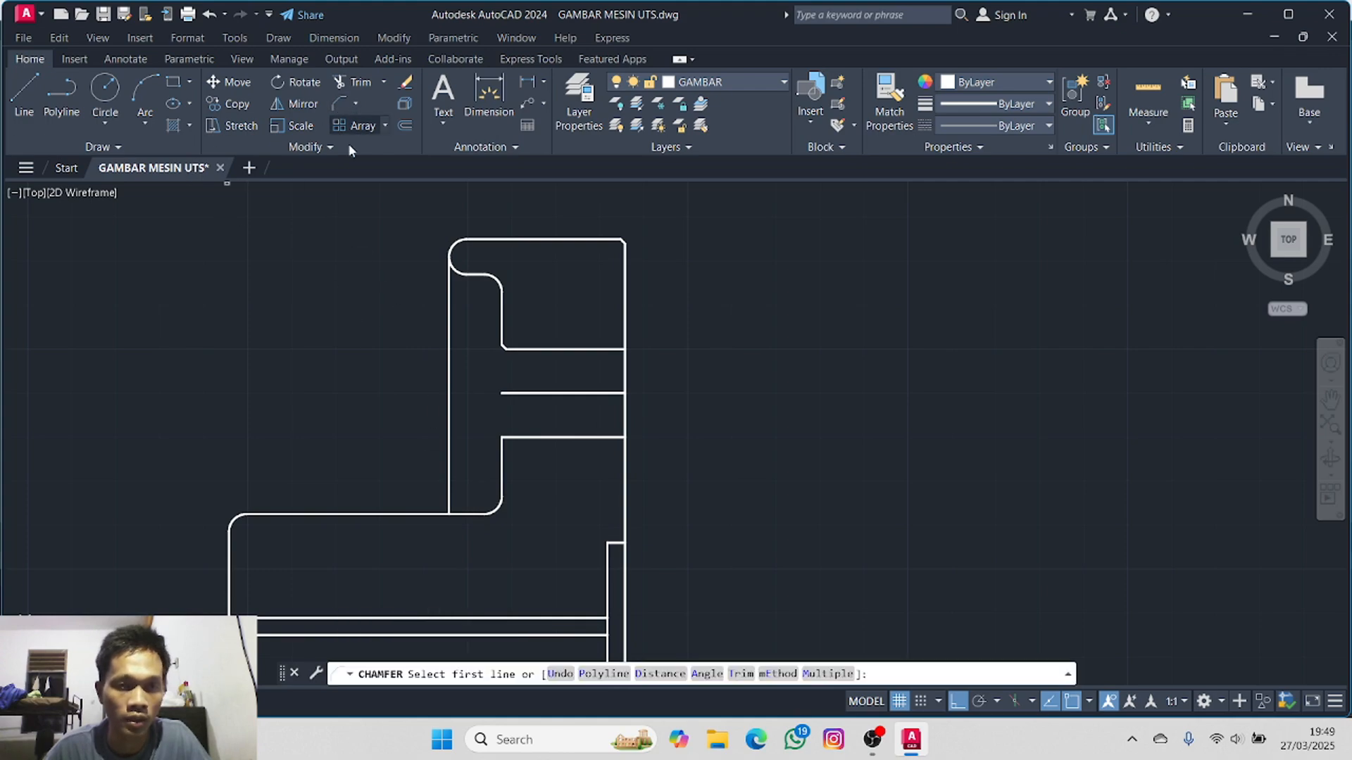
pyautogui.click(511, 438)
pyautogui.click(502, 444)
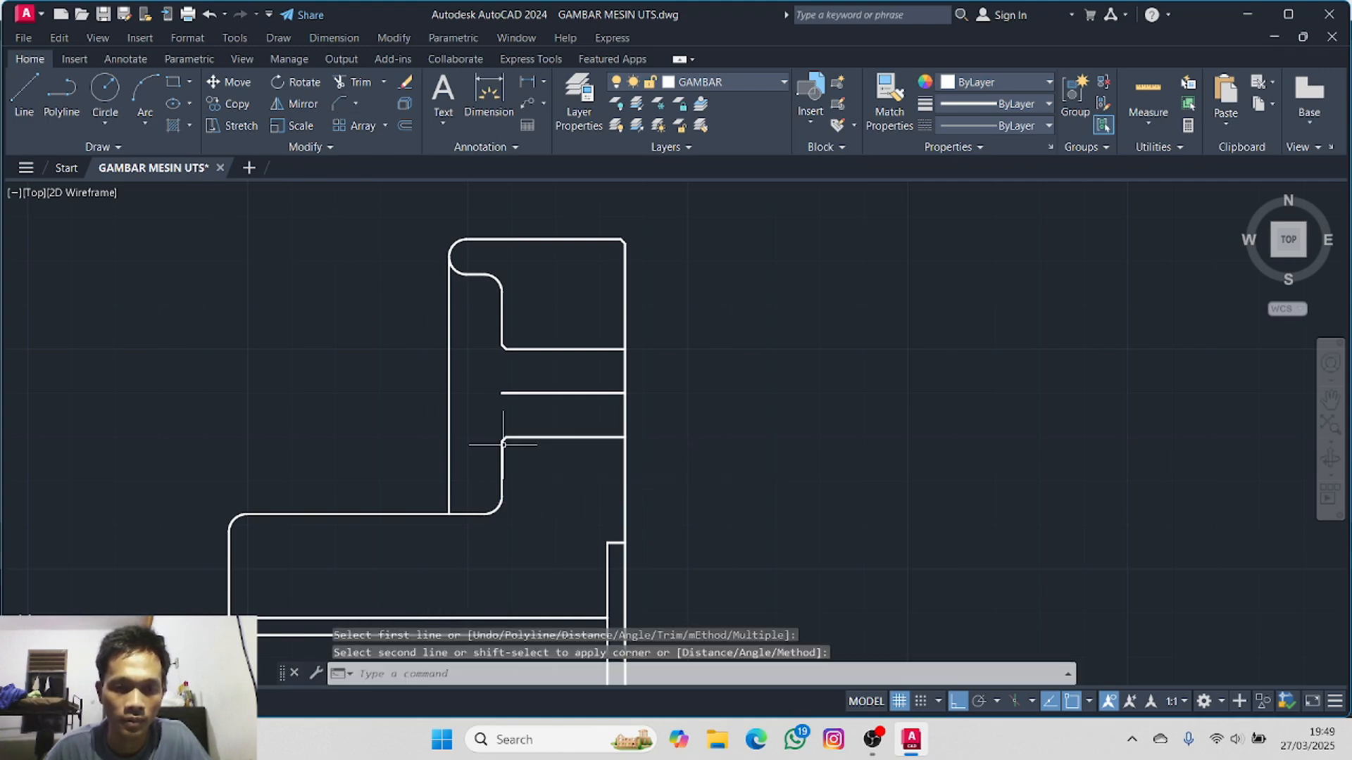
# - Draw two vertical lines across the bolt hole's mouth, one joining the outer chamfer ends and a 20 mm one joining the inner ends
pyautogui.click(24, 93)
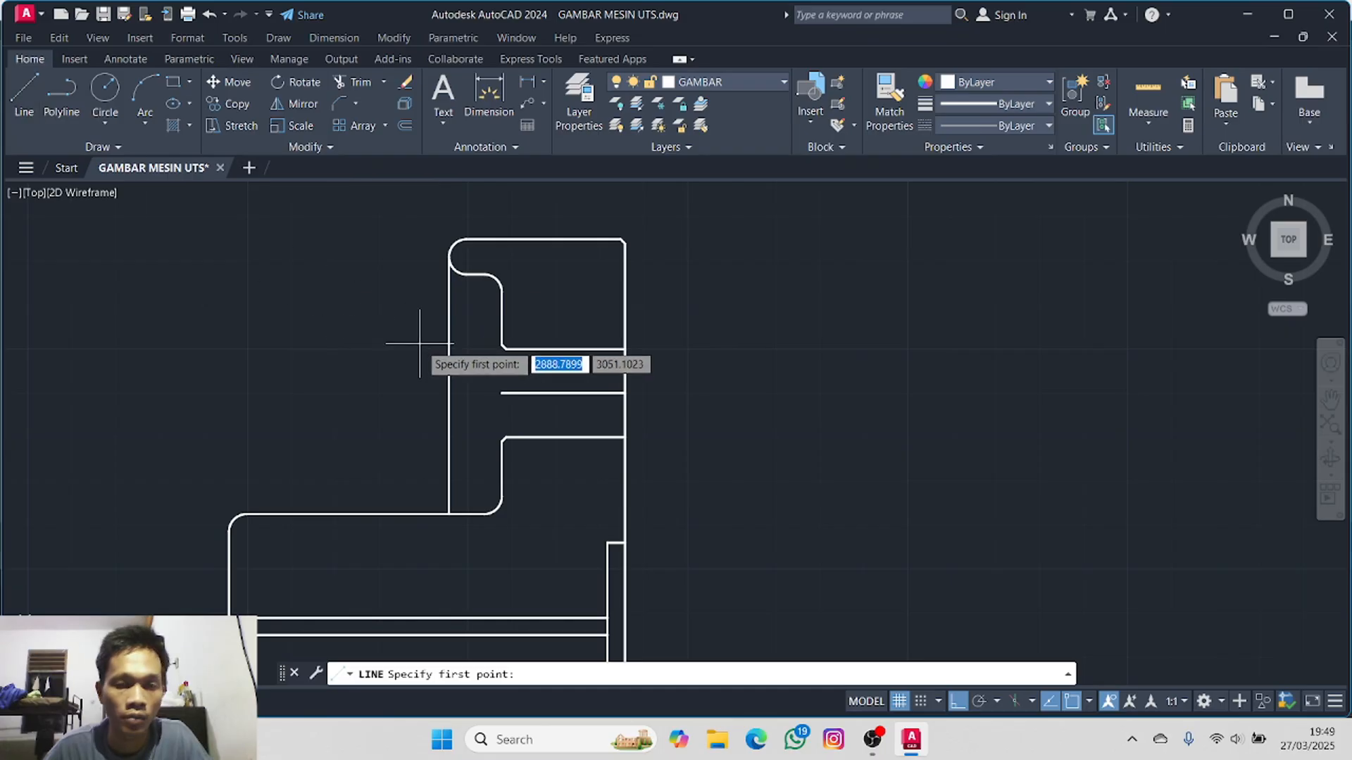
pyautogui.click(502, 344)
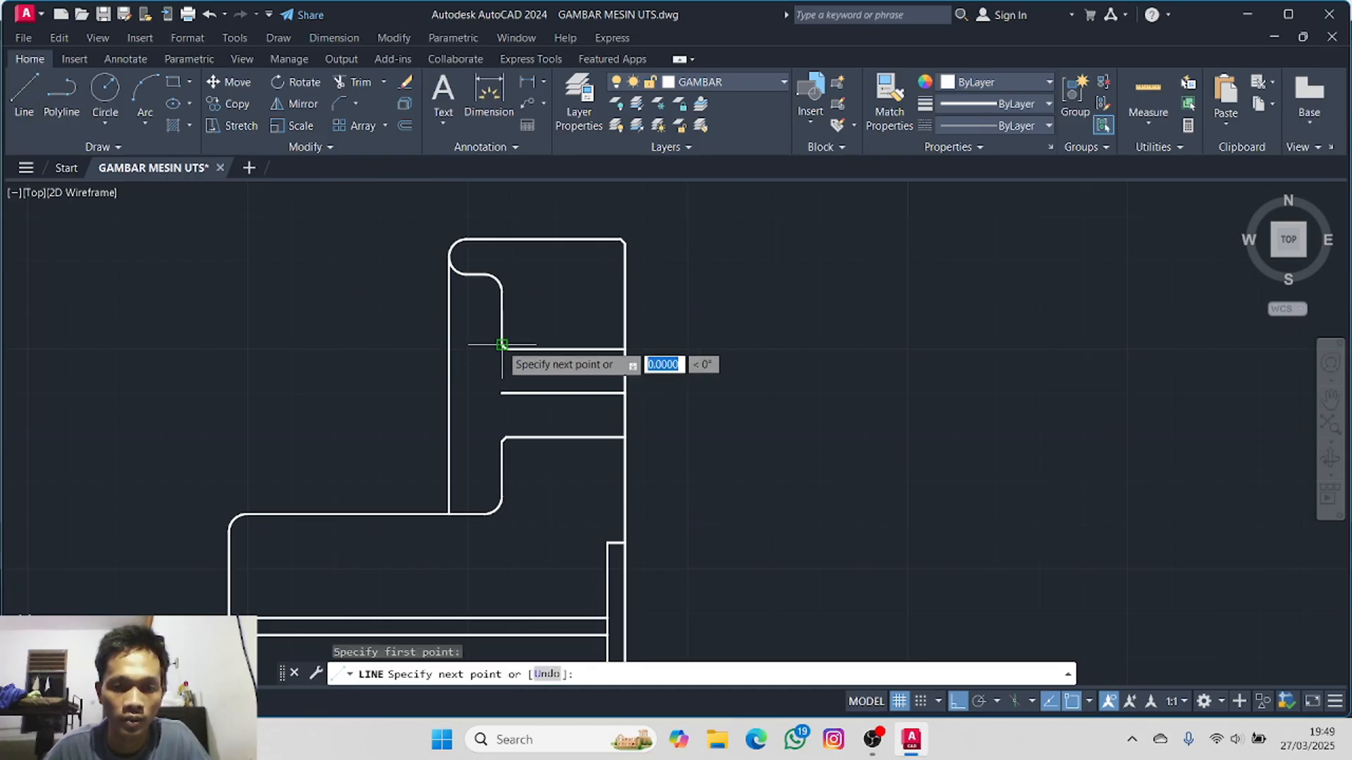
pyautogui.click(502, 437)
pyautogui.press('Escape')
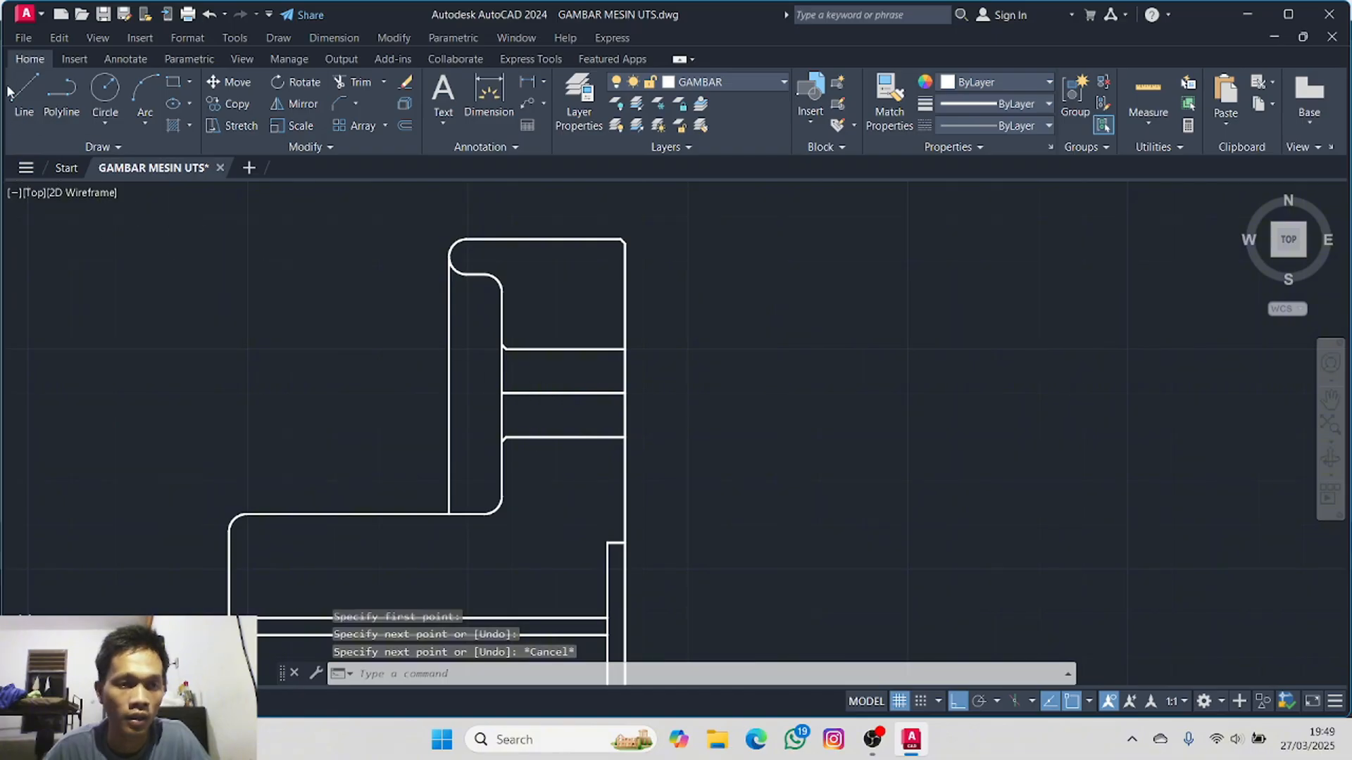
pyautogui.click(27, 104)
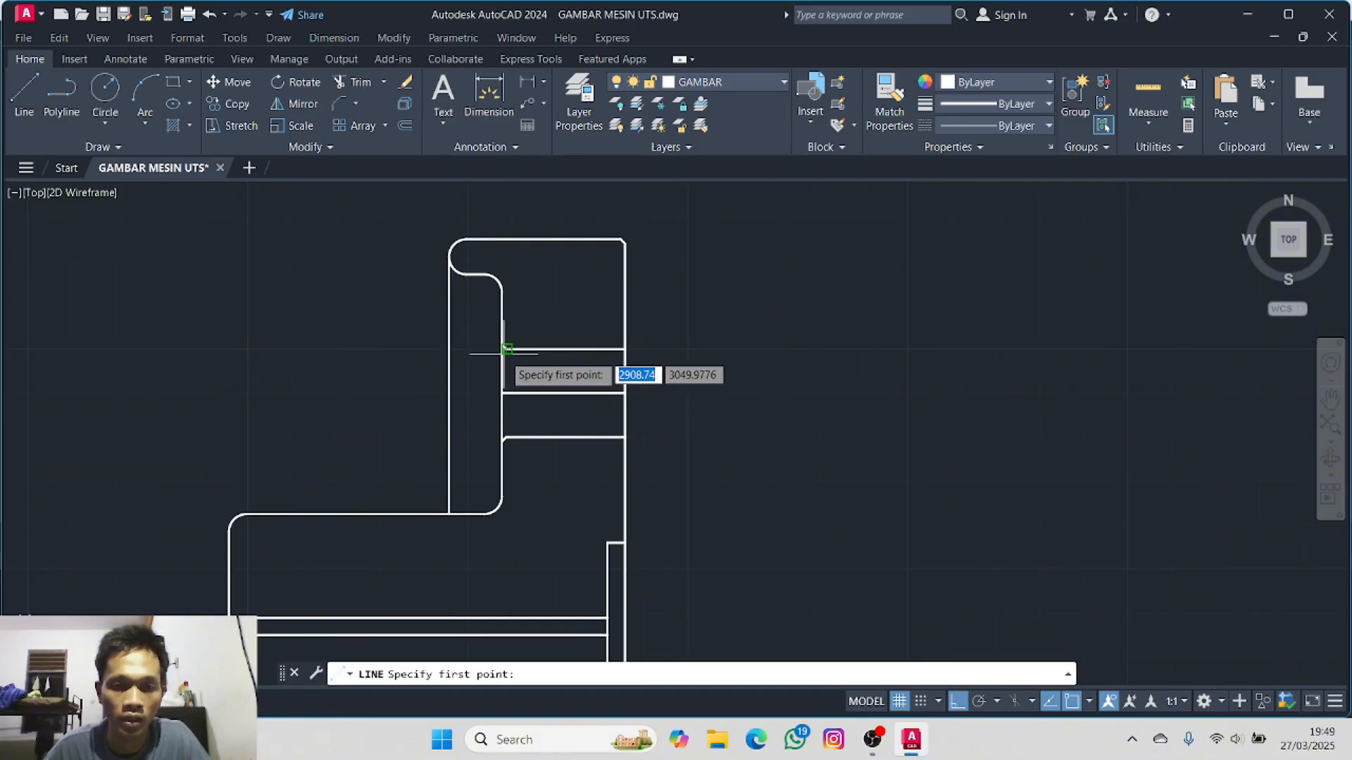
pyautogui.click(507, 349)
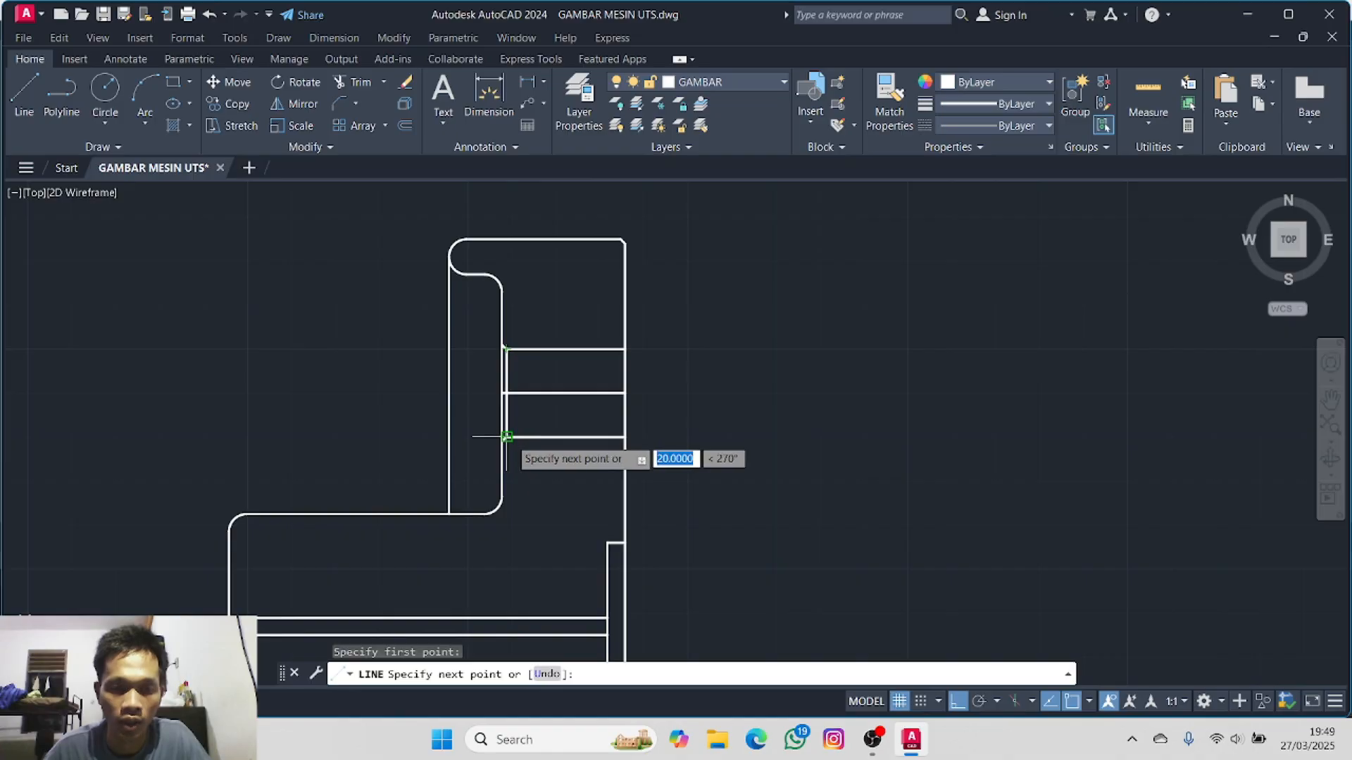
pyautogui.click(507, 437)
pyautogui.press('Escape')
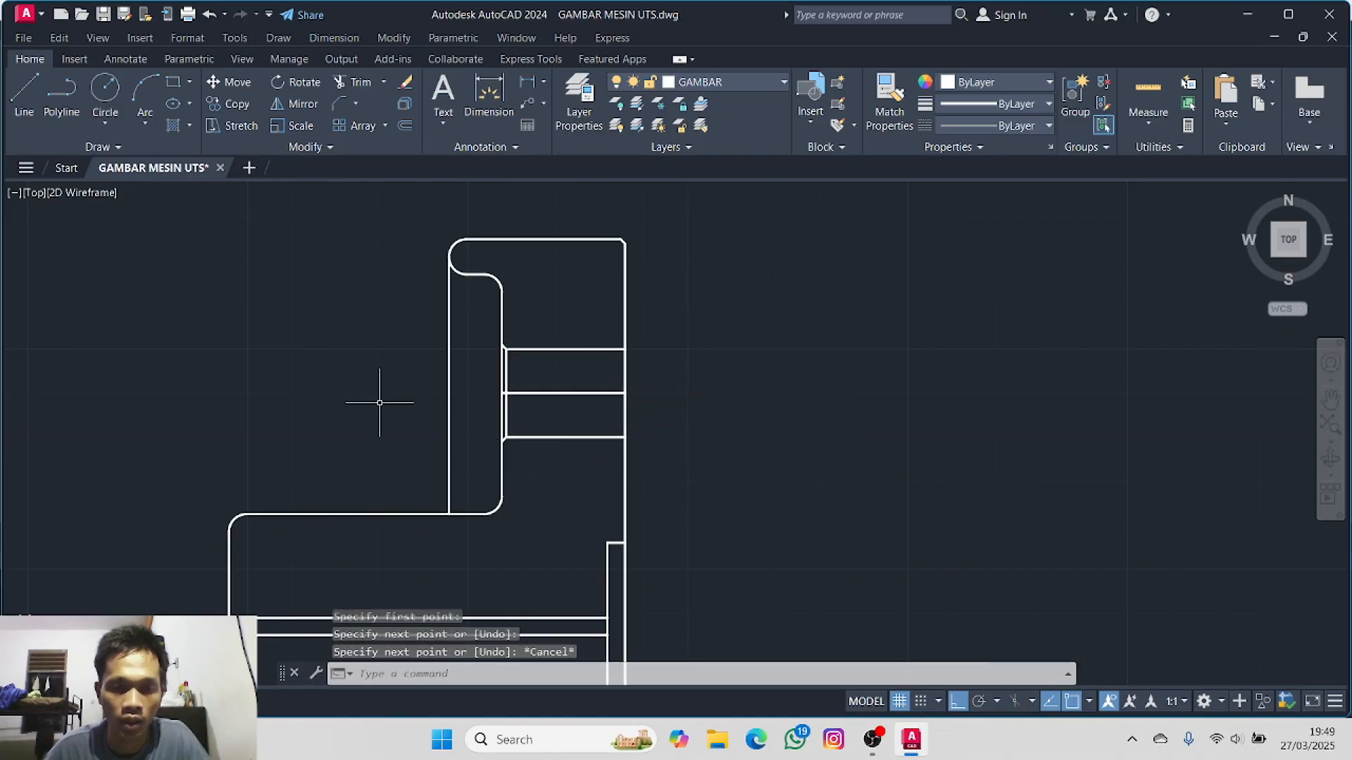
# - Examine the hub ends of both coupling halves on the reference drawing for the C1 chamfer location
pyautogui.moveTo(379, 403); pyautogui.dragTo(559, 305, button='middle')
pyautogui.scroll(-2, 453, 371)
pyautogui.moveTo(452, 371); pyautogui.dragTo(665, 256, button='middle')
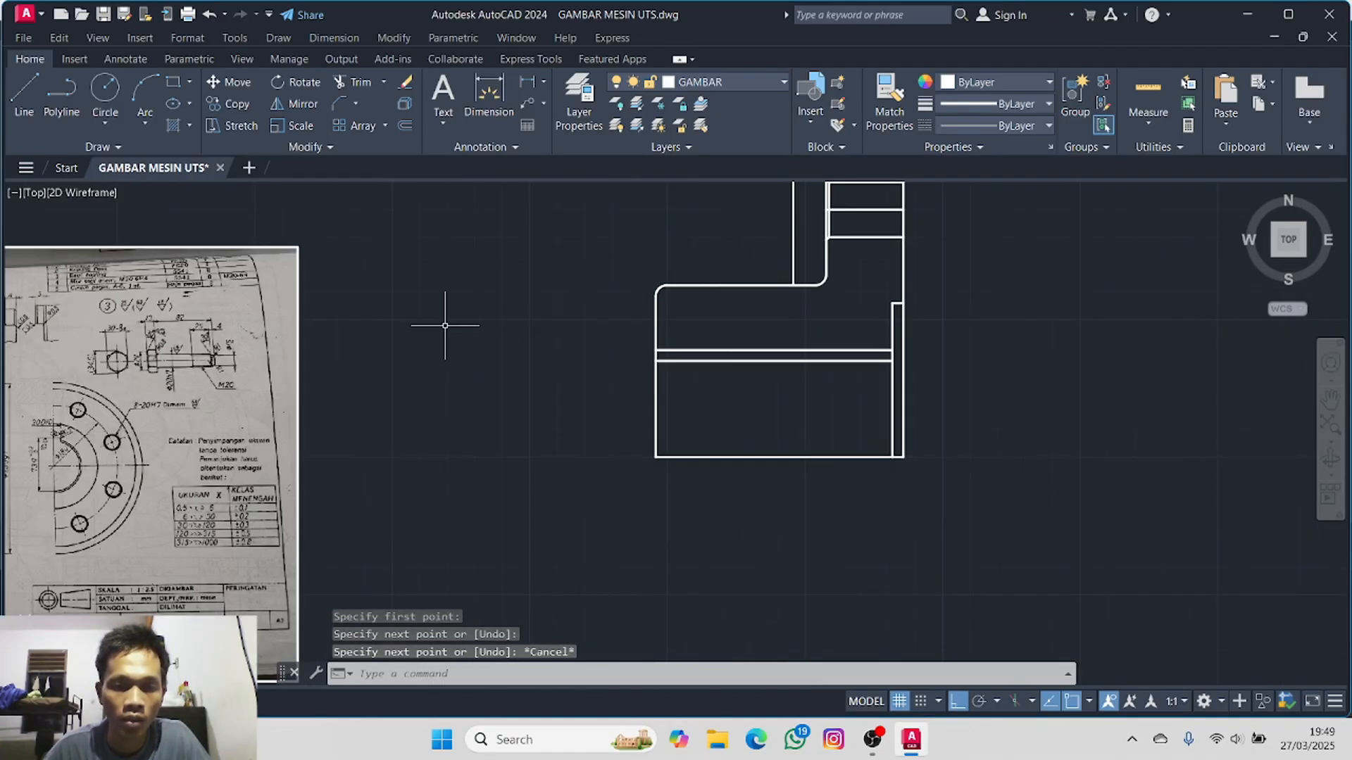
pyautogui.moveTo(469, 364); pyautogui.dragTo(607, 222, button='middle')
pyautogui.moveTo(463, 291)
pyautogui.mouseDown(button='middle')
pyautogui.moveTo(697, 277)
pyautogui.moveTo(695, 336)
pyautogui.mouseUp(button='middle')
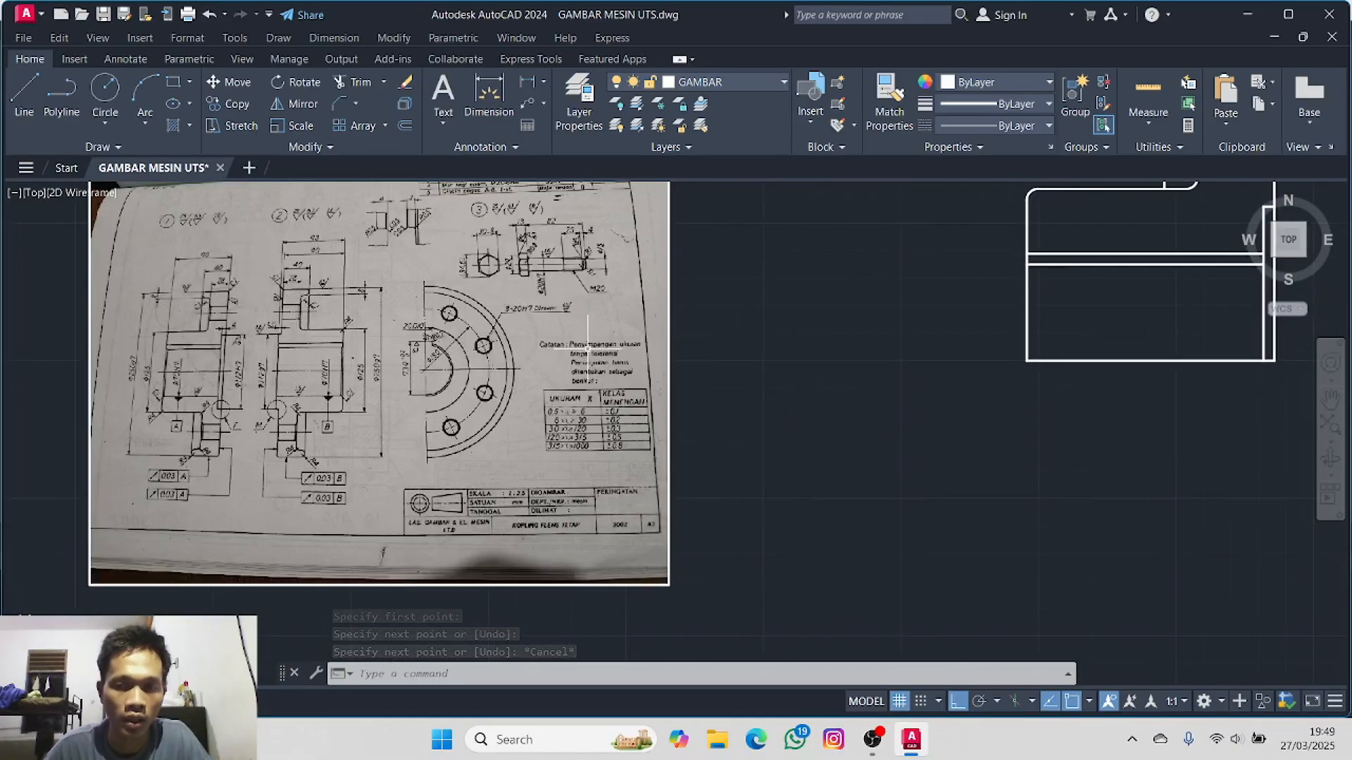
pyautogui.scroll(4, 192, 395)
pyautogui.moveTo(156, 371); pyautogui.dragTo(319, 395, button='middle')
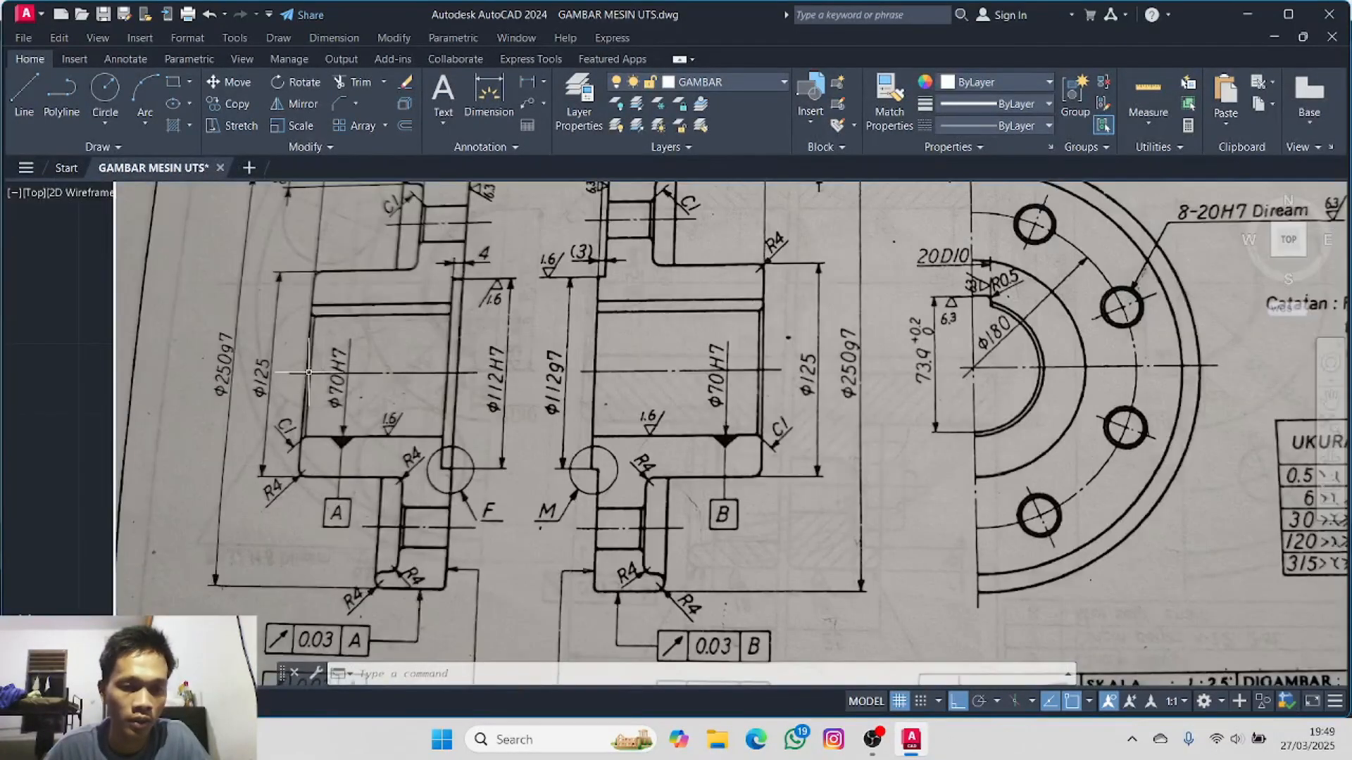
pyautogui.scroll(-4, 535, 403)
pyautogui.moveTo(815, 364); pyautogui.dragTo(274, 443, button='middle')
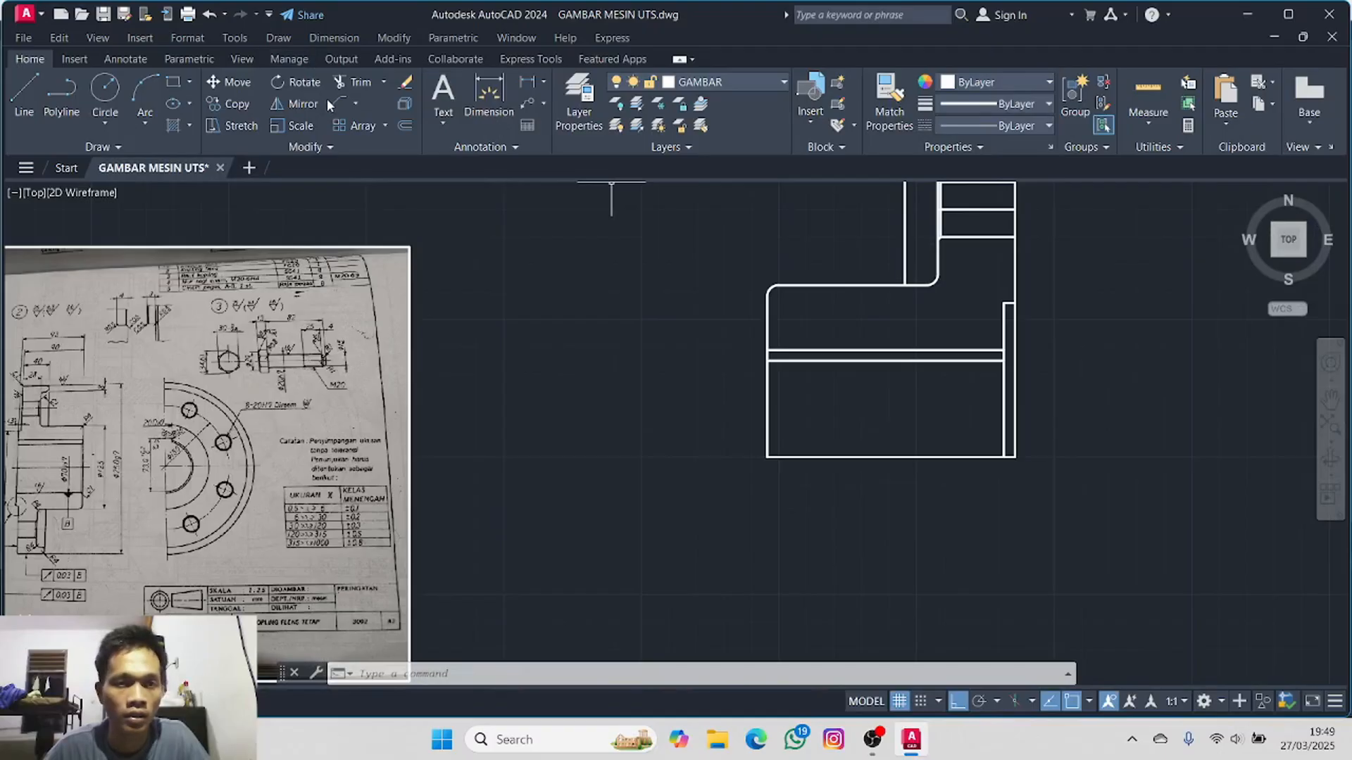
# - Chamfer the corner between the hub's outer end face and the bore line at 1 mm
pyautogui.moveTo(646, 365); pyautogui.dragTo(387, 247, button='middle')
pyautogui.moveTo(507, 266); pyautogui.dragTo(444, 374, button='middle')
pyautogui.scroll(2, 450, 352)
pyautogui.scroll(2, 450, 351)
pyautogui.click(450, 345)
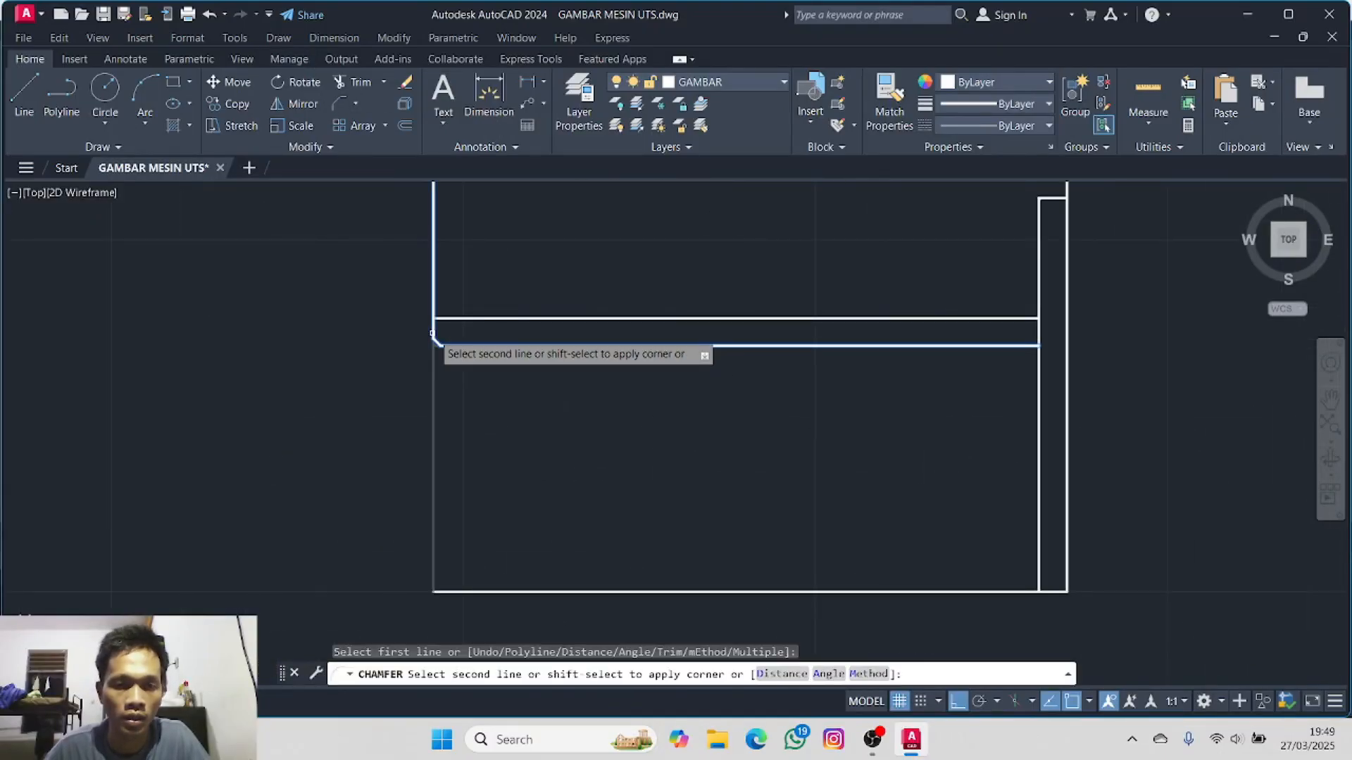
pyautogui.click(433, 334)
# - Redraw the hub's end face as a vertical line from the chamfer's outer end down to the section's bottom line
pyautogui.scroll(-2, 423, 368)
pyautogui.click(24, 92)
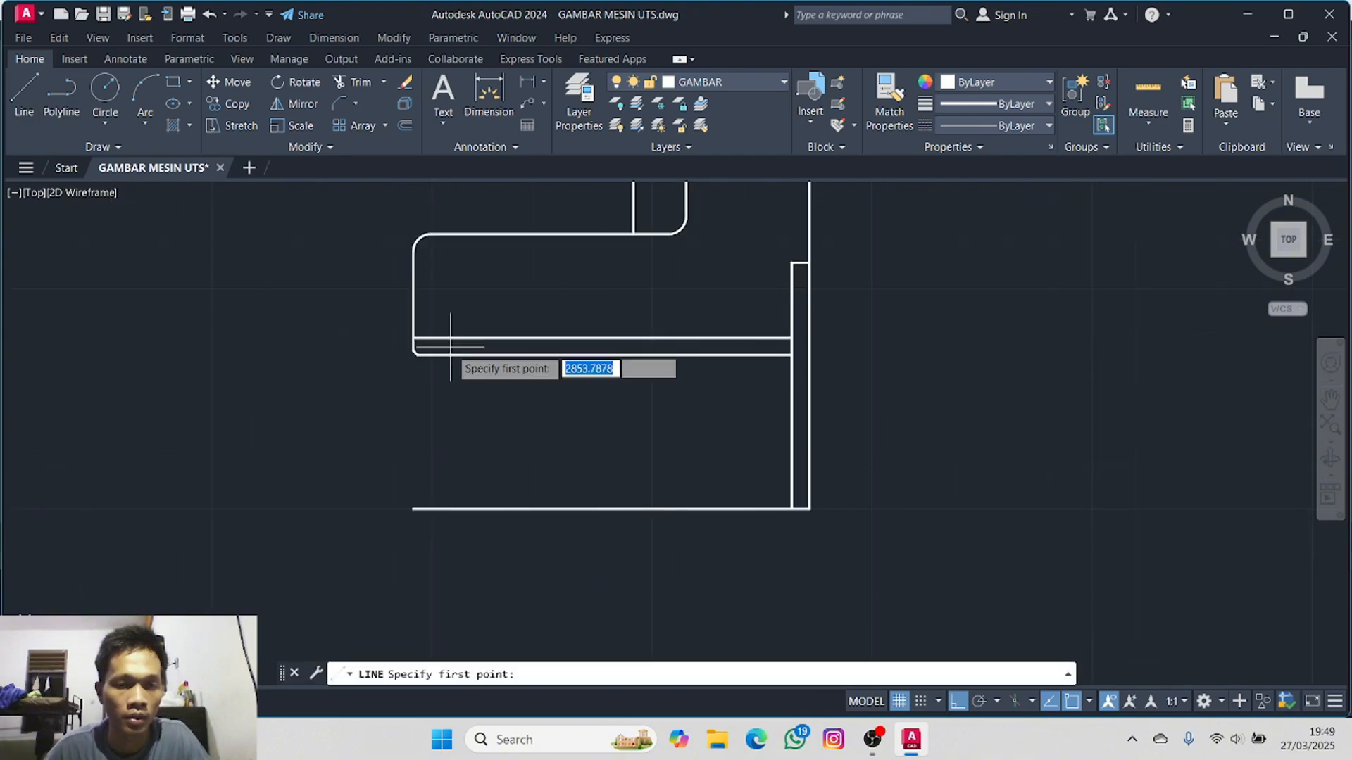
pyautogui.click(415, 351)
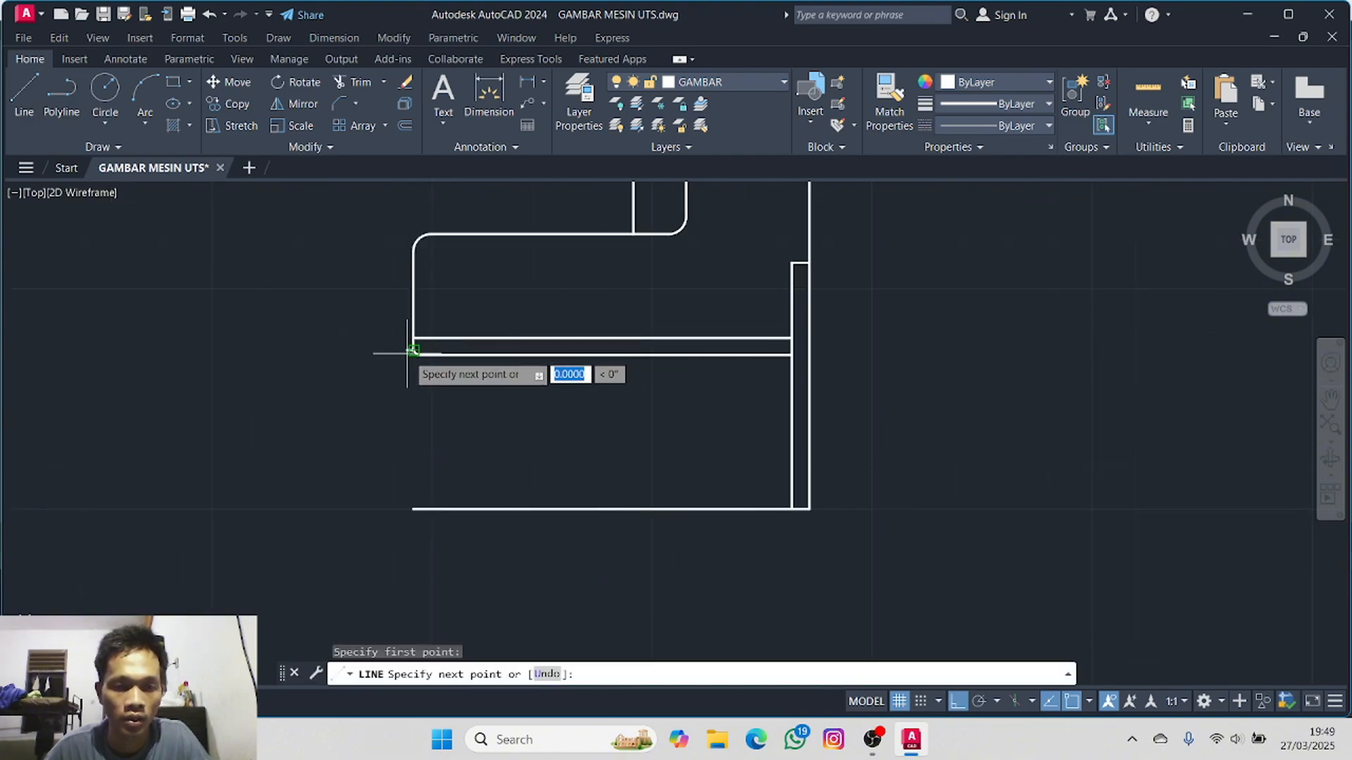
pyautogui.click(414, 509)
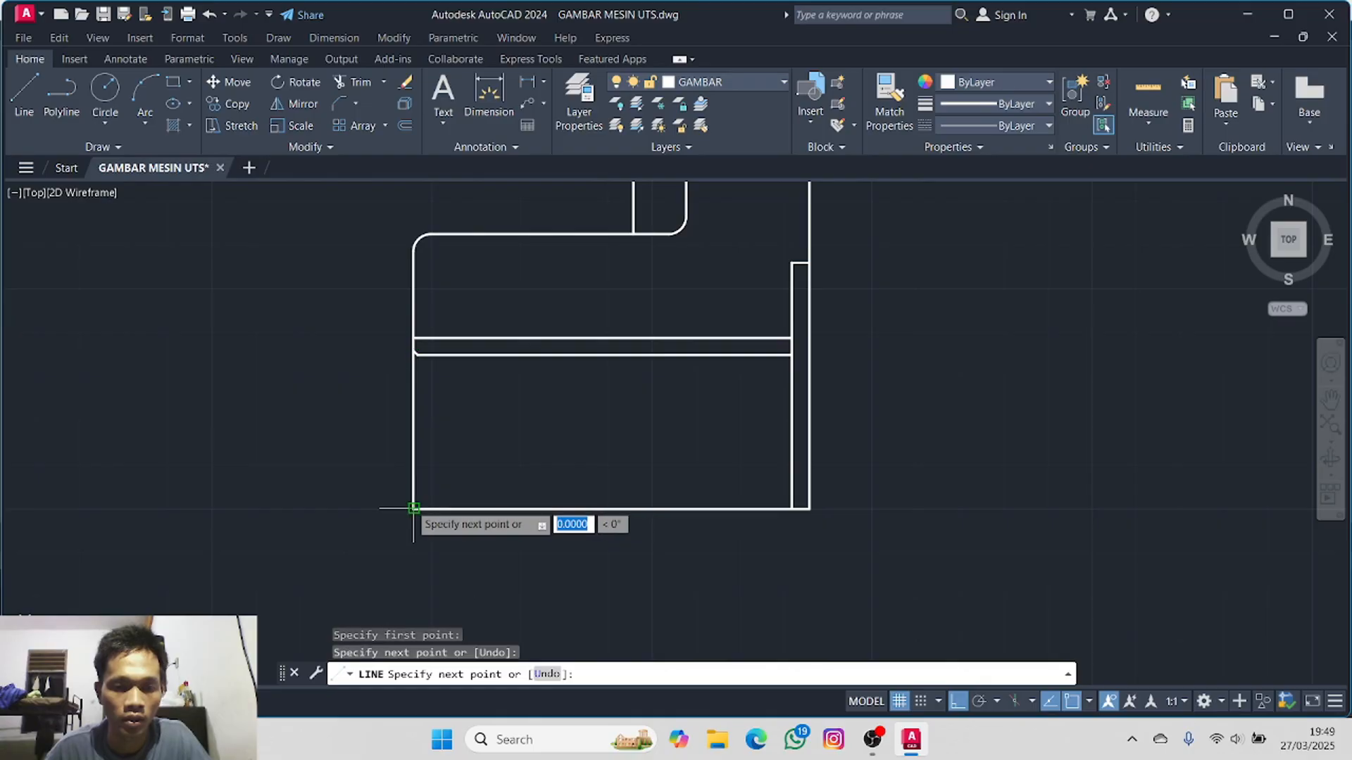
pyautogui.press('Escape')
# - Draw a vertical chamfer edge line from the chamfer's inner end on the bore line down to the section's bottom line
pyautogui.click(27, 98)
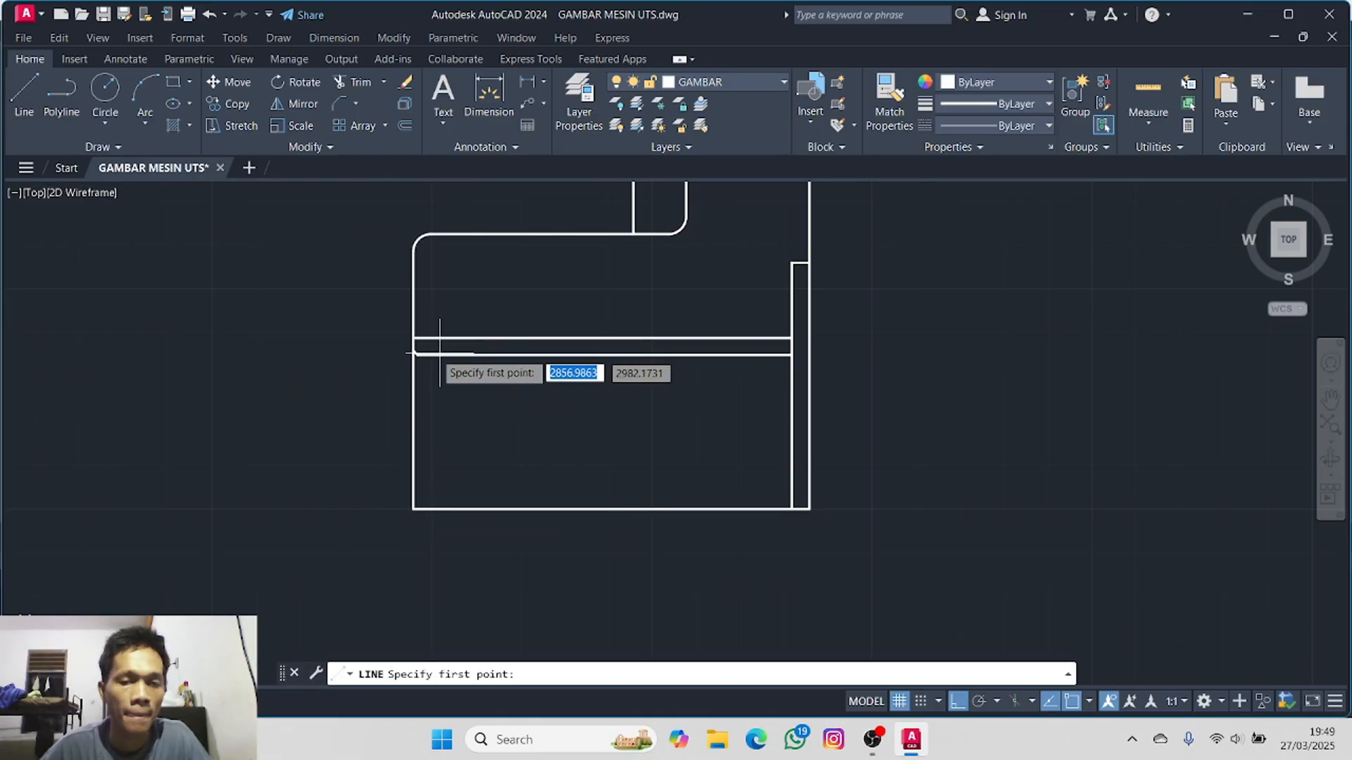
pyautogui.click(415, 352)
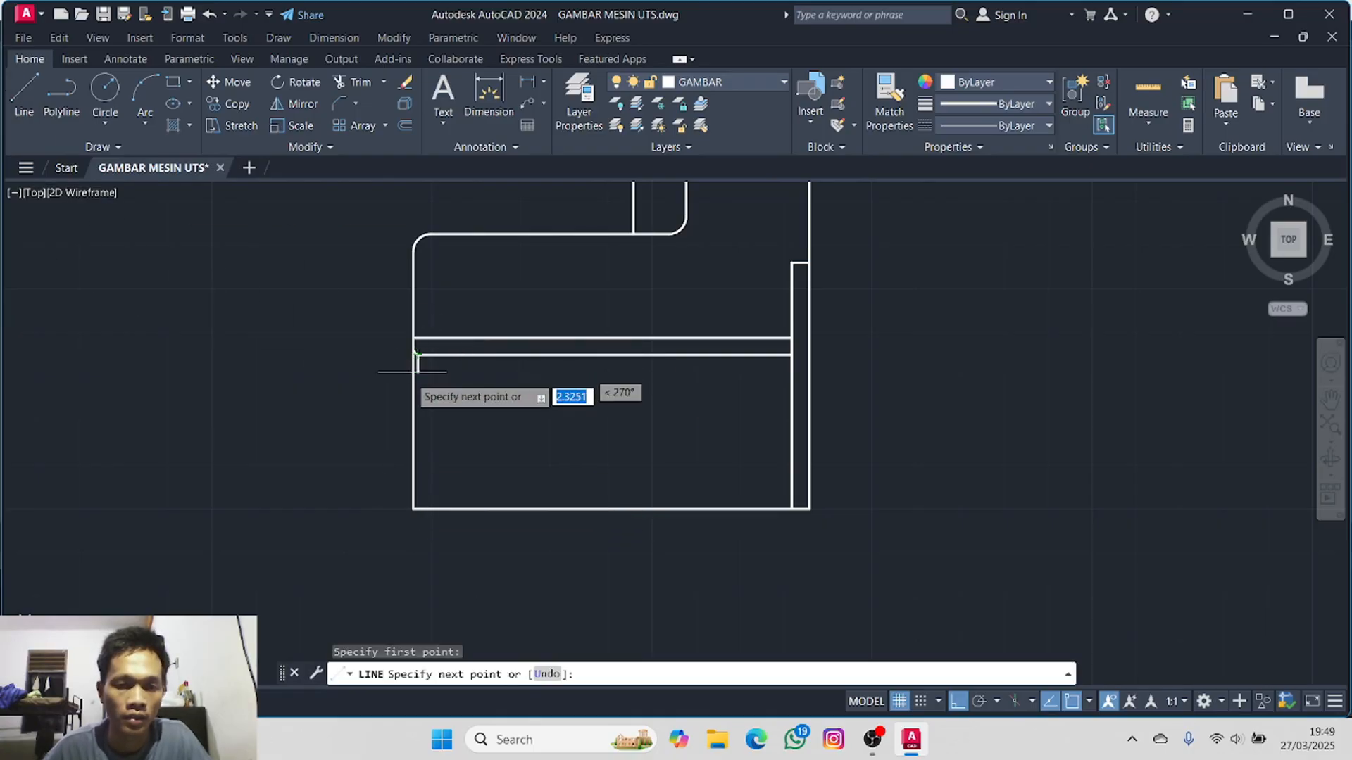
pyautogui.click(414, 508)
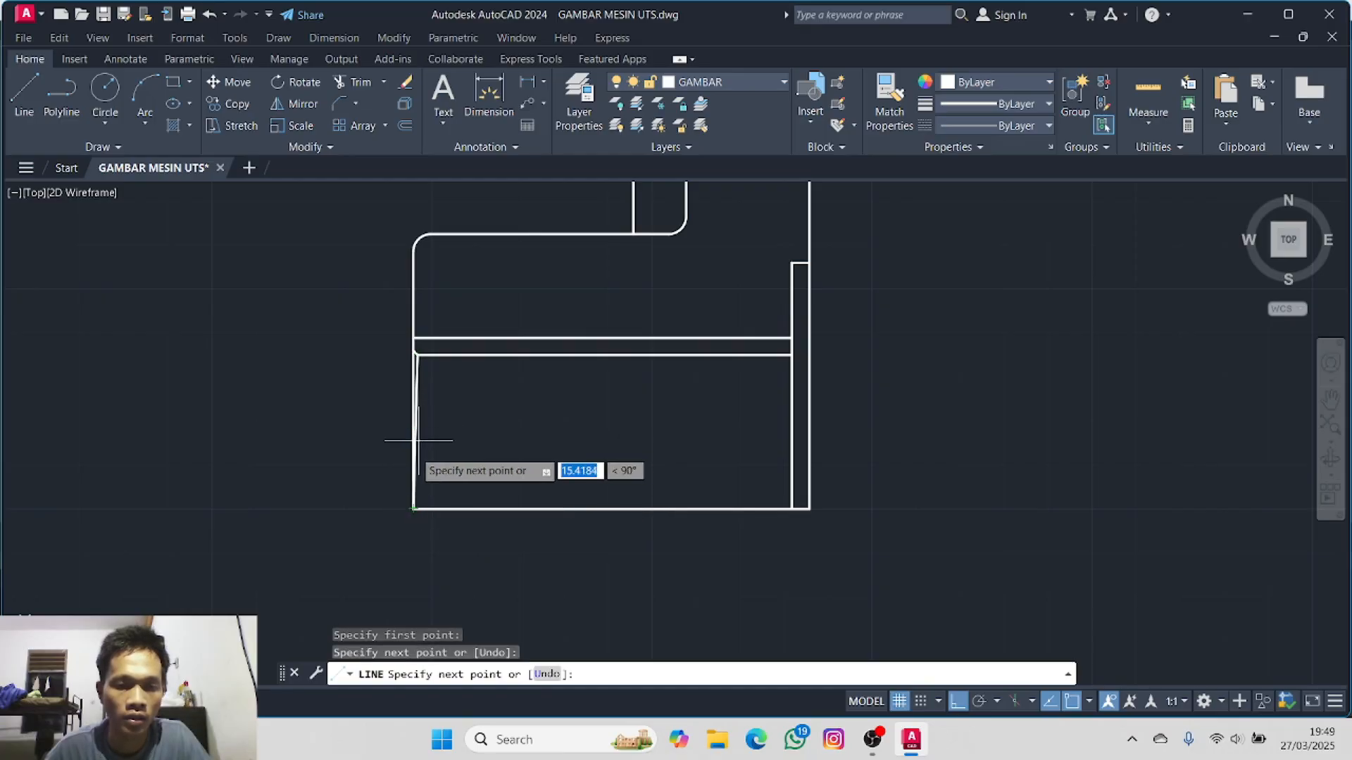
pyautogui.hotkey('ctrl', 'z')
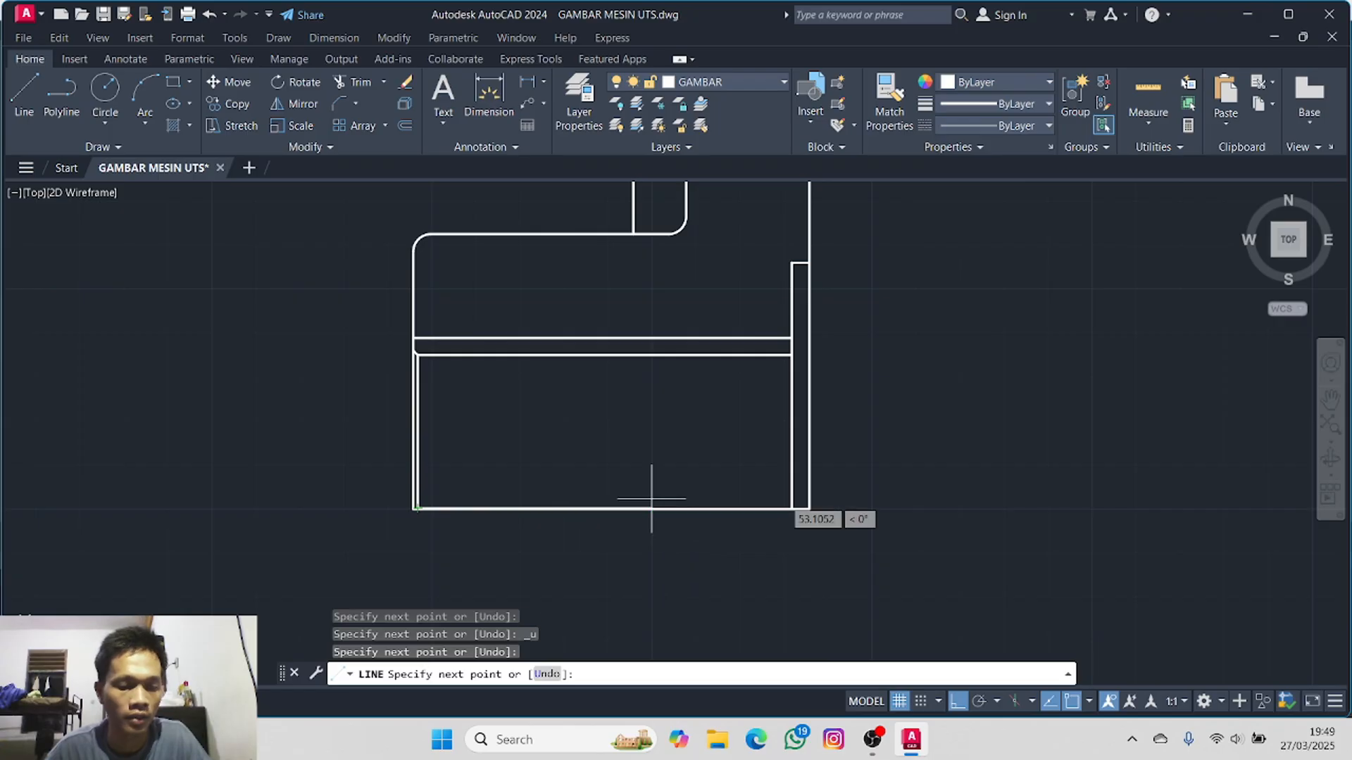
pyautogui.press('Escape')
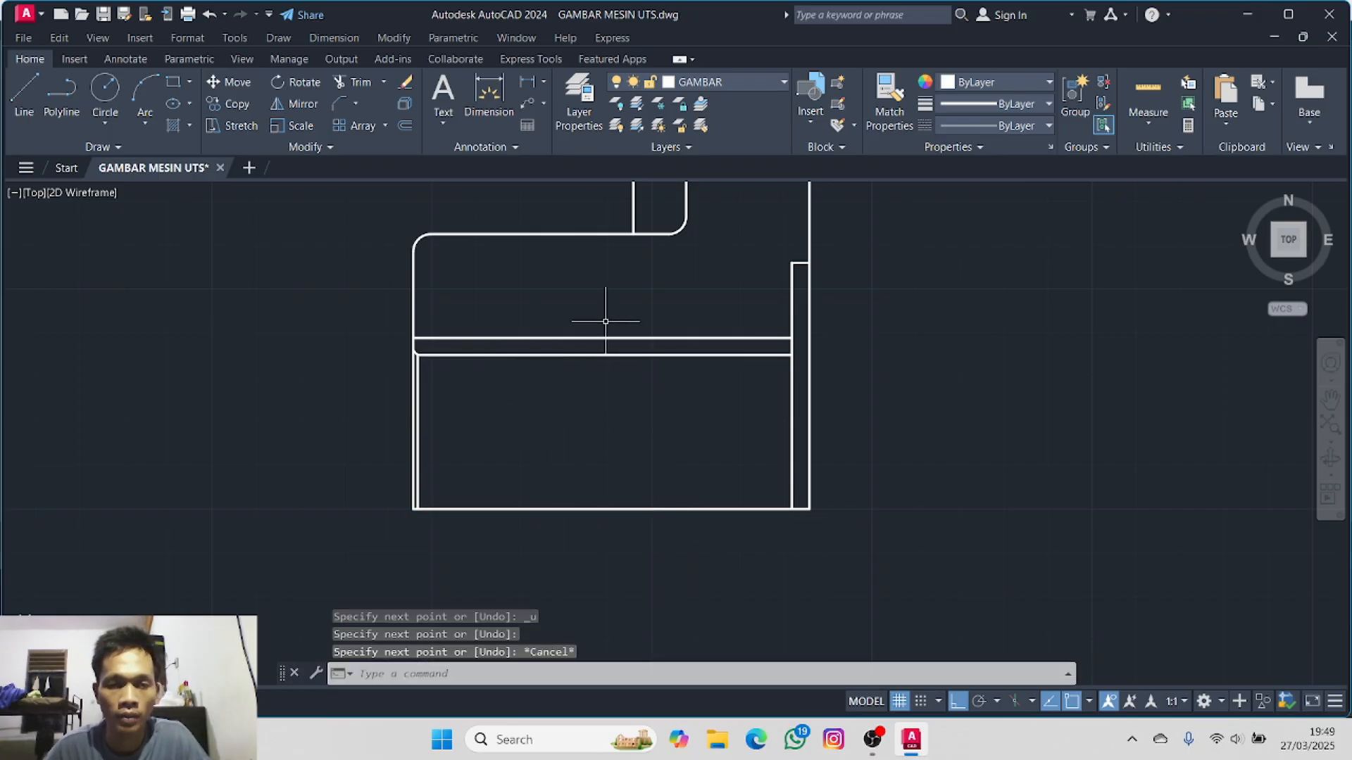
# - Examine the centre lines through the hub bore and bolt hole of the coupling halves on the reference drawing
pyautogui.scroll(-2, 606, 321)
pyautogui.moveTo(634, 307)
pyautogui.mouseDown(button='middle')
pyautogui.moveTo(516, 420)
pyautogui.moveTo(543, 399)
pyautogui.mouseUp(button='middle')
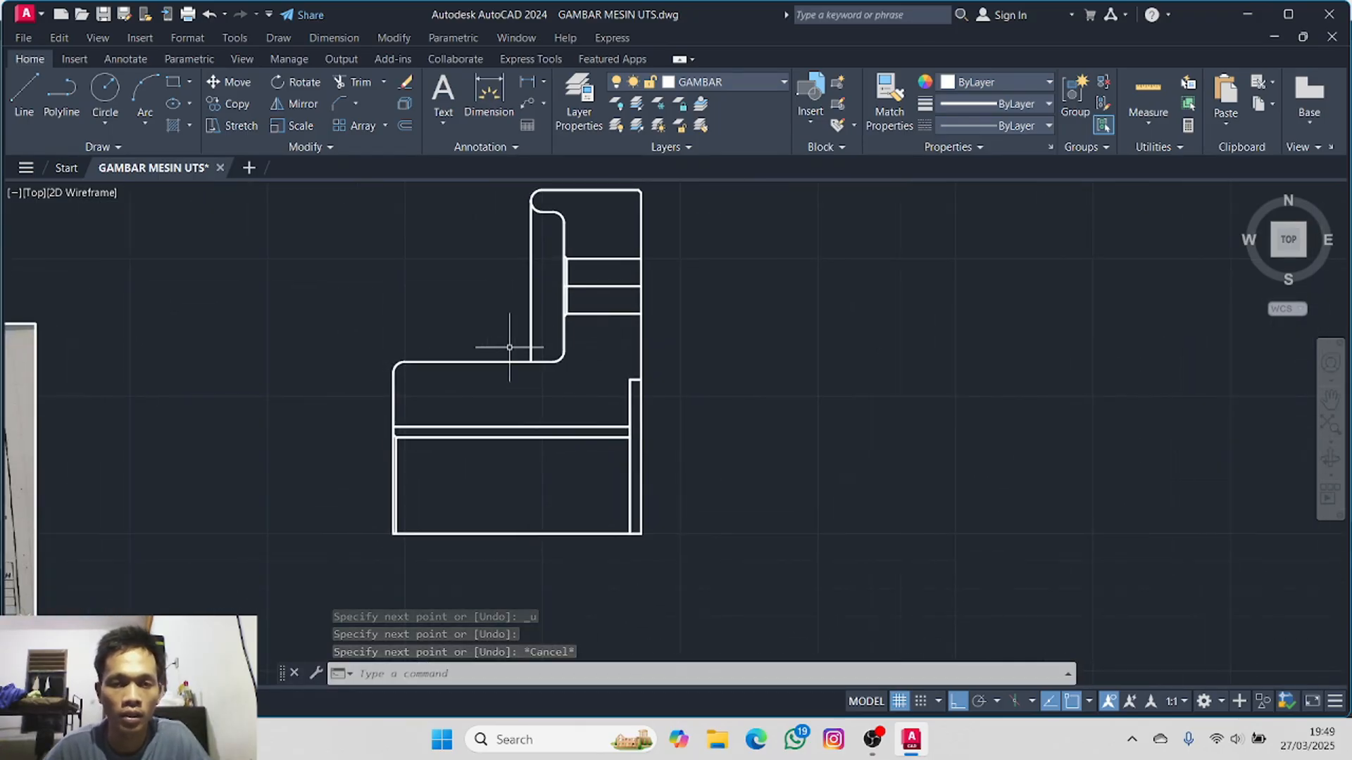
pyautogui.moveTo(455, 307)
pyautogui.mouseDown(button='middle')
pyautogui.moveTo(254, 347)
pyautogui.moveTo(531, 286)
pyautogui.moveTo(856, 259)
pyautogui.mouseUp(button='middle')
pyautogui.moveTo(650, 399)
pyautogui.mouseDown(button='middle')
pyautogui.moveTo(809, 305)
pyautogui.moveTo(879, 309)
pyautogui.mouseUp(button='middle')
pyautogui.moveTo(233, 399); pyautogui.dragTo(442, 394, button='middle')
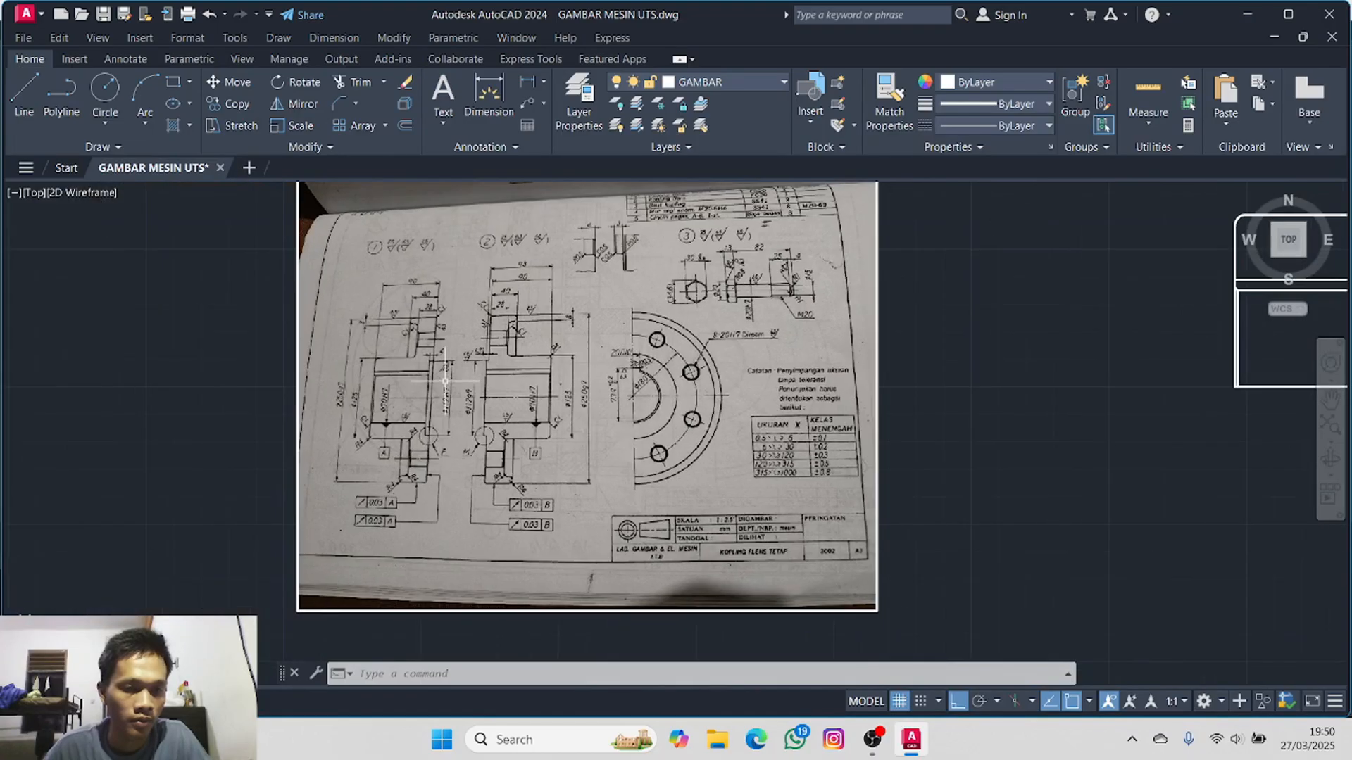
pyautogui.scroll(3, 443, 394)
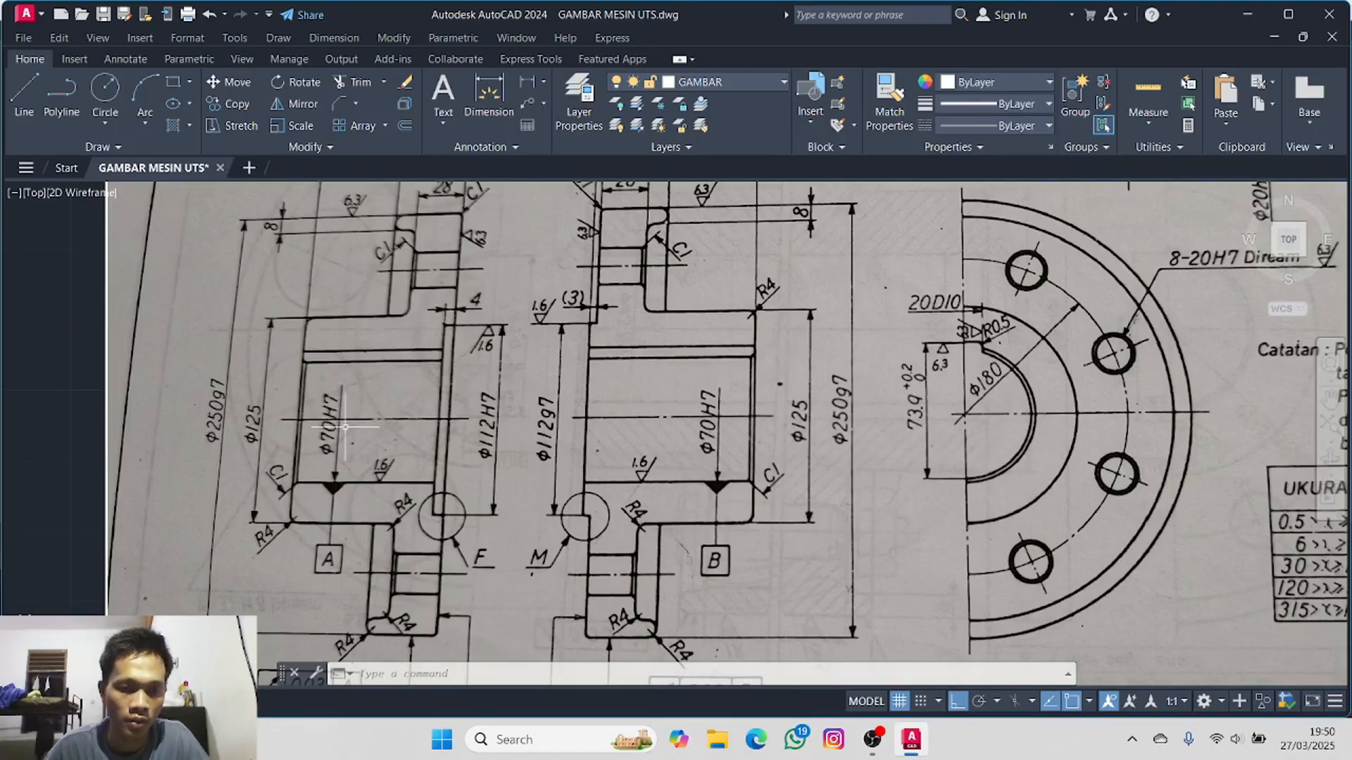
pyautogui.scroll(-4, 412, 415)
pyautogui.moveTo(1013, 411); pyautogui.dragTo(153, 533, button='middle')
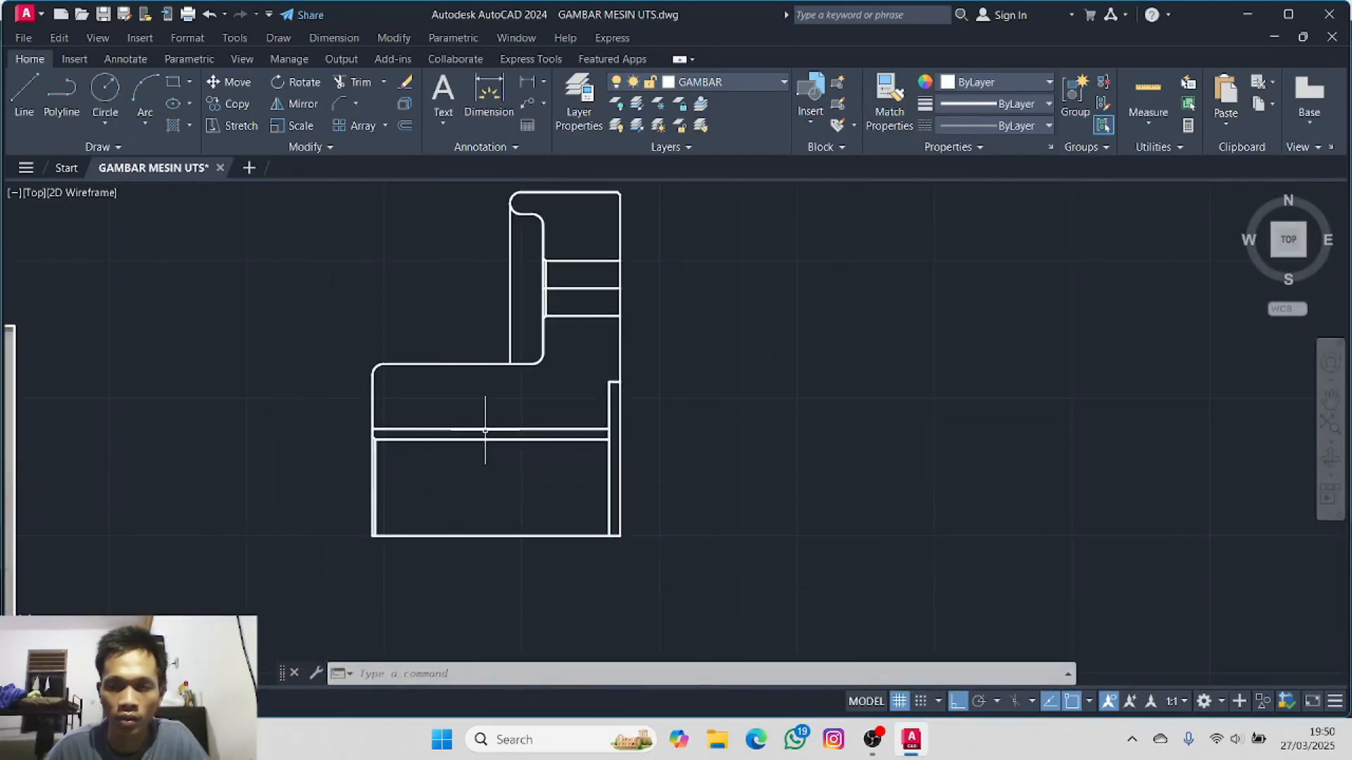
# - Lengthen the half-section's bottom horizontal line by 10 mm at both ends
pyautogui.moveTo(484, 430); pyautogui.dragTo(293, 423, button='middle')
pyautogui.scroll(2, 331, 531)
pyautogui.moveTo(331, 537); pyautogui.dragTo(362, 437, button='middle')
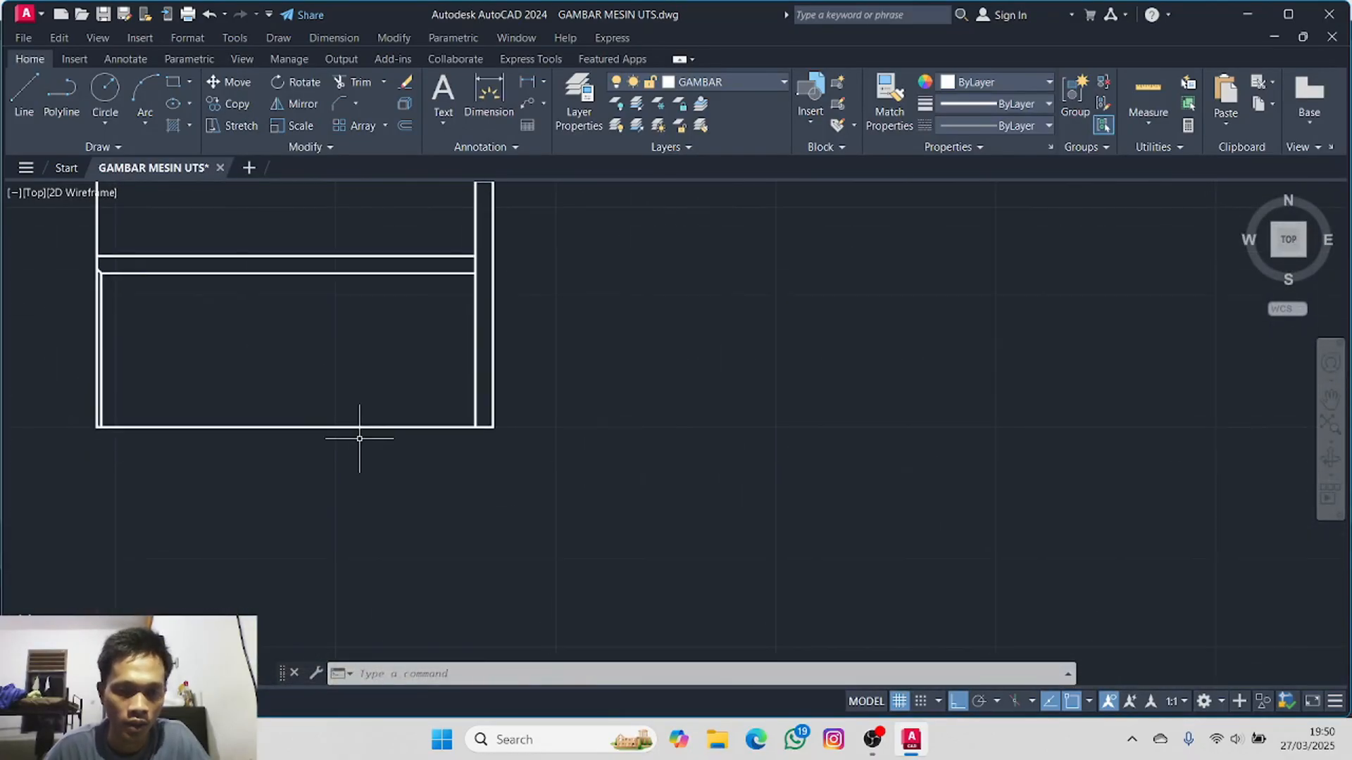
pyautogui.click(364, 427)
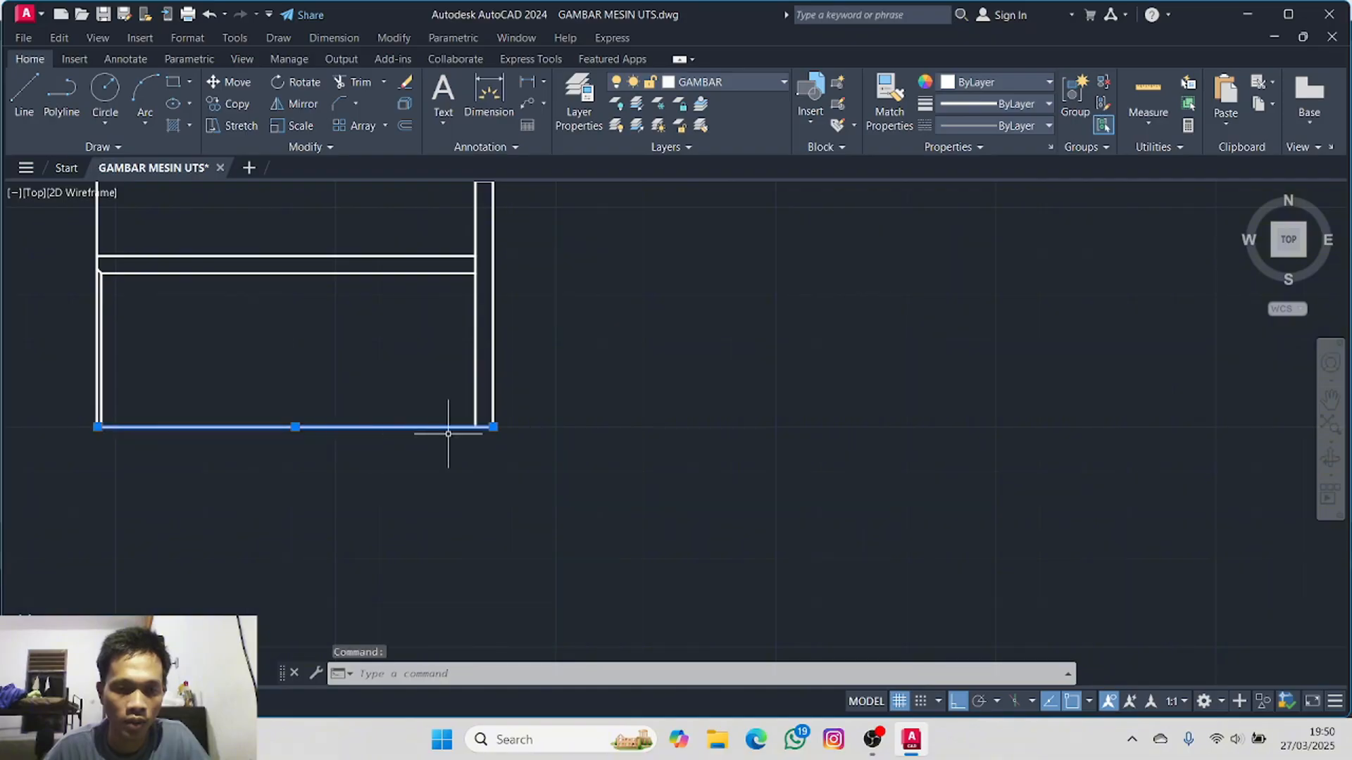
pyautogui.click(493, 426)
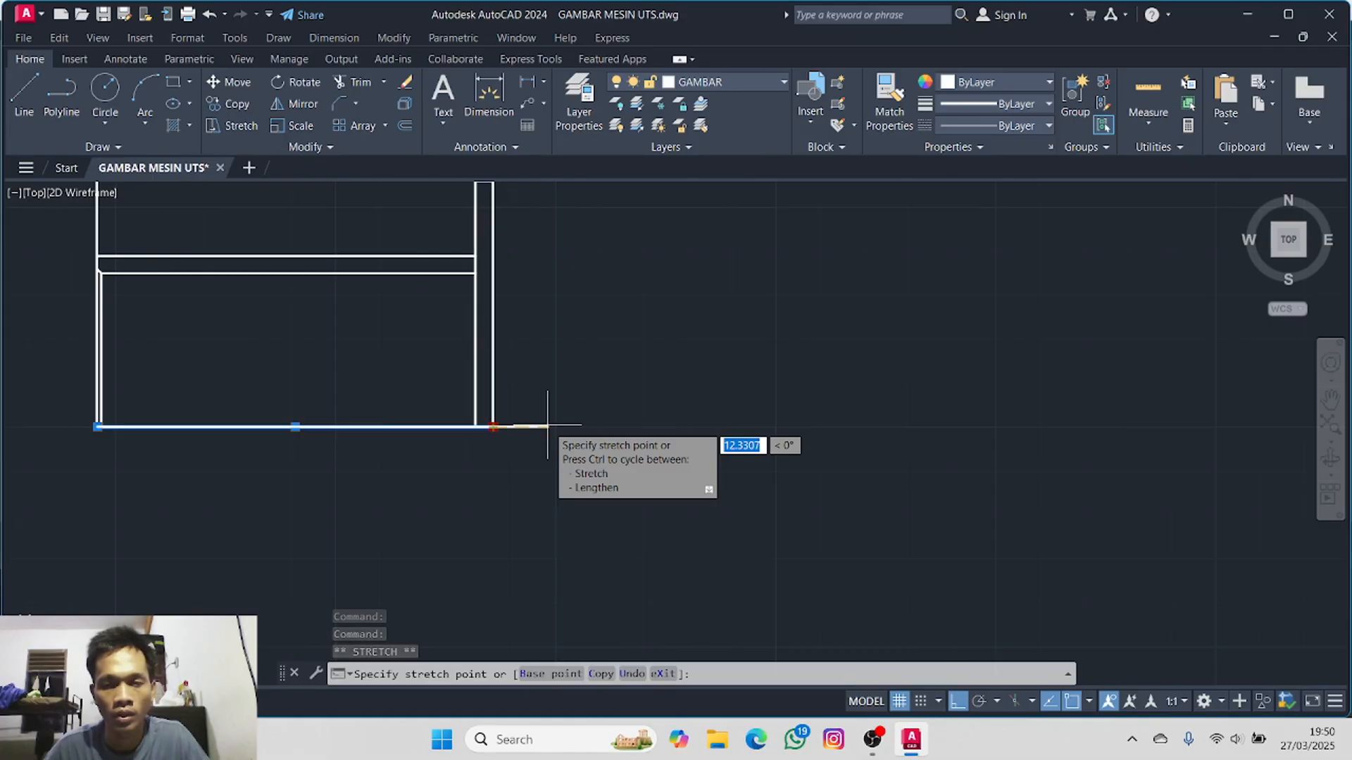
pyautogui.write('10')
pyautogui.press('Return')
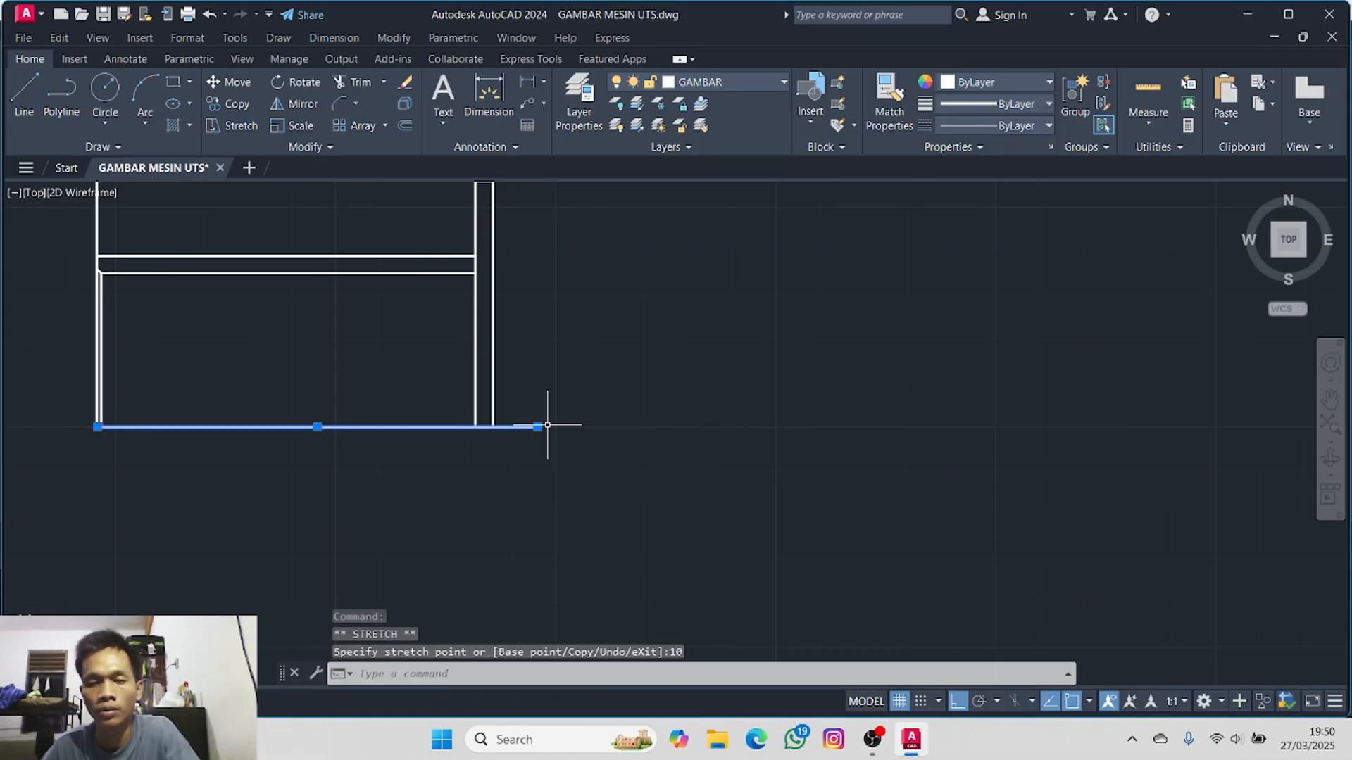
pyautogui.click(98, 426)
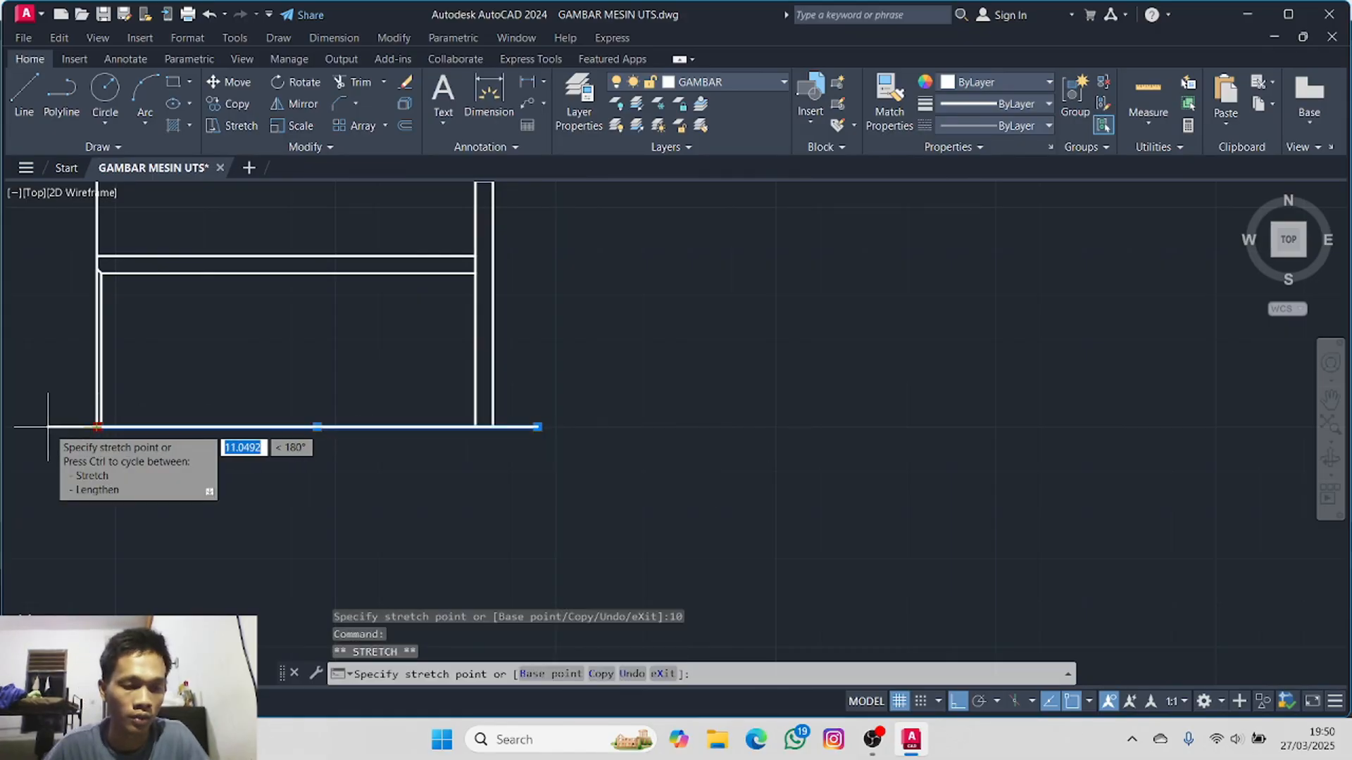
pyautogui.press('Return')
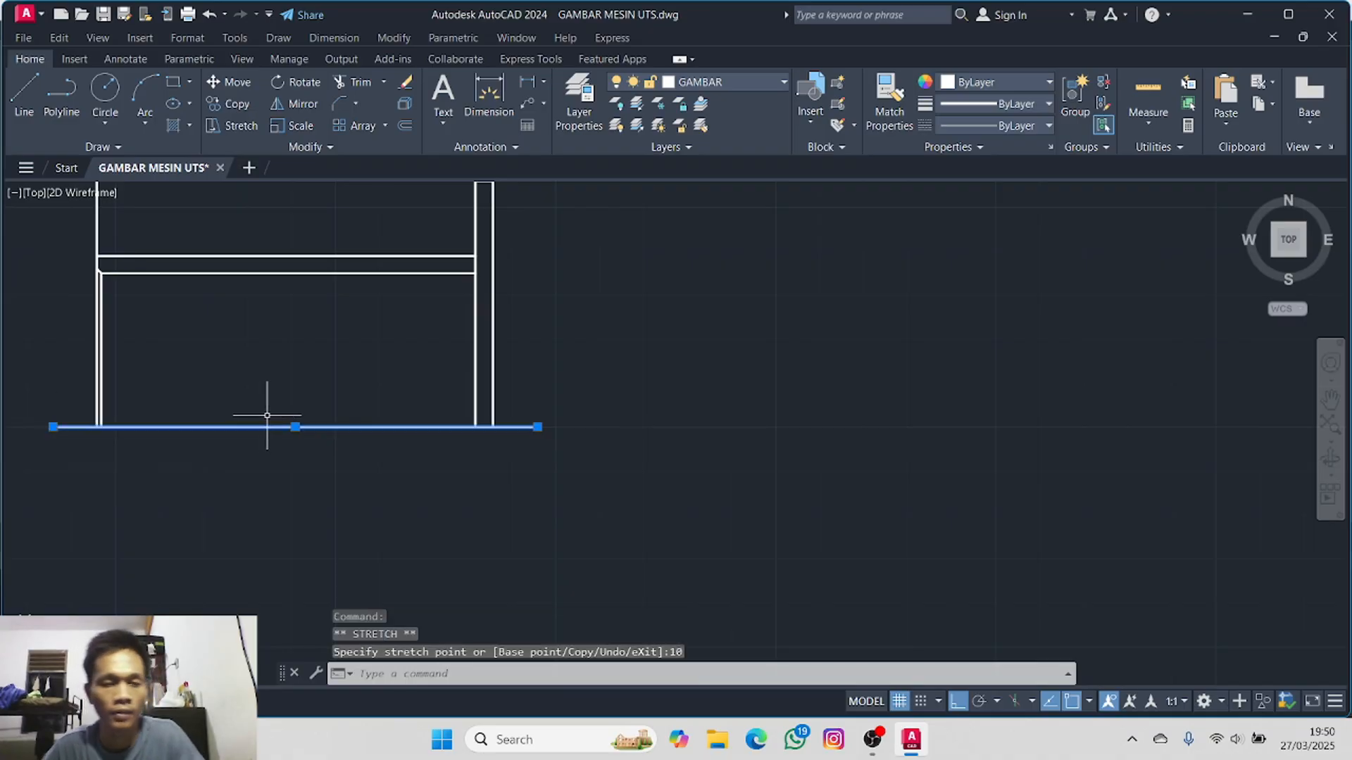
pyautogui.moveTo(352, 184); pyautogui.dragTo(427, 514, button='middle')
pyautogui.press('Escape')
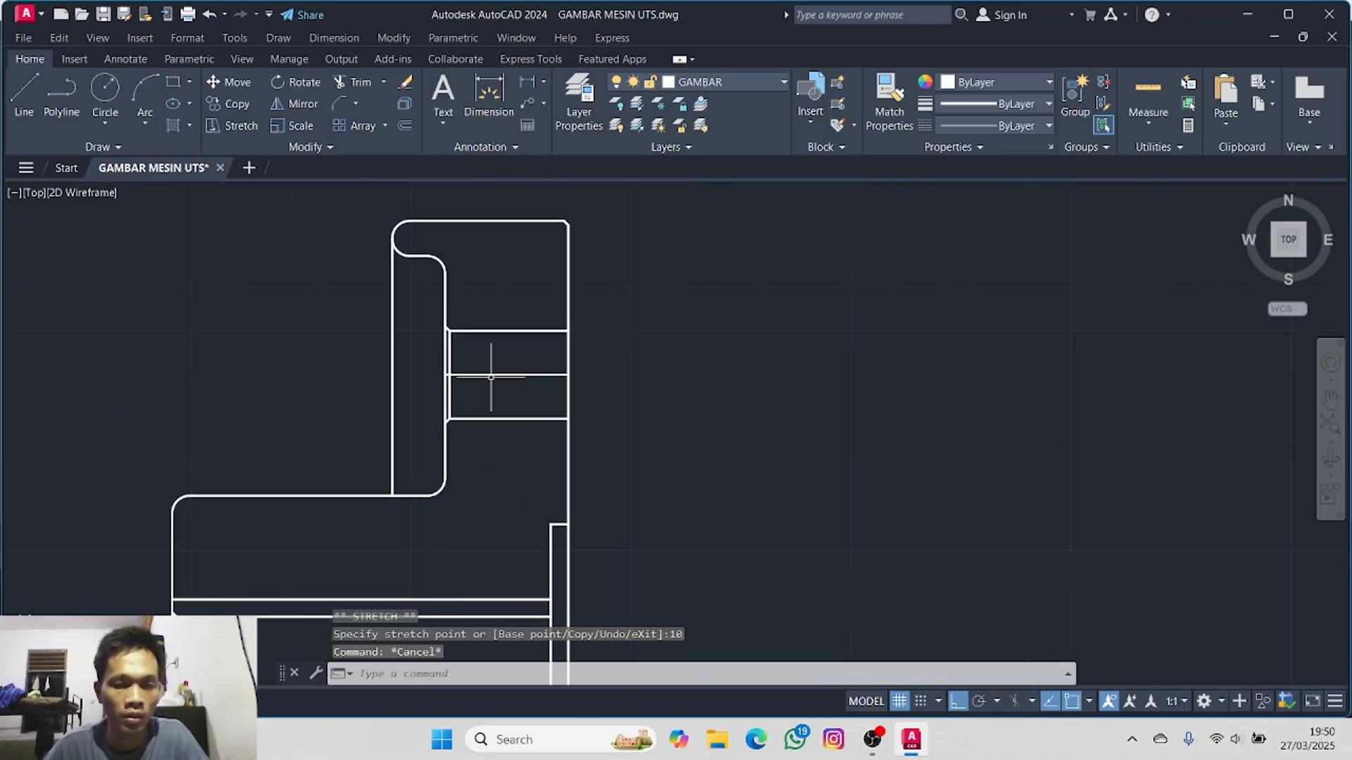
# - Lengthen the bolt hole's centre line by 10 mm at both ends
pyautogui.click(493, 371)
pyautogui.press('Escape')
pyautogui.click(501, 375)
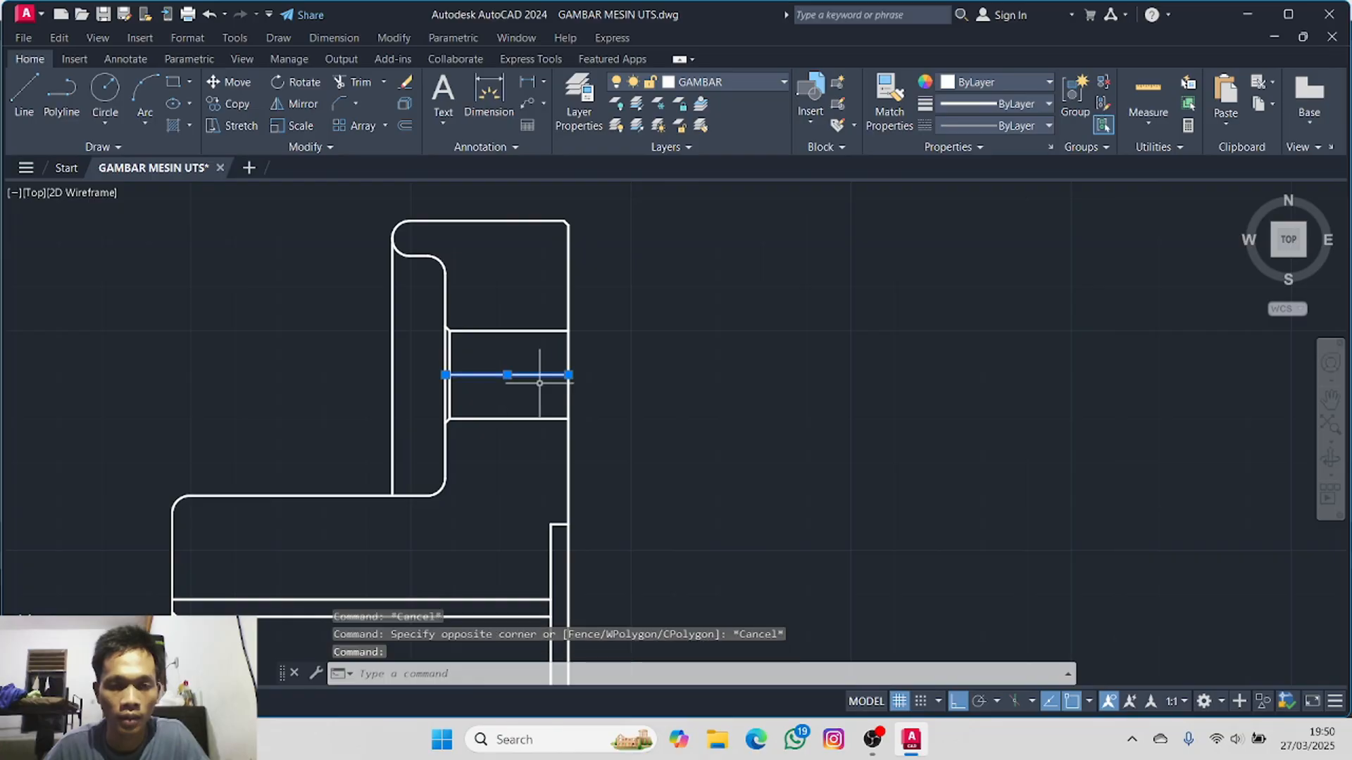
pyautogui.click(569, 375)
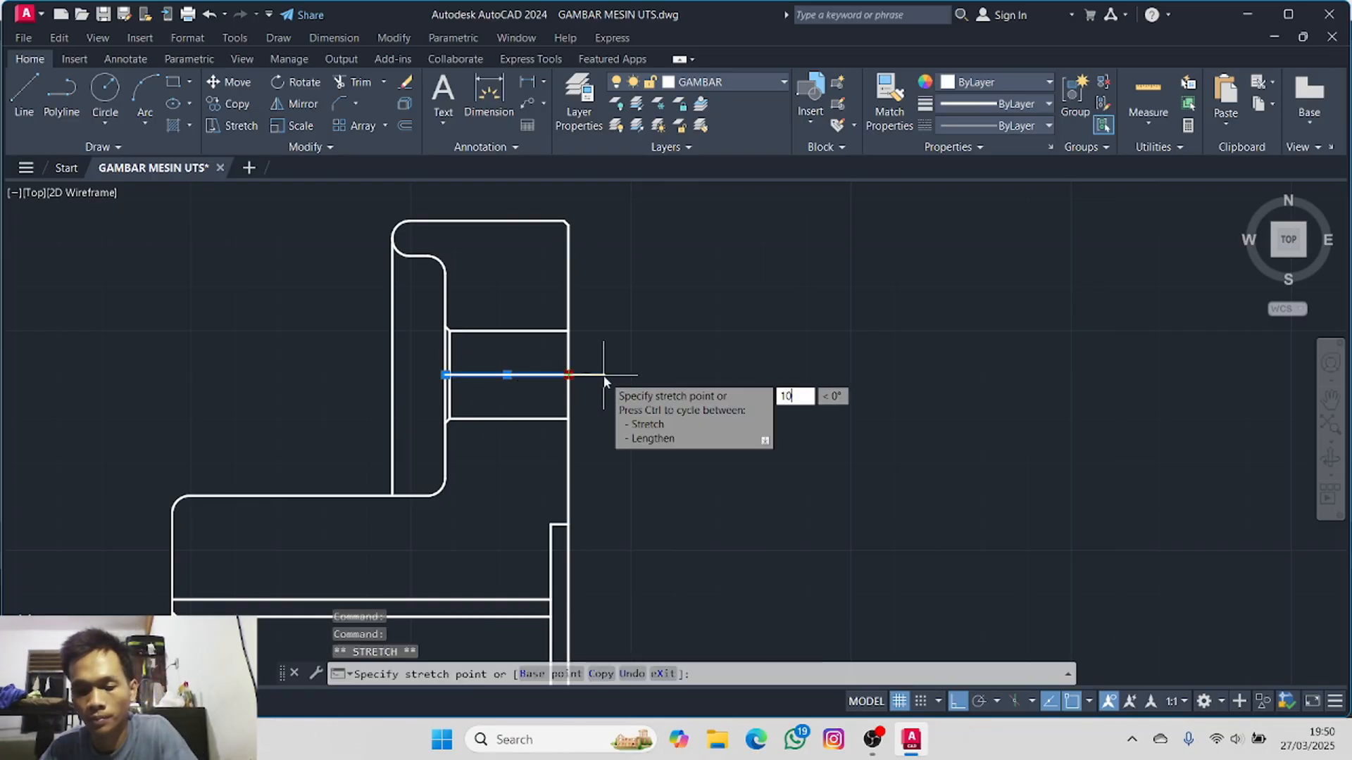
pyautogui.write('10')
pyautogui.press('Return')
pyautogui.click(446, 374)
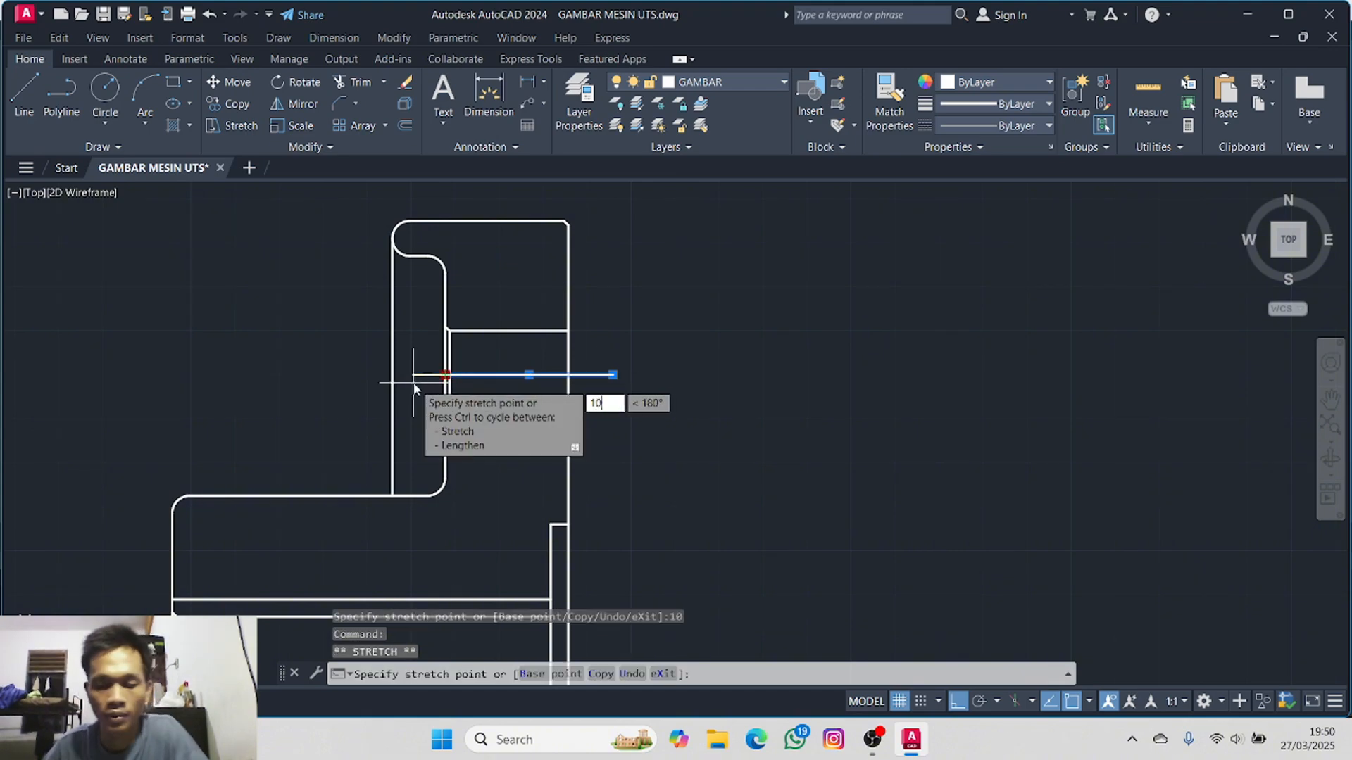
pyautogui.write('10')
pyautogui.press('Return')
pyautogui.press('Escape')
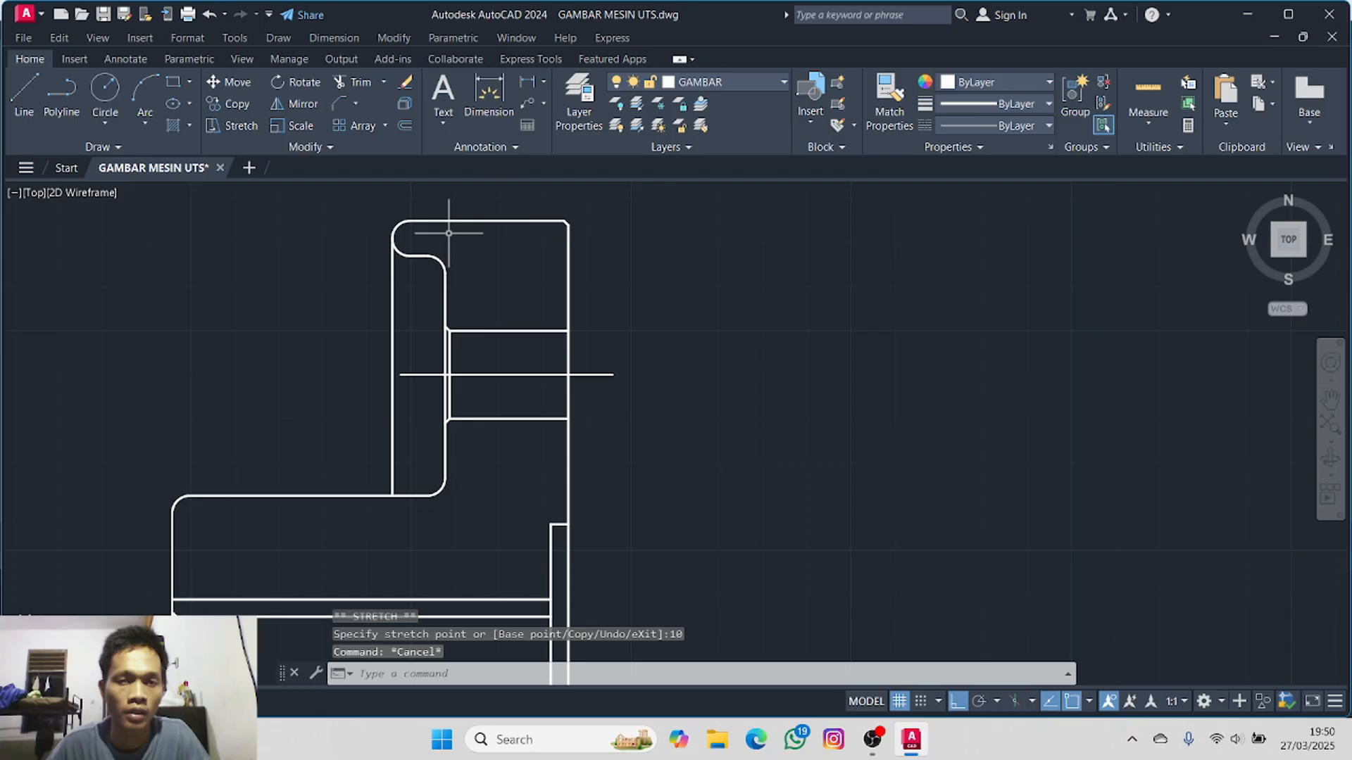
# - Assign the bolt hole's centre line and the half-section's bottom axis line to the SUMBU layer
pyautogui.click(501, 375)
pyautogui.scroll(-2, 499, 423)
pyautogui.moveTo(495, 456); pyautogui.dragTo(530, 200, button='middle')
pyautogui.click(524, 400)
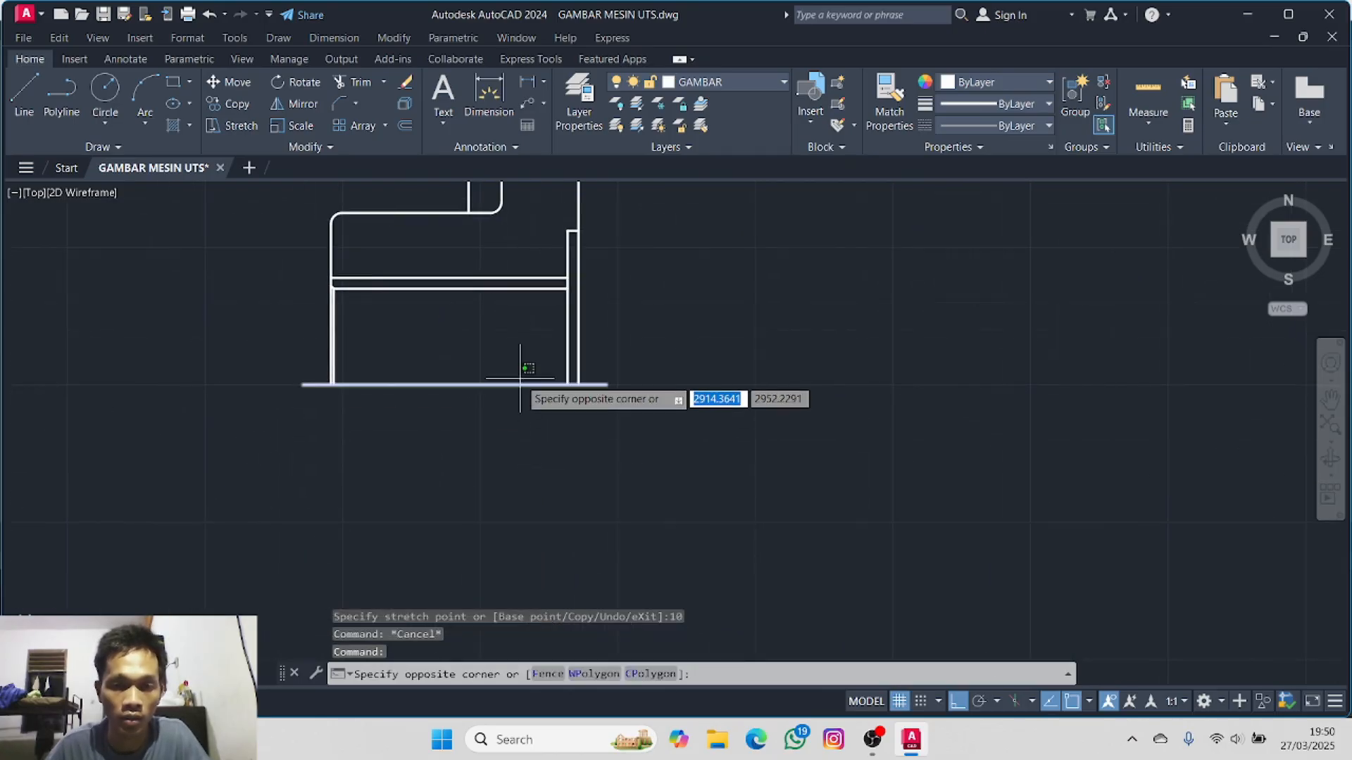
pyautogui.click(525, 387)
pyautogui.moveTo(544, 247); pyautogui.dragTo(540, 336, button='middle')
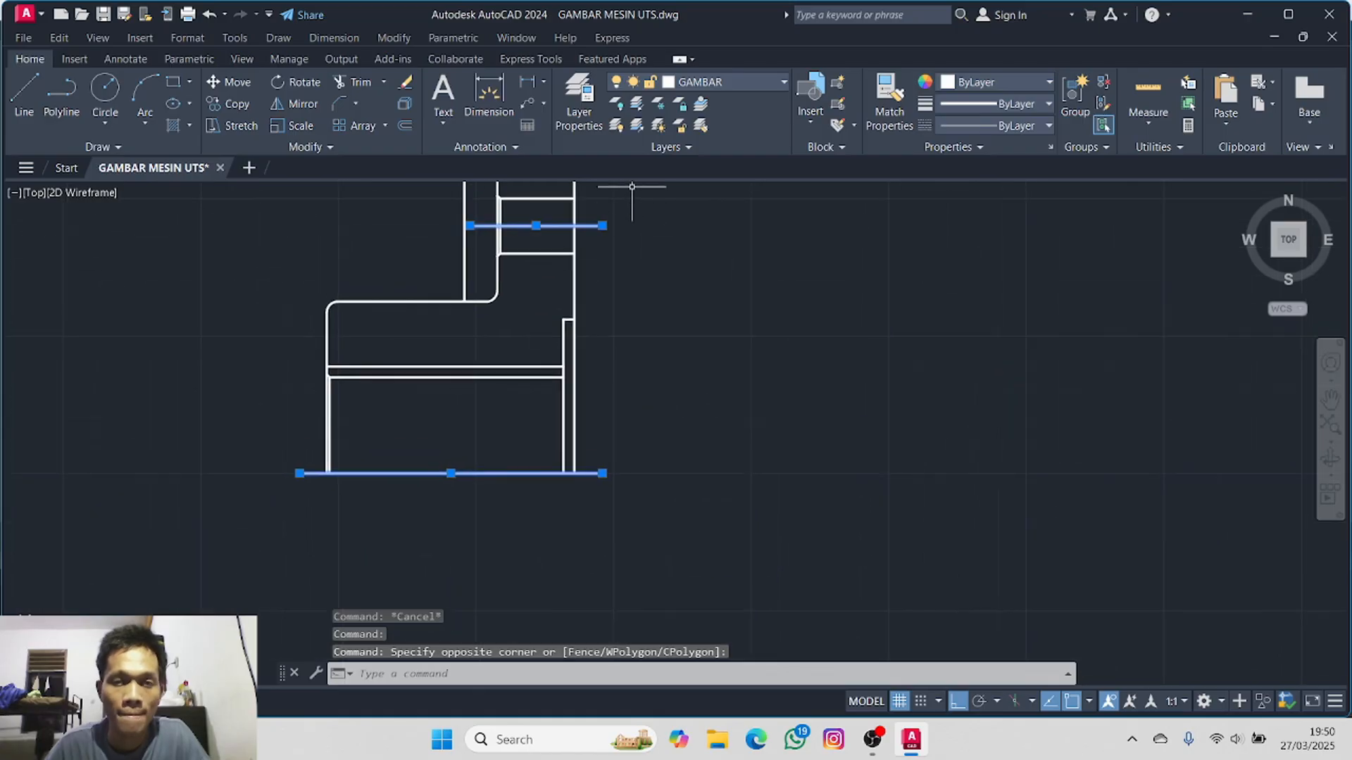
pyautogui.click(713, 83)
pyautogui.click(697, 195)
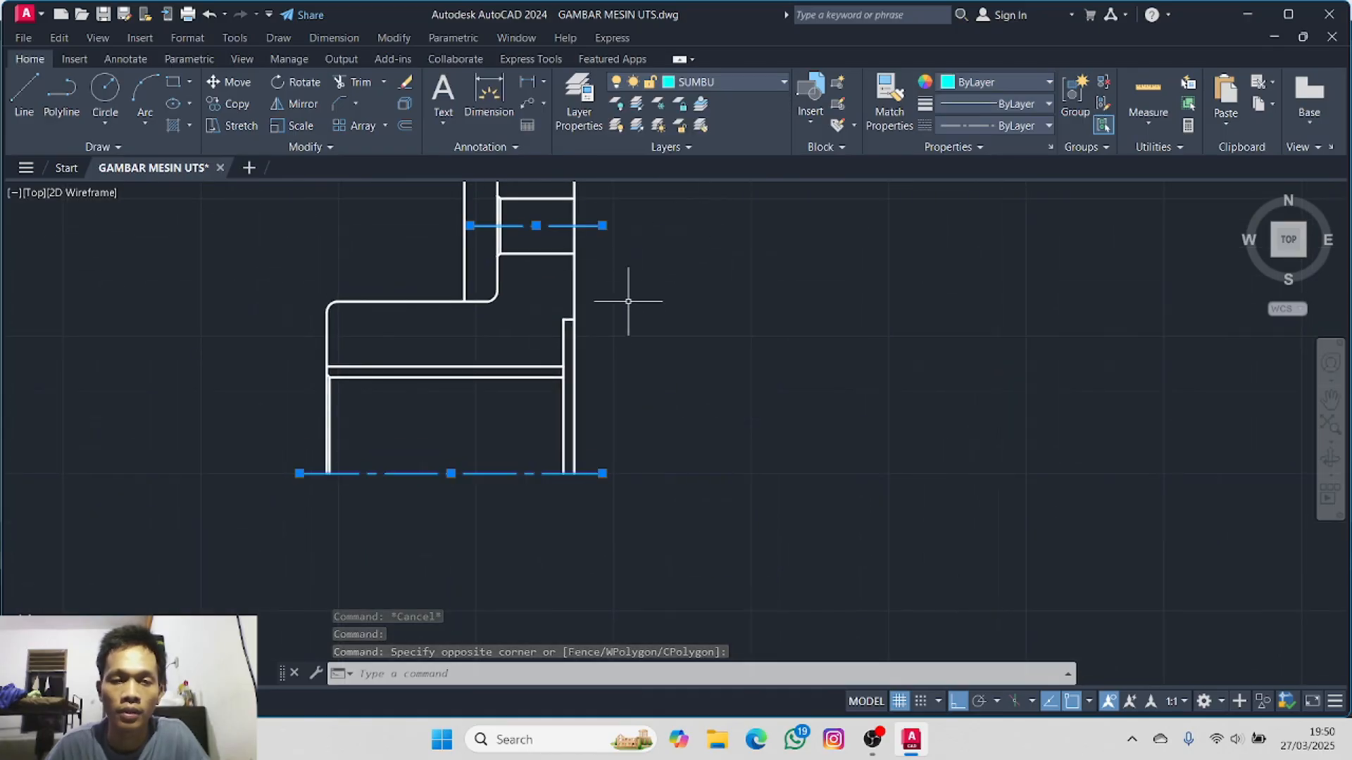
pyautogui.press('Escape')
# - Examine the full section of both coupling halves, above and below the main axis, on the reference drawing
pyautogui.moveTo(627, 297); pyautogui.dragTo(1146, 308, button='middle')
pyautogui.scroll(5, 427, 364)
pyautogui.moveTo(356, 371); pyautogui.dragTo(527, 495, button='middle')
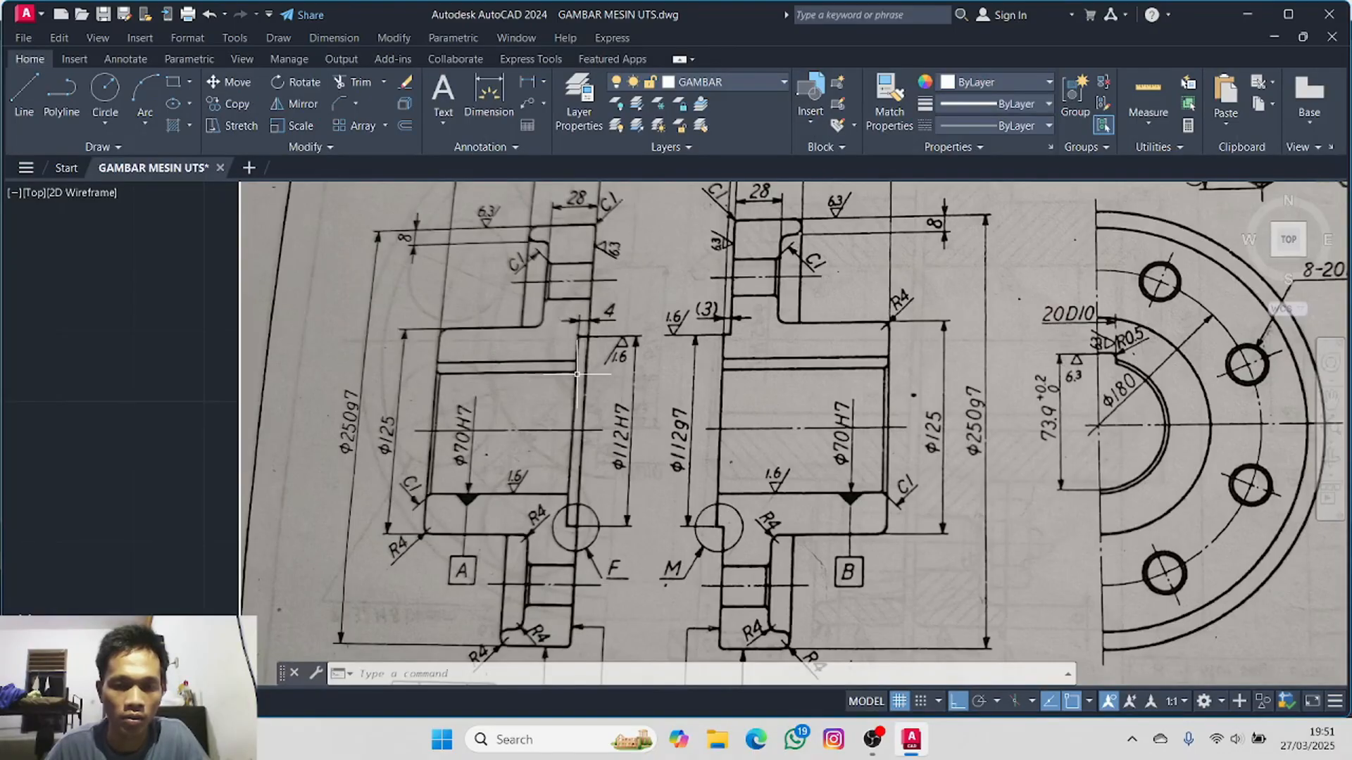
pyautogui.scroll(-8, 876, 353)
pyautogui.moveTo(876, 353); pyautogui.dragTo(398, 348, button='middle')
pyautogui.scroll(2, 598, 338)
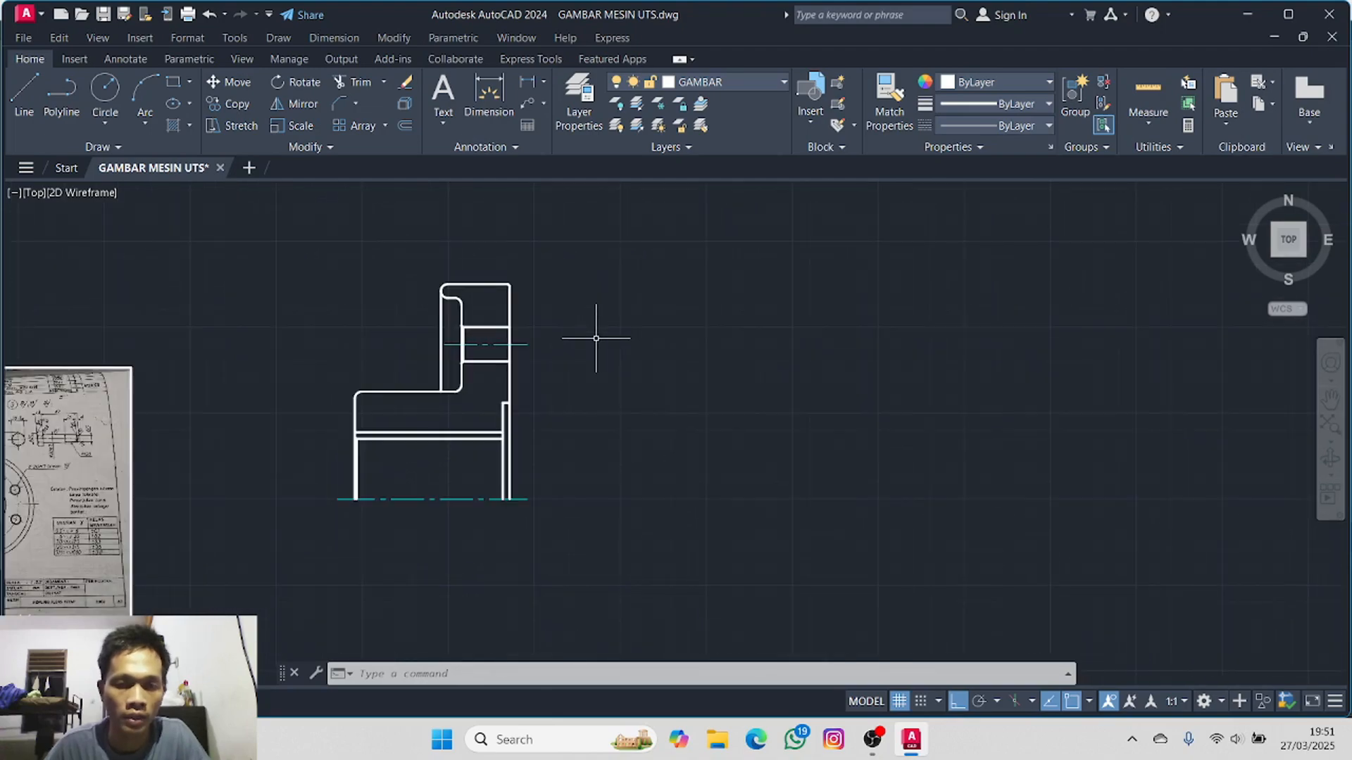
# - Mirror the whole half-section about the horizontal main axis, keeping the source objects
pyautogui.moveTo(583, 275)
pyautogui.mouseDown()
pyautogui.moveTo(464, 235)
pyautogui.moveTo(285, 399)
pyautogui.moveTo(489, 612)
pyautogui.moveTo(652, 588)
pyautogui.mouseUp()
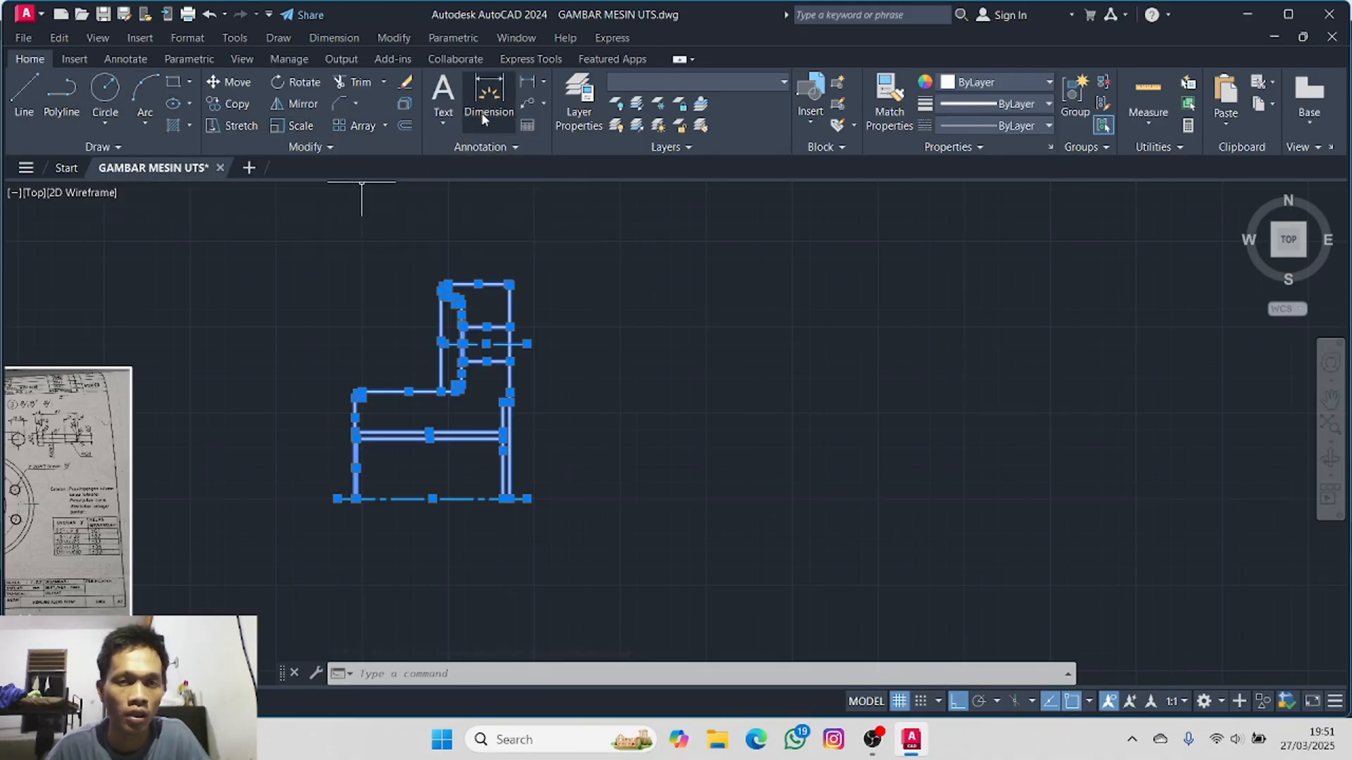
pyautogui.click(276, 106)
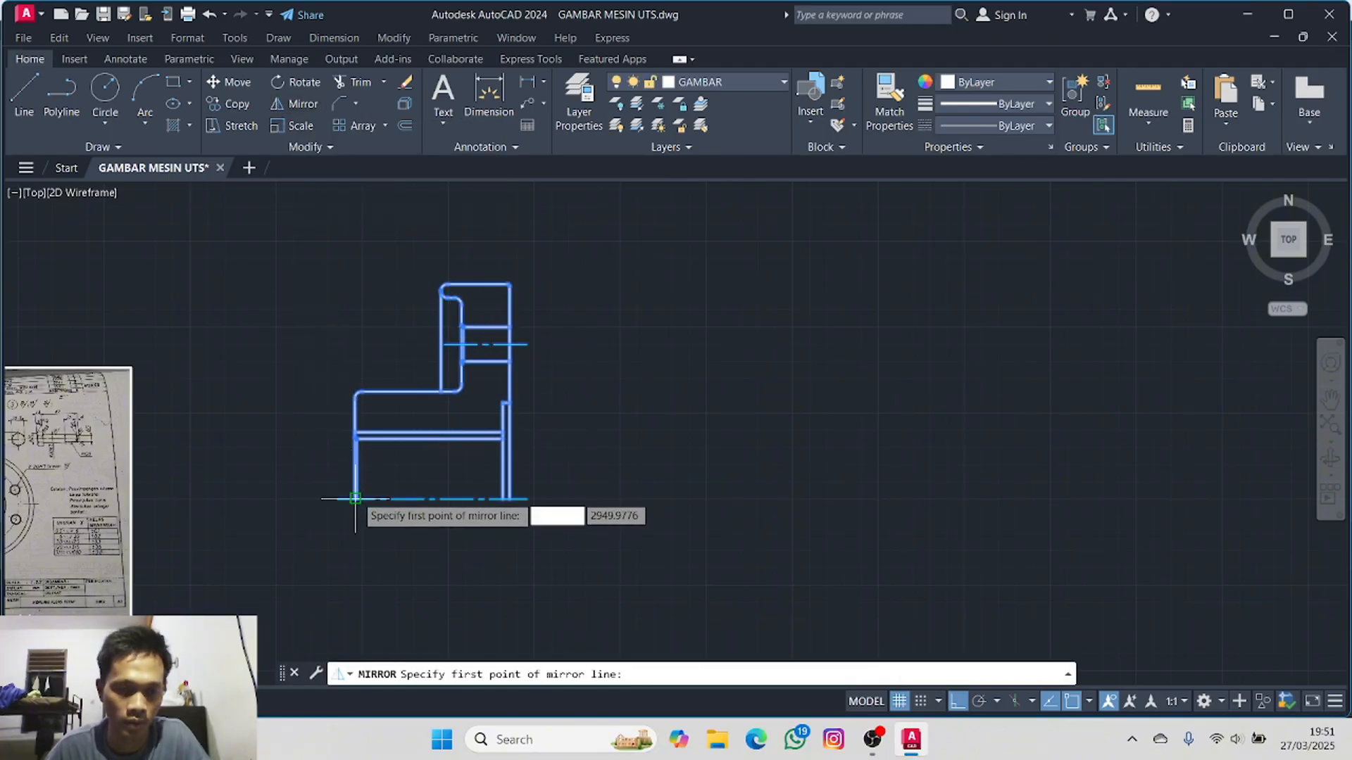
pyautogui.scroll(3, 355, 499)
pyautogui.scroll(2, 354, 505)
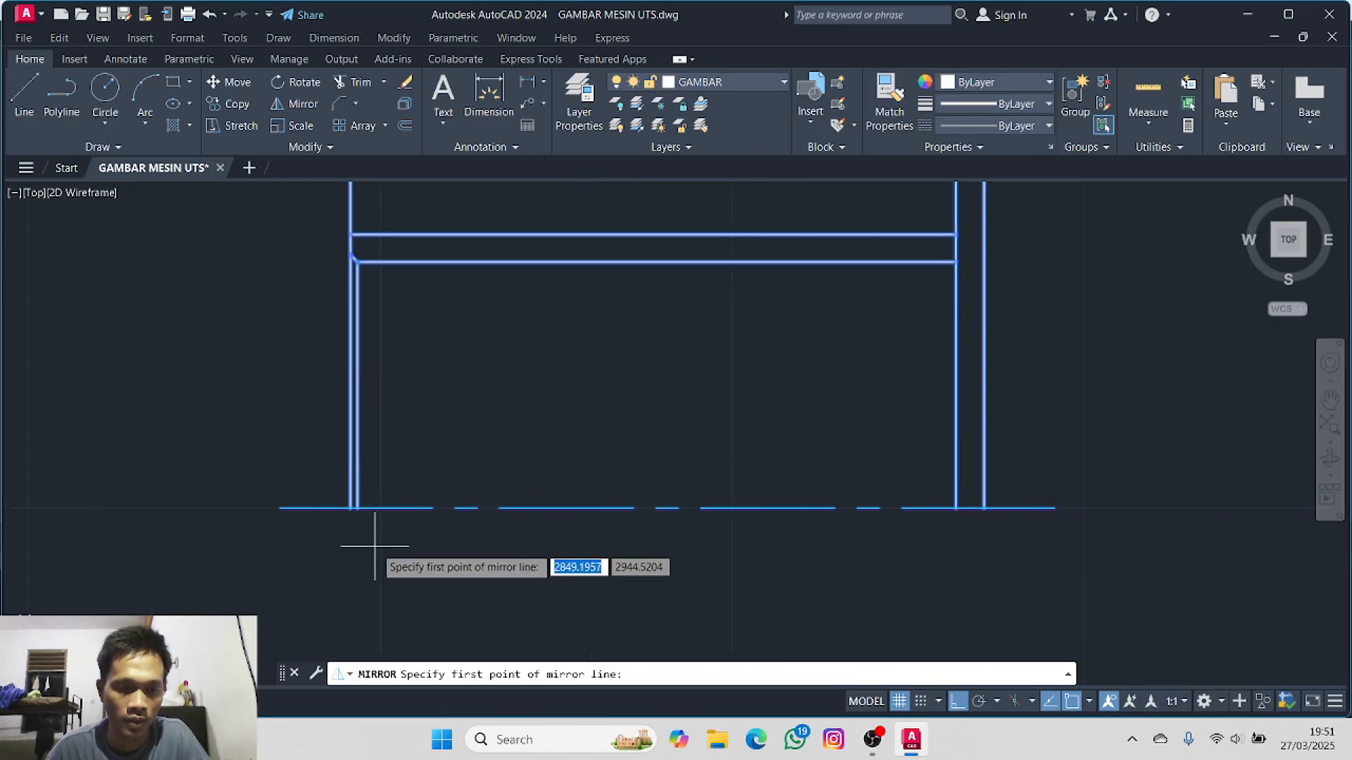
pyautogui.click(350, 507)
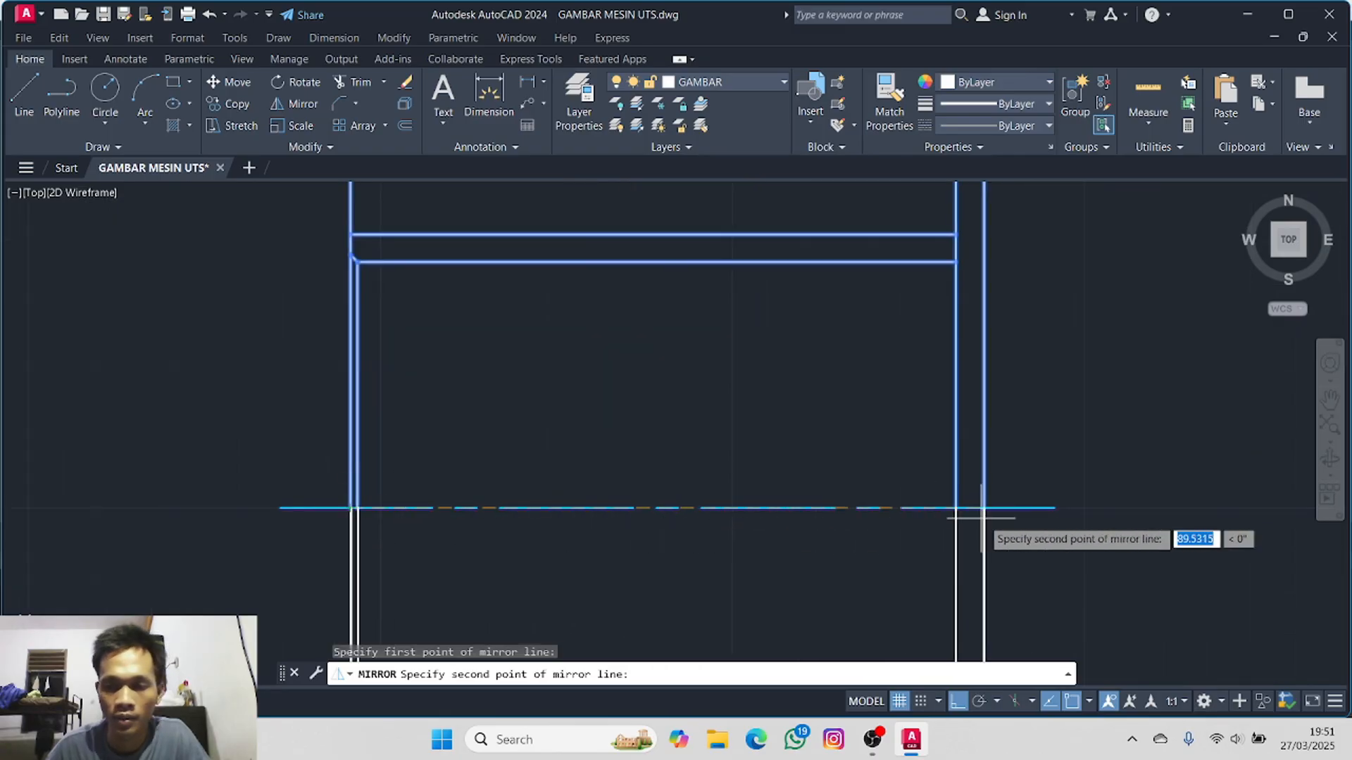
pyautogui.click(983, 507)
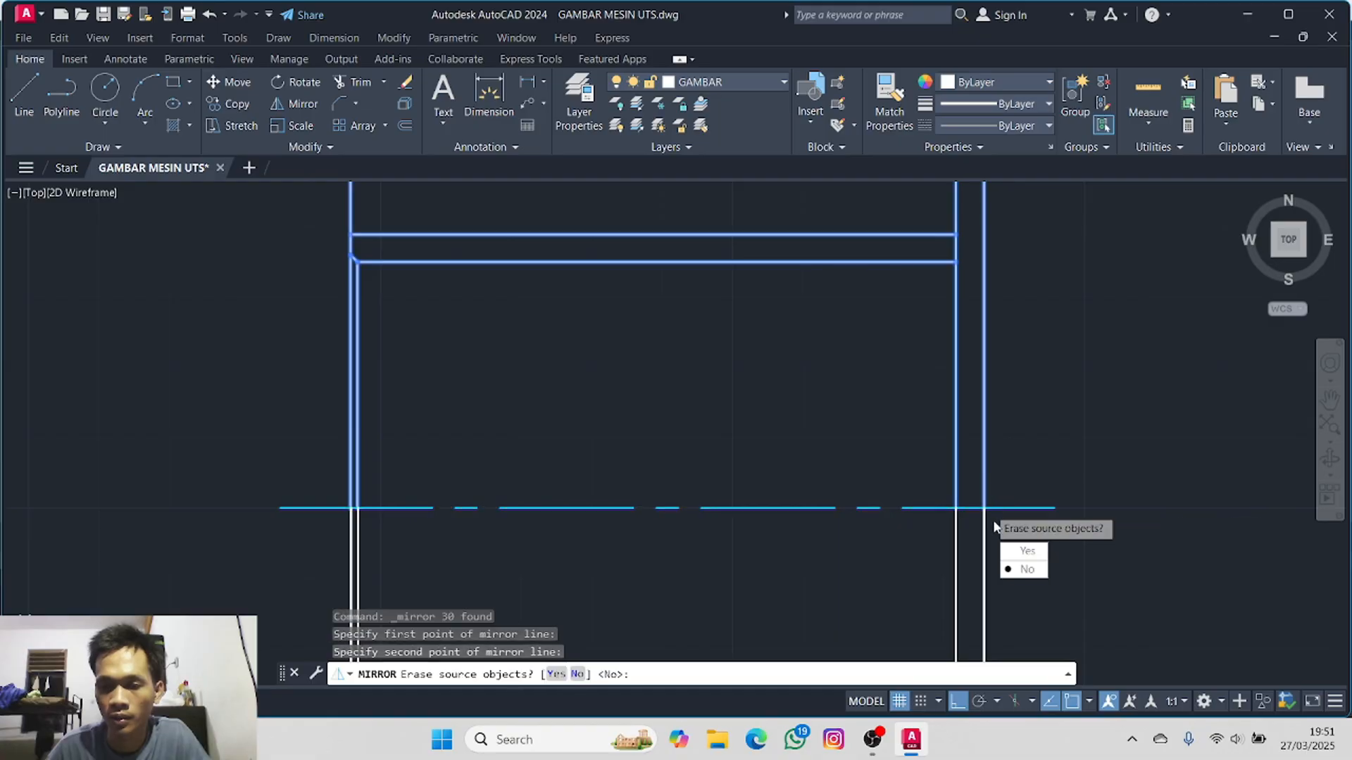
pyautogui.click(1025, 568)
# - Join the vertical lines that meet at the main axis and the overlapping axis lines into continuous lines
pyautogui.scroll(-5, 772, 453)
pyautogui.moveTo(612, 437)
pyautogui.mouseDown(button='middle')
pyautogui.moveTo(423, 286)
pyautogui.moveTo(592, 381)
pyautogui.moveTo(467, 419)
pyautogui.moveTo(748, 431)
pyautogui.mouseUp(button='middle')
pyautogui.scroll(2, 640, 411)
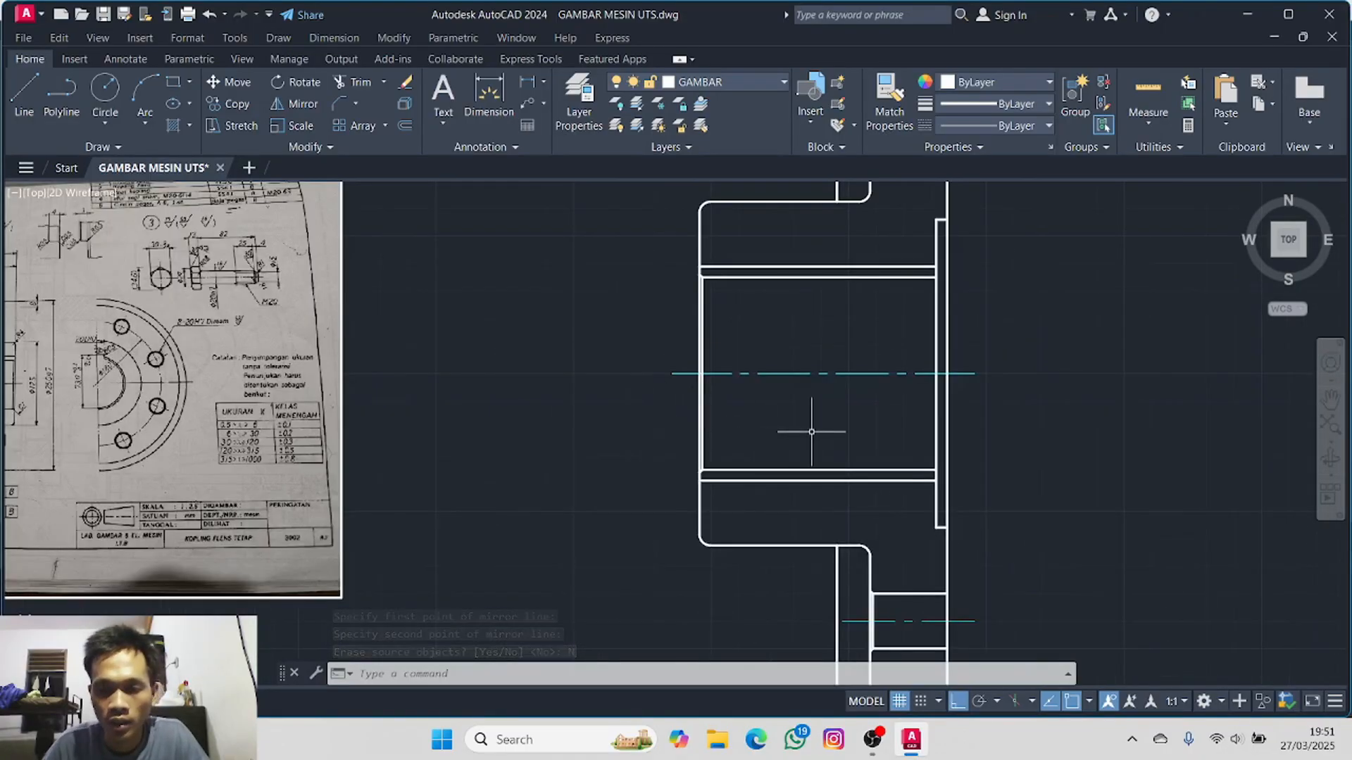
pyautogui.scroll(2, 812, 432)
pyautogui.scroll(-2, 863, 412)
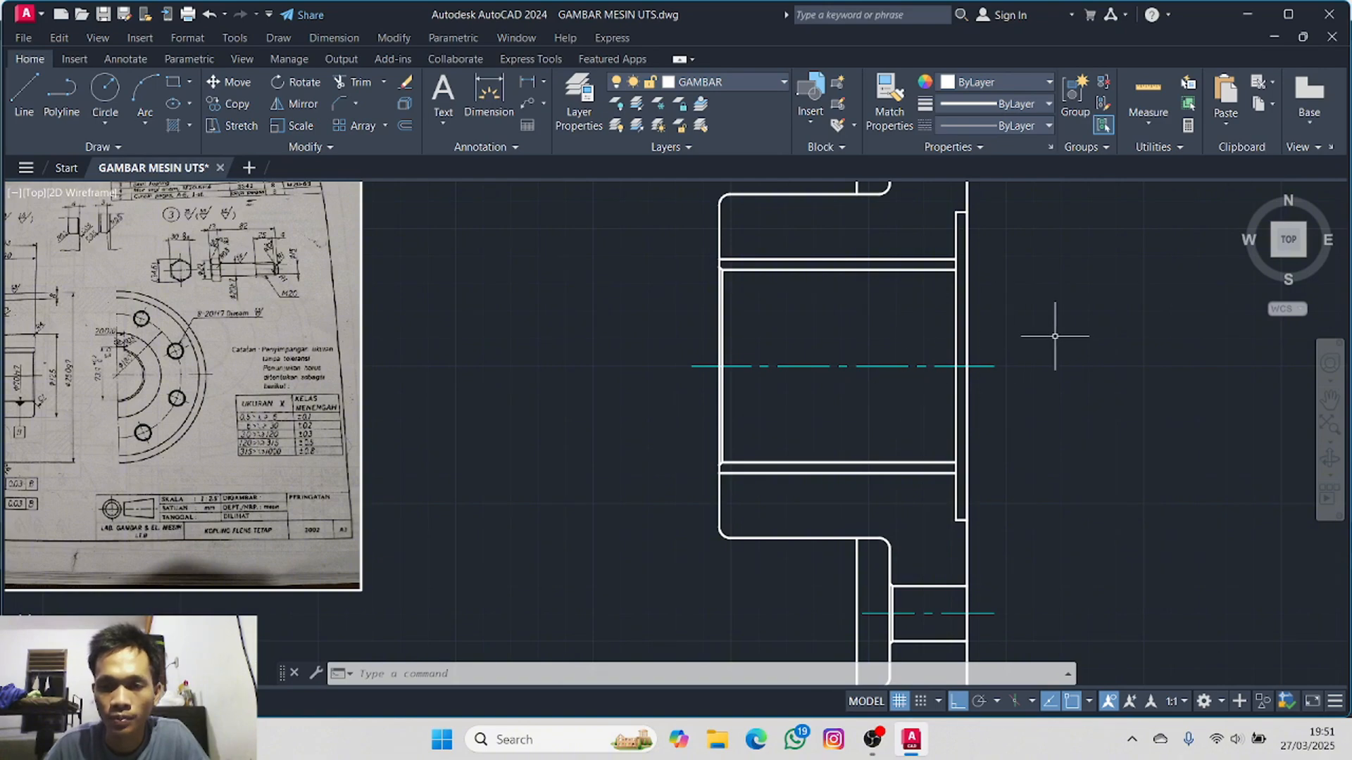
pyautogui.moveTo(1054, 336)
pyautogui.mouseDown()
pyautogui.moveTo(894, 316)
pyautogui.moveTo(687, 363)
pyautogui.moveTo(782, 395)
pyautogui.moveTo(1006, 394)
pyautogui.mouseUp()
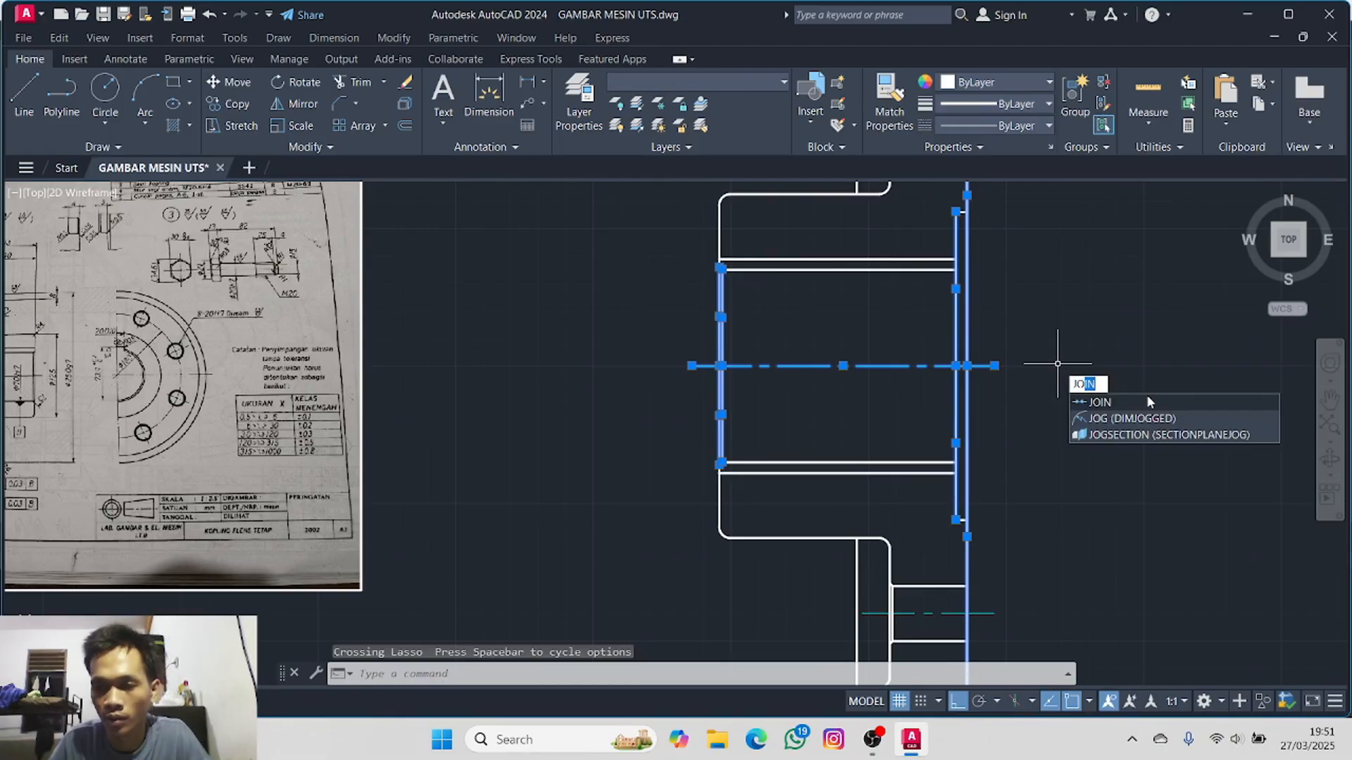
pyautogui.click(1147, 400)
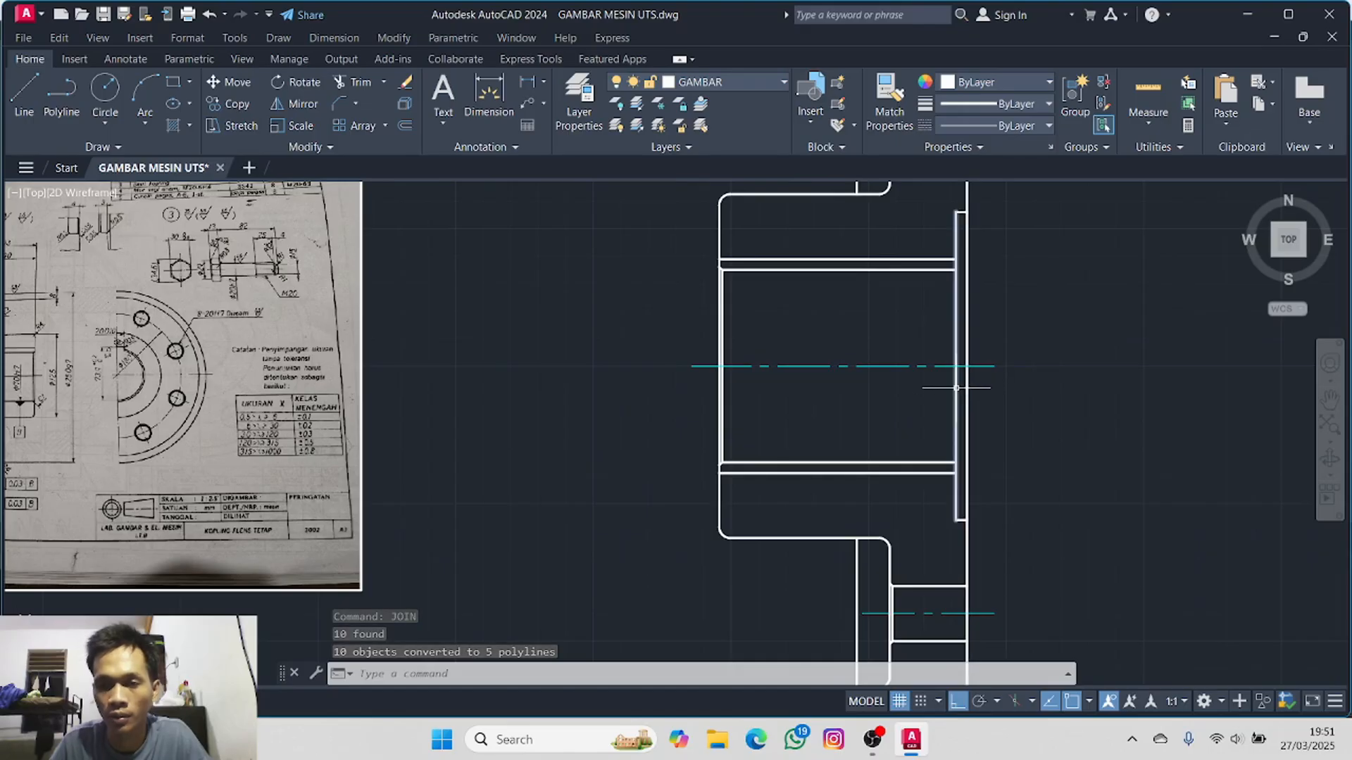
# - Examine the flange and hub dimensions of both coupling halves on the reference drawing
pyautogui.moveTo(380, 319); pyautogui.dragTo(919, 252, button='middle')
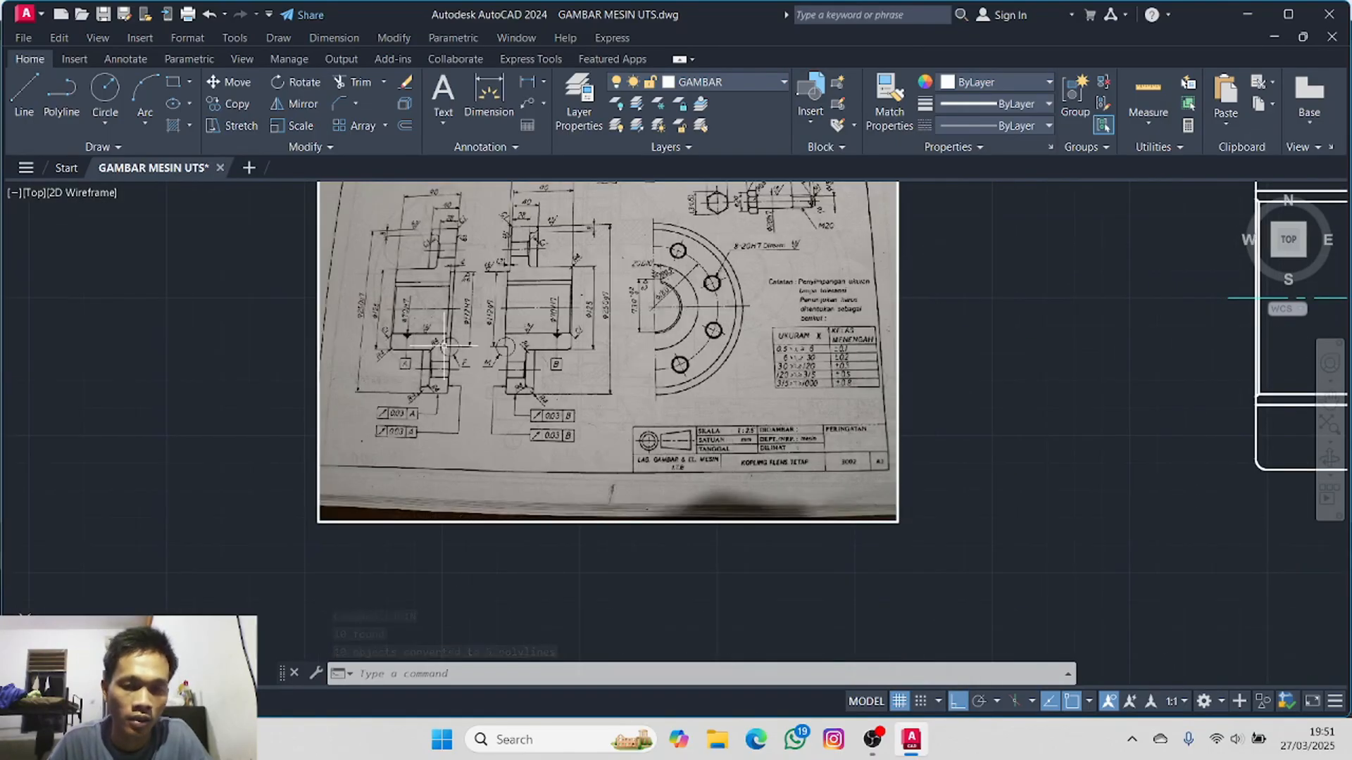
pyautogui.scroll(4, 407, 339)
pyautogui.moveTo(406, 340); pyautogui.dragTo(341, 486, button='middle')
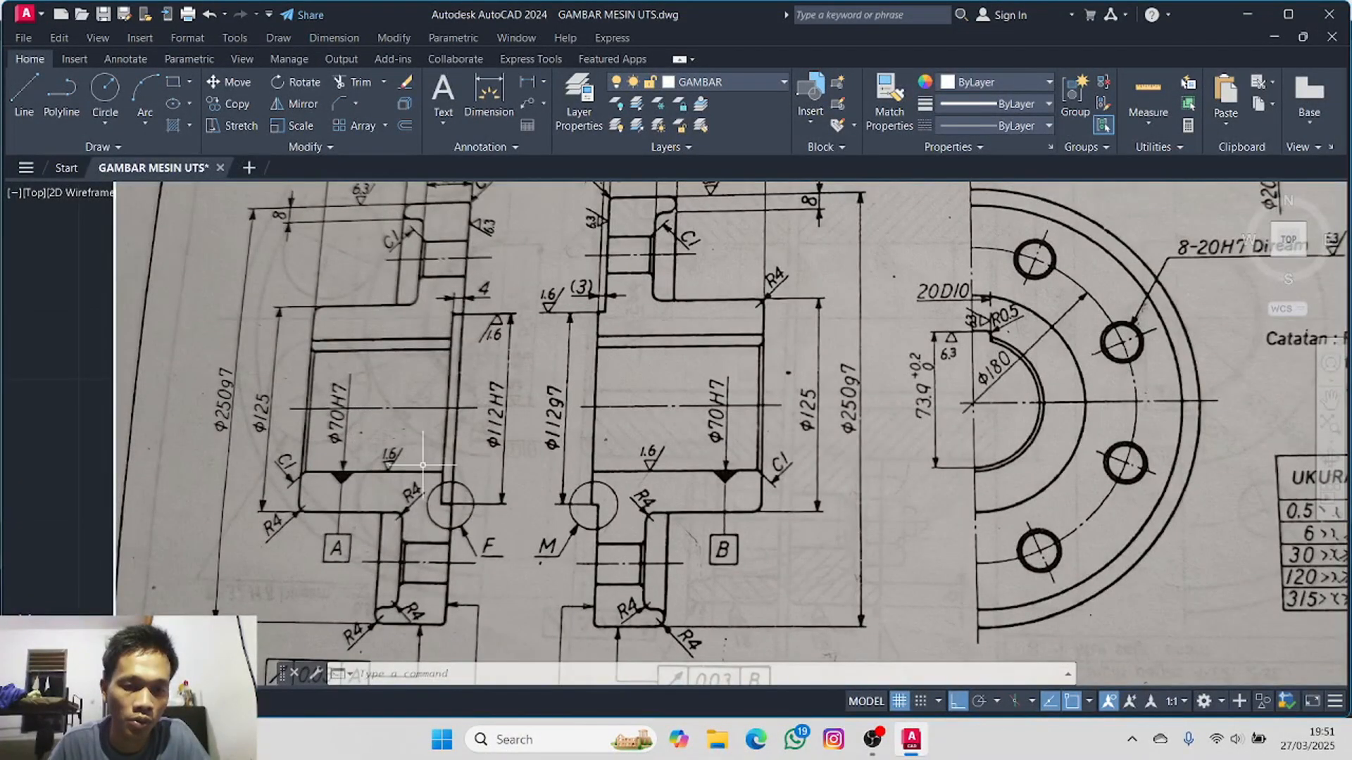
pyautogui.moveTo(447, 303); pyautogui.dragTo(491, 414, button='middle')
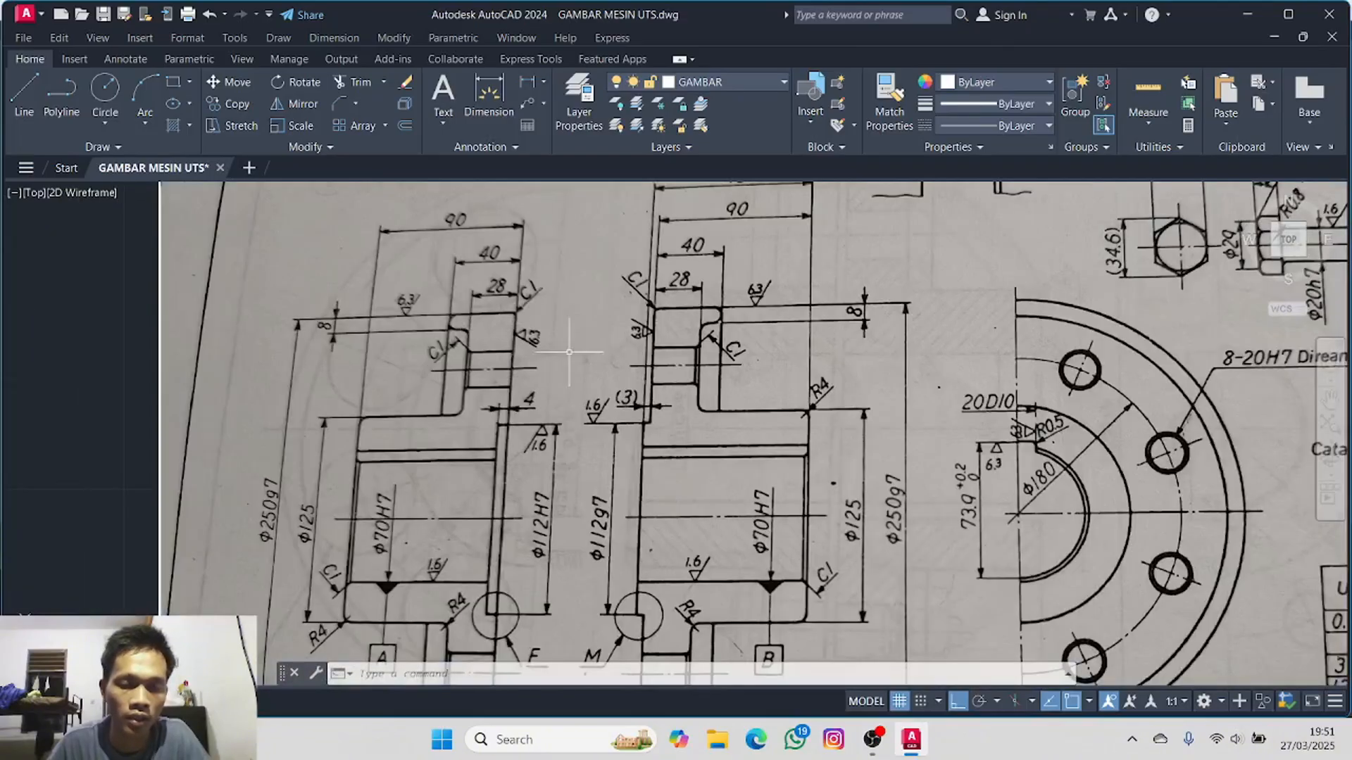
pyautogui.scroll(-6, 631, 377)
pyautogui.moveTo(1023, 353); pyautogui.dragTo(477, 427, button='middle')
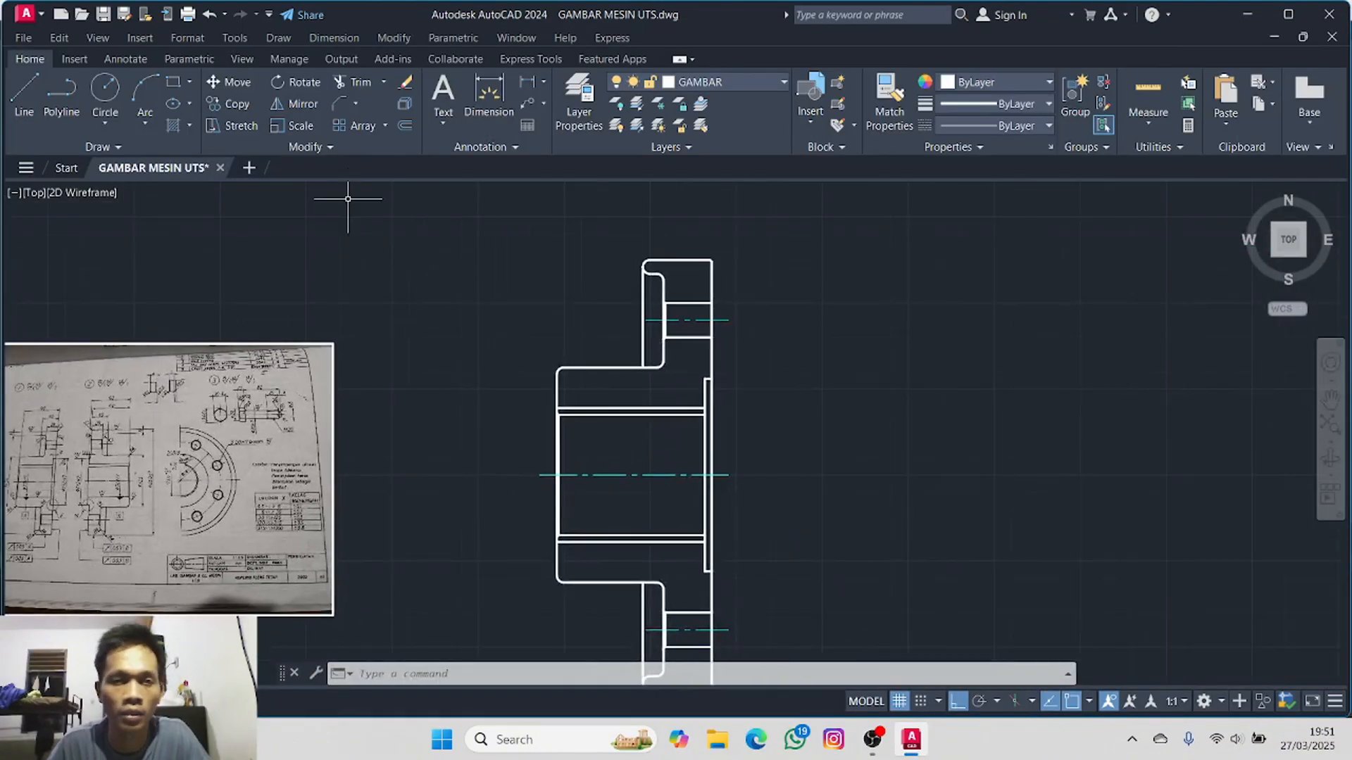
# - Make DIMENSI the current layer for dimensioning the section
pyautogui.moveTo(348, 199); pyautogui.dragTo(168, 256, button='middle')
pyautogui.click(693, 83)
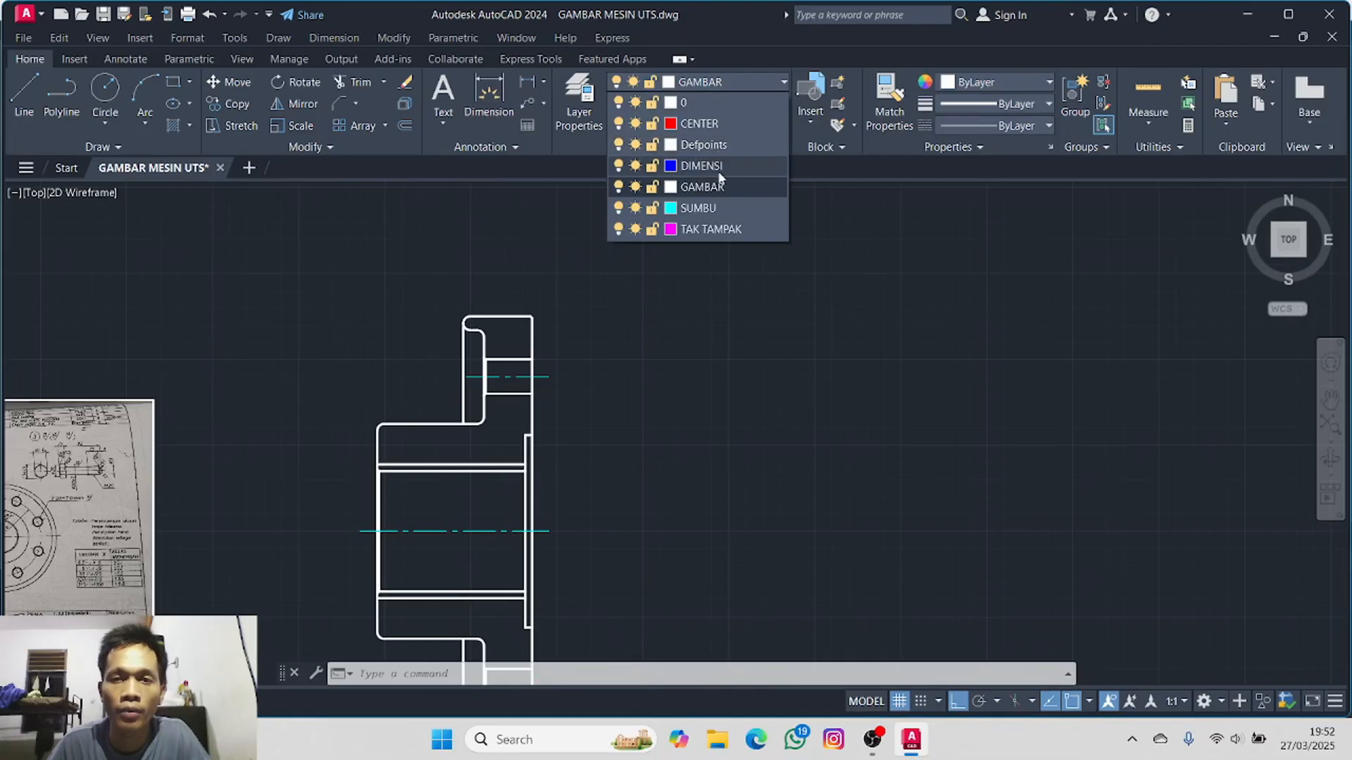
pyautogui.click(718, 169)
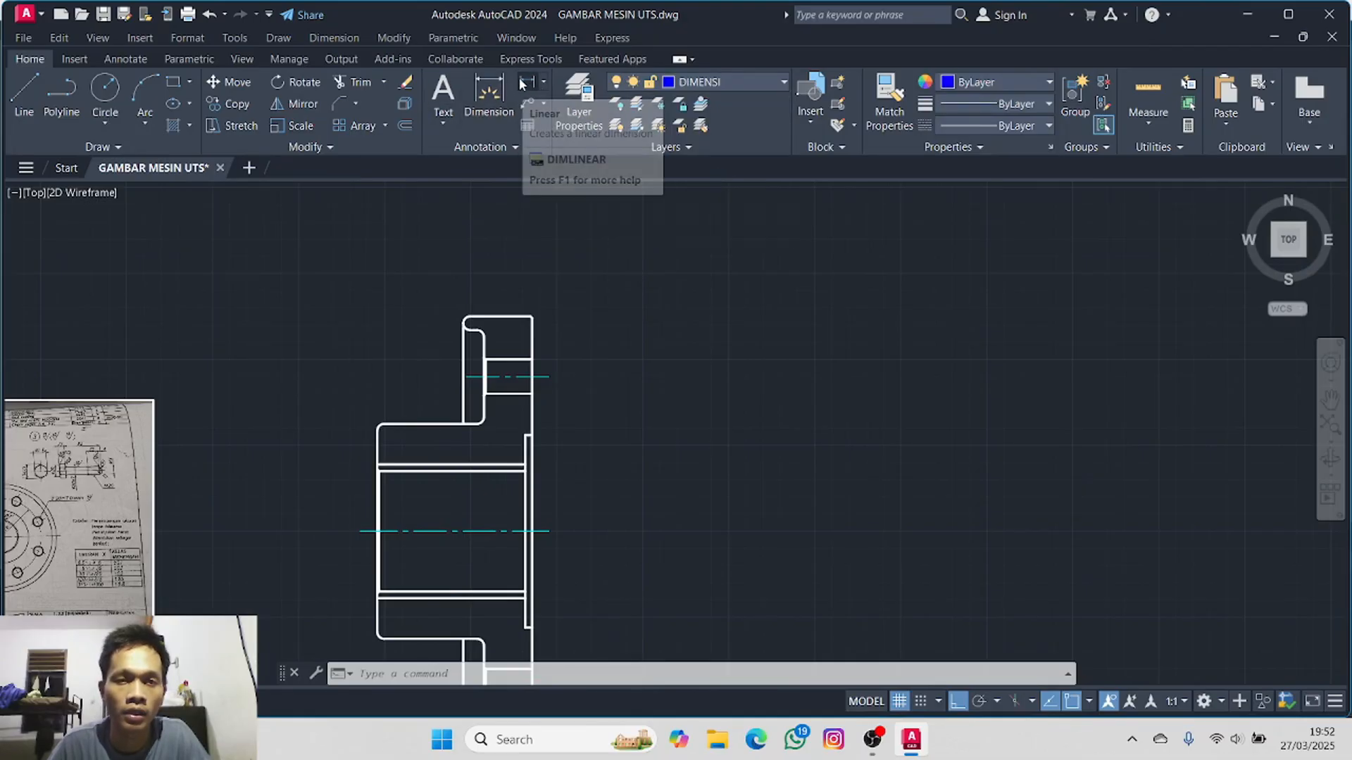
# - Start a vertical linear dimension across the flange's outer diameter, from its upper to its lower edge, and open its text for editing
pyautogui.click(535, 83)
pyautogui.moveTo(507, 315); pyautogui.dragTo(642, 191, button='middle')
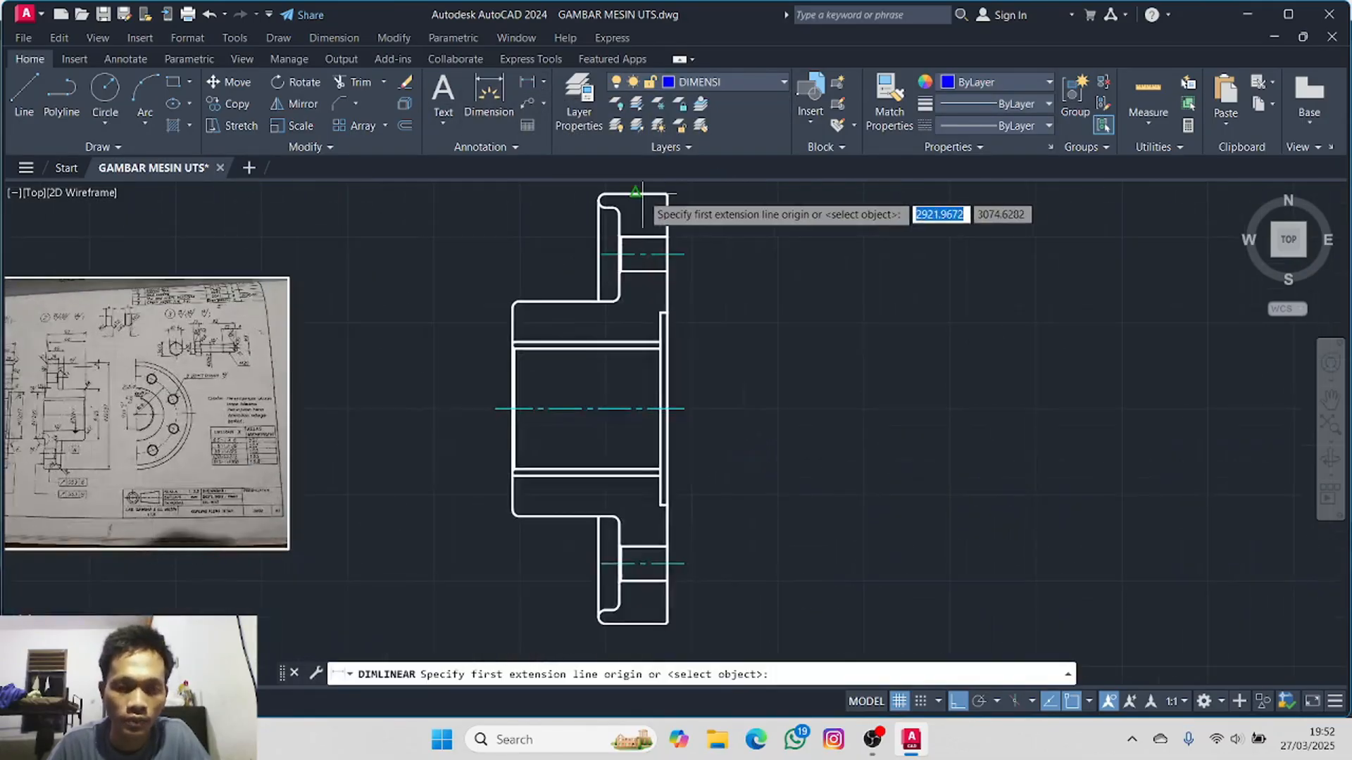
pyautogui.click(606, 194)
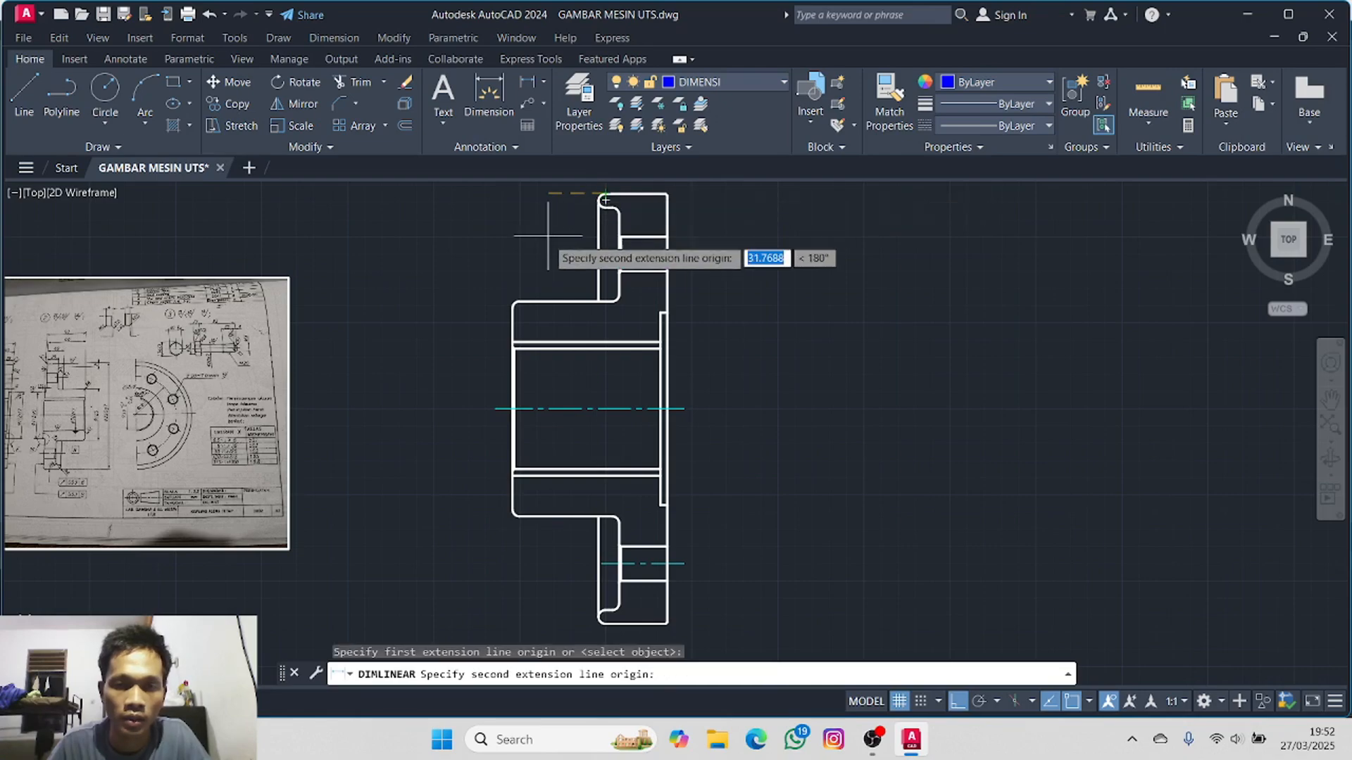
pyautogui.click(610, 606)
pyautogui.scroll(4, 420, 572)
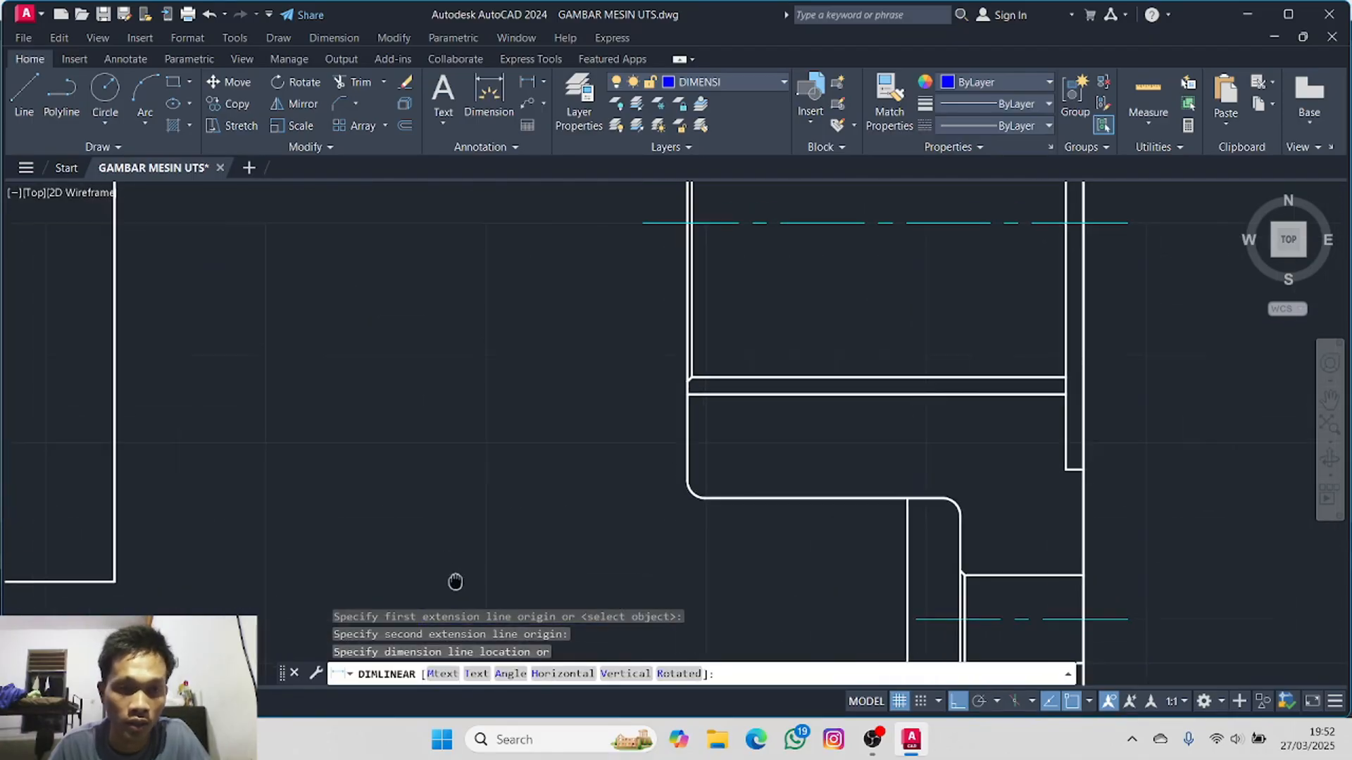
pyautogui.rightClick(511, 299)
pyautogui.click(541, 387)
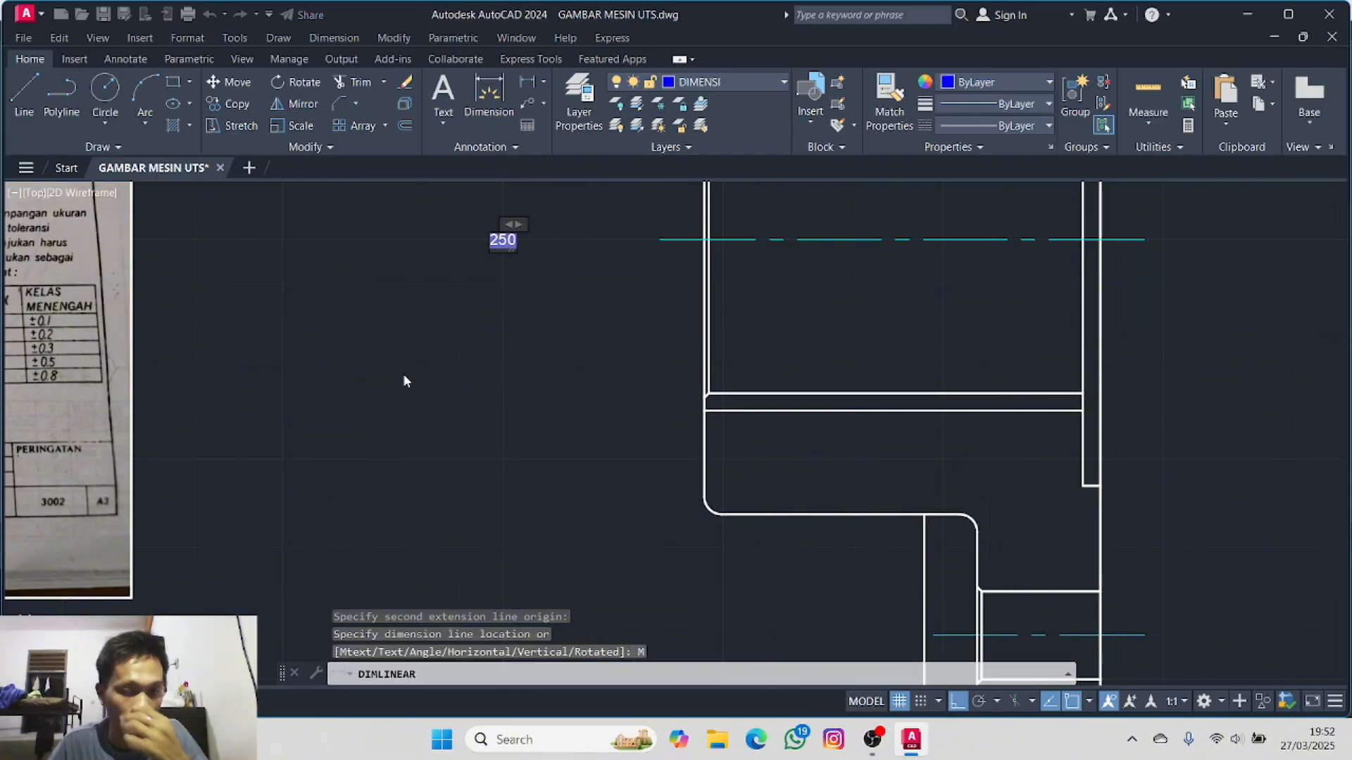
# - Check the flange's outer diameter callout on the reference drawing and prefix the dimension text with the Ø symbol
pyautogui.scroll(-2, 391, 360)
pyautogui.scroll(5, 446, 338)
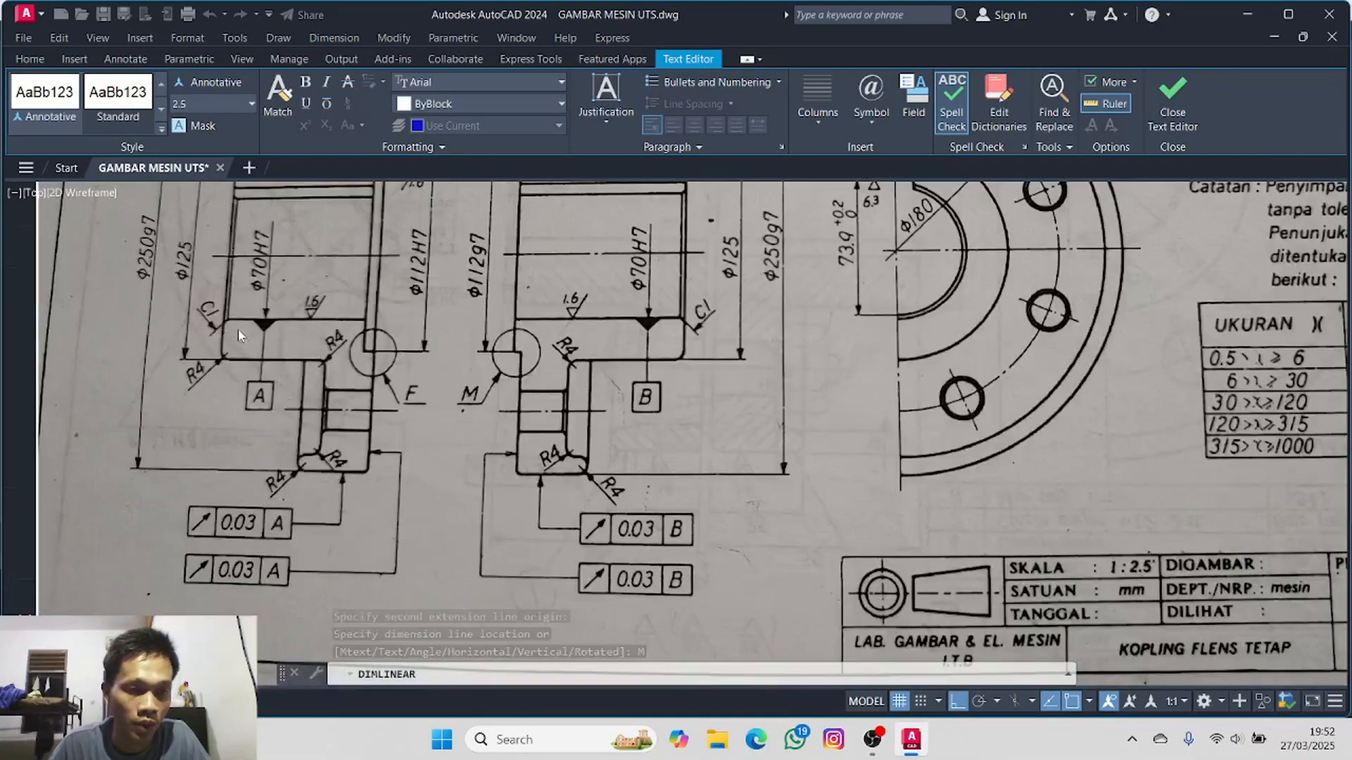
pyautogui.moveTo(225, 317); pyautogui.dragTo(513, 405, button='middle')
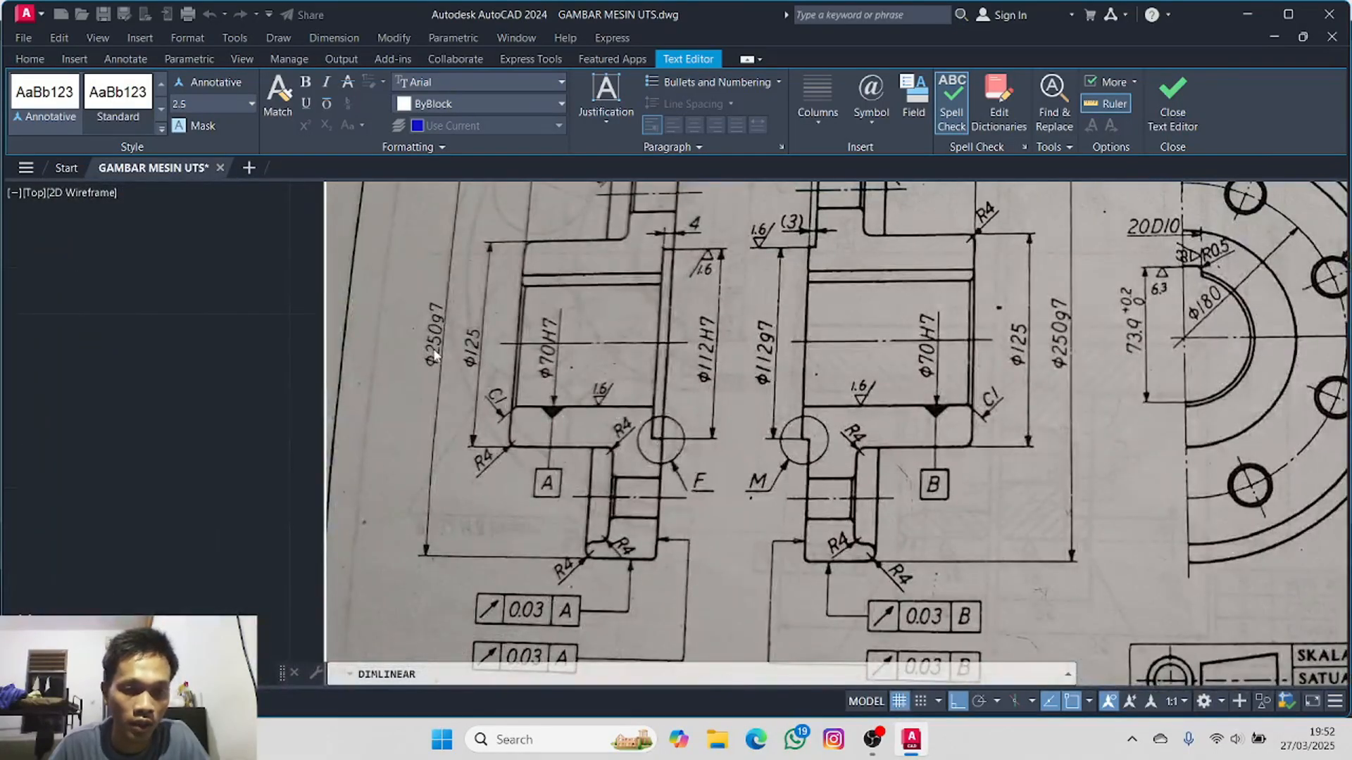
pyautogui.scroll(-5, 673, 359)
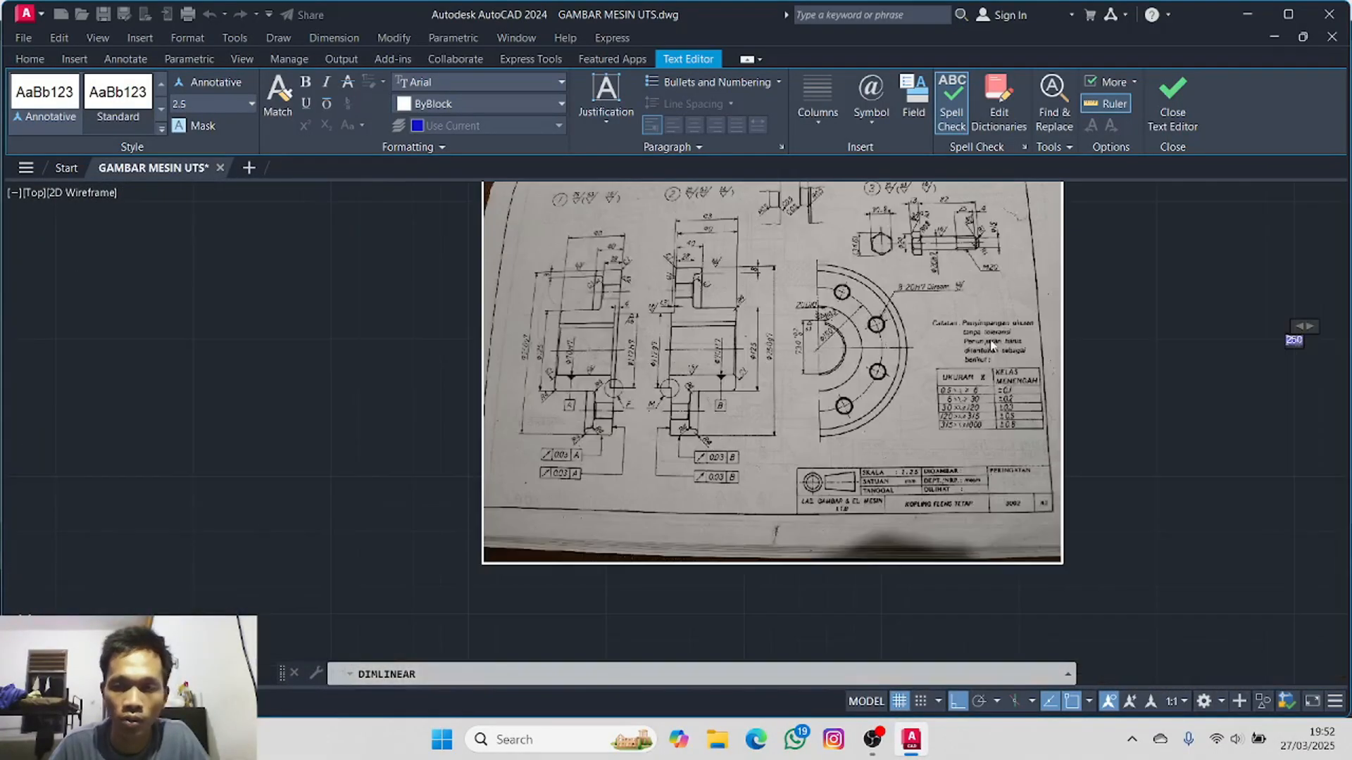
pyautogui.scroll(5, 443, 363)
pyautogui.scroll(1, 429, 369)
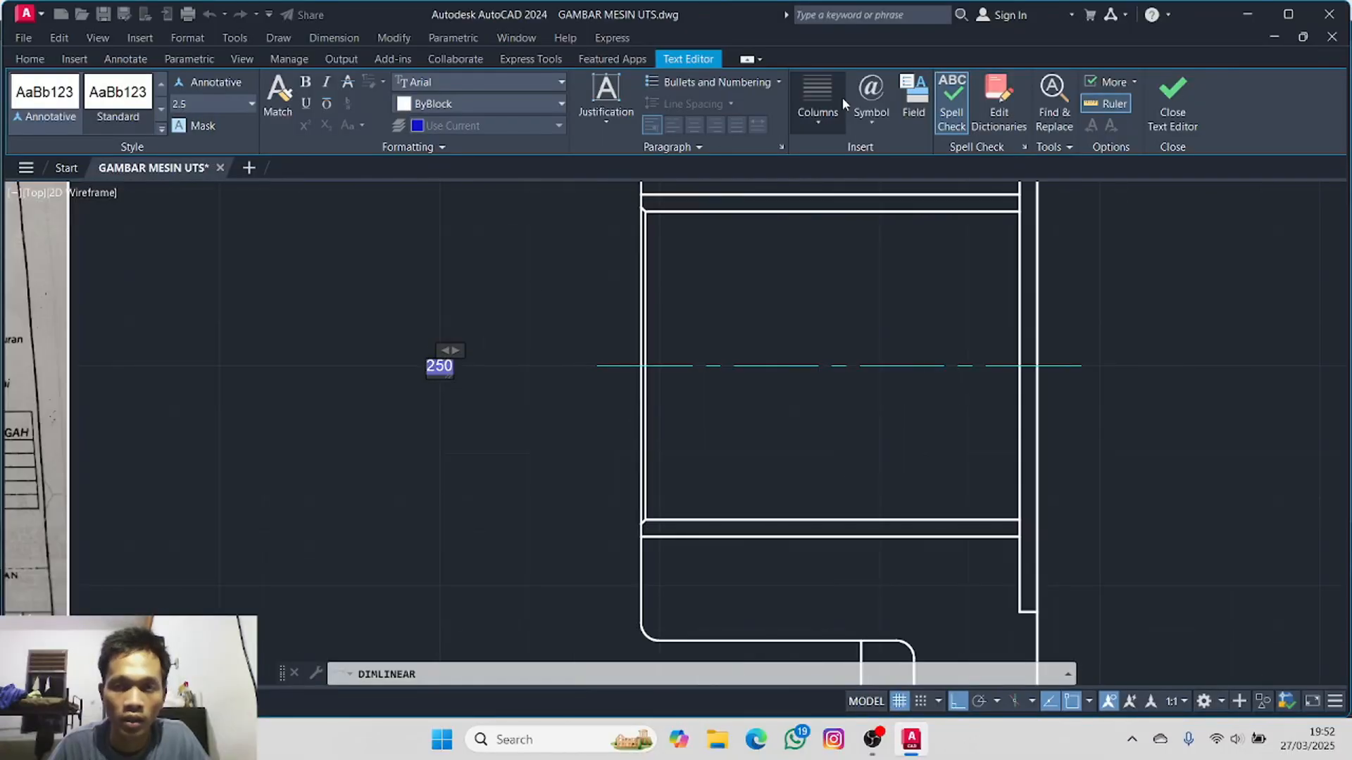
pyautogui.click(871, 98)
pyautogui.click(883, 190)
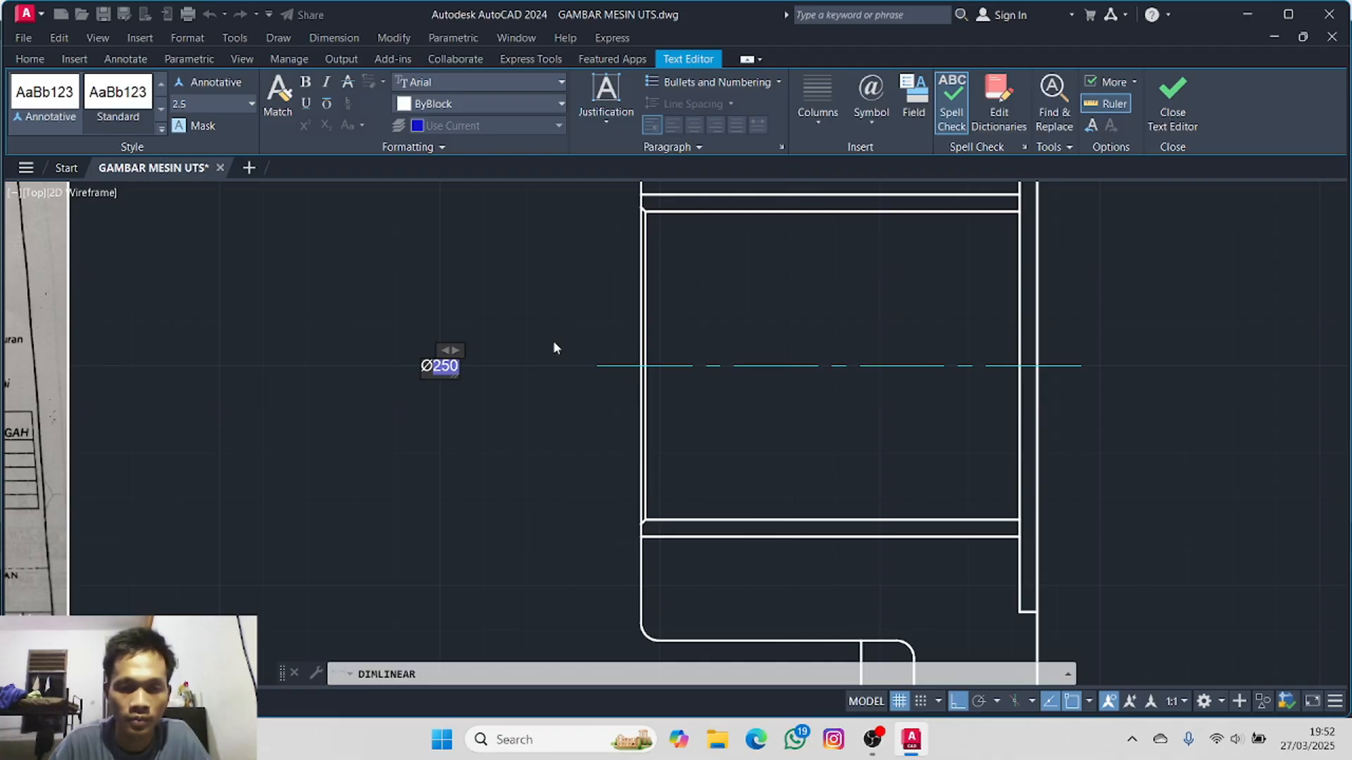
pyautogui.click(873, 739)
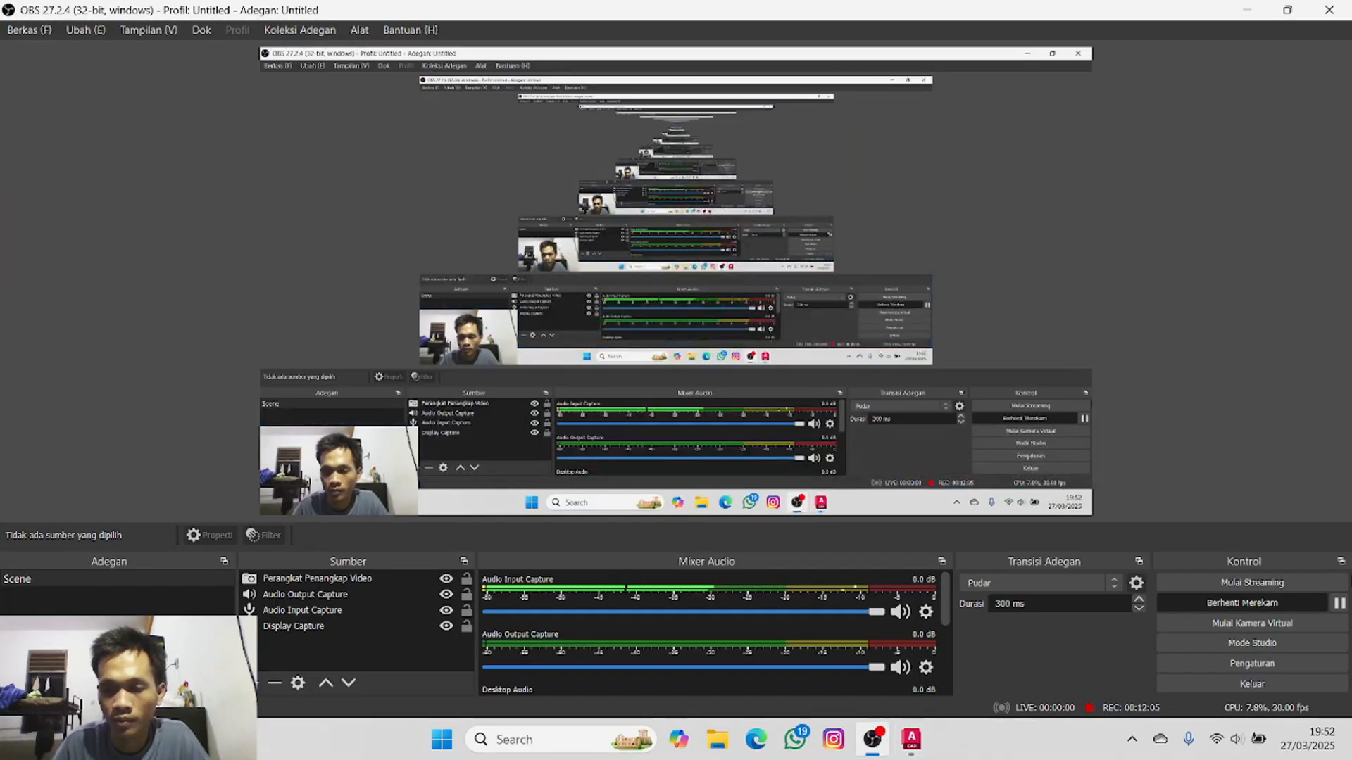
pyautogui.click(1339, 604)
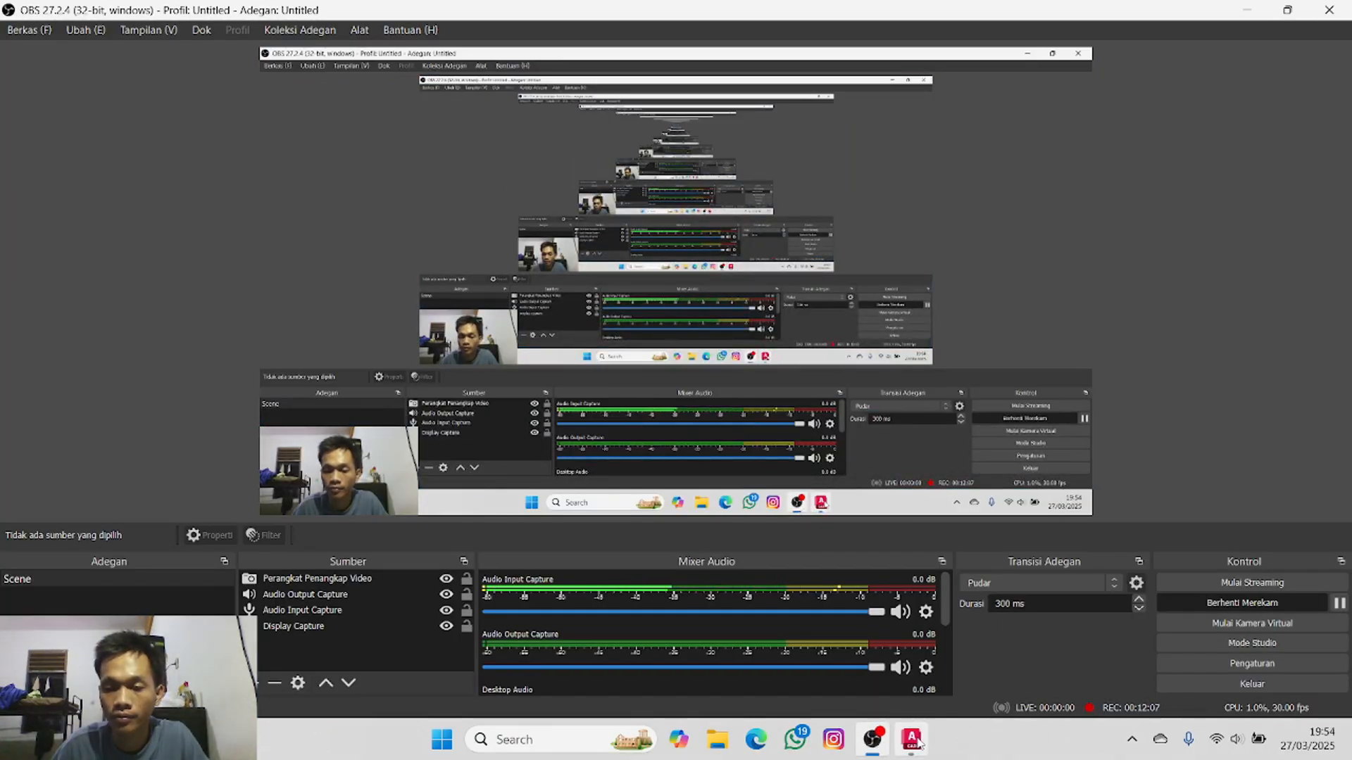
pyautogui.click(918, 744)
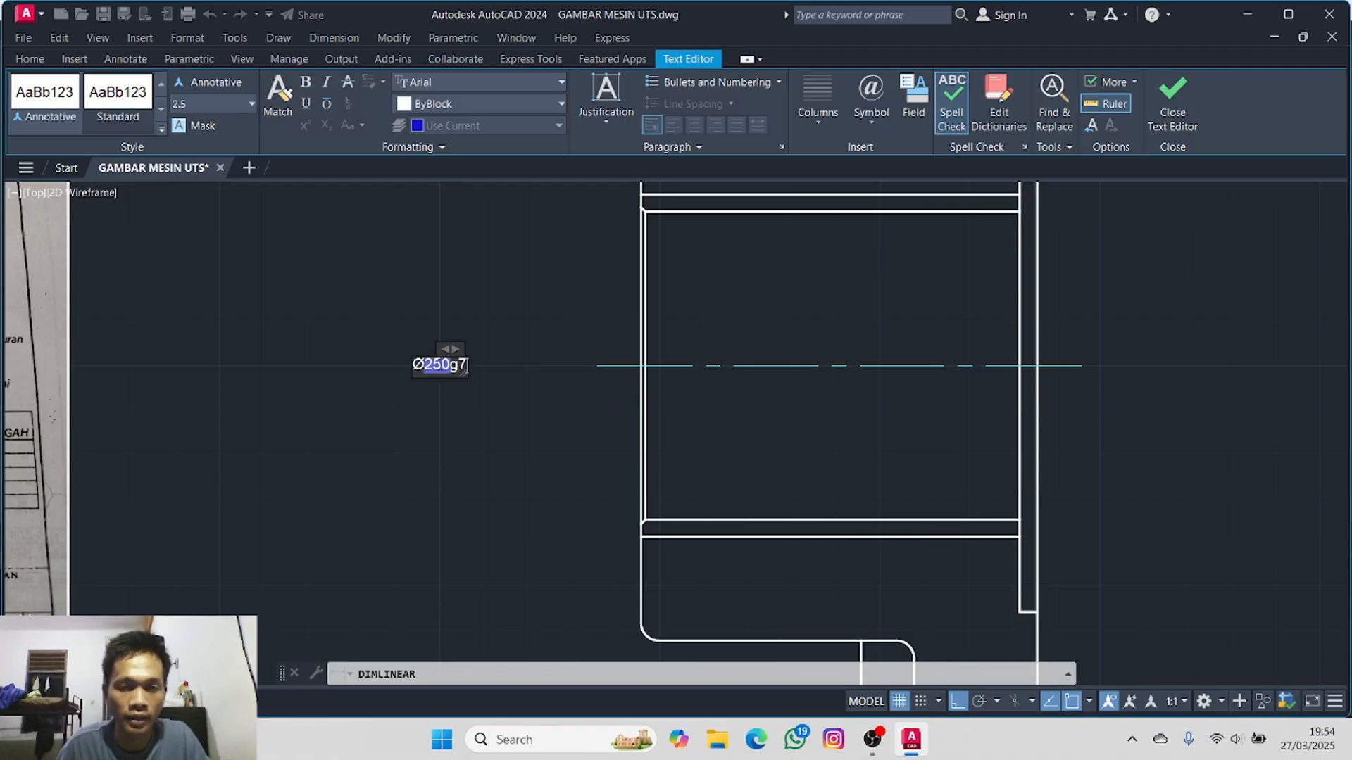
# - Add the tolerance g7 after the flange diameter value and place the dimension line to the left of the hub
pyautogui.click(369, 360)
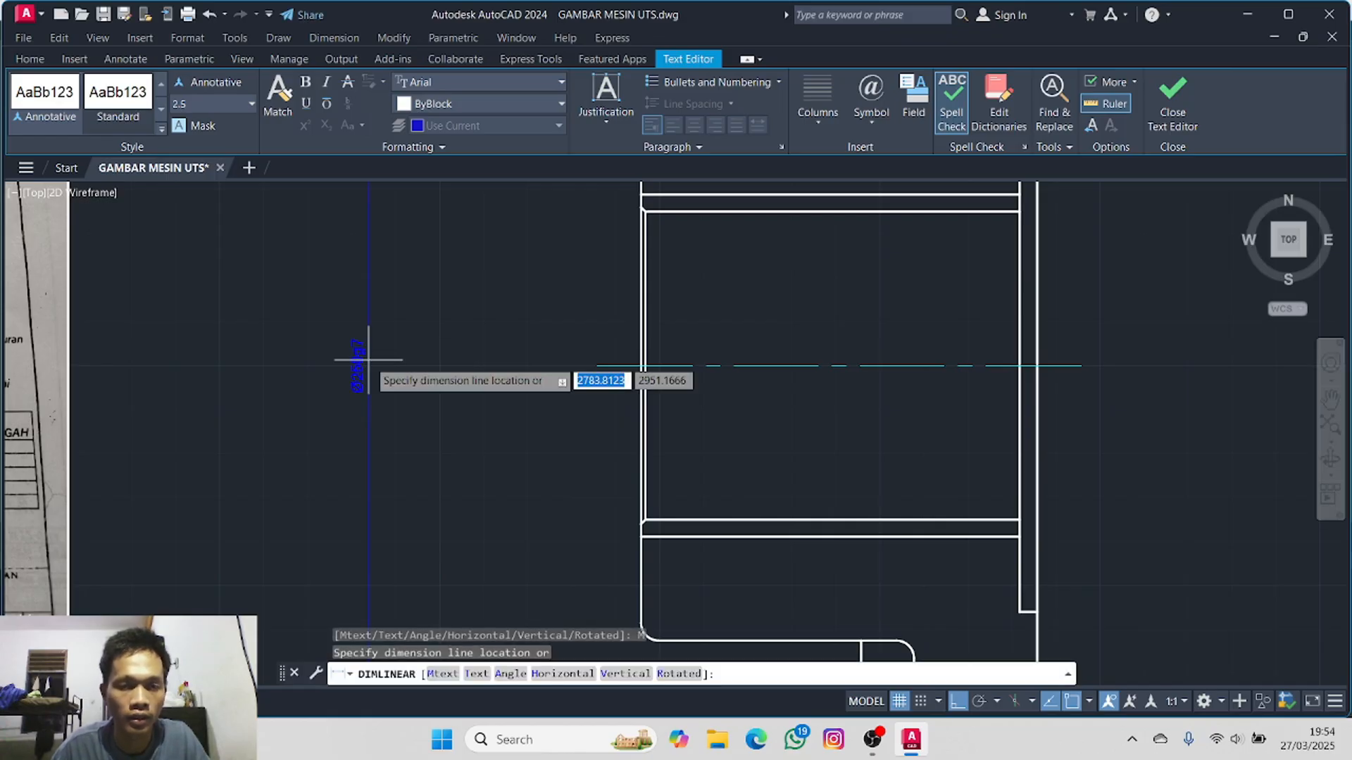
pyautogui.scroll(-2, 471, 367)
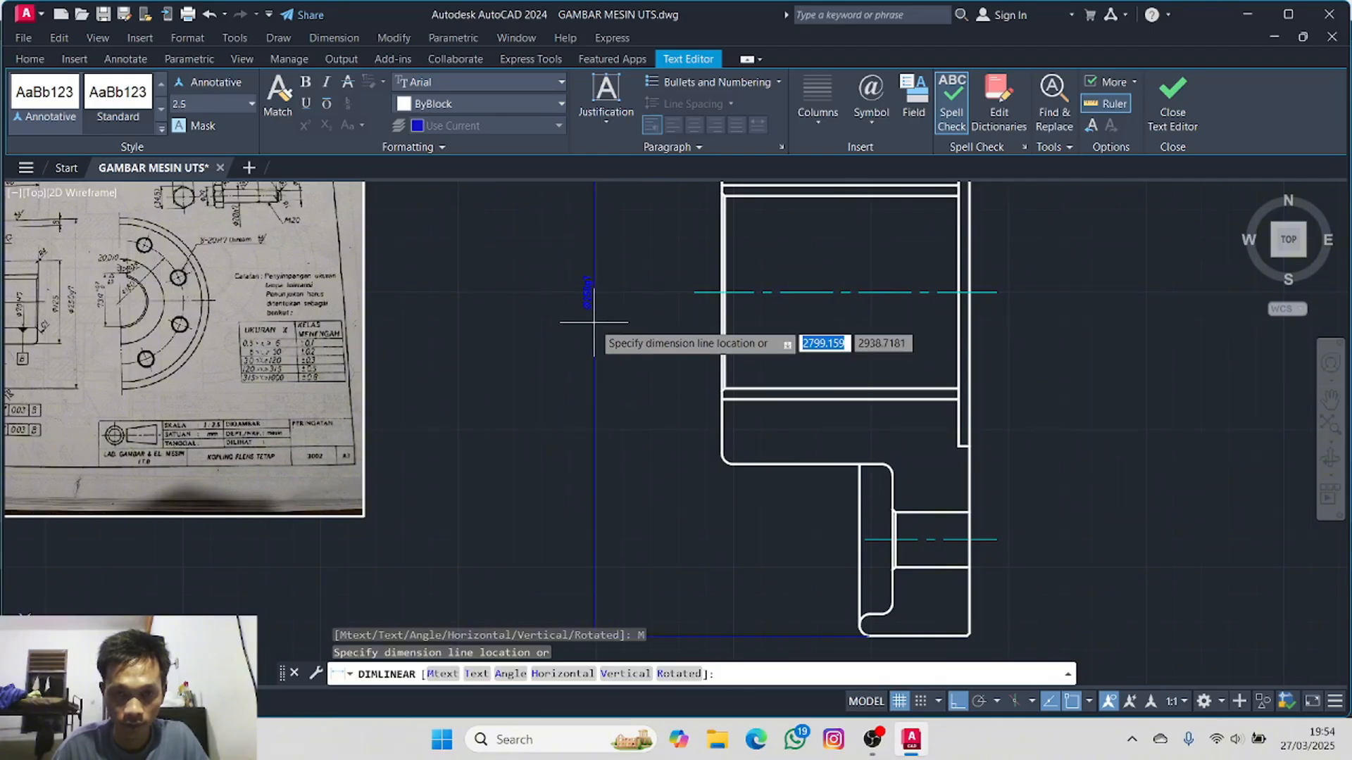
pyautogui.click(601, 319)
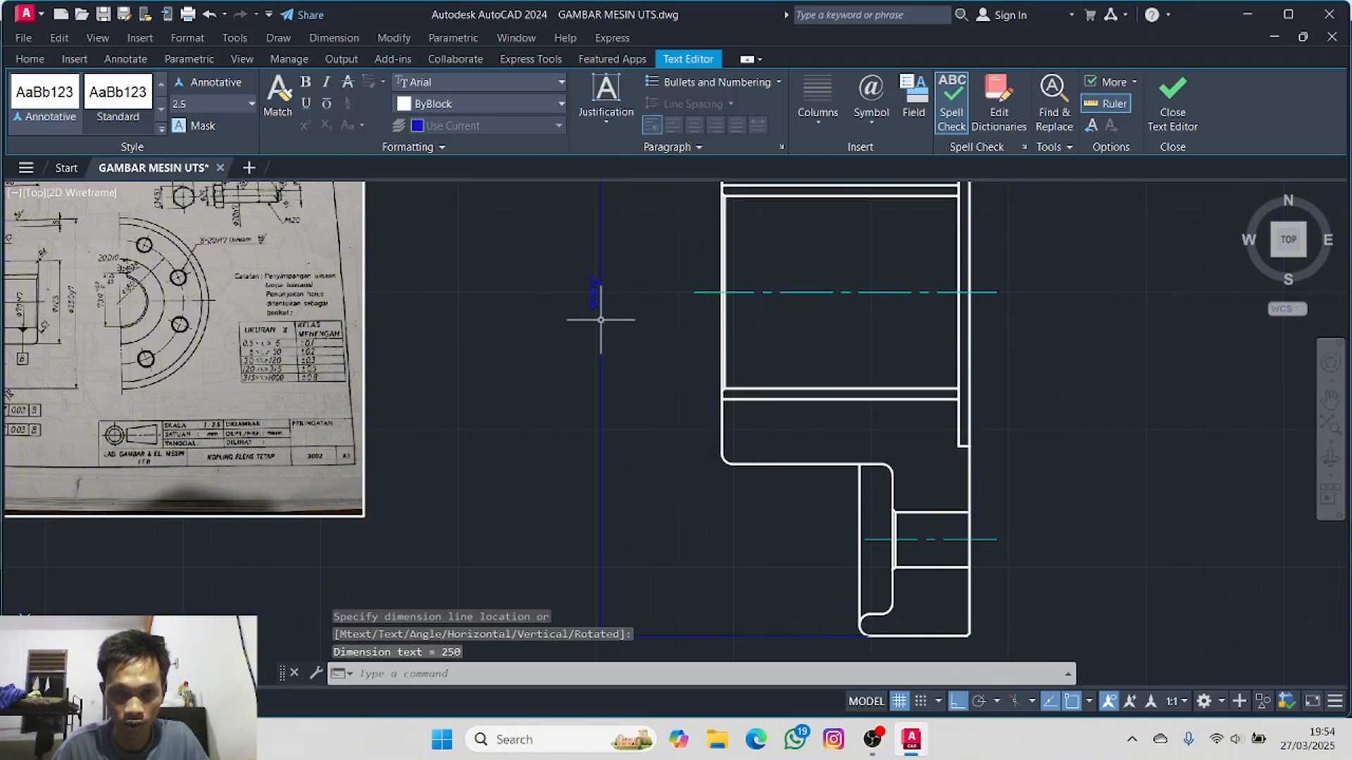
# - Start a vertical linear dimension across the hub's outer diameter, from its upper to its lower edge
pyautogui.moveTo(660, 326); pyautogui.dragTo(465, 275, button='middle')
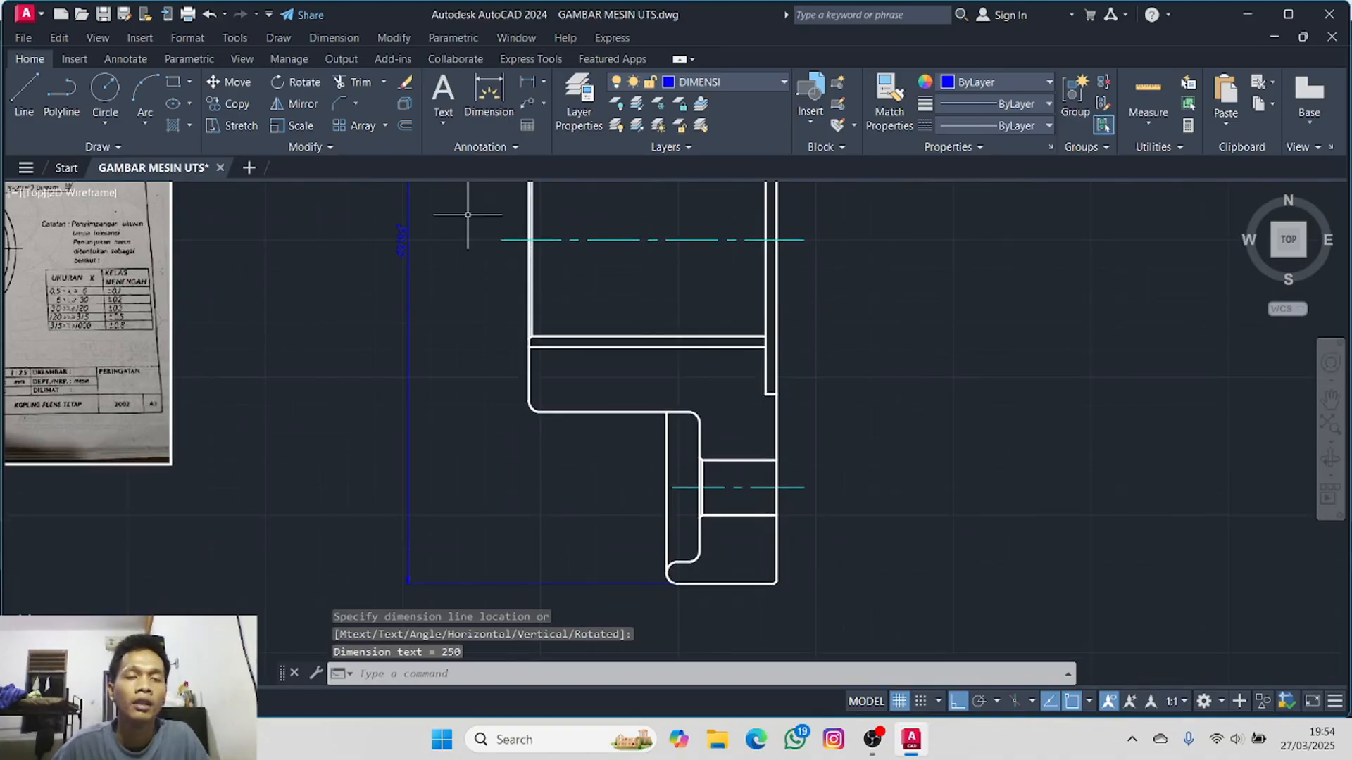
pyautogui.moveTo(384, 311); pyautogui.dragTo(672, 314, button='middle')
pyautogui.click(527, 88)
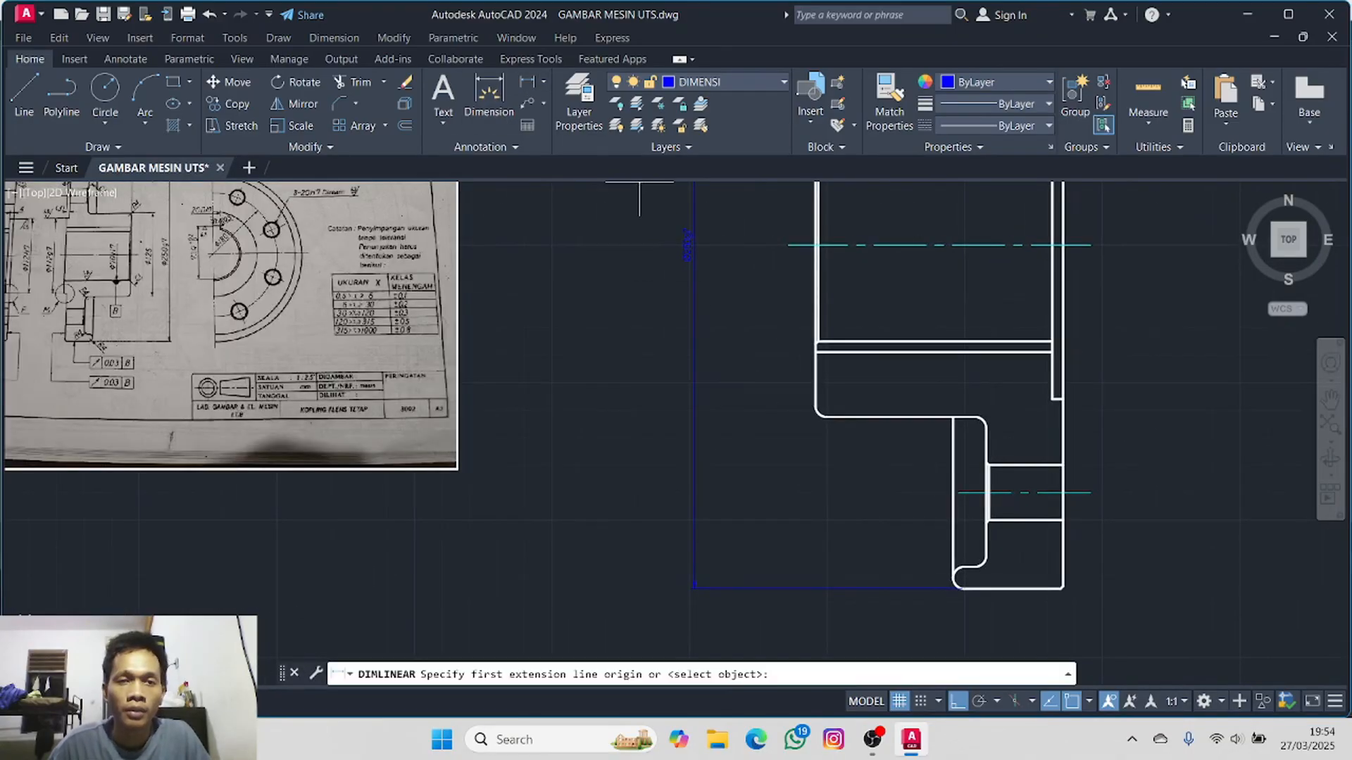
pyautogui.moveTo(178, 260); pyautogui.dragTo(429, 293, button='middle')
pyautogui.moveTo(188, 317); pyautogui.dragTo(333, 328, button='middle')
pyautogui.scroll(3, 335, 328)
pyautogui.scroll(-5, 655, 321)
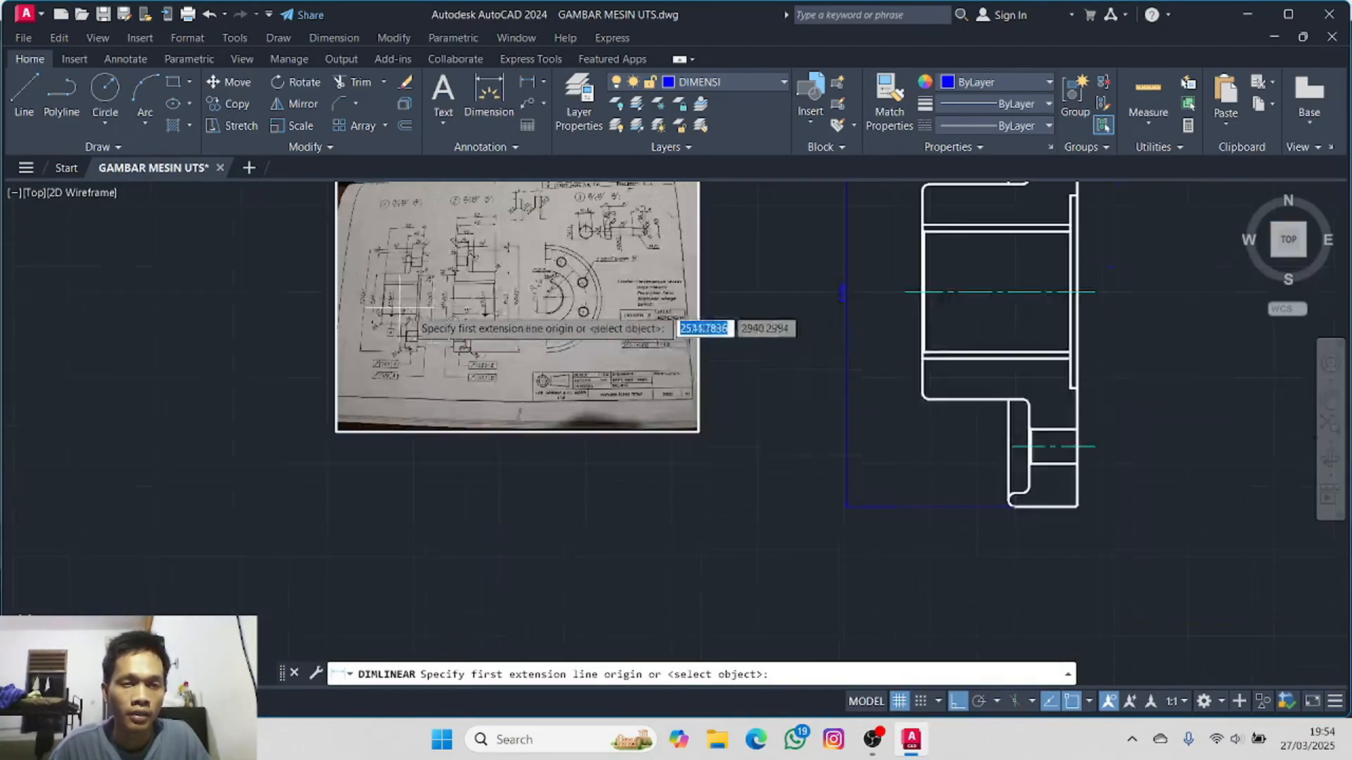
pyautogui.moveTo(801, 317); pyautogui.dragTo(578, 295, button='middle')
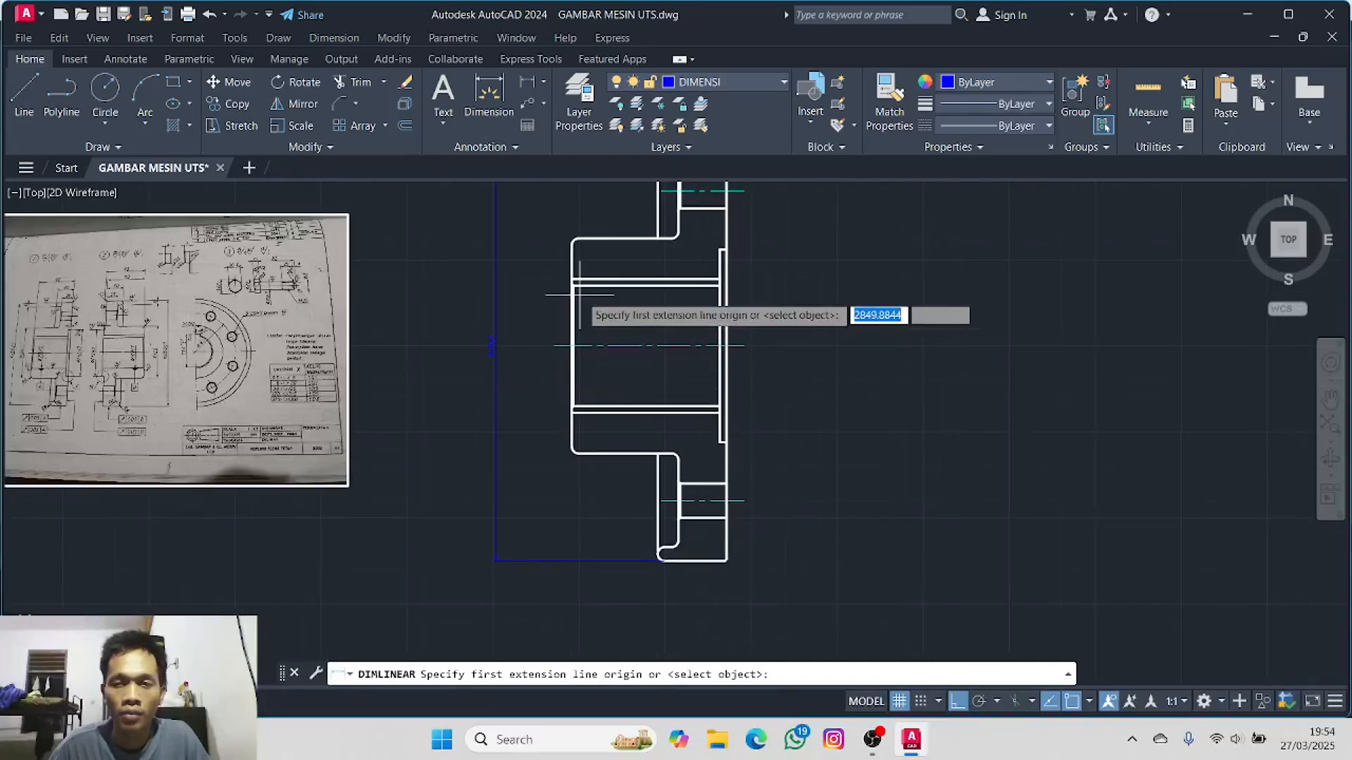
pyautogui.click(579, 245)
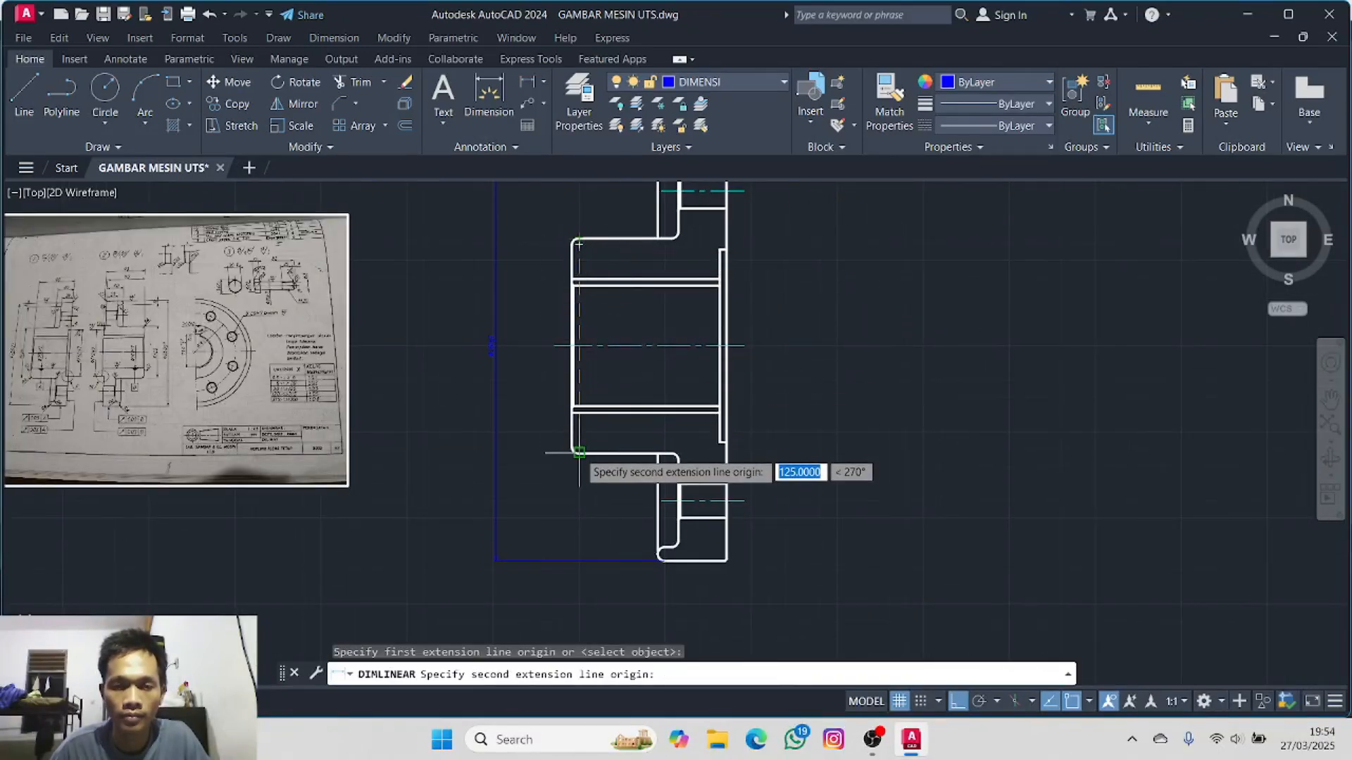
pyautogui.click(579, 451)
pyautogui.scroll(4, 547, 445)
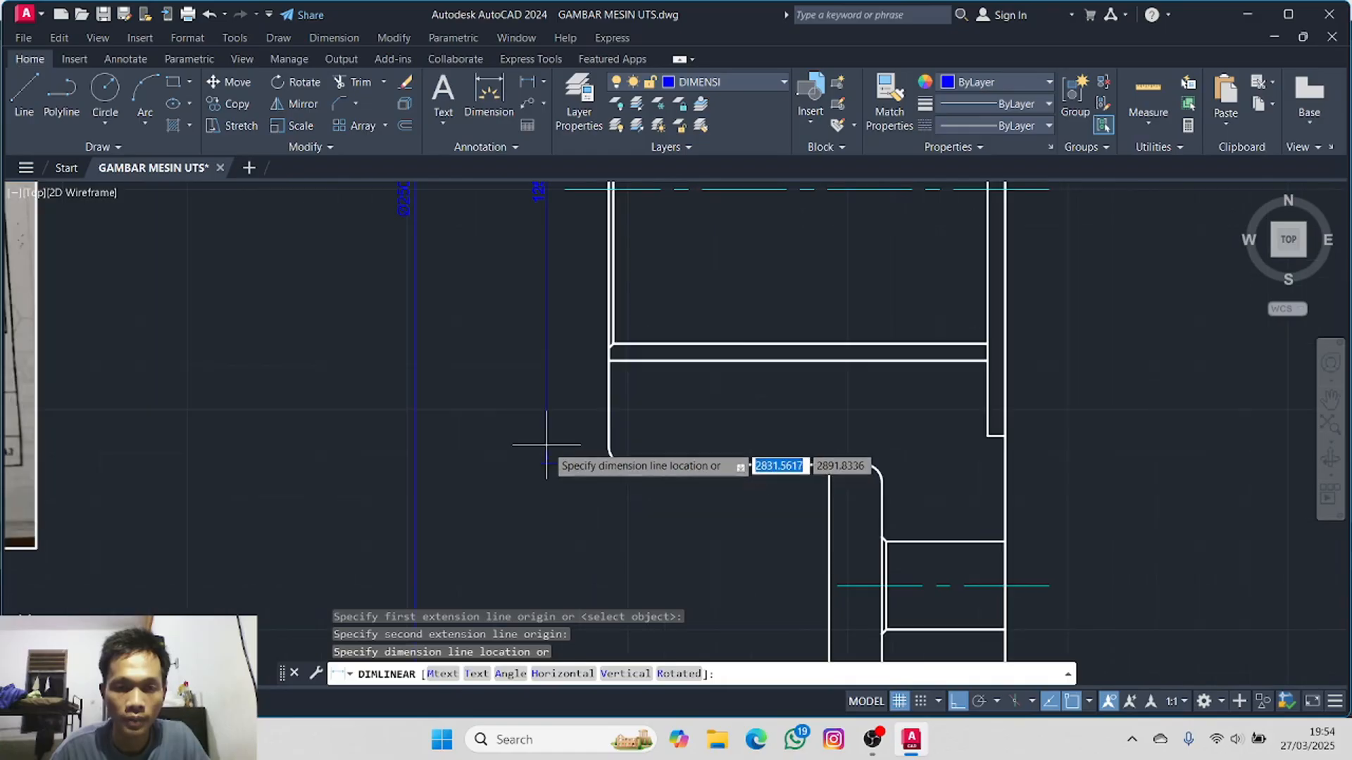
# - Prefix the hub diameter text with the Ø symbol and place the dimension line between the hub and the flange diameter dimension
pyautogui.rightClick(509, 446)
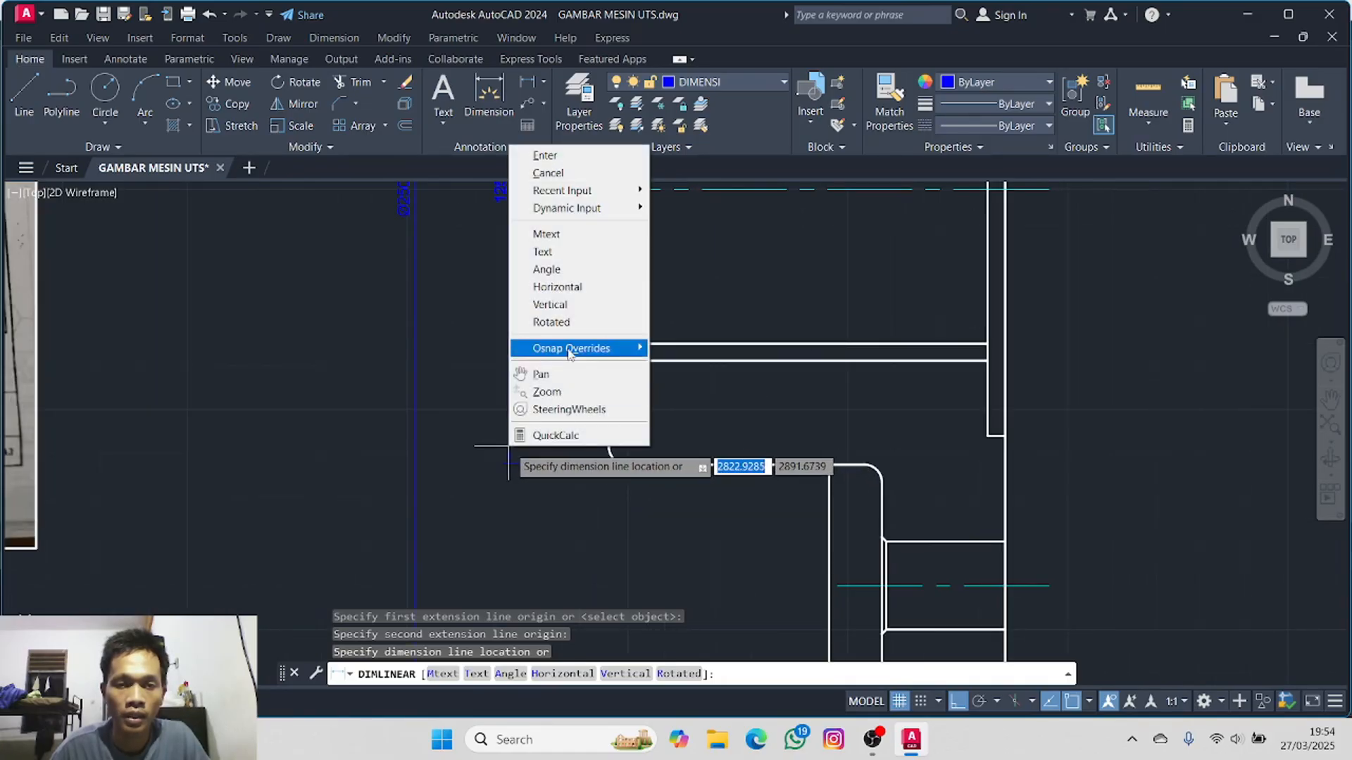
pyautogui.click(587, 235)
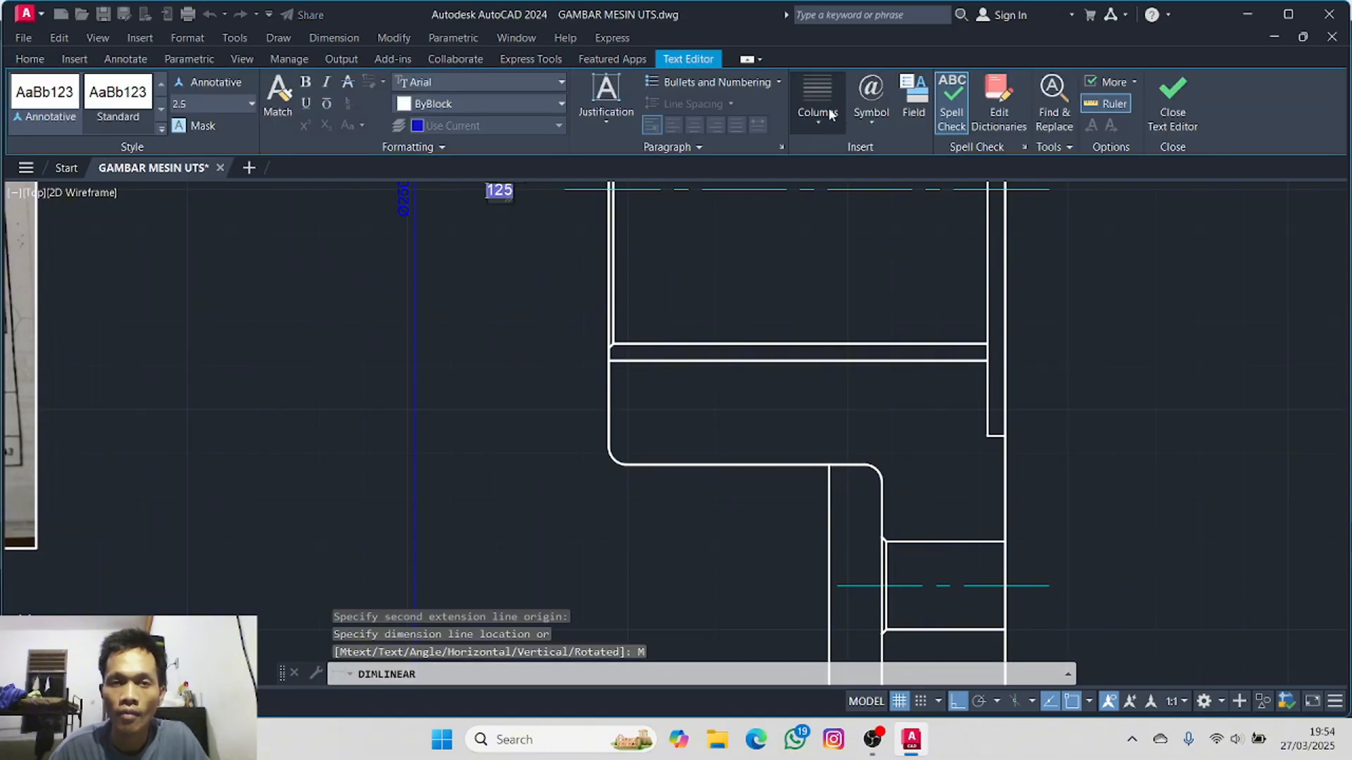
pyautogui.click(865, 113)
pyautogui.click(898, 190)
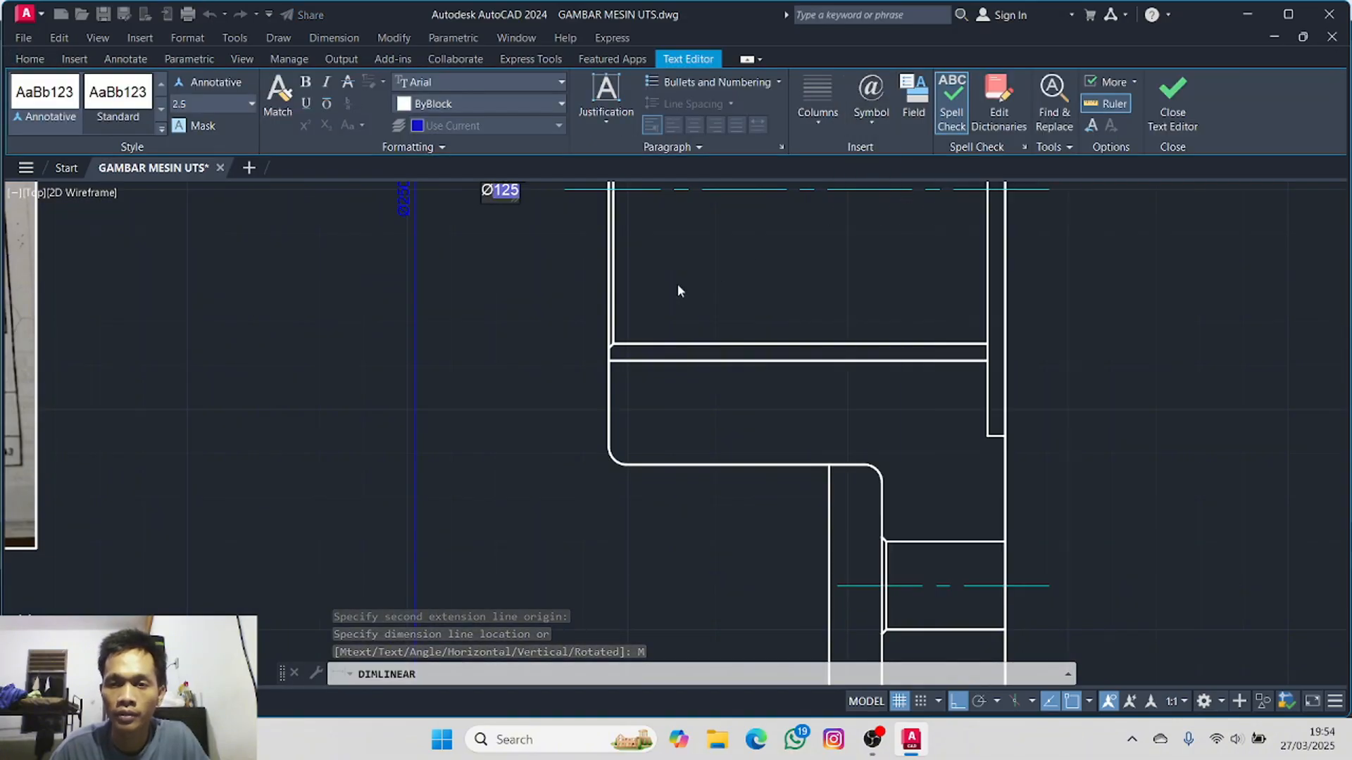
pyautogui.click(319, 340)
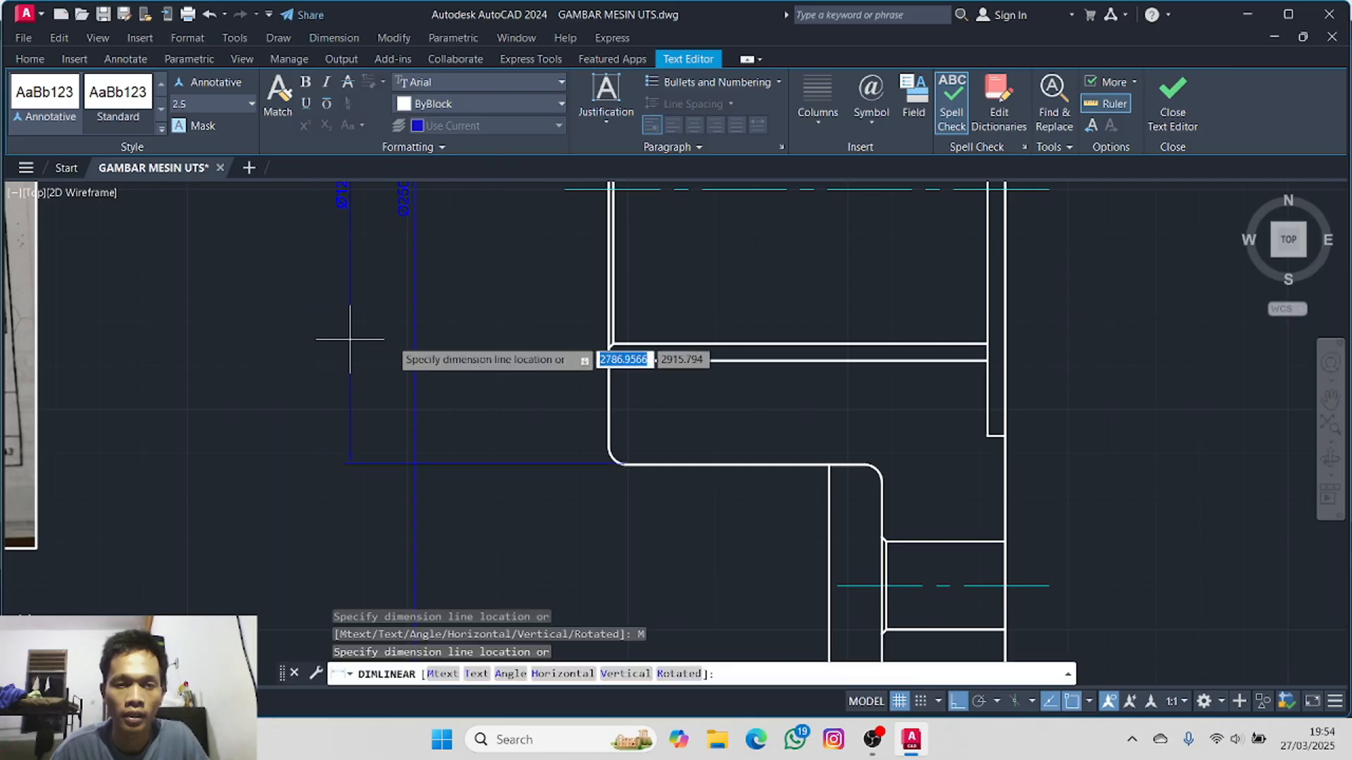
pyautogui.scroll(-3, 507, 348)
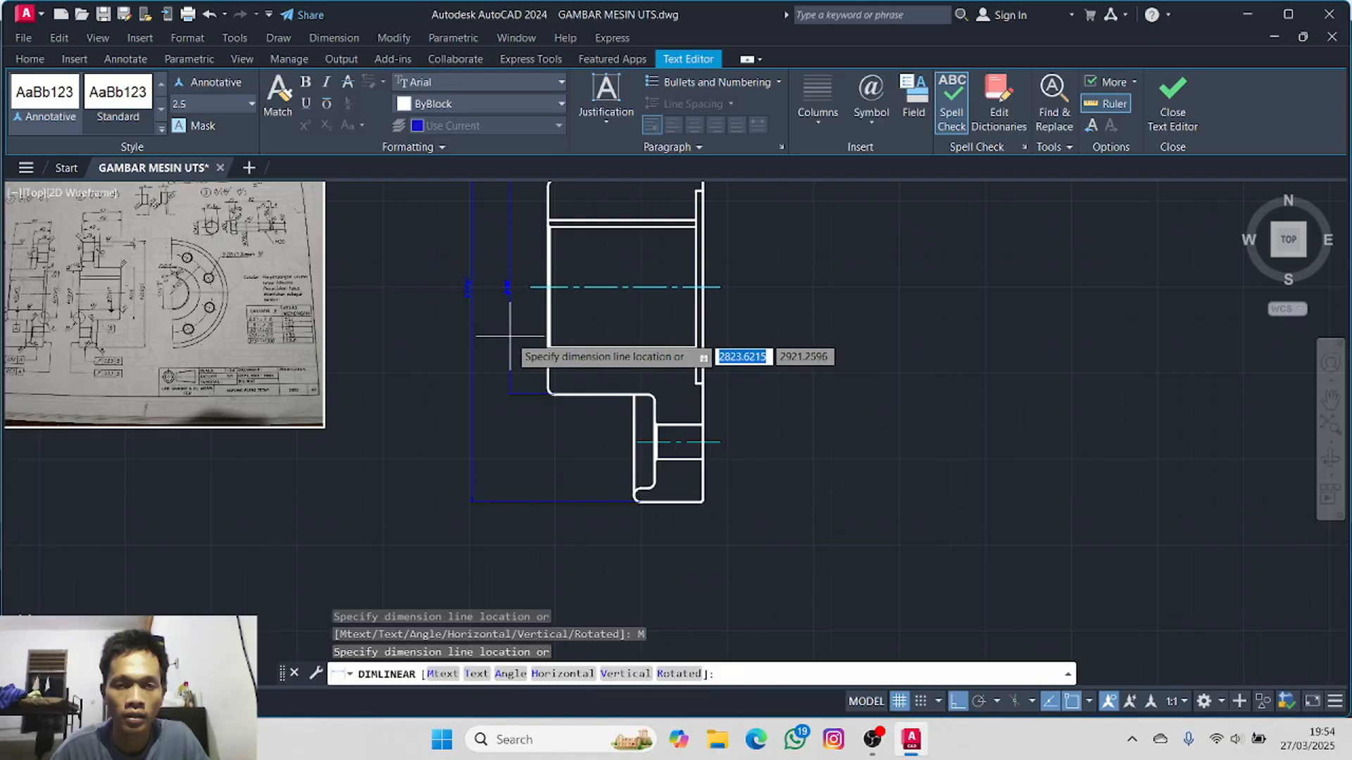
pyautogui.click(511, 333)
# - Examine the remaining diameter and length dimensions of the coupling halves on the reference drawing
pyautogui.scroll(4, 449, 304)
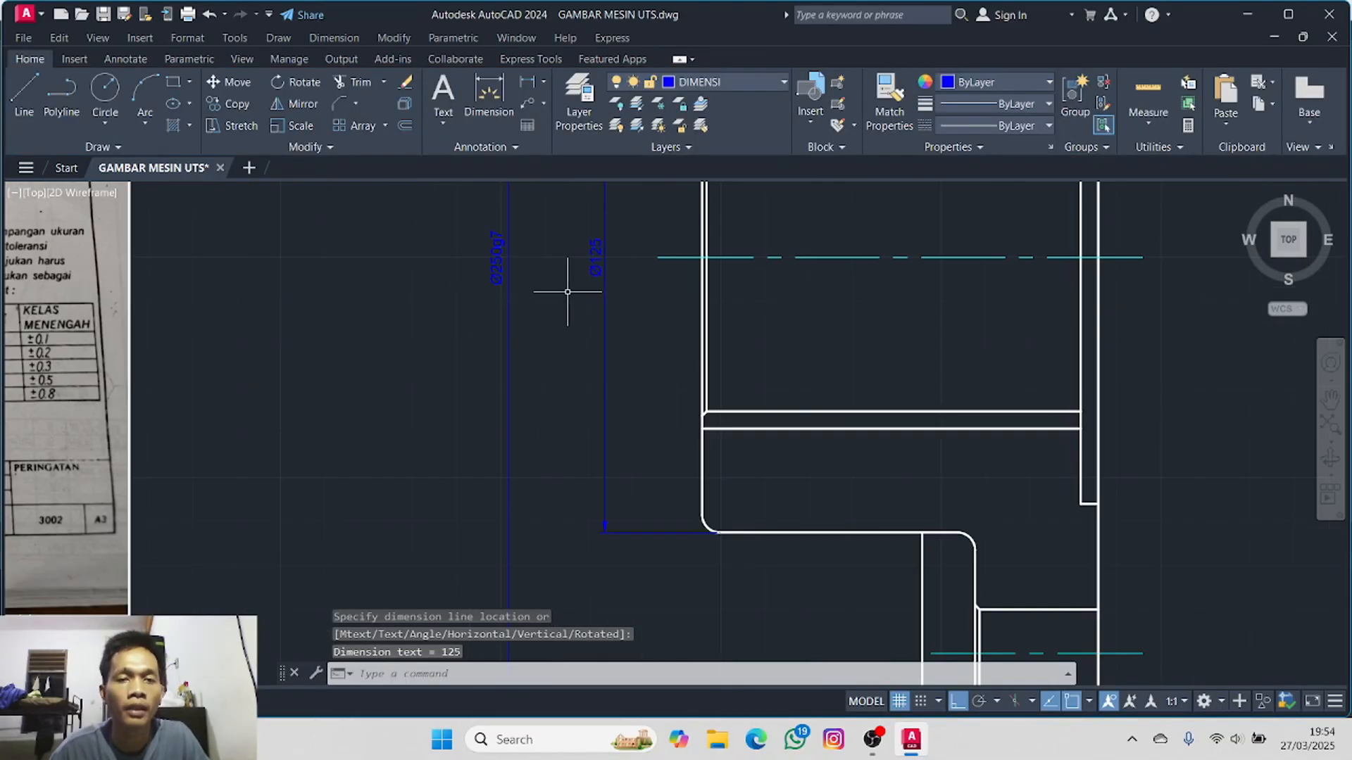
pyautogui.scroll(-4, 414, 342)
pyautogui.moveTo(324, 333); pyautogui.dragTo(713, 273, button='middle')
pyautogui.scroll(4, 421, 312)
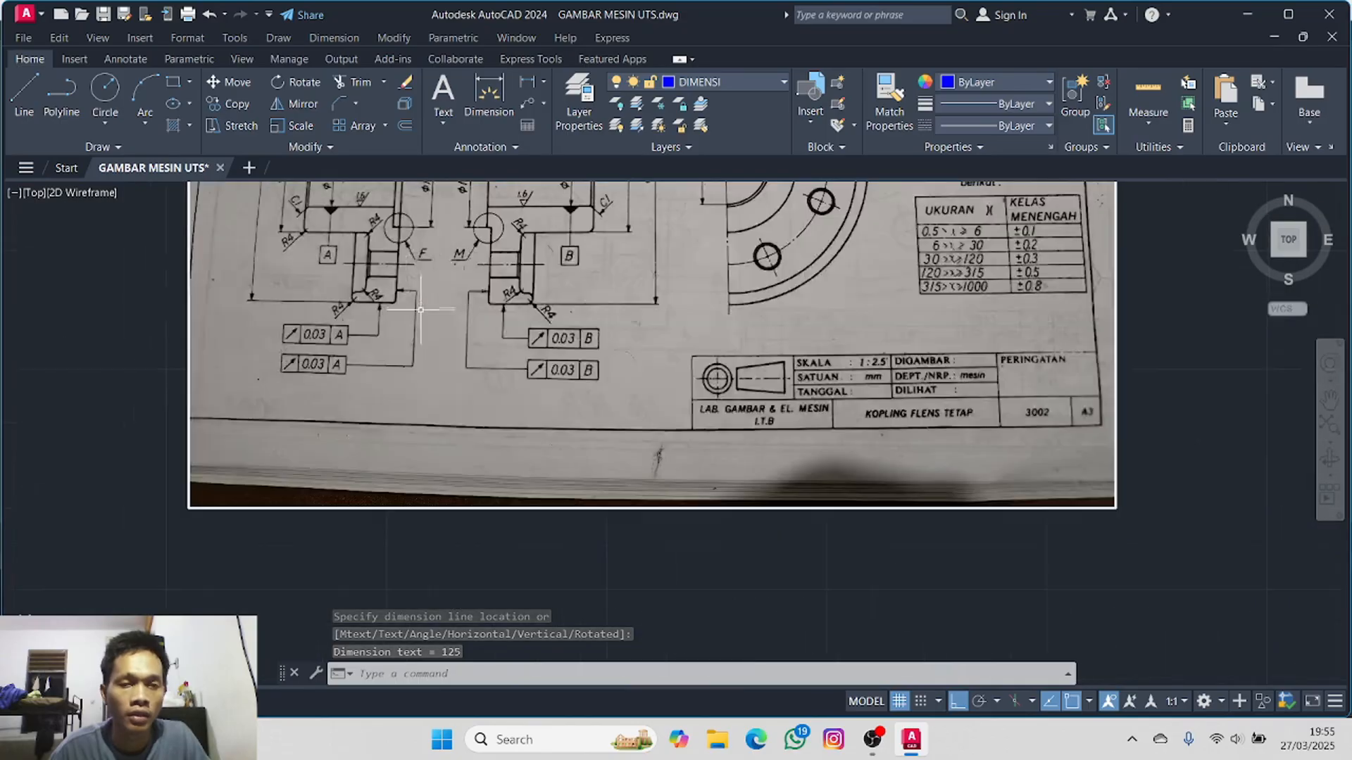
pyautogui.moveTo(342, 301); pyautogui.dragTo(256, 453, button='middle')
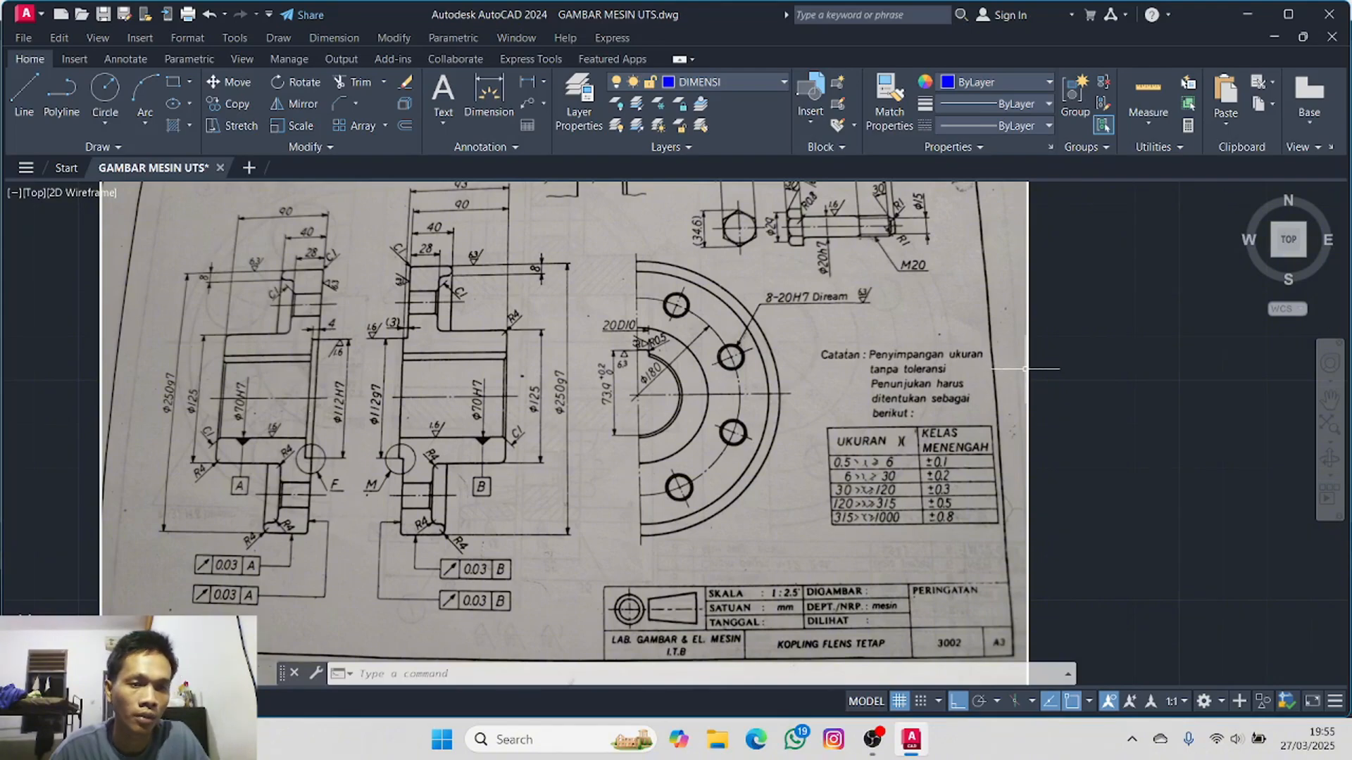
pyautogui.scroll(-4, 1026, 369)
pyautogui.moveTo(1237, 194); pyautogui.dragTo(130, 285, button='middle')
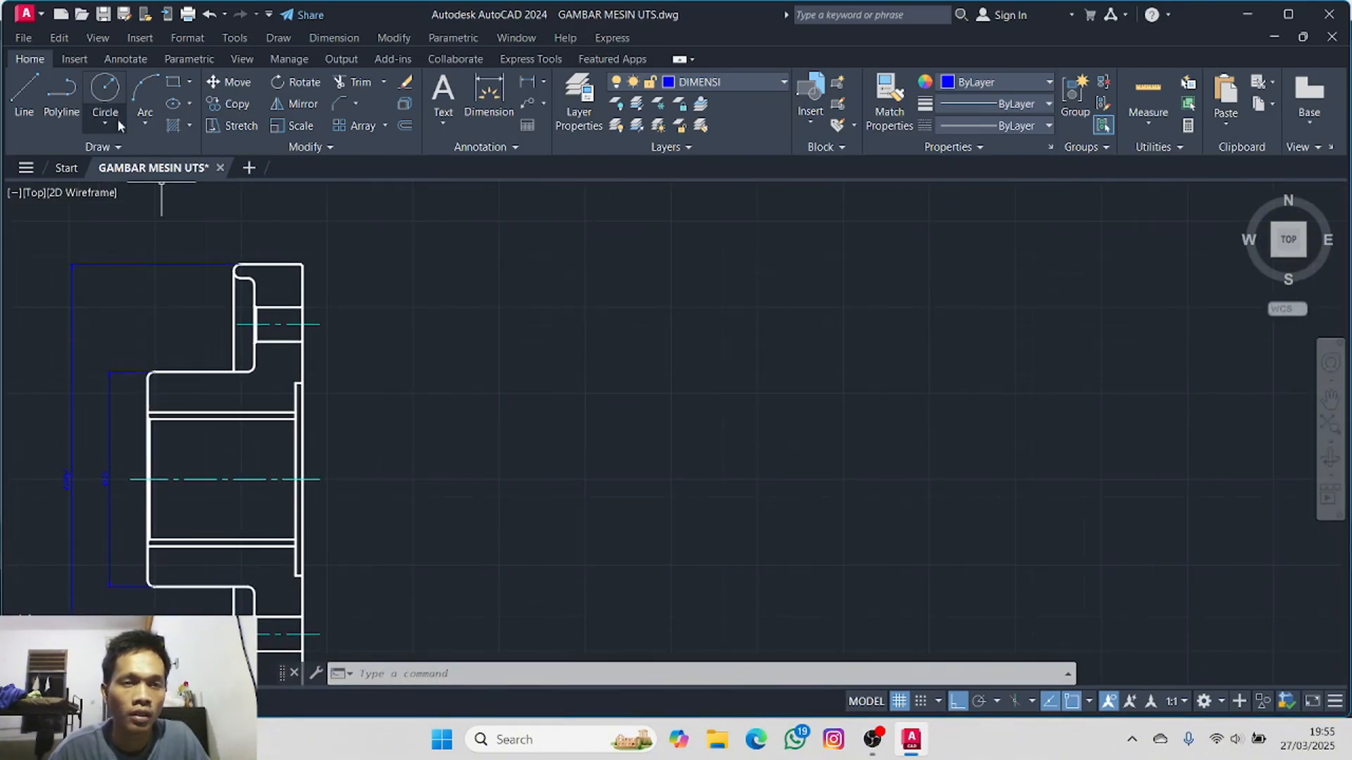
# - Dimension the coupling half's overall length from the flange's right face to the hub's left end, placing it above the section
pyautogui.click(489, 95)
pyautogui.moveTo(291, 267); pyautogui.dragTo(381, 326, button='middle')
pyautogui.click(389, 324)
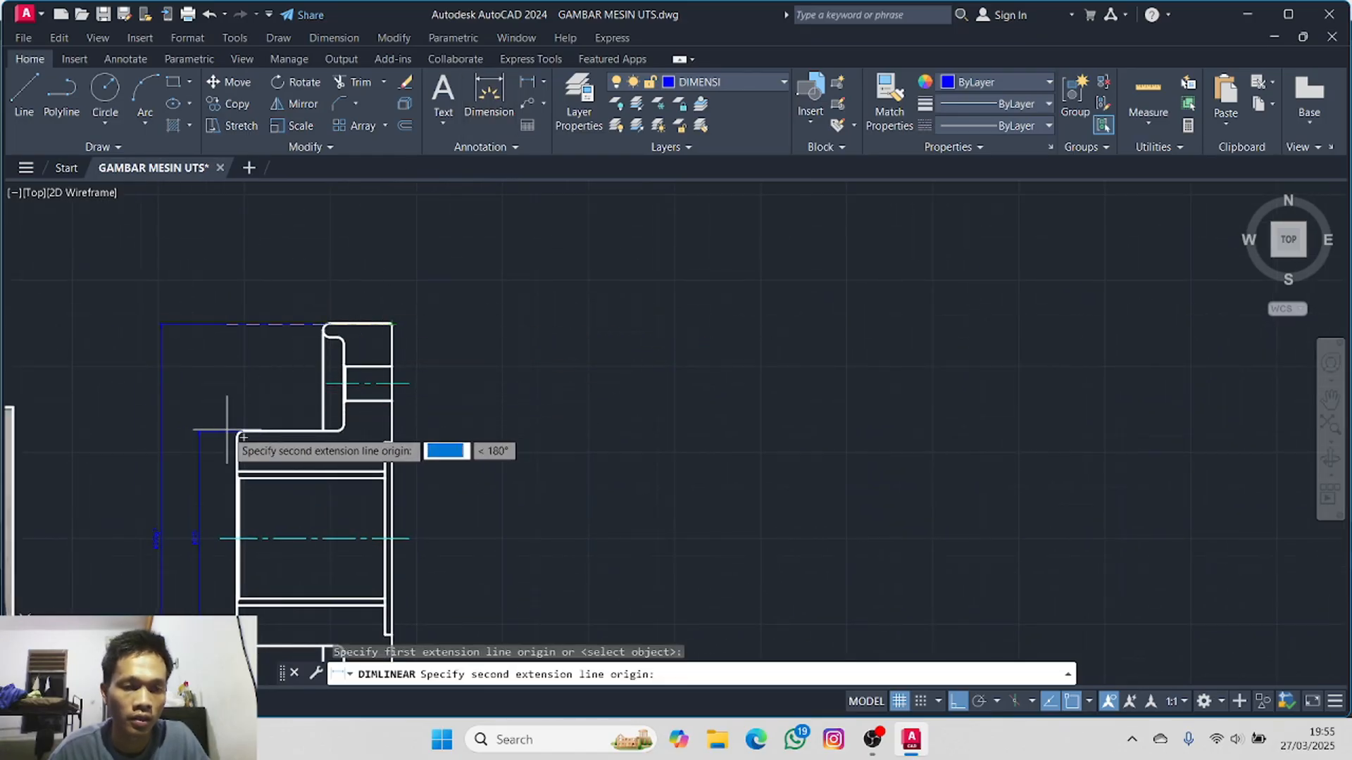
pyautogui.click(238, 433)
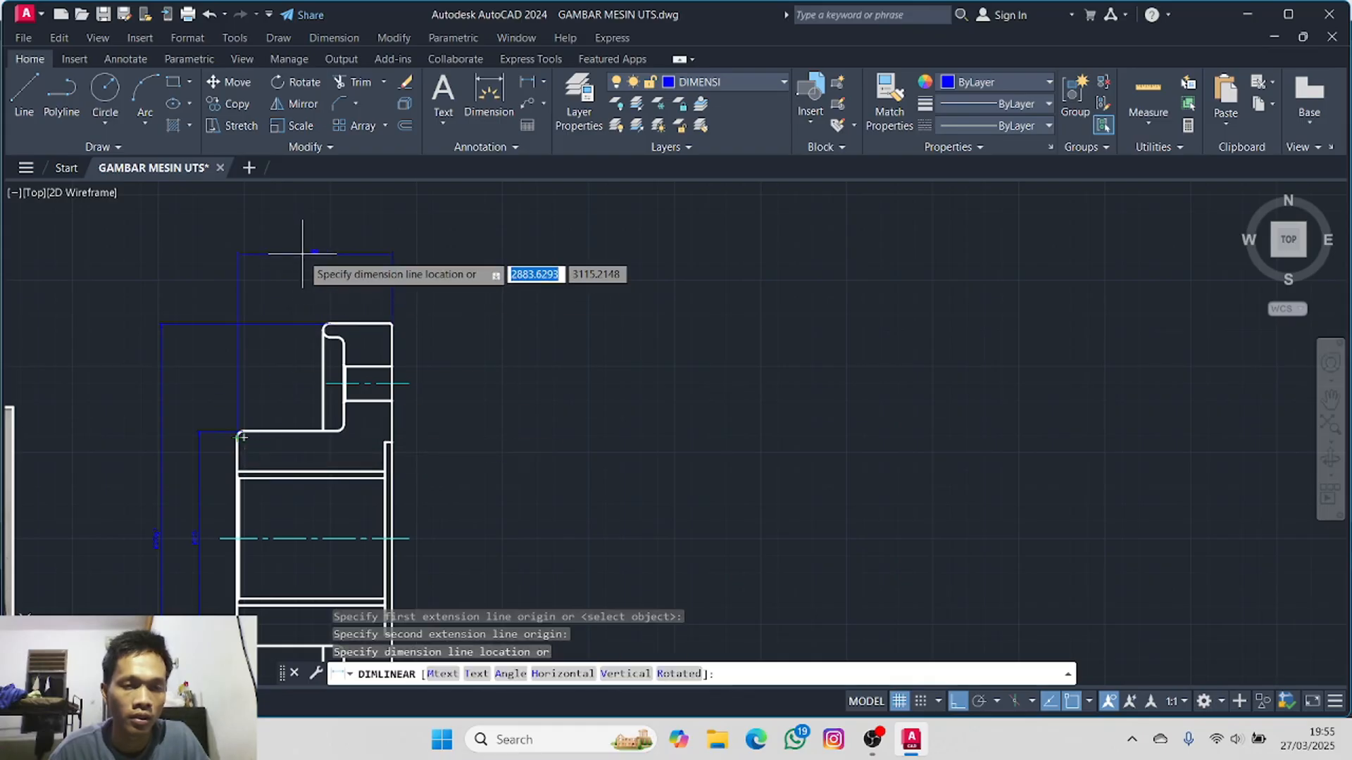
pyautogui.moveTo(304, 253); pyautogui.dragTo(354, 332, button='middle')
pyautogui.scroll(2, 354, 332)
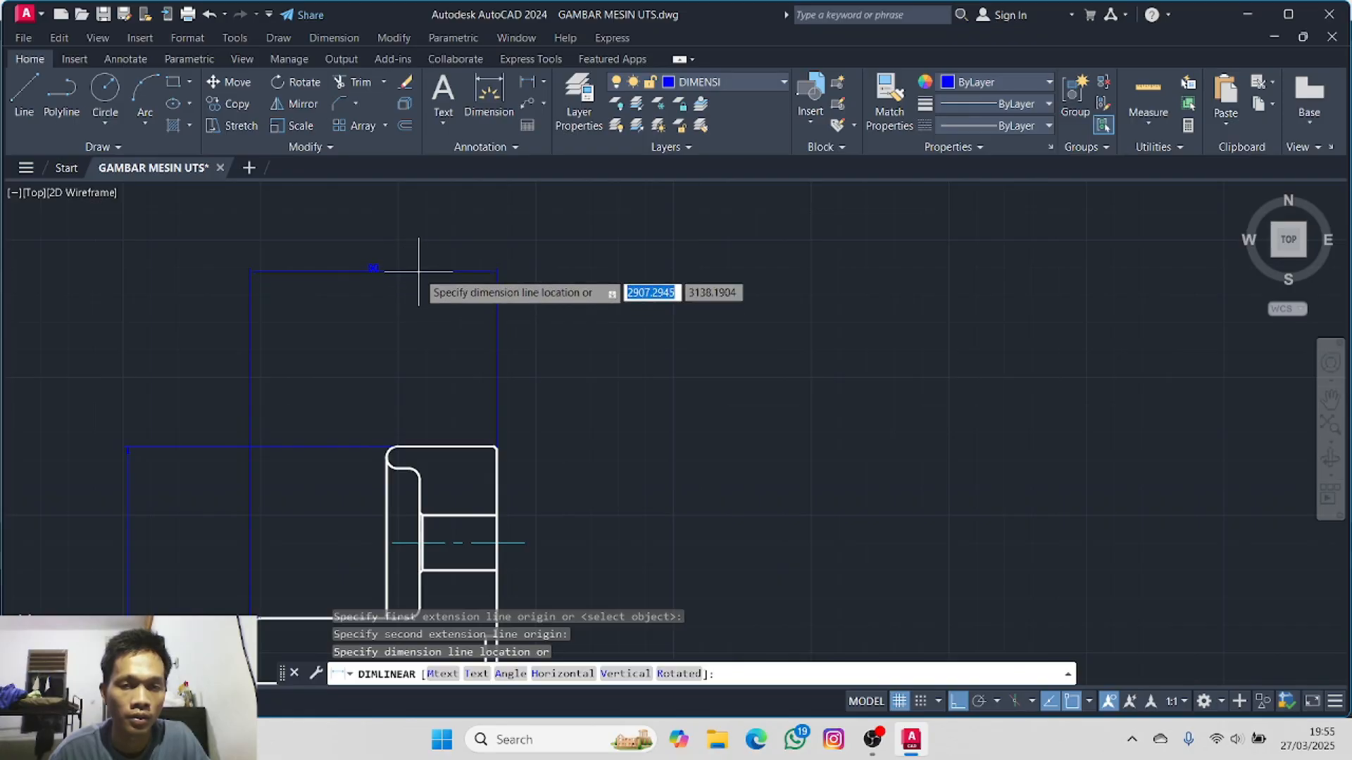
pyautogui.click(418, 270)
# - Dimension the flange rim's full width from its right face to its left edge, placing it below the overall length dimension
pyautogui.click(535, 87)
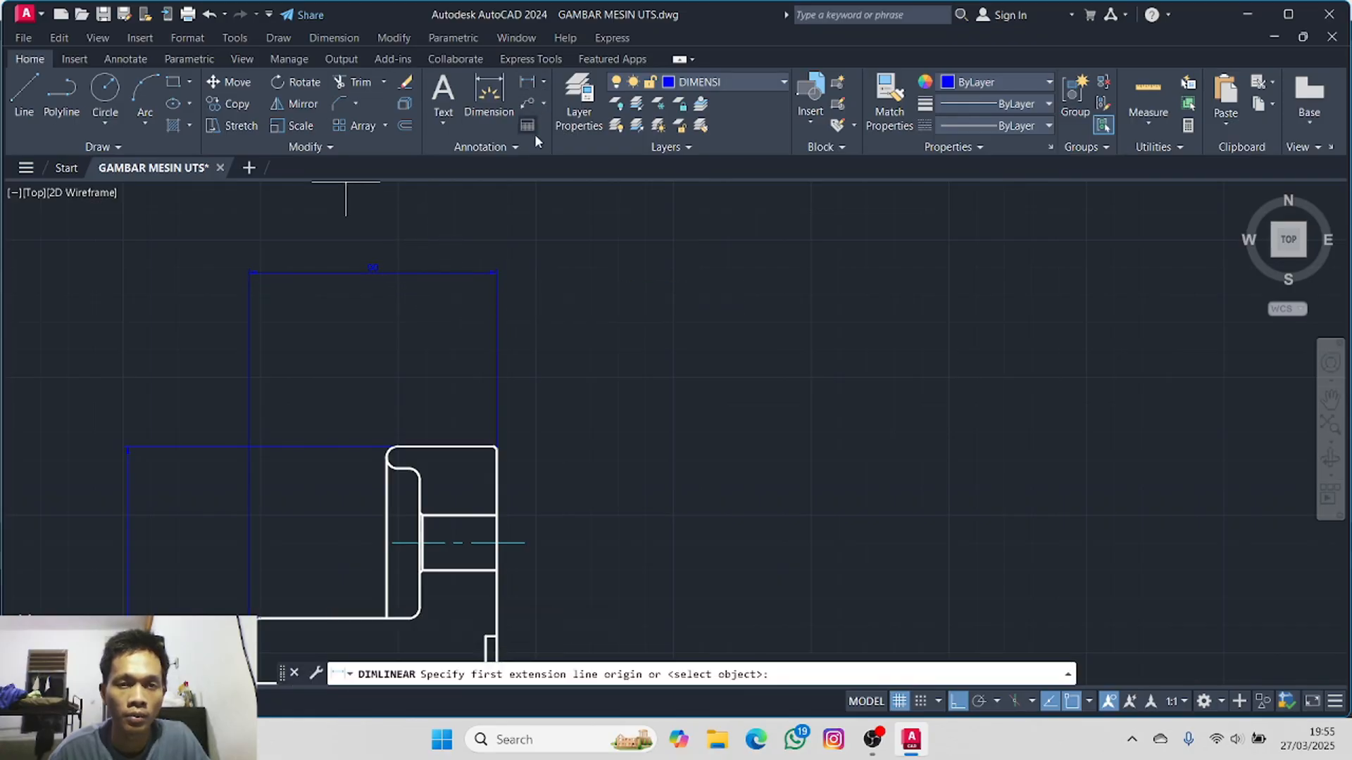
pyautogui.click(497, 448)
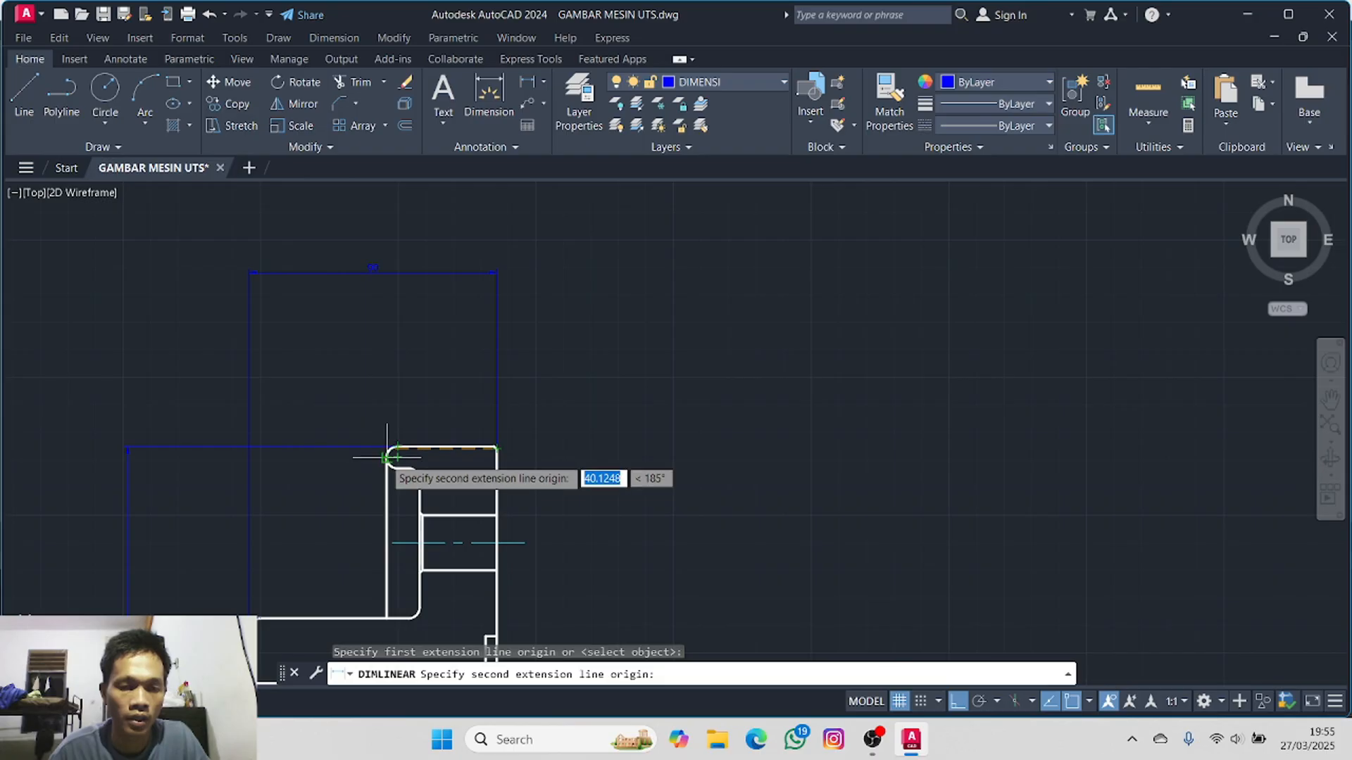
pyautogui.click(386, 456)
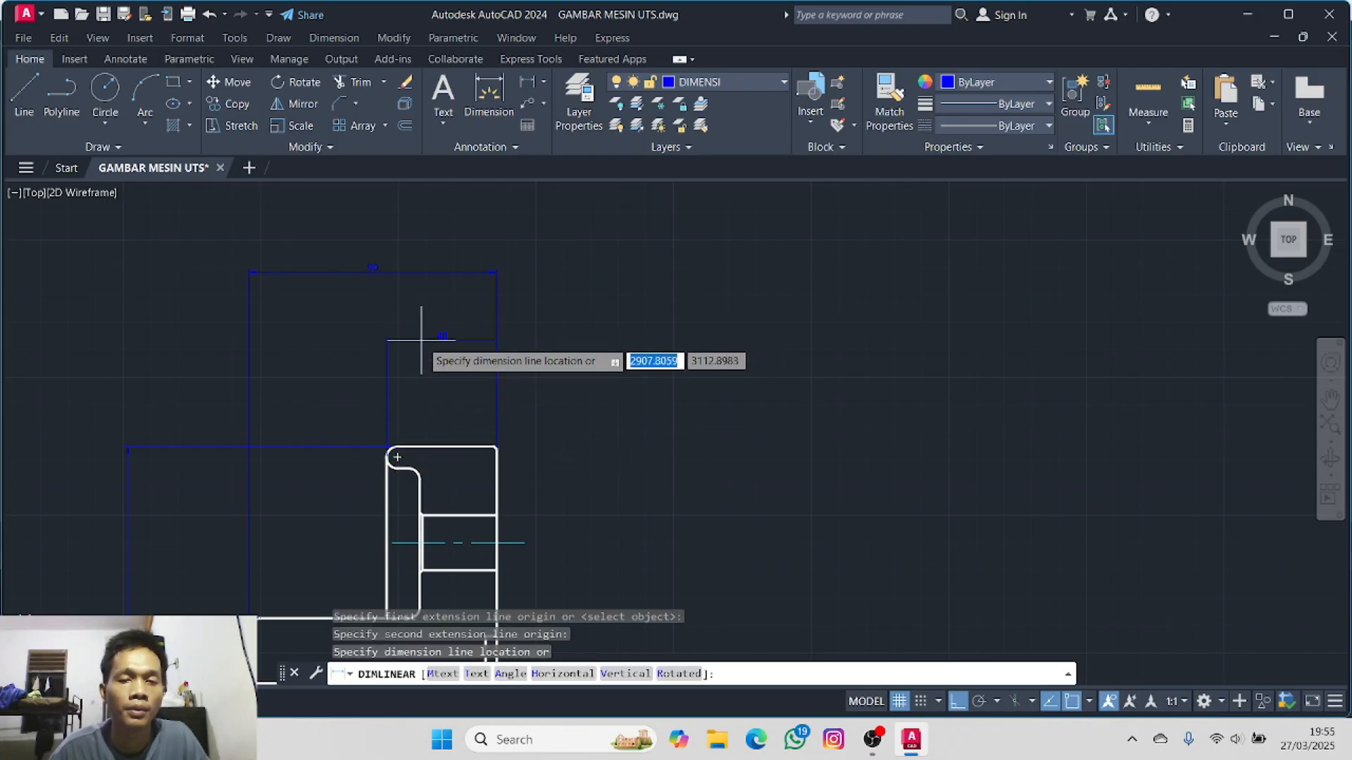
pyautogui.click(423, 331)
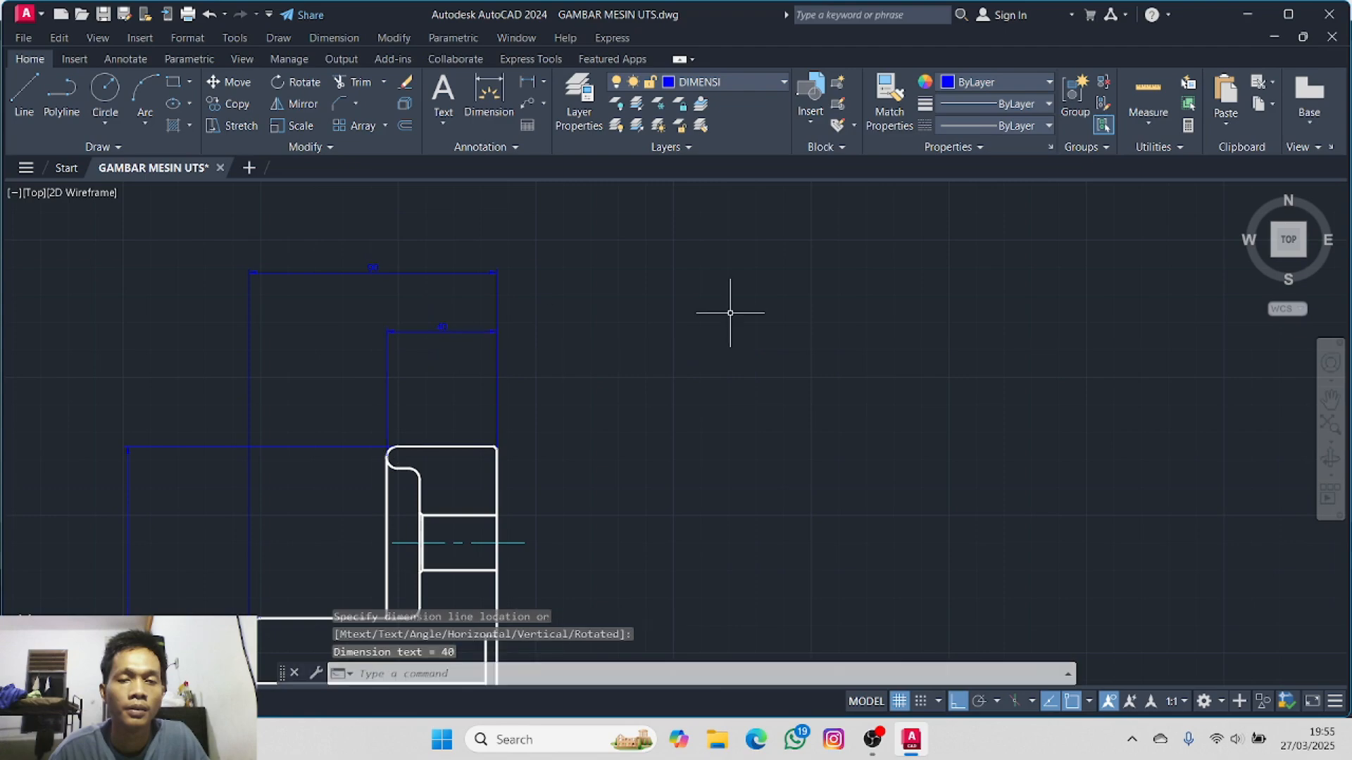
pyautogui.click(528, 85)
pyautogui.click(497, 448)
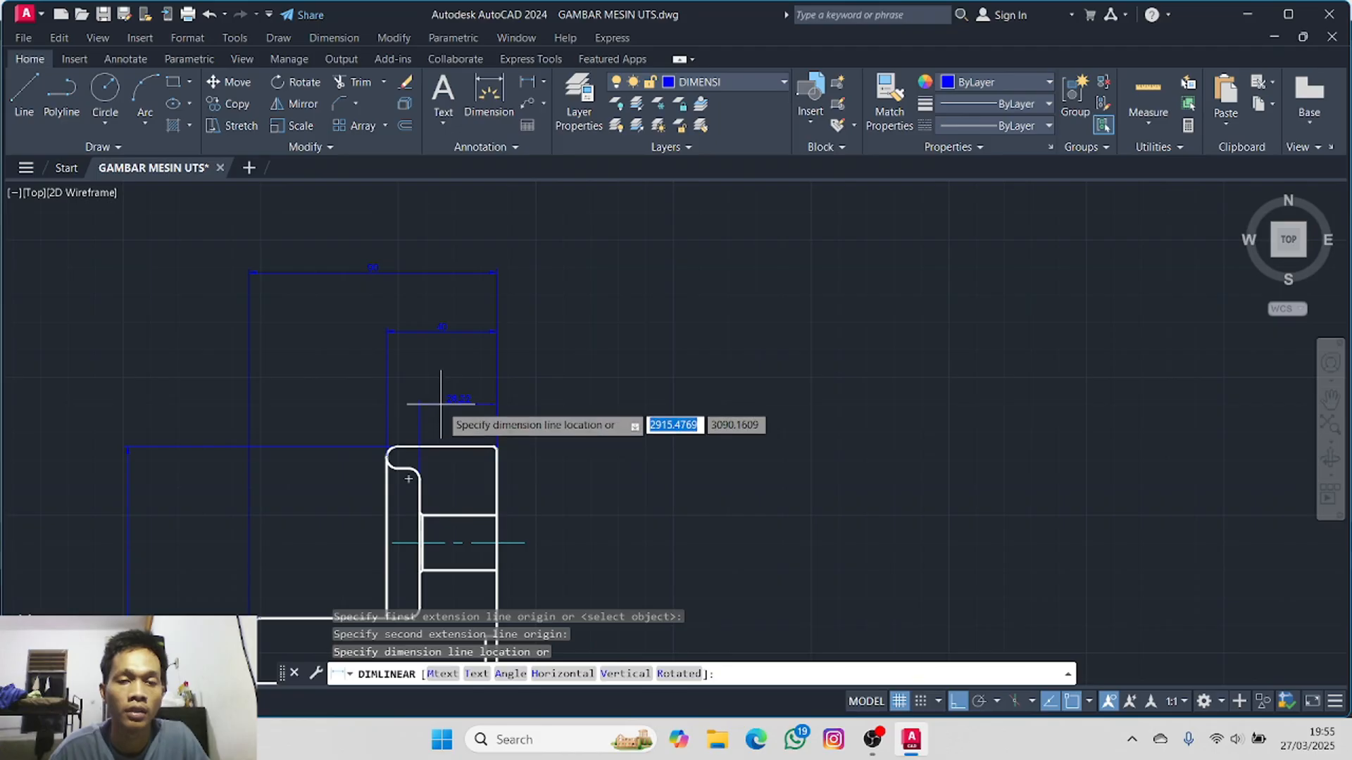
pyautogui.press('Escape')
pyautogui.click(528, 85)
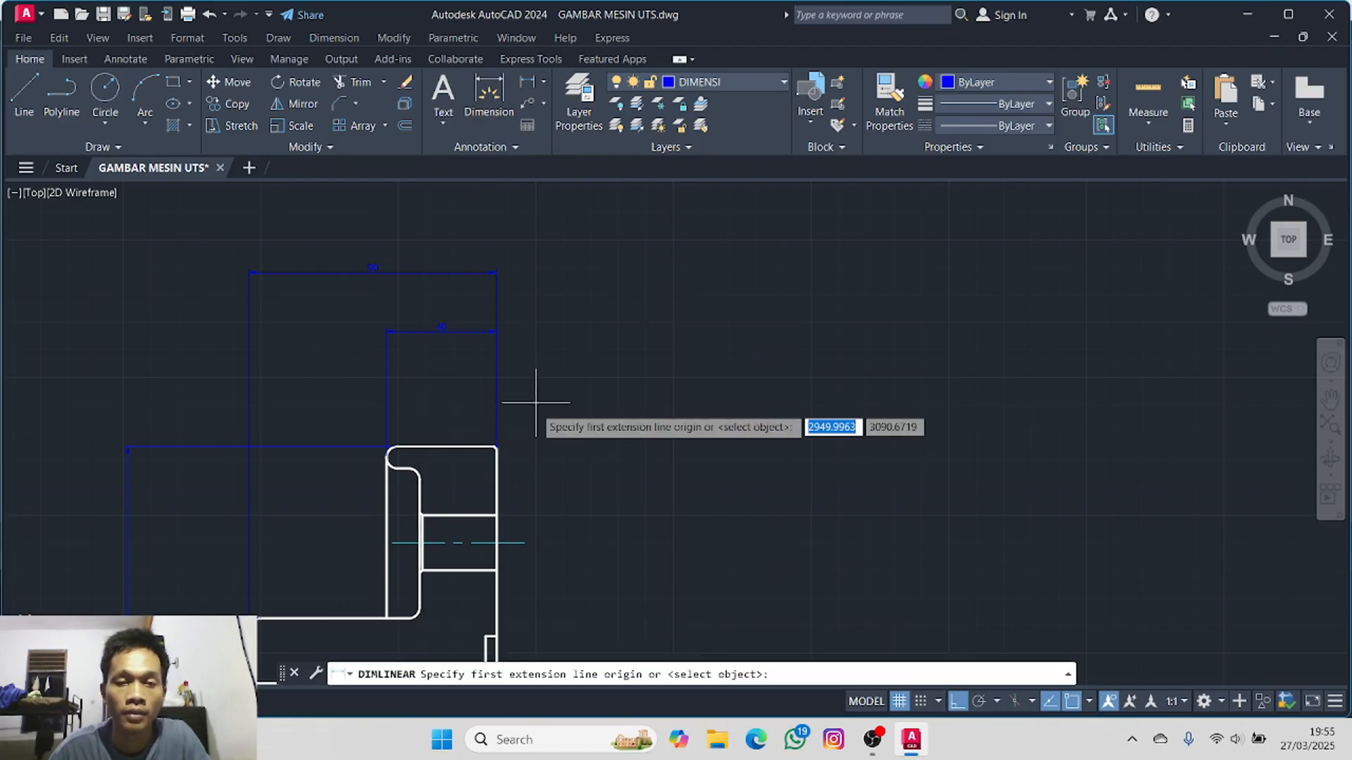
pyautogui.click(497, 449)
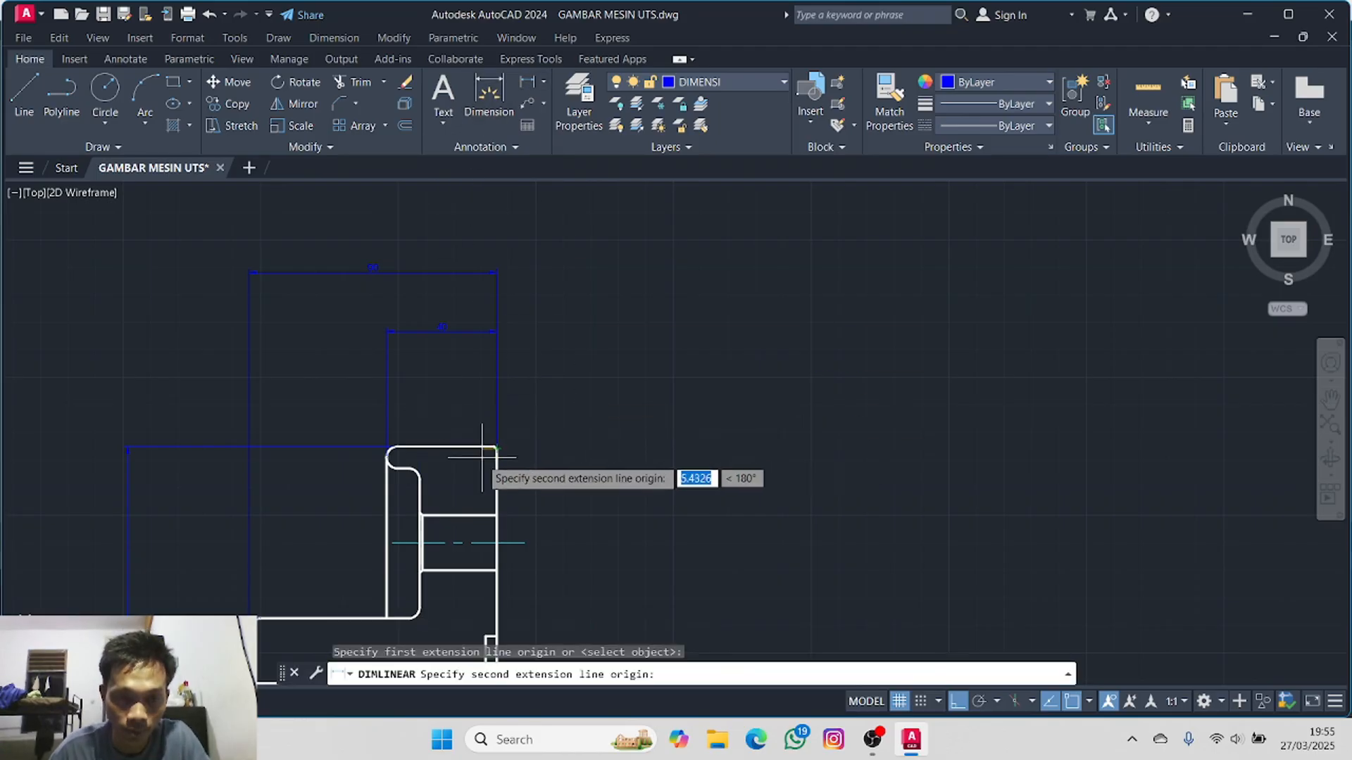
pyautogui.click(415, 478)
pyautogui.press('Escape')
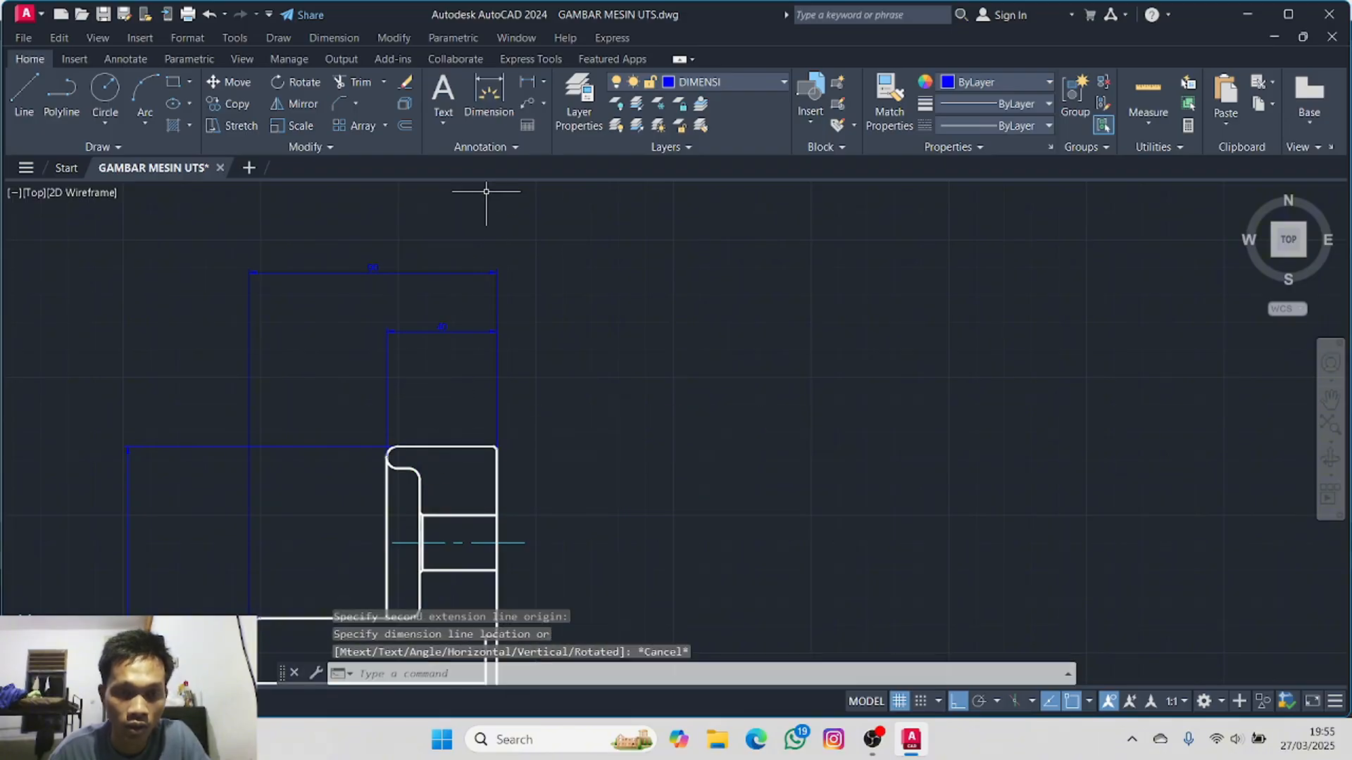
# - Dimension the flange web's thickness from the right face to the end of the inner fillet, placing it below the rim width dimension
pyautogui.click(533, 85)
pyautogui.scroll(3, 498, 458)
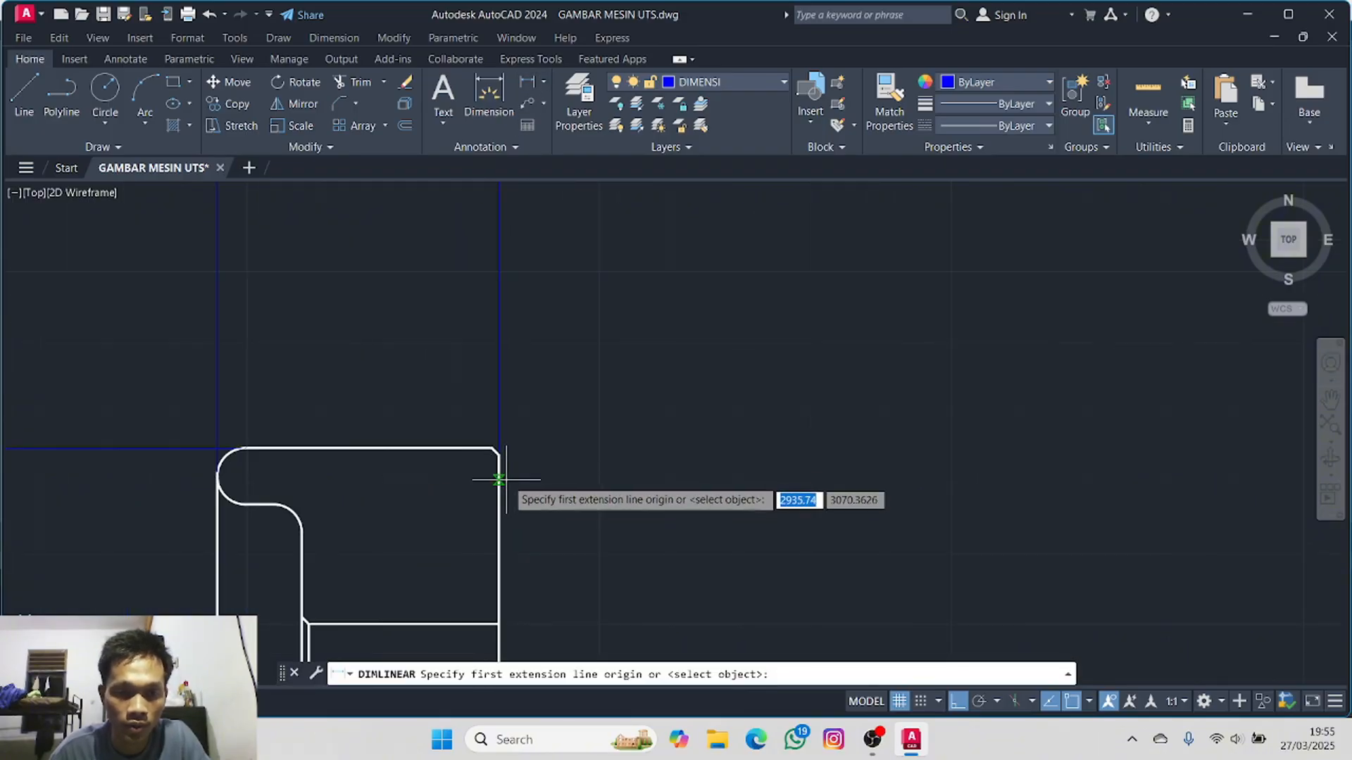
pyautogui.click(499, 454)
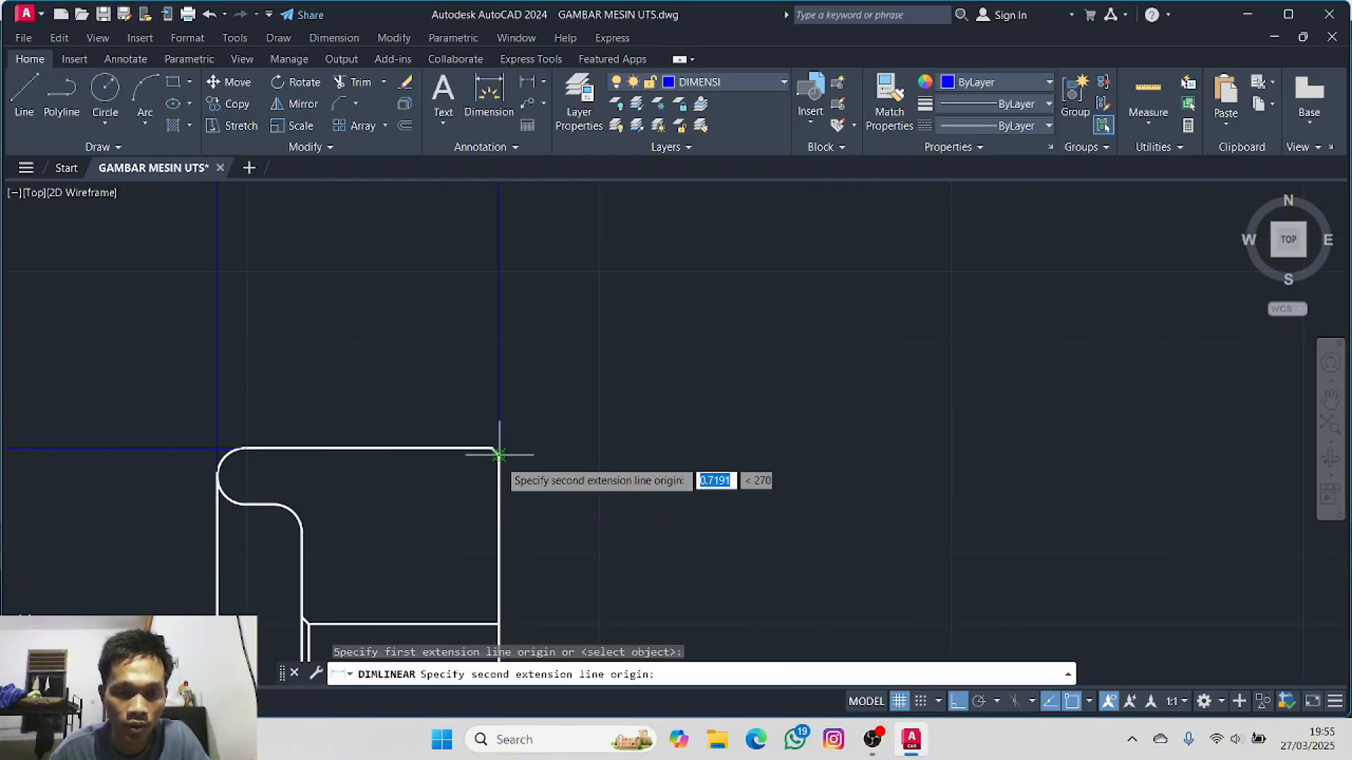
pyautogui.click(302, 532)
pyautogui.scroll(-1, 423, 352)
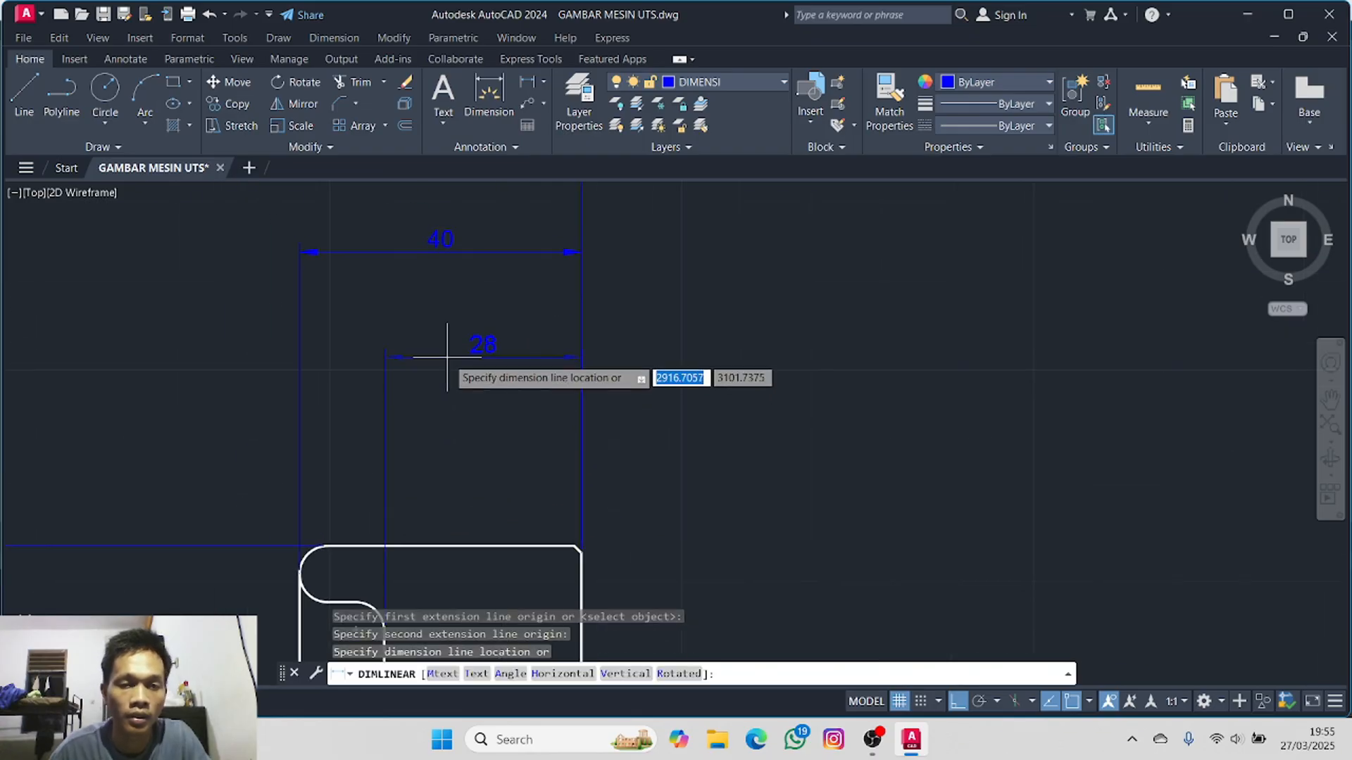
pyautogui.scroll(-1, 444, 387)
pyautogui.click(451, 383)
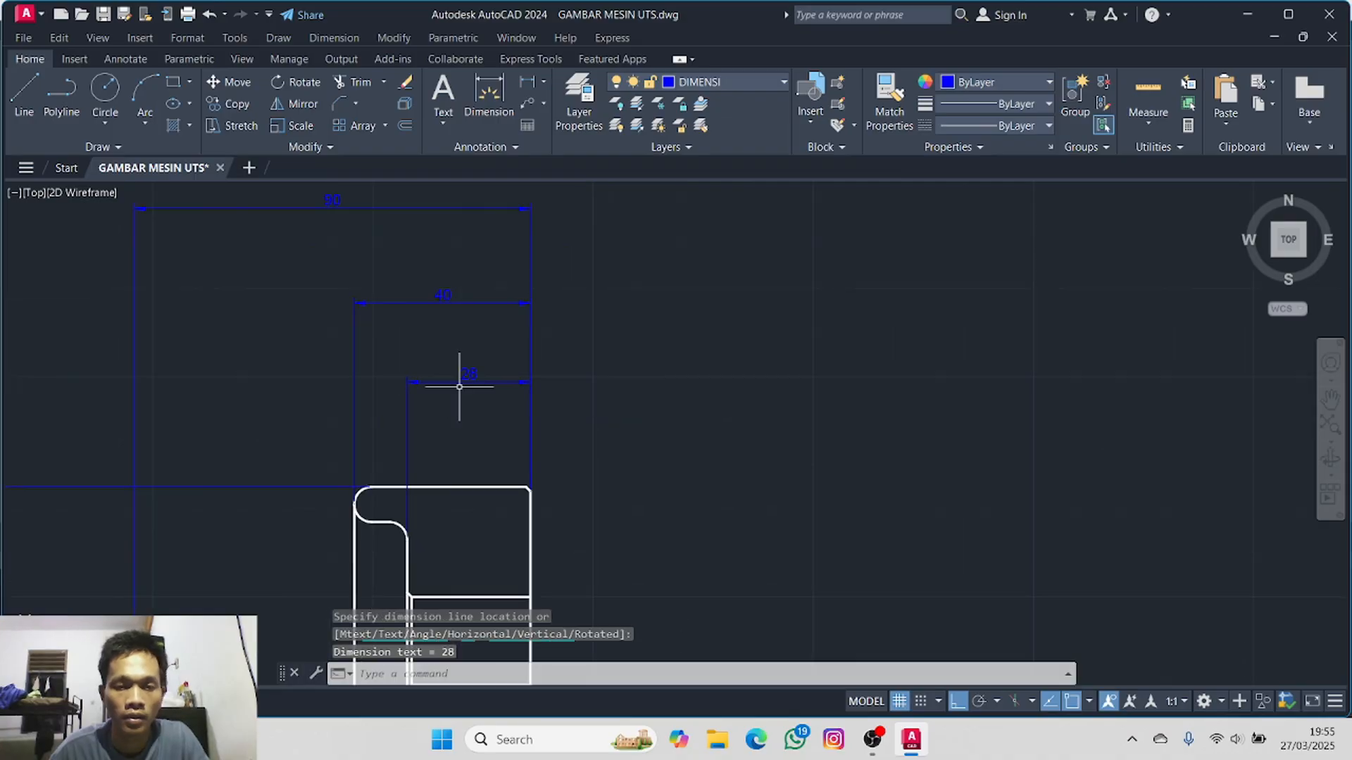
# - Move the overall length and rim width dimension lines down closer to the section so the stacked dimensions are compactly spaced
pyautogui.moveTo(440, 297); pyautogui.dragTo(501, 362, button='middle')
pyautogui.click(500, 273)
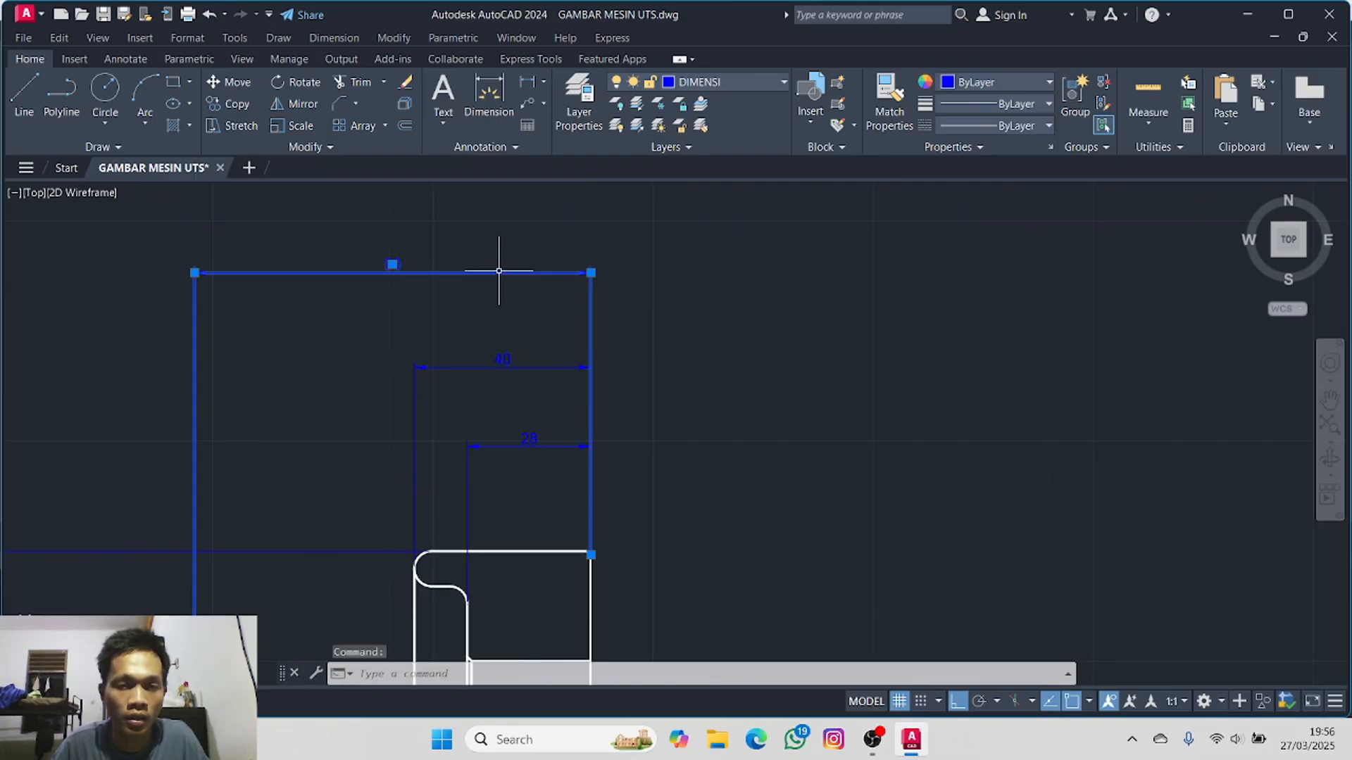
pyautogui.click(392, 265)
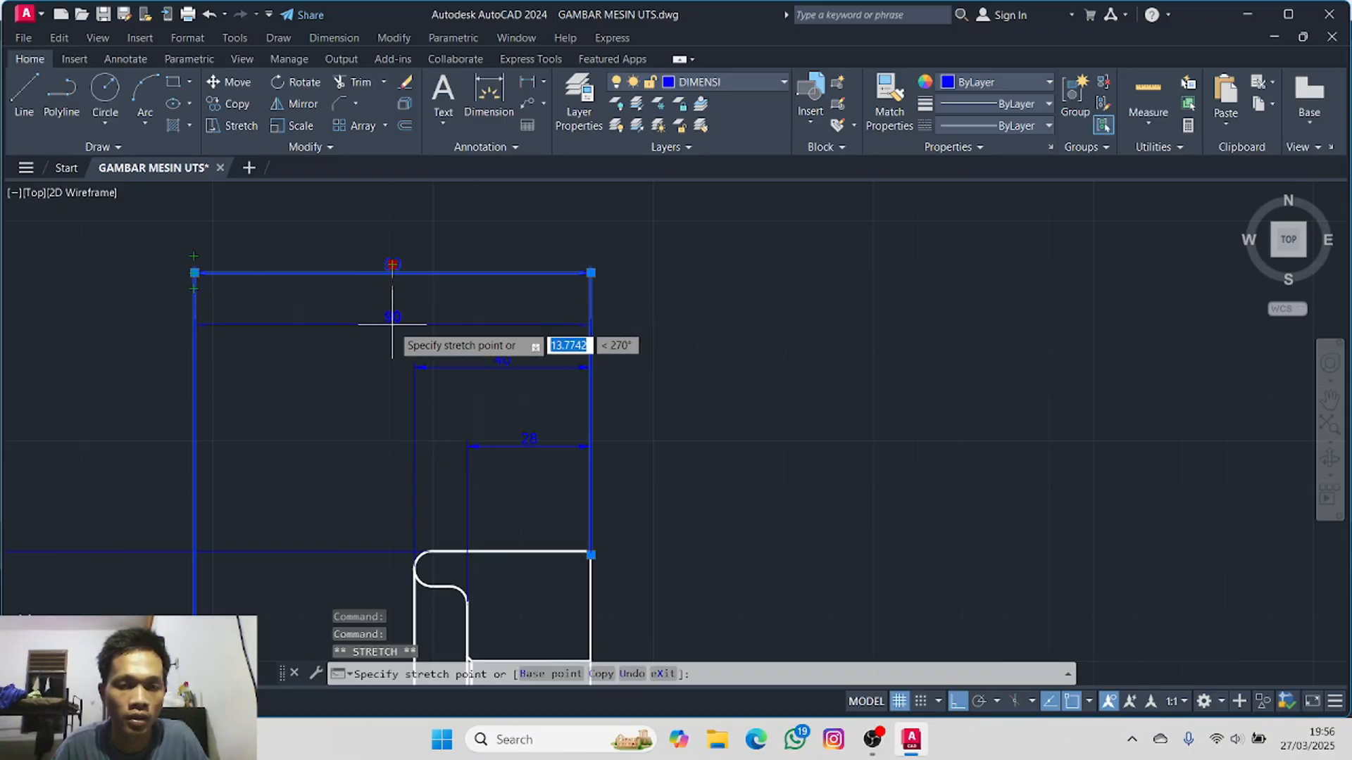
pyautogui.click(392, 324)
pyautogui.click(485, 367)
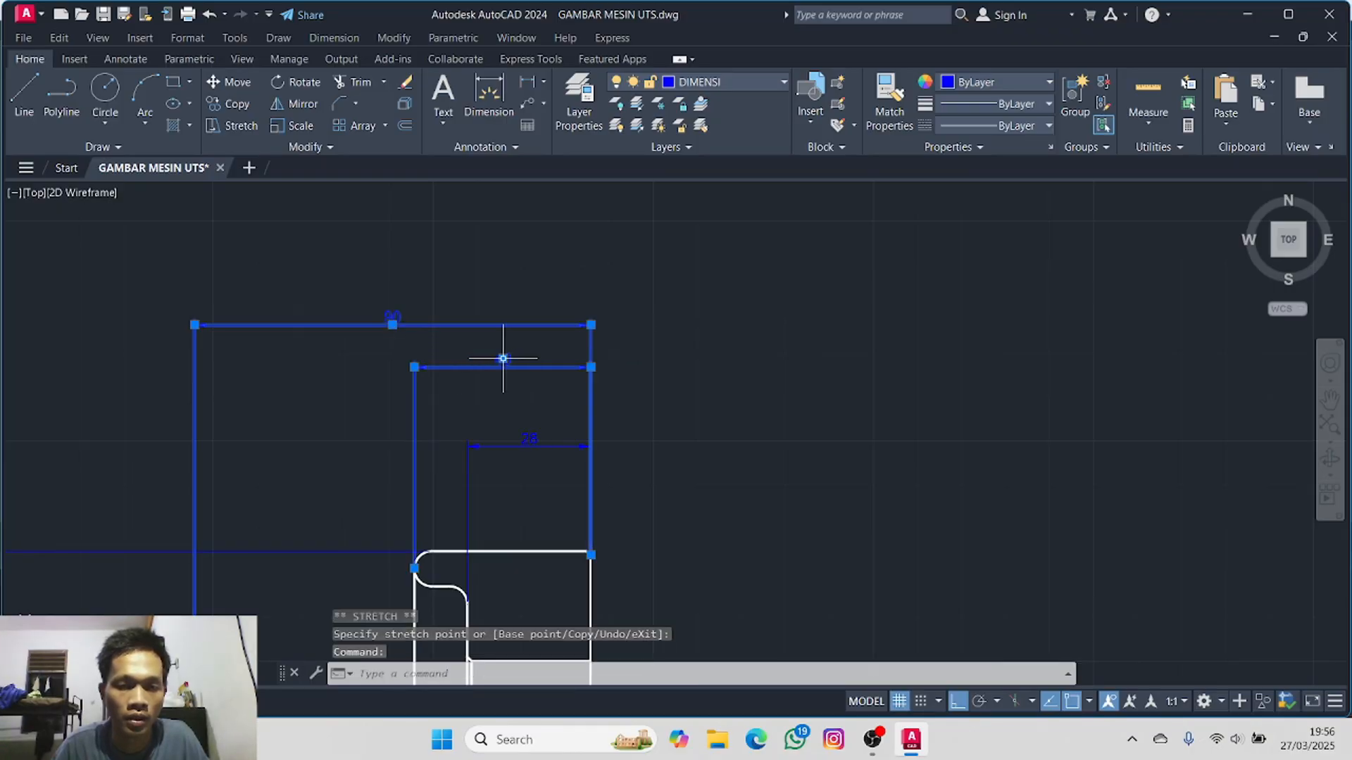
pyautogui.click(503, 358)
pyautogui.click(502, 384)
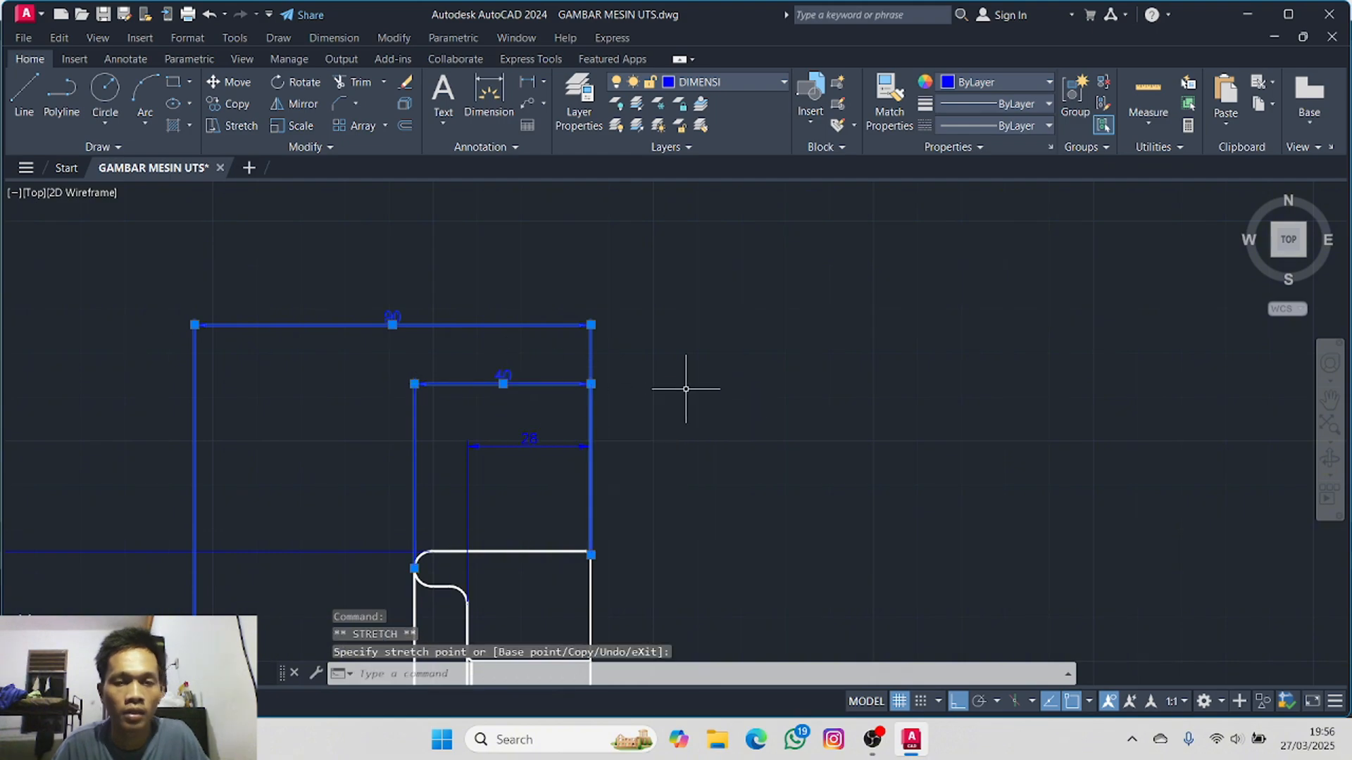
pyautogui.scroll(-2, 689, 394)
pyautogui.press('Escape')
# - Examine the rim lip thickness and recess depth dimensions of the coupling half on the reference drawing
pyautogui.scroll(2, 672, 461)
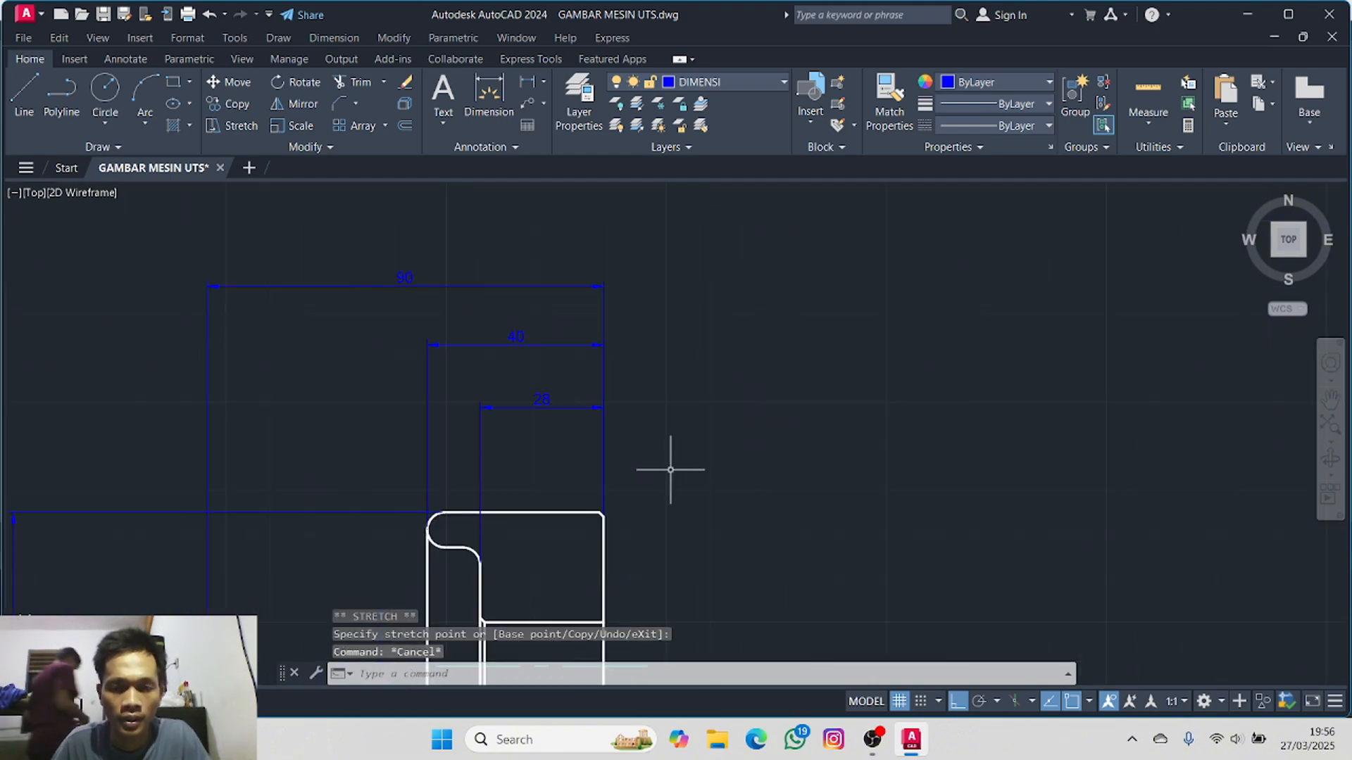
pyautogui.moveTo(669, 467); pyautogui.dragTo(847, 362, button='middle')
pyautogui.scroll(-2, 821, 421)
pyautogui.moveTo(820, 424); pyautogui.dragTo(1101, 344, button='middle')
pyautogui.moveTo(111, 602); pyautogui.dragTo(505, 456, button='middle')
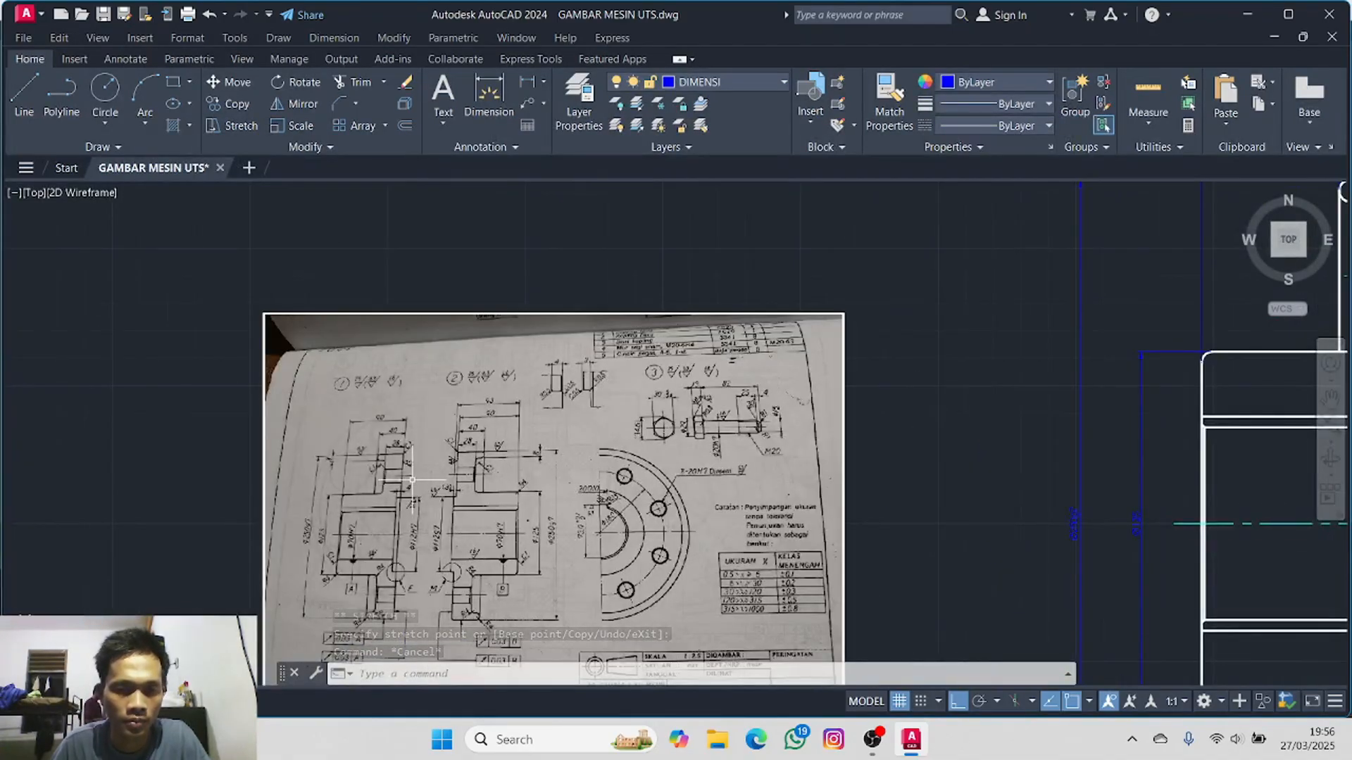
pyautogui.scroll(3, 423, 497)
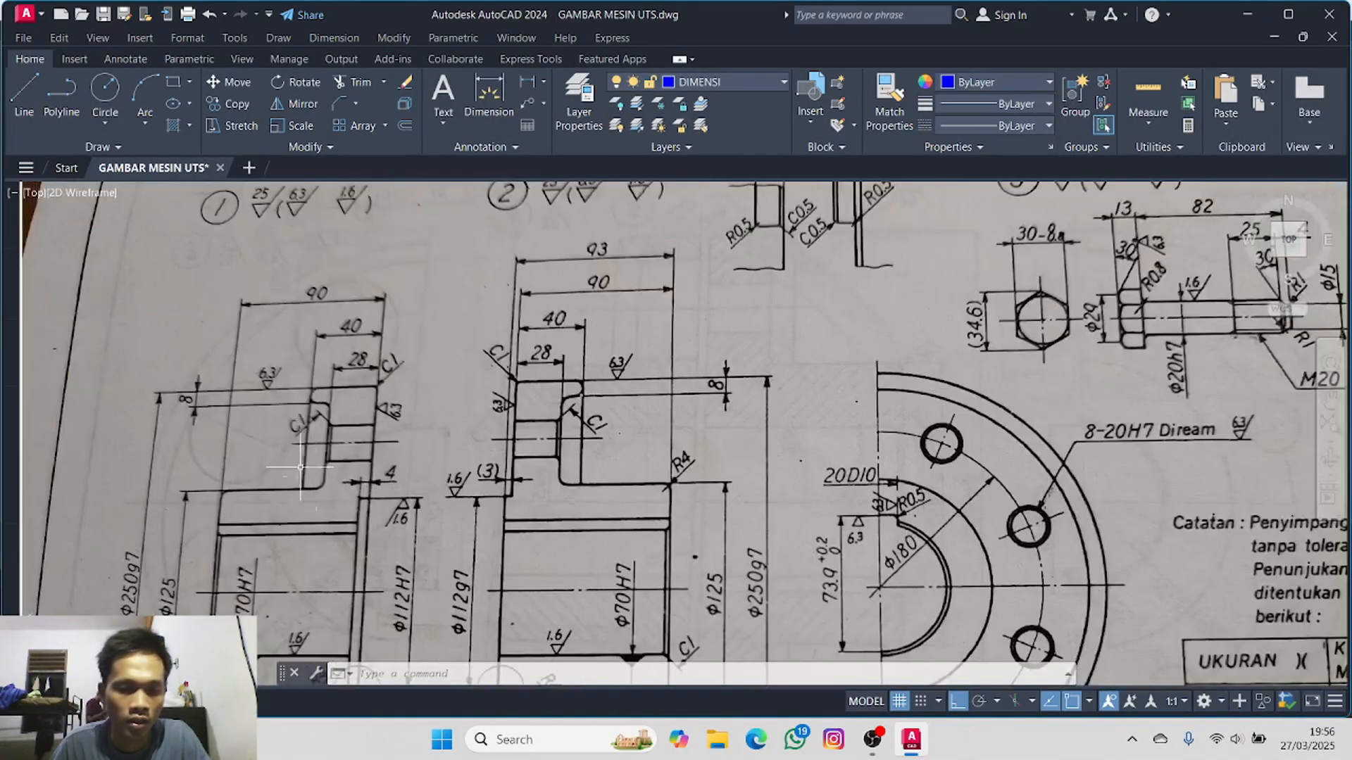
pyautogui.scroll(-3, 727, 483)
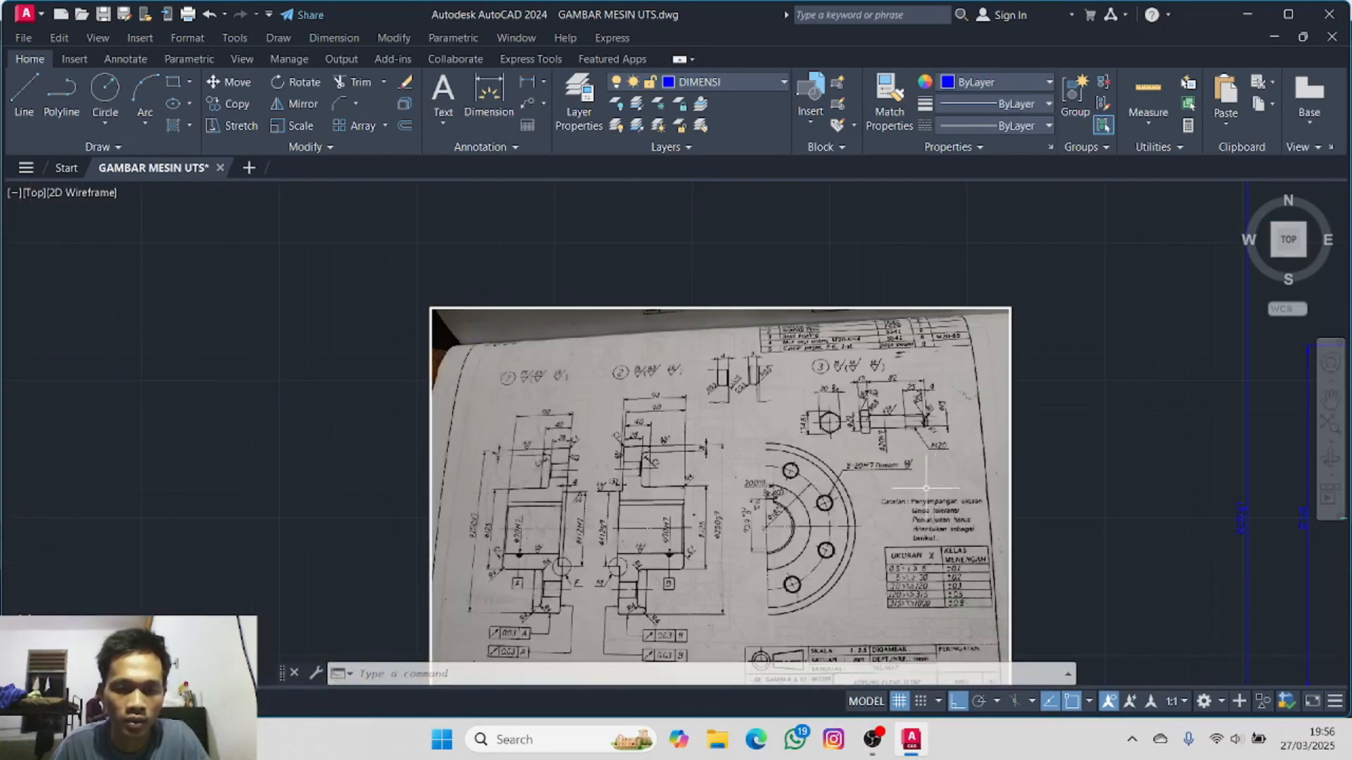
pyautogui.moveTo(1035, 478); pyautogui.dragTo(359, 548, button='middle')
pyautogui.moveTo(738, 278)
pyautogui.mouseDown(button='middle')
pyautogui.moveTo(282, 368)
pyautogui.moveTo(371, 335)
pyautogui.moveTo(458, 247)
pyautogui.mouseUp(button='middle')
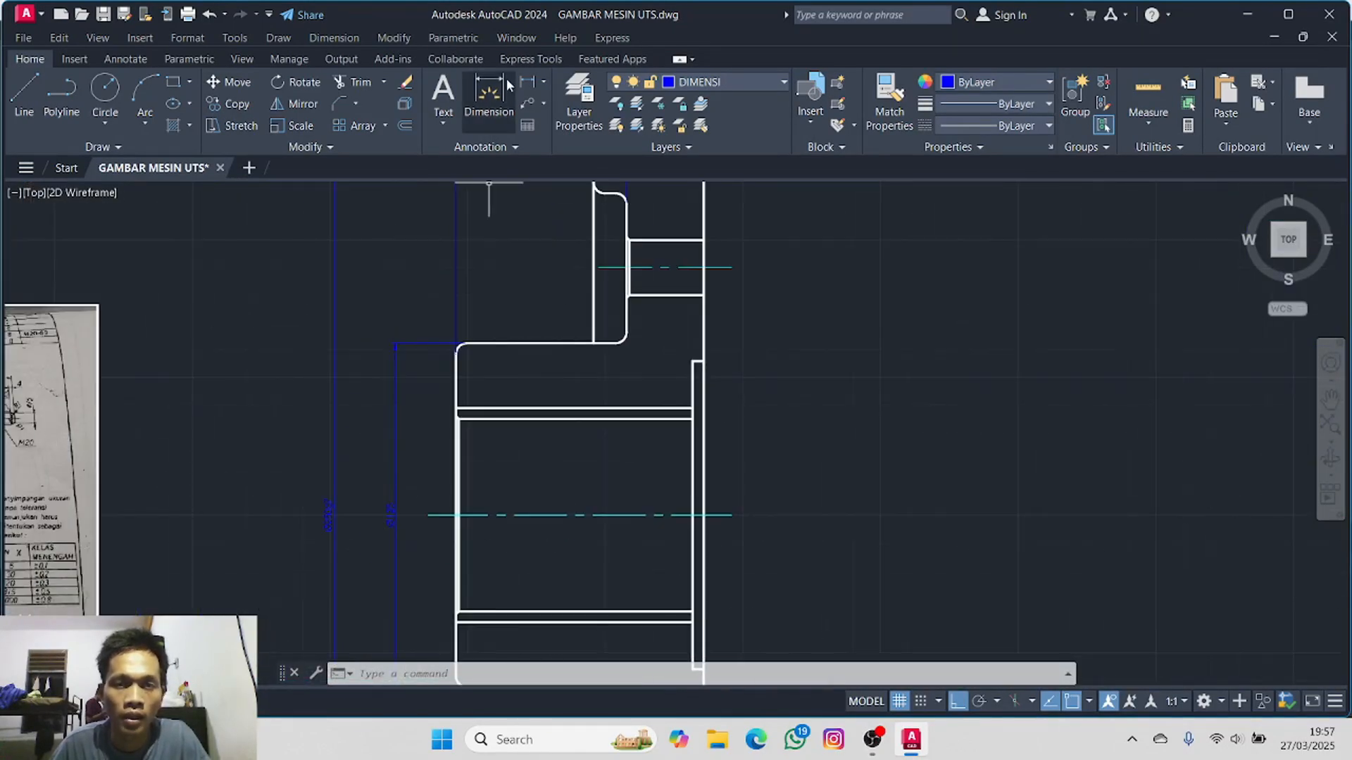
# - Dimension the rim lip's thickness vertically from its underside to its top edge, placing it between the section and the flange diameter dimension
pyautogui.click(526, 82)
pyautogui.moveTo(533, 306); pyautogui.dragTo(494, 460, button='middle')
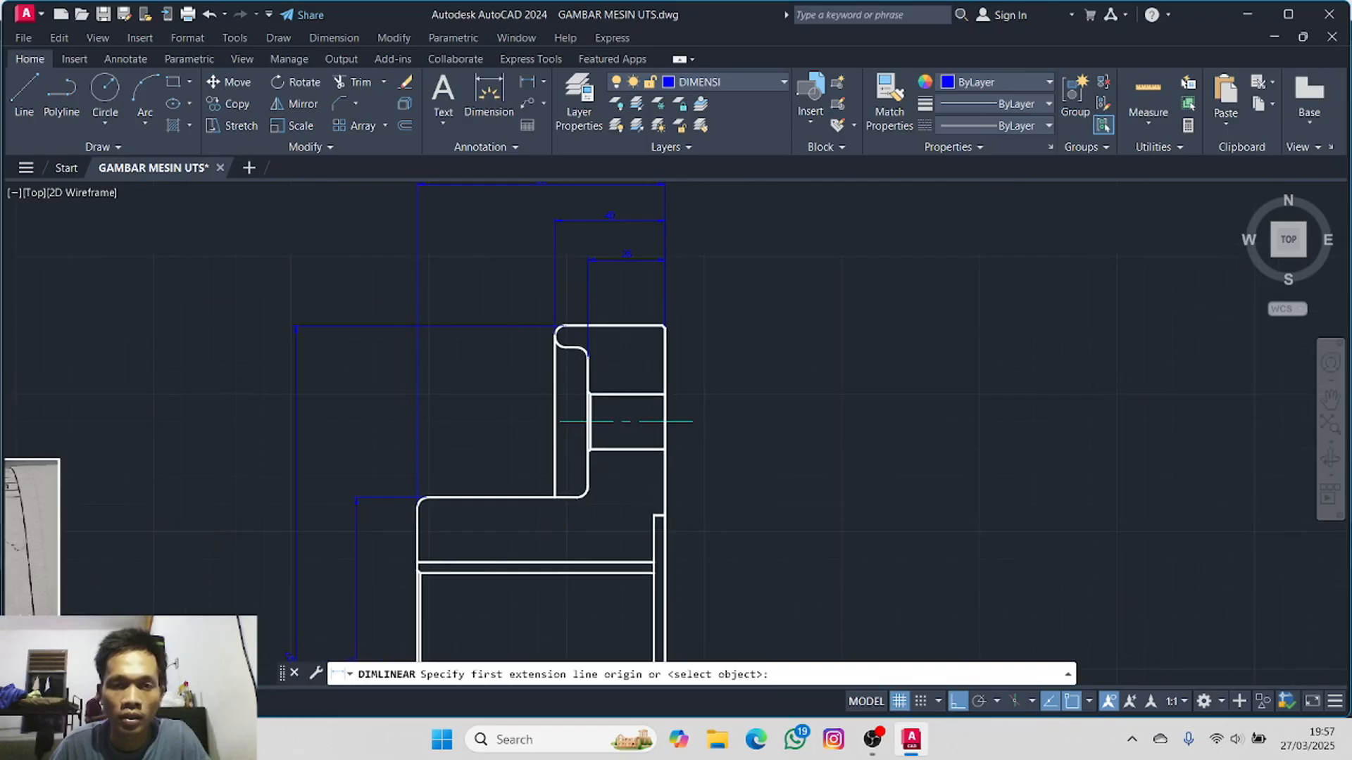
pyautogui.click(561, 349)
pyautogui.click(566, 325)
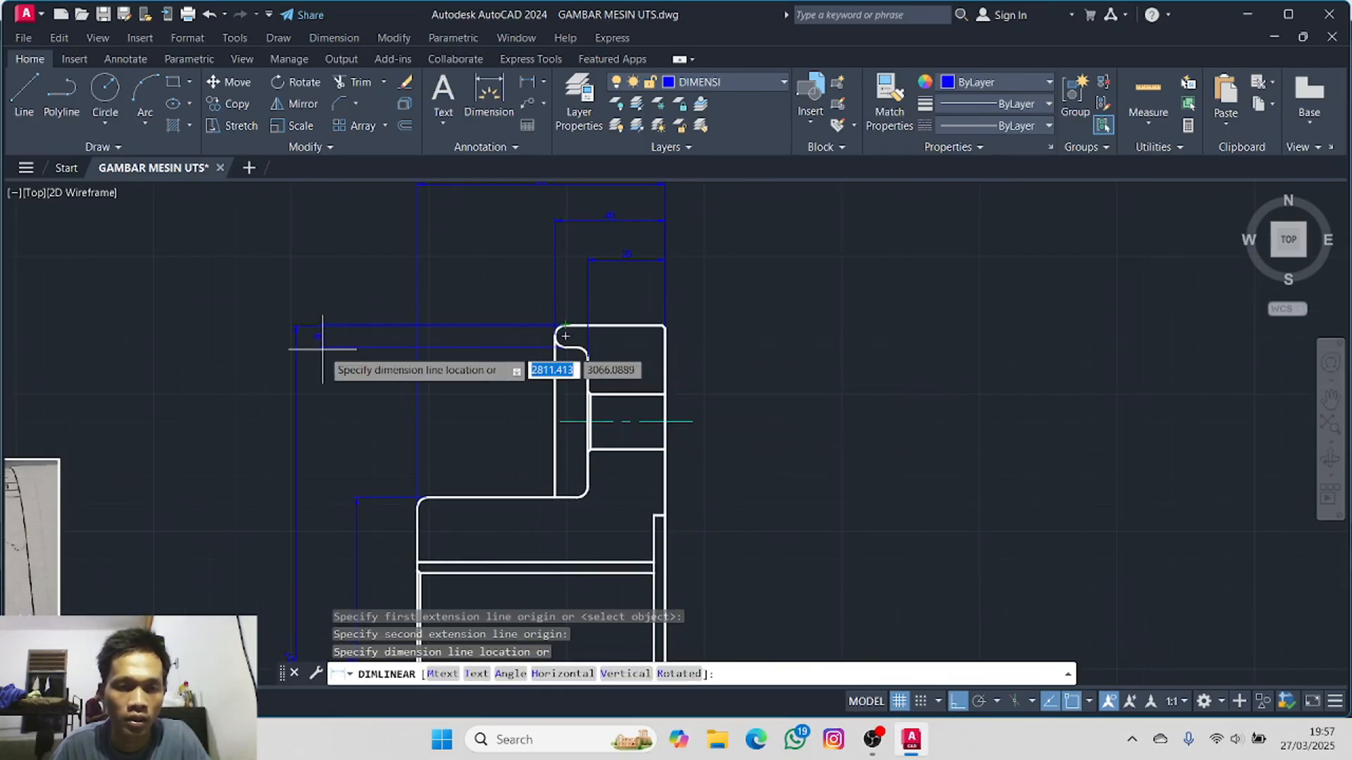
pyautogui.click(388, 343)
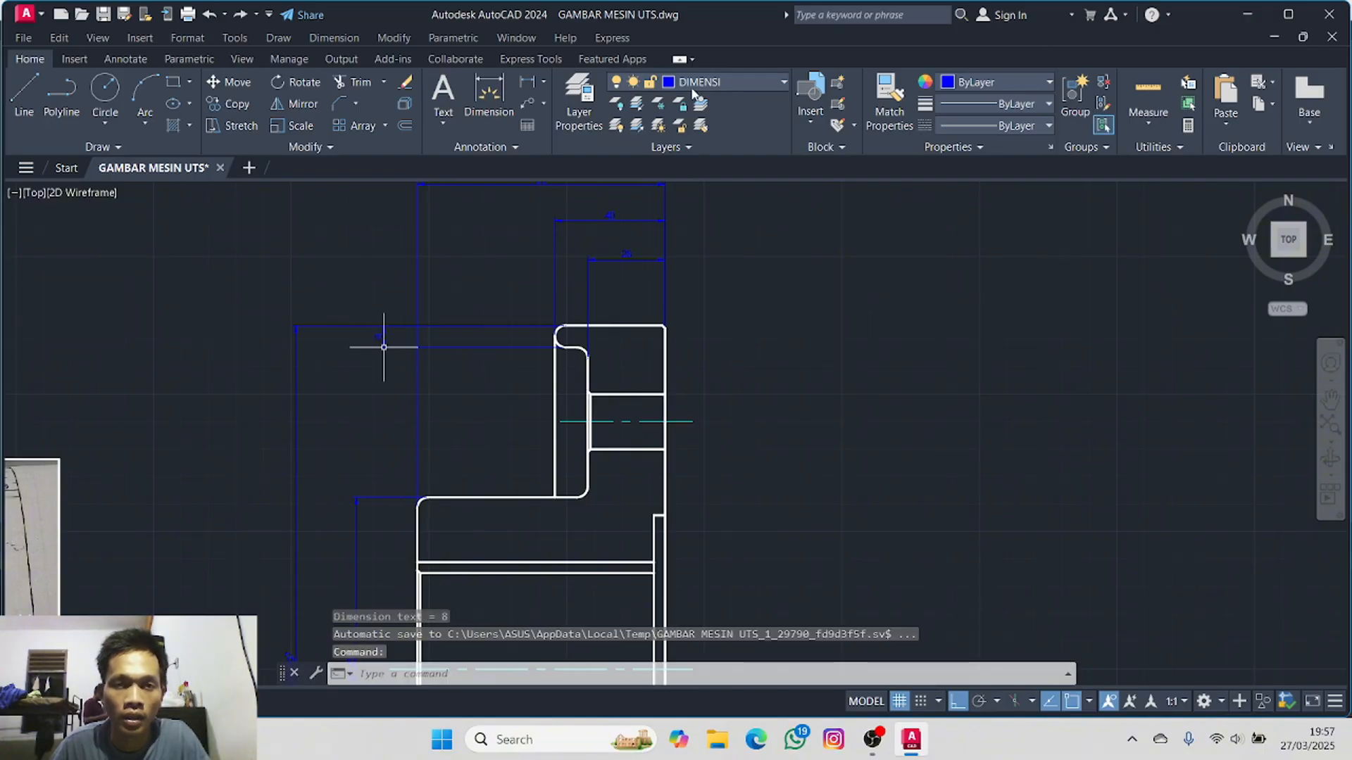
# - Dimension the depth of the recess in the flange's right face, placing the dimension line 5 units above the recess
pyautogui.click(522, 95)
pyautogui.scroll(2, 644, 535)
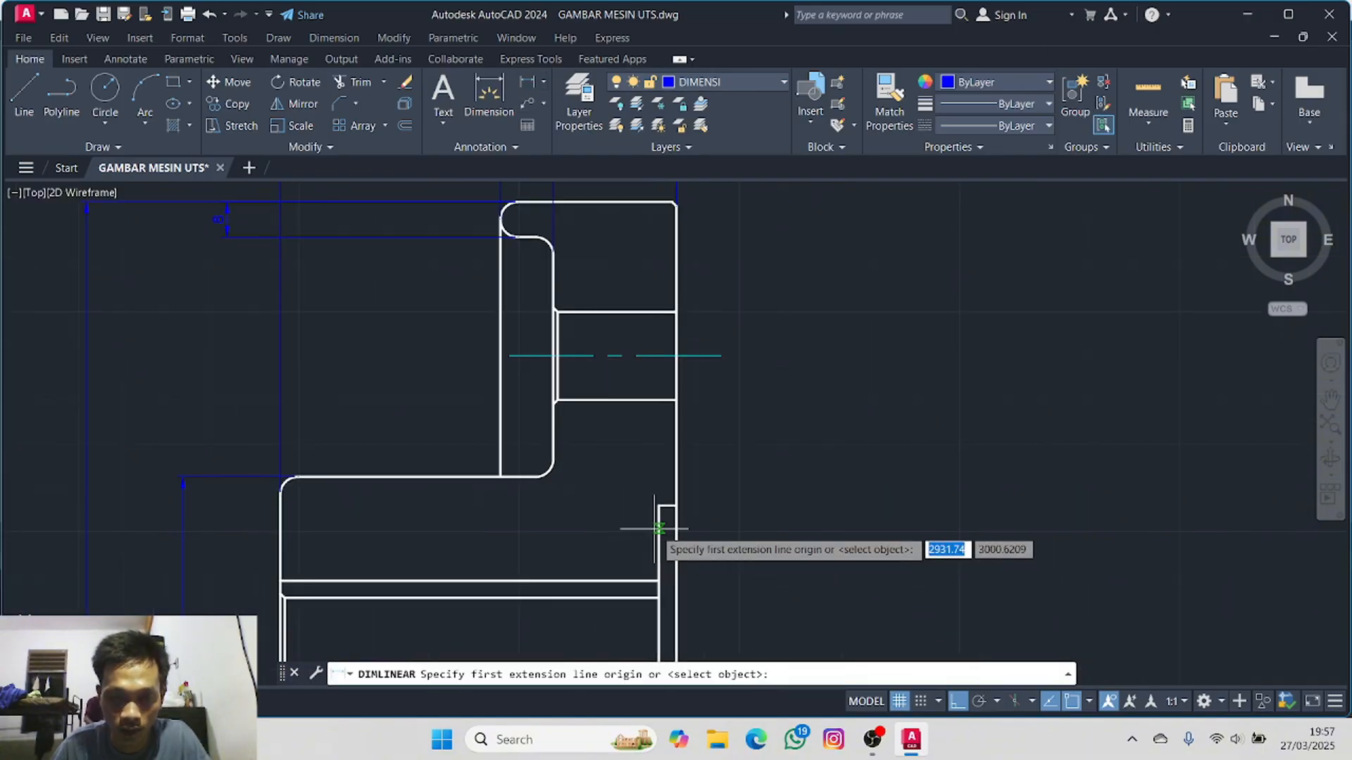
pyautogui.click(666, 505)
pyautogui.click(660, 506)
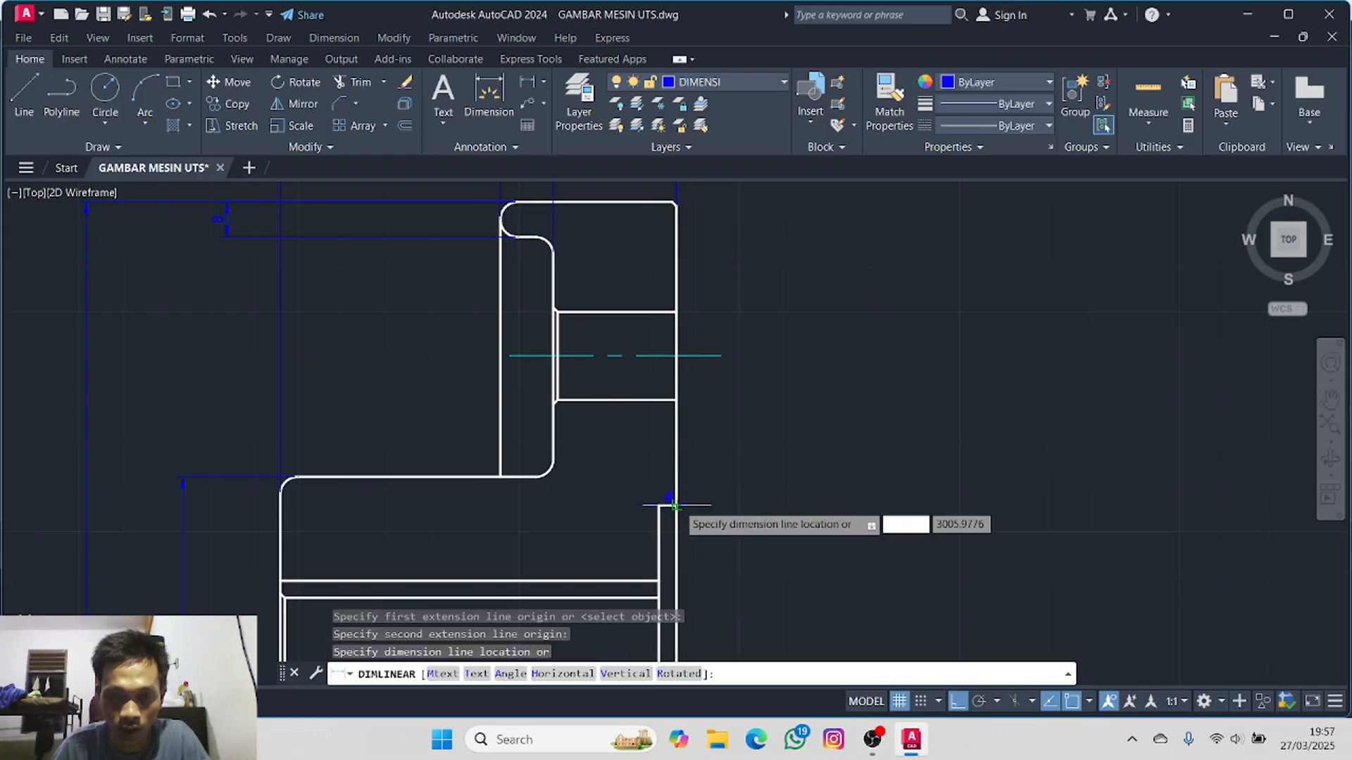
pyautogui.write('5')
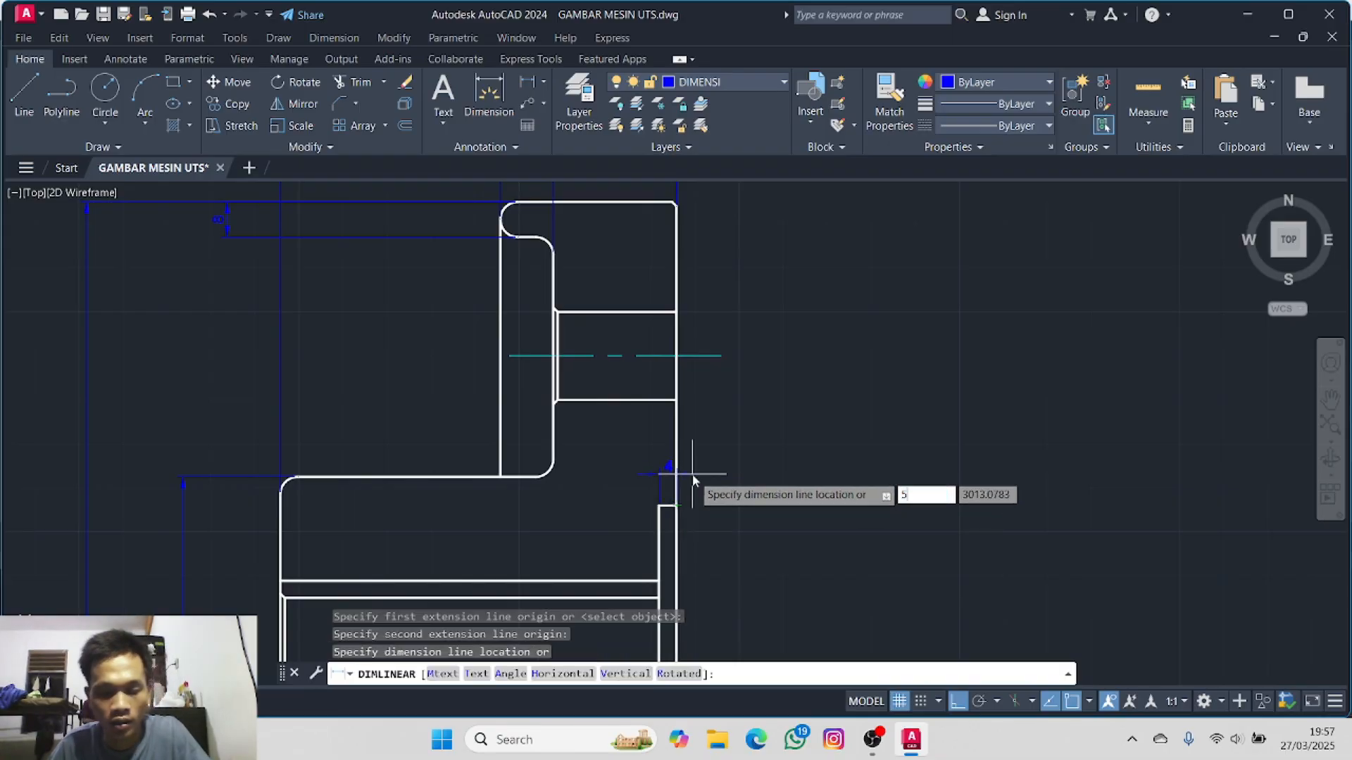
pyautogui.press('Return')
# - Move the recess depth dimension's text outside the section, to the right of the flange face
pyautogui.click(660, 485)
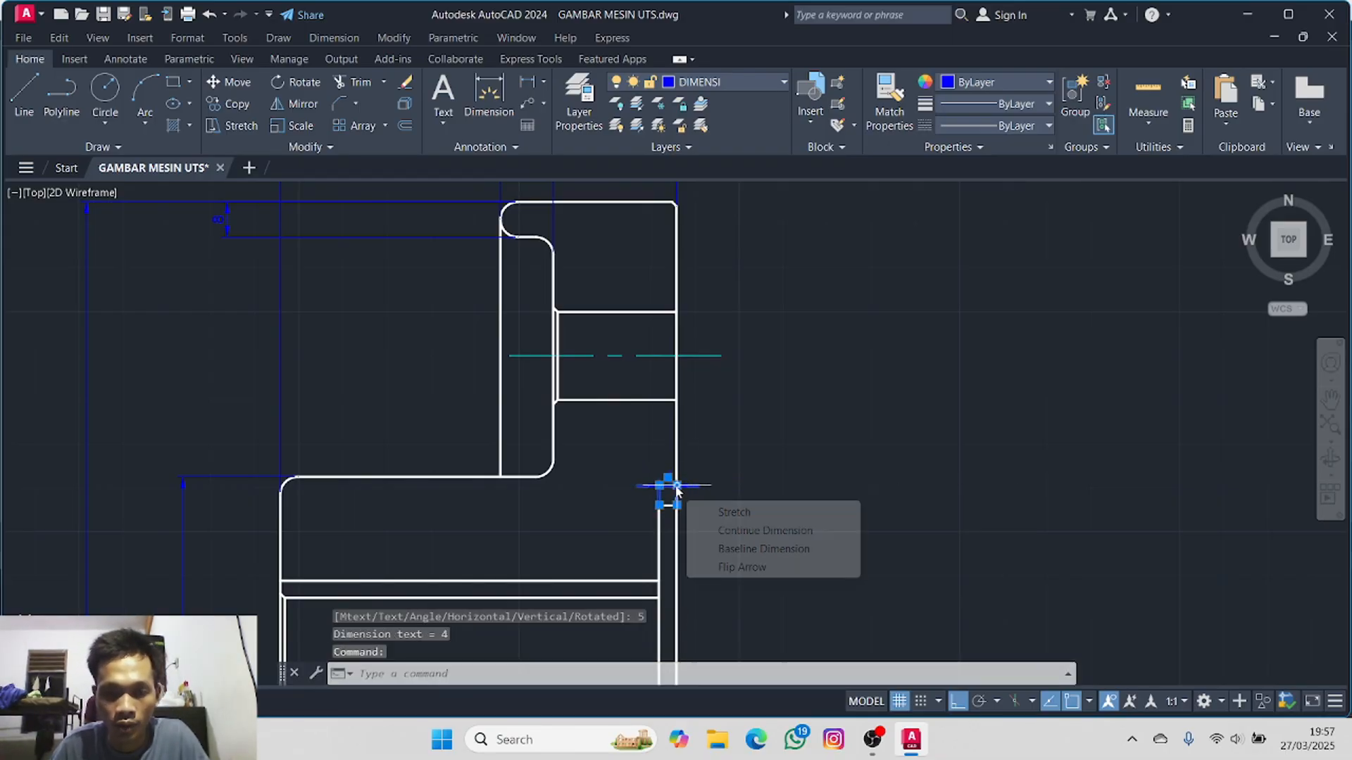
pyautogui.click(667, 479)
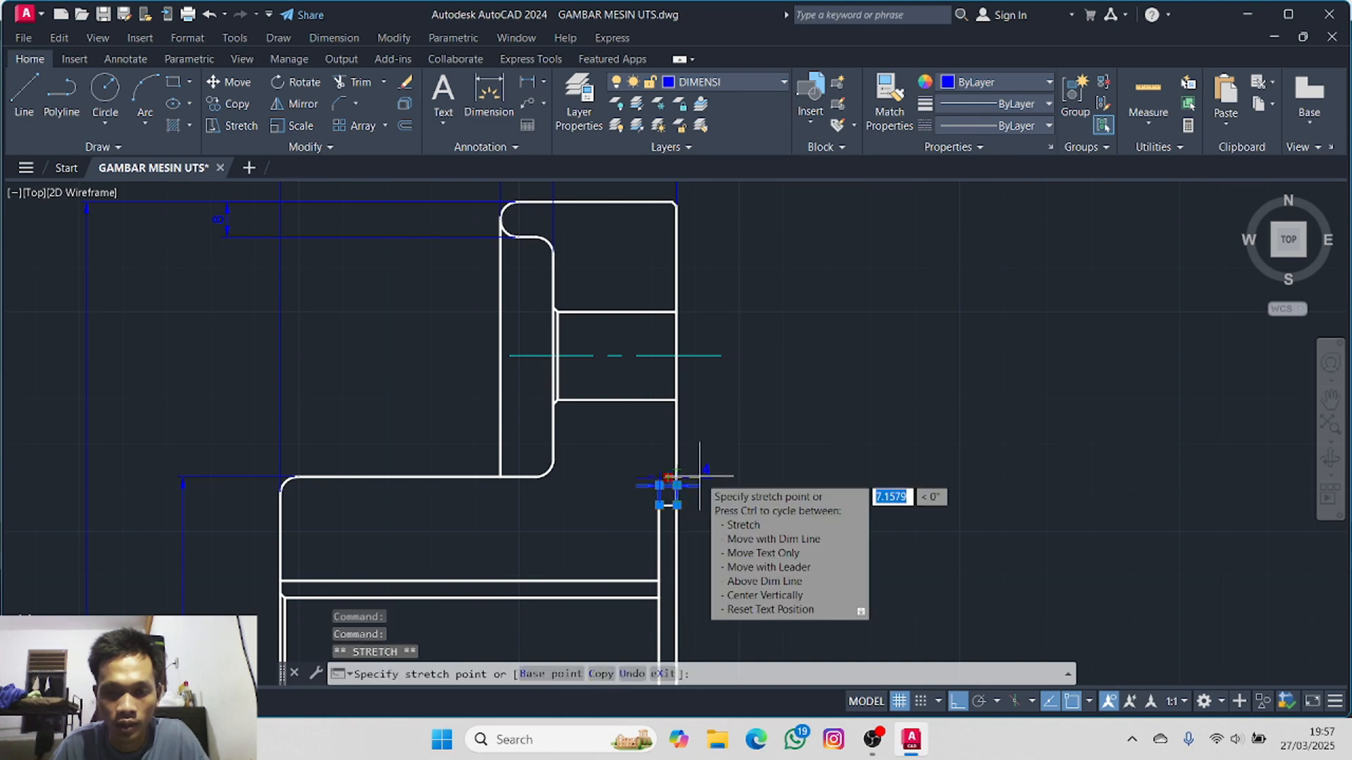
pyautogui.press('Escape')
pyautogui.press('Escape')
# - Examine the bore and recess diameter dimensions and their tolerances on the reference drawing
pyautogui.scroll(-2, 735, 548)
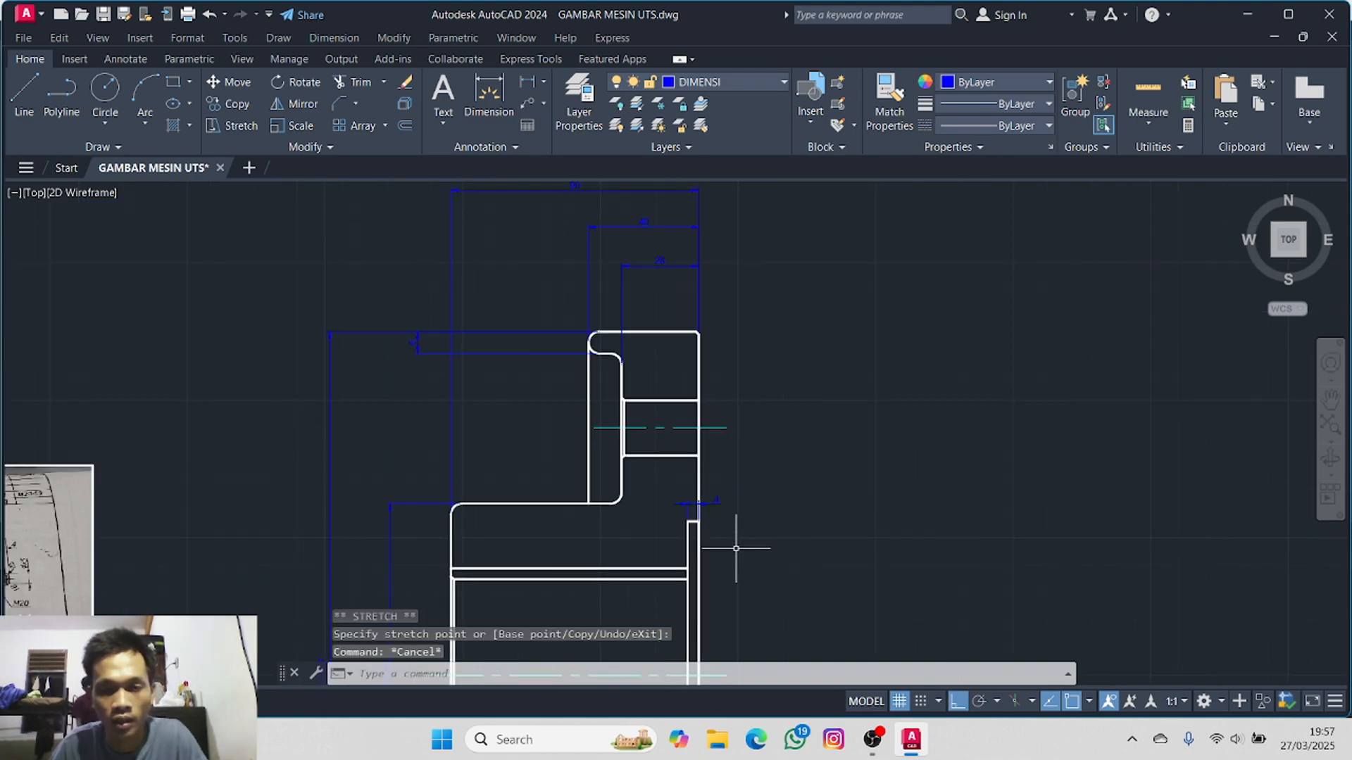
pyautogui.moveTo(749, 548); pyautogui.dragTo(908, 353, button='middle')
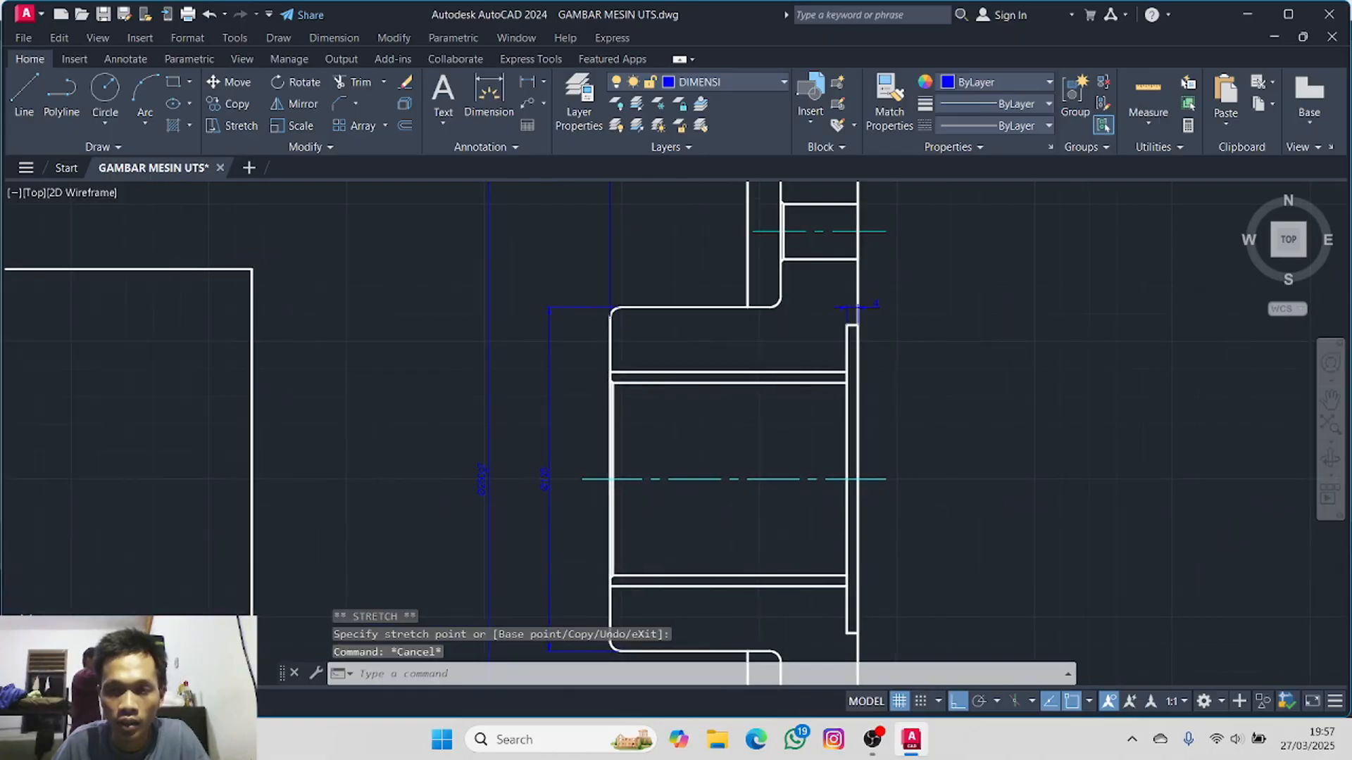
pyautogui.moveTo(756, 380); pyautogui.dragTo(953, 340, button='middle')
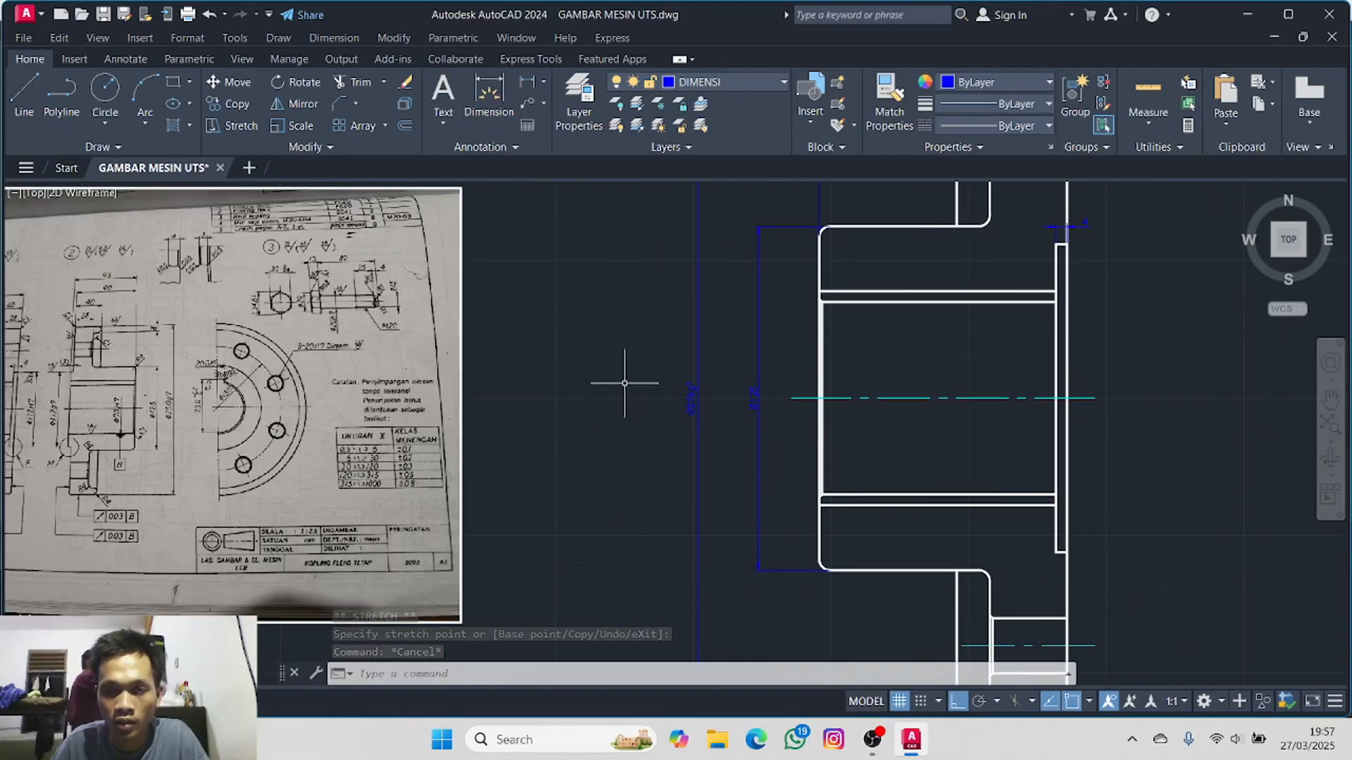
pyautogui.moveTo(577, 393); pyautogui.dragTo(804, 368, button='middle')
pyautogui.scroll(4, 237, 462)
pyautogui.scroll(-4, 250, 445)
pyautogui.scroll(4, 239, 394)
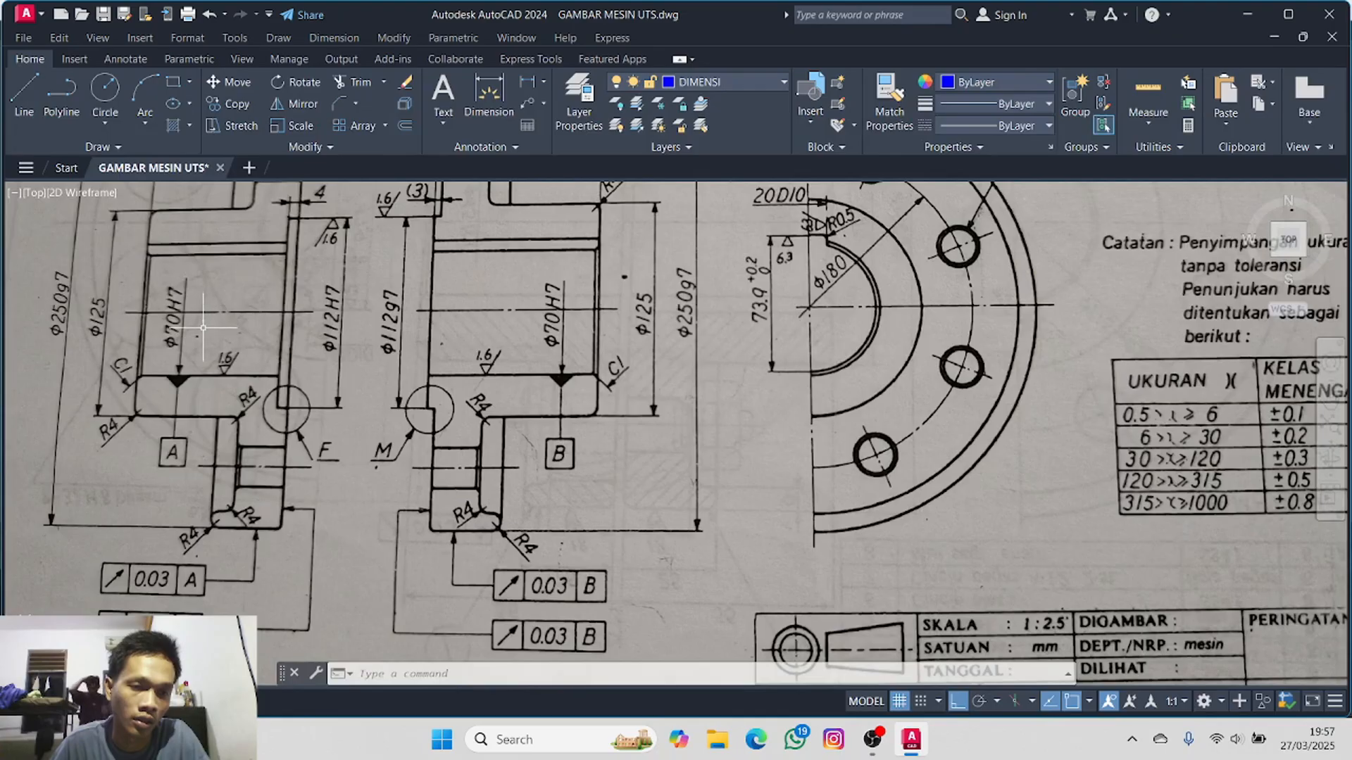
pyautogui.scroll(-4, 338, 350)
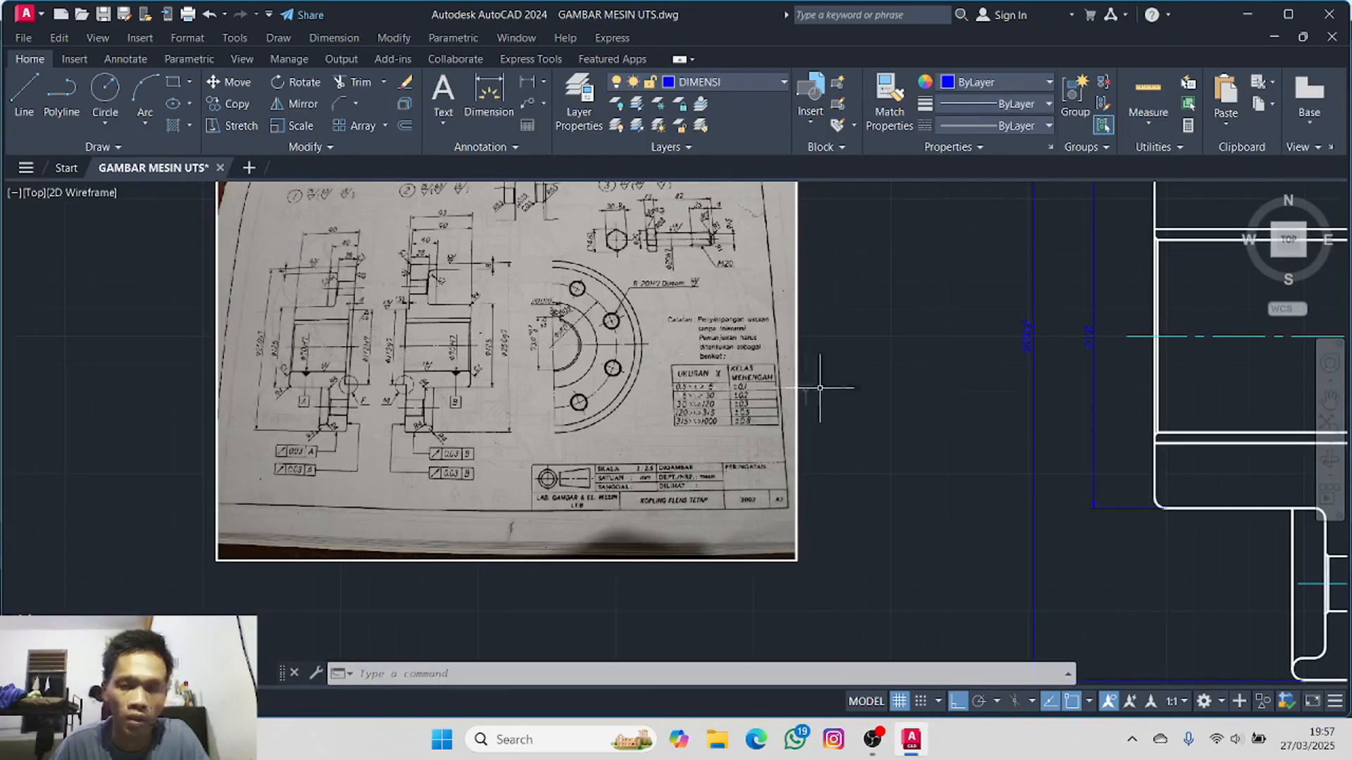
pyautogui.moveTo(832, 392); pyautogui.dragTo(2, 424, button='middle')
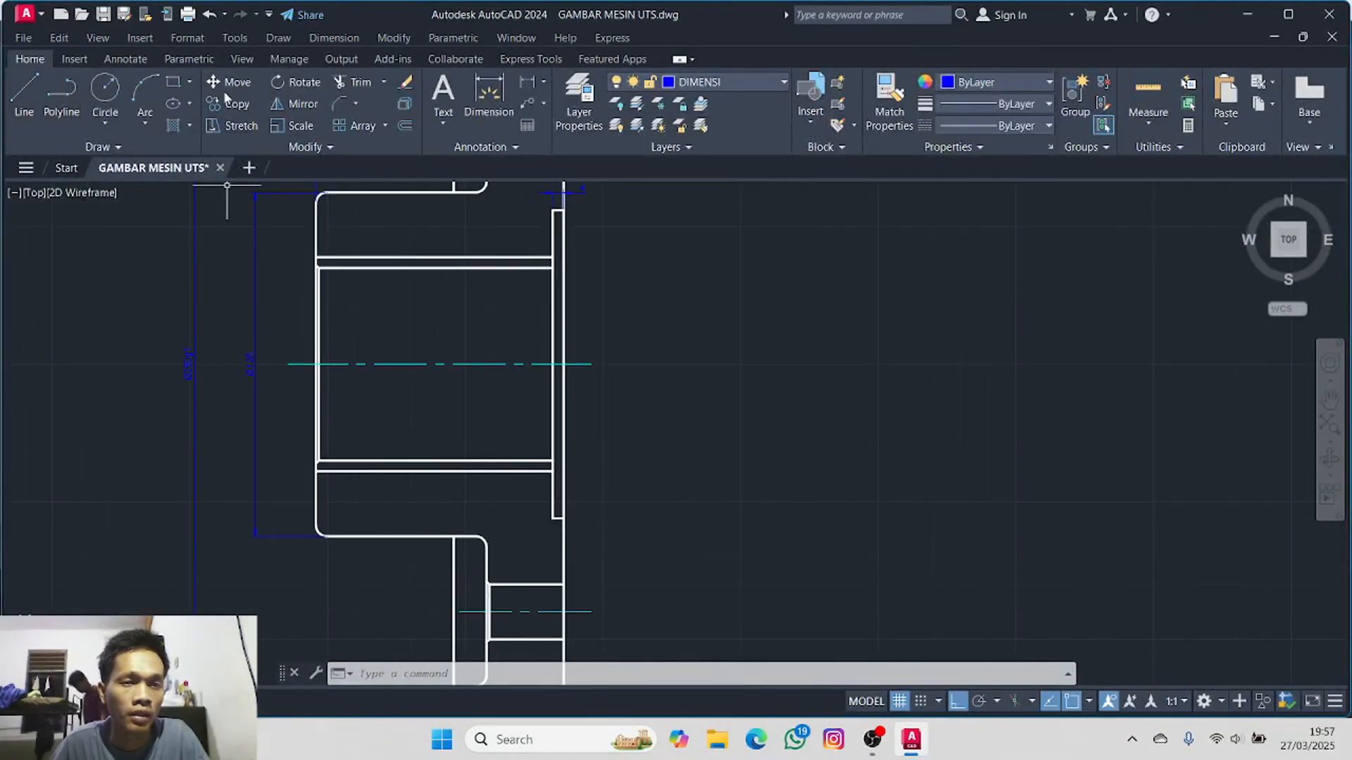
# - Dimension the diameter of the recess in the flange's right face as Ø112H7, placing the vertical dimension outside the flange face
pyautogui.click(526, 84)
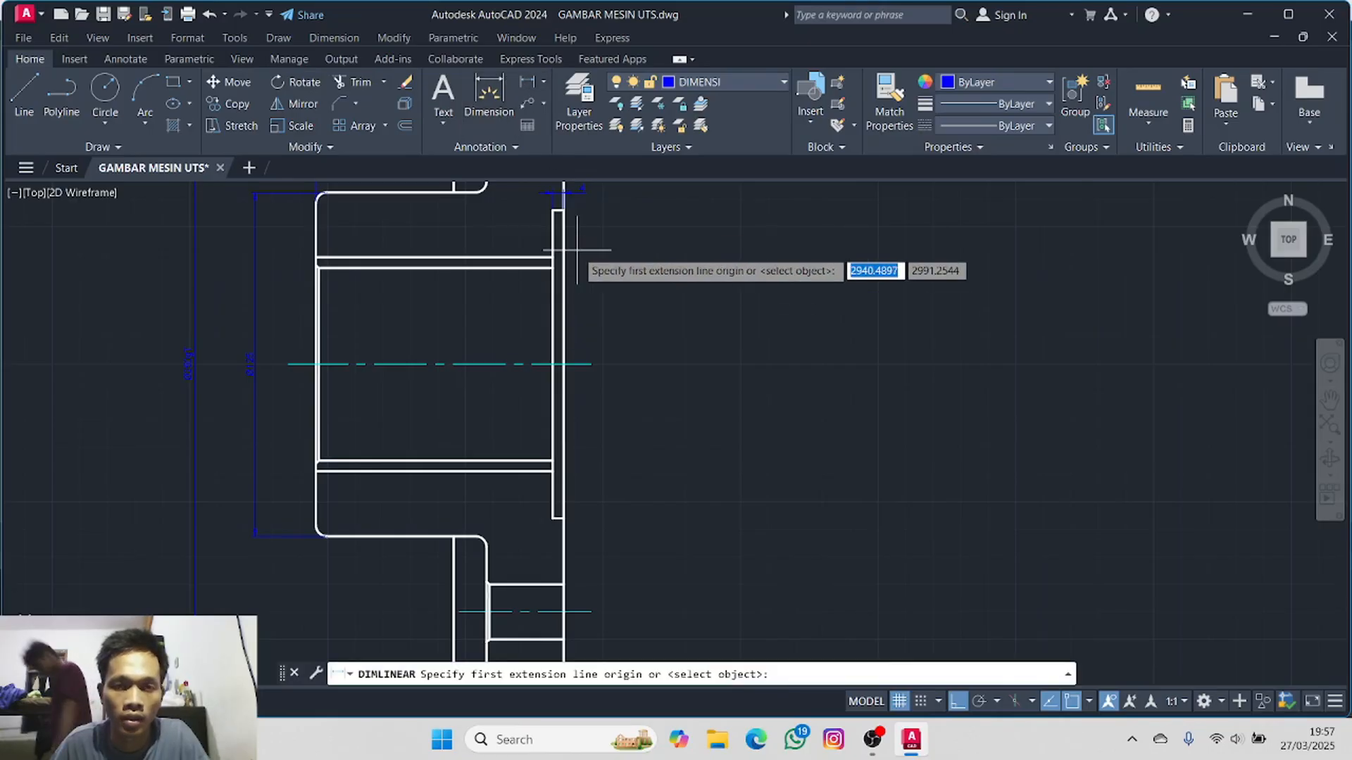
pyautogui.moveTo(559, 224); pyautogui.dragTo(564, 263, button='middle')
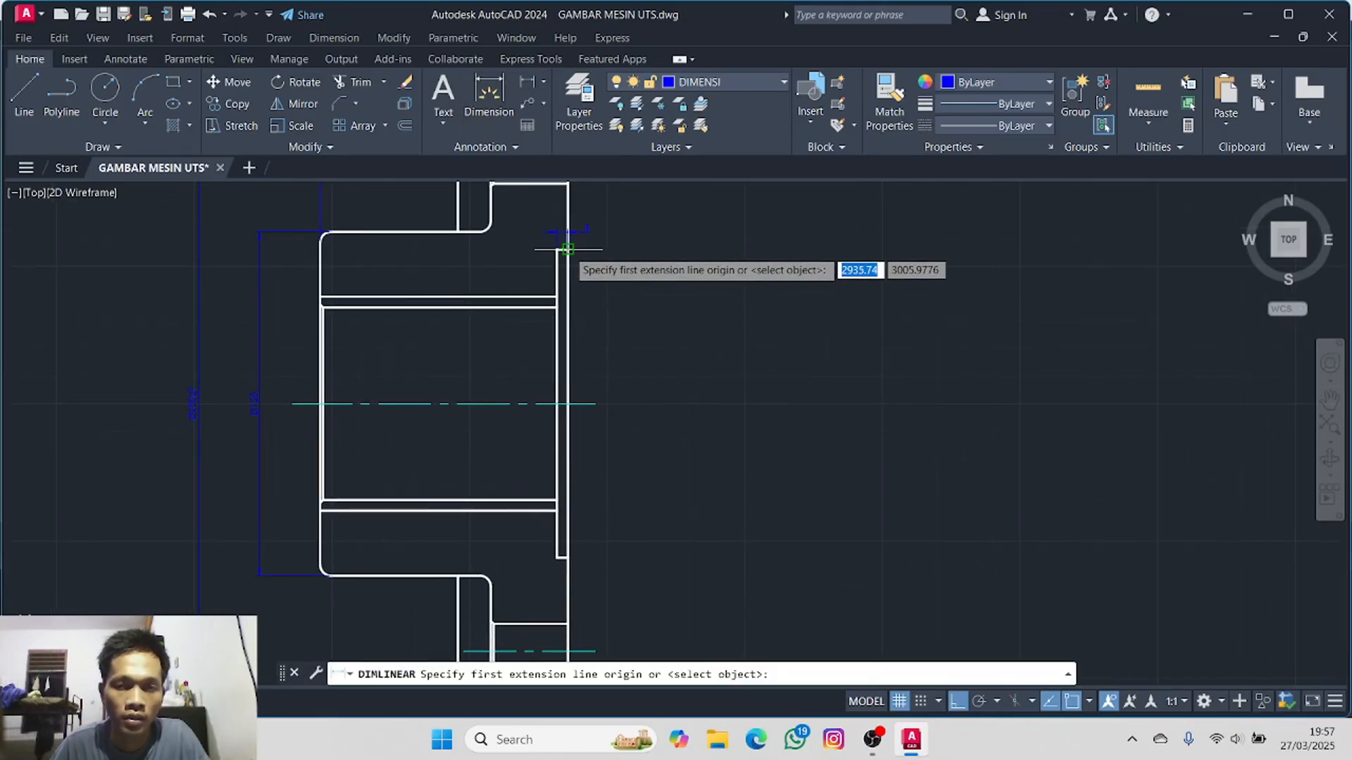
pyautogui.click(566, 248)
pyautogui.click(565, 558)
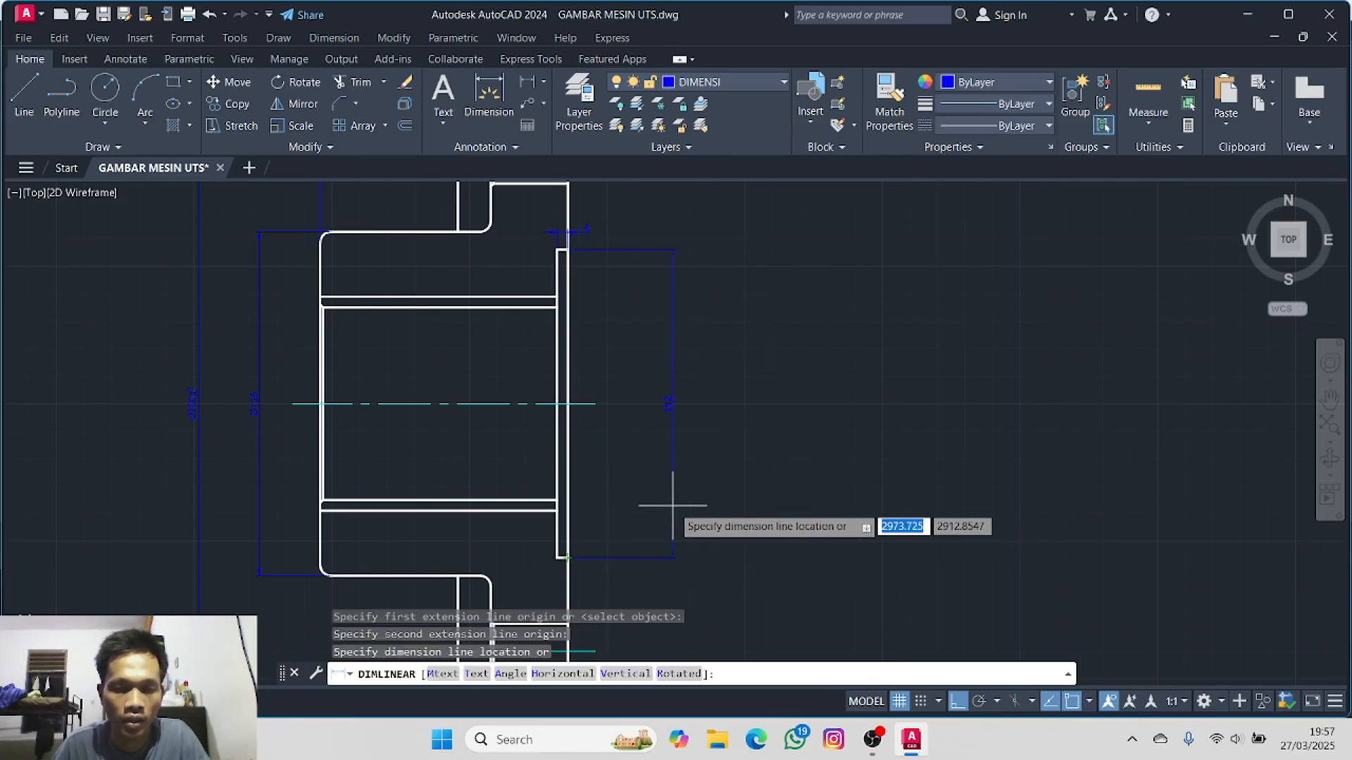
pyautogui.rightClick(672, 505)
pyautogui.click(720, 293)
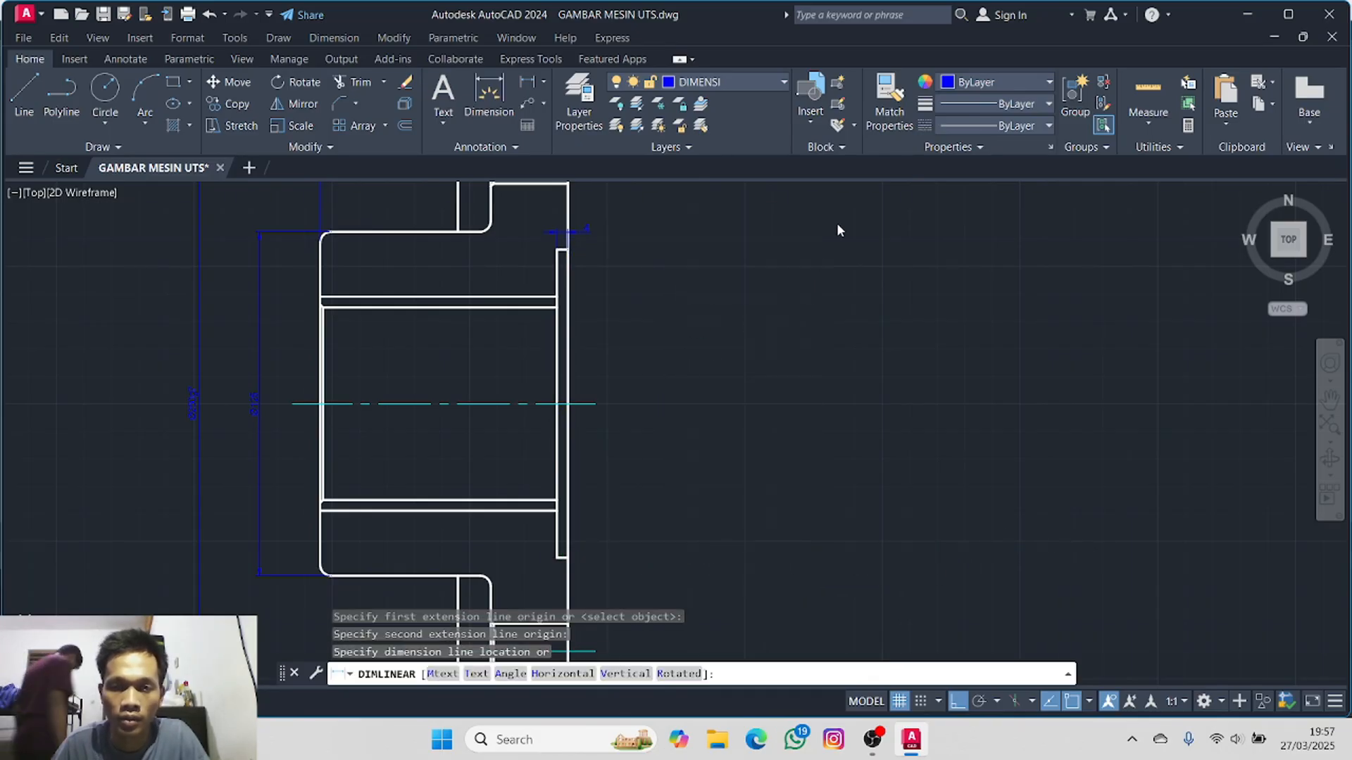
pyautogui.click(884, 117)
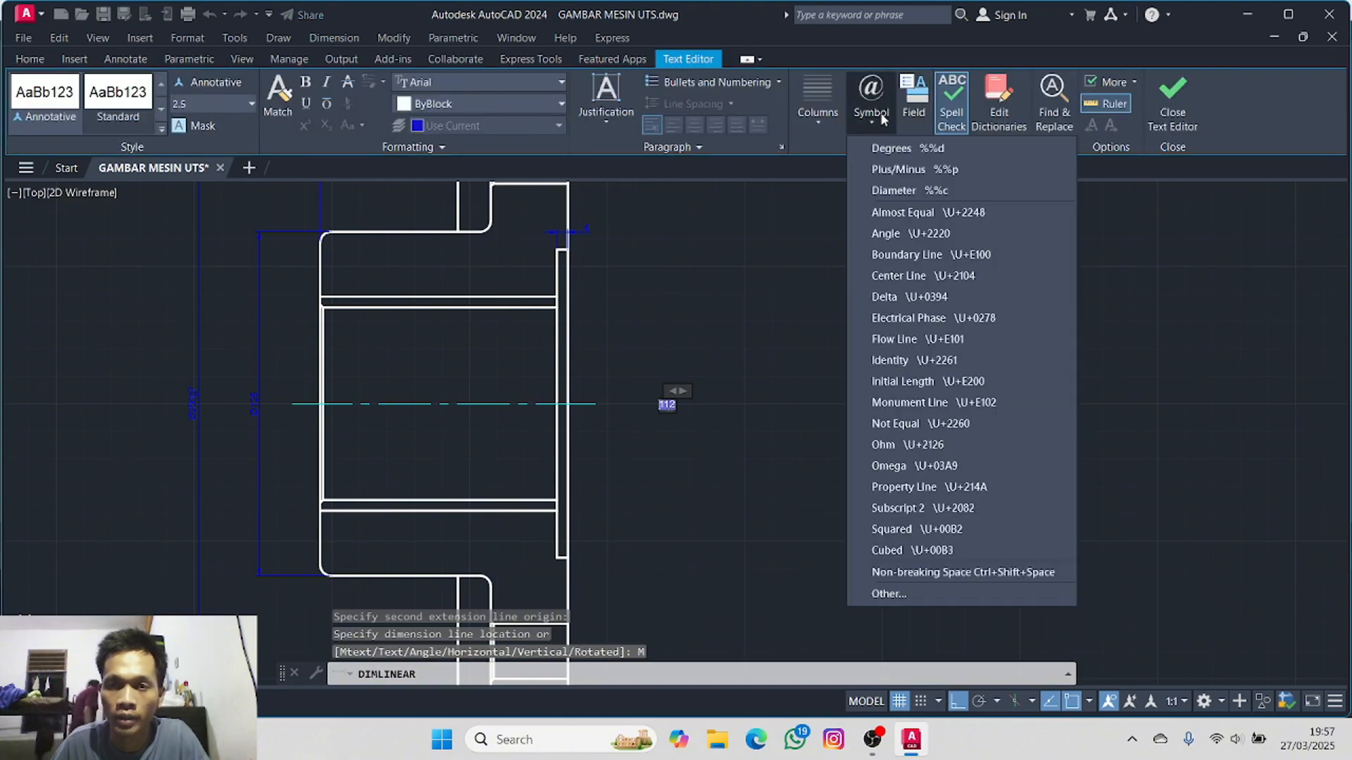
pyautogui.click(894, 190)
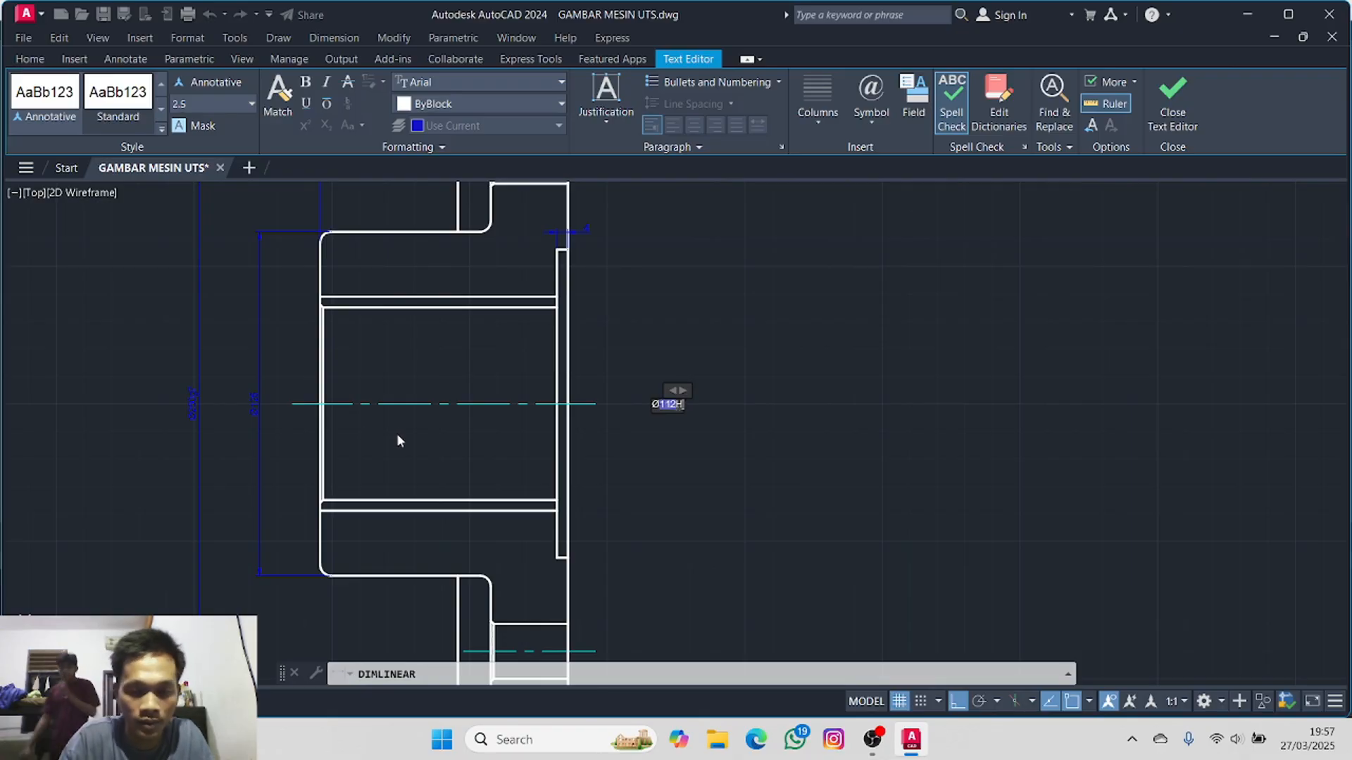
pyautogui.write('H7')
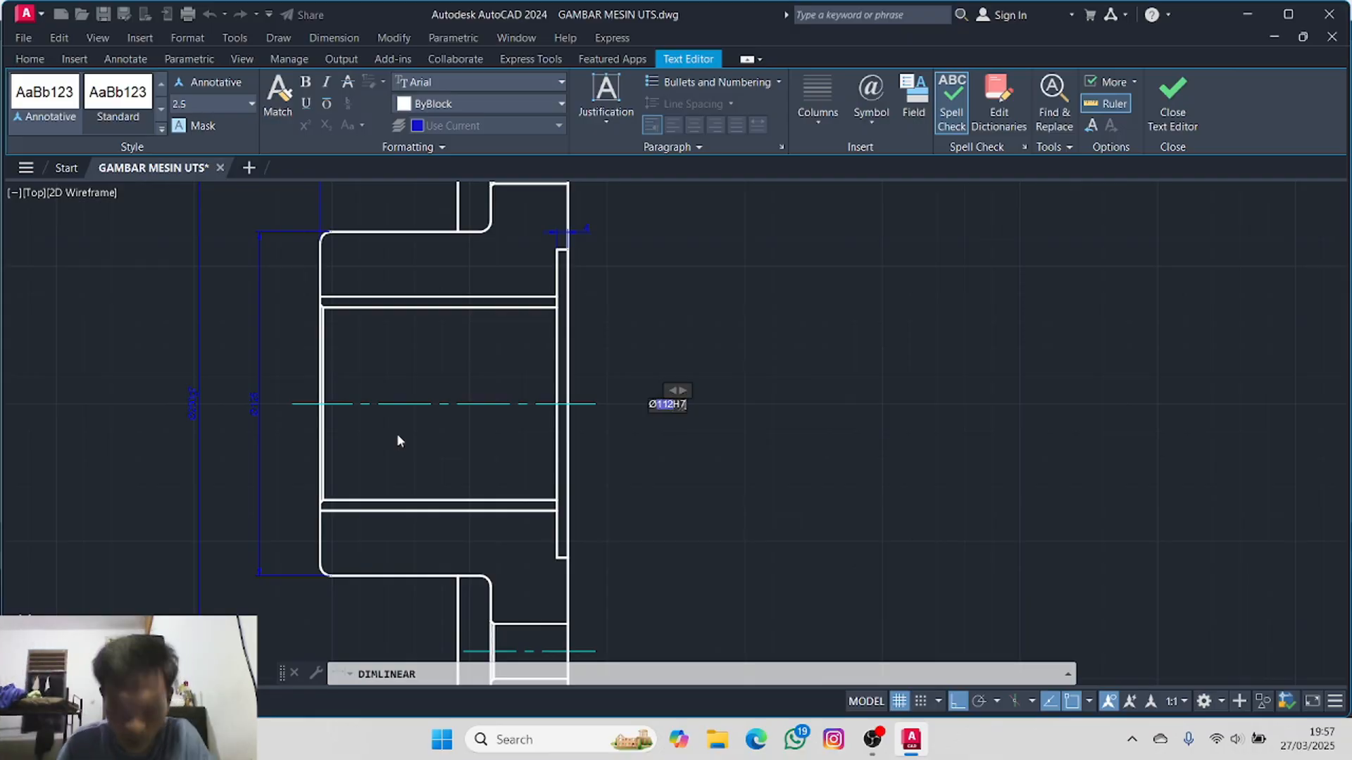
pyautogui.click(678, 437)
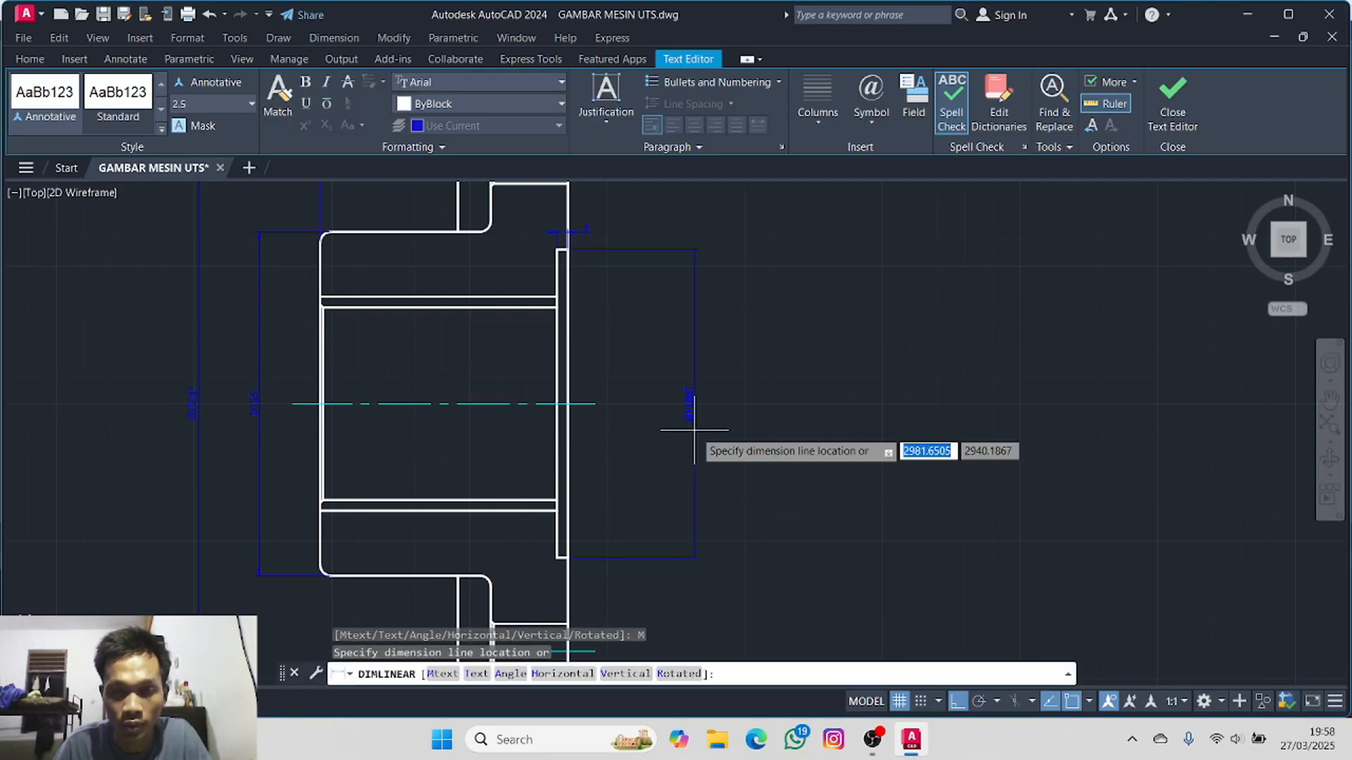
pyautogui.click(641, 453)
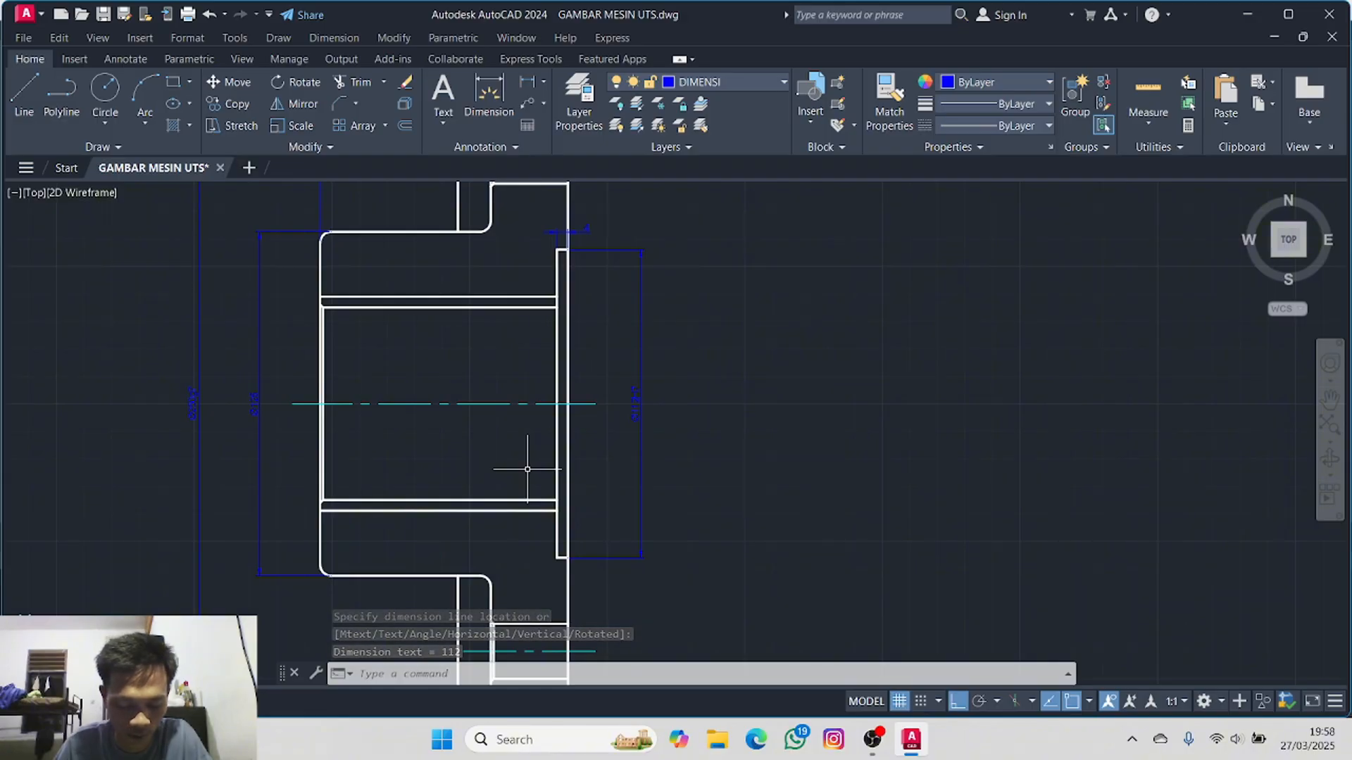
# - Set the current multileader style to Standard
pyautogui.moveTo(468, 458); pyautogui.dragTo(543, 407, button='middle')
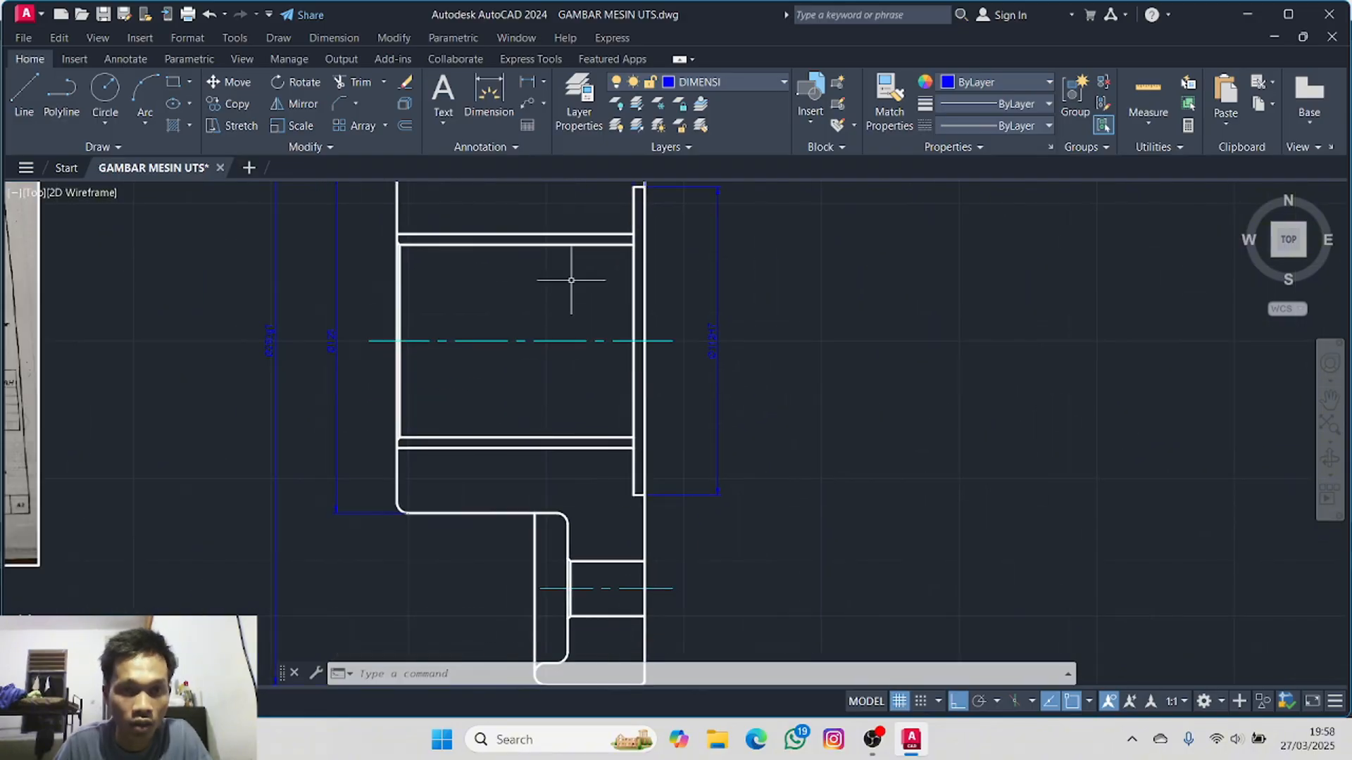
pyautogui.click(543, 83)
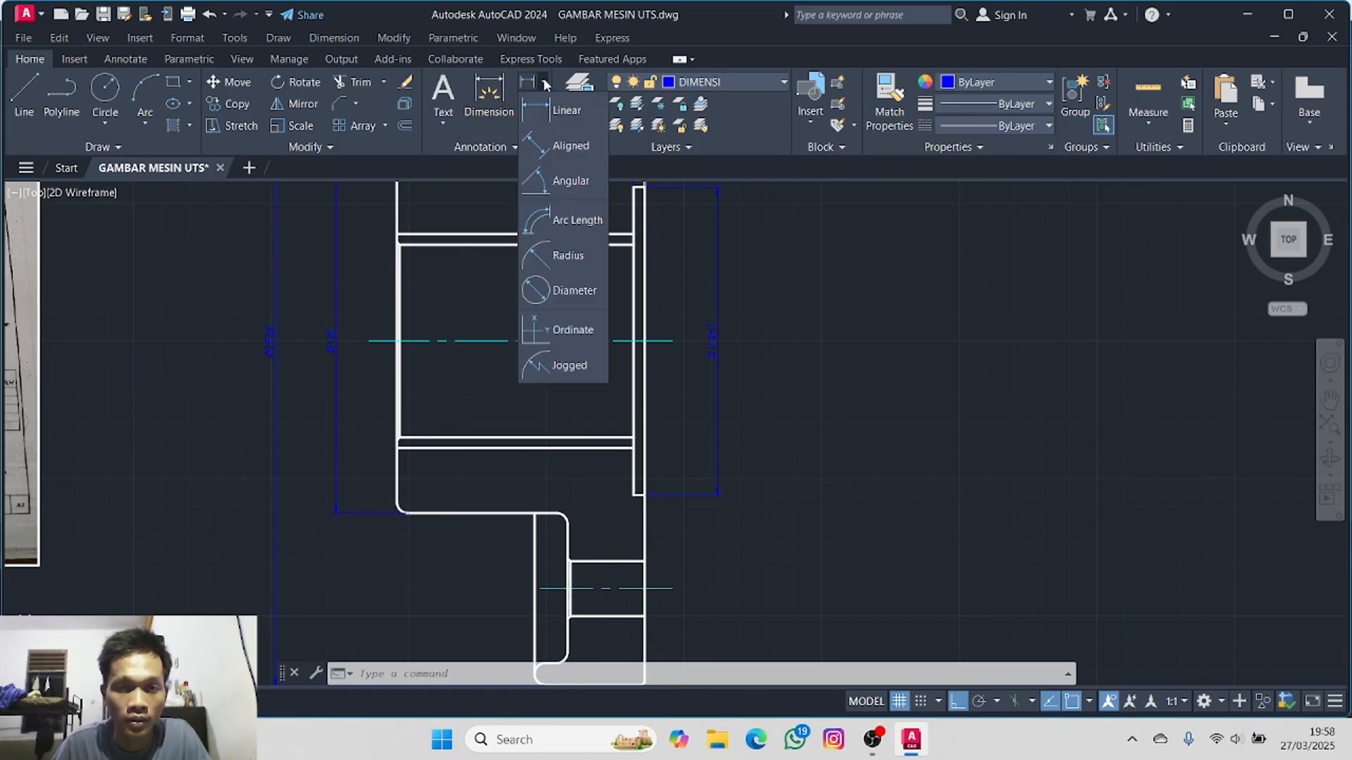
pyautogui.click(545, 85)
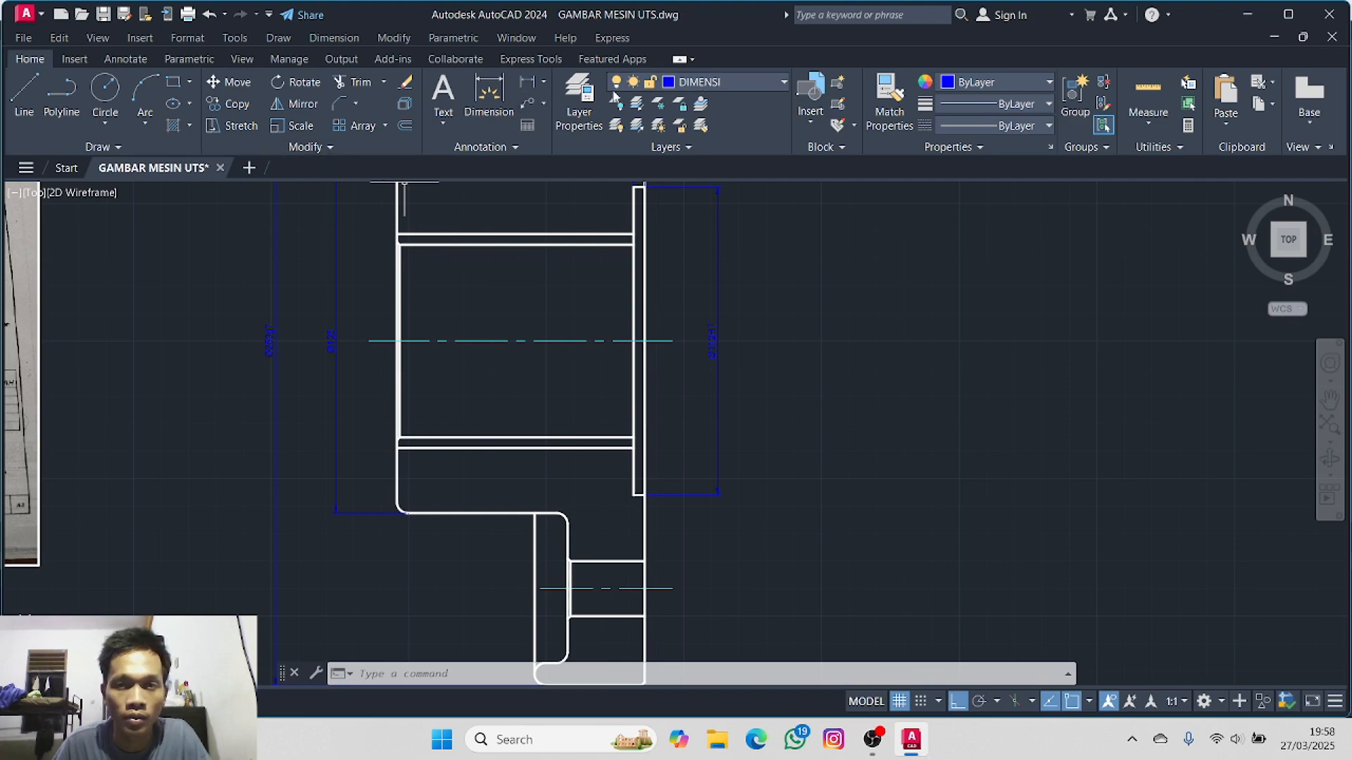
pyautogui.click(145, 59)
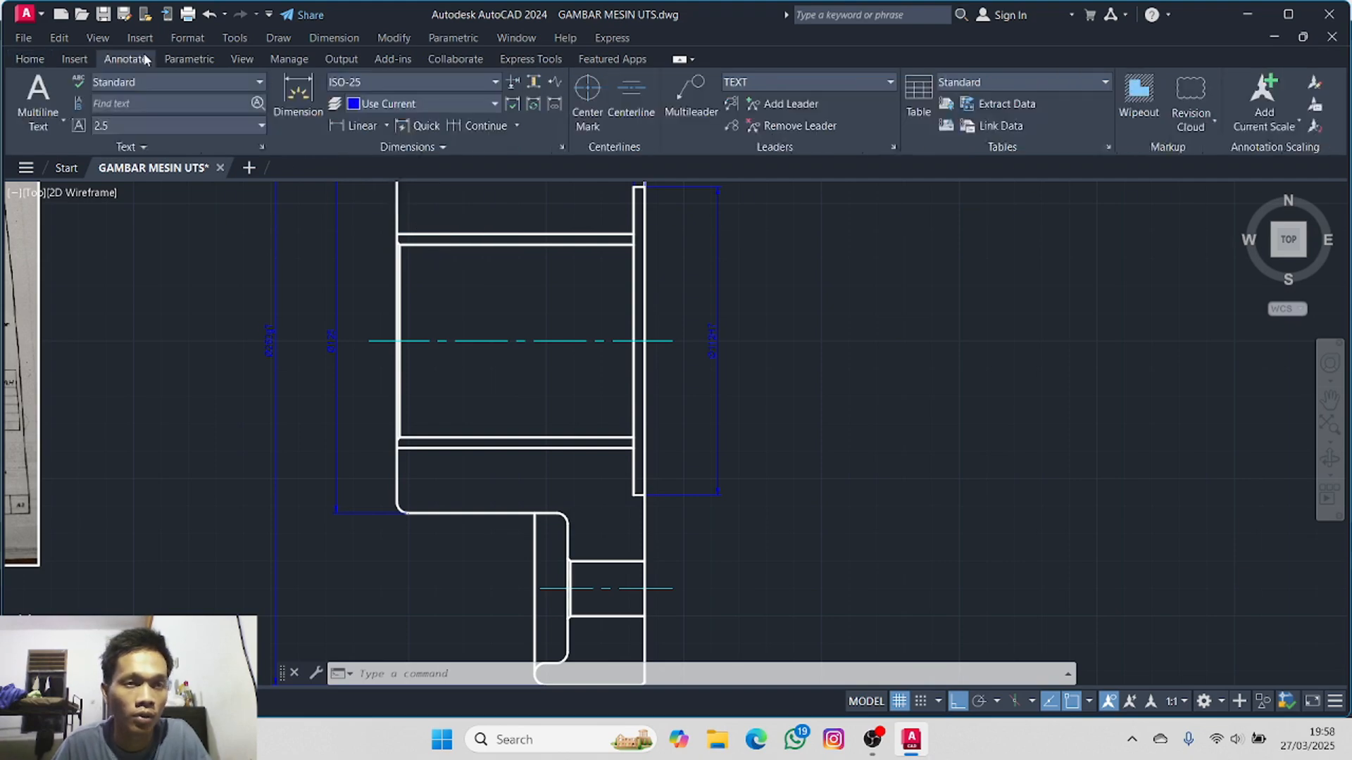
pyautogui.click(789, 81)
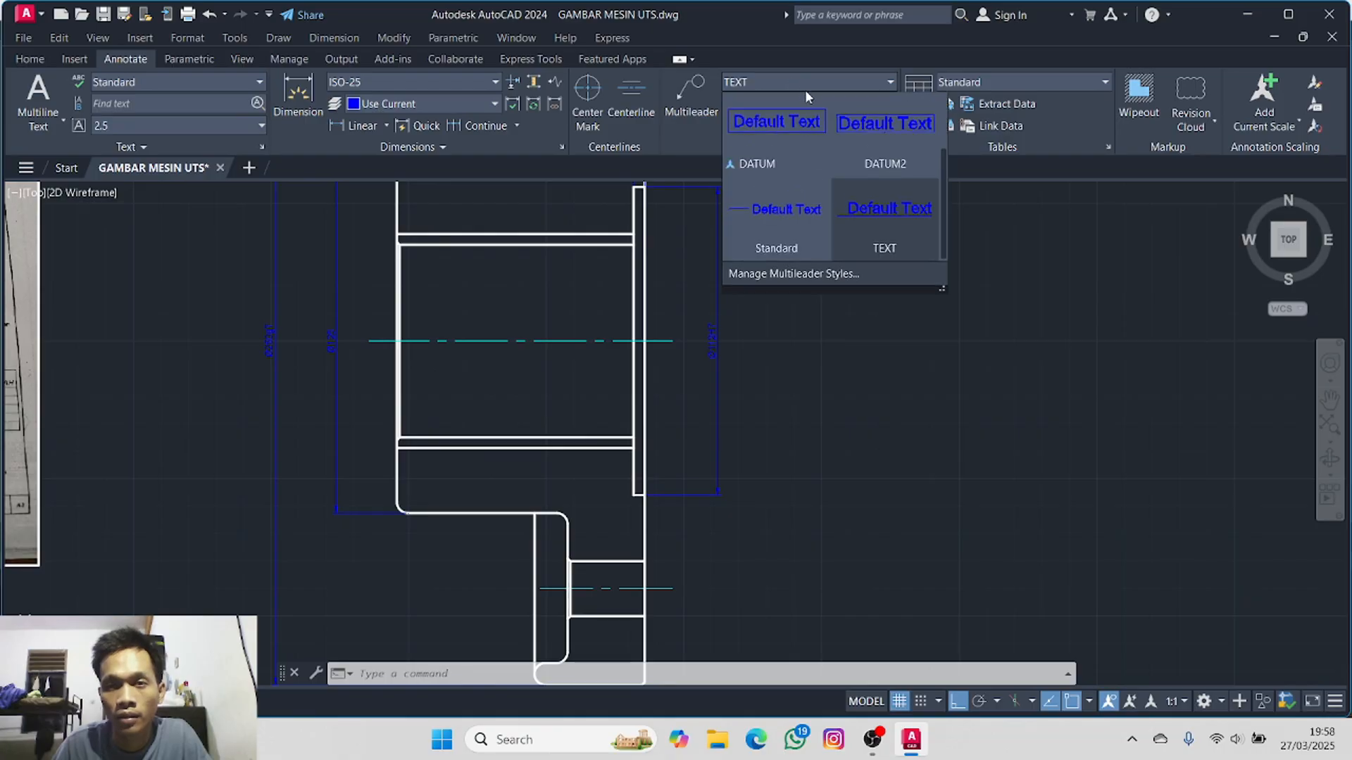
pyautogui.scroll(-2, 877, 208)
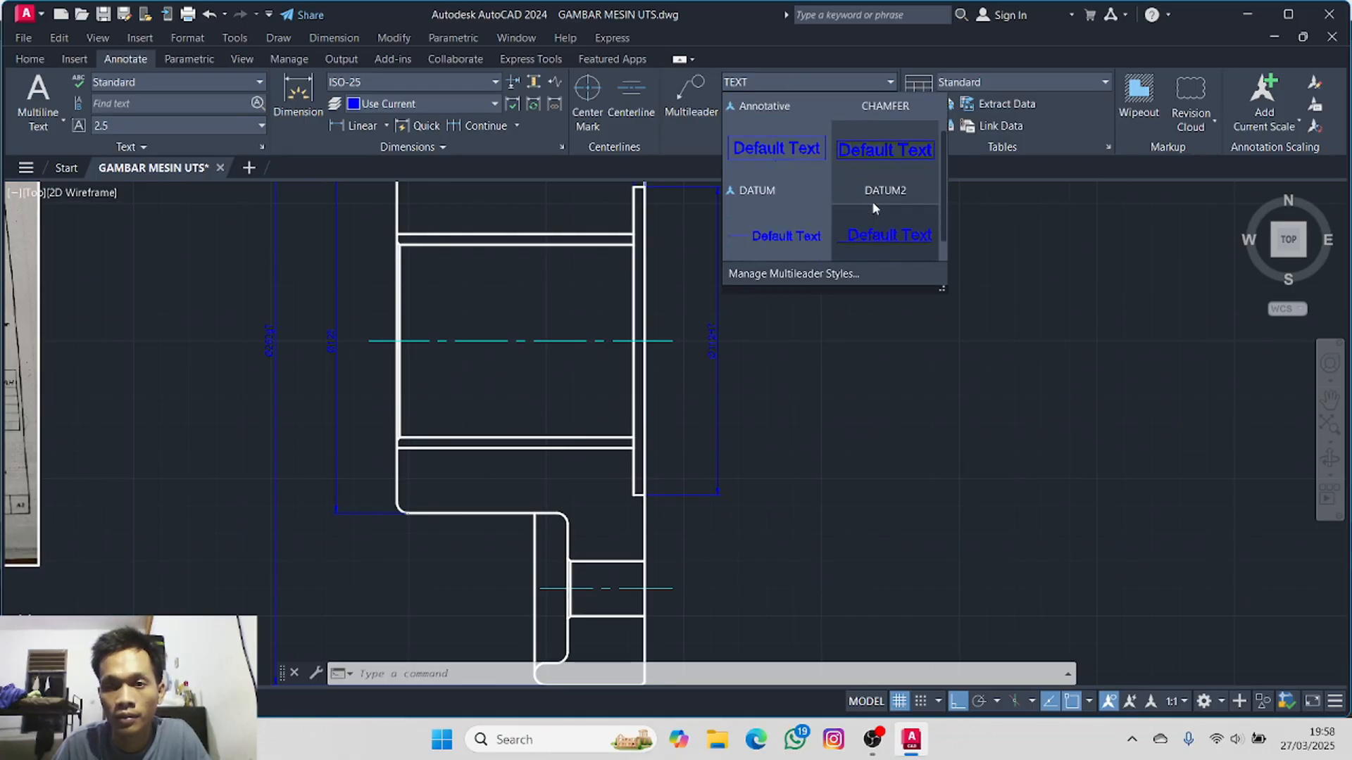
pyautogui.click(799, 207)
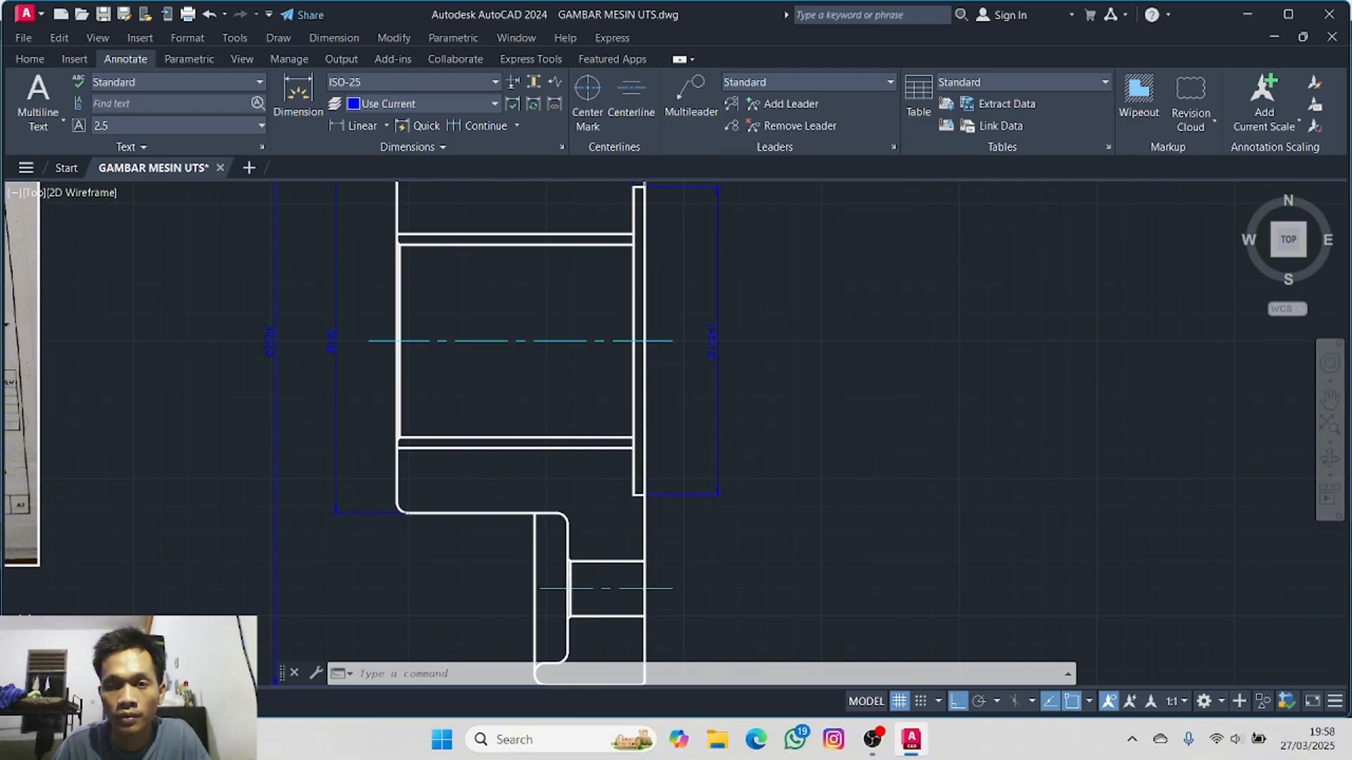
# - Add a multileader with the text Ø70H7, its arrowhead on the bore's lower inner edge and its landing just below the centerline
pyautogui.click(690, 95)
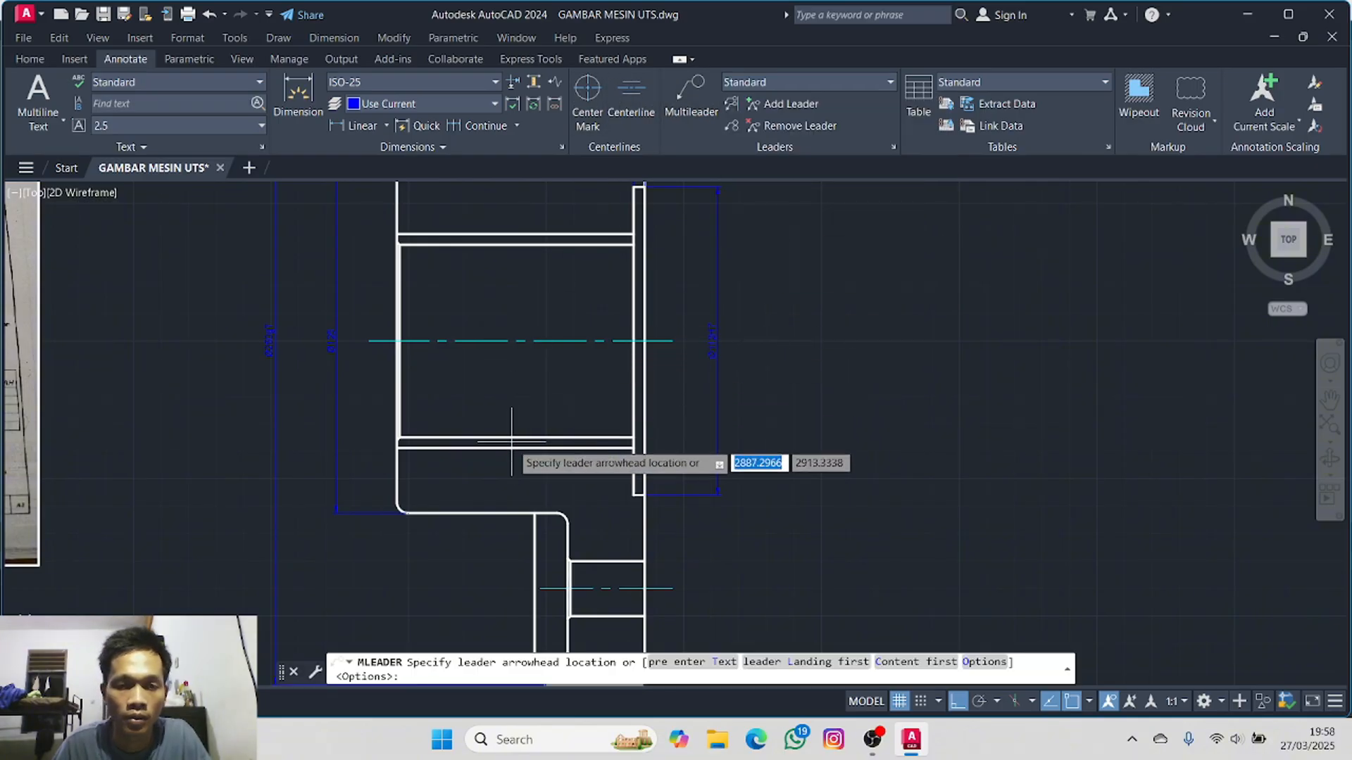
pyautogui.click(473, 438)
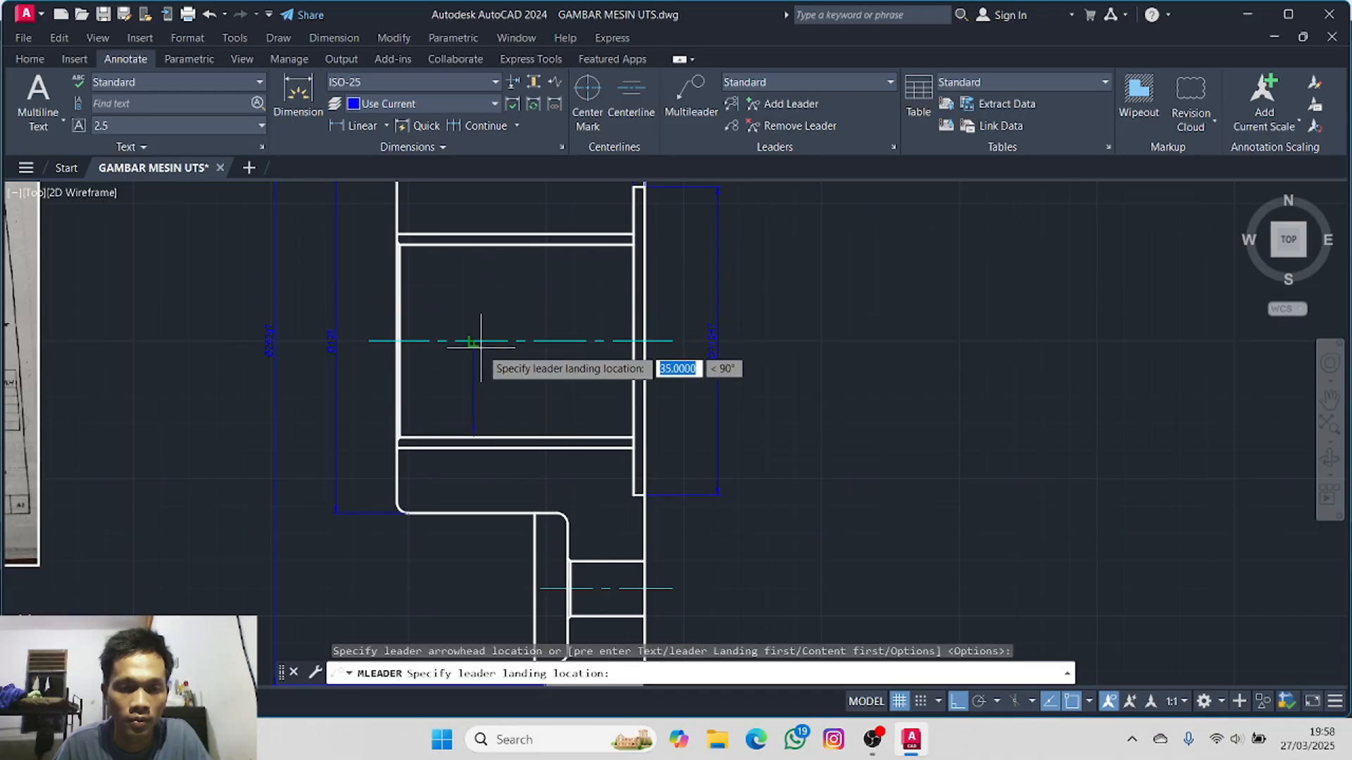
pyautogui.click(481, 352)
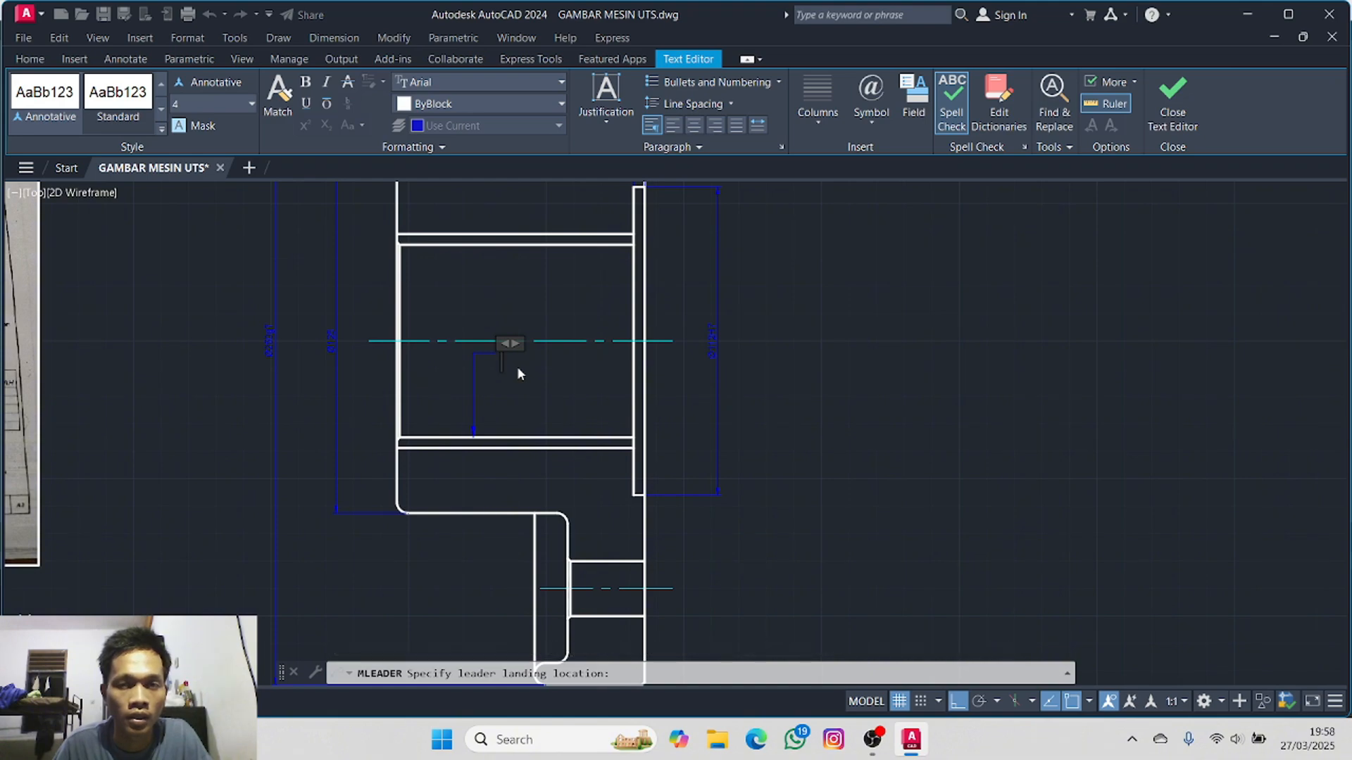
pyautogui.click(885, 93)
pyautogui.click(882, 190)
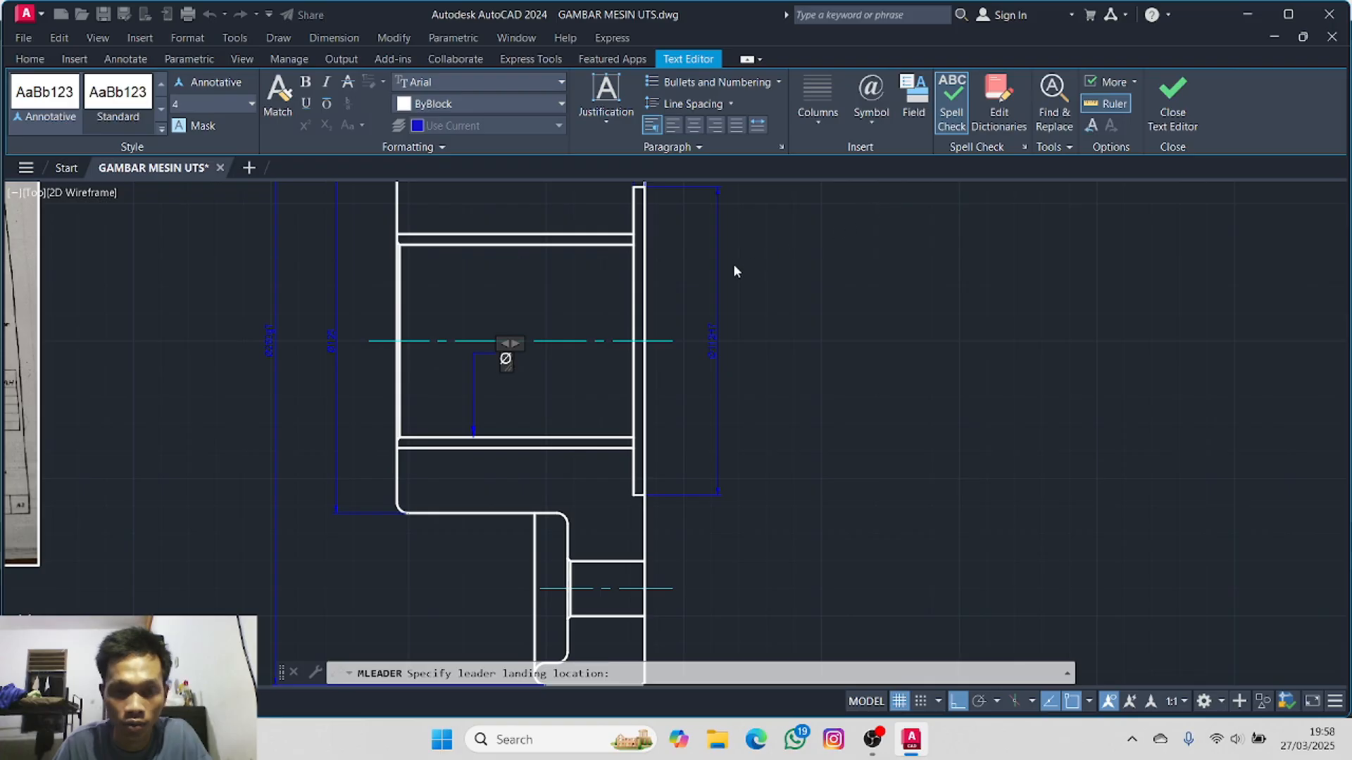
pyautogui.write('70')
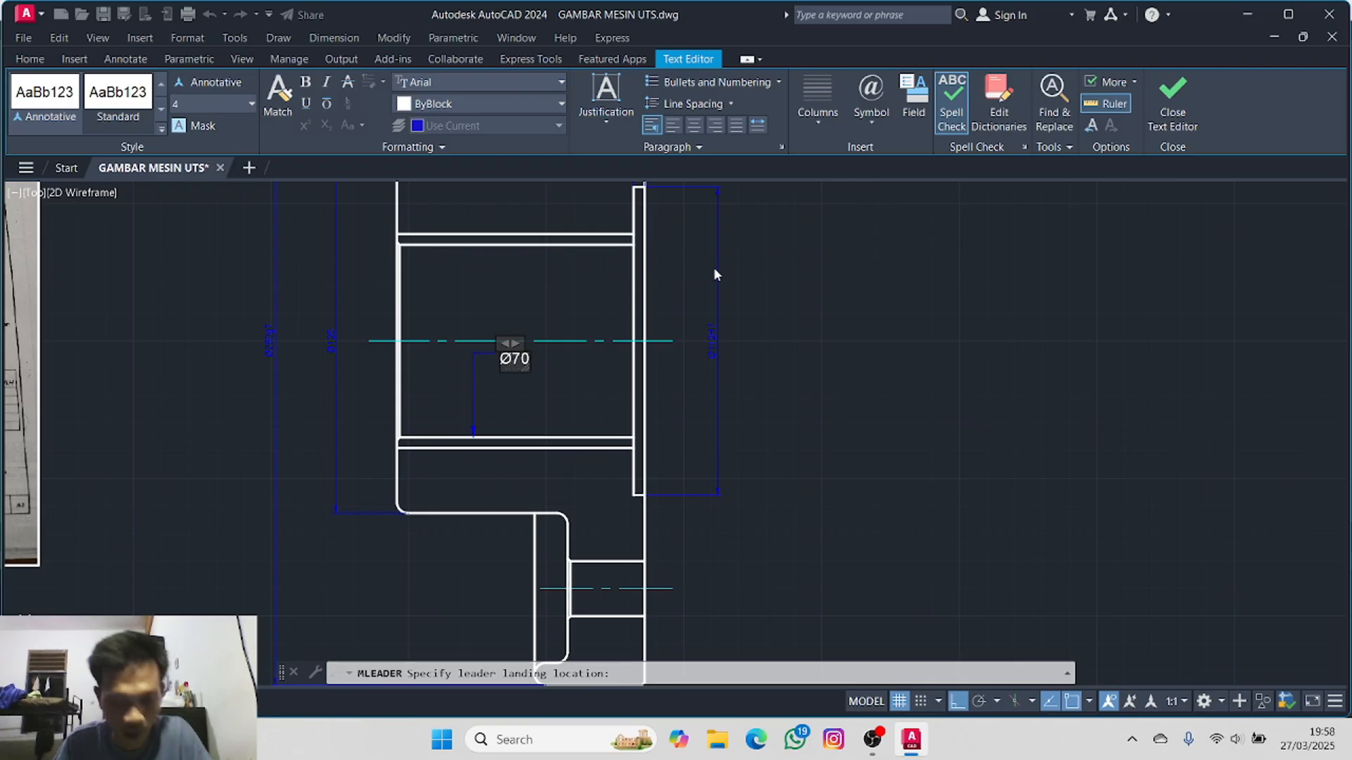
pyautogui.write('H7')
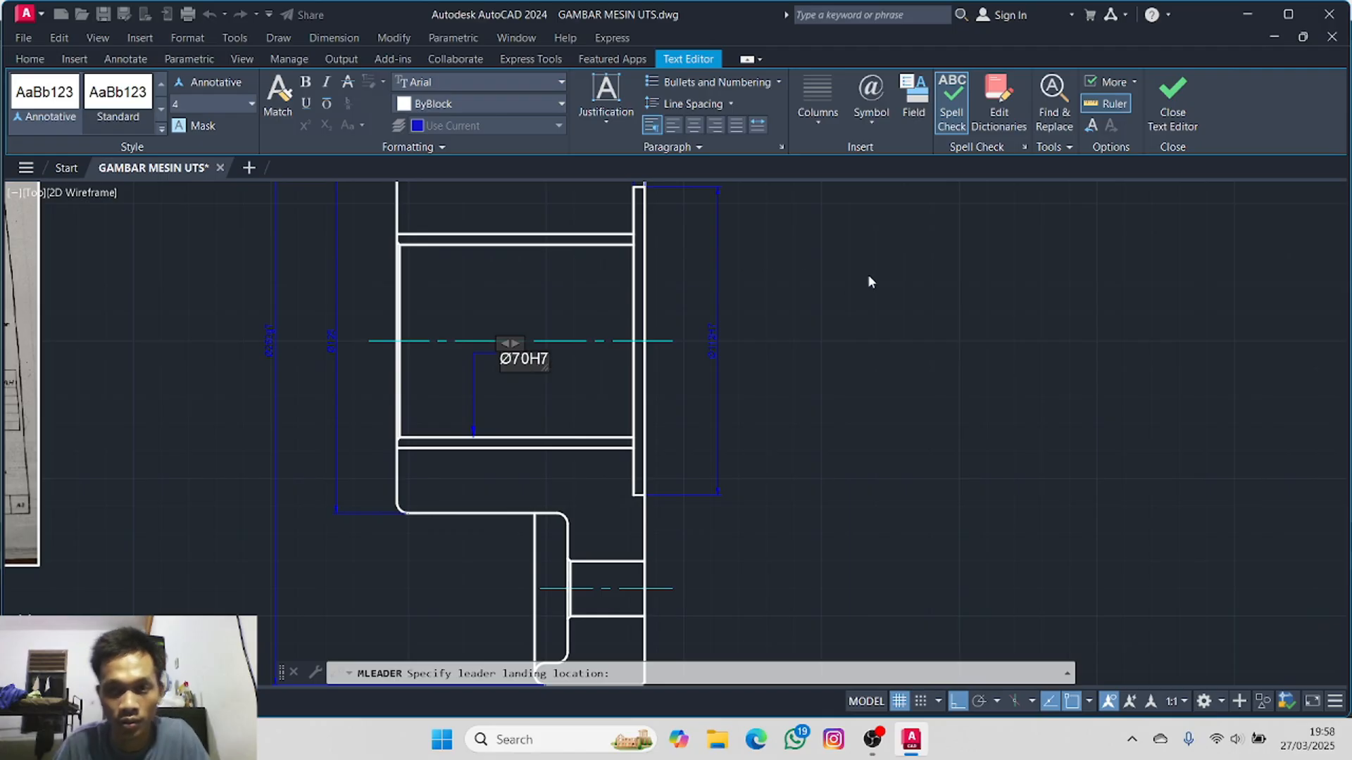
pyautogui.click(870, 278)
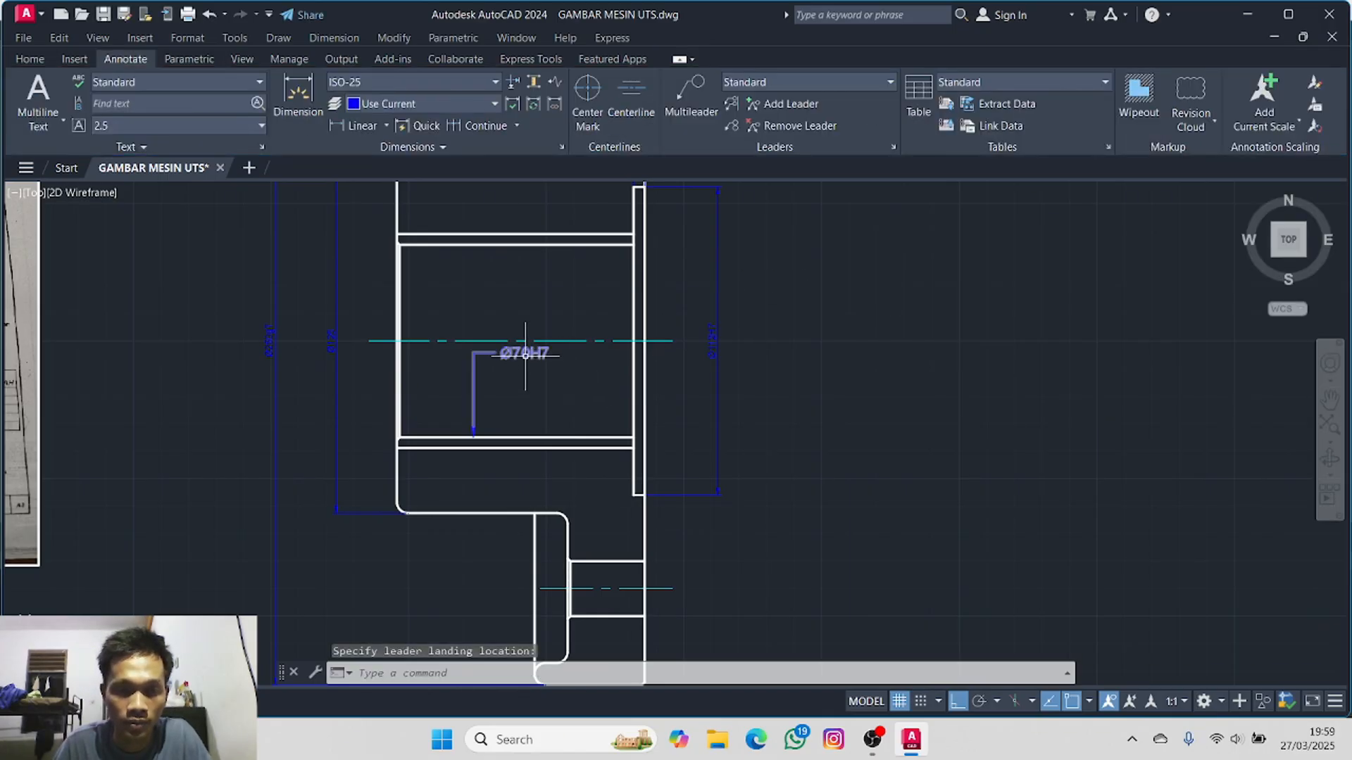
pyautogui.scroll(-2, 454, 322)
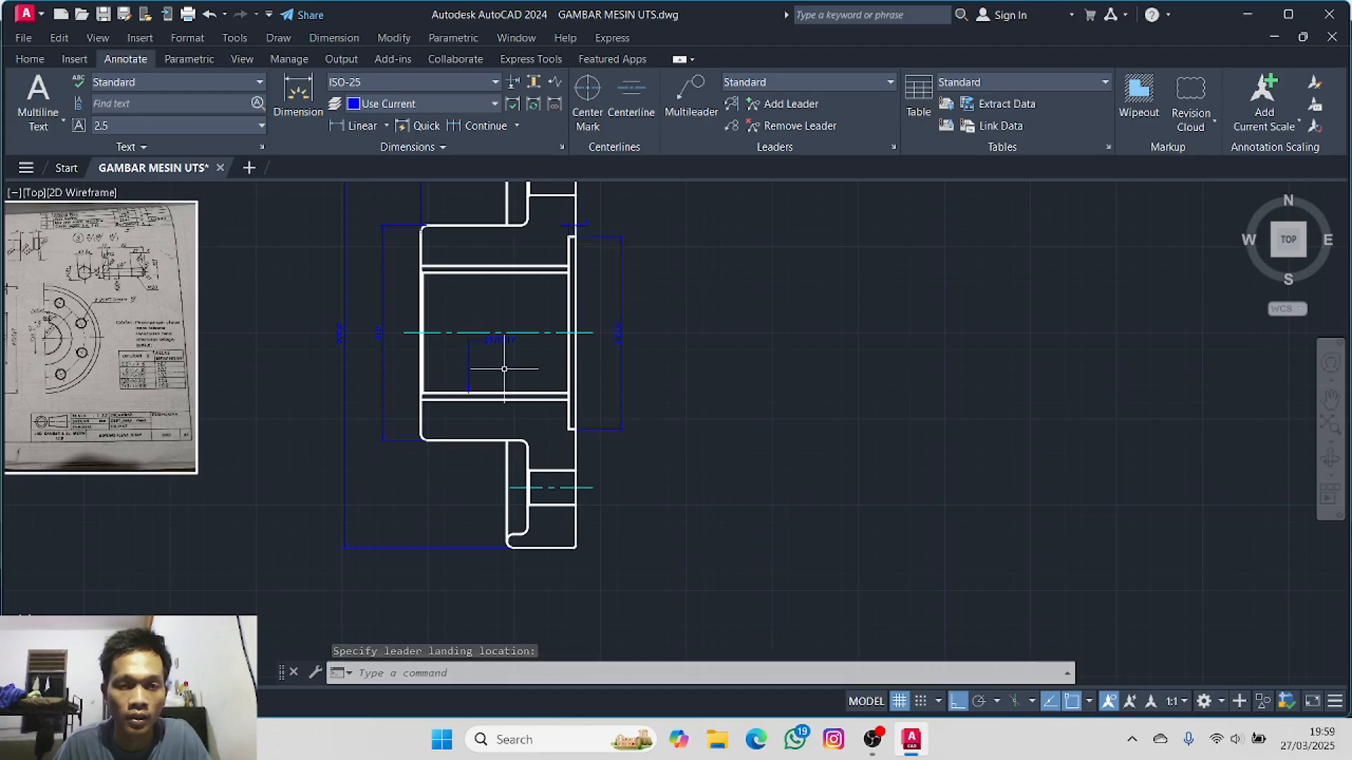
pyautogui.scroll(3, 504, 369)
pyautogui.click(486, 294)
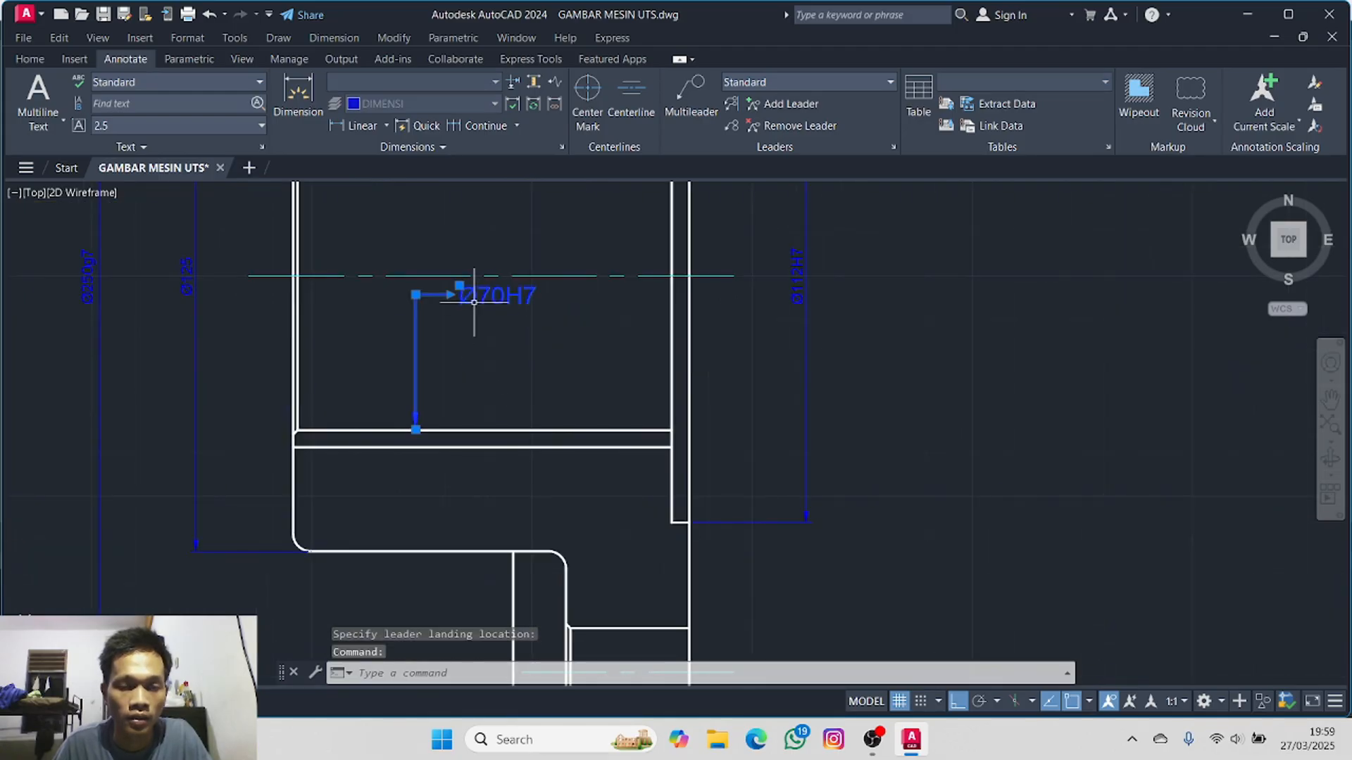
pyautogui.click(459, 285)
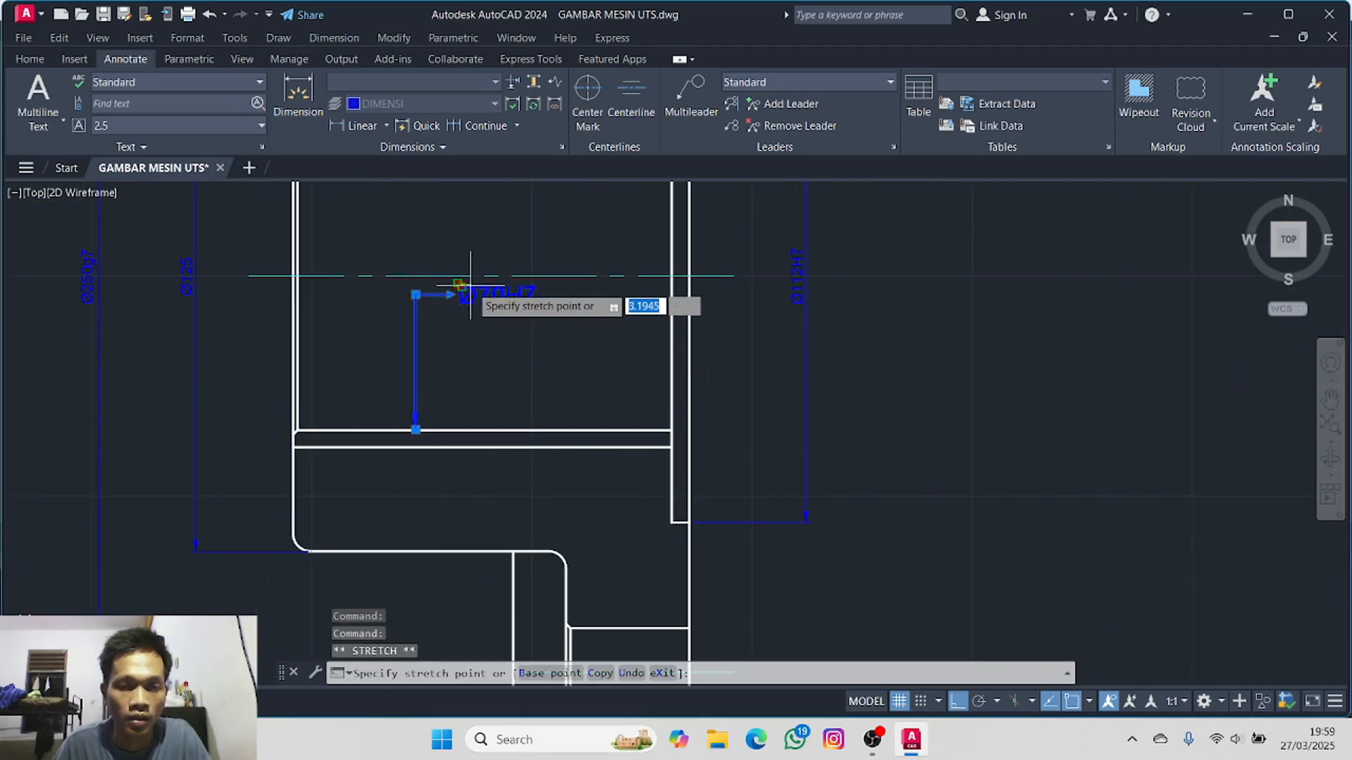
pyautogui.press('Escape')
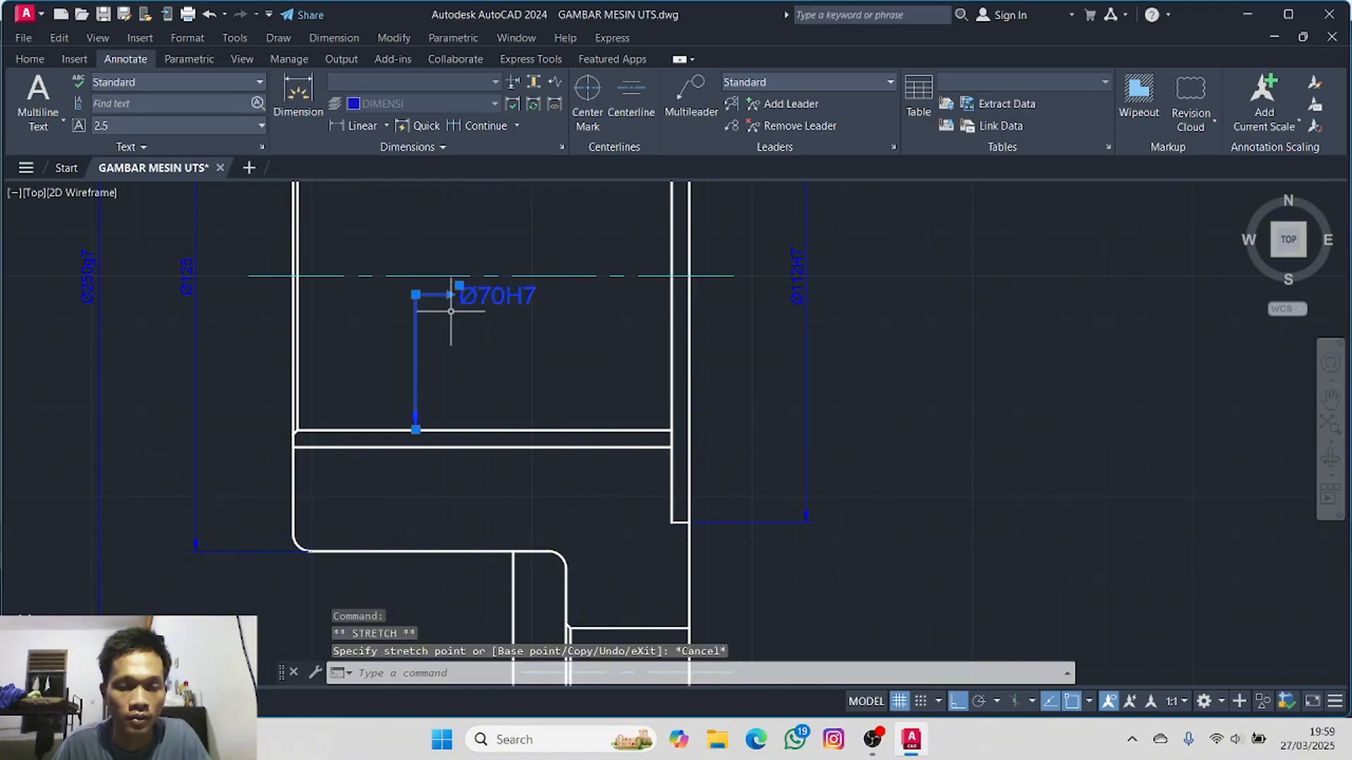
pyautogui.press('Escape')
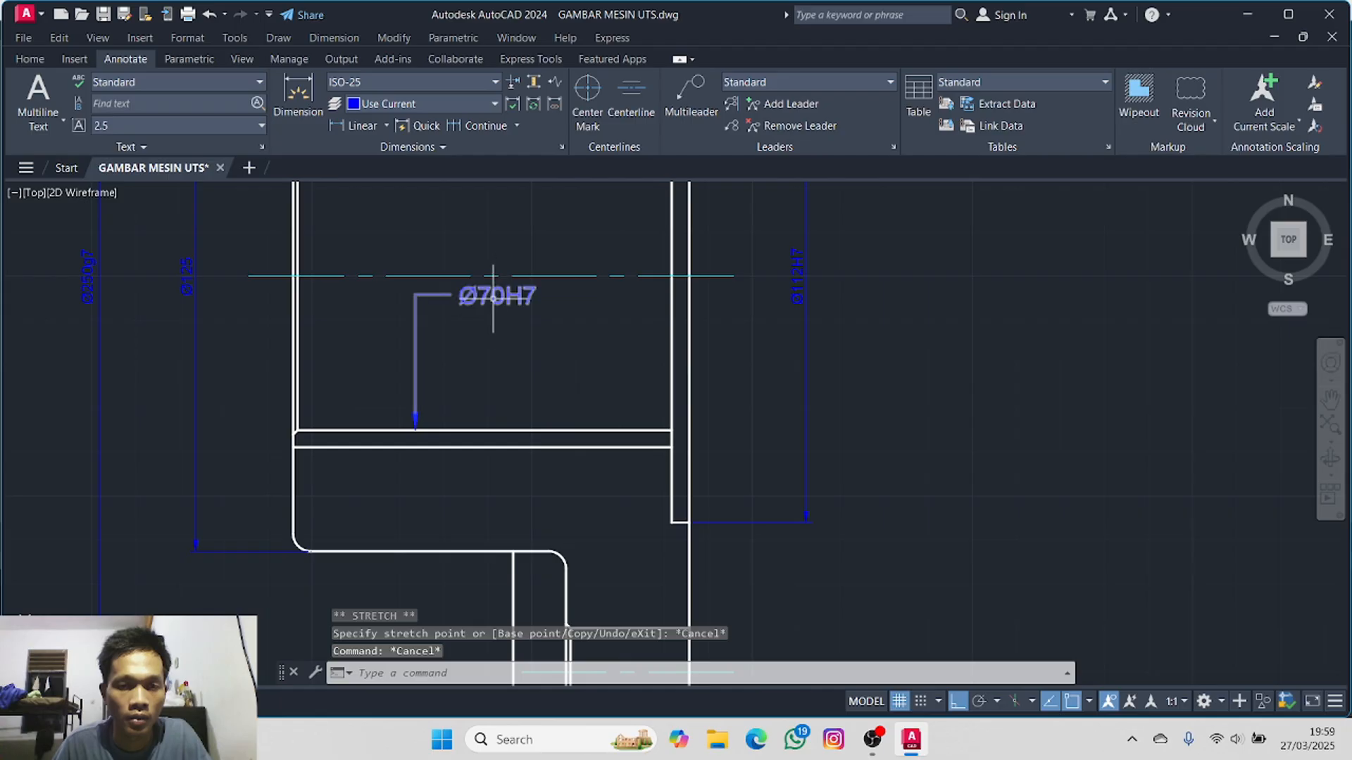
pyautogui.click(485, 295)
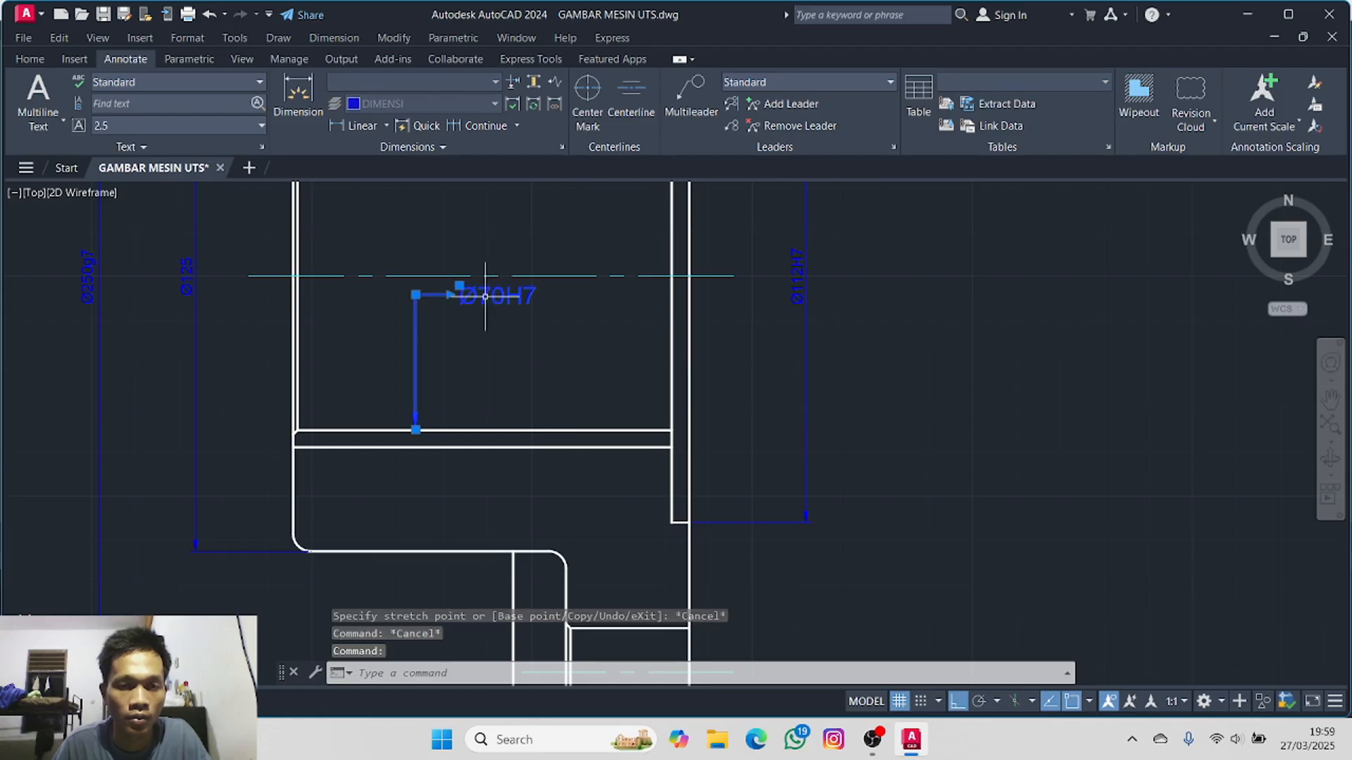
pyautogui.click(415, 294)
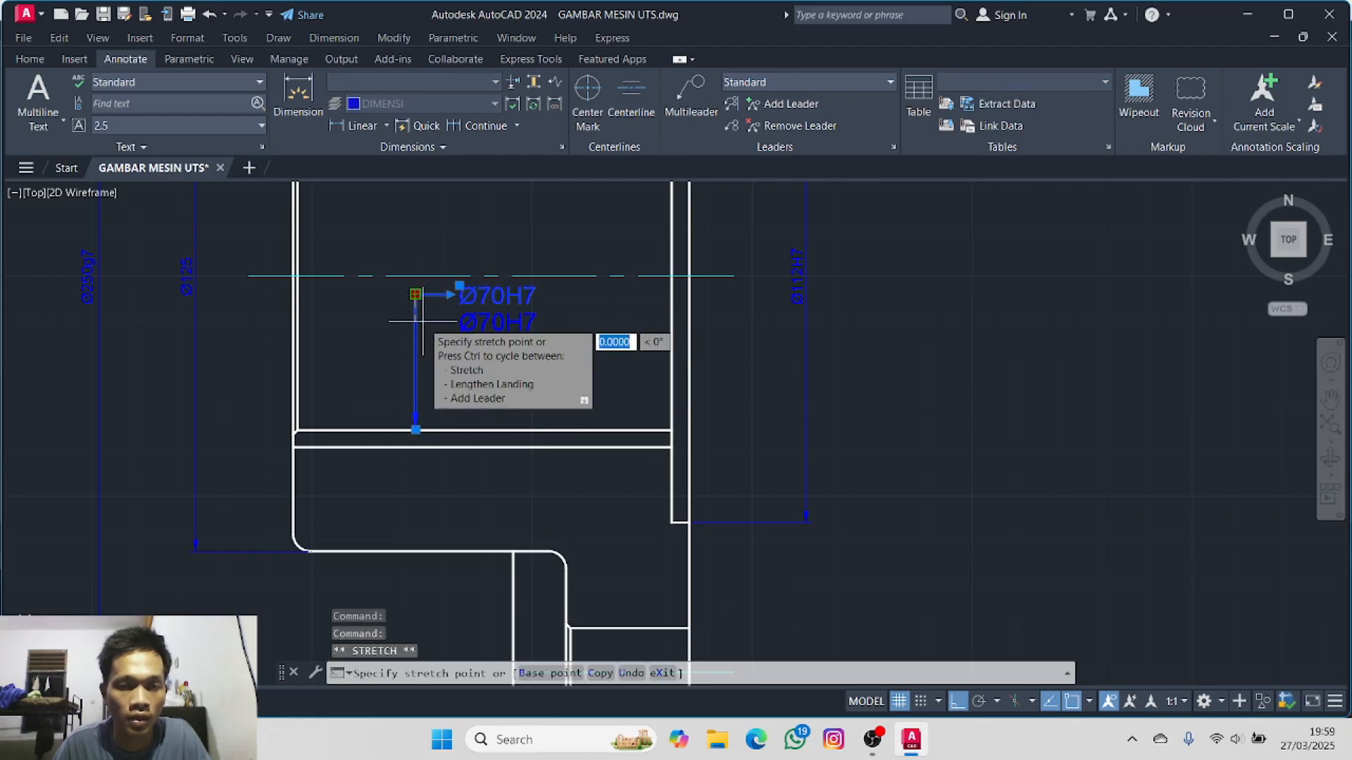
pyautogui.press('Escape')
pyautogui.scroll(-4, 493, 312)
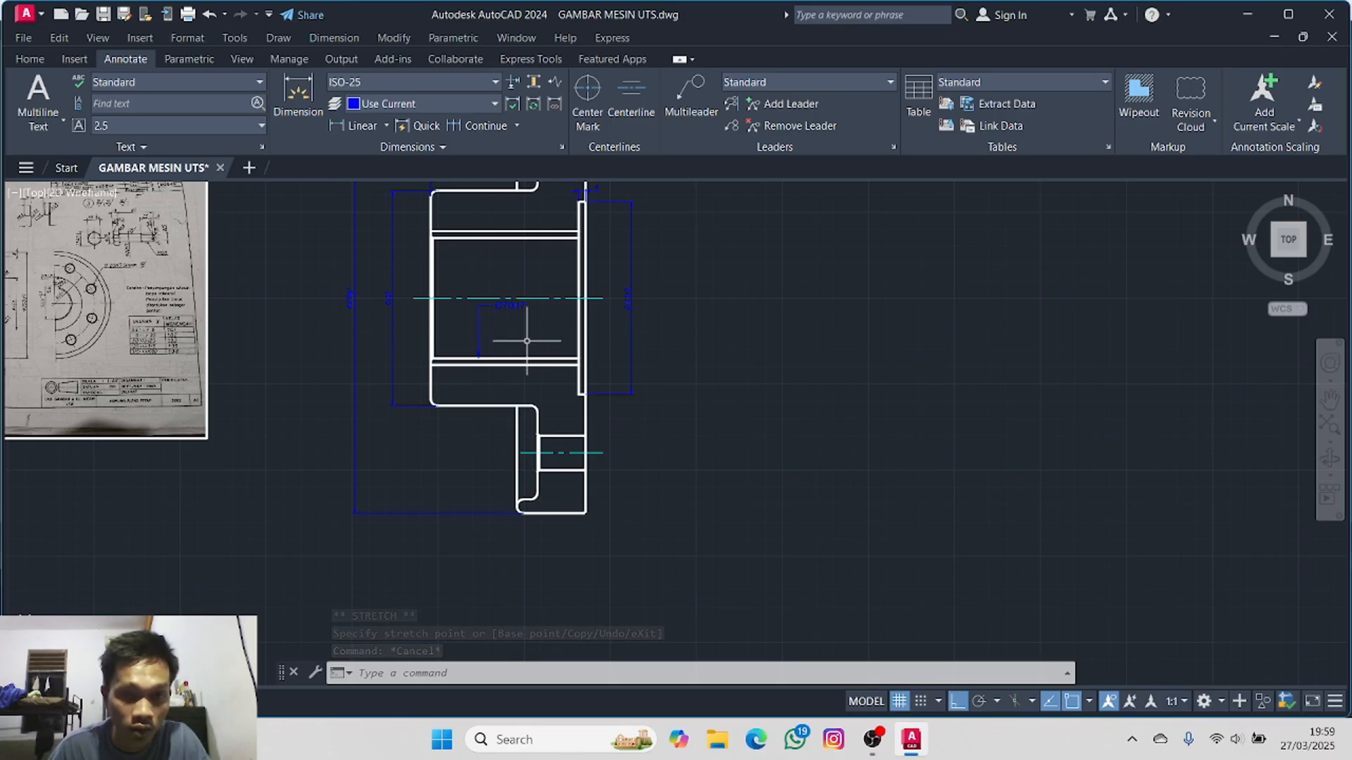
# - Delete the Ø70H7 leader inside the bore
pyautogui.click(513, 304)
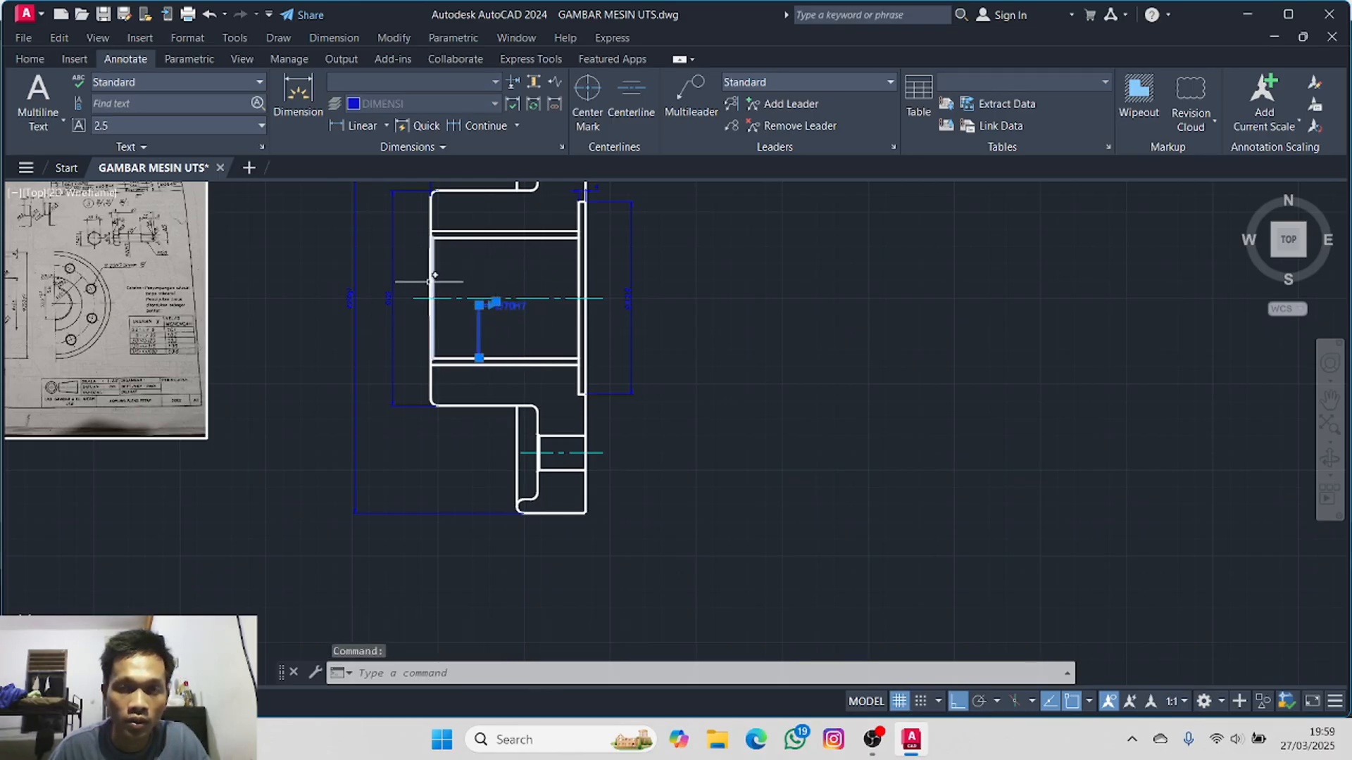
pyautogui.scroll(4, 478, 295)
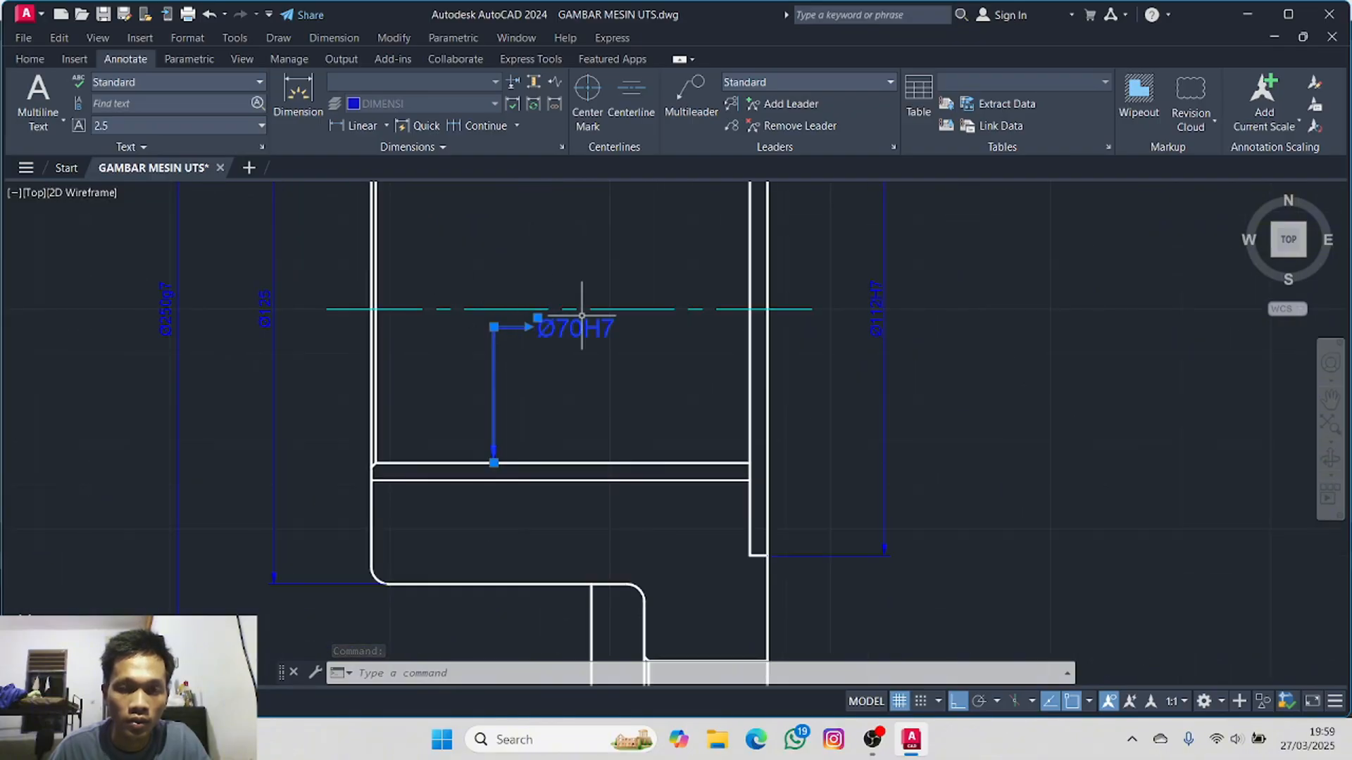
pyautogui.press('Delete')
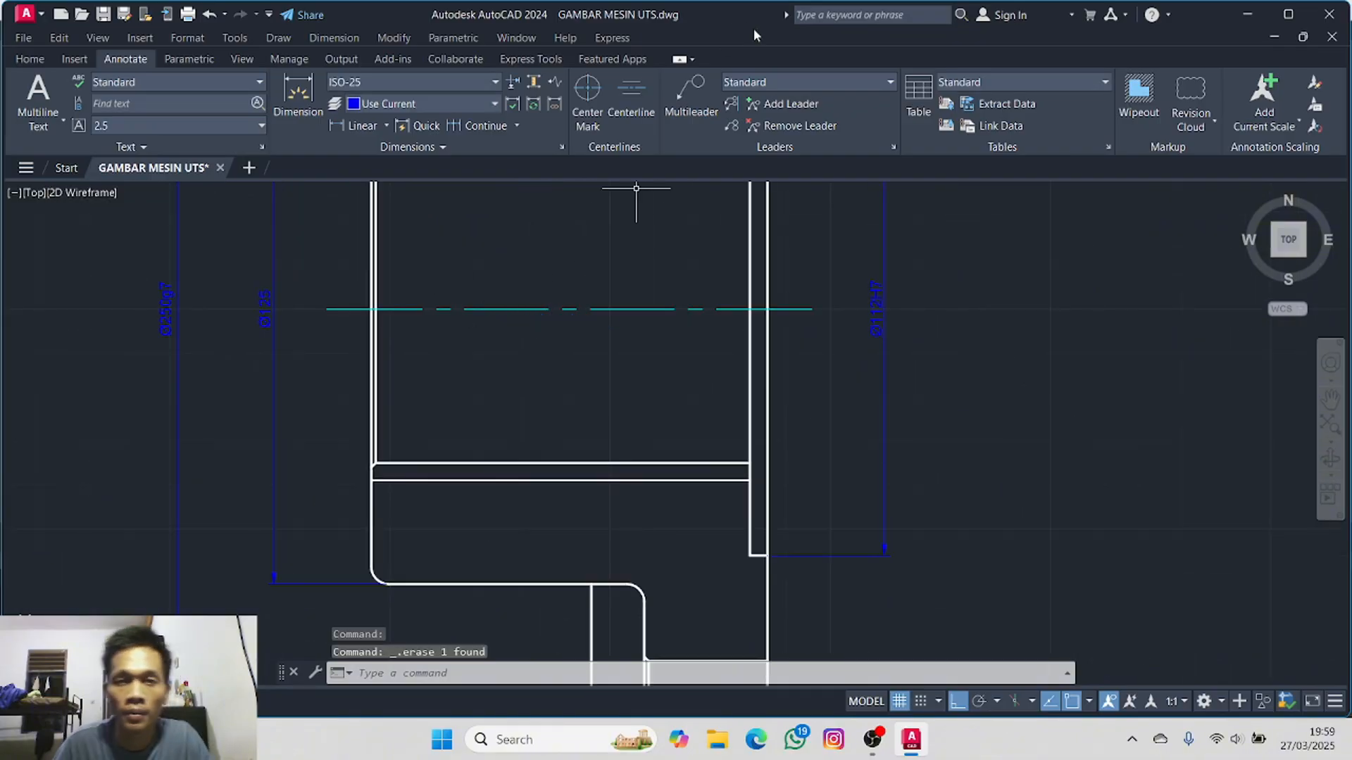
pyautogui.click(691, 91)
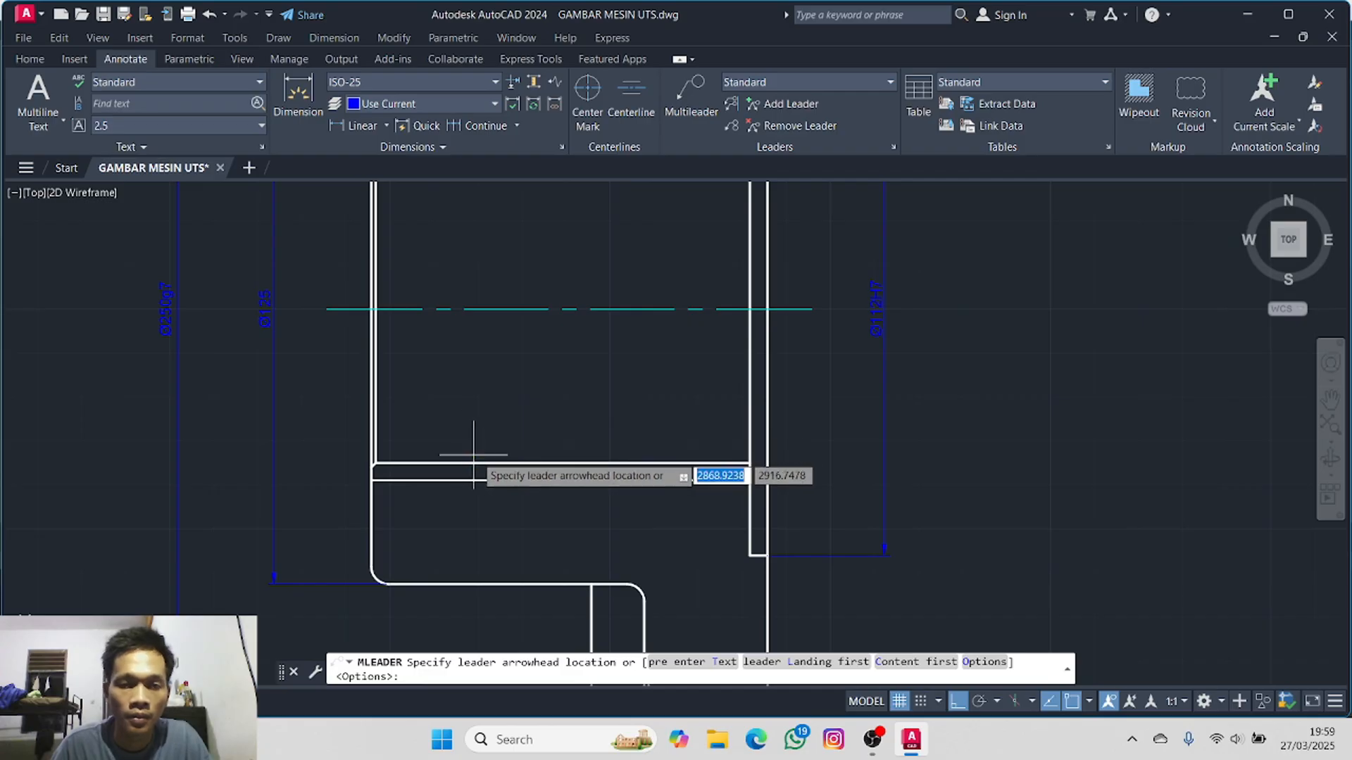
pyautogui.click(482, 451)
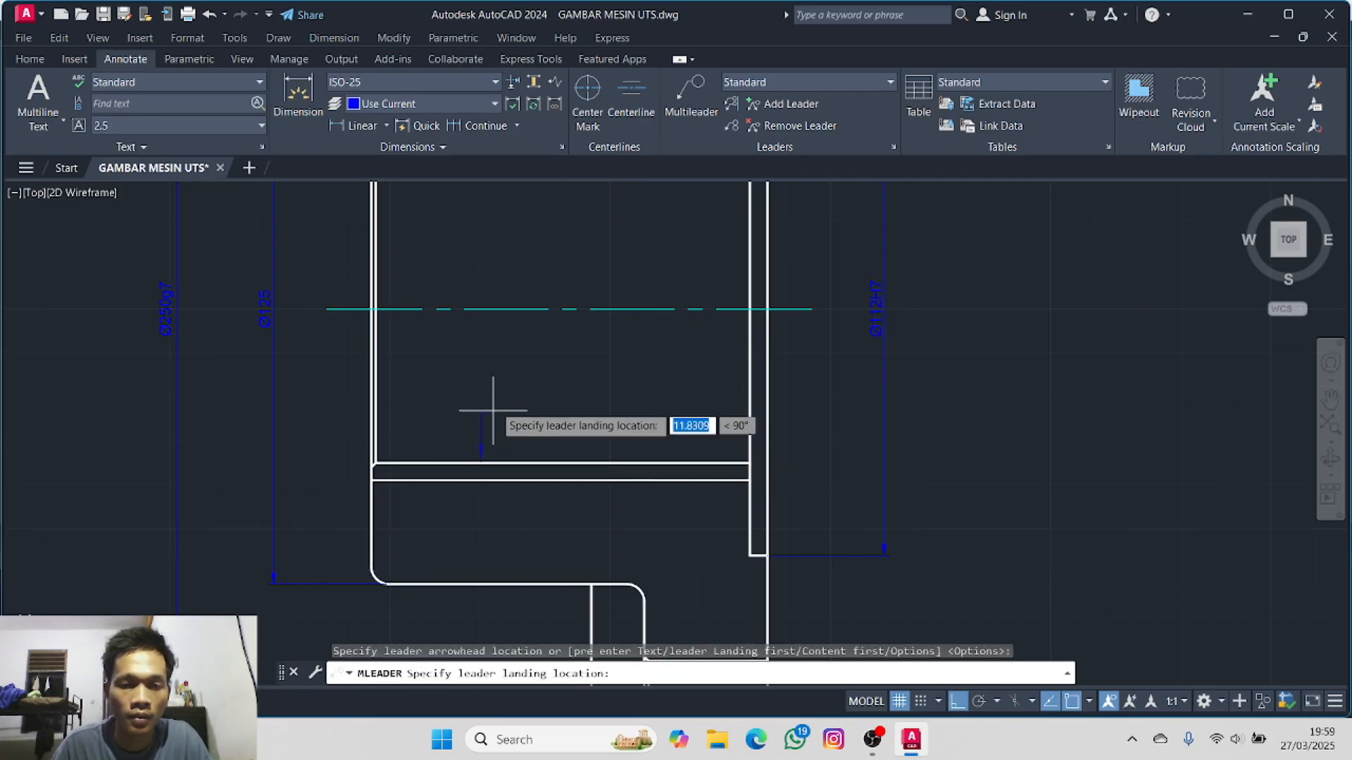
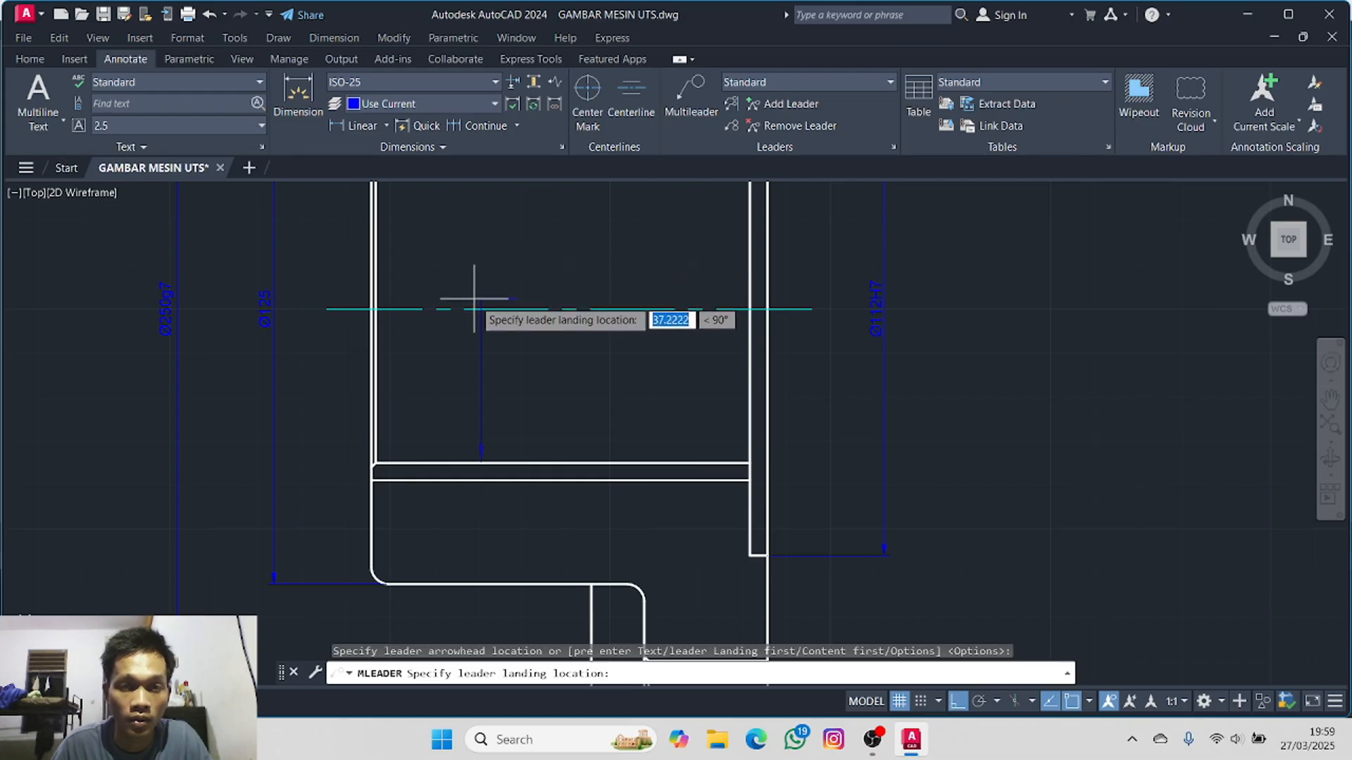
pyautogui.press('Escape')
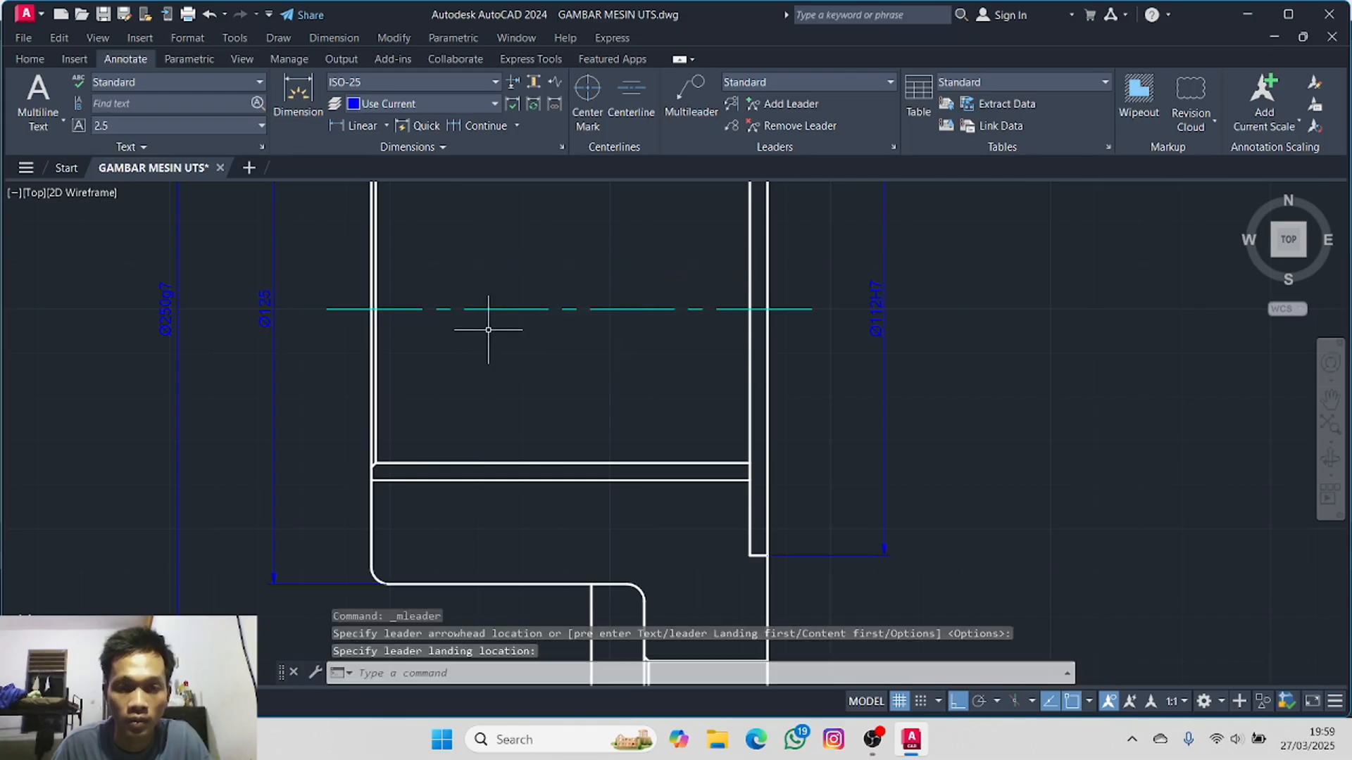
# - Add a multileader reading Ø70H7, with its arrowhead on the bore's lower inner edge and its landing toward the left just below the centerline
pyautogui.click(690, 99)
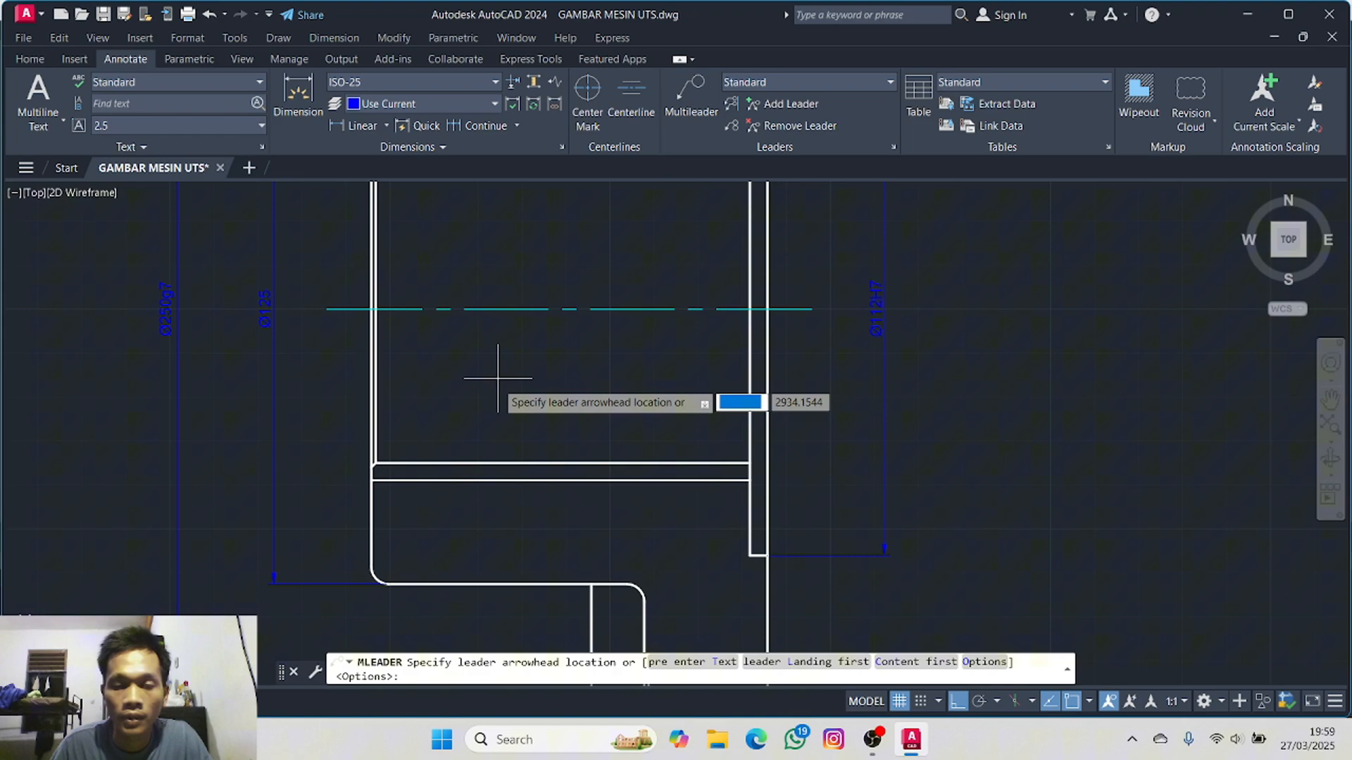
pyautogui.click(493, 463)
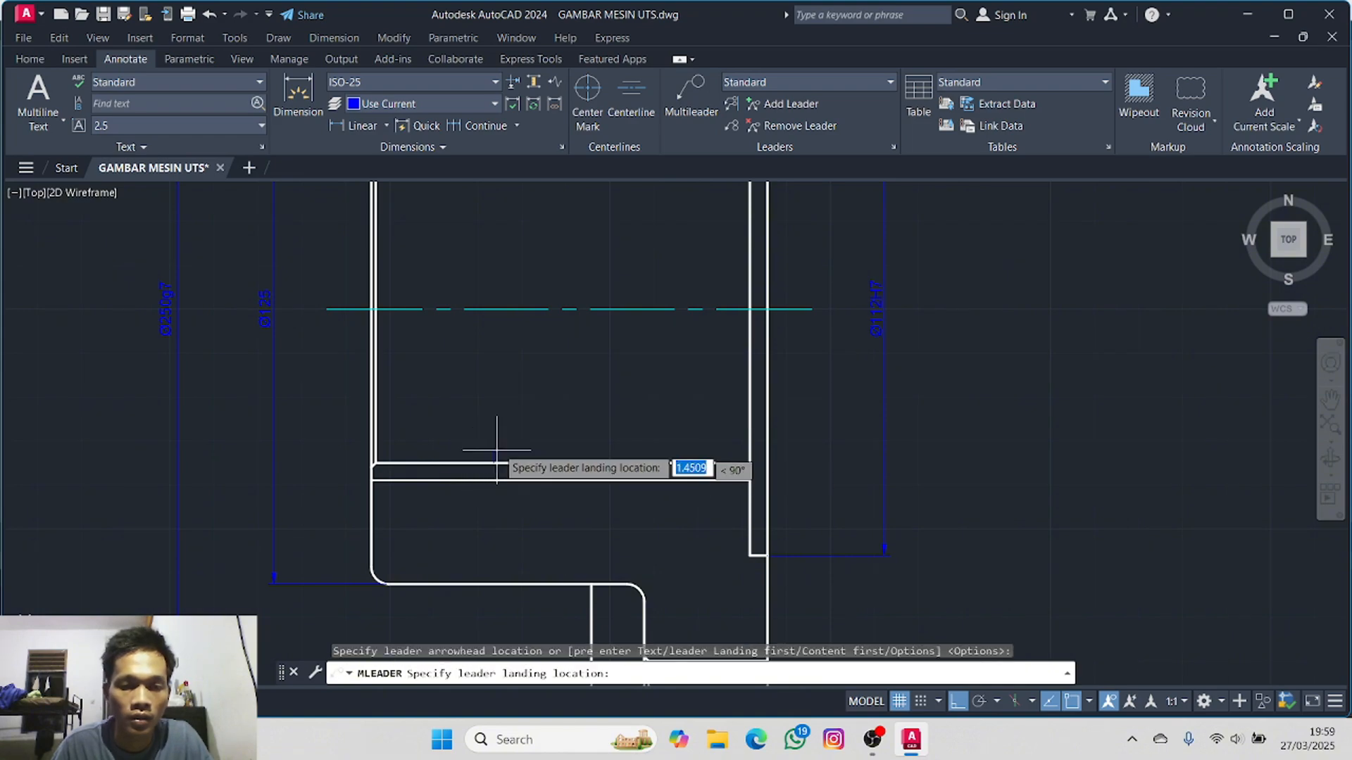
pyautogui.click(431, 341)
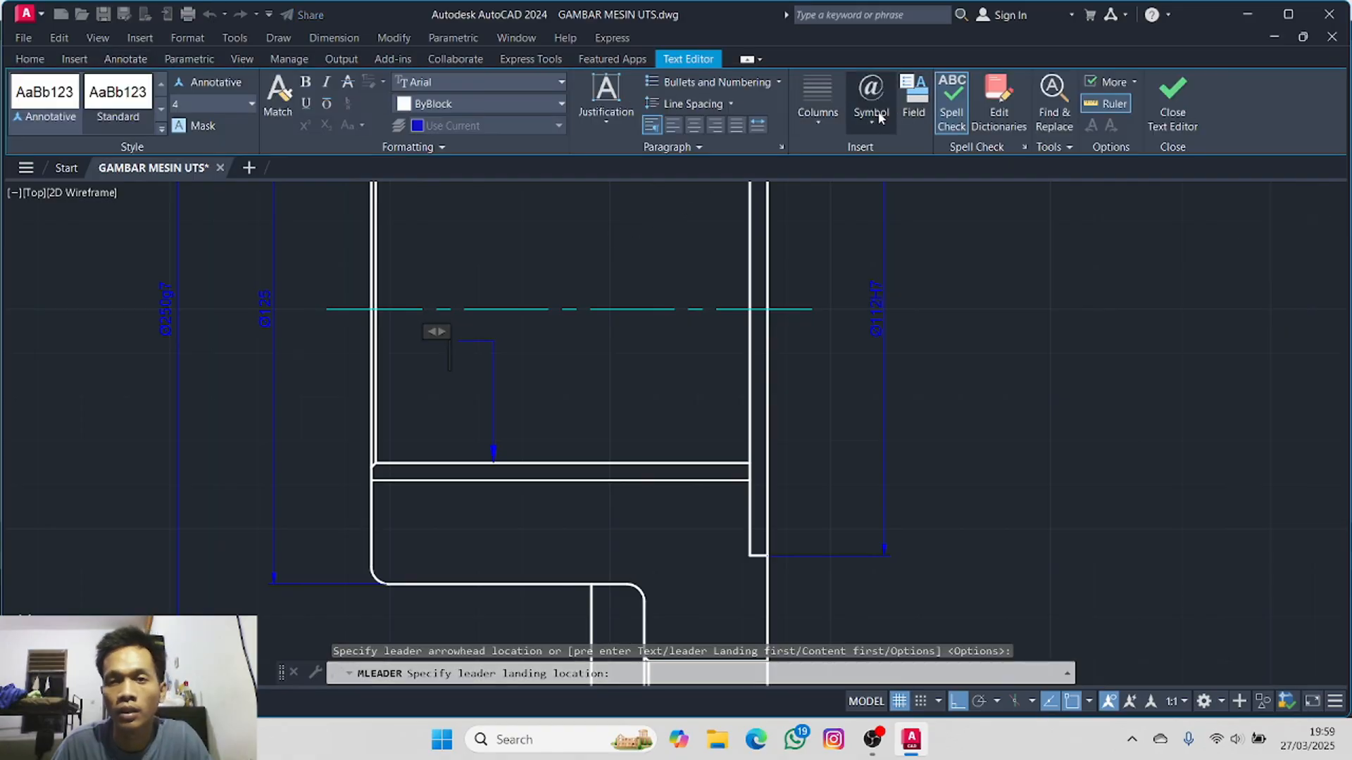
pyautogui.click(874, 121)
pyautogui.click(892, 191)
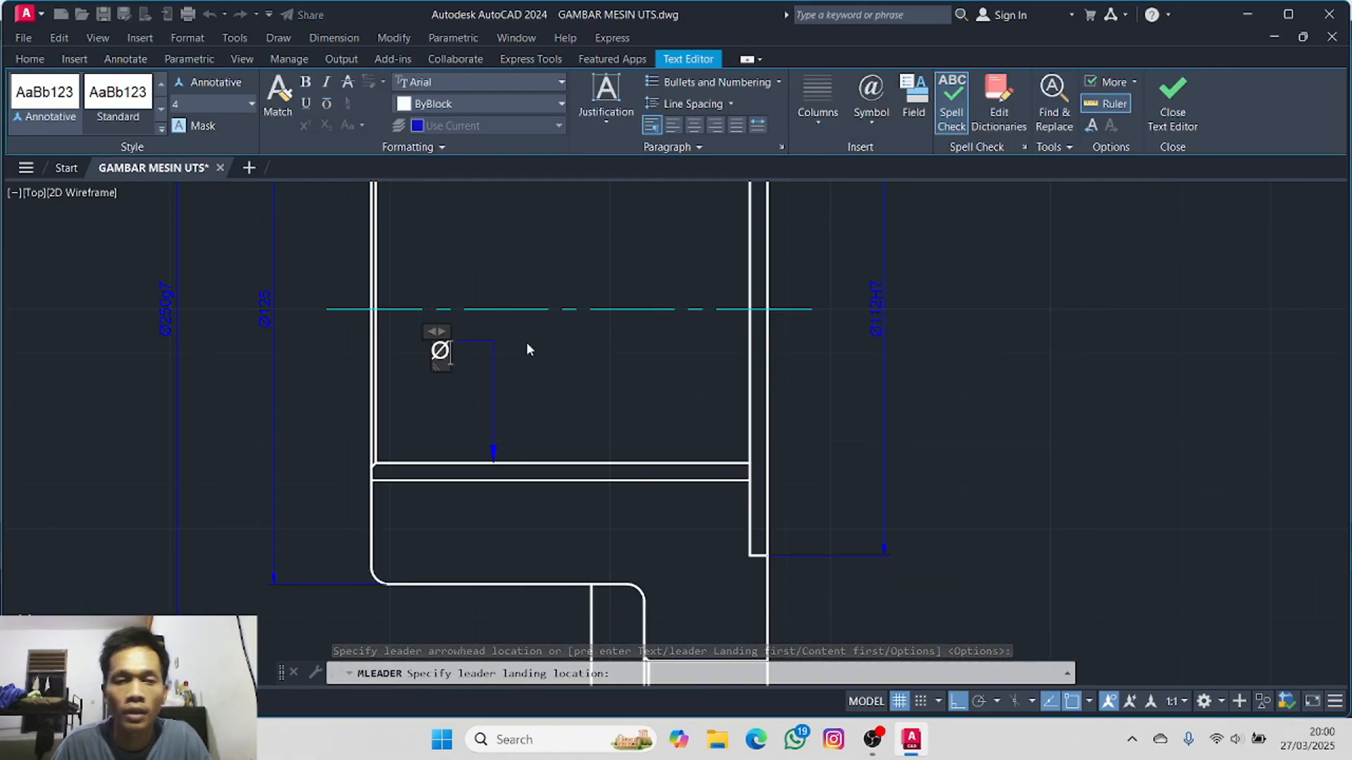
pyautogui.write('70')
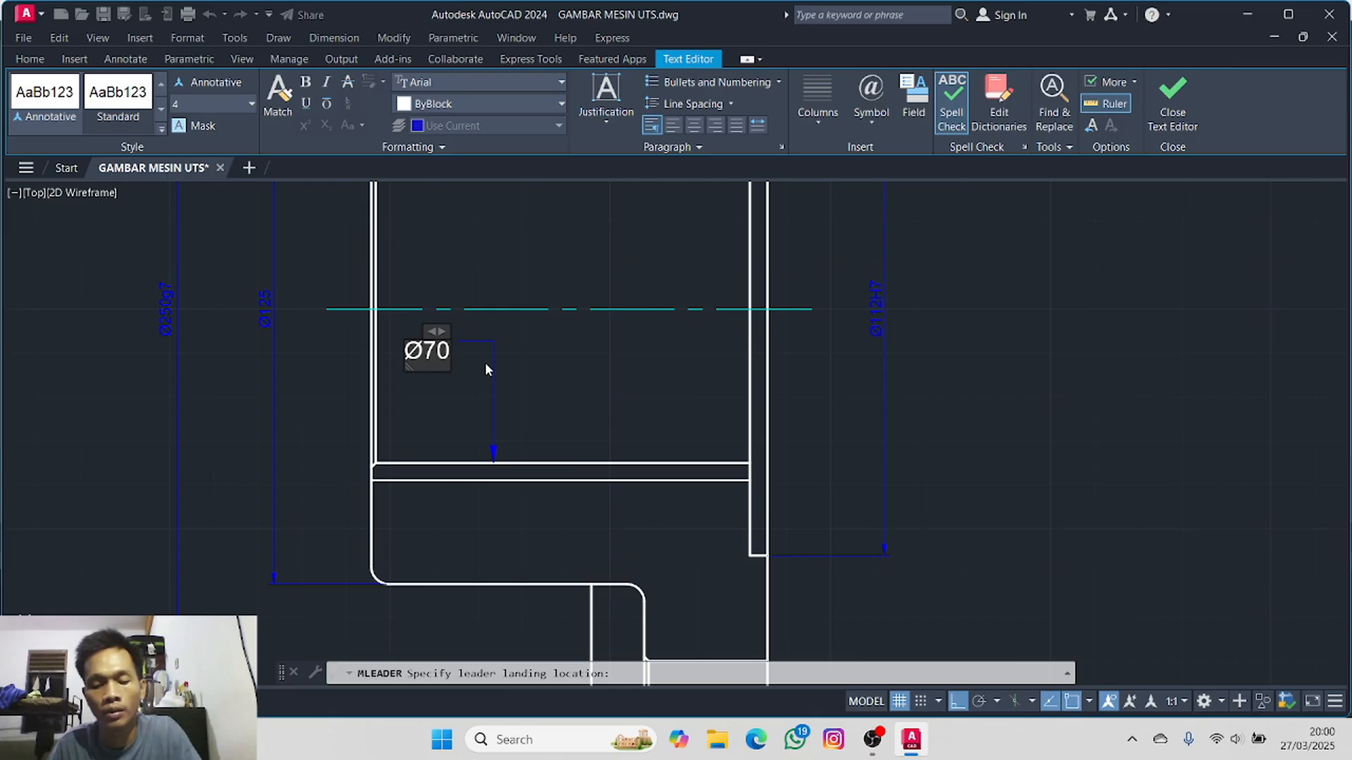
pyautogui.write('H7')
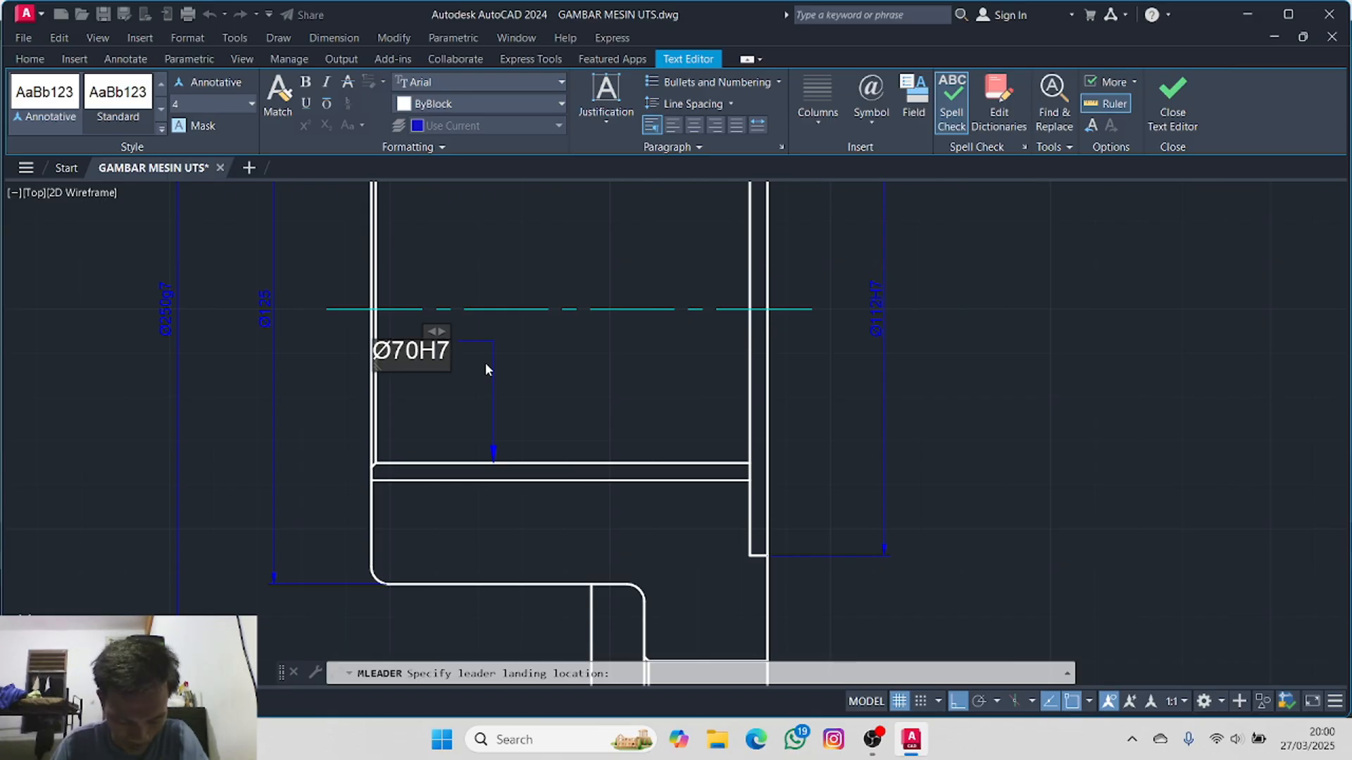
pyautogui.click(537, 394)
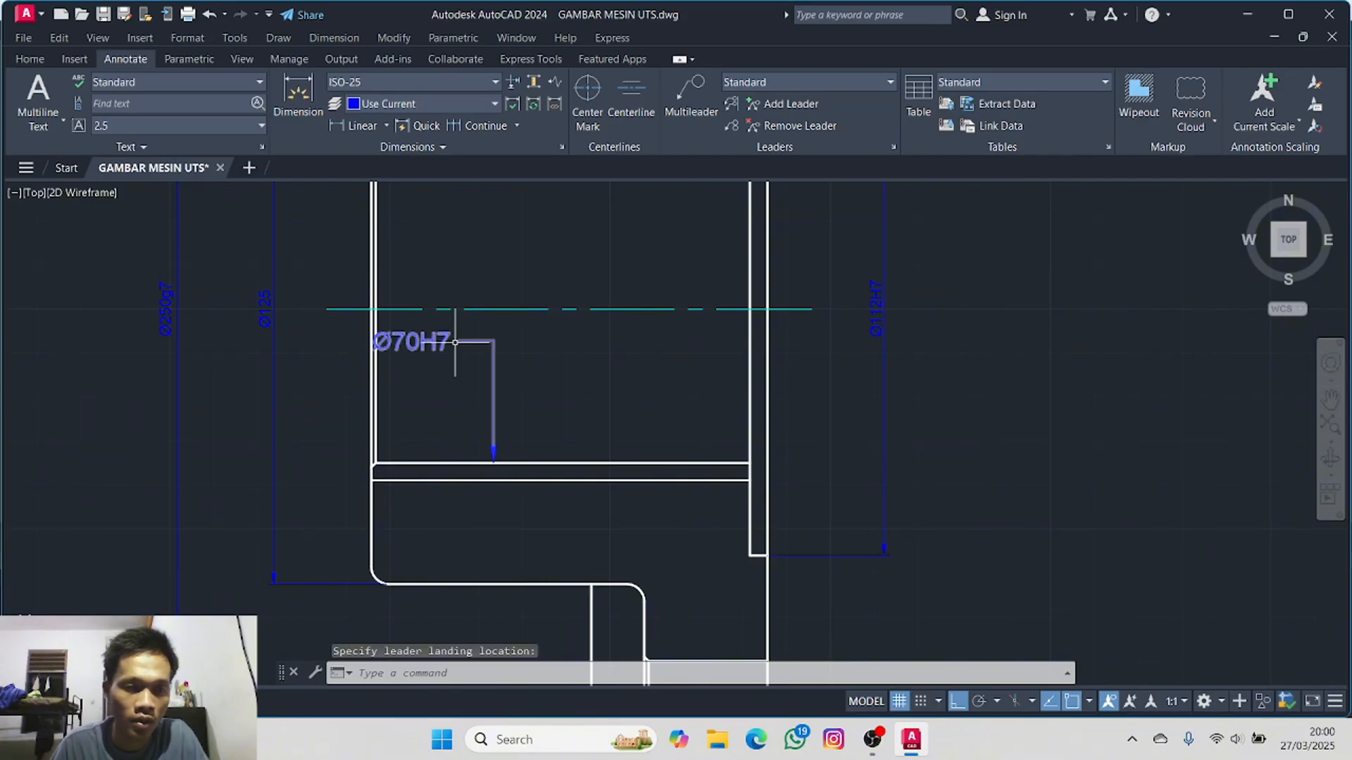
# - Shift the Ø70H7 leader's arrowhead and landing slightly right, away from the bore's left wall, keeping the leader line vertical
pyautogui.click(476, 341)
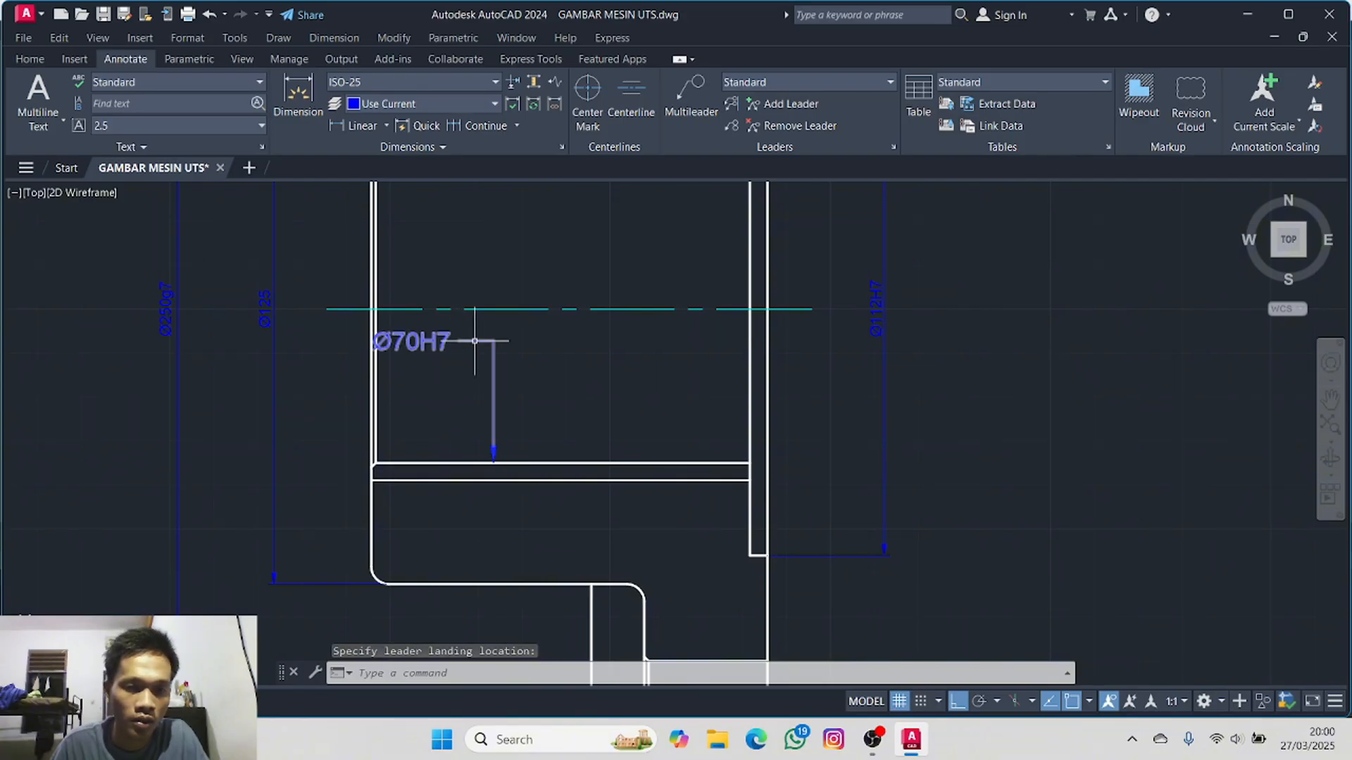
pyautogui.click(494, 463)
pyautogui.click(513, 462)
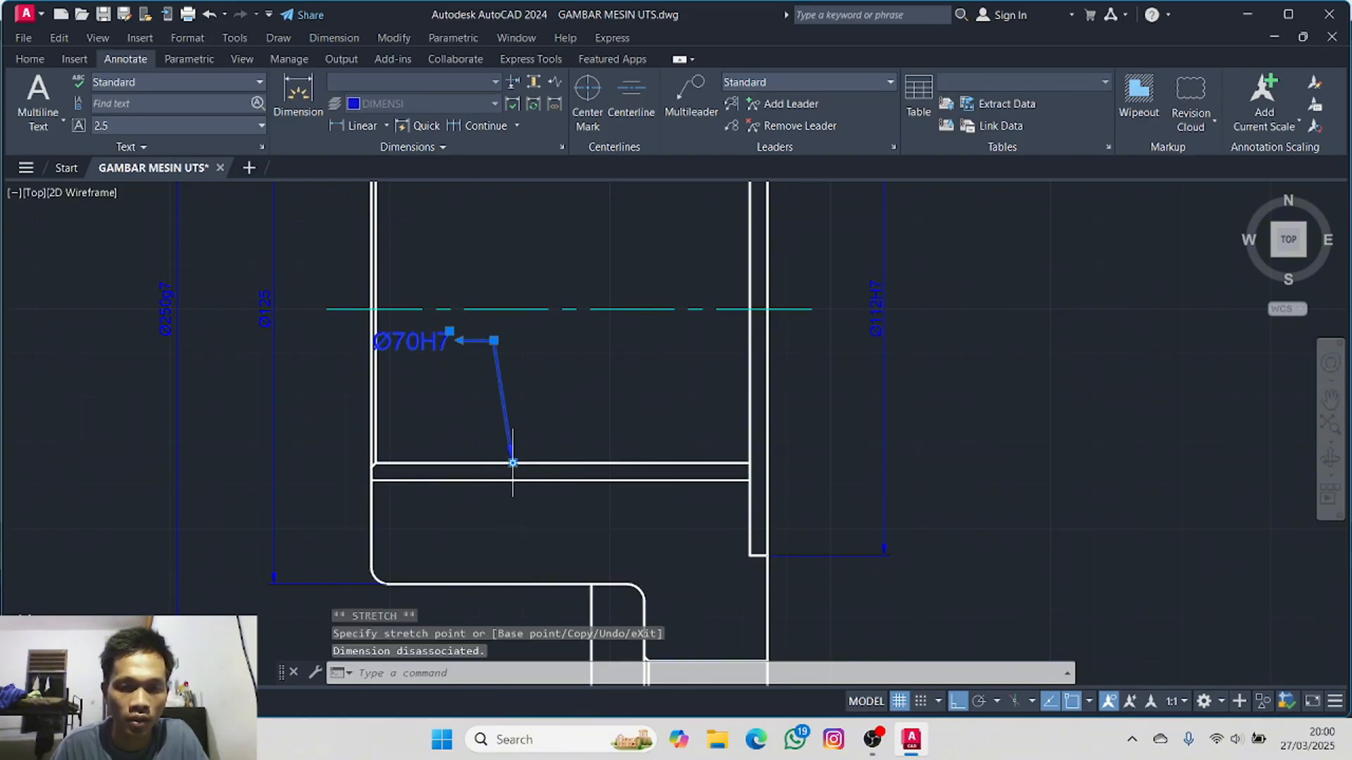
pyautogui.click(495, 341)
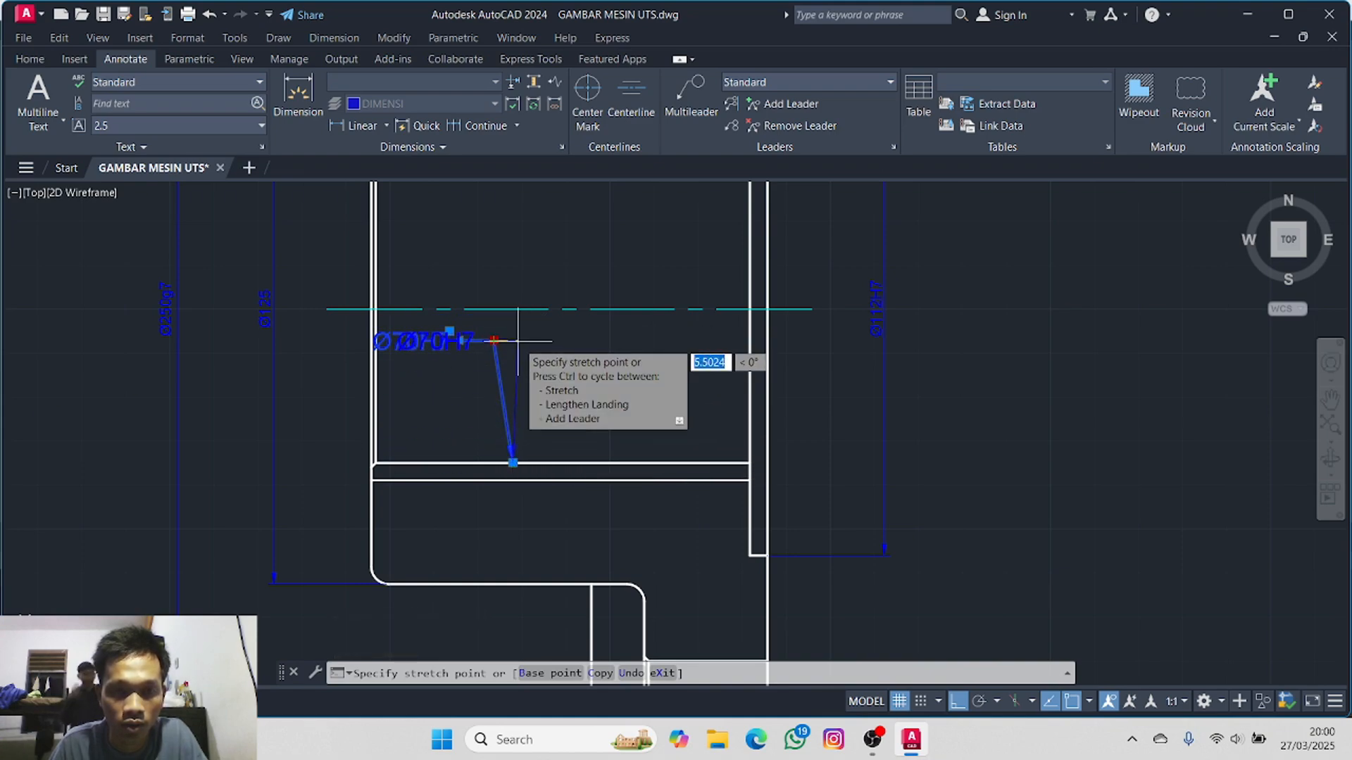
pyautogui.click(514, 341)
pyautogui.moveTo(514, 341)
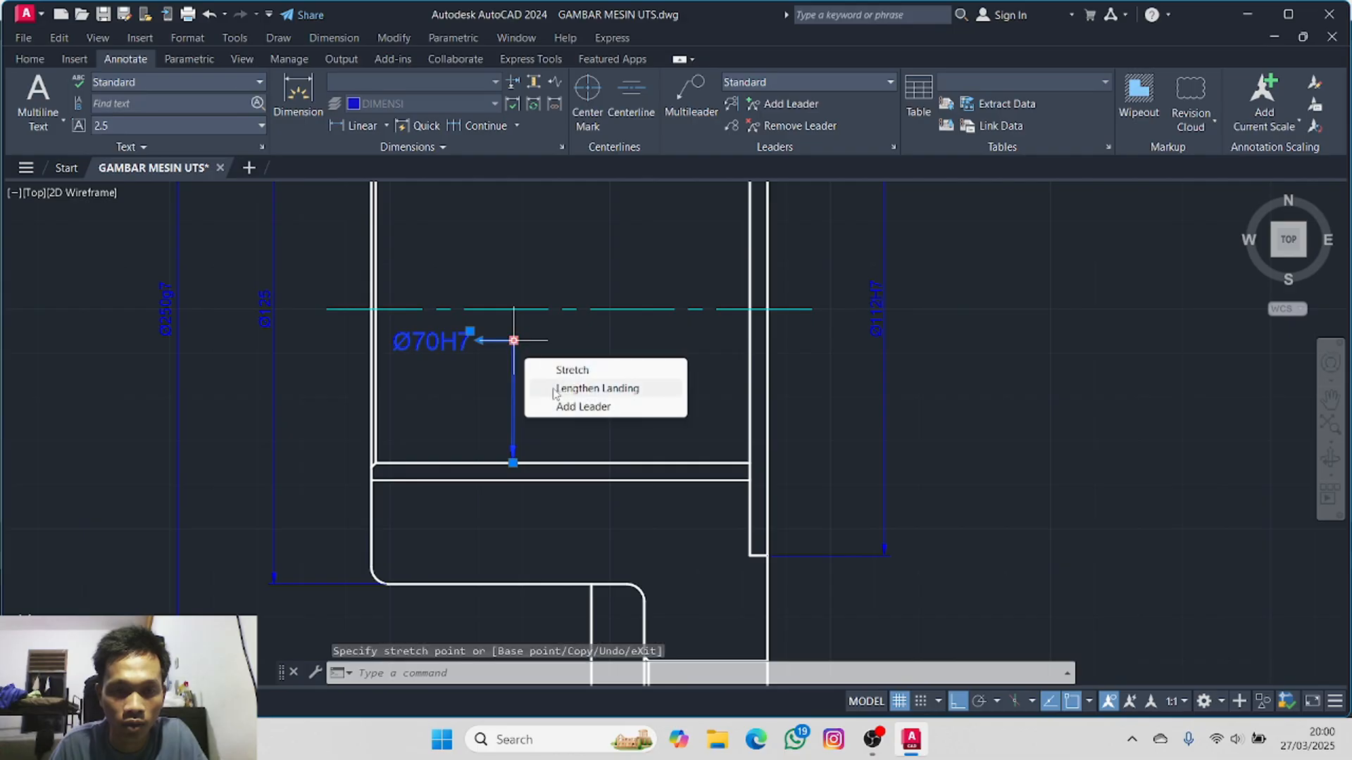
pyautogui.press('Escape')
# - Examine the lower flange sections in the reference photo for the fillet radii and remaining annotations
pyautogui.scroll(-4, 583, 392)
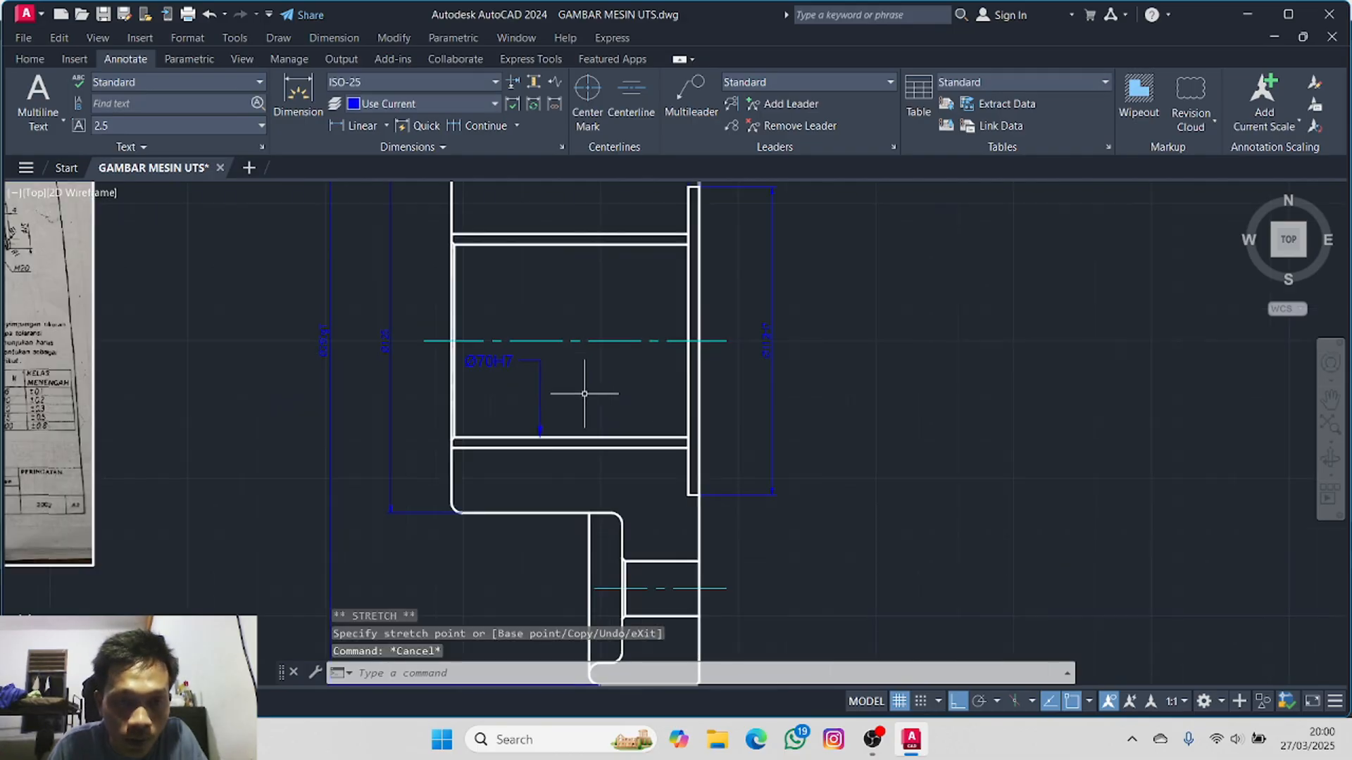
pyautogui.moveTo(612, 409); pyautogui.dragTo(623, 416, button='middle')
pyautogui.scroll(6, 467, 387)
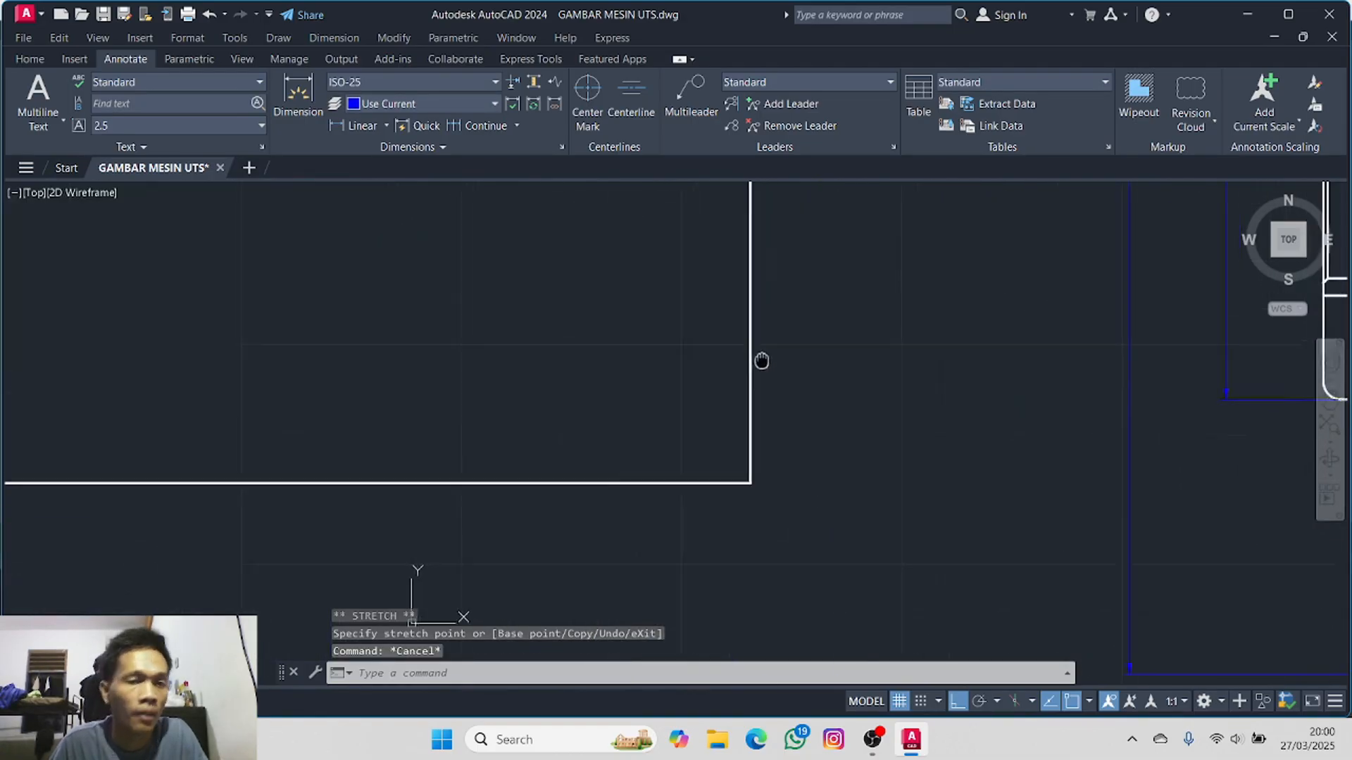
pyautogui.scroll(-2, 505, 332)
pyautogui.moveTo(492, 347); pyautogui.dragTo(862, 337, button='middle')
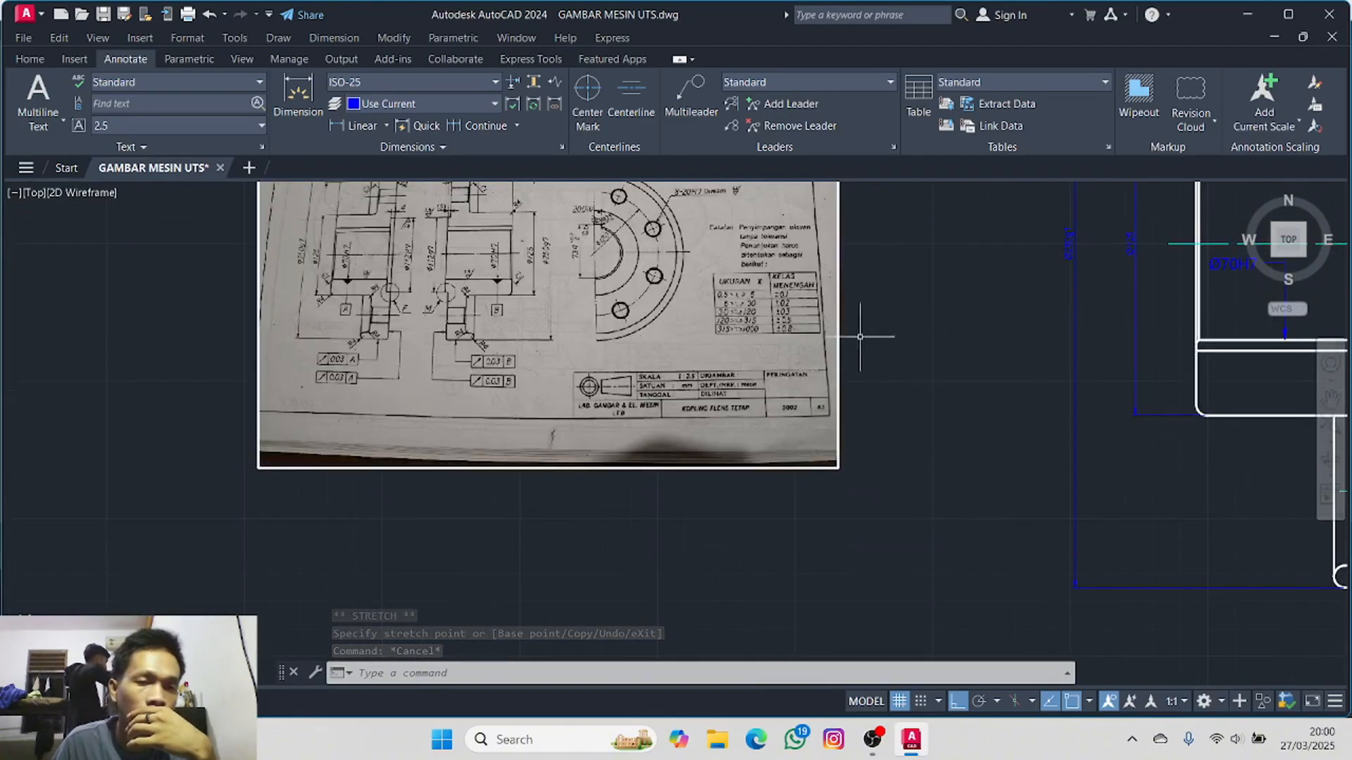
pyautogui.scroll(4, 342, 330)
pyautogui.moveTo(341, 330); pyautogui.dragTo(314, 431, button='middle')
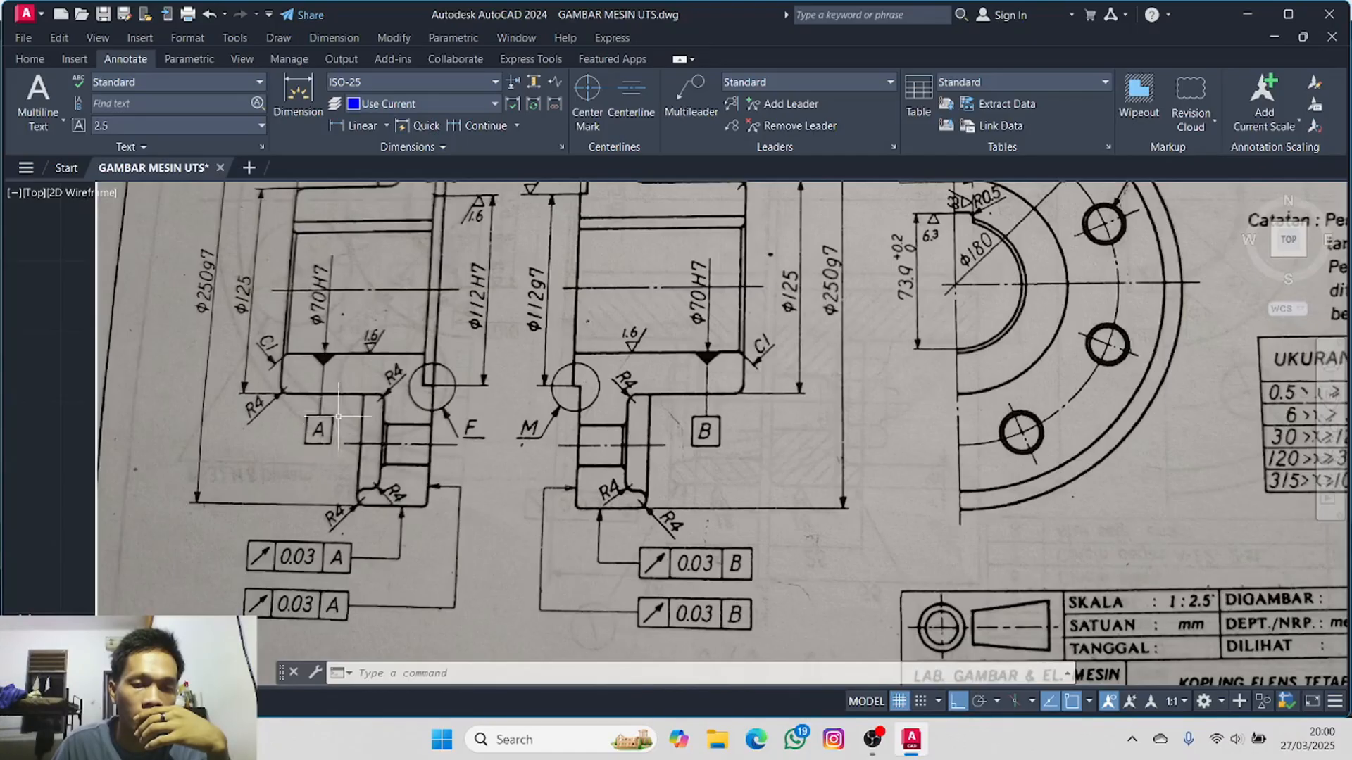
pyautogui.scroll(-4, 397, 390)
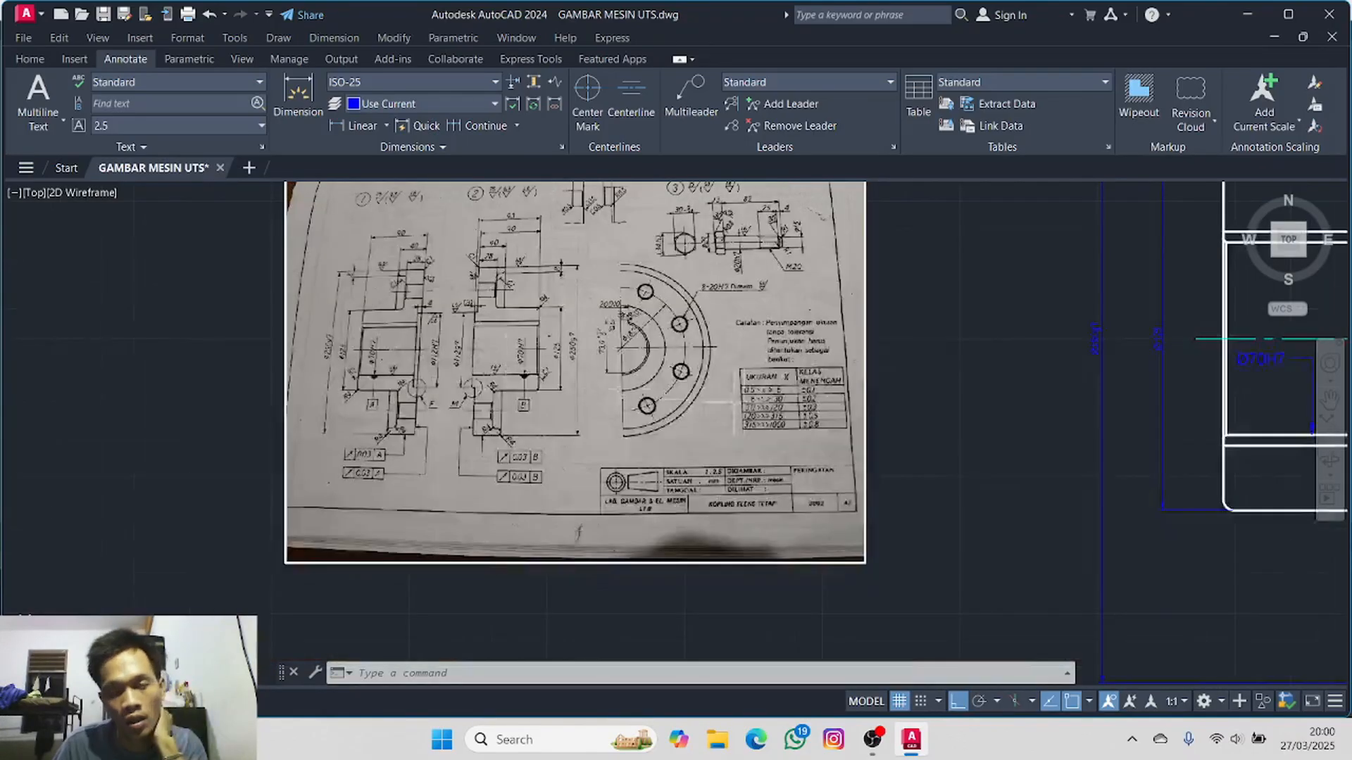
pyautogui.moveTo(735, 402); pyautogui.dragTo(189, 408, button='middle')
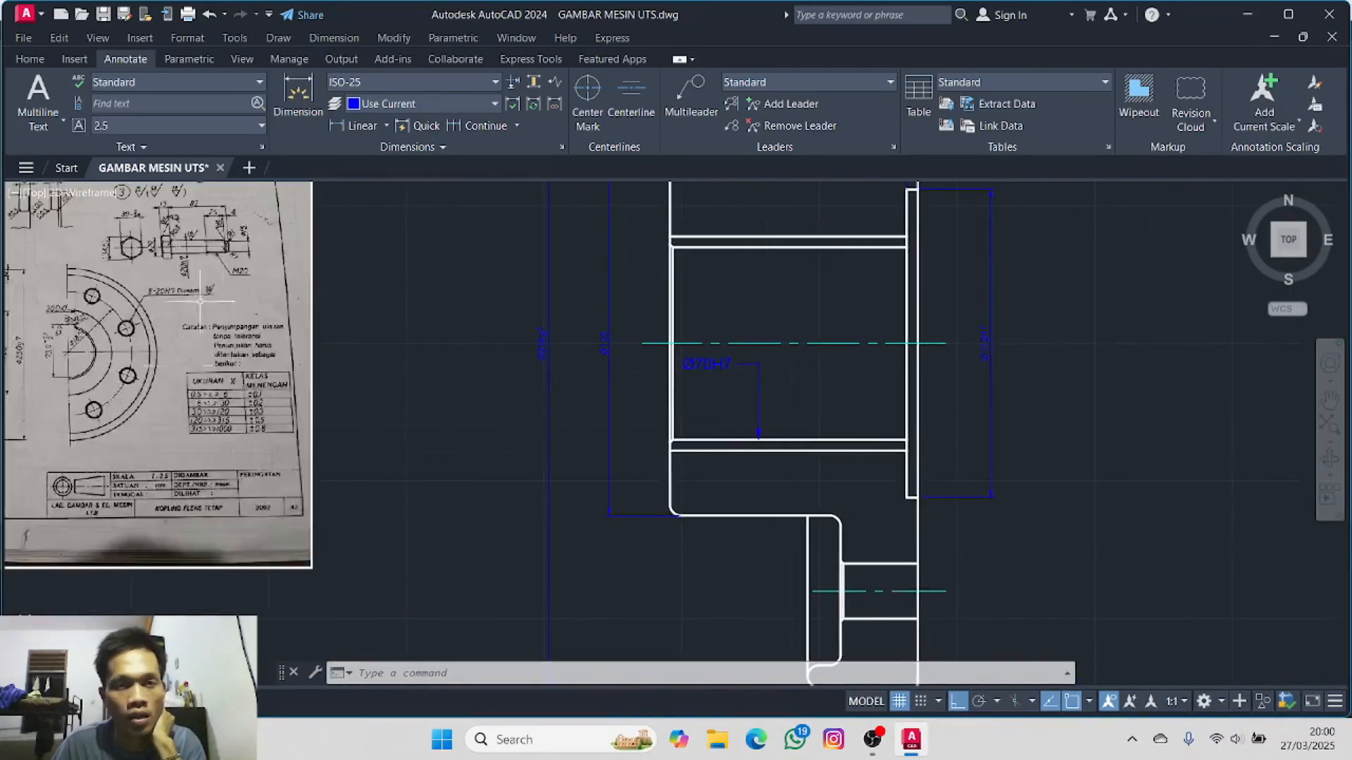
# - Dimension the radius of the fillet at the flange rim's lower-left outer corner, placing the text outside below the corner
pyautogui.click(29, 60)
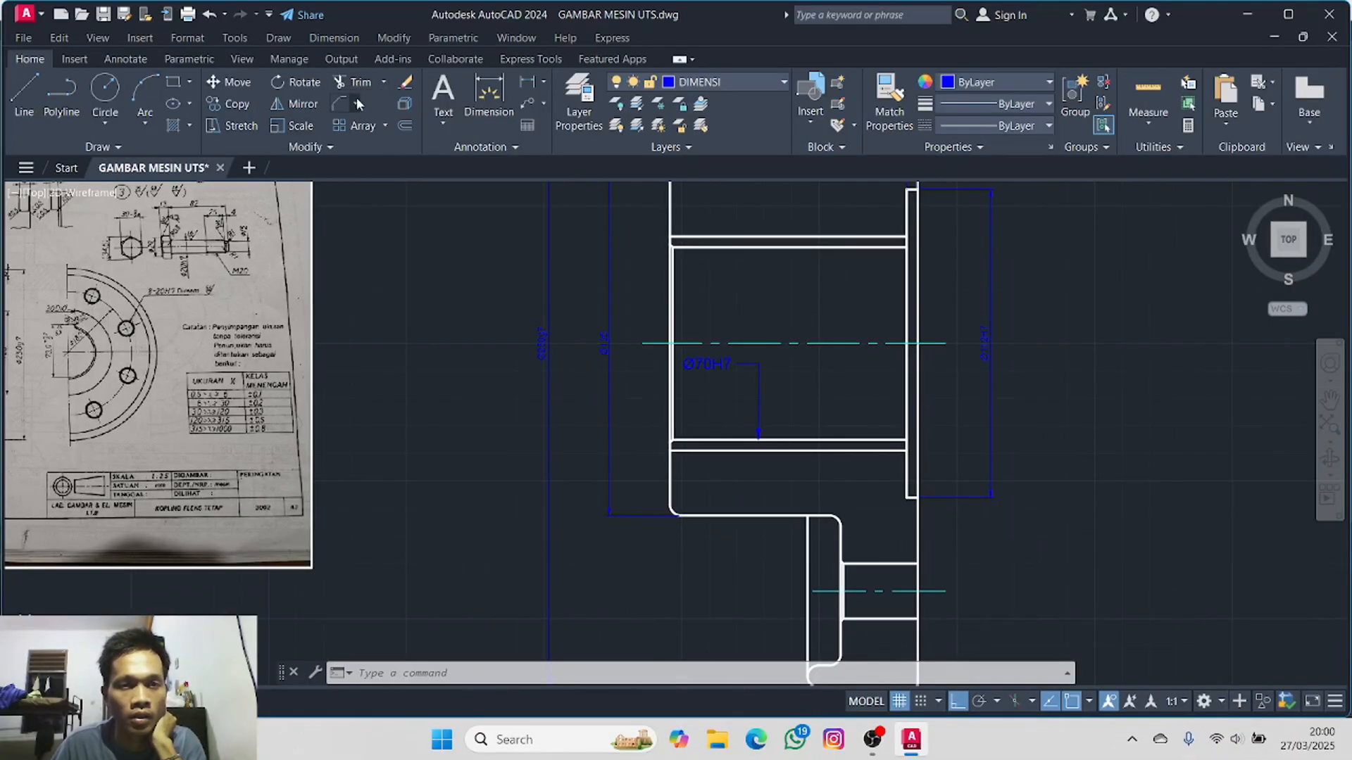
pyautogui.click(547, 83)
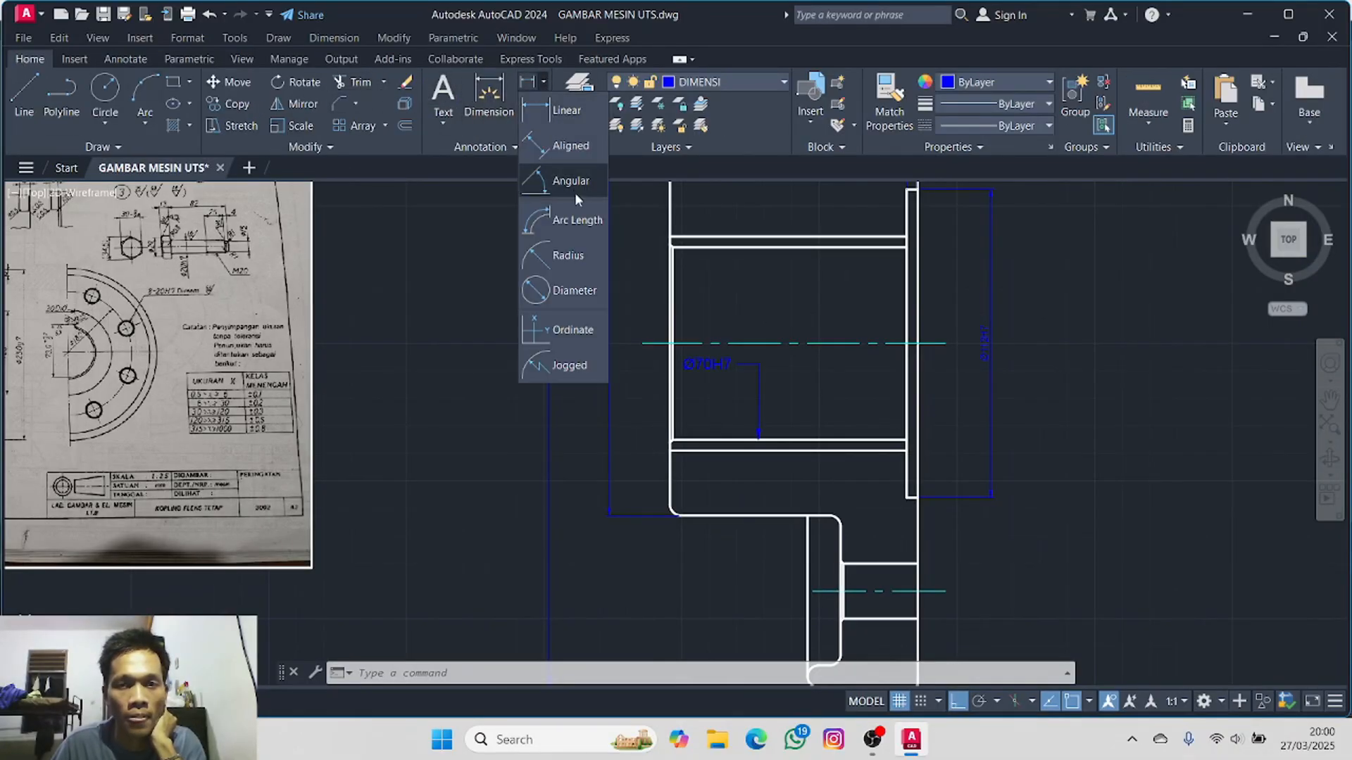
pyautogui.click(583, 259)
pyautogui.moveTo(607, 360); pyautogui.dragTo(366, 112, button='middle')
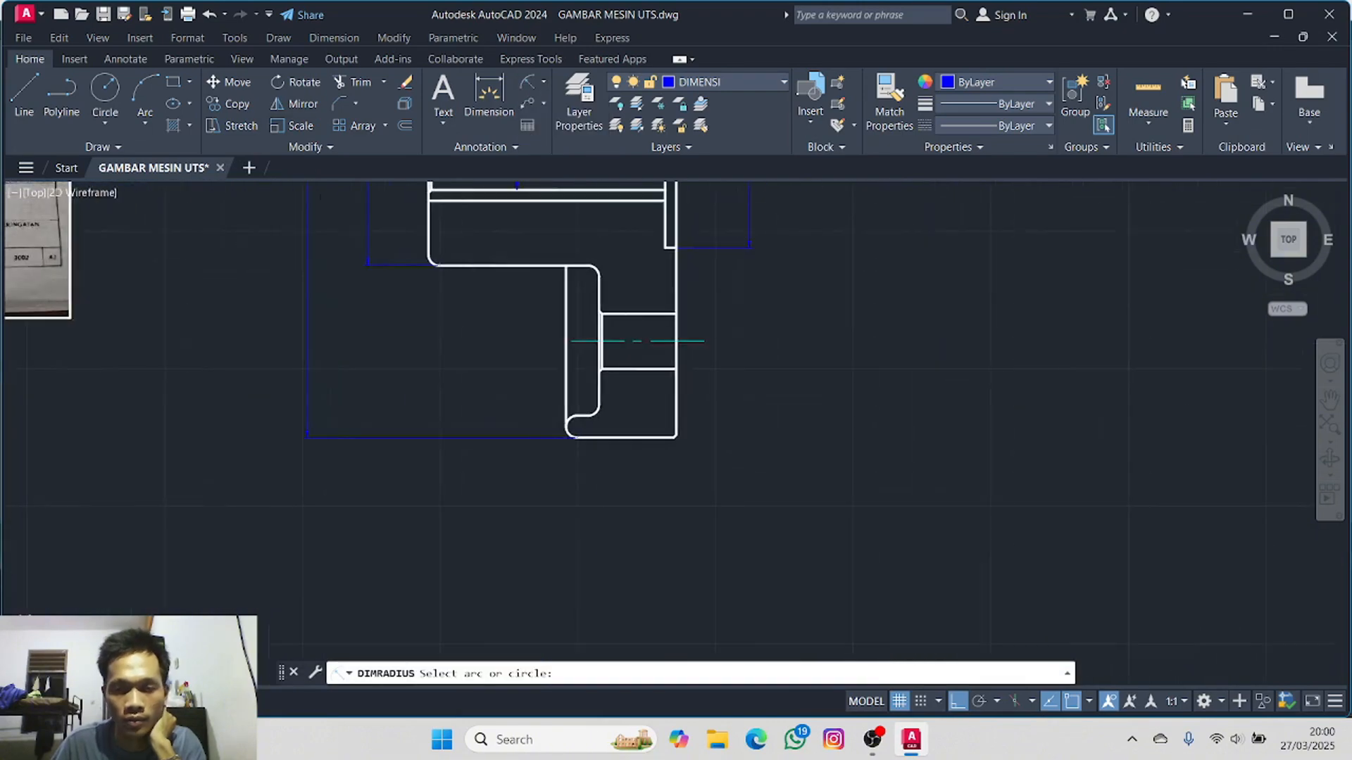
pyautogui.click(567, 431)
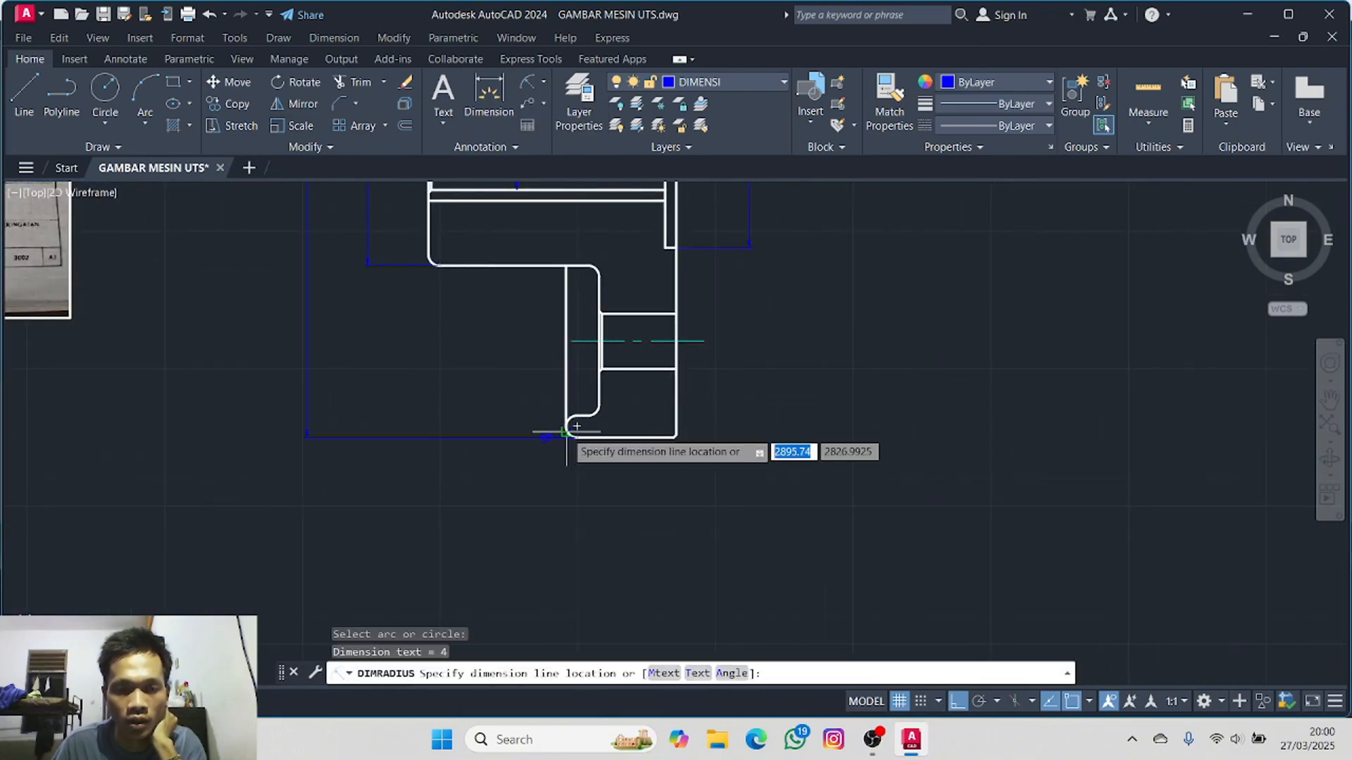
pyautogui.click(547, 454)
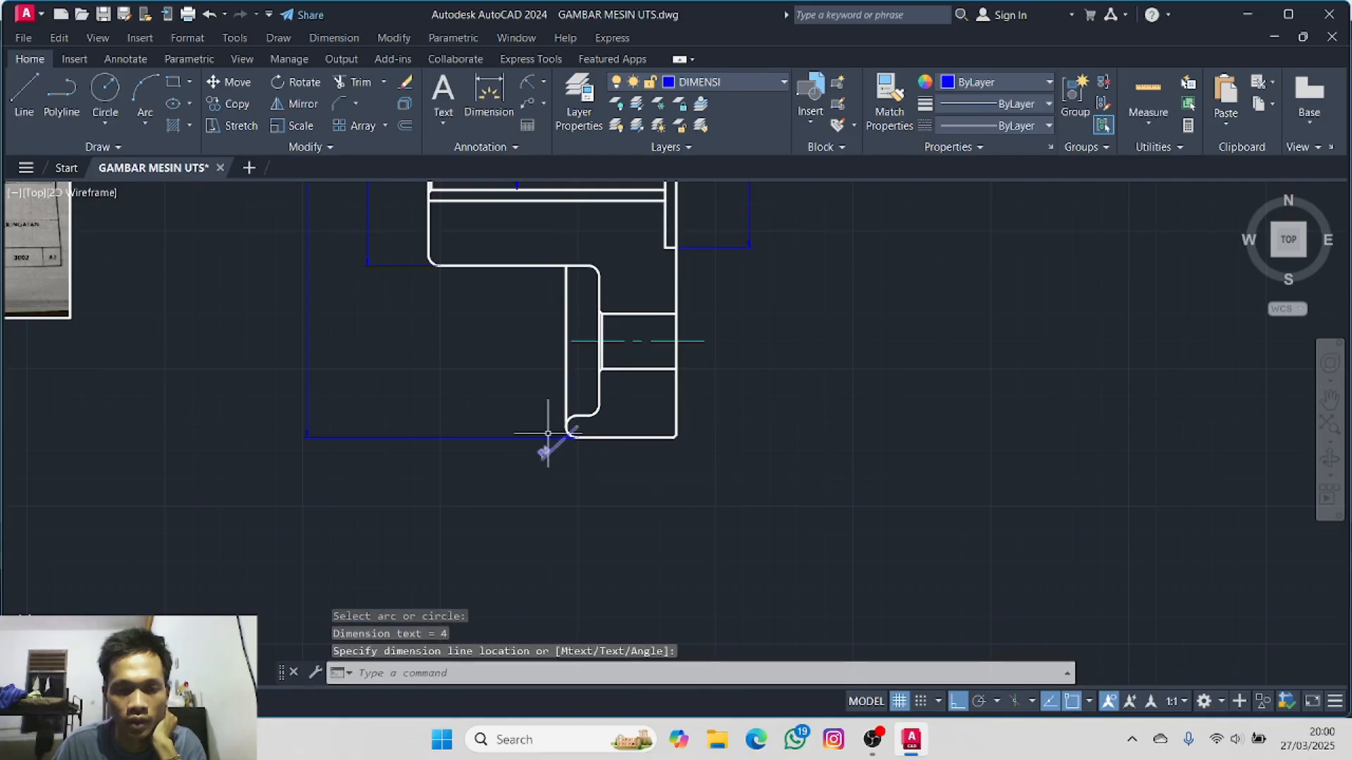
# - Dimension the radii of the flange recess's lower and upper inner fillets, placing each text inside the flange material
pyautogui.click(525, 83)
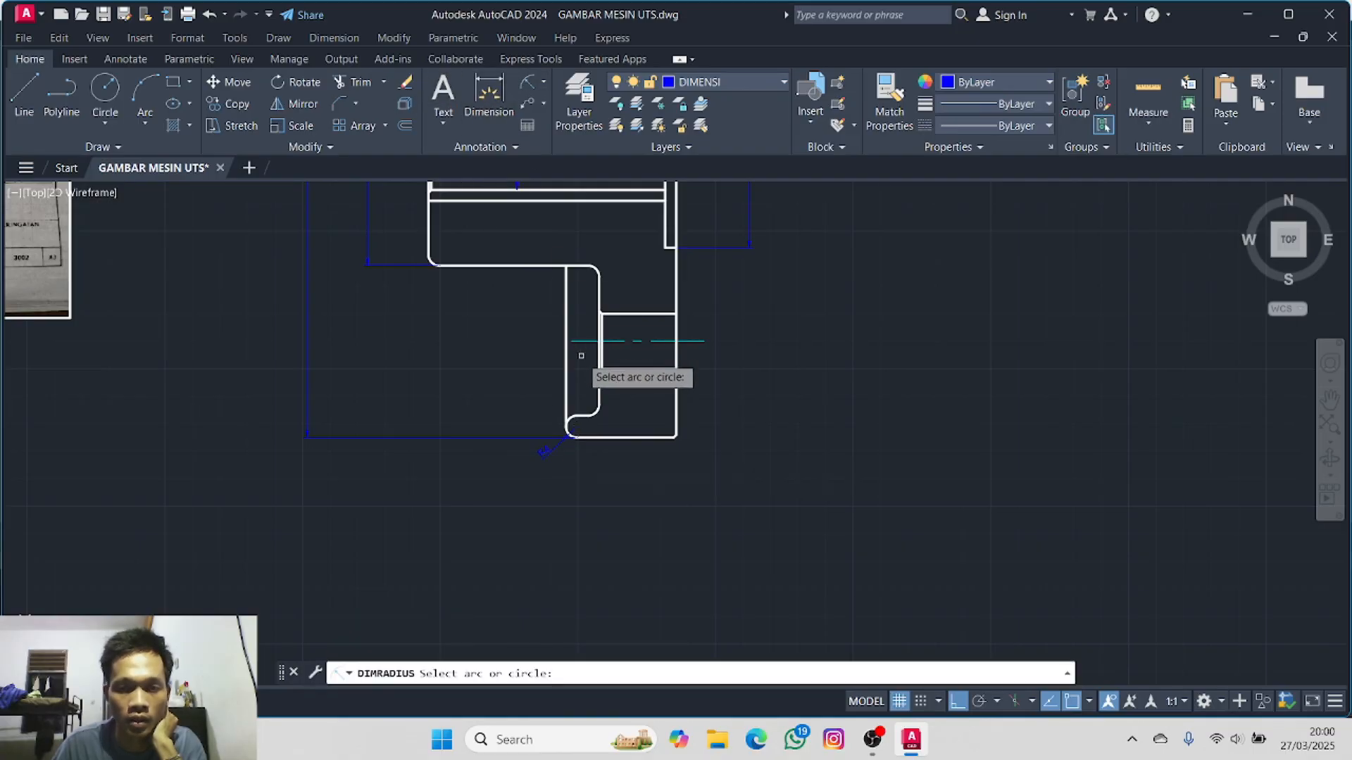
pyautogui.click(595, 411)
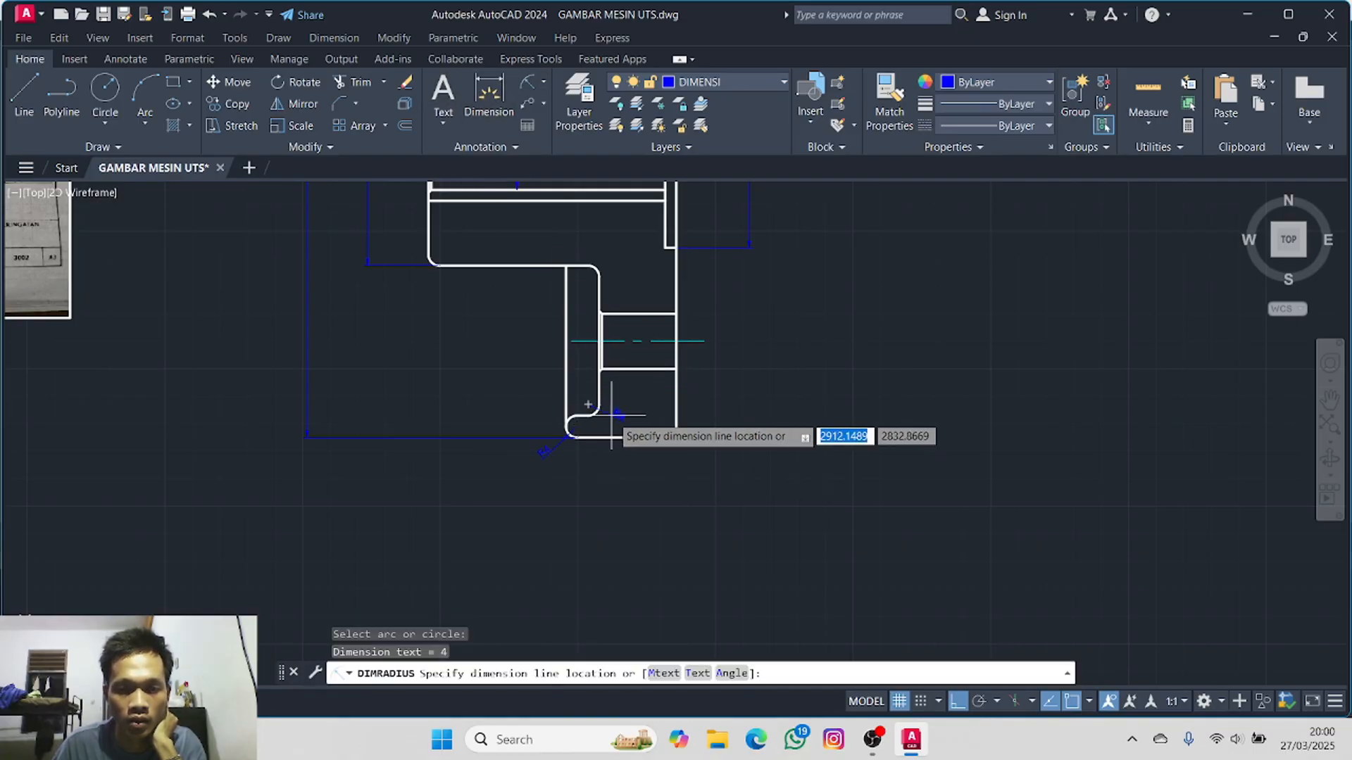
pyautogui.click(612, 420)
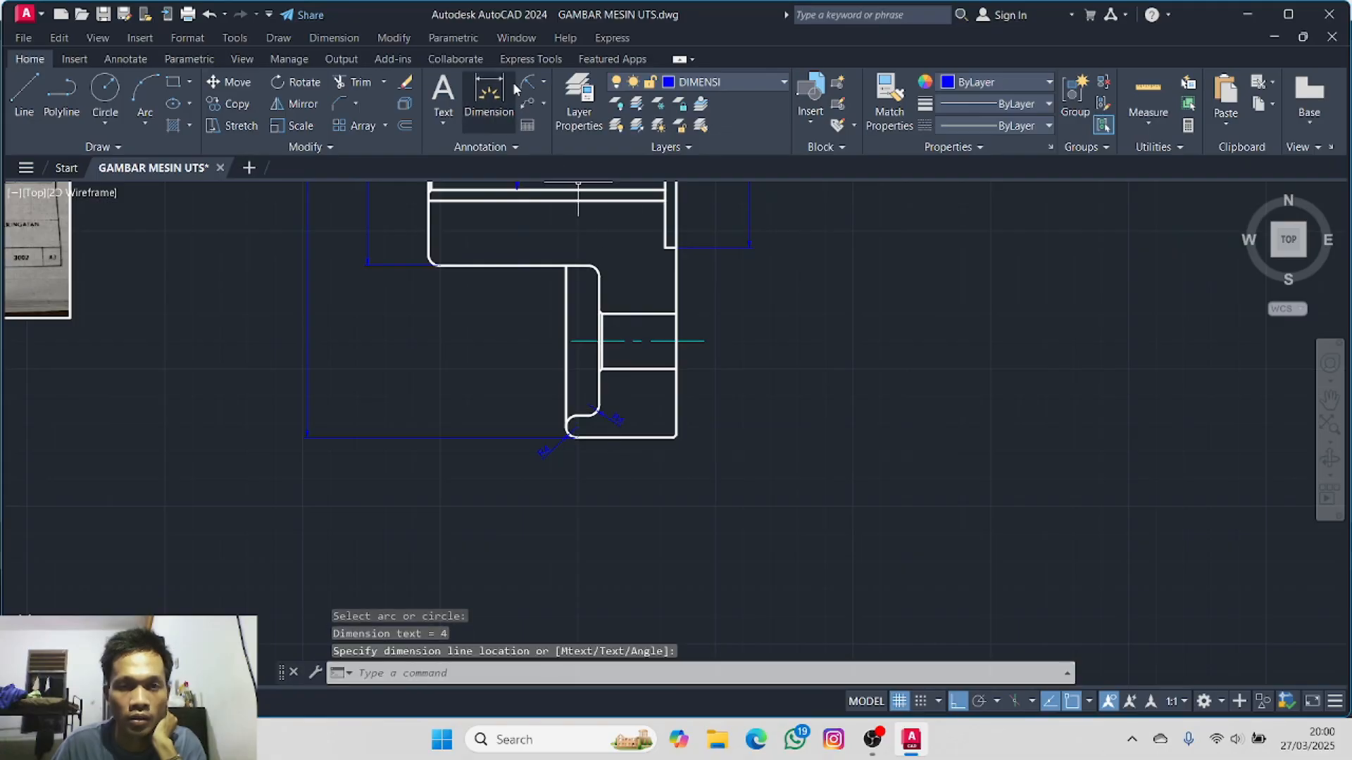
pyautogui.click(525, 84)
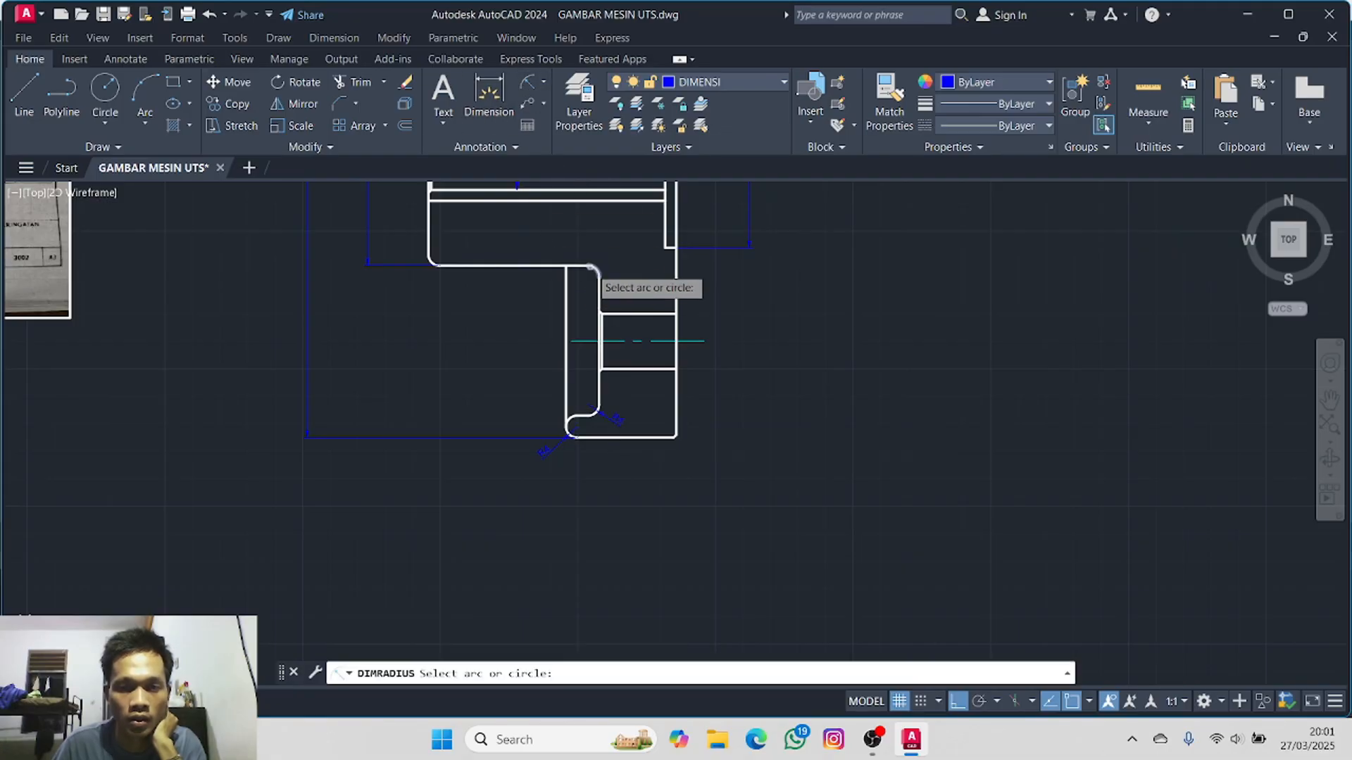
pyautogui.click(593, 268)
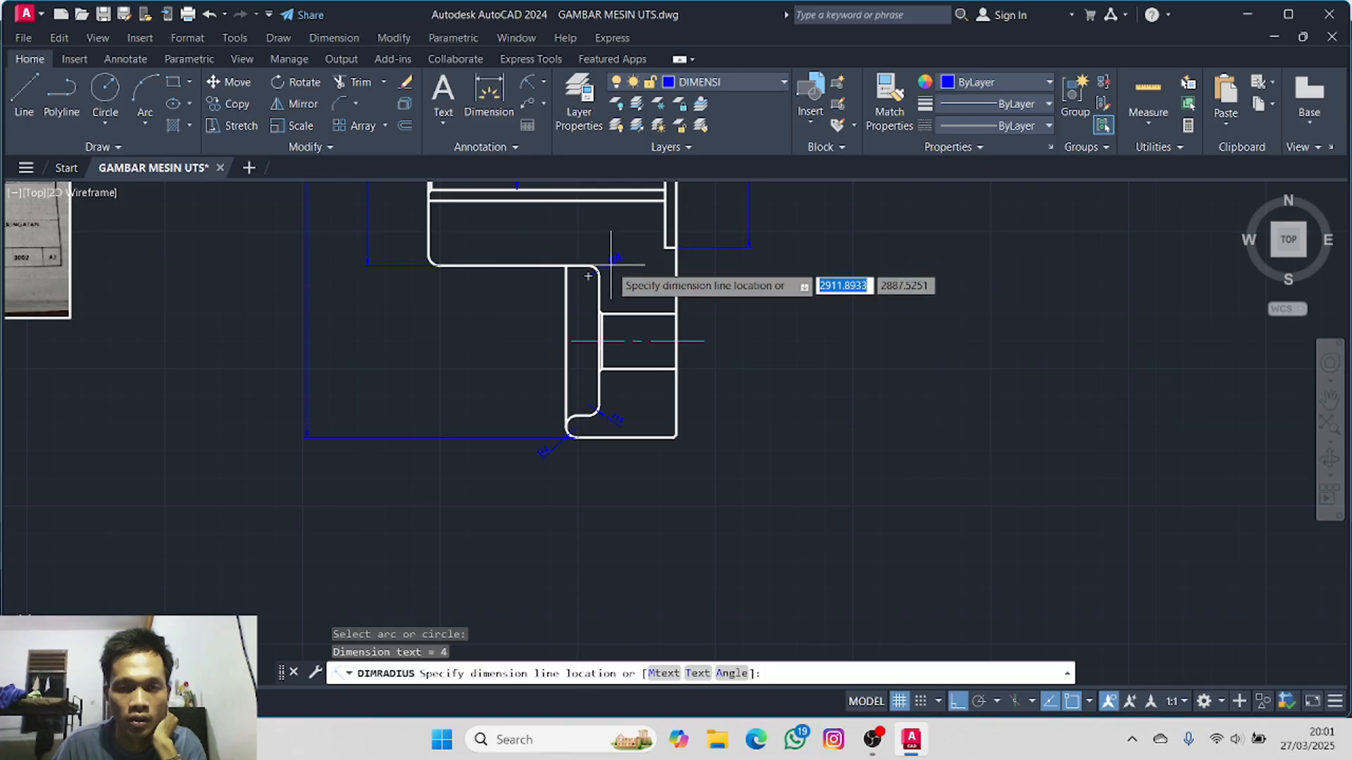
pyautogui.click(610, 253)
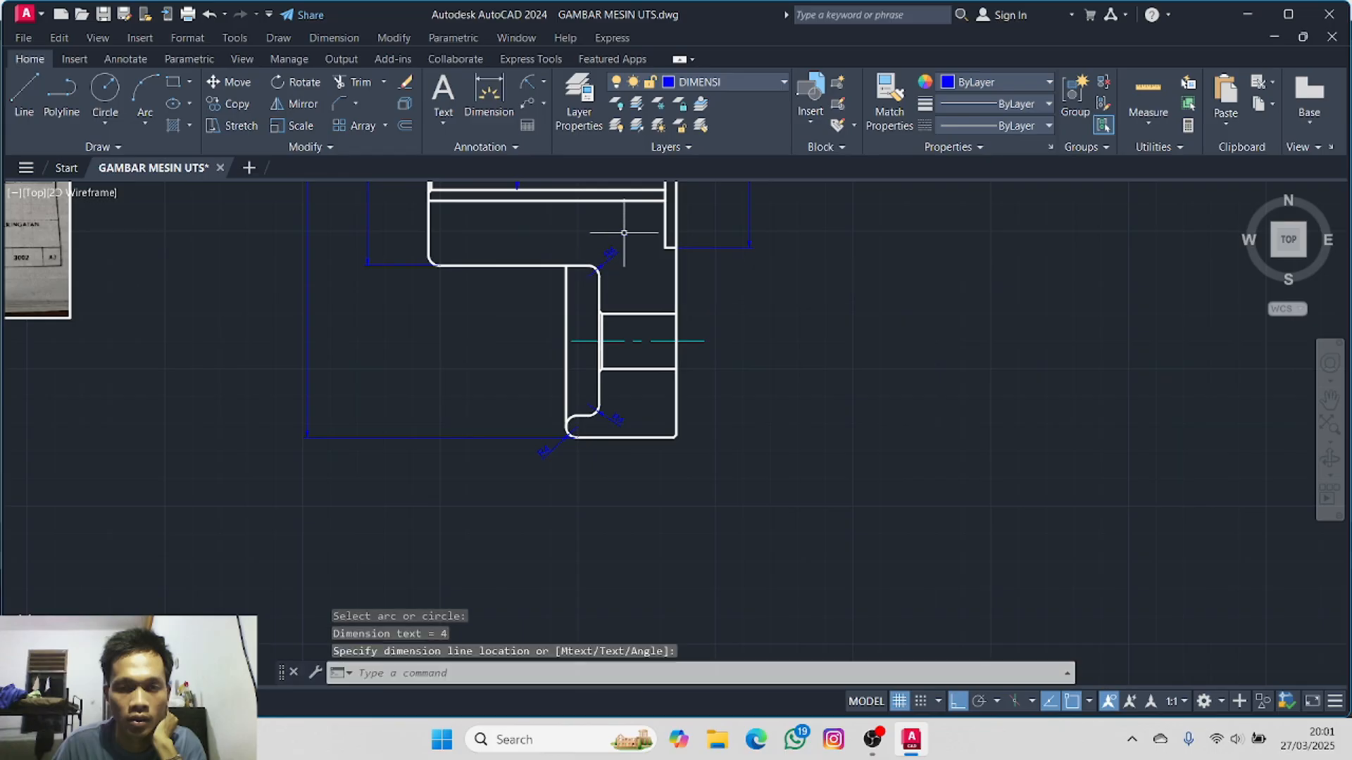
# - Dimension the radius of the fillet at the hub's lower-left outer corner, placing the text outside below the corner
pyautogui.click(527, 90)
pyautogui.click(431, 262)
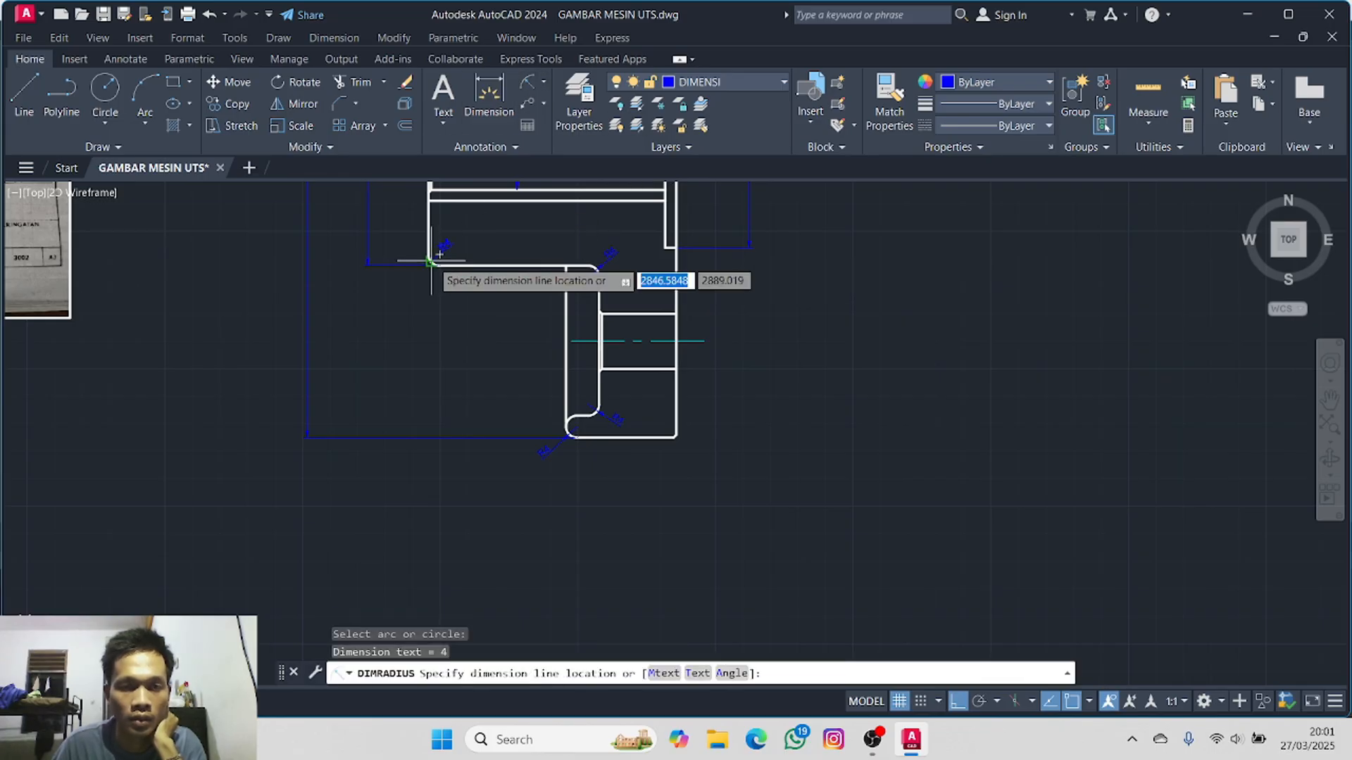
pyautogui.click(415, 278)
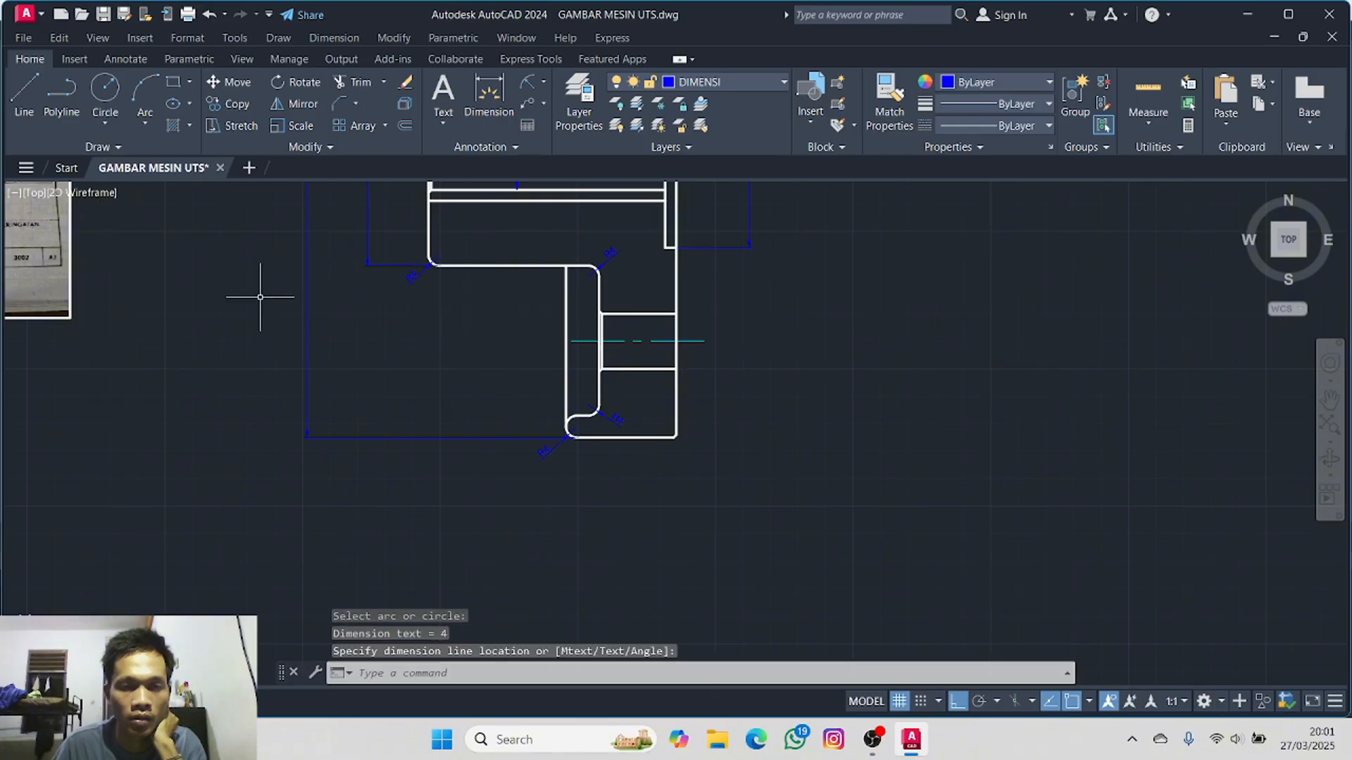
# - Check the reference photo's lower hub area for the chamfer callout and make CHAMFER the current multileader style
pyautogui.scroll(-4, 233, 300)
pyautogui.moveTo(252, 300); pyautogui.dragTo(658, 317, button='middle')
pyautogui.scroll(4, 345, 311)
pyautogui.moveTo(348, 276); pyautogui.dragTo(188, 461, button='middle')
pyautogui.scroll(2, 232, 357)
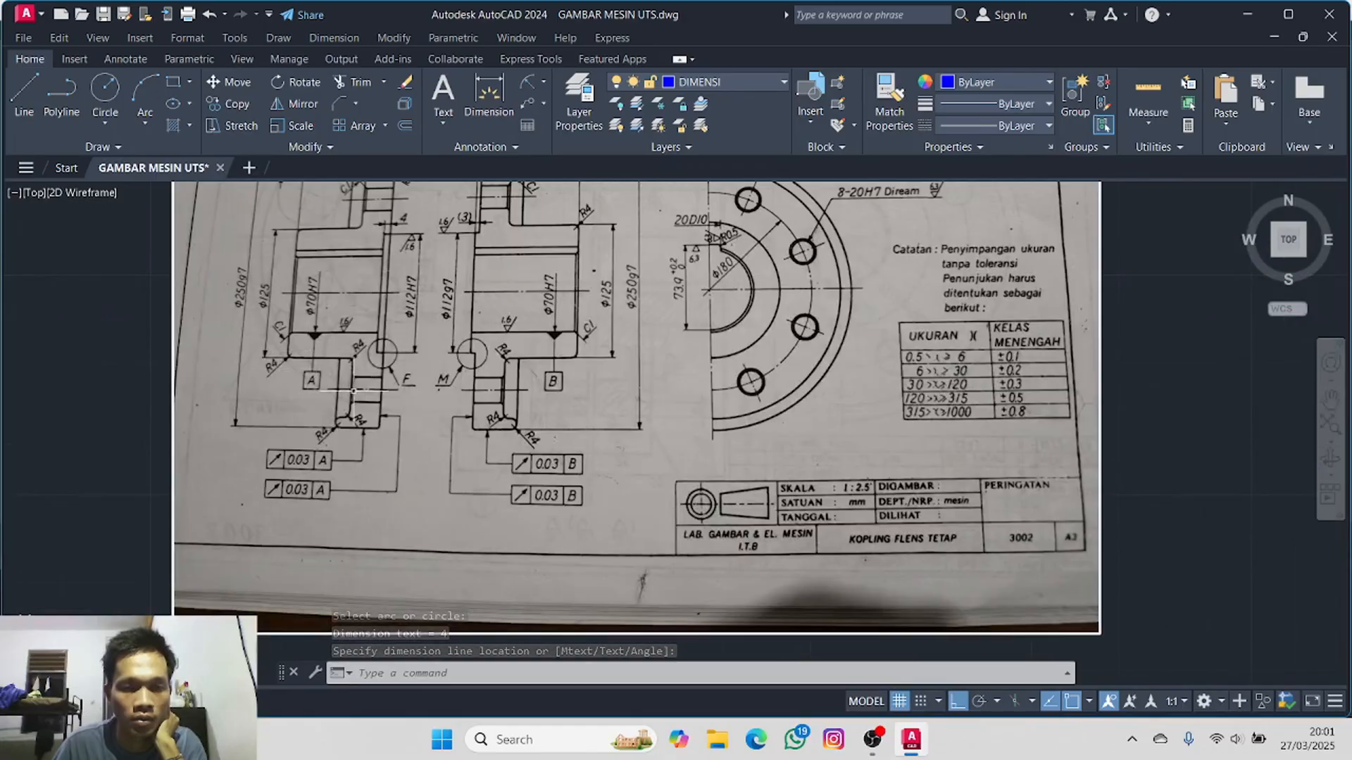
pyautogui.scroll(-4, 525, 330)
pyautogui.moveTo(842, 362); pyautogui.dragTo(250, 383, button='middle')
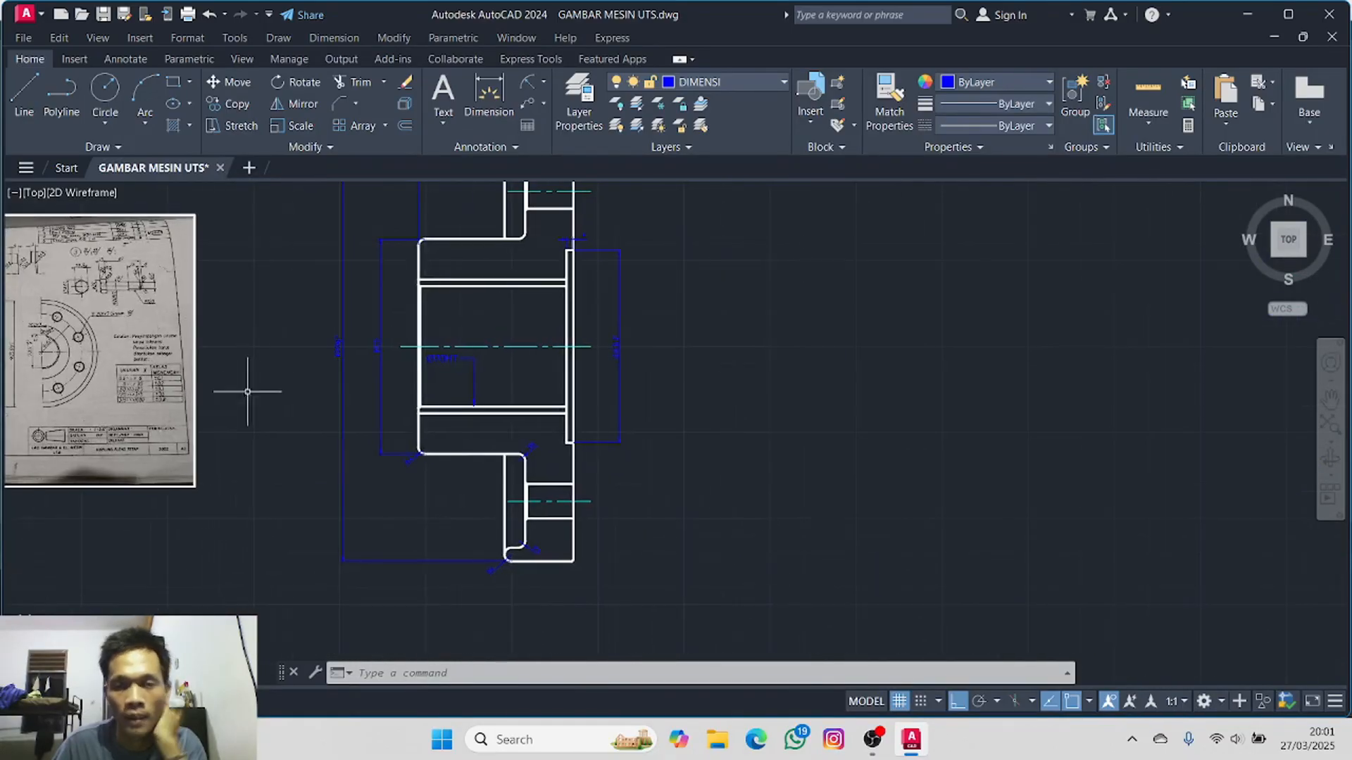
pyautogui.click(124, 60)
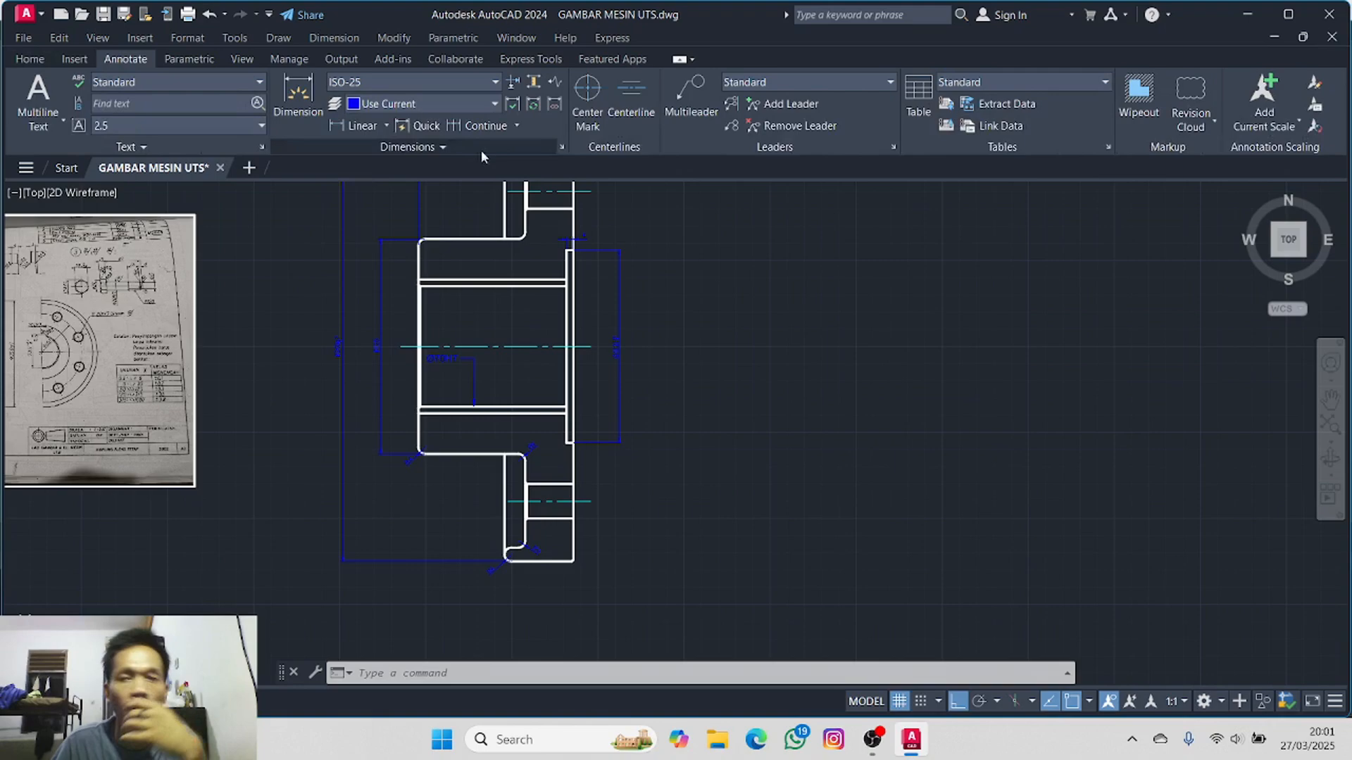
pyautogui.click(765, 84)
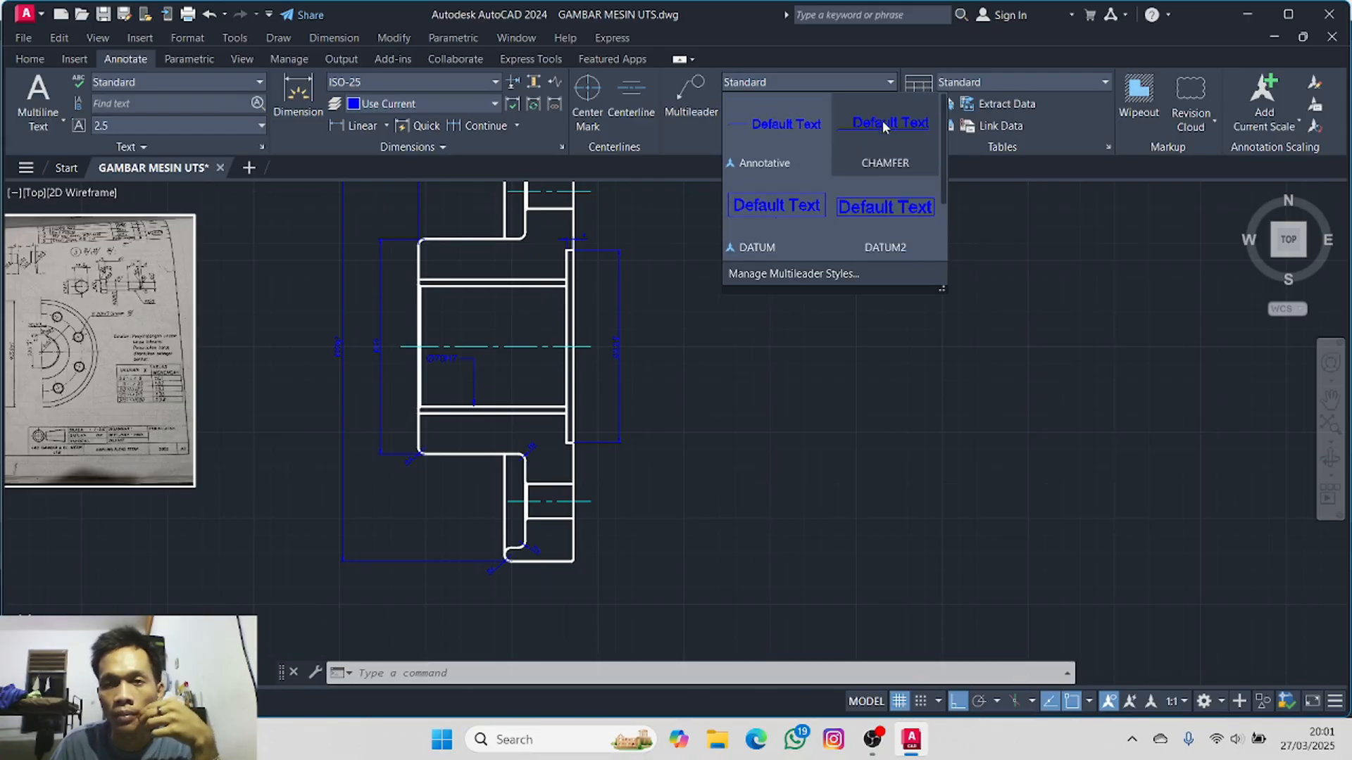
pyautogui.click(859, 160)
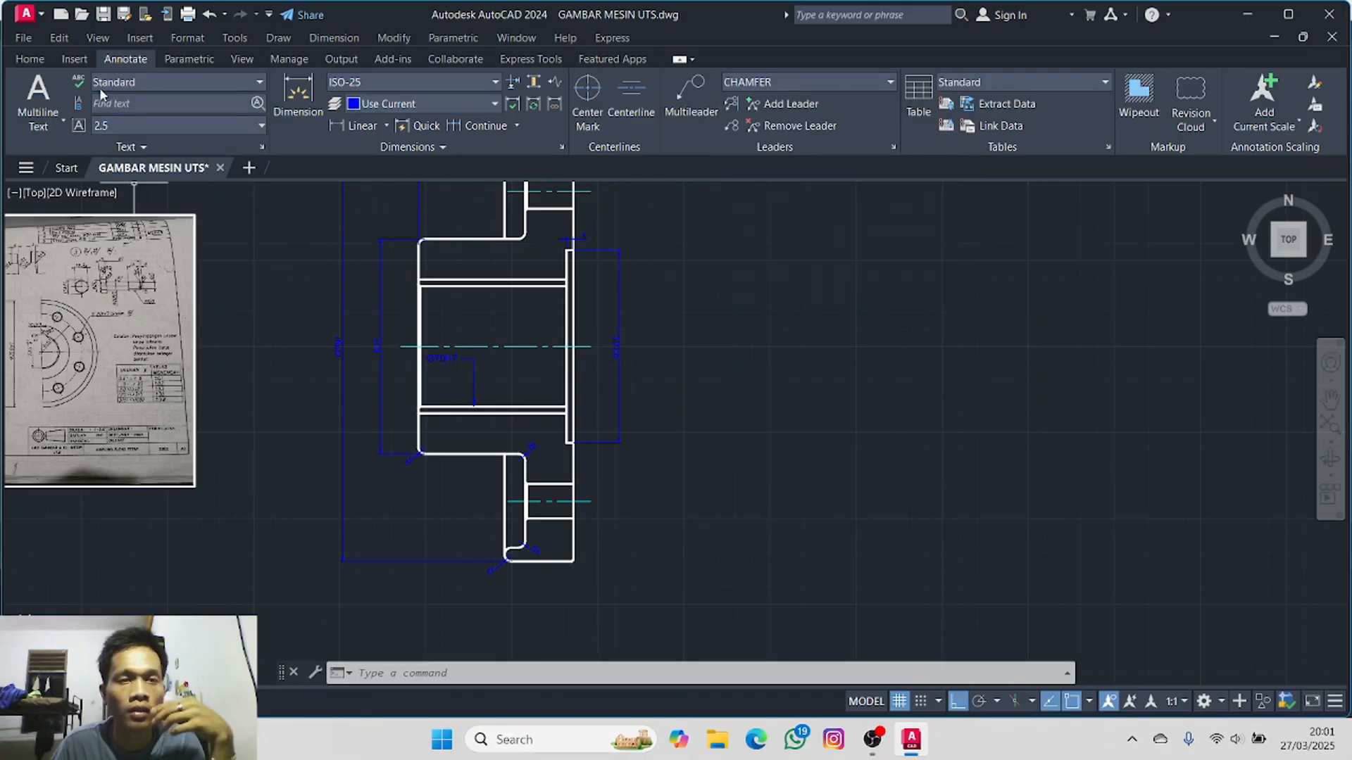
# - Add a multileader reading C1 to the chamfer at the bore's lower-left edge, with Ortho off and the text outside the hub
pyautogui.click(684, 120)
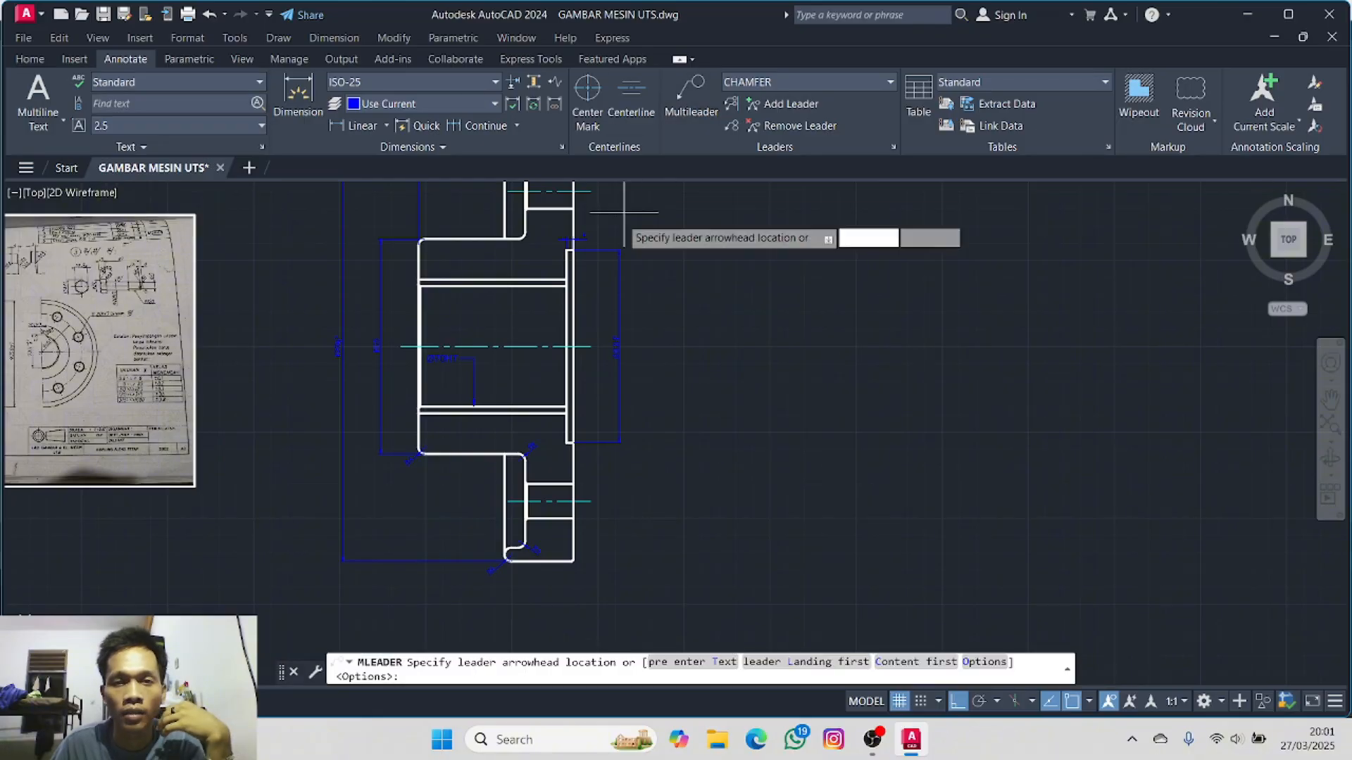
pyautogui.scroll(2, 405, 379)
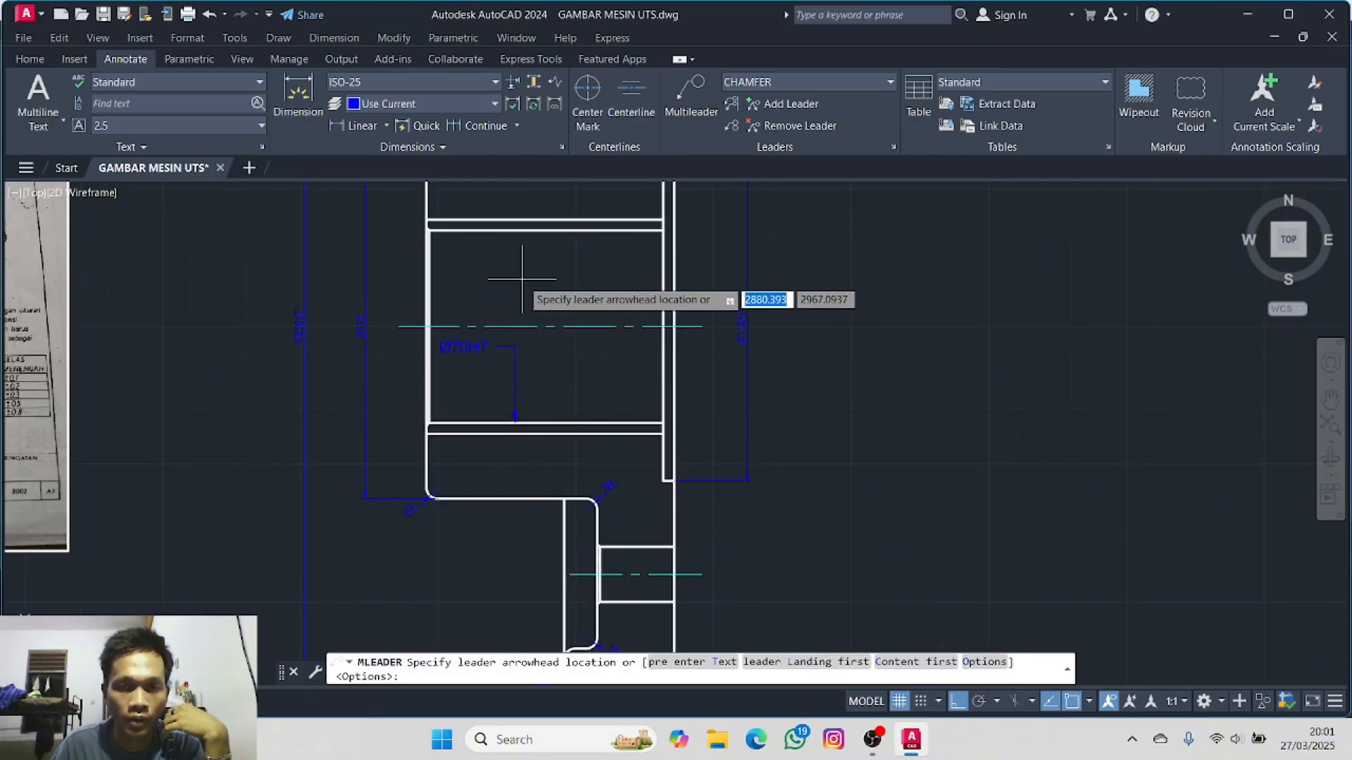
pyautogui.moveTo(523, 279); pyautogui.dragTo(704, 326, button='middle')
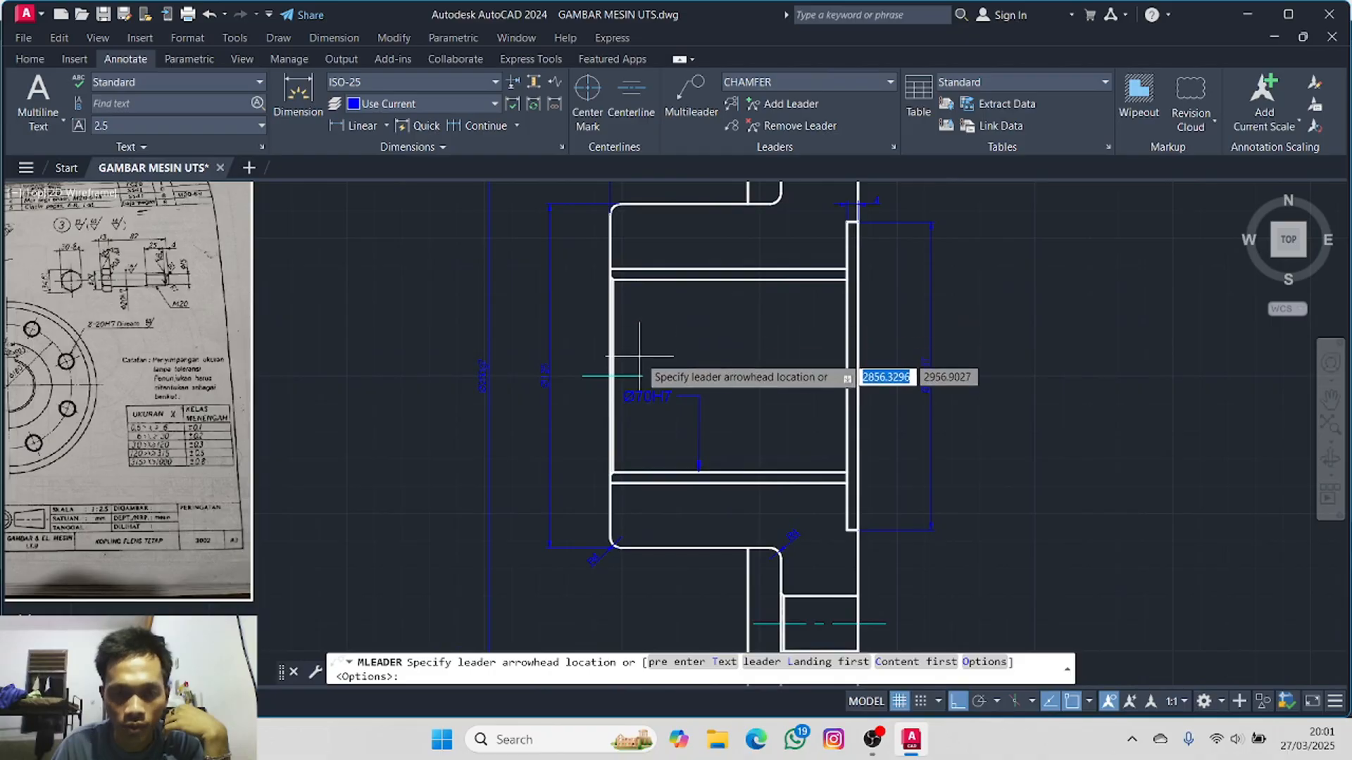
pyautogui.scroll(5, 623, 359)
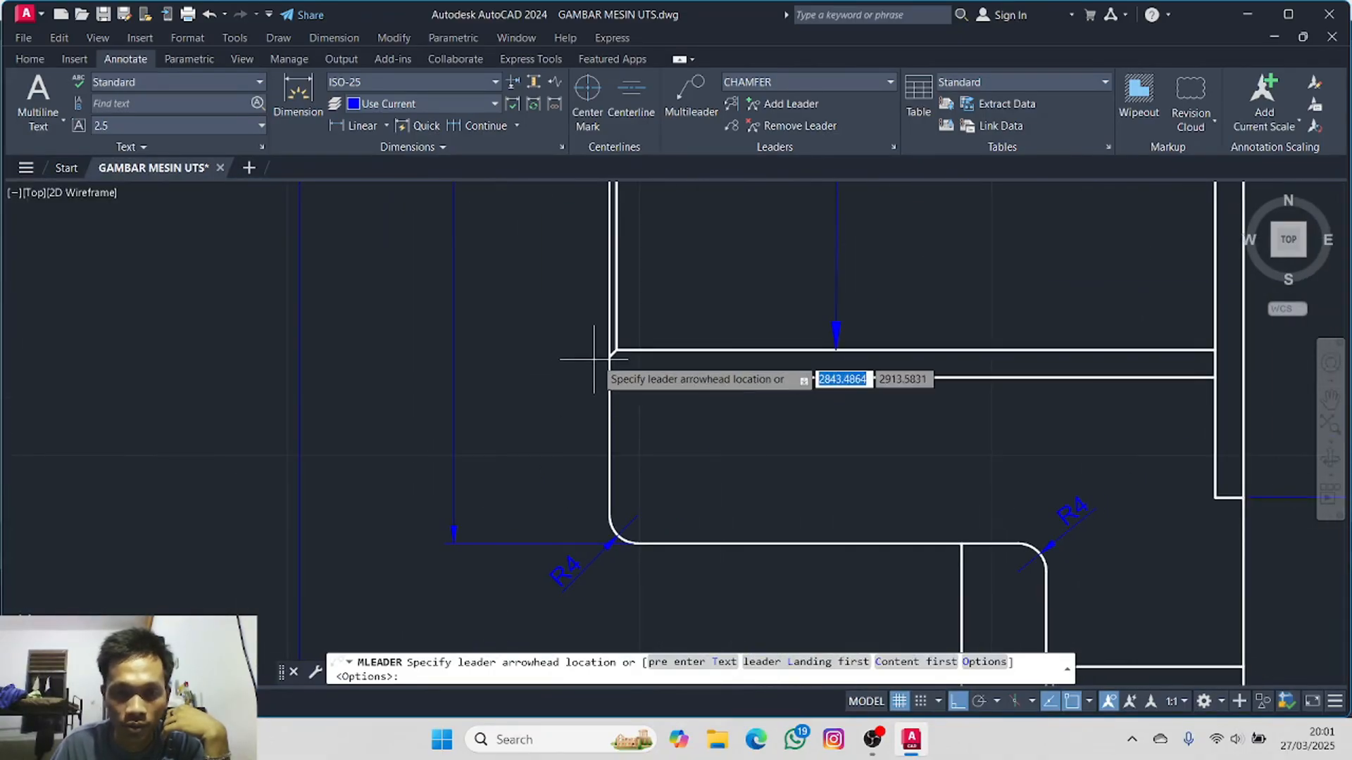
pyautogui.click(614, 352)
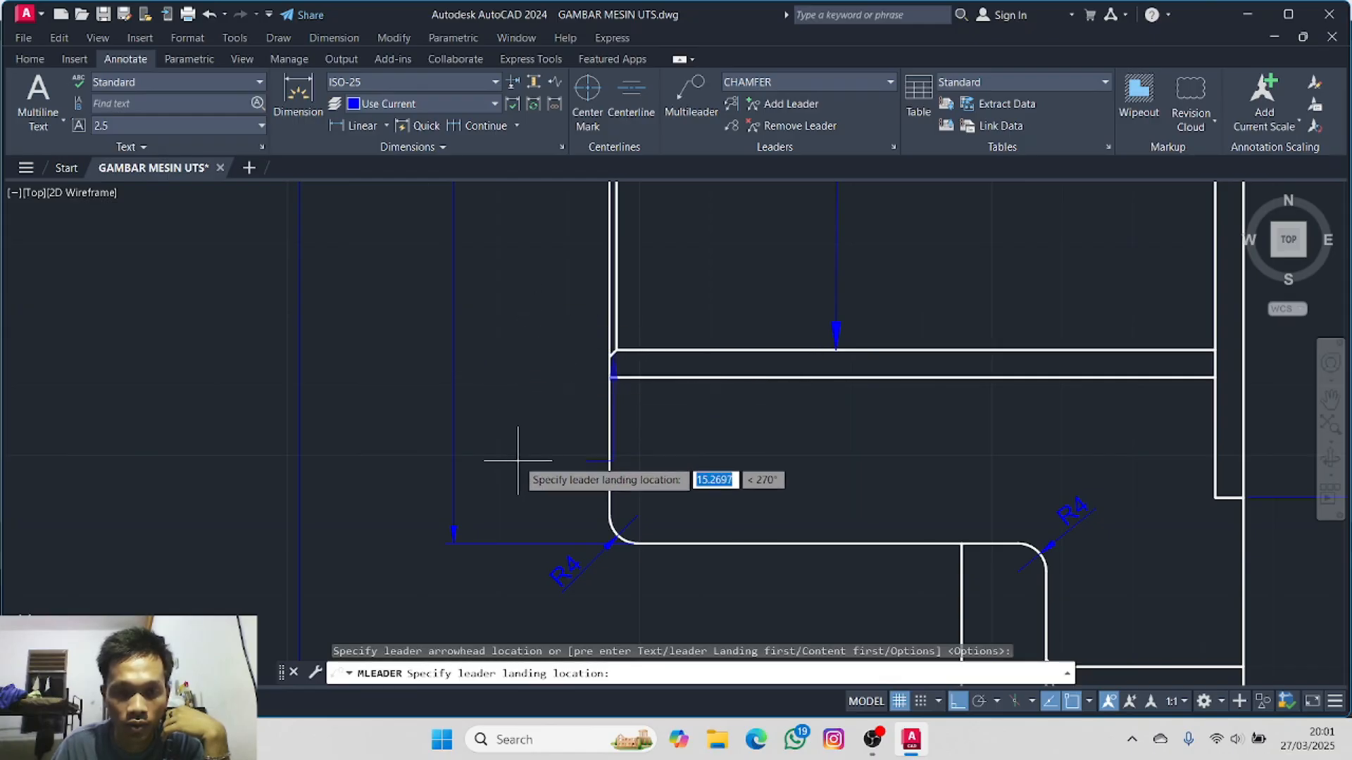
pyautogui.press('F8')
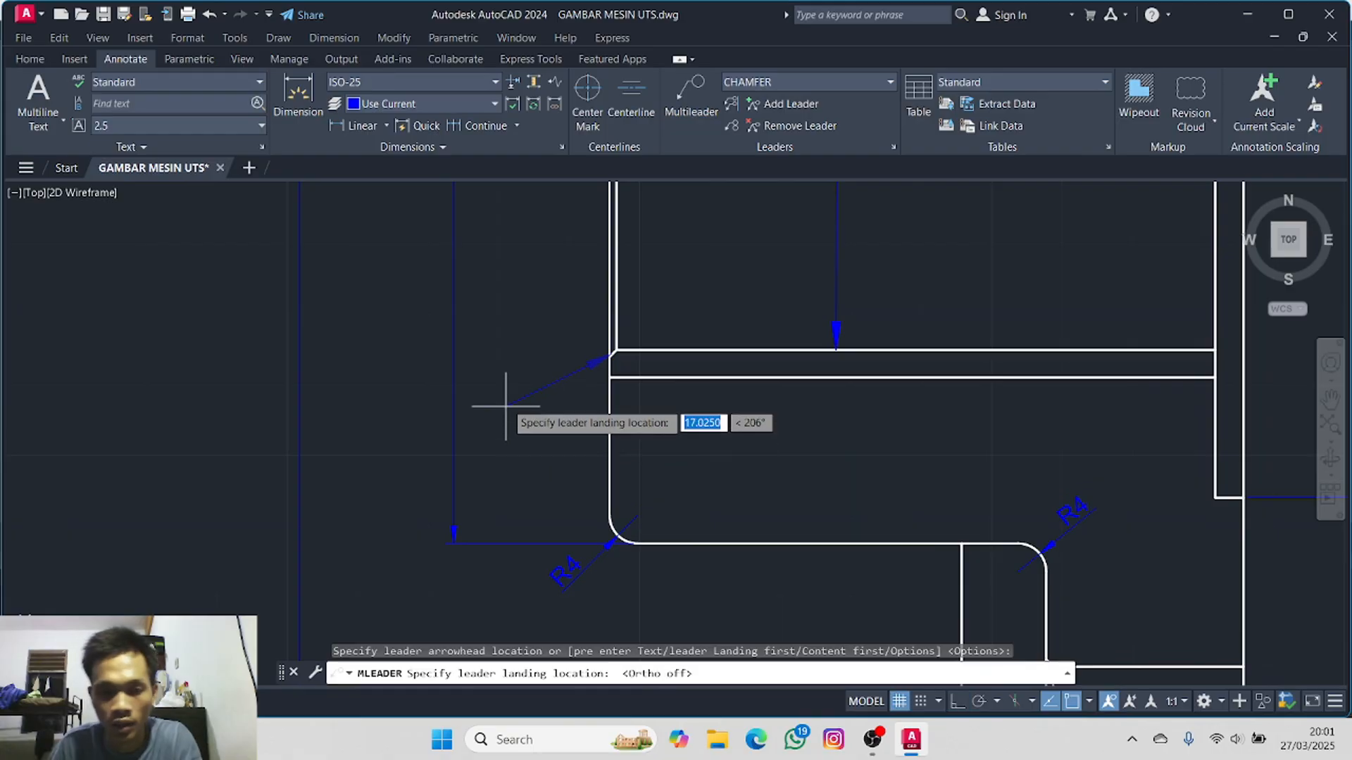
pyautogui.click(548, 400)
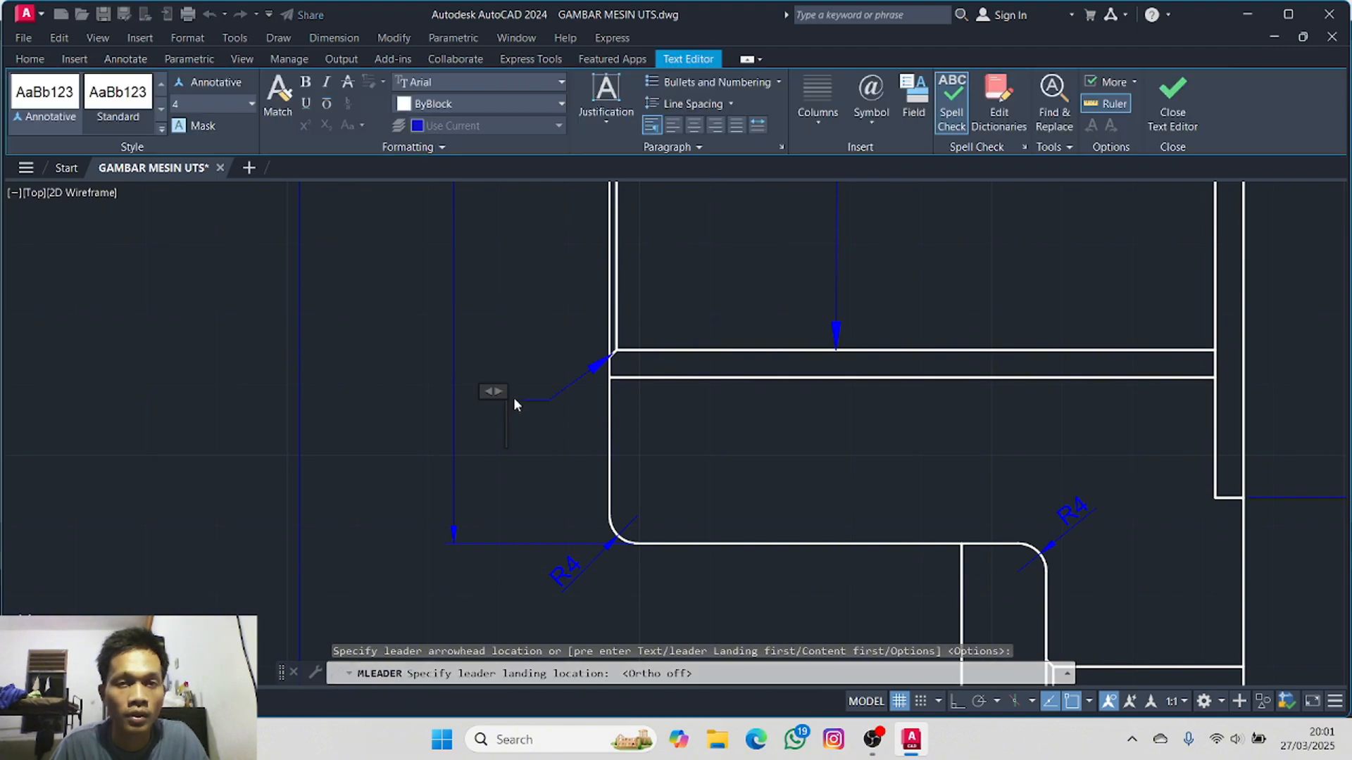
pyautogui.write('C1')
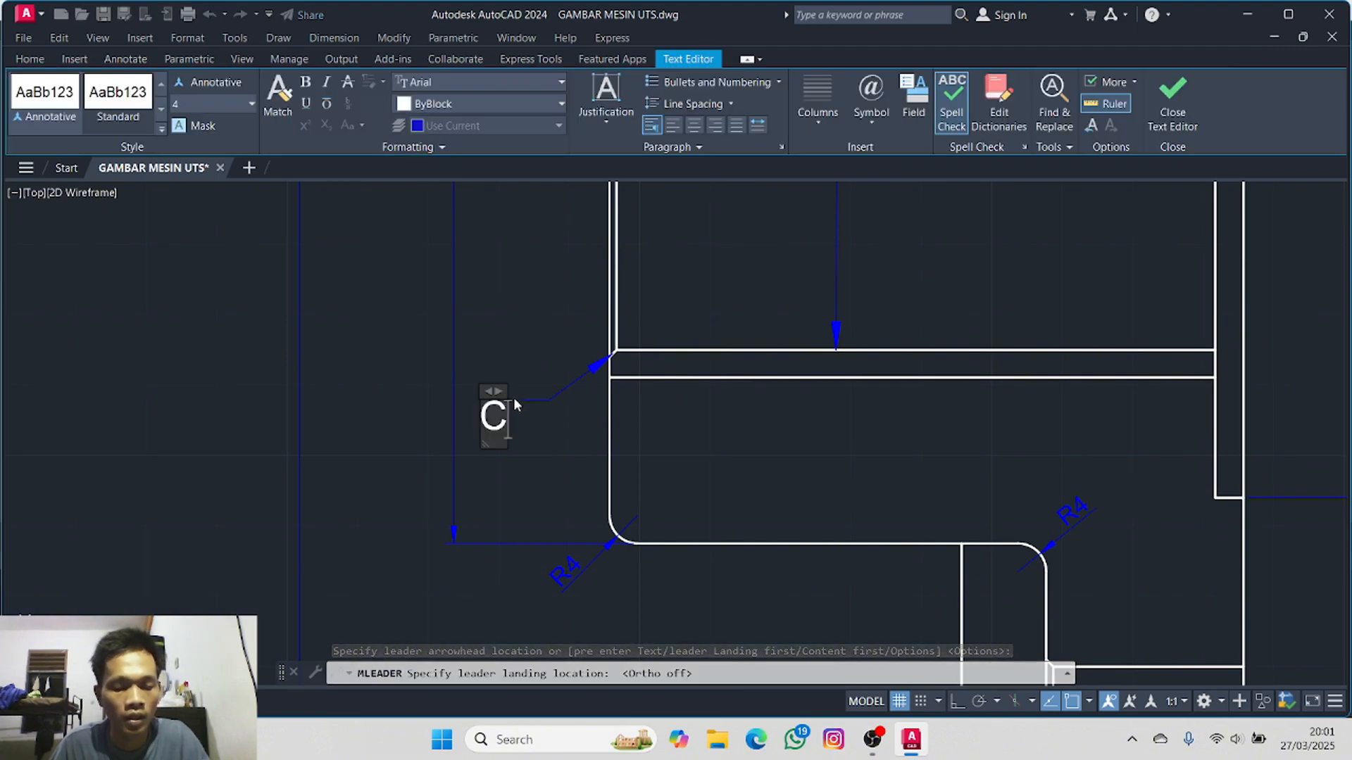
pyautogui.click(573, 421)
pyautogui.scroll(-4, 548, 409)
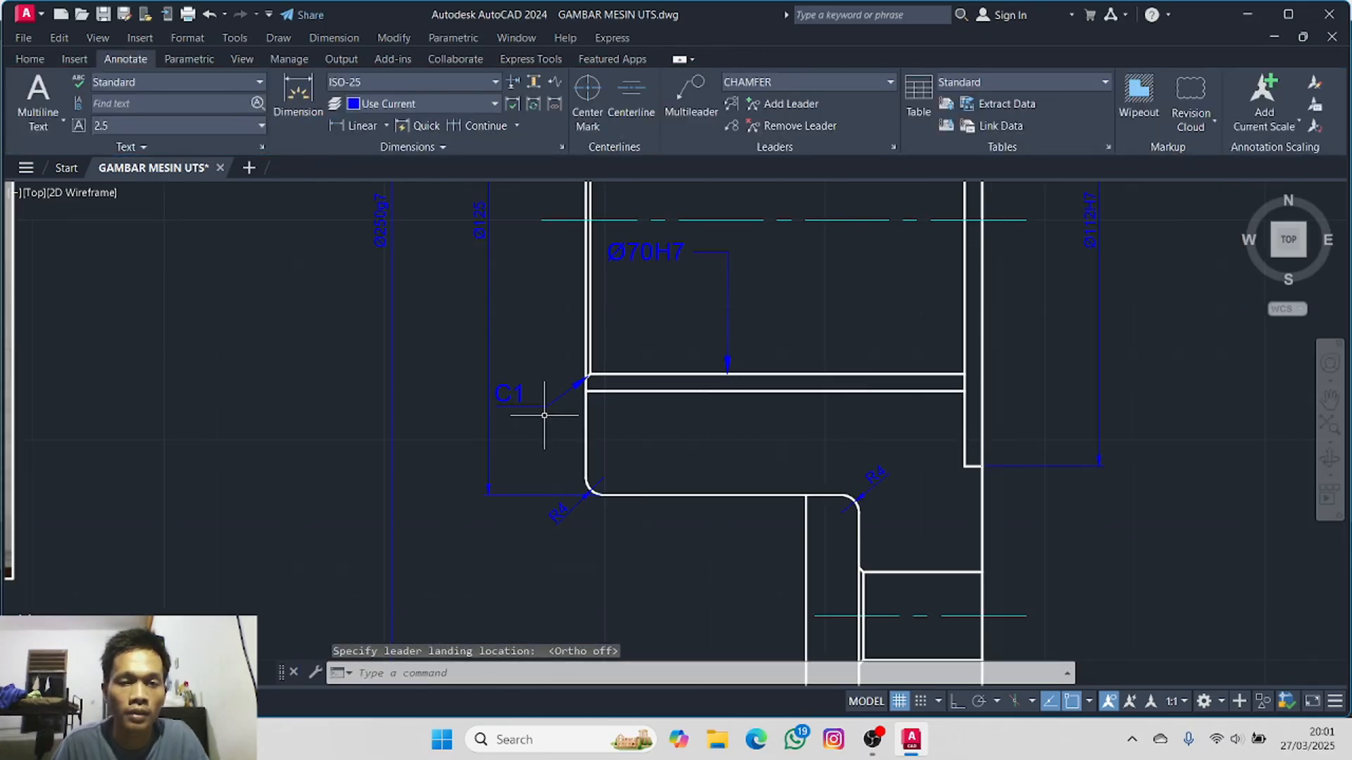
# - Start another CHAMFER-style multileader and check the reference photo for the next chamfer callout
pyautogui.moveTo(728, 349); pyautogui.dragTo(534, 506, button='middle')
pyautogui.click(689, 100)
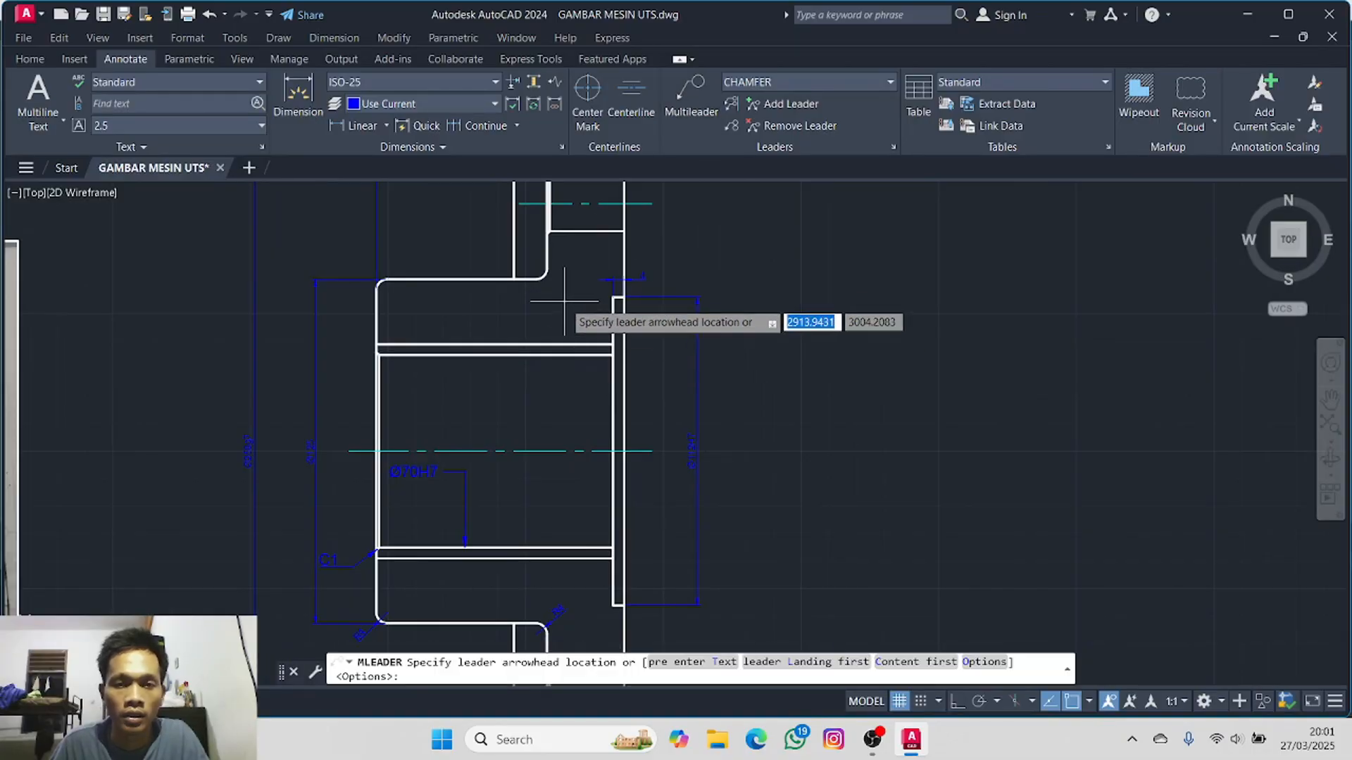
pyautogui.moveTo(553, 293)
pyautogui.mouseDown(button='middle')
pyautogui.moveTo(774, 271)
pyautogui.moveTo(1161, 278)
pyautogui.mouseUp(button='middle')
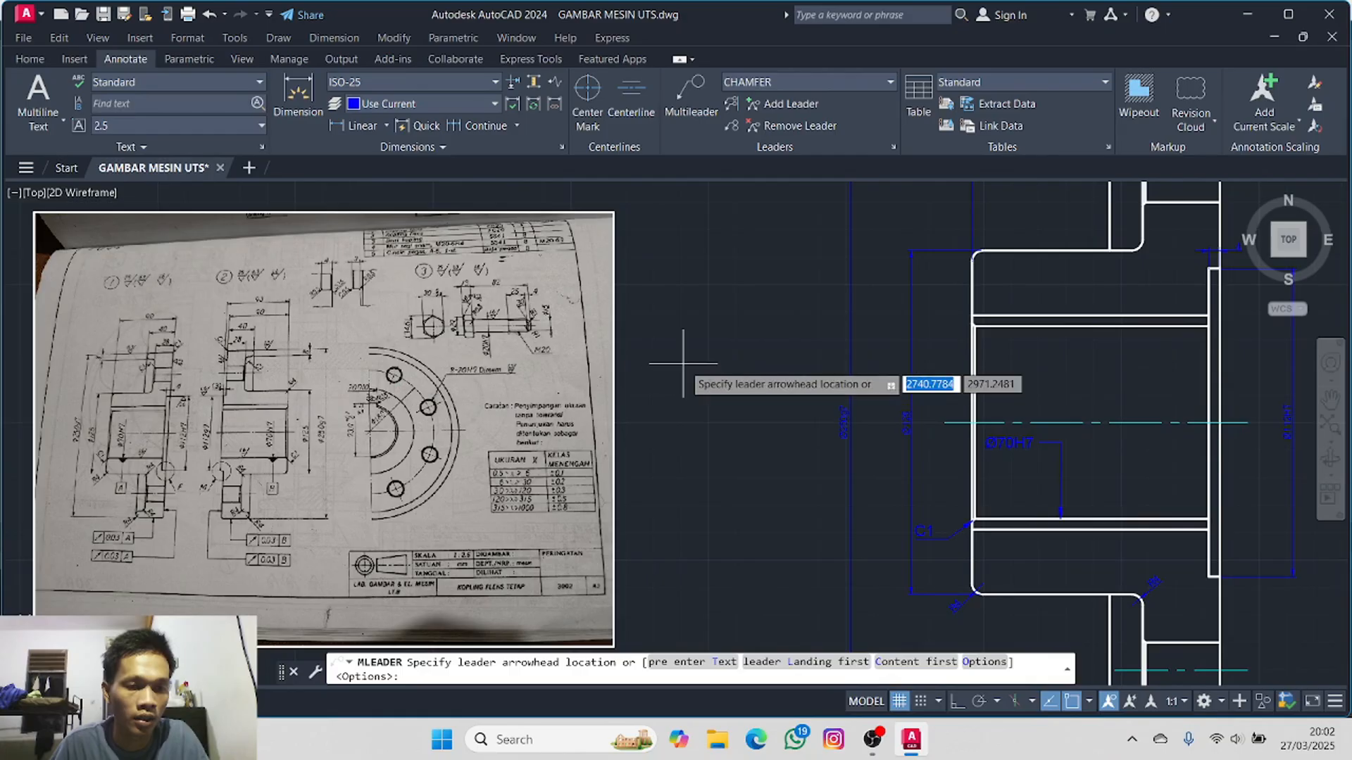
# - Add a multileader labelled C1 to the chamfer at the flange's upper-right outer corner, with its landing to the lower right
pyautogui.moveTo(683, 364)
pyautogui.mouseDown(button='middle')
pyautogui.moveTo(190, 527)
pyautogui.moveTo(120, 565)
pyautogui.mouseUp(button='middle')
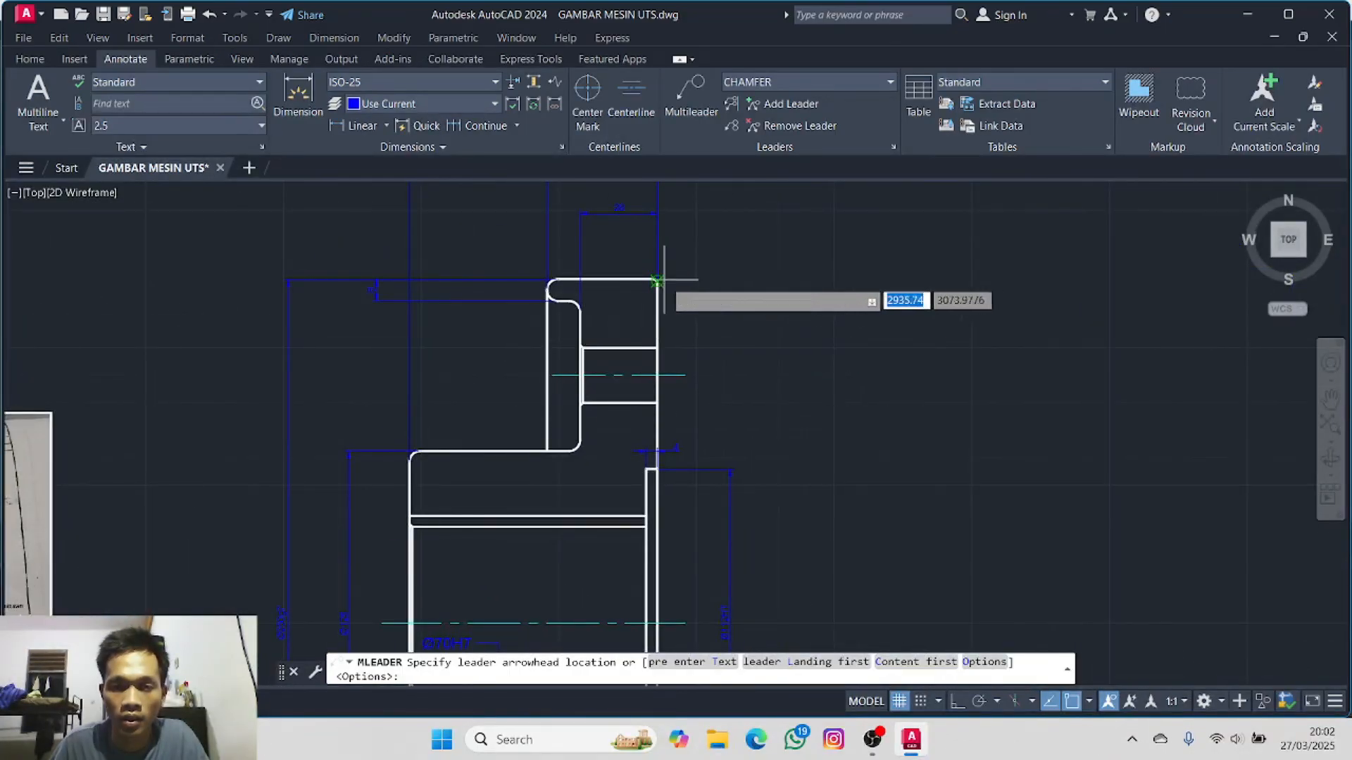
pyautogui.scroll(6, 654, 278)
pyautogui.click(630, 269)
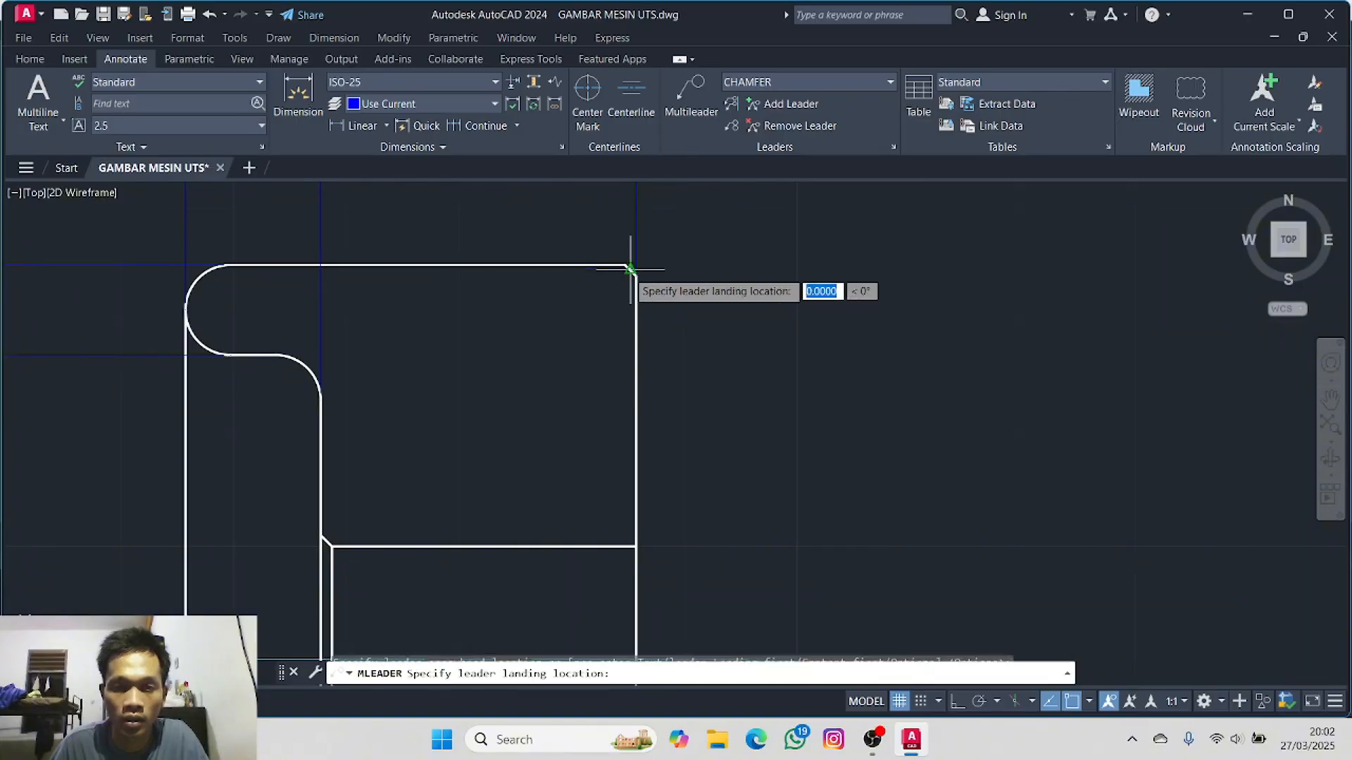
pyautogui.click(720, 322)
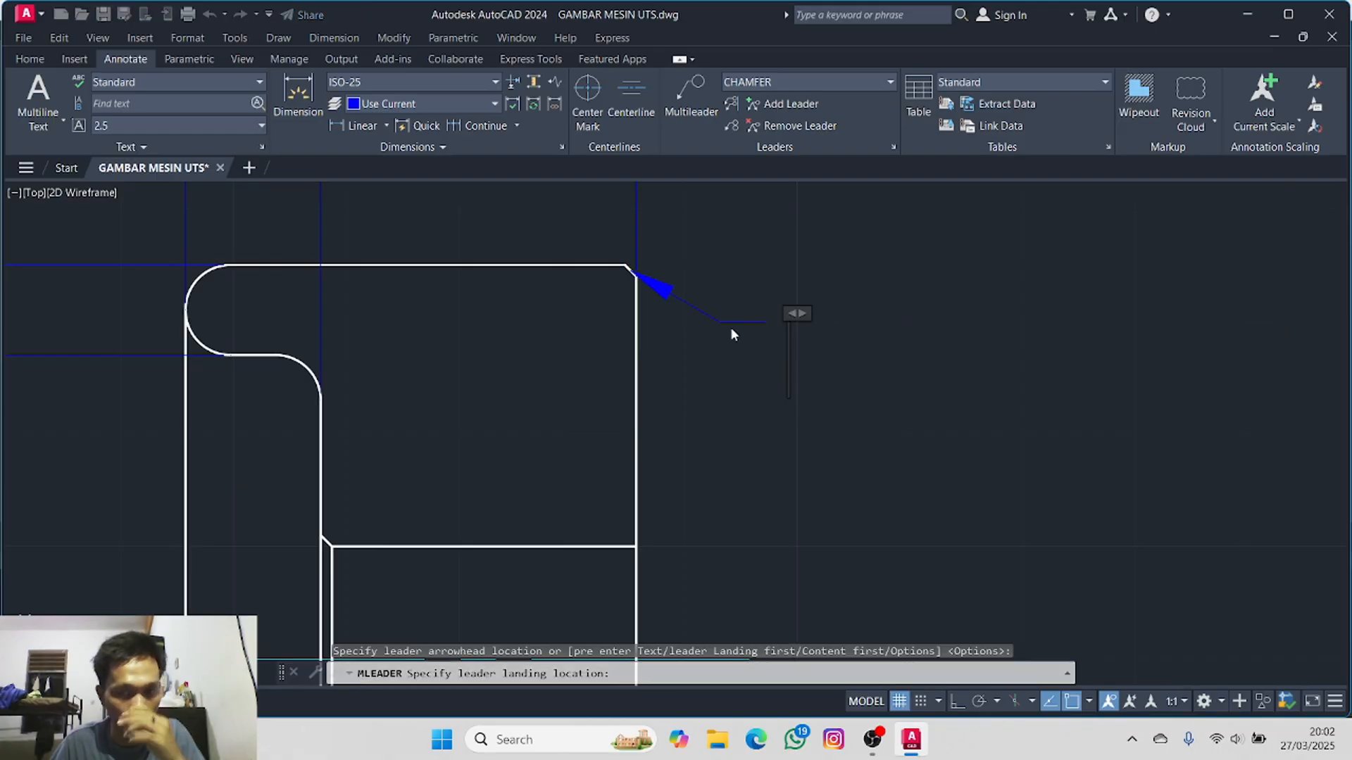
pyautogui.write('C1')
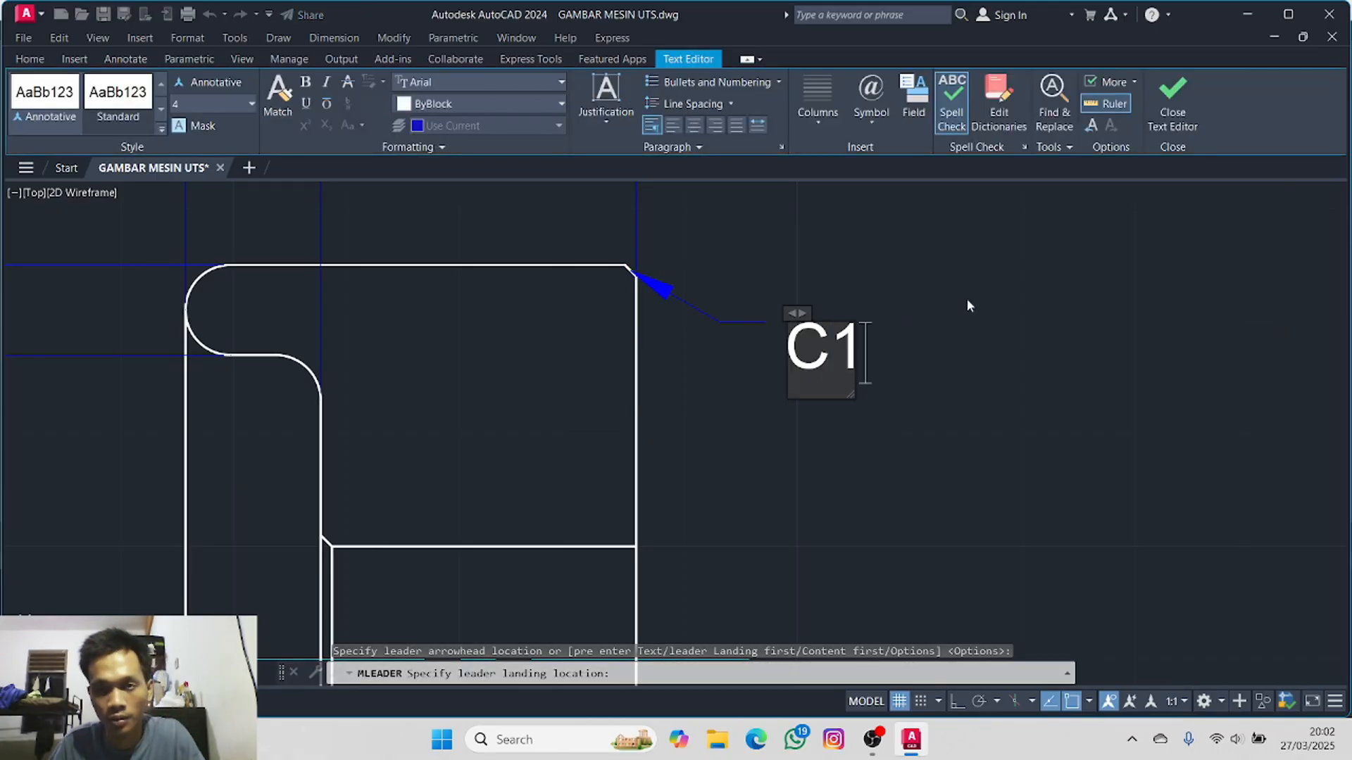
pyautogui.click(968, 310)
# - Add a C1 multileader to the lower chamfer of the upper bolt hole, with its landing toward the lower left
pyautogui.moveTo(338, 367); pyautogui.dragTo(790, 197, button='middle')
pyautogui.scroll(-2, 507, 194)
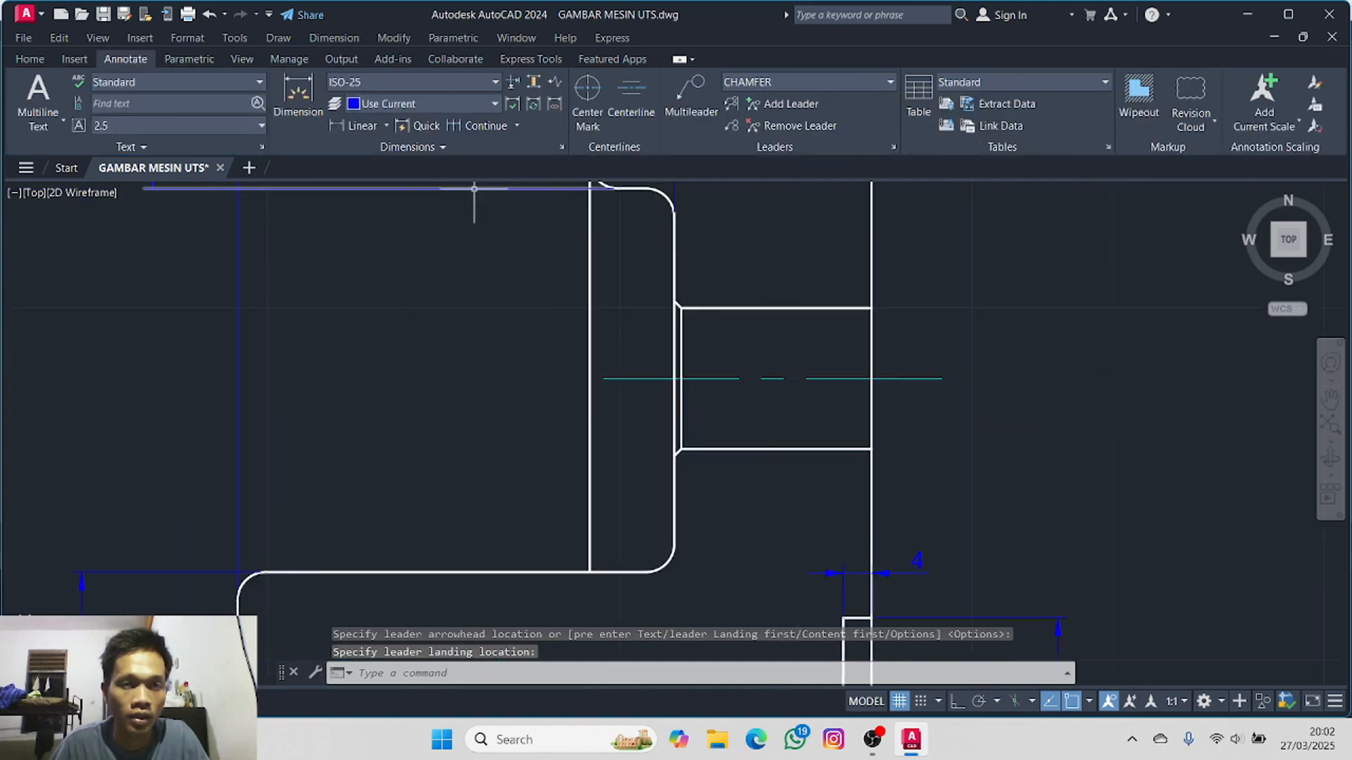
pyautogui.click(674, 112)
pyautogui.scroll(3, 521, 331)
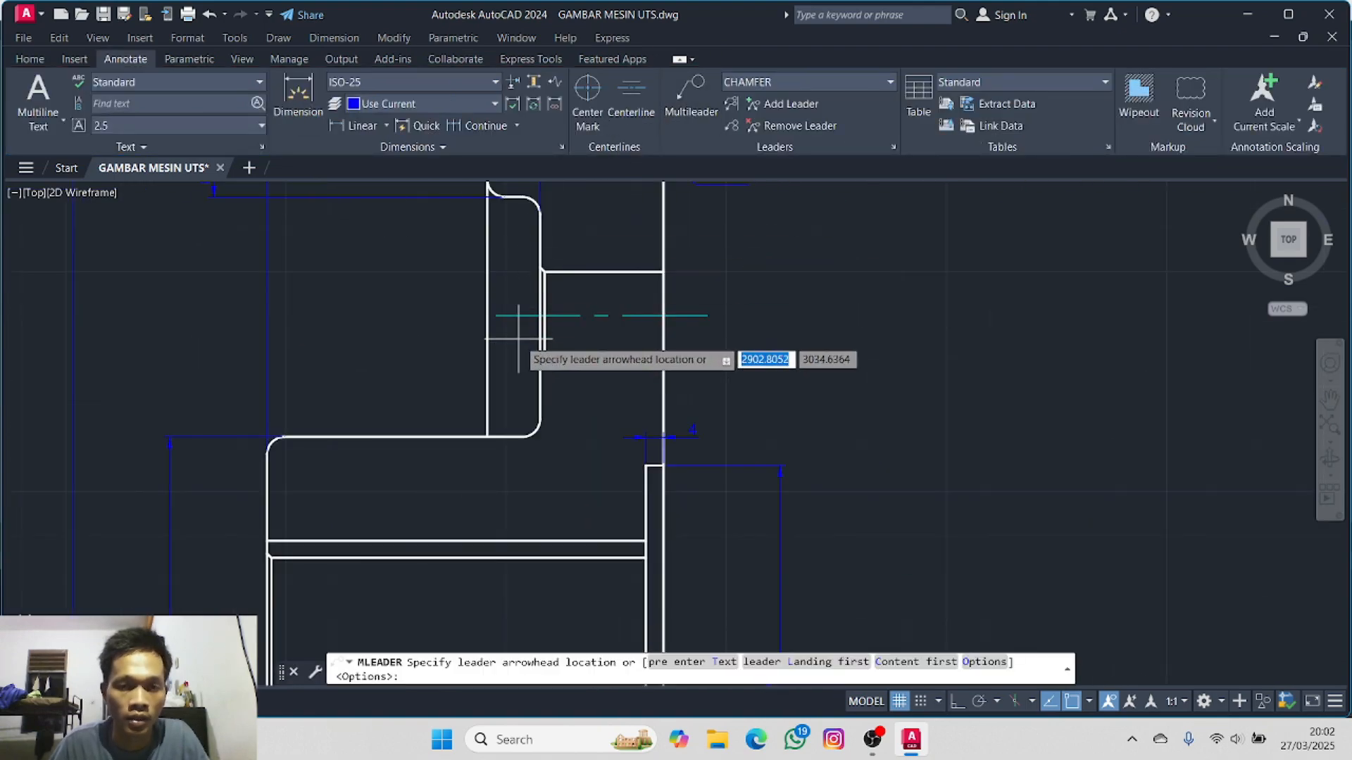
pyautogui.moveTo(541, 338)
pyautogui.mouseDown(button='middle')
pyautogui.moveTo(516, 302)
pyautogui.moveTo(467, 493)
pyautogui.moveTo(477, 502)
pyautogui.mouseUp(button='middle')
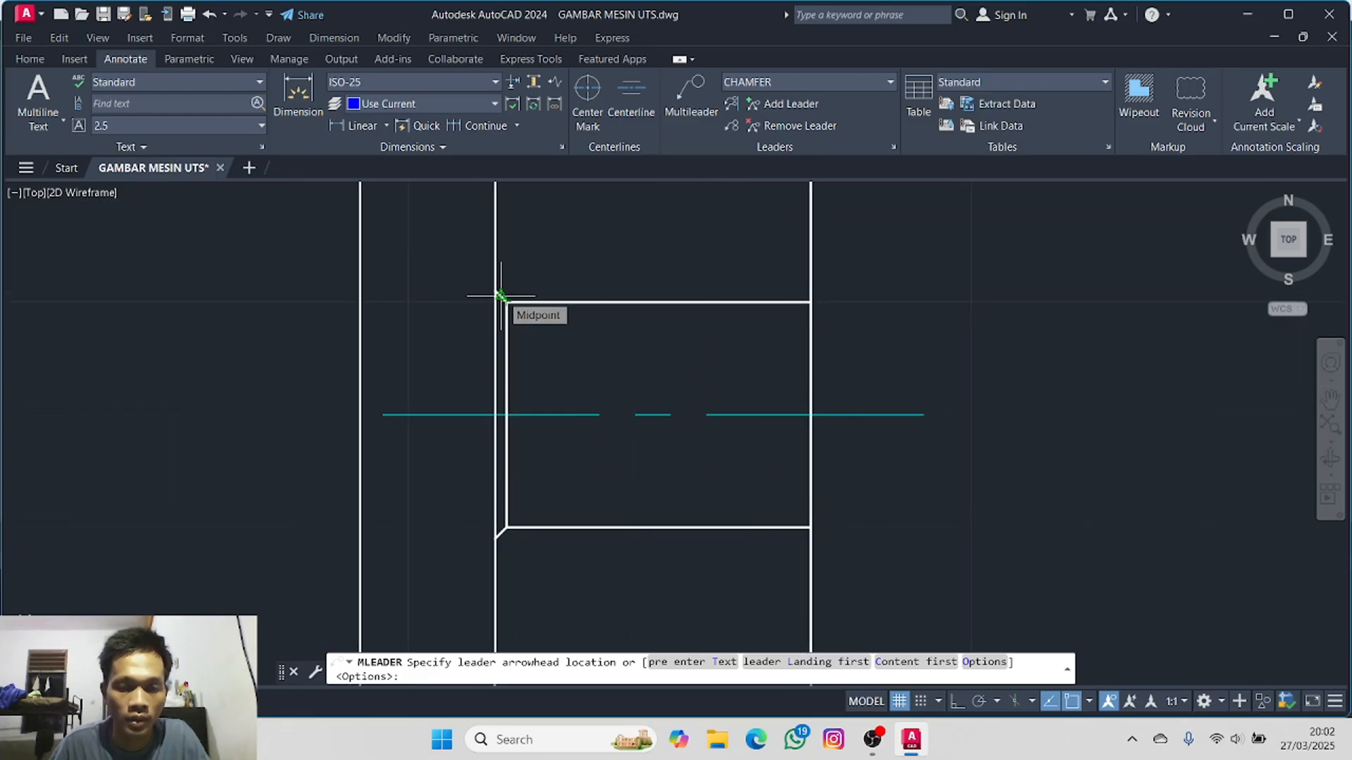
pyautogui.moveTo(497, 507); pyautogui.dragTo(522, 332, button='middle')
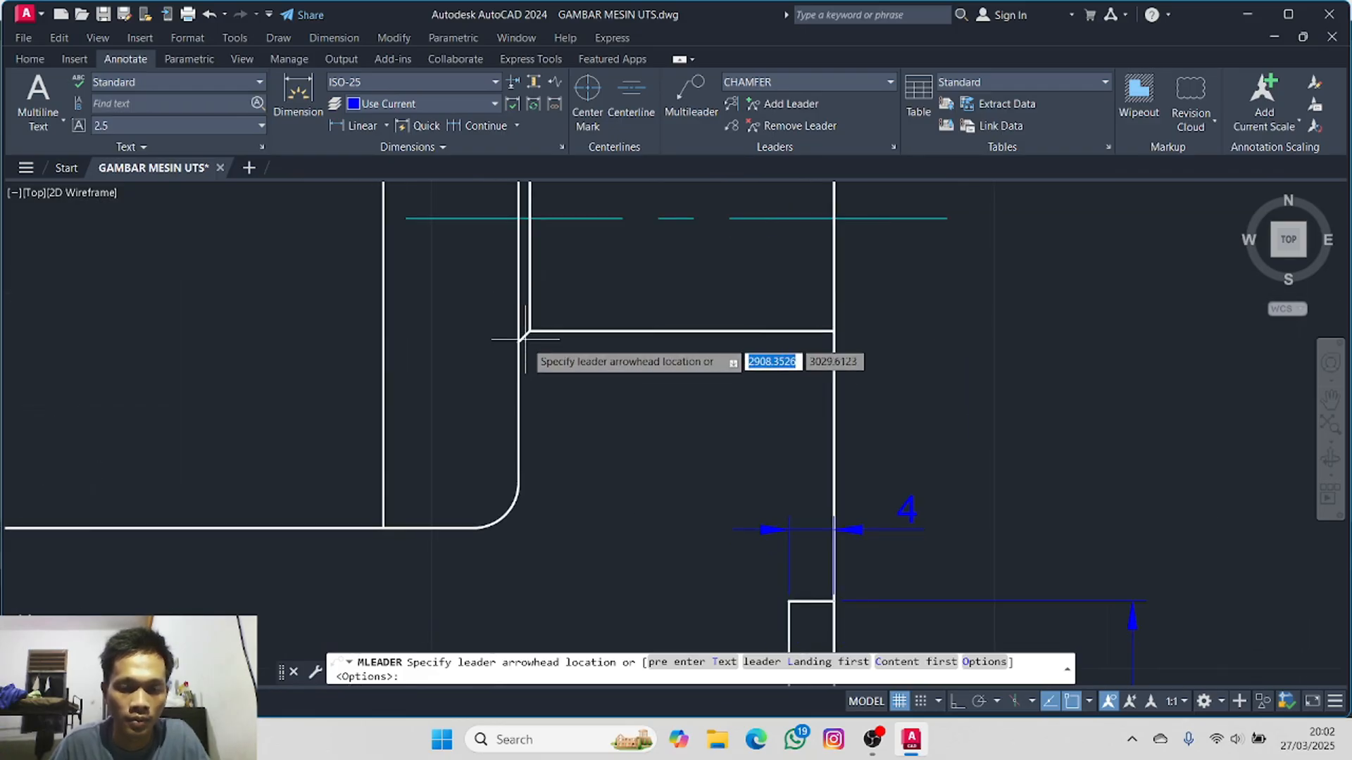
pyautogui.click(524, 335)
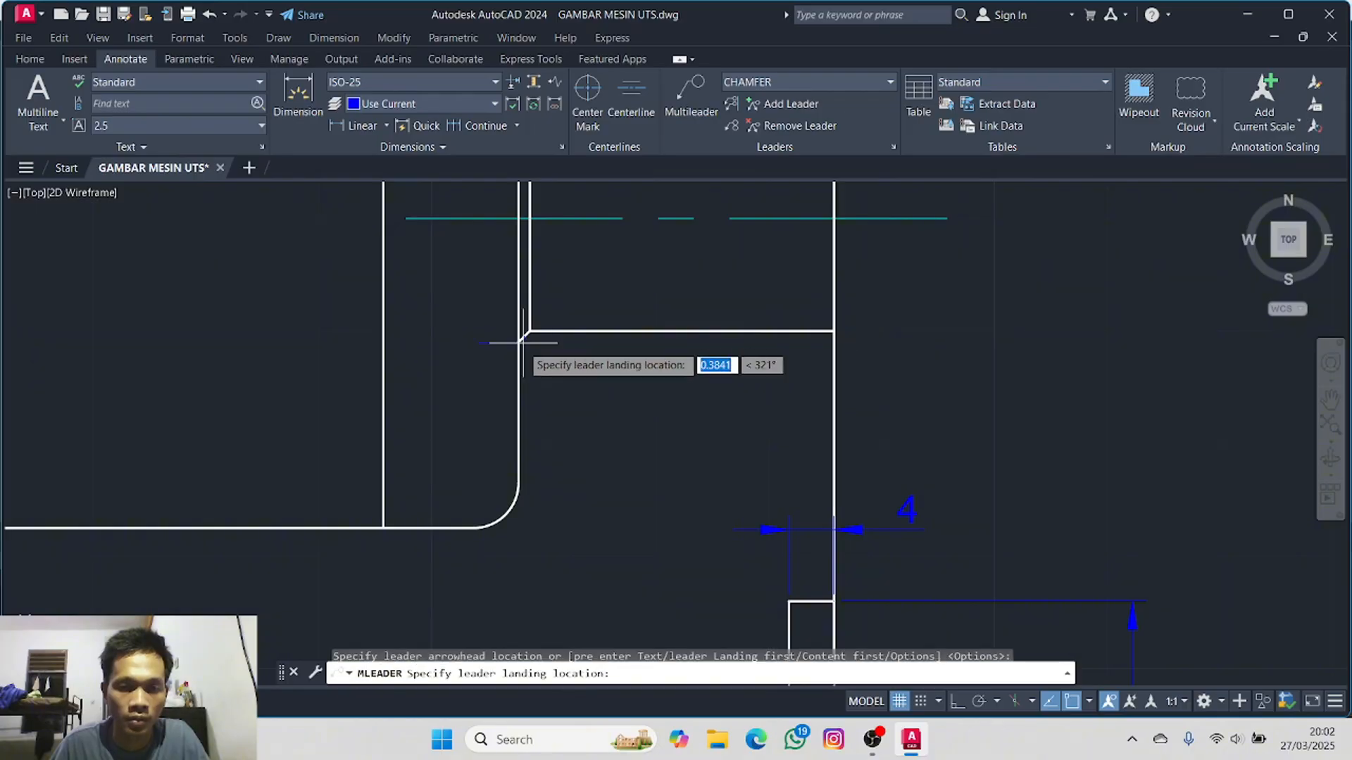
pyautogui.click(481, 384)
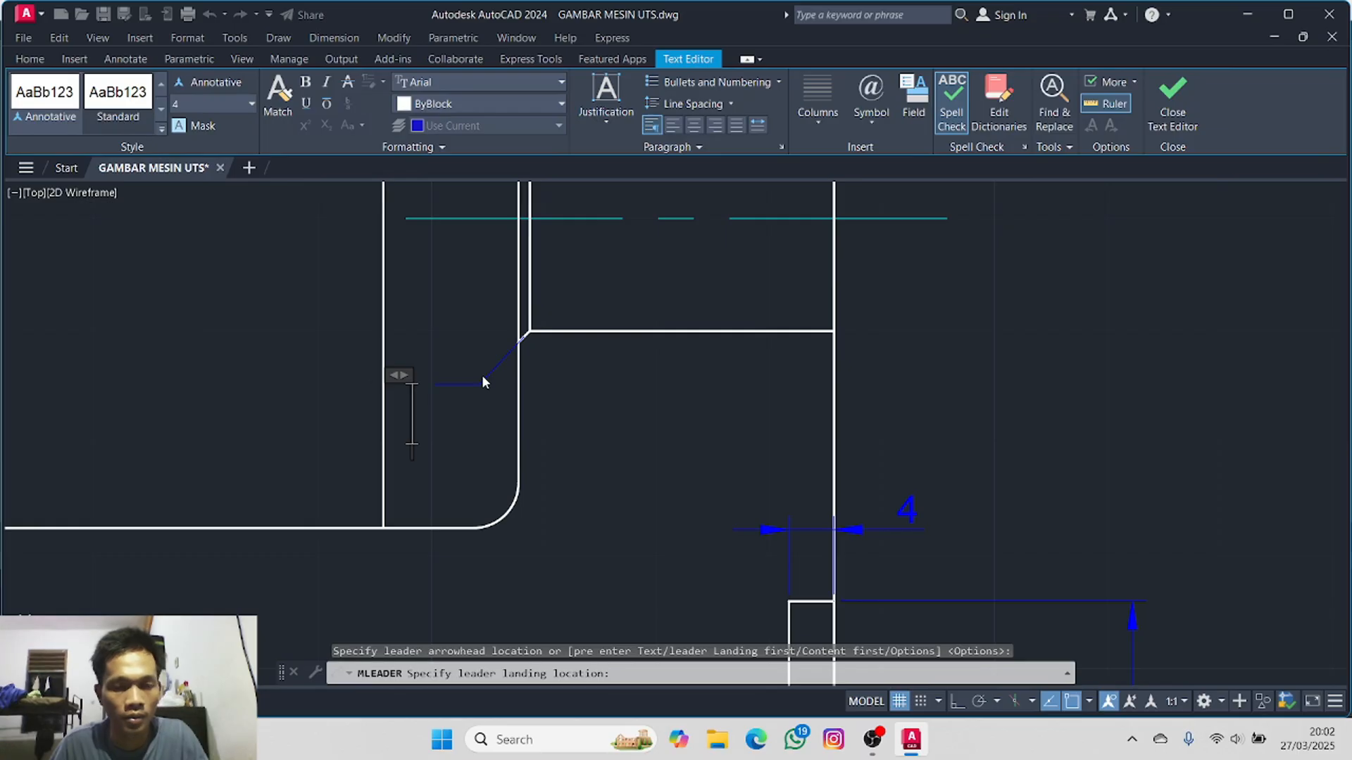
pyautogui.write('C1')
pyautogui.click(569, 383)
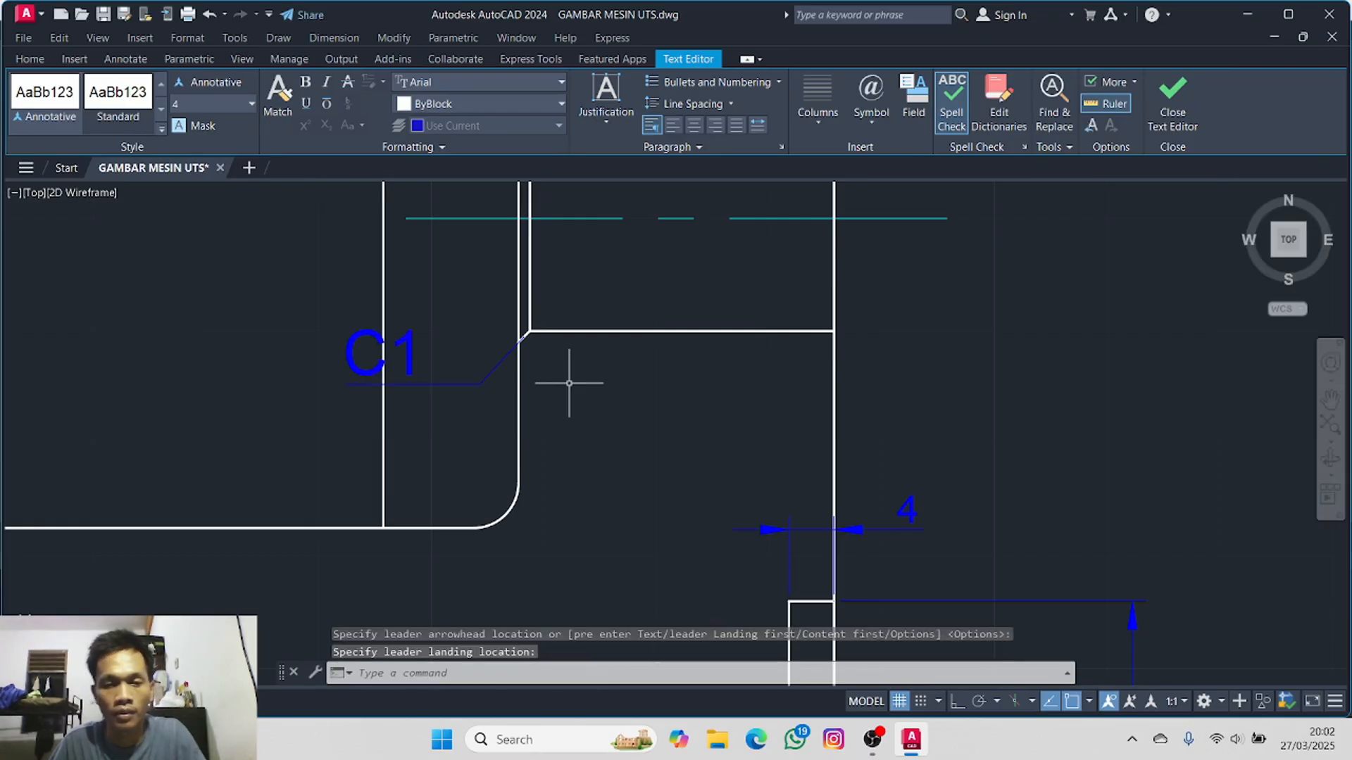
# - Move the bolt hole's C1 label about 8 mm horizontally to the left, clear of the flange outline
pyautogui.scroll(-2, 437, 378)
pyautogui.click(429, 382)
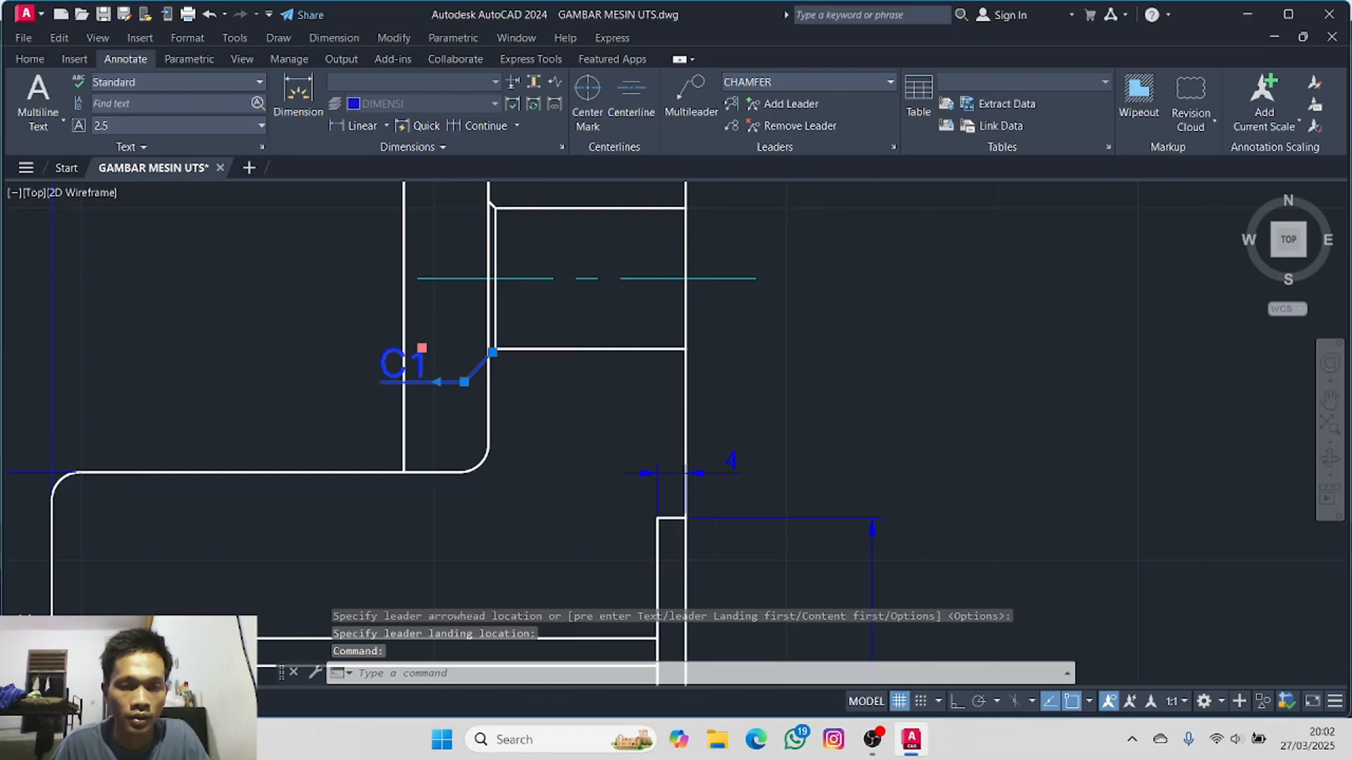
pyautogui.click(421, 348)
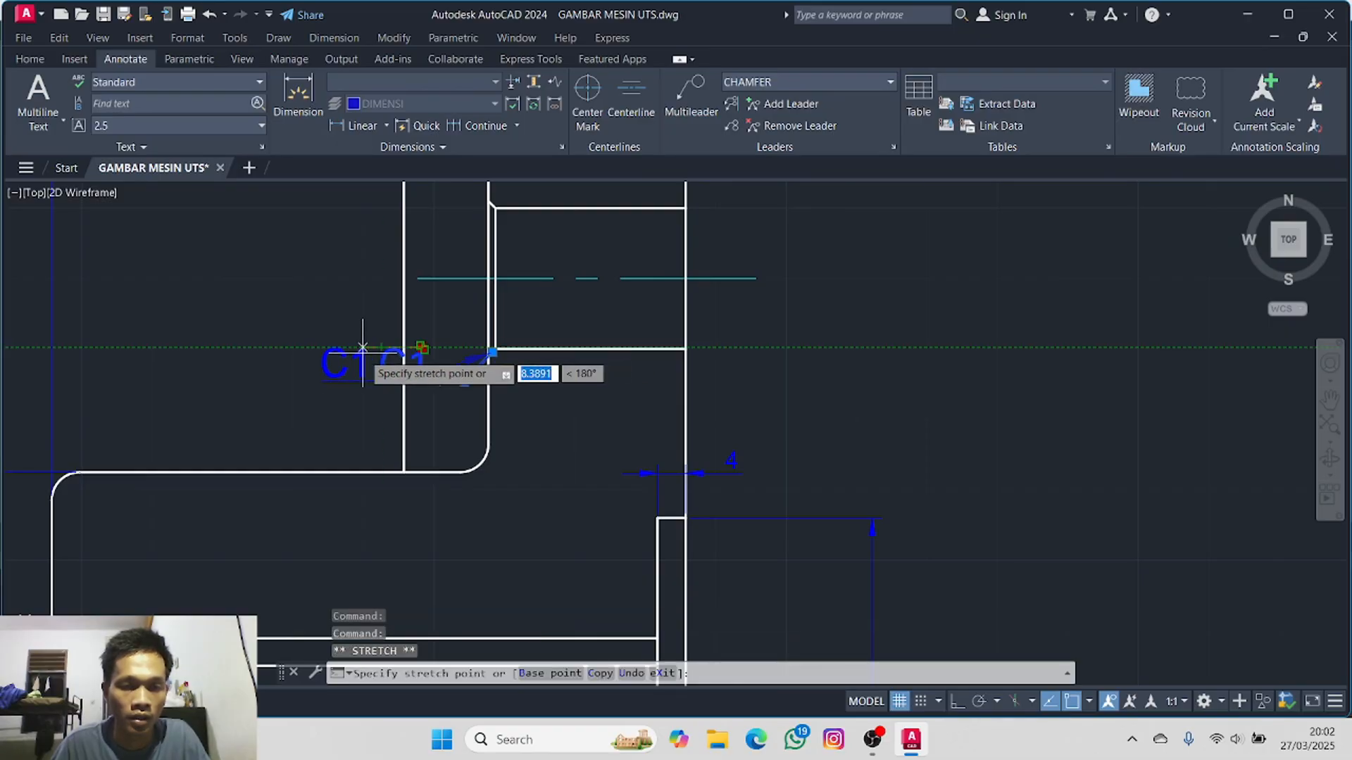
pyautogui.click(363, 348)
pyautogui.press('Escape')
pyautogui.scroll(-2, 472, 400)
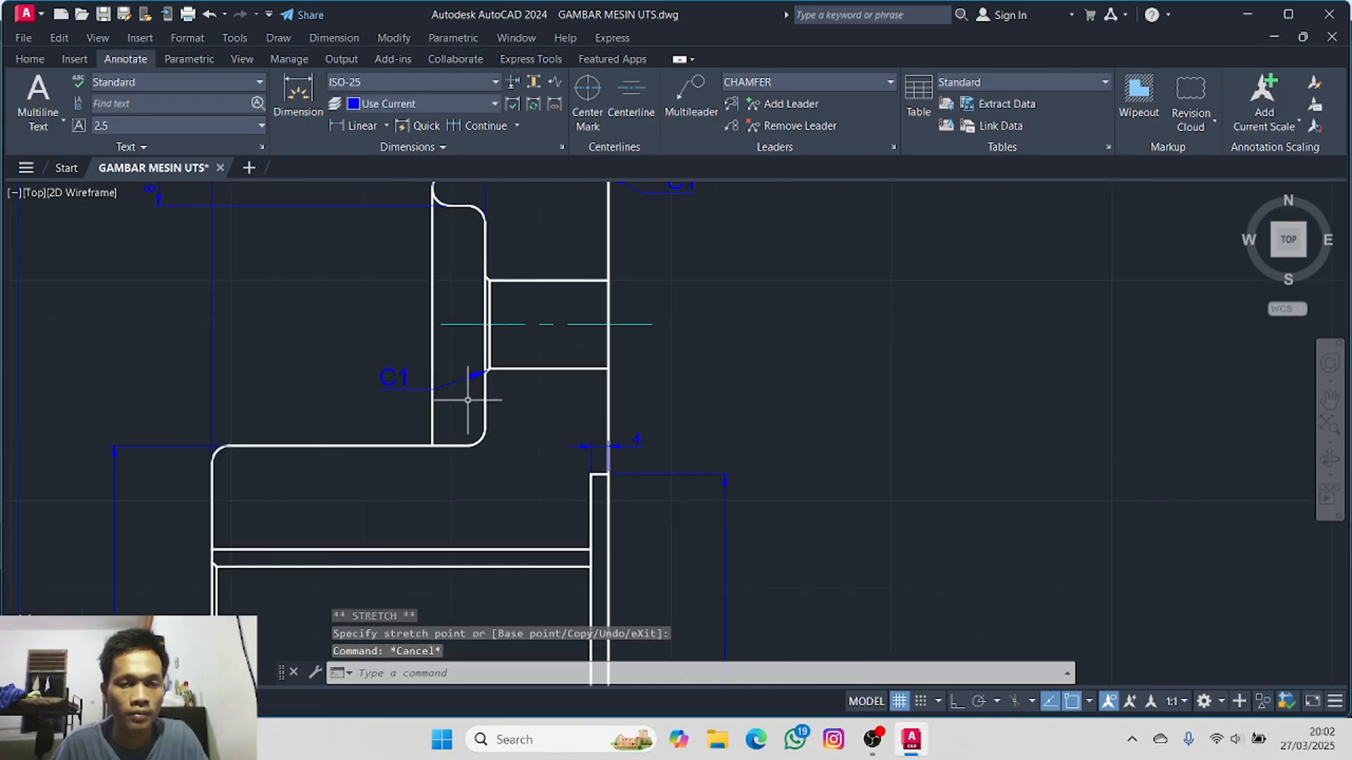
# - Examine the reference drawing photo for the coupling views' remaining annotations, including datum symbols and runout tolerance frames
pyautogui.scroll(-2, 567, 412)
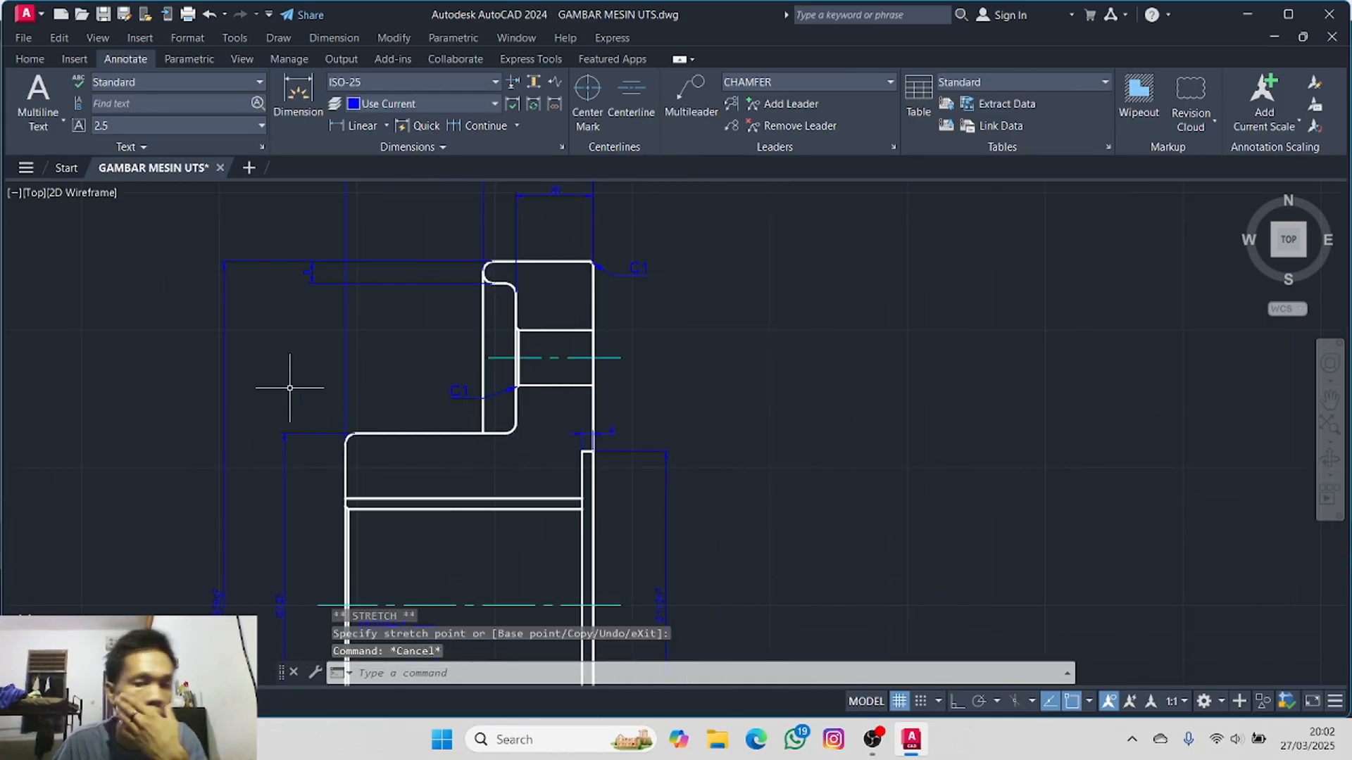
pyautogui.moveTo(293, 380); pyautogui.dragTo(800, 293, button='middle')
pyautogui.moveTo(399, 375); pyautogui.dragTo(548, 278, button='middle')
pyautogui.scroll(2, 210, 400)
pyautogui.scroll(2, 131, 406)
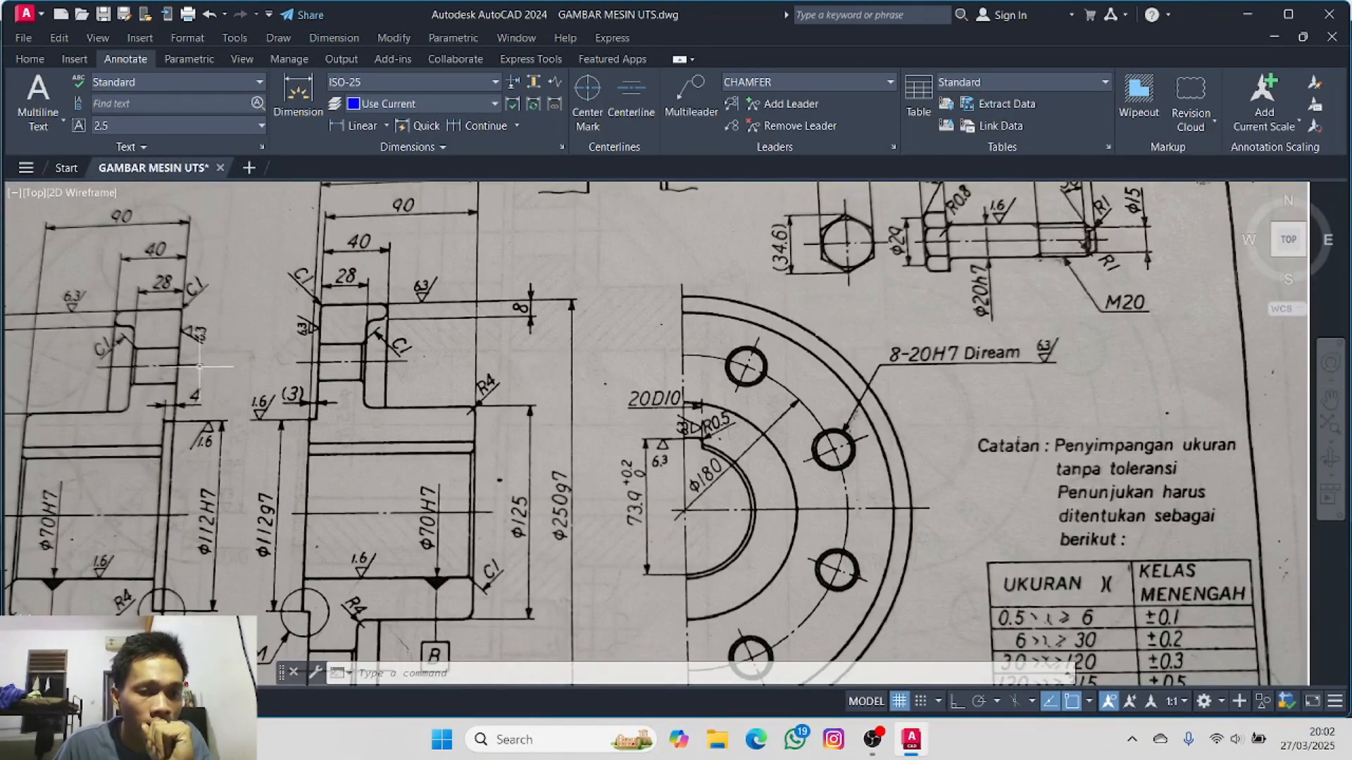
pyautogui.moveTo(195, 412); pyautogui.dragTo(526, 303, button='middle')
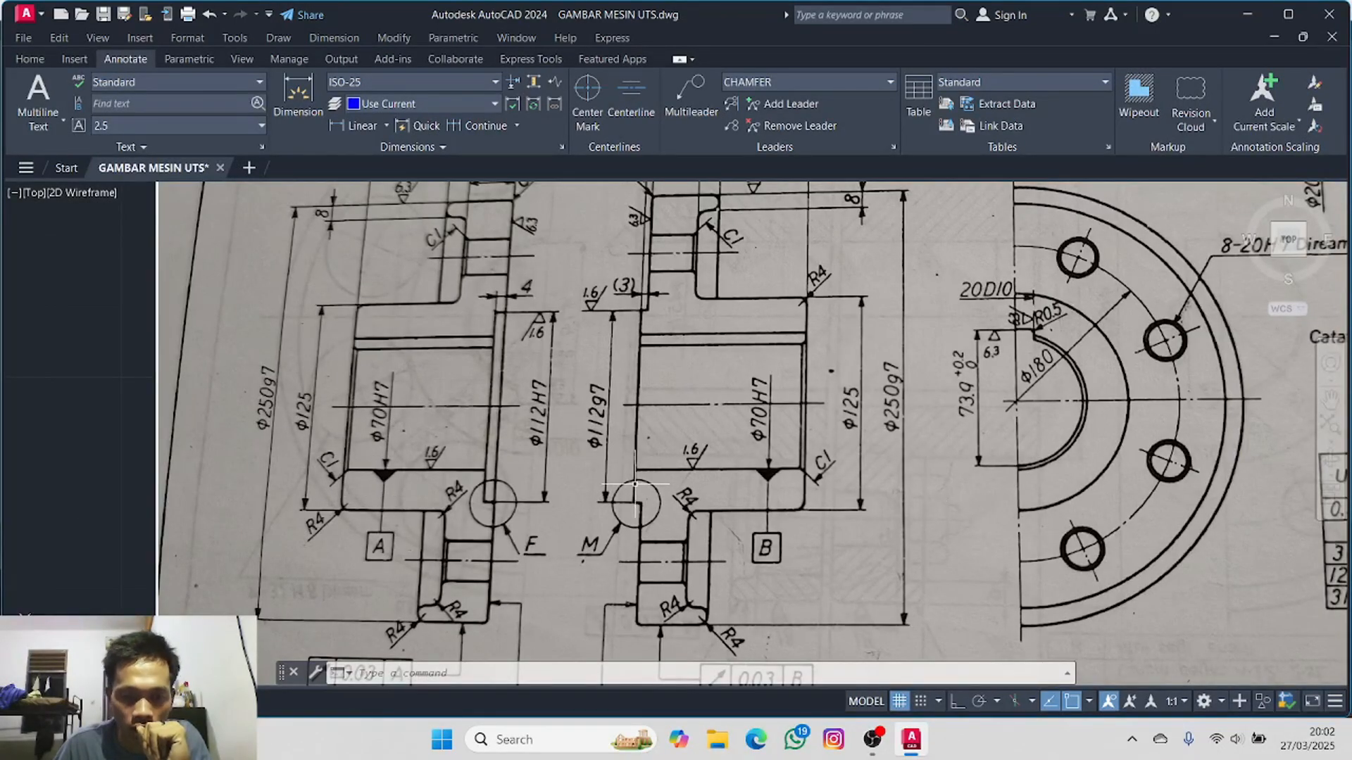
pyautogui.moveTo(635, 484); pyautogui.dragTo(624, 273, button='middle')
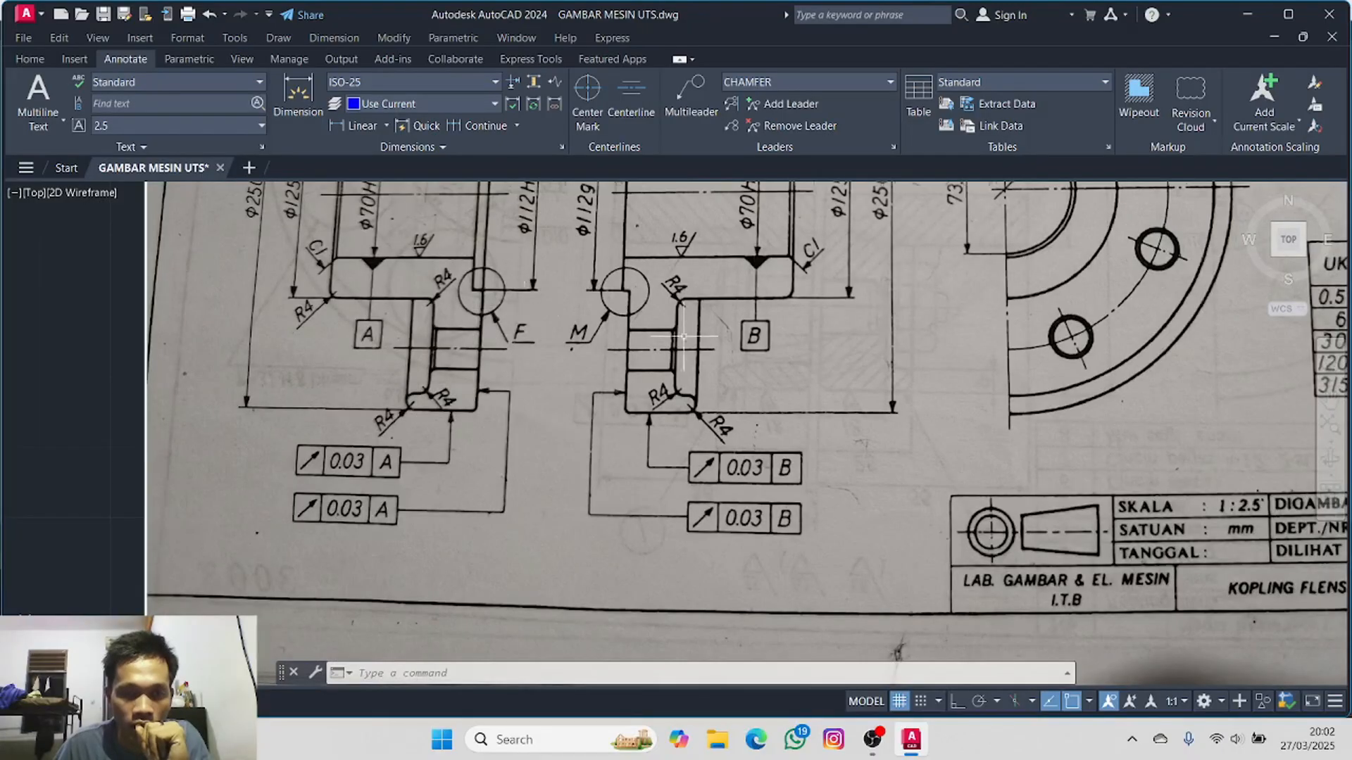
pyautogui.scroll(-10, 683, 337)
pyautogui.moveTo(995, 333)
pyautogui.mouseDown(button='middle')
pyautogui.moveTo(293, 408)
pyautogui.moveTo(193, 431)
pyautogui.mouseUp(button='middle')
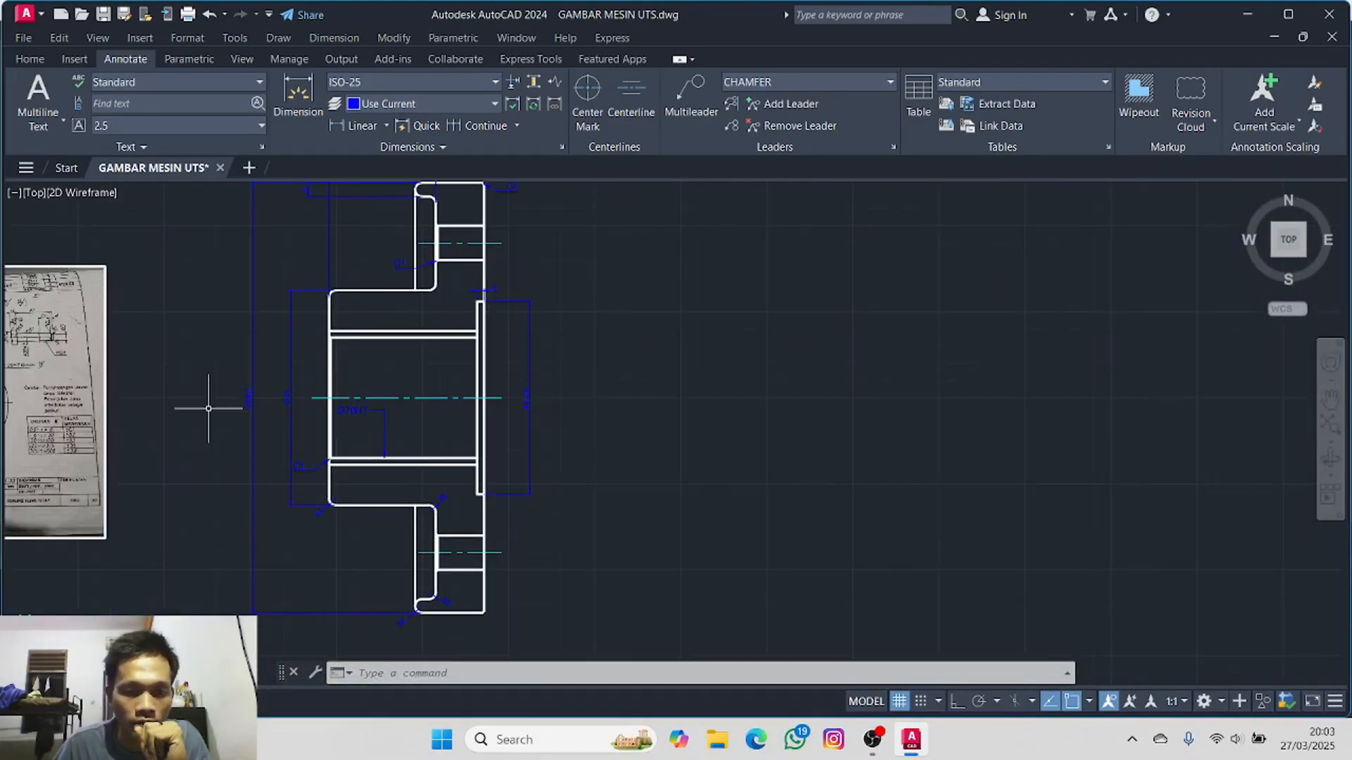
pyautogui.click(30, 59)
pyautogui.moveTo(178, 366); pyautogui.dragTo(178, 271)
pyautogui.moveTo(188, 290); pyautogui.dragTo(171, 201, button='middle')
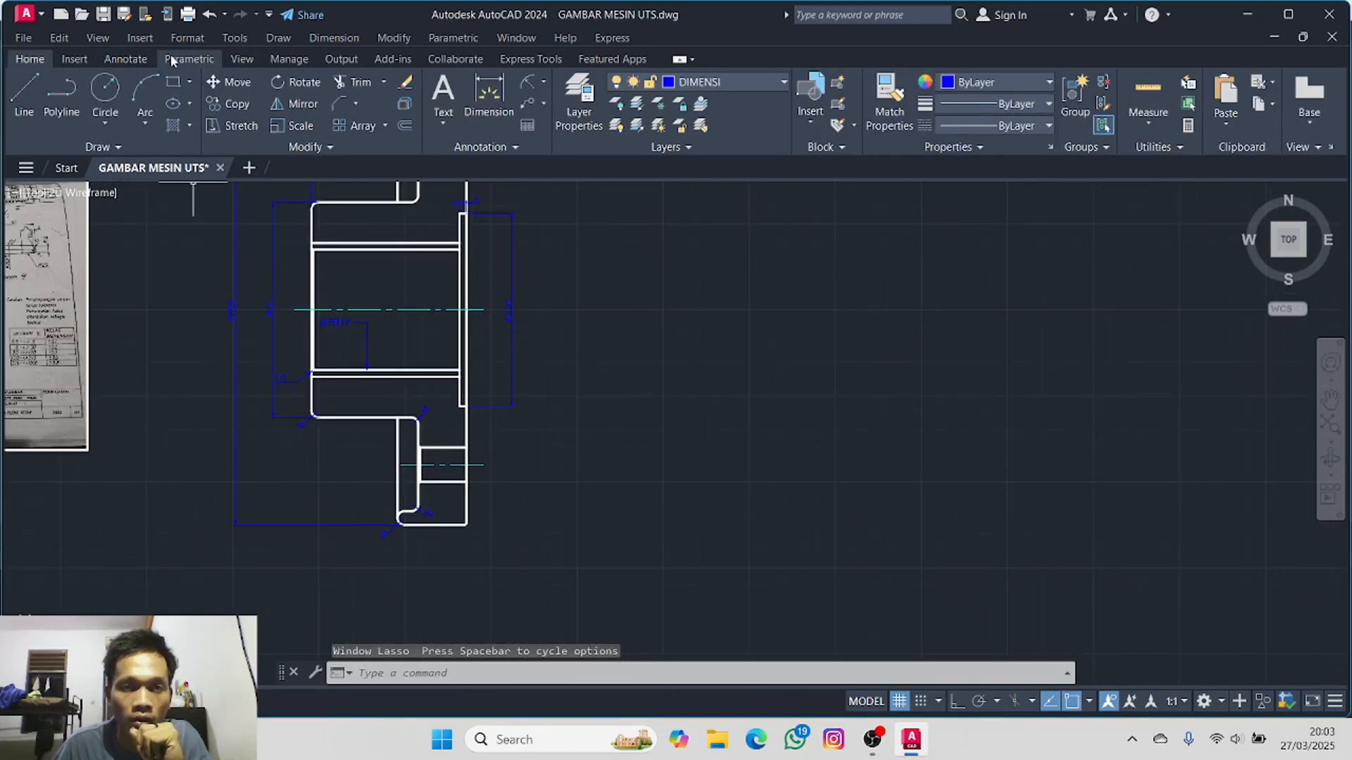
# - Set the current multileader style to DATUM2
pyautogui.click(126, 60)
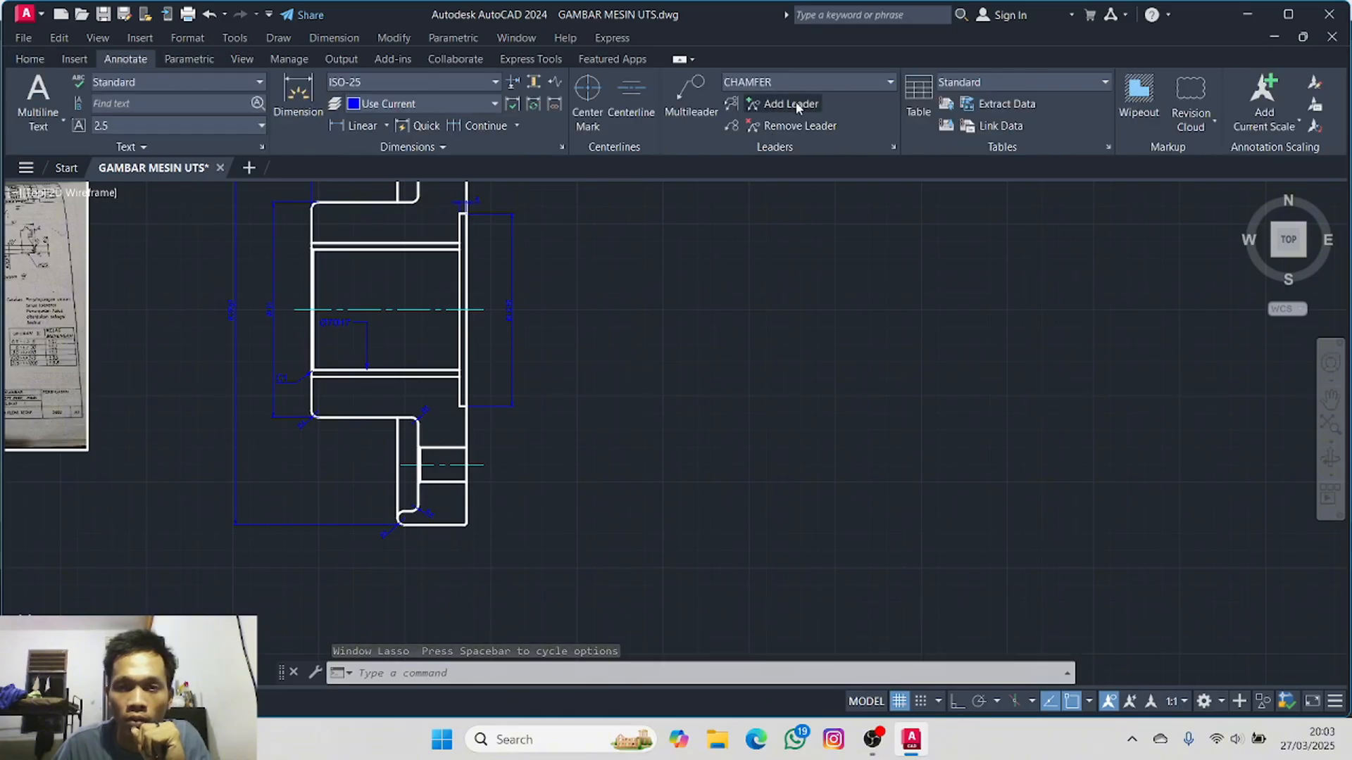
pyautogui.click(803, 83)
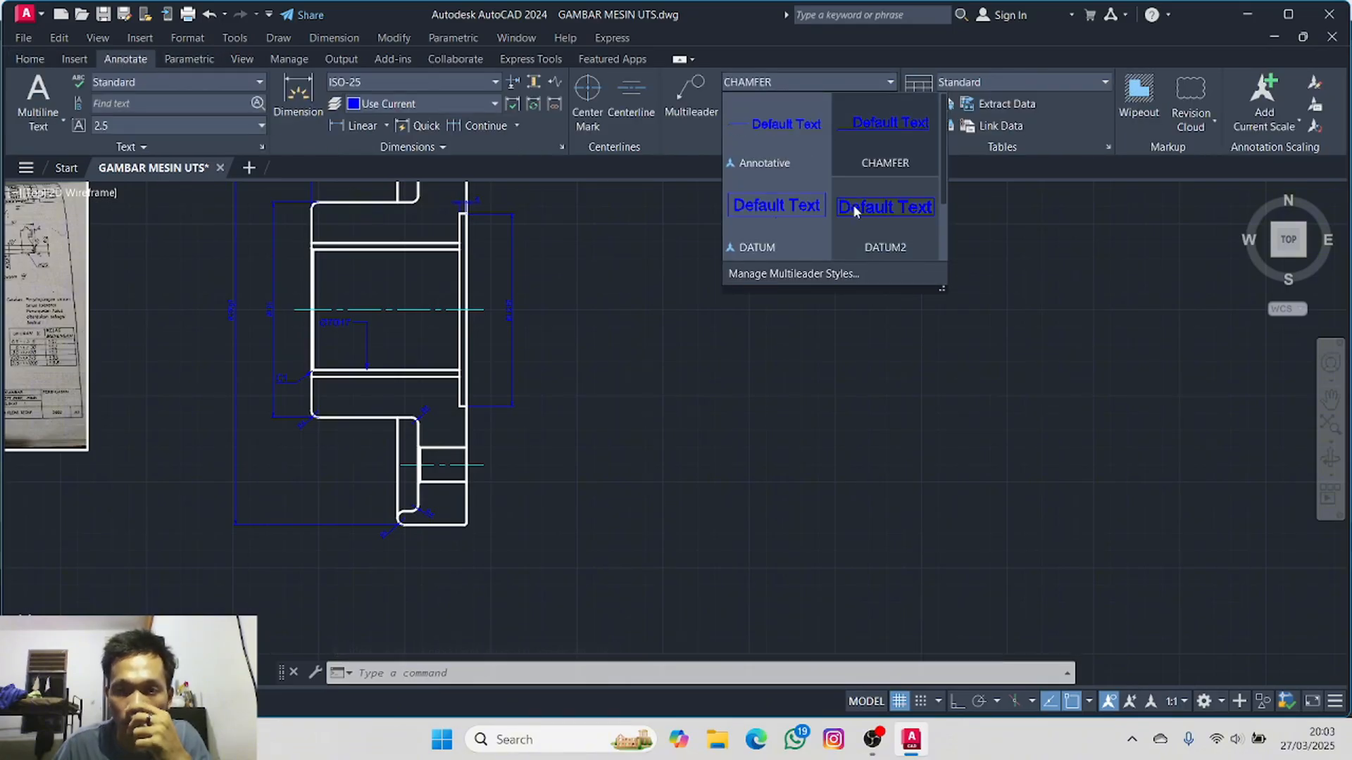
pyautogui.scroll(-1, 855, 207)
pyautogui.click(885, 200)
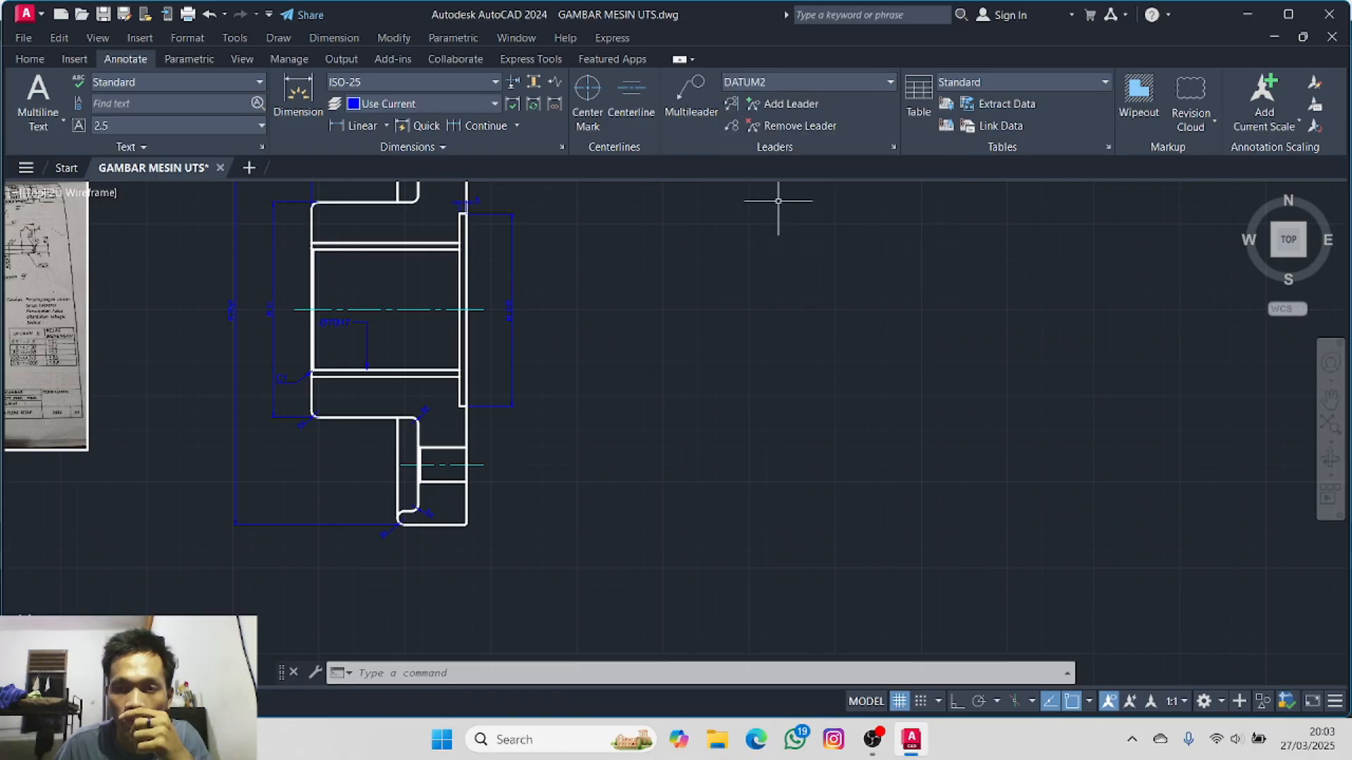
pyautogui.click(690, 95)
pyautogui.scroll(3, 359, 391)
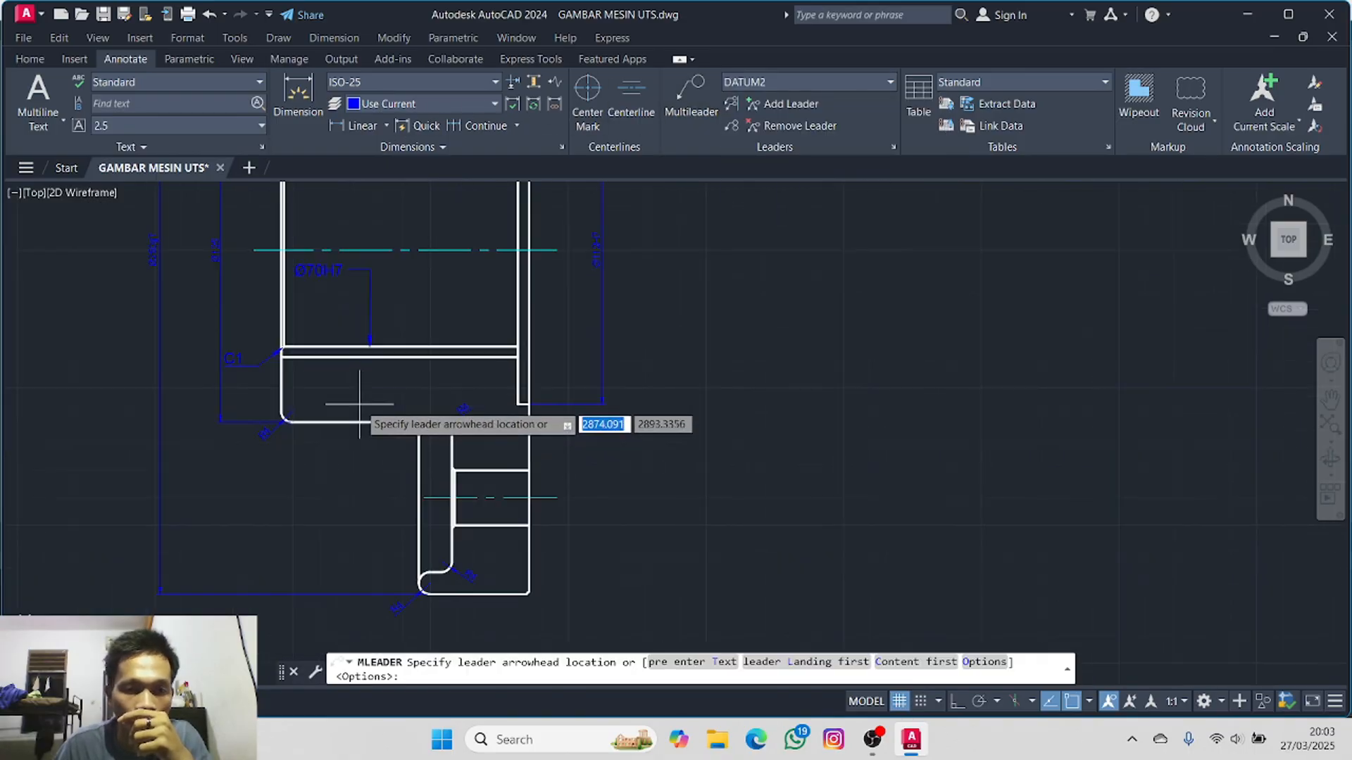
pyautogui.scroll(-3, 363, 366)
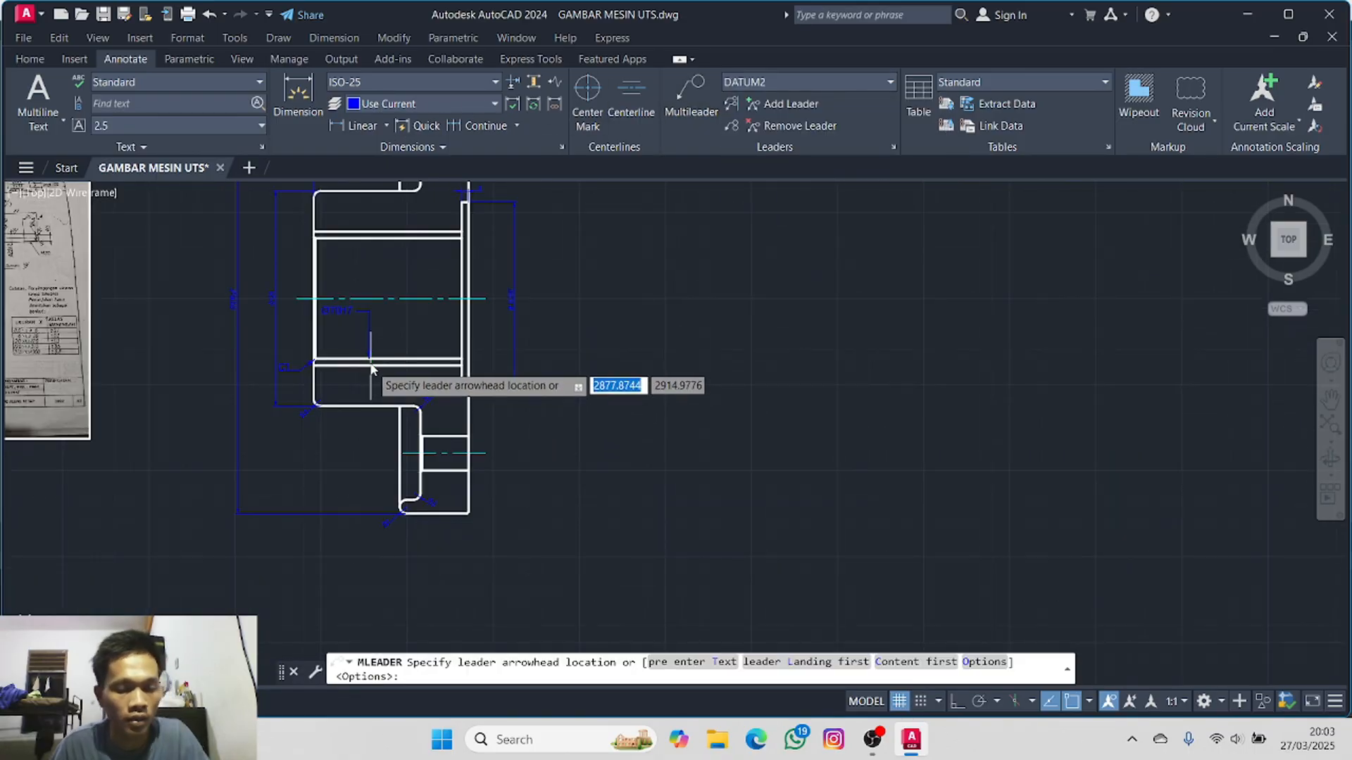
pyautogui.scroll(4, 370, 363)
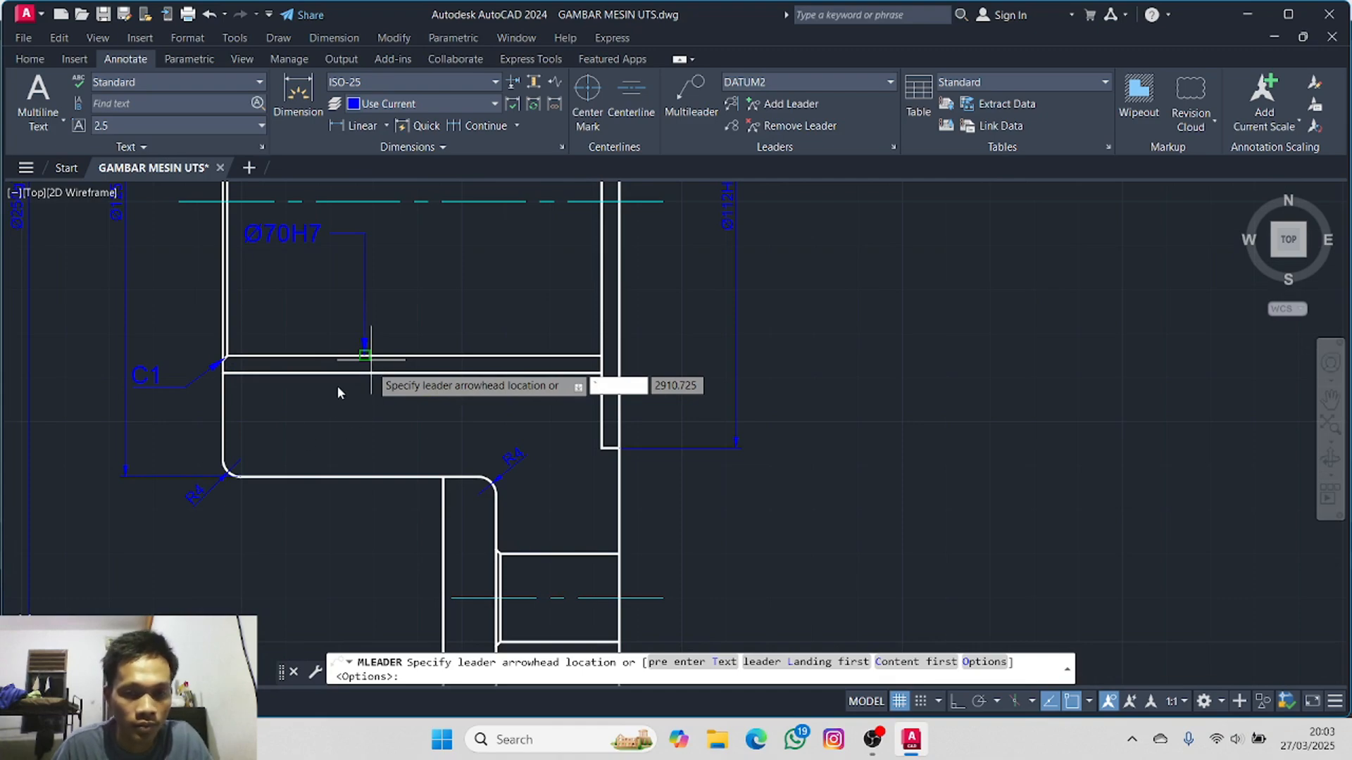
pyautogui.press('Escape')
# - Erase the extra horizontal line just below the bore's lower edge
pyautogui.scroll(2, 339, 381)
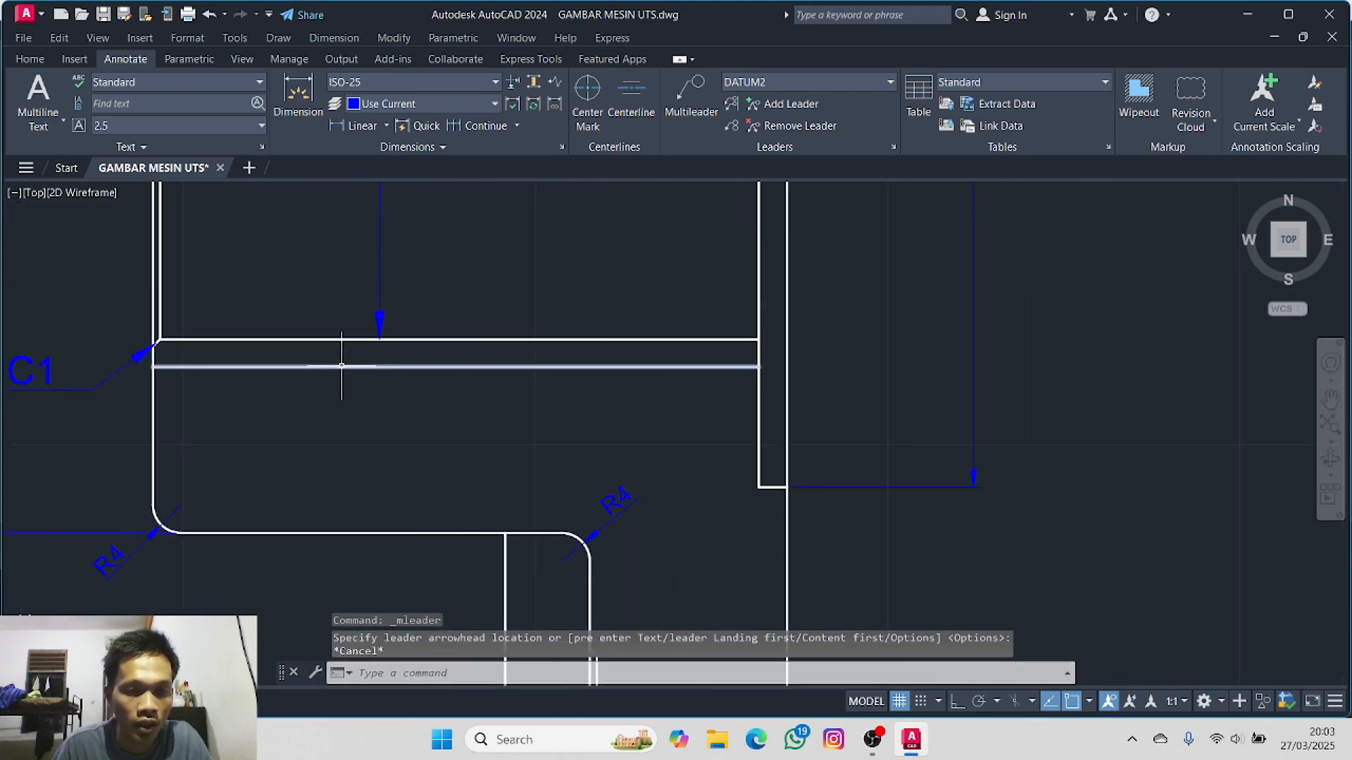
pyautogui.click(340, 368)
pyautogui.press('Delete')
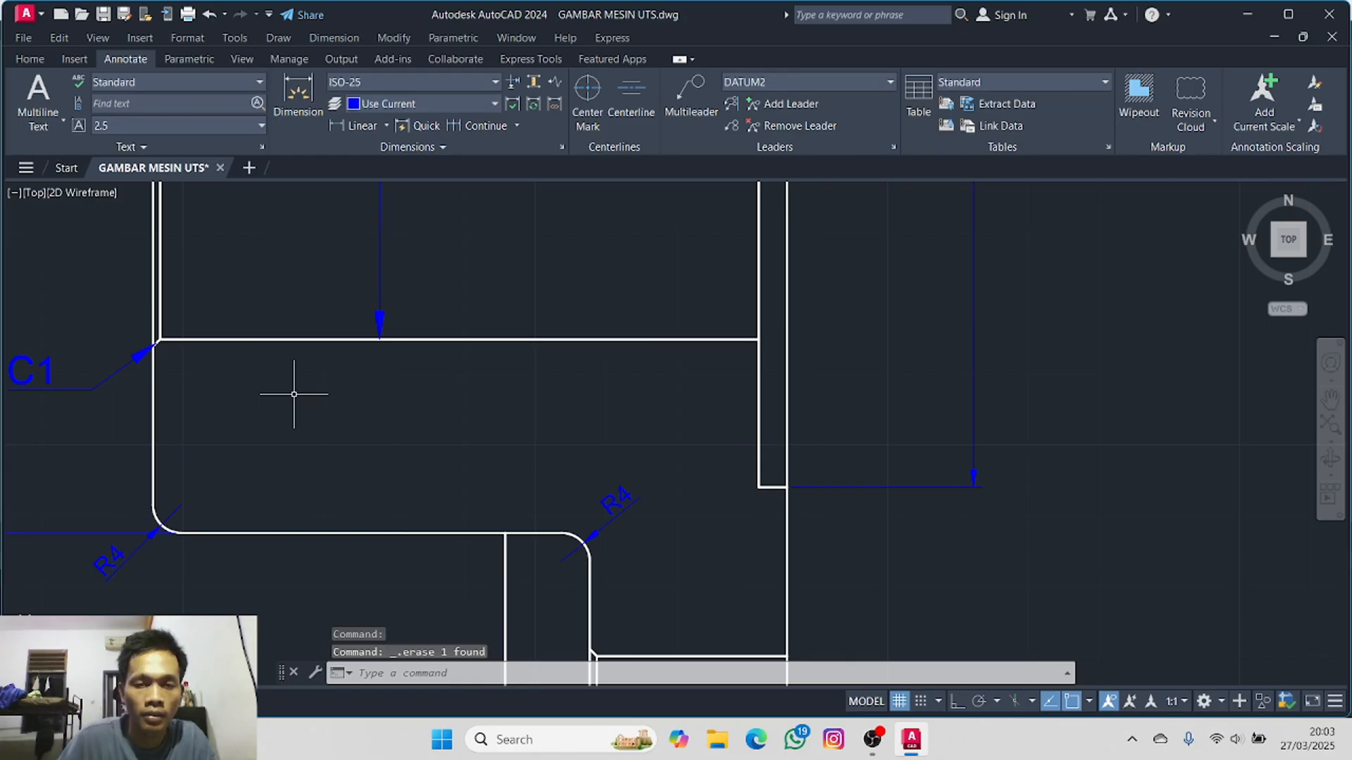
# - Place a datum leader labelled A running about 40 mm straight down from the Ø70H7 arrow point on the bore's lower edge
pyautogui.scroll(-2, 281, 309)
pyautogui.moveTo(306, 311); pyautogui.dragTo(332, 566, button='middle')
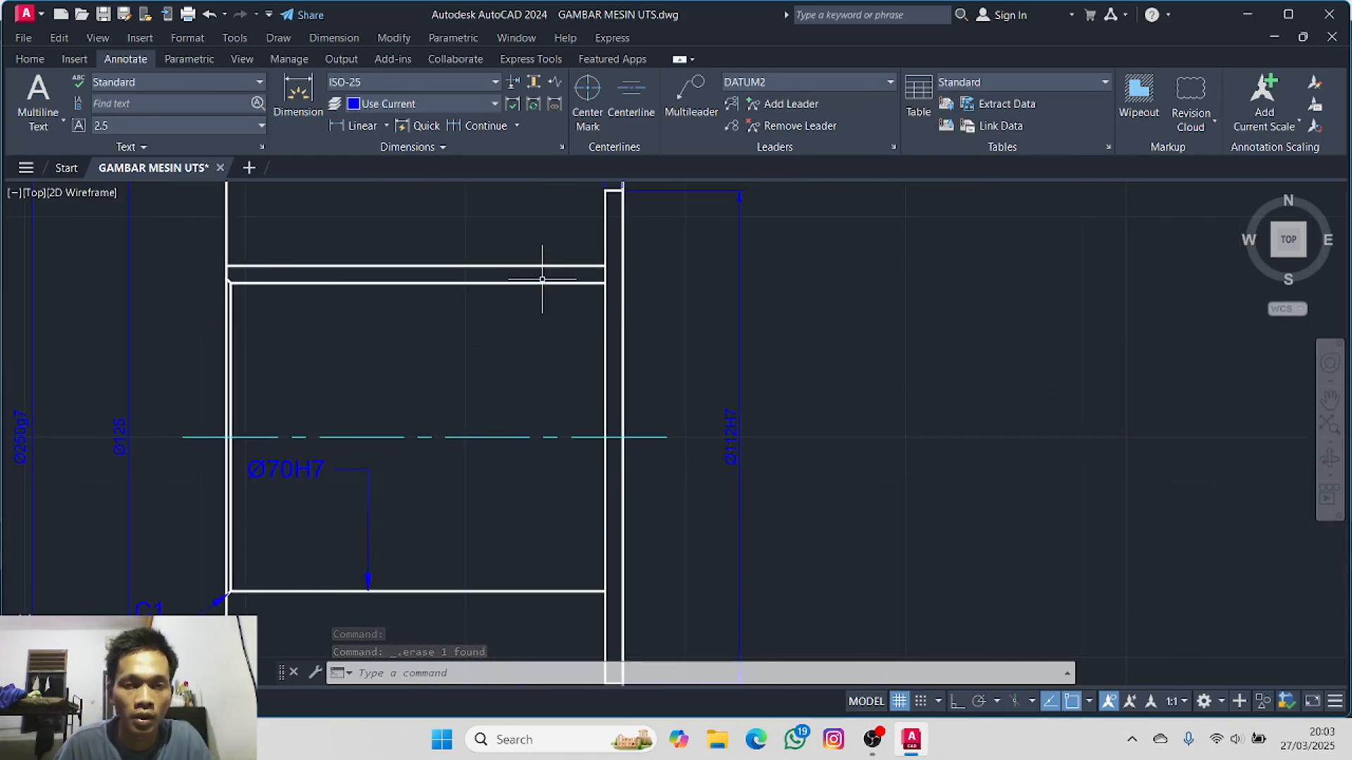
pyautogui.moveTo(504, 413); pyautogui.dragTo(625, 225, button='middle')
pyautogui.click(678, 104)
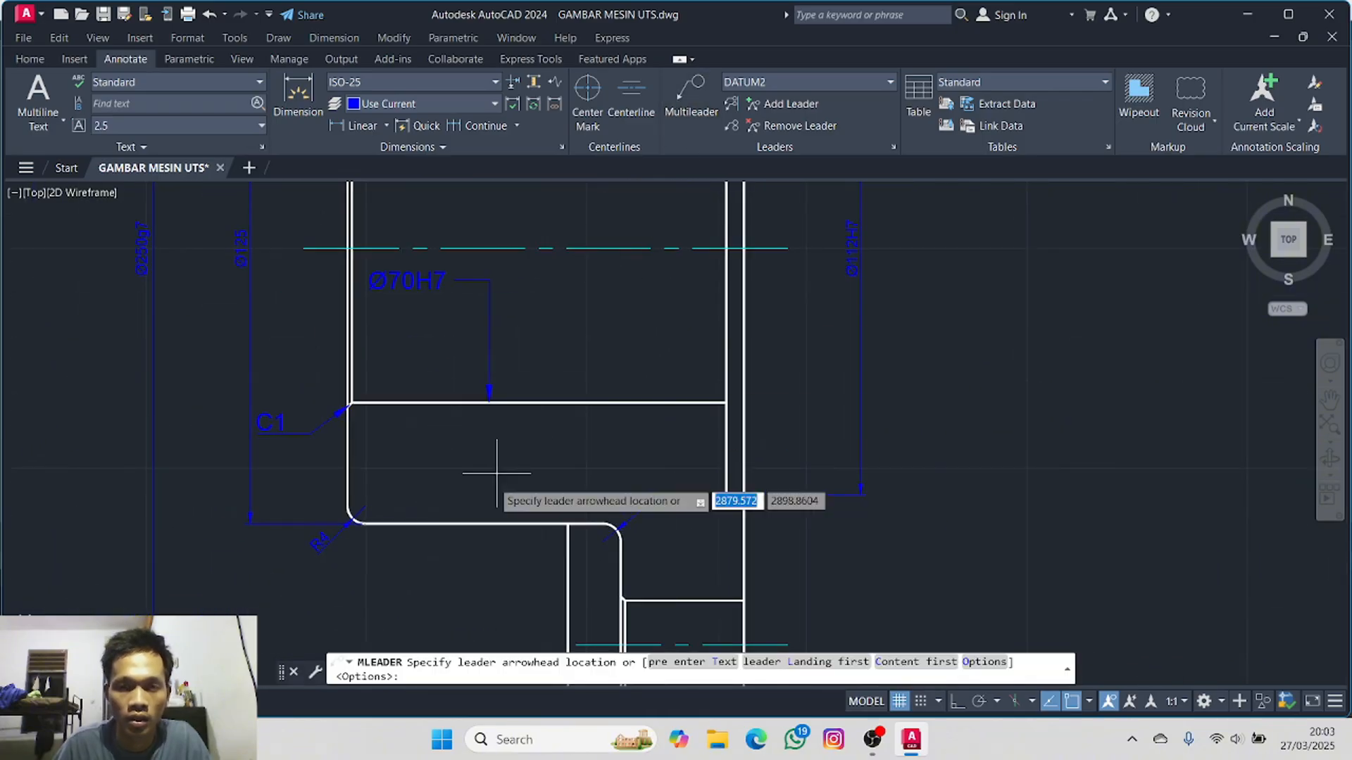
pyautogui.click(489, 402)
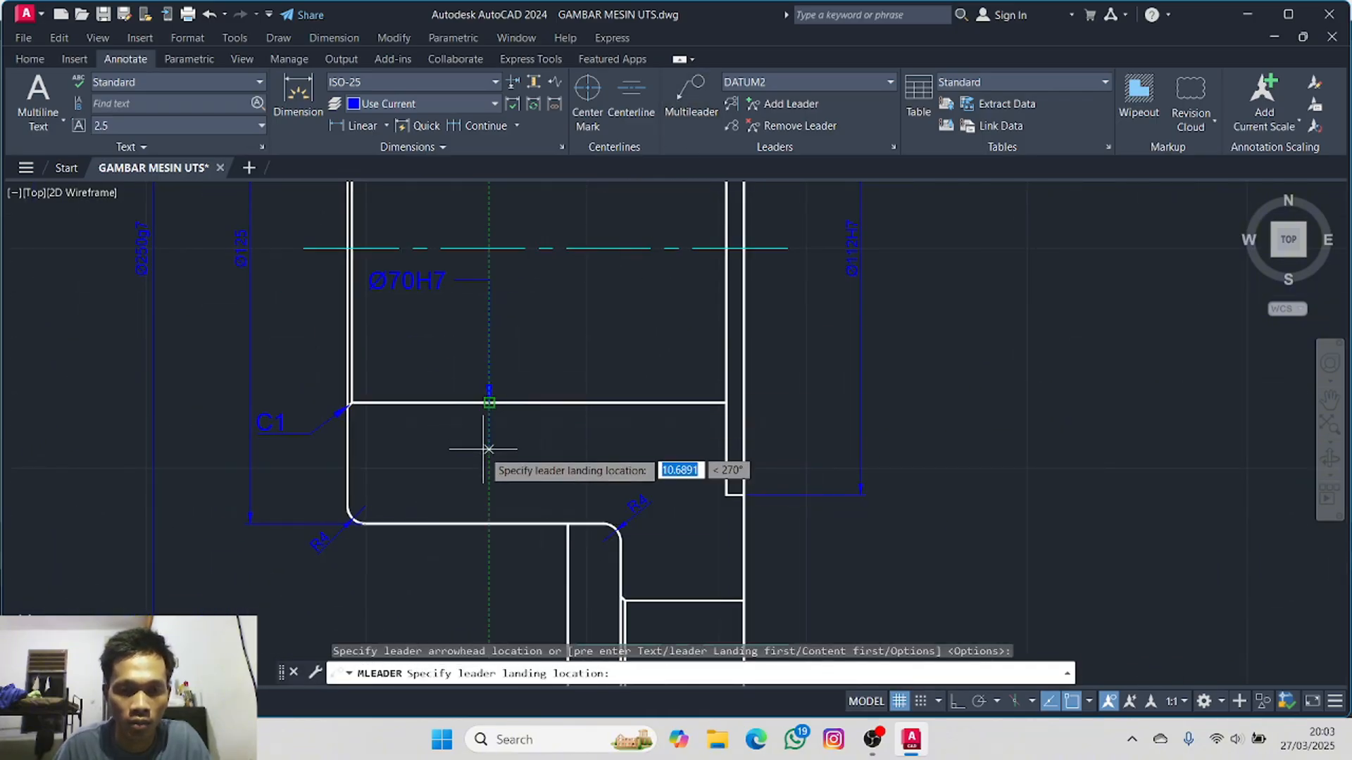
pyautogui.moveTo(489, 562); pyautogui.dragTo(519, 426, button='middle')
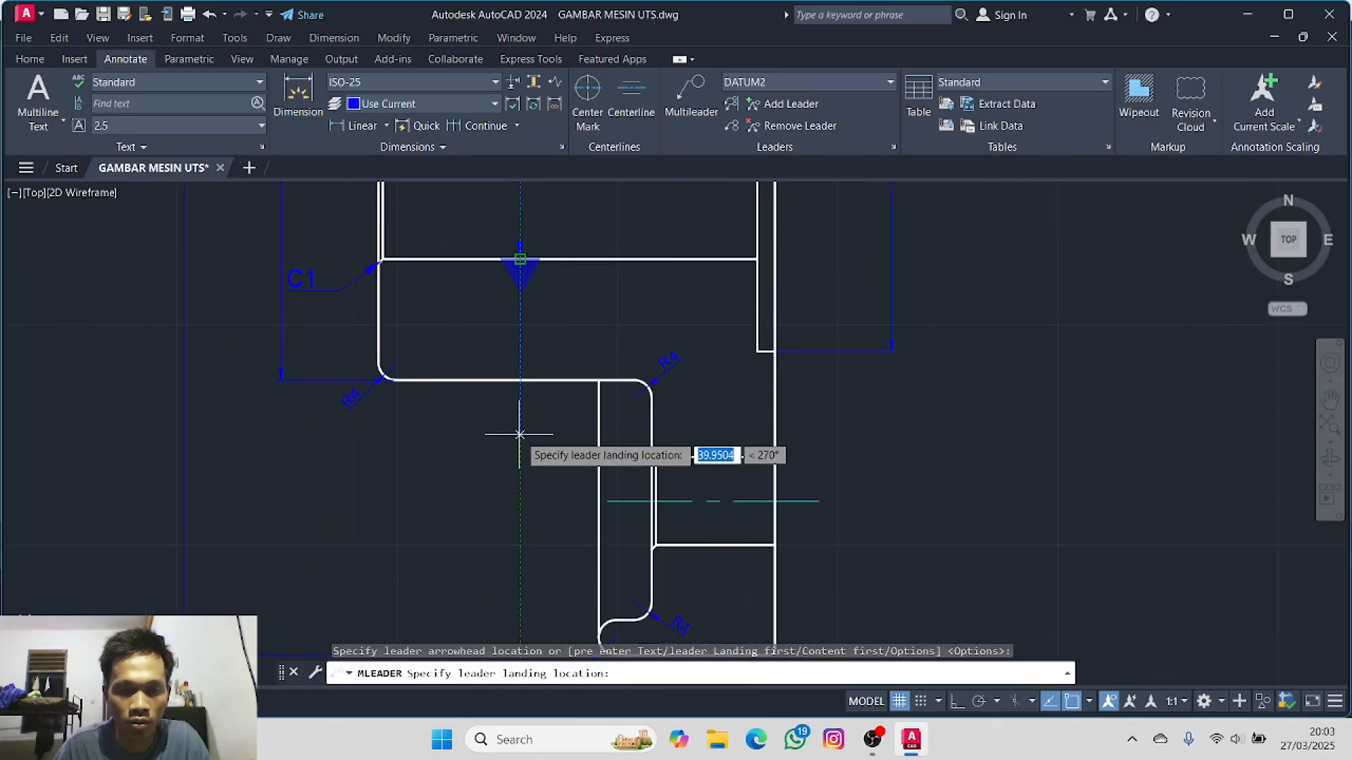
pyautogui.click(520, 435)
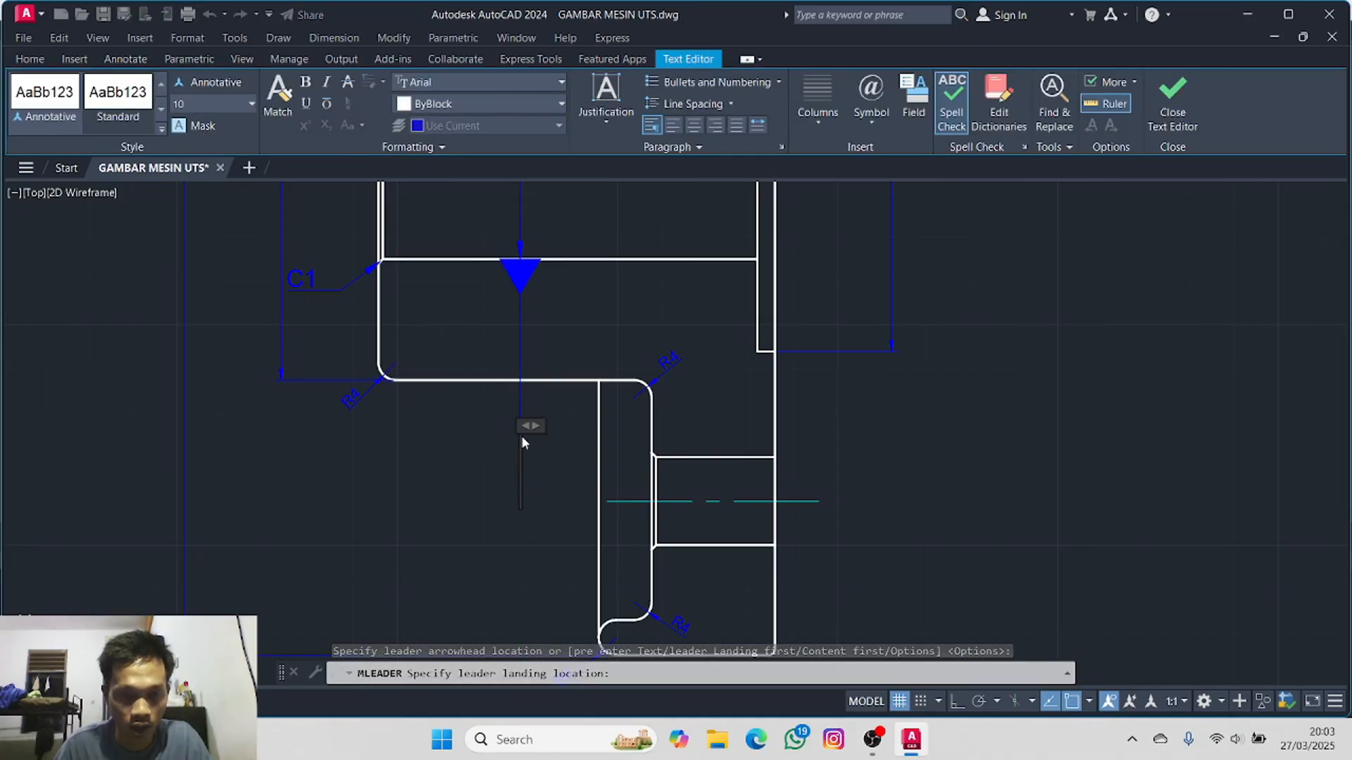
pyautogui.write('A')
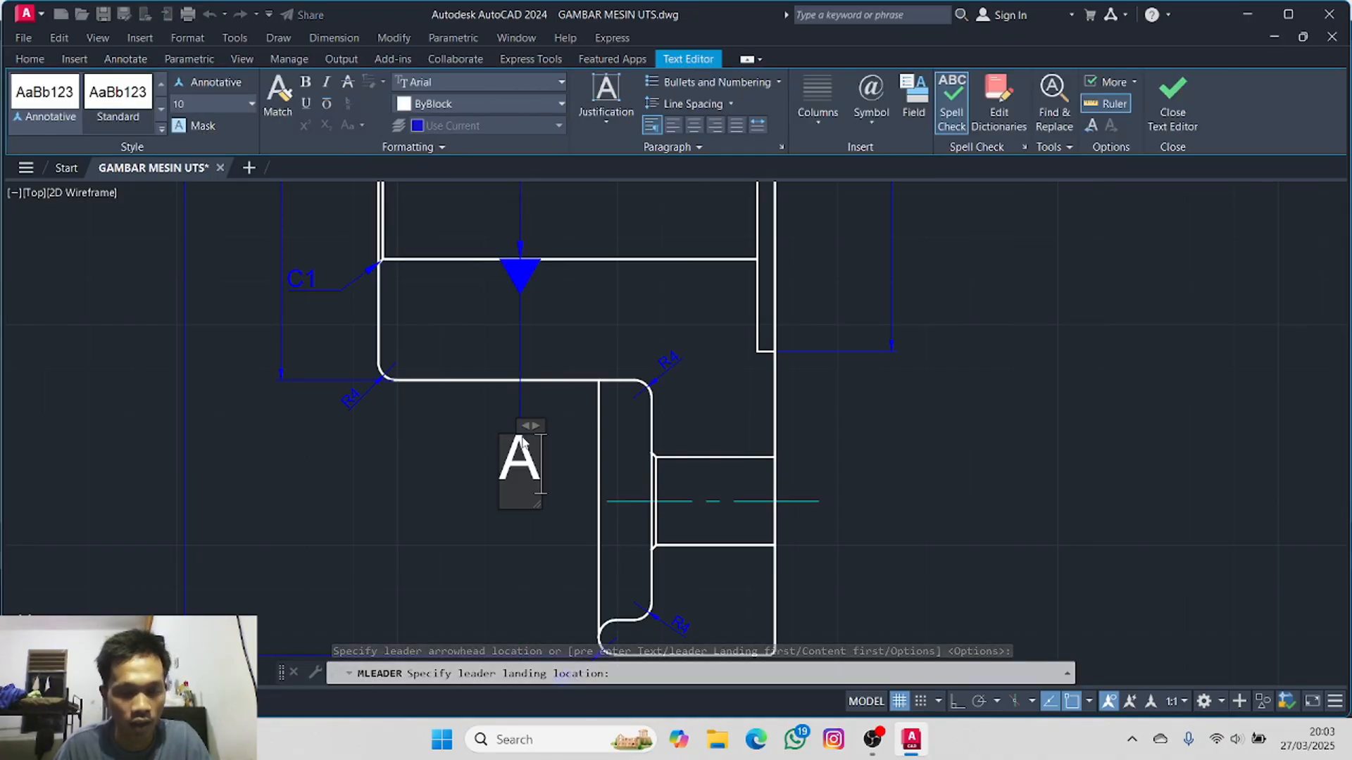
pyautogui.click(1170, 113)
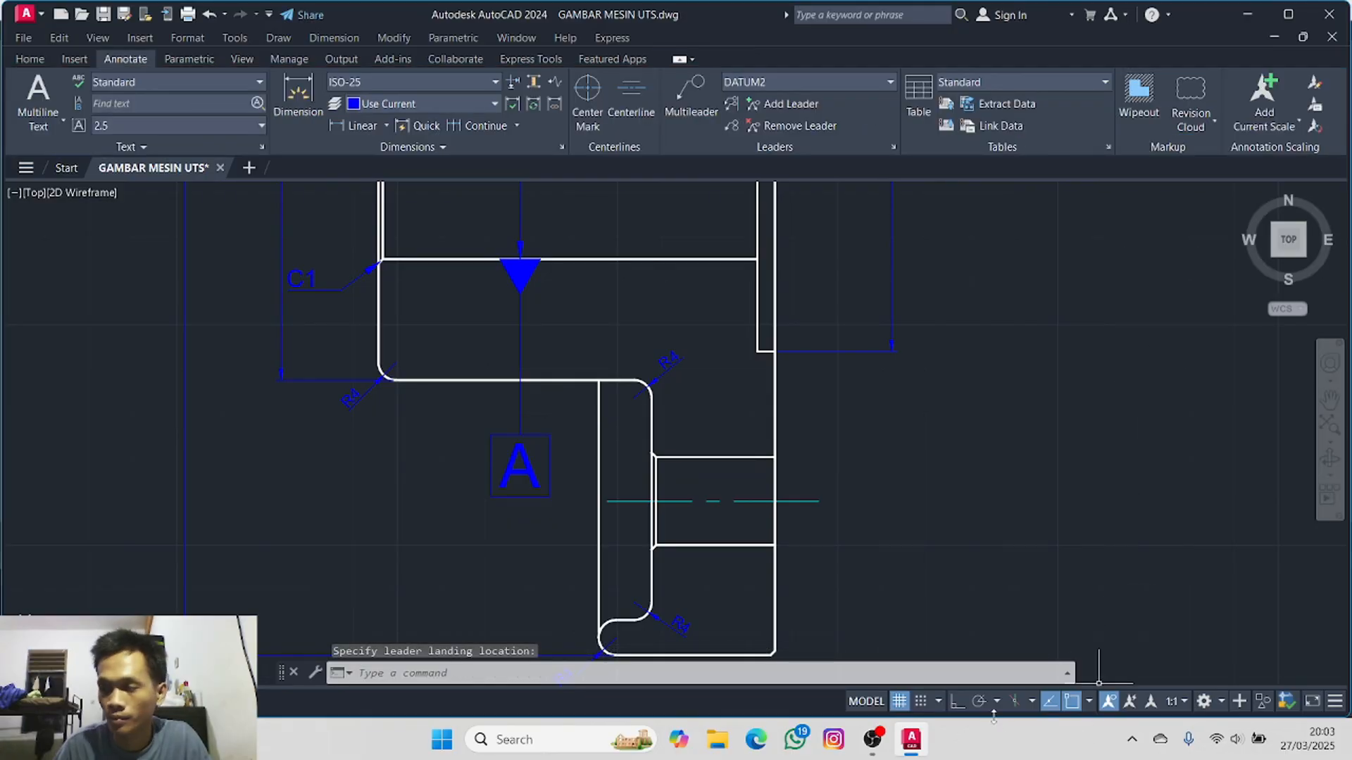
# - Turn on ortho mode and examine the reference photo for the detail circle, runout frames and other annotations around the coupling section
pyautogui.click(957, 703)
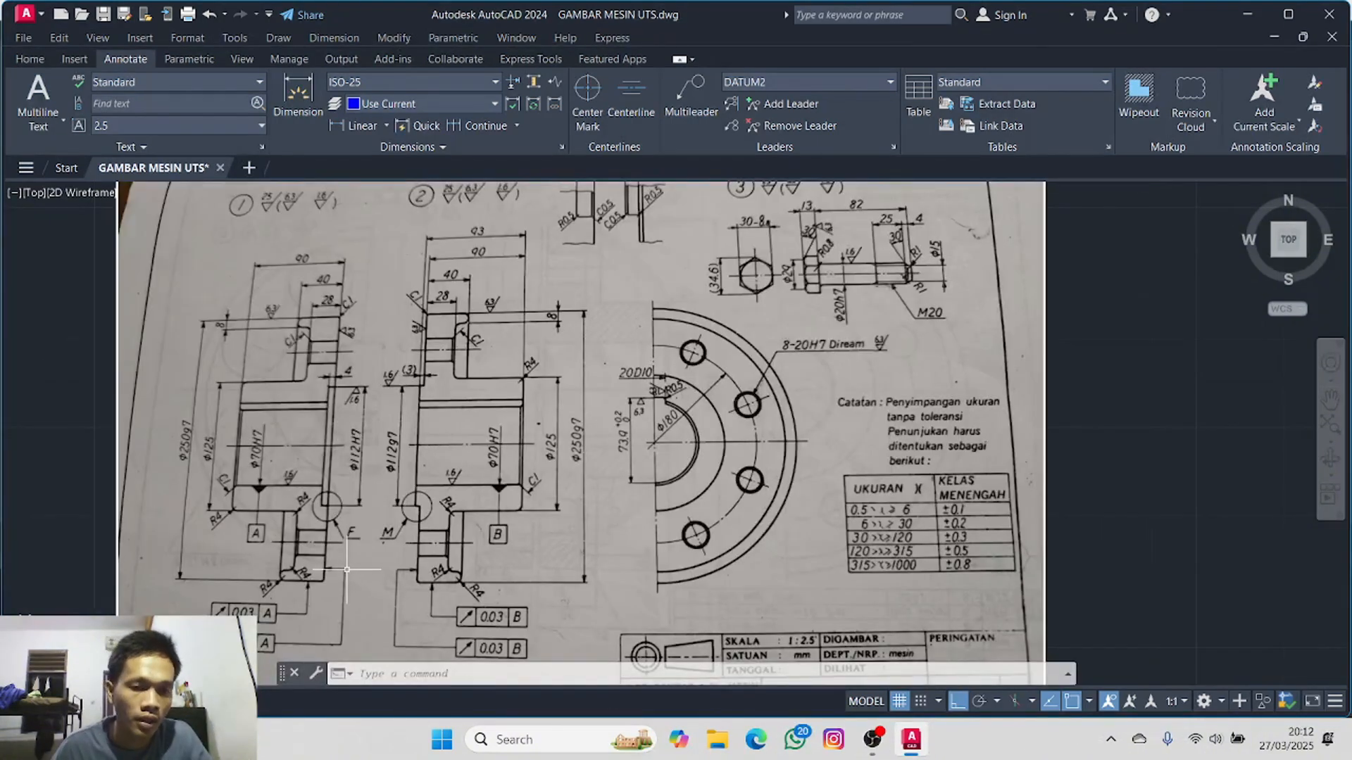
pyautogui.scroll(-2, 1133, 483)
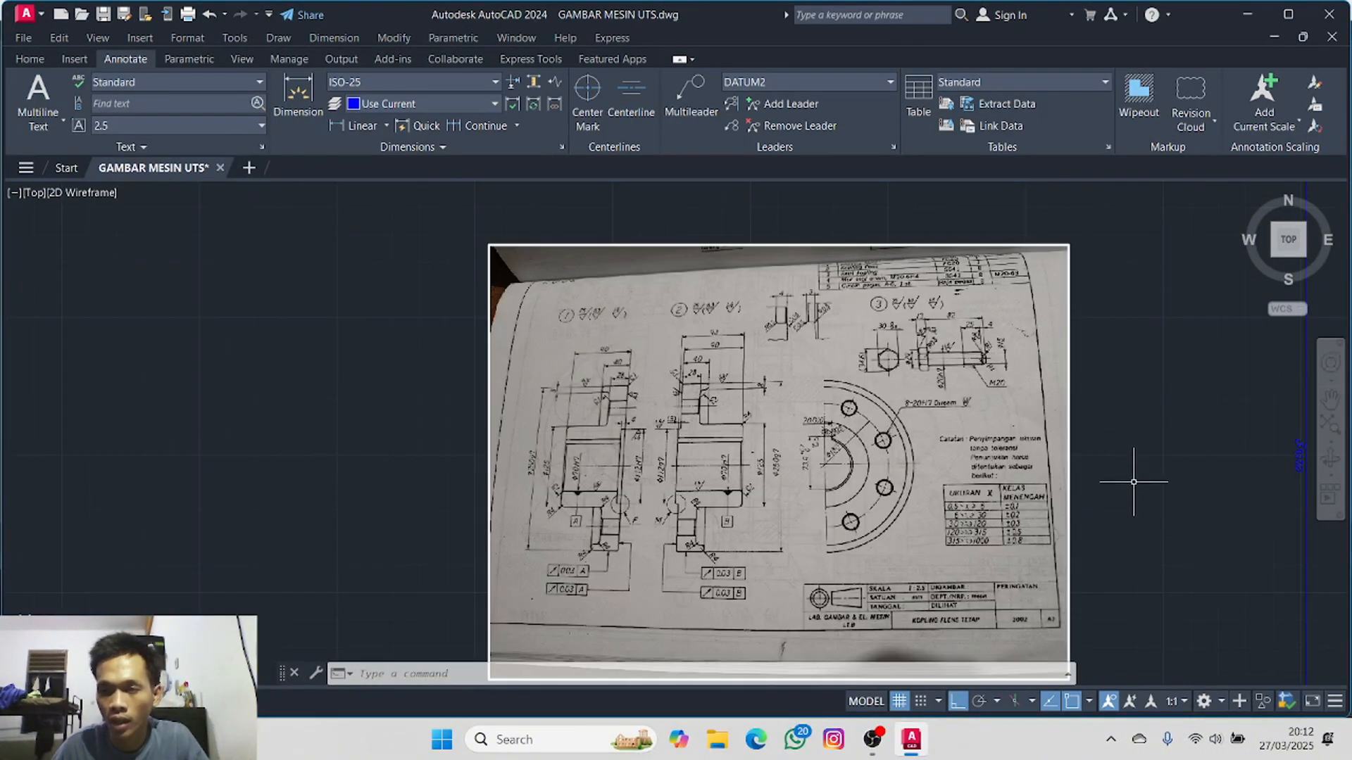
pyautogui.moveTo(1135, 483); pyautogui.dragTo(247, 467, button='middle')
pyautogui.moveTo(533, 523); pyautogui.dragTo(533, 423, button='middle')
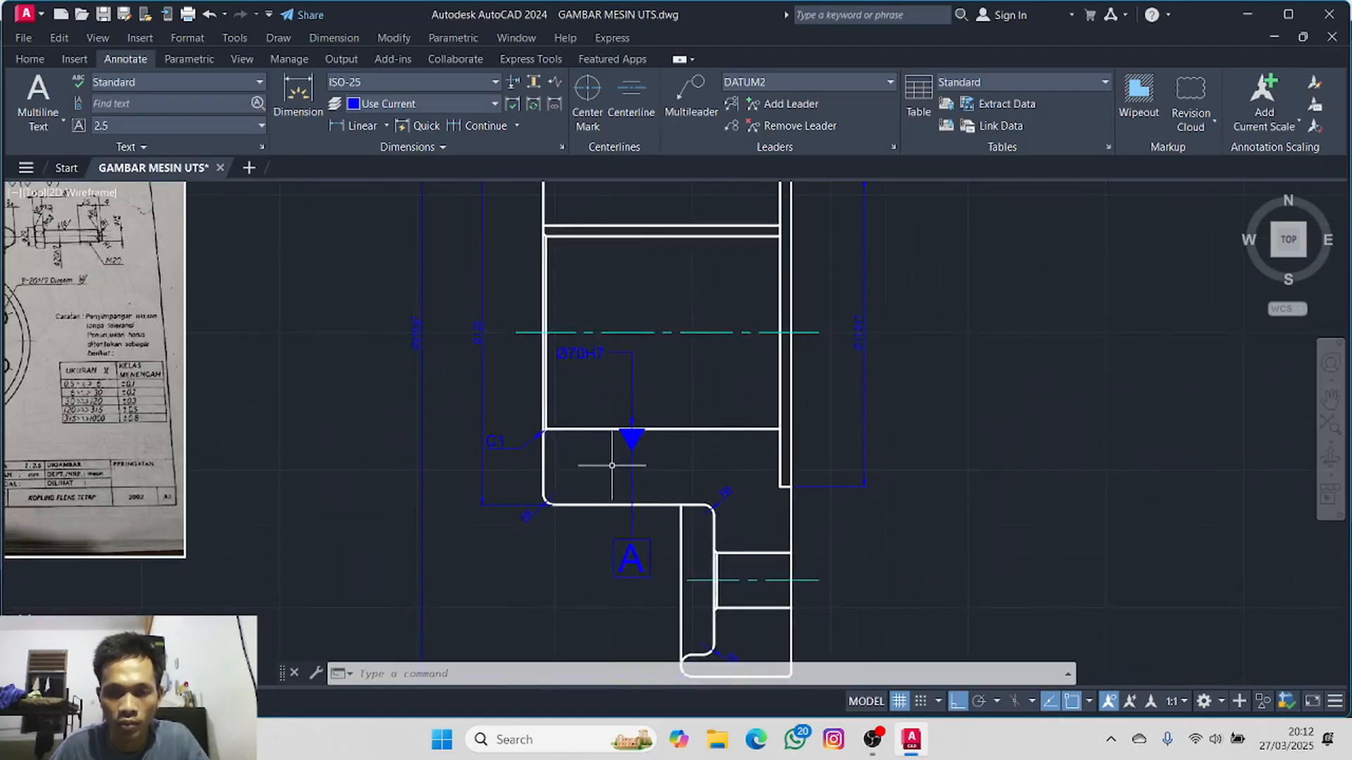
pyautogui.moveTo(417, 482)
pyautogui.mouseDown(button='middle')
pyautogui.moveTo(749, 438)
pyautogui.moveTo(855, 408)
pyautogui.mouseUp(button='middle')
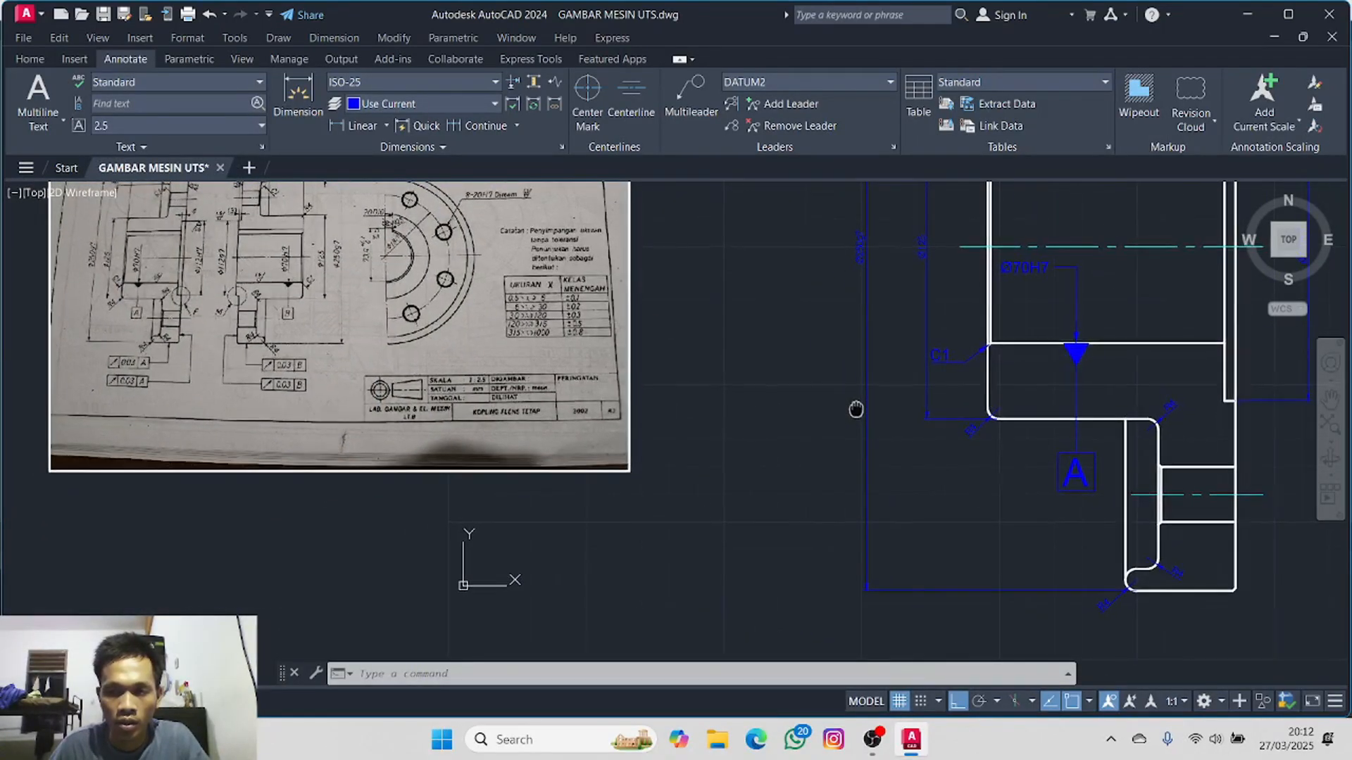
pyautogui.moveTo(854, 408); pyautogui.dragTo(972, 427, button='middle')
pyautogui.scroll(4, 315, 315)
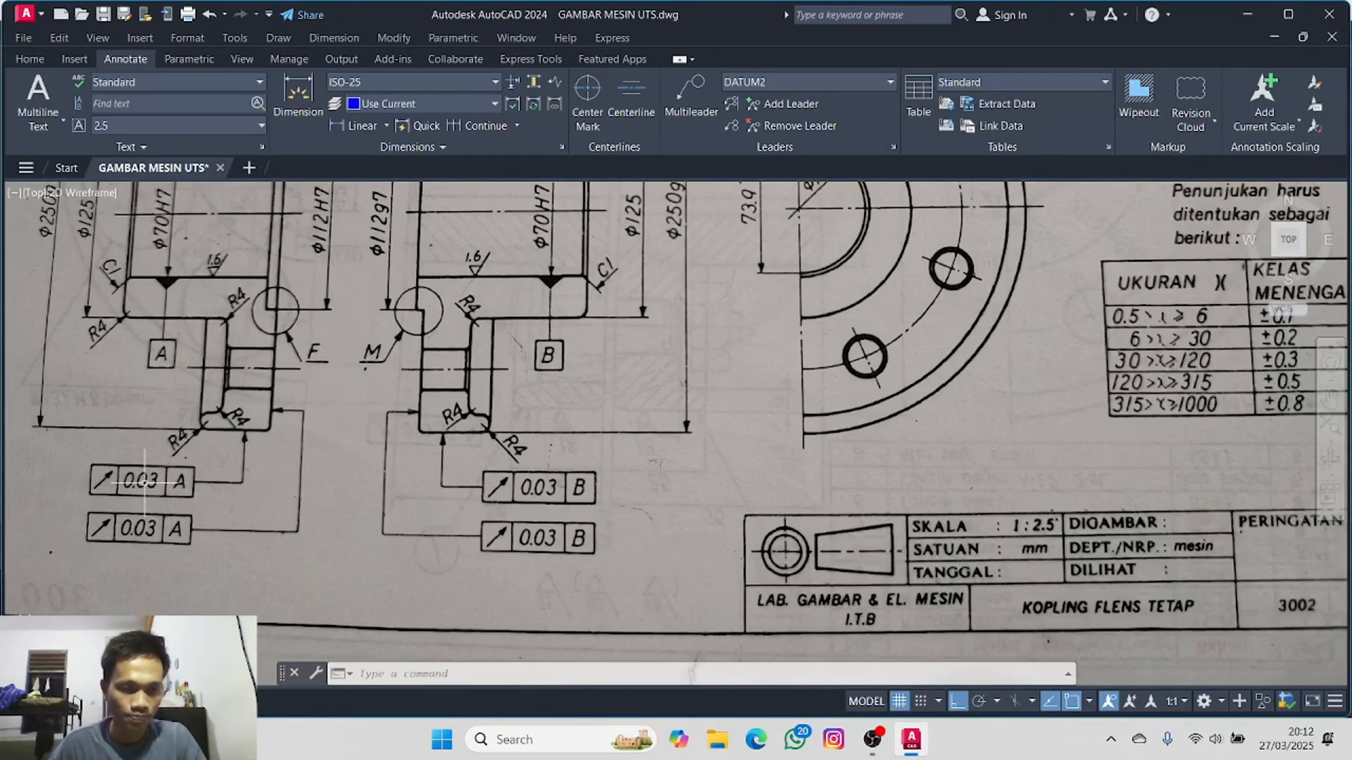
pyautogui.scroll(-4, 134, 466)
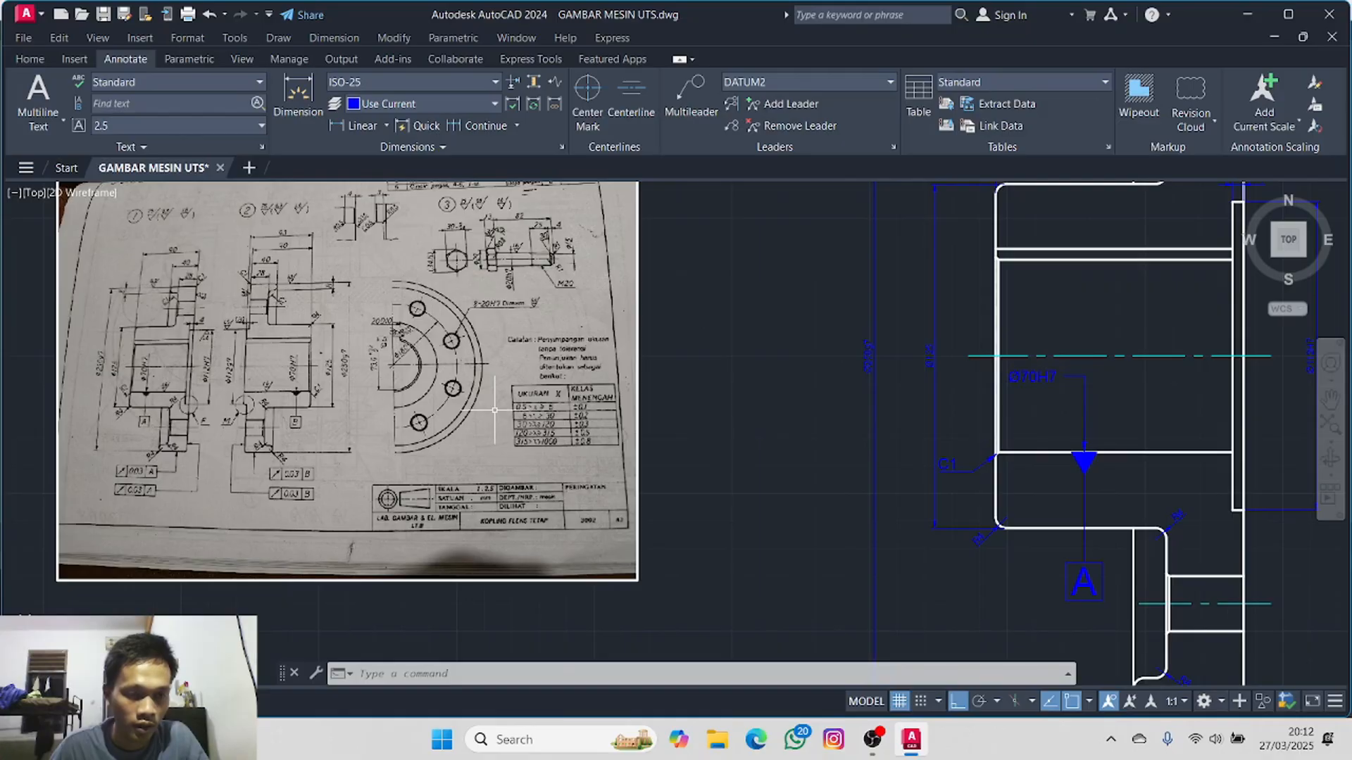
pyautogui.scroll(4, 495, 410)
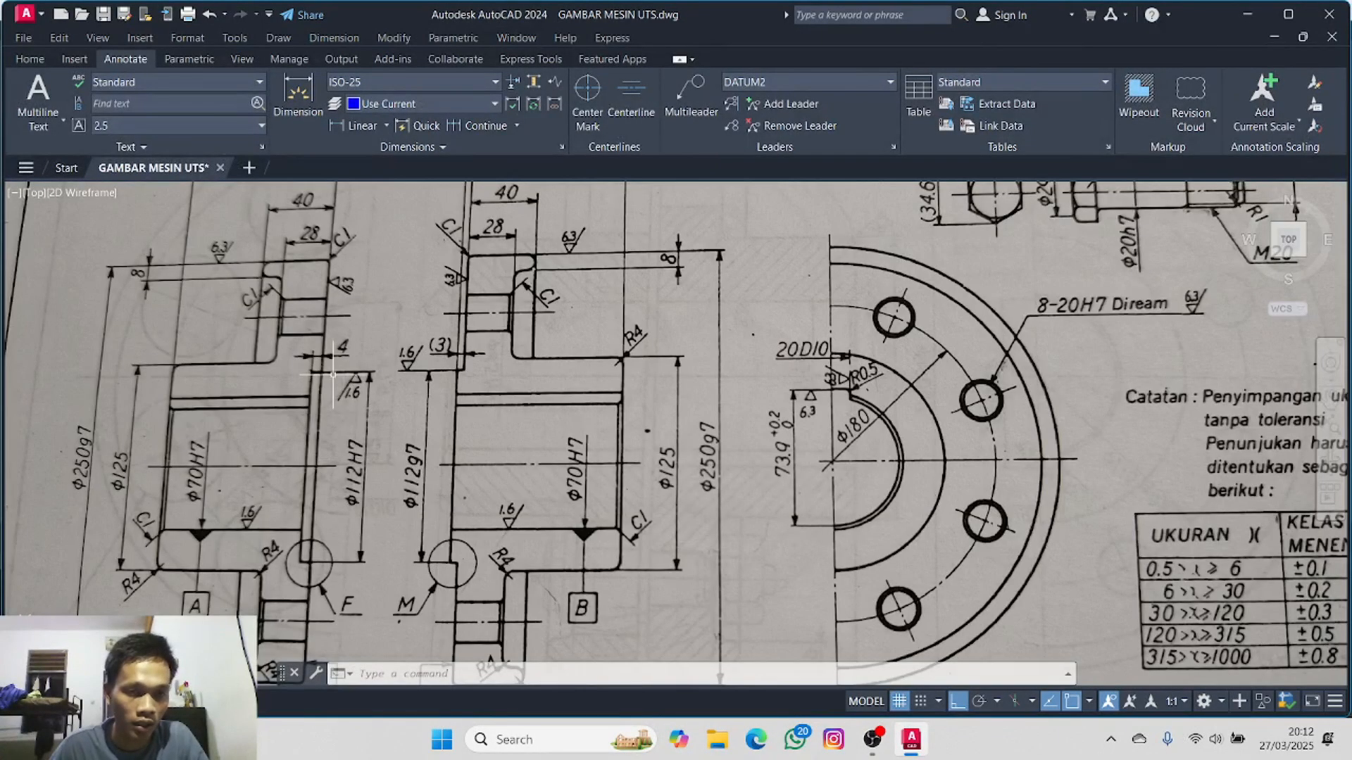
pyautogui.scroll(-4, 546, 567)
pyautogui.moveTo(1012, 488); pyautogui.dragTo(55, 333, button='middle')
pyautogui.click(30, 59)
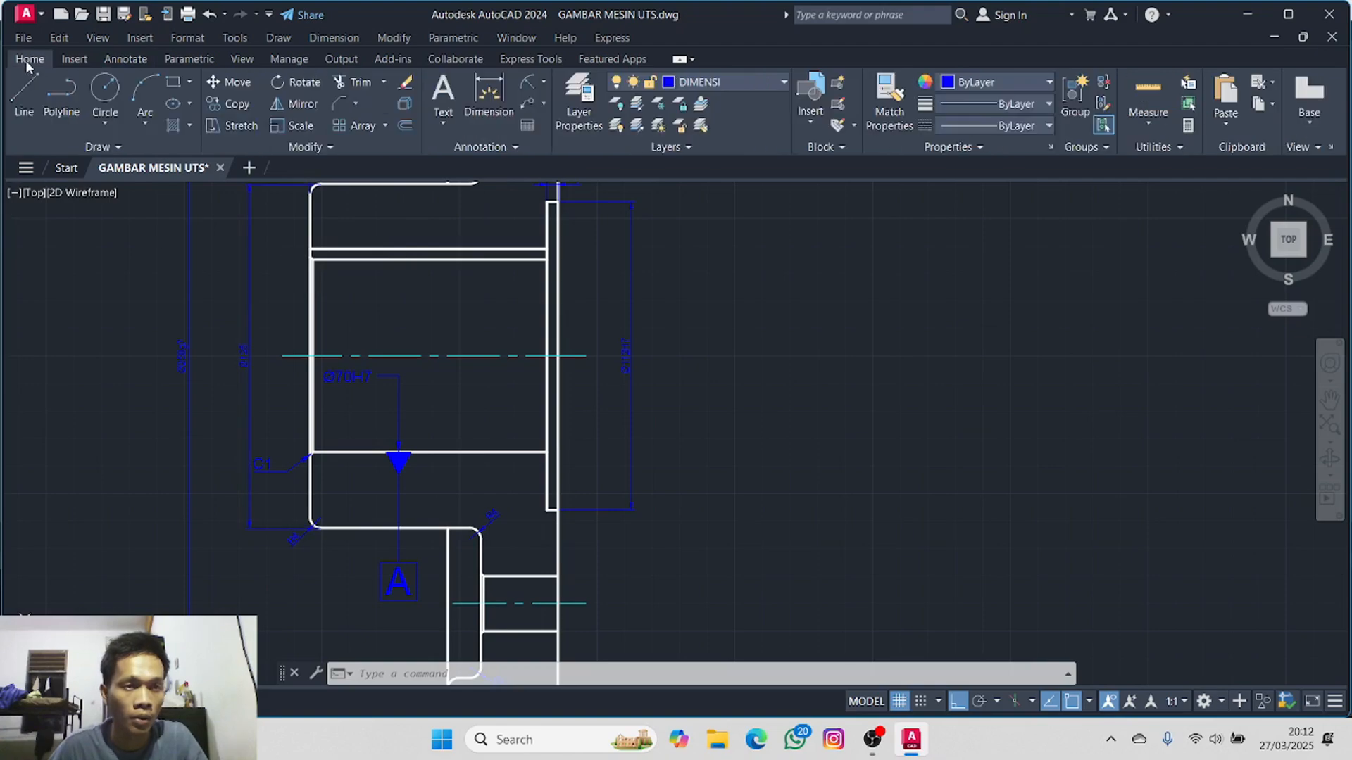
pyautogui.click(119, 113)
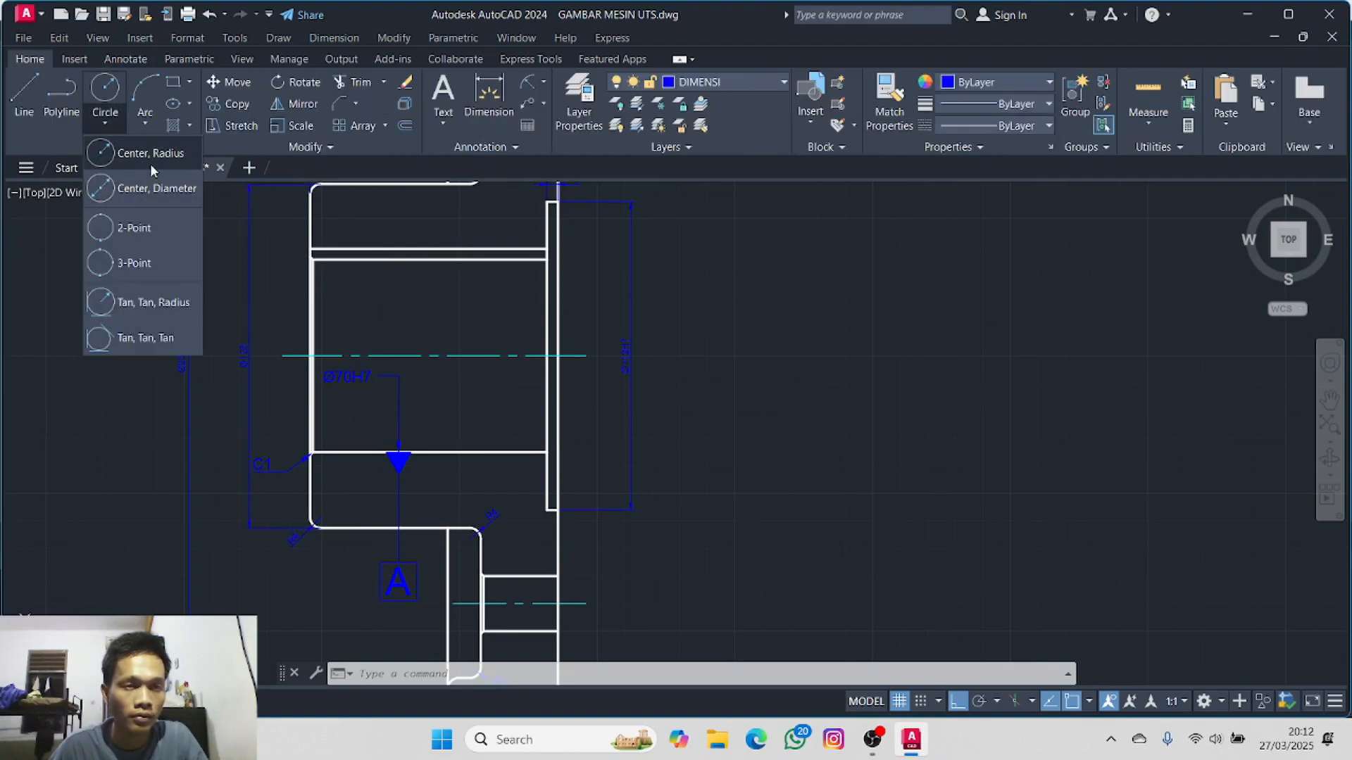
pyautogui.click(150, 162)
pyautogui.moveTo(483, 568); pyautogui.dragTo(351, 522, button='middle')
pyautogui.scroll(2, 369, 519)
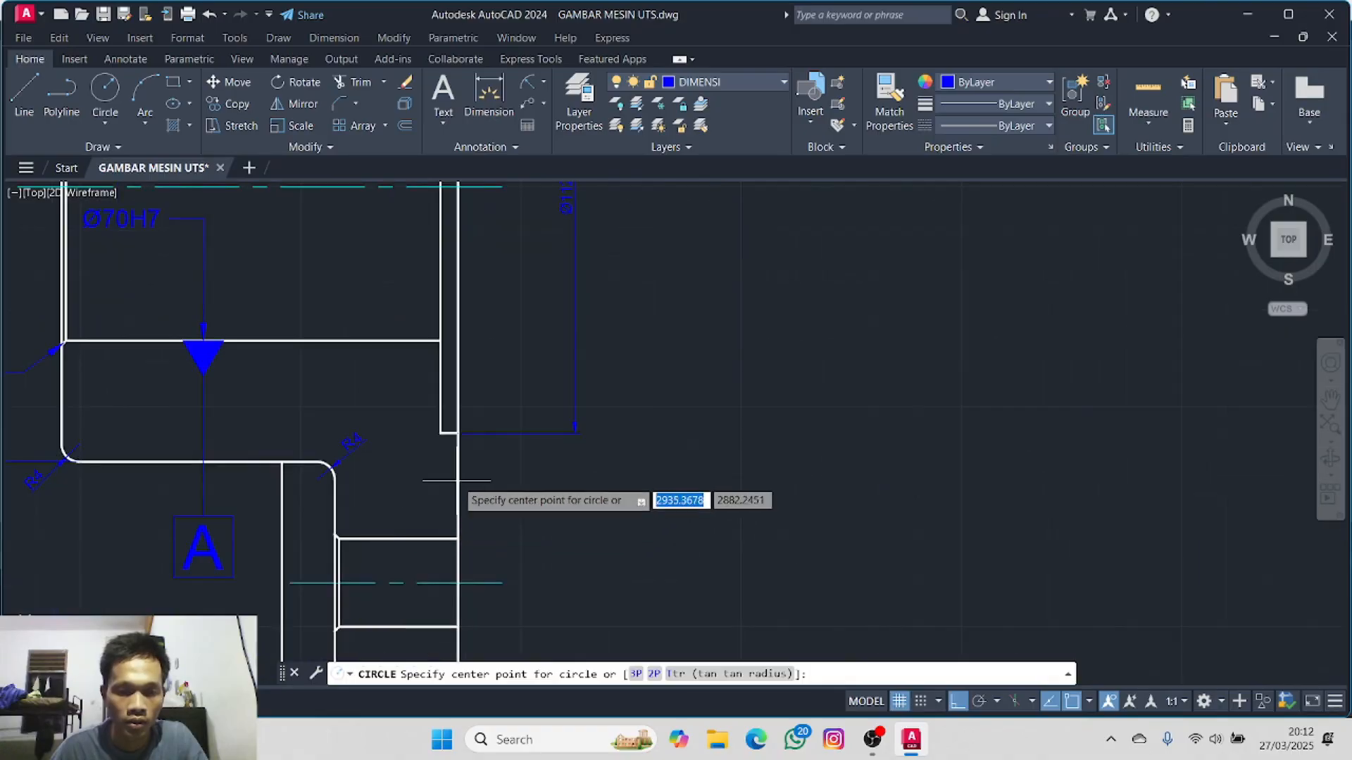
pyautogui.click(458, 433)
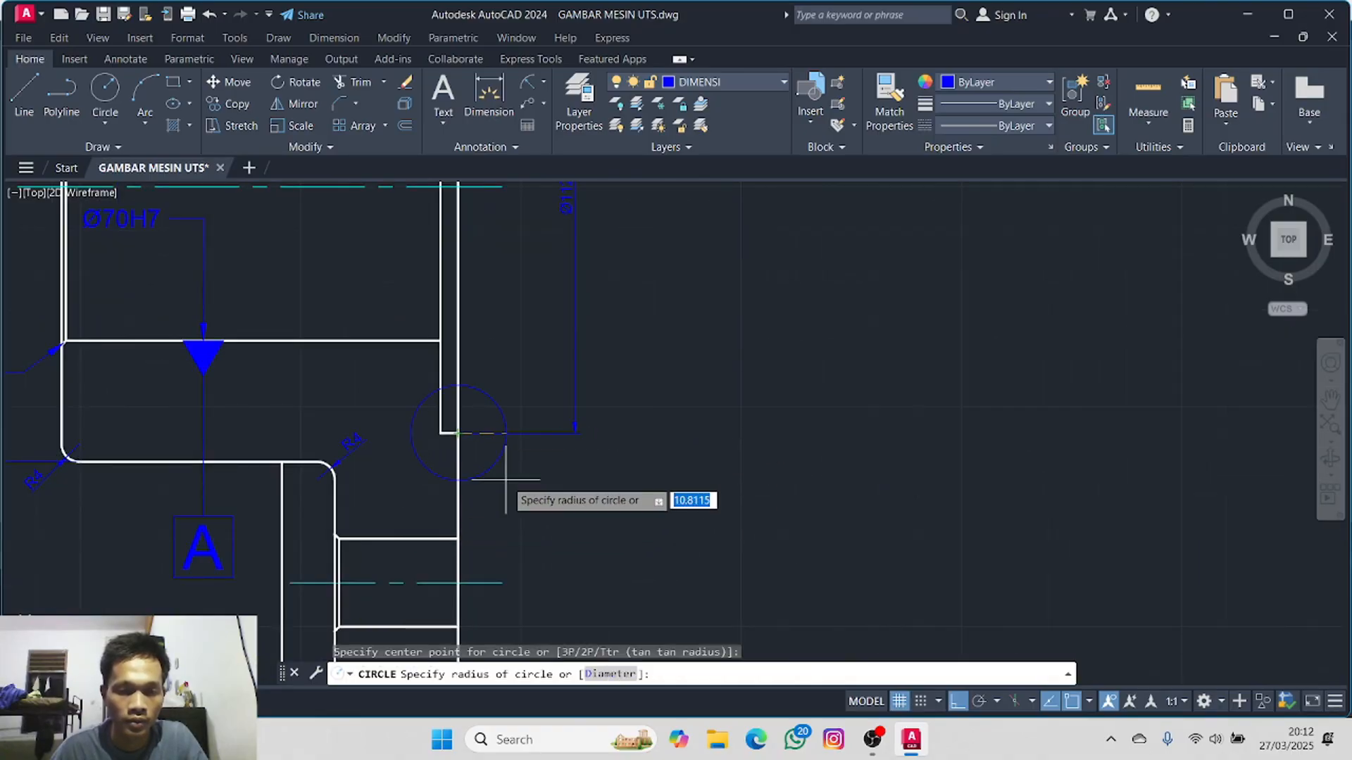
pyautogui.press('Escape')
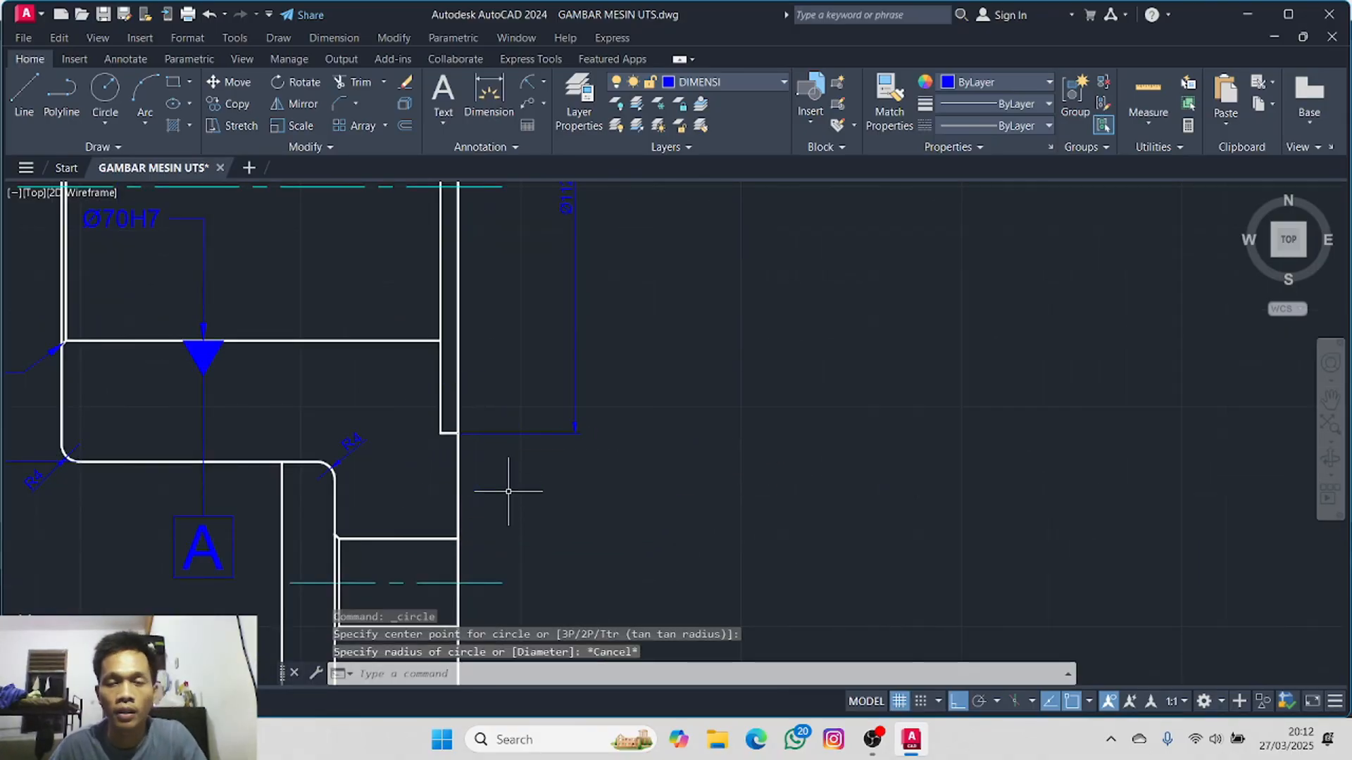
pyautogui.click(683, 88)
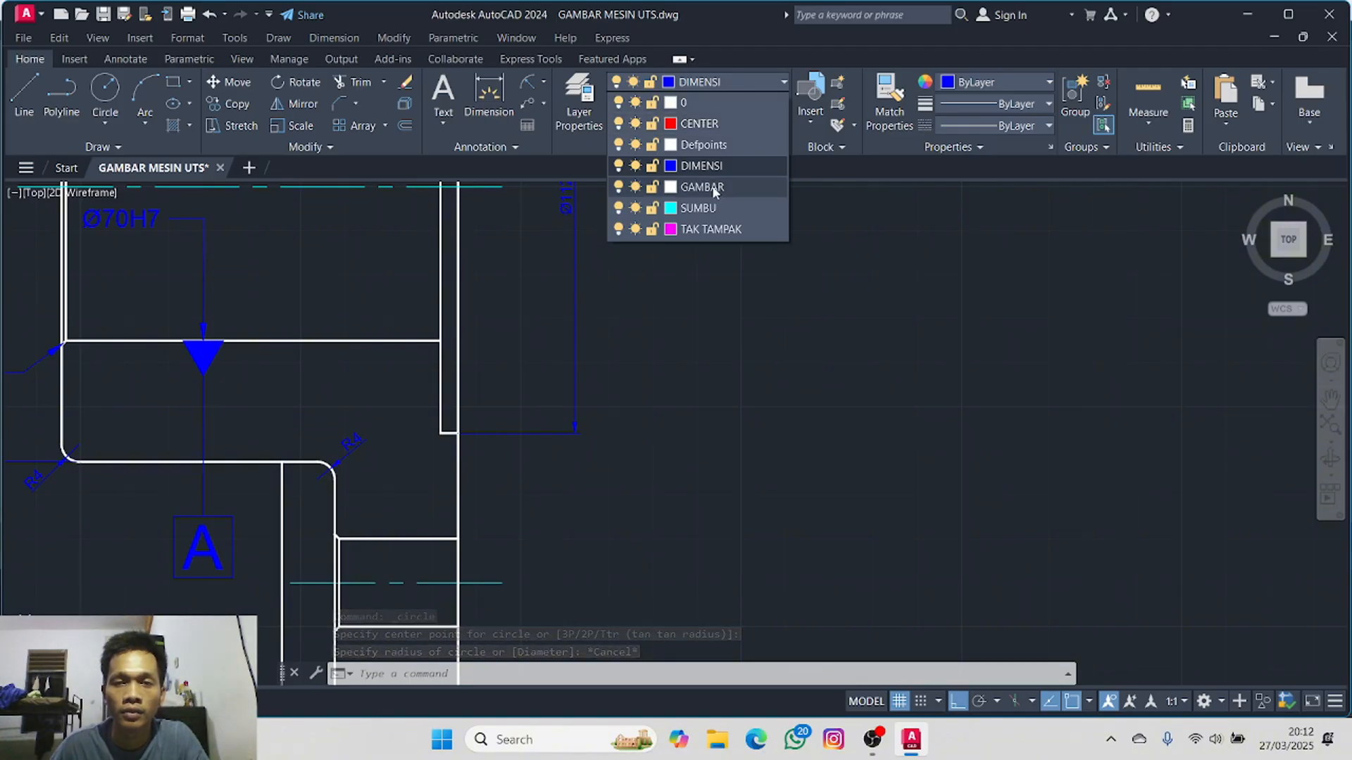
pyautogui.click(711, 87)
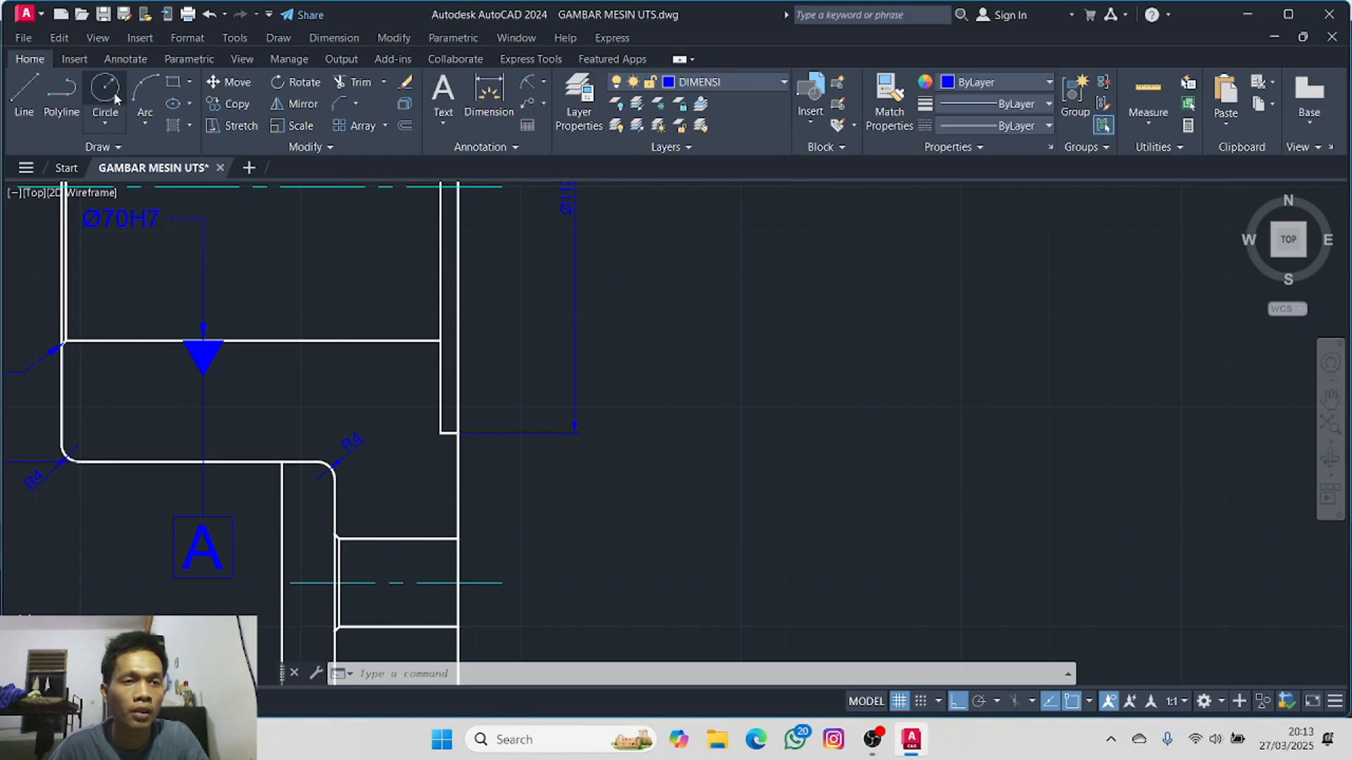
# - Draw a detail circle of radius 14 centred on the corner where the Ø112H7 recess meets the flange's right face
pyautogui.click(115, 98)
pyautogui.click(457, 433)
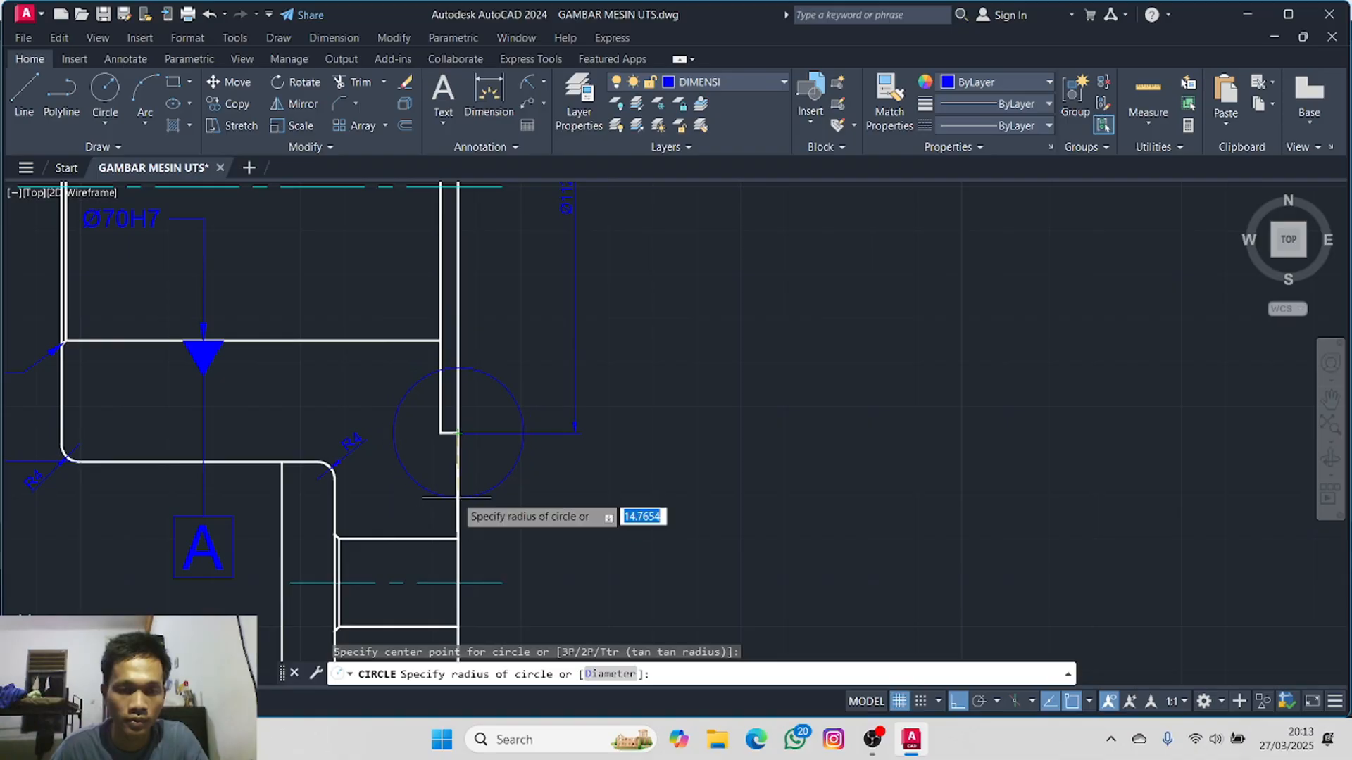
pyautogui.write('14')
pyautogui.press('Return')
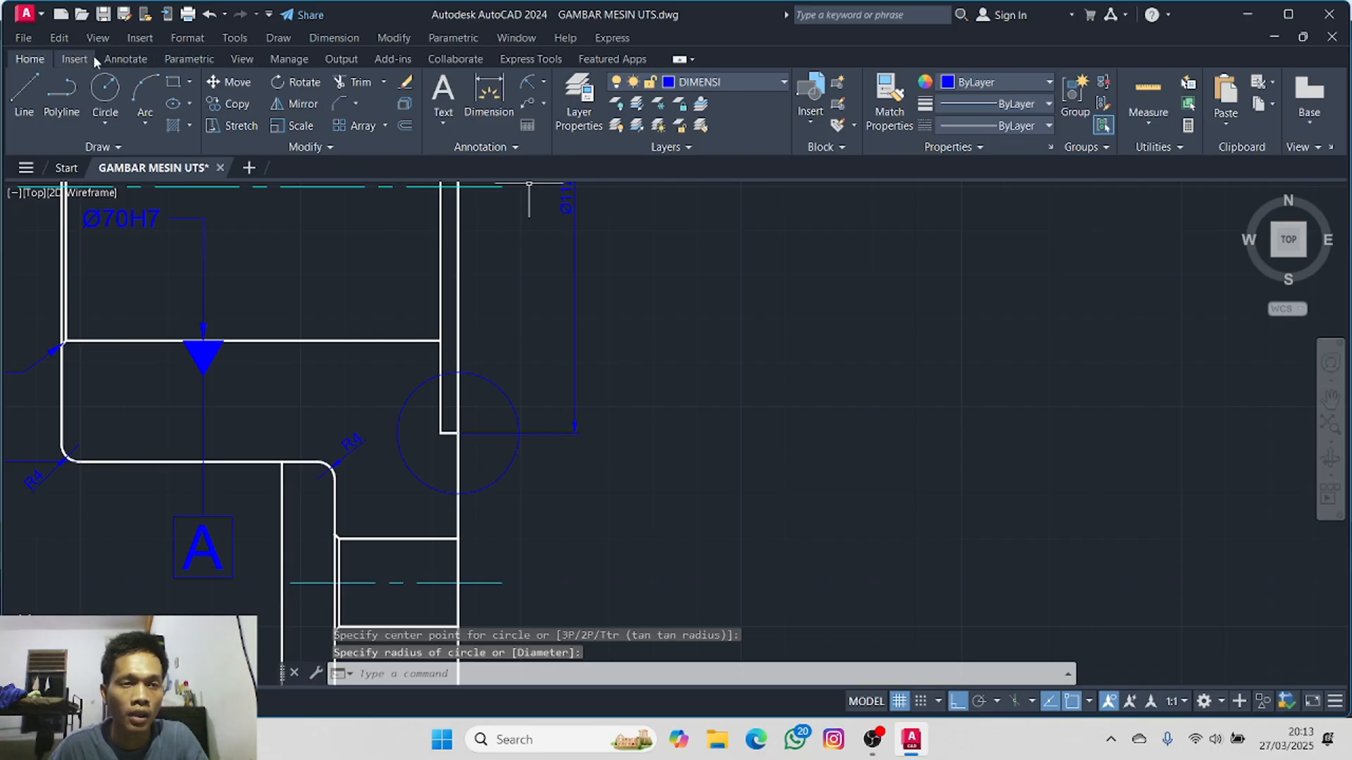
# - Set the current multileader style to TEXT
pyautogui.click(126, 59)
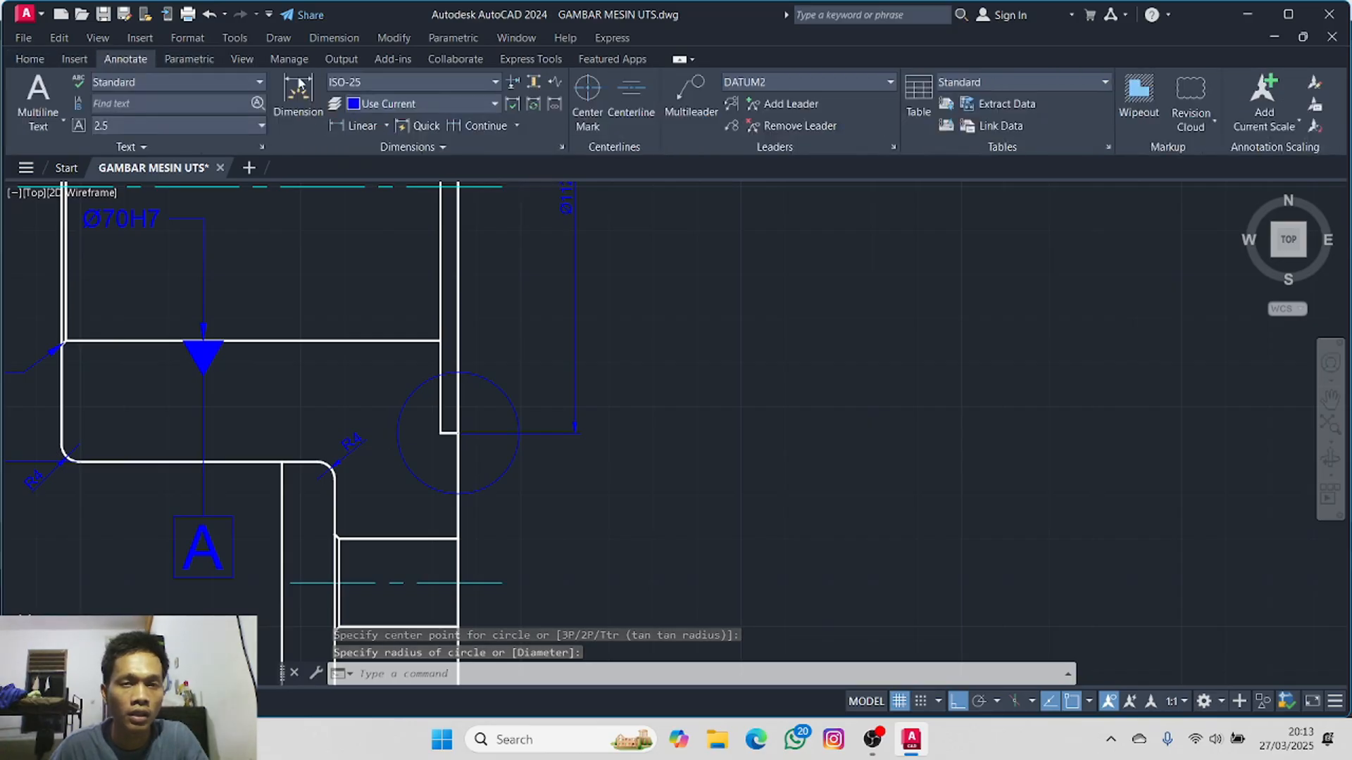
pyautogui.click(783, 82)
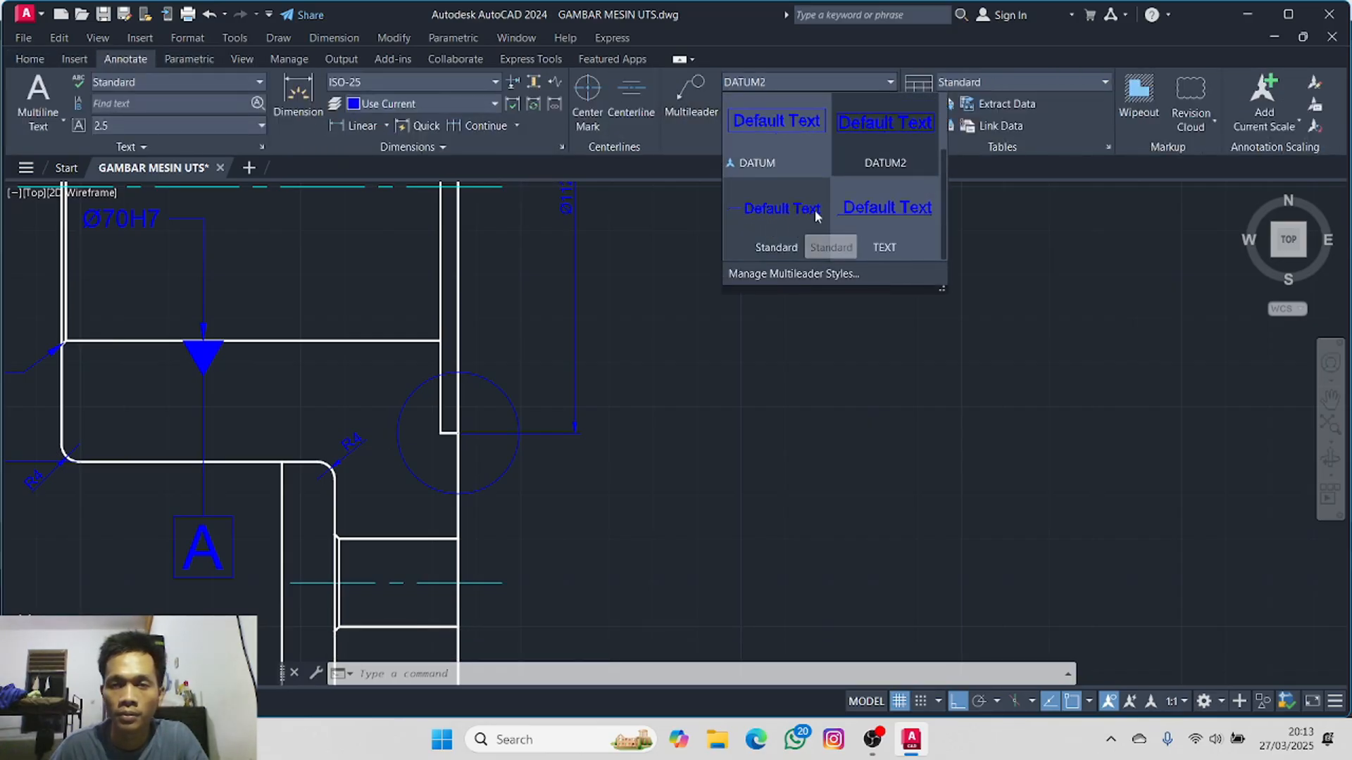
pyautogui.scroll(1, 833, 204)
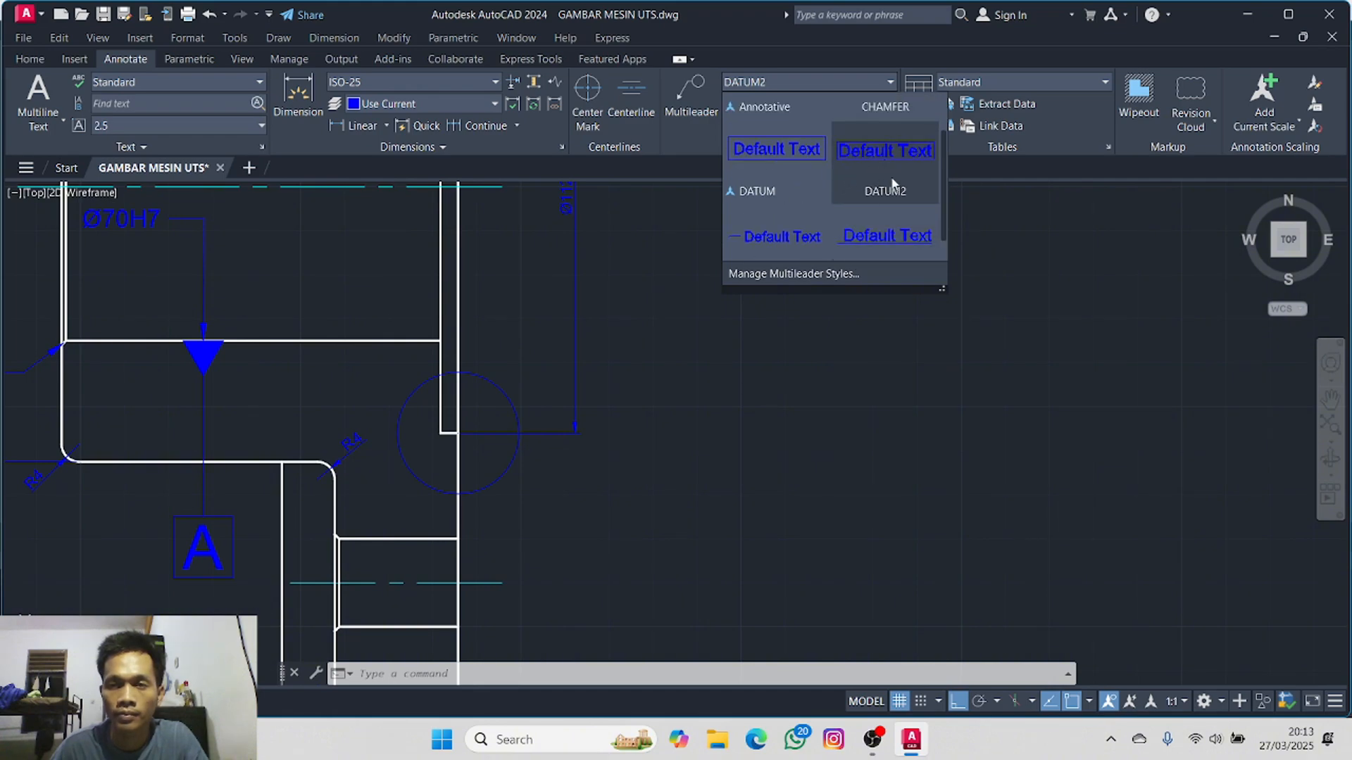
pyautogui.scroll(-1, 893, 179)
pyautogui.click(891, 204)
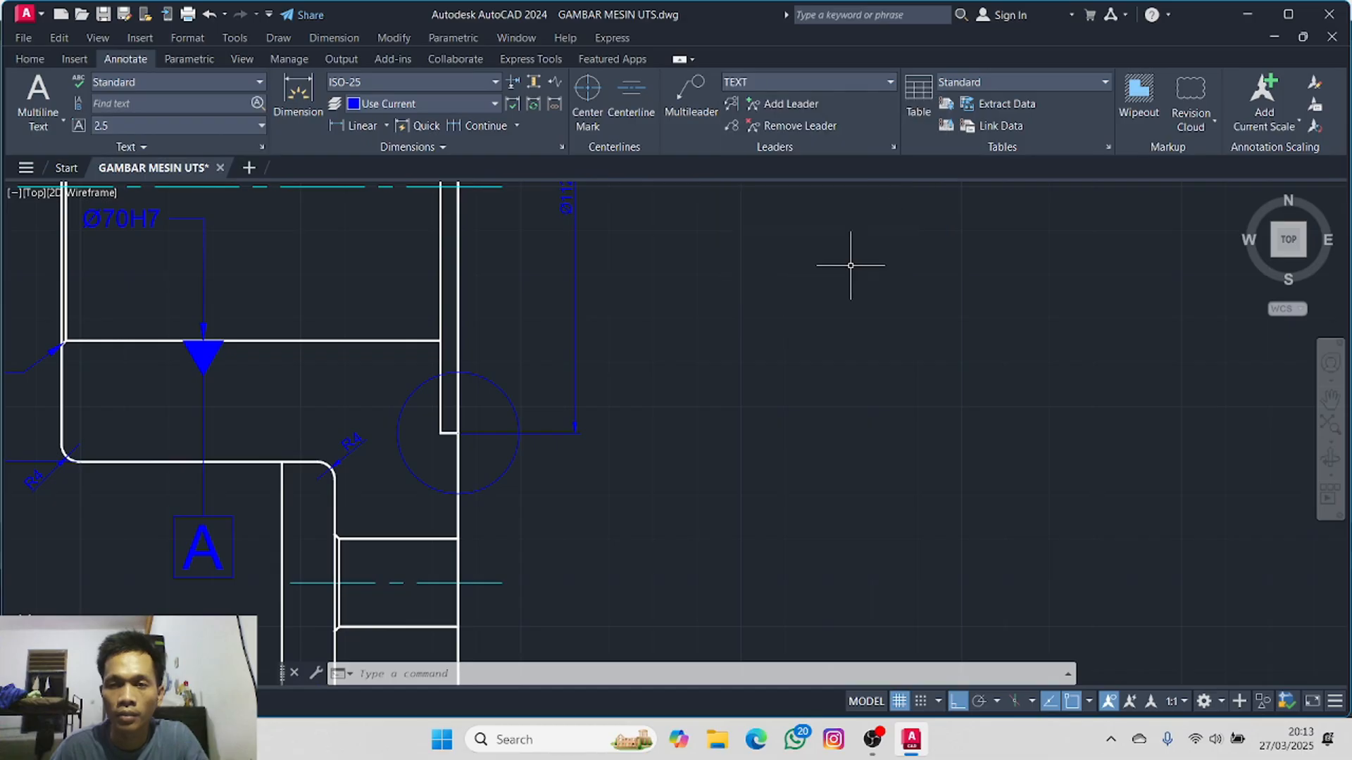
# - Place a leader labelled F with its arrow on the detail circle's lower-right edge, sloping down to the right with ortho off
pyautogui.click(502, 475)
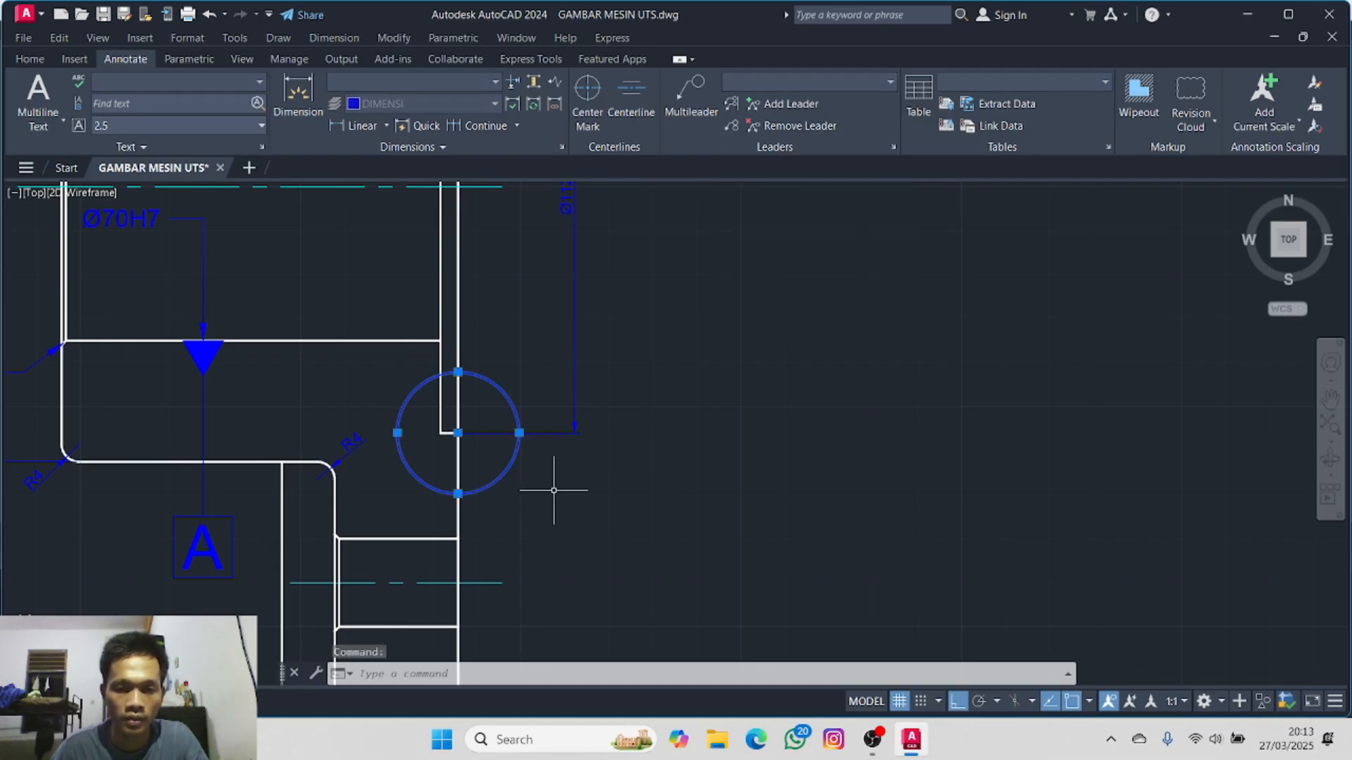
pyautogui.press('Escape')
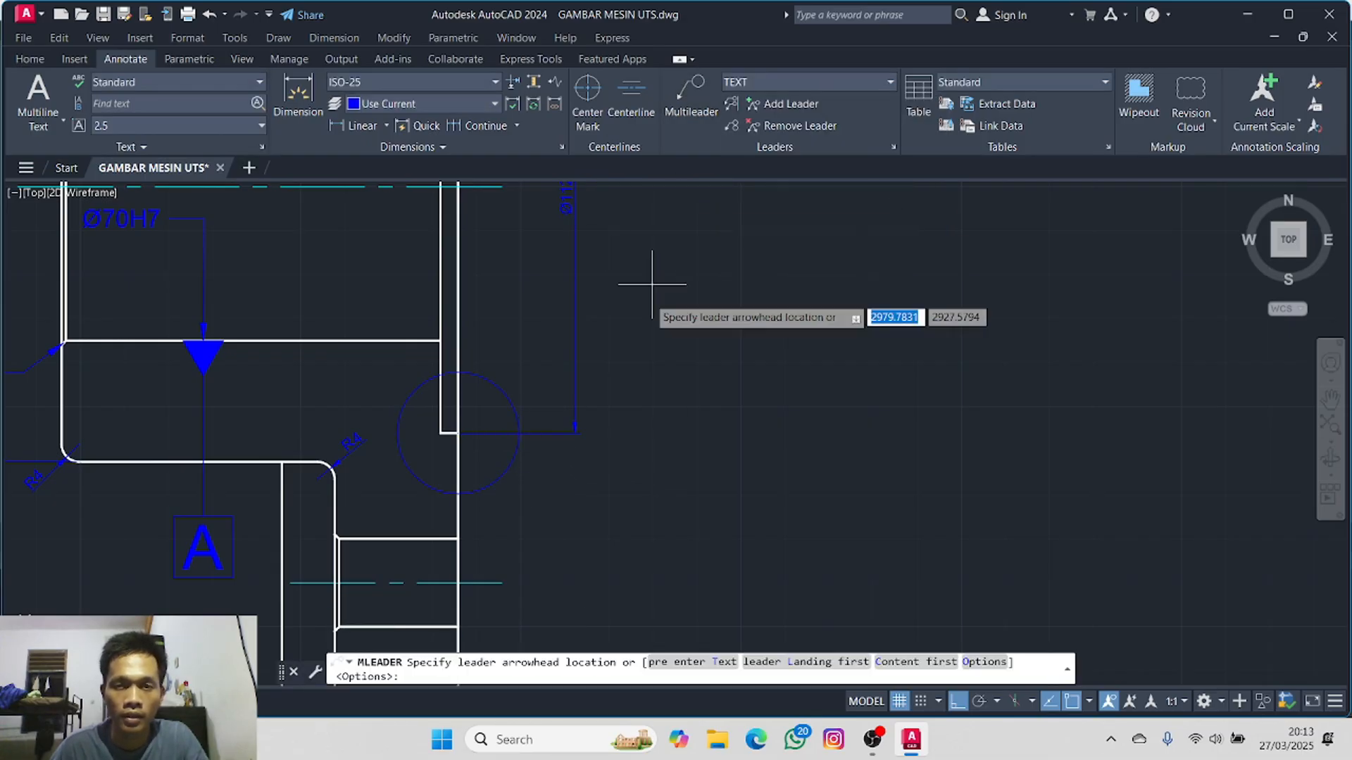
pyautogui.click(682, 86)
pyautogui.click(512, 475)
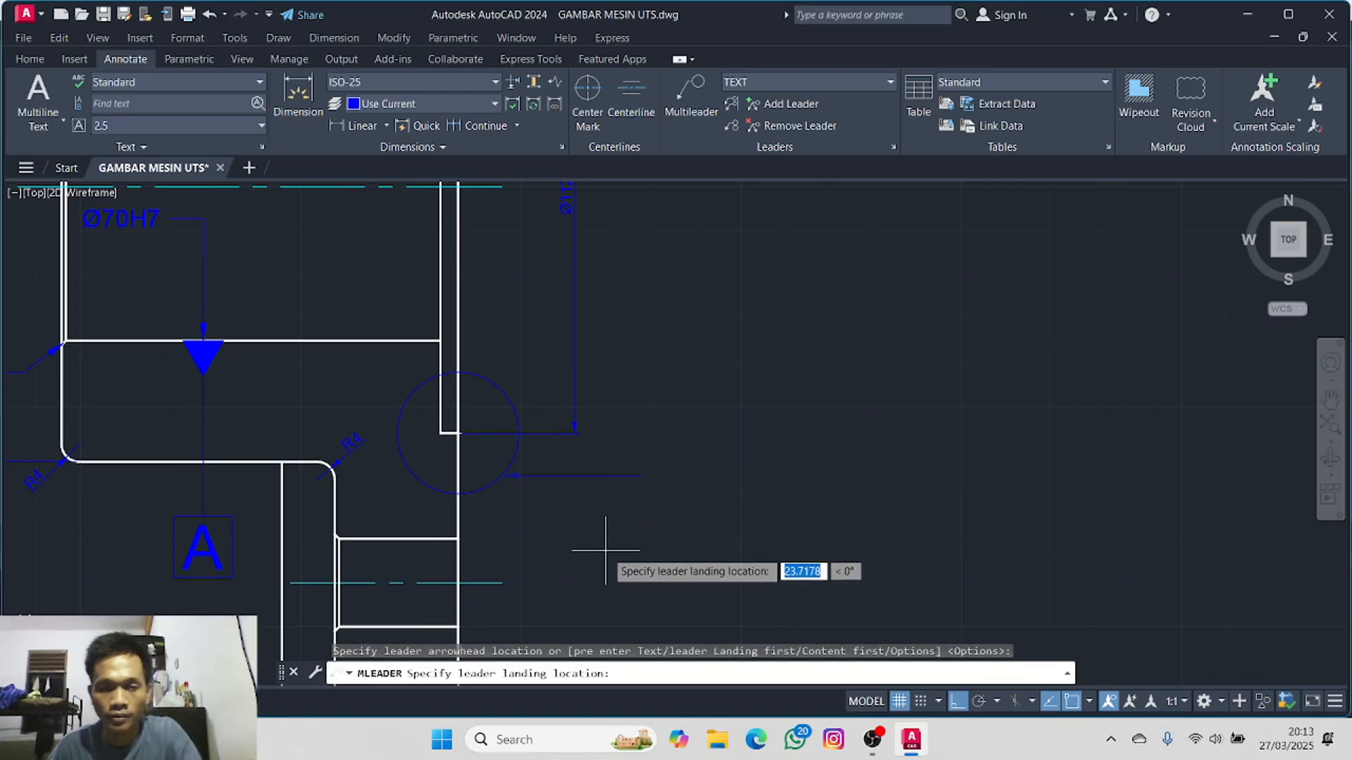
pyautogui.press('F8')
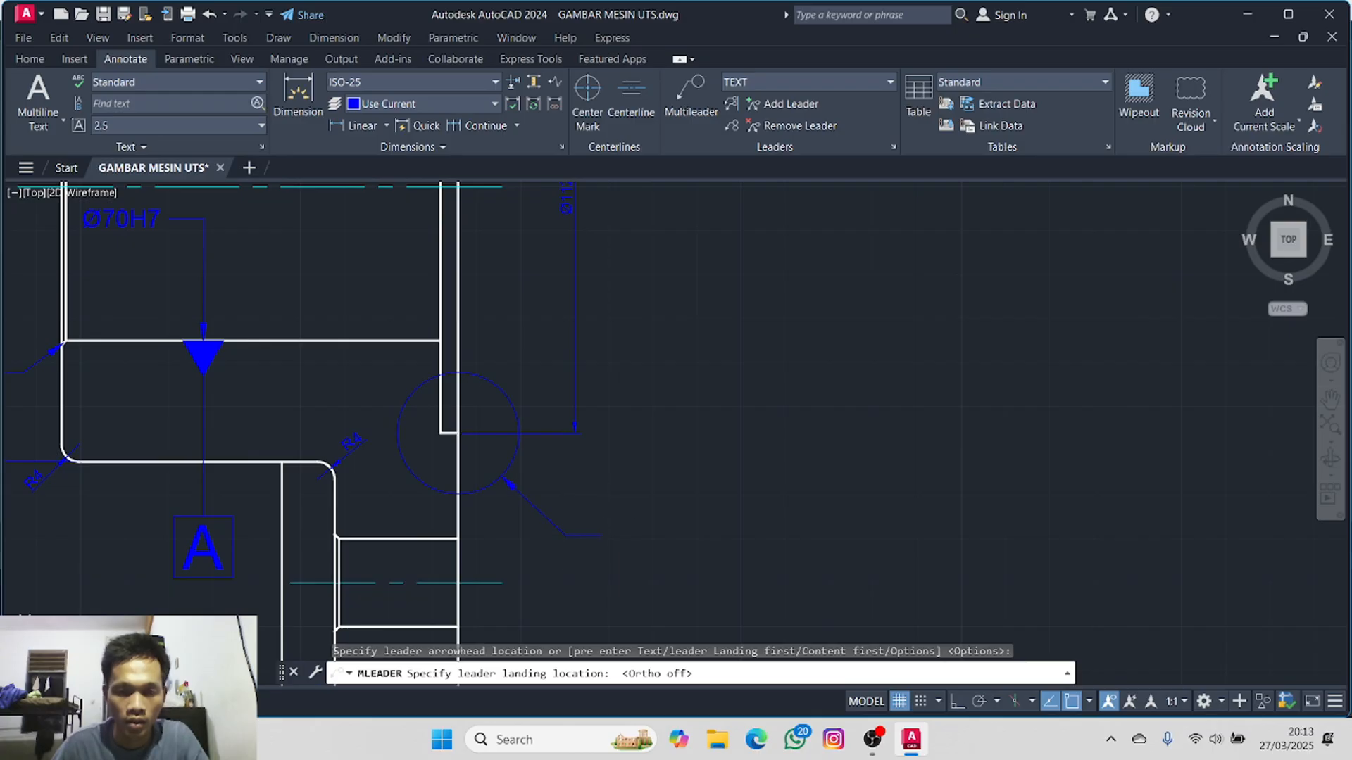
pyautogui.click(602, 536)
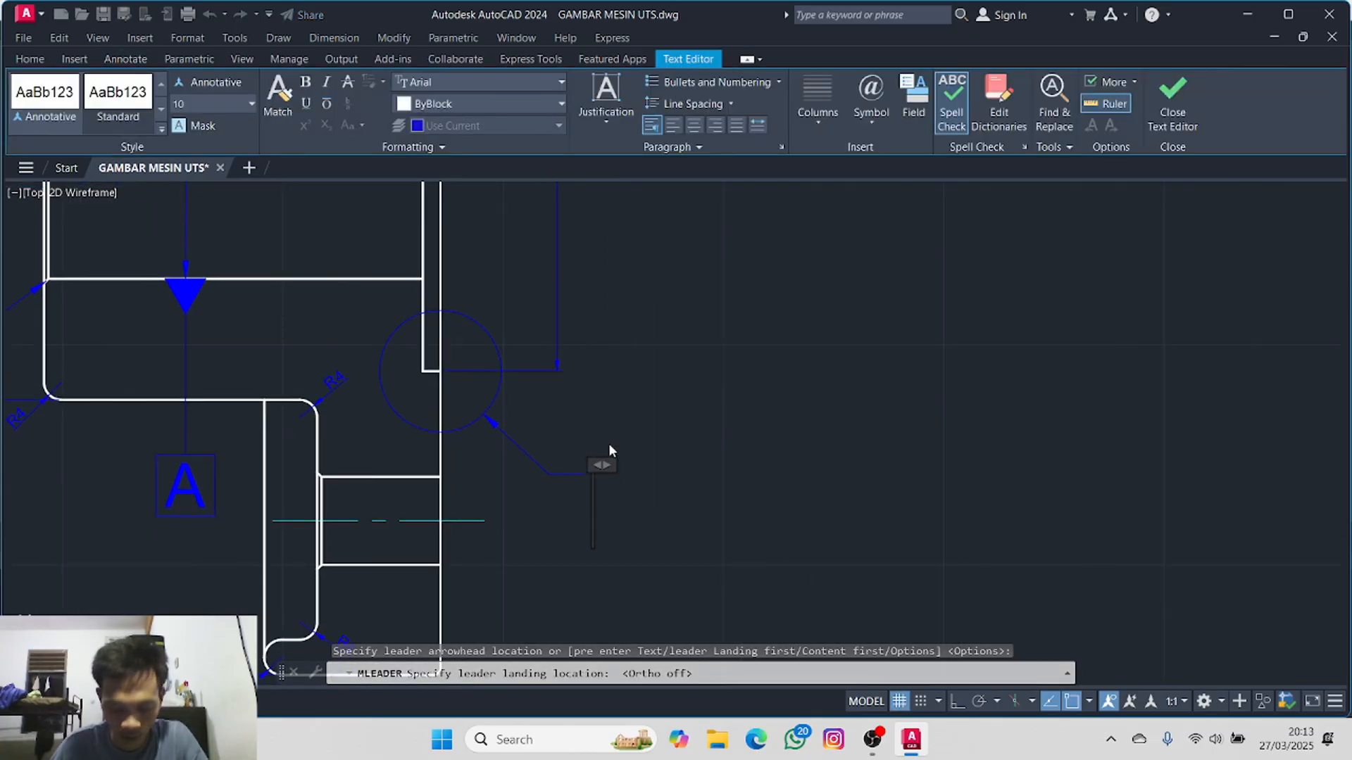
pyautogui.write('f')
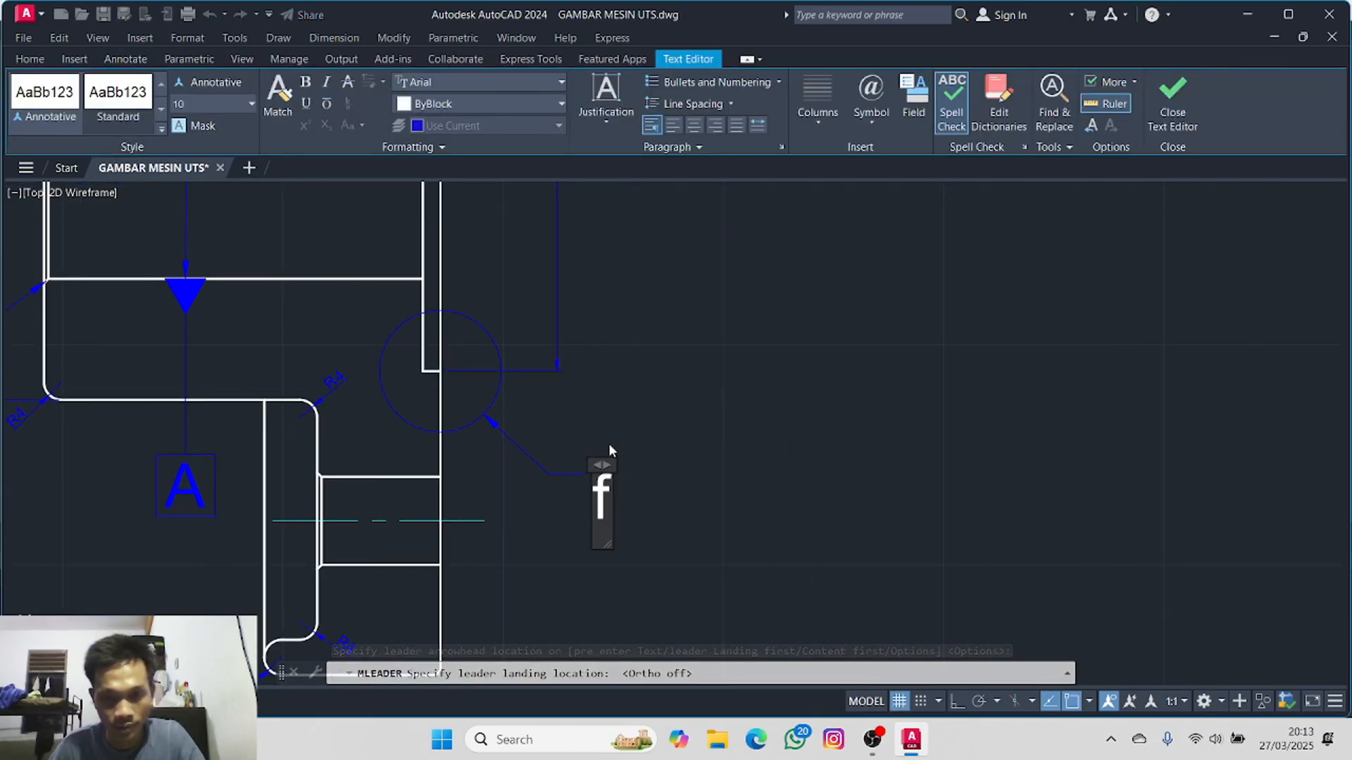
pyautogui.press('BackSpace')
pyautogui.write('F')
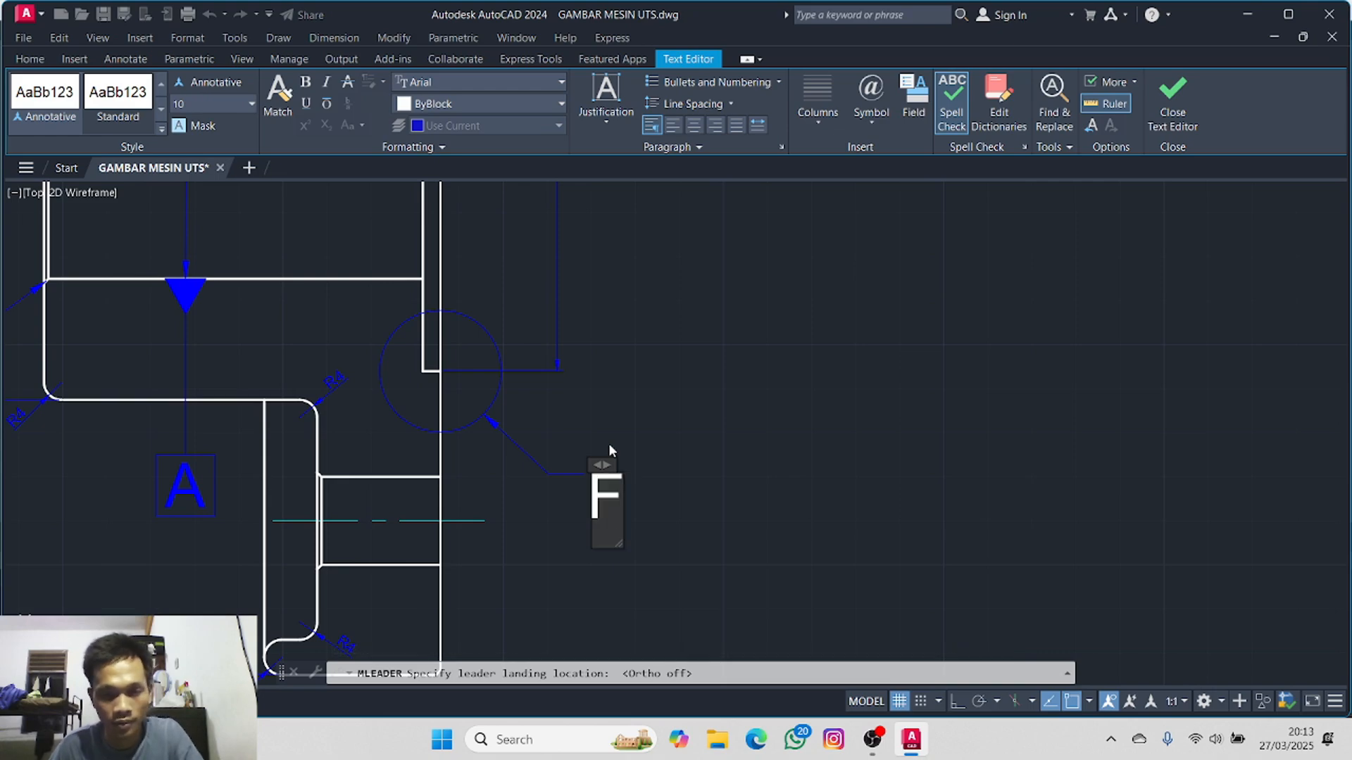
pyautogui.click(746, 443)
pyautogui.scroll(-2, 609, 510)
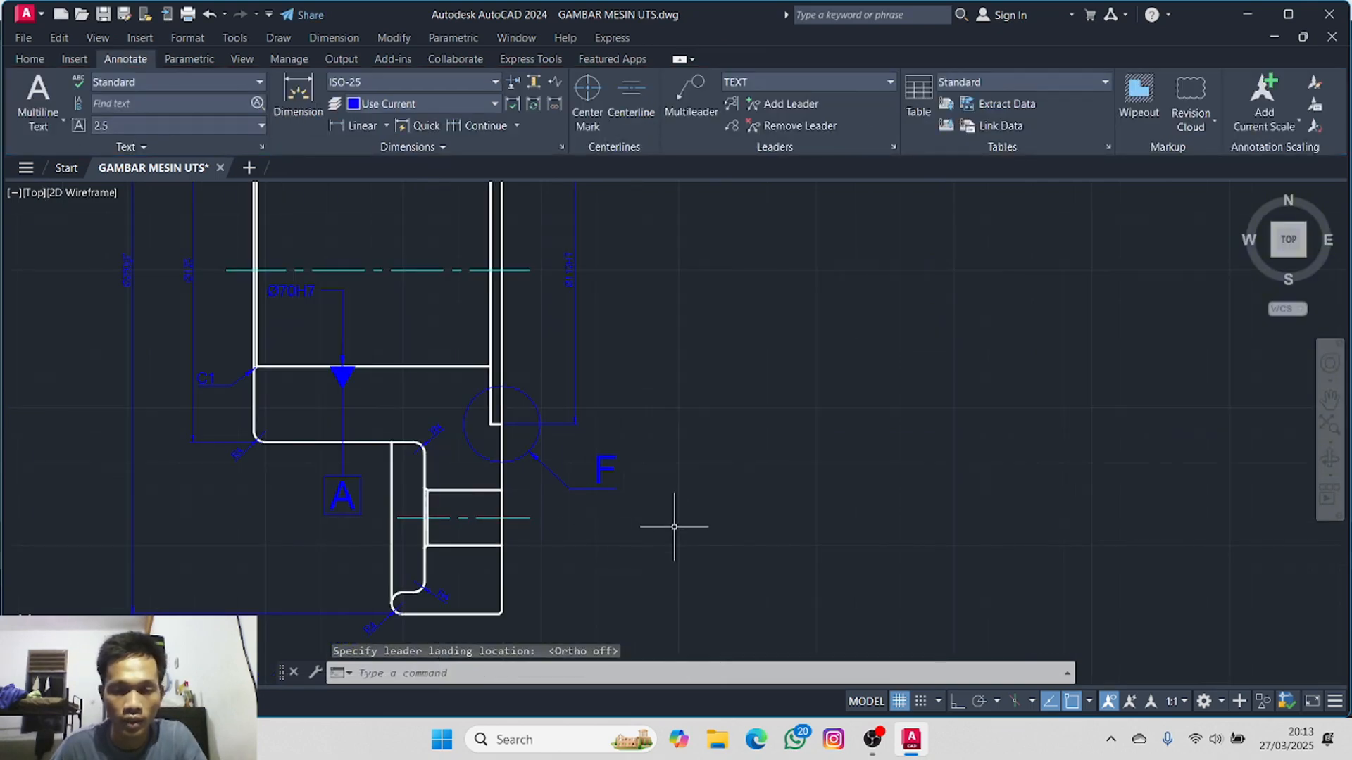
# - Set the current multileader style to Standard
pyautogui.moveTo(640, 546)
pyautogui.mouseDown(button='middle')
pyautogui.moveTo(772, 410)
pyautogui.moveTo(747, 432)
pyautogui.moveTo(850, 482)
pyautogui.moveTo(909, 489)
pyautogui.moveTo(706, 486)
pyautogui.moveTo(761, 470)
pyautogui.mouseUp(button='middle')
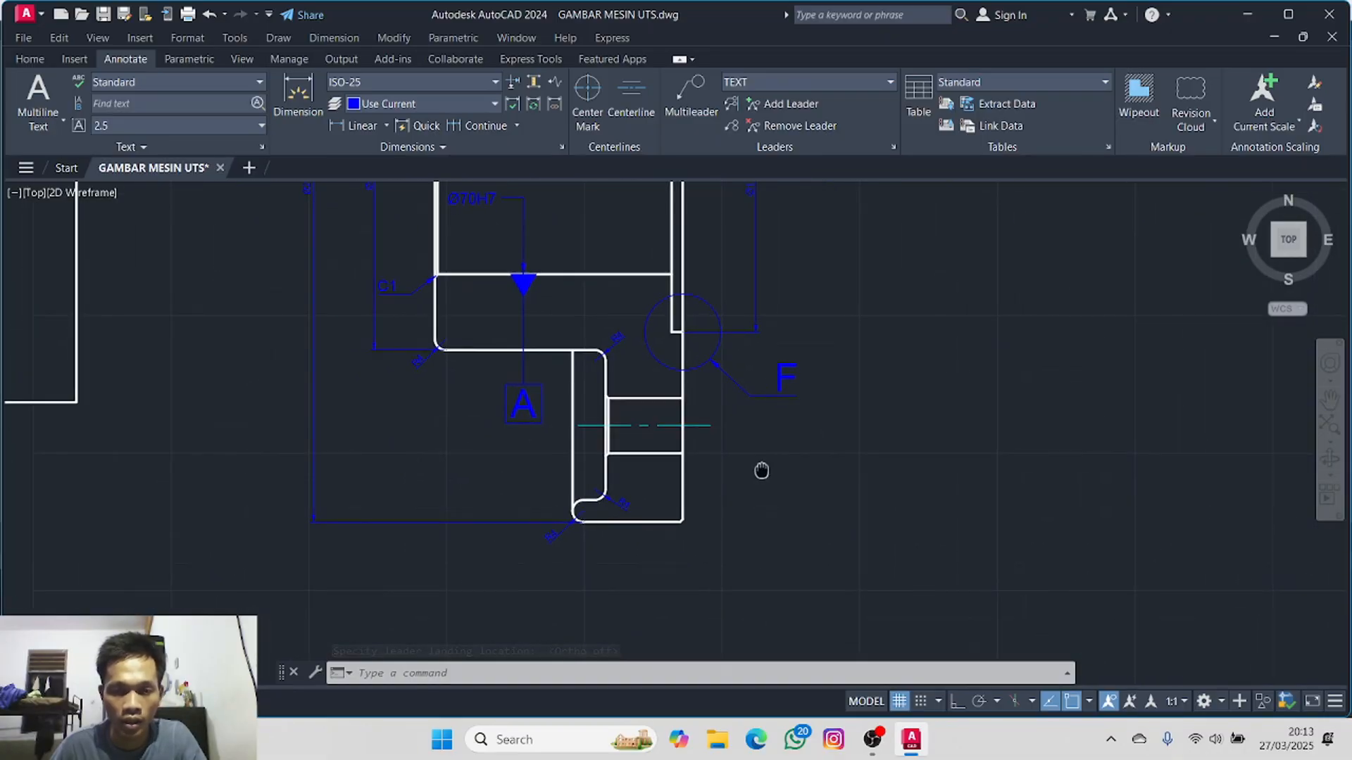
pyautogui.moveTo(473, 484); pyautogui.dragTo(434, 370, button='middle')
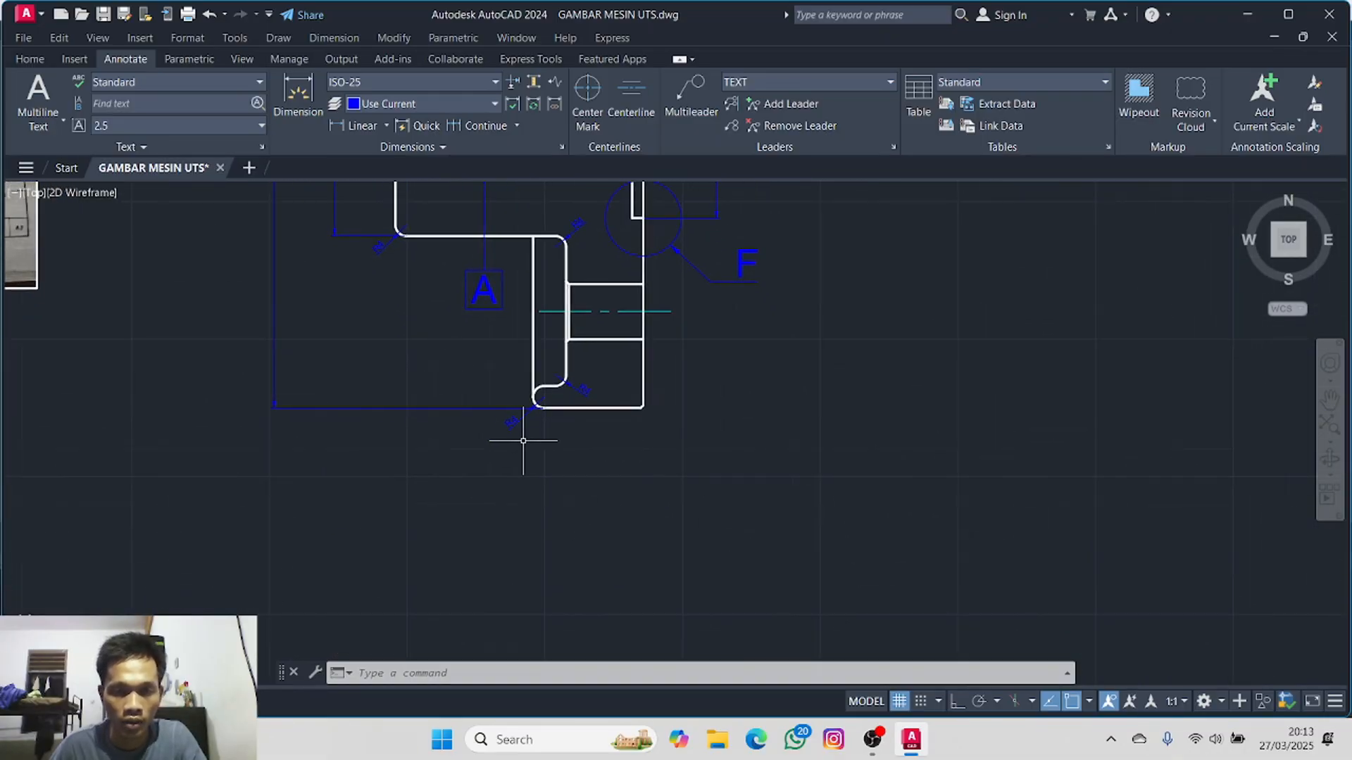
pyautogui.click(27, 38)
pyautogui.click(27, 38)
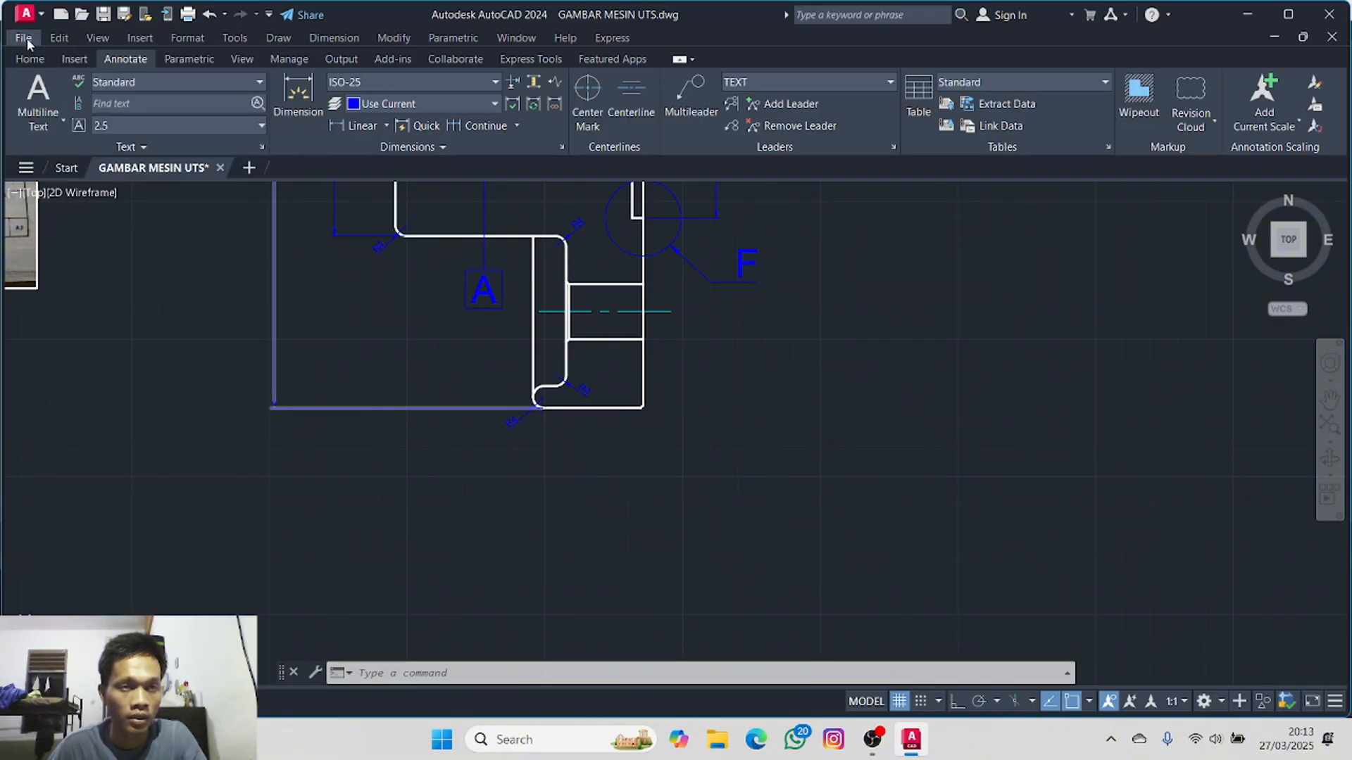
pyautogui.click(41, 61)
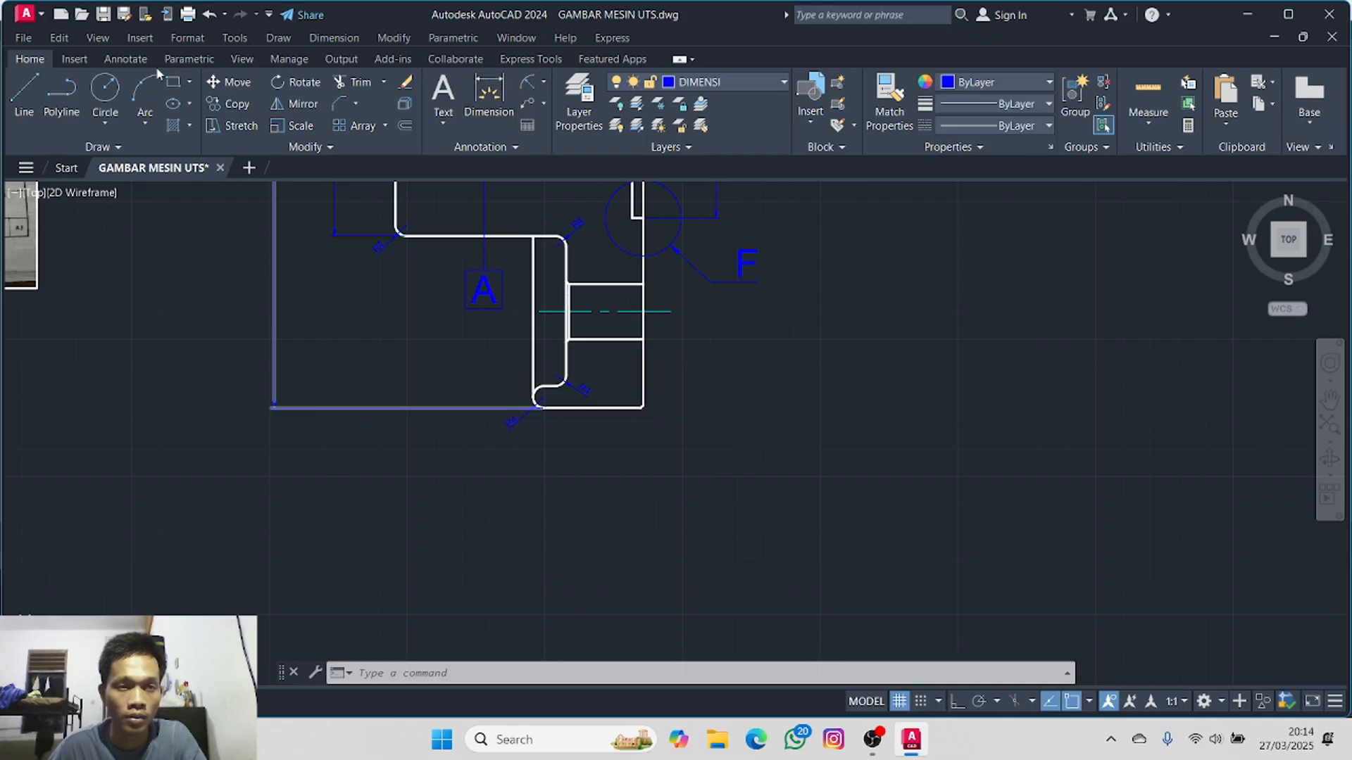
pyautogui.click(79, 60)
pyautogui.click(121, 60)
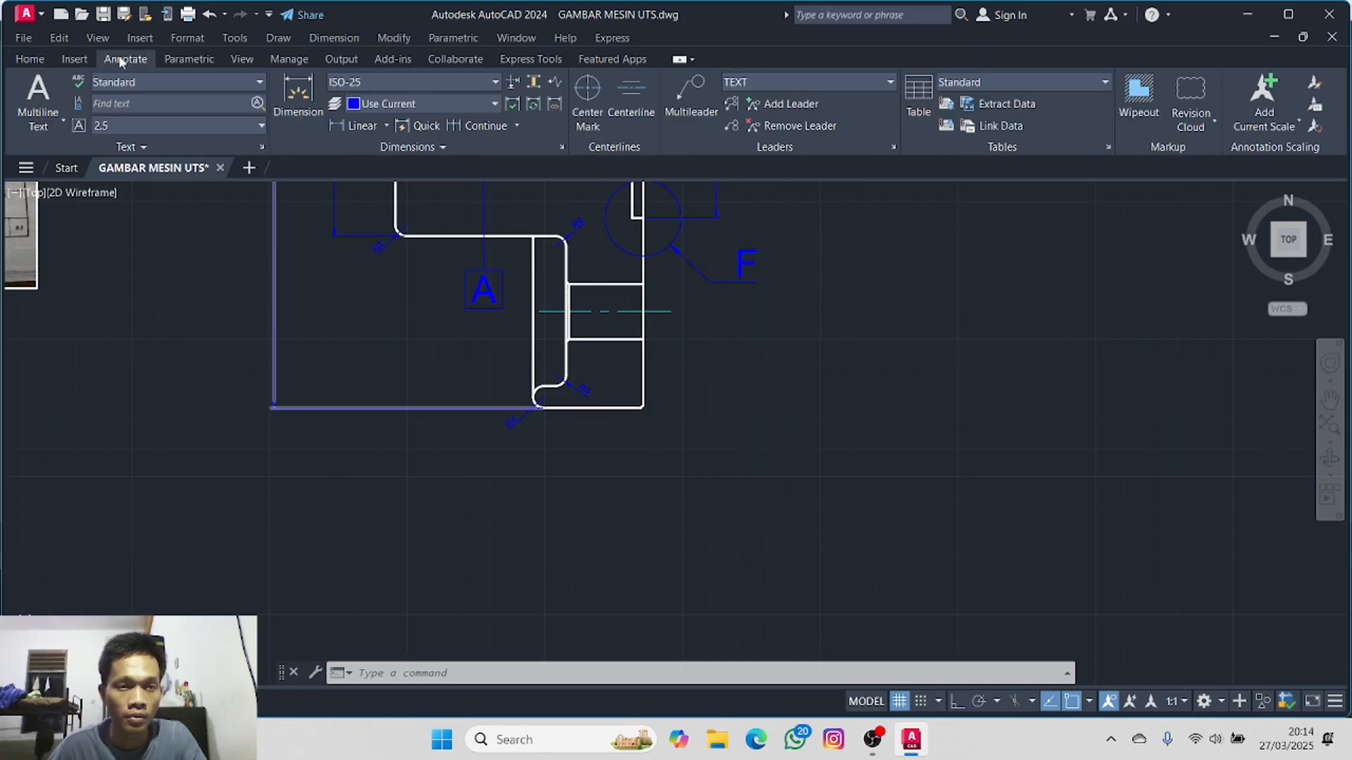
pyautogui.click(779, 83)
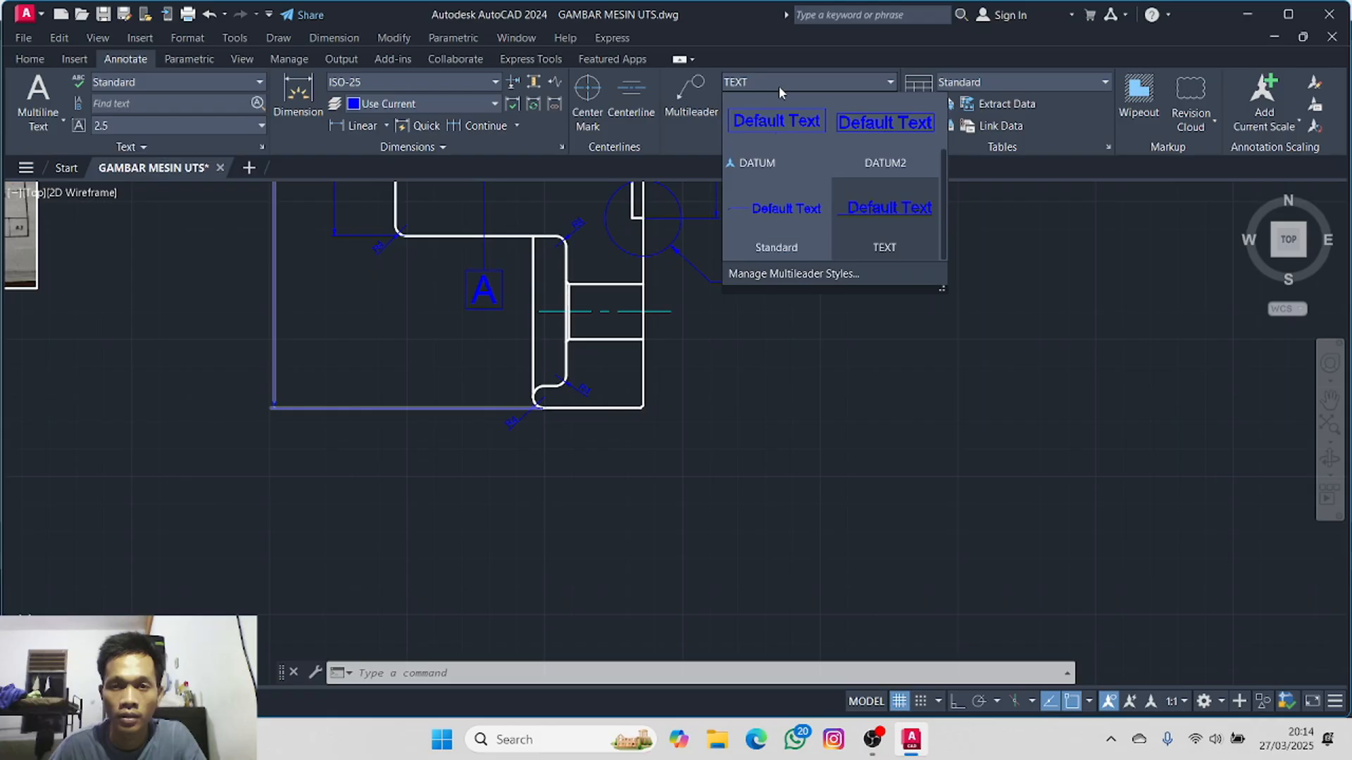
pyautogui.click(788, 243)
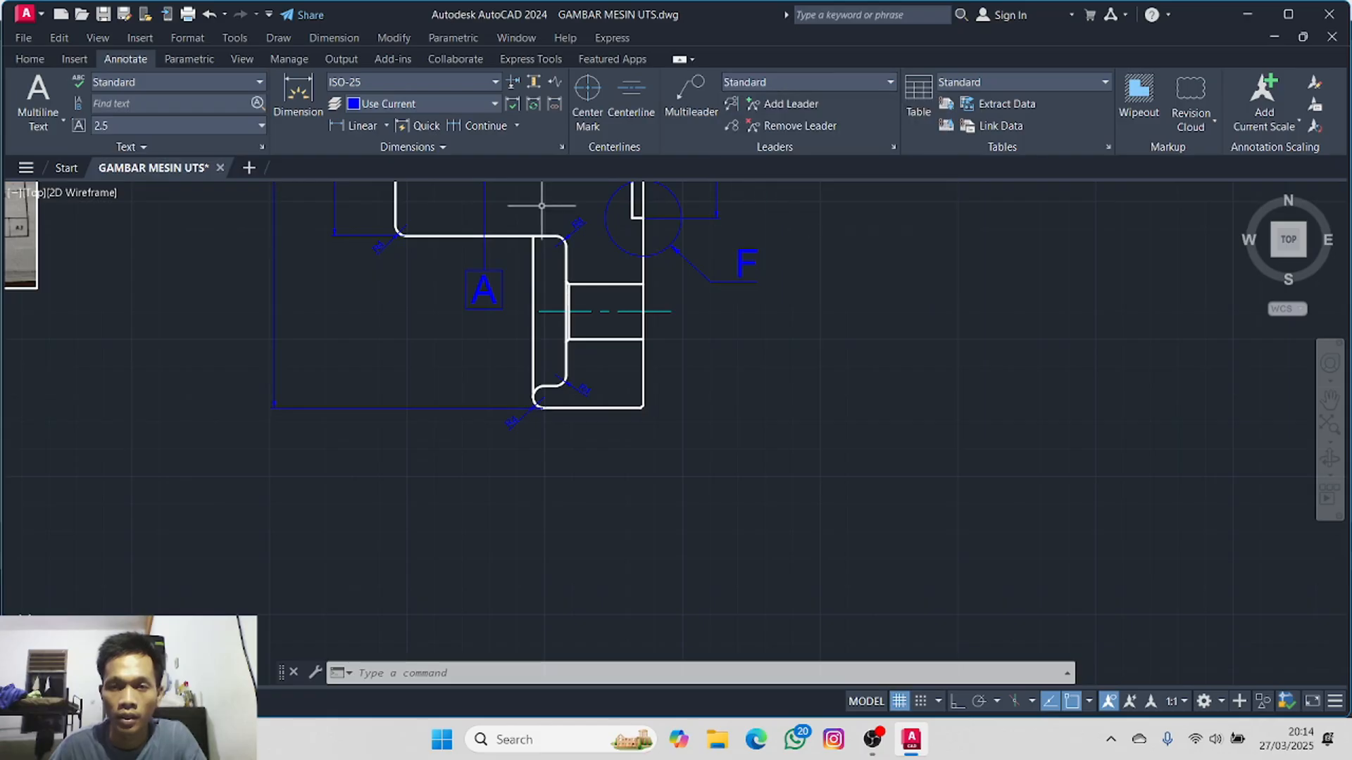
# - Place a multileader without text, its arrow on the flange's bottom edge, running about 19 mm straight down with its landing to the left, ortho on
pyautogui.click(688, 109)
pyautogui.moveTo(603, 431)
pyautogui.mouseDown(button='middle')
pyautogui.moveTo(763, 368)
pyautogui.moveTo(716, 402)
pyautogui.mouseUp(button='middle')
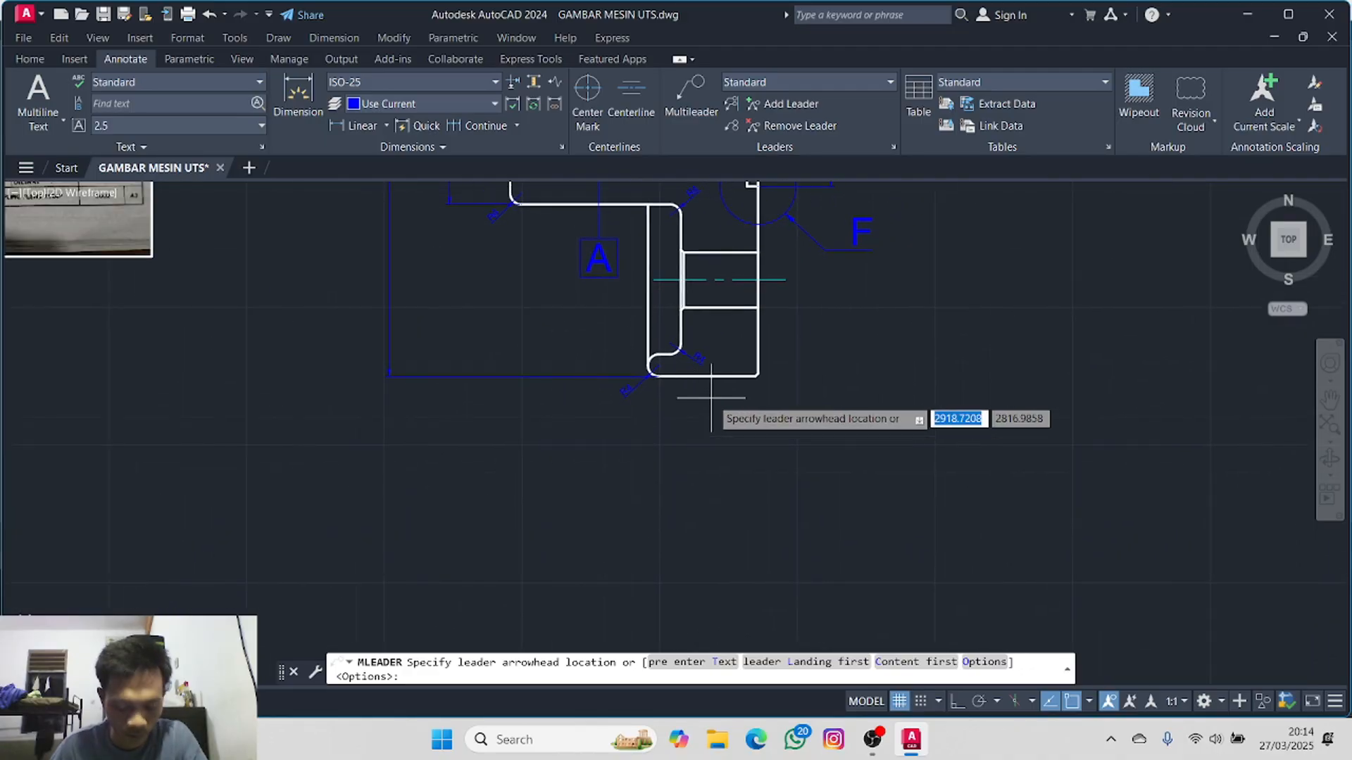
pyautogui.scroll(2, 711, 398)
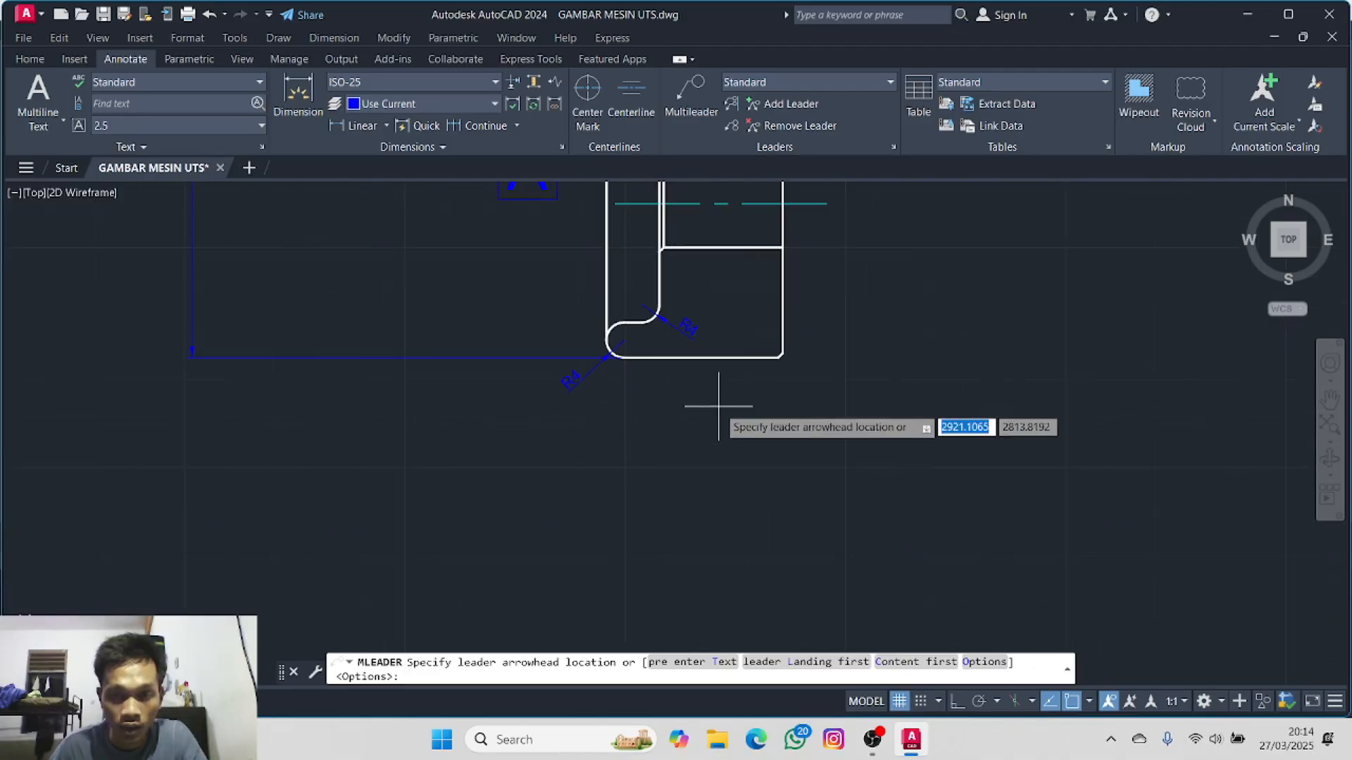
pyautogui.click(729, 357)
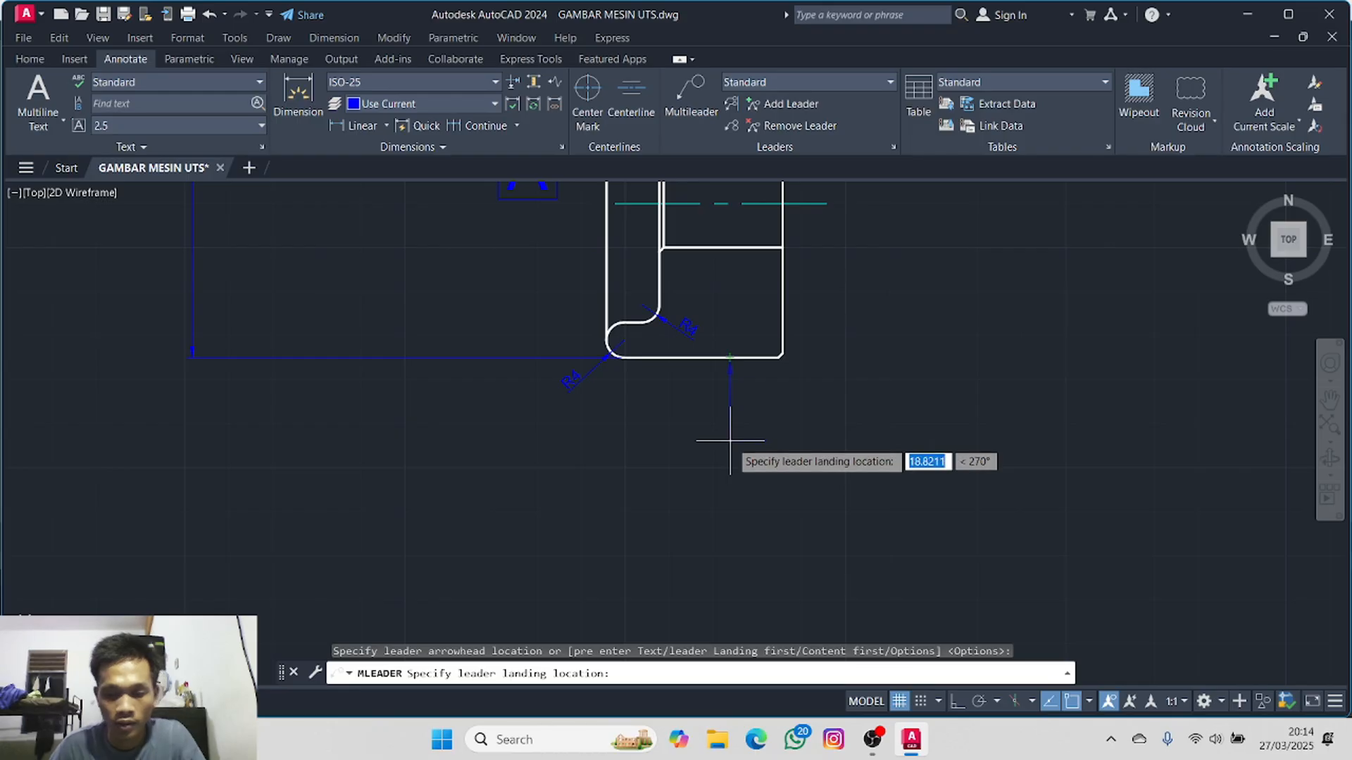
pyautogui.press('F8')
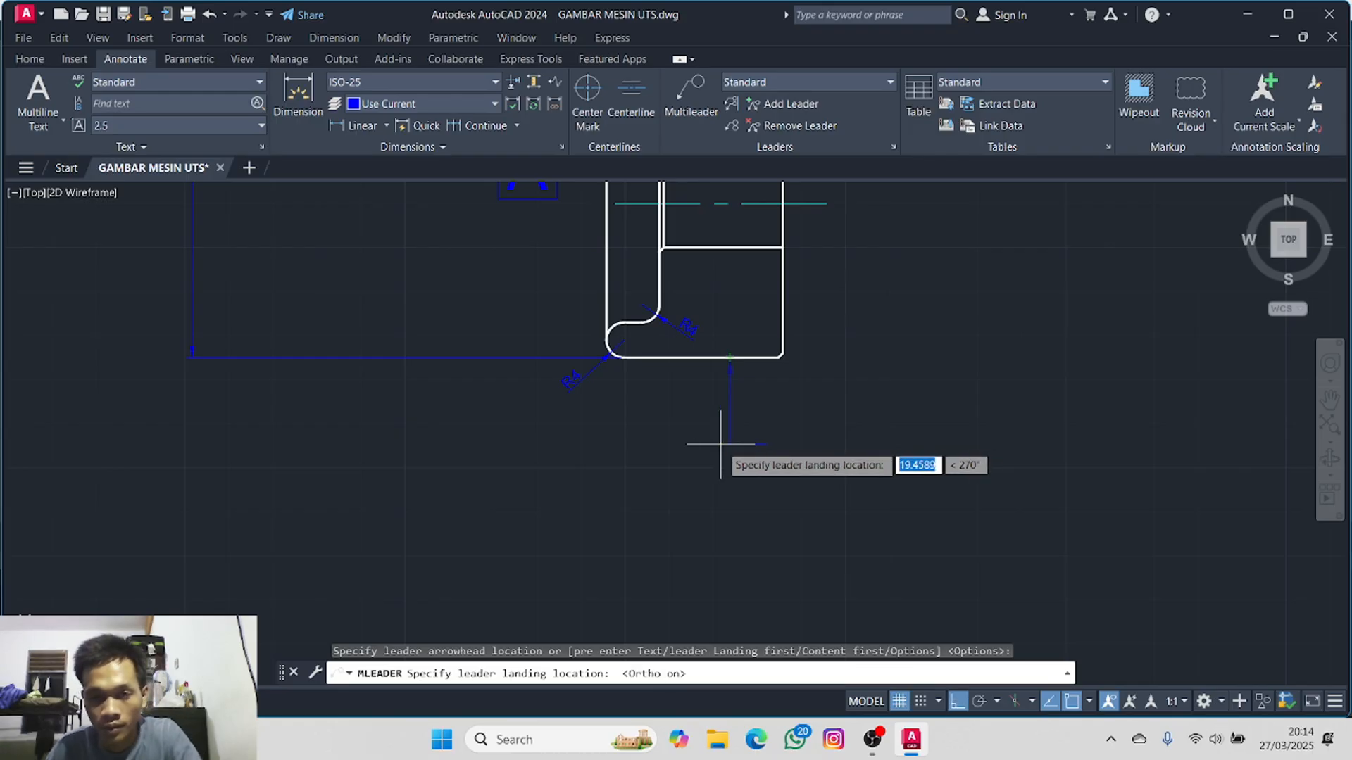
pyautogui.click(666, 440)
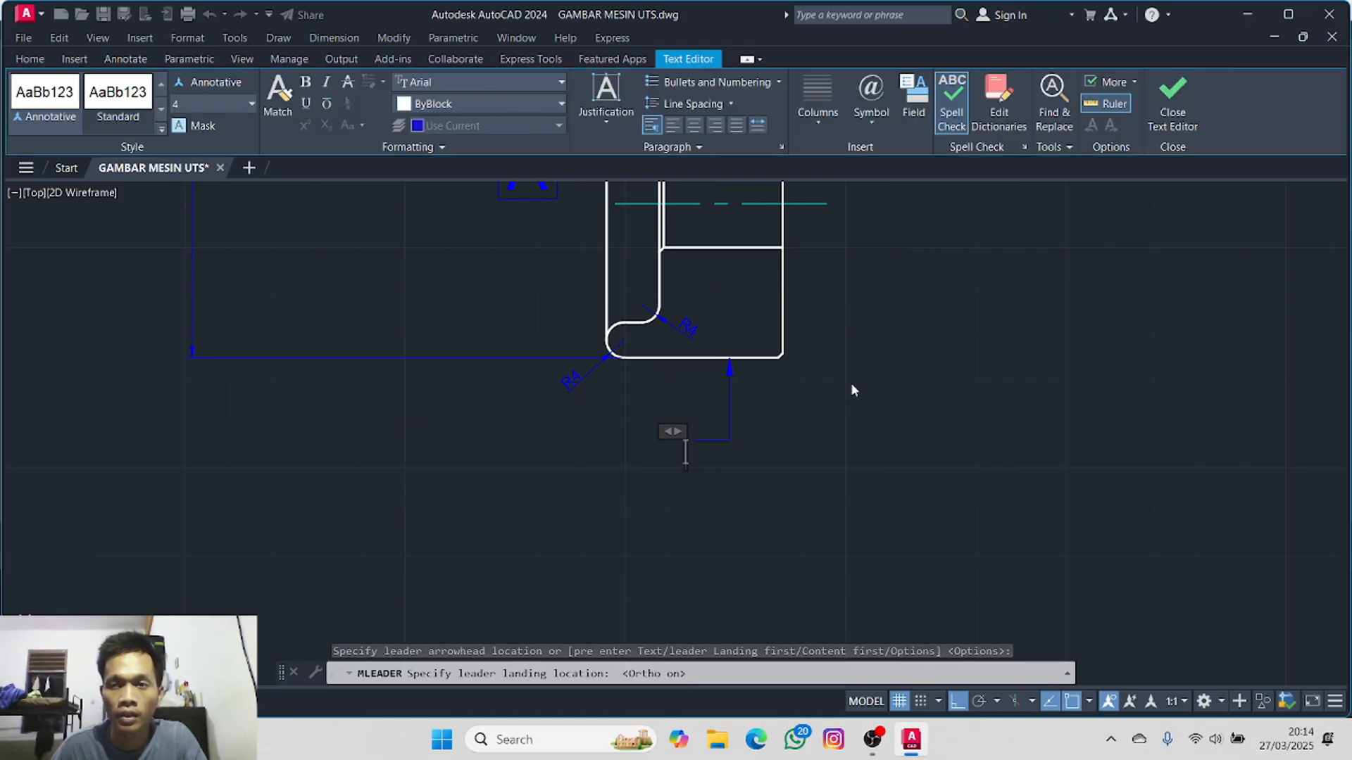
pyautogui.click(1173, 104)
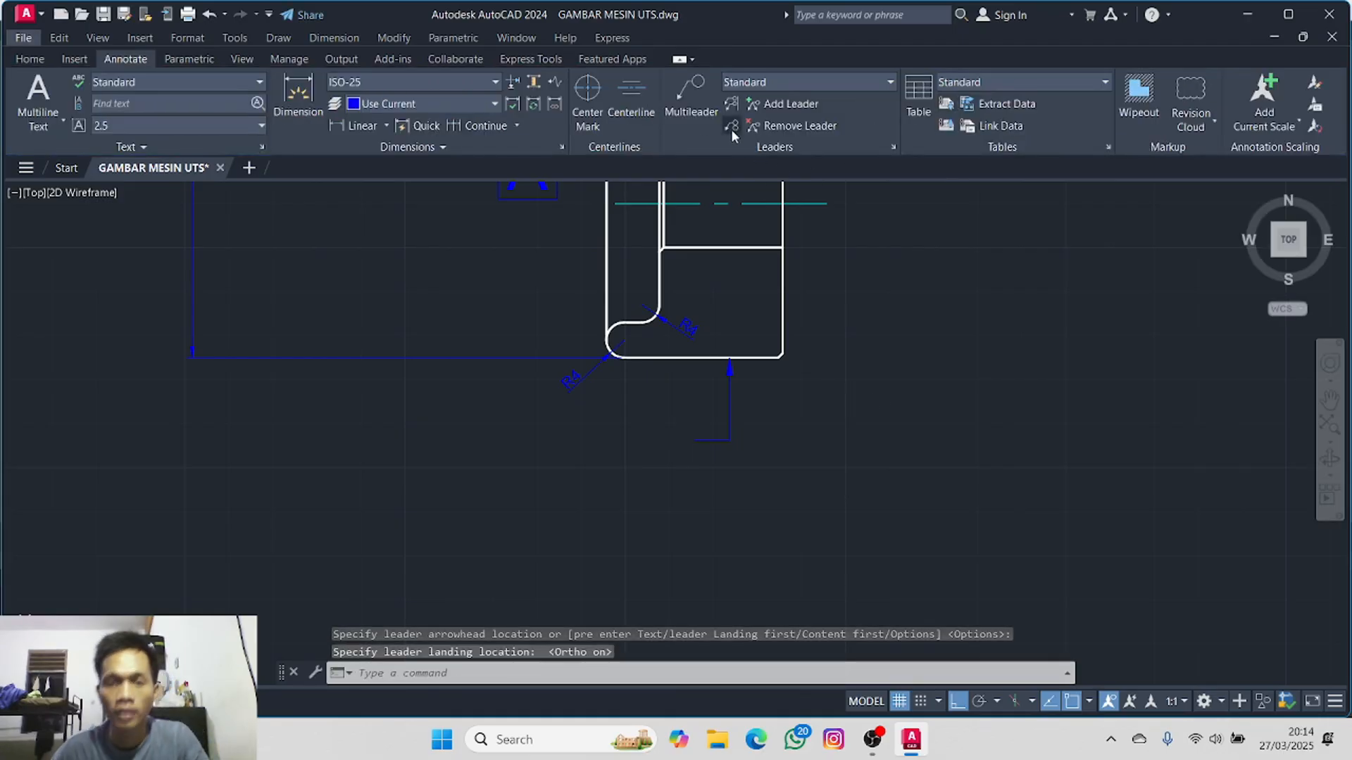
# - Place a second multileader without text, pointing horizontally at the flange's right face just above its lower corner
pyautogui.click(694, 116)
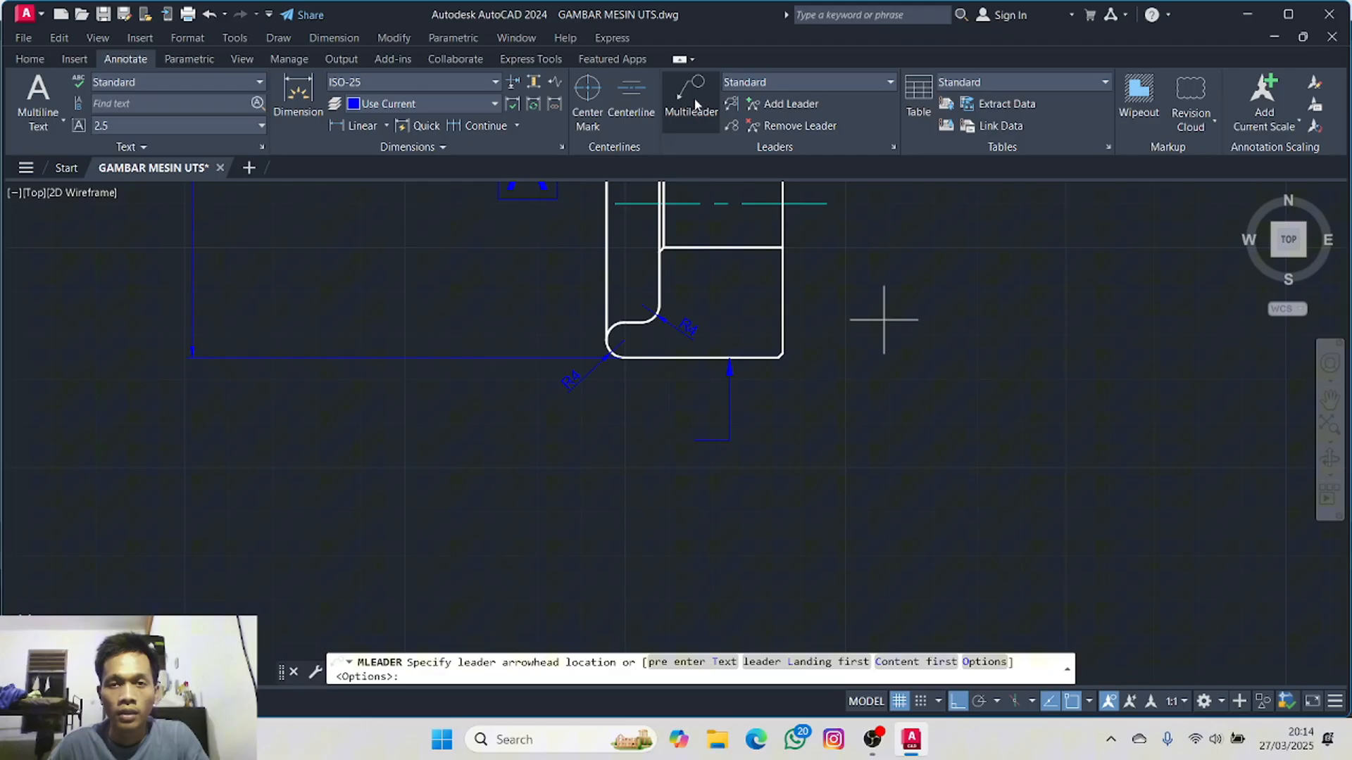
pyautogui.click(787, 305)
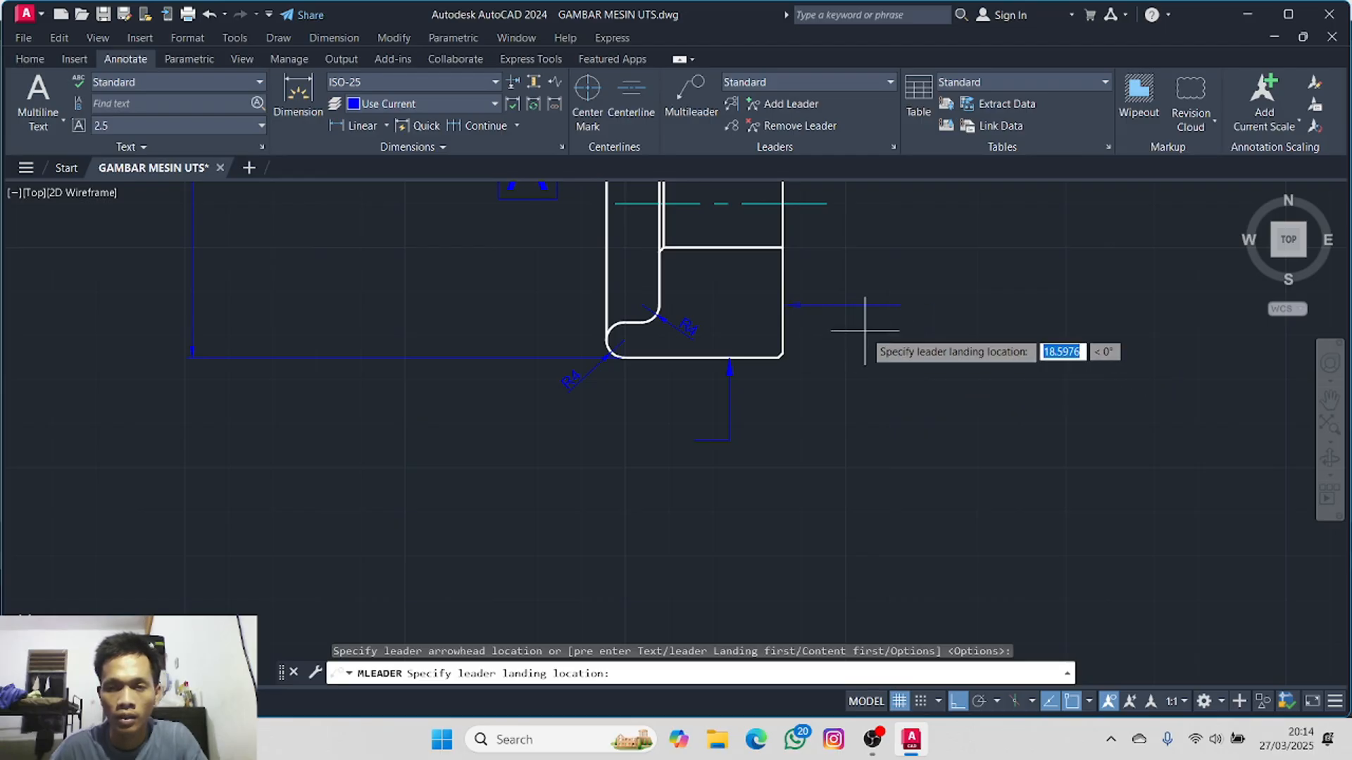
pyautogui.click(825, 338)
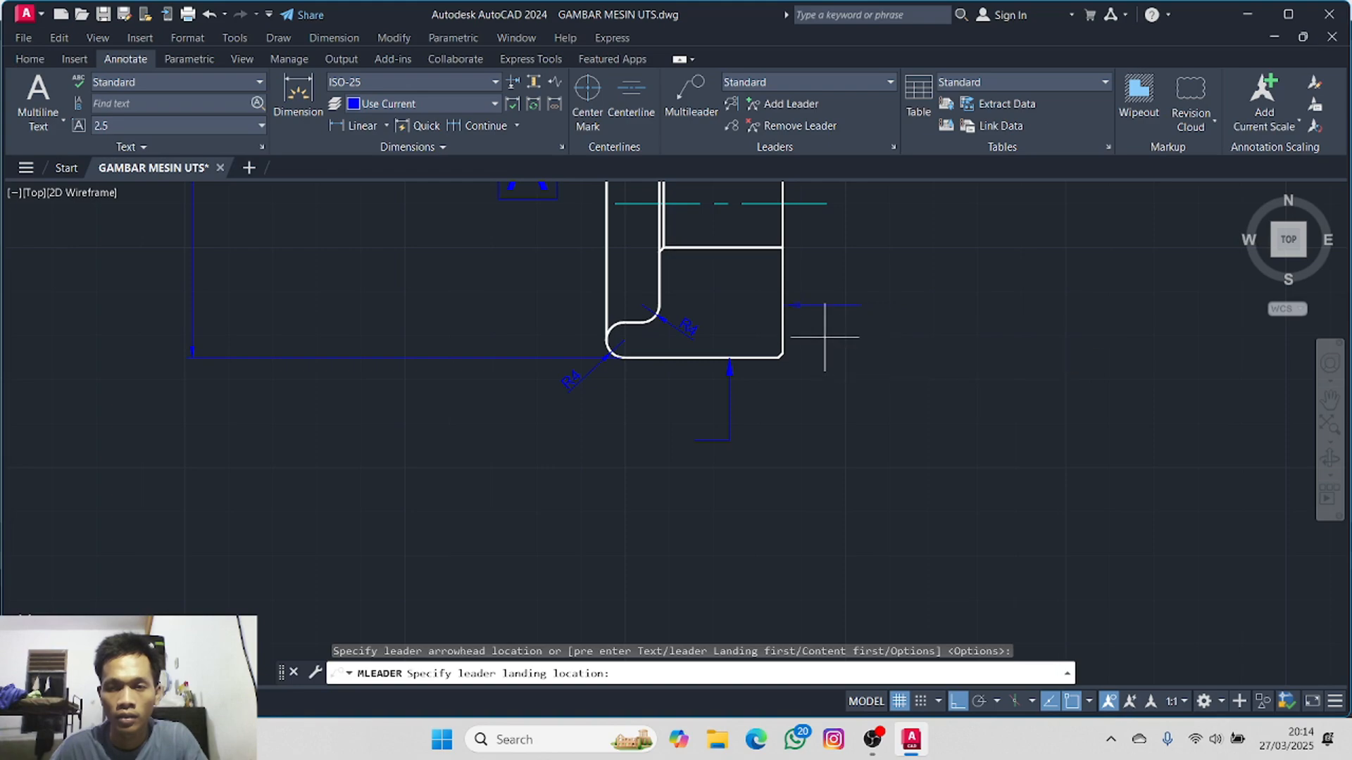
pyautogui.click(943, 338)
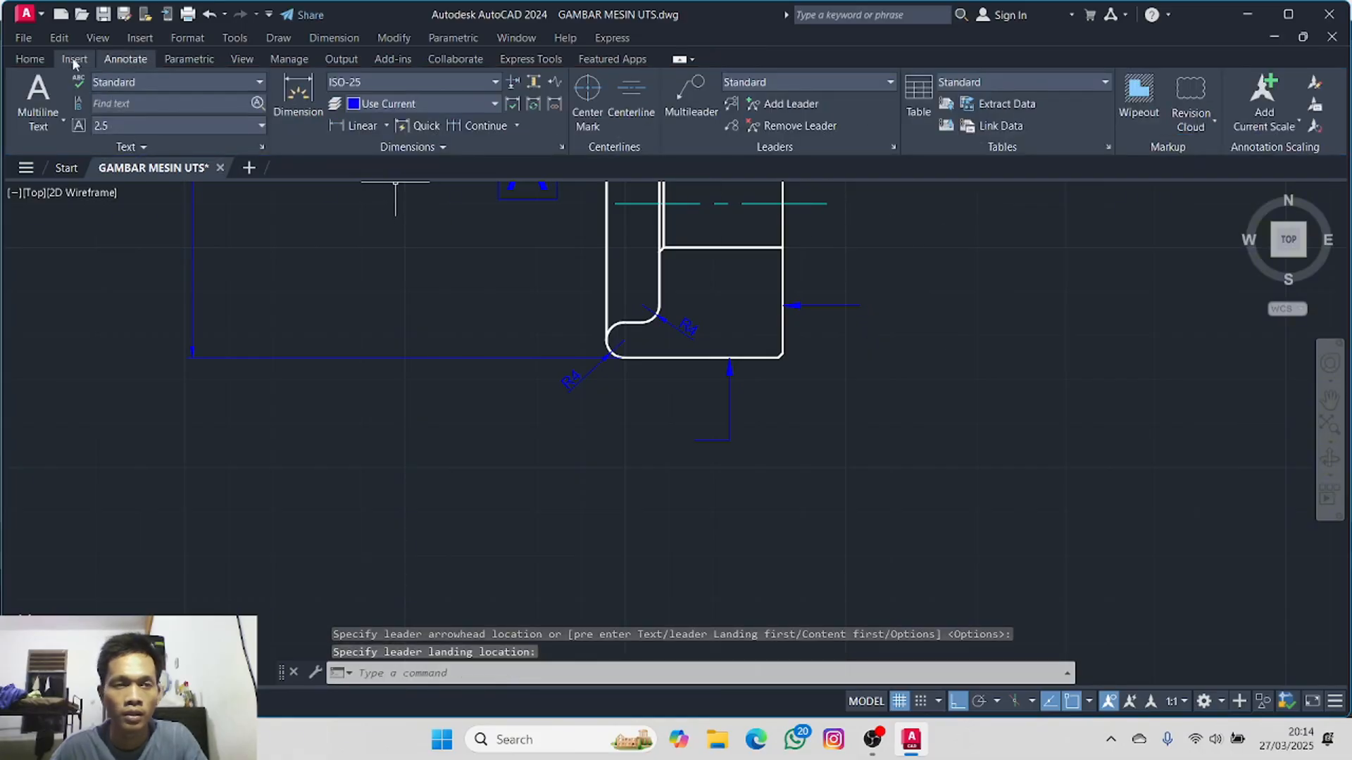
# - Draw a line from the right-face leader's end about 40 mm down, then left until level with the bottom leader's landing end
pyautogui.click(30, 59)
pyautogui.click(24, 92)
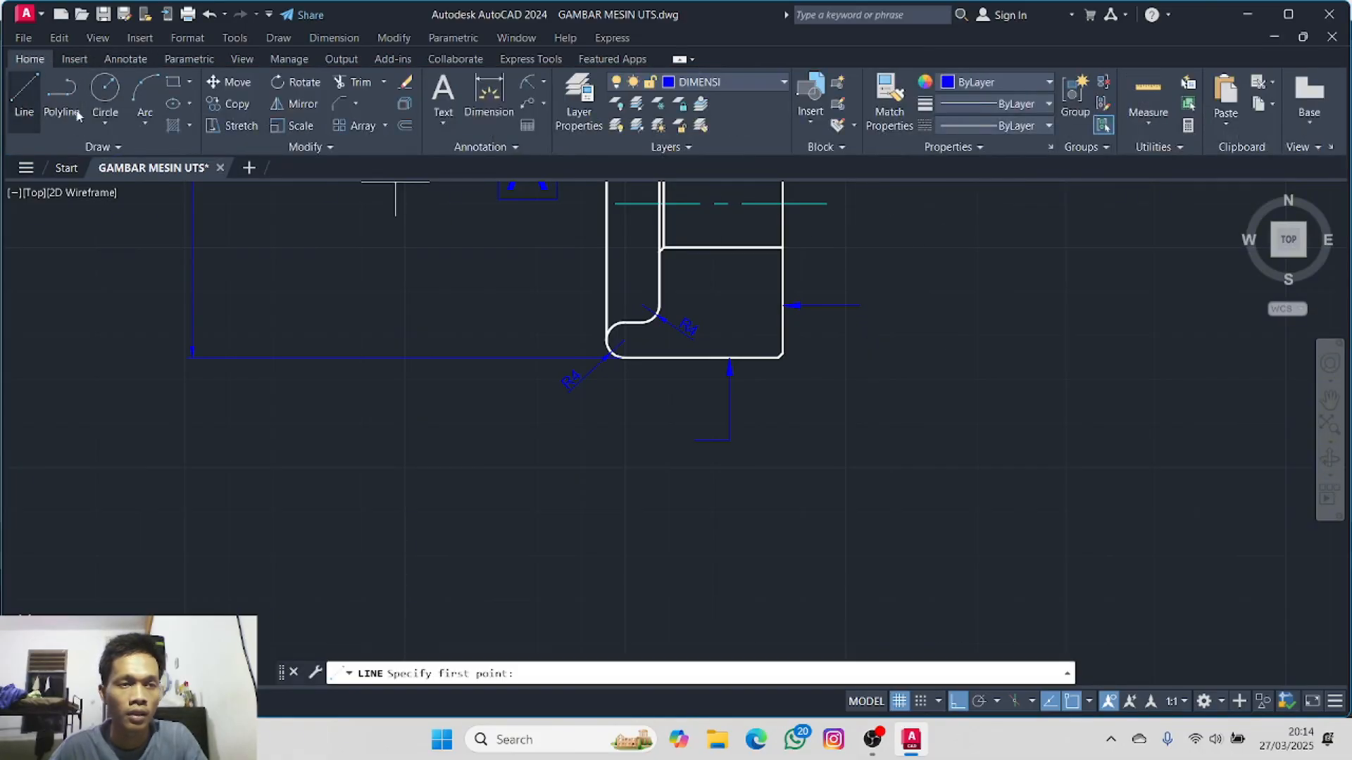
pyautogui.click(860, 306)
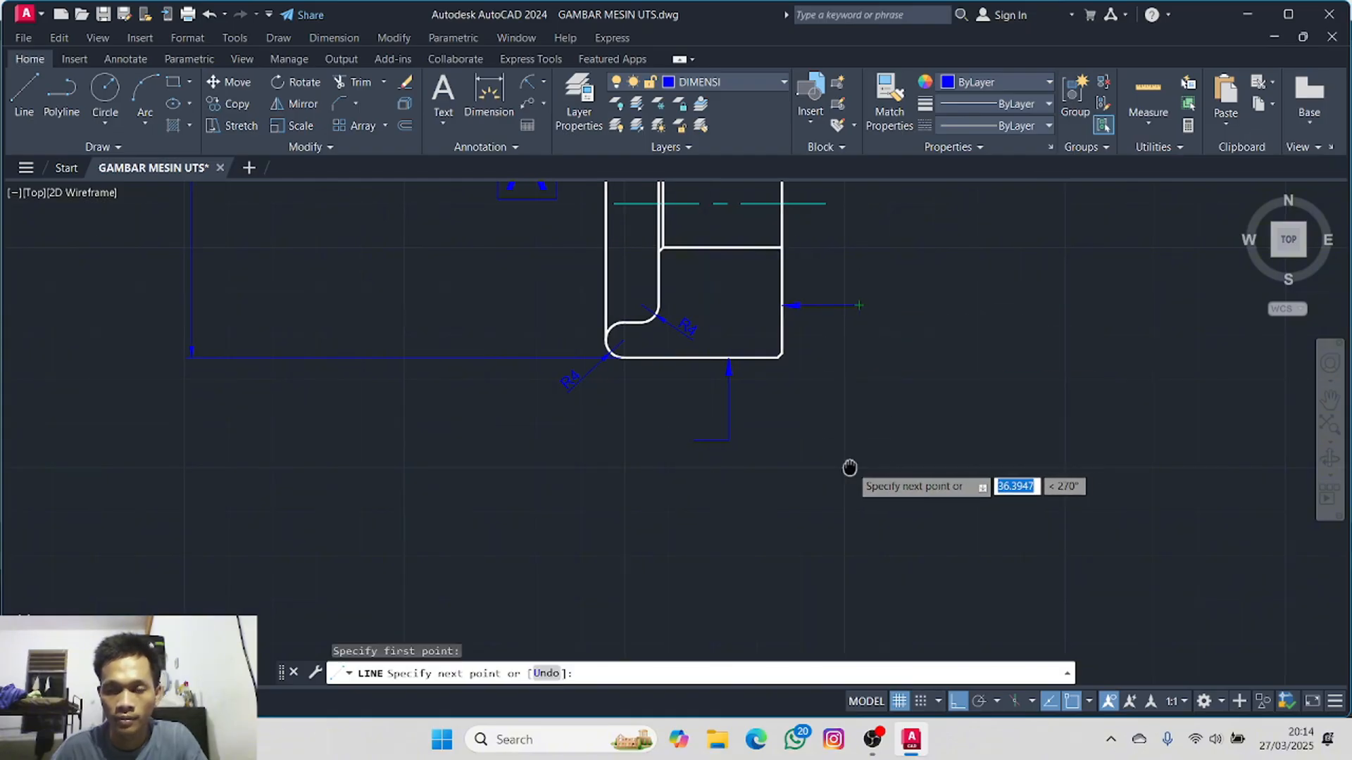
pyautogui.moveTo(848, 465); pyautogui.dragTo(860, 402, button='middle')
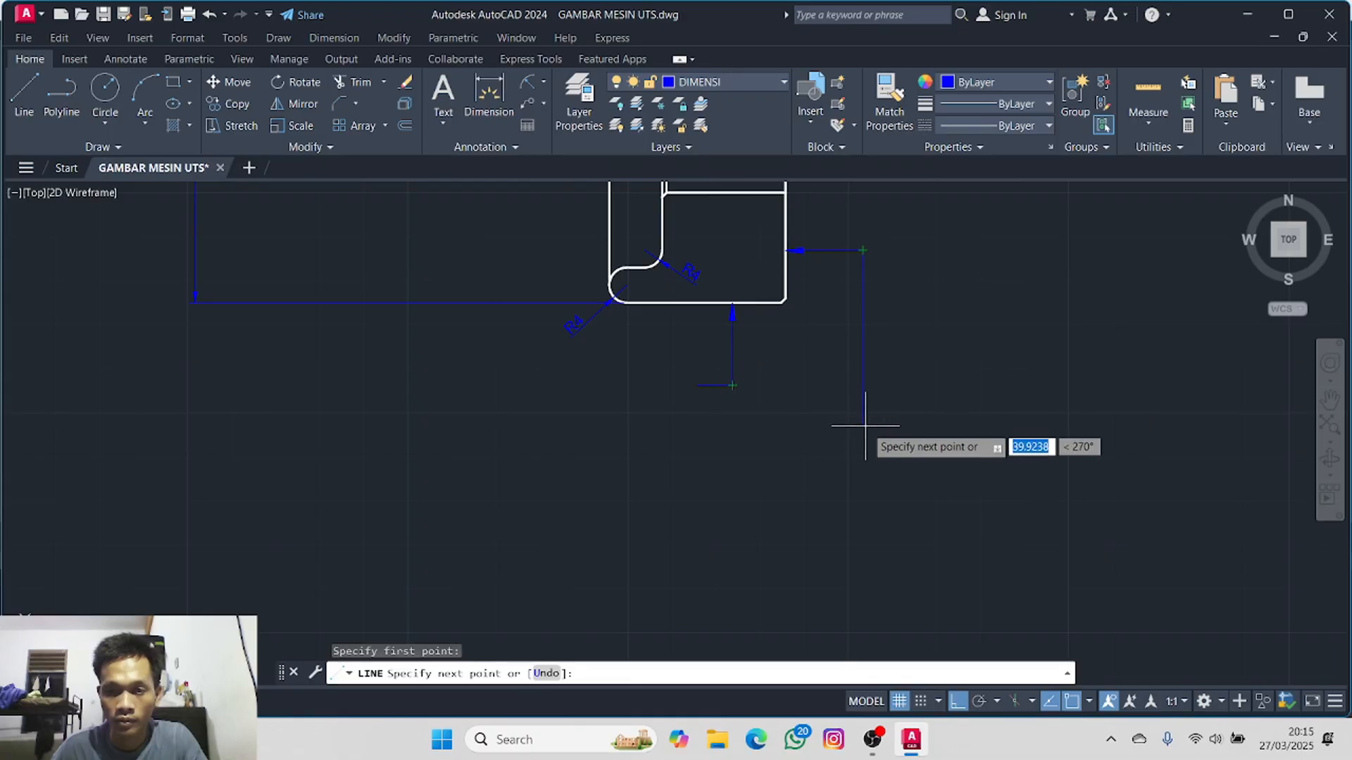
pyautogui.click(860, 429)
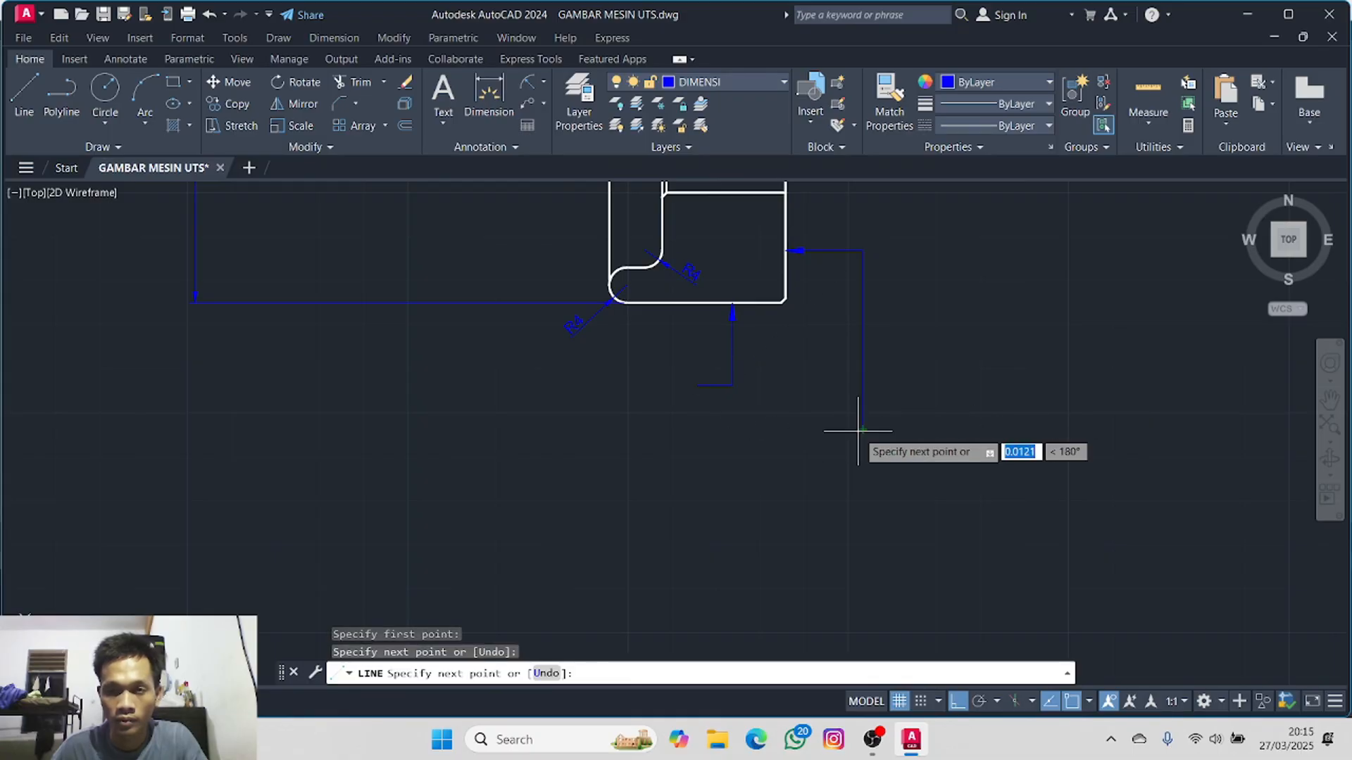
pyautogui.click(697, 429)
pyautogui.press('Escape')
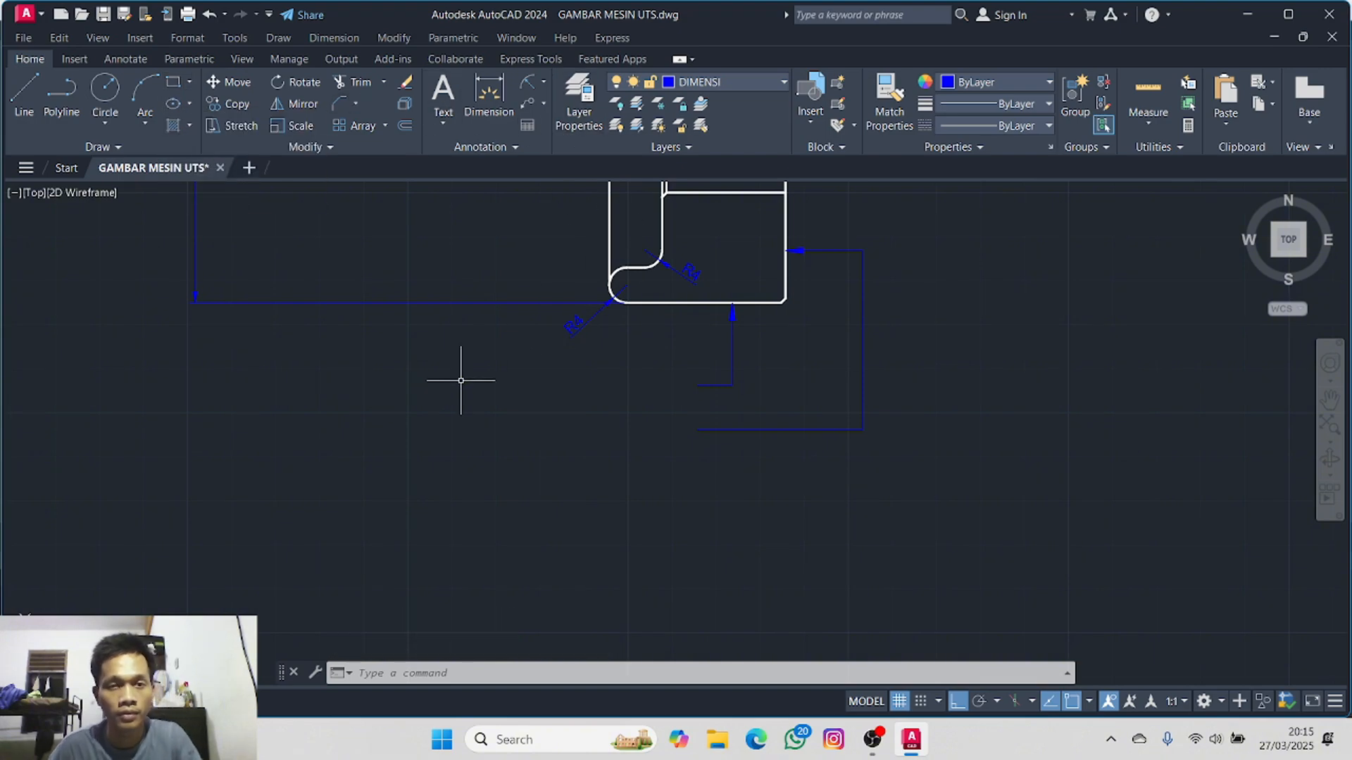
# - Create a circular runout tolerance frame with 0.03 as first tolerance and A as second, placed left of the bottom leader's landing
pyautogui.write('TOL')
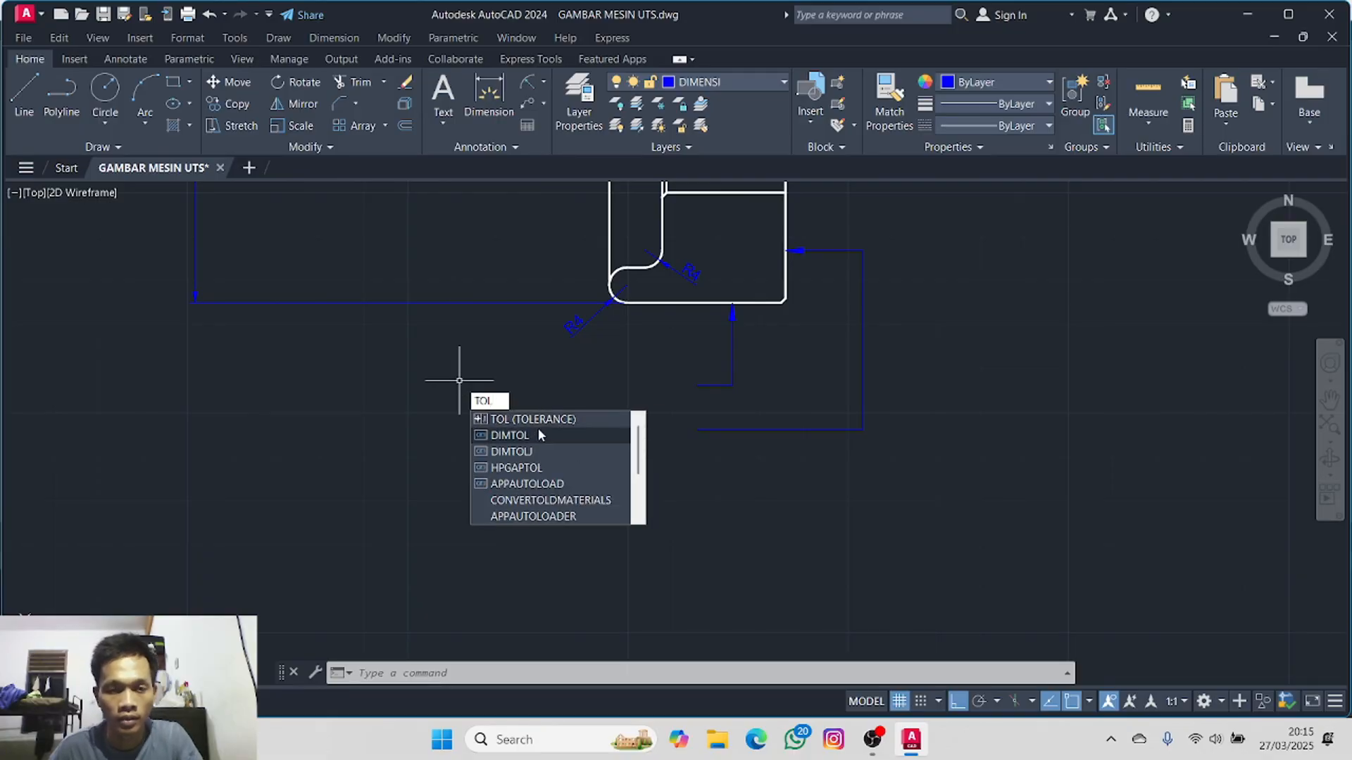
pyautogui.press('Return')
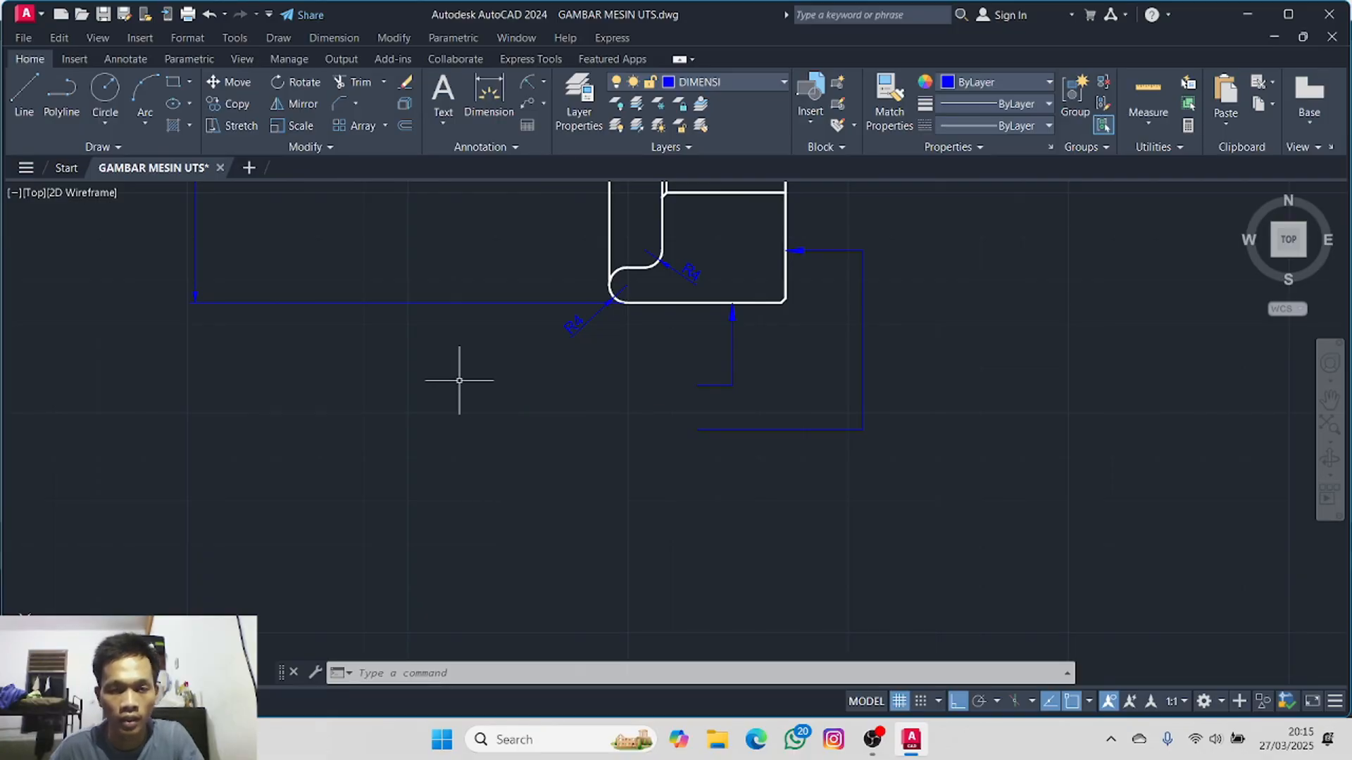
pyautogui.click(476, 322)
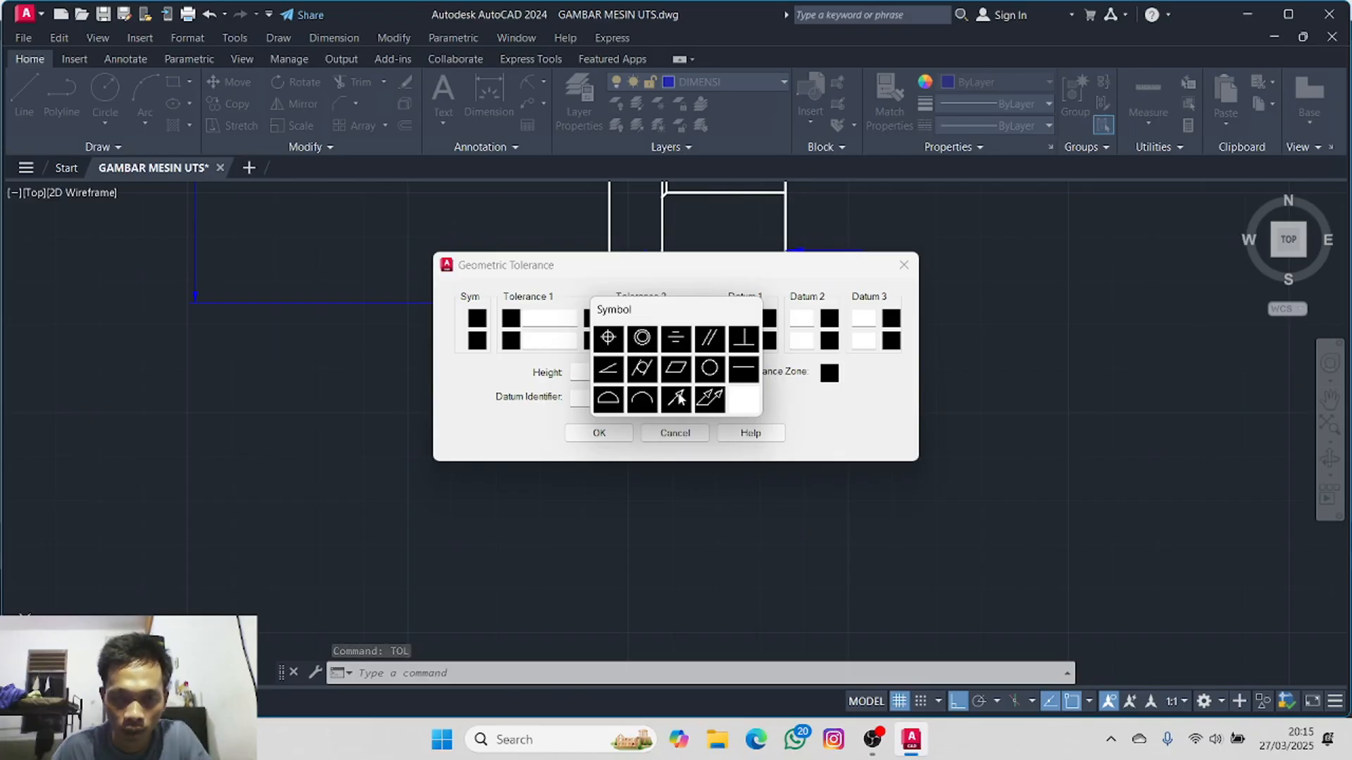
pyautogui.click(677, 398)
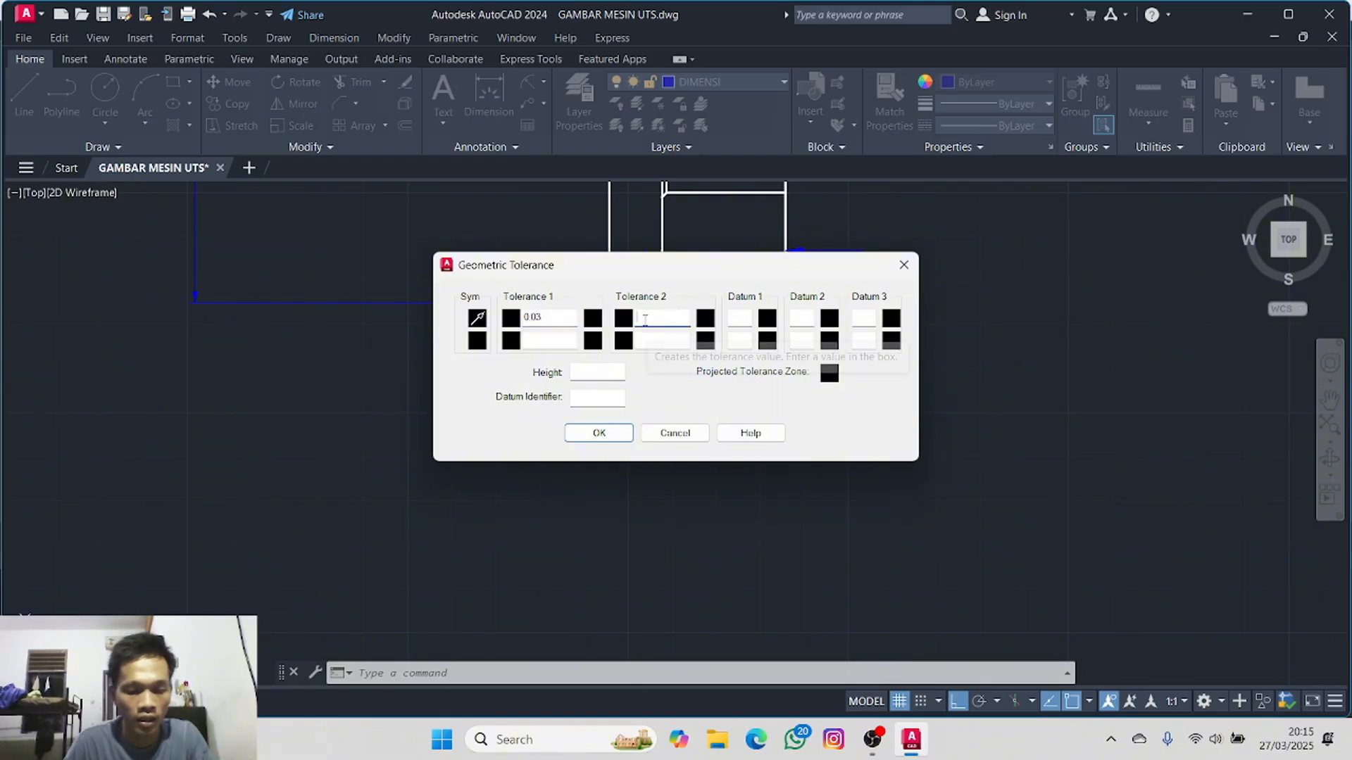
pyautogui.write('A')
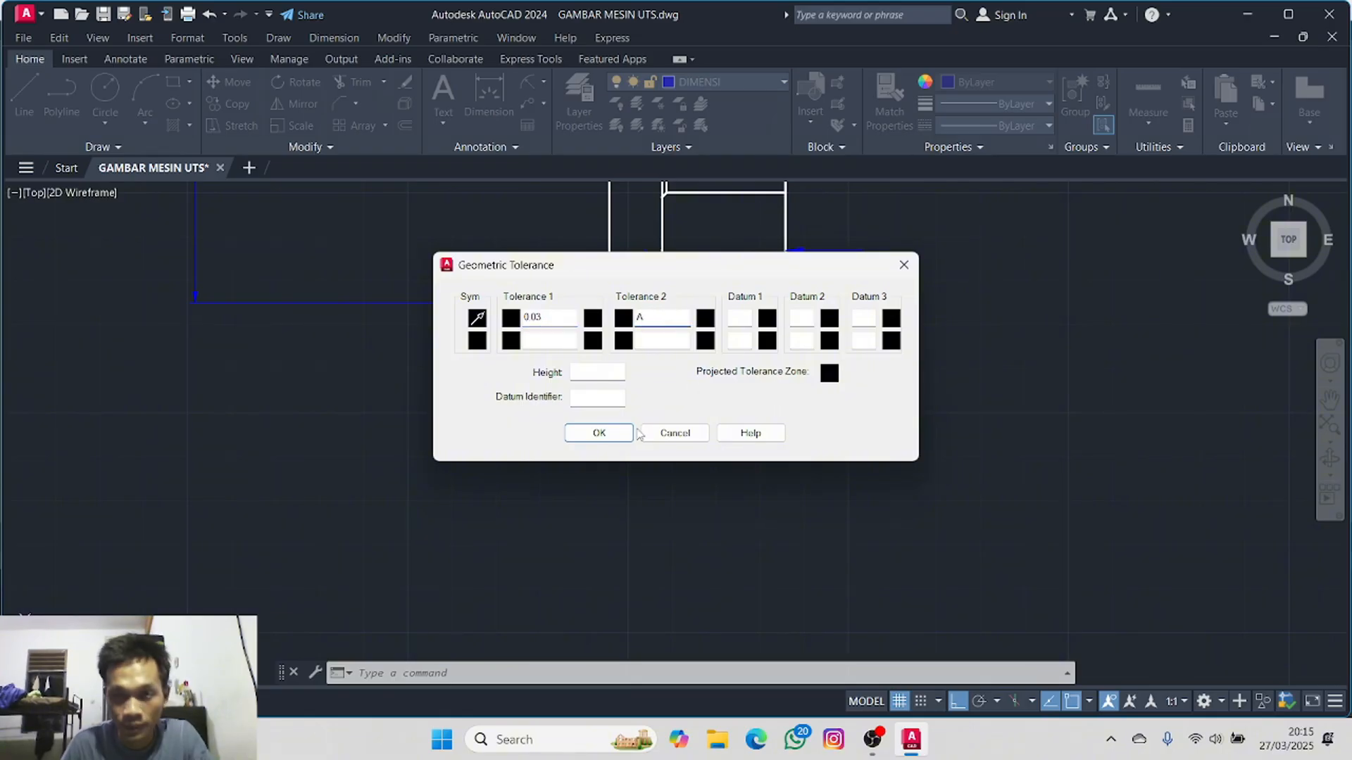
pyautogui.click(599, 432)
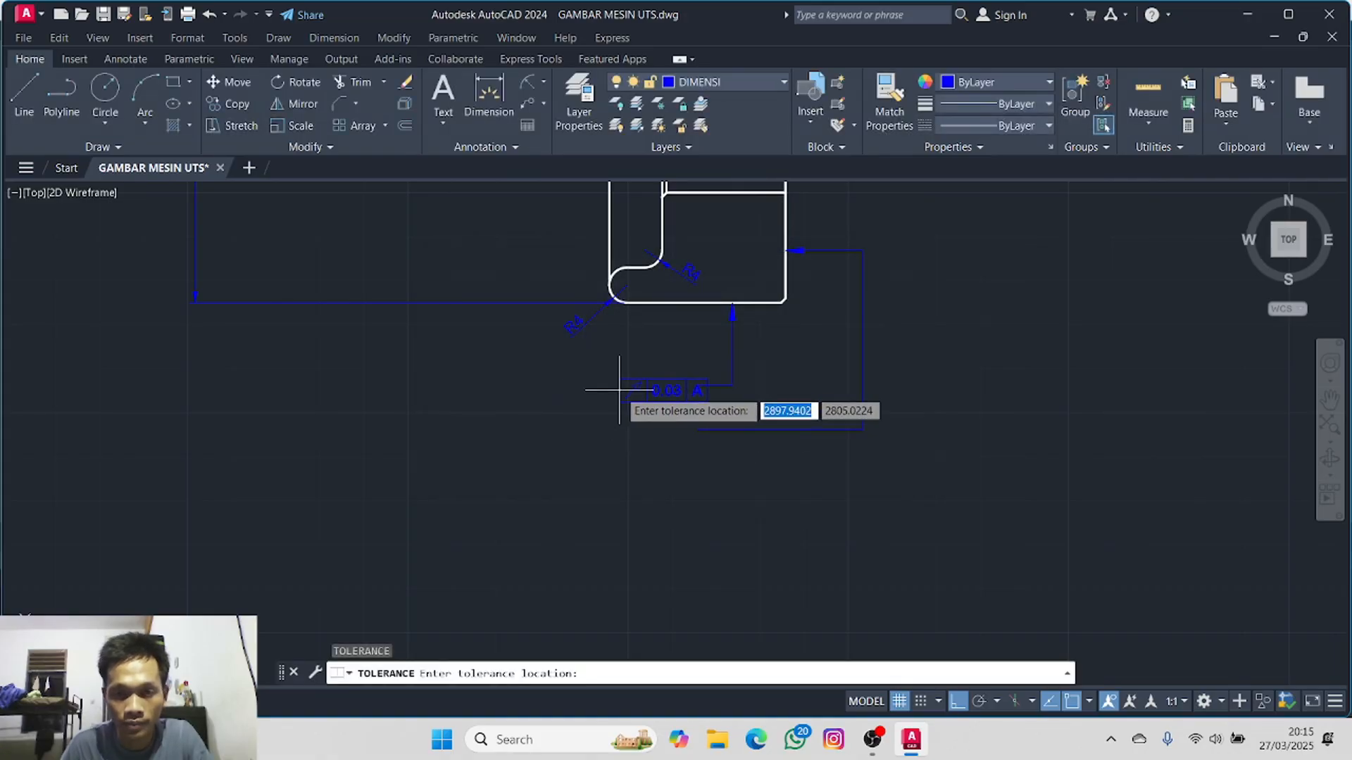
pyautogui.click(586, 394)
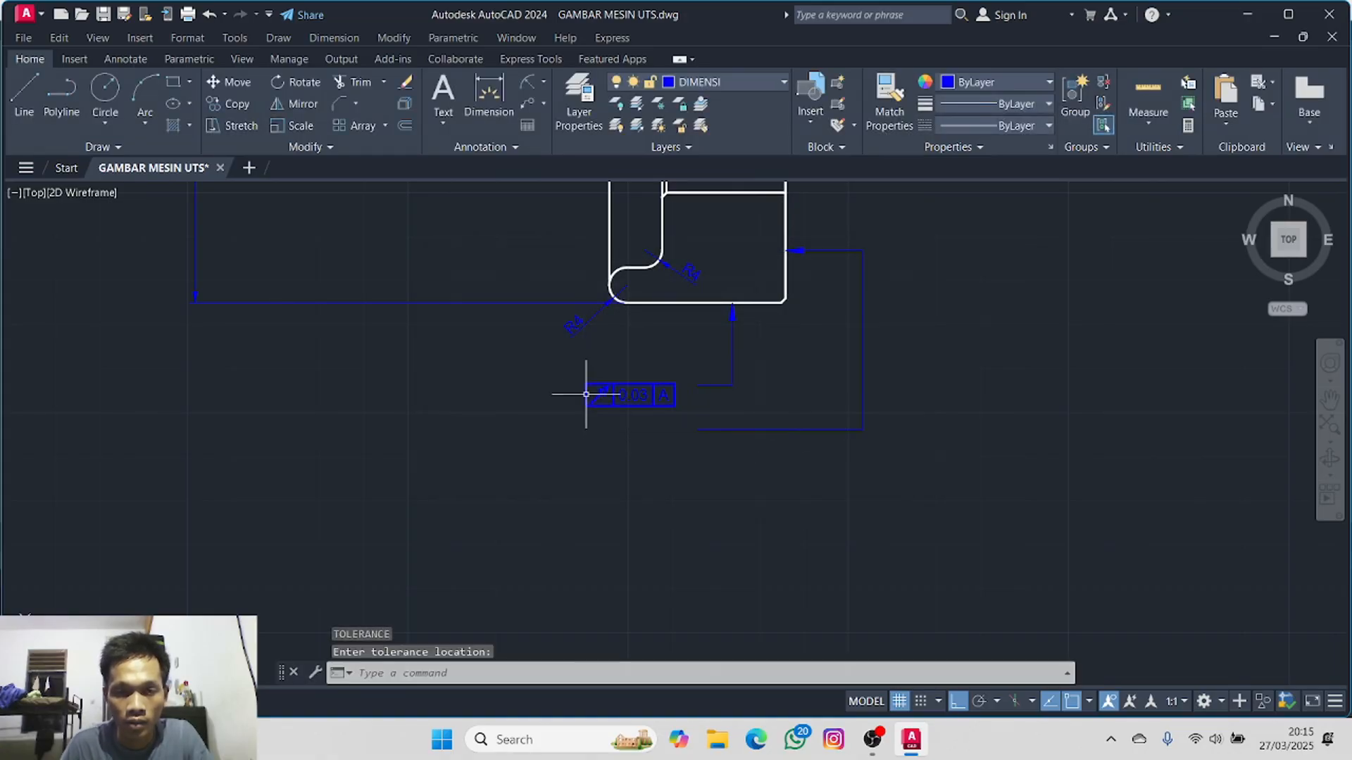
# - Move the runout frame by its right edge's midpoint onto the end of the bottom leader's landing, with ortho off
pyautogui.click(659, 391)
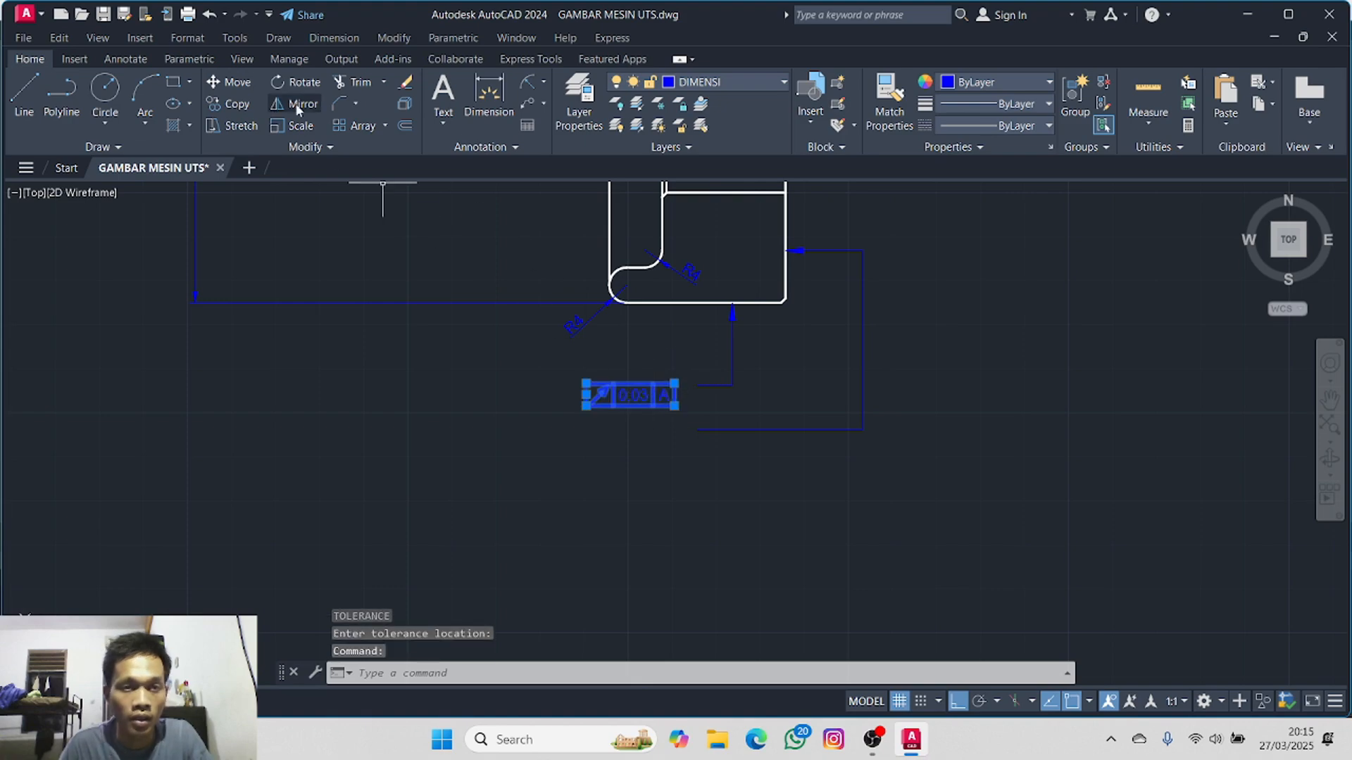
pyautogui.click(246, 88)
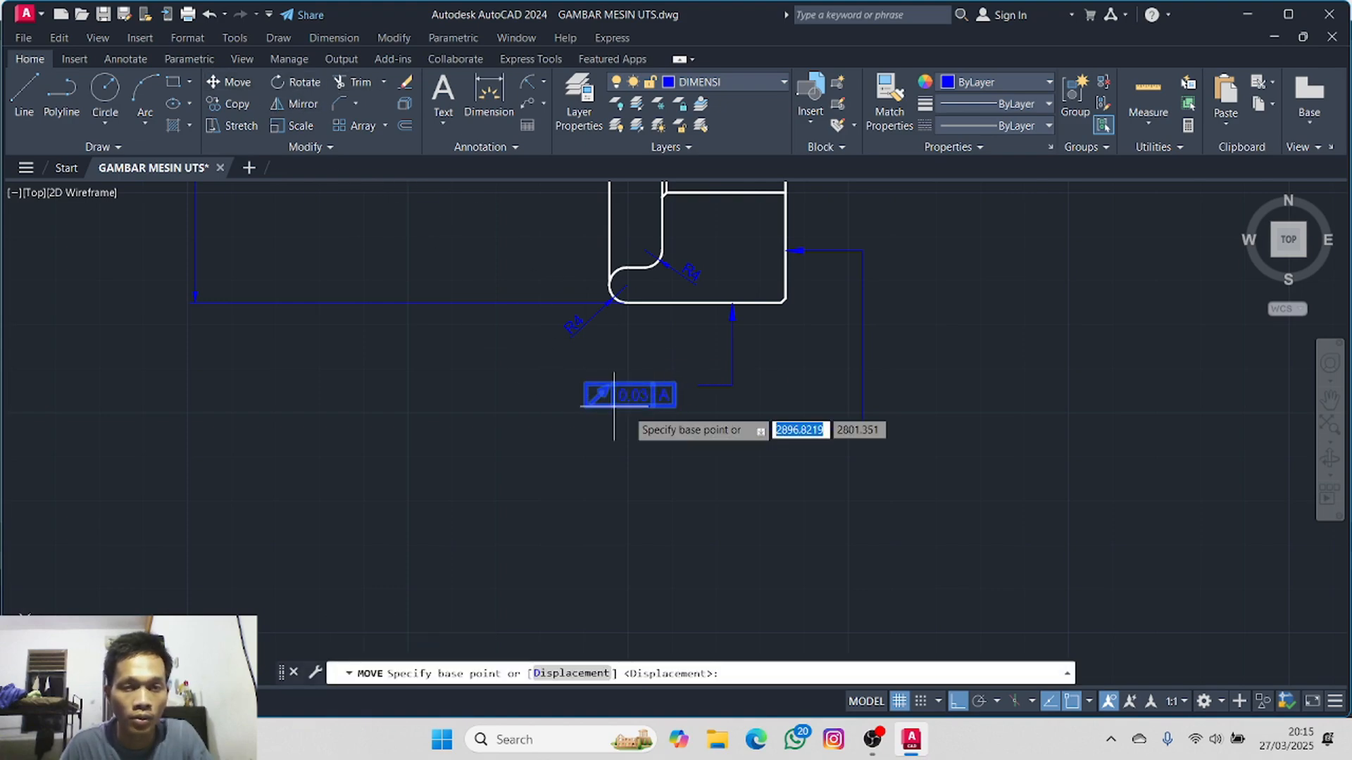
pyautogui.scroll(4, 682, 407)
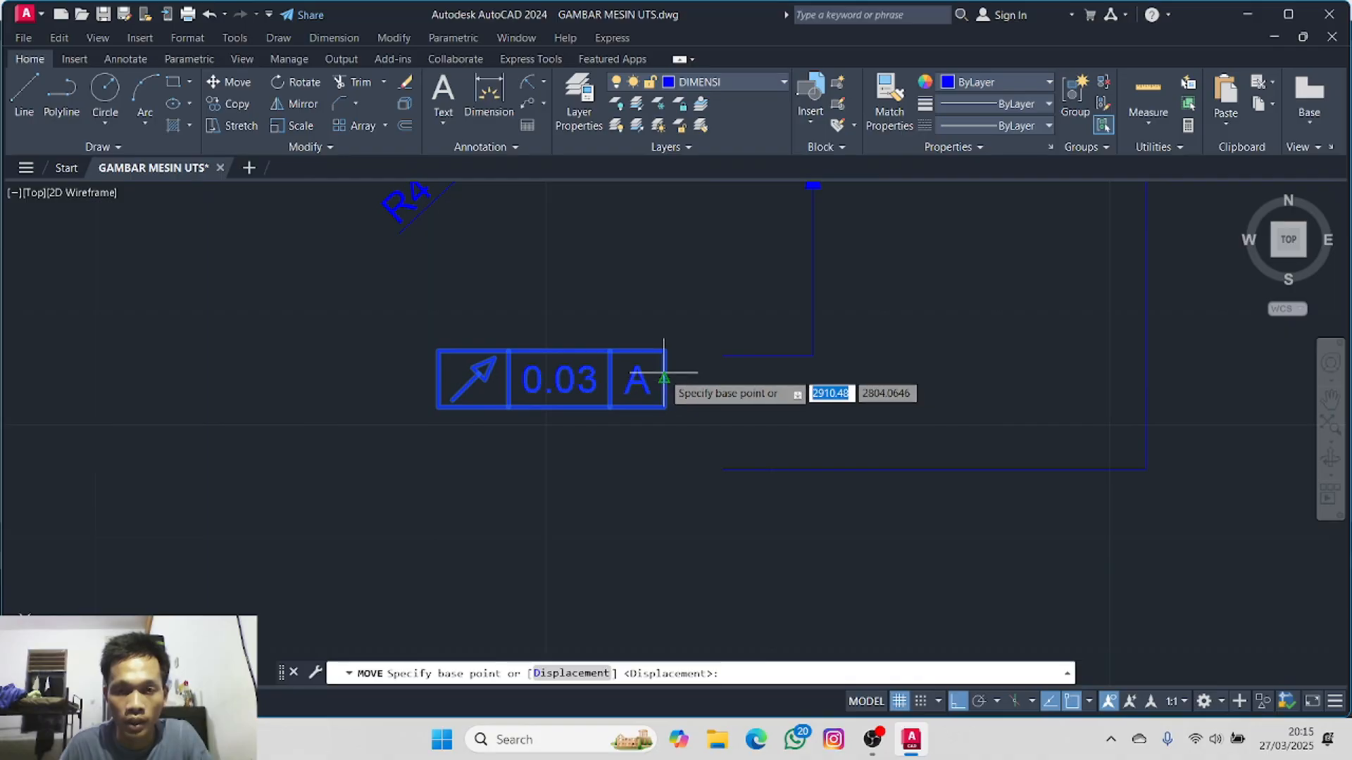
pyautogui.click(664, 378)
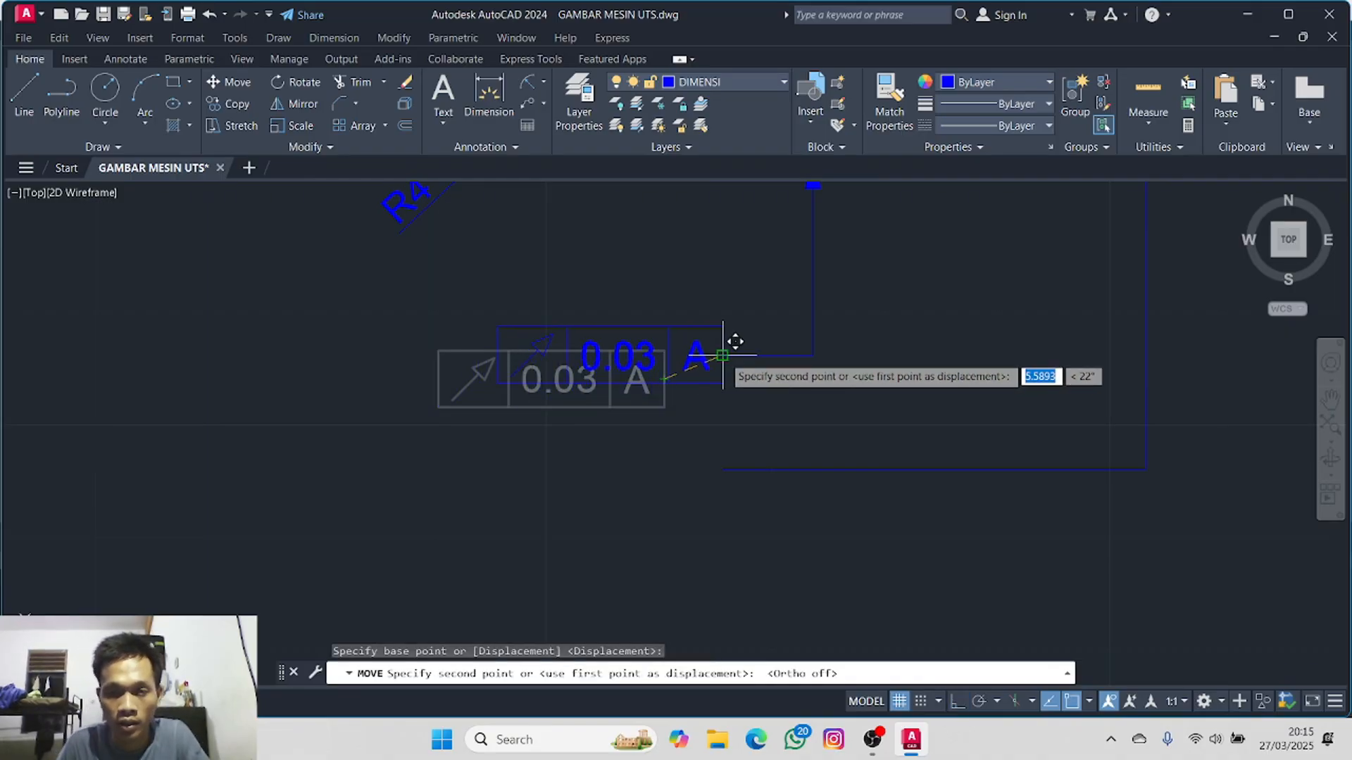
pyautogui.click(723, 356)
# - Copy the runout frame by its right edge's midpoint to the end of the lower extension line
pyautogui.click(725, 371)
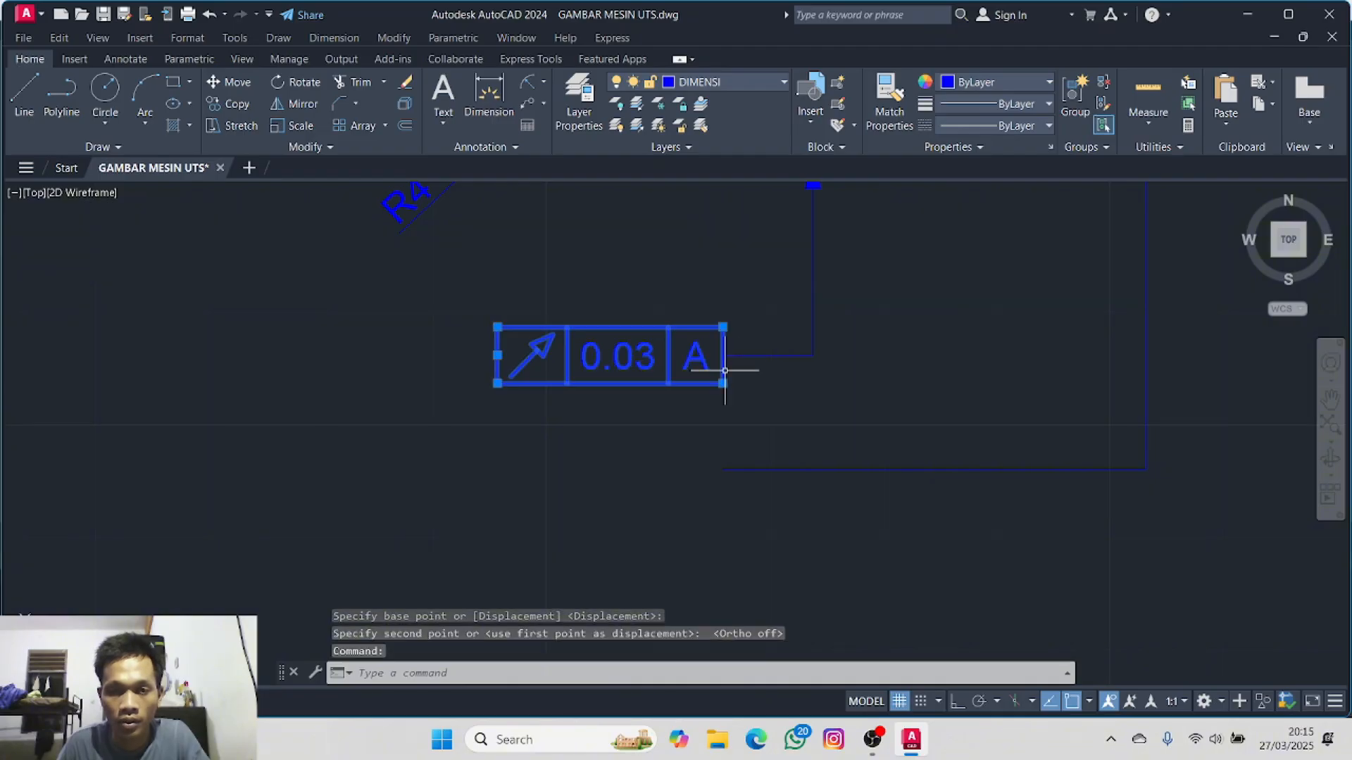
pyautogui.click(239, 104)
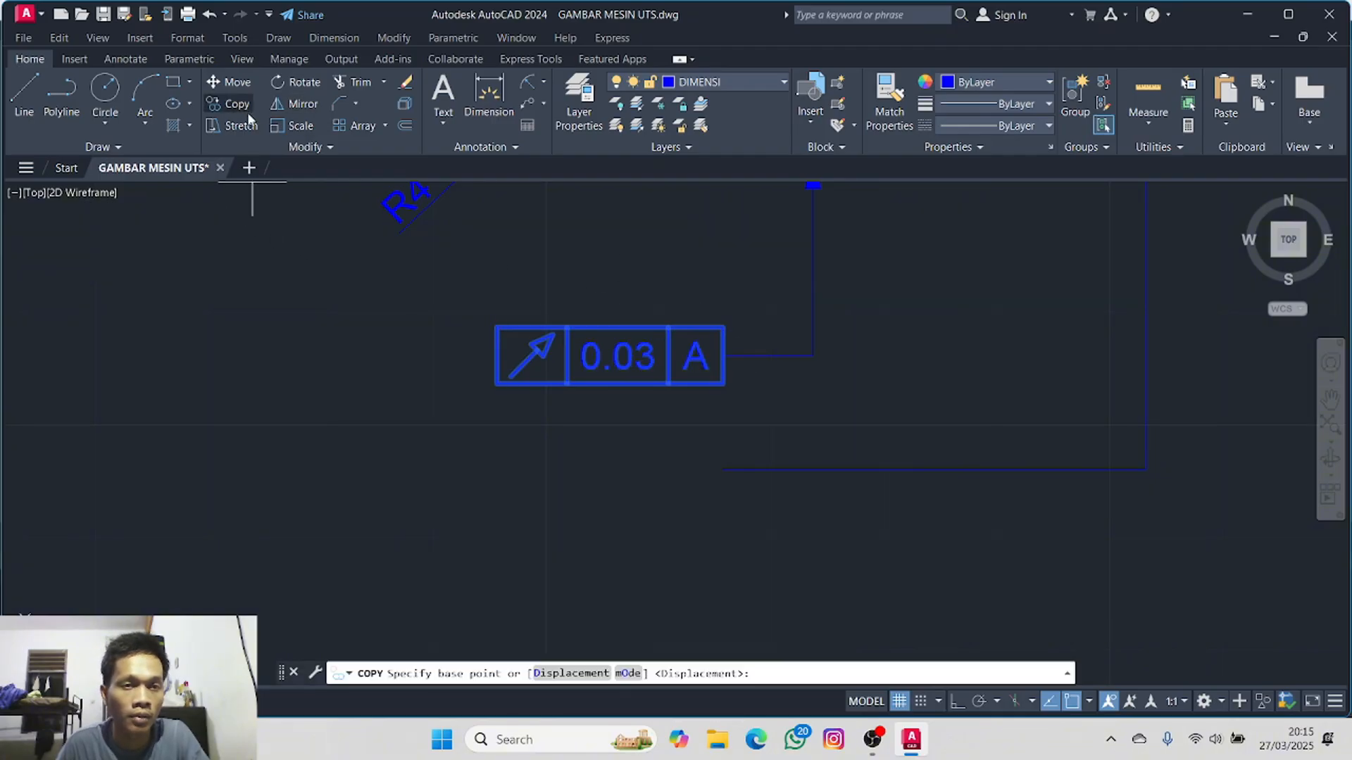
pyautogui.click(723, 355)
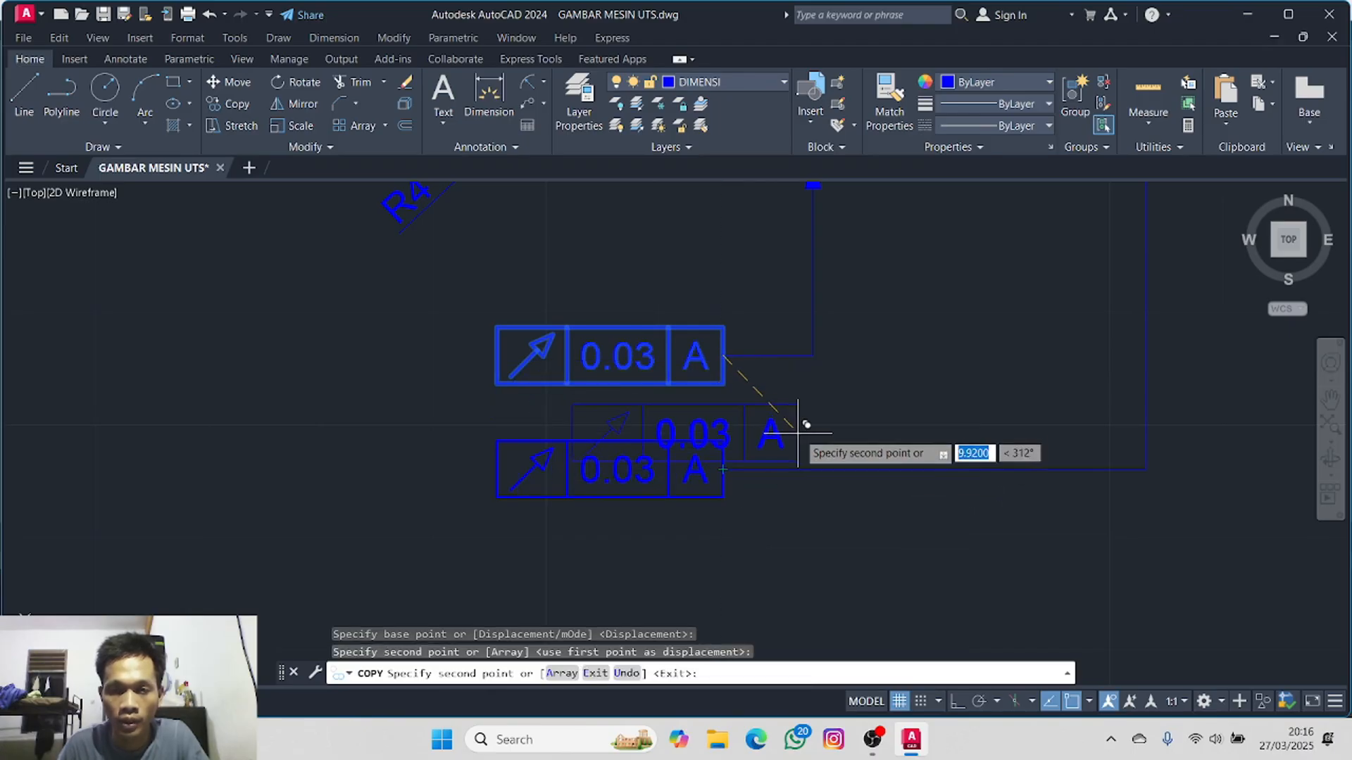
pyautogui.click(792, 417)
pyautogui.press('Escape')
# - Examine the remaining annotations on the reference drawing's left flange section, including its surface finish symbols, and compare them with the model
pyautogui.scroll(-4, 845, 407)
pyautogui.moveTo(844, 407)
pyautogui.mouseDown(button='middle')
pyautogui.moveTo(736, 453)
pyautogui.moveTo(712, 431)
pyautogui.moveTo(679, 446)
pyautogui.moveTo(826, 436)
pyautogui.mouseUp(button='middle')
pyautogui.scroll(-4, 706, 407)
pyautogui.moveTo(563, 430); pyautogui.dragTo(790, 492, button='middle')
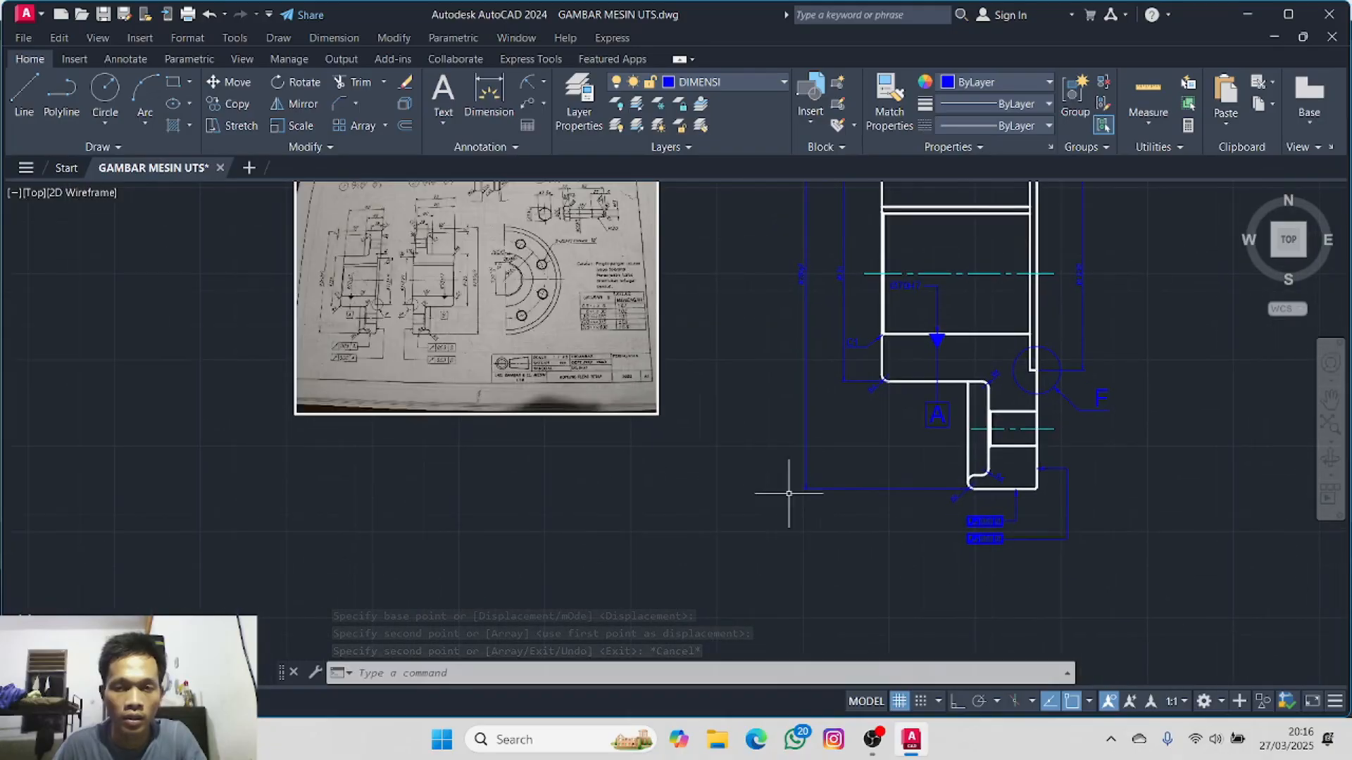
pyautogui.scroll(4, 376, 361)
pyautogui.moveTo(352, 318); pyautogui.dragTo(333, 428, button='middle')
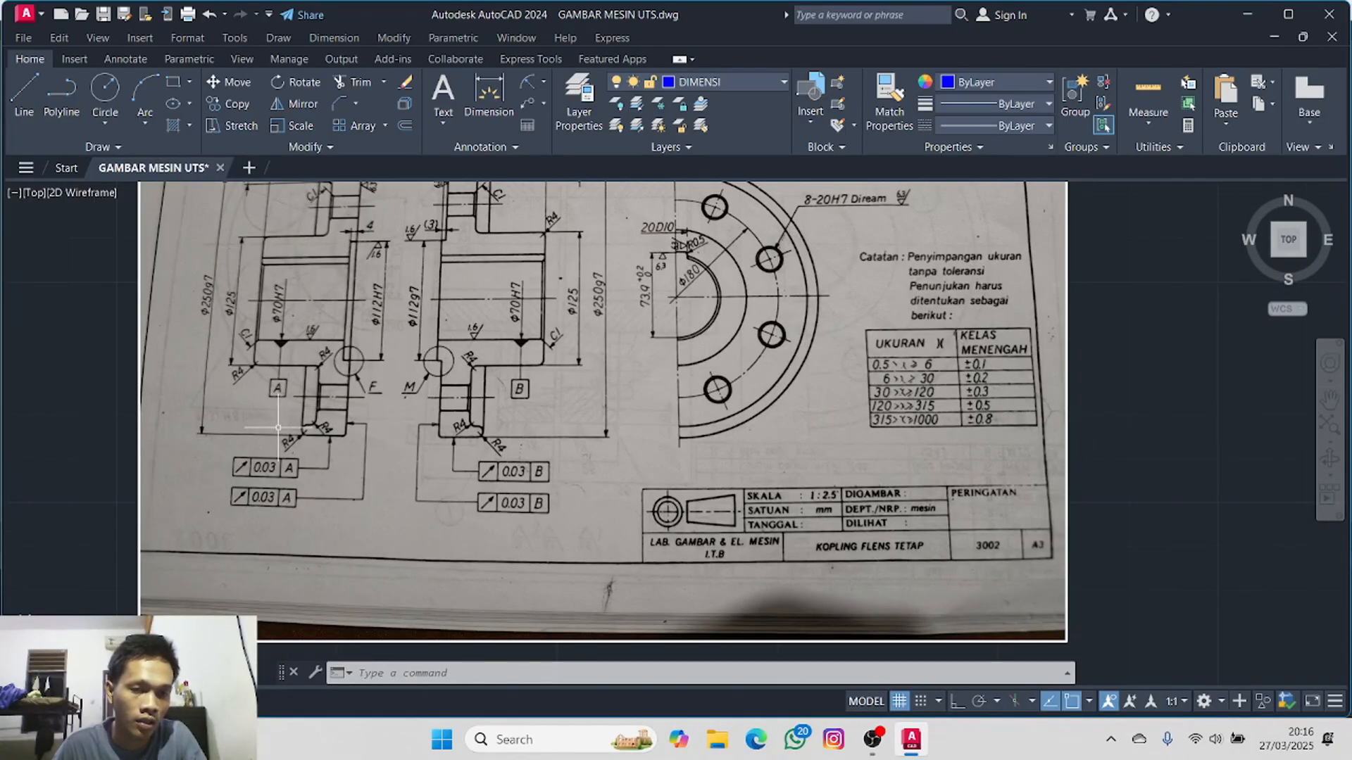
pyautogui.moveTo(148, 383)
pyautogui.mouseDown(button='middle')
pyautogui.moveTo(124, 443)
pyautogui.moveTo(150, 479)
pyautogui.mouseUp(button='middle')
pyautogui.scroll(4, 285, 365)
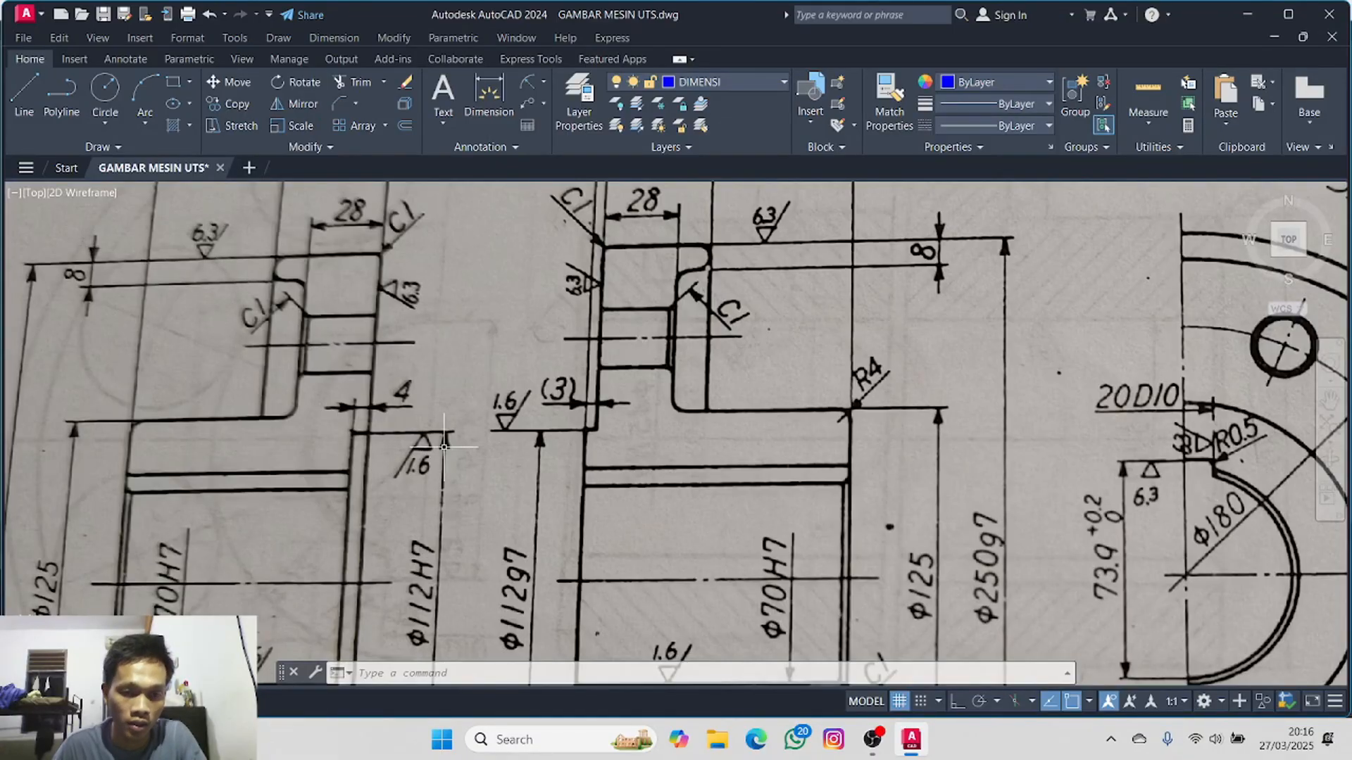
pyautogui.scroll(-4, 479, 440)
pyautogui.scroll(-2, 576, 409)
pyautogui.scroll(-2, 1047, 415)
pyautogui.moveTo(1035, 415); pyautogui.dragTo(98, 368, button='middle')
pyautogui.moveTo(488, 332)
pyautogui.mouseDown(button='middle')
pyautogui.moveTo(676, 411)
pyautogui.moveTo(674, 387)
pyautogui.mouseUp(button='middle')
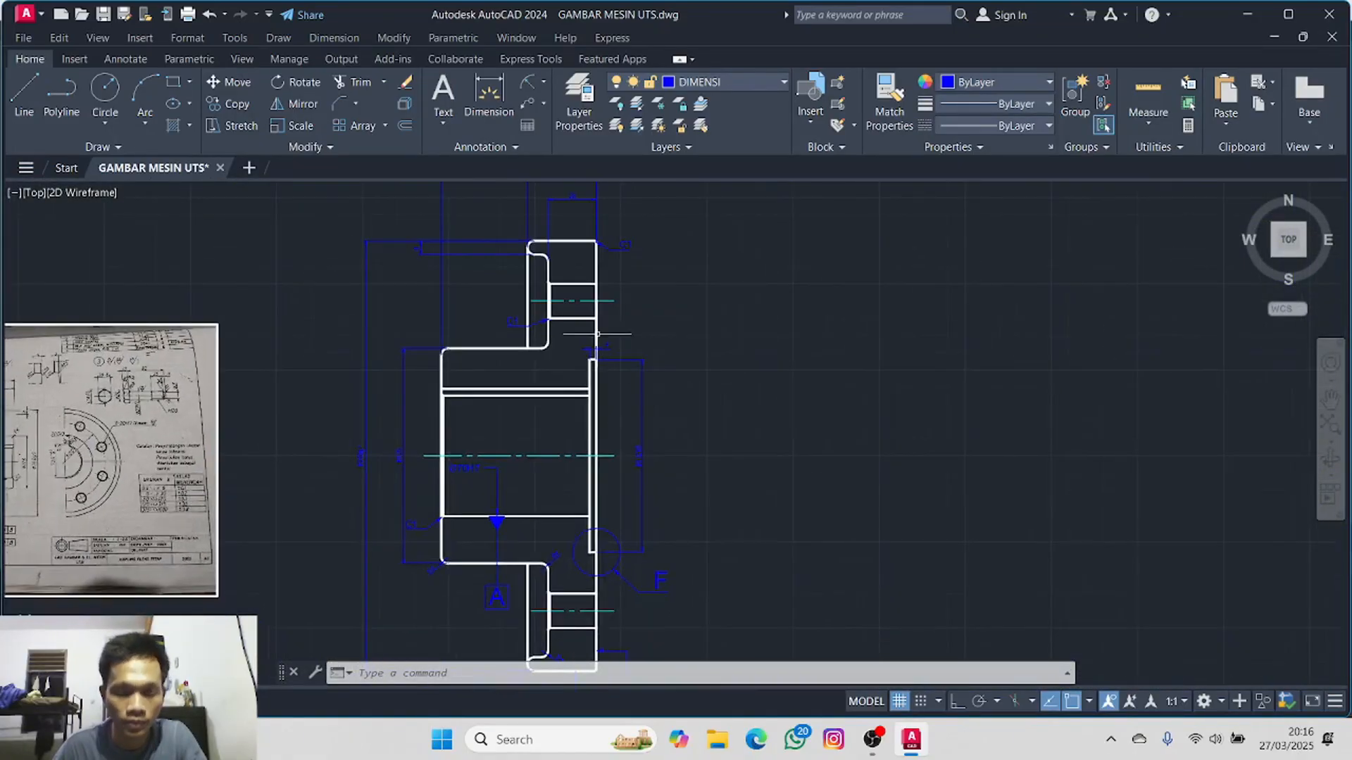
# - Insert the KEKASARAN roughness block on the bore's lower edge, right of the datum triangle, with roughness value 1.6
pyautogui.click(75, 59)
pyautogui.click(24, 95)
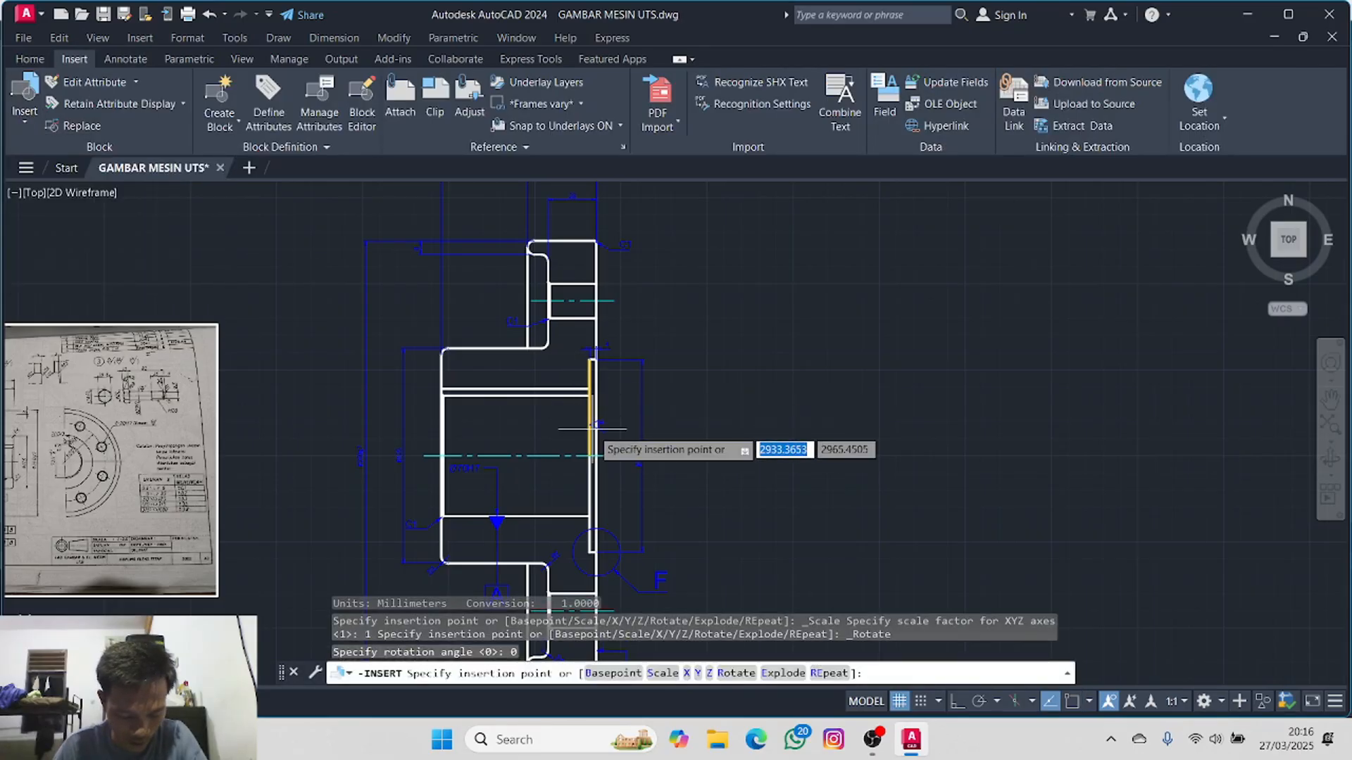
pyautogui.scroll(4, 485, 398)
pyautogui.moveTo(560, 574); pyautogui.dragTo(414, 184, button='middle')
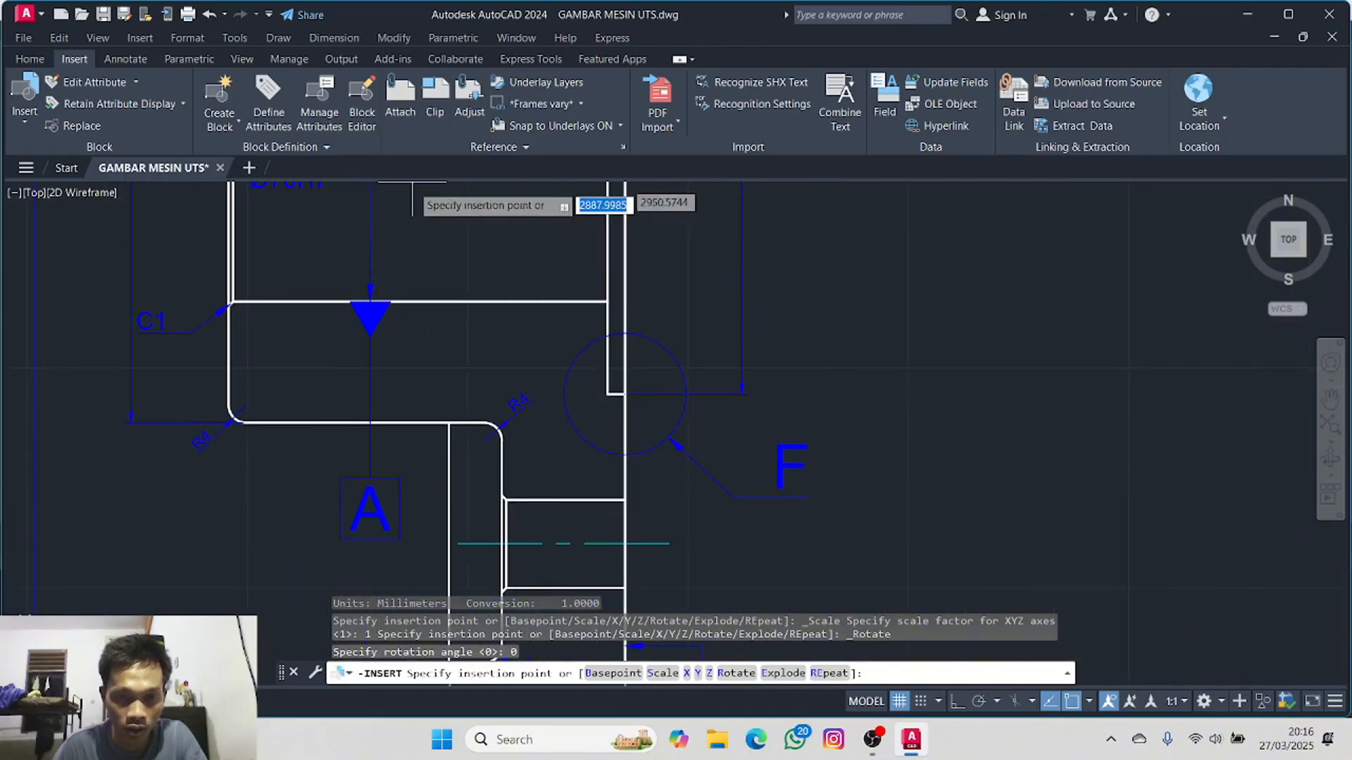
pyautogui.press('F3')
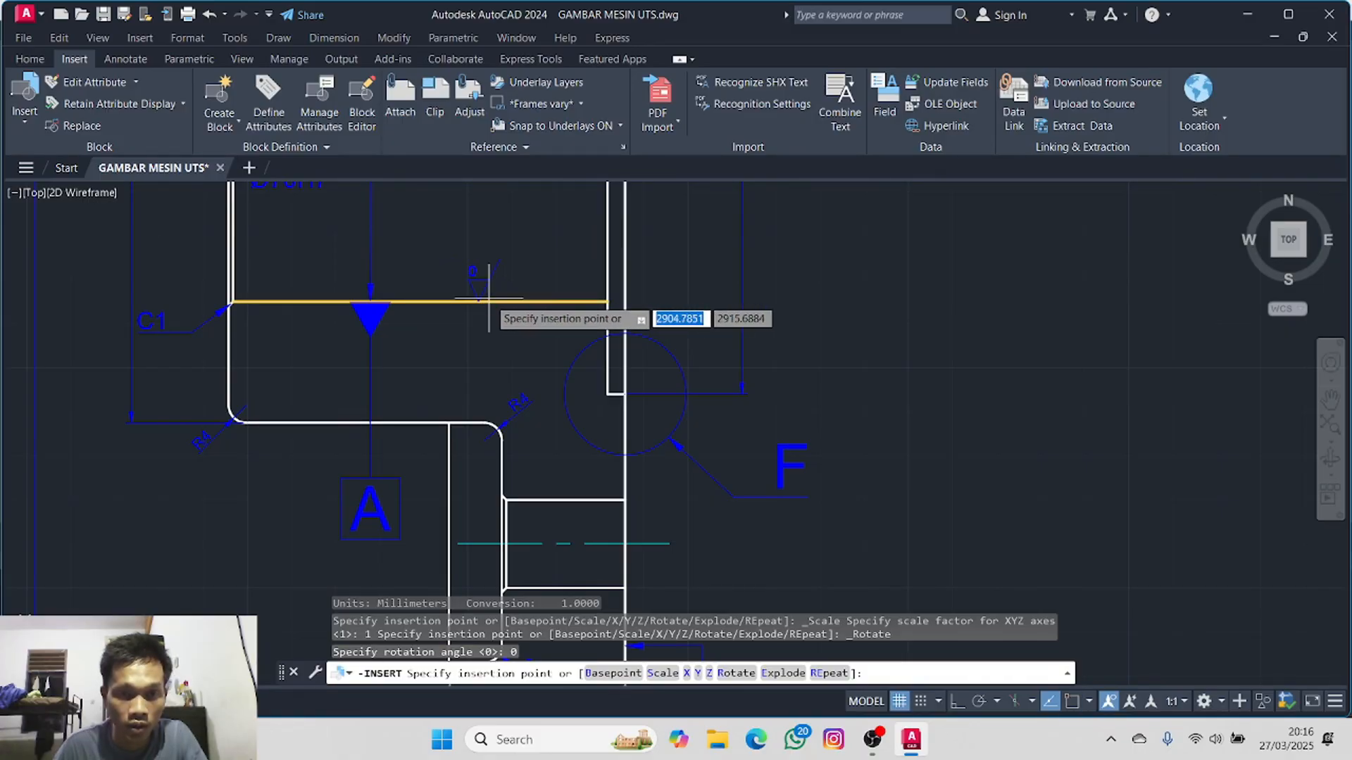
pyautogui.click(492, 297)
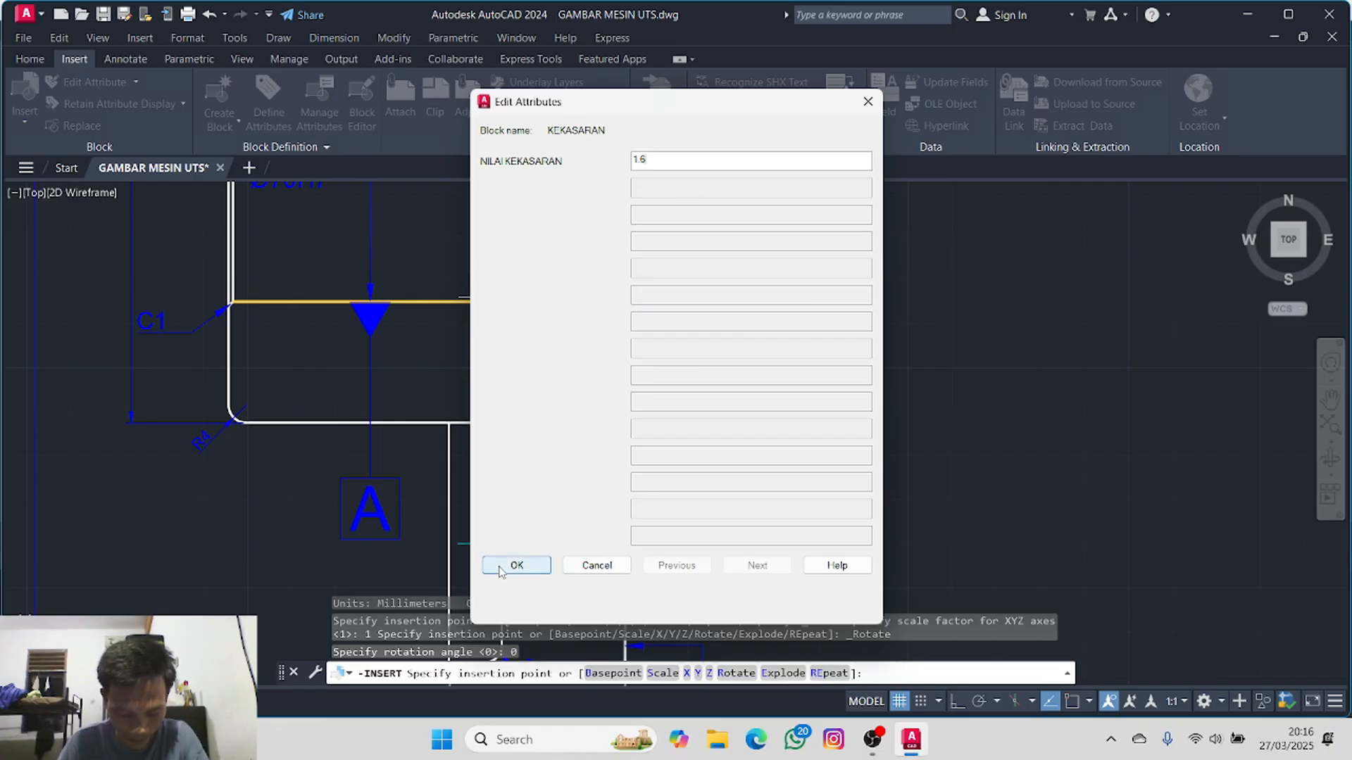
pyautogui.click(516, 565)
# - Insert the KEKASARAN block on the upper extension line of the flange's outer diameter dimension with roughness value 6.3
pyautogui.moveTo(522, 302); pyautogui.dragTo(514, 486, button='middle')
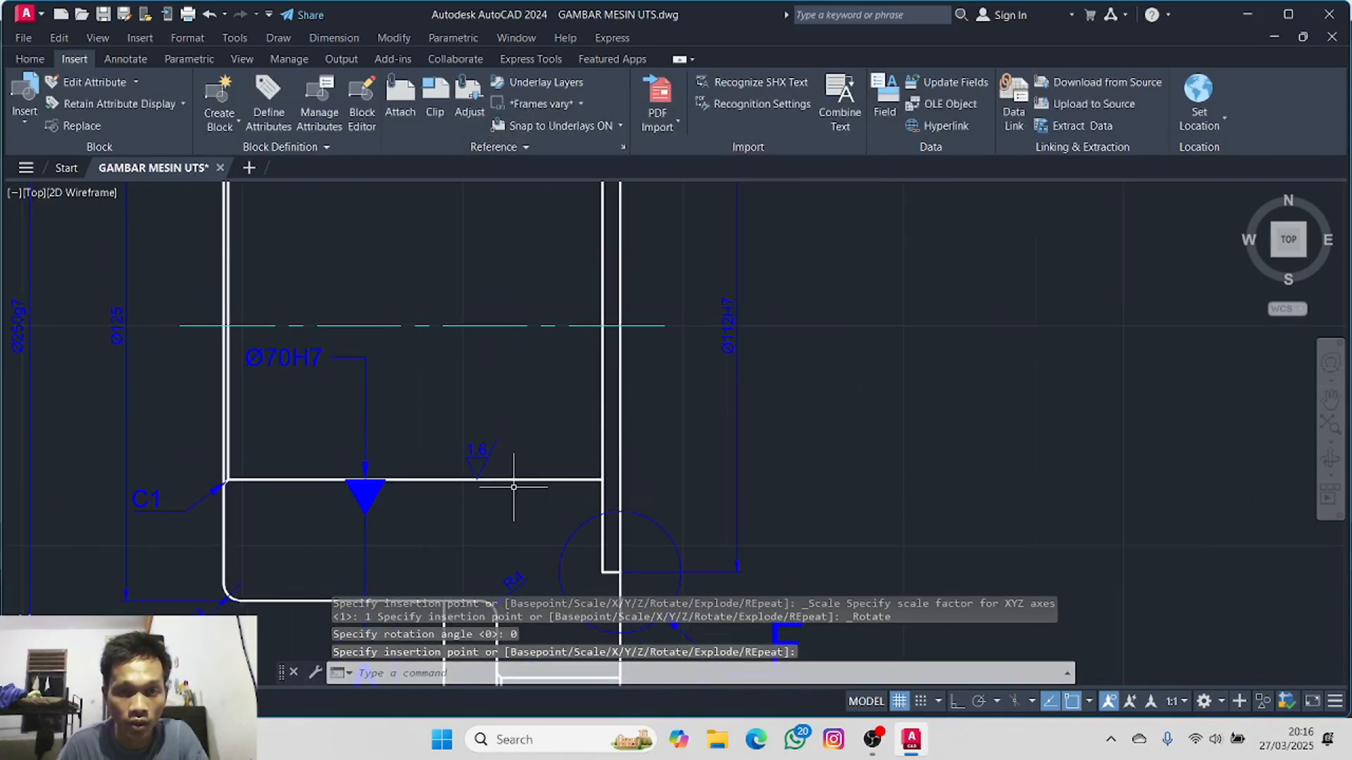
pyautogui.scroll(-1, 529, 390)
pyautogui.moveTo(537, 275); pyautogui.dragTo(459, 474, button='middle')
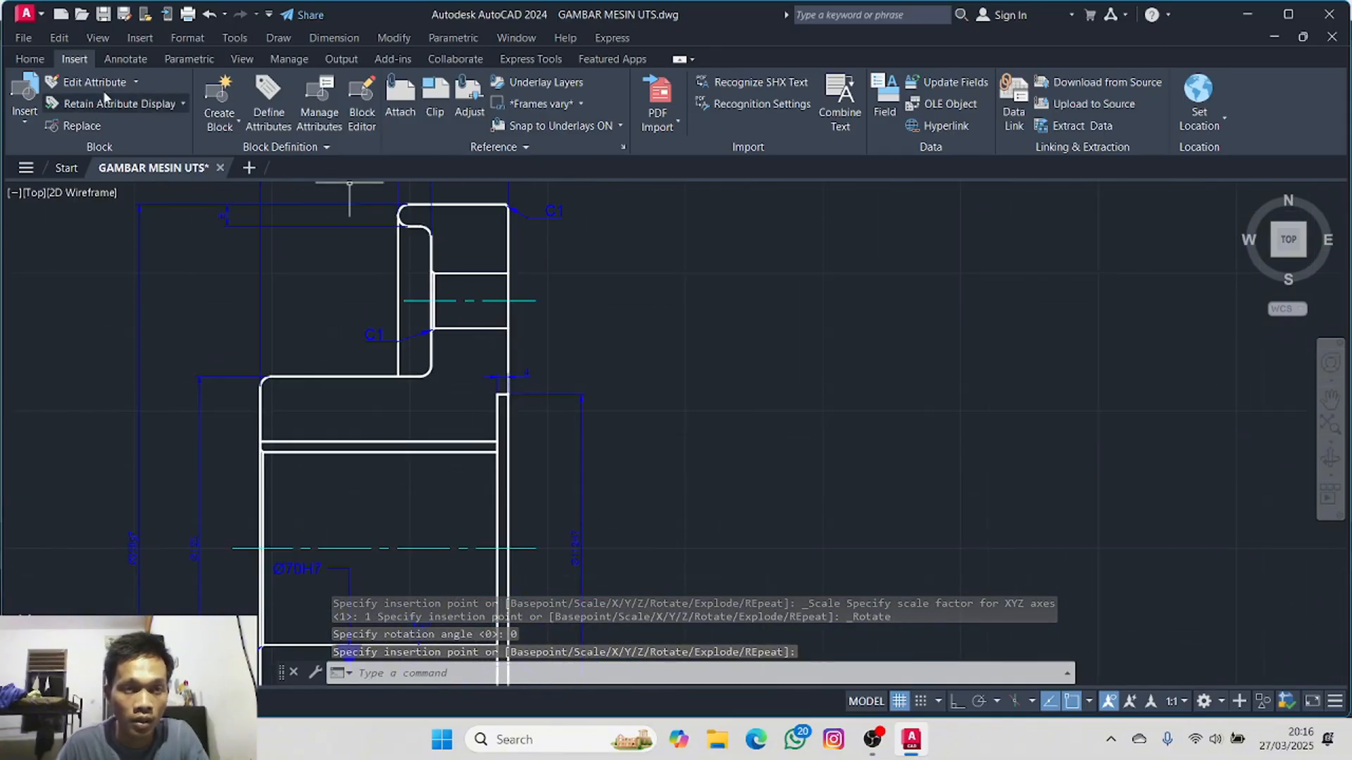
pyautogui.click(24, 98)
pyautogui.click(175, 219)
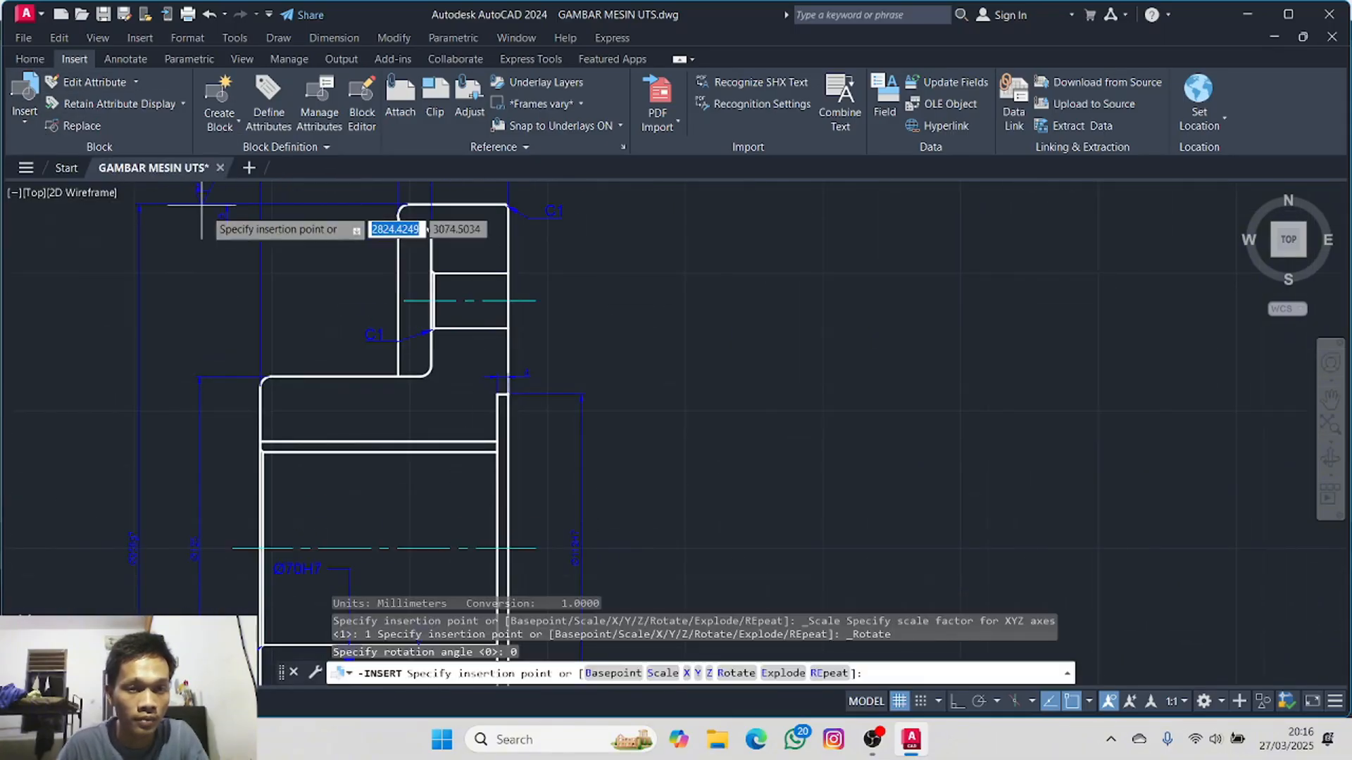
pyautogui.moveTo(202, 205)
pyautogui.mouseDown(button='middle')
pyautogui.moveTo(271, 422)
pyautogui.moveTo(286, 392)
pyautogui.moveTo(379, 319)
pyautogui.moveTo(363, 345)
pyautogui.mouseUp(button='middle')
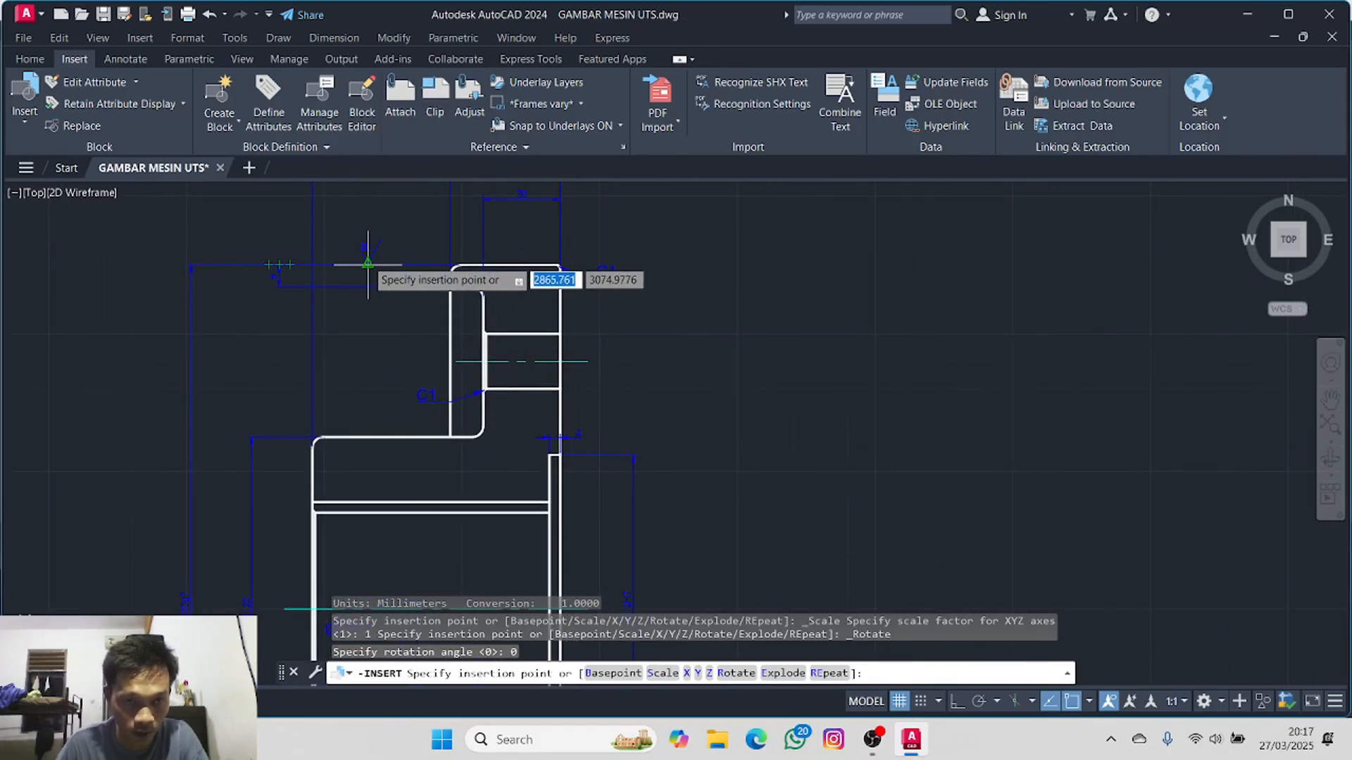
pyautogui.click(367, 264)
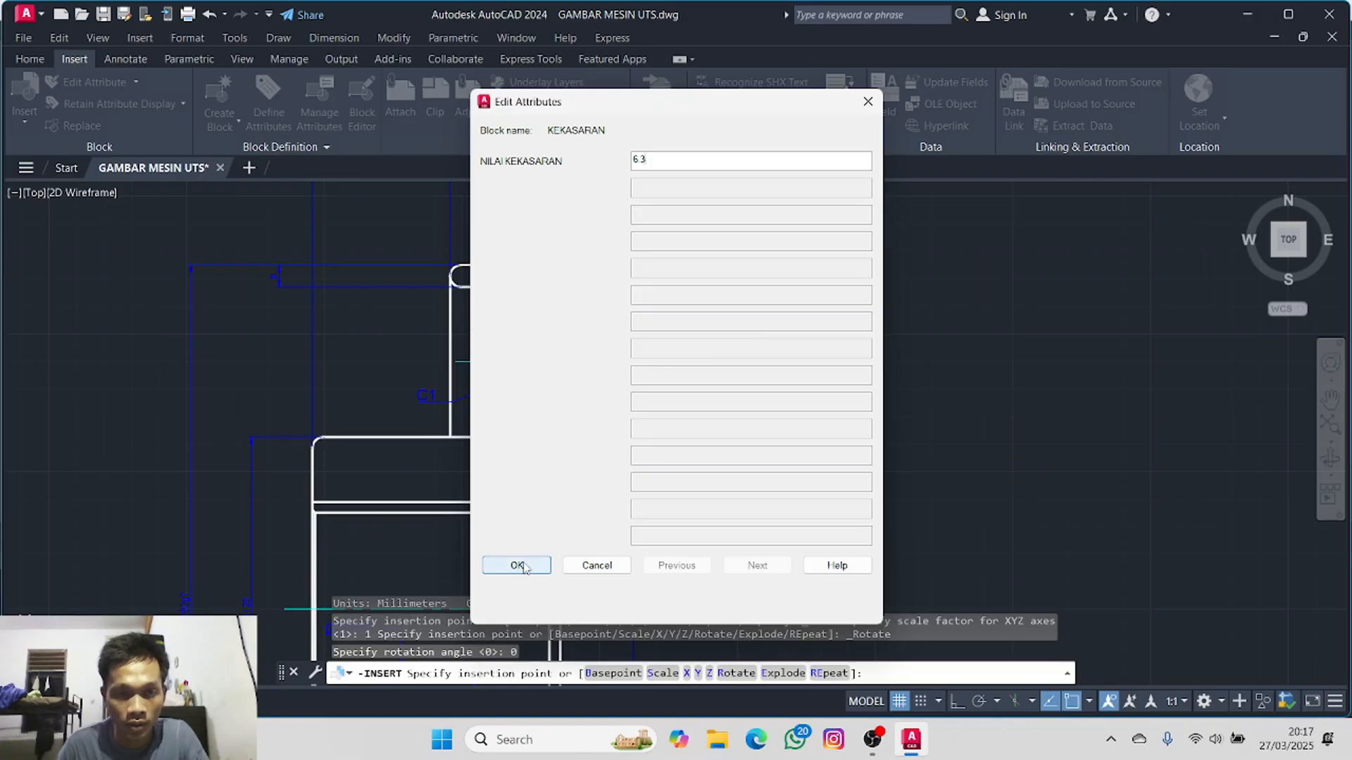
pyautogui.click(524, 567)
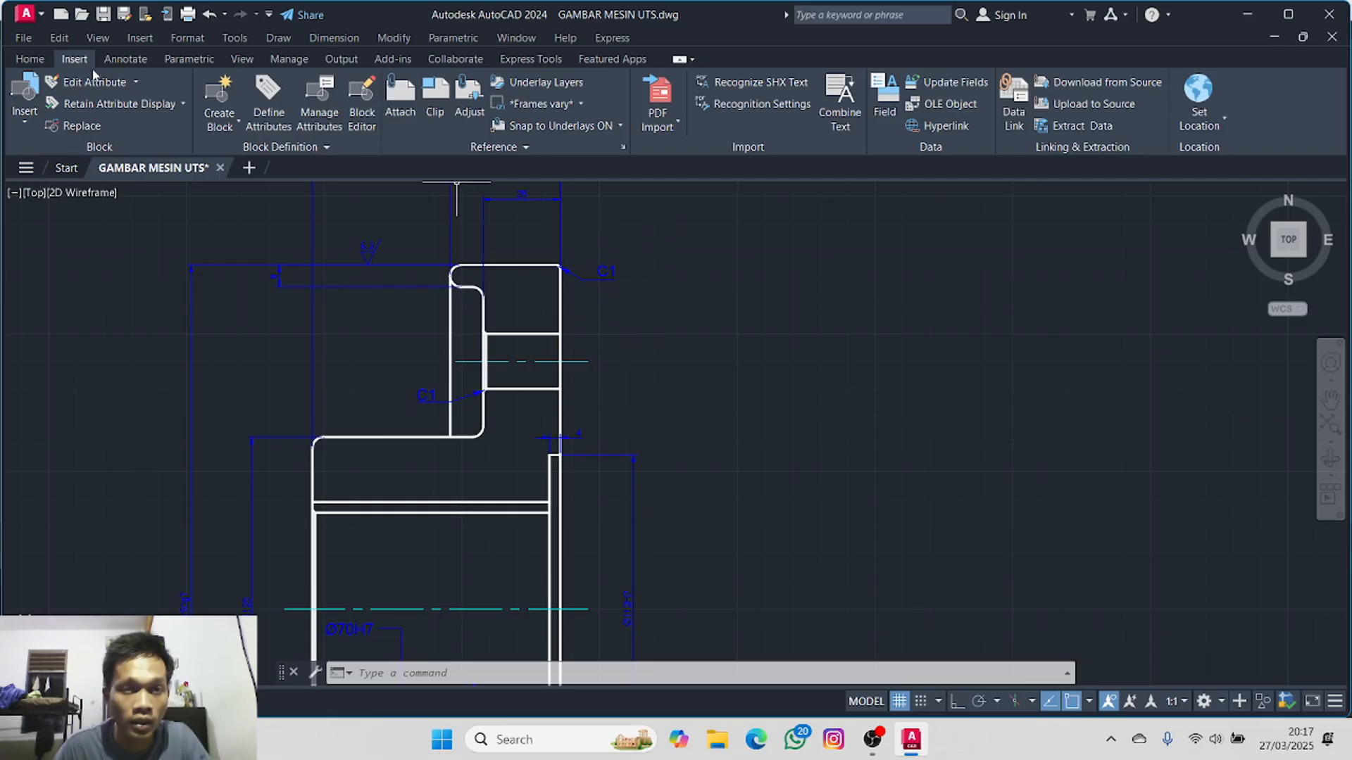
# - Insert the KEKASARAN block, turned sideways, on the flange's right face below the C1 leader with roughness value 6.3
pyautogui.click(24, 114)
pyautogui.click(142, 170)
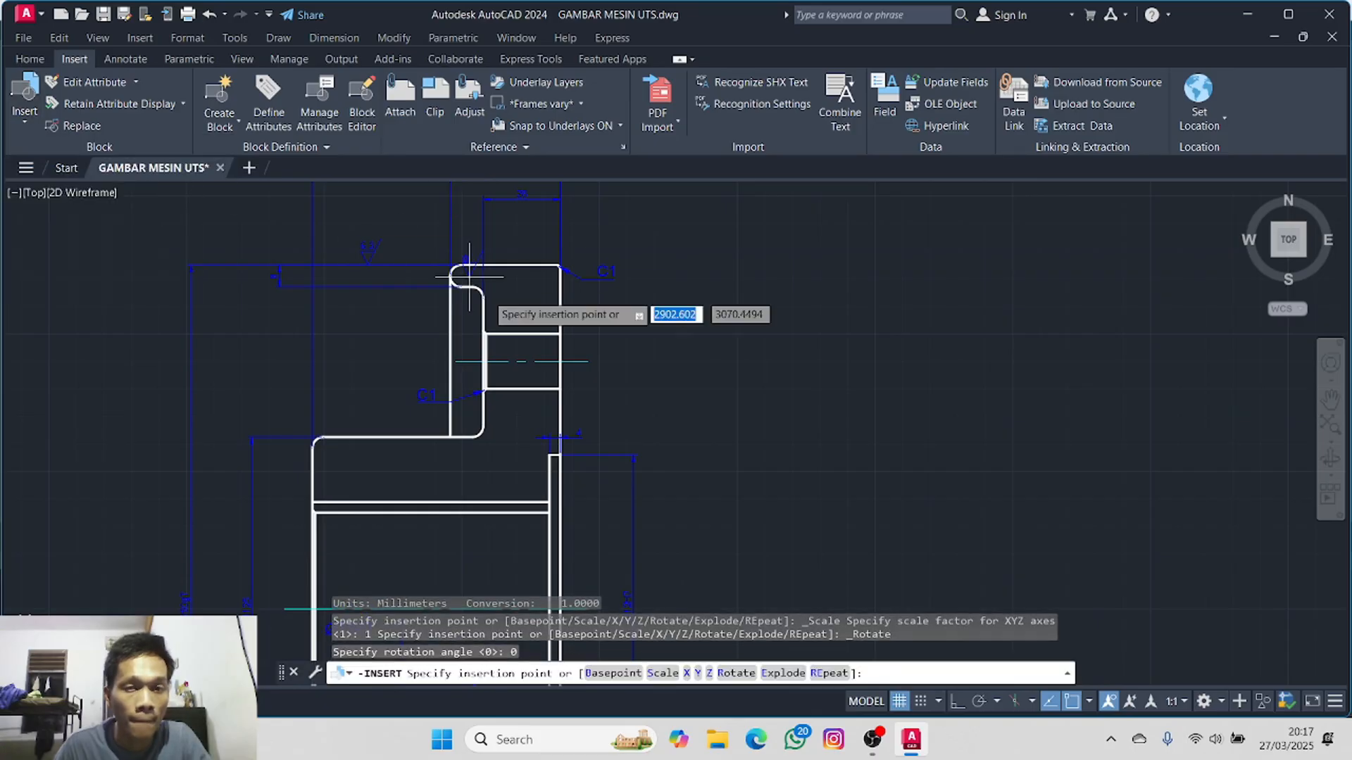
pyautogui.click(561, 304)
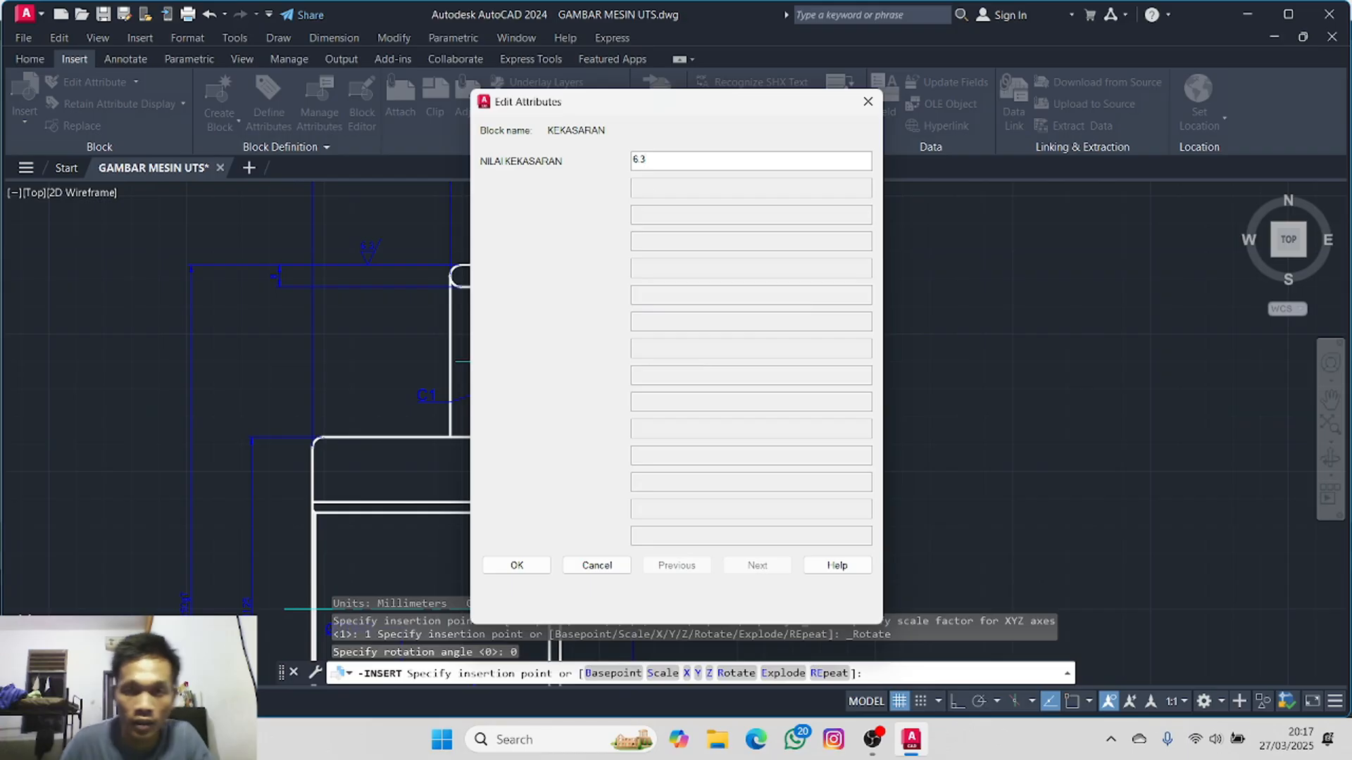
pyautogui.click(531, 562)
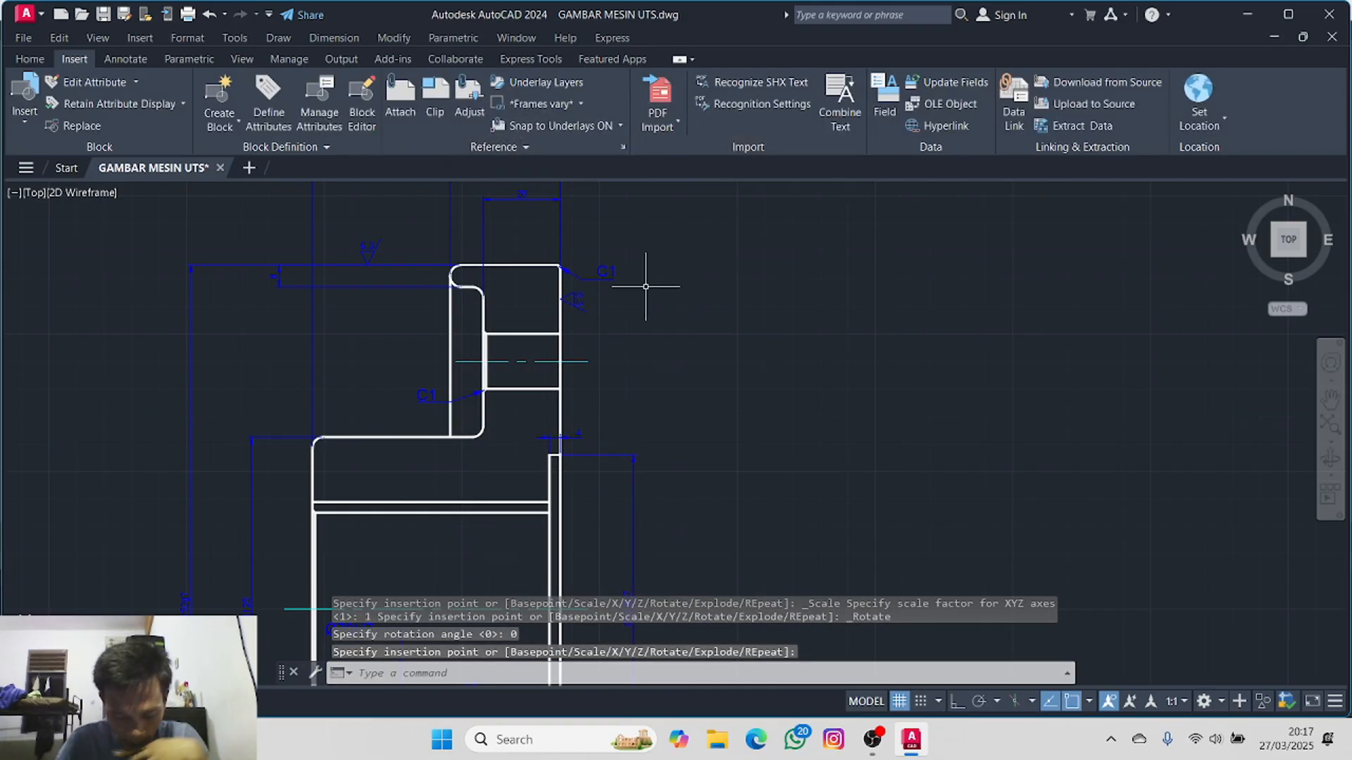
# - Set the roughness value on the flange's right face to Upside down, with Backwards off, in its attribute text options
pyautogui.scroll(4, 626, 288)
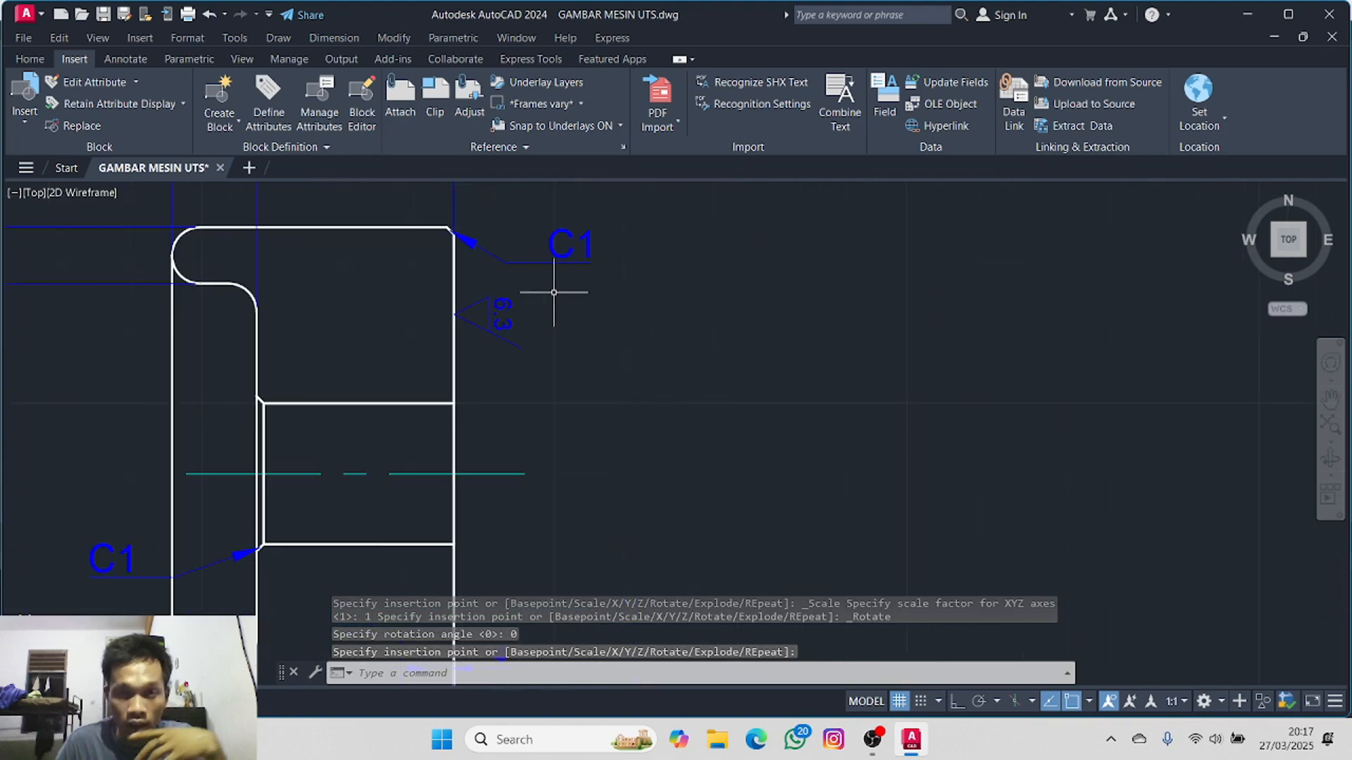
pyautogui.click(502, 315)
pyautogui.press('Escape')
pyautogui.doubleClick(504, 313)
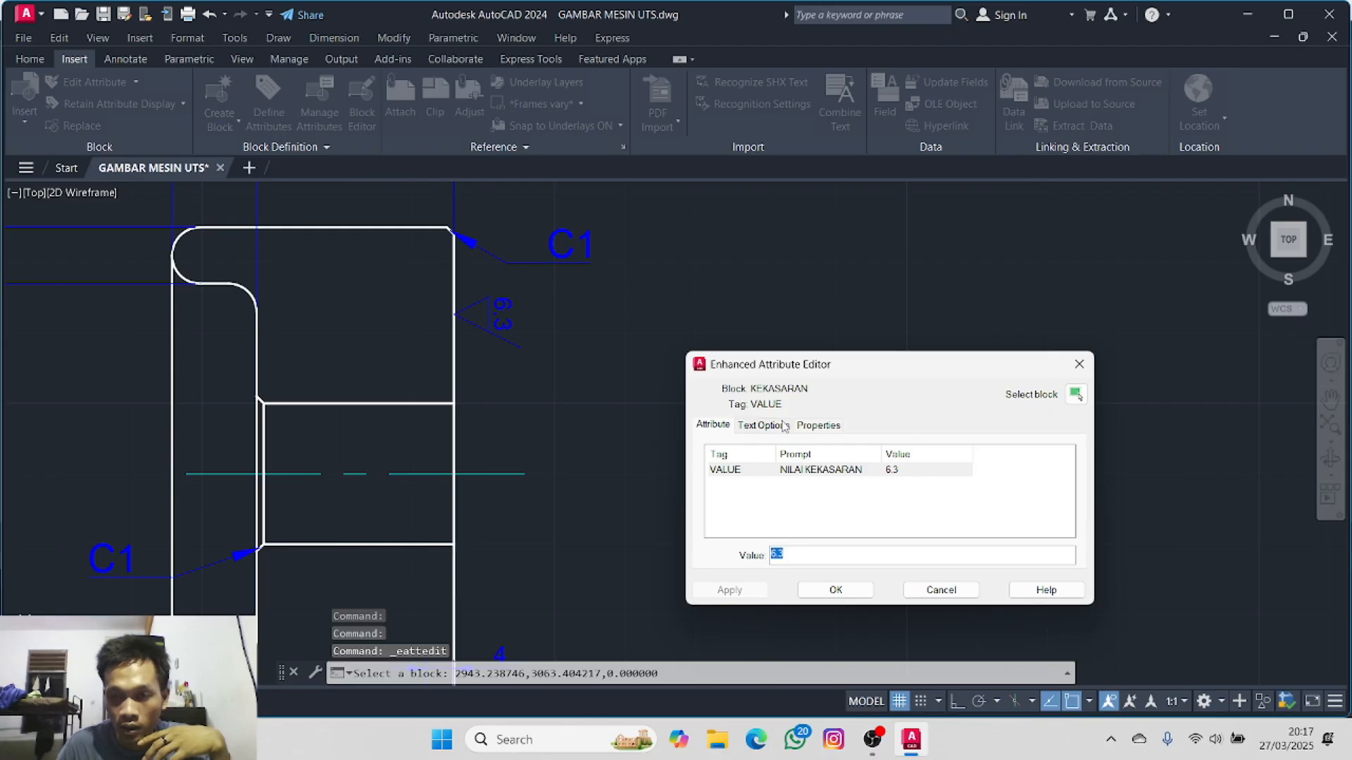
pyautogui.click(784, 425)
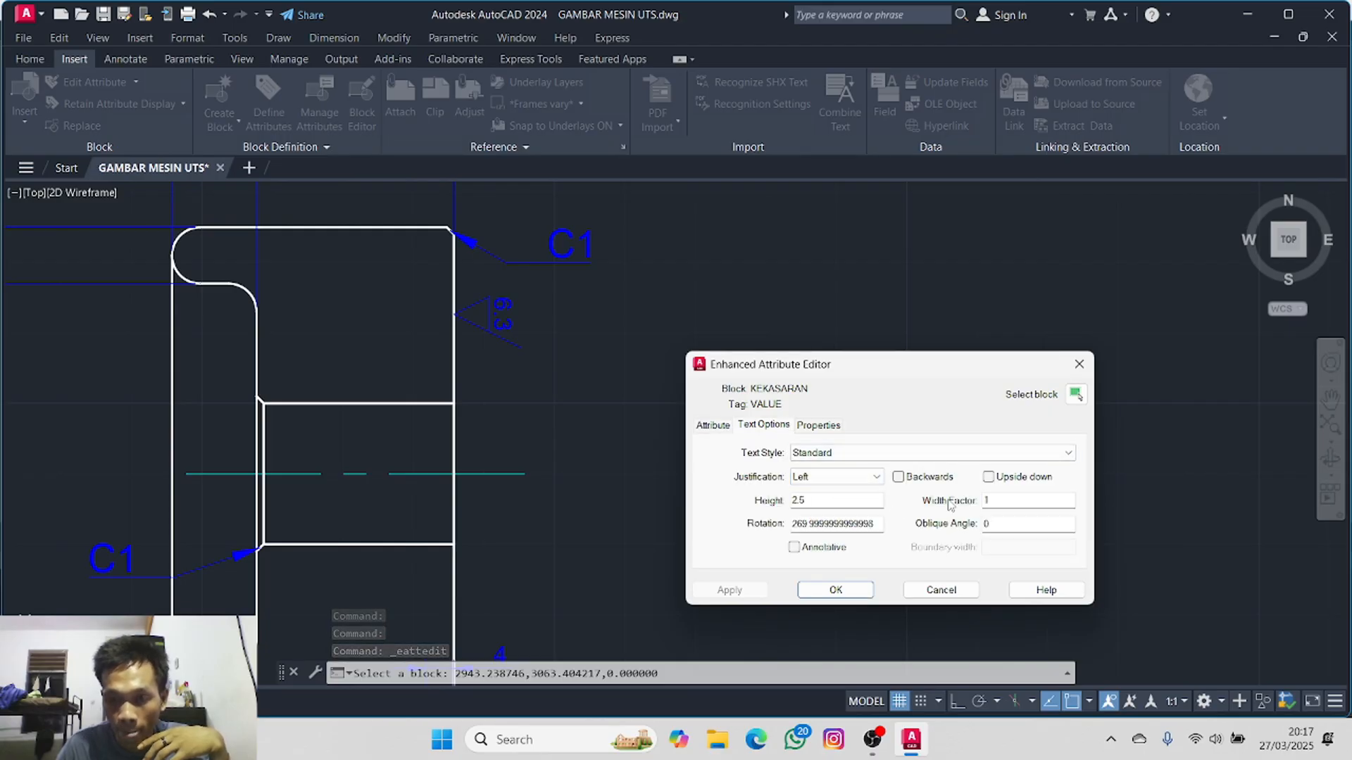
pyautogui.click(898, 478)
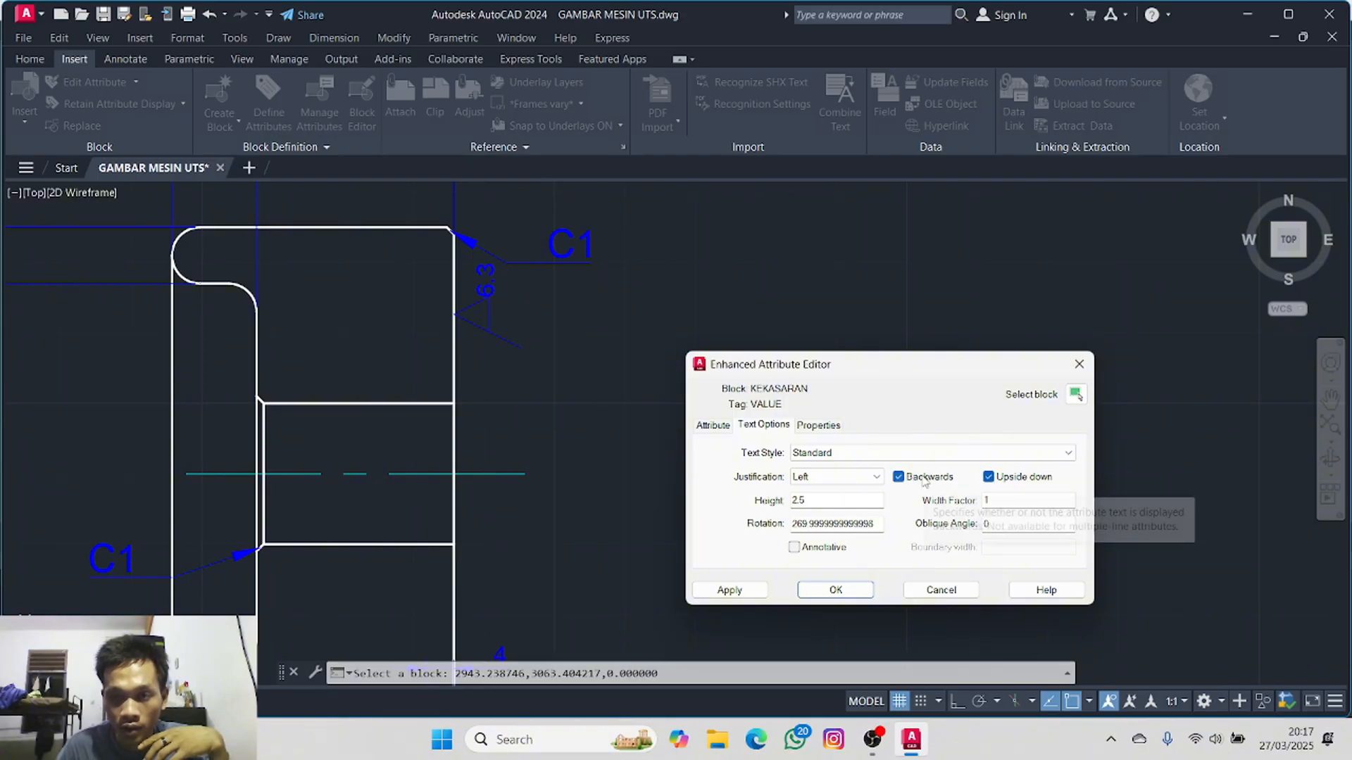
pyautogui.click(918, 481)
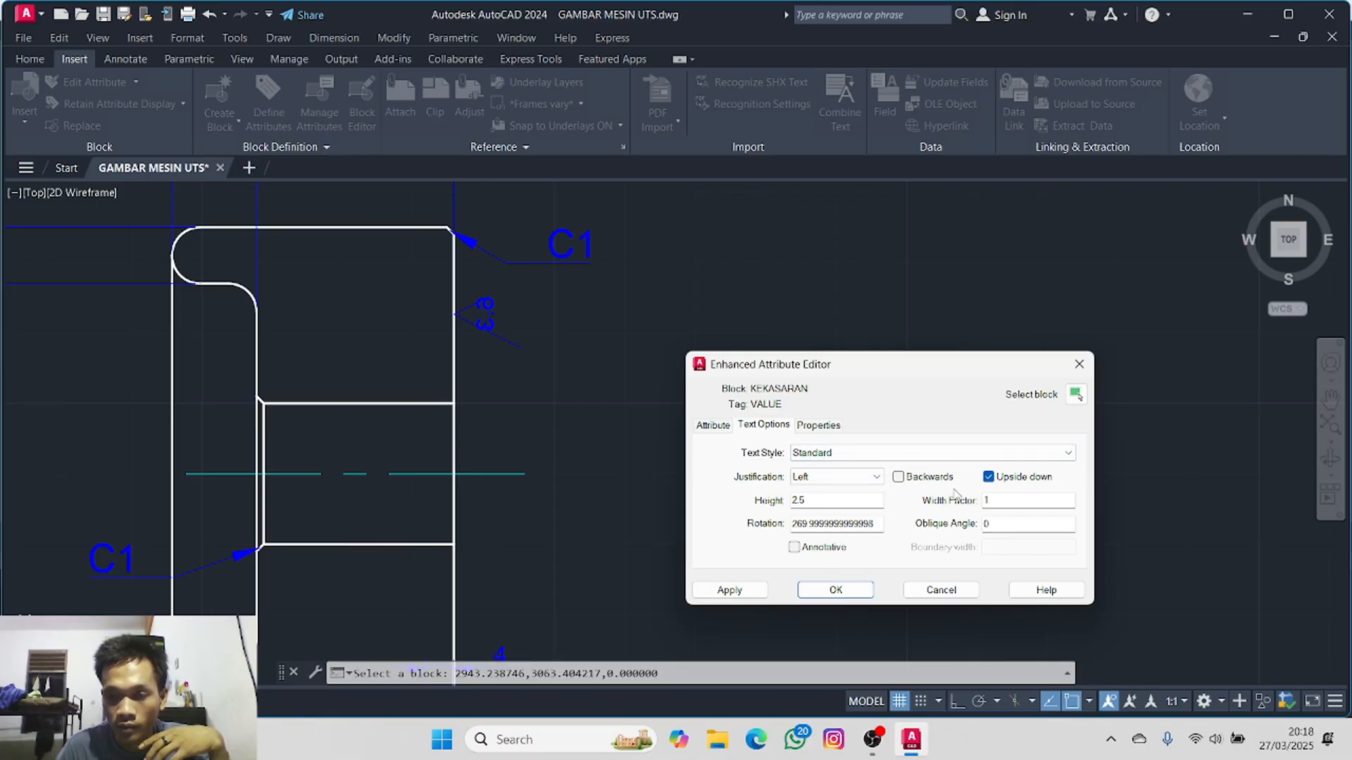
pyautogui.click(729, 427)
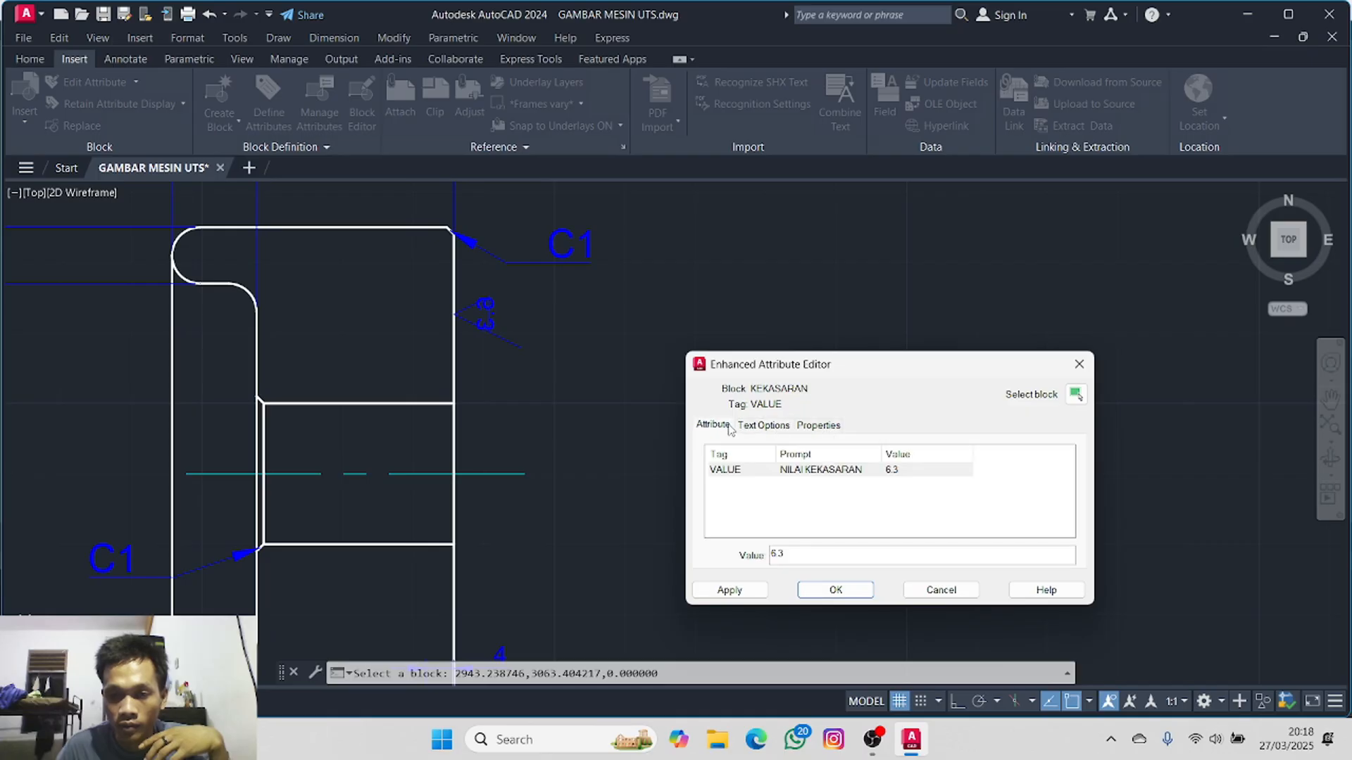
pyautogui.click(759, 426)
pyautogui.click(817, 426)
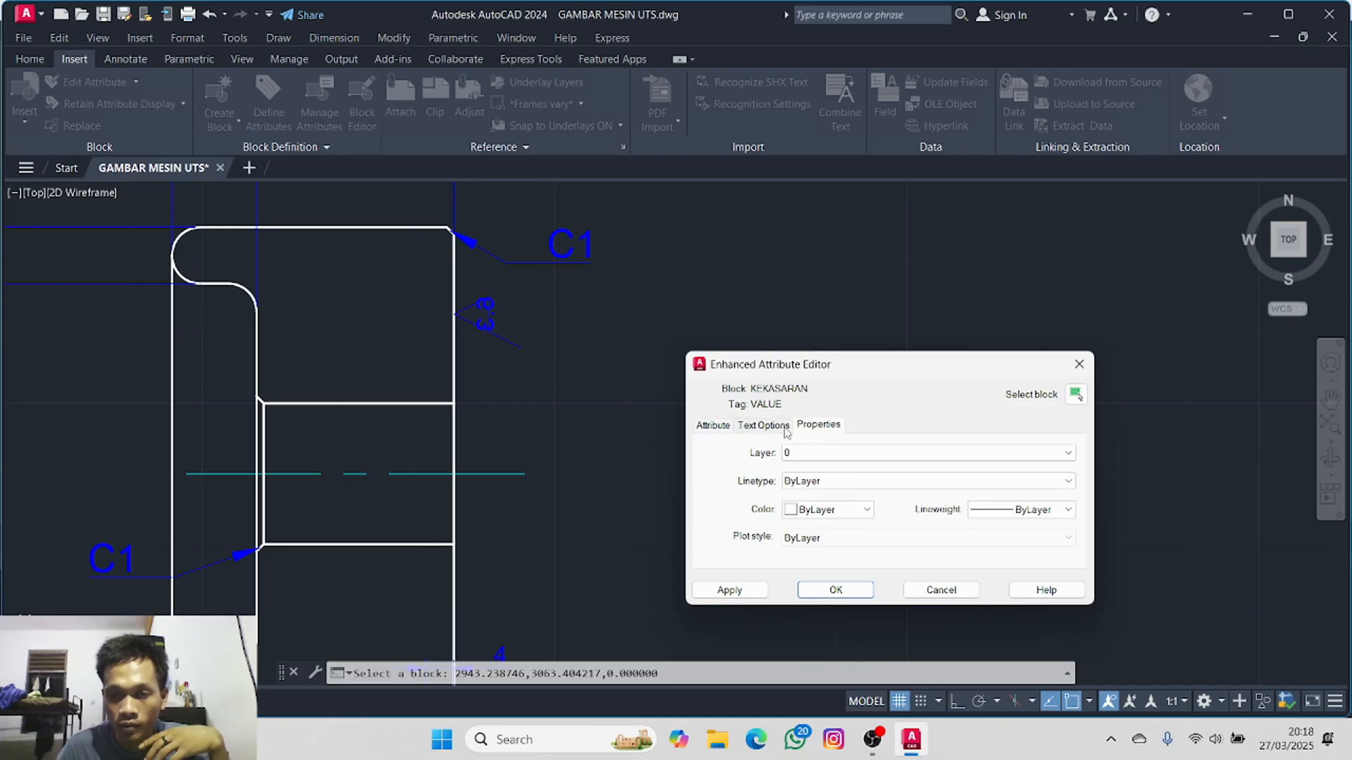
pyautogui.click(786, 428)
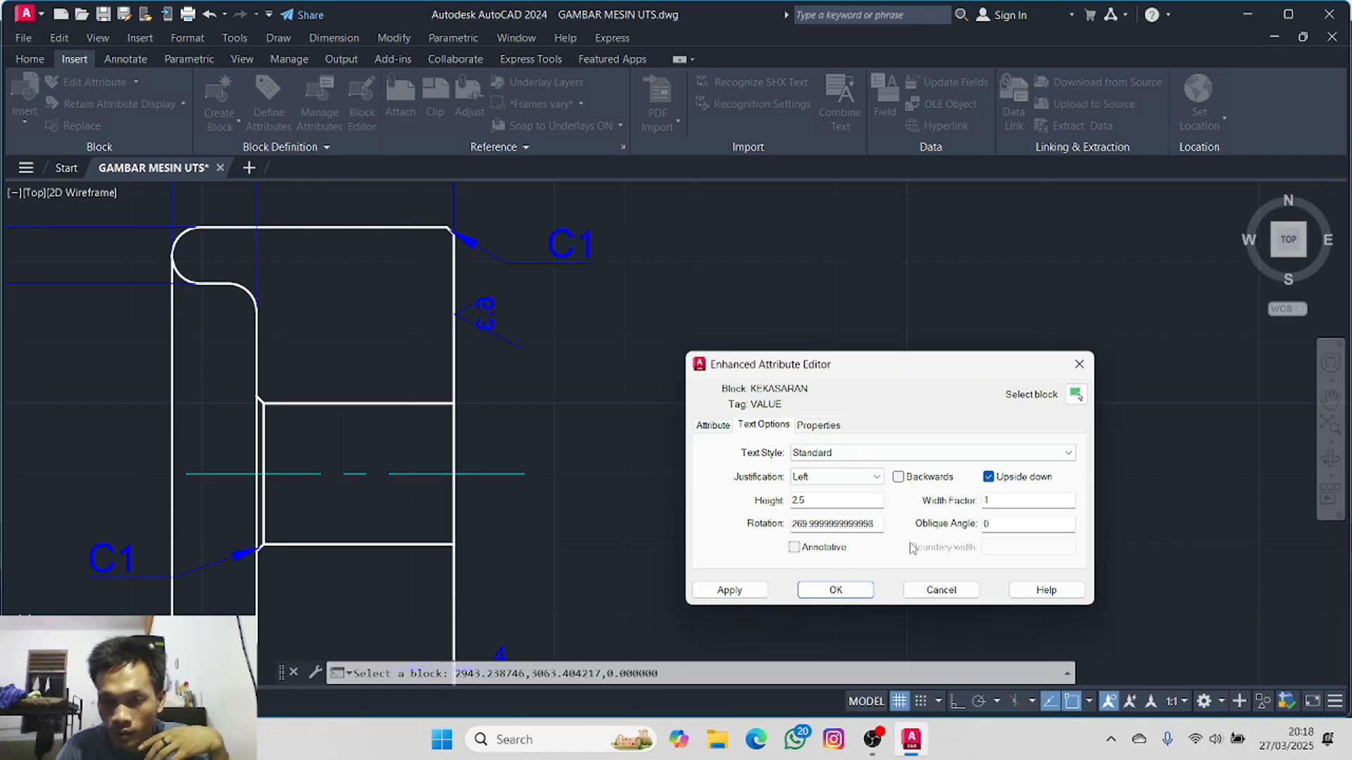
# - Try the Right, Center, Middle, Top right and Top center justifications on the flipped roughness value
pyautogui.click(859, 486)
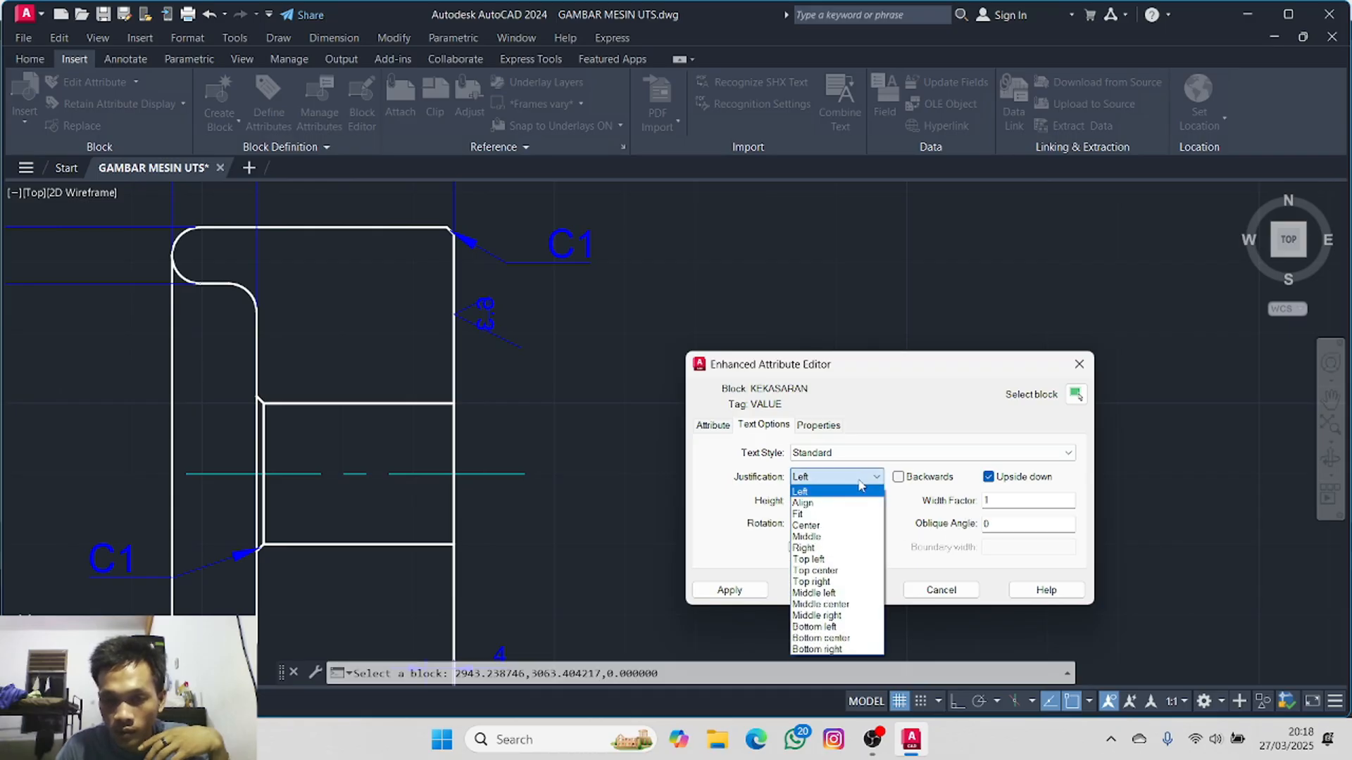
pyautogui.click(833, 552)
pyautogui.click(832, 486)
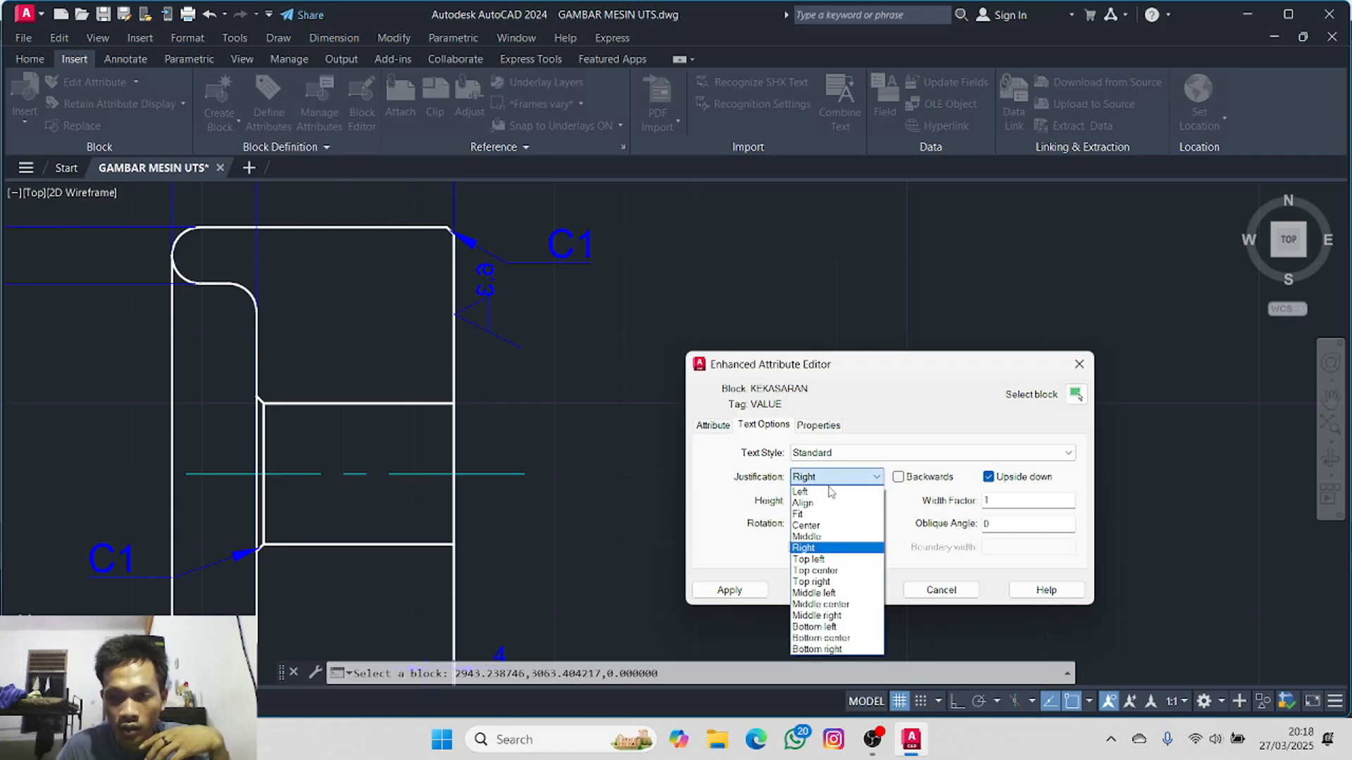
pyautogui.click(832, 525)
pyautogui.click(835, 478)
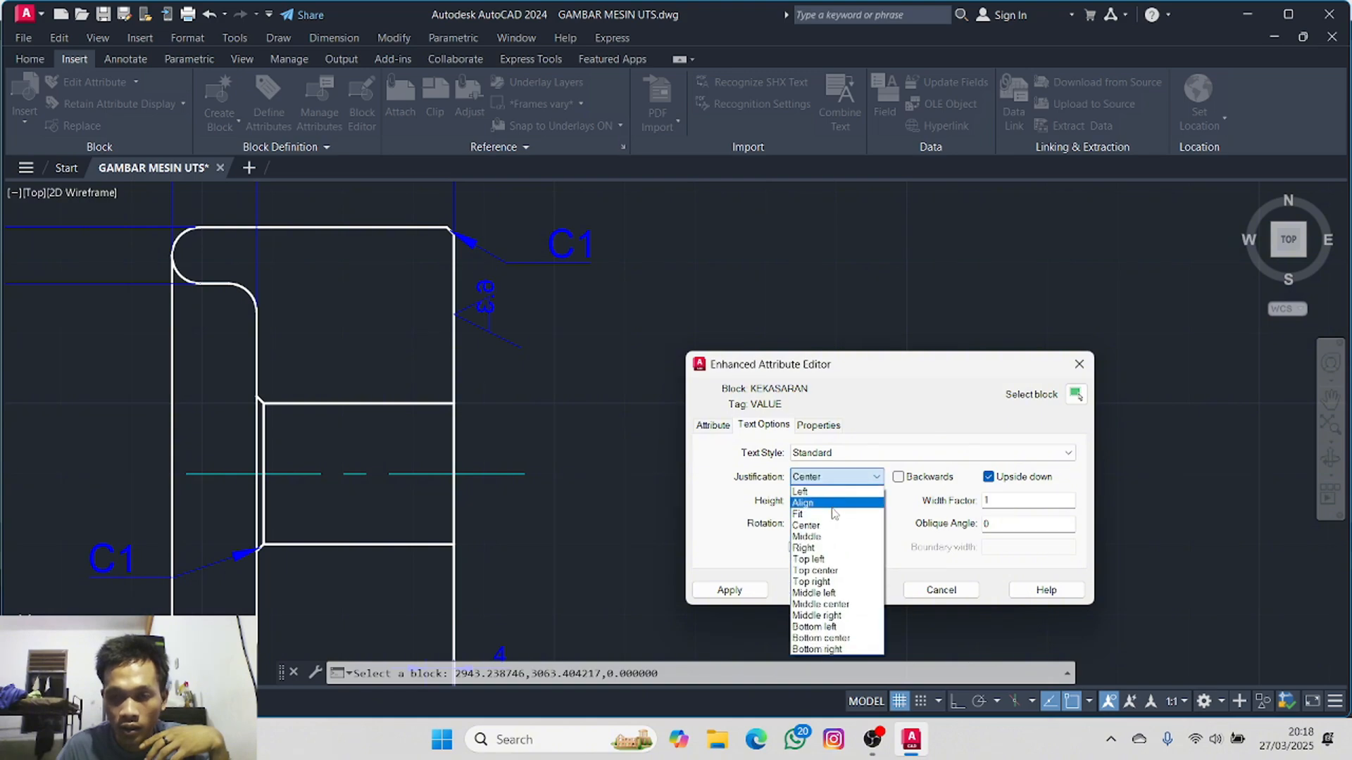
pyautogui.click(833, 538)
pyautogui.click(845, 477)
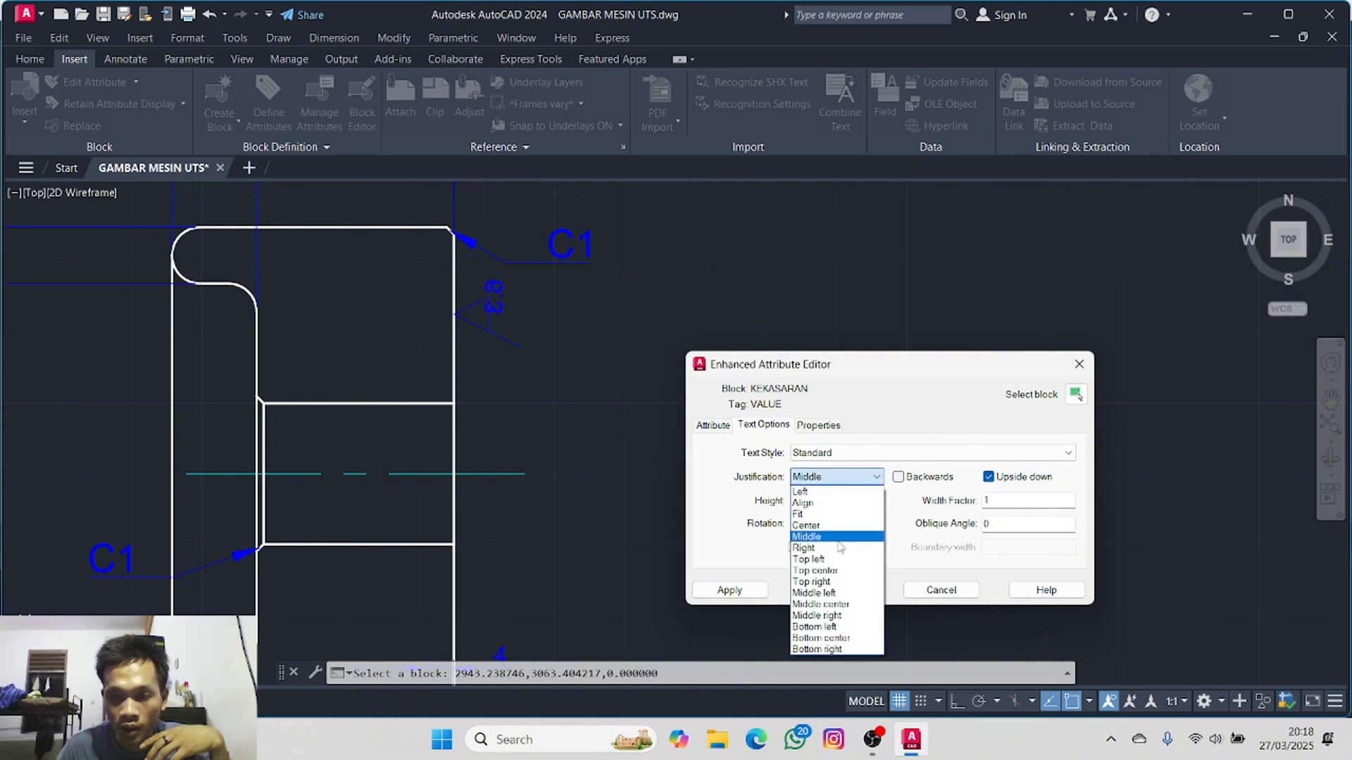
pyautogui.click(849, 581)
pyautogui.click(865, 479)
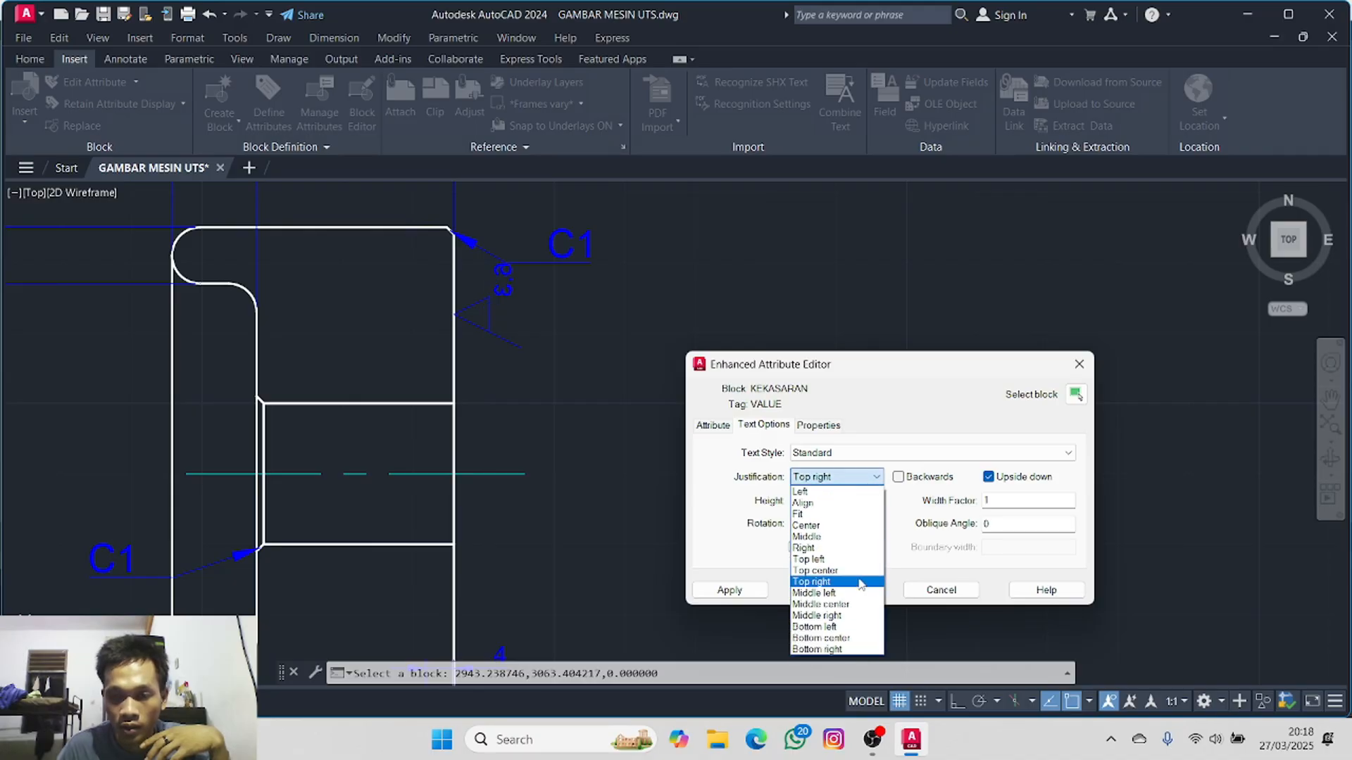
pyautogui.click(855, 575)
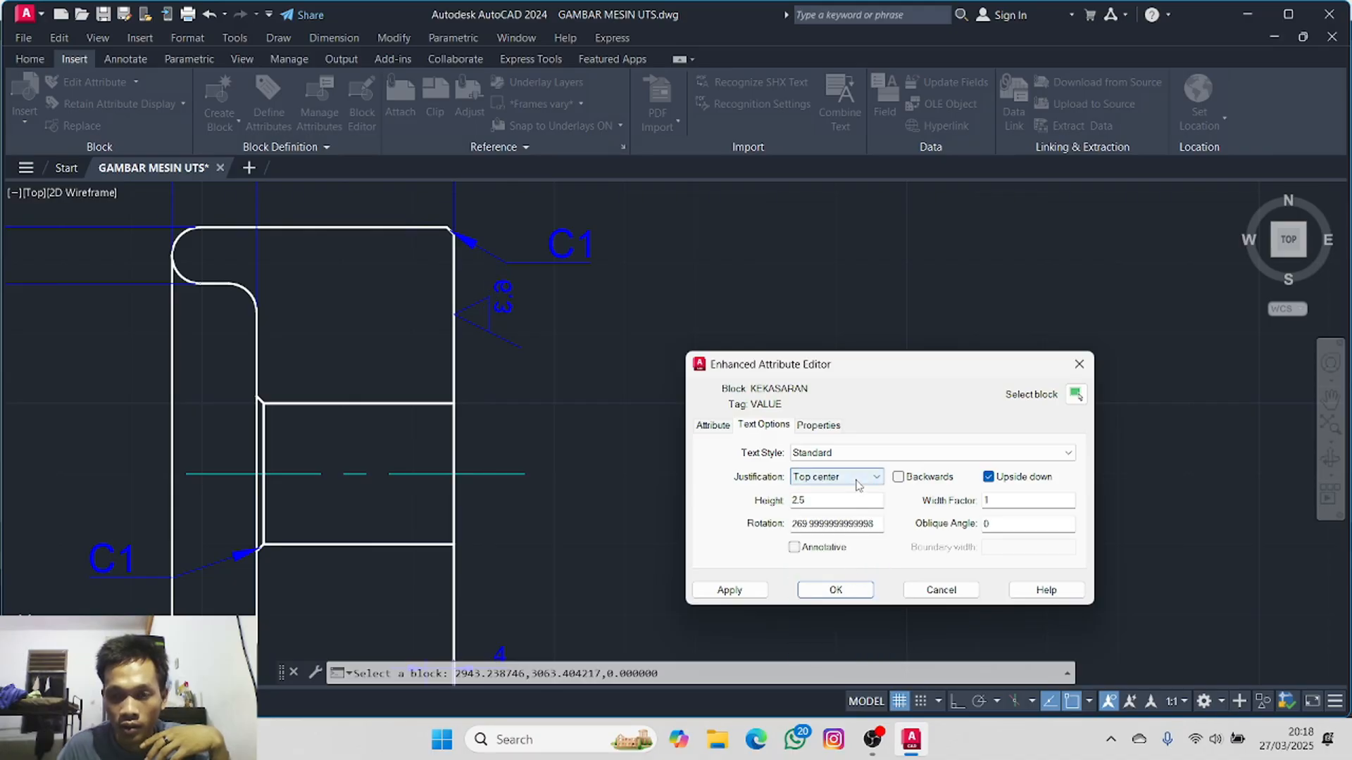
# - Set the flipped roughness value's justification to Top left and apply the attribute changes
pyautogui.click(856, 479)
pyautogui.click(856, 560)
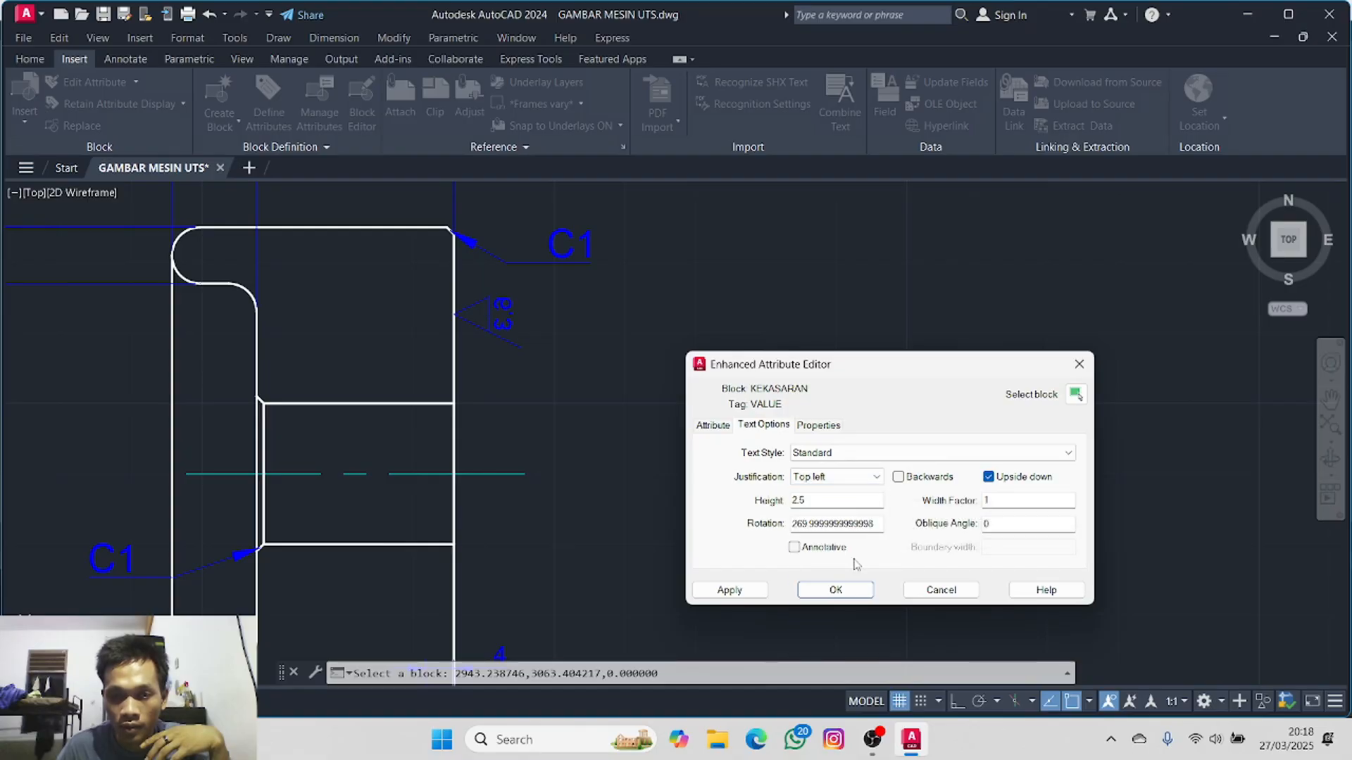
pyautogui.click(752, 594)
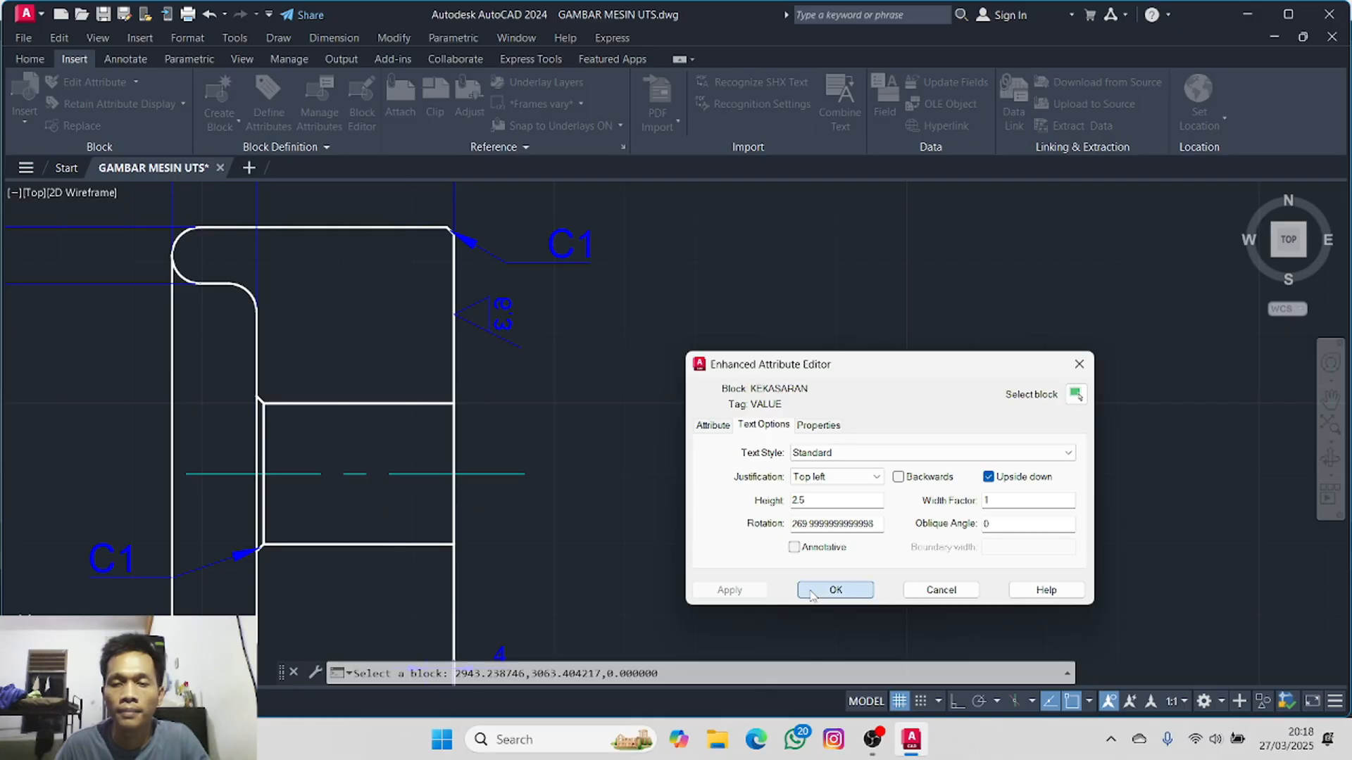
pyautogui.click(836, 590)
# - Insert the KEKASARAN block on the upper extension line of the Ø112H7 dimension with roughness value 1.6
pyautogui.scroll(-3, 649, 537)
pyautogui.moveTo(613, 455); pyautogui.dragTo(628, 255, button='middle')
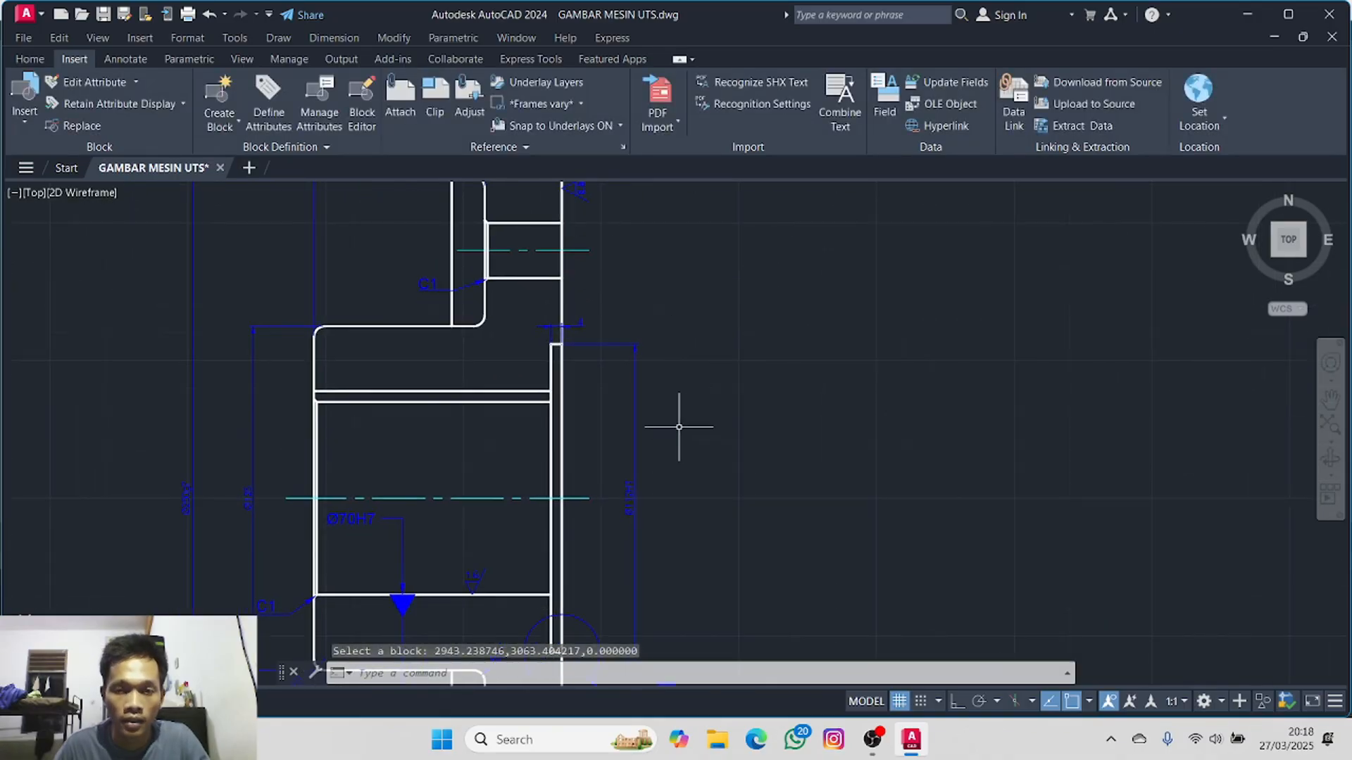
pyautogui.moveTo(688, 431); pyautogui.dragTo(669, 277, button='middle')
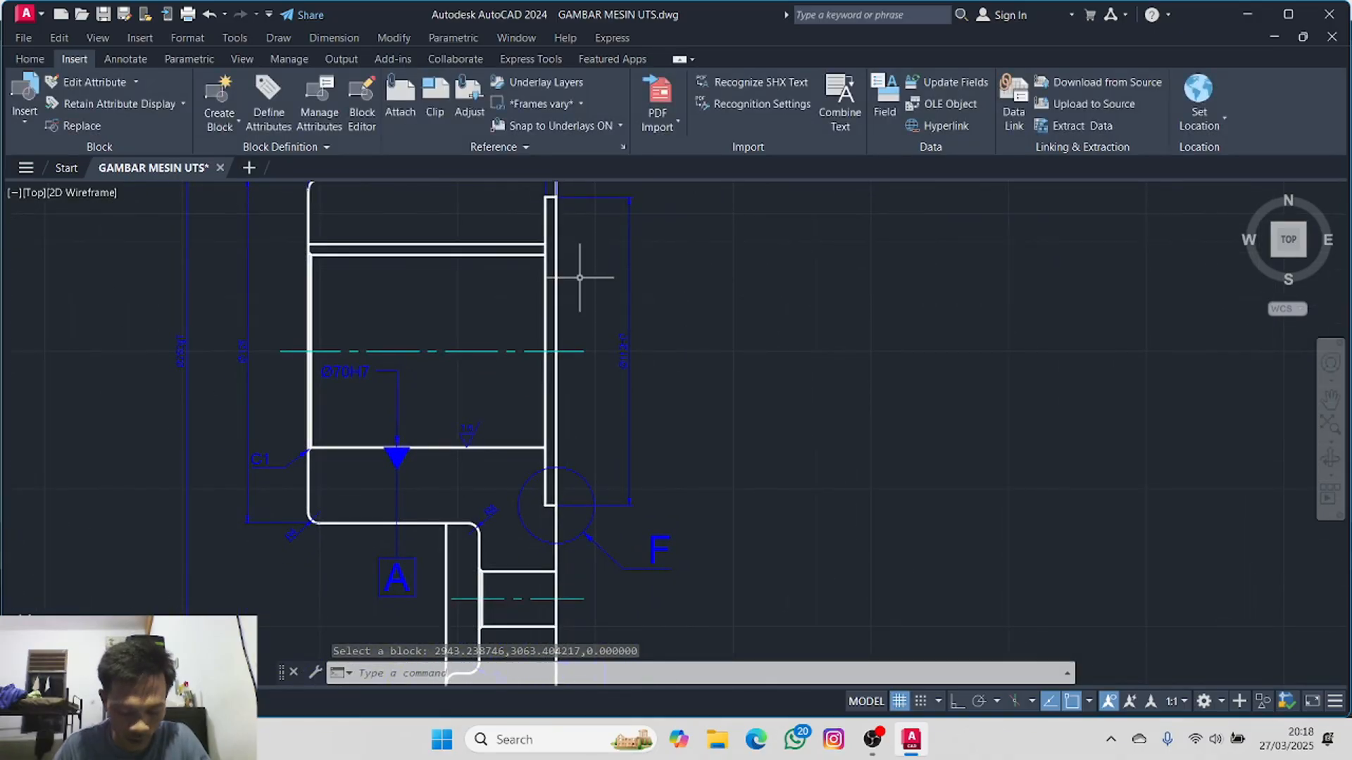
pyautogui.moveTo(573, 271); pyautogui.dragTo(524, 403, button='middle')
pyautogui.click(23, 106)
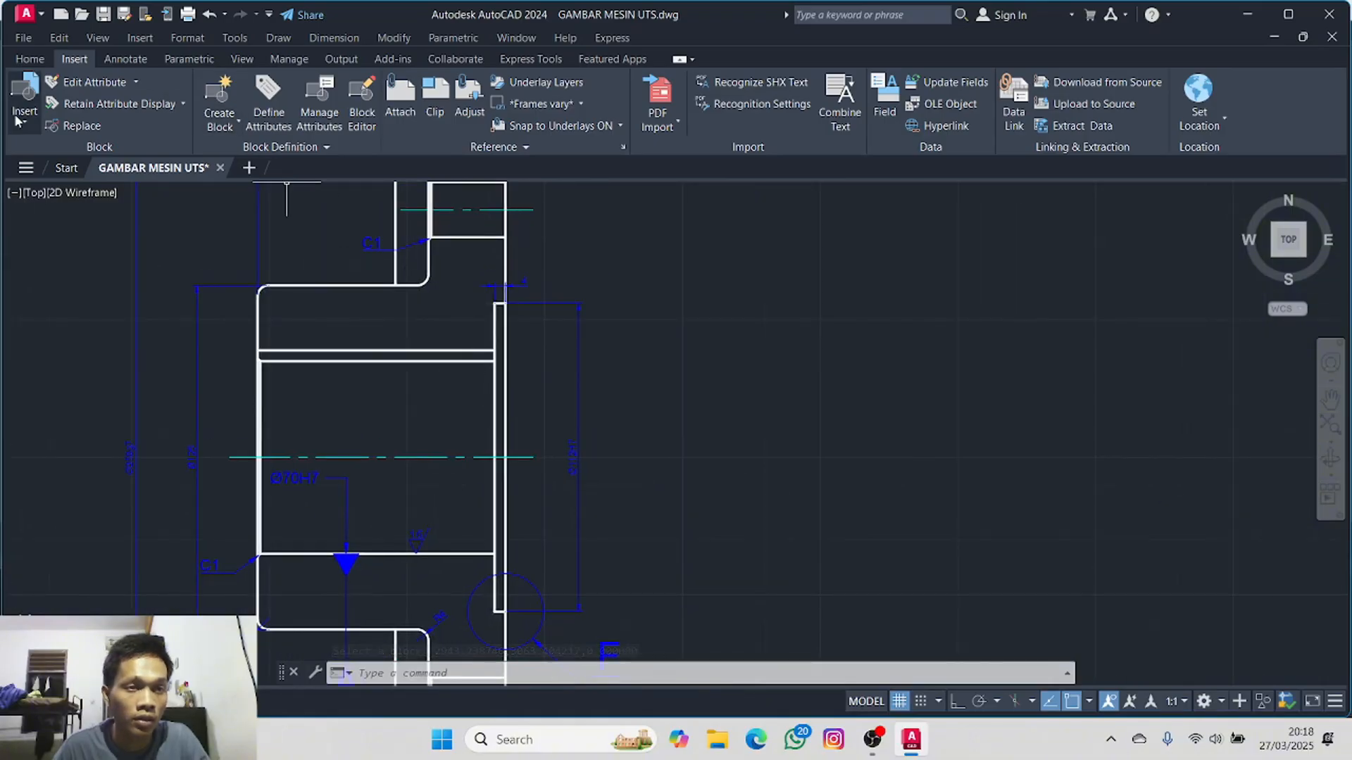
pyautogui.click(180, 185)
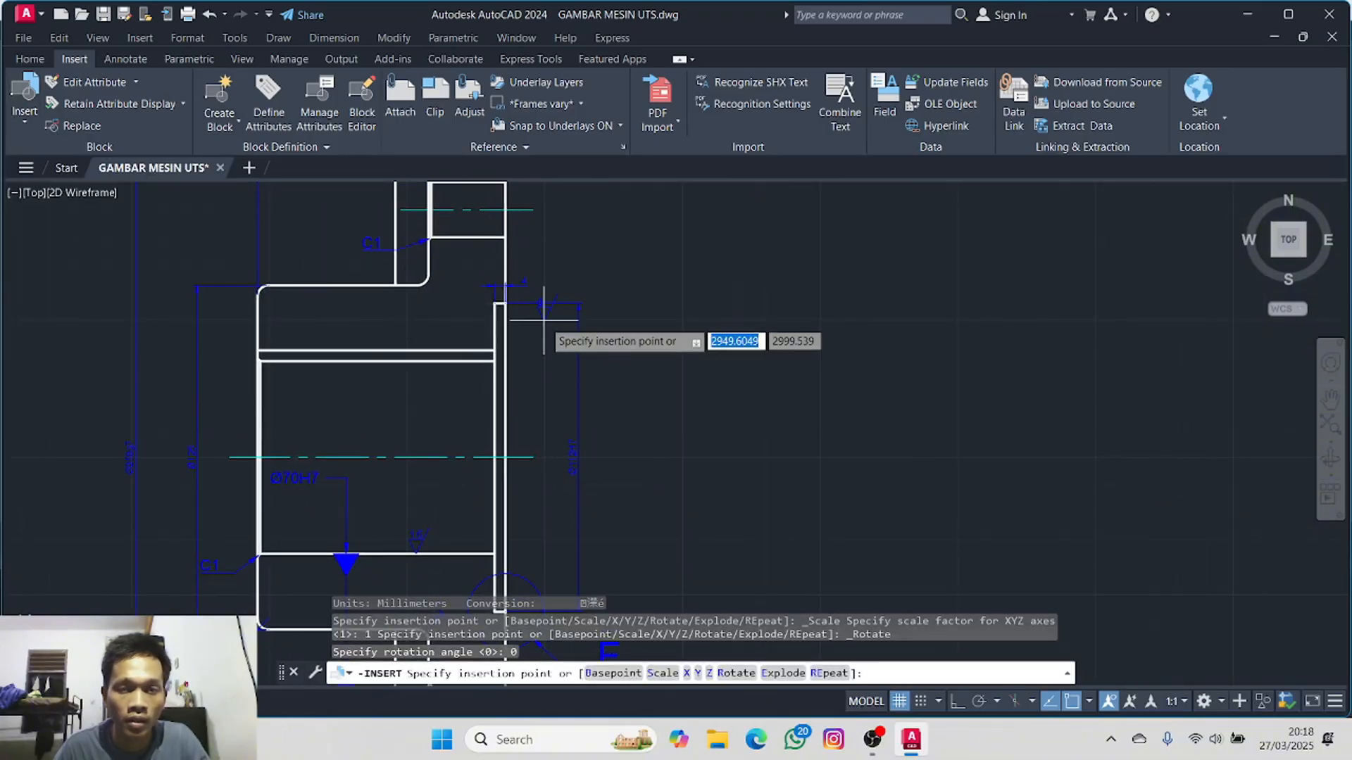
pyautogui.scroll(2, 543, 318)
pyautogui.scroll(2, 543, 321)
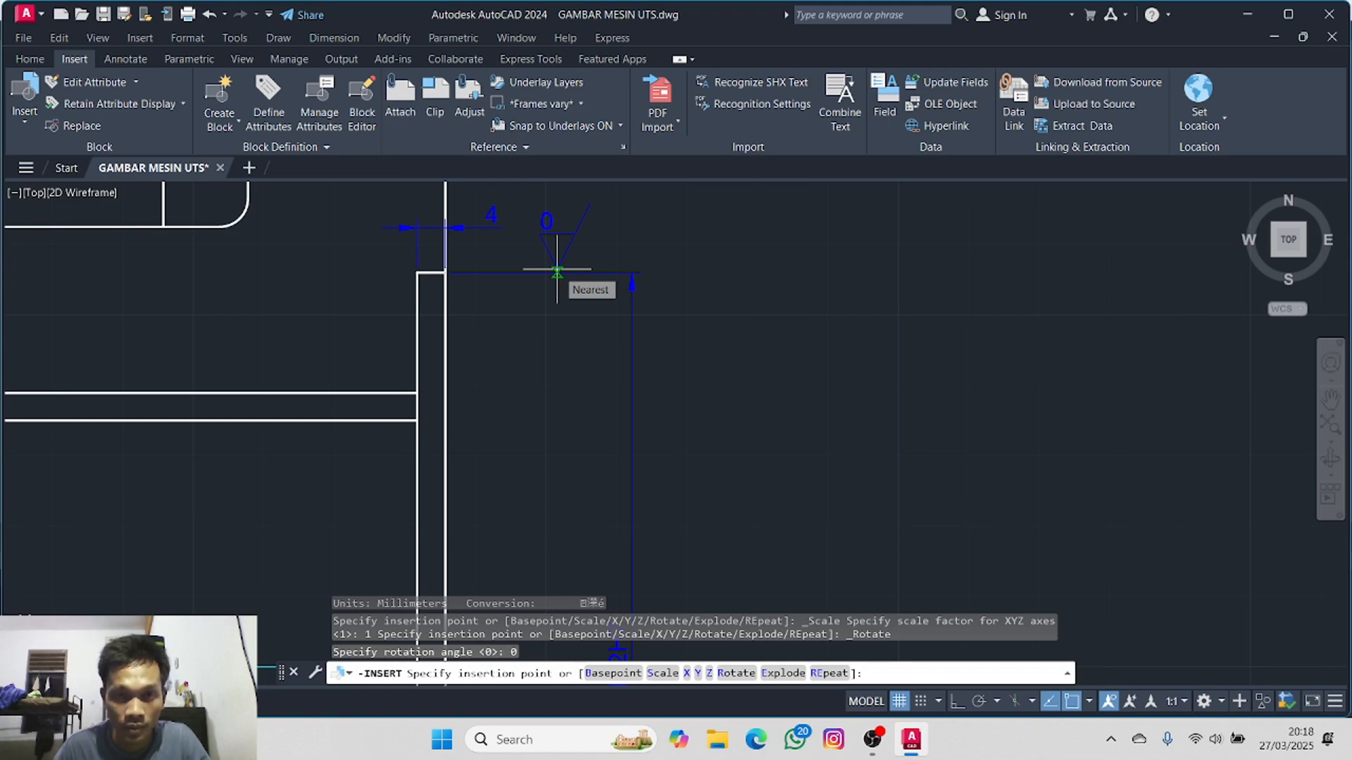
pyautogui.click(556, 270)
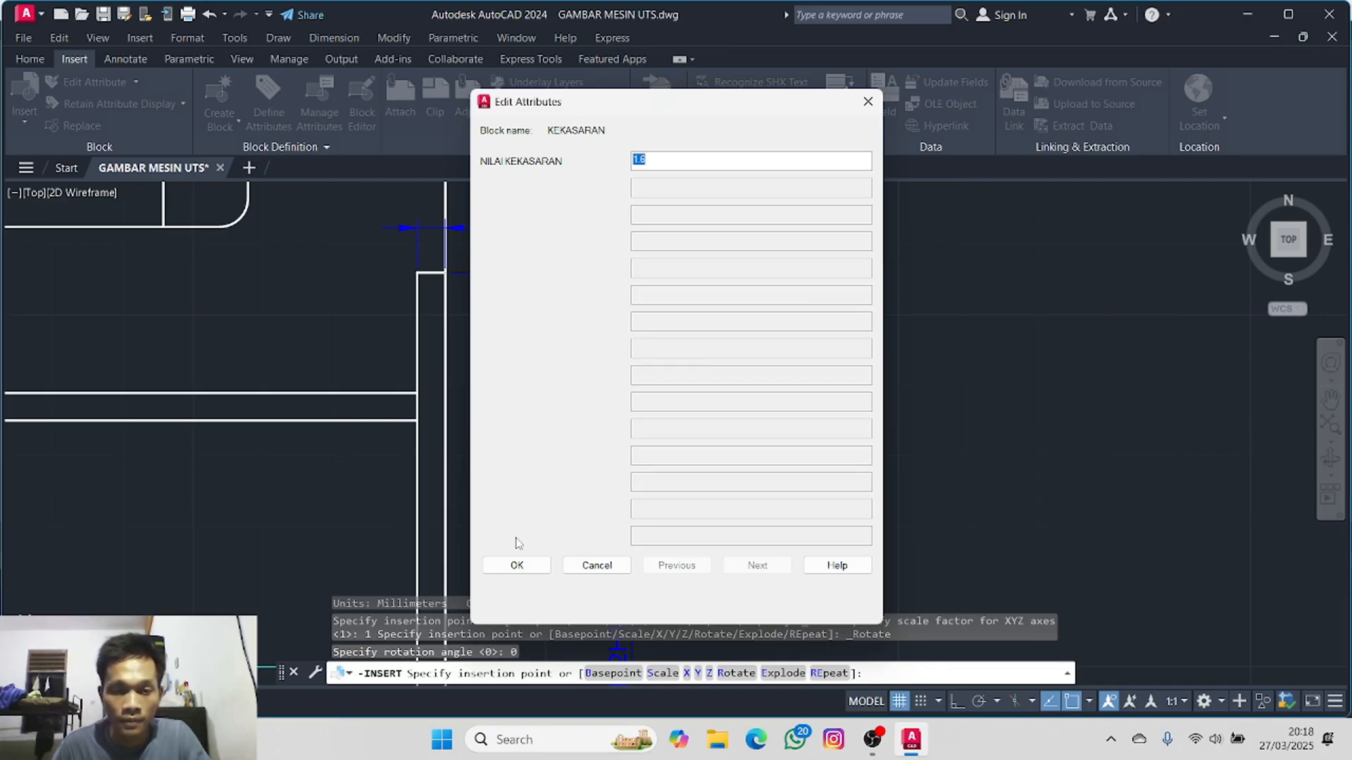
pyautogui.click(517, 564)
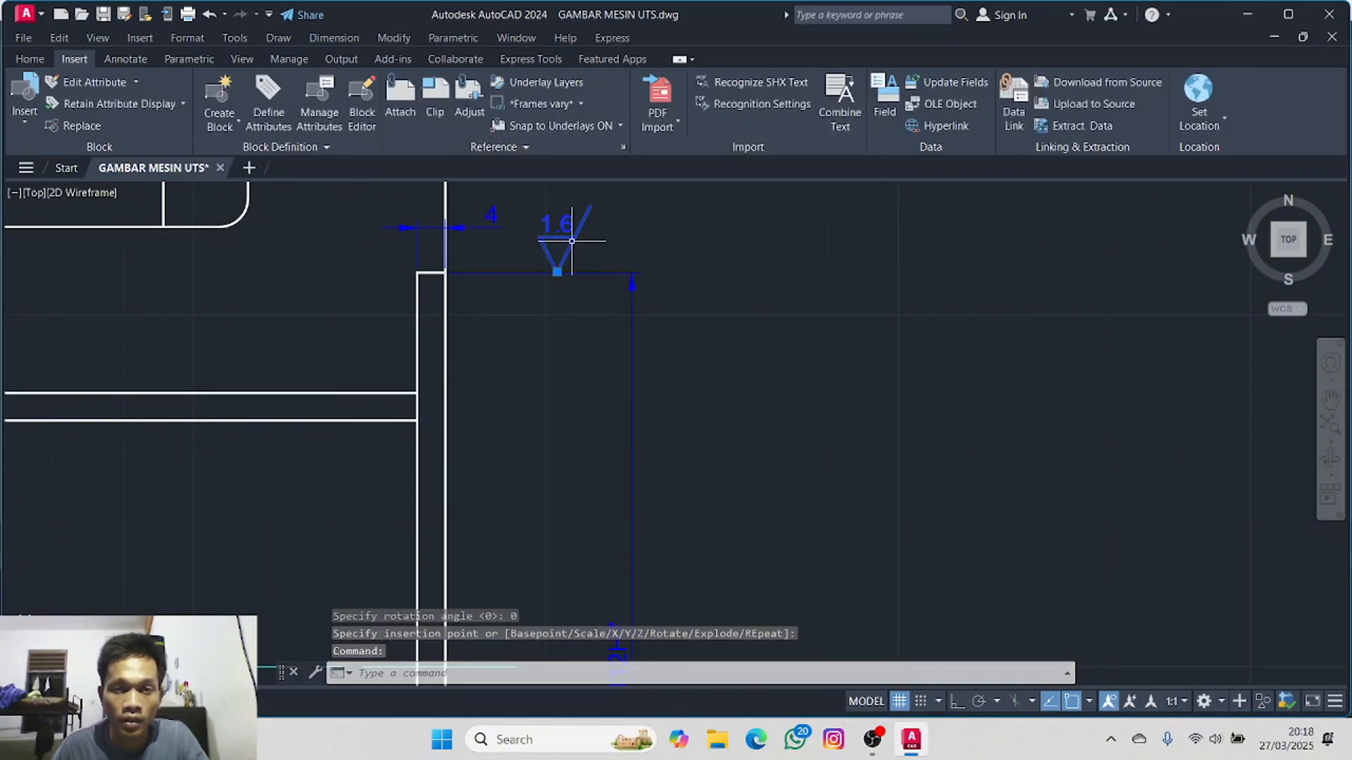
# - Rotate the new 1.6 roughness symbol 180° about its tip with Ortho on, so it hangs below the extension line
pyautogui.click(29, 59)
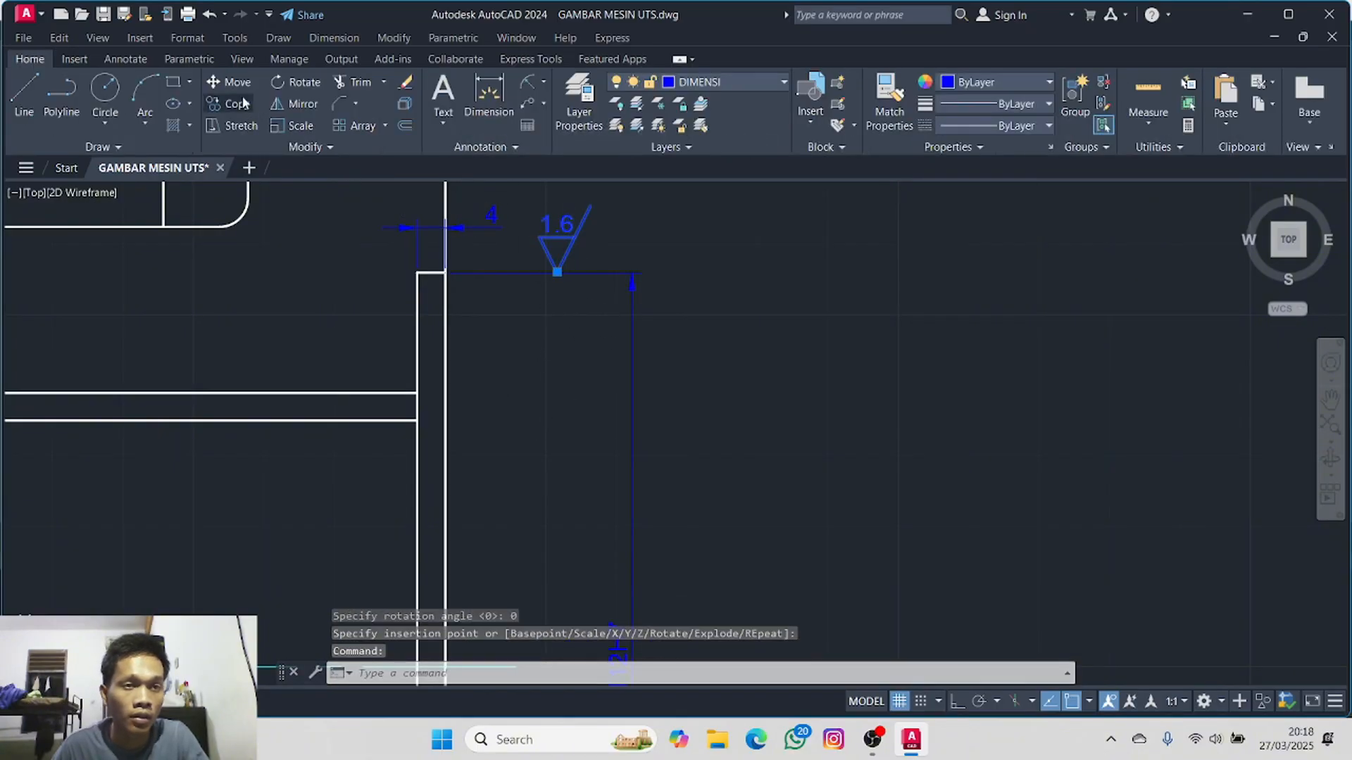
pyautogui.click(291, 83)
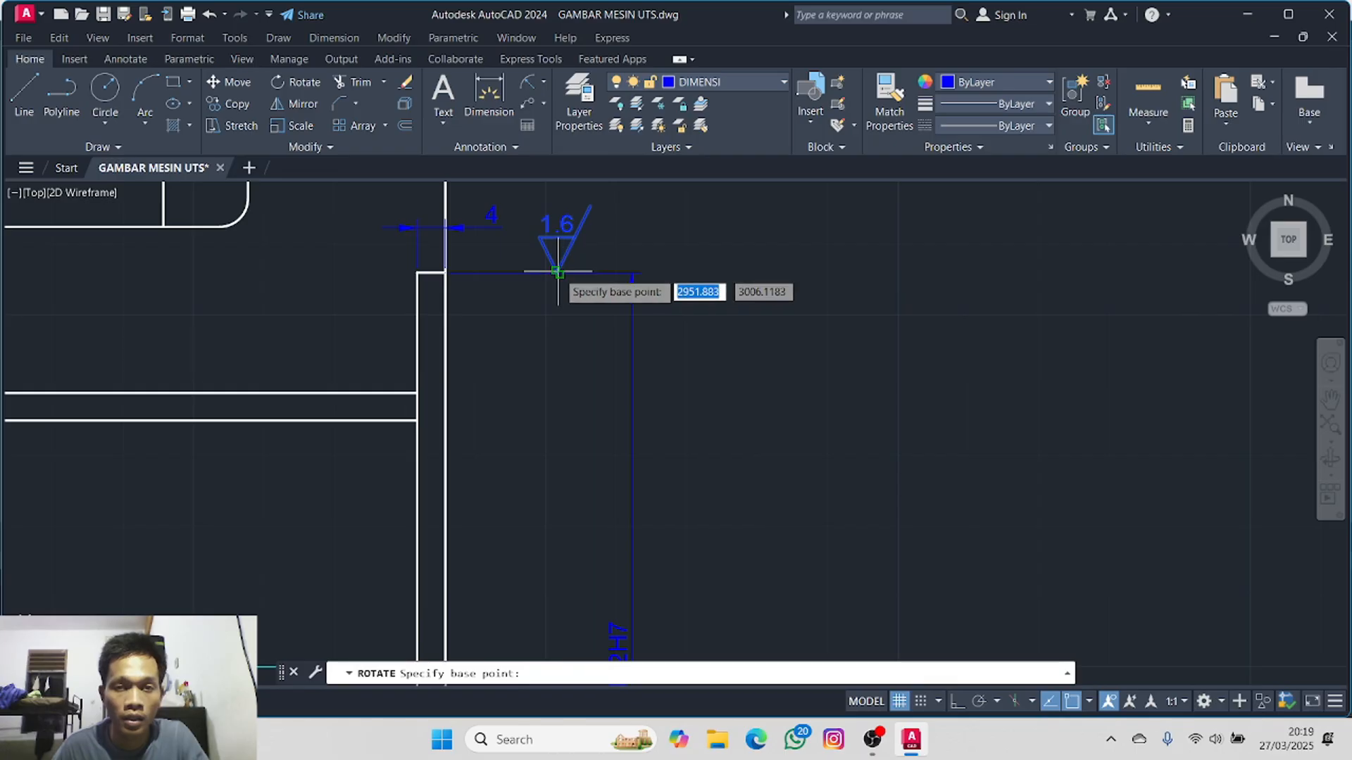
pyautogui.click(557, 272)
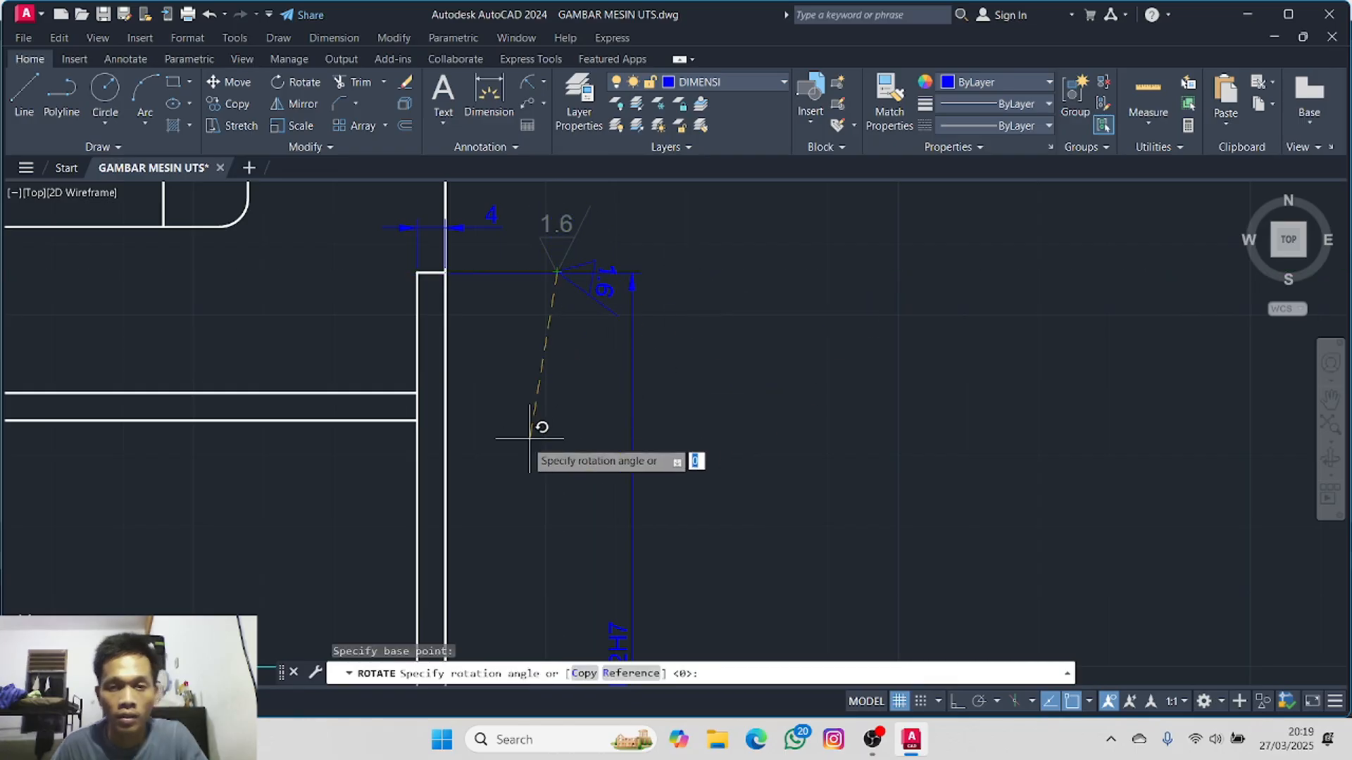
pyautogui.press('F8')
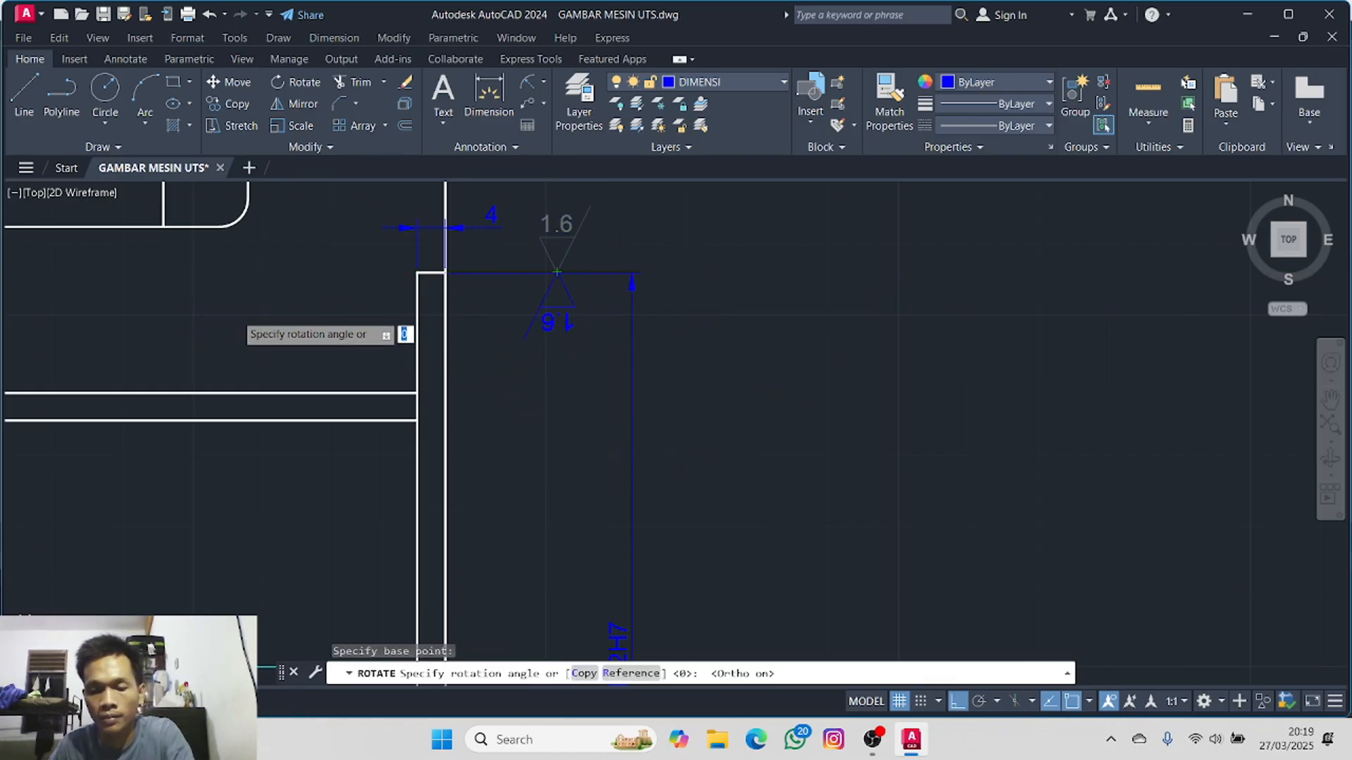
pyautogui.click(197, 301)
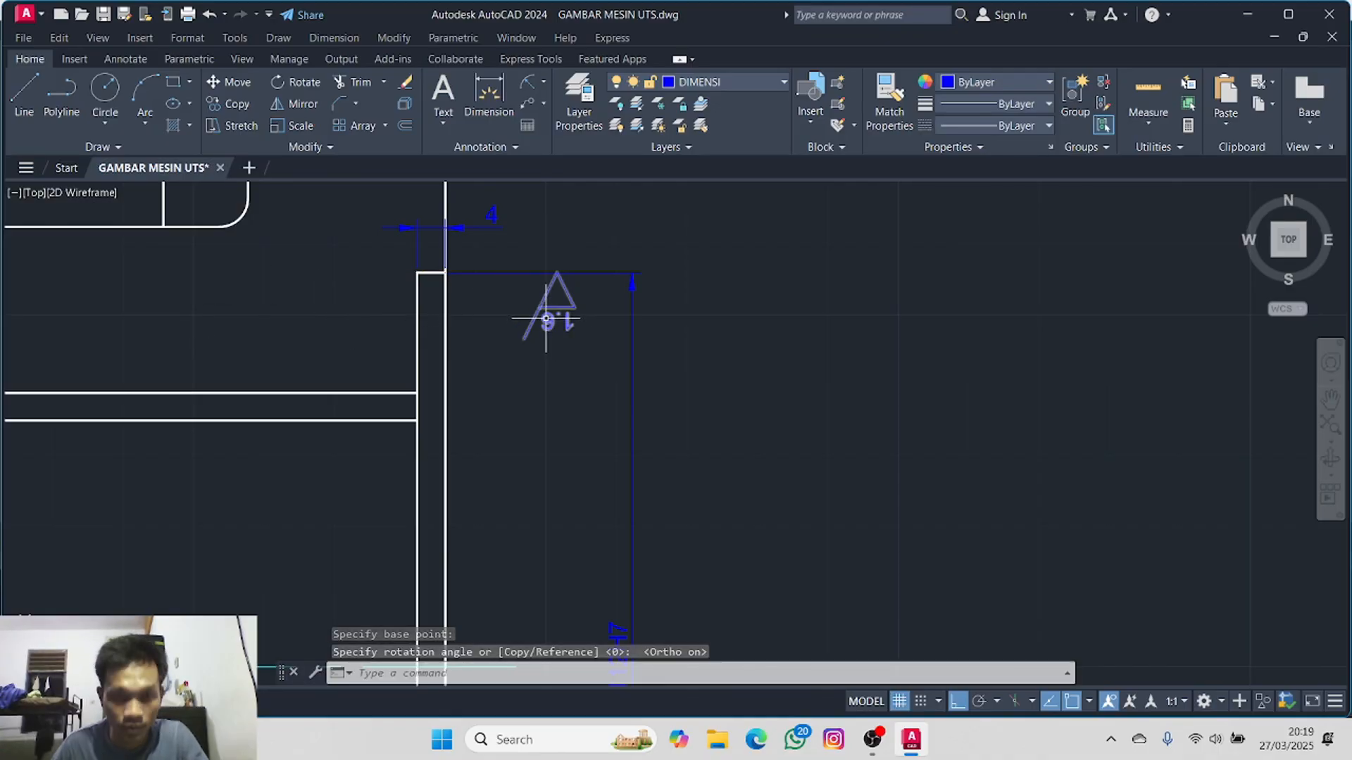
# - Set the rotated 1.6 roughness value to Backwards and Upside down with Top right justification in its attribute text options
pyautogui.click(550, 312)
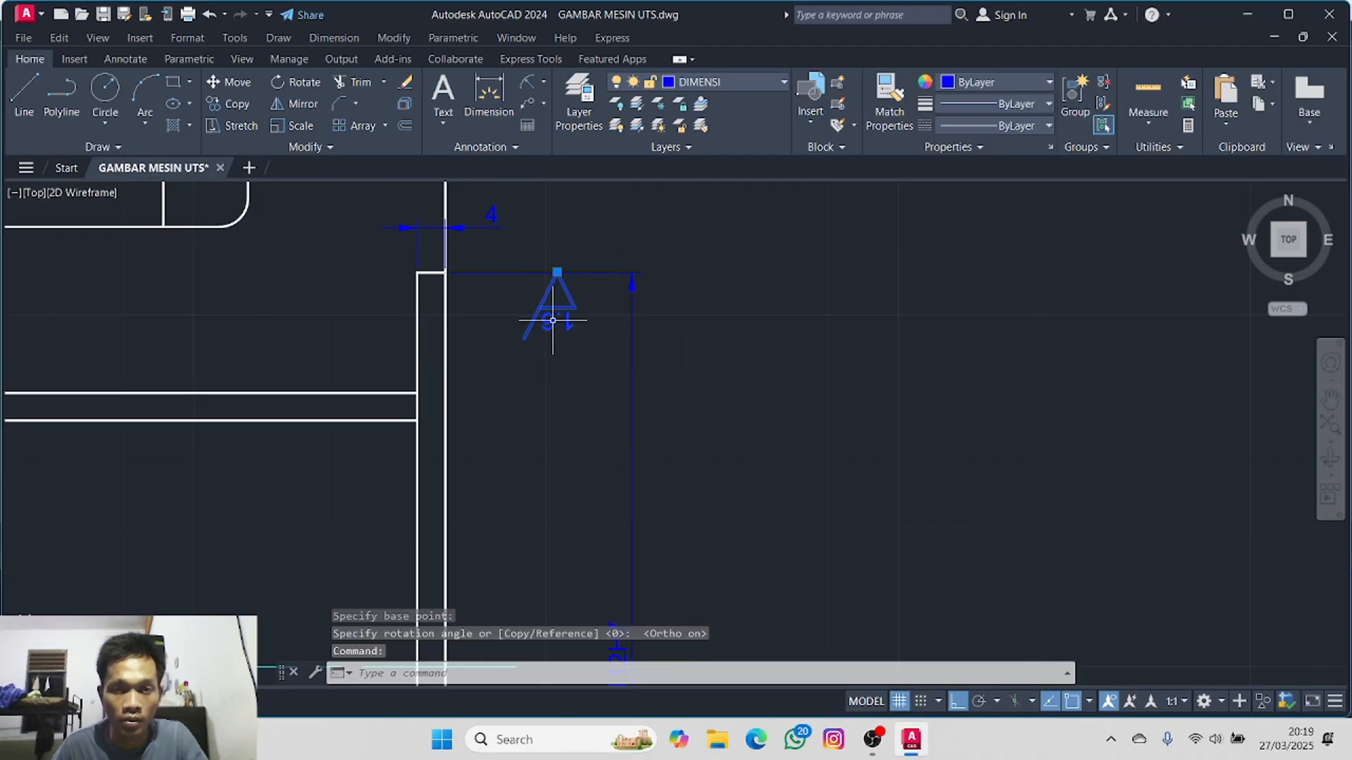
pyautogui.rightClick(551, 320)
pyautogui.click(603, 302)
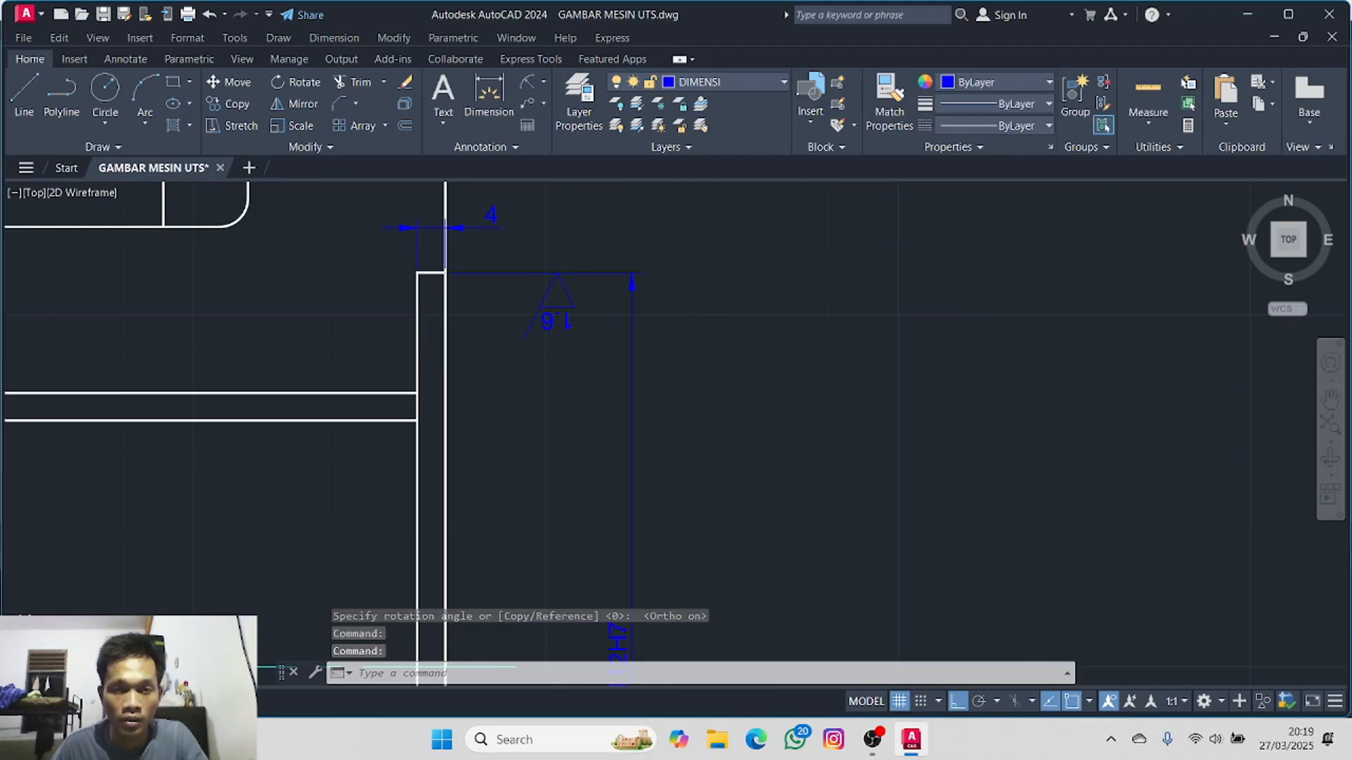
pyautogui.click(752, 424)
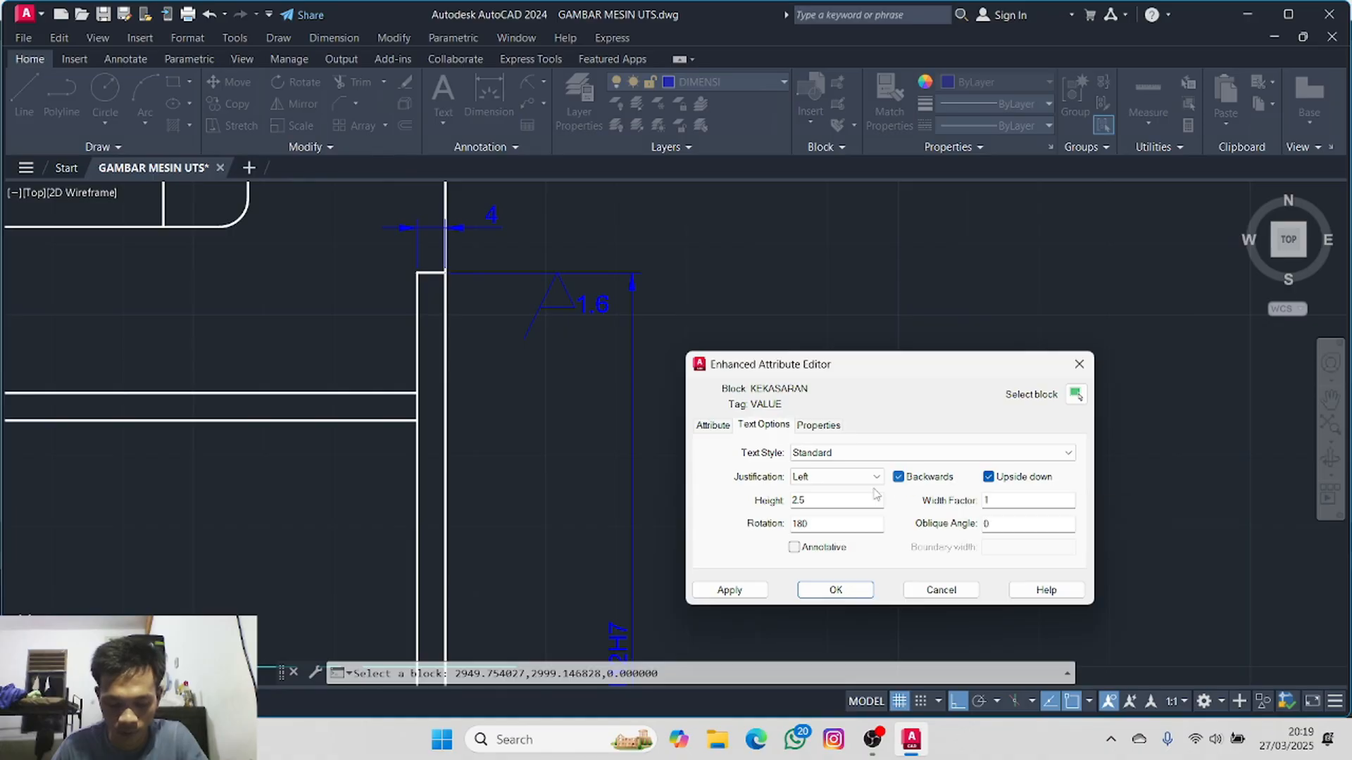
pyautogui.click(834, 475)
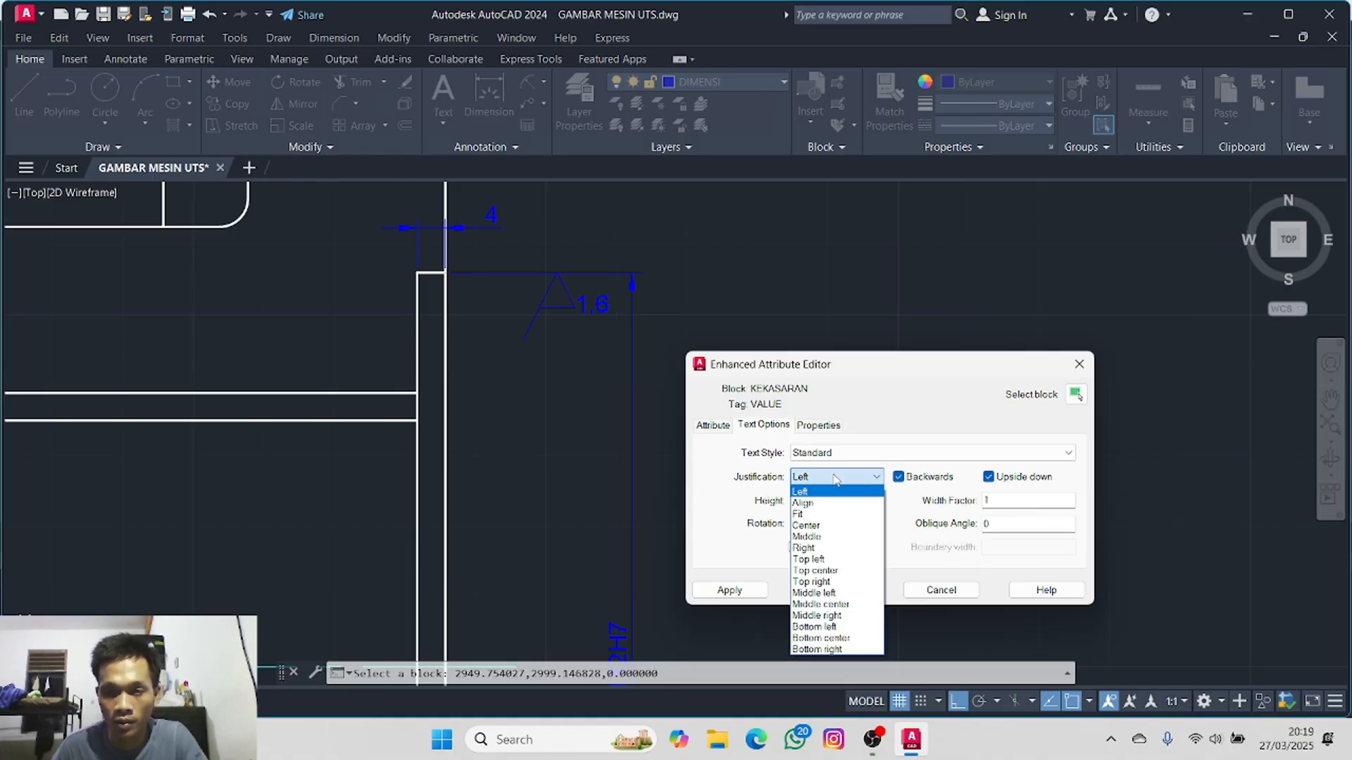
pyautogui.click(811, 582)
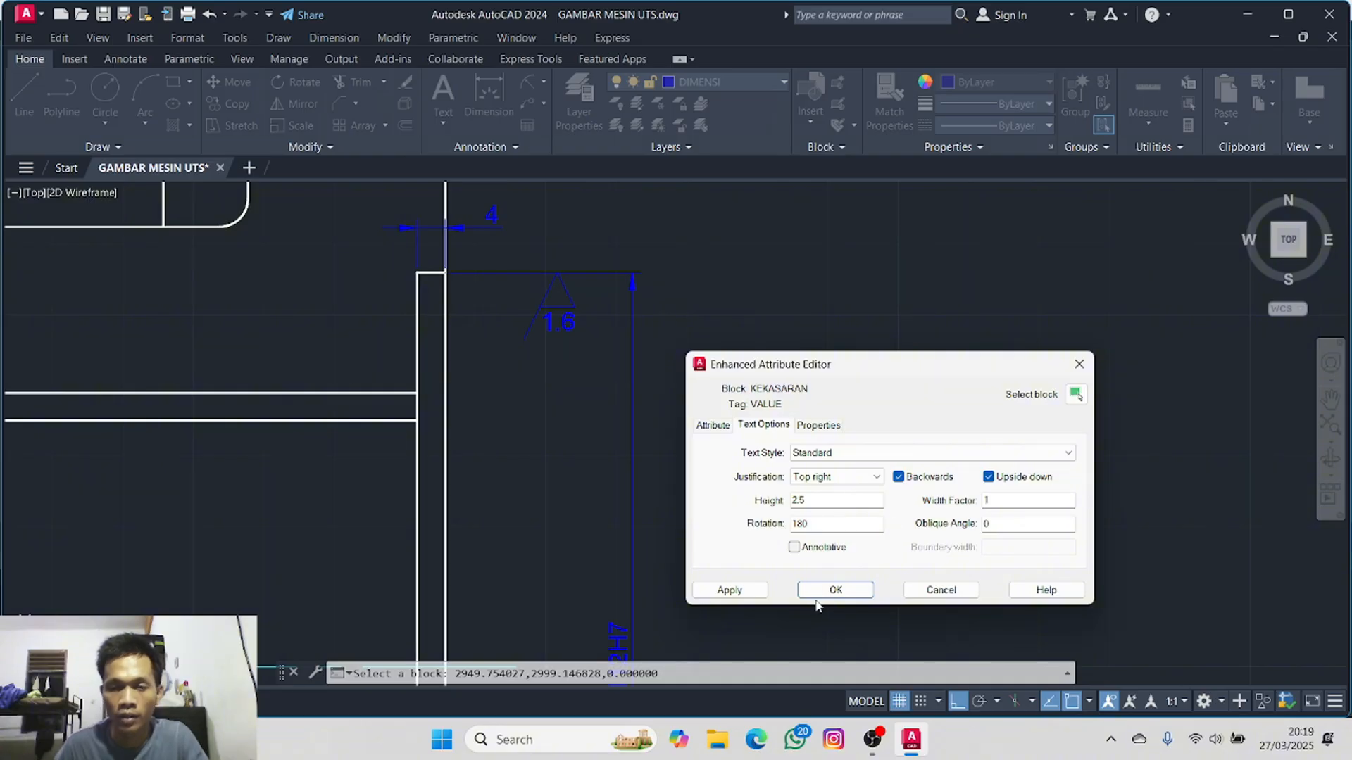
pyautogui.click(835, 590)
# - Compare the roughness symbols on the flange section with those in the reference drawing
pyautogui.scroll(-4, 519, 464)
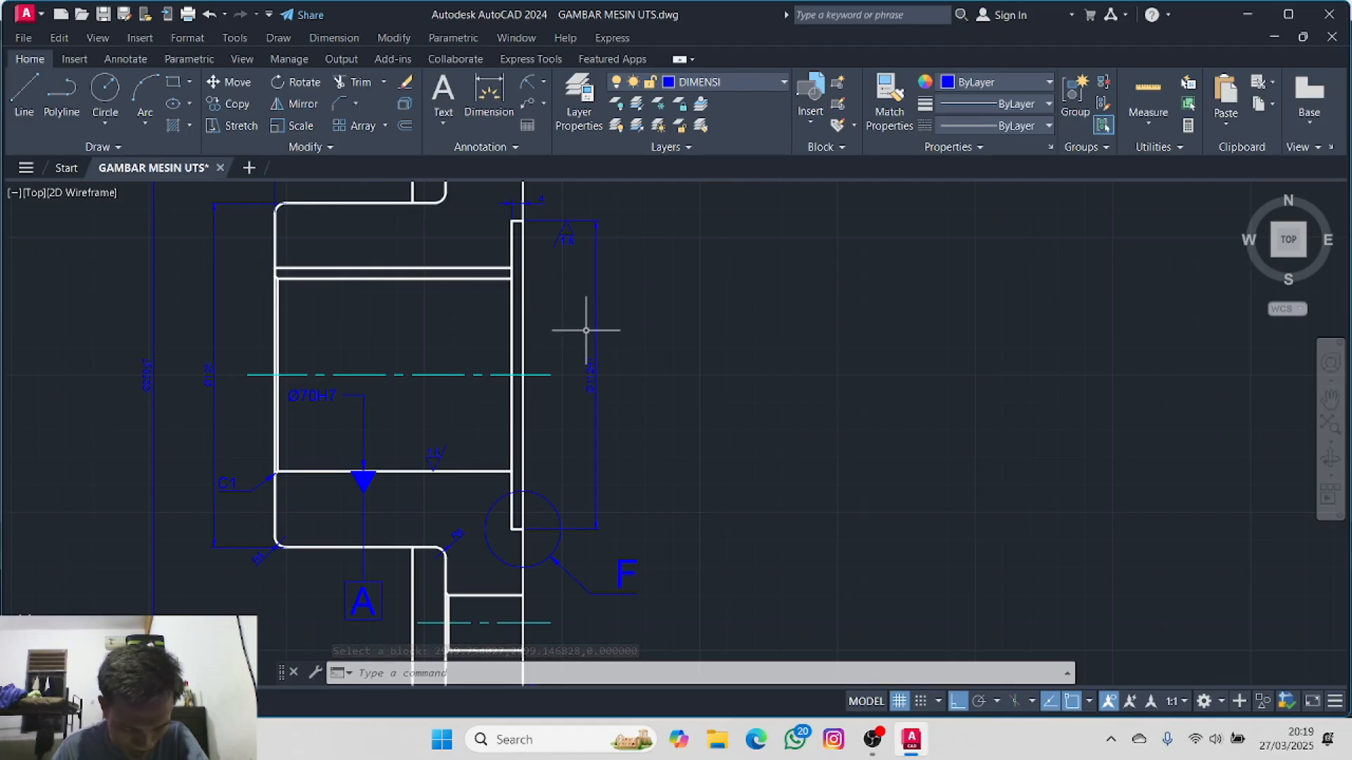
pyautogui.moveTo(239, 333); pyautogui.dragTo(1304, 324, button='middle')
pyautogui.scroll(2, 503, 371)
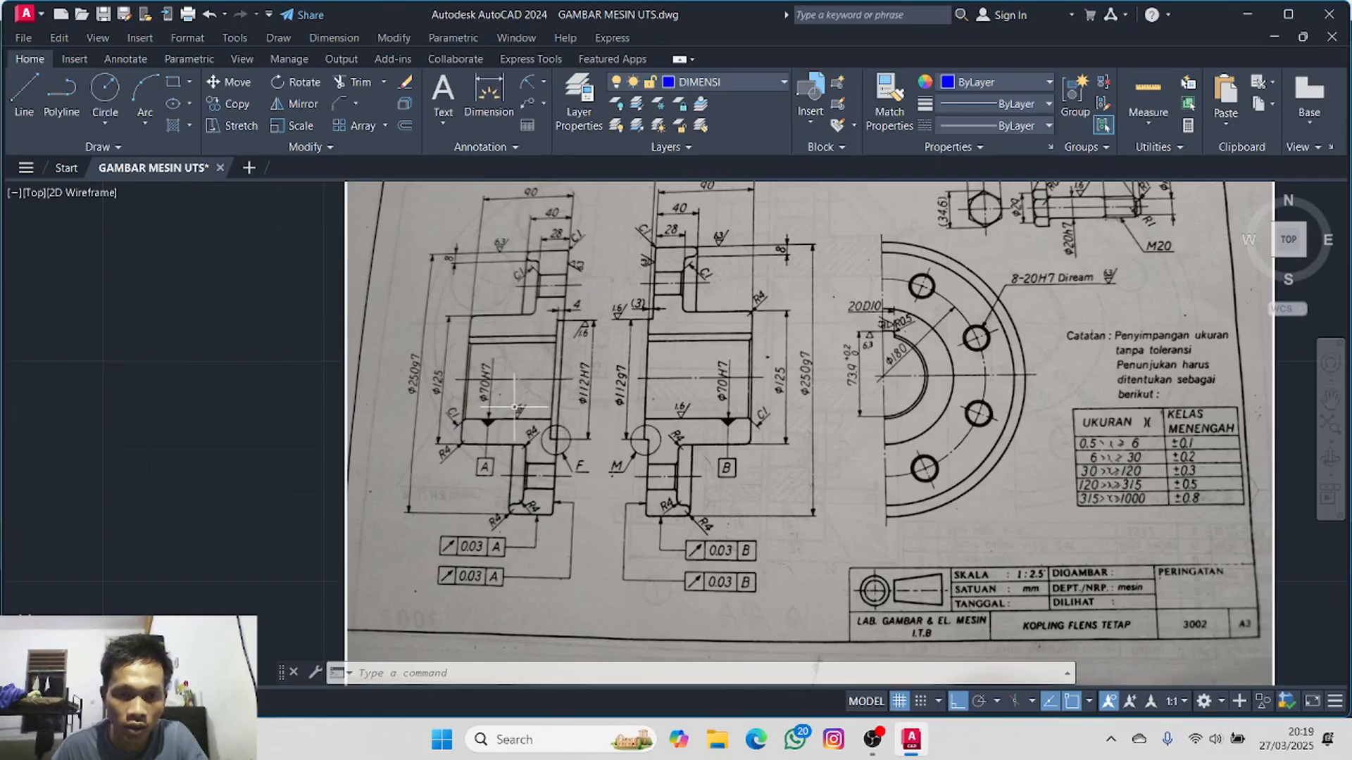
pyautogui.scroll(-4, 325, 386)
pyautogui.moveTo(864, 380); pyautogui.dragTo(266, 383, button='middle')
pyautogui.scroll(4, 584, 396)
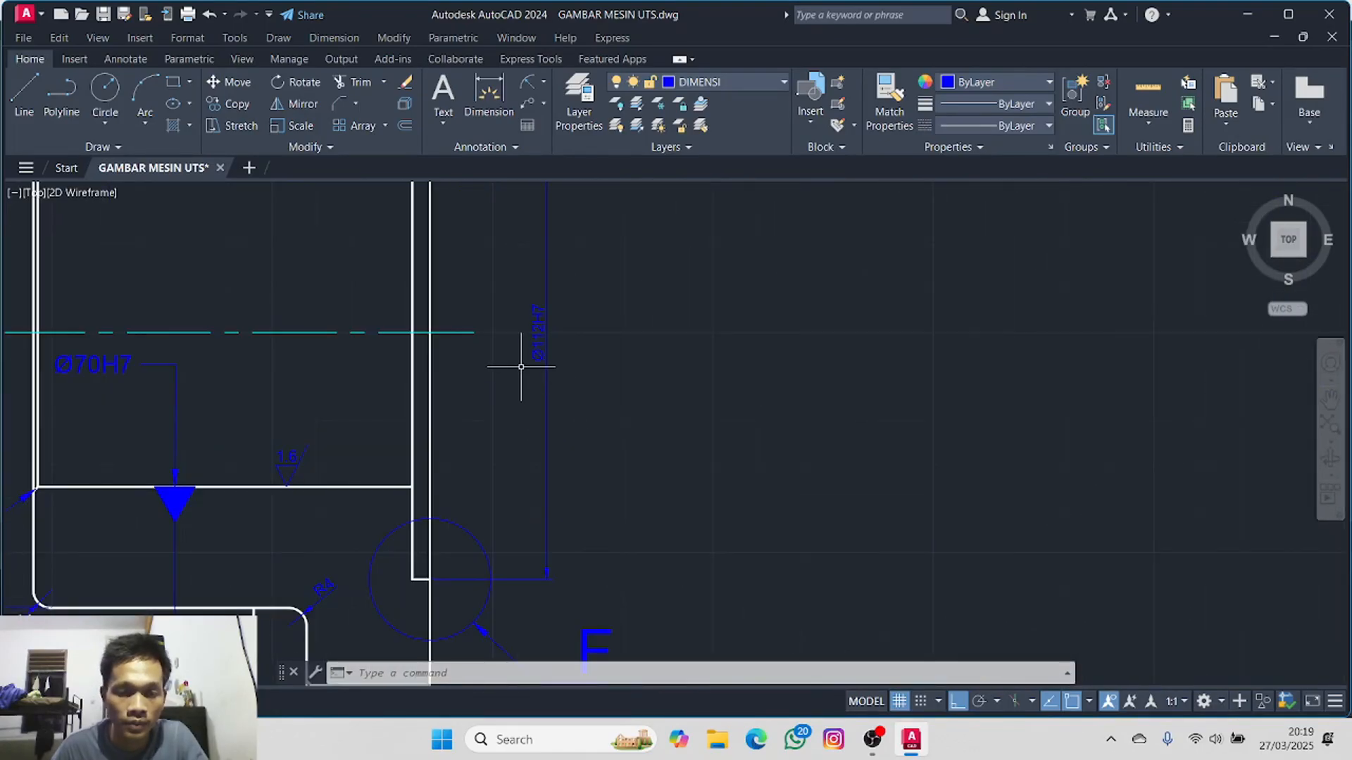
pyautogui.moveTo(522, 365); pyautogui.dragTo(662, 516, button='middle')
pyautogui.scroll(-2, 641, 352)
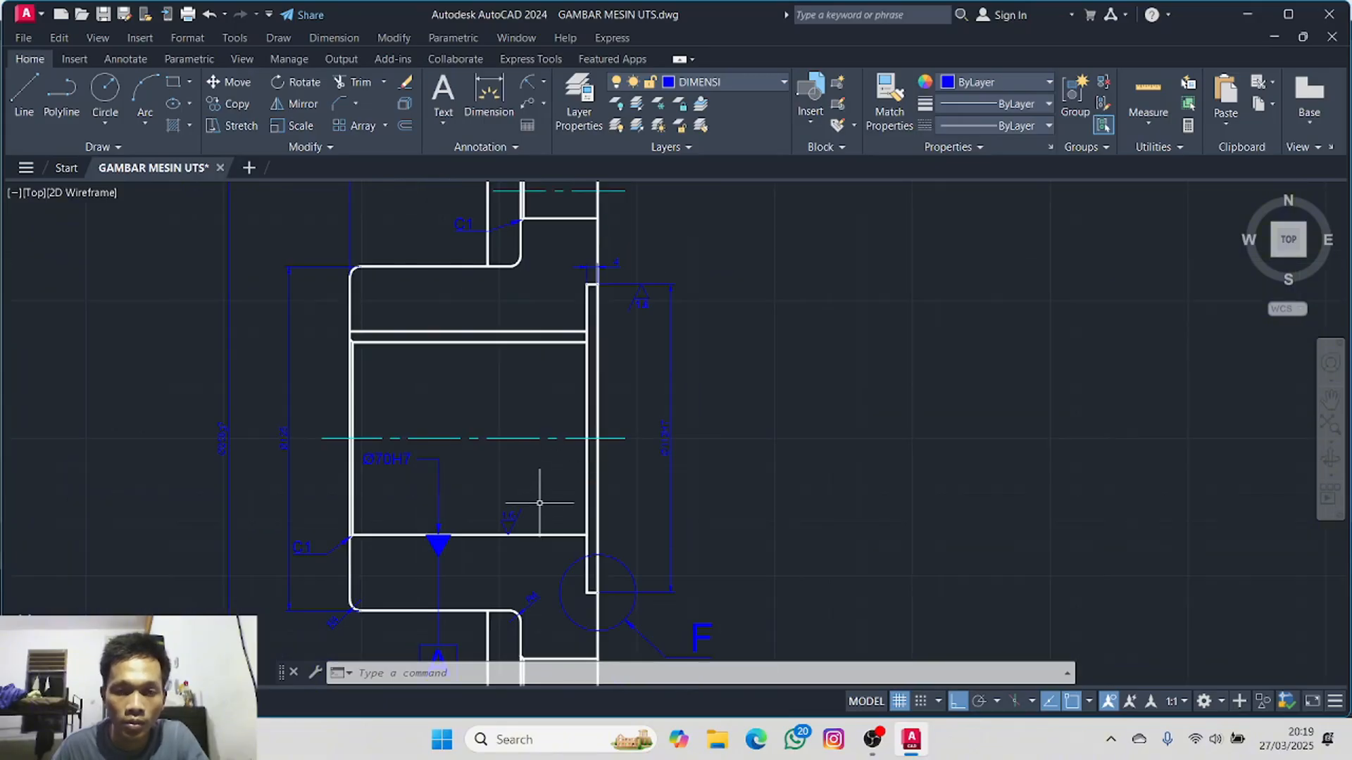
pyautogui.moveTo(547, 339)
pyautogui.mouseDown(button='middle')
pyautogui.moveTo(523, 172)
pyautogui.moveTo(595, 567)
pyautogui.mouseUp(button='middle')
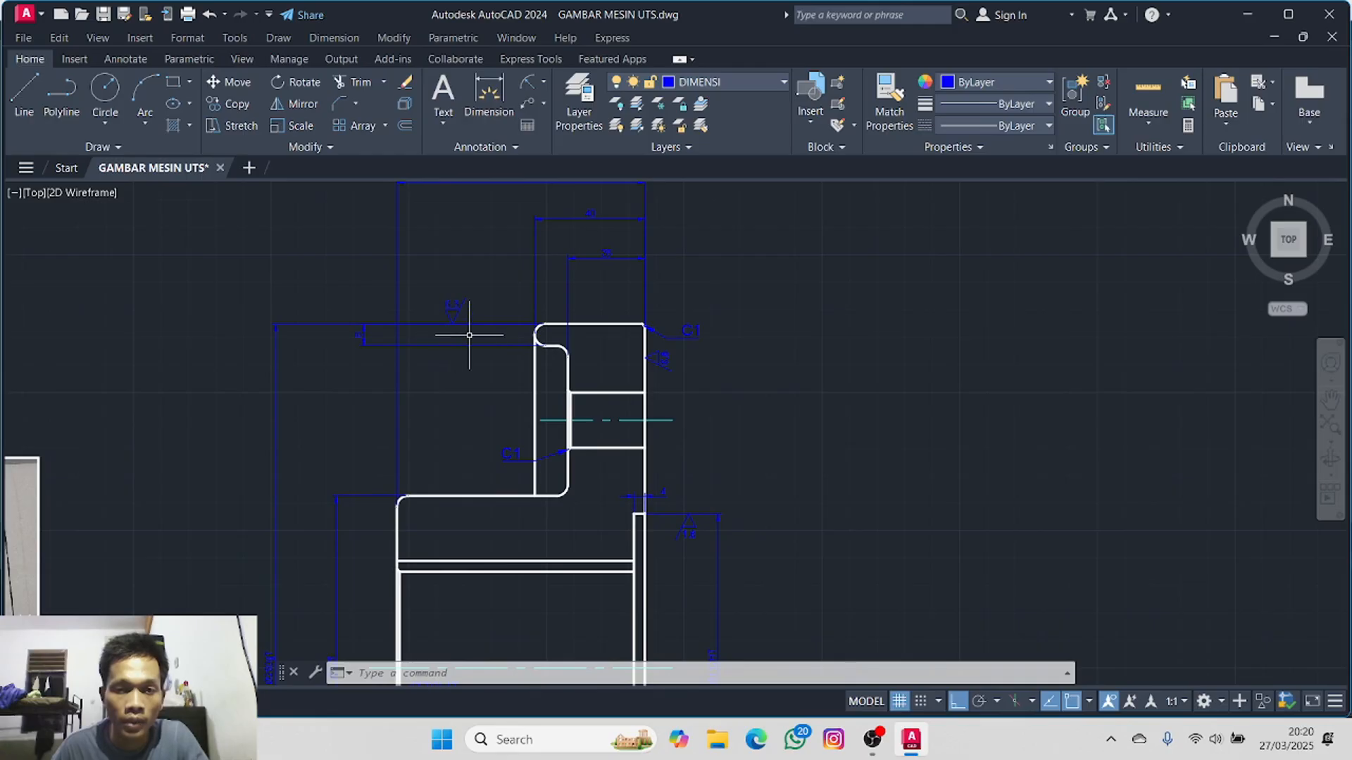
pyautogui.scroll(2, 639, 371)
pyautogui.scroll(2, 595, 363)
pyautogui.scroll(-4, 595, 367)
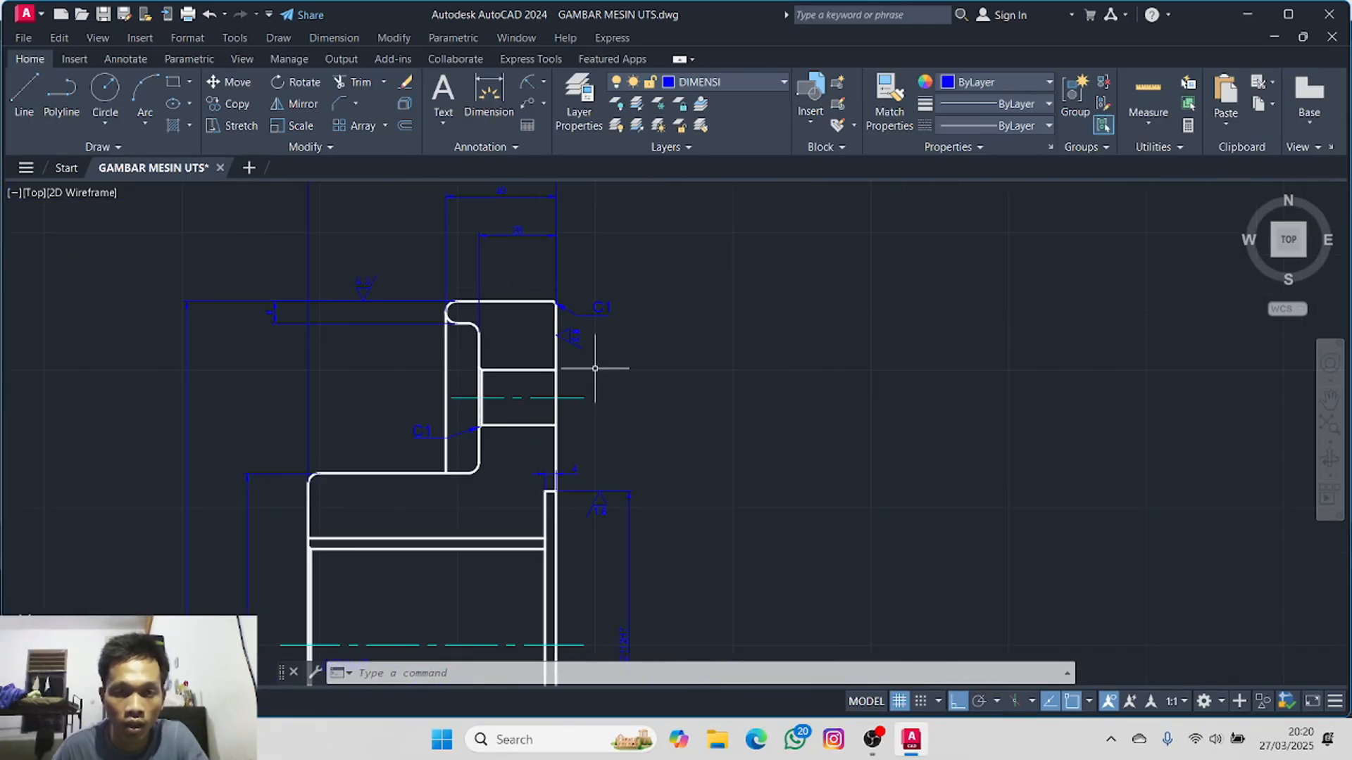
# - Check the lower part of the flange section and examine the second flange view in the reference drawing
pyautogui.moveTo(691, 404); pyautogui.dragTo(701, 210, button='middle')
pyautogui.scroll(-2, 728, 358)
pyautogui.moveTo(760, 355); pyautogui.dragTo(711, 263, button='middle')
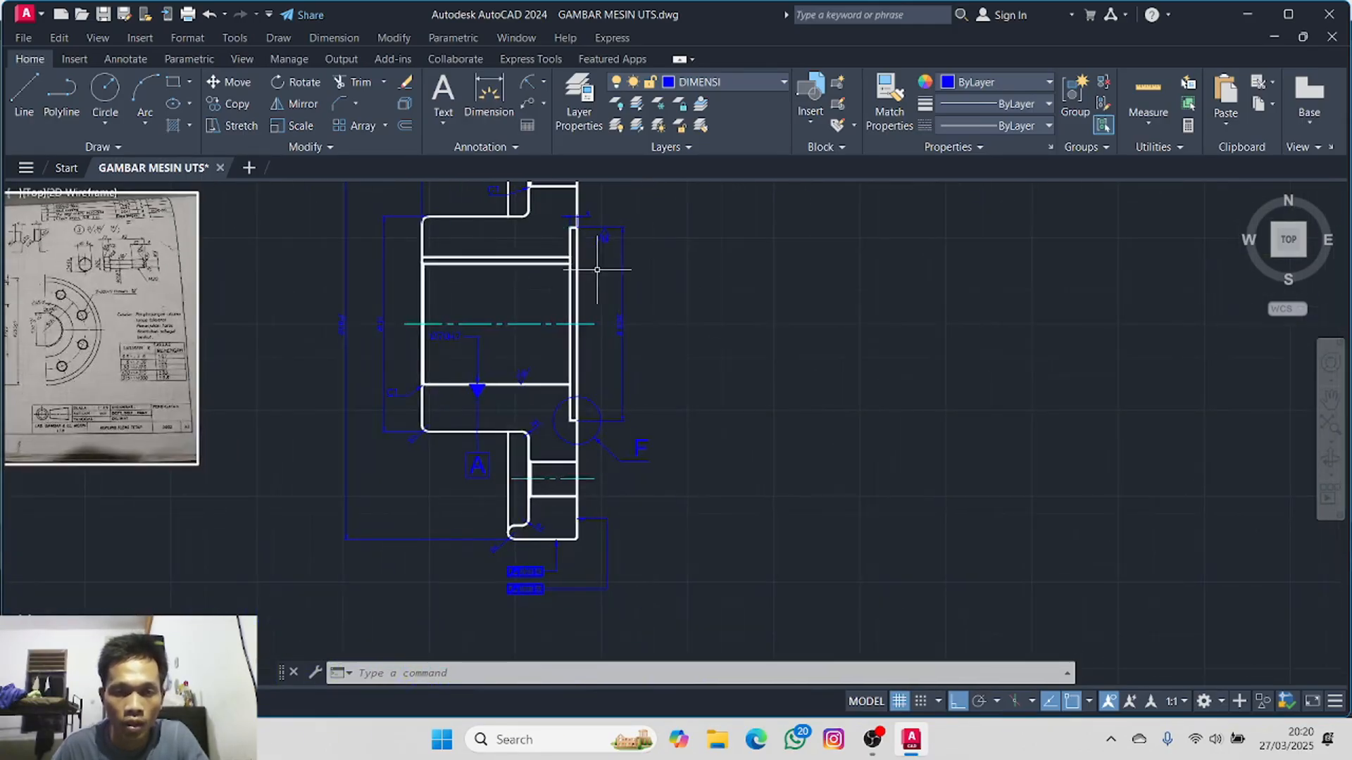
pyautogui.moveTo(582, 343); pyautogui.dragTo(896, 336, button='middle')
pyautogui.moveTo(643, 350)
pyautogui.mouseDown(button='middle')
pyautogui.moveTo(737, 329)
pyautogui.moveTo(903, 383)
pyautogui.mouseUp(button='middle')
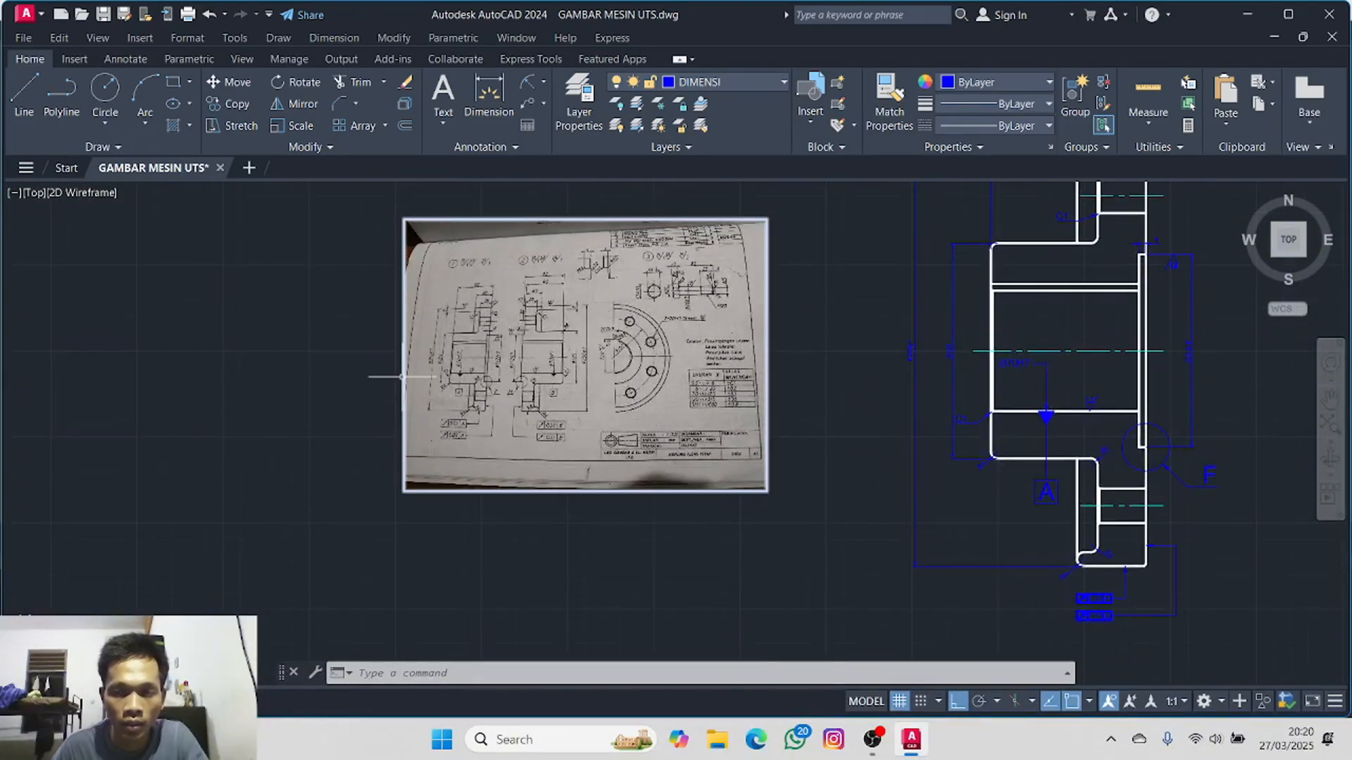
pyautogui.moveTo(401, 377); pyautogui.dragTo(299, 386, button='middle')
pyautogui.scroll(2, 381, 359)
pyautogui.scroll(2, 381, 359)
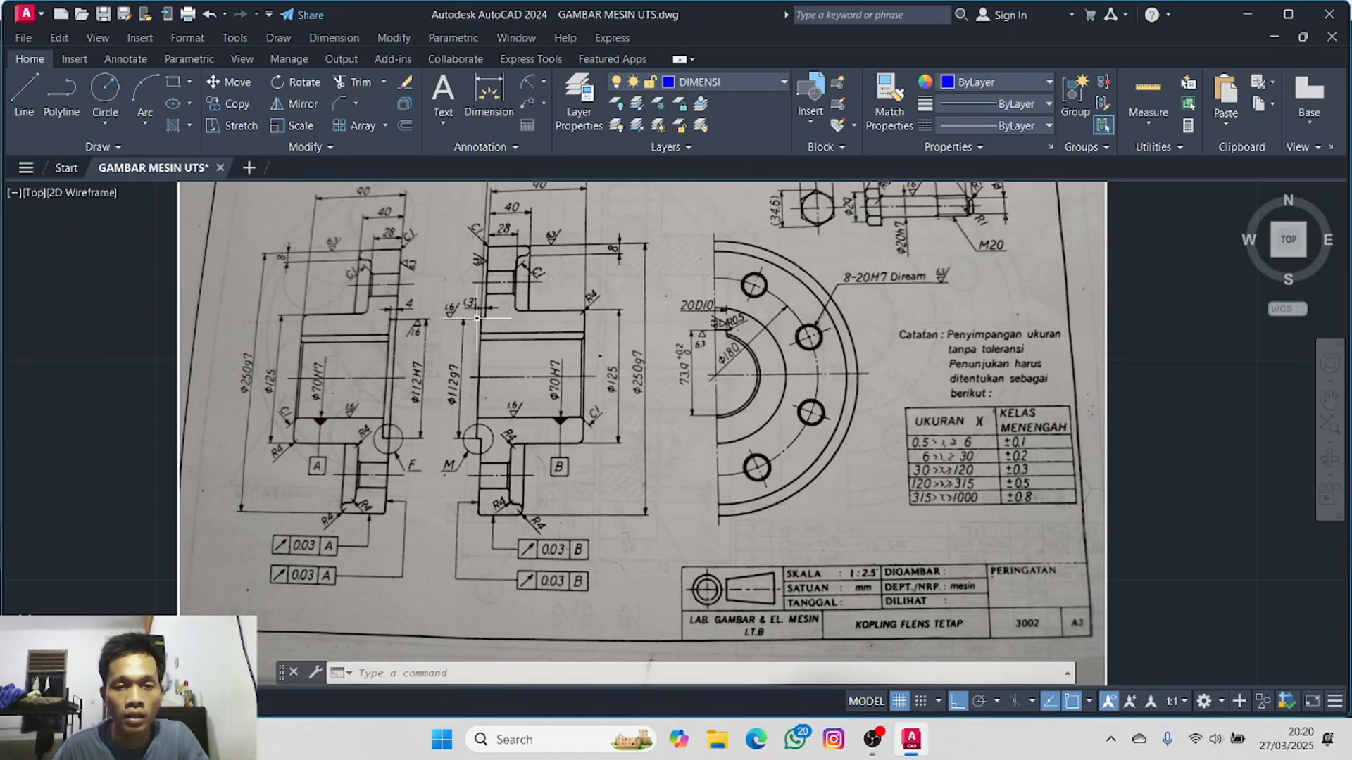
# - Mirror the whole annotated flange section about a vertical line to its right, keeping the source objects
pyautogui.scroll(-3, 787, 345)
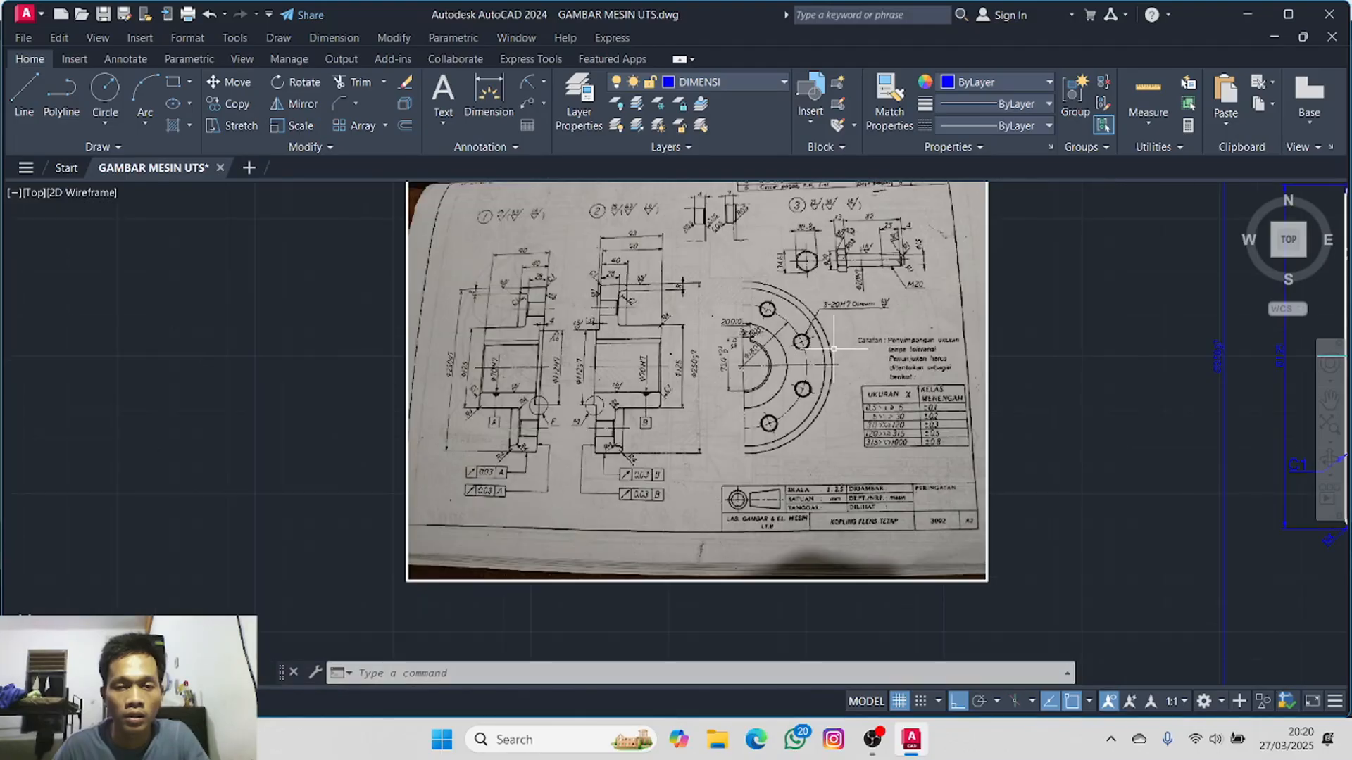
pyautogui.scroll(-3, 1104, 347)
pyautogui.moveTo(1104, 347); pyautogui.dragTo(390, 346, button='middle')
pyautogui.scroll(-2, 391, 346)
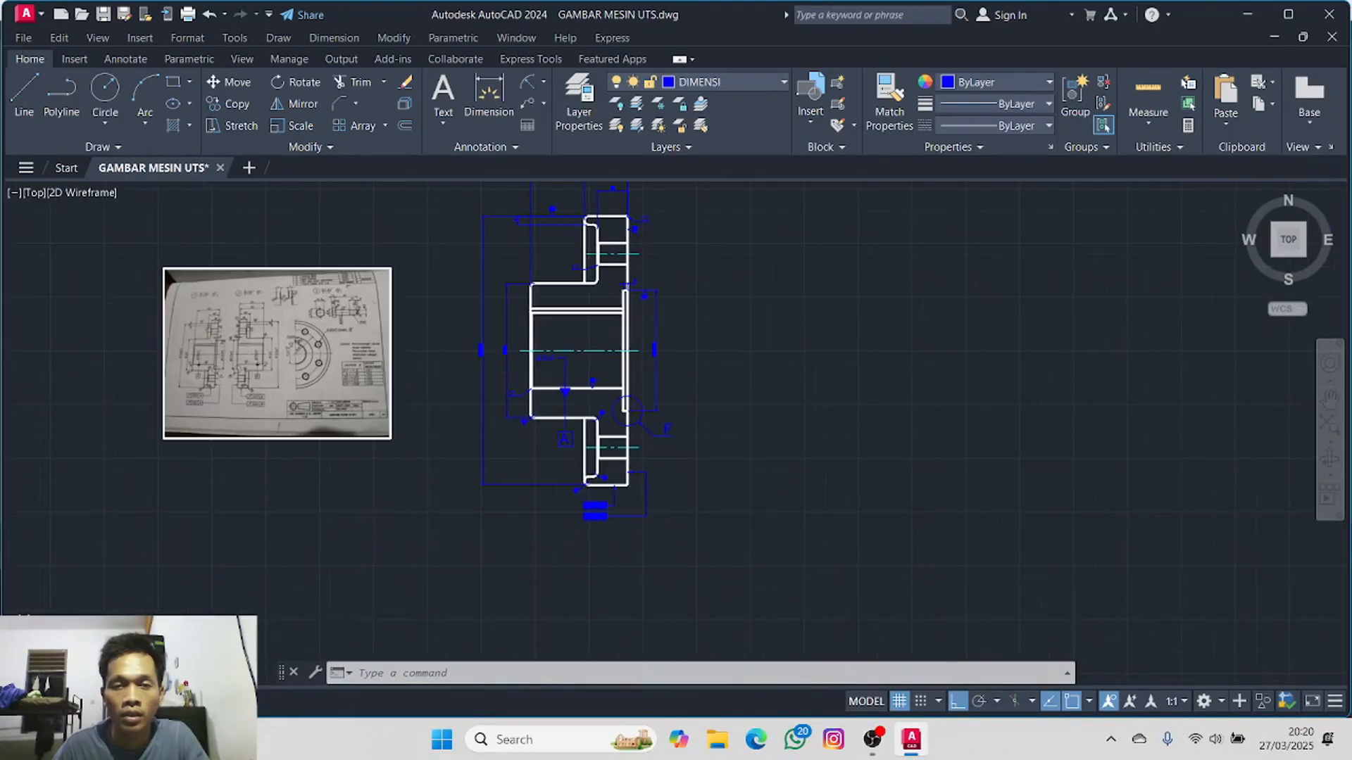
pyautogui.moveTo(675, 236); pyautogui.dragTo(588, 278, button='middle')
pyautogui.moveTo(611, 211)
pyautogui.mouseDown()
pyautogui.moveTo(505, 194)
pyautogui.moveTo(408, 275)
pyautogui.moveTo(377, 380)
pyautogui.moveTo(394, 517)
pyautogui.moveTo(497, 570)
pyautogui.moveTo(618, 594)
pyautogui.mouseUp()
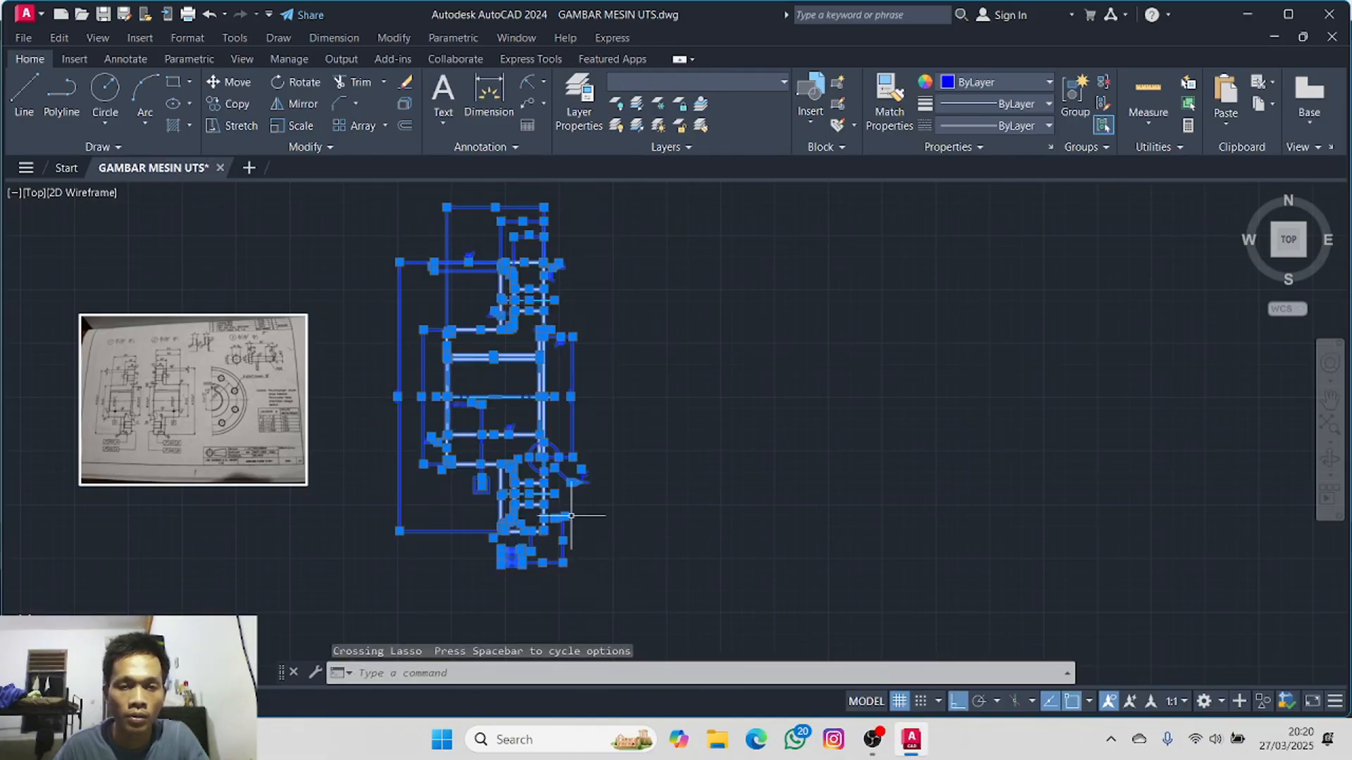
pyautogui.click(285, 103)
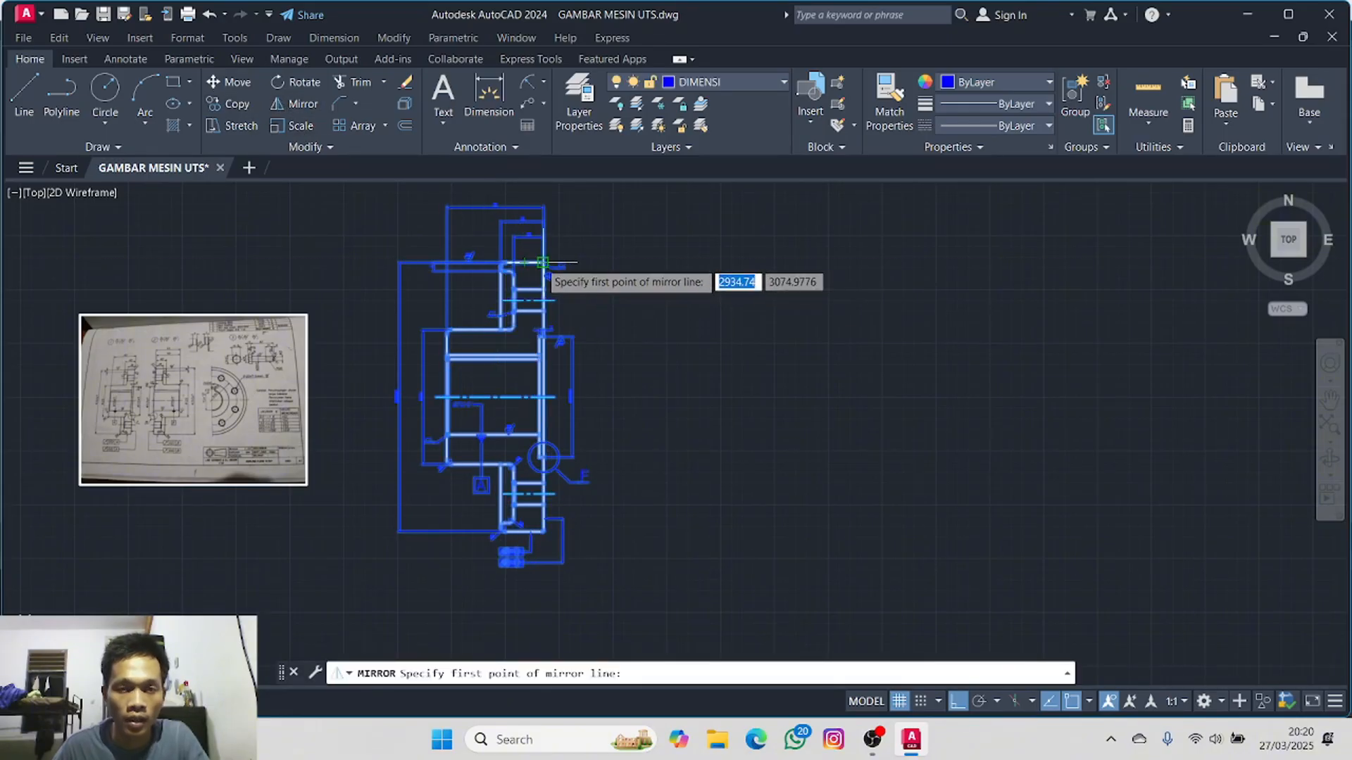
pyautogui.scroll(2, 539, 263)
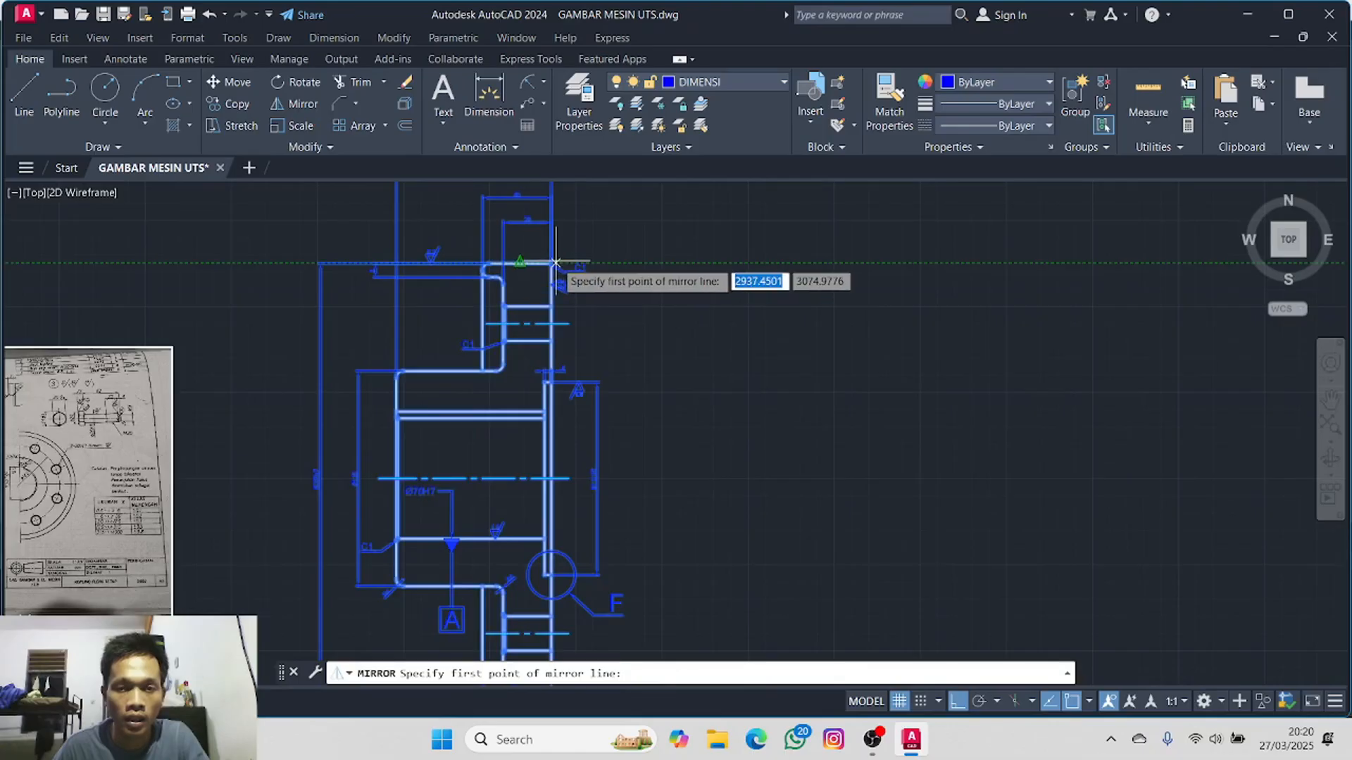
pyautogui.click(661, 262)
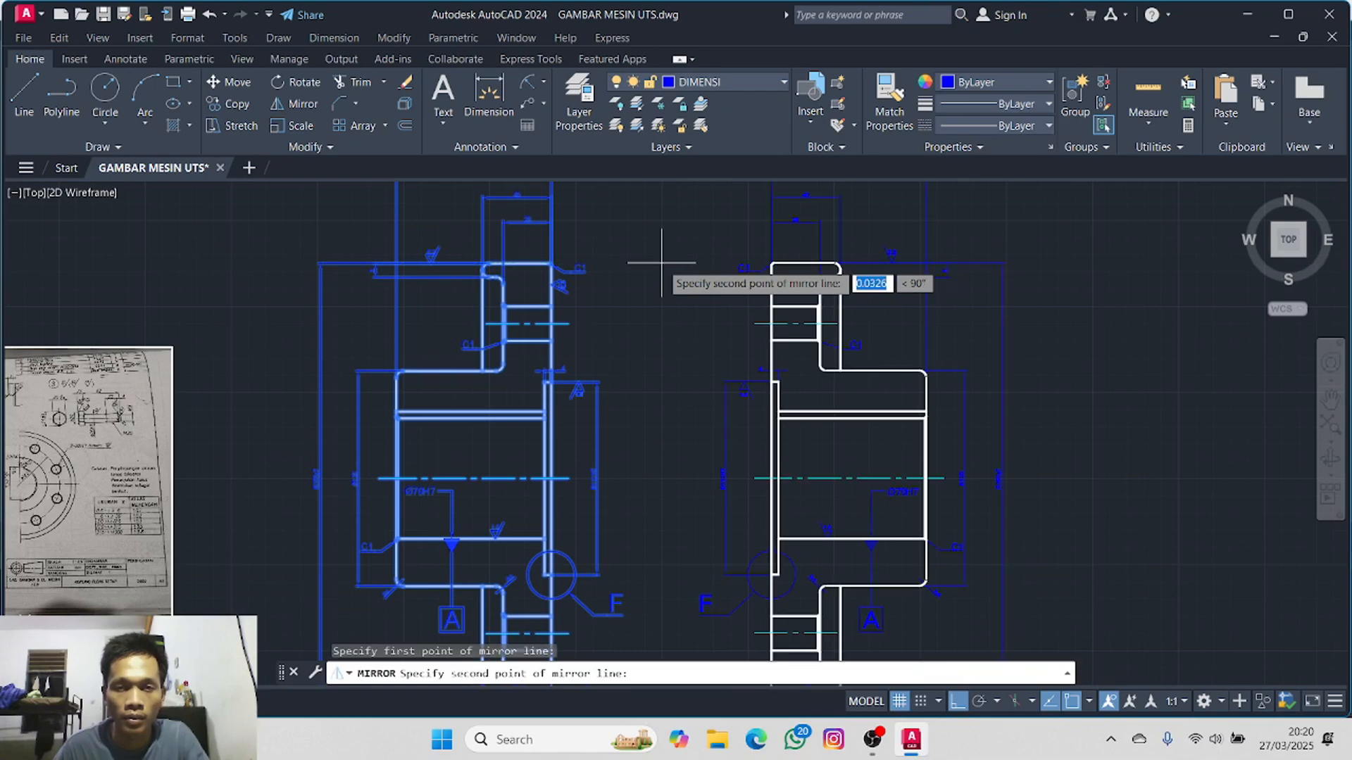
pyautogui.moveTo(661, 393); pyautogui.dragTo(638, 268, button='middle')
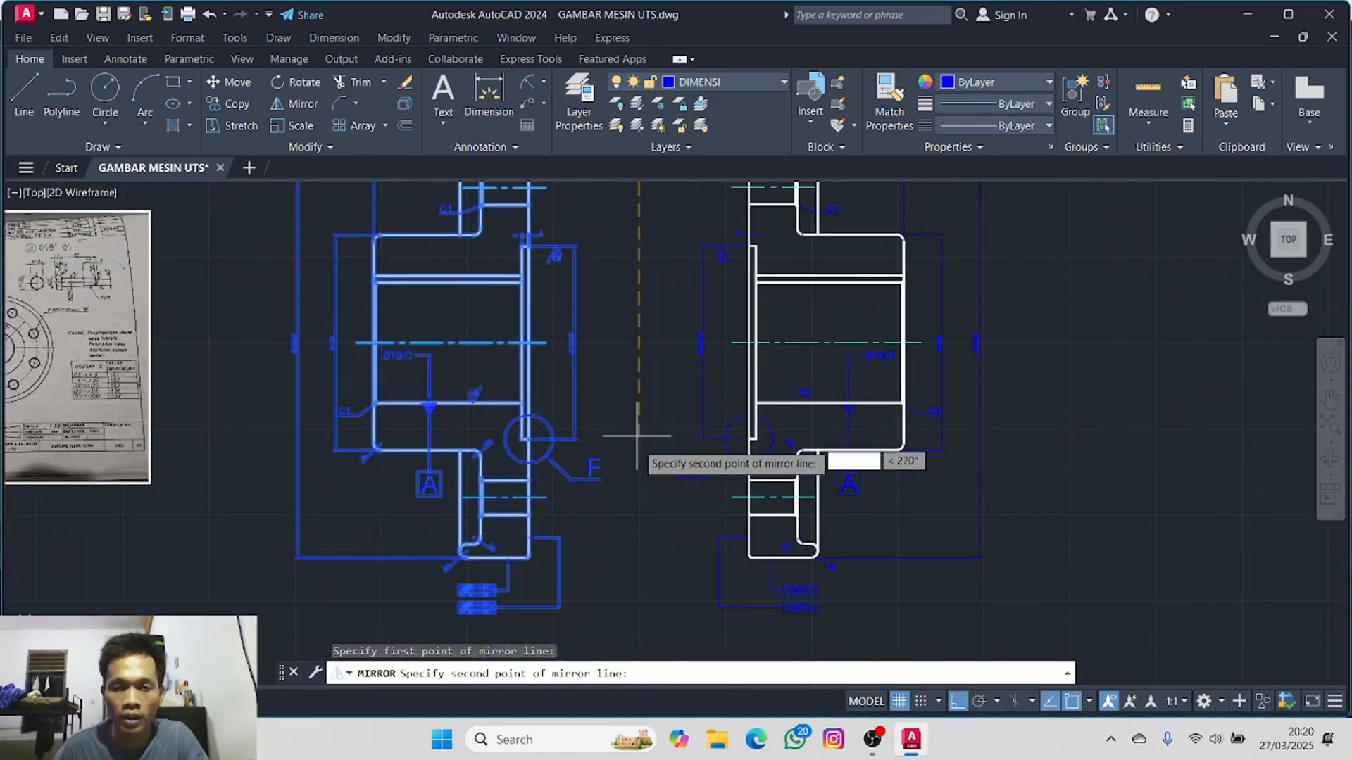
pyautogui.click(642, 571)
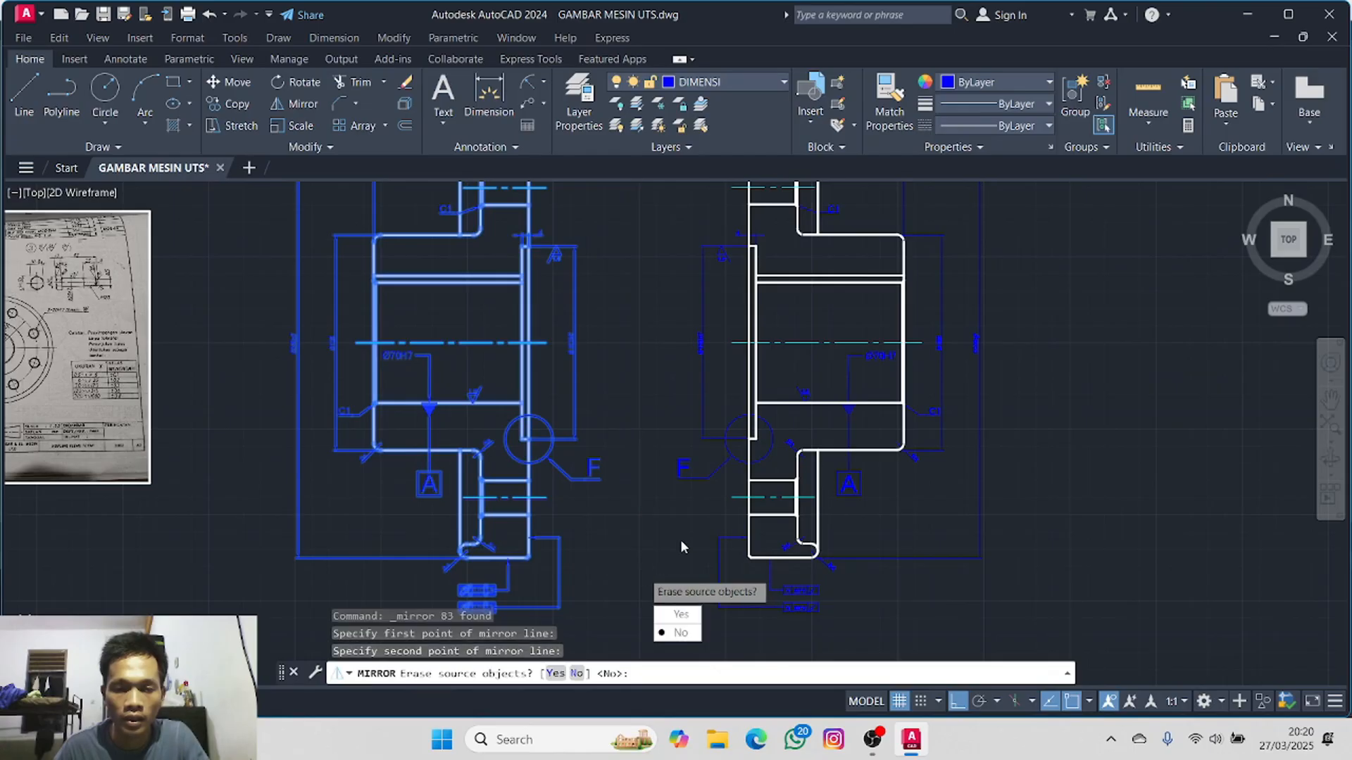
pyautogui.click(672, 632)
pyautogui.scroll(-2, 643, 565)
pyautogui.scroll(-1, 633, 383)
pyautogui.moveTo(633, 383); pyautogui.dragTo(501, 288, button='middle')
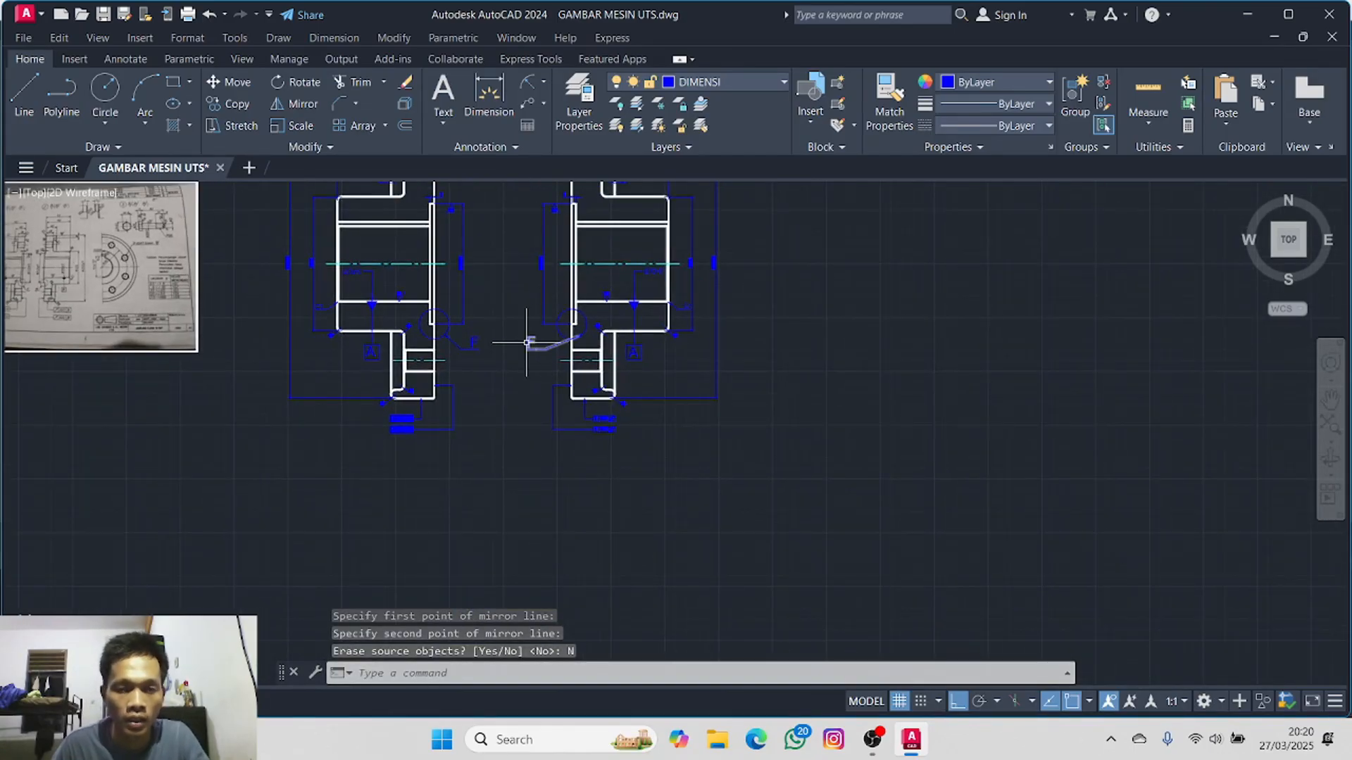
# - Stretch the mirrored F leader's arrowhead back to the near side of the detail circle on the second flange
pyautogui.scroll(6, 530, 343)
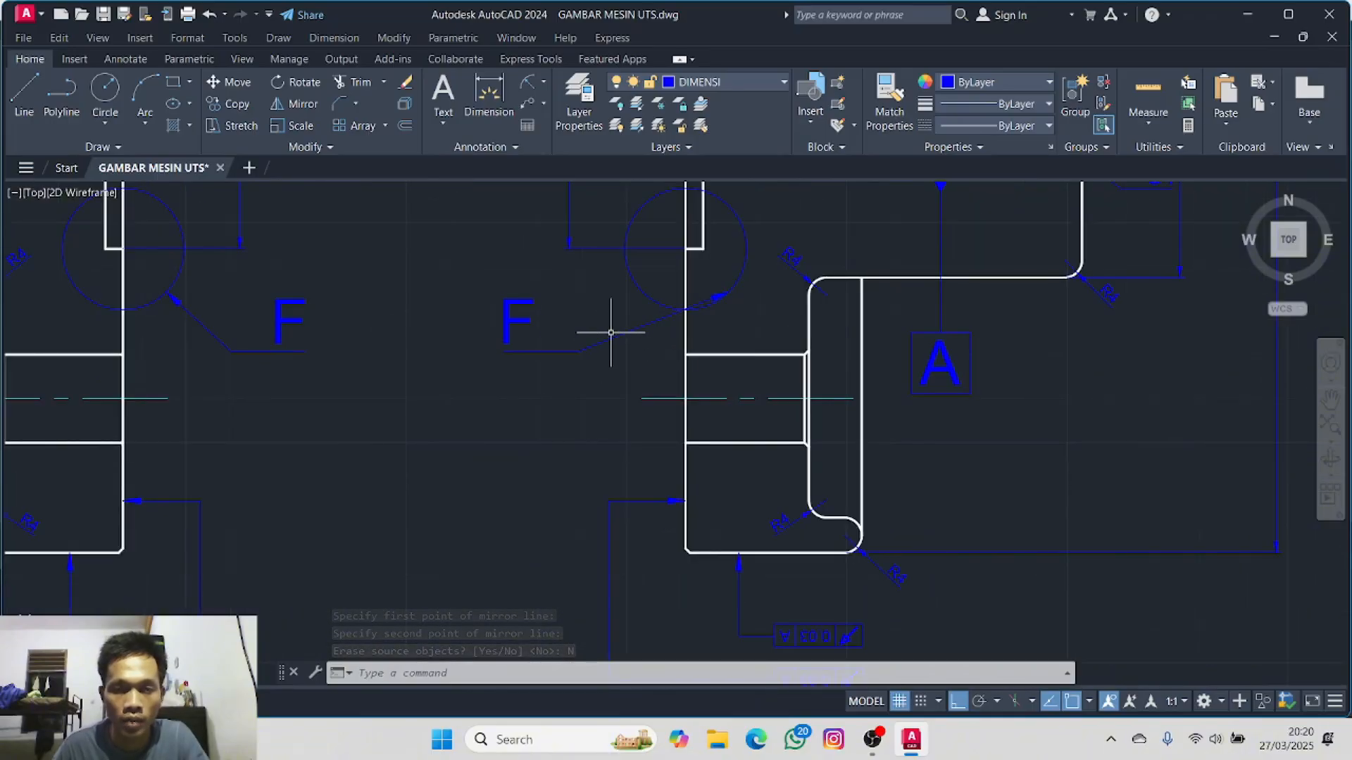
pyautogui.click(611, 338)
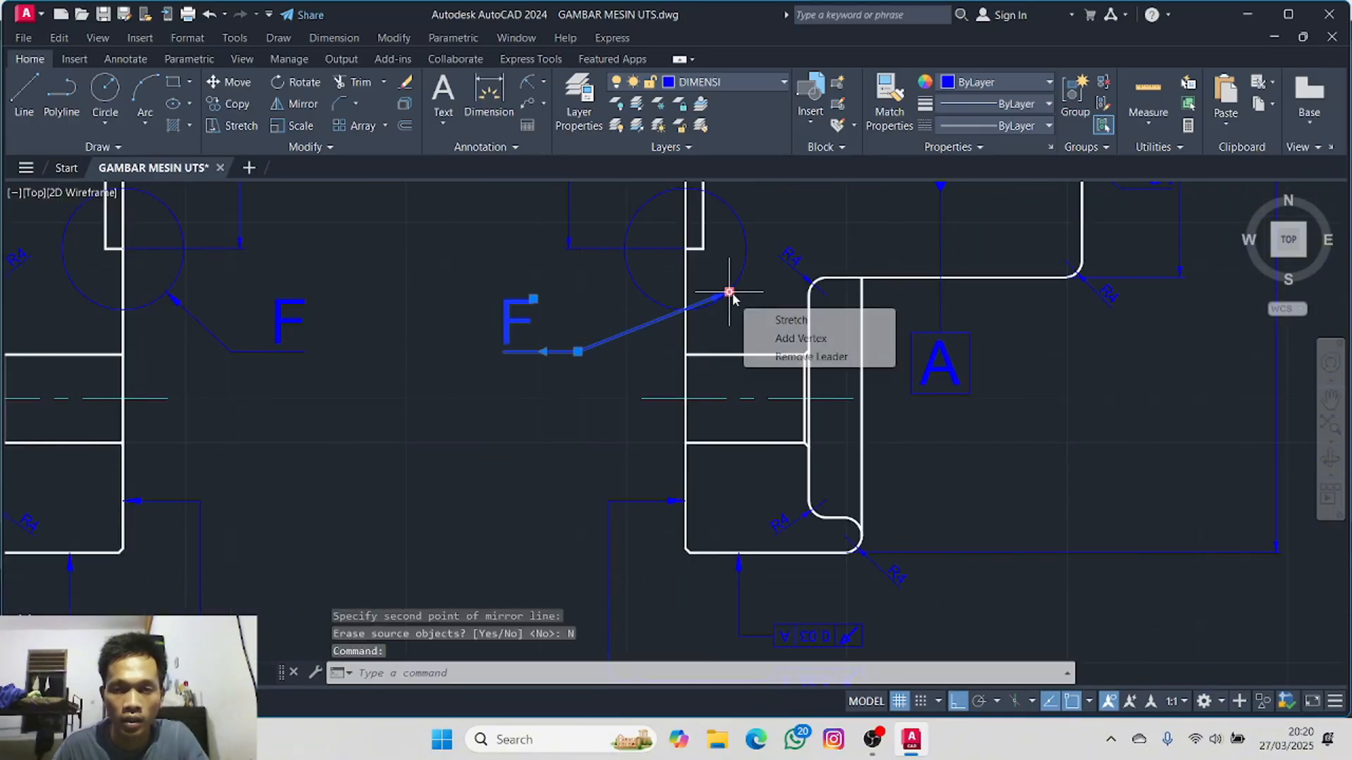
pyautogui.click(729, 292)
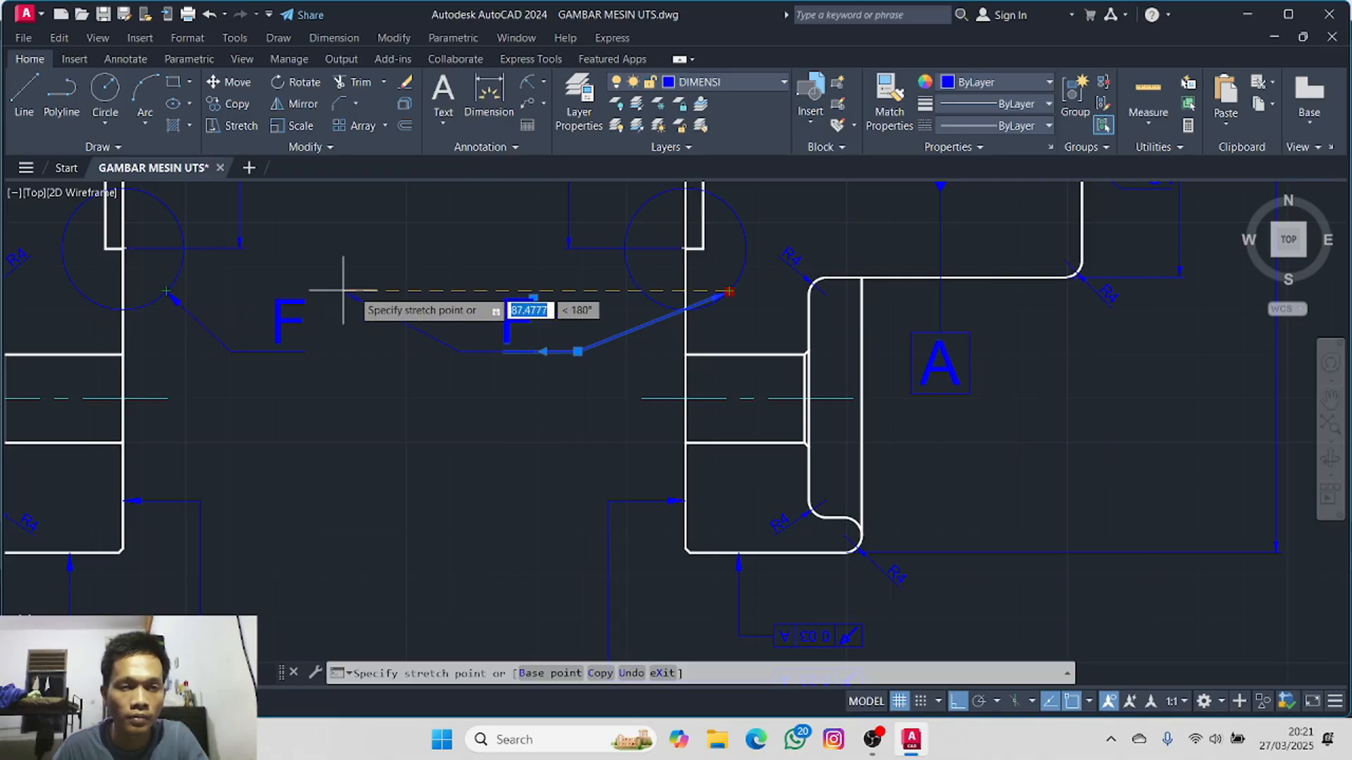
pyautogui.click(636, 286)
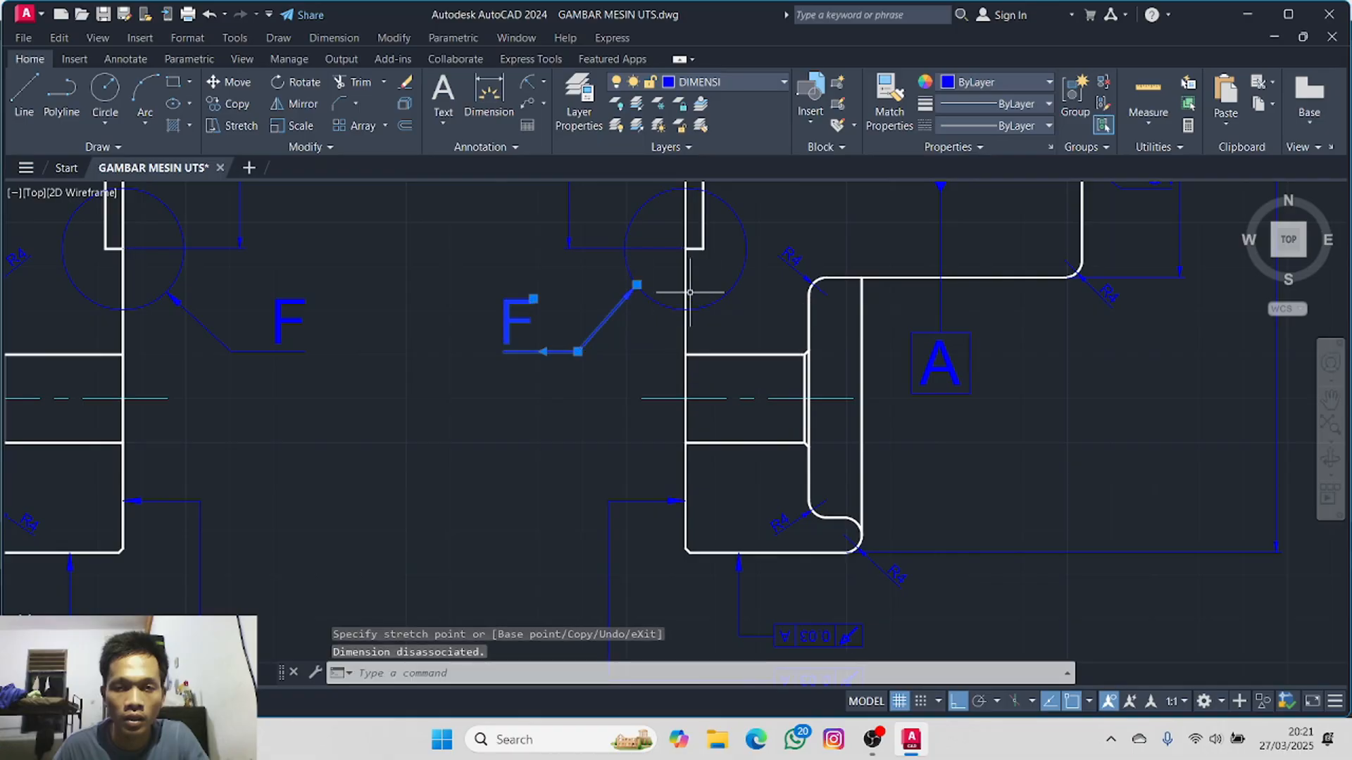
pyautogui.press('Escape')
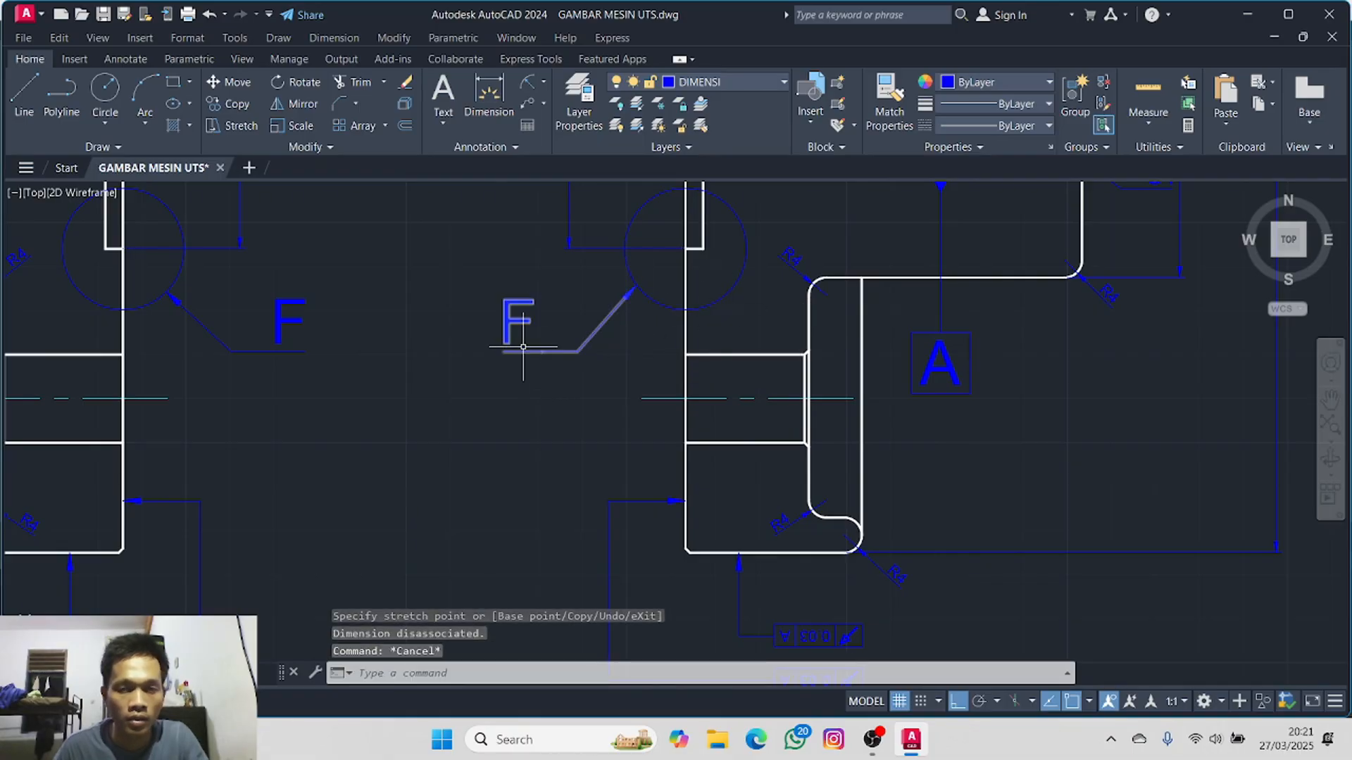
# - Change the mirrored detail leader's text on the second flange to M
pyautogui.click(514, 315)
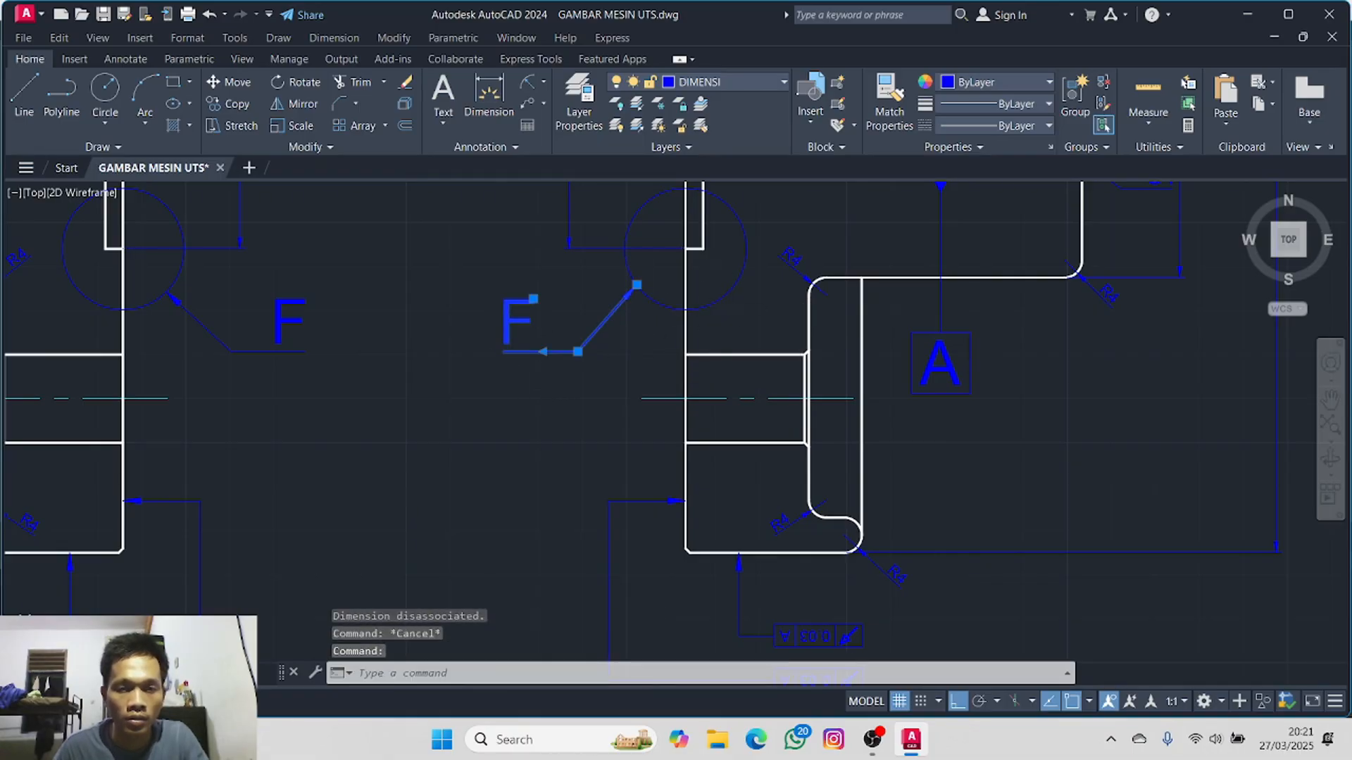
pyautogui.doubleClick(515, 316)
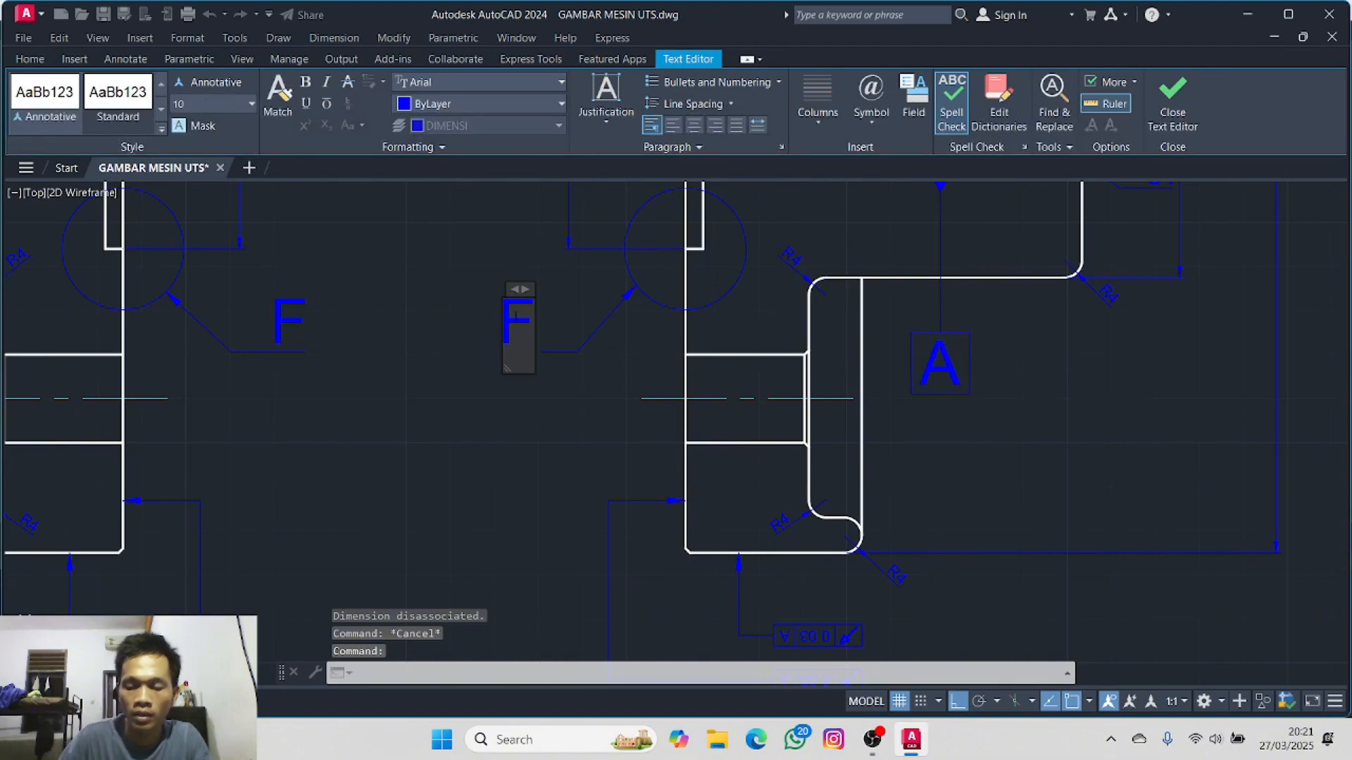
pyautogui.press('BackSpace')
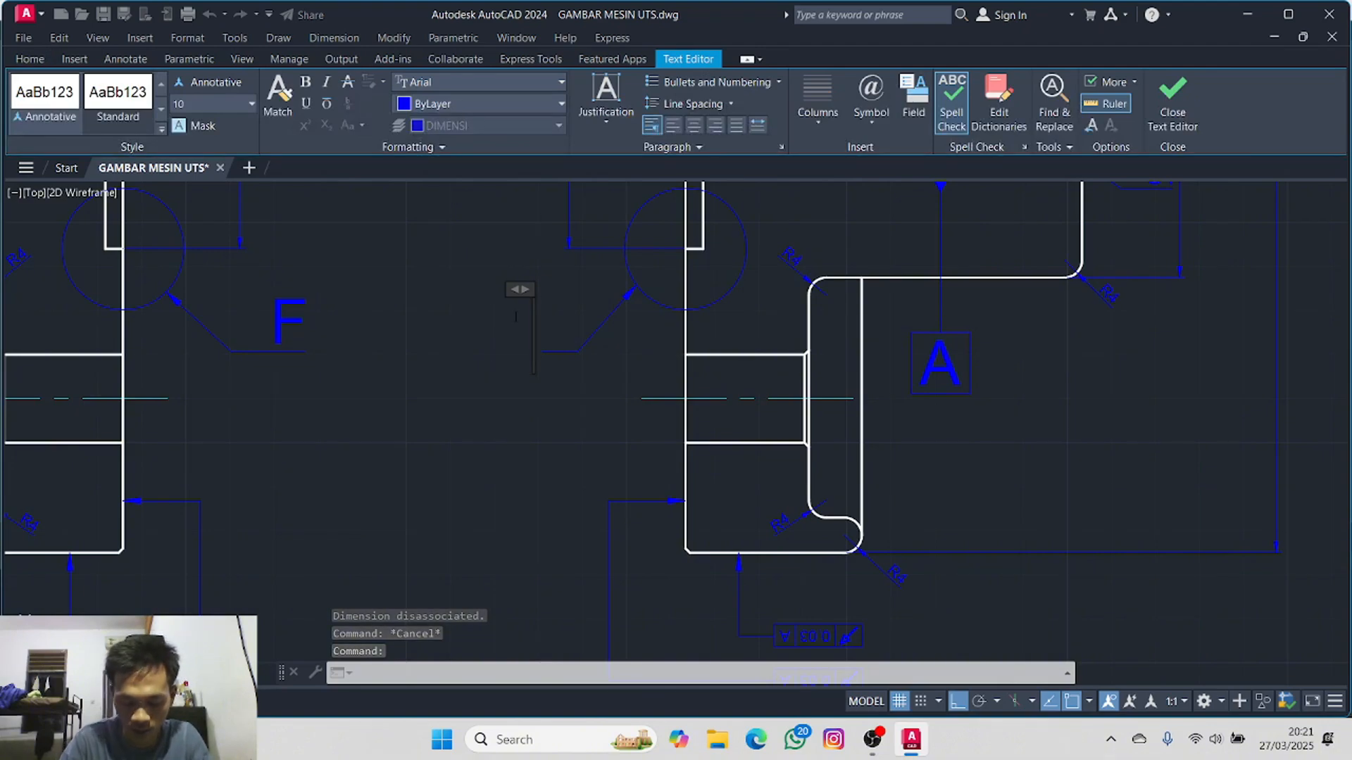
pyautogui.write('M')
pyautogui.click(404, 423)
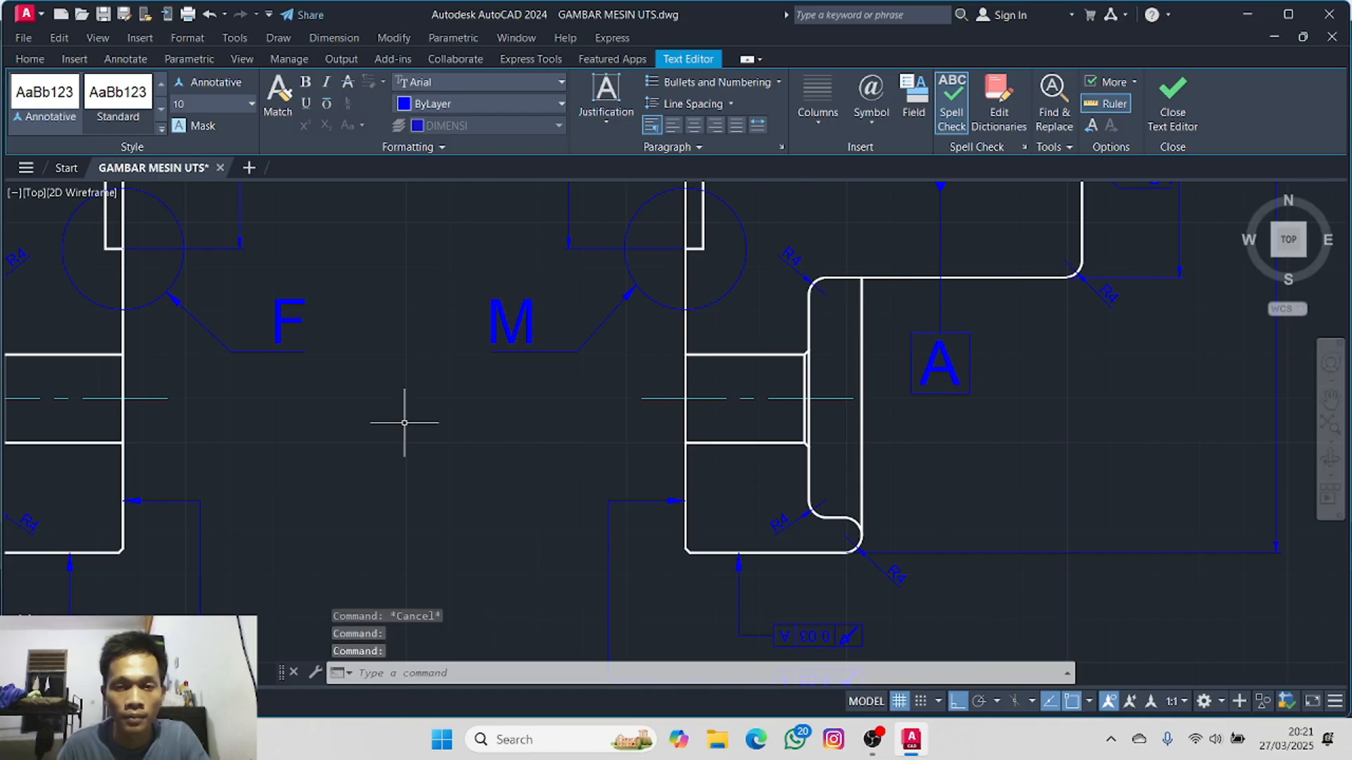
# - Mirror the two reversed 0.03 tolerance frames below the second flange about a vertical line at their leader side, erasing the source objects
pyautogui.scroll(-2, 506, 402)
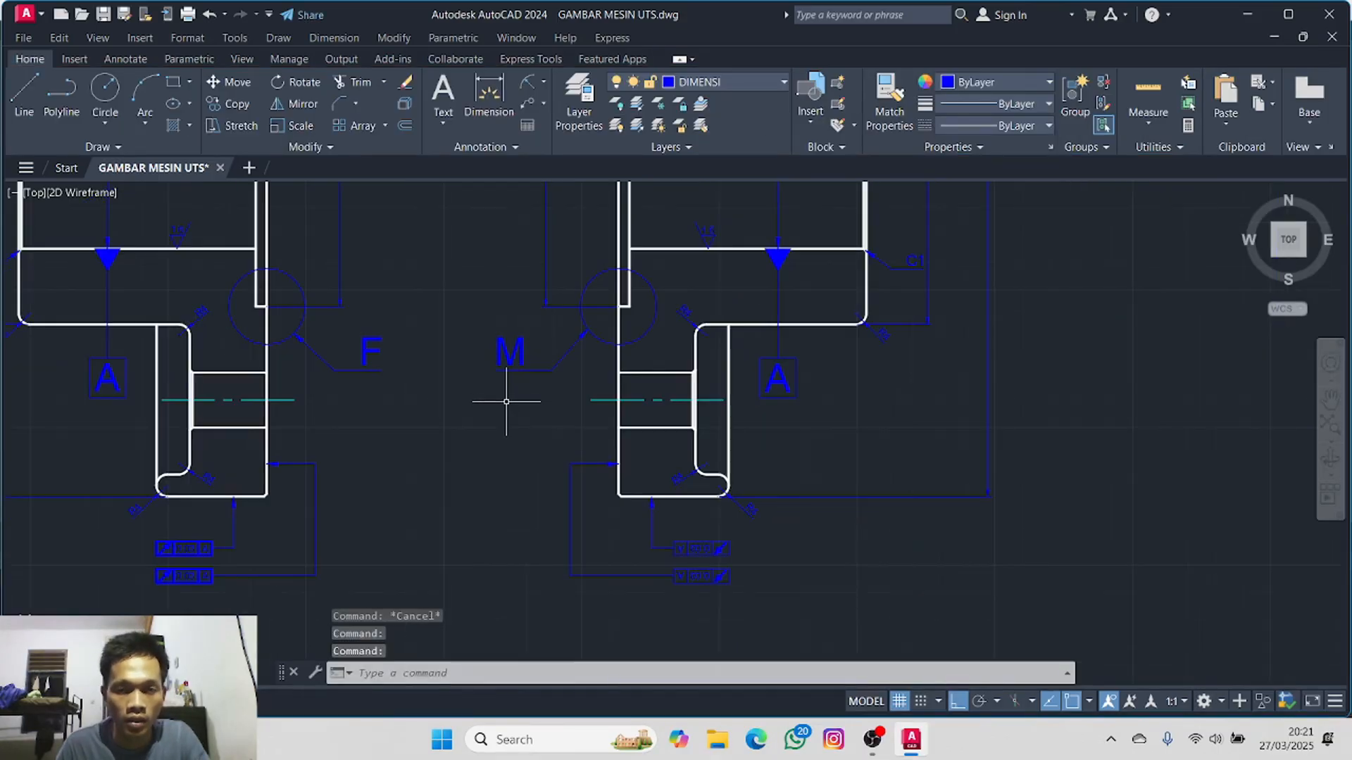
pyautogui.moveTo(506, 409); pyautogui.dragTo(458, 278, button='middle')
pyautogui.scroll(2, 582, 459)
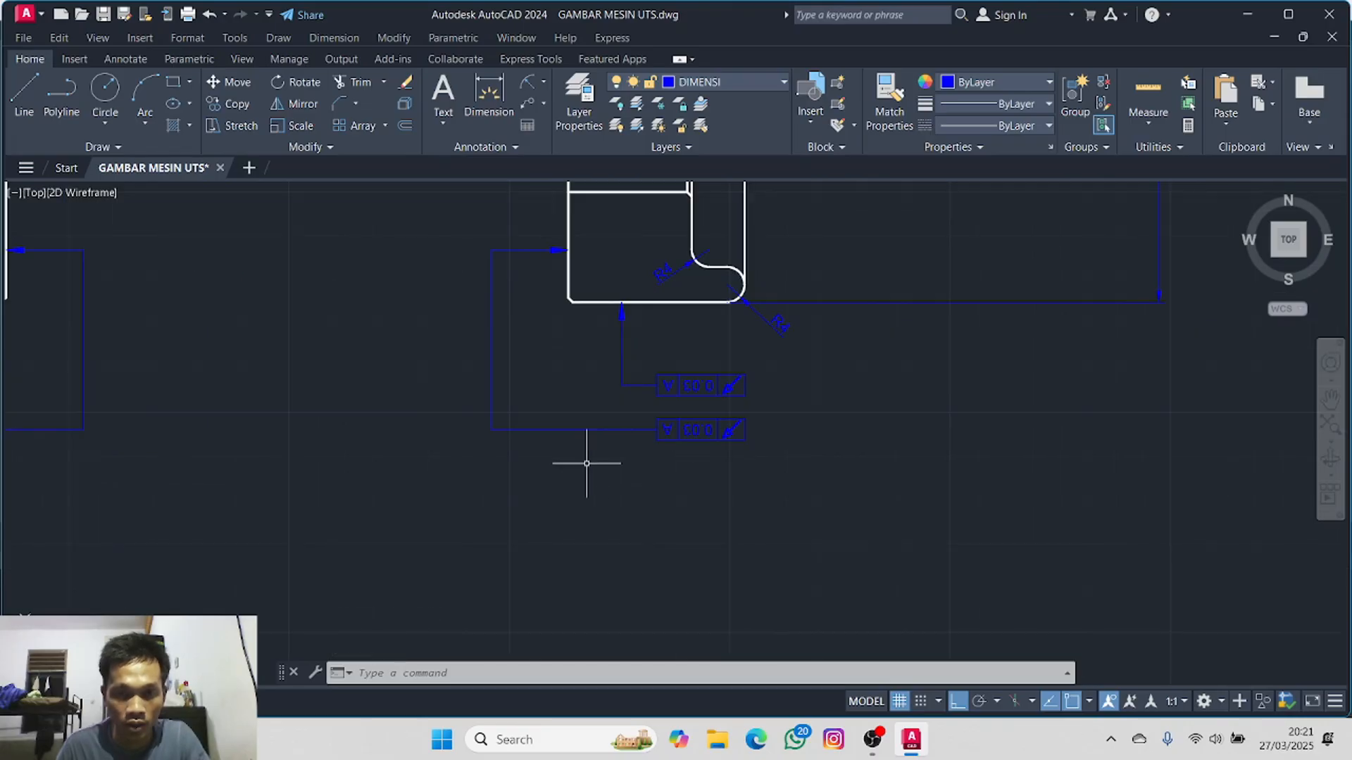
pyautogui.moveTo(579, 388)
pyautogui.mouseDown(button='middle')
pyautogui.moveTo(432, 425)
pyautogui.moveTo(332, 493)
pyautogui.moveTo(544, 447)
pyautogui.mouseUp(button='middle')
pyautogui.scroll(3, 604, 464)
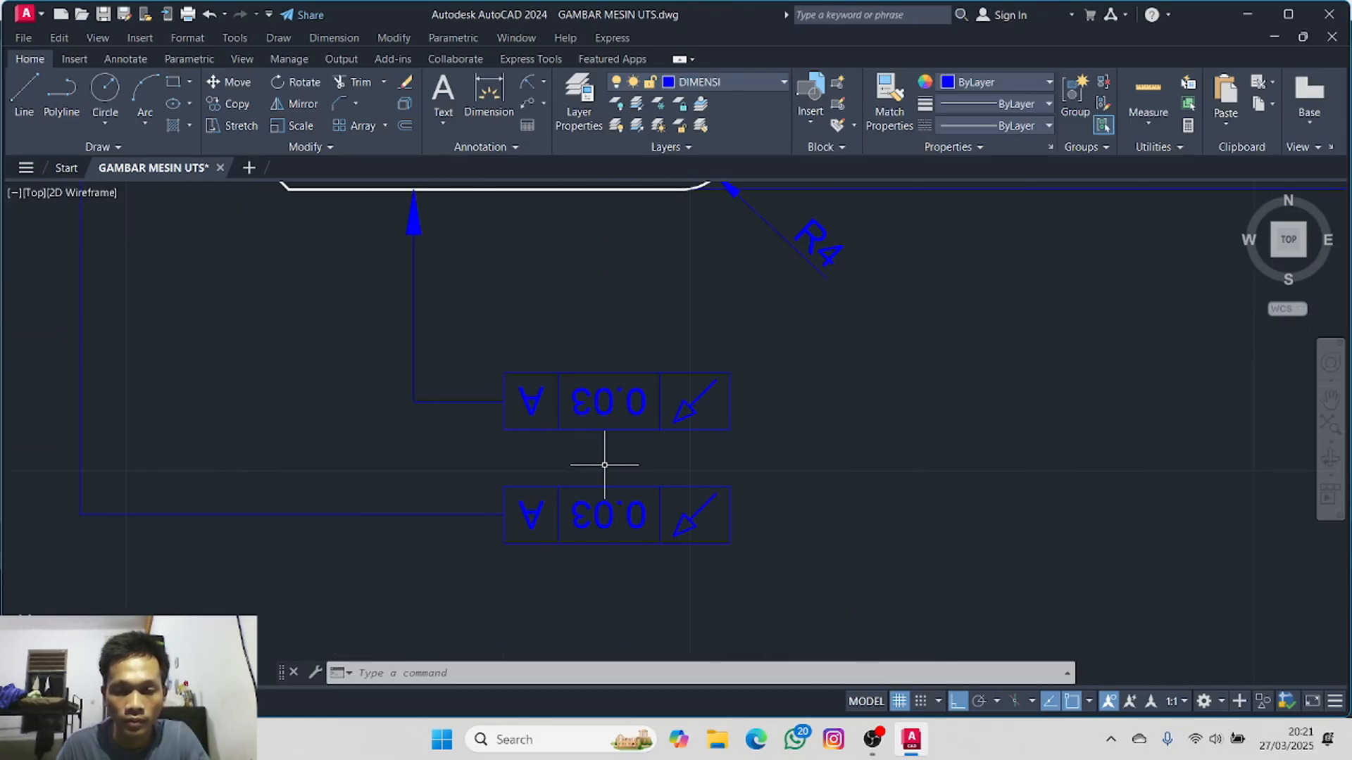
pyautogui.click(568, 425)
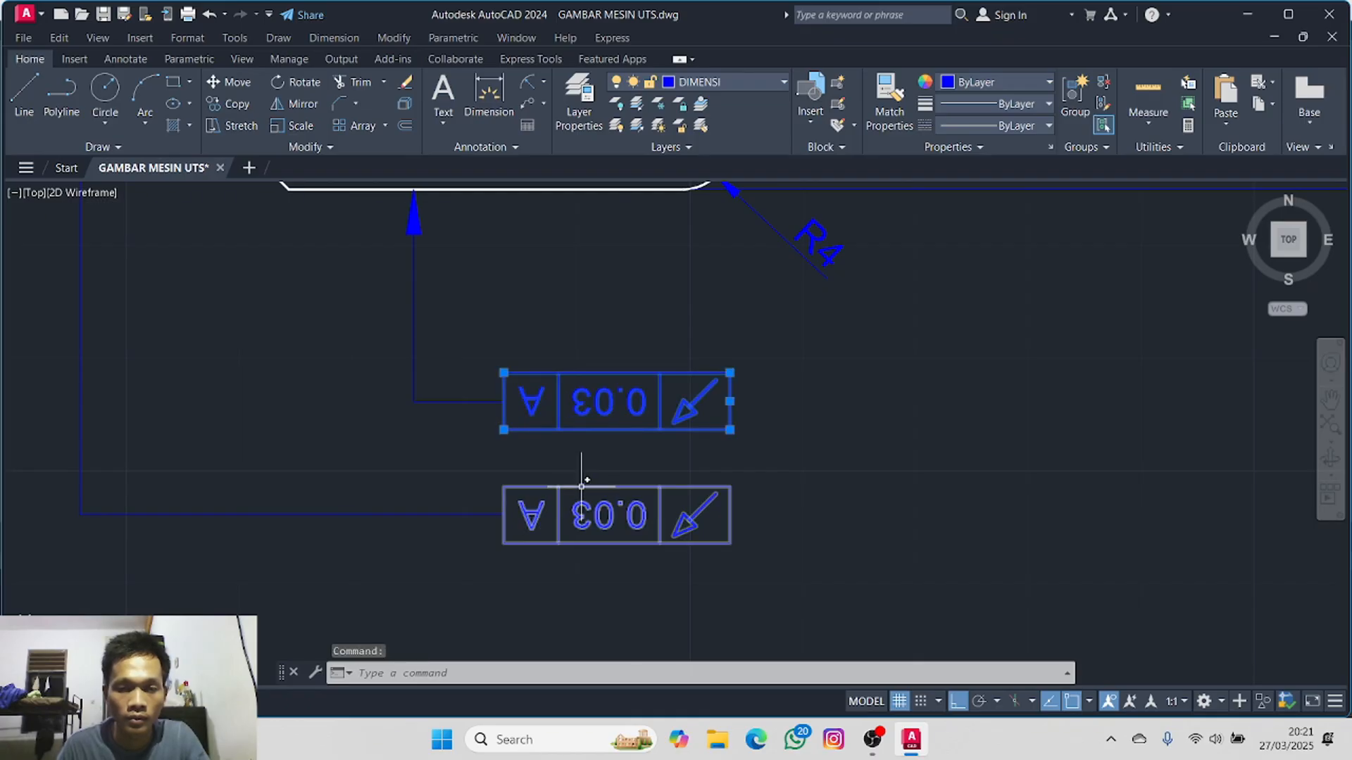
pyautogui.click(561, 483)
pyautogui.scroll(-4, 431, 452)
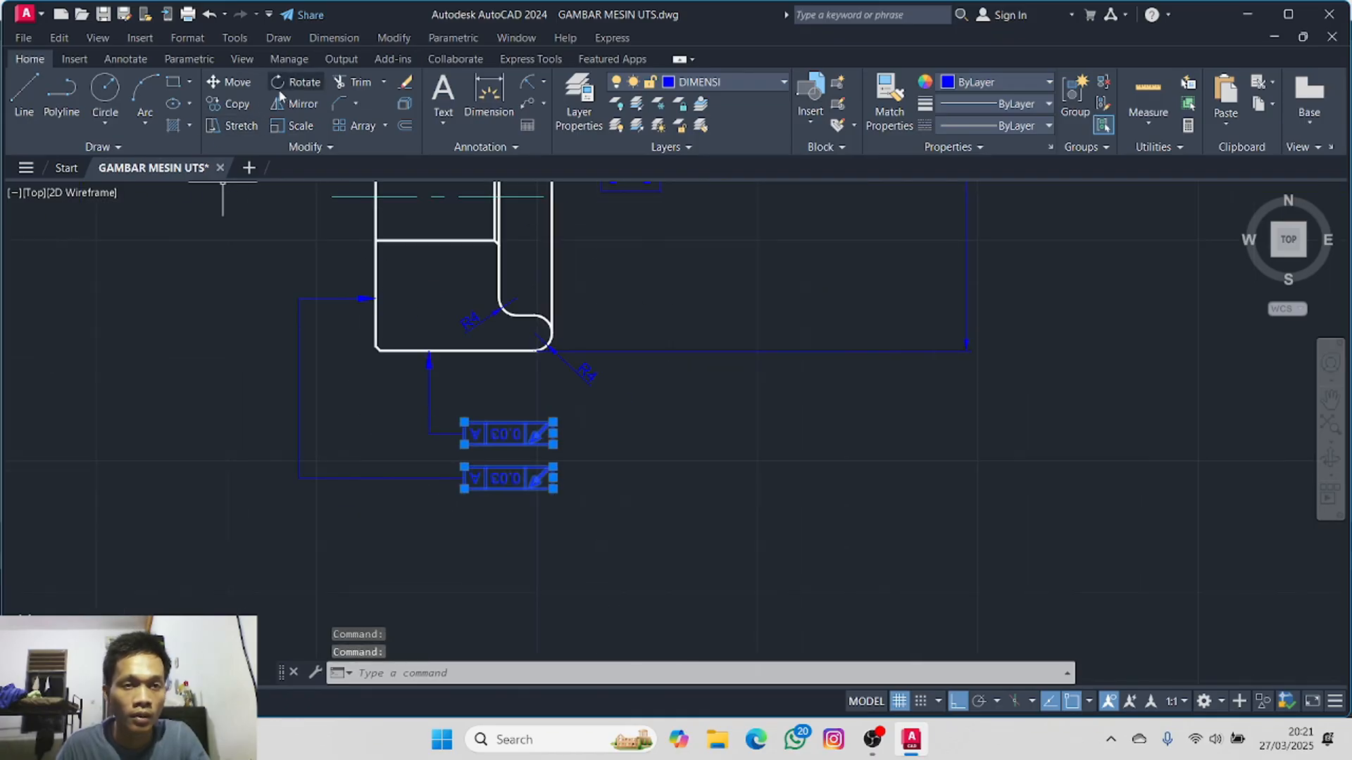
pyautogui.click(299, 103)
pyautogui.click(468, 456)
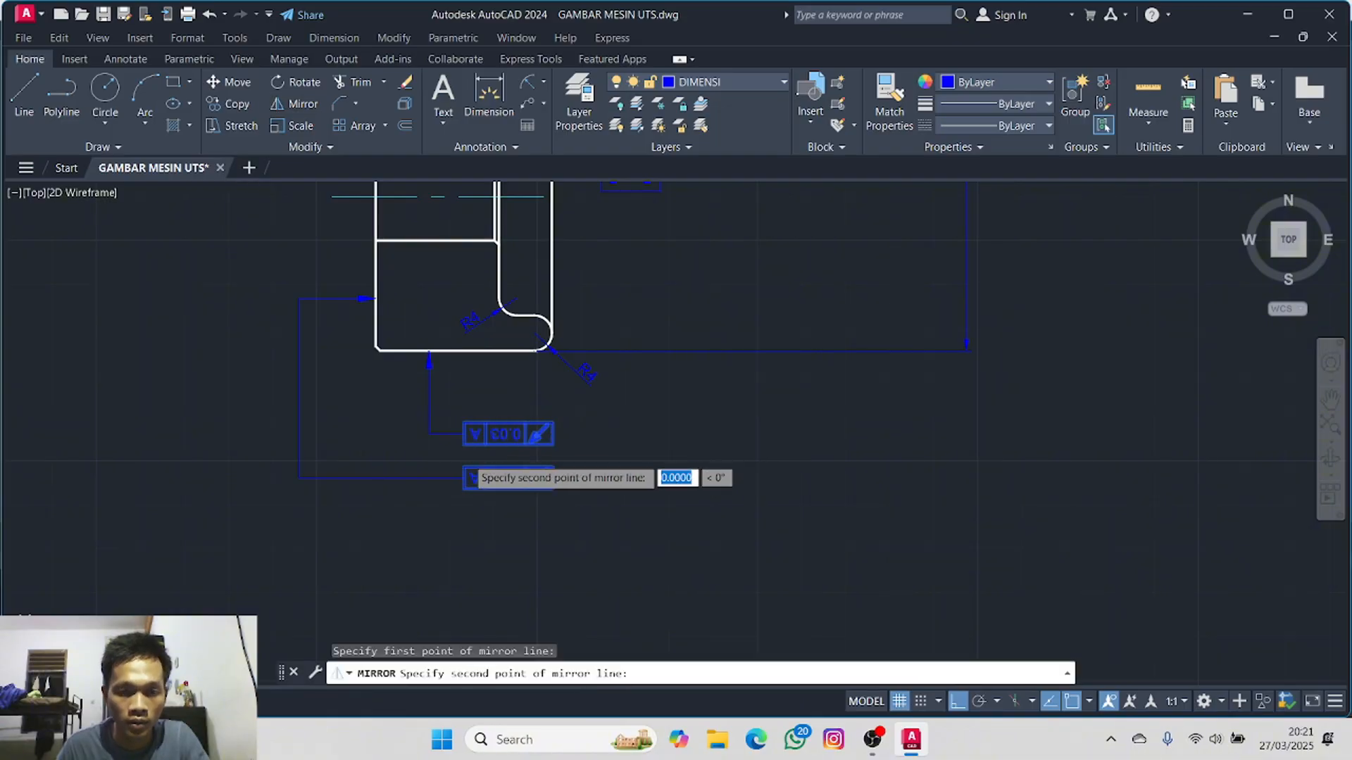
pyautogui.click(420, 560)
pyautogui.click(457, 604)
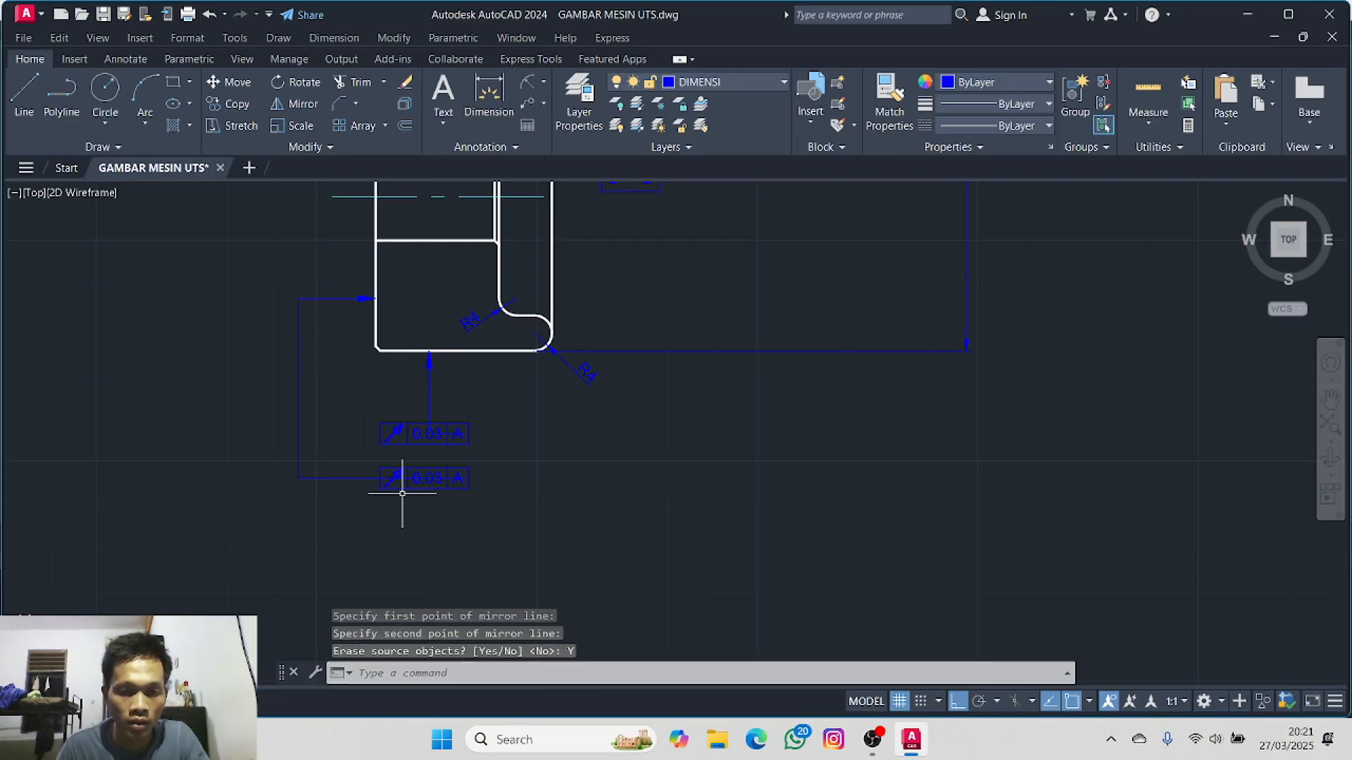
# - Move both 0.03 tolerance frames horizontally so their leader-side edge midpoints meet the ends of their leader lines
pyautogui.scroll(4, 402, 493)
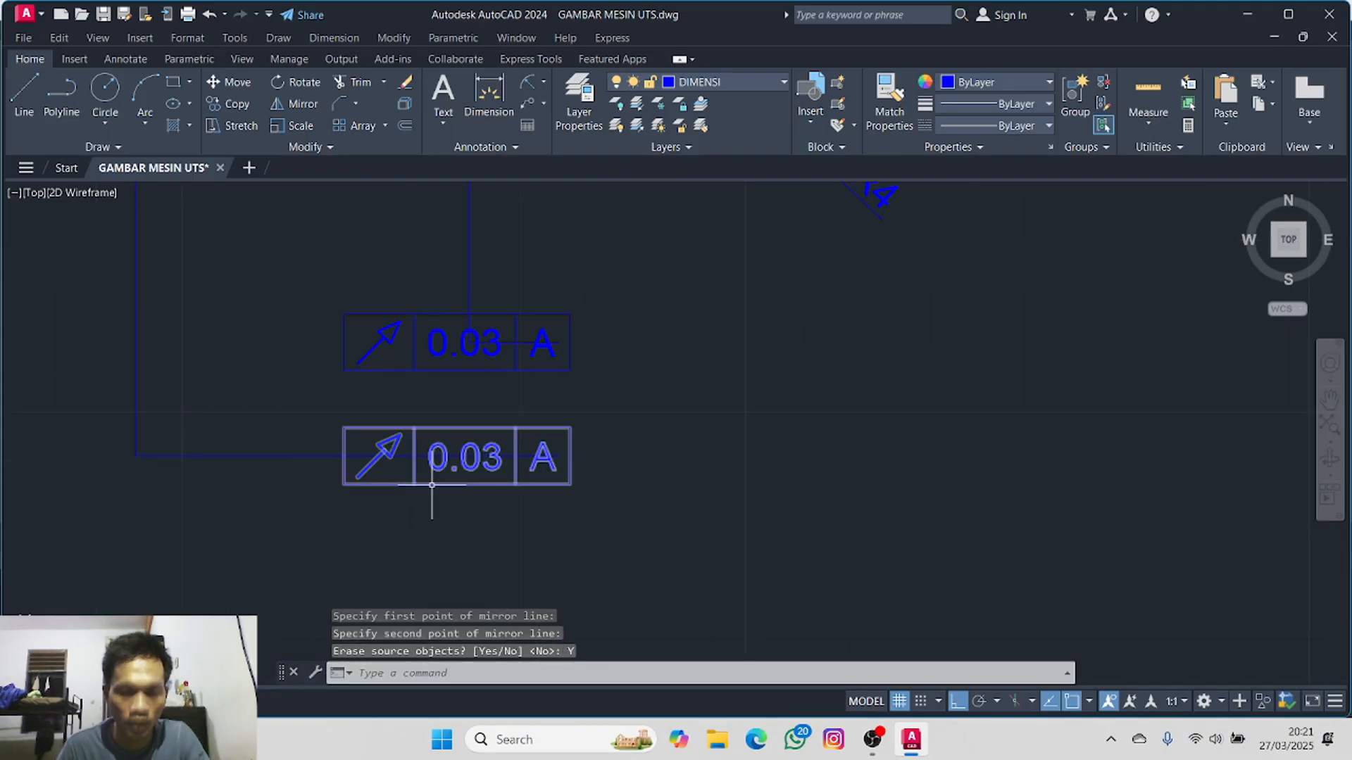
pyautogui.click(432, 485)
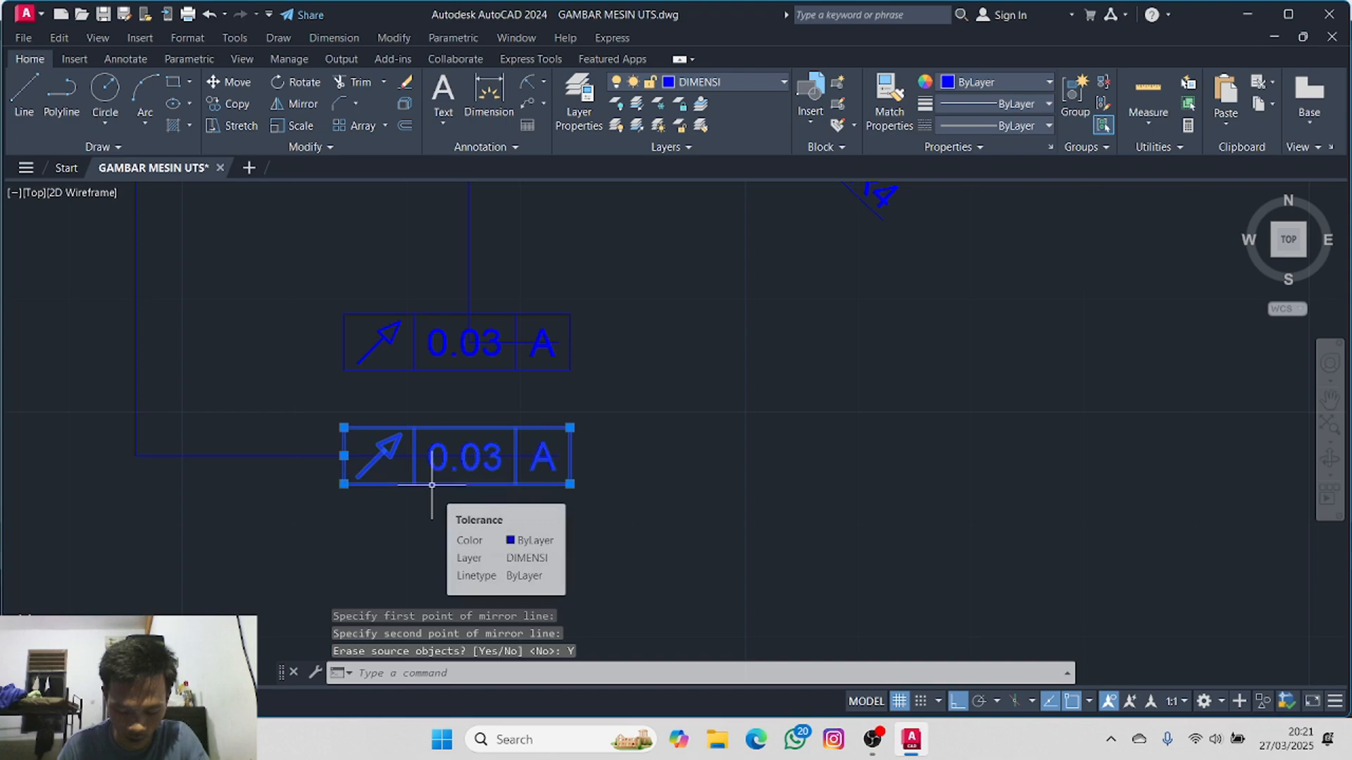
pyautogui.click(462, 356)
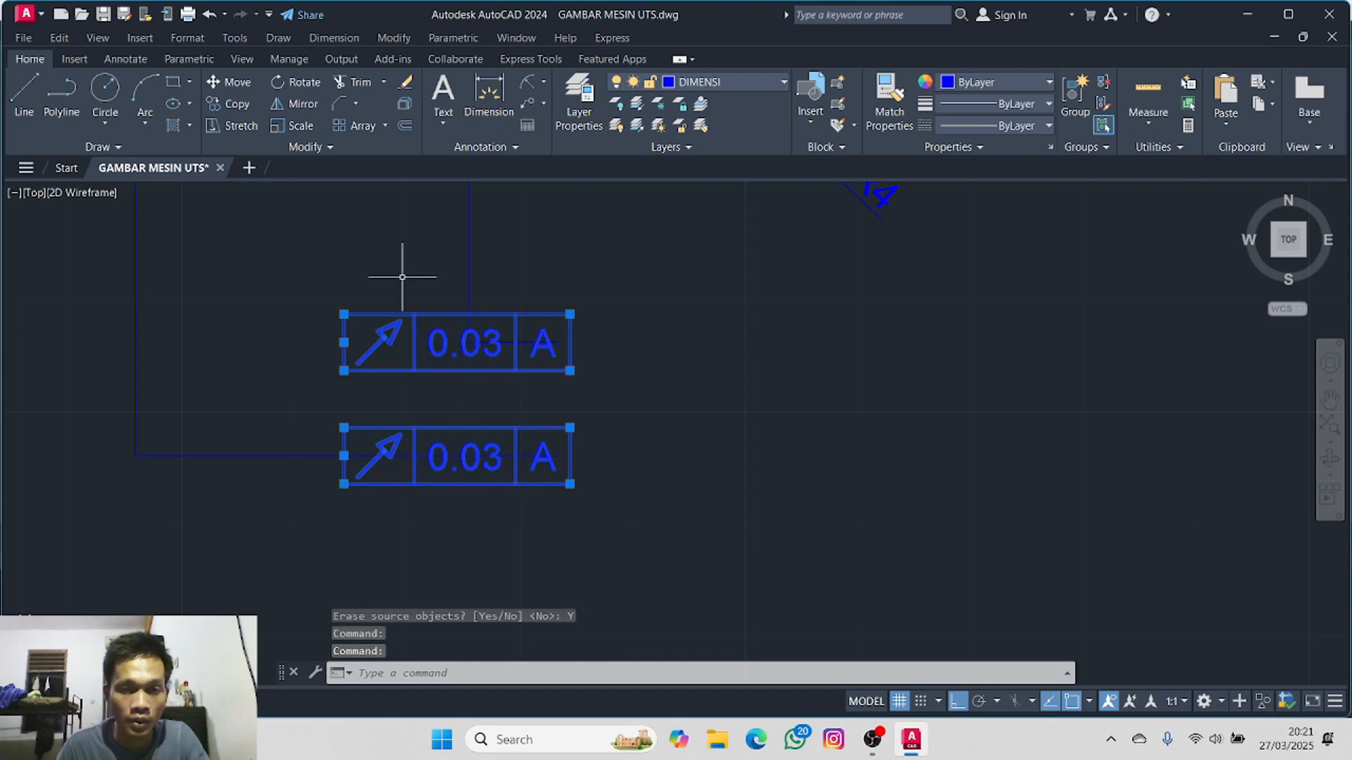
pyautogui.click(239, 83)
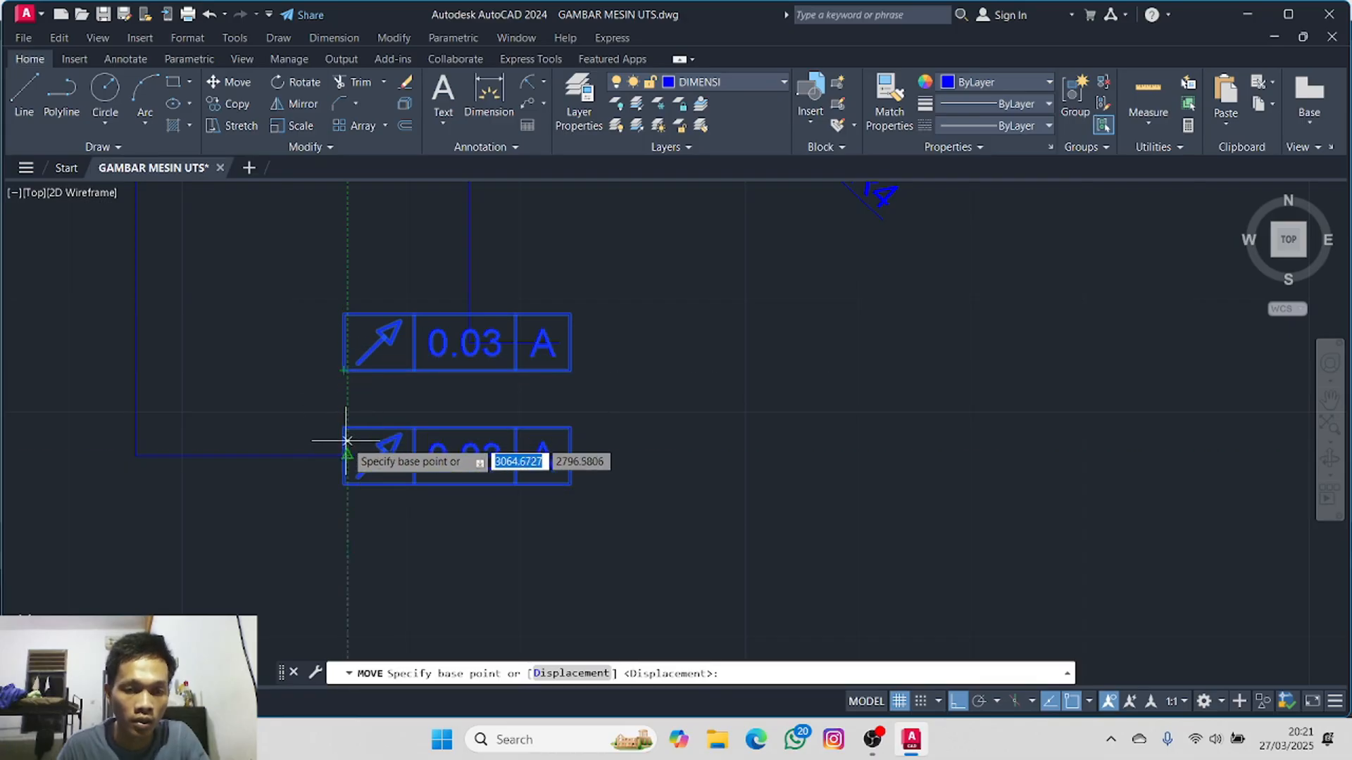
pyautogui.scroll(2, 336, 377)
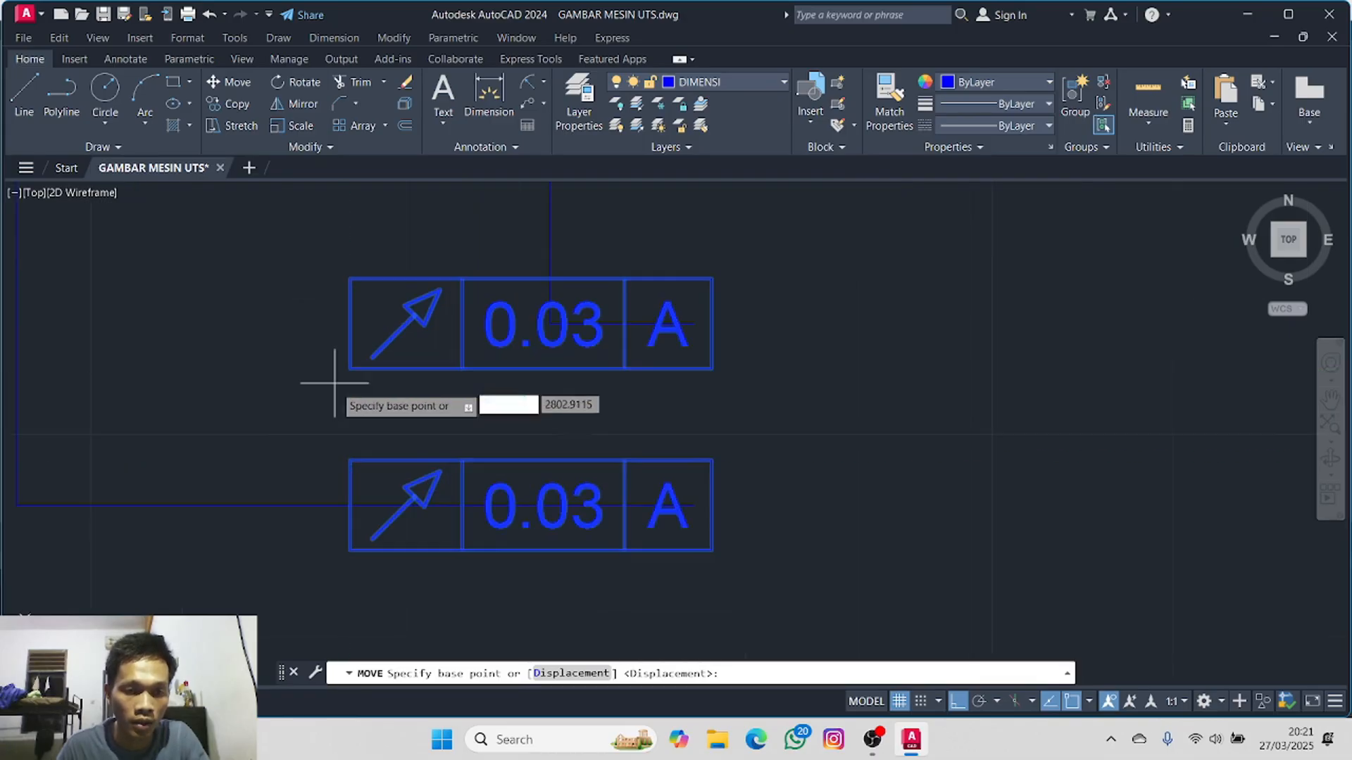
pyautogui.click(350, 505)
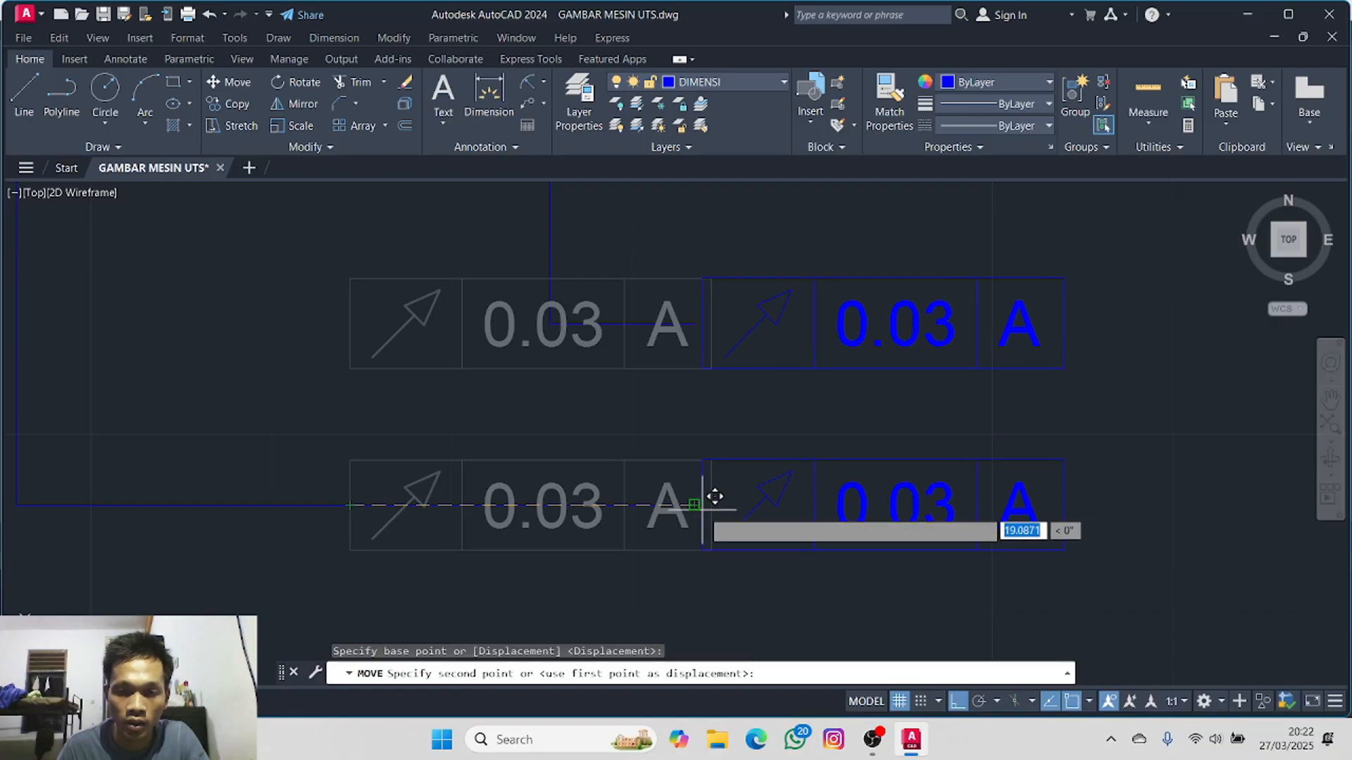
pyautogui.click(695, 504)
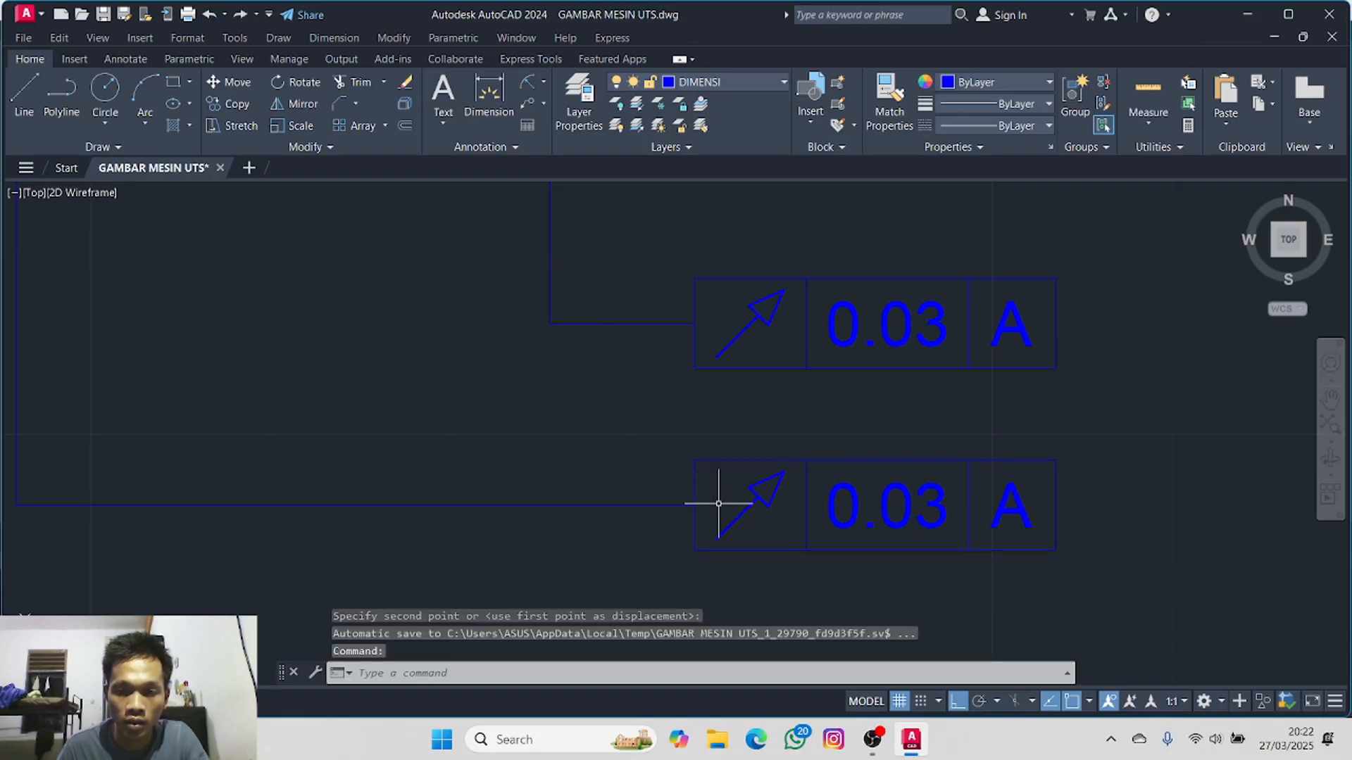
# - Set the Tolerance 2 letter of the second flange's upper 0.03 tolerance frame to B
pyautogui.scroll(-2, 816, 491)
pyautogui.moveTo(805, 447); pyautogui.dragTo(437, 392, button='middle')
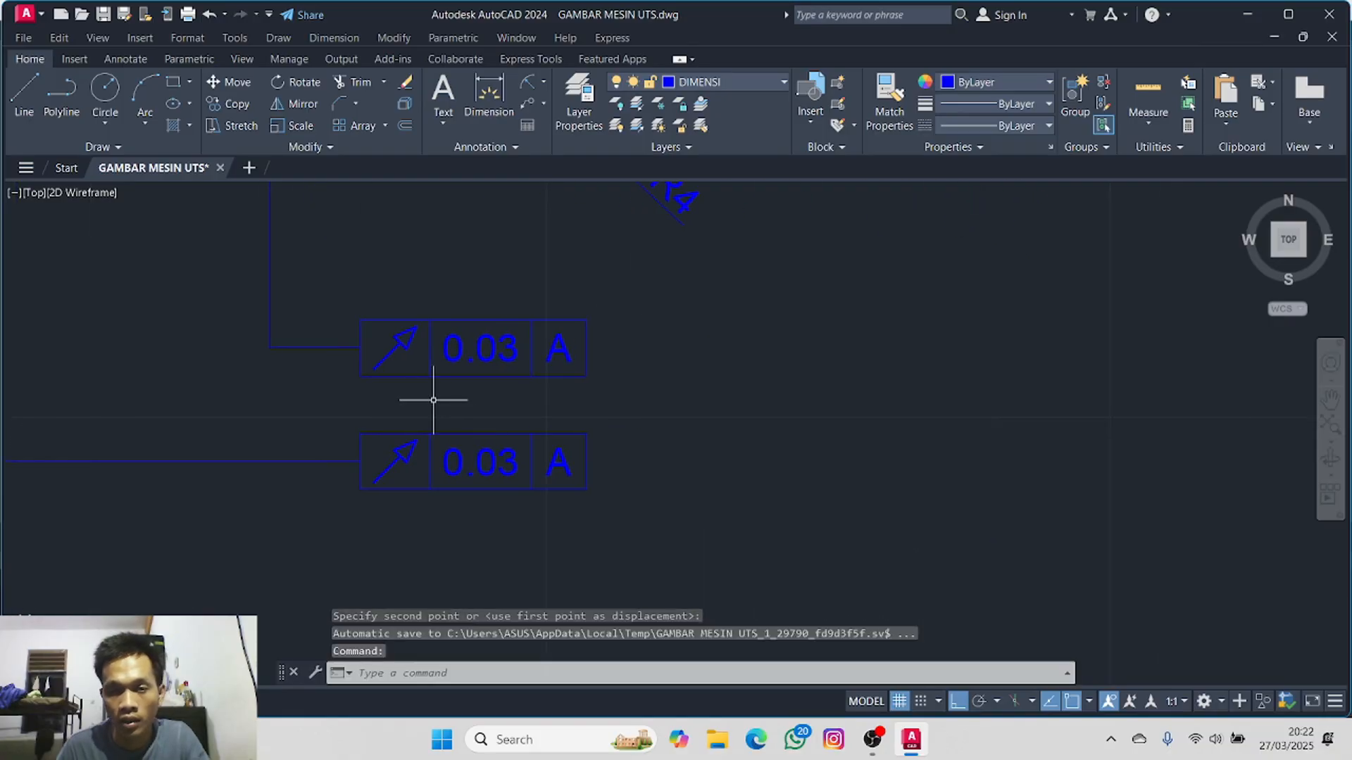
pyautogui.doubleClick(535, 365)
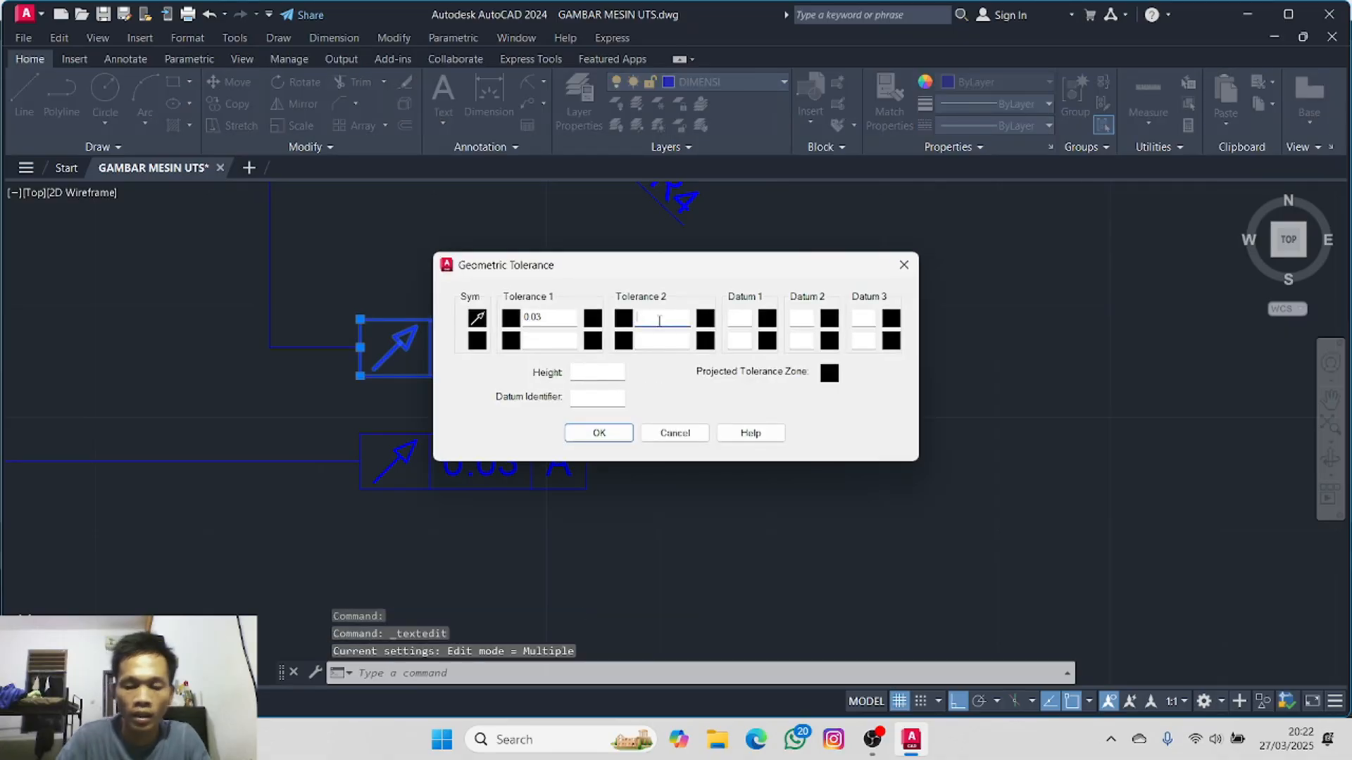
pyautogui.write('8')
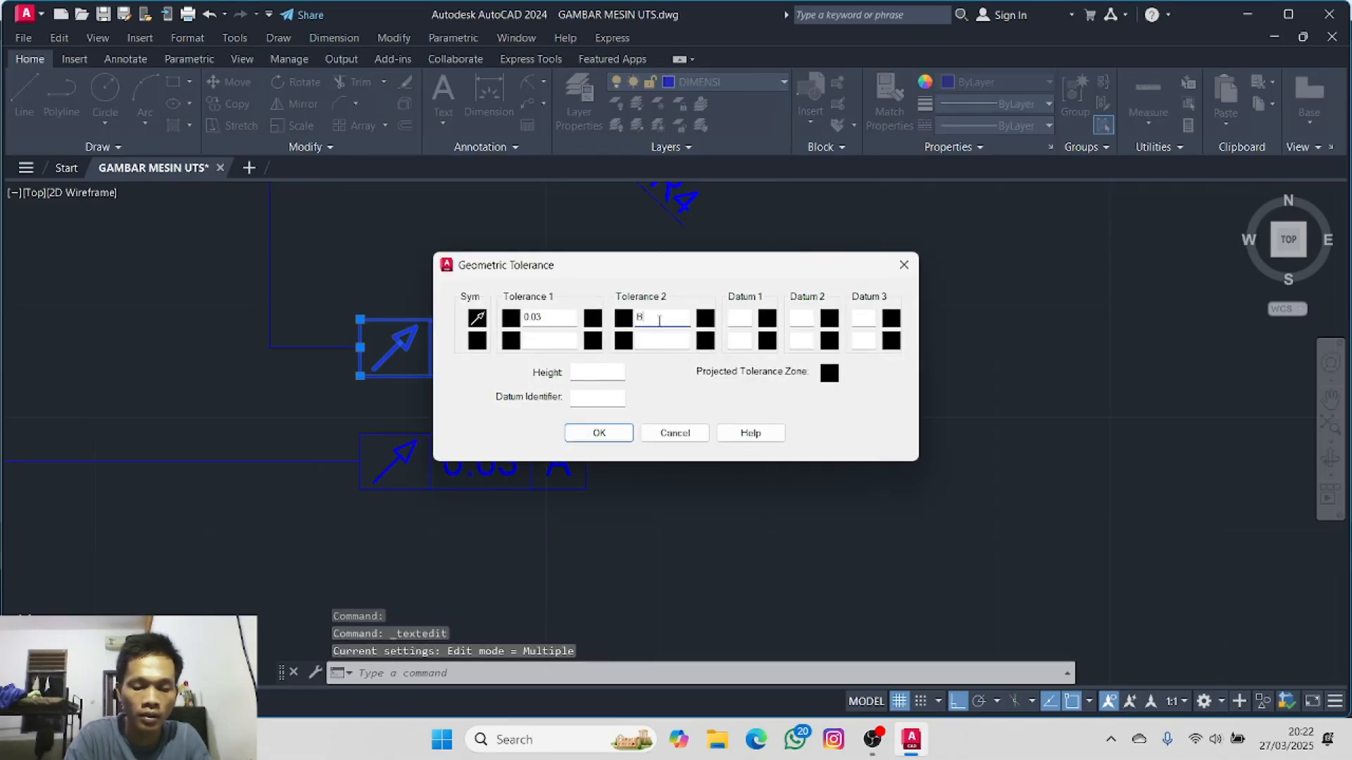
pyautogui.click(597, 433)
pyautogui.press('Escape')
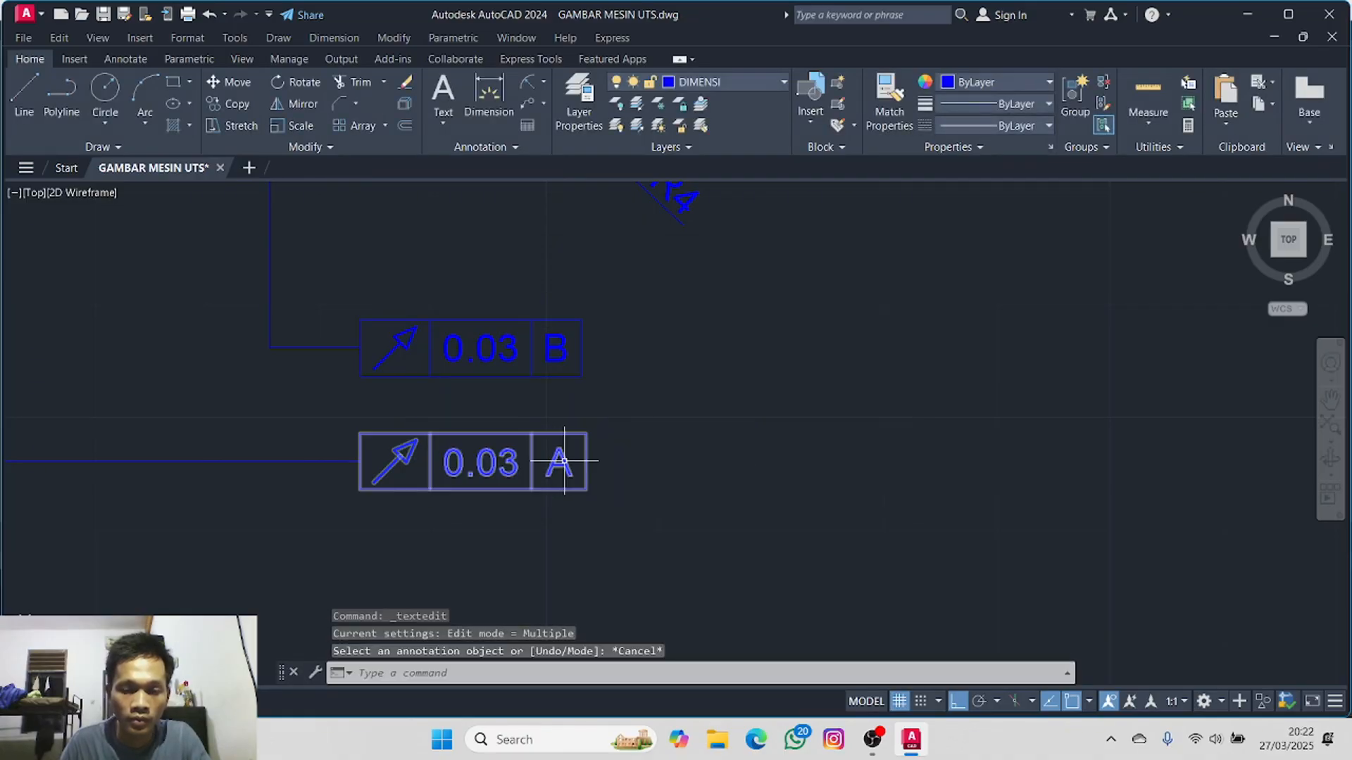
# - Set the Tolerance 2 letter of the second flange's lower 0.03 tolerance frame to B
pyautogui.doubleClick(564, 462)
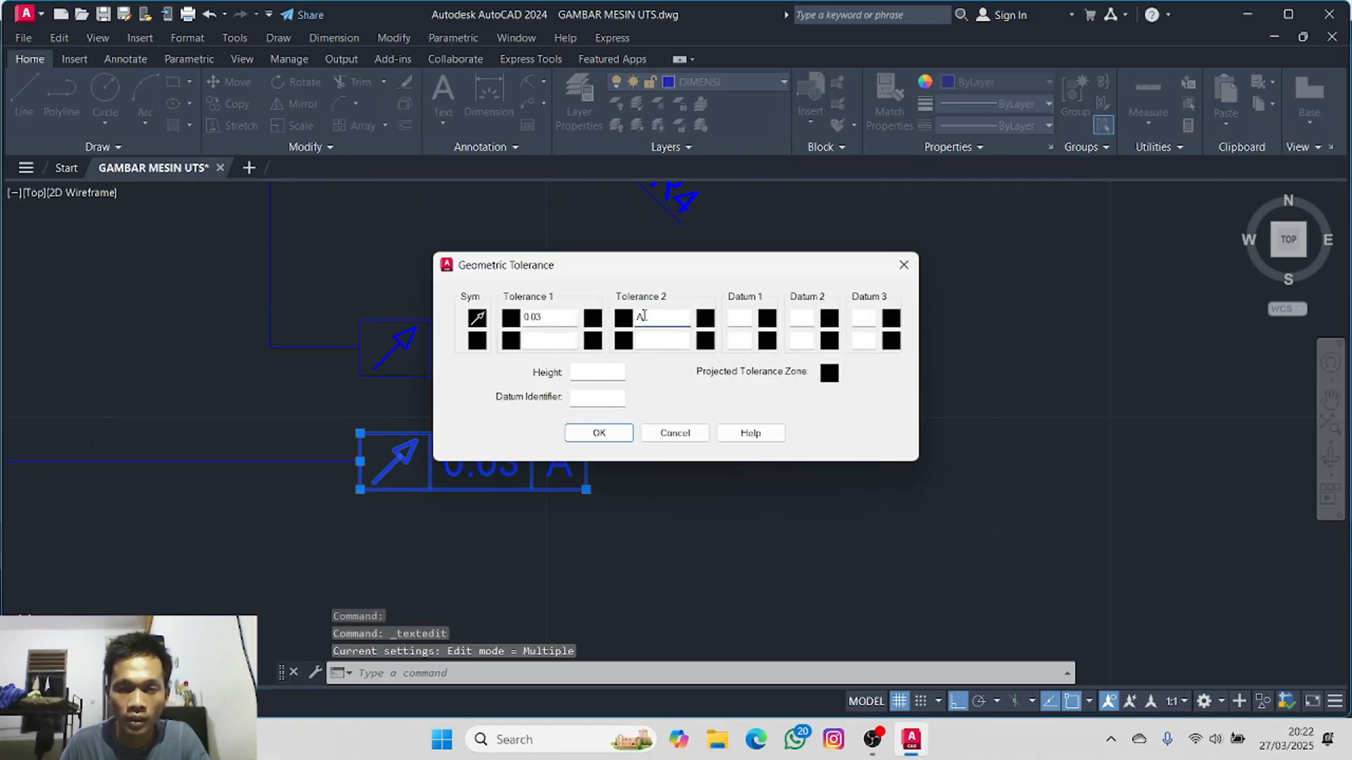
pyautogui.press('BackSpace')
pyautogui.write('B')
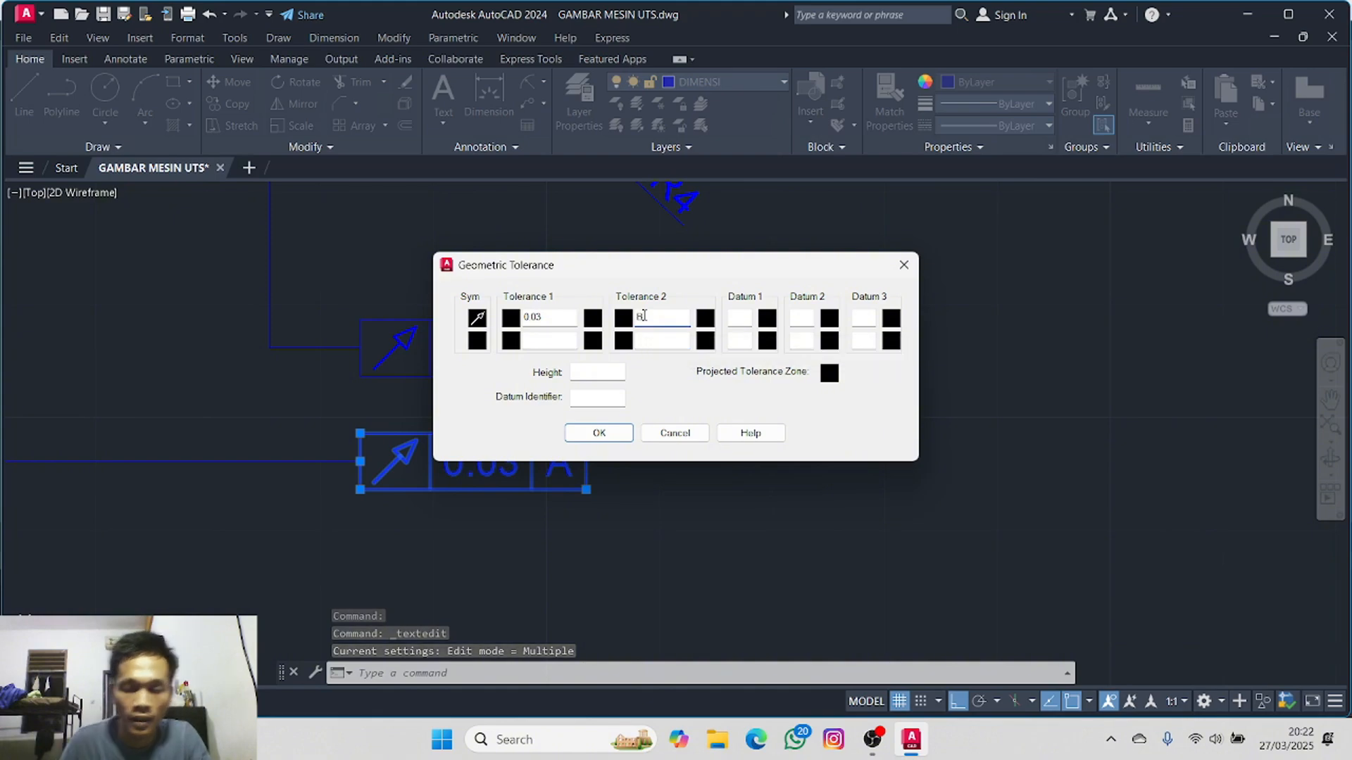
pyautogui.click(598, 433)
pyautogui.press('Escape')
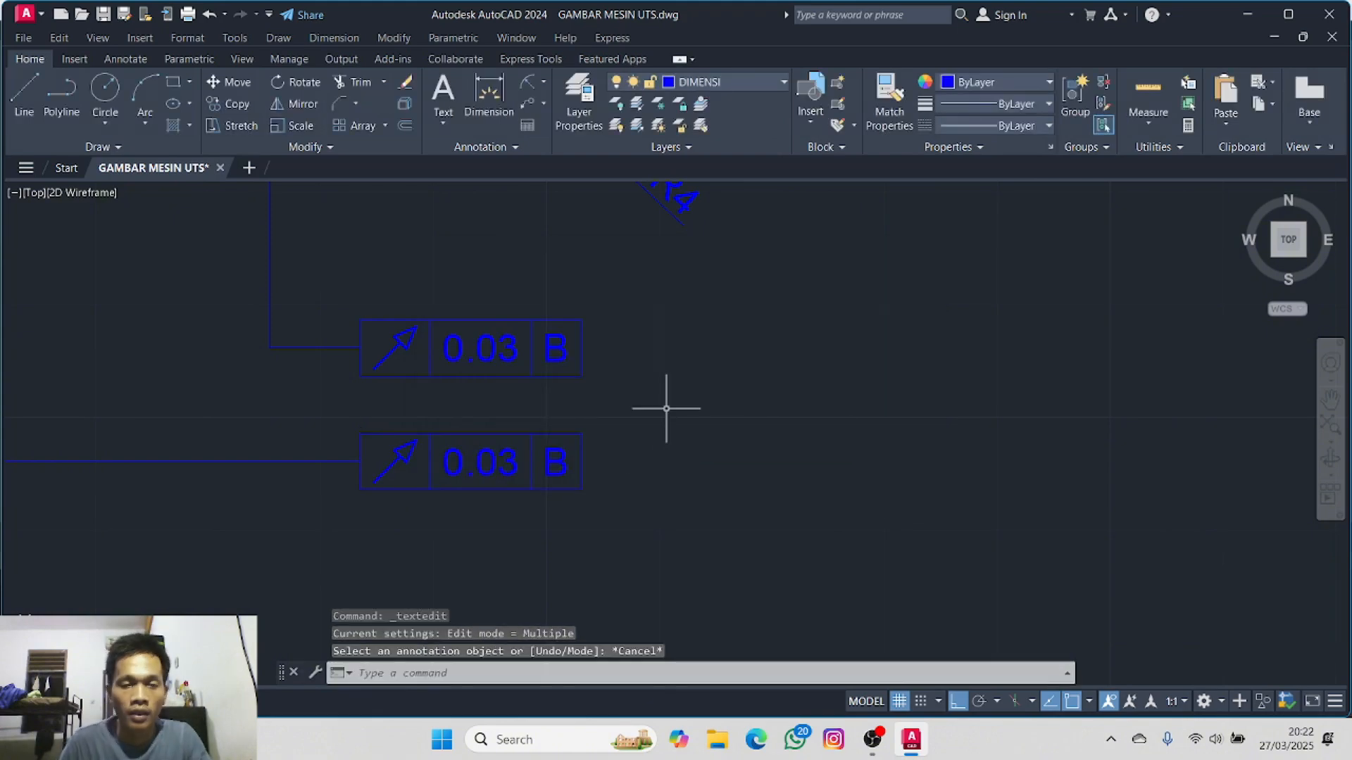
# - Change the boxed datum label on the second flange to B
pyautogui.scroll(-2, 666, 409)
pyautogui.scroll(-5, 658, 418)
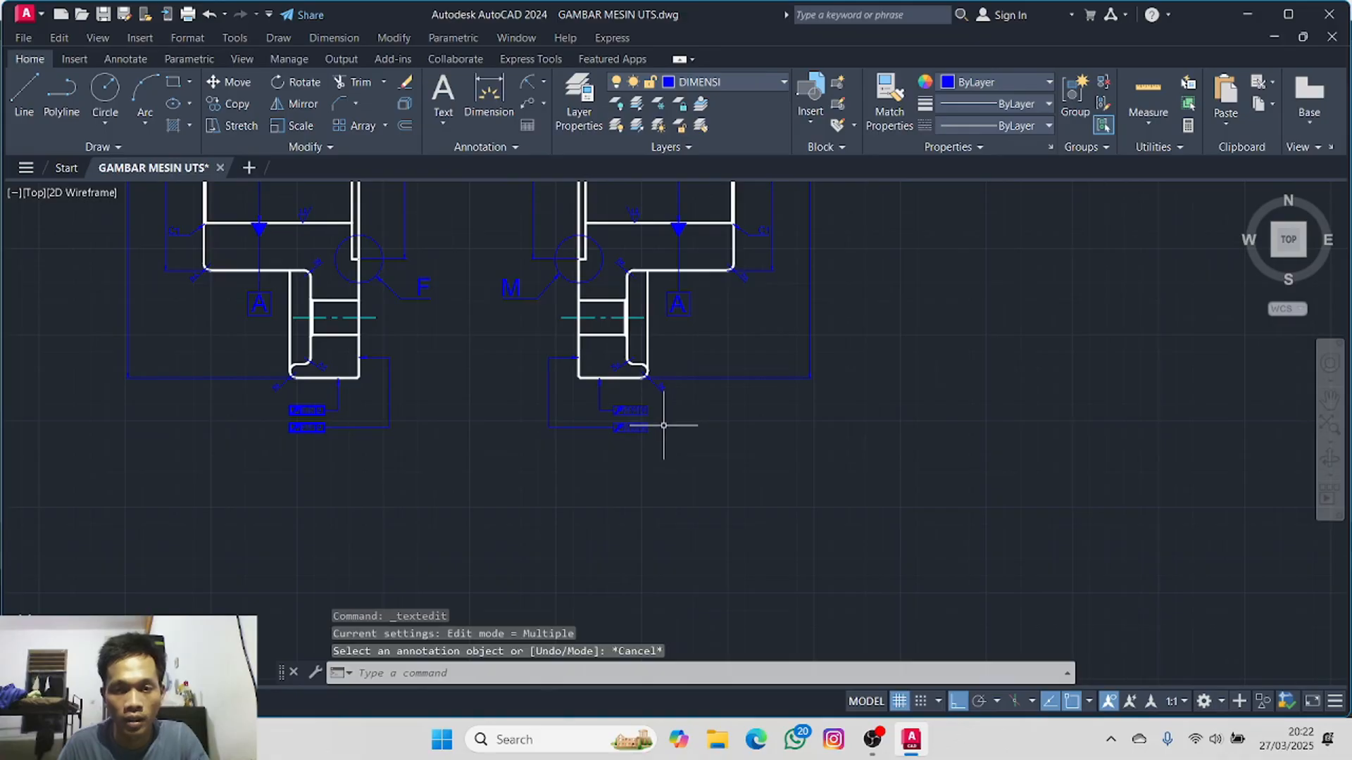
pyautogui.scroll(2, 678, 303)
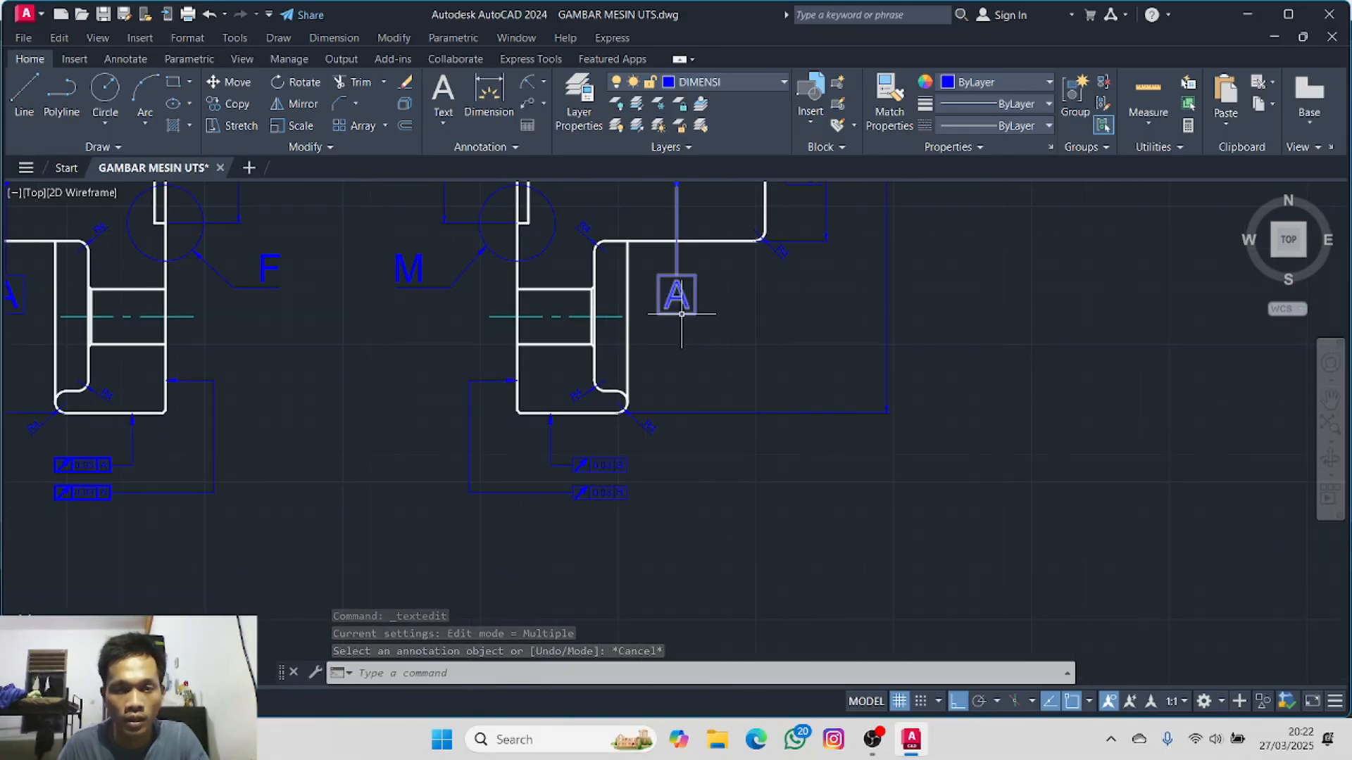
pyautogui.click(679, 295)
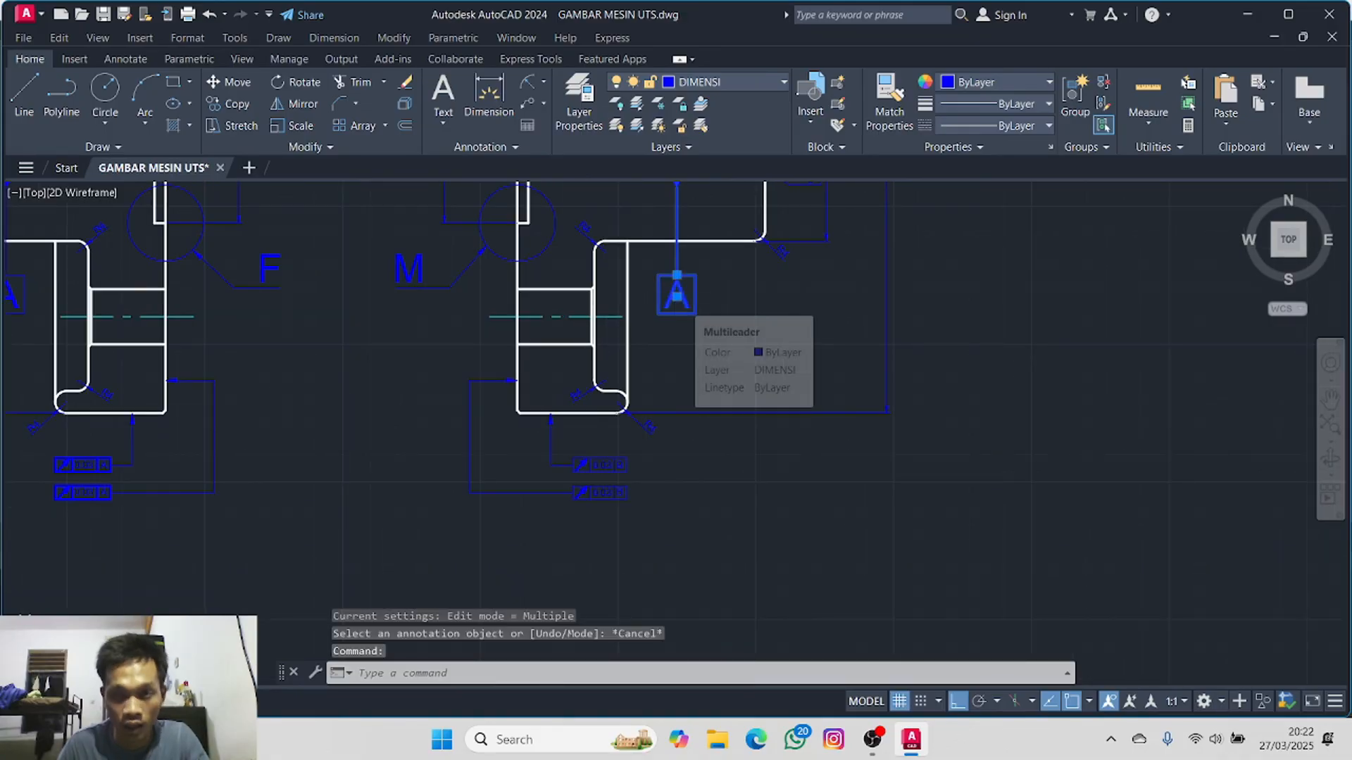
pyautogui.doubleClick(676, 294)
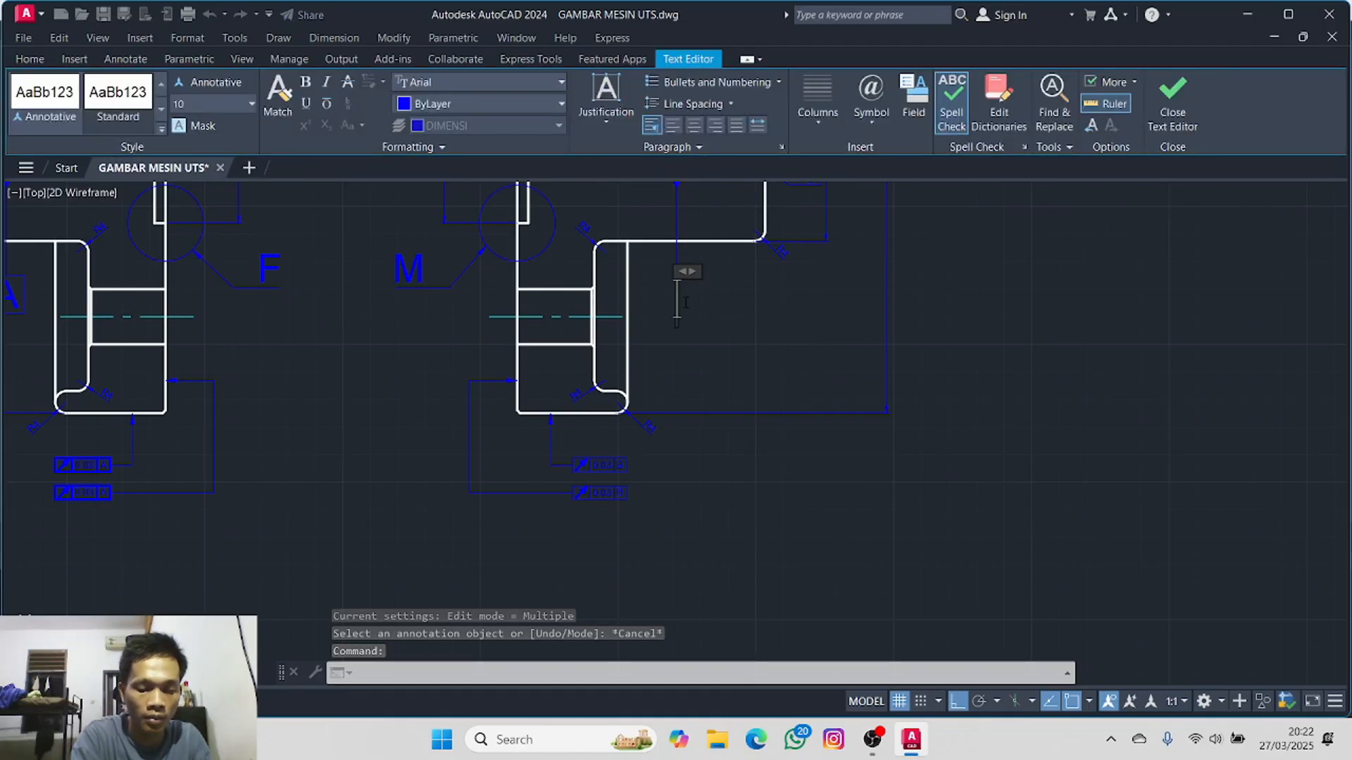
pyautogui.click(788, 367)
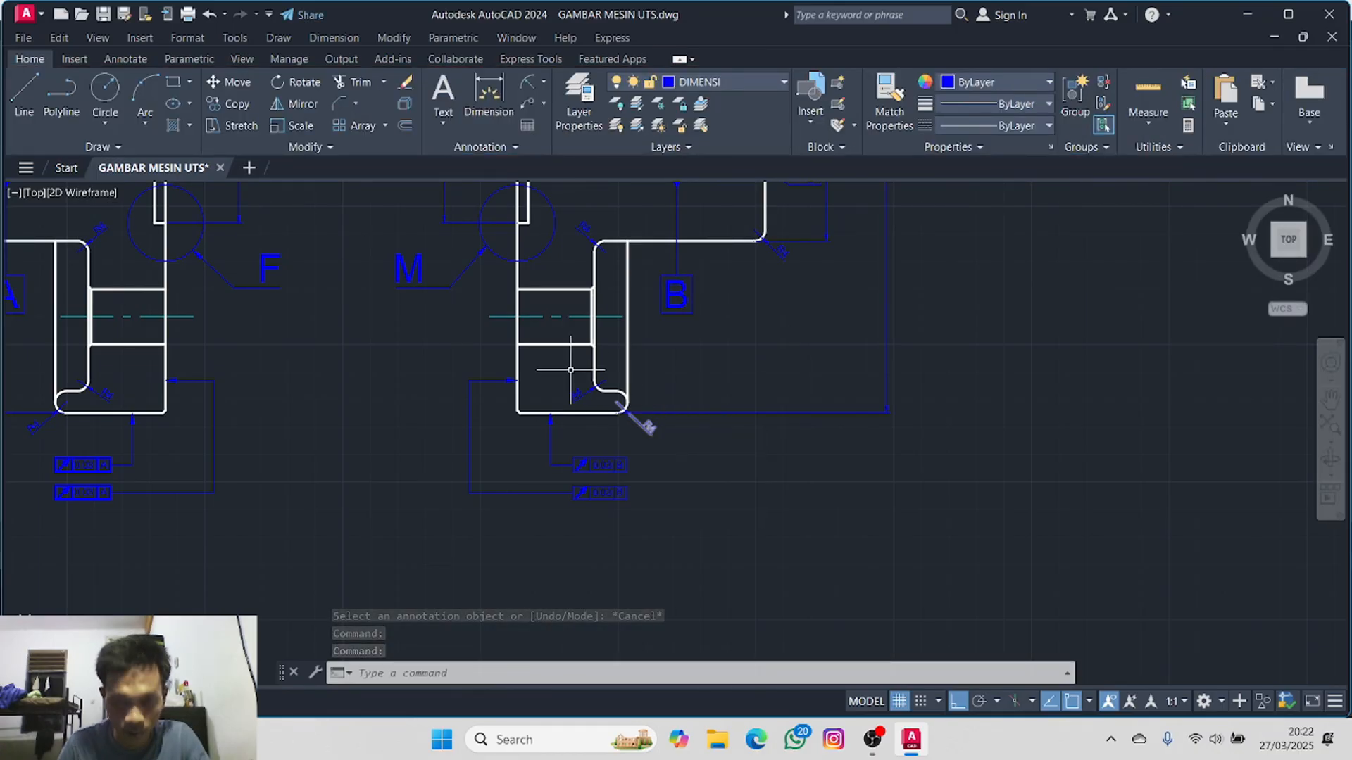
# - Delete the mirrored Ø112H7 dimension, its 1.6 roughness symbol and the 4 mm depth dimension from the second flange's mating face
pyautogui.moveTo(457, 350)
pyautogui.mouseDown(button='middle')
pyautogui.moveTo(326, 489)
pyautogui.moveTo(369, 434)
pyautogui.moveTo(387, 477)
pyautogui.moveTo(606, 588)
pyautogui.moveTo(525, 380)
pyautogui.moveTo(454, 540)
pyautogui.moveTo(458, 525)
pyautogui.mouseUp(button='middle')
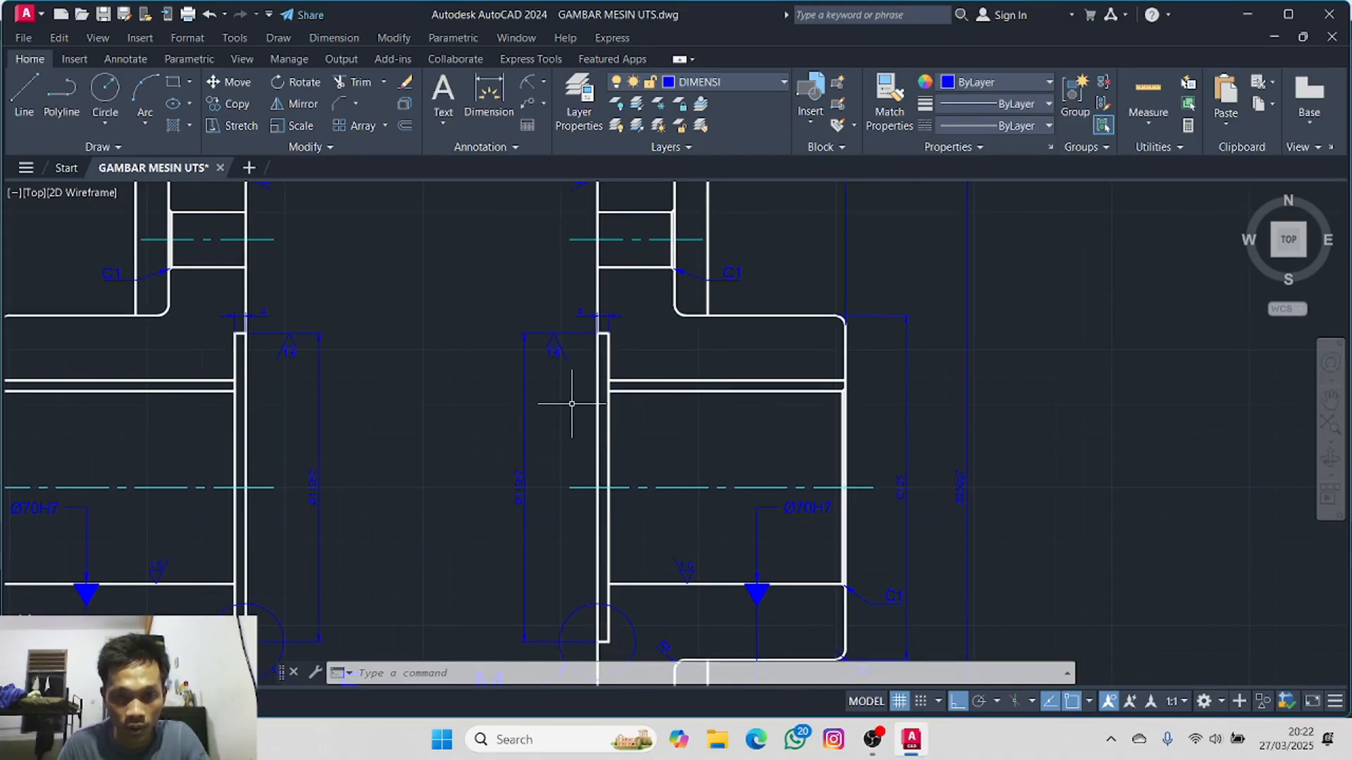
pyautogui.scroll(2, 571, 403)
pyautogui.scroll(2, 561, 373)
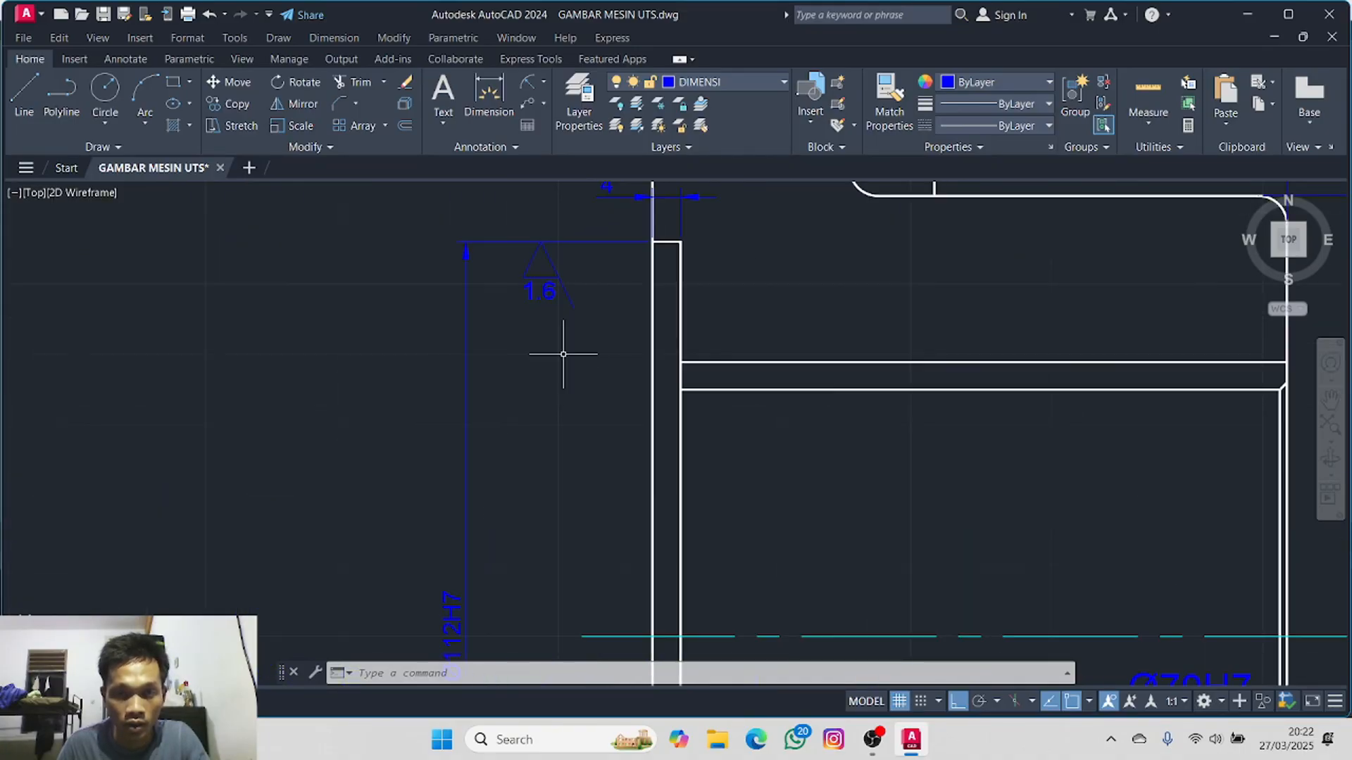
pyautogui.scroll(-2, 550, 337)
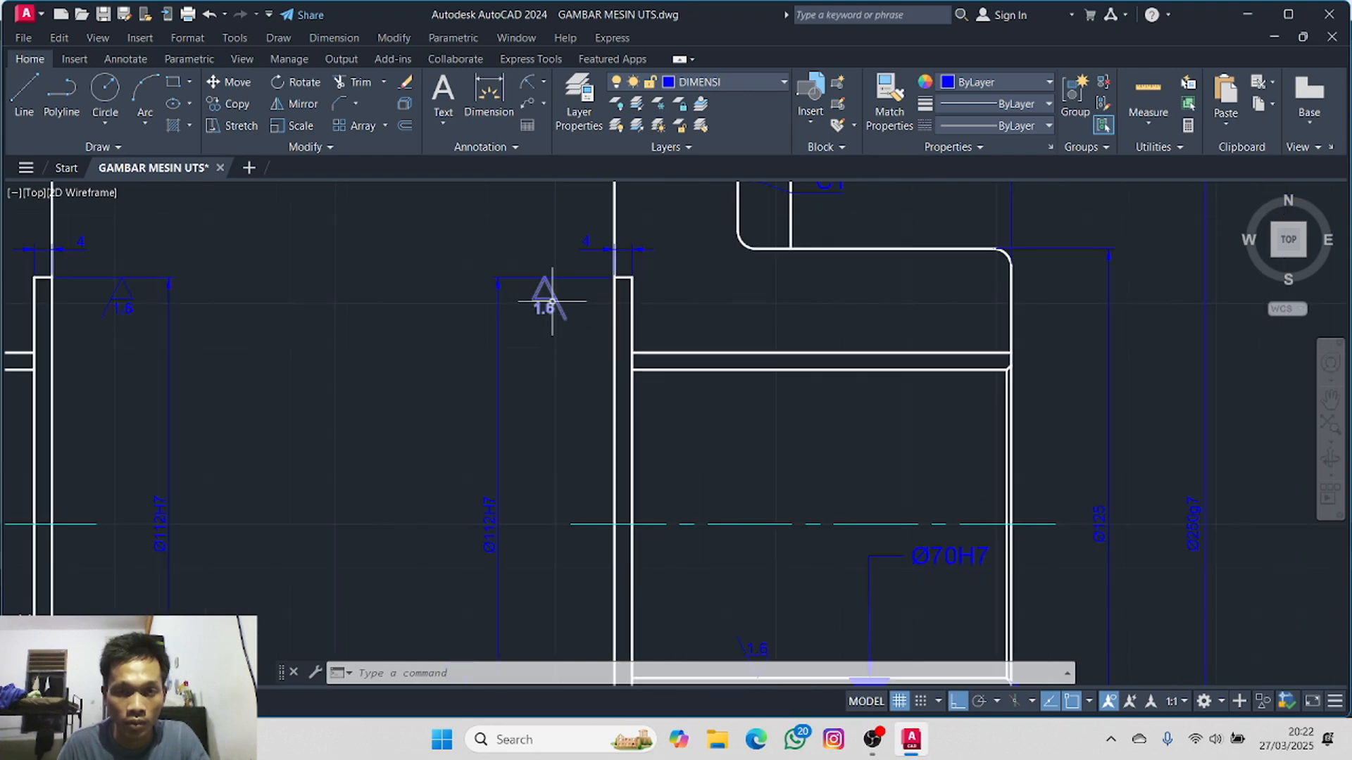
pyautogui.click(552, 301)
pyautogui.click(519, 278)
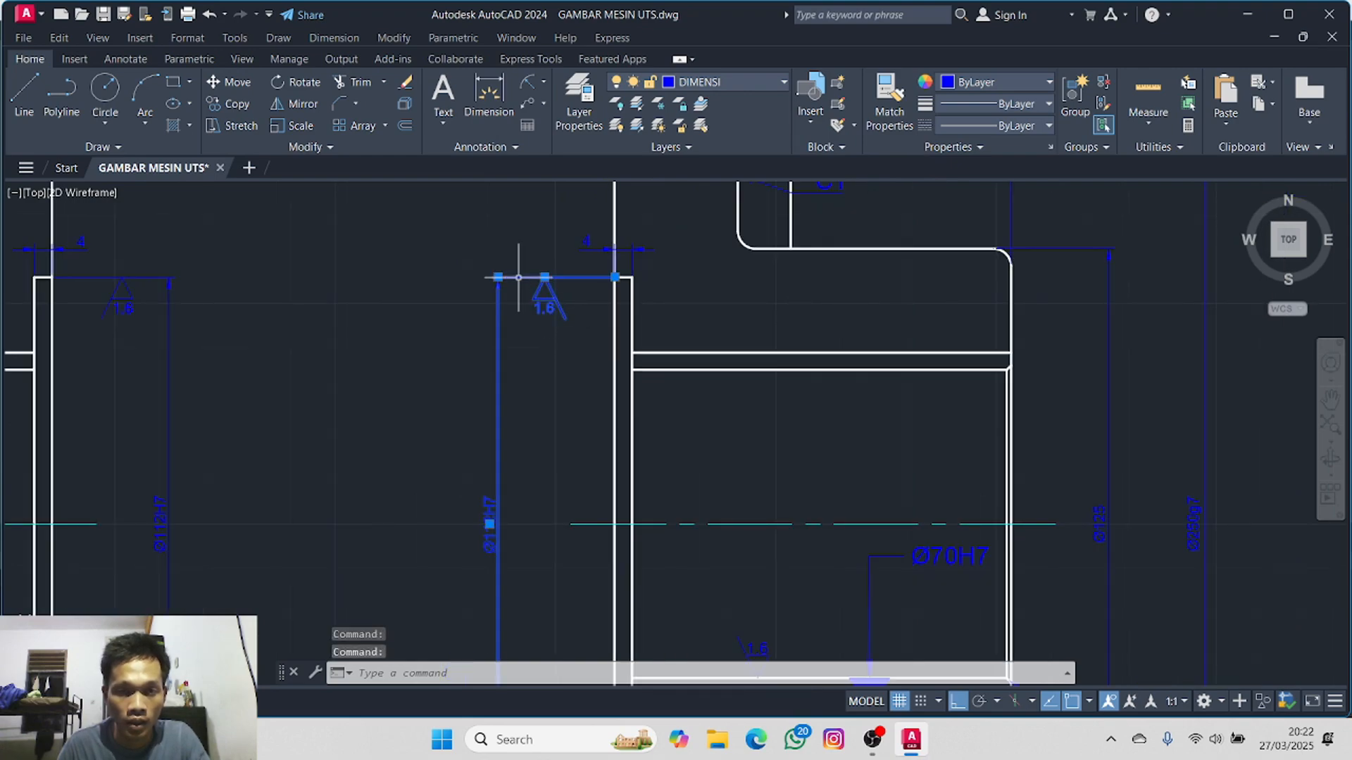
pyautogui.press('Delete')
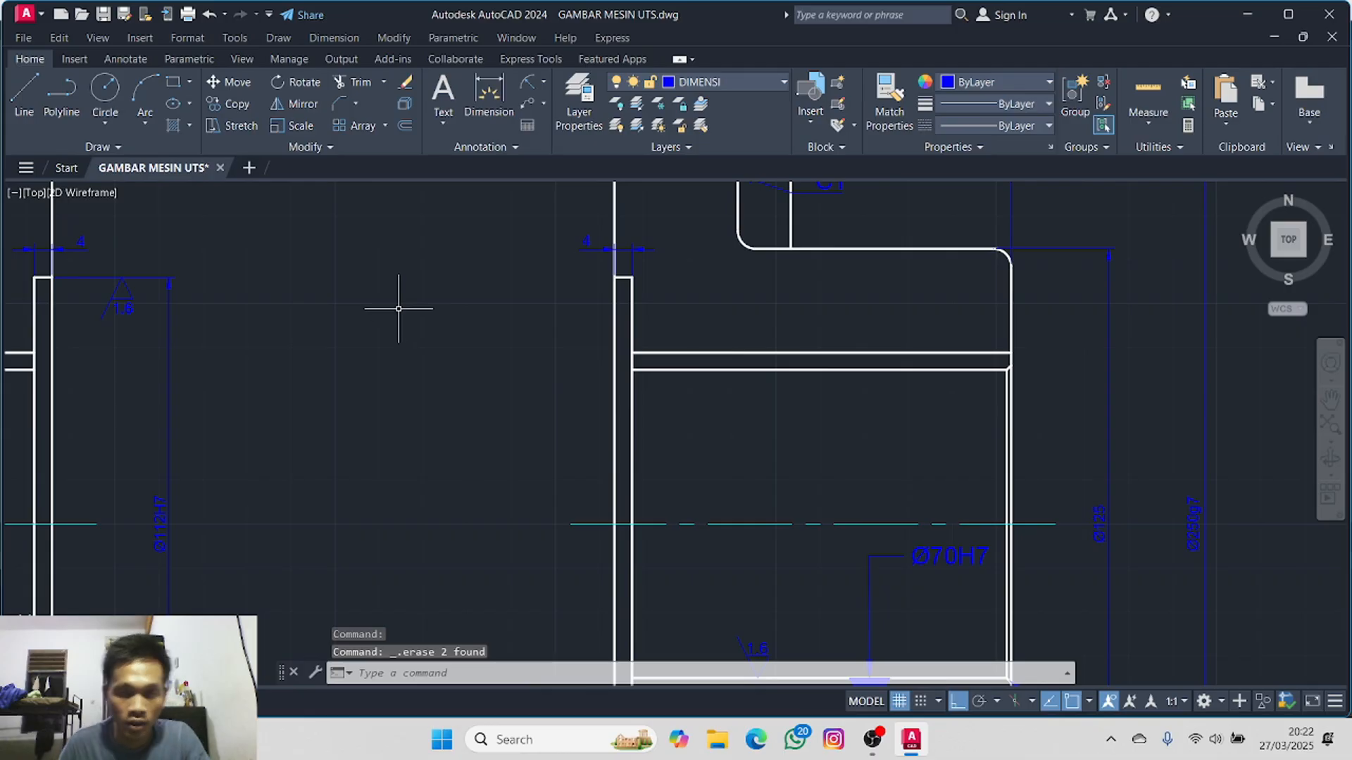
pyautogui.click(632, 247)
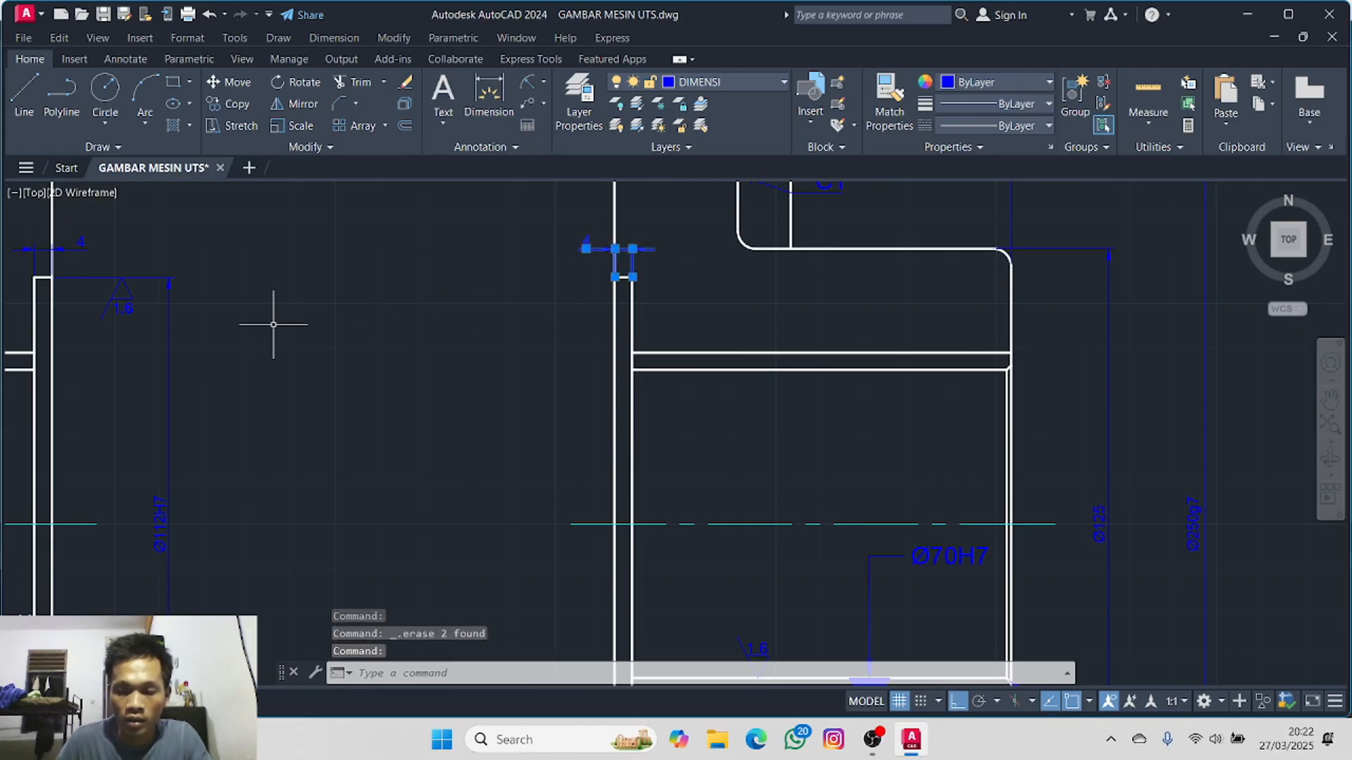
pyautogui.press('Delete')
# - Examine the second flange in the reference photo, checking the dimensions and shape of its mating face against the drawn flange
pyautogui.scroll(-4, 275, 325)
pyautogui.moveTo(238, 356); pyautogui.dragTo(1149, 229, button='middle')
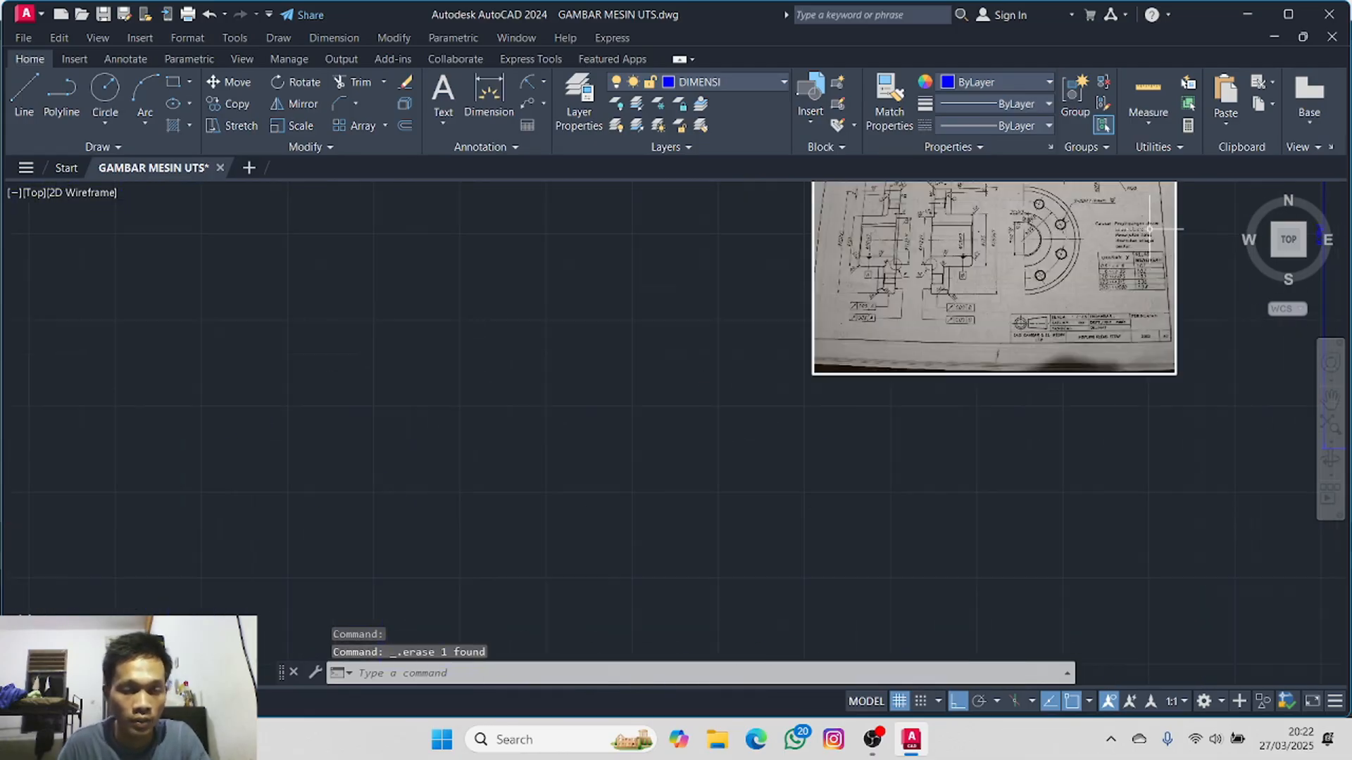
pyautogui.moveTo(999, 217); pyautogui.dragTo(195, 646, button='middle')
pyautogui.moveTo(225, 512); pyautogui.dragTo(378, 191, button='middle')
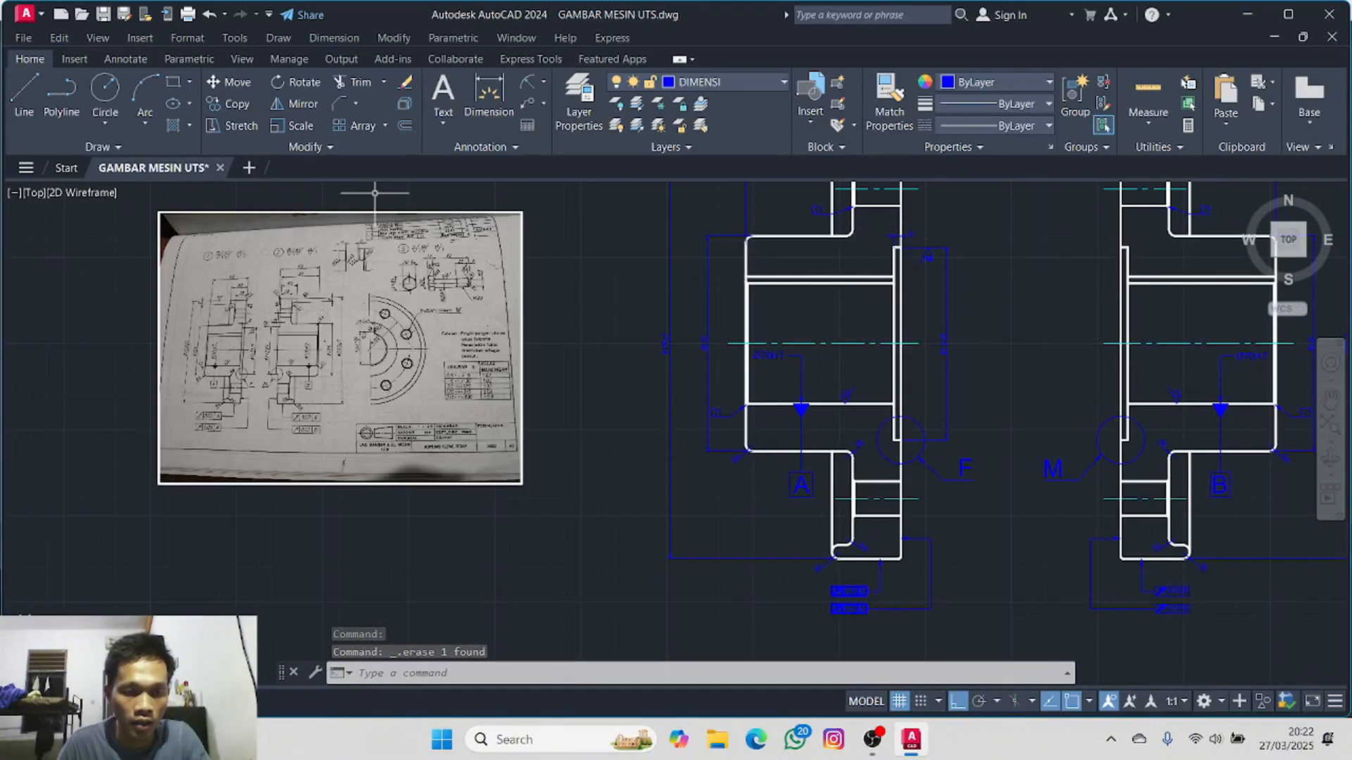
pyautogui.scroll(4, 340, 333)
pyautogui.moveTo(180, 345); pyautogui.dragTo(518, 391, button='middle')
pyautogui.scroll(2, 411, 406)
pyautogui.moveTo(404, 372); pyautogui.dragTo(362, 448, button='middle')
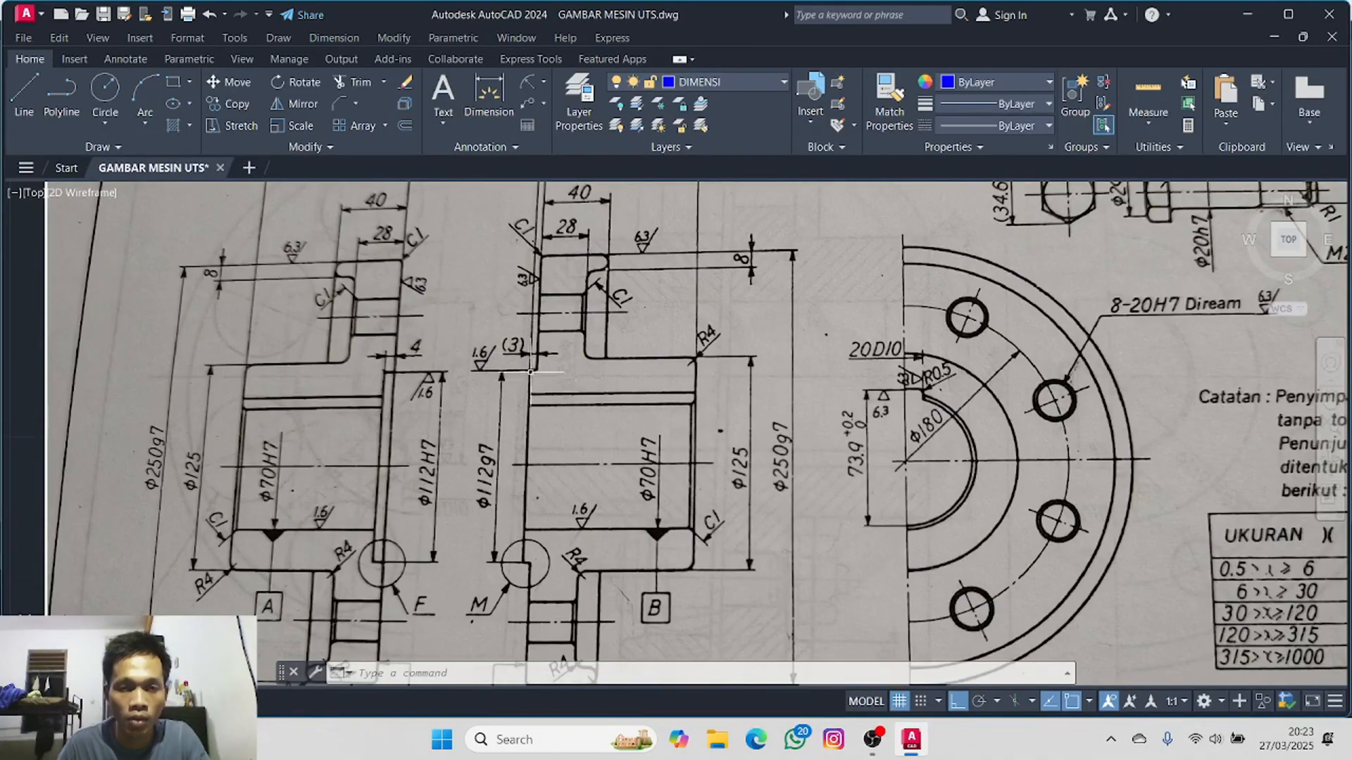
pyautogui.moveTo(484, 322); pyautogui.dragTo(401, 449, button='middle')
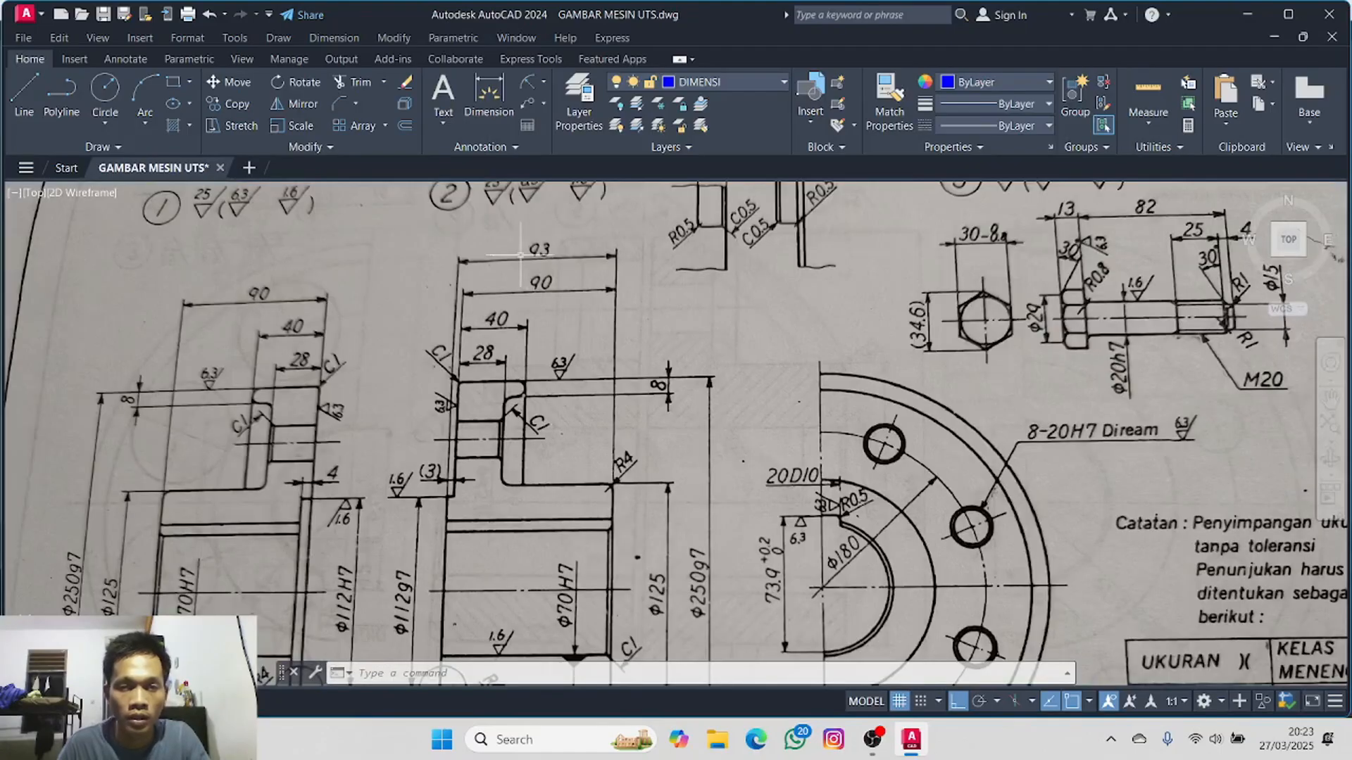
pyautogui.scroll(-6, 524, 373)
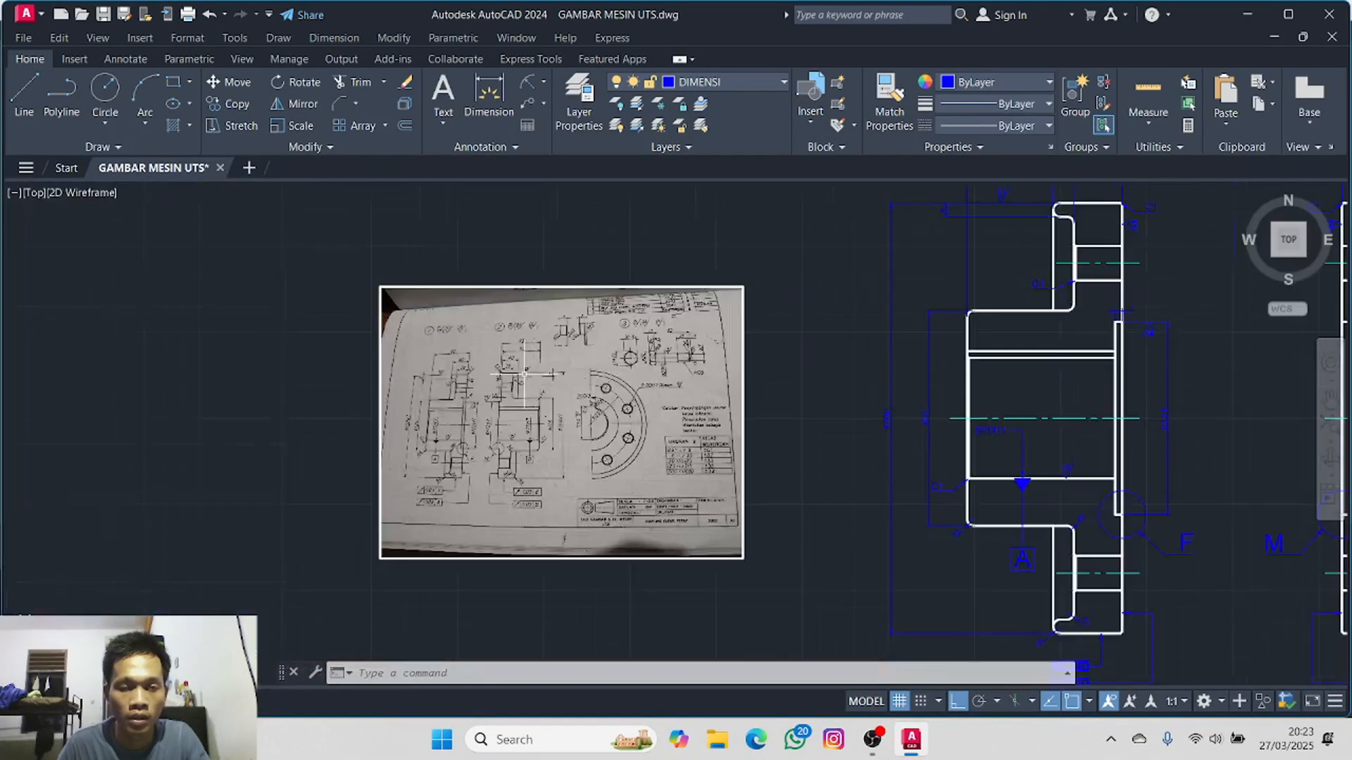
pyautogui.moveTo(825, 381); pyautogui.dragTo(40, 376, button='middle')
pyautogui.moveTo(407, 401); pyautogui.dragTo(250, 341, button='middle')
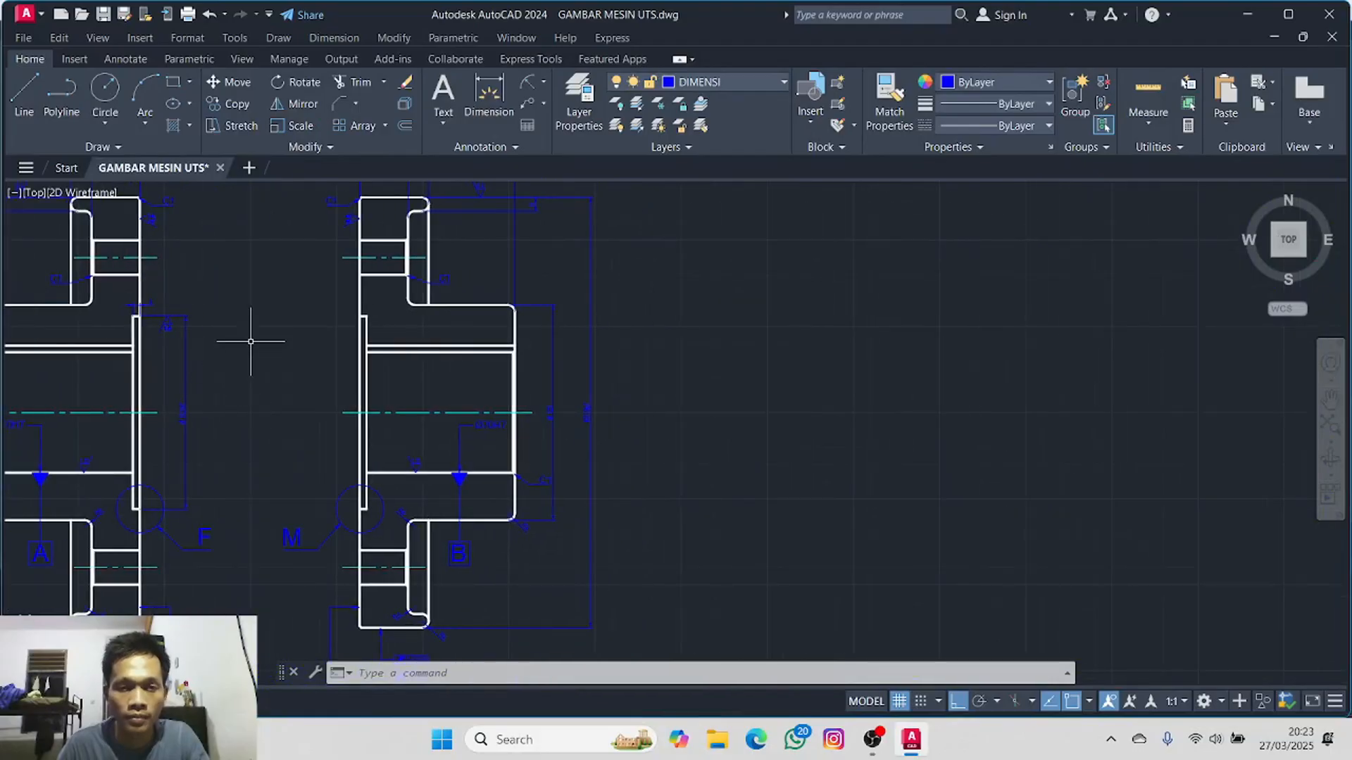
# - Offset the second flange's vertical mating-face line 3 mm outward, away from the hub
pyautogui.click(405, 125)
pyautogui.write('3')
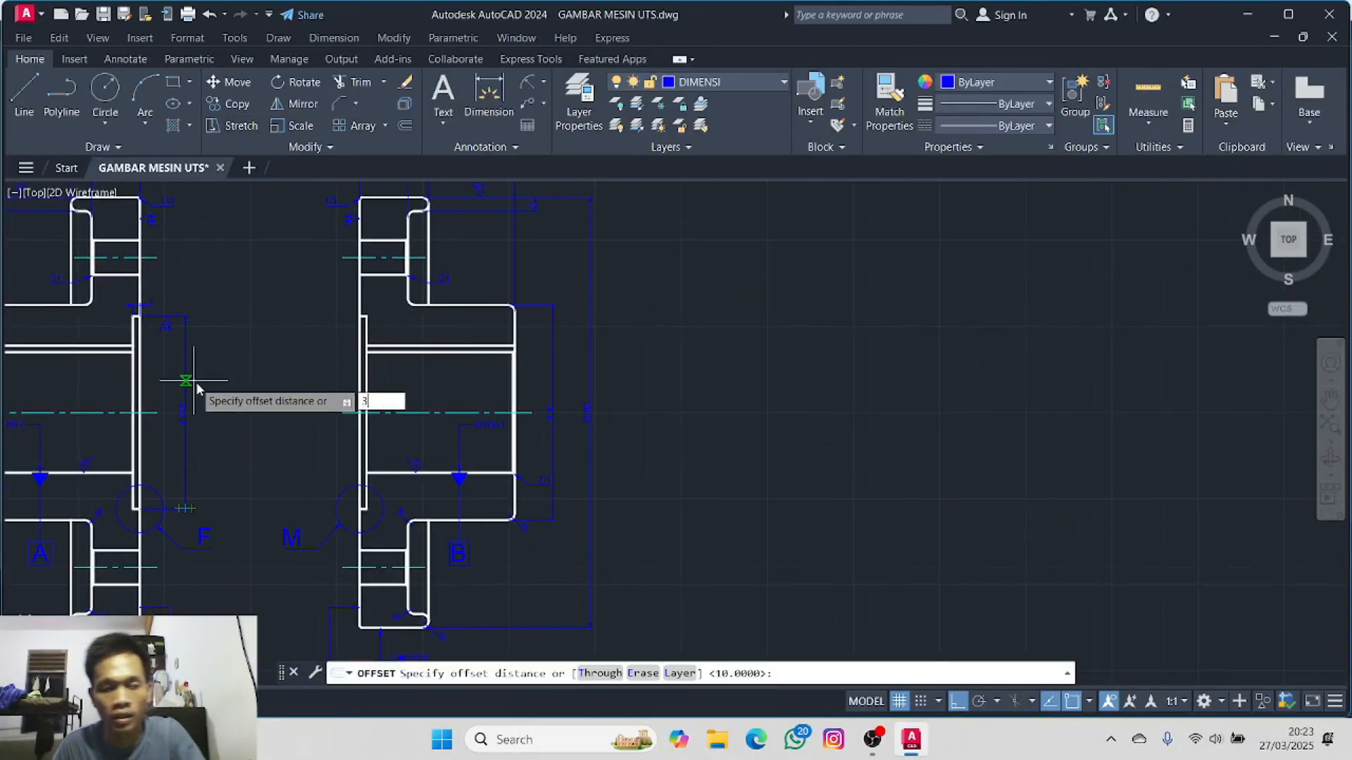
pyautogui.press('Return')
pyautogui.scroll(2, 365, 381)
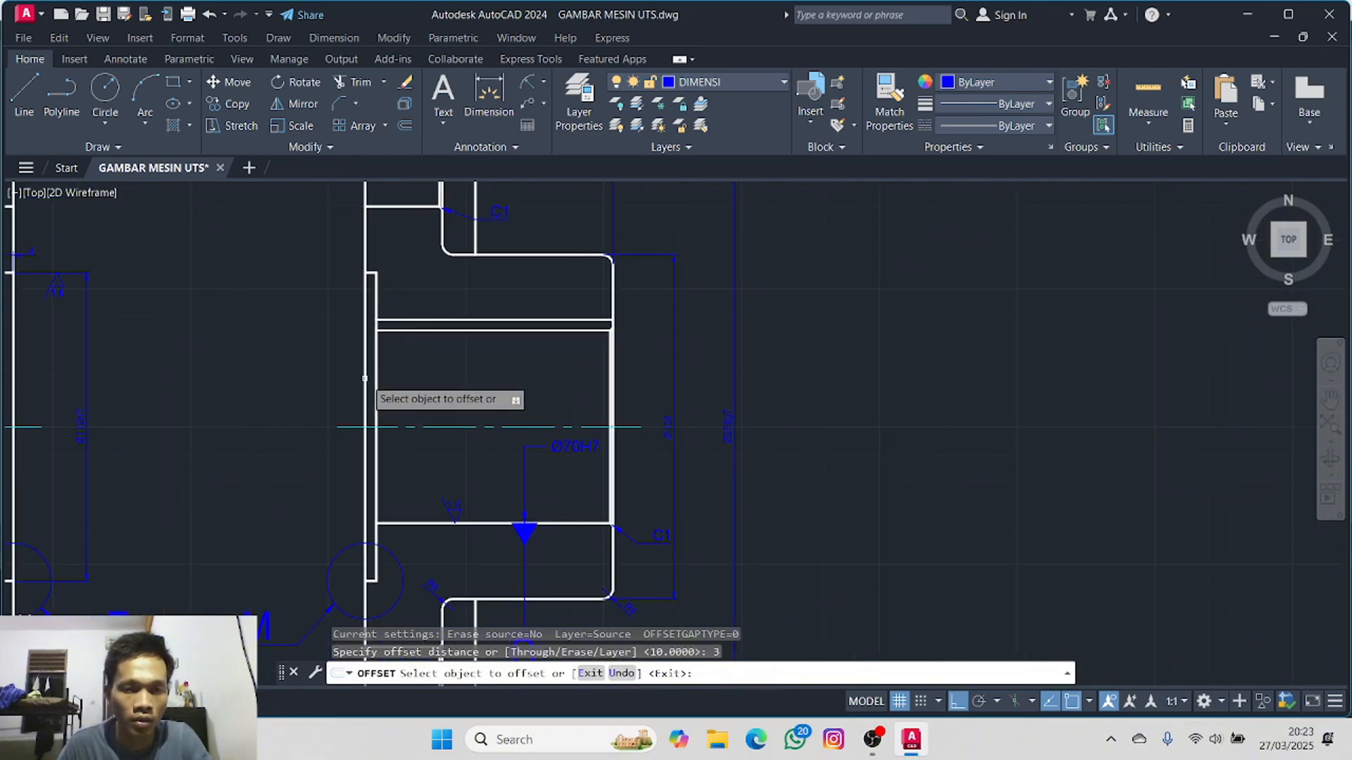
pyautogui.click(366, 381)
pyautogui.click(331, 390)
pyautogui.press('Escape')
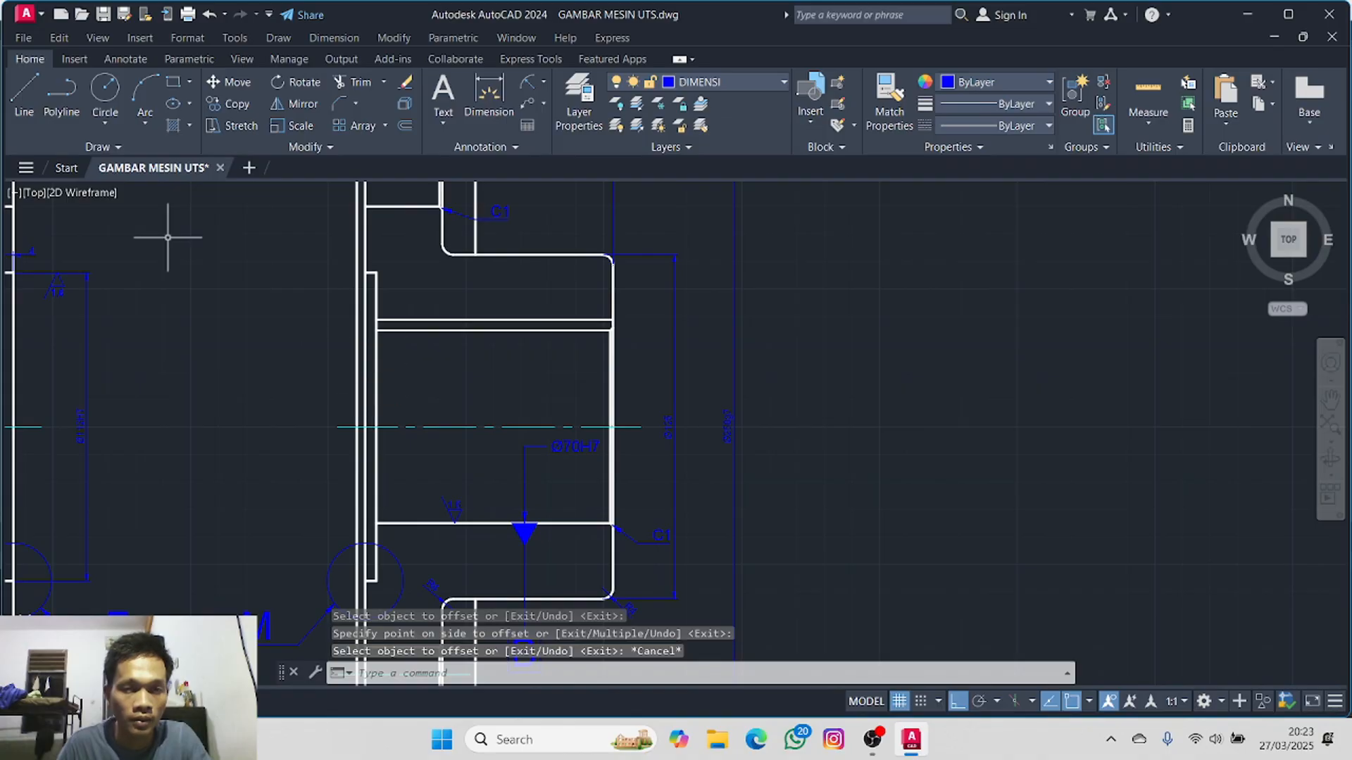
pyautogui.click(23, 92)
pyautogui.scroll(4, 260, 300)
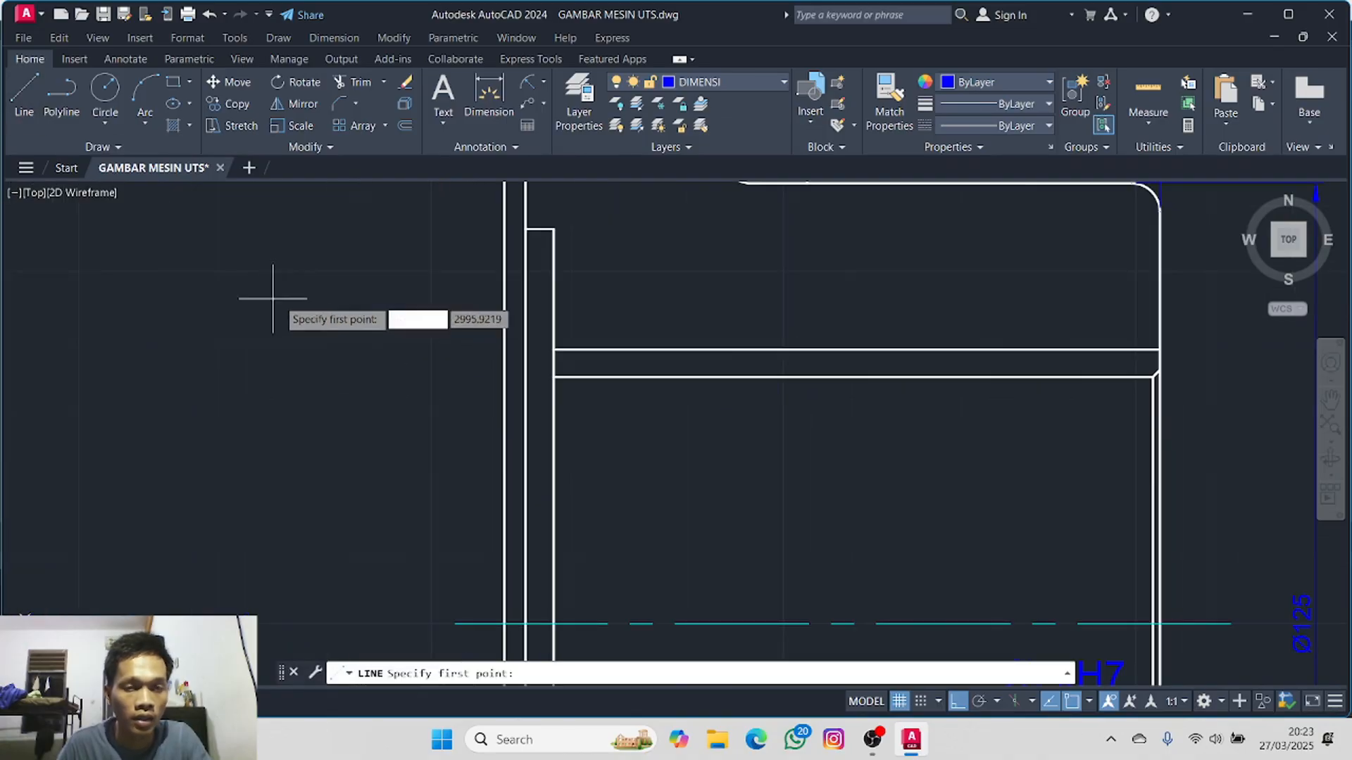
pyautogui.click(526, 228)
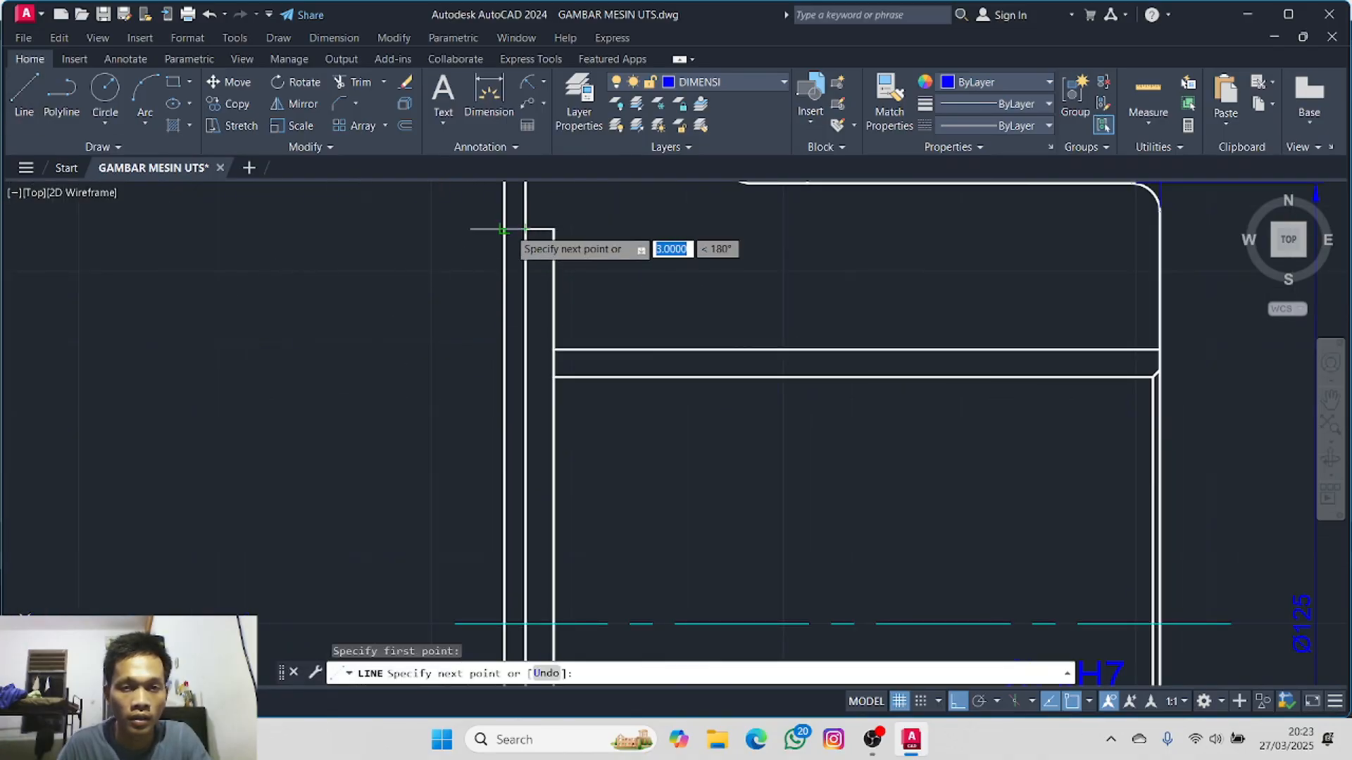
pyautogui.click(502, 229)
pyautogui.press('Escape')
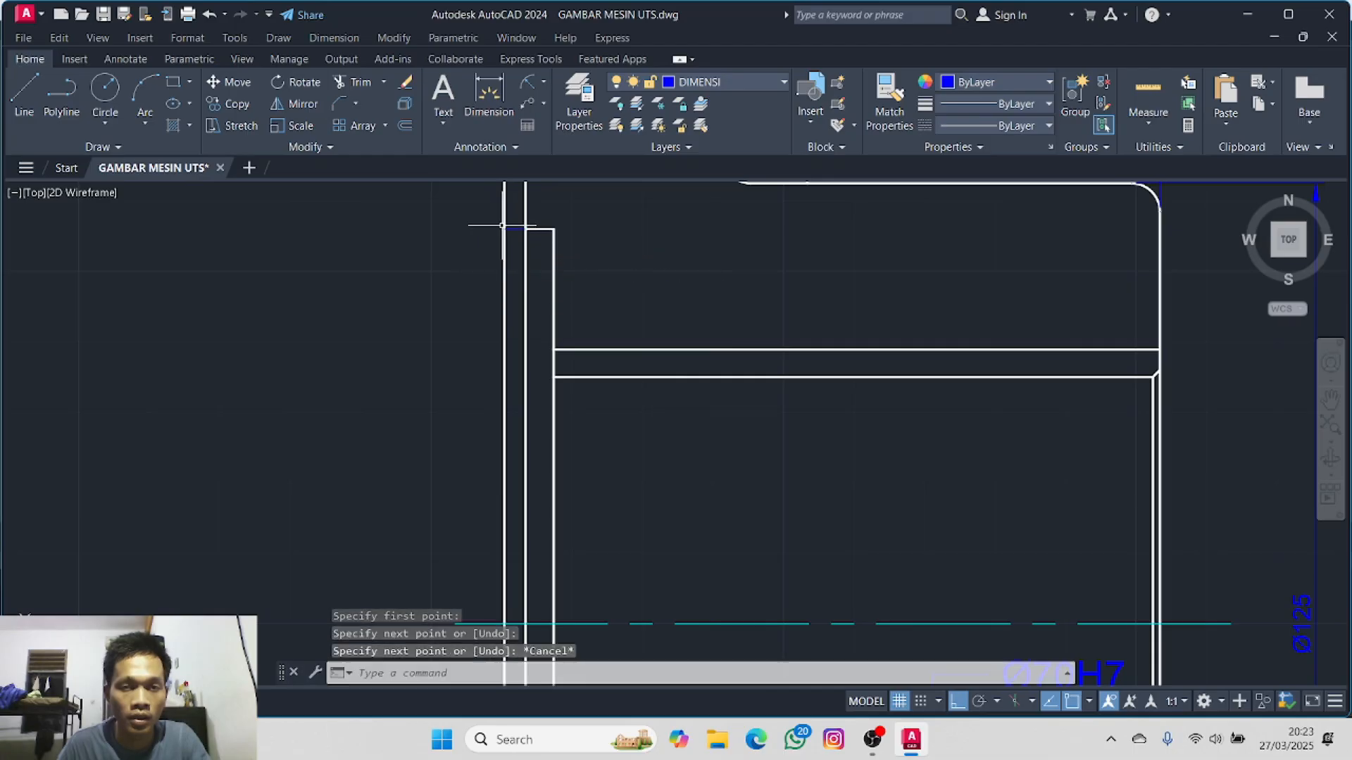
pyautogui.click(517, 229)
pyautogui.press('Delete')
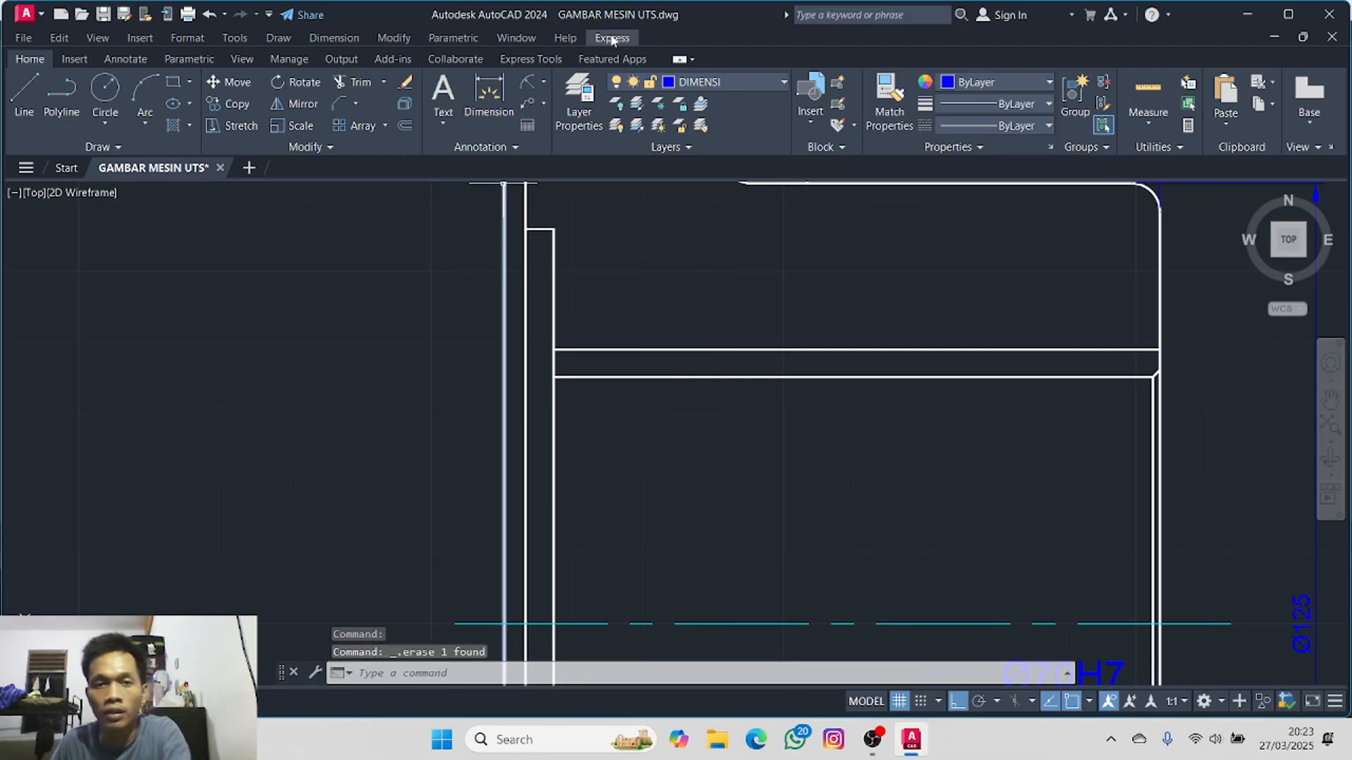
# - Make GAMBAR the current layer and draw a 3 mm horizontal line joining the upper recess corner to the offset face line
pyautogui.click(686, 82)
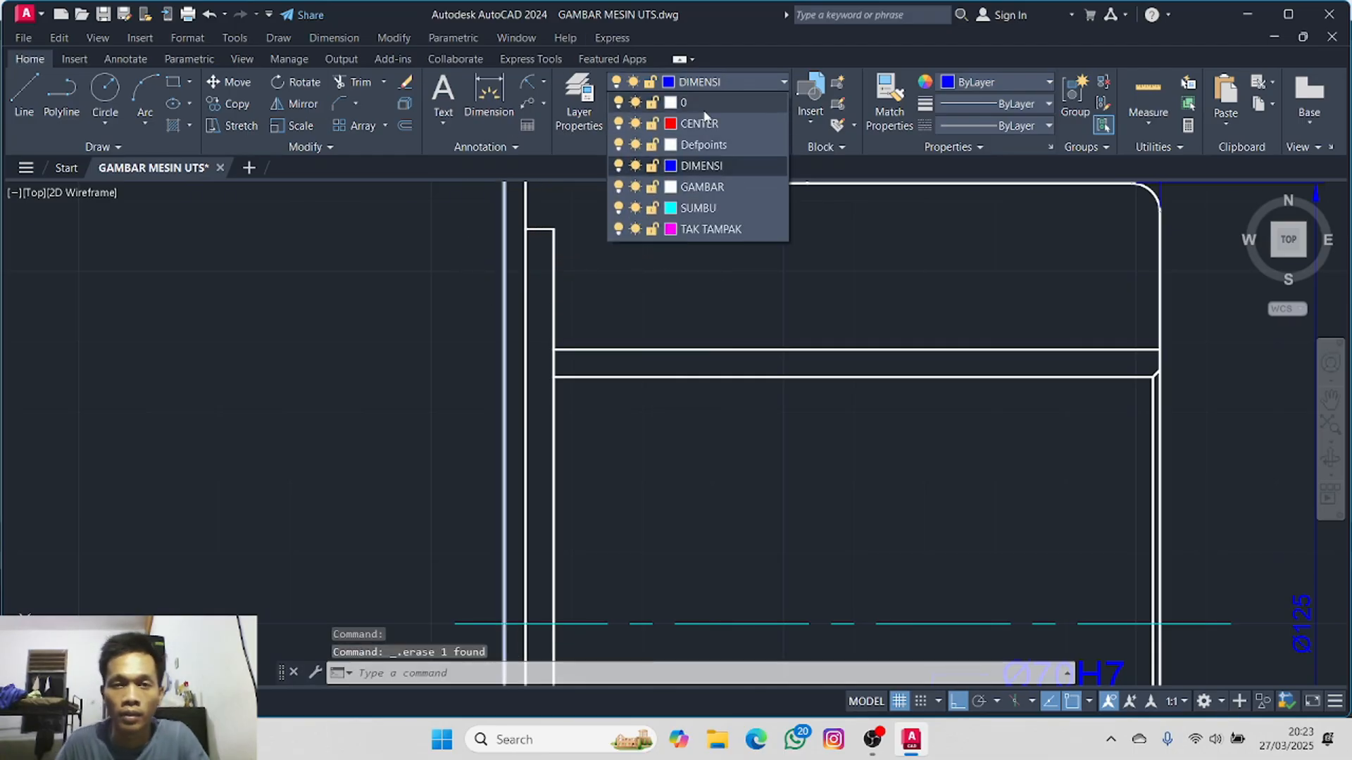
pyautogui.click(707, 187)
pyautogui.click(24, 90)
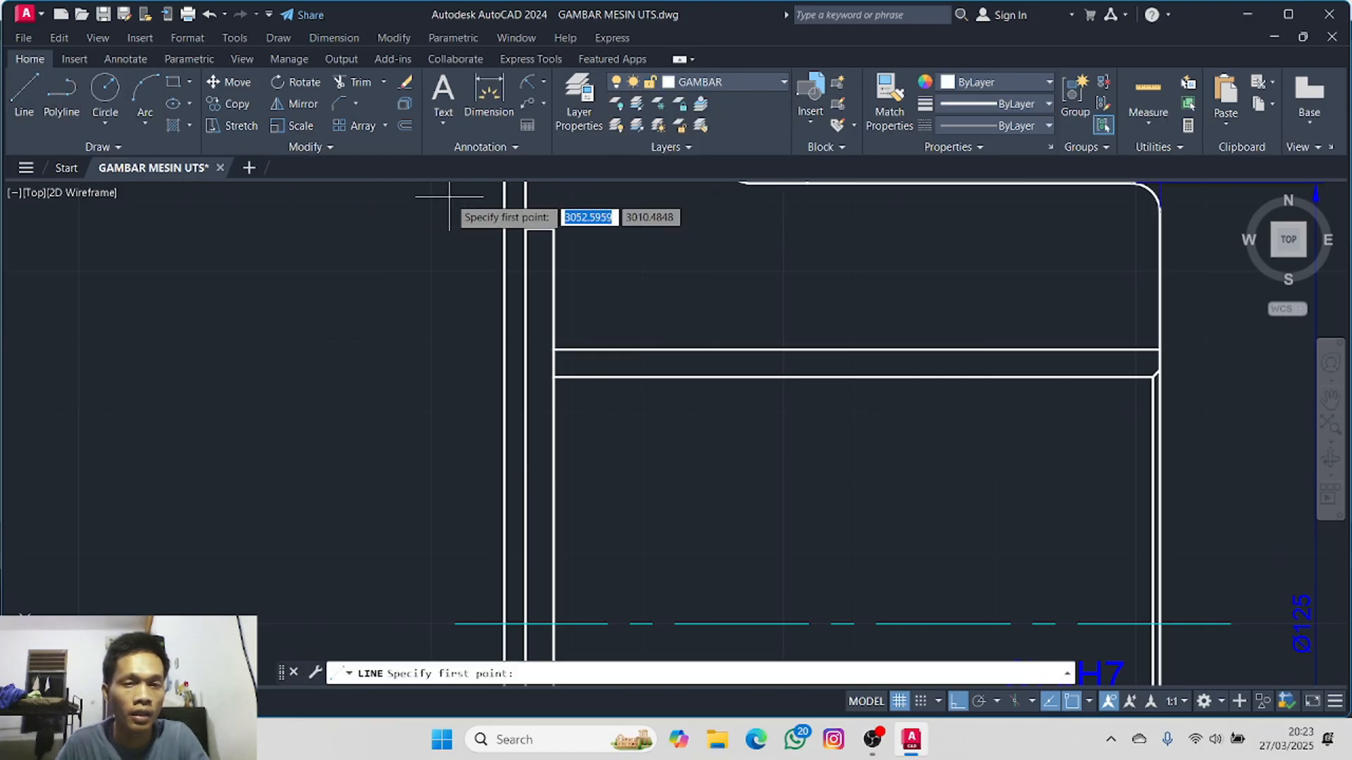
pyautogui.click(504, 229)
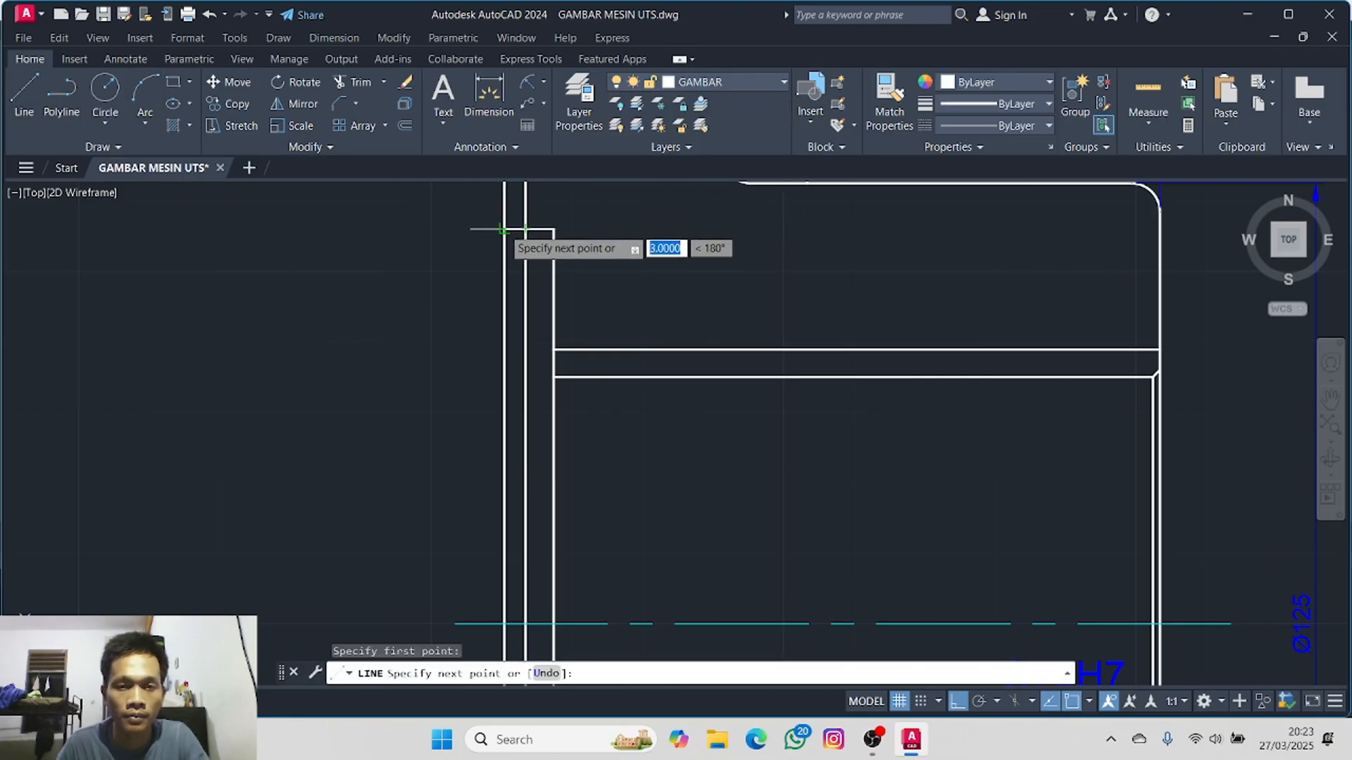
pyautogui.press('Escape')
# - Draw a 3 mm horizontal line from the lower recess corner to the offset face line, inside the M detail circle
pyautogui.click(24, 95)
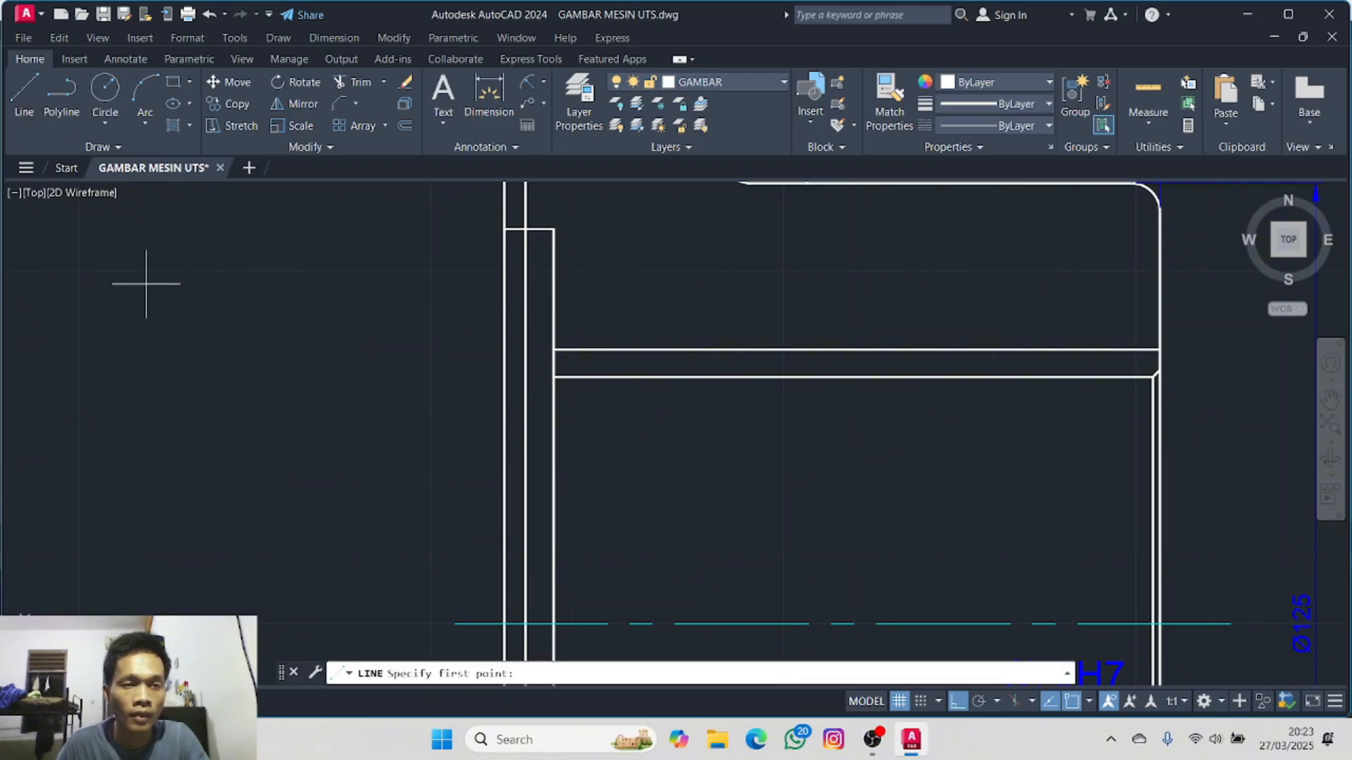
pyautogui.scroll(-4, 230, 381)
pyautogui.moveTo(248, 402); pyautogui.dragTo(160, 186, button='middle')
pyautogui.scroll(4, 277, 424)
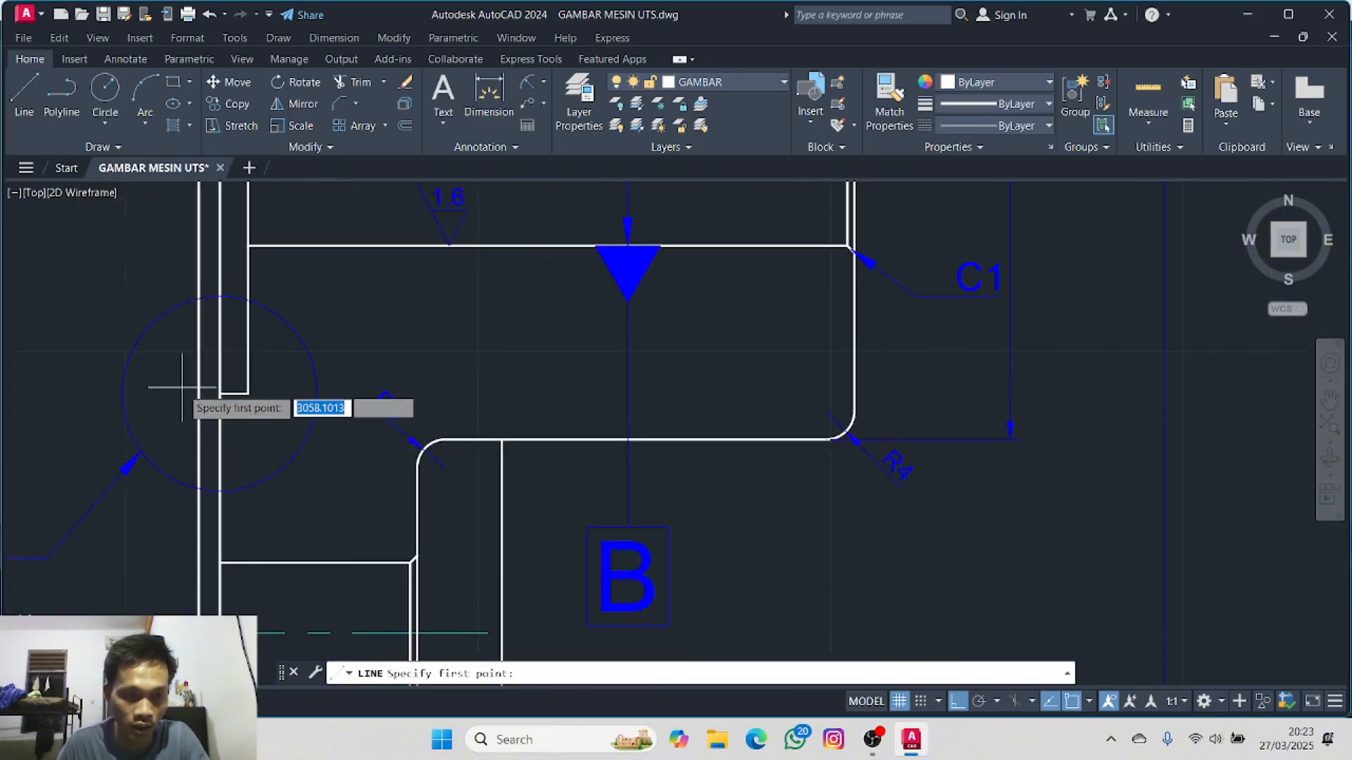
pyautogui.click(220, 393)
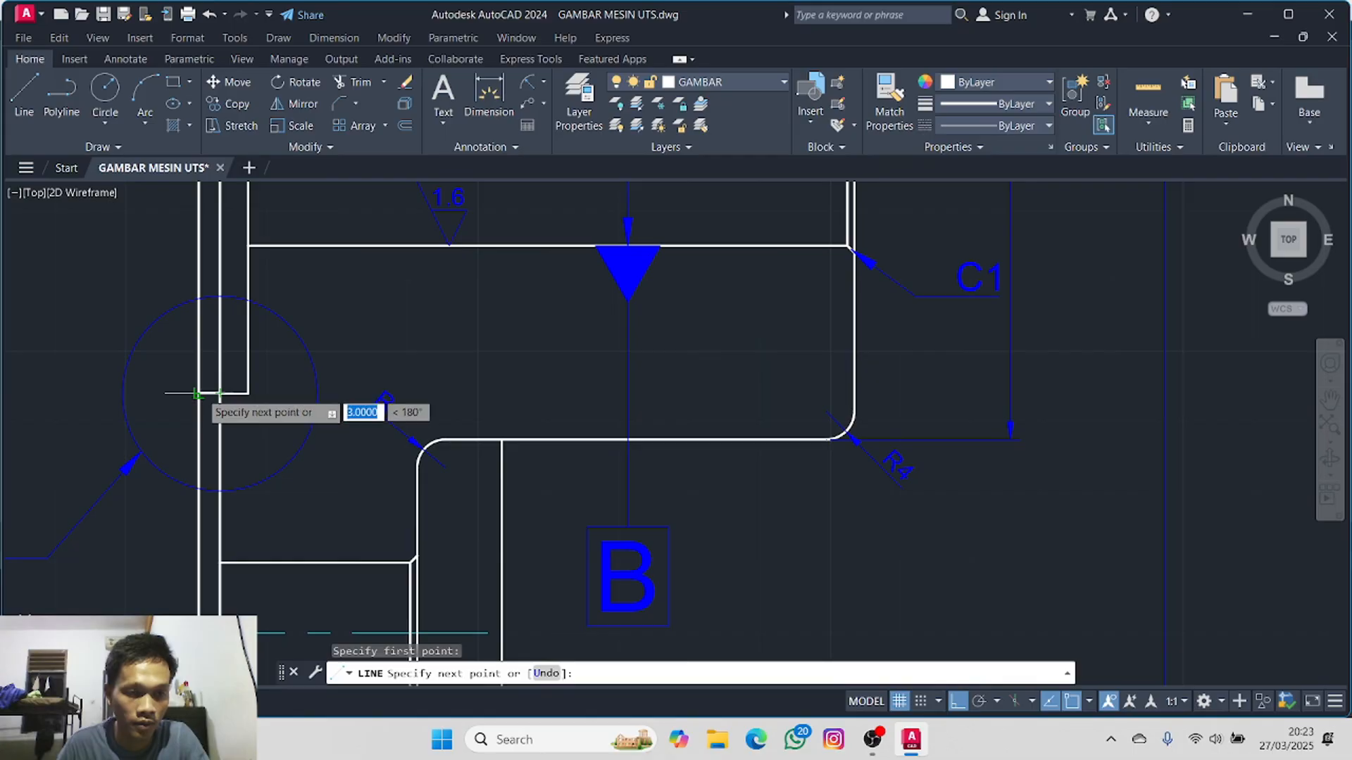
pyautogui.scroll(-2, 271, 371)
pyautogui.press('Escape')
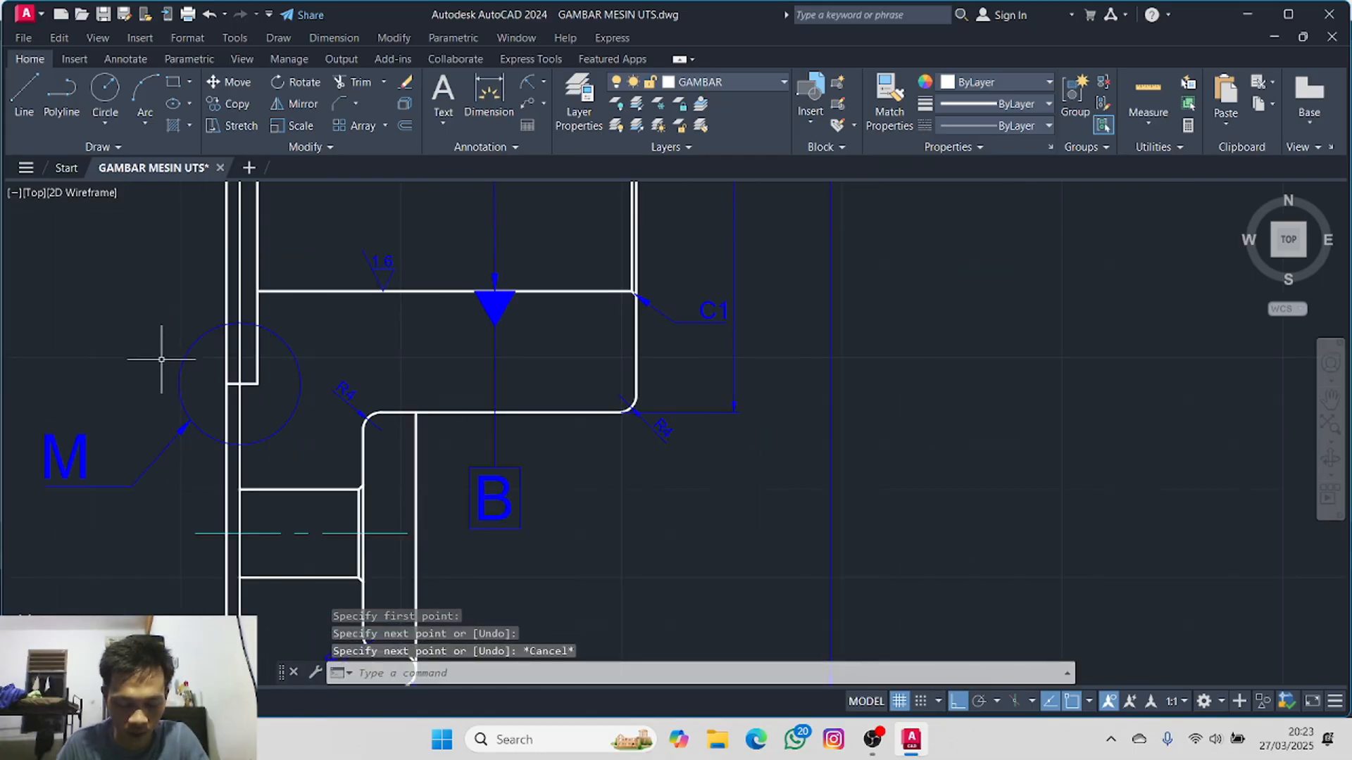
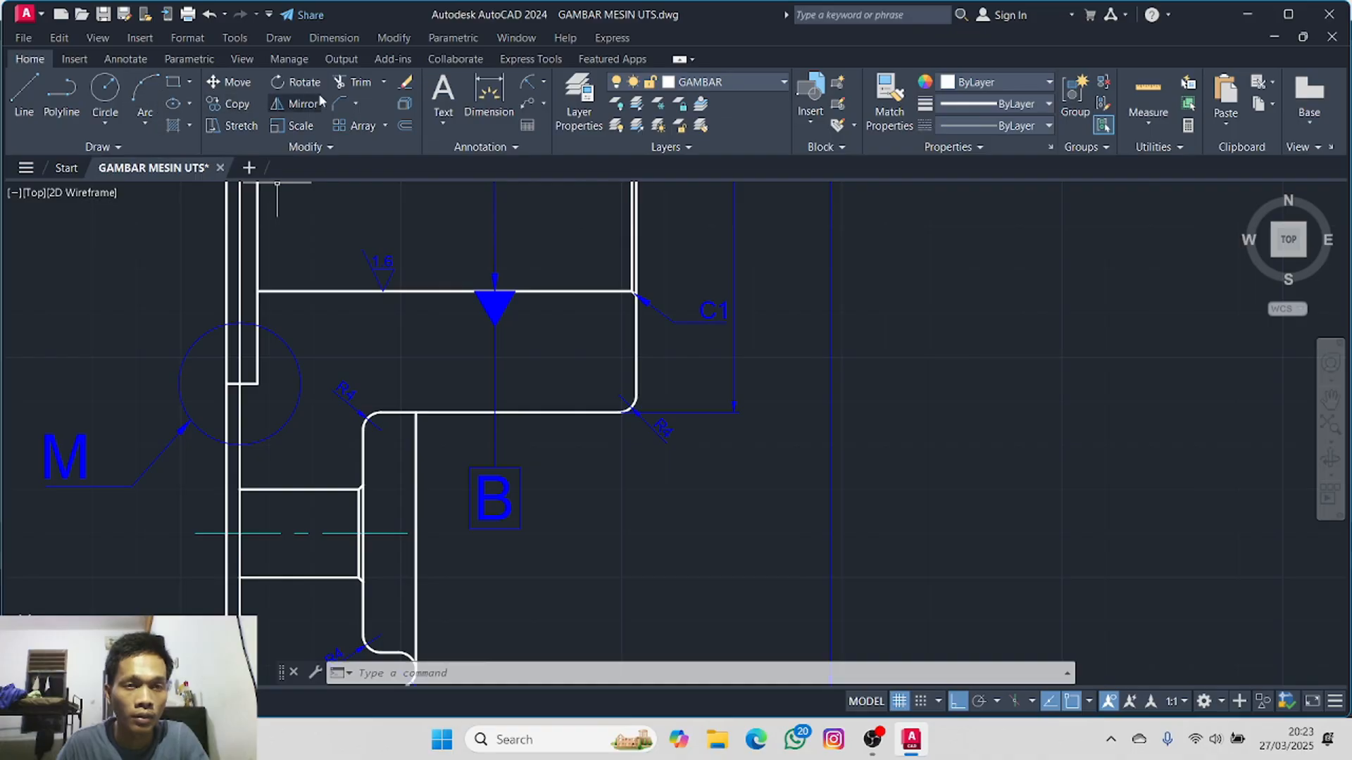
# - Trim the offset line beyond the two 3 mm connecting lines and remove the original face line between them to form the raised spigot
pyautogui.click(352, 81)
pyautogui.click(227, 411)
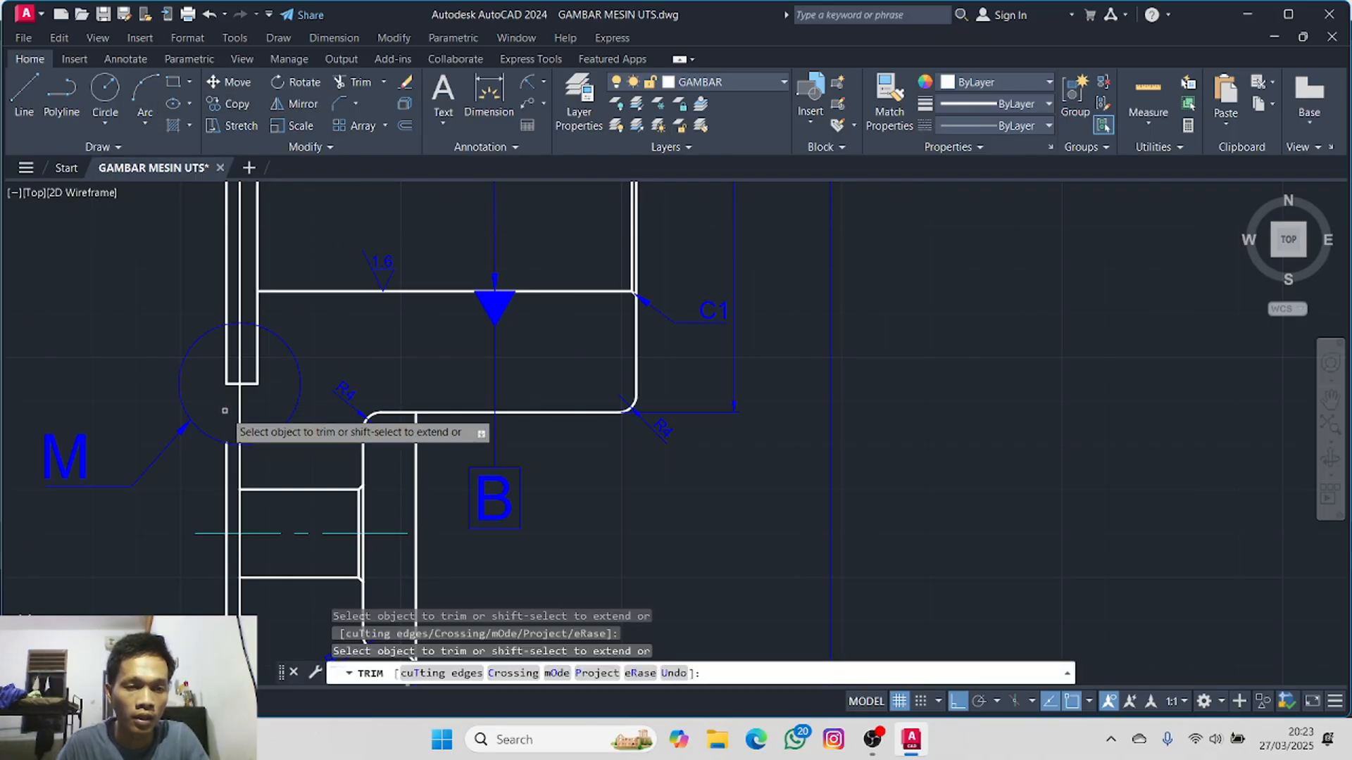
pyautogui.scroll(-2, 218, 422)
pyautogui.moveTo(163, 336); pyautogui.dragTo(172, 522, button='middle')
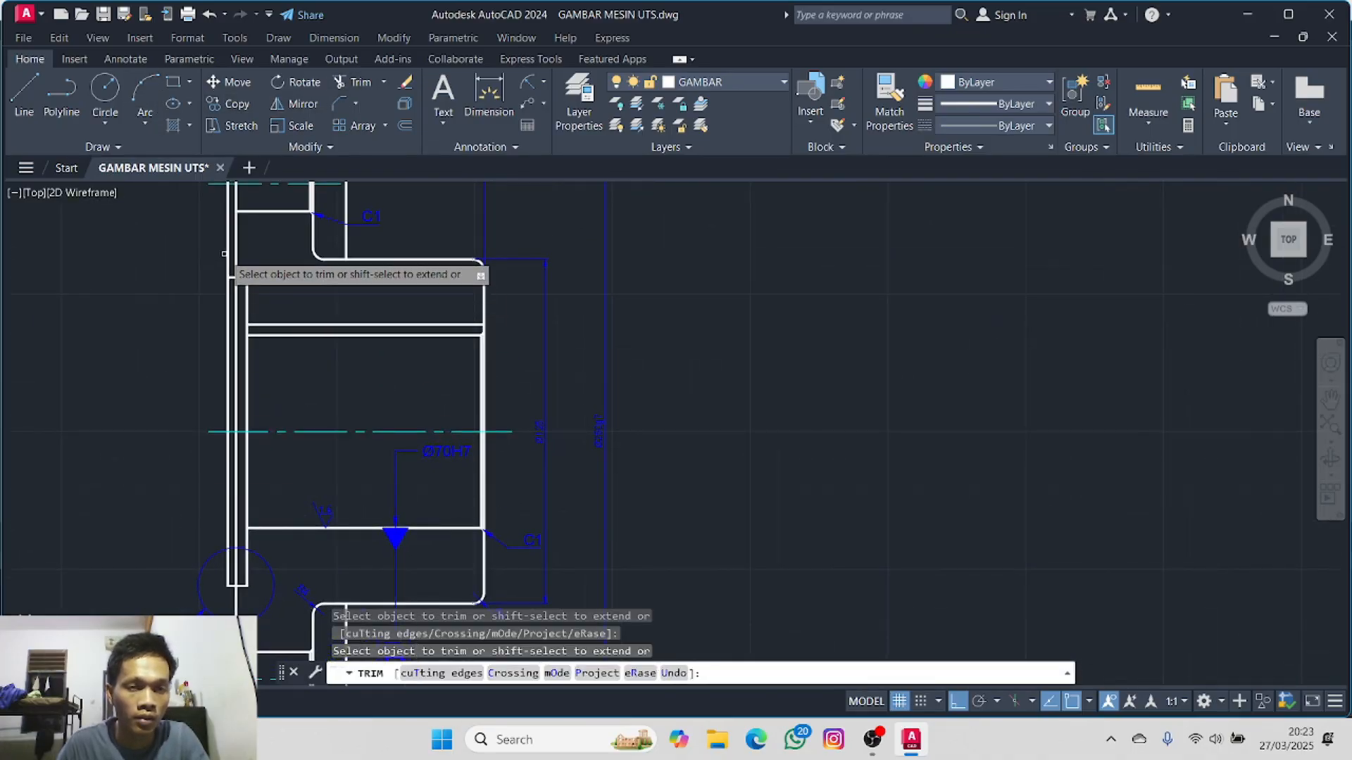
pyautogui.click(227, 251)
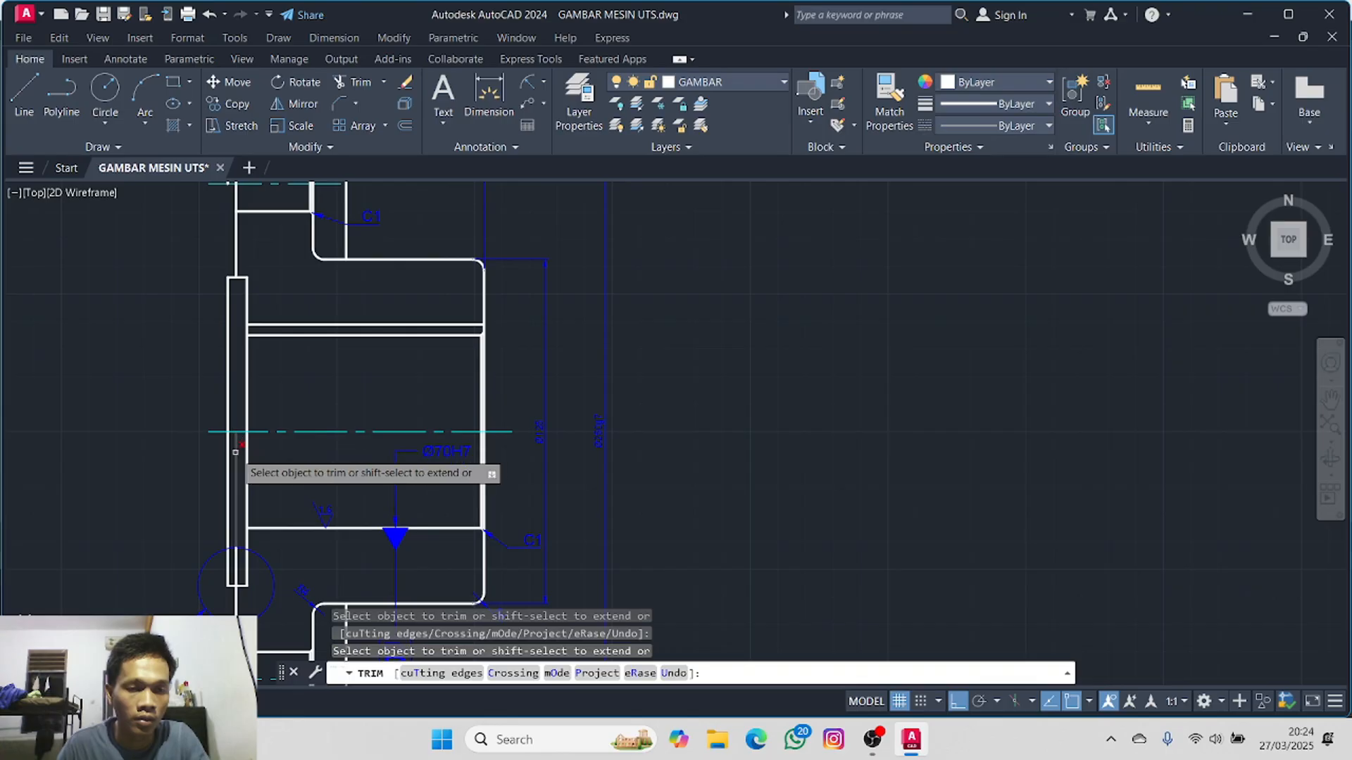
pyautogui.press('Escape')
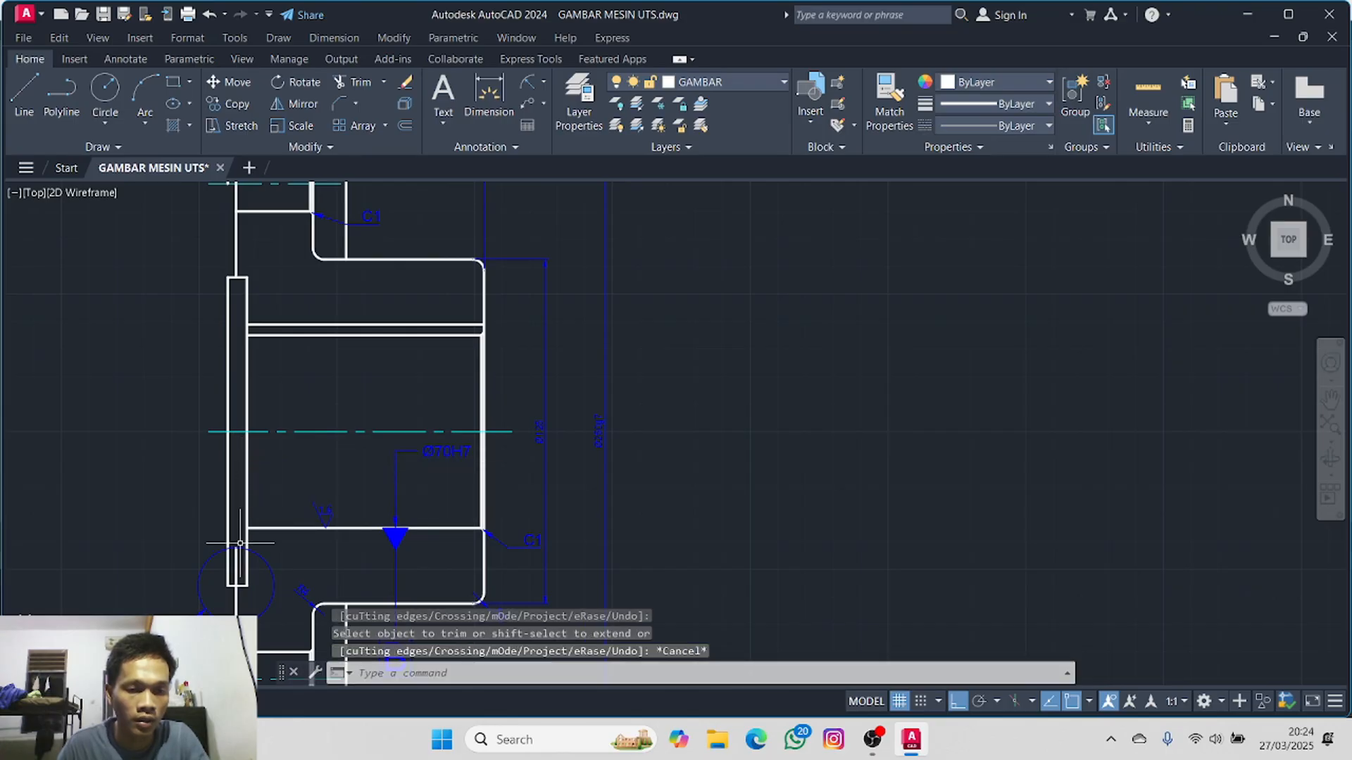
pyautogui.click(340, 90)
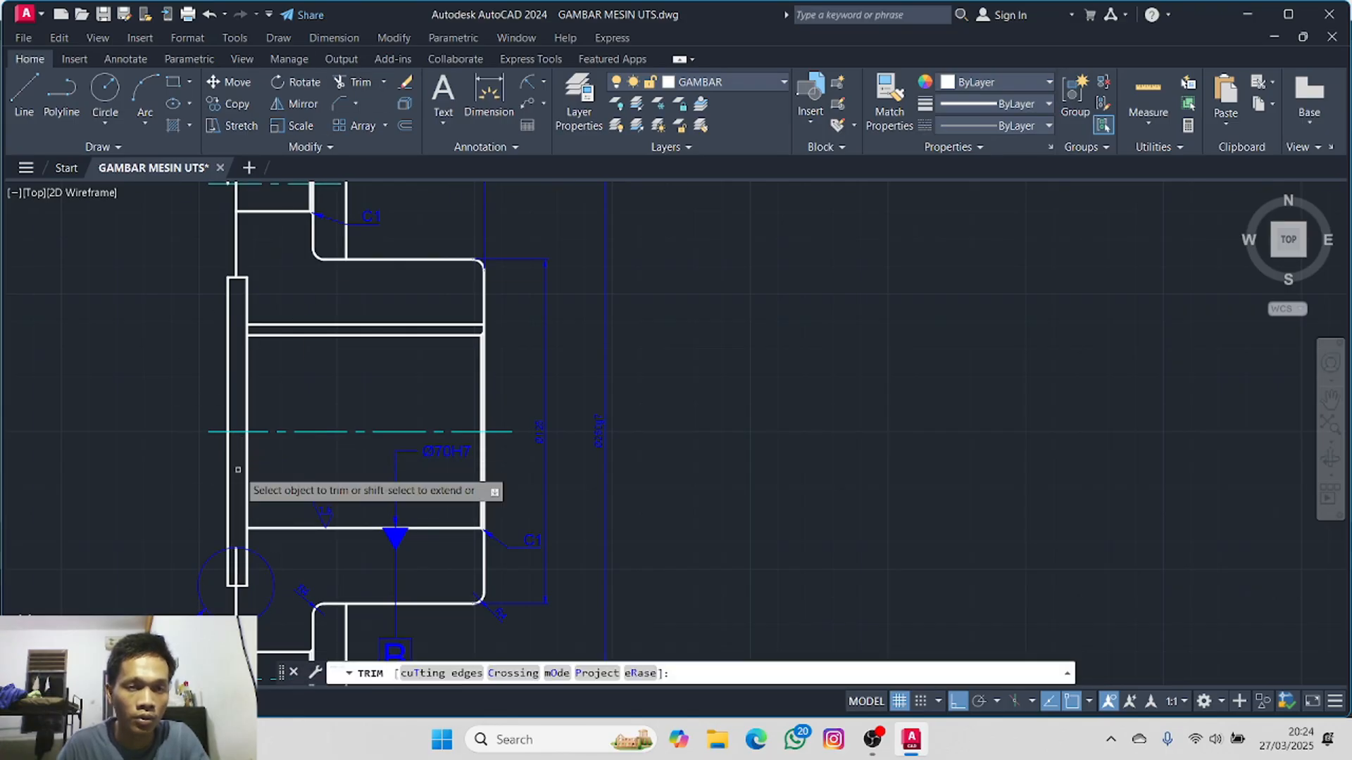
pyautogui.moveTo(239, 470); pyautogui.dragTo(257, 395, button='middle')
pyautogui.press('Escape')
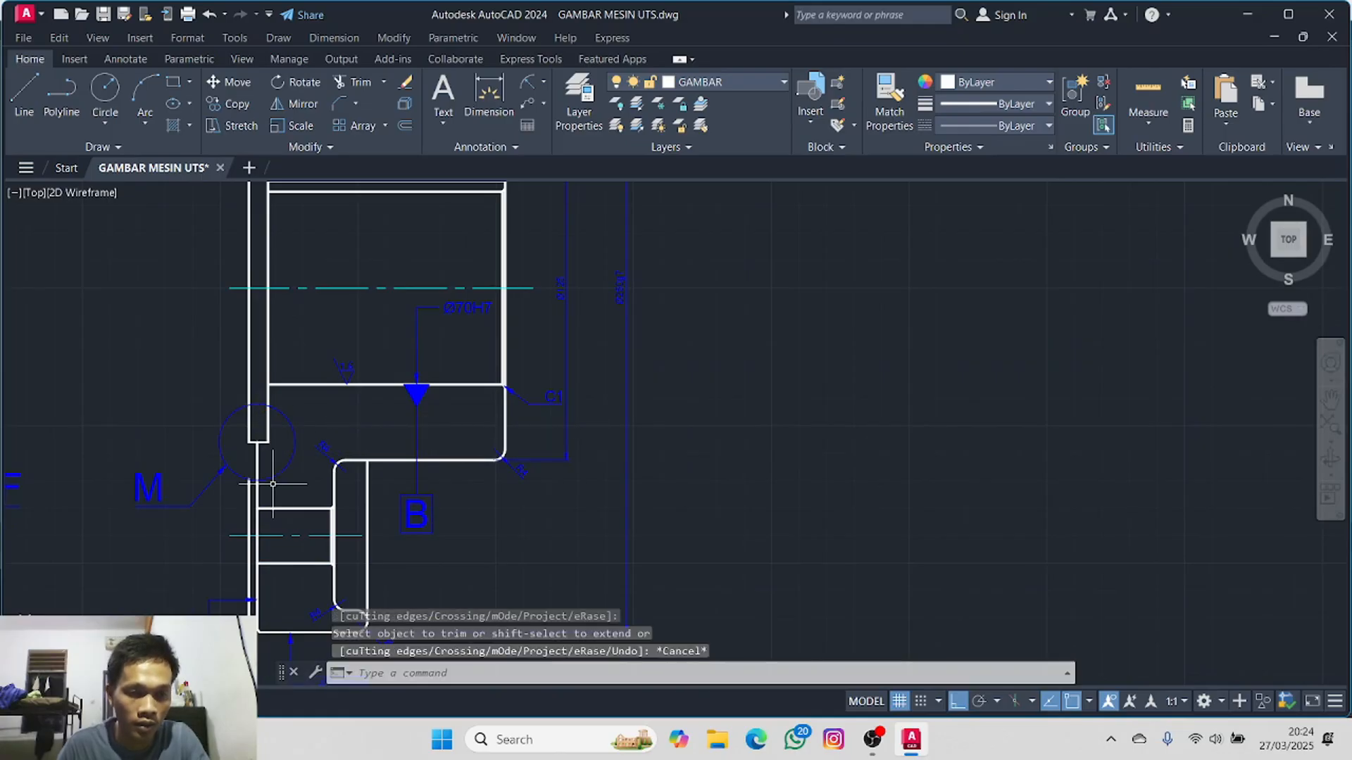
# - Delete the two leftover segments of the offset face line above and below the spigot on the second flange
pyautogui.click(249, 517)
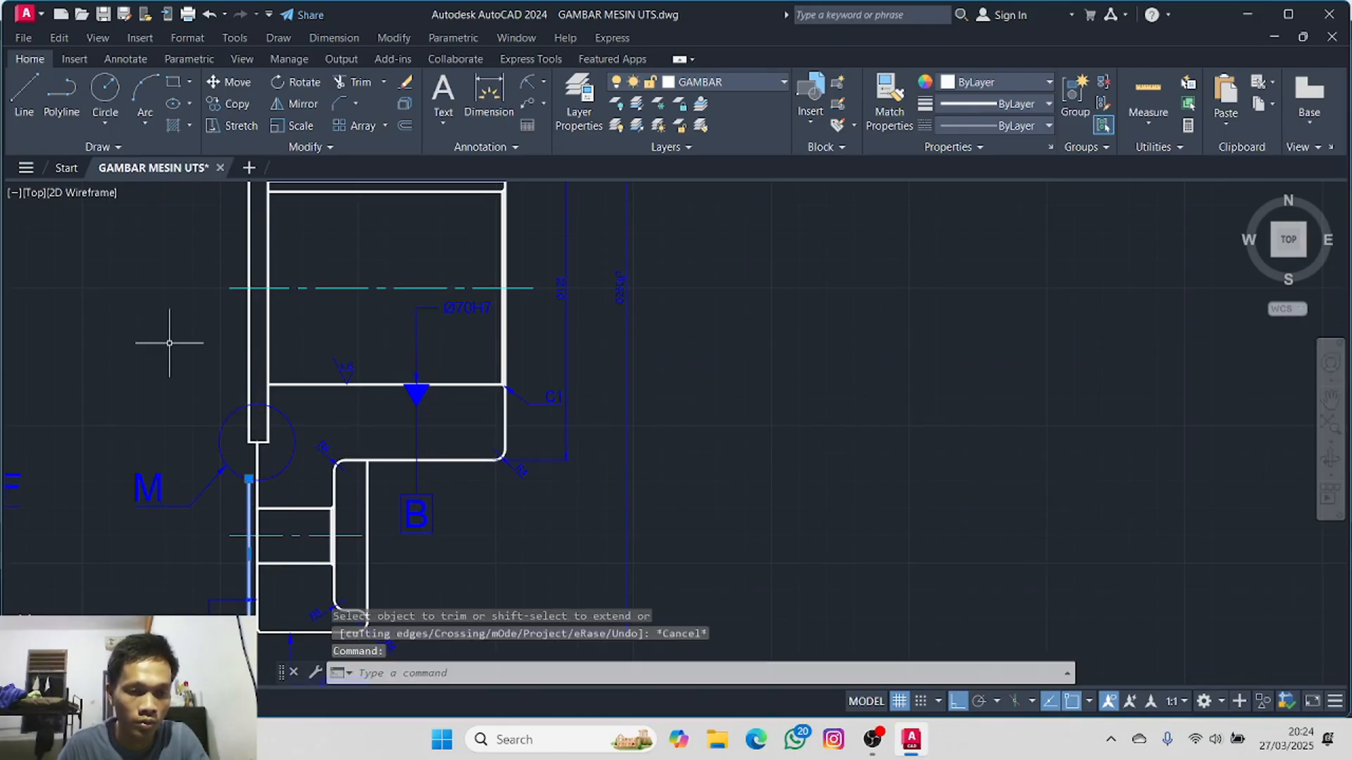
pyautogui.moveTo(168, 303); pyautogui.dragTo(146, 603, button='middle')
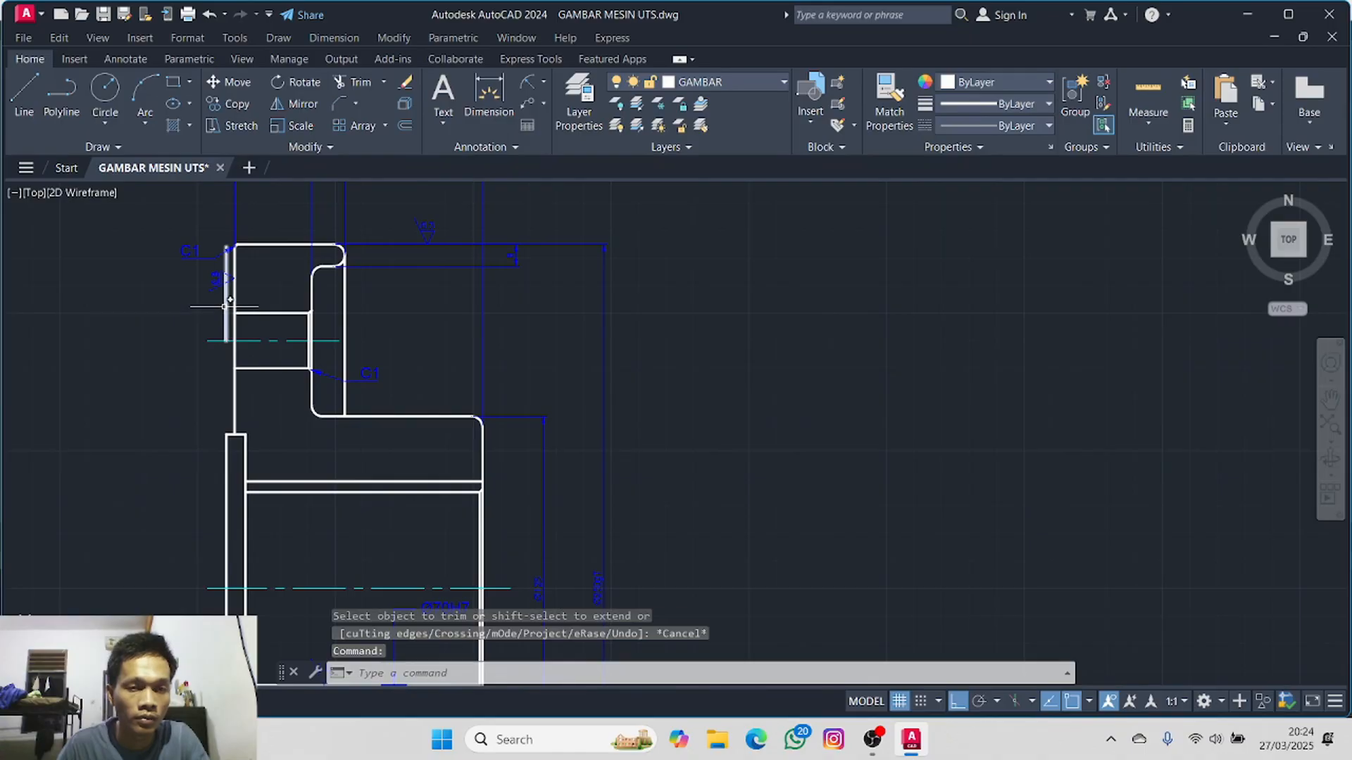
pyautogui.press('Delete')
pyautogui.scroll(-2, 166, 364)
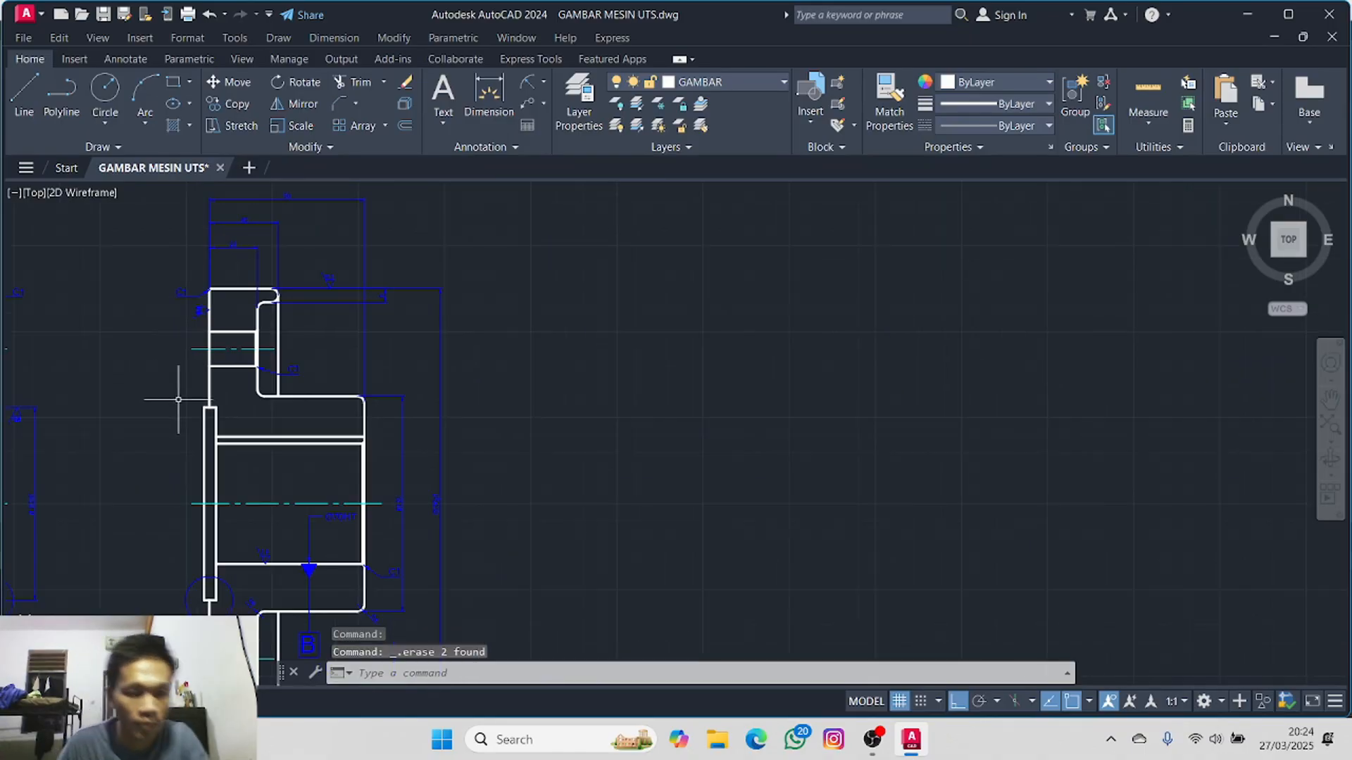
# - Delete the old recess outline on the second flange: its vertical bottom line and the two short horizontal edges
pyautogui.moveTo(190, 442); pyautogui.dragTo(210, 356, button='middle')
pyautogui.scroll(2, 211, 353)
pyautogui.scroll(2, 210, 353)
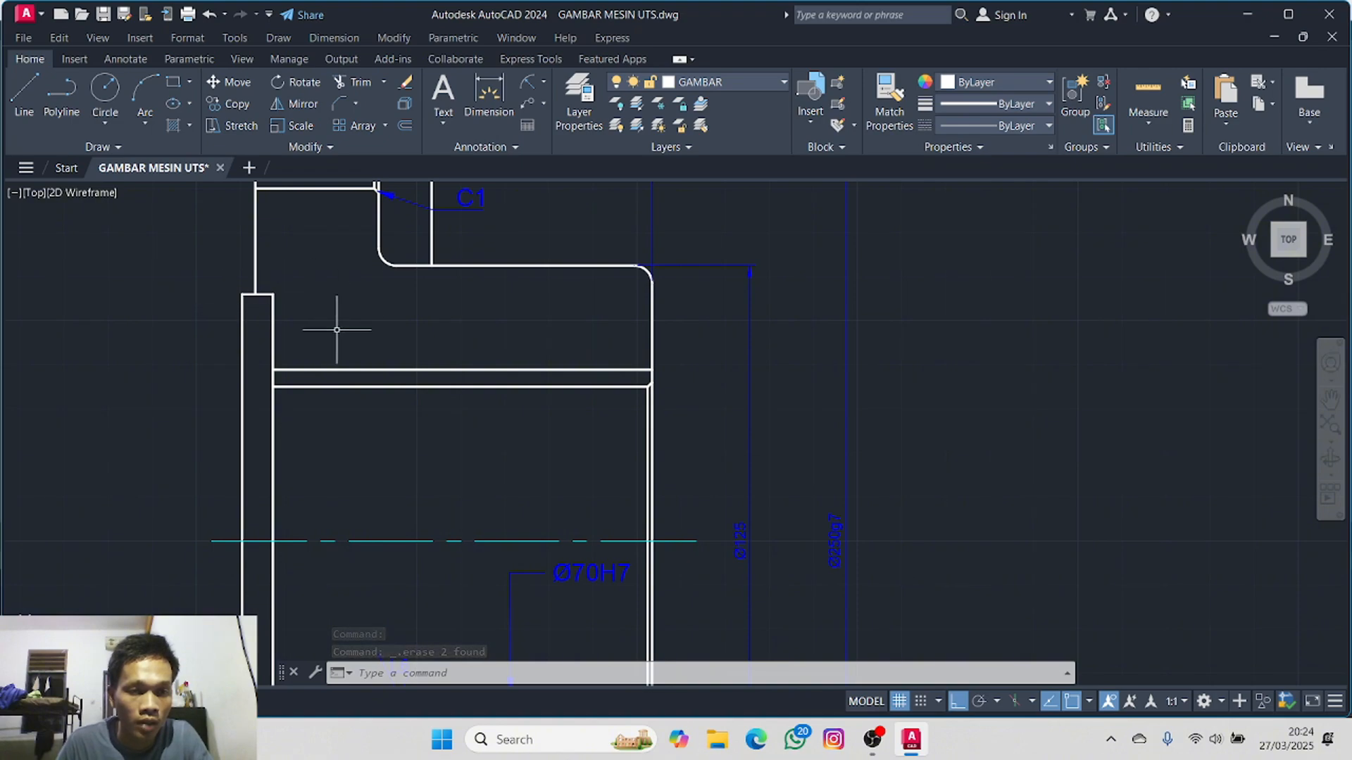
pyautogui.click(267, 293)
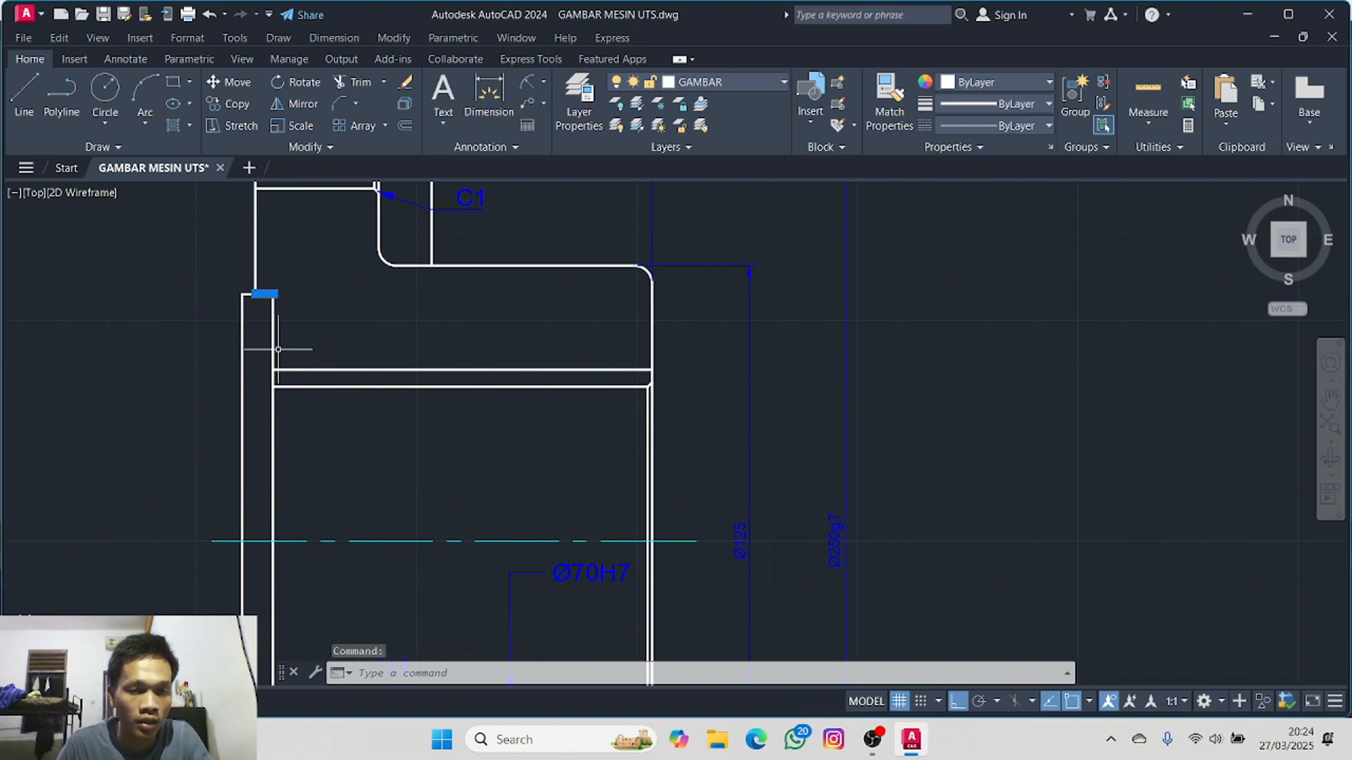
pyautogui.click(272, 344)
pyautogui.moveTo(257, 408); pyautogui.dragTo(216, 218, button='middle')
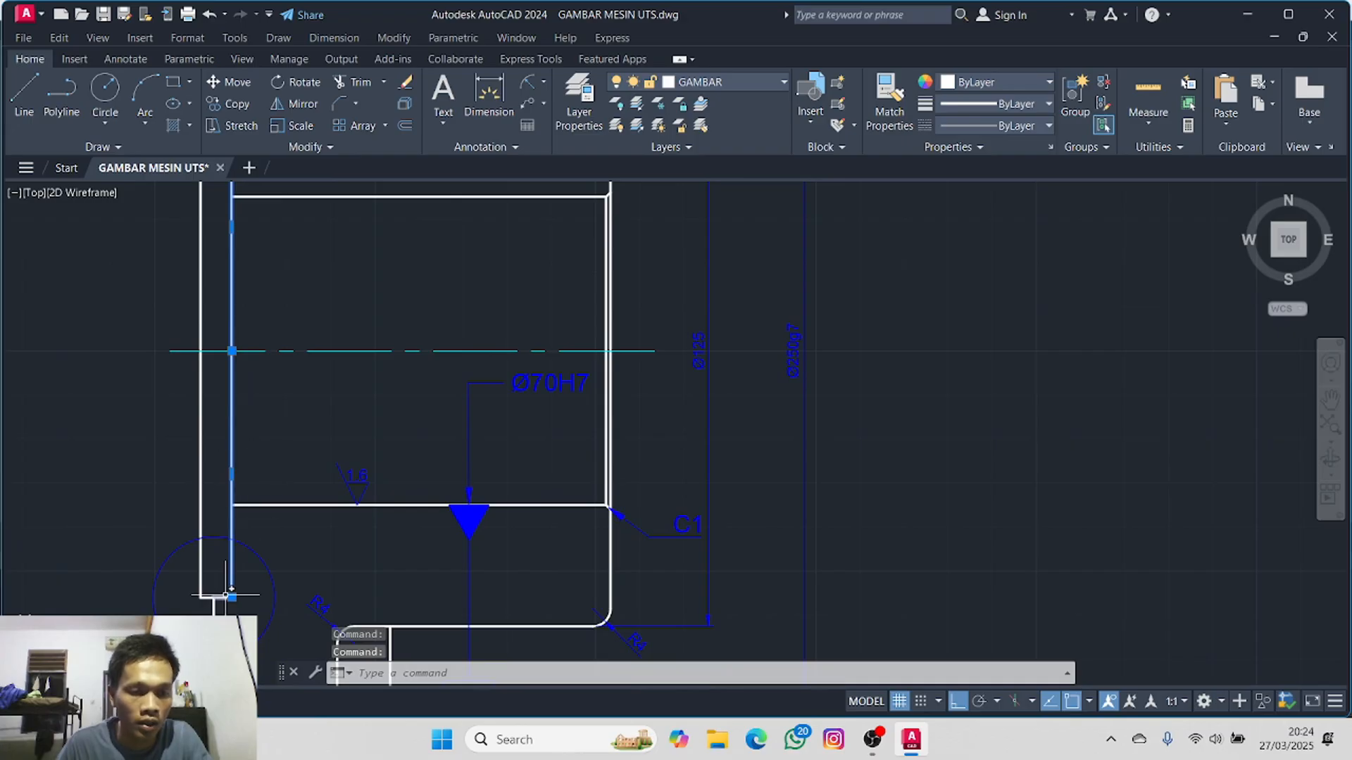
pyautogui.scroll(-2, 196, 433)
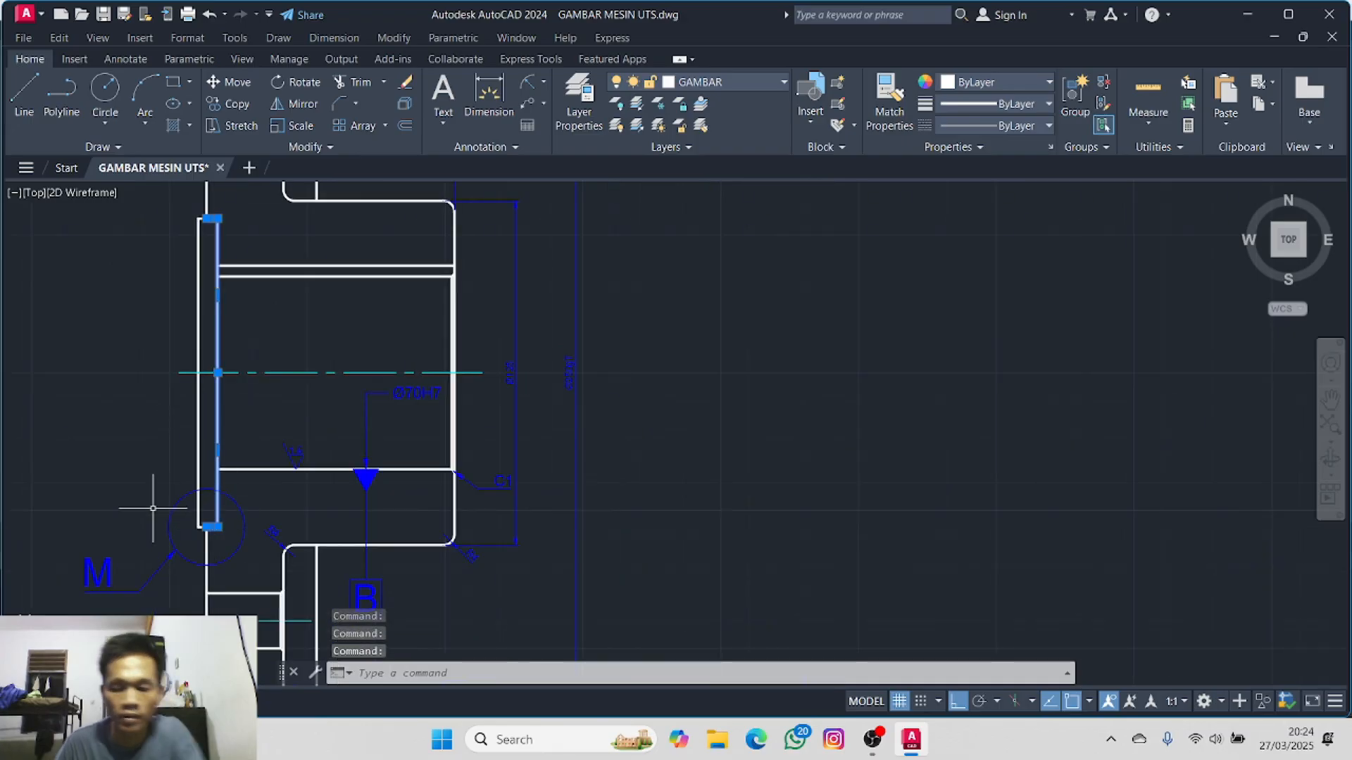
pyautogui.press('Delete')
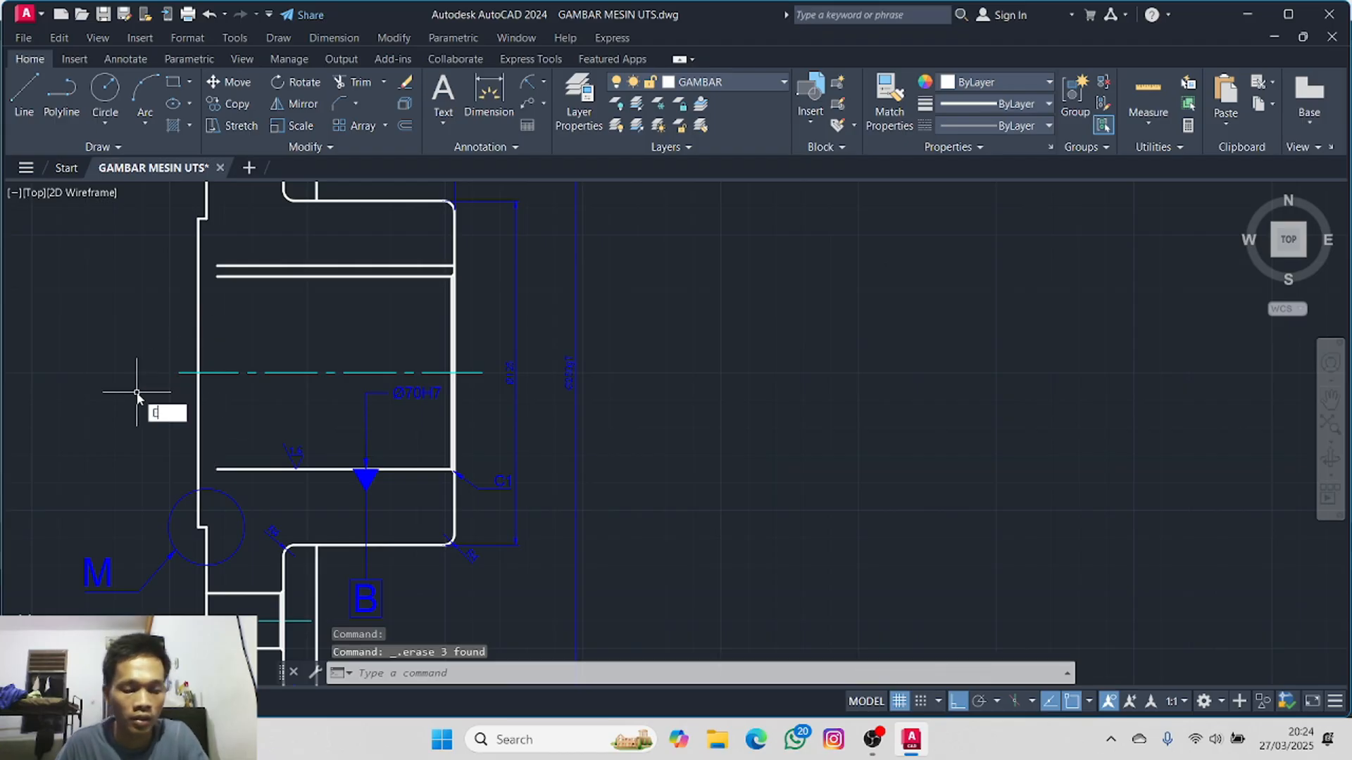
# - Extend the three horizontal bore and keyway lines of the second flange to the new spigot face
pyautogui.write('X')
pyautogui.click(177, 432)
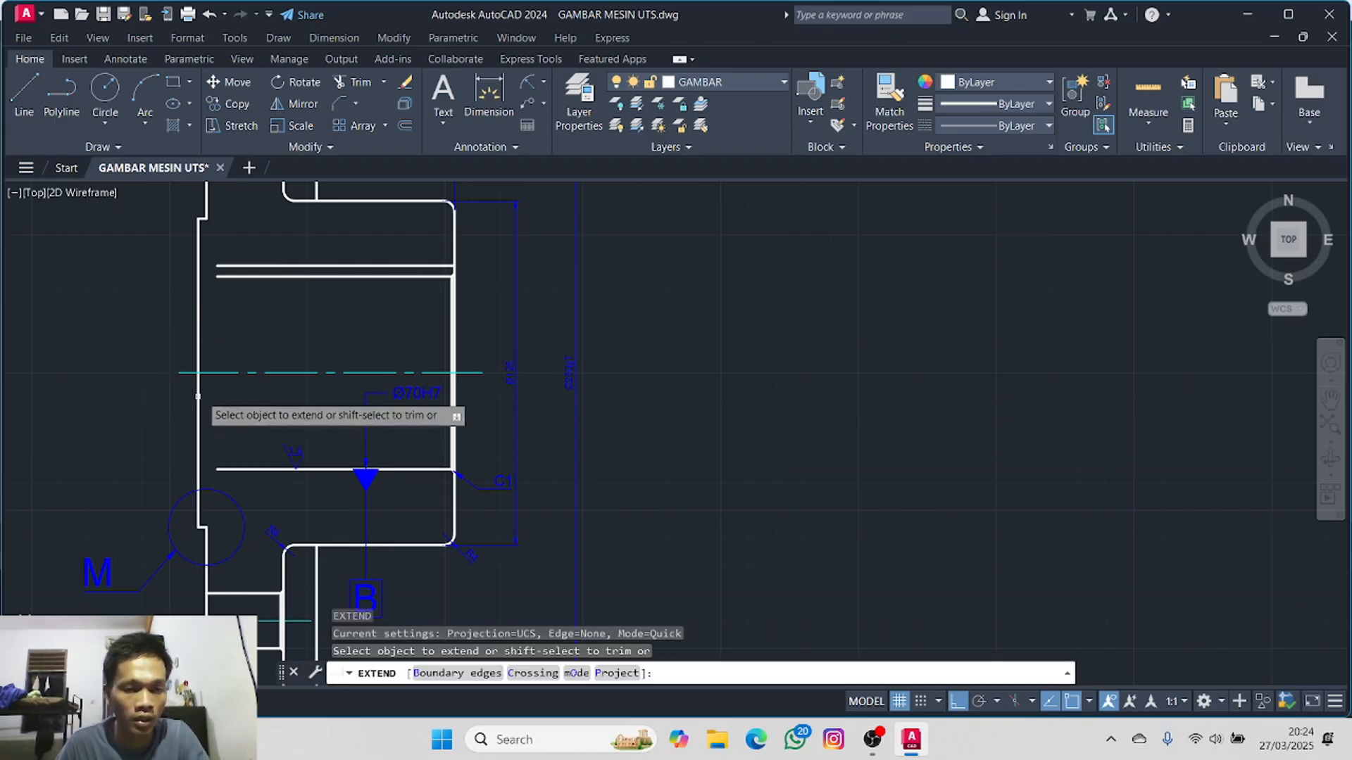
pyautogui.click(231, 266)
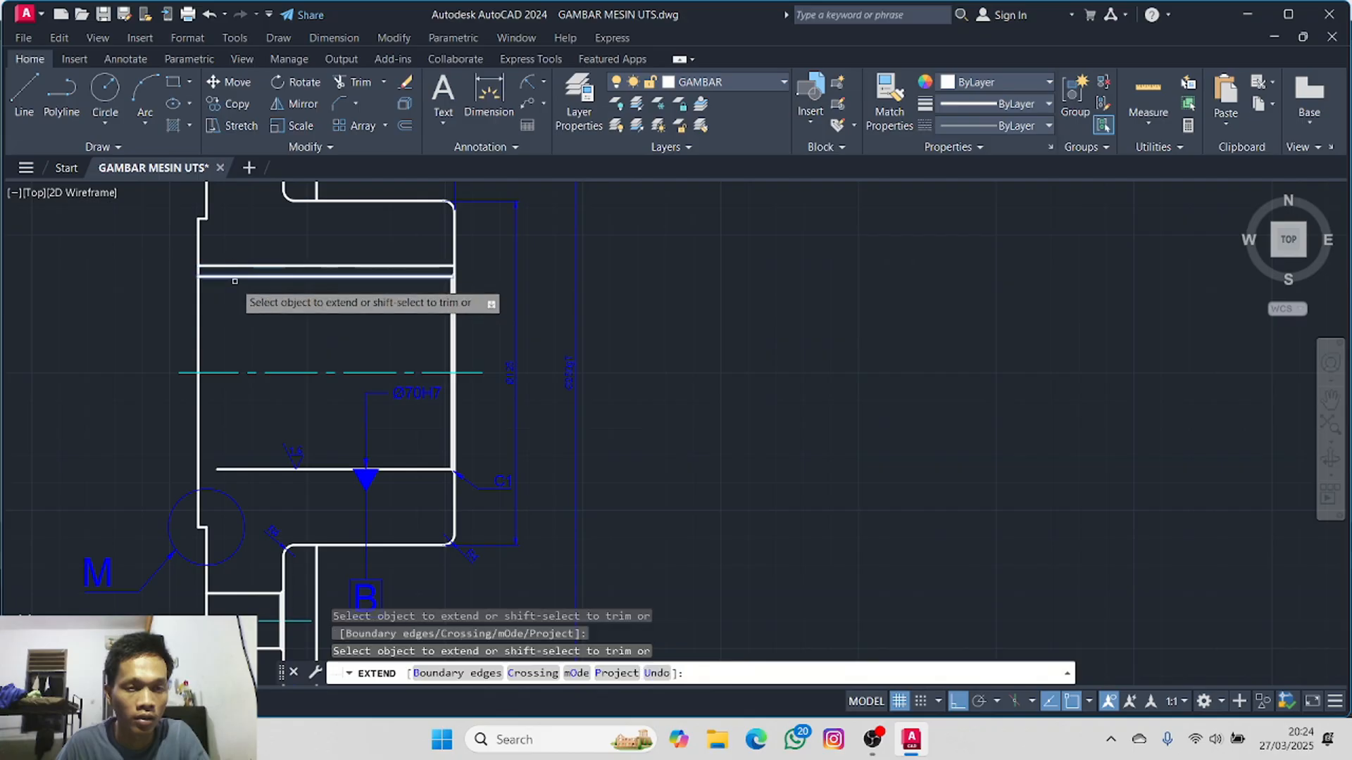
pyautogui.click(238, 276)
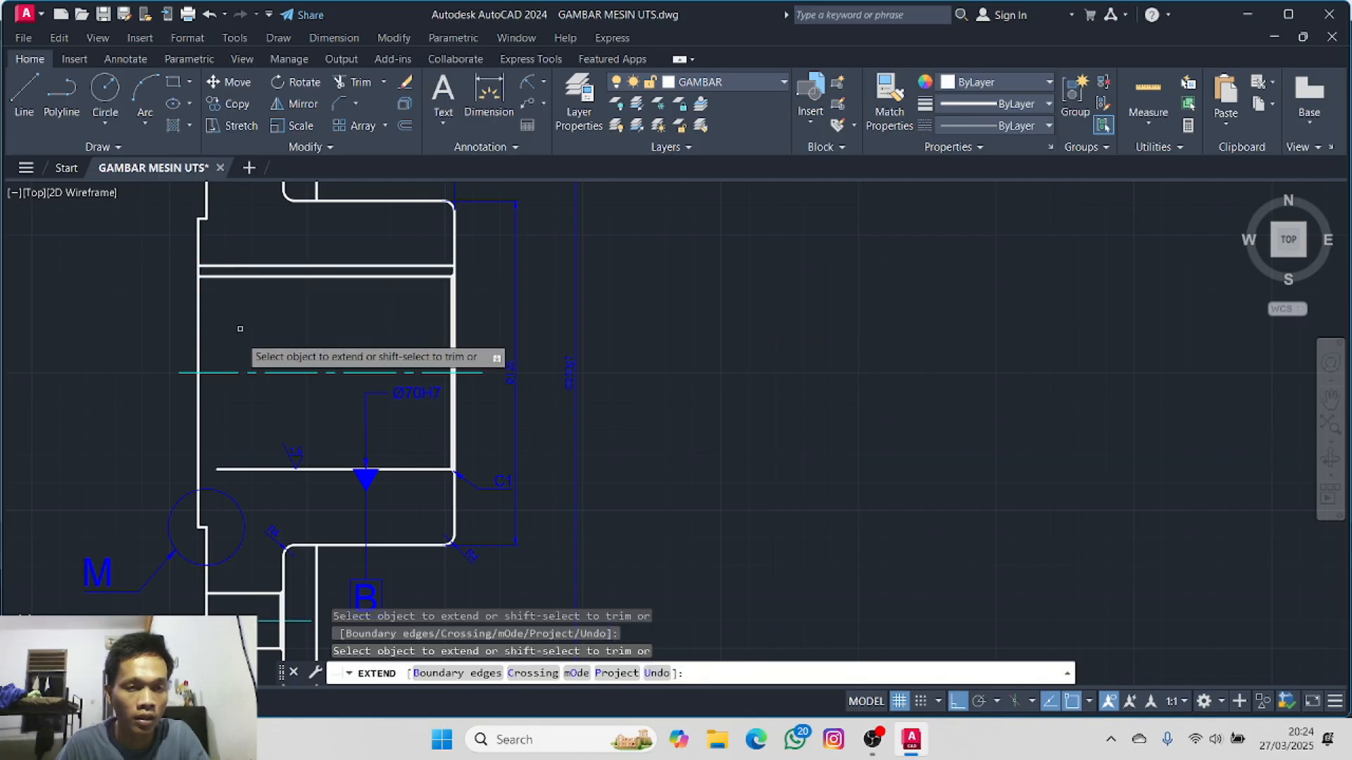
pyautogui.click(235, 468)
pyautogui.press('Escape')
pyautogui.scroll(-3, 299, 344)
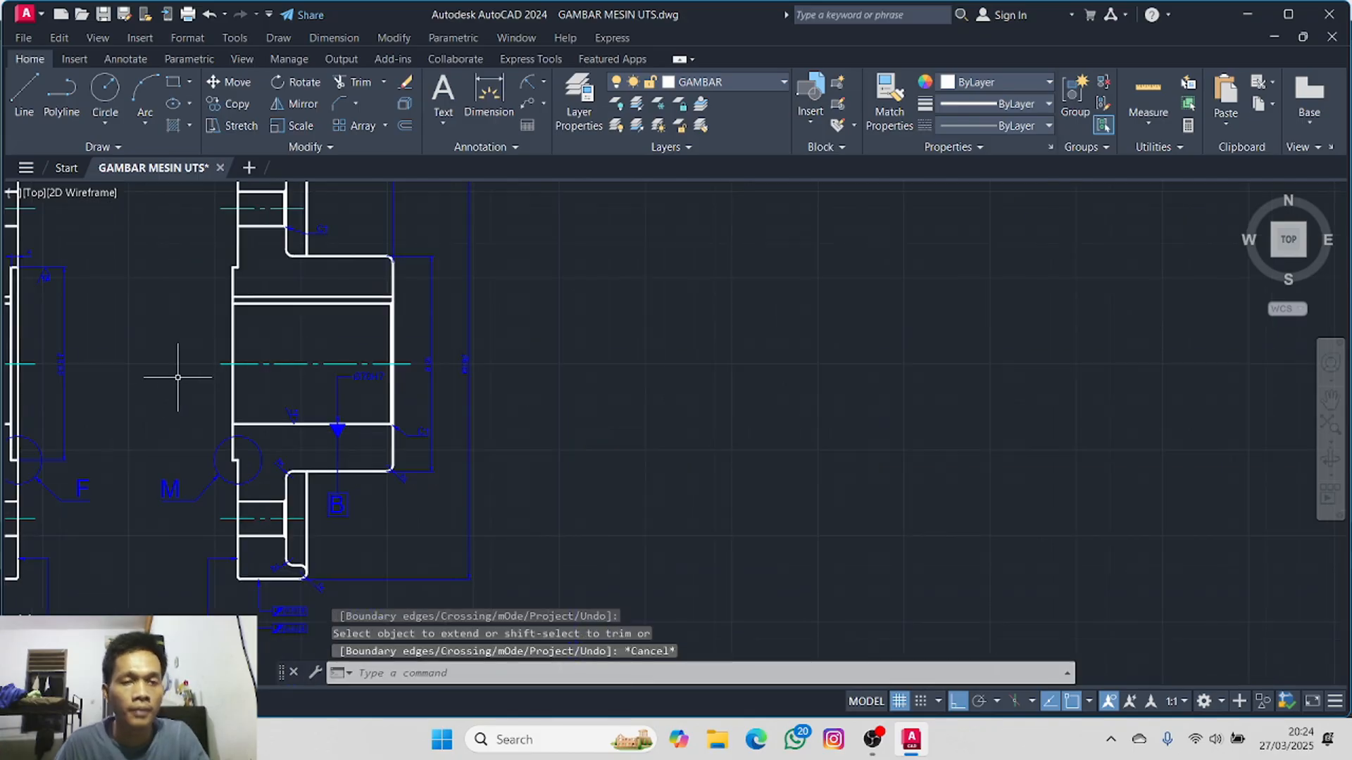
pyautogui.moveTo(176, 365)
pyautogui.mouseDown(button='middle')
pyautogui.moveTo(404, 317)
pyautogui.moveTo(391, 385)
pyautogui.moveTo(401, 401)
pyautogui.moveTo(476, 391)
pyautogui.moveTo(395, 398)
pyautogui.mouseUp(button='middle')
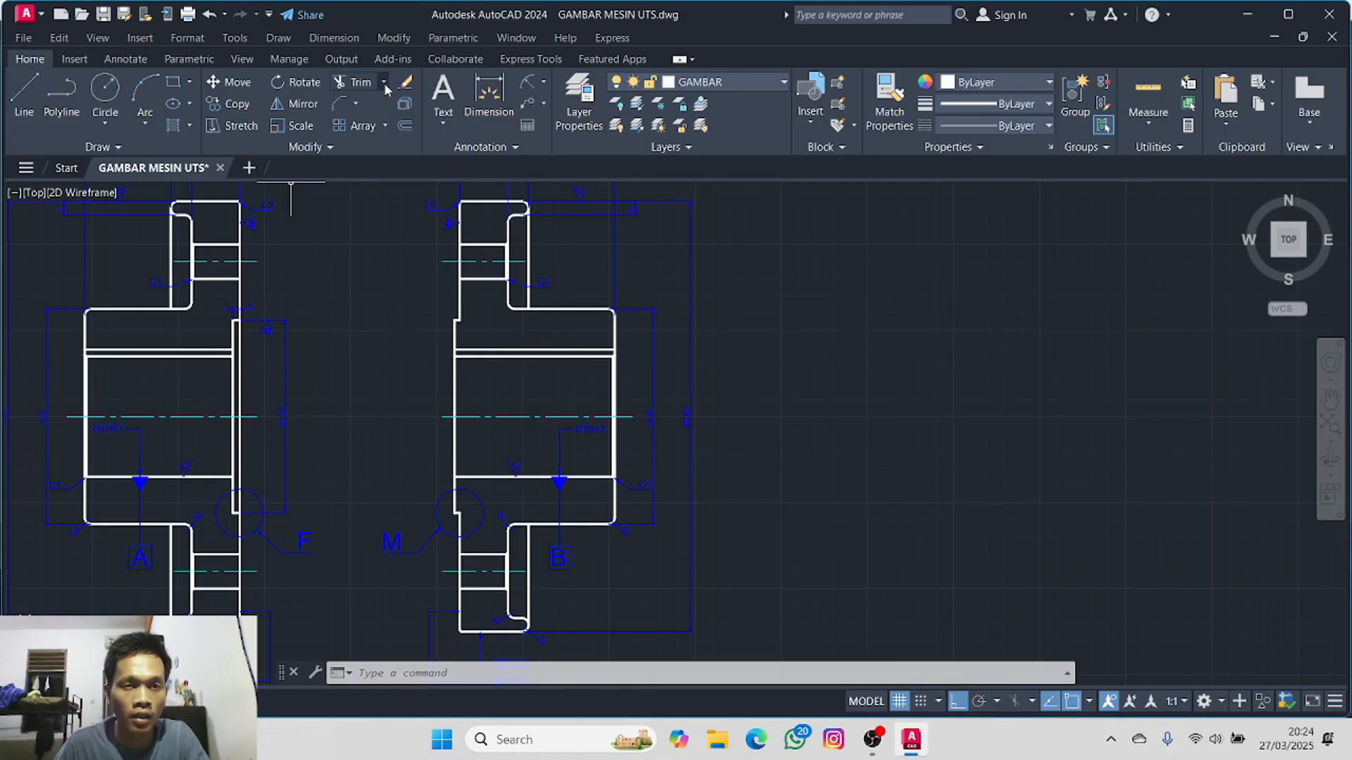
pyautogui.click(544, 85)
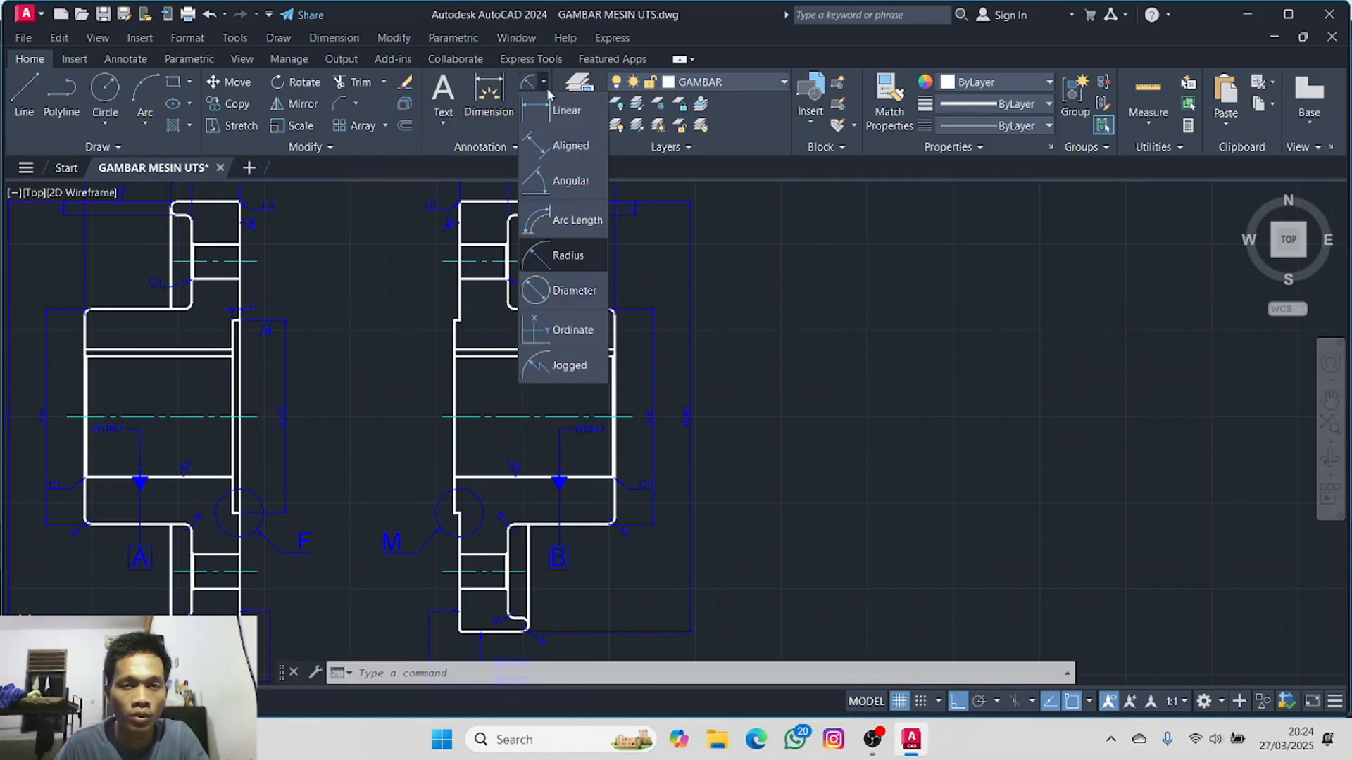
pyautogui.click(557, 117)
pyautogui.scroll(4, 439, 314)
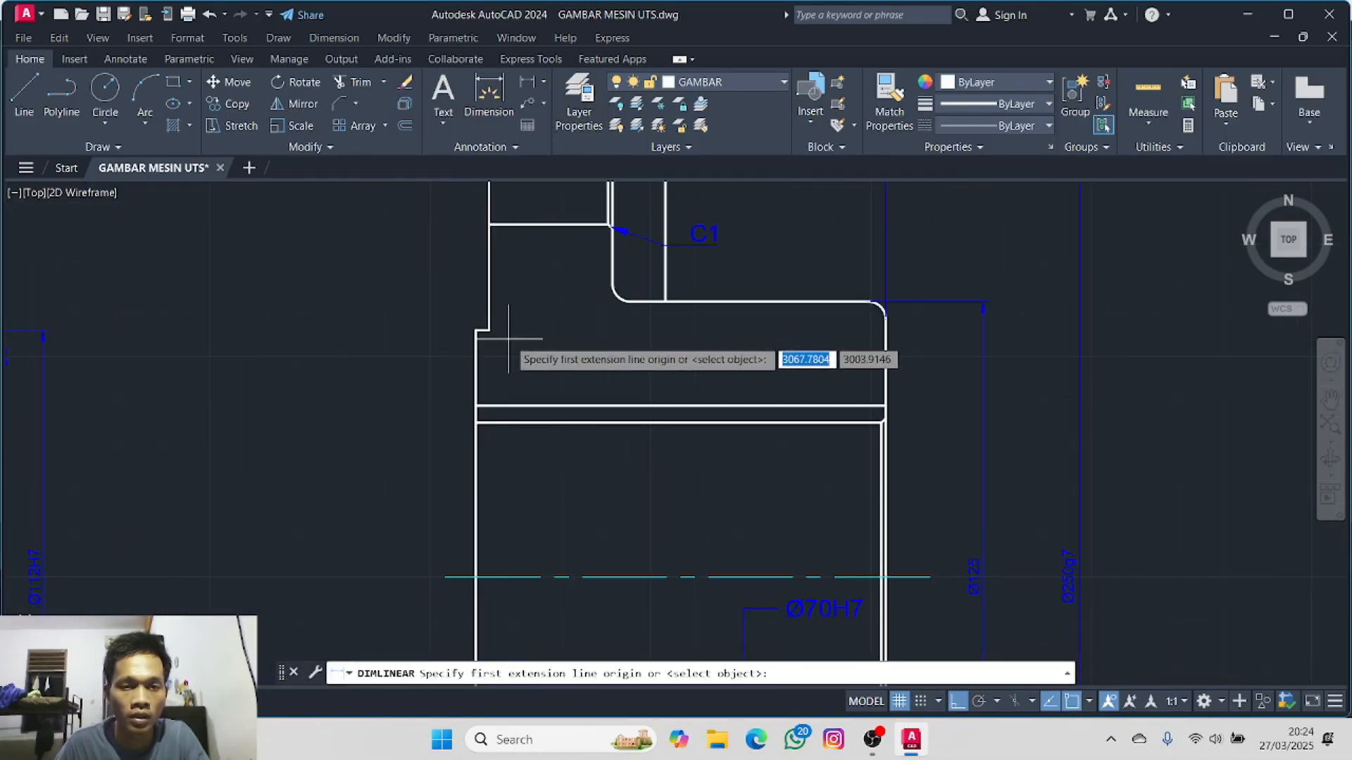
pyautogui.click(489, 330)
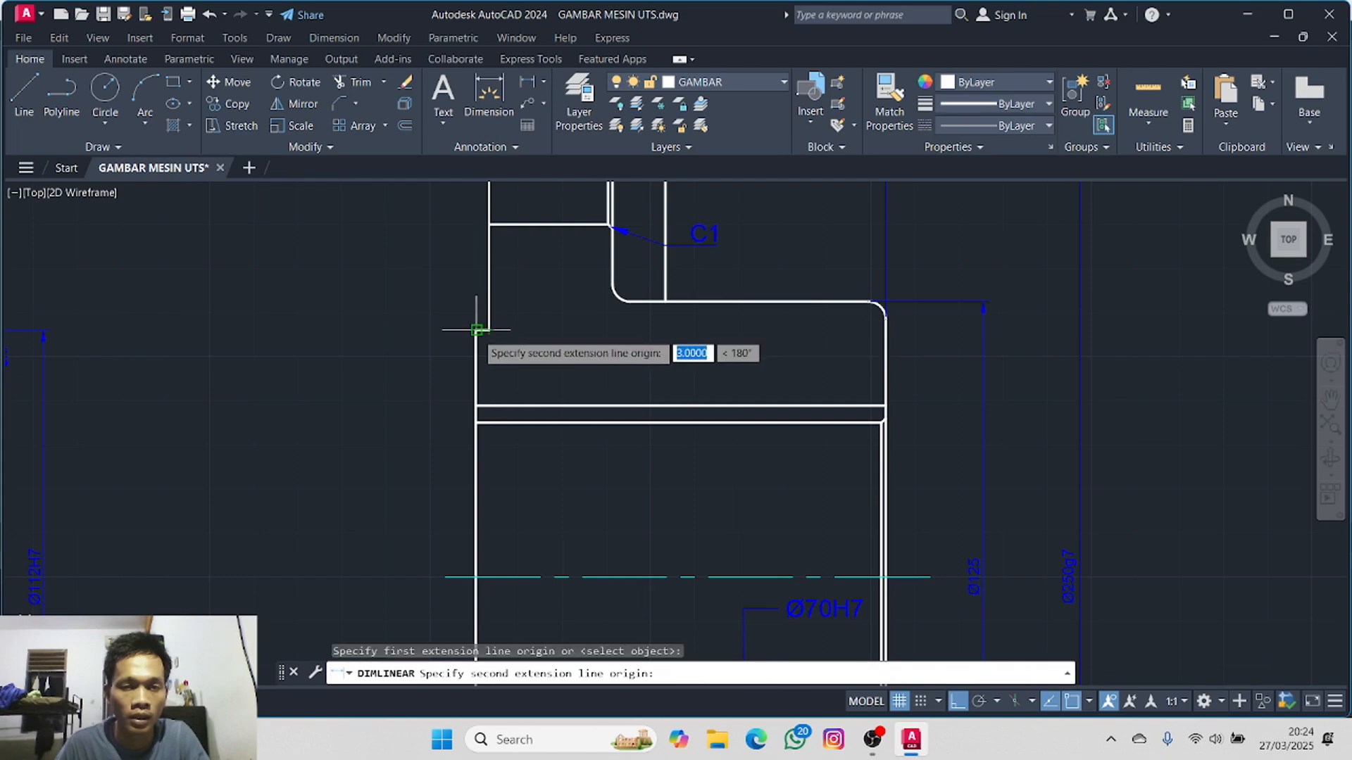
pyautogui.click(477, 329)
pyautogui.press('Escape')
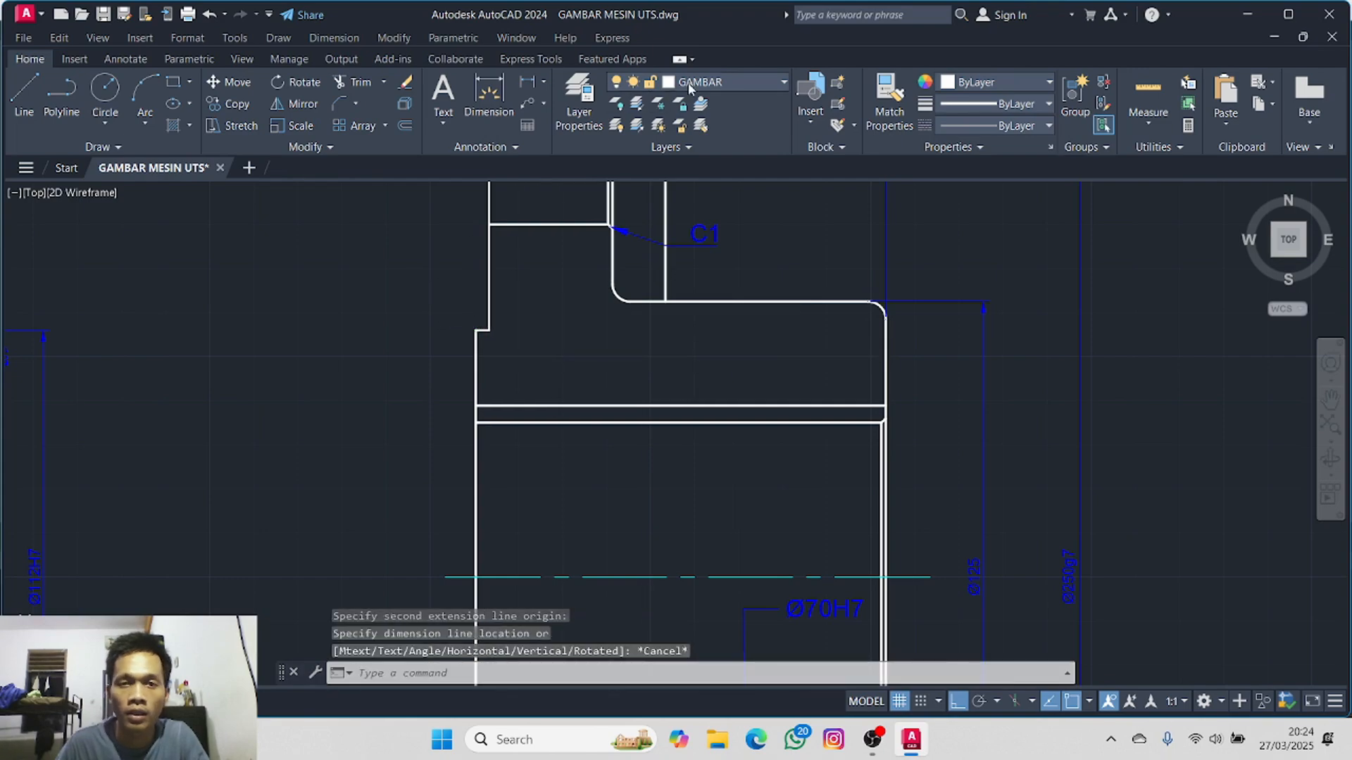
# - Make DIMENSI the current layer and add a linear dimension for the spigot's depth, placed 5 mm above its upper corner
pyautogui.click(688, 83)
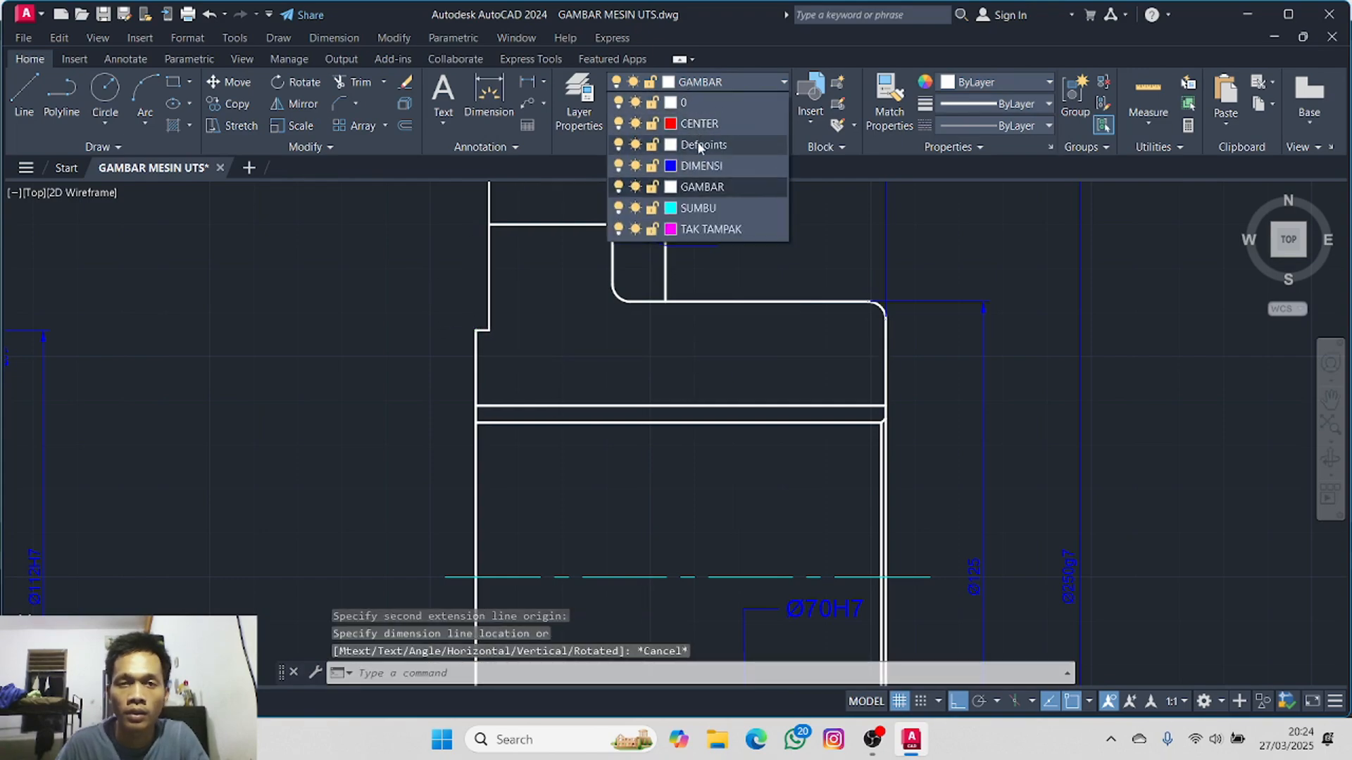
pyautogui.click(533, 82)
pyautogui.click(489, 330)
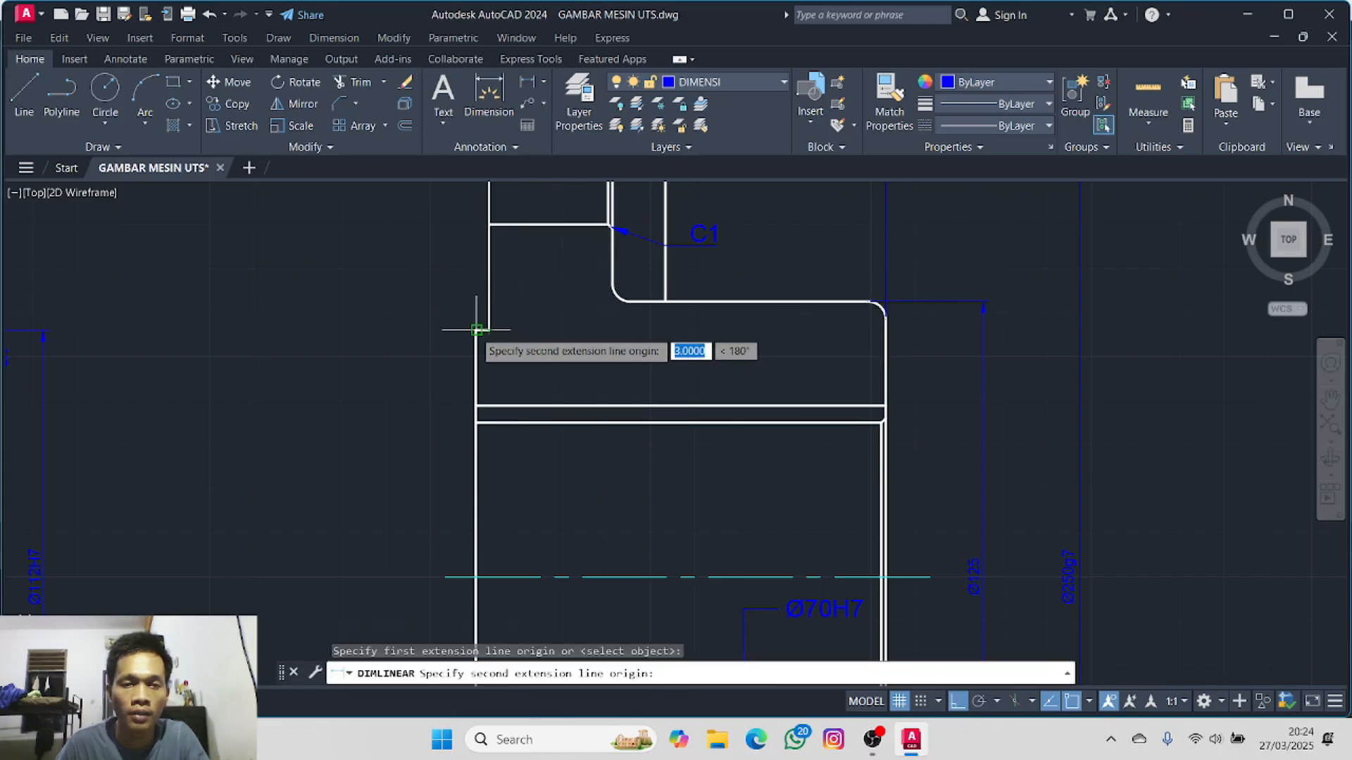
pyautogui.click(477, 330)
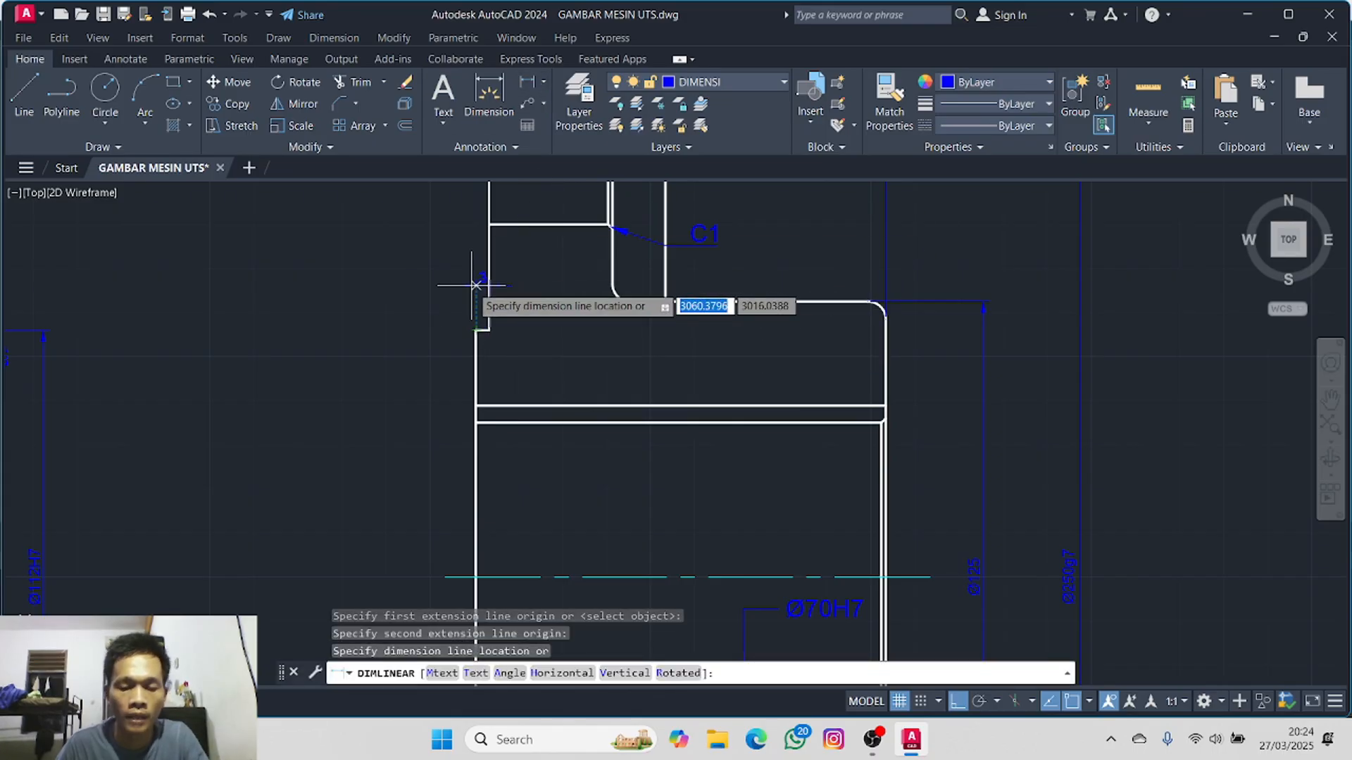
pyautogui.write('5')
pyautogui.press('Return')
# - Move the spigot depth dimension's text outside the extension lines, on the side away from the hub
pyautogui.click(476, 308)
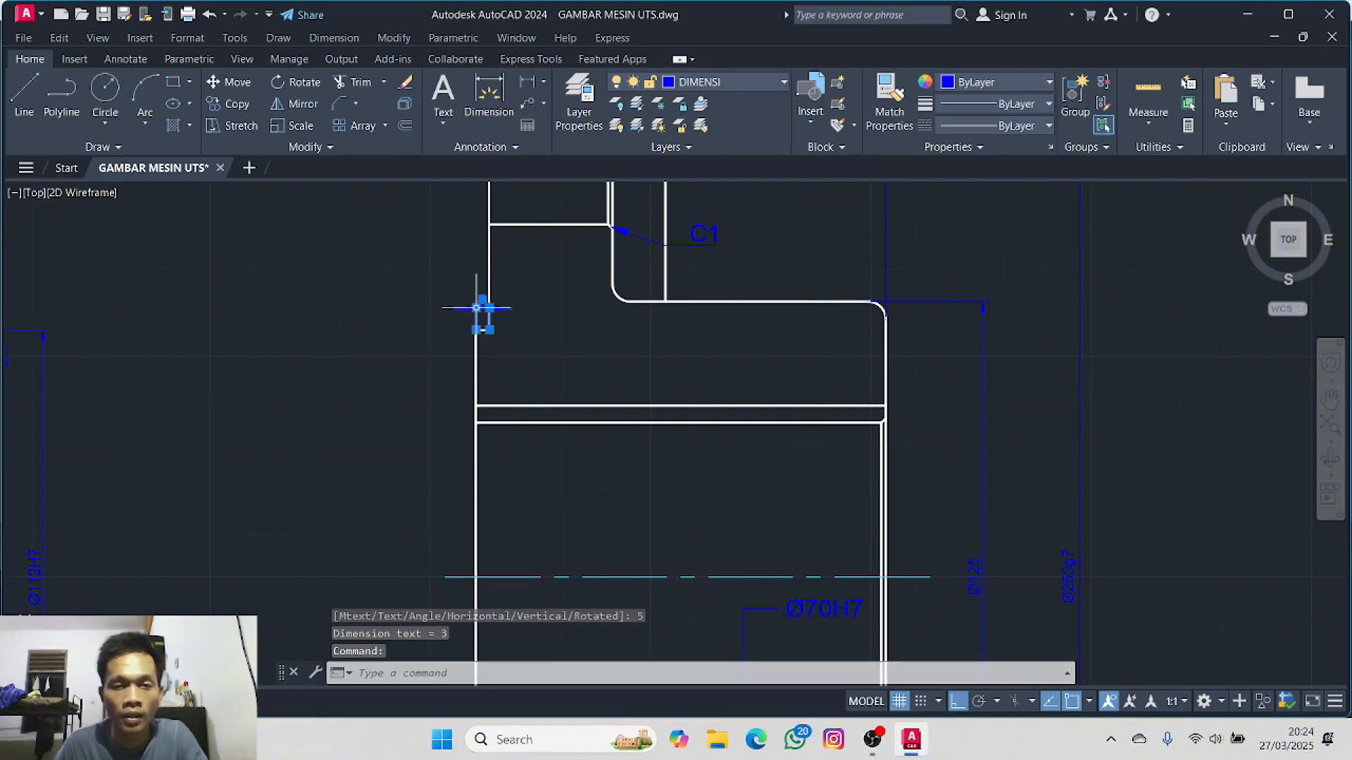
pyautogui.click(479, 308)
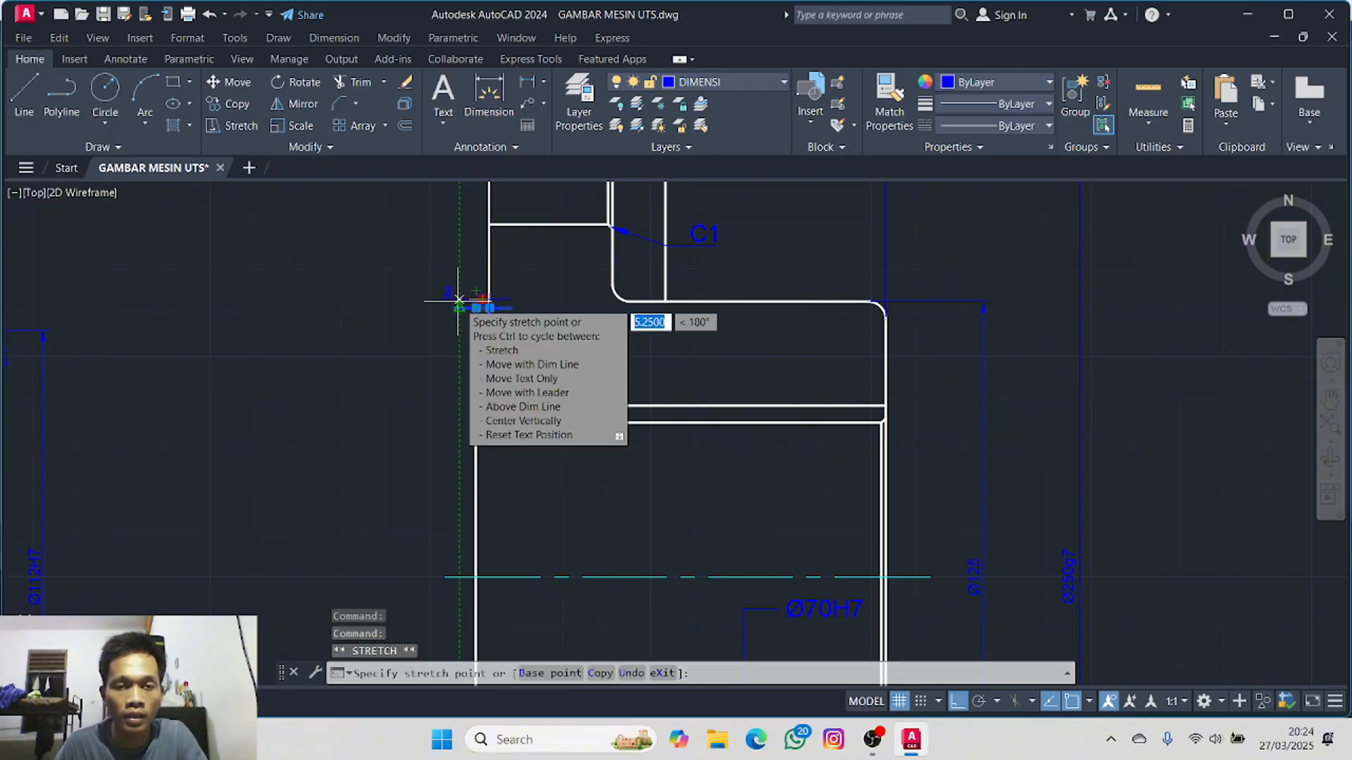
pyautogui.press('Escape')
pyautogui.scroll(-6, 338, 356)
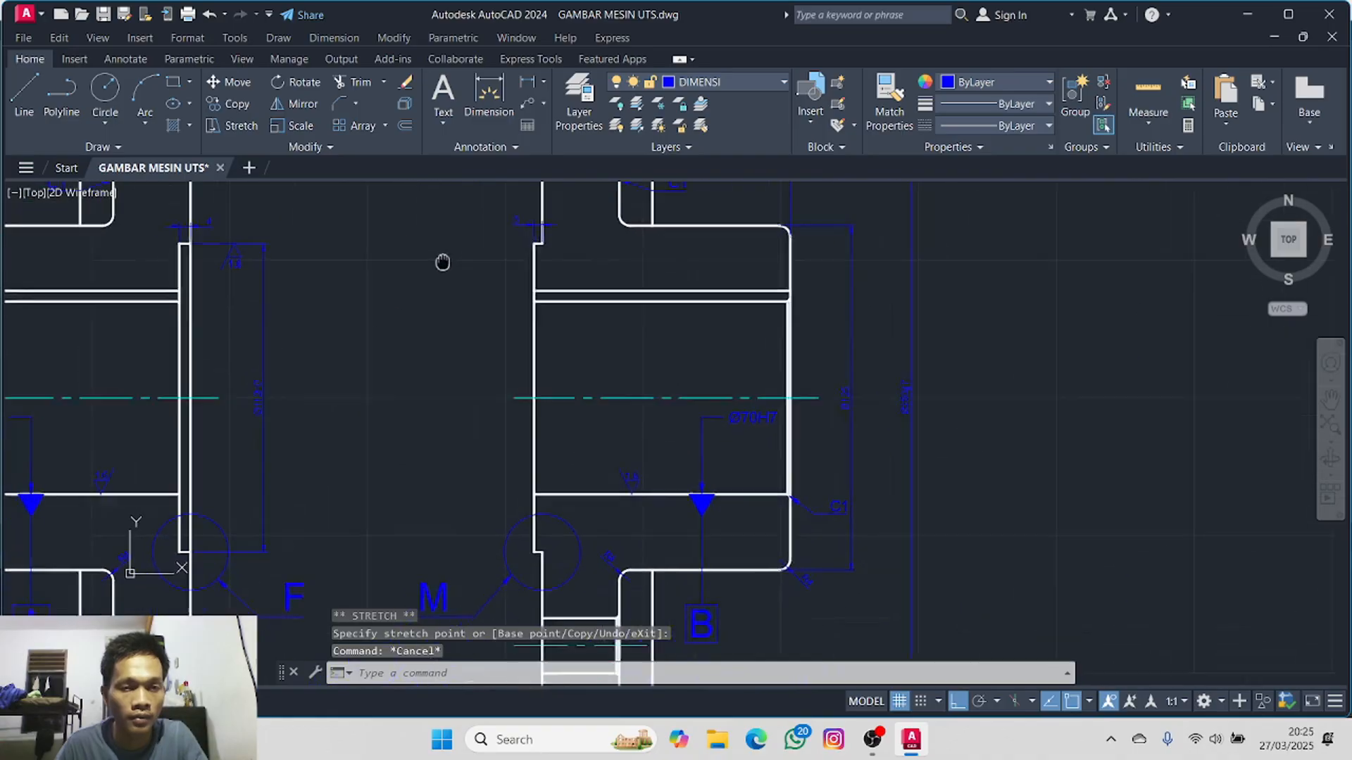
# - Dimension the spigot's diameter between its upper and lower corners with the text Ø112g7, placing it between the two flanges
pyautogui.click(527, 83)
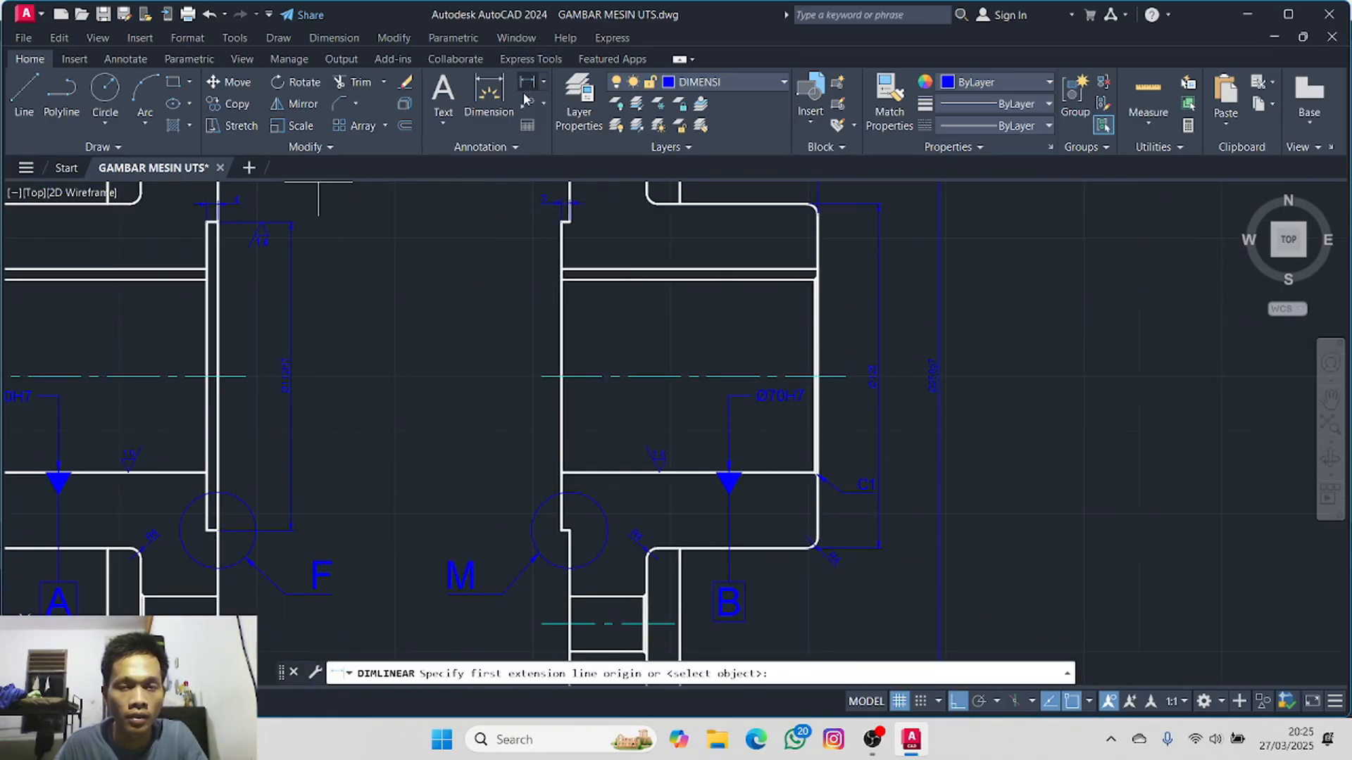
pyautogui.click(563, 220)
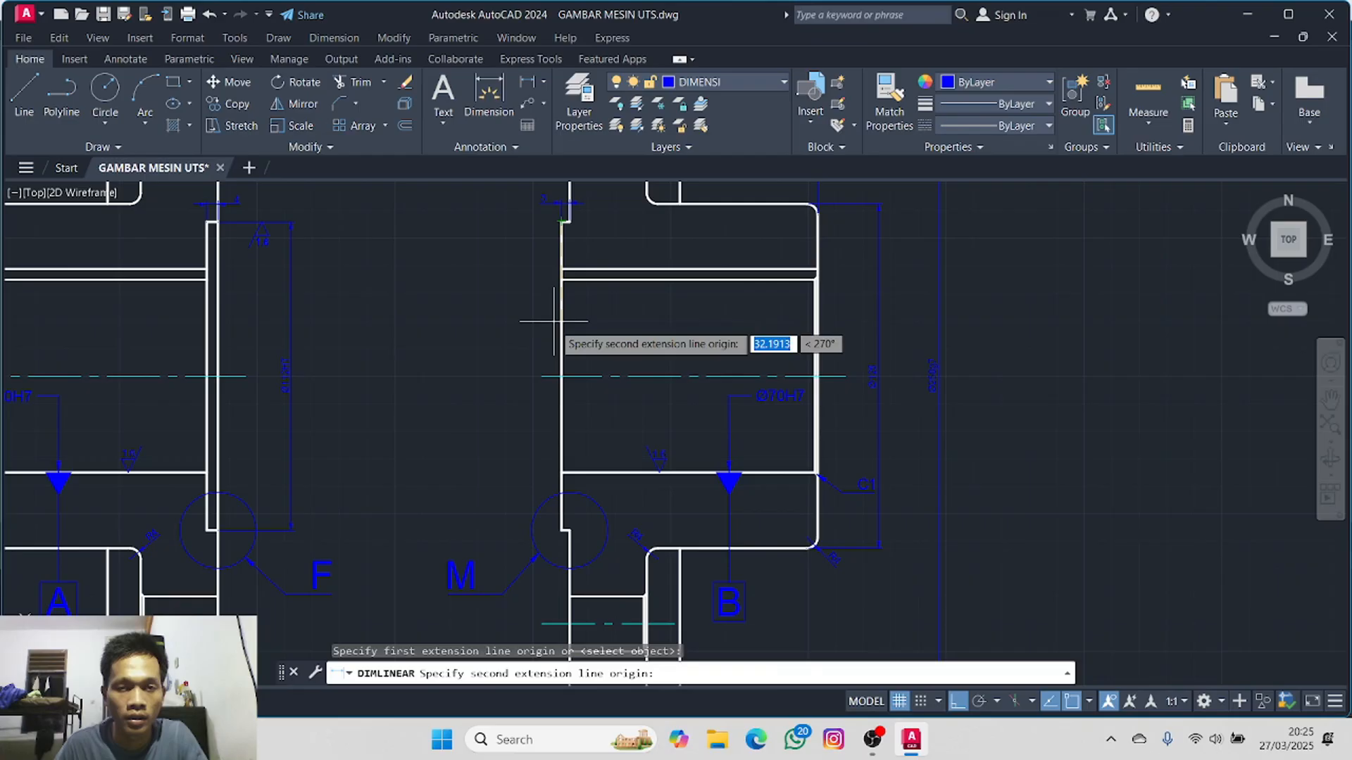
pyautogui.click(562, 530)
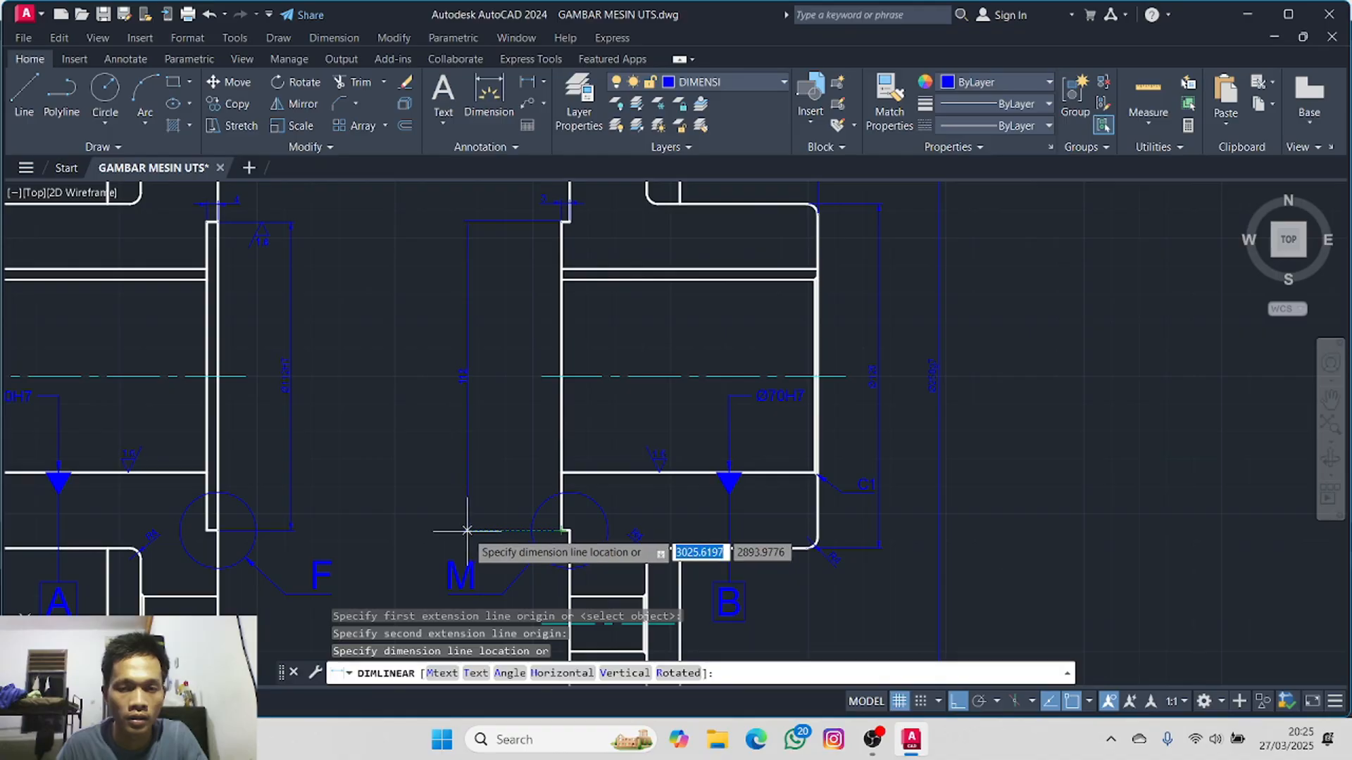
pyautogui.rightClick(482, 430)
pyautogui.click(525, 220)
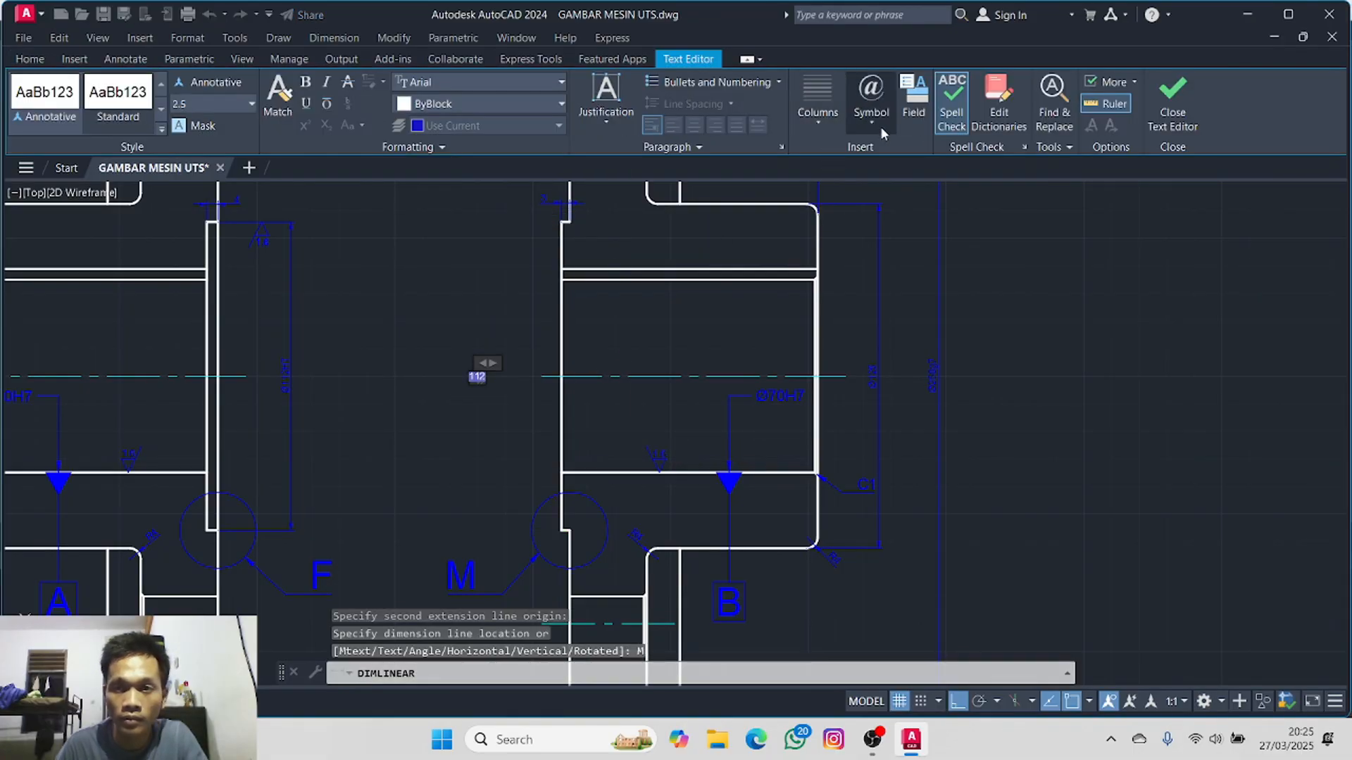
pyautogui.click(881, 126)
pyautogui.click(911, 186)
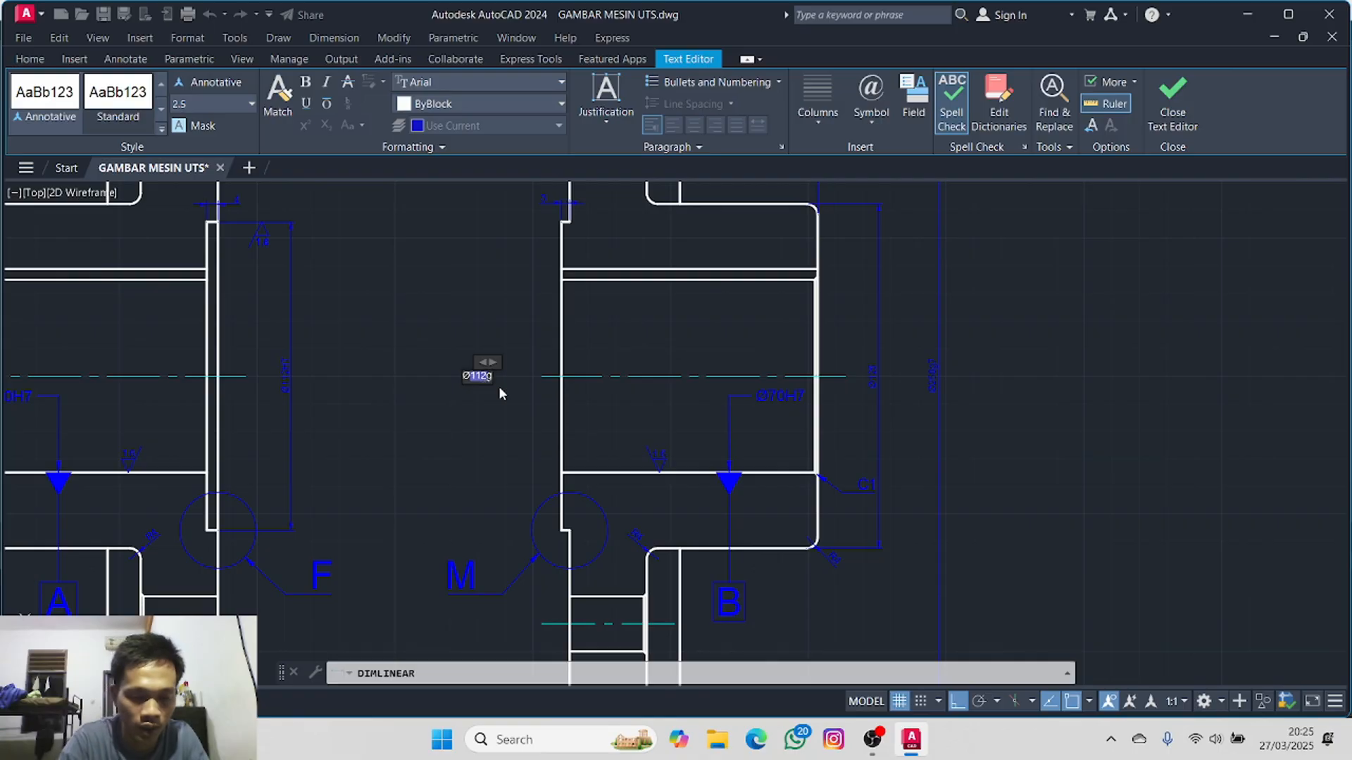
pyautogui.click(382, 426)
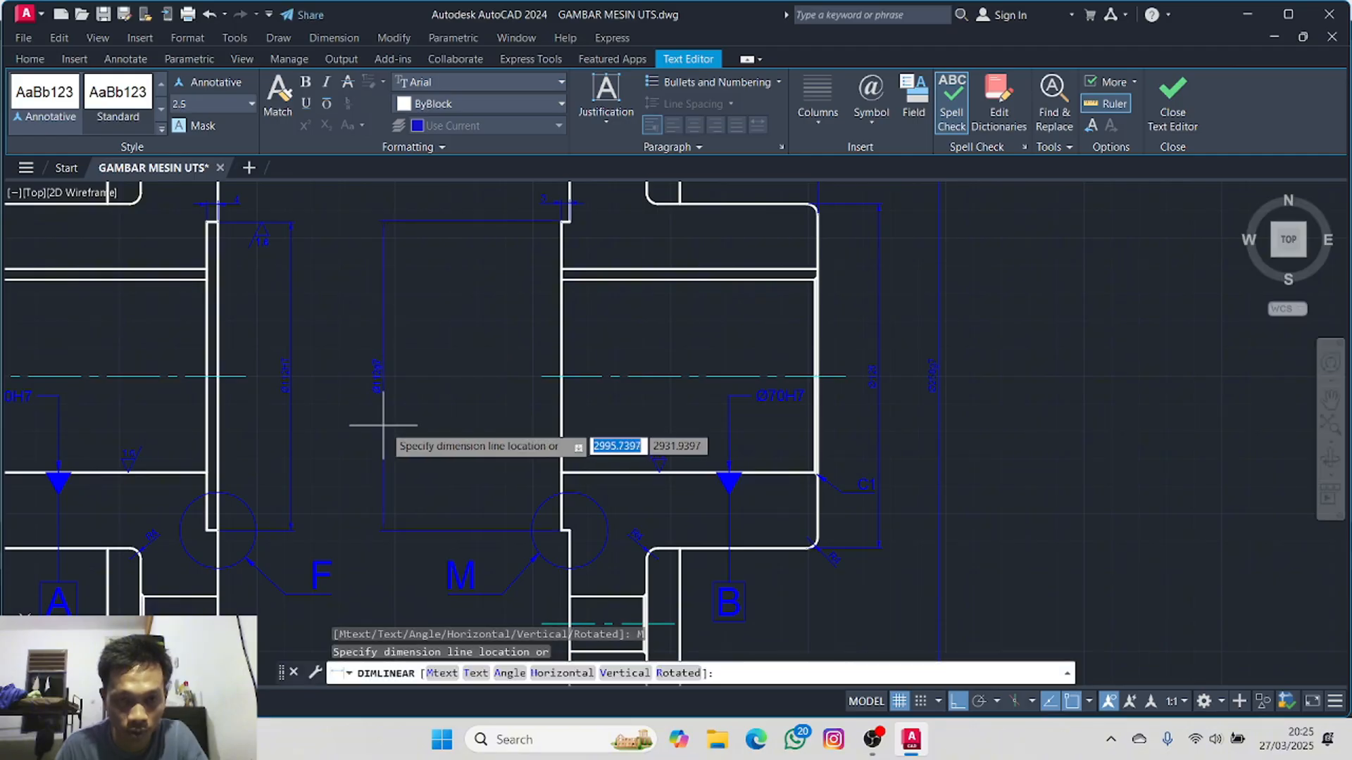
pyautogui.click(476, 418)
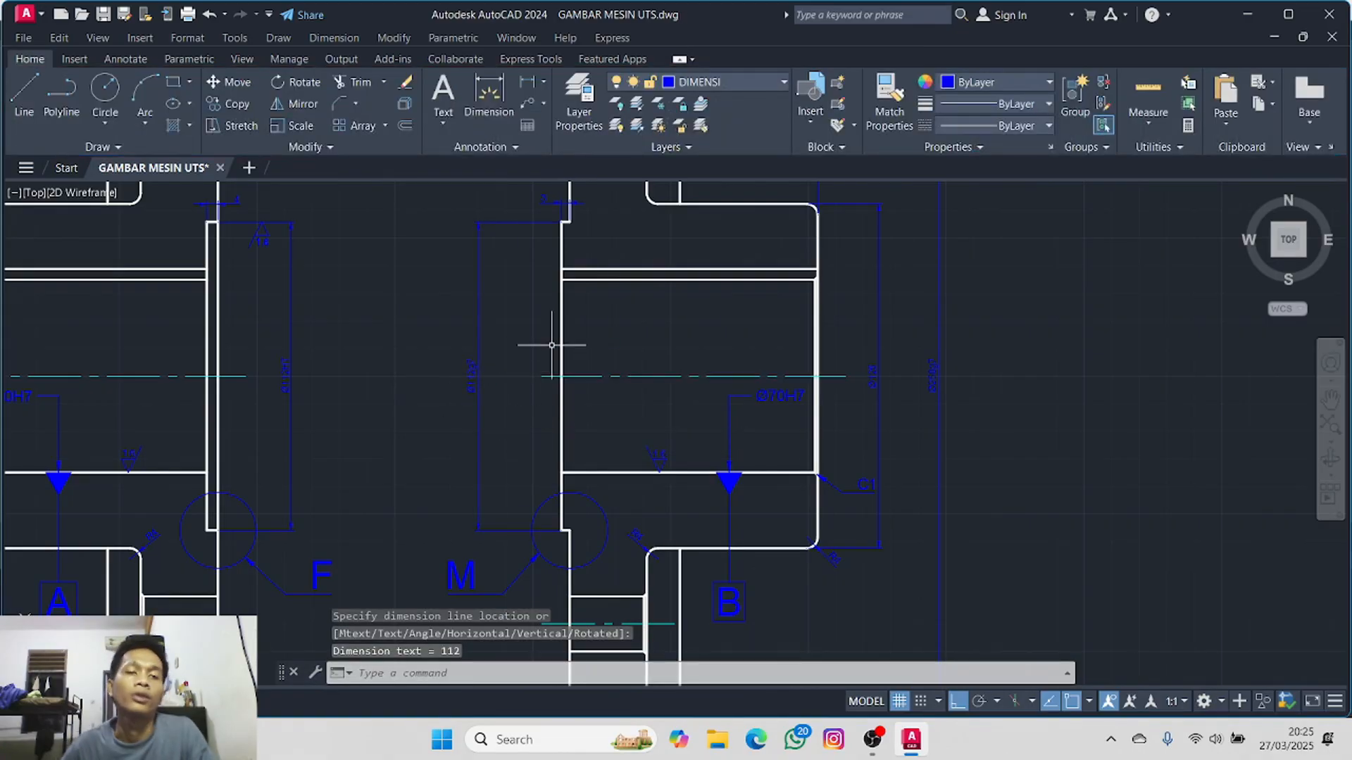
# - Insert the KEKASARAN surface roughness block on the upper extension line of the Ø112g7 dimension and accept its roughness value
pyautogui.scroll(2, 552, 345)
pyautogui.moveTo(537, 317); pyautogui.dragTo(558, 474, button='middle')
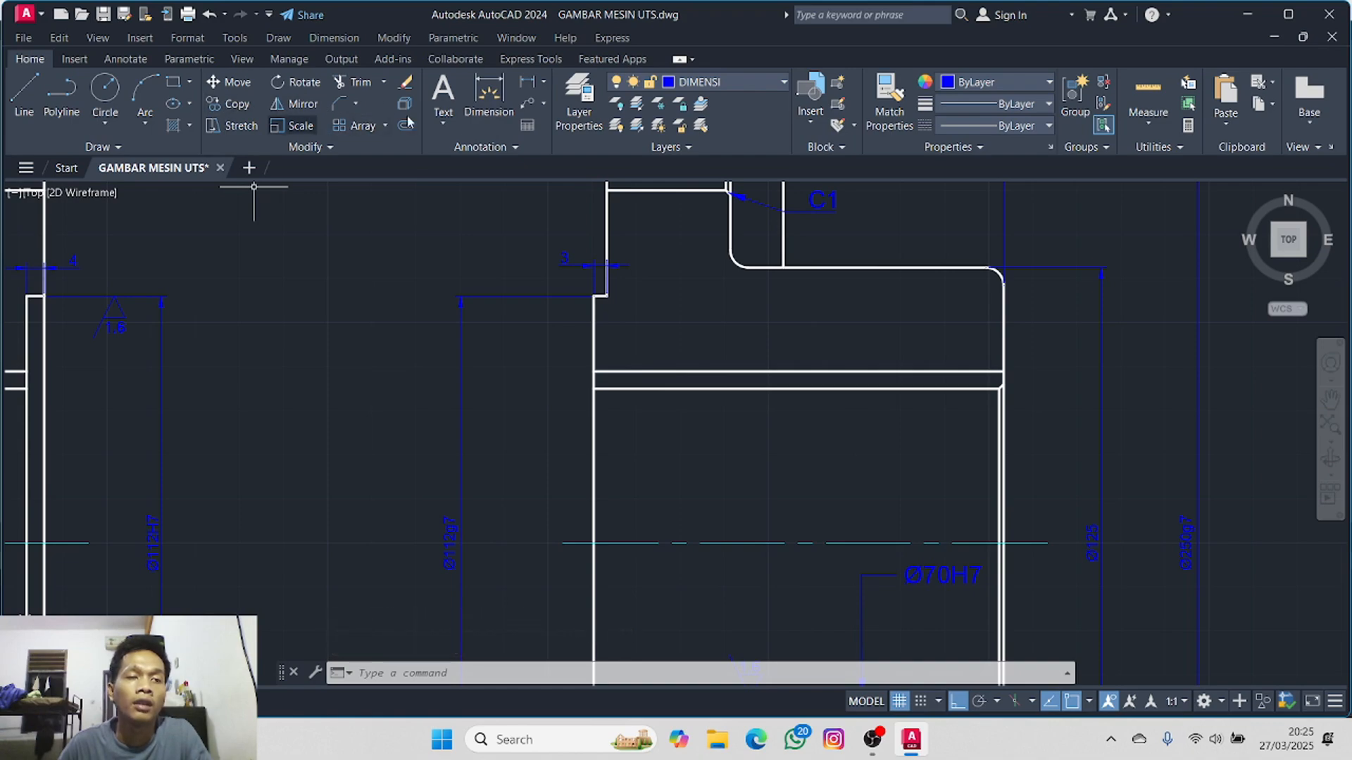
pyautogui.click(74, 60)
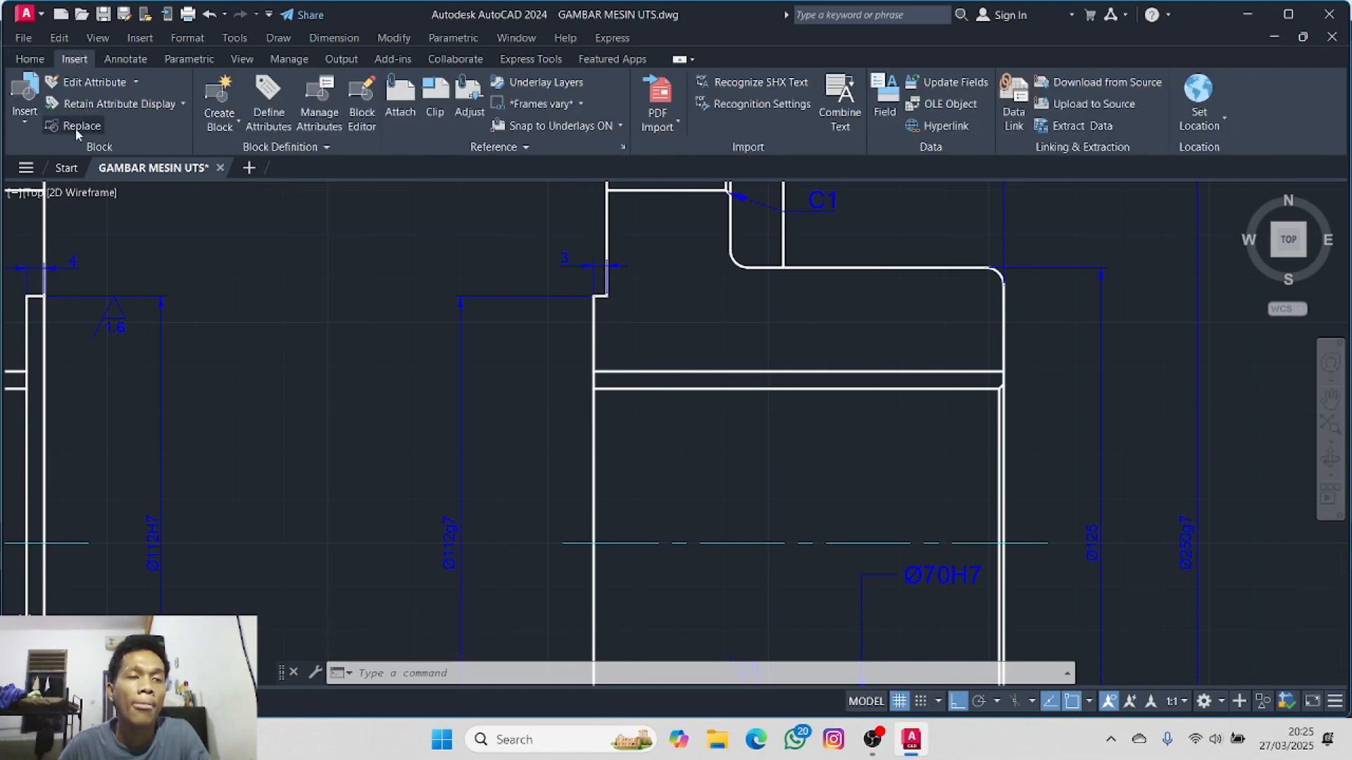
pyautogui.click(36, 123)
pyautogui.click(180, 180)
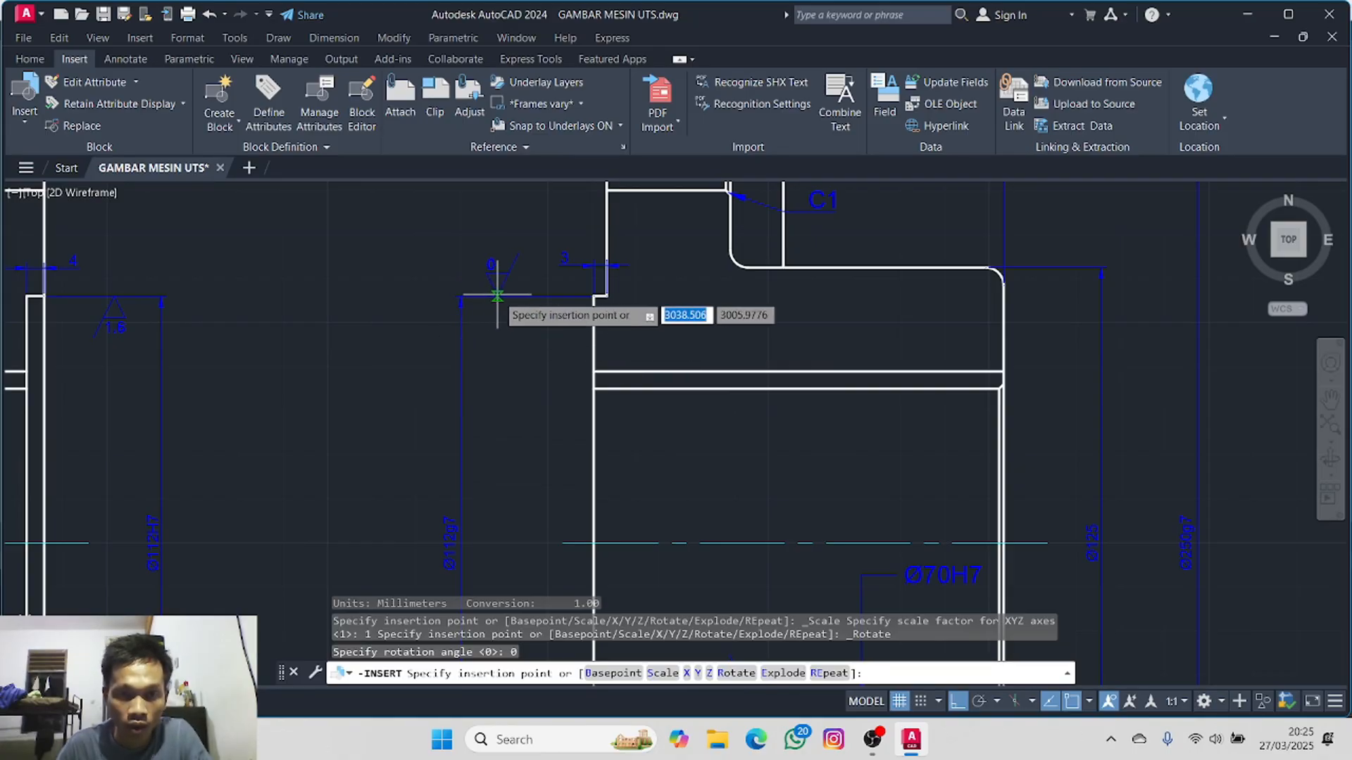
pyautogui.click(497, 295)
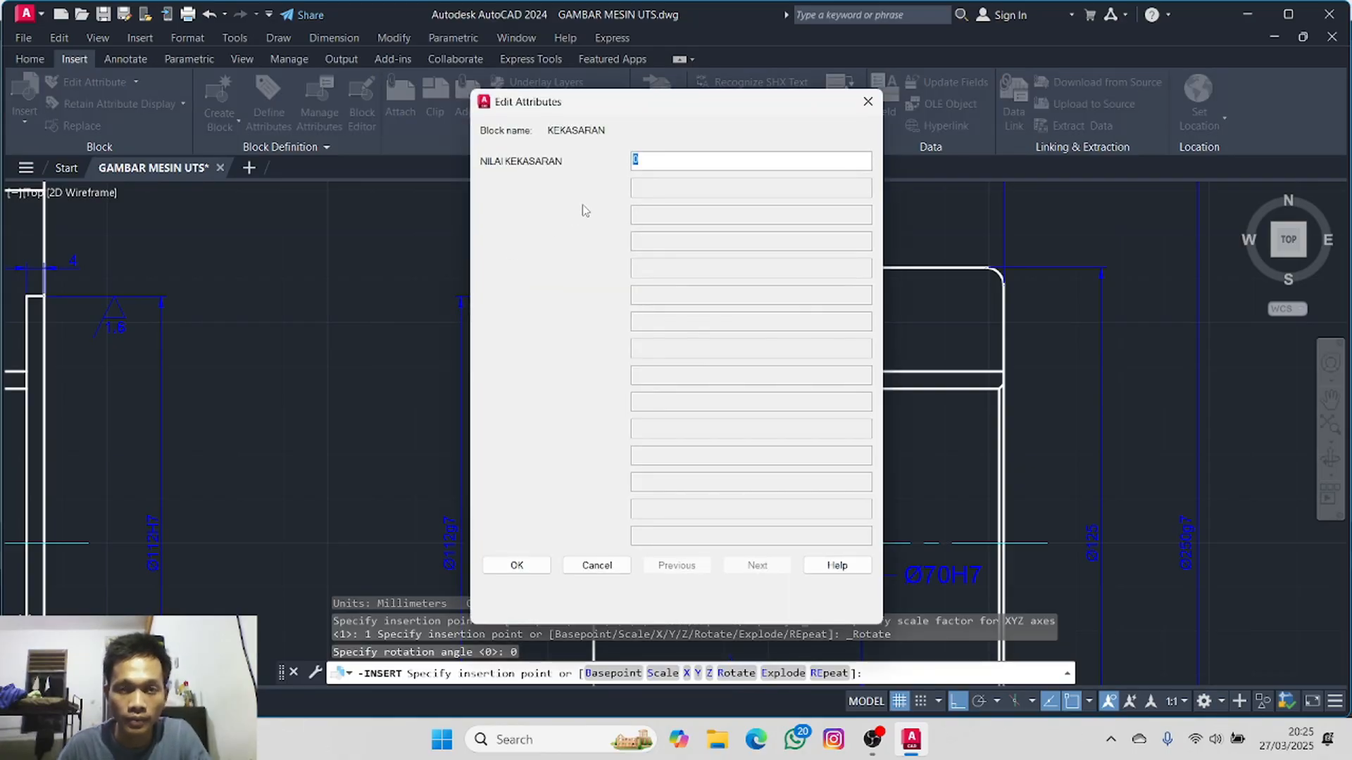
pyautogui.click(540, 561)
pyautogui.moveTo(392, 383)
pyautogui.mouseDown(button='middle')
pyautogui.moveTo(379, 268)
pyautogui.moveTo(453, 198)
pyautogui.mouseUp(button='middle')
pyautogui.scroll(-2, 379, 267)
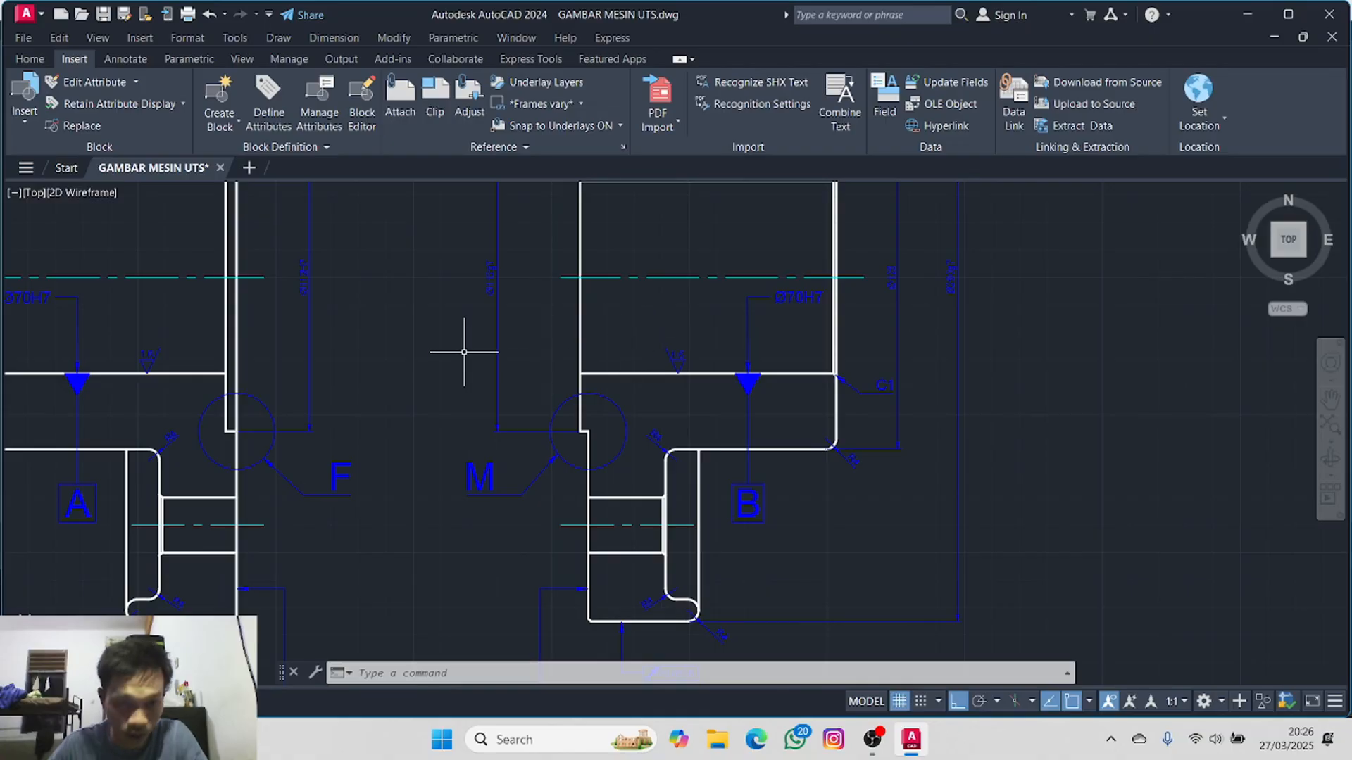
# - Examine the two flange halves and their dimensions in the reference photo
pyautogui.moveTo(465, 352); pyautogui.dragTo(1129, 348, button='middle')
pyautogui.moveTo(340, 342)
pyautogui.mouseDown(button='middle')
pyautogui.moveTo(590, 332)
pyautogui.moveTo(905, 353)
pyautogui.mouseUp(button='middle')
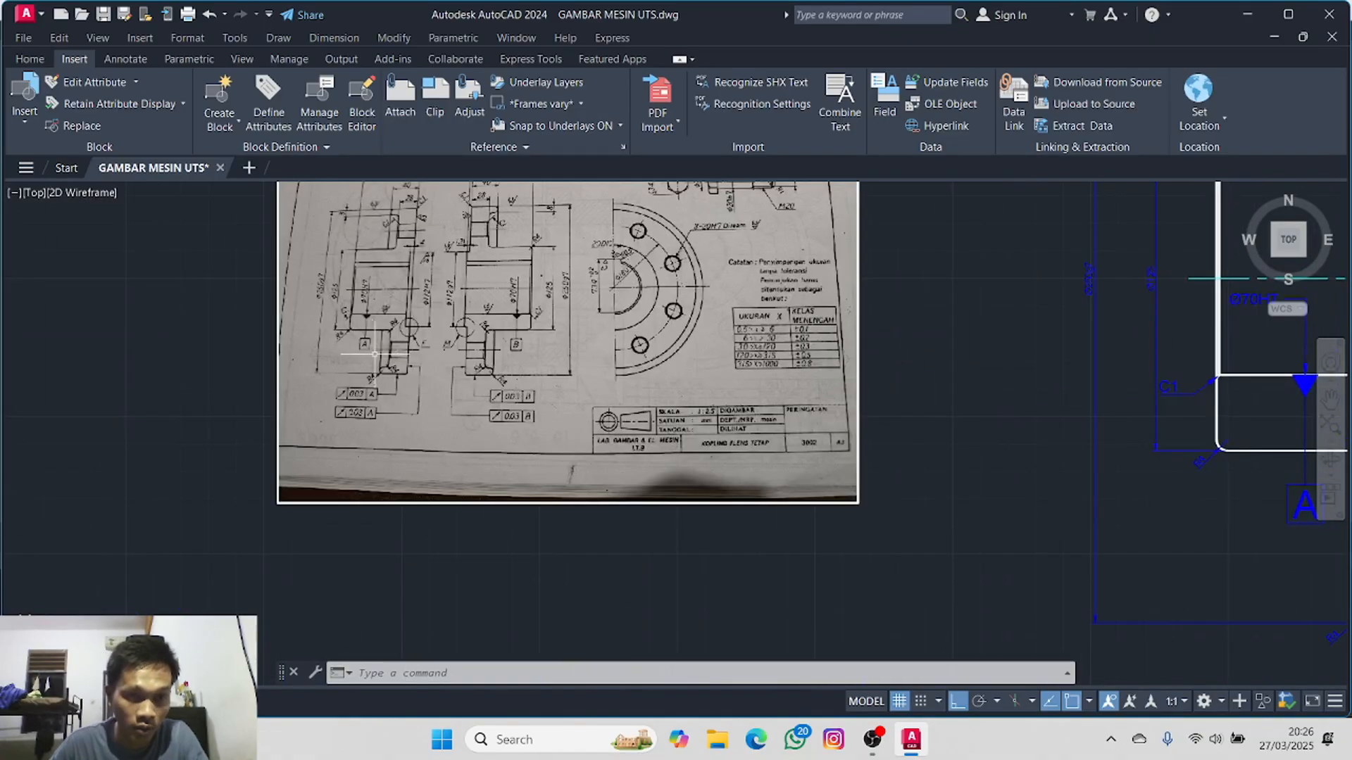
pyautogui.scroll(1, 374, 353)
pyautogui.moveTo(394, 341); pyautogui.dragTo(211, 481, button='middle')
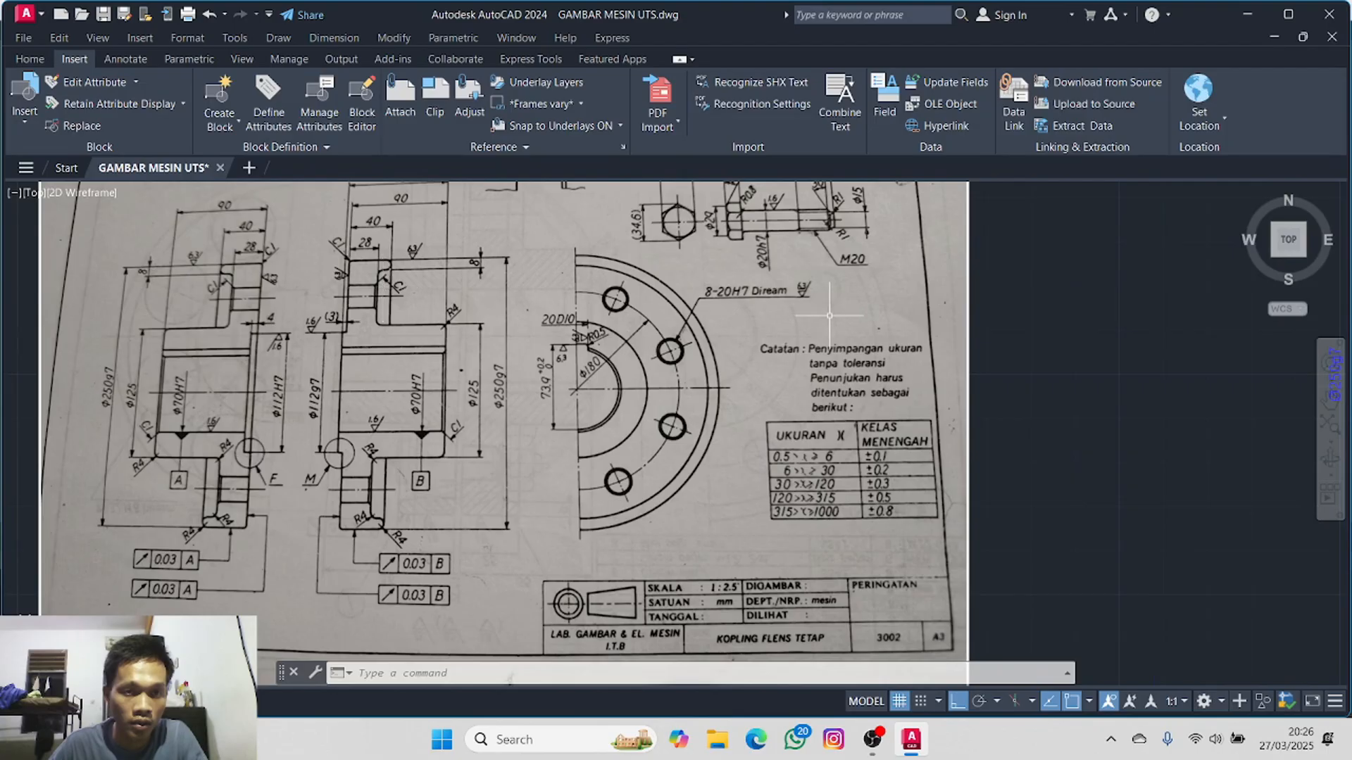
pyautogui.scroll(-4, 830, 315)
pyautogui.moveTo(982, 319); pyautogui.dragTo(302, 522, button='middle')
pyautogui.middleClick(303, 522)
pyautogui.middleClick(302, 522)
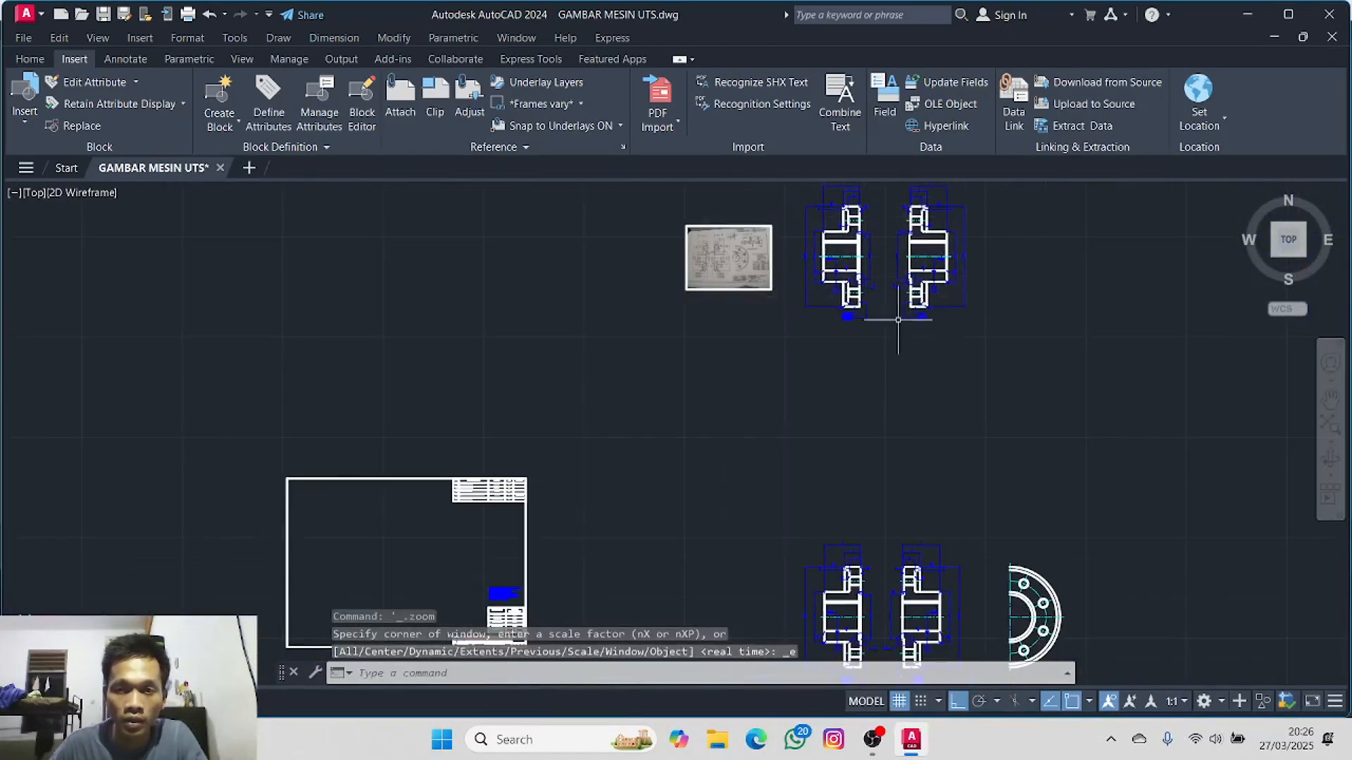
# - Move the inner extension origin of the second flange's overall width dimension to the spigot's upper corner
pyautogui.scroll(6, 935, 289)
pyautogui.moveTo(775, 290); pyautogui.dragTo(657, 660, button='middle')
pyautogui.scroll(2, 626, 426)
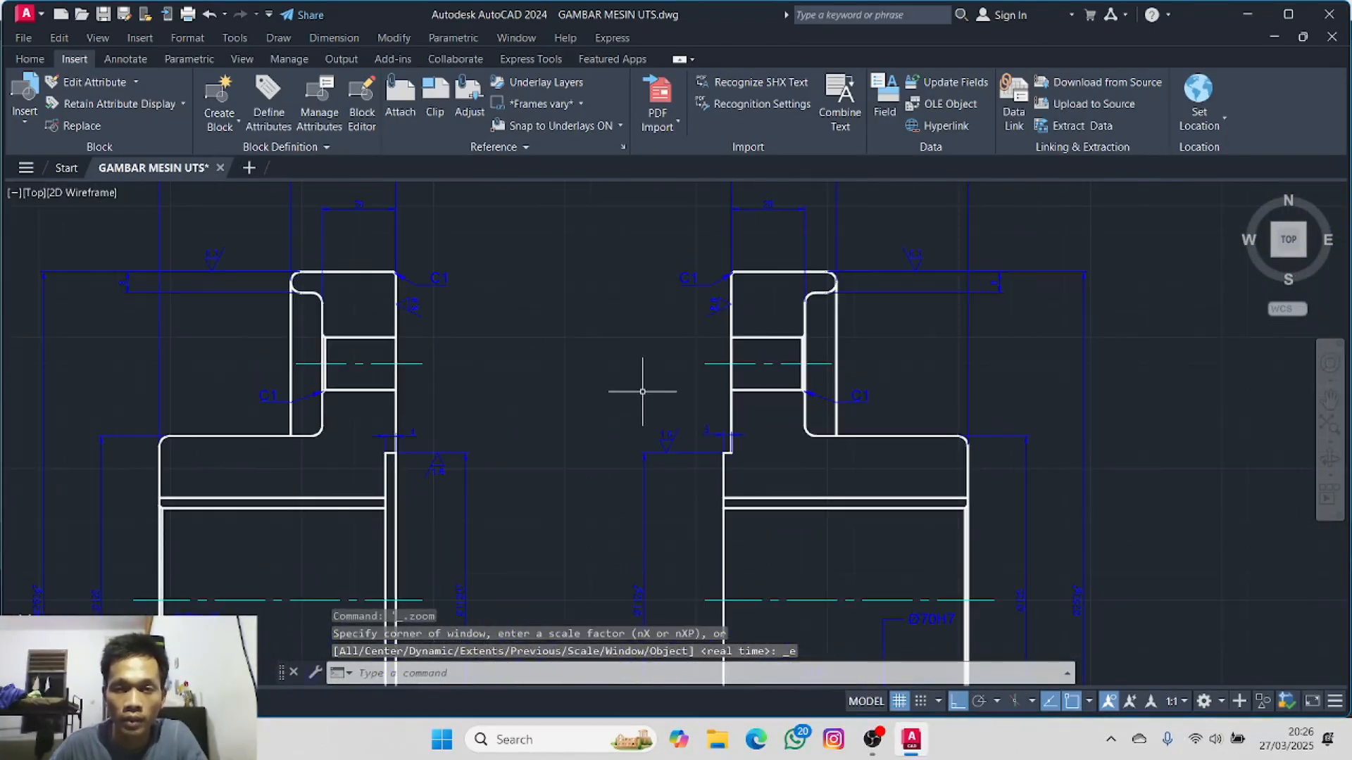
pyautogui.scroll(2, 642, 391)
pyautogui.moveTo(640, 380); pyautogui.dragTo(462, 564, button='middle')
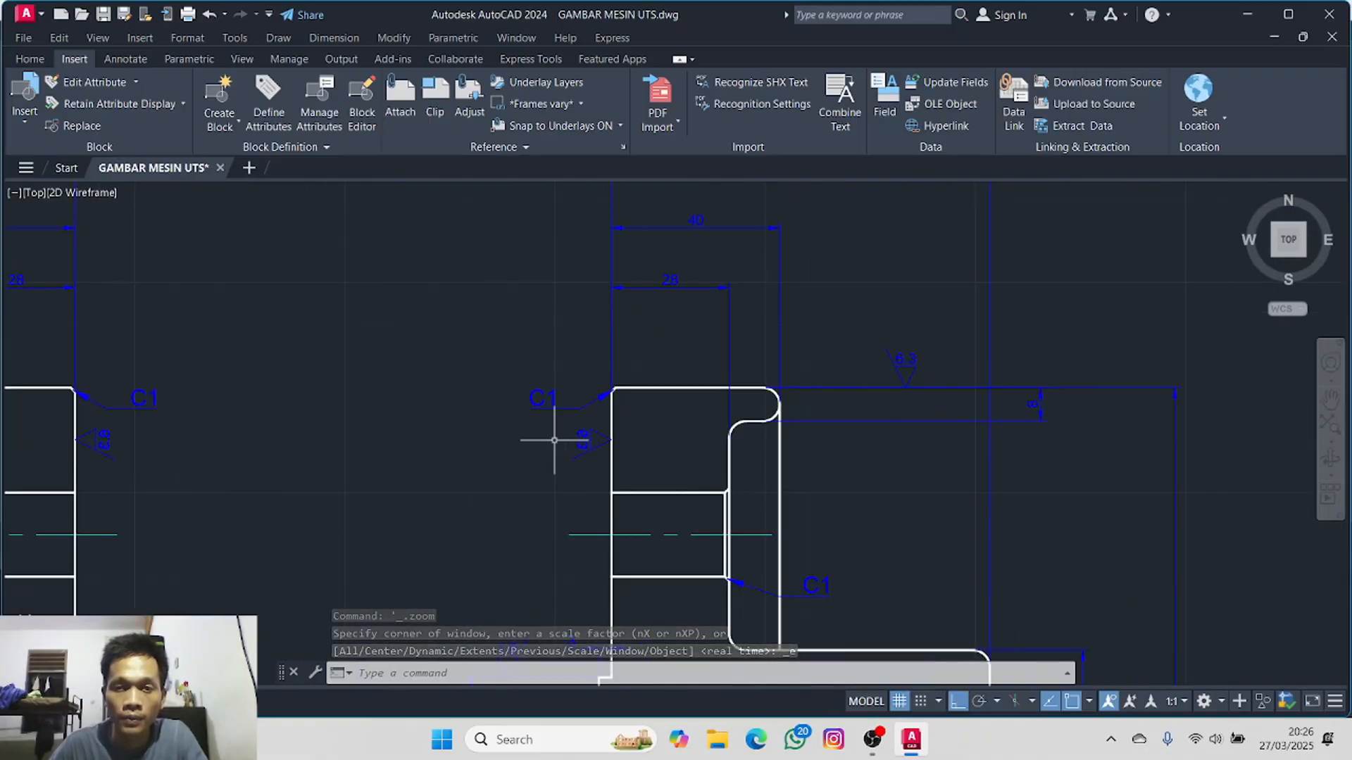
pyautogui.scroll(-2, 614, 356)
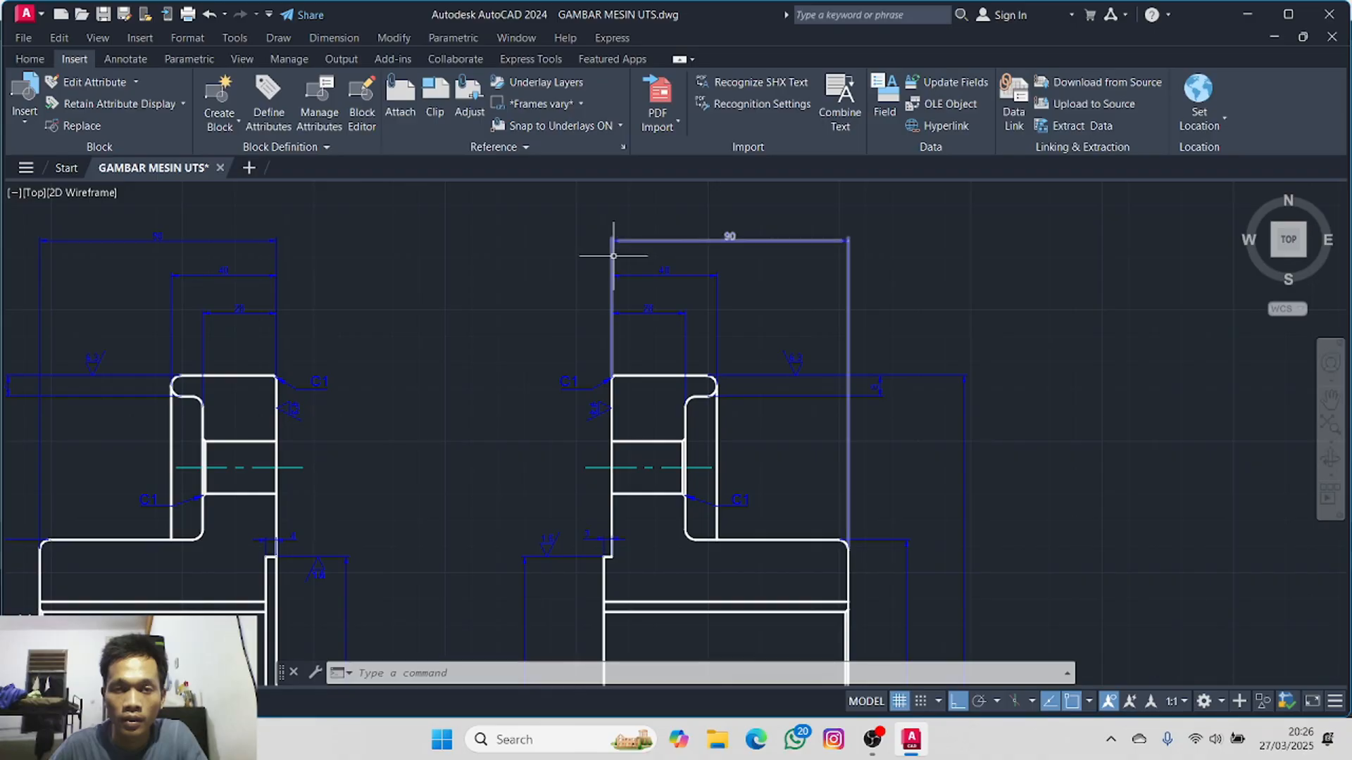
pyautogui.click(612, 271)
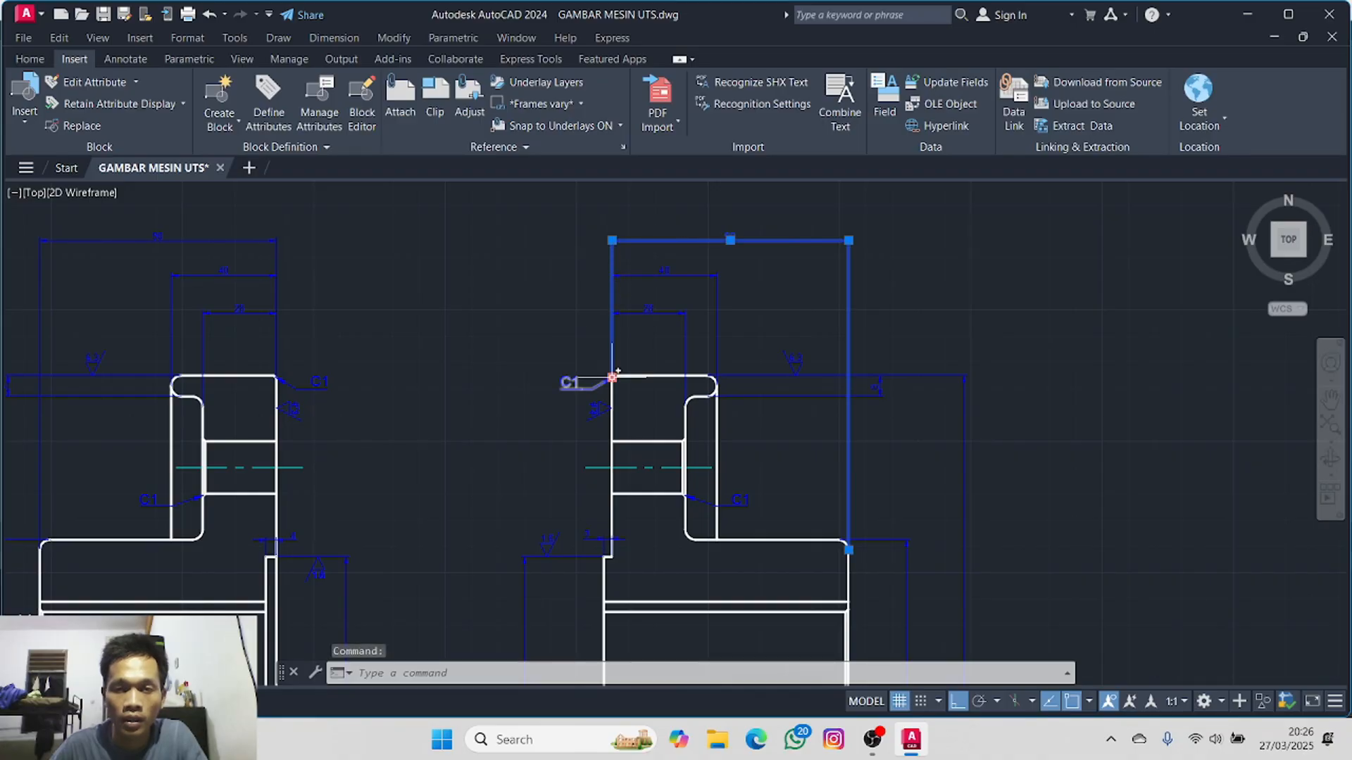
pyautogui.click(613, 377)
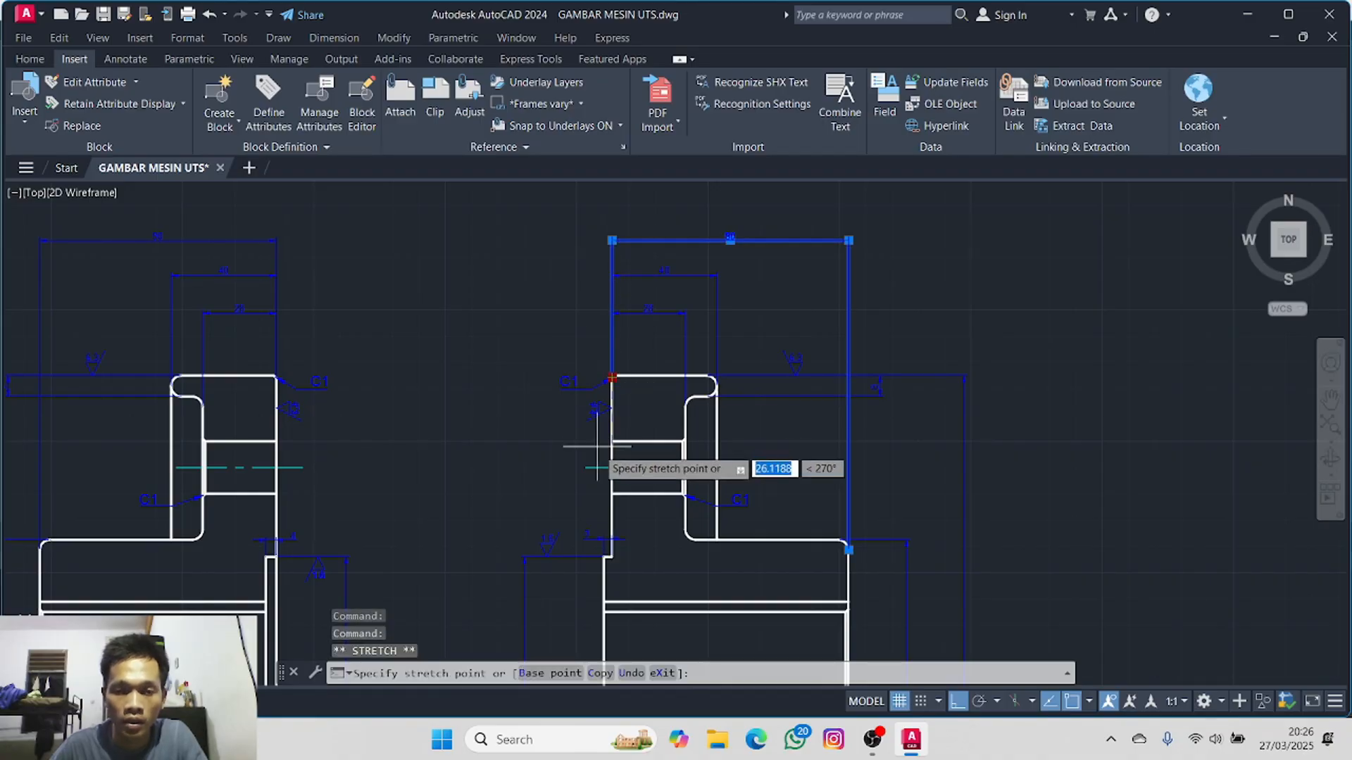
pyautogui.click(604, 556)
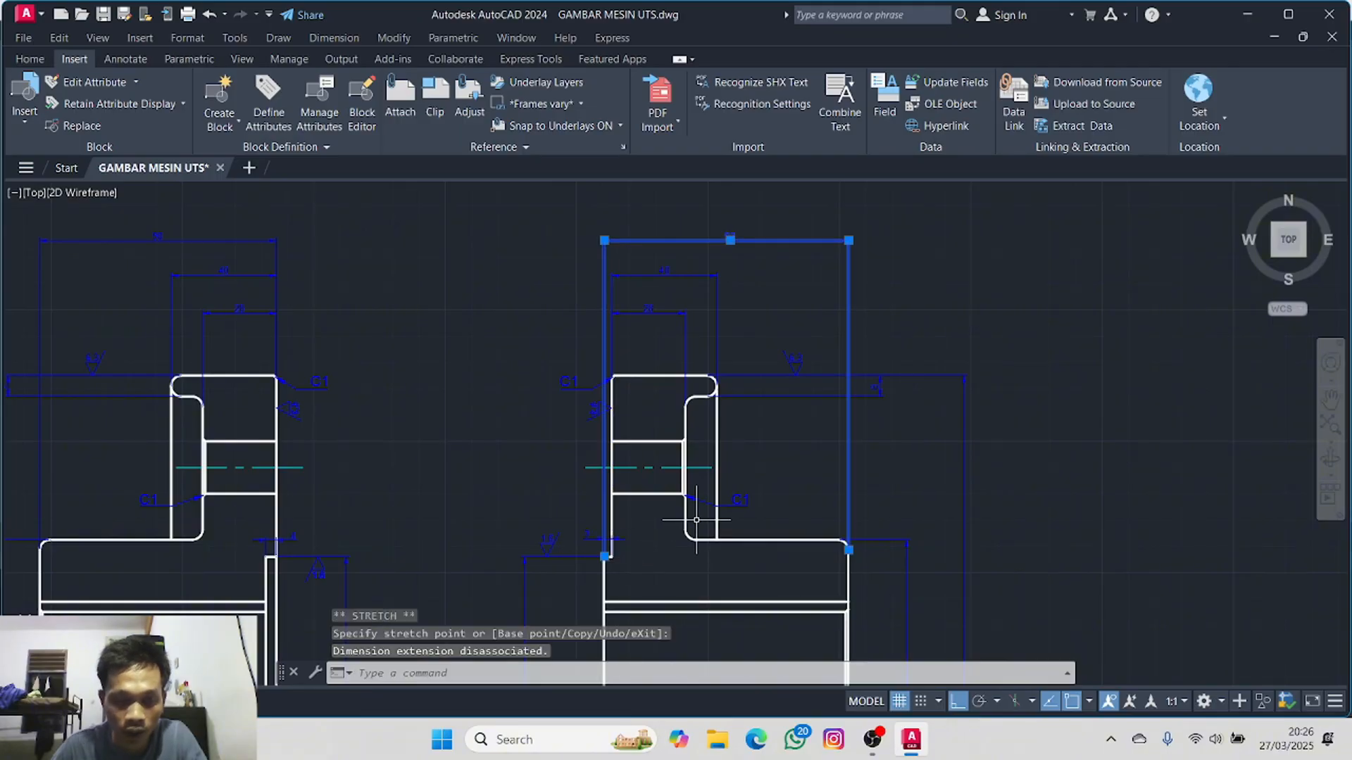
pyautogui.press('Escape')
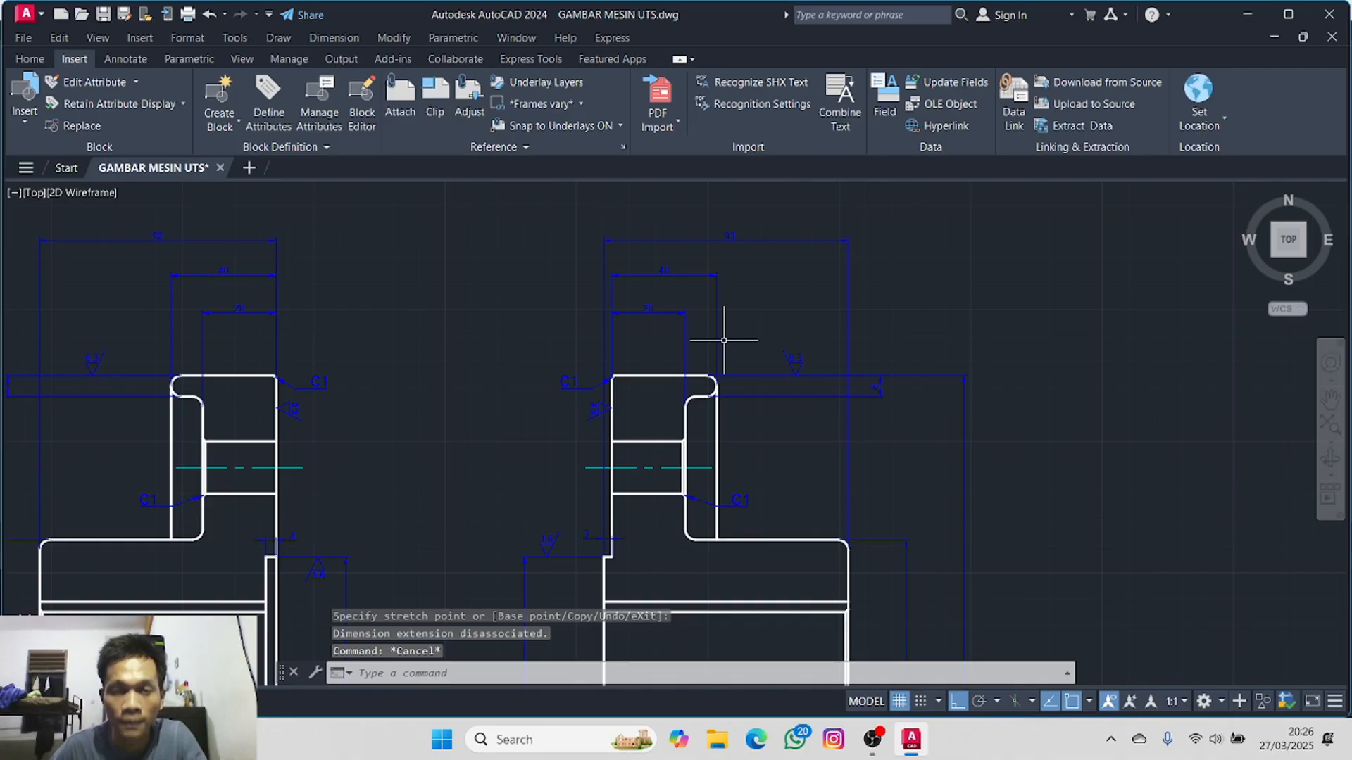
# - Compare the width dimensions above the second flange with the reference photo and examine its circular front view
pyautogui.scroll(-3, 1232, 334)
pyautogui.moveTo(1232, 334); pyautogui.dragTo(1204, 307, button='middle')
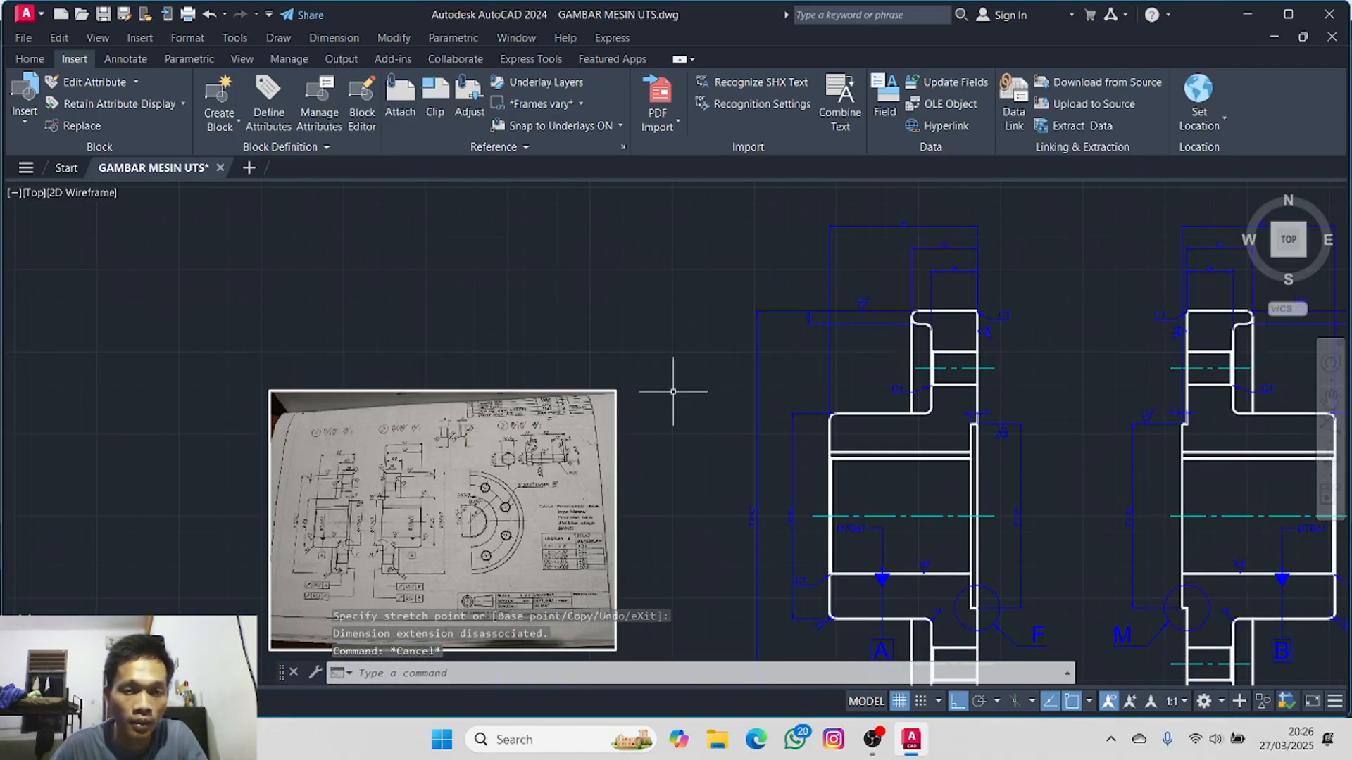
pyautogui.scroll(6, 369, 451)
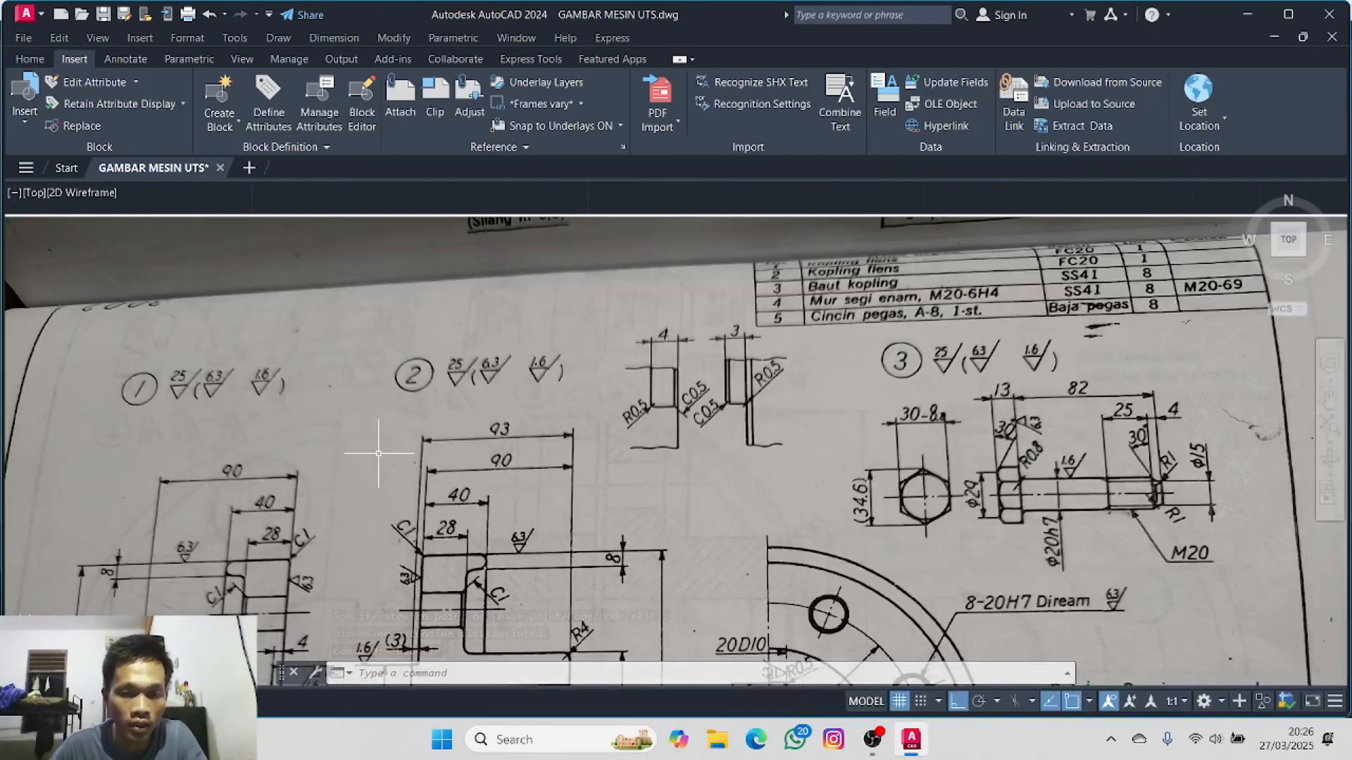
pyautogui.scroll(-6, 380, 454)
pyautogui.moveTo(775, 395); pyautogui.dragTo(171, 266, button='middle')
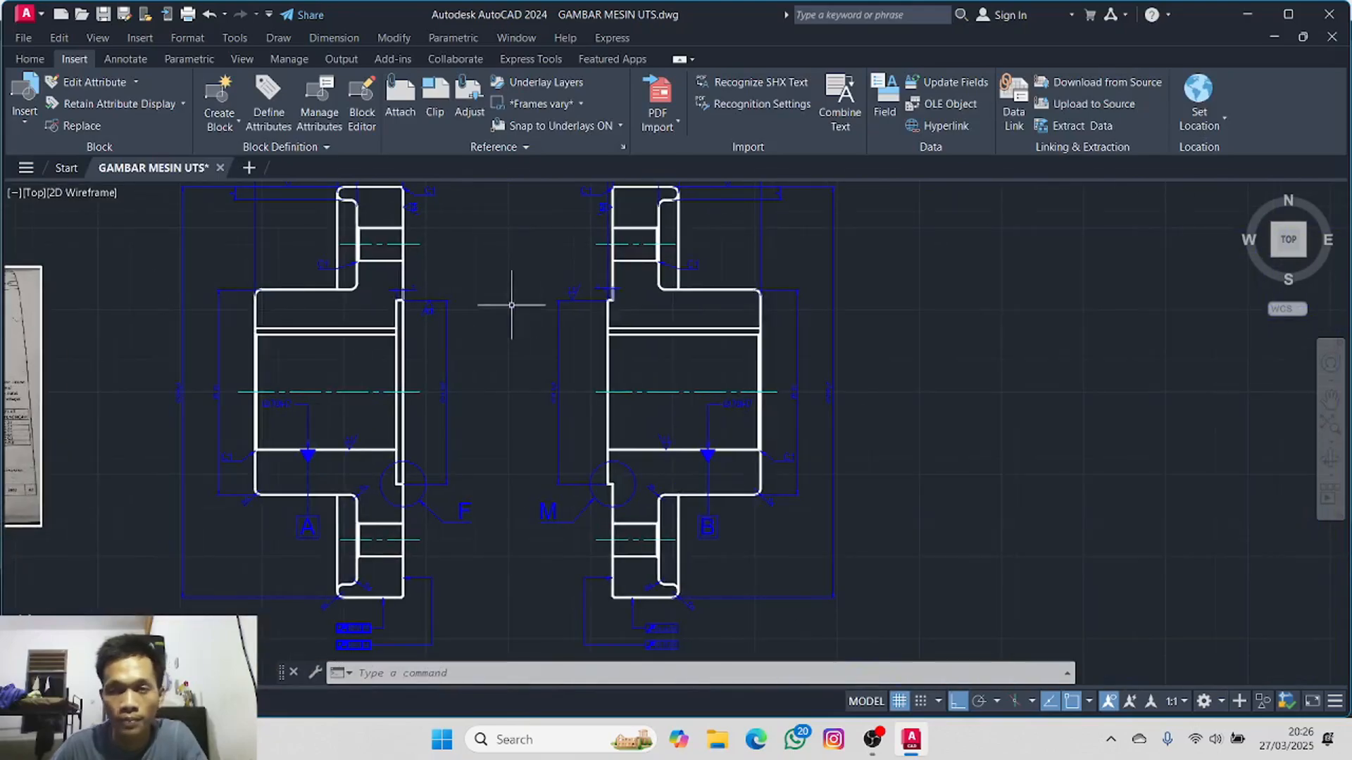
pyautogui.moveTo(512, 305)
pyautogui.mouseDown(button='middle')
pyautogui.moveTo(442, 389)
pyautogui.moveTo(414, 355)
pyautogui.mouseUp(button='middle')
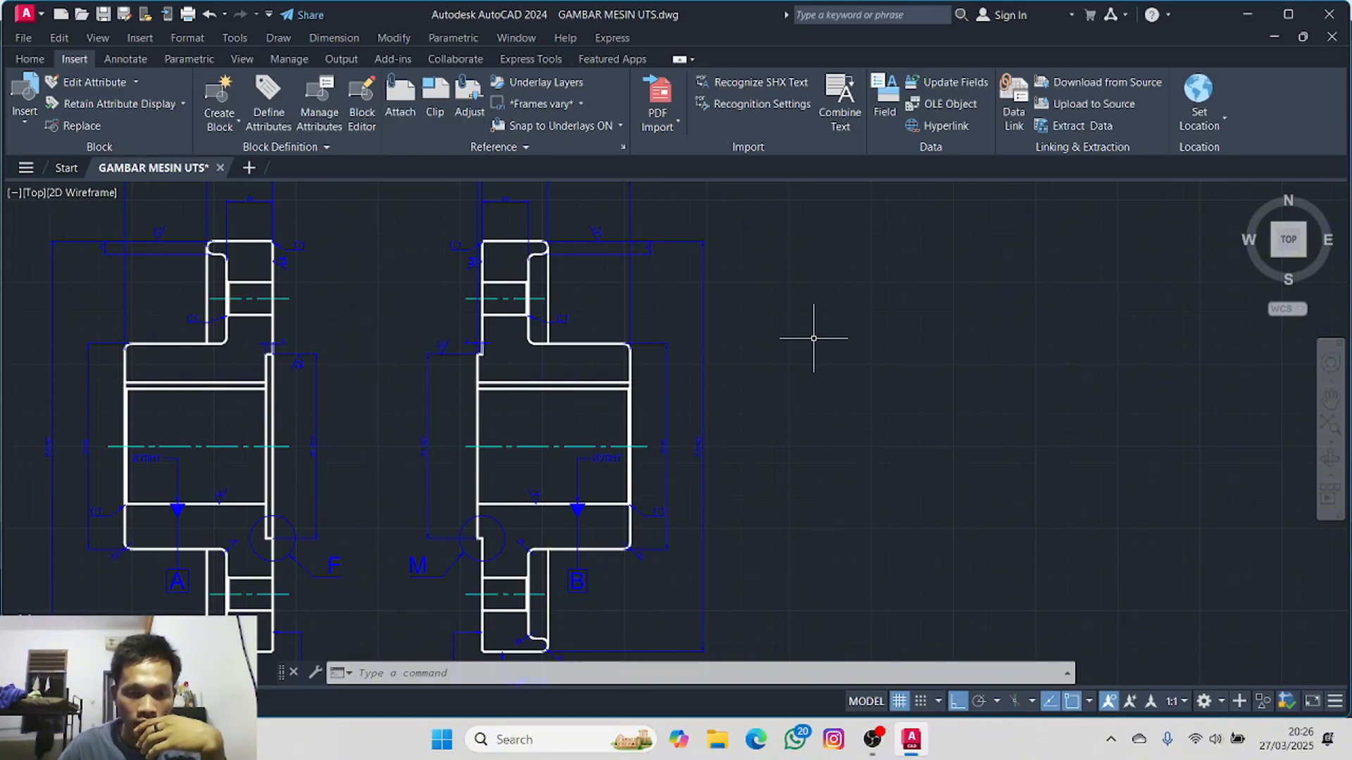
pyautogui.moveTo(397, 398)
pyautogui.mouseDown(button='middle')
pyautogui.moveTo(457, 255)
pyautogui.moveTo(1347, 266)
pyautogui.mouseUp(button='middle')
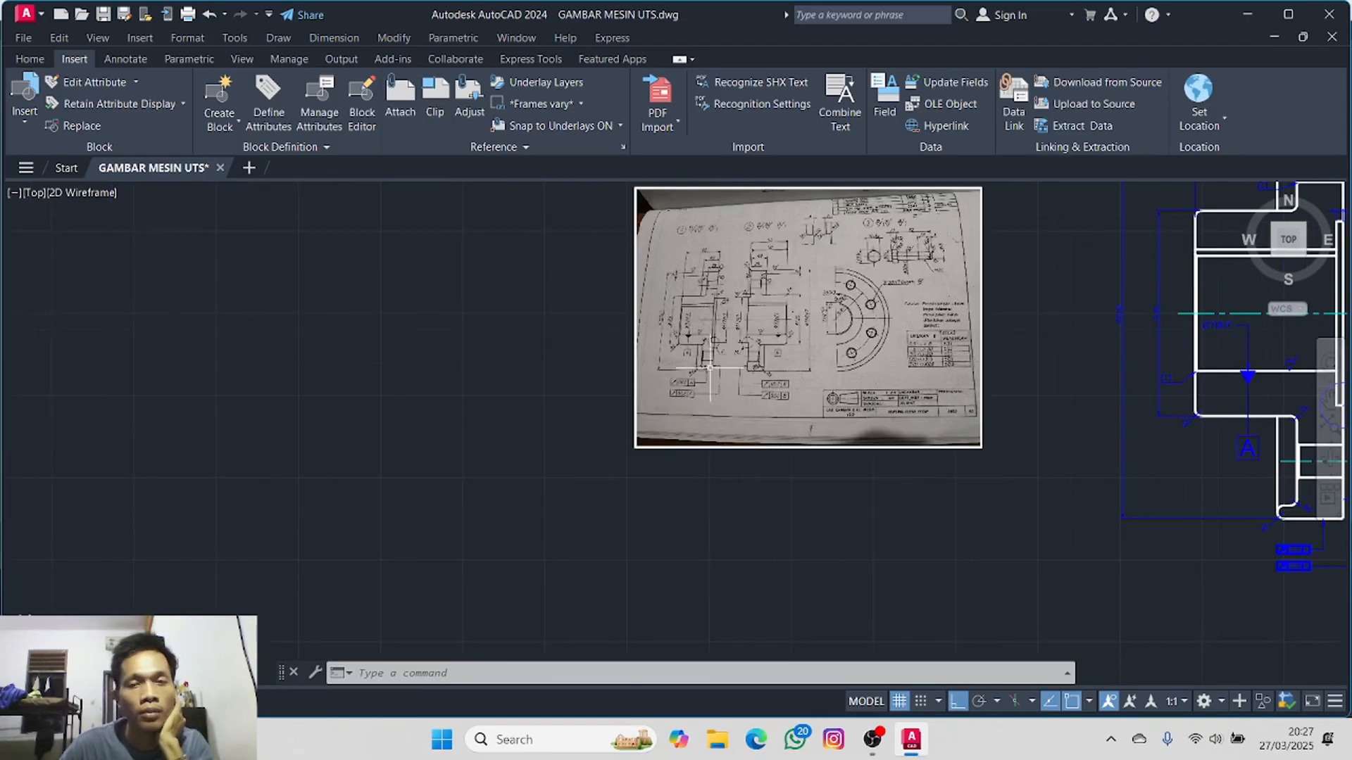
pyautogui.scroll(5, 898, 313)
pyautogui.moveTo(871, 328); pyautogui.dragTo(437, 337, button='middle')
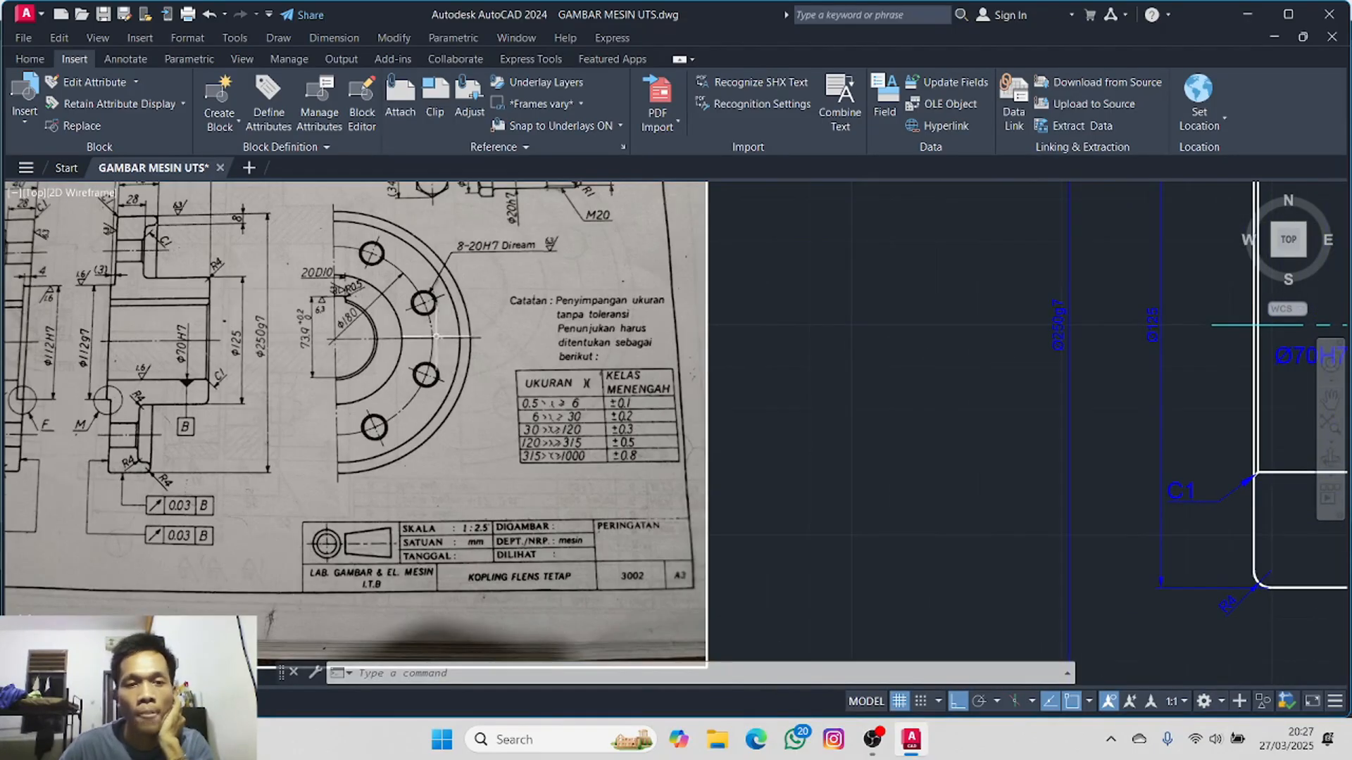
pyautogui.scroll(-3, 770, 338)
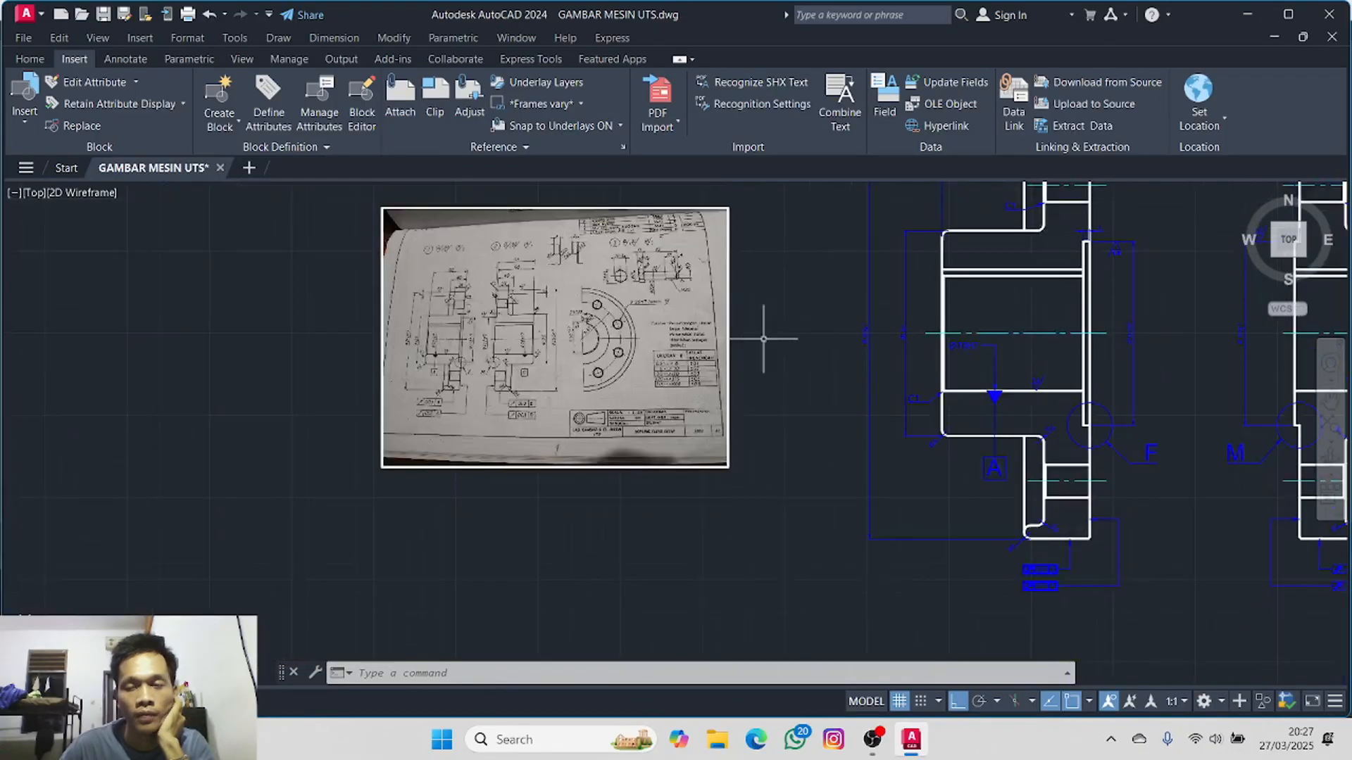
pyautogui.moveTo(769, 338)
pyautogui.mouseDown(button='middle')
pyautogui.moveTo(218, 356)
pyautogui.moveTo(559, 310)
pyautogui.moveTo(7, 399)
pyautogui.mouseUp(button='middle')
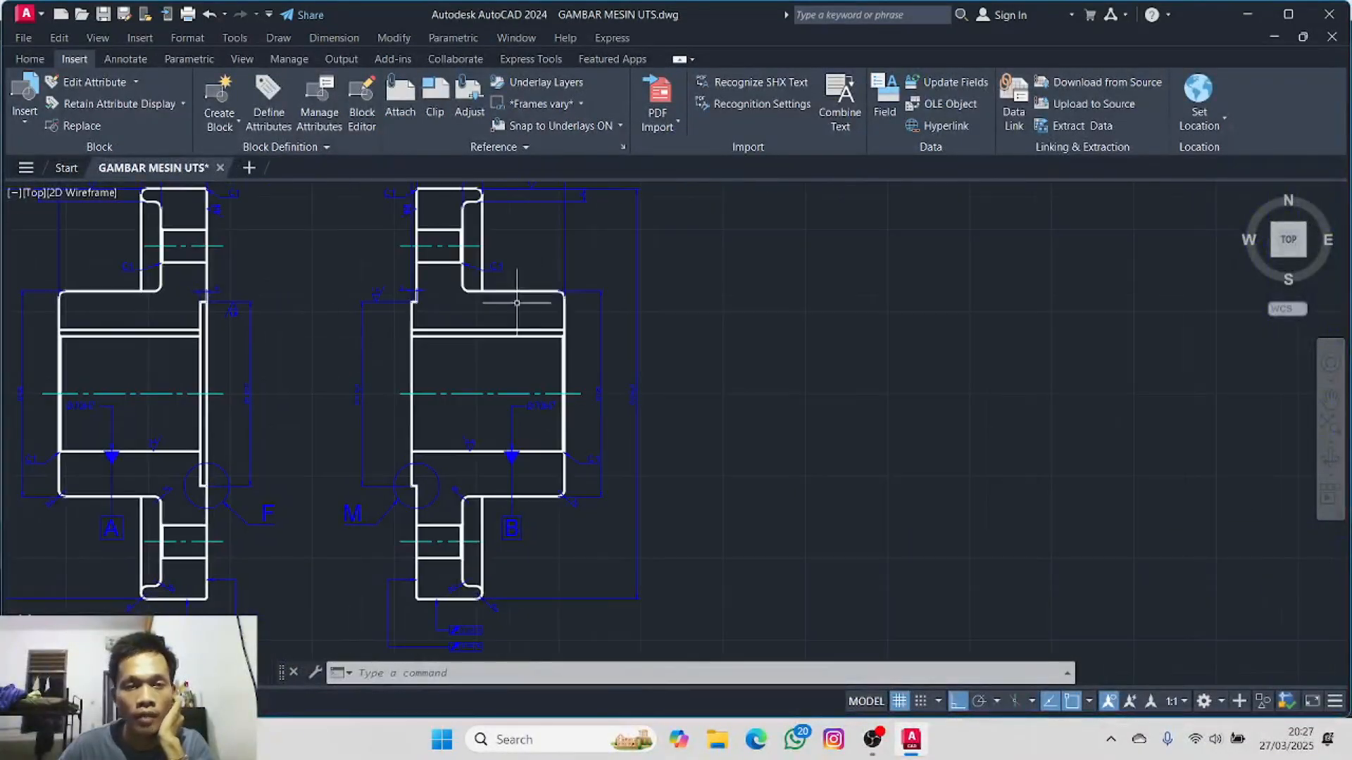
pyautogui.click(43, 61)
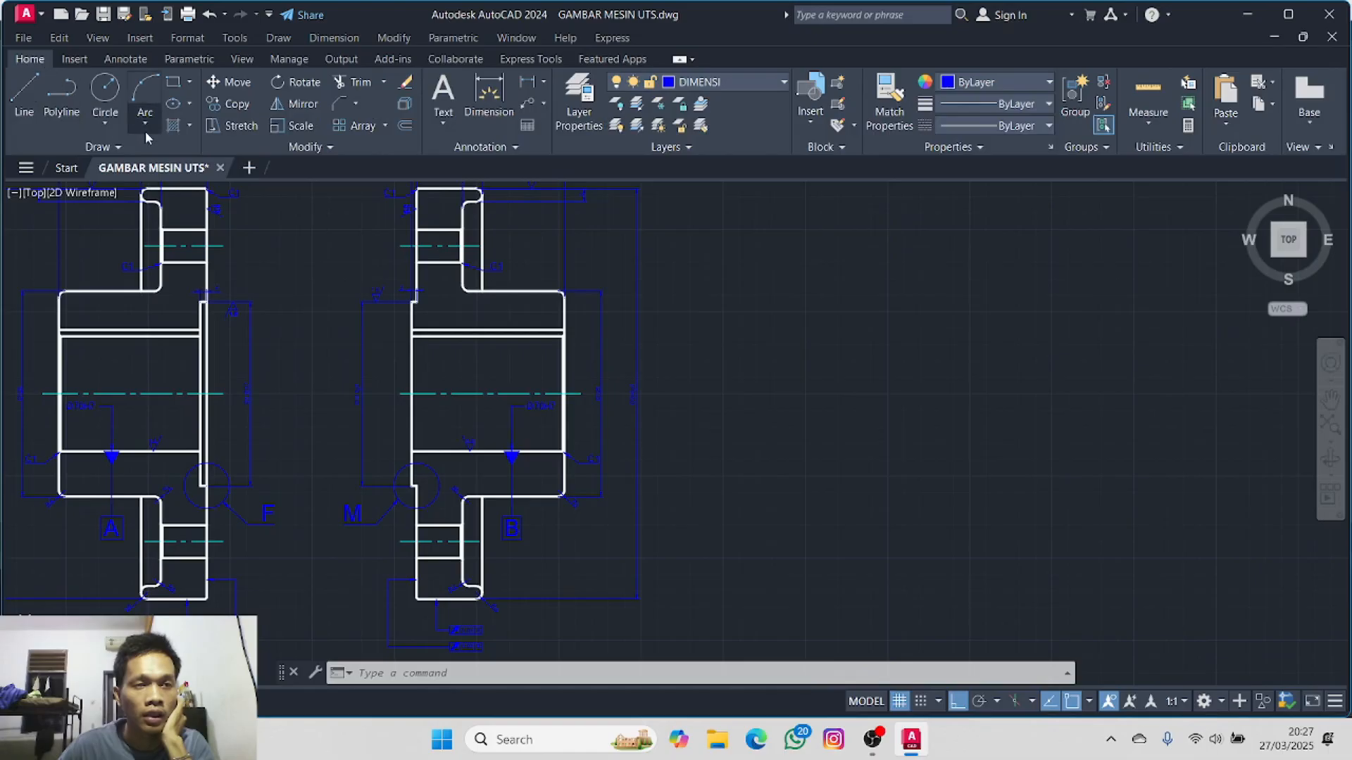
pyautogui.click(103, 125)
pyautogui.click(144, 187)
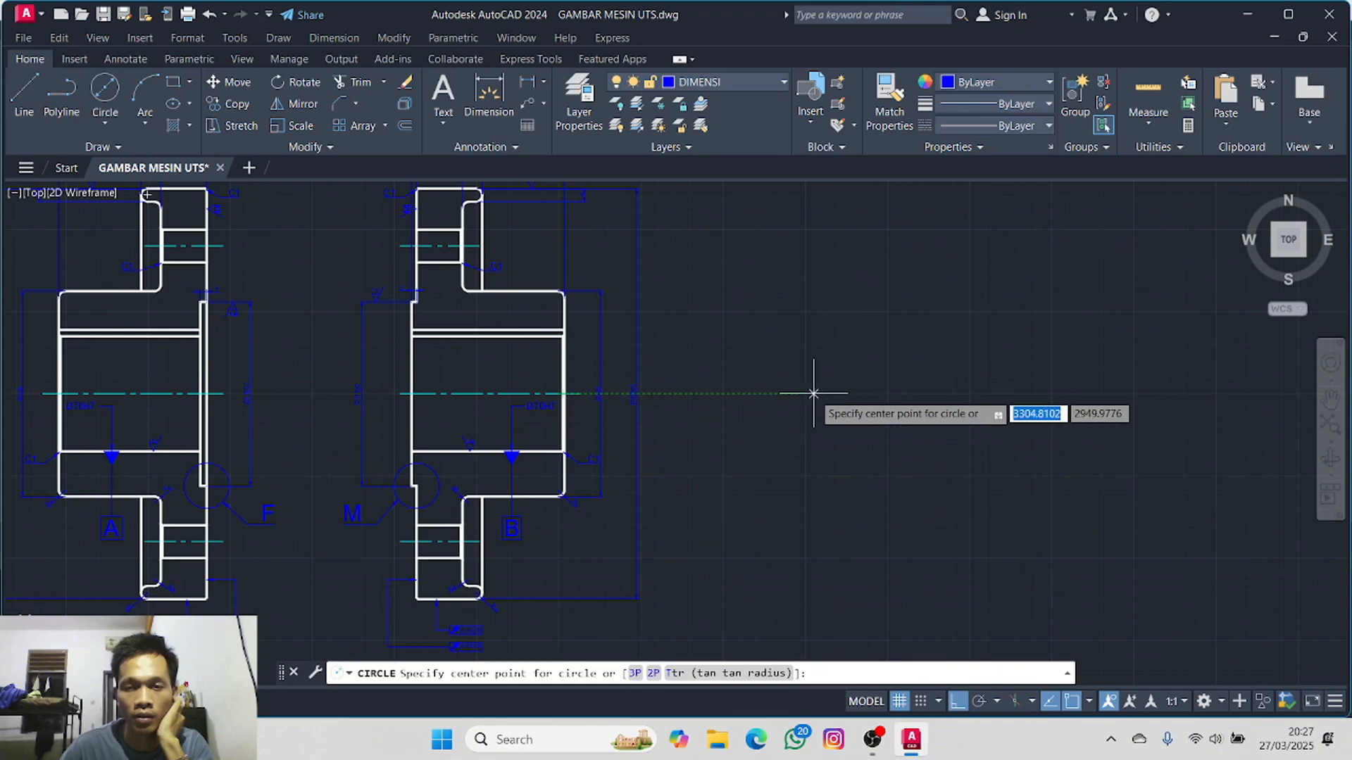
pyautogui.click(852, 393)
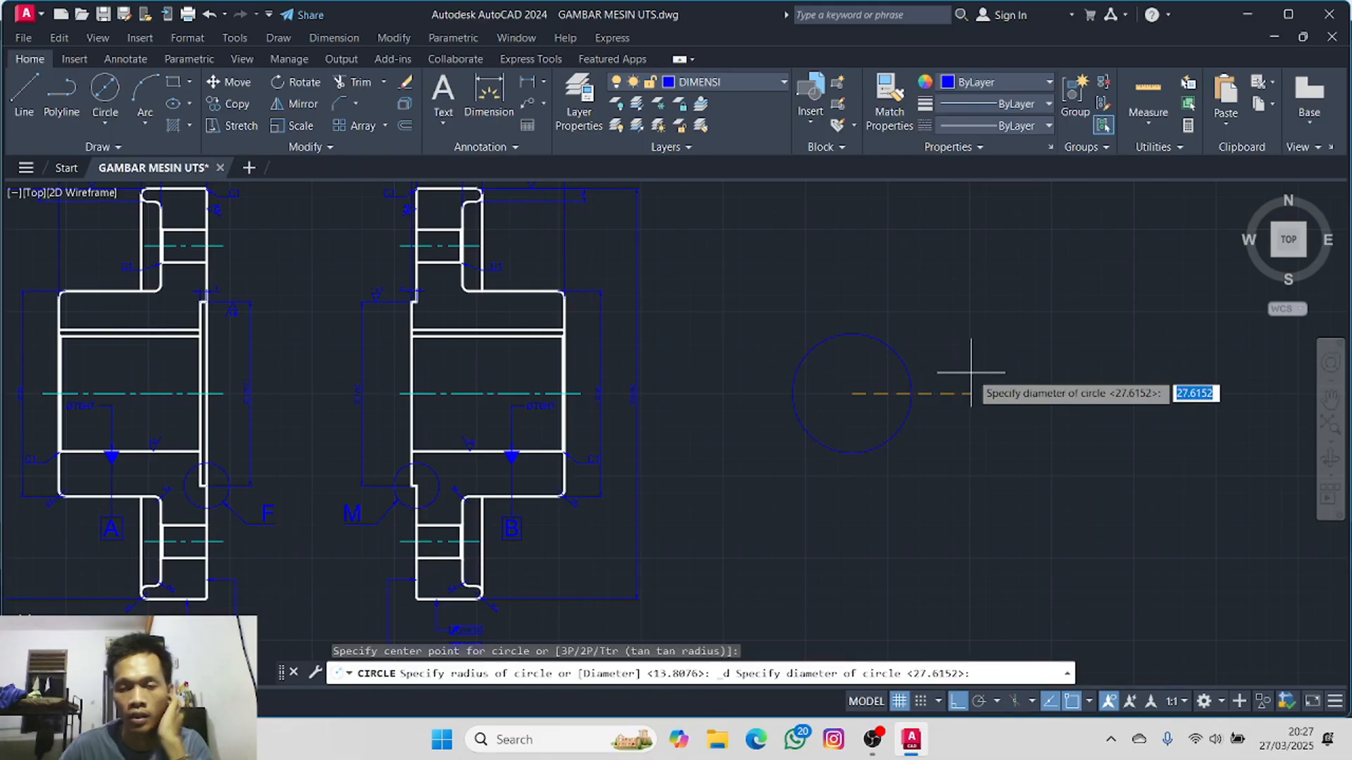
pyautogui.press('Escape')
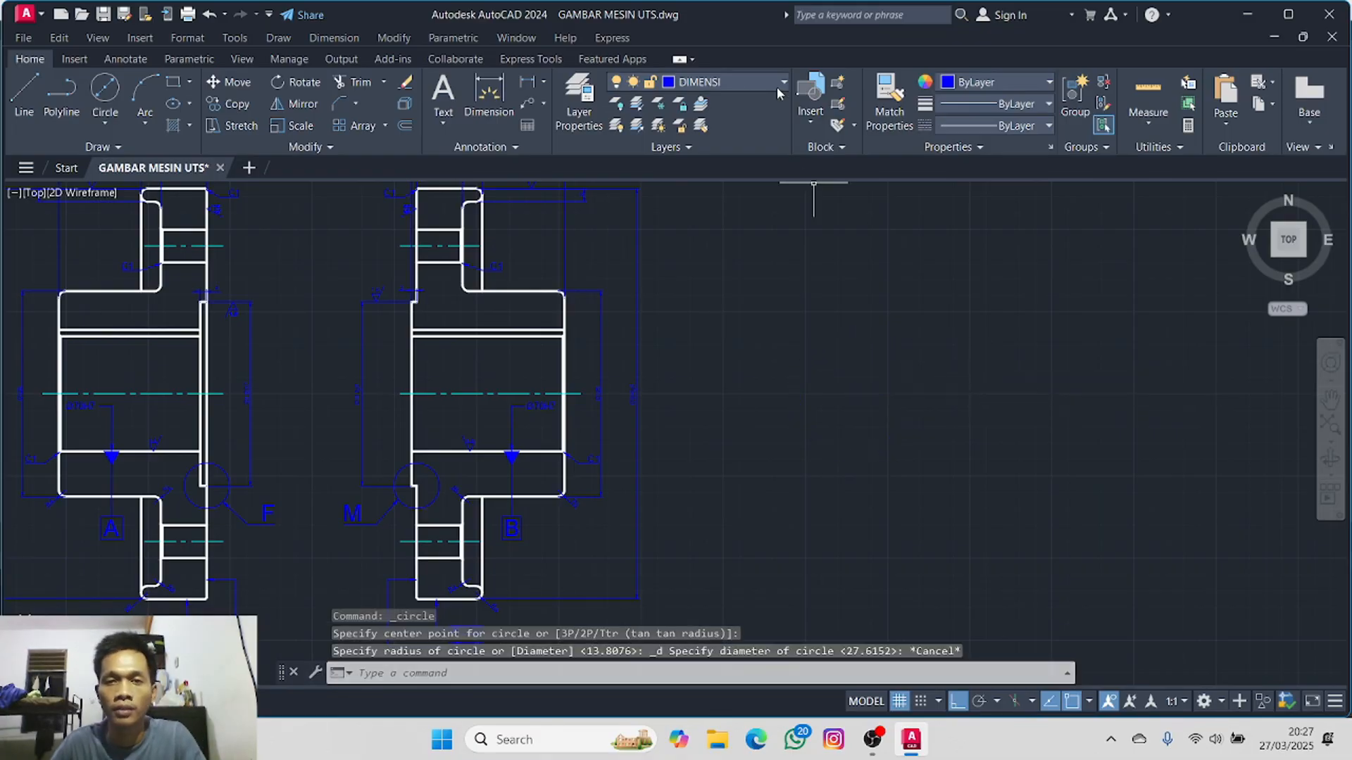
# - Make GAMBAR the current layer and draw a 250 mm diameter circle centred on the extended centreline beside the second flange
pyautogui.click(777, 88)
pyautogui.click(754, 172)
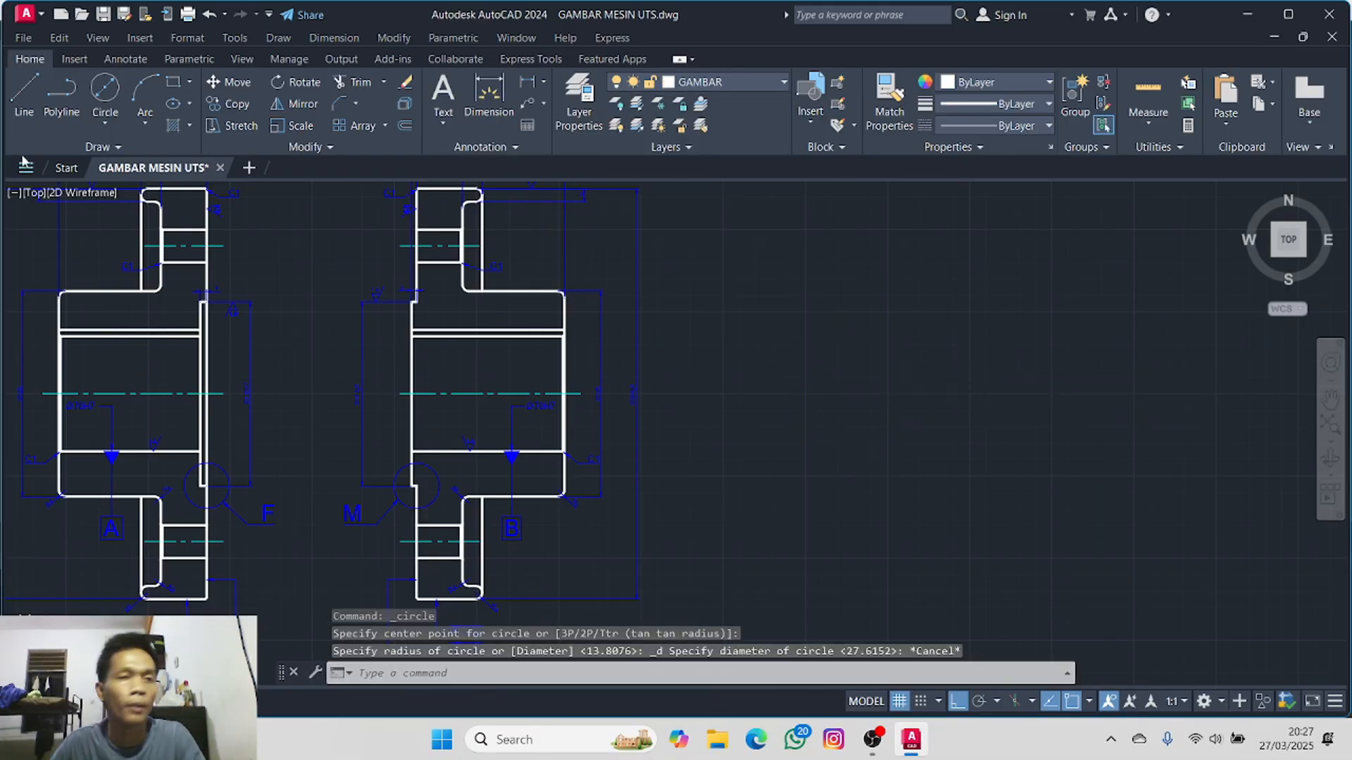
pyautogui.click(105, 124)
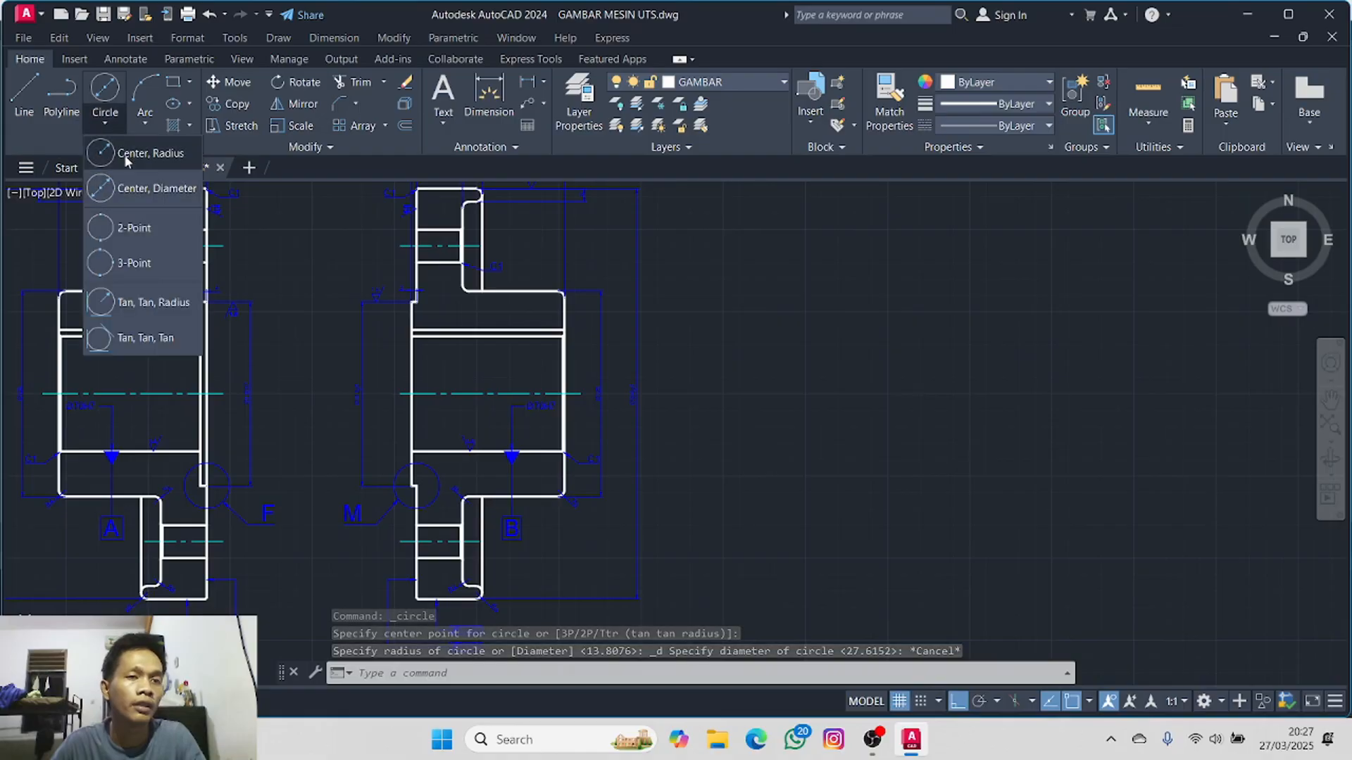
pyautogui.click(135, 191)
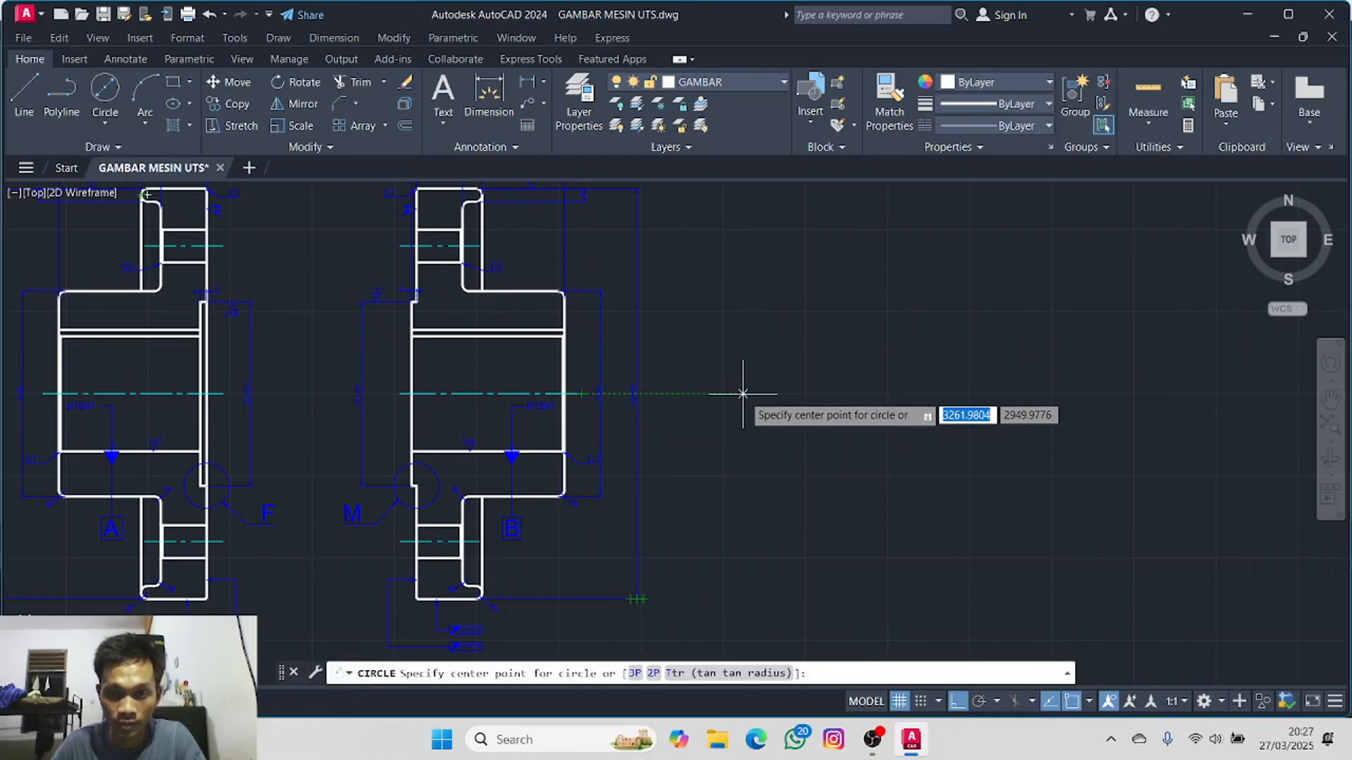
pyautogui.click(839, 394)
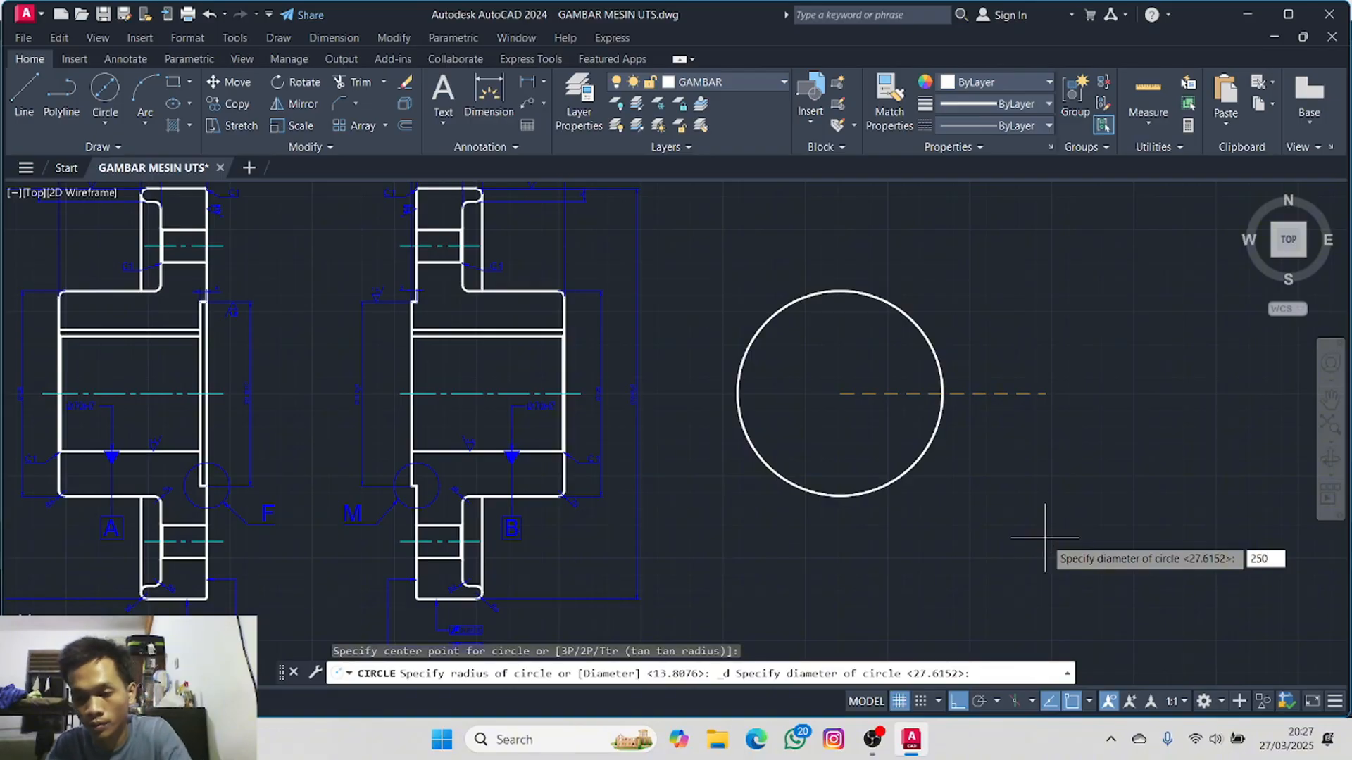
pyautogui.press('Return')
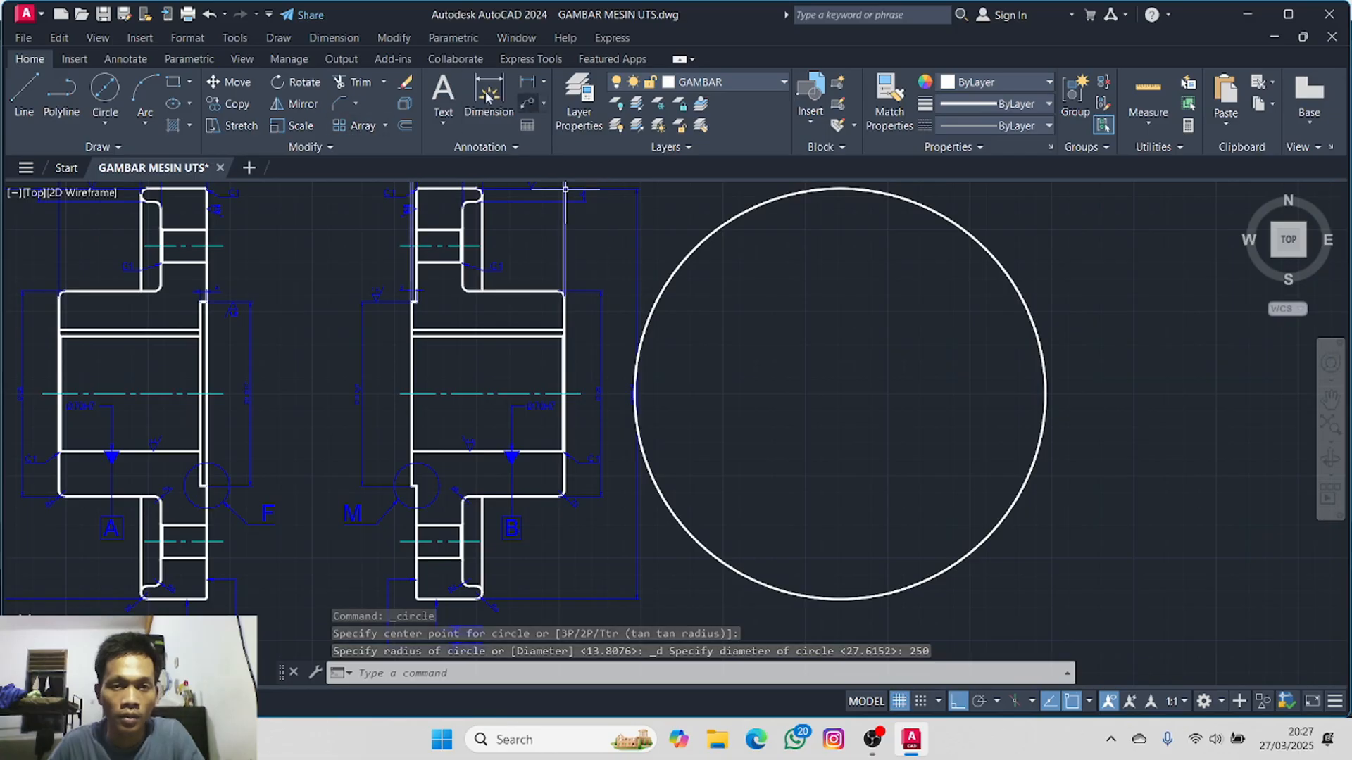
# - Draw a concentric circle of 125 mm diameter inside the 250 mm circle
pyautogui.click(116, 95)
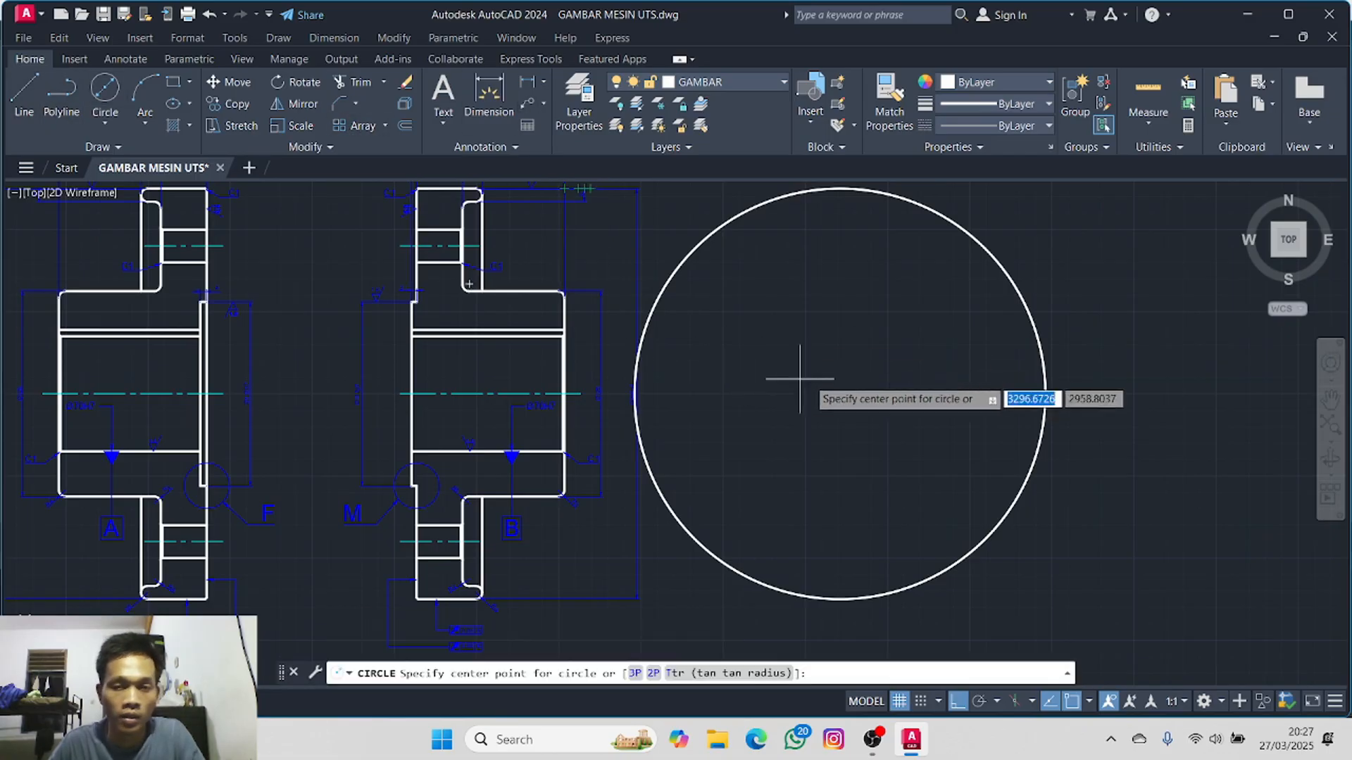
pyautogui.click(841, 394)
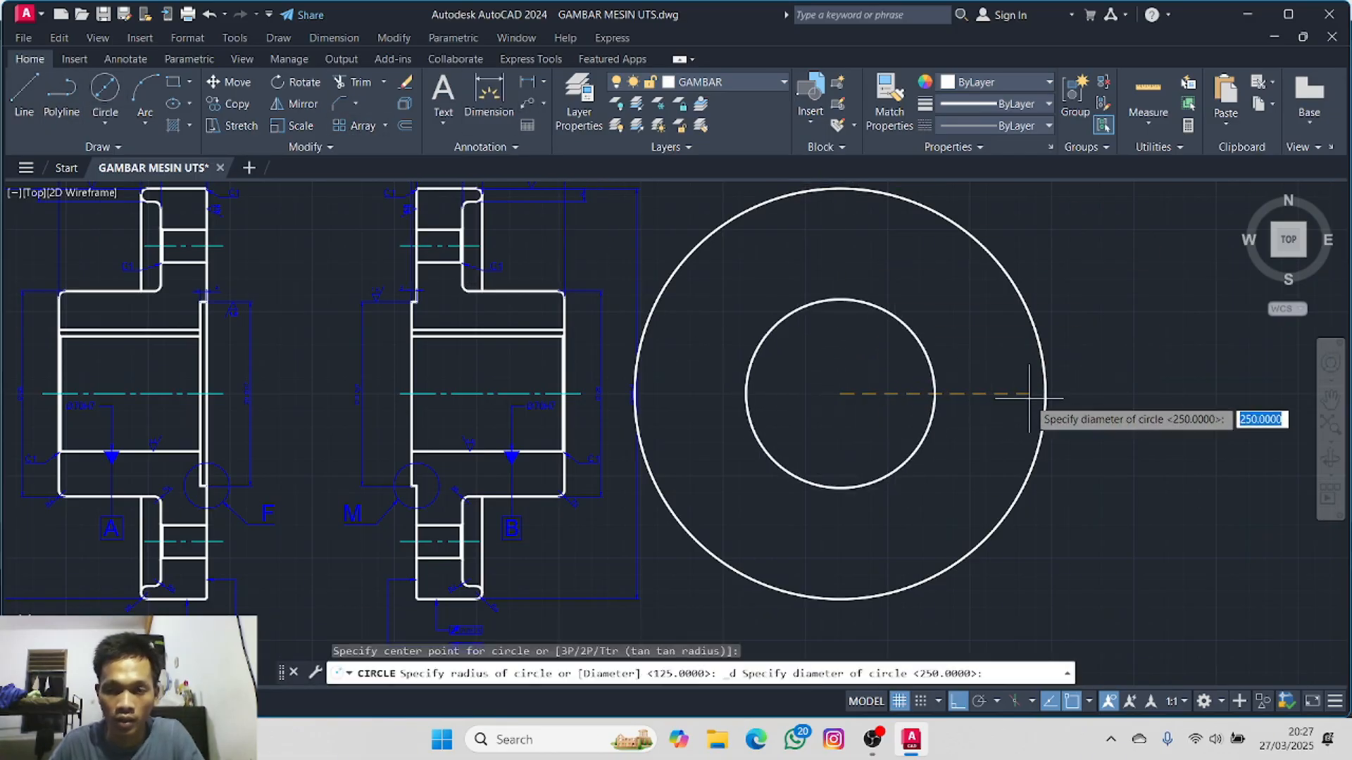
pyautogui.write('1')
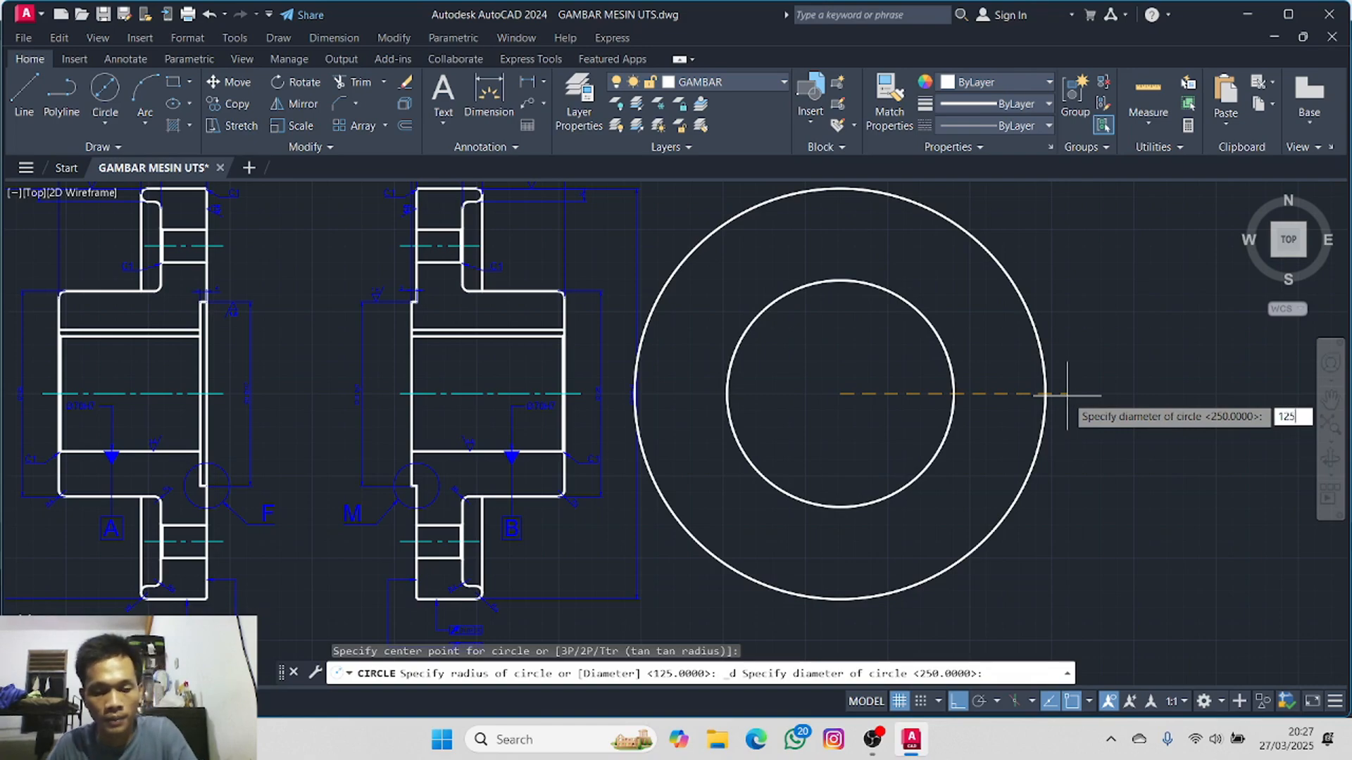
pyautogui.write('25')
pyautogui.press('Return')
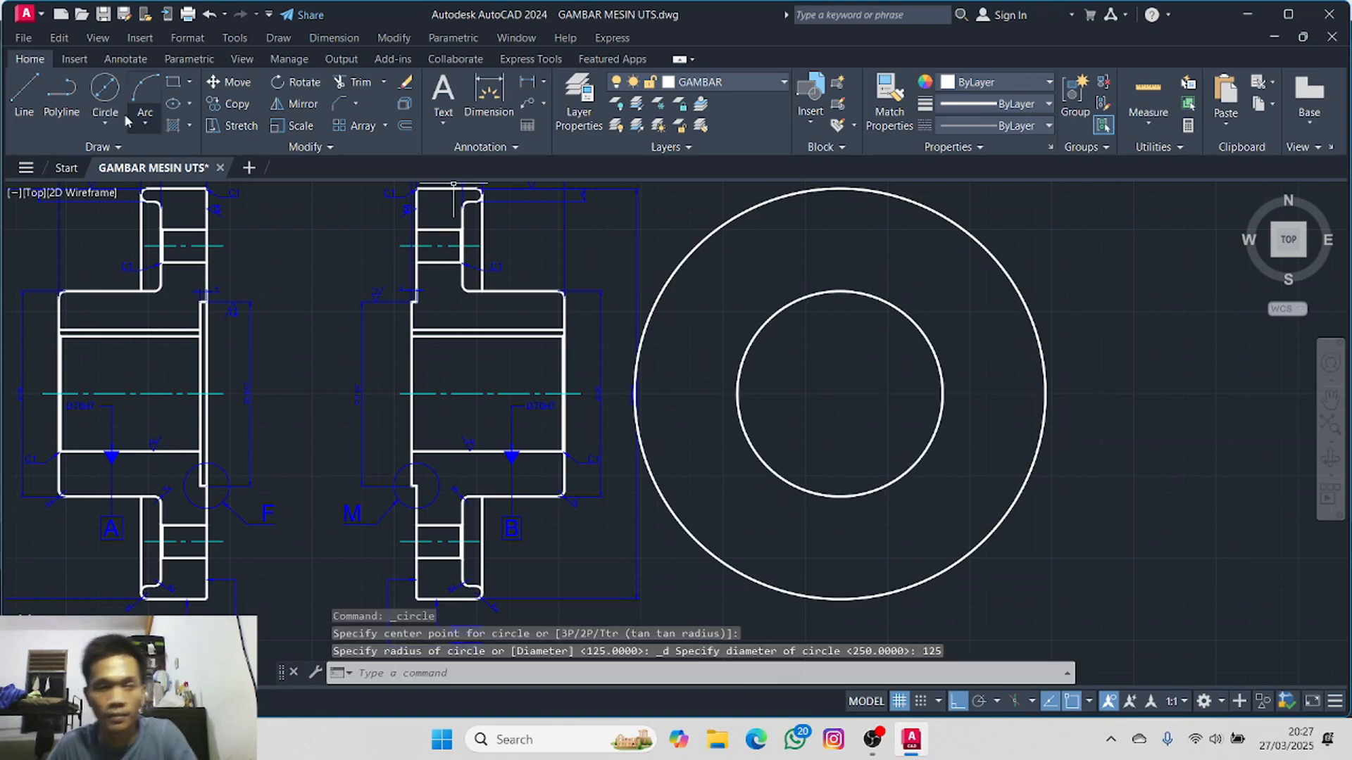
# - Draw a concentric circle of 70 mm diameter for the bore in the front view
pyautogui.click(106, 90)
pyautogui.click(840, 394)
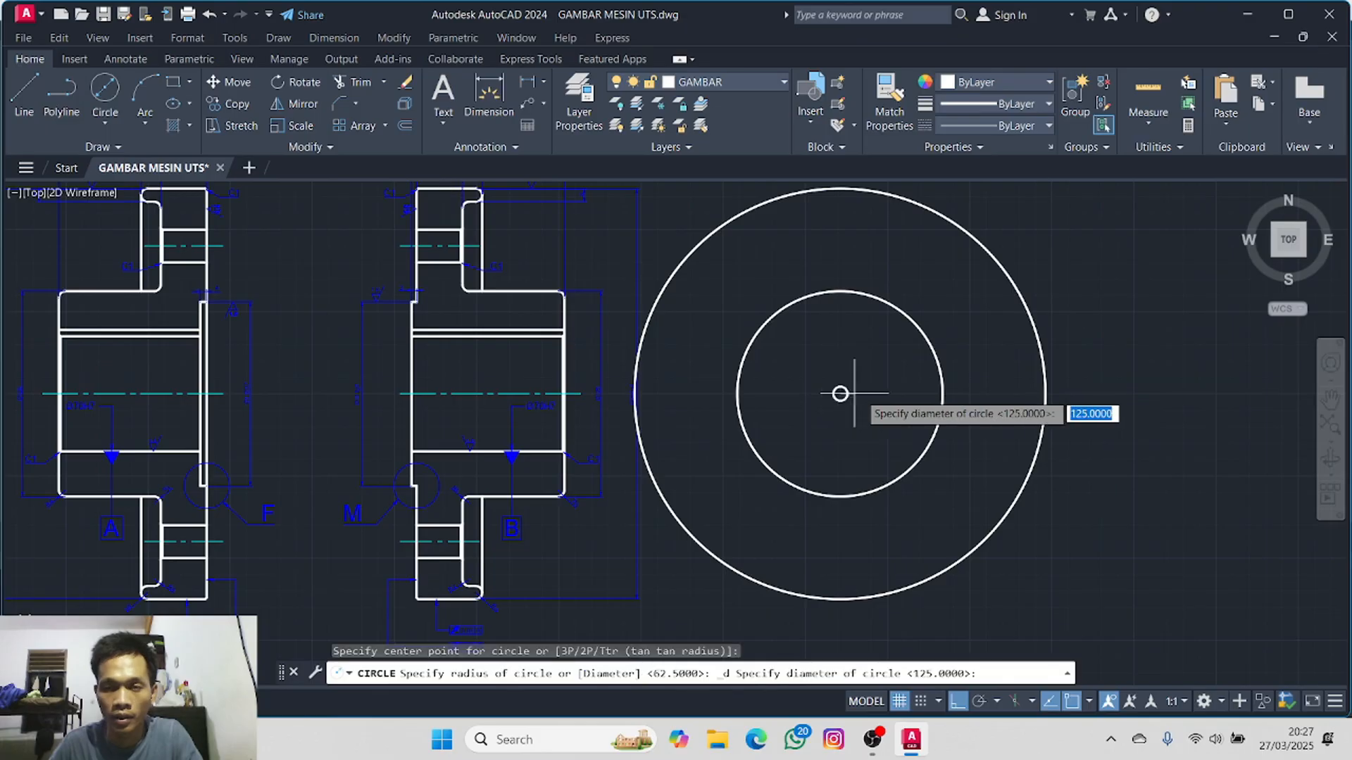
pyautogui.write('1')
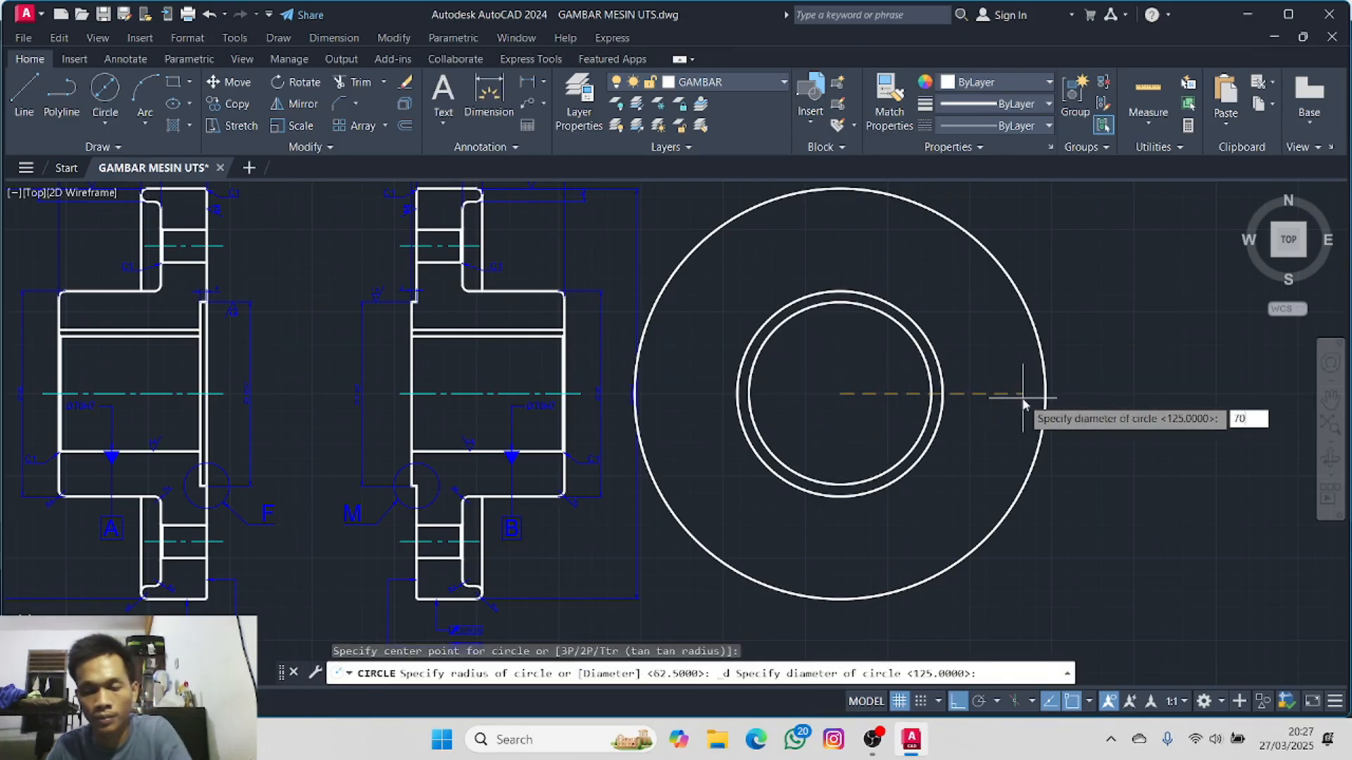
pyautogui.write('0')
pyautogui.press('Return')
# - Draw a concentric circle of 112 mm diameter between the 70 mm and 125 mm circles of the front view
pyautogui.click(106, 90)
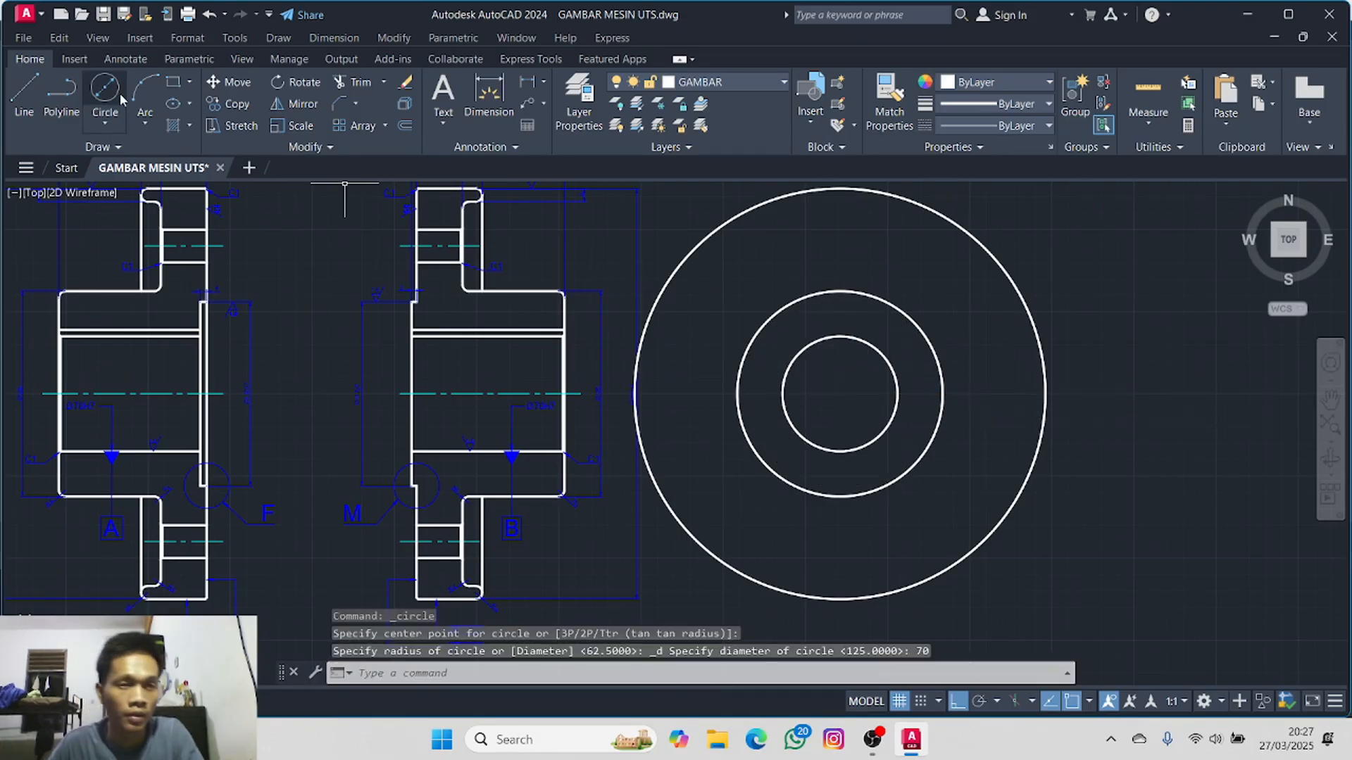
pyautogui.click(840, 393)
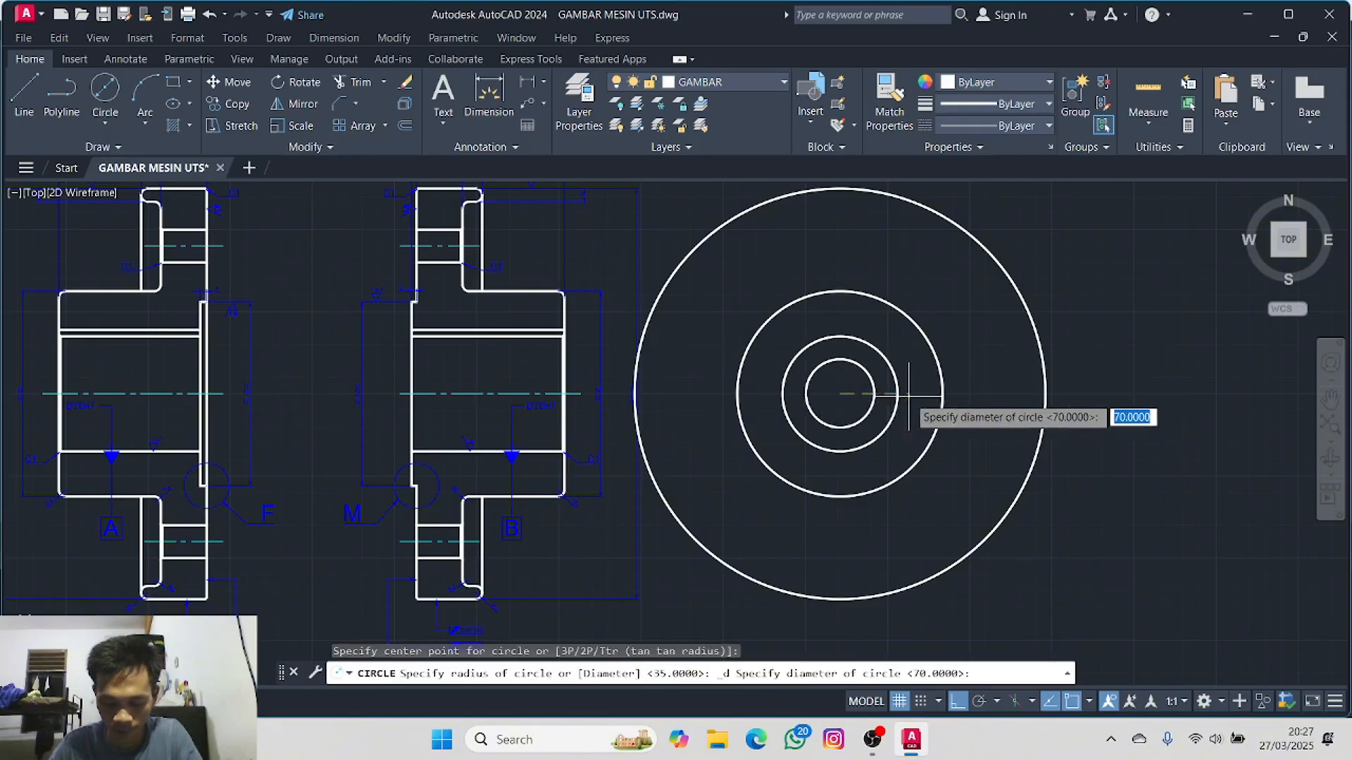
pyautogui.write('d')
pyautogui.press('Return')
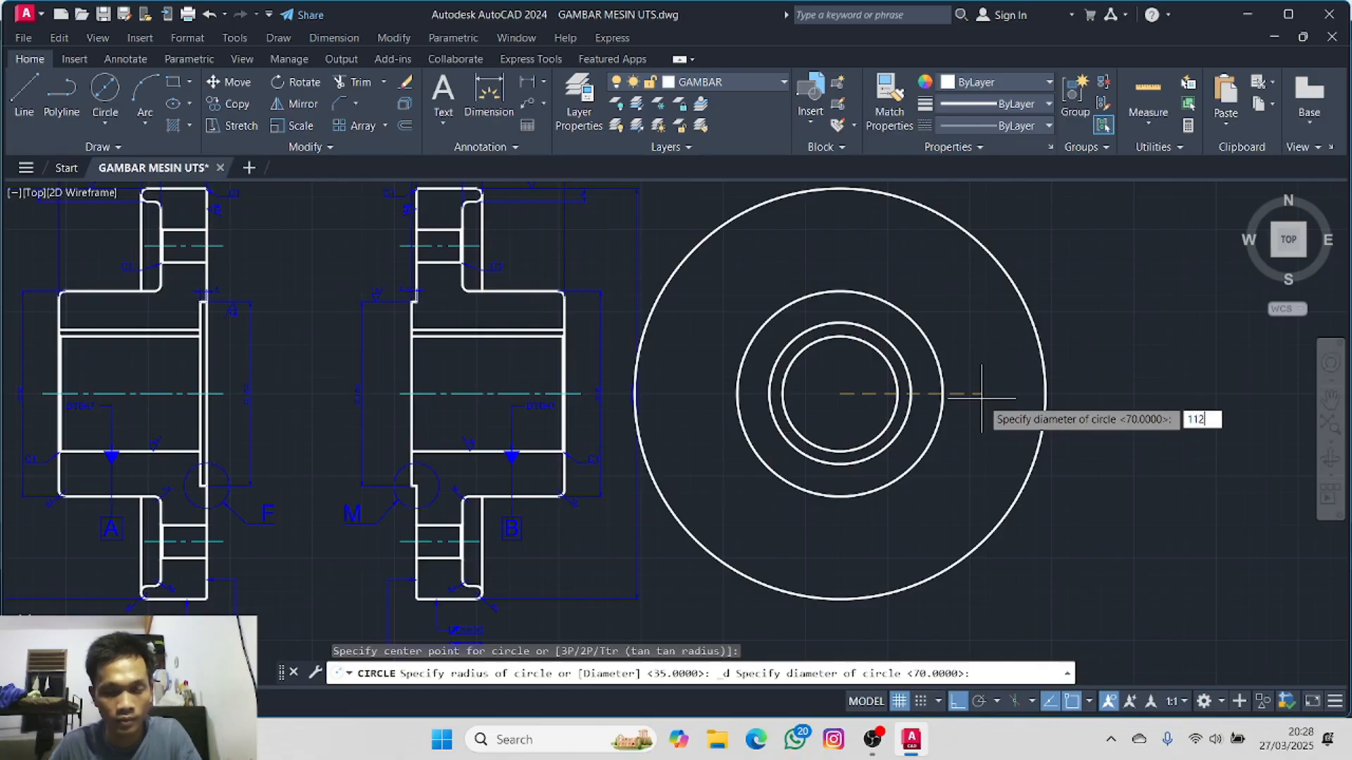
pyautogui.press('Return')
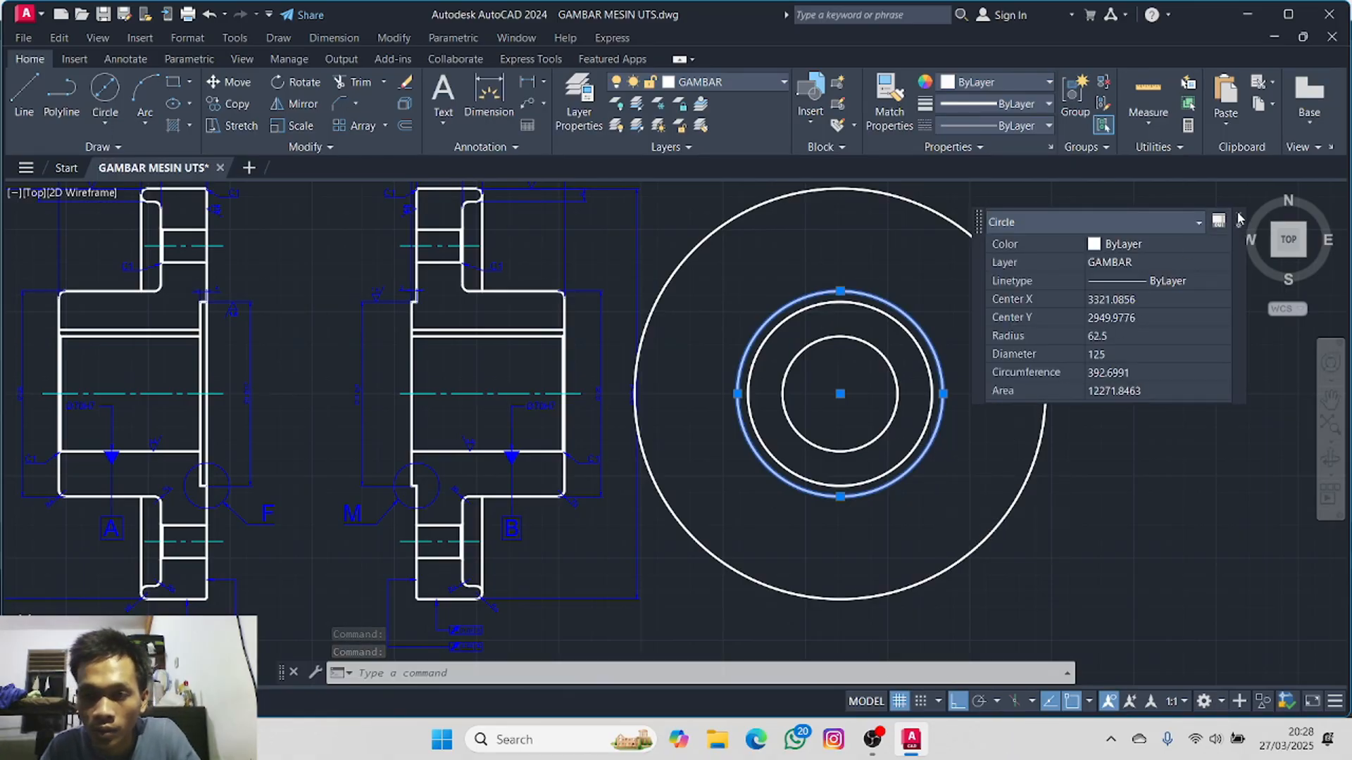
# - Check the inner concentric circles' properties and delete the 112 mm diameter circle from the front view
pyautogui.click(1240, 219)
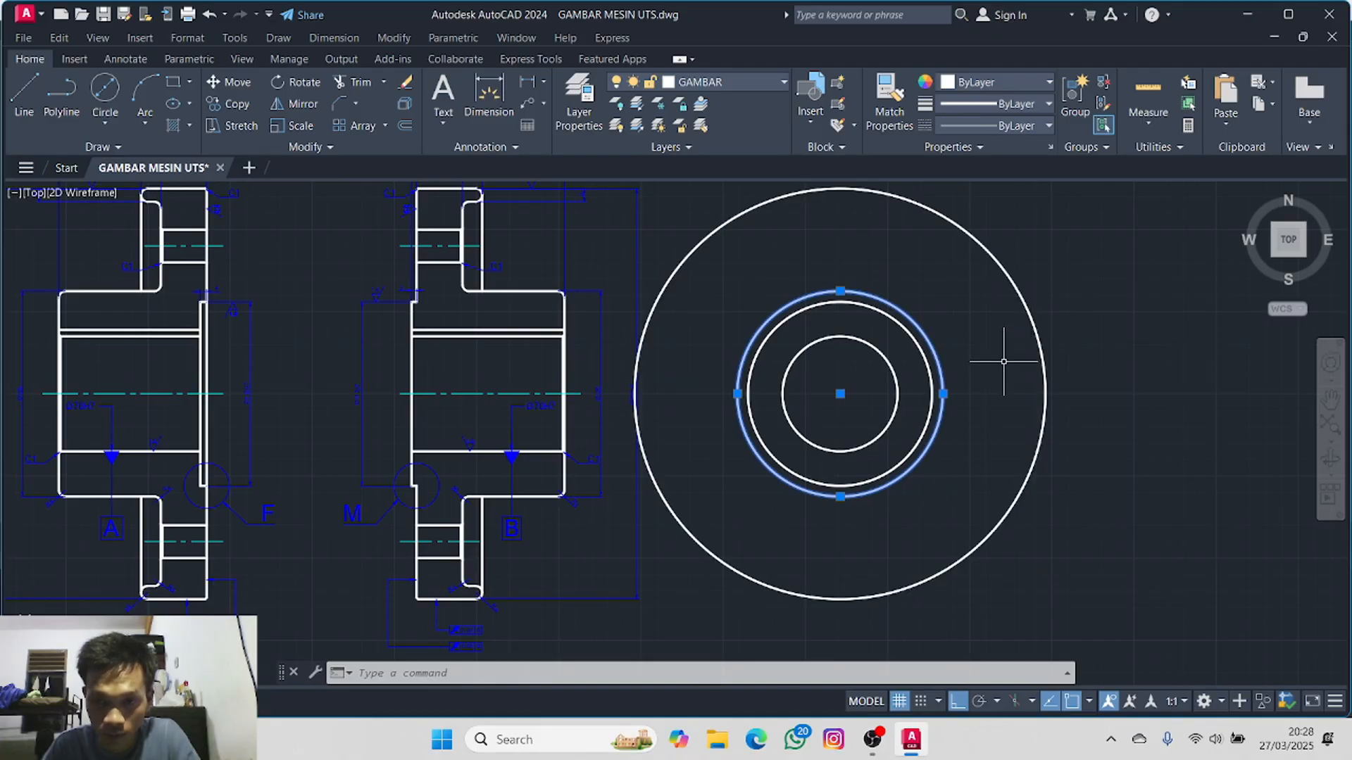
pyautogui.press('Escape')
pyautogui.click(894, 405)
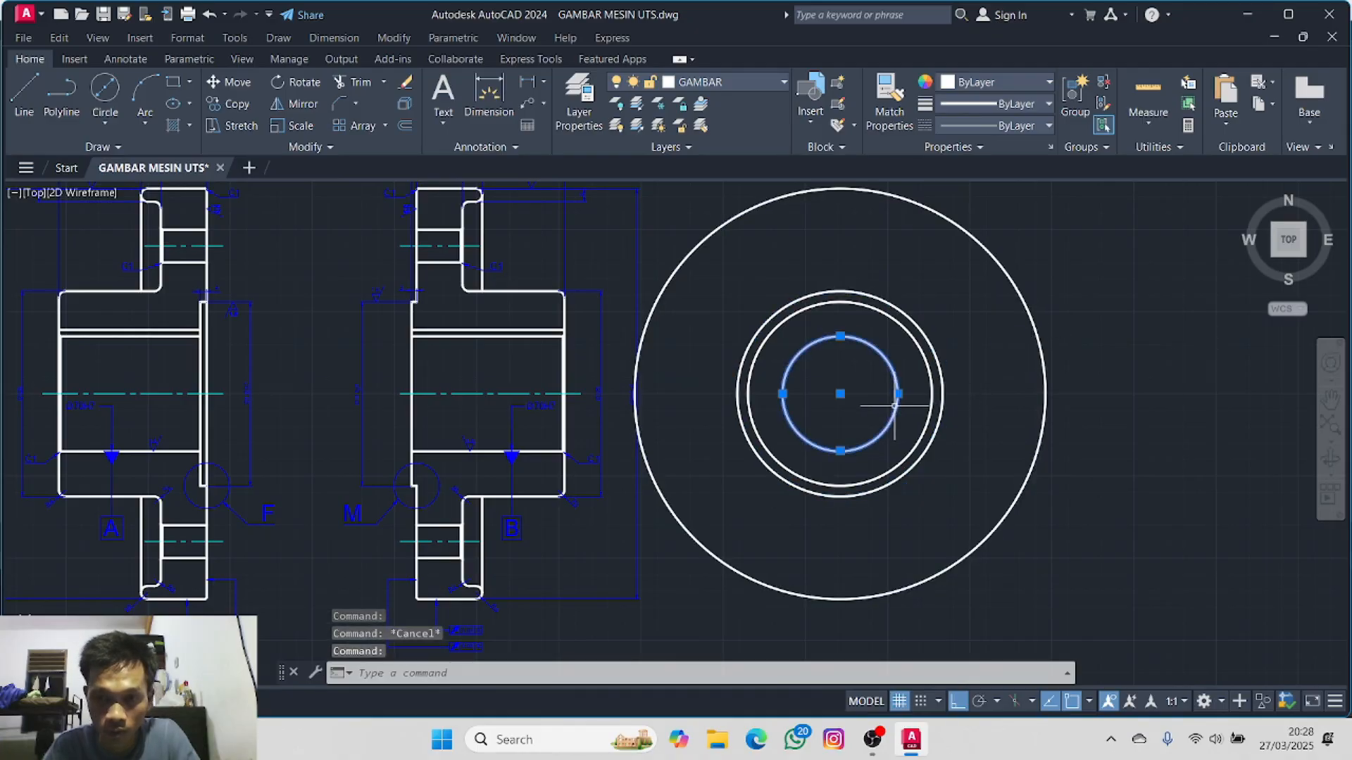
pyautogui.press('Escape')
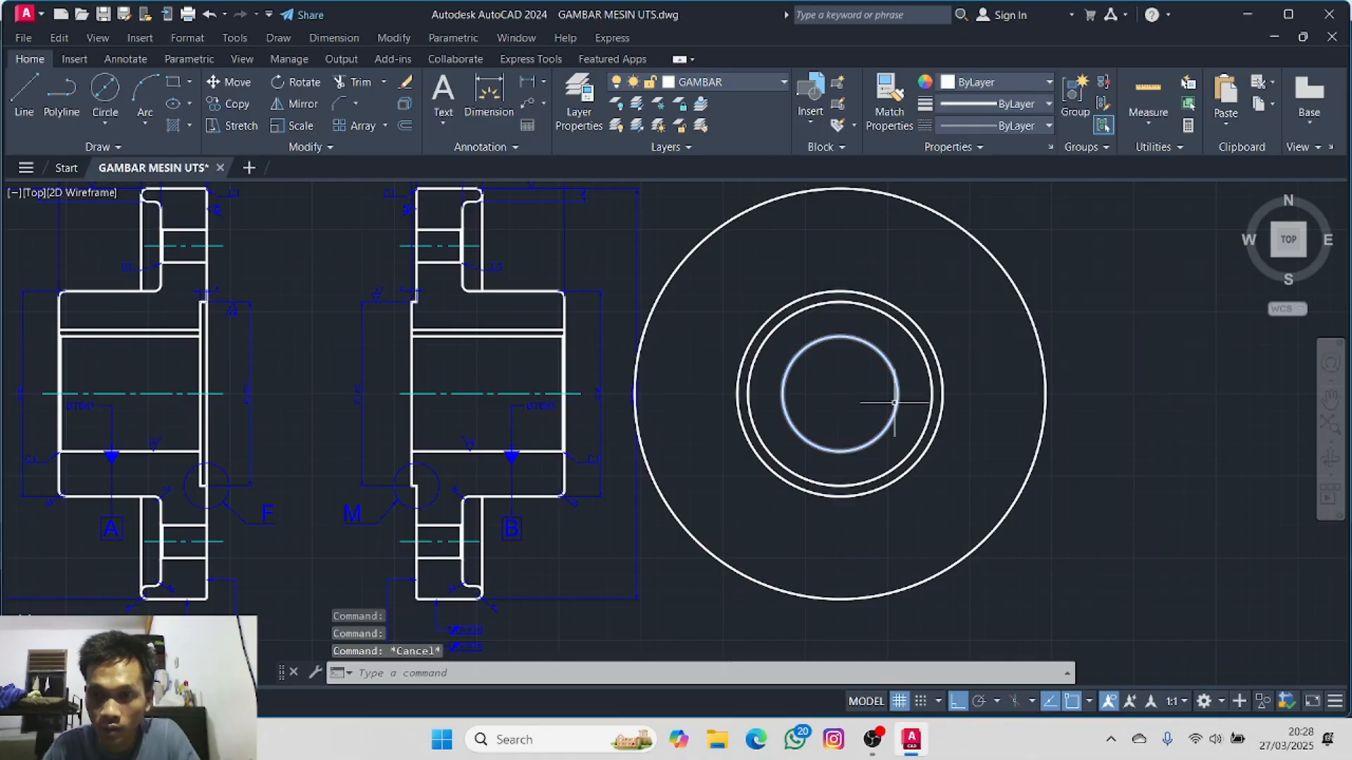
pyautogui.click(928, 363)
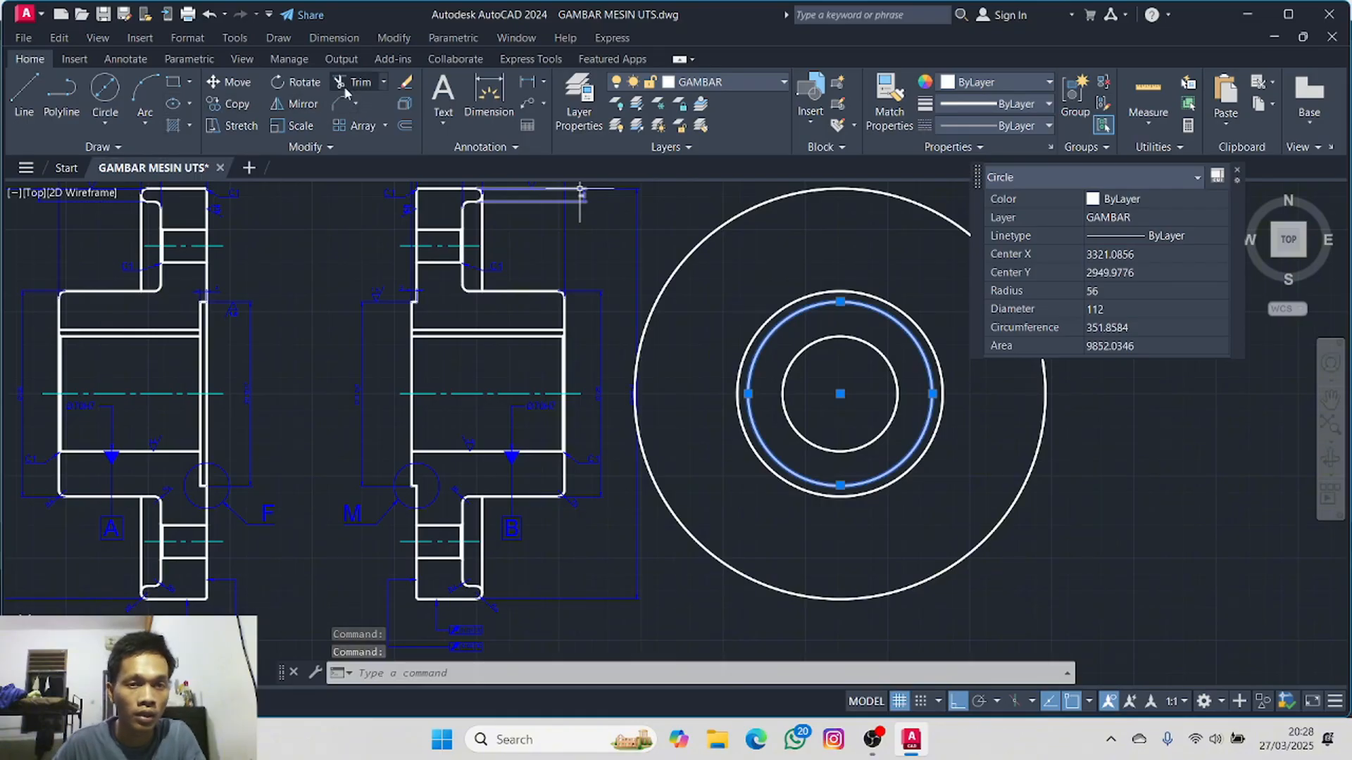
pyautogui.press('Delete')
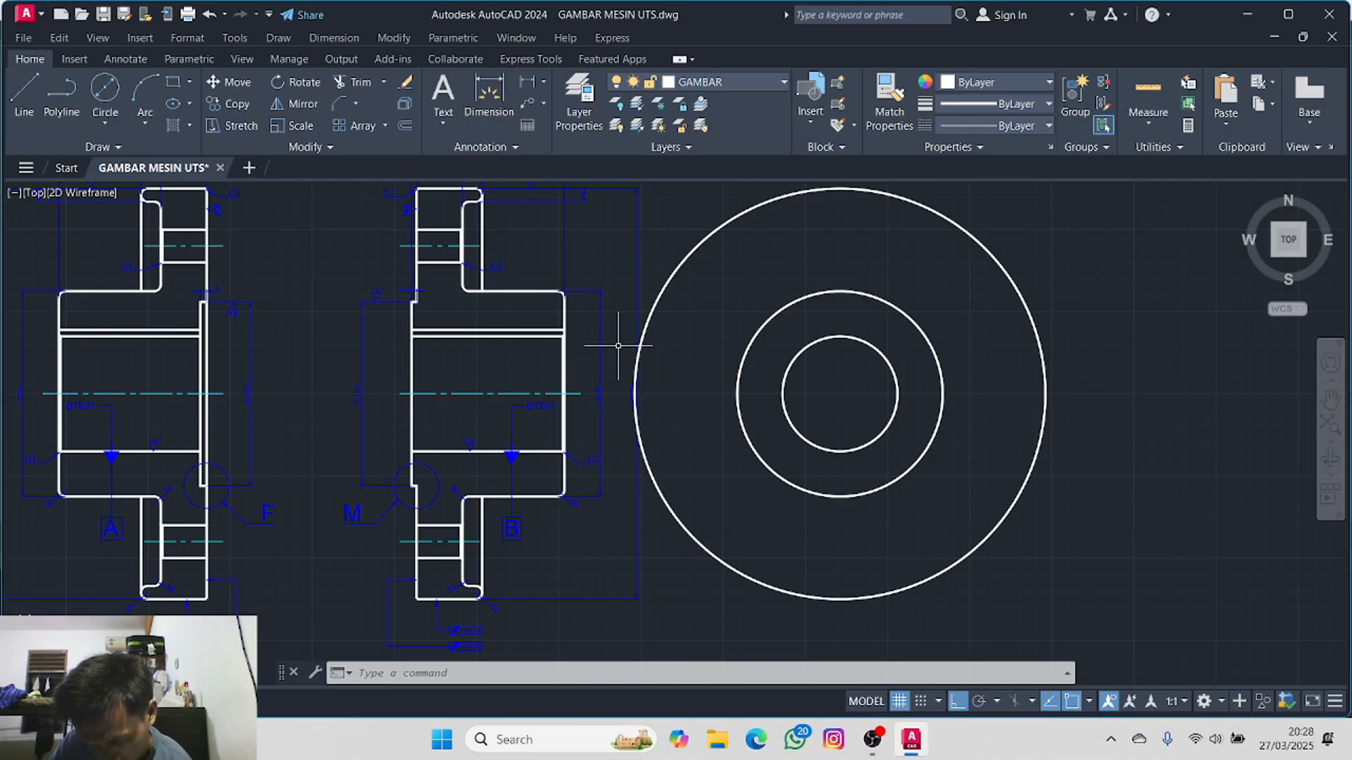
pyautogui.click(105, 88)
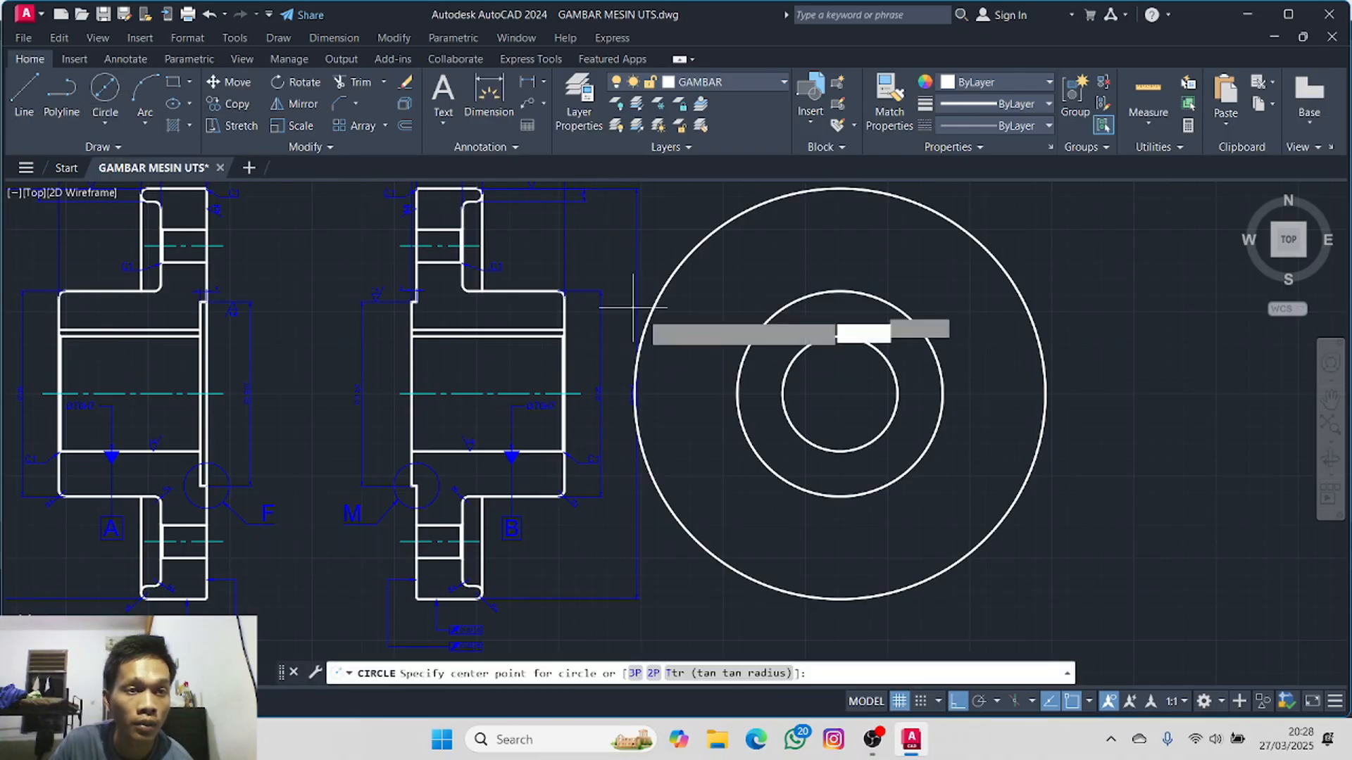
pyautogui.click(826, 394)
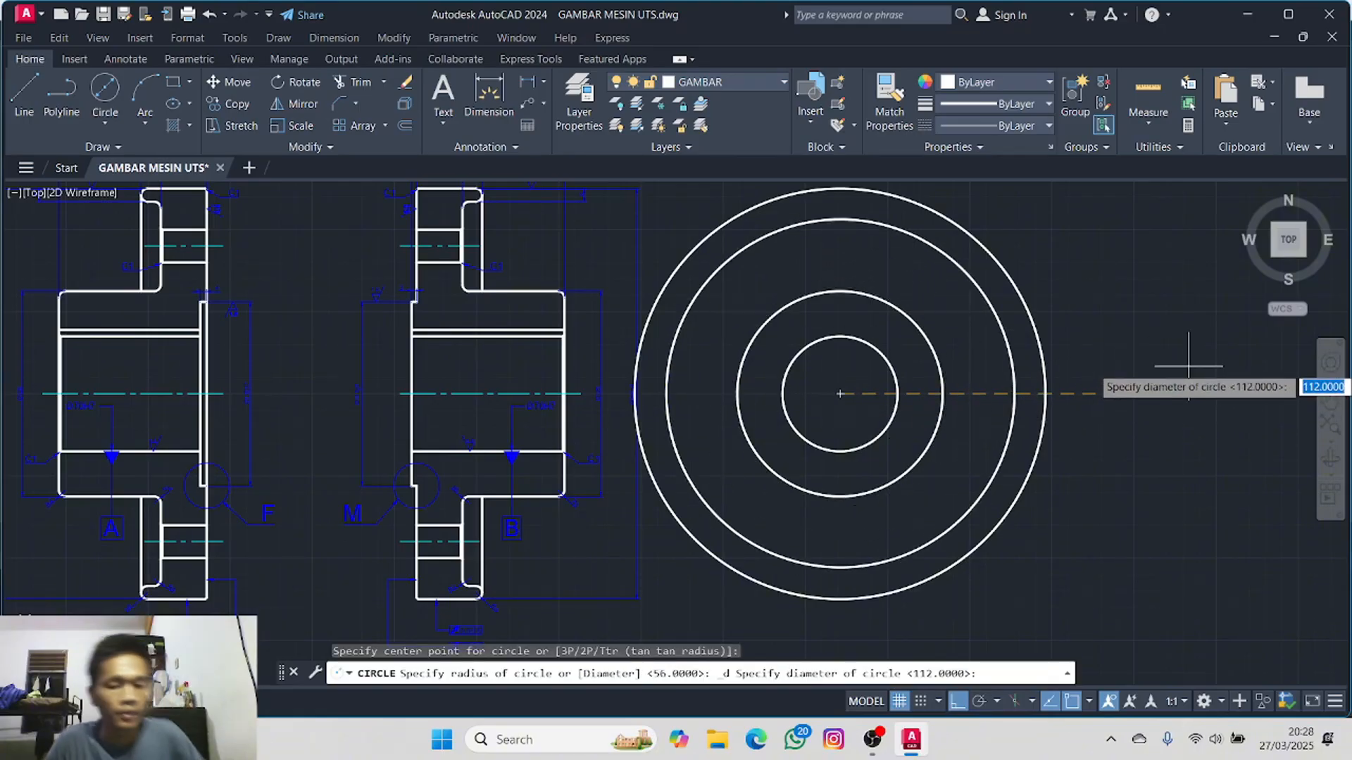
pyautogui.press('Escape')
# - Make SUMBU the current layer and draw a concentric bolt-hole pitch circle of 180 mm diameter in the front view
pyautogui.click(752, 85)
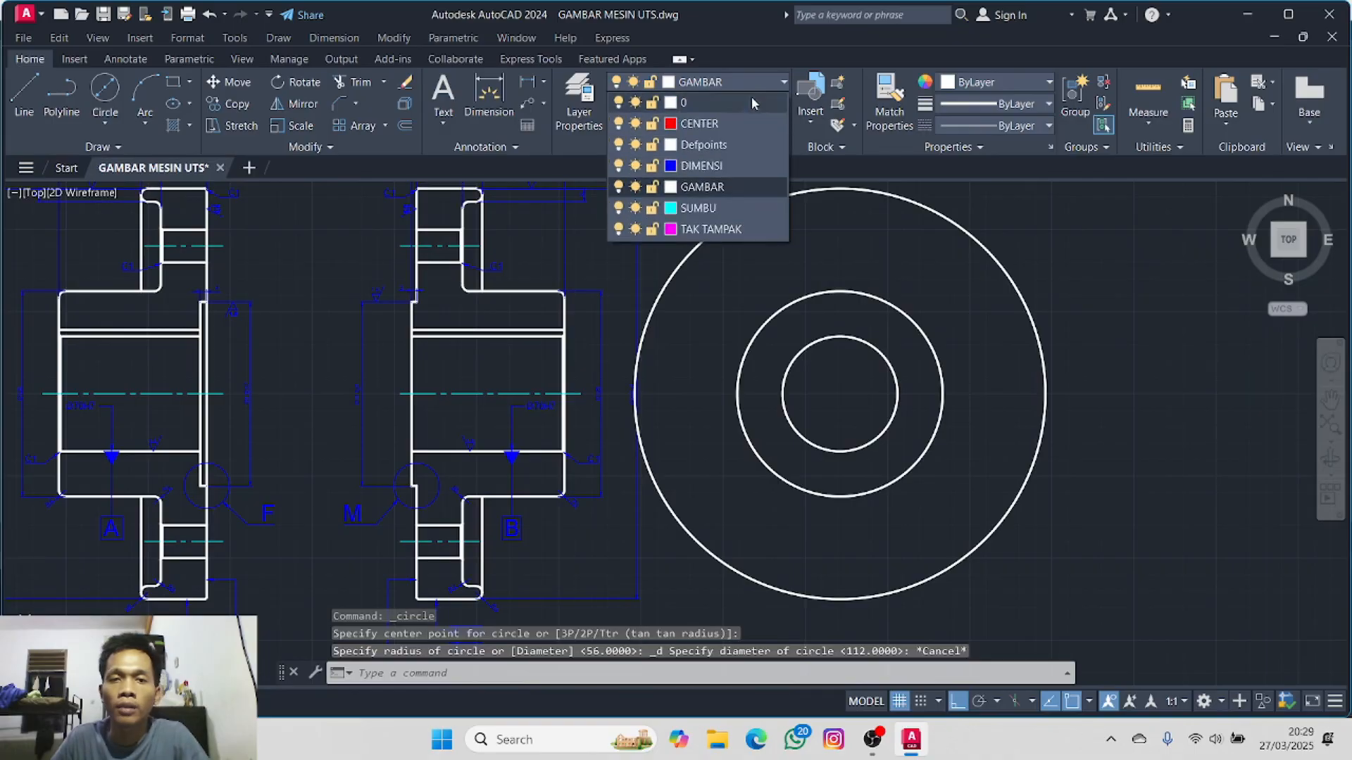
pyautogui.click(704, 208)
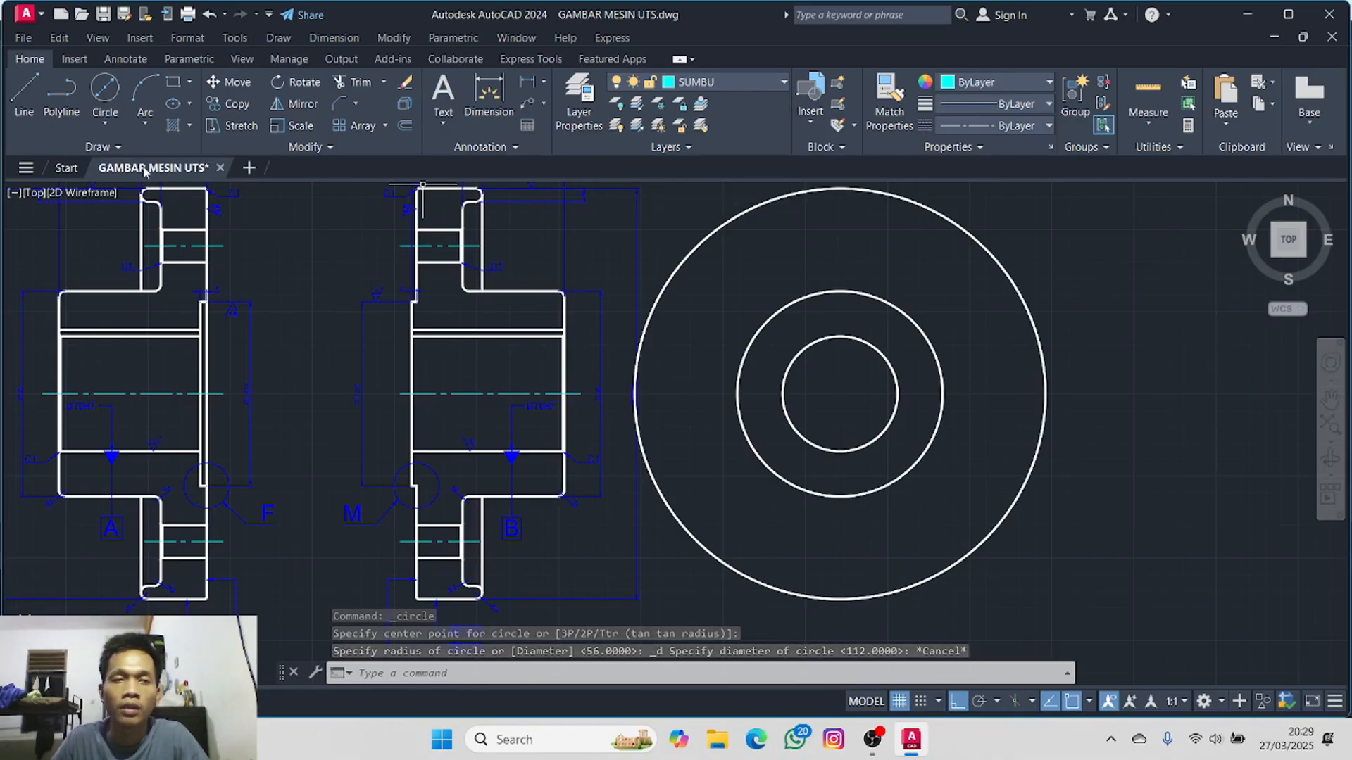
pyautogui.click(105, 90)
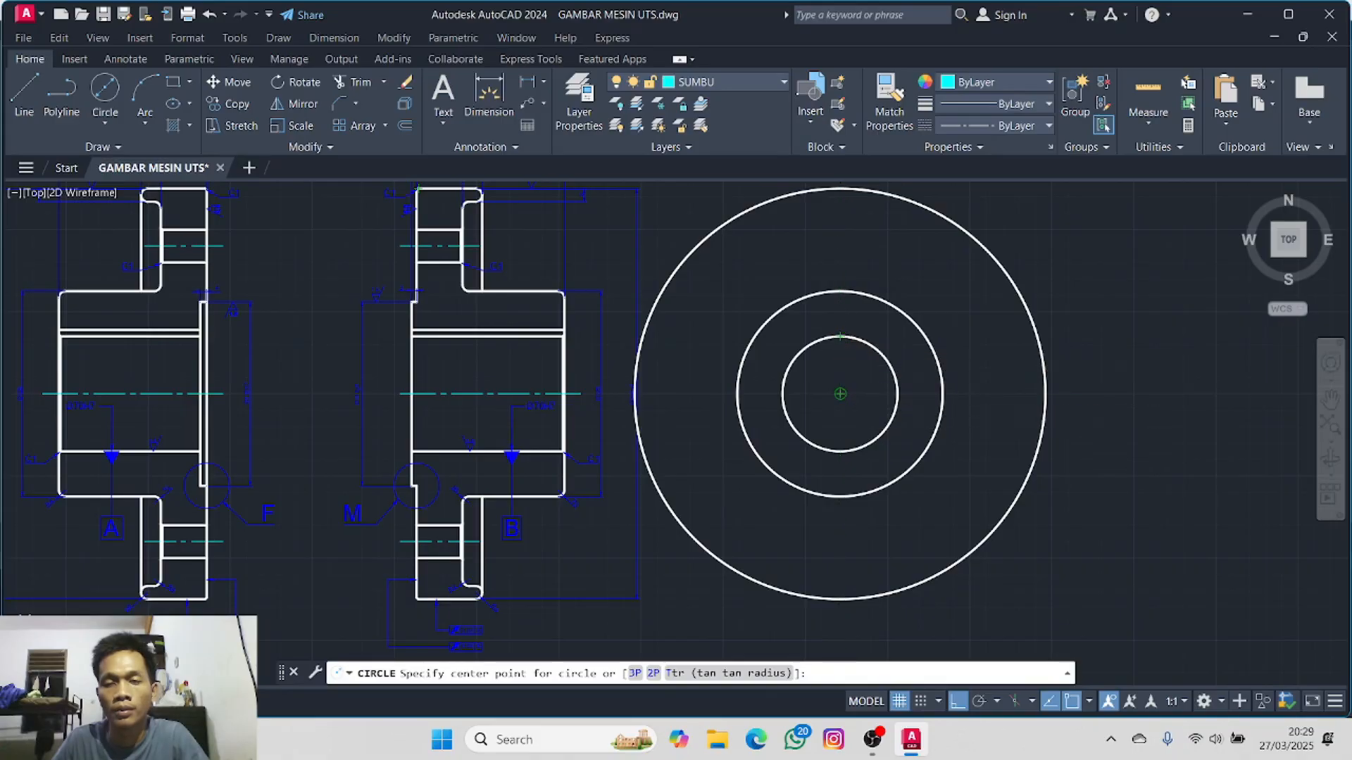
pyautogui.click(839, 393)
pyautogui.write('d')
pyautogui.press('Return')
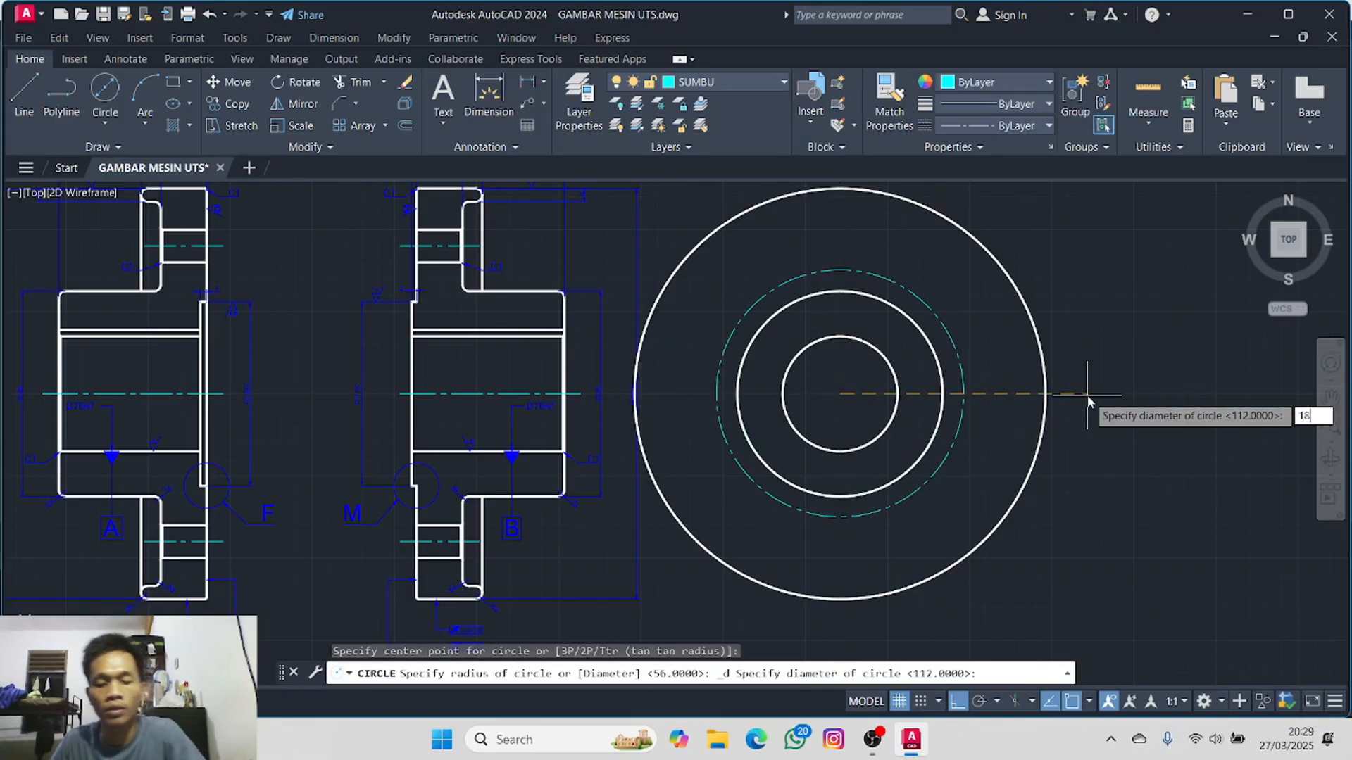
pyautogui.press('Return')
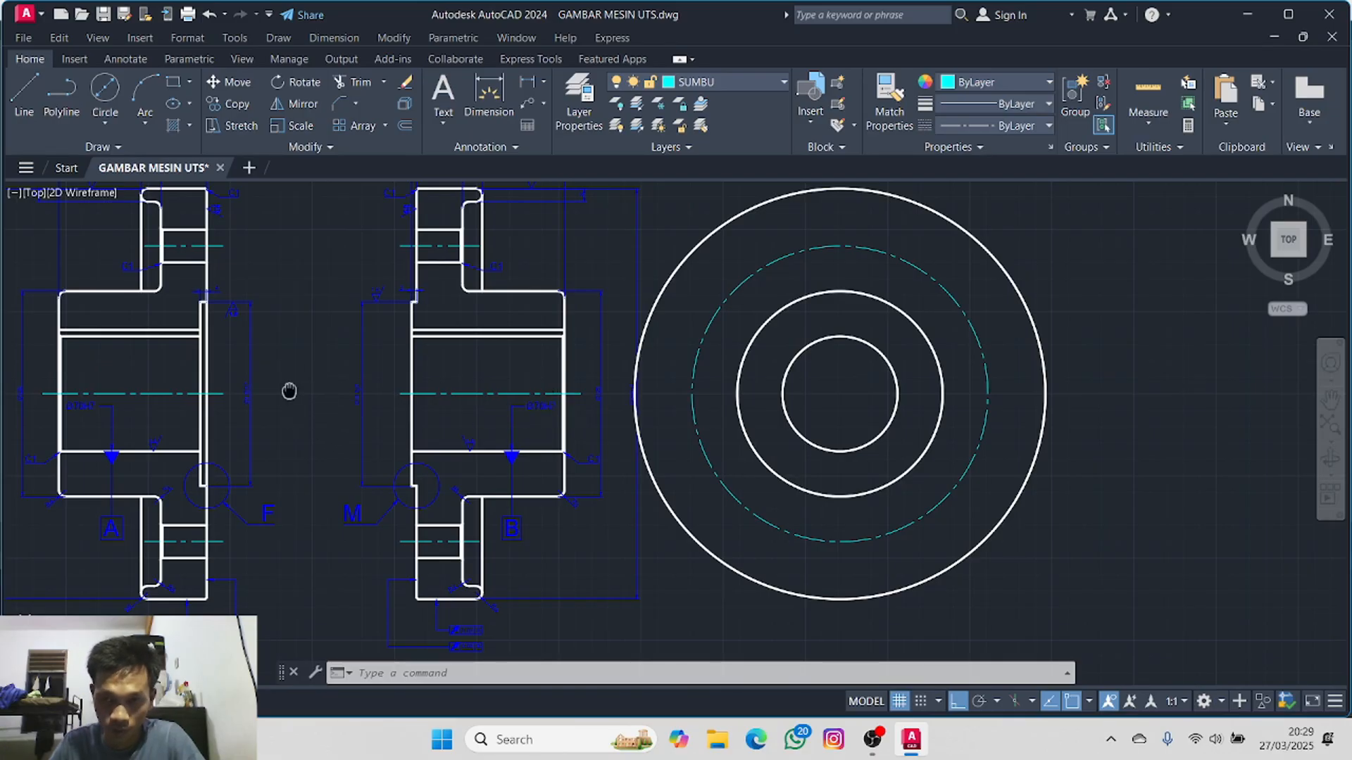
# - Check the rim dimension on the section view and offset the 250 mm outer circle 8 mm inward
pyautogui.moveTo(288, 391); pyautogui.dragTo(697, 404, button='middle')
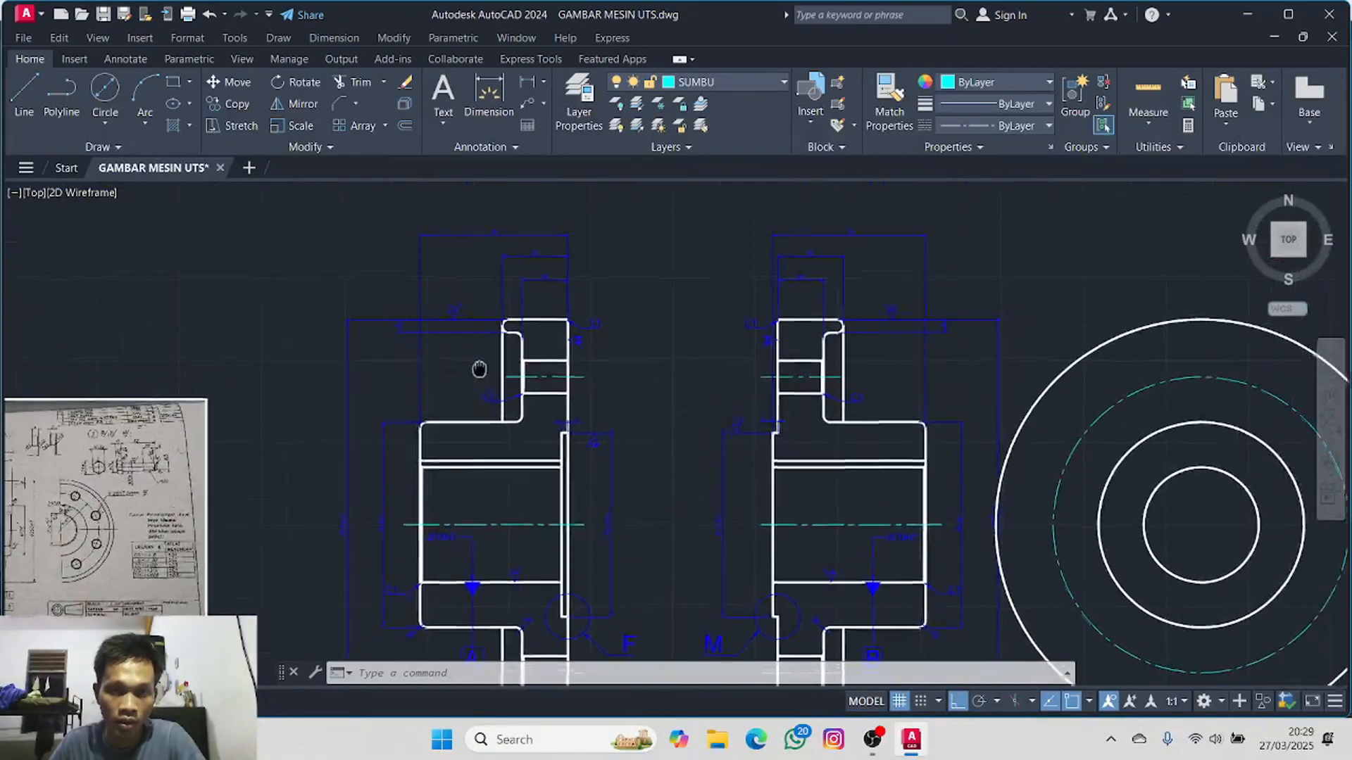
pyautogui.scroll(4, 458, 347)
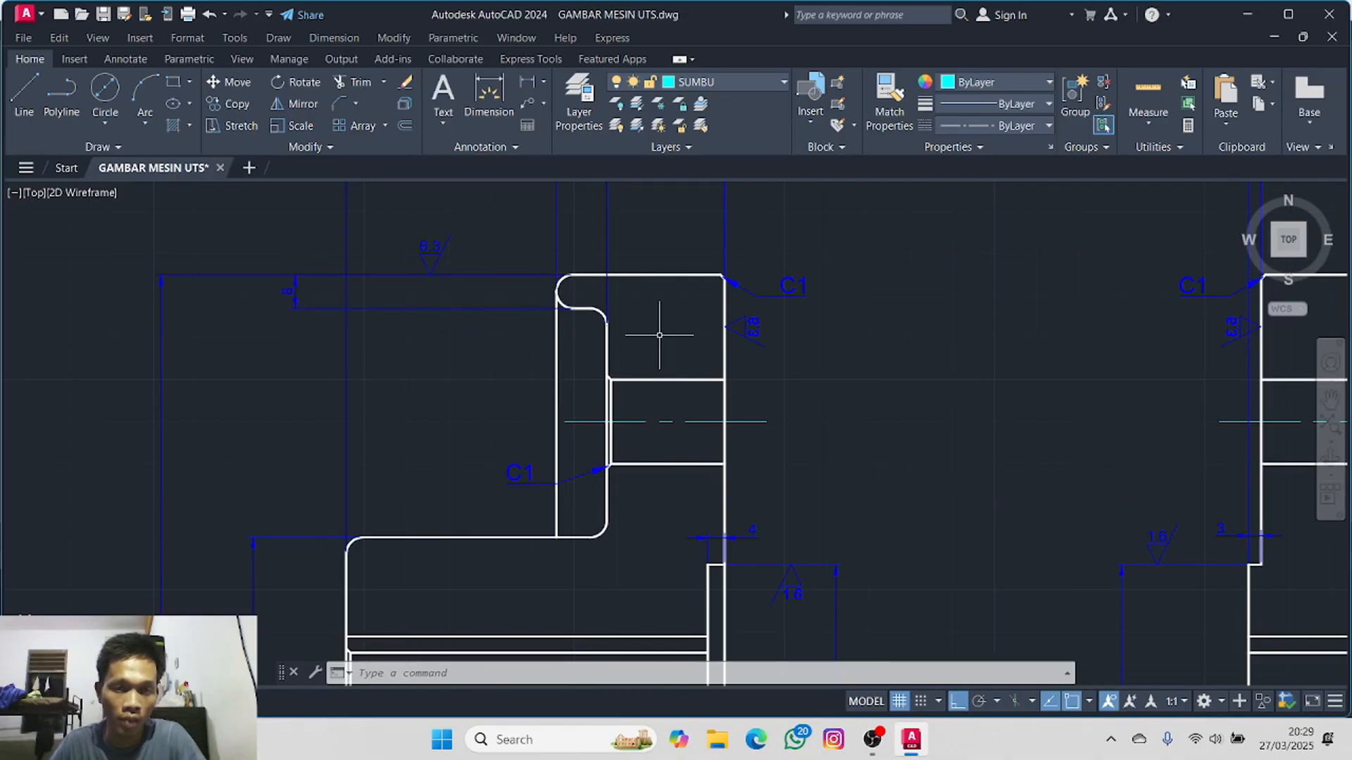
pyautogui.scroll(-4, 854, 332)
pyautogui.moveTo(854, 331); pyautogui.dragTo(316, 338, button='middle')
pyautogui.moveTo(694, 335); pyautogui.dragTo(504, 293, button='middle')
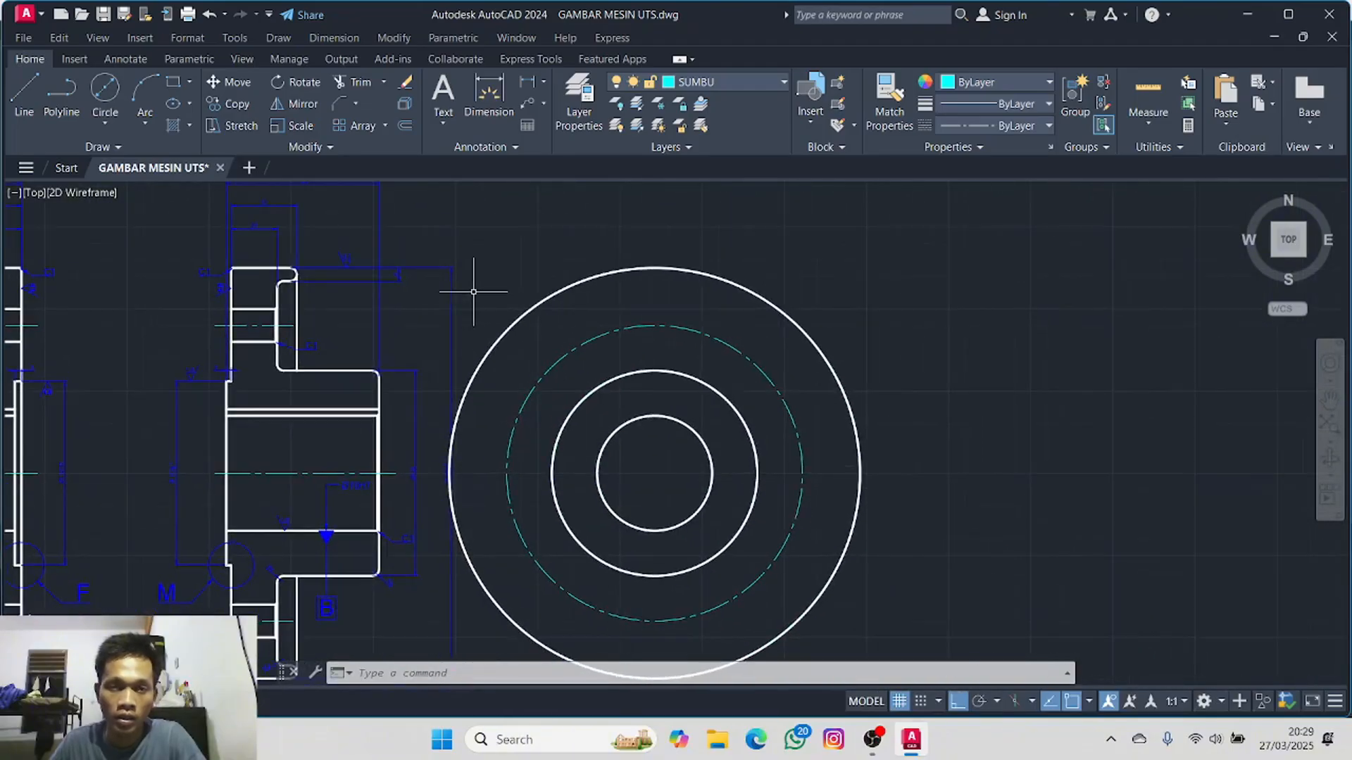
pyautogui.click(405, 126)
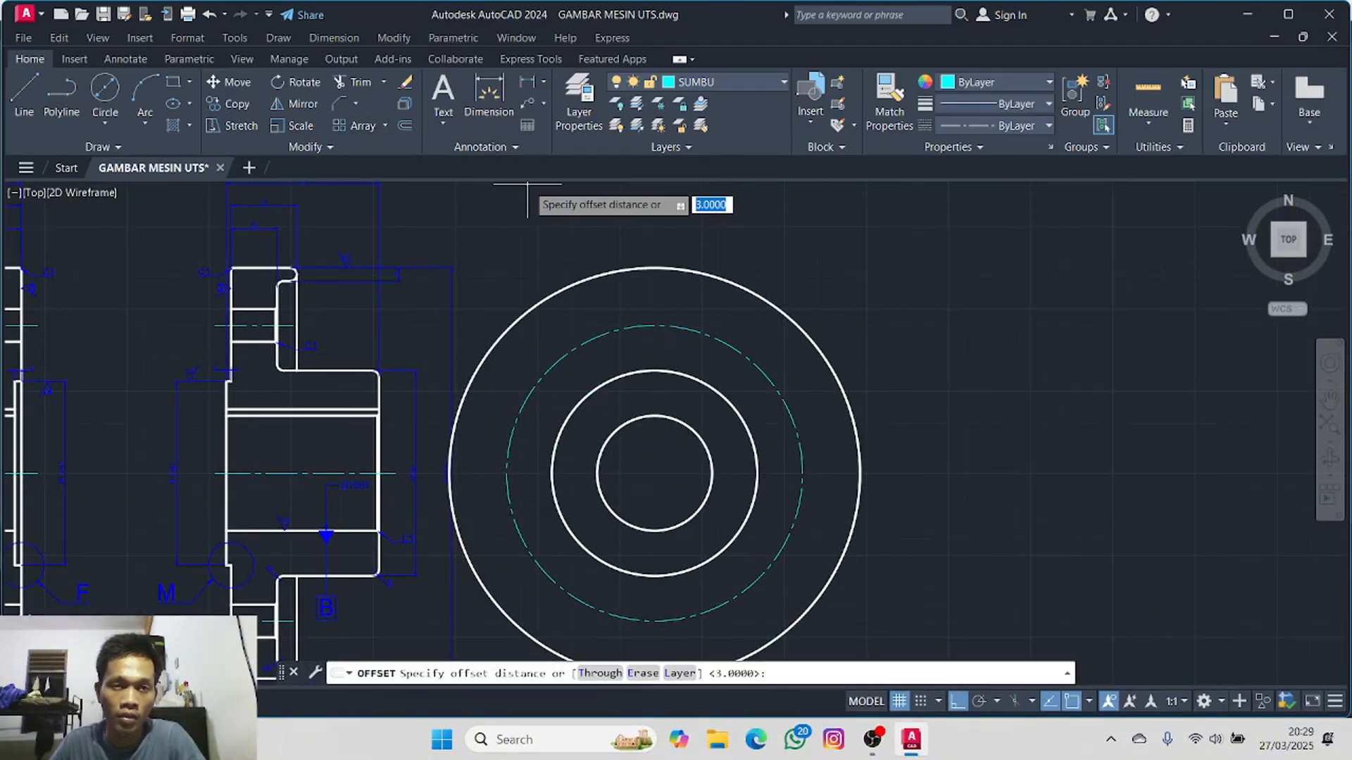
pyautogui.press('Return')
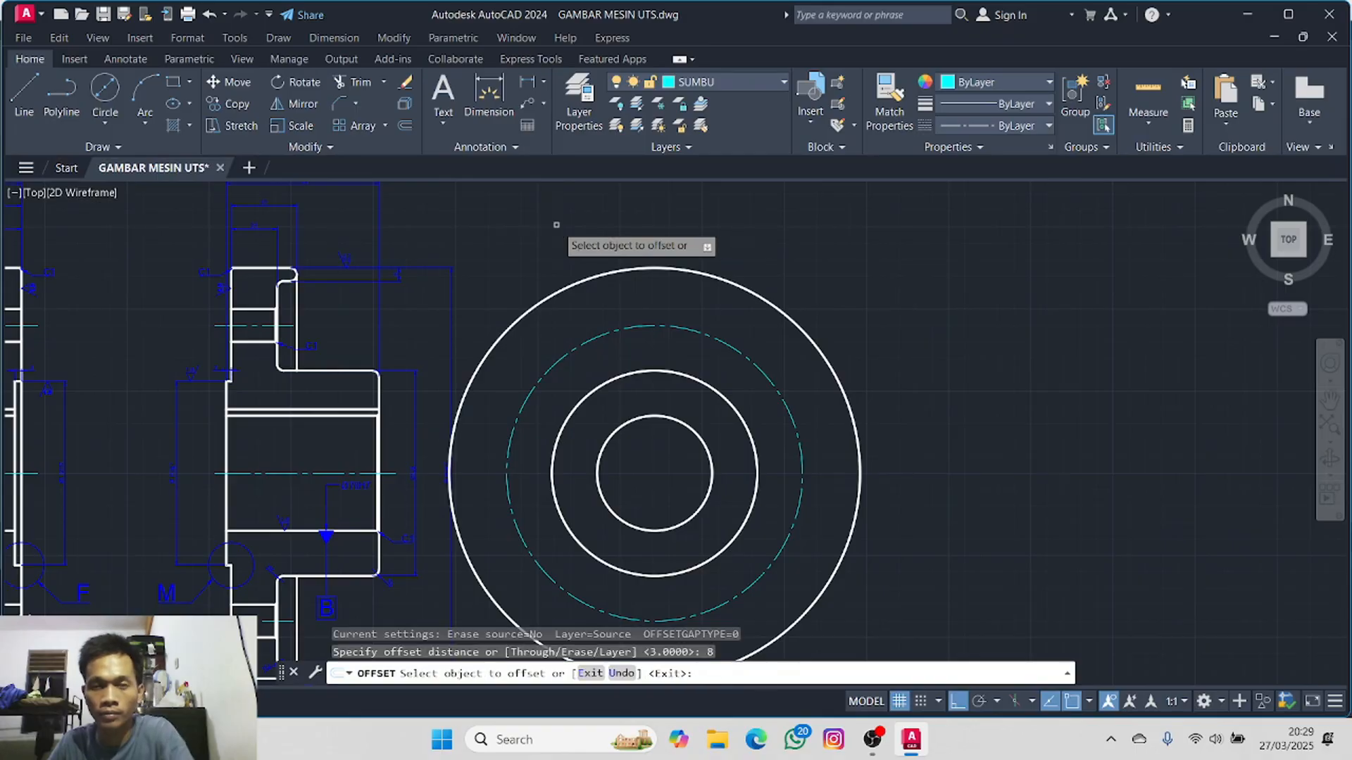
pyautogui.click(764, 298)
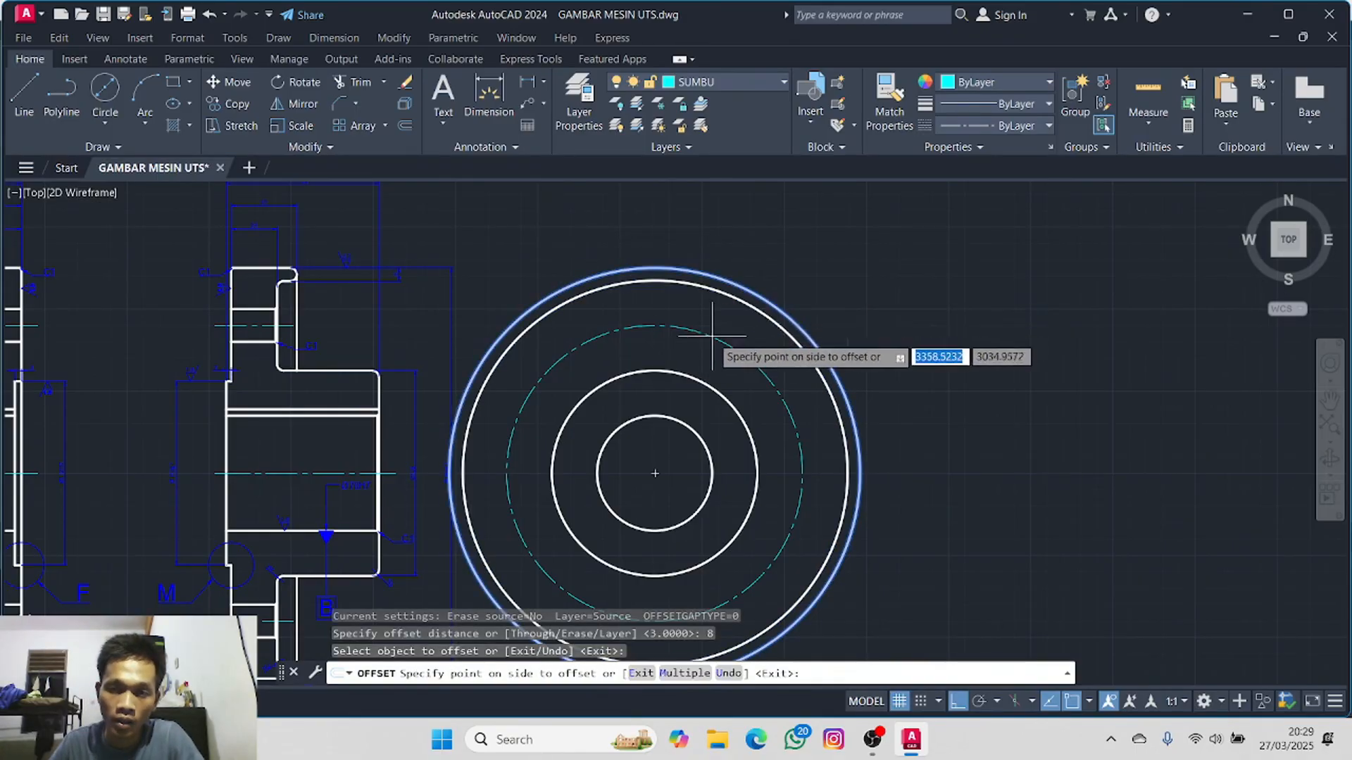
pyautogui.click(640, 398)
pyautogui.press('Escape')
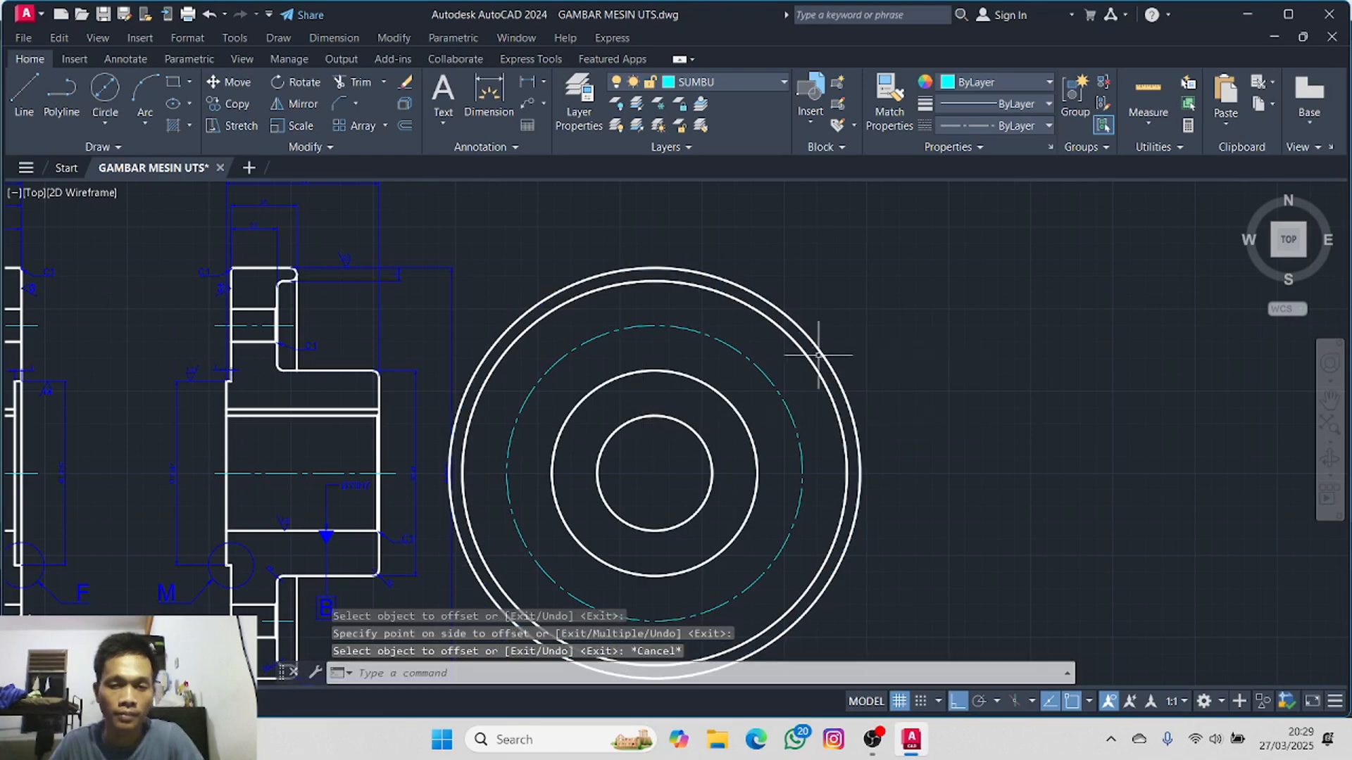
pyautogui.click(813, 360)
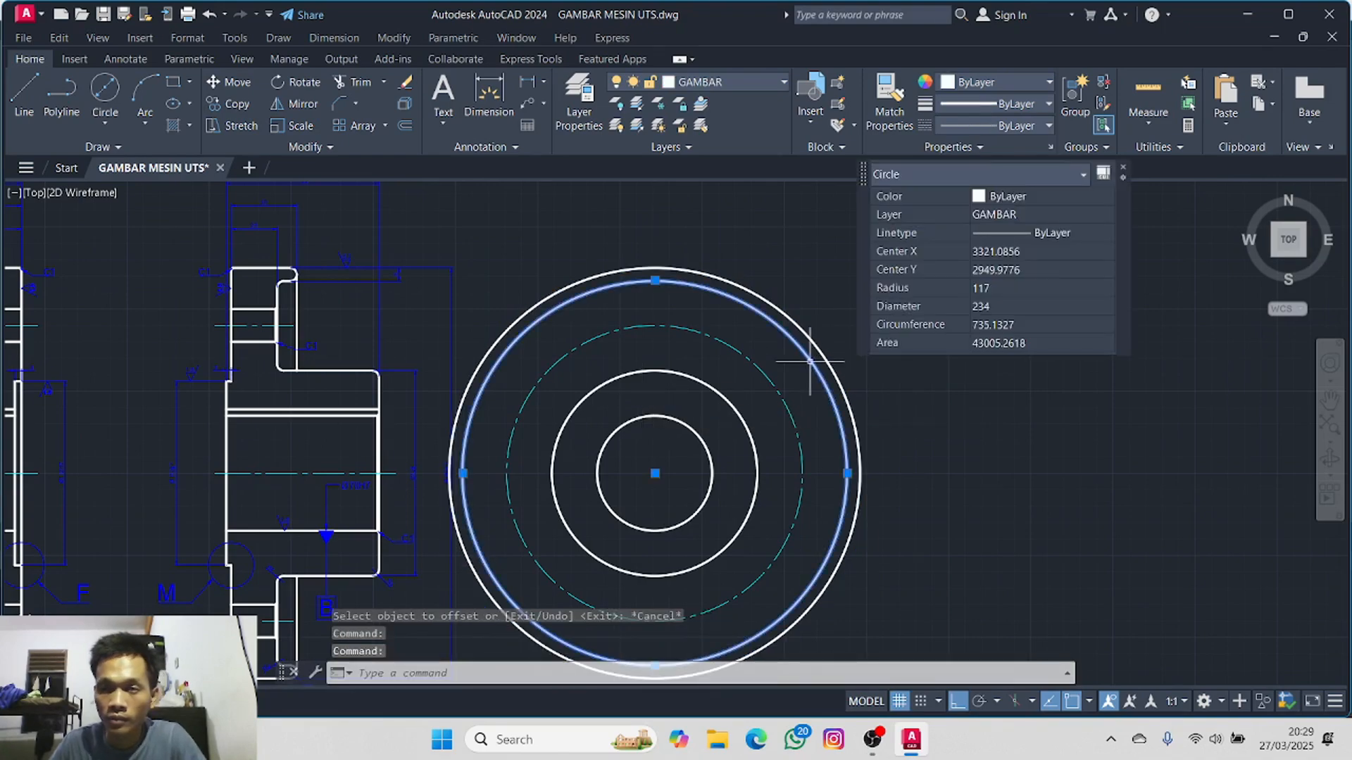
pyautogui.press('Escape')
# - Draw a vertical centreline on the SUMBU layer from the top to the bottom quadrant of the outer circle
pyautogui.scroll(2, 672, 426)
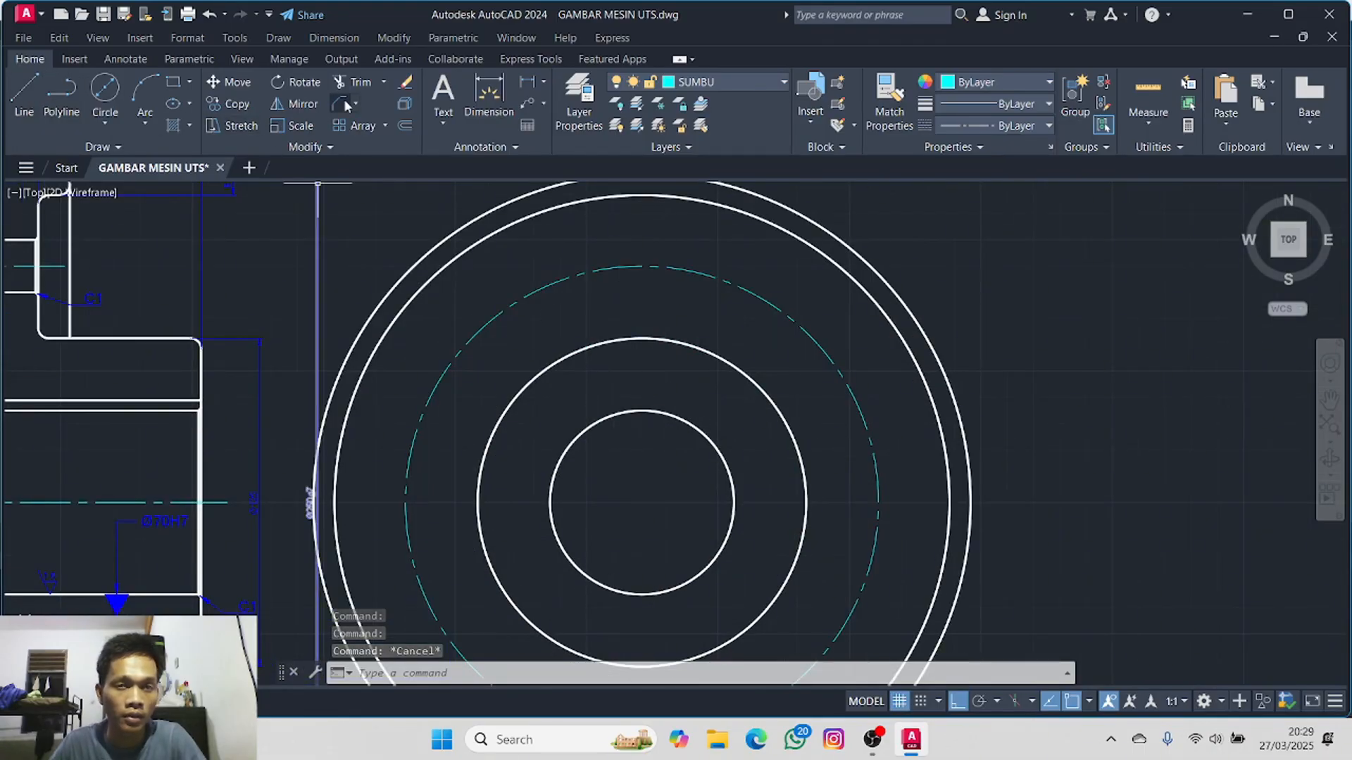
pyautogui.click(691, 83)
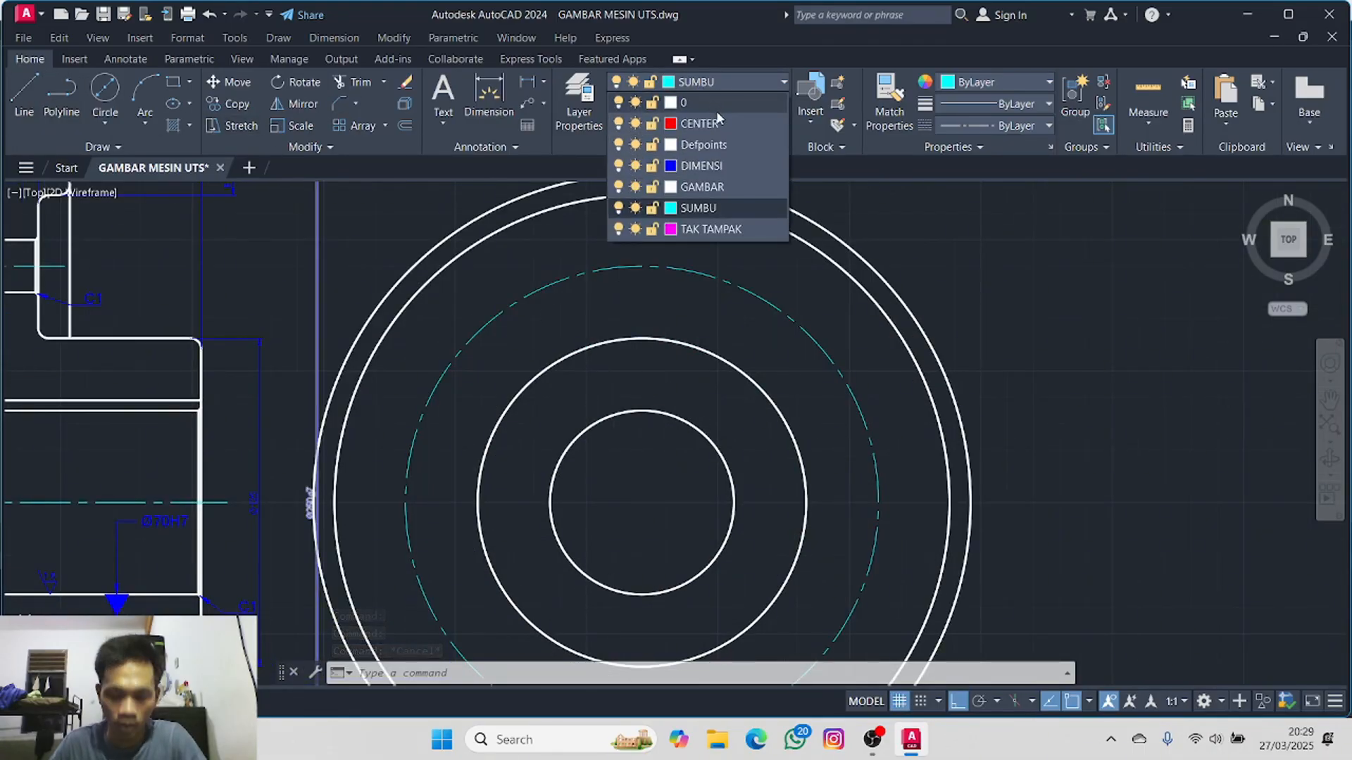
pyautogui.click(24, 95)
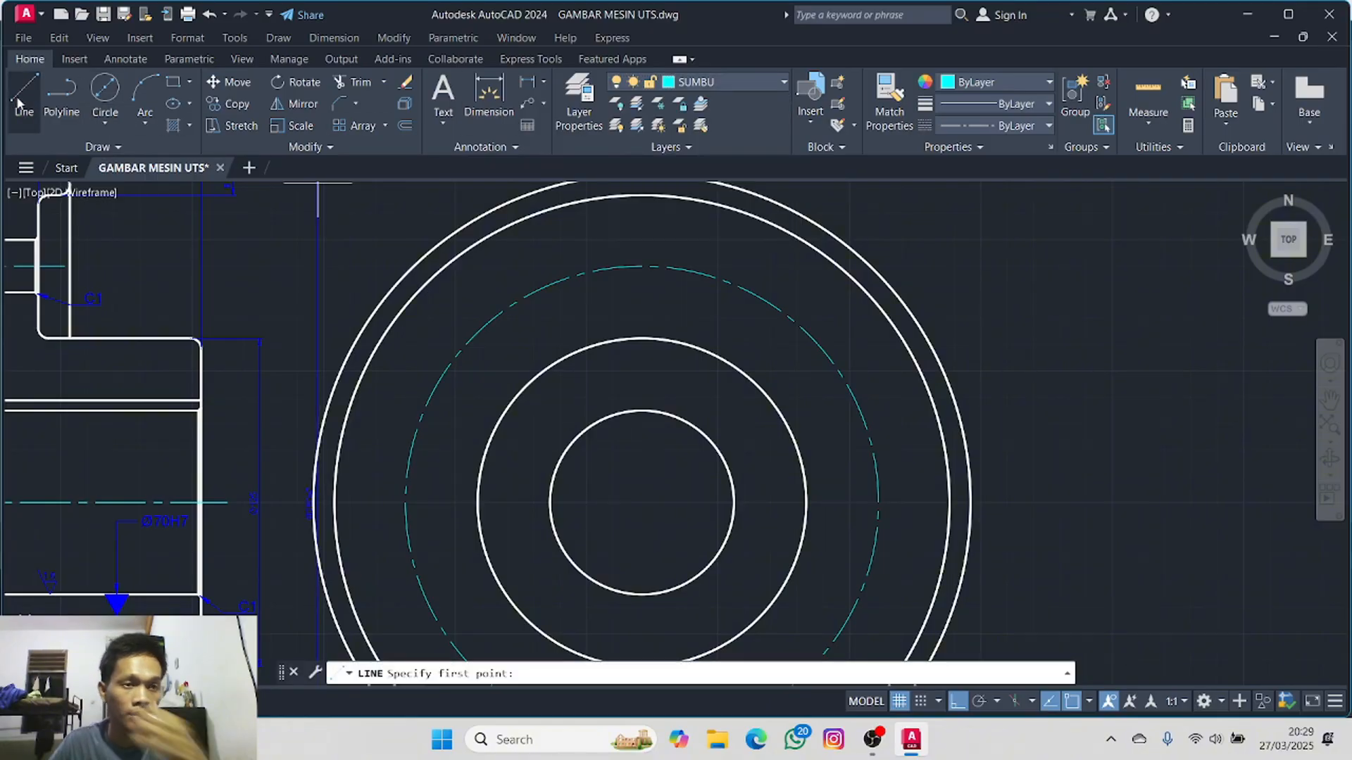
pyautogui.scroll(-2, 553, 345)
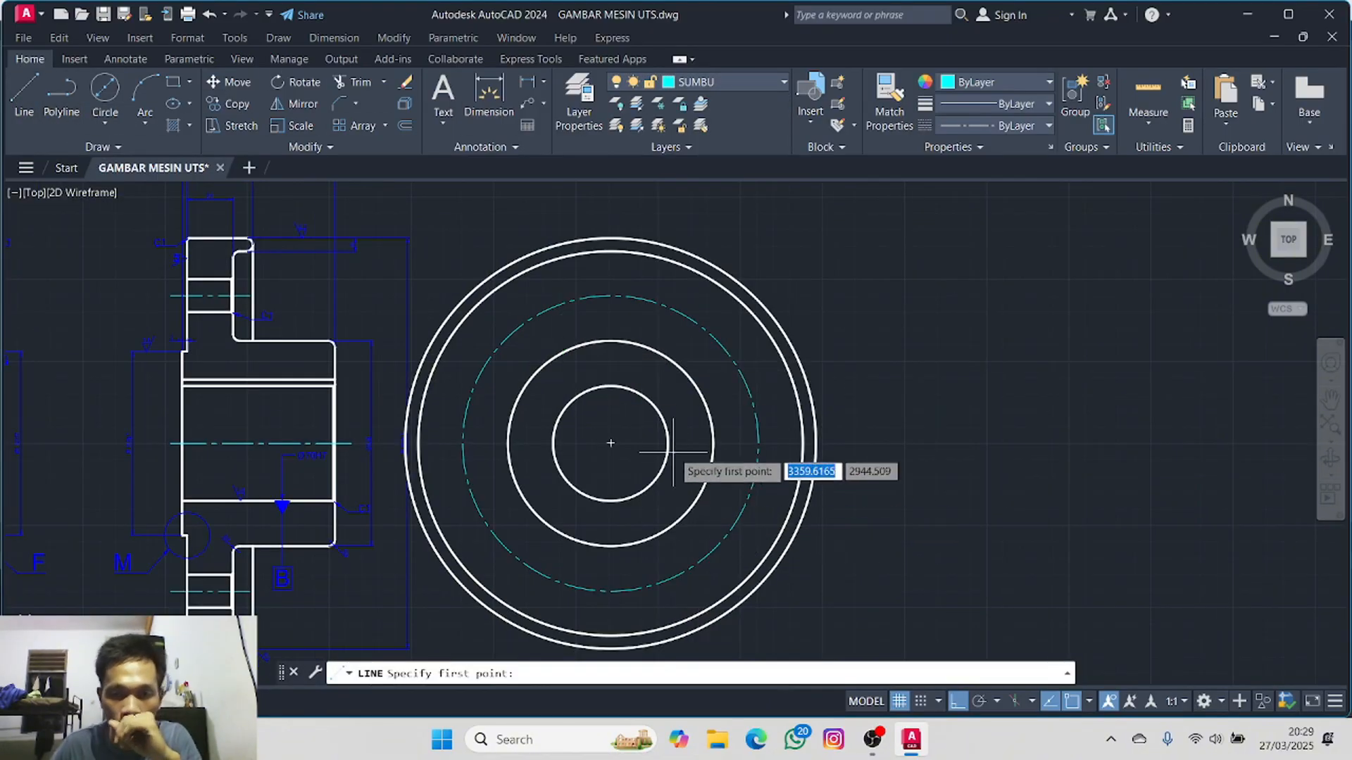
pyautogui.click(610, 237)
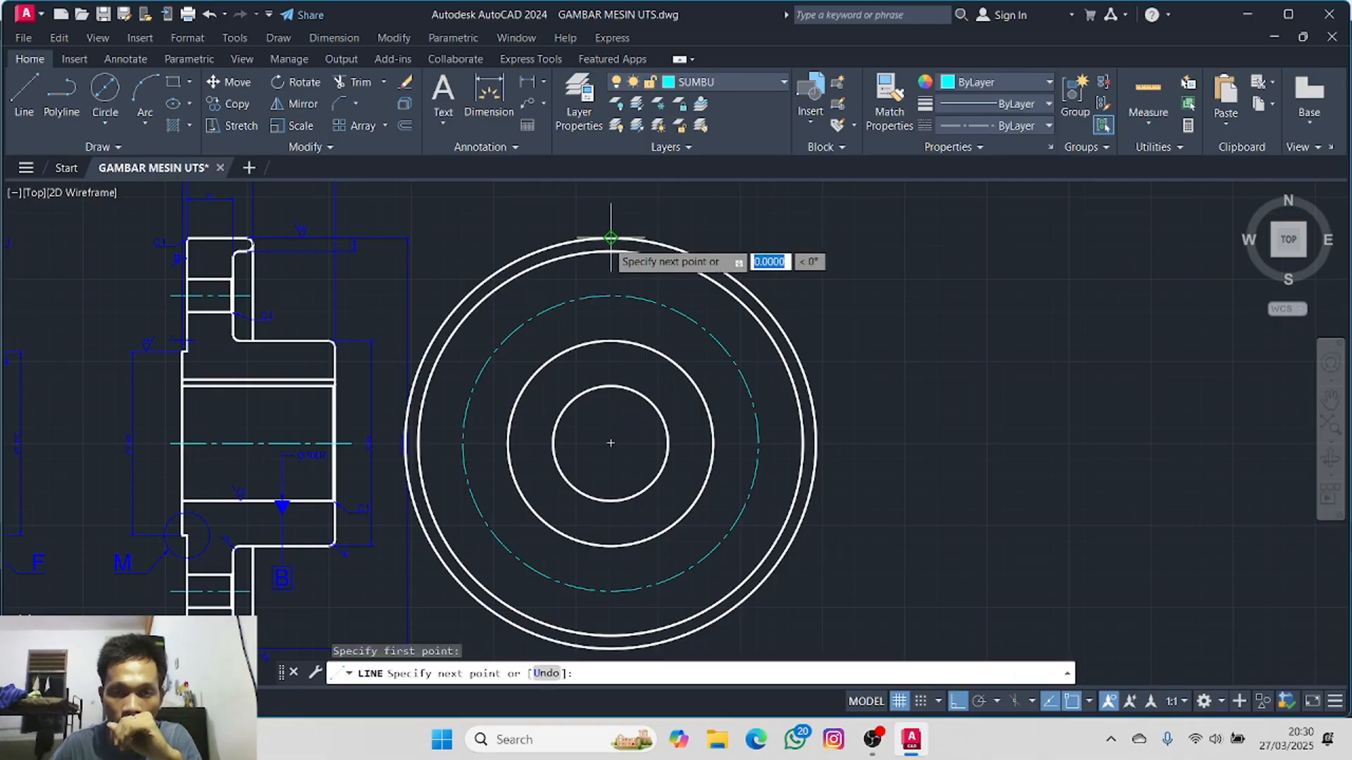
pyautogui.click(611, 648)
pyautogui.press('Escape')
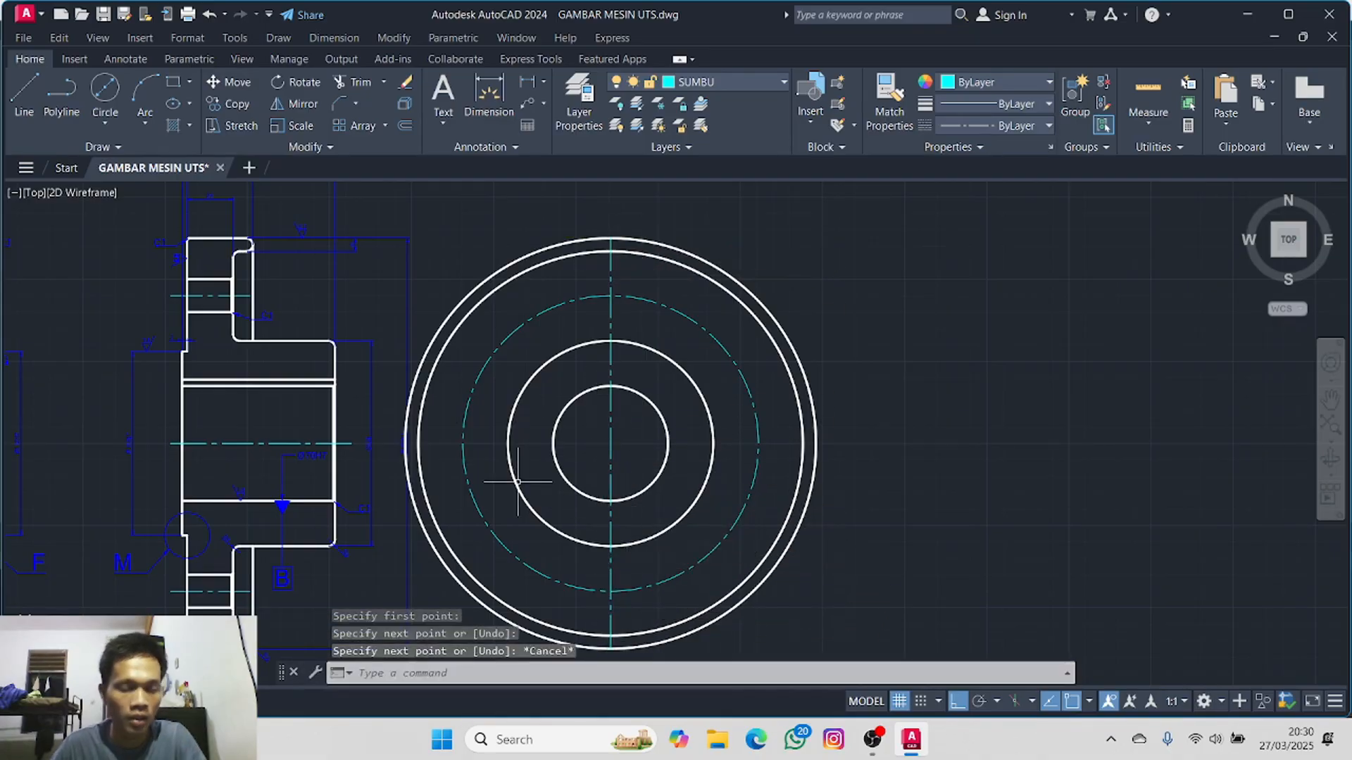
# - Draw a horizontal centreline from the circles' common centre to the right quadrant of the outer circle
pyautogui.click(24, 91)
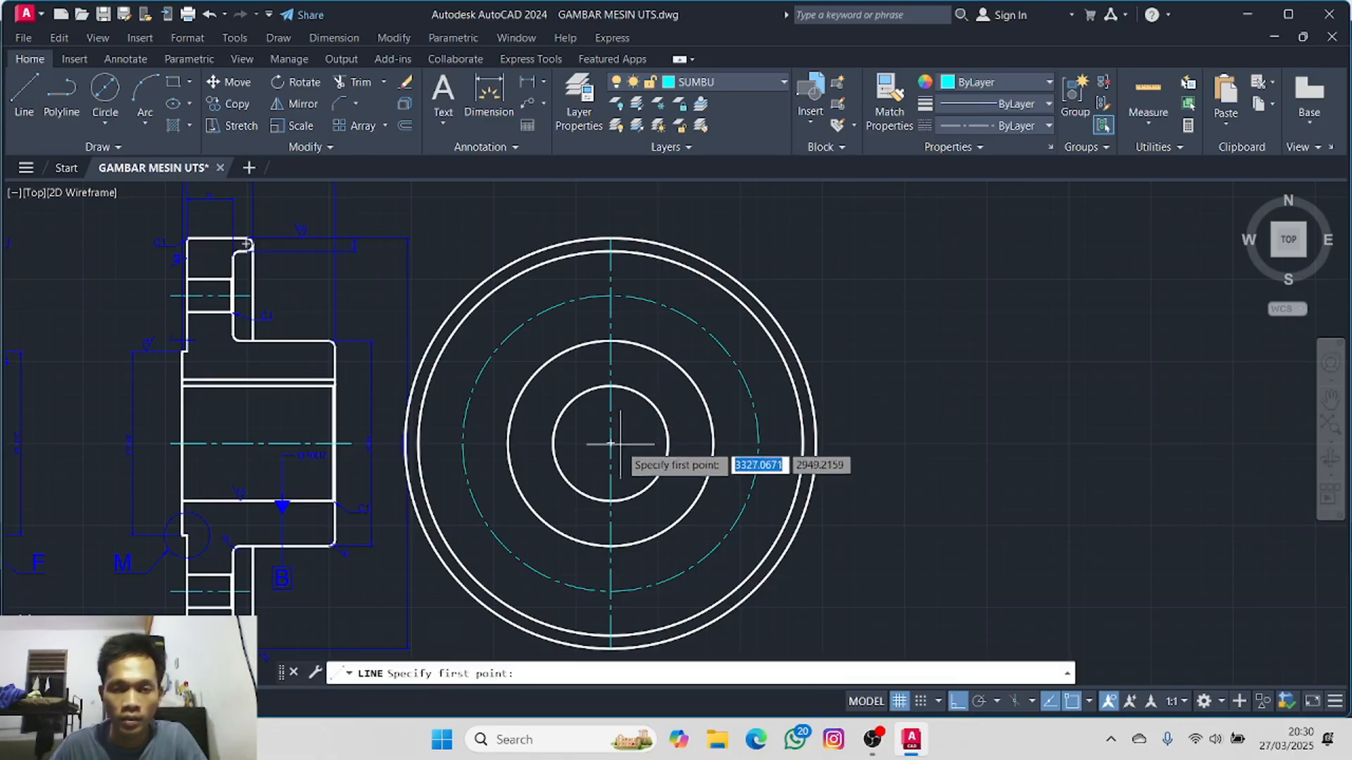
pyautogui.click(610, 442)
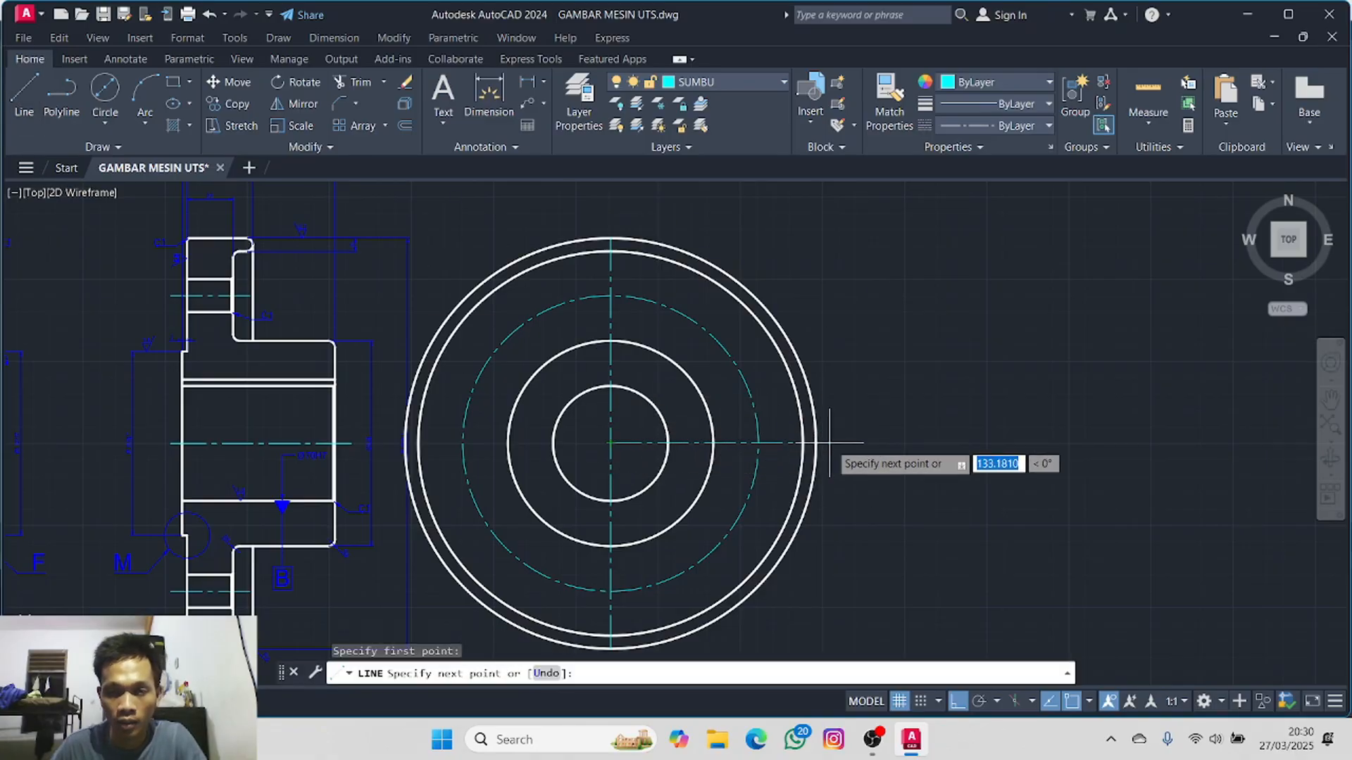
pyautogui.click(816, 442)
pyautogui.press('Escape')
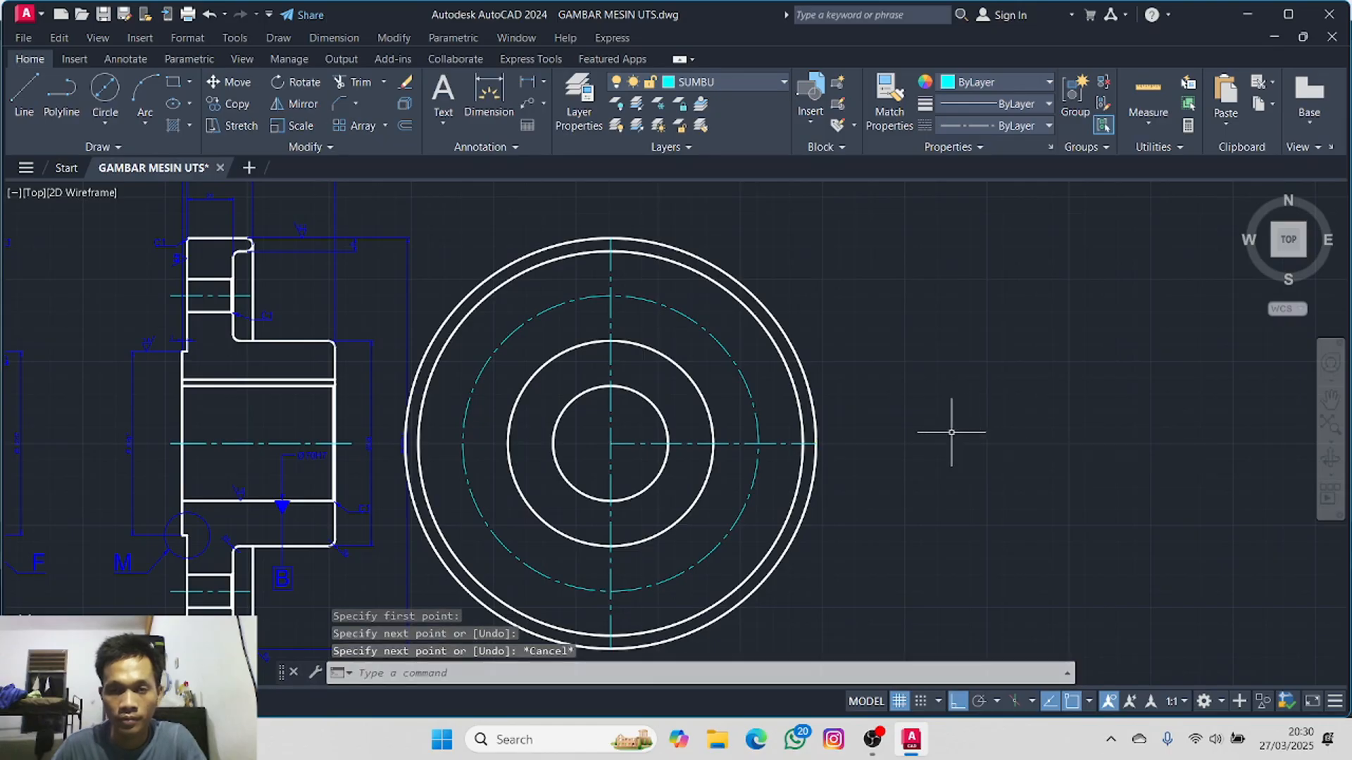
pyautogui.scroll(2, 826, 441)
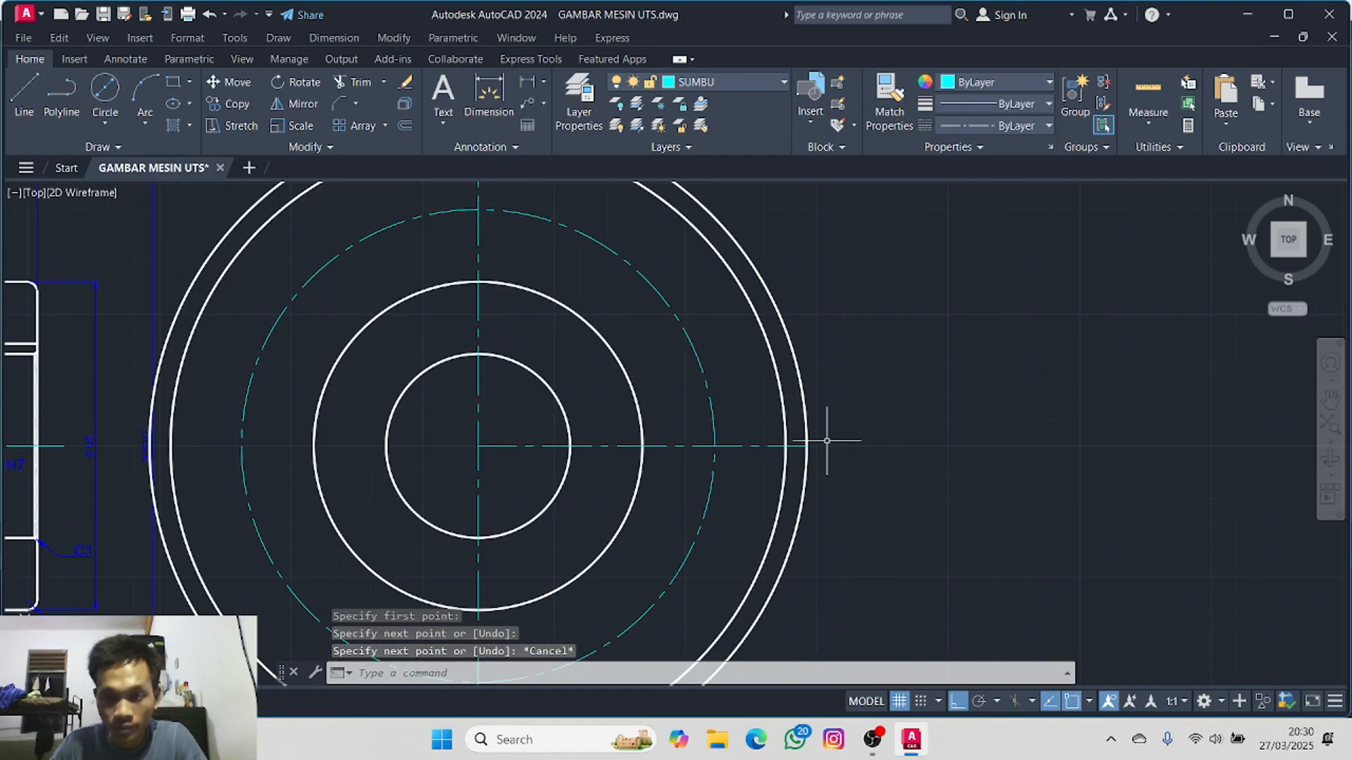
pyautogui.click(488, 95)
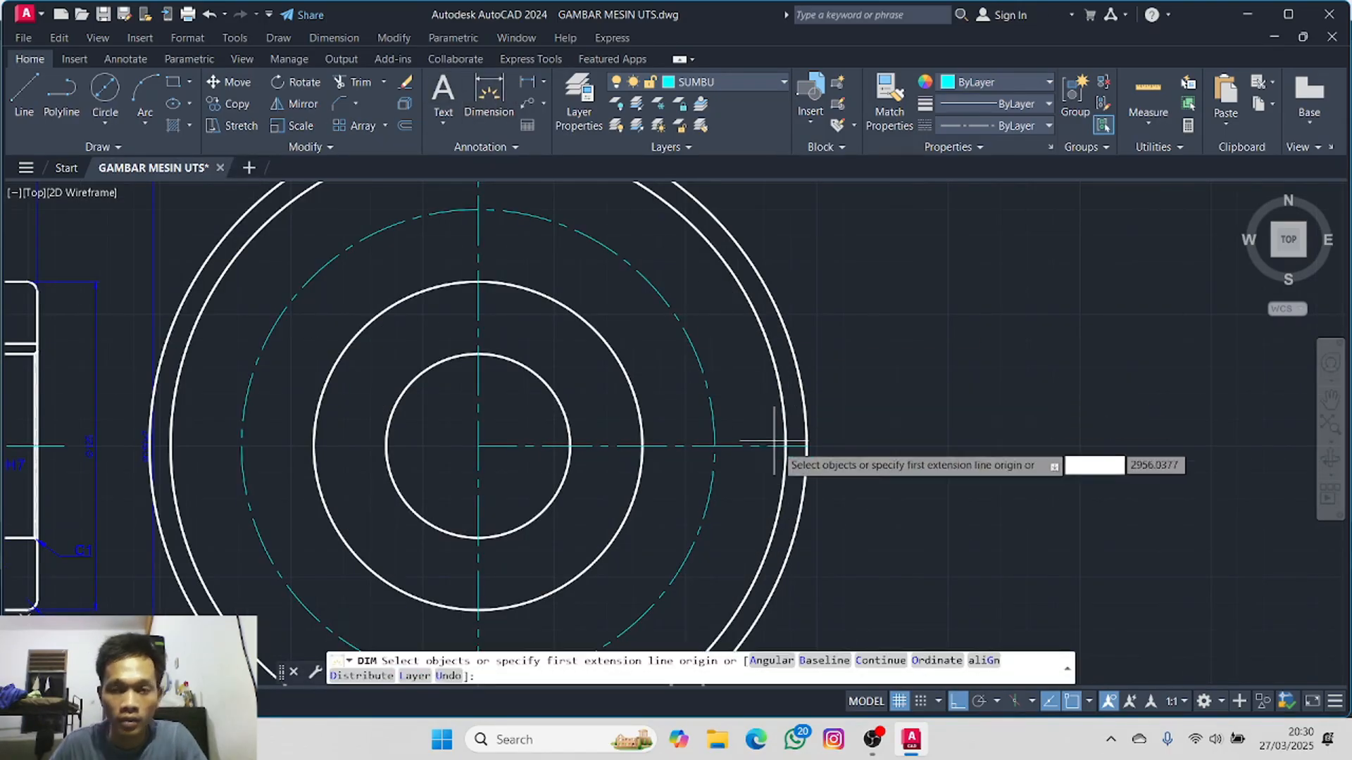
pyautogui.click(786, 446)
pyautogui.press('Escape')
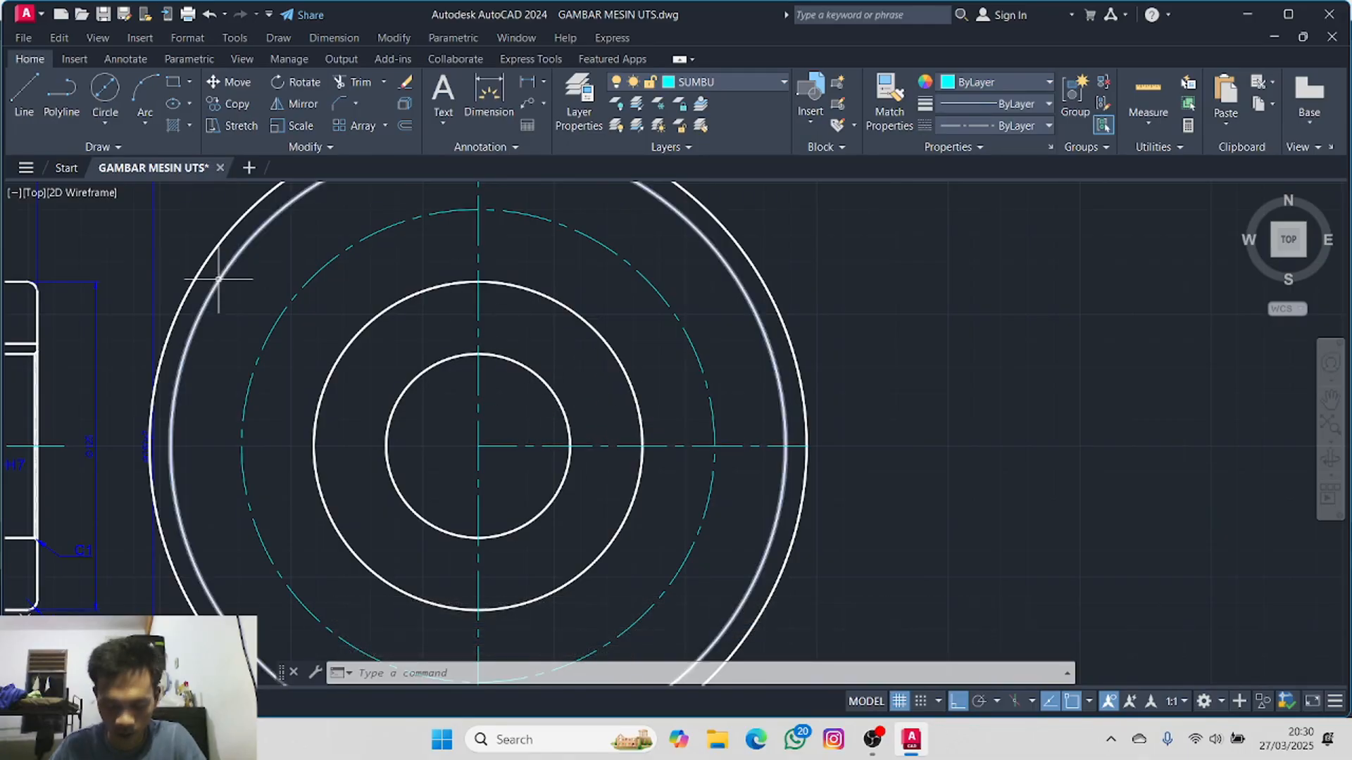
# - Make GAMBAR the current layer and start the Circle command for a bolt hole in the front view
pyautogui.click(728, 84)
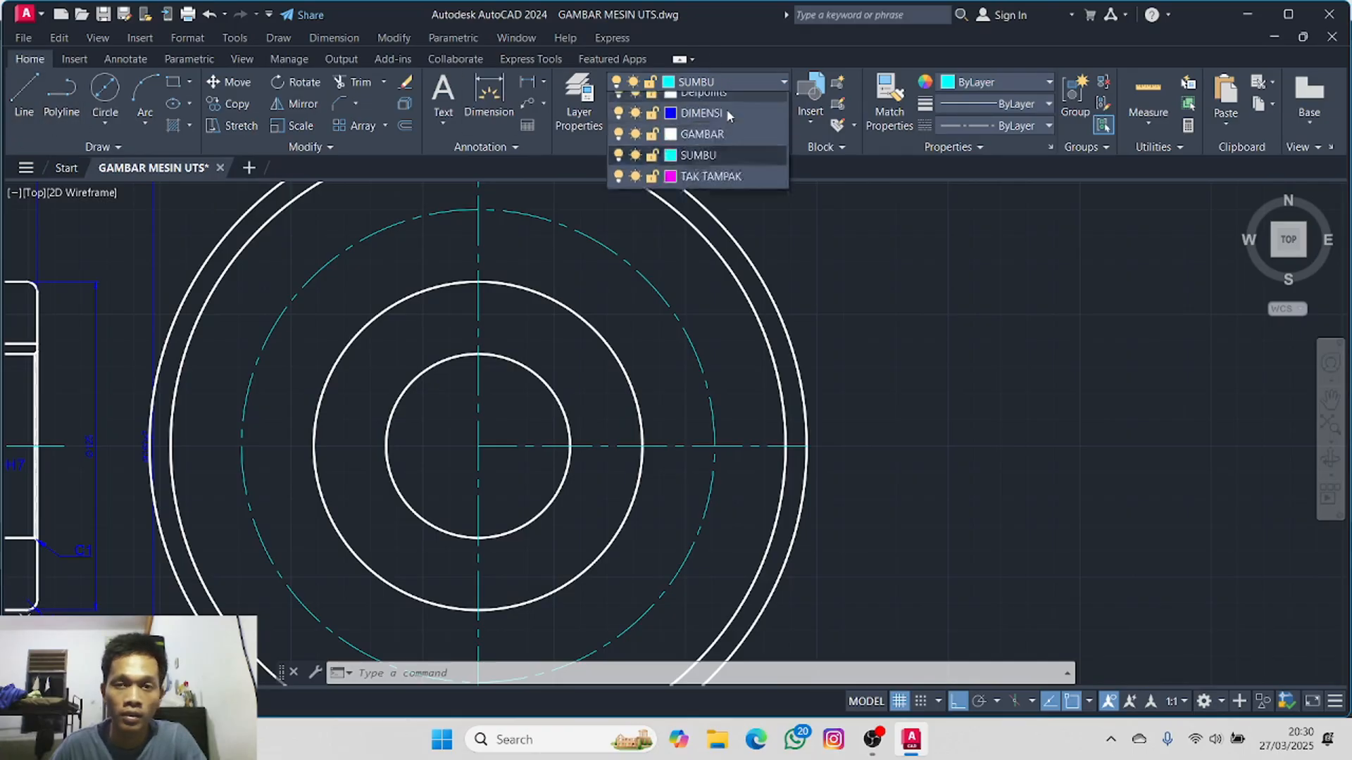
pyautogui.click(732, 187)
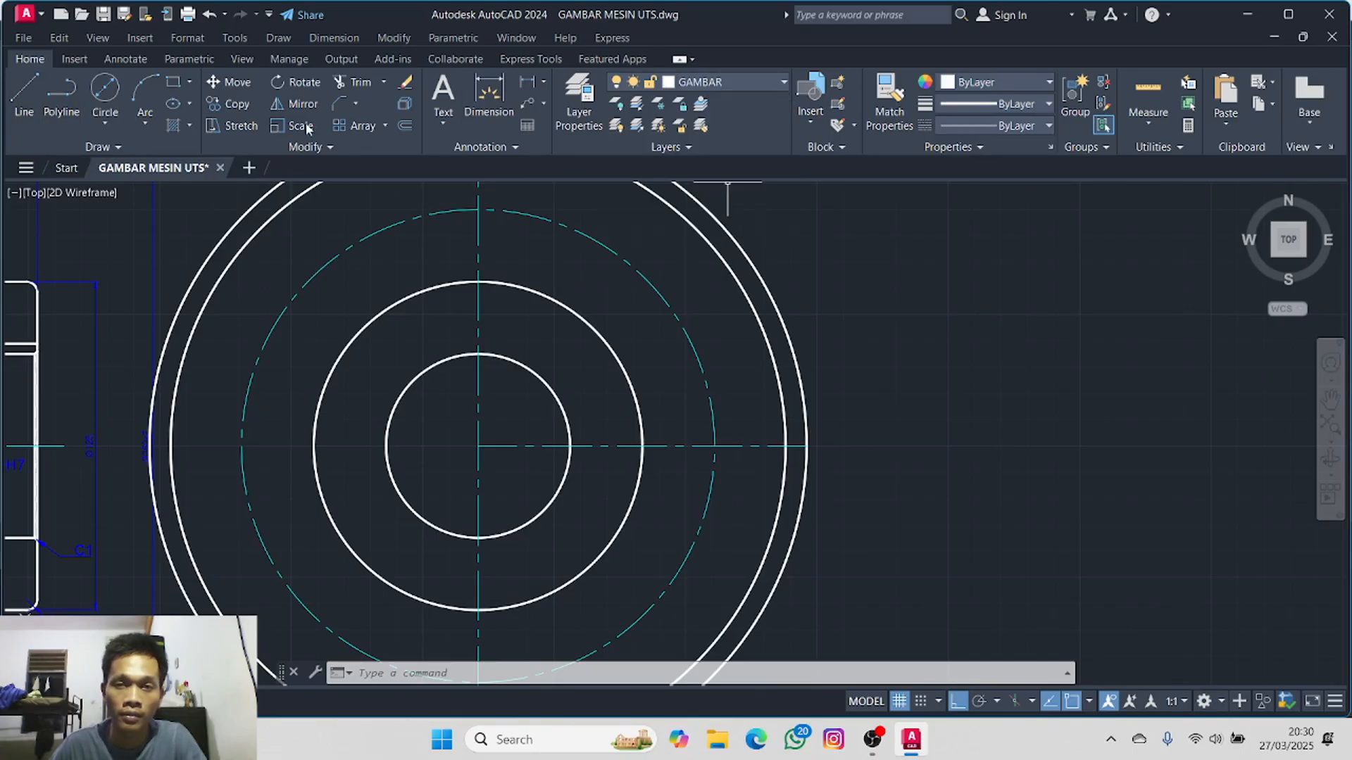
pyautogui.click(108, 118)
pyautogui.click(154, 190)
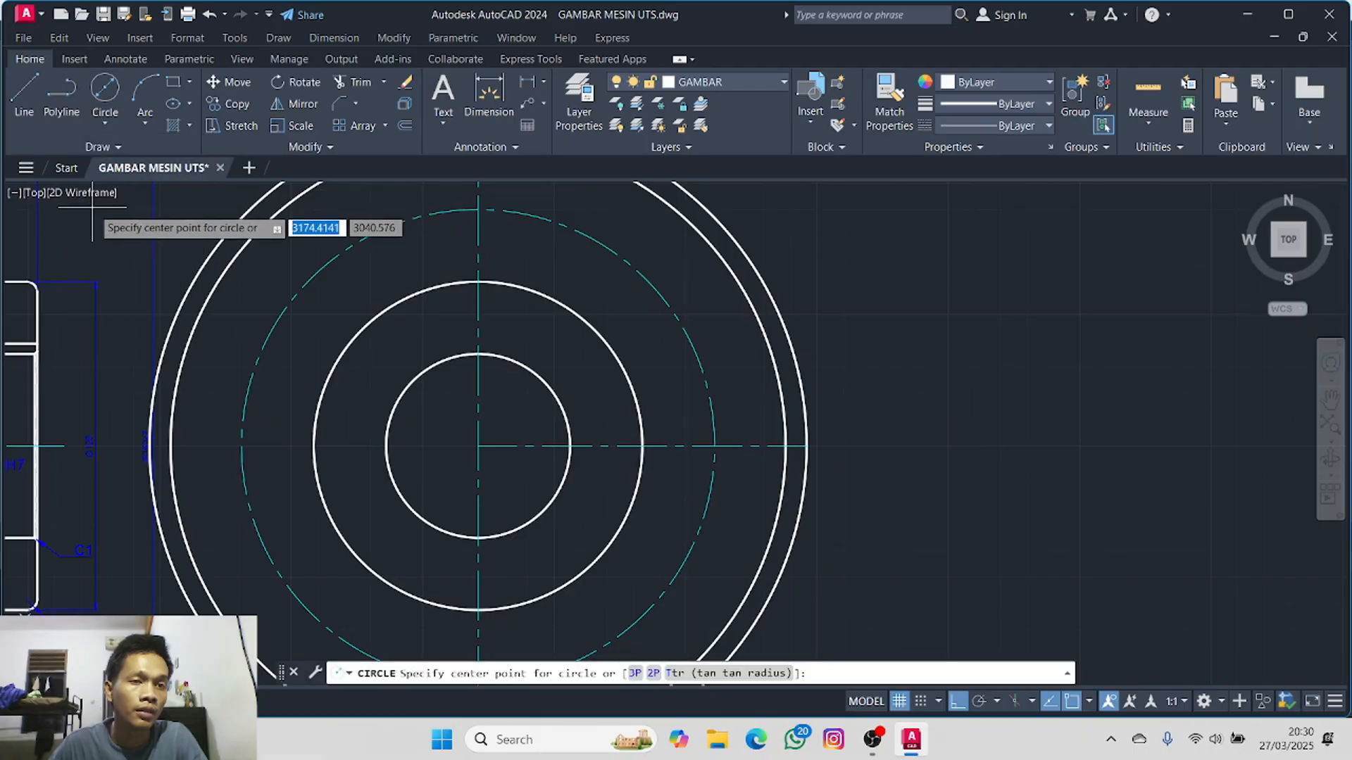
# - Examine the bolt-hole callout and hole positions in the reference photo's front view, and return to the drawn front view
pyautogui.moveTo(92, 210); pyautogui.dragTo(1038, 99, button='middle')
pyautogui.scroll(-1, 563, 188)
pyautogui.moveTo(281, 239); pyautogui.dragTo(975, 267, button='middle')
pyautogui.scroll(5, 704, 314)
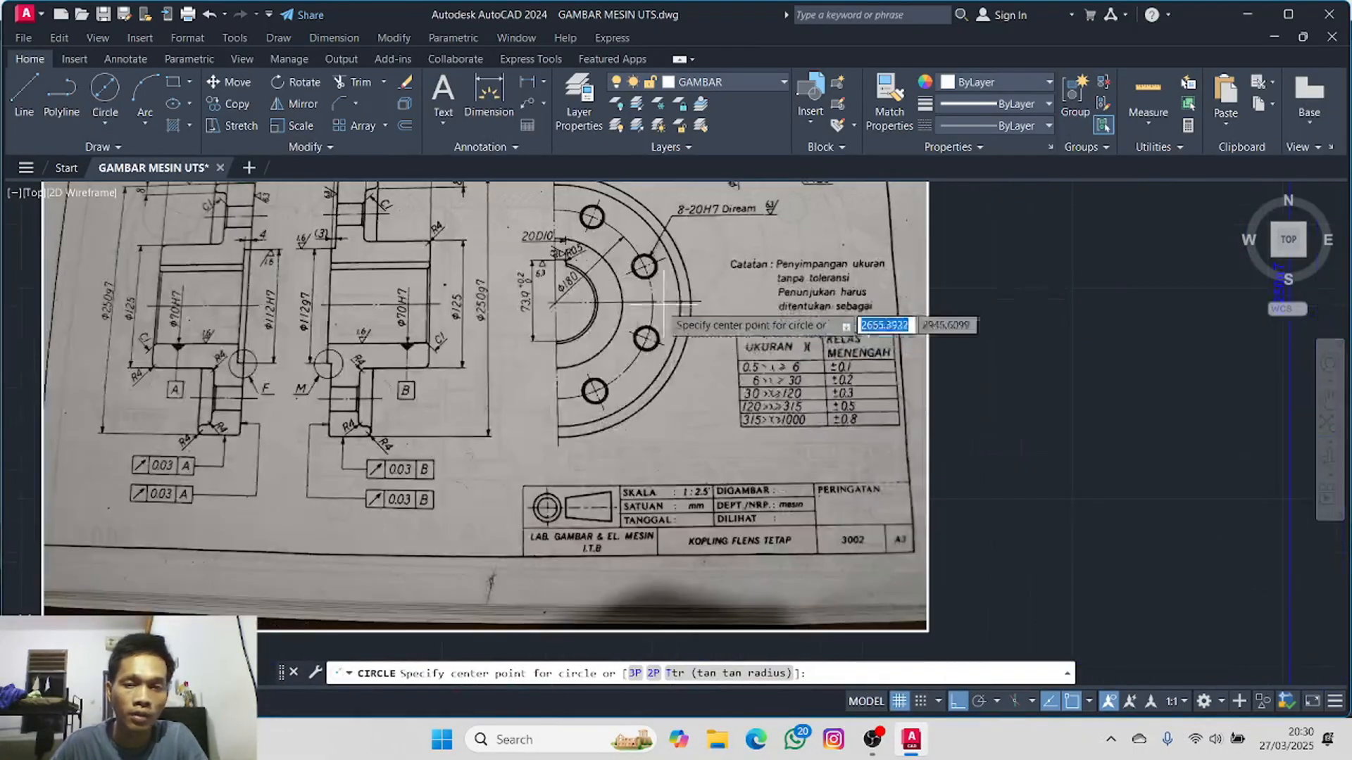
pyautogui.moveTo(649, 269); pyautogui.dragTo(563, 380, button='middle')
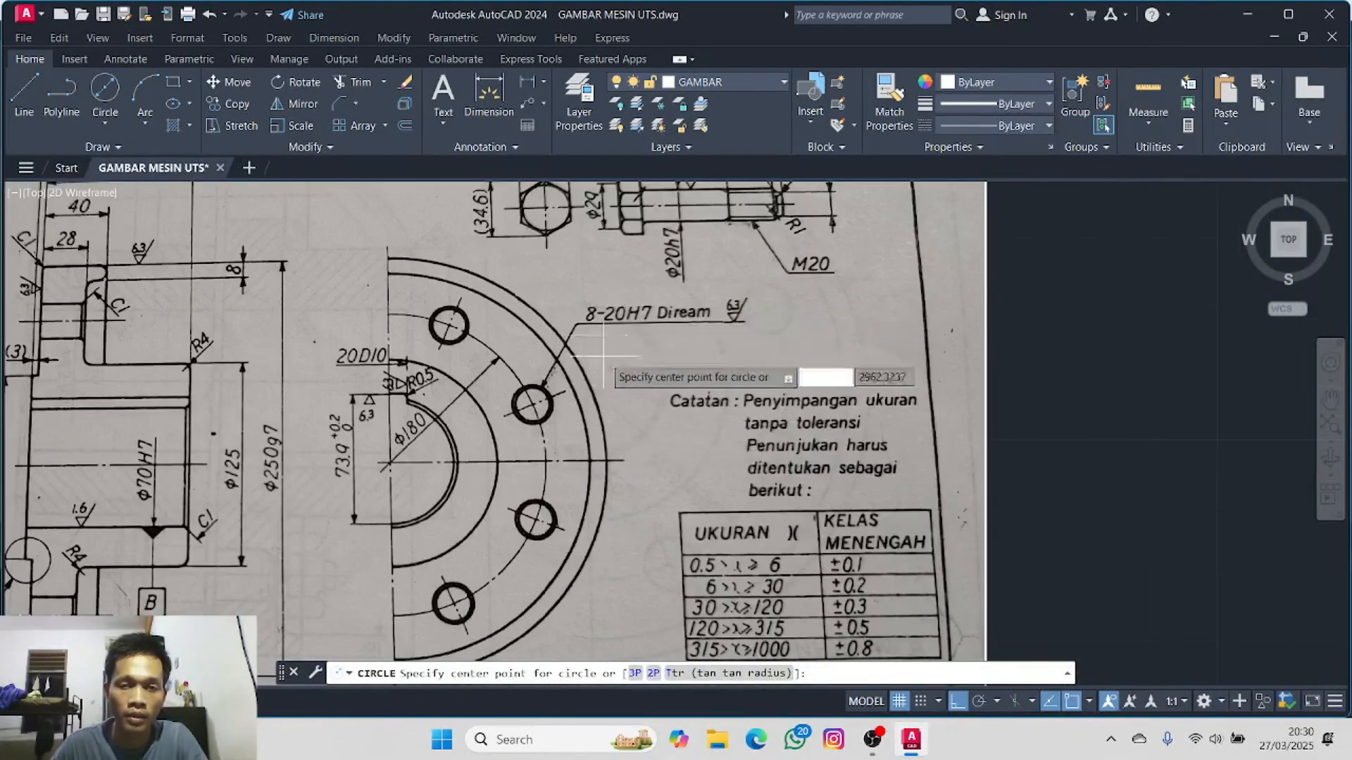
pyautogui.scroll(-4, 898, 321)
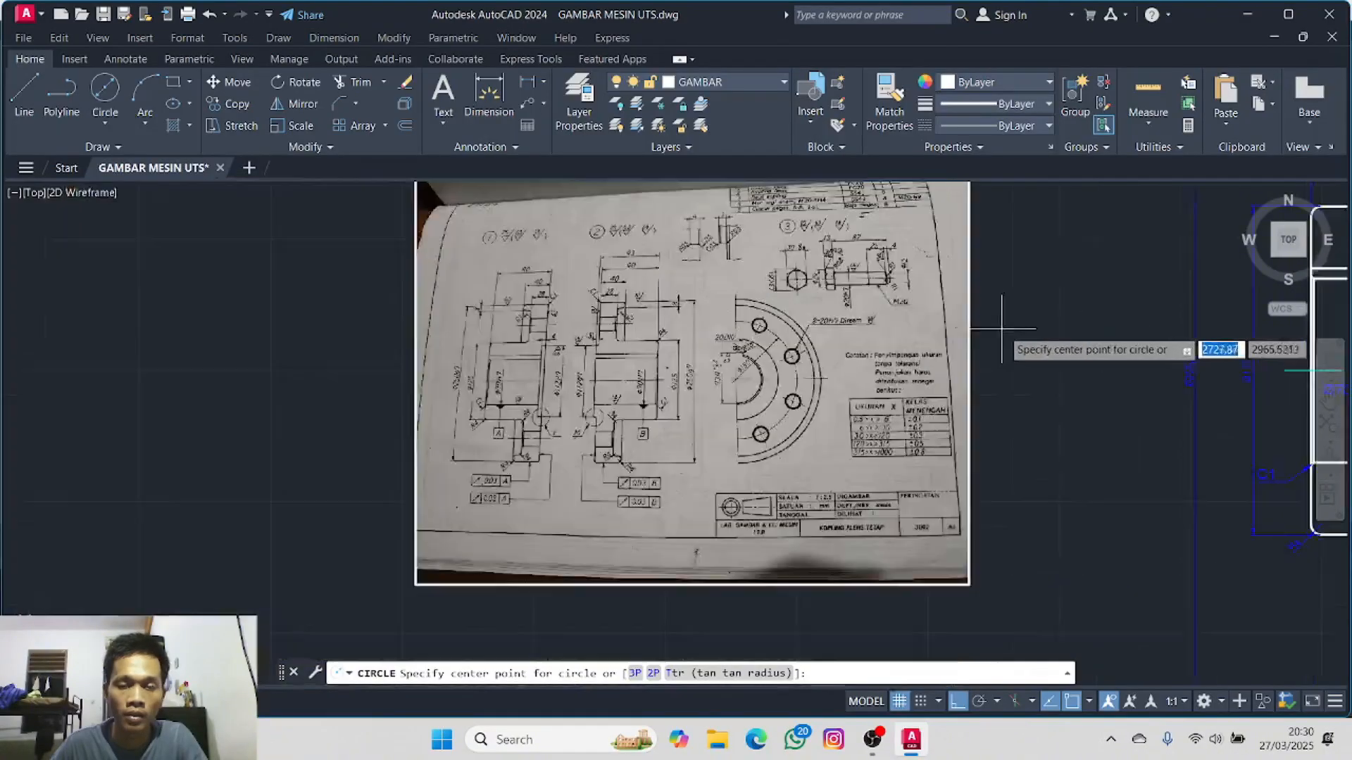
pyautogui.moveTo(1085, 323); pyautogui.dragTo(5, 317, button='middle')
pyautogui.moveTo(626, 313); pyautogui.dragTo(98, 293, button='middle')
pyautogui.scroll(-2, 98, 294)
pyautogui.moveTo(666, 301); pyautogui.dragTo(233, 331, button='middle')
pyautogui.scroll(2, 232, 331)
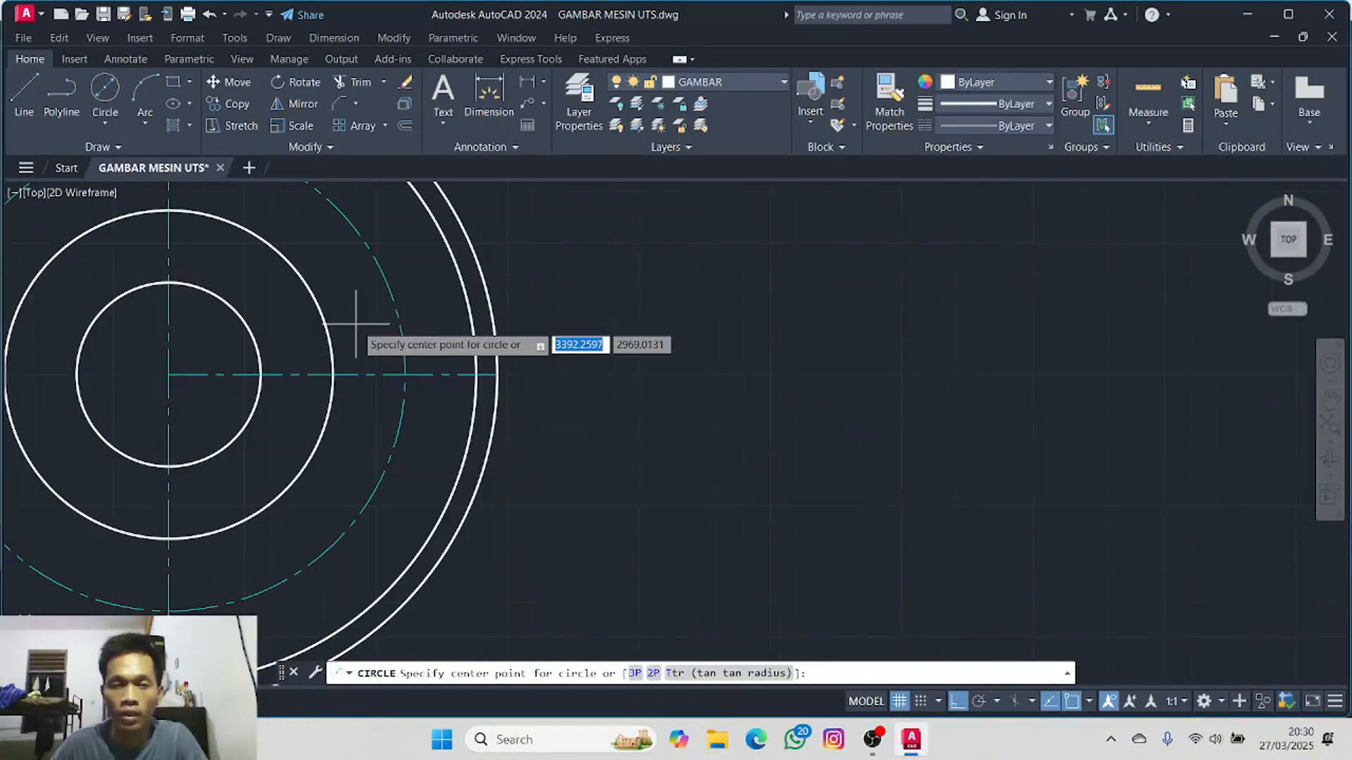
# - Draw a 20 mm diameter circle where the dashed bolt circle crosses the horizontal centerline of the flange front view
pyautogui.click(405, 374)
pyautogui.write('d')
pyautogui.press('Return')
pyautogui.write('20')
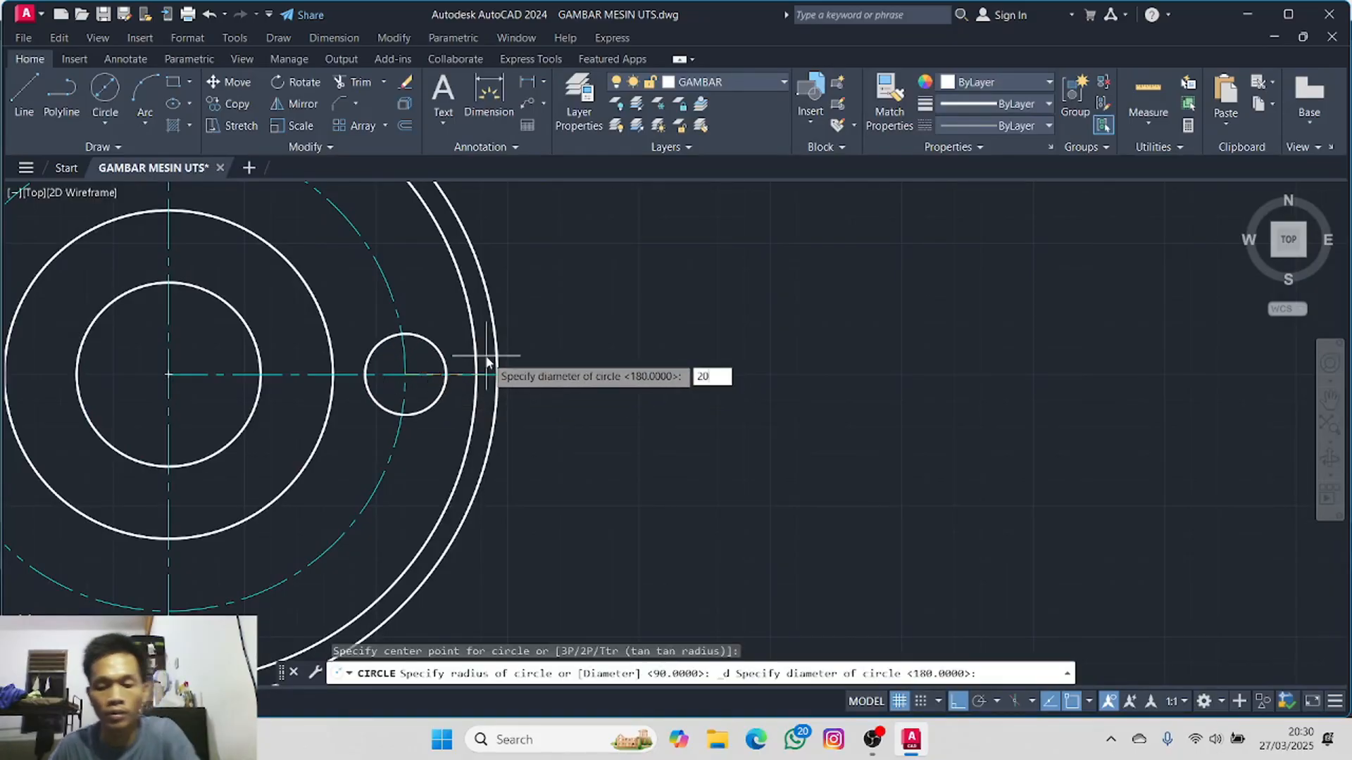
pyautogui.press('Return')
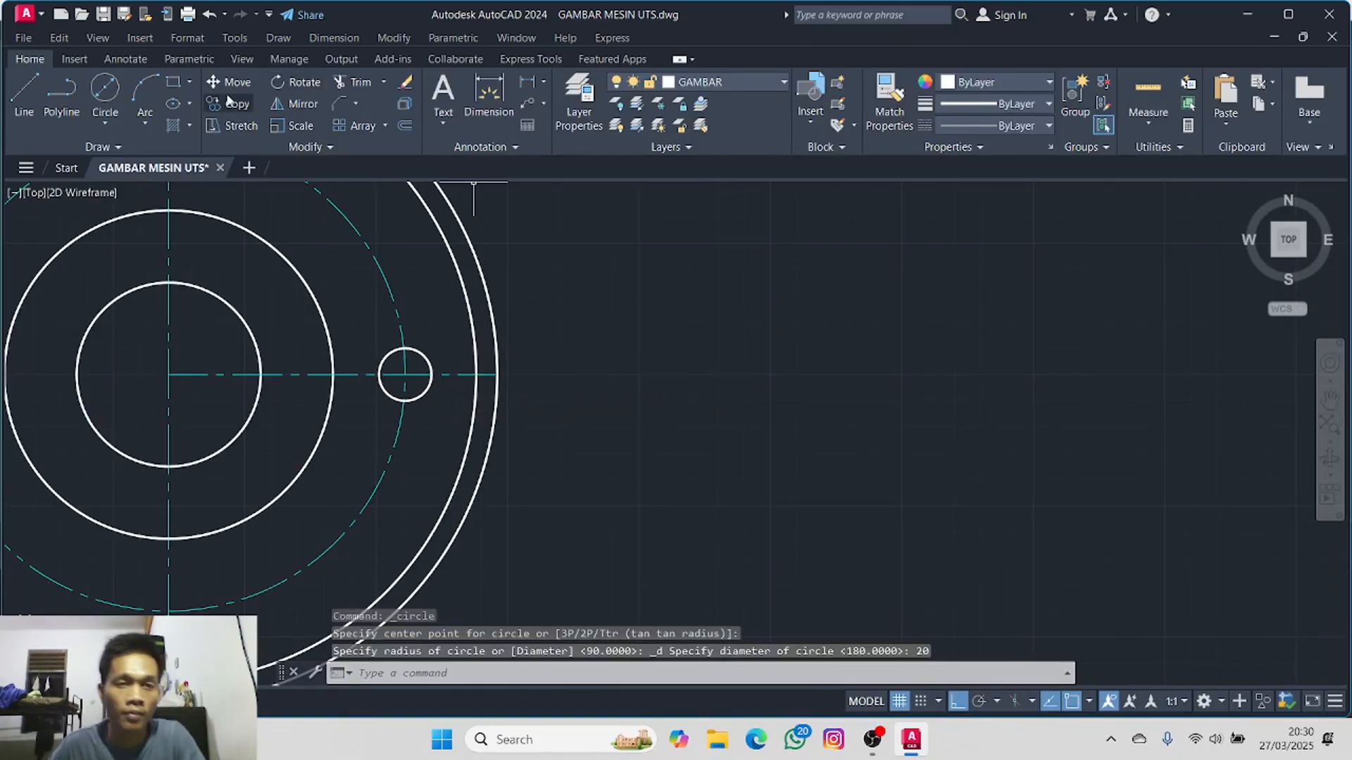
# - Draw a concentric 22 mm diameter circle around the 20 mm bolt hole
pyautogui.click(112, 95)
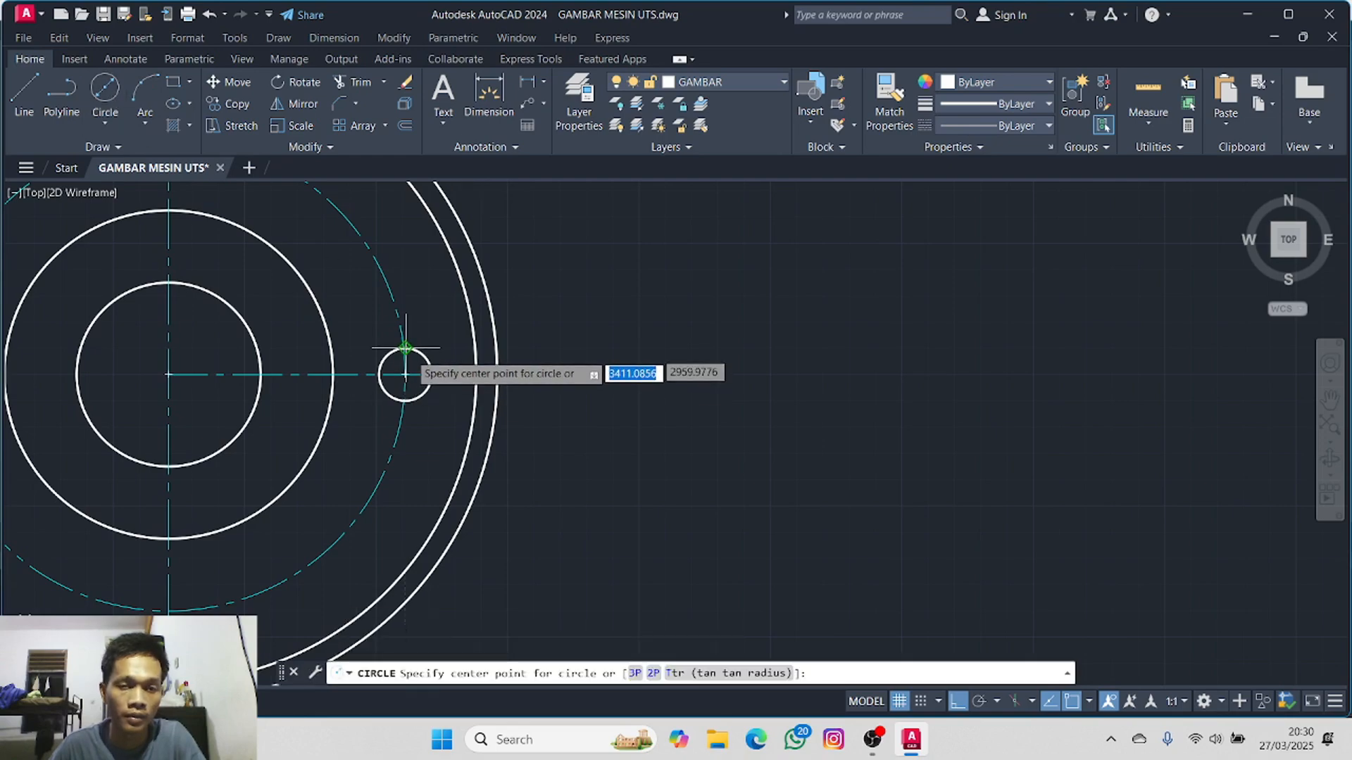
pyautogui.scroll(3, 405, 374)
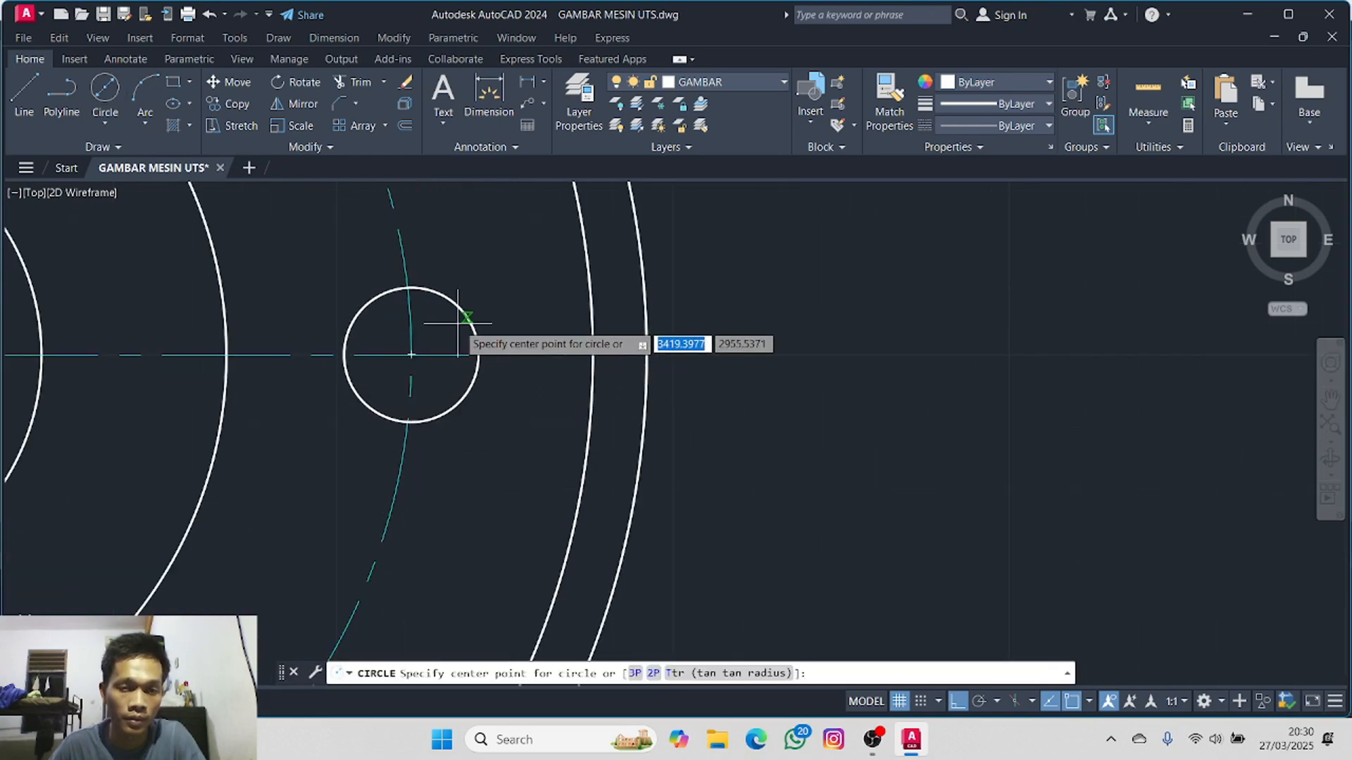
pyautogui.click(402, 355)
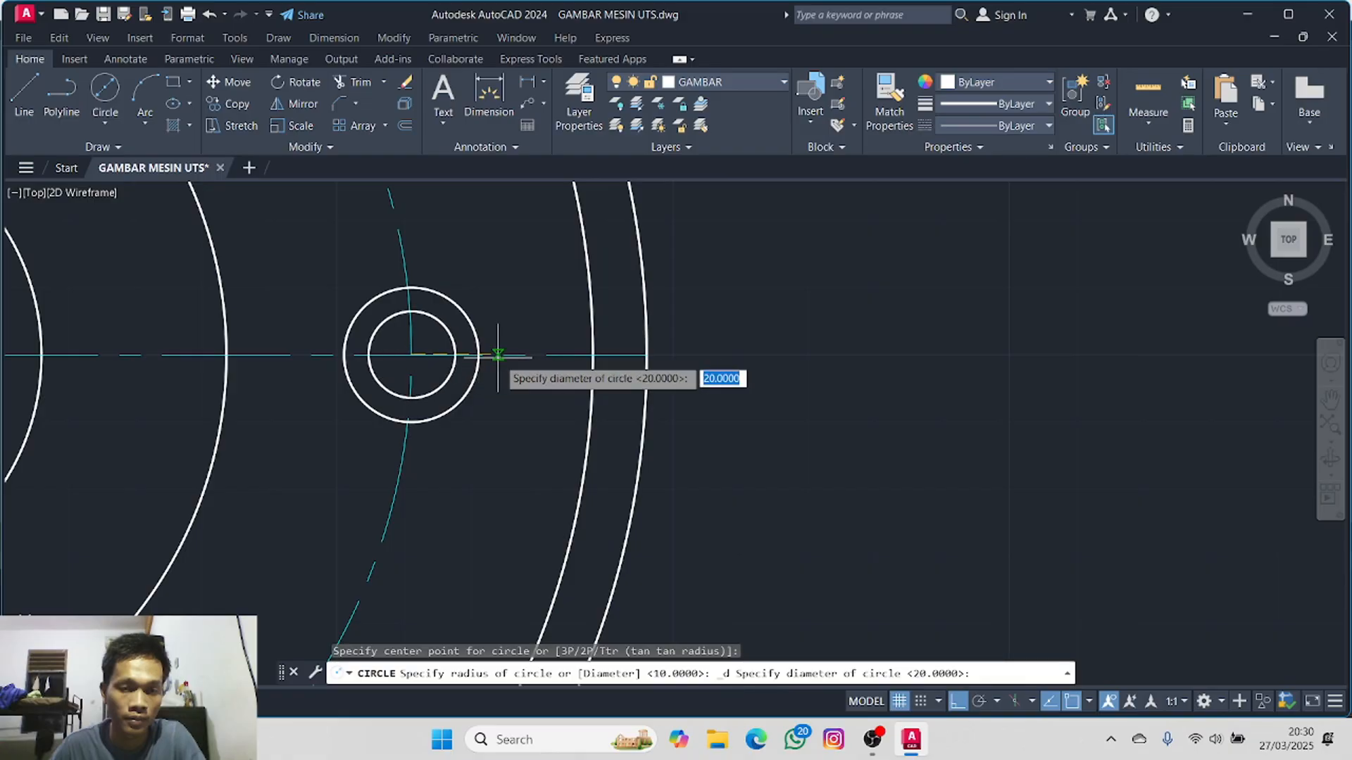
pyautogui.write('22')
pyautogui.press('Return')
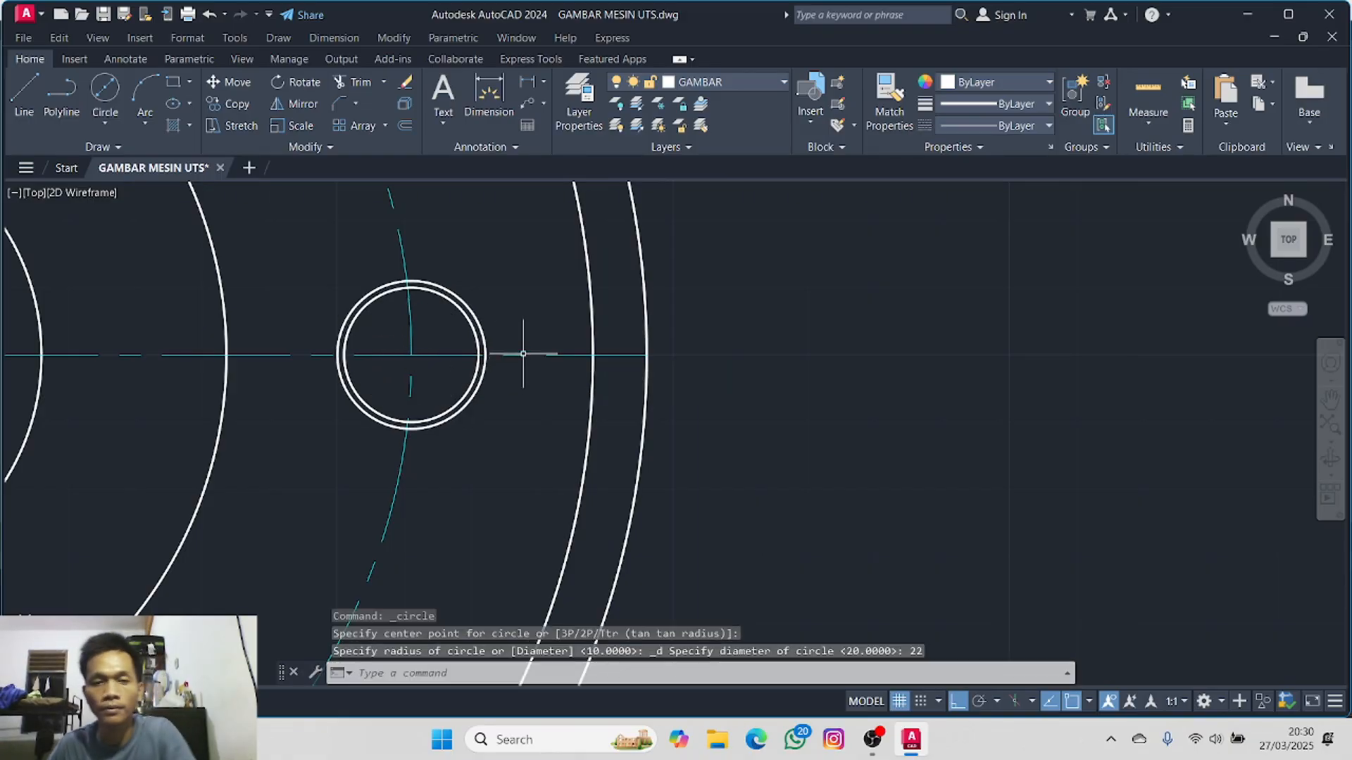
# - Examine the bolt hole callout and hole layout of the flange front view in the reference drawing image
pyautogui.scroll(-3, 499, 331)
pyautogui.scroll(-4, 502, 297)
pyautogui.moveTo(457, 285); pyautogui.dragTo(873, 258, button='middle')
pyautogui.moveTo(338, 320)
pyautogui.mouseDown(button='middle')
pyautogui.moveTo(852, 296)
pyautogui.moveTo(495, 309)
pyautogui.mouseUp(button='middle')
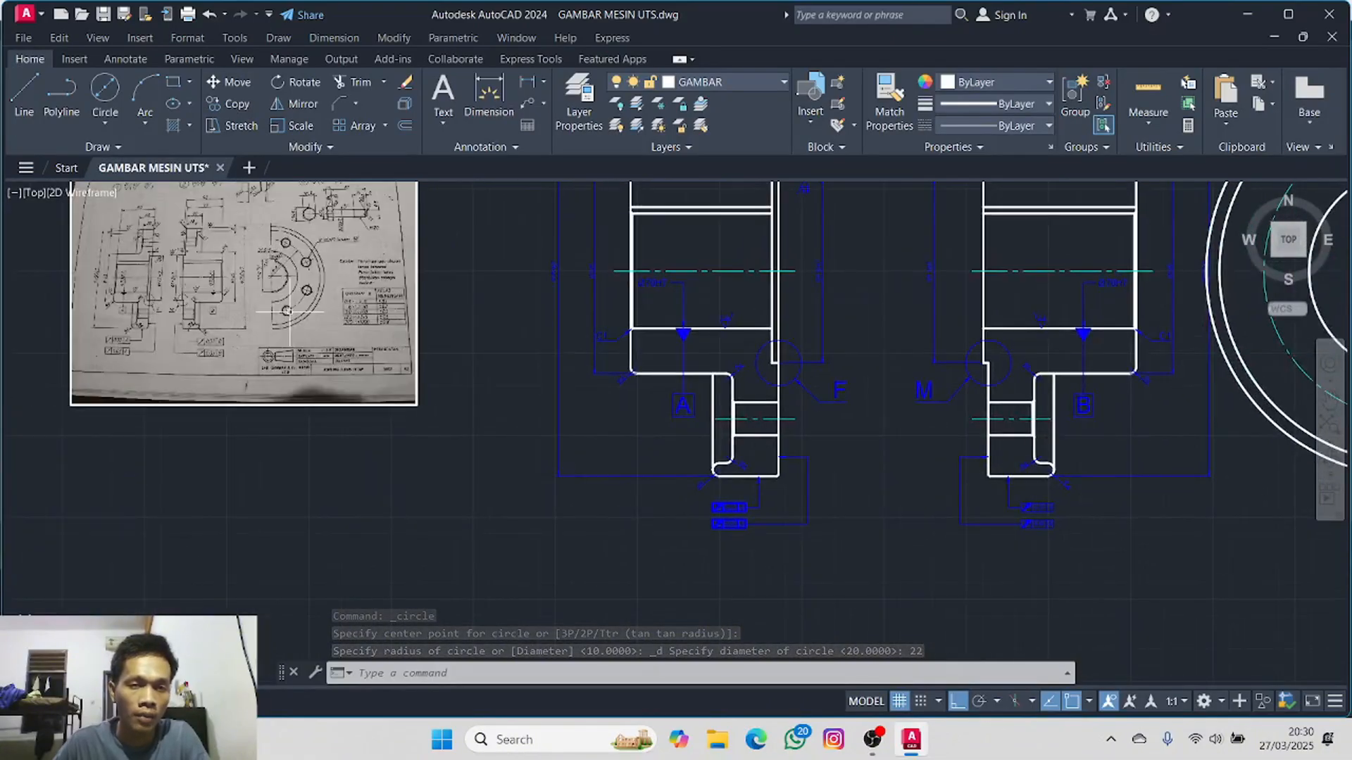
pyautogui.scroll(4, 293, 302)
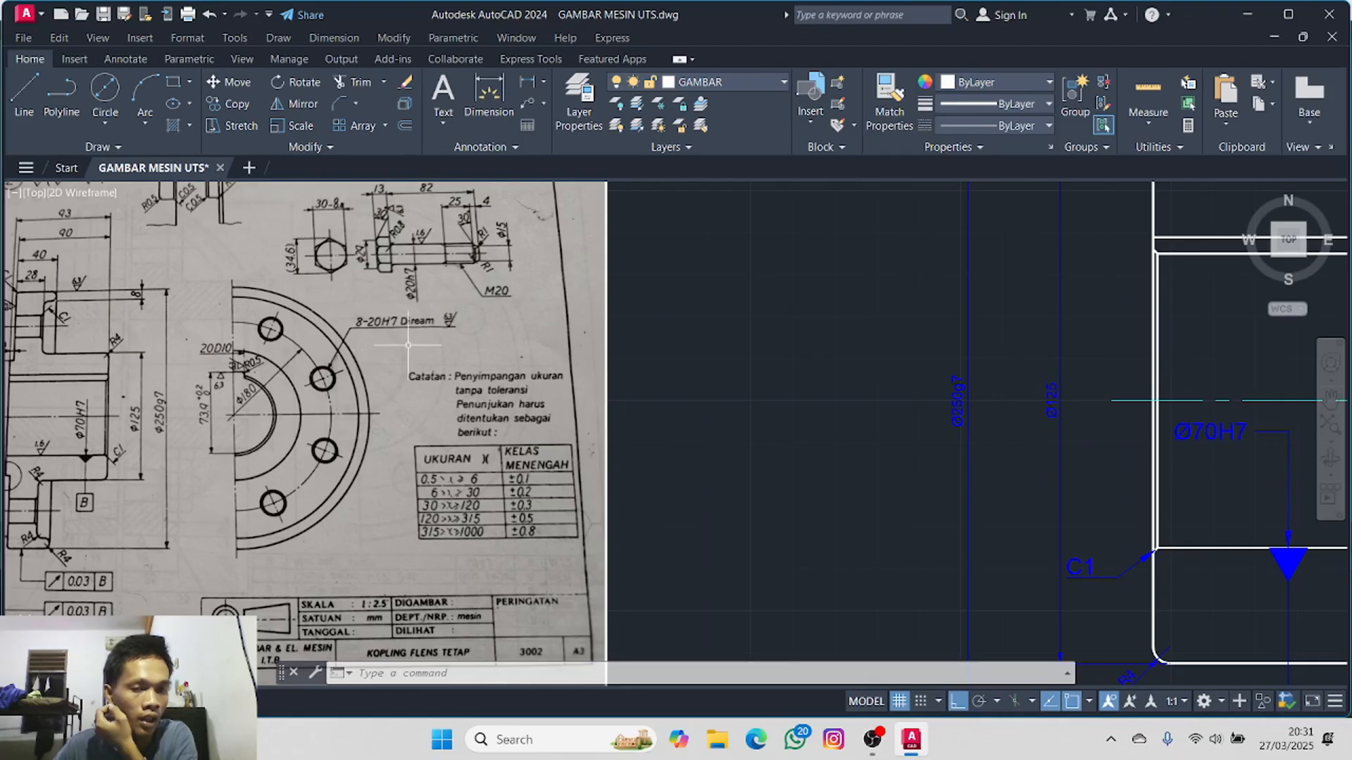
pyautogui.scroll(-4, 408, 345)
pyautogui.moveTo(619, 287); pyautogui.dragTo(67, 296, button='middle')
pyautogui.scroll(2, 573, 266)
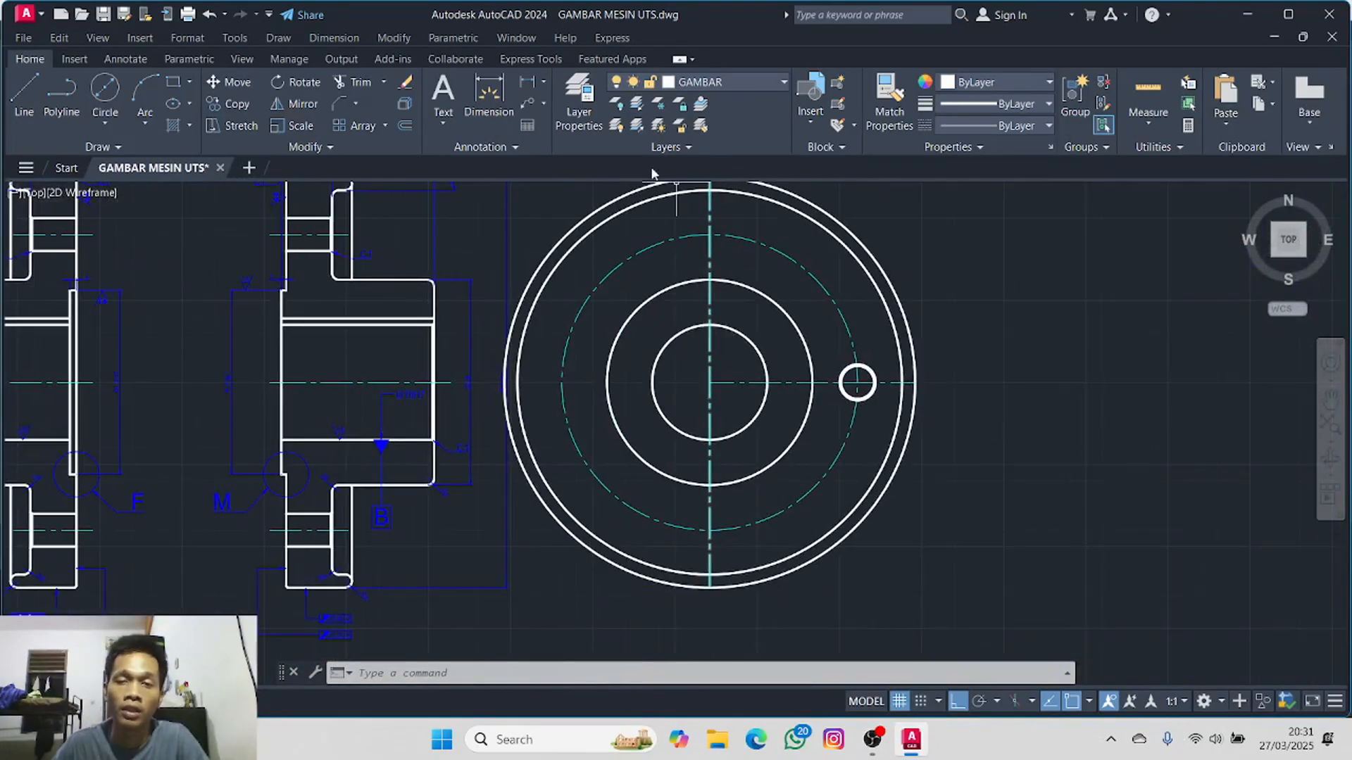
# - Start a polar array of the two concentric bolt hole circles about the flange center
pyautogui.click(871, 374)
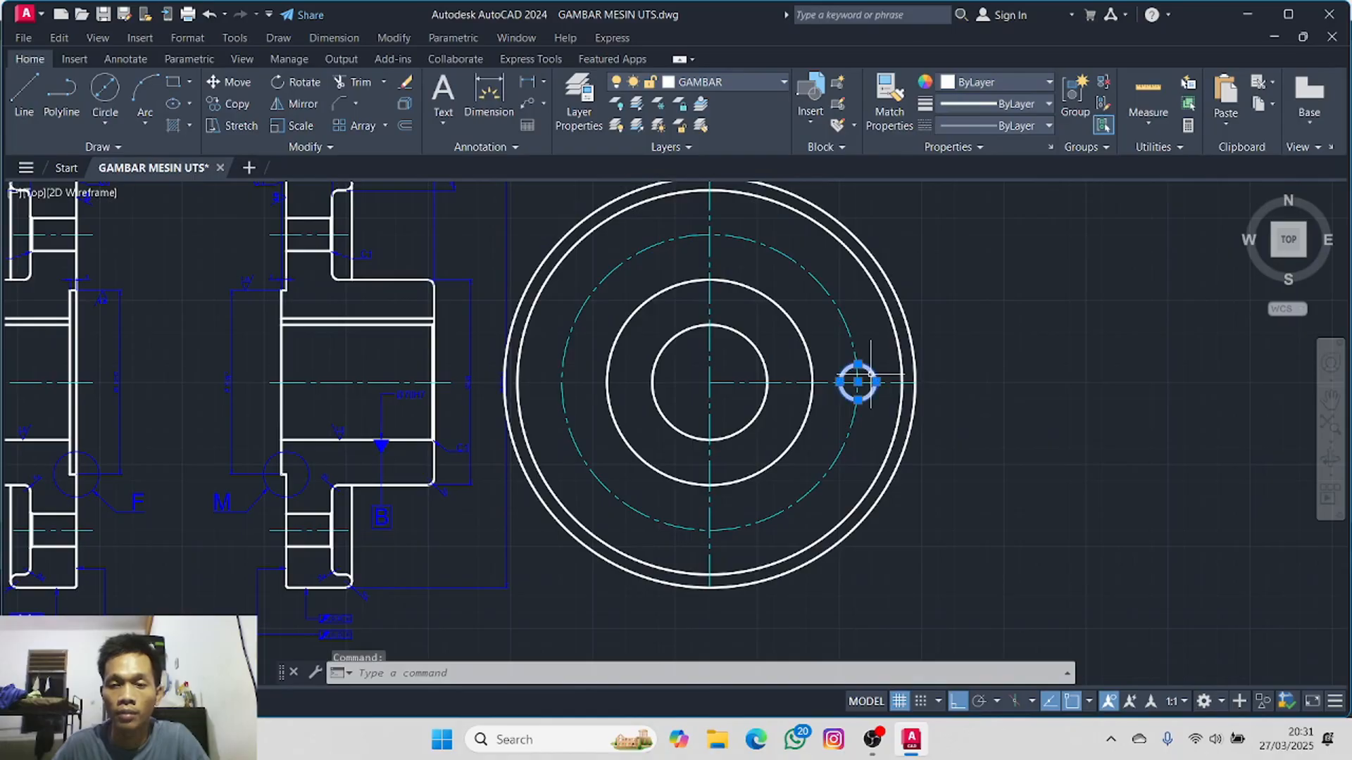
pyautogui.scroll(5, 870, 374)
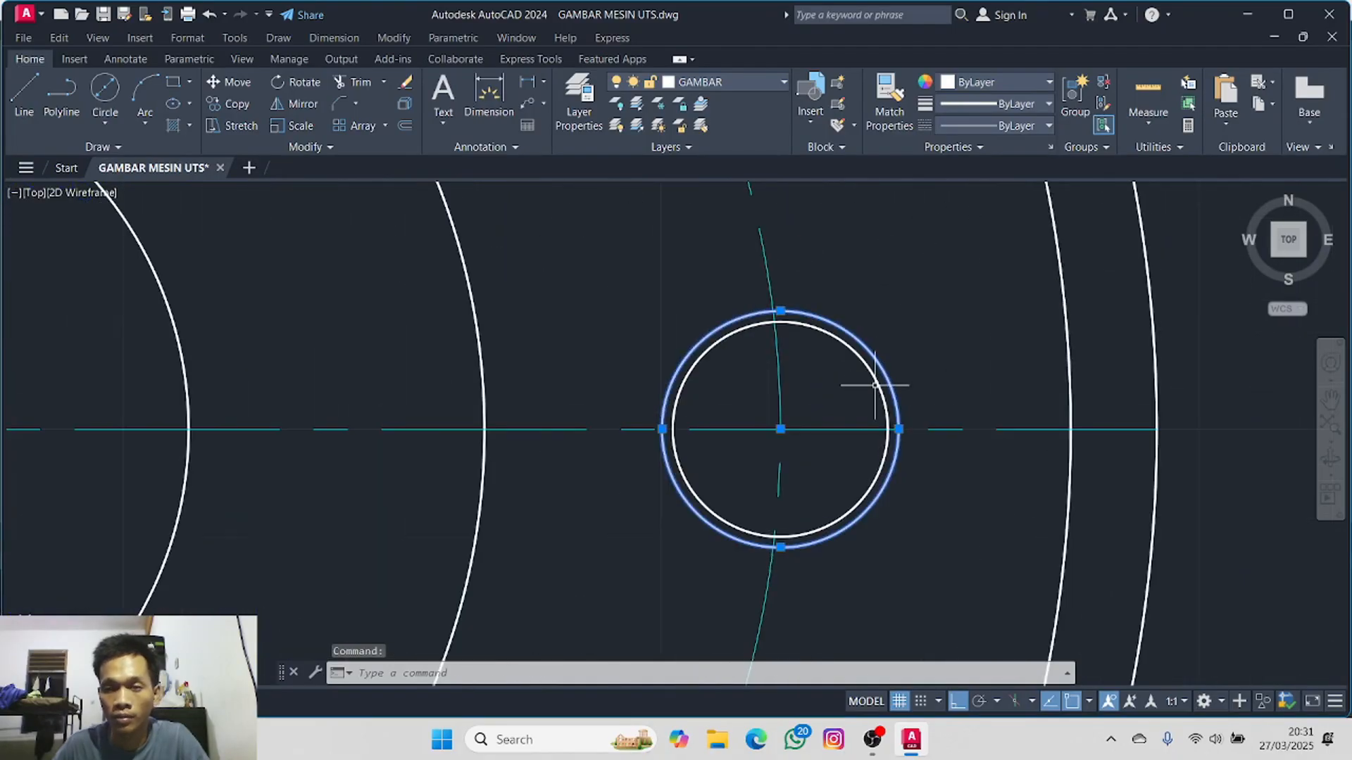
pyautogui.click(875, 383)
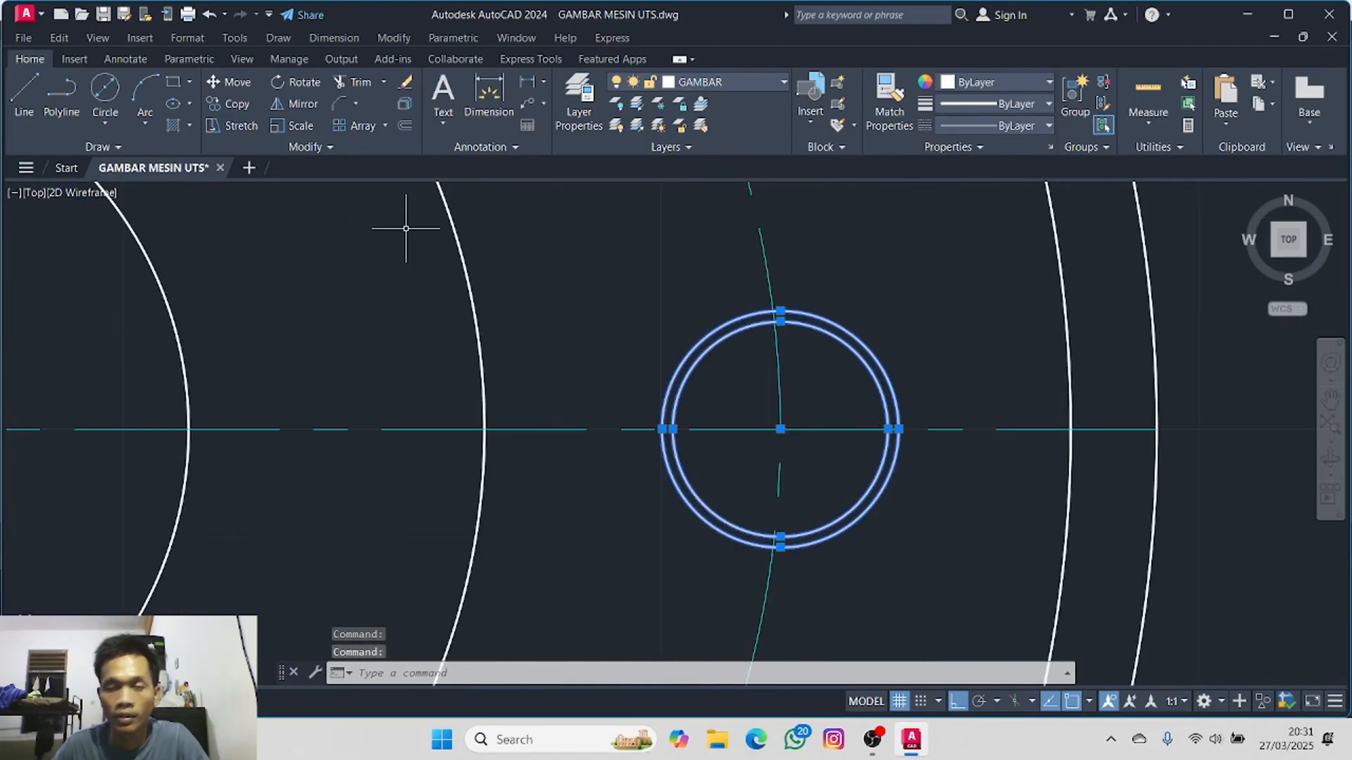
pyautogui.click(385, 126)
pyautogui.click(386, 224)
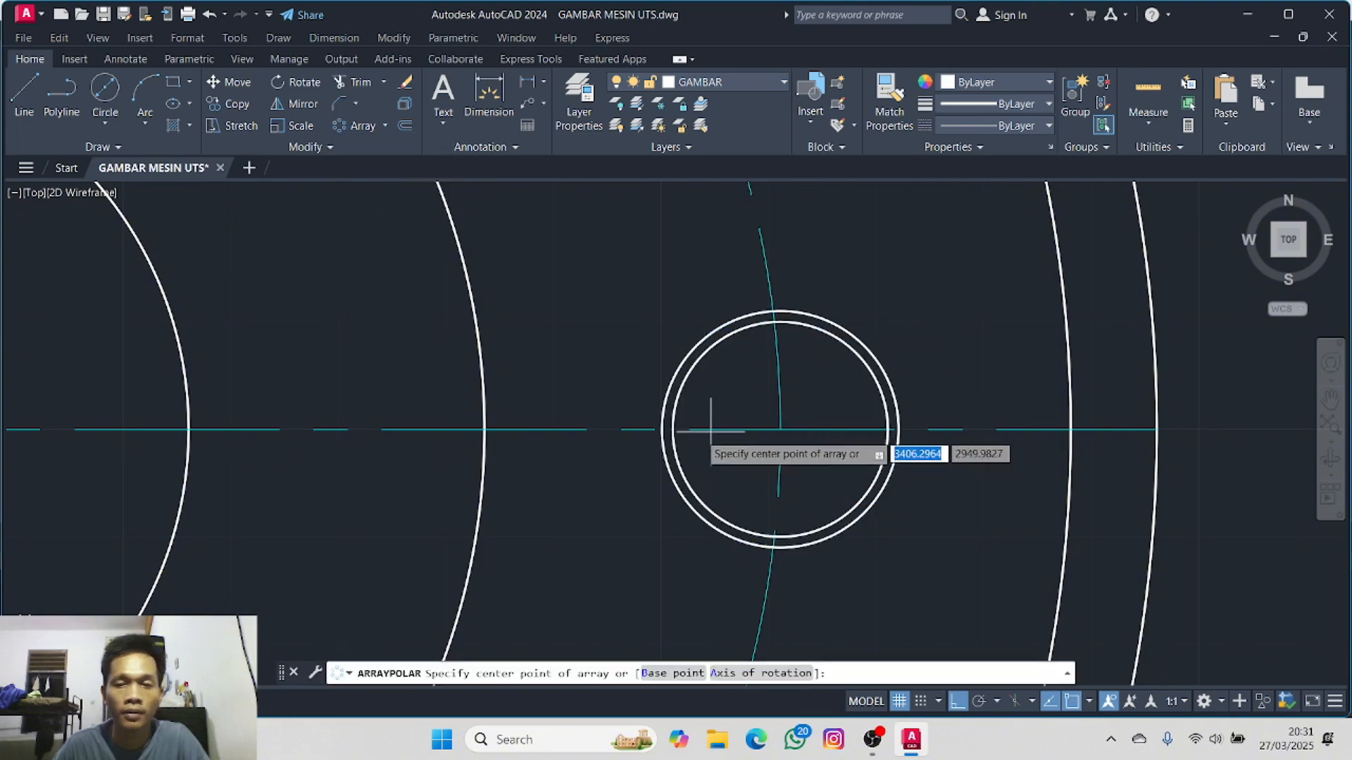
pyautogui.scroll(-2, 483, 430)
pyautogui.moveTo(211, 421); pyautogui.dragTo(509, 387, button='middle')
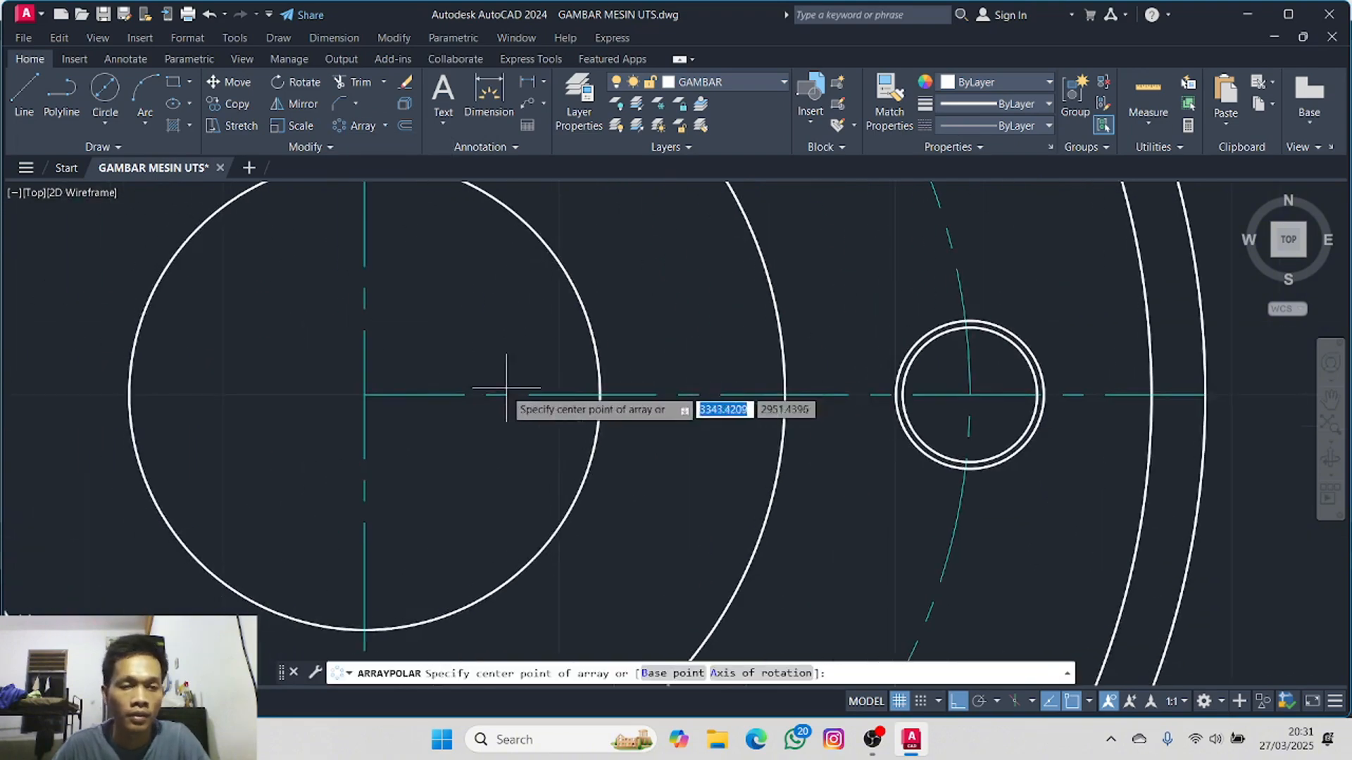
pyautogui.click(365, 395)
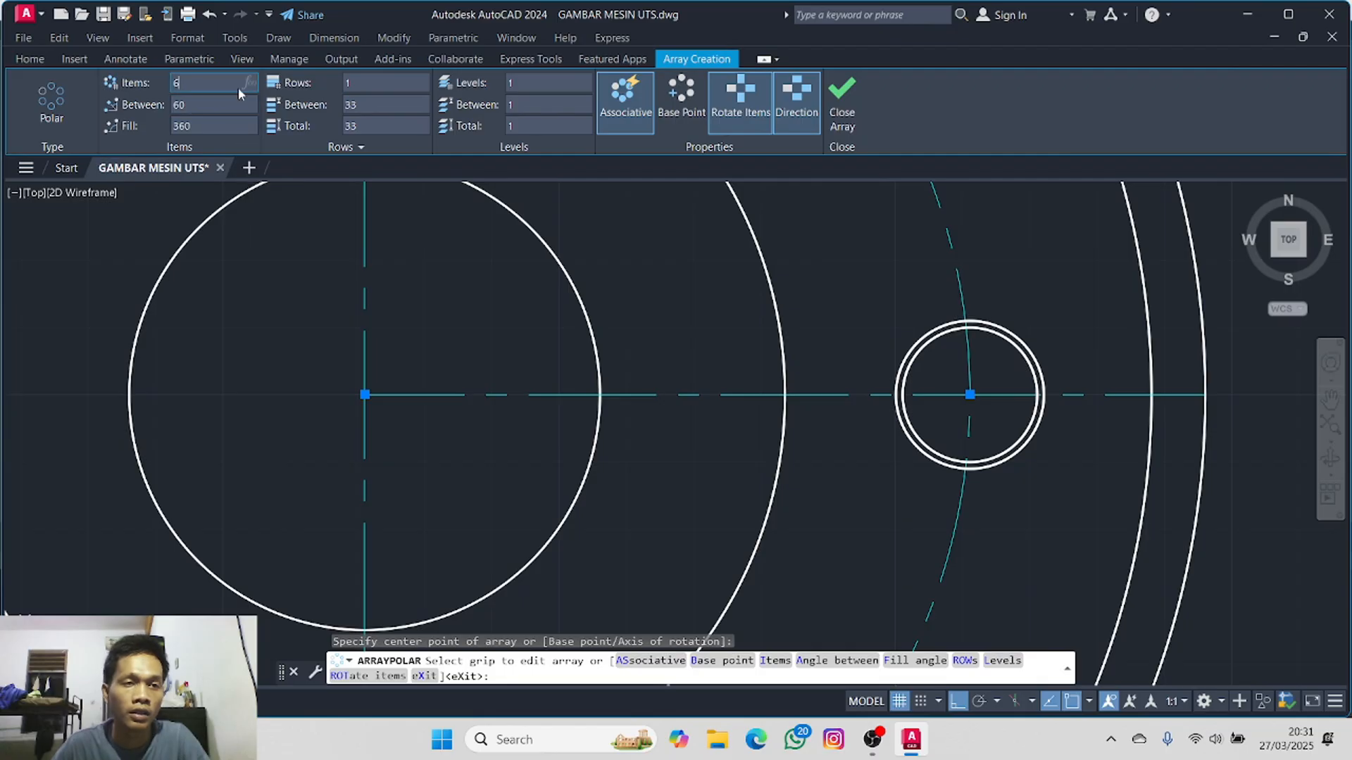
# - Set the polar array to 8 items and finish it
pyautogui.write('8')
pyautogui.press('Return')
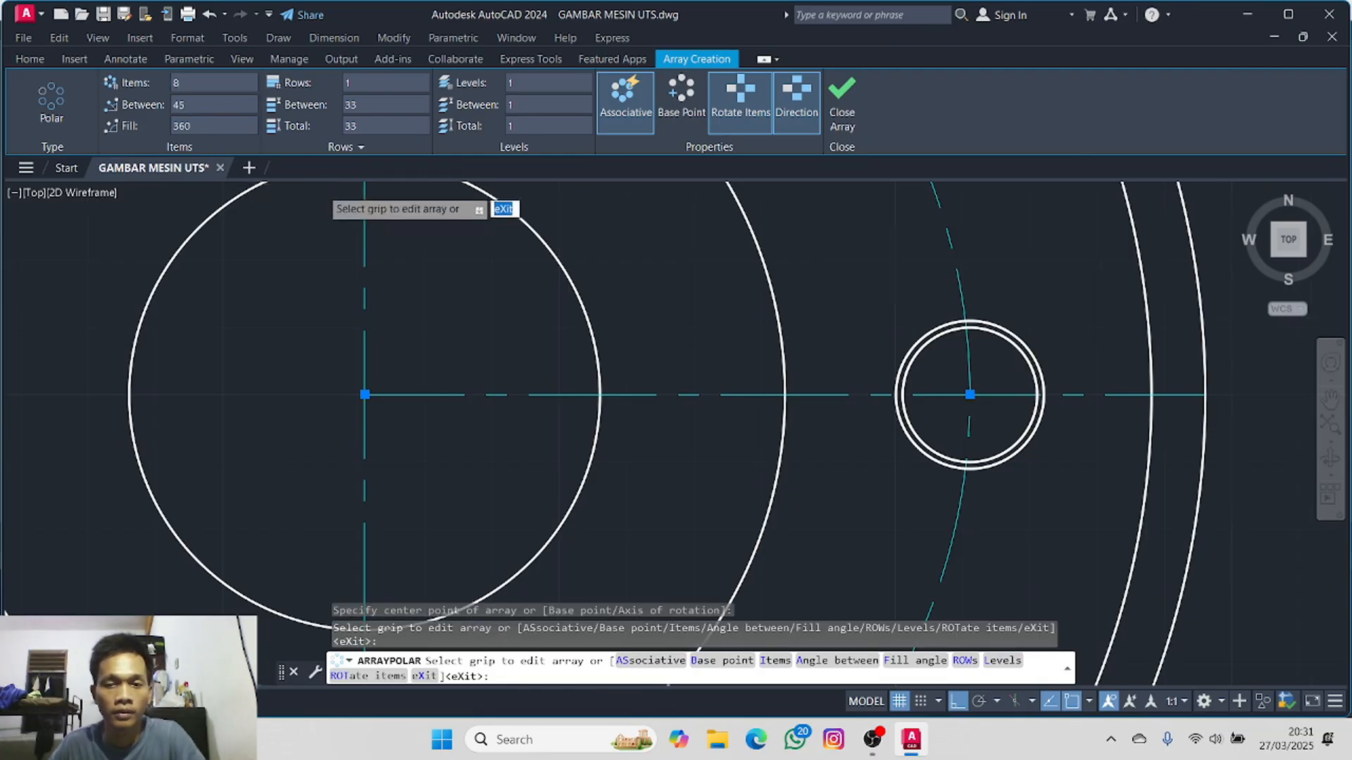
pyautogui.scroll(-3, 350, 217)
pyautogui.moveTo(349, 216); pyautogui.dragTo(717, 413, button='middle')
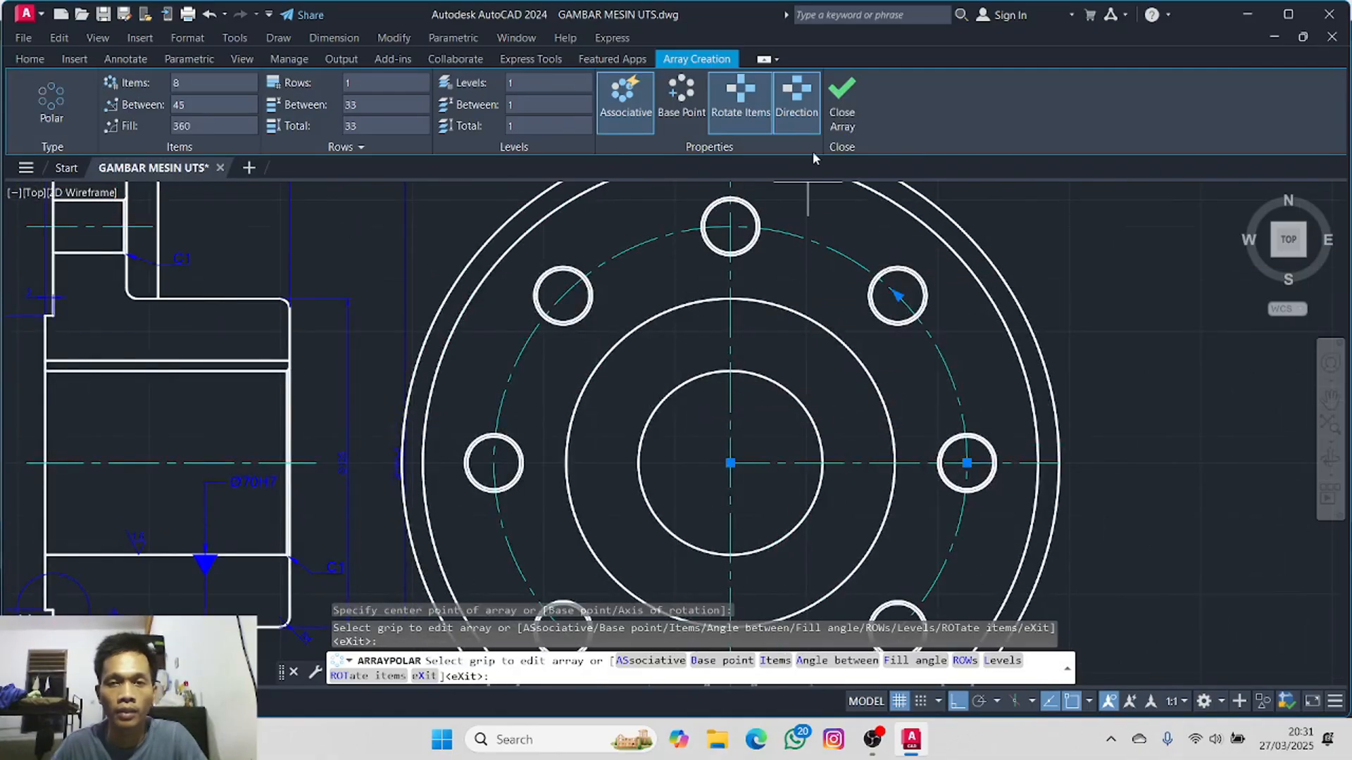
pyautogui.click(842, 106)
pyautogui.scroll(-2, 774, 314)
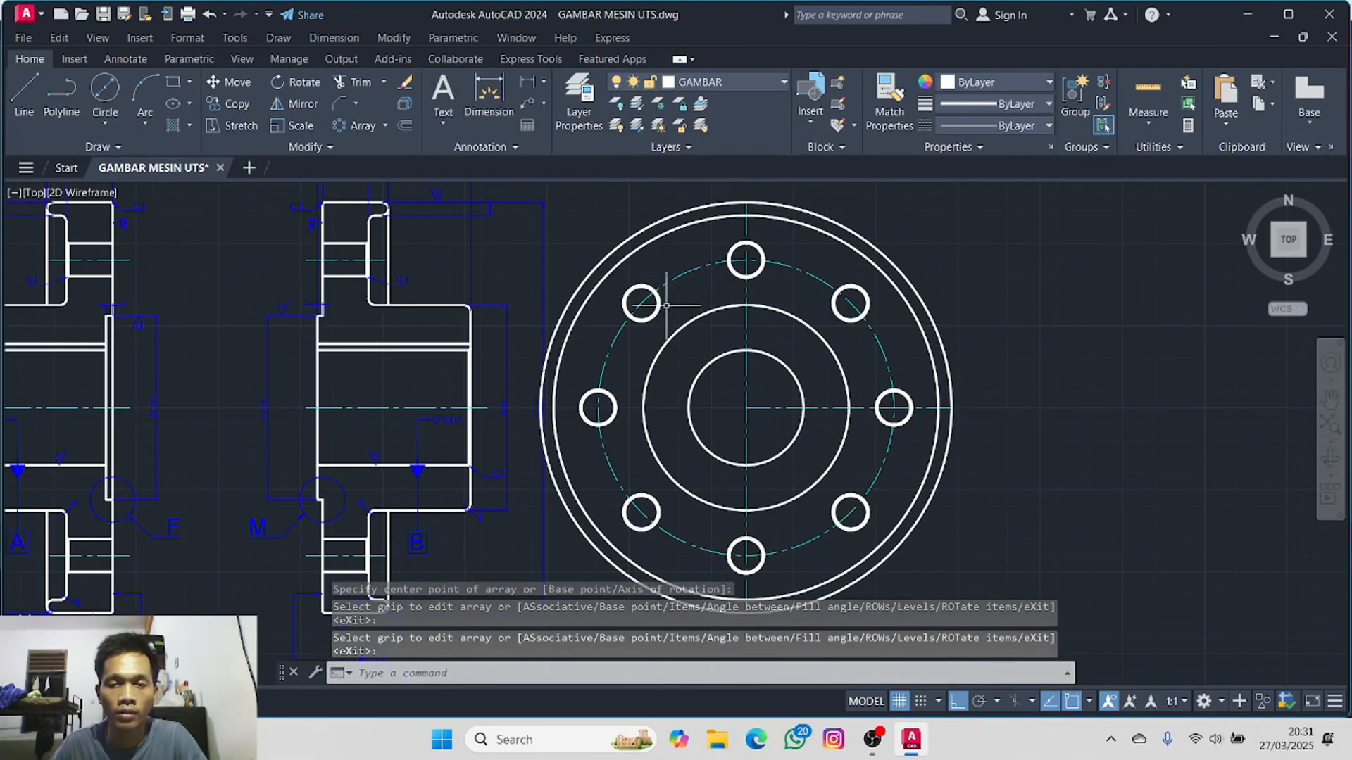
# - Rotate the bolt hole array by 22.5 degrees about the flange center
pyautogui.moveTo(668, 305)
pyautogui.mouseDown(button='middle')
pyautogui.moveTo(669, 281)
pyautogui.moveTo(635, 242)
pyautogui.mouseUp(button='middle')
pyautogui.click(694, 206)
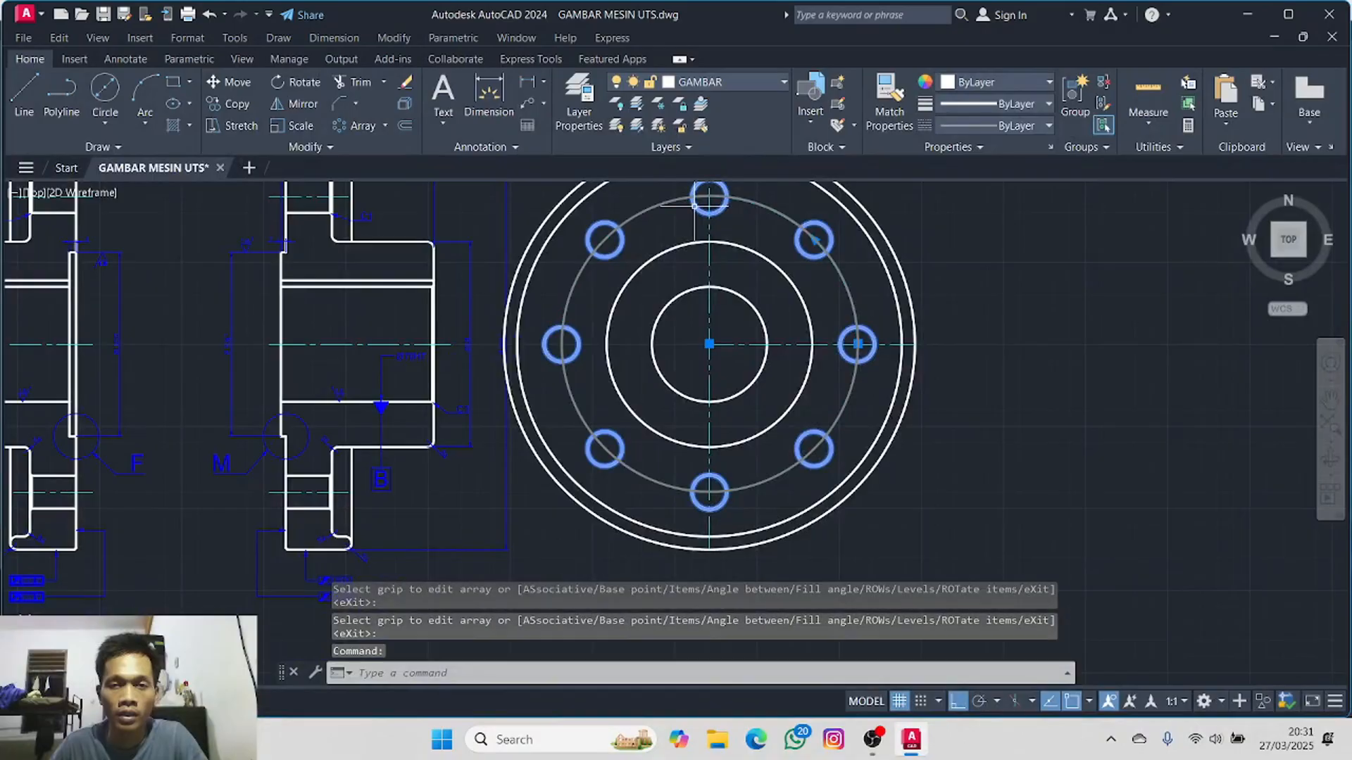
pyautogui.scroll(3, 678, 251)
pyautogui.scroll(-2, 646, 275)
pyautogui.scroll(-2, 646, 274)
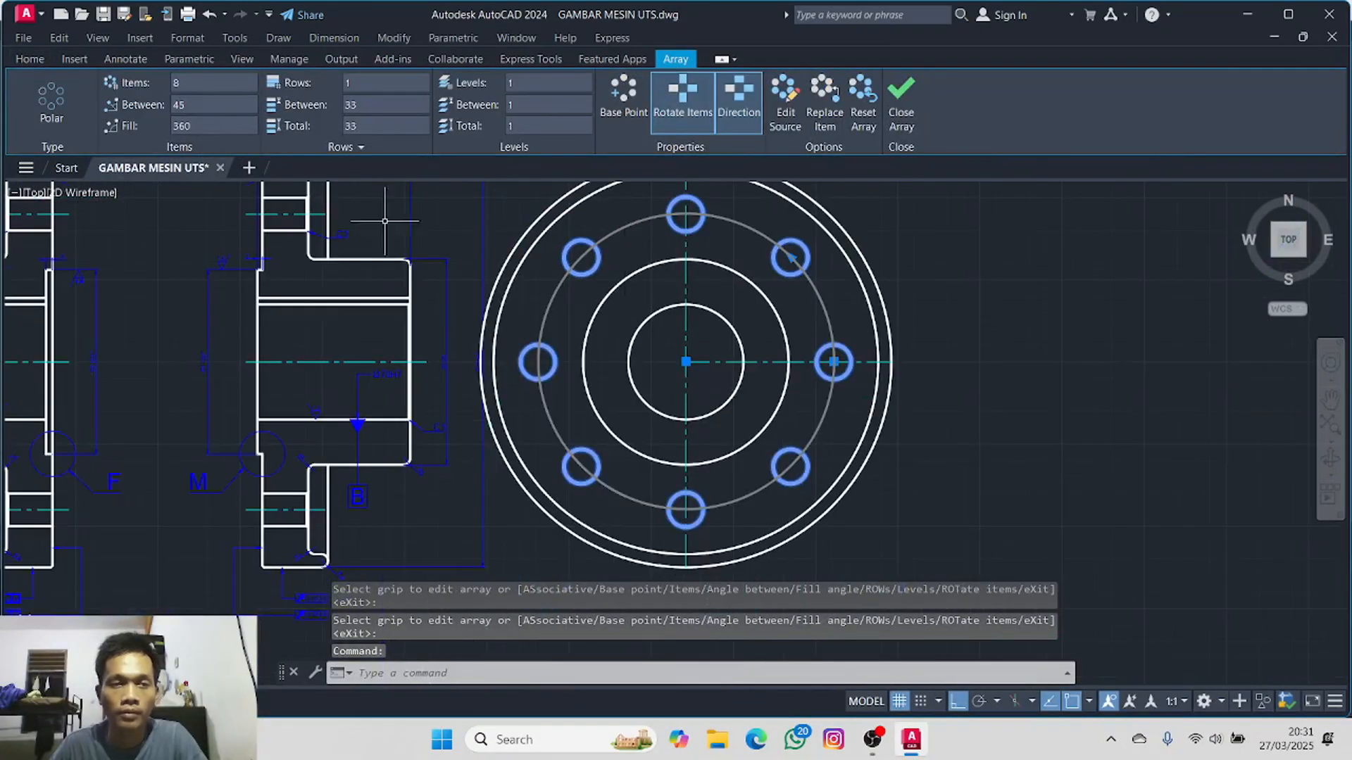
pyautogui.click(31, 59)
pyautogui.click(296, 82)
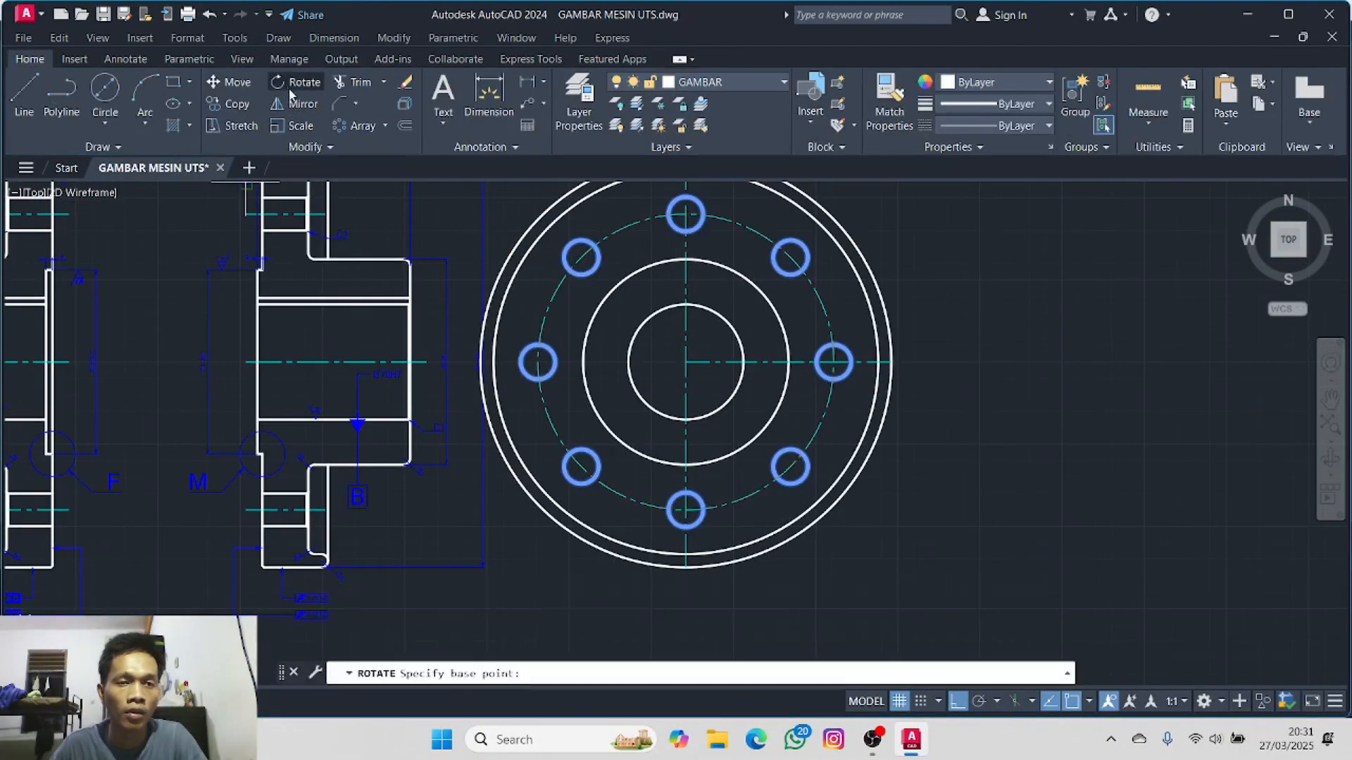
pyautogui.click(686, 362)
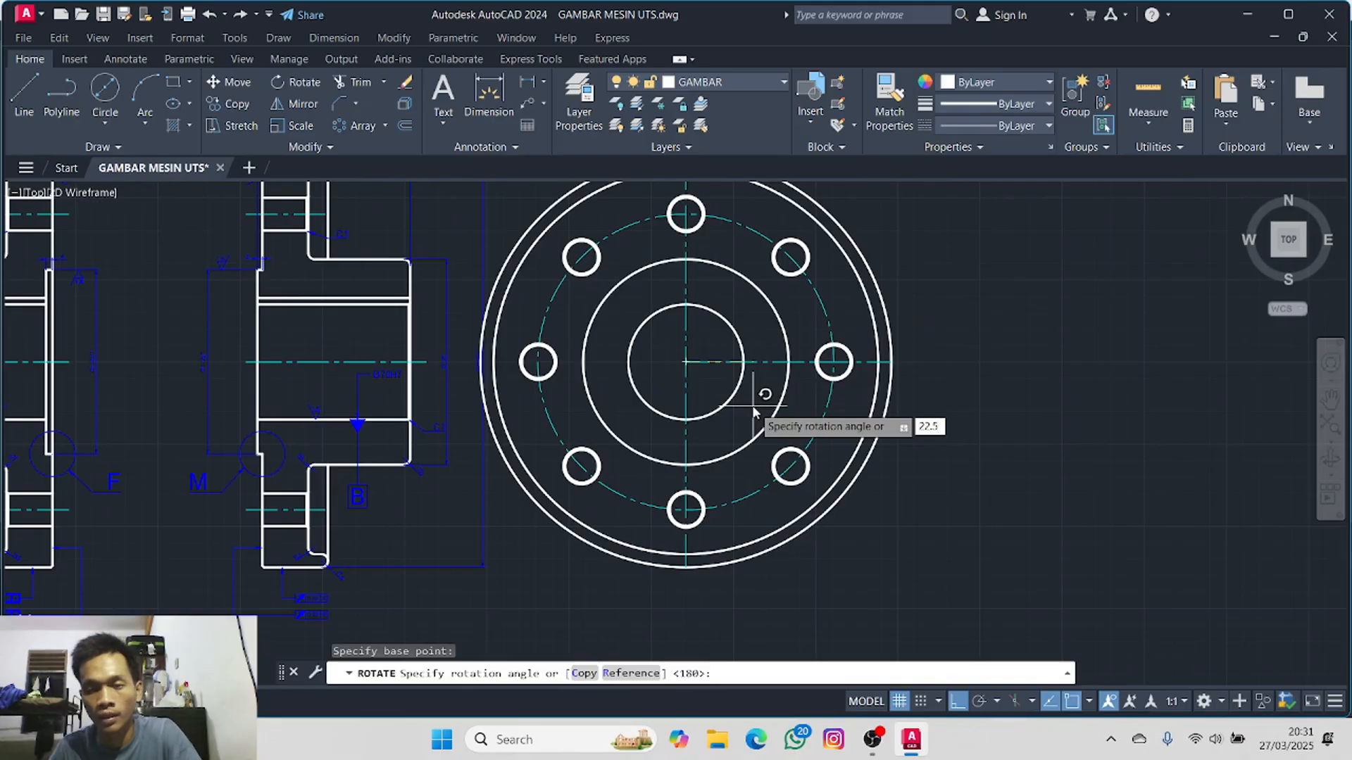
pyautogui.press('Return')
pyautogui.scroll(3, 838, 364)
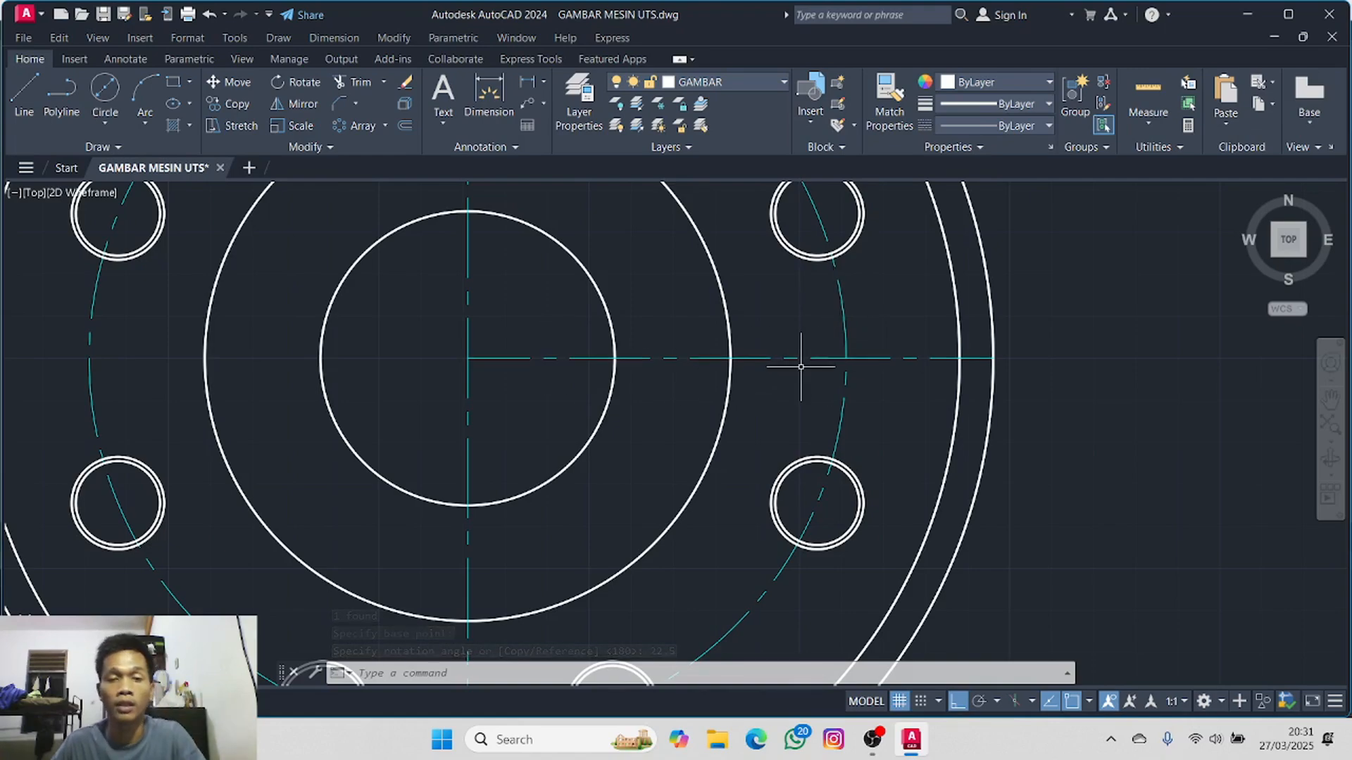
pyautogui.scroll(-2, 667, 342)
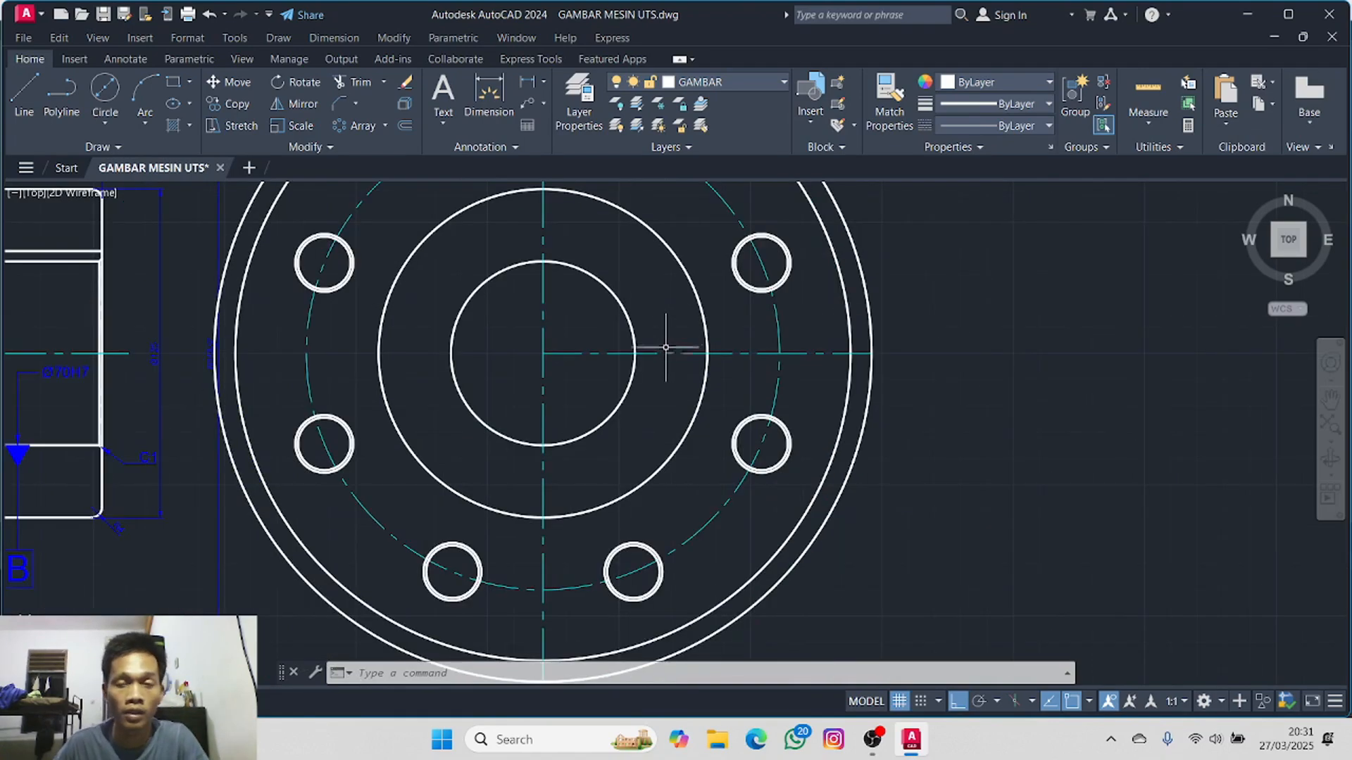
# - Explode the bolt hole array into separate circles
pyautogui.scroll(2, 601, 294)
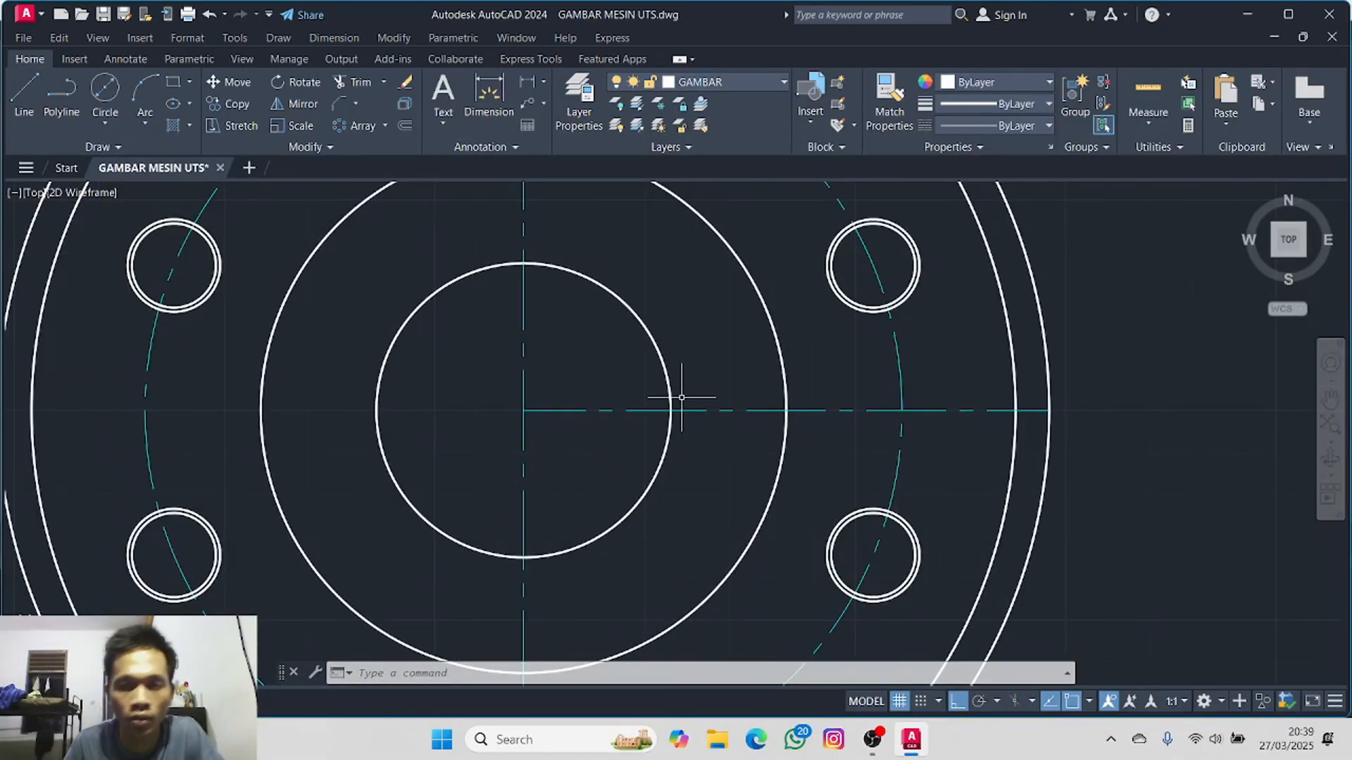
pyautogui.scroll(-2, 681, 398)
pyautogui.moveTo(597, 364)
pyautogui.mouseDown(button='middle')
pyautogui.moveTo(606, 352)
pyautogui.moveTo(590, 354)
pyautogui.moveTo(573, 433)
pyautogui.mouseUp(button='middle')
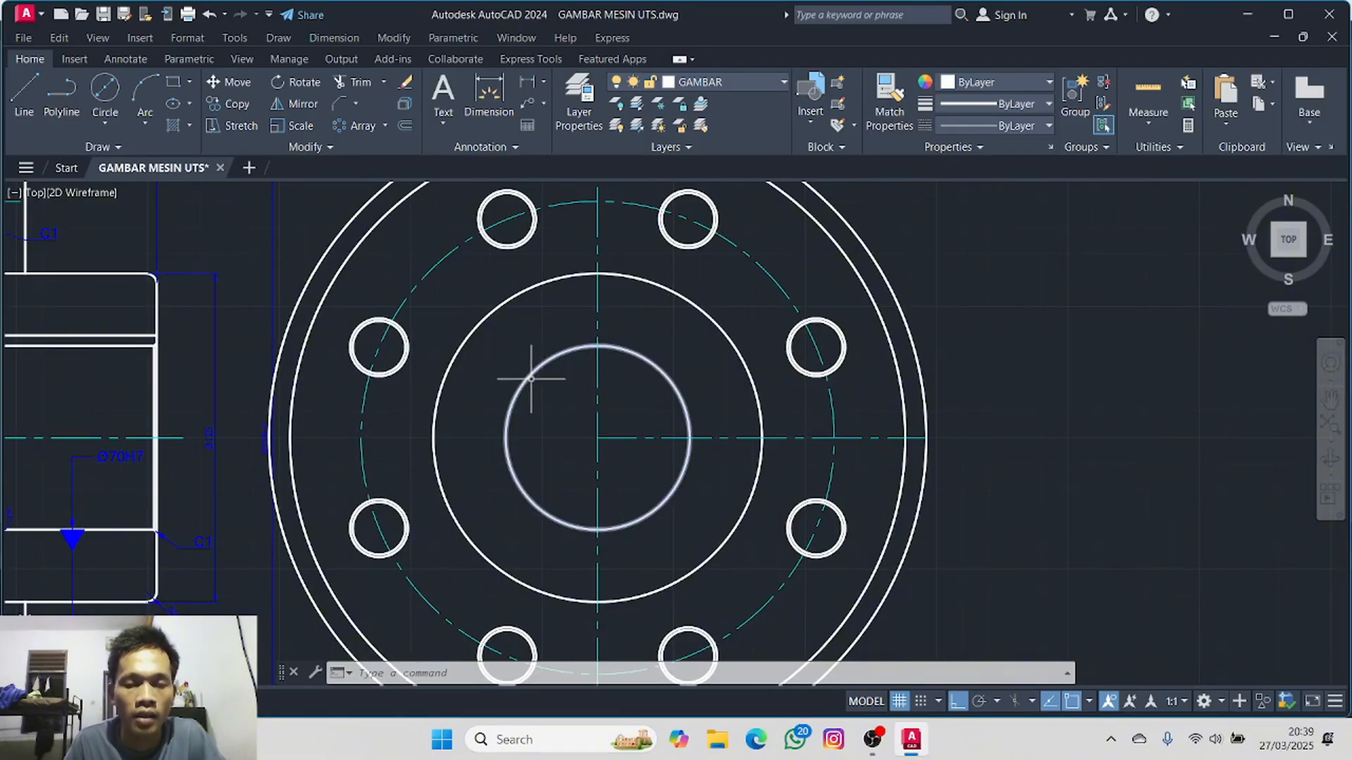
pyautogui.scroll(-2, 541, 279)
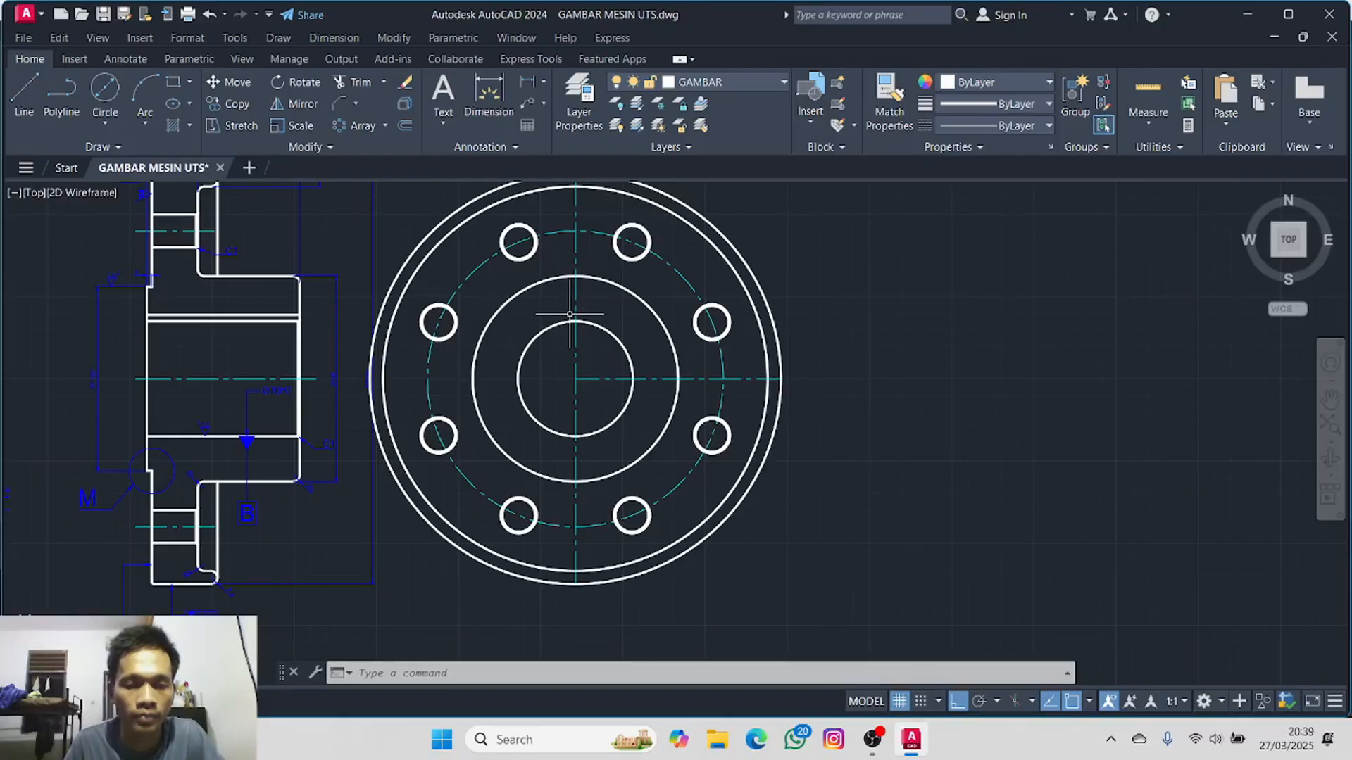
pyautogui.click(521, 243)
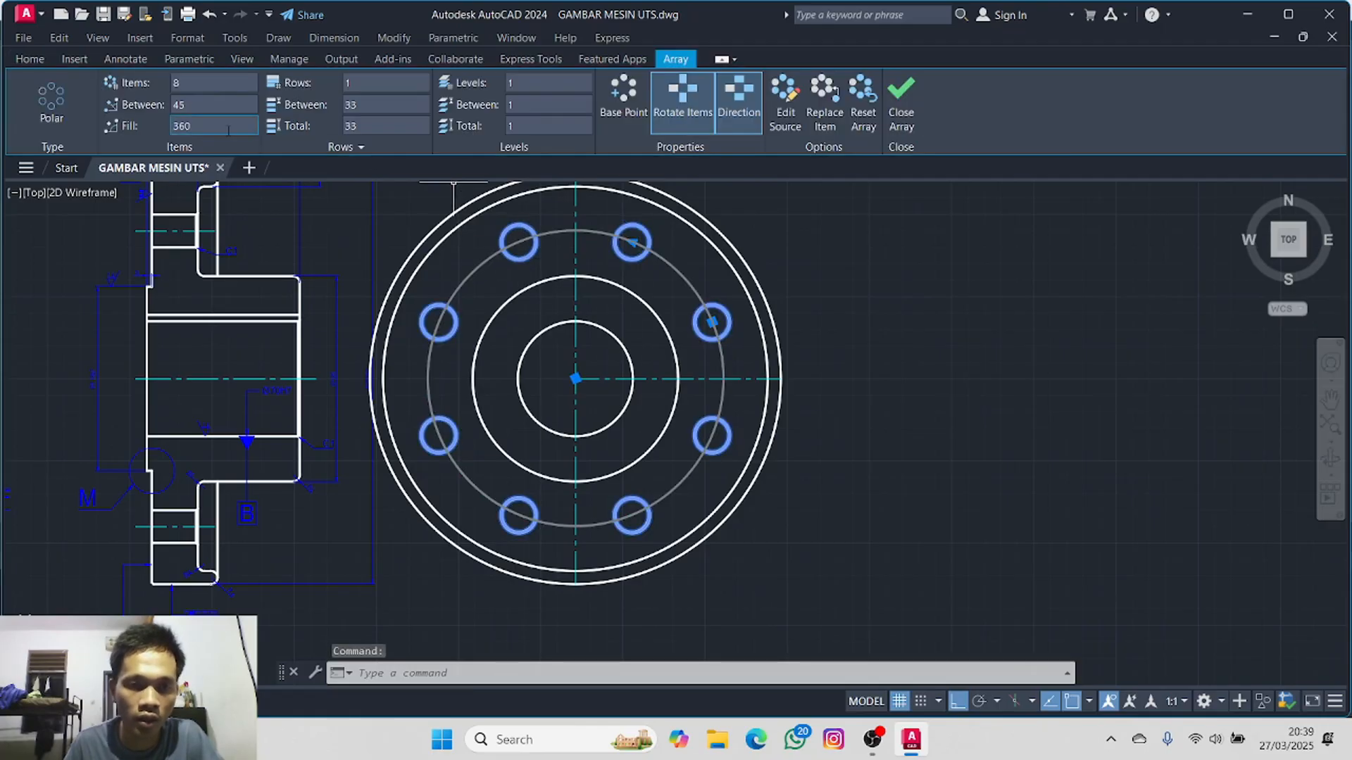
pyautogui.click(25, 62)
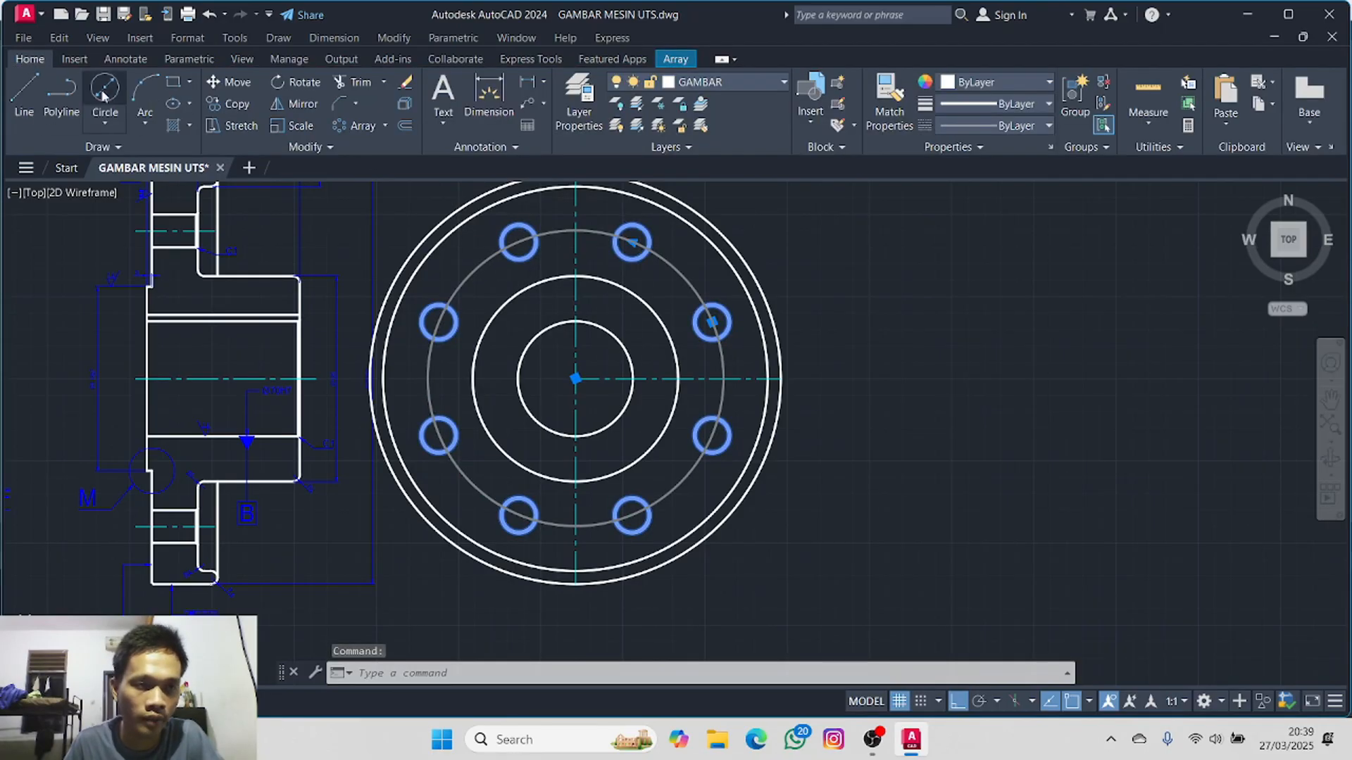
pyautogui.click(404, 110)
# - Erase one circle from each of the four bolt holes left of the vertical centerline
pyautogui.click(519, 225)
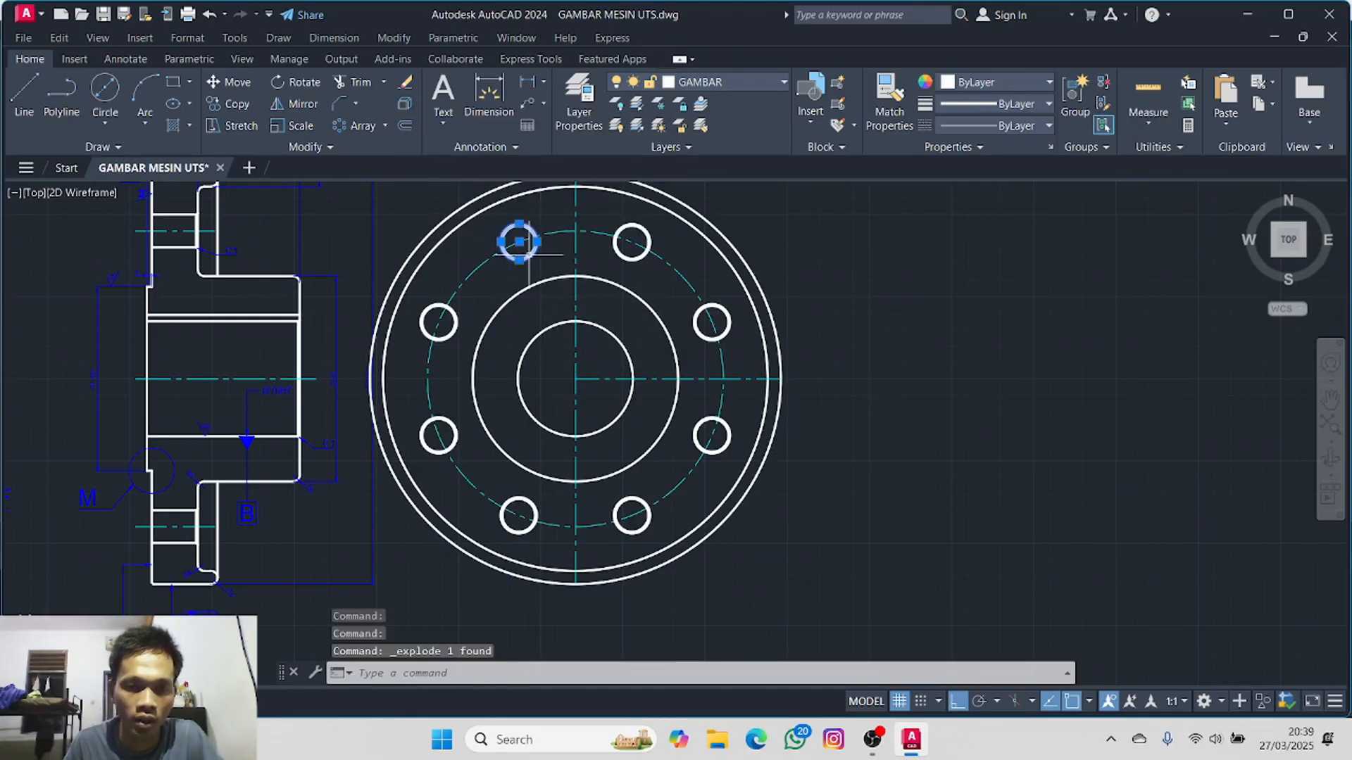
pyautogui.click(452, 311)
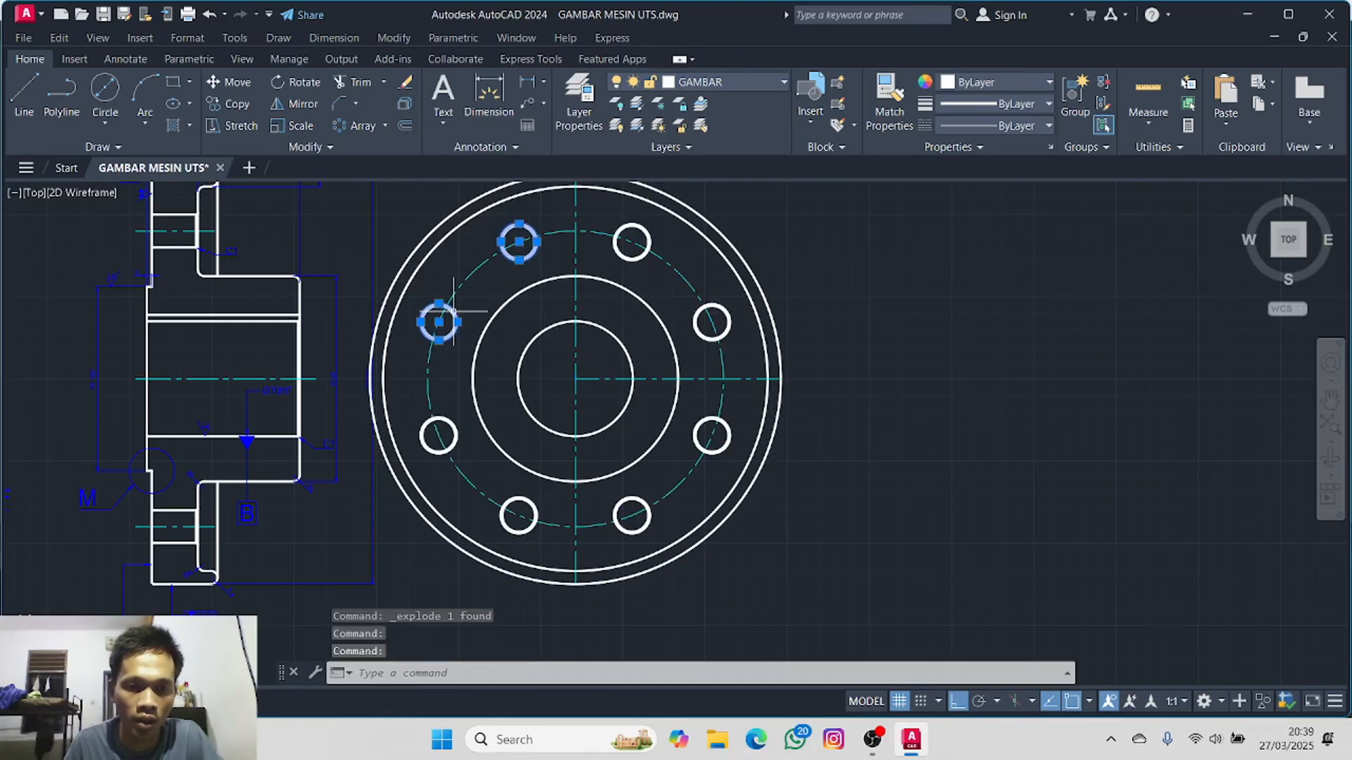
pyautogui.click(452, 423)
pyautogui.click(520, 492)
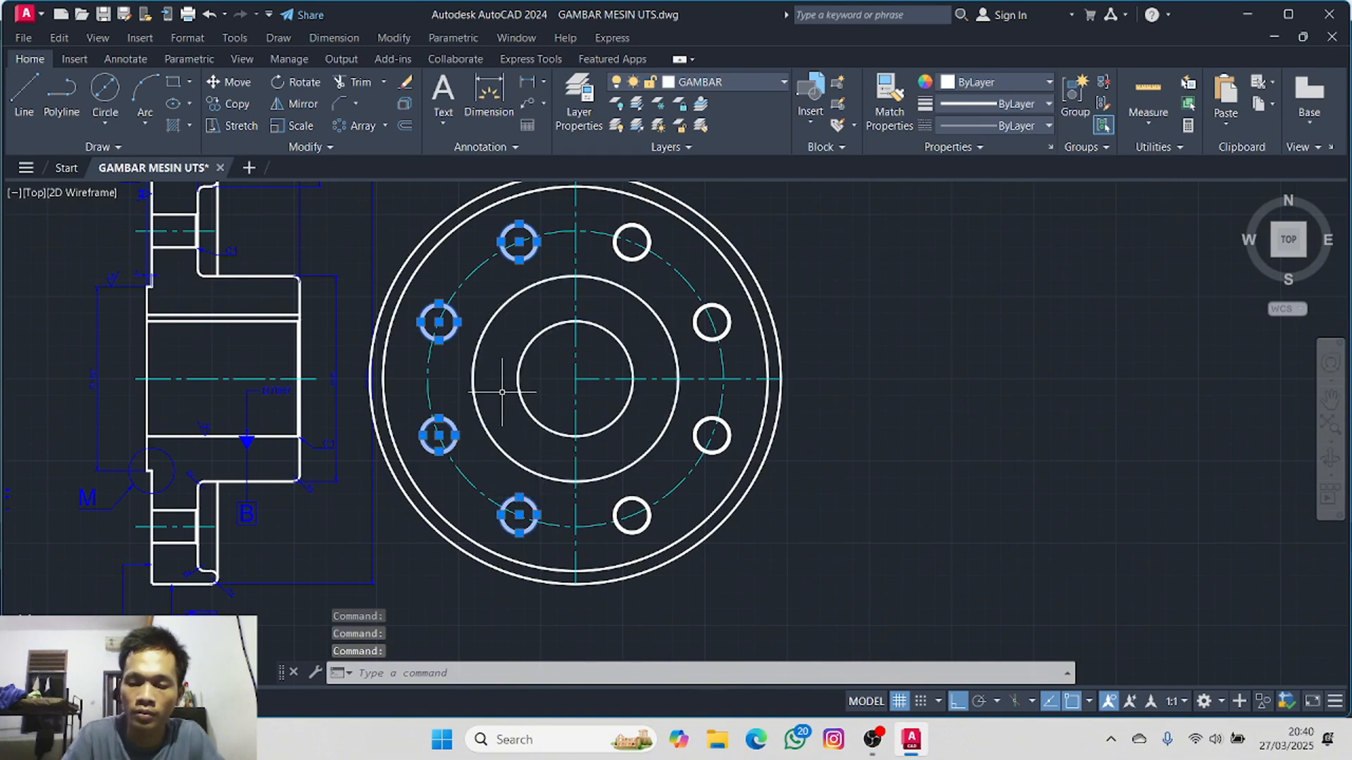
pyautogui.press('Delete')
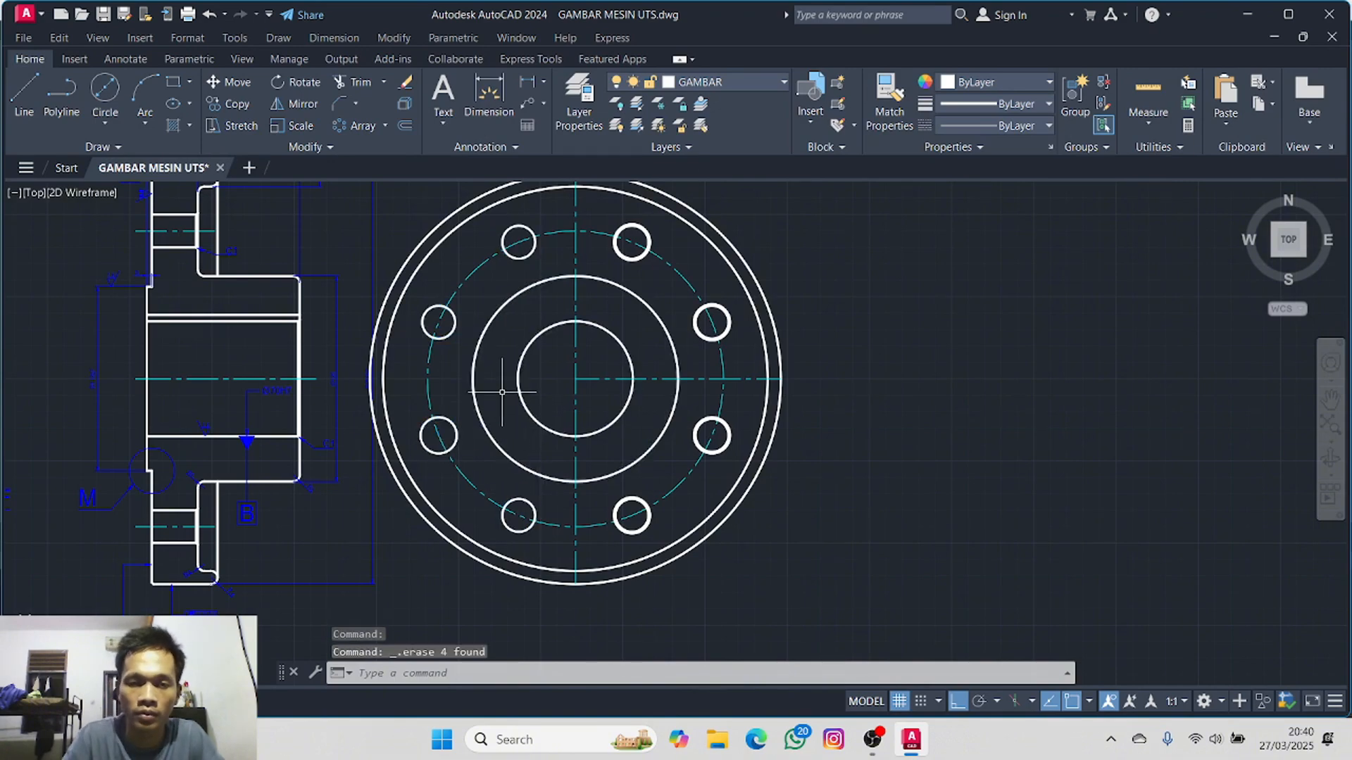
# - Erase the remaining circles of the four bolt holes left of the vertical centerline
pyautogui.click(528, 257)
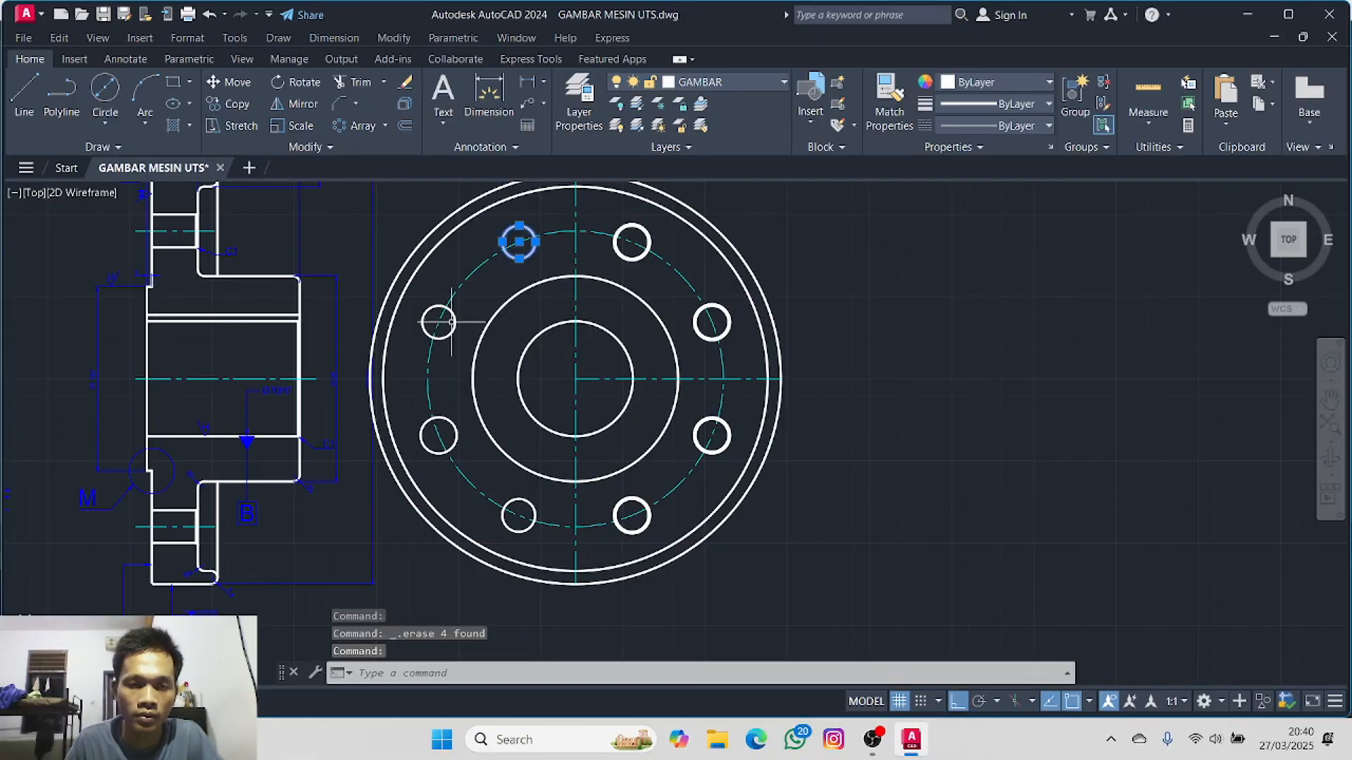
pyautogui.click(451, 322)
pyautogui.click(454, 424)
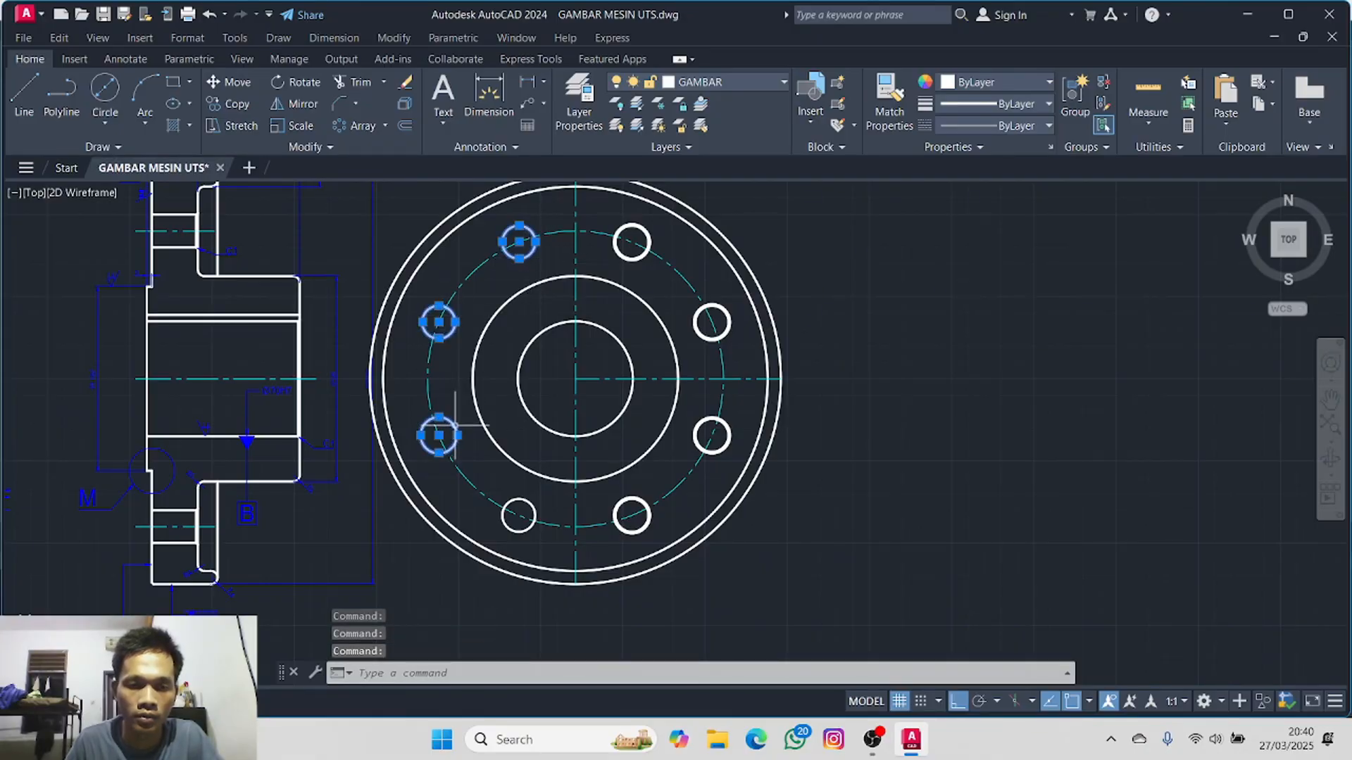
pyautogui.click(501, 466)
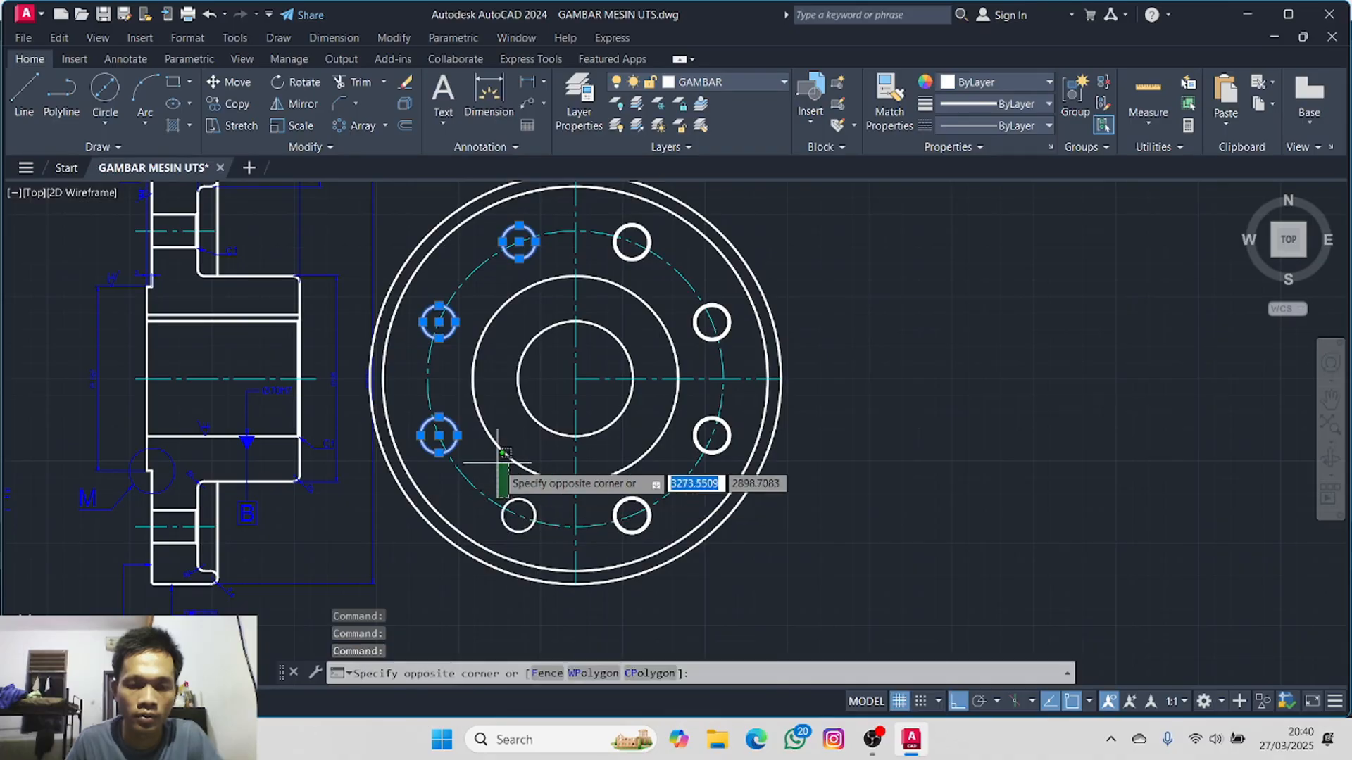
pyautogui.click(527, 502)
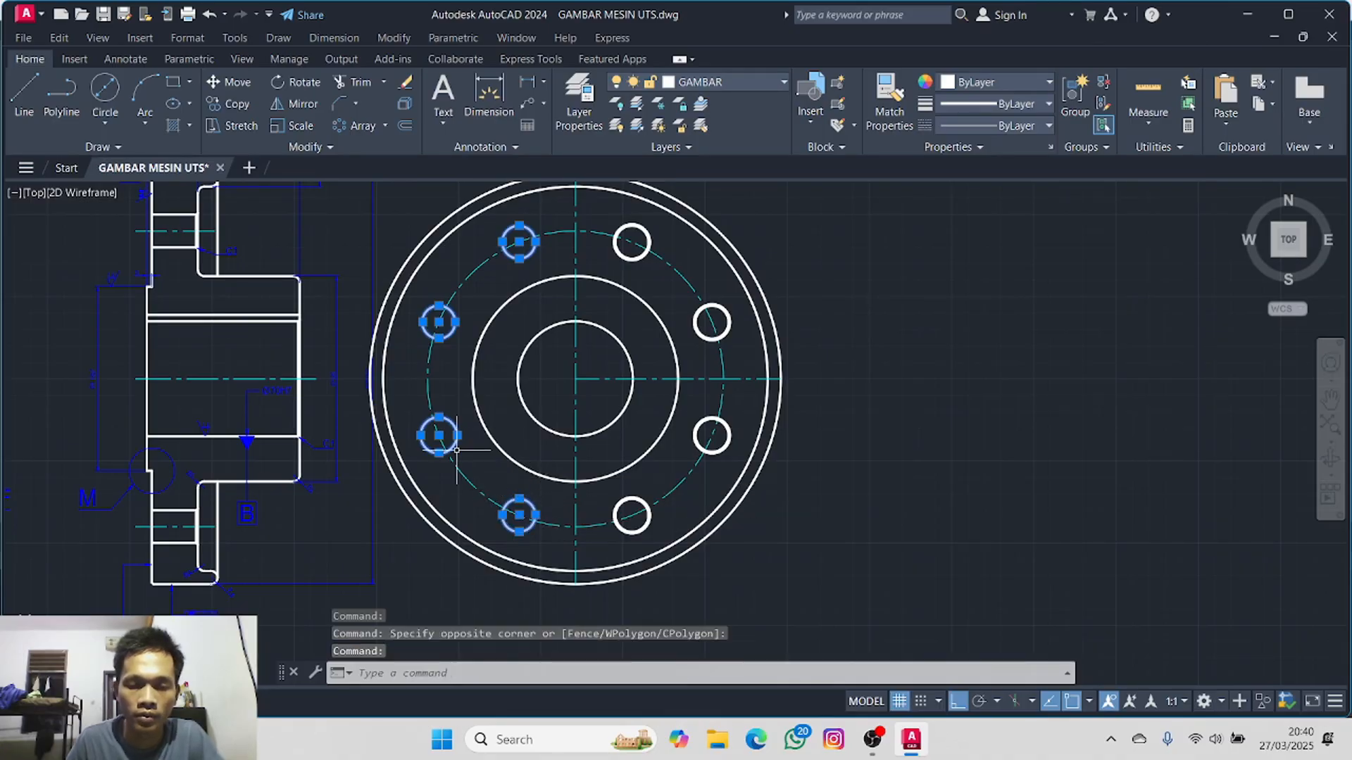
pyautogui.press('Delete')
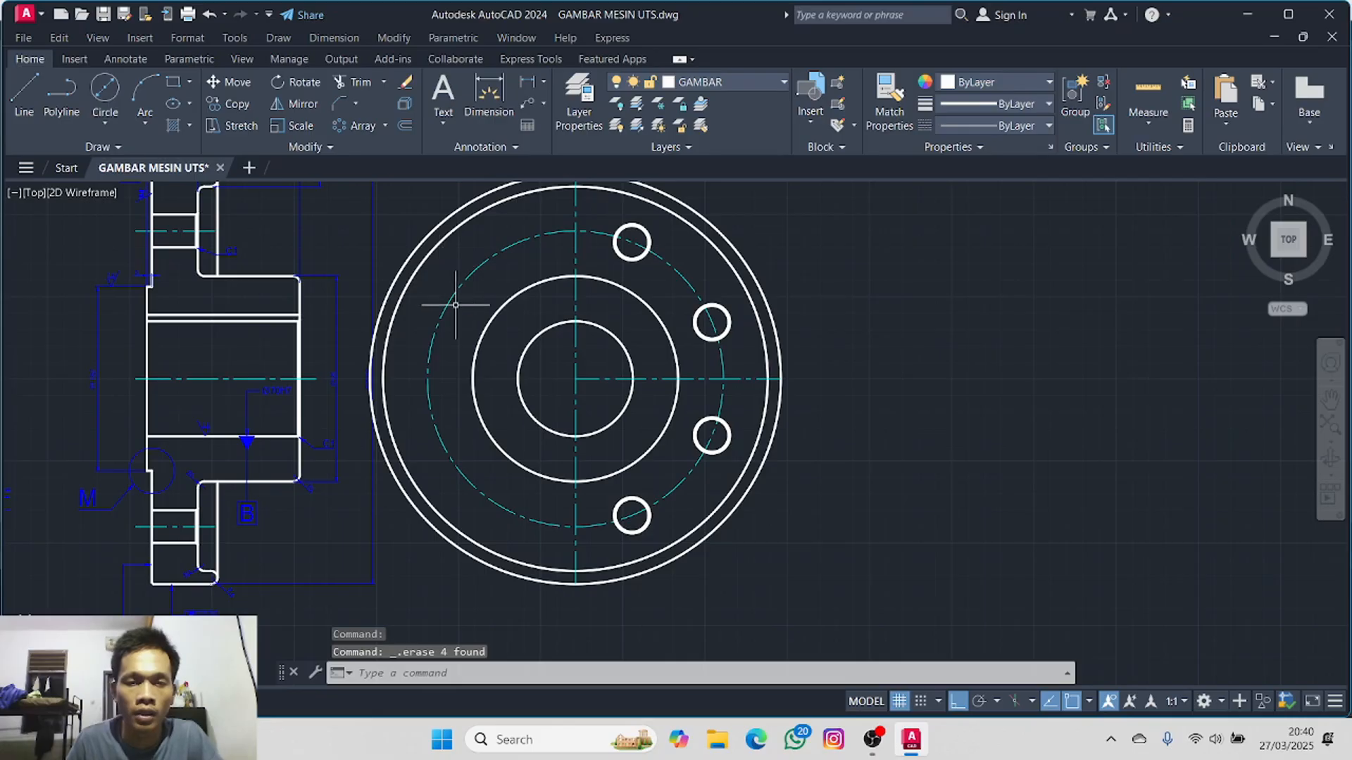
# - Trim away the halves of all concentric circles left of the vertical centerline, leaving the half view of the flange
pyautogui.scroll(-2, 454, 302)
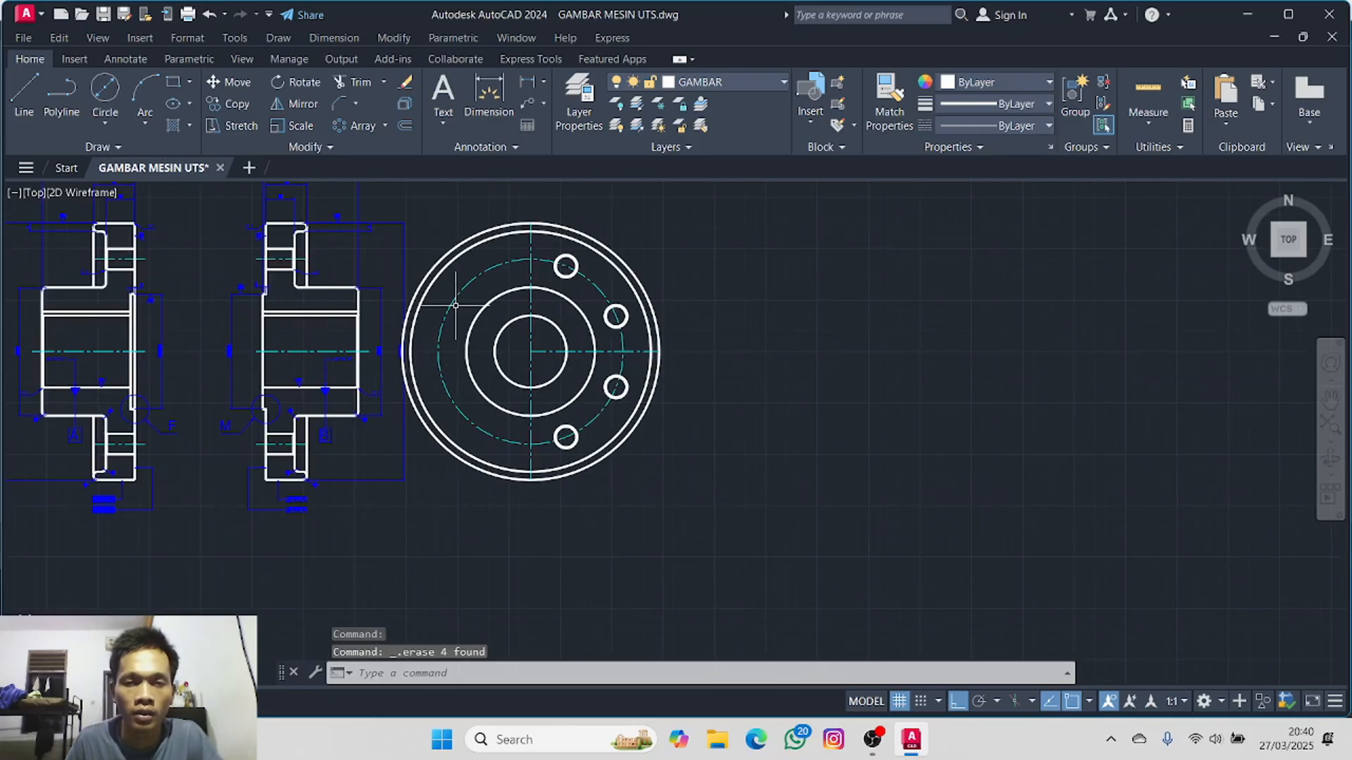
pyautogui.click(363, 83)
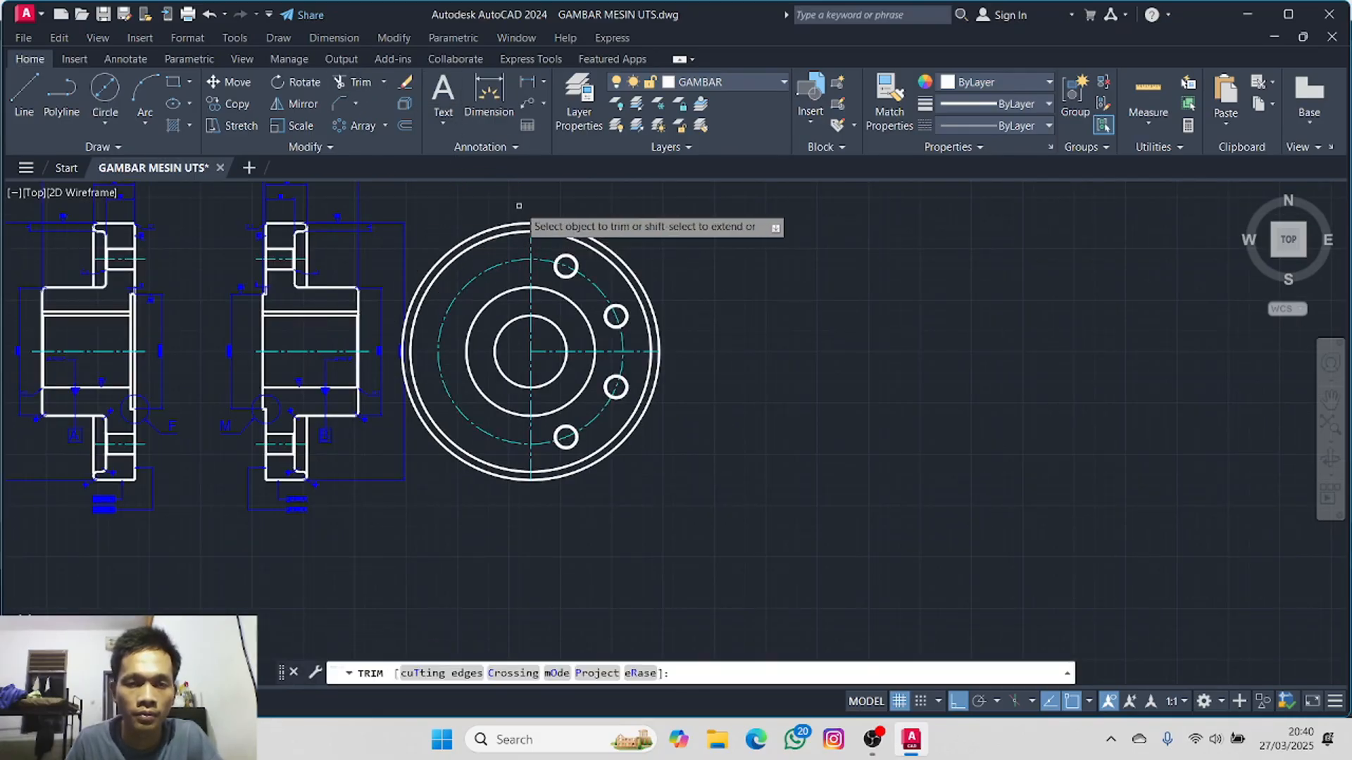
pyautogui.moveTo(520, 218); pyautogui.dragTo(521, 296)
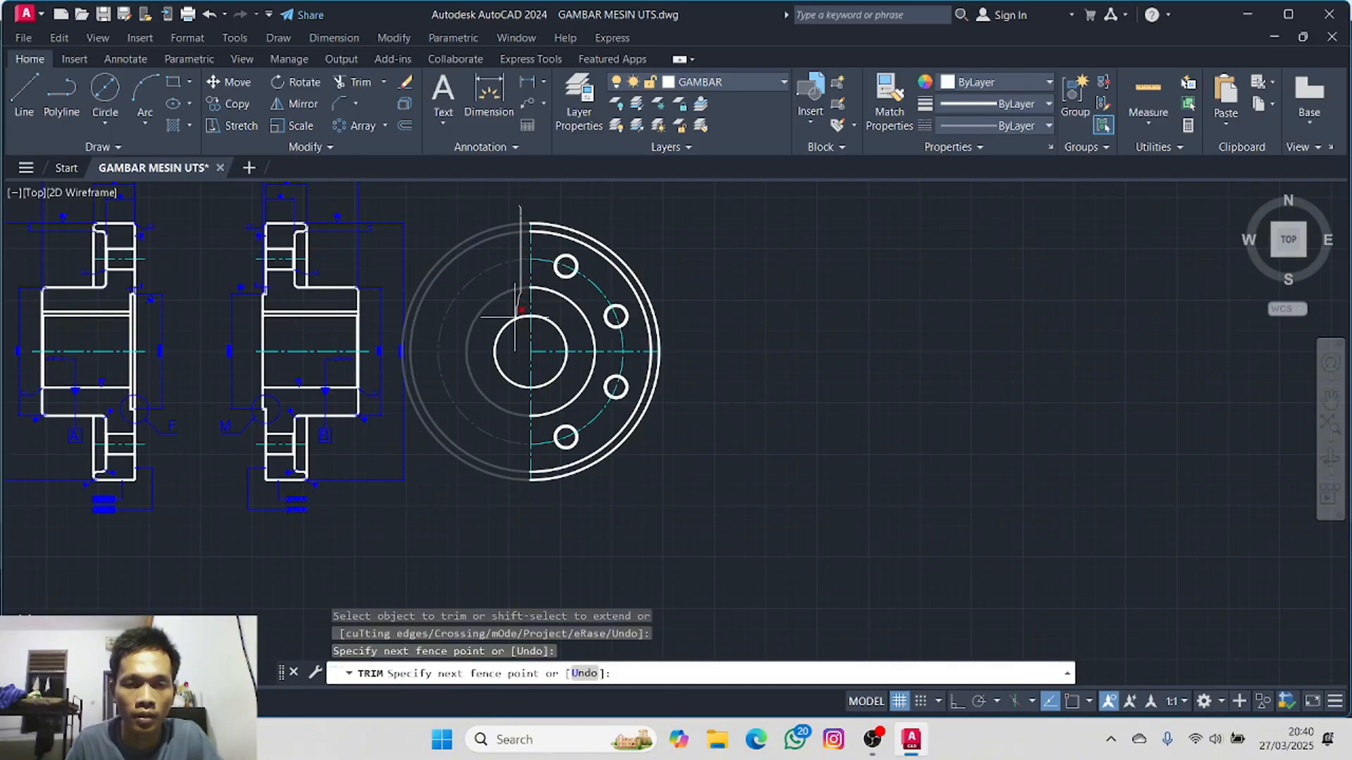
pyautogui.moveTo(514, 447); pyautogui.dragTo(520, 489)
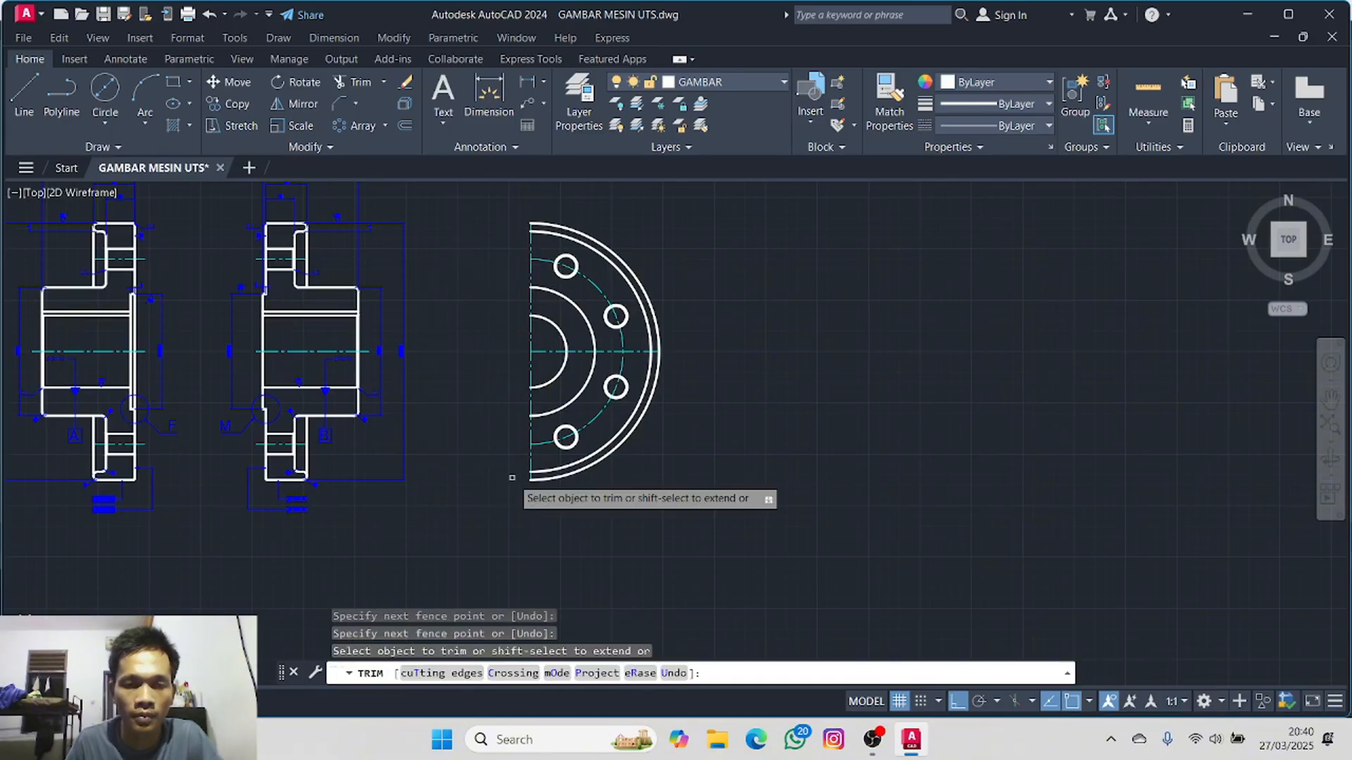
pyautogui.press('Escape')
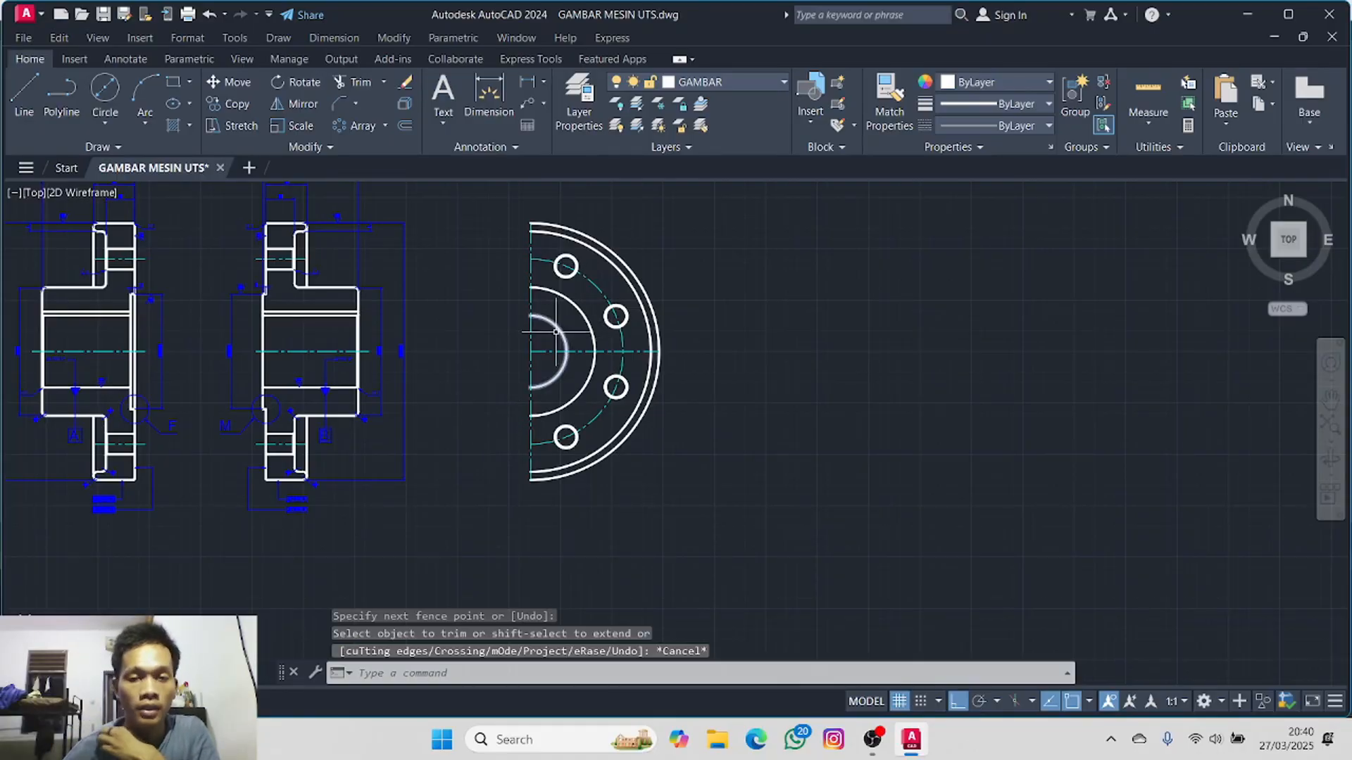
# - Examine the bore and keyway details of the half front view in the reference drawing
pyautogui.moveTo(465, 344); pyautogui.dragTo(1077, 370, button='middle')
pyautogui.scroll(1, 352, 433)
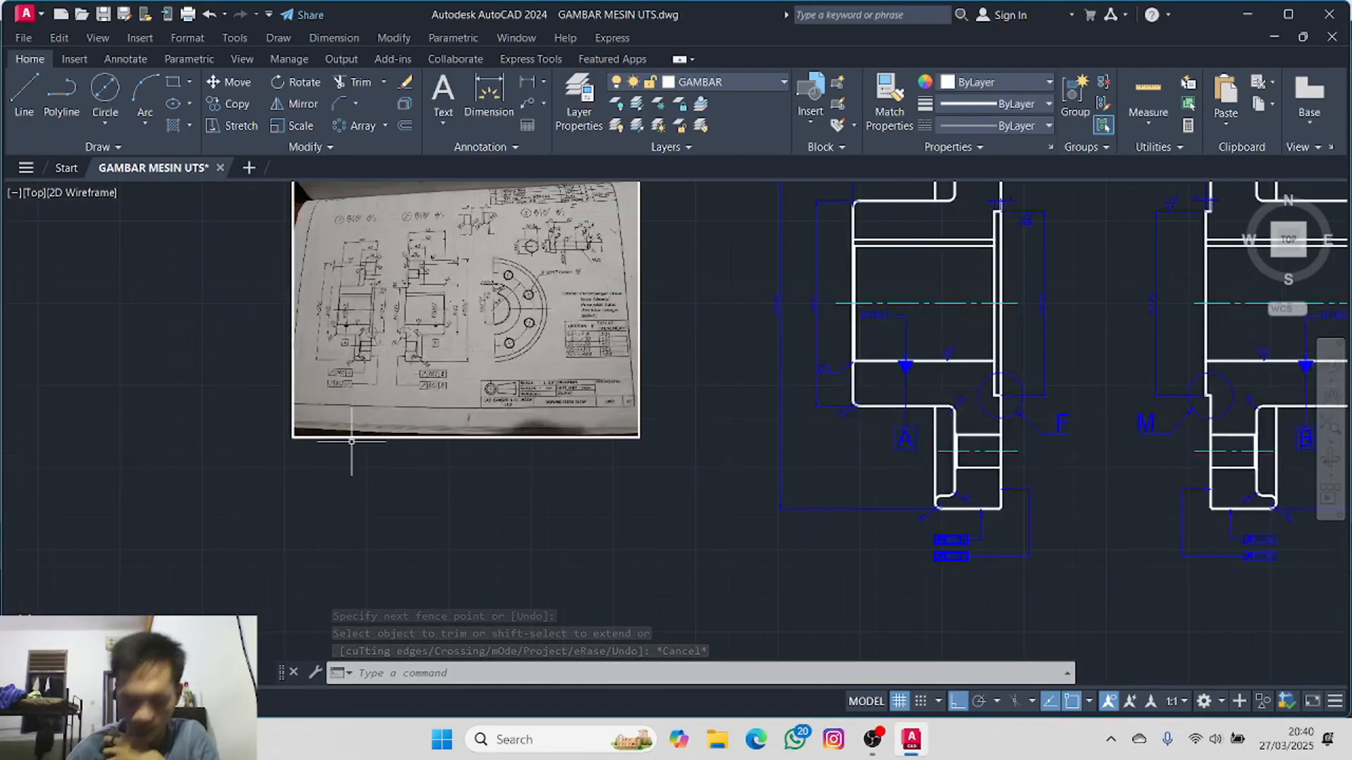
pyautogui.scroll(2, 354, 440)
pyautogui.scroll(2, 347, 451)
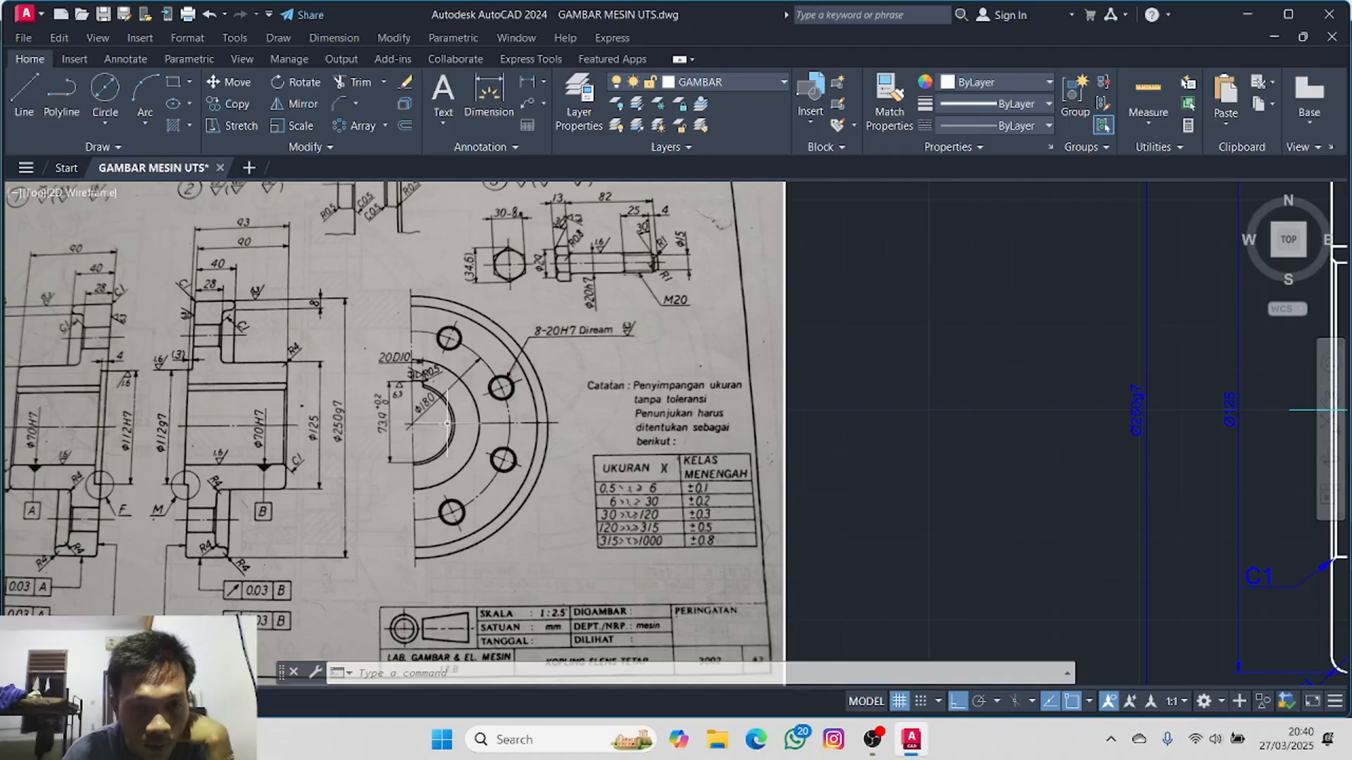
pyautogui.scroll(3, 446, 423)
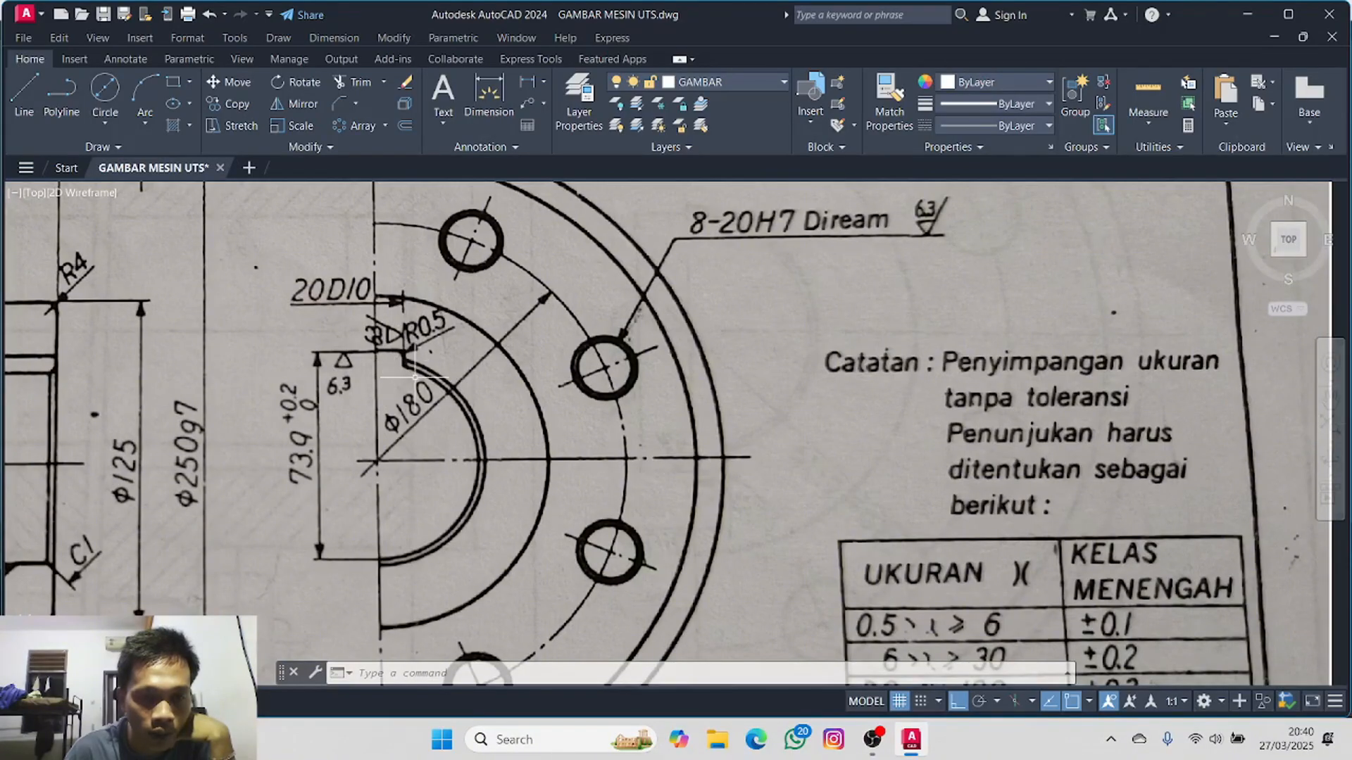
pyautogui.scroll(-5, 415, 380)
pyautogui.moveTo(1158, 363); pyautogui.dragTo(559, 360, button='middle')
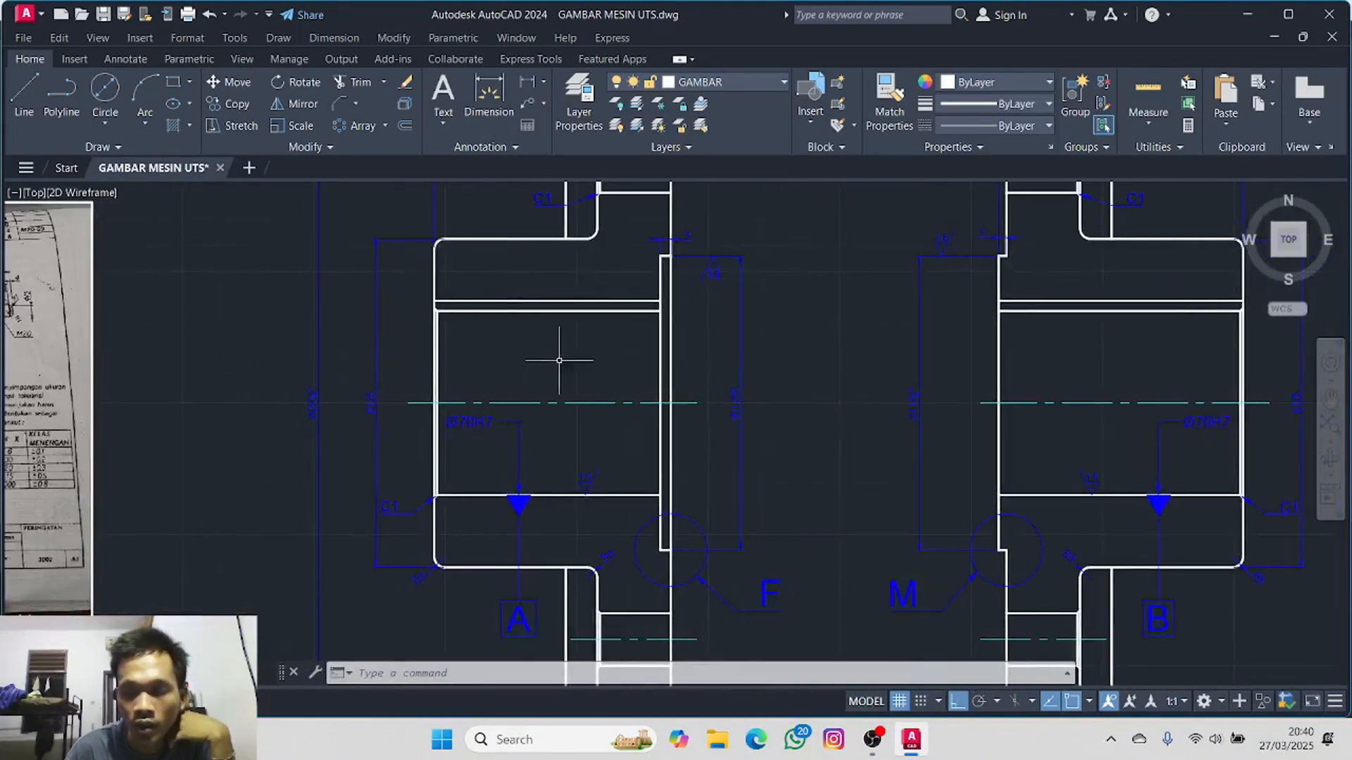
pyautogui.scroll(4, 181, 407)
pyautogui.scroll(2, 260, 352)
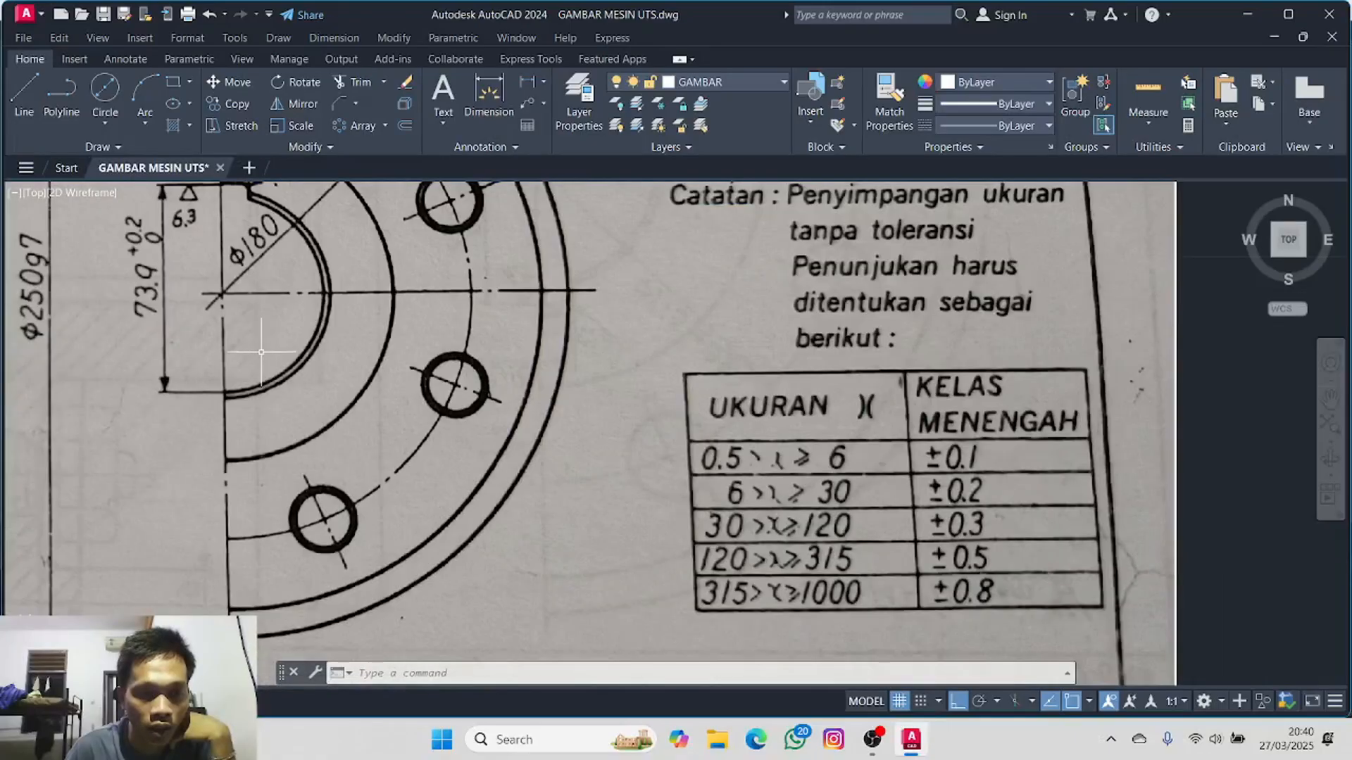
pyautogui.scroll(-6, 450, 351)
pyautogui.moveTo(956, 300); pyautogui.dragTo(150, 365, button='middle')
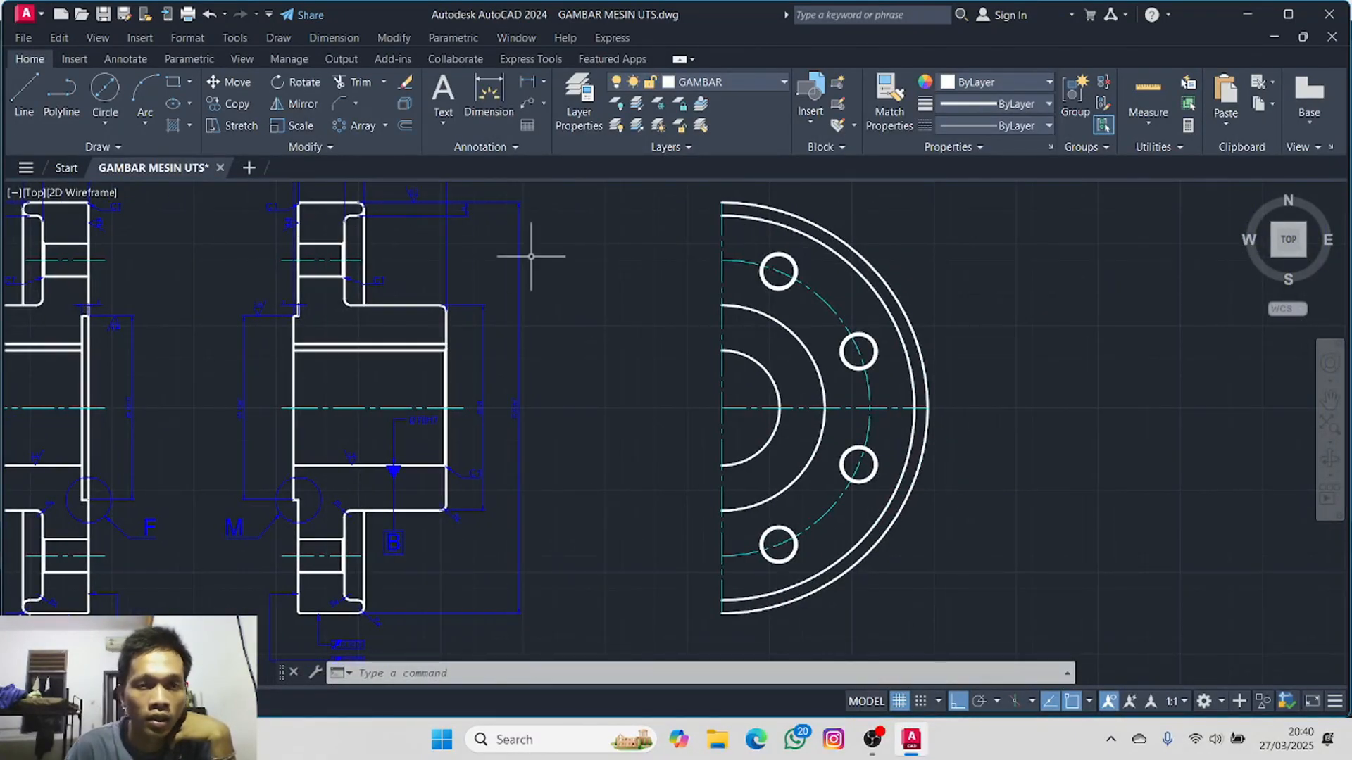
# - Offset the bore arc outward by 1 mm to add the chamfer edge
pyautogui.moveTo(585, 258); pyautogui.dragTo(388, 243, button='middle')
pyautogui.click(404, 128)
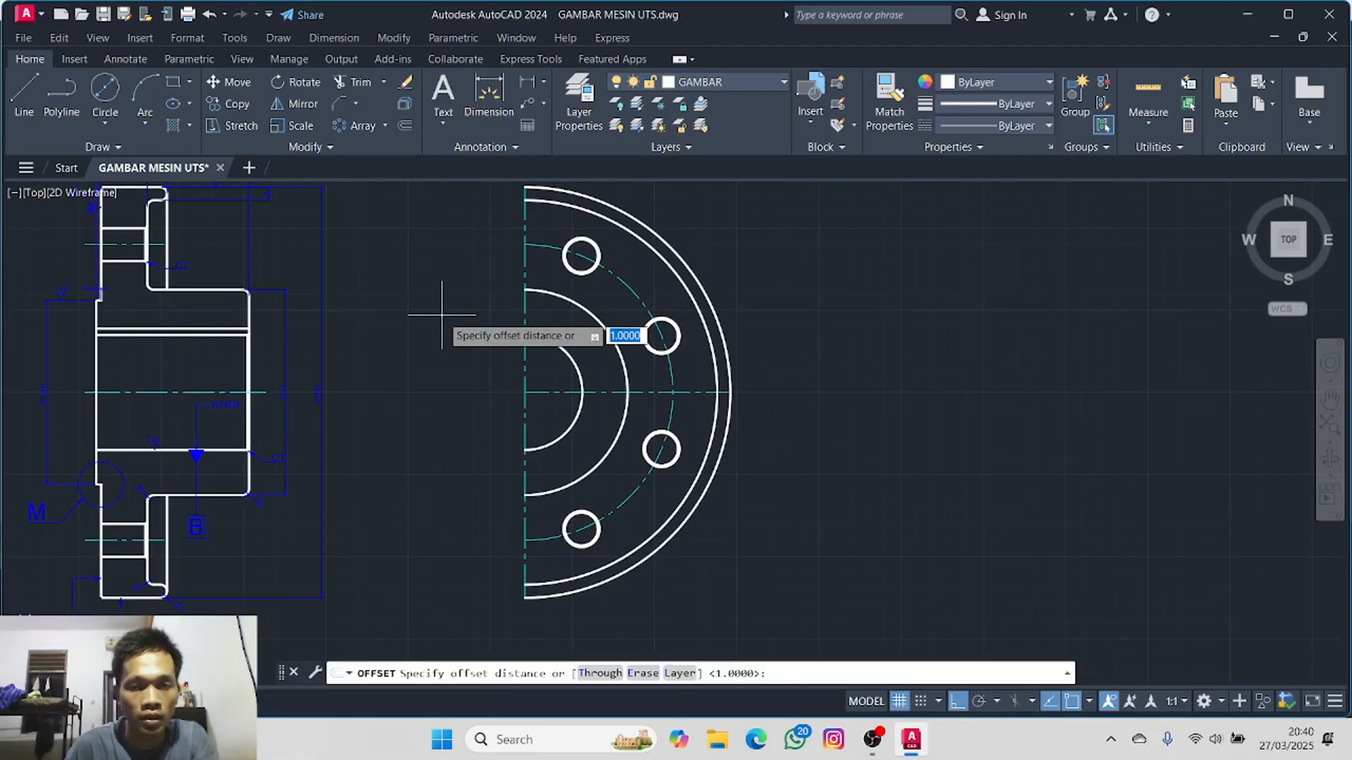
pyautogui.write('1')
pyautogui.press('Return')
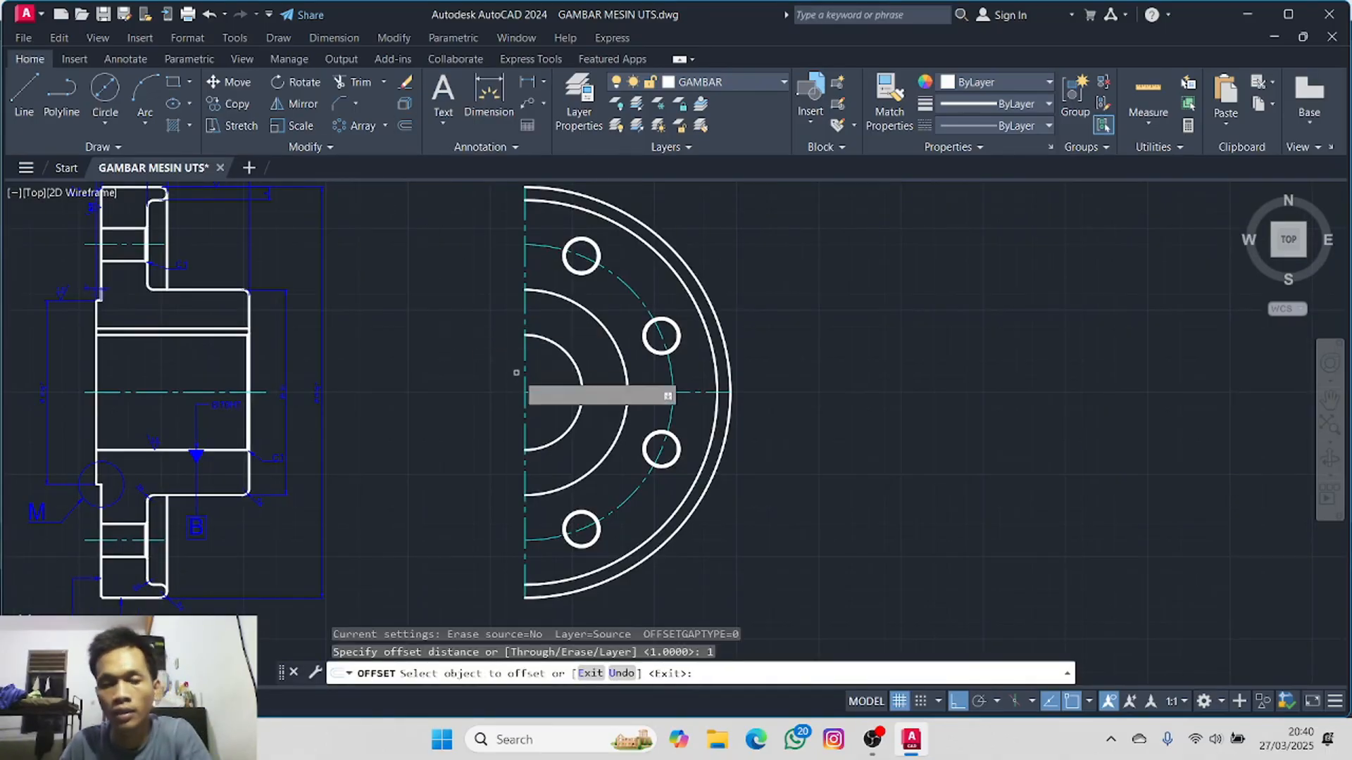
pyautogui.click(562, 348)
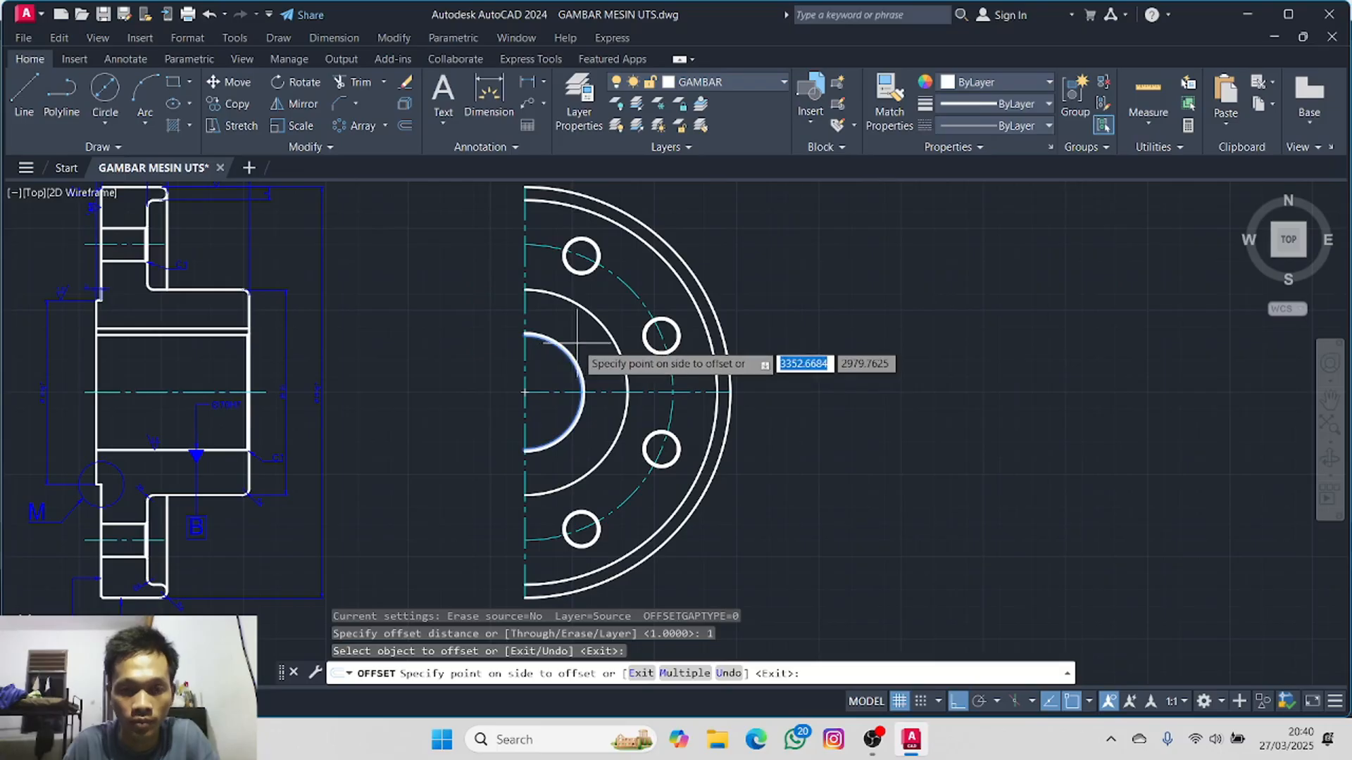
pyautogui.click(563, 359)
pyautogui.scroll(5, 562, 373)
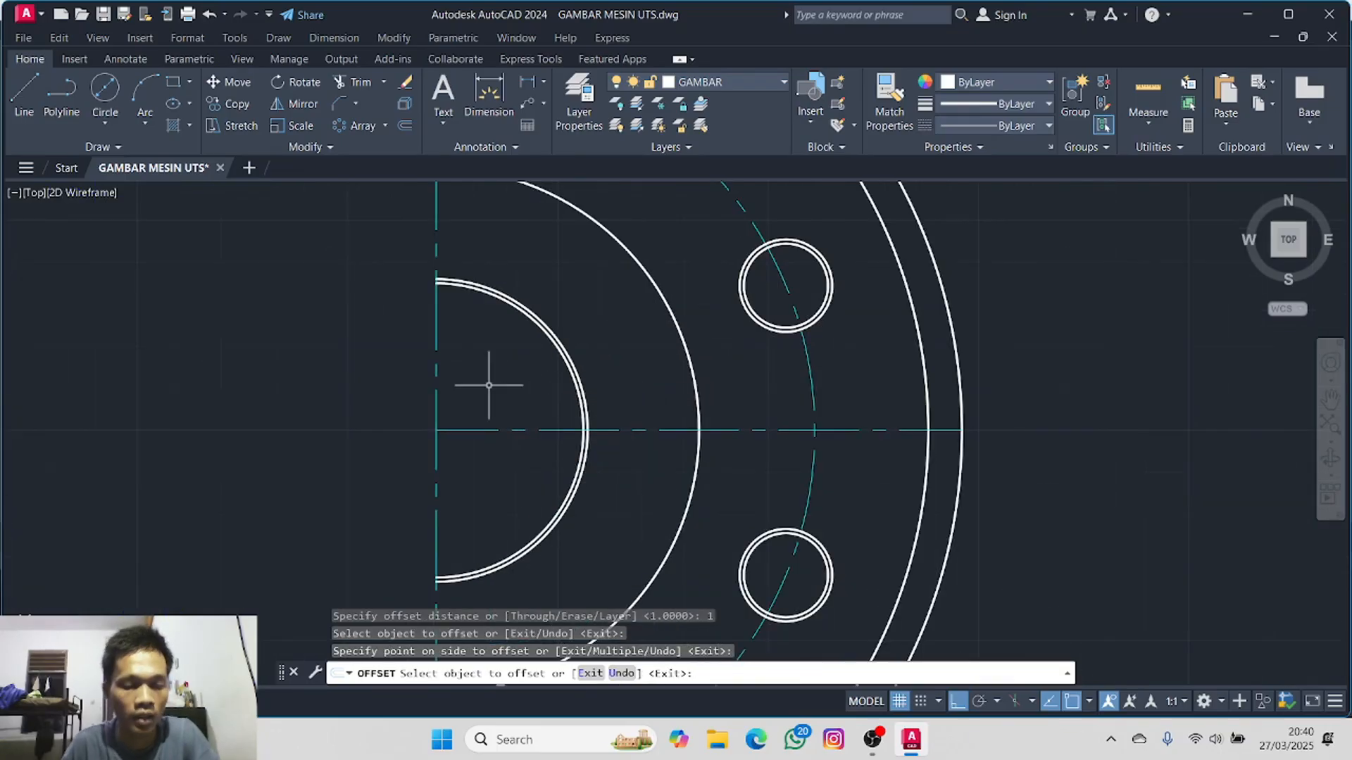
pyautogui.press('Escape')
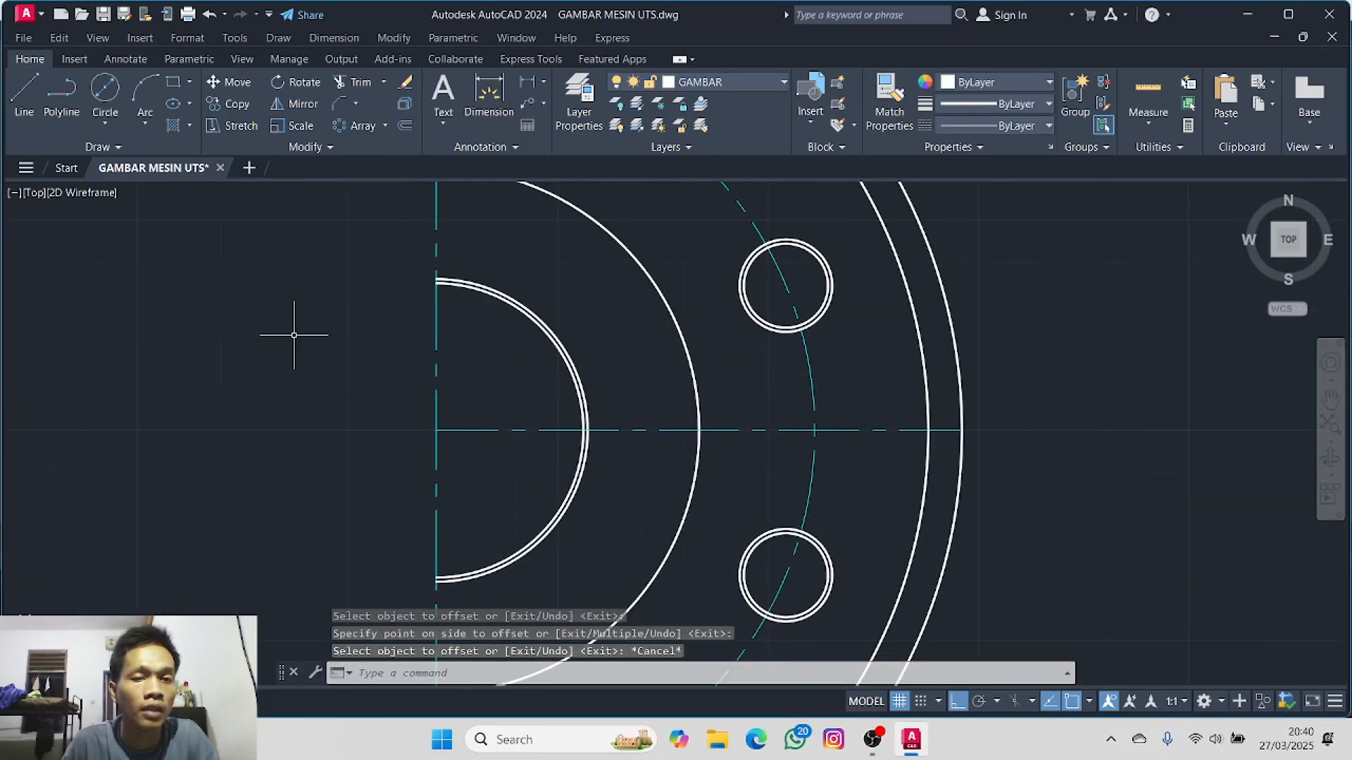
# - Draw the keyway outline from the vertical centerline at the side view's keyway height: 5 mm horizontally, then straight down across both bore arcs
pyautogui.scroll(-4, 293, 331)
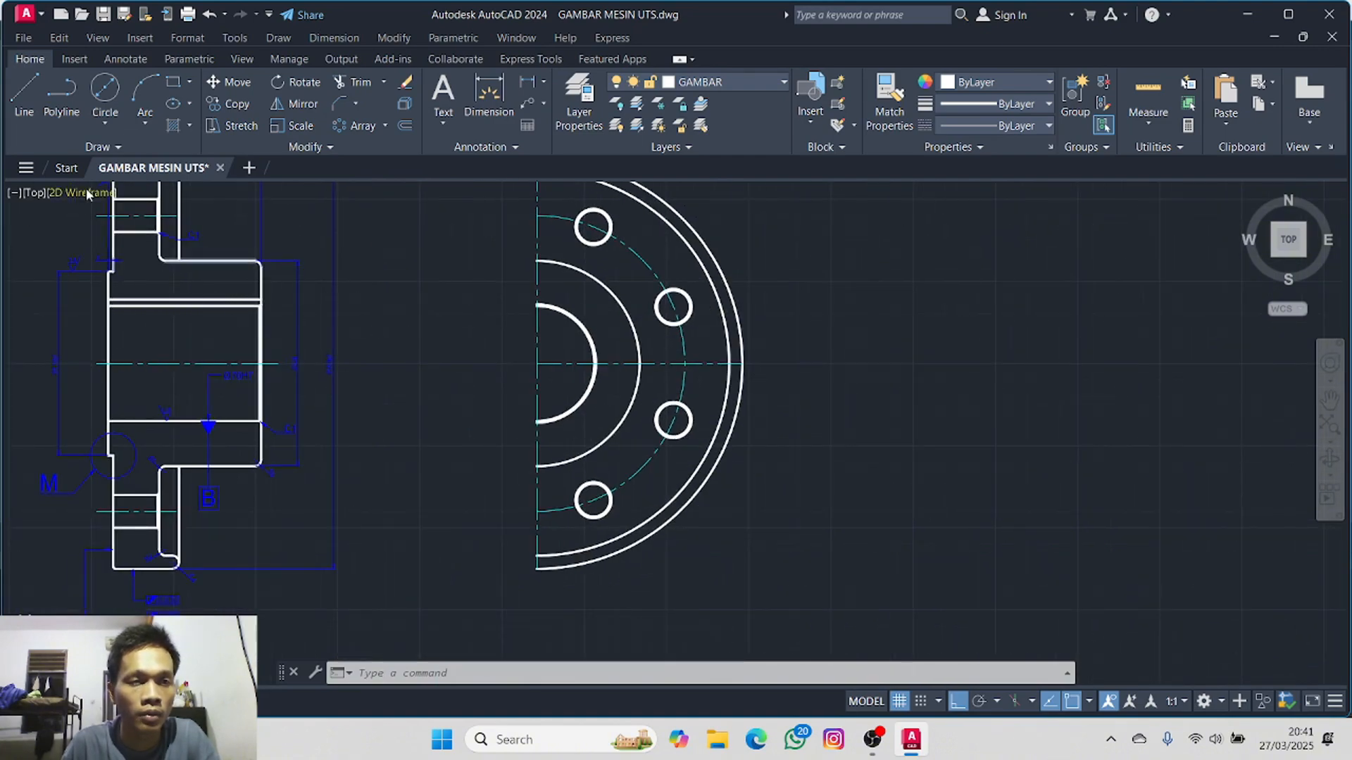
pyautogui.click(28, 102)
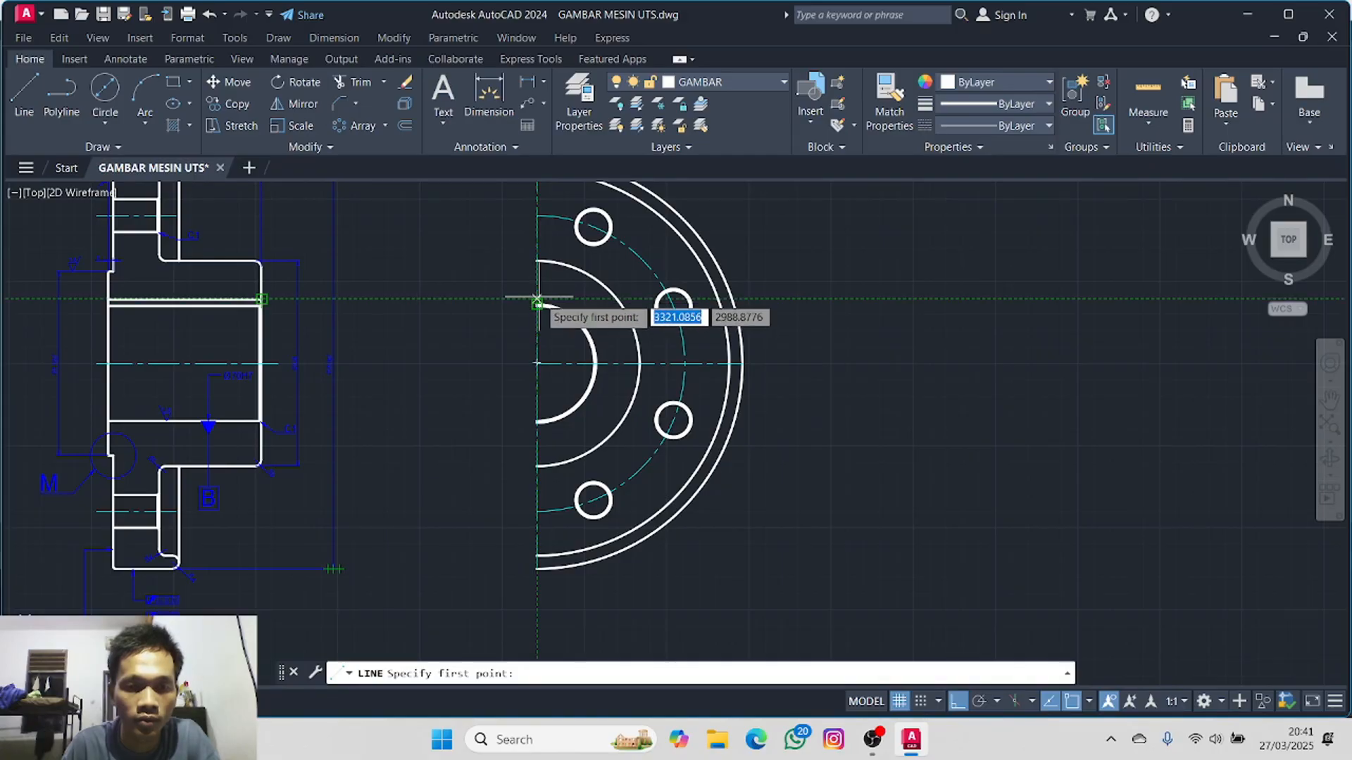
pyautogui.scroll(4, 537, 301)
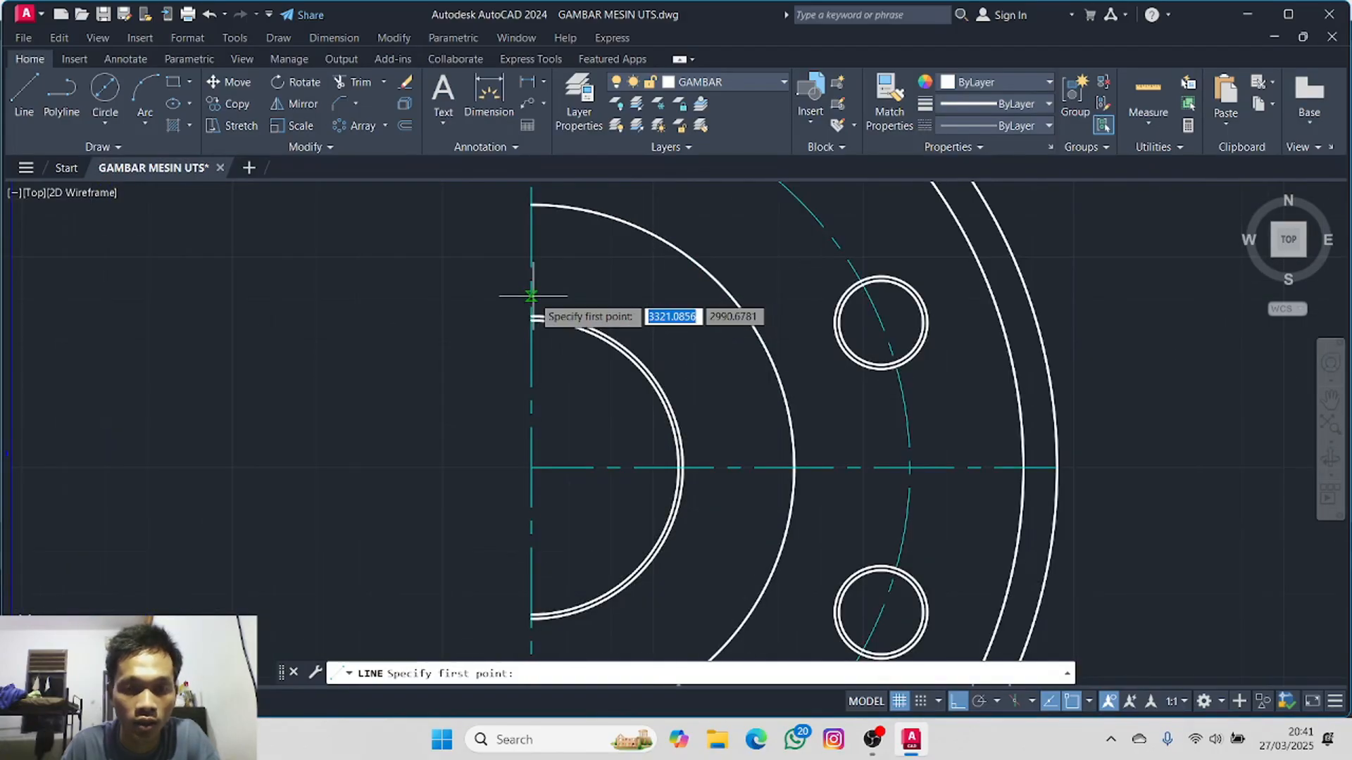
pyautogui.scroll(-2, 447, 309)
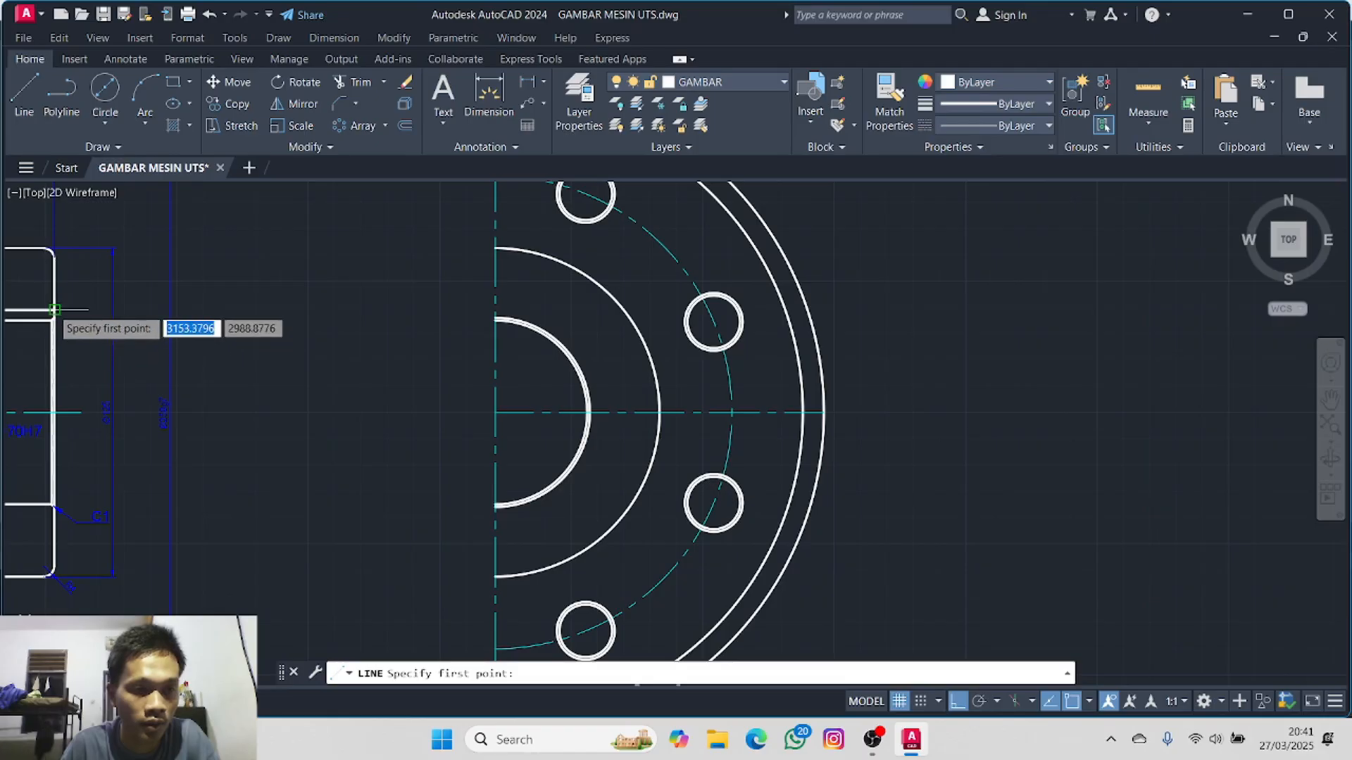
pyautogui.click(495, 309)
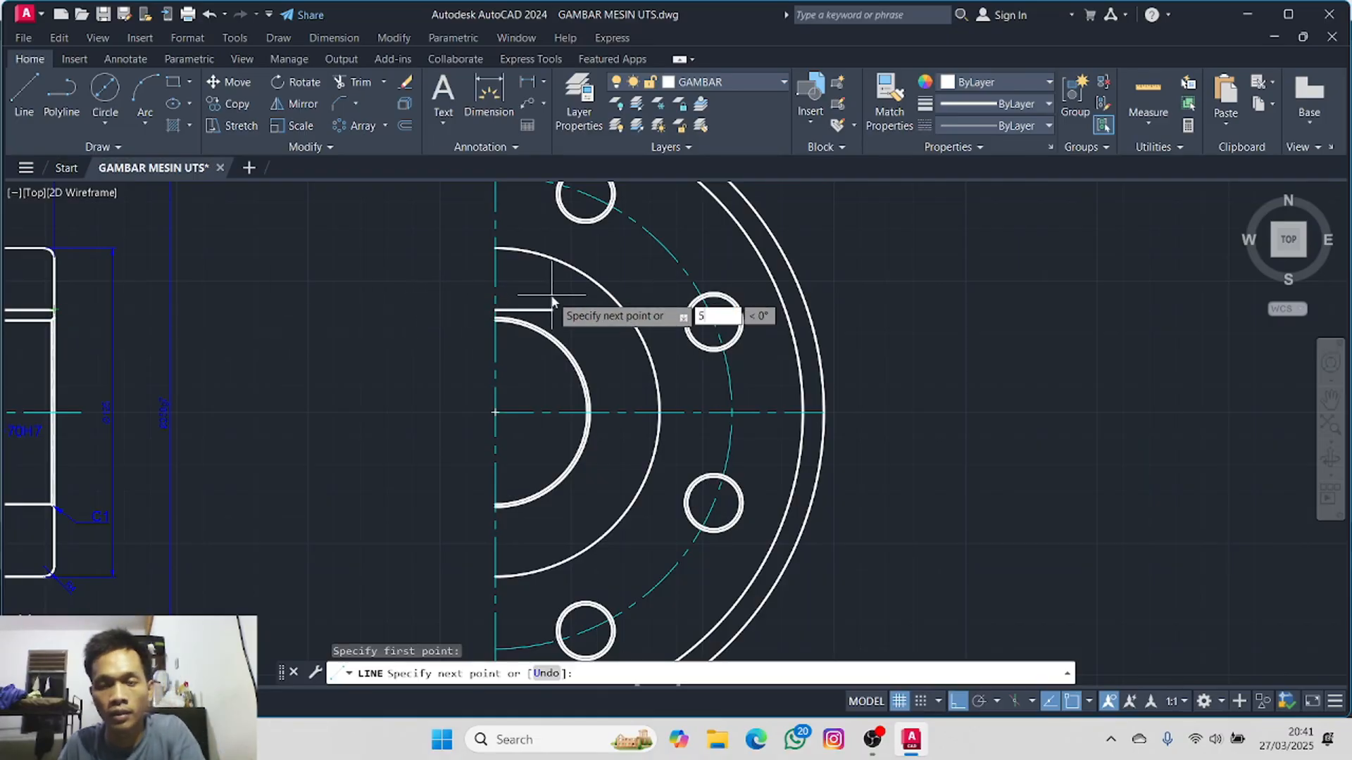
pyautogui.press('Return')
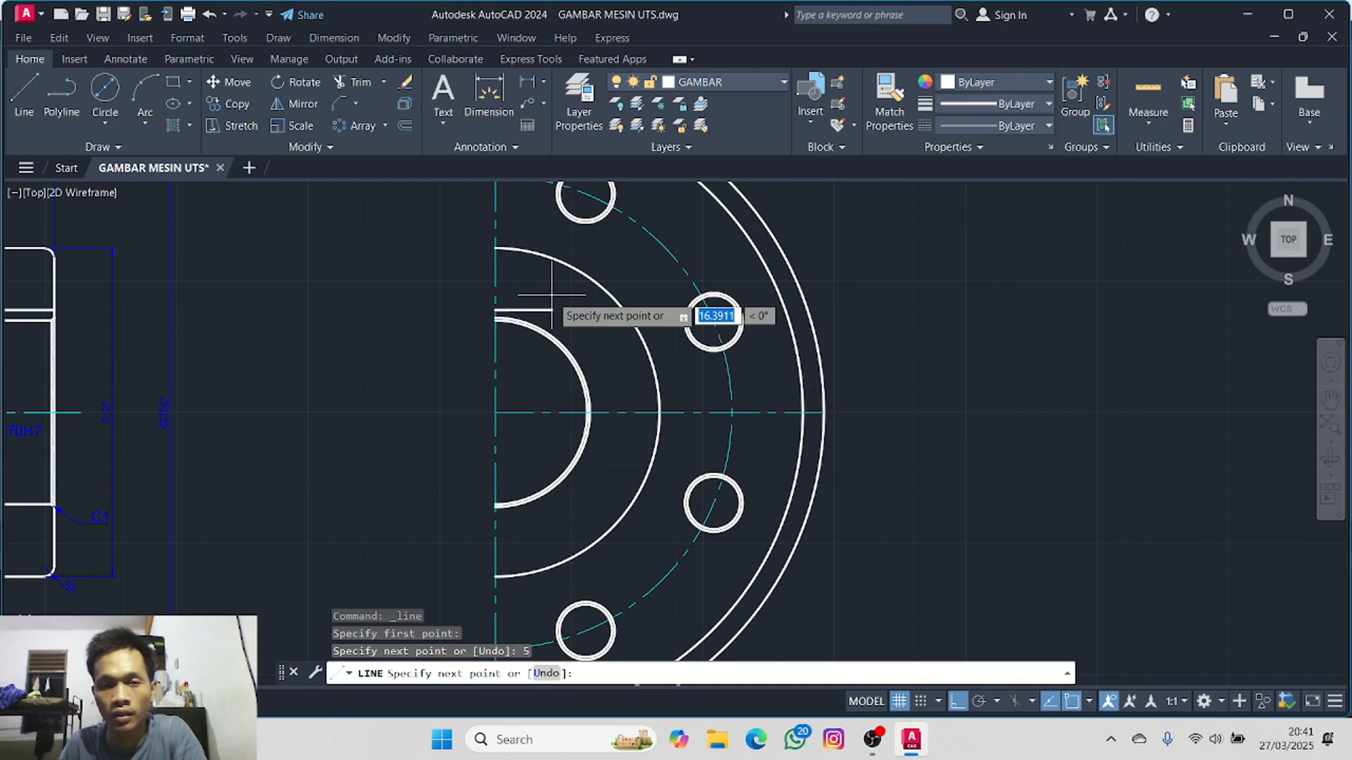
pyautogui.click(534, 361)
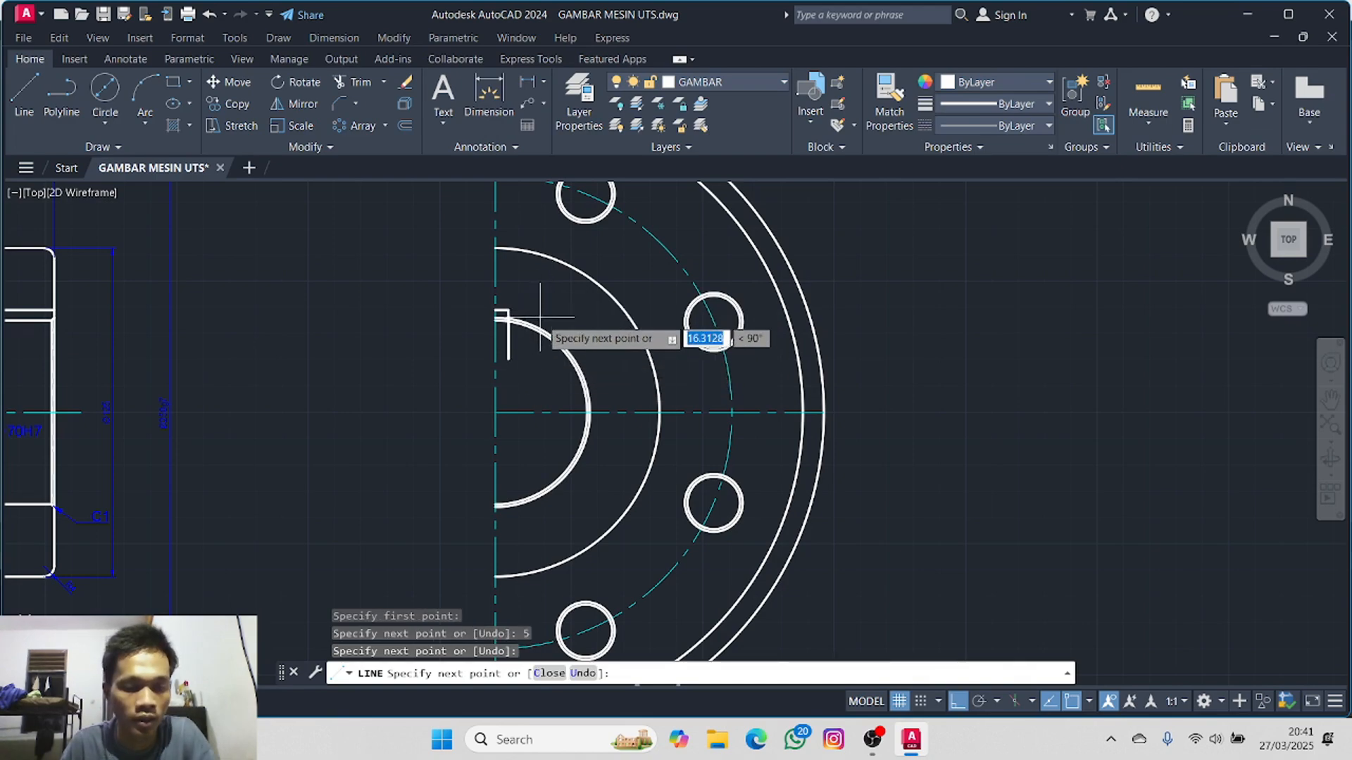
pyautogui.press('Escape')
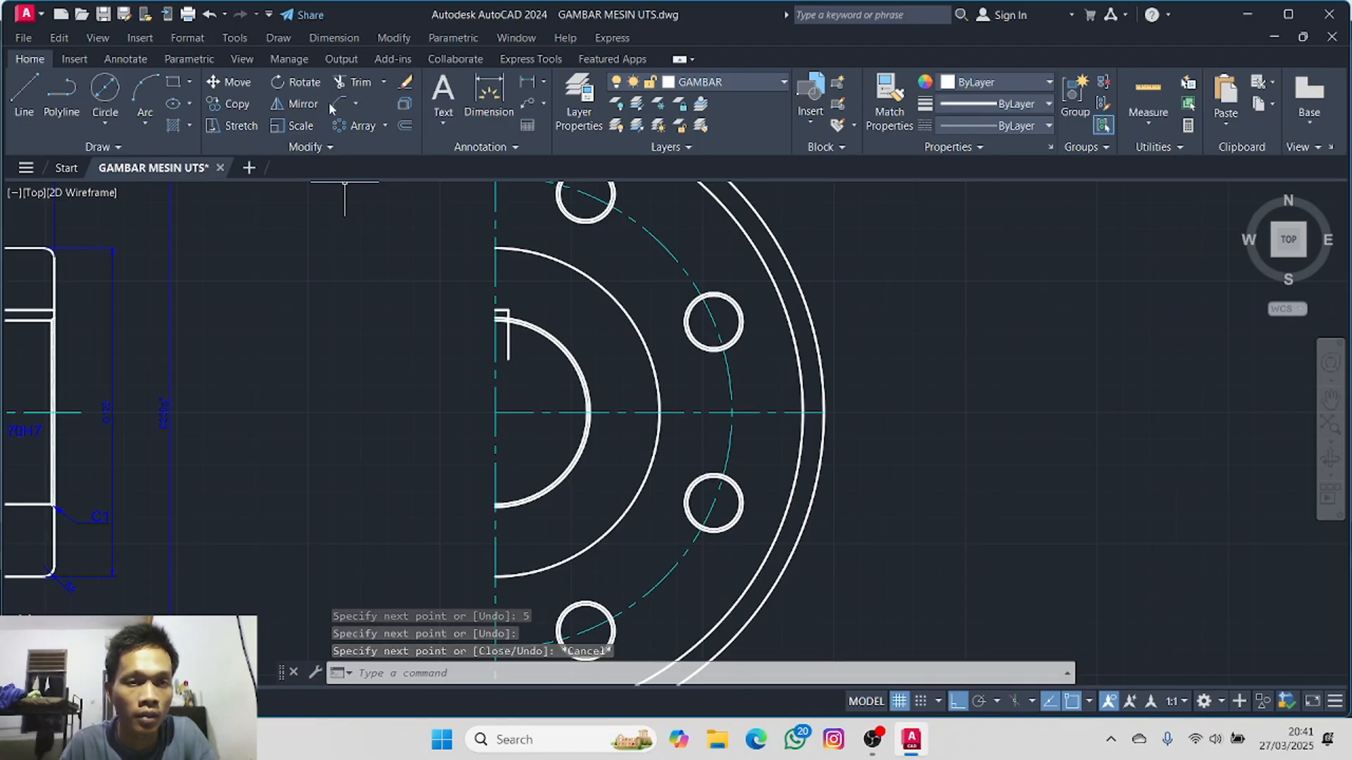
# - Trim both bore arcs inside the keyway and the keyway side line's excess below the arcs
pyautogui.click(350, 82)
pyautogui.scroll(4, 485, 331)
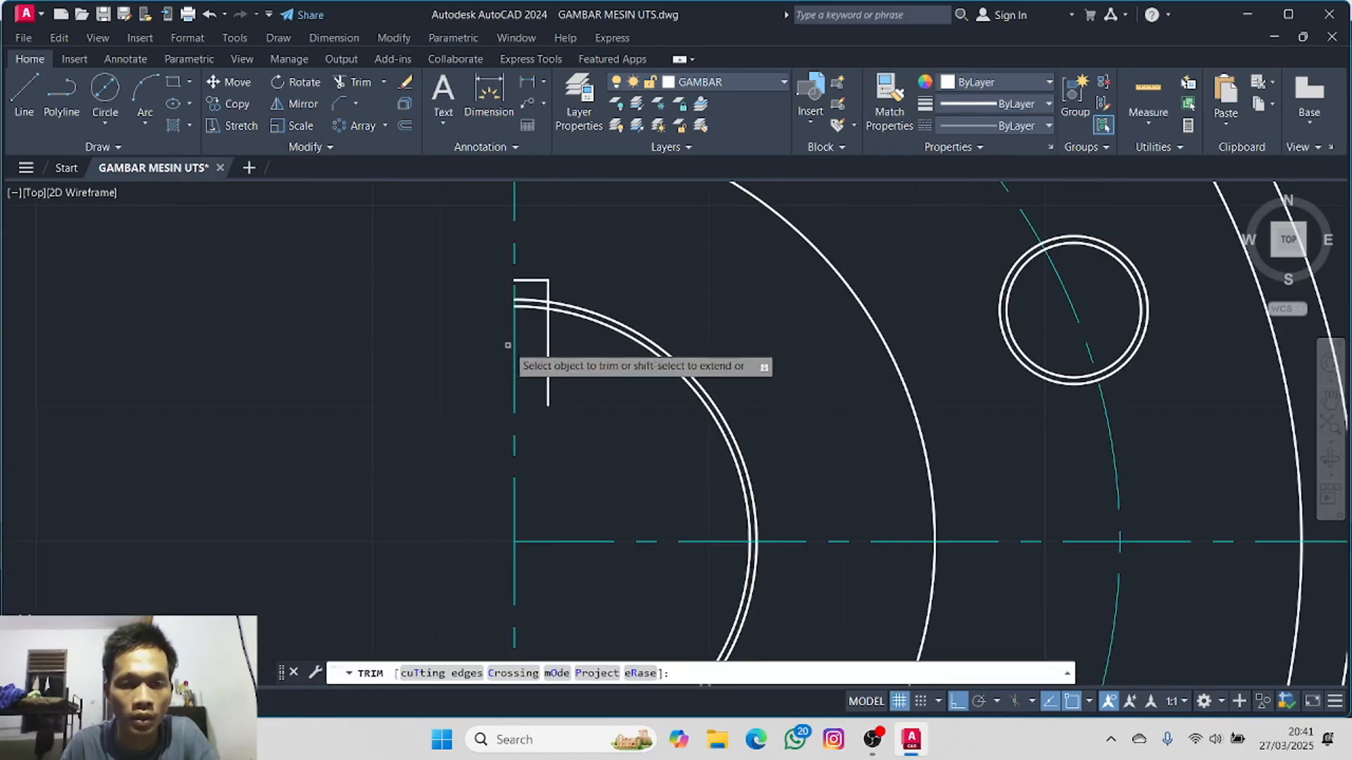
pyautogui.click(529, 301)
pyautogui.click(530, 308)
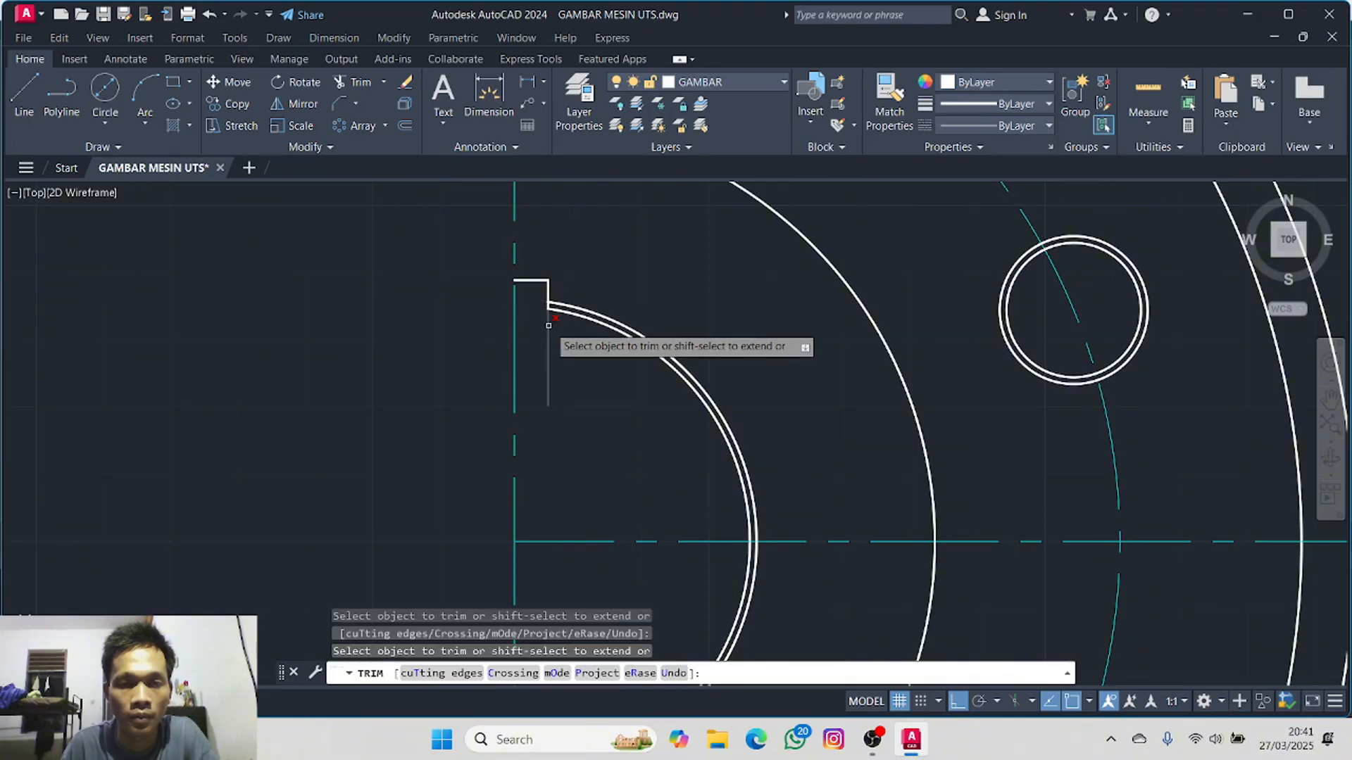
pyautogui.scroll(-4, 563, 384)
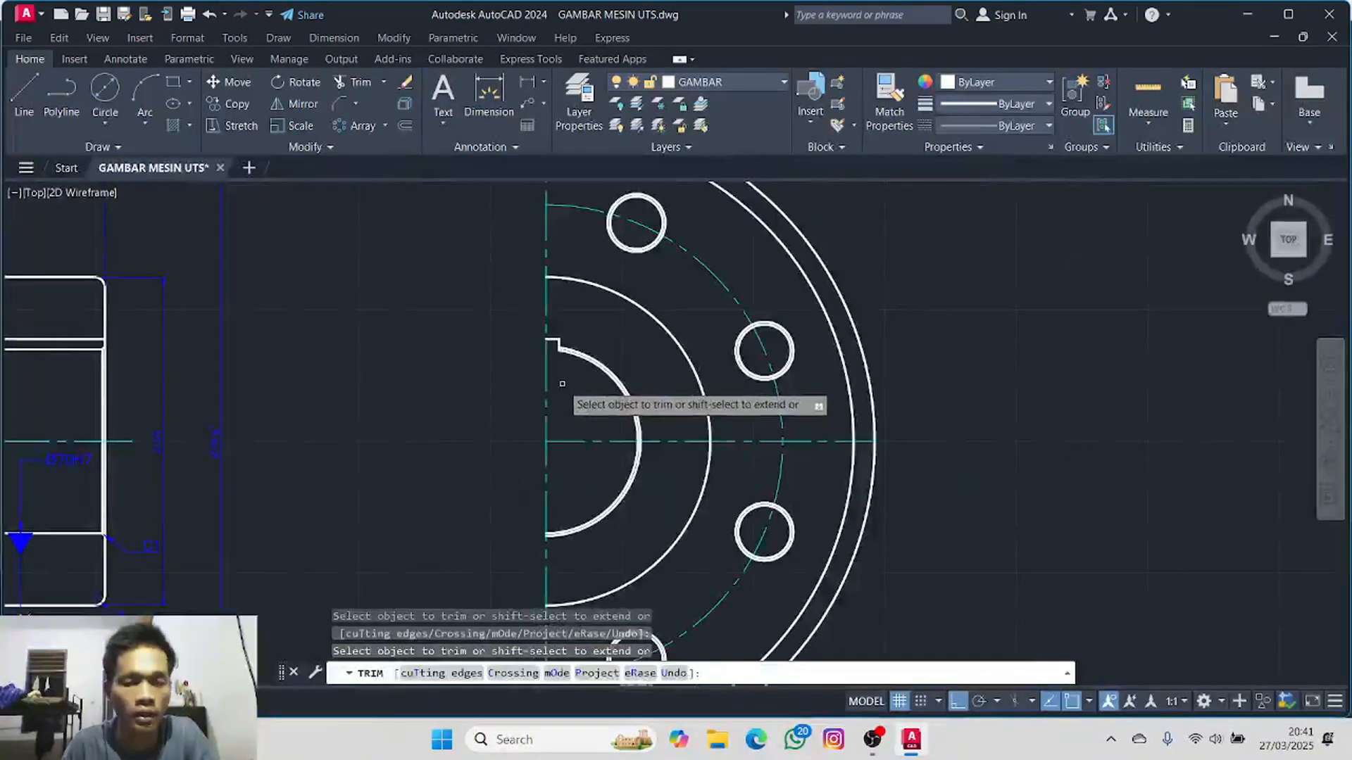
pyautogui.press('Escape')
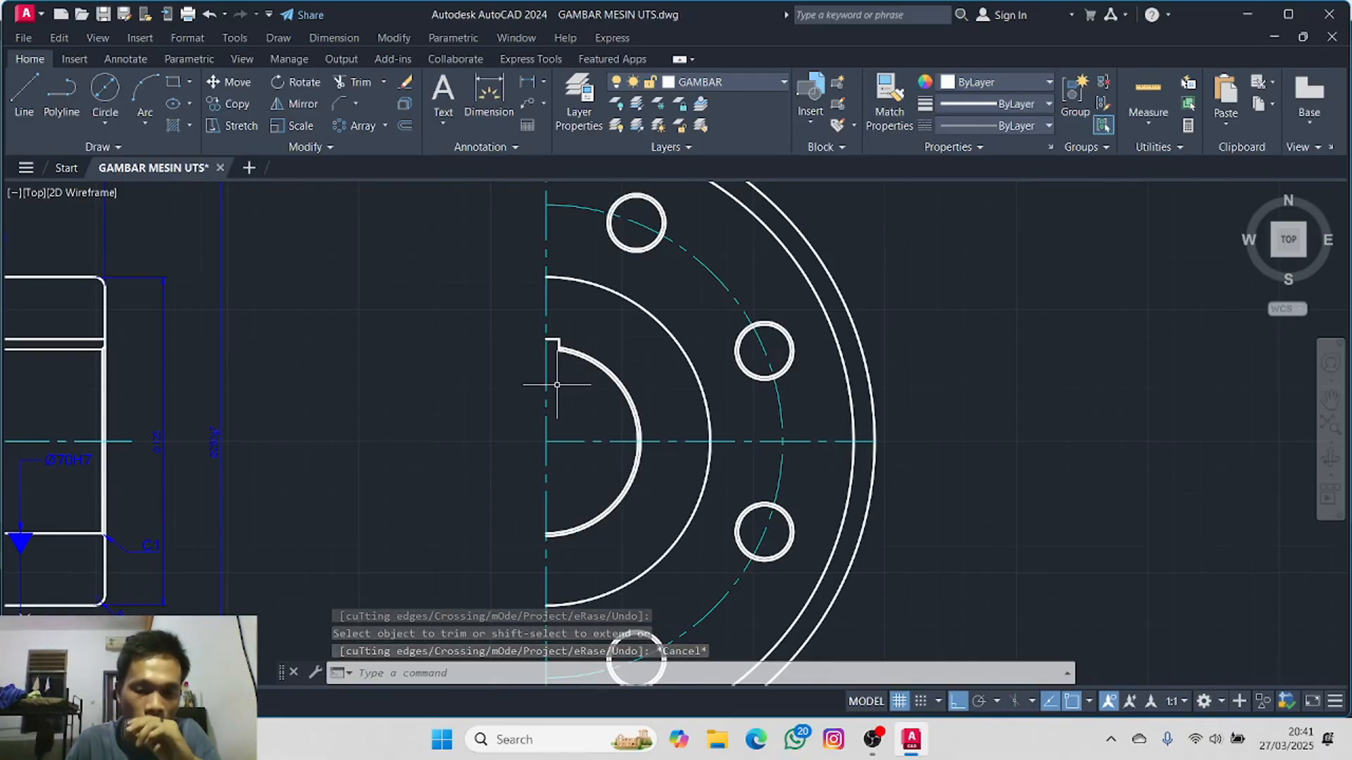
# - Check the half front view in the reference drawing against the drawn keyway and bore
pyautogui.moveTo(559, 384)
pyautogui.mouseDown(button='middle')
pyautogui.moveTo(431, 302)
pyautogui.moveTo(373, 296)
pyautogui.moveTo(537, 380)
pyautogui.moveTo(857, 390)
pyautogui.mouseUp(button='middle')
pyautogui.scroll(-2, 445, 331)
pyautogui.moveTo(370, 428); pyautogui.dragTo(983, 361, button='middle')
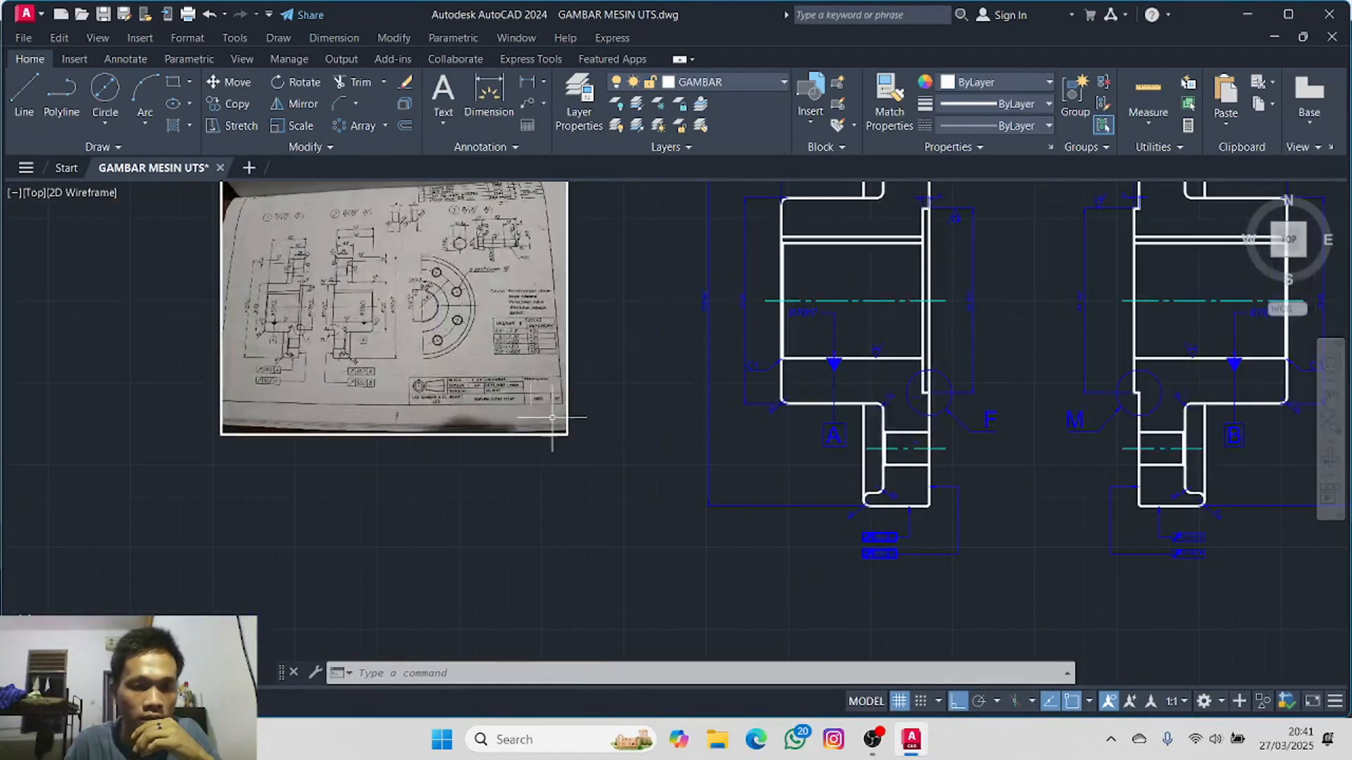
pyautogui.scroll(4, 427, 332)
pyautogui.moveTo(427, 318); pyautogui.dragTo(430, 405, button='middle')
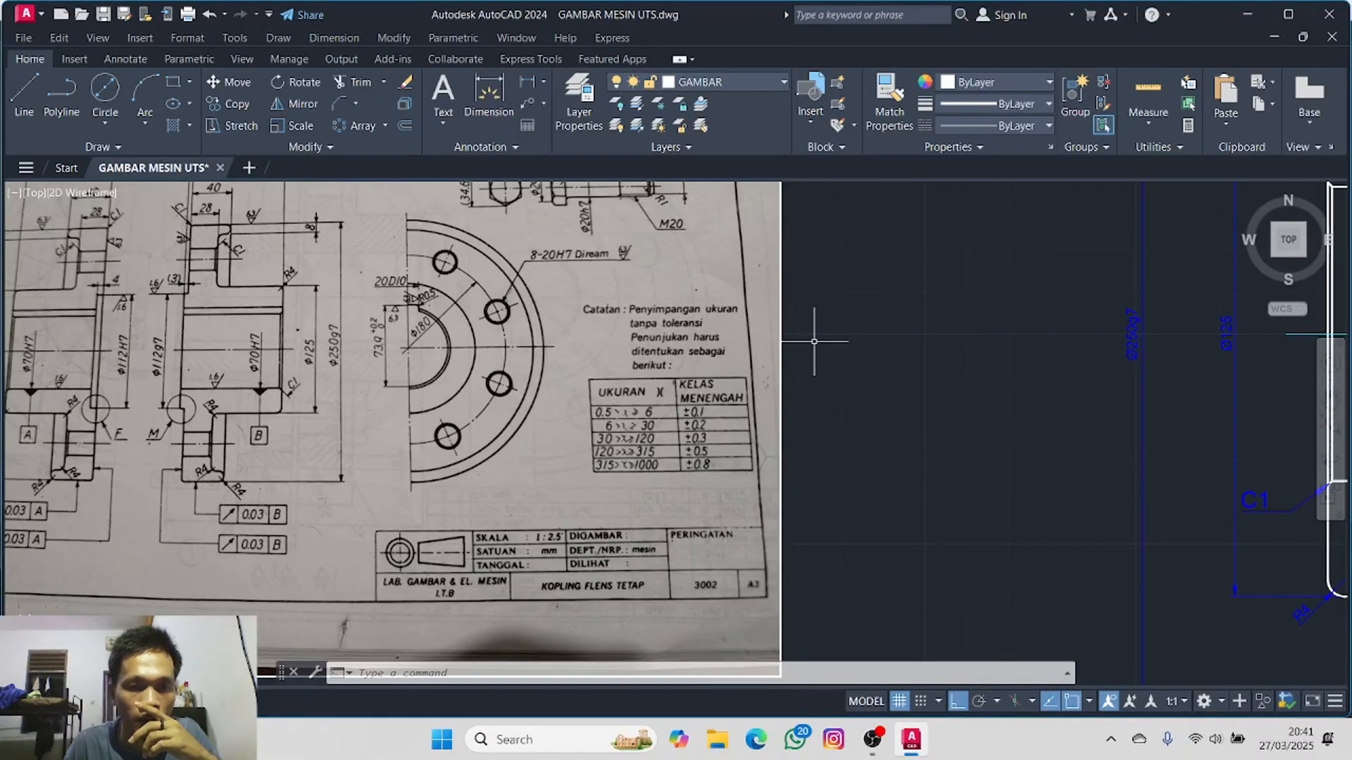
# - Fillet the keyway's upper corner with a 0.5 mm radius, matching R0.5 in the reference drawing
pyautogui.scroll(4, 533, 340)
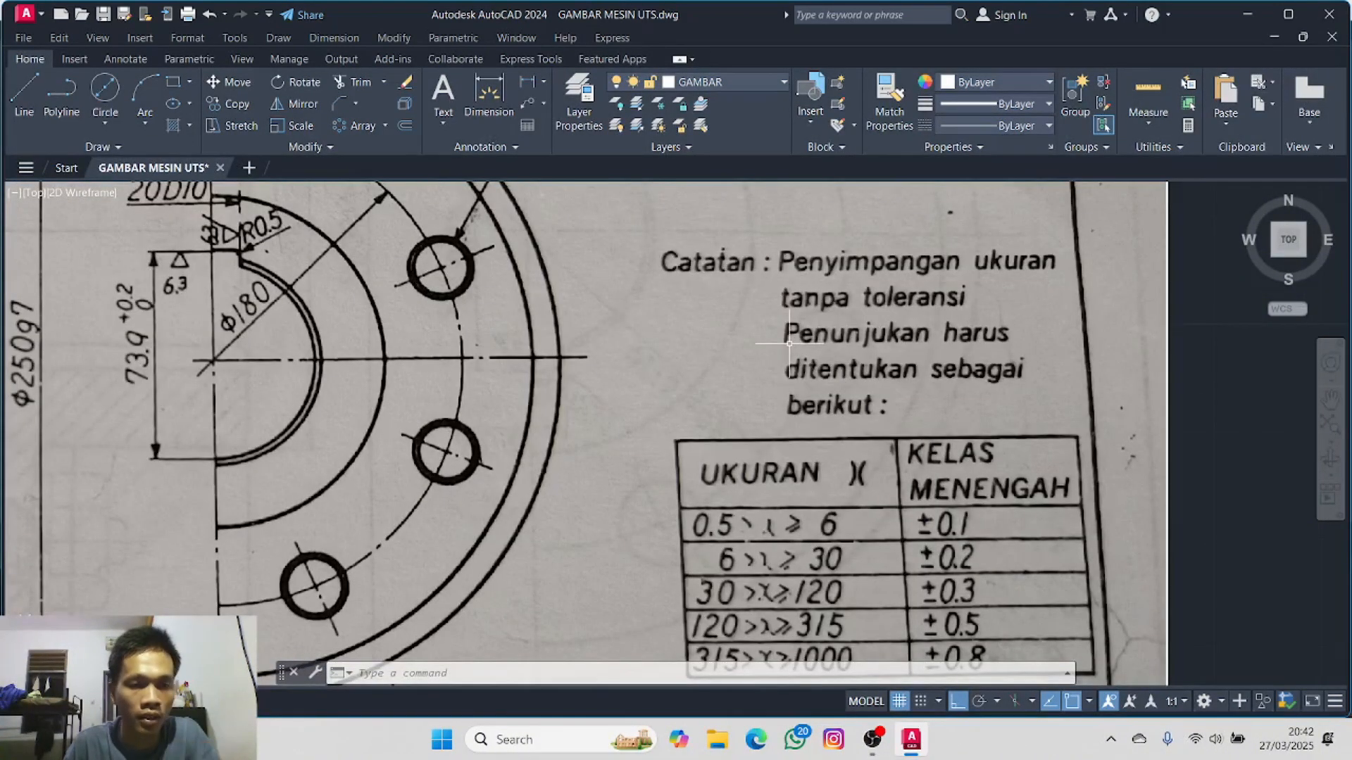
pyautogui.scroll(-2, 789, 345)
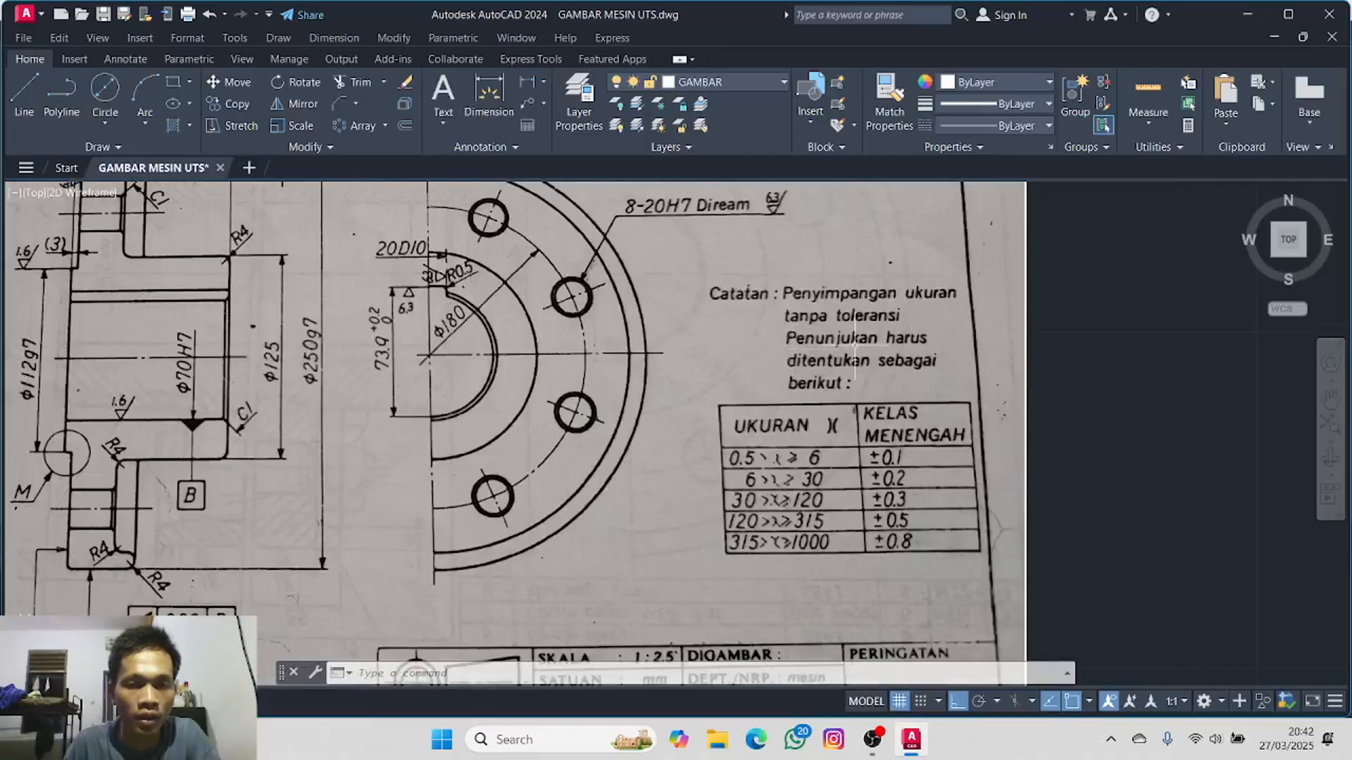
pyautogui.scroll(-4, 896, 338)
pyautogui.moveTo(940, 335); pyautogui.dragTo(31, 451, button='middle')
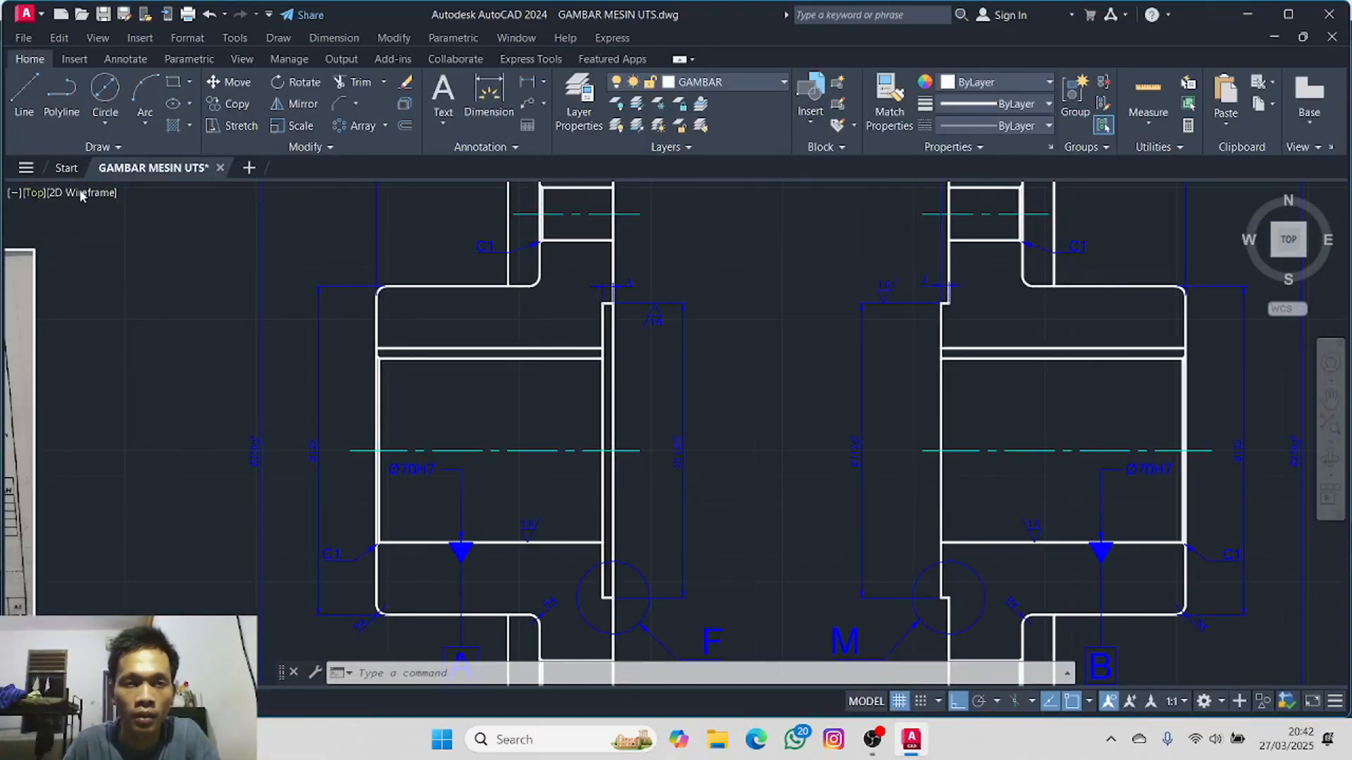
pyautogui.click(357, 104)
pyautogui.click(380, 135)
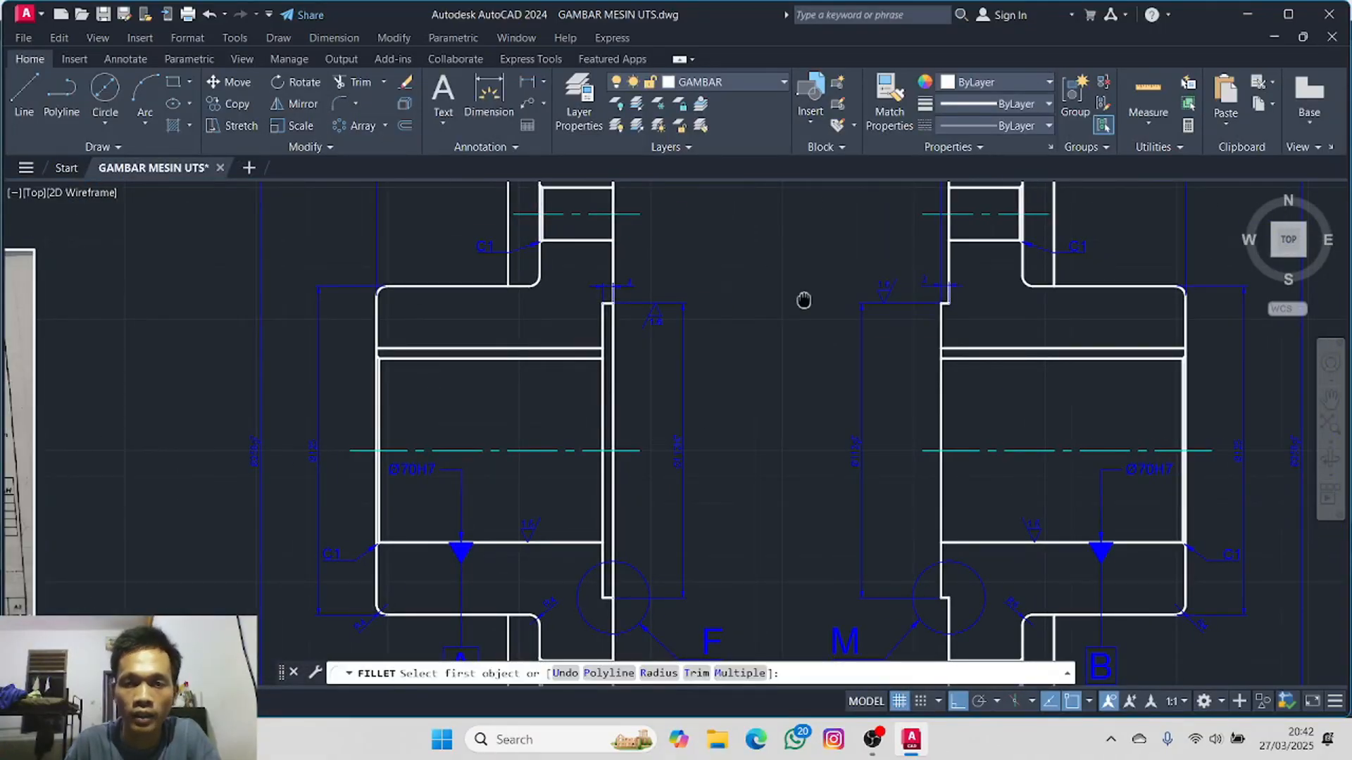
pyautogui.moveTo(804, 300); pyautogui.dragTo(59, 387, button='middle')
pyautogui.moveTo(655, 388)
pyautogui.mouseDown(button='middle')
pyautogui.moveTo(579, 335)
pyautogui.moveTo(370, 260)
pyautogui.mouseUp(button='middle')
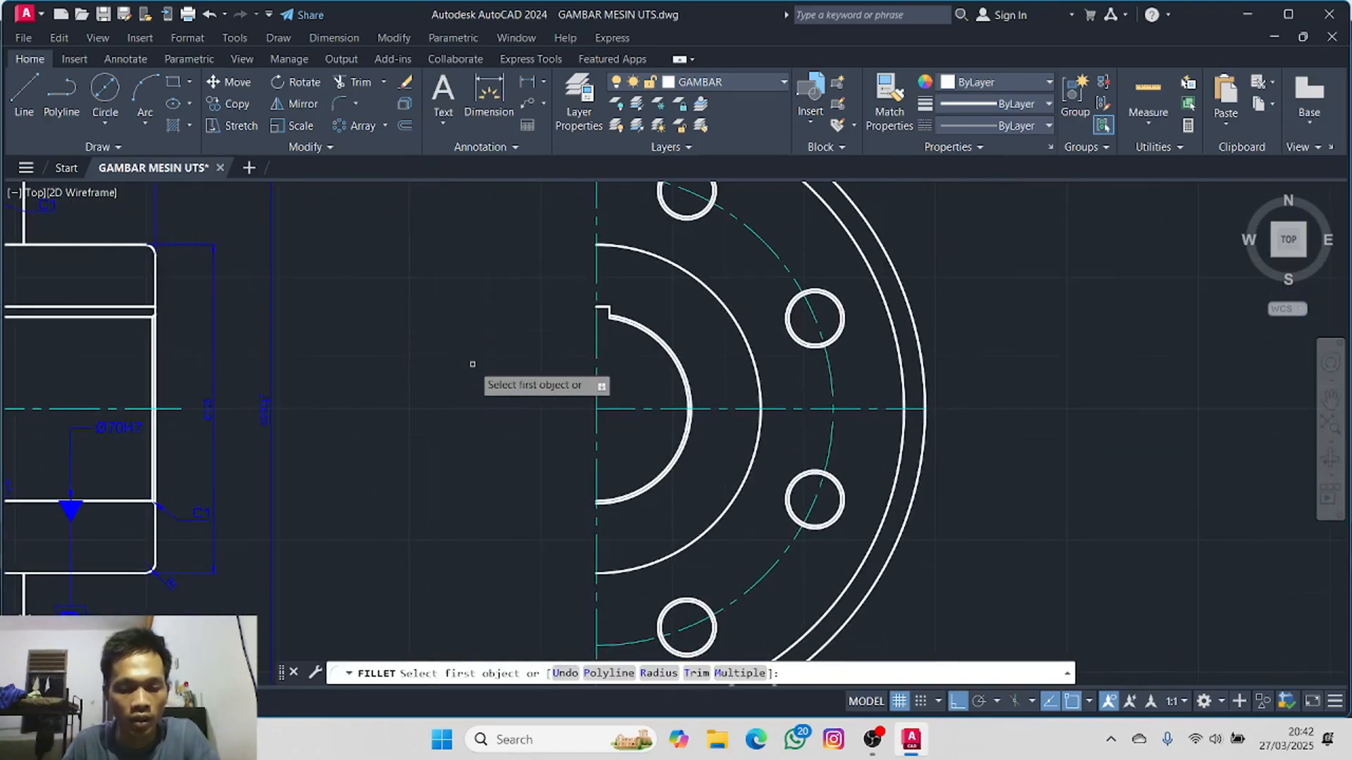
pyautogui.press('Return')
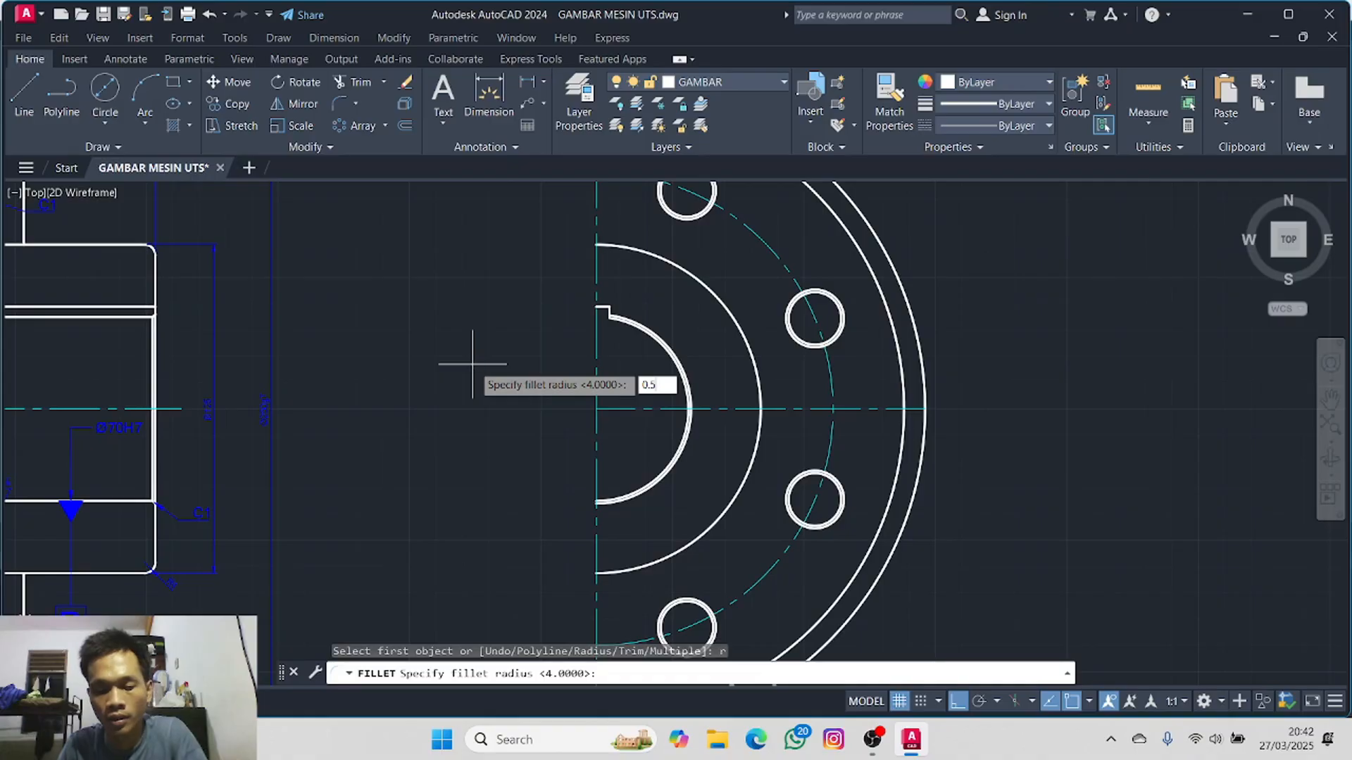
pyautogui.write('0.5')
pyautogui.press('Return')
pyautogui.scroll(4, 662, 309)
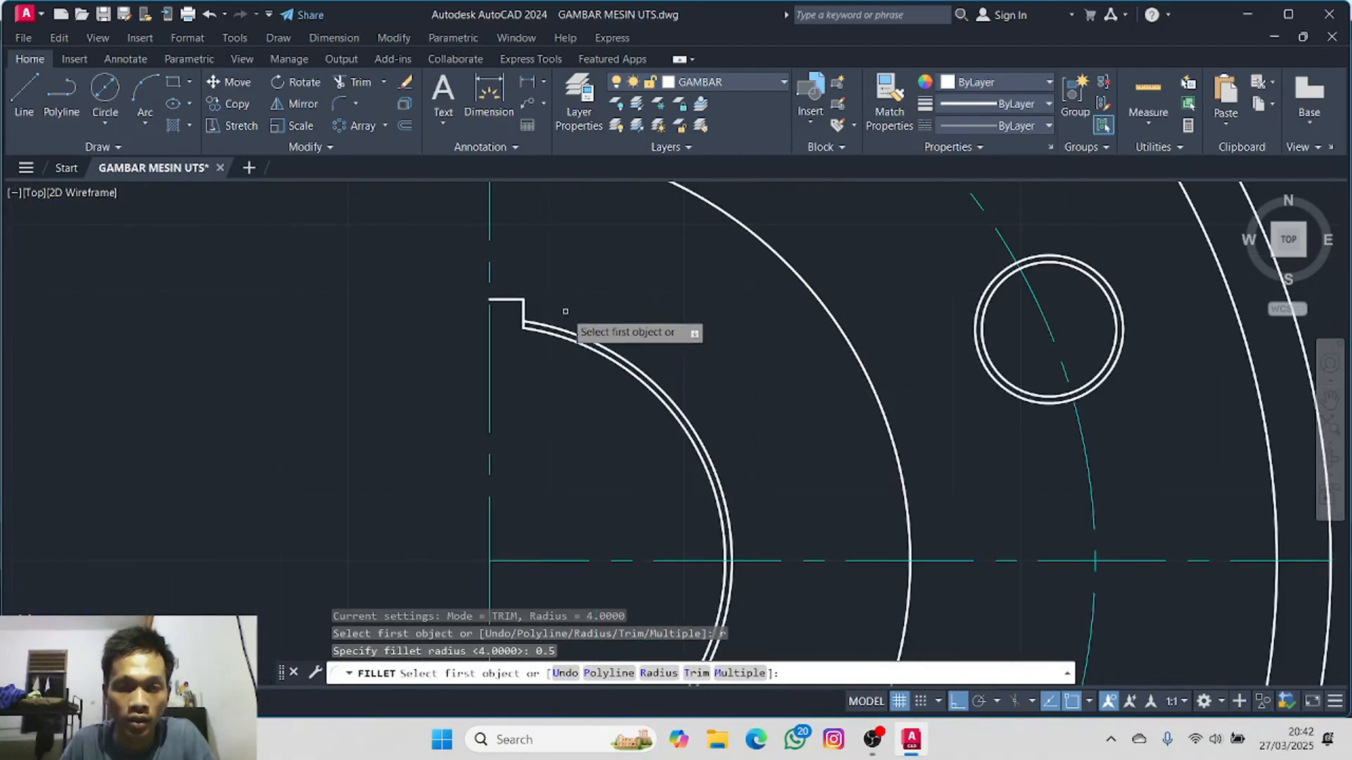
pyautogui.click(525, 306)
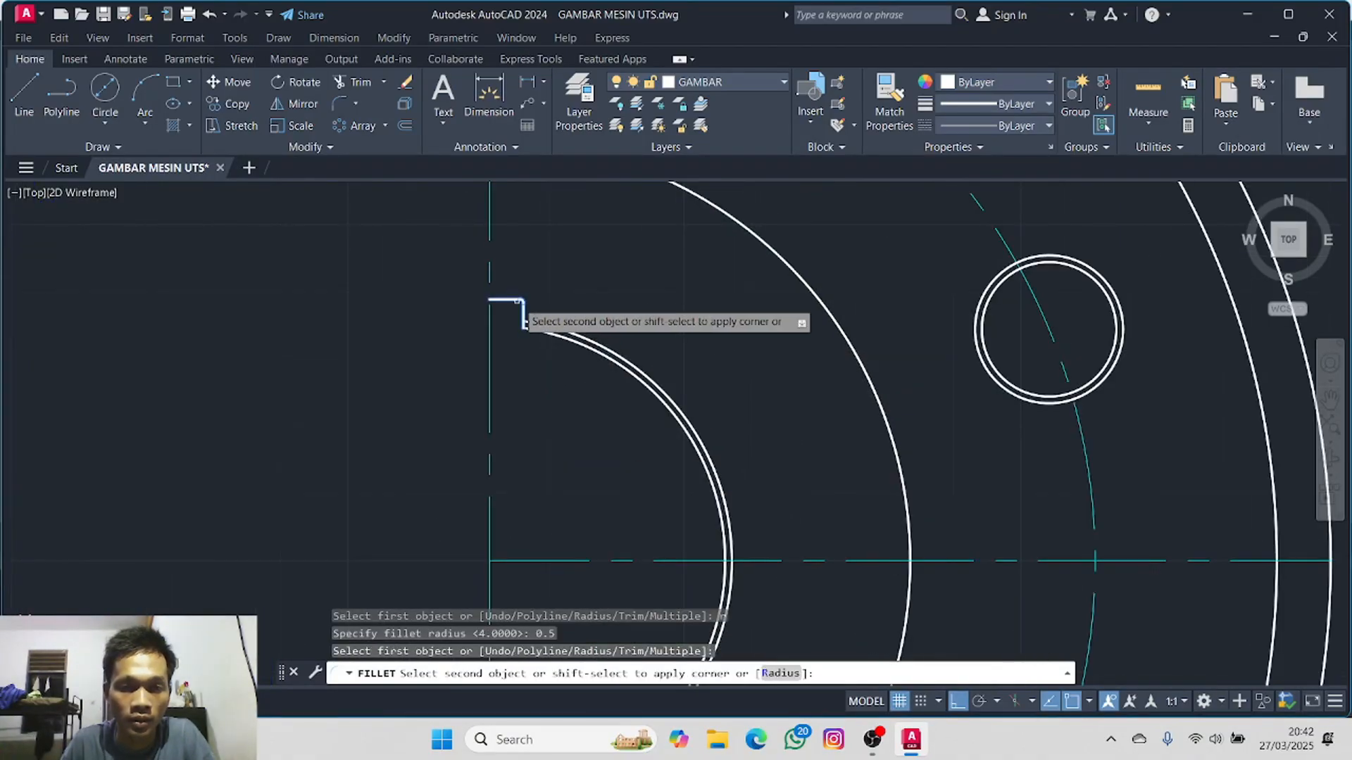
pyautogui.click(517, 301)
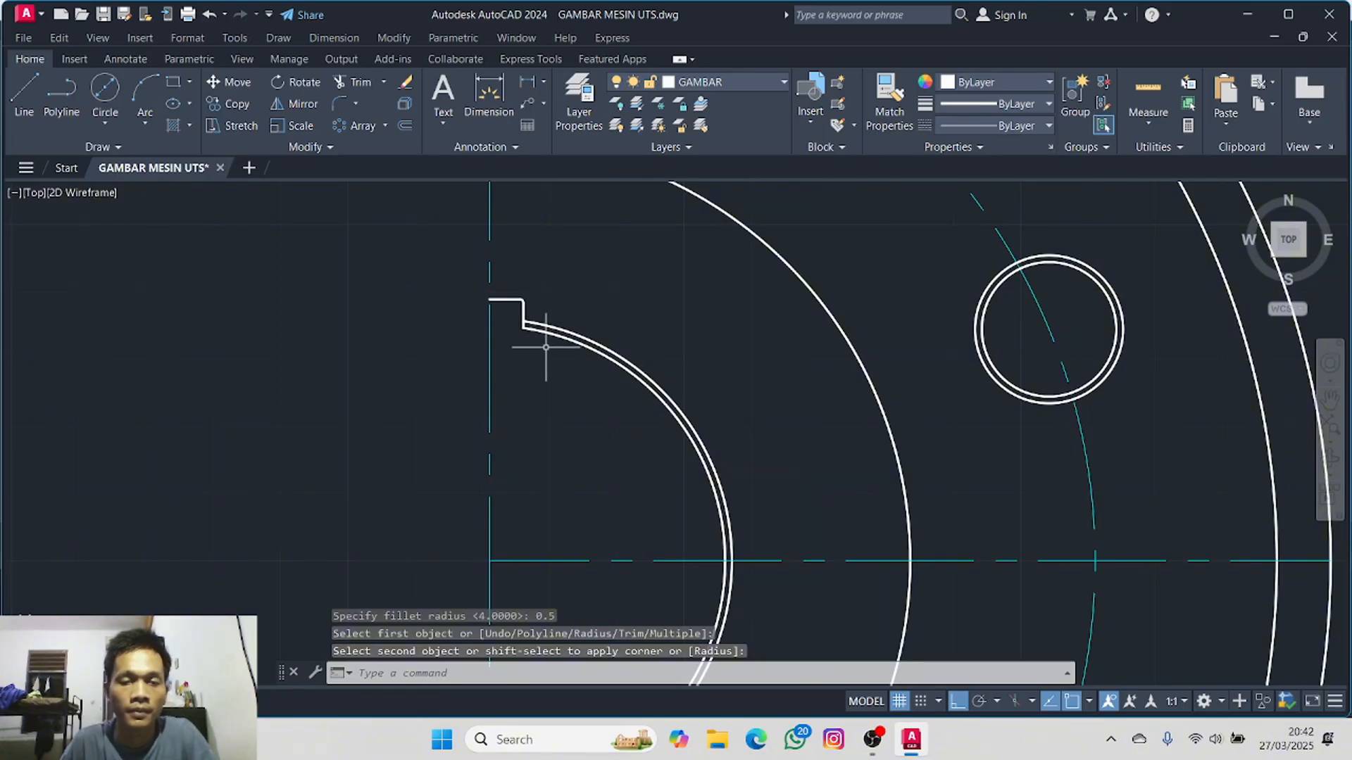
# - Make DIMENSI the current layer for dimensioning the half front view
pyautogui.scroll(-2, 509, 354)
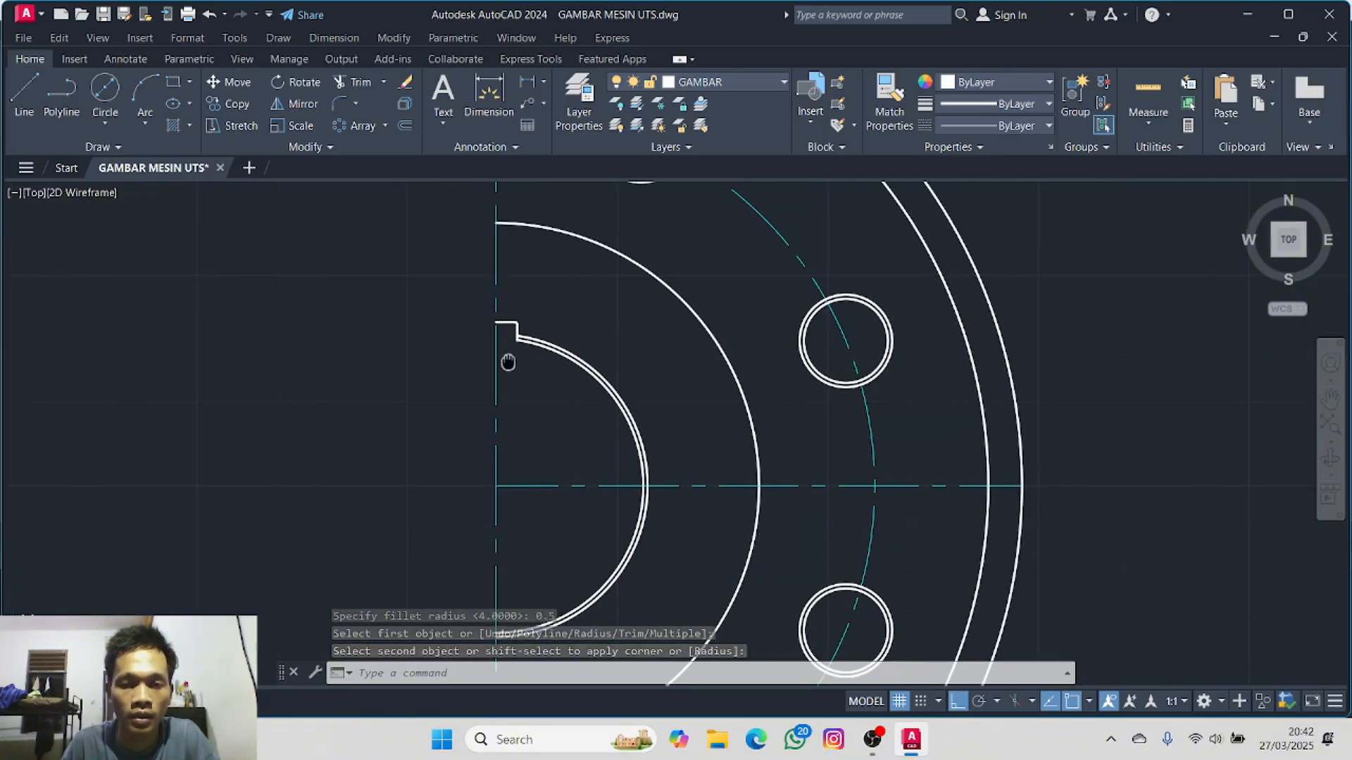
pyautogui.moveTo(502, 362); pyautogui.dragTo(551, 263, button='middle')
pyautogui.moveTo(465, 281); pyautogui.dragTo(582, 281, button='middle')
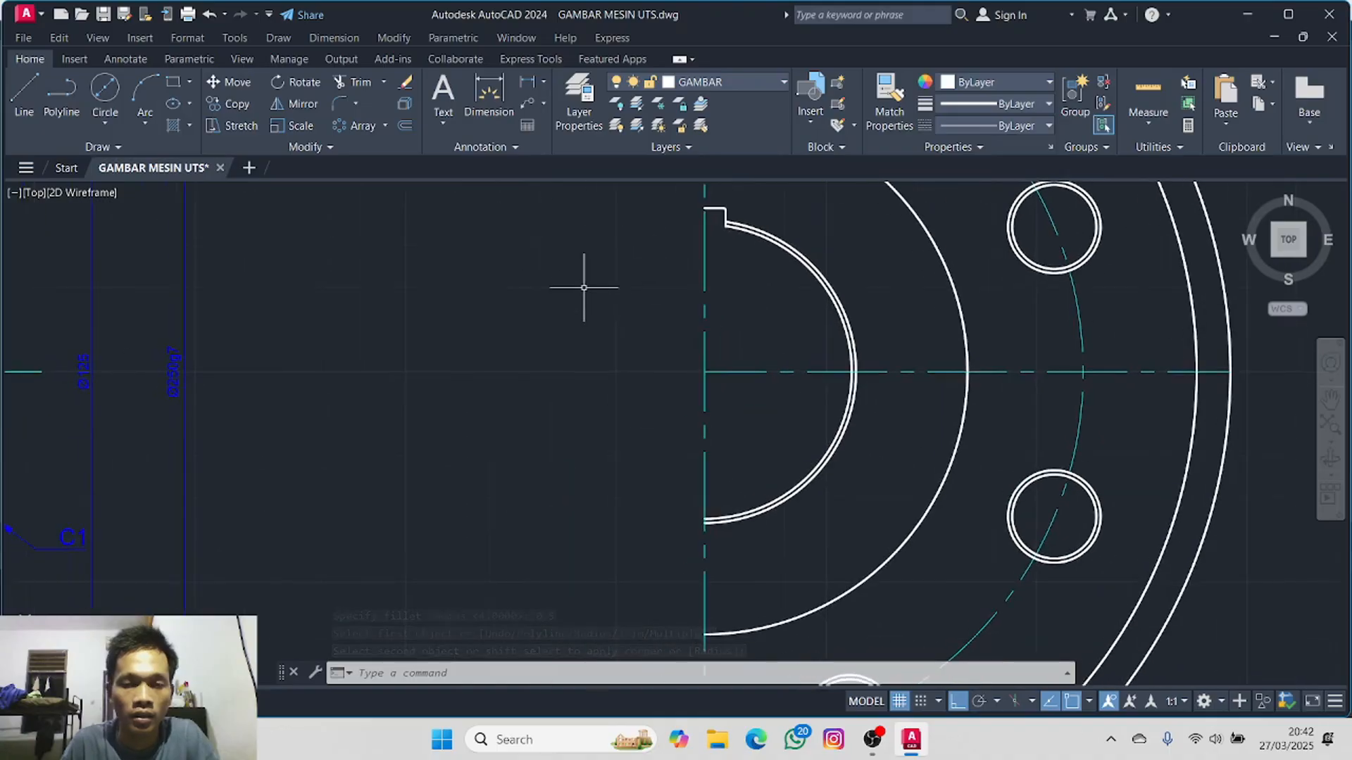
pyautogui.scroll(-2, 365, 347)
pyautogui.moveTo(365, 347)
pyautogui.mouseDown(button='middle')
pyautogui.moveTo(487, 322)
pyautogui.moveTo(314, 338)
pyautogui.mouseUp(button='middle')
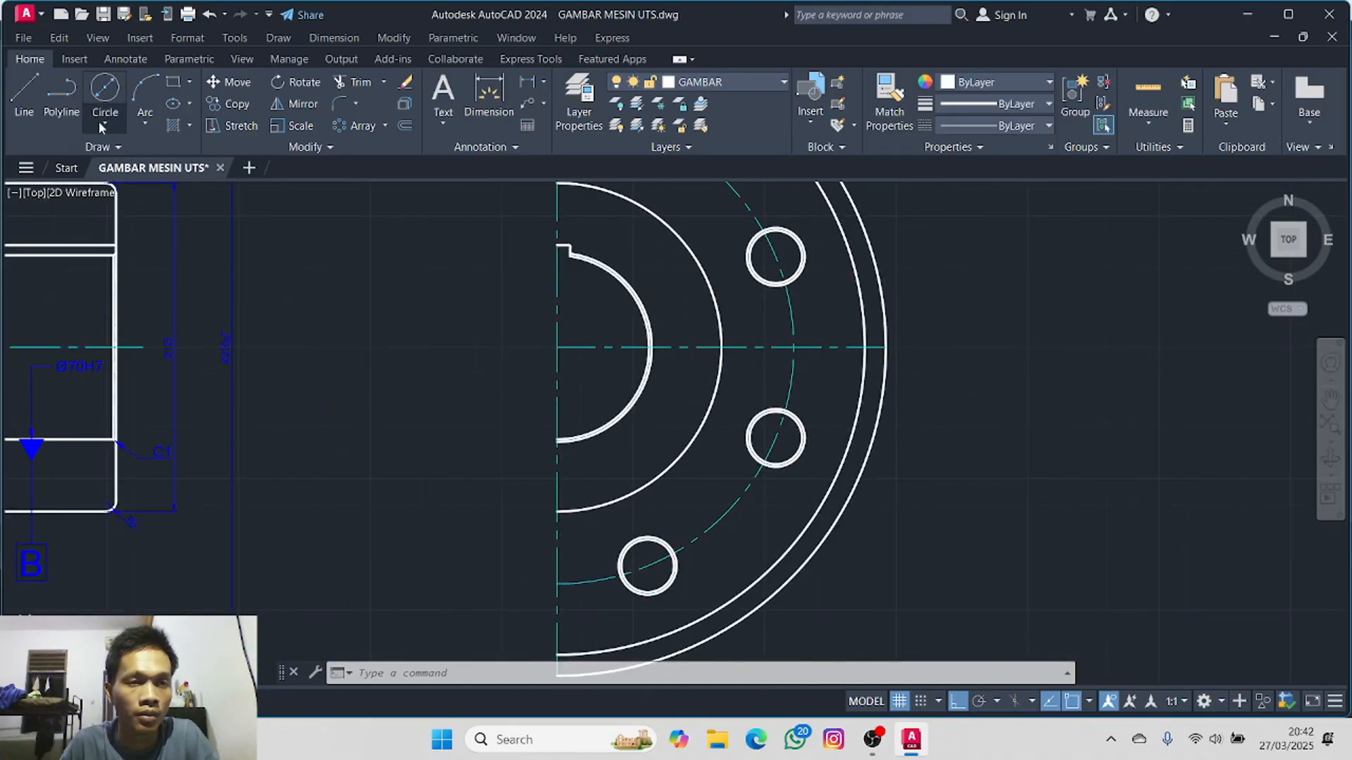
pyautogui.click(530, 82)
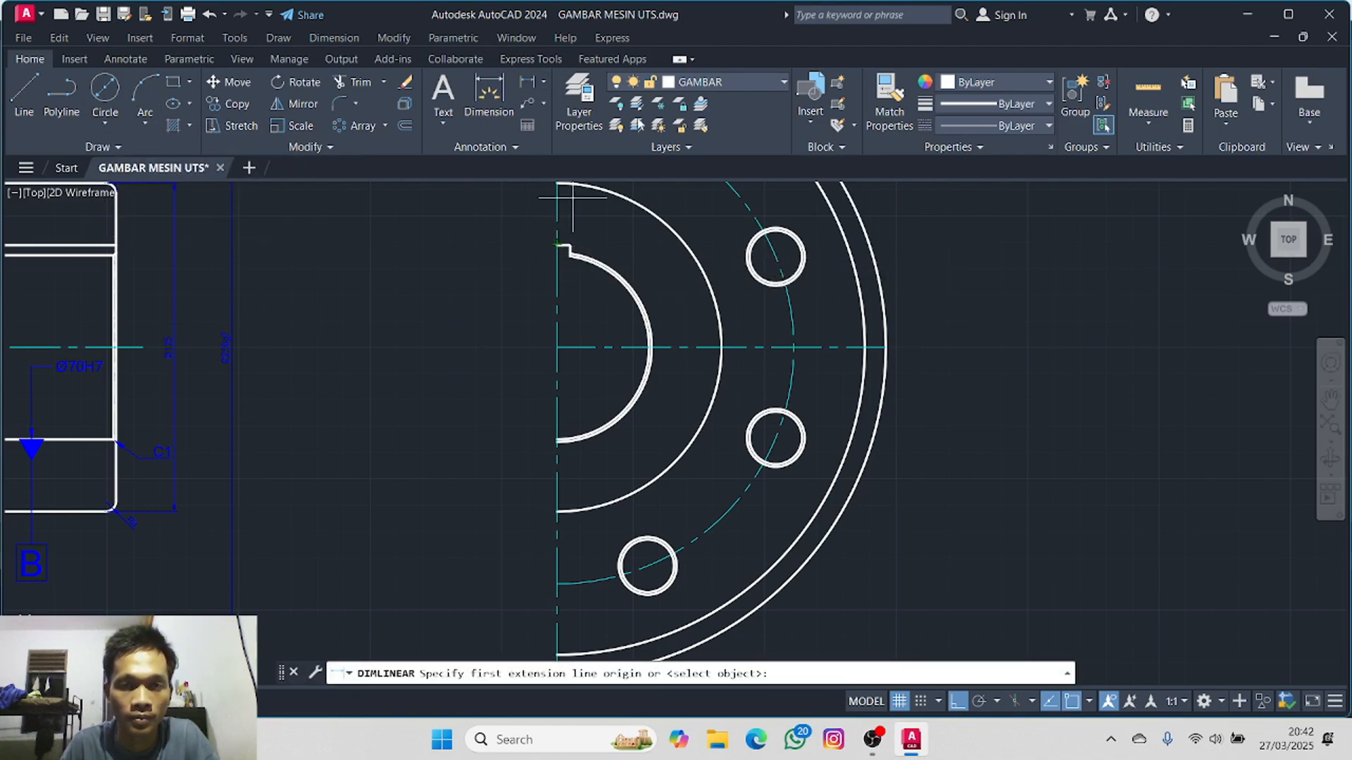
pyautogui.click(718, 83)
pyautogui.click(726, 165)
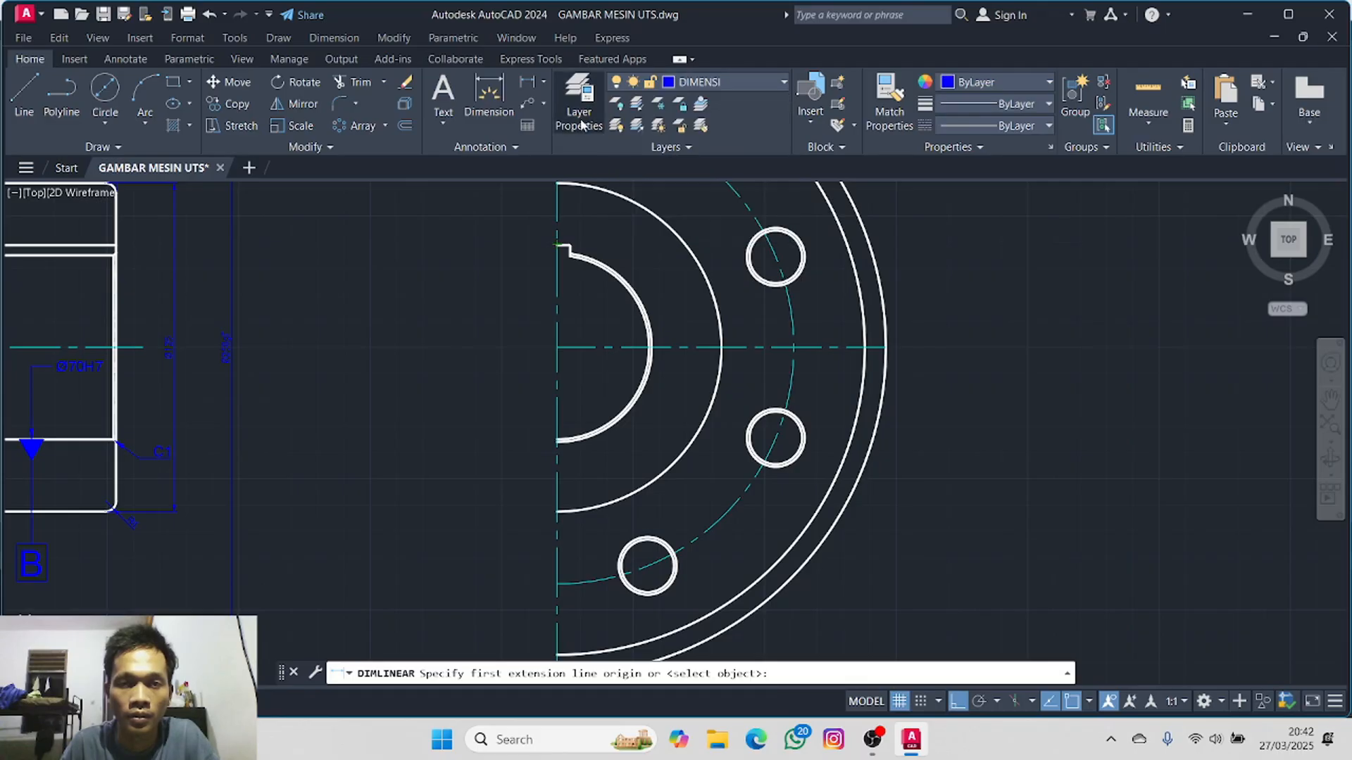
# - Add a vertical linear dimension from the keyway's top edge to the inner bore arc's lowest point, placed left of the vertical centerline
pyautogui.click(526, 82)
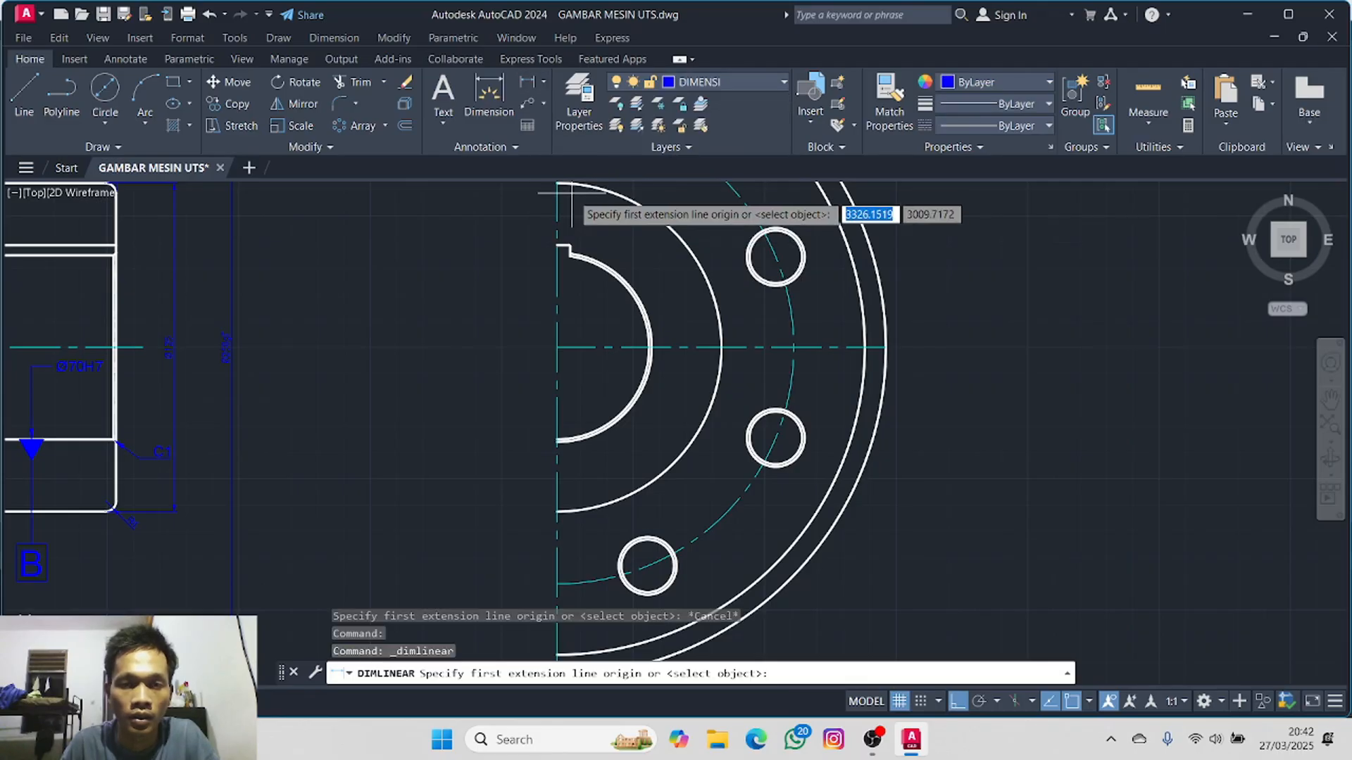
pyautogui.click(557, 245)
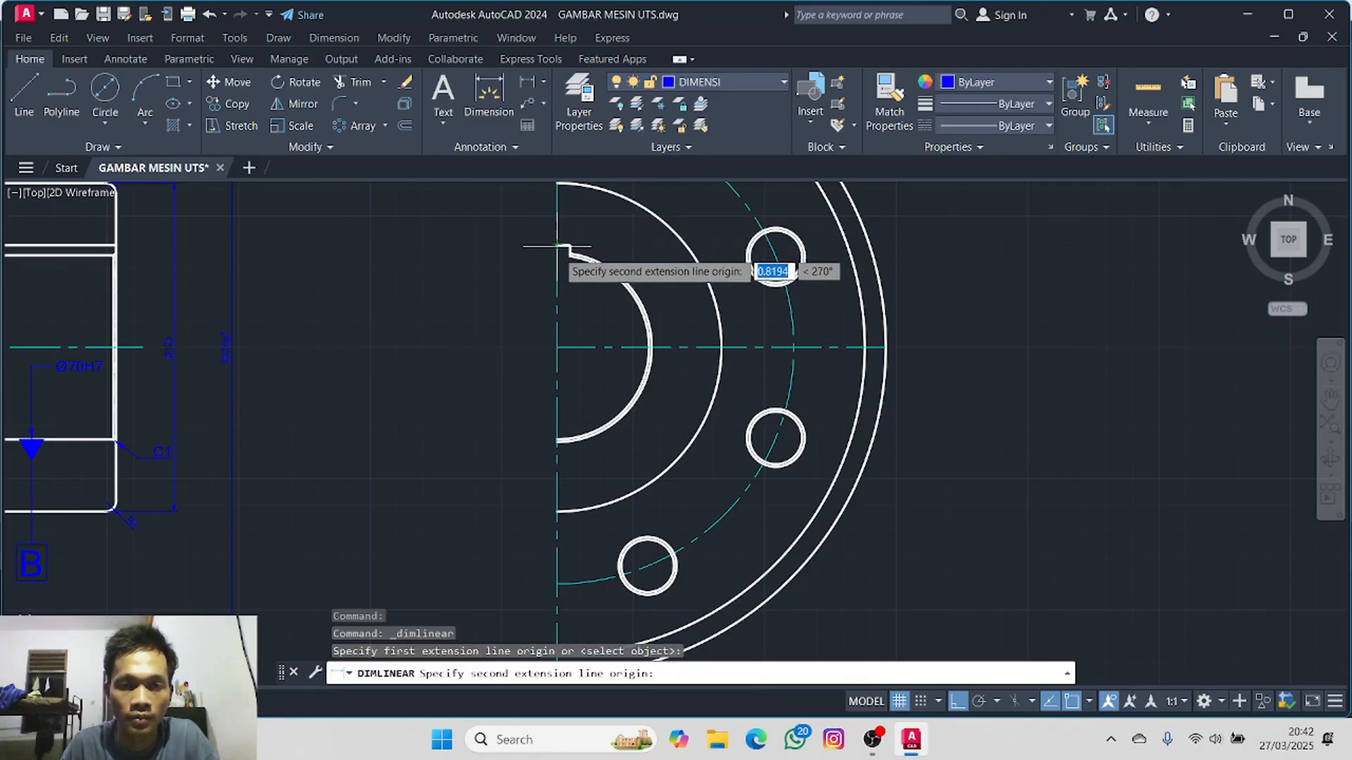
pyautogui.click(558, 441)
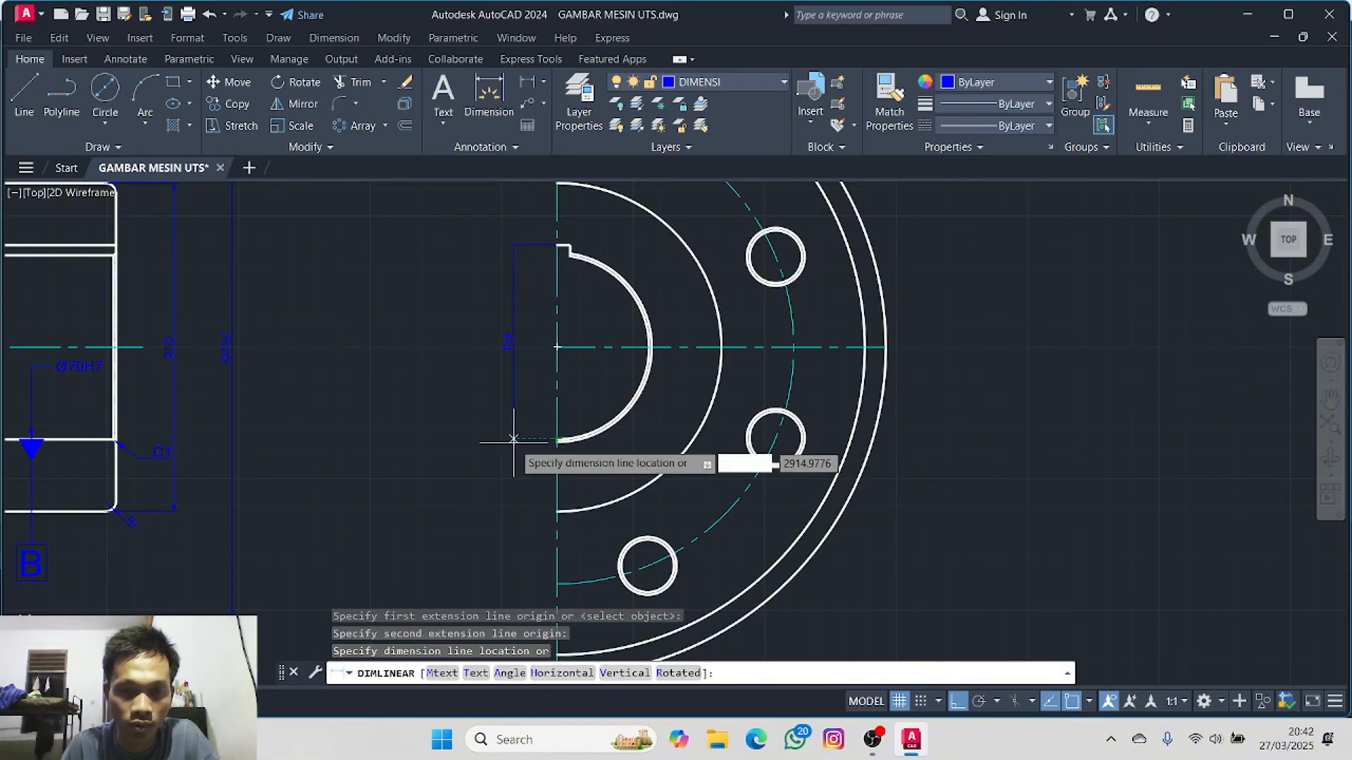
pyautogui.scroll(4, 497, 400)
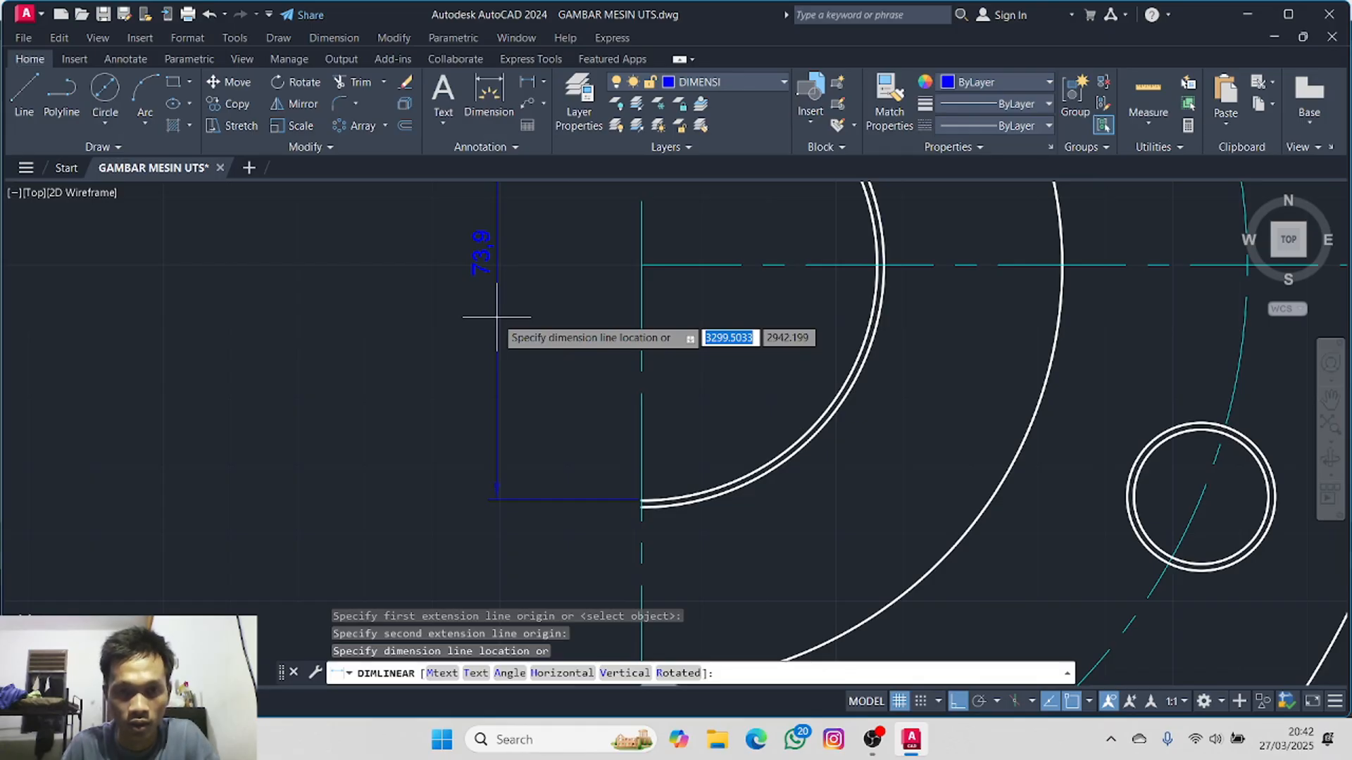
pyautogui.scroll(-3, 497, 317)
pyautogui.moveTo(497, 303); pyautogui.dragTo(519, 378, button='middle')
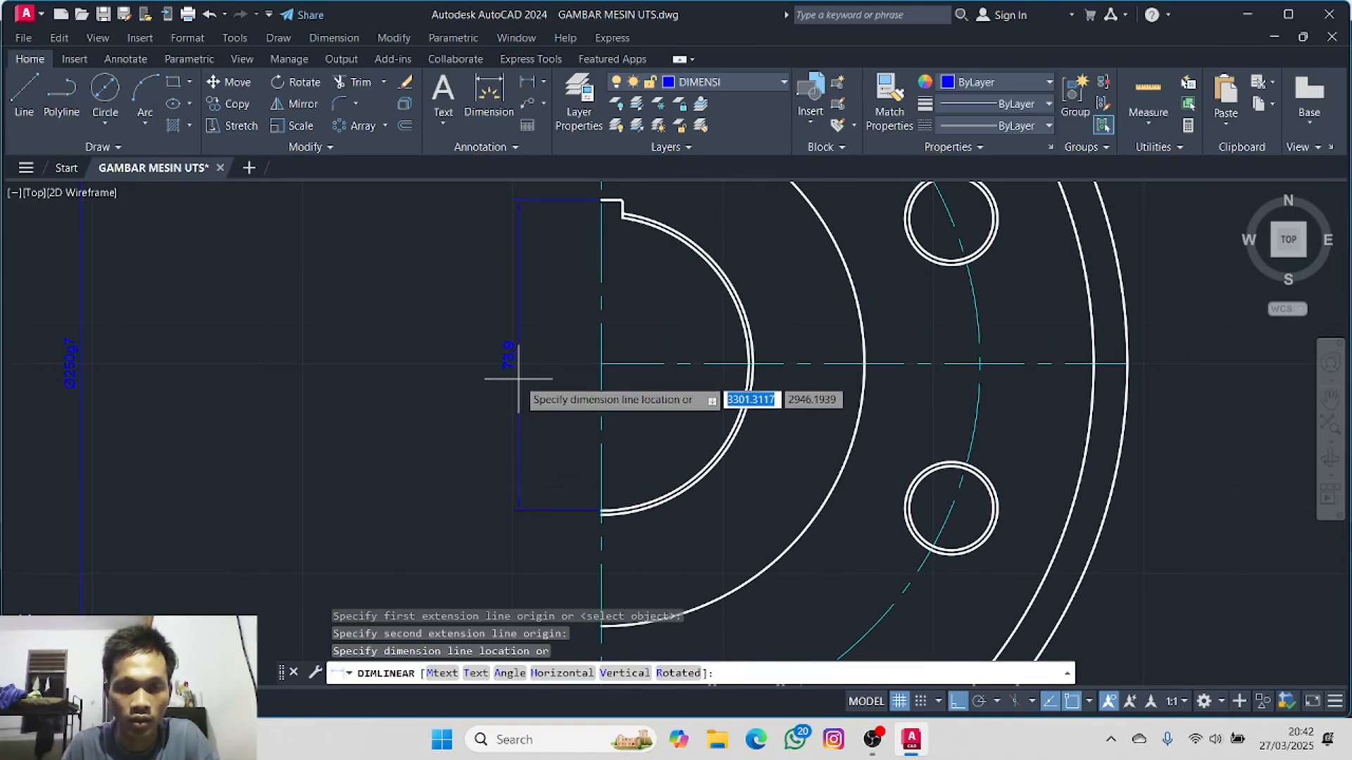
pyautogui.click(509, 359)
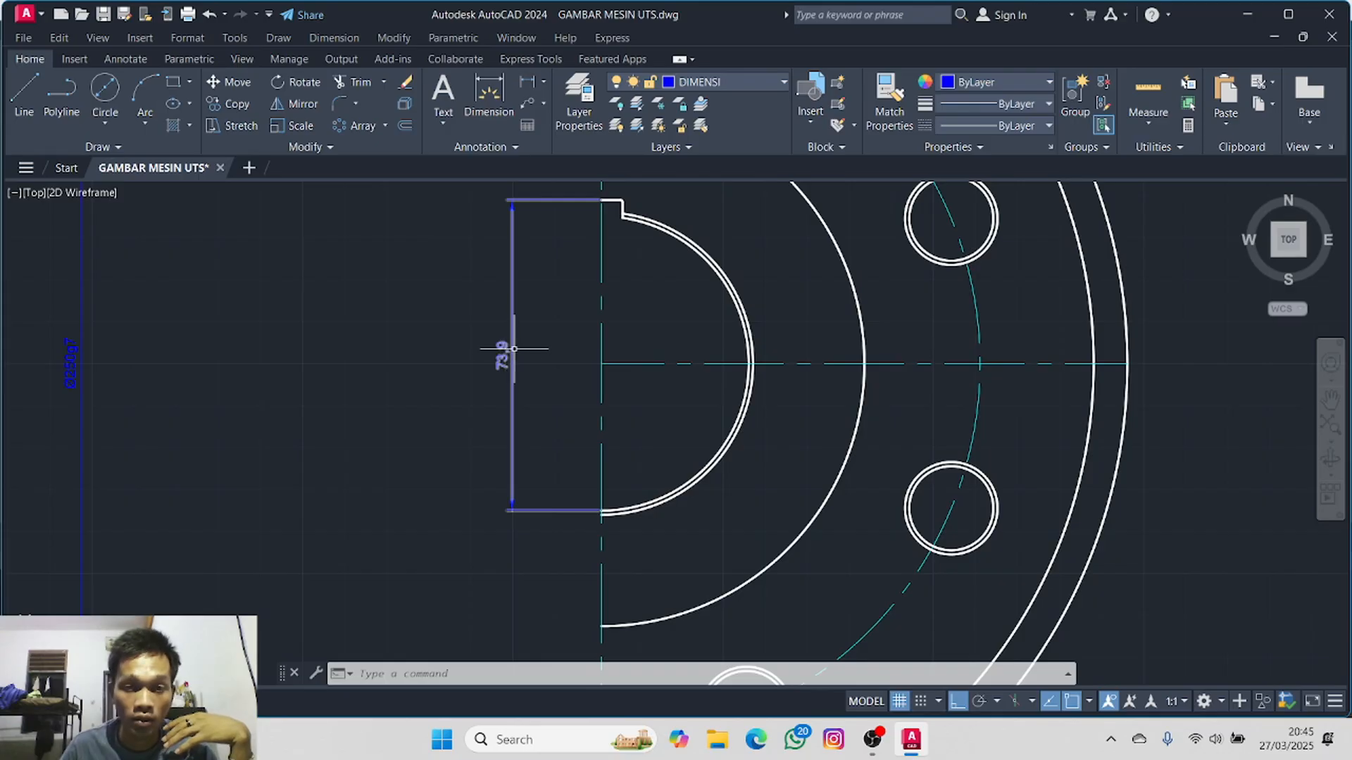
# - Set the tolerance display of the vertical keyway-to-bore dimension to Deviation in its properties
pyautogui.moveTo(512, 371)
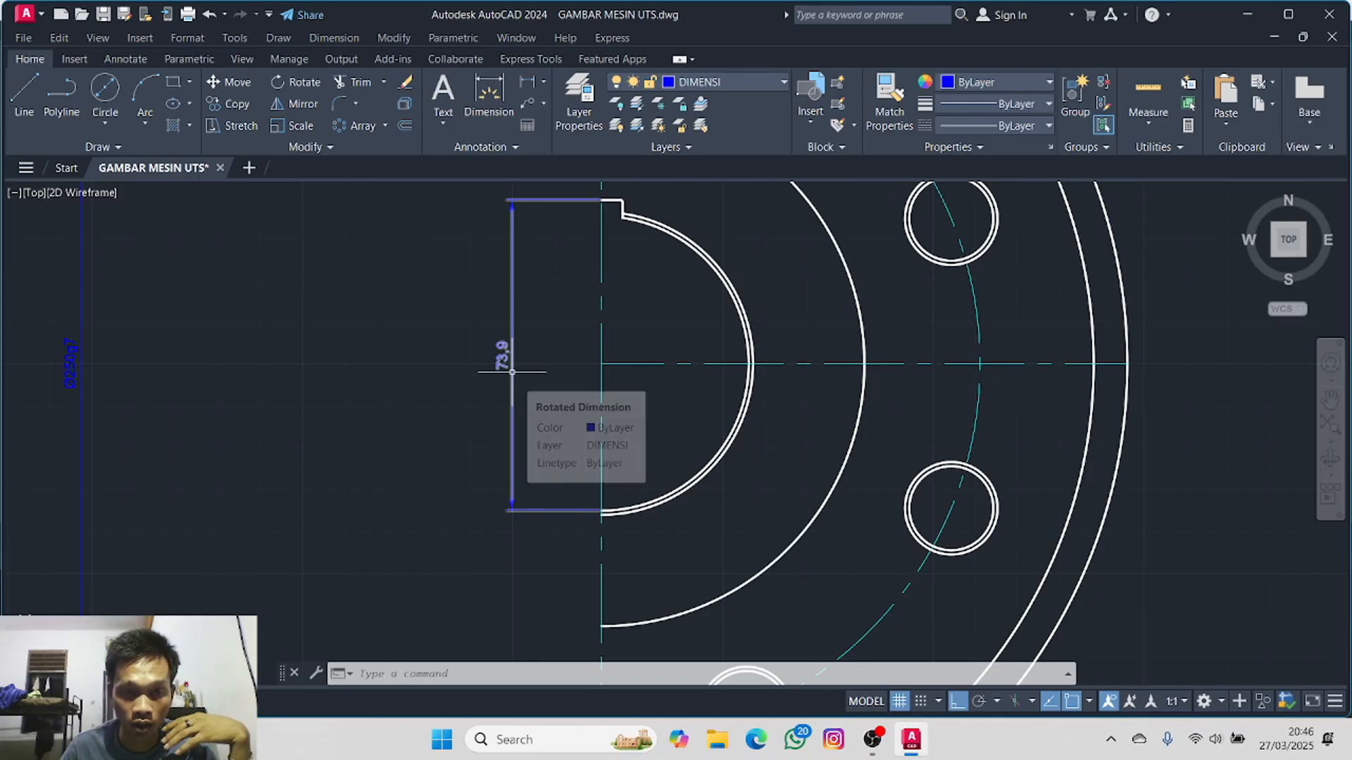
pyautogui.click(511, 372)
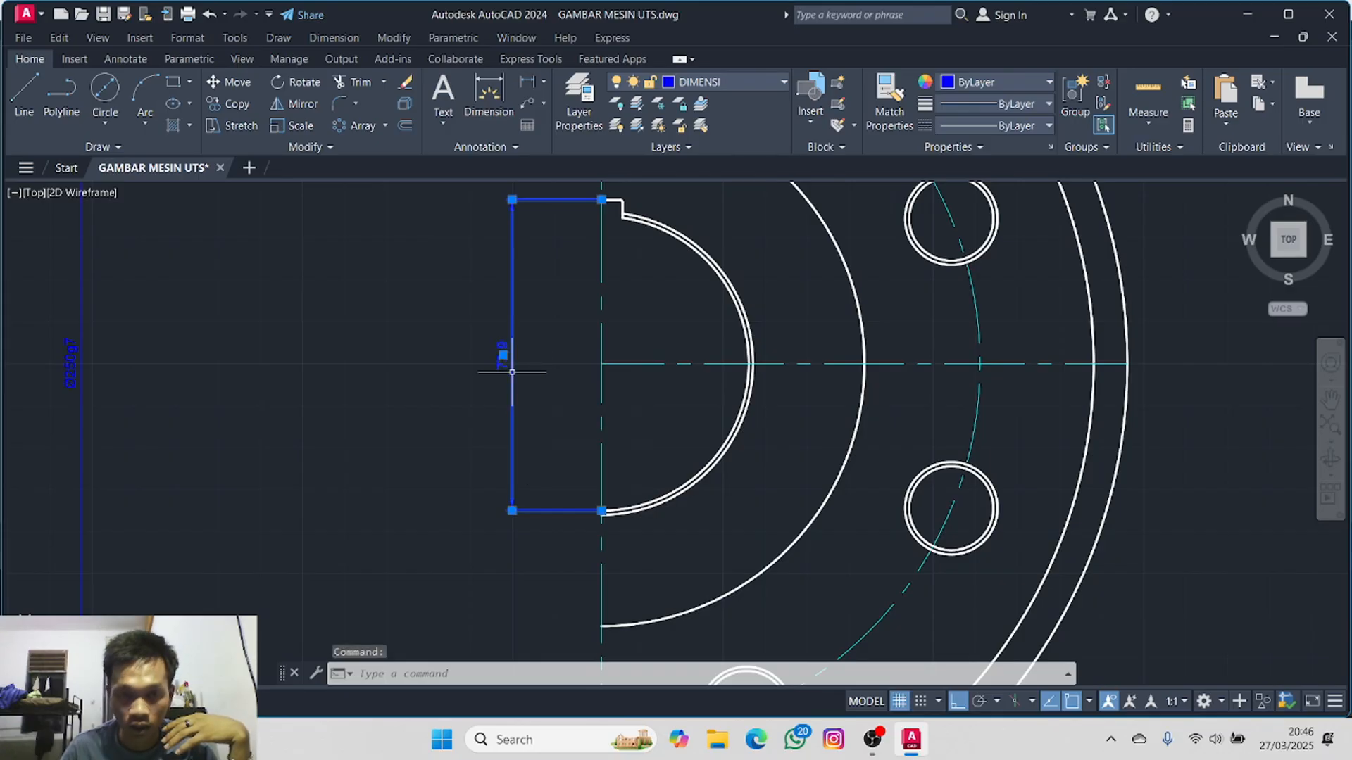
pyautogui.rightClick(512, 372)
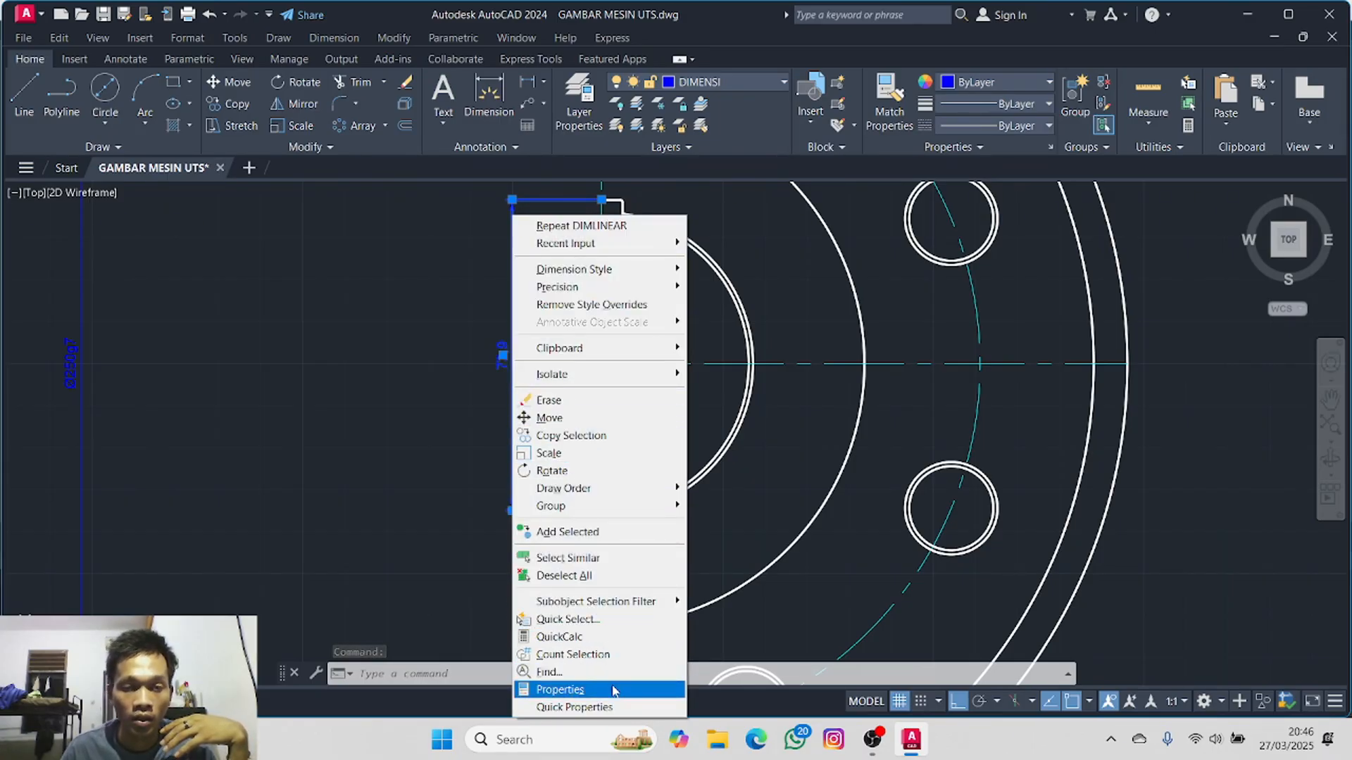
pyautogui.click(613, 691)
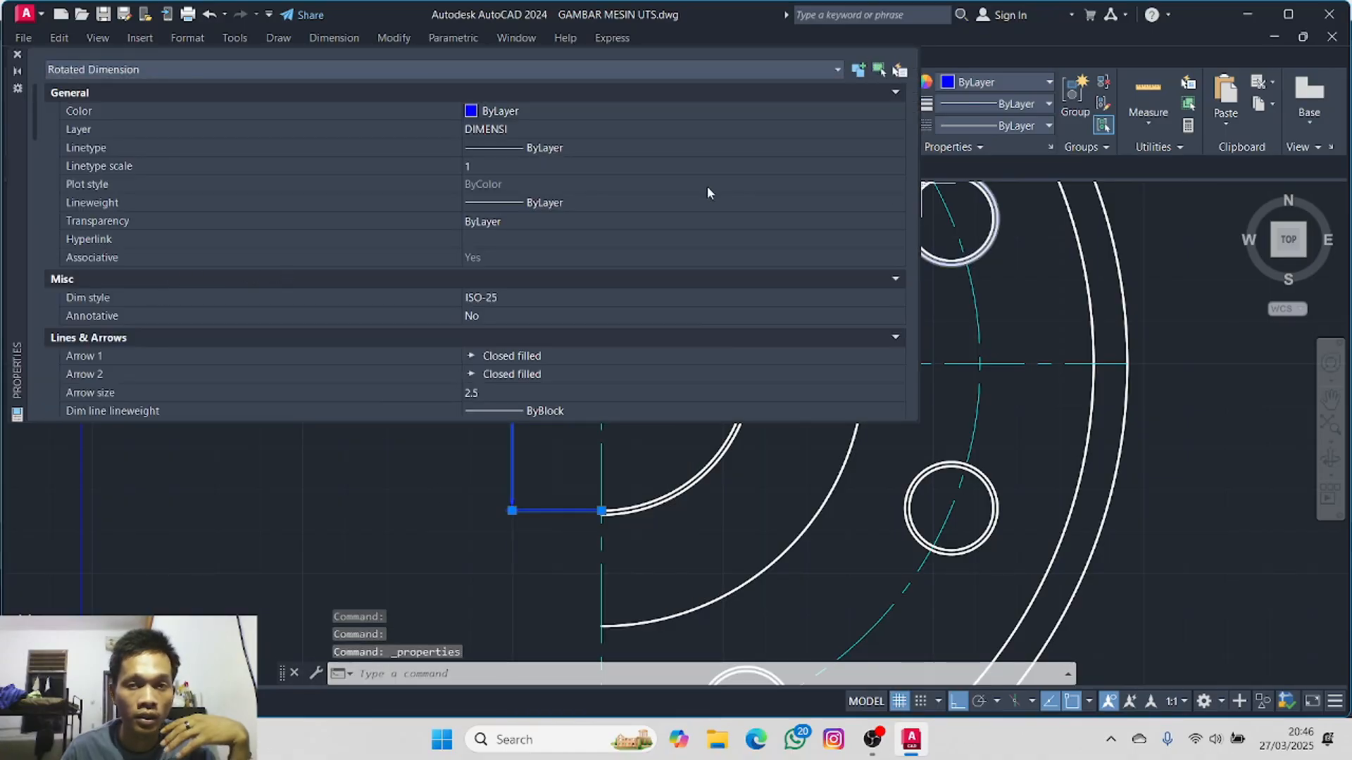
pyautogui.scroll(-5, 544, 234)
pyautogui.scroll(-10, 403, 269)
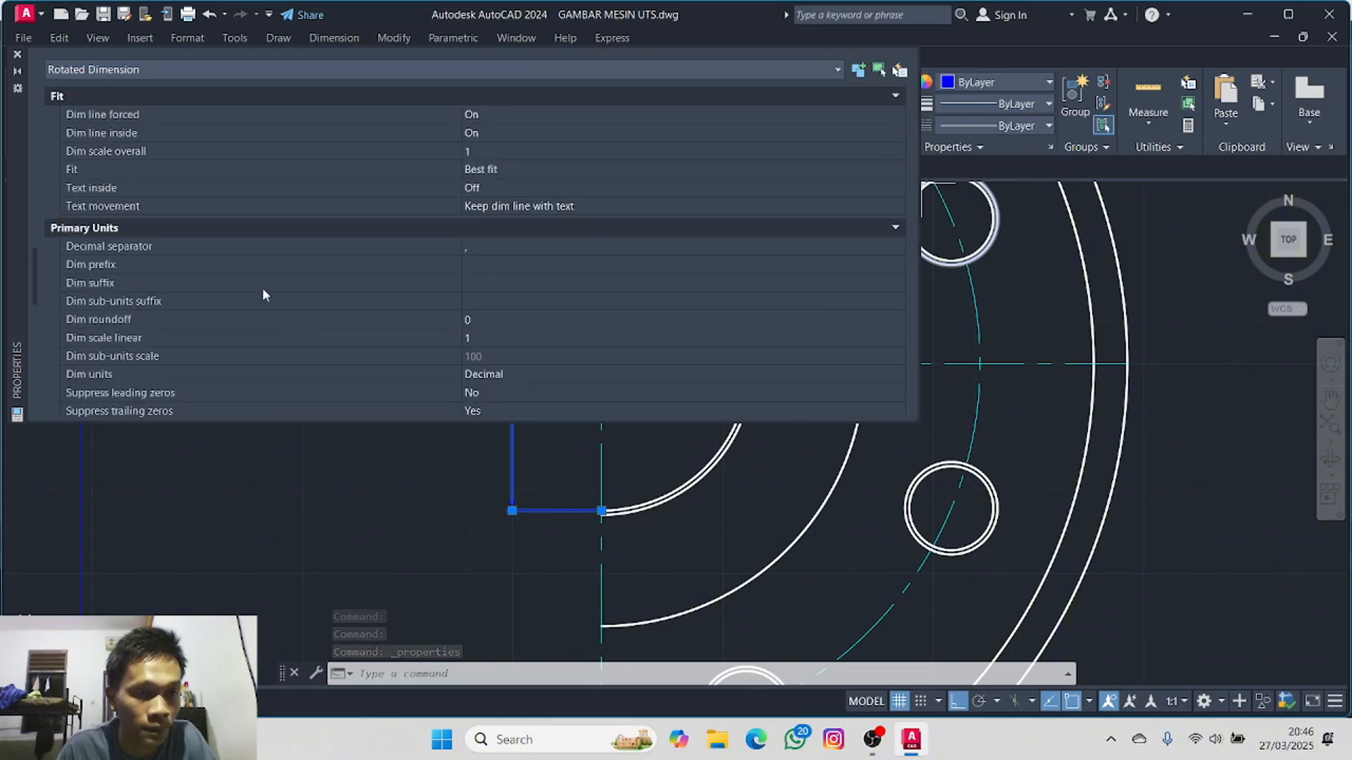
pyautogui.scroll(-10, 162, 293)
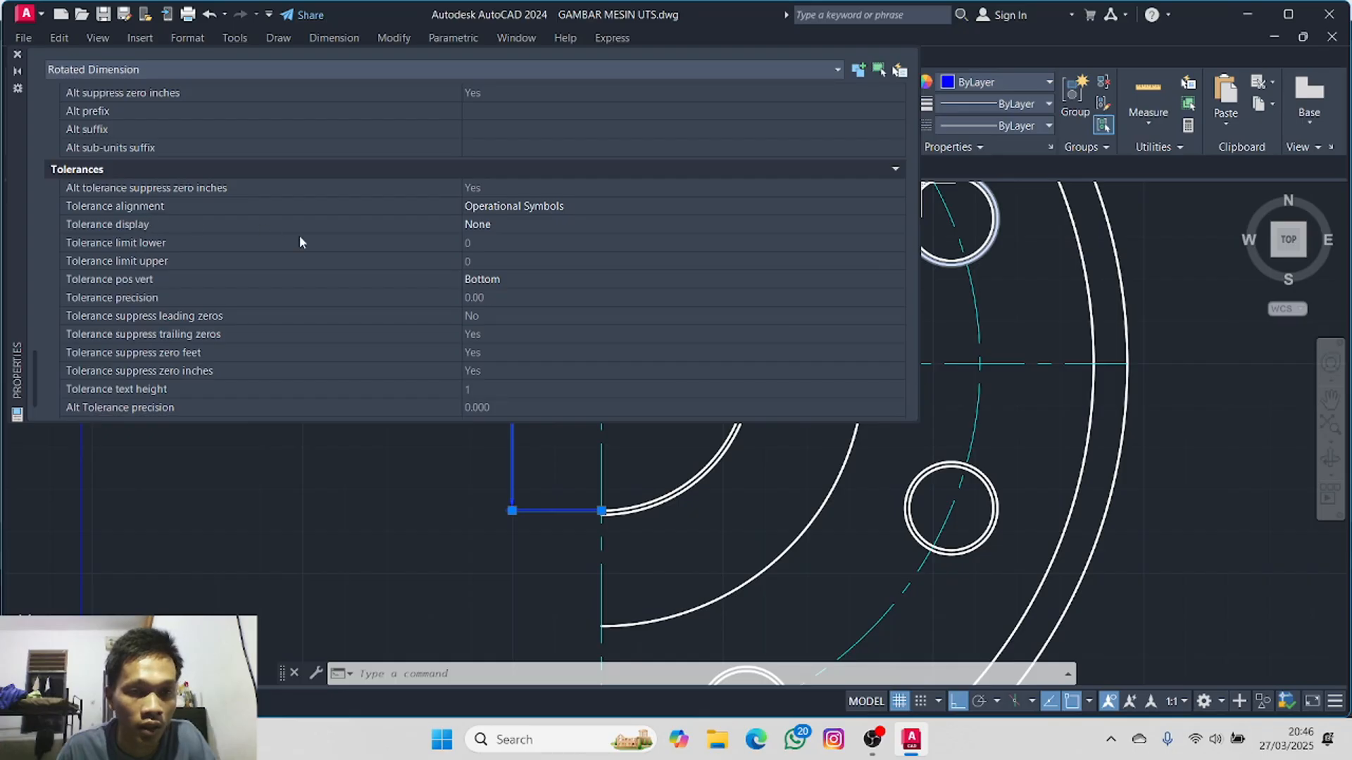
pyautogui.click(505, 223)
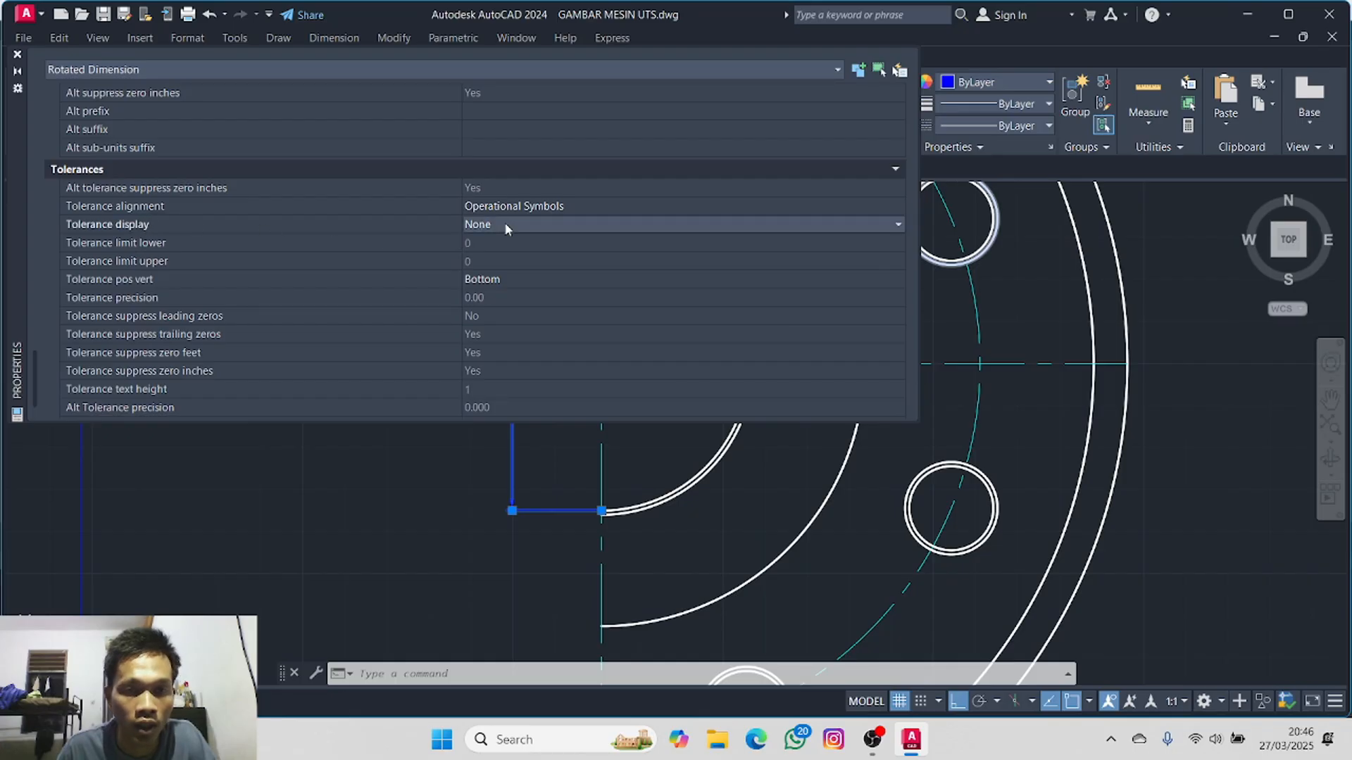
pyautogui.click(644, 225)
pyautogui.click(619, 268)
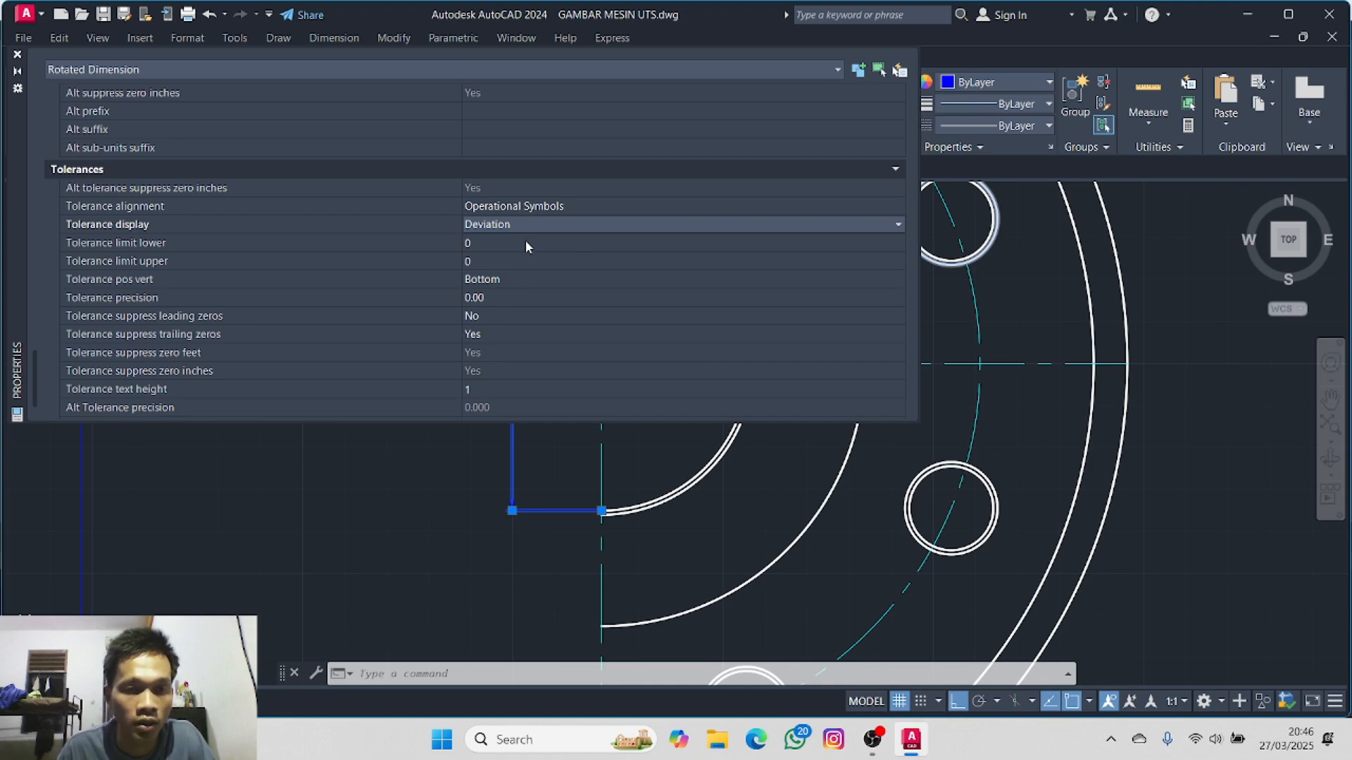
# - Set the keyway-to-bore dimension's lower tolerance limit to 0 and upper limit to 0.2, and close its properties
pyautogui.click(519, 243)
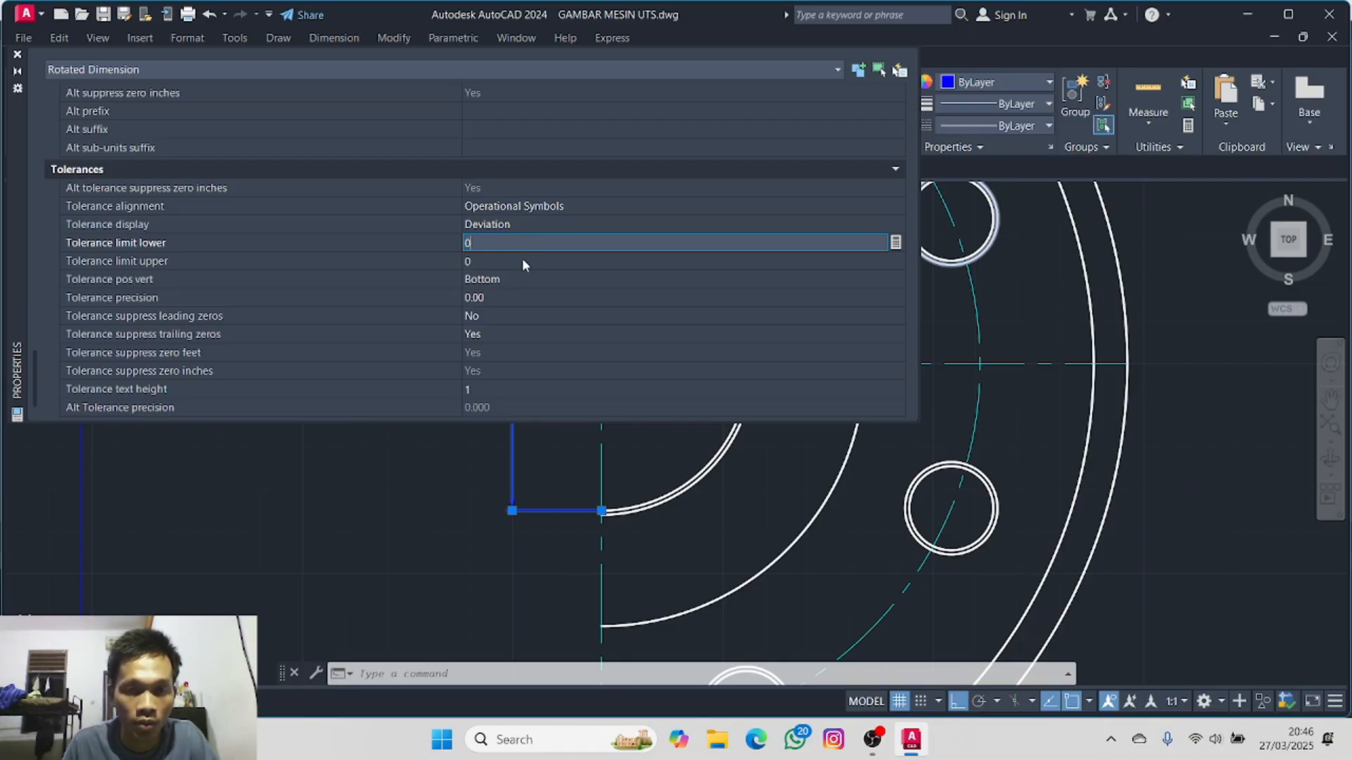
pyautogui.click(523, 262)
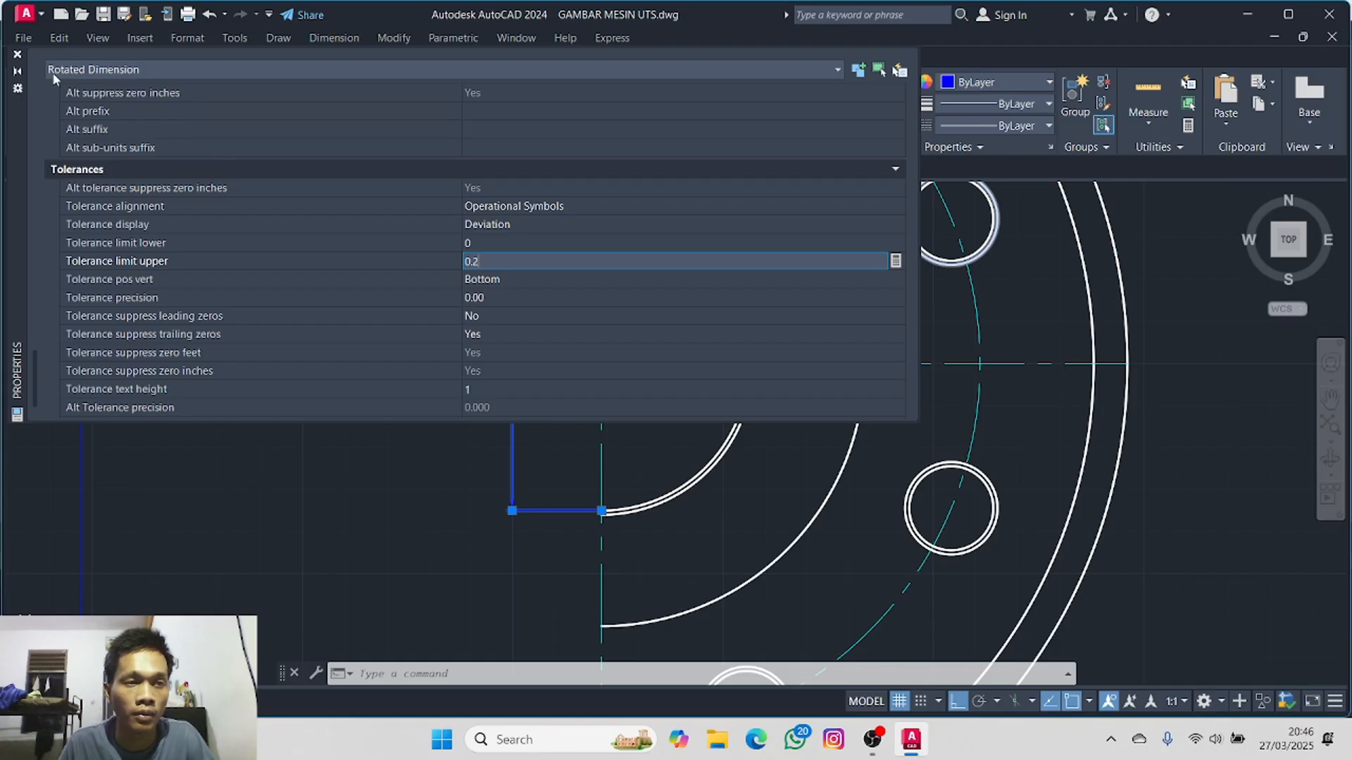
pyautogui.scroll(-1, 533, 329)
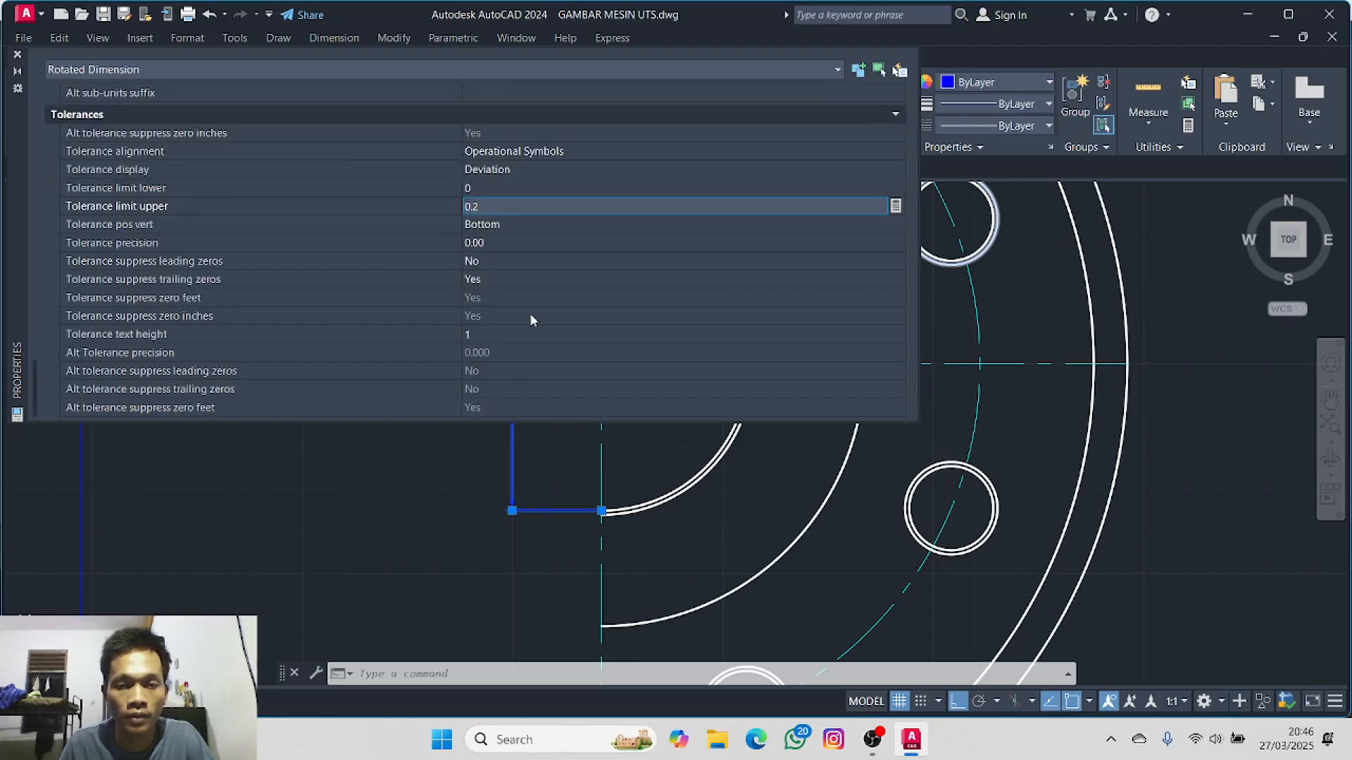
pyautogui.click(440, 436)
pyautogui.click(440, 436)
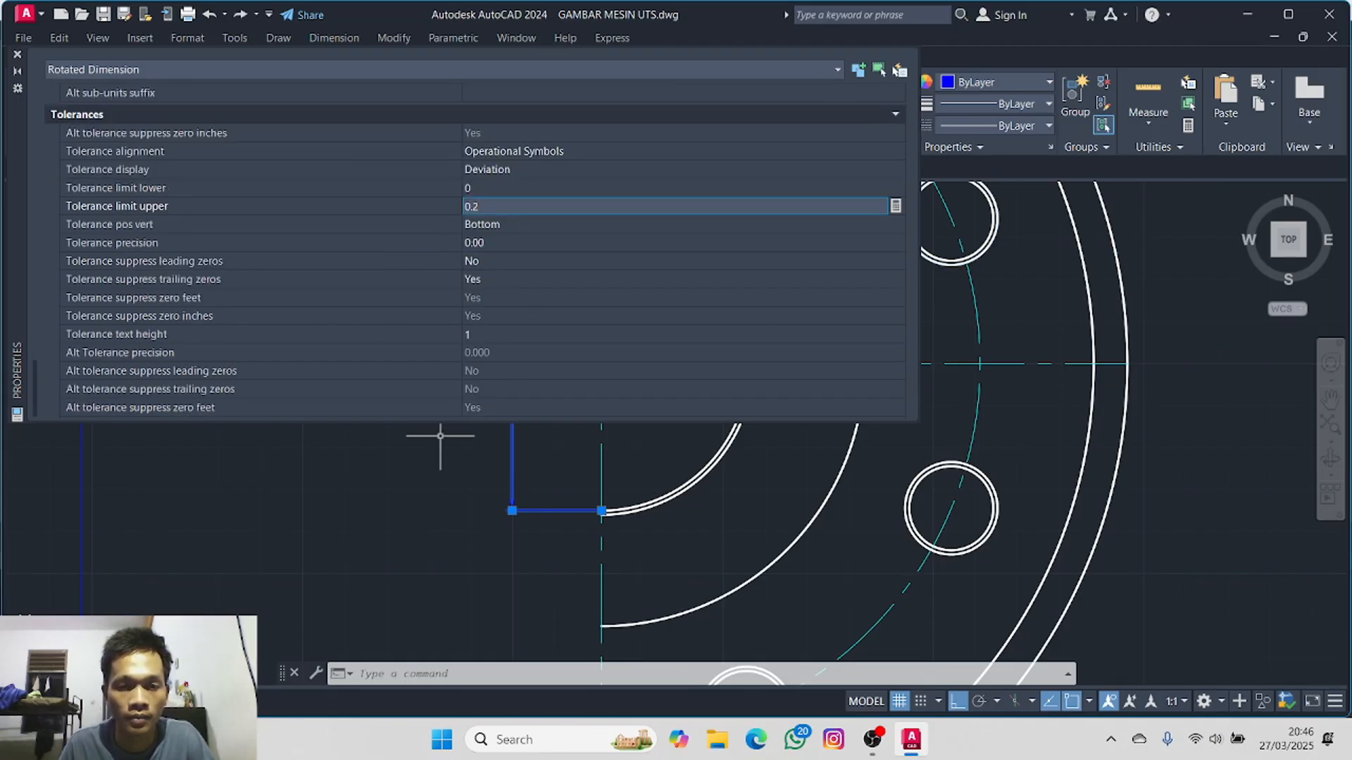
pyautogui.click(18, 56)
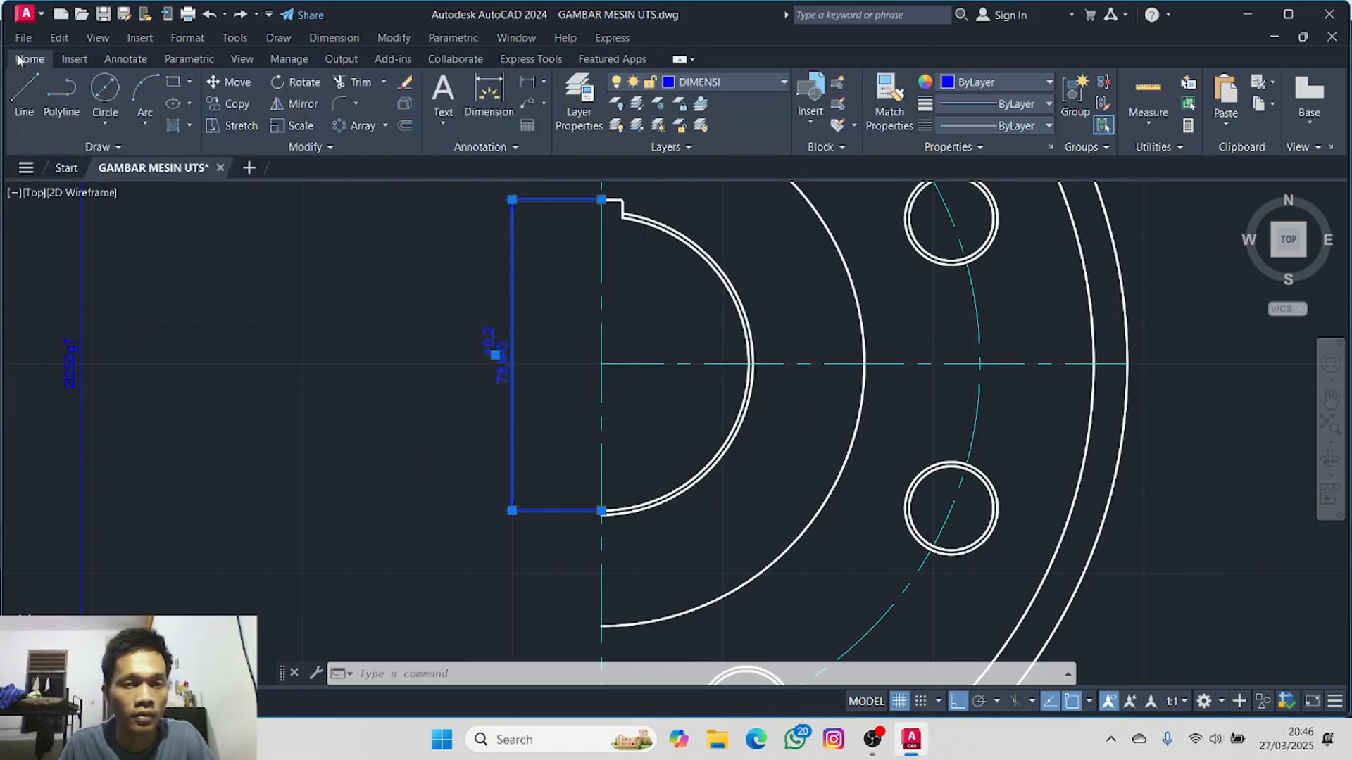
pyautogui.press('Escape')
pyautogui.scroll(4, 485, 355)
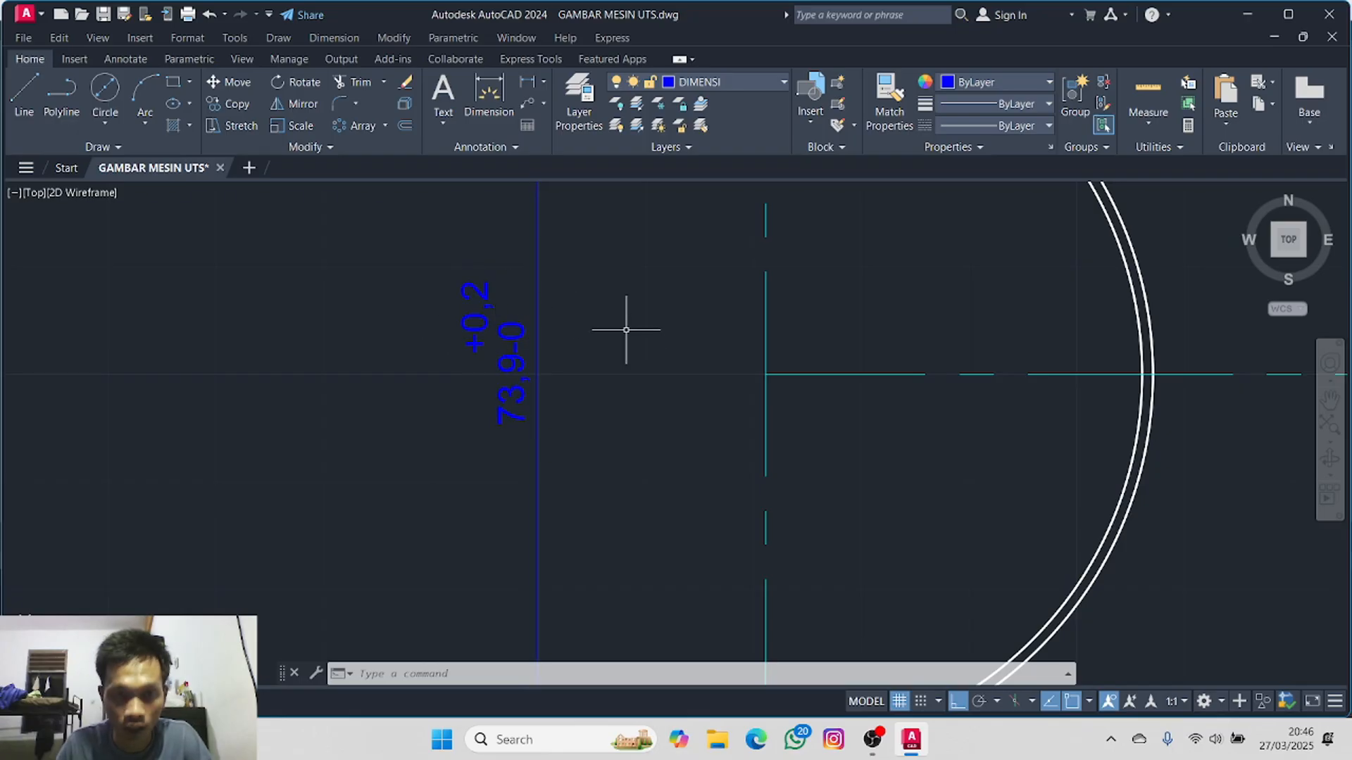
pyautogui.scroll(-3, 626, 328)
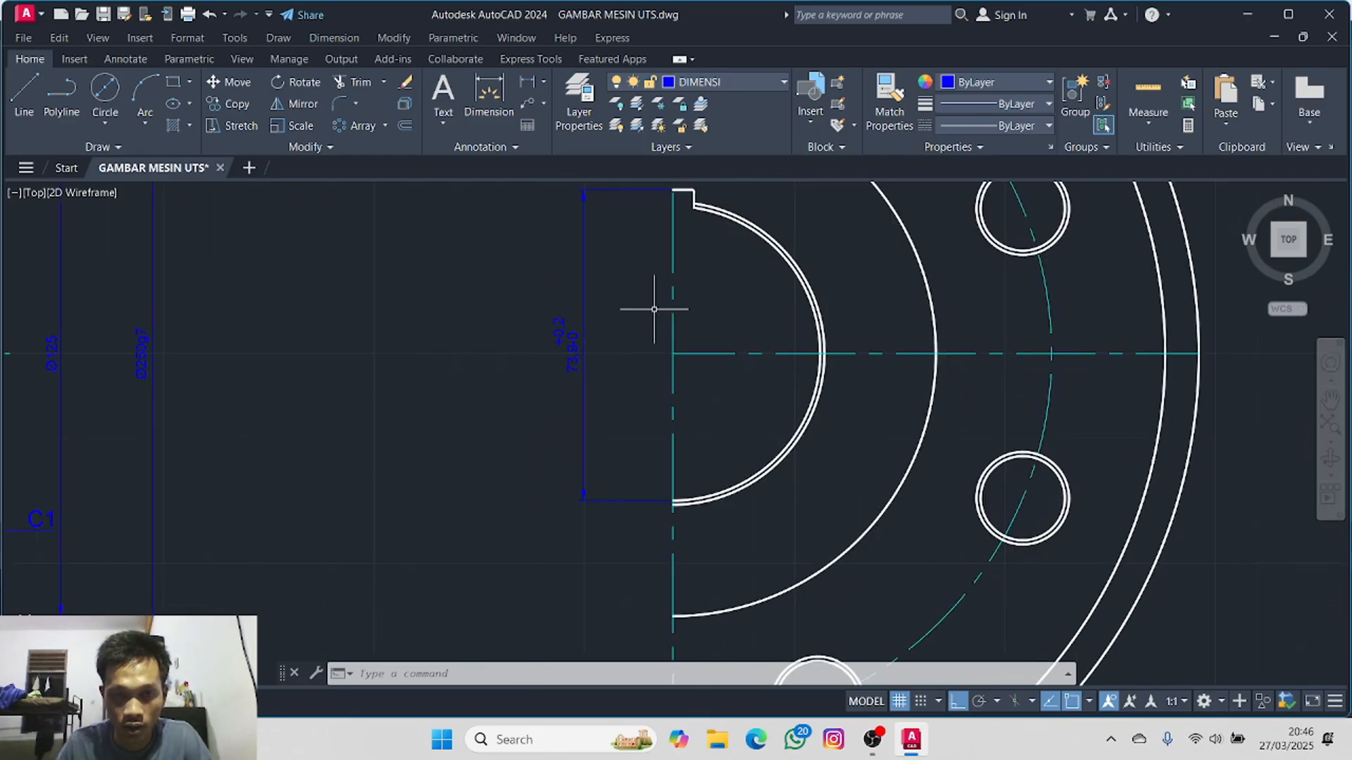
# - Draw a Standard-style multileader with Ortho off, from the bolt-circle centerline in the upper half to the flange's center point
pyautogui.moveTo(749, 292)
pyautogui.mouseDown(button='middle')
pyautogui.moveTo(724, 307)
pyautogui.moveTo(360, 355)
pyautogui.mouseUp(button='middle')
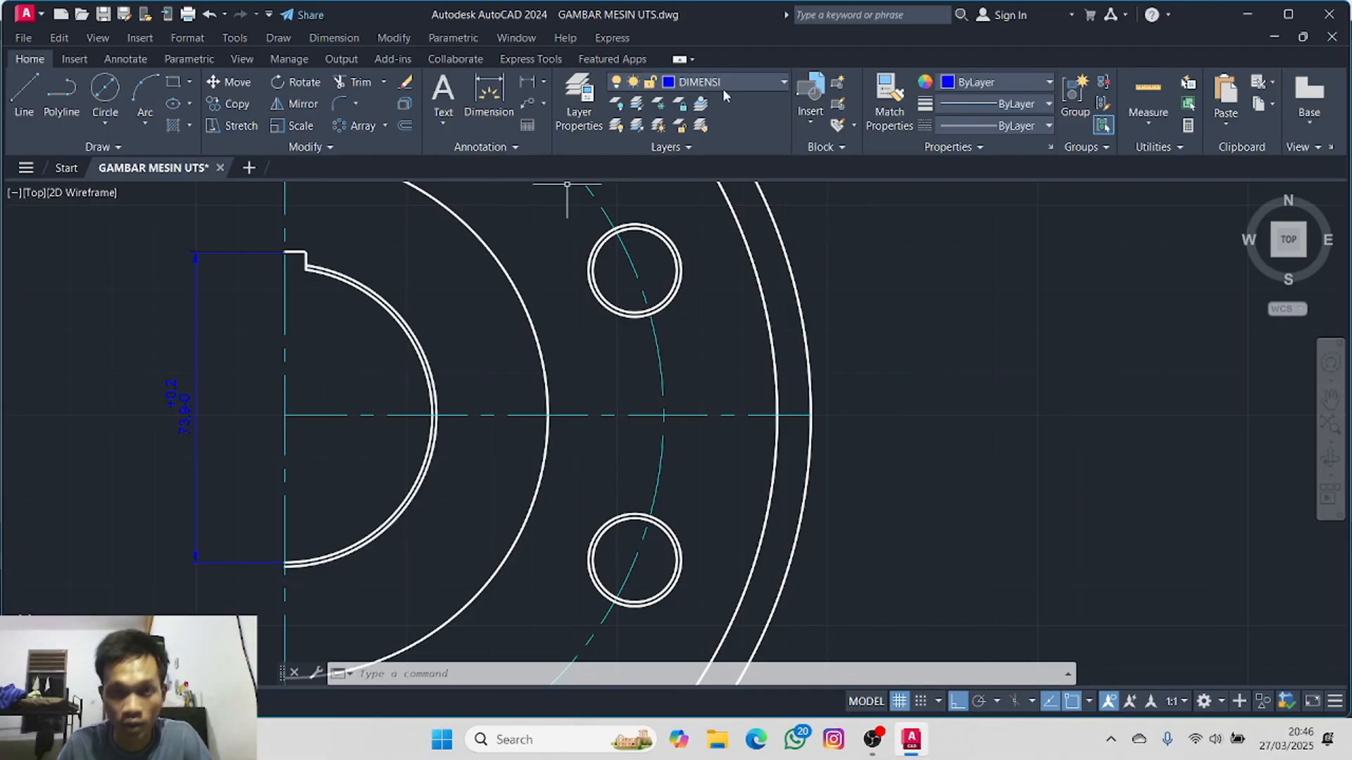
pyautogui.click(543, 82)
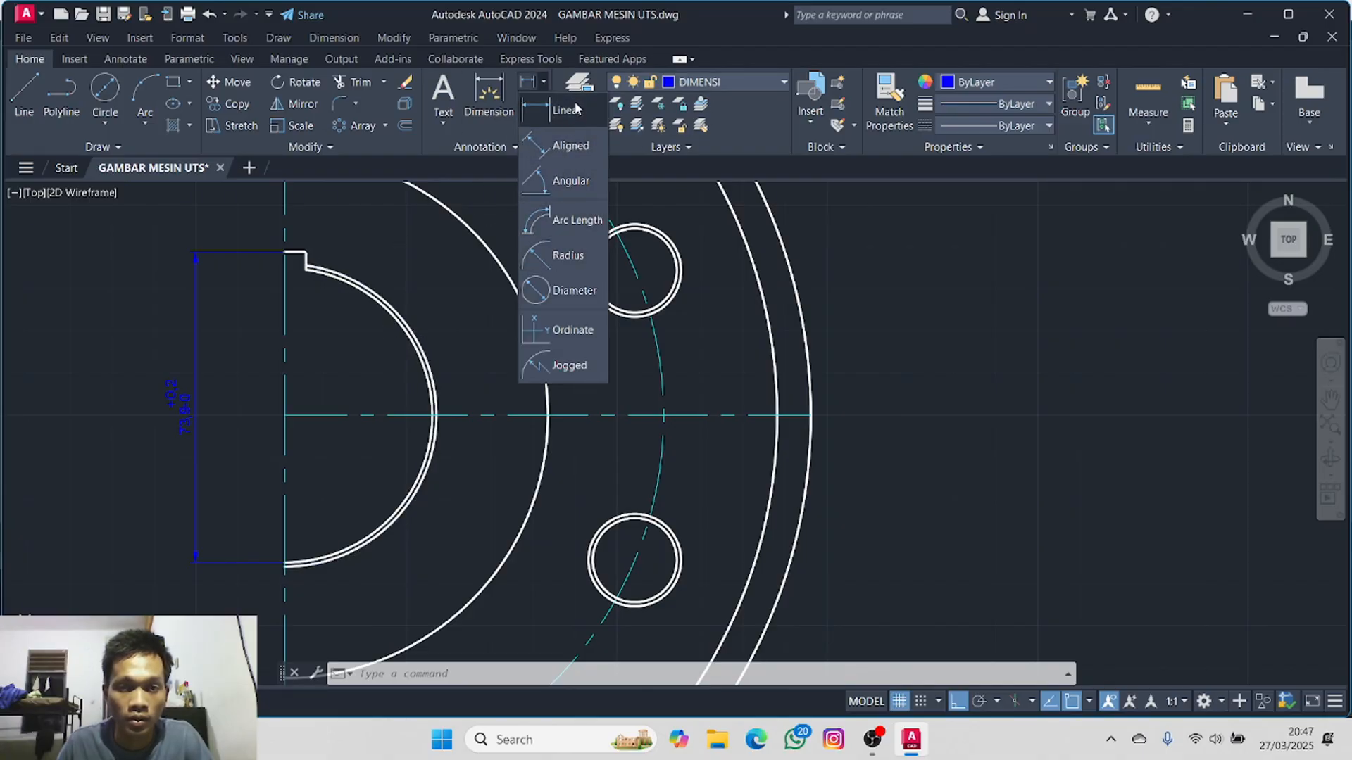
pyautogui.click(543, 86)
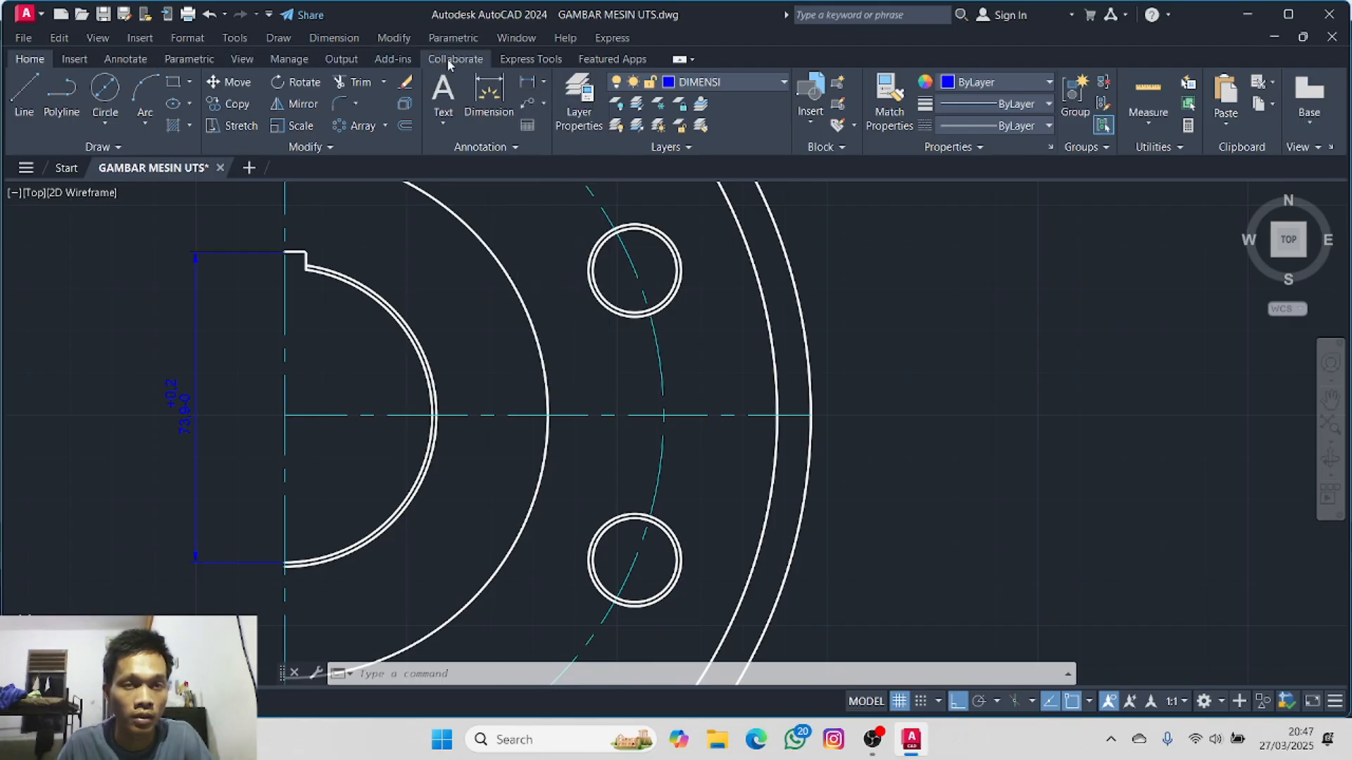
pyautogui.click(114, 62)
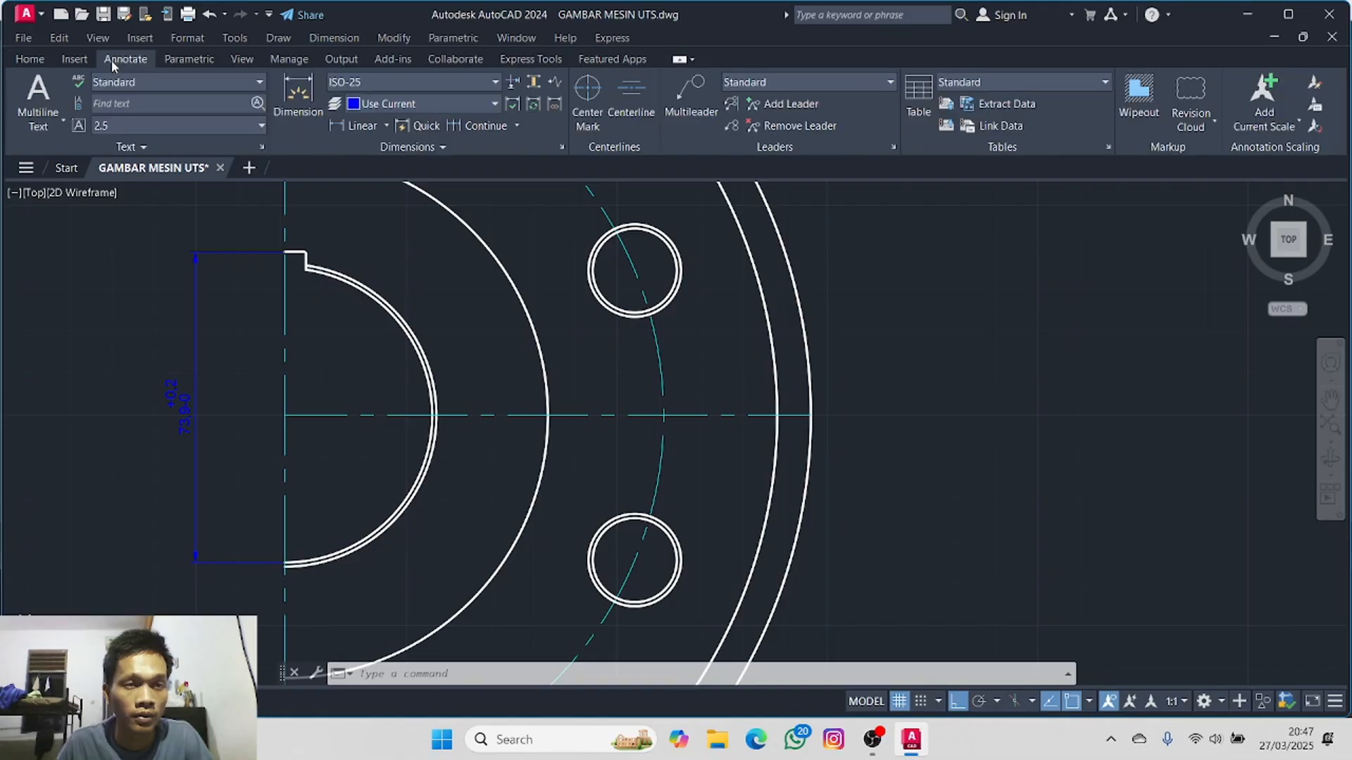
pyautogui.click(679, 95)
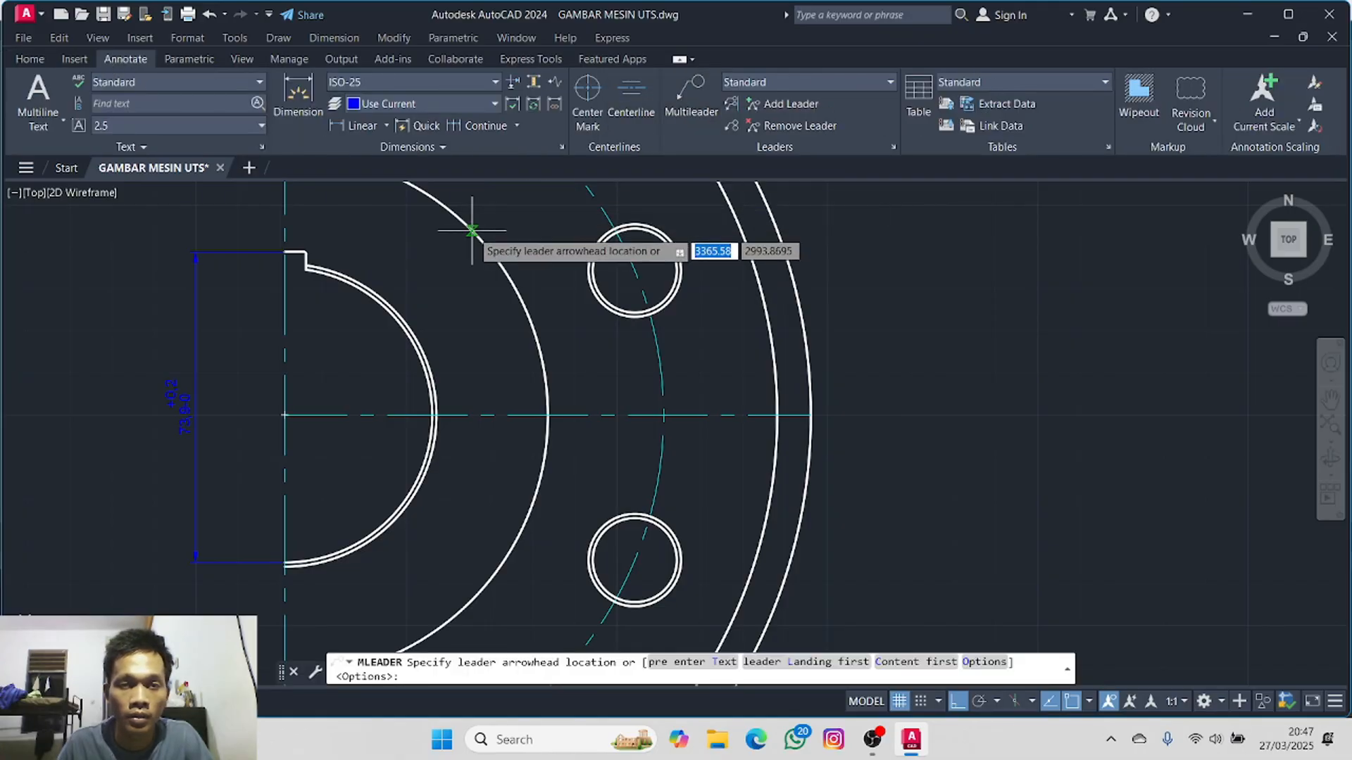
pyautogui.click(852, 82)
pyautogui.scroll(-2, 845, 191)
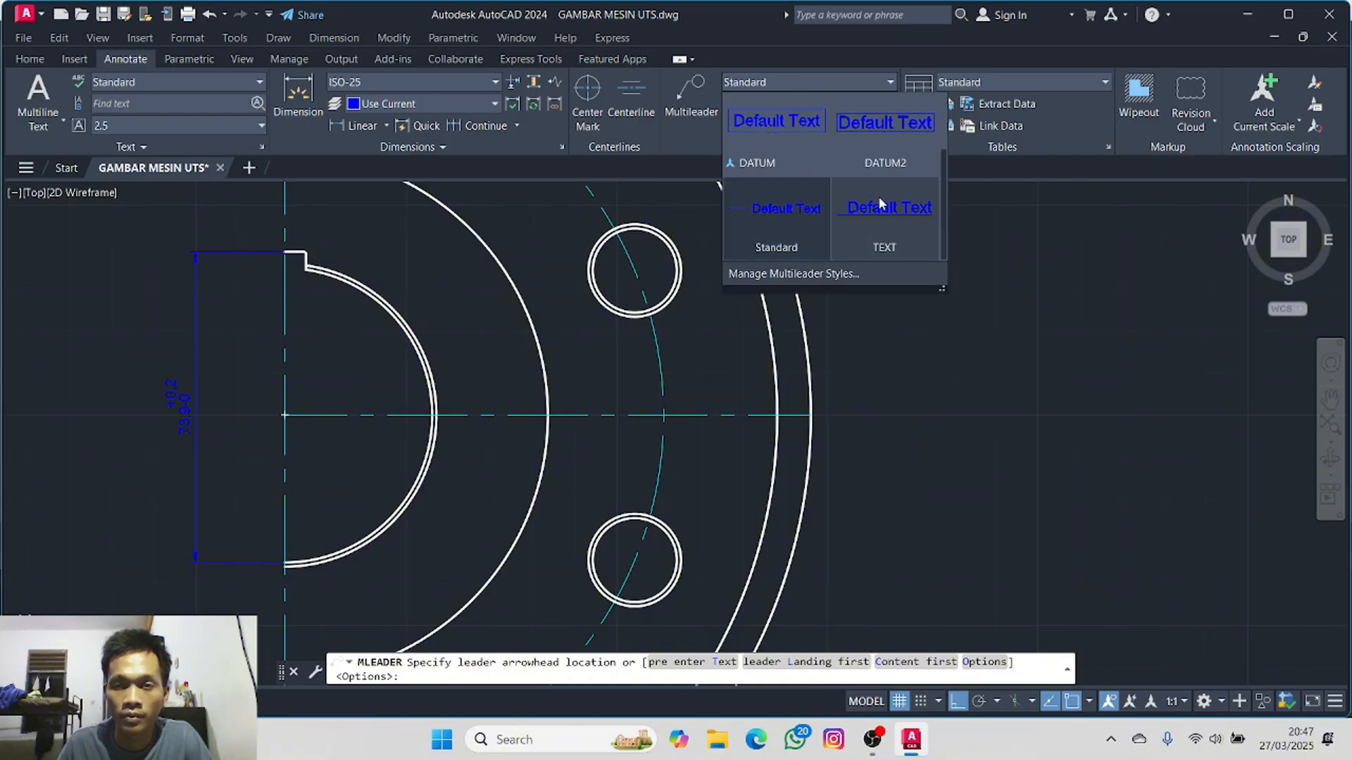
pyautogui.click(785, 217)
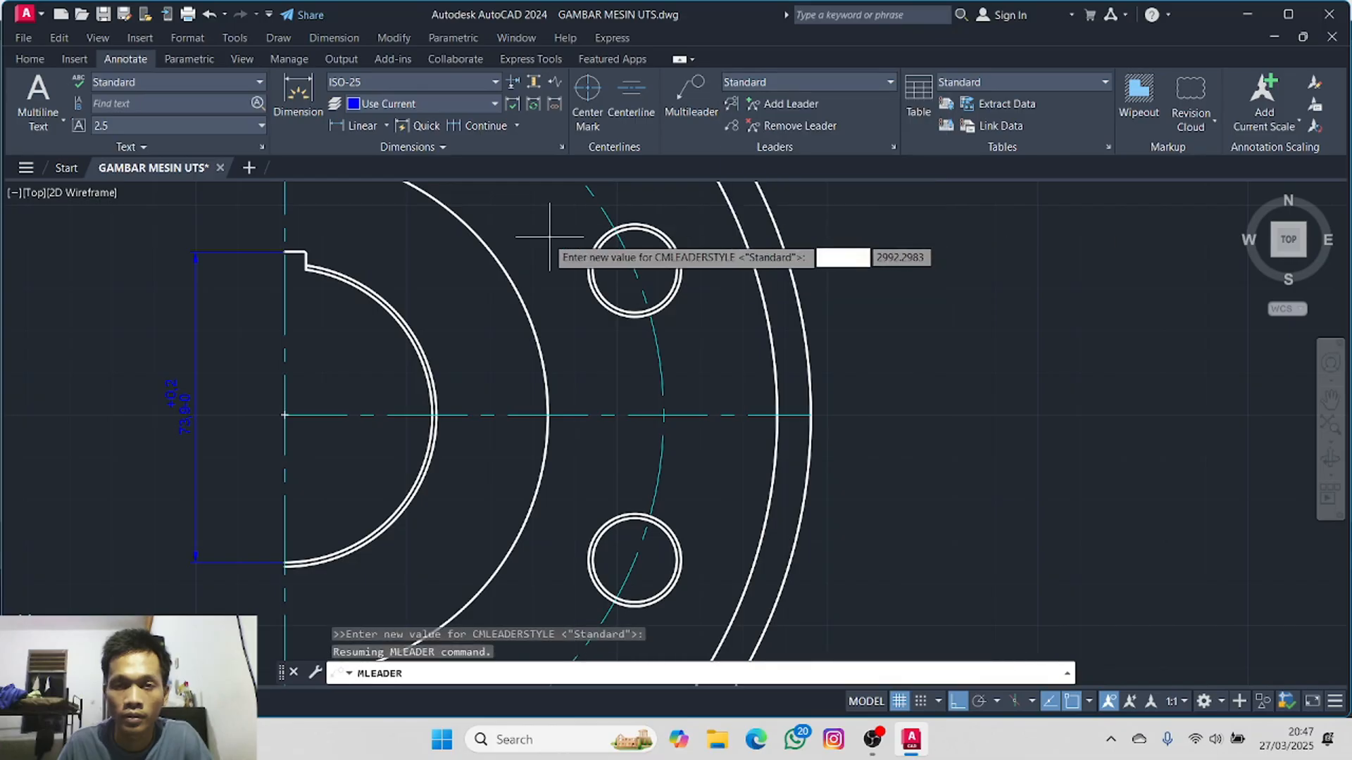
pyautogui.moveTo(540, 240)
pyautogui.mouseDown(button='middle')
pyautogui.moveTo(715, 242)
pyautogui.moveTo(706, 318)
pyautogui.mouseUp(button='middle')
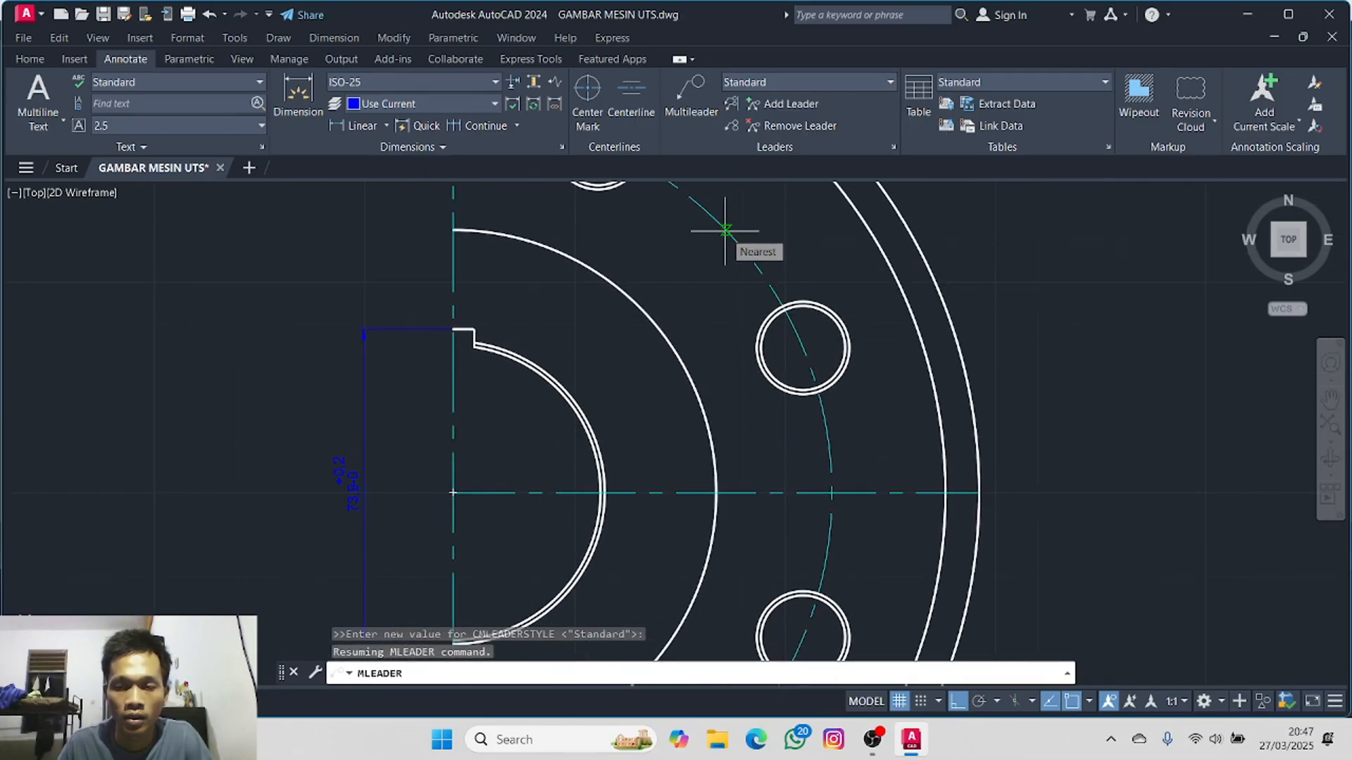
pyautogui.press('F8')
pyautogui.click(730, 234)
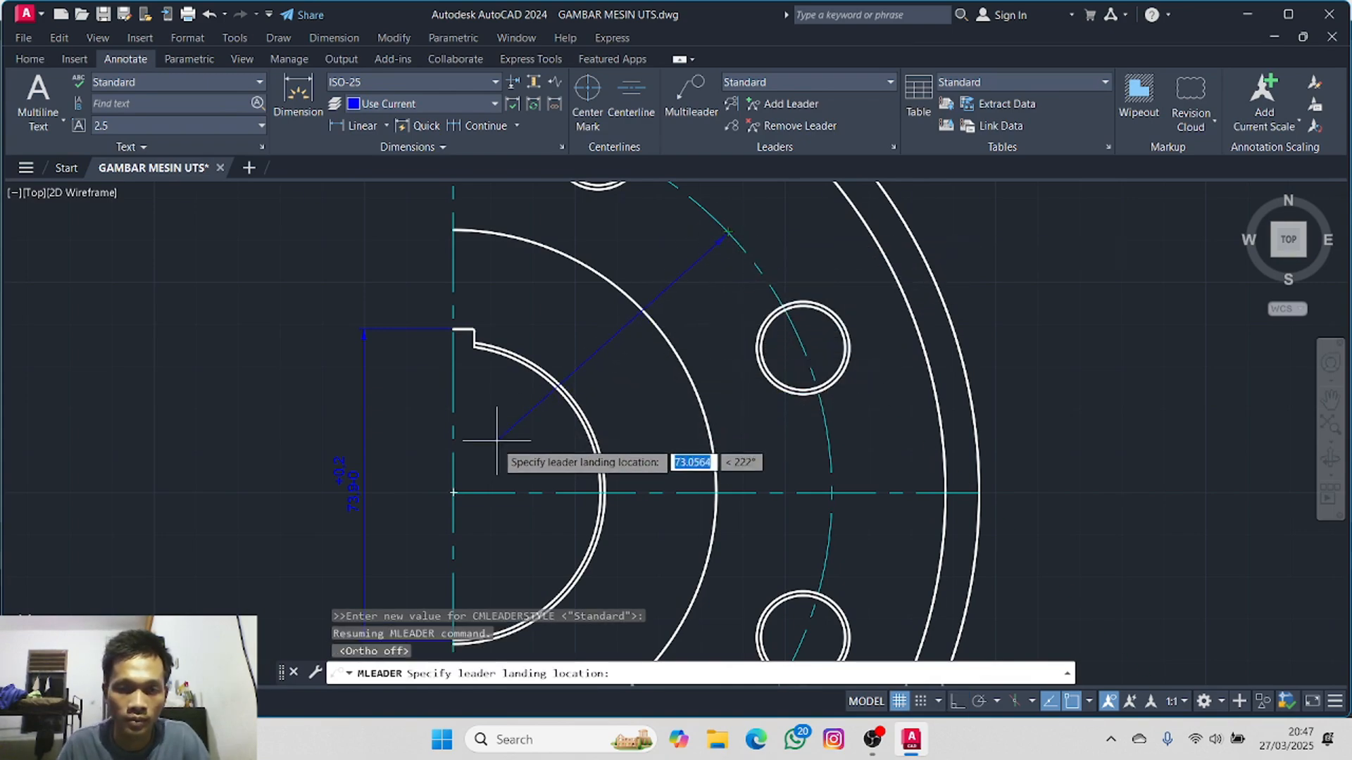
pyautogui.click(453, 492)
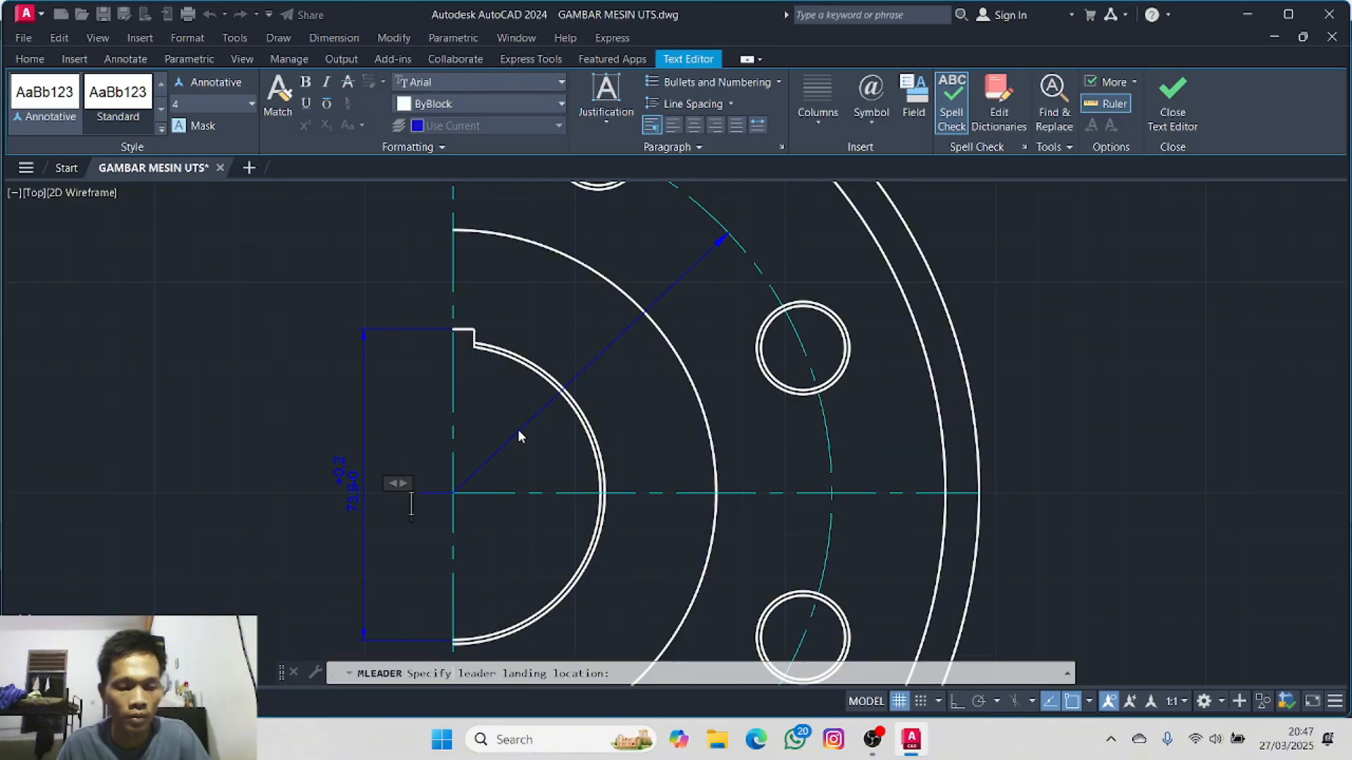
# - Label the bolt-circle leader with a diameter symbol and 180, and finish its text
pyautogui.click(886, 106)
pyautogui.click(915, 189)
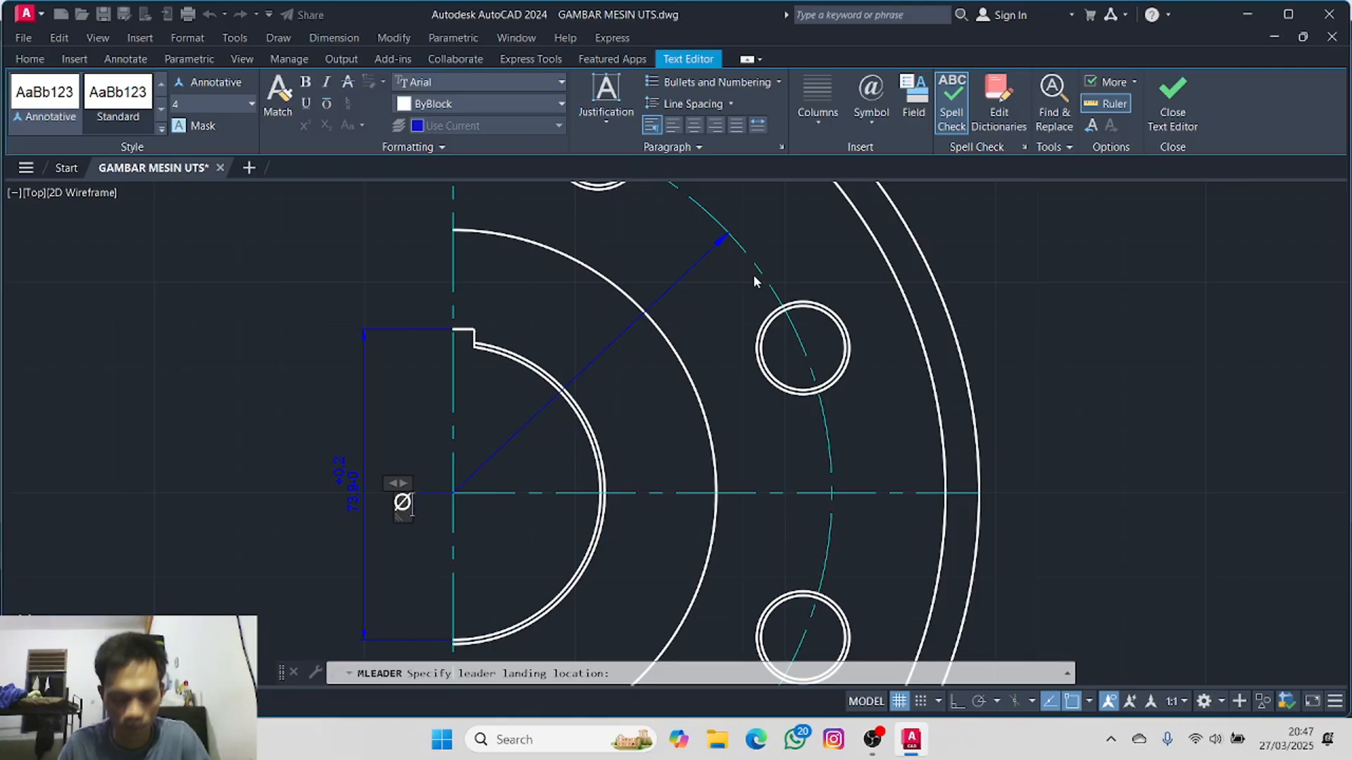
pyautogui.write('180')
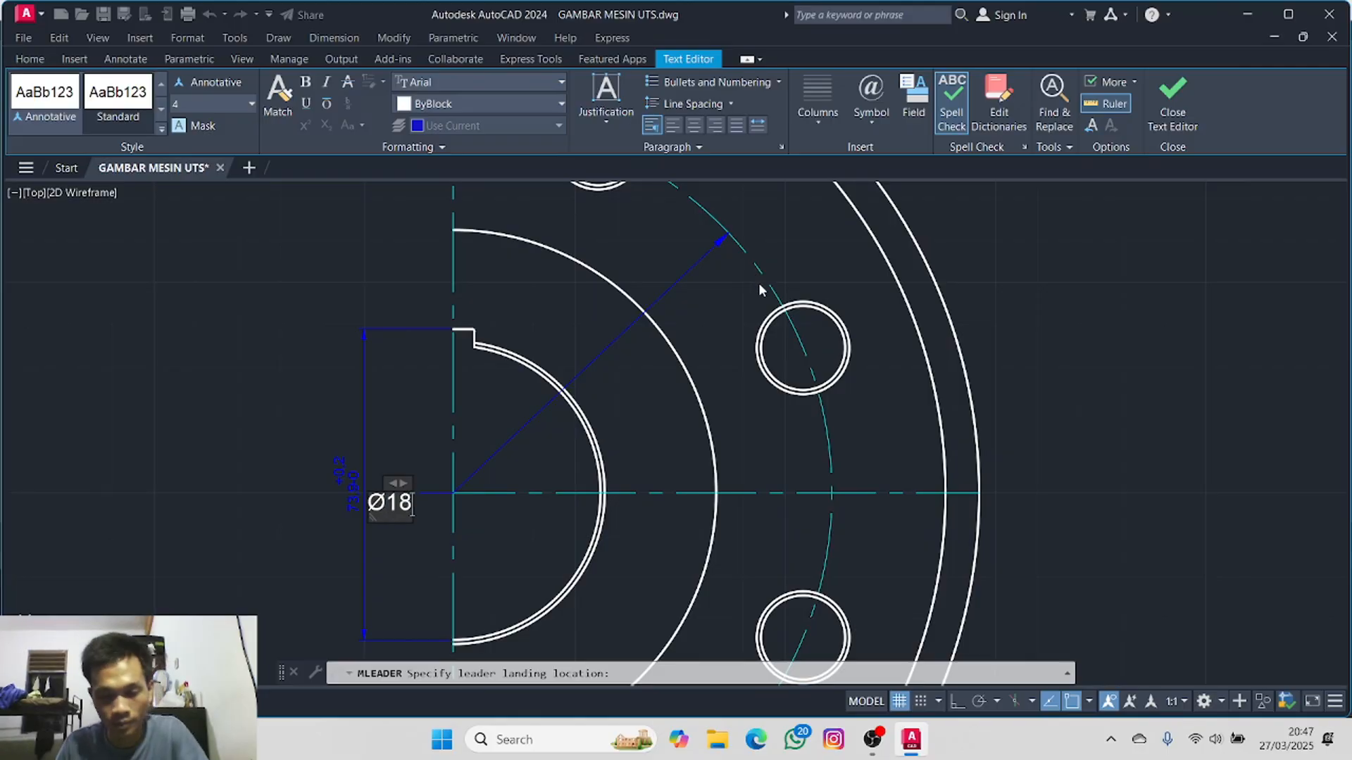
pyautogui.click(894, 319)
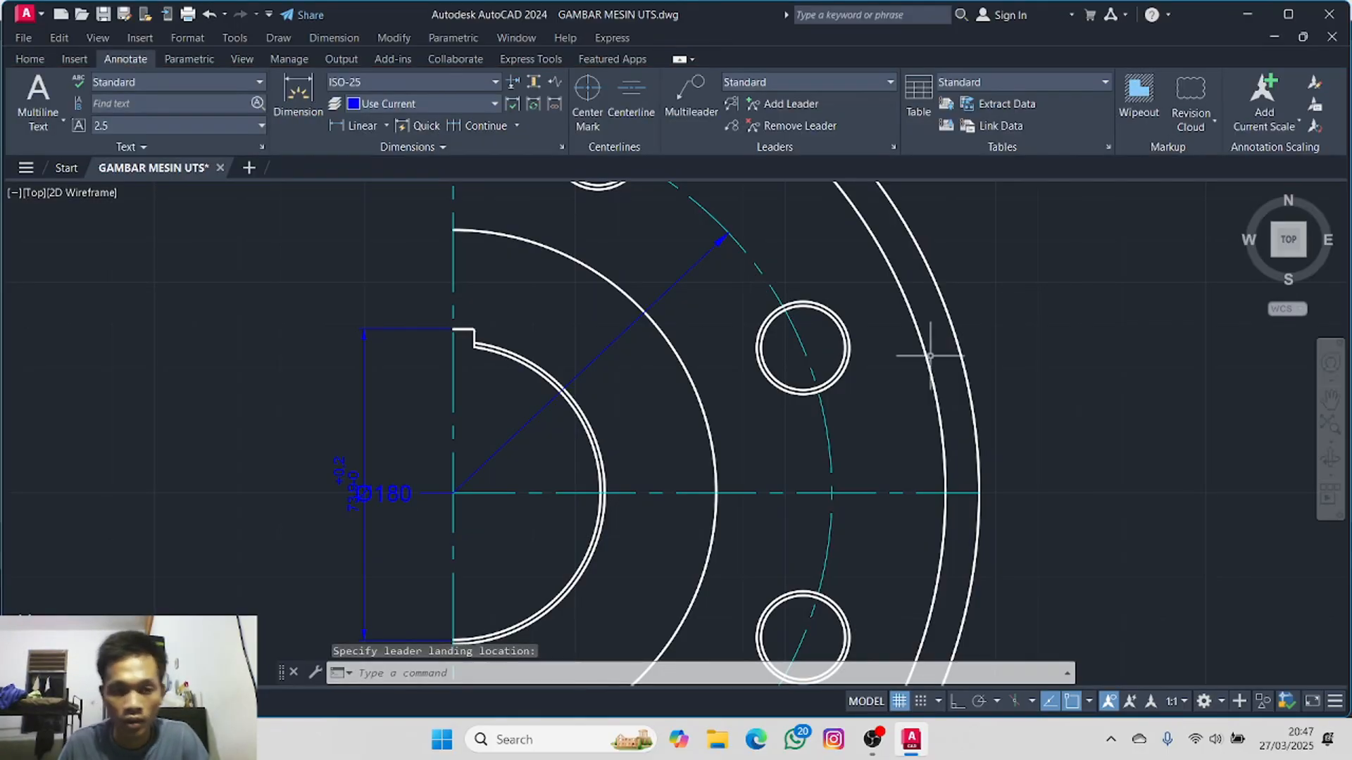
# - Set the Ø180 leader's left text attachment to Bottom of bottom line in its properties
pyautogui.click(453, 493)
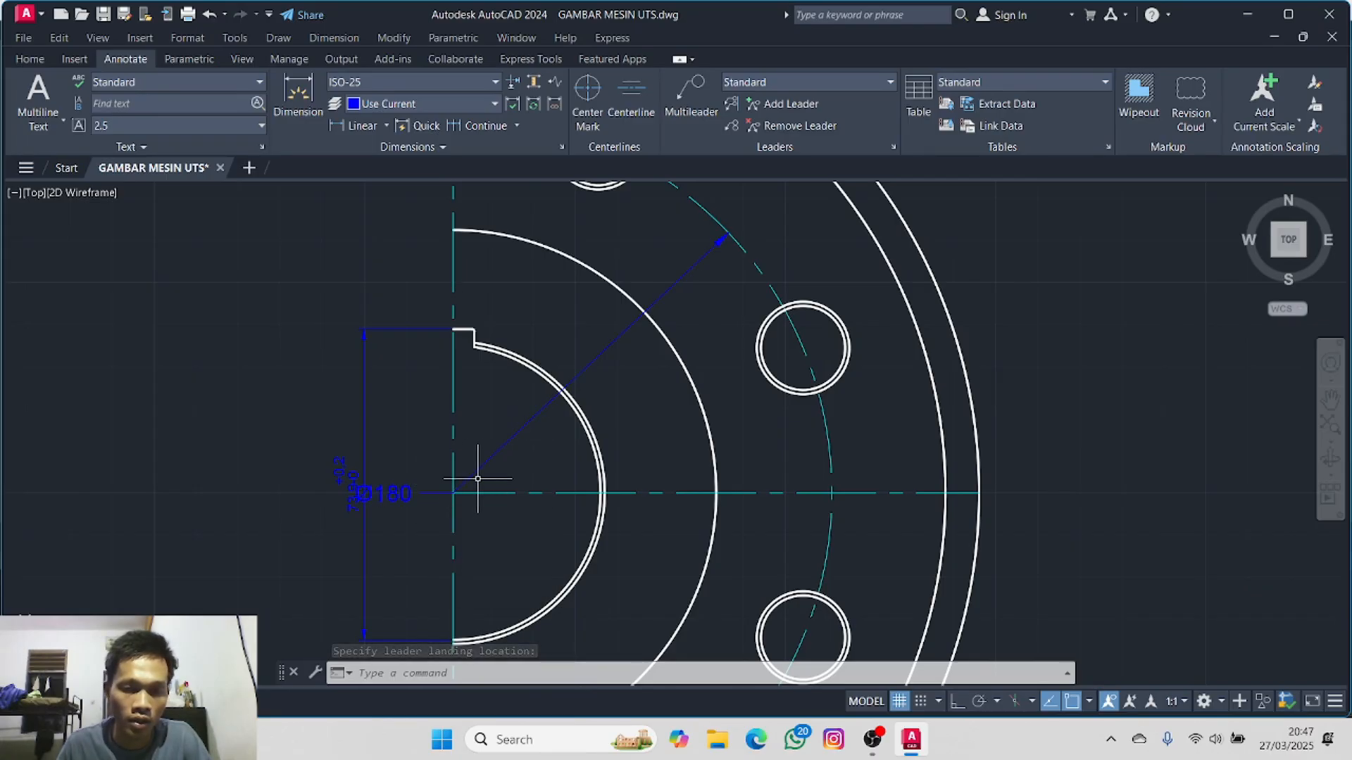
pyautogui.click(394, 492)
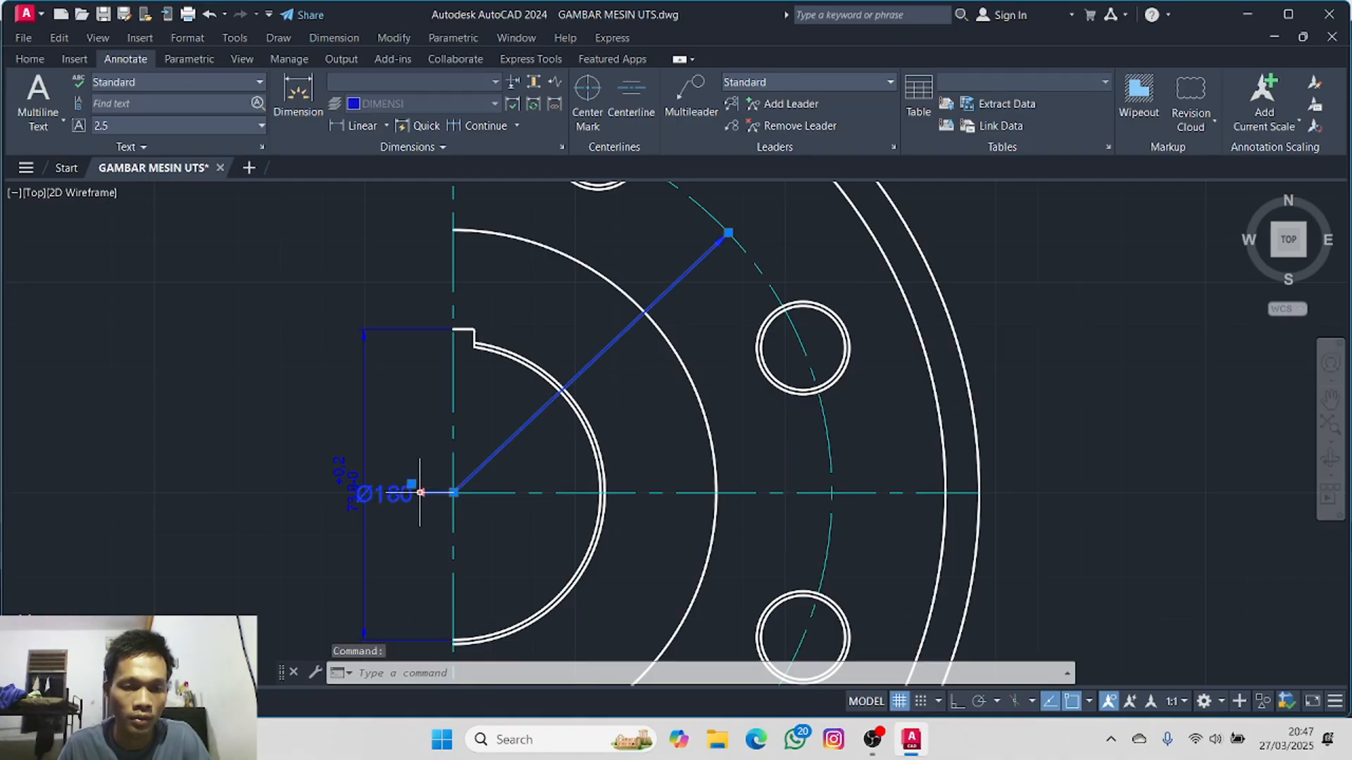
pyautogui.rightClick(422, 493)
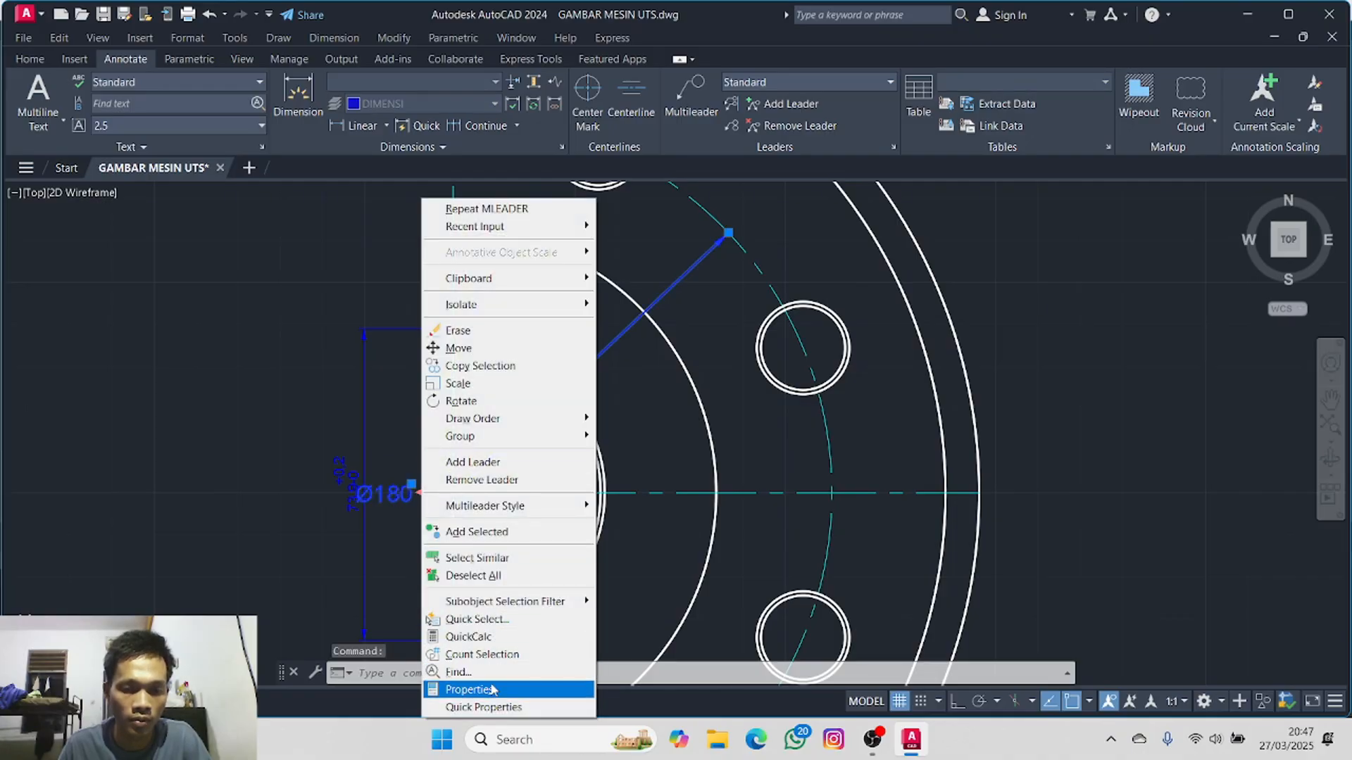
pyautogui.click(469, 689)
pyautogui.scroll(-6, 247, 273)
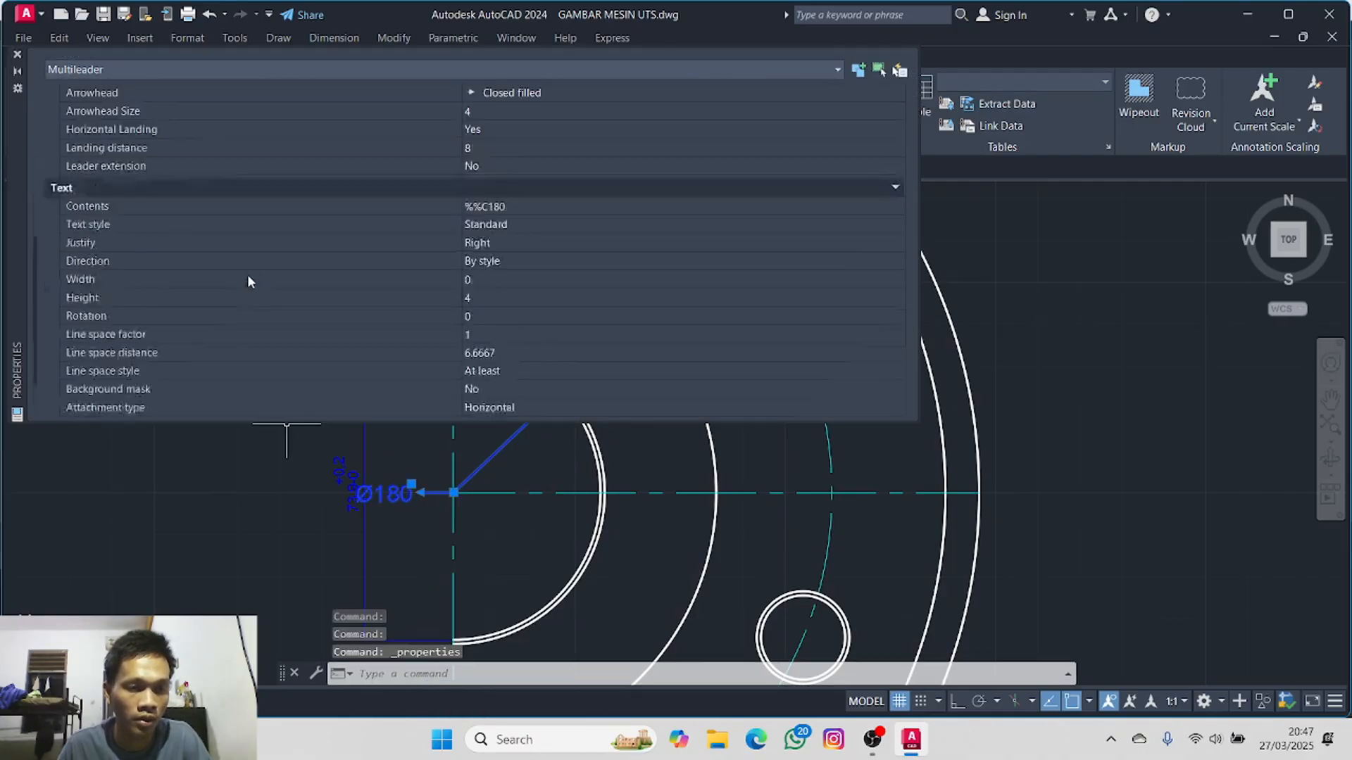
pyautogui.scroll(4, 238, 293)
pyautogui.scroll(1, 256, 287)
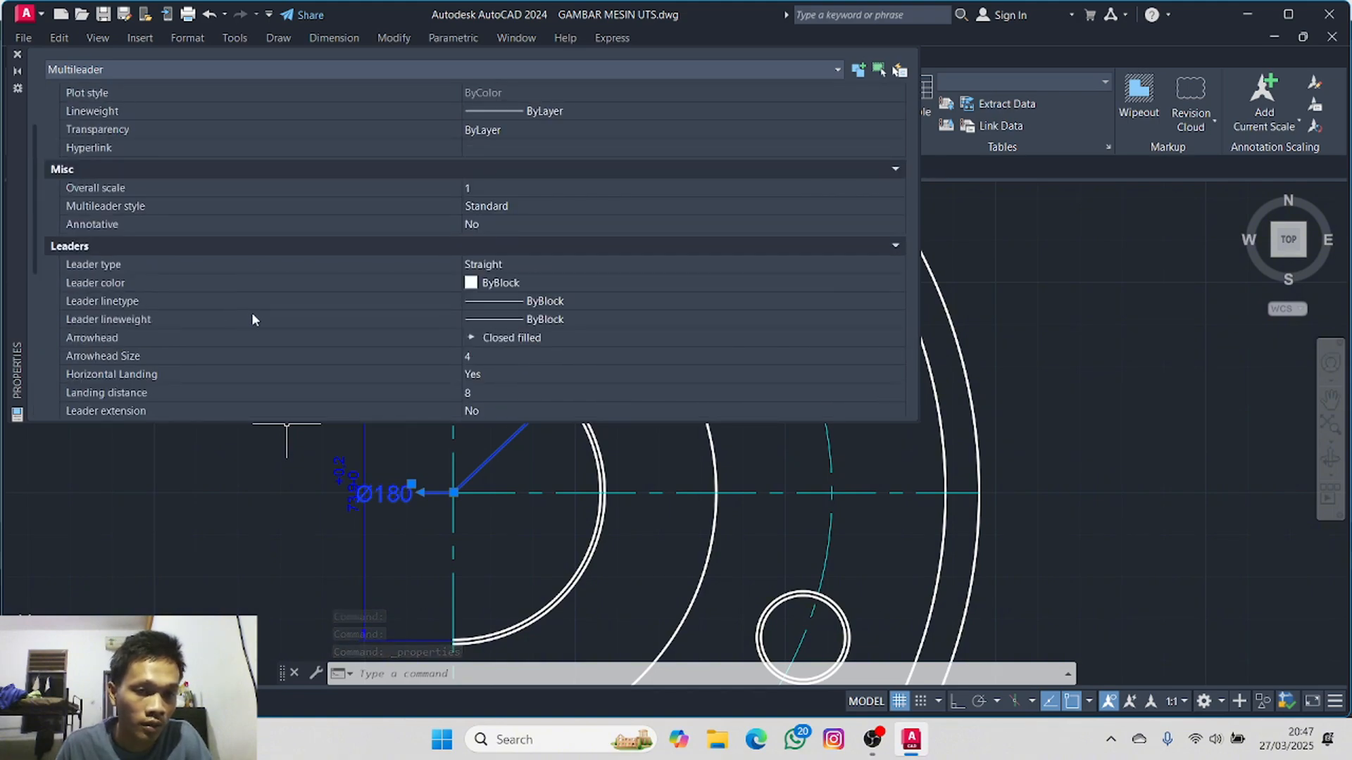
pyautogui.scroll(-2, 252, 318)
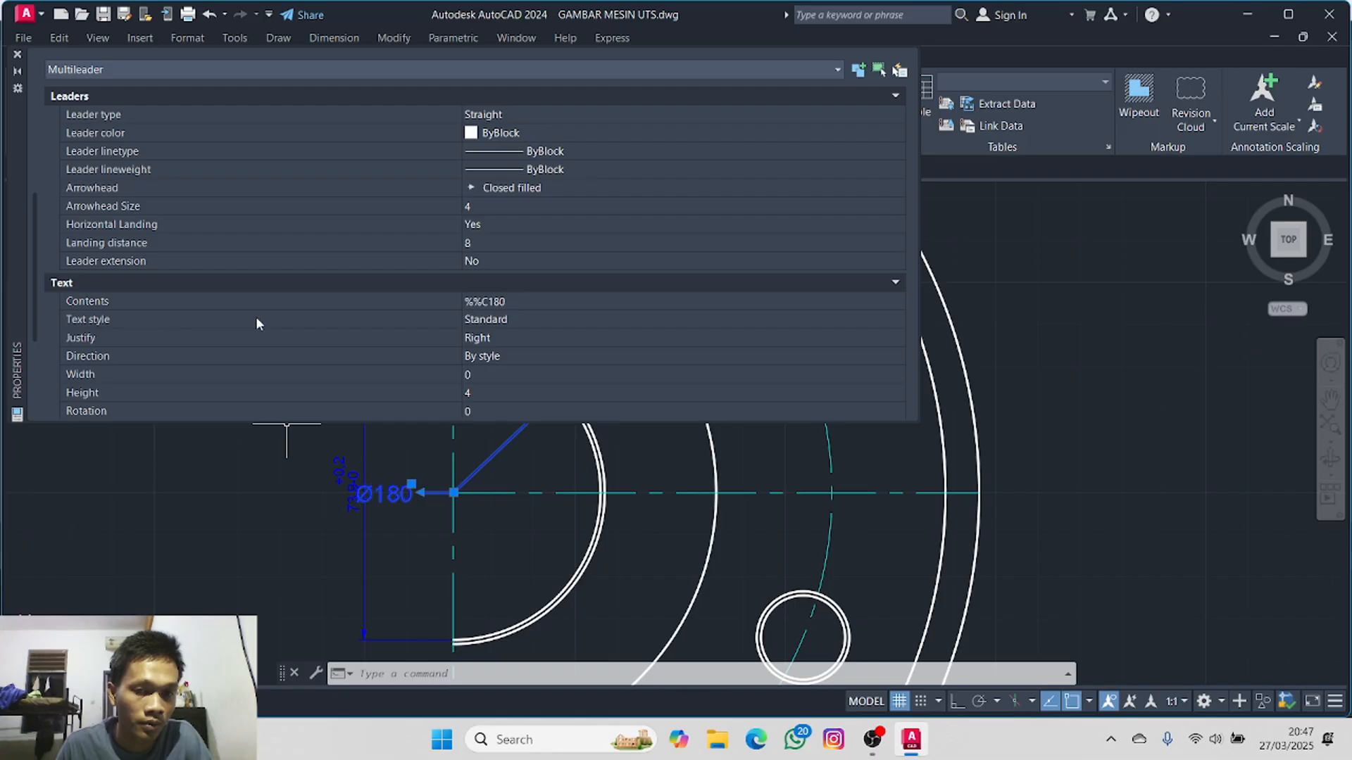
pyautogui.scroll(-3, 256, 323)
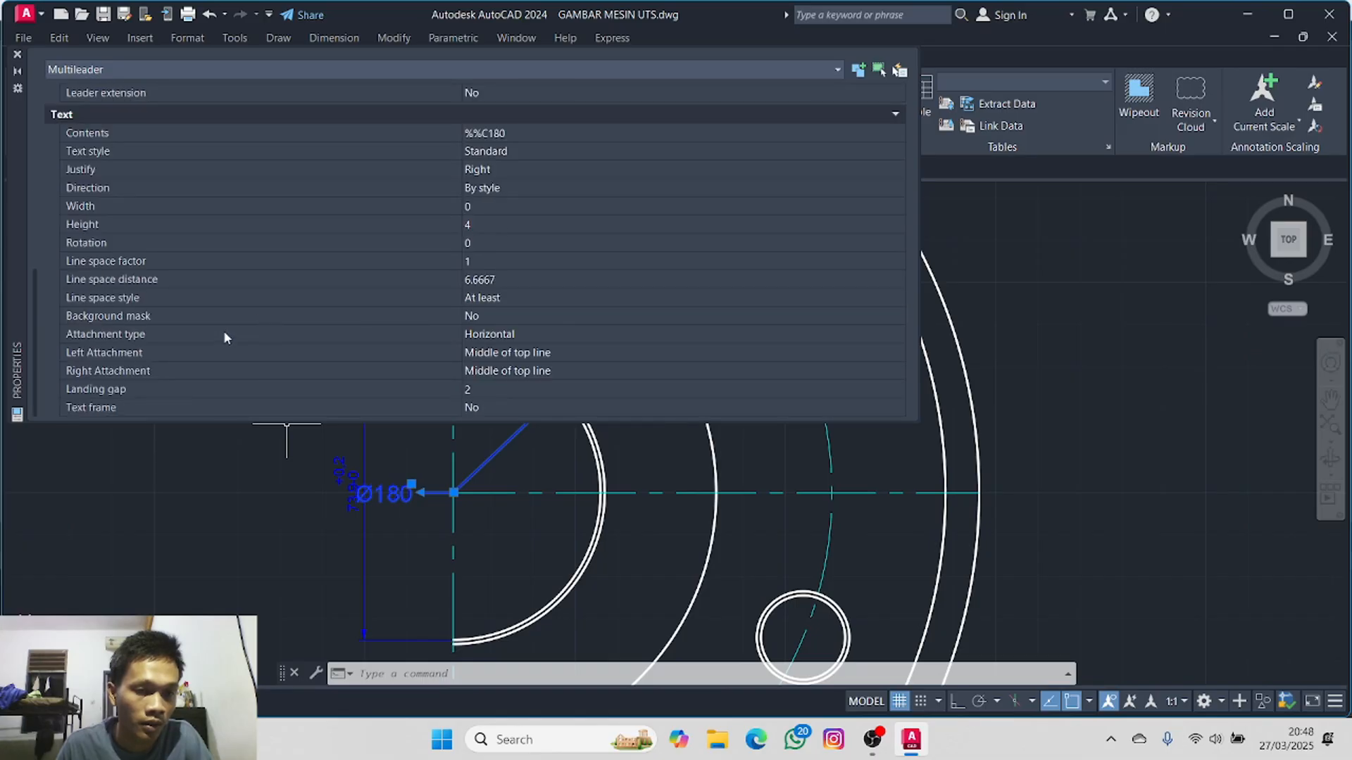
pyautogui.click(504, 354)
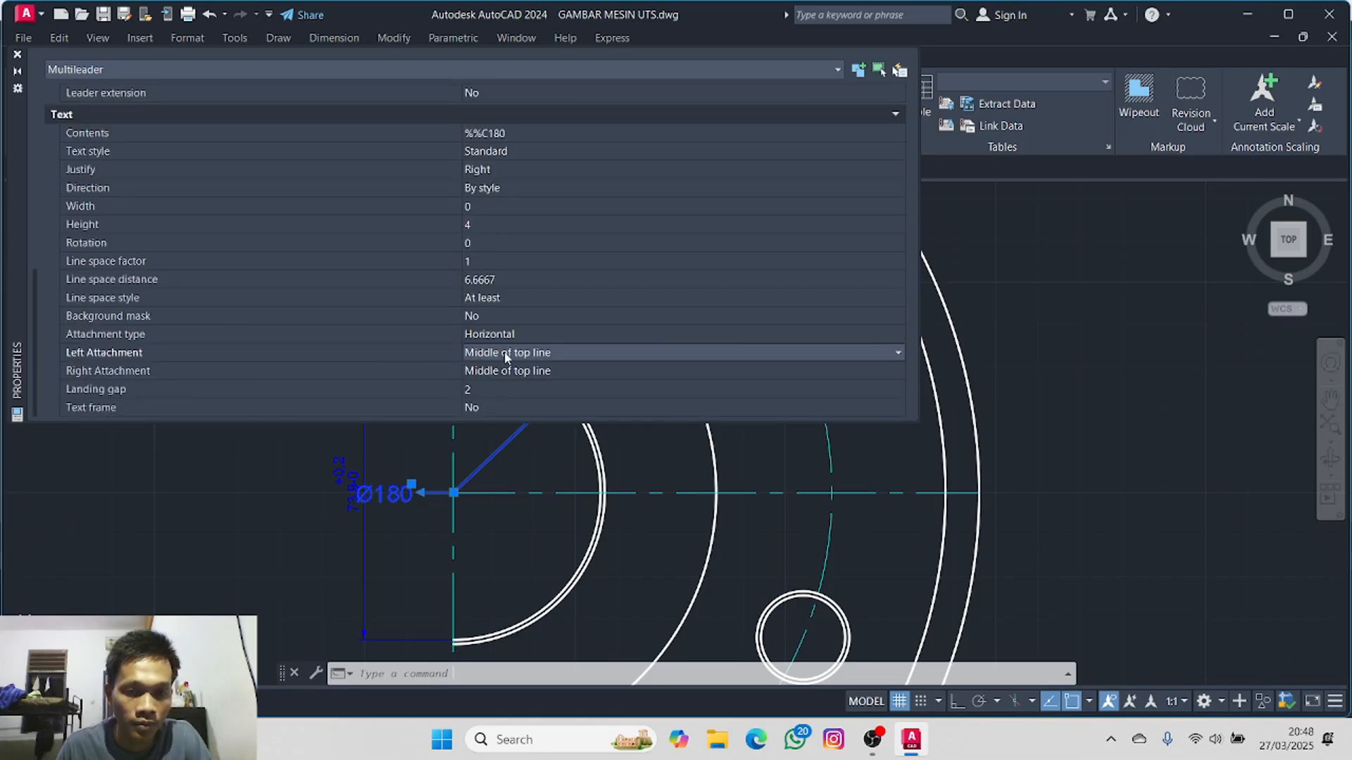
pyautogui.click(558, 352)
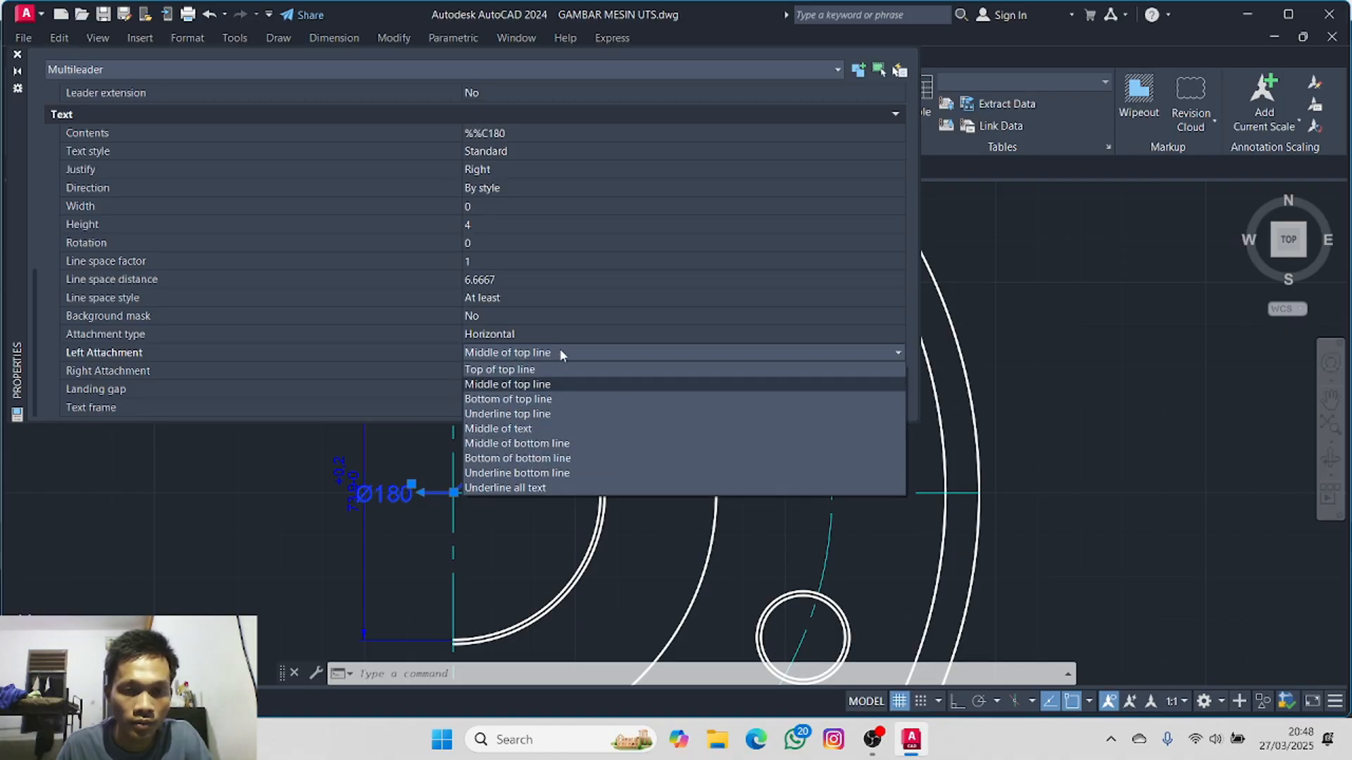
pyautogui.click(571, 458)
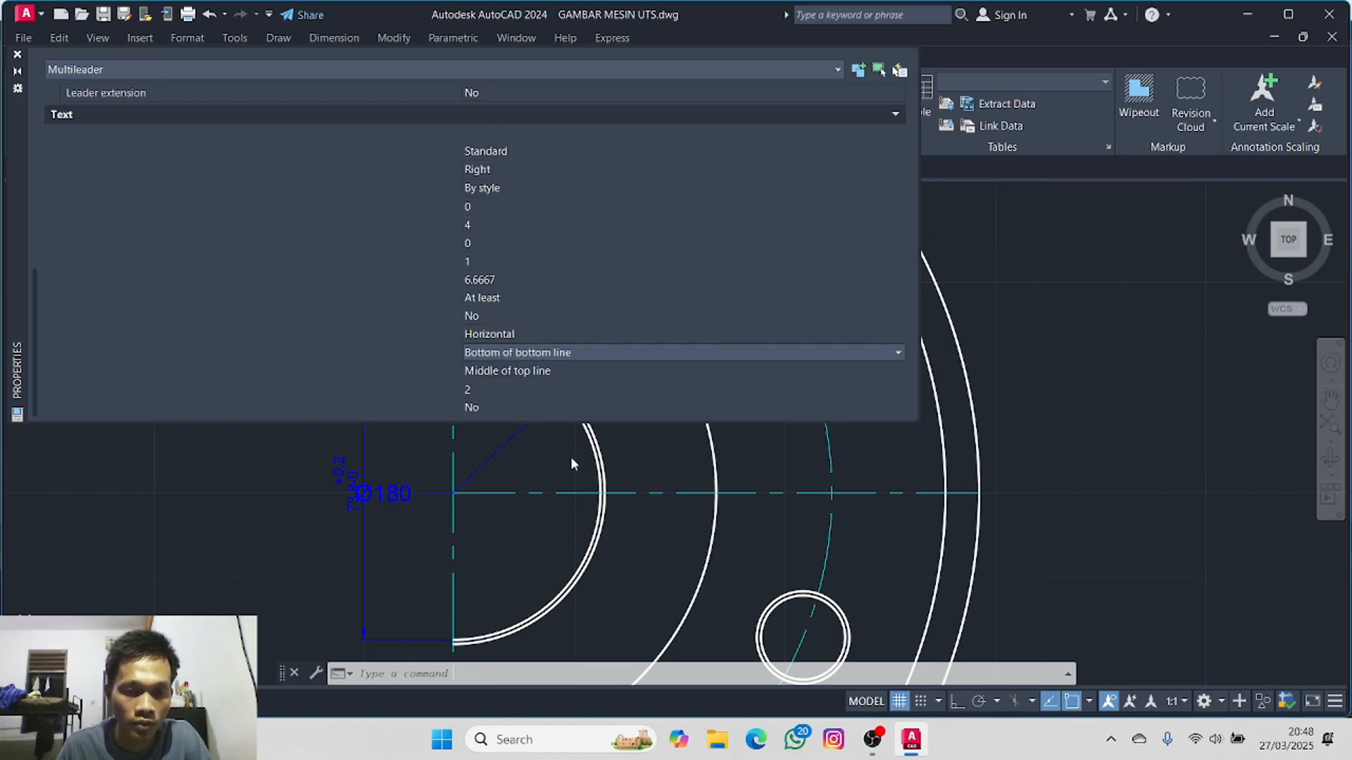
pyautogui.click(581, 352)
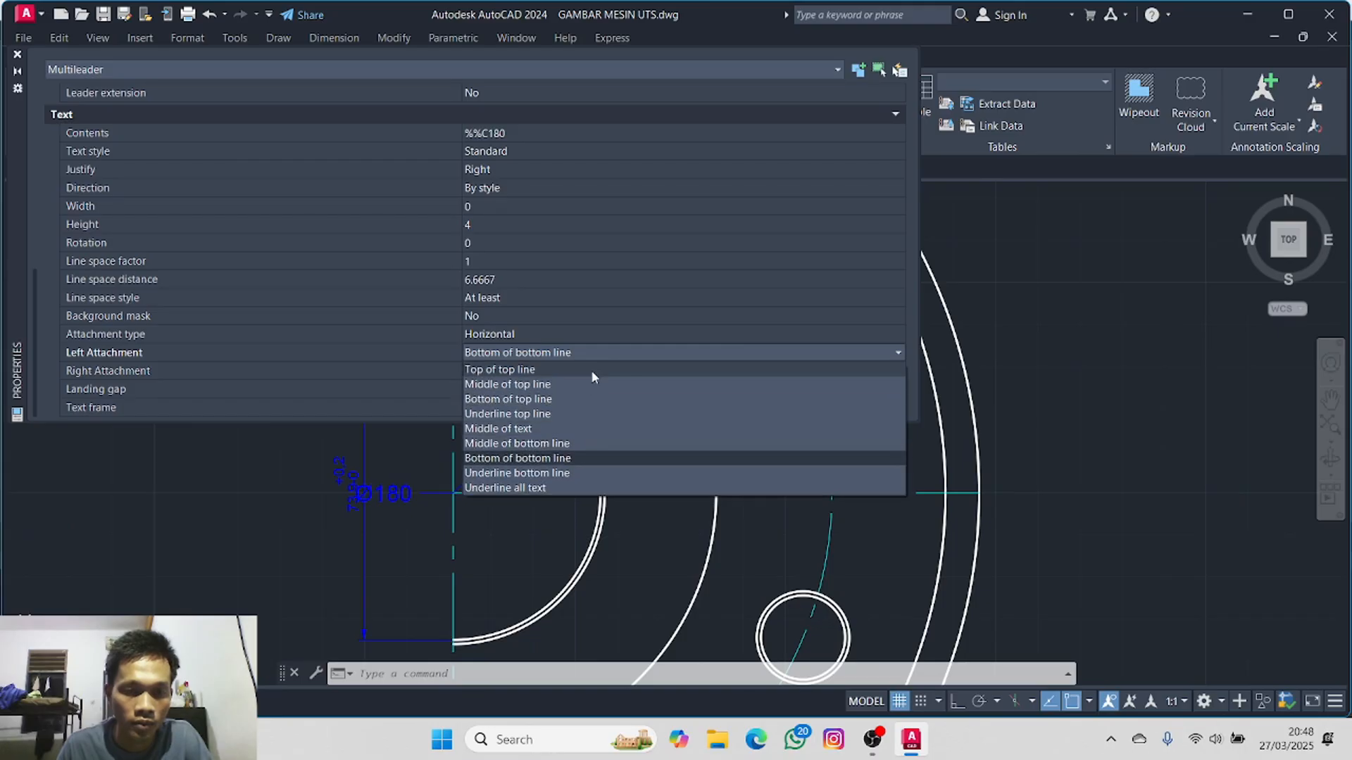
pyautogui.click(598, 351)
# - Set the Ø180 leader's right text attachment to Underline bottom line and close its properties
pyautogui.click(577, 370)
pyautogui.click(579, 371)
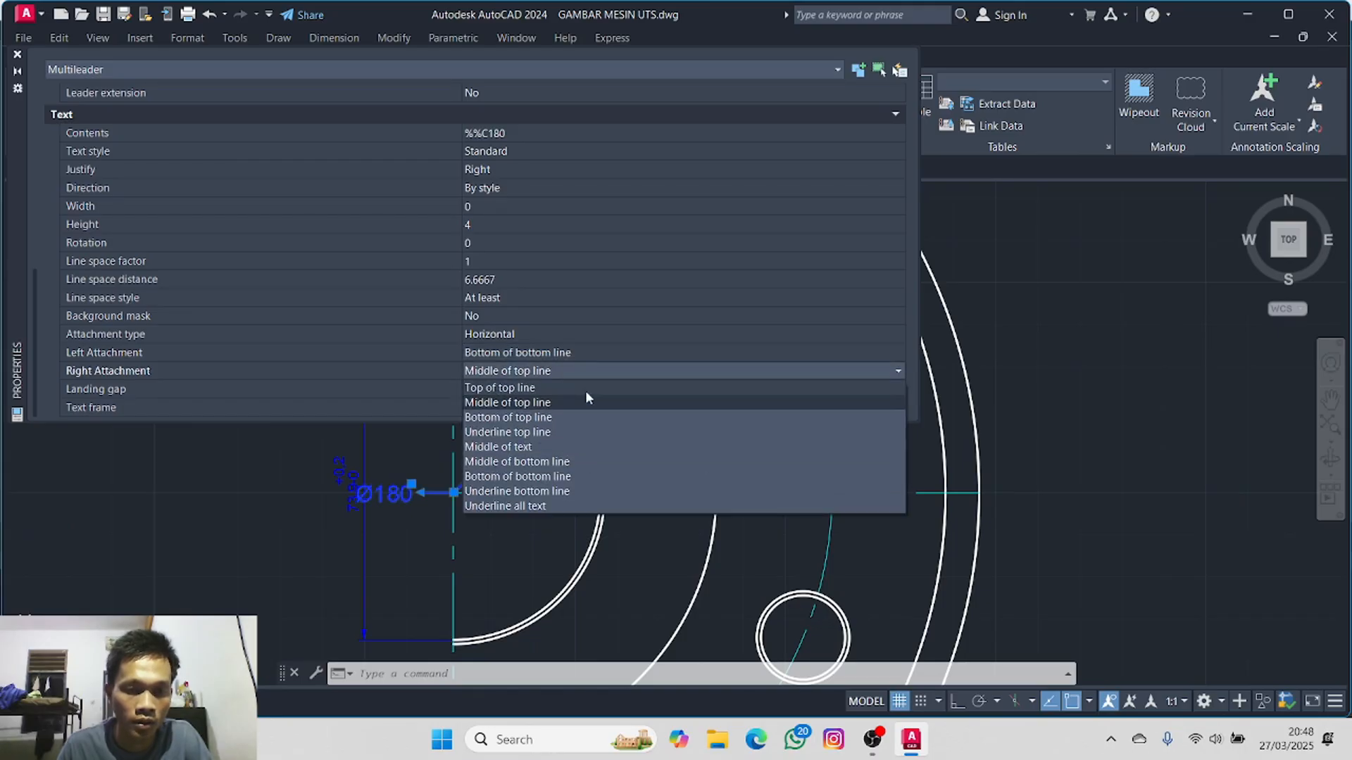
pyautogui.click(589, 490)
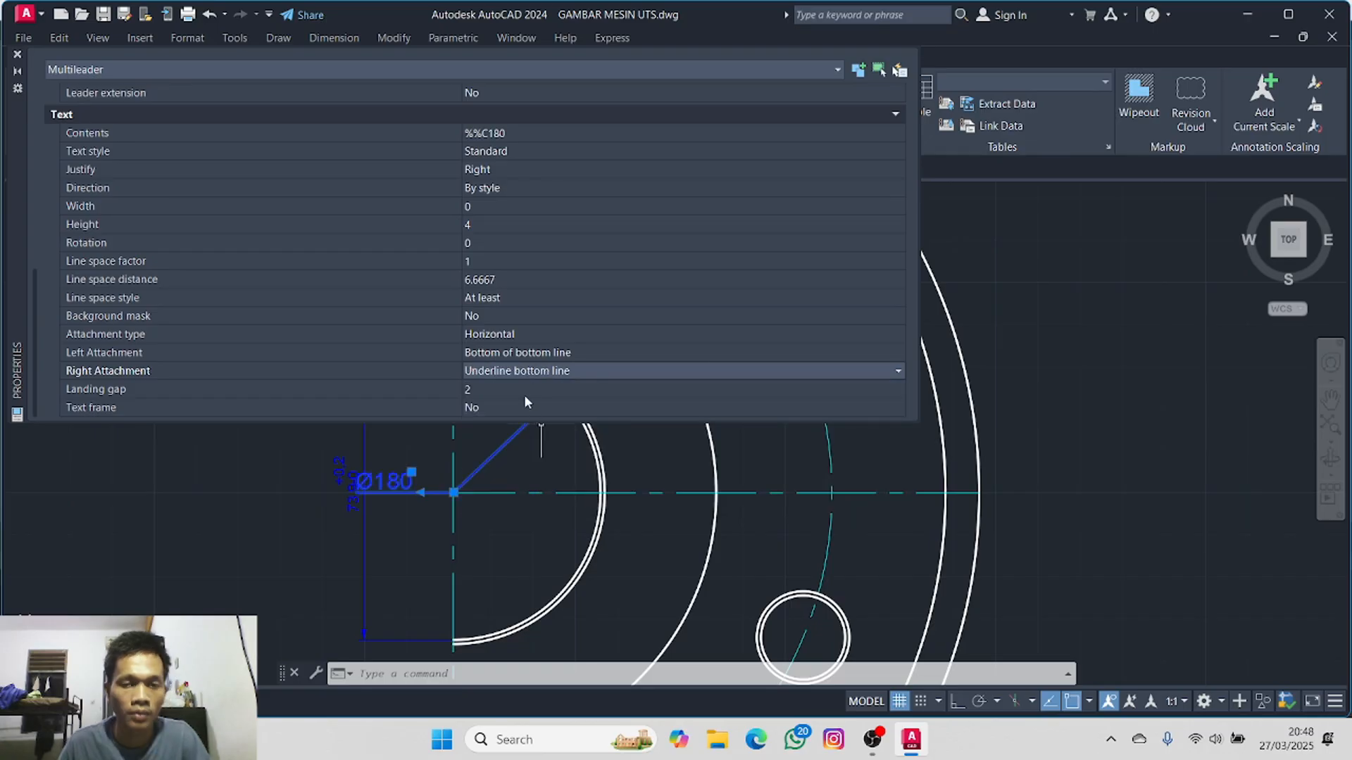
pyautogui.scroll(2, 361, 301)
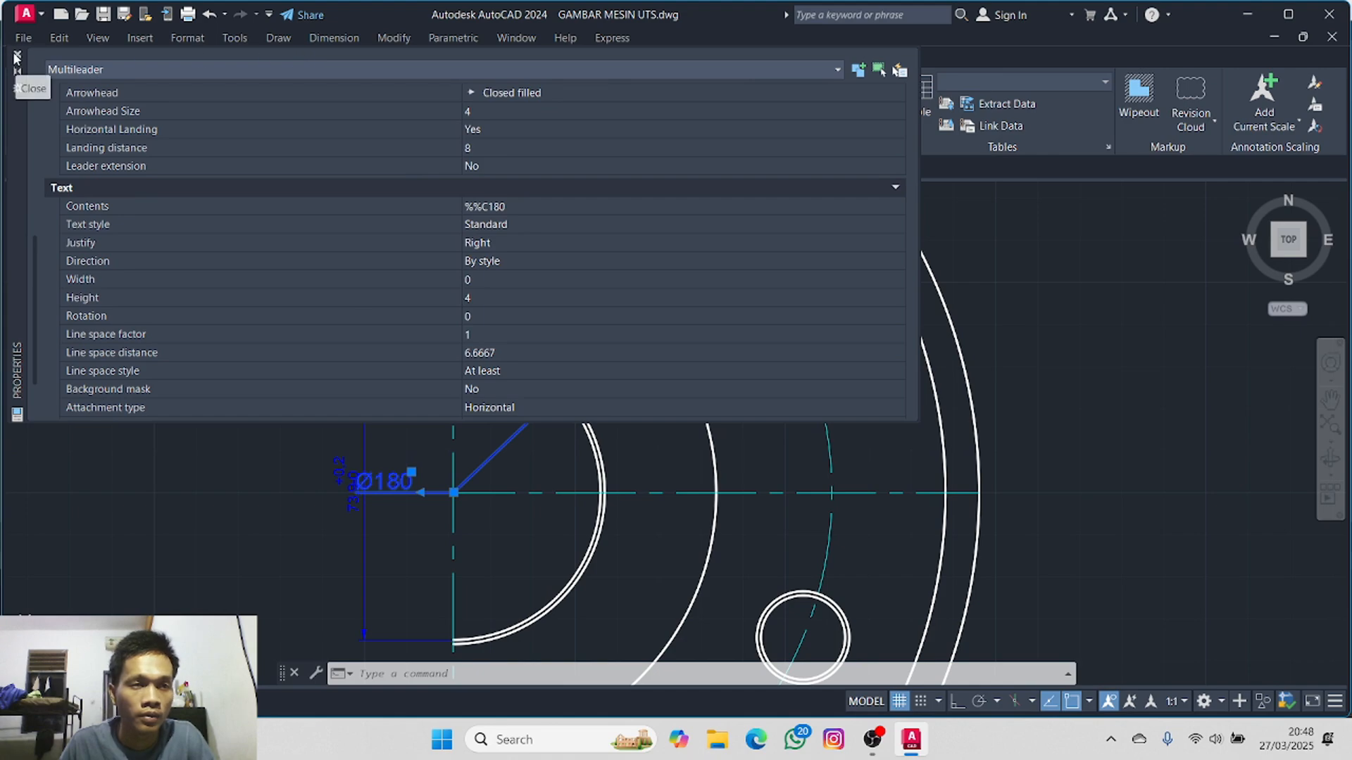
pyautogui.scroll(8, 392, 262)
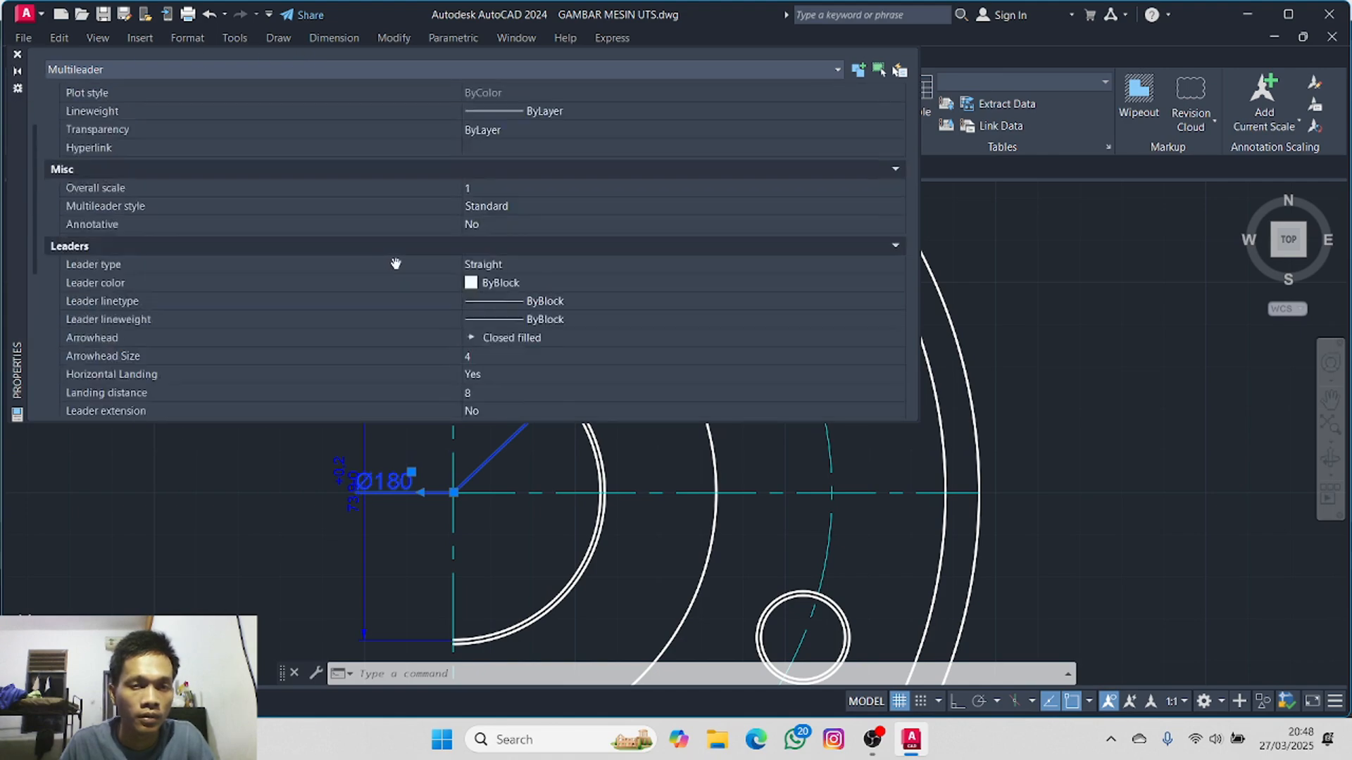
pyautogui.click(17, 54)
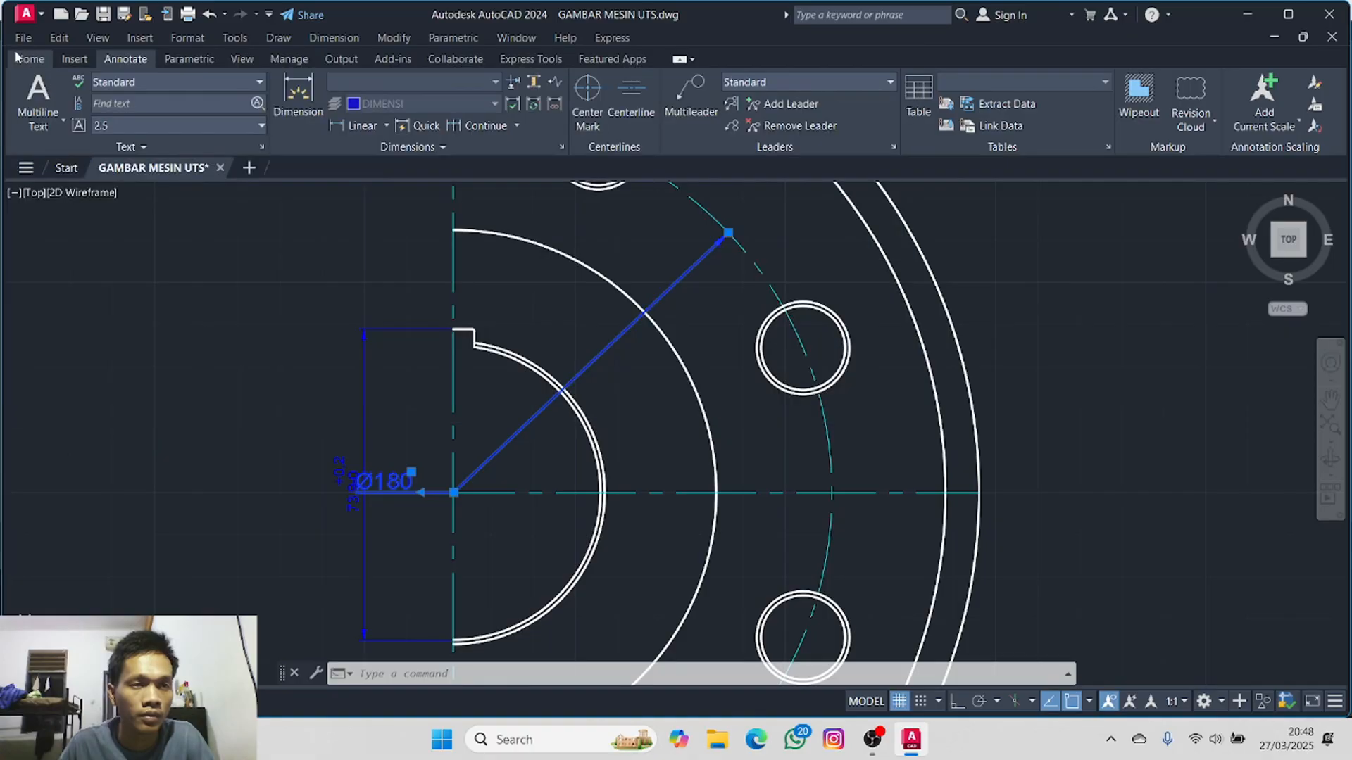
# - Move the Ø180 leader's text and landing inside the bore above the horizontal centerline, leaving its arrowhead on the bolt circle
pyautogui.click(454, 492)
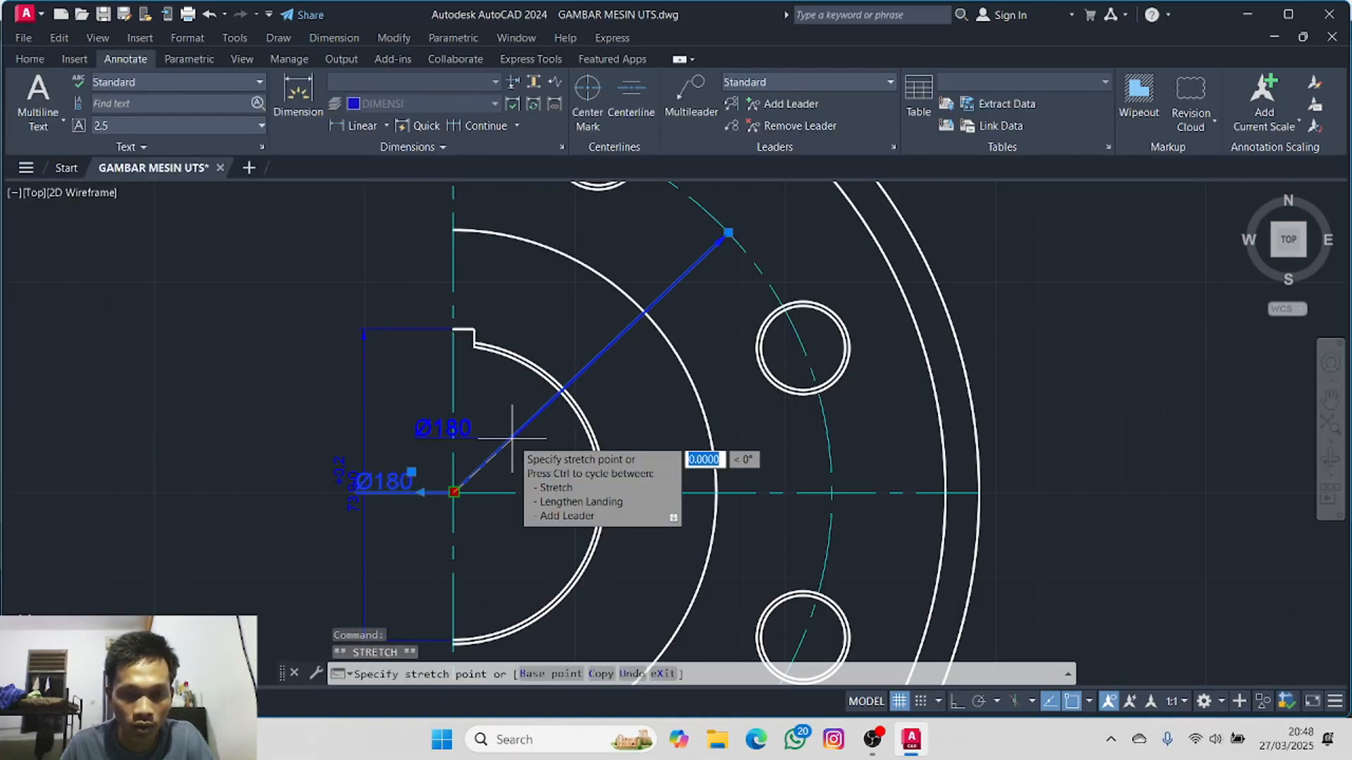
pyautogui.press('Escape')
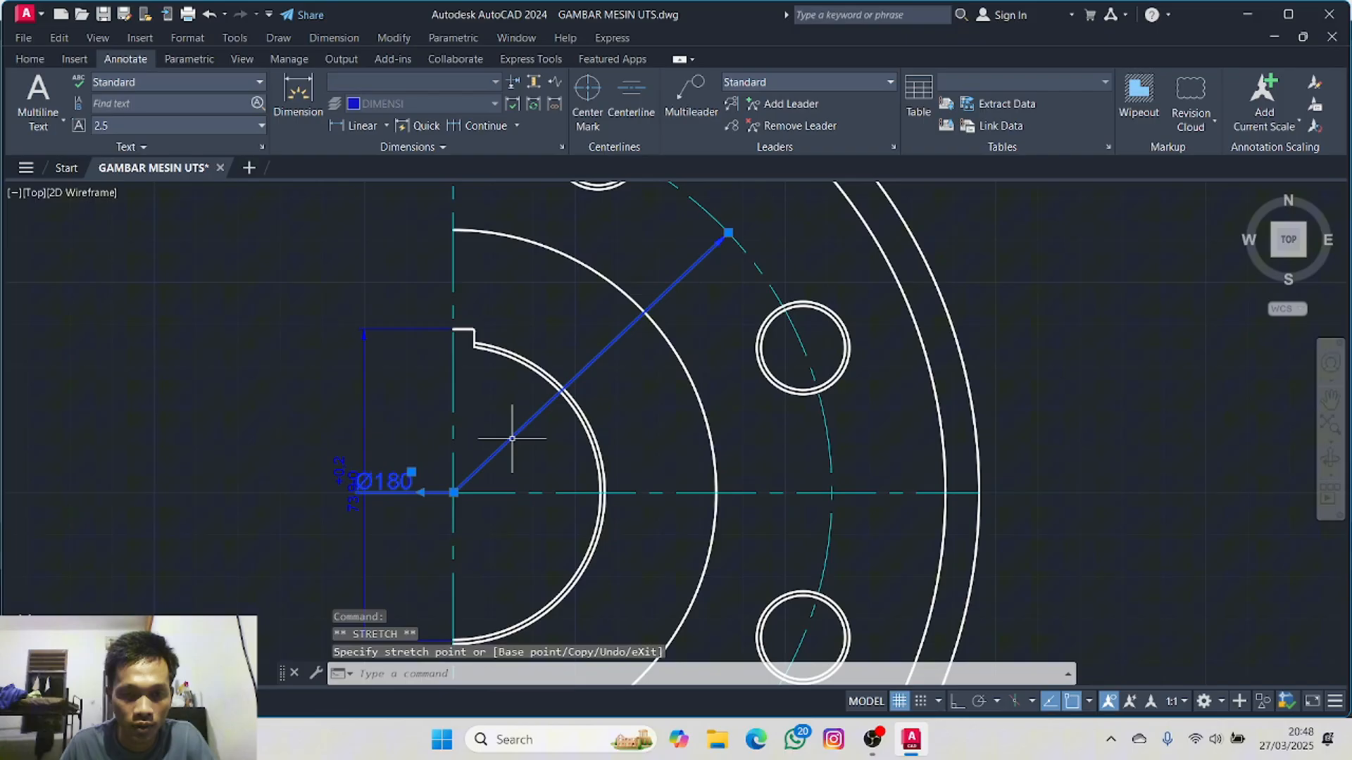
pyautogui.click(413, 470)
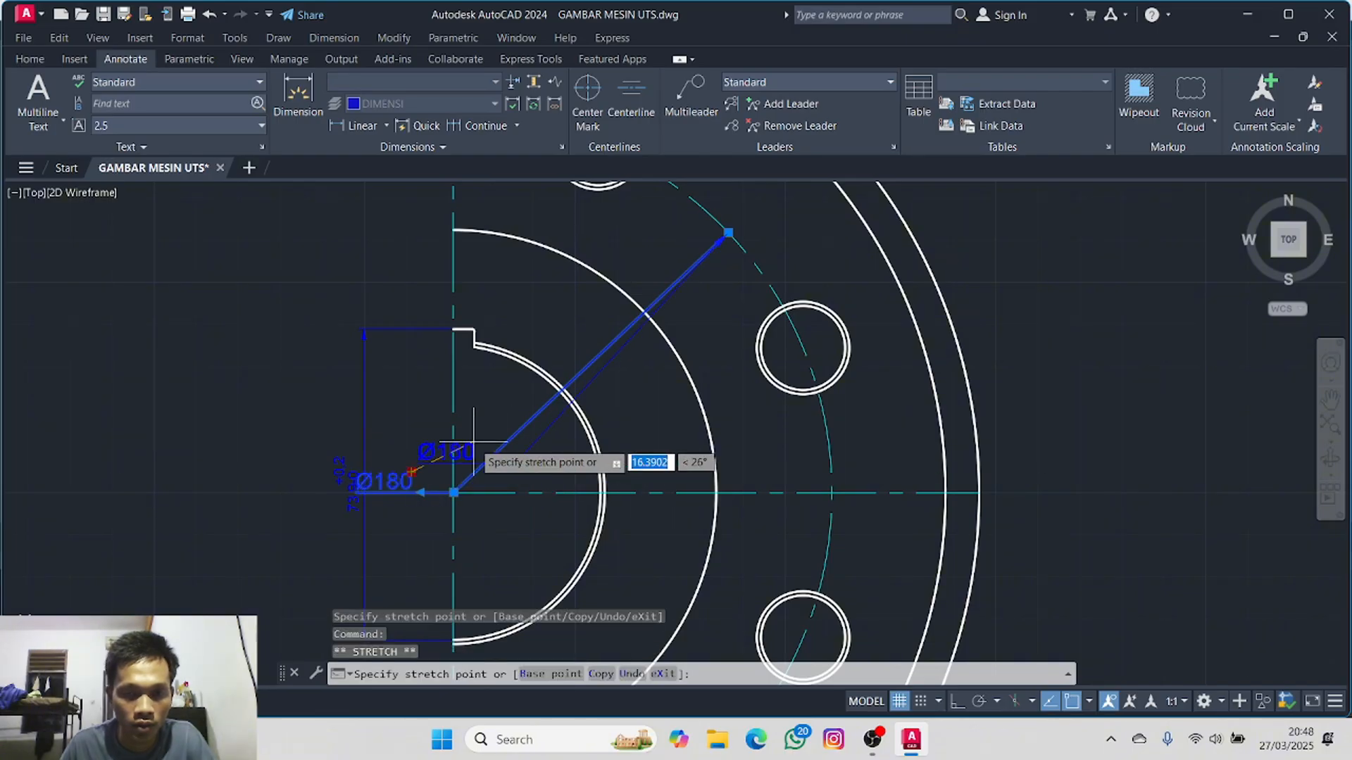
pyautogui.click(518, 449)
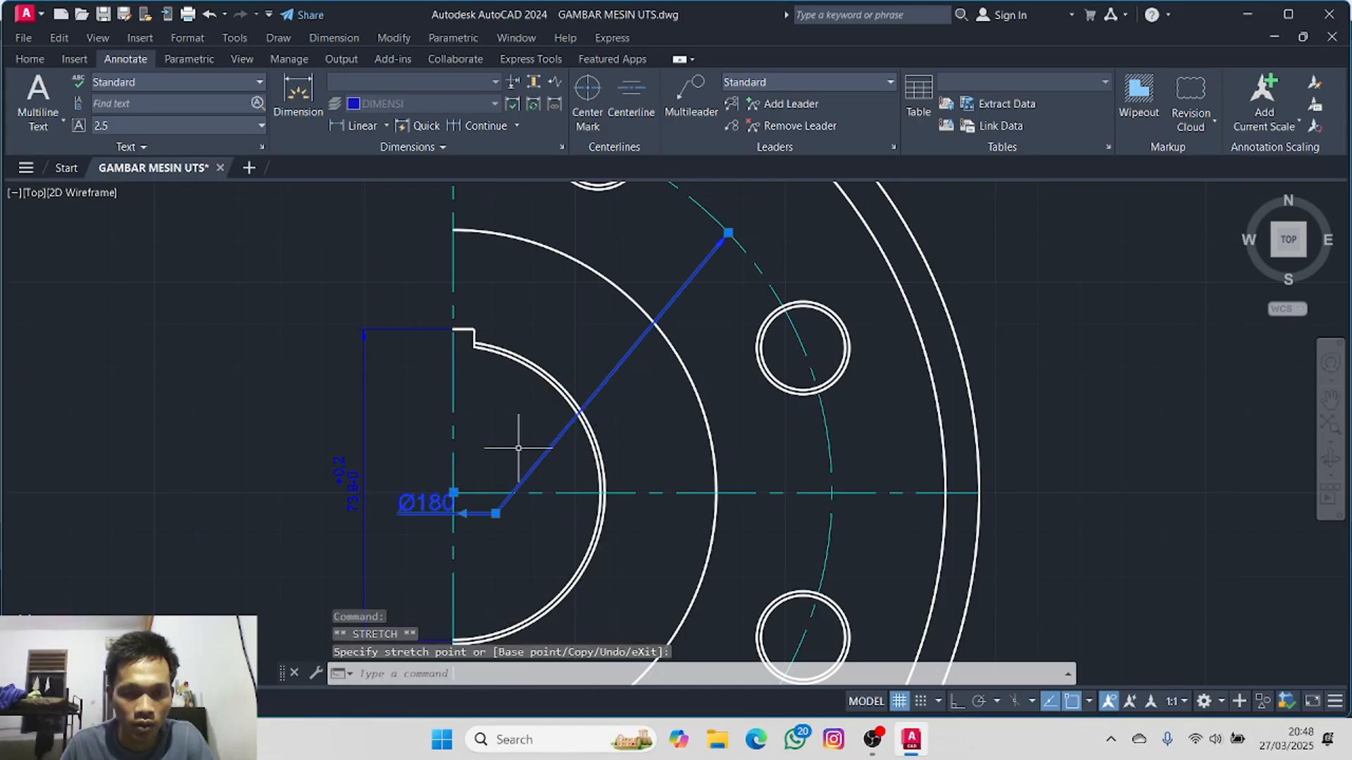
pyautogui.click(453, 493)
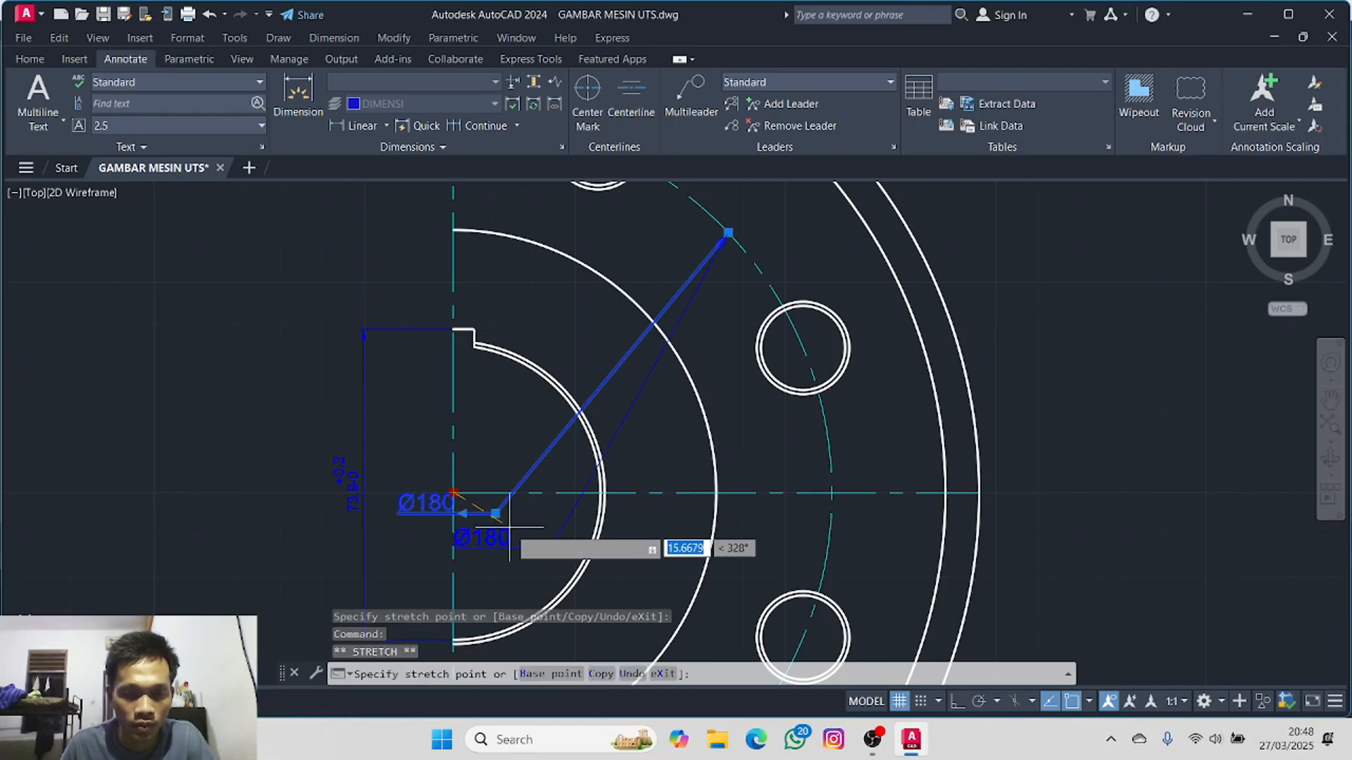
pyautogui.click(514, 411)
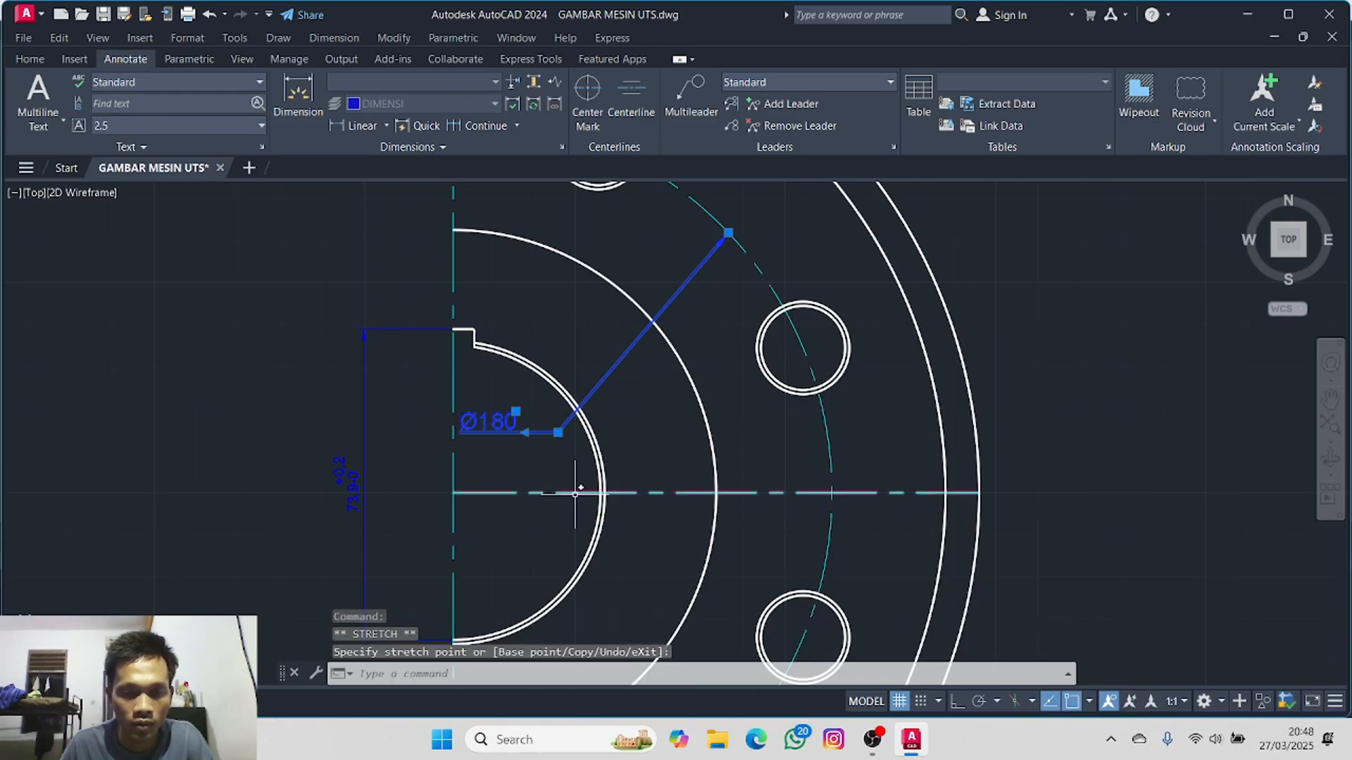
# - Add a radius dimension to the keyway's rounded corner, placing its text outside the bore, above and beside the corner
pyautogui.press('Escape')
pyautogui.scroll(-2, 528, 440)
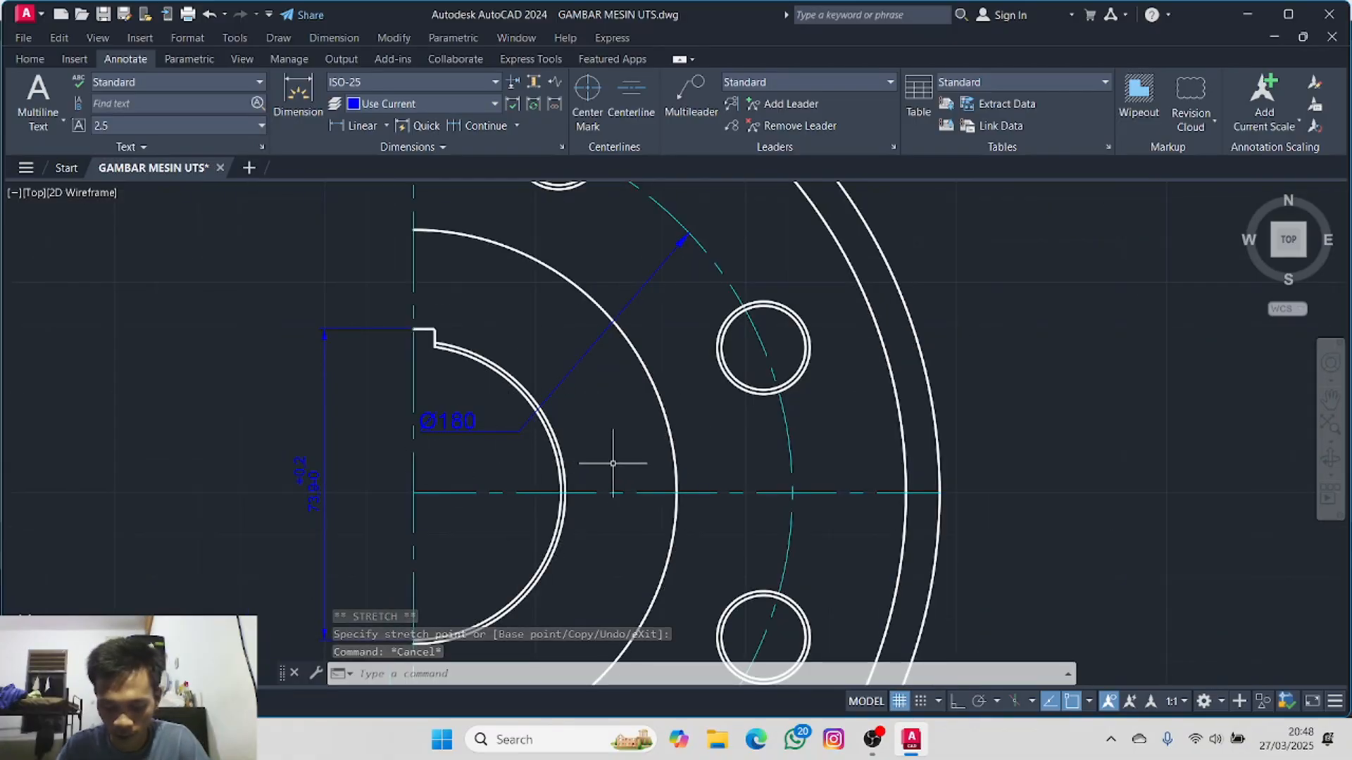
pyautogui.click(29, 59)
pyautogui.click(545, 83)
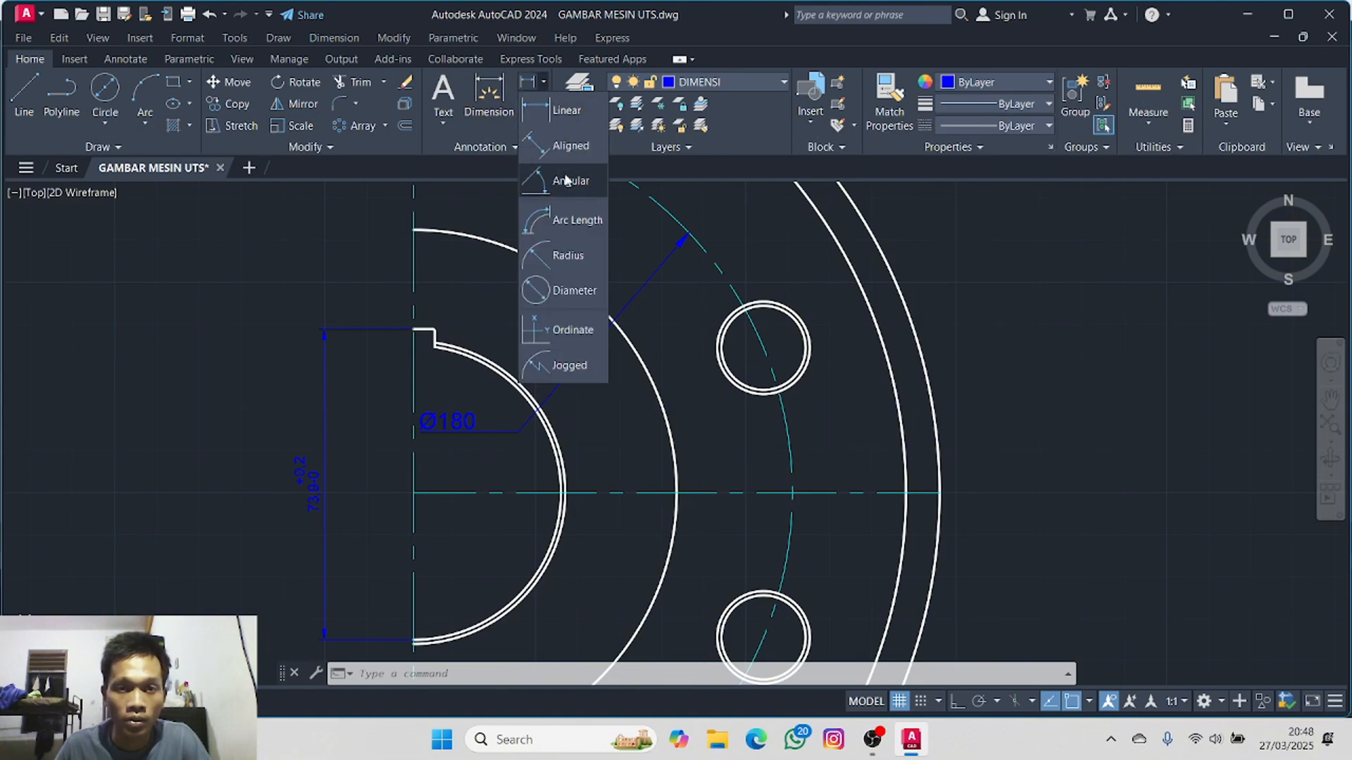
pyautogui.click(563, 255)
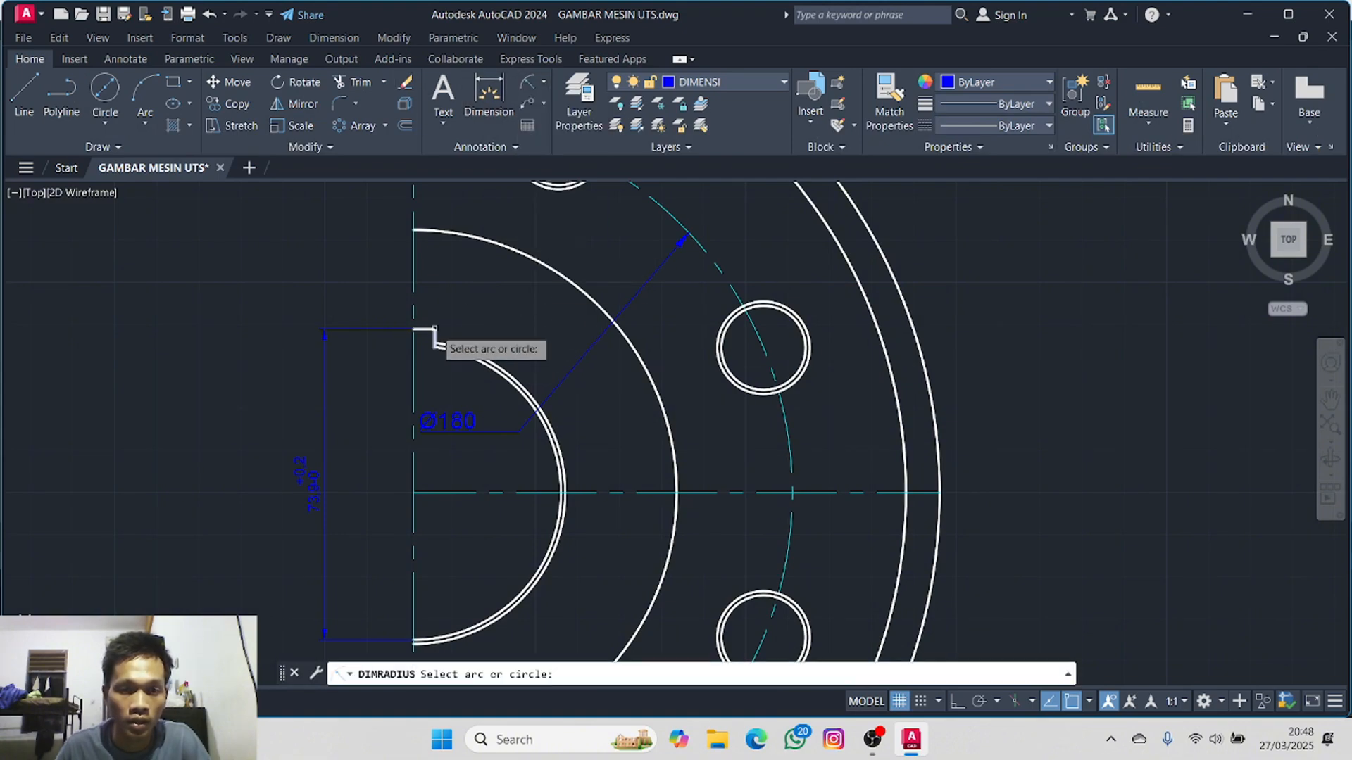
pyautogui.scroll(4, 435, 328)
pyautogui.click(425, 333)
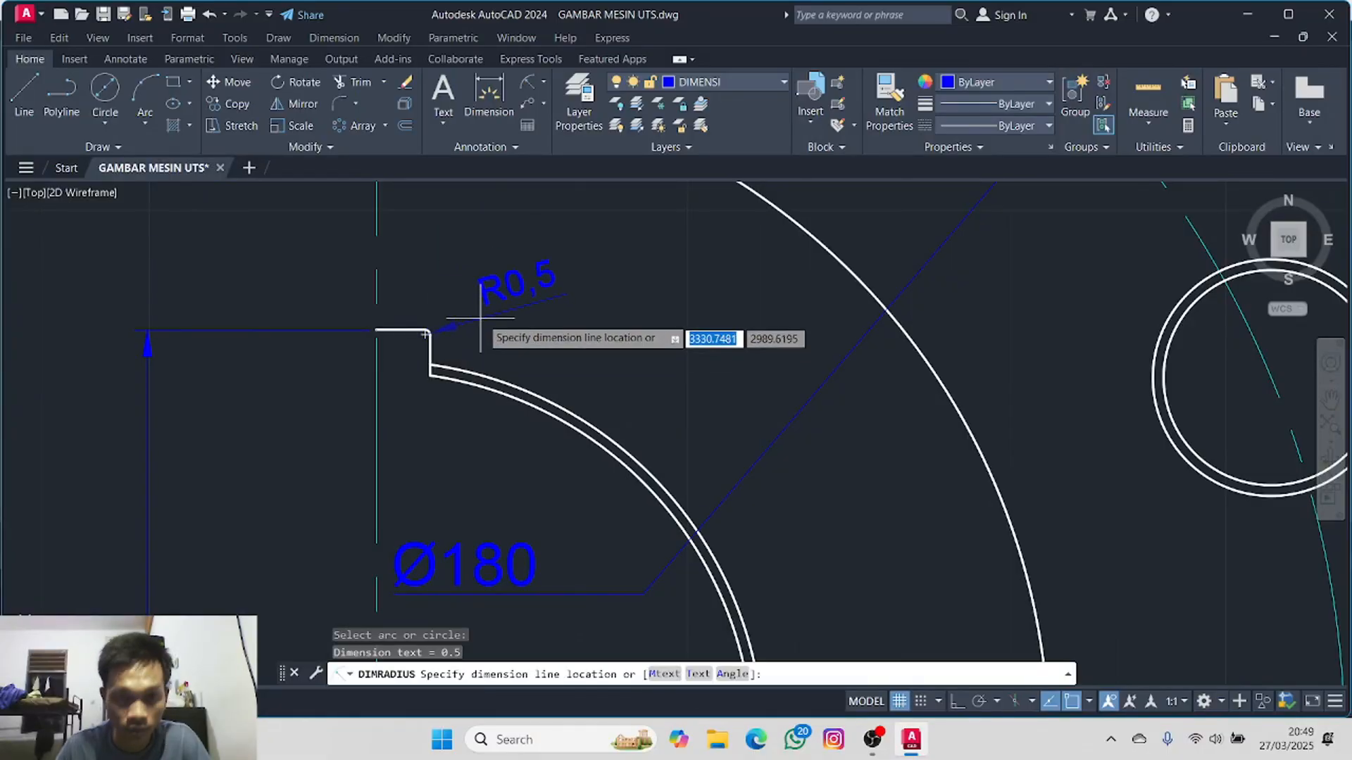
pyautogui.click(485, 292)
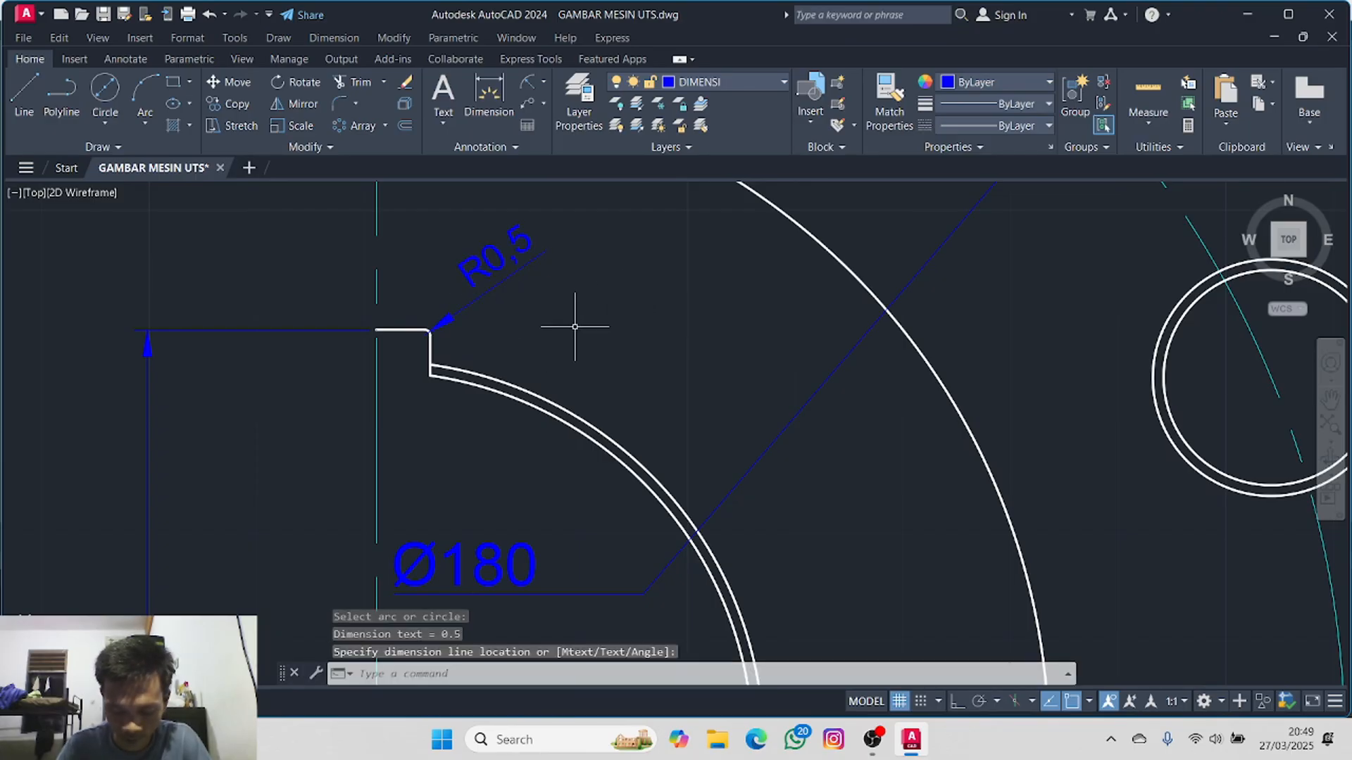
# - Place a Standard-style multileader with its arrowhead on the bolt hole just above the horizontal centerline and its landing outside the flange rim
pyautogui.scroll(-1, 575, 327)
pyautogui.moveTo(854, 310)
pyautogui.mouseDown(button='middle')
pyautogui.moveTo(320, 395)
pyautogui.moveTo(240, 370)
pyautogui.mouseUp(button='middle')
pyautogui.scroll(-2, 239, 370)
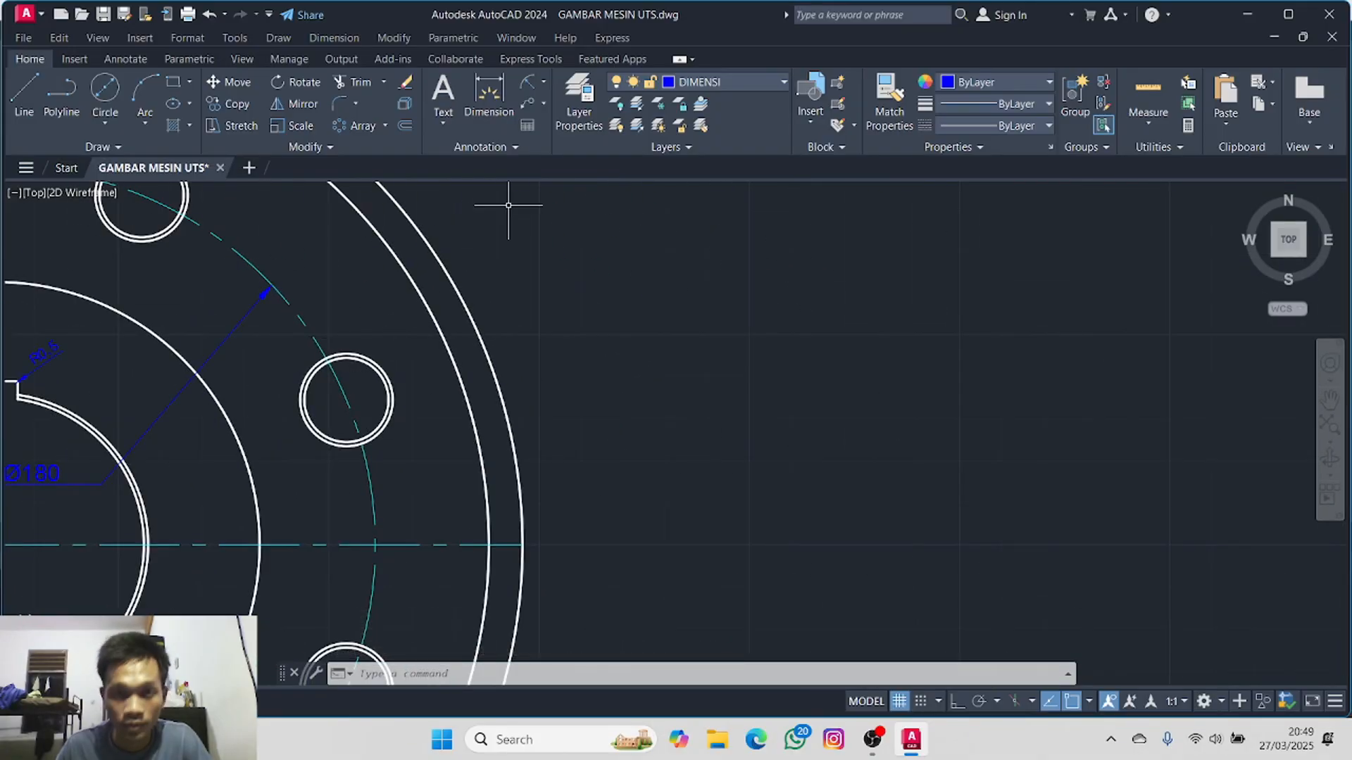
pyautogui.moveTo(508, 206); pyautogui.dragTo(558, 256, button='middle')
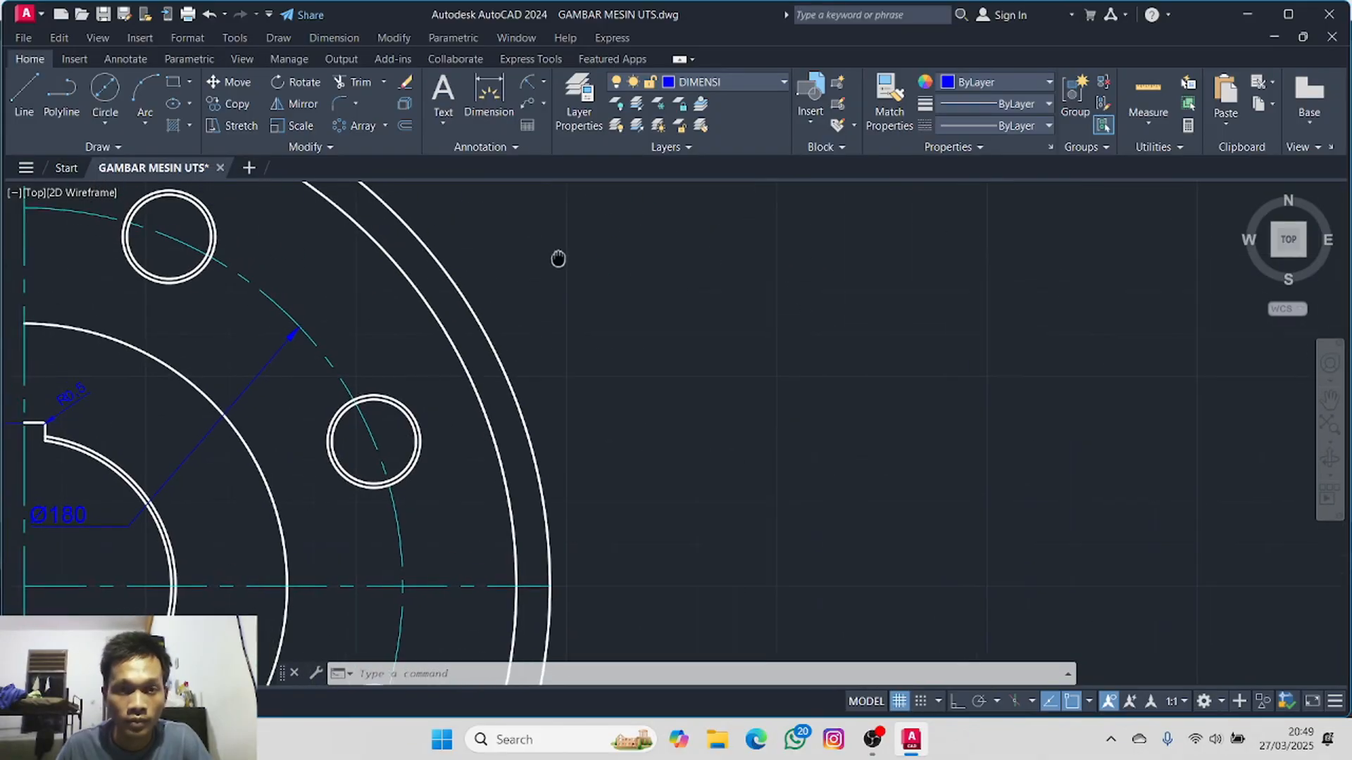
pyautogui.click(74, 60)
pyautogui.click(122, 61)
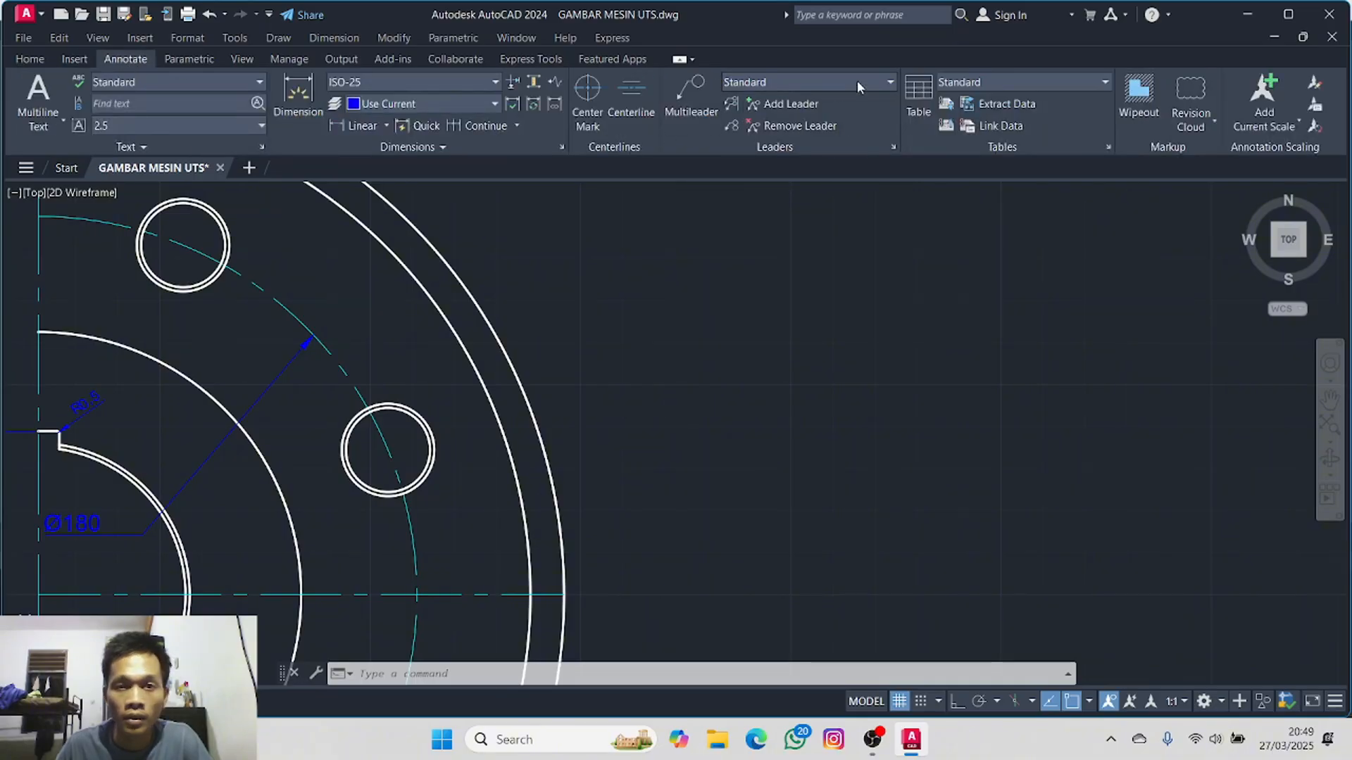
pyautogui.click(888, 80)
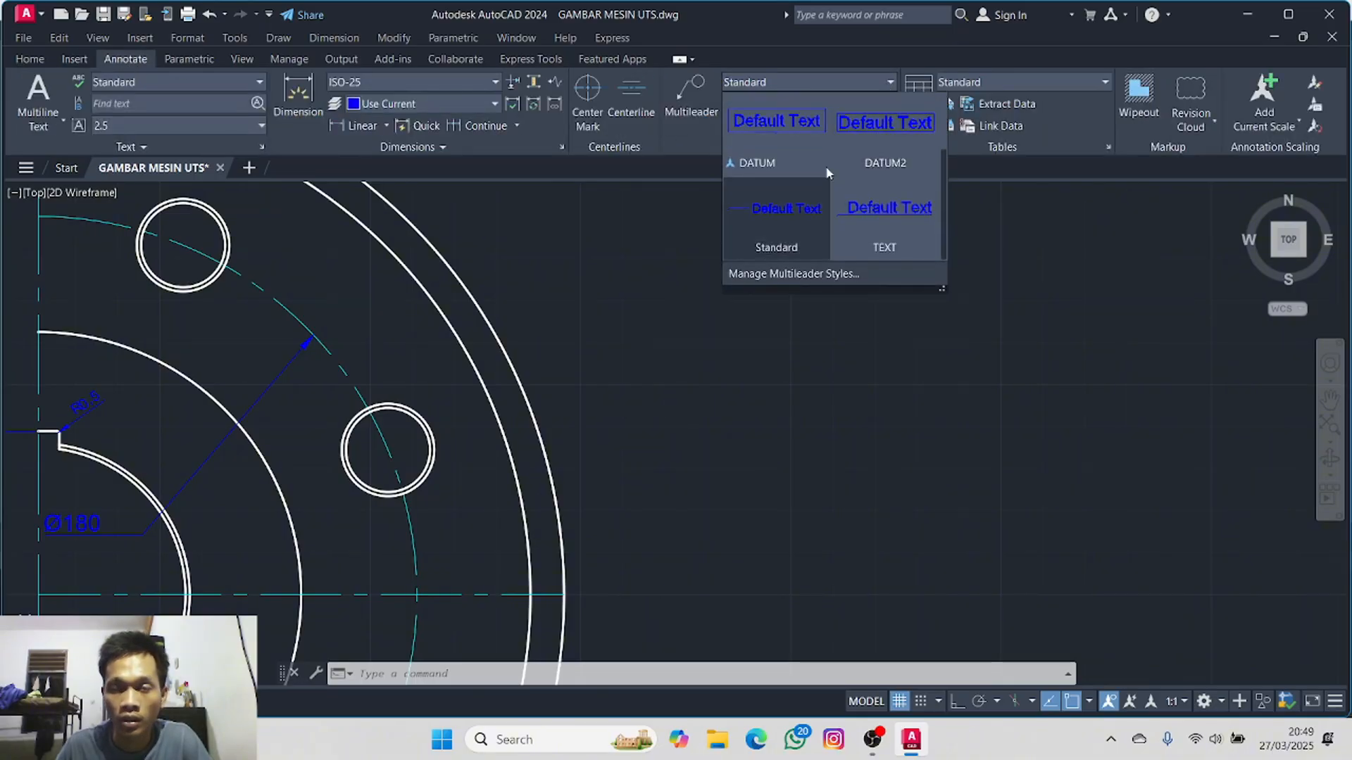
pyautogui.click(802, 224)
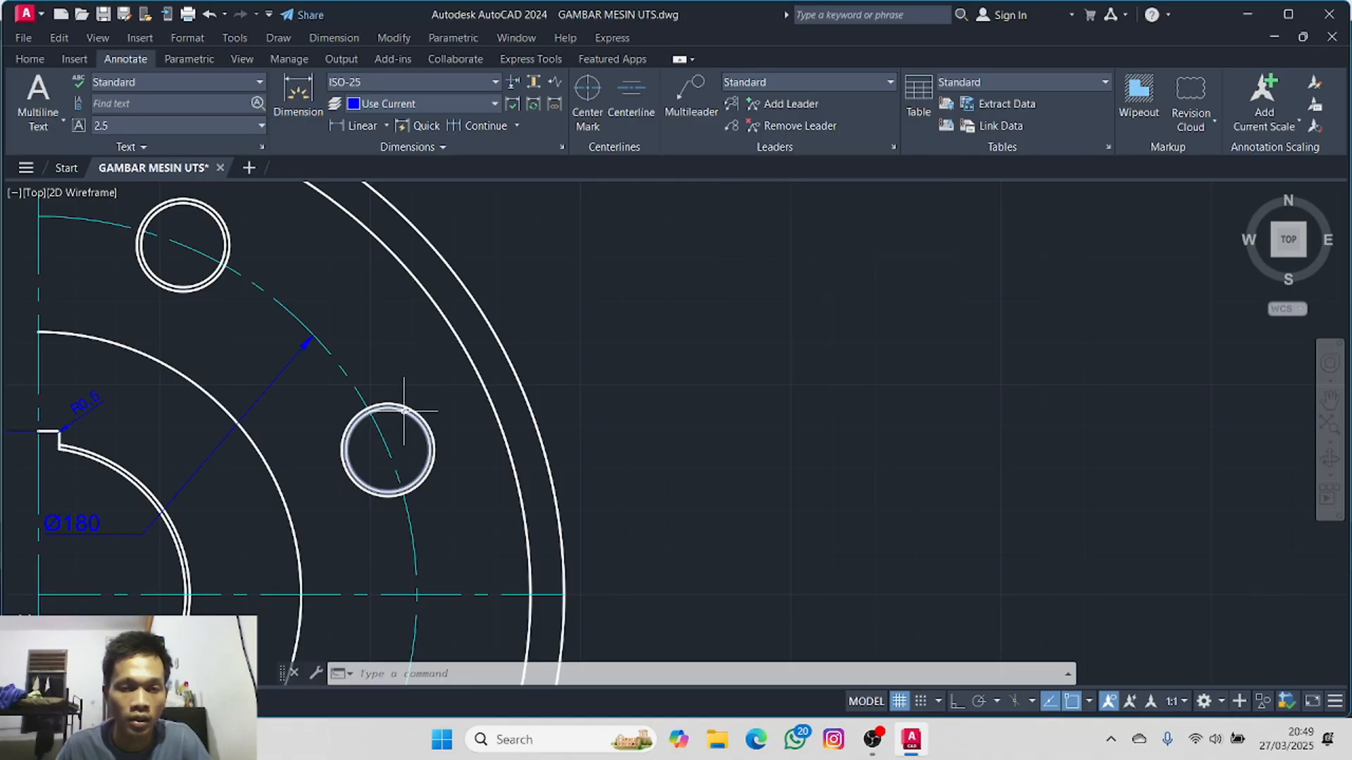
pyautogui.click(691, 95)
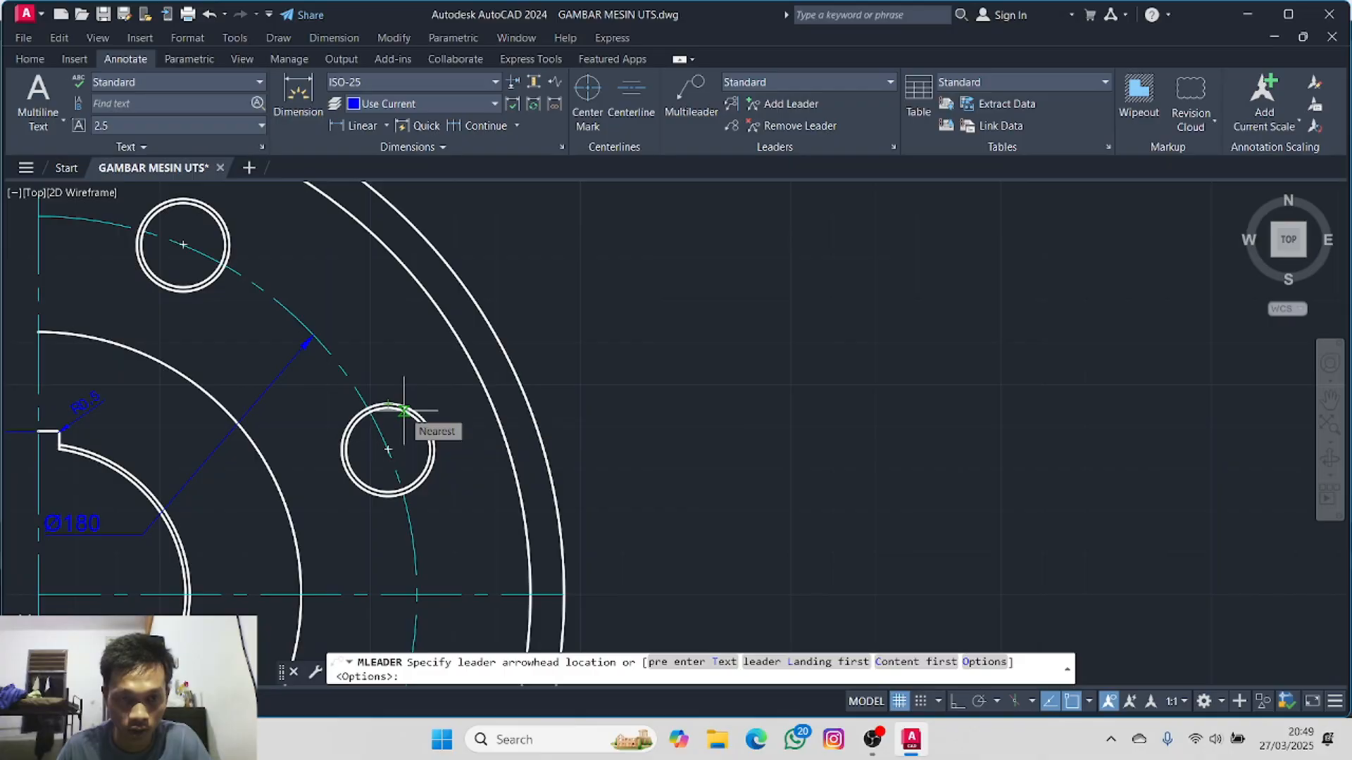
pyautogui.click(405, 406)
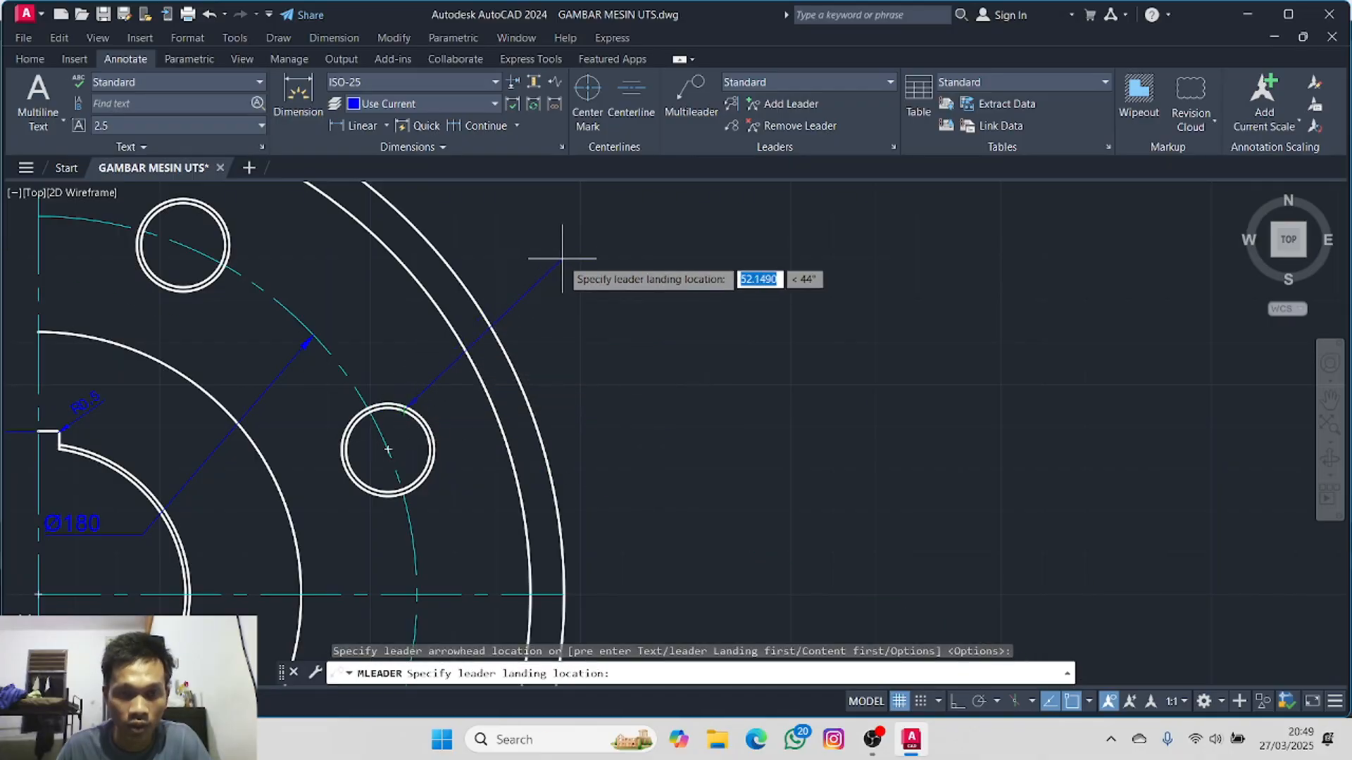
pyautogui.scroll(-2, 554, 228)
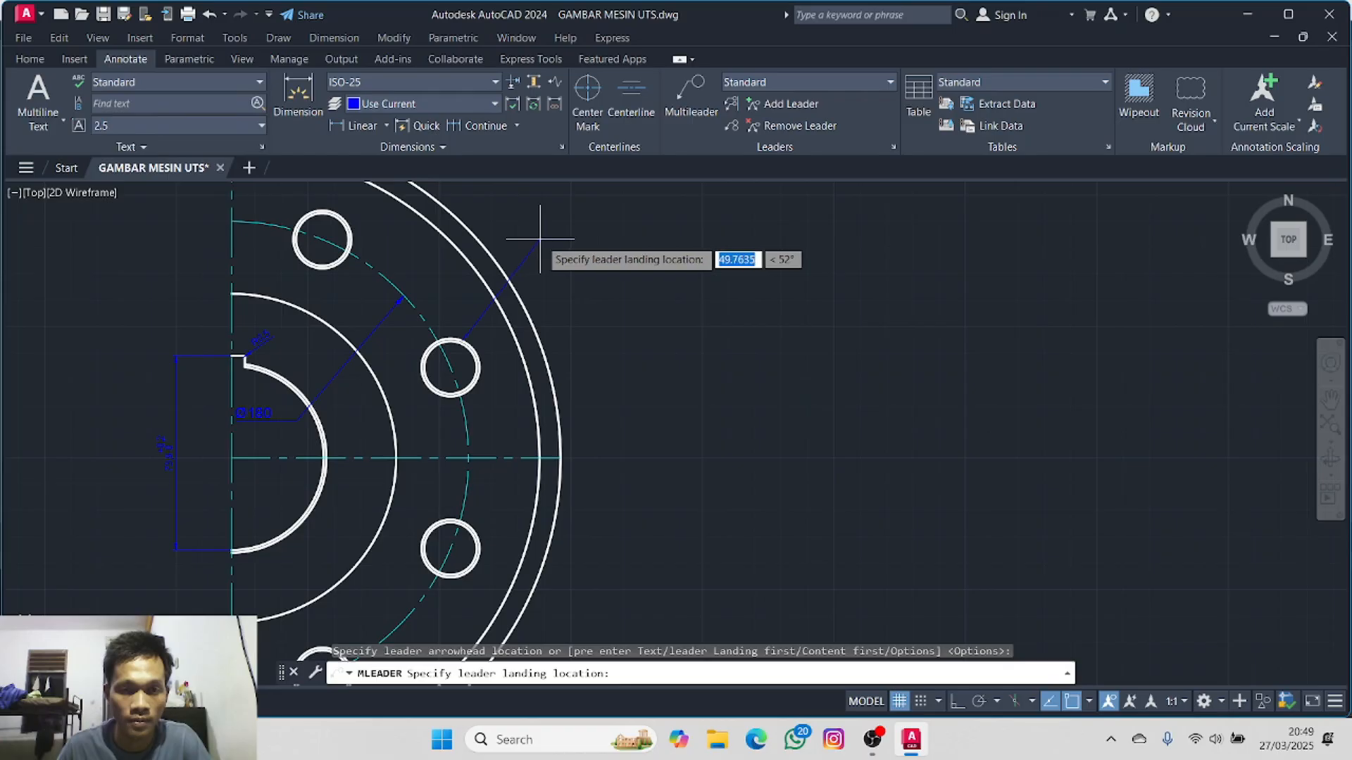
pyautogui.click(541, 241)
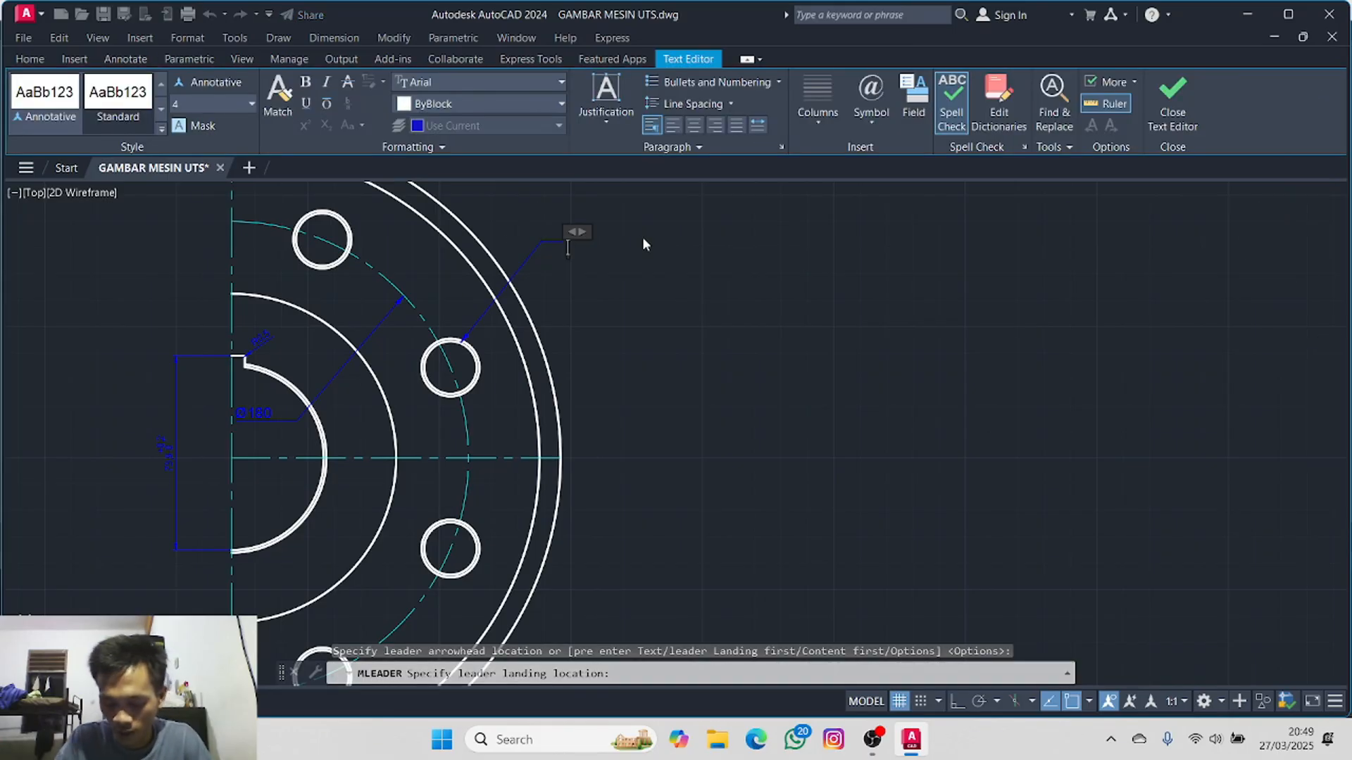
# - Enter 8-20H7 Diream as the bolt-hole leader's text and finish the text editing
pyautogui.write('8')
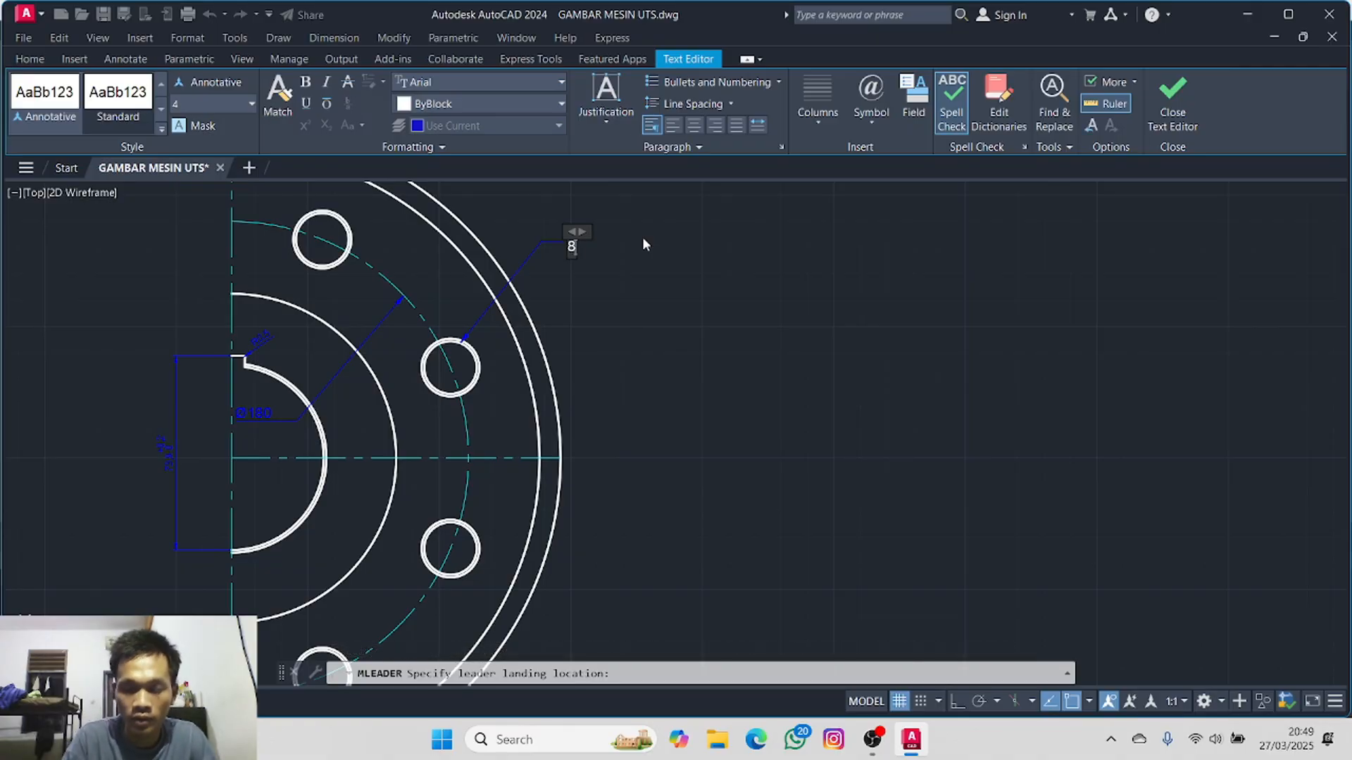
pyautogui.write('-')
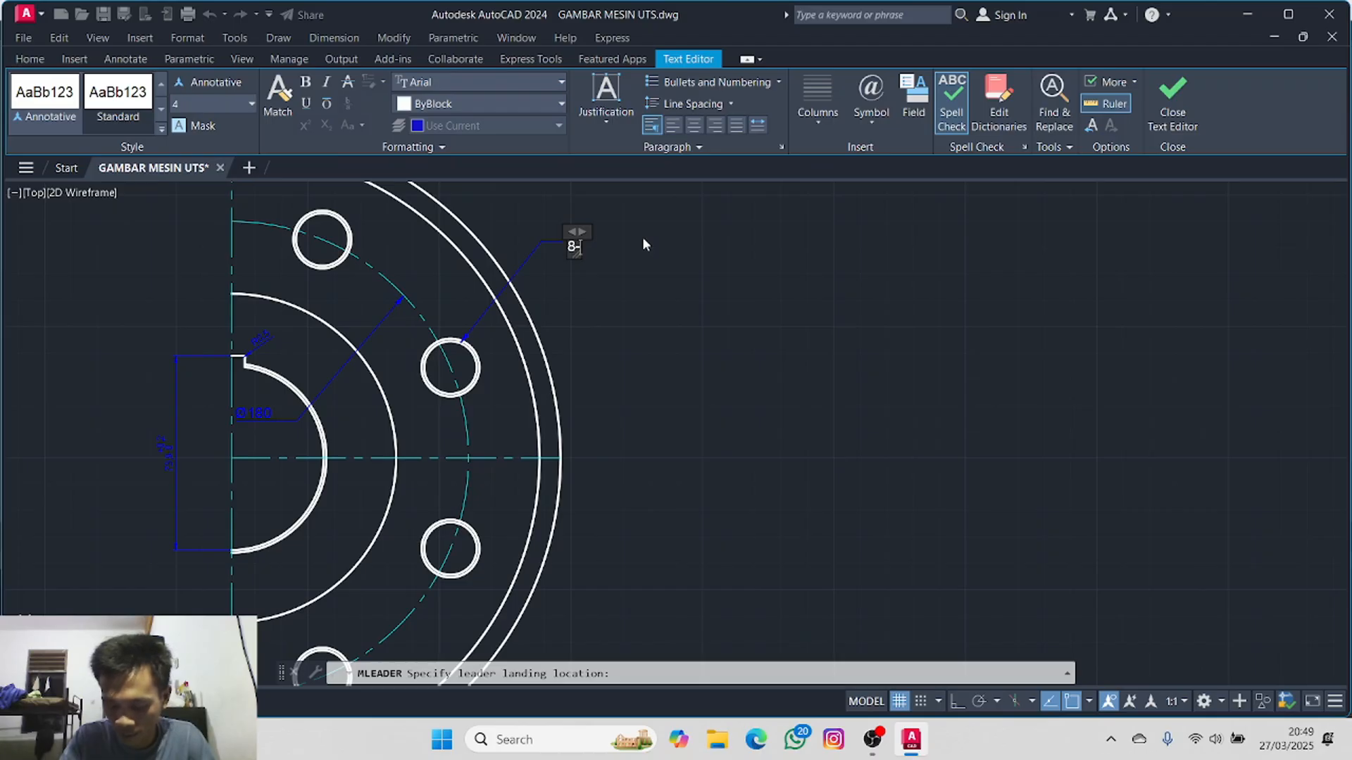
pyautogui.write('20')
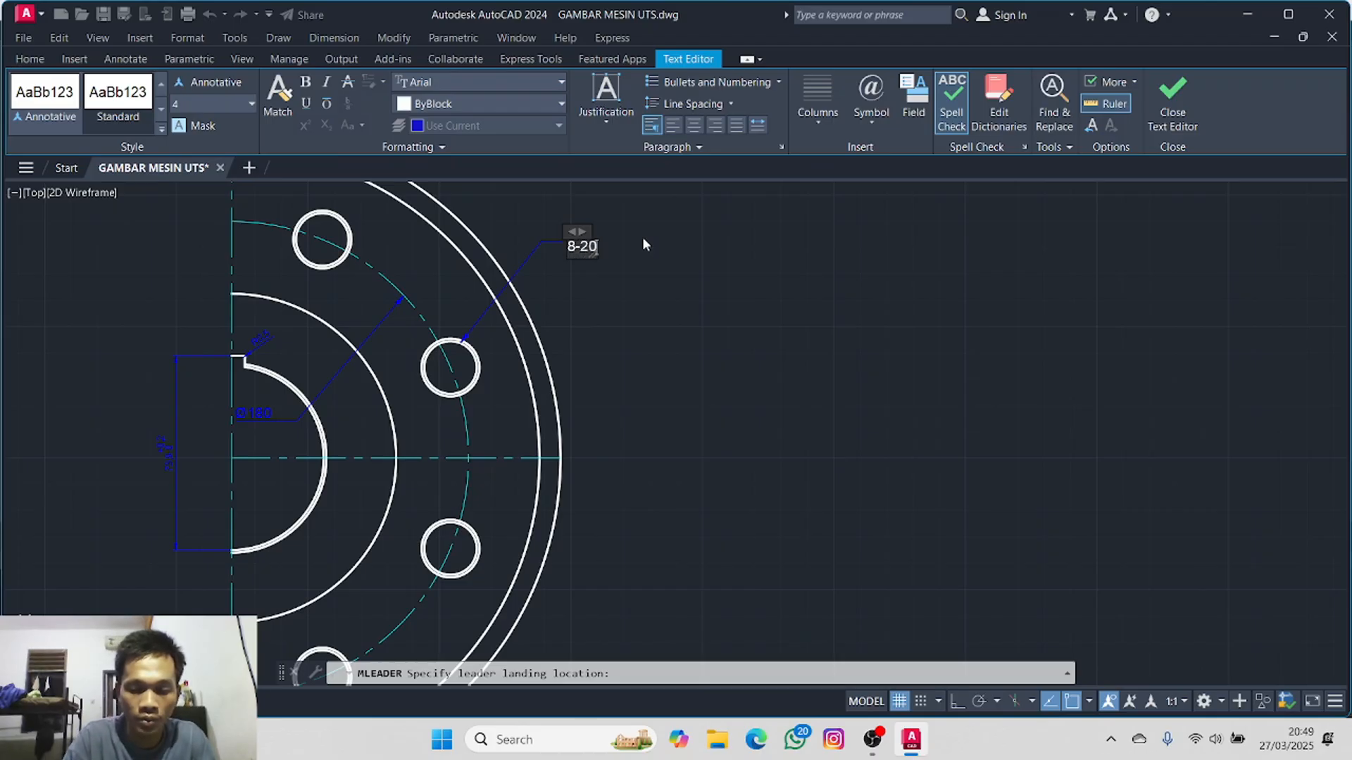
pyautogui.write('H7 D')
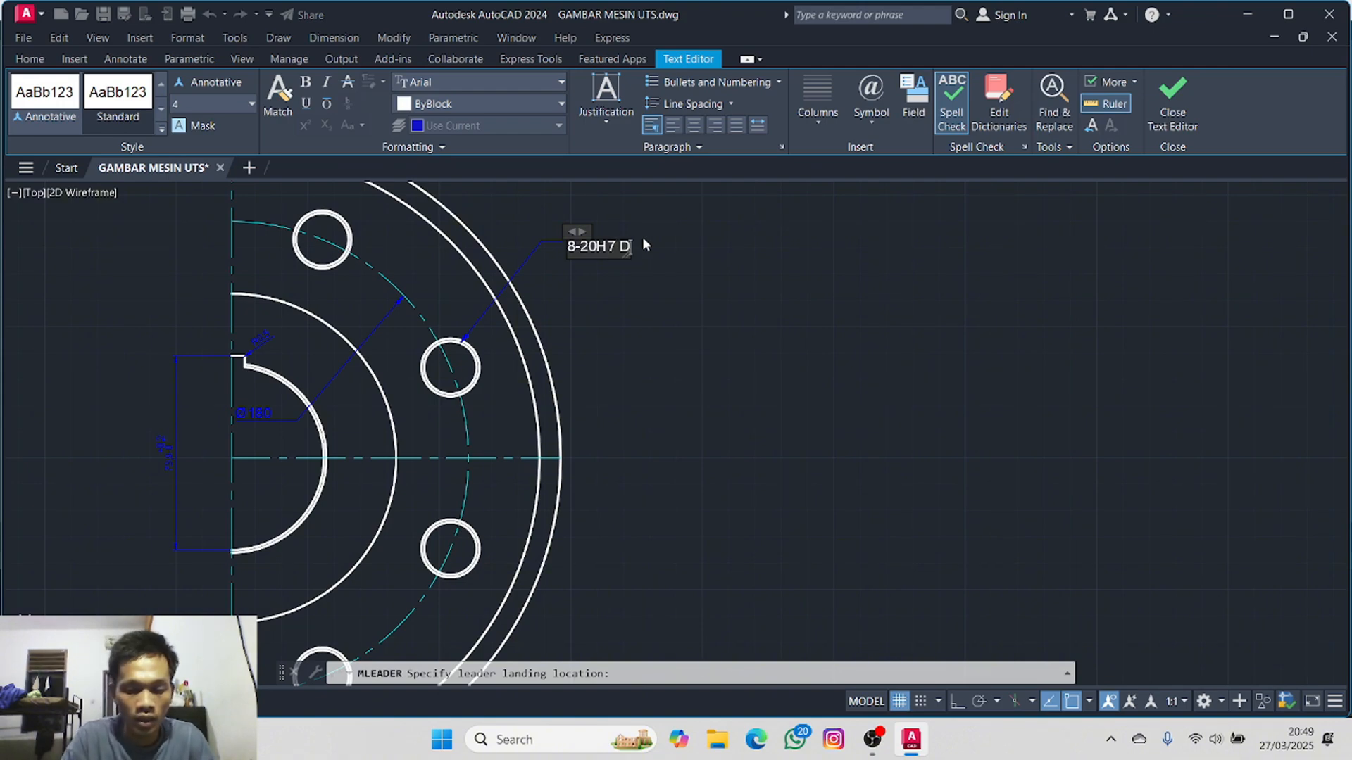
pyautogui.write('iream')
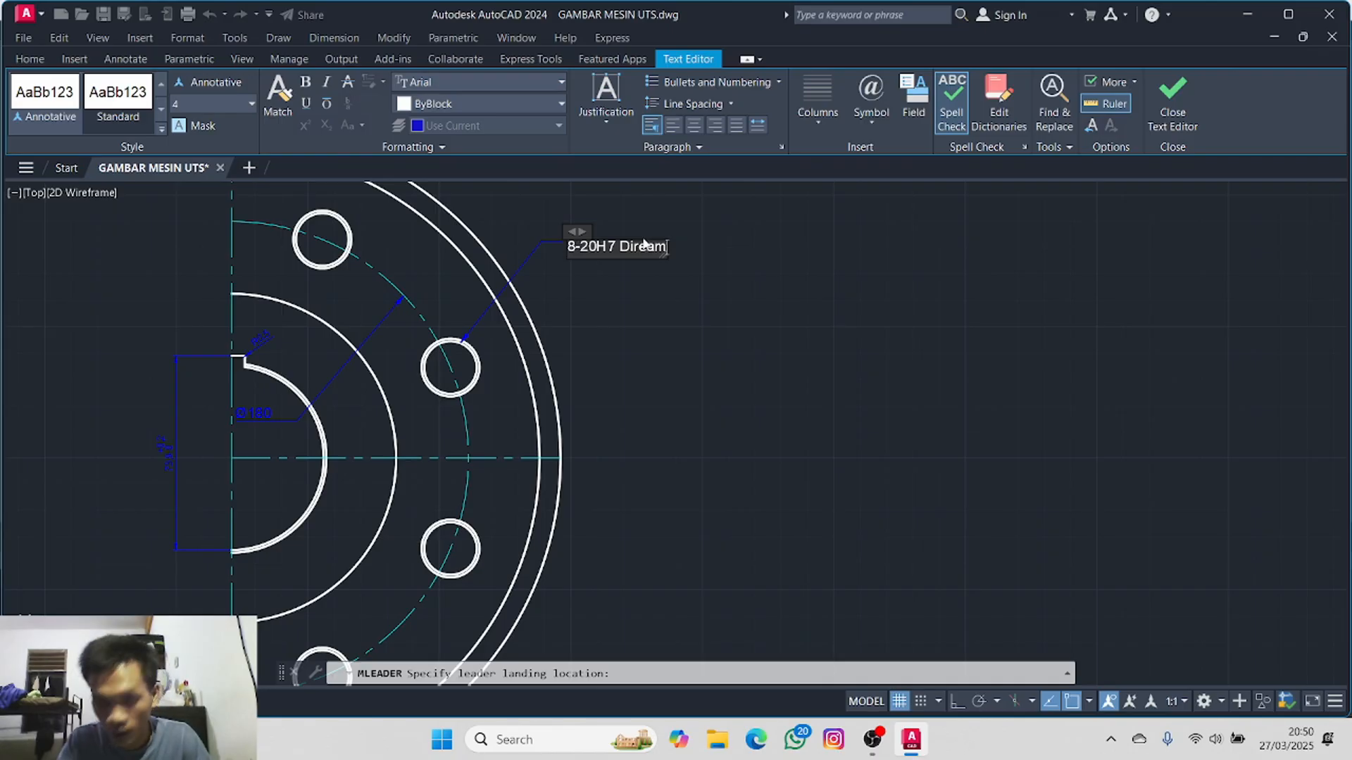
pyautogui.click(1173, 95)
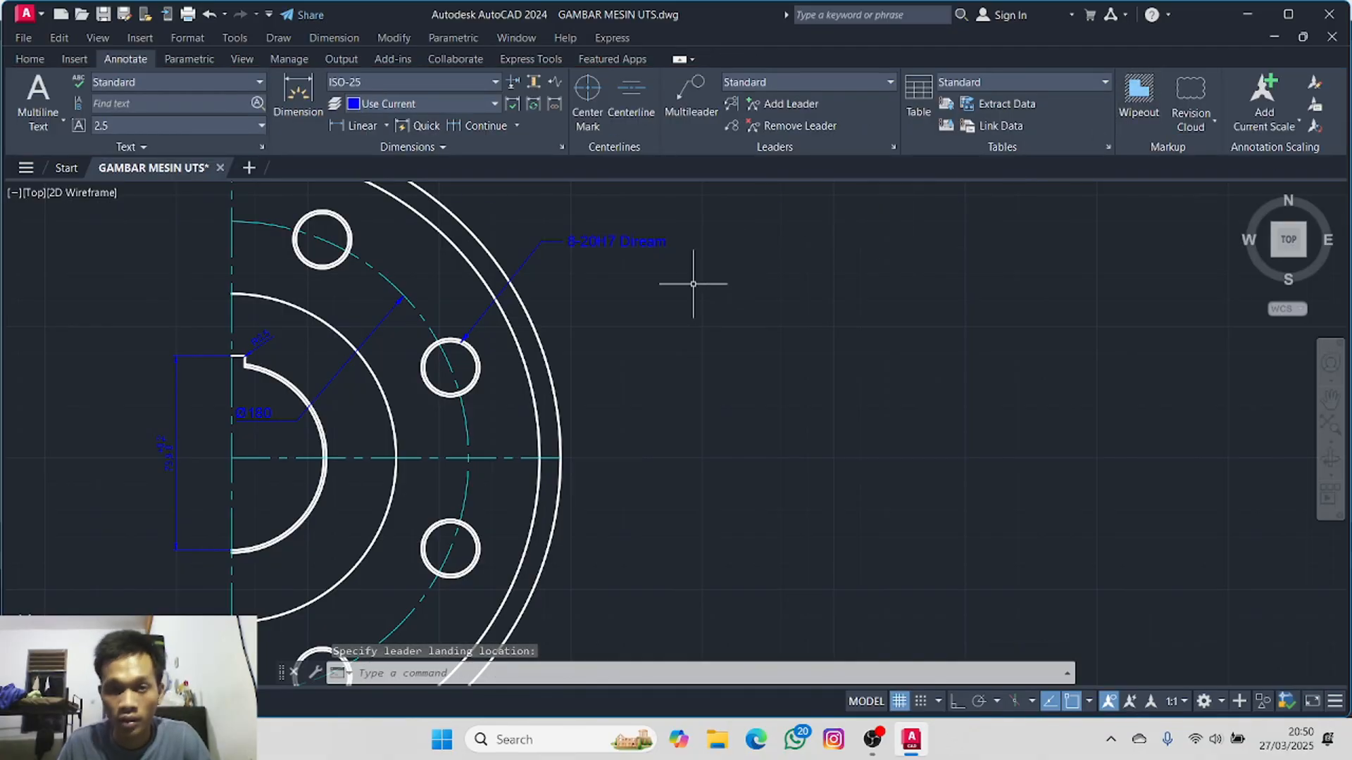
# - Set the bolt-hole leader's left text attachment to Underline bottom line in its properties, and close the properties
pyautogui.click(634, 243)
pyautogui.rightClick(636, 246)
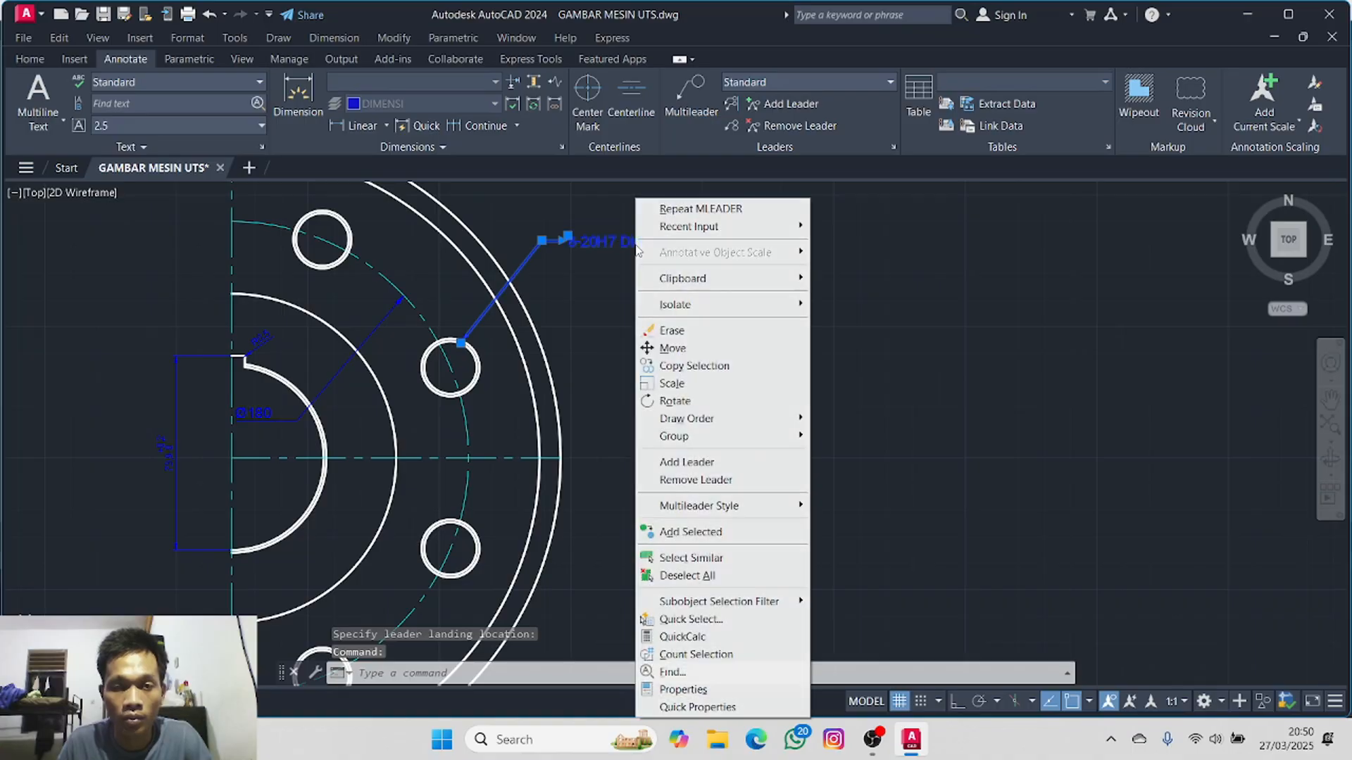
pyautogui.click(683, 689)
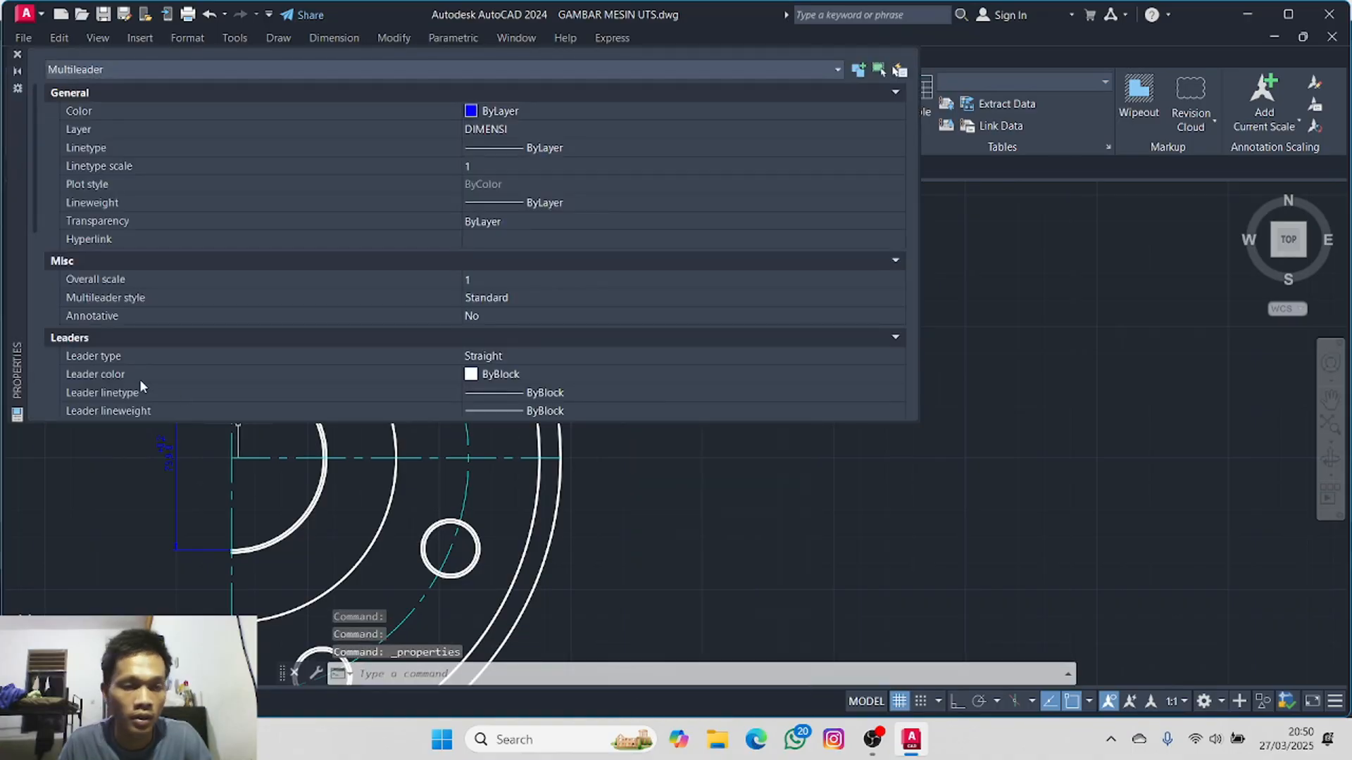
pyautogui.scroll(-10, 318, 310)
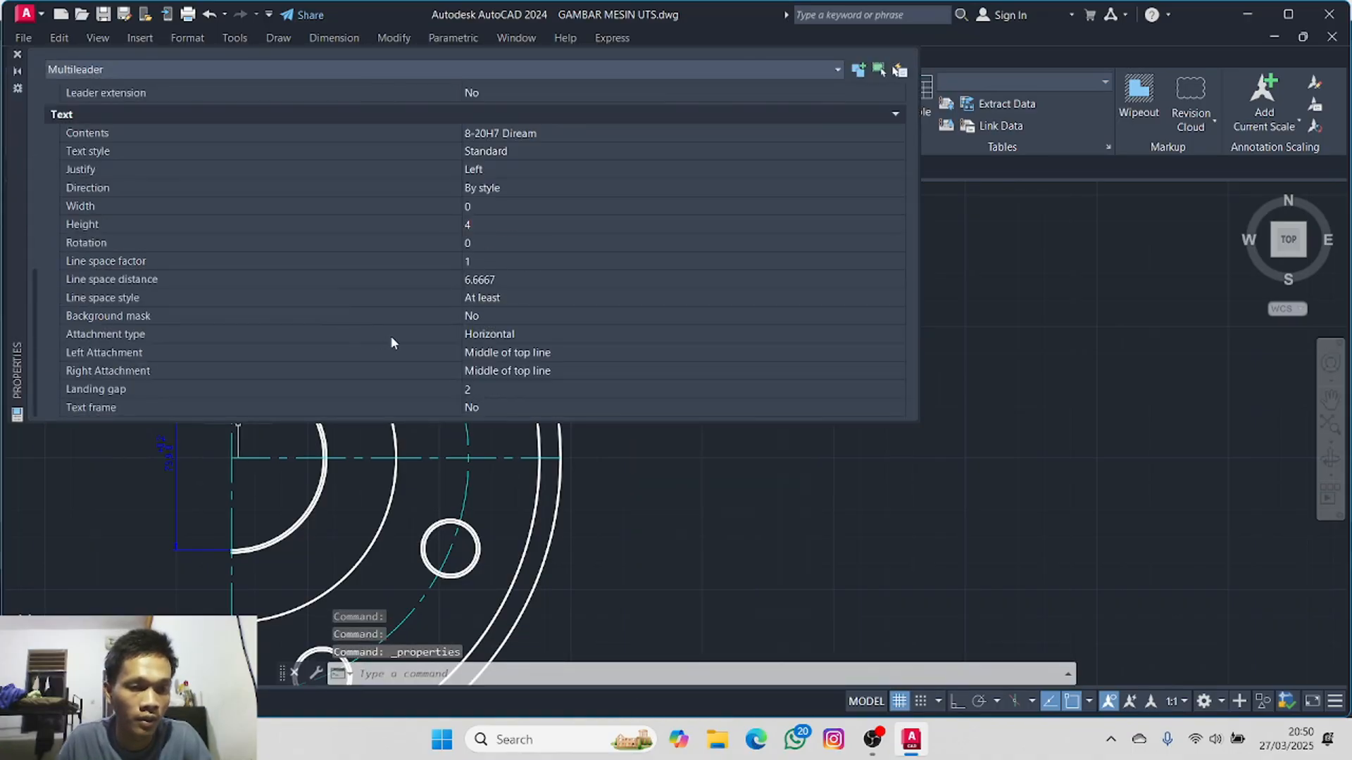
pyautogui.click(482, 356)
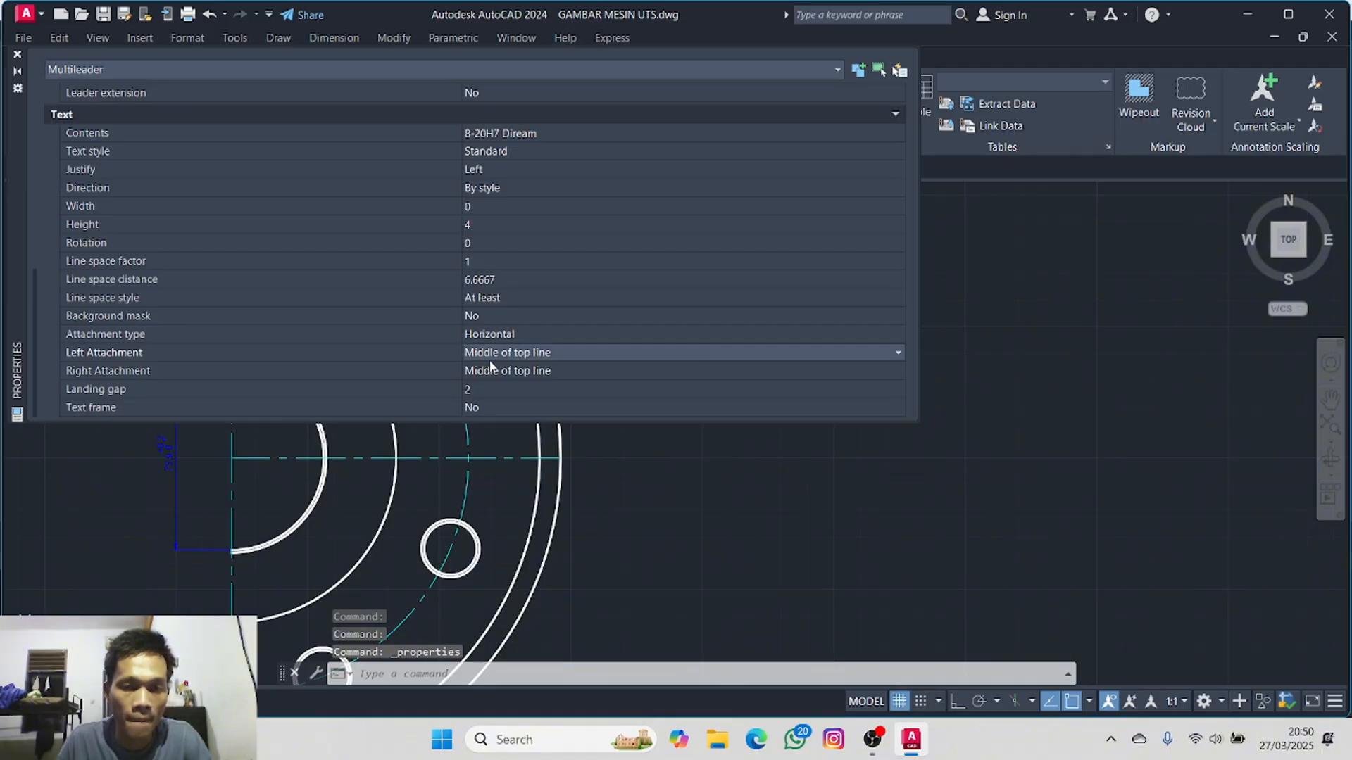
pyautogui.click(559, 353)
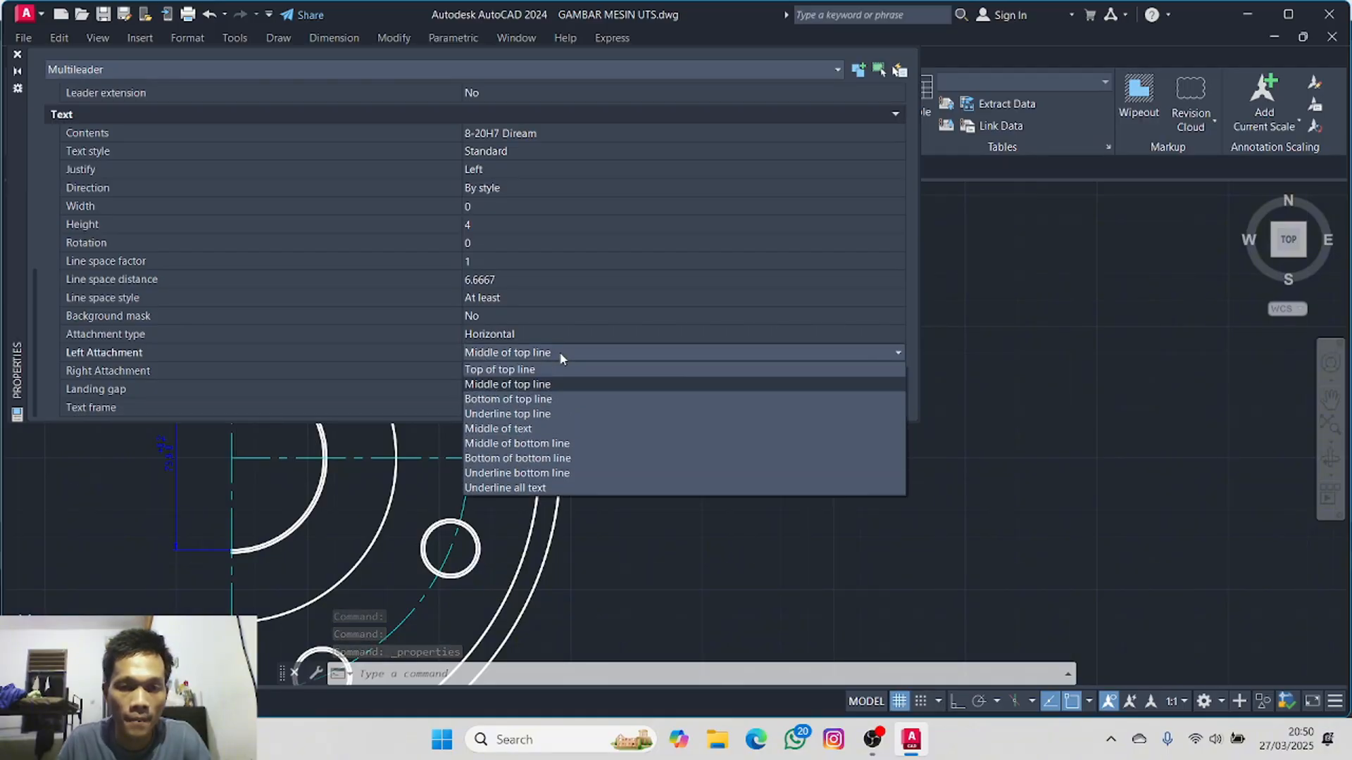
pyautogui.click(566, 473)
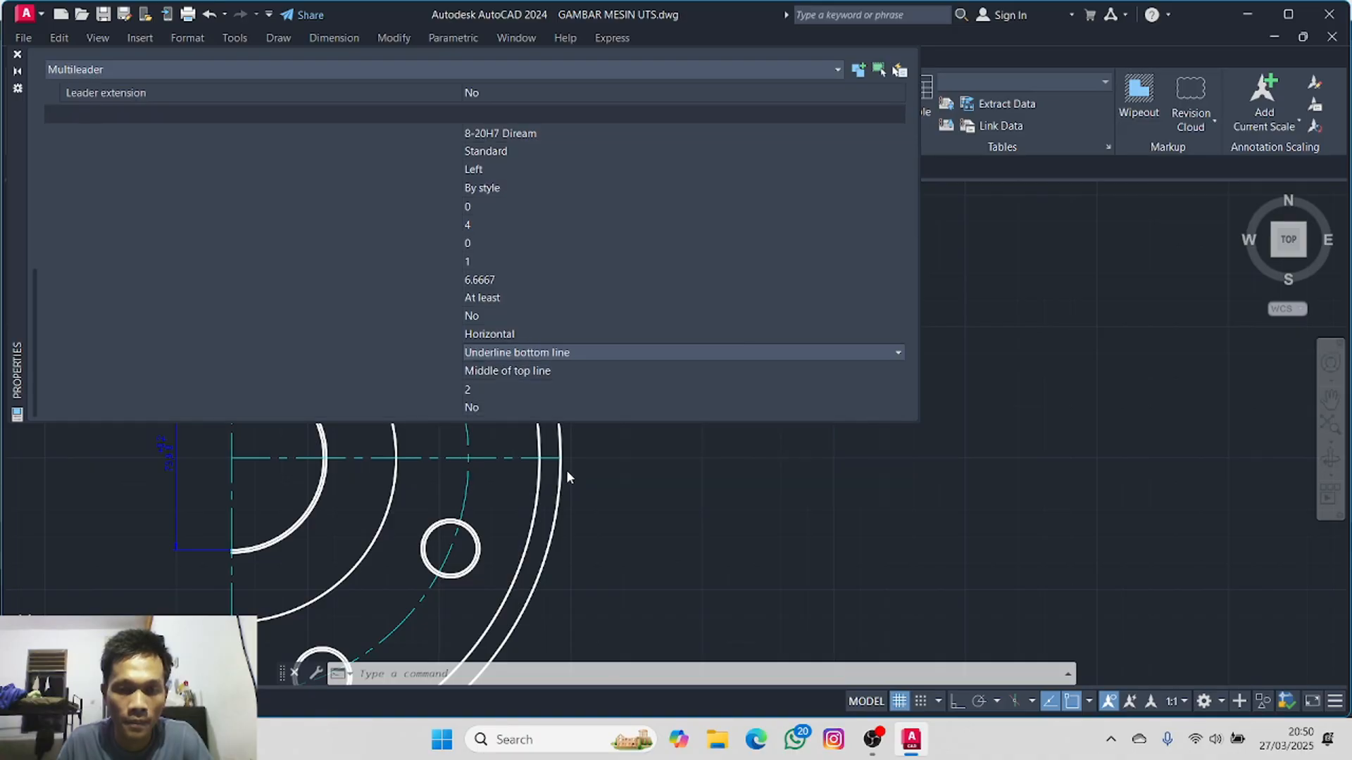
pyautogui.click(18, 55)
pyautogui.press('Escape')
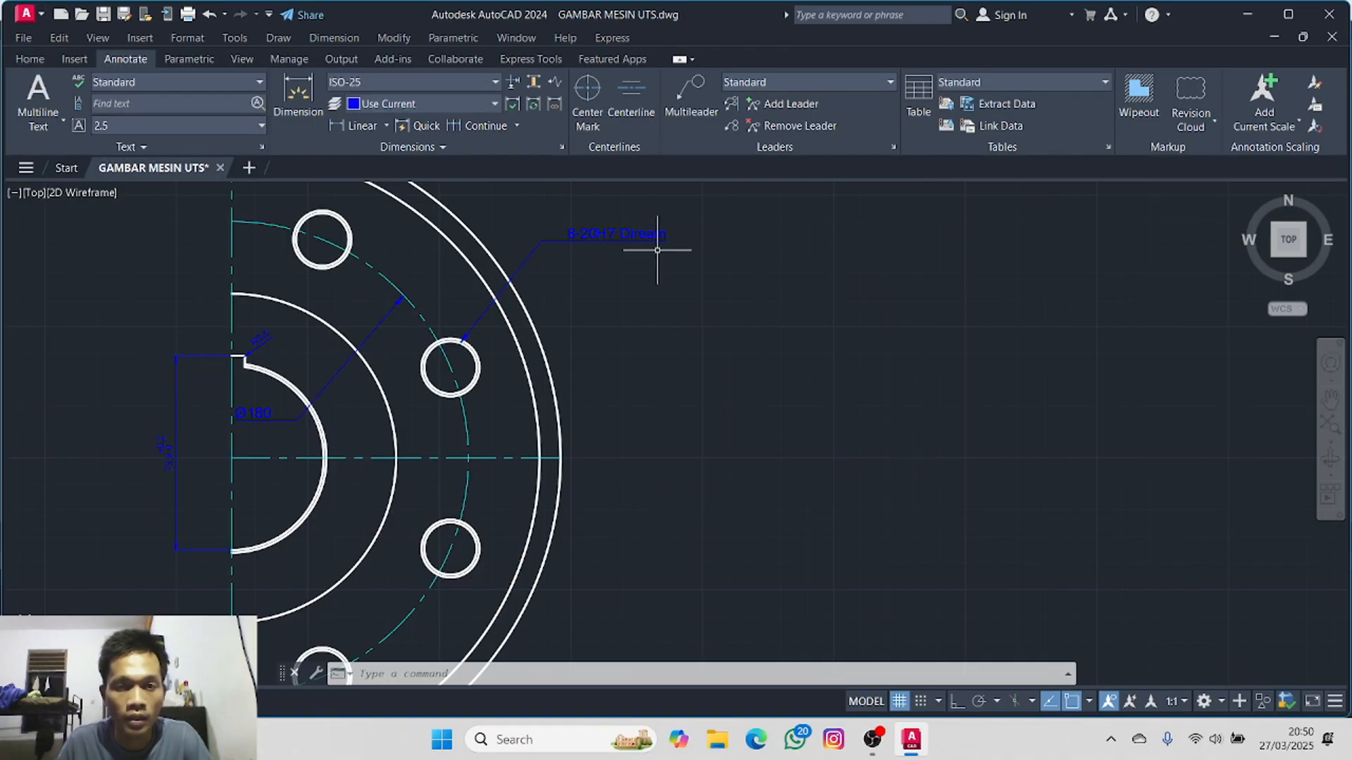
# - Examine the bolt-hole leader note and the half front view, and compare the view with the reference drawing
pyautogui.scroll(4, 662, 246)
pyautogui.moveTo(683, 230); pyautogui.dragTo(711, 316, button='middle')
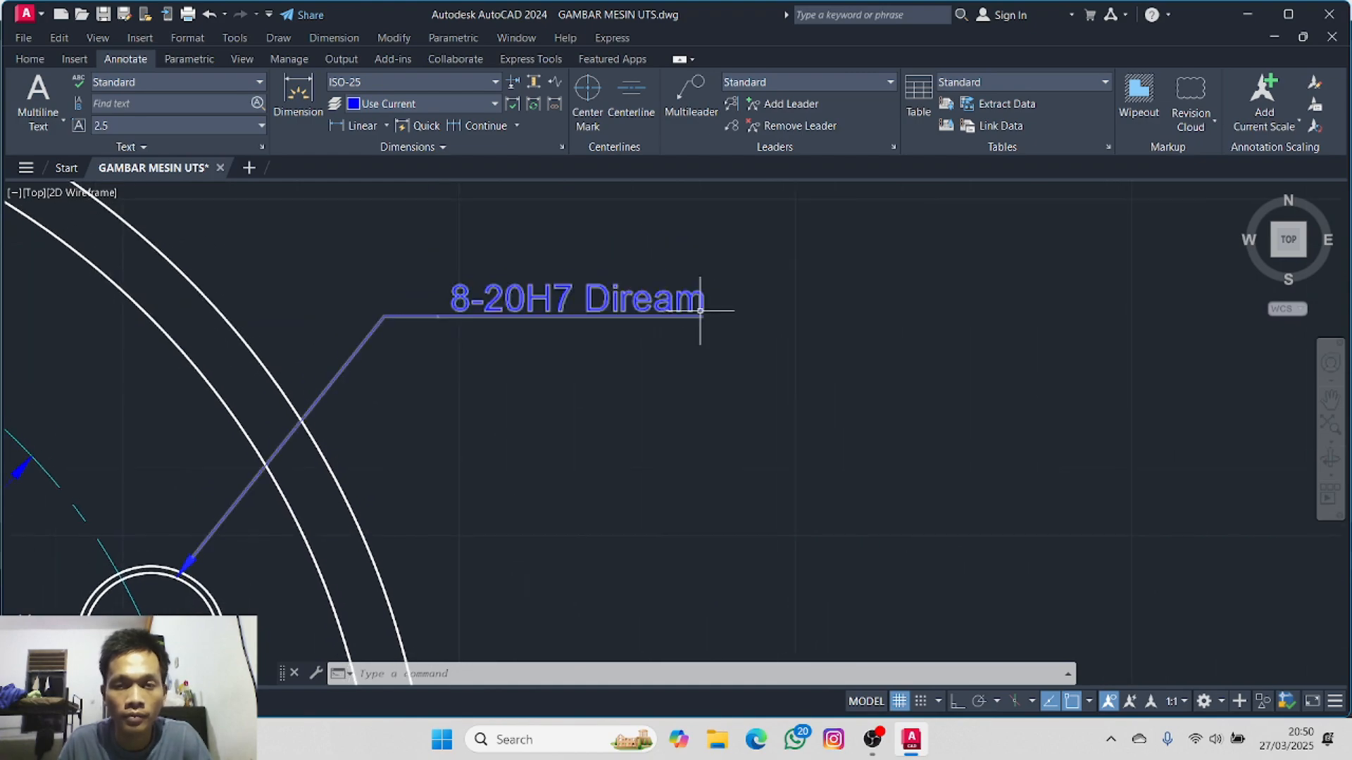
pyautogui.click(696, 315)
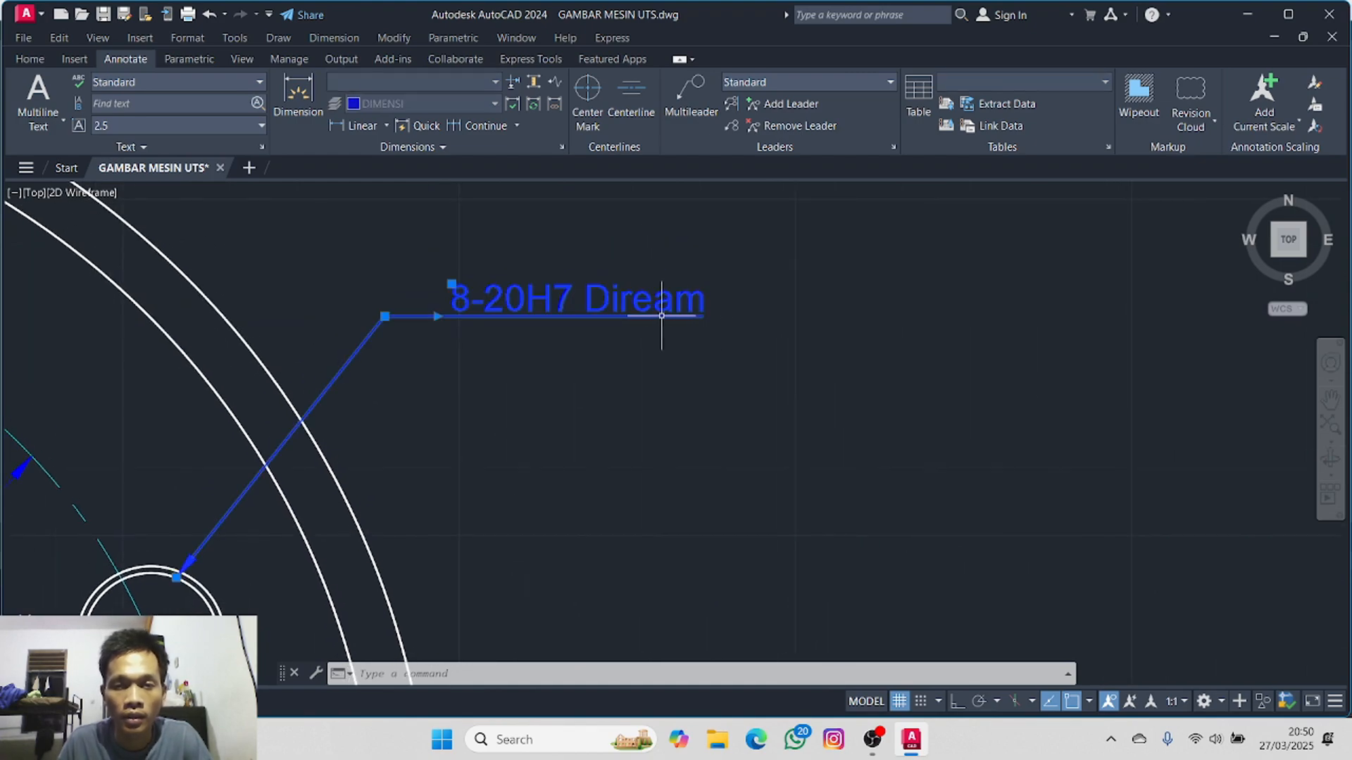
pyautogui.press('Escape')
pyautogui.scroll(-4, 528, 332)
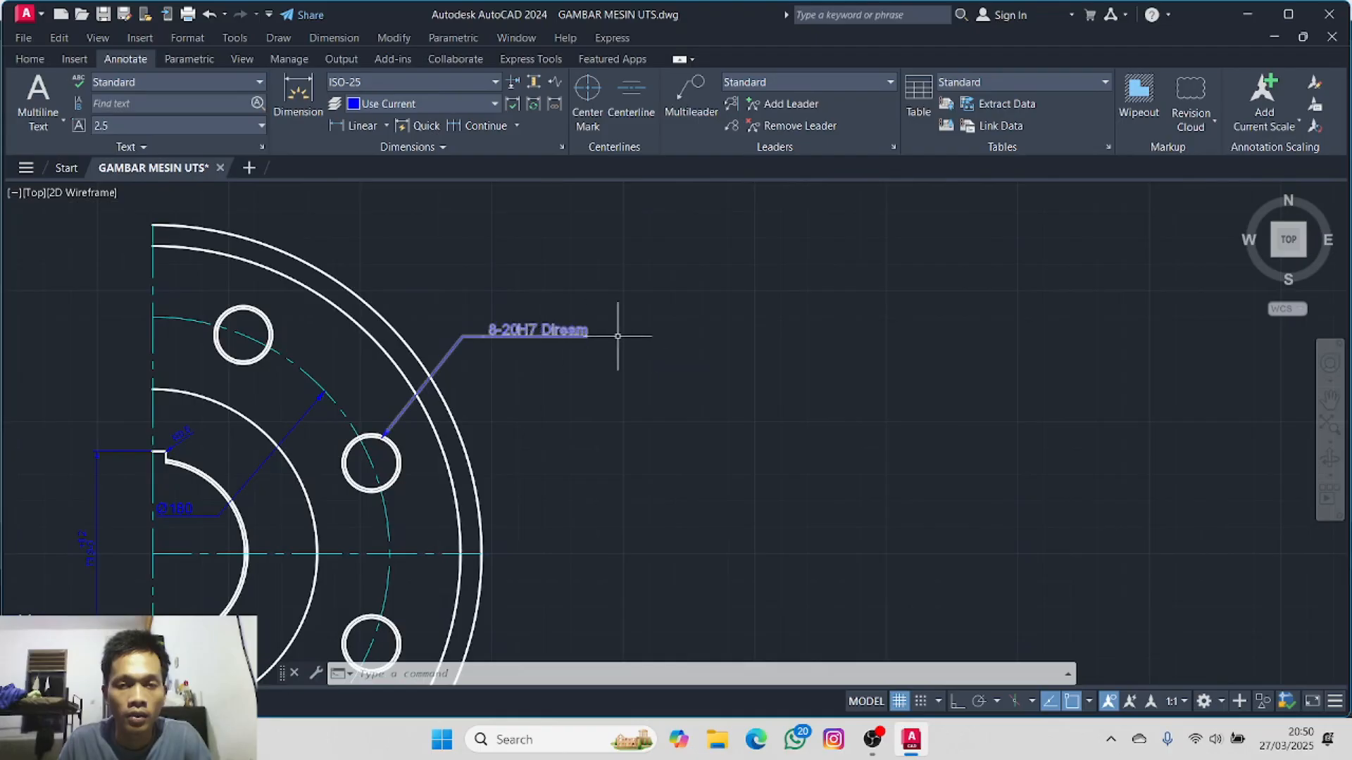
pyautogui.scroll(-2, 617, 336)
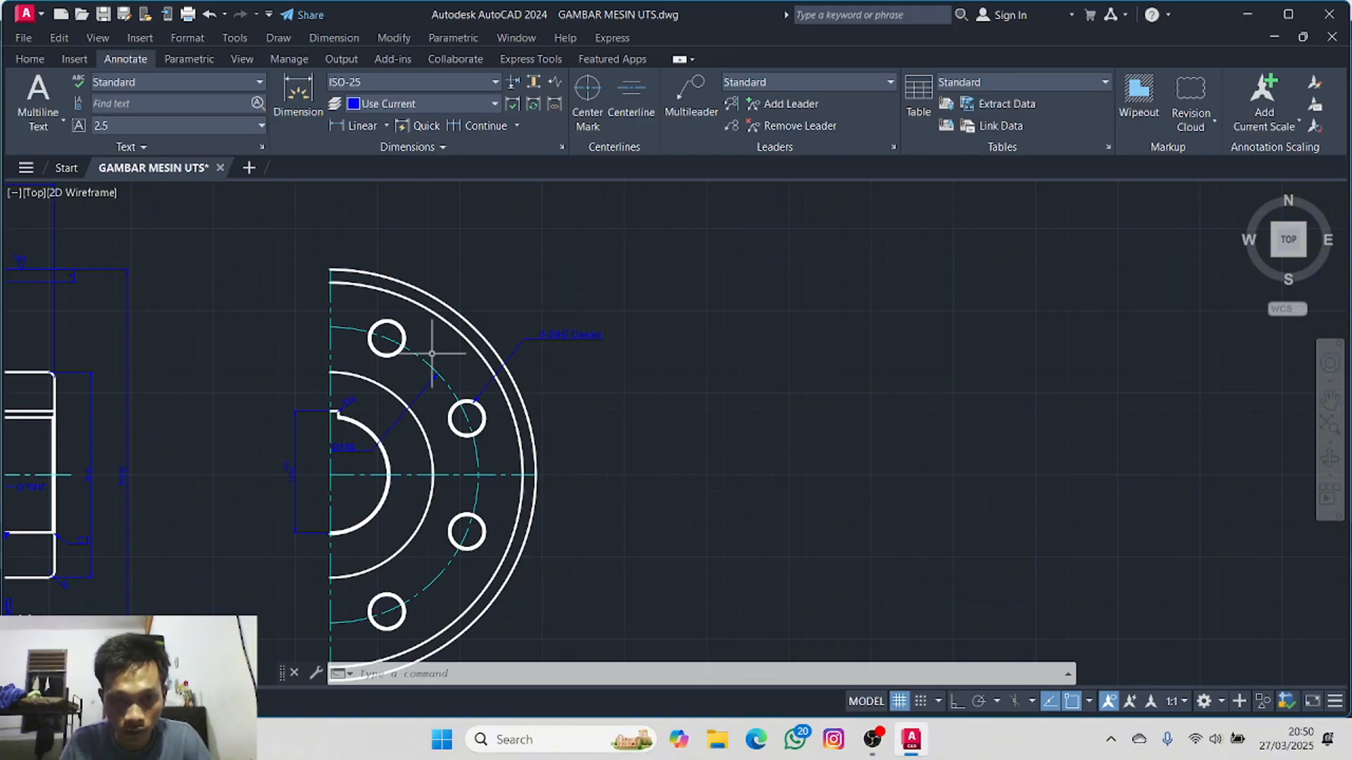
pyautogui.moveTo(433, 353)
pyautogui.mouseDown(button='middle')
pyautogui.moveTo(474, 217)
pyautogui.moveTo(484, 249)
pyautogui.moveTo(466, 204)
pyautogui.mouseUp(button='middle')
pyautogui.scroll(6, 465, 296)
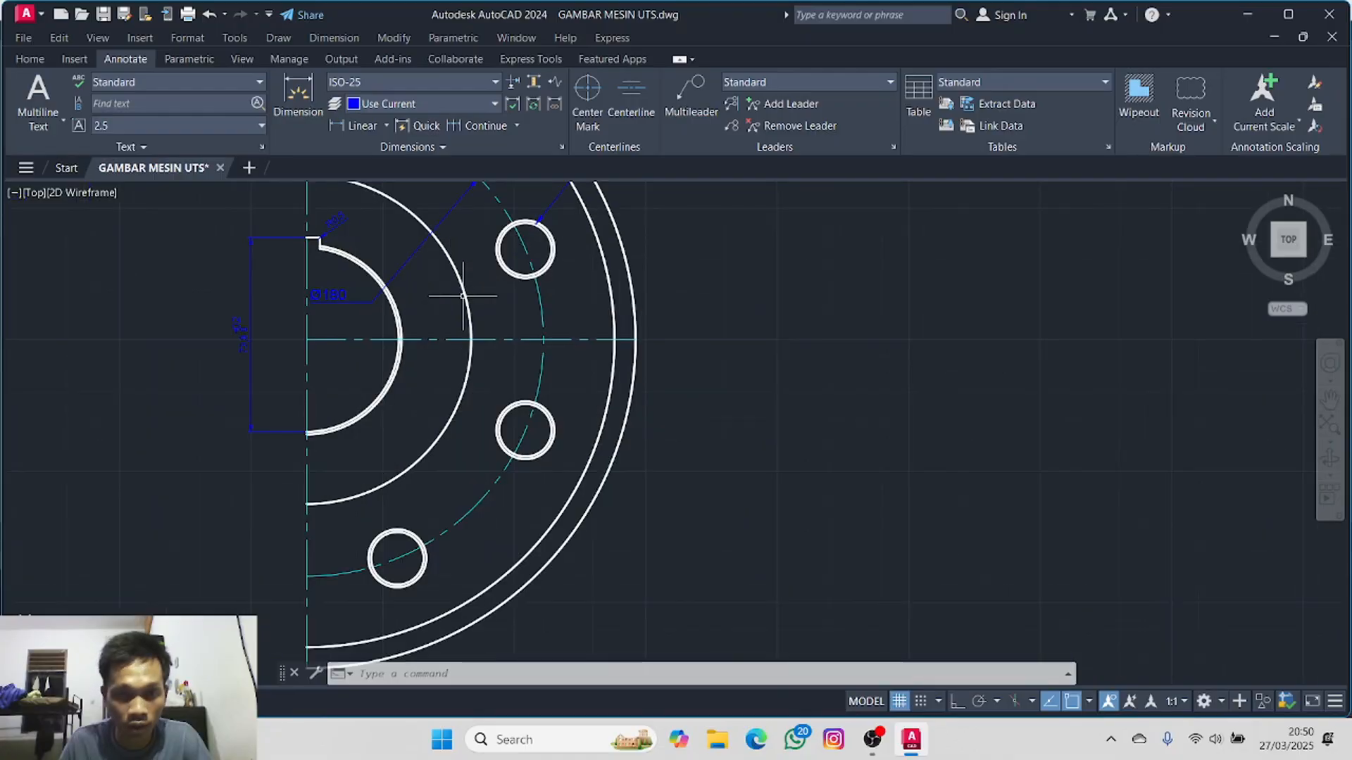
pyautogui.moveTo(522, 368)
pyautogui.mouseDown(button='middle')
pyautogui.moveTo(653, 394)
pyautogui.moveTo(526, 146)
pyautogui.mouseUp(button='middle')
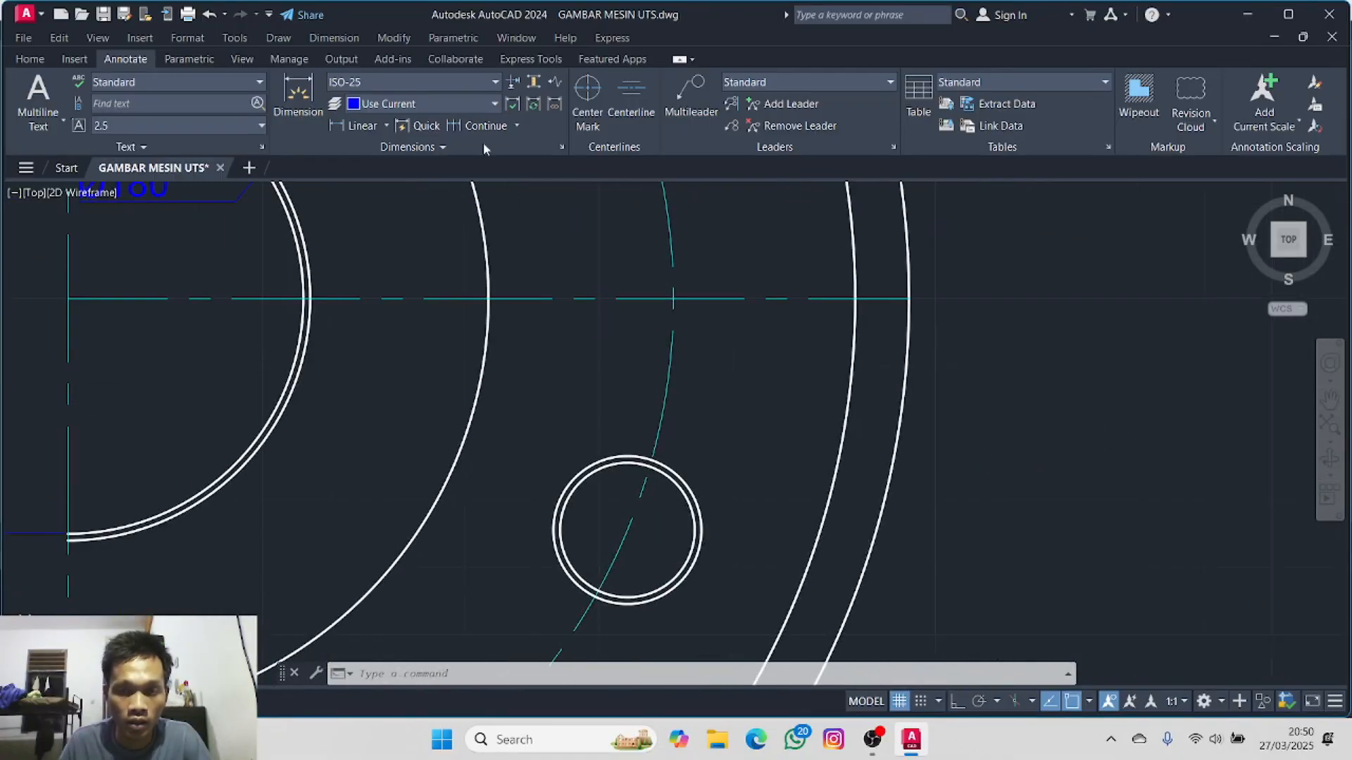
pyautogui.scroll(-5, 324, 381)
pyautogui.moveTo(264, 372); pyautogui.dragTo(1297, 290, button='middle')
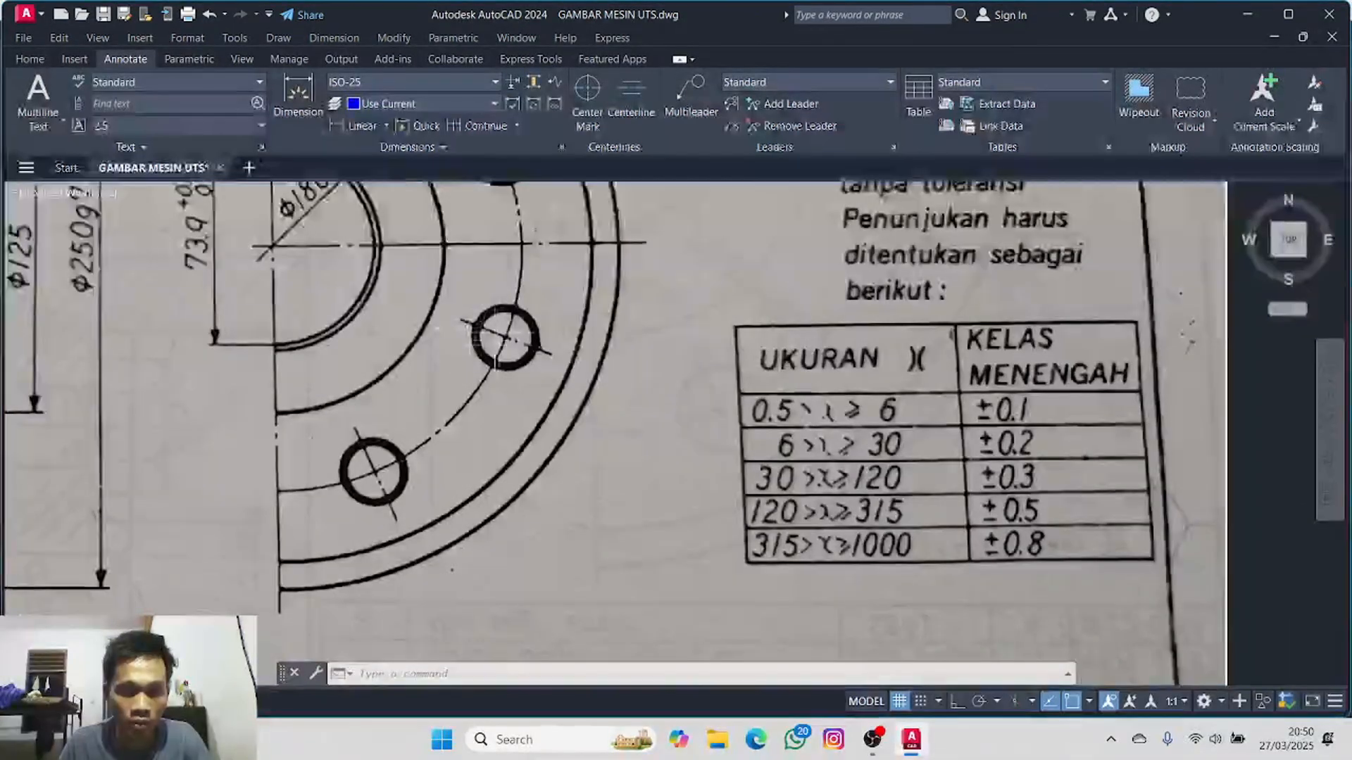
pyautogui.scroll(-7, 484, 327)
pyautogui.moveTo(702, 317); pyautogui.dragTo(123, 322, button='middle')
pyautogui.moveTo(636, 309); pyautogui.dragTo(377, 211, button='middle')
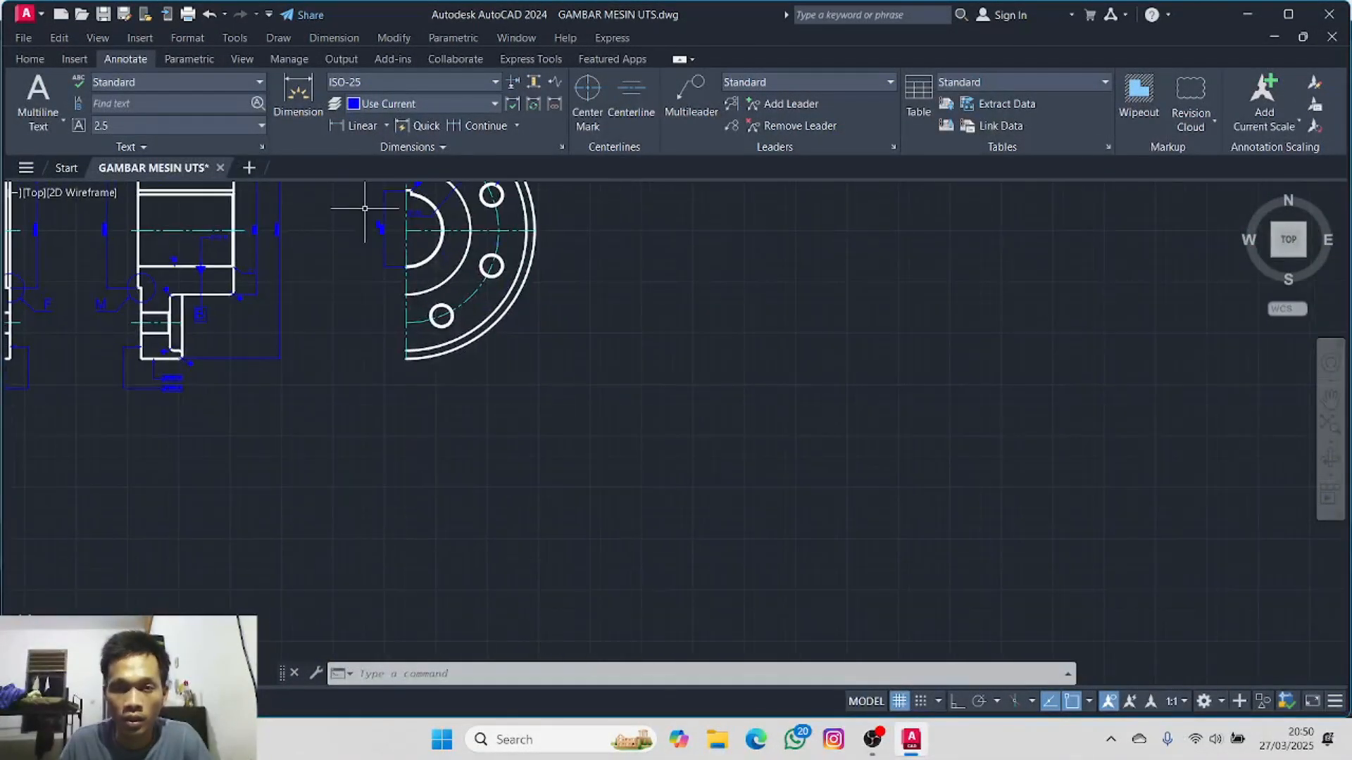
# - Draw an auxiliary circle concentric with the bolt hole just below the horizontal centerline, larger than the hole
pyautogui.scroll(-2, 297, 195)
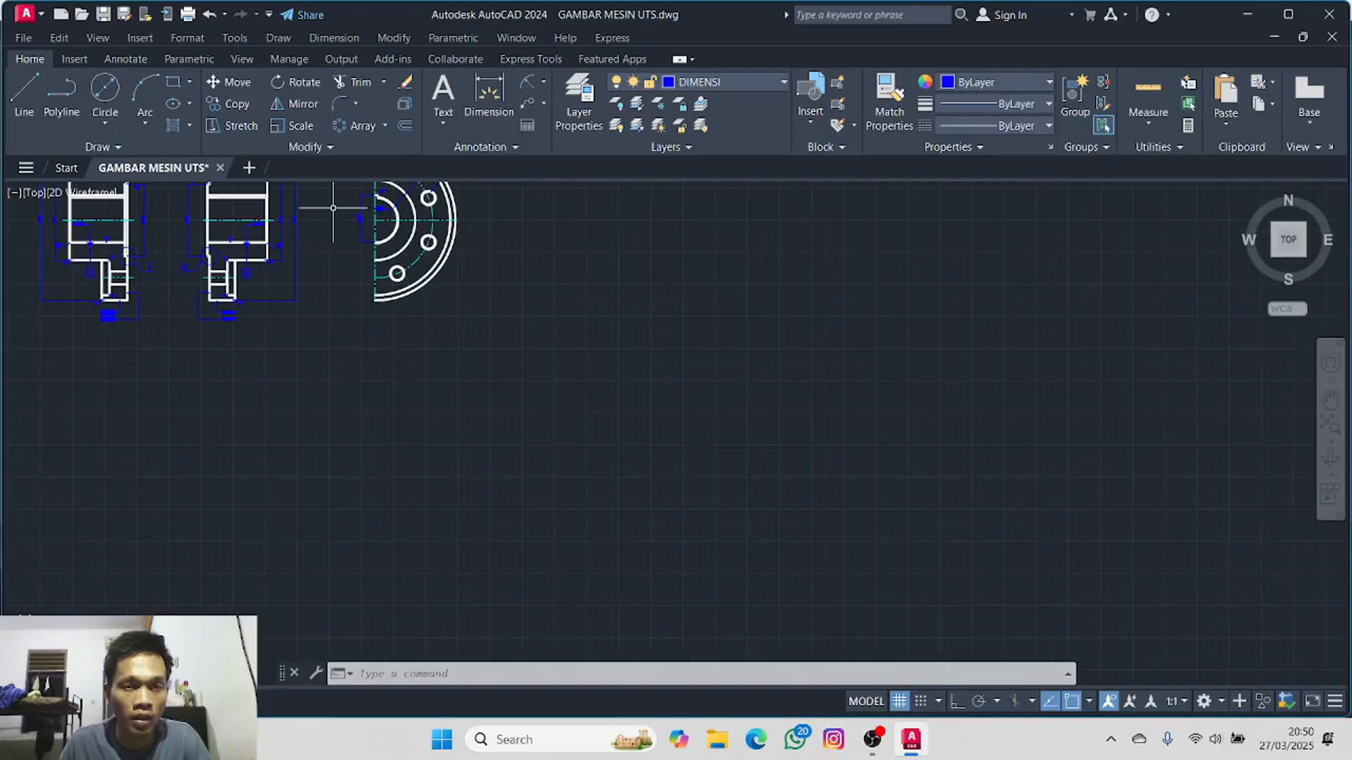
pyautogui.scroll(6, 326, 205)
pyautogui.click(105, 91)
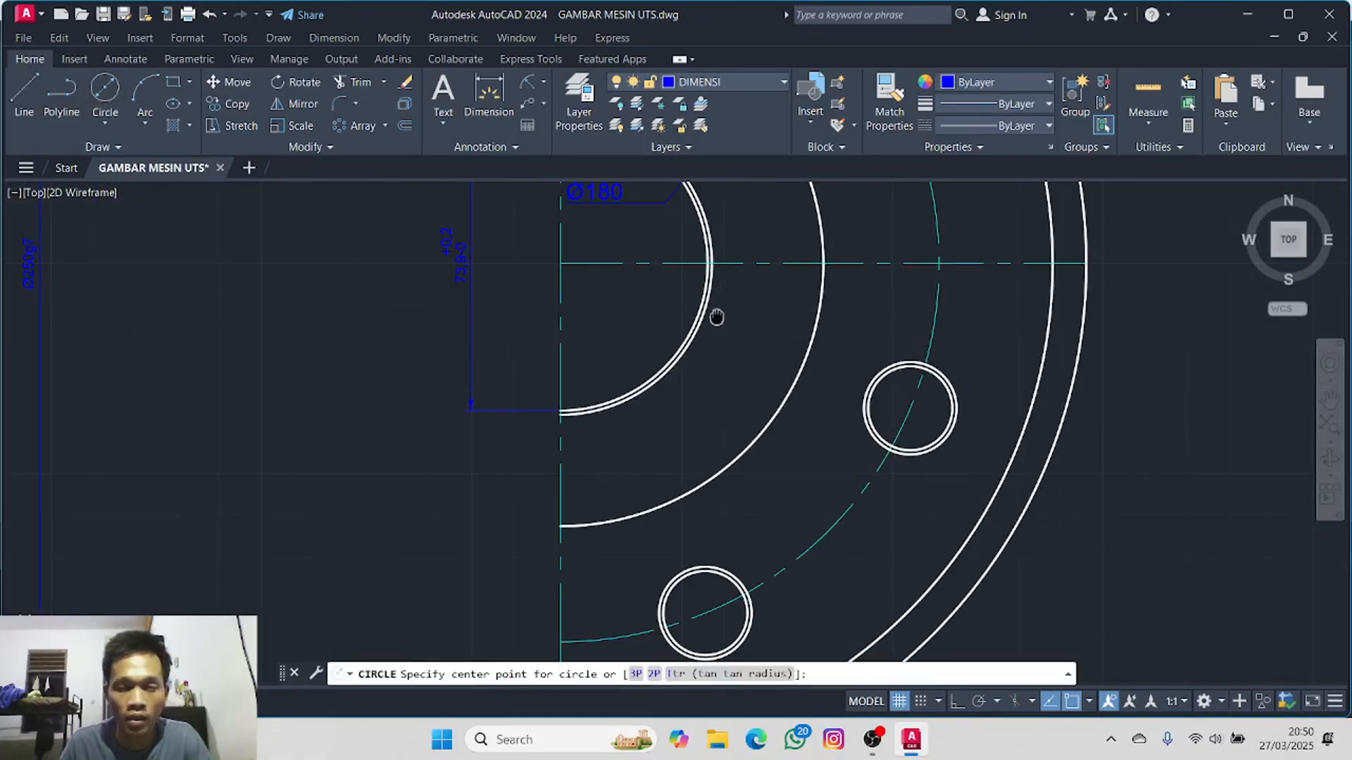
pyautogui.moveTo(928, 413); pyautogui.dragTo(561, 269, button='middle')
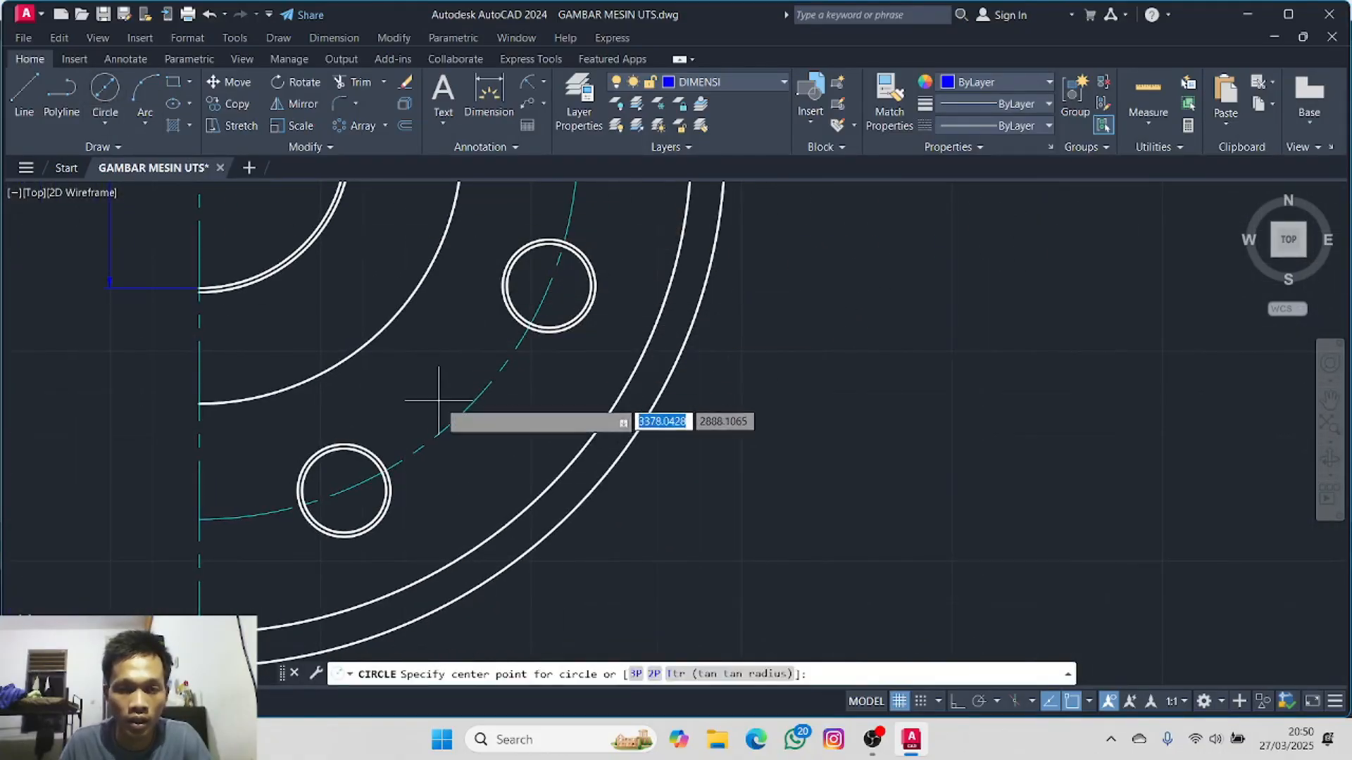
pyautogui.click(549, 285)
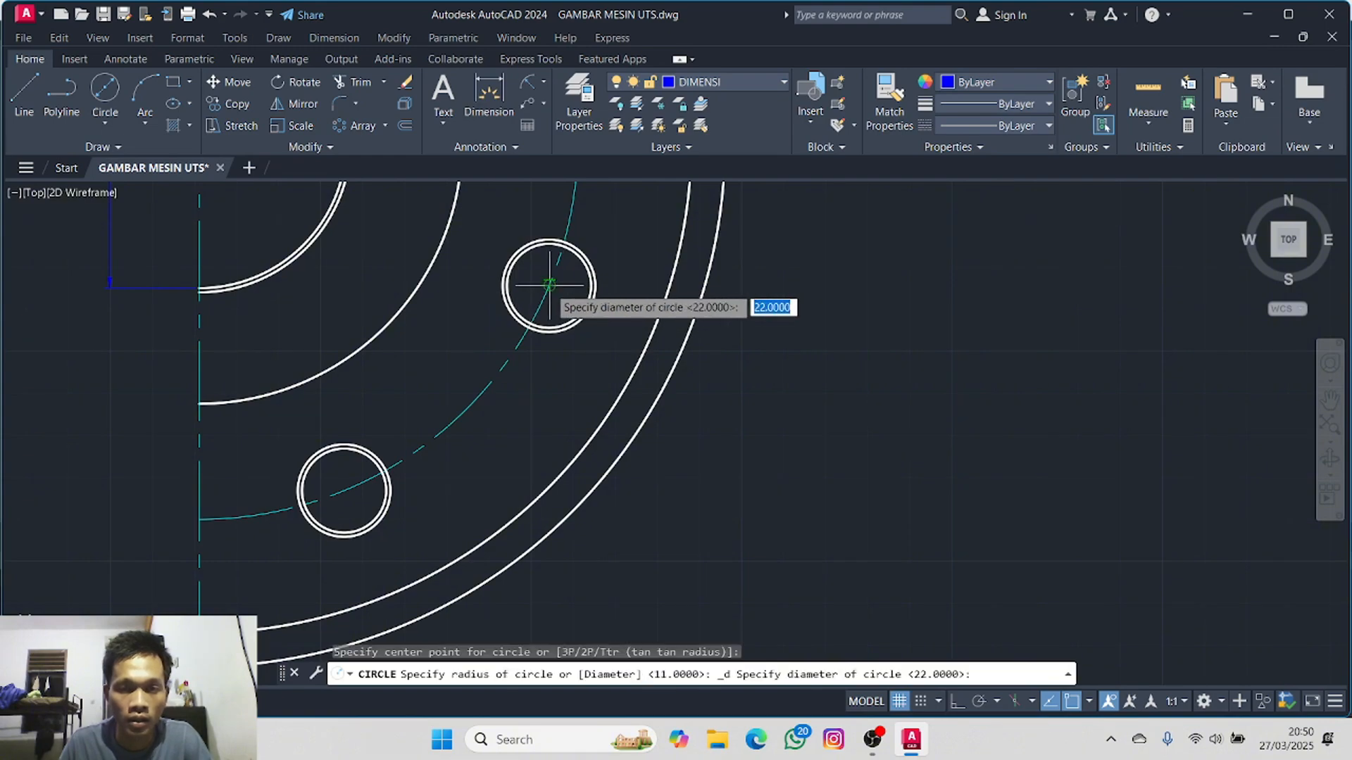
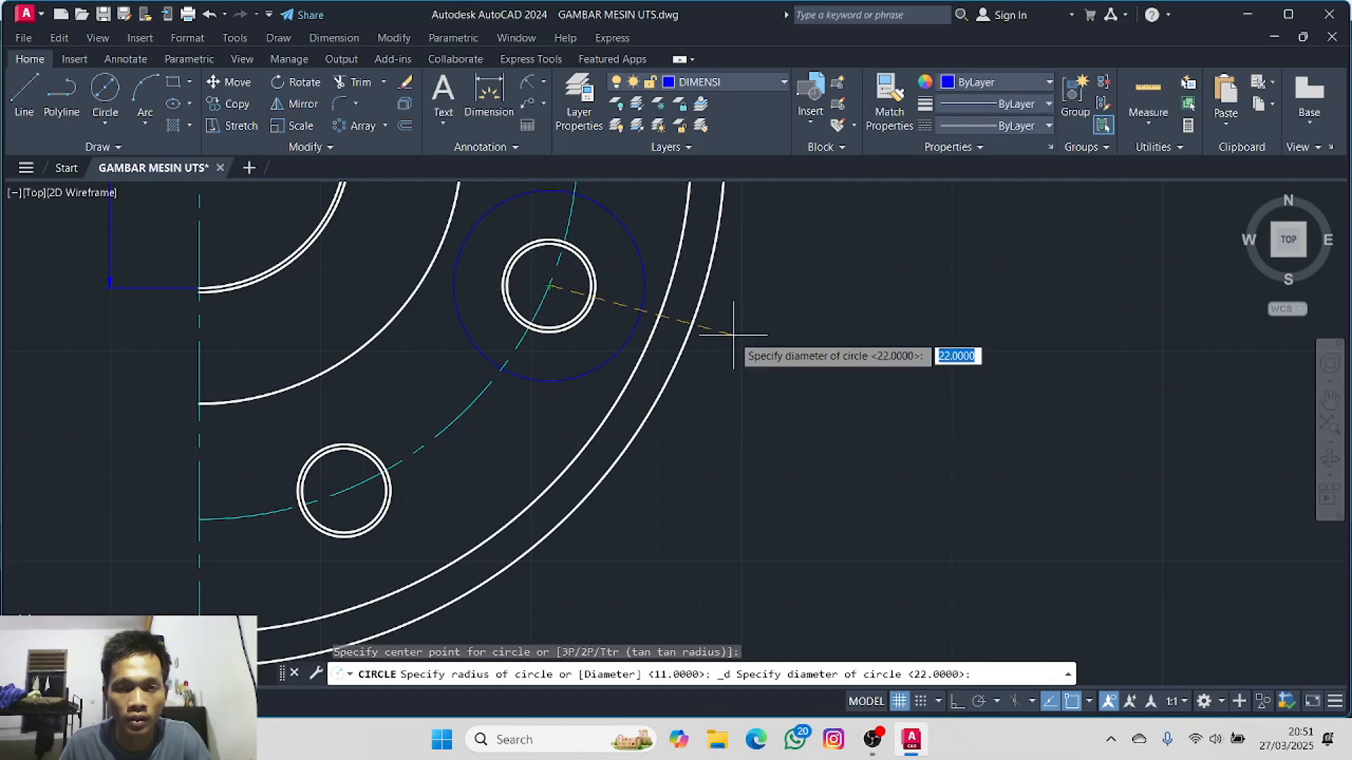
pyautogui.press('Return')
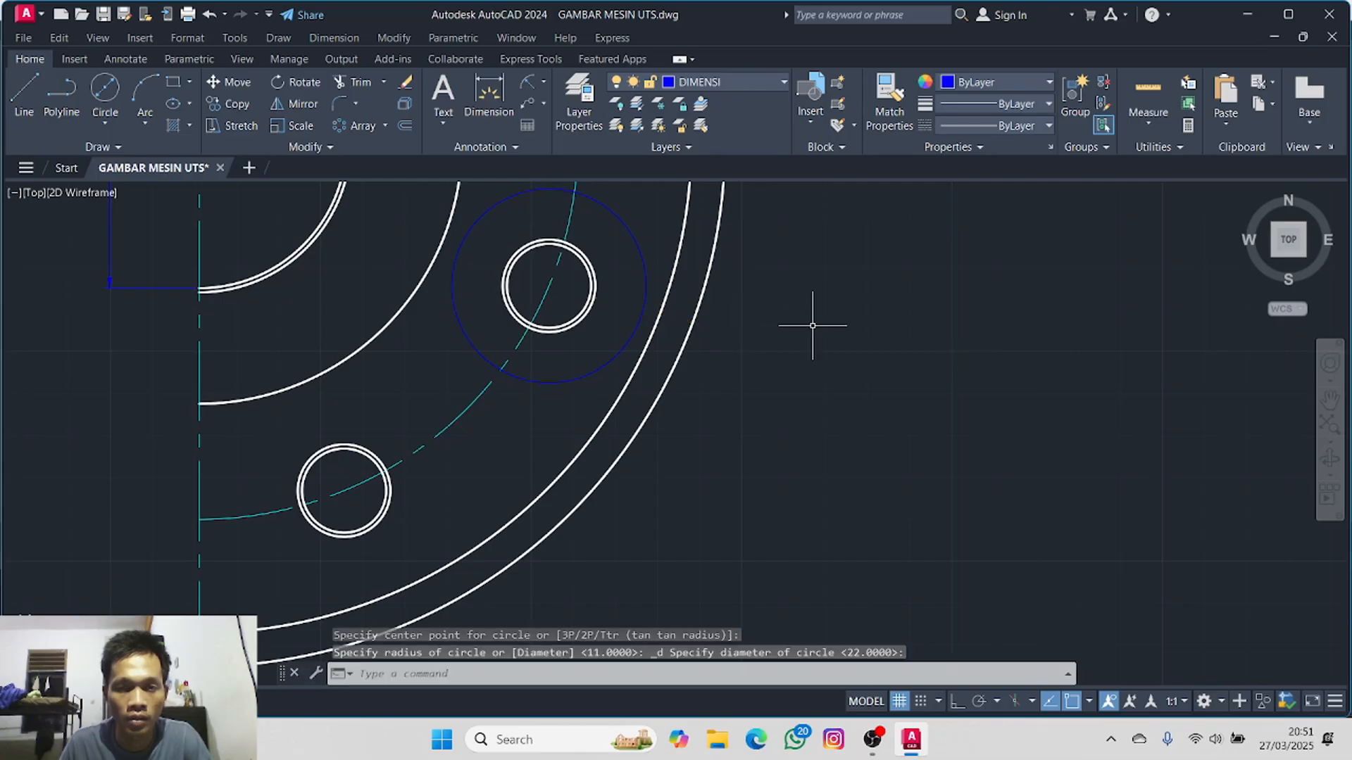
# - Draw a centerline on the SUMBU layer from the flange center through the lower bolt hole's center to the far side of the auxiliary circle
pyautogui.scroll(-5, 452, 281)
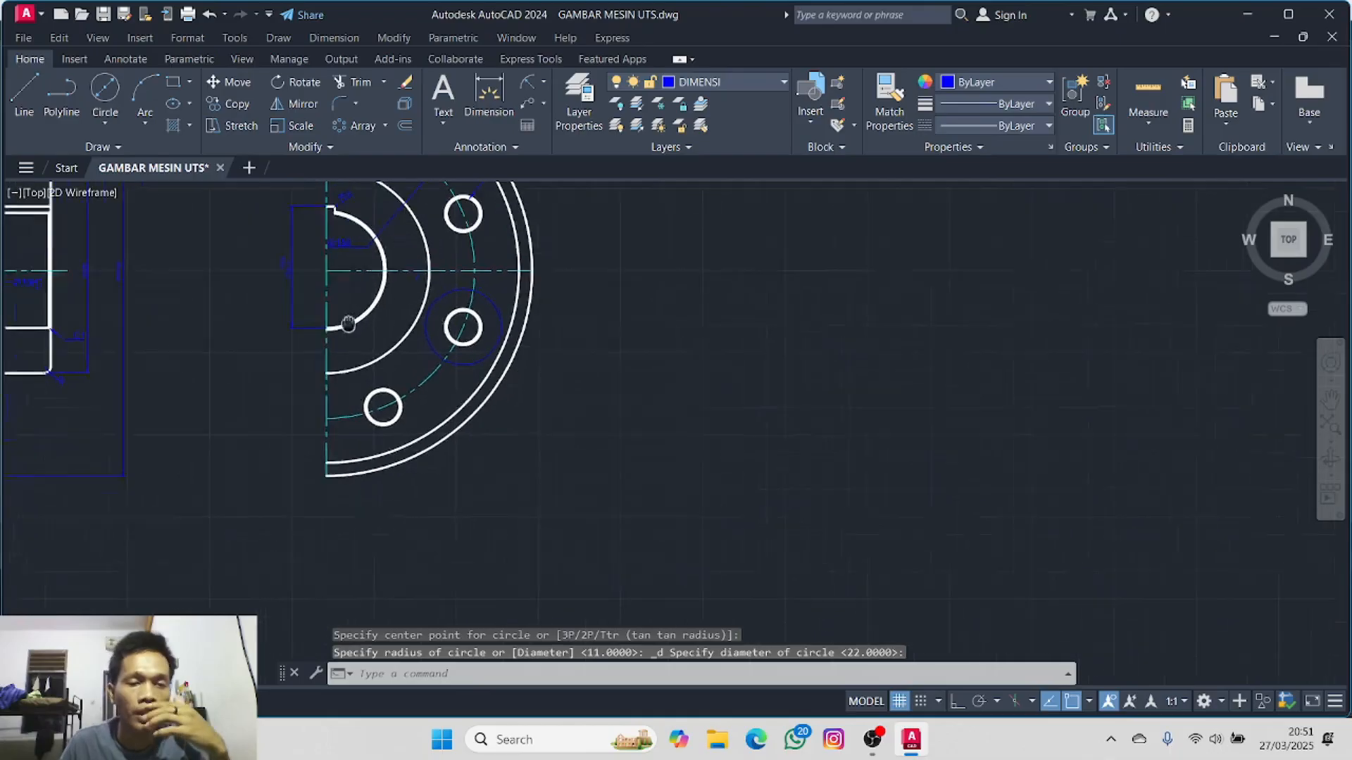
pyautogui.click(23, 103)
pyautogui.scroll(2, 343, 303)
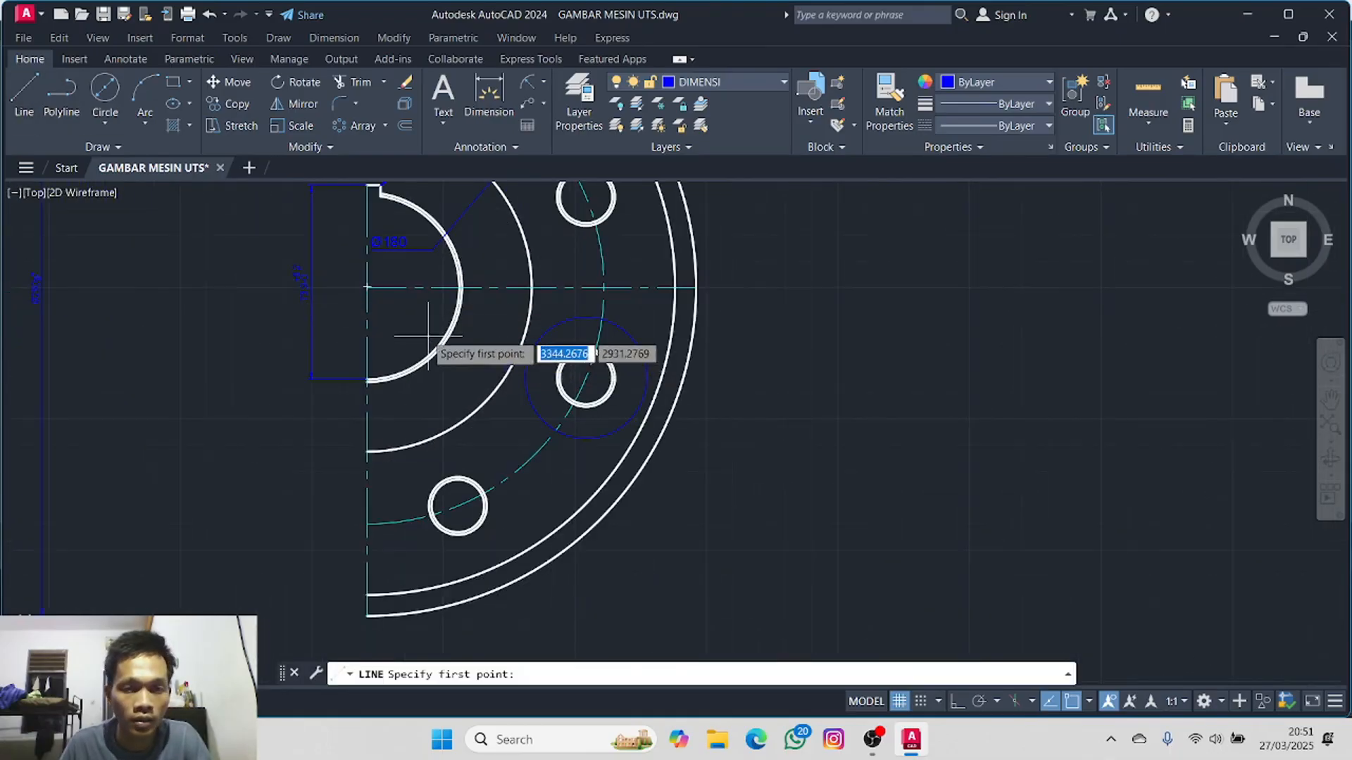
pyautogui.scroll(2, 423, 334)
pyautogui.moveTo(418, 335); pyautogui.dragTo(355, 302, button='middle')
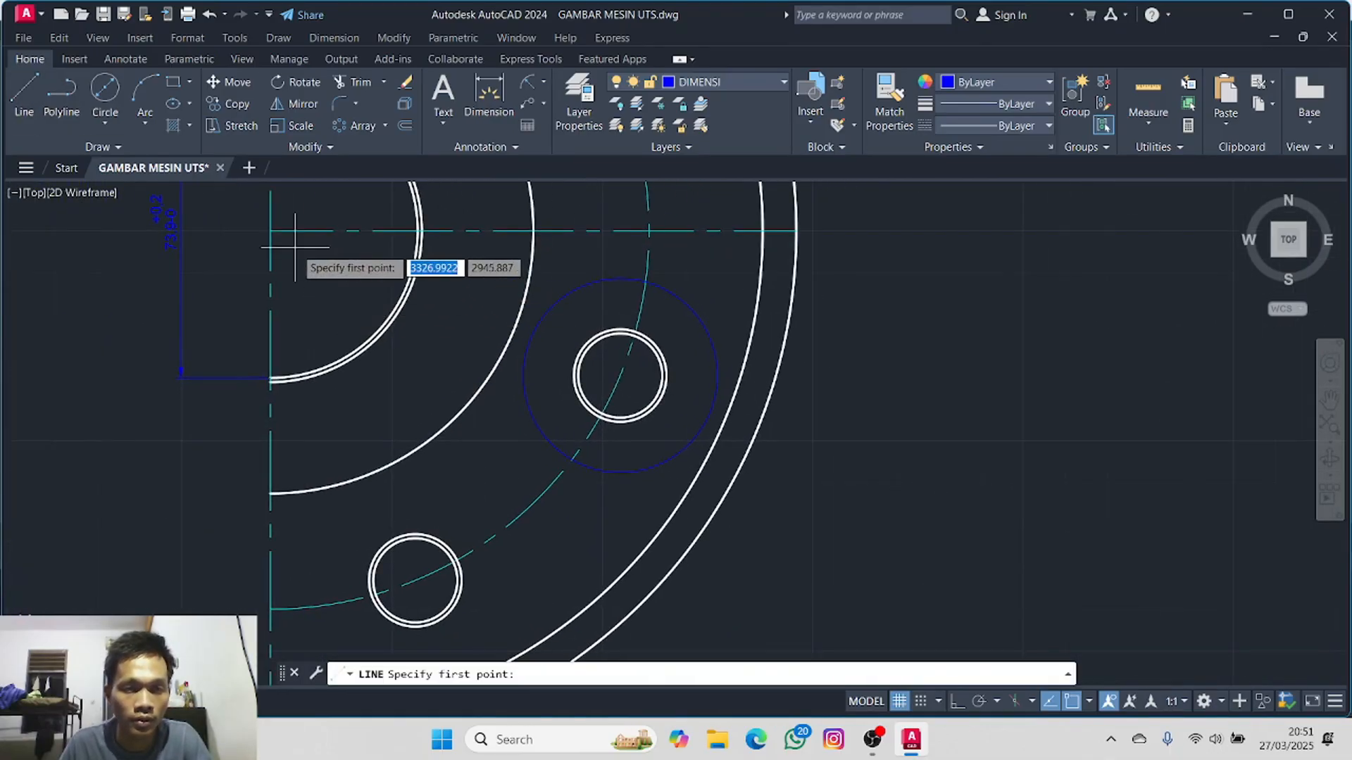
pyautogui.click(765, 84)
pyautogui.click(746, 203)
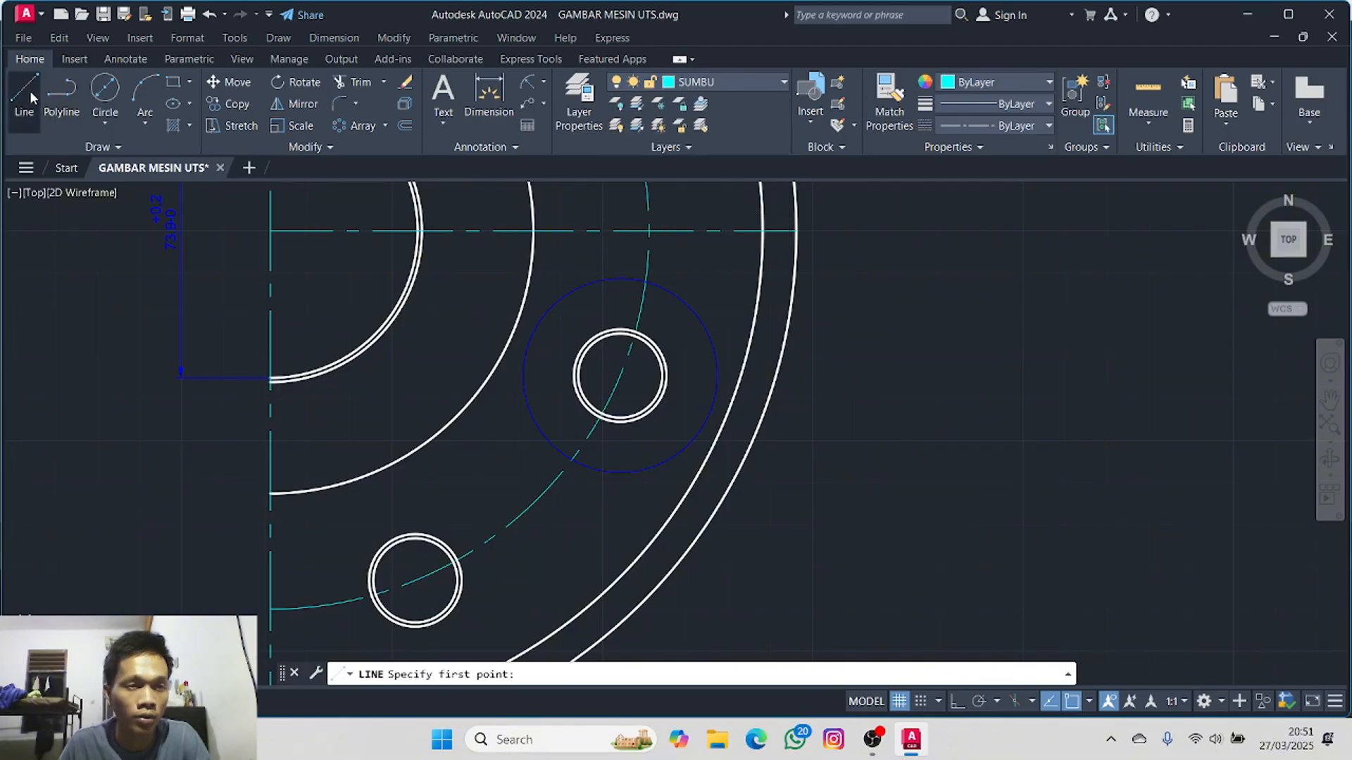
pyautogui.click(270, 230)
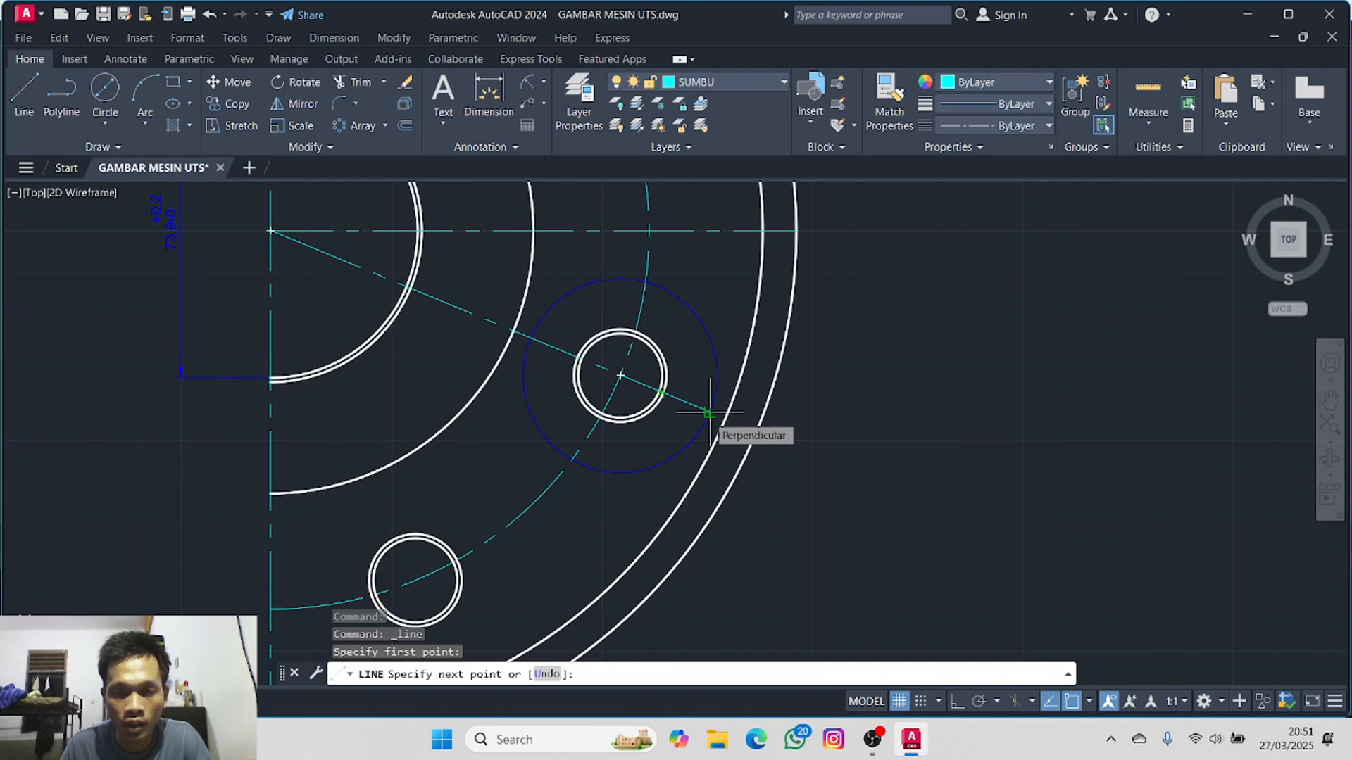
pyautogui.click(709, 412)
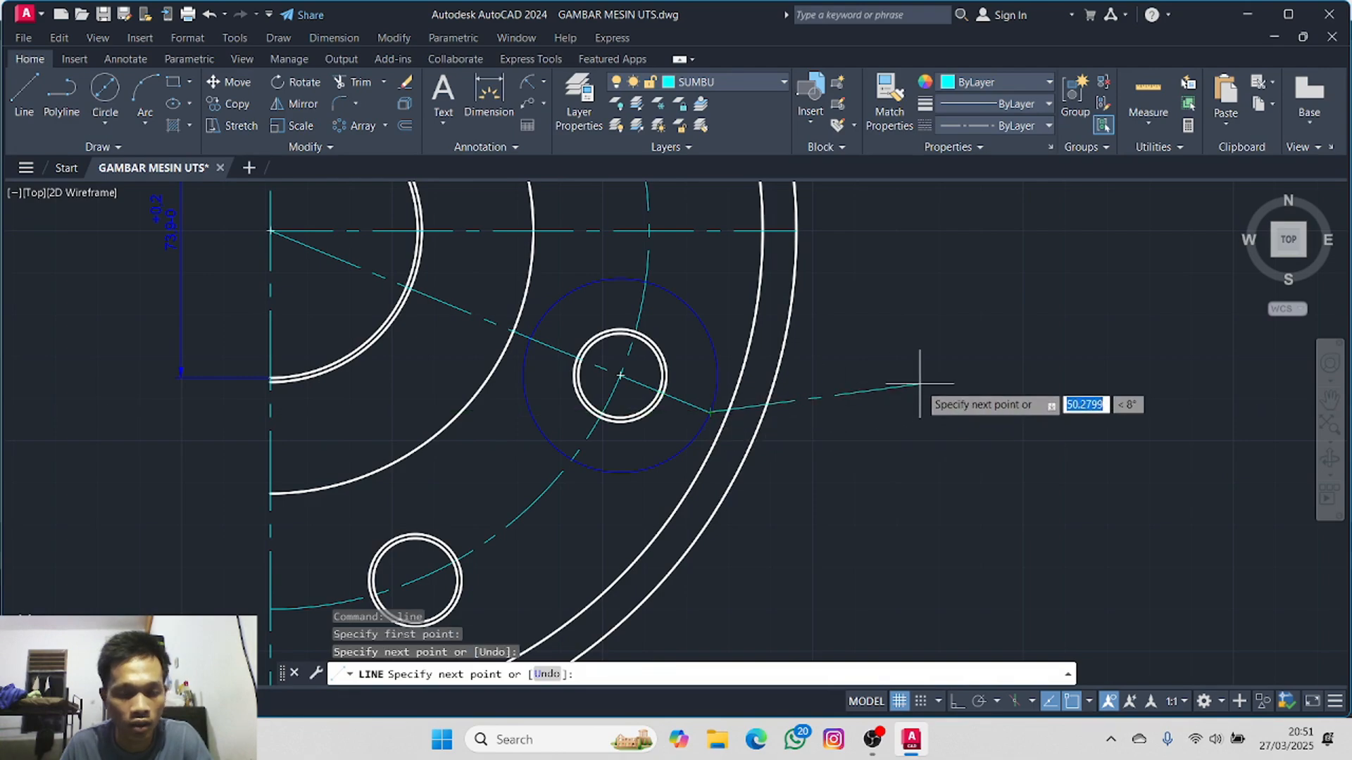
pyautogui.press('Escape')
# - Trim the new centerline at the auxiliary circle and erase the leftover segment running to the flange center
pyautogui.click(352, 82)
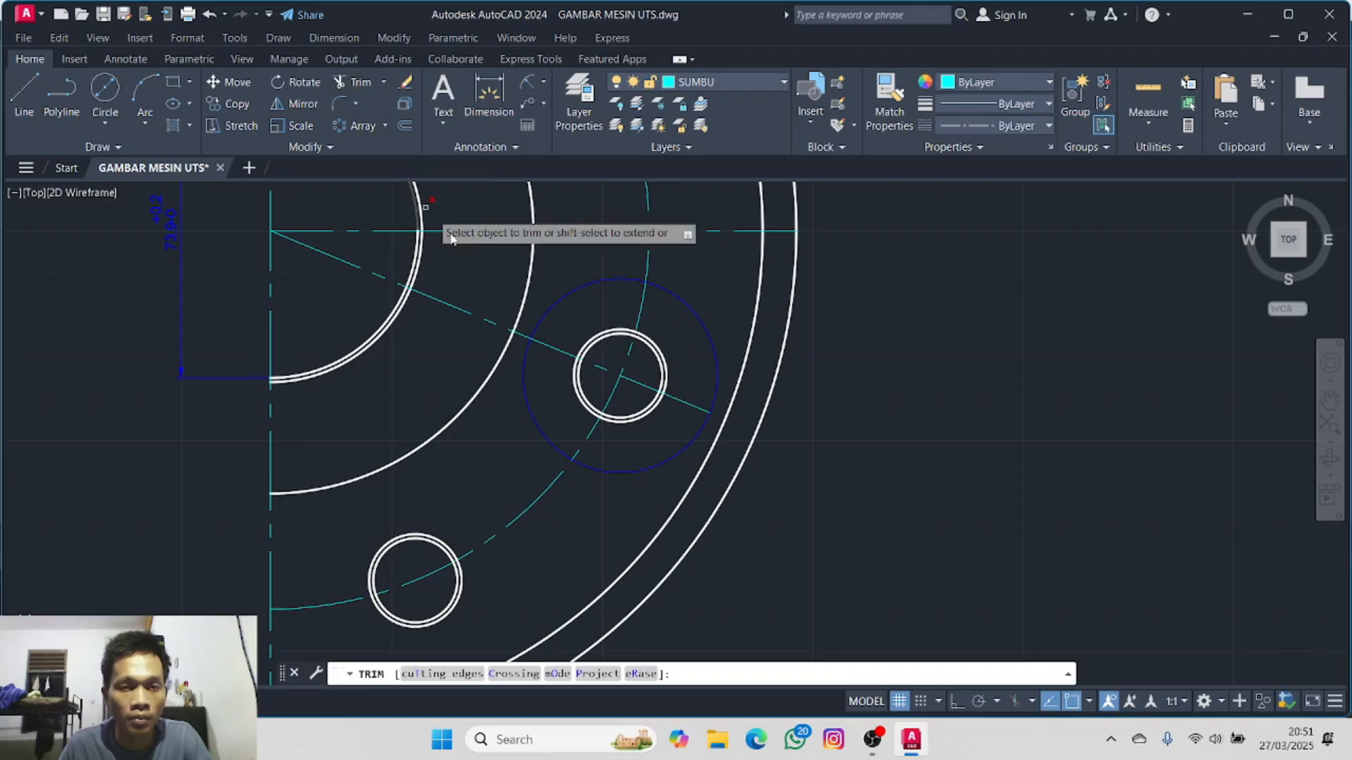
pyautogui.press('Escape')
pyautogui.click(488, 321)
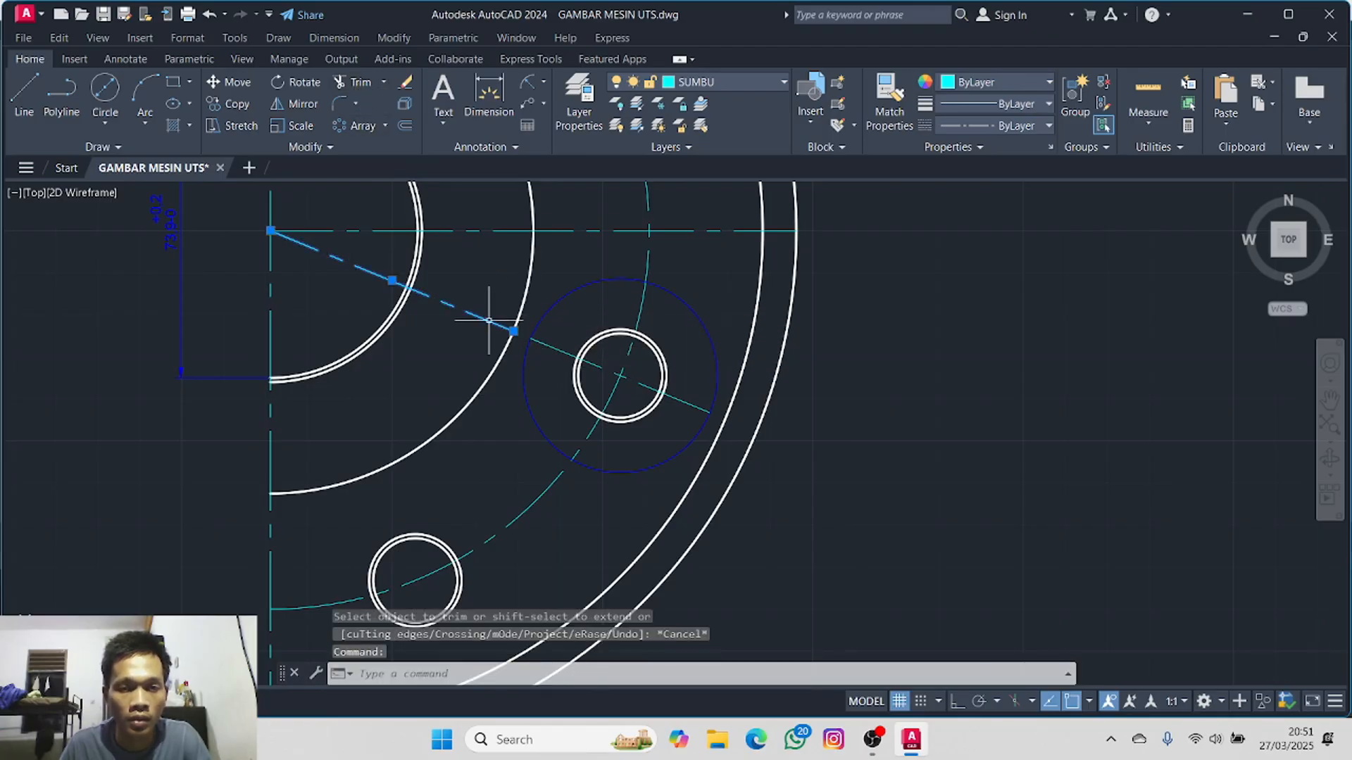
pyautogui.press('Delete')
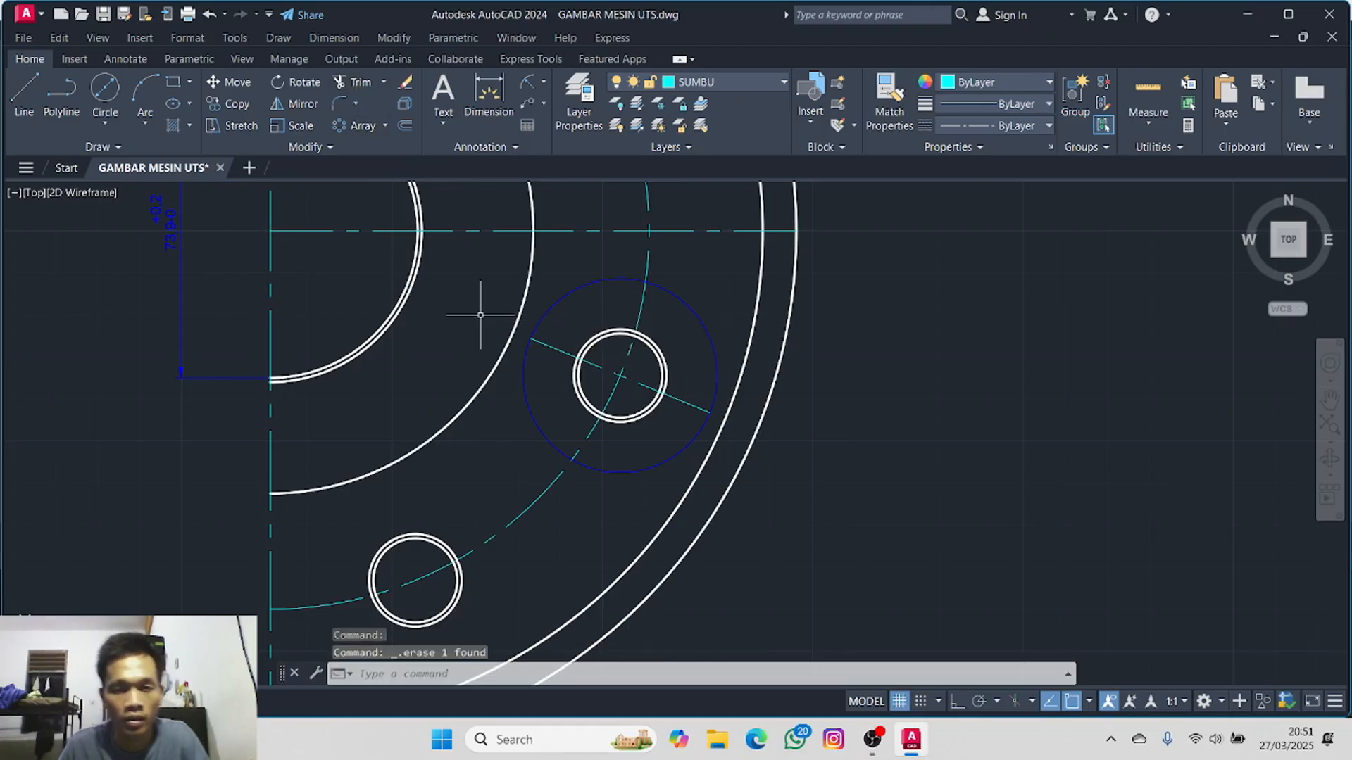
# - Erase the auxiliary circle around the bolt hole
pyautogui.scroll(2, 563, 359)
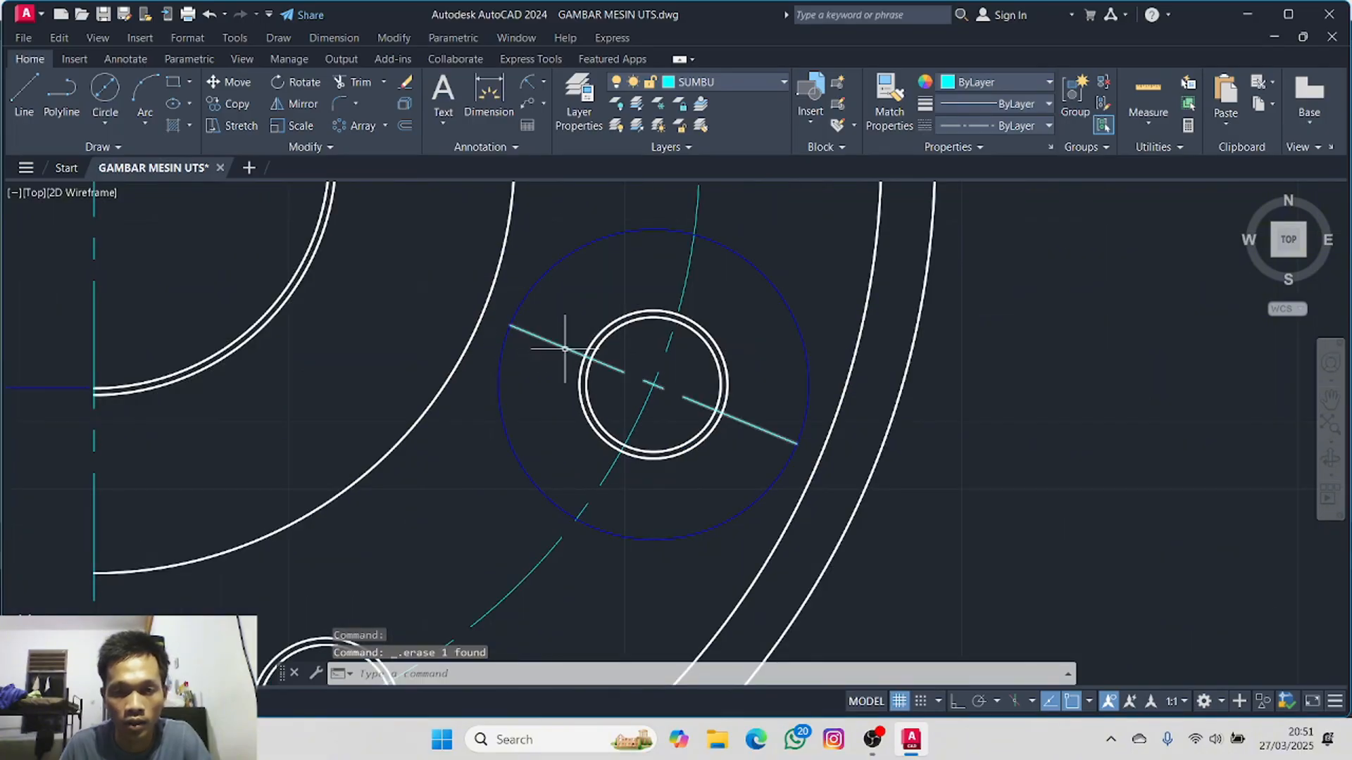
pyautogui.scroll(-2, 563, 347)
pyautogui.click(563, 290)
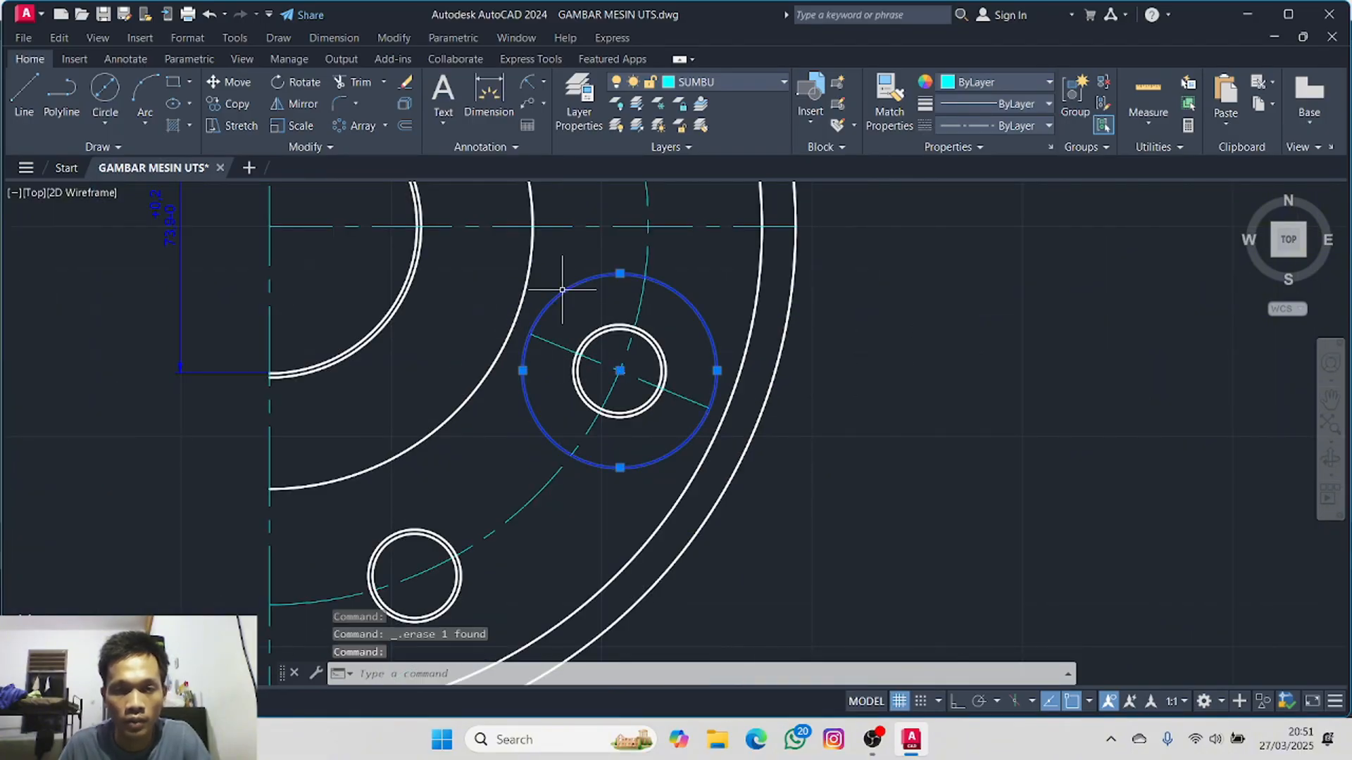
pyautogui.press('Delete')
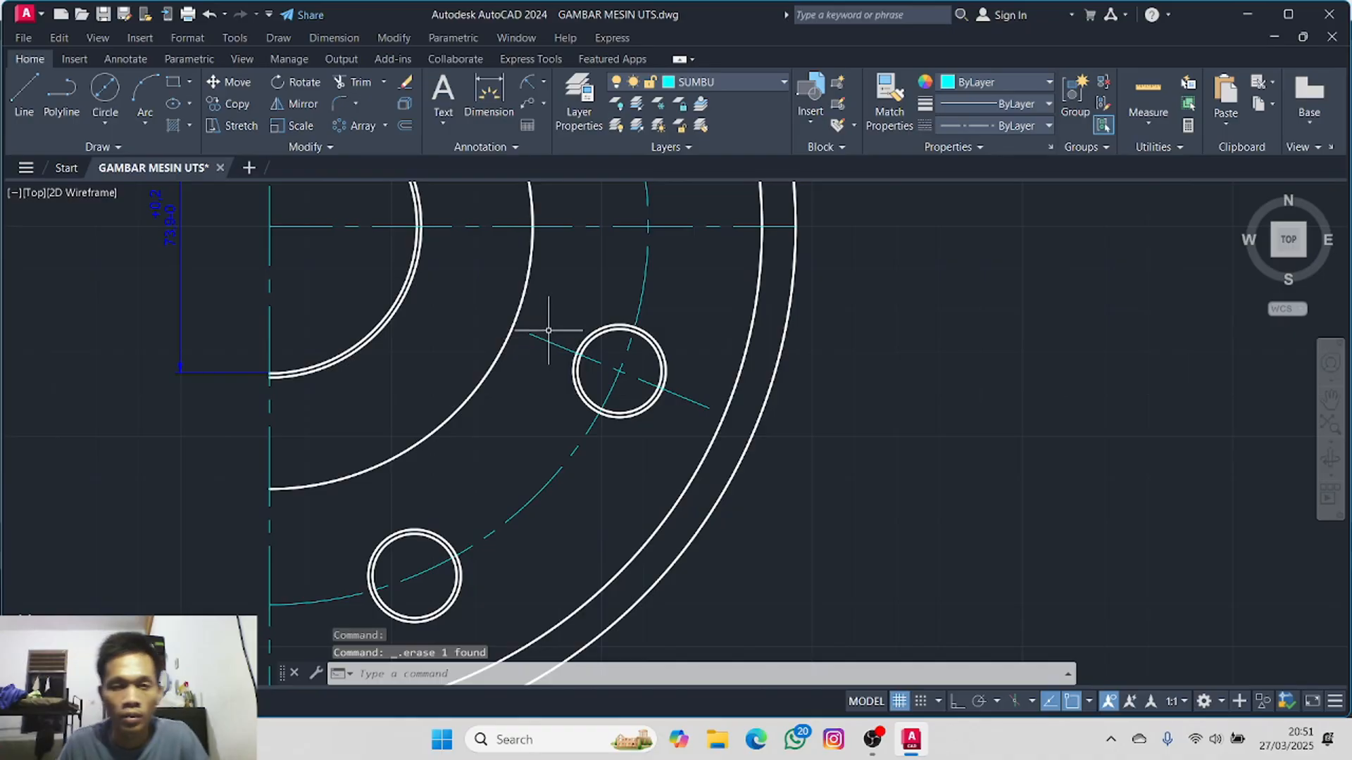
# - Polar-array the bolt hole's short centerline about the flange center with 8 items over 360 degrees
pyautogui.click(548, 339)
pyautogui.click(361, 126)
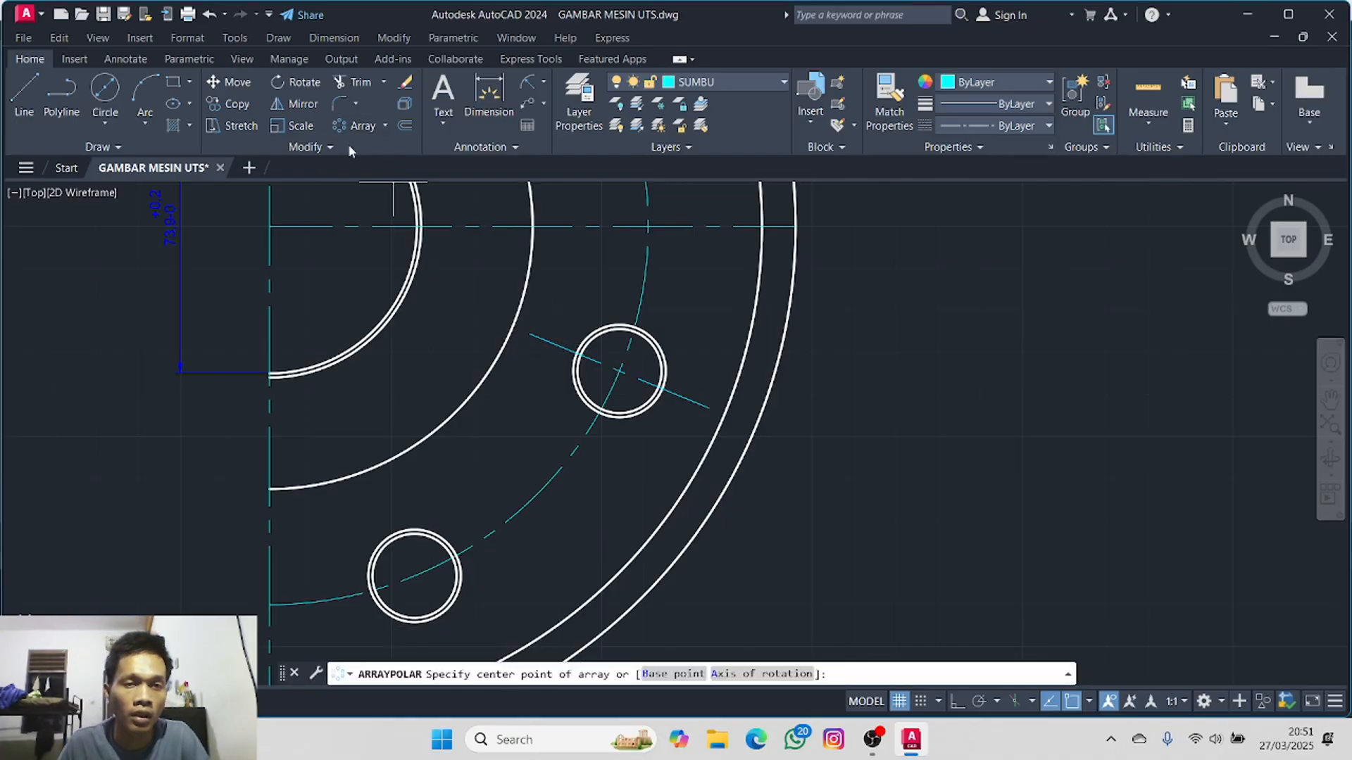
pyautogui.click(270, 225)
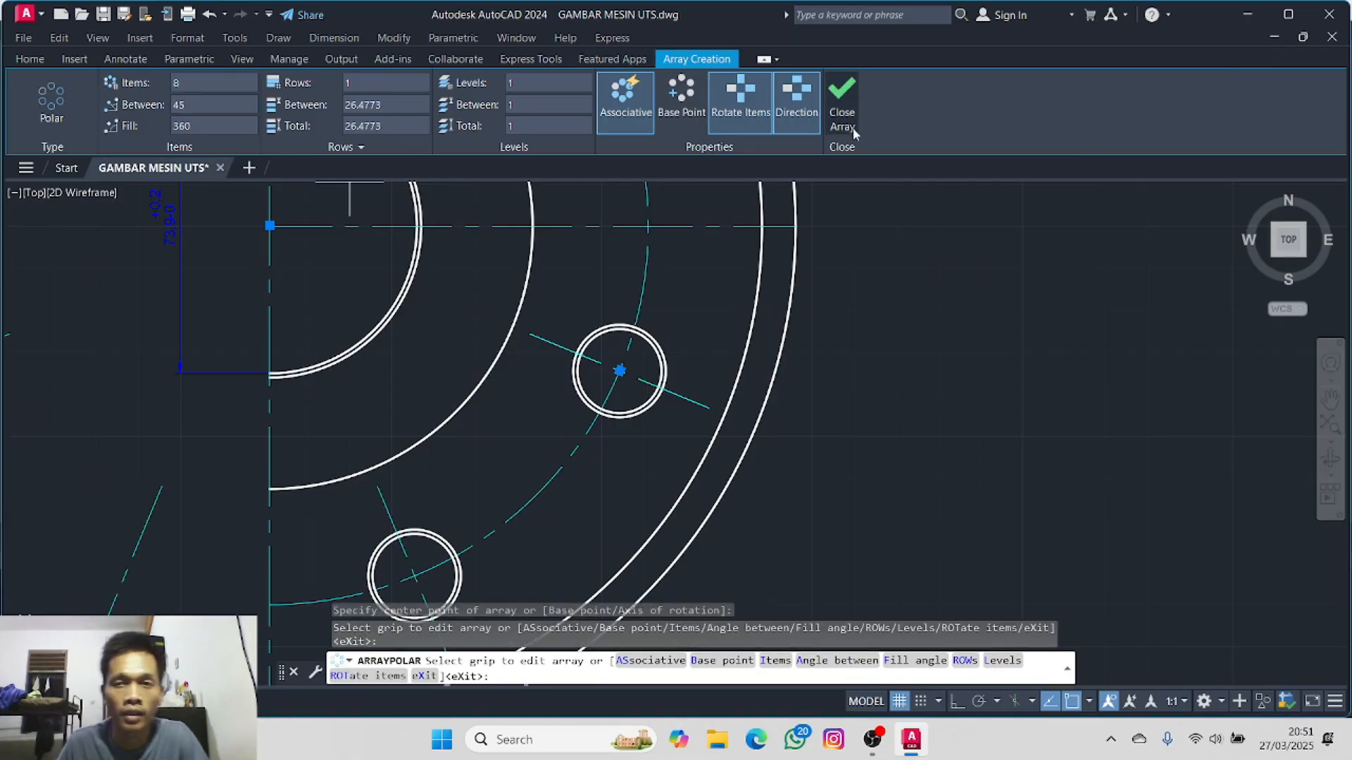
pyautogui.click(842, 105)
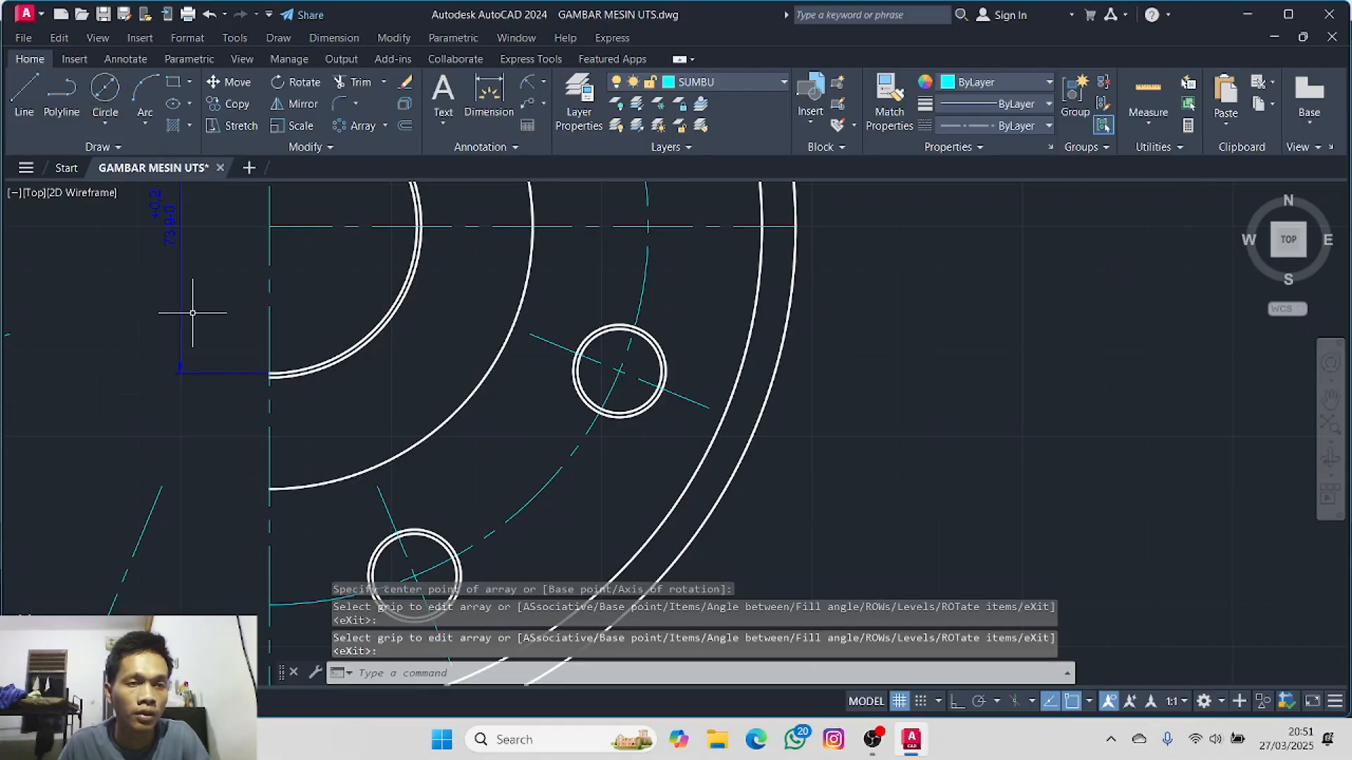
# - Explode the polar array of bolt-hole centerlines into separate lines
pyautogui.click(161, 493)
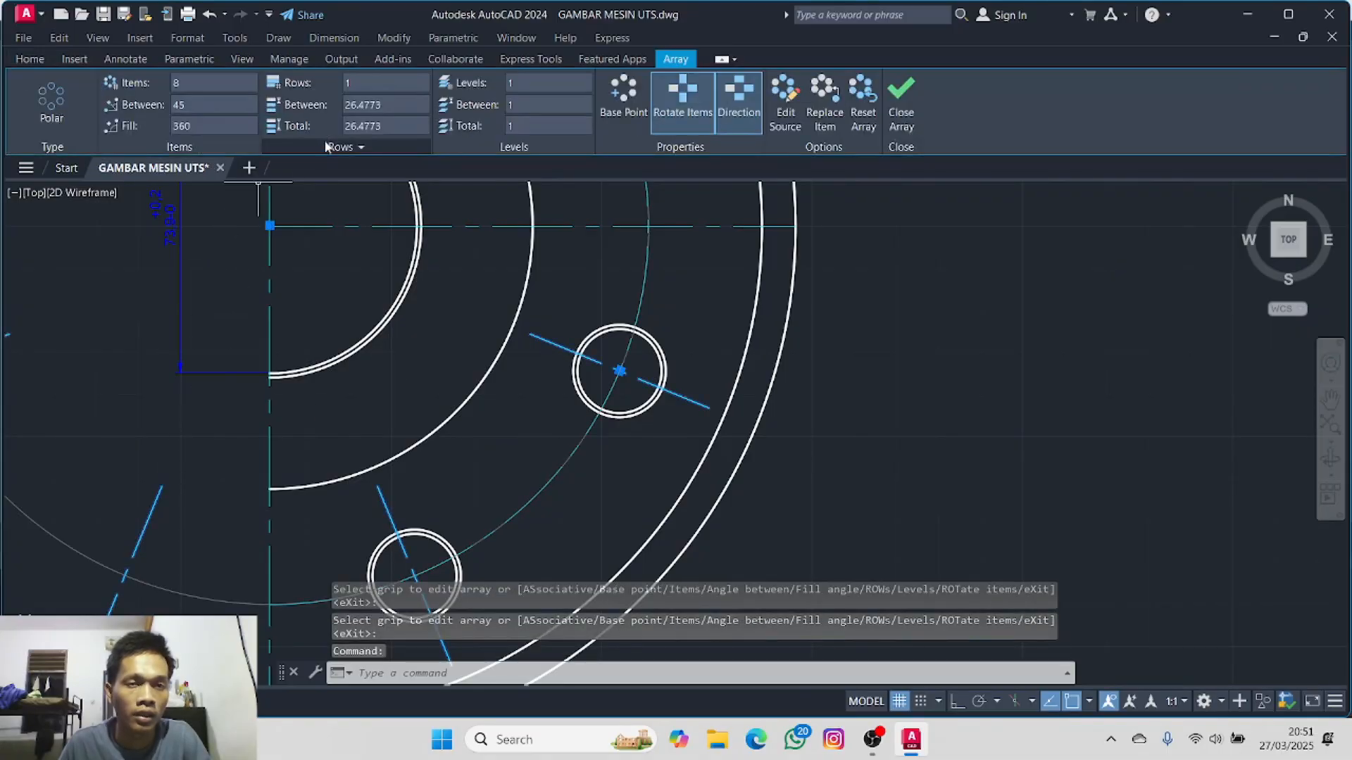
pyautogui.click(30, 59)
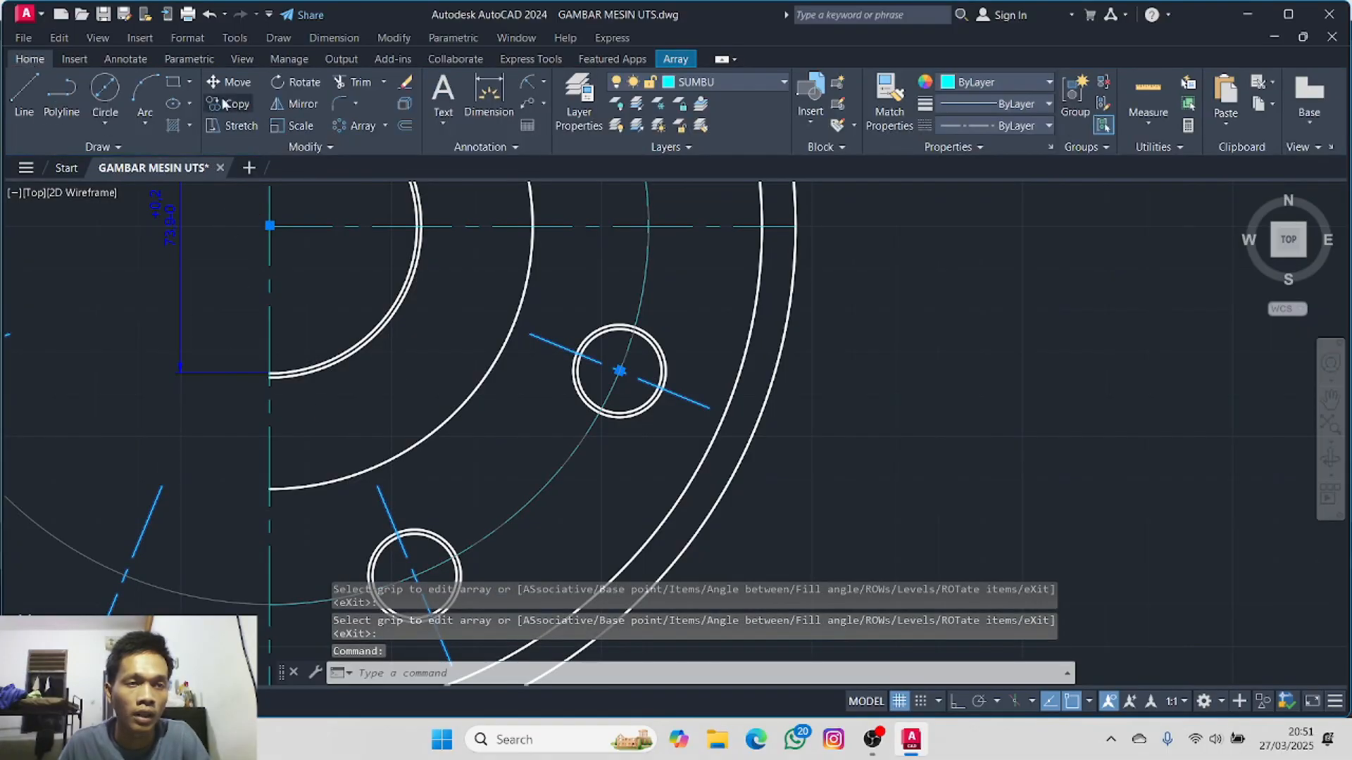
pyautogui.click(403, 104)
# - Erase the four arrayed centerlines that lie outside the half view, beyond the vertical centerline
pyautogui.scroll(-4, 166, 226)
pyautogui.moveTo(194, 278); pyautogui.dragTo(351, 279, button='middle')
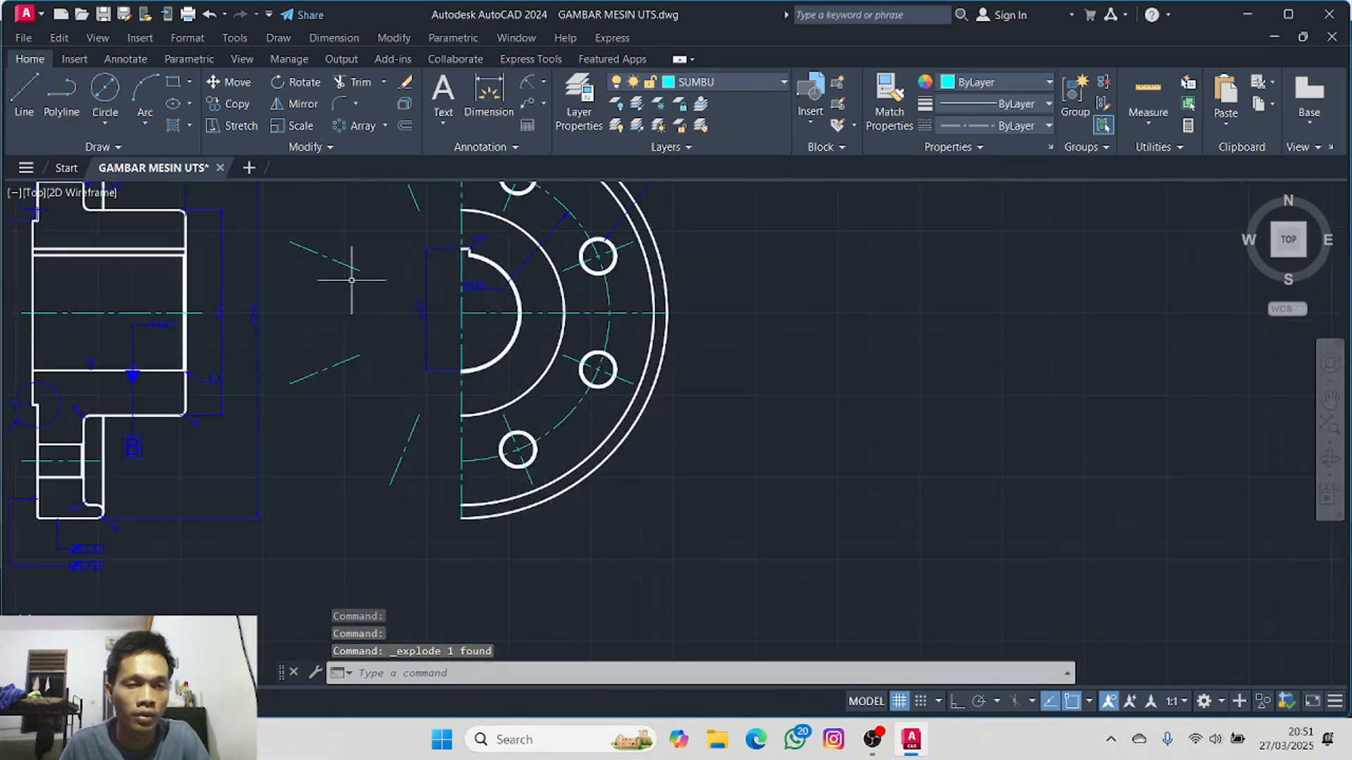
pyautogui.click(415, 202)
pyautogui.click(313, 252)
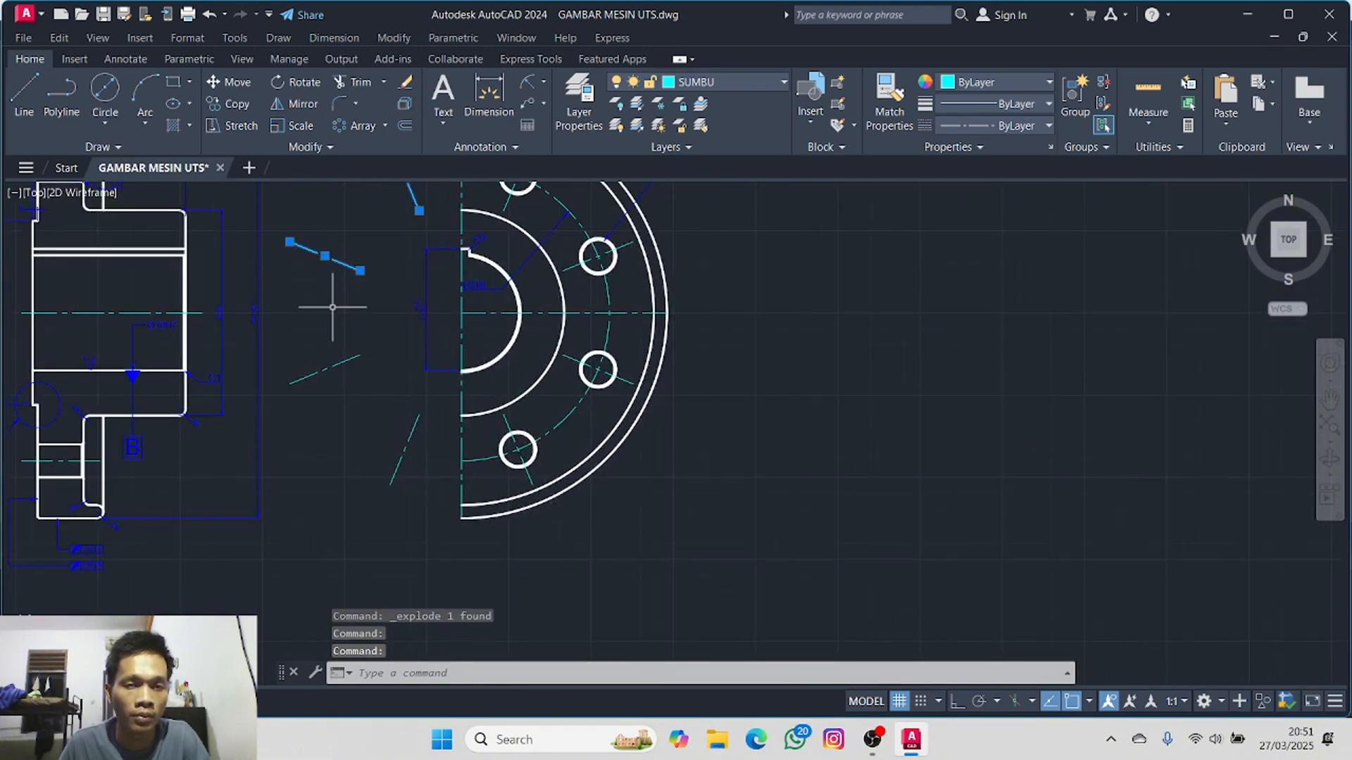
pyautogui.click(346, 355)
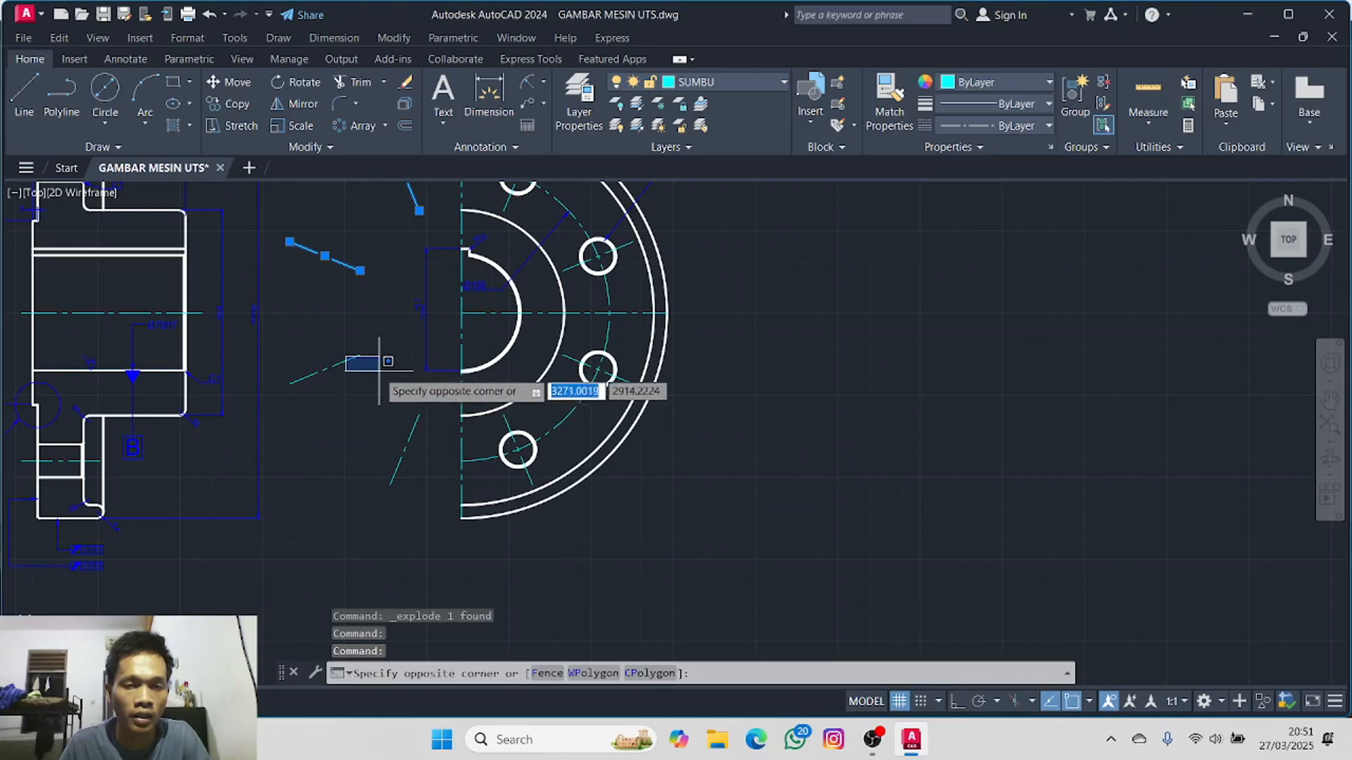
pyautogui.click(374, 380)
pyautogui.click(418, 415)
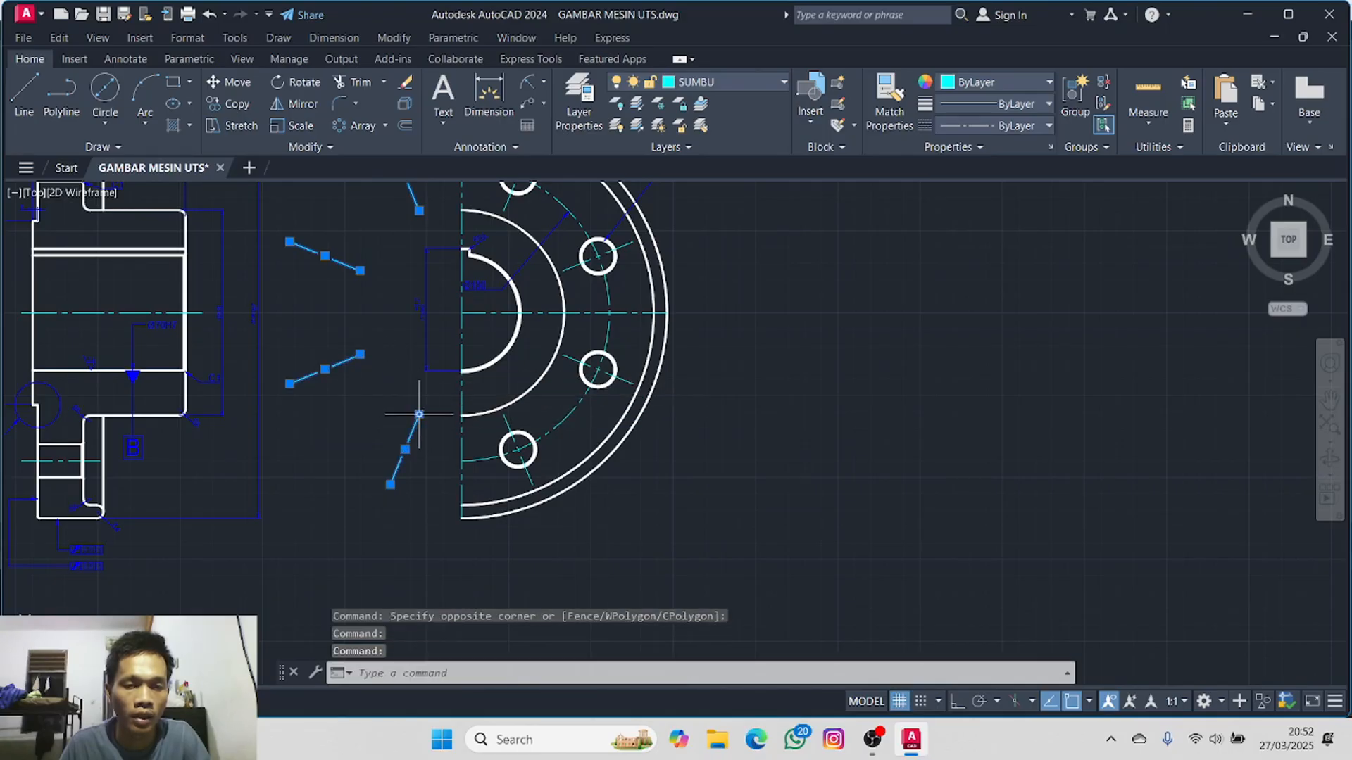
pyautogui.press('Delete')
pyautogui.scroll(-2, 361, 353)
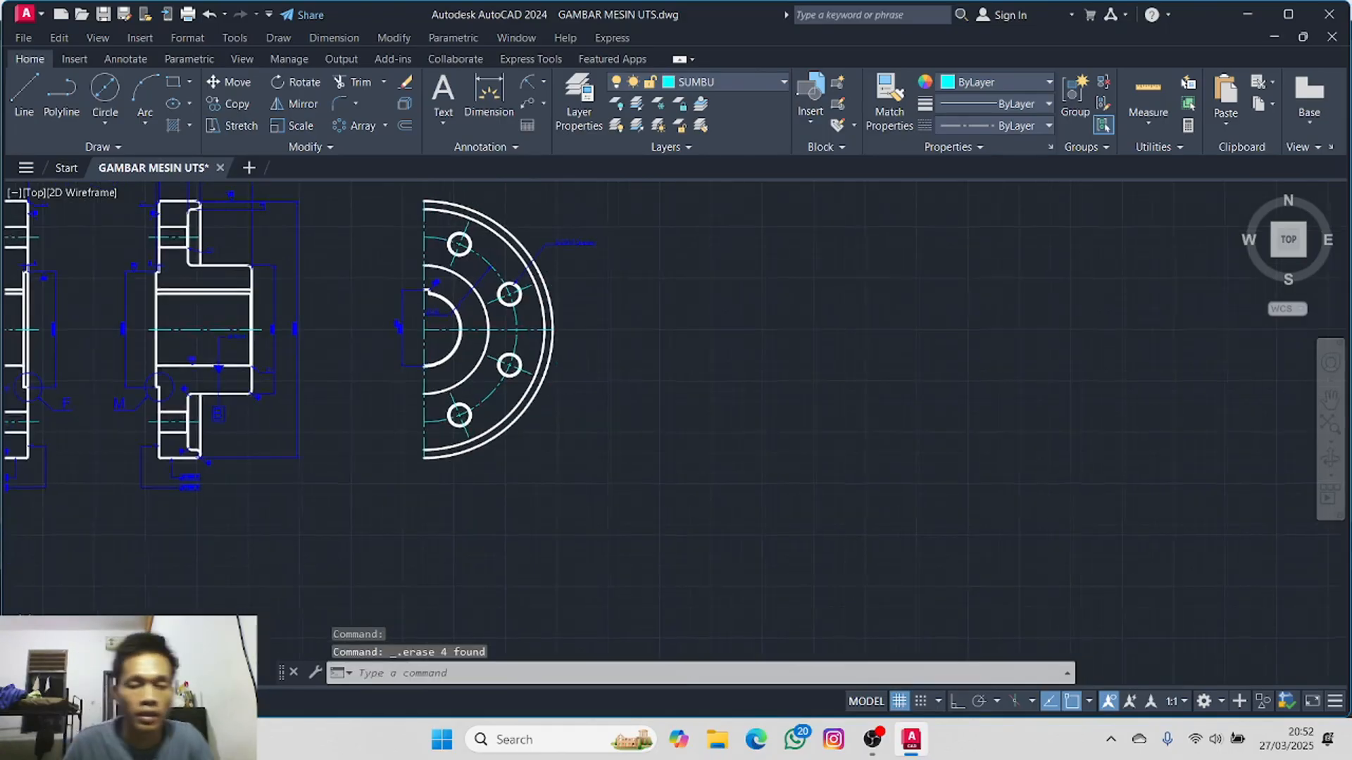
pyautogui.moveTo(363, 353)
pyautogui.mouseDown(button='middle')
pyautogui.moveTo(542, 333)
pyautogui.moveTo(326, 338)
pyautogui.moveTo(388, 357)
pyautogui.moveTo(390, 380)
pyautogui.moveTo(364, 406)
pyautogui.mouseUp(button='middle')
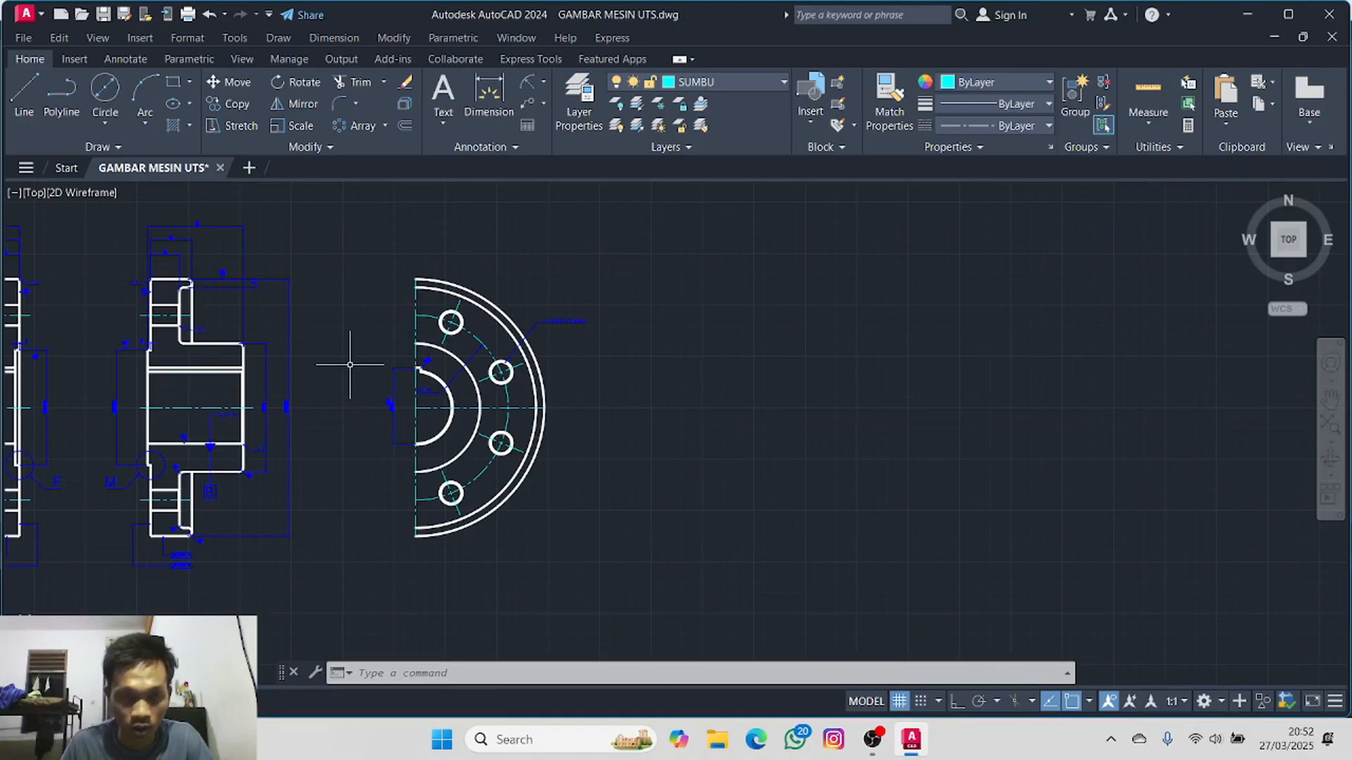
pyautogui.scroll(4, 350, 365)
pyautogui.moveTo(362, 362); pyautogui.dragTo(235, 272, button='middle')
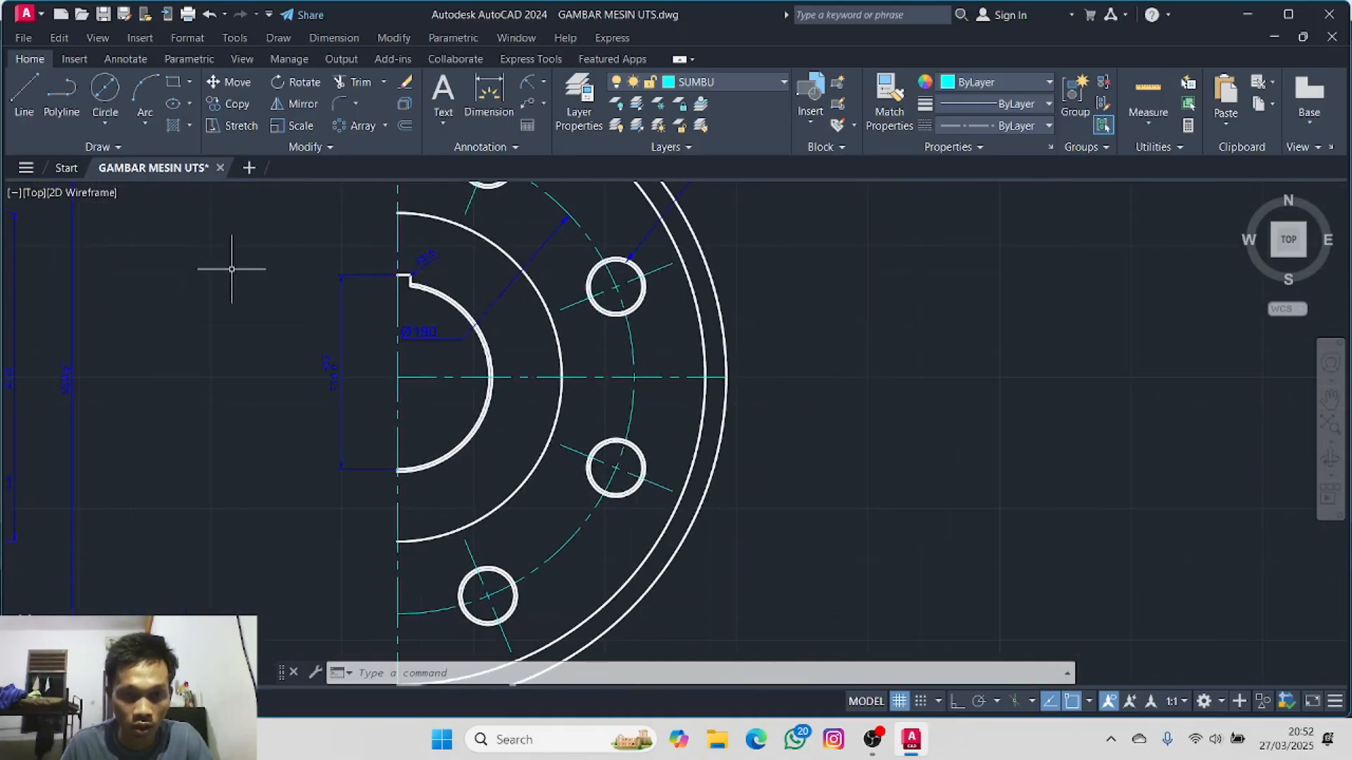
pyautogui.click(74, 58)
pyautogui.click(24, 106)
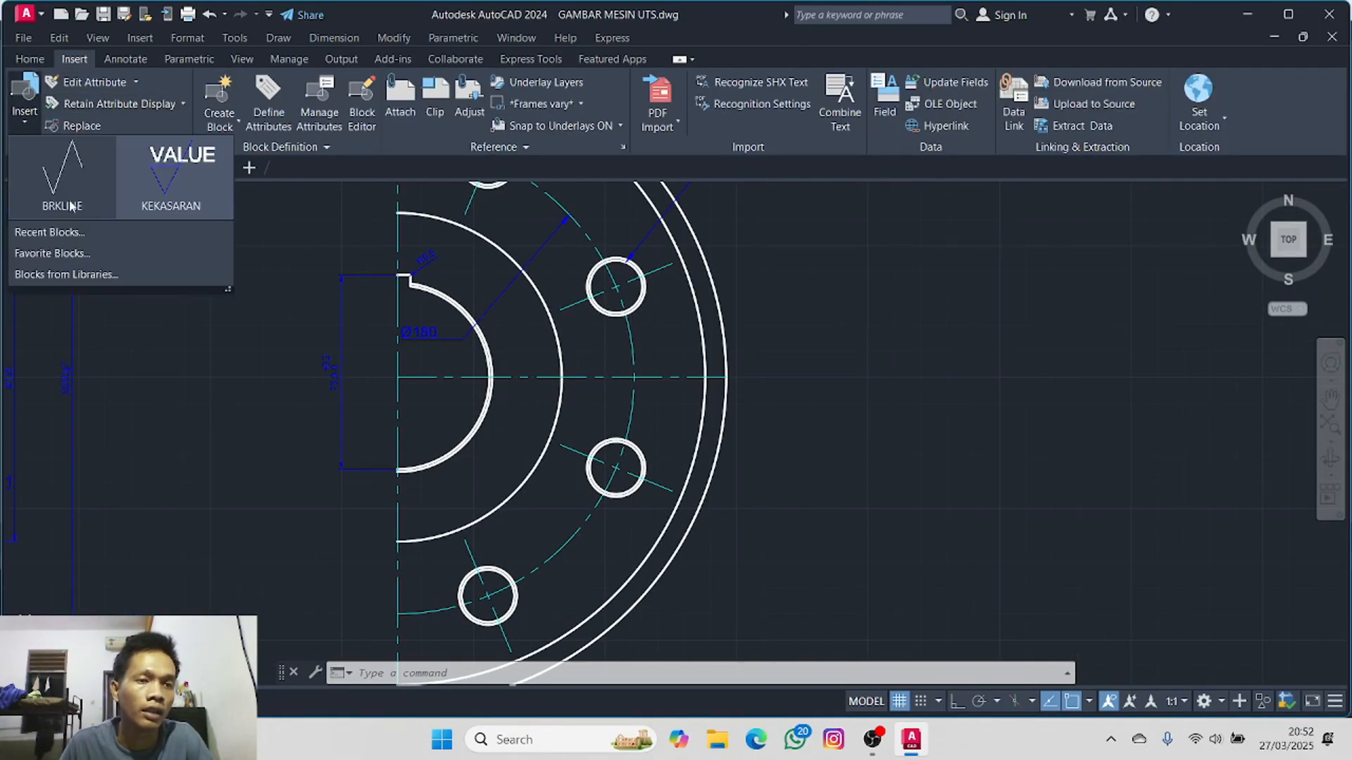
pyautogui.click(154, 204)
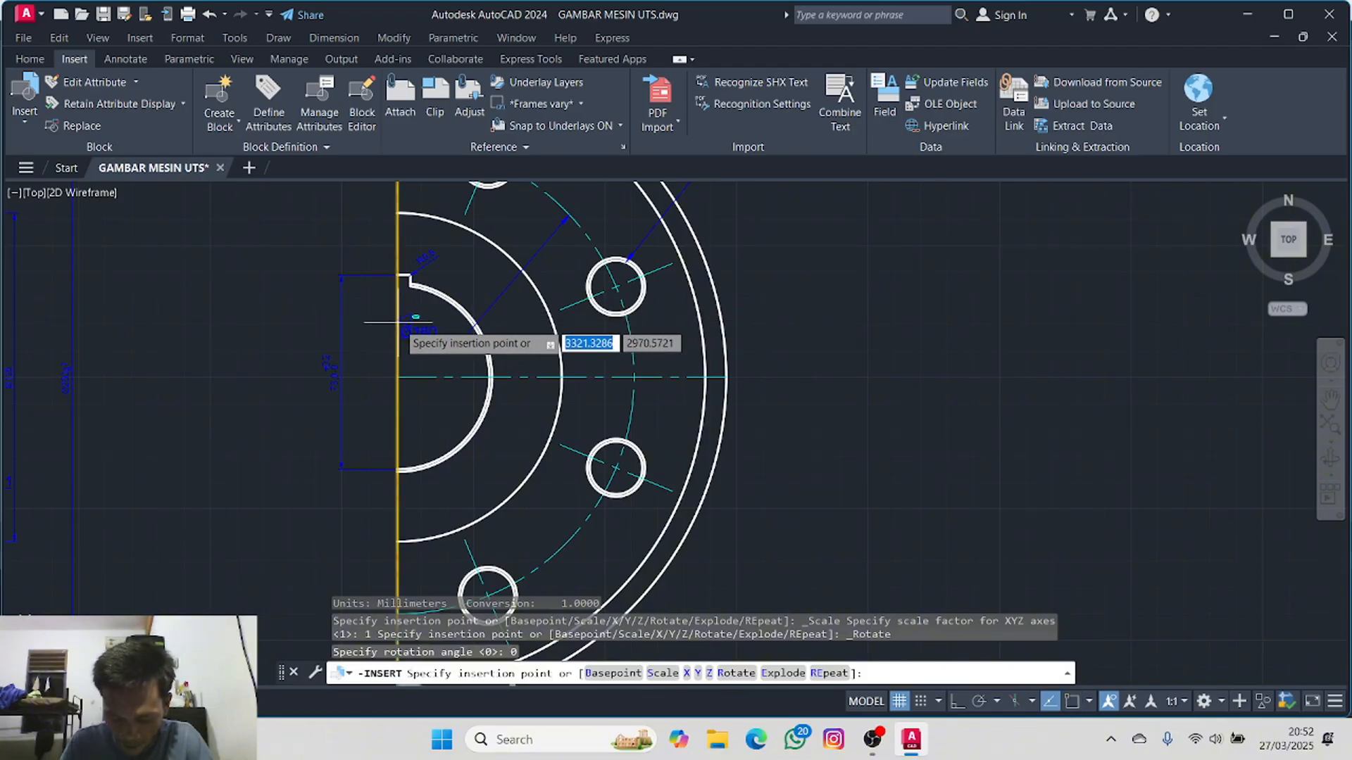
pyautogui.scroll(-6, 398, 323)
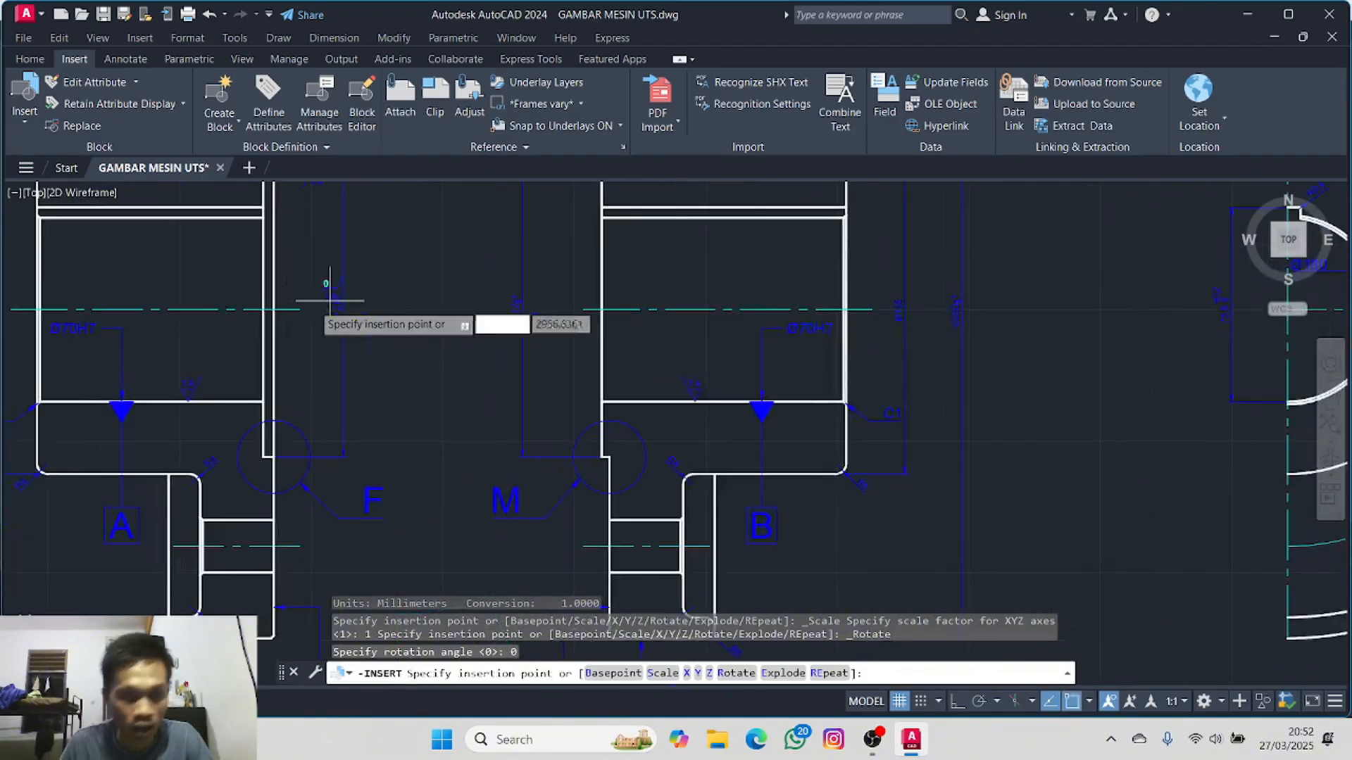
pyautogui.scroll(6, 511, 338)
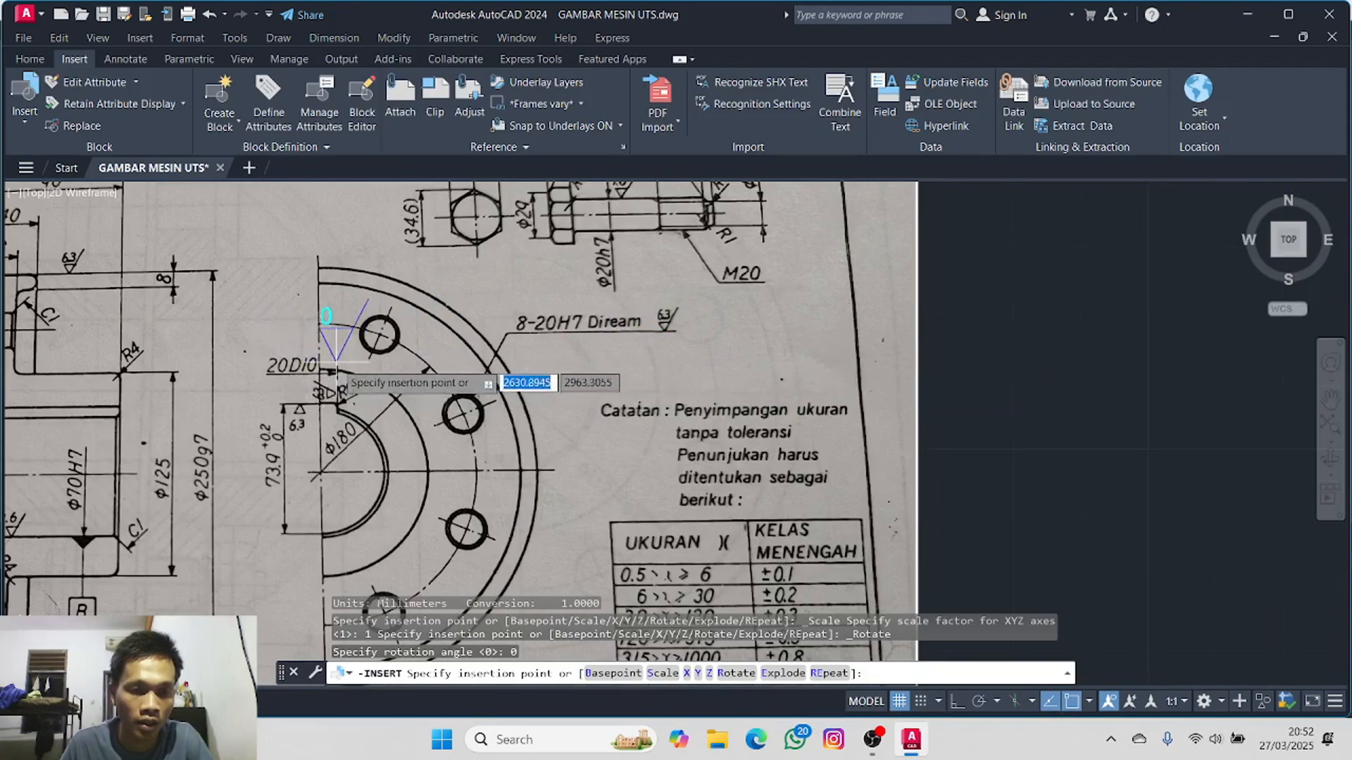
pyautogui.scroll(-6, 622, 357)
pyautogui.moveTo(748, 349)
pyautogui.mouseDown(button='middle')
pyautogui.moveTo(353, 296)
pyautogui.moveTo(186, 296)
pyautogui.mouseUp(button='middle')
pyautogui.moveTo(671, 296); pyautogui.dragTo(136, 317, button='middle')
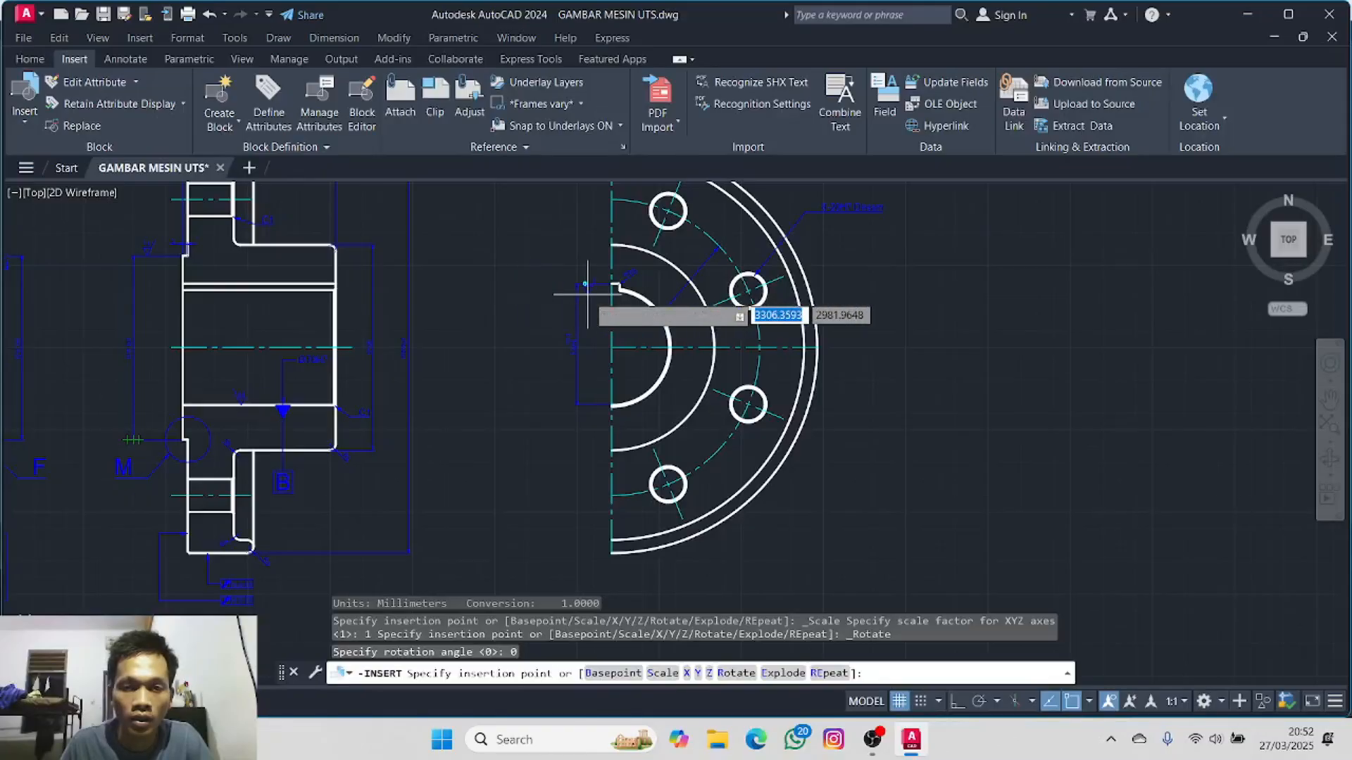
pyautogui.scroll(5, 590, 289)
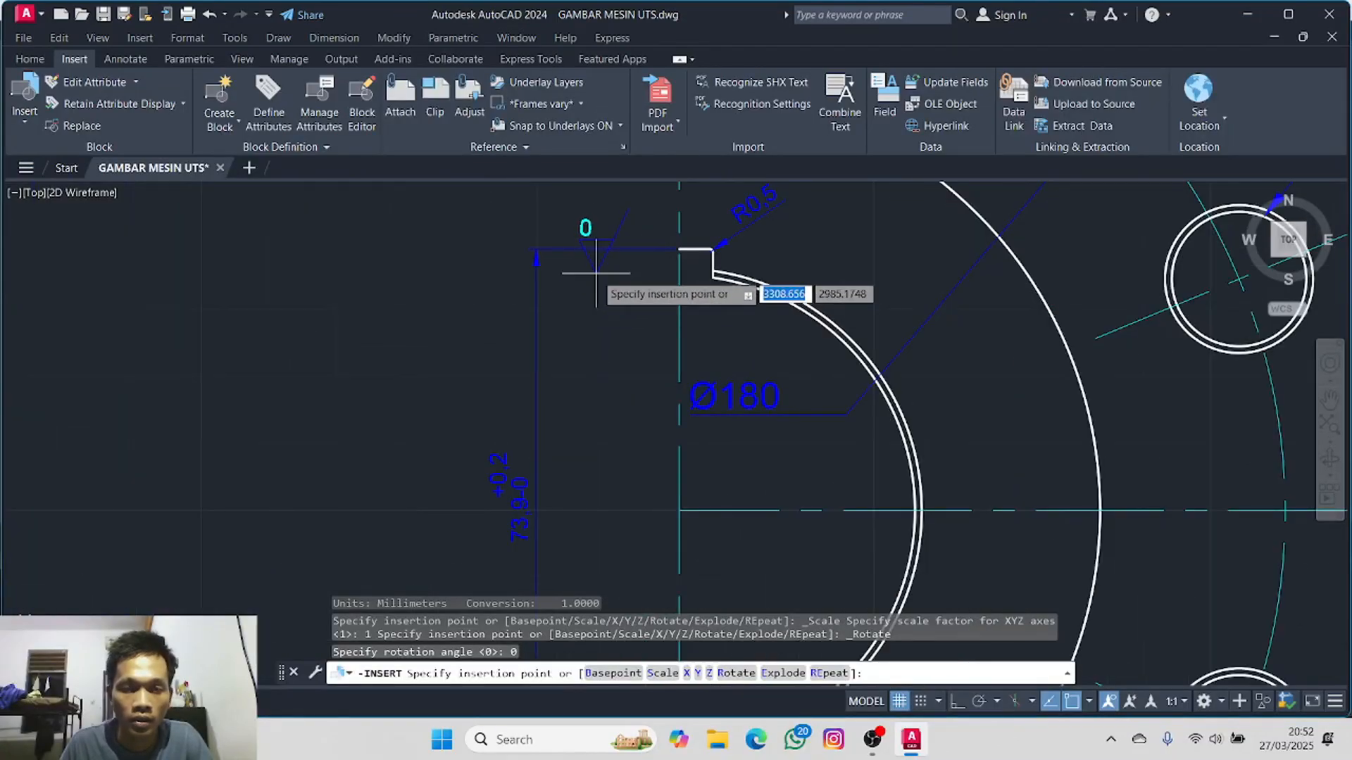
pyautogui.press('Escape')
# - On the DIMENSI layer, insert the KEKASARAN roughness block with value 6.3 on the upper extension line of the 73.9 keyway dimension
pyautogui.click(45, 61)
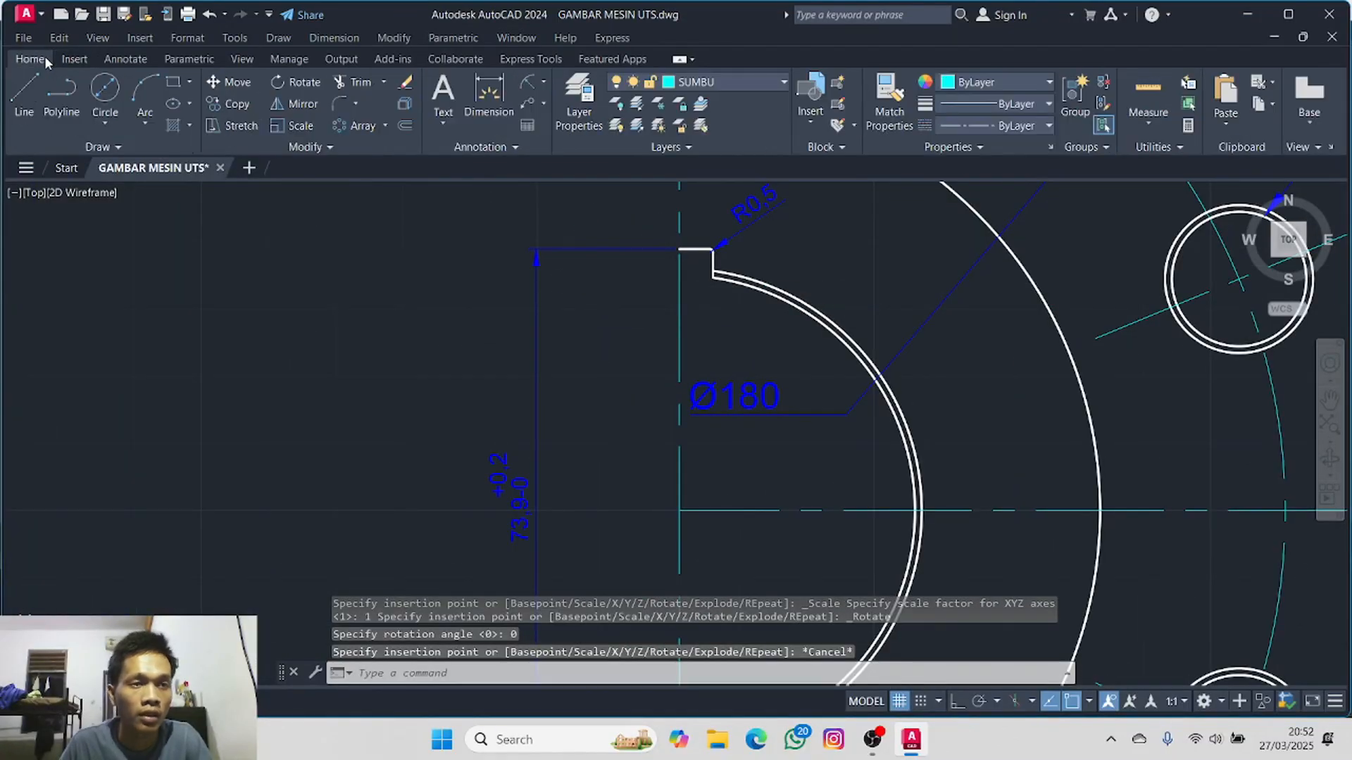
pyautogui.click(767, 84)
pyautogui.click(756, 171)
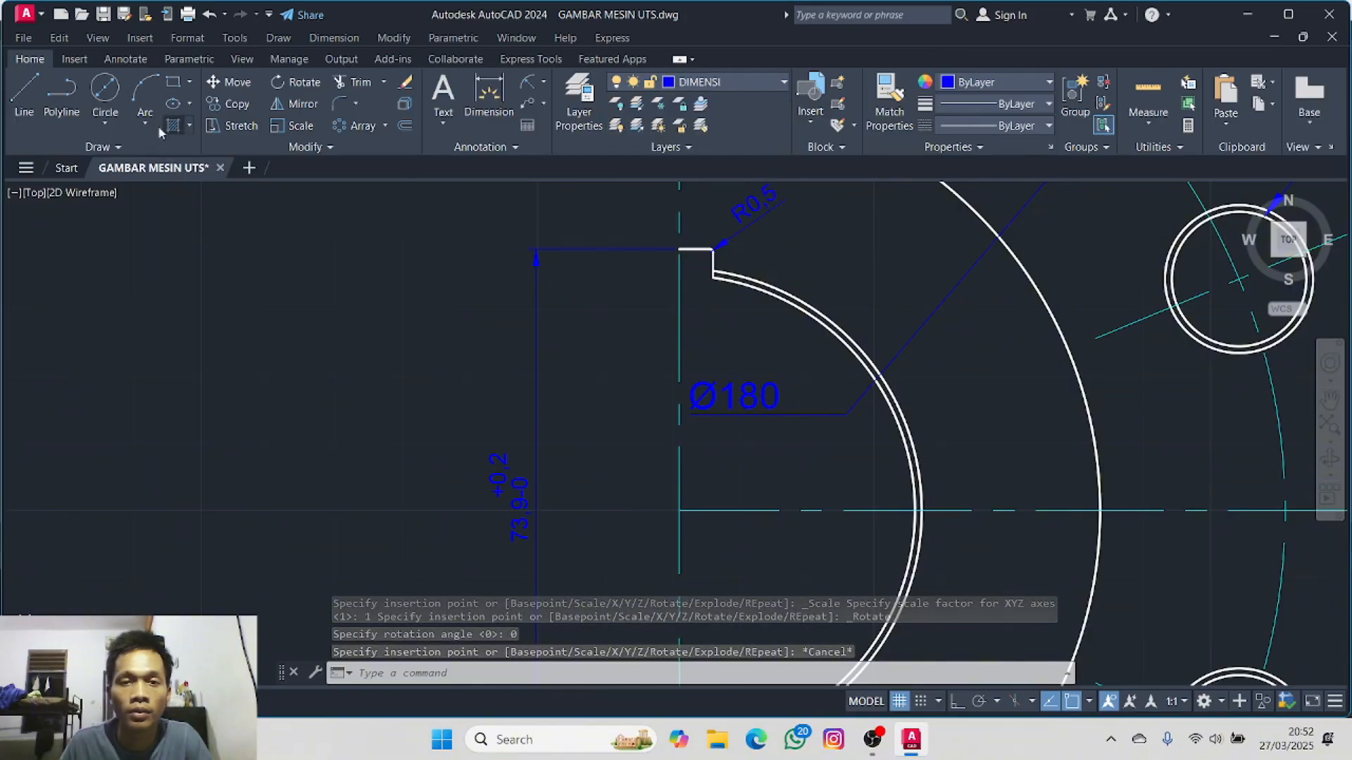
pyautogui.click(73, 59)
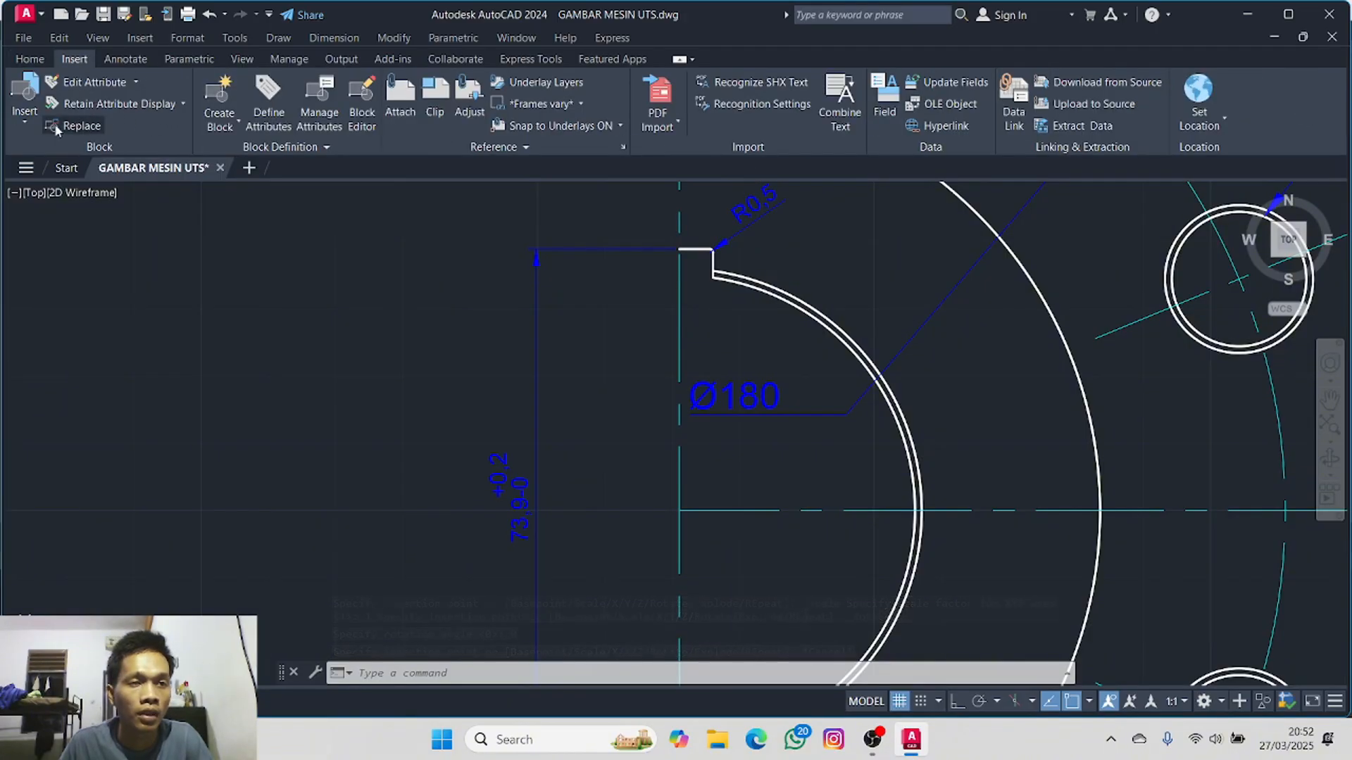
pyautogui.click(25, 95)
pyautogui.click(55, 181)
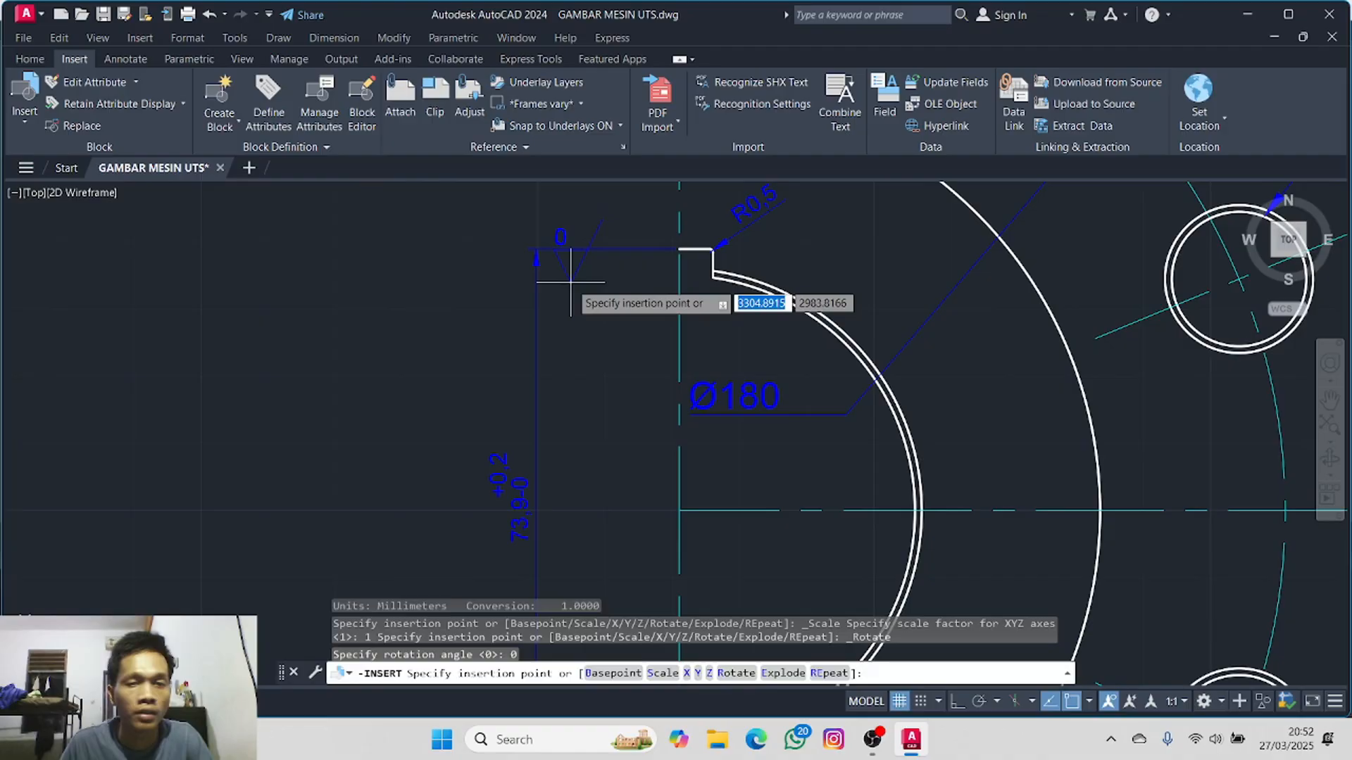
pyautogui.click(601, 248)
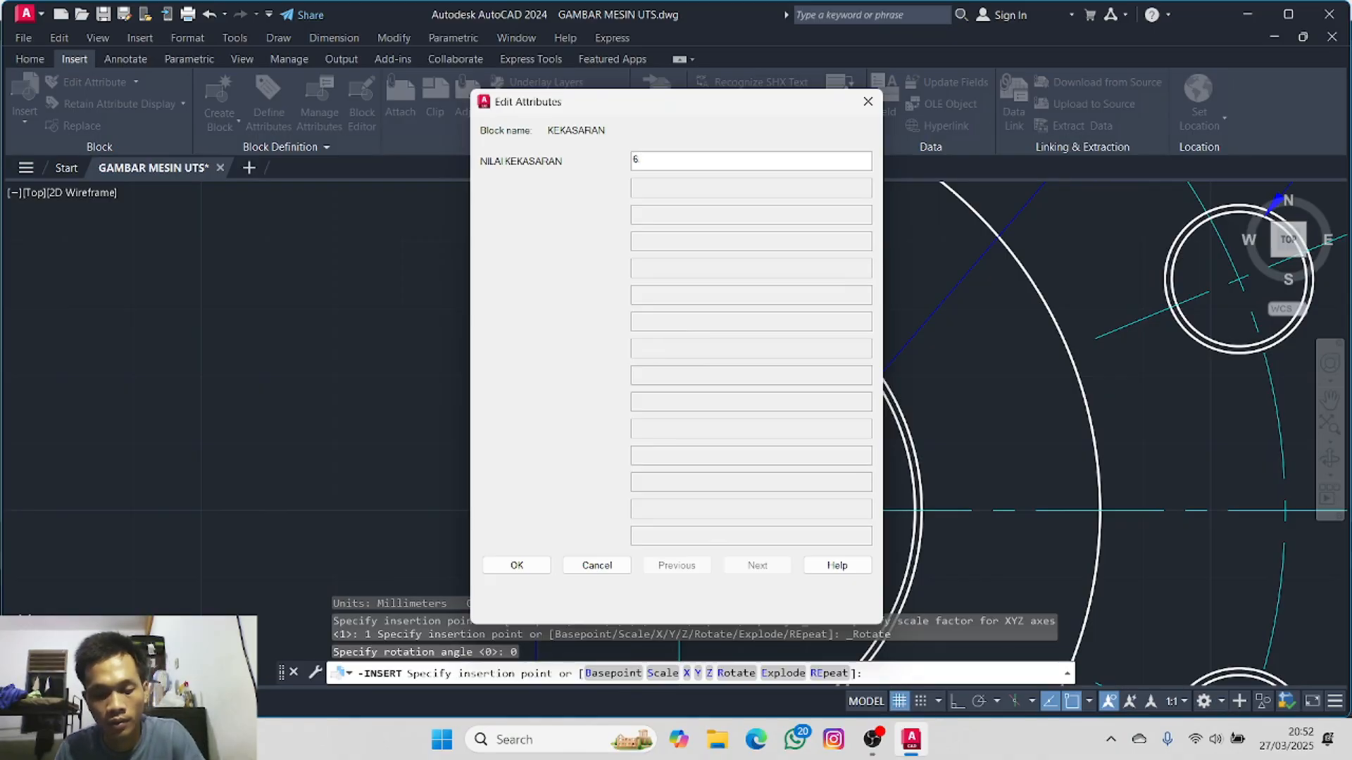
pyautogui.click(517, 565)
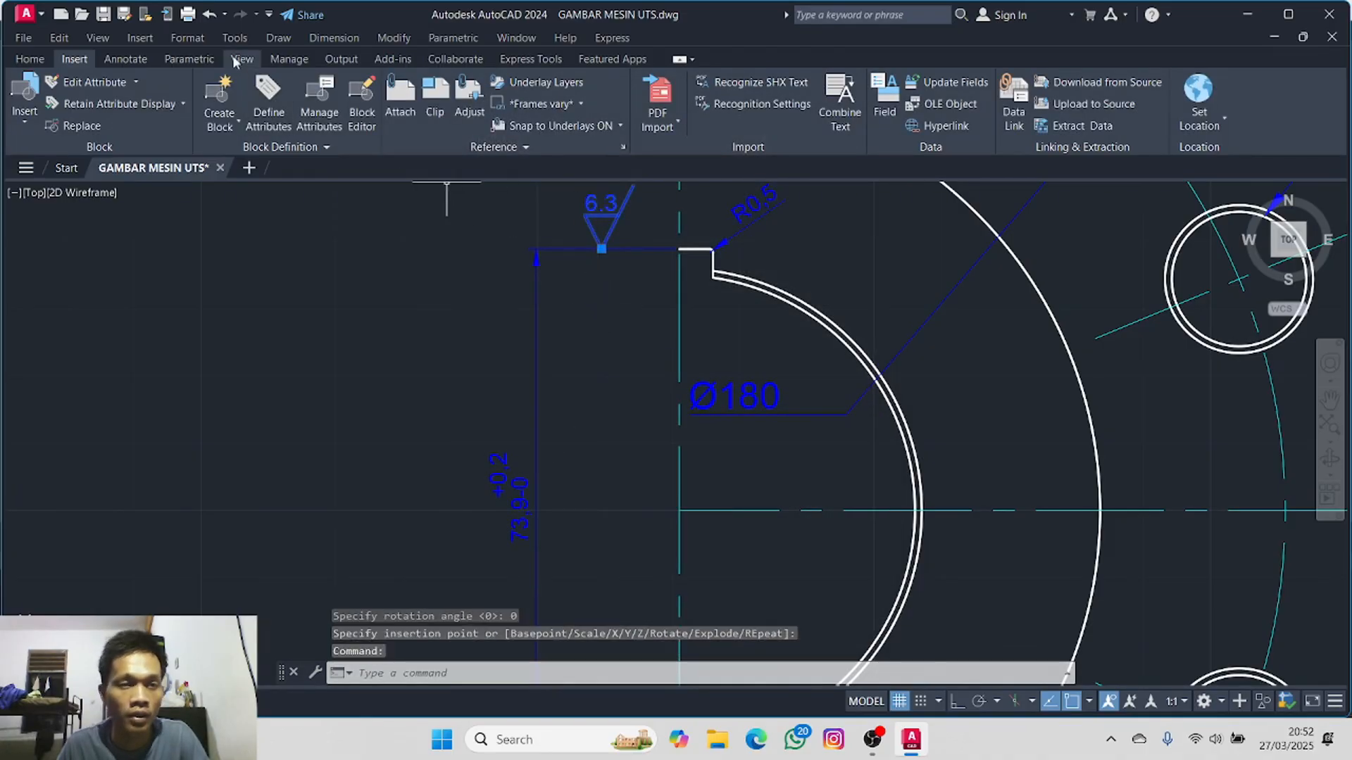
# - Rotate the 6.3 roughness symbol 180 degrees about its insertion point, with ortho on, so it sits below the extension line
pyautogui.click(30, 59)
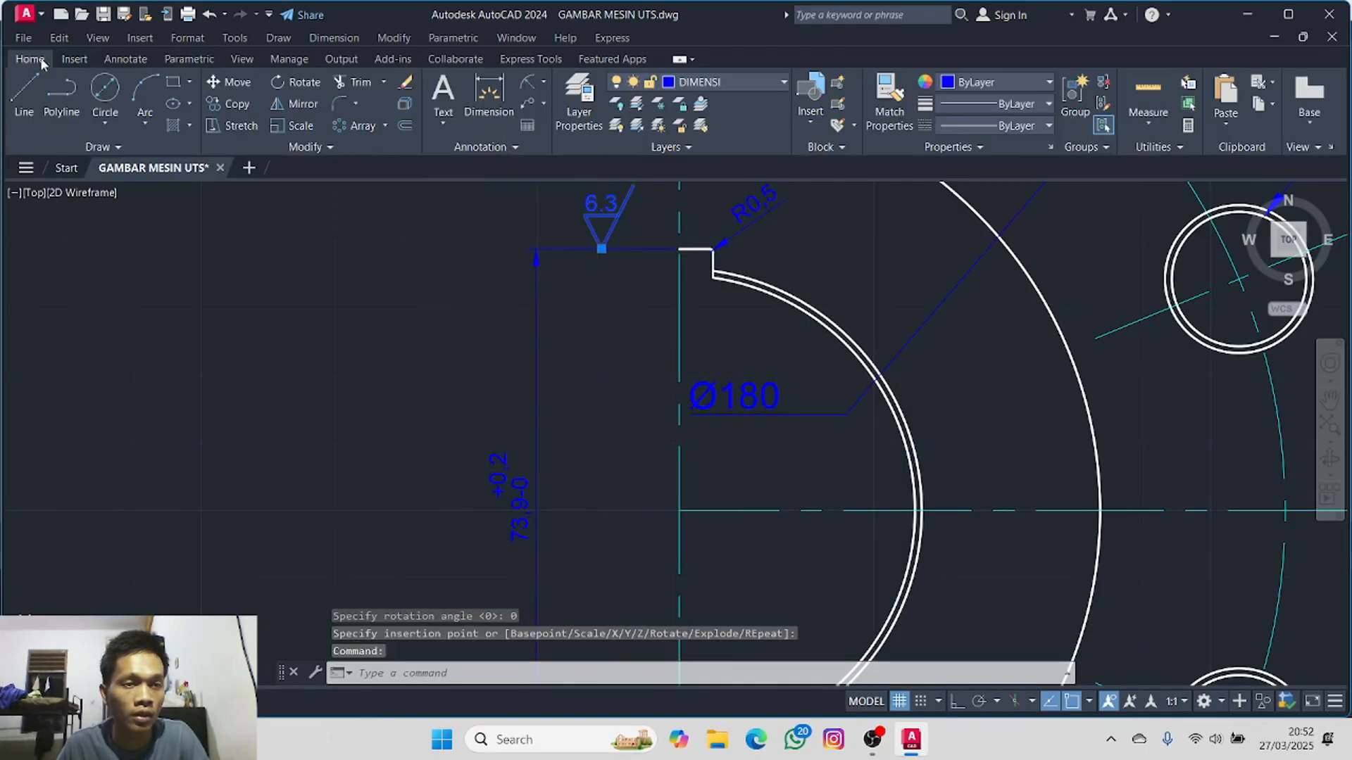
pyautogui.click(279, 83)
pyautogui.click(601, 248)
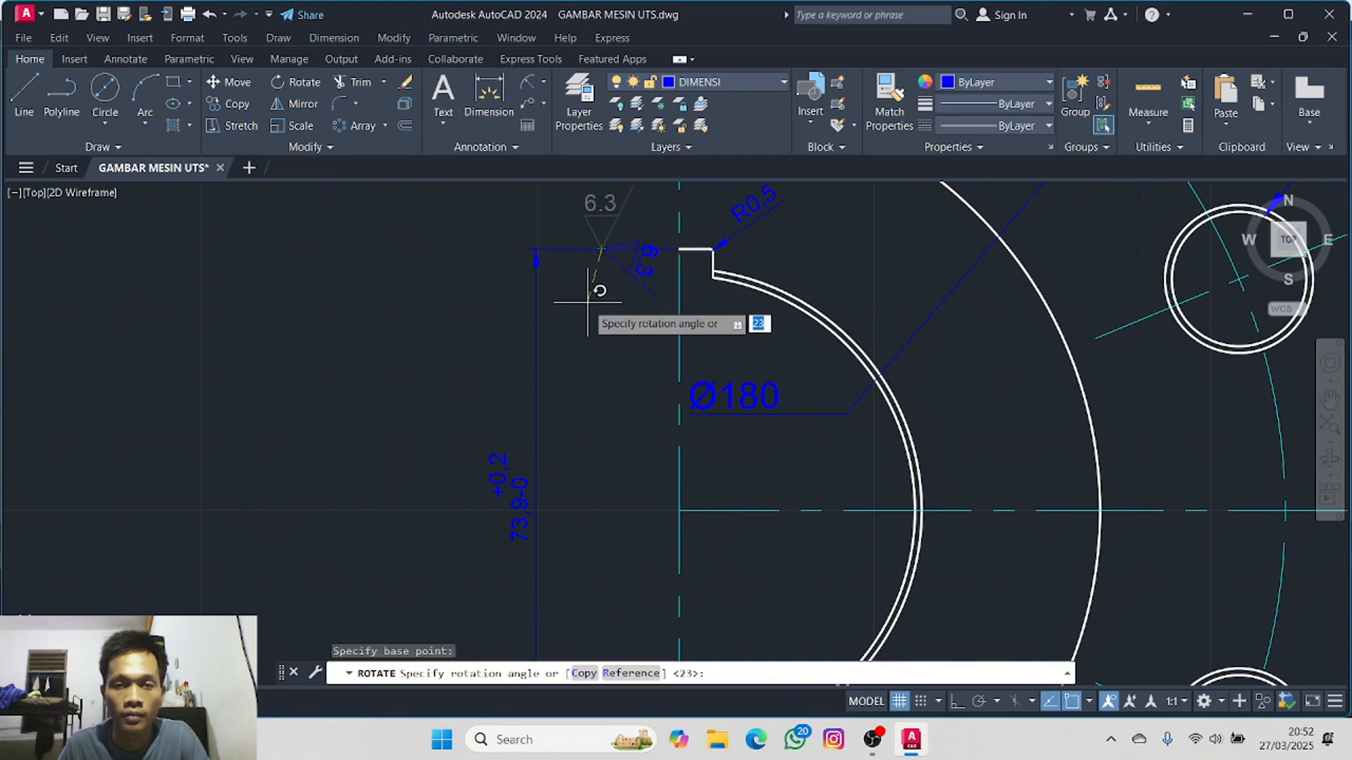
pyautogui.press('F8')
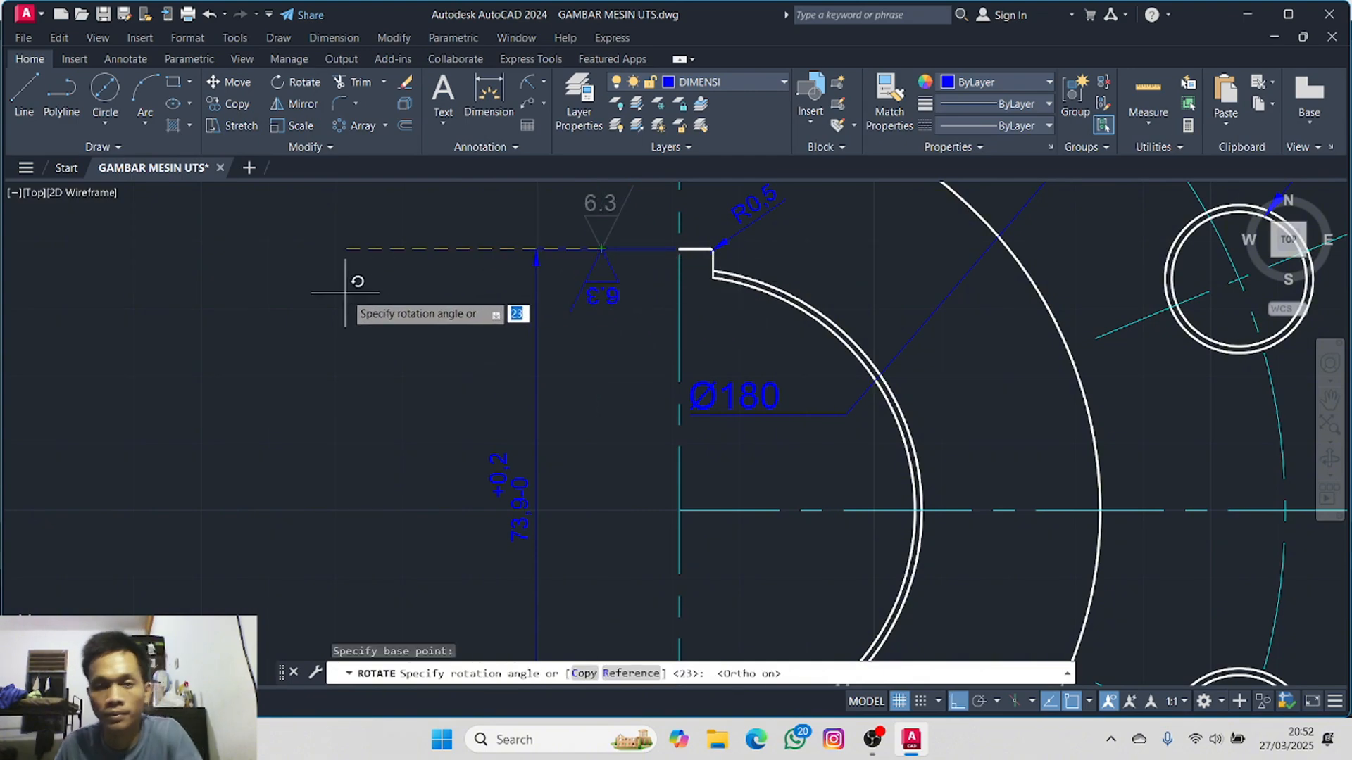
pyautogui.click(327, 294)
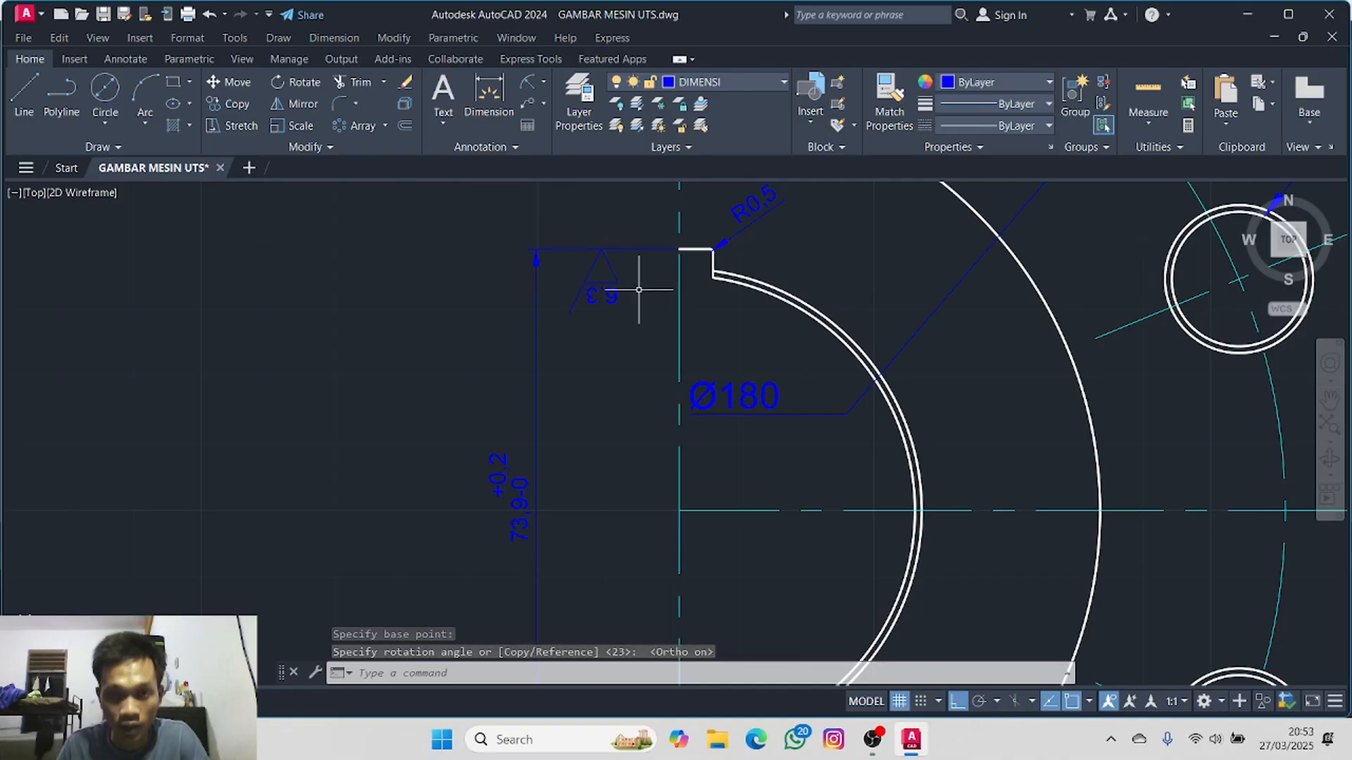
# - Try the Backwards and Upside down text options and various justifications, including Top left, Center and Fit, on the 6.3 roughness value, and cancel the edit
pyautogui.click(613, 294)
pyautogui.doubleClick(613, 295)
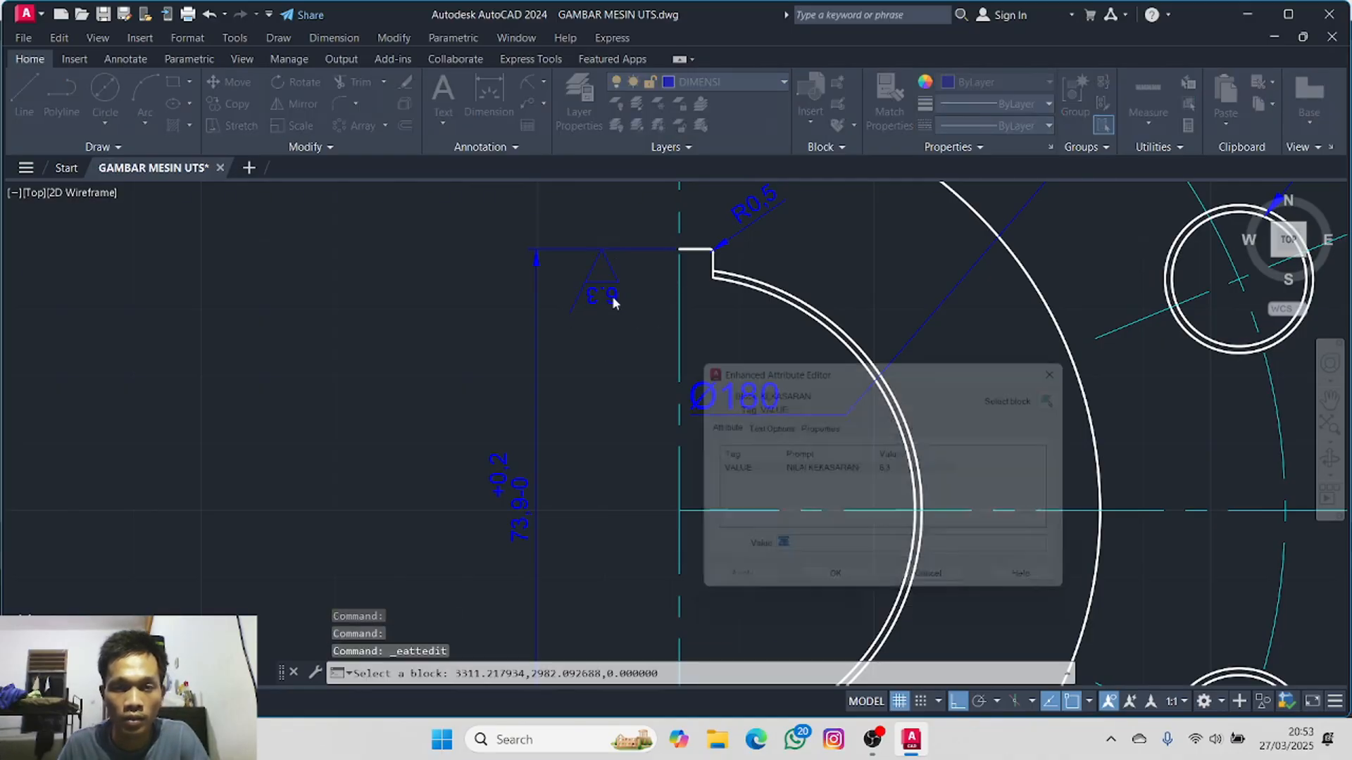
pyautogui.click(766, 427)
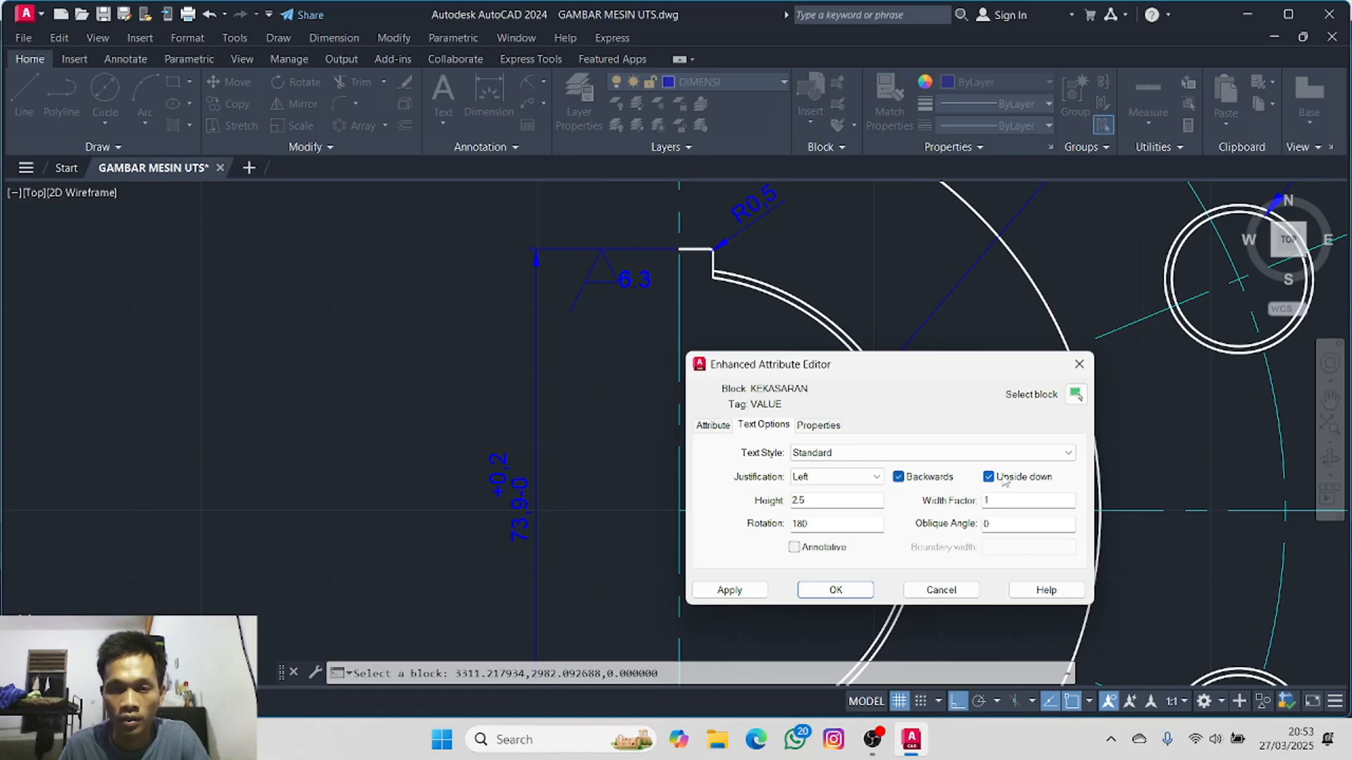
pyautogui.click(862, 477)
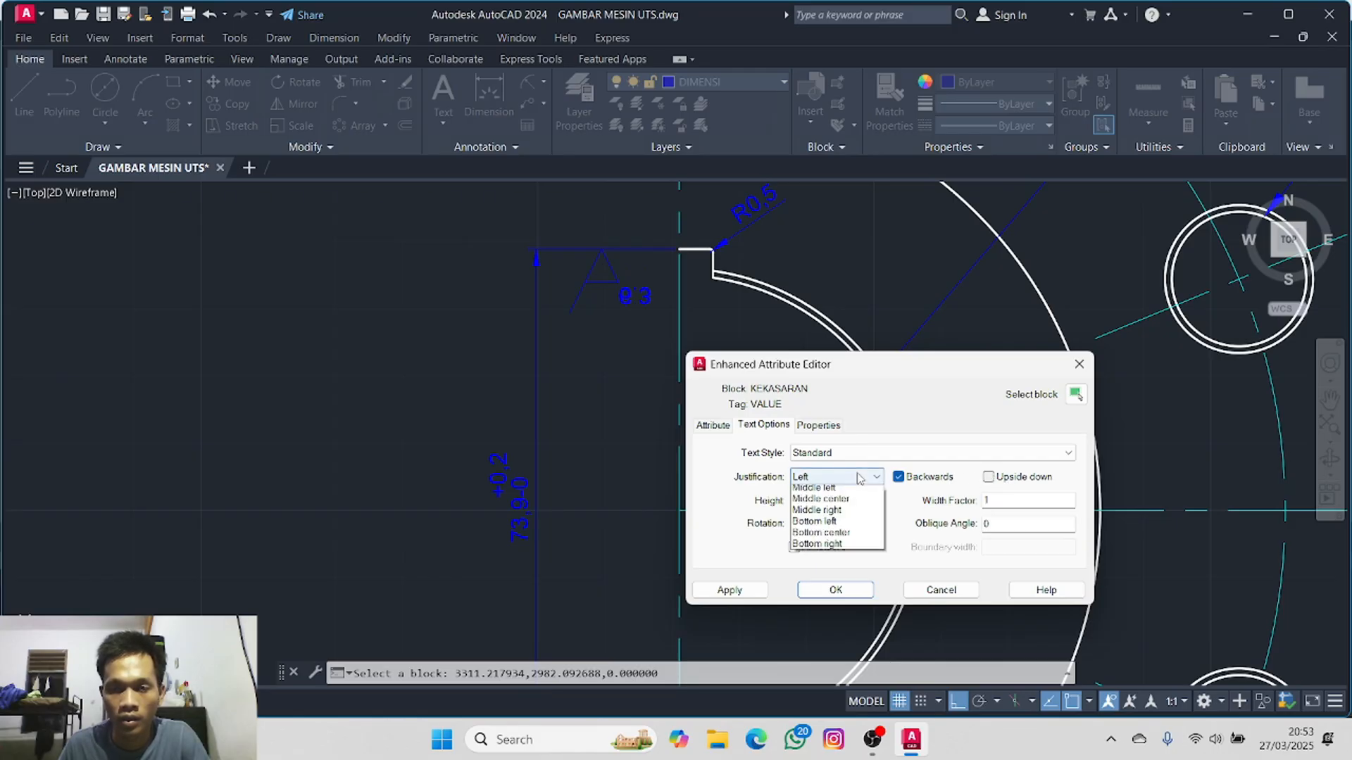
pyautogui.click(850, 561)
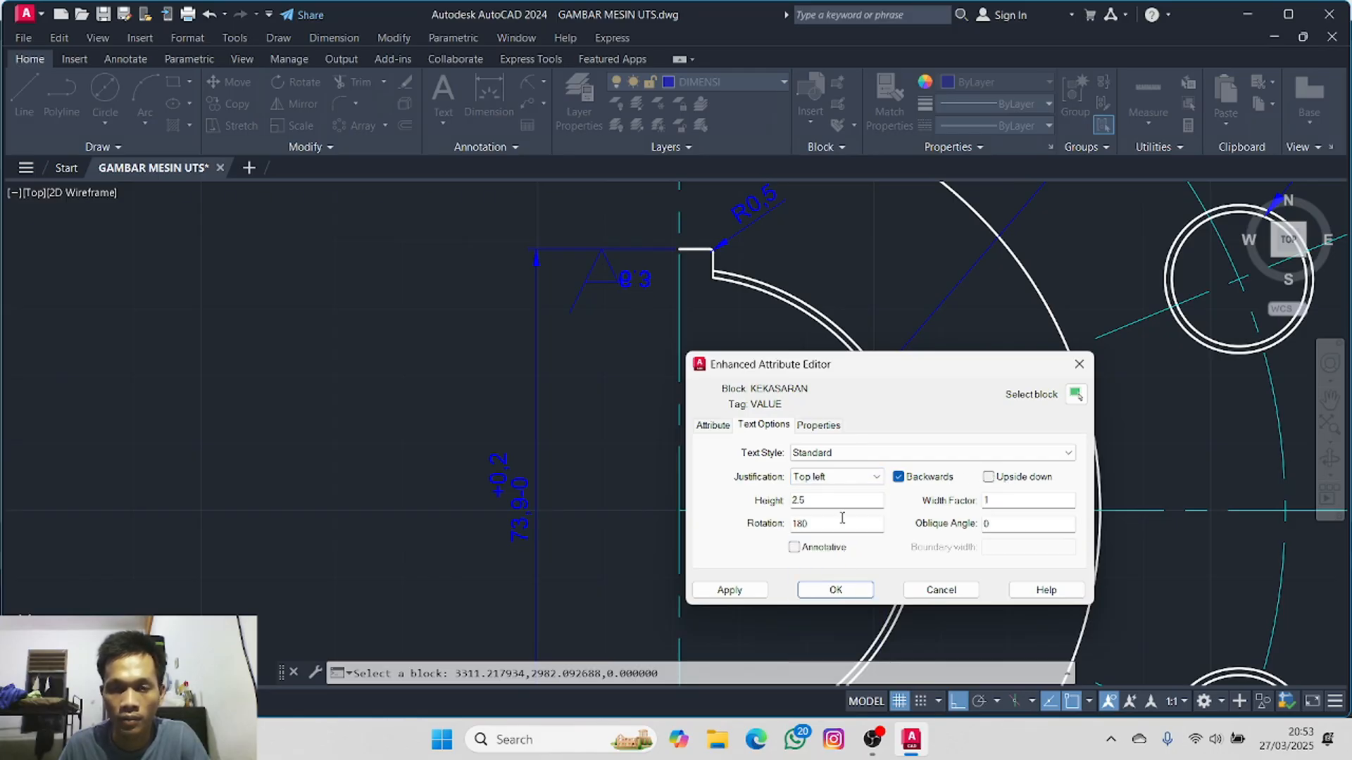
pyautogui.click(845, 478)
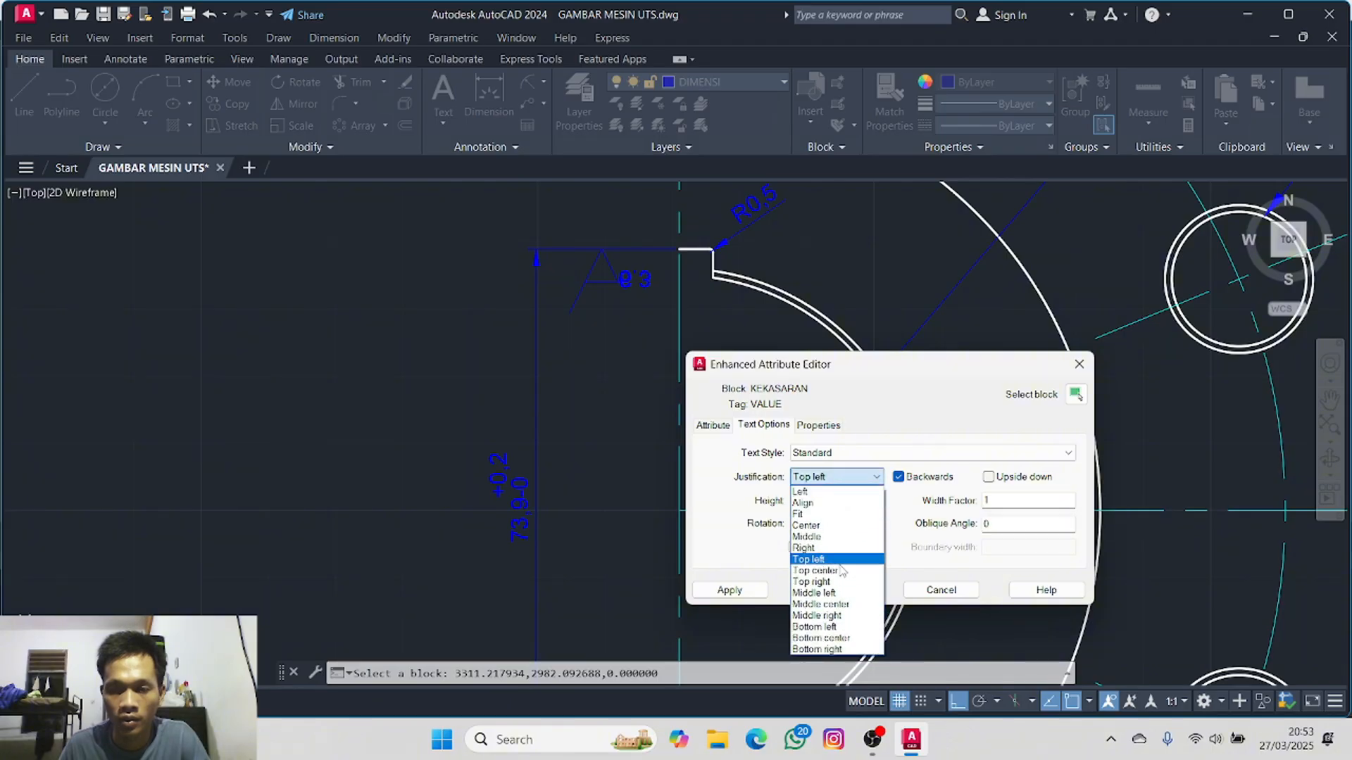
pyautogui.click(817, 582)
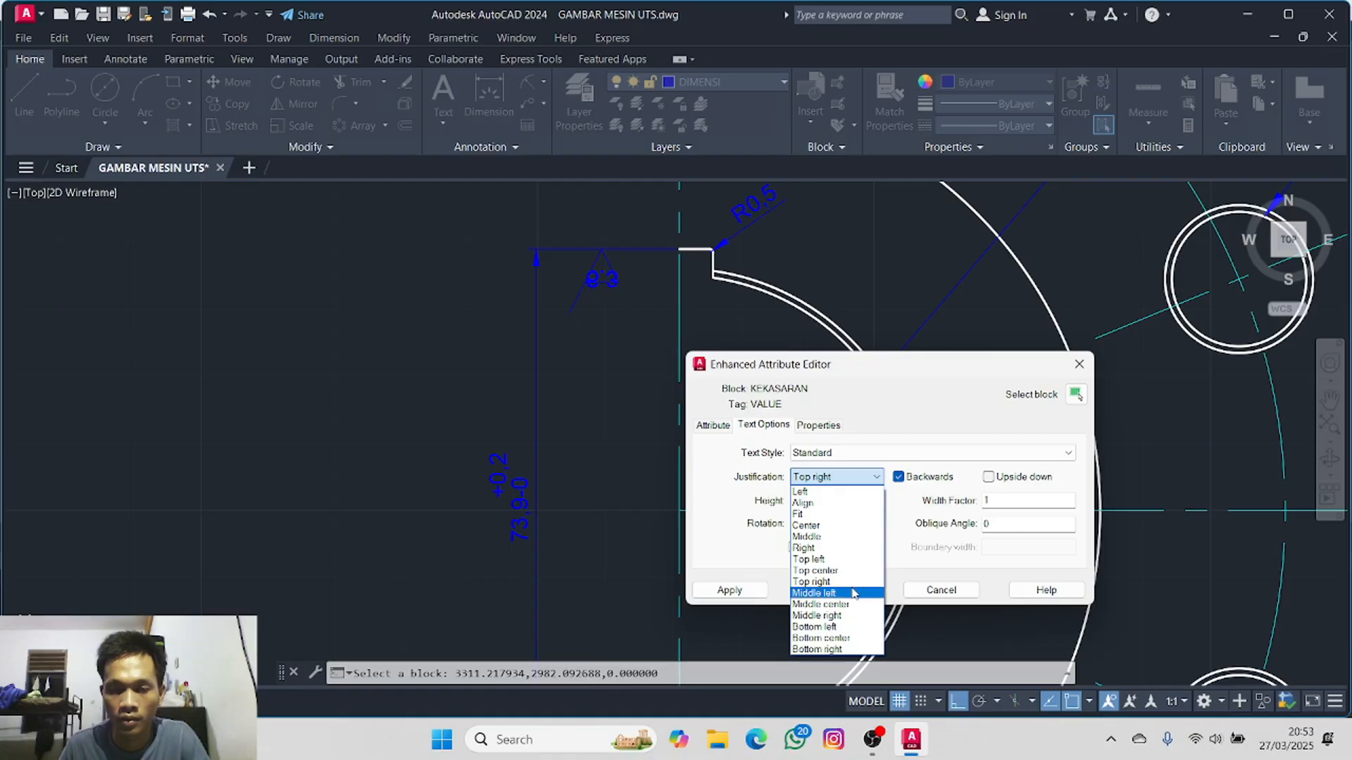
pyautogui.click(854, 559)
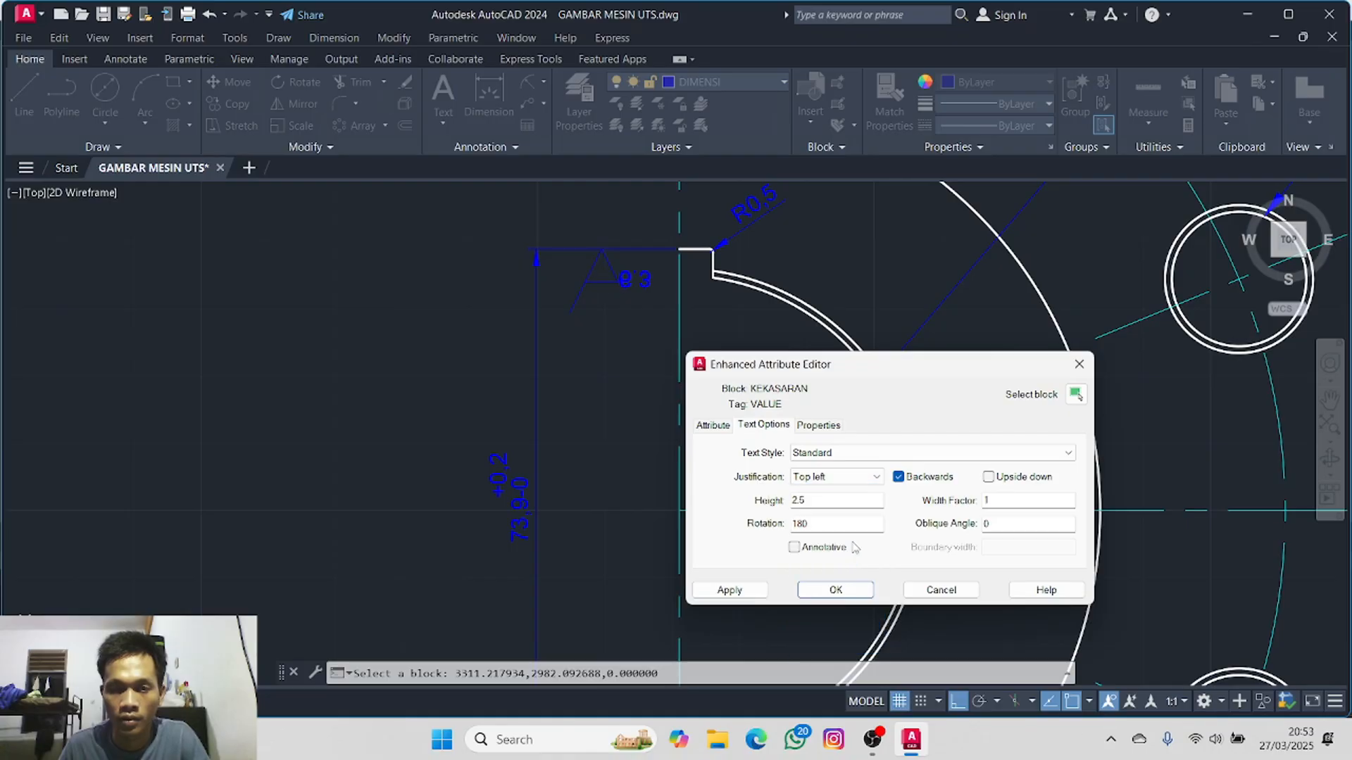
pyautogui.click(862, 478)
pyautogui.click(849, 508)
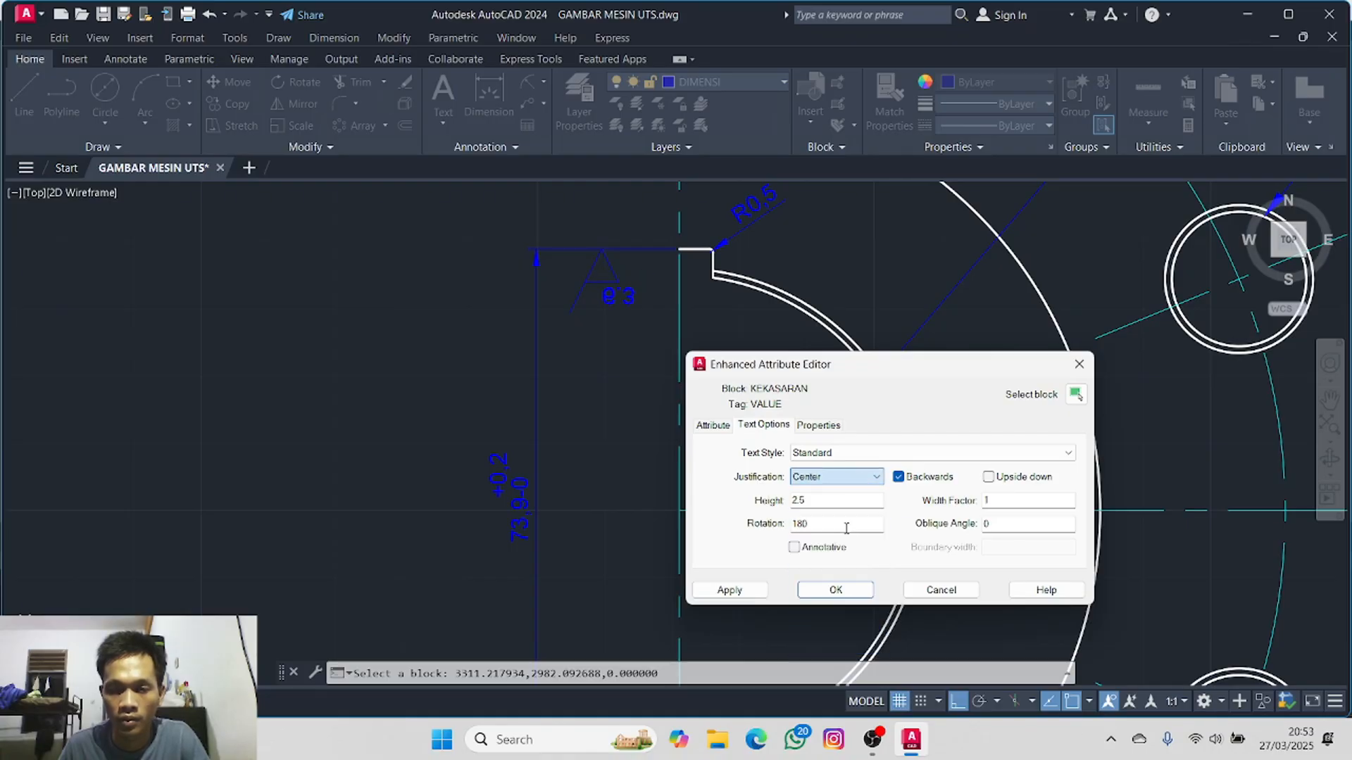
pyautogui.click(855, 485)
pyautogui.click(858, 519)
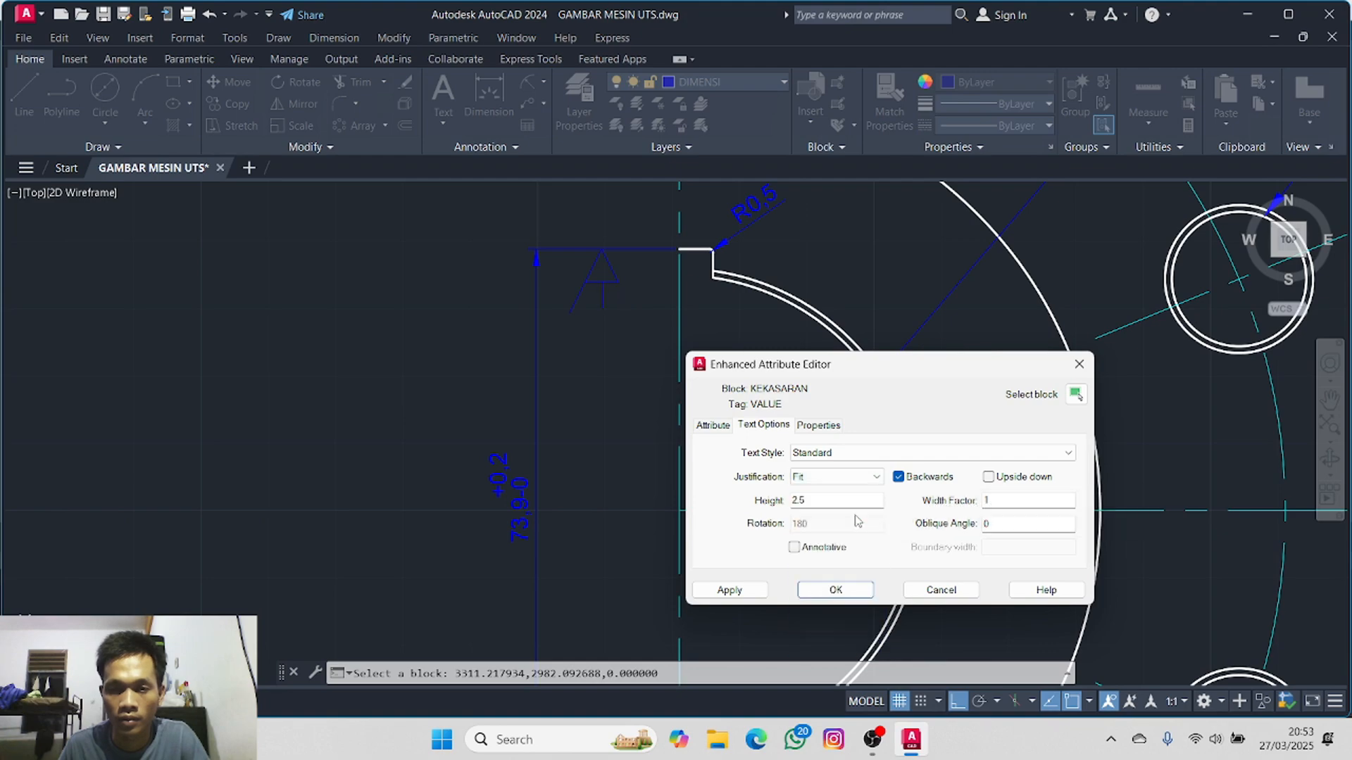
pyautogui.click(859, 483)
pyautogui.click(858, 506)
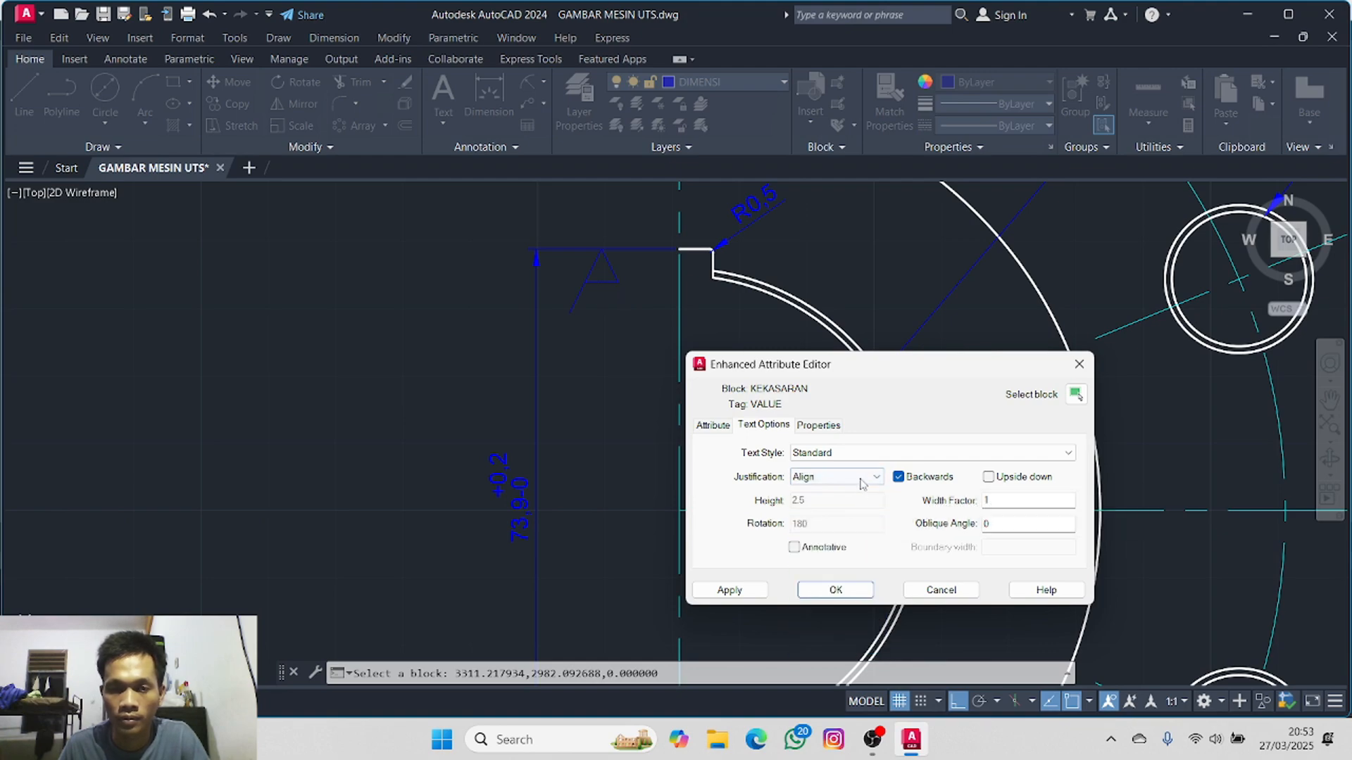
pyautogui.click(863, 483)
pyautogui.click(863, 491)
pyautogui.click(871, 478)
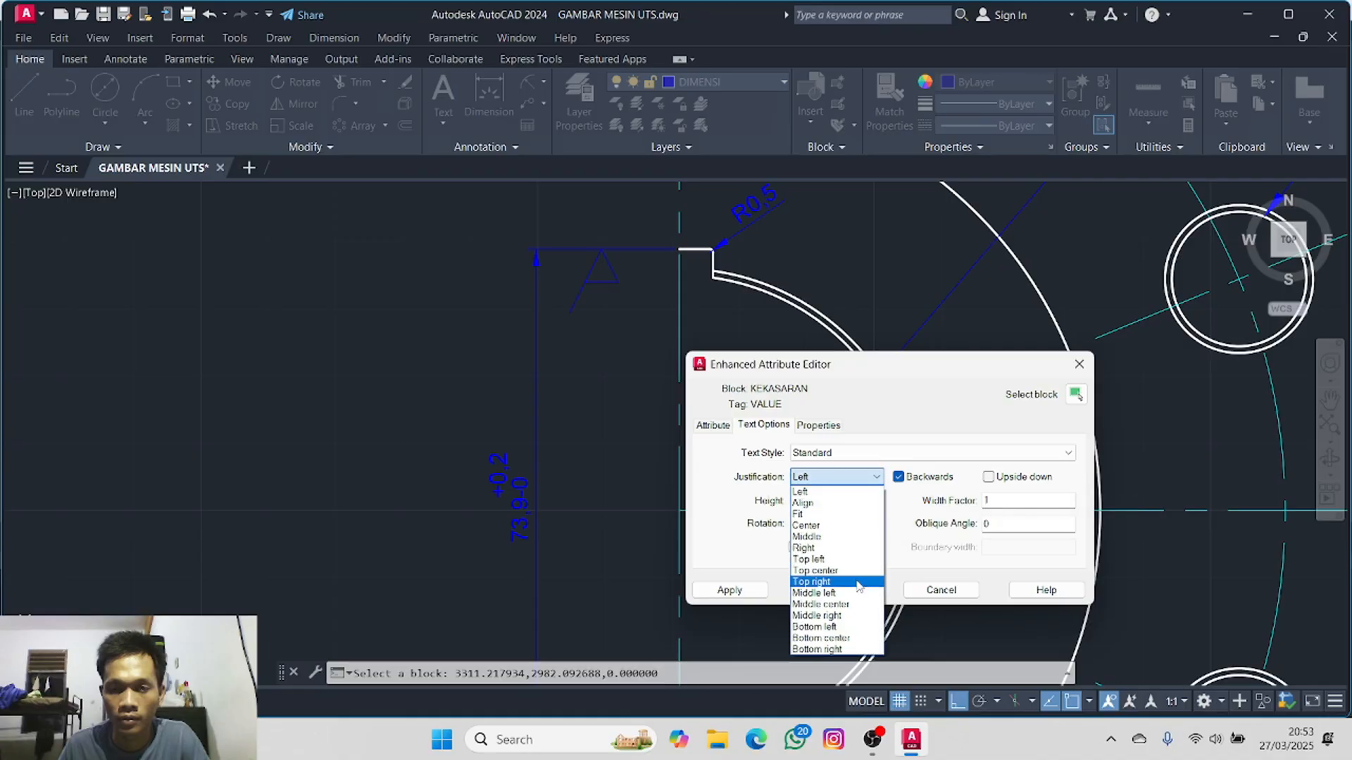
pyautogui.click(873, 584)
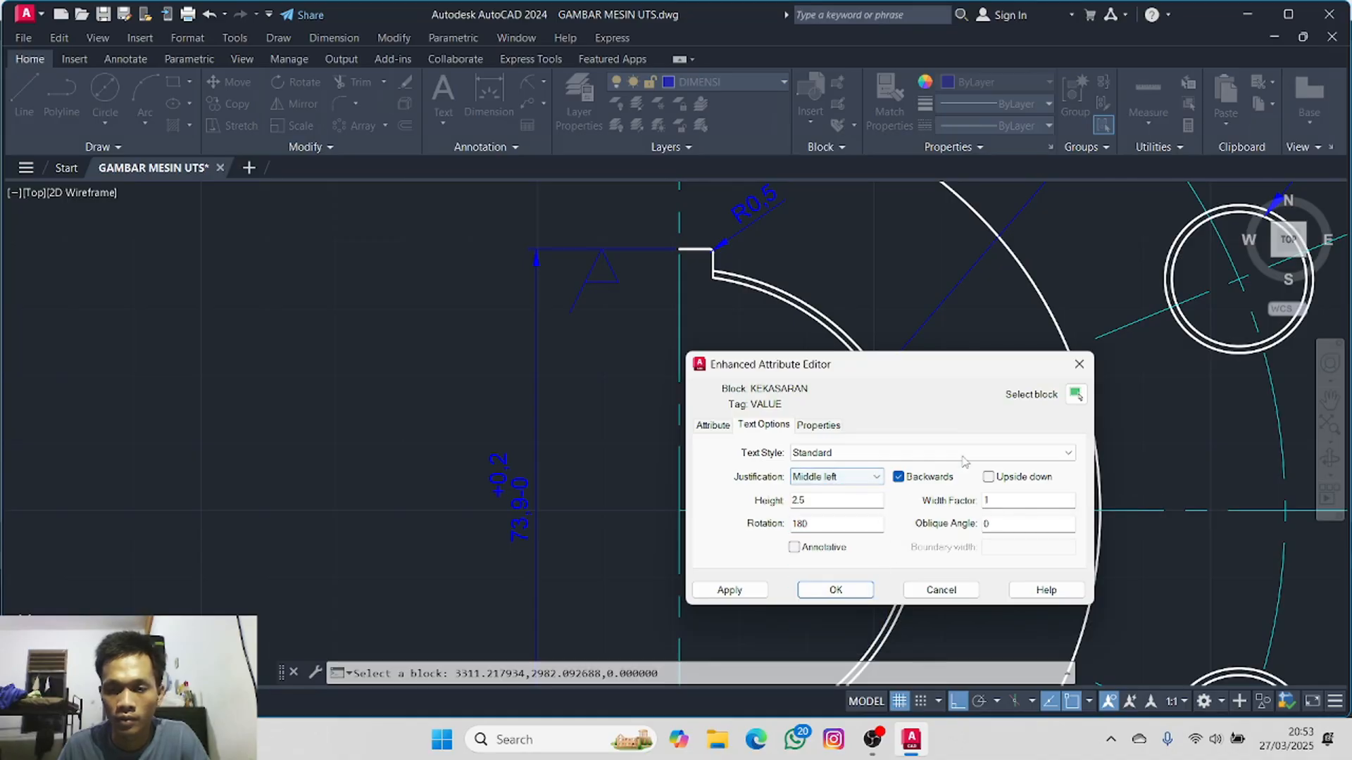
pyautogui.click(936, 594)
# - Open the text options of the 6.3 value in the roughness symbol for editing
pyautogui.click(597, 304)
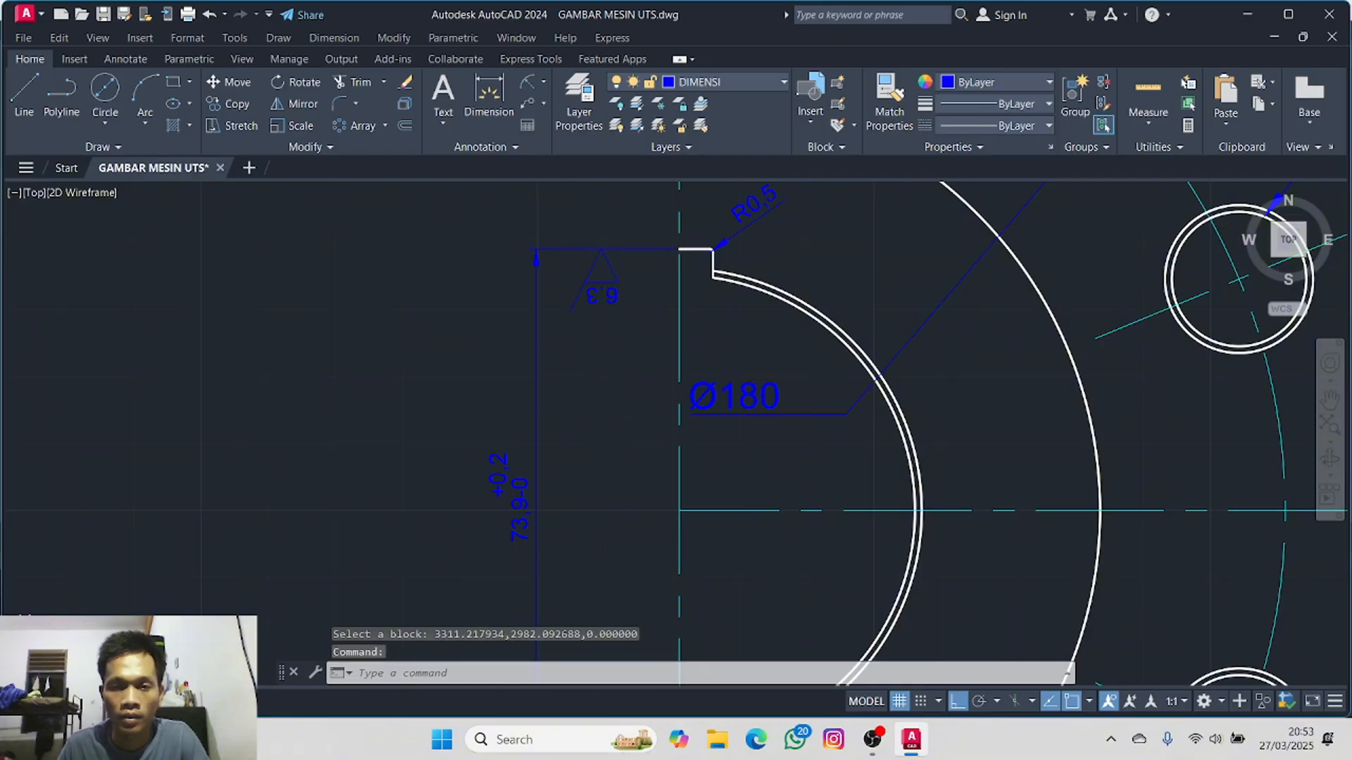
pyautogui.doubleClick(597, 301)
pyautogui.click(764, 425)
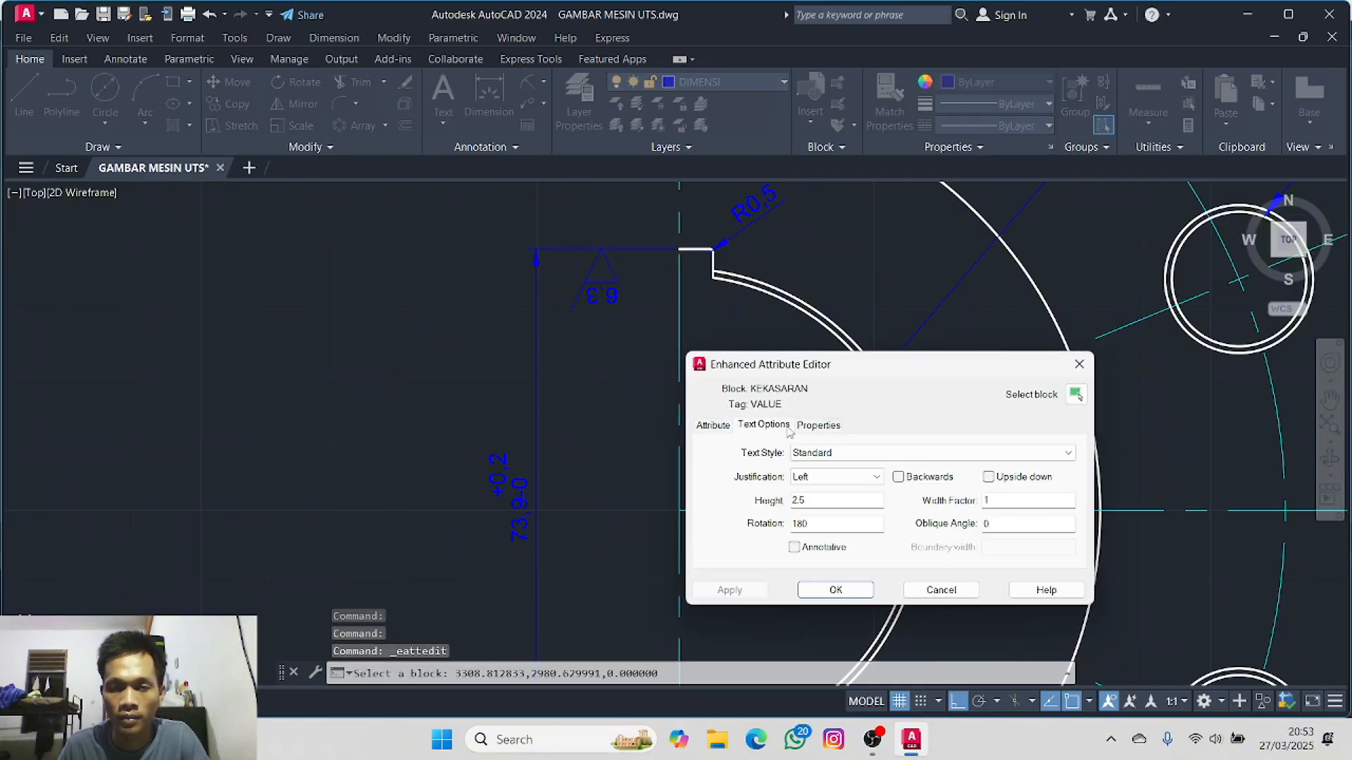
# - Try the Bottom center, Middle right, Middle center, Bottom right and Top left justifications on the 6.3 roughness value
pyautogui.click(839, 479)
pyautogui.click(838, 637)
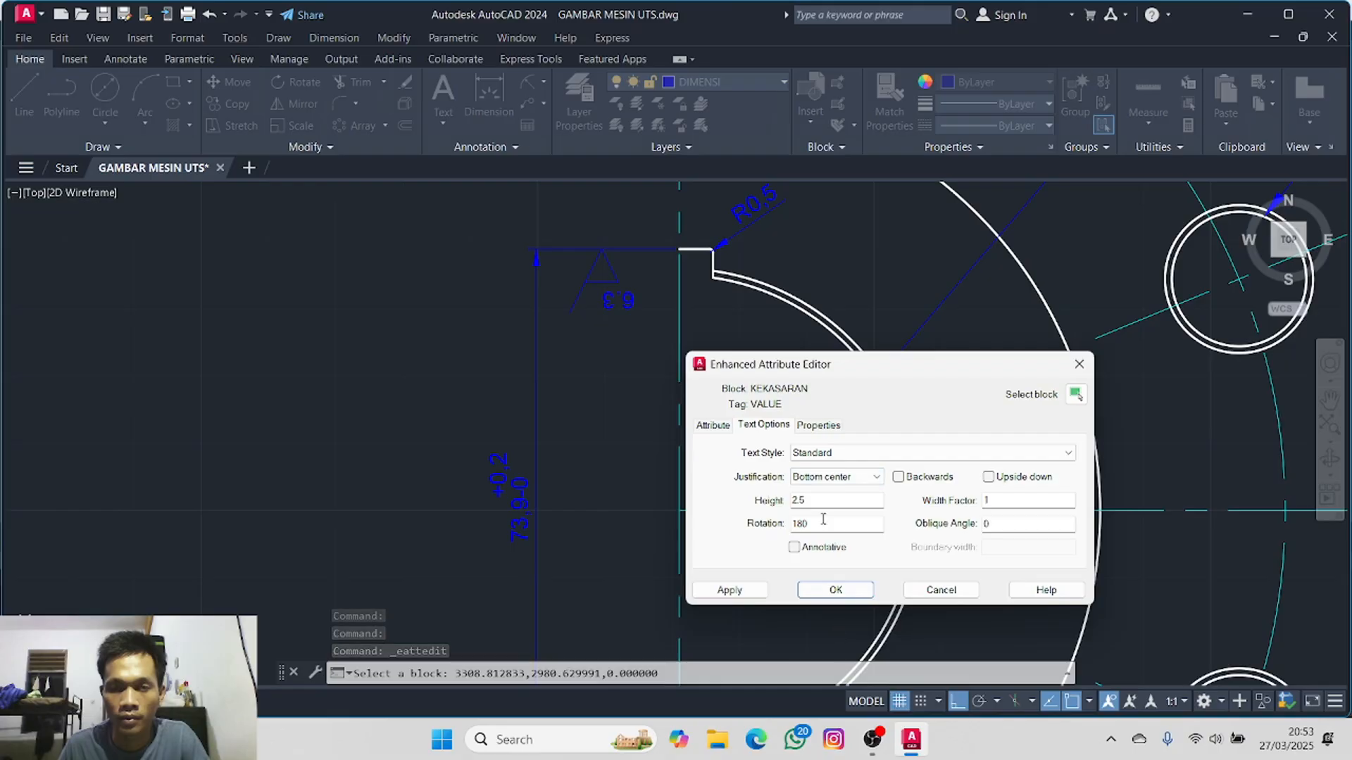
pyautogui.click(837, 477)
pyautogui.click(856, 621)
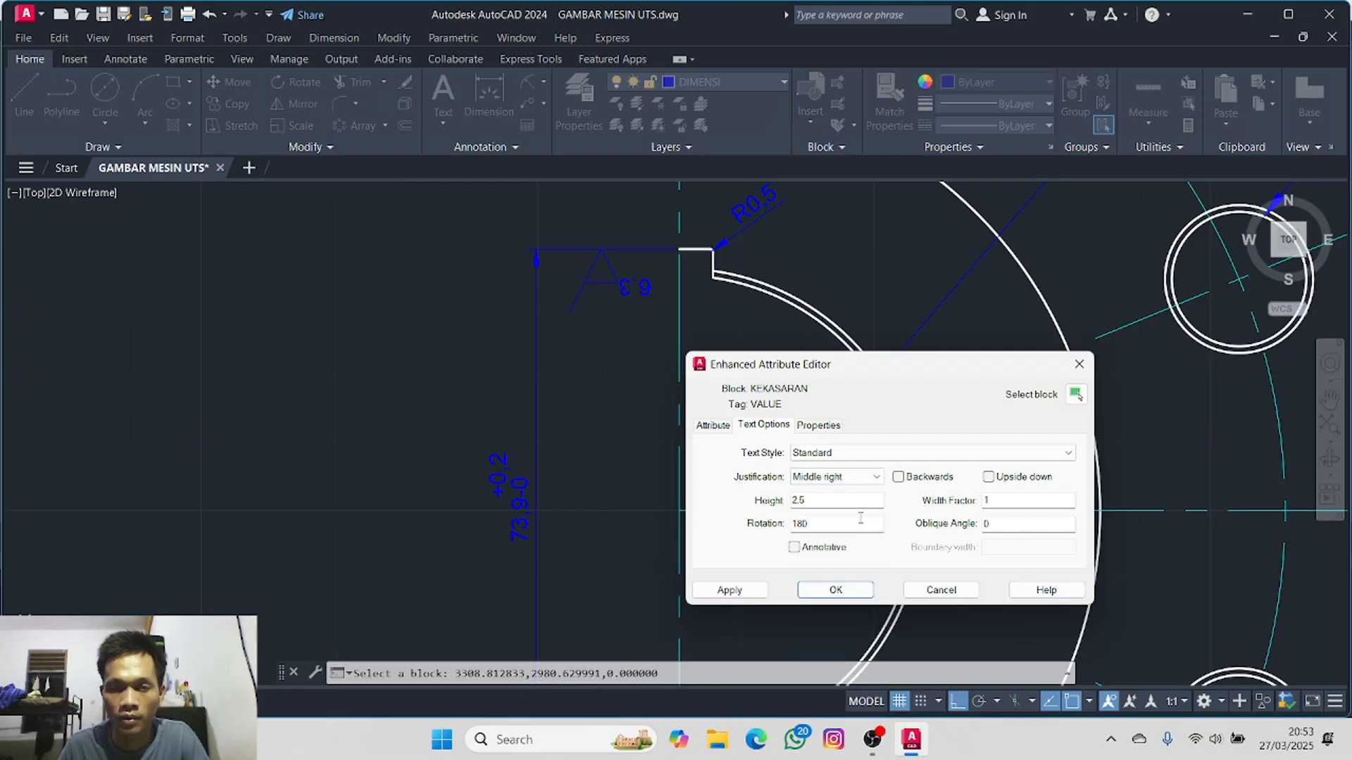
pyautogui.click(845, 477)
pyautogui.click(859, 605)
pyautogui.click(871, 479)
pyautogui.click(855, 662)
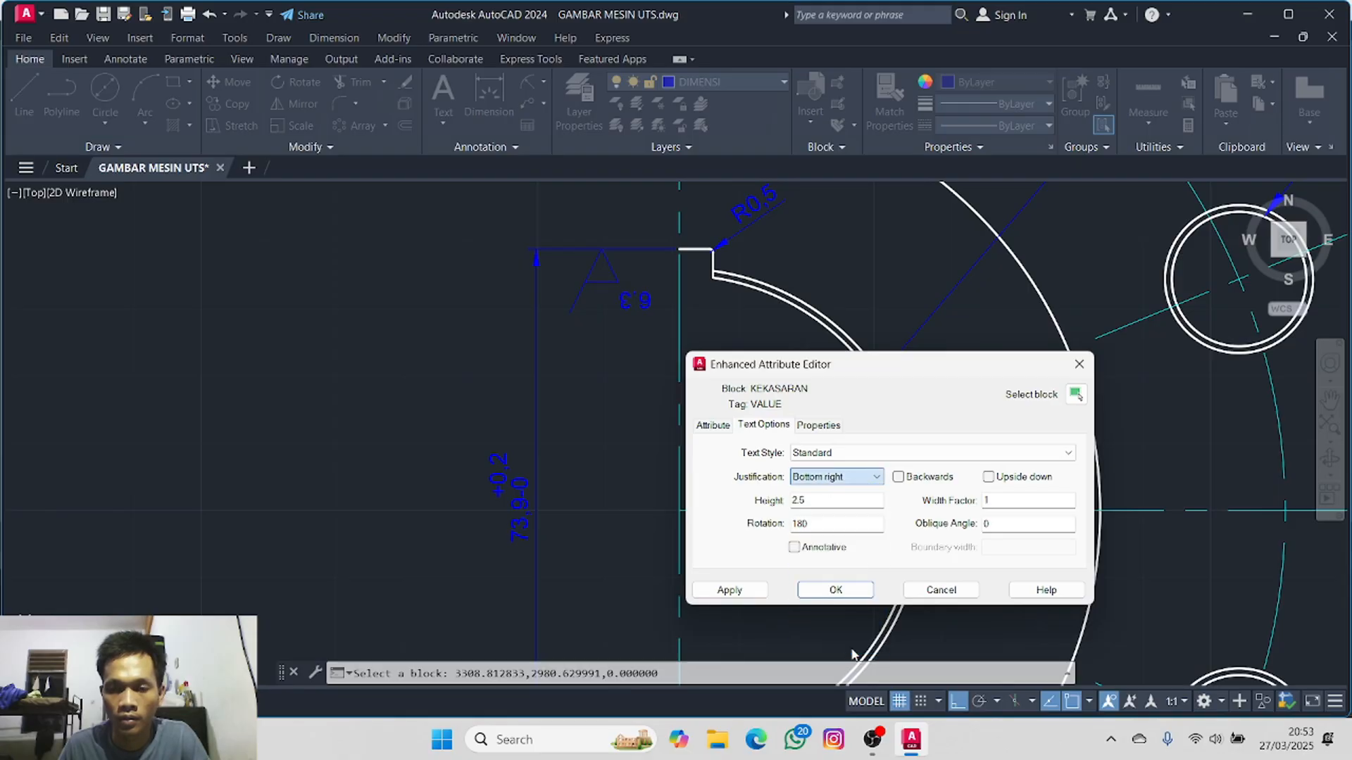
pyautogui.click(857, 479)
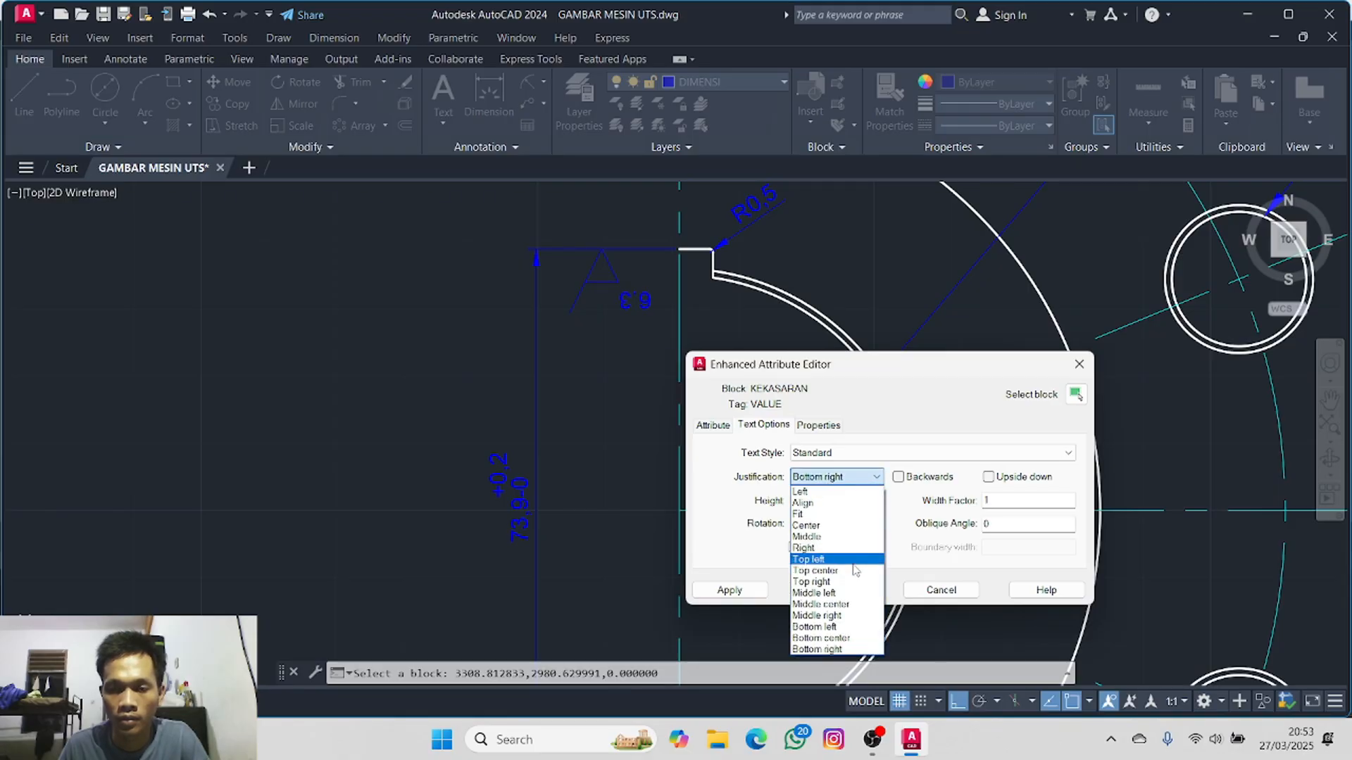
pyautogui.click(854, 560)
pyautogui.click(848, 479)
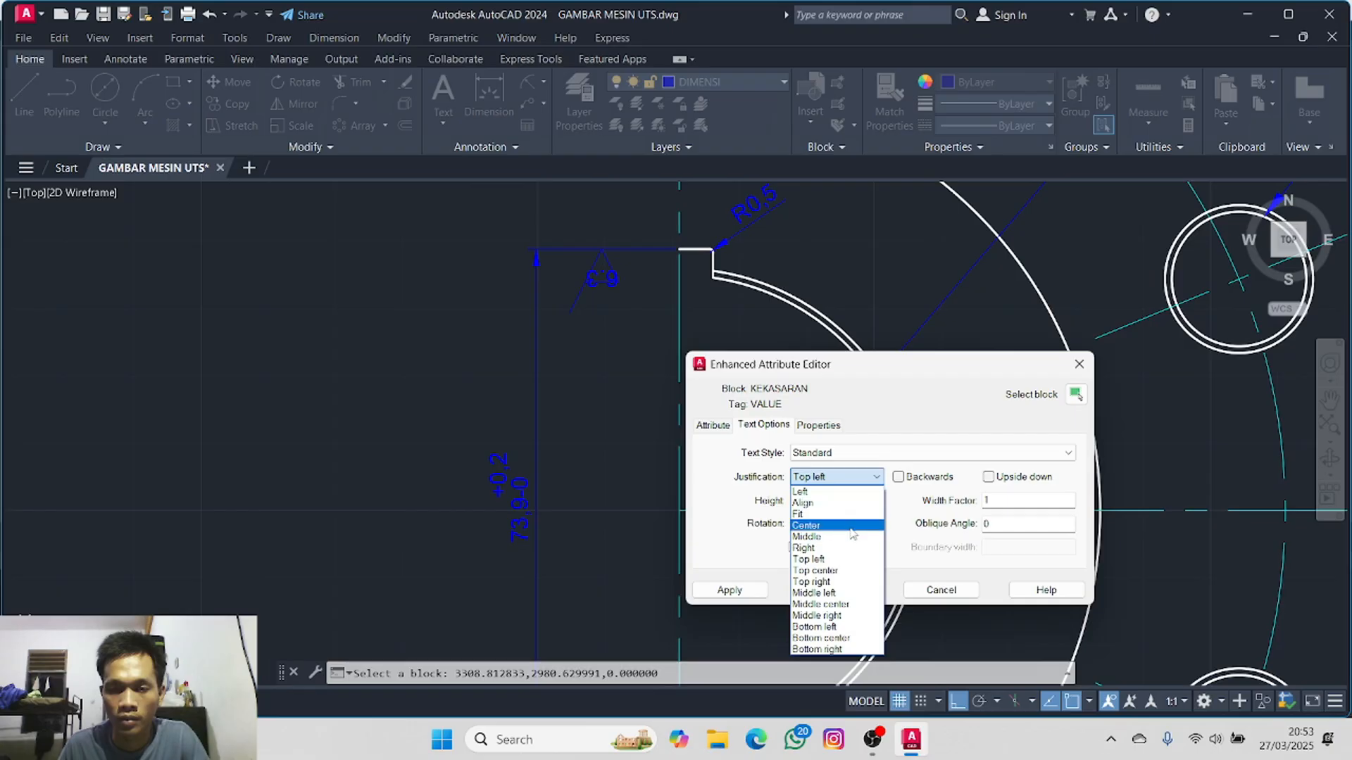
# - Enable Backwards and Upside down for the 6.3 roughness value, trying Middle right, Bottom left, Bottom center and Bottom right justifications
pyautogui.click(866, 480)
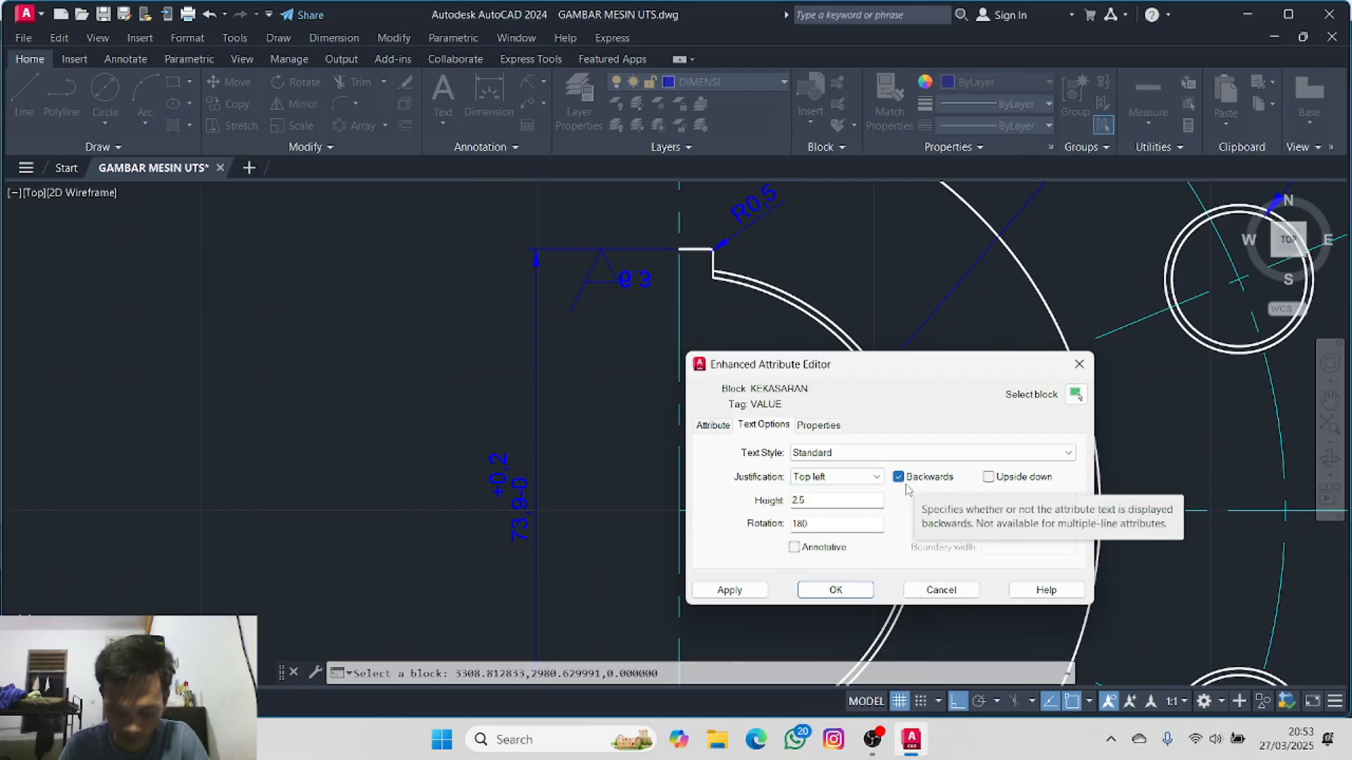
pyautogui.click(867, 485)
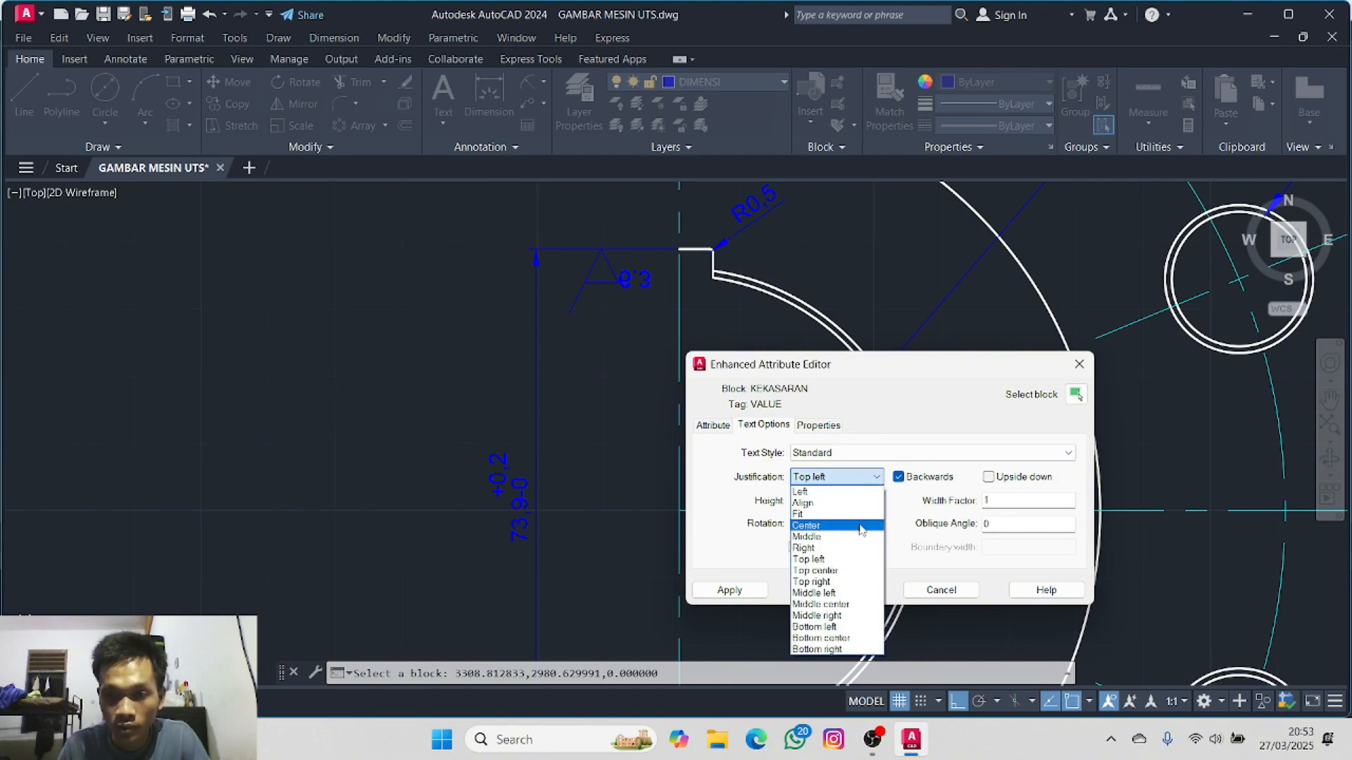
pyautogui.click(852, 619)
pyautogui.click(842, 477)
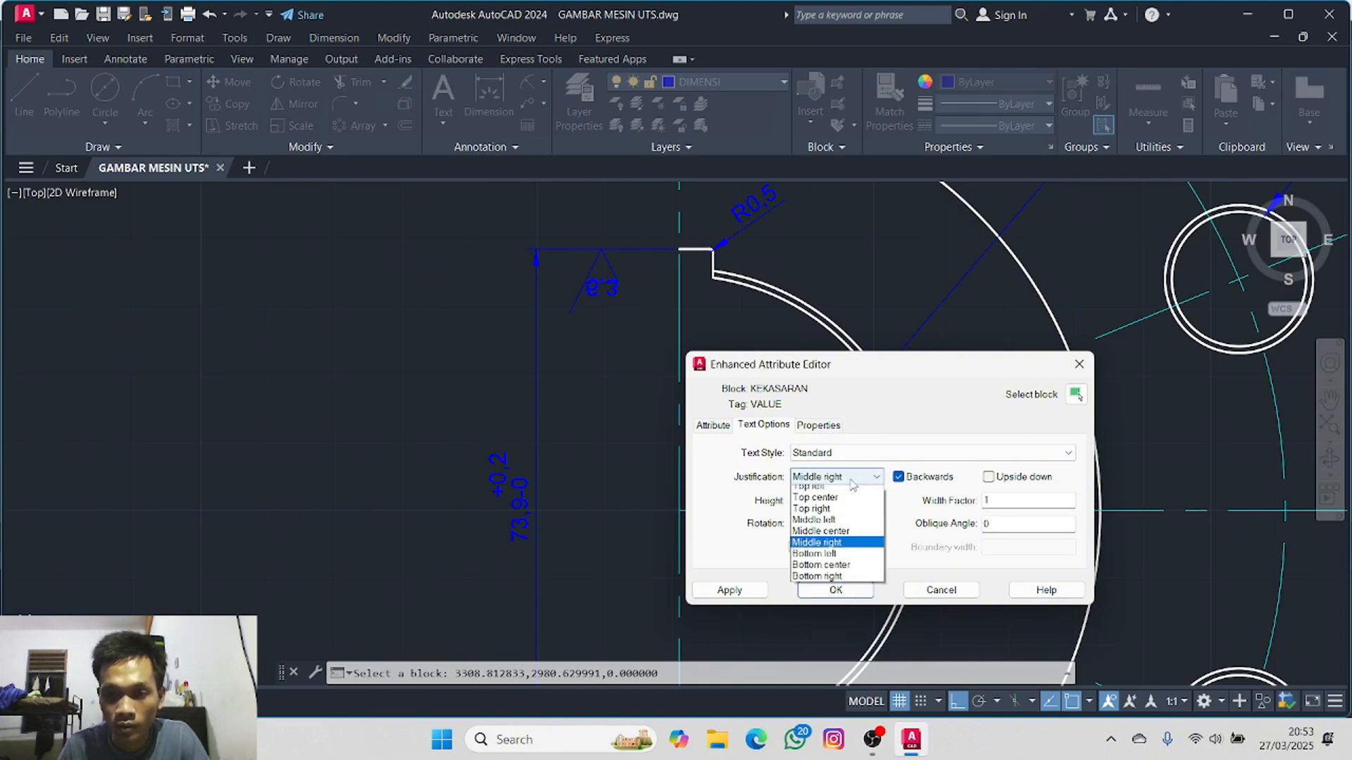
pyautogui.click(835, 628)
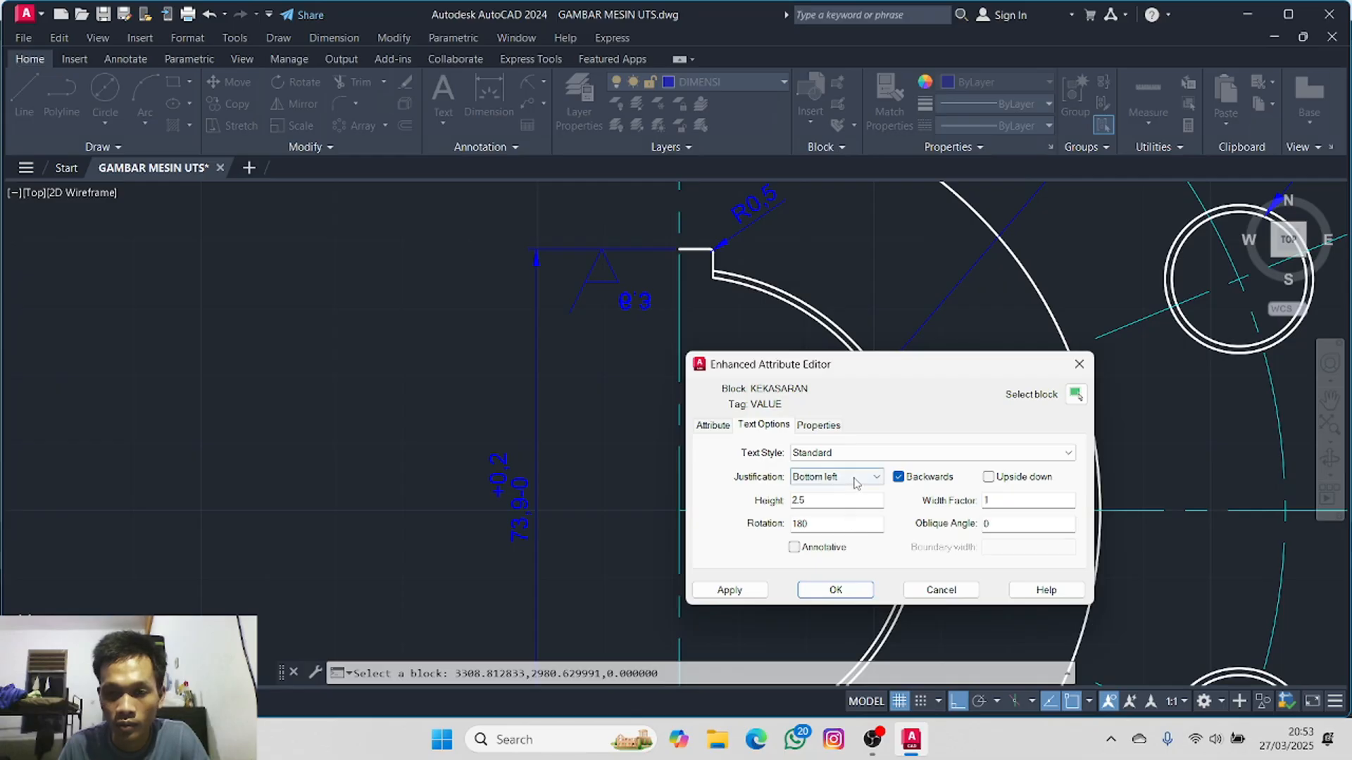
pyautogui.click(856, 479)
pyautogui.click(848, 637)
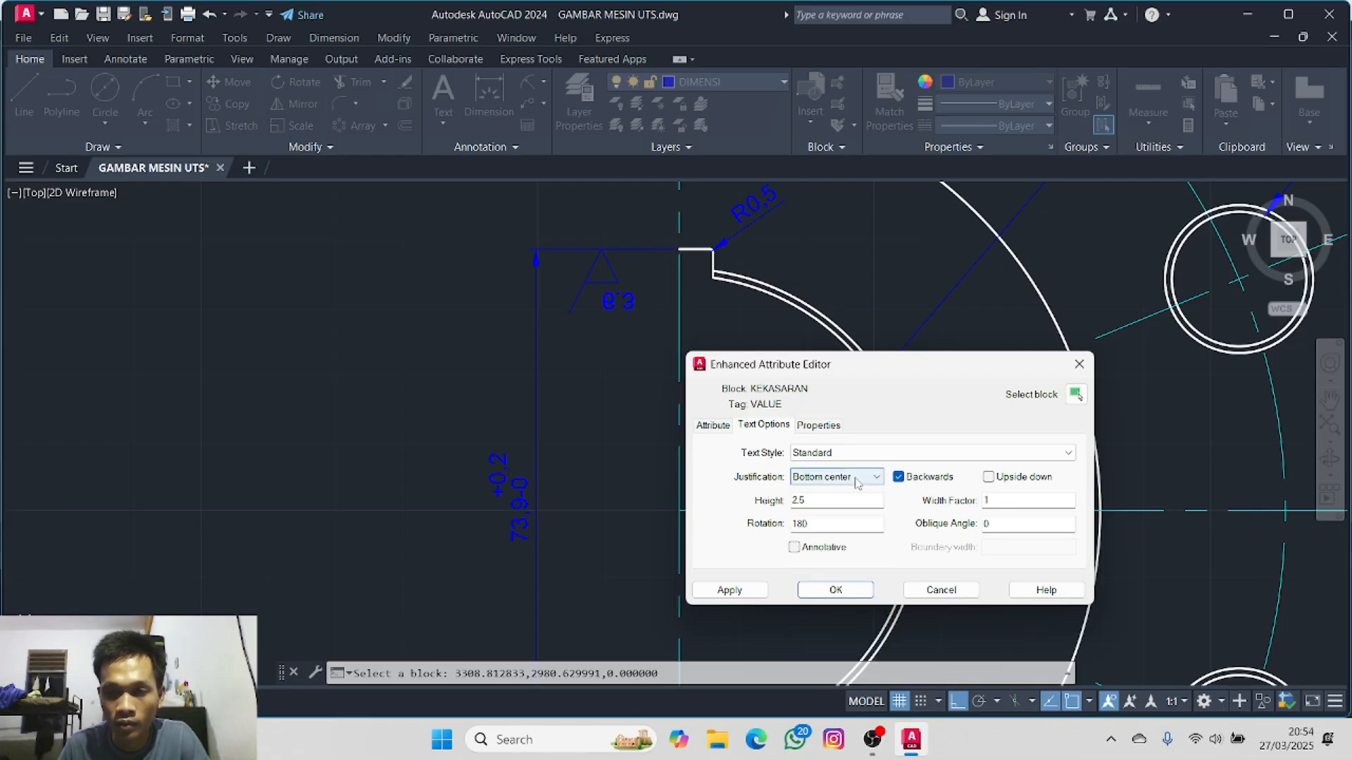
pyautogui.click(857, 483)
pyautogui.click(848, 653)
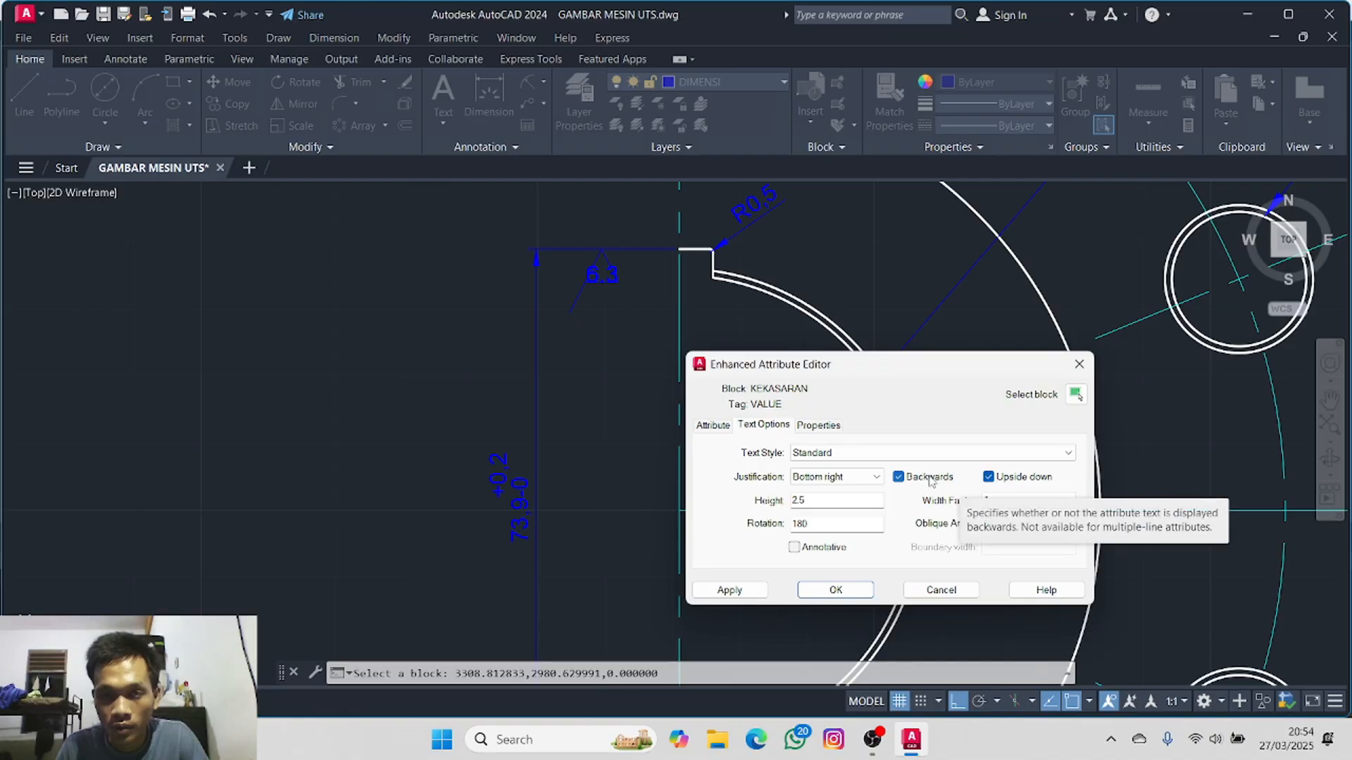
# - Compare Middle left, Top left, Bottom right and Bottom center justifications for the 6.3 value, settle on Top right, and accept the edit
pyautogui.click(848, 476)
pyautogui.click(837, 593)
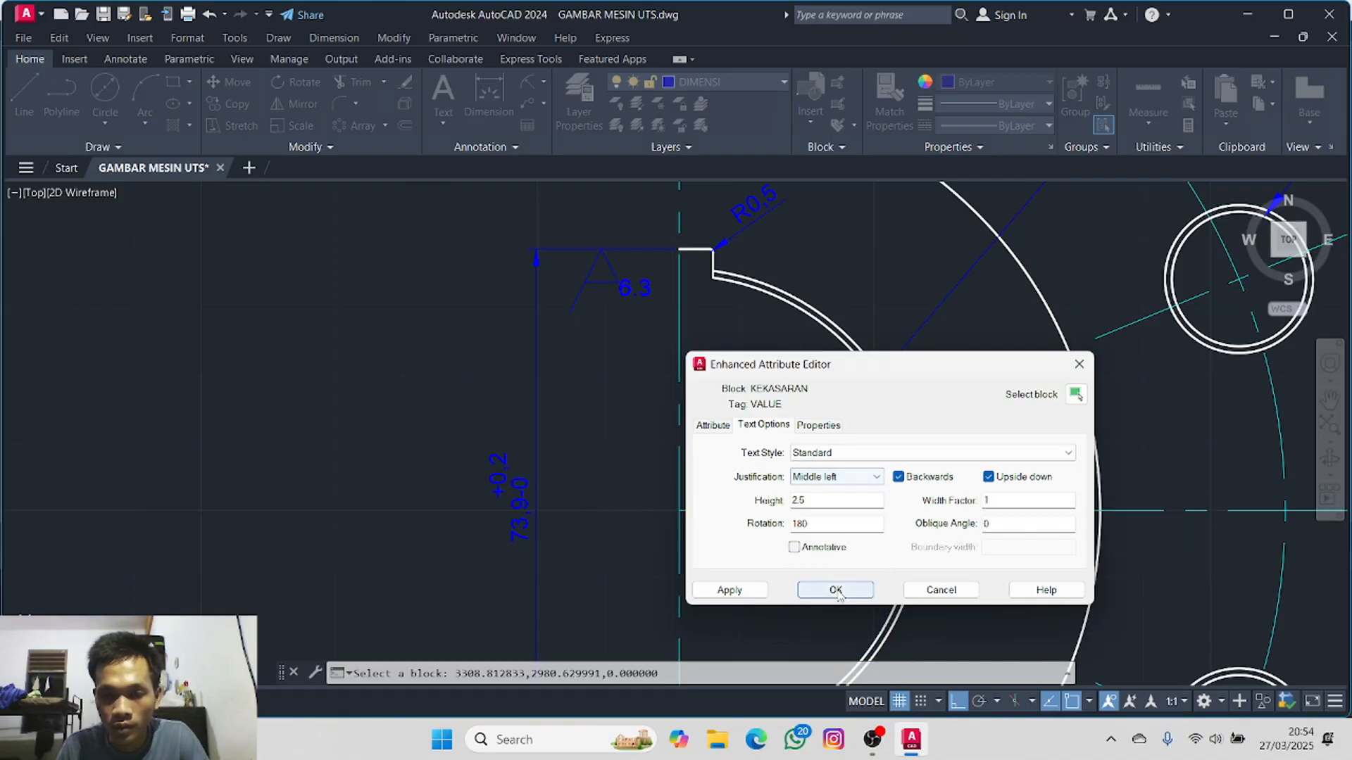
pyautogui.click(856, 481)
pyautogui.click(809, 559)
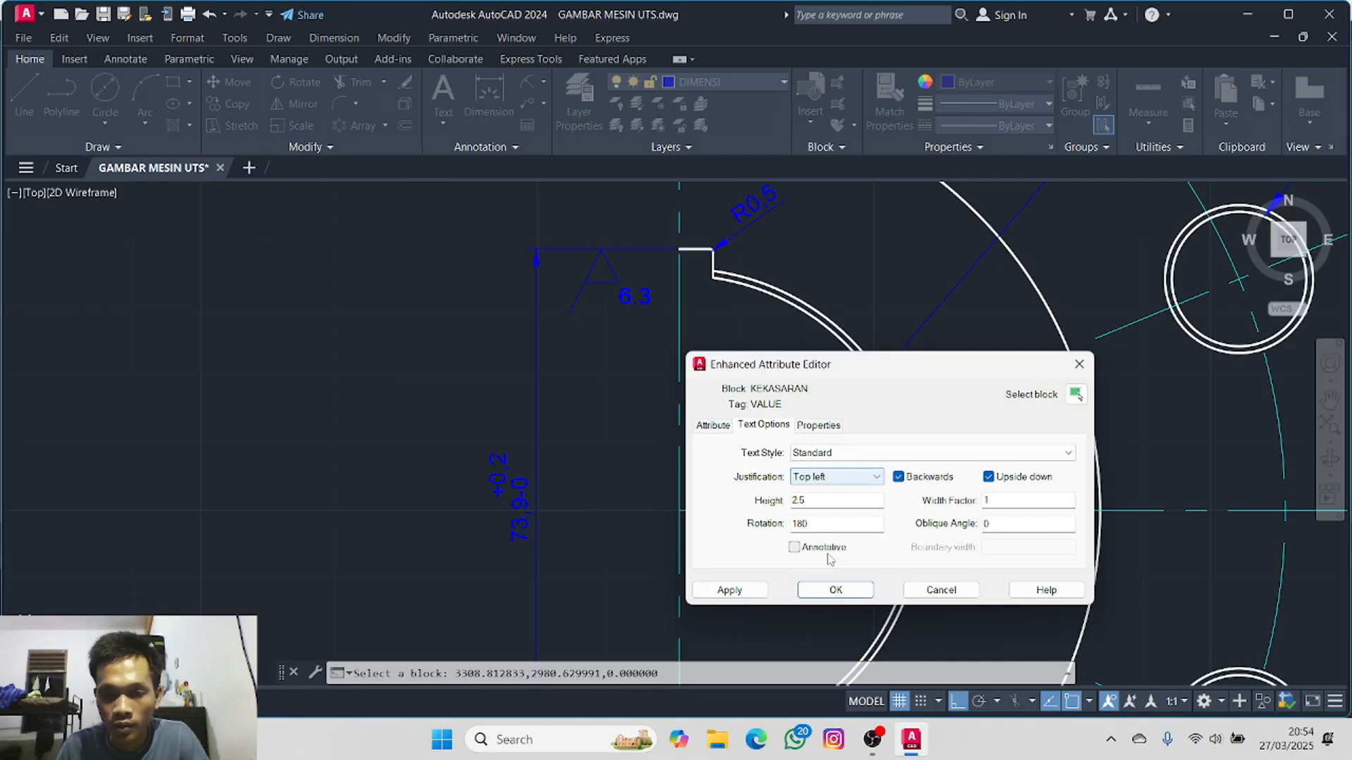
pyautogui.click(851, 477)
pyautogui.click(820, 650)
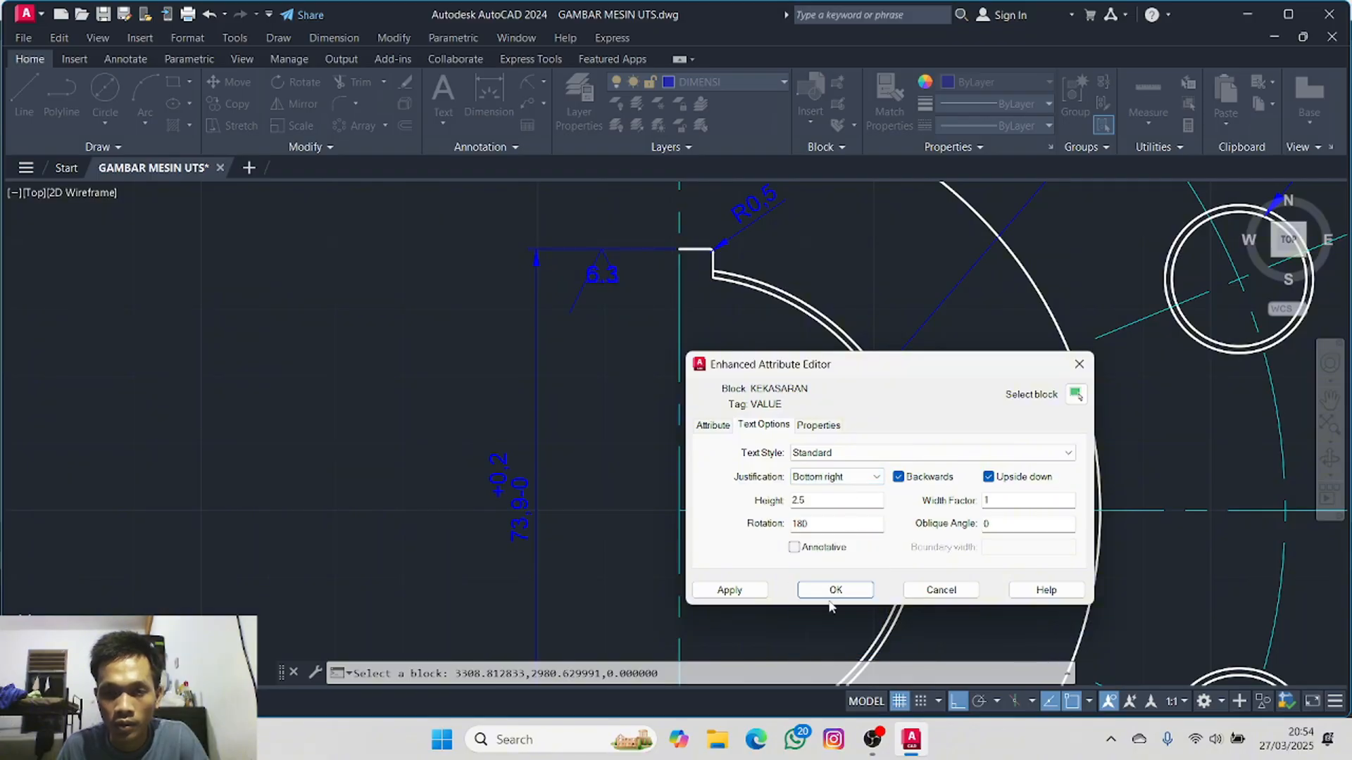
pyautogui.click(865, 485)
pyautogui.click(853, 637)
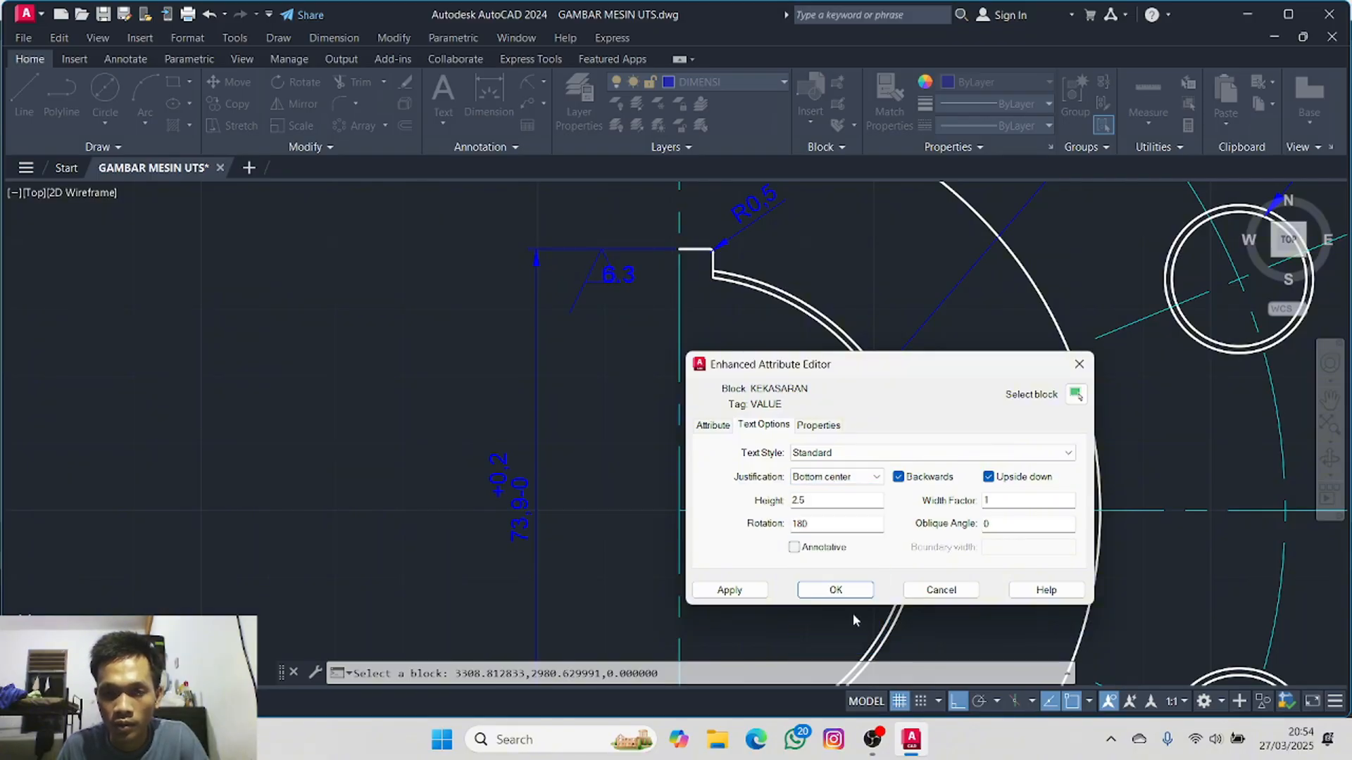
pyautogui.click(859, 486)
pyautogui.click(842, 582)
pyautogui.click(815, 593)
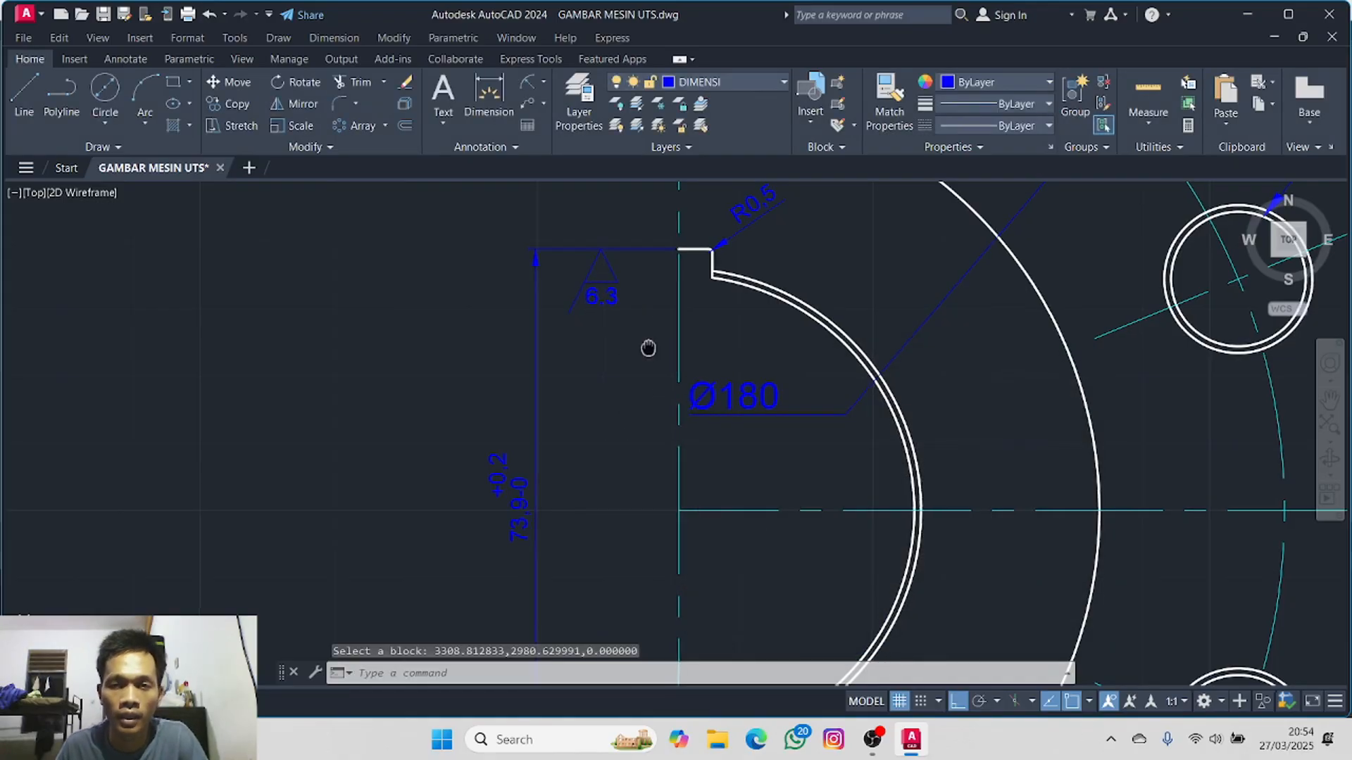
# - Draw a vertical line upward from the keyway's upper corner to just below the hub arc, and erase the extra short horizontal segment
pyautogui.moveTo(646, 347); pyautogui.dragTo(550, 462, button='middle')
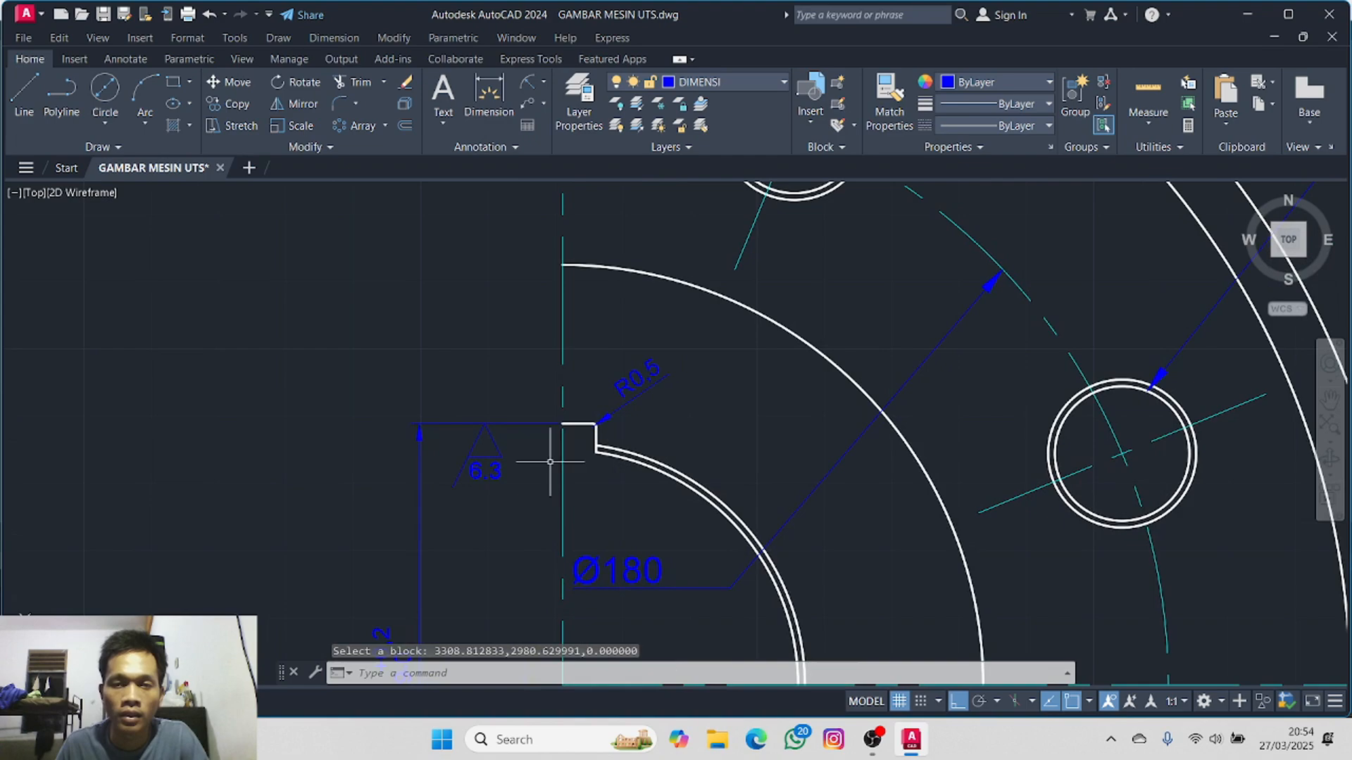
pyautogui.click(24, 91)
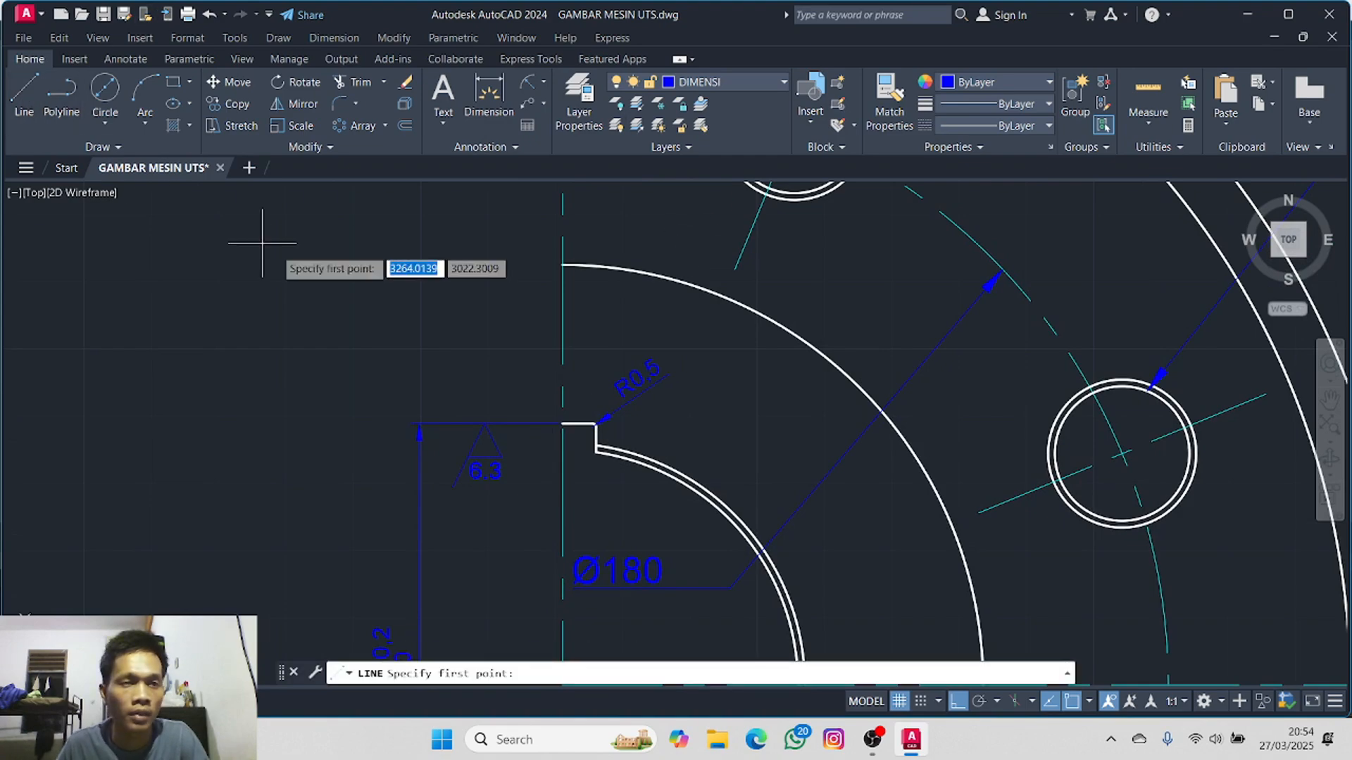
pyautogui.click(593, 417)
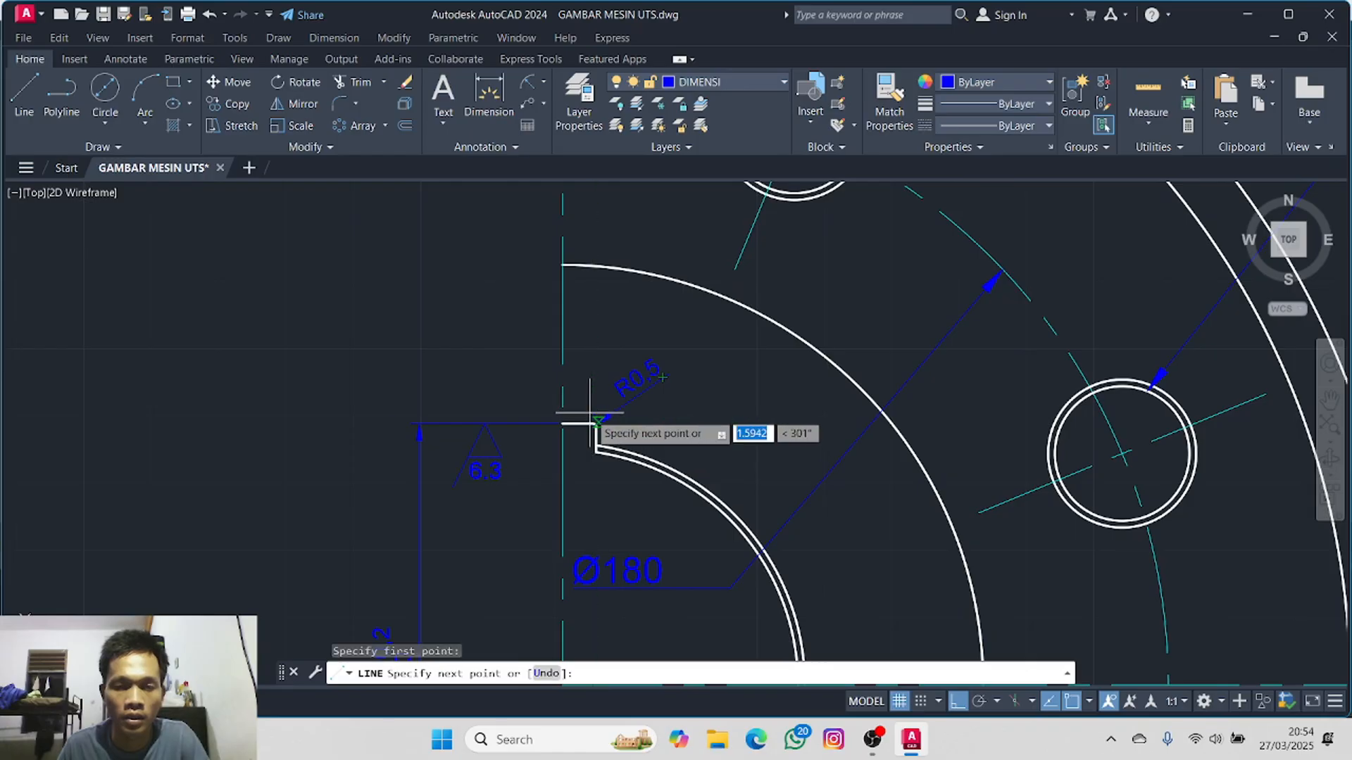
pyautogui.click(594, 288)
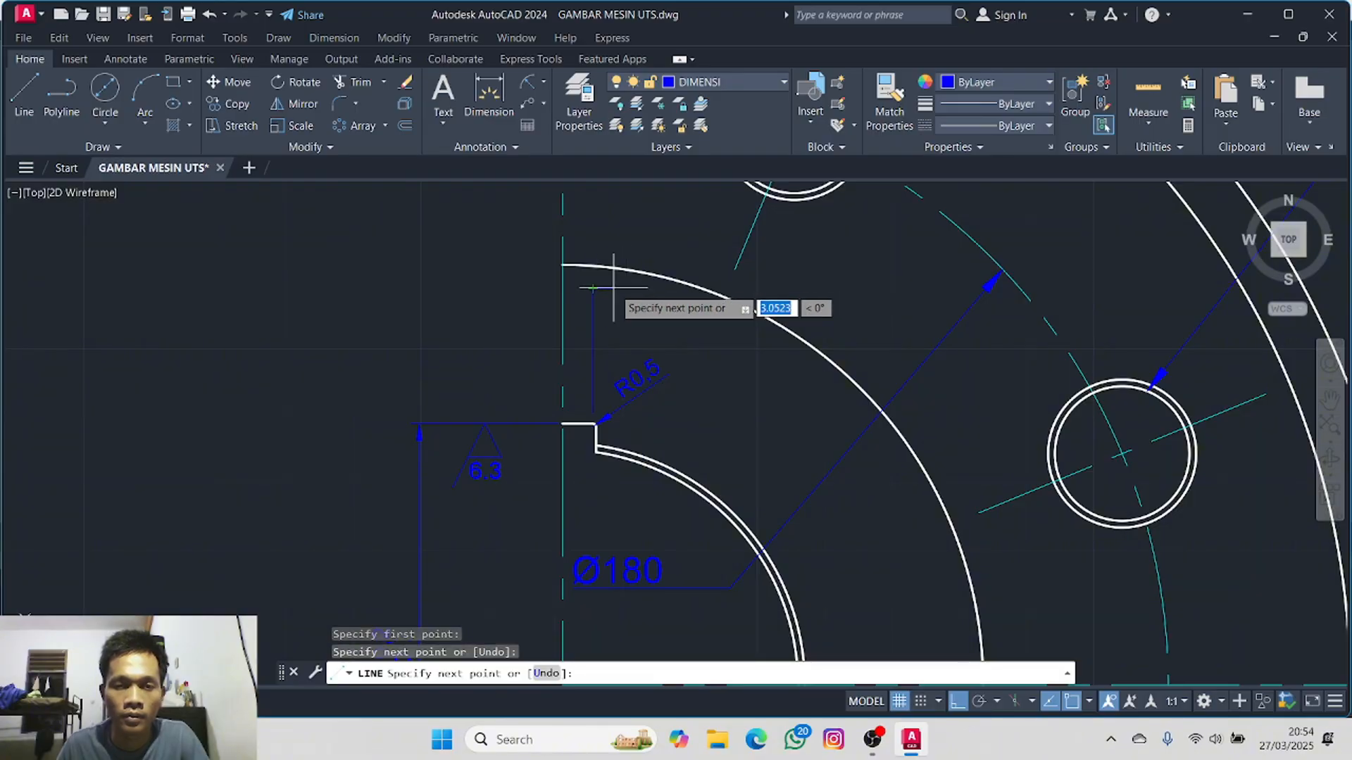
pyautogui.click(606, 288)
pyautogui.press('Escape')
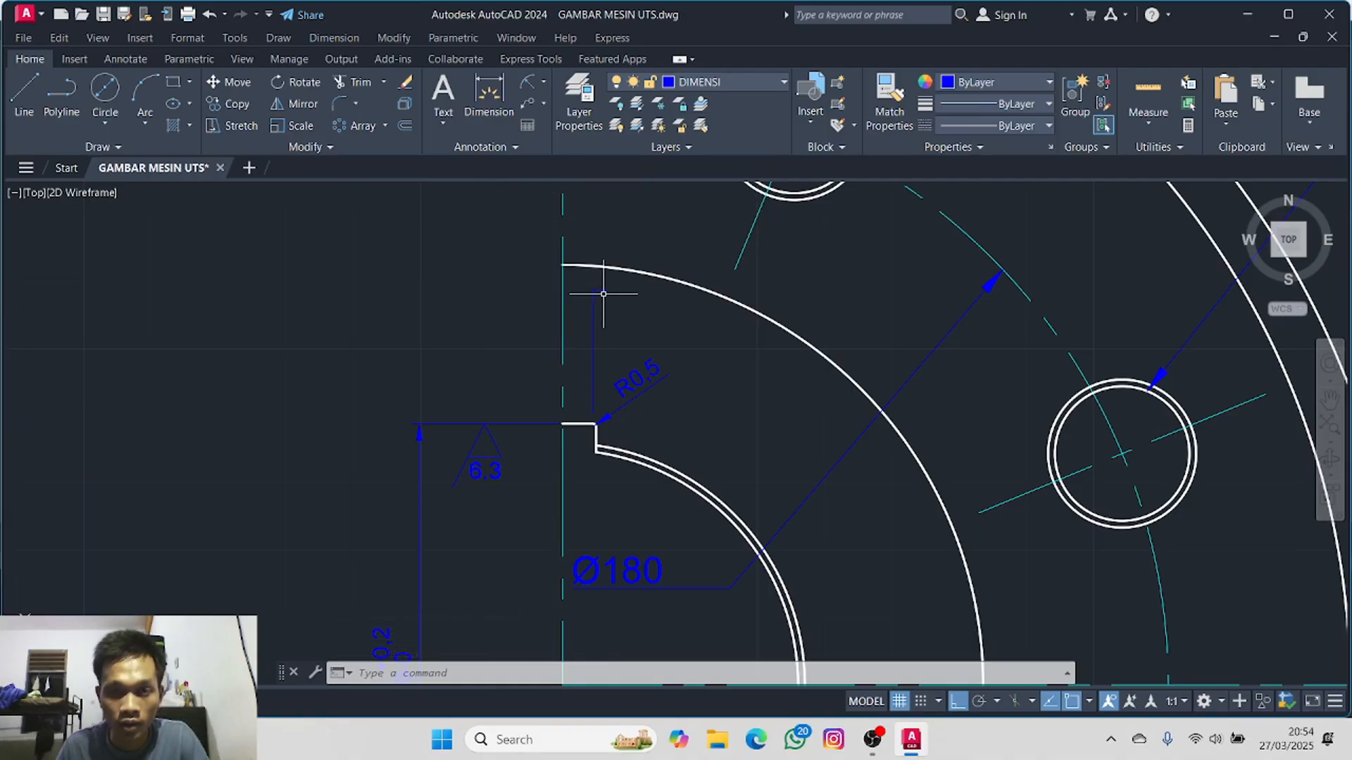
pyautogui.press('Delete')
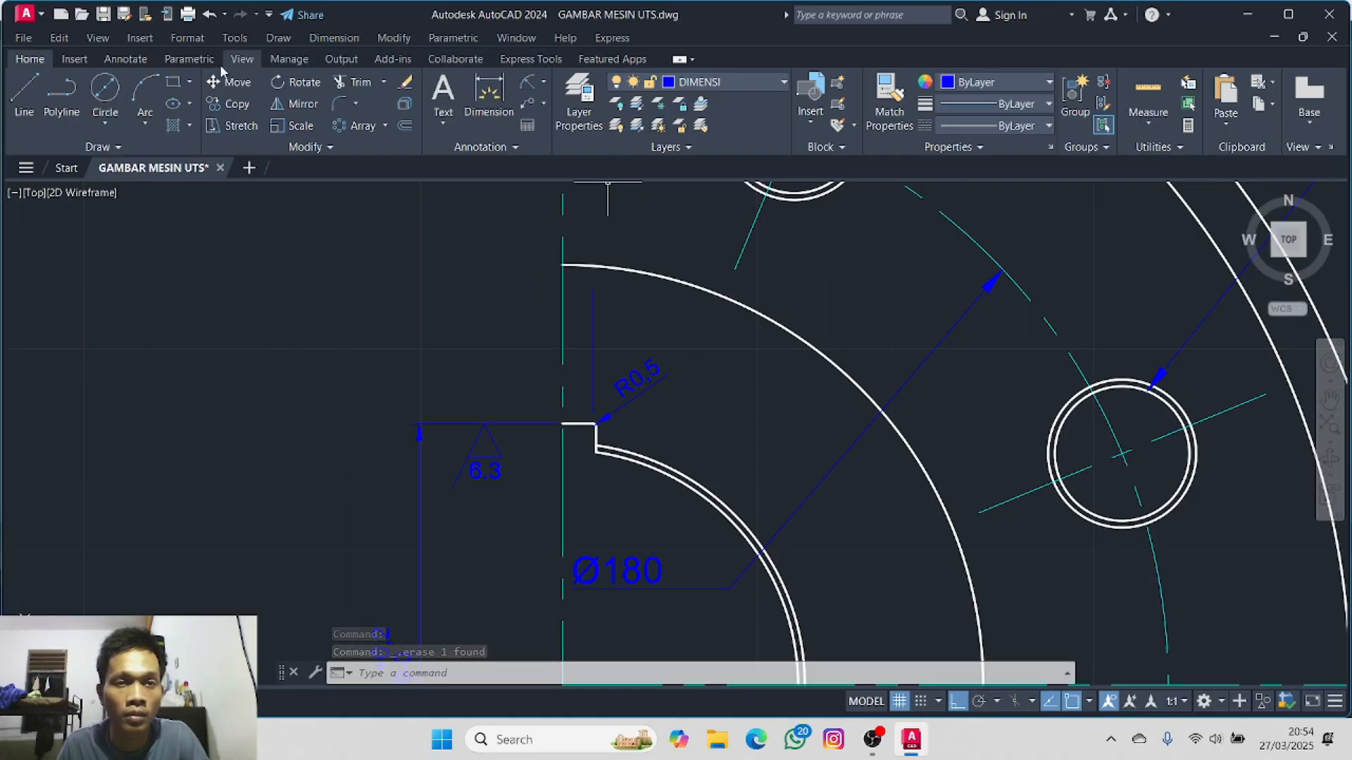
pyautogui.click(125, 59)
pyautogui.click(693, 92)
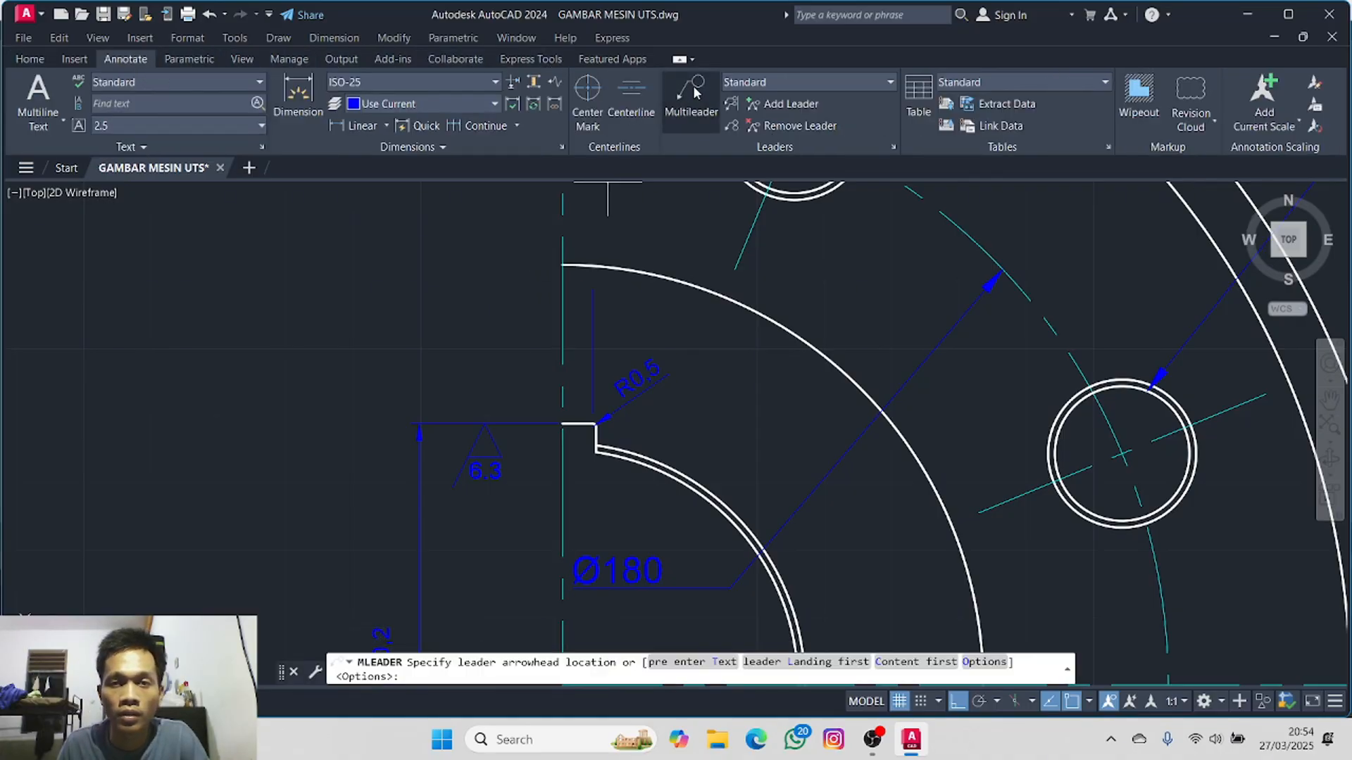
pyautogui.click(792, 82)
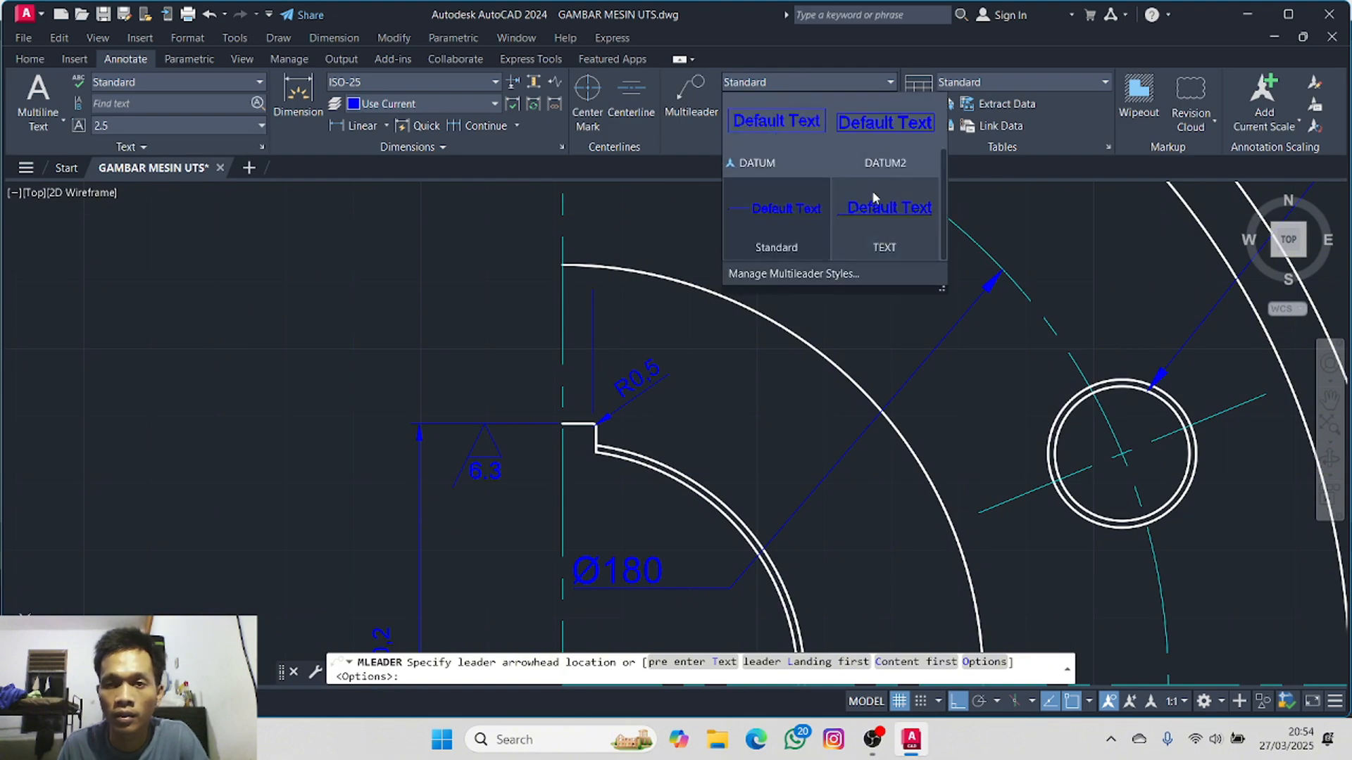
pyautogui.click(795, 217)
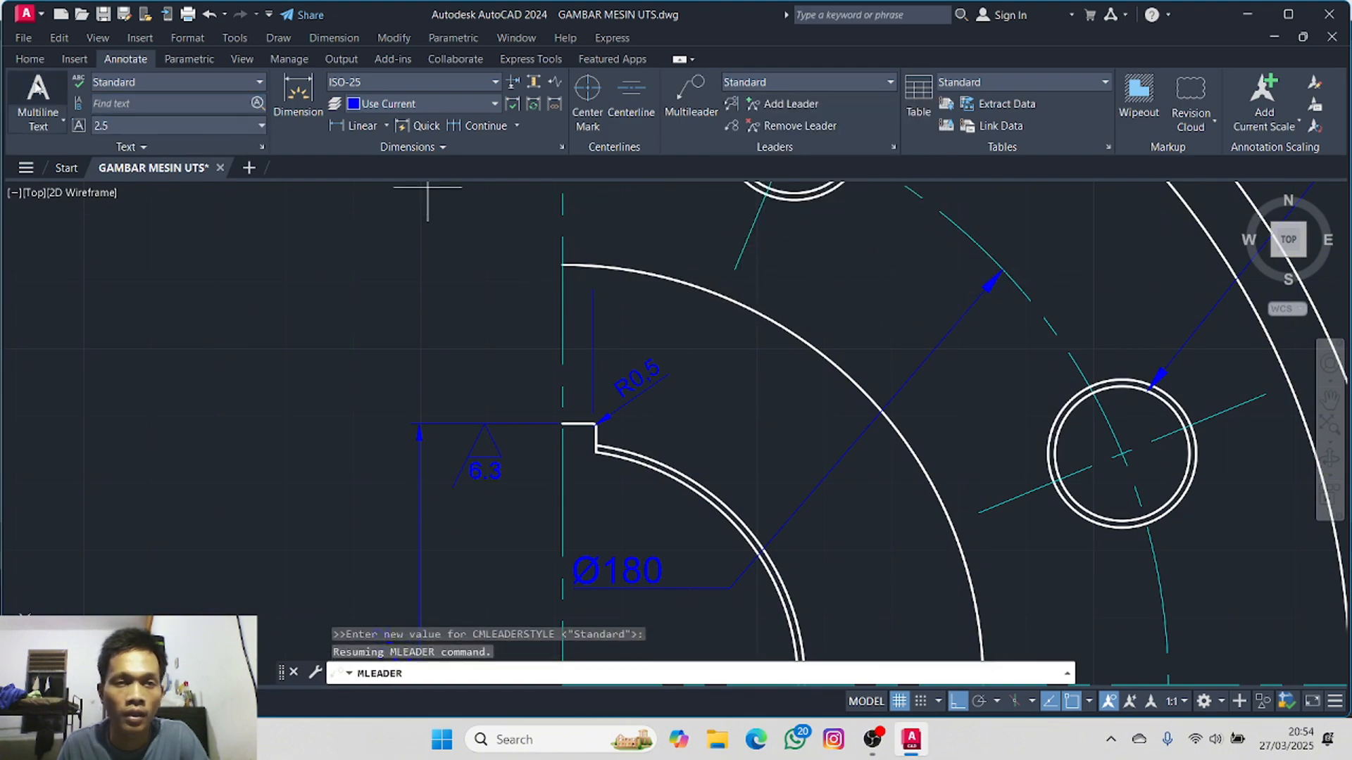
# - Draw a horizontal line about 14.9 long from near the vertical line's upper end, across the vertical centerline
pyautogui.click(29, 59)
pyautogui.click(24, 98)
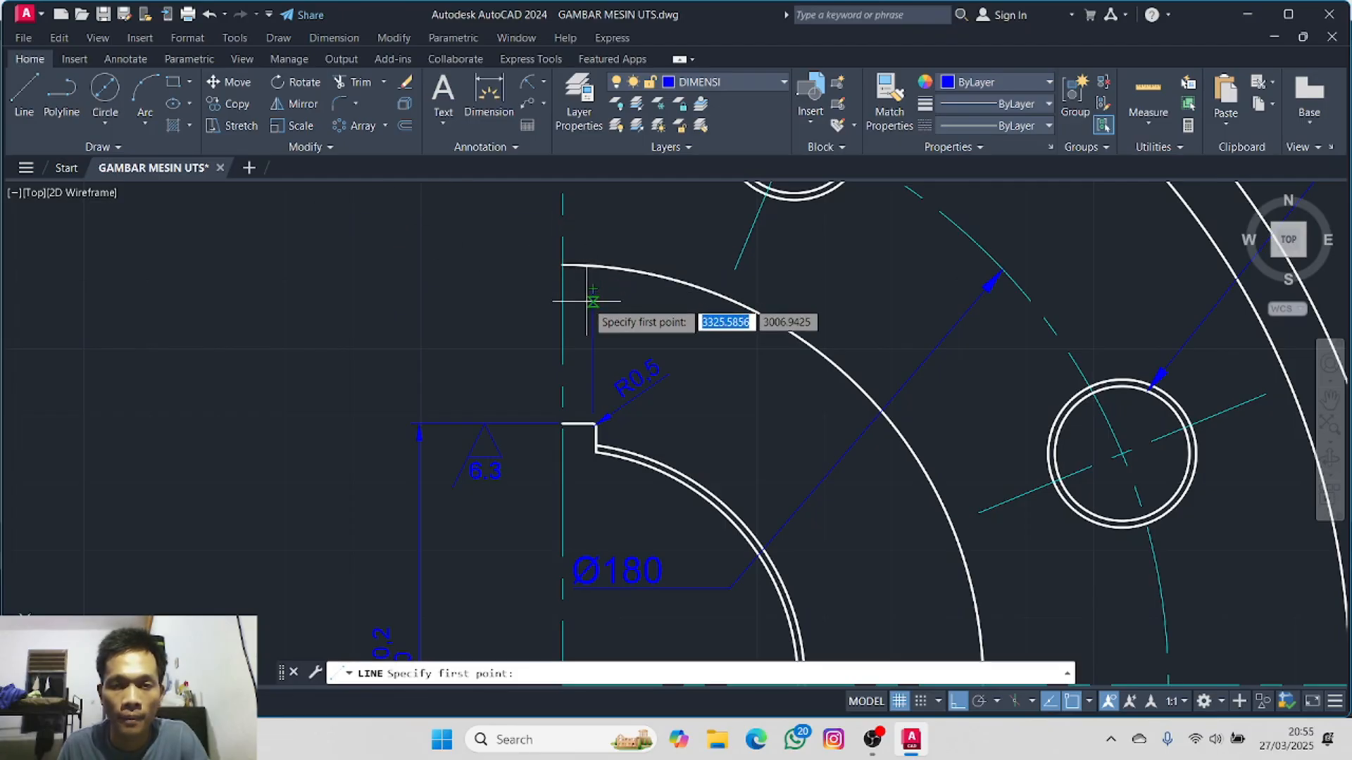
pyautogui.click(593, 298)
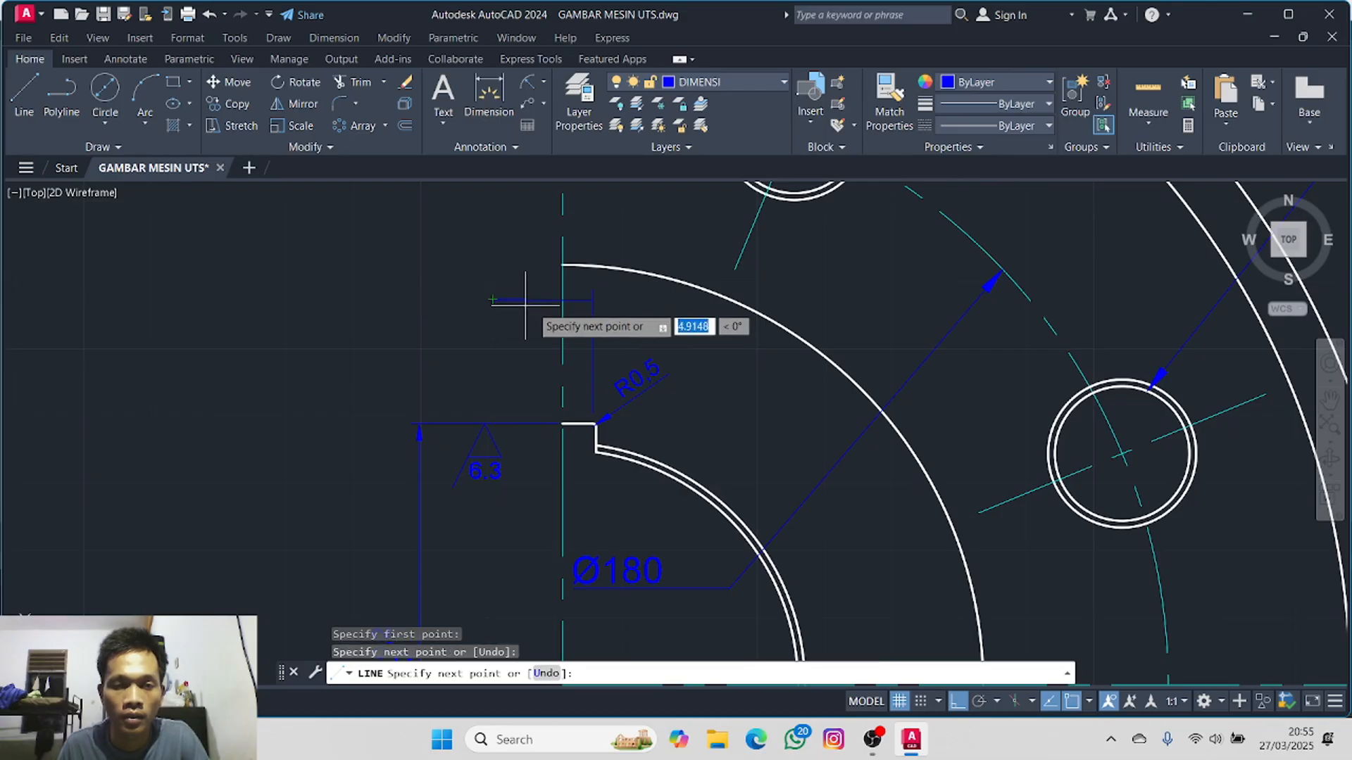
pyautogui.press('Escape')
# - Review the general and geometry properties of the new horizontal line, and erase the line
pyautogui.click(586, 301)
pyautogui.rightClick(587, 296)
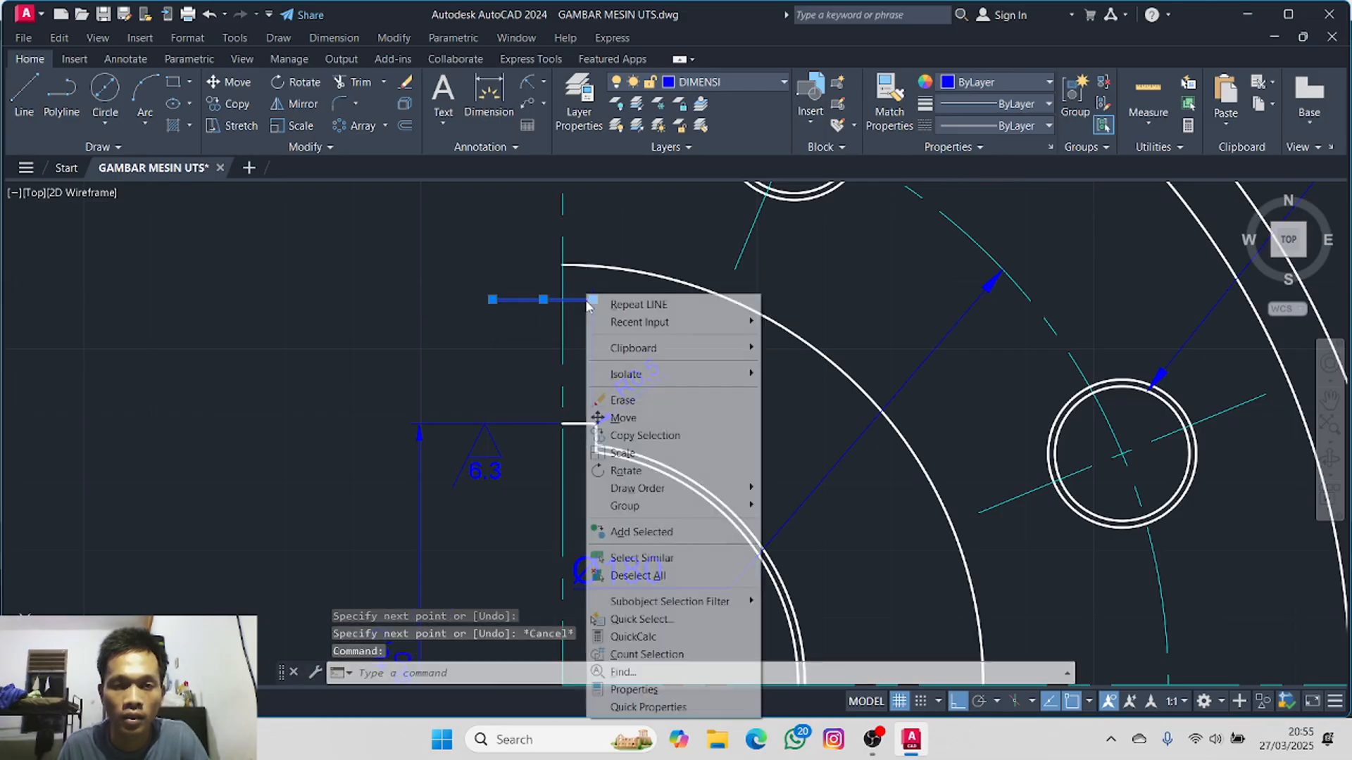
pyautogui.click(668, 689)
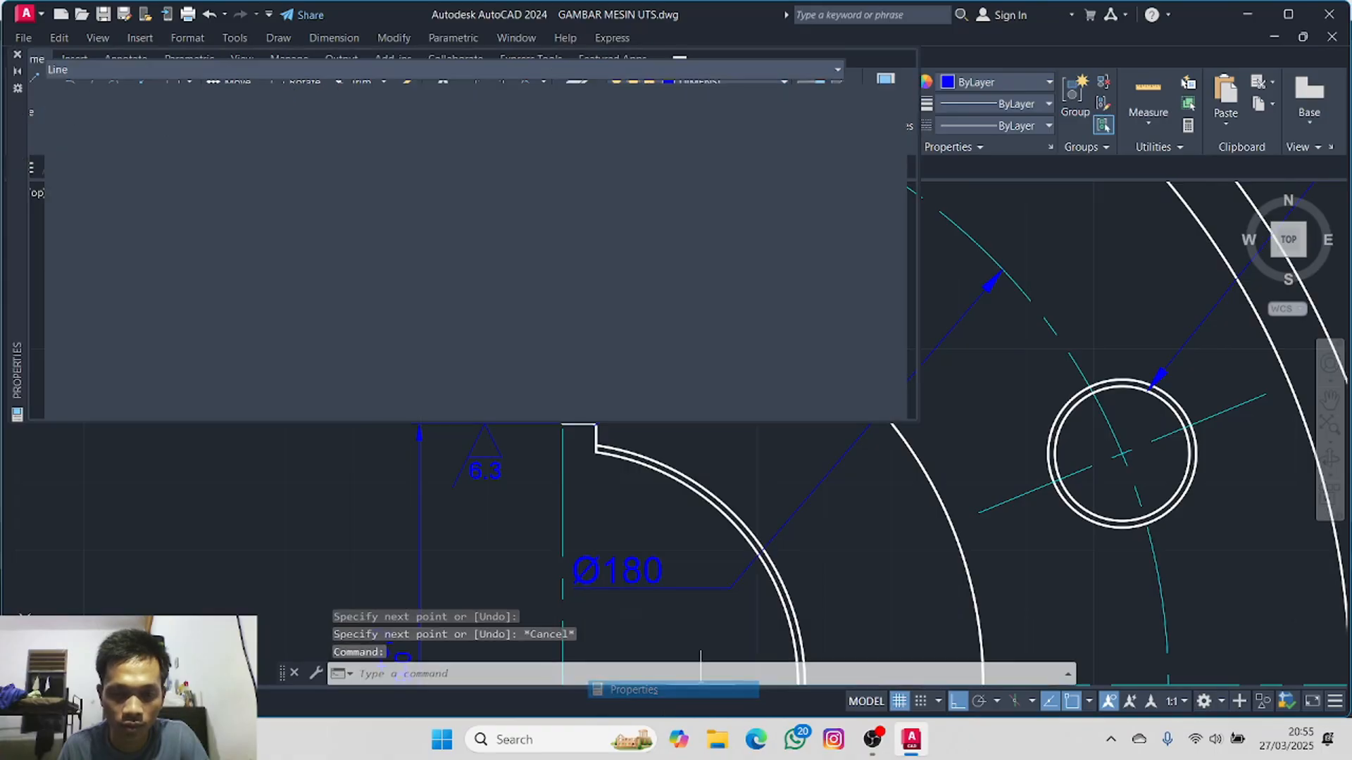
pyautogui.scroll(-3, 428, 271)
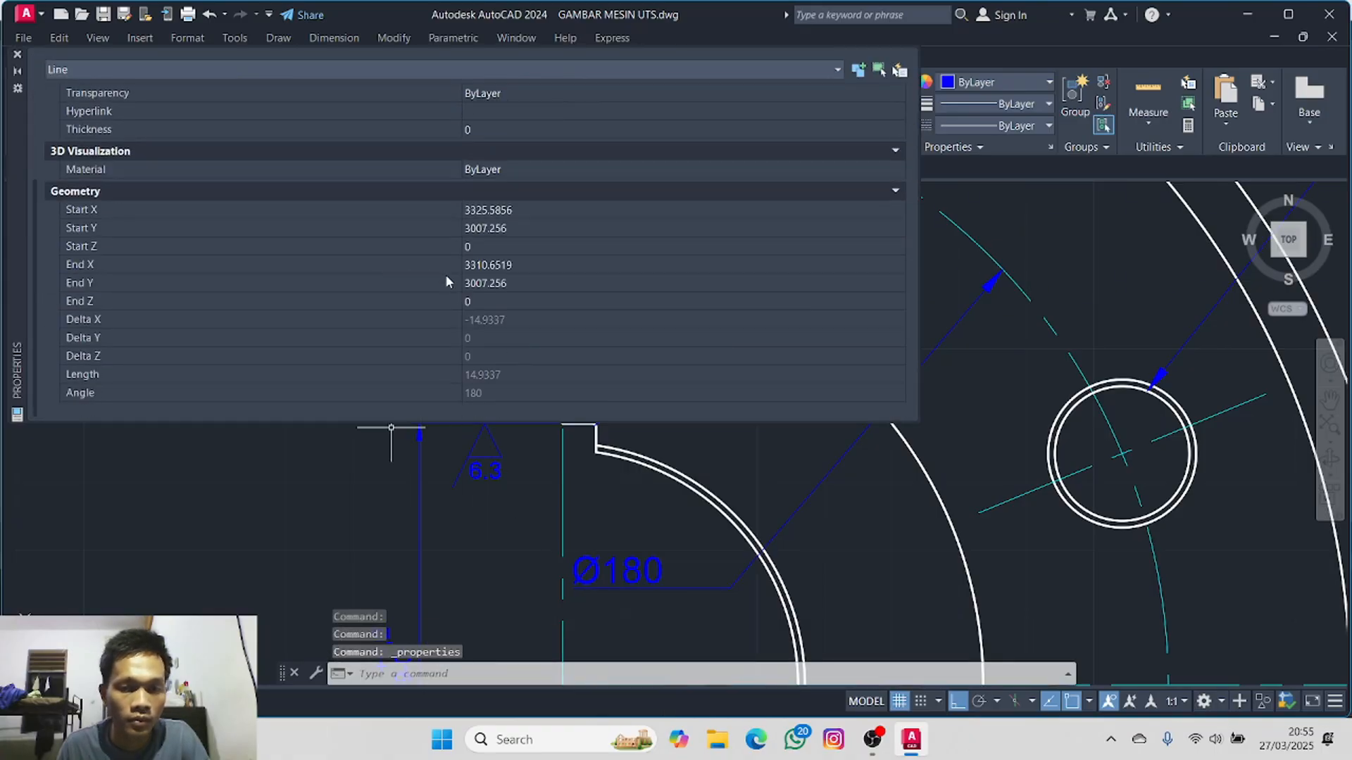
pyautogui.scroll(3, 446, 282)
pyautogui.scroll(-3, 462, 265)
pyautogui.scroll(3, 424, 263)
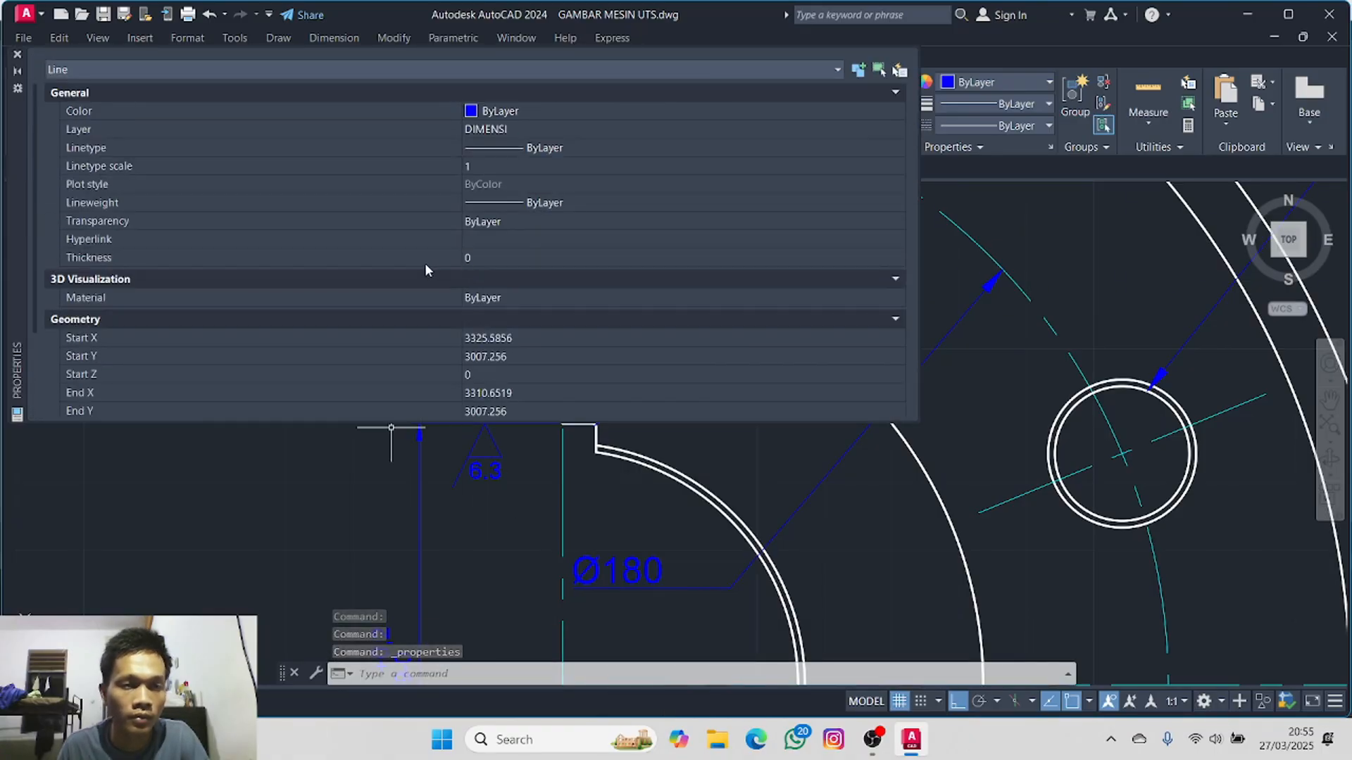
pyautogui.scroll(-3, 415, 263)
pyautogui.scroll(3, 415, 263)
pyautogui.click(18, 54)
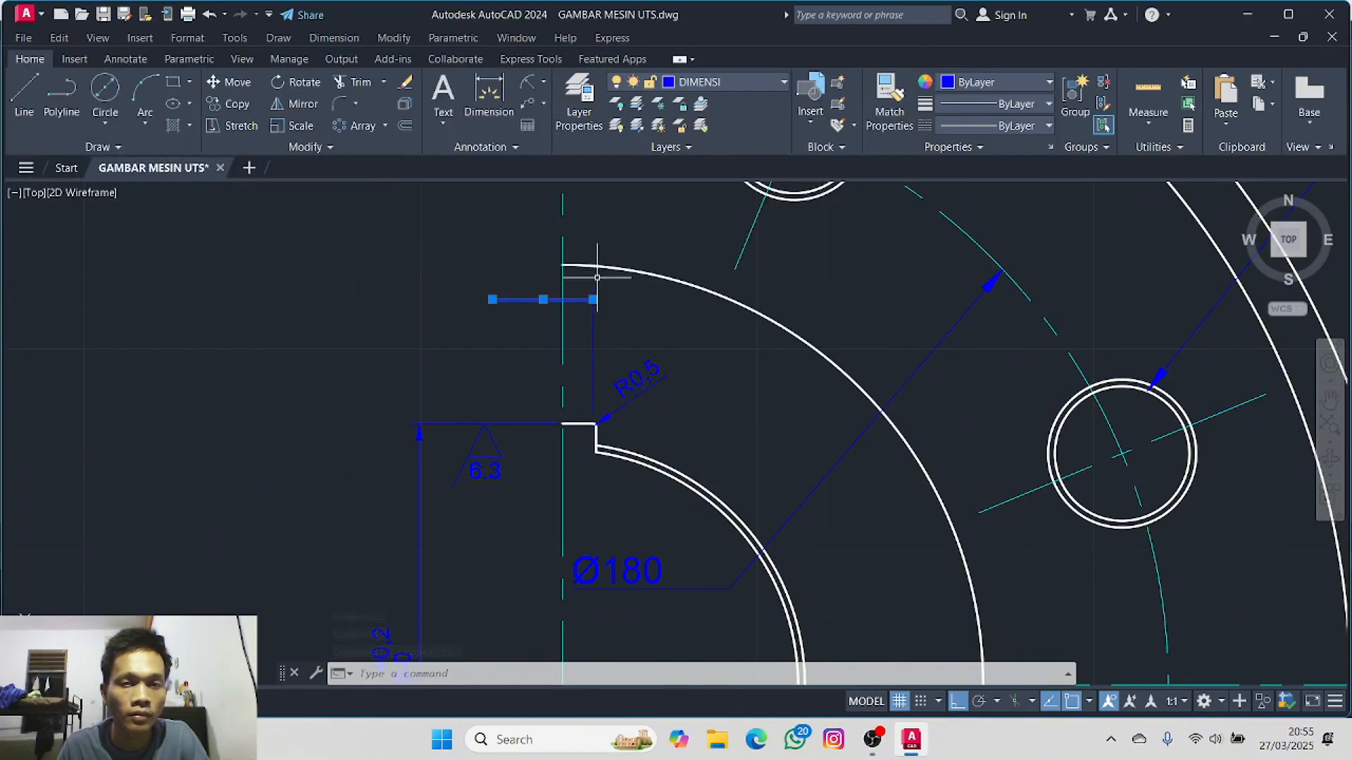
pyautogui.press('Delete')
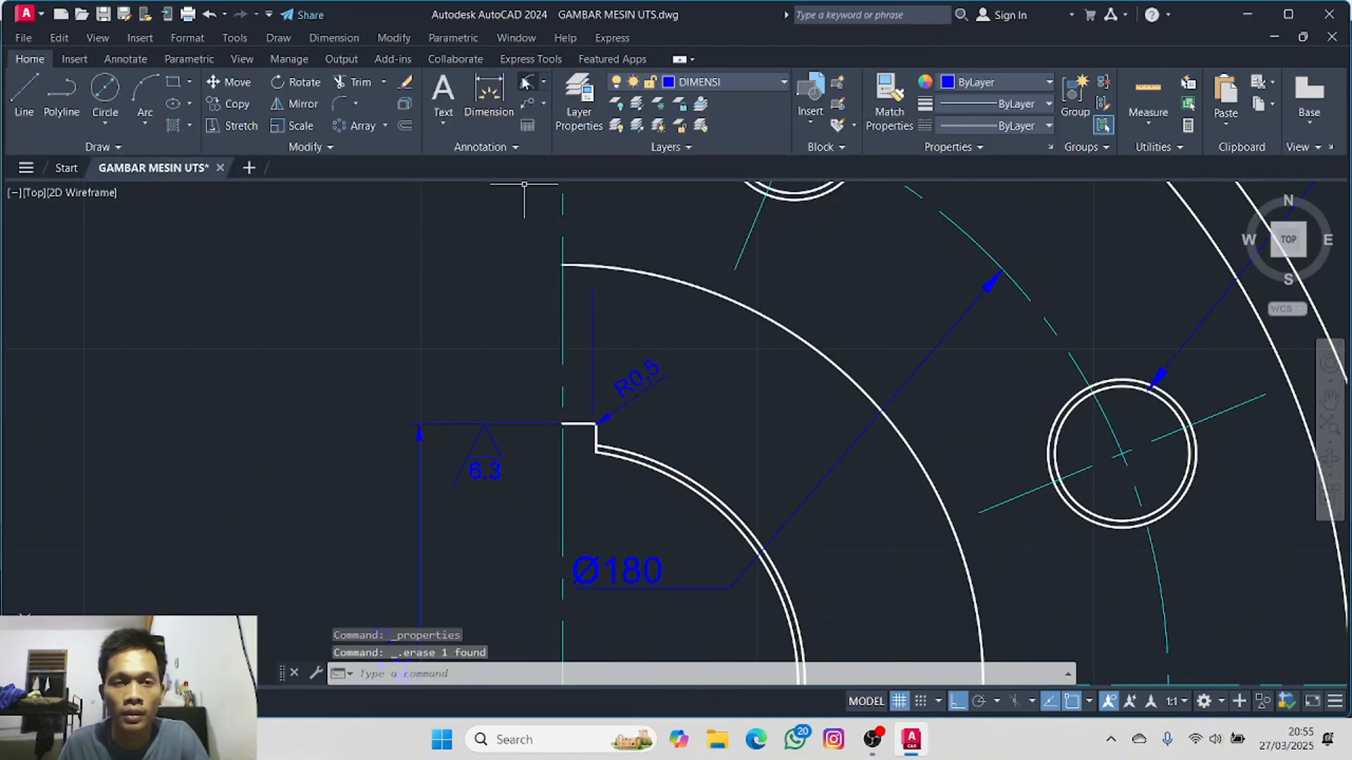
# - Look through the available multileader styles and choose Standard as the current style
pyautogui.click(125, 59)
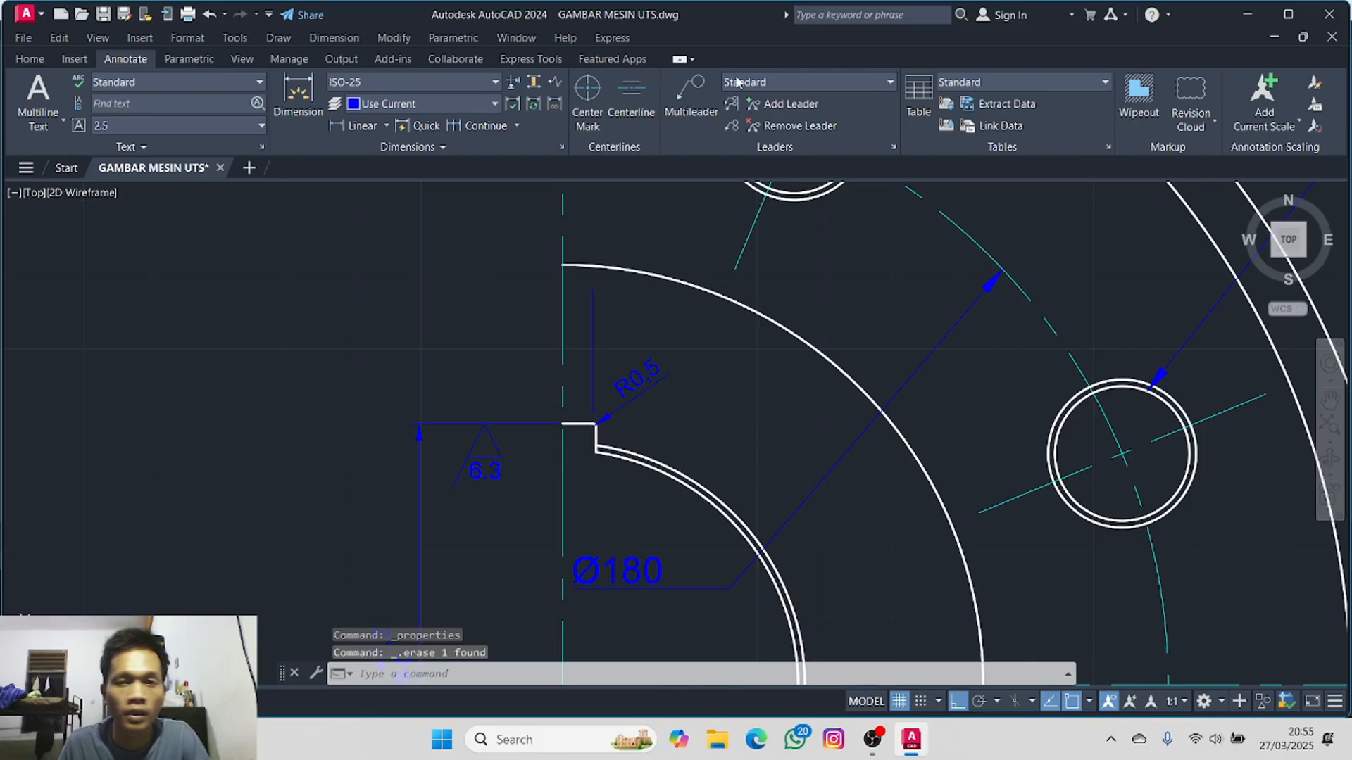
pyautogui.click(828, 83)
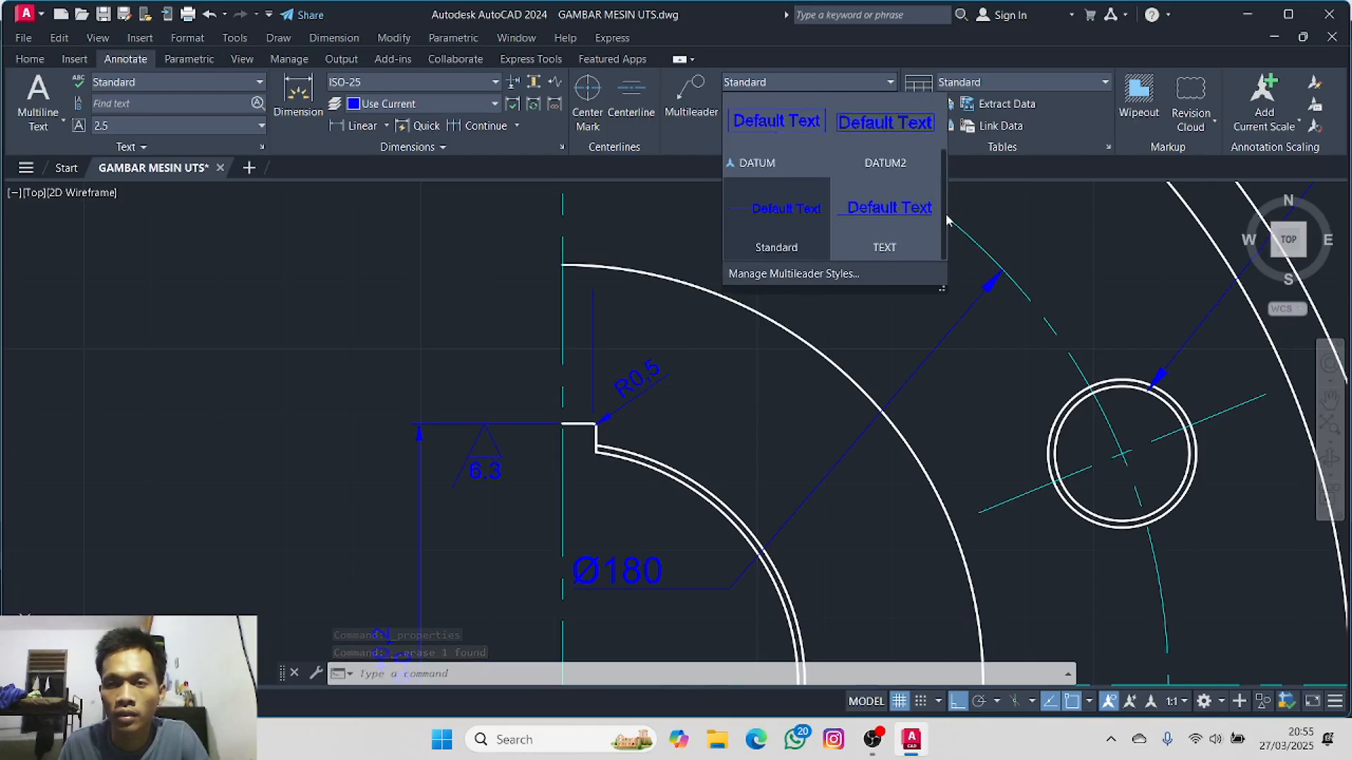
pyautogui.scroll(3, 884, 215)
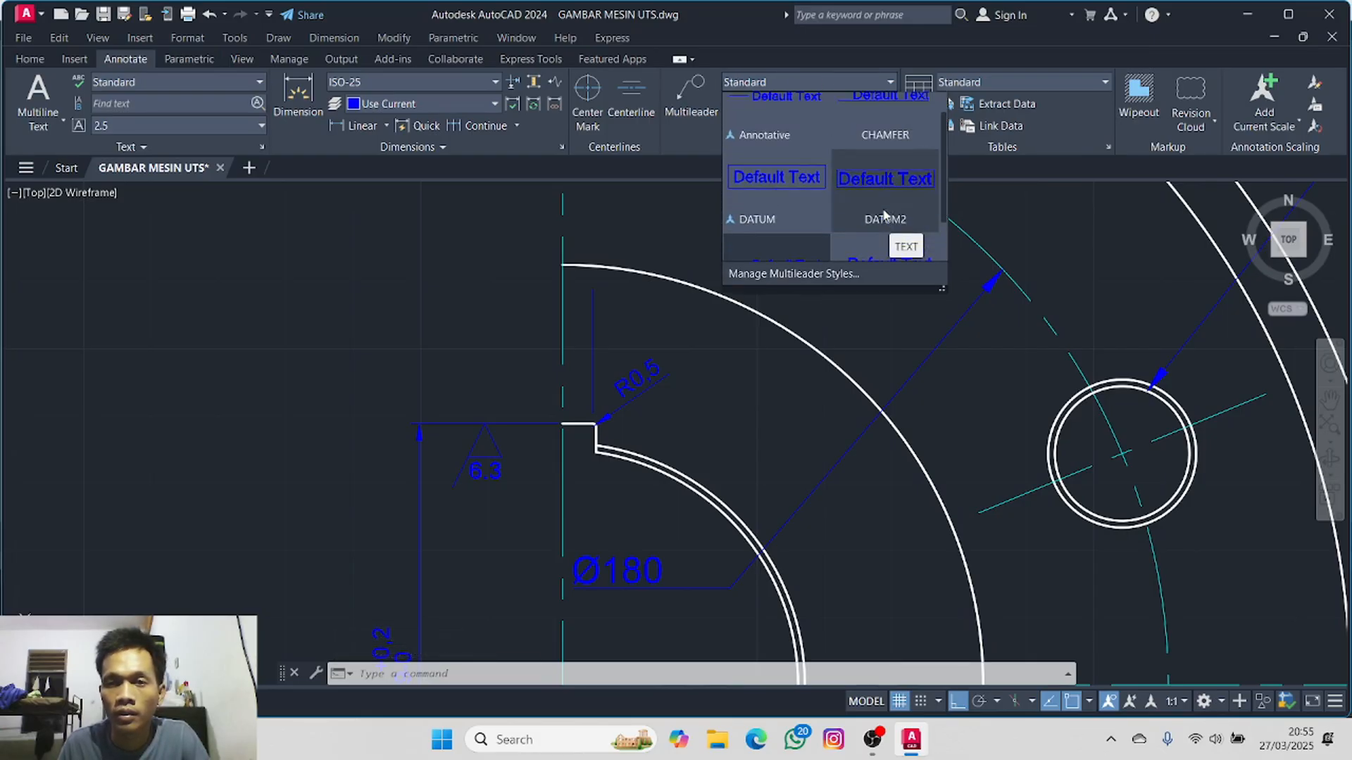
pyautogui.scroll(1, 886, 209)
pyautogui.scroll(-3, 871, 215)
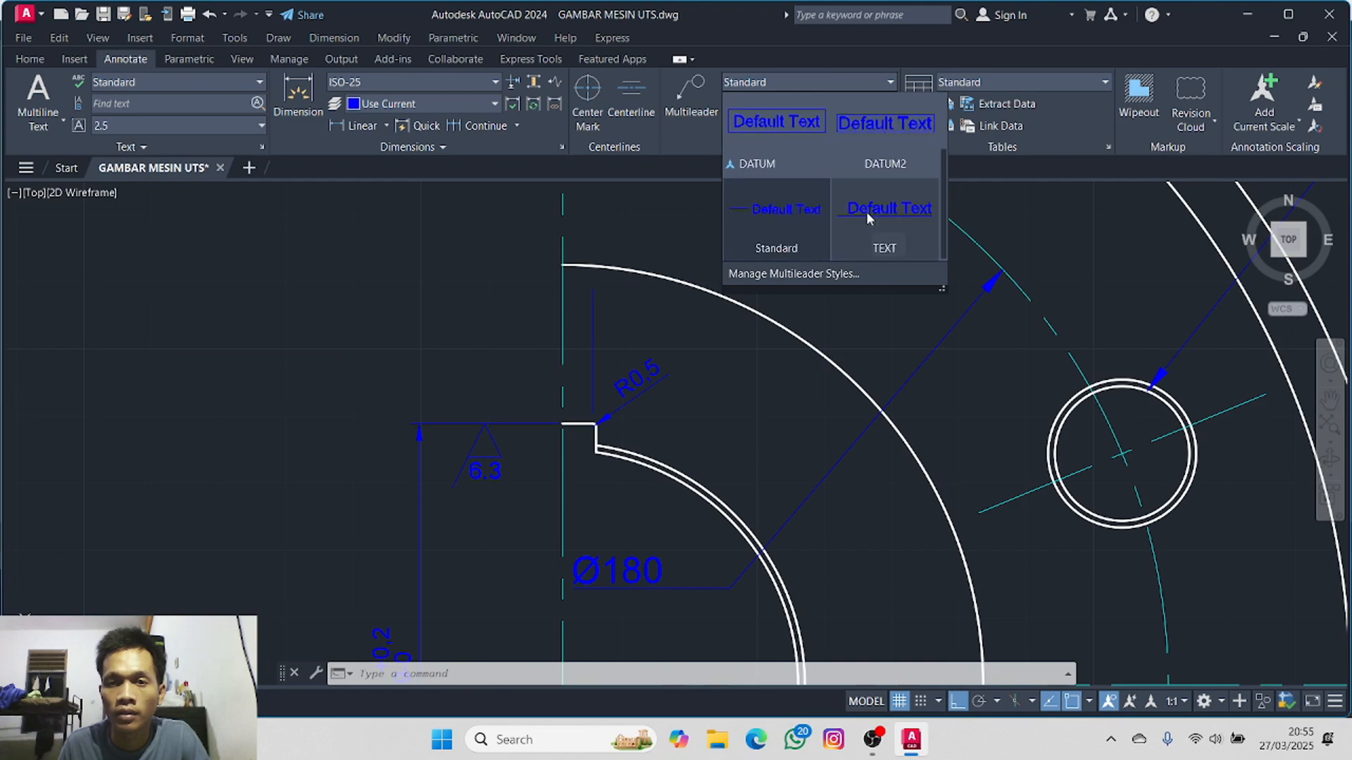
pyautogui.click(769, 226)
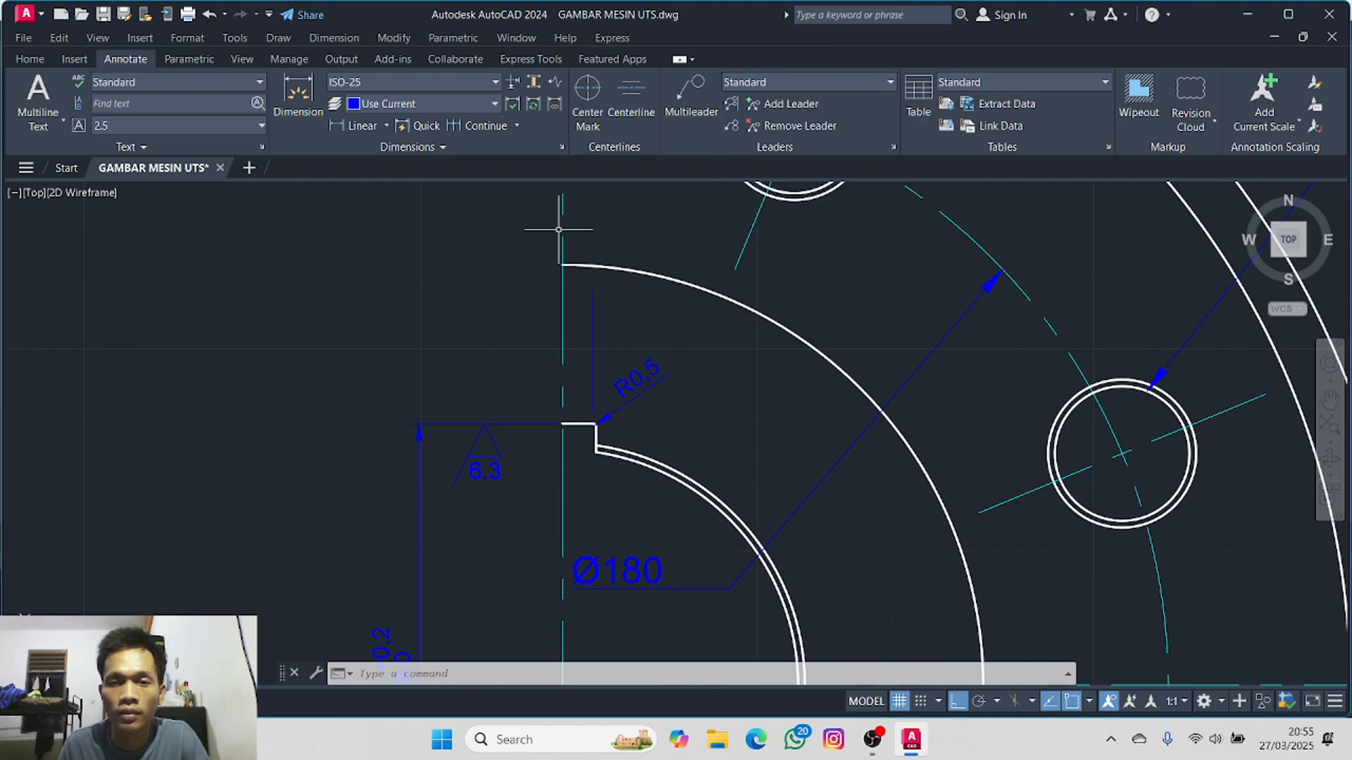
pyautogui.click(12, 62)
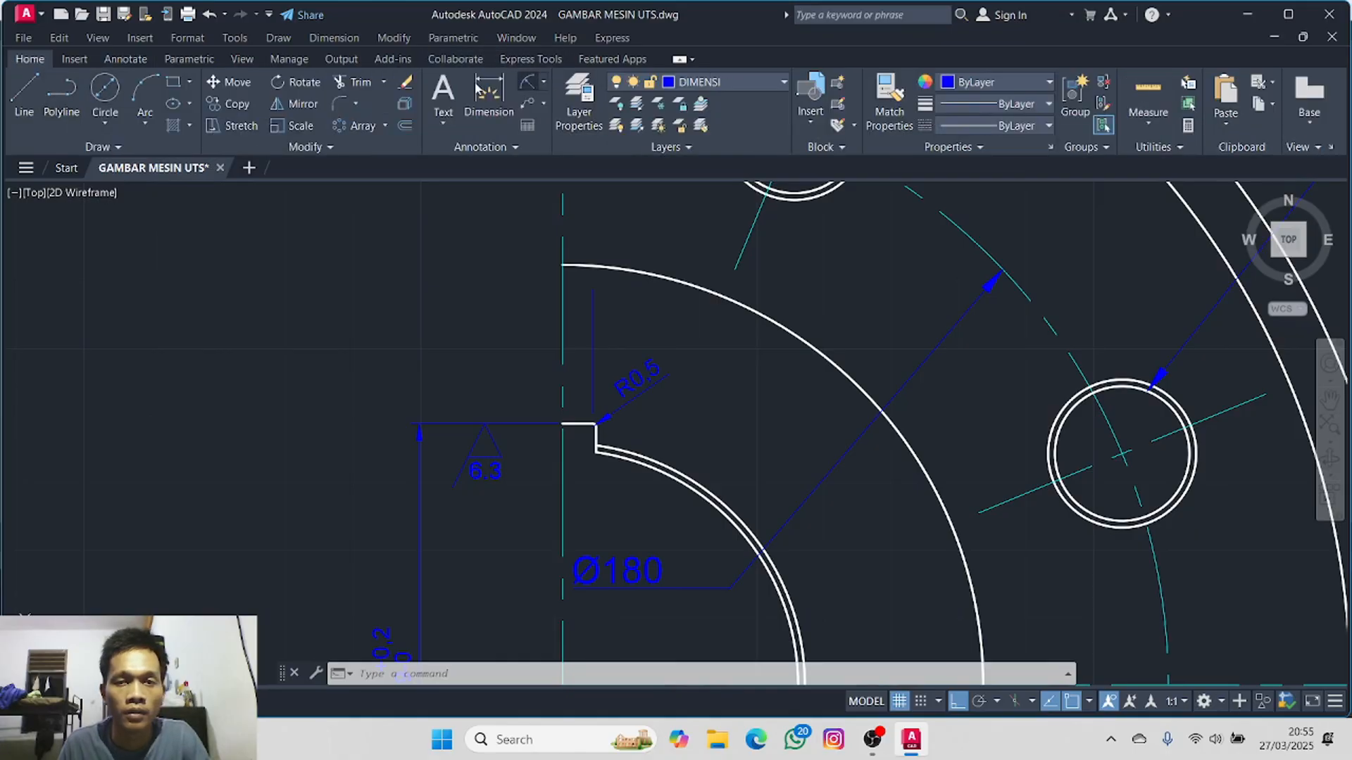
pyautogui.click(125, 59)
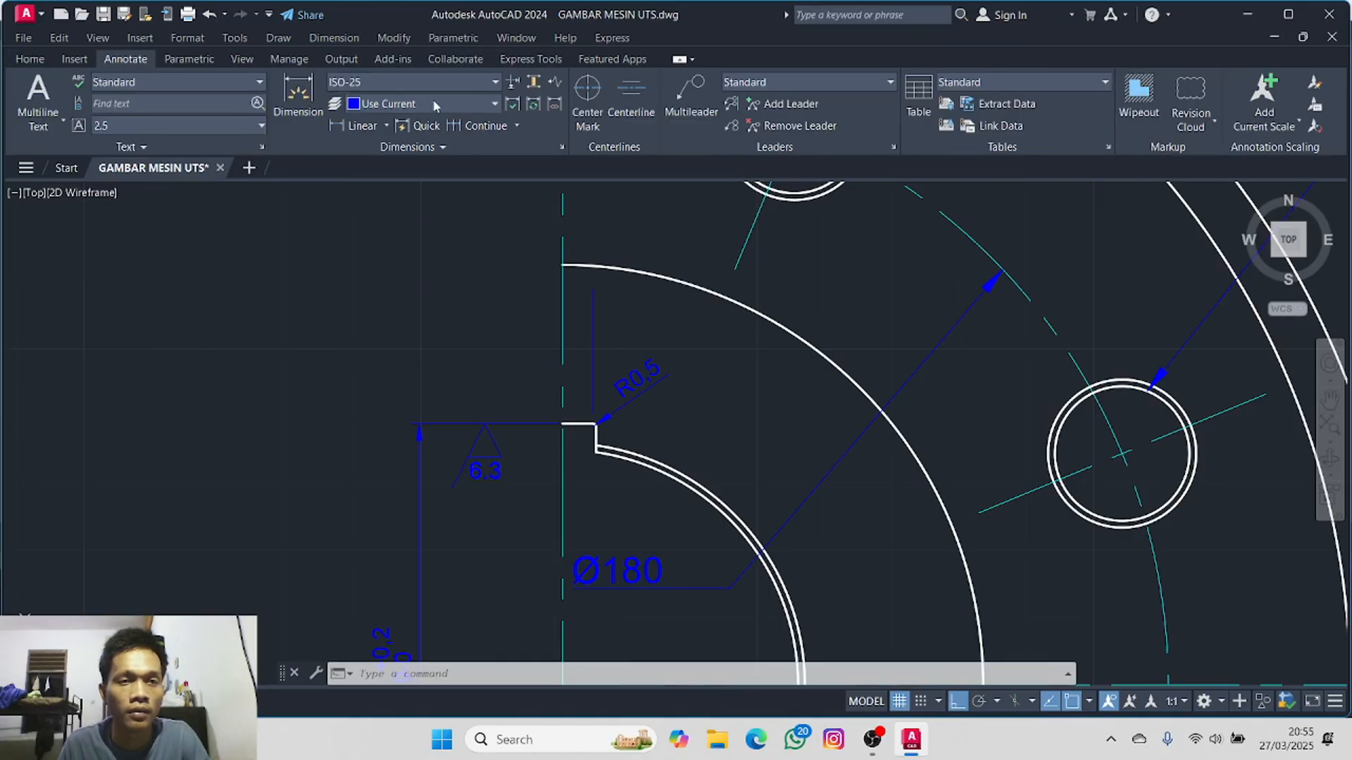
# - Add a horizontal multileader from the upper part of the keyway's vertical line to left of the centerline, with the text 20D10
pyautogui.click(692, 98)
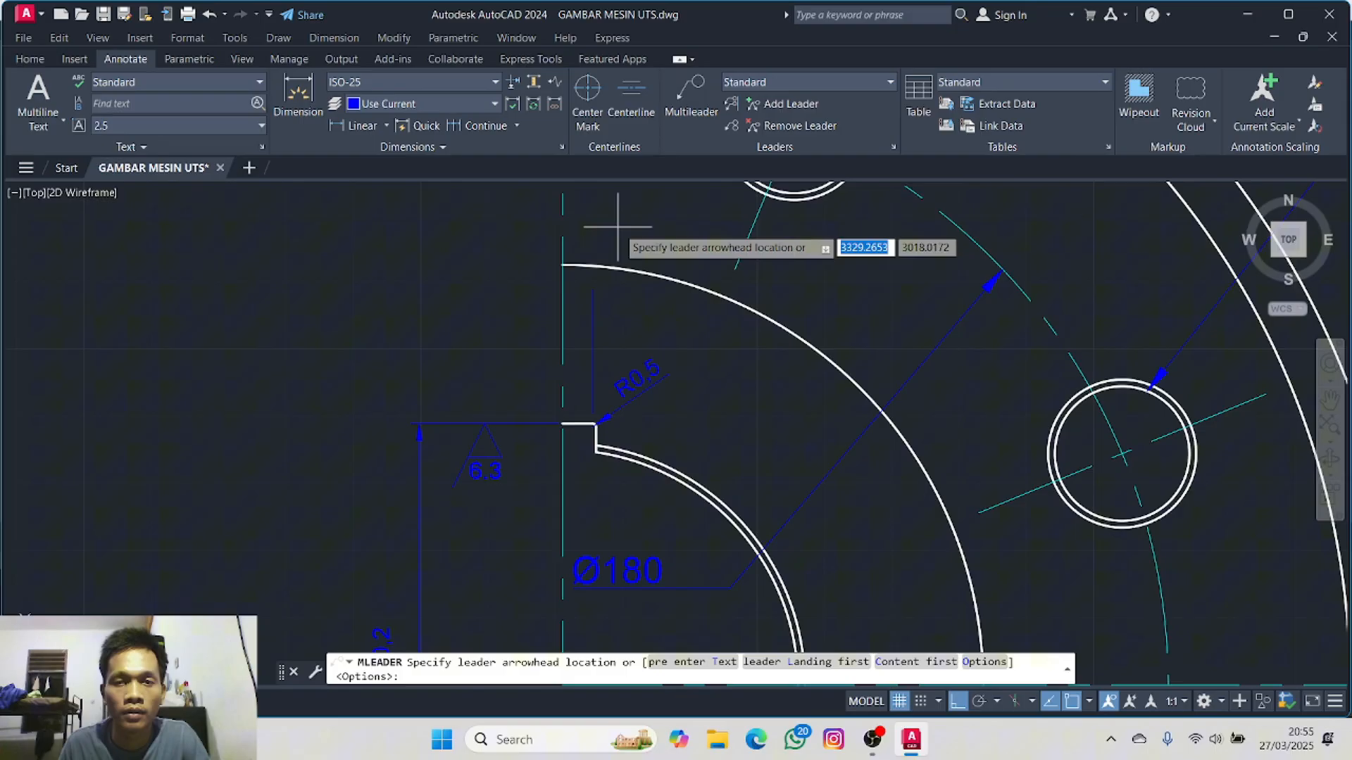
pyautogui.click(592, 309)
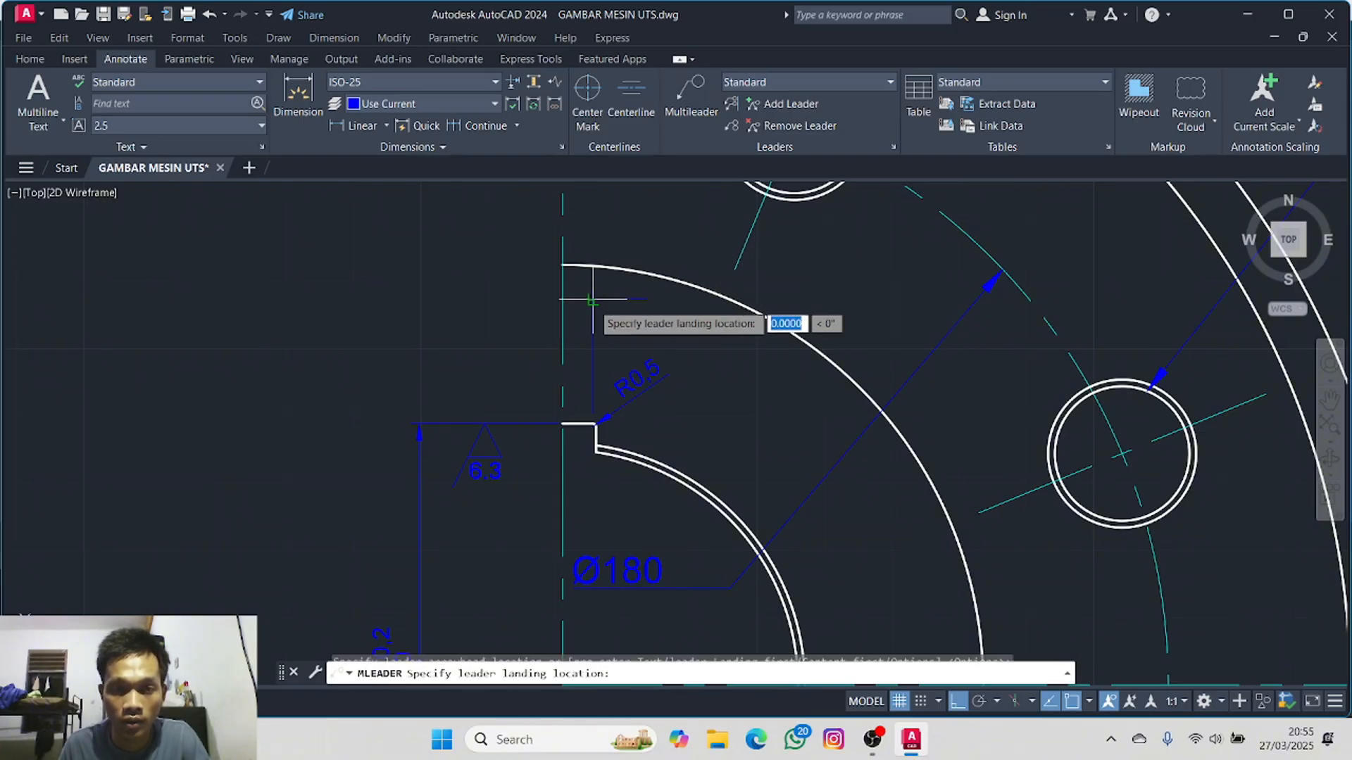
pyautogui.click(462, 309)
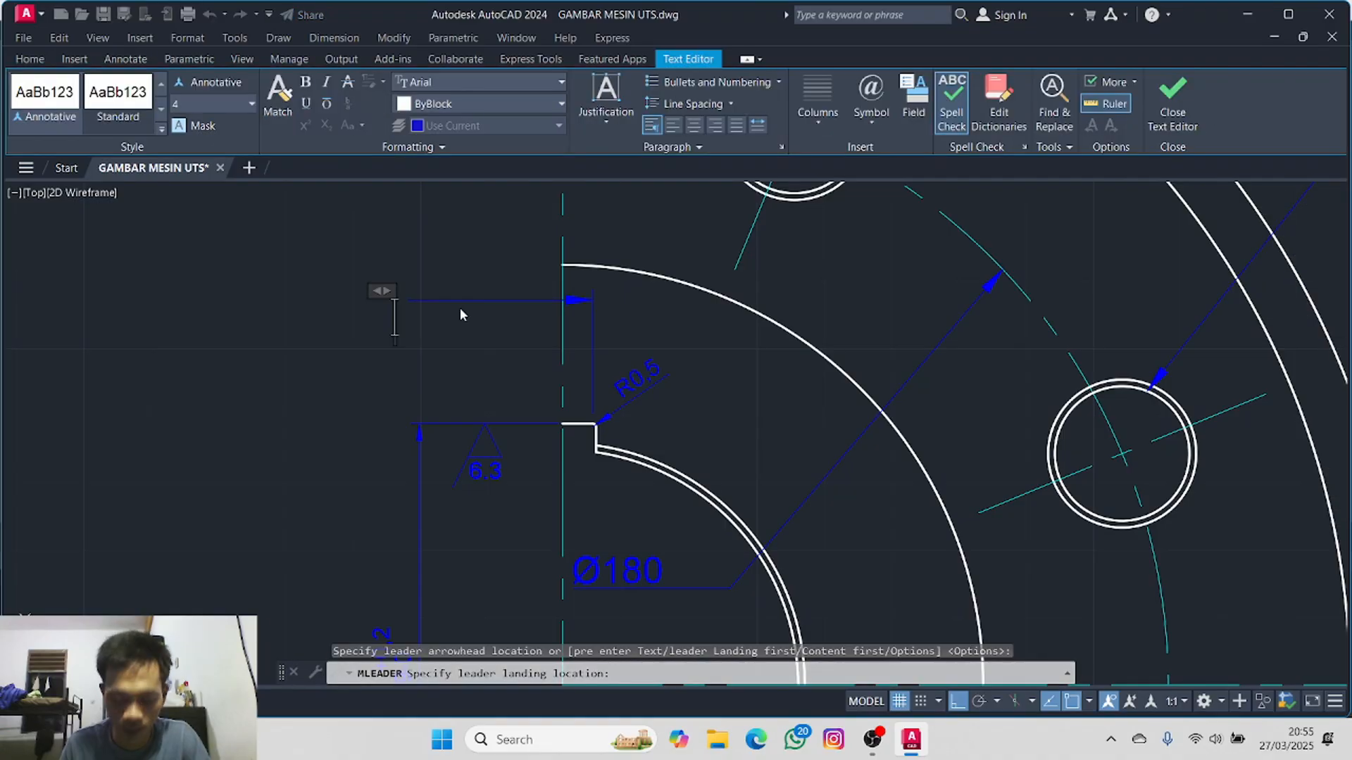
pyautogui.write('20')
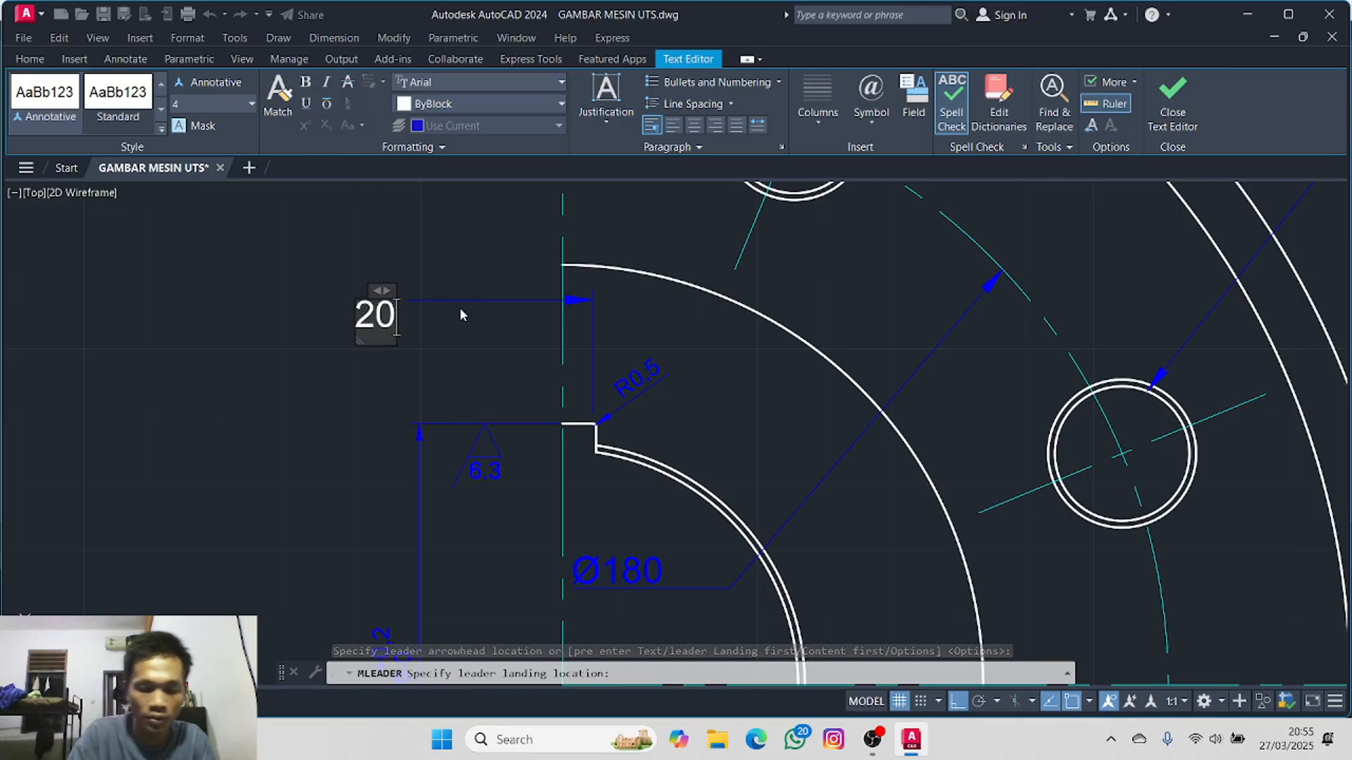
pyautogui.write('D10')
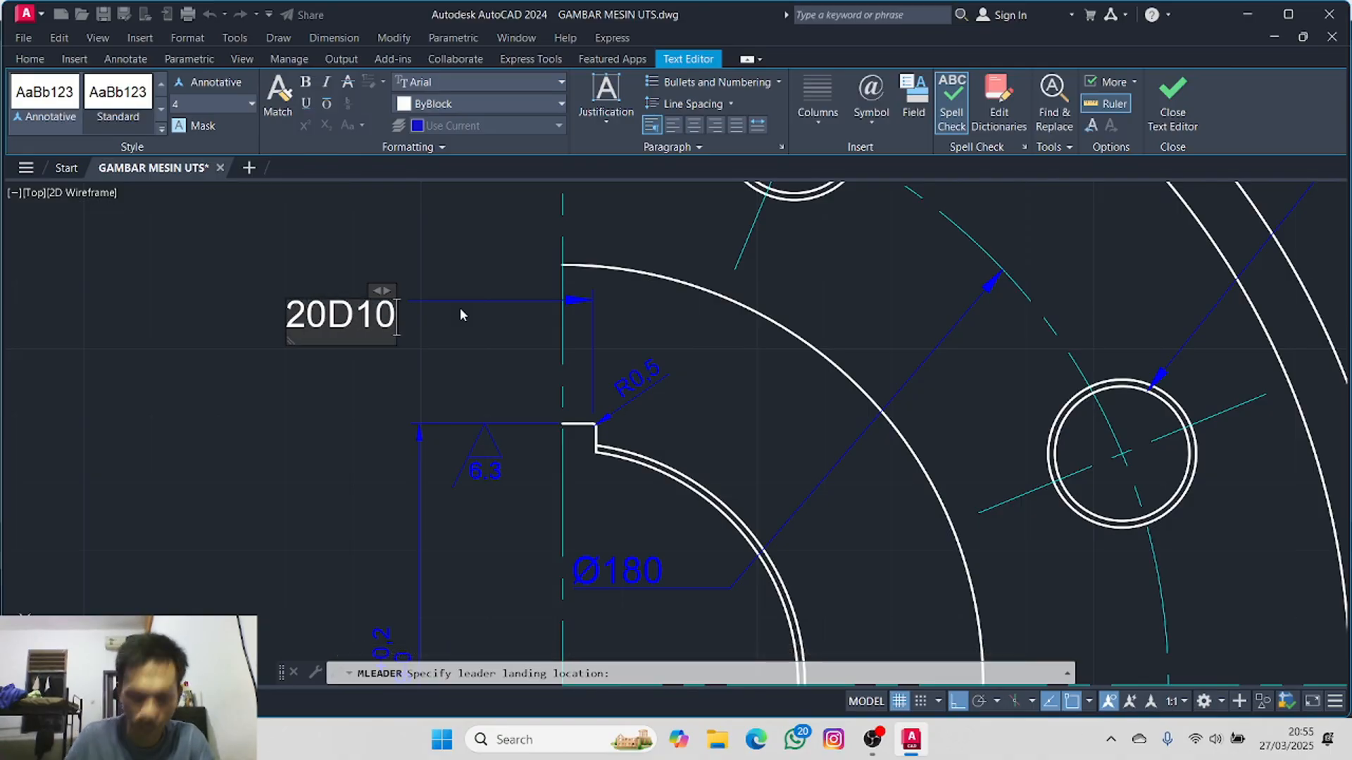
pyautogui.click(459, 307)
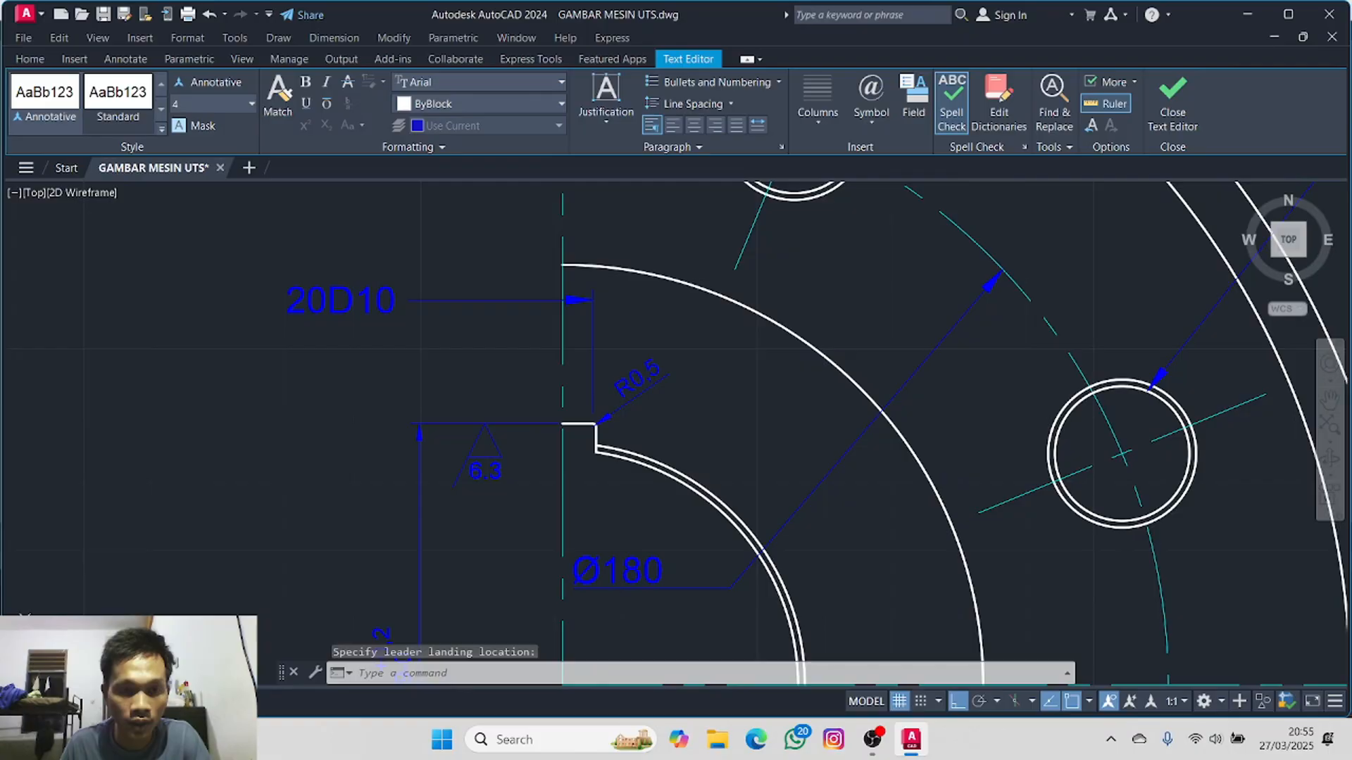
# - Set the 20D10 multileader's right attachment to Underline bottom line and deselect it
pyautogui.click(356, 304)
pyautogui.rightClick(355, 303)
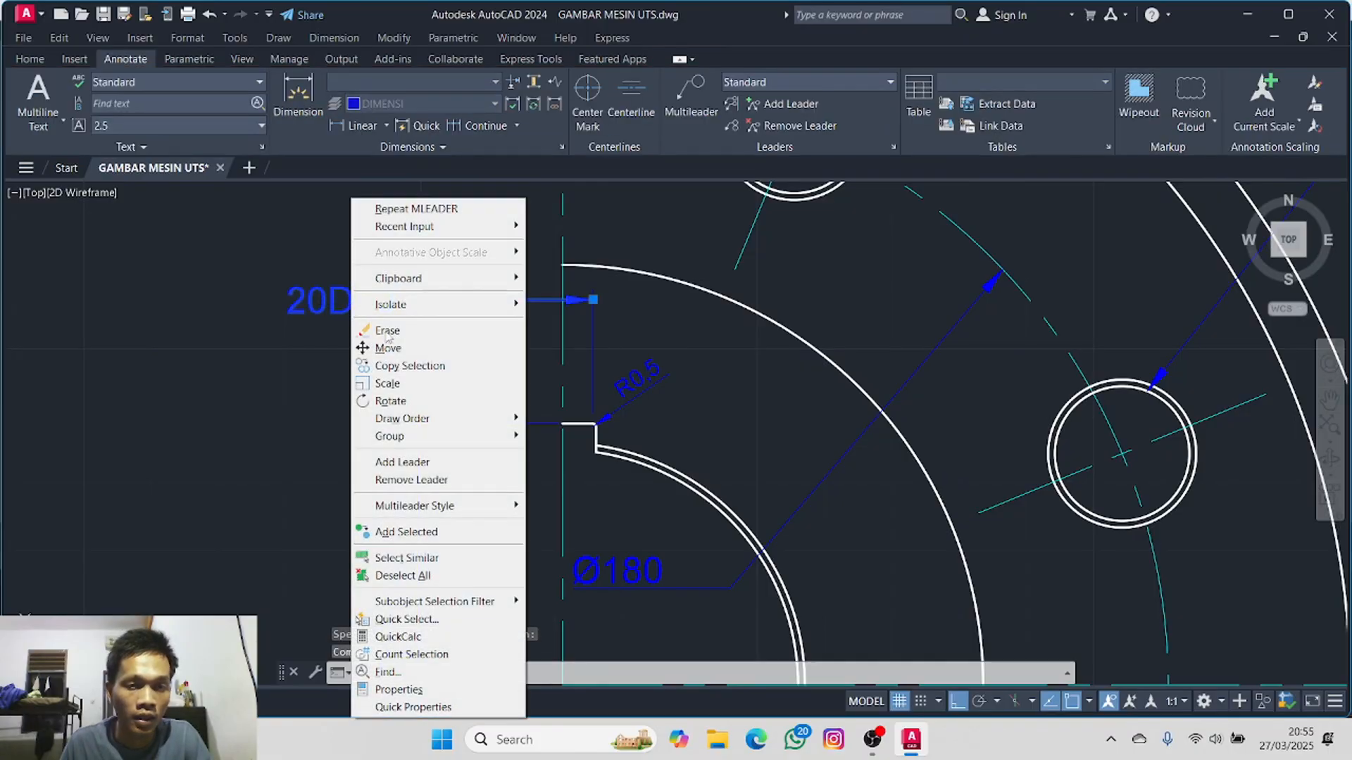
pyautogui.click(464, 691)
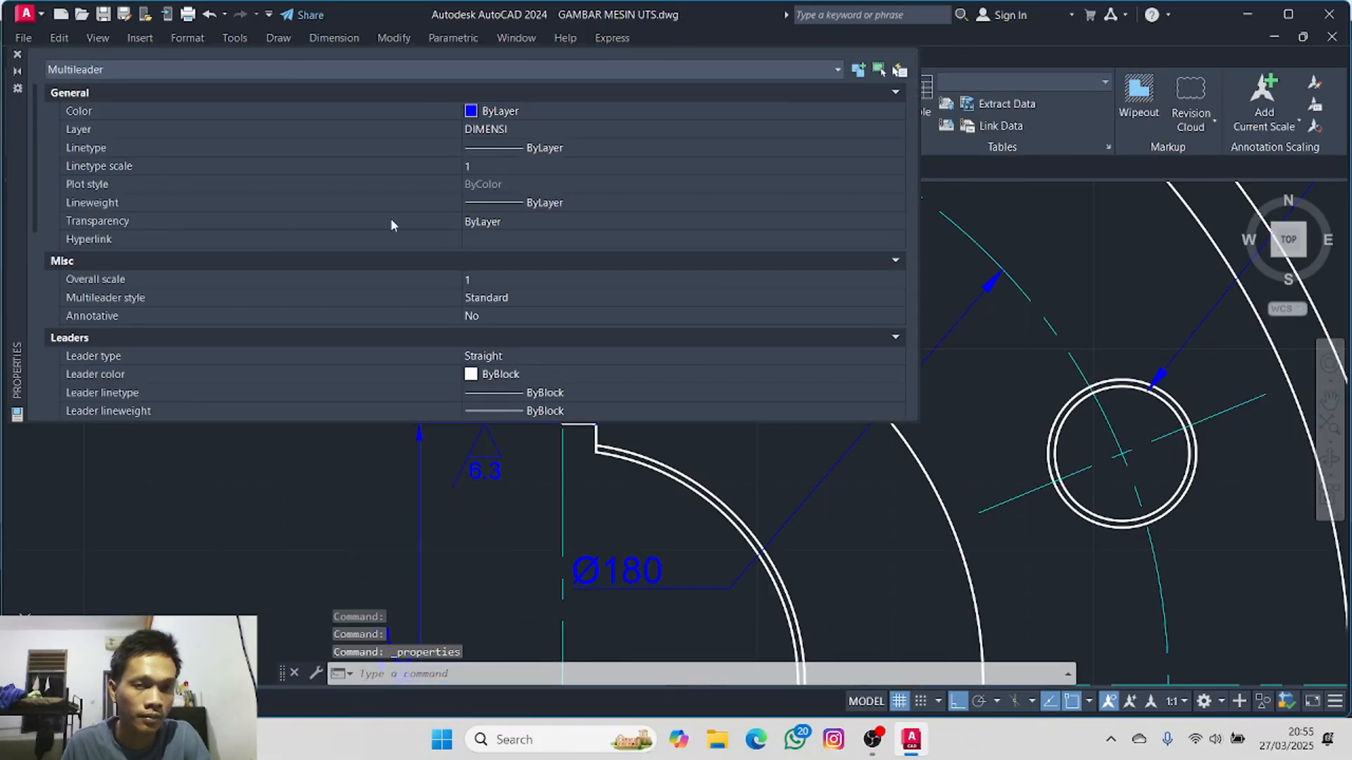
pyautogui.scroll(-8, 483, 286)
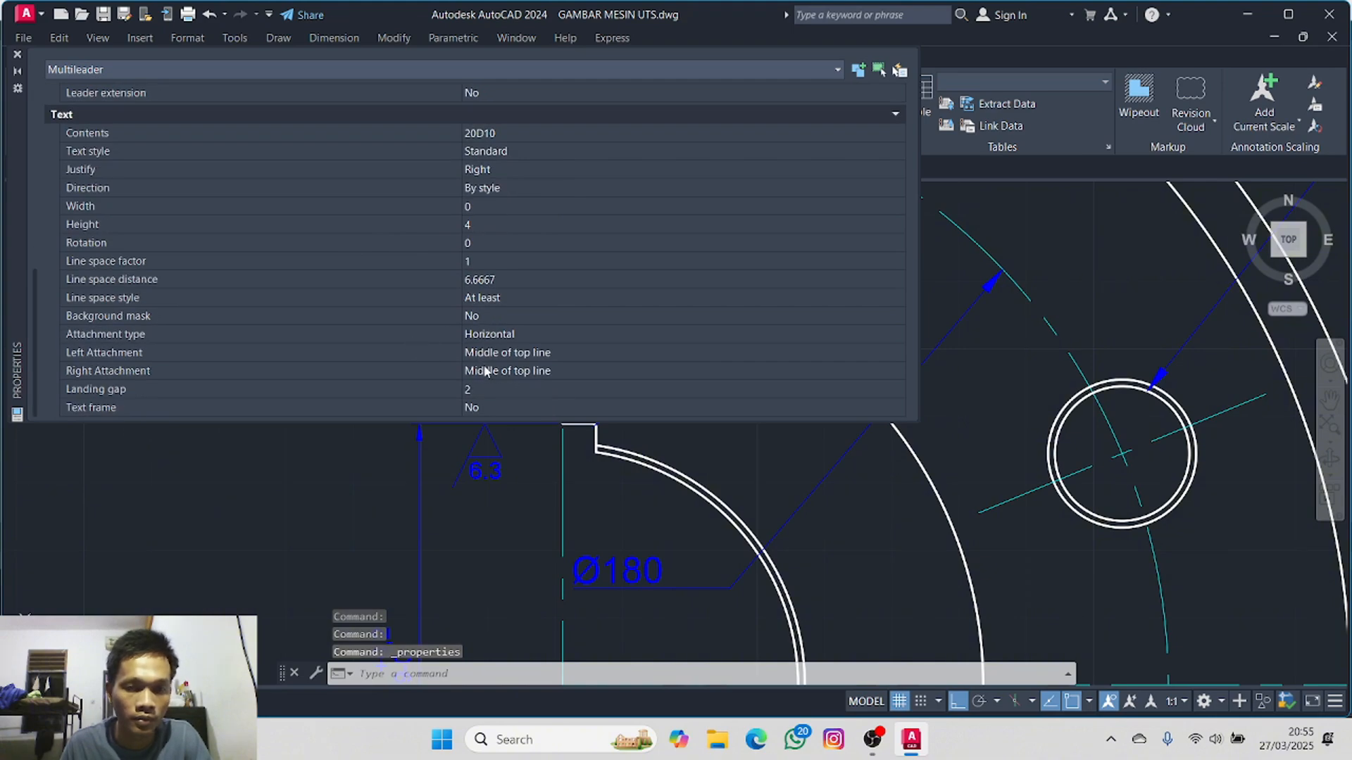
pyautogui.click(486, 371)
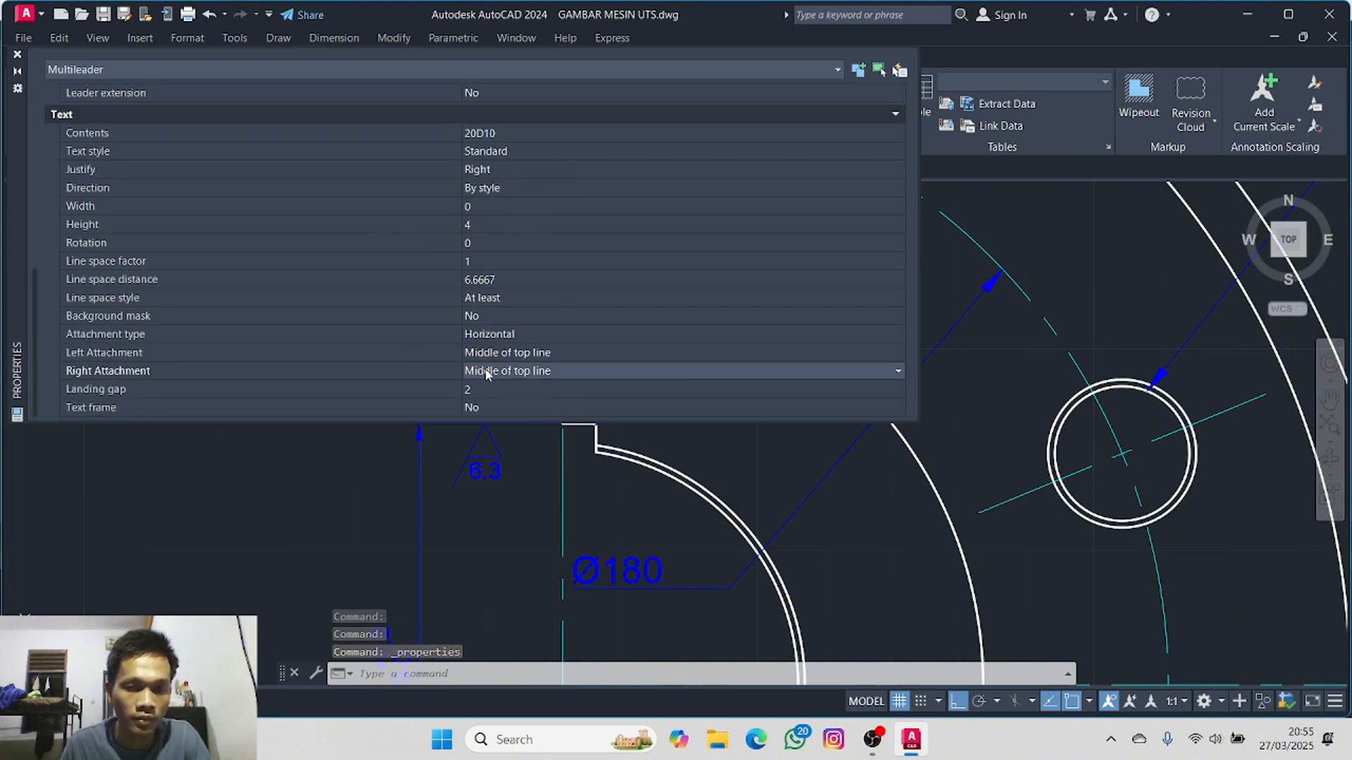
pyautogui.click(524, 371)
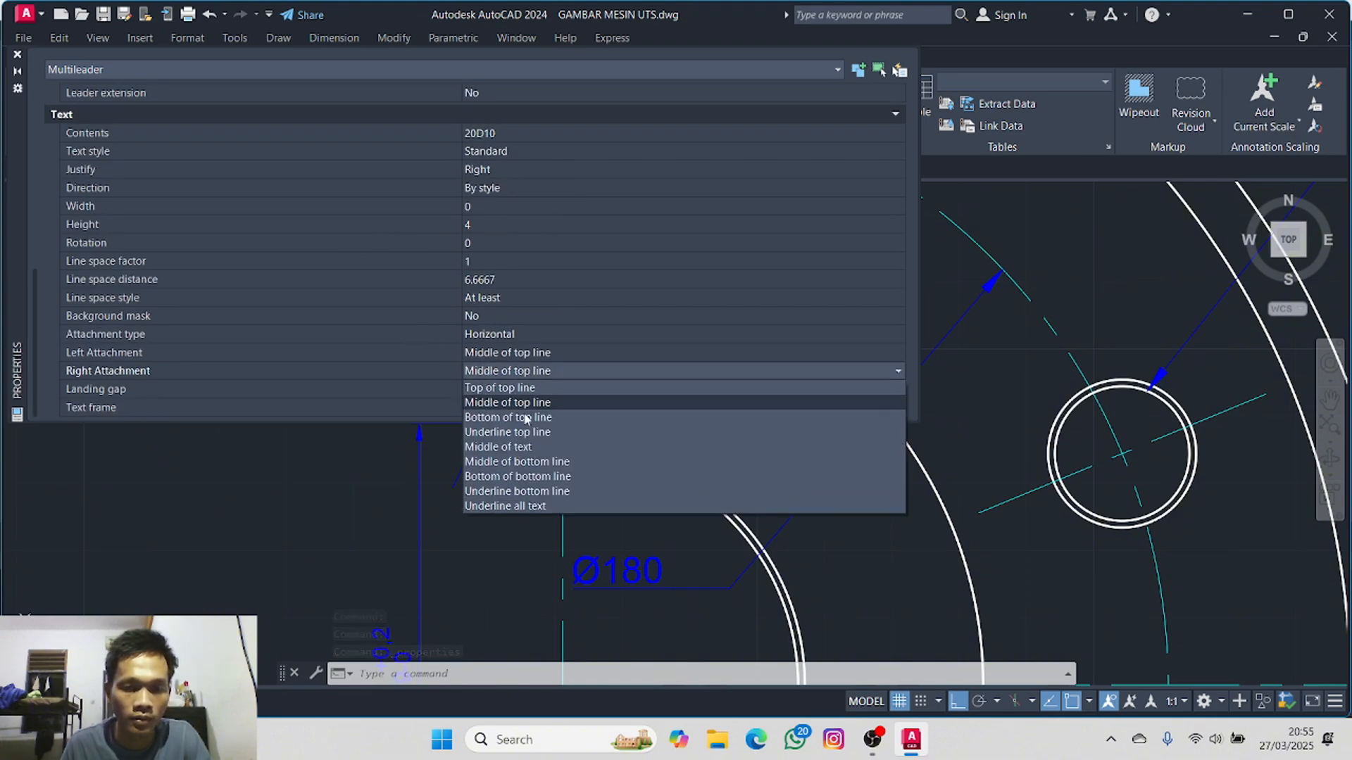
pyautogui.click(527, 492)
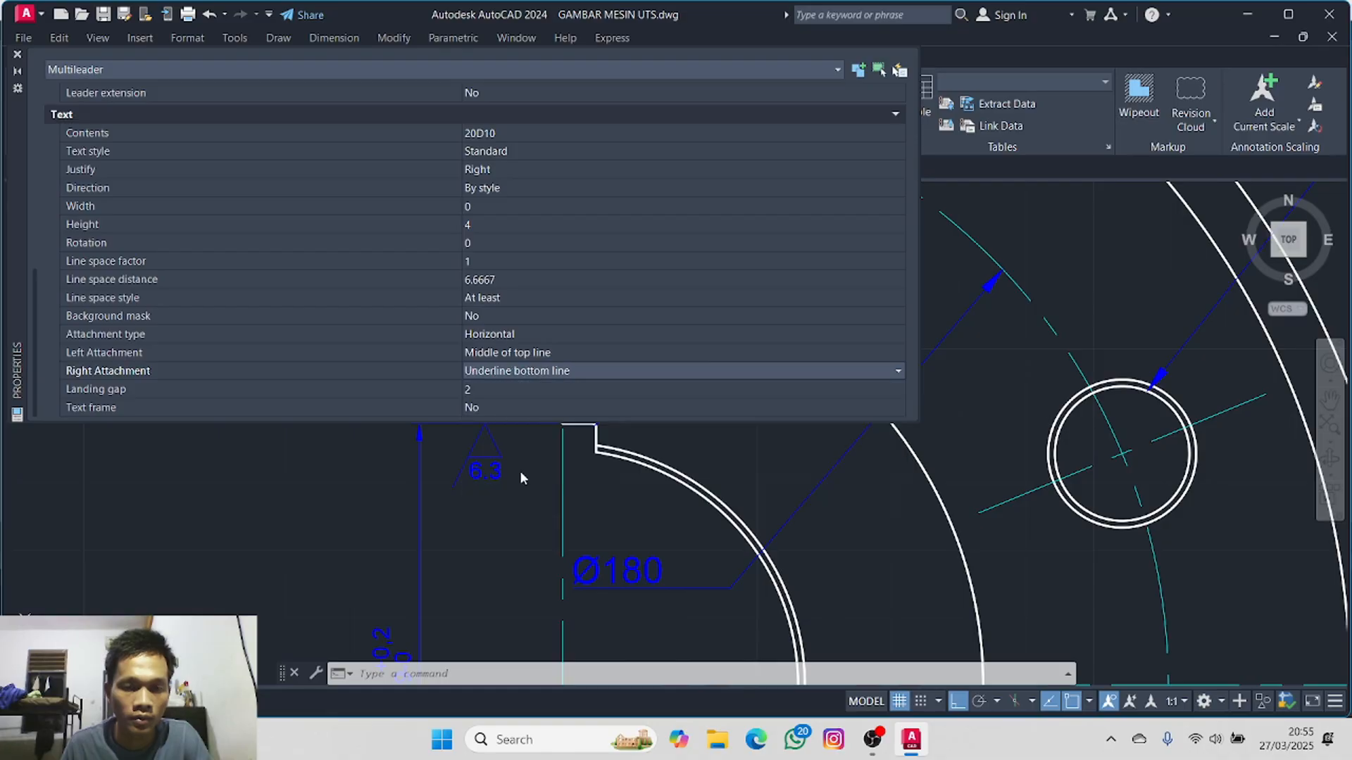
pyautogui.click(16, 56)
pyautogui.press('Escape')
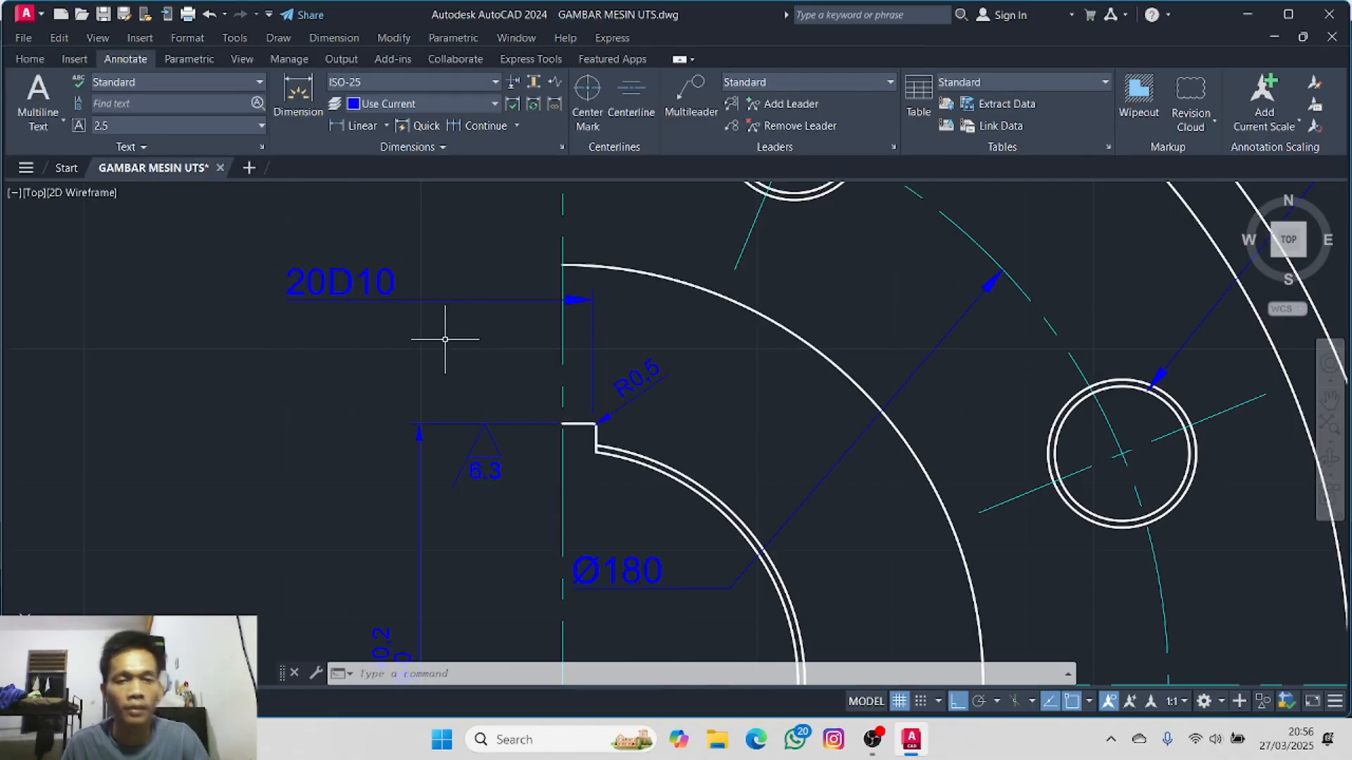
# - Reposition the 20D10 leader text horizontally, trying it nearer the centerline and settling slightly farther left than its original place
pyautogui.click(466, 296)
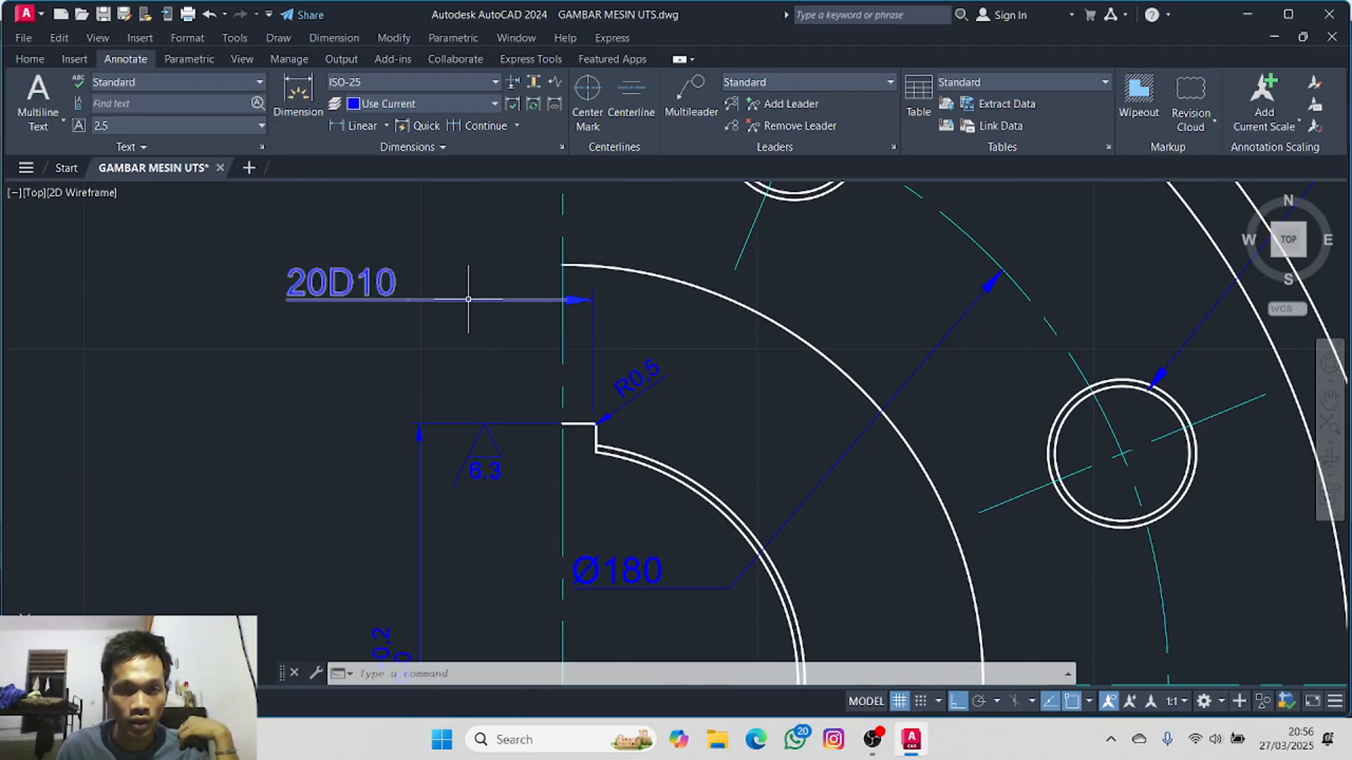
pyautogui.click(408, 307)
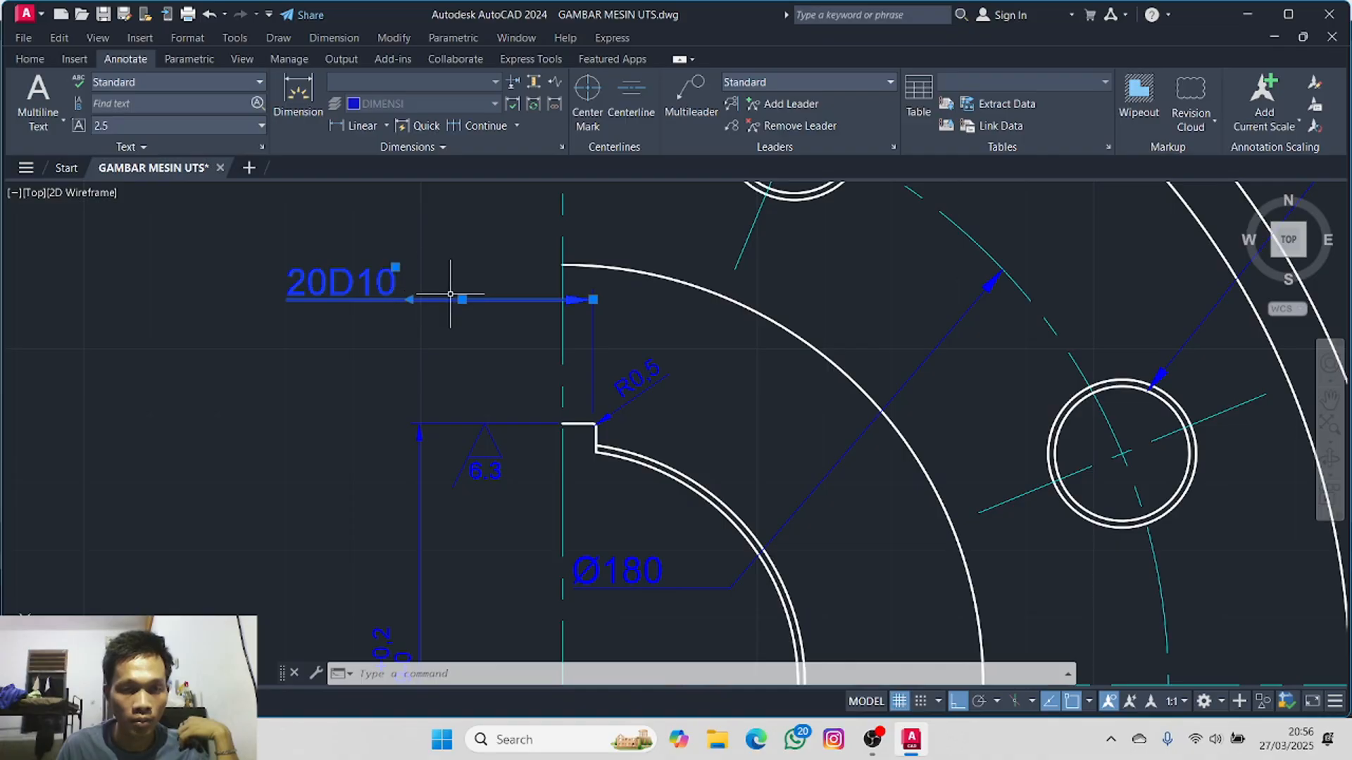
pyautogui.click(396, 268)
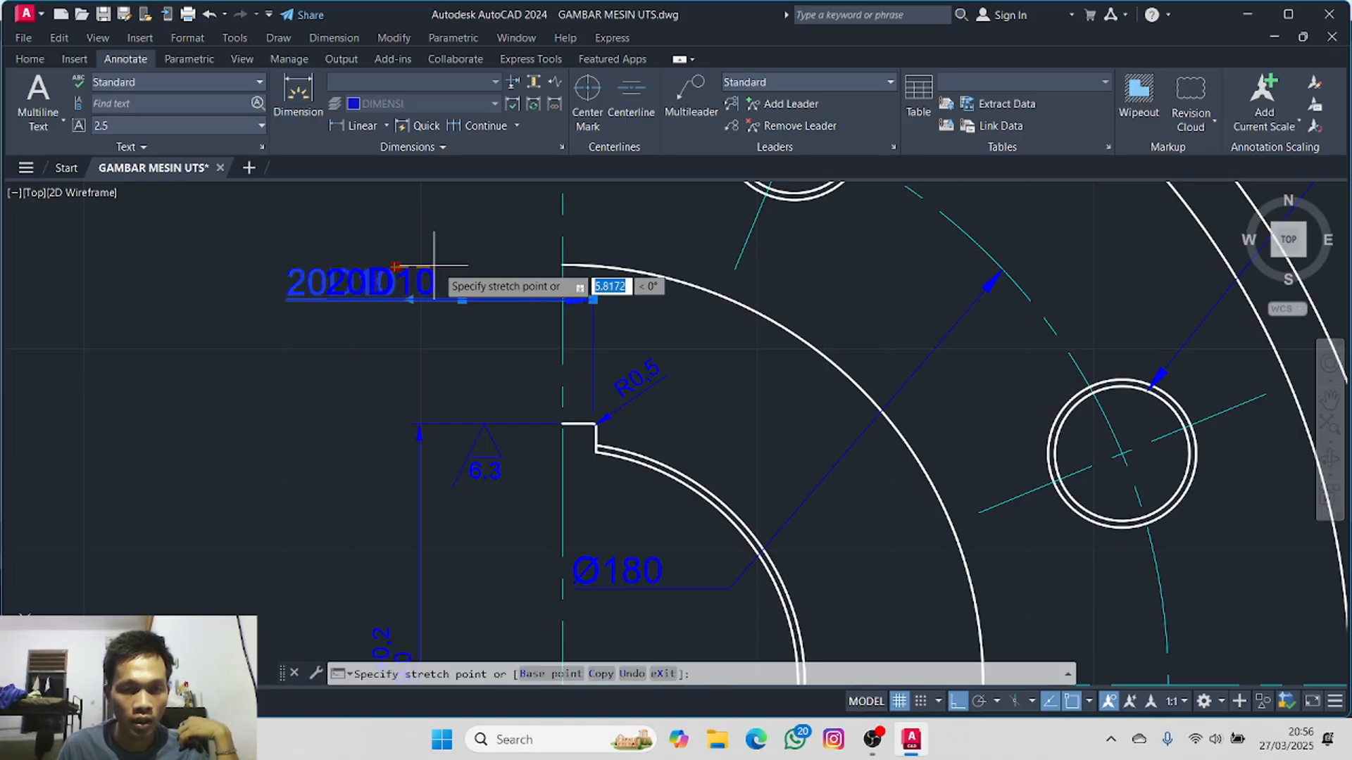
pyautogui.click(473, 267)
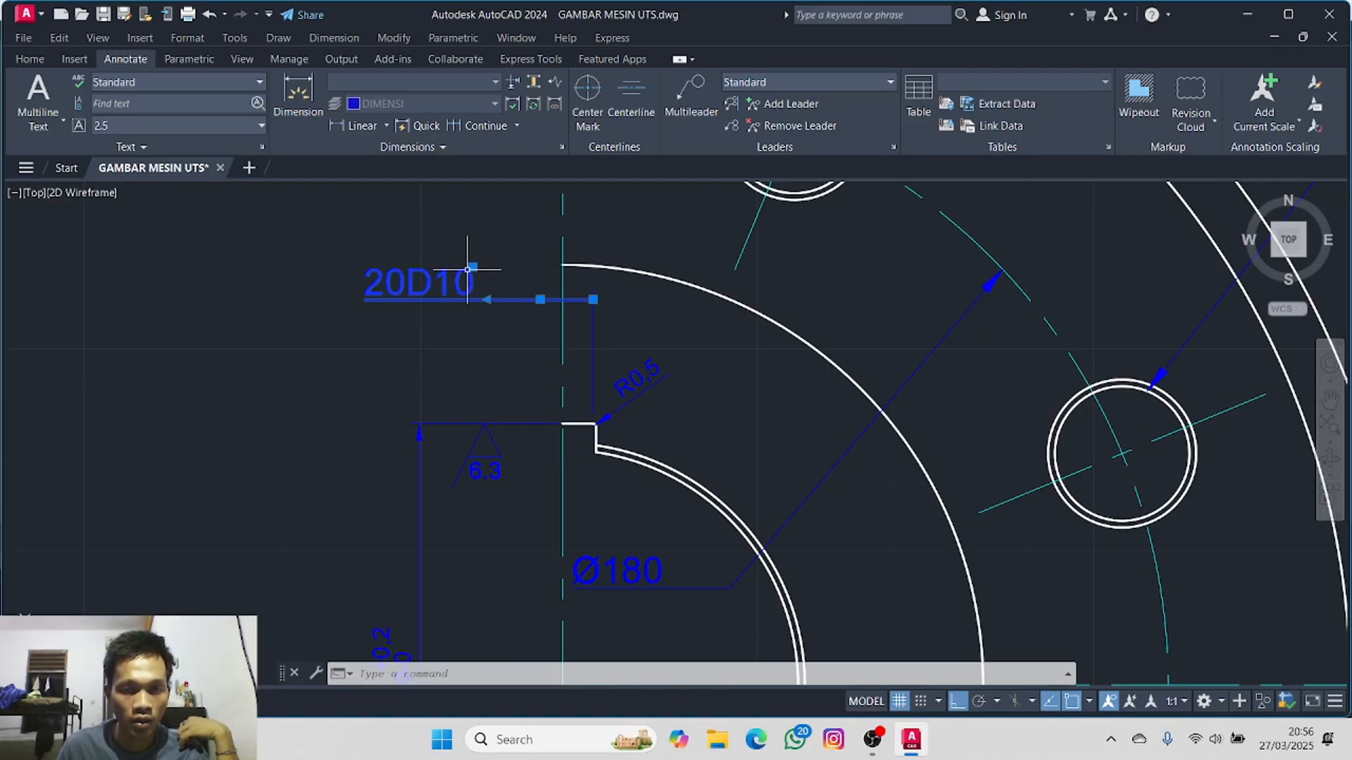
pyautogui.click(472, 266)
pyautogui.click(434, 267)
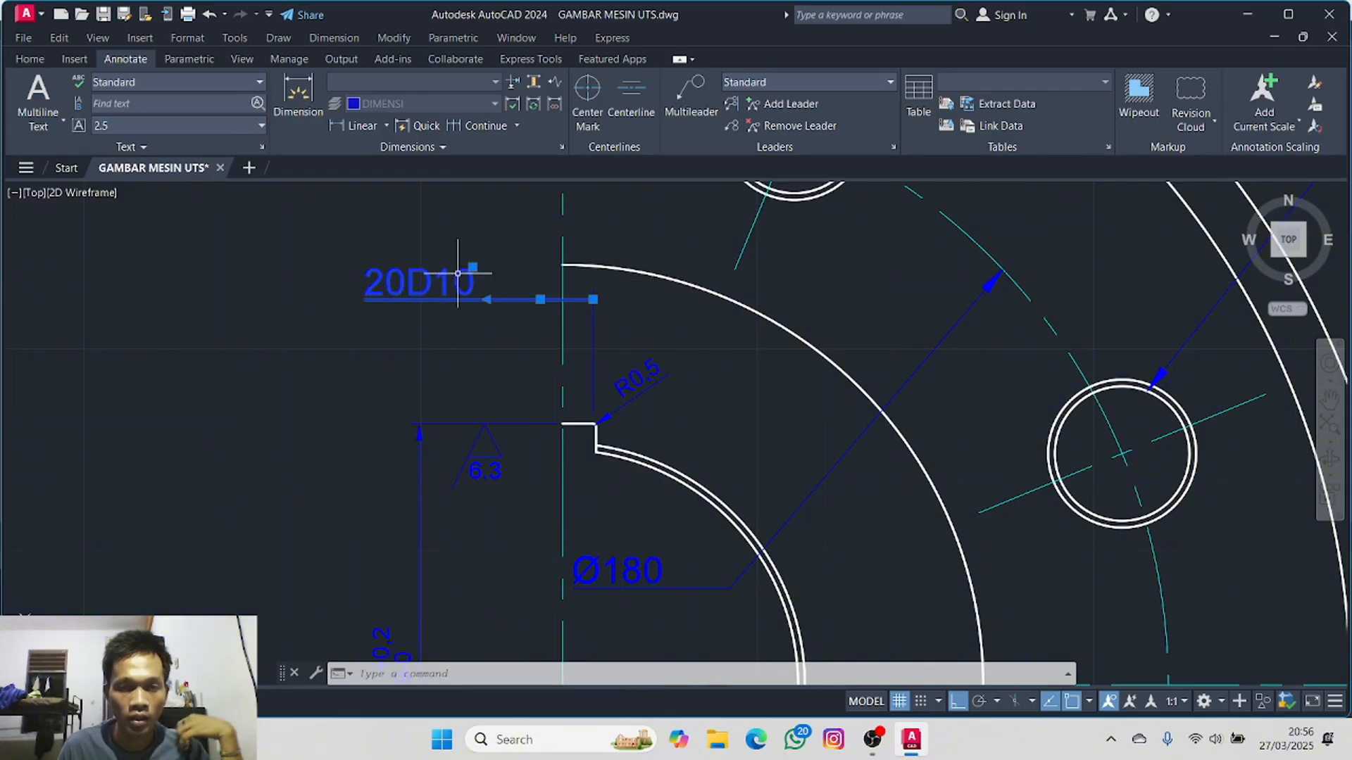
pyautogui.click(472, 267)
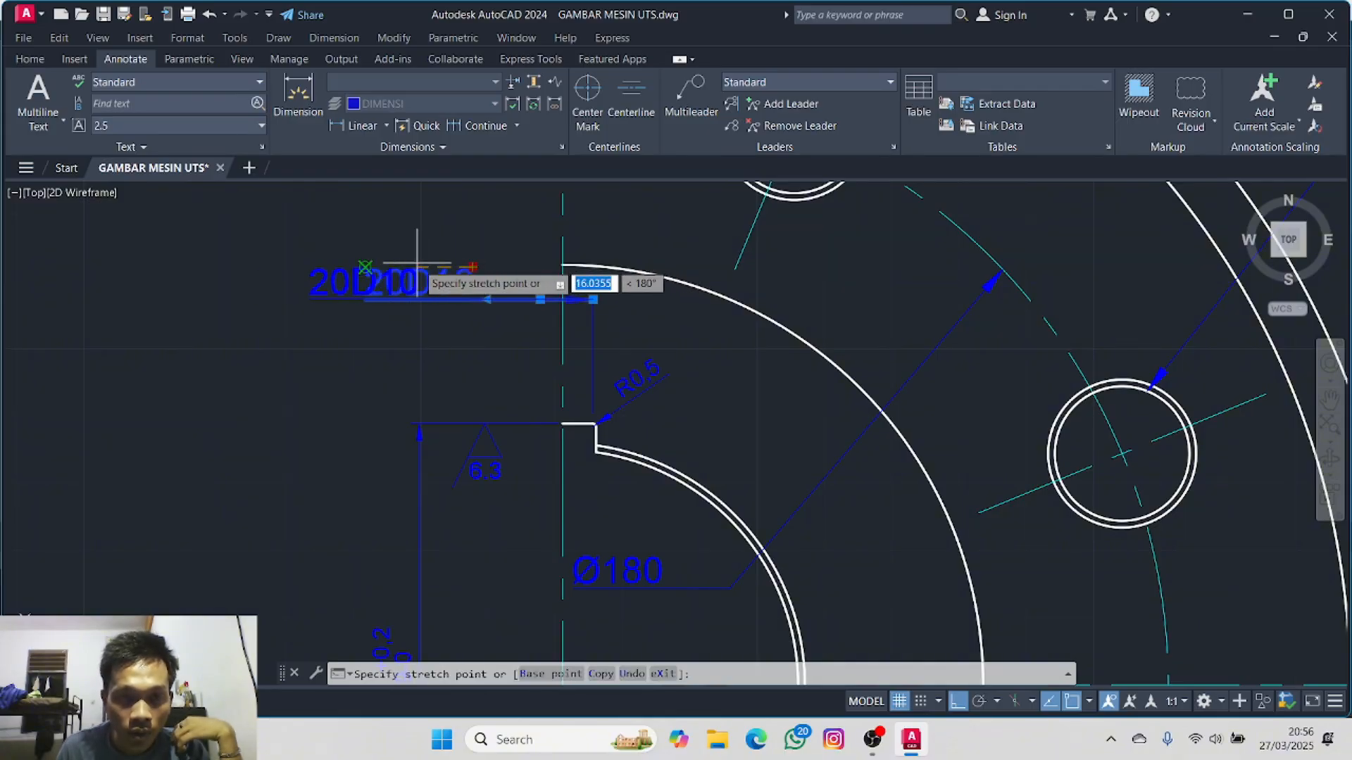
pyautogui.click(417, 266)
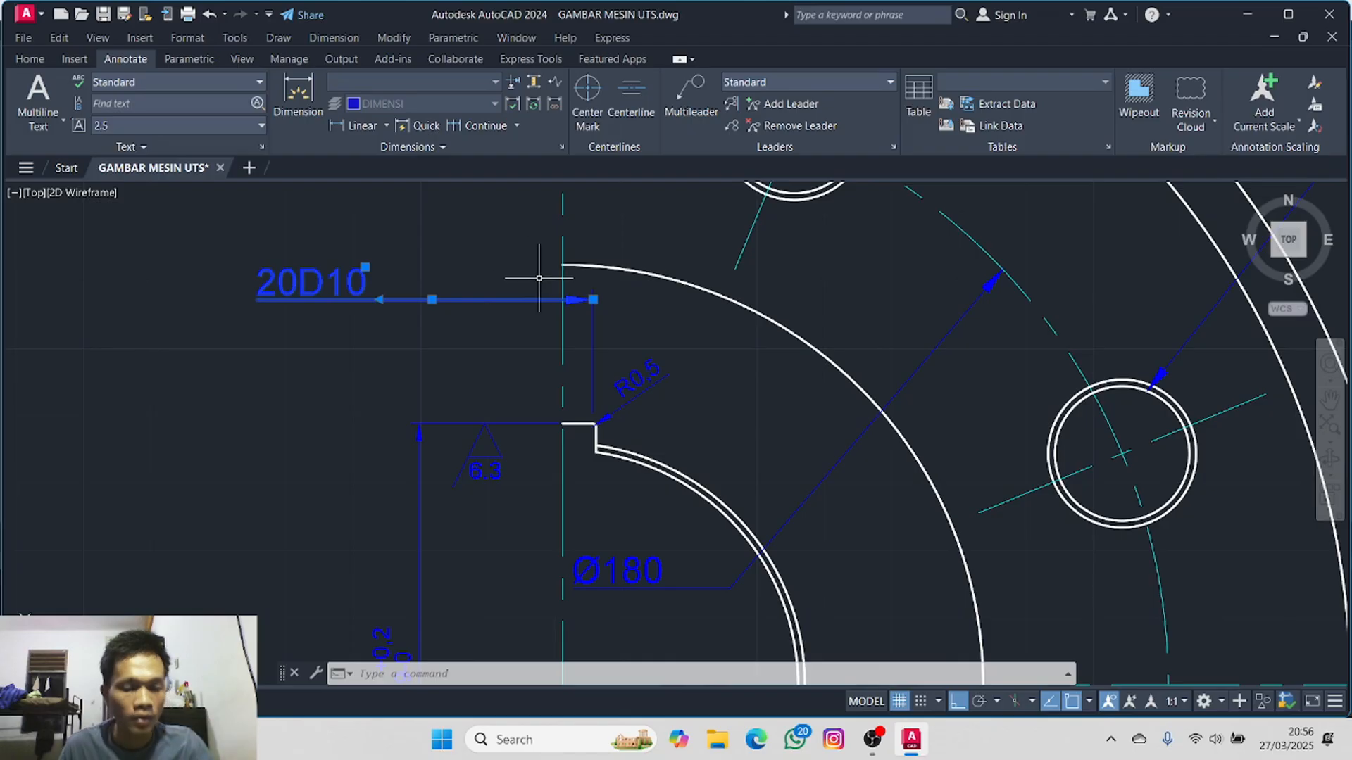
# - Insert the KEKASARAN block on the vertical line above the keyway corner, with a roughness value of 6.3
pyautogui.scroll(-3, 425, 290)
pyautogui.scroll(-4, 425, 290)
pyautogui.moveTo(387, 332)
pyautogui.mouseDown(button='middle')
pyautogui.moveTo(475, 347)
pyautogui.moveTo(455, 326)
pyautogui.moveTo(646, 307)
pyautogui.moveTo(192, 376)
pyautogui.moveTo(459, 277)
pyautogui.mouseUp(button='middle')
pyautogui.scroll(6, 341, 324)
pyautogui.click(30, 59)
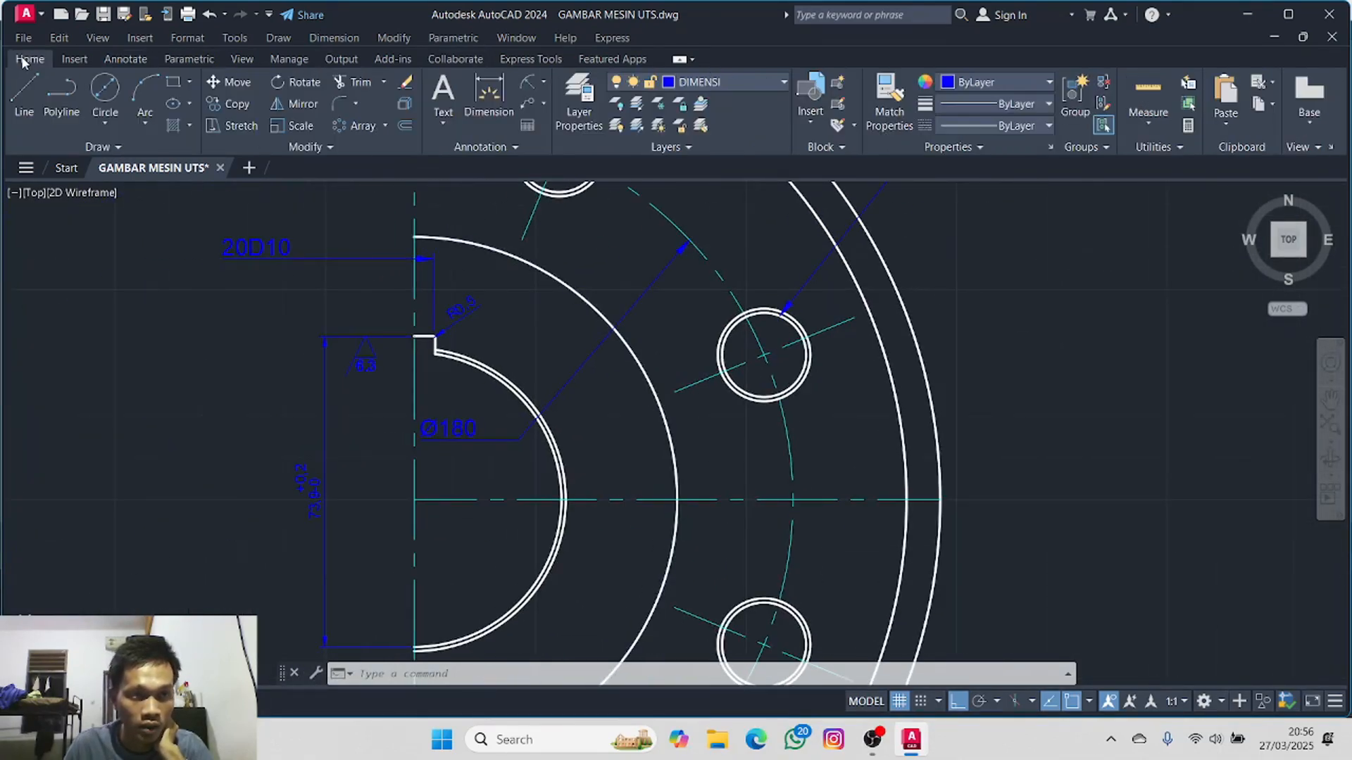
pyautogui.click(74, 59)
pyautogui.click(25, 105)
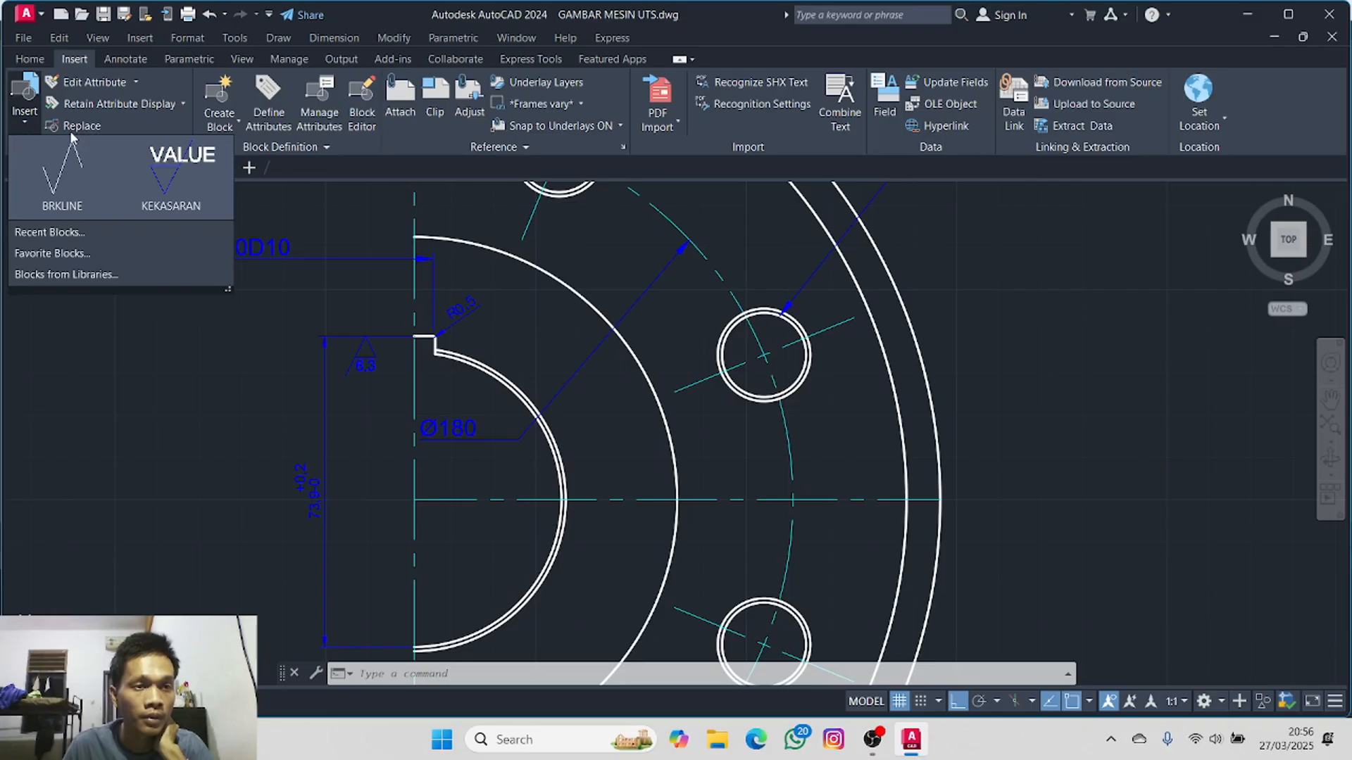
pyautogui.click(159, 167)
pyautogui.scroll(4, 417, 294)
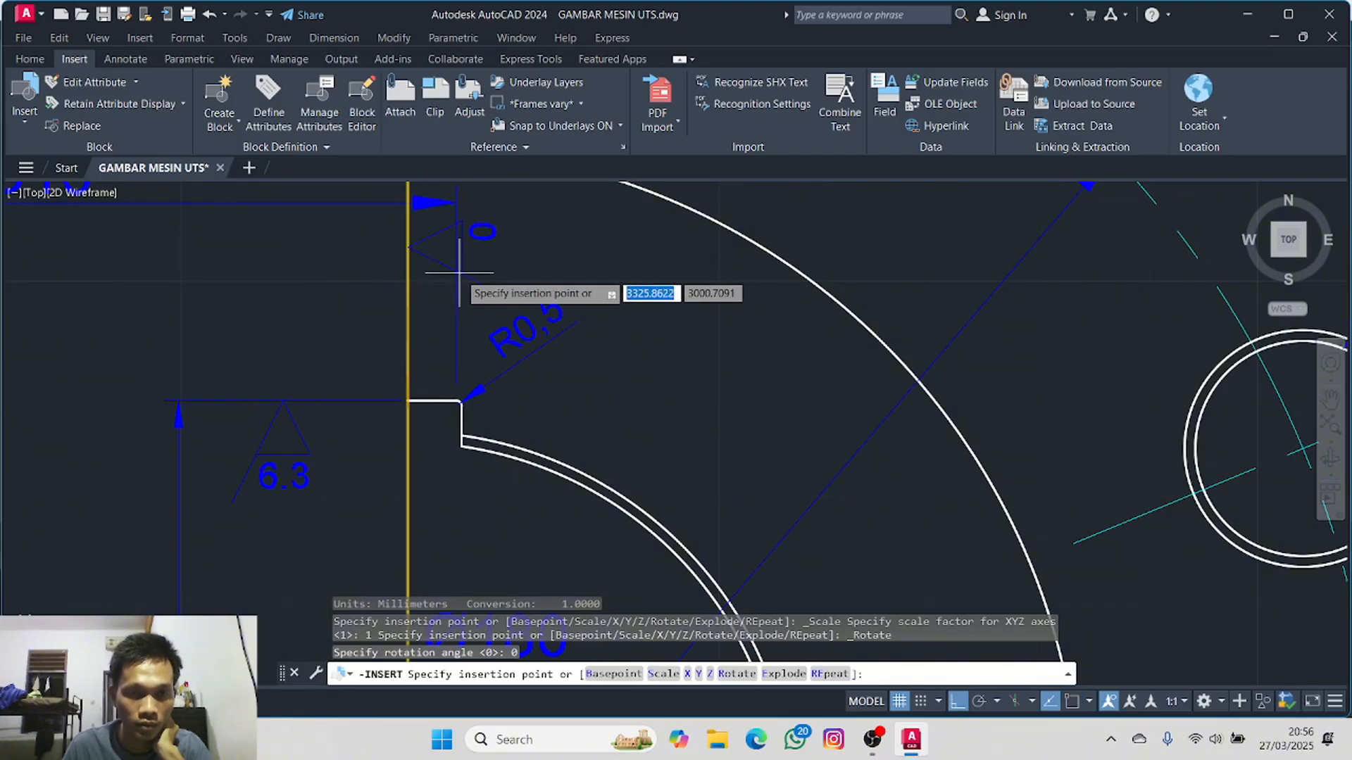
pyautogui.moveTo(466, 265); pyautogui.dragTo(480, 342, button='middle')
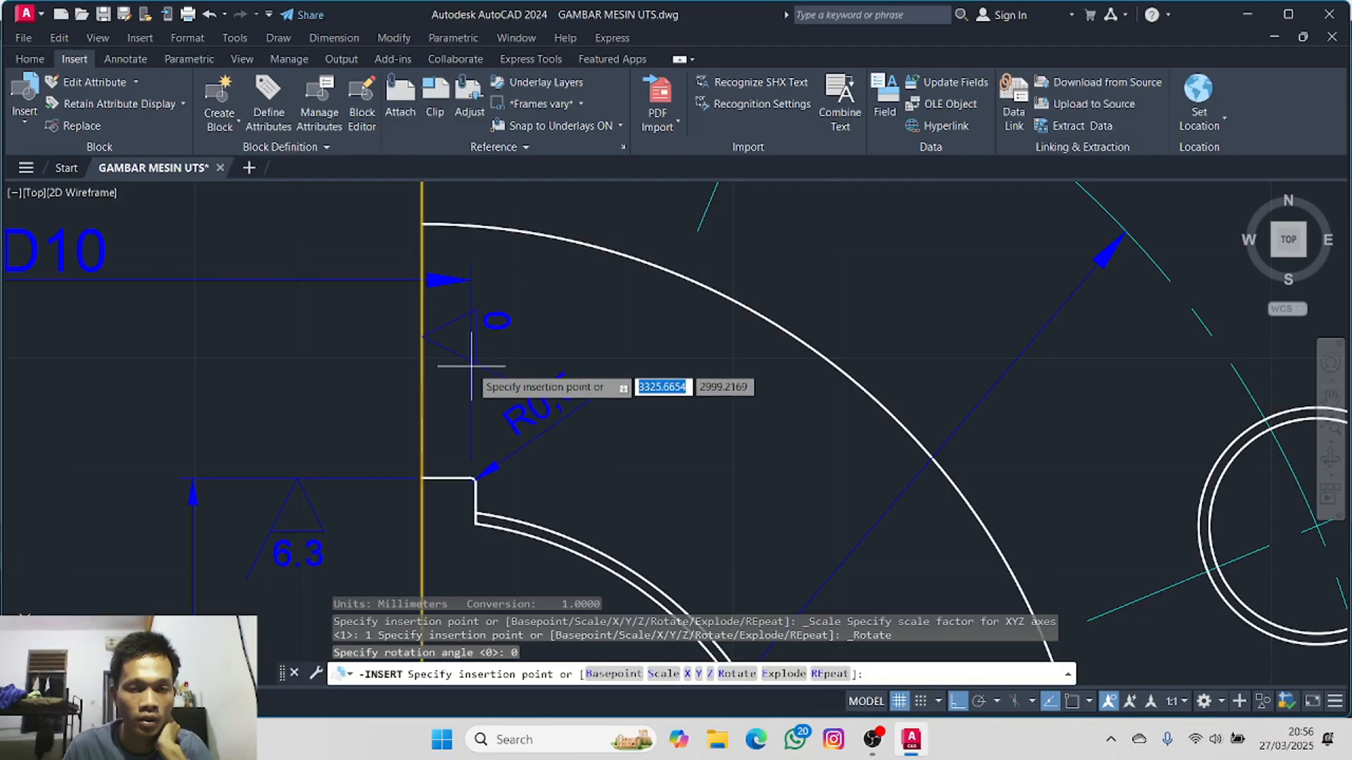
pyautogui.click(471, 368)
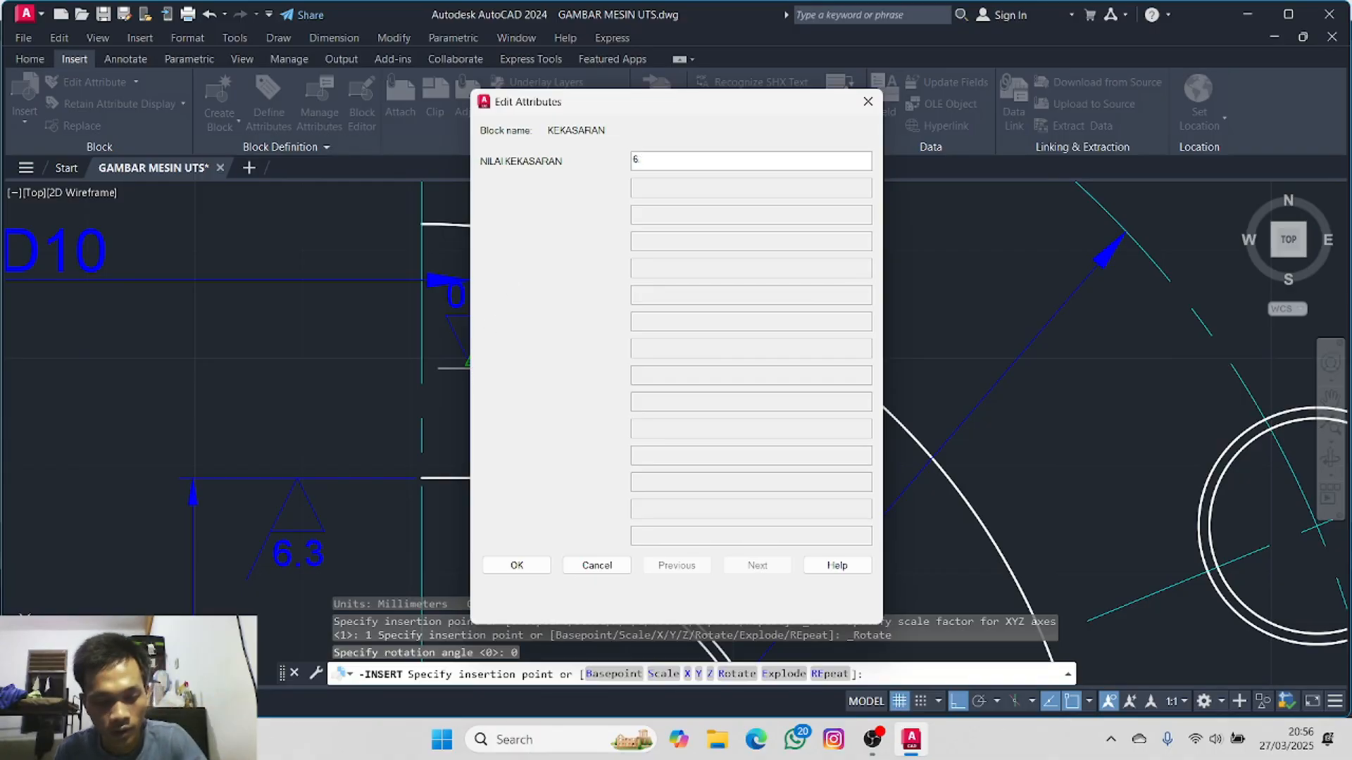
pyautogui.click(487, 564)
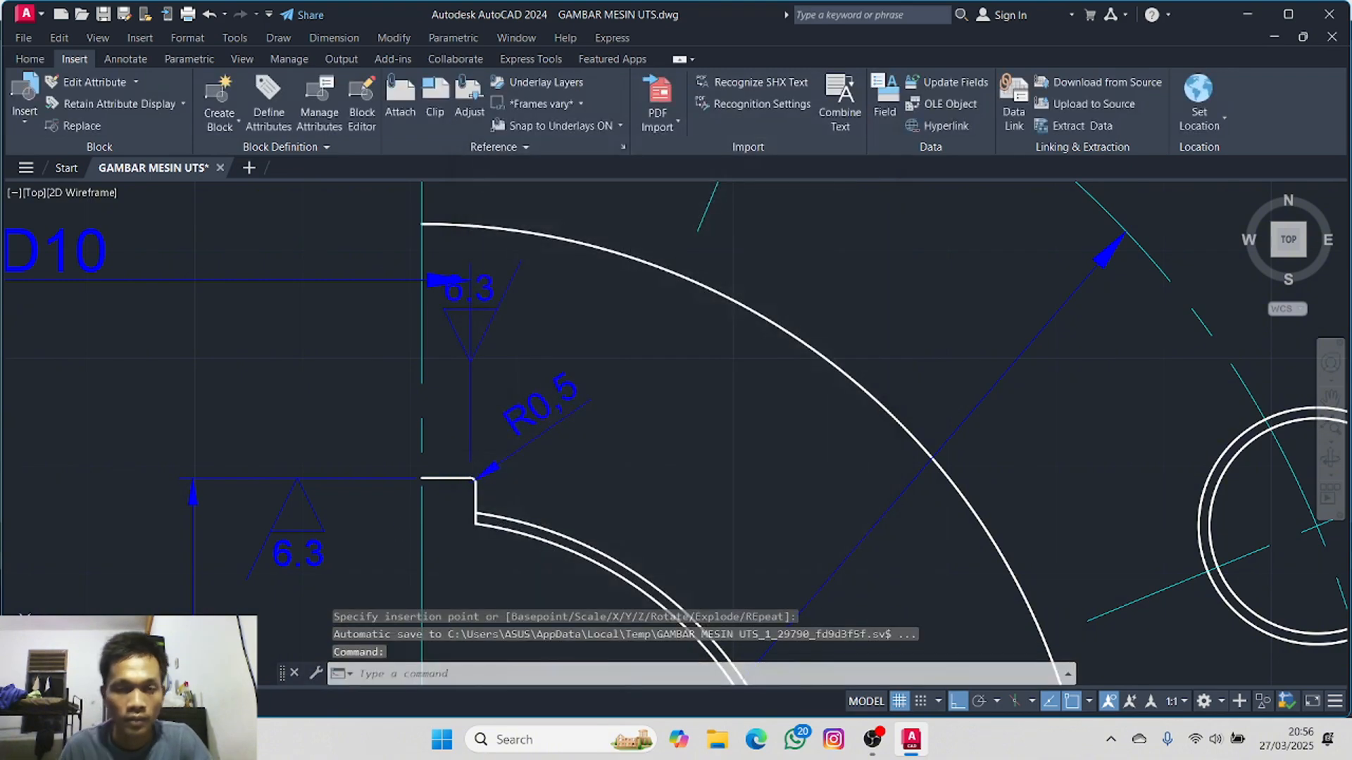
# - Rotate the 6.3 roughness symbol above the keyway 90° counterclockwise about its tip so it points at the vertical line from the left
pyautogui.click(493, 312)
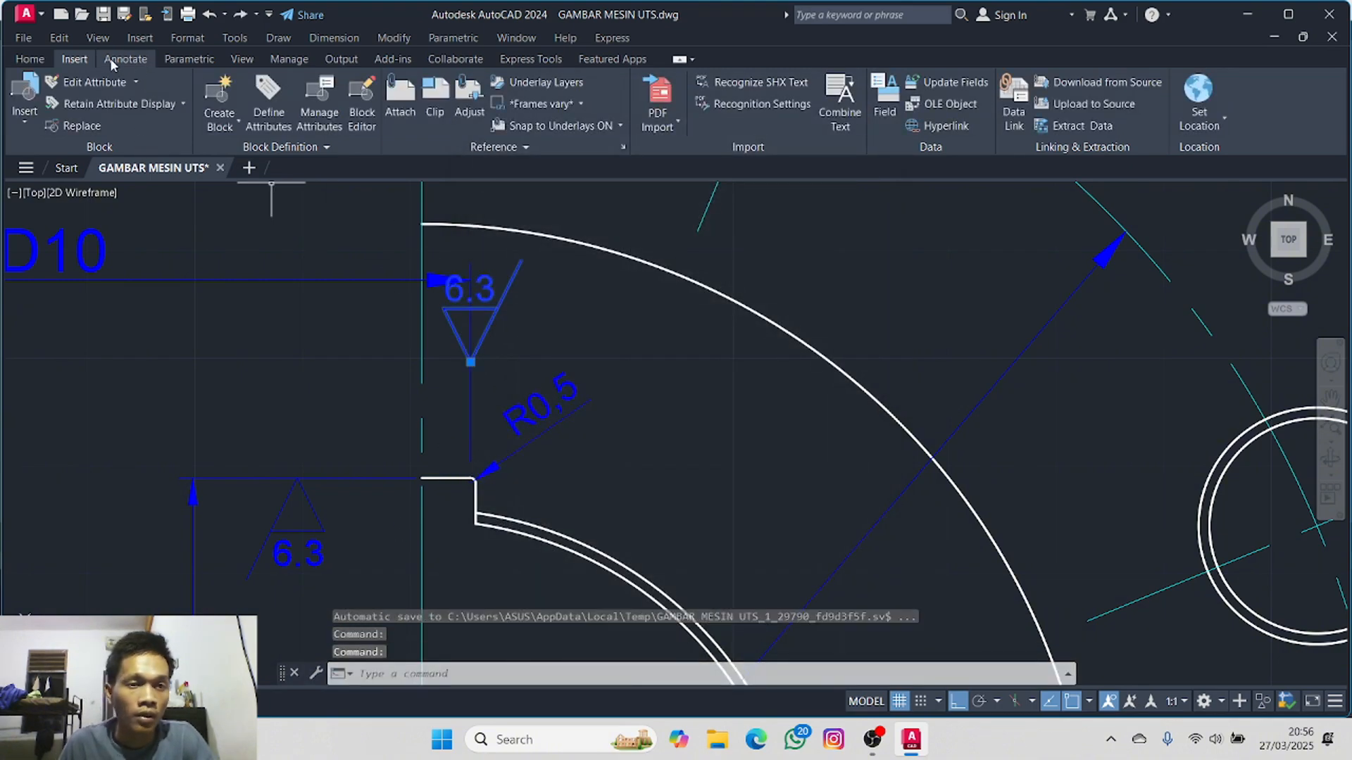
pyautogui.click(30, 58)
pyautogui.click(286, 80)
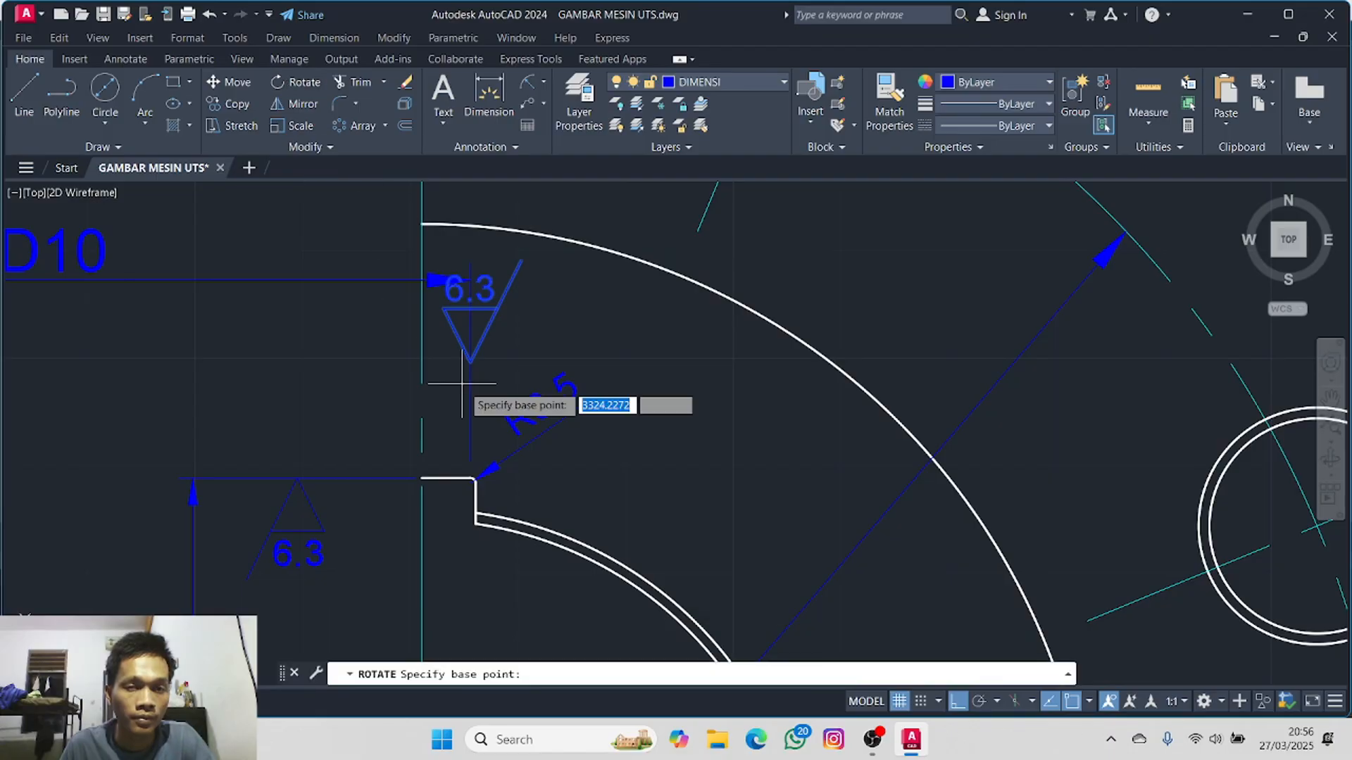
pyautogui.click(471, 363)
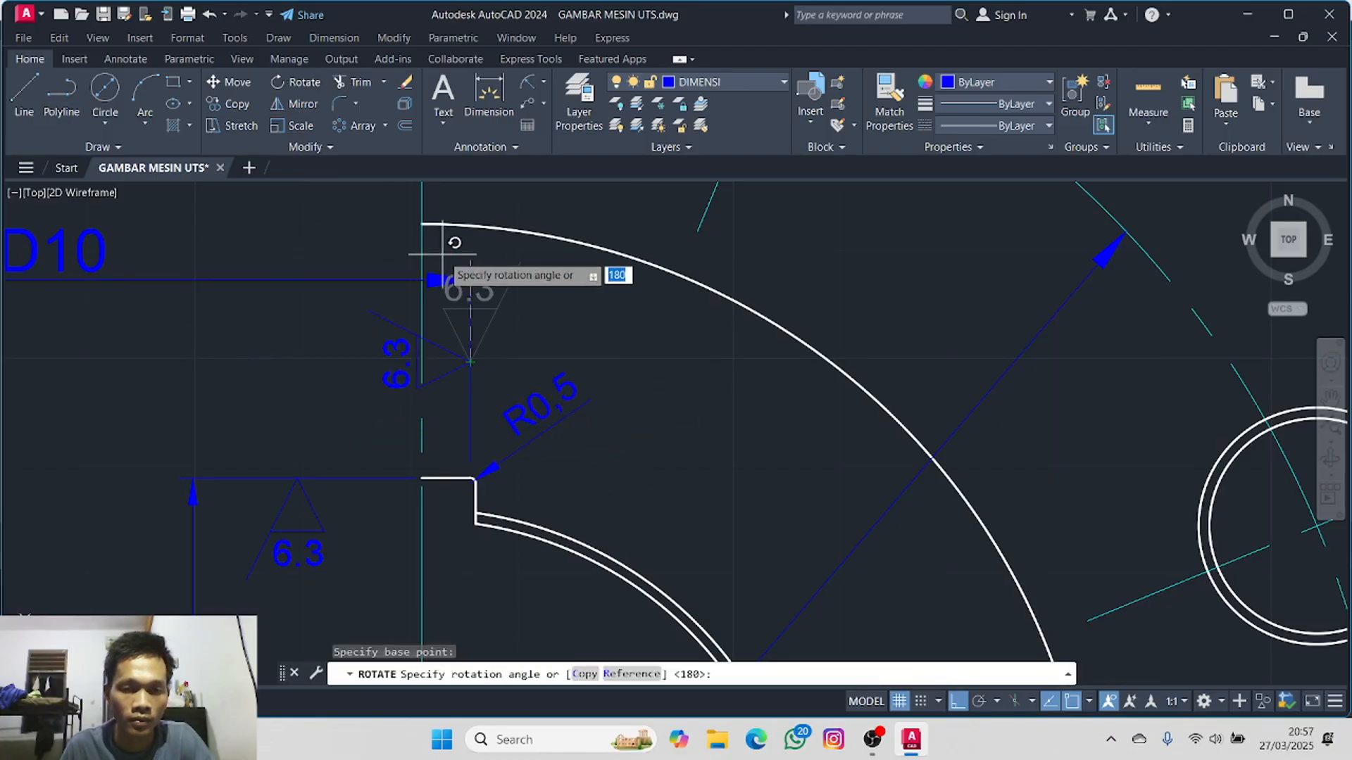
pyautogui.click(464, 244)
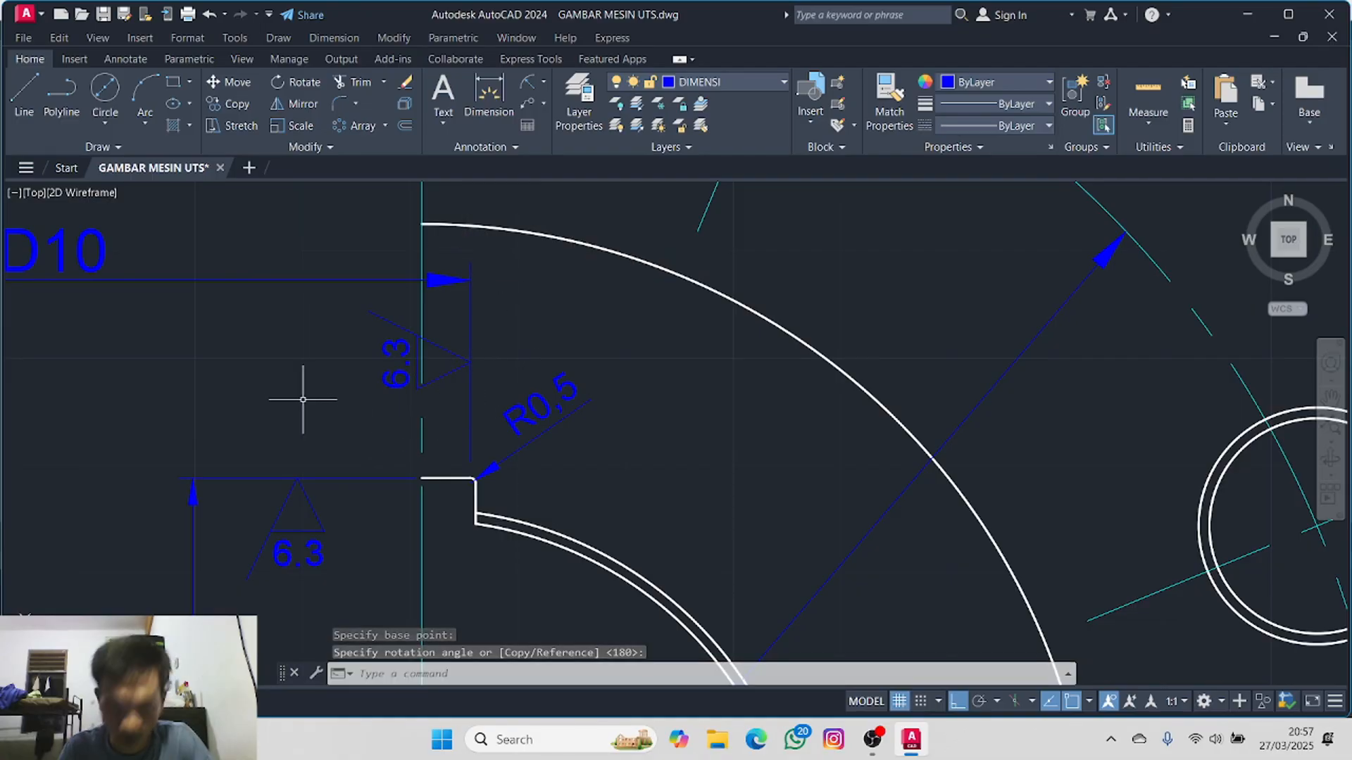
# - Stretch the right end of the front view's horizontal centerline 10 mm beyond the outer circle
pyautogui.scroll(-2, 337, 408)
pyautogui.scroll(-1, 336, 408)
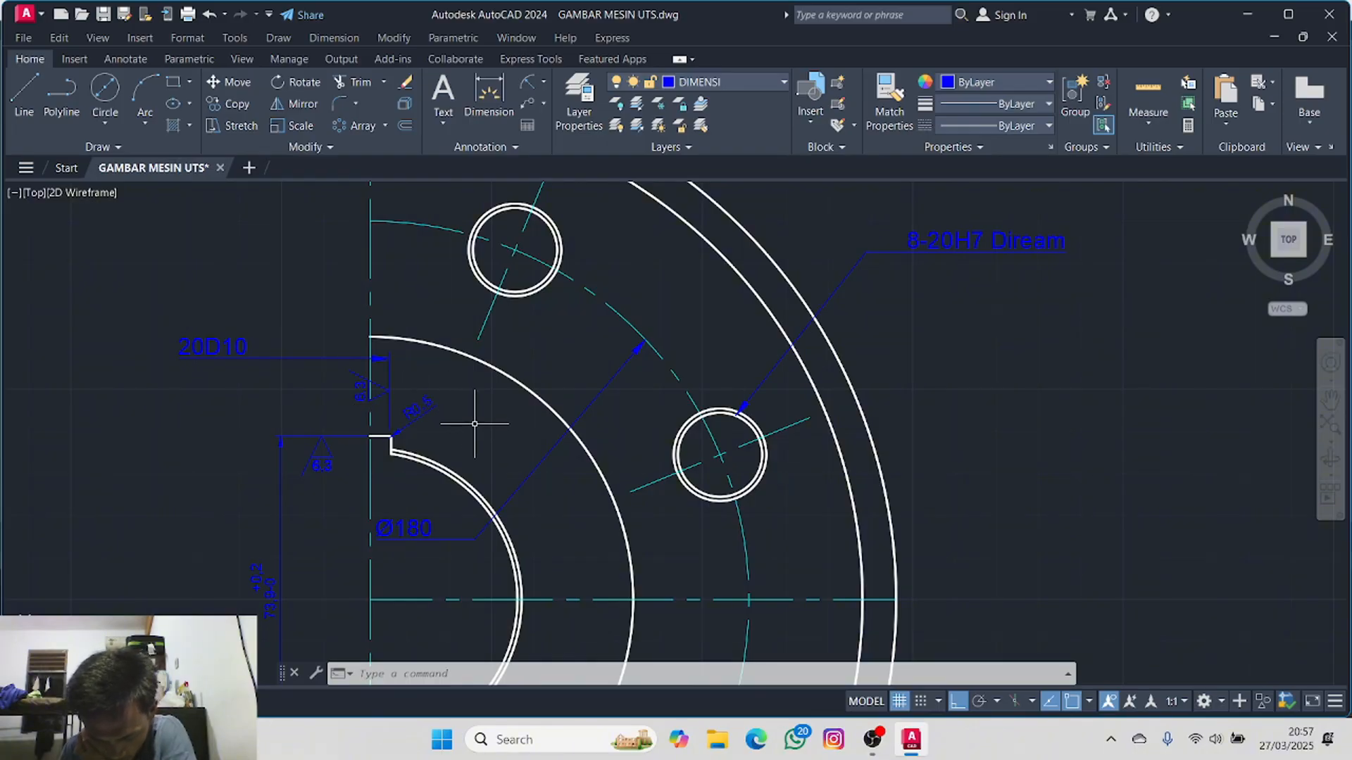
pyautogui.scroll(-4, 472, 432)
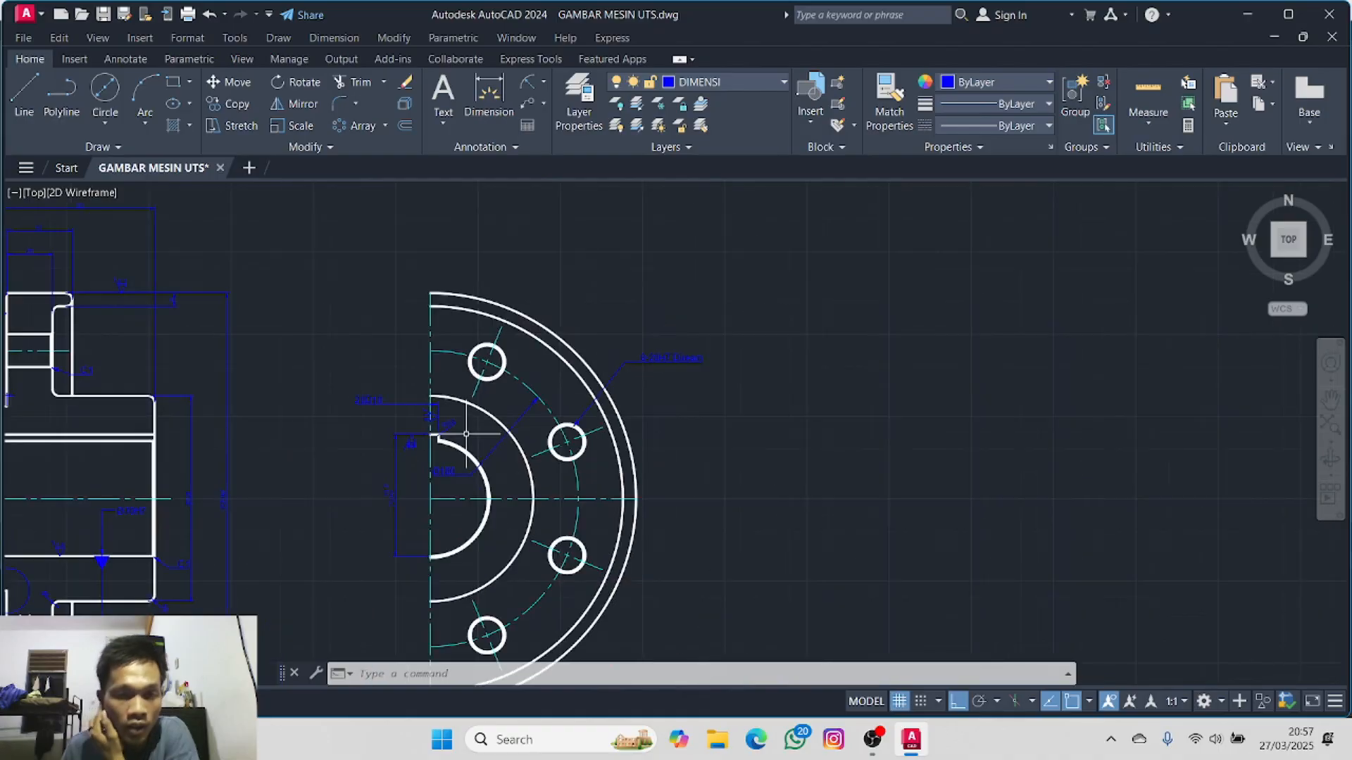
pyautogui.scroll(-3, 340, 423)
pyautogui.moveTo(338, 420)
pyautogui.mouseDown(button='middle')
pyautogui.moveTo(648, 374)
pyautogui.moveTo(493, 417)
pyautogui.mouseUp(button='middle')
pyautogui.scroll(6, 711, 478)
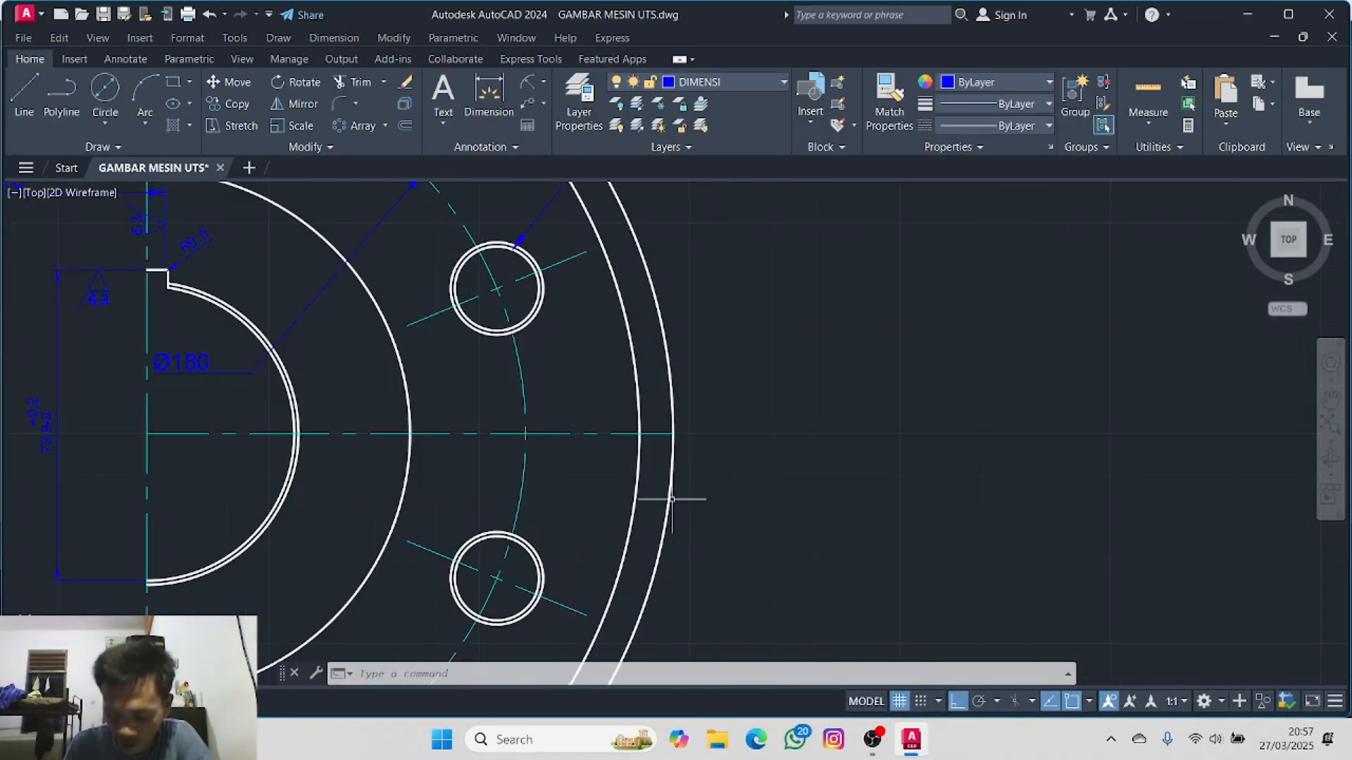
pyautogui.click(642, 434)
pyautogui.click(674, 434)
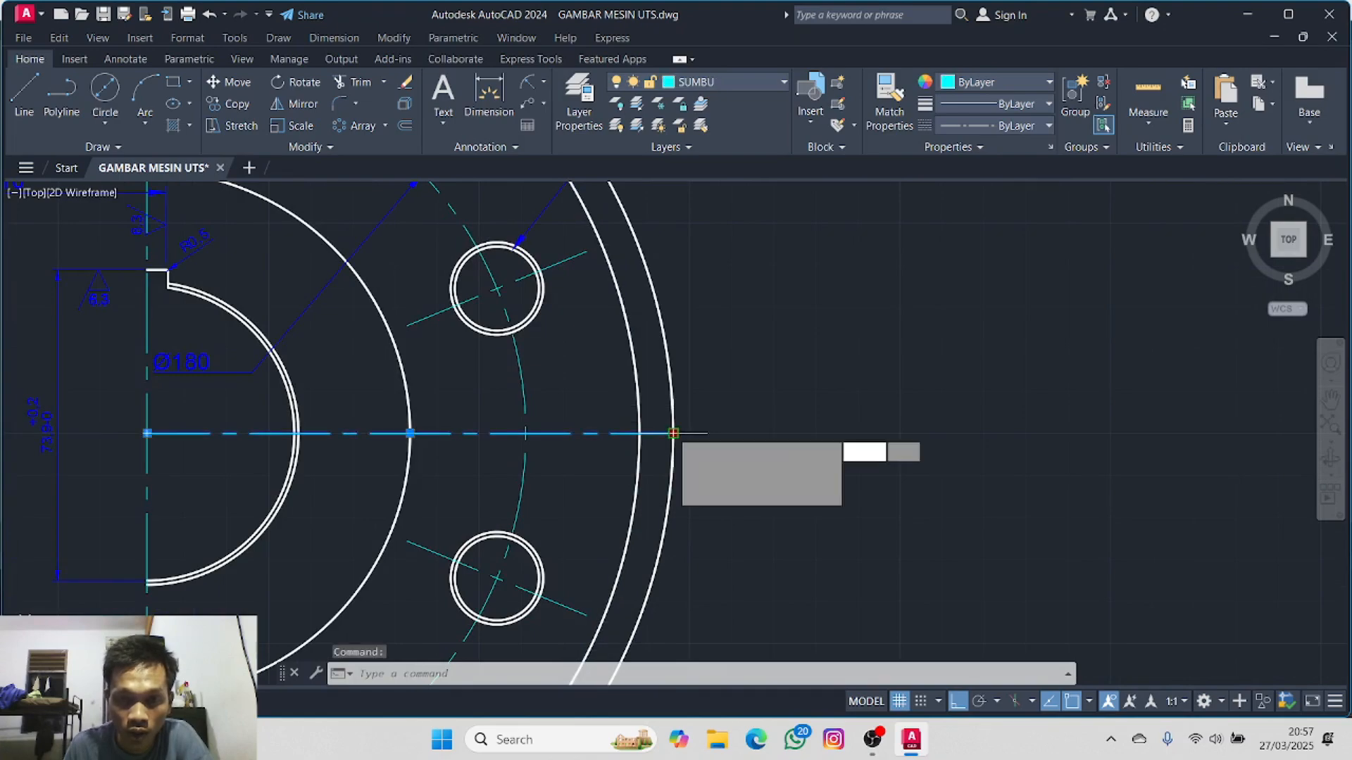
pyautogui.write('10')
pyautogui.press('Return')
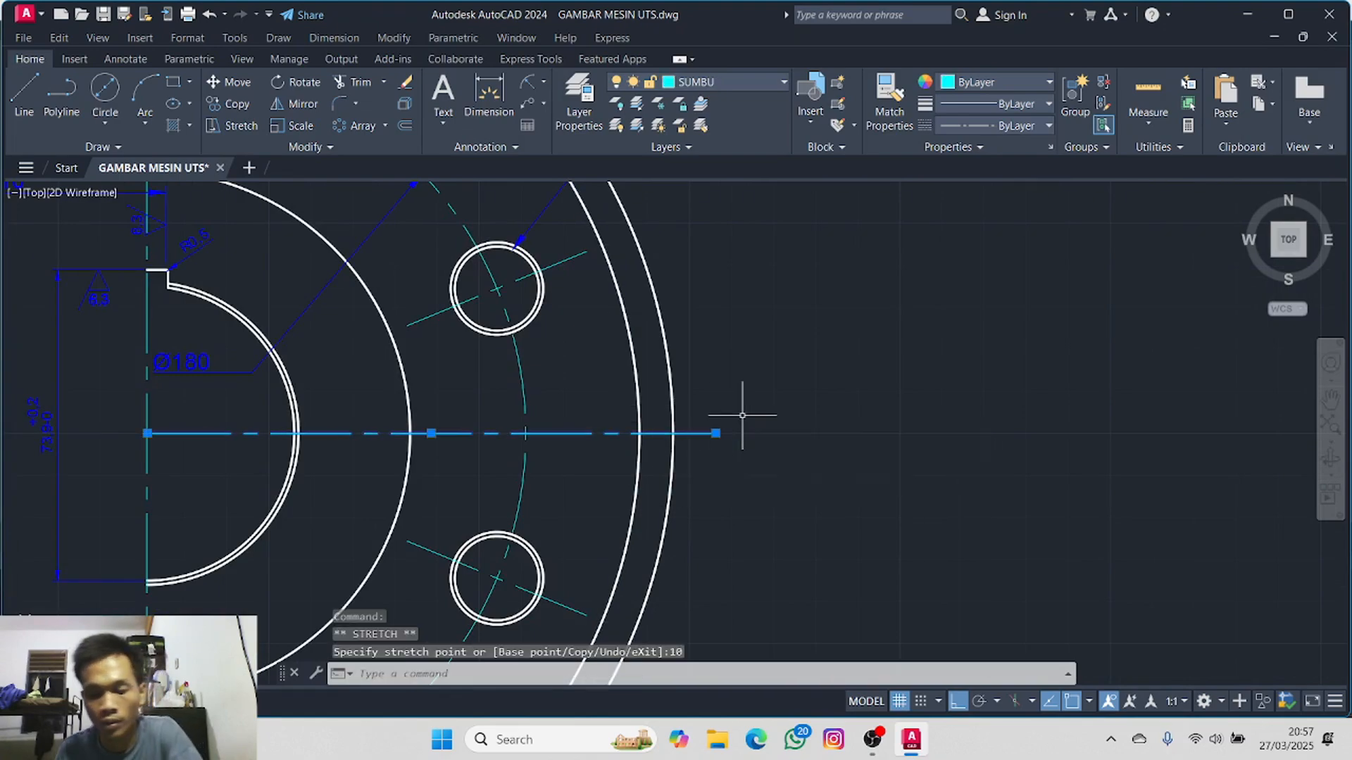
# - Extend the front view's vertical centerline 10 mm beyond the outer circle at both its upper and lower ends
pyautogui.scroll(-5, 317, 409)
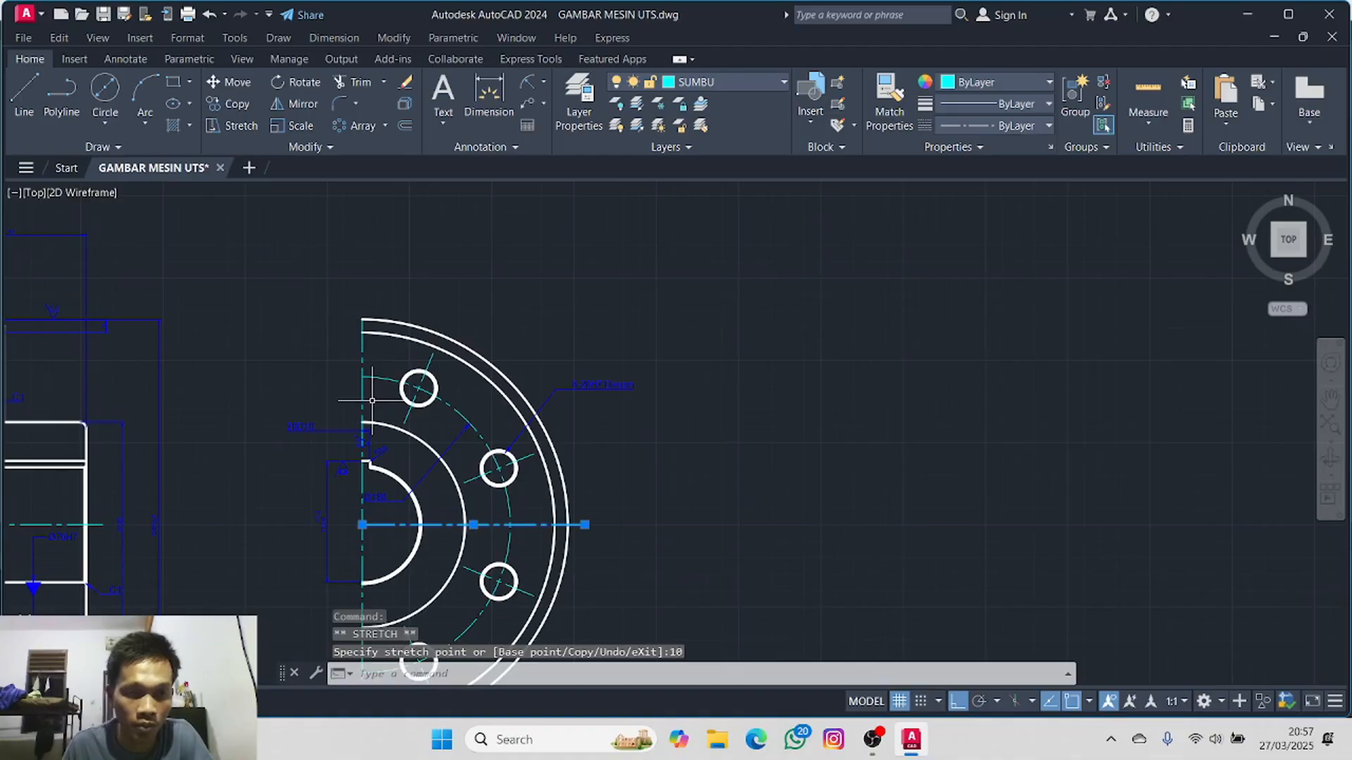
pyautogui.click(362, 359)
pyautogui.click(362, 319)
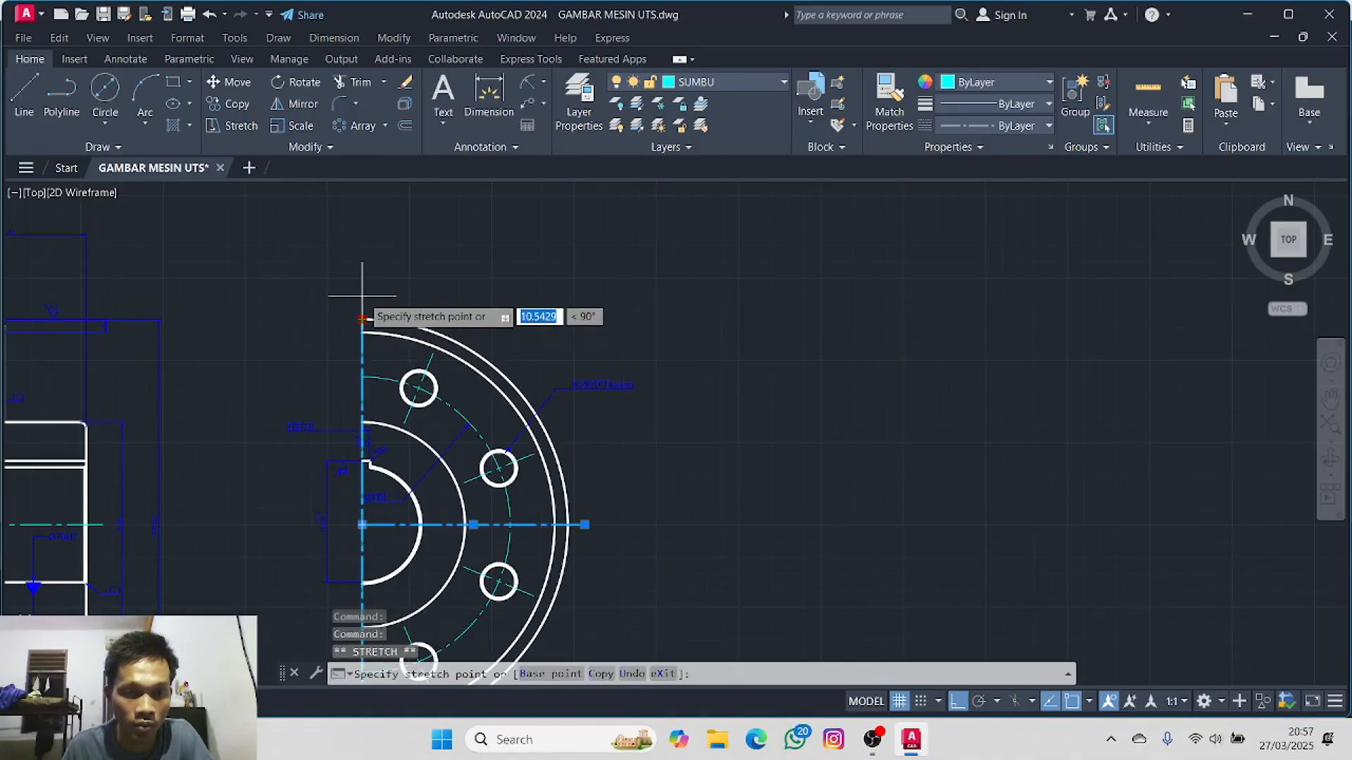
pyautogui.write('10')
pyautogui.press('Return')
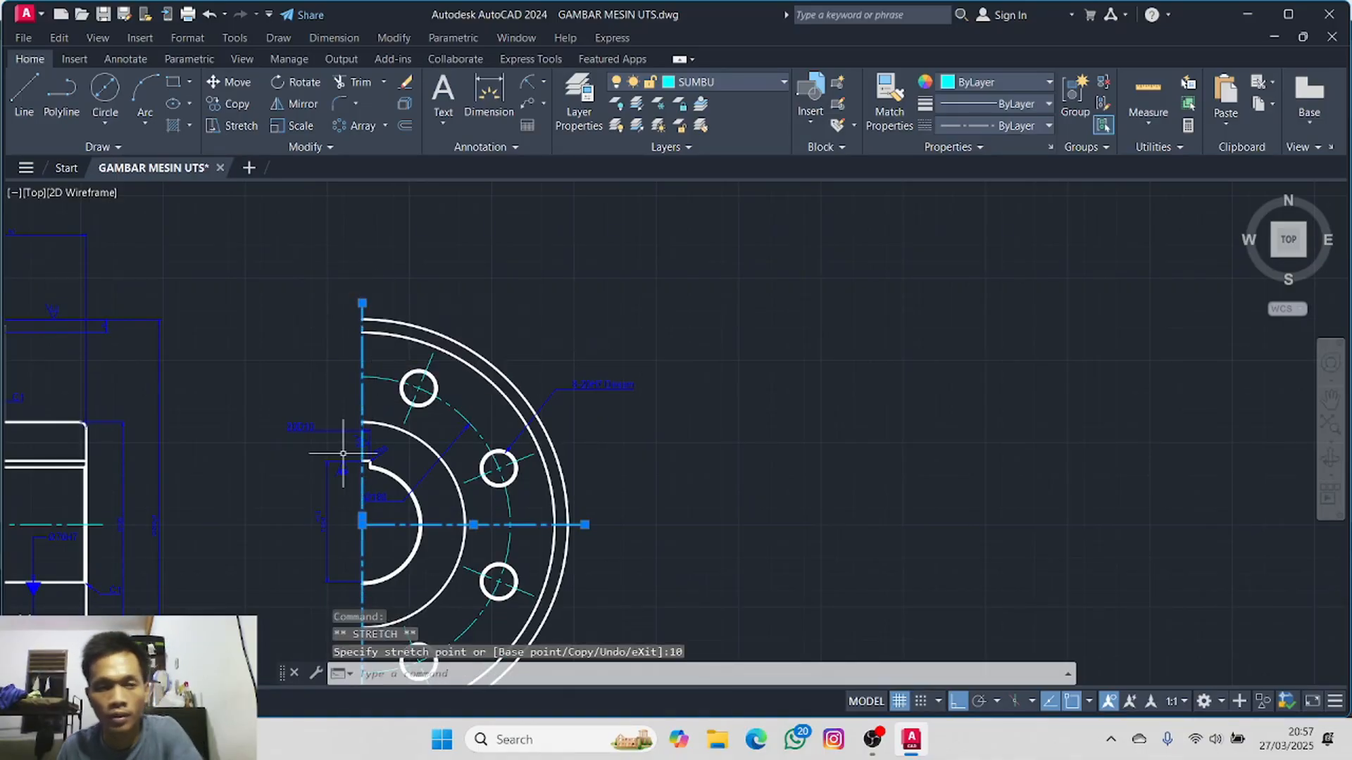
pyautogui.moveTo(303, 448); pyautogui.dragTo(295, 182, button='middle')
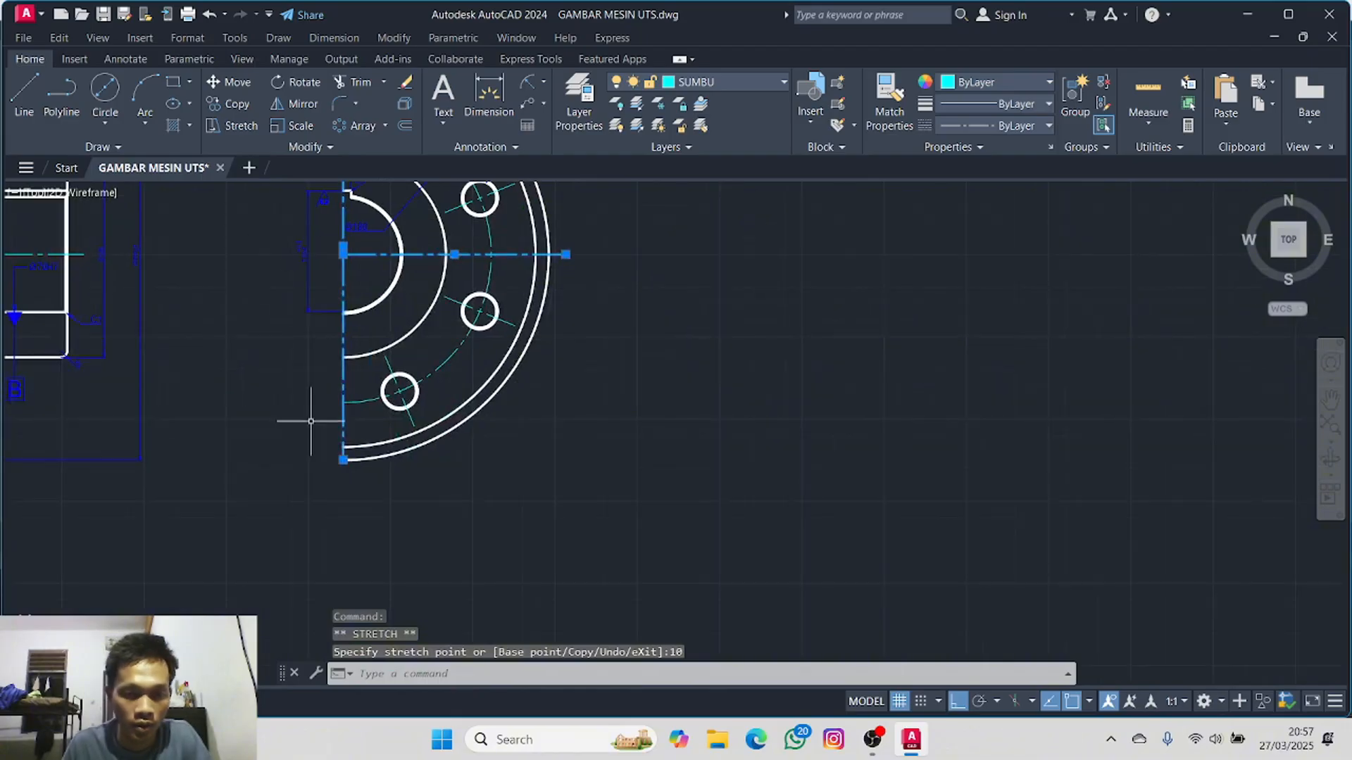
pyautogui.click(344, 458)
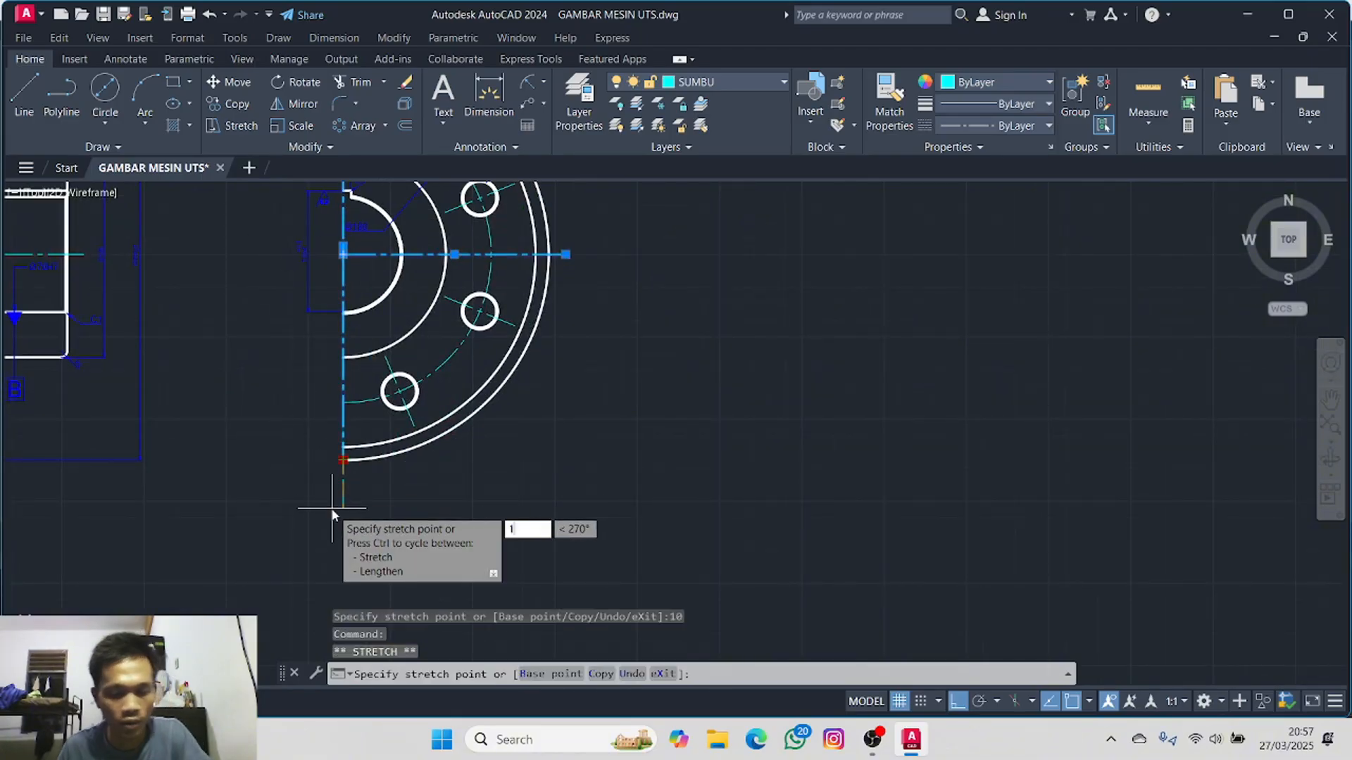
pyautogui.press('Return')
pyautogui.press('Escape')
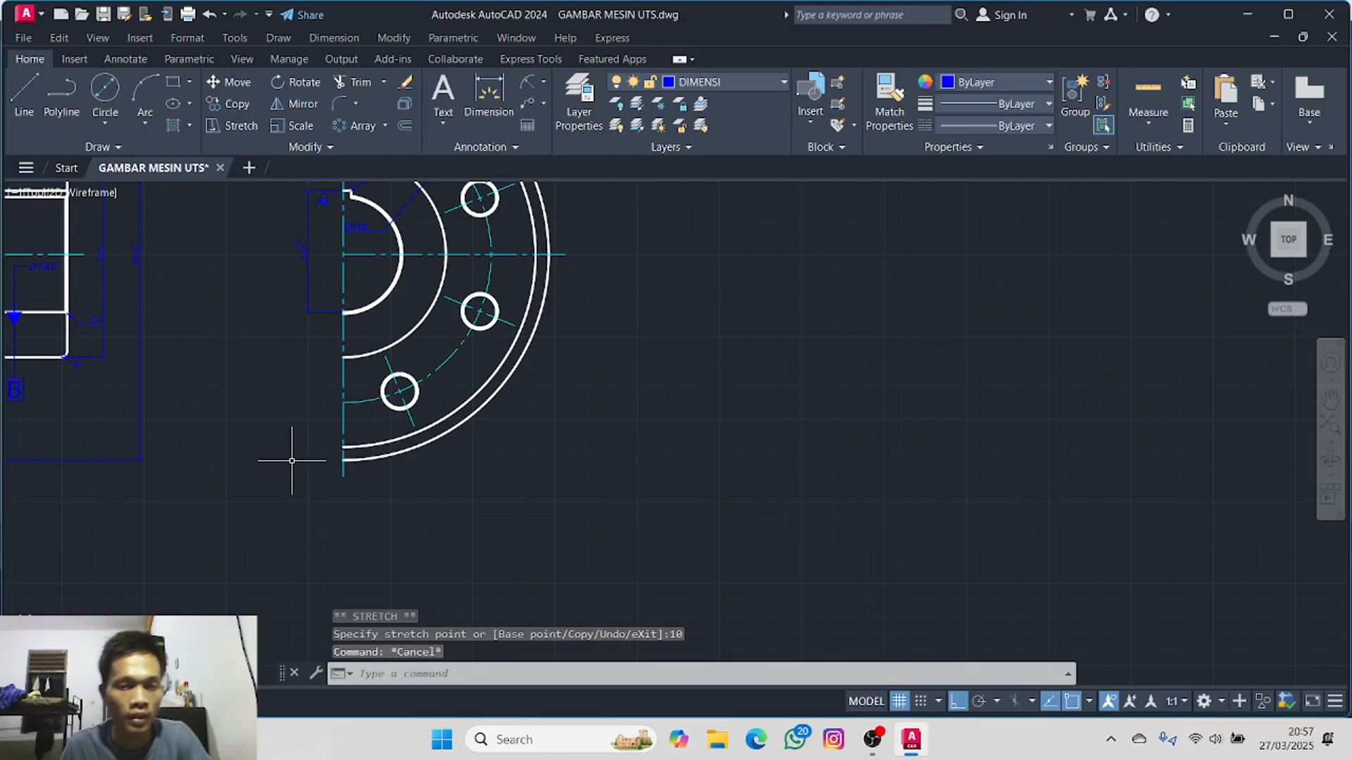
# - Examine the reference drawing for the finished flange front view and the bolt views with their dimensions
pyautogui.scroll(-2, 291, 451)
pyautogui.moveTo(308, 451); pyautogui.dragTo(946, 419, button='middle')
pyautogui.moveTo(303, 391); pyautogui.dragTo(522, 398, button='middle')
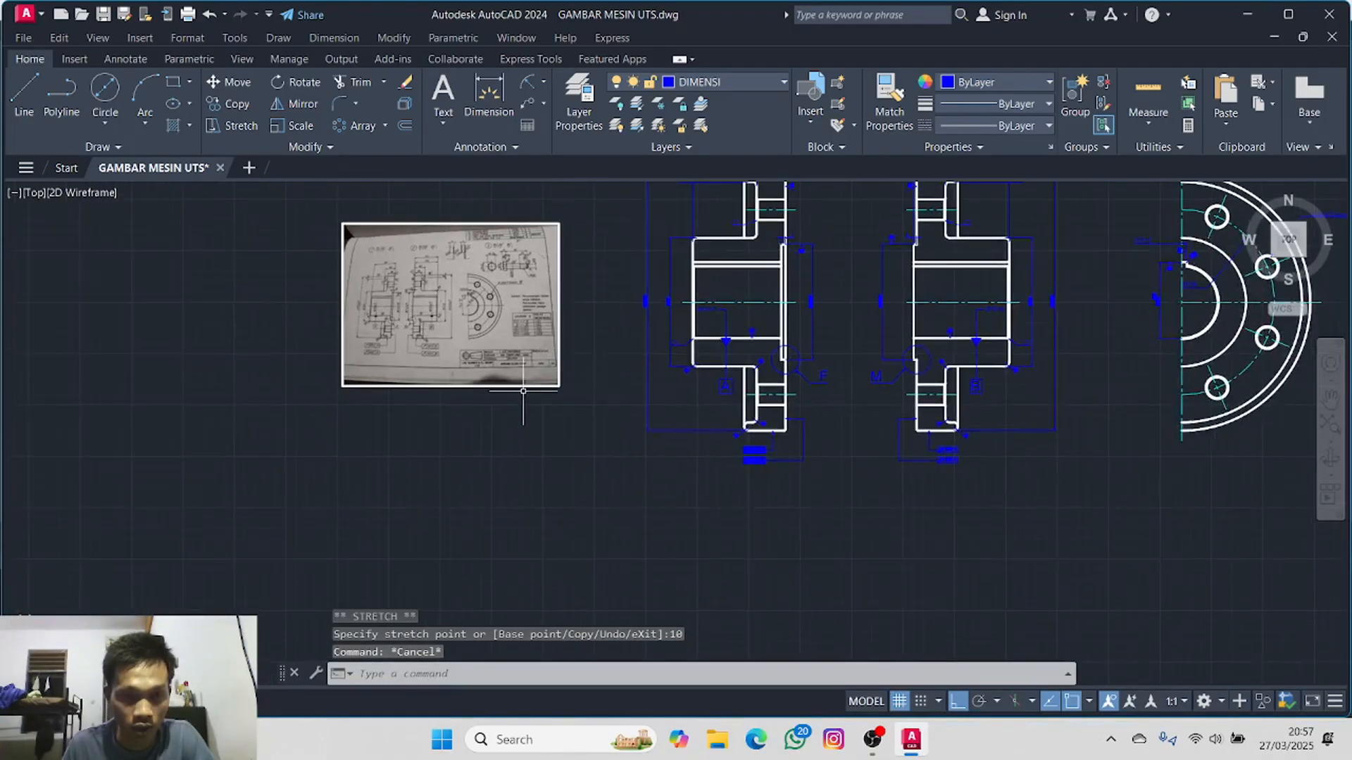
pyautogui.scroll(6, 431, 290)
pyautogui.moveTo(537, 339); pyautogui.dragTo(298, 362, button='middle')
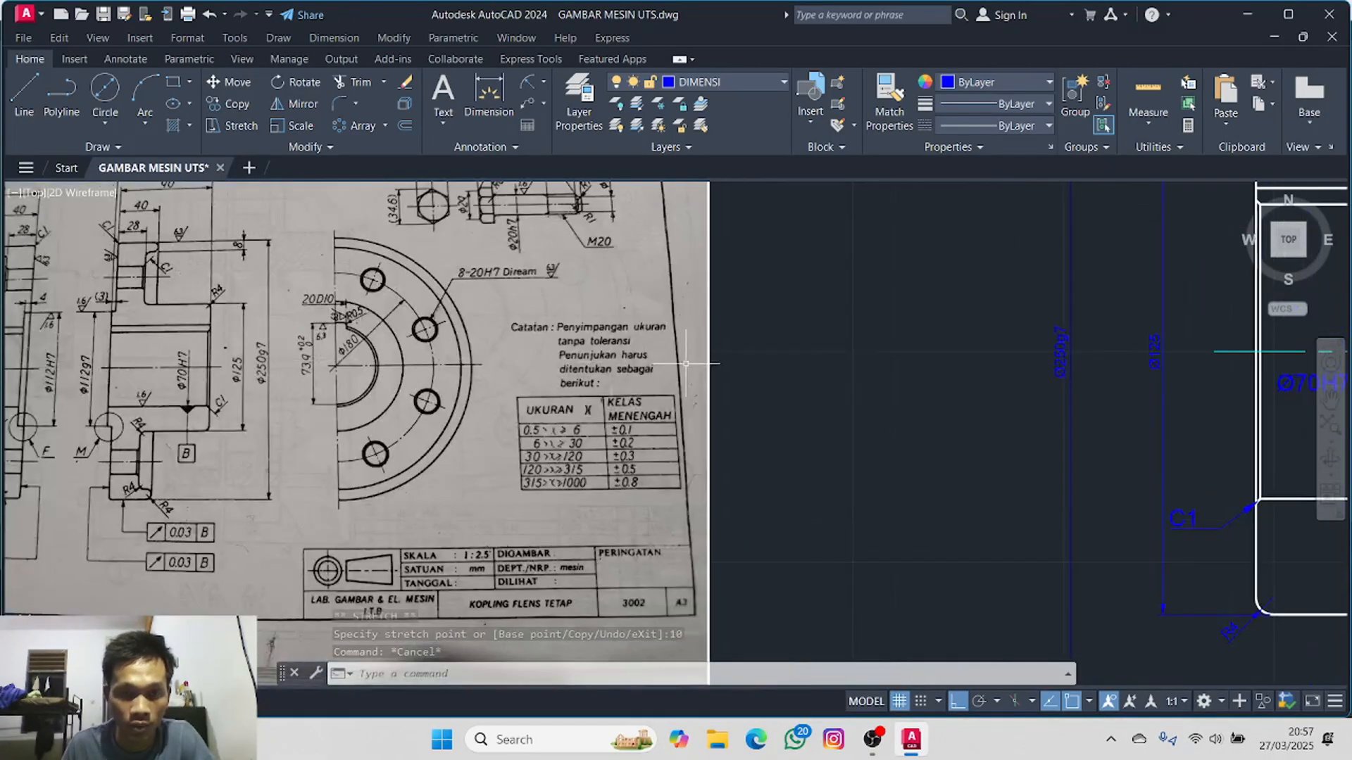
pyautogui.moveTo(743, 358); pyautogui.dragTo(784, 437, button='middle')
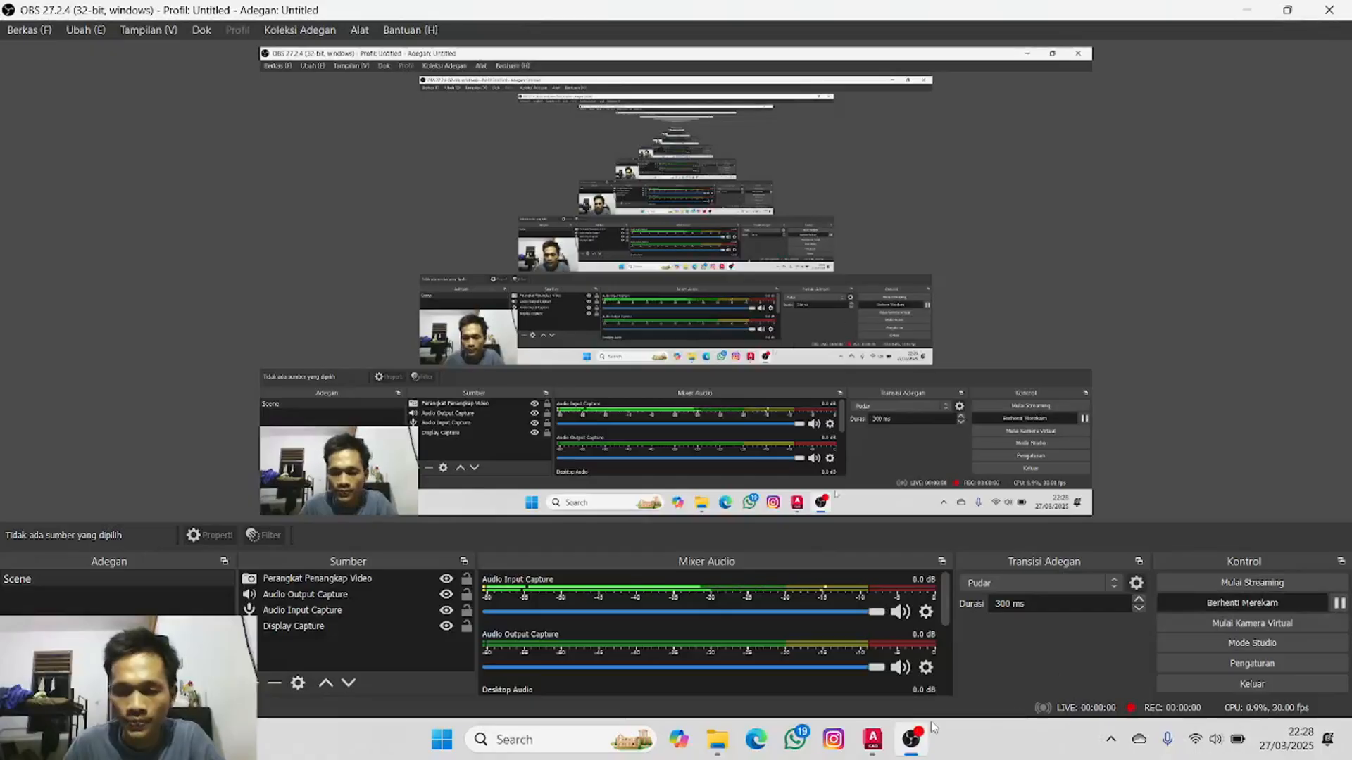
pyautogui.click(862, 737)
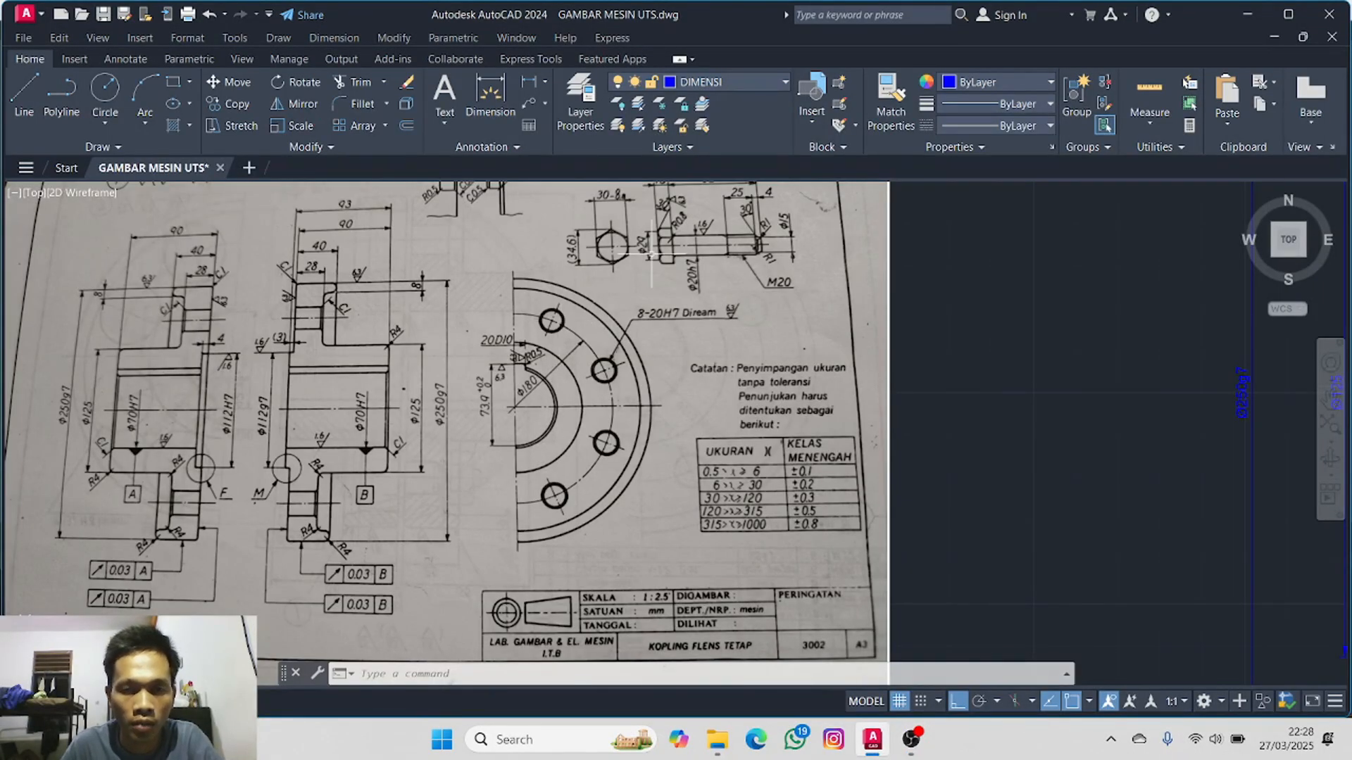
pyautogui.moveTo(631, 262); pyautogui.dragTo(605, 350, button='middle')
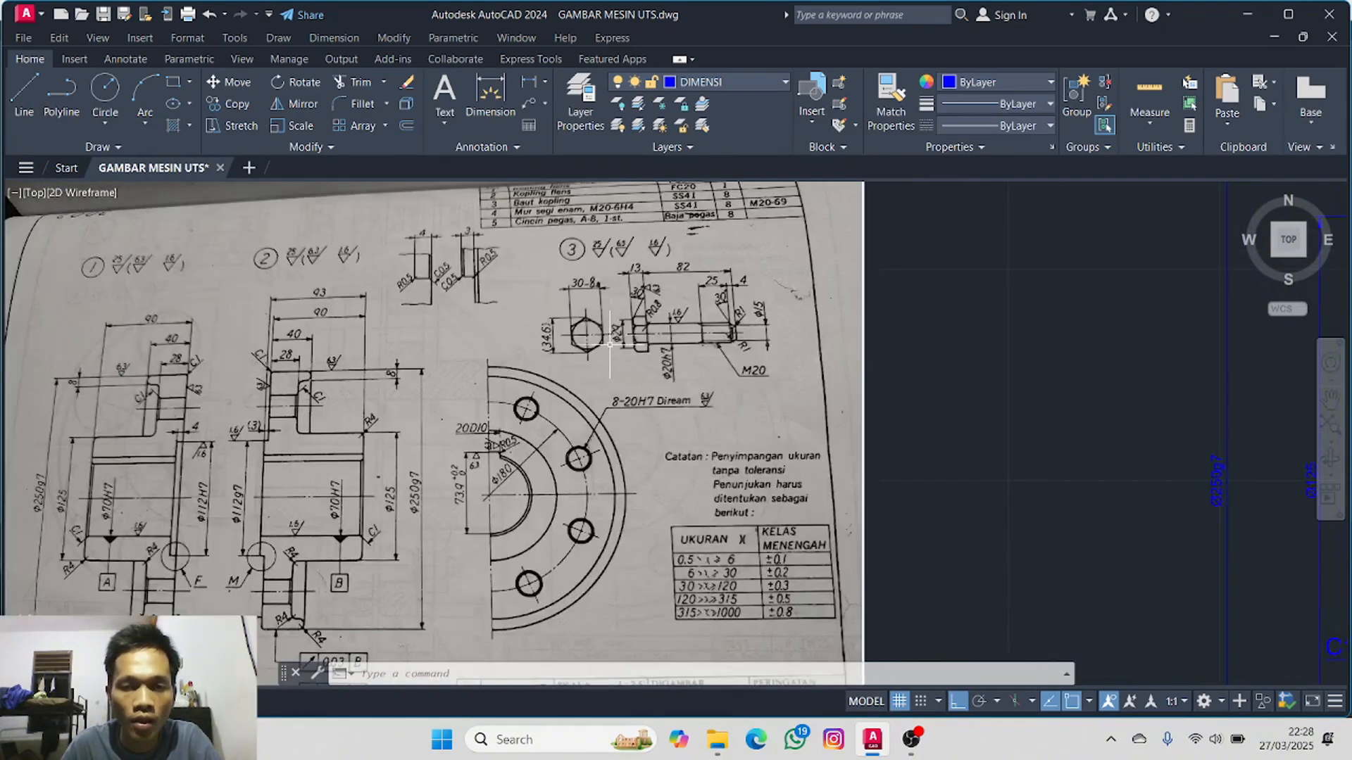
pyautogui.scroll(2, 633, 325)
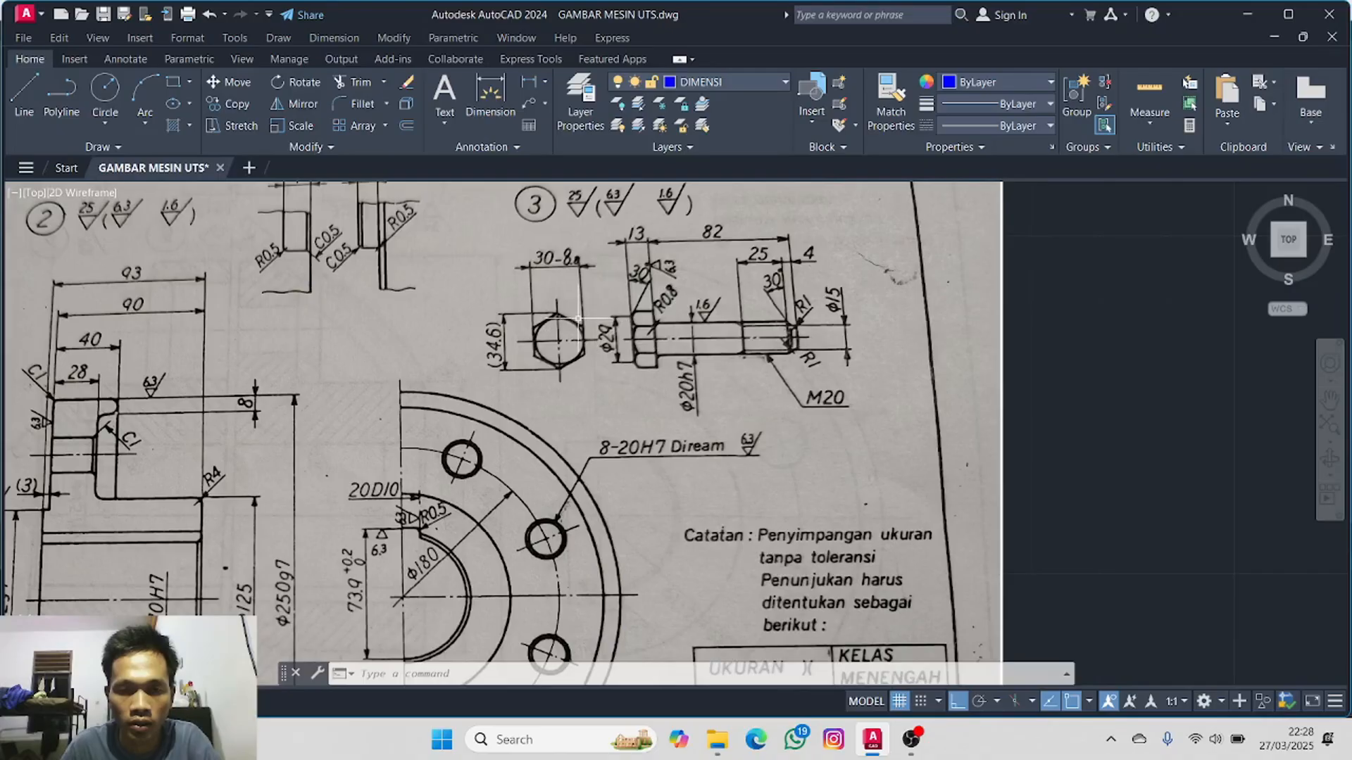
pyautogui.scroll(-2, 820, 350)
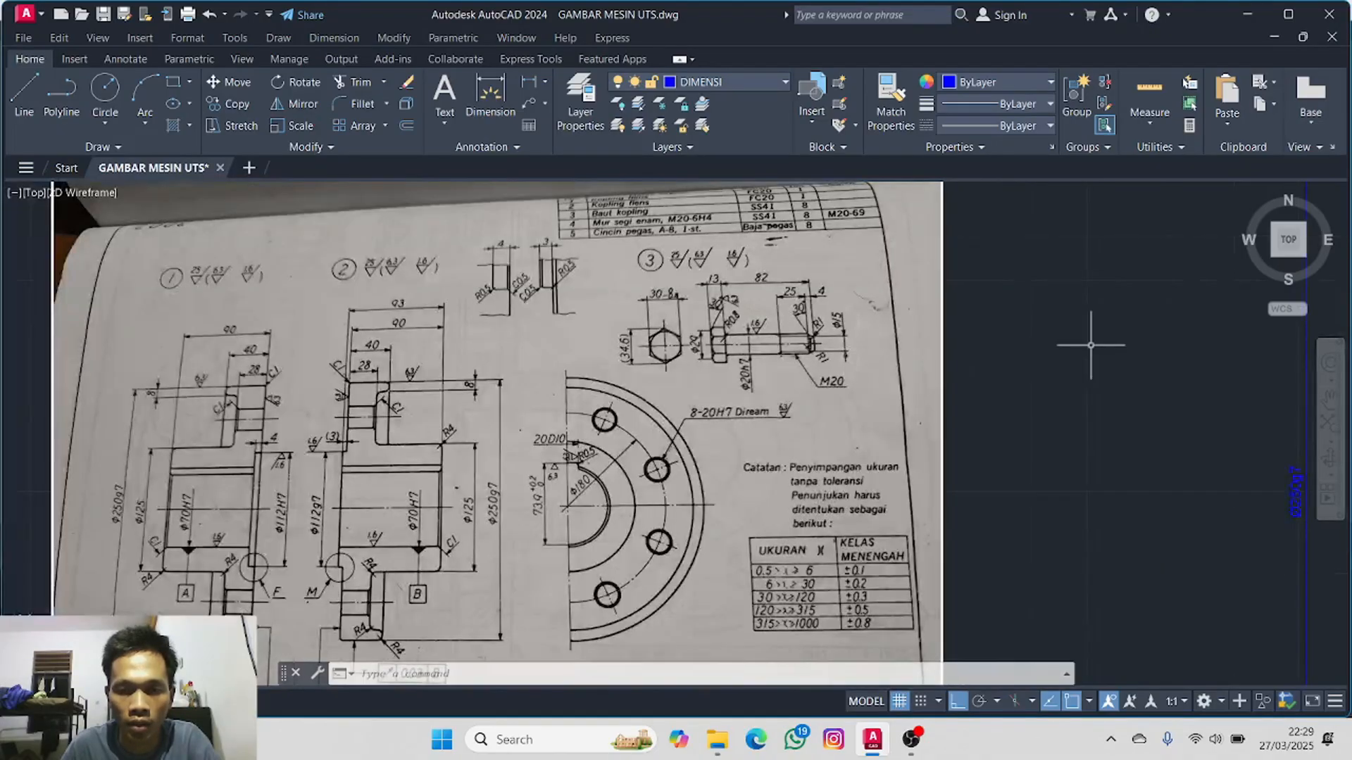
pyautogui.moveTo(1100, 340); pyautogui.dragTo(295, 247, button='middle')
pyautogui.scroll(-2, 405, 272)
pyautogui.moveTo(845, 266); pyautogui.dragTo(27, 391, button='middle')
pyautogui.scroll(-2, 643, 341)
pyautogui.moveTo(691, 268); pyautogui.dragTo(245, 406, button='middle')
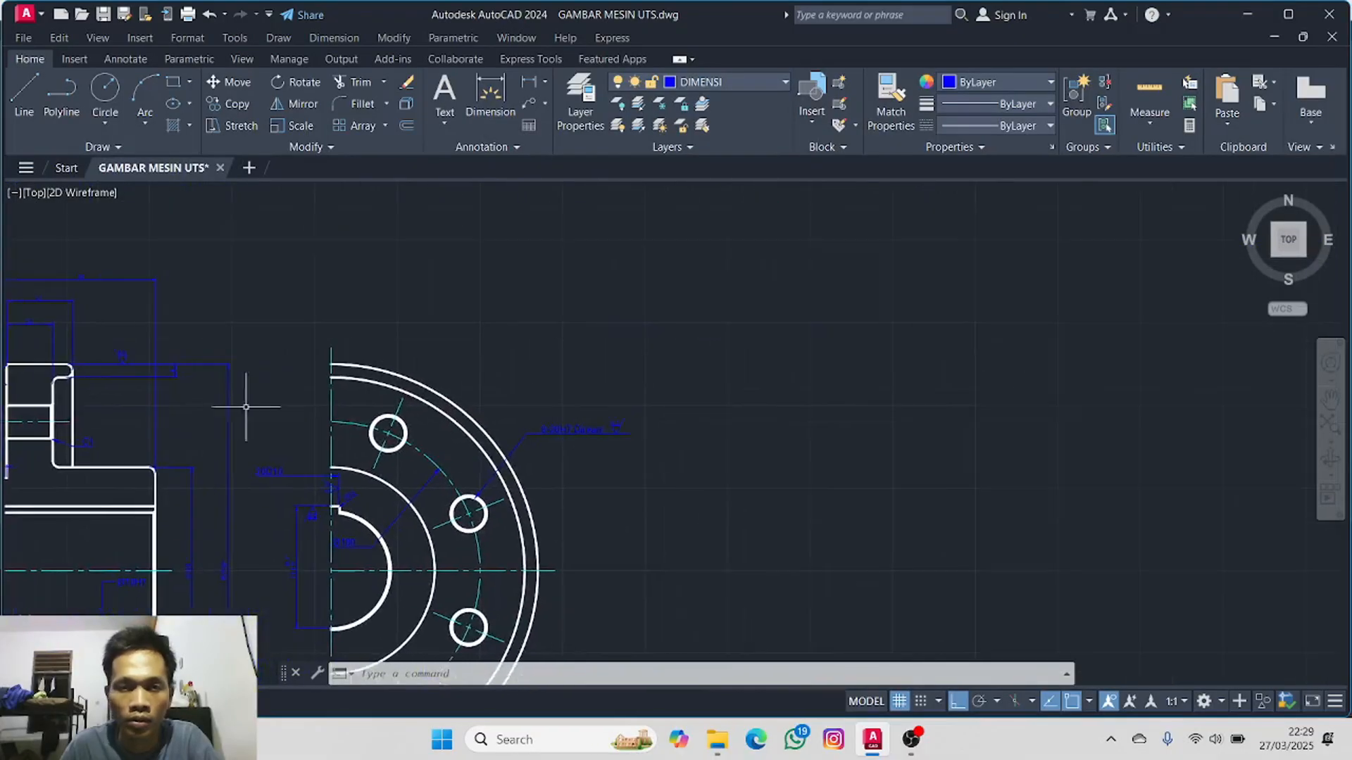
pyautogui.click(104, 121)
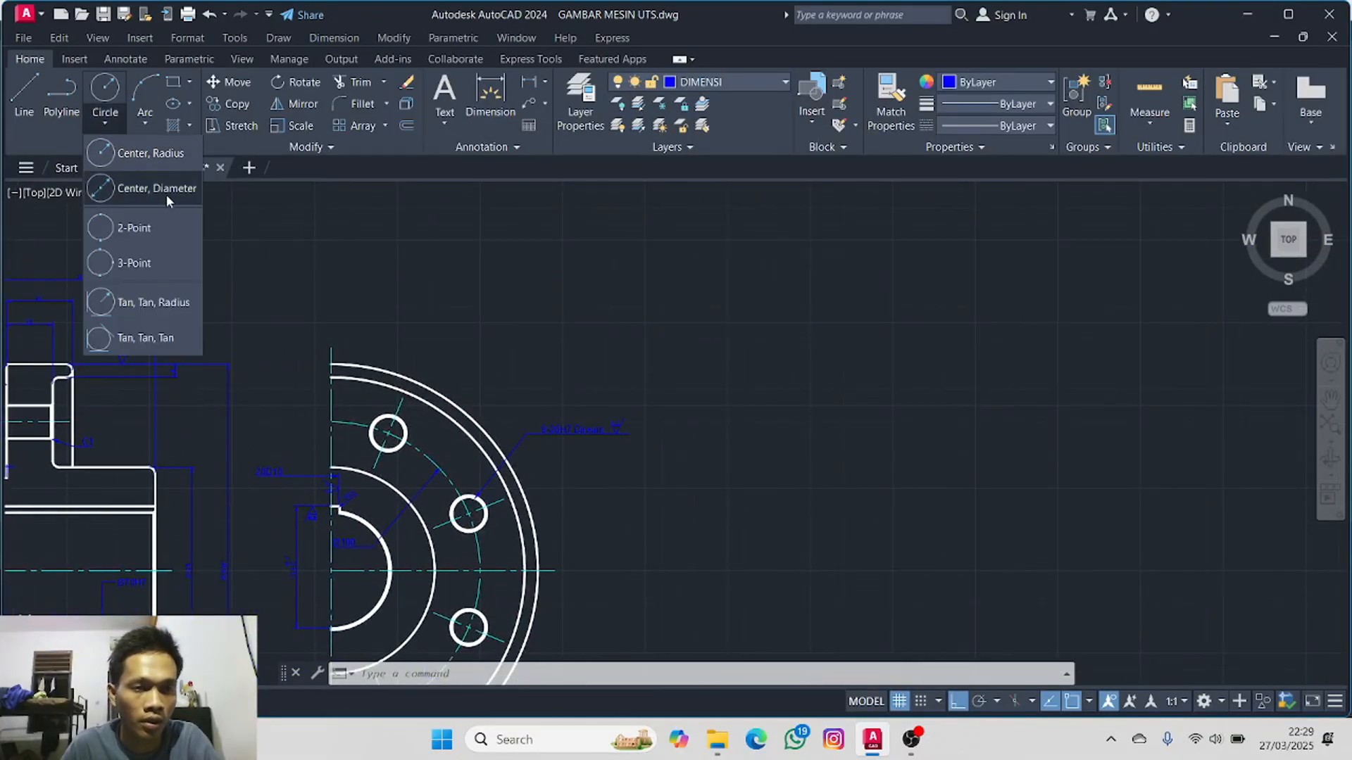
pyautogui.click(123, 188)
pyautogui.moveTo(331, 364)
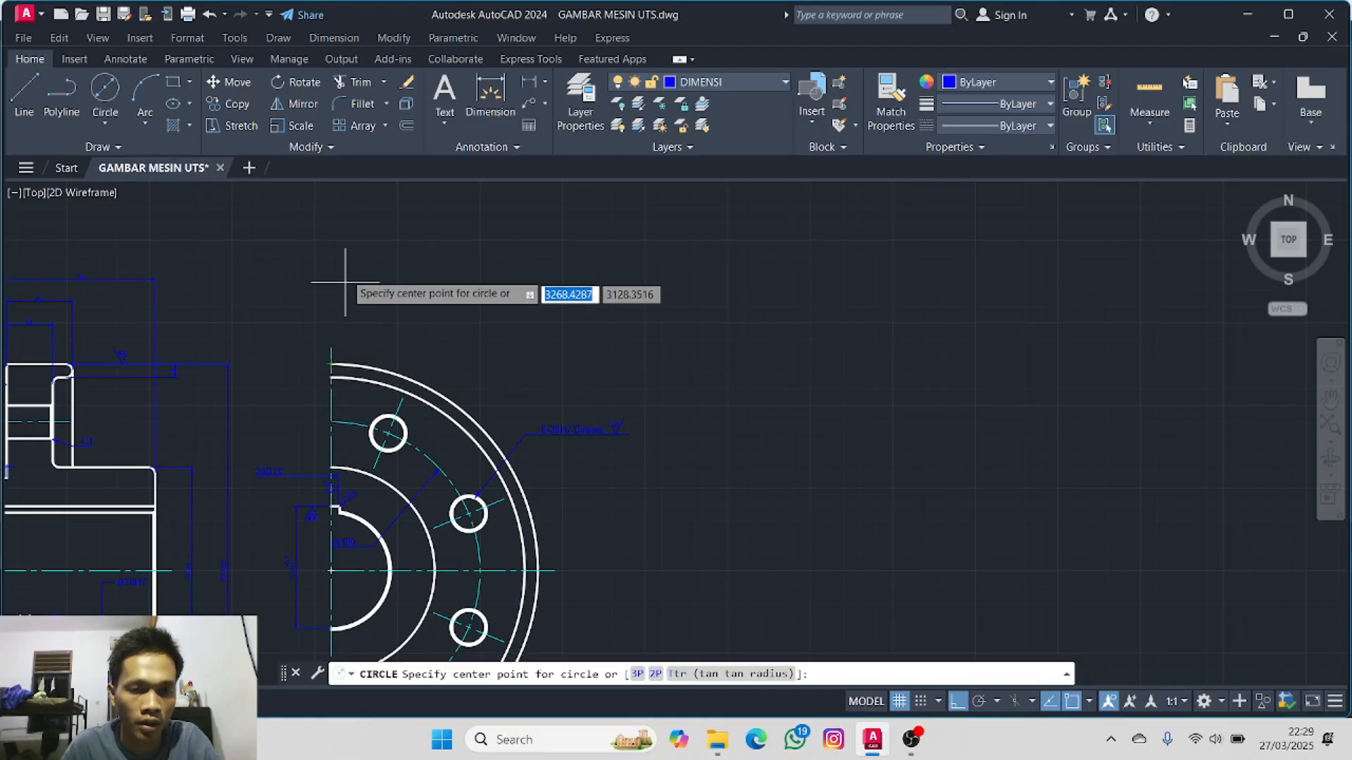
pyautogui.moveTo(329, 183); pyautogui.dragTo(341, 333, button='middle')
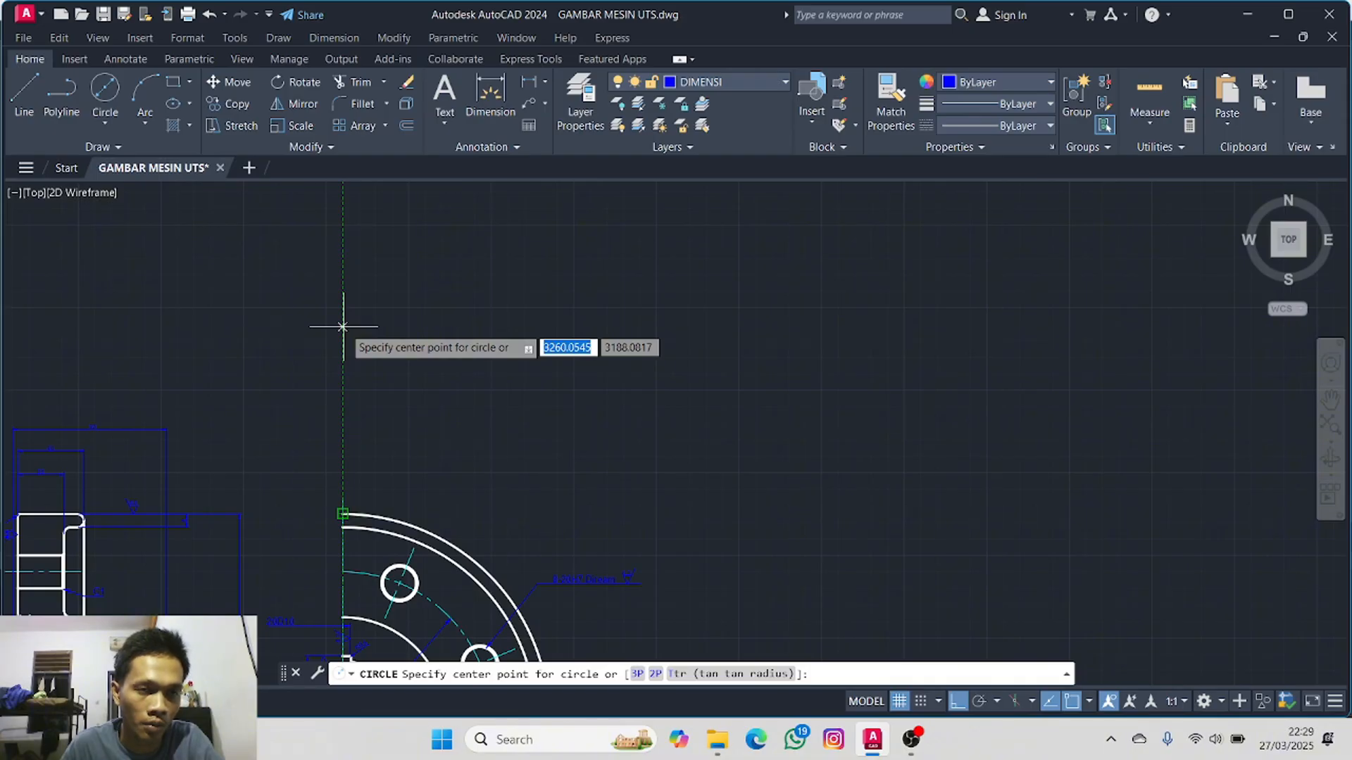
pyautogui.click(343, 327)
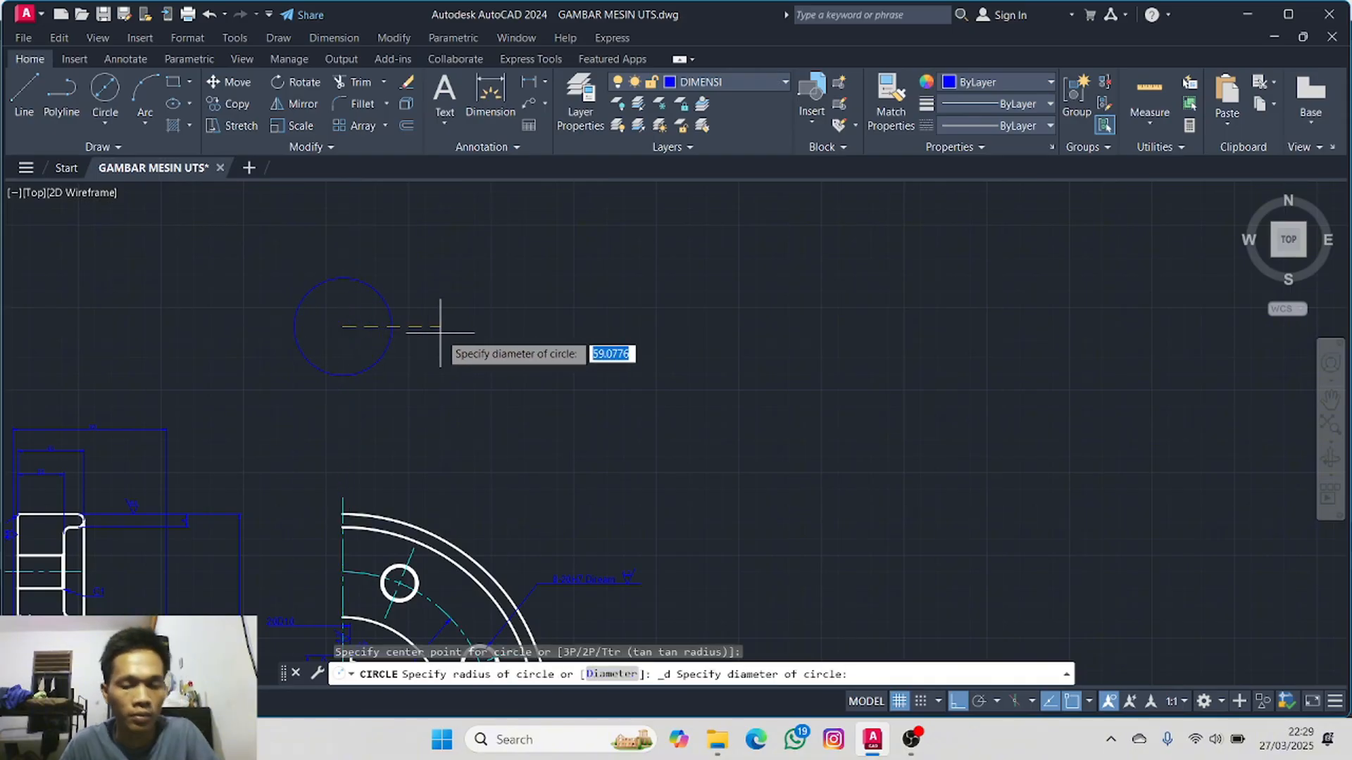
pyautogui.press('Escape')
# - Make GAMBAR the current layer and draw a 34.6 mm diameter circle above the flange front view, centered in line with its vertical centerline
pyautogui.click(765, 82)
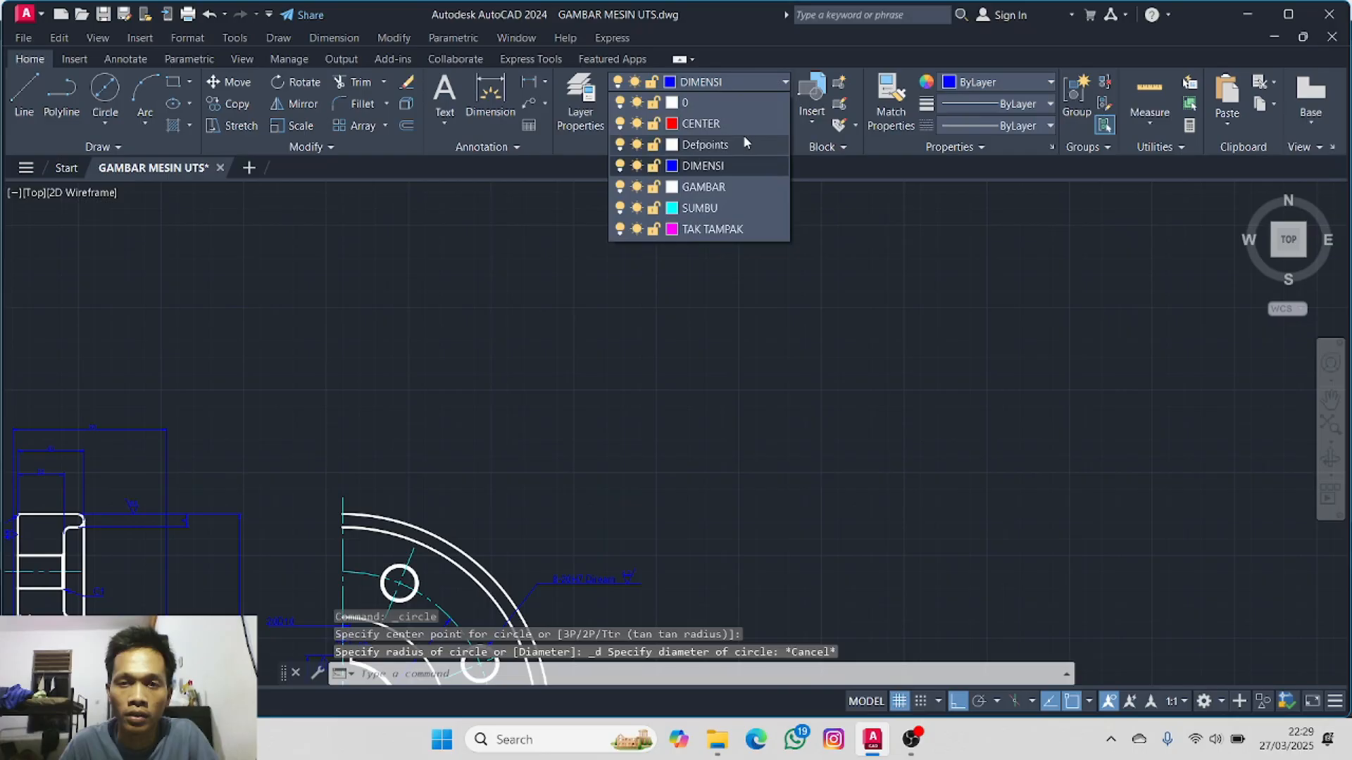
pyautogui.click(739, 187)
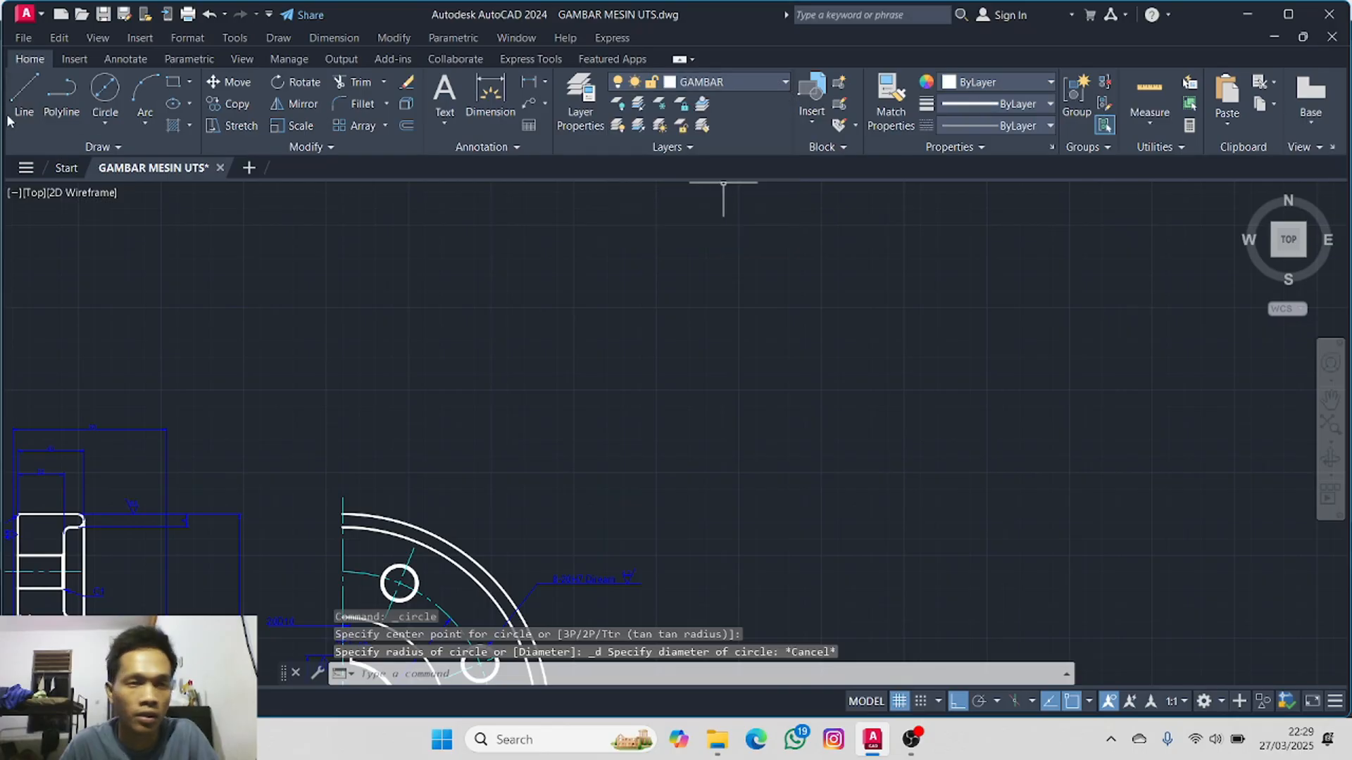
pyautogui.click(105, 90)
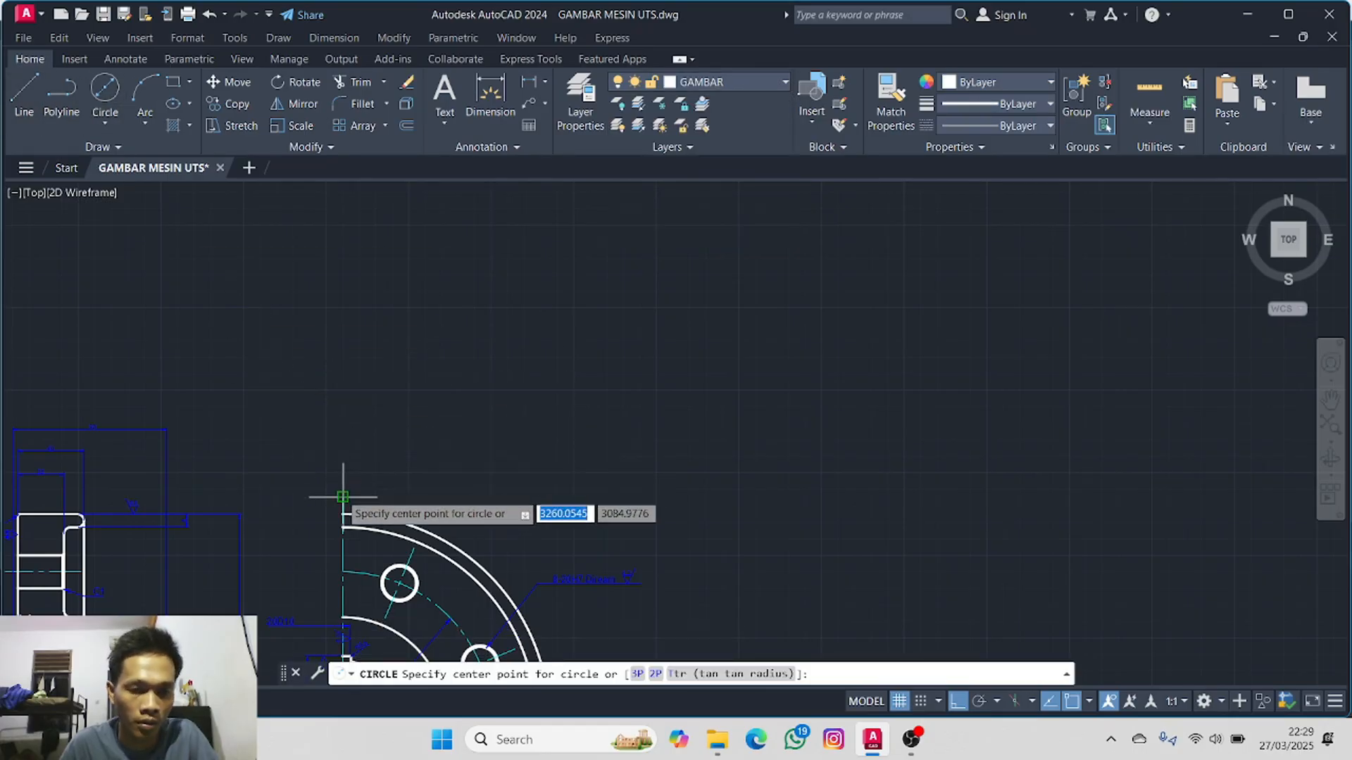
pyautogui.click(343, 336)
pyautogui.press('d')
pyautogui.press('Return')
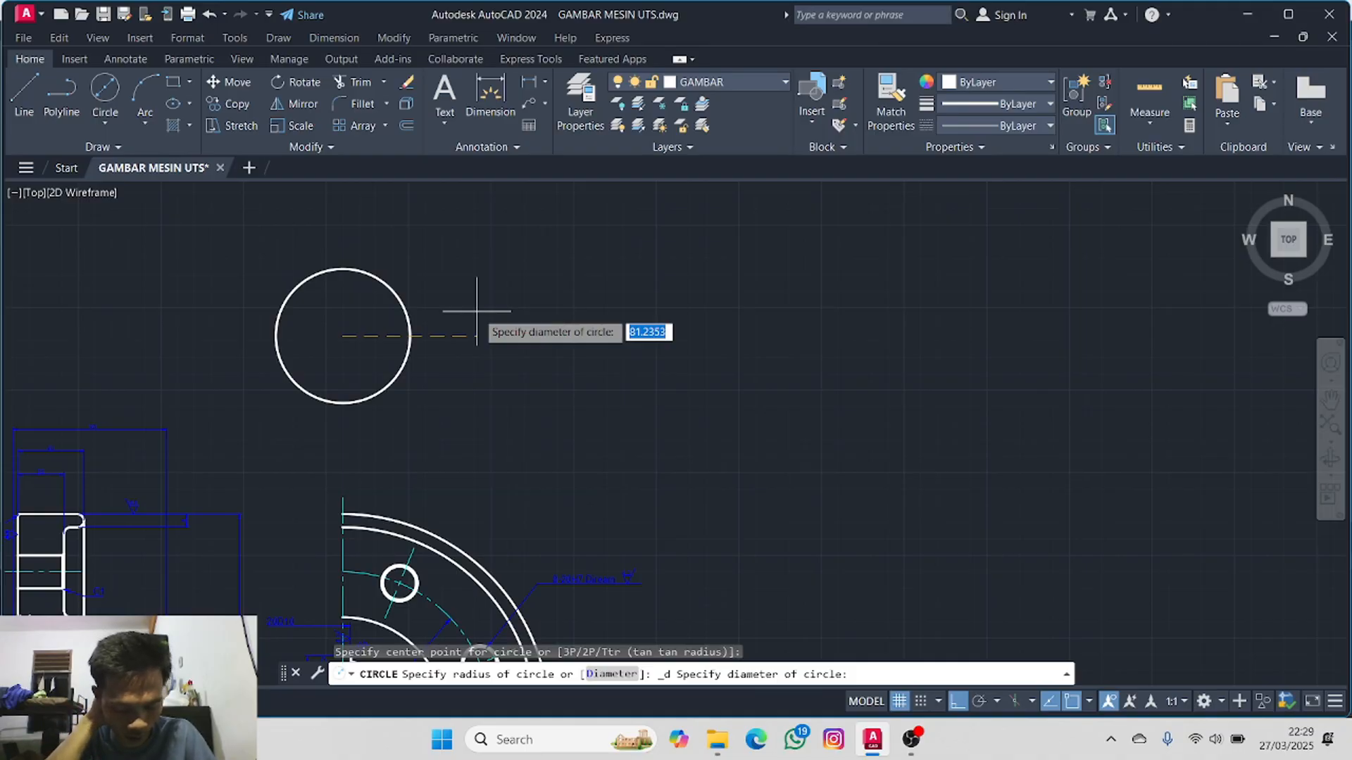
pyautogui.write('34.6')
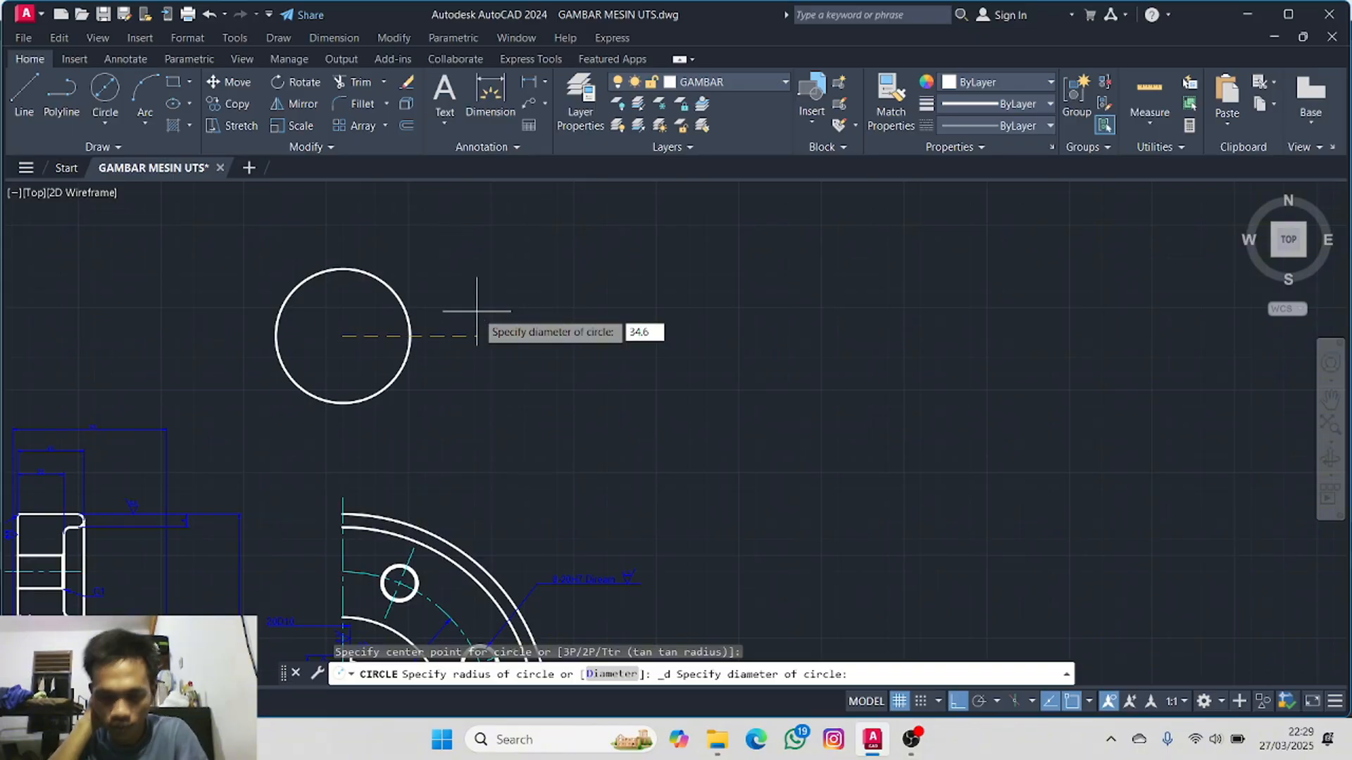
pyautogui.press('Return')
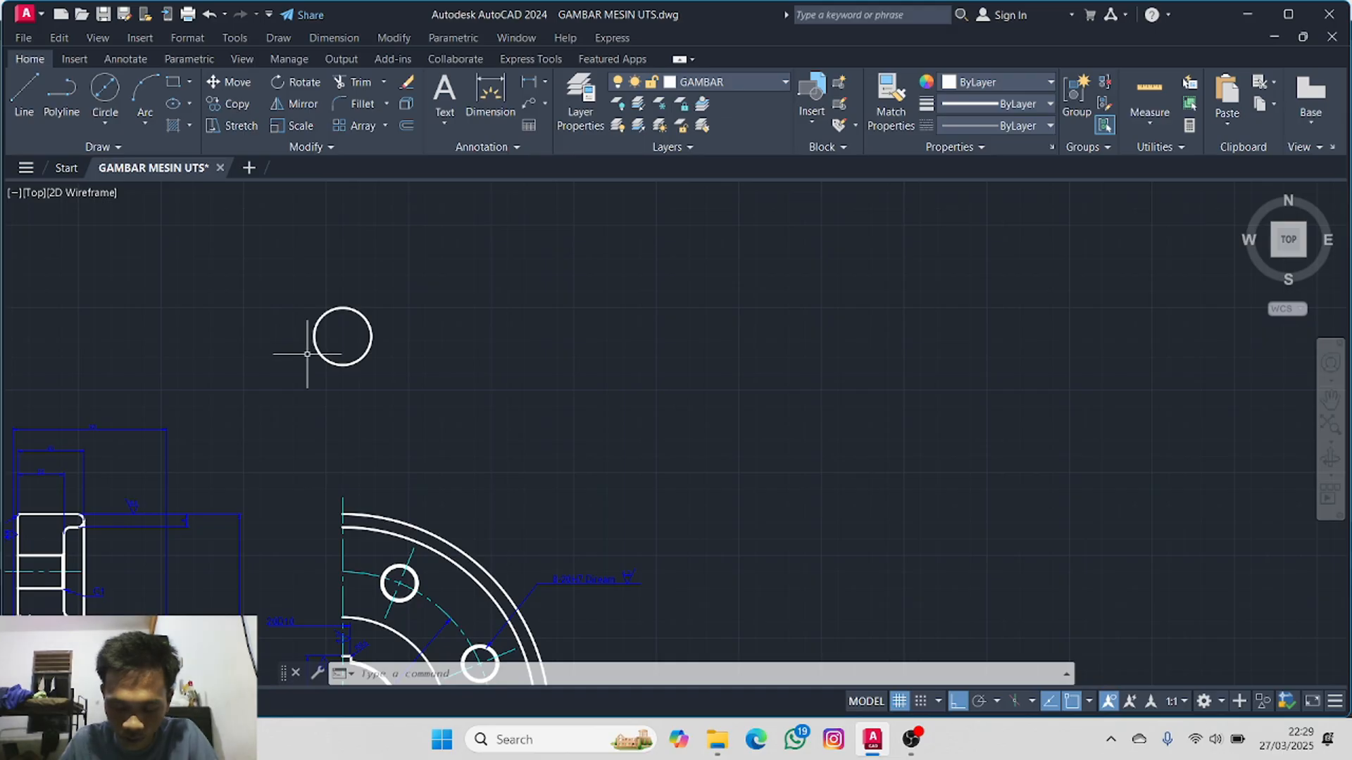
pyautogui.scroll(4, 288, 336)
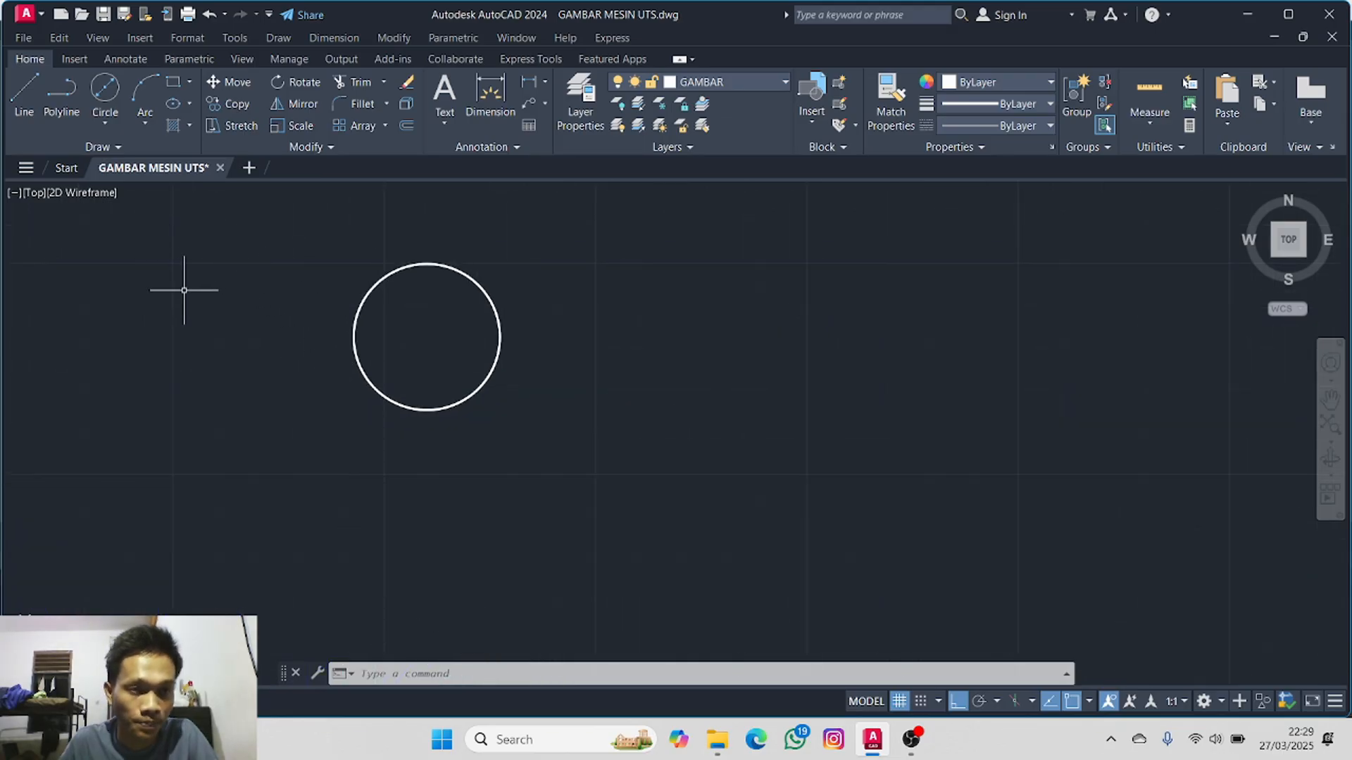
pyautogui.scroll(-2, 201, 283)
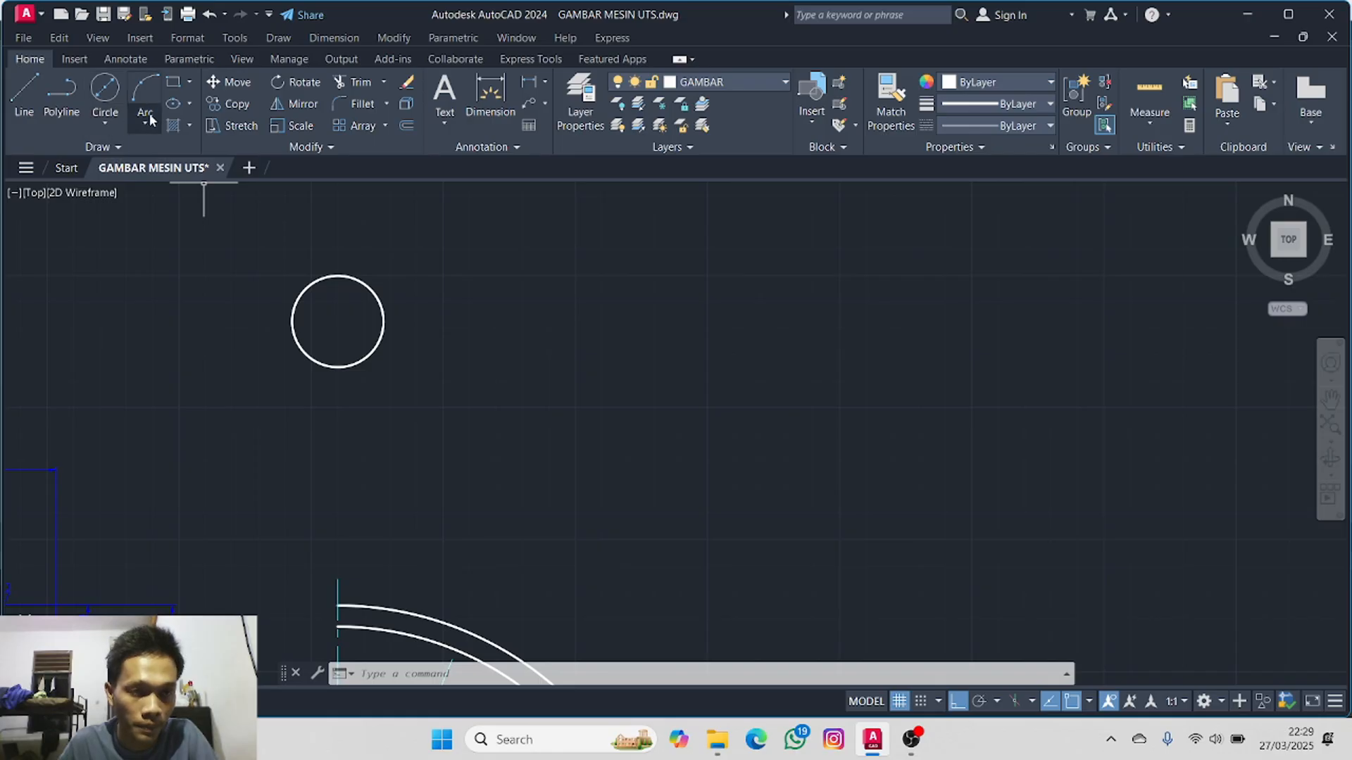
# - Draw a six-sided polygon inscribed in the 34.6 mm circle, sharing its center, with a vertex at its upper quadrant
pyautogui.click(189, 82)
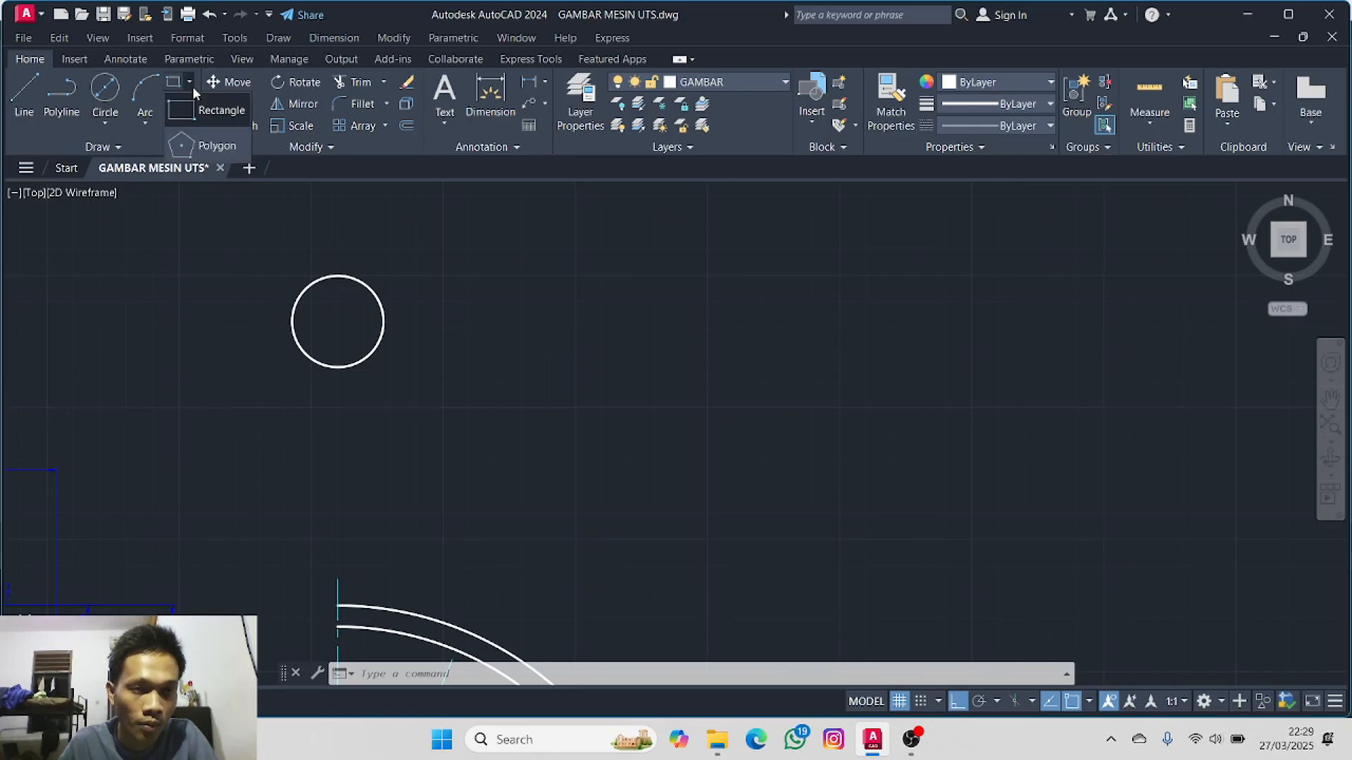
pyautogui.click(205, 144)
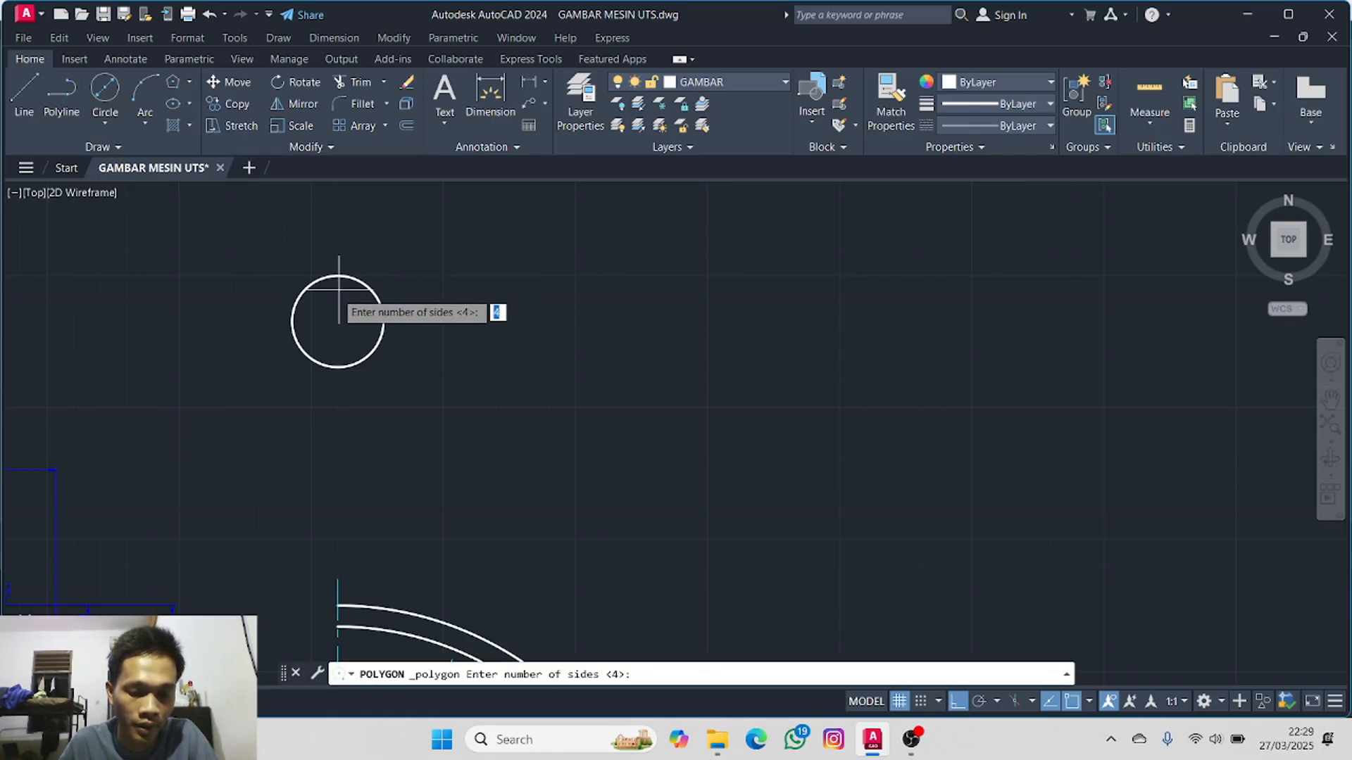
pyautogui.write('6')
pyautogui.press('Return')
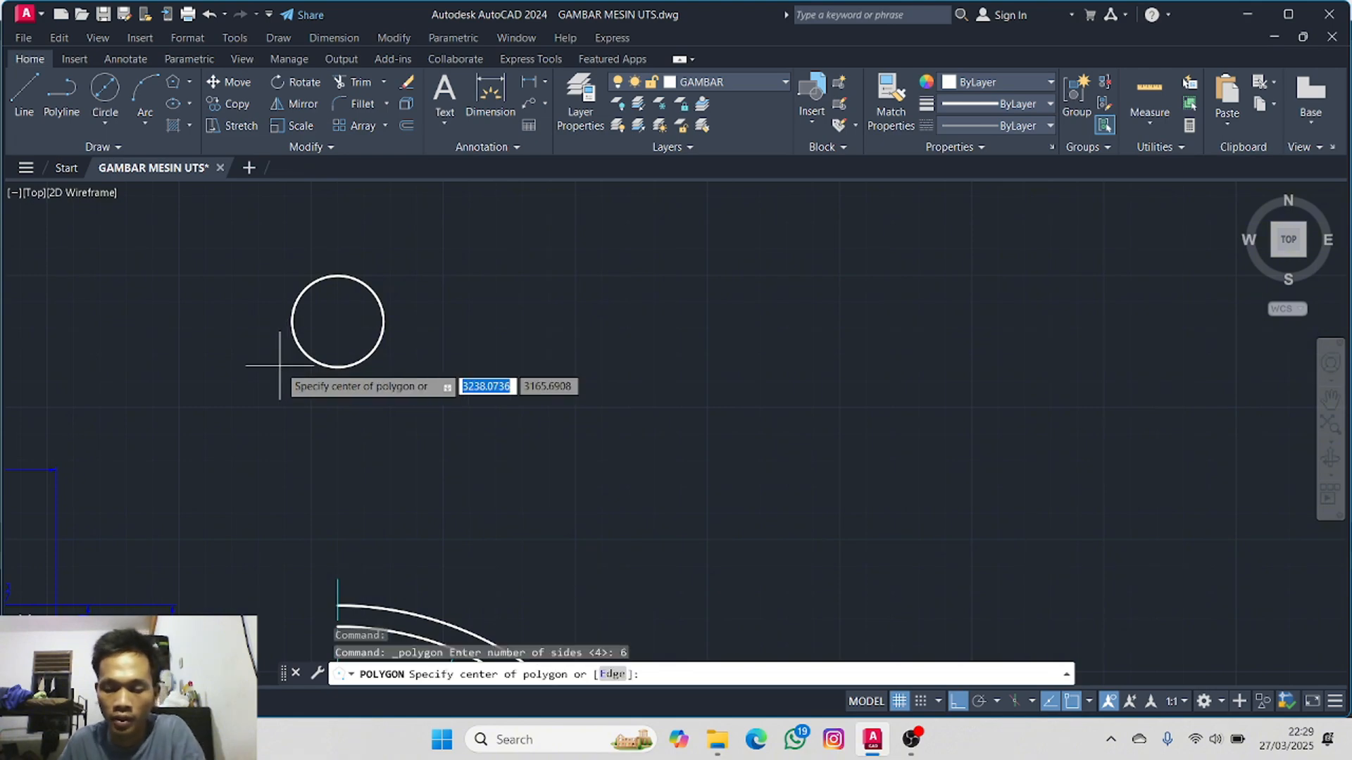
pyautogui.click(339, 322)
pyautogui.click(408, 367)
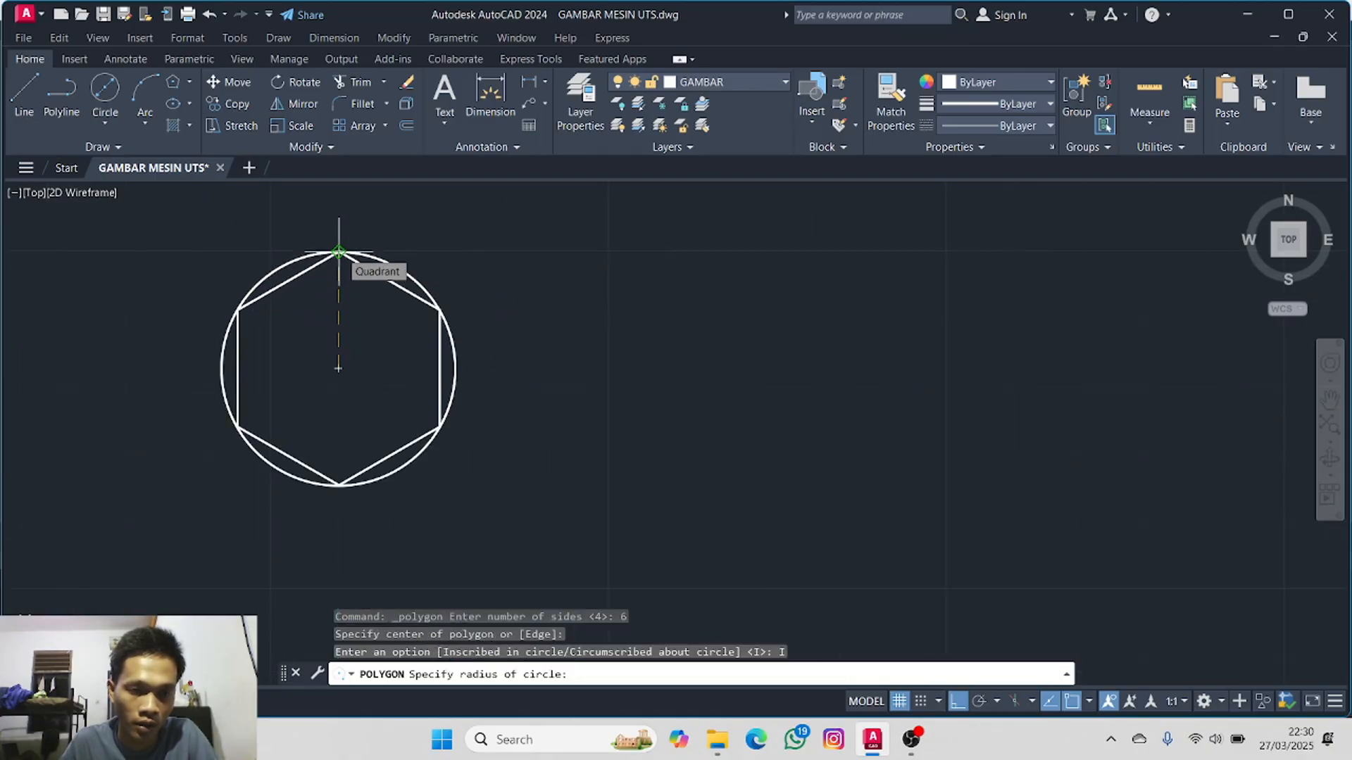
pyautogui.click(339, 252)
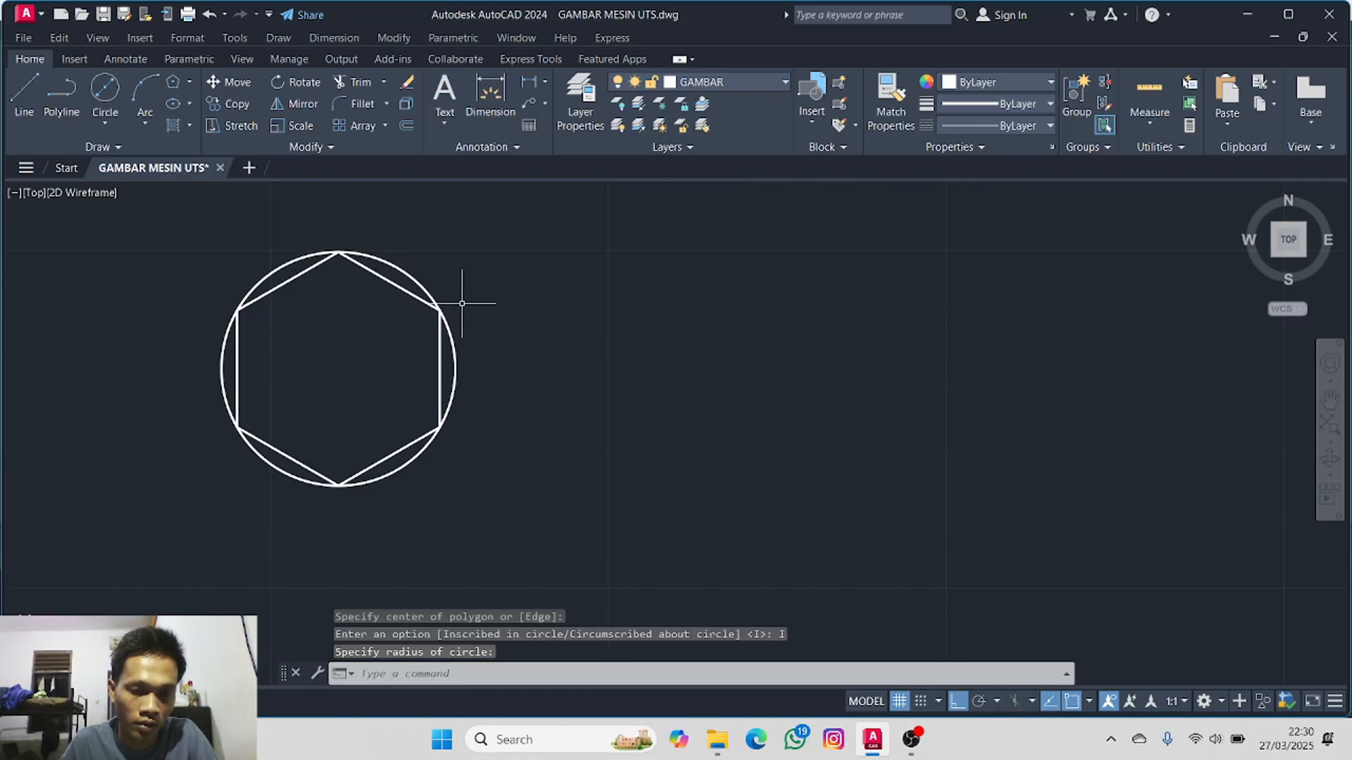
# - Delete the construction circle around the hexagon, leaving only the bolt head outline
pyautogui.moveTo(451, 335)
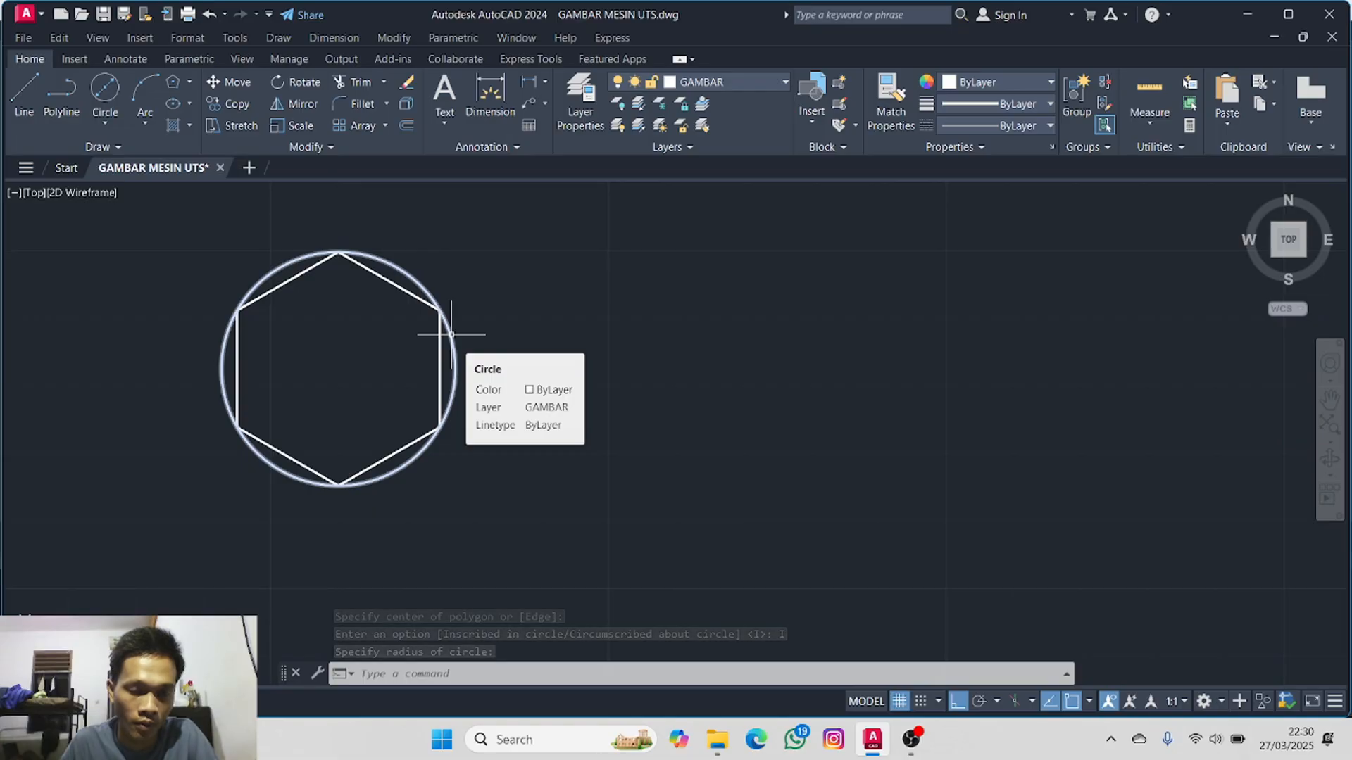
pyautogui.click(451, 334)
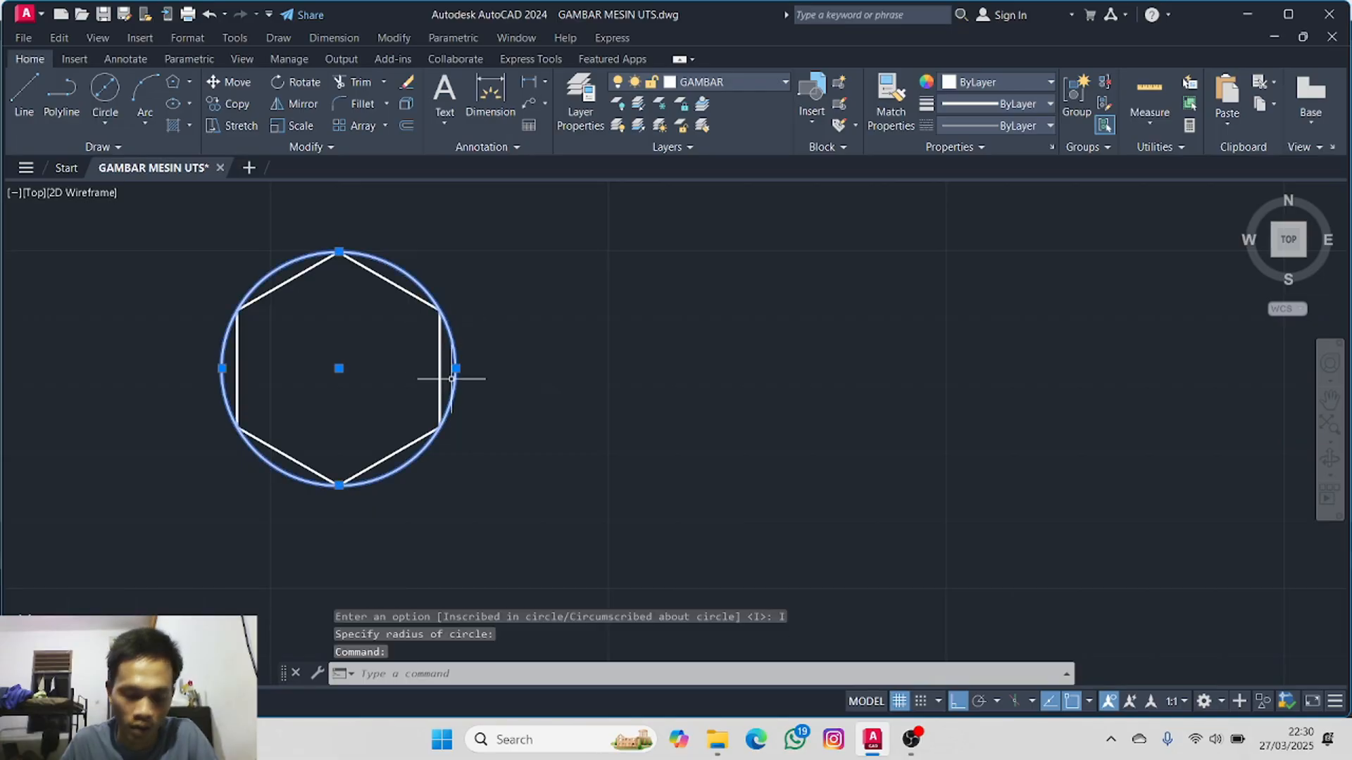
pyautogui.scroll(-2, 349, 318)
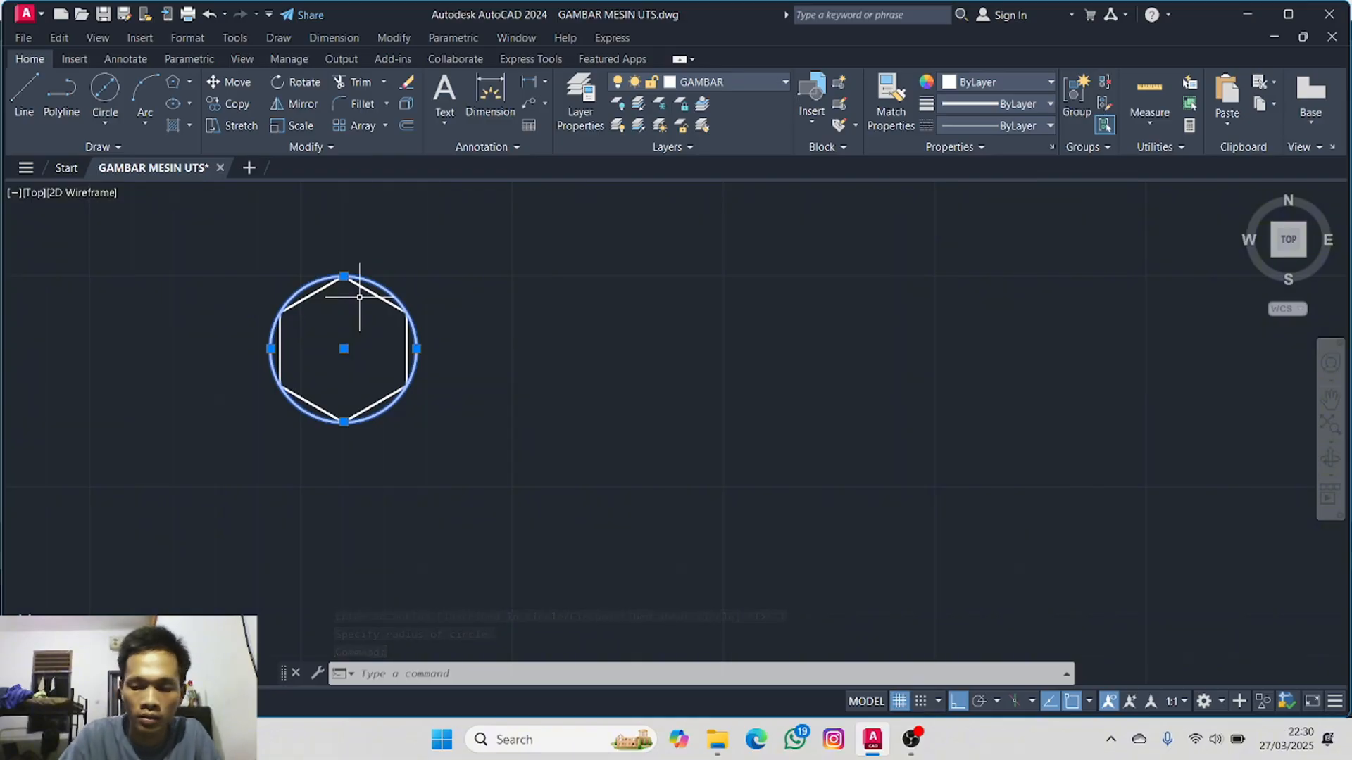
pyautogui.press('Delete')
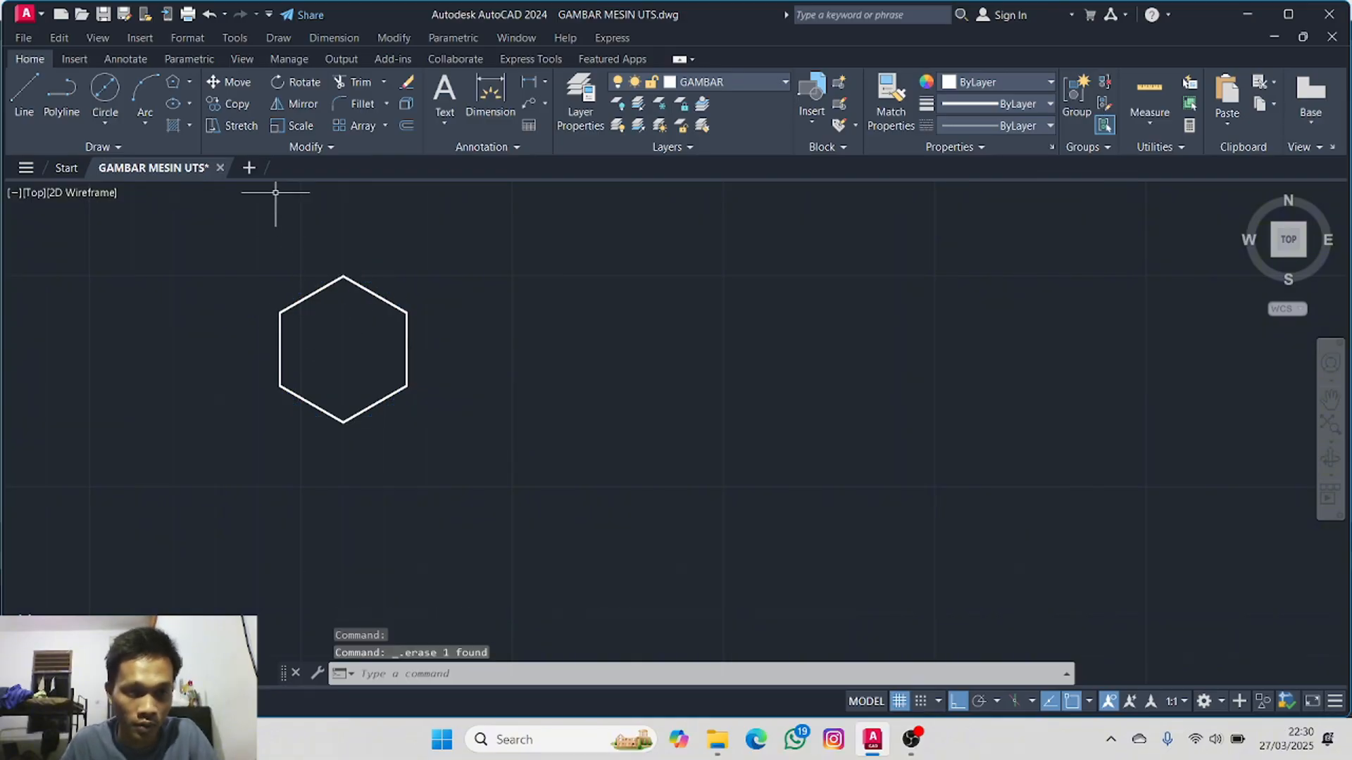
# - Start the Circle command and examine the bolt's head and side views in the reference drawing for the inner circle's diameter
pyautogui.click(105, 98)
pyautogui.moveTo(92, 355); pyautogui.dragTo(1113, 261, button='middle')
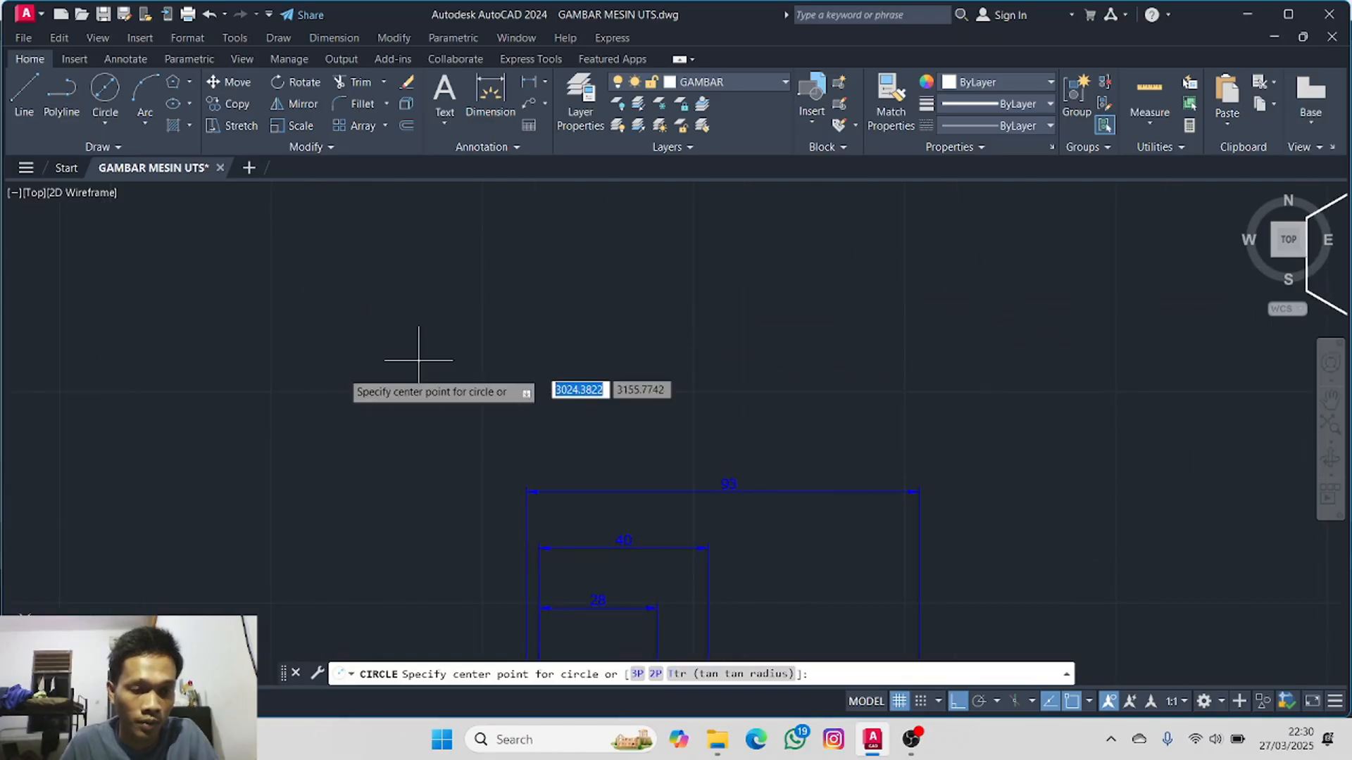
pyautogui.moveTo(230, 395); pyautogui.dragTo(854, 239, button='middle')
pyautogui.scroll(-2, 673, 303)
pyautogui.moveTo(273, 413); pyautogui.dragTo(775, 192, button='middle')
pyautogui.moveTo(424, 437); pyautogui.dragTo(547, 336, button='middle')
pyautogui.scroll(5, 538, 338)
pyautogui.scroll(2, 481, 356)
pyautogui.moveTo(527, 448); pyautogui.dragTo(469, 371, button='middle')
pyautogui.scroll(4, 454, 404)
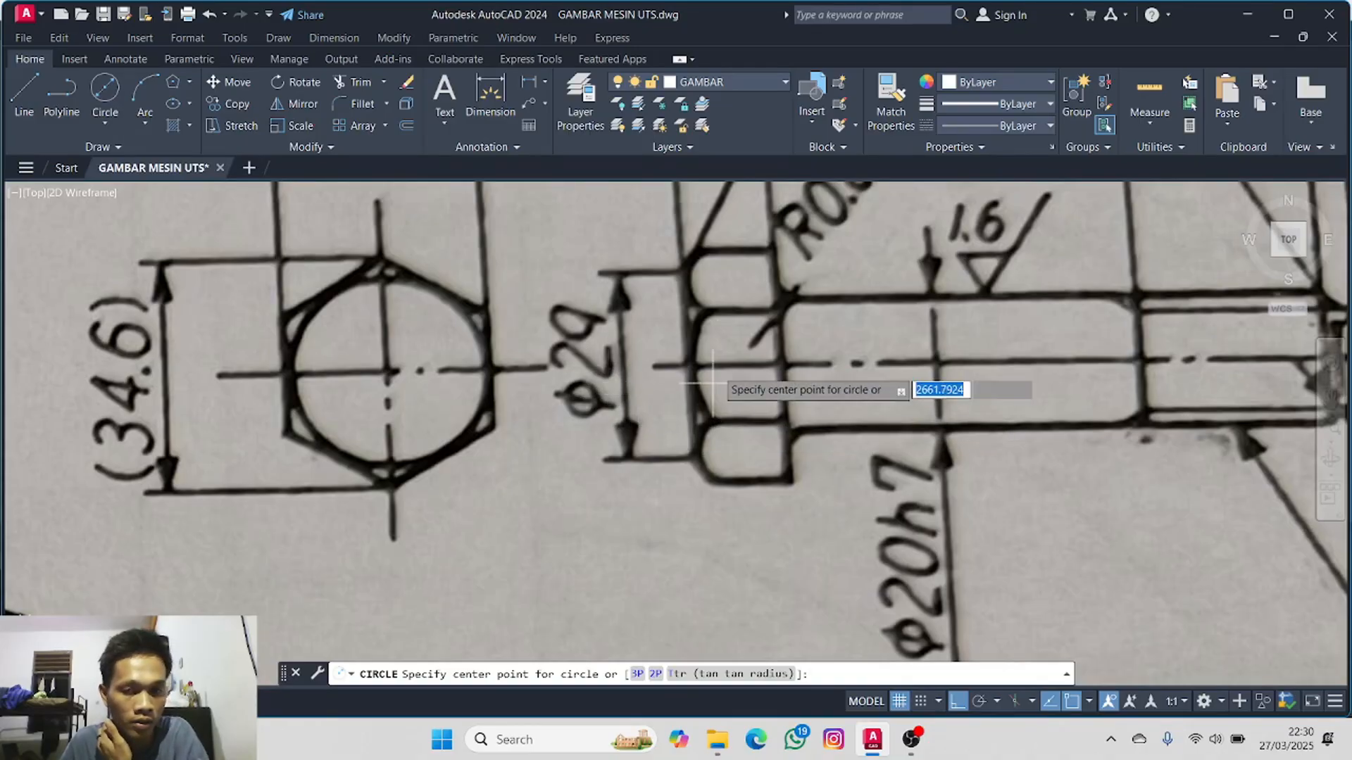
pyautogui.scroll(-2, 769, 364)
pyautogui.scroll(-7, 978, 348)
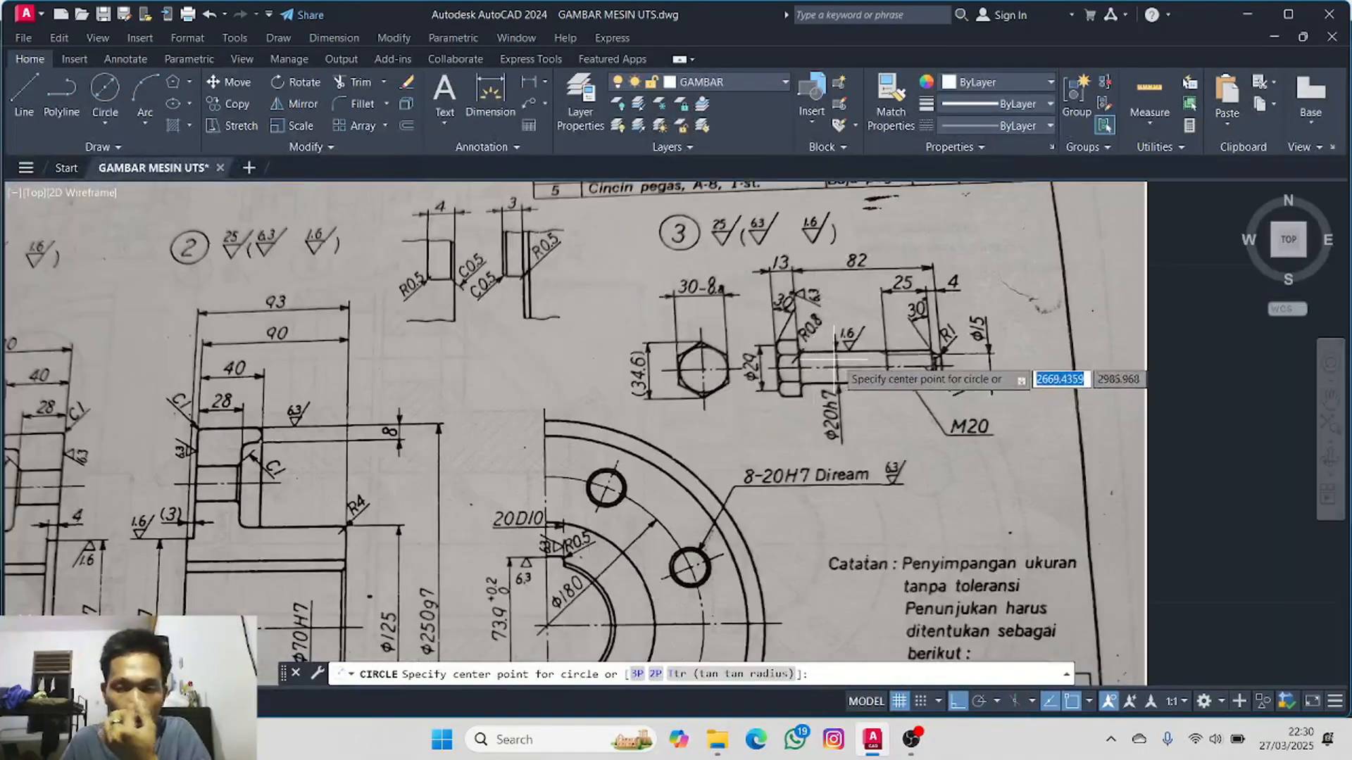
# - Draw a 29 mm diameter circle centred inside the hexagon
pyautogui.moveTo(979, 347); pyautogui.dragTo(300, 340, button='middle')
pyautogui.scroll(-5, 905, 278)
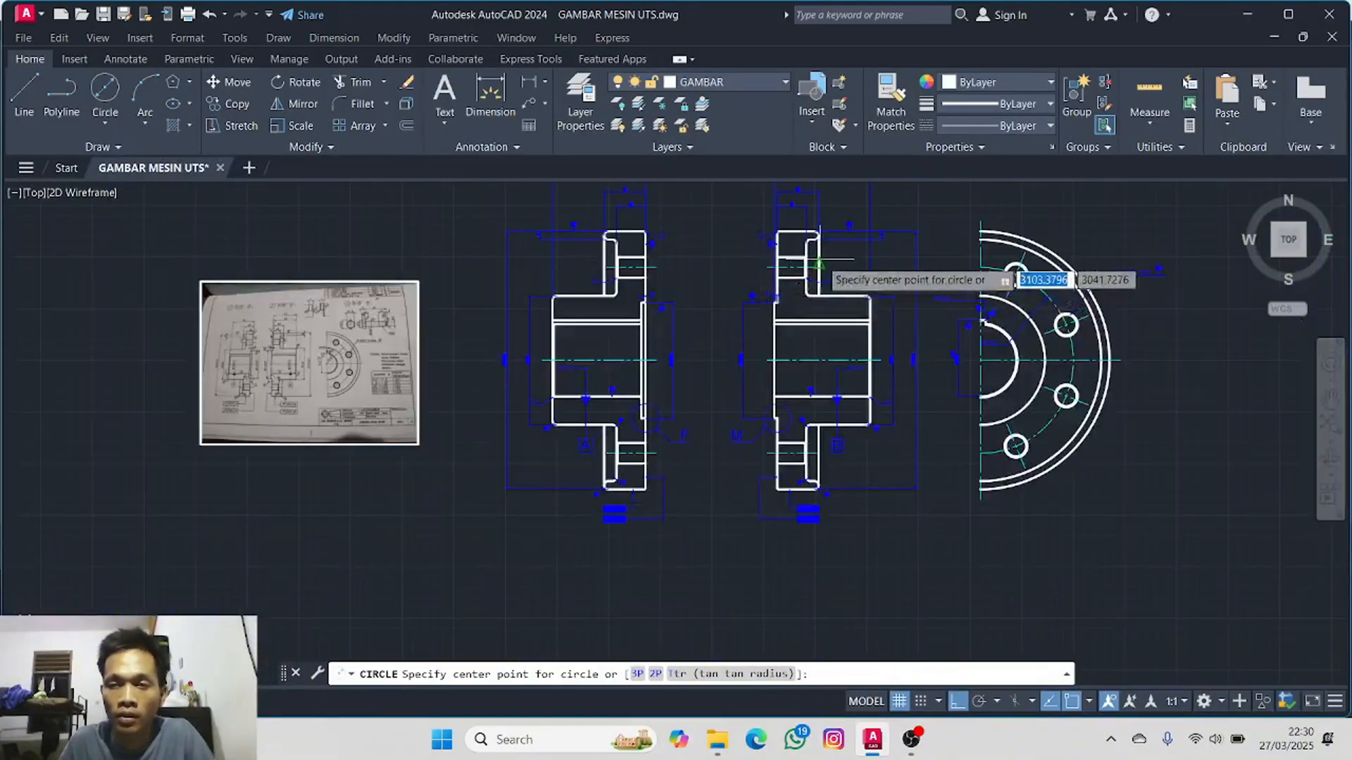
pyautogui.scroll(4, 488, 374)
pyautogui.scroll(5, 475, 381)
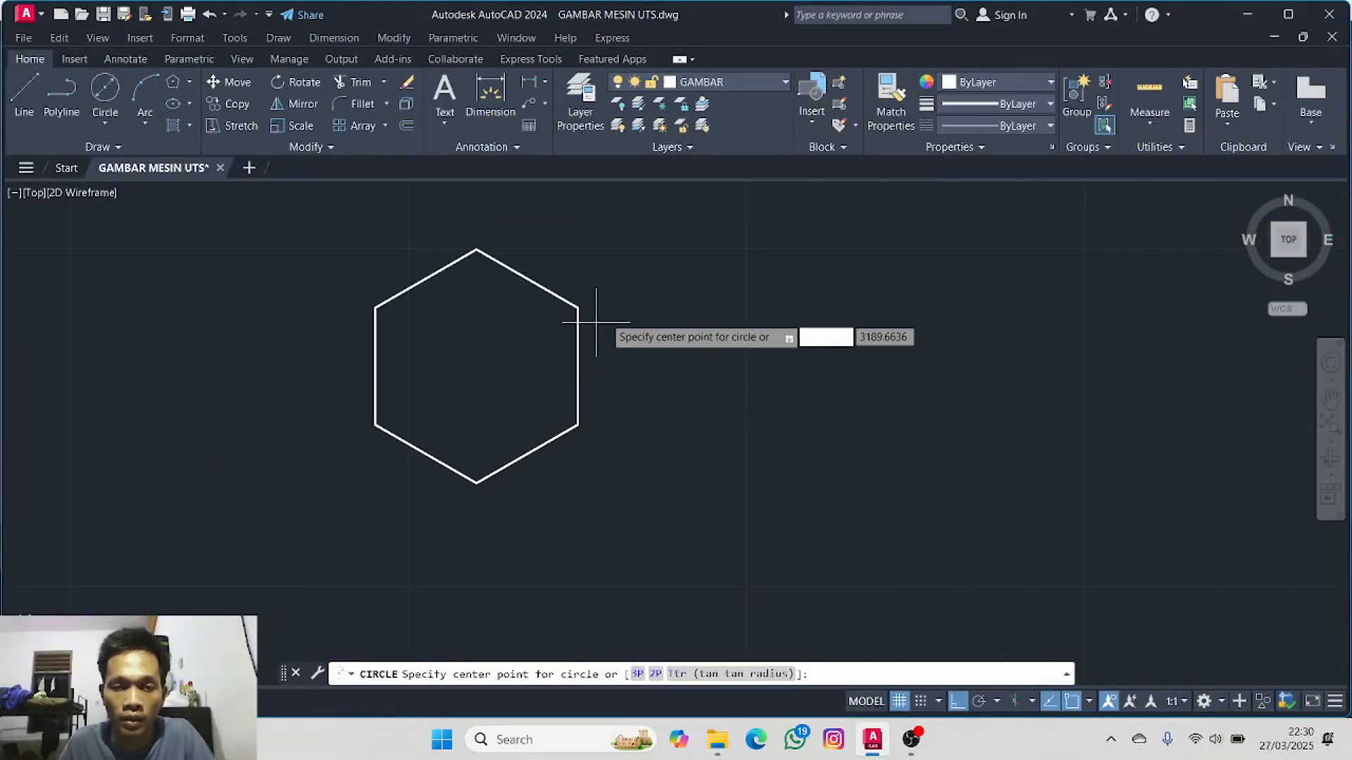
pyautogui.click(477, 364)
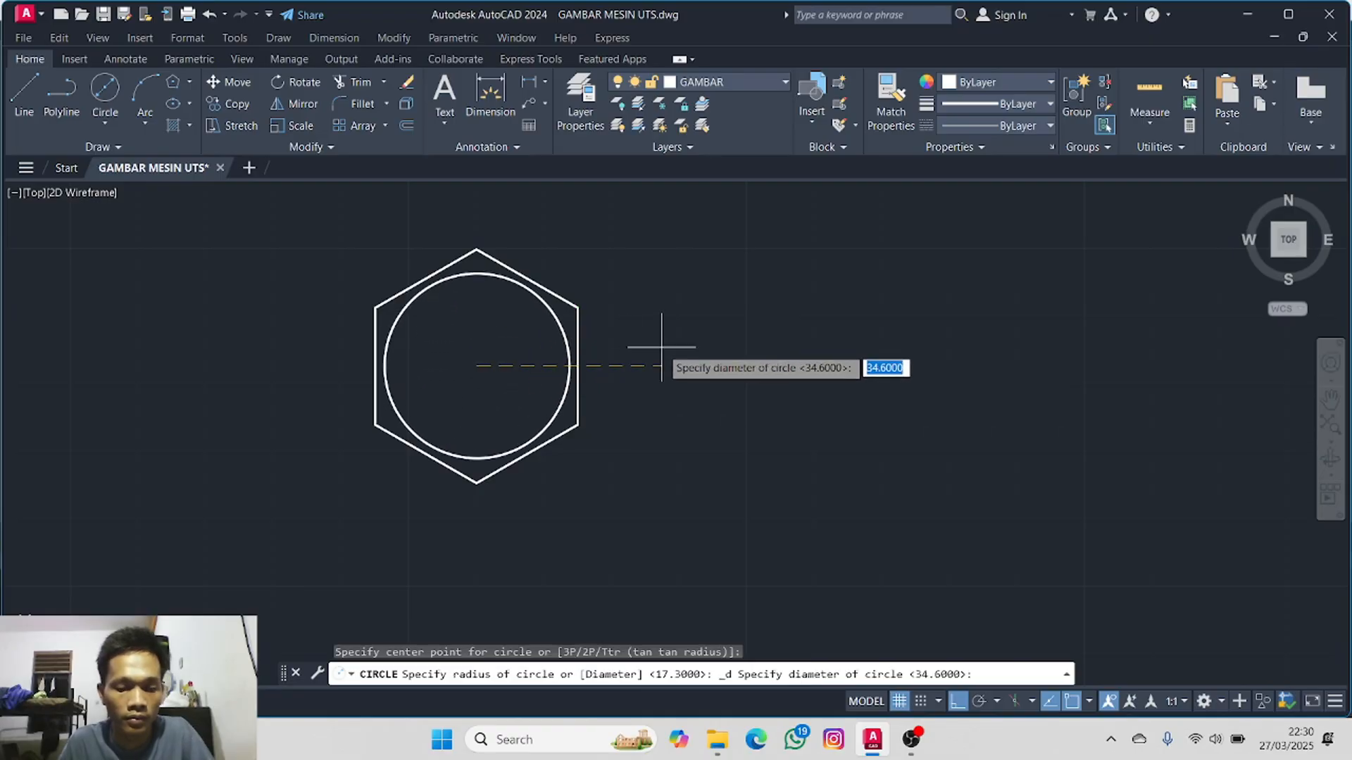
pyautogui.press('Return')
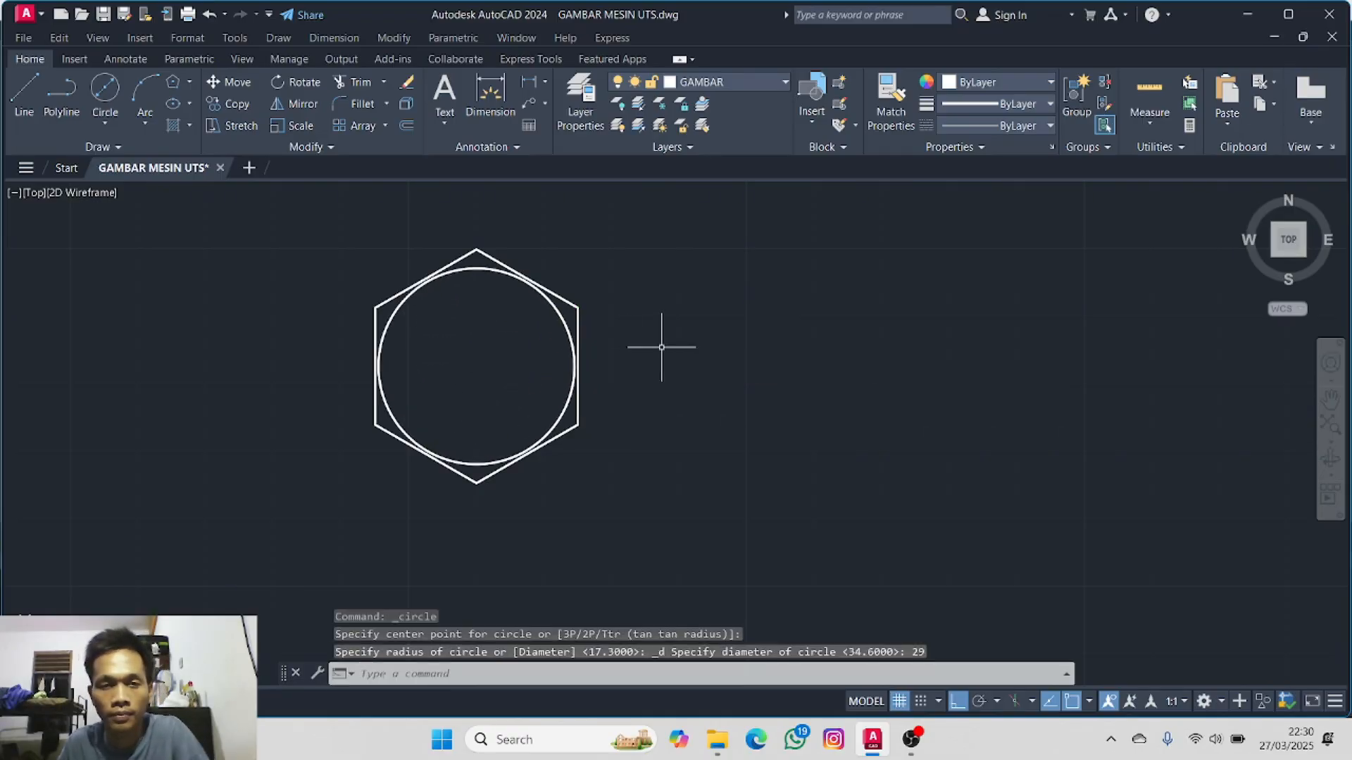
# - Draw a vertical line from the hexagon's upper vertex to its lower vertex
pyautogui.scroll(-2, 610, 339)
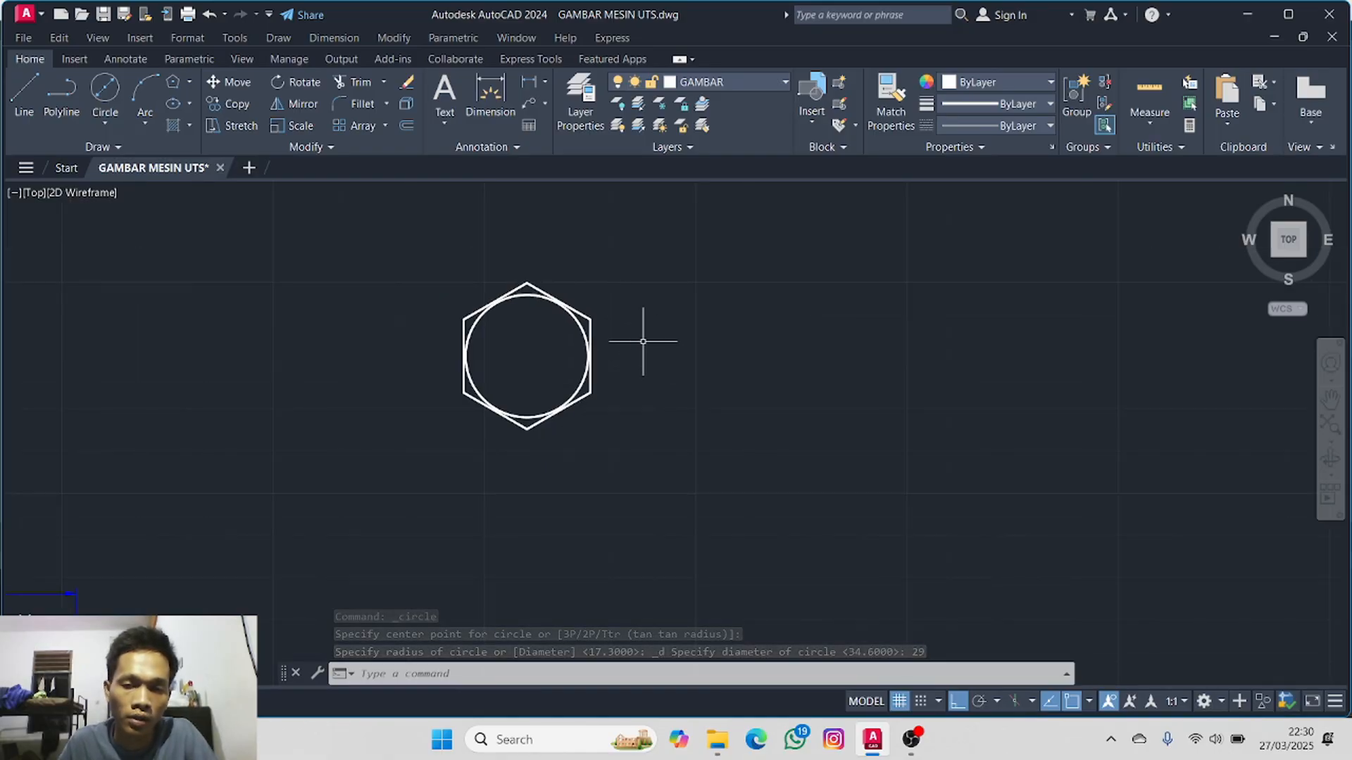
pyautogui.click(40, 109)
pyautogui.click(527, 284)
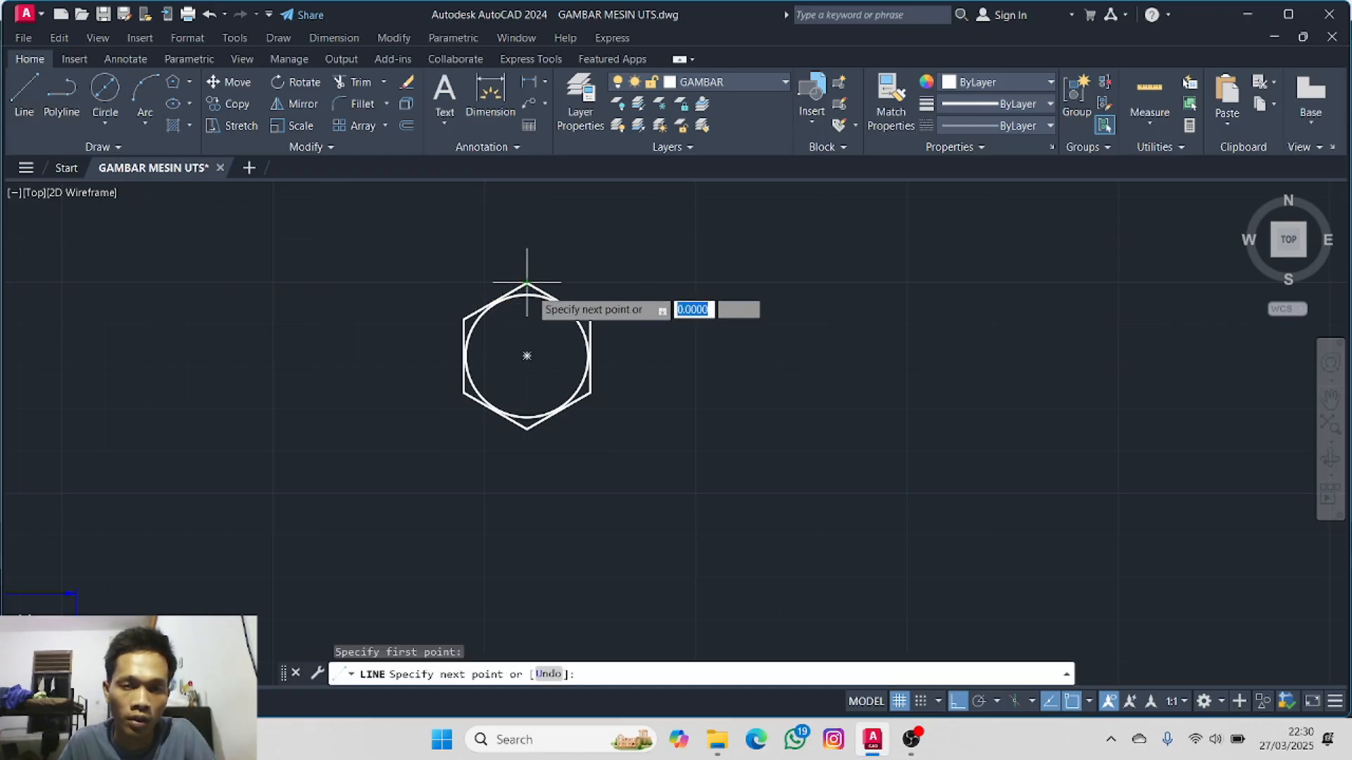
pyautogui.click(527, 428)
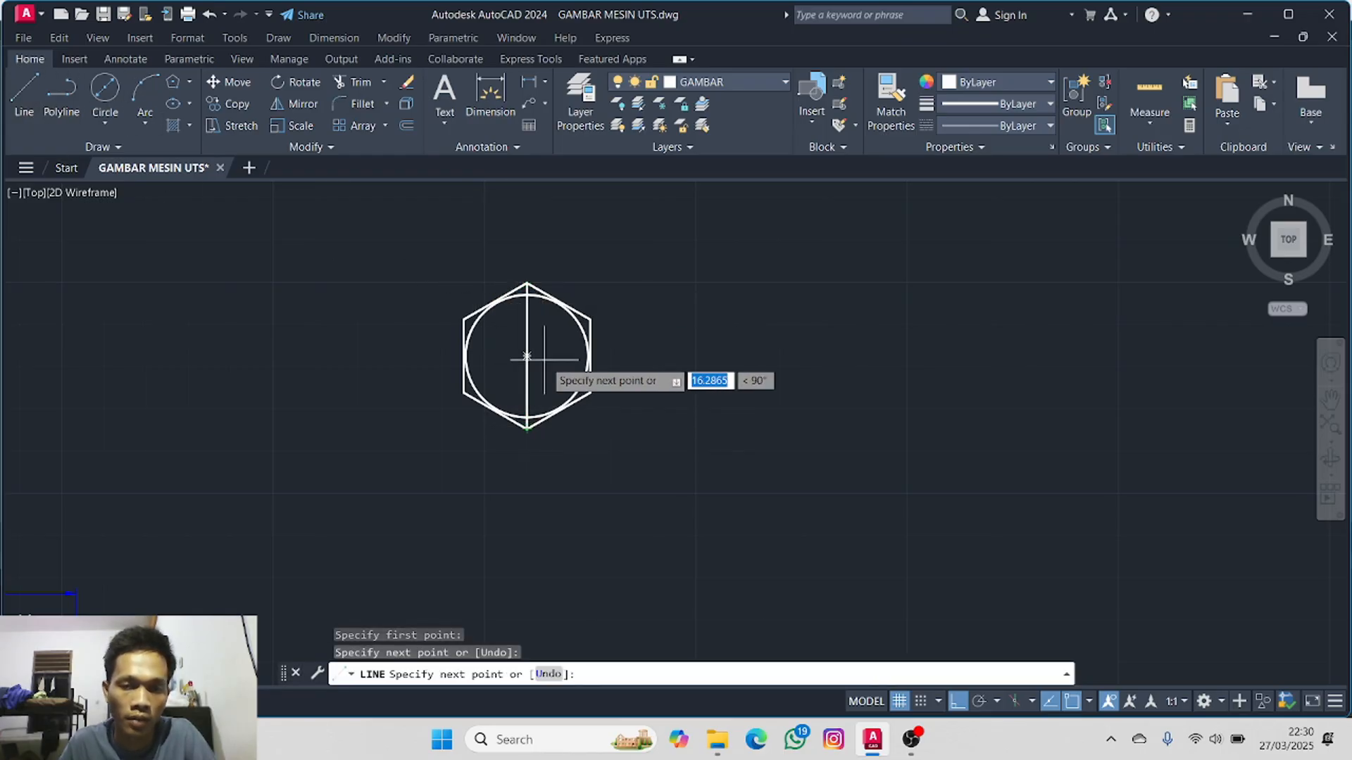
pyautogui.press('Escape')
# - Move the vertical line from its midpoint horizontally to the right, clear of the hexagon, to start the bolt head's side view
pyautogui.click(226, 83)
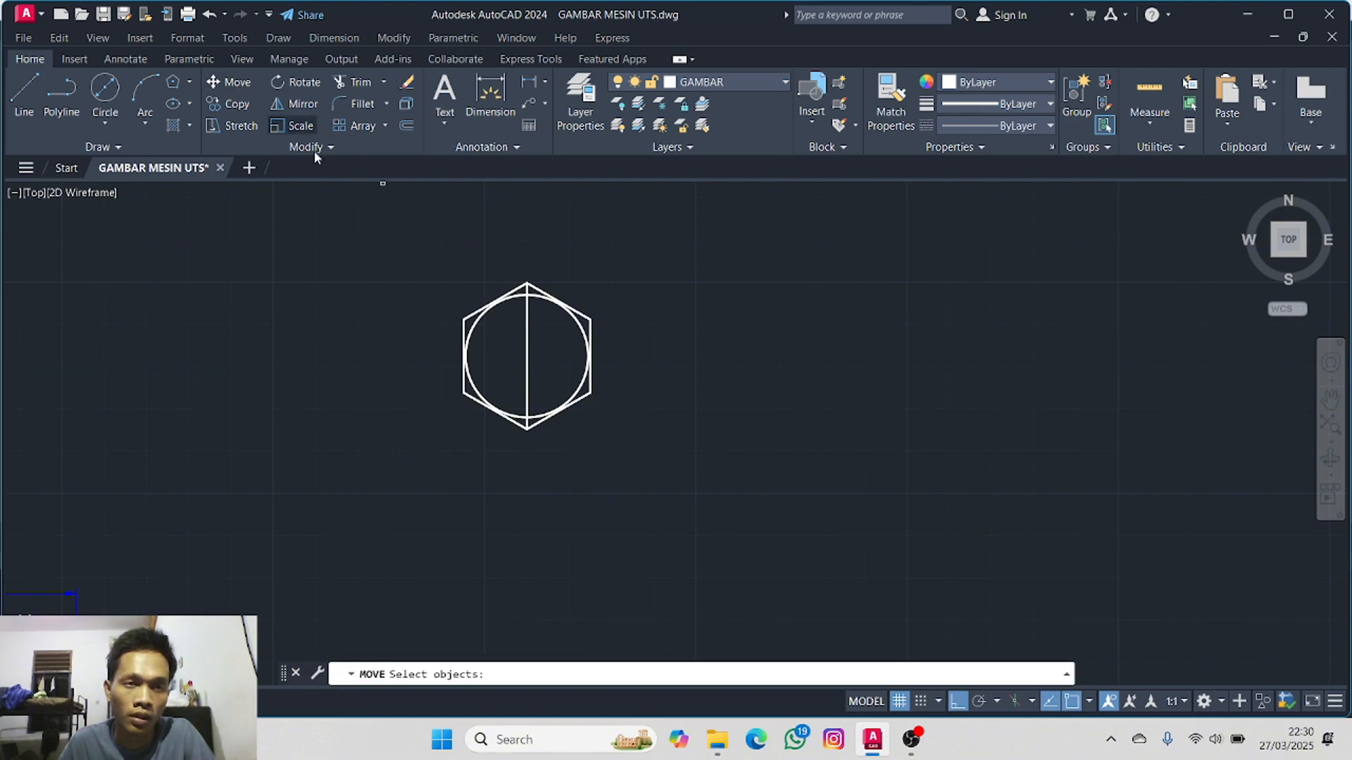
pyautogui.click(526, 352)
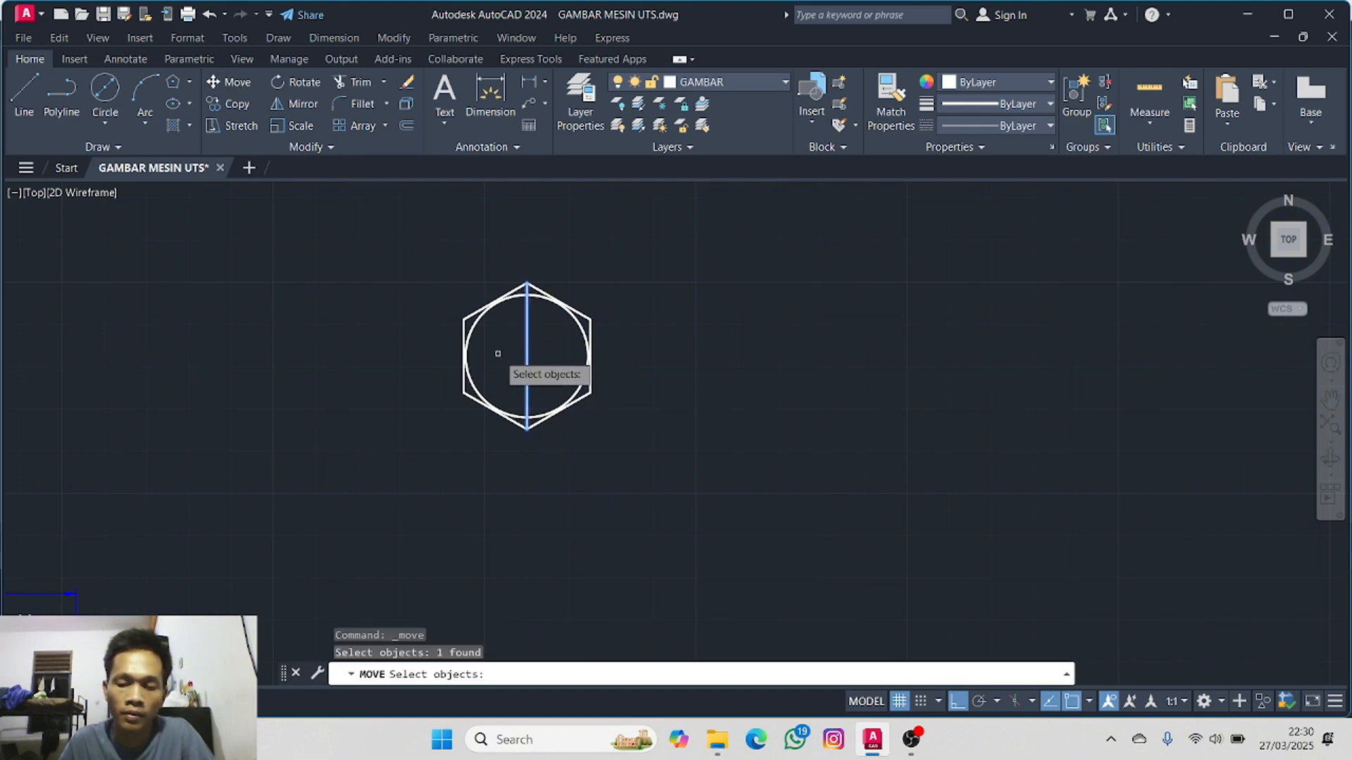
pyautogui.press('Return')
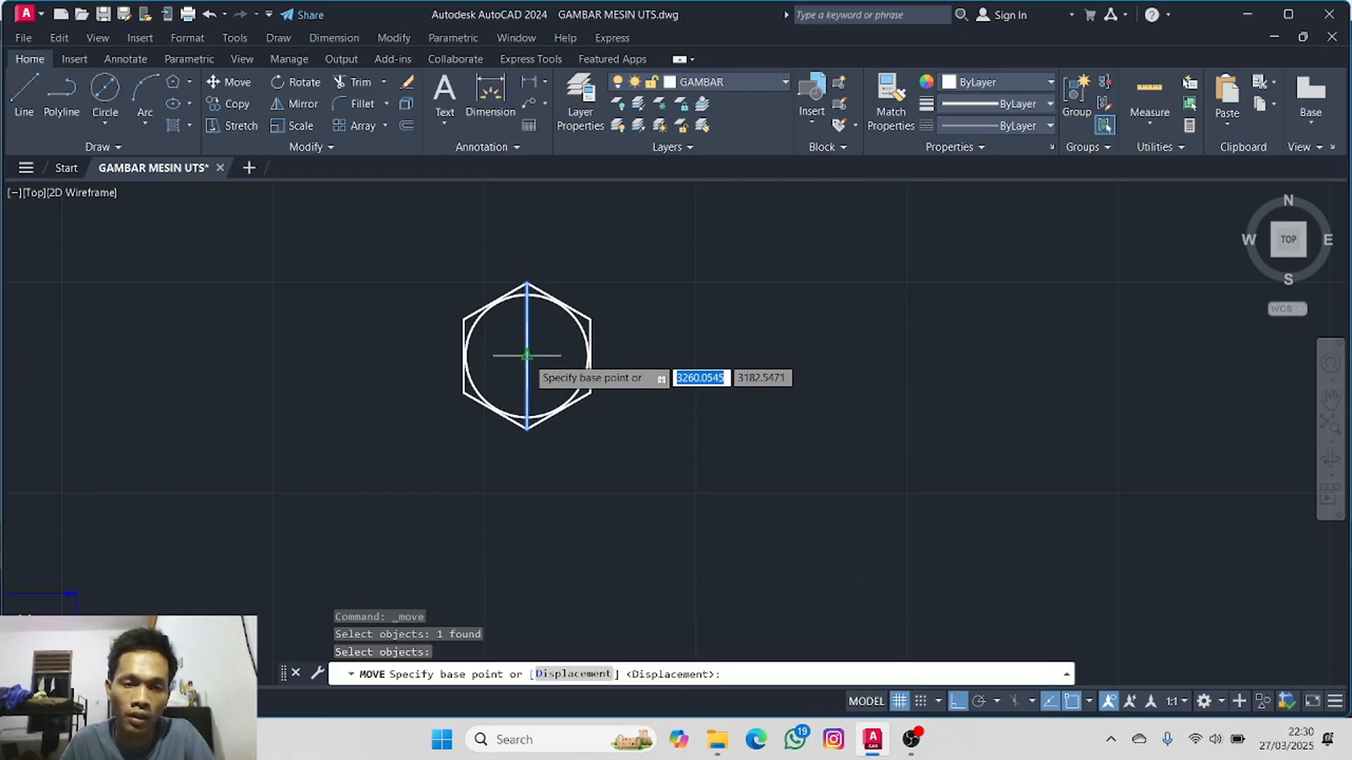
pyautogui.scroll(2, 526, 356)
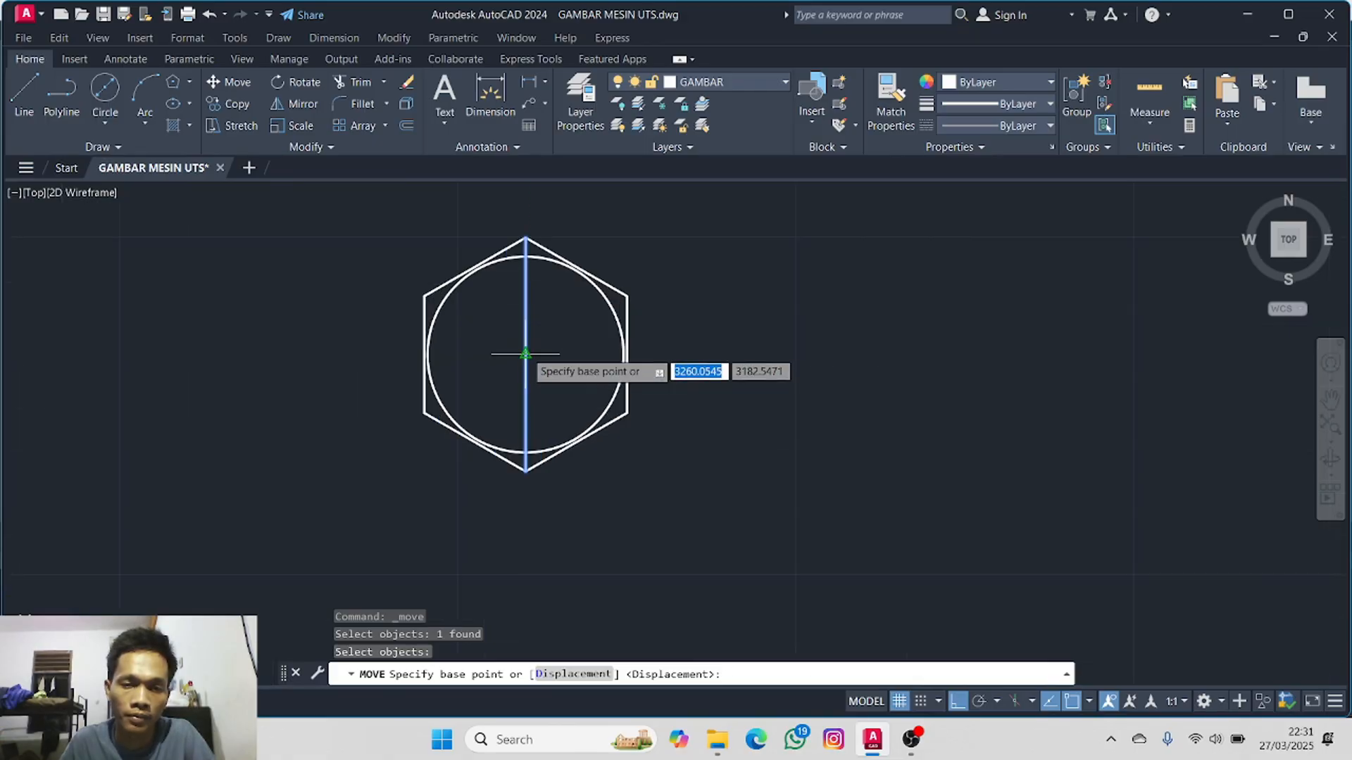
pyautogui.click(525, 354)
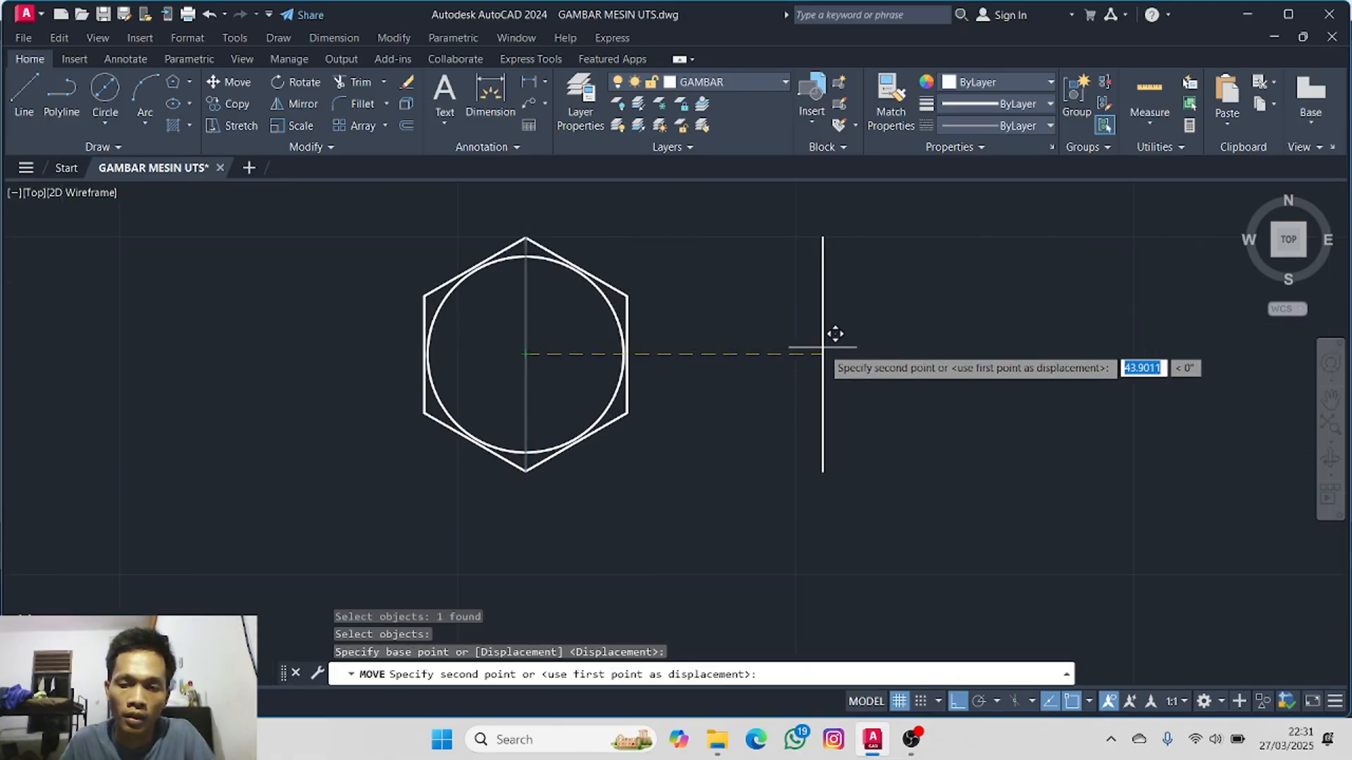
pyautogui.click(836, 354)
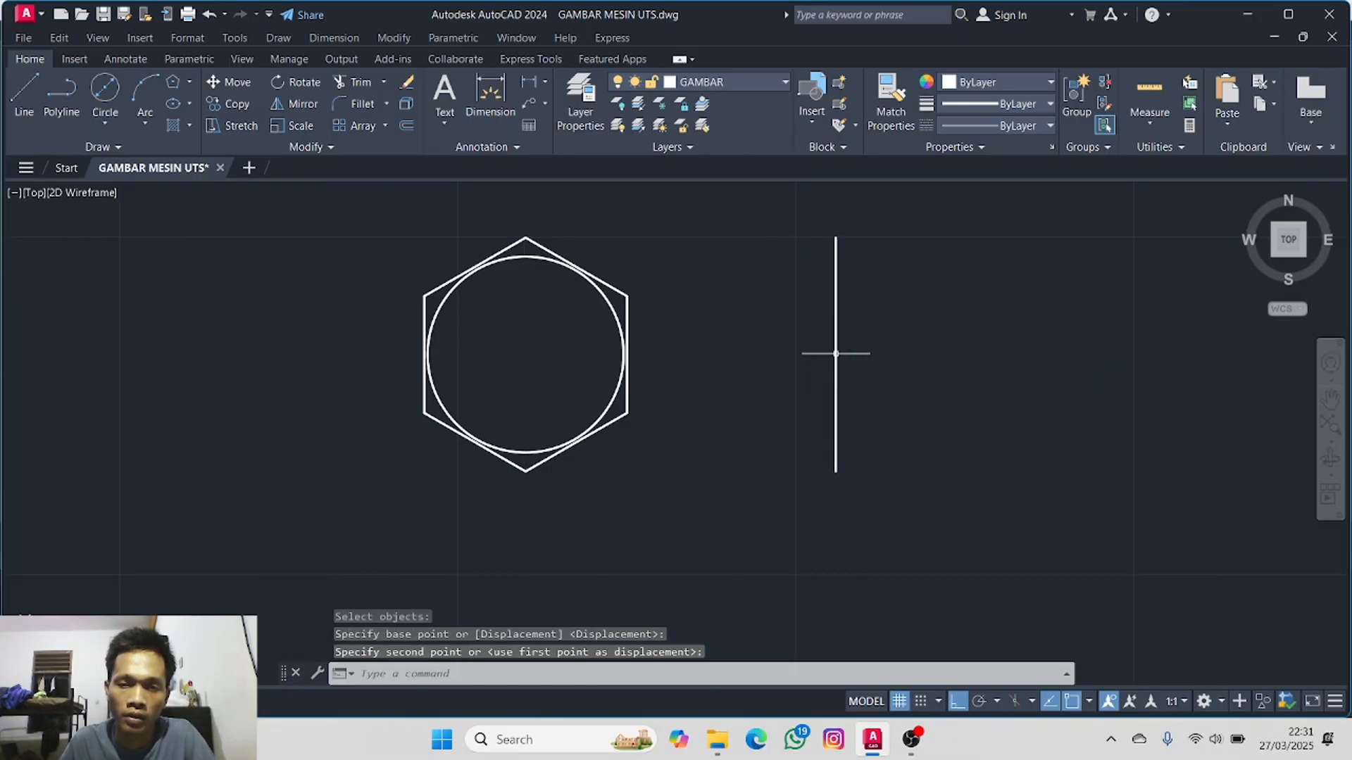
# - Complete the bolt head's rectangular side outline from the vertical line, 13 mm wide and extending to the right
pyautogui.scroll(-2, 890, 355)
pyautogui.moveTo(892, 355)
pyautogui.mouseDown(button='middle')
pyautogui.moveTo(462, 359)
pyautogui.moveTo(412, 338)
pyautogui.mouseUp(button='middle')
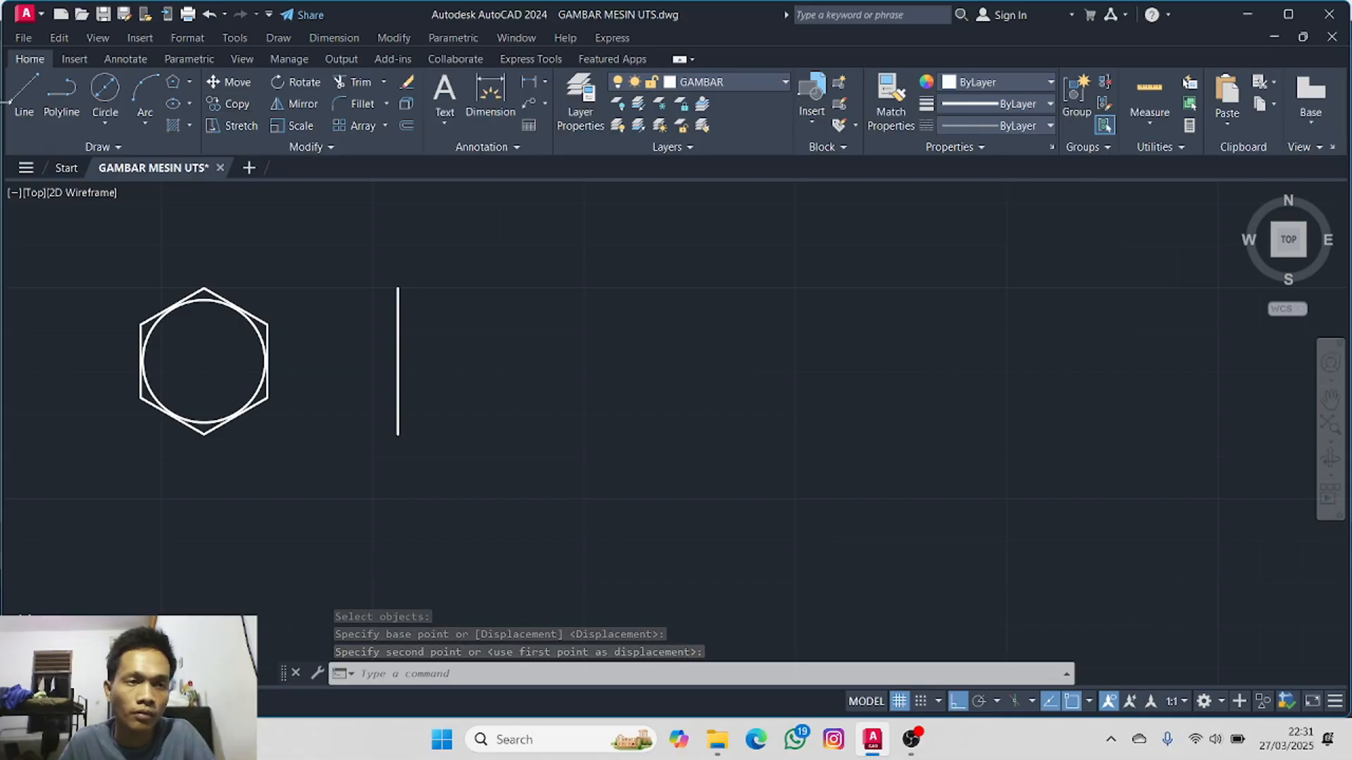
pyautogui.click(18, 106)
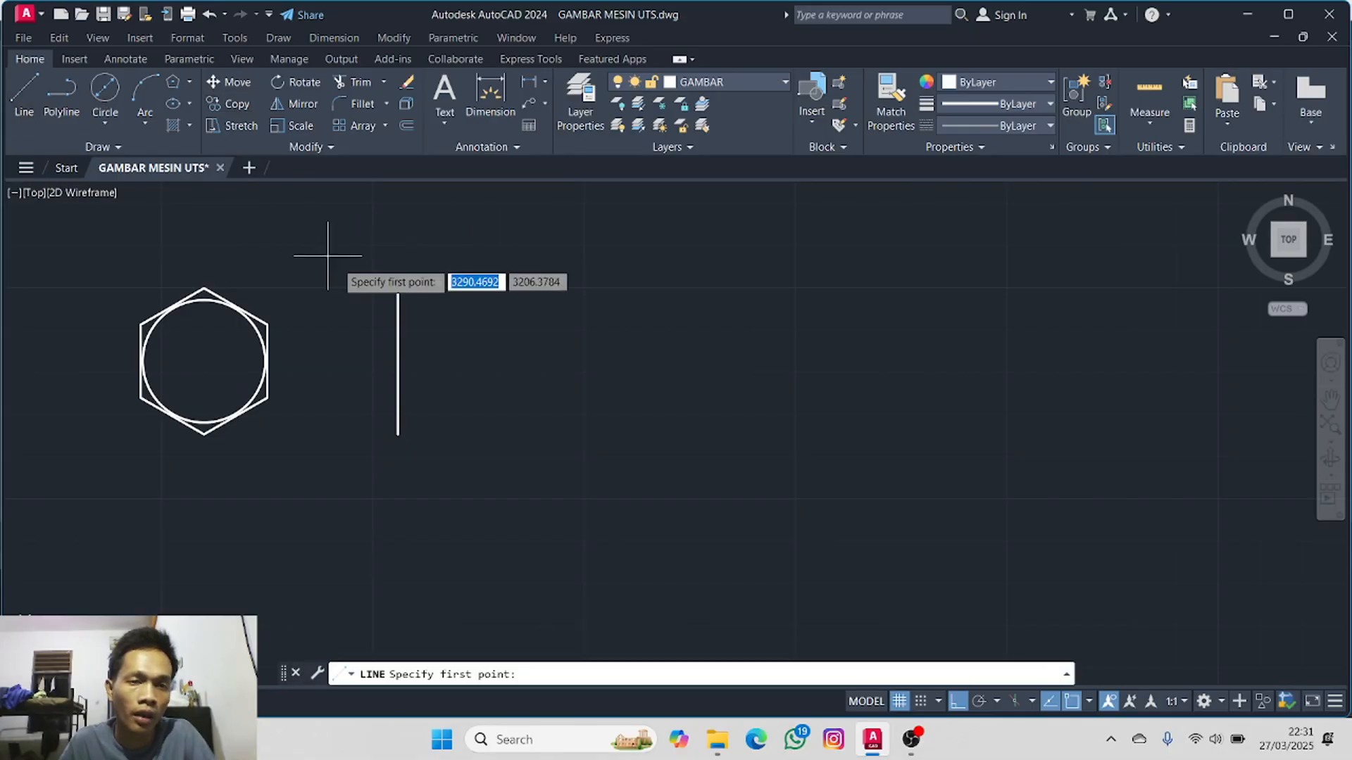
pyautogui.click(398, 288)
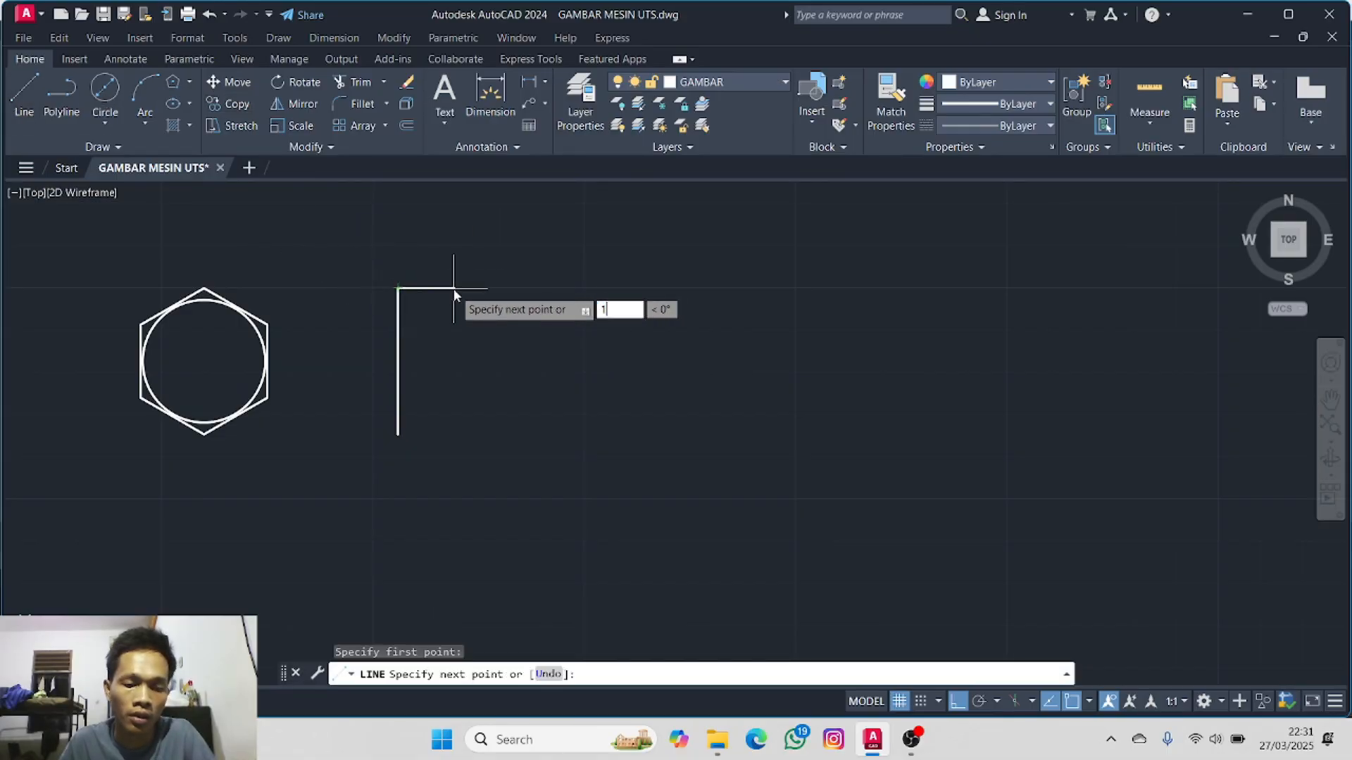
pyautogui.write('13')
pyautogui.press('Return')
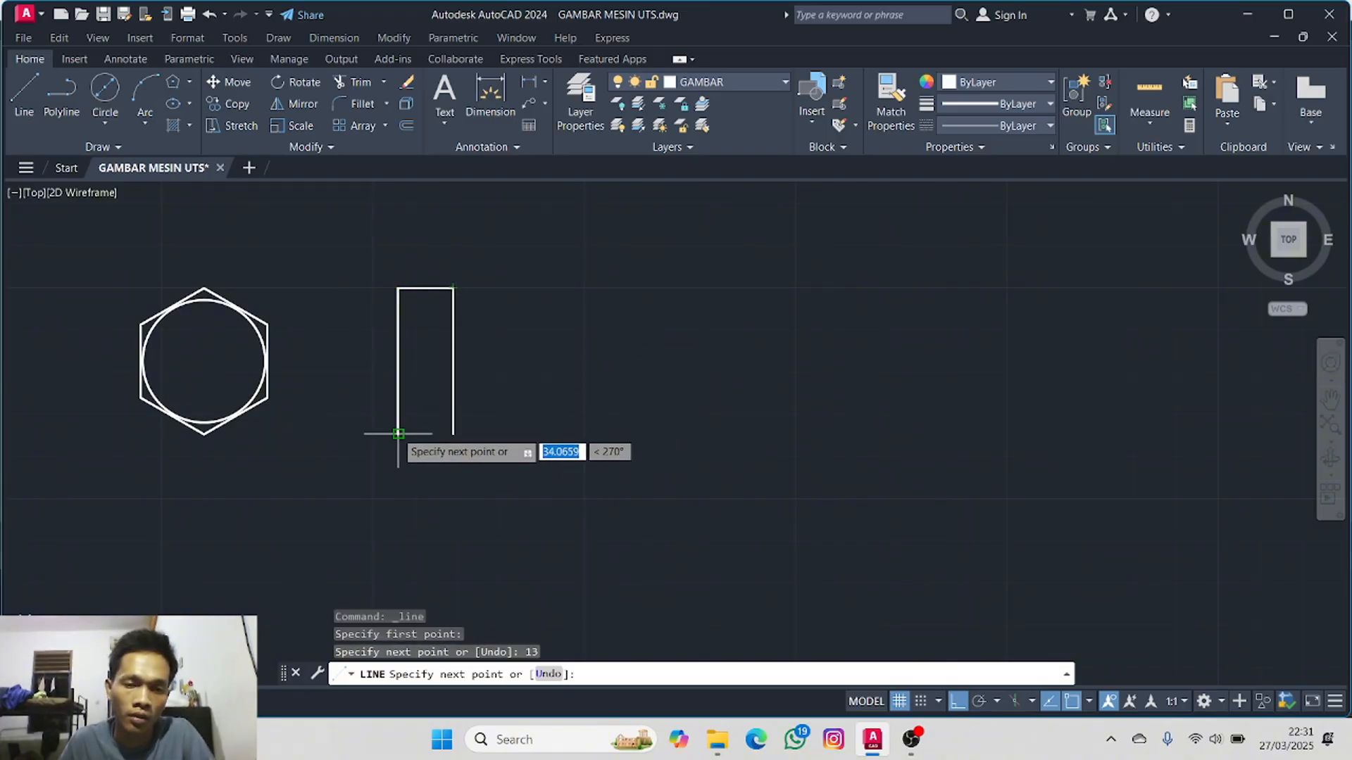
pyautogui.click(453, 434)
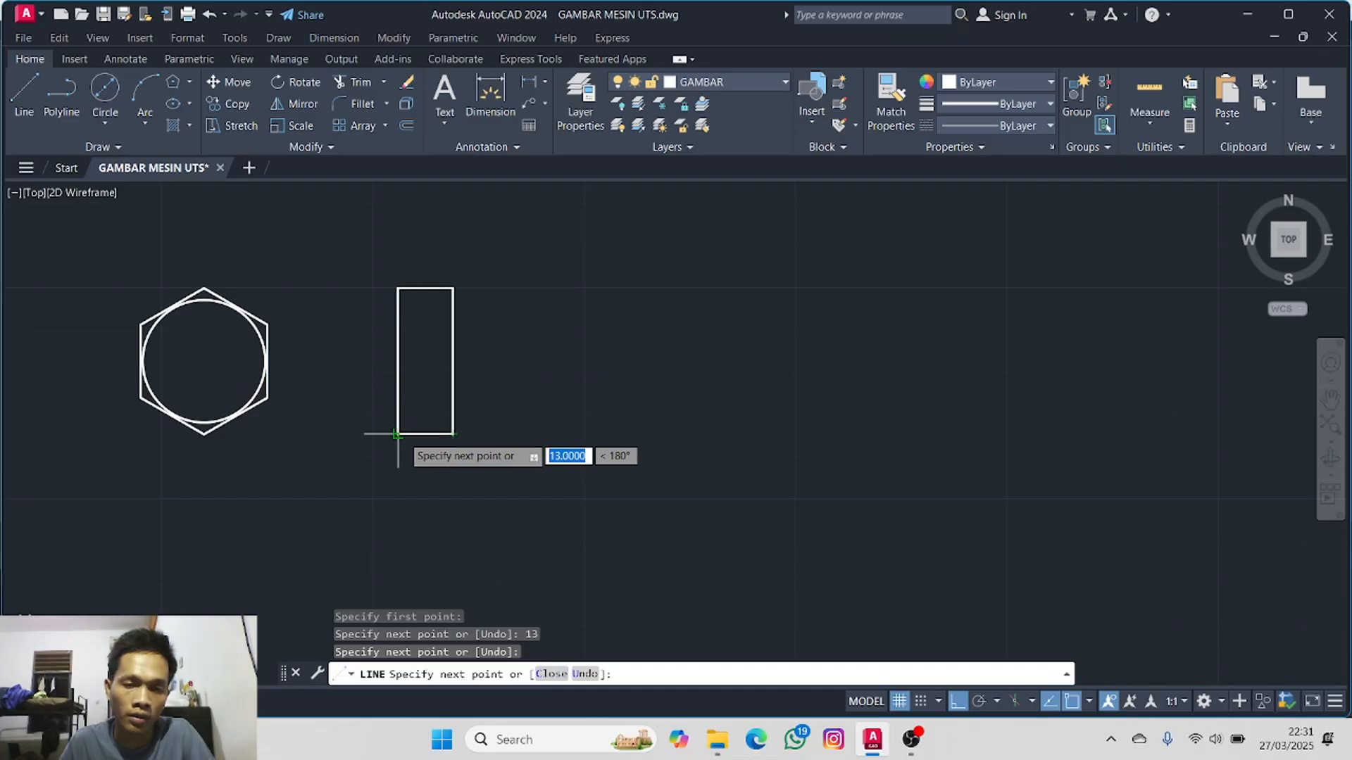
pyautogui.click(398, 435)
pyautogui.press('Escape')
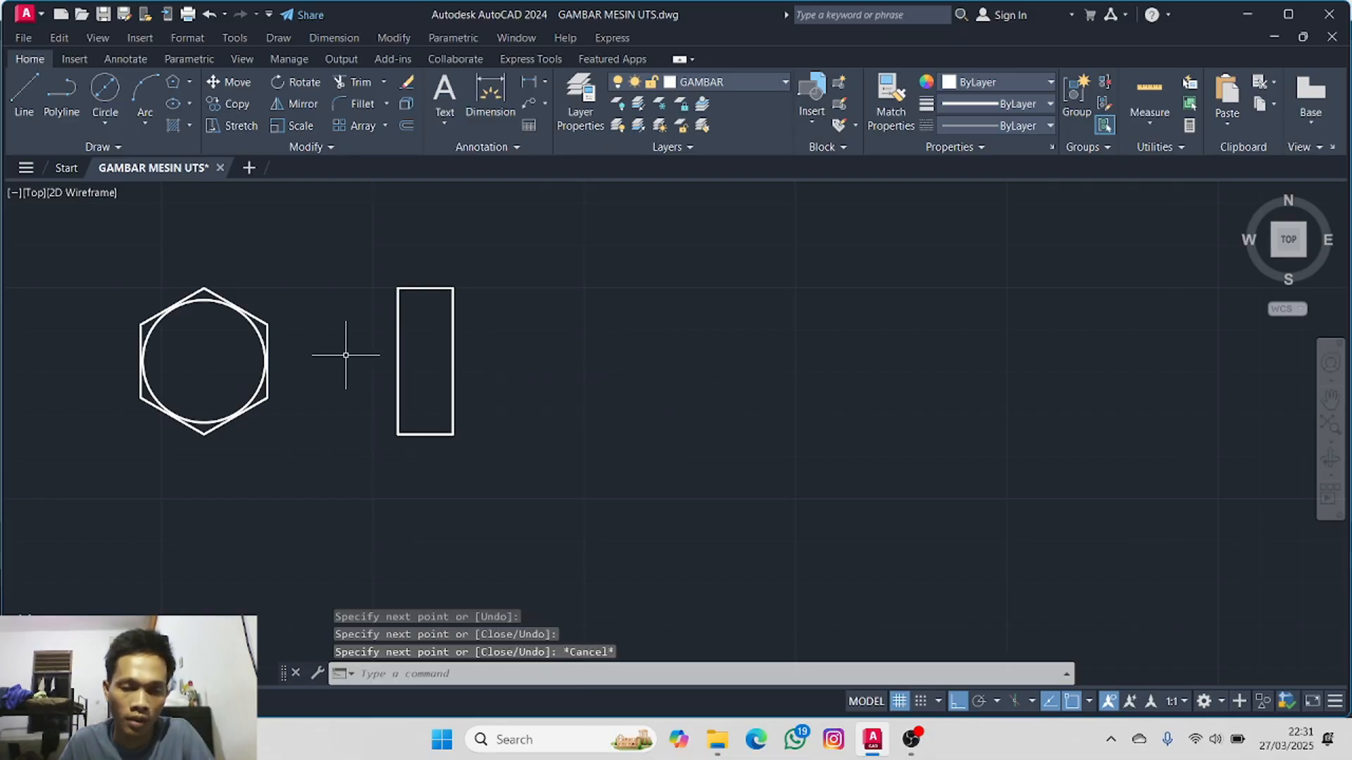
# - Draw horizontal projection lines from the circle's top and bottom quadrants through and past the rectangle
pyautogui.moveTo(335, 359)
pyautogui.mouseDown(button='middle')
pyautogui.moveTo(471, 344)
pyautogui.moveTo(441, 375)
pyautogui.mouseUp(button='middle')
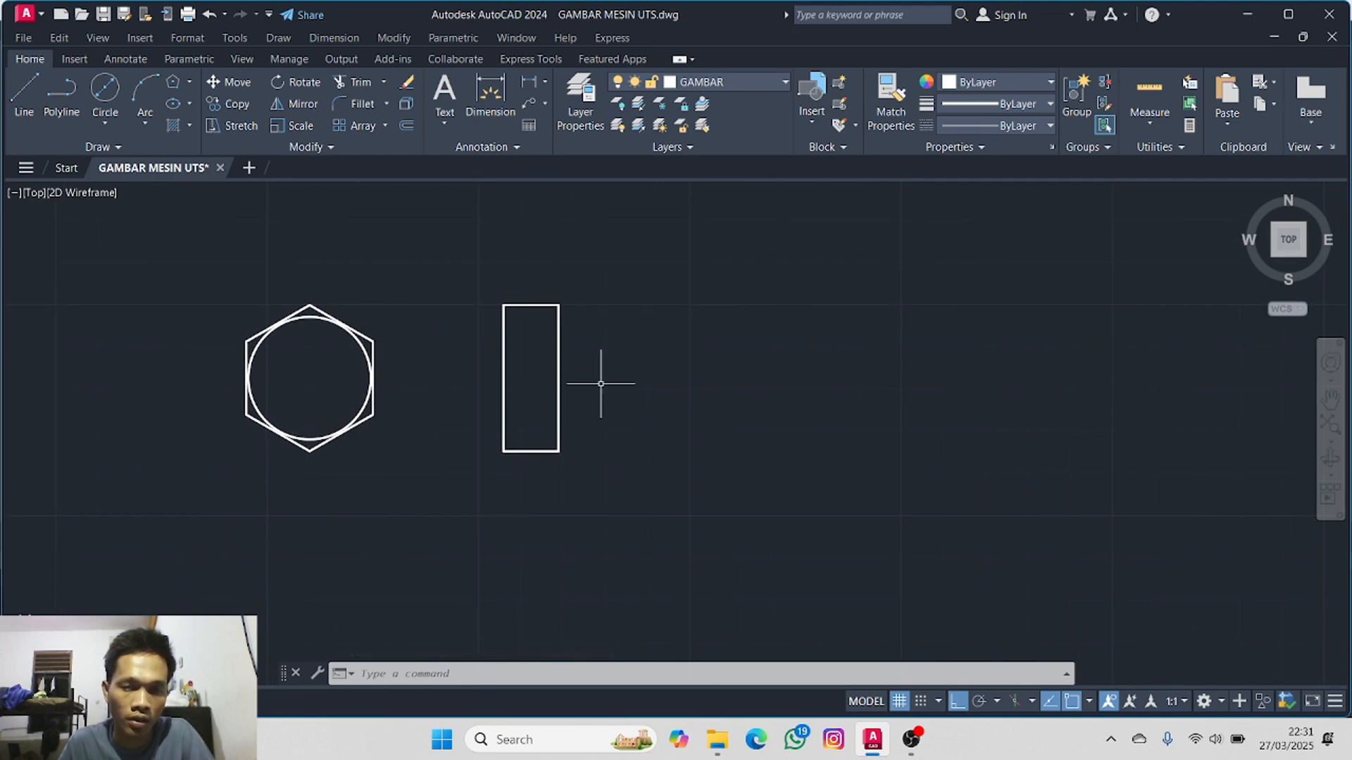
pyautogui.click(34, 90)
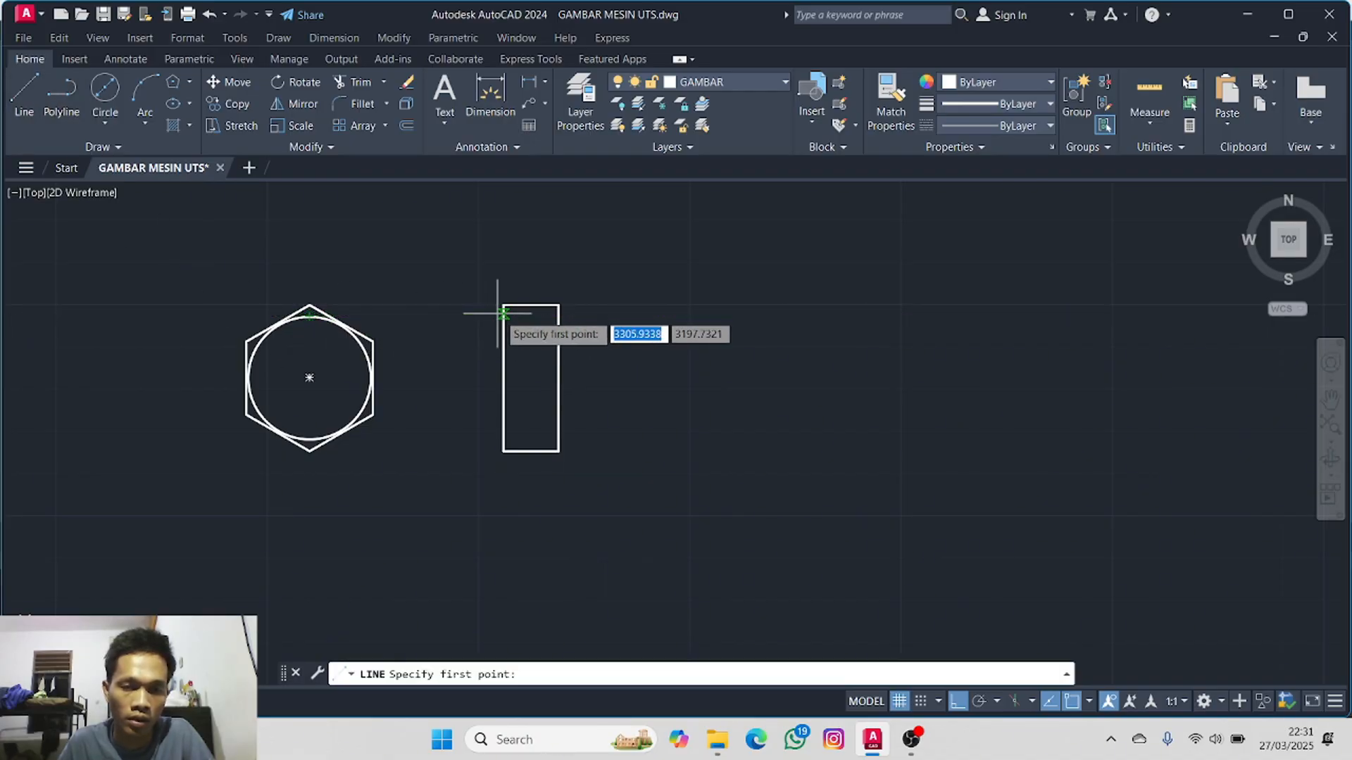
pyautogui.click(309, 316)
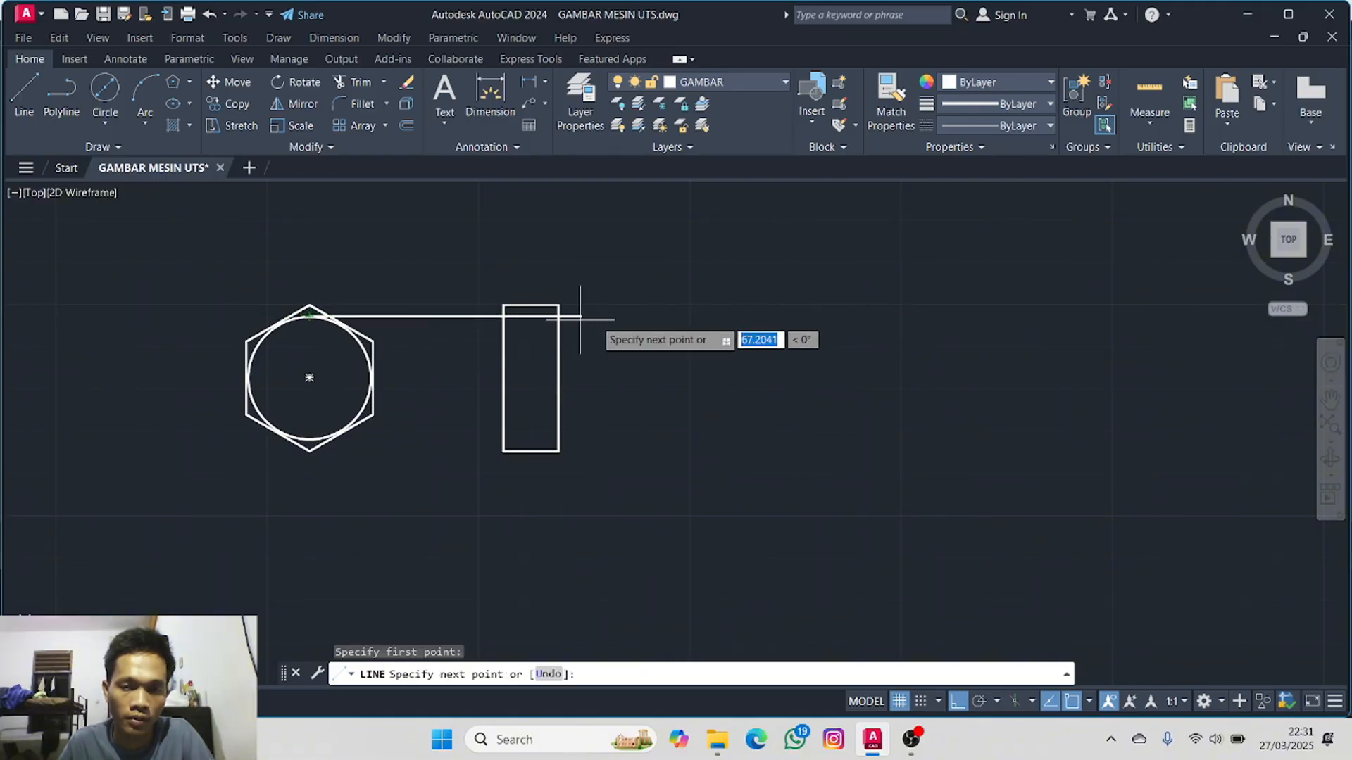
pyautogui.click(607, 317)
pyautogui.press('Escape')
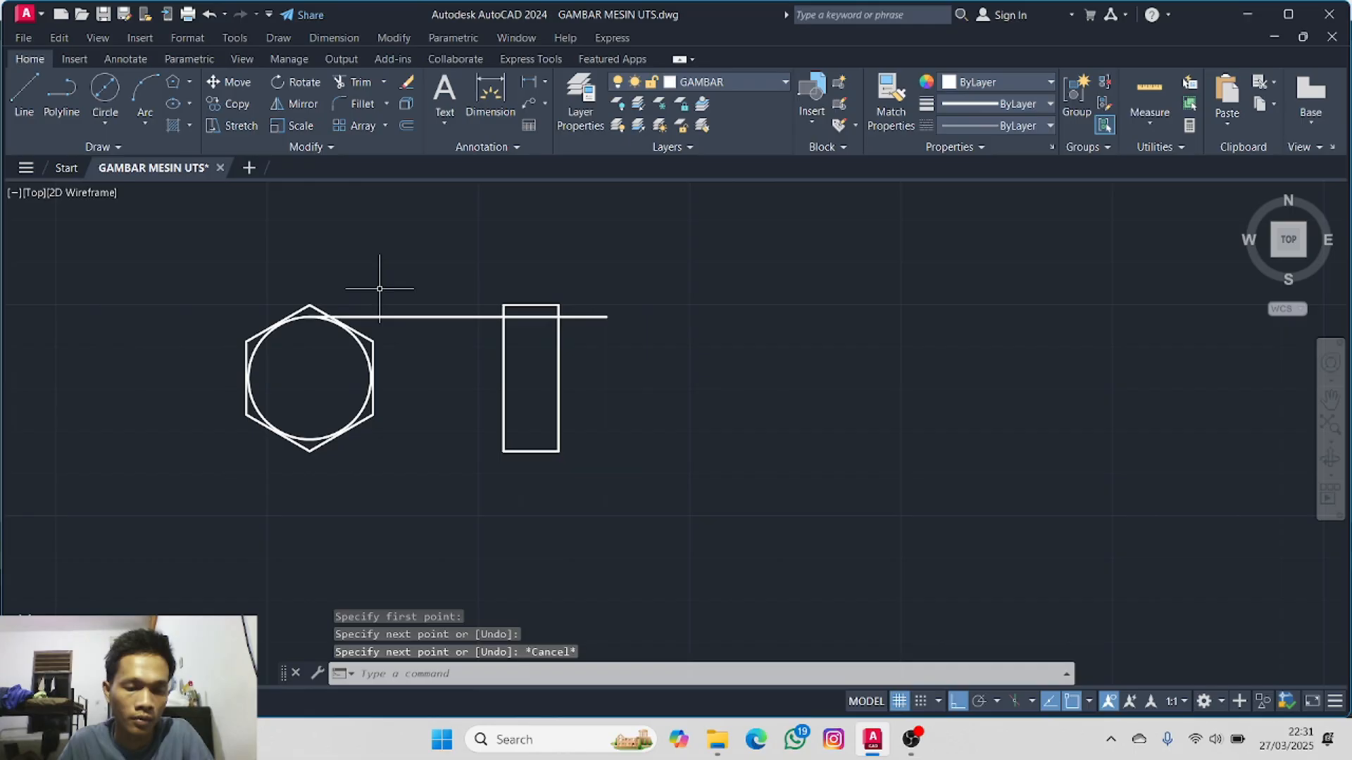
pyautogui.click(23, 95)
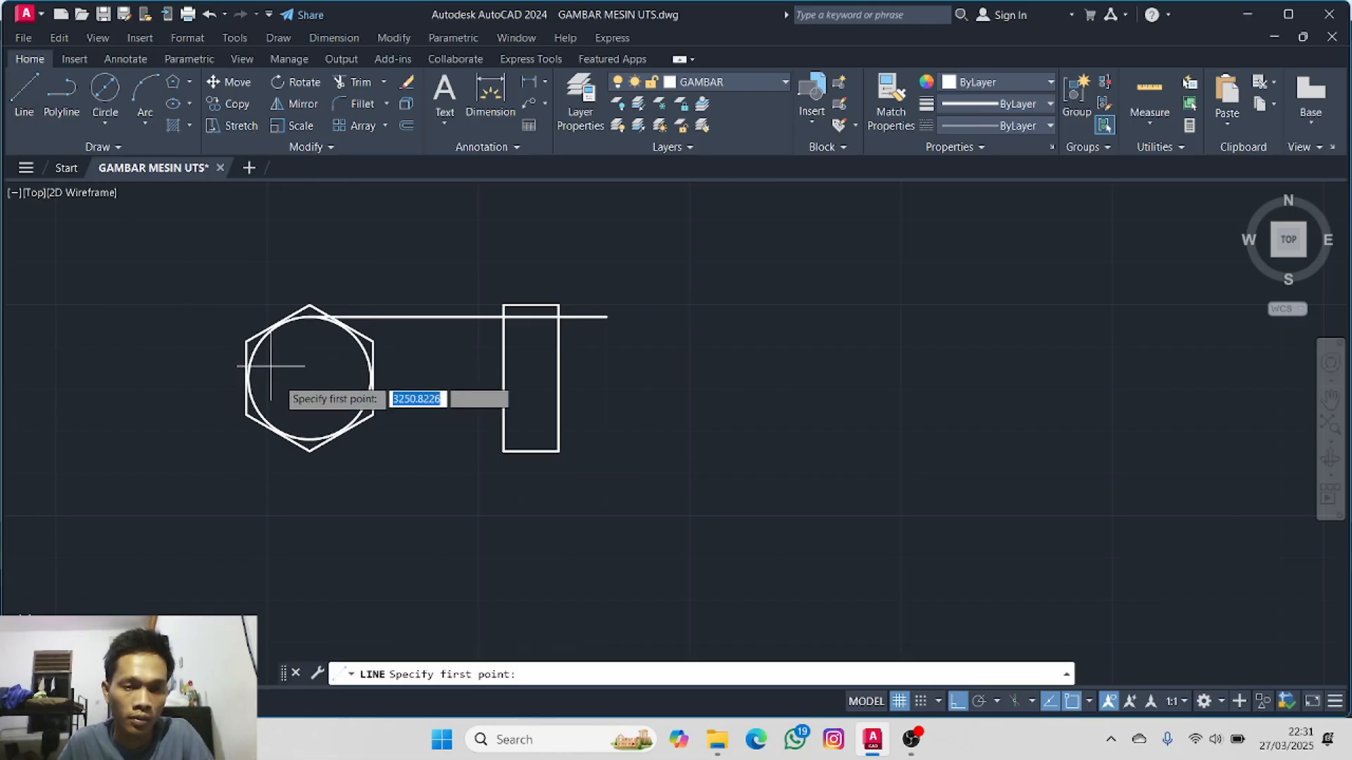
pyautogui.click(310, 440)
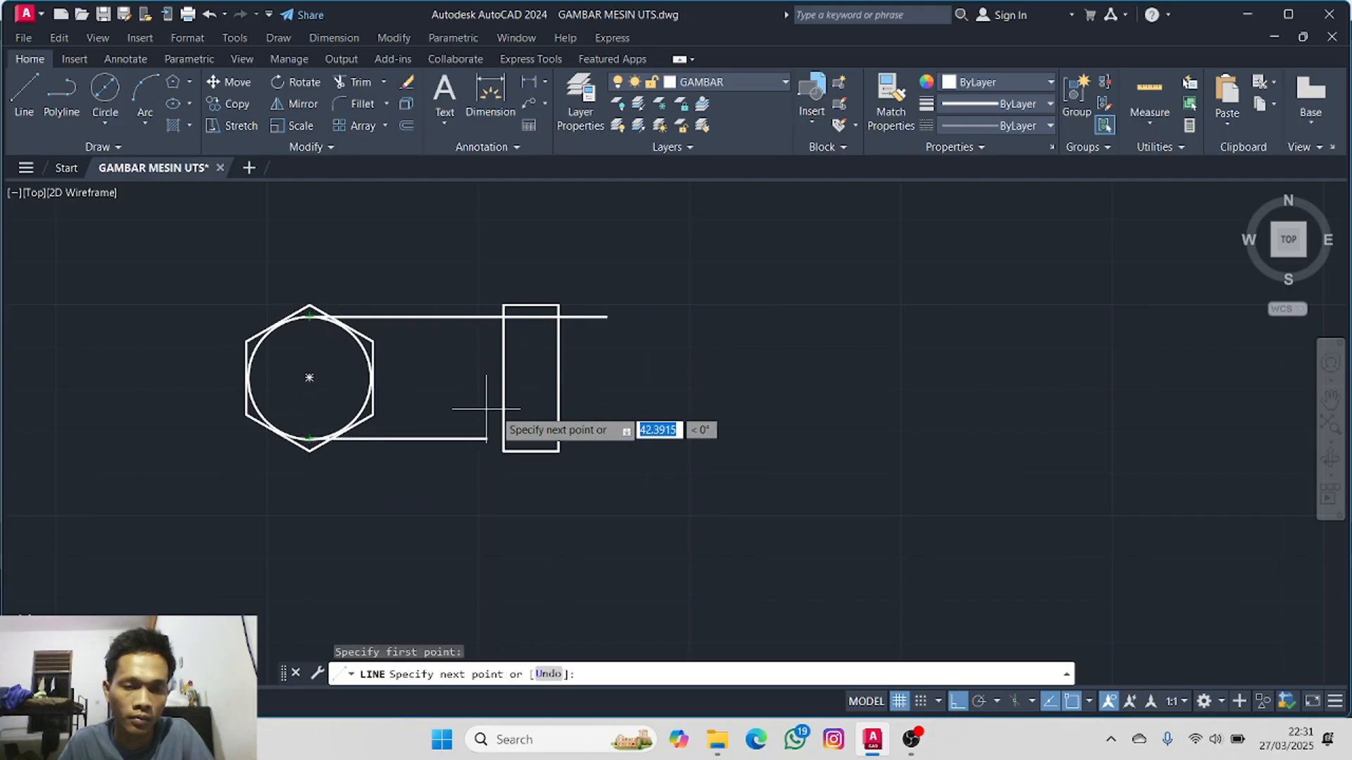
pyautogui.click(607, 426)
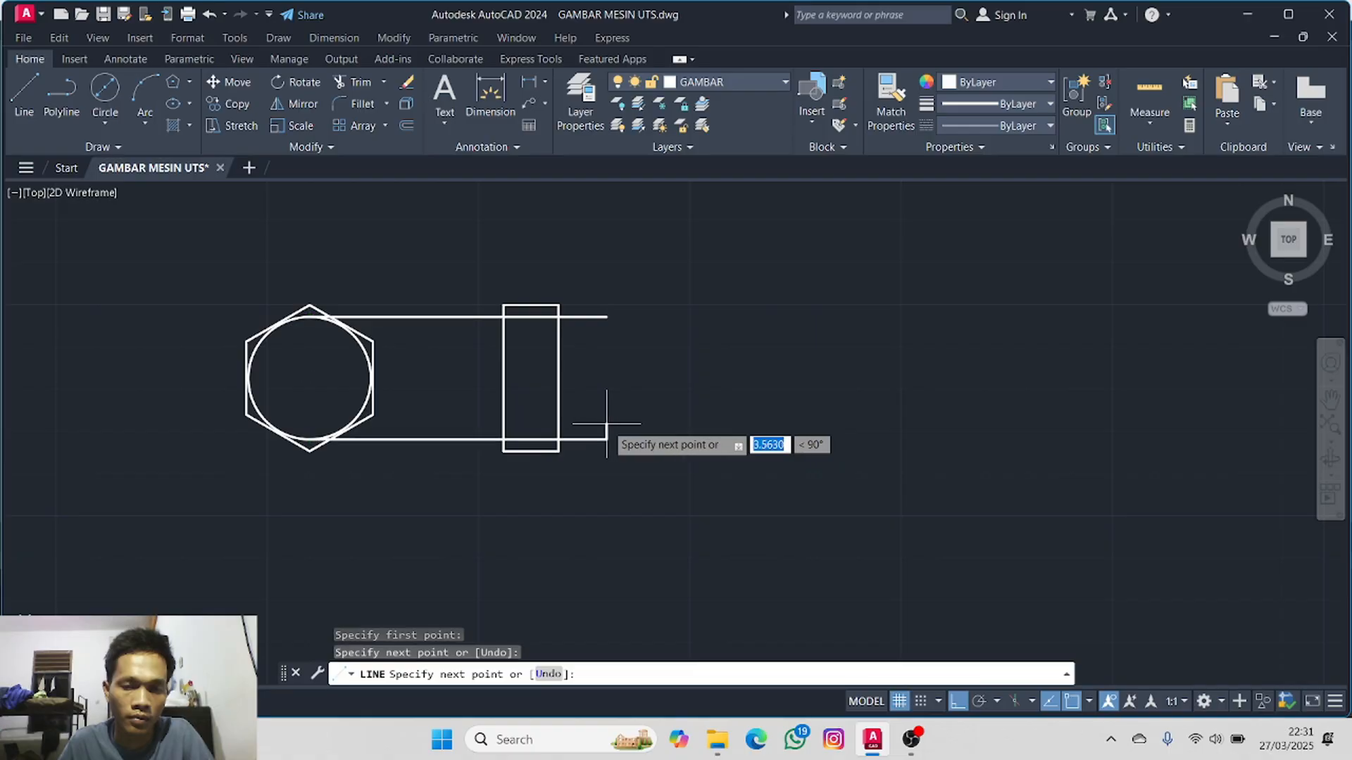
pyautogui.press('Escape')
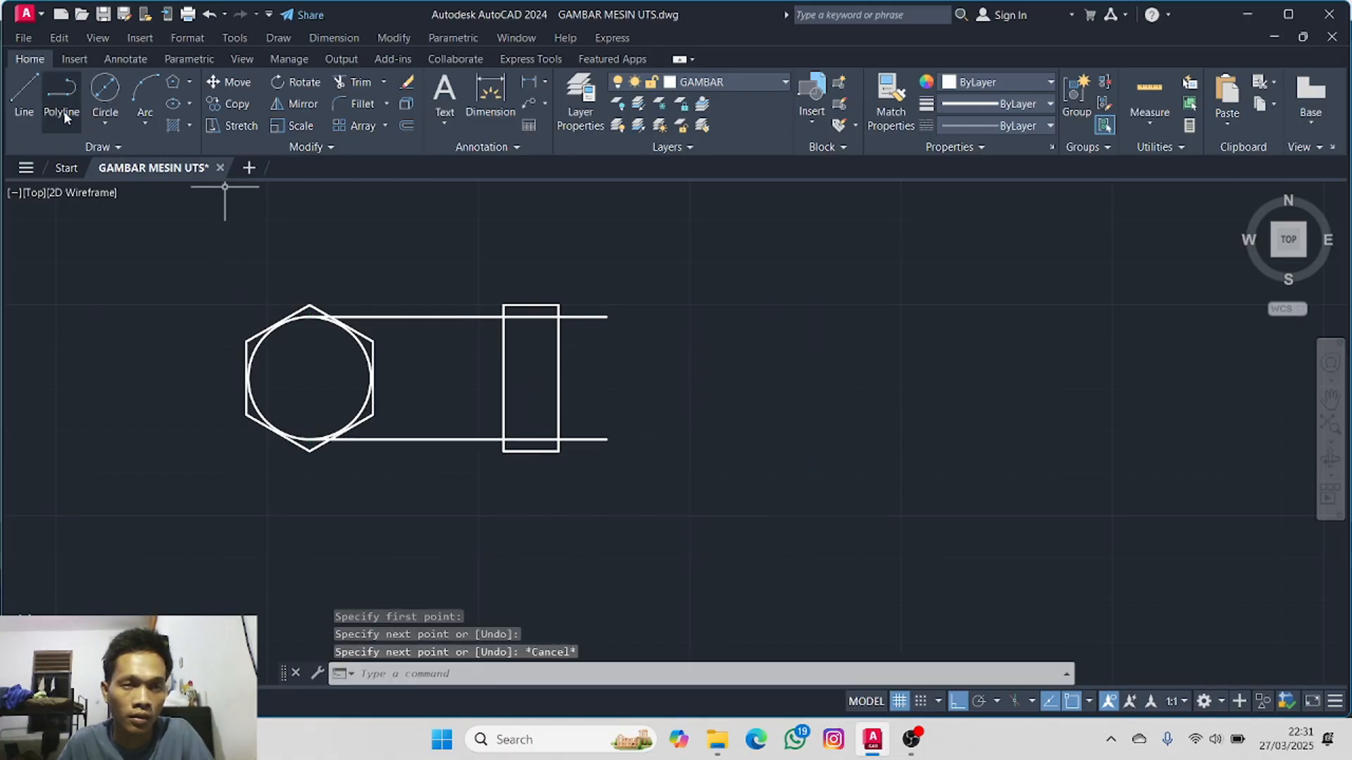
# - Draw horizontal projection lines from the hexagon's upper-right and lower-right vertices through and past the rectangle
pyautogui.click(25, 99)
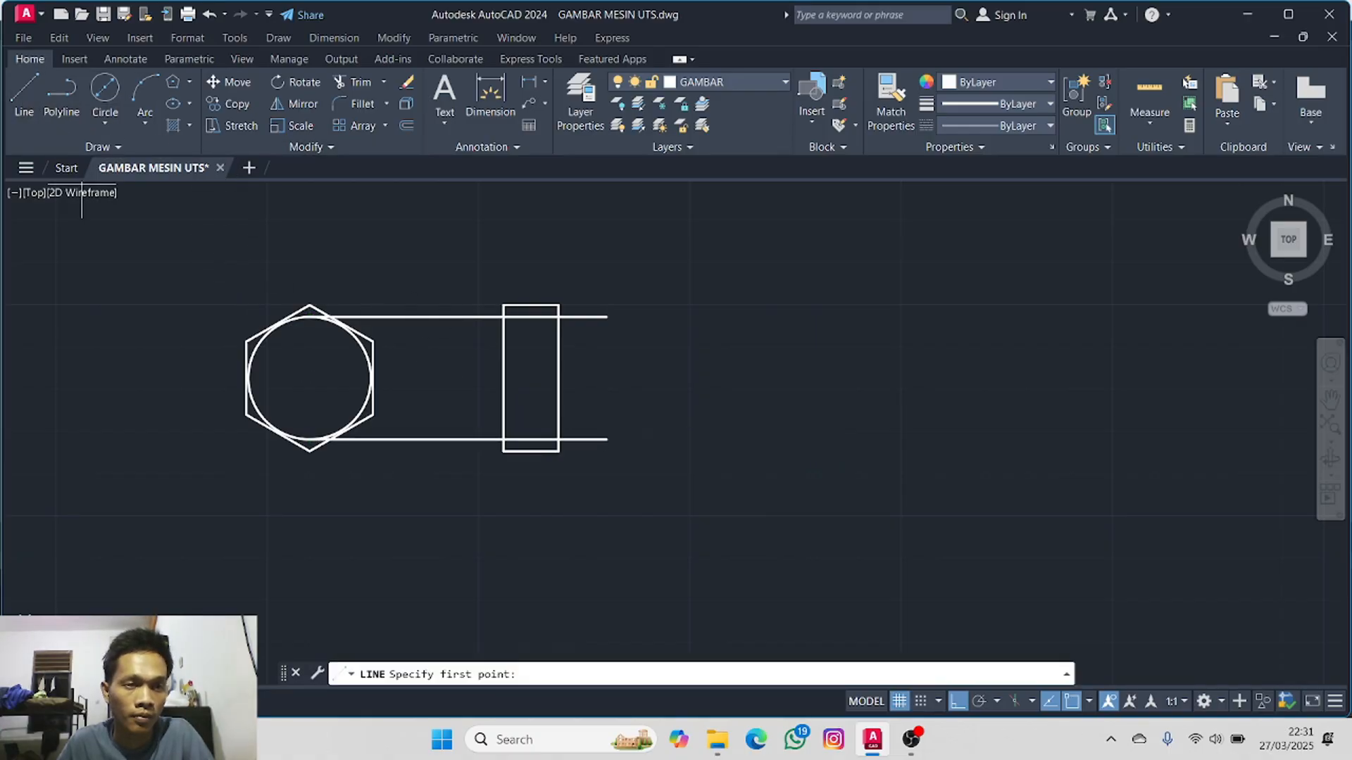
pyautogui.click(373, 341)
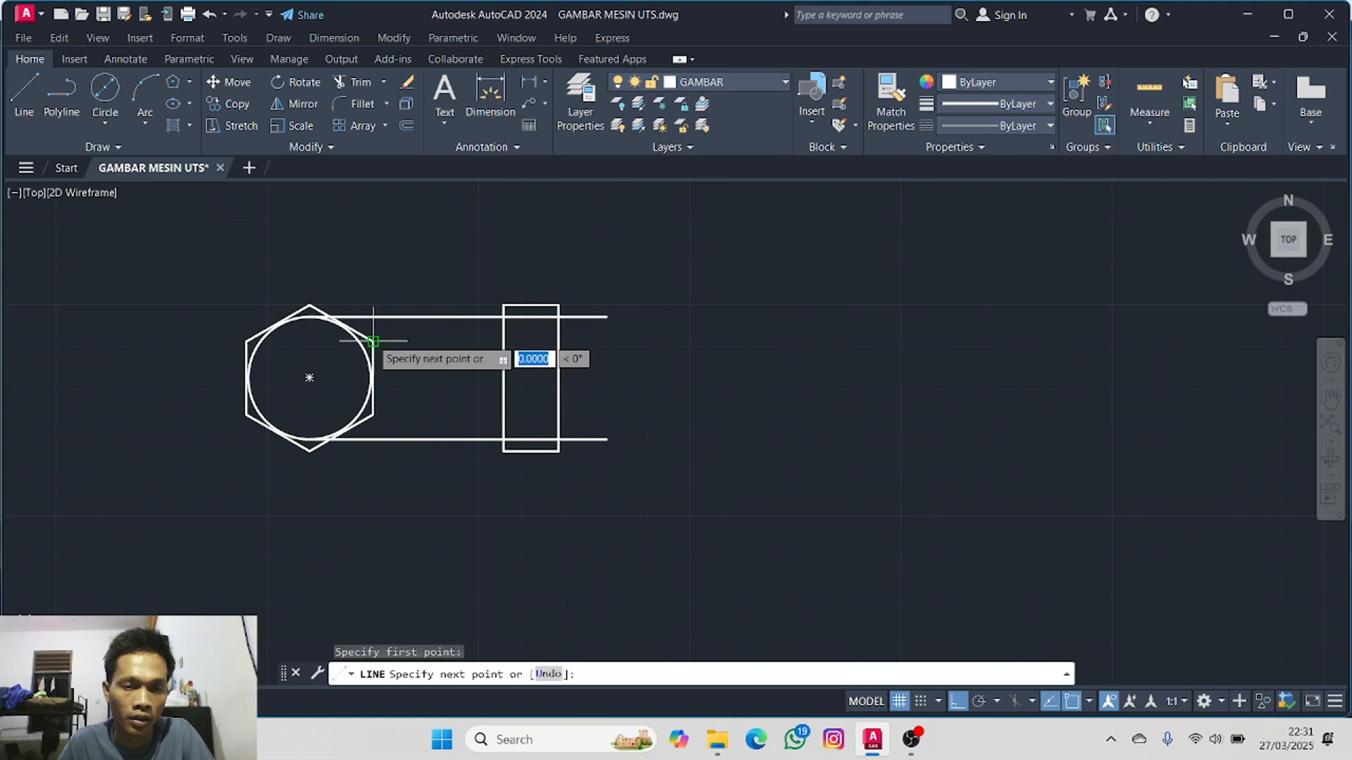
pyautogui.click(644, 341)
pyautogui.press('Escape')
pyautogui.click(9, 99)
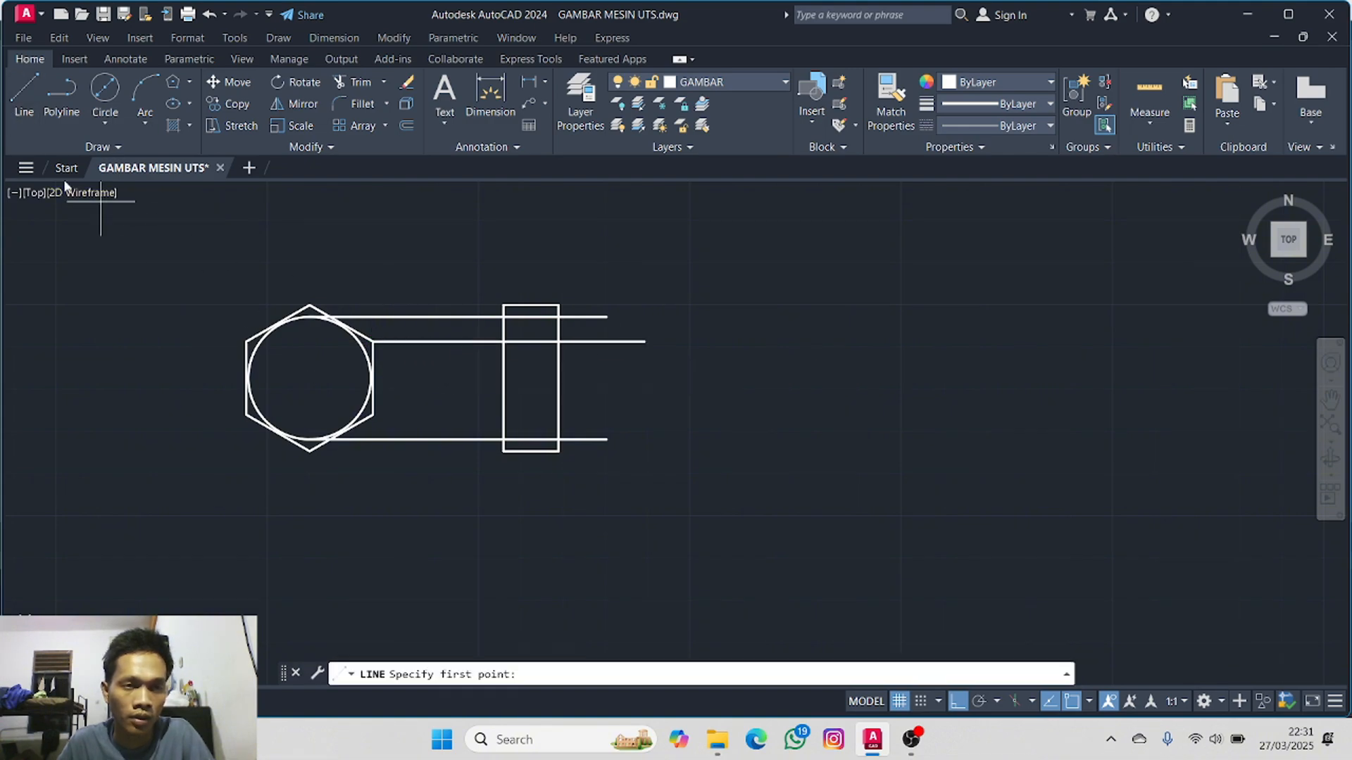
pyautogui.click(373, 415)
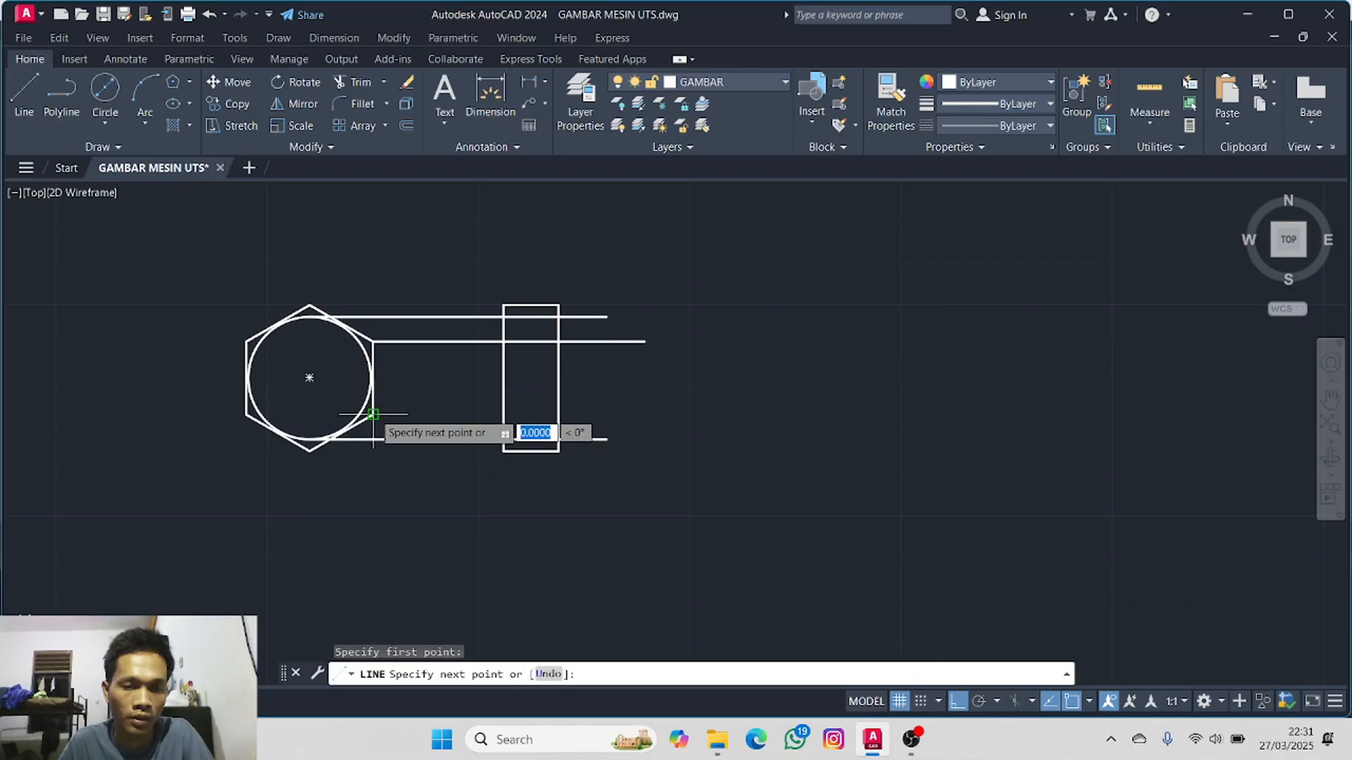
pyautogui.click(697, 414)
pyautogui.press('Escape')
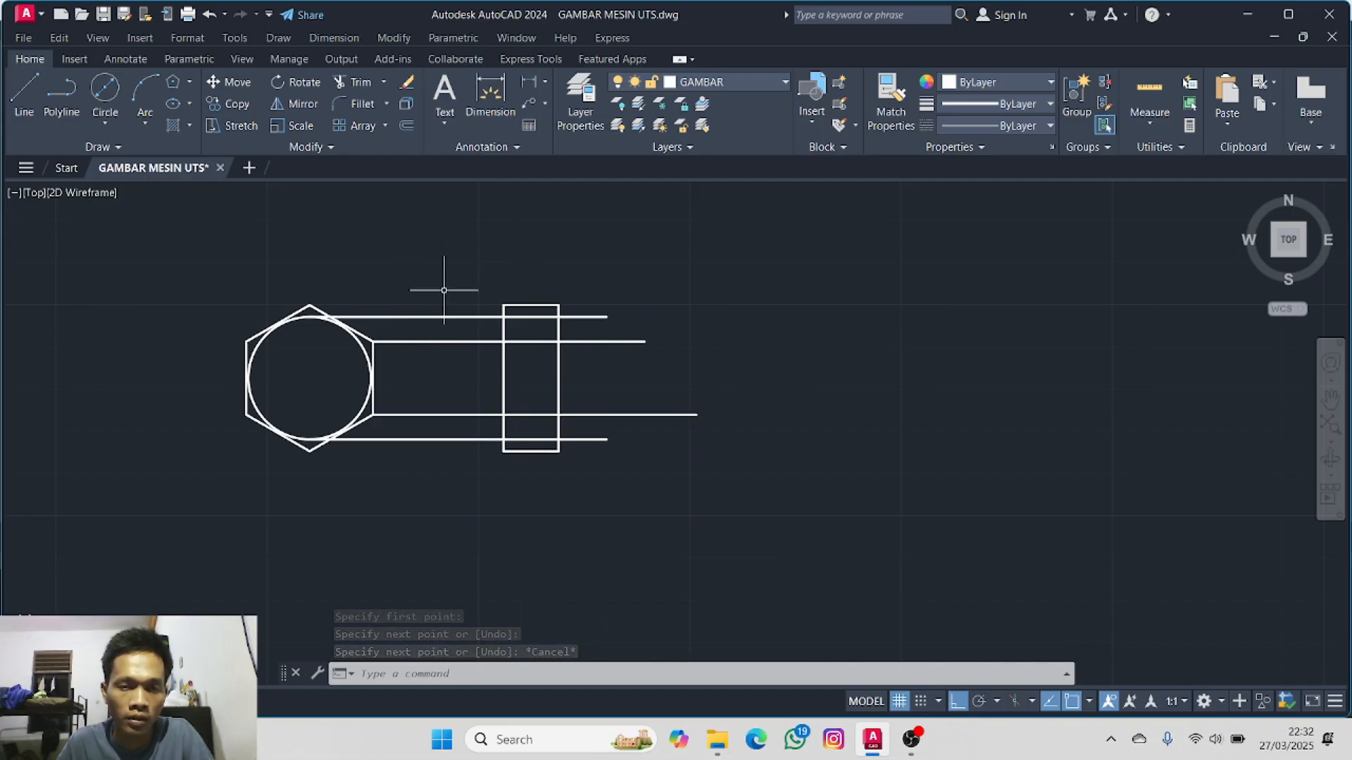
# - Trim both hexagon-vertex projection lines on either side of the rectangle so only the segments inside it remain
pyautogui.click(344, 78)
pyautogui.click(437, 341)
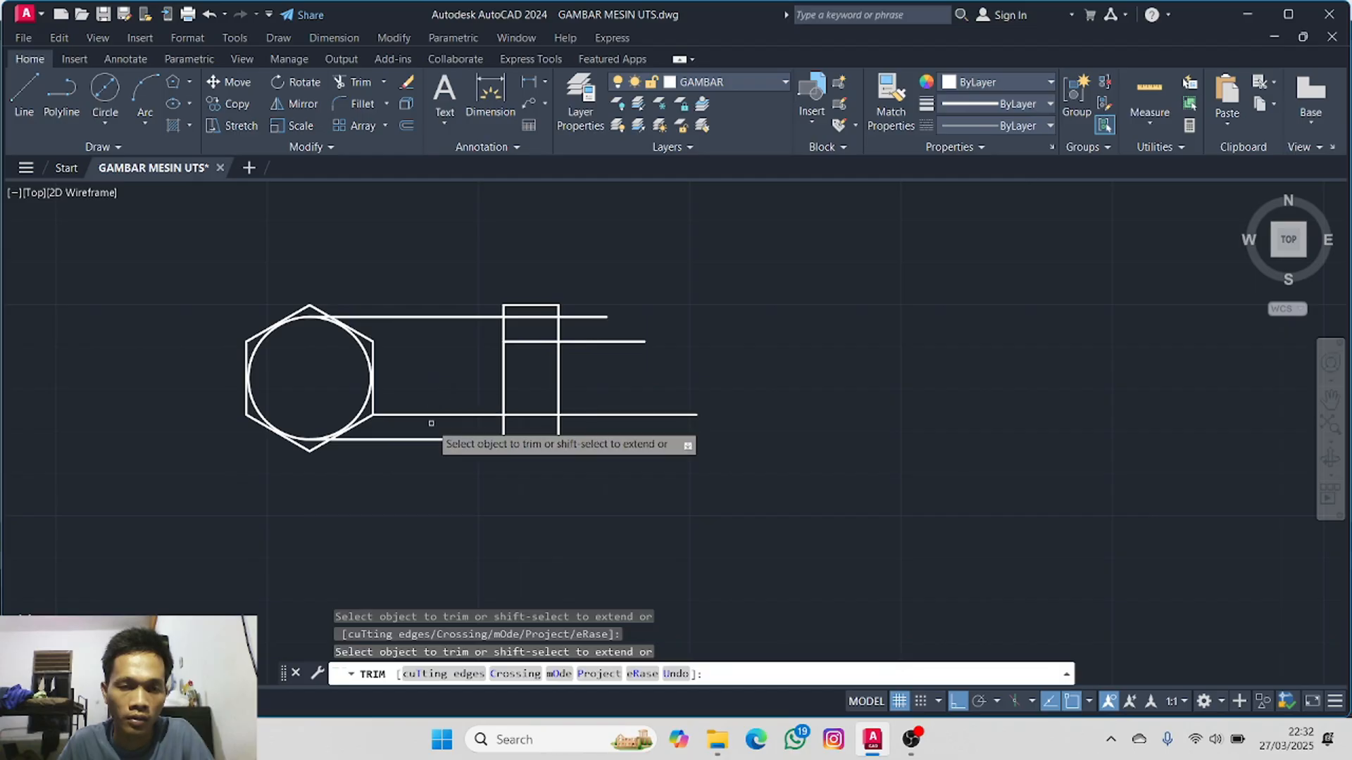
pyautogui.click(431, 415)
pyautogui.click(576, 342)
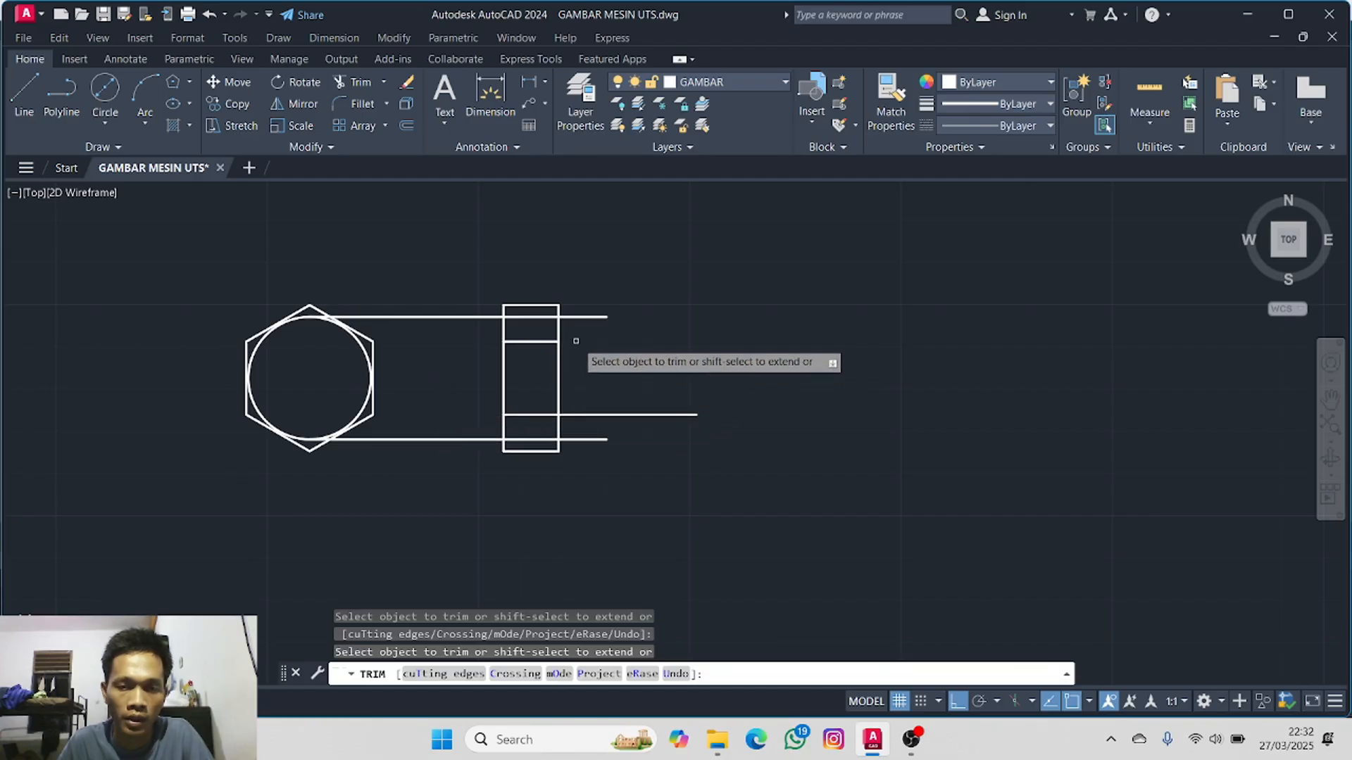
pyautogui.click(574, 415)
pyautogui.press('Escape')
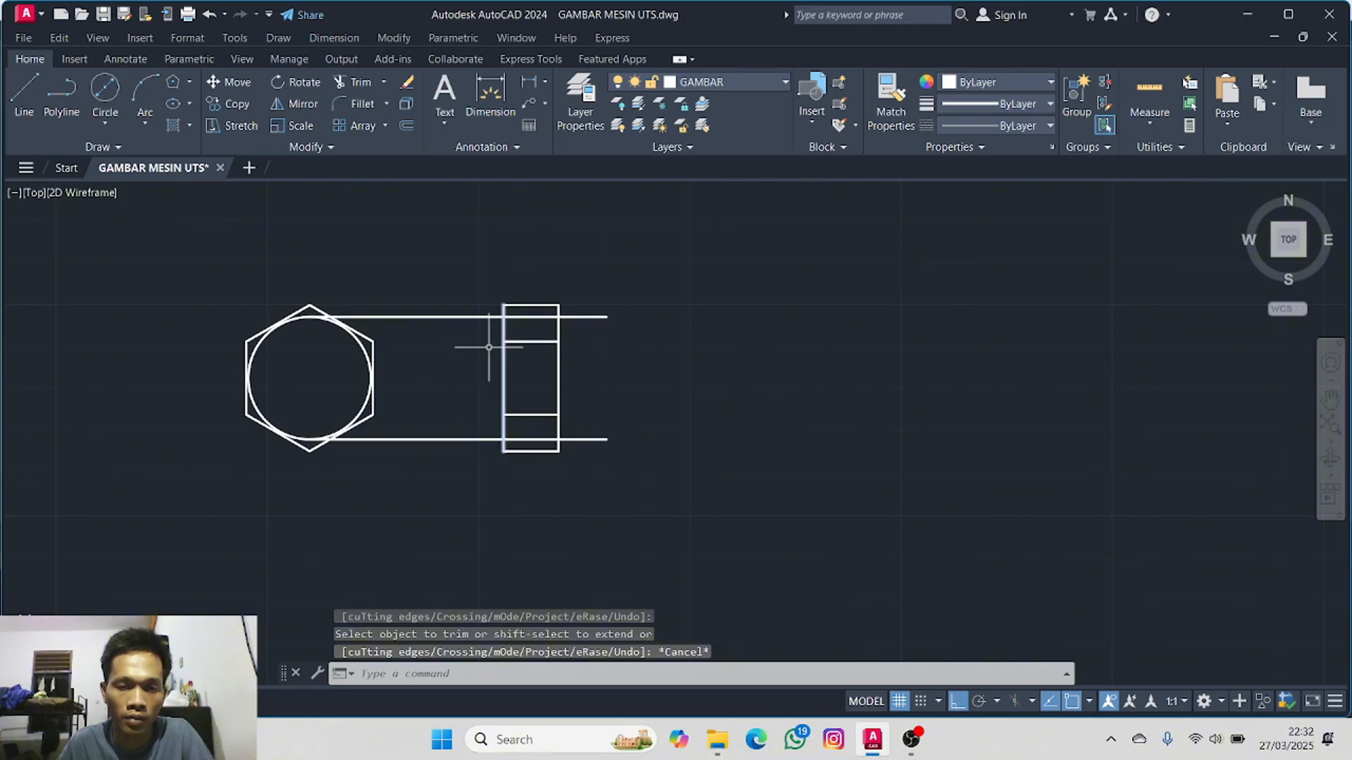
pyautogui.scroll(3, 474, 338)
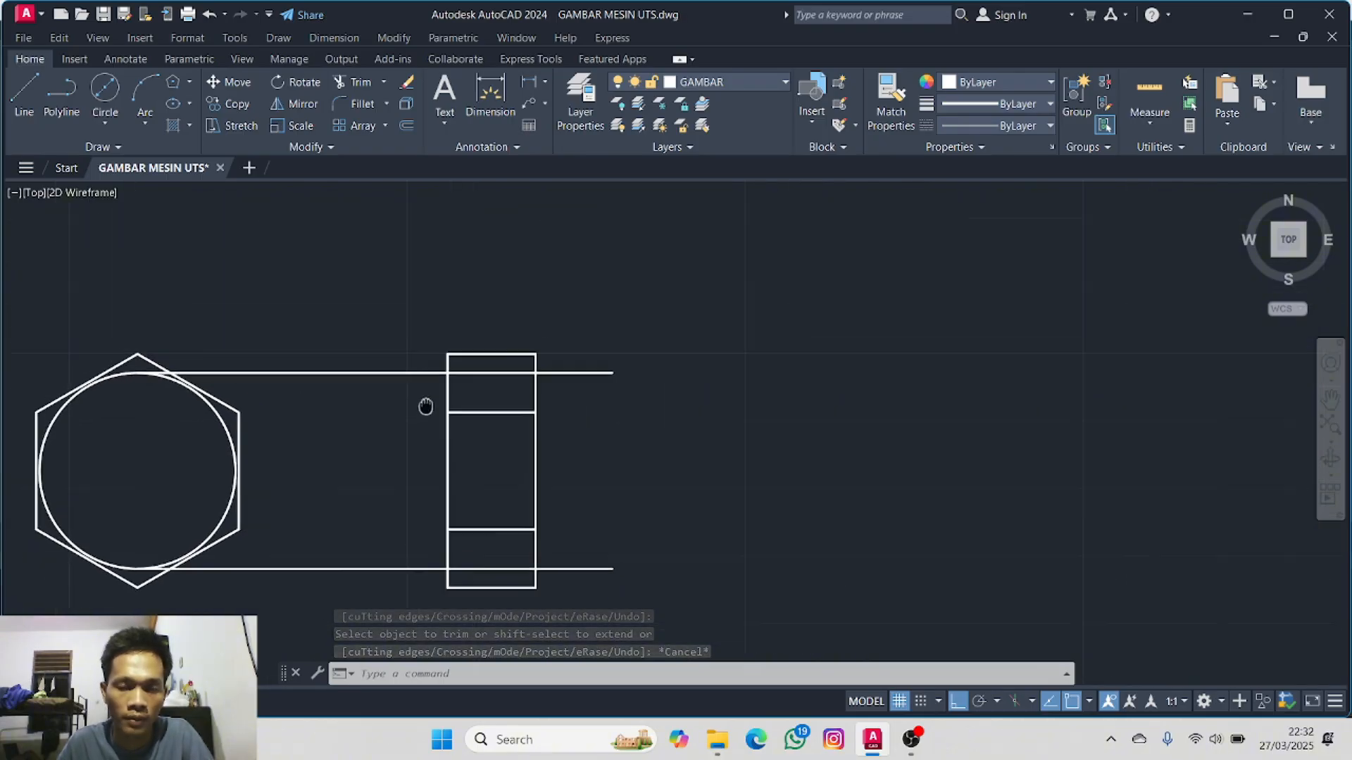
pyautogui.scroll(2, 415, 402)
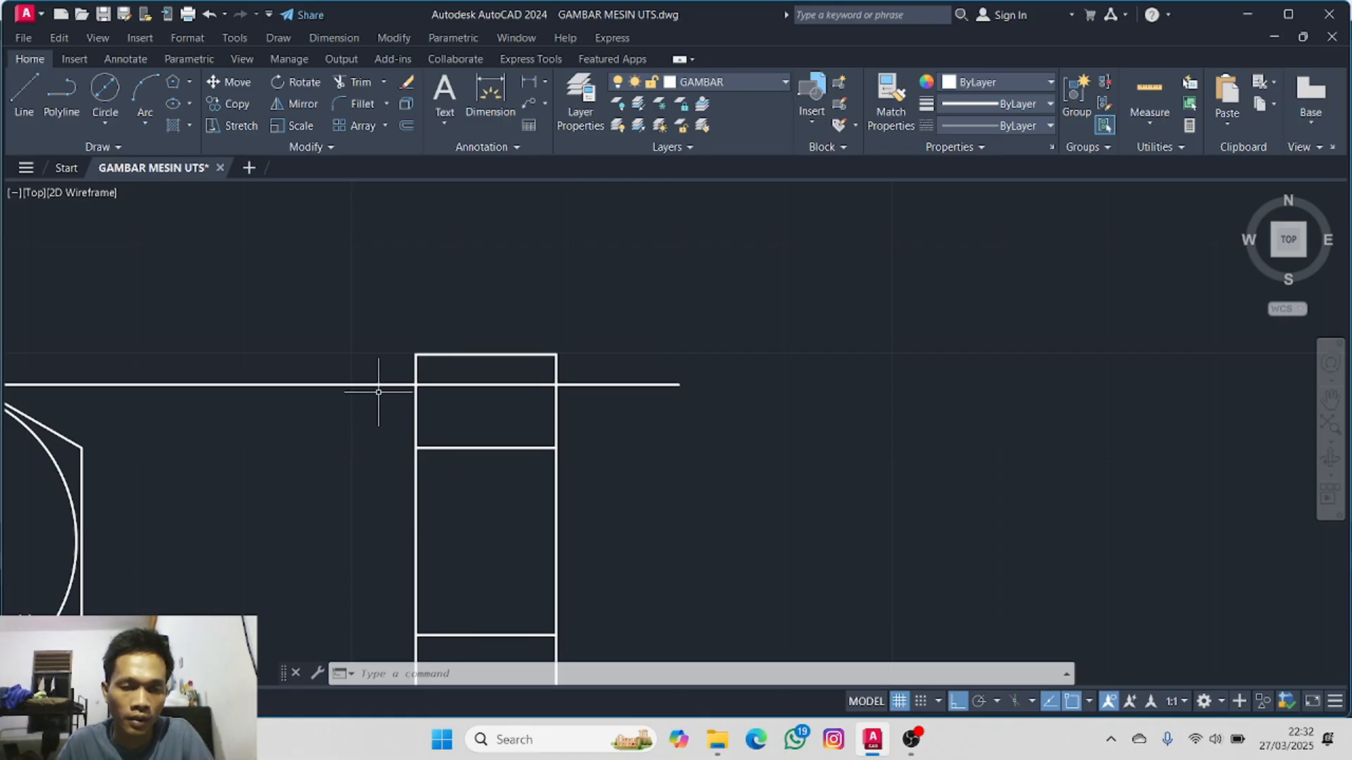
pyautogui.press('l')
pyautogui.press('Return')
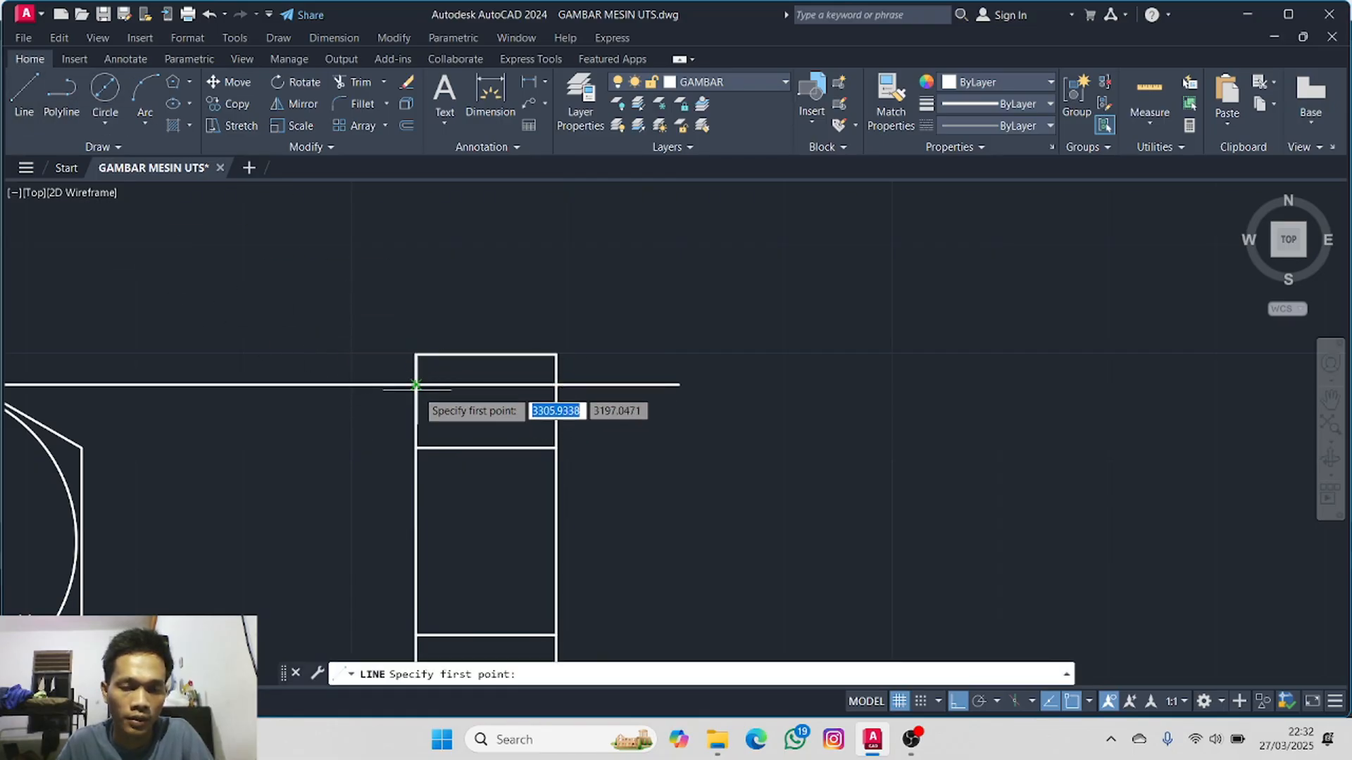
pyautogui.moveTo(332, 402); pyautogui.dragTo(521, 397, button='middle')
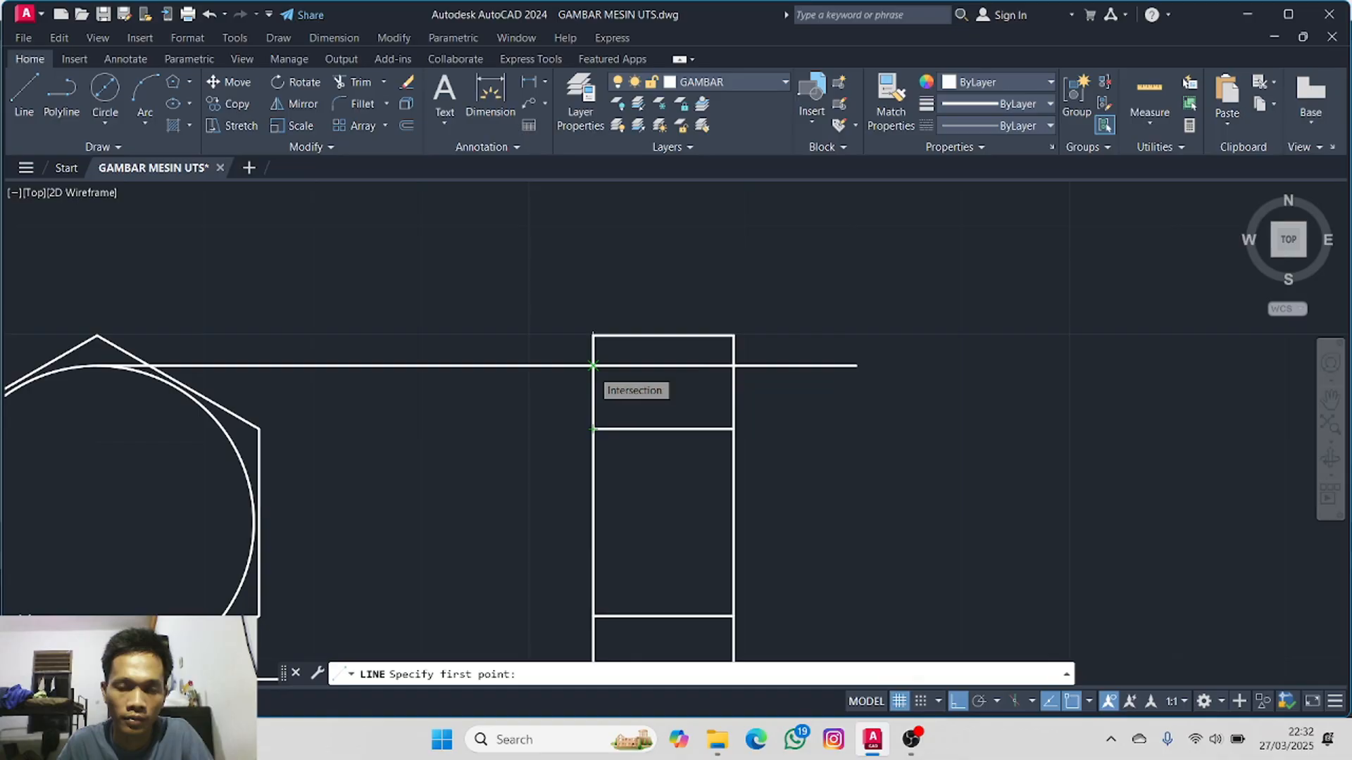
pyautogui.press('Escape')
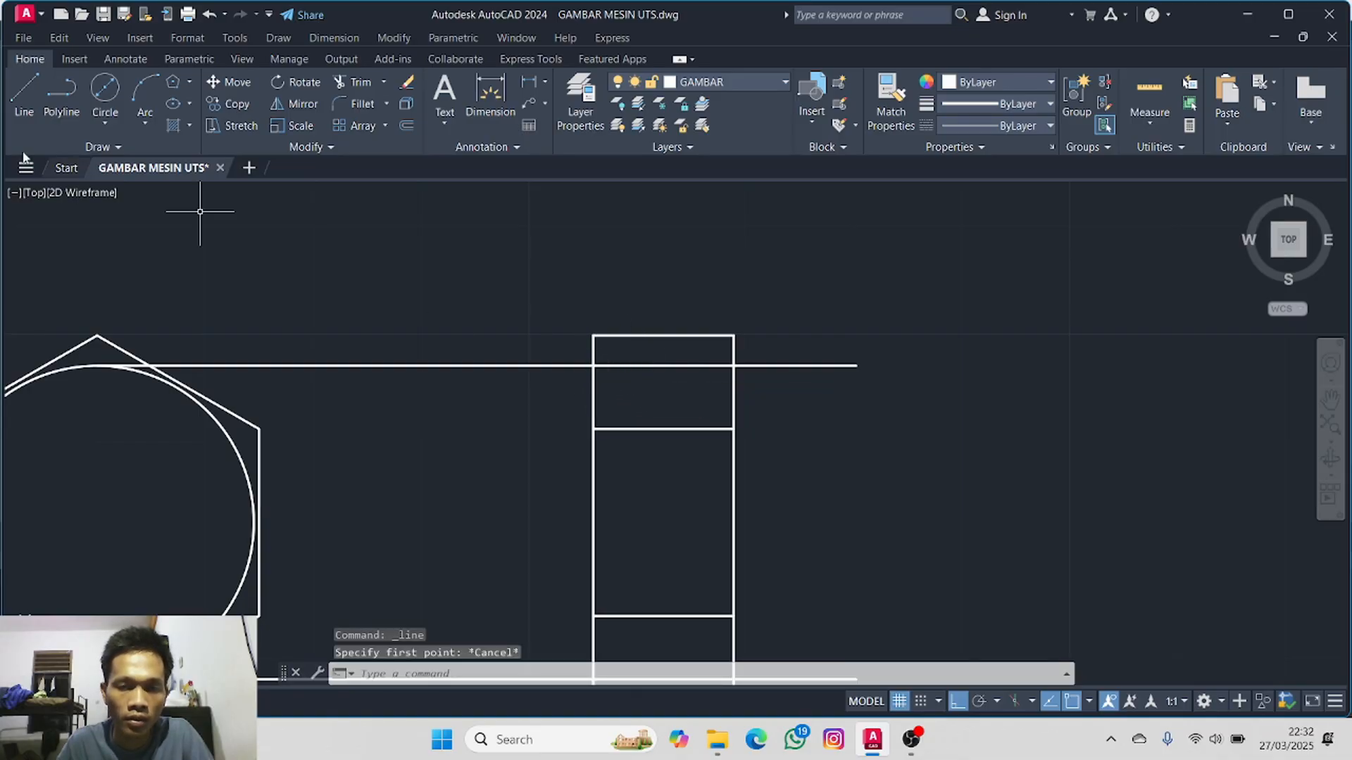
pyautogui.click(24, 91)
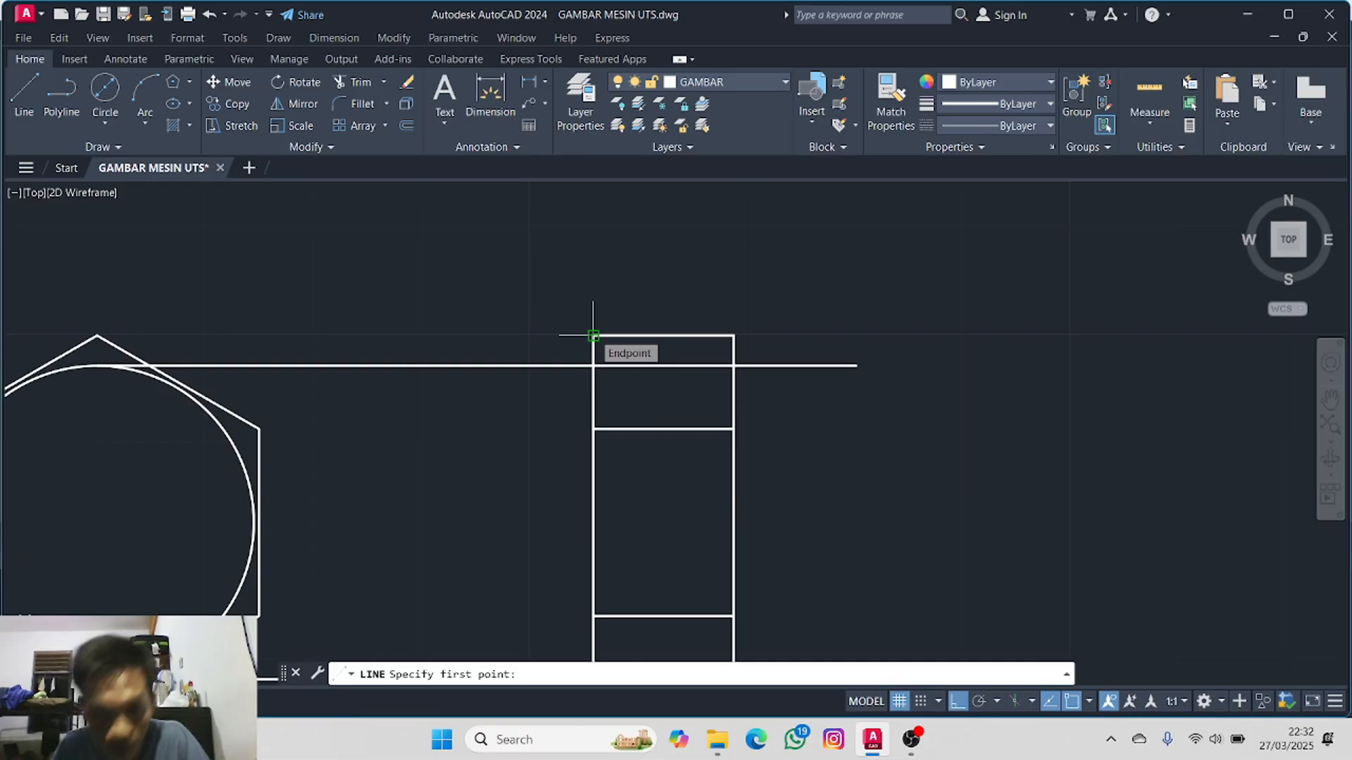
pyautogui.press('Escape')
# - Draw a 5 mm line at 60° from the intersection of the upper circle projection line and the rectangle's left edge
pyautogui.click(21, 97)
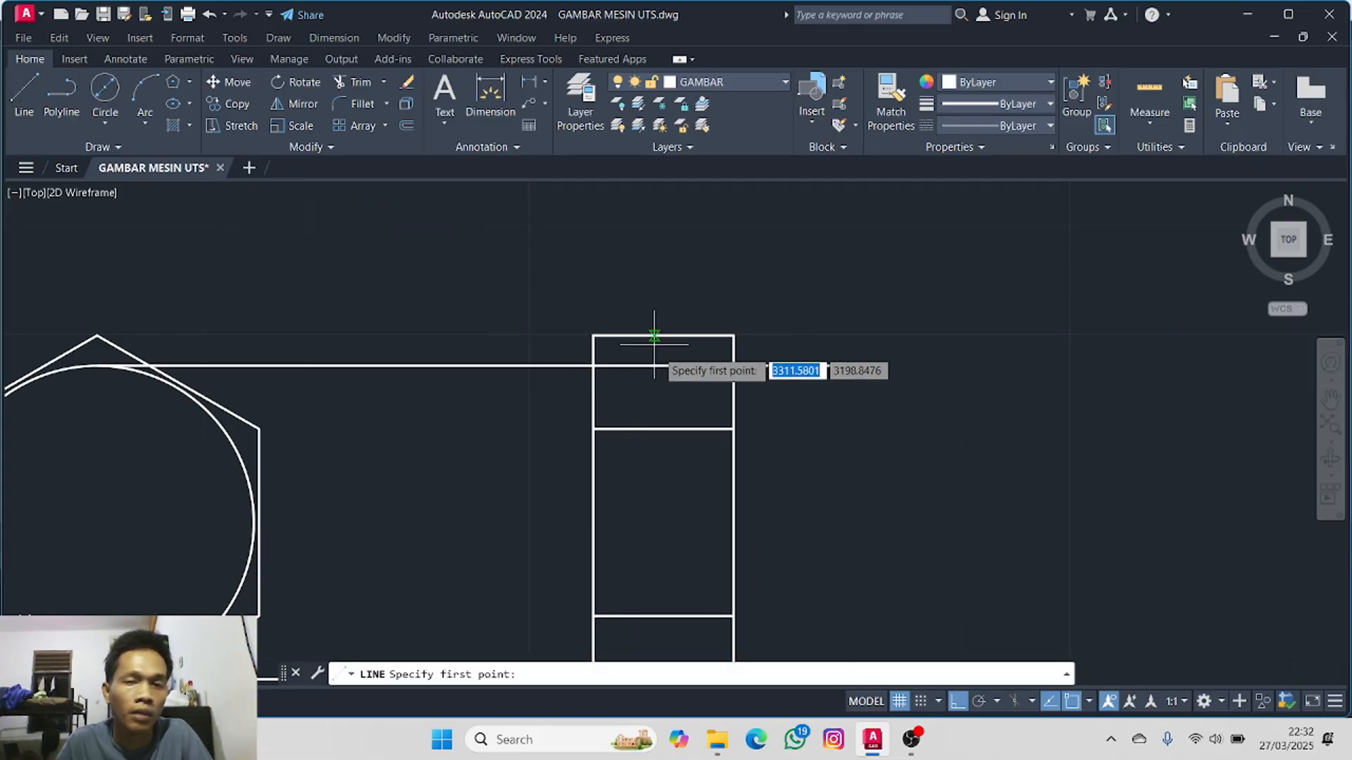
pyautogui.click(593, 365)
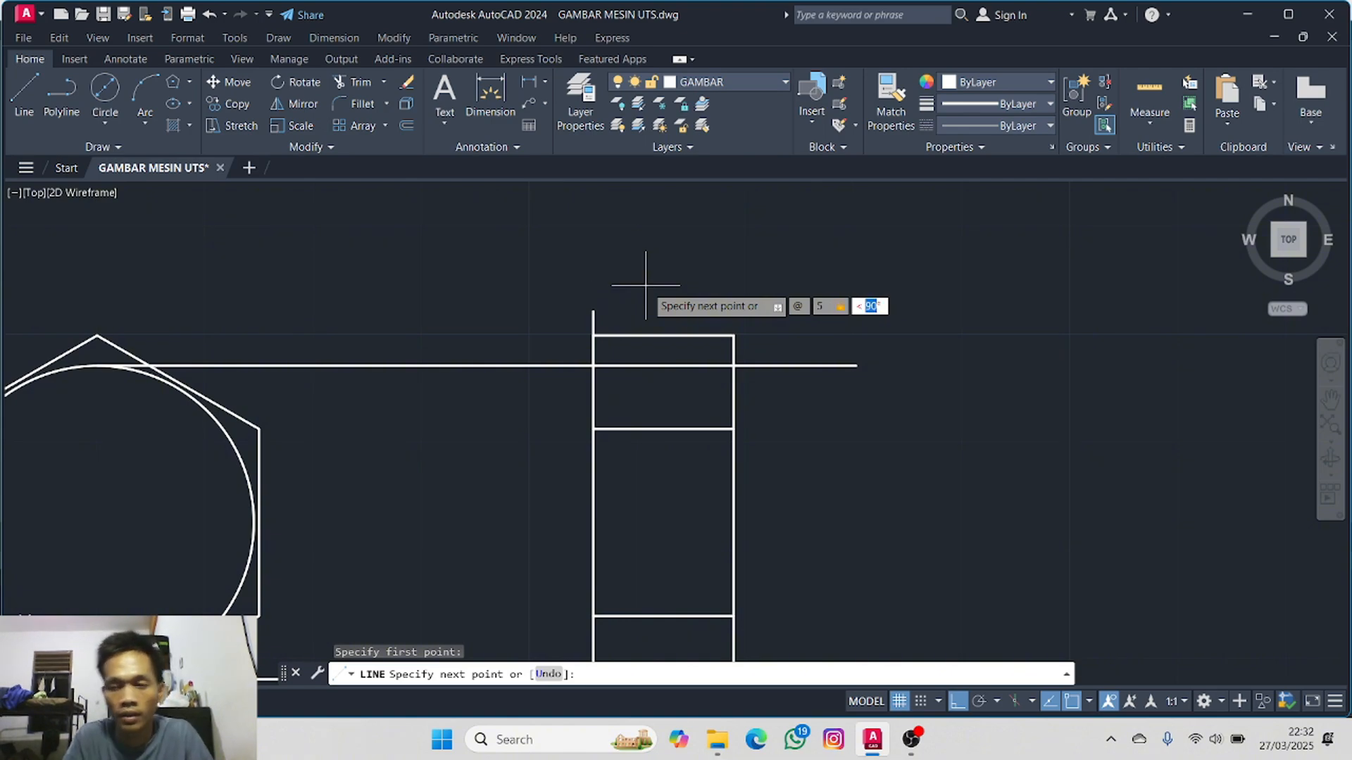
pyautogui.press('Return')
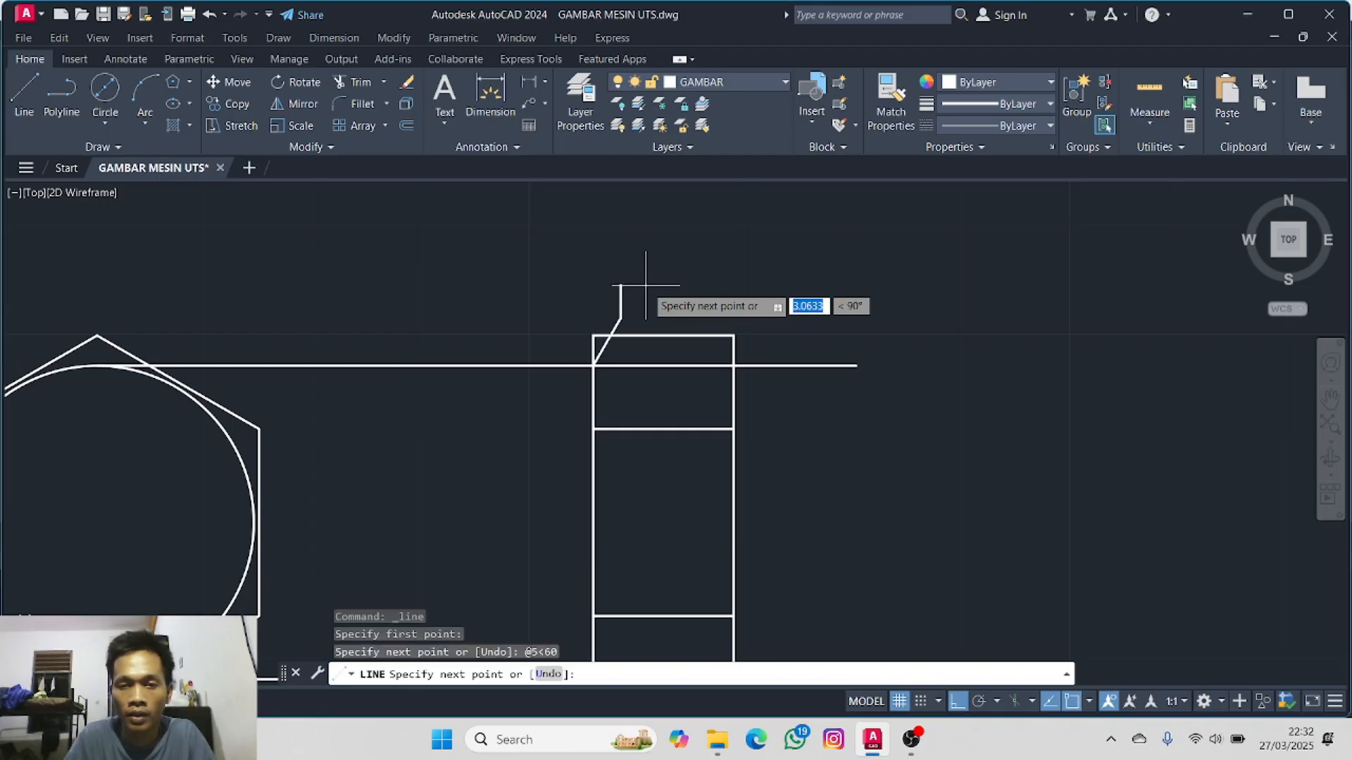
pyautogui.press('Escape')
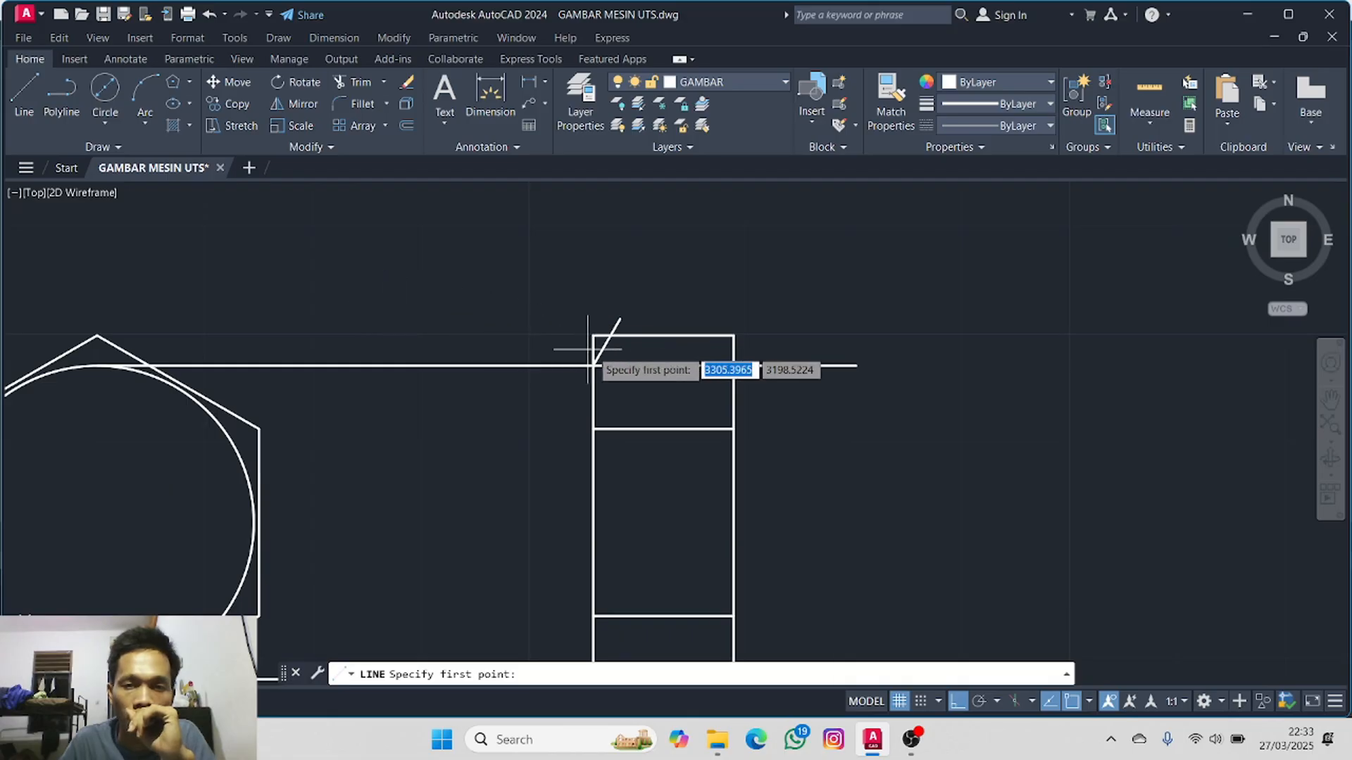
# - Draw a vertical line from where the 60° line crosses the rectangle's top edge straight down to its bottom edge
pyautogui.scroll(4, 623, 354)
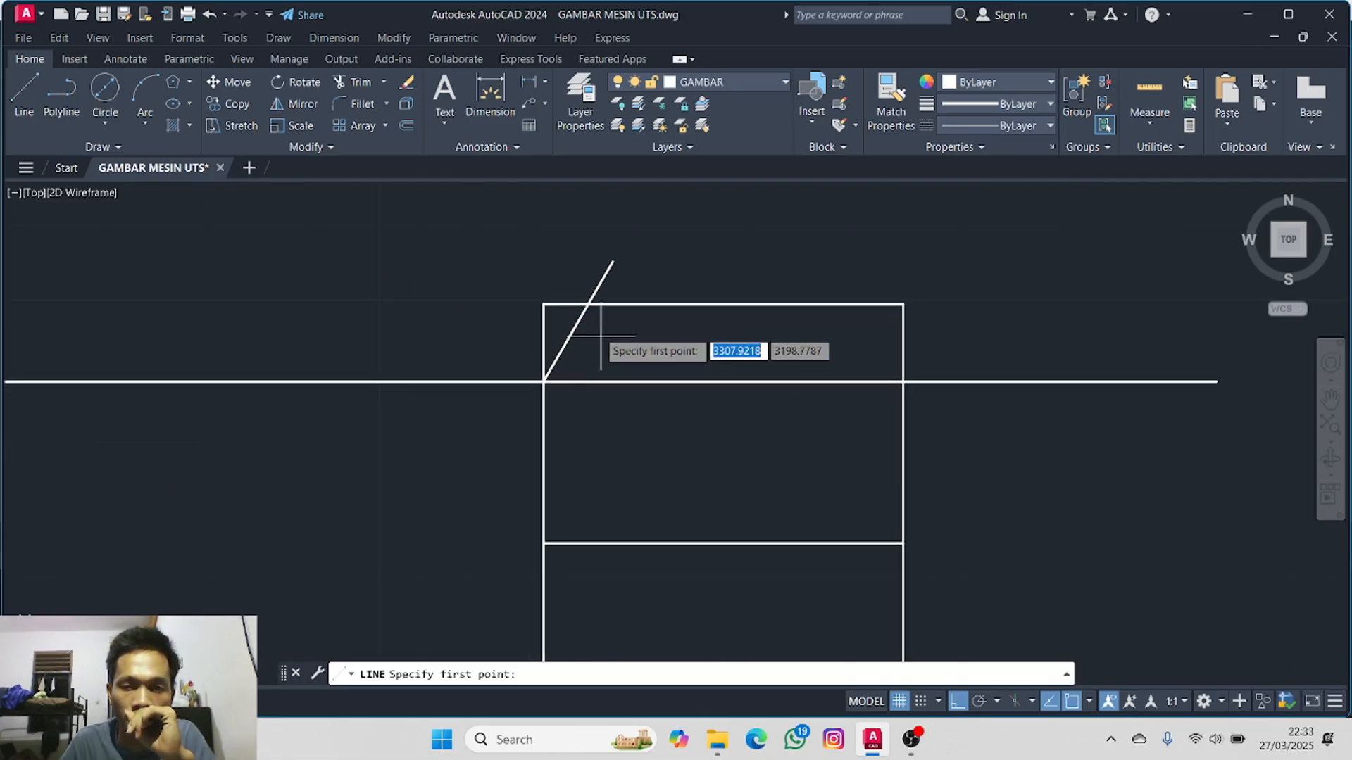
pyautogui.click(588, 303)
pyautogui.scroll(-4, 583, 436)
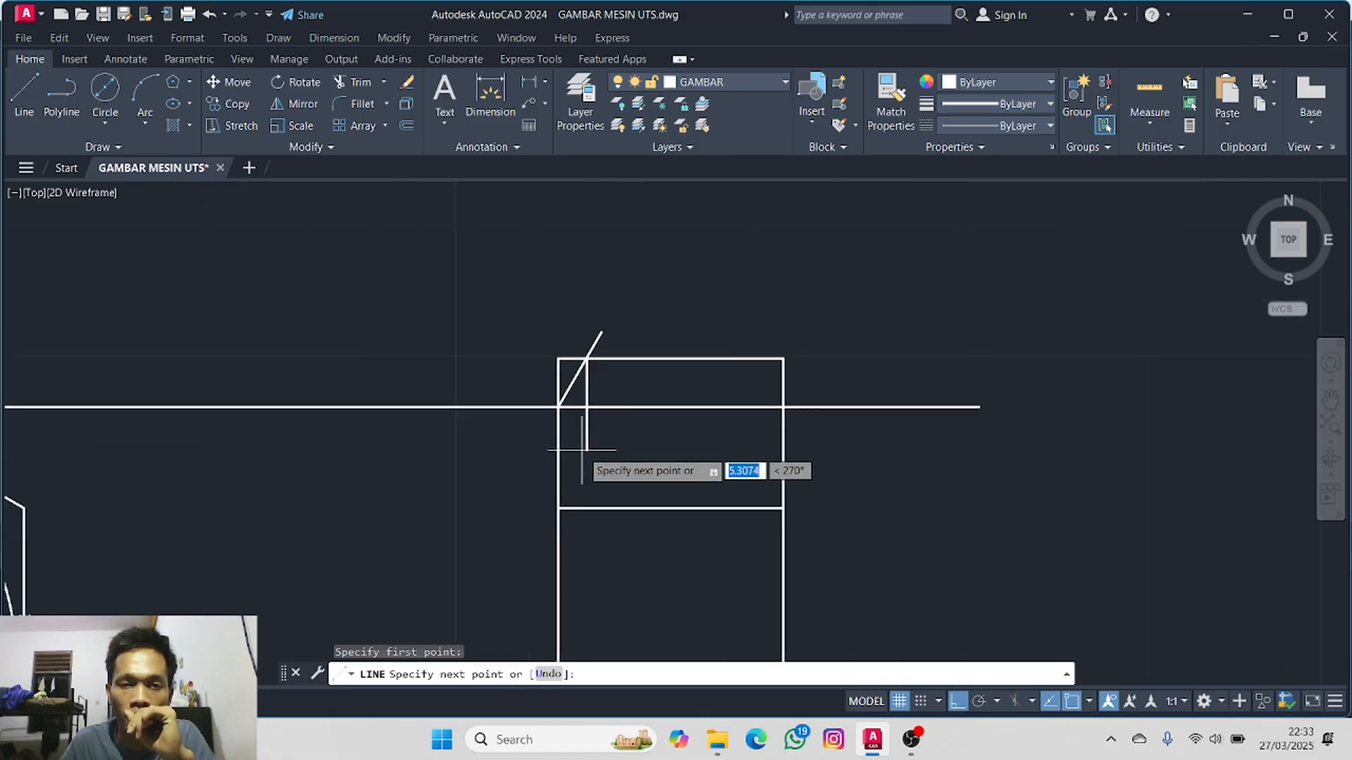
pyautogui.click(575, 487)
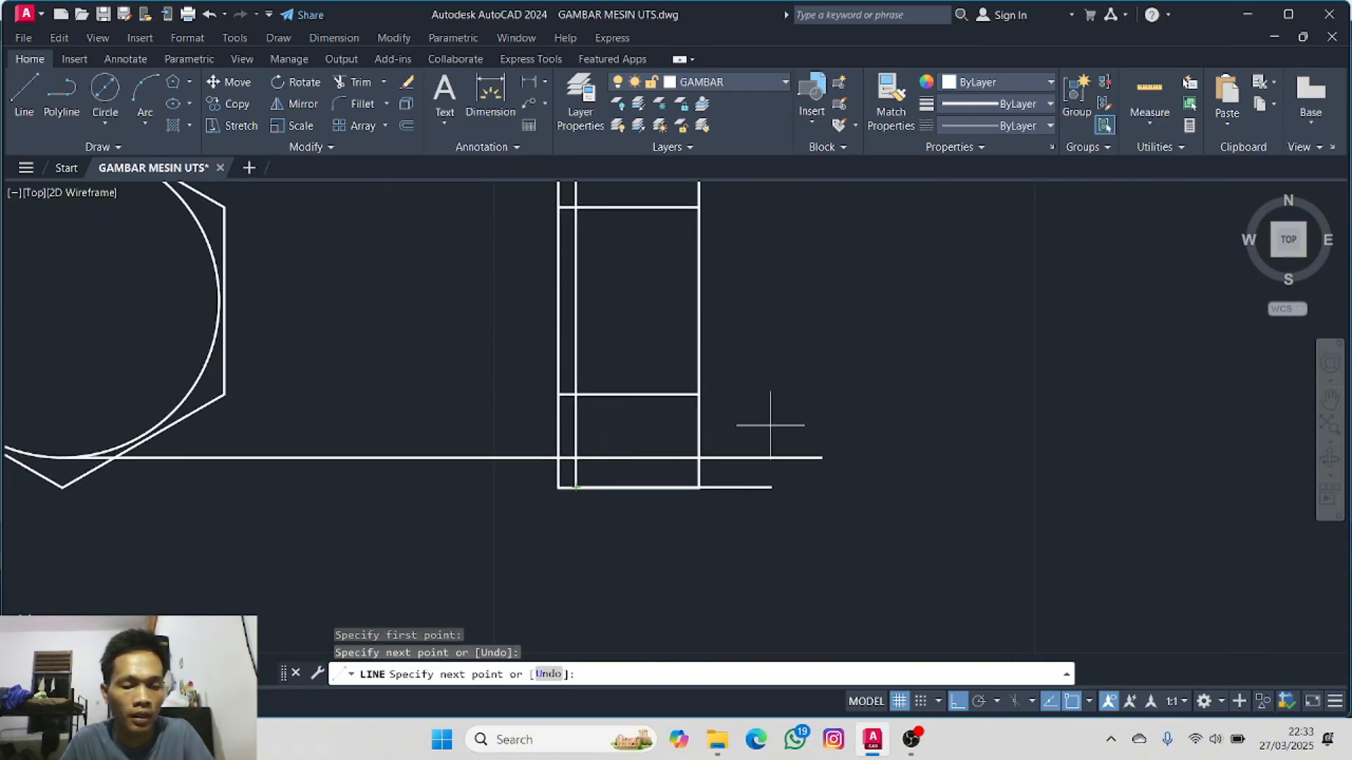
pyautogui.press('Escape')
# - Draw a three-point arc between the vertical line's intersections with both hexagon-vertex lines, passing through the midpoint of the rectangle's left edge
pyautogui.moveTo(711, 368); pyautogui.dragTo(685, 532, button='middle')
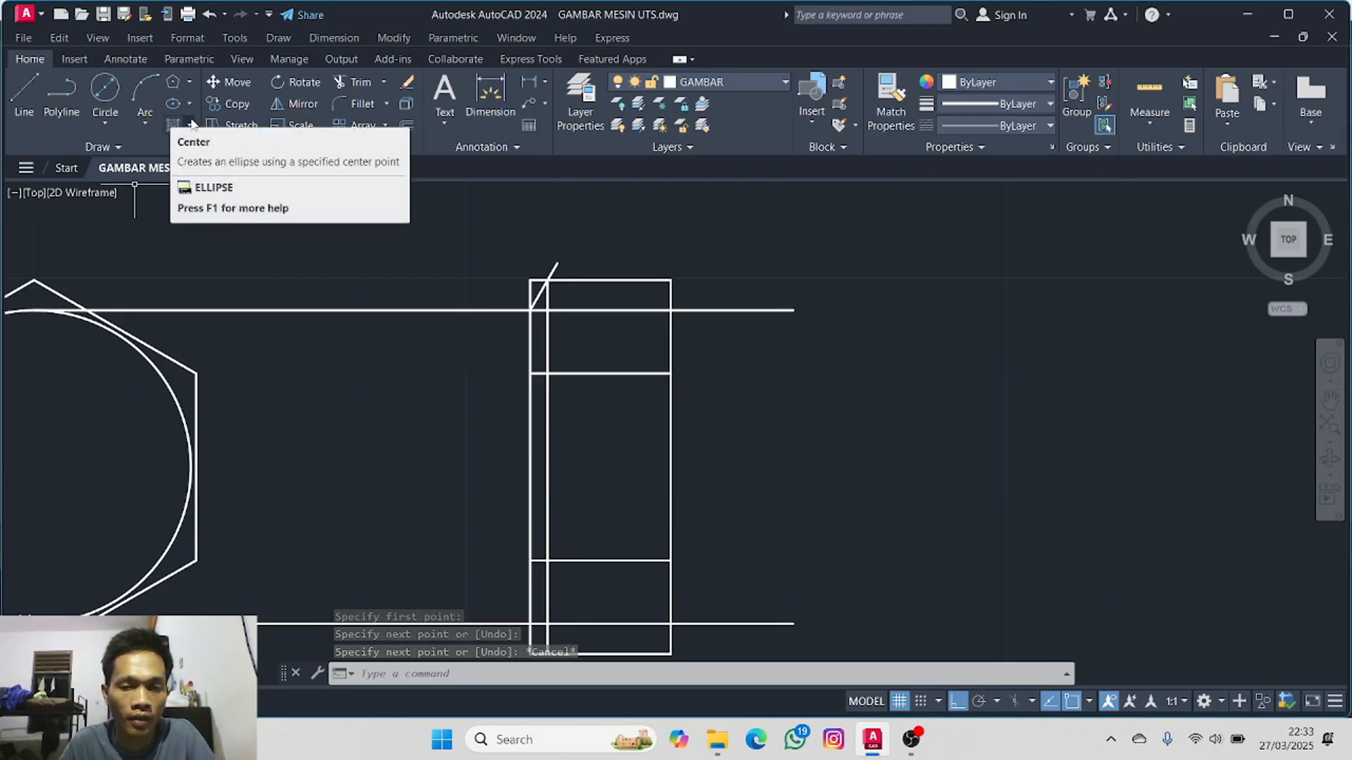
pyautogui.click(145, 124)
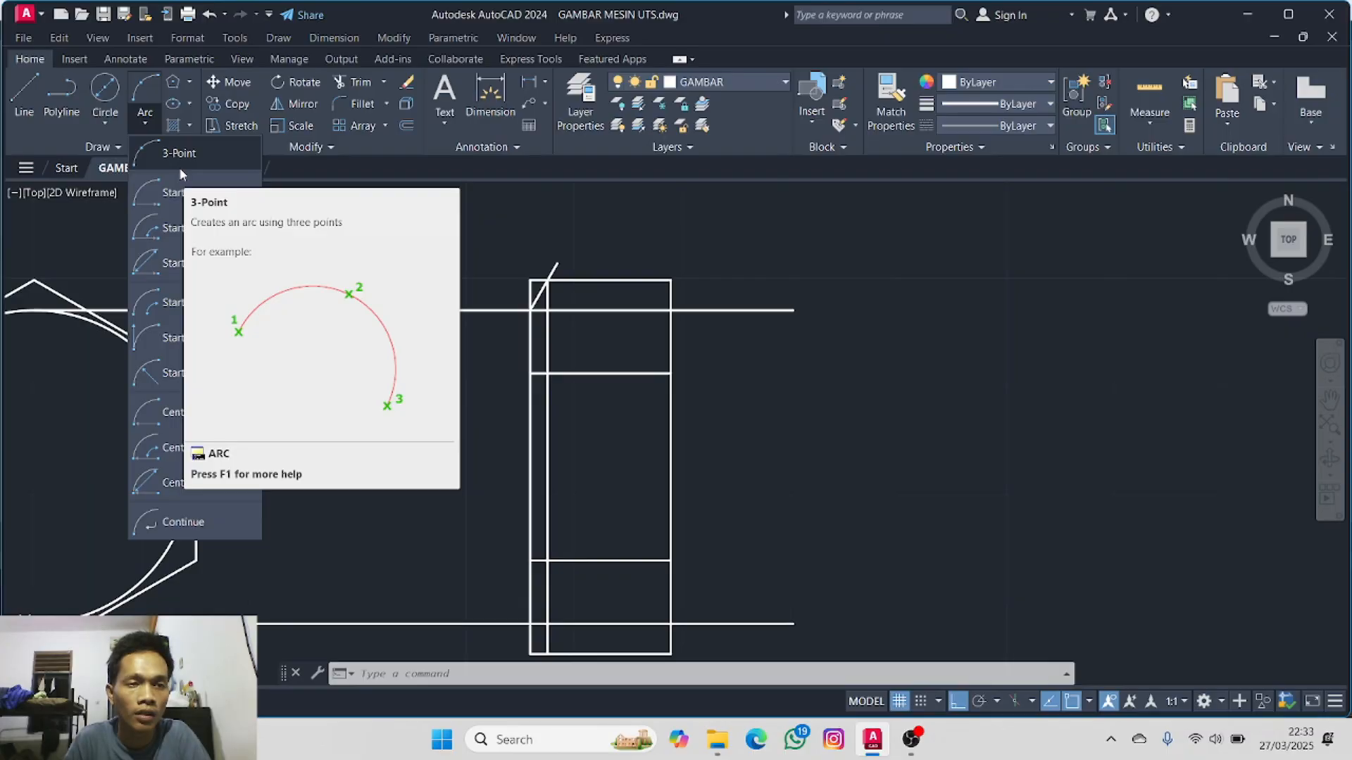
pyautogui.click(178, 152)
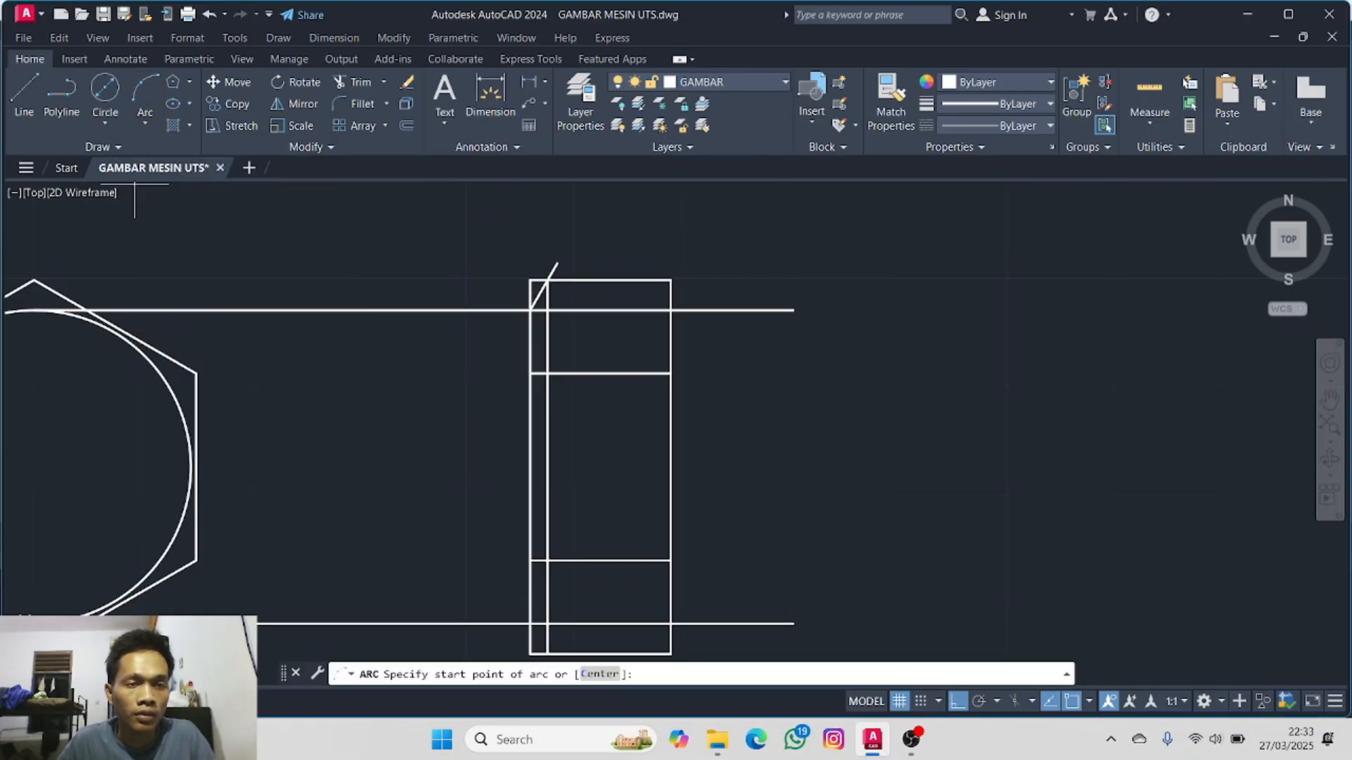
pyautogui.click(547, 374)
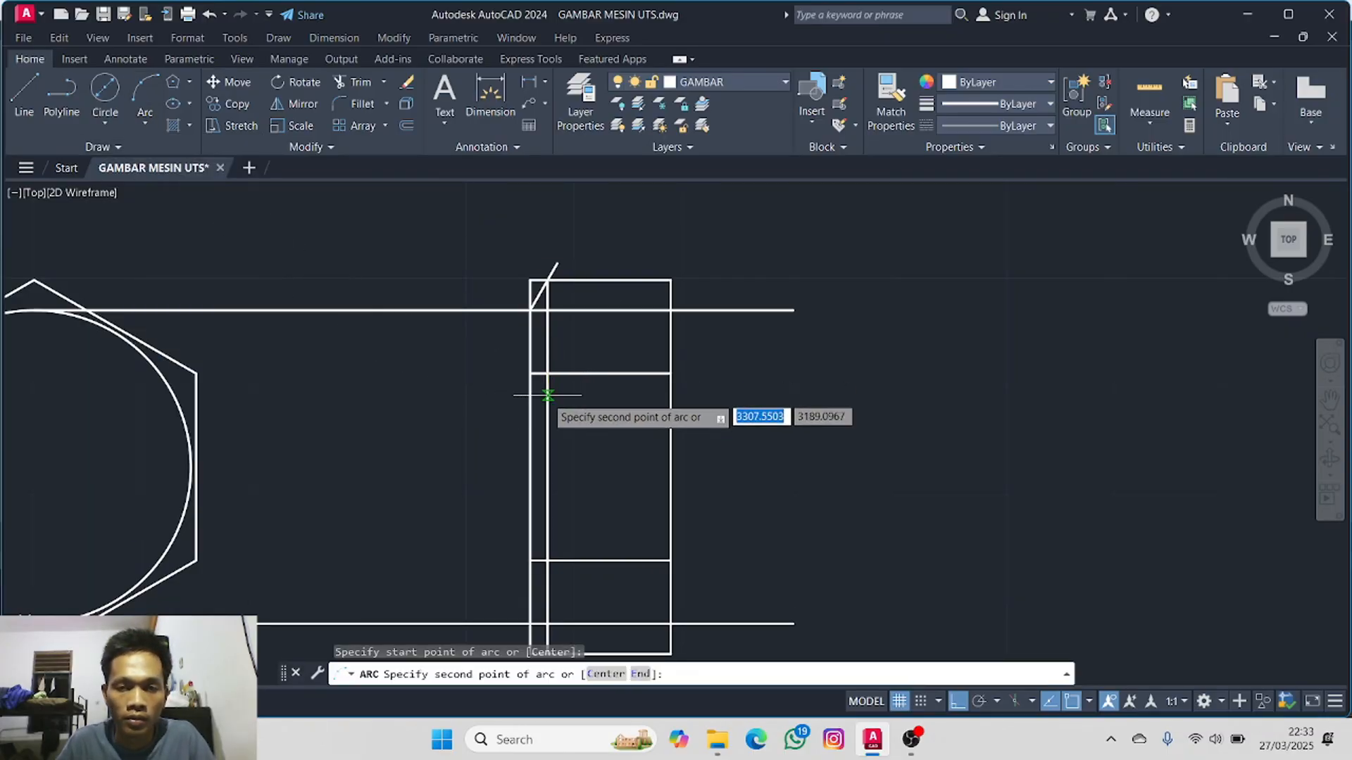
pyautogui.click(530, 467)
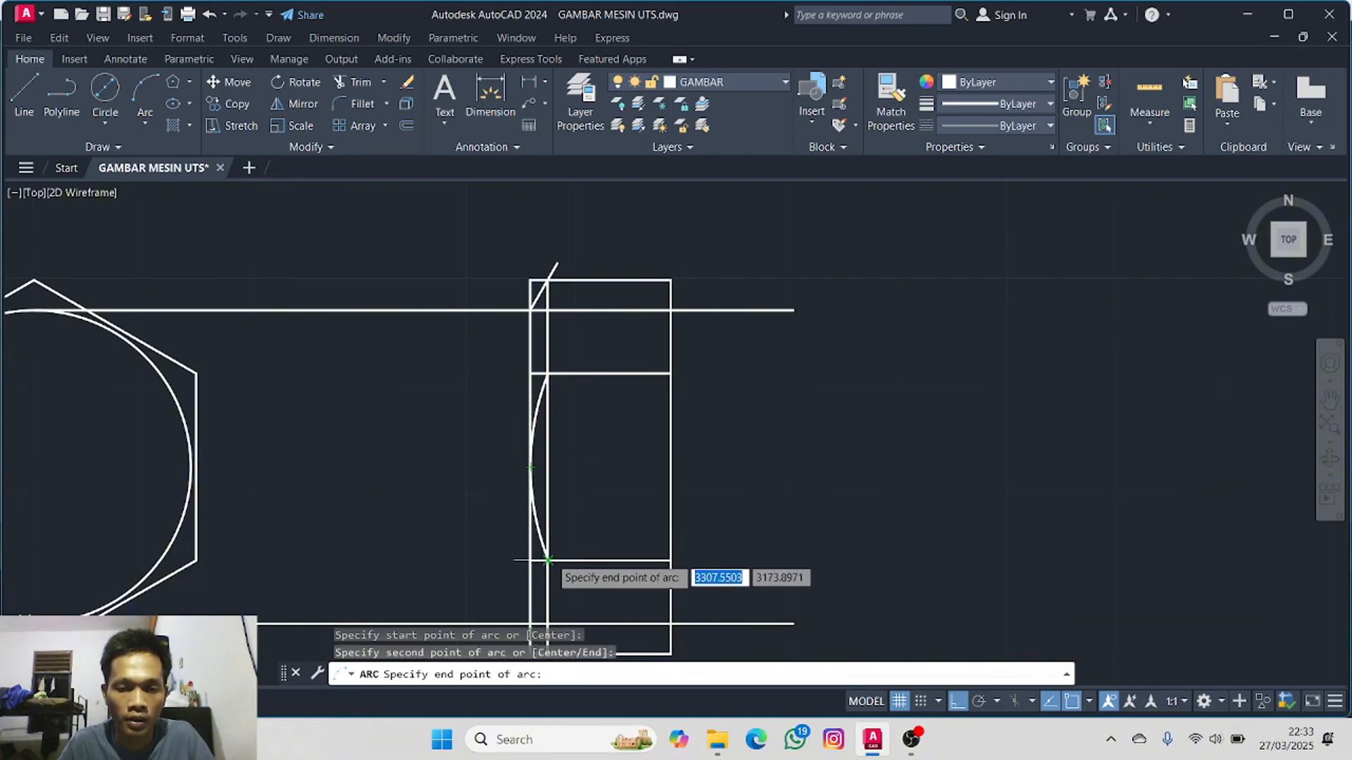
pyautogui.click(548, 560)
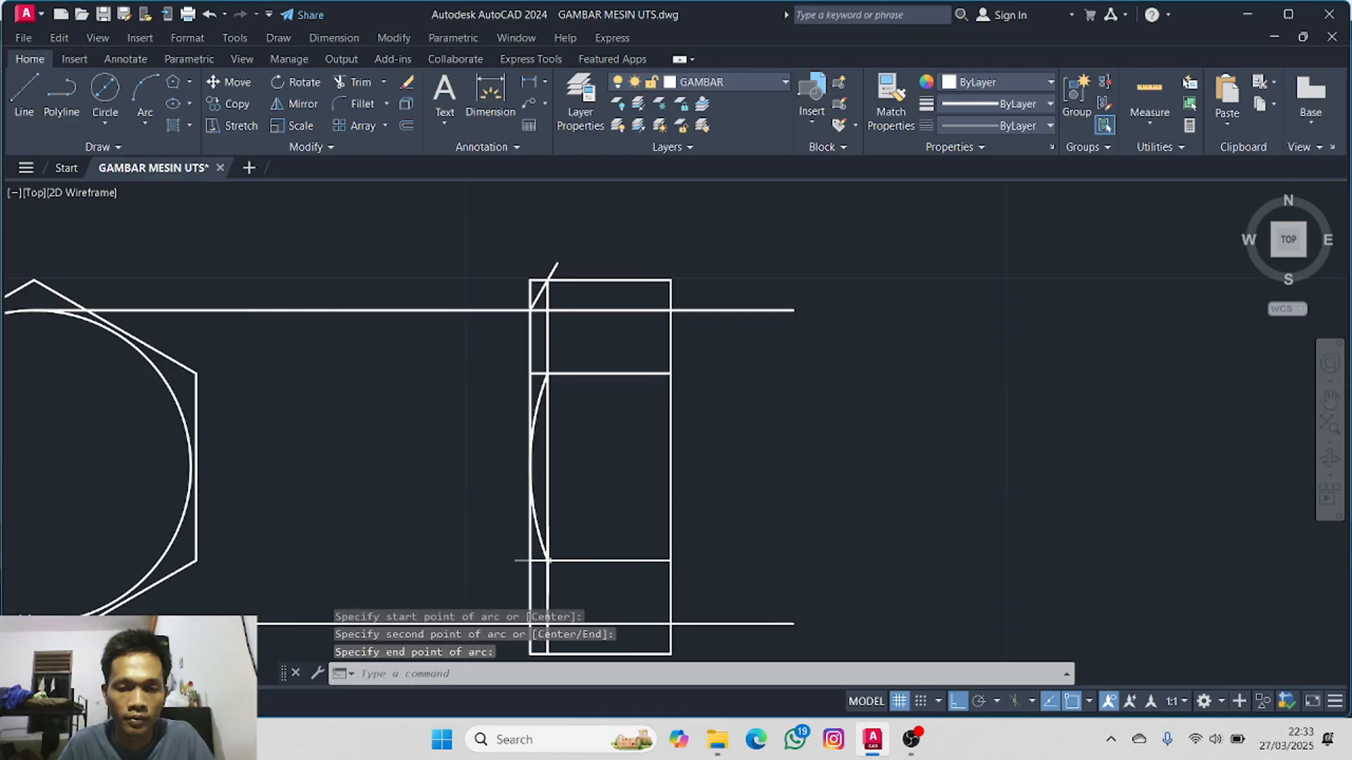
pyautogui.click(145, 90)
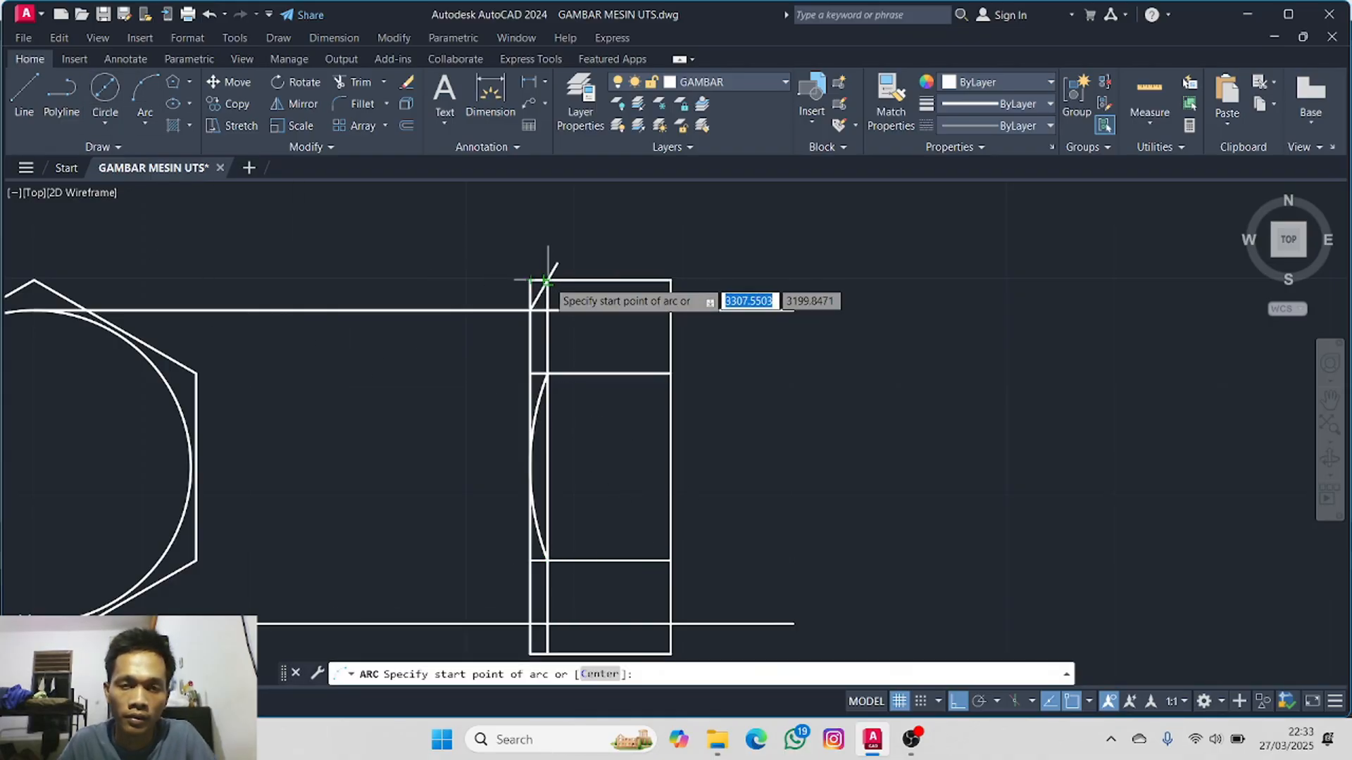
pyautogui.scroll(1, 547, 282)
pyautogui.click(530, 314)
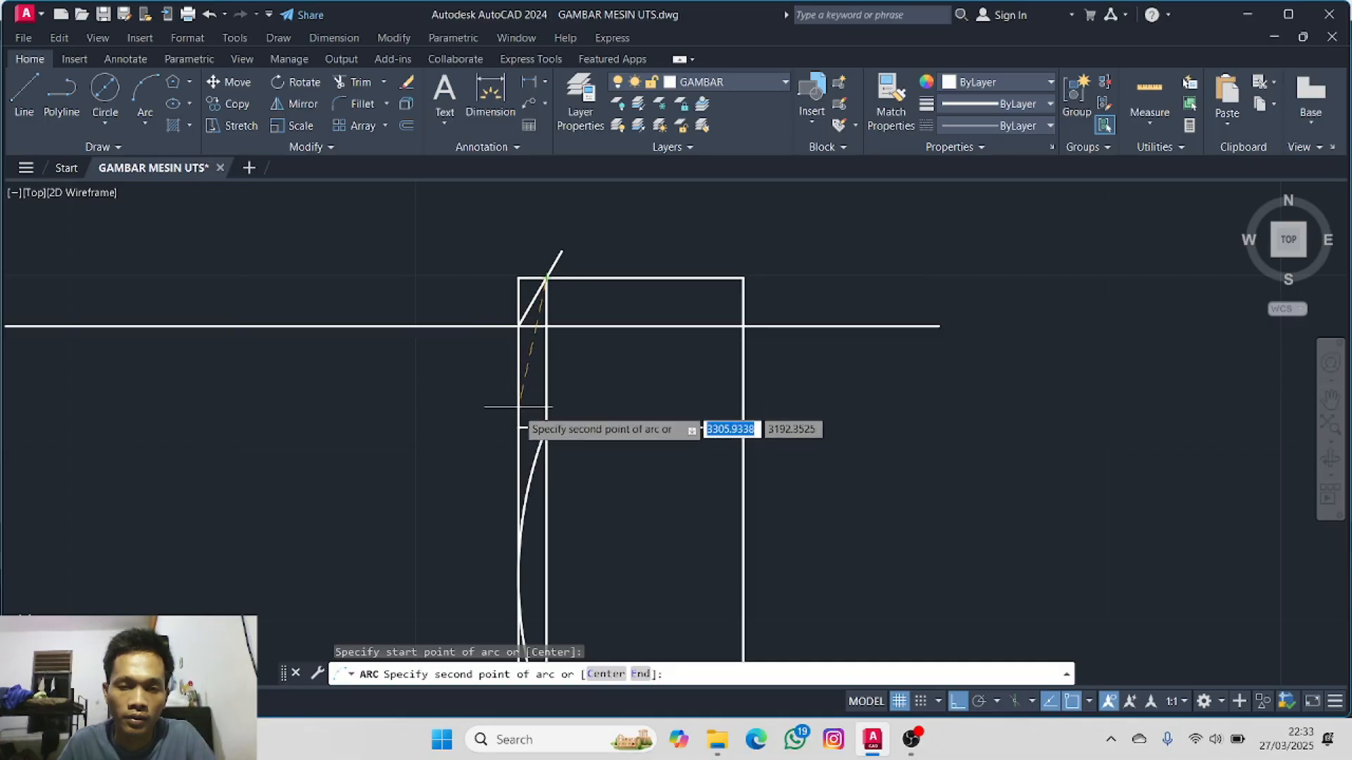
pyautogui.press('Escape')
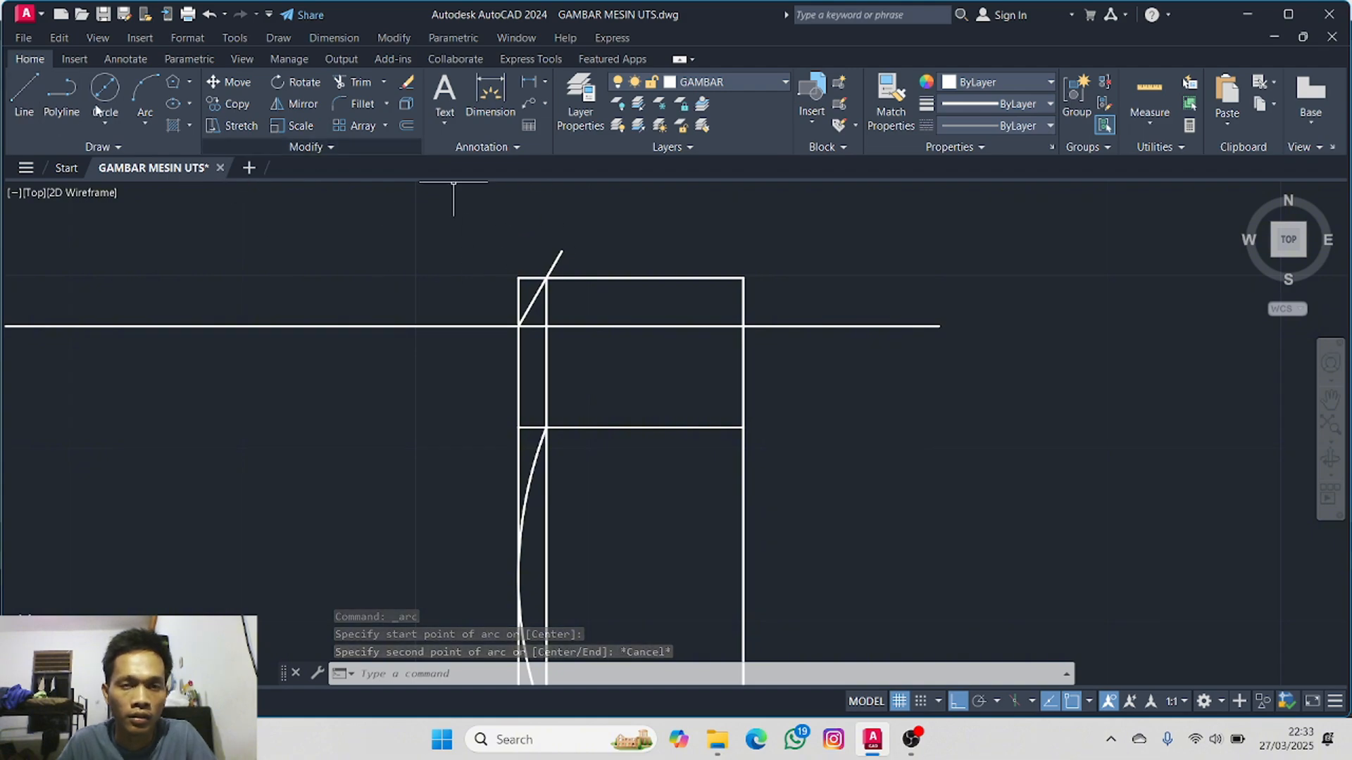
pyautogui.click(143, 88)
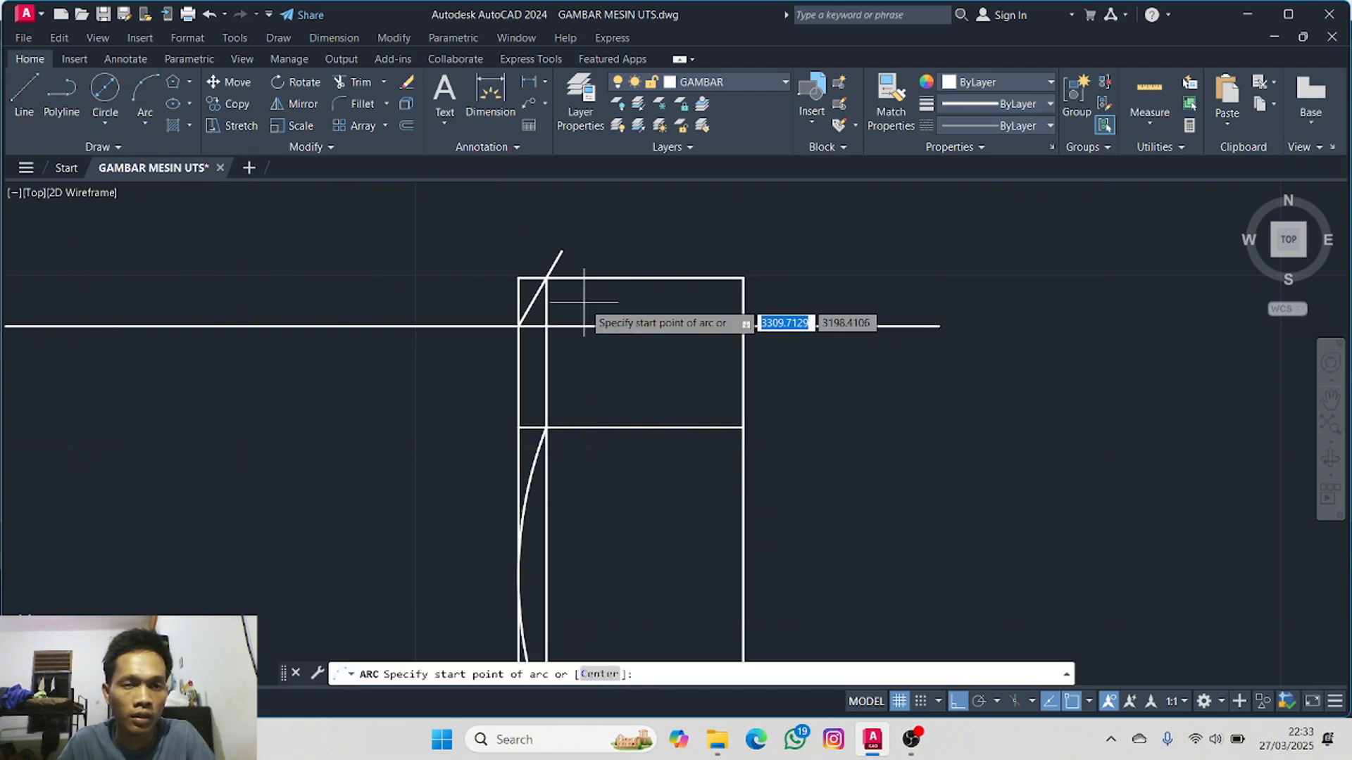
pyautogui.click(547, 278)
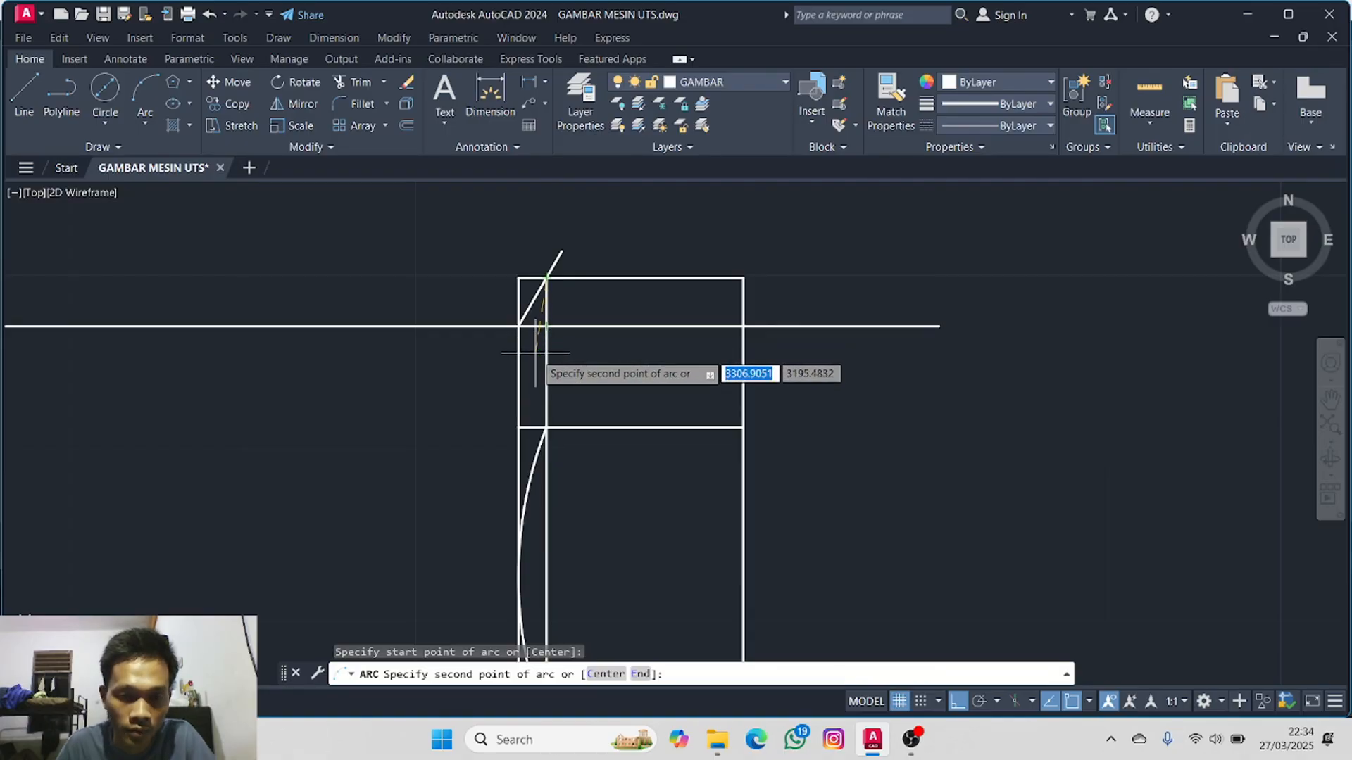
pyautogui.press('Escape')
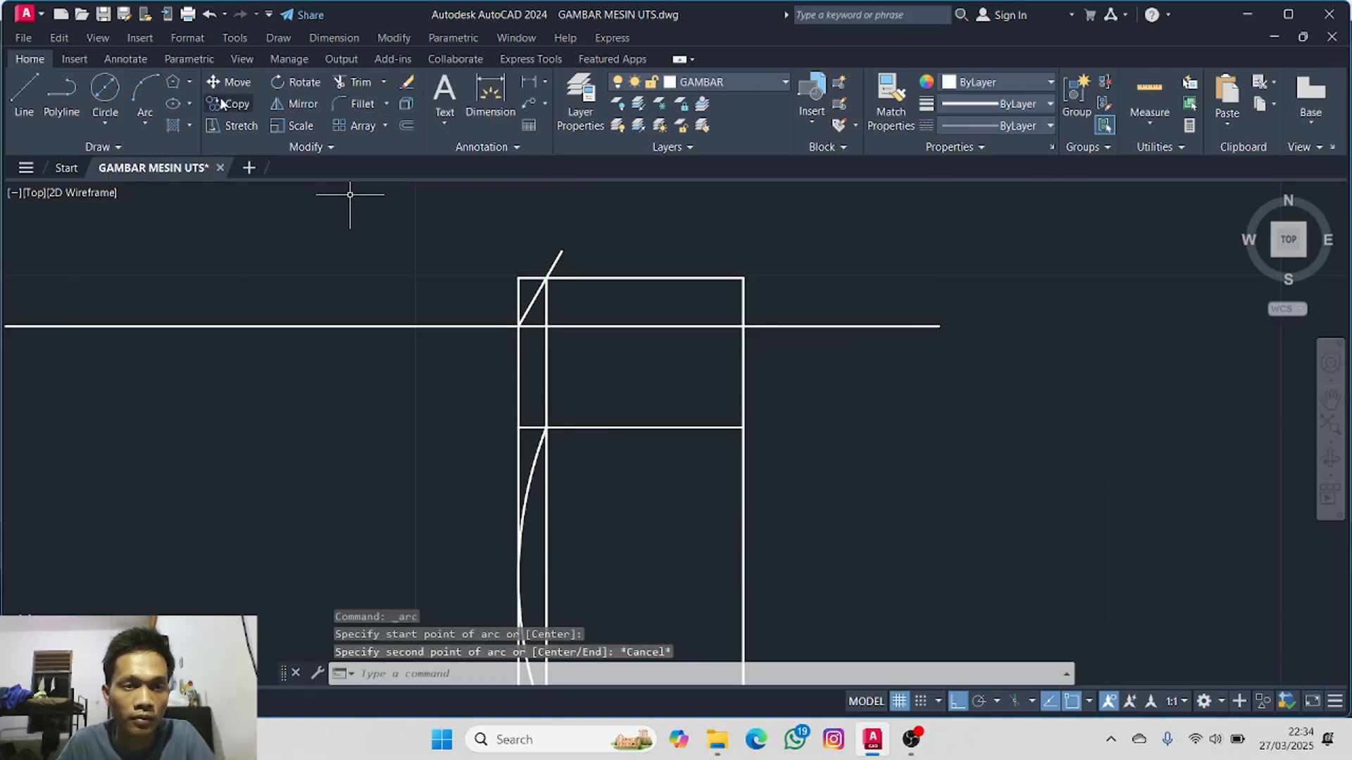
# - Trim away the inner vertical line's middle portion, between the two ends of the arc
pyautogui.click(335, 83)
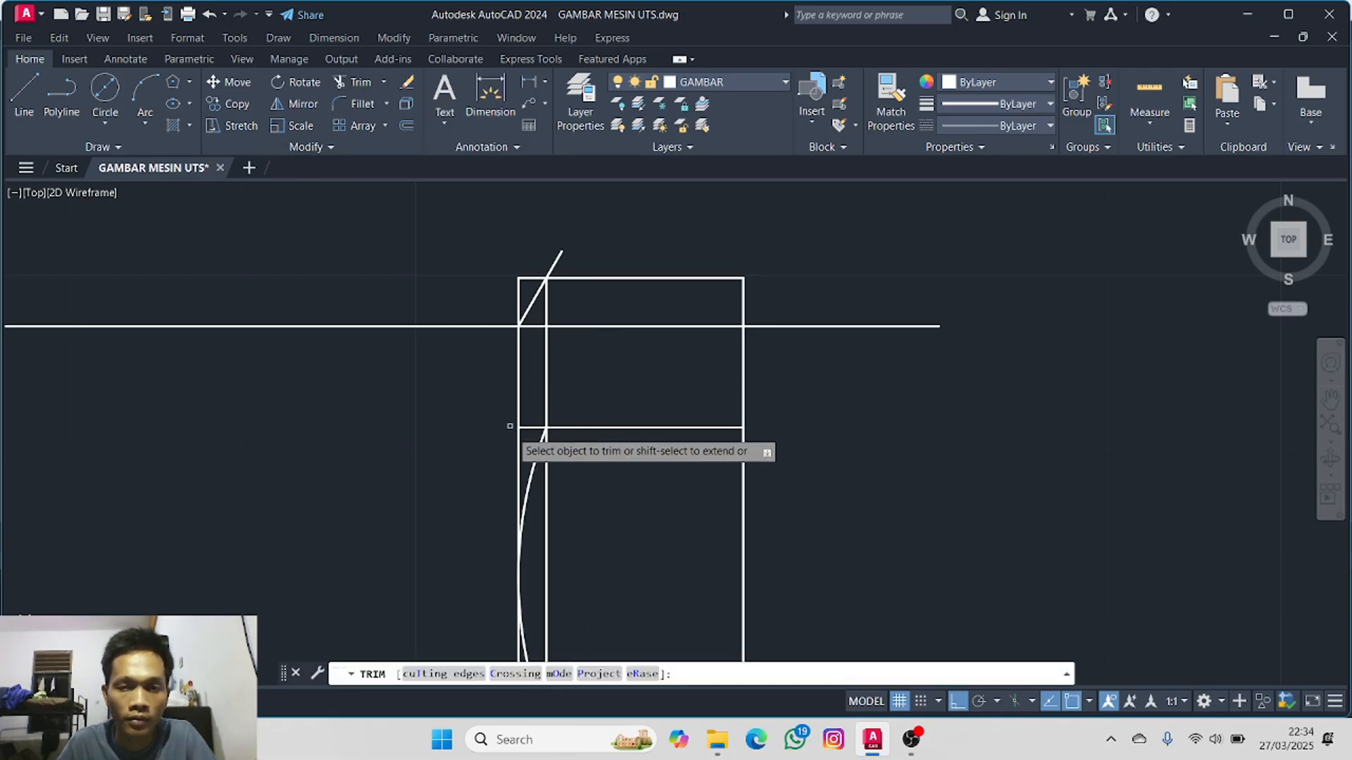
pyautogui.click(548, 475)
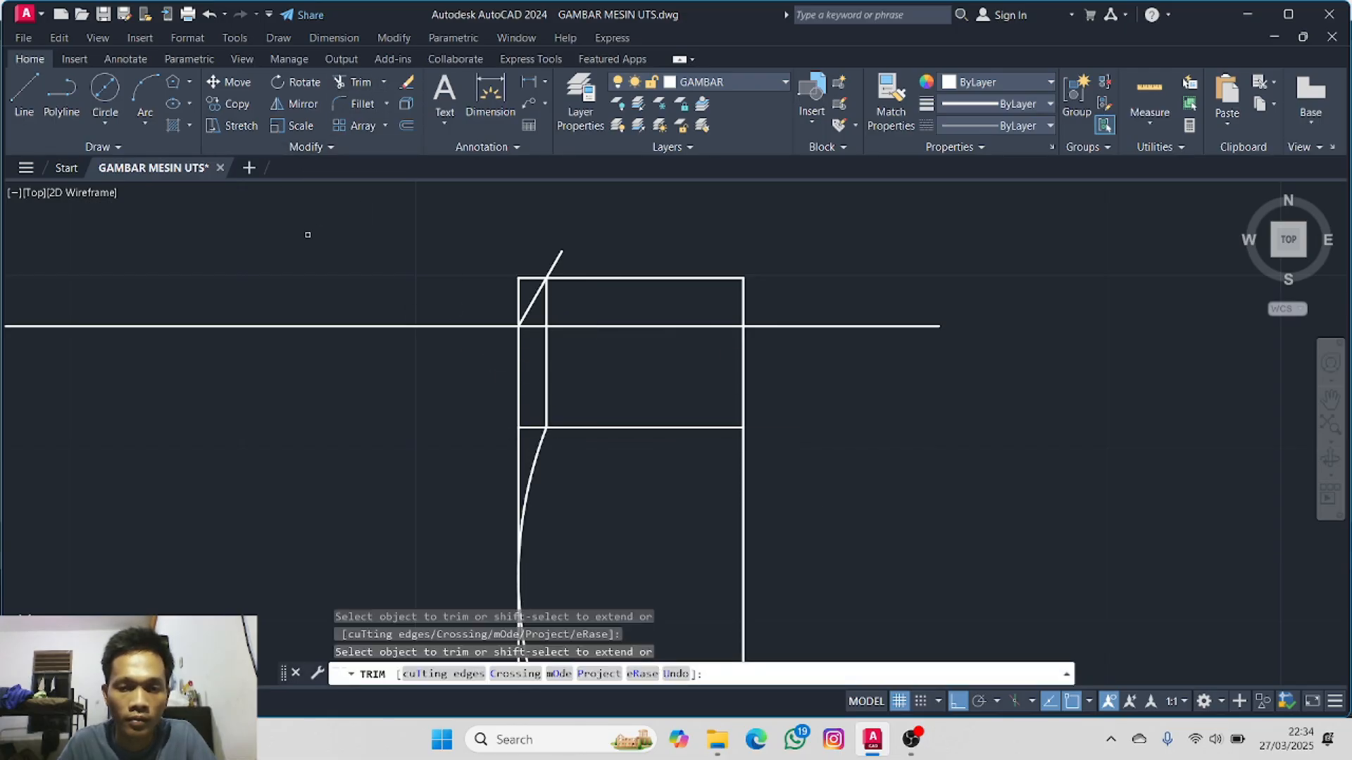
pyautogui.press('Escape')
# - Shorten the upper segment of the inner vertical line by stretching its lower end upward, off the upper hexagon-vertex line
pyautogui.click(549, 362)
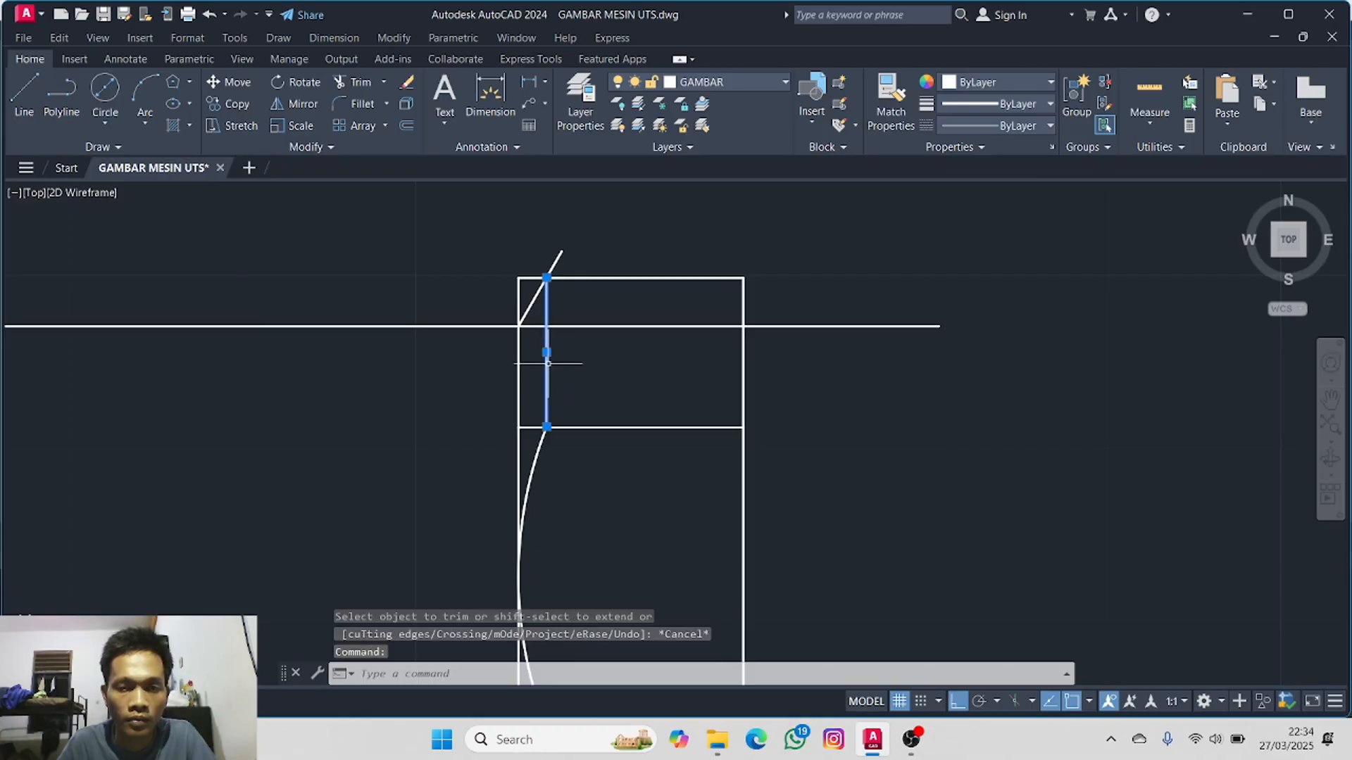
pyautogui.press('Escape')
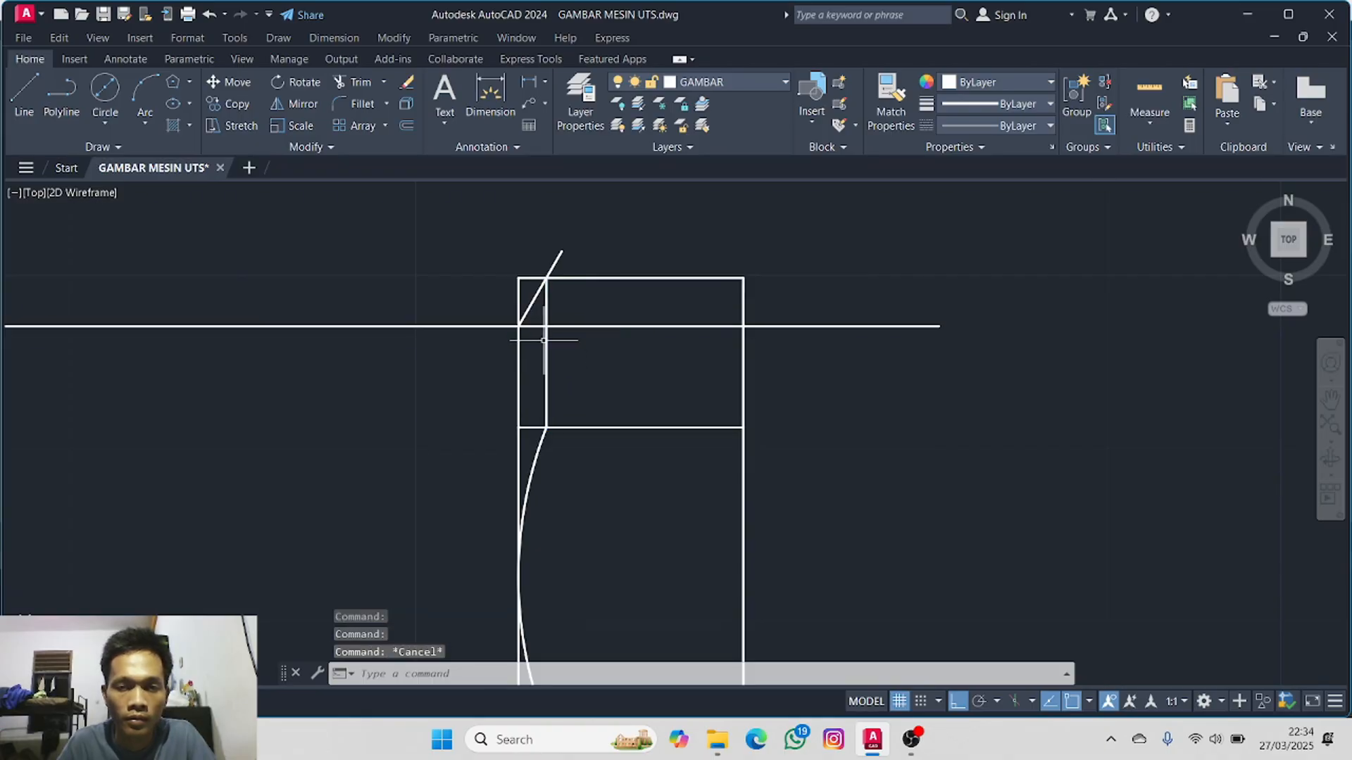
pyautogui.click(548, 396)
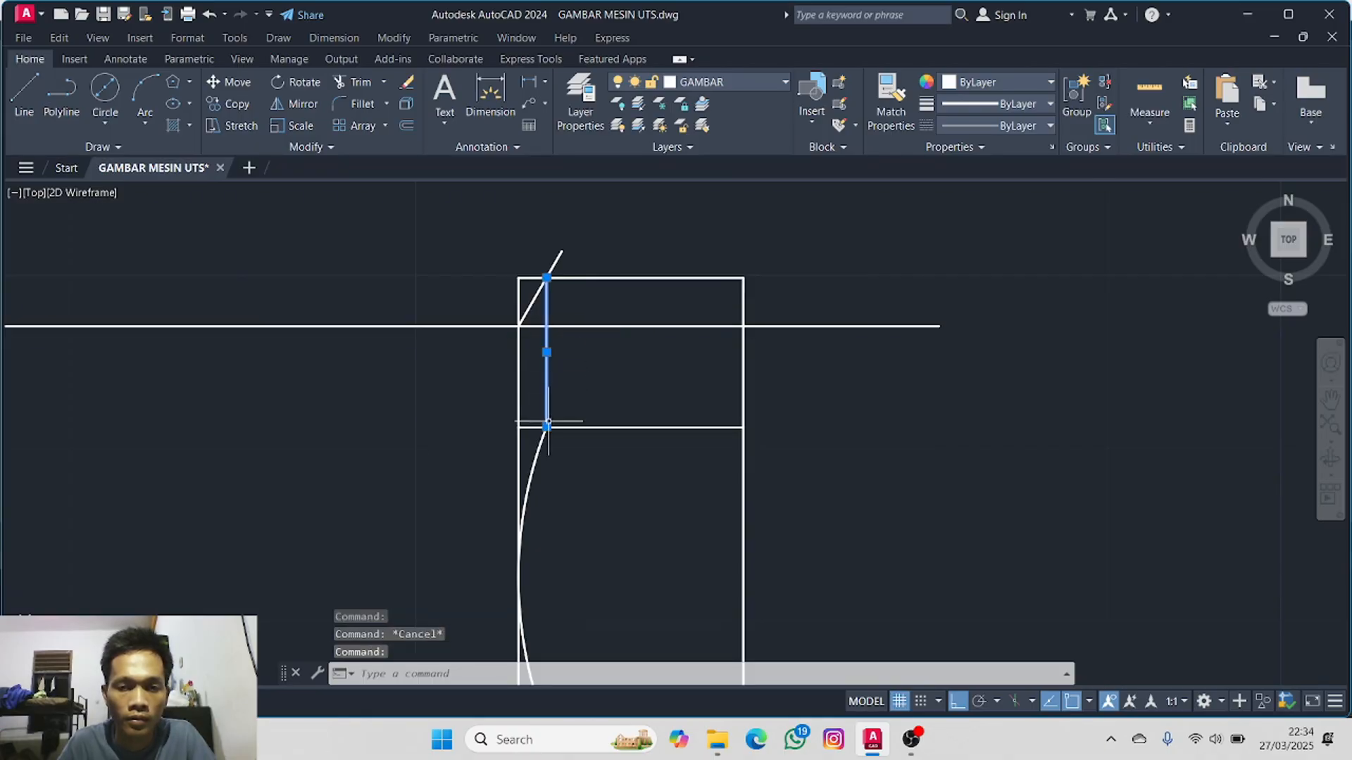
pyautogui.click(547, 425)
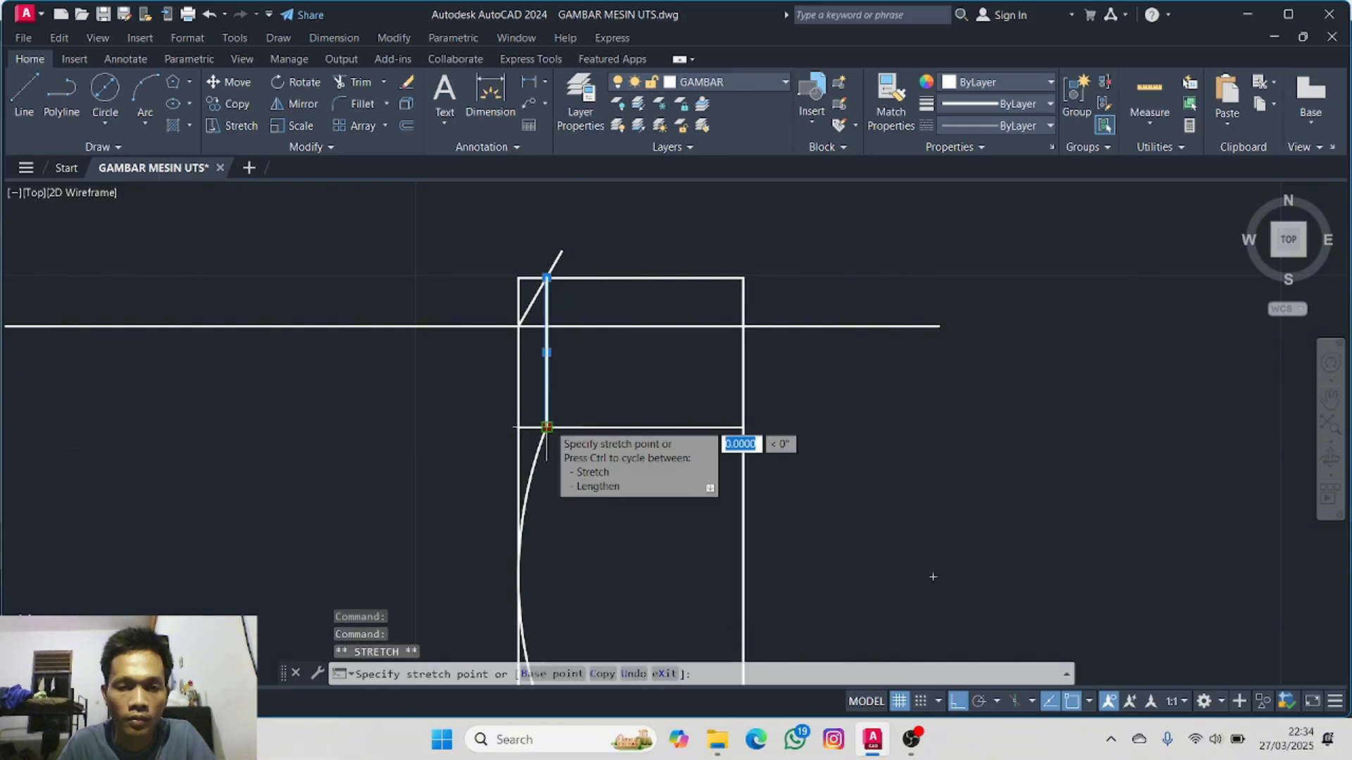
pyautogui.click(561, 378)
pyautogui.press('Escape')
# - Extend the shortened inner vertical line back down to the upper hexagon-vertex line
pyautogui.write('E')
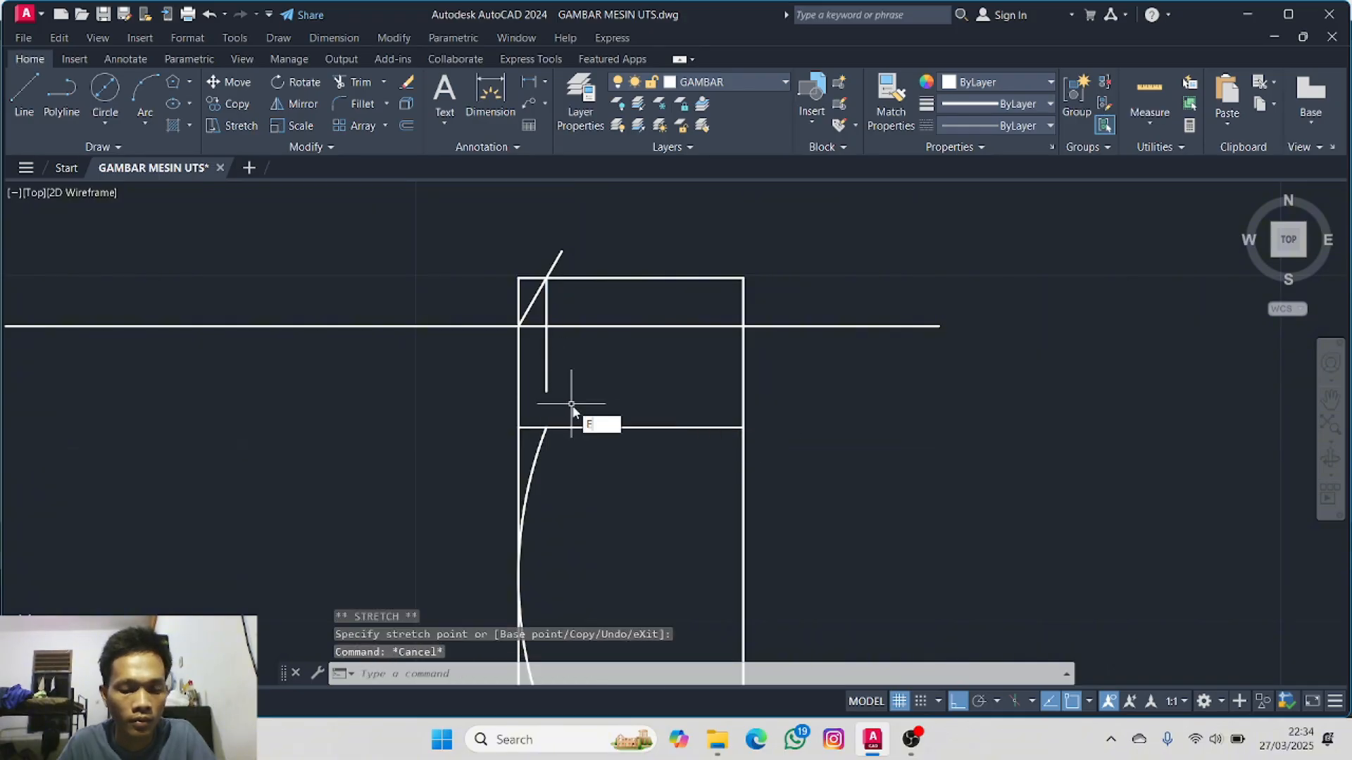
pyautogui.write('X')
pyautogui.press('Return')
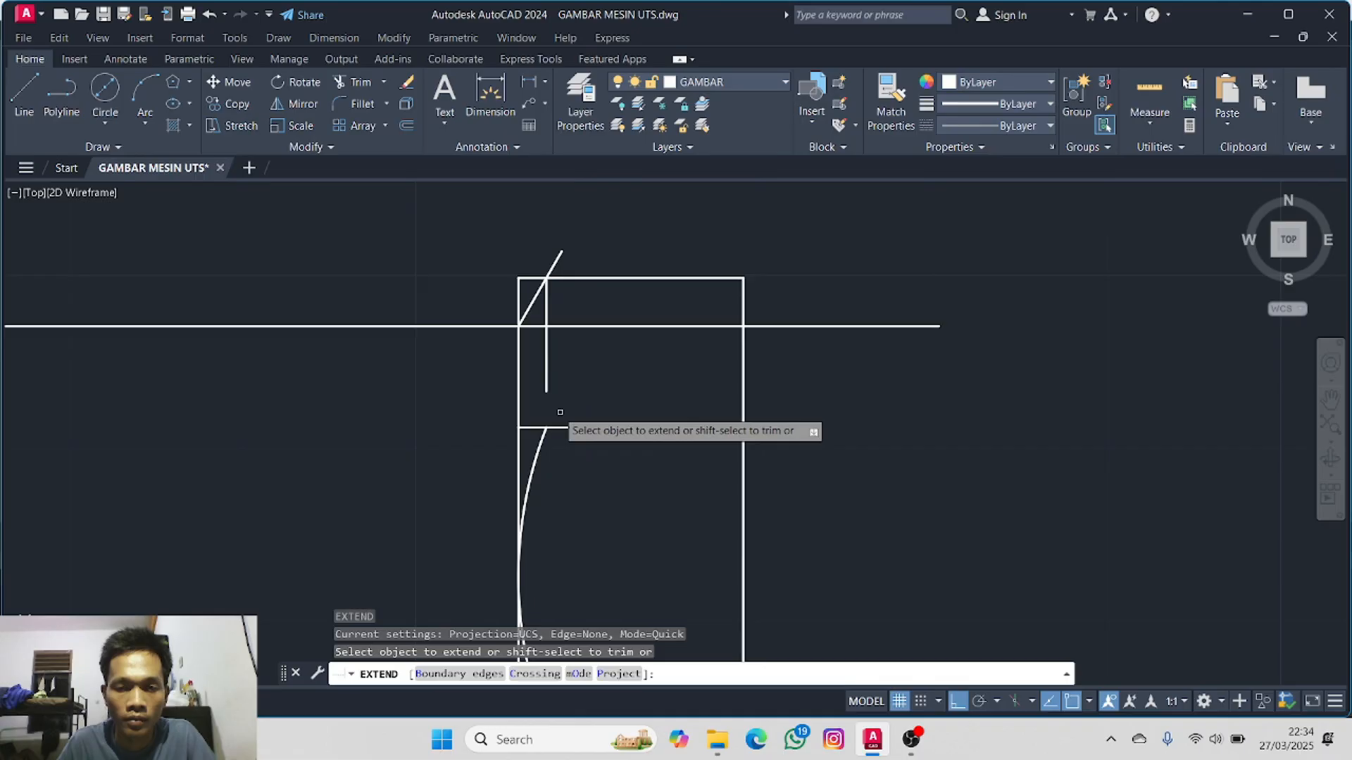
pyautogui.click(547, 378)
pyautogui.press('Escape')
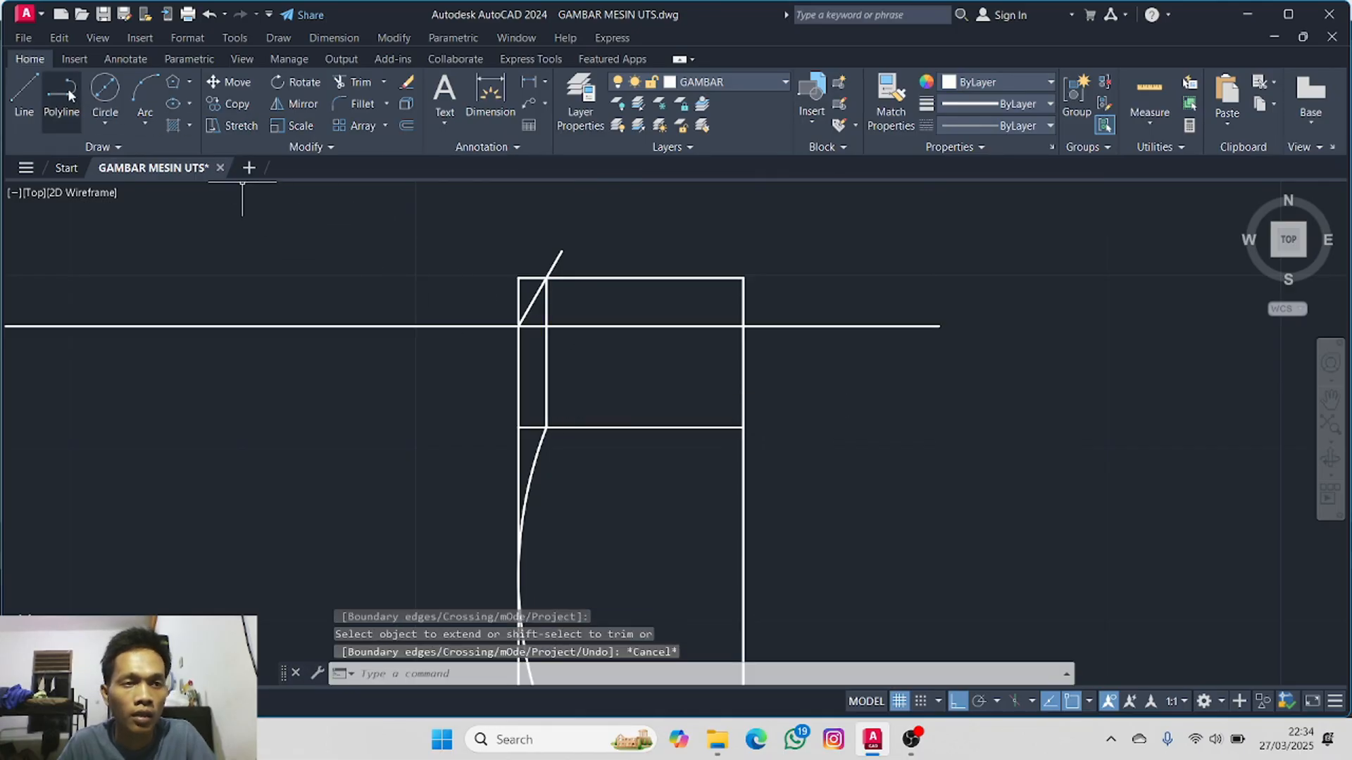
pyautogui.click(145, 89)
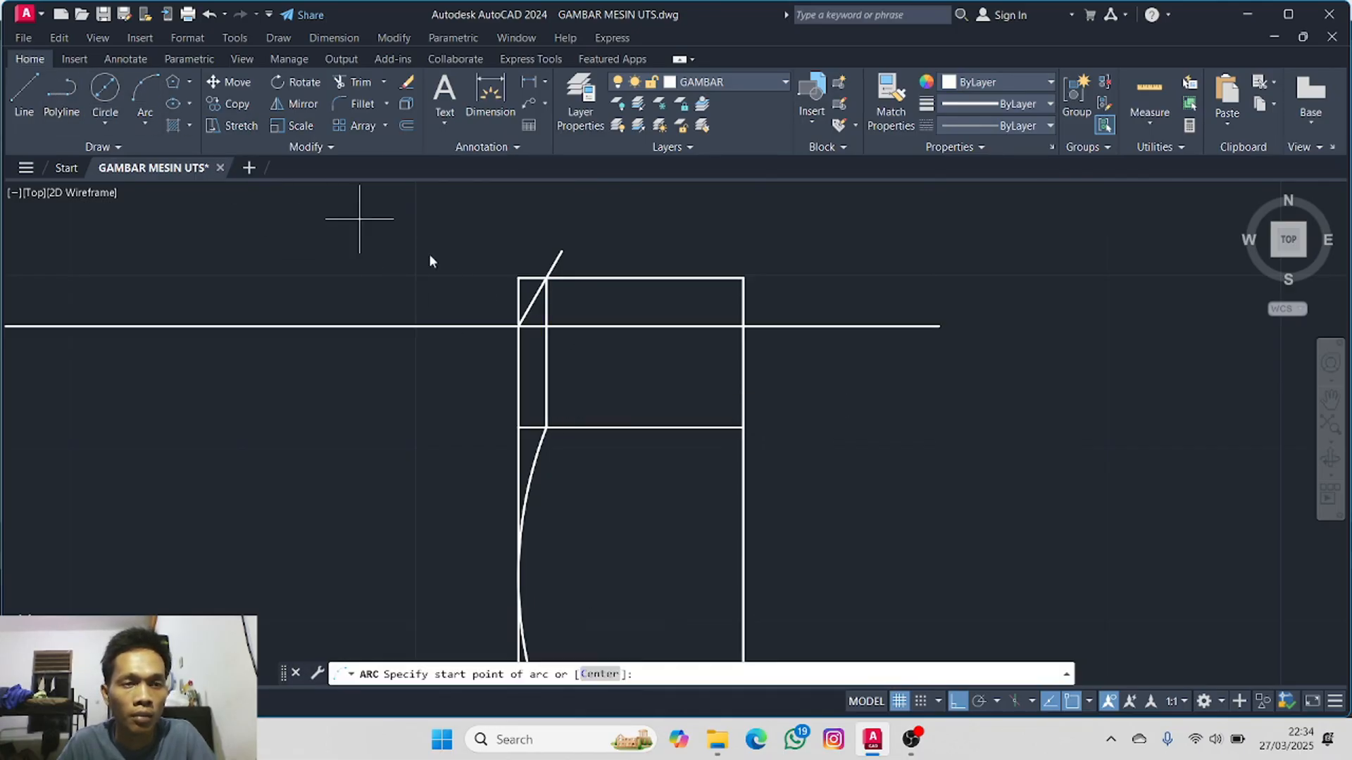
pyautogui.click(538, 283)
pyautogui.press('Escape')
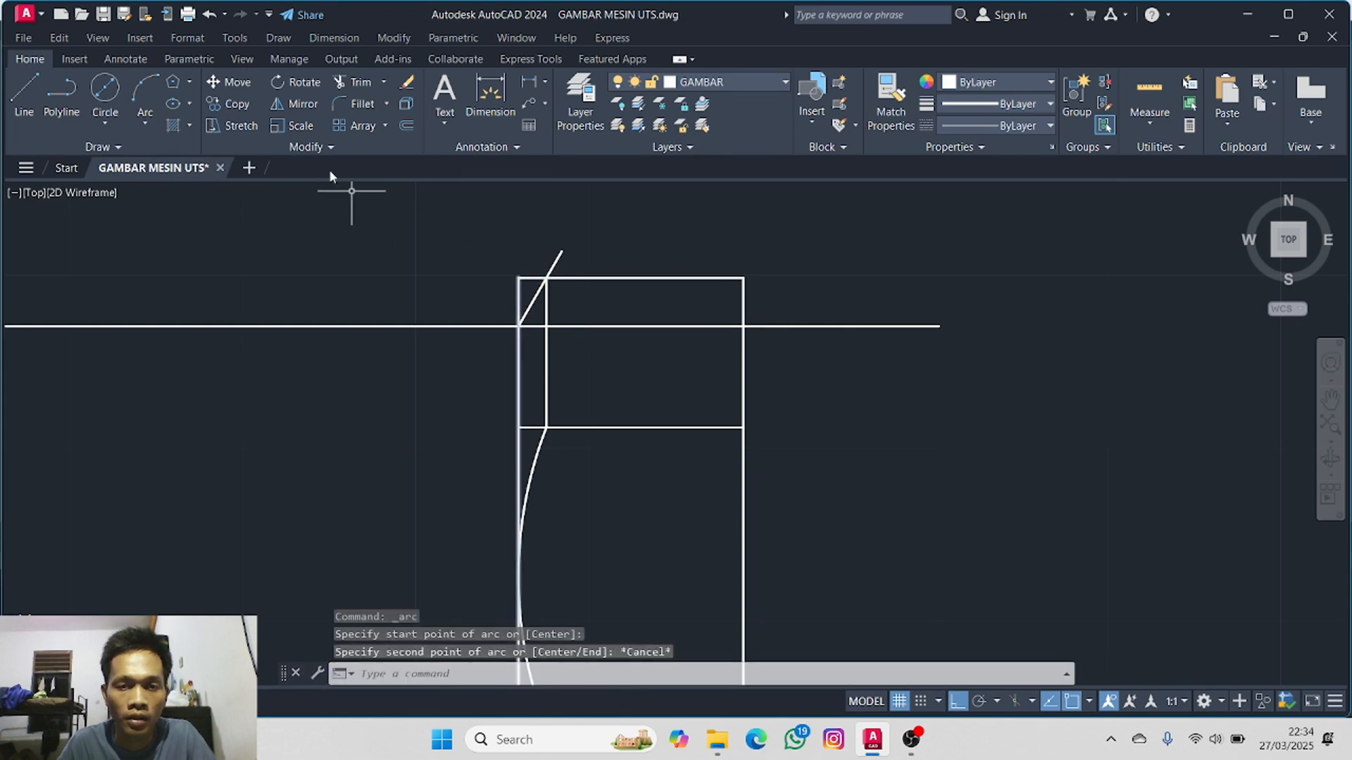
# - Draw a three-point arc in the head's upper section, from the inner vertical line's top end through the left edge to its lower end
pyautogui.click(145, 89)
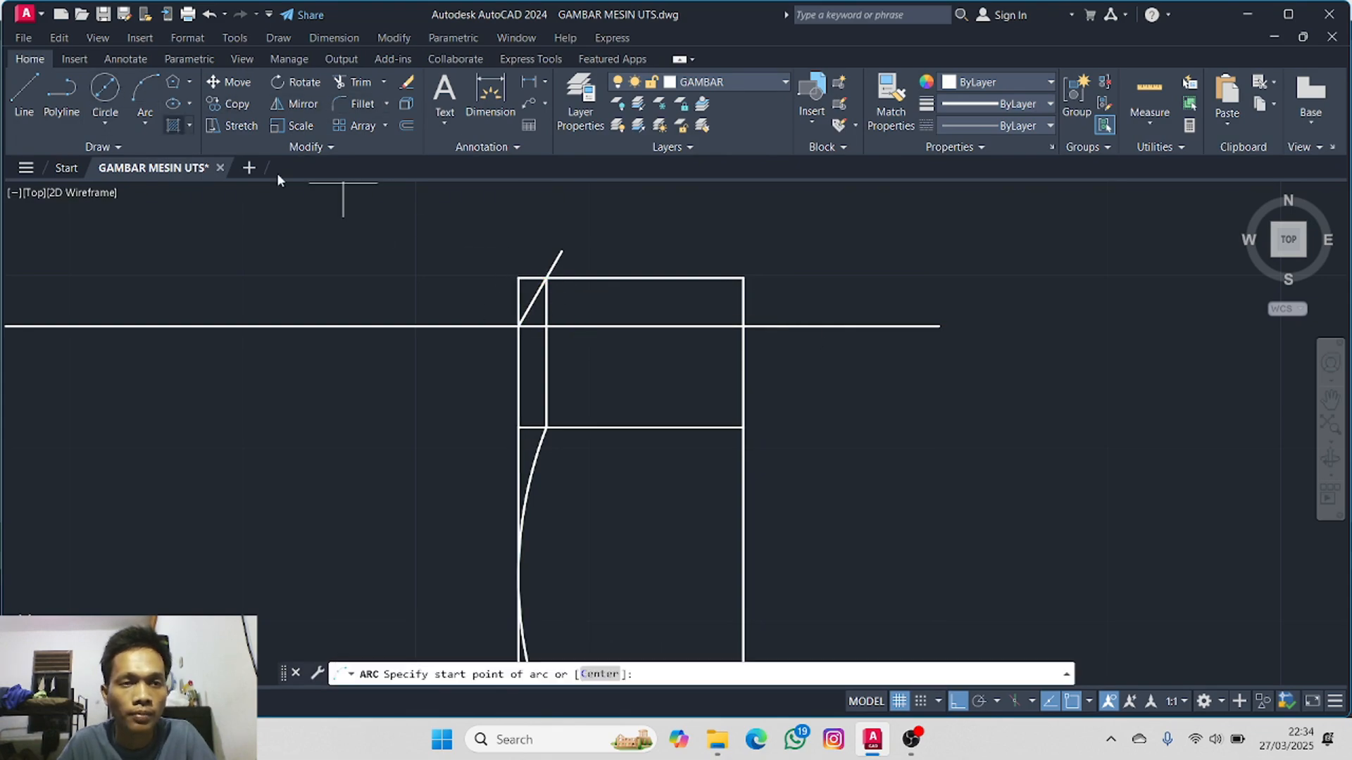
pyautogui.scroll(6, 458, 327)
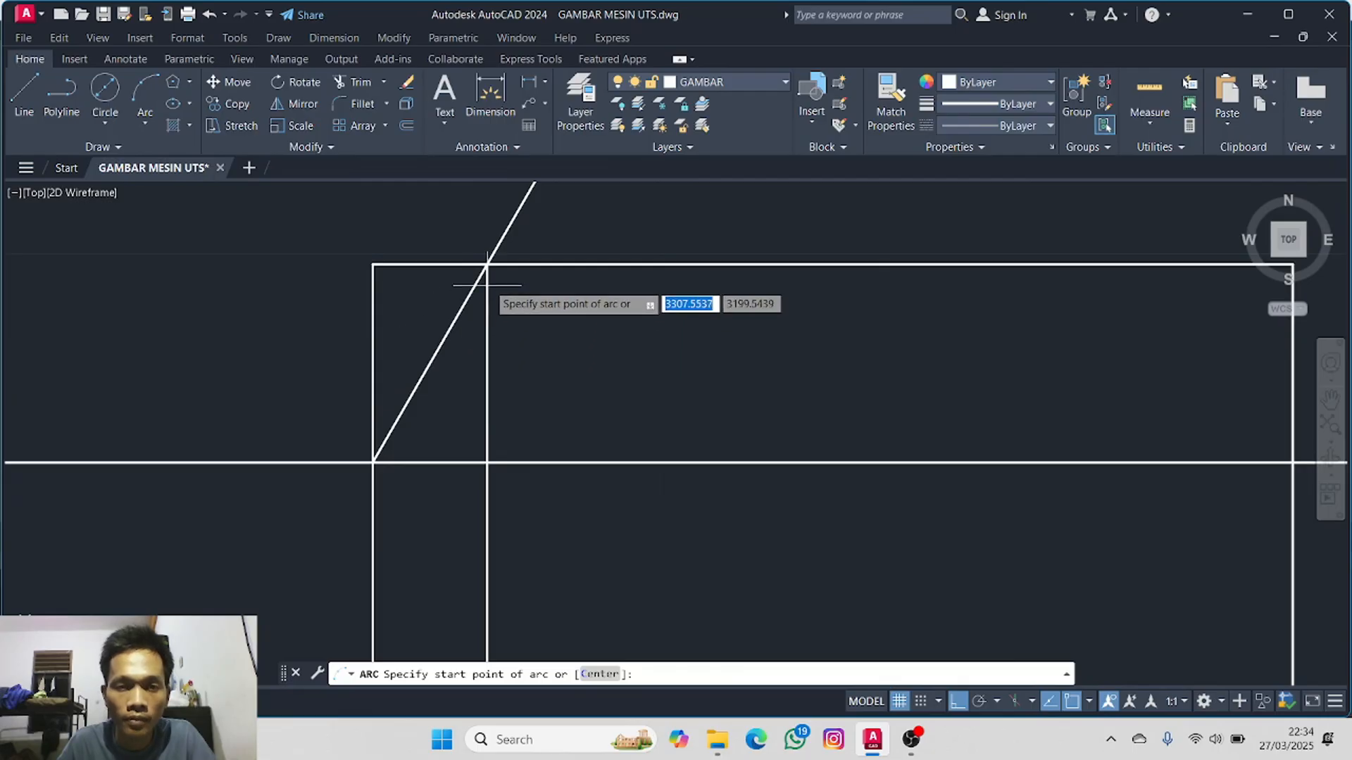
pyautogui.click(487, 265)
pyautogui.moveTo(422, 447); pyautogui.dragTo(431, 352, button='middle')
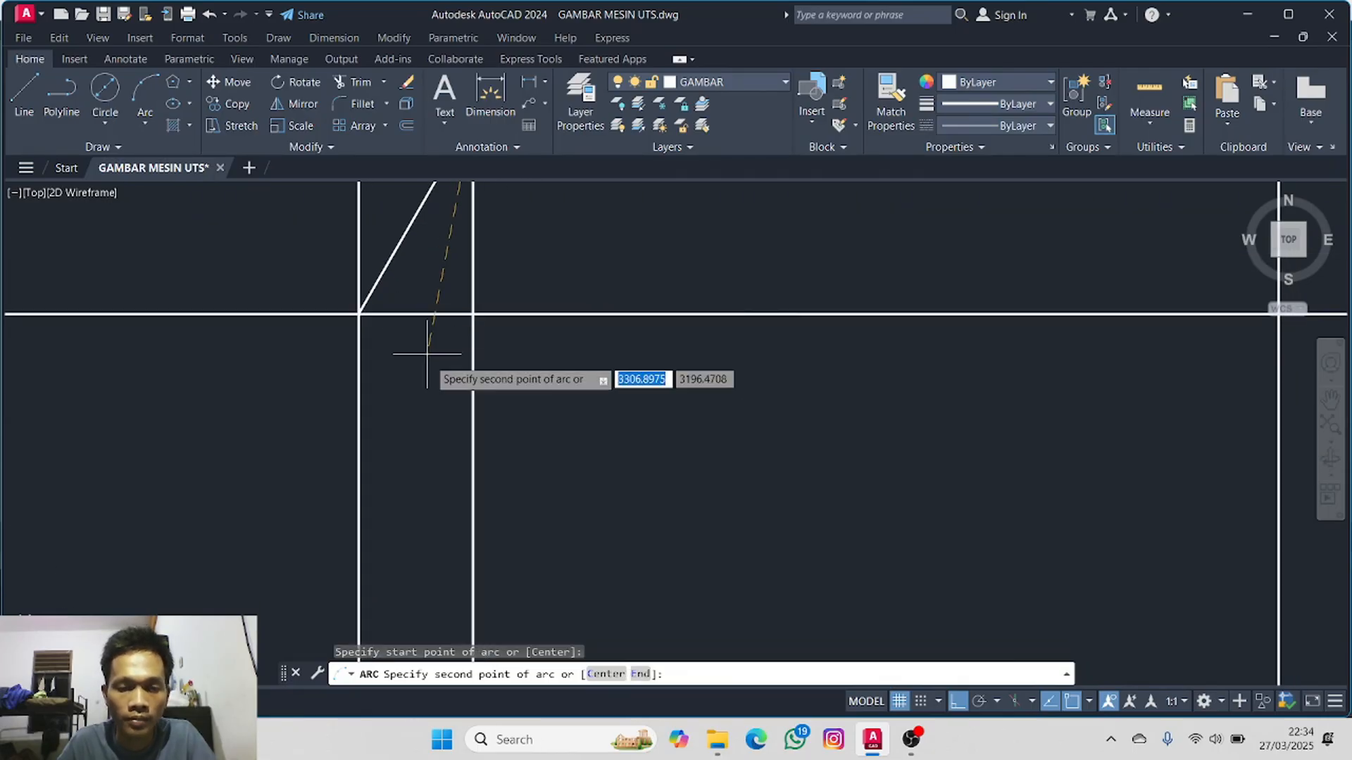
pyautogui.scroll(-2, 441, 356)
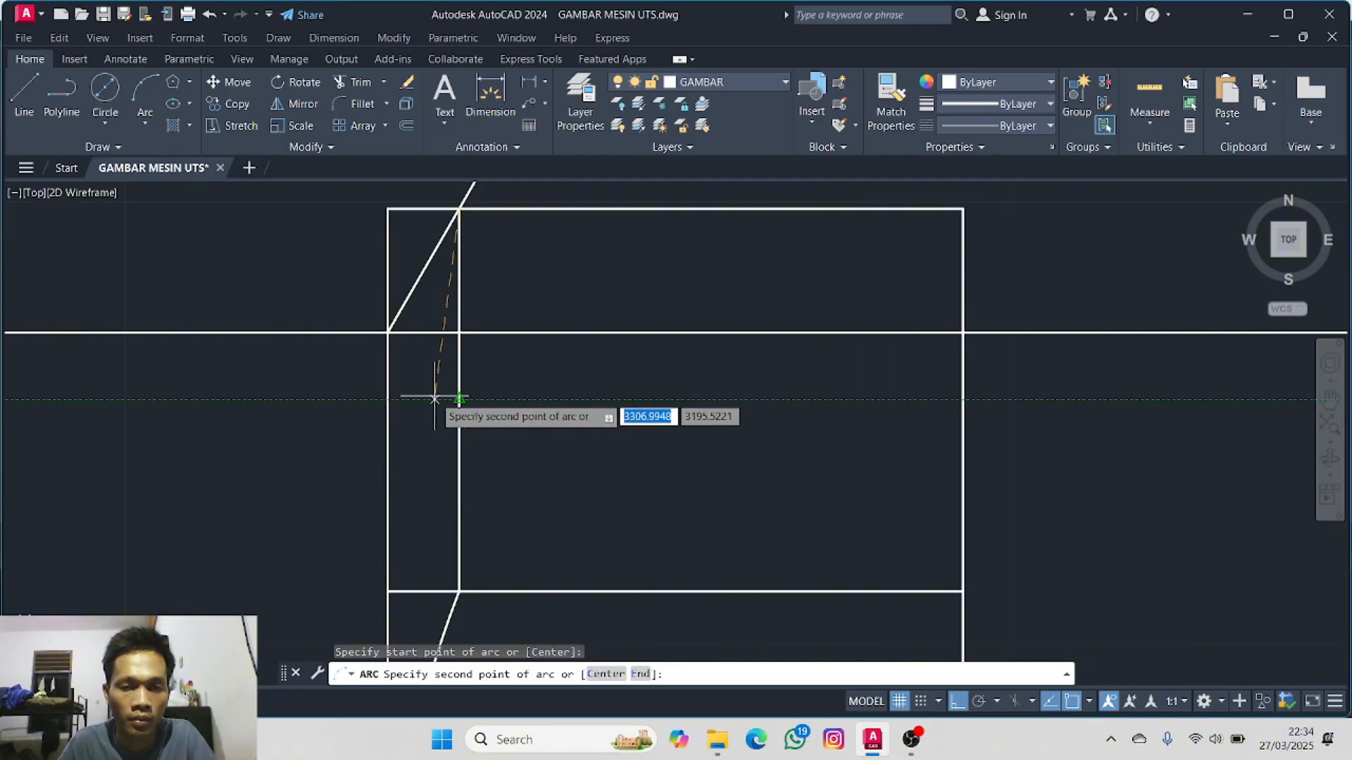
pyautogui.click(388, 400)
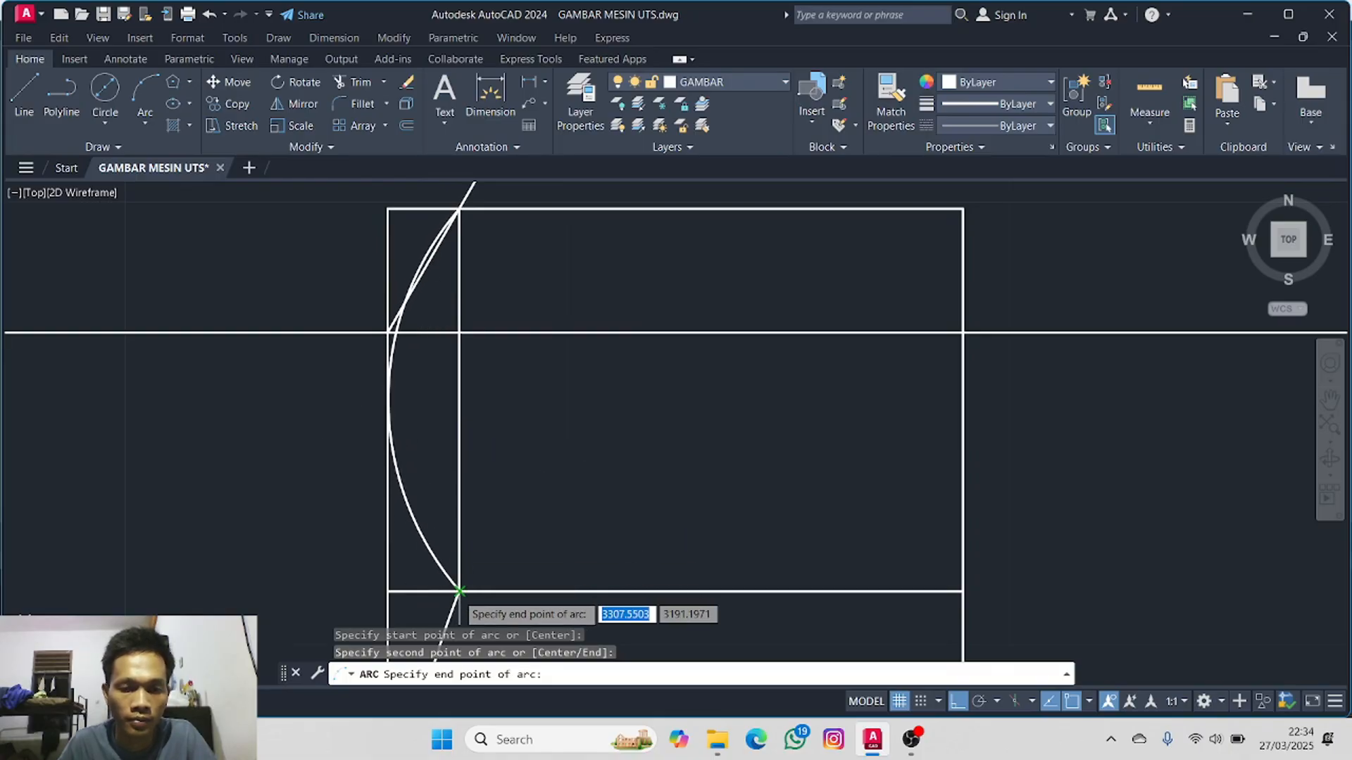
pyautogui.scroll(-2, 459, 589)
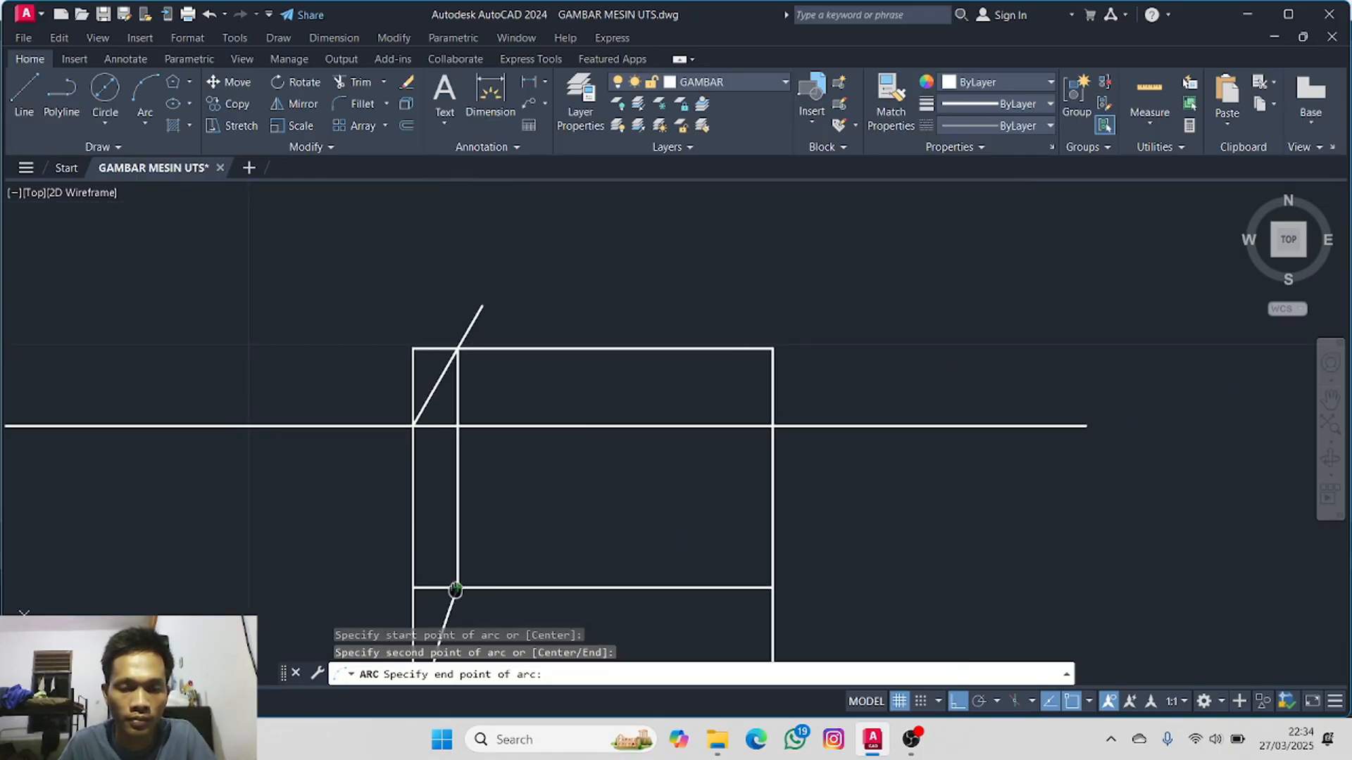
pyautogui.moveTo(454, 589); pyautogui.dragTo(456, 466, button='middle')
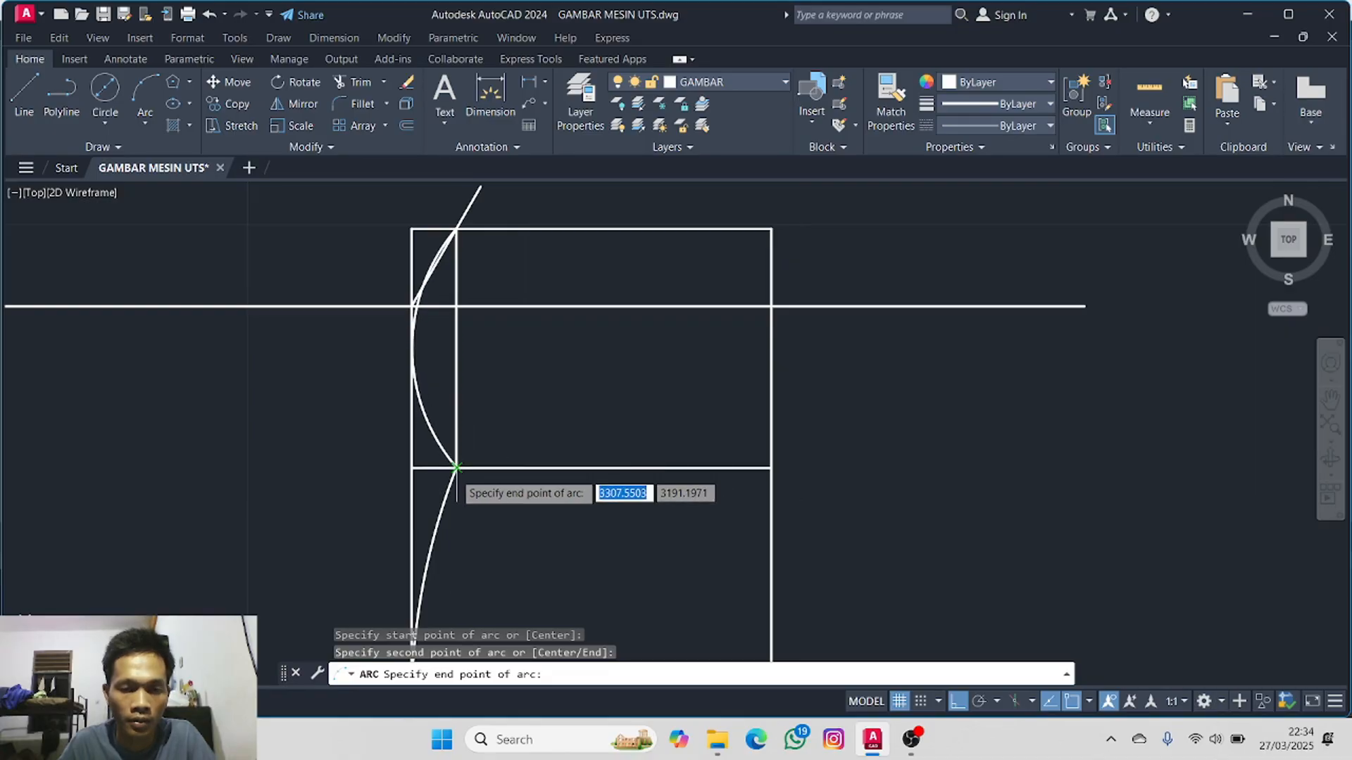
pyautogui.click(456, 466)
pyautogui.scroll(-2, 564, 489)
pyautogui.moveTo(564, 489)
pyautogui.mouseDown(button='middle')
pyautogui.moveTo(537, 324)
pyautogui.moveTo(546, 255)
pyautogui.mouseUp(button='middle')
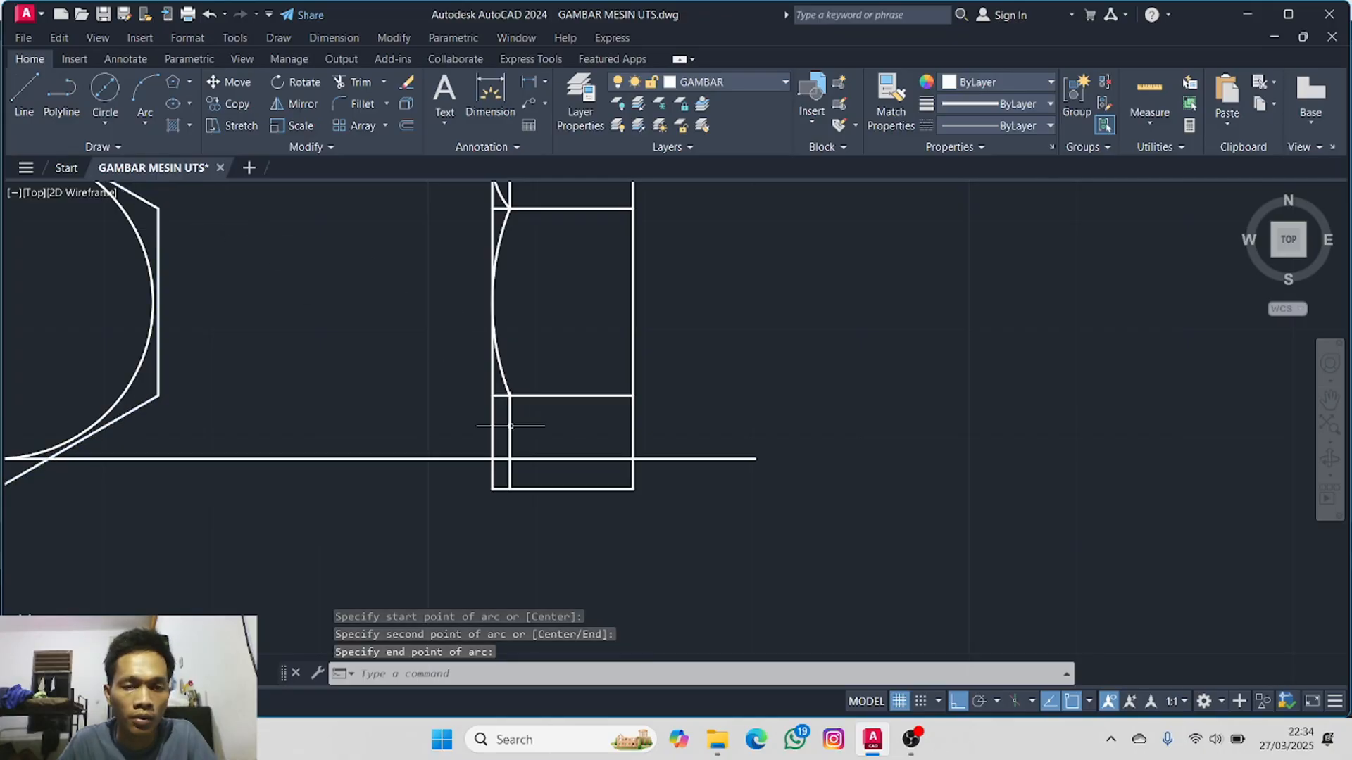
pyautogui.click(25, 102)
pyautogui.scroll(4, 489, 468)
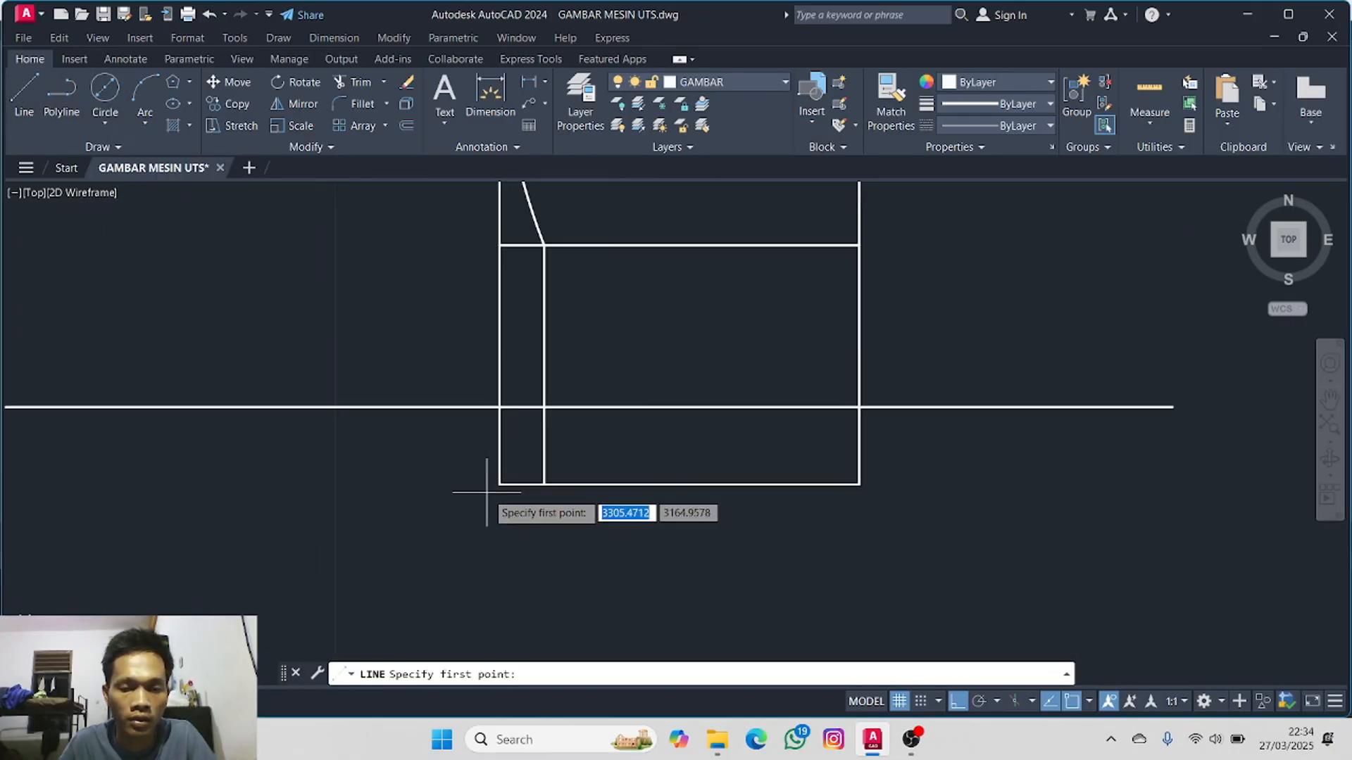
pyautogui.click(544, 245)
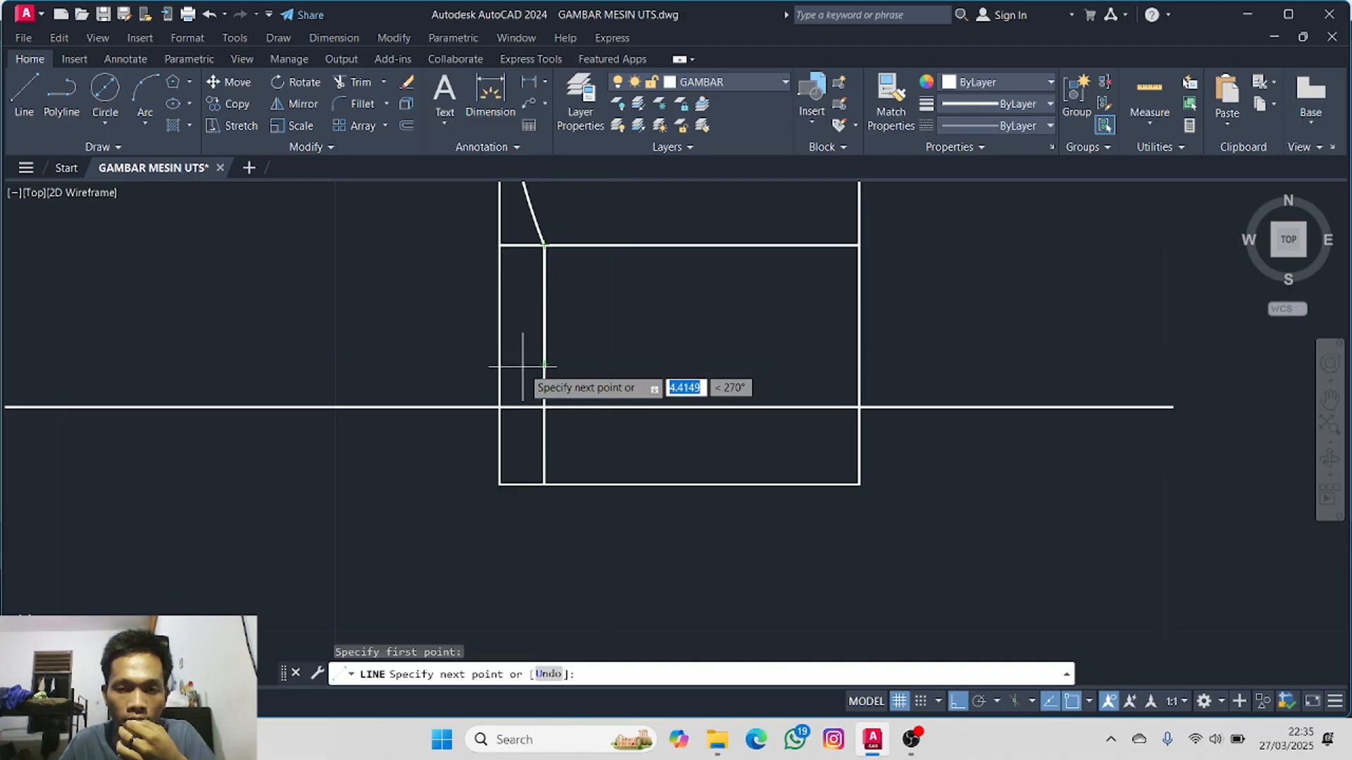
pyautogui.scroll(4, 545, 364)
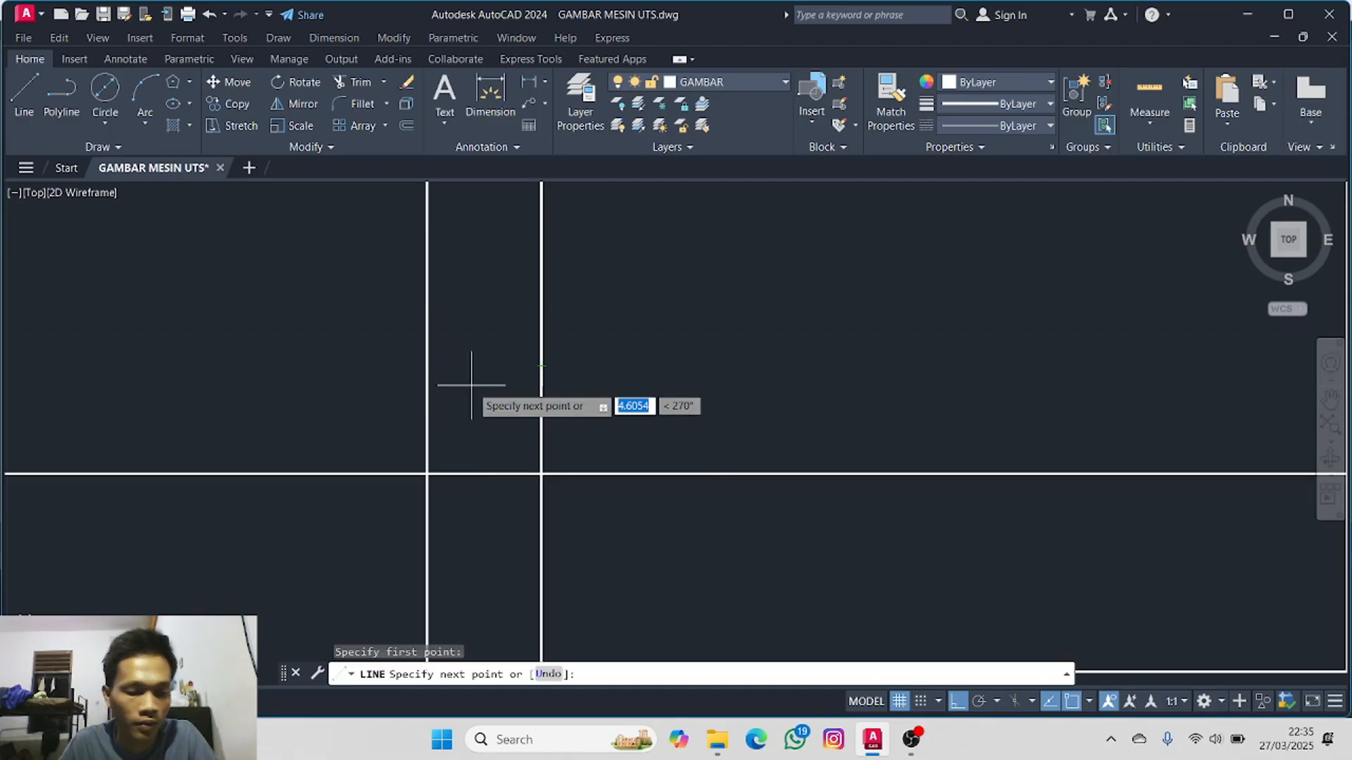
pyautogui.press('Escape')
# - Draw a horizontal helper line from the midpoint of the lower inner vertical line to the rectangle's left edge
pyautogui.click(21, 104)
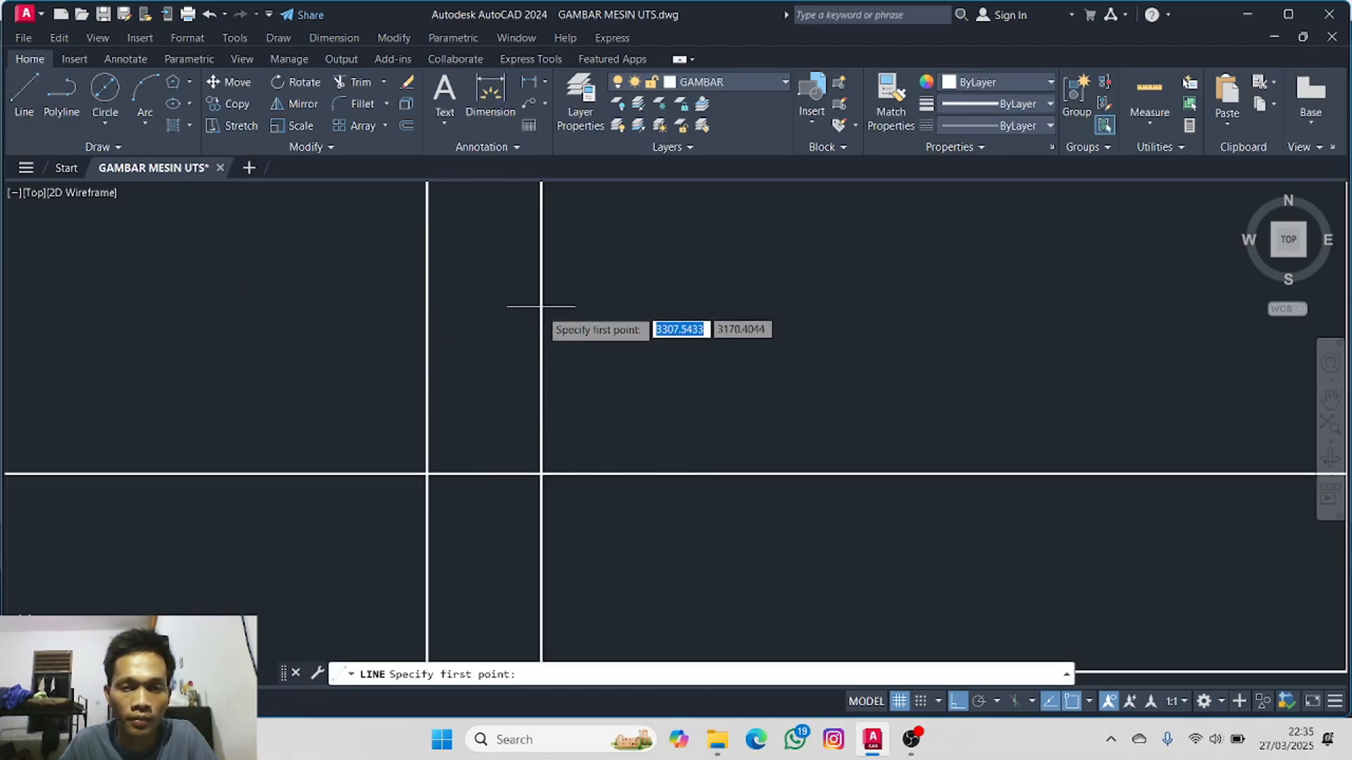
pyautogui.scroll(-4, 541, 361)
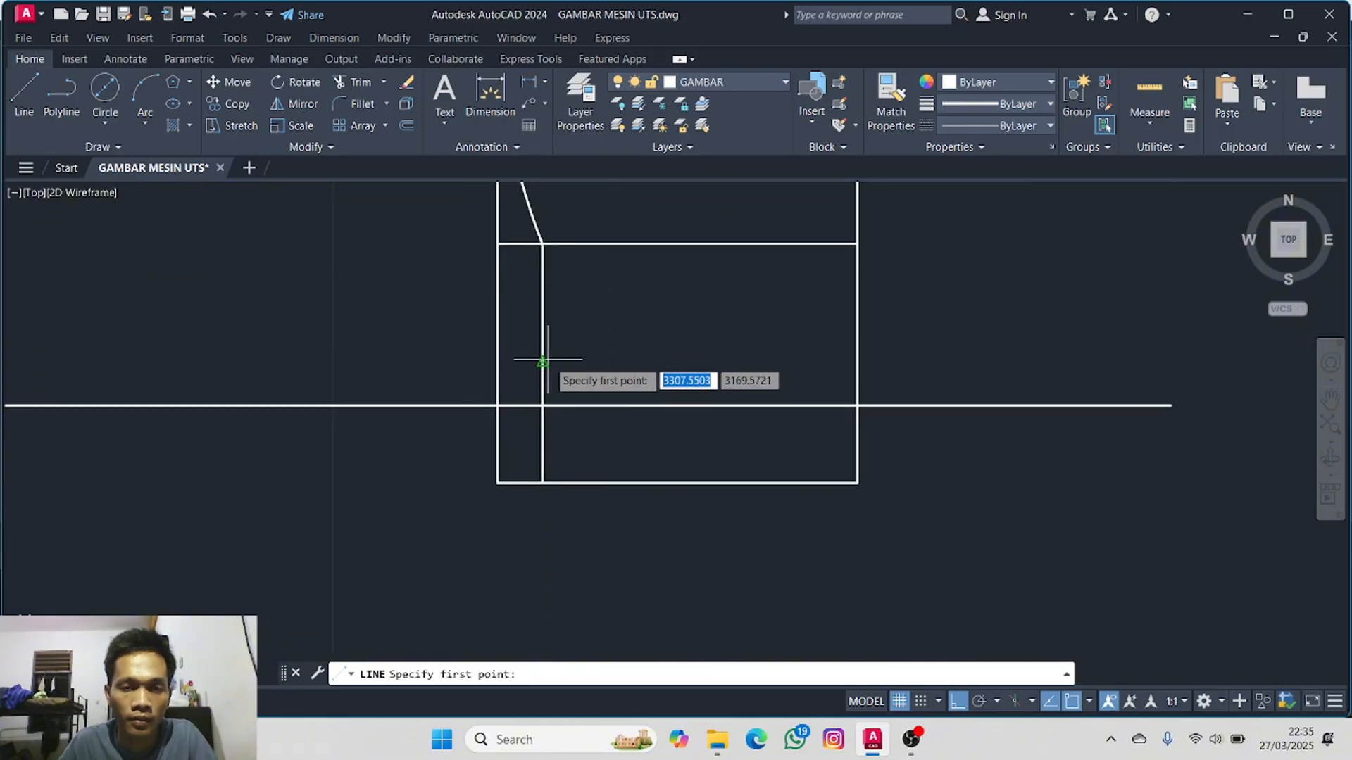
pyautogui.click(542, 363)
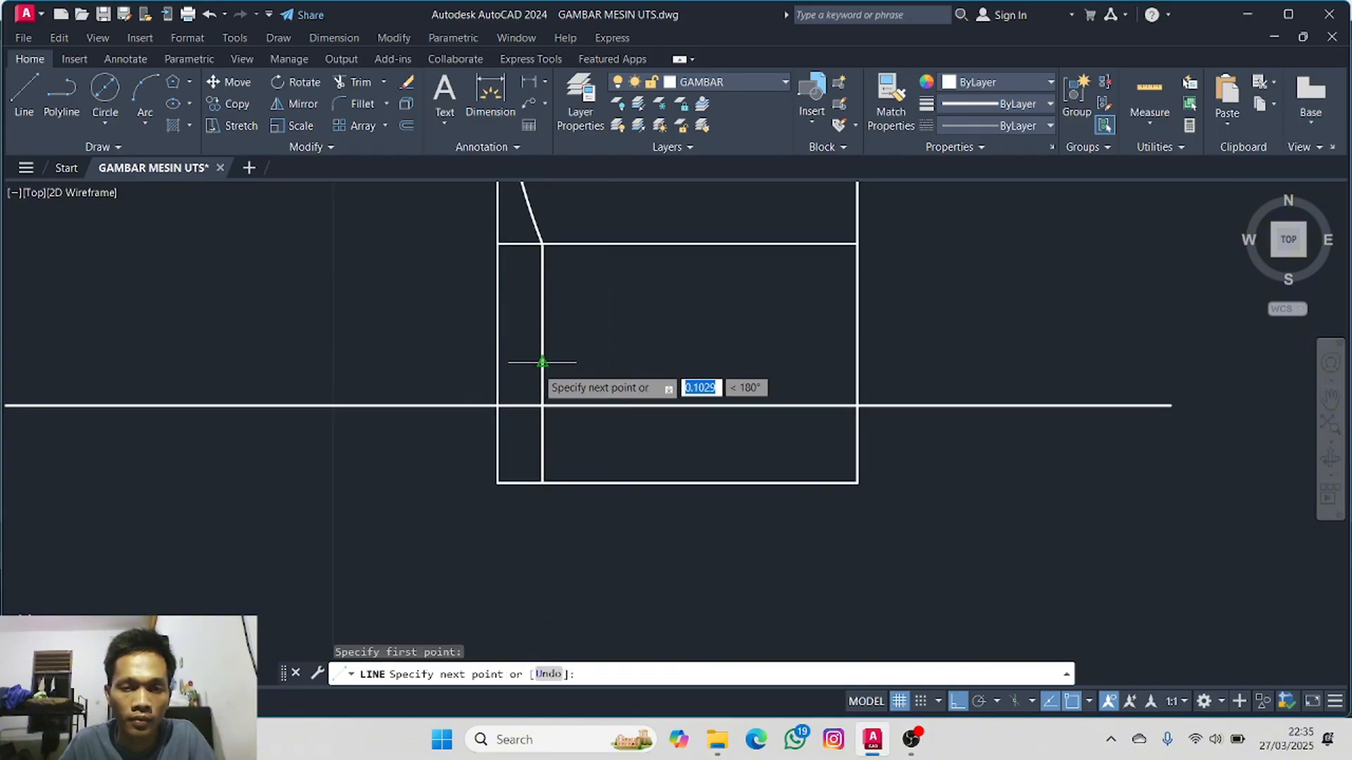
pyautogui.click(498, 363)
pyautogui.press('Escape')
# - Draw a three-point arc between the lower inner vertical line's ends, passing through the helper line's left end, and erase the helper line
pyautogui.click(150, 89)
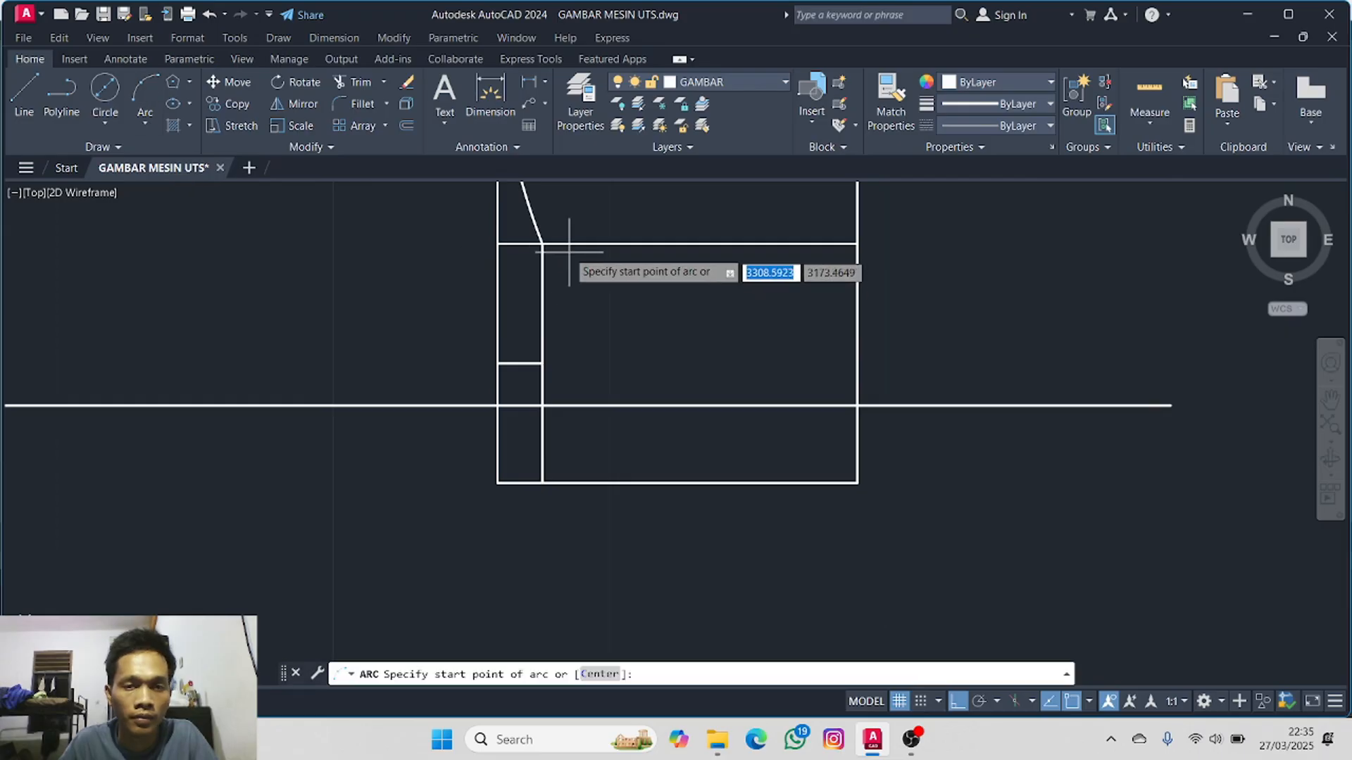
pyautogui.click(542, 244)
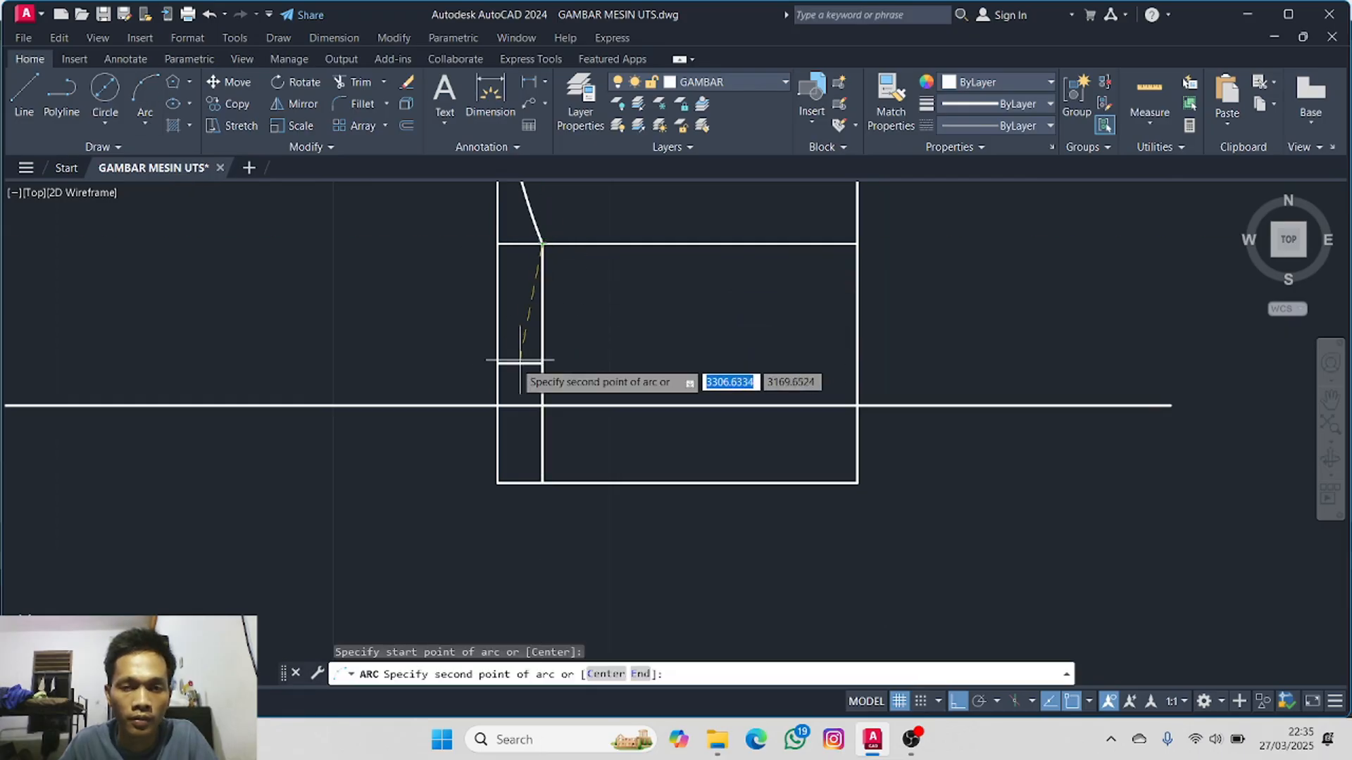
pyautogui.click(498, 363)
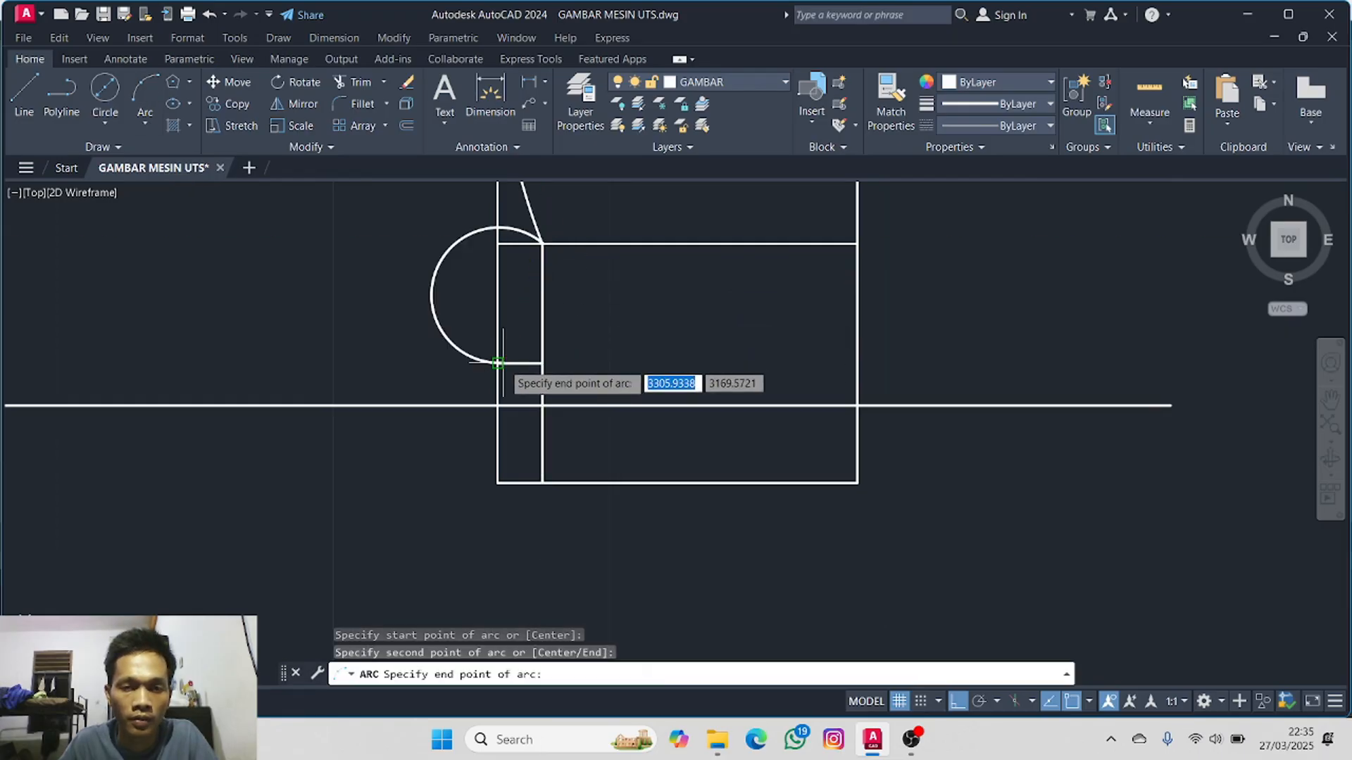
pyautogui.click(543, 483)
pyautogui.press('Escape')
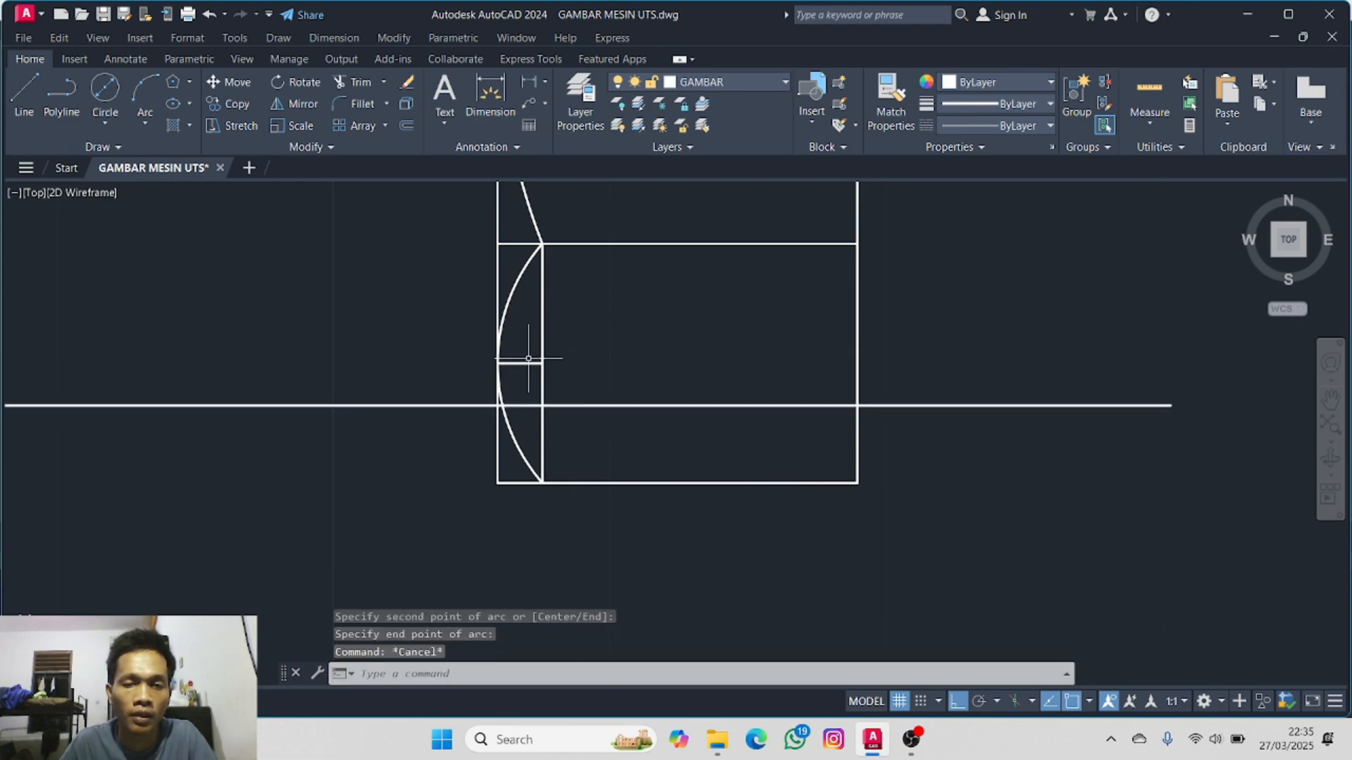
pyautogui.click(528, 362)
pyautogui.press('Delete')
# - Draw a line 82 units rightward from the midpoint of the bolt head's right edge and continue it 7.5 units upward
pyautogui.scroll(-3, 437, 366)
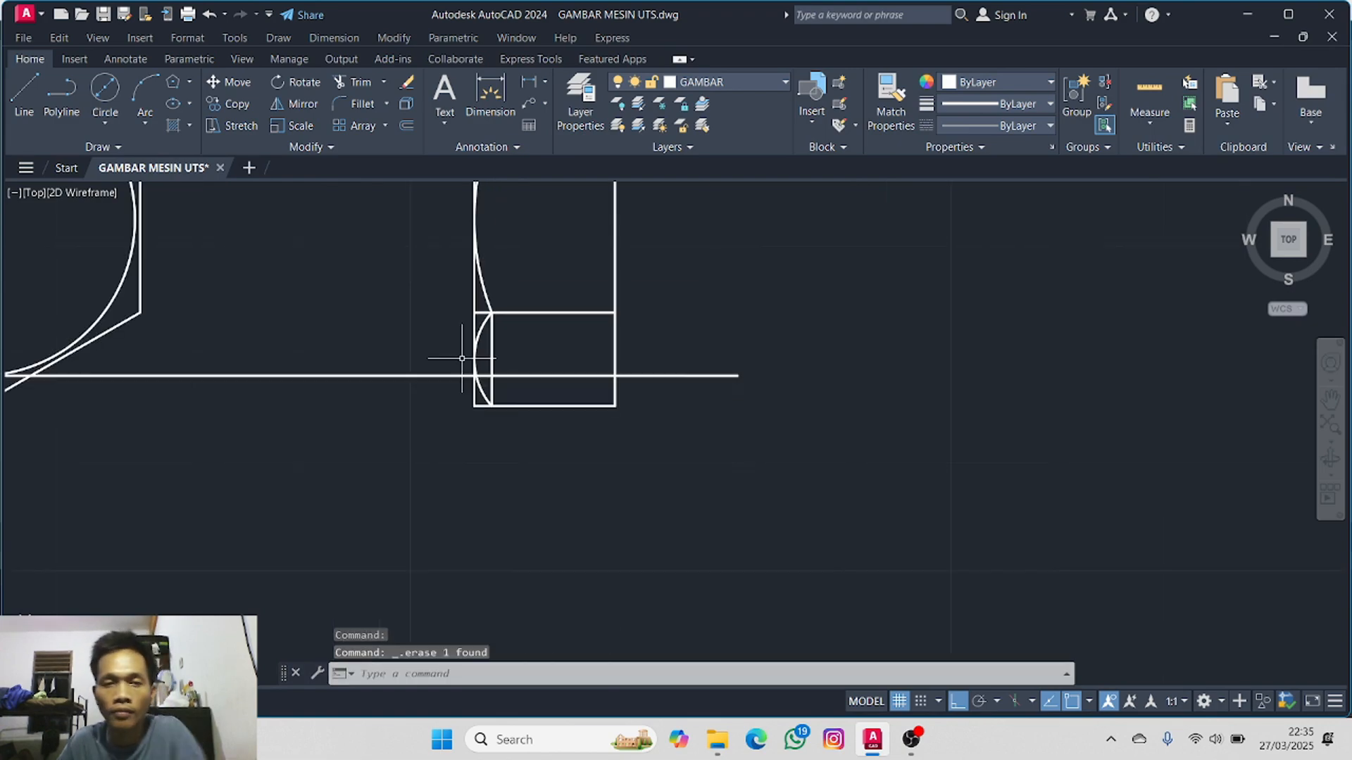
pyautogui.moveTo(458, 347); pyautogui.dragTo(479, 443, button='middle')
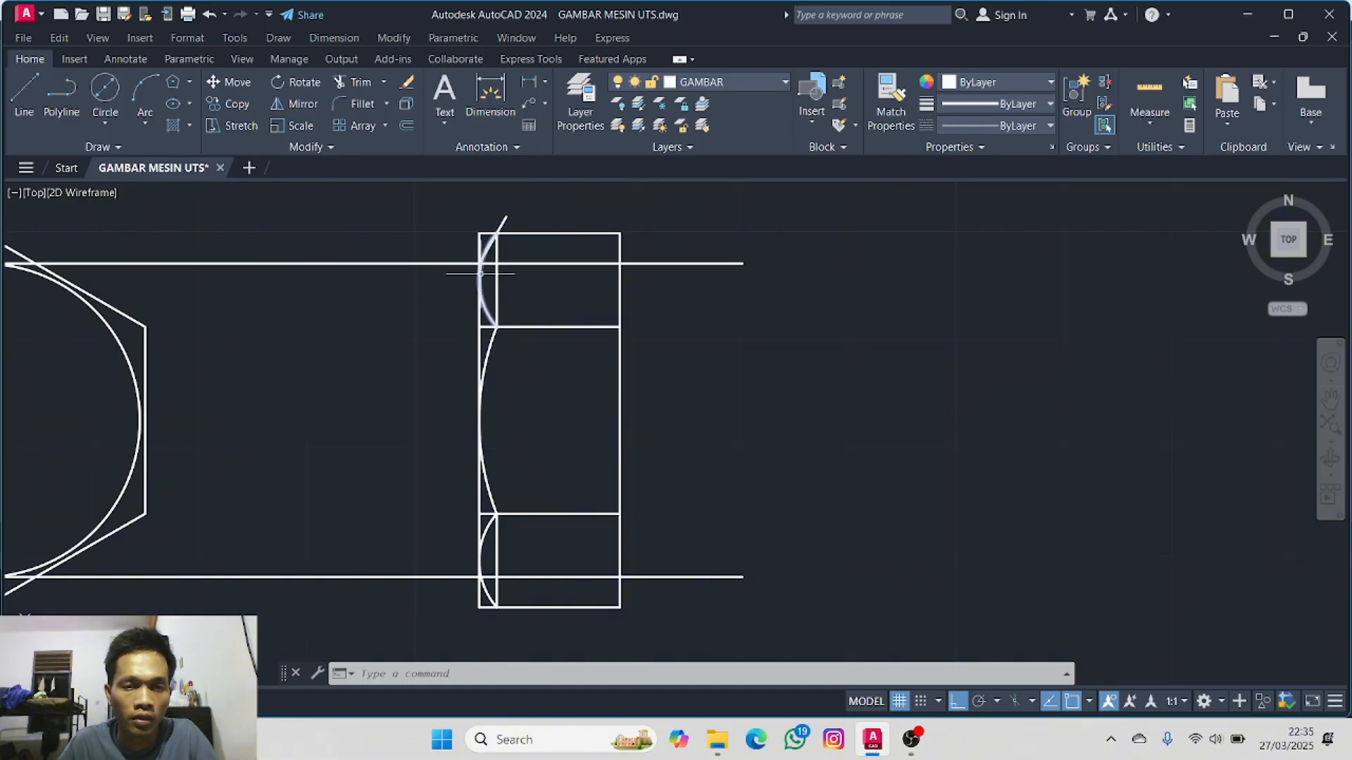
pyautogui.scroll(-2, 590, 283)
pyautogui.moveTo(719, 321)
pyautogui.mouseDown(button='middle')
pyautogui.moveTo(573, 295)
pyautogui.moveTo(519, 319)
pyautogui.moveTo(547, 389)
pyautogui.moveTo(543, 442)
pyautogui.mouseUp(button='middle')
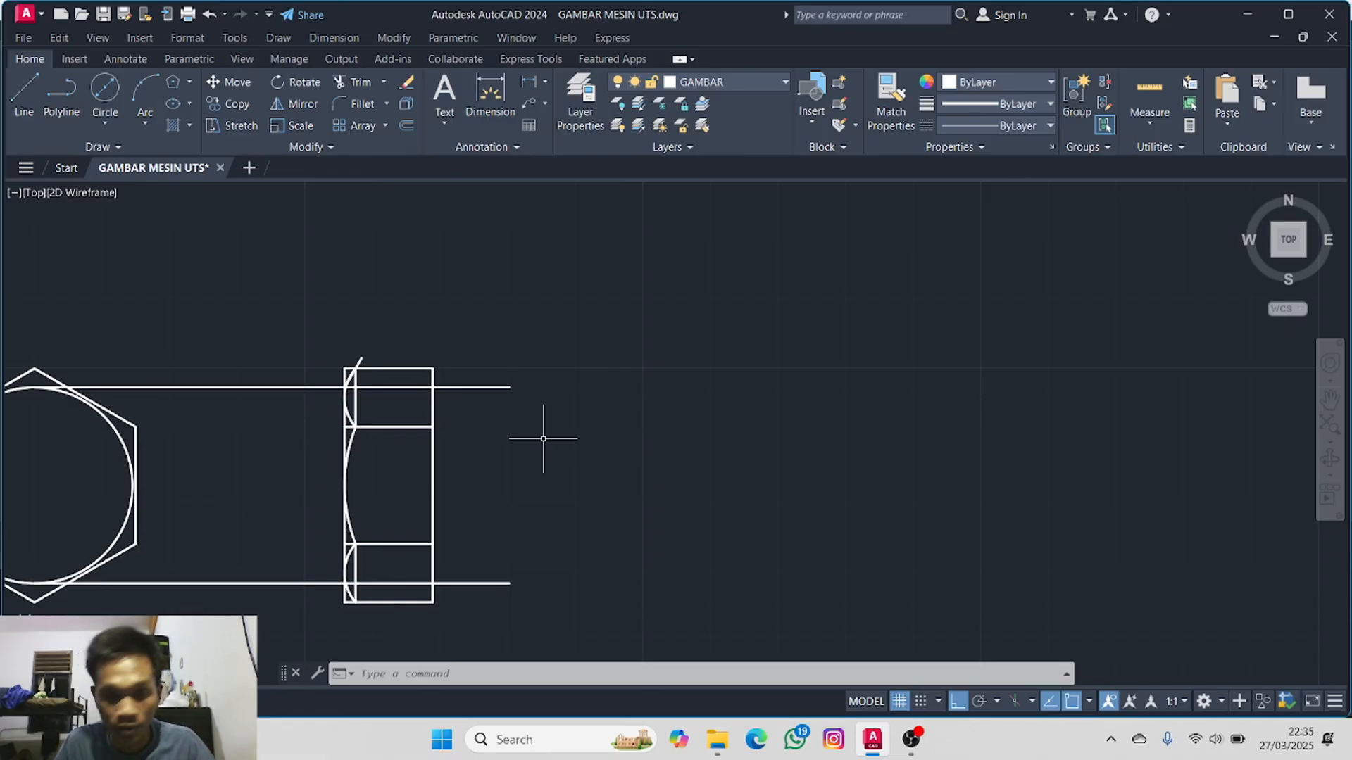
pyautogui.click(35, 95)
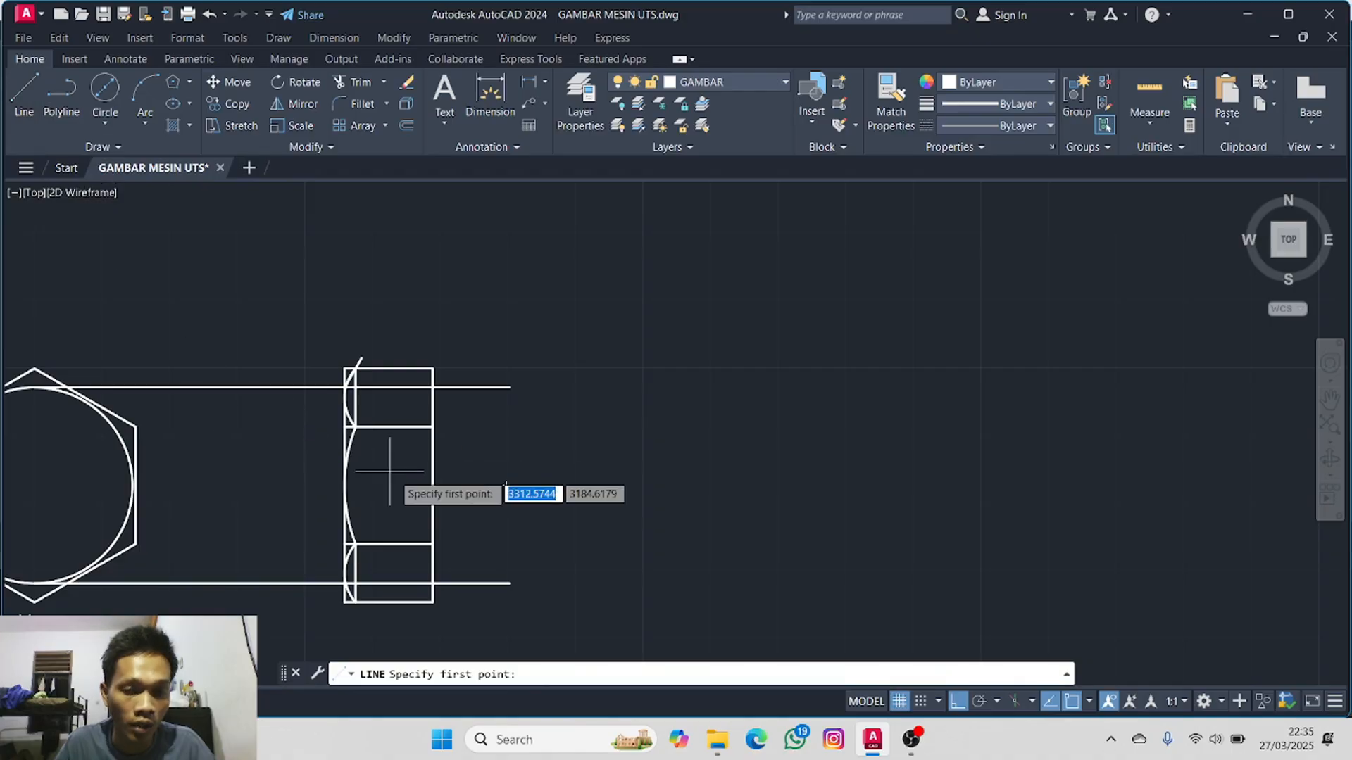
pyautogui.click(432, 485)
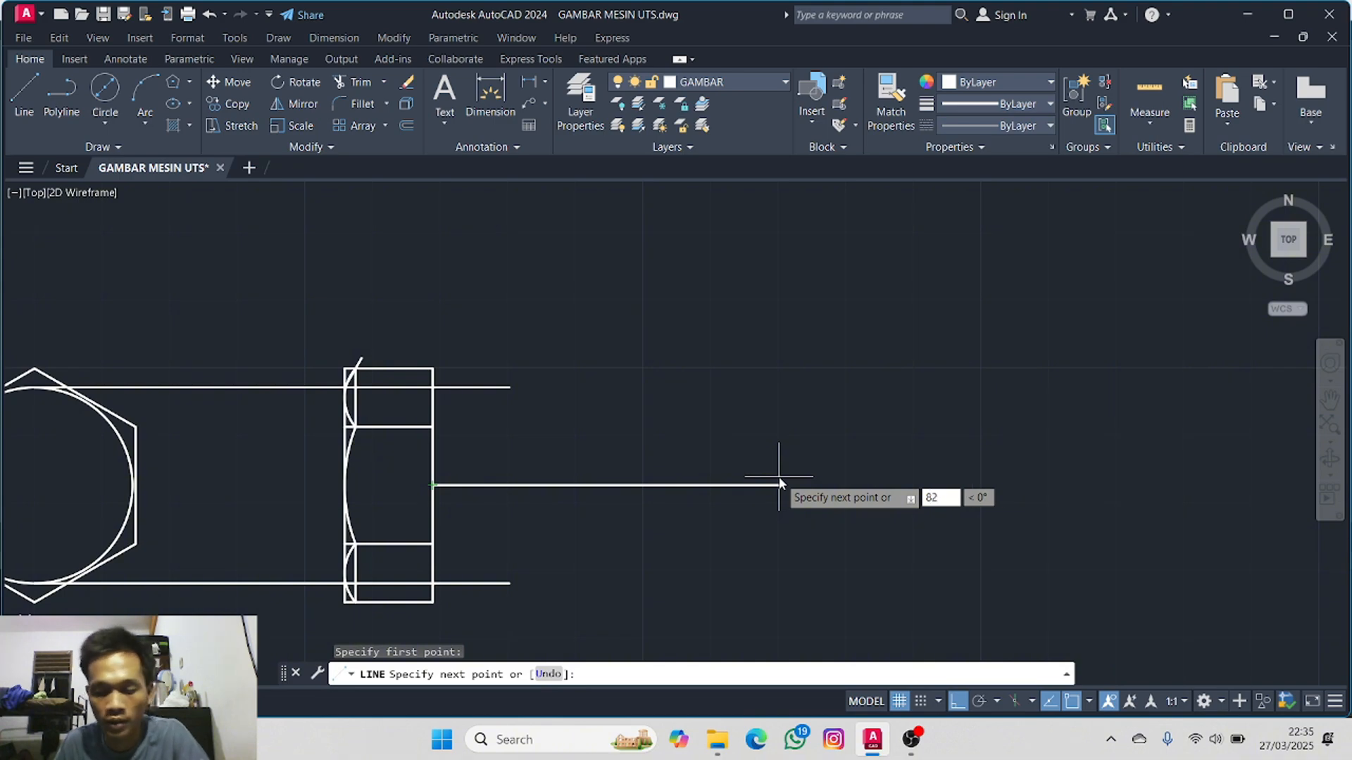
pyautogui.press('Return')
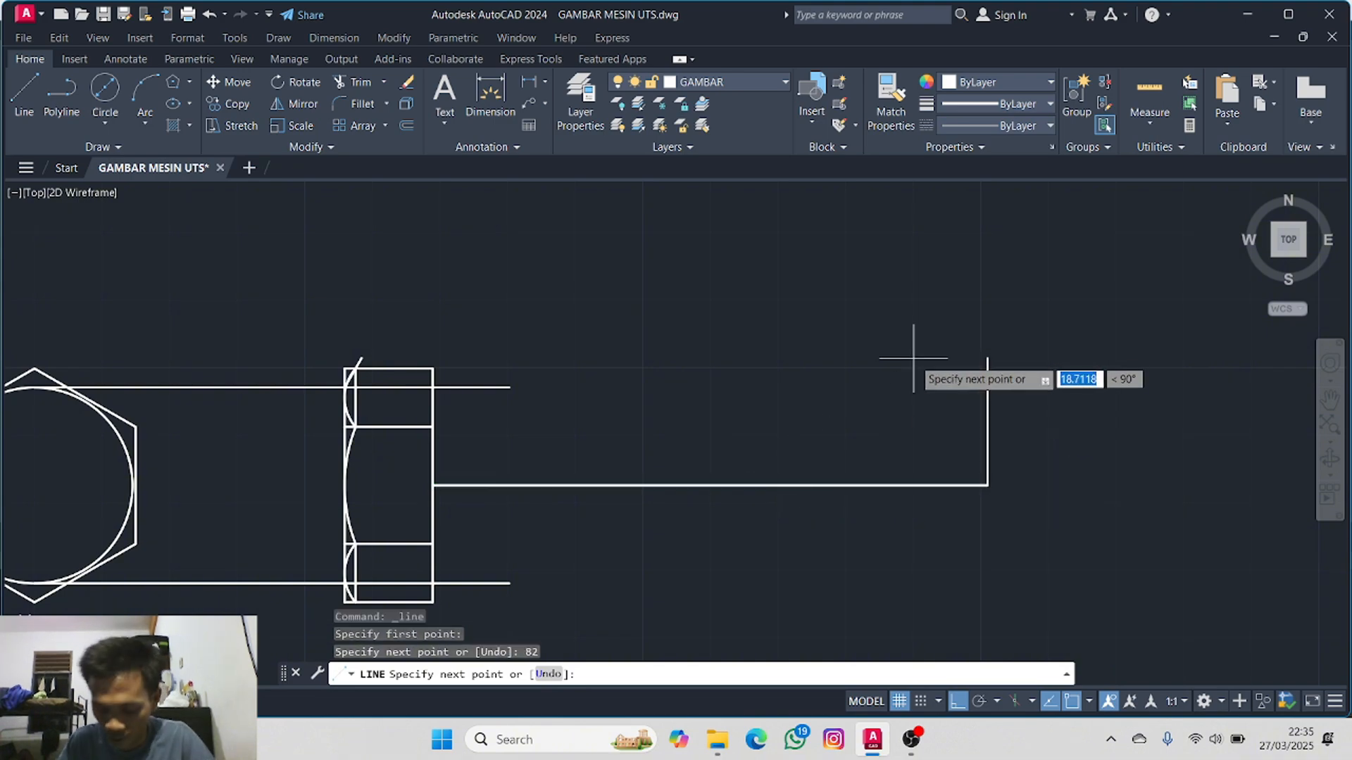
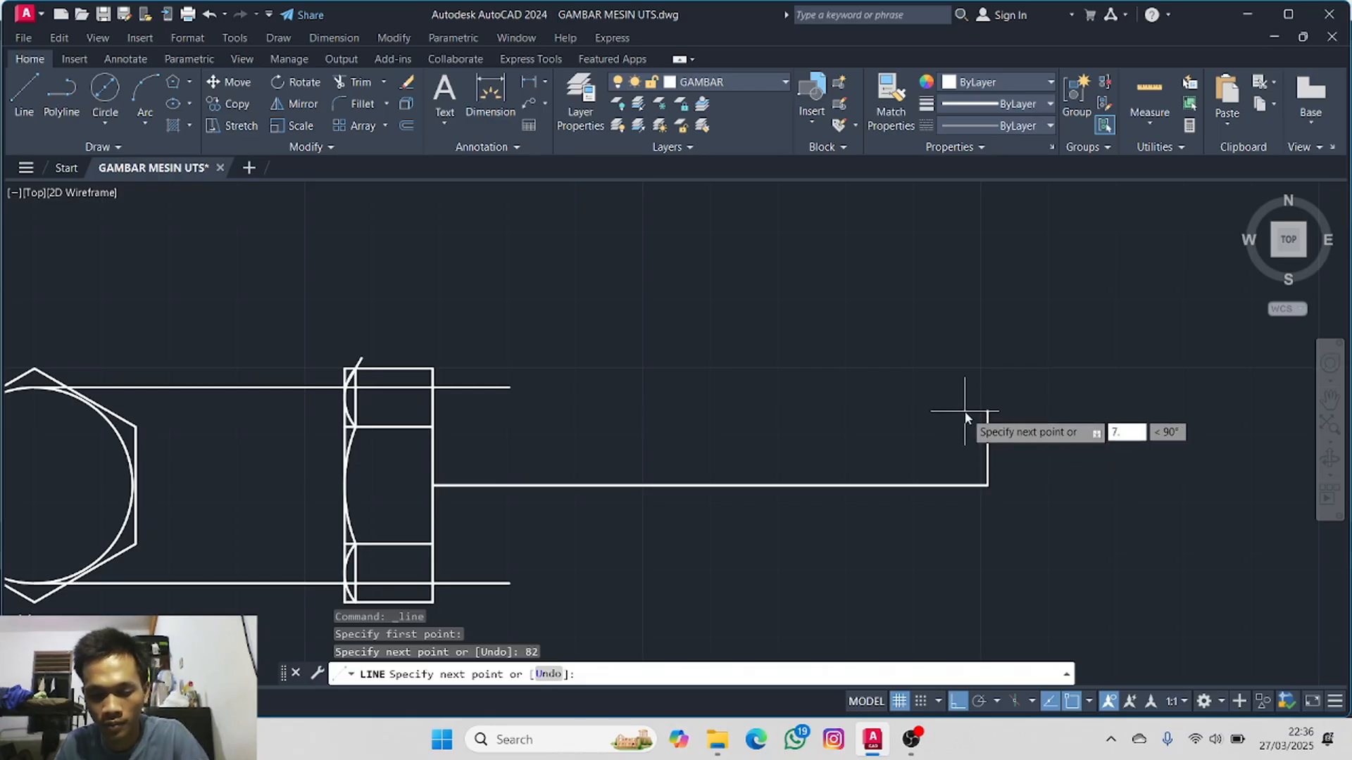
pyautogui.press('Return')
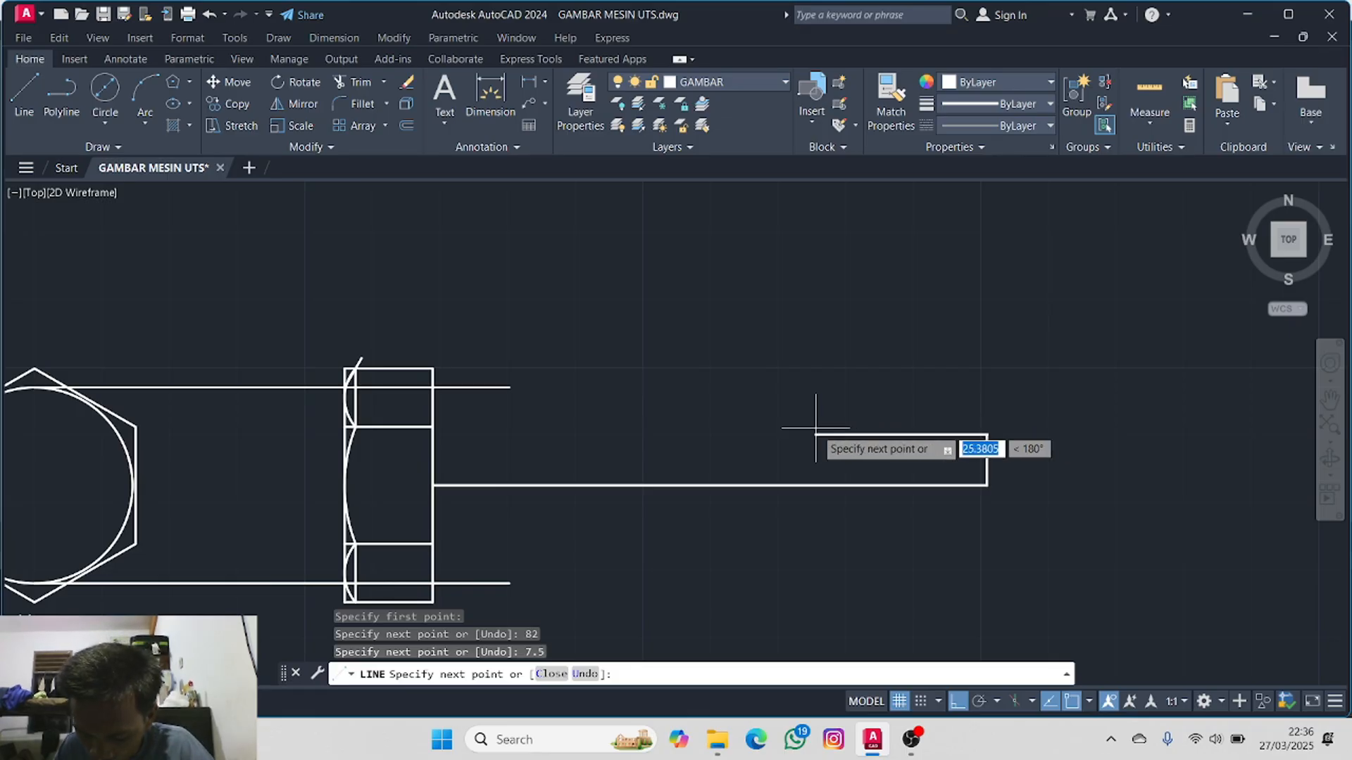
# - Examine the shank and thread-end dimensions of part 3 on the reference sheet and return to the bolt's side view
pyautogui.scroll(-6, 809, 438)
pyautogui.moveTo(693, 459); pyautogui.dragTo(1122, 389, button='middle')
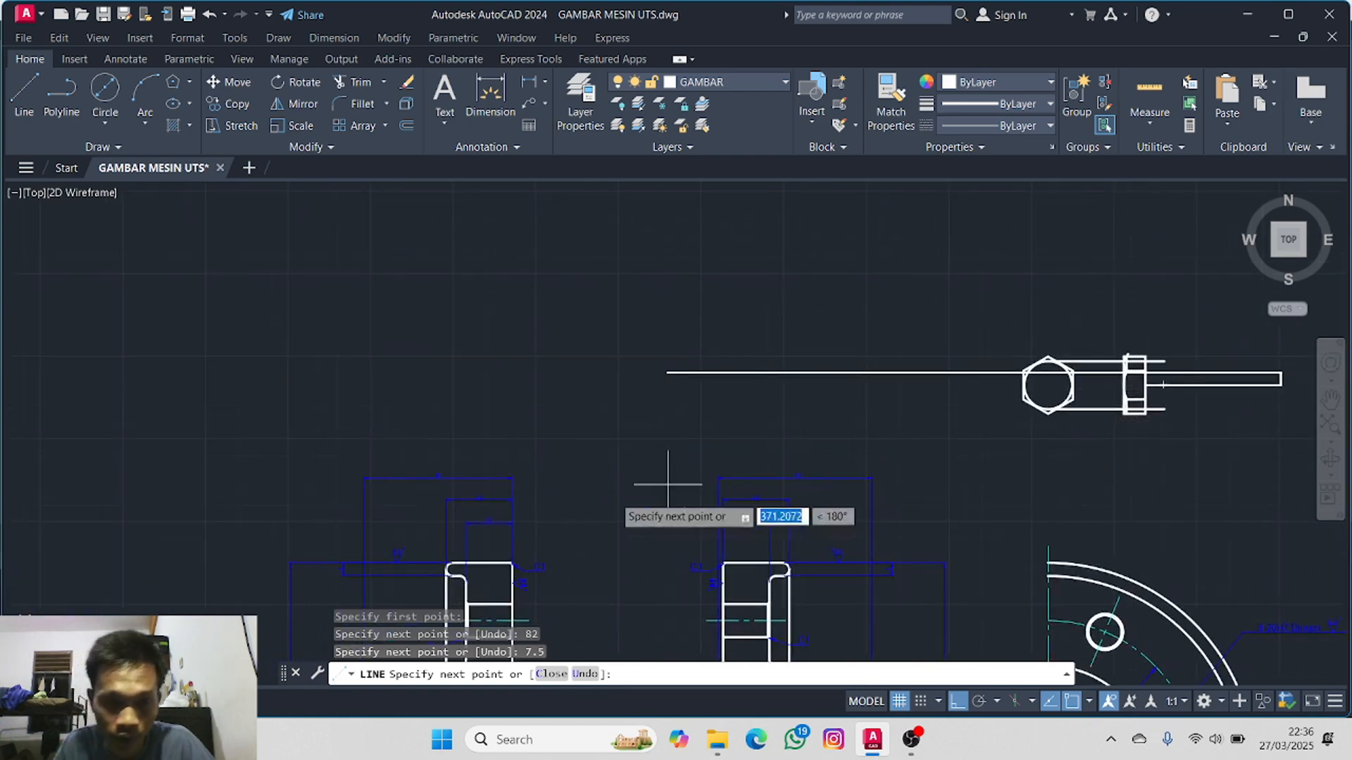
pyautogui.moveTo(507, 522); pyautogui.dragTo(1002, 283, button='middle')
pyautogui.scroll(4, 563, 458)
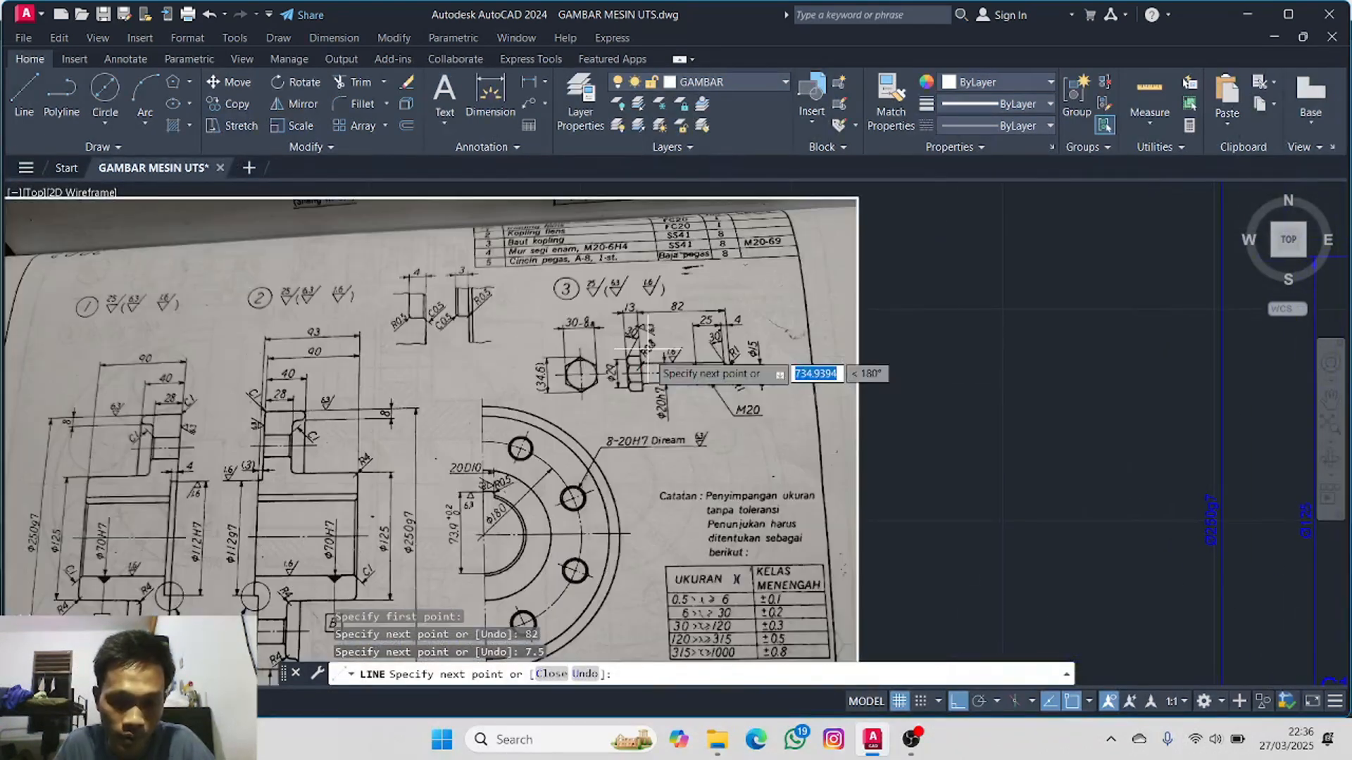
pyautogui.scroll(3, 568, 399)
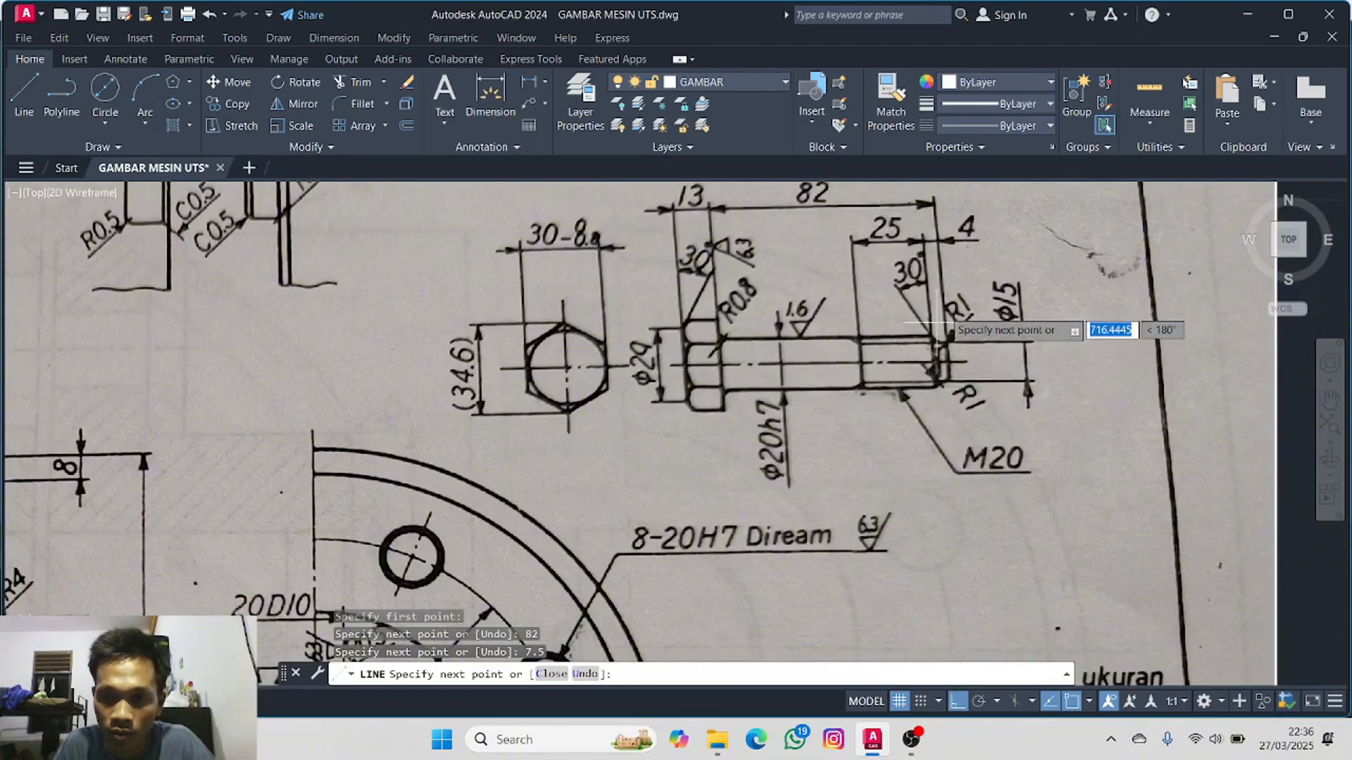
pyautogui.scroll(-6, 1014, 271)
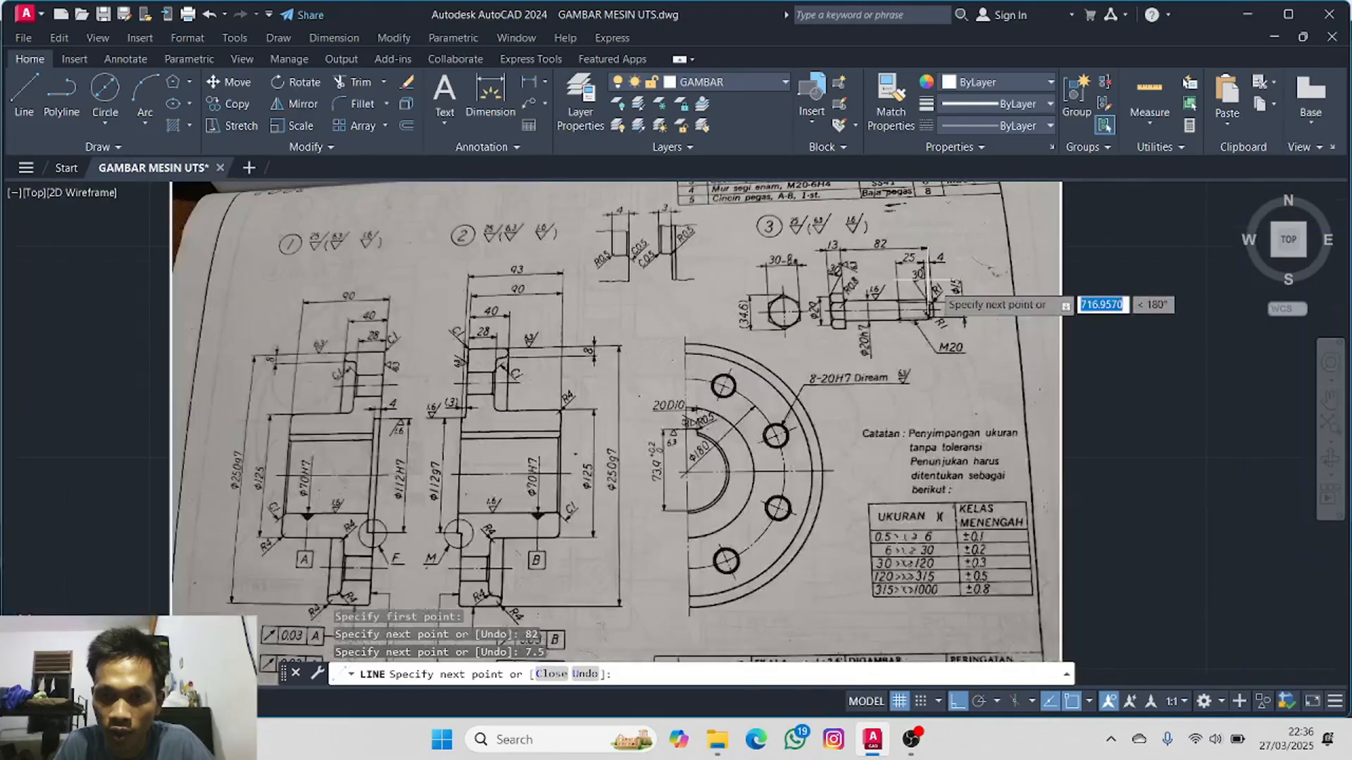
pyautogui.moveTo(1018, 279)
pyautogui.mouseDown(button='middle')
pyautogui.moveTo(869, 284)
pyautogui.moveTo(76, 474)
pyautogui.mouseUp(button='middle')
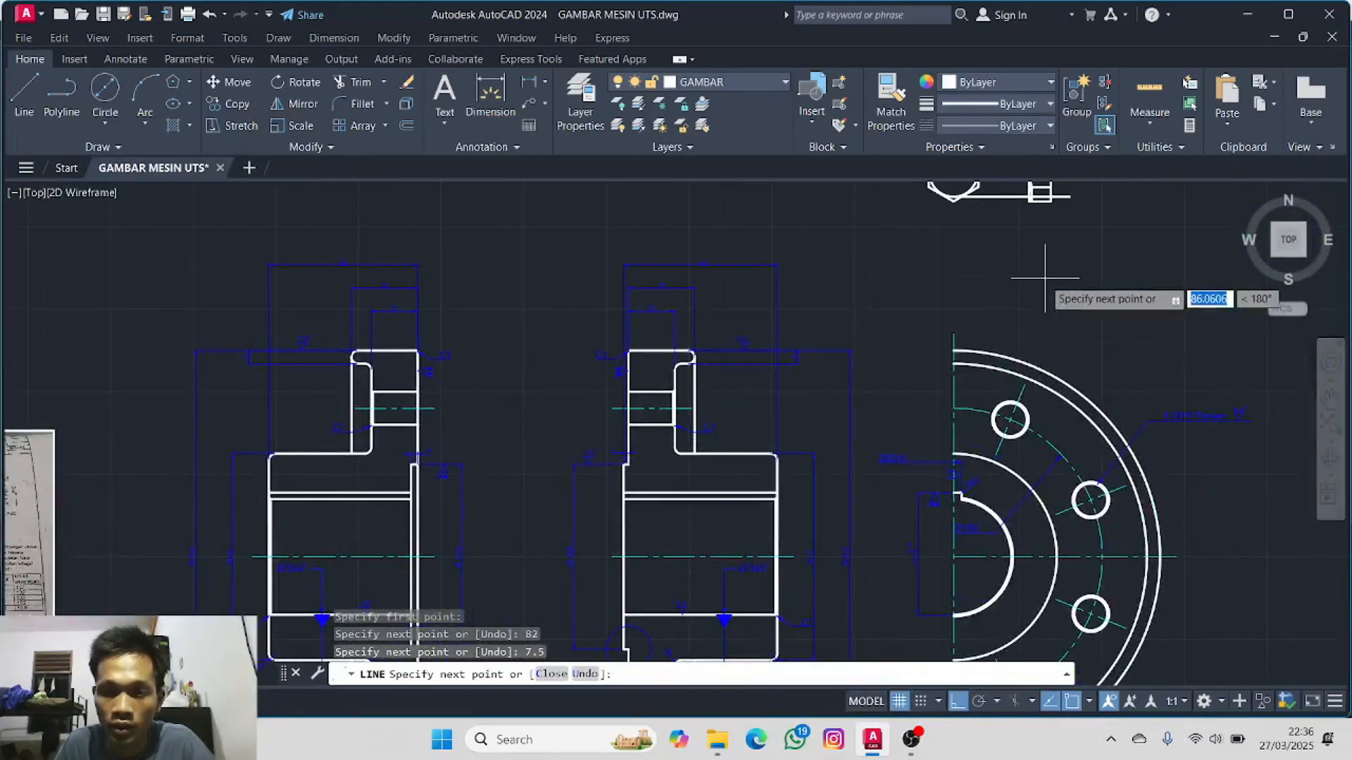
pyautogui.moveTo(1035, 278); pyautogui.dragTo(665, 497, button='middle')
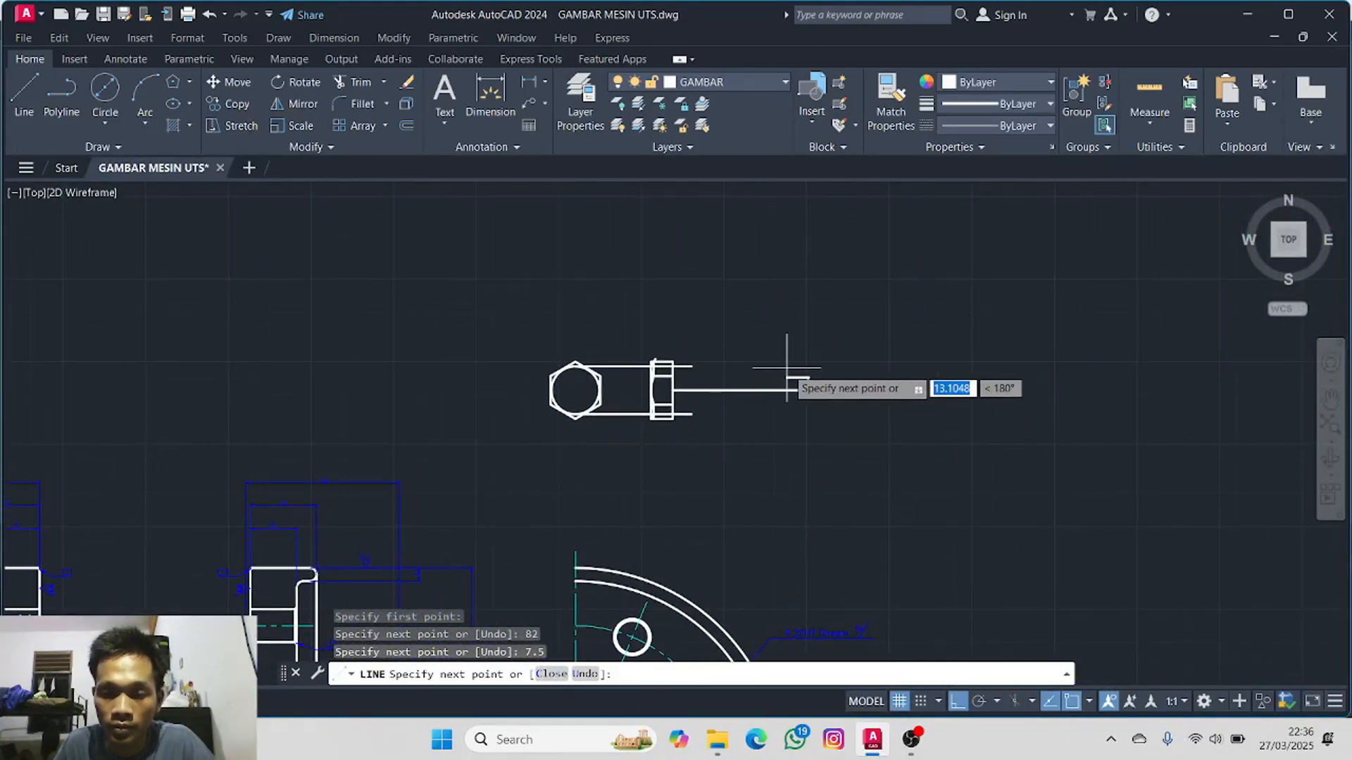
pyautogui.scroll(6, 786, 366)
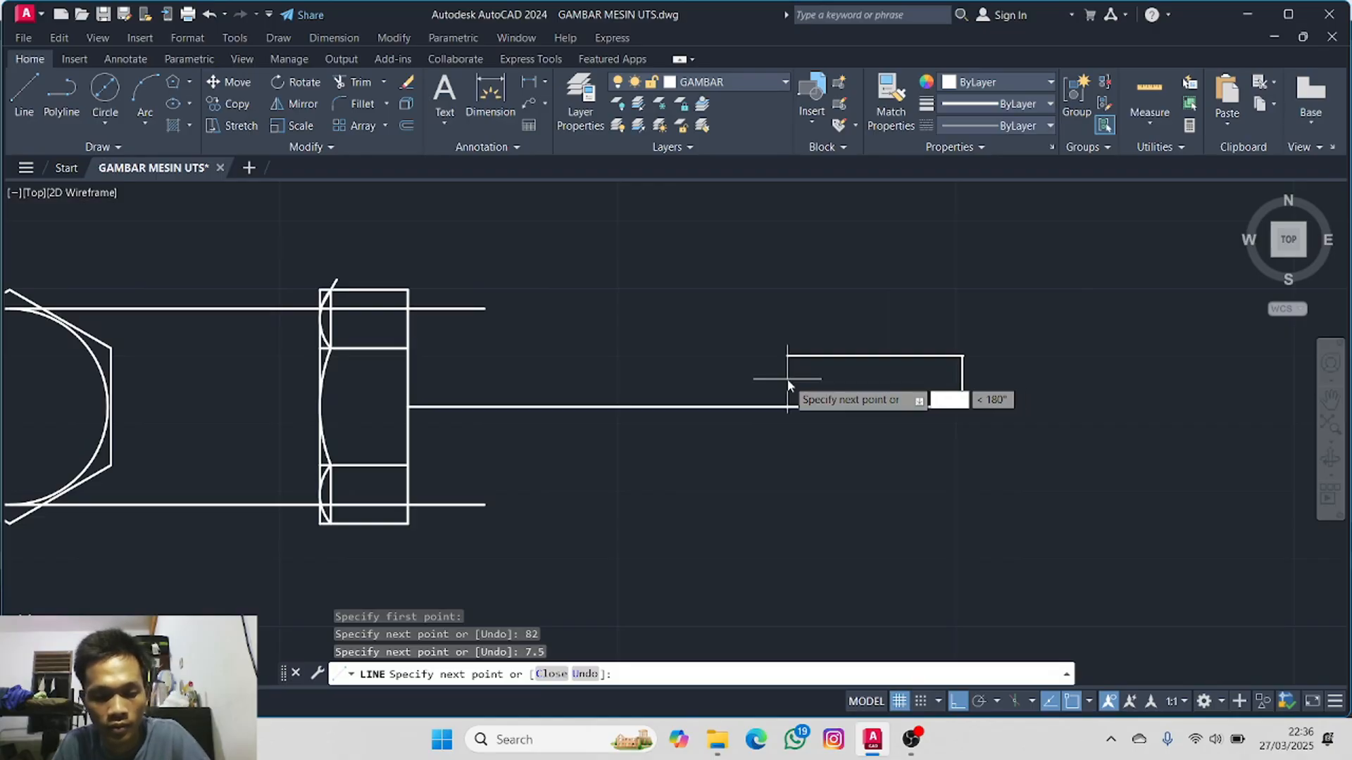
# - Complete the thread outline with lines 29 units leftward, 15 units downward, rightward to below the shank end, and up to the centre line's end
pyautogui.press('Return')
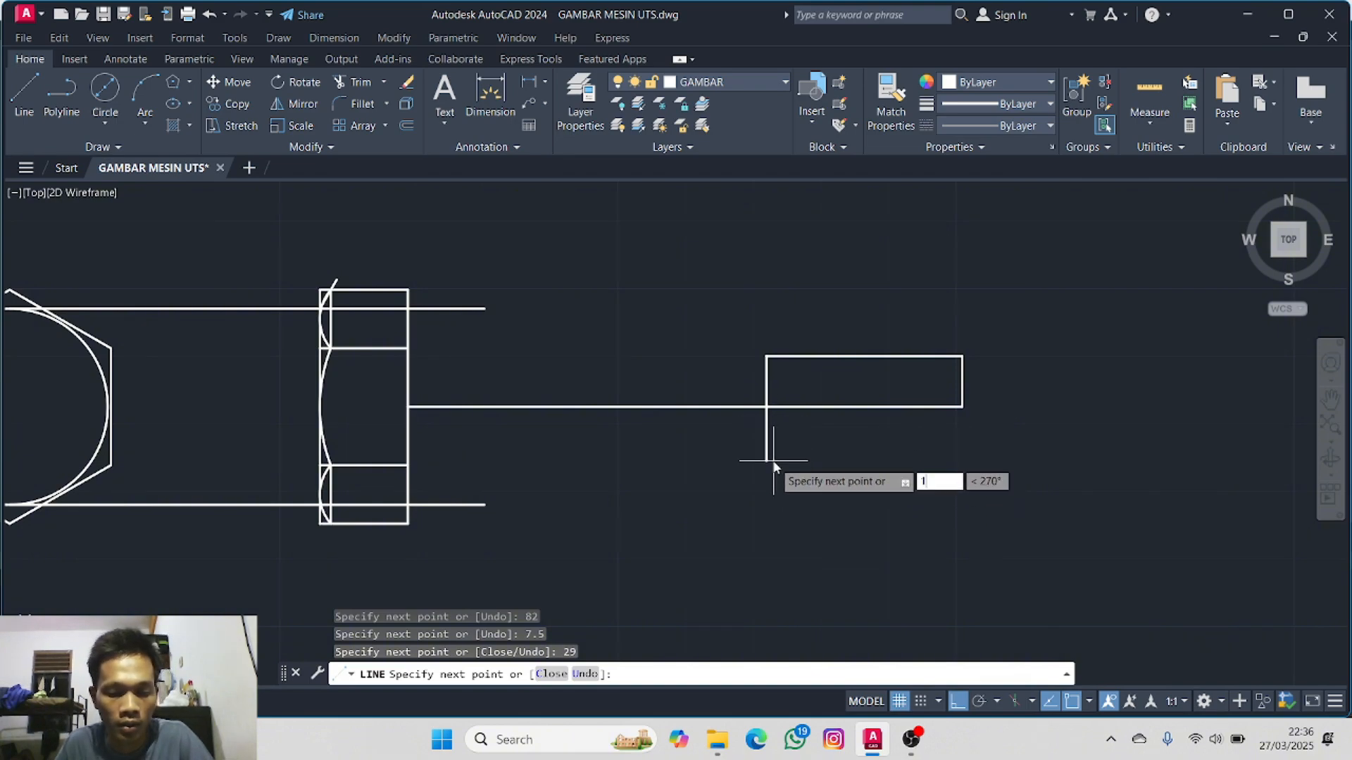
pyautogui.write('15')
pyautogui.press('Return')
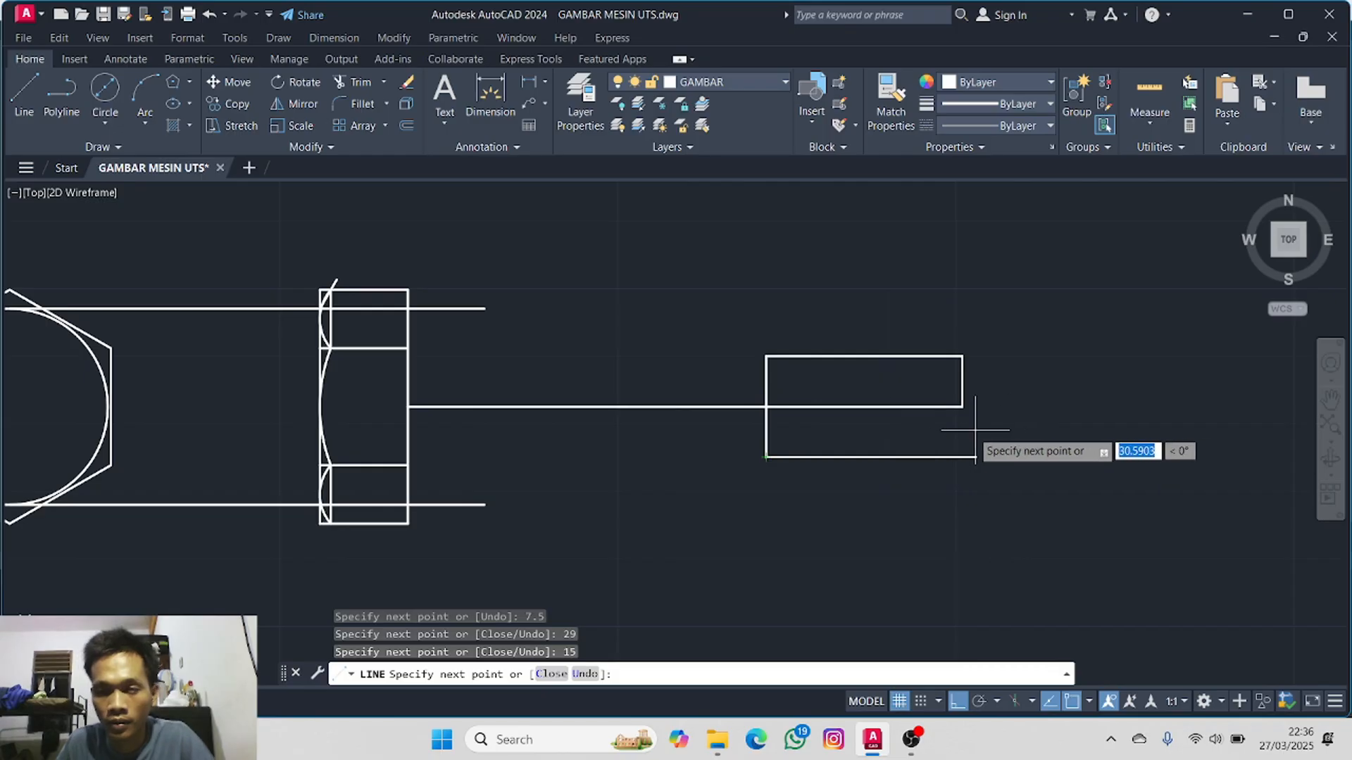
pyautogui.click(962, 411)
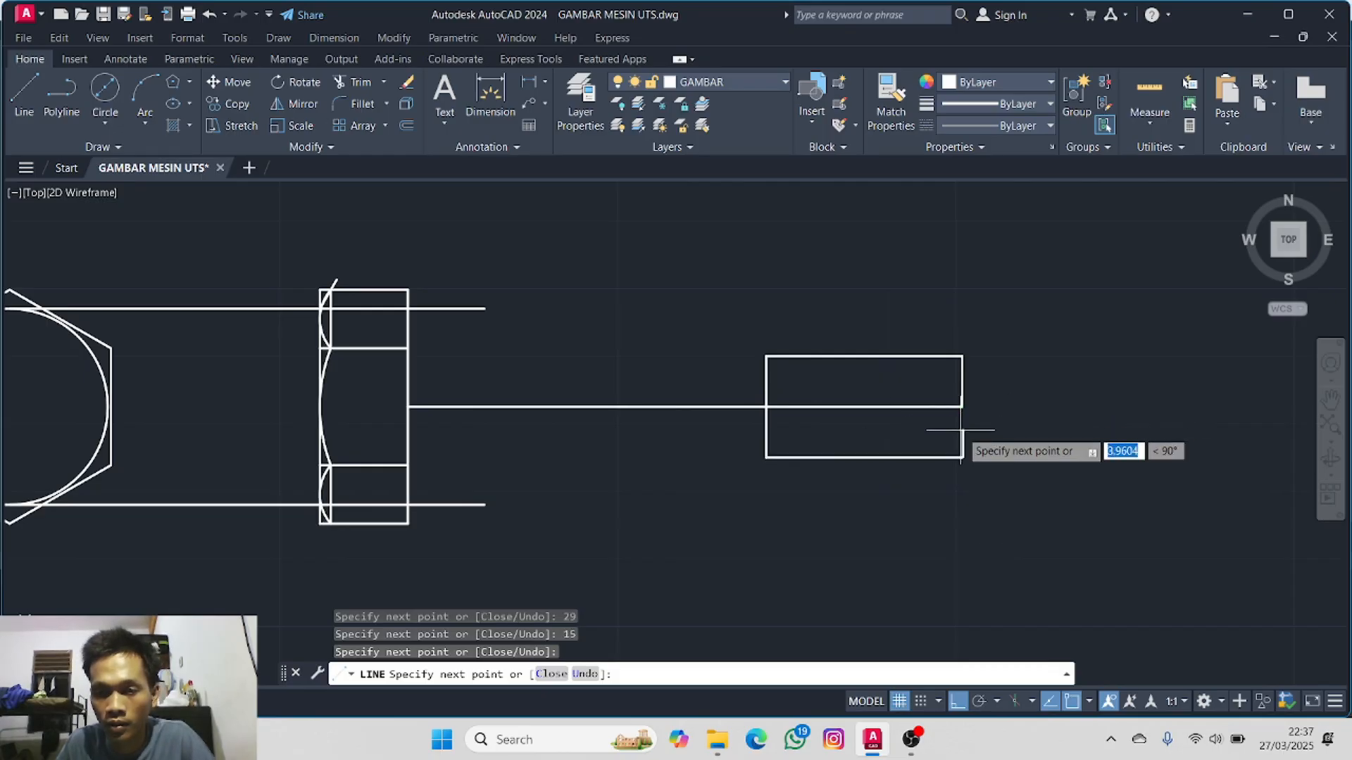
pyautogui.click(962, 407)
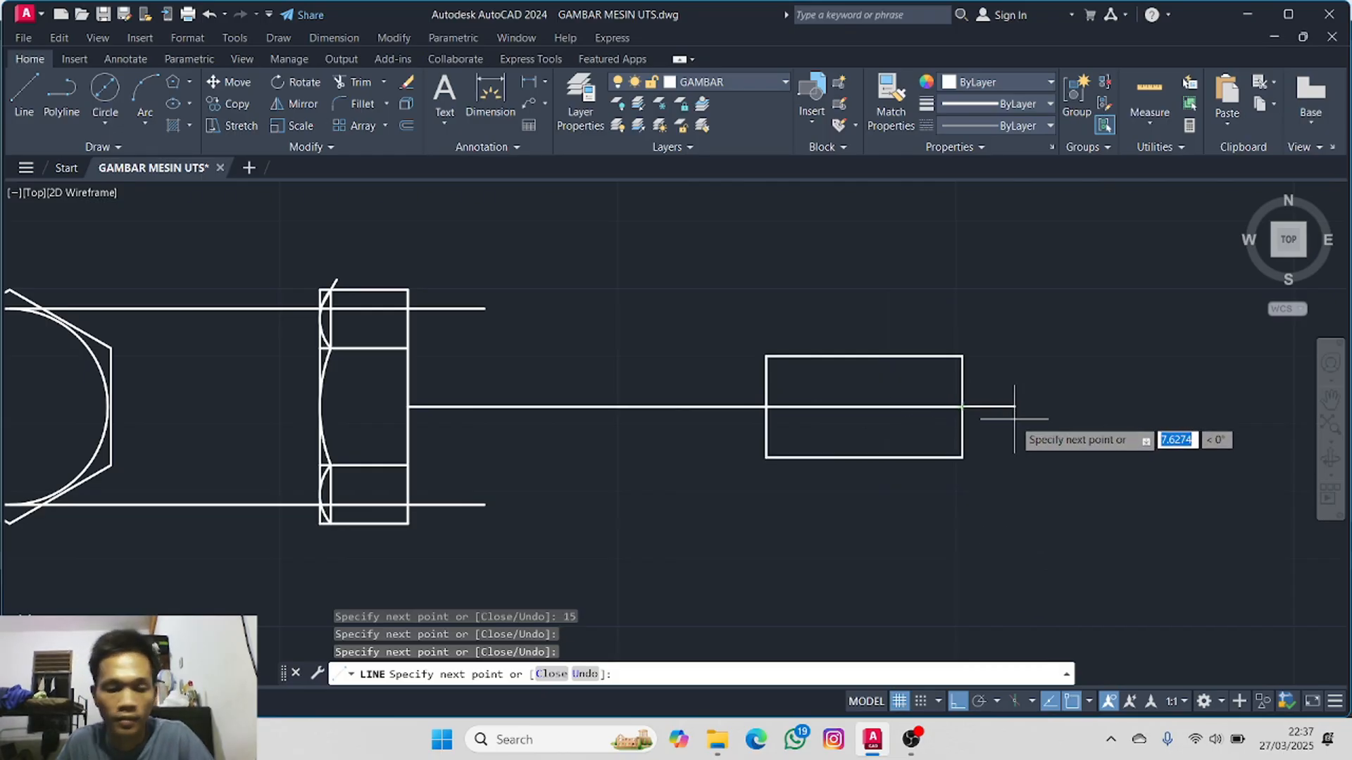
pyautogui.press('Escape')
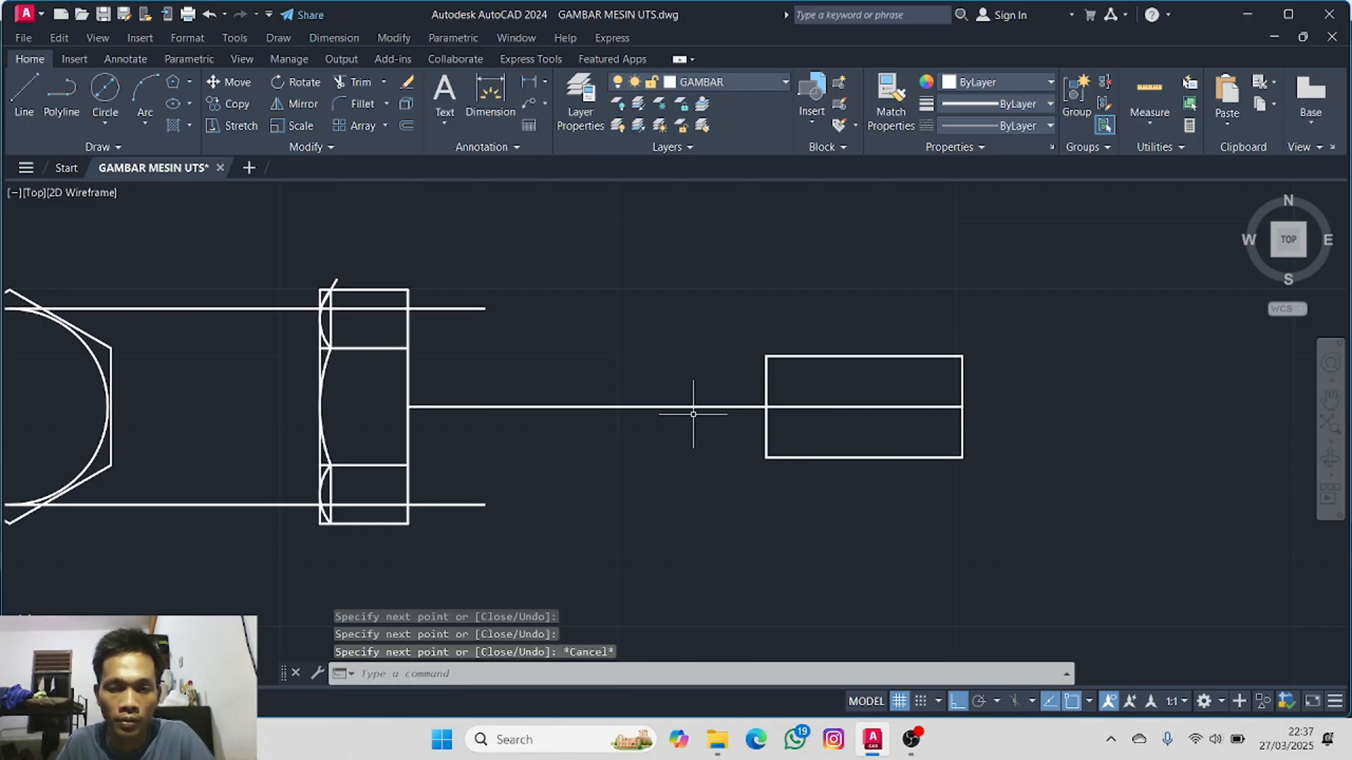
# - Examine part 3's shank diameter and thread-end dimensions on the reference sheet and return to the bolt's side view
pyautogui.scroll(-6, 611, 428)
pyautogui.moveTo(436, 448); pyautogui.dragTo(1281, 395, button='middle')
pyautogui.moveTo(447, 500); pyautogui.dragTo(661, 232, button='middle')
pyautogui.scroll(2, 533, 426)
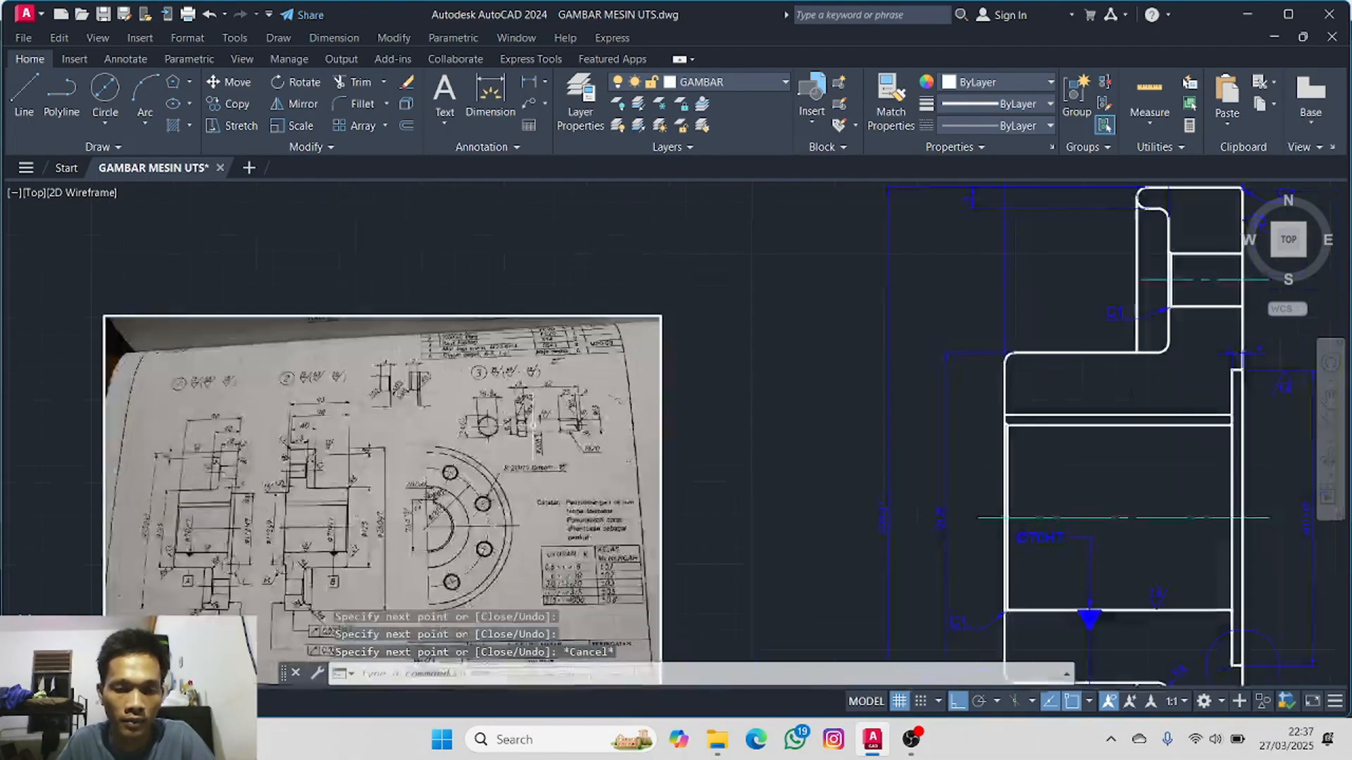
pyautogui.scroll(4, 533, 425)
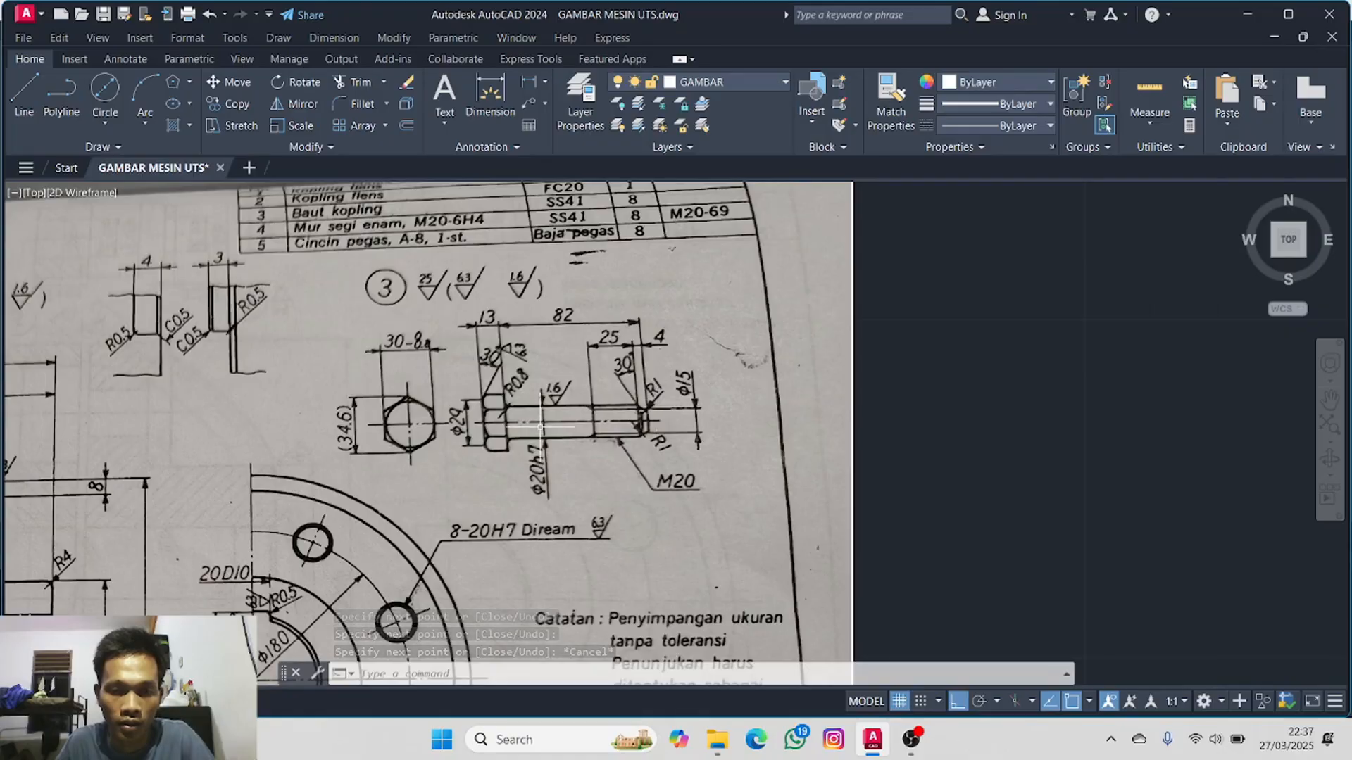
pyautogui.scroll(-4, 686, 457)
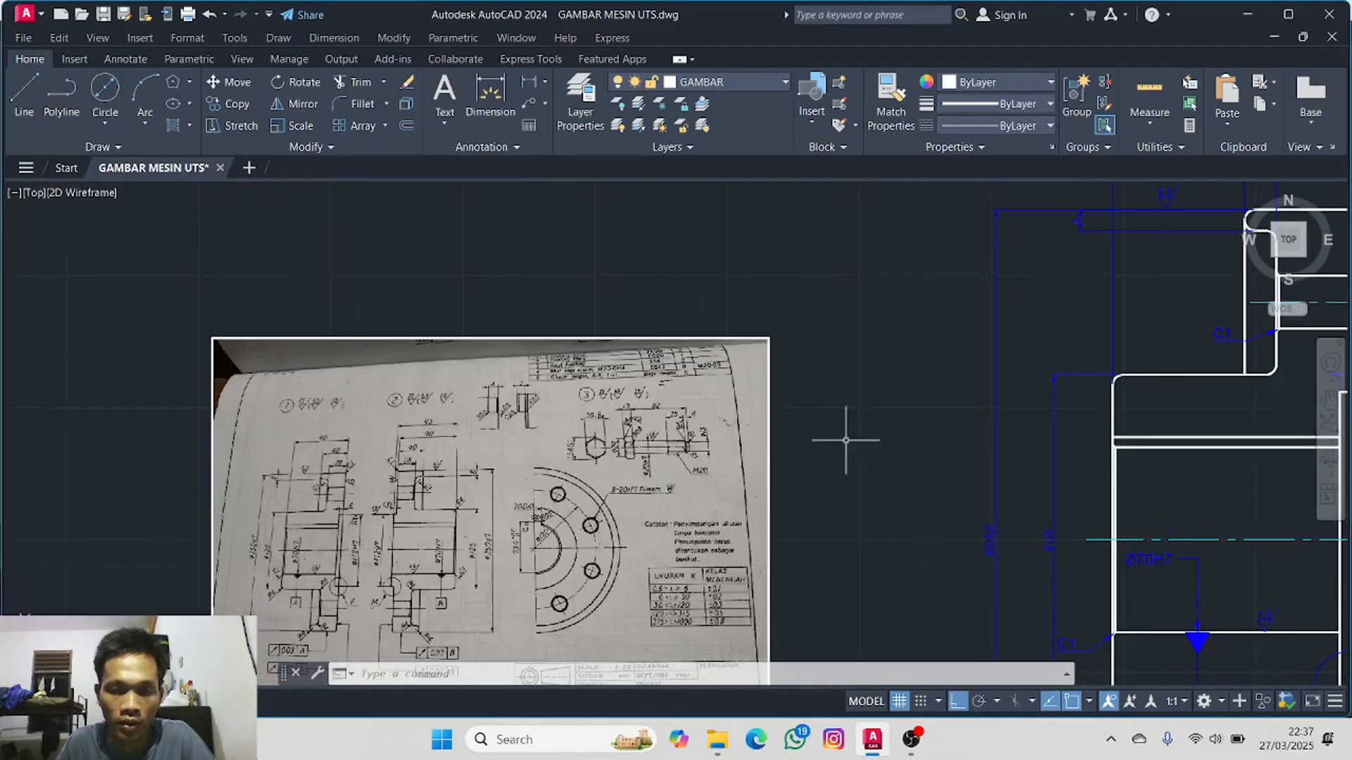
pyautogui.moveTo(892, 423); pyautogui.dragTo(9, 517, button='middle')
pyautogui.moveTo(677, 367); pyautogui.dragTo(309, 441, button='middle')
pyautogui.moveTo(964, 422); pyautogui.dragTo(688, 429, button='middle')
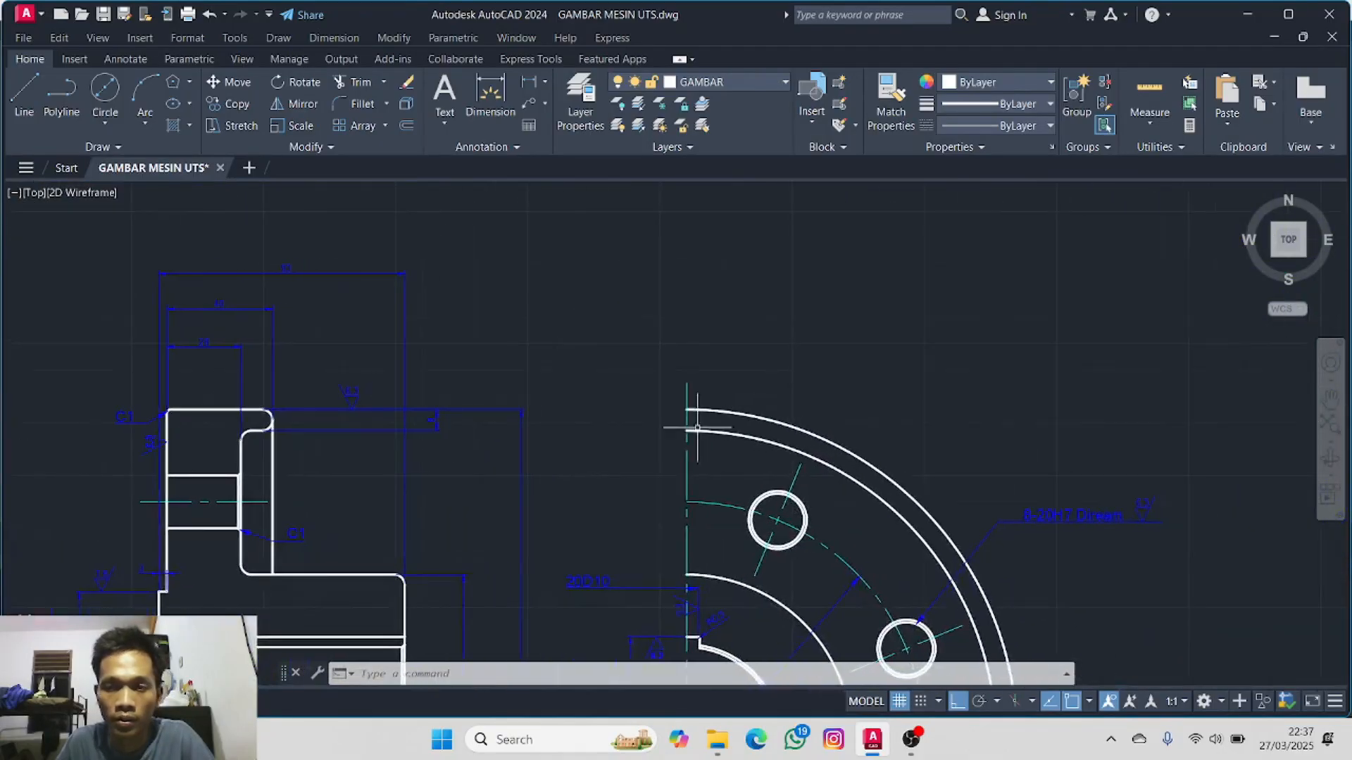
pyautogui.scroll(-3, 960, 368)
pyautogui.moveTo(860, 317)
pyautogui.mouseDown(button='middle')
pyautogui.moveTo(569, 512)
pyautogui.moveTo(506, 522)
pyautogui.mouseUp(button='middle')
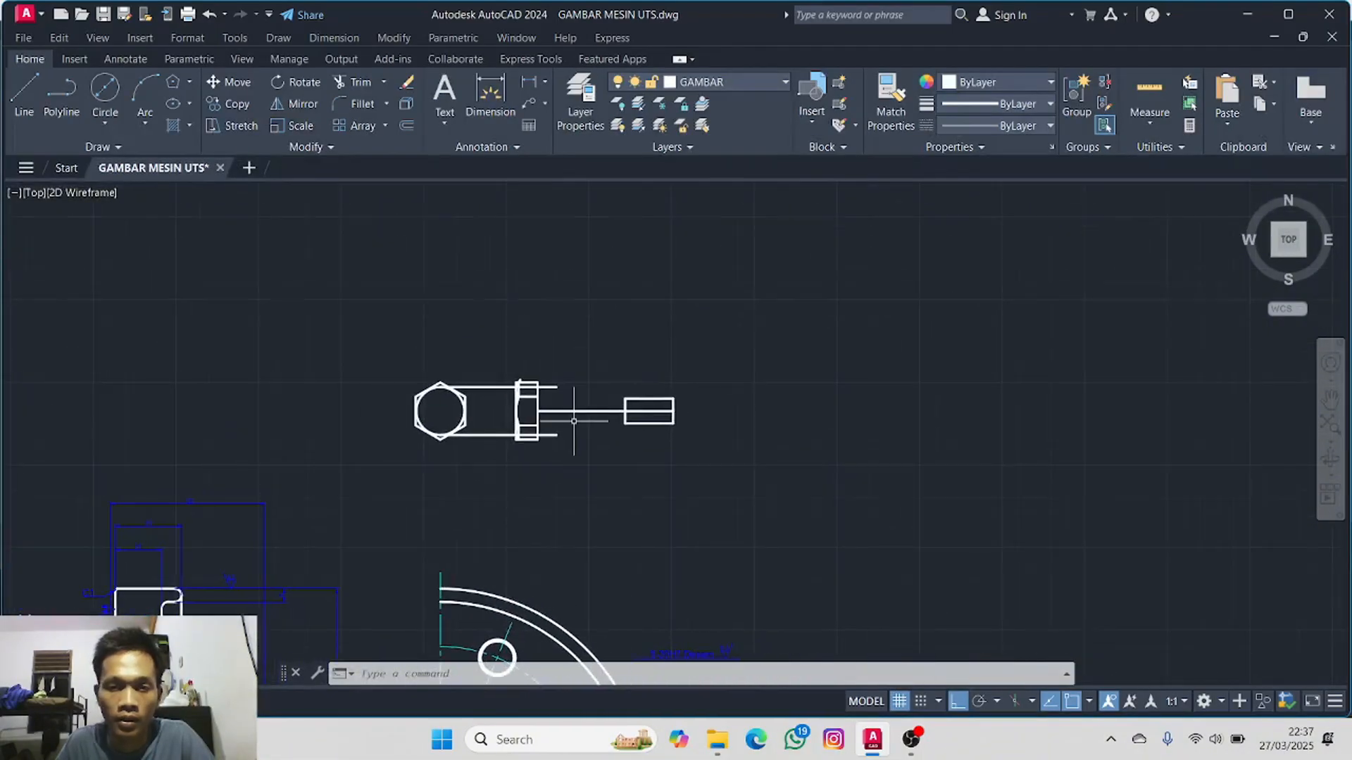
pyautogui.scroll(4, 572, 422)
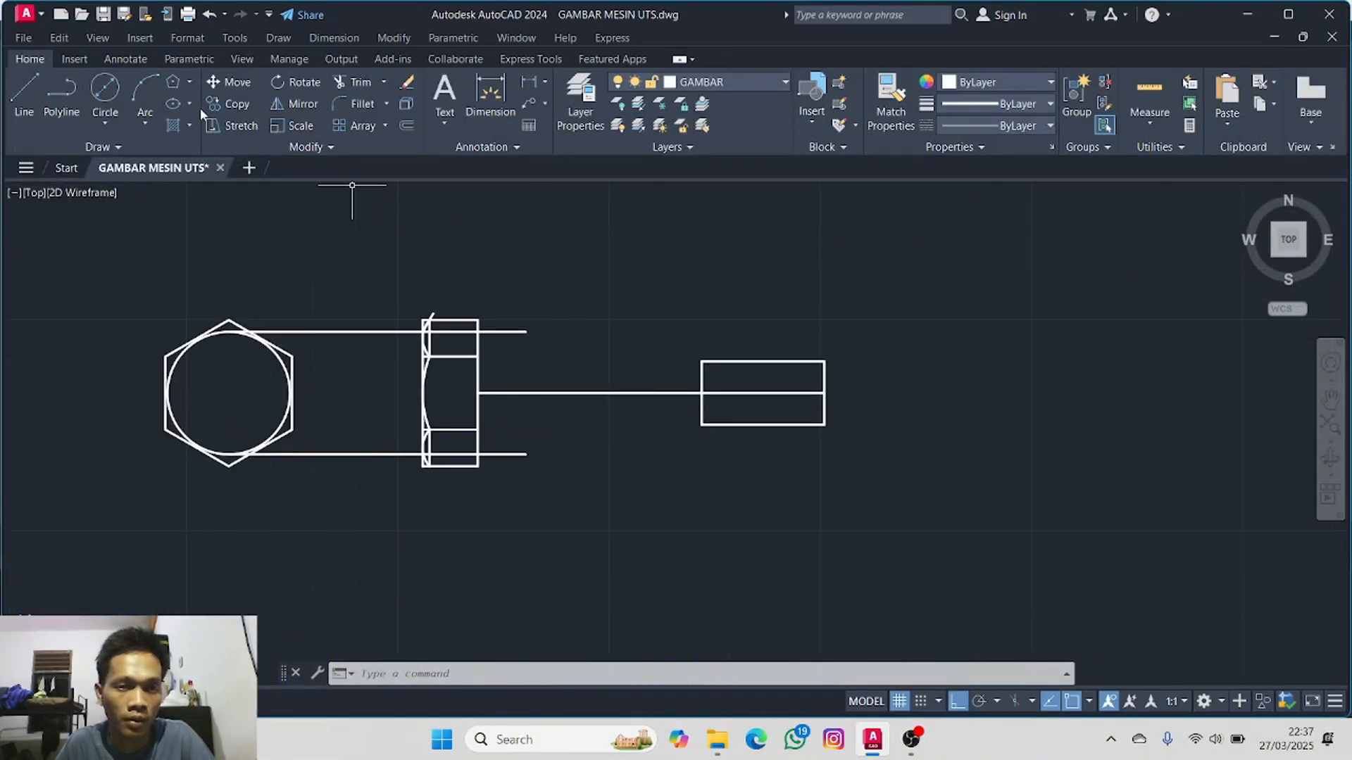
# - Offset the shank's centre line by 10 units to both its upper and lower sides
pyautogui.click(412, 124)
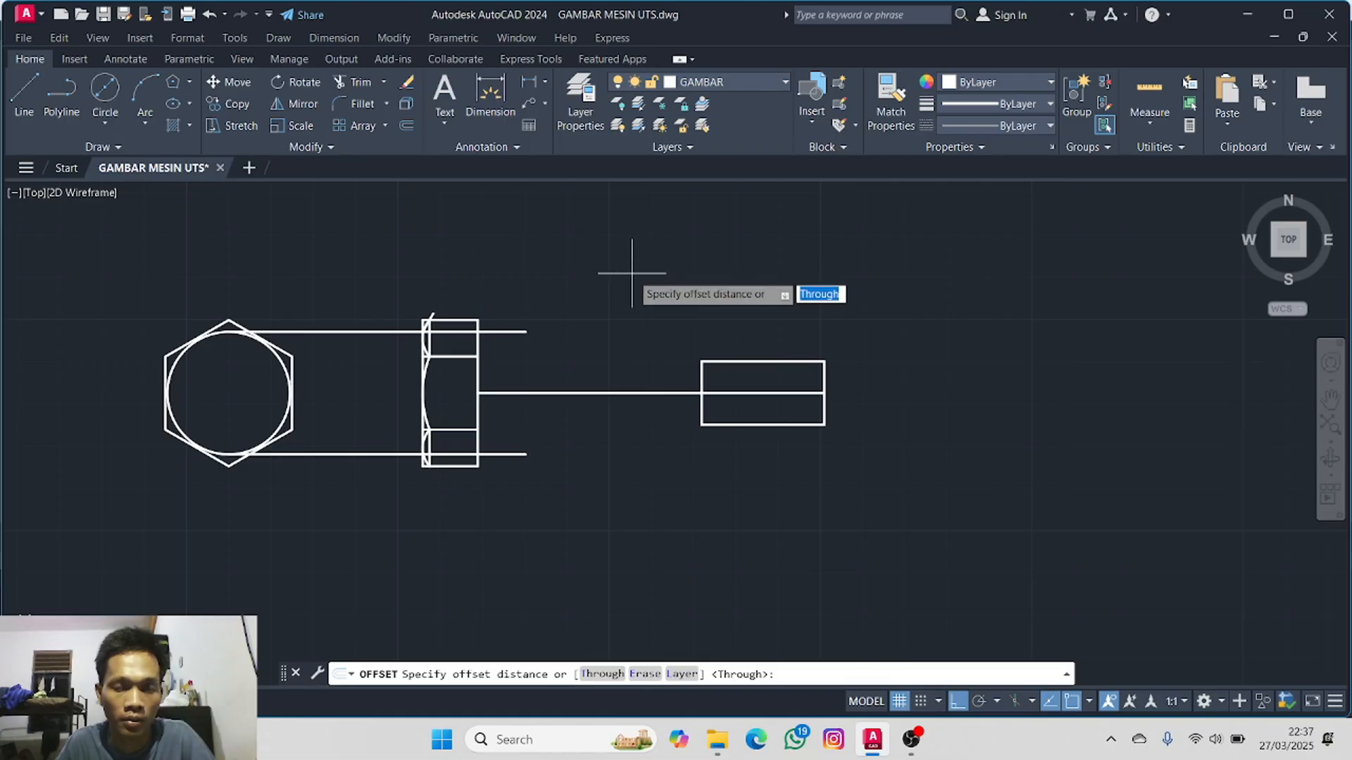
pyautogui.write('10')
pyautogui.press('Return')
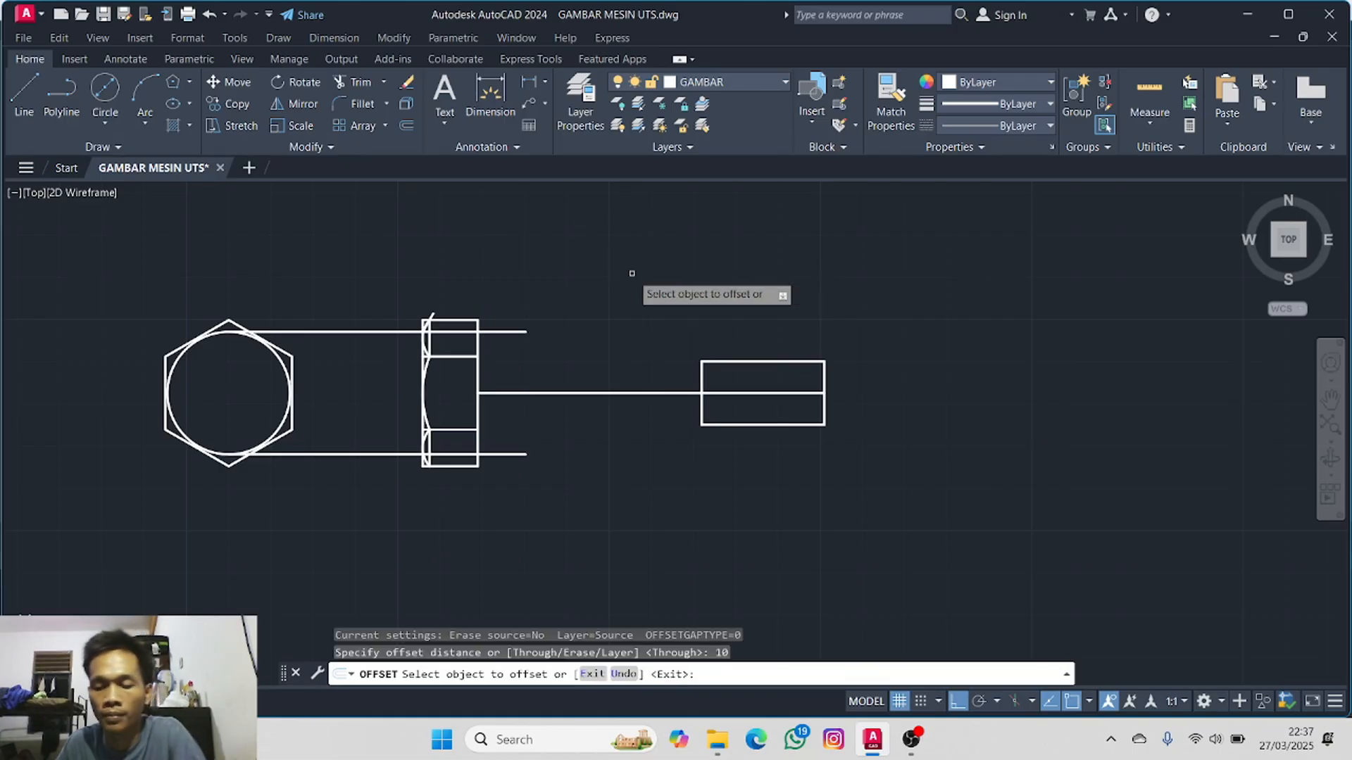
pyautogui.click(667, 394)
pyautogui.click(669, 342)
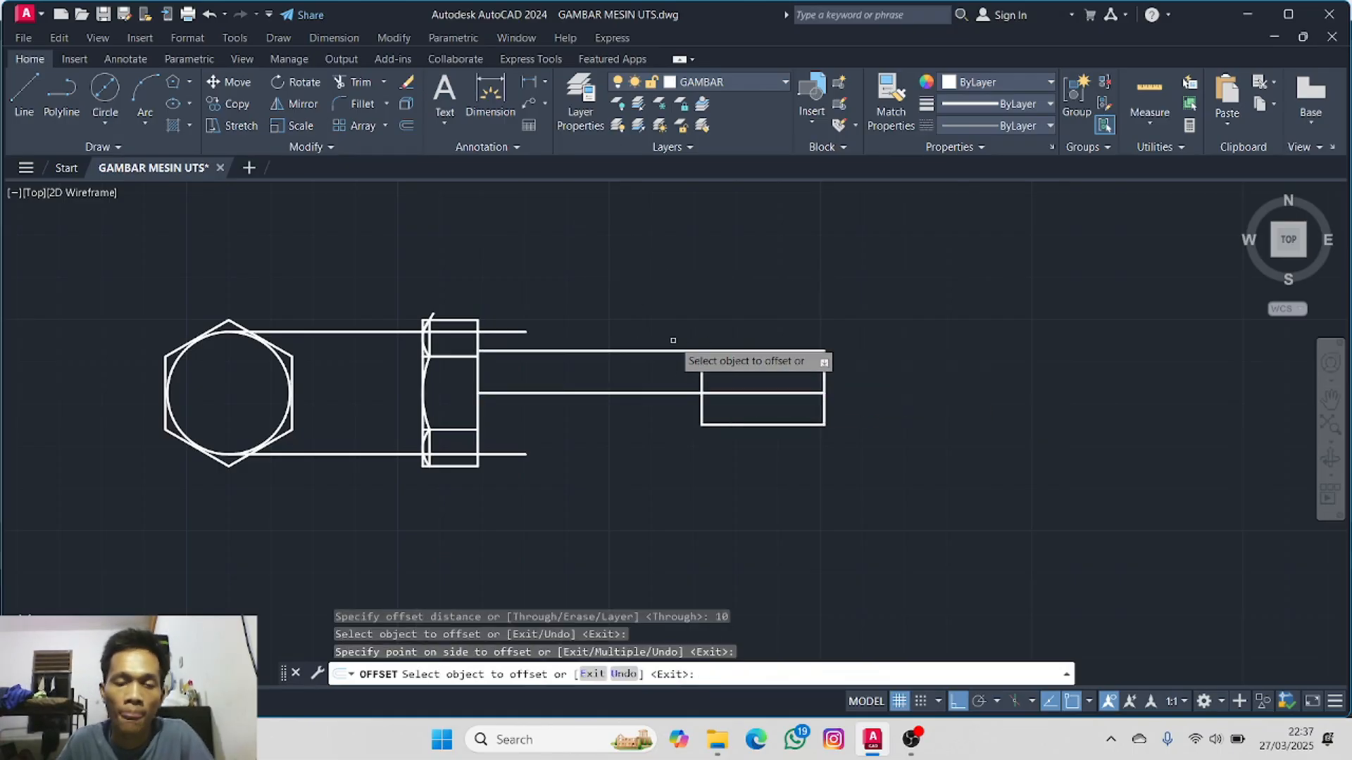
pyautogui.click(665, 393)
pyautogui.click(661, 403)
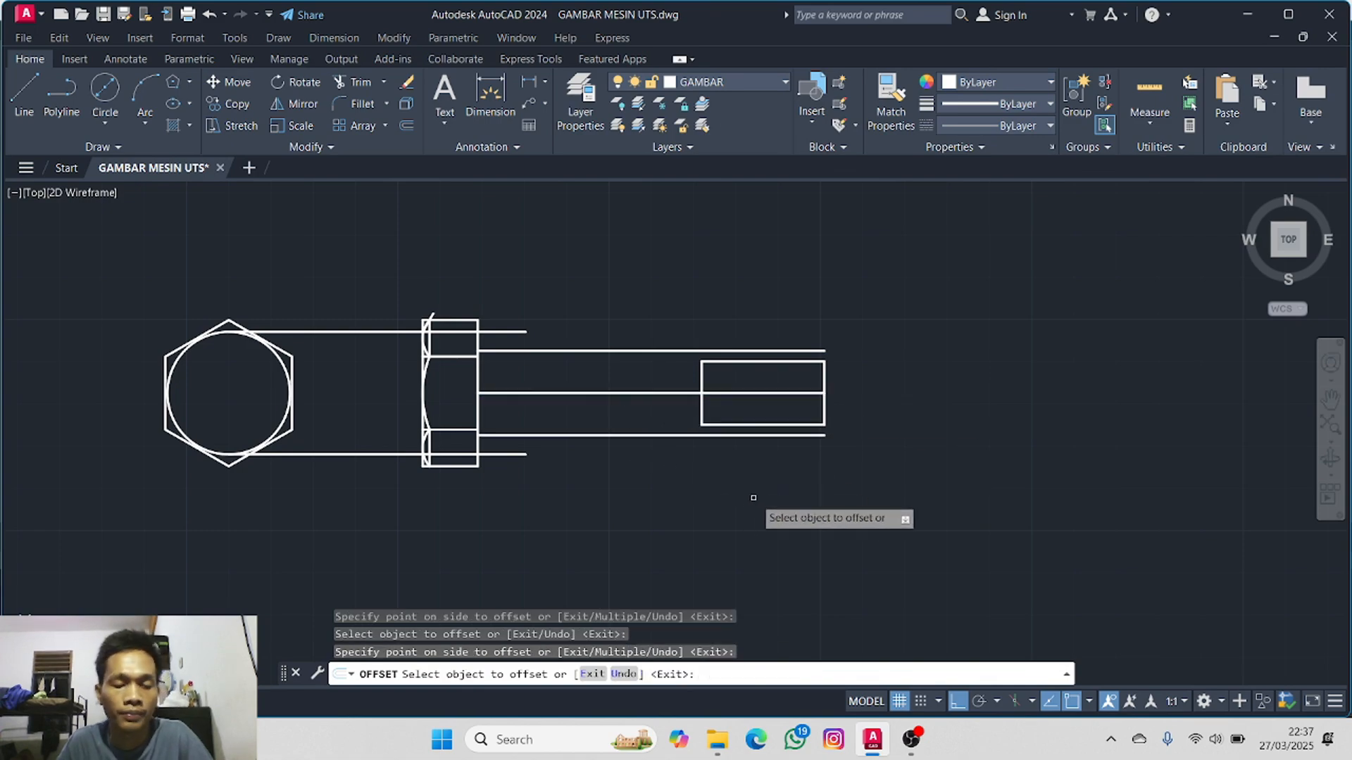
pyautogui.press('Escape')
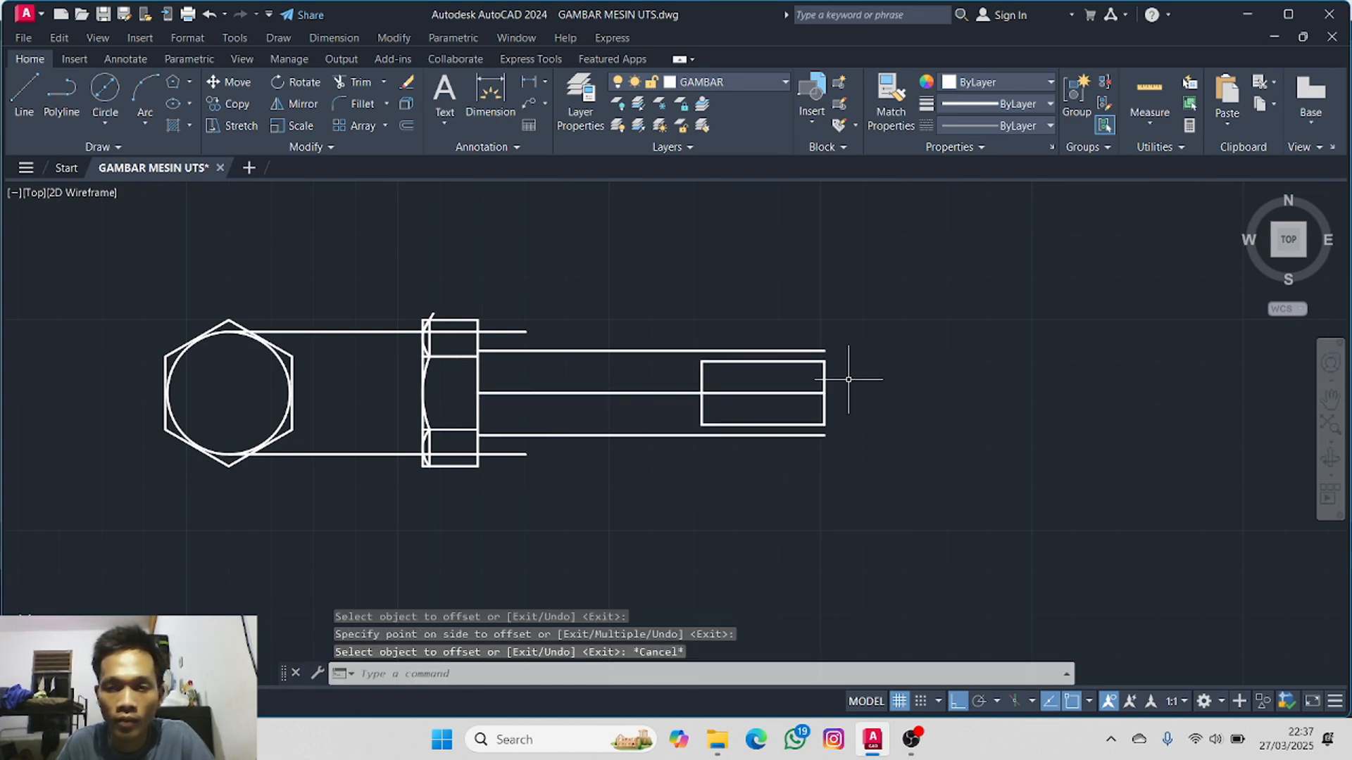
pyautogui.write('E')
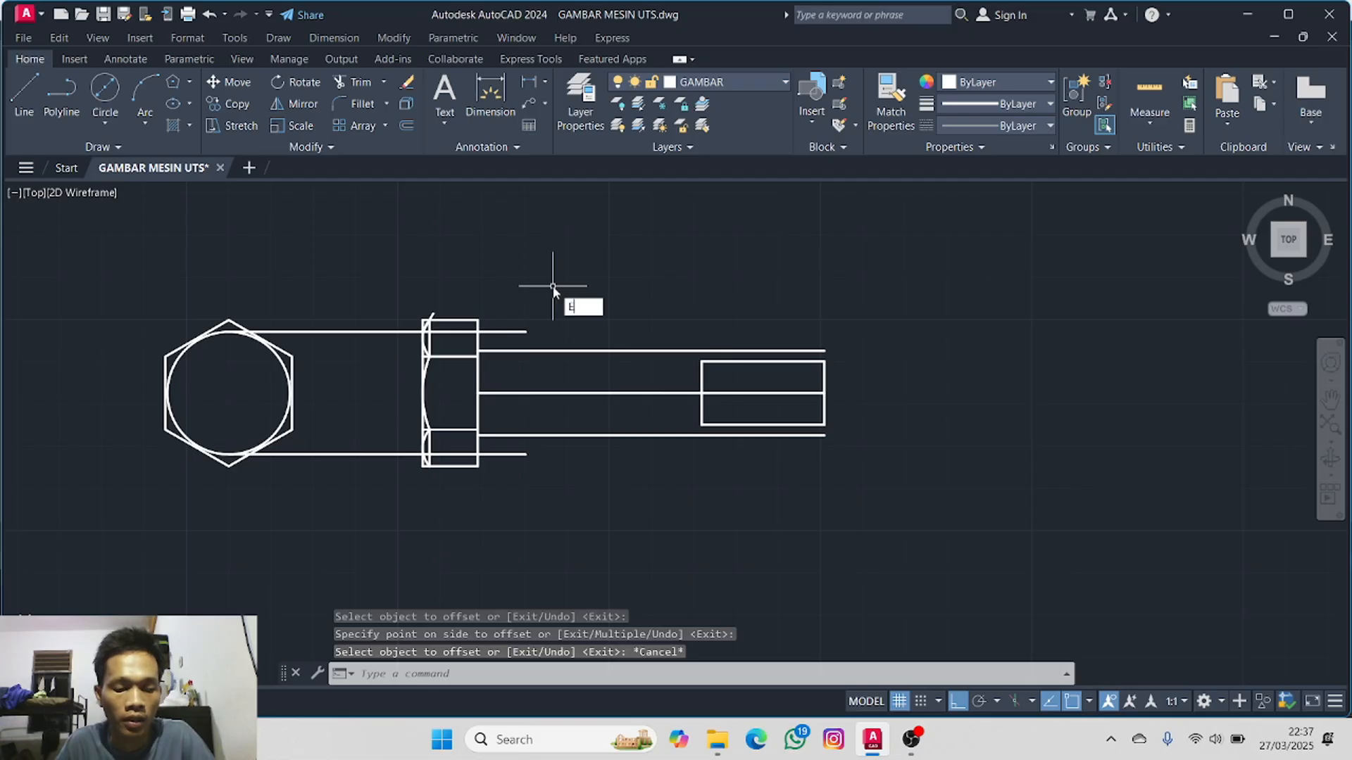
pyautogui.write('X')
pyautogui.click(614, 341)
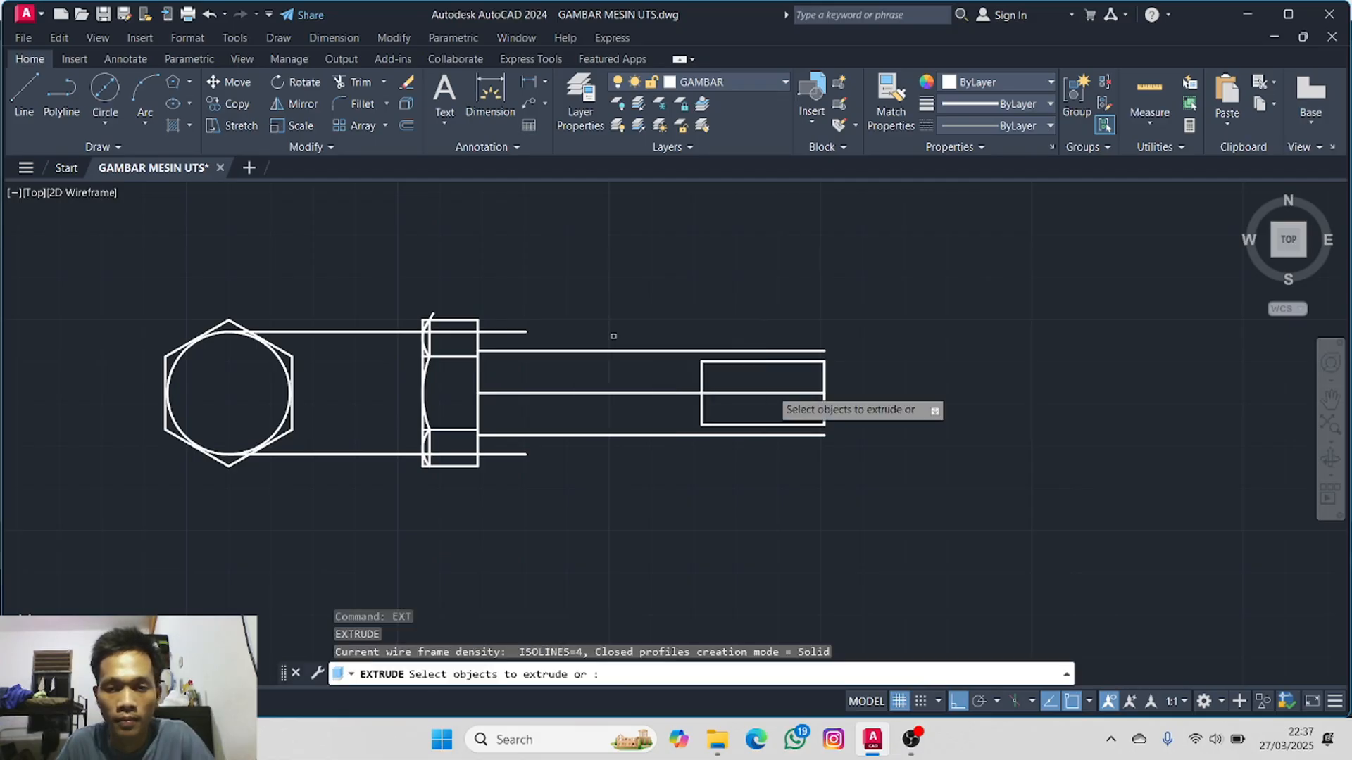
pyautogui.click(825, 372)
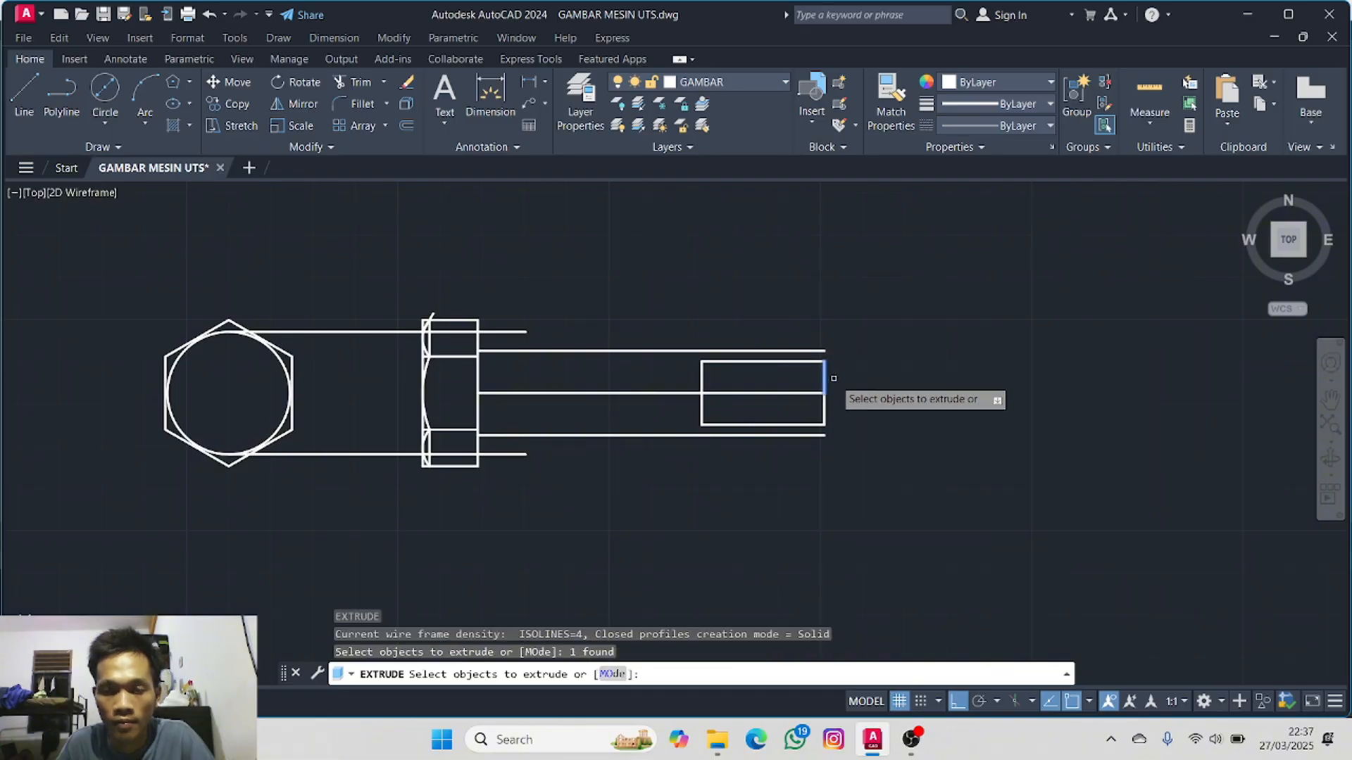
pyautogui.press('Escape')
# - Stretch both ends of the vertical line at the thread's start to the upper and lower shank lines
pyautogui.scroll(4, 854, 383)
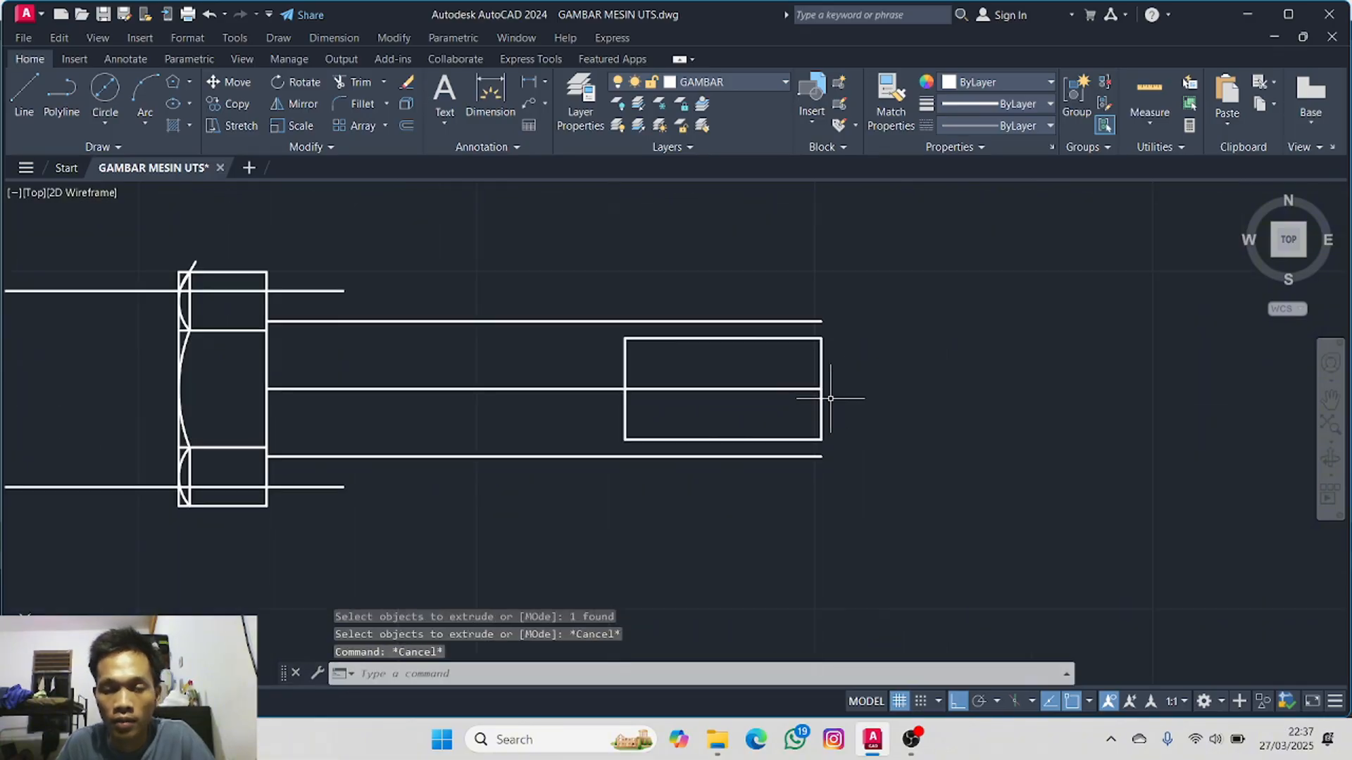
pyautogui.scroll(2, 573, 341)
pyautogui.scroll(-4, 564, 341)
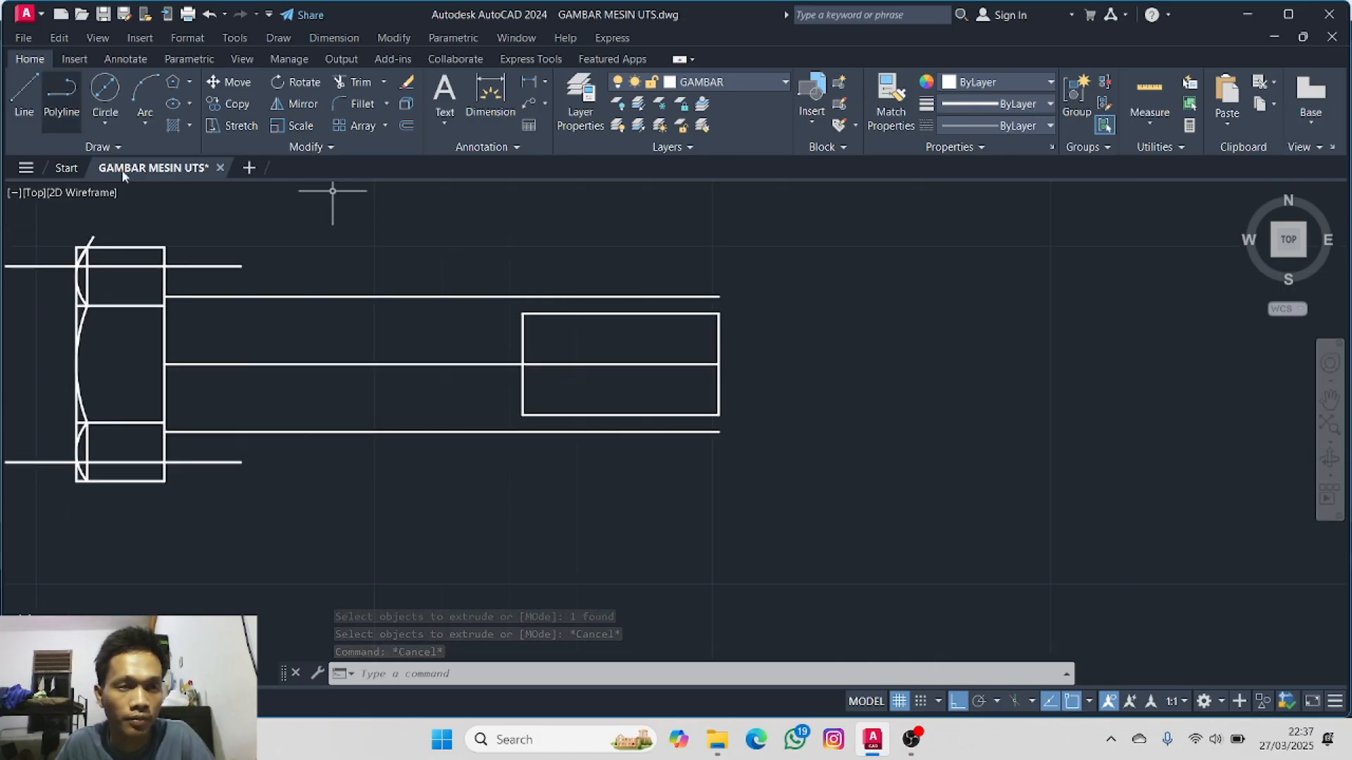
pyautogui.click(522, 328)
pyautogui.click(523, 313)
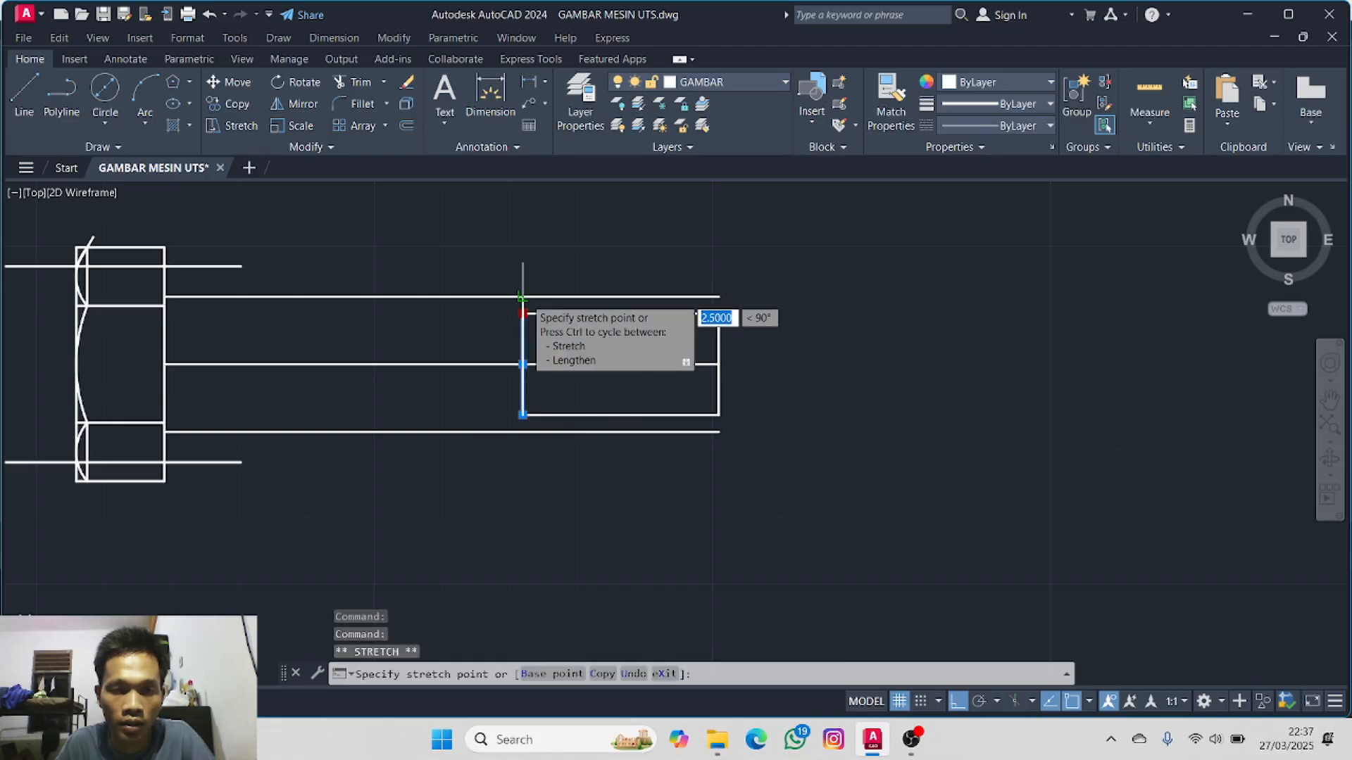
pyautogui.click(522, 297)
pyautogui.click(522, 414)
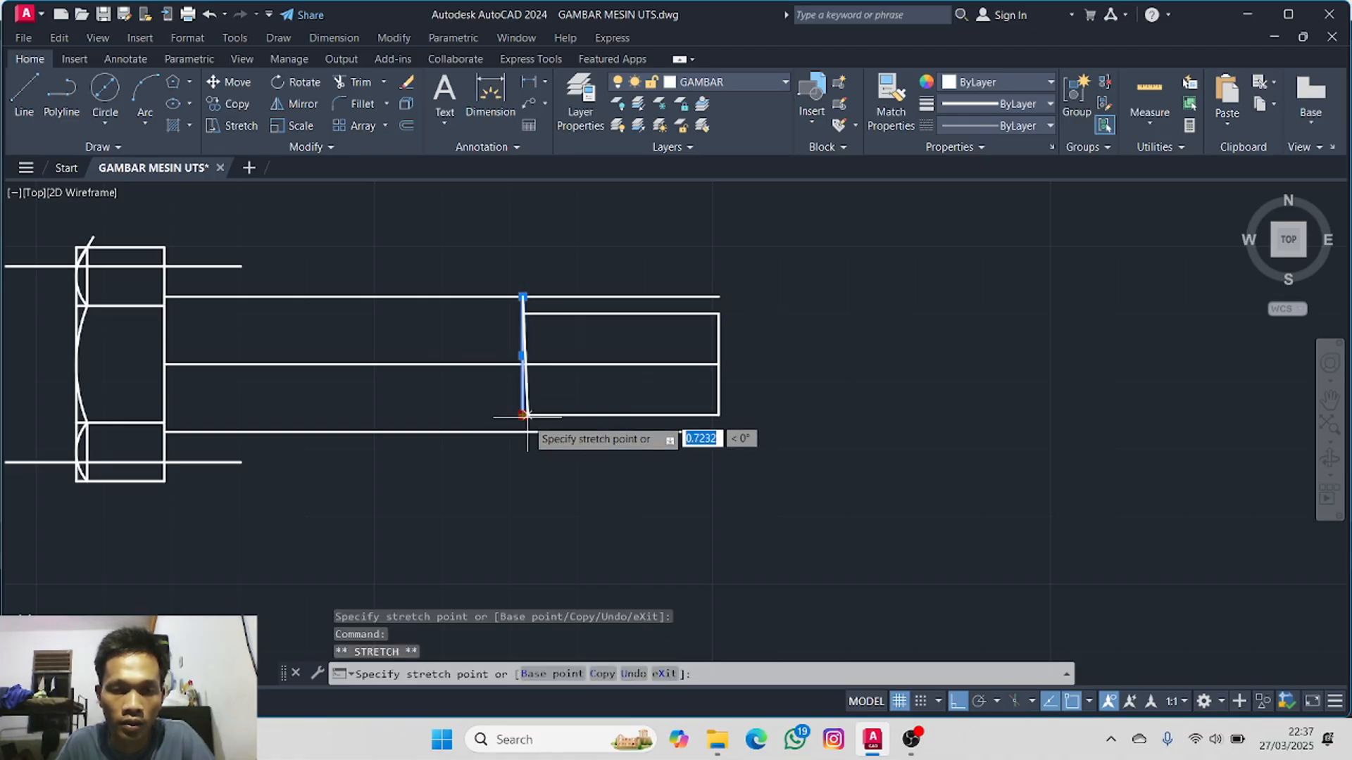
pyautogui.click(522, 431)
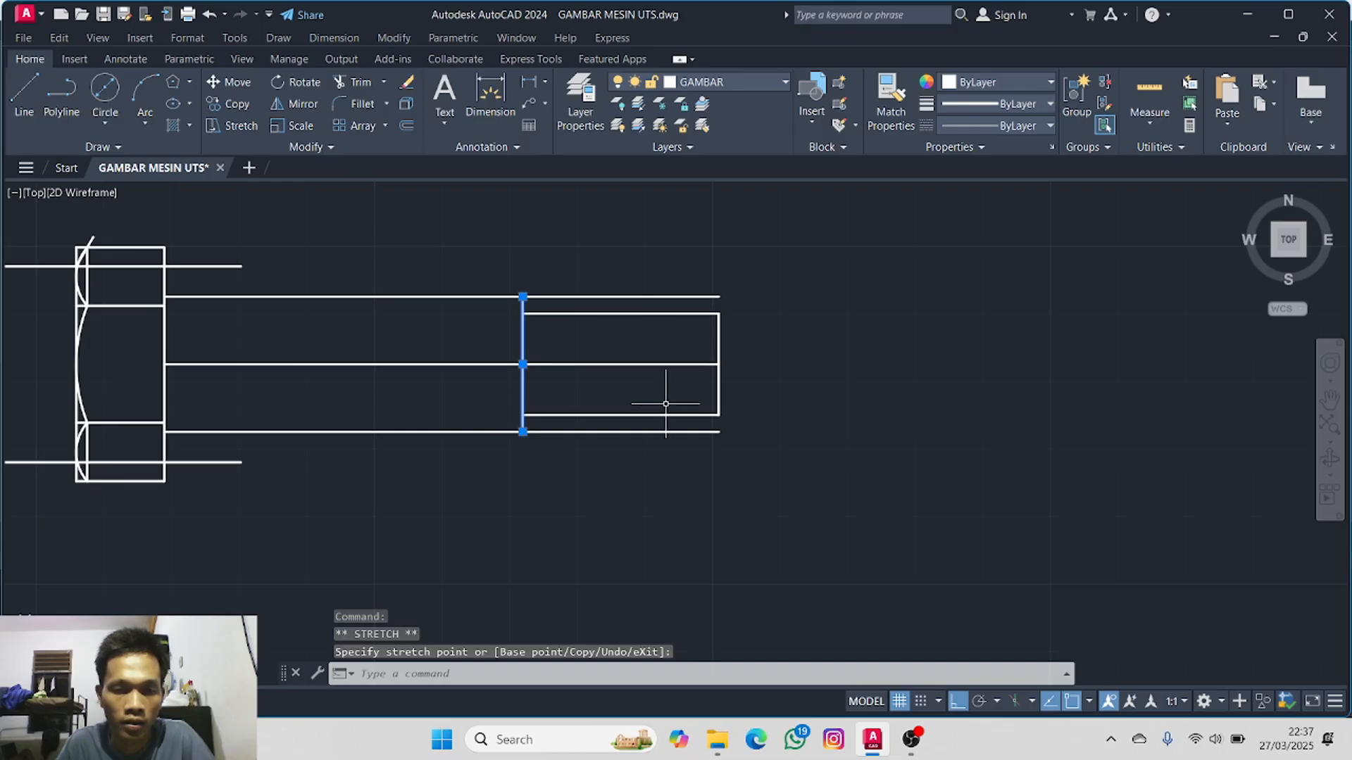
pyautogui.press('Escape')
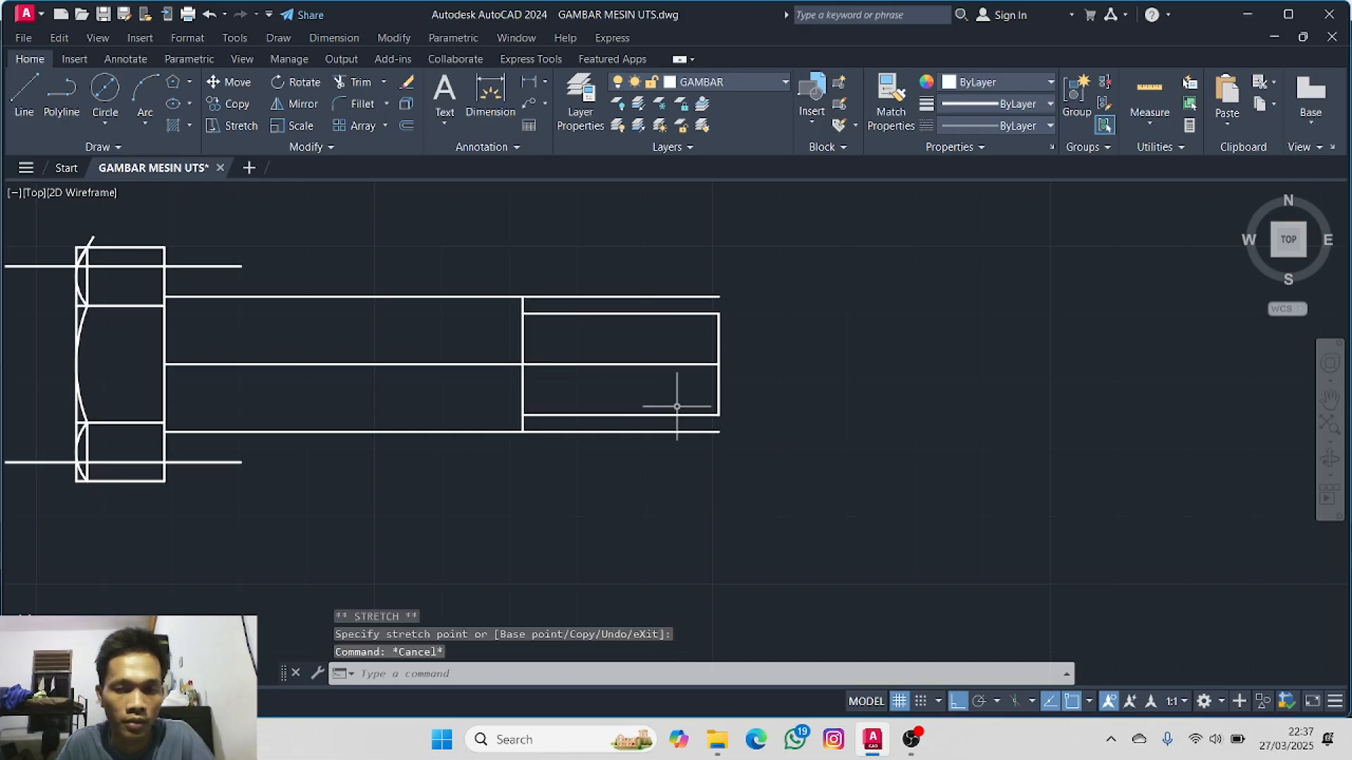
# - Join the two vertical segments at the shank's free end and stretch the joined line to the upper and lower shank lines
pyautogui.click(718, 336)
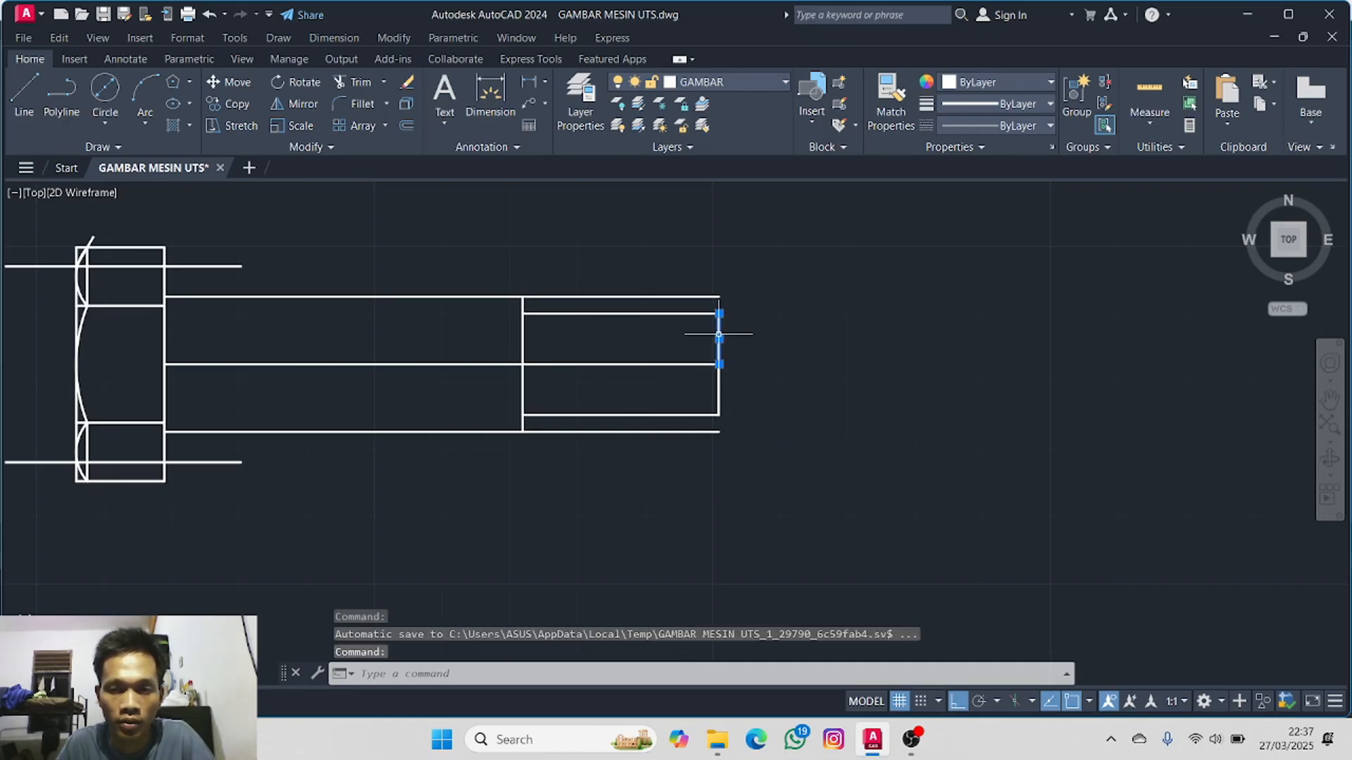
pyautogui.click(718, 378)
pyautogui.write('j')
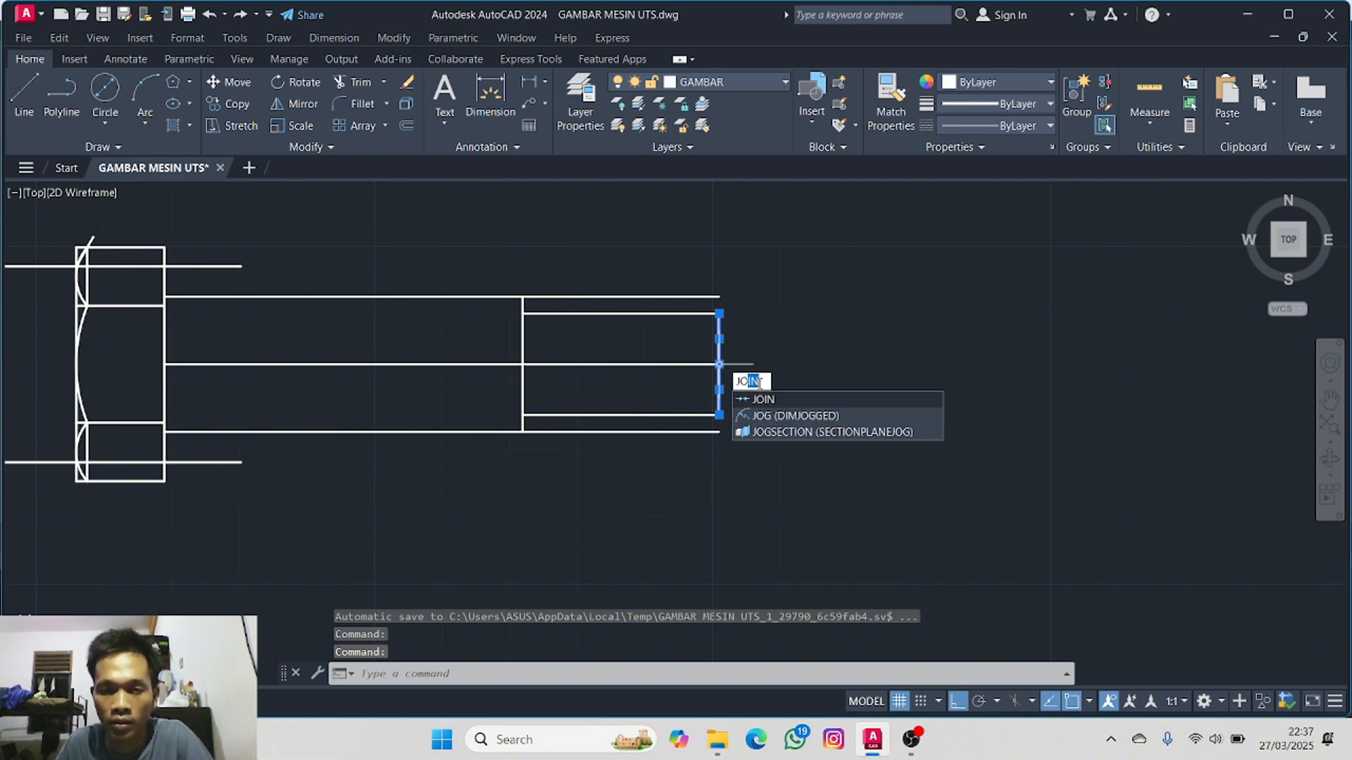
pyautogui.press('Return')
pyautogui.click(719, 338)
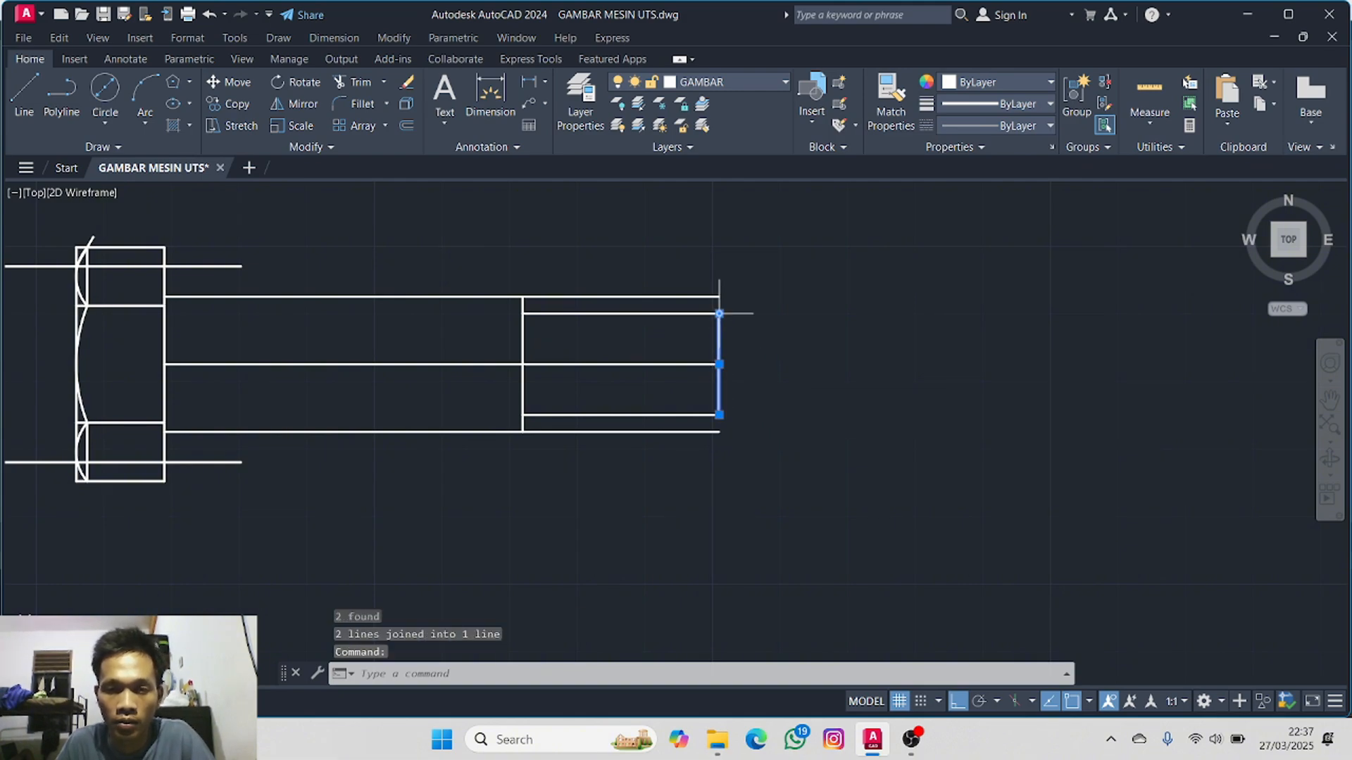
pyautogui.click(718, 313)
pyautogui.click(718, 296)
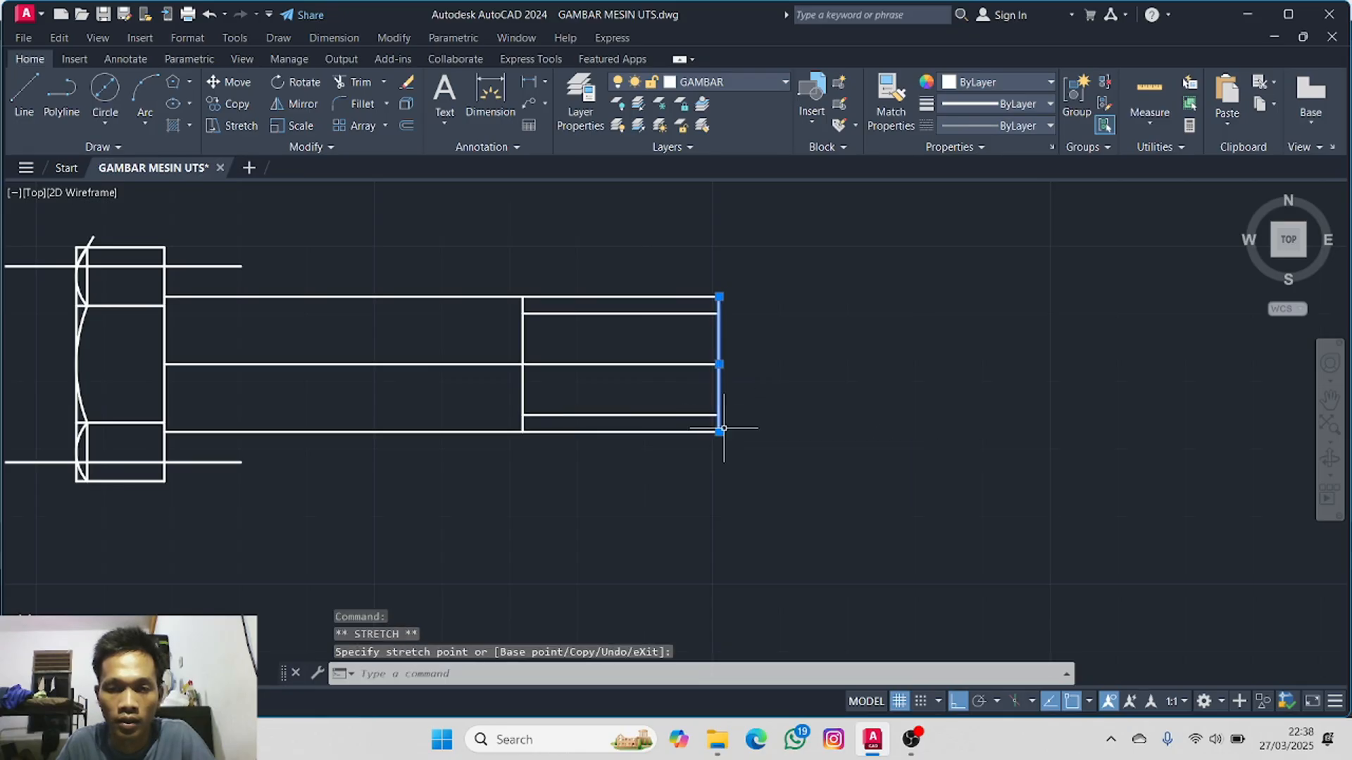
pyautogui.press('Escape')
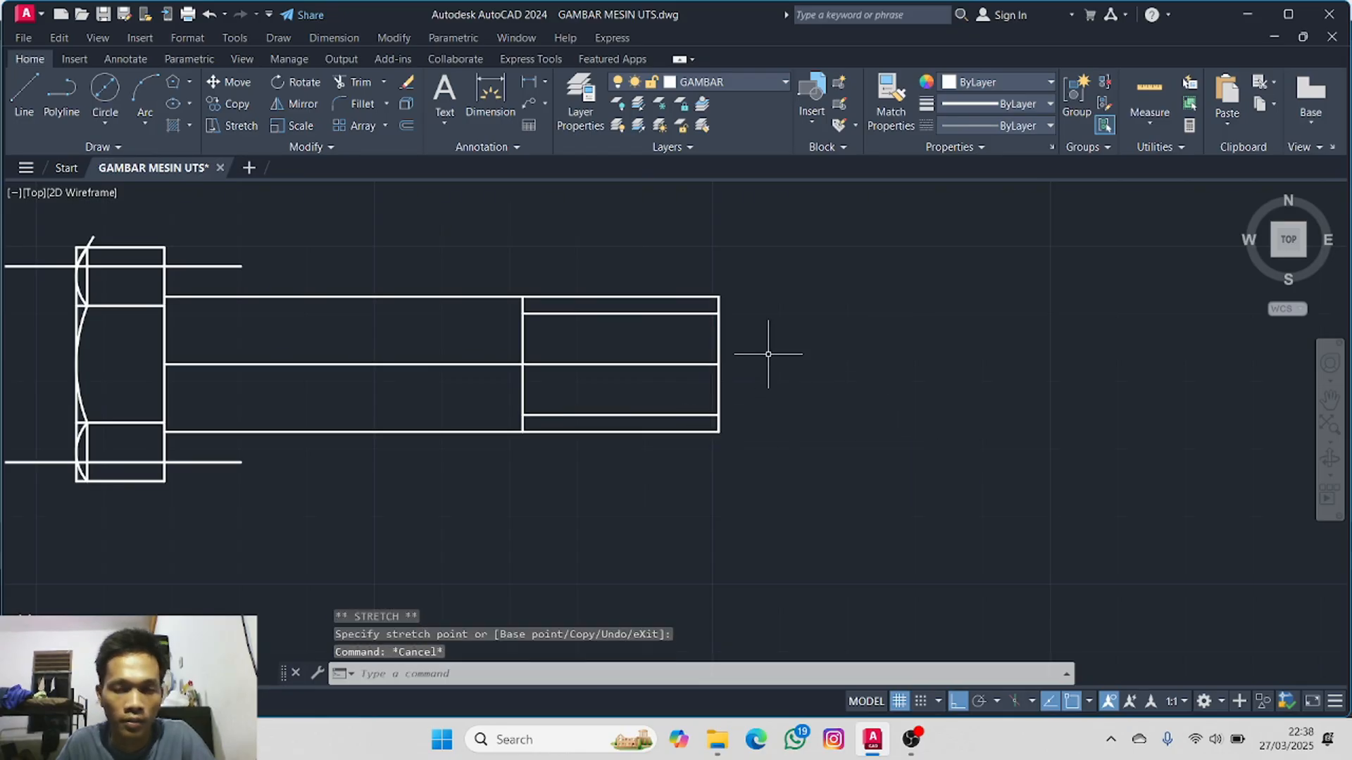
# - Offset the shank's vertical end line 4 units inward toward the bolt head
pyautogui.click(406, 126)
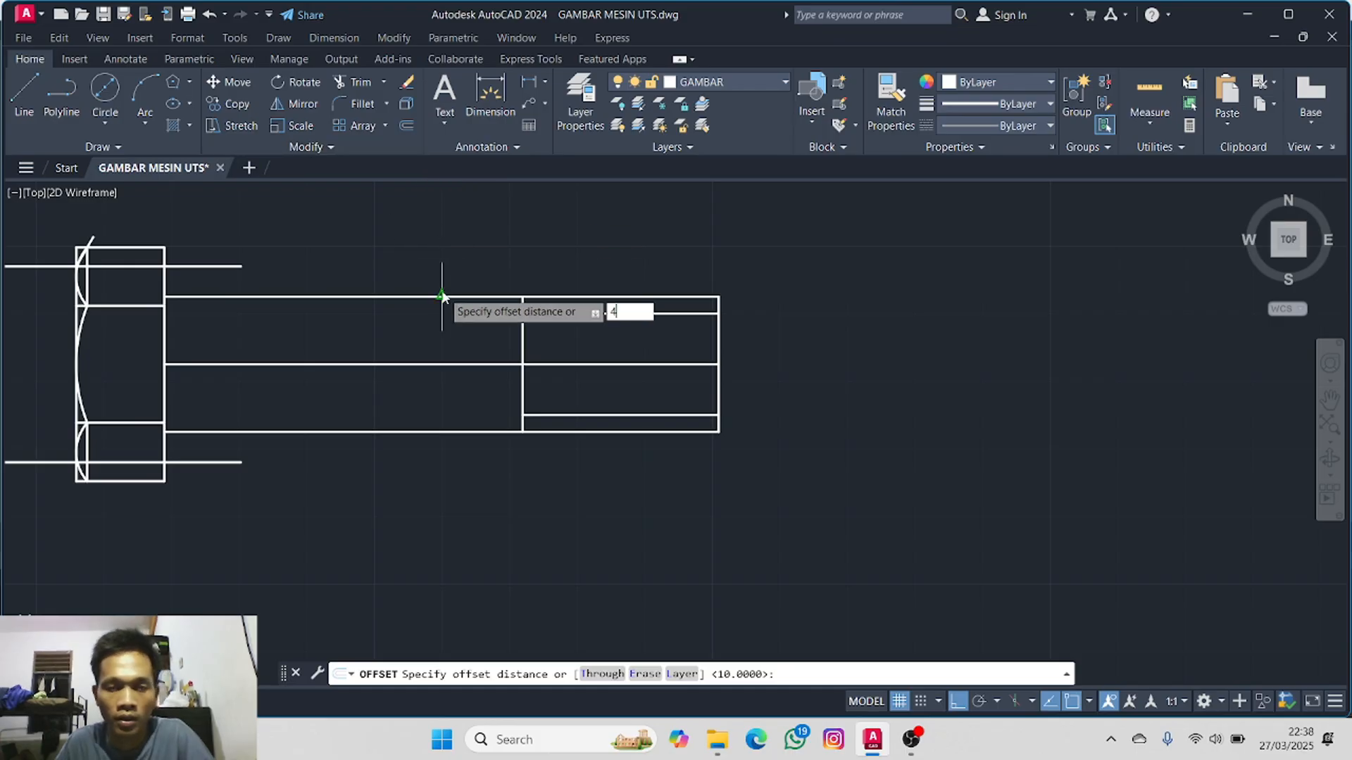
pyautogui.press('Return')
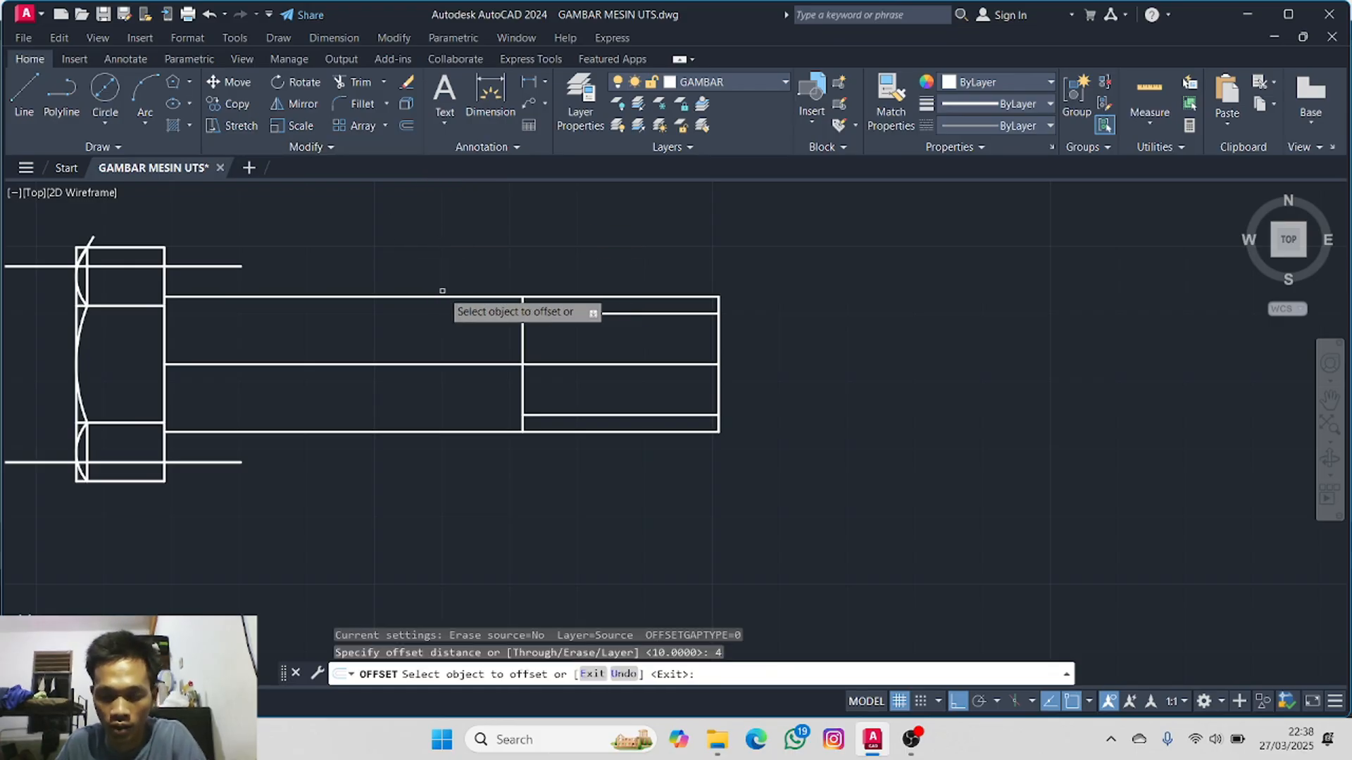
pyautogui.click(717, 338)
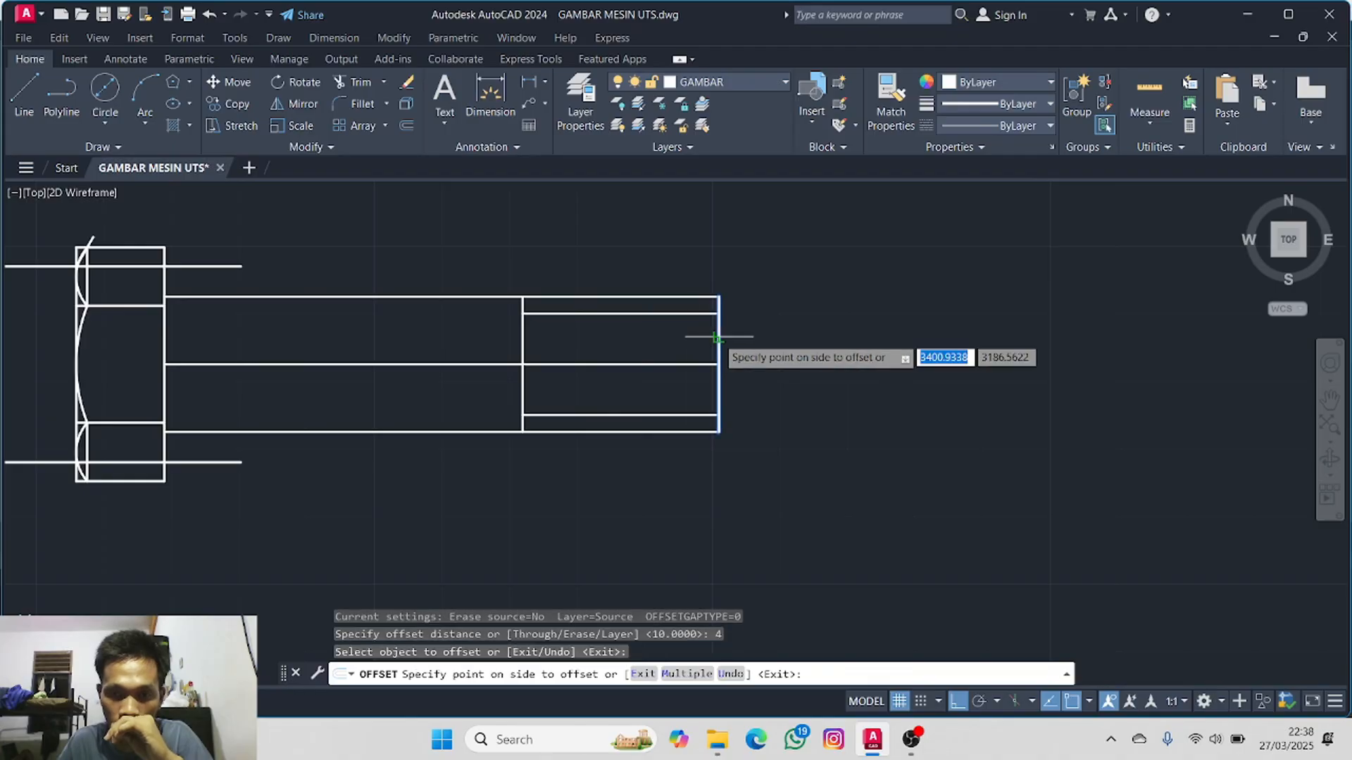
pyautogui.click(652, 343)
pyautogui.press('Escape')
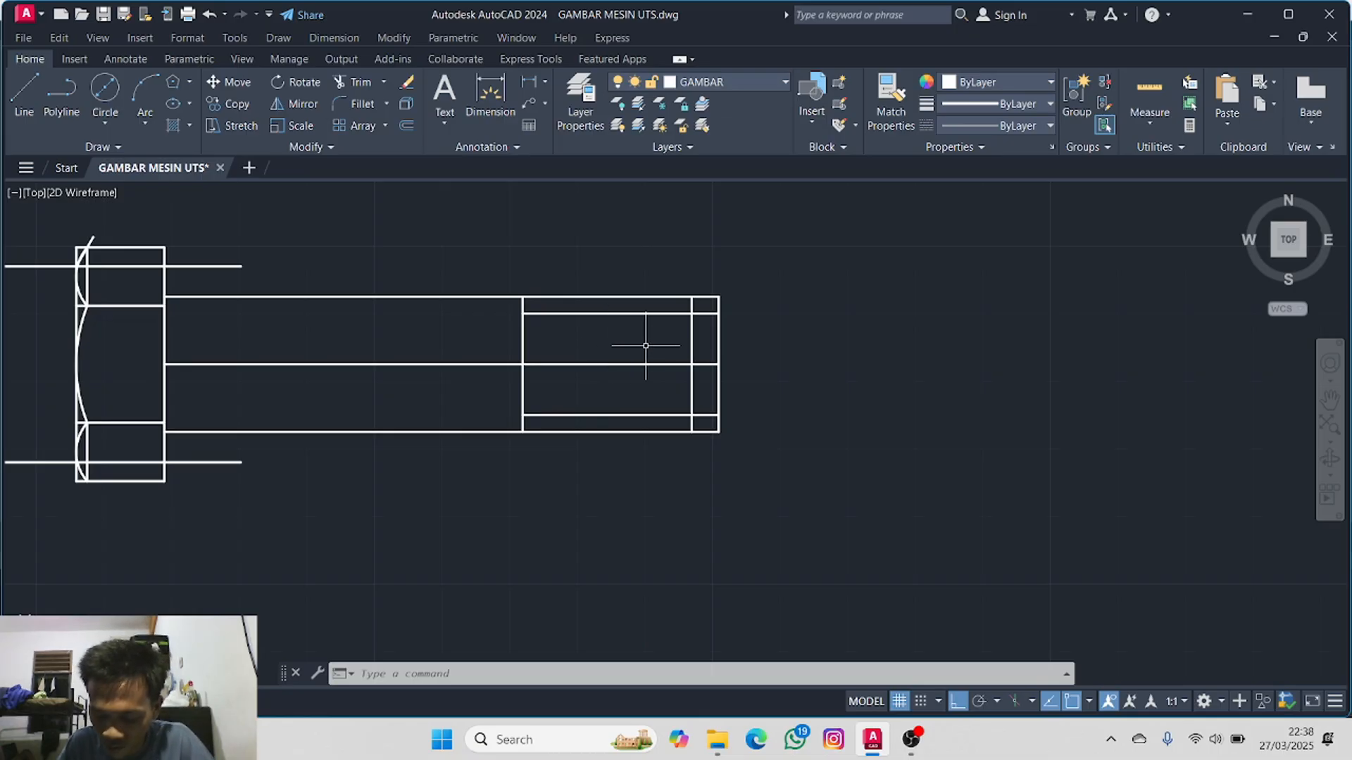
pyautogui.scroll(4, 697, 309)
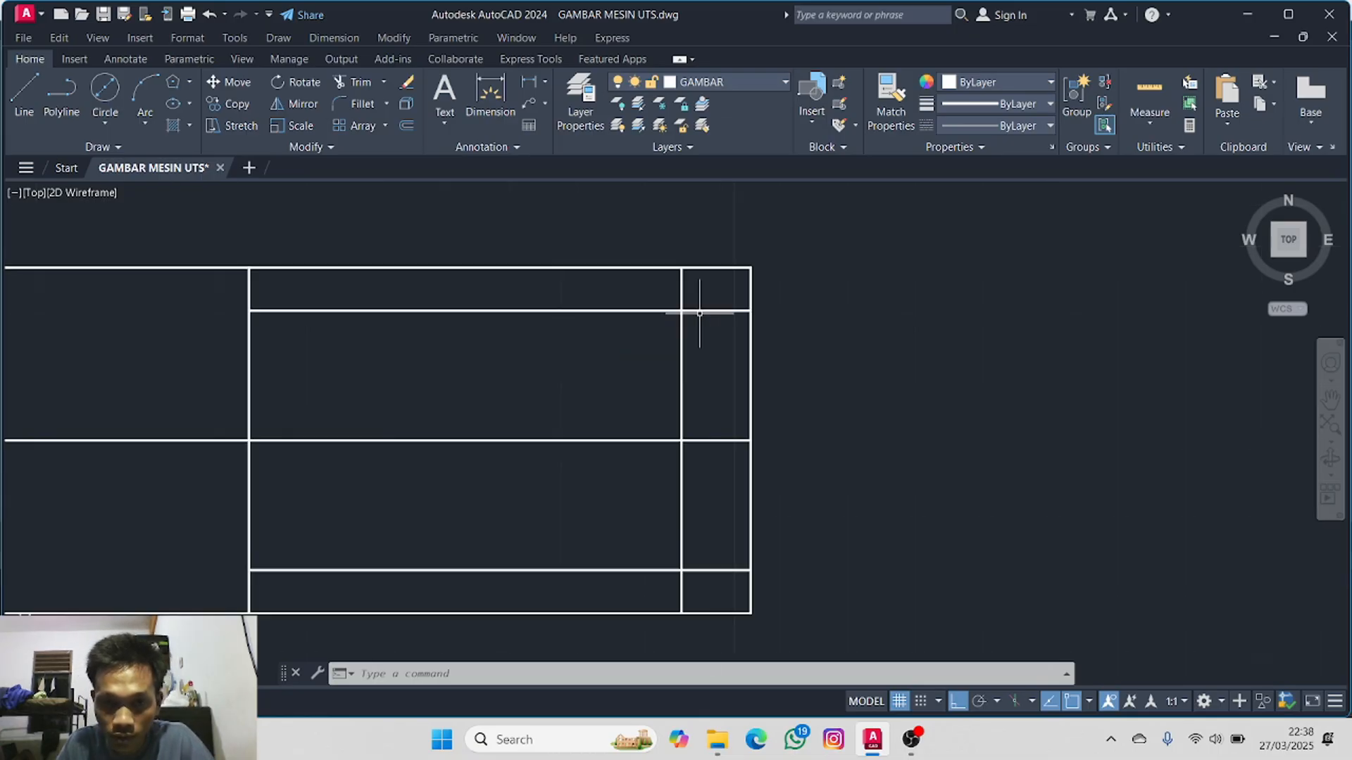
# - Examine the threaded end of bolt part 3 on the reference sheet for its chamfer angle, diameter and radii
pyautogui.moveTo(582, 353)
pyautogui.mouseDown(button='middle')
pyautogui.moveTo(704, 360)
pyautogui.moveTo(643, 229)
pyautogui.moveTo(607, 230)
pyautogui.moveTo(534, 362)
pyautogui.moveTo(482, 376)
pyautogui.mouseUp(button='middle')
pyautogui.scroll(-2, 628, 273)
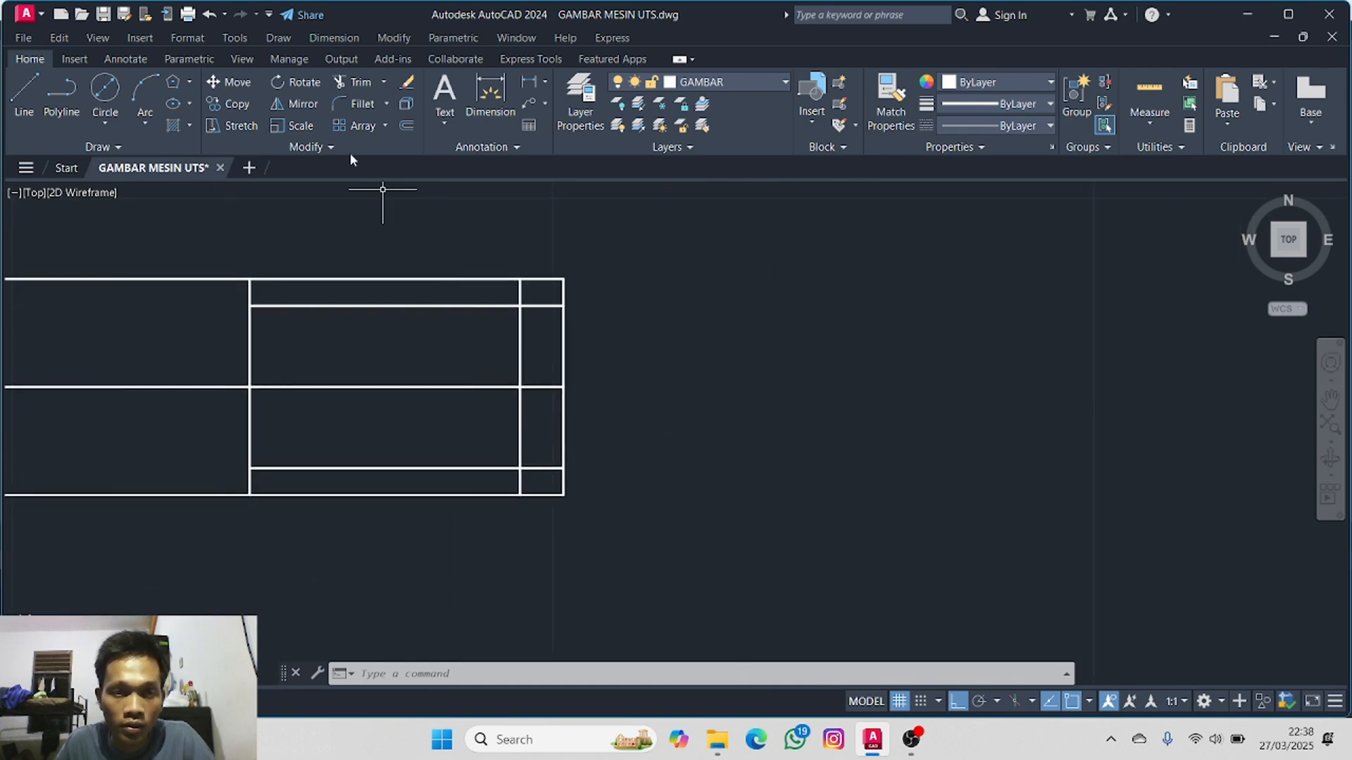
pyautogui.scroll(-2, 175, 293)
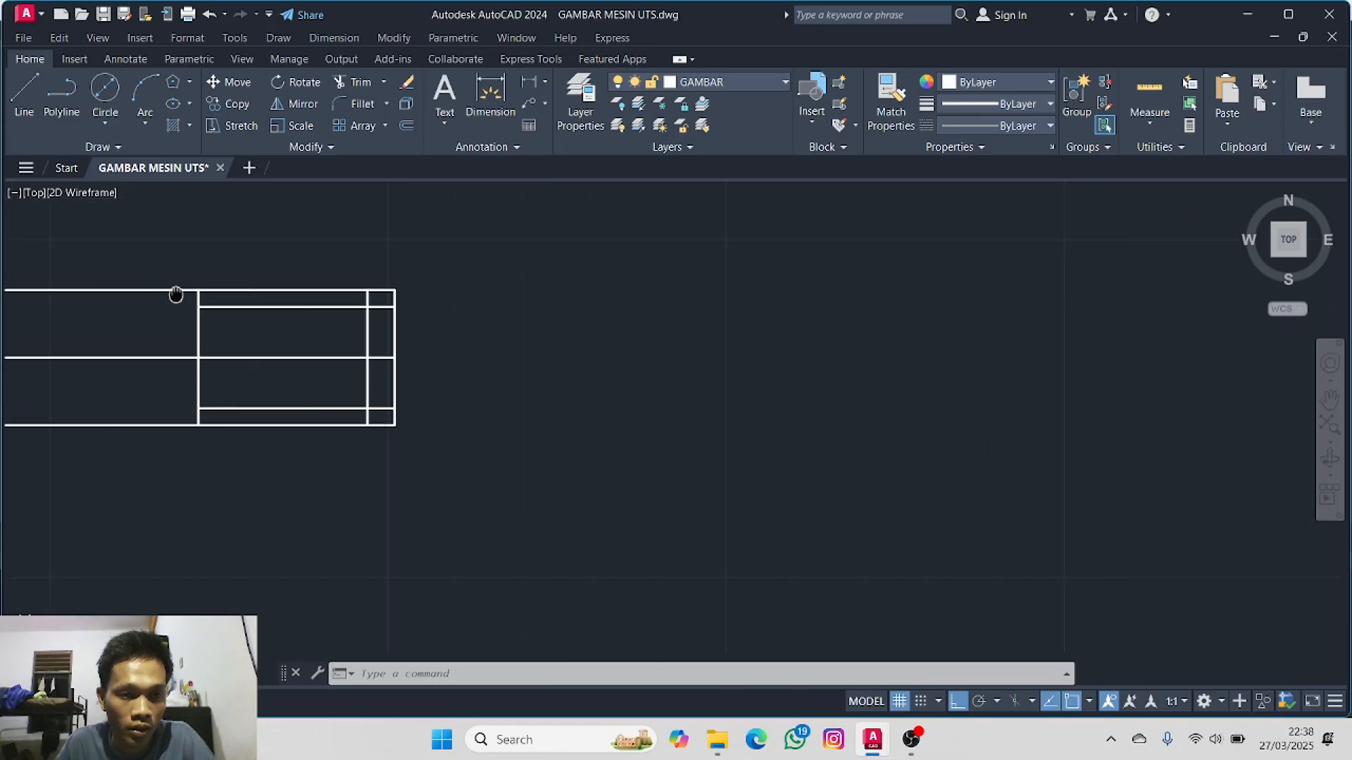
pyautogui.moveTo(175, 293)
pyautogui.mouseDown(button='middle')
pyautogui.moveTo(514, 356)
pyautogui.moveTo(885, 289)
pyautogui.mouseUp(button='middle')
pyautogui.scroll(-2, 327, 410)
pyautogui.moveTo(287, 420); pyautogui.dragTo(878, 193, button='middle')
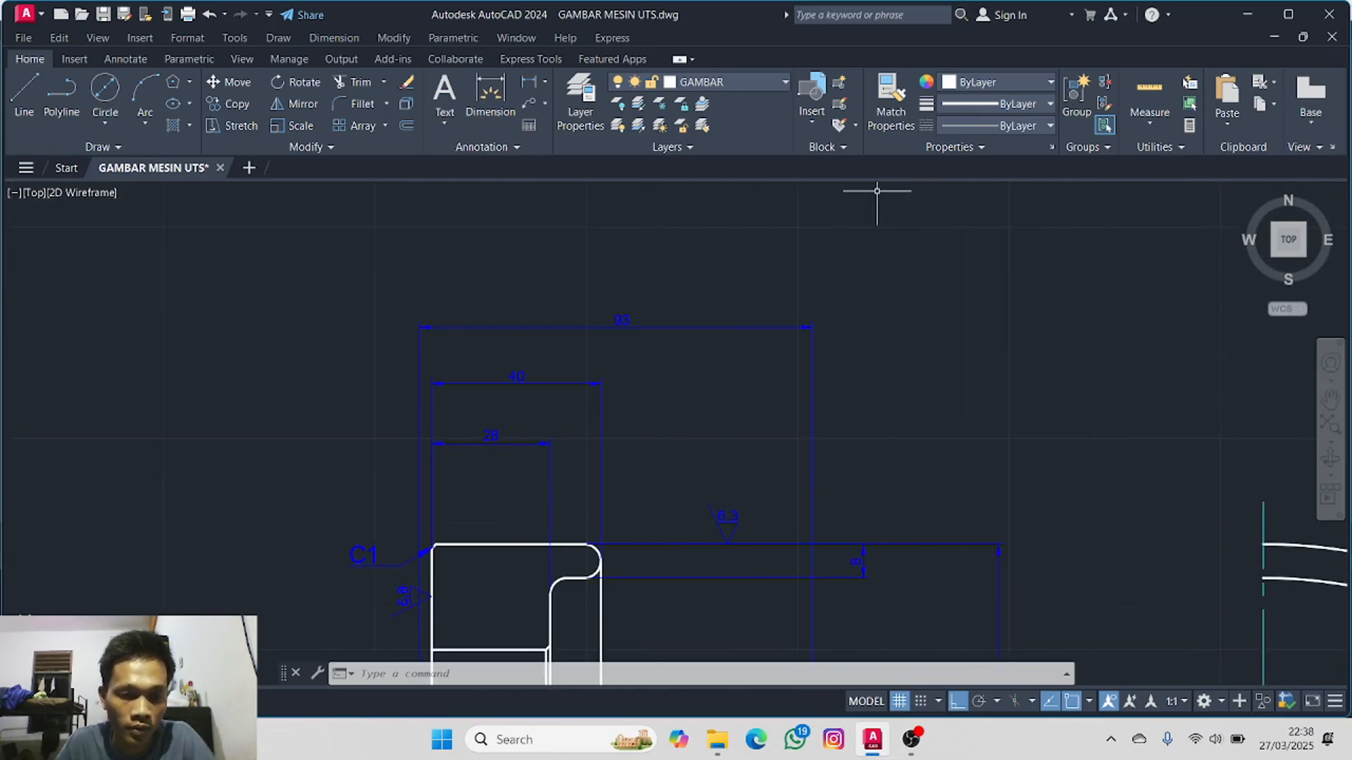
pyautogui.moveTo(401, 441); pyautogui.dragTo(993, 272, button='middle')
pyautogui.scroll(-2, 582, 385)
pyautogui.moveTo(204, 465); pyautogui.dragTo(887, 306, button='middle')
pyautogui.scroll(-2, 870, 314)
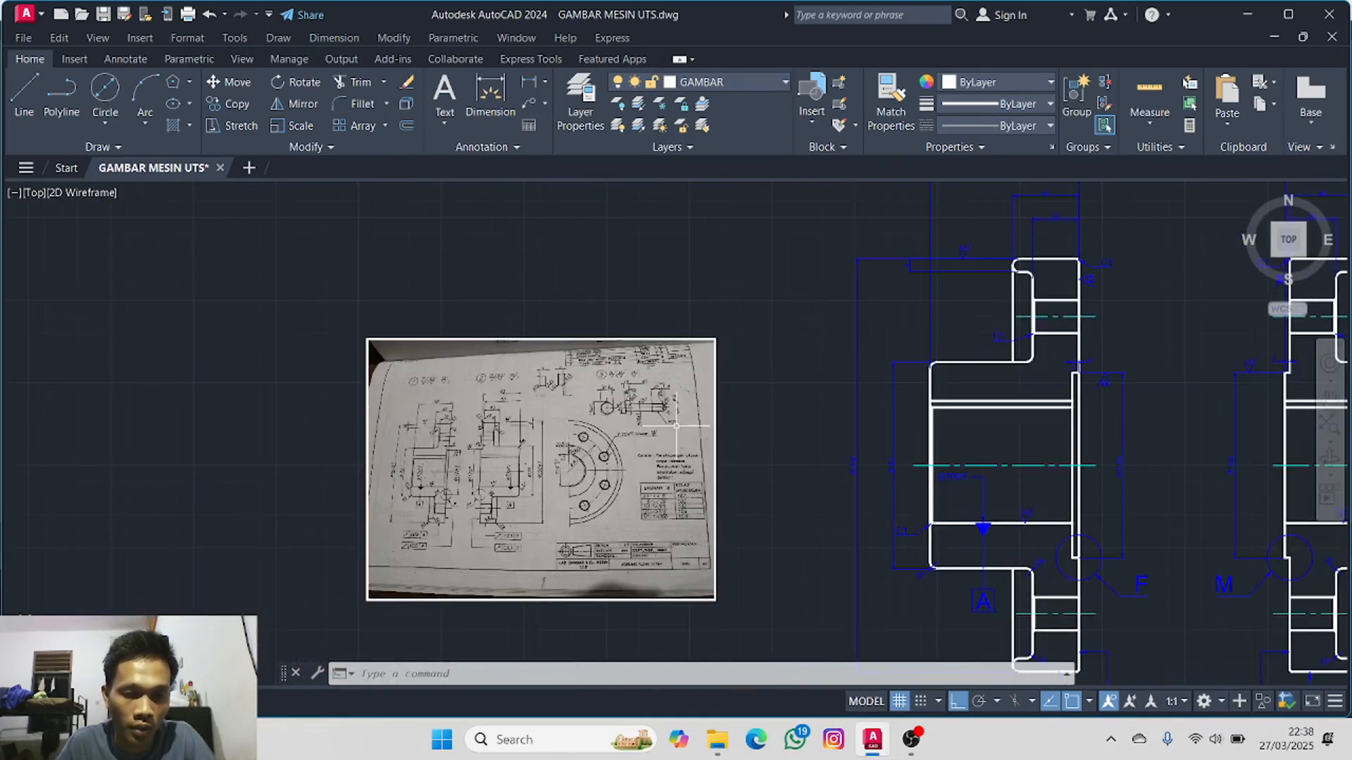
pyautogui.scroll(6, 678, 426)
pyautogui.scroll(2, 556, 307)
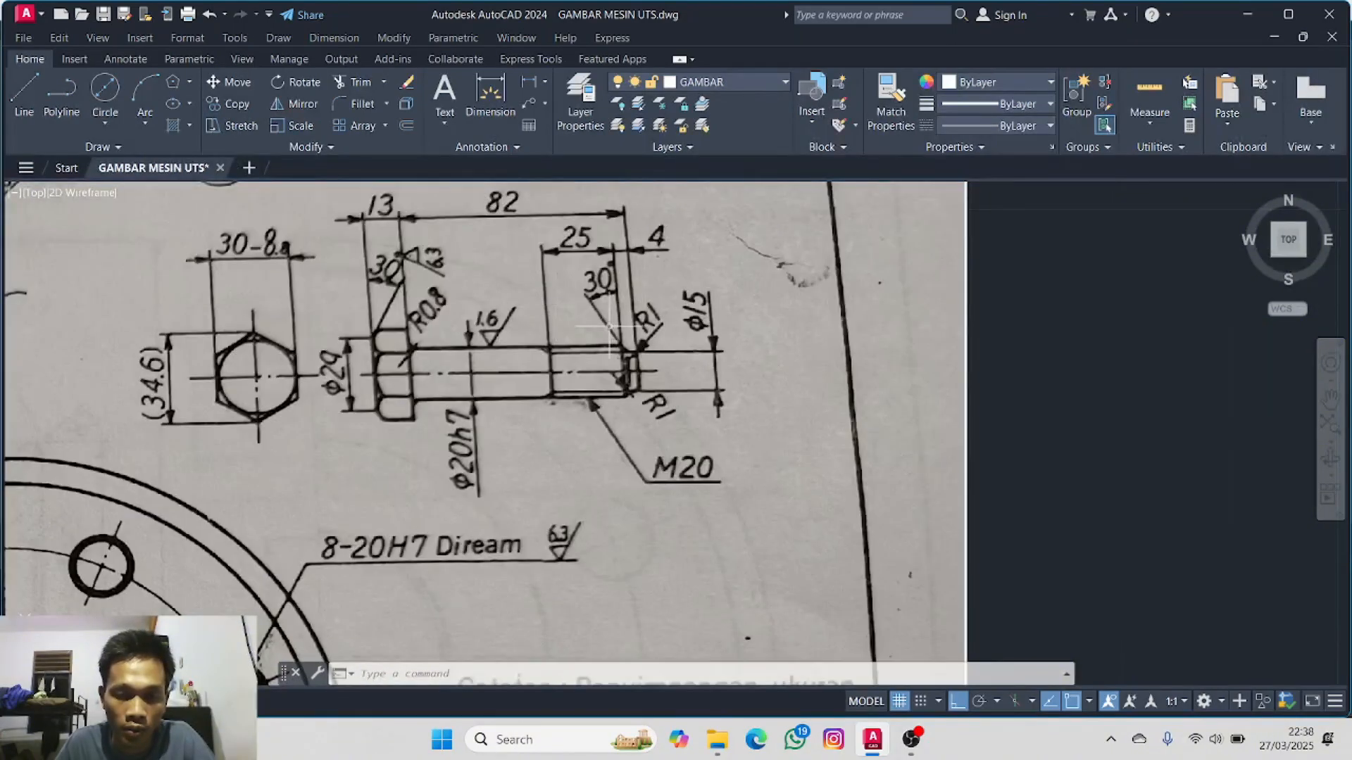
pyautogui.scroll(4, 609, 320)
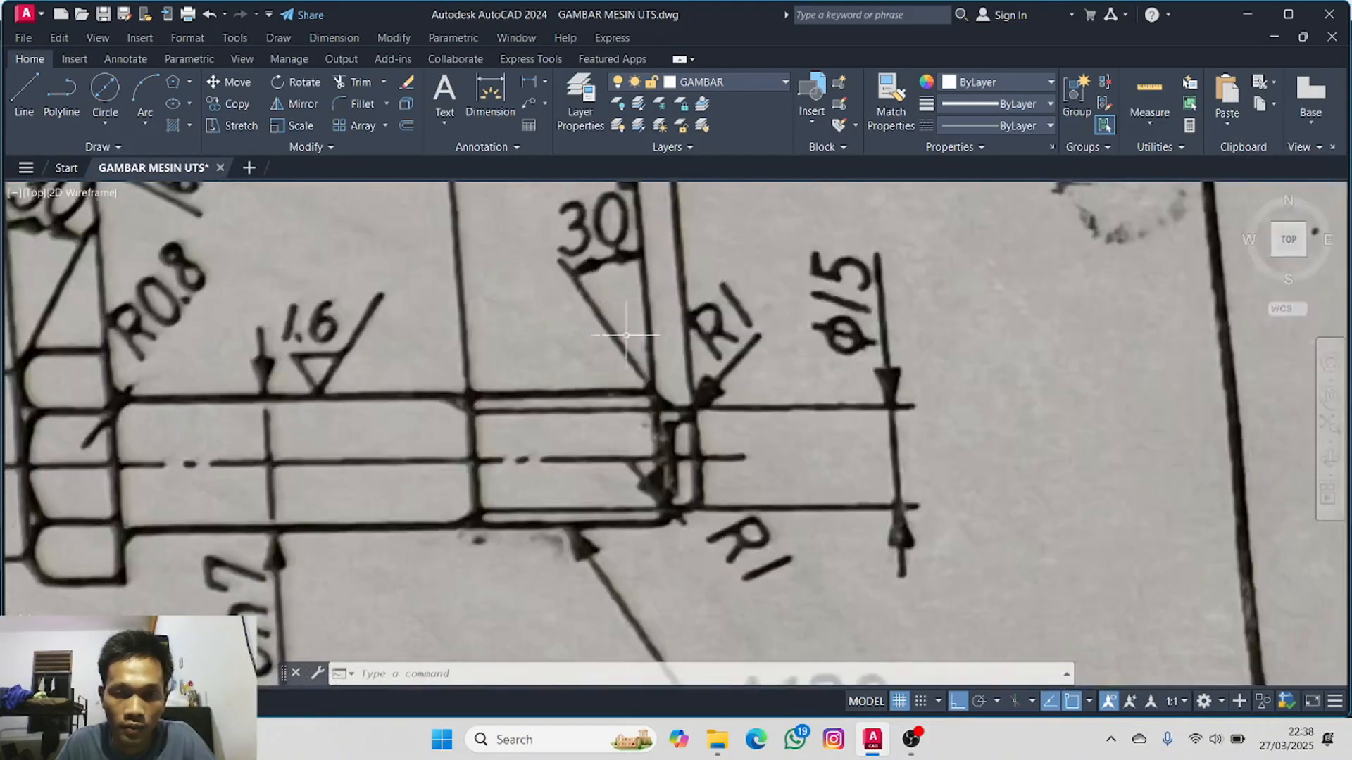
pyautogui.scroll(-4, 638, 341)
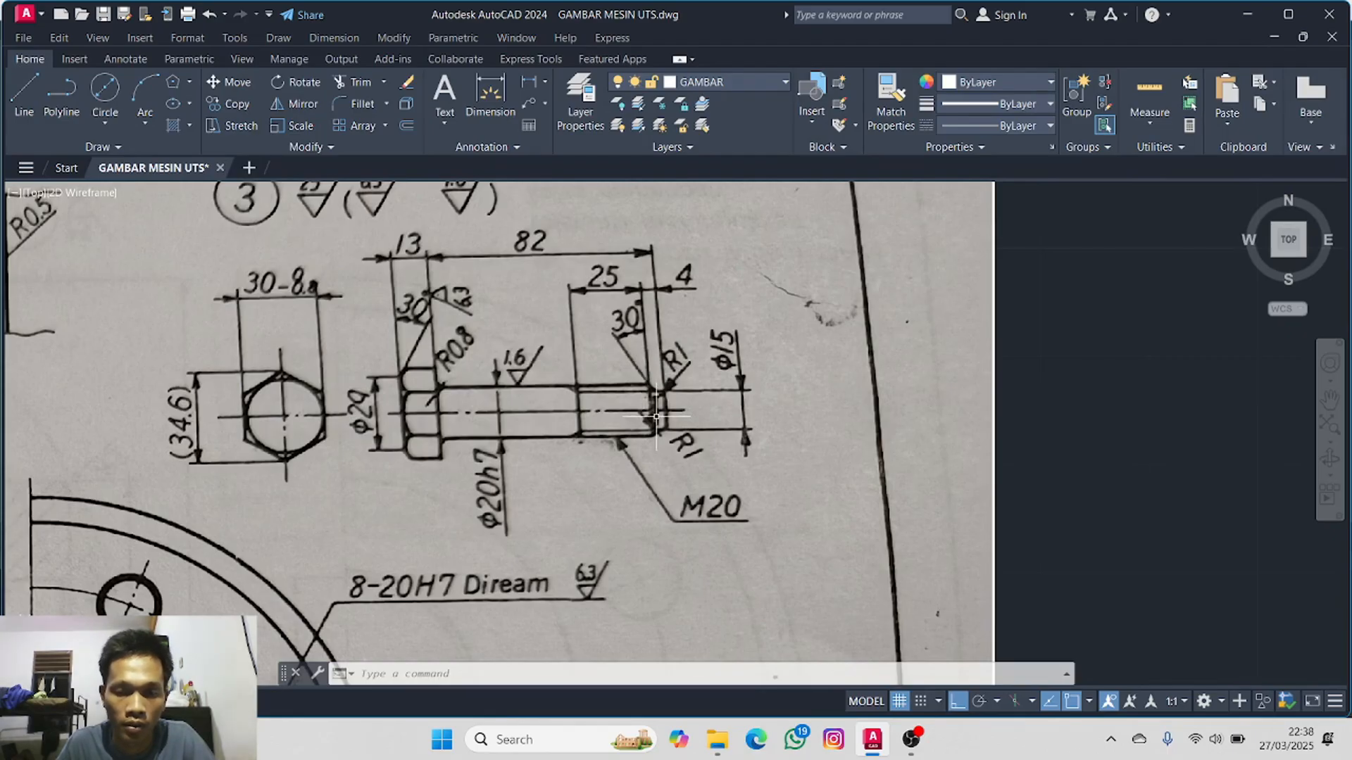
# - Draw a line 5 units long at 60° from where the inner vertical end line meets the lower shank line
pyautogui.scroll(-4, 760, 369)
pyautogui.moveTo(1053, 352); pyautogui.dragTo(110, 339, button='middle')
pyautogui.scroll(-4, 477, 357)
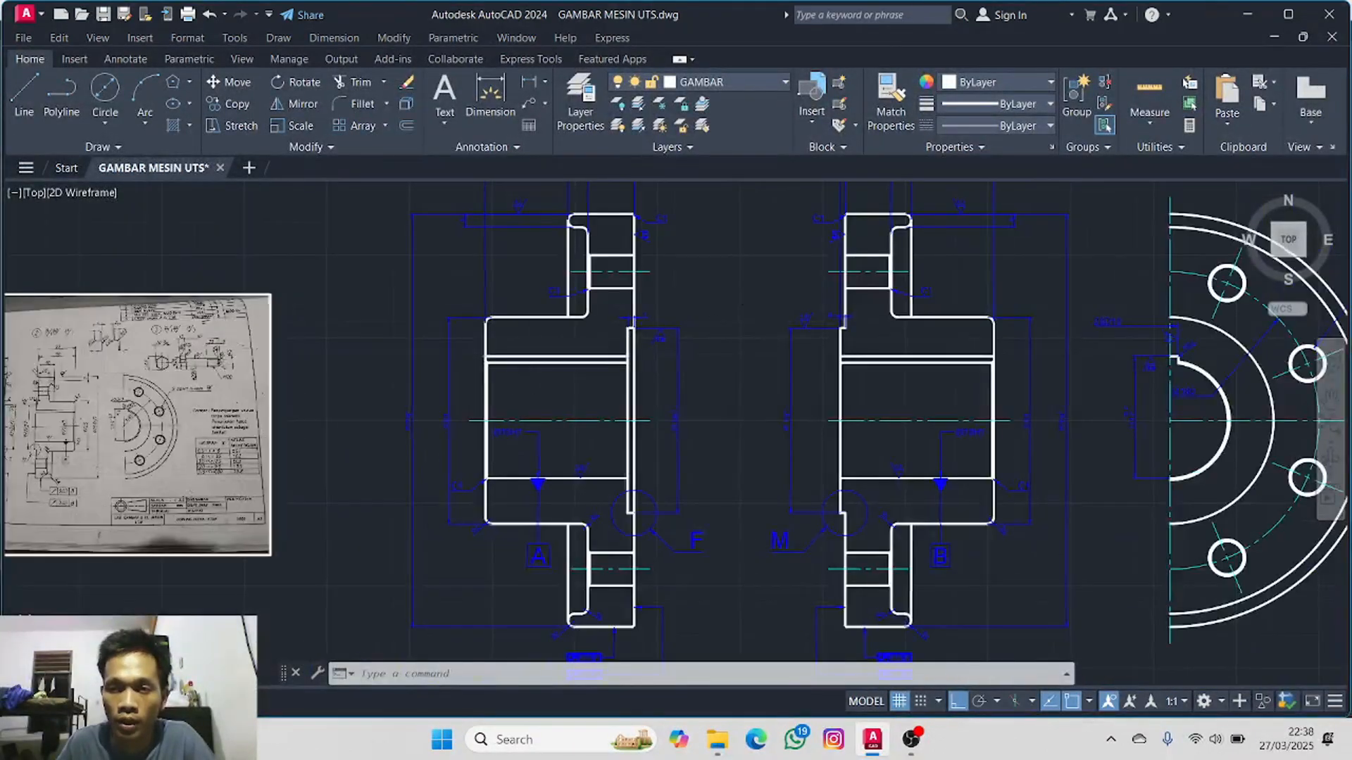
pyautogui.moveTo(779, 298); pyautogui.dragTo(85, 510, button='middle')
pyautogui.scroll(4, 753, 324)
pyautogui.moveTo(665, 236)
pyautogui.mouseDown(button='middle')
pyautogui.moveTo(663, 463)
pyautogui.moveTo(421, 331)
pyautogui.mouseUp(button='middle')
pyautogui.scroll(4, 655, 447)
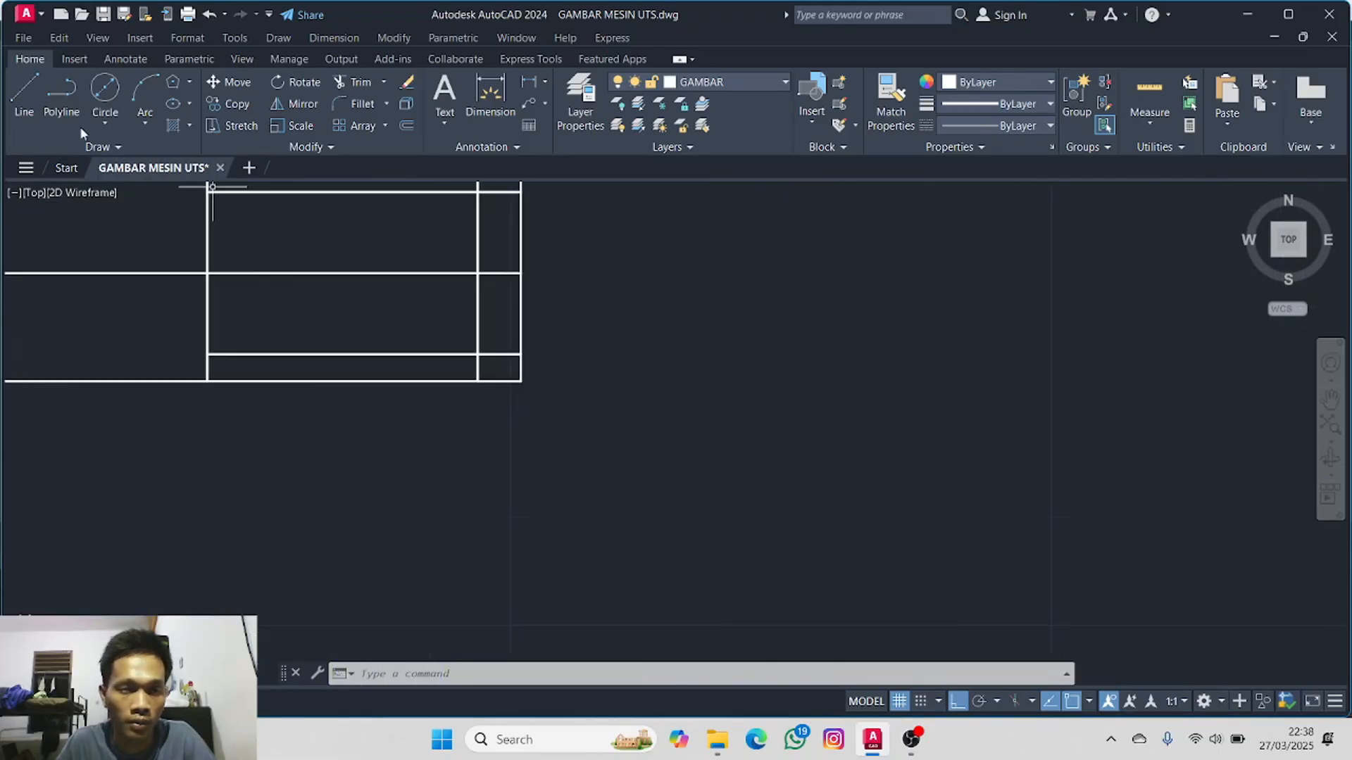
pyautogui.click(24, 92)
pyautogui.click(478, 381)
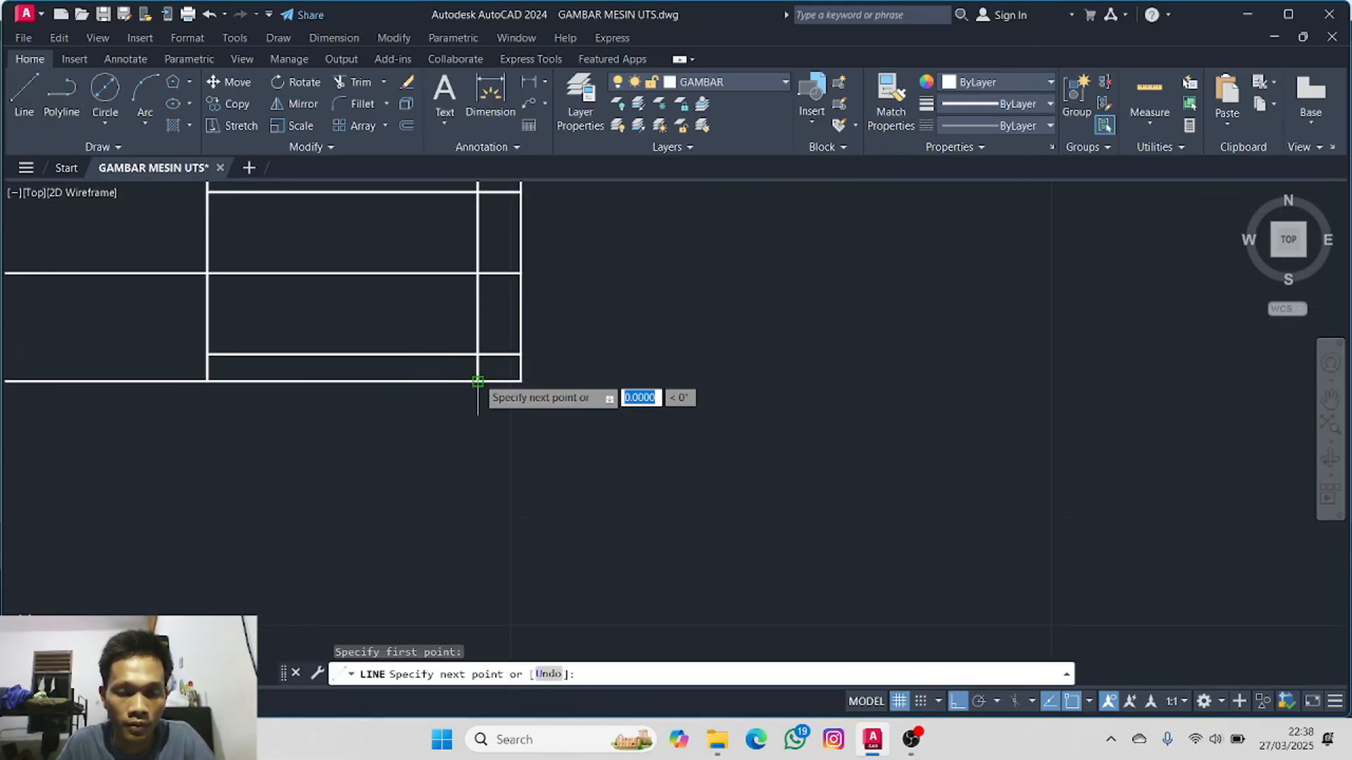
pyautogui.write('@5')
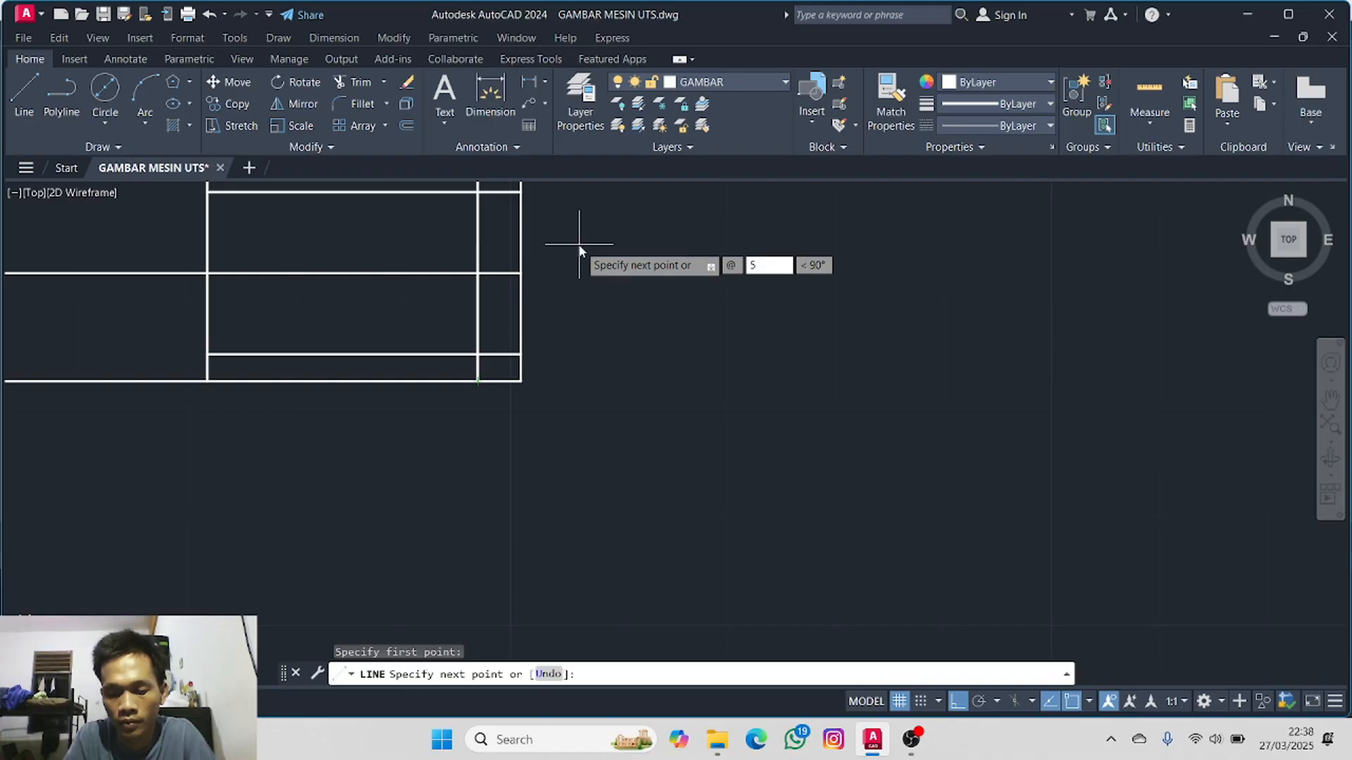
pyautogui.press('Tab')
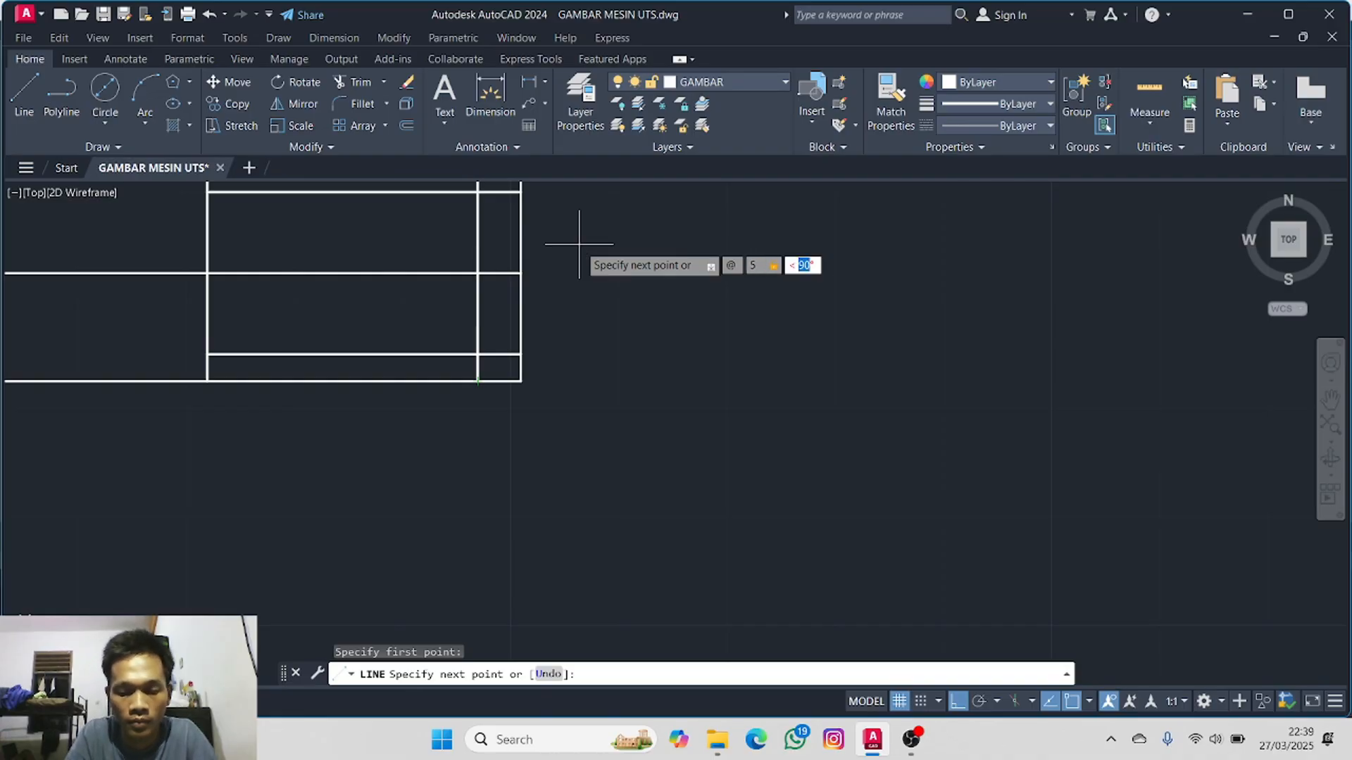
pyautogui.press('Return')
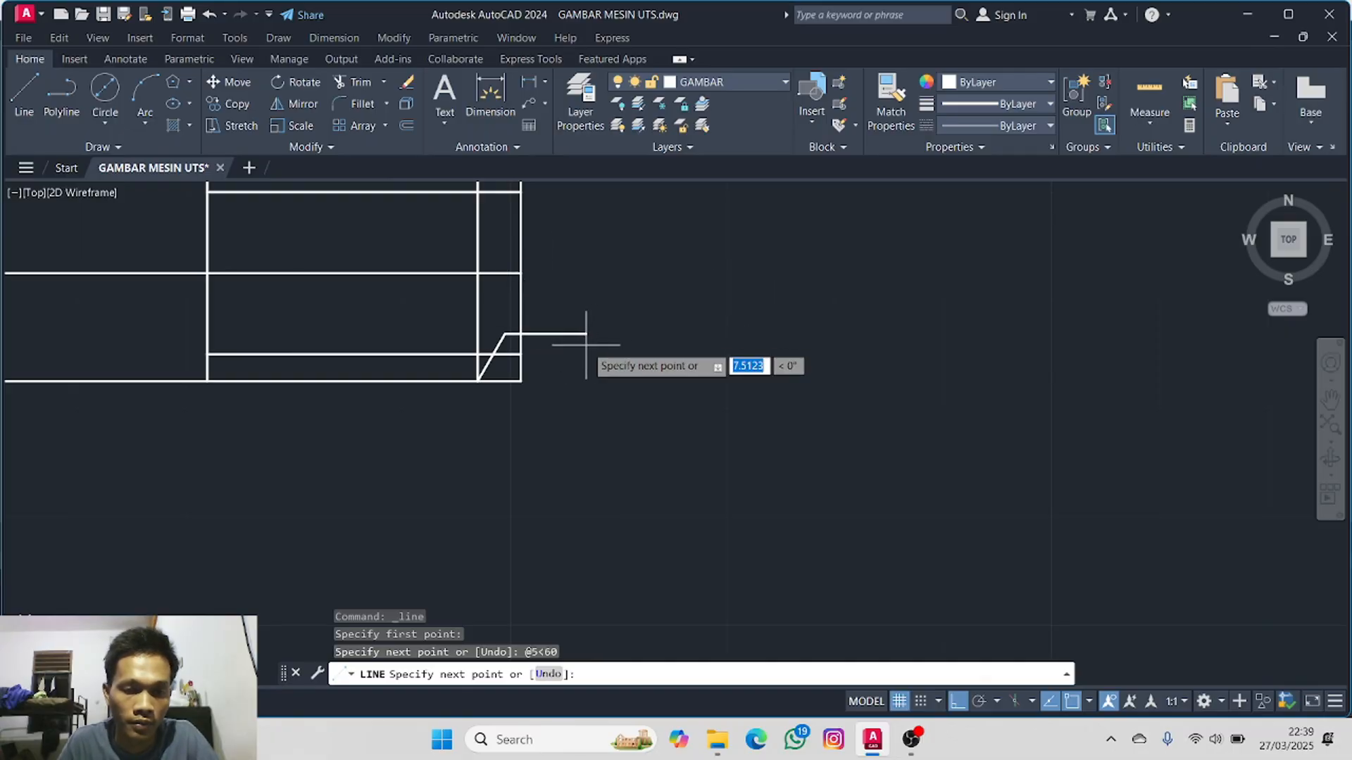
pyautogui.press('Escape')
pyautogui.scroll(4, 492, 362)
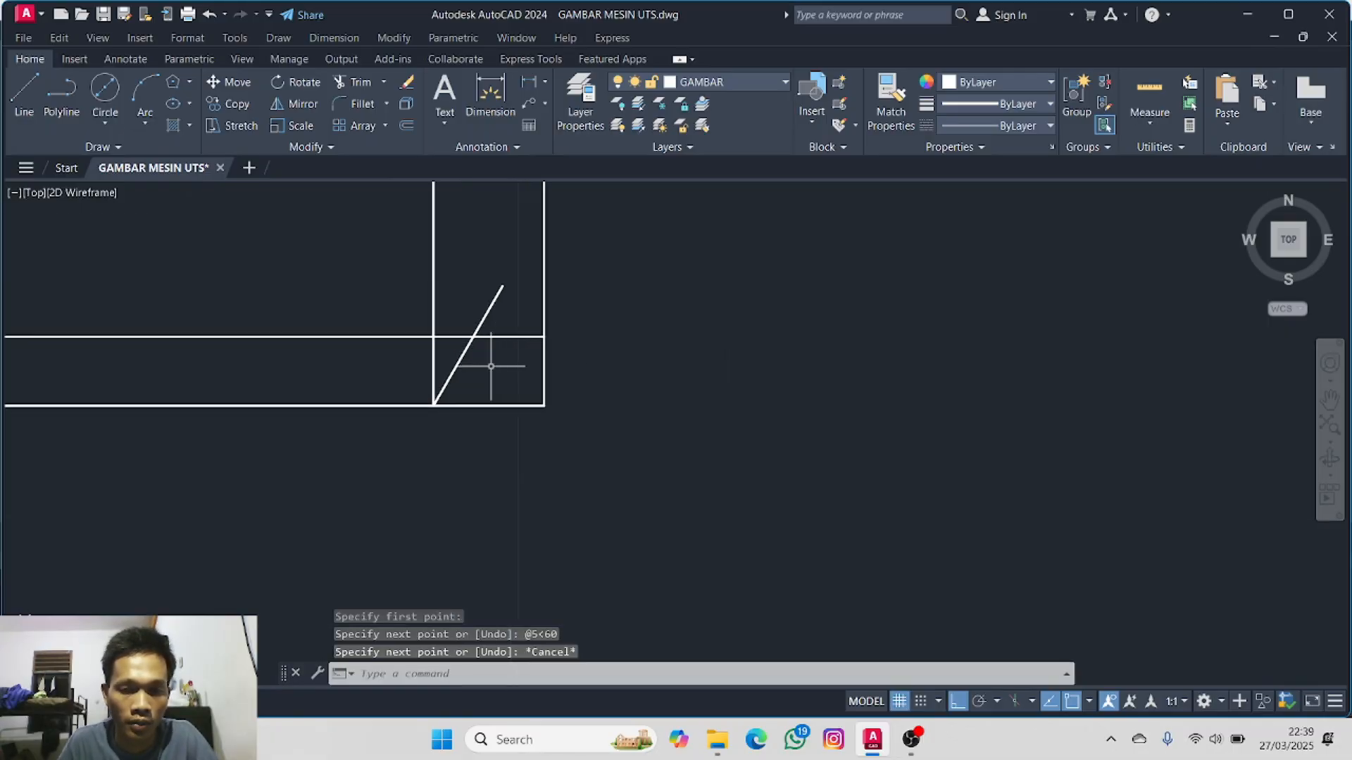
# - Mirror the slanted line about the inner vertical end line, keeping the original
pyautogui.scroll(-5, 610, 458)
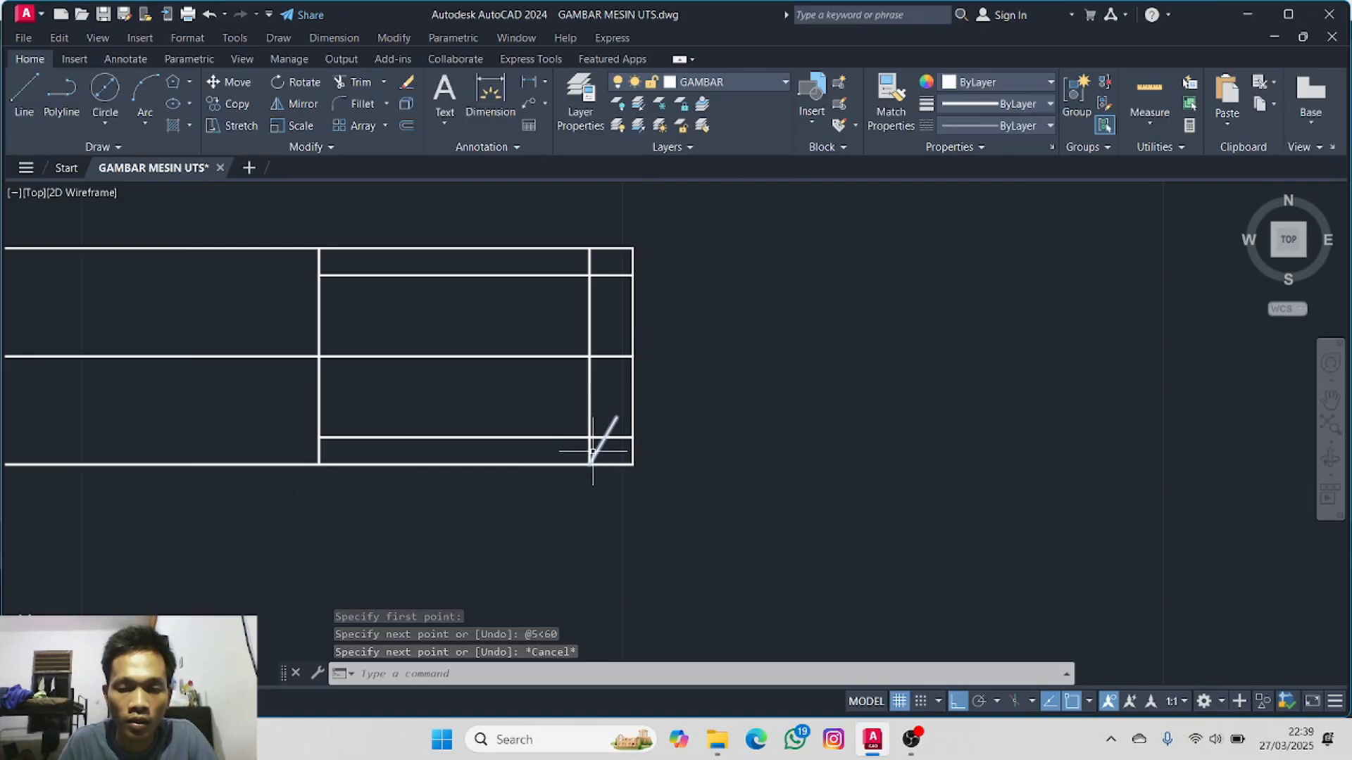
pyautogui.click(595, 452)
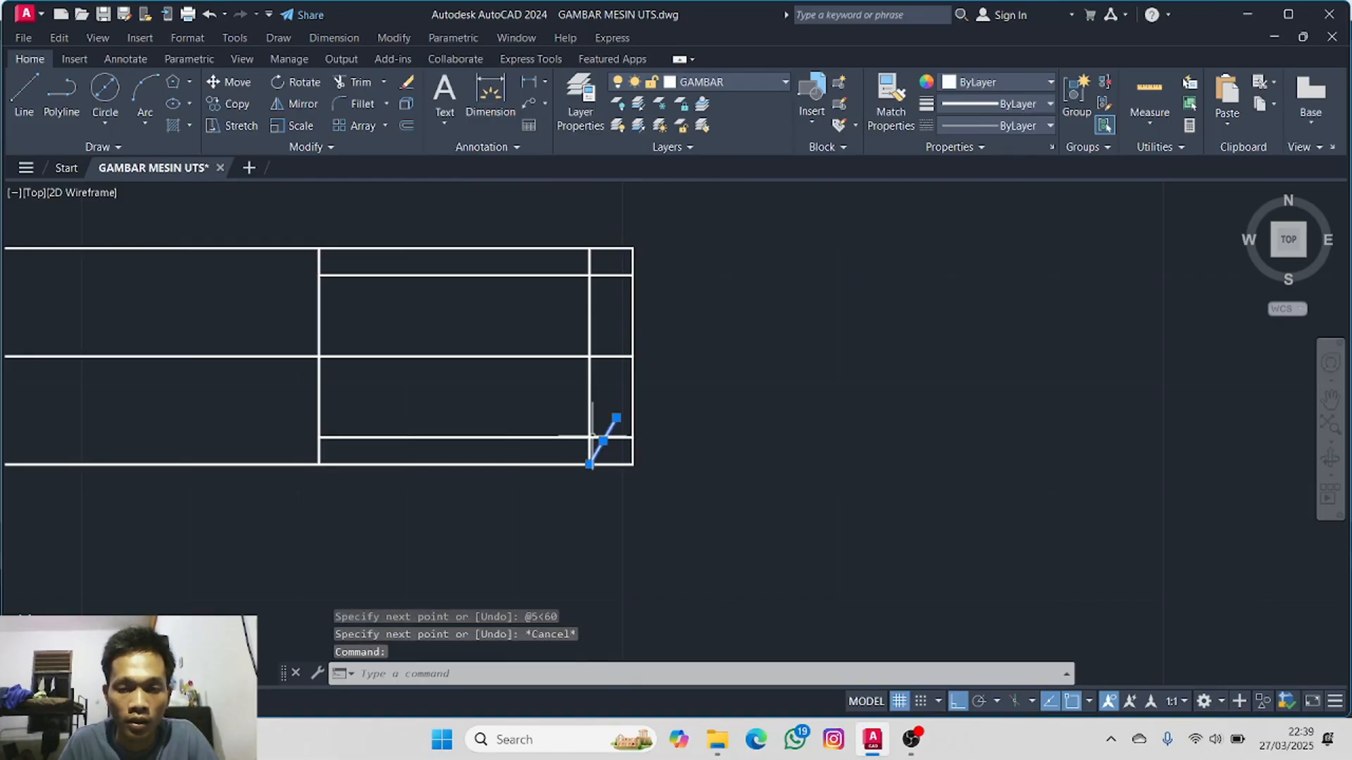
pyautogui.click(296, 104)
pyautogui.click(589, 463)
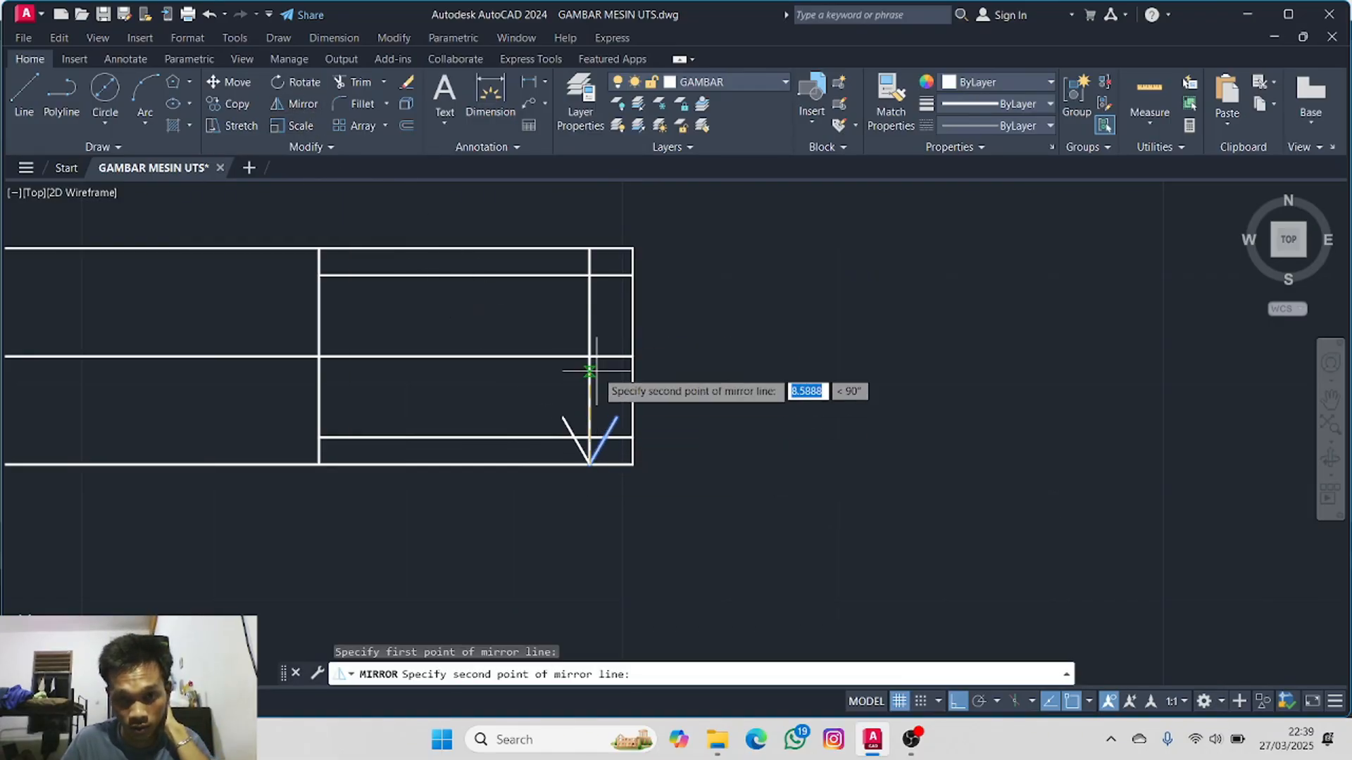
pyautogui.click(589, 369)
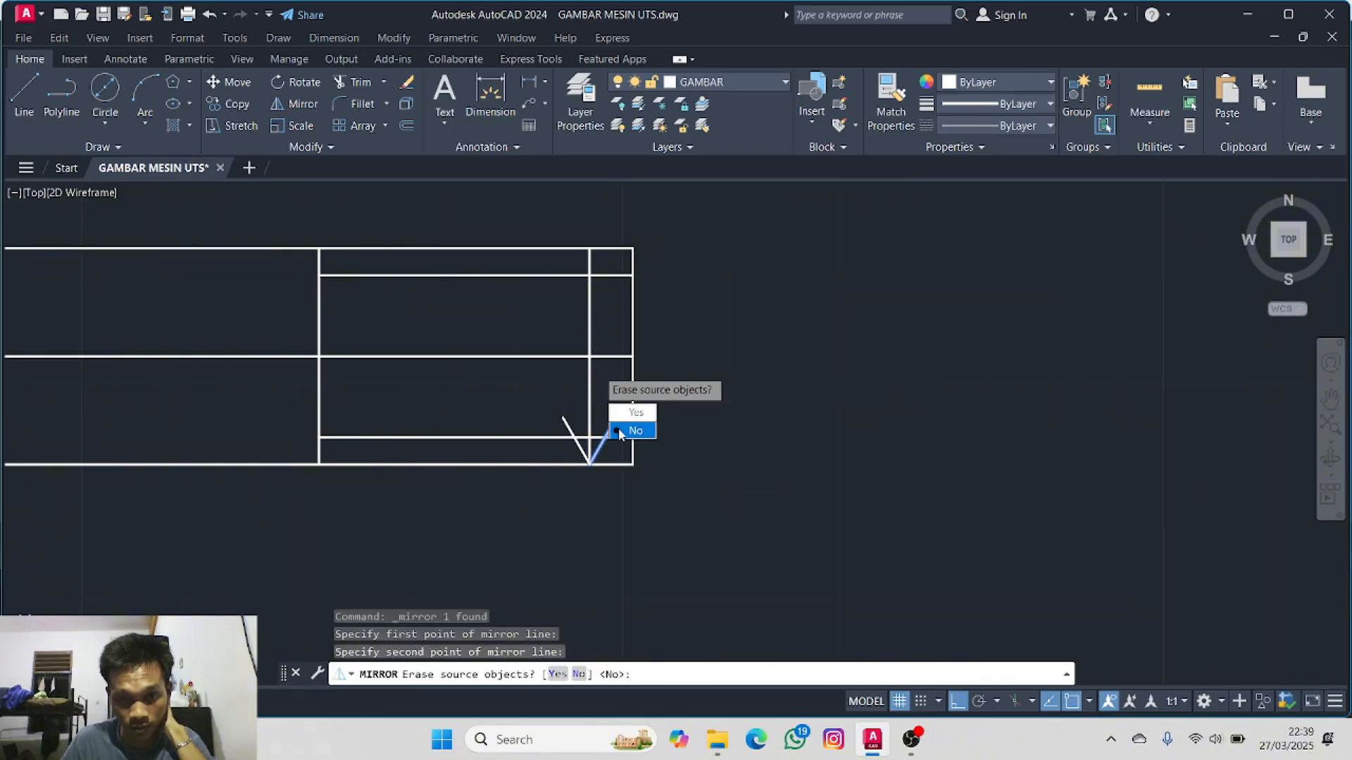
pyautogui.click(620, 431)
# - With Ortho off, move the mirrored line by its upper end to where the inner vertical end line meets the upper shank line
pyautogui.click(566, 421)
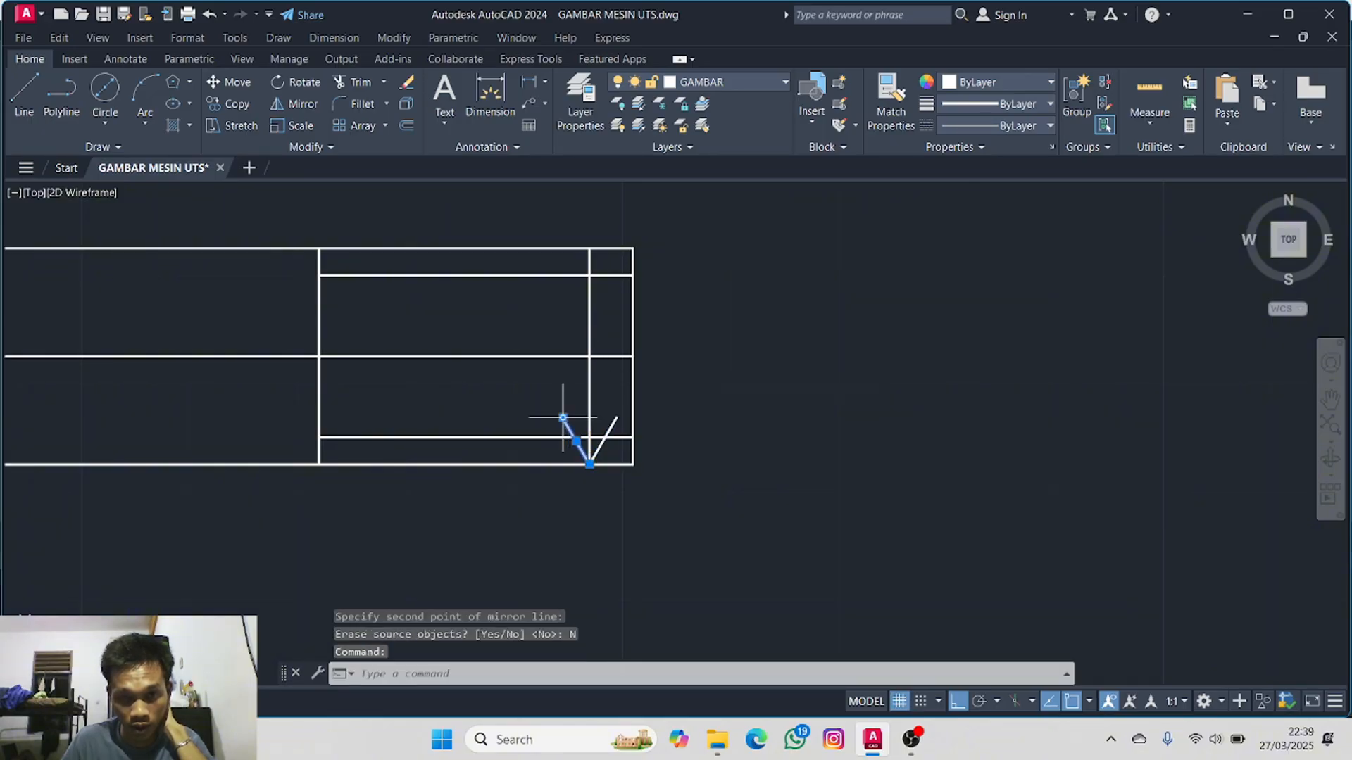
pyautogui.click(236, 81)
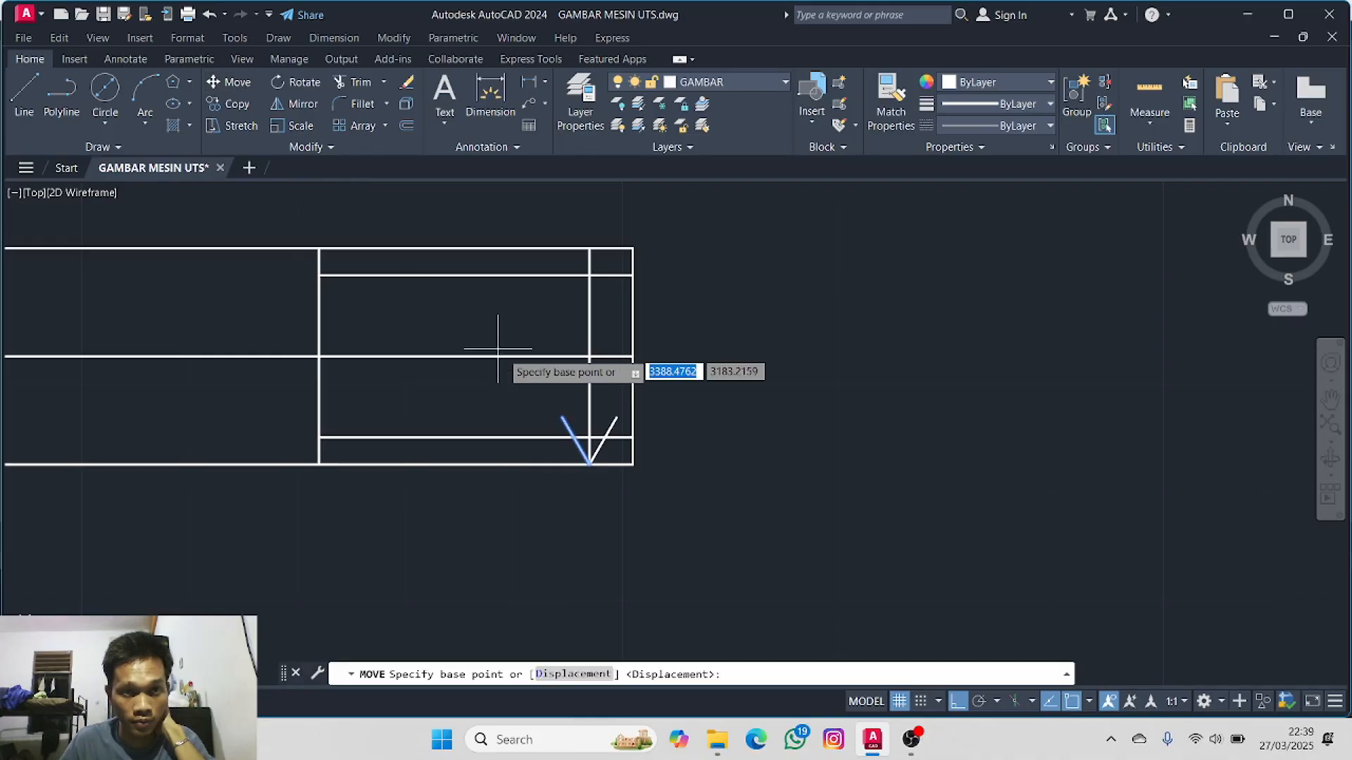
pyautogui.click(563, 418)
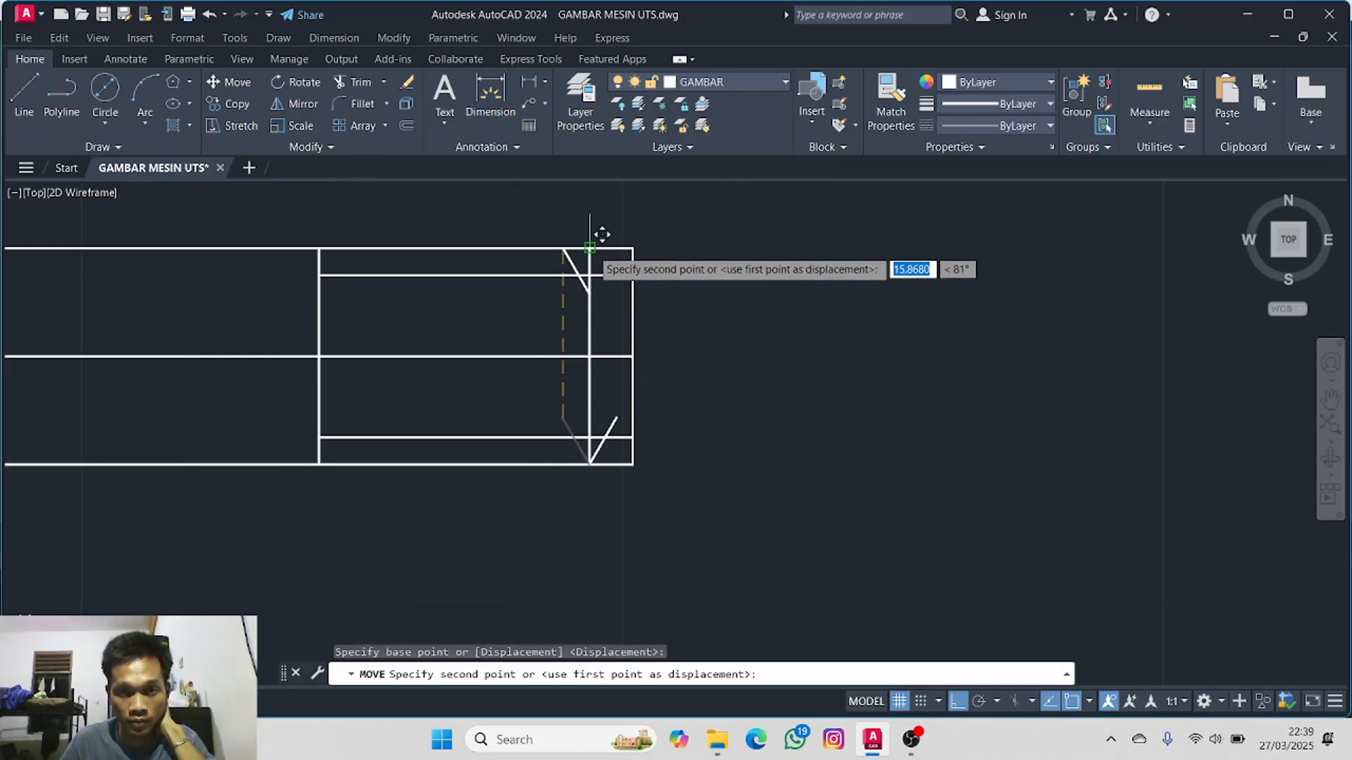
pyautogui.press('F8')
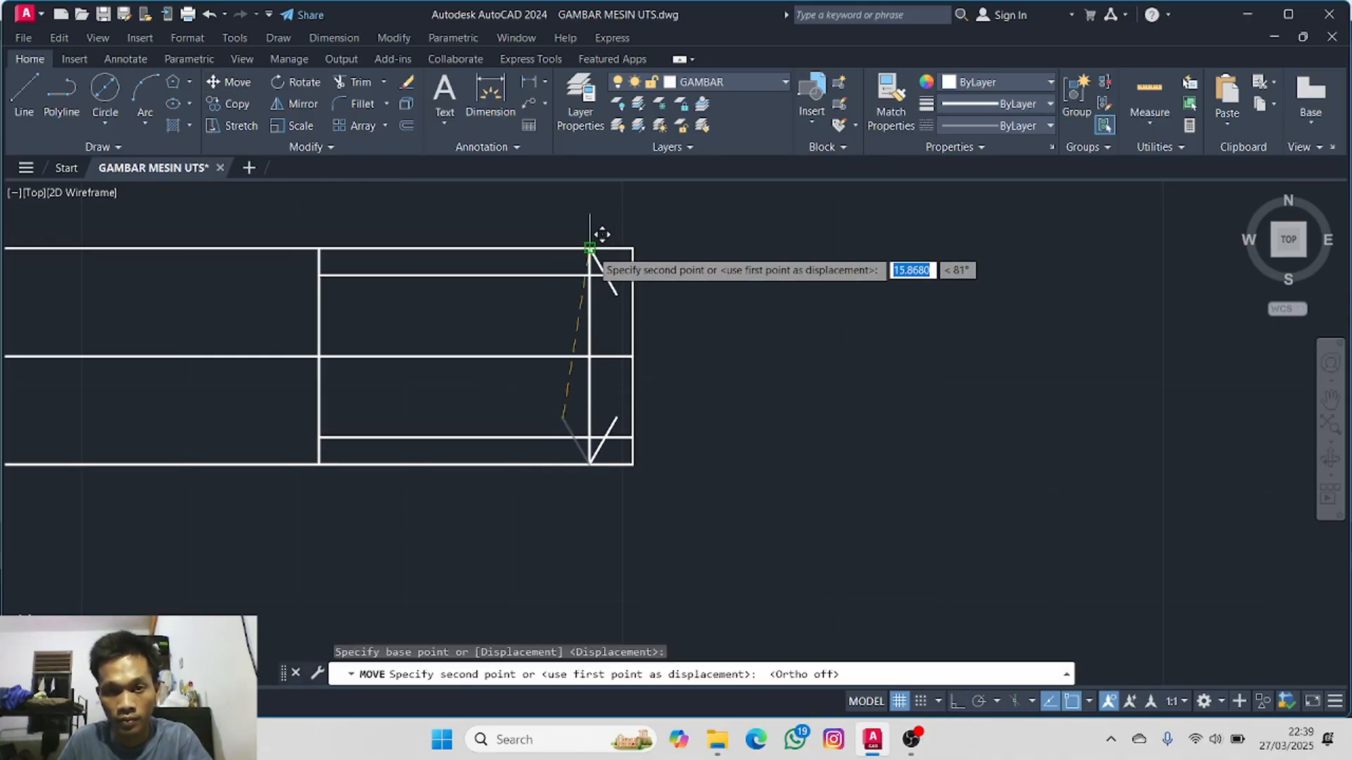
pyautogui.click(592, 248)
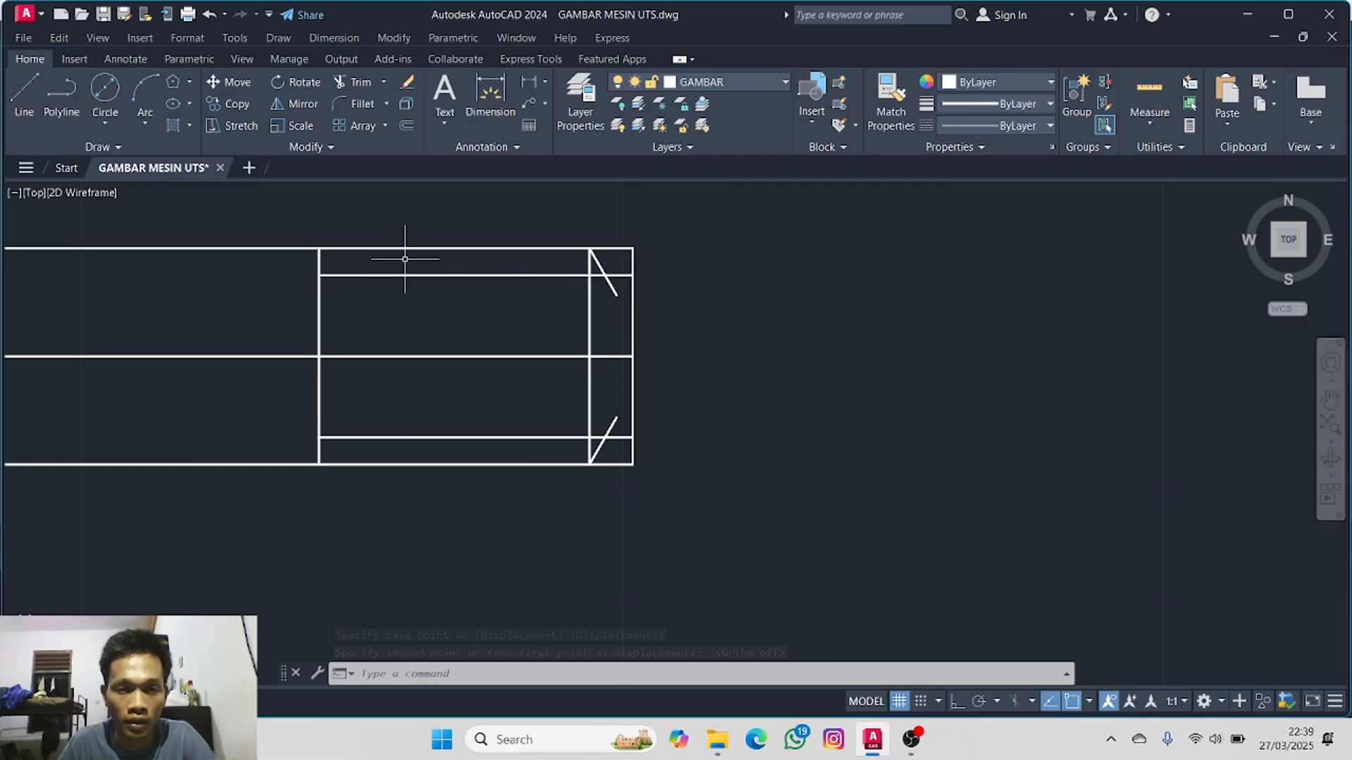
pyautogui.click(605, 258)
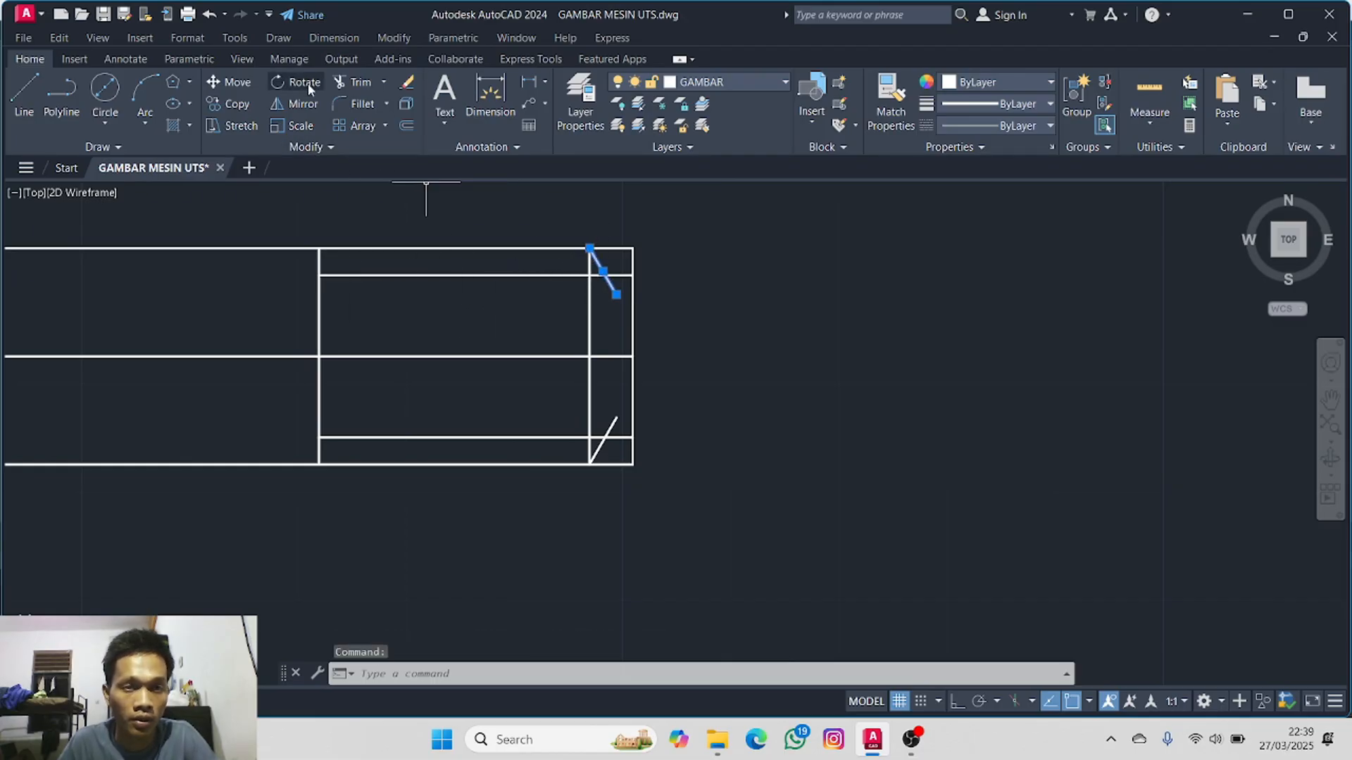
pyautogui.click(238, 105)
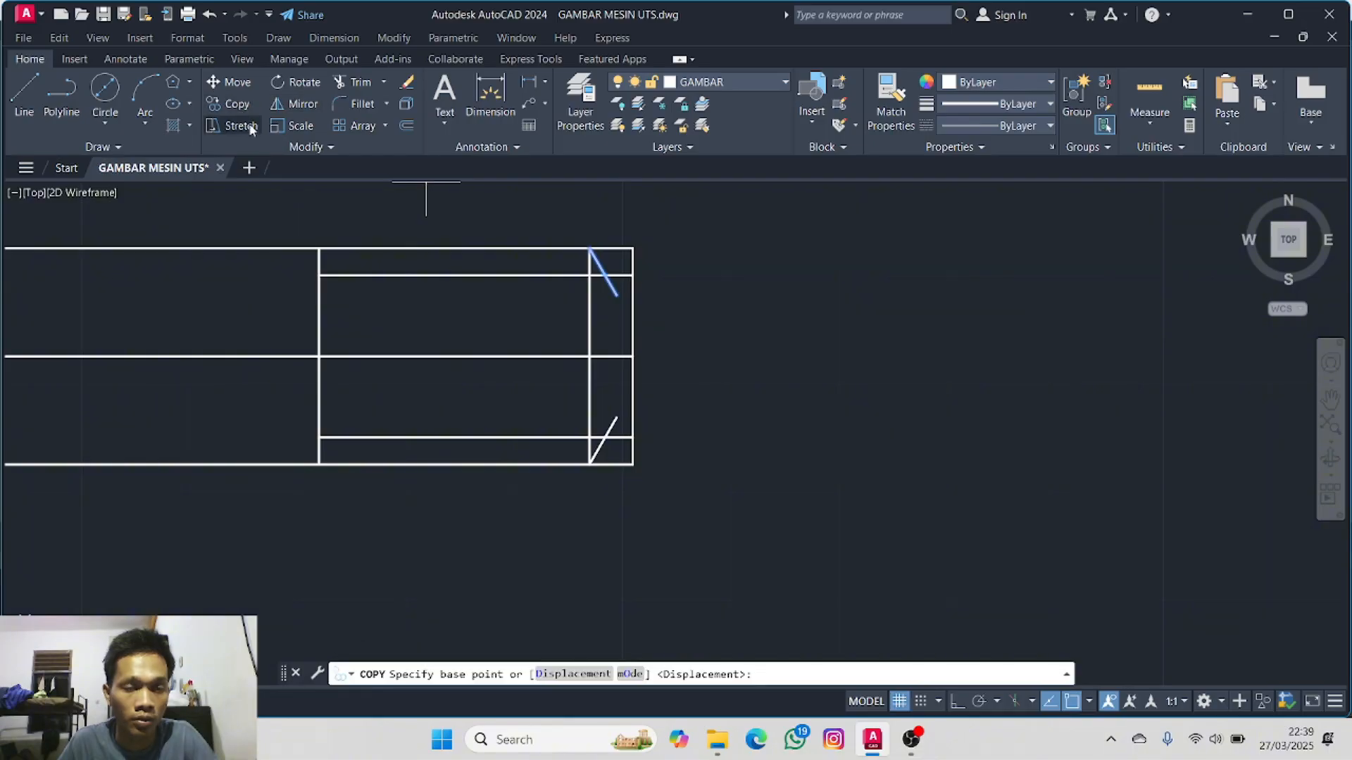
pyautogui.click(590, 248)
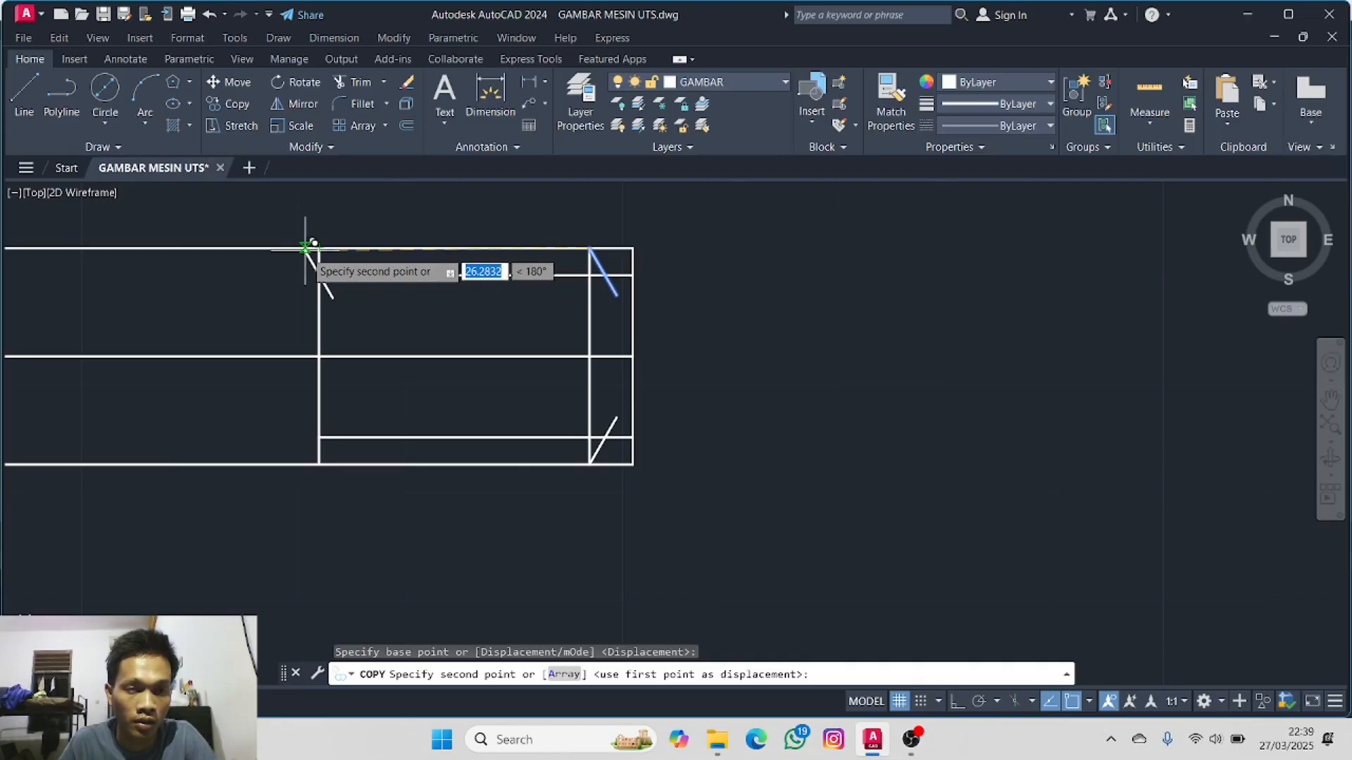
pyautogui.press('Escape')
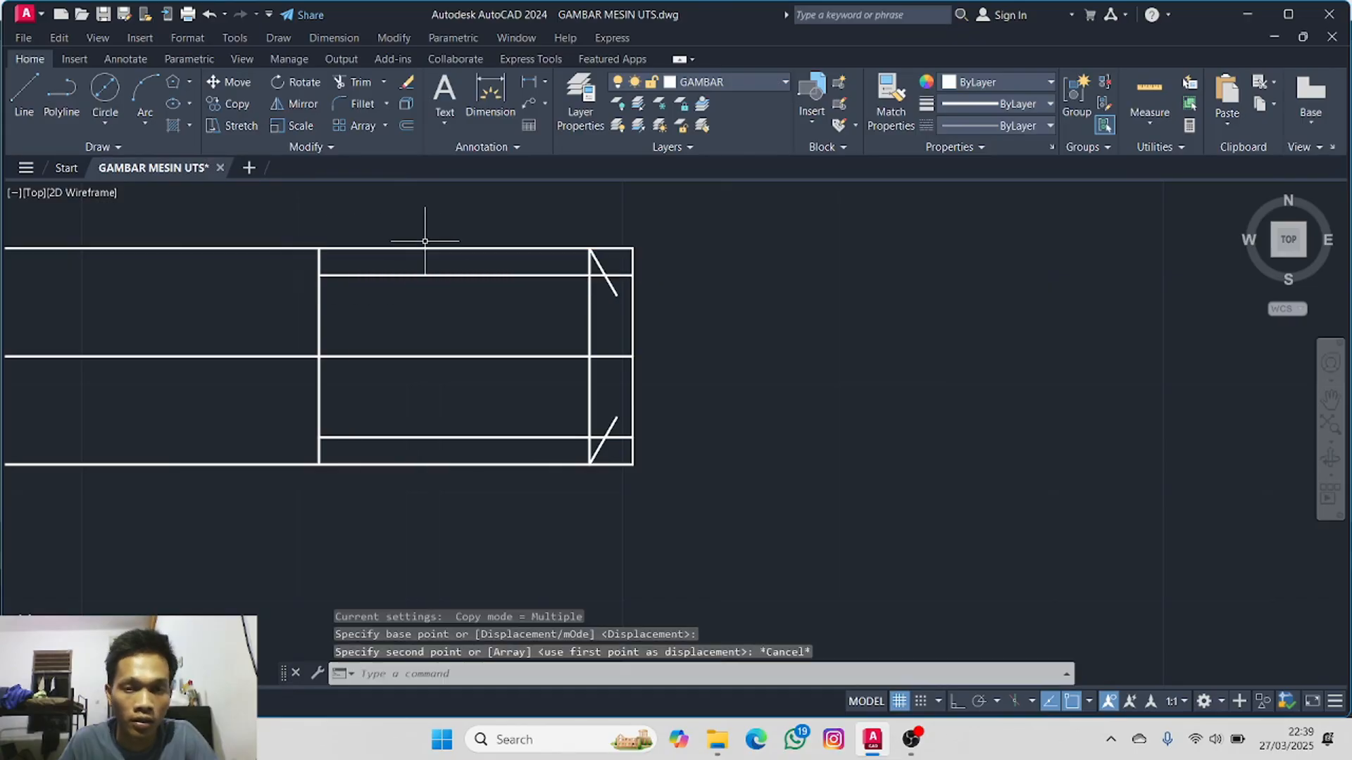
pyautogui.click(226, 104)
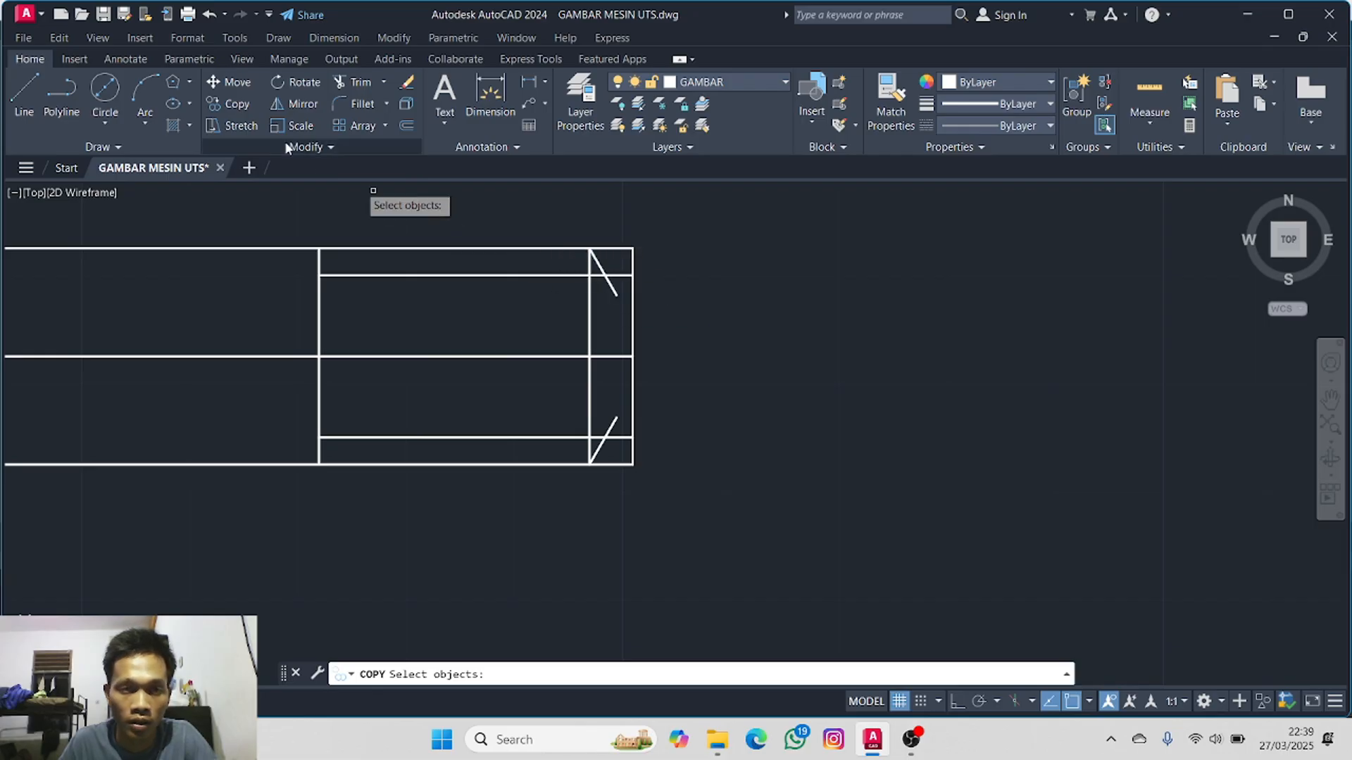
pyautogui.press('Escape')
pyautogui.click(243, 107)
pyautogui.press('Escape')
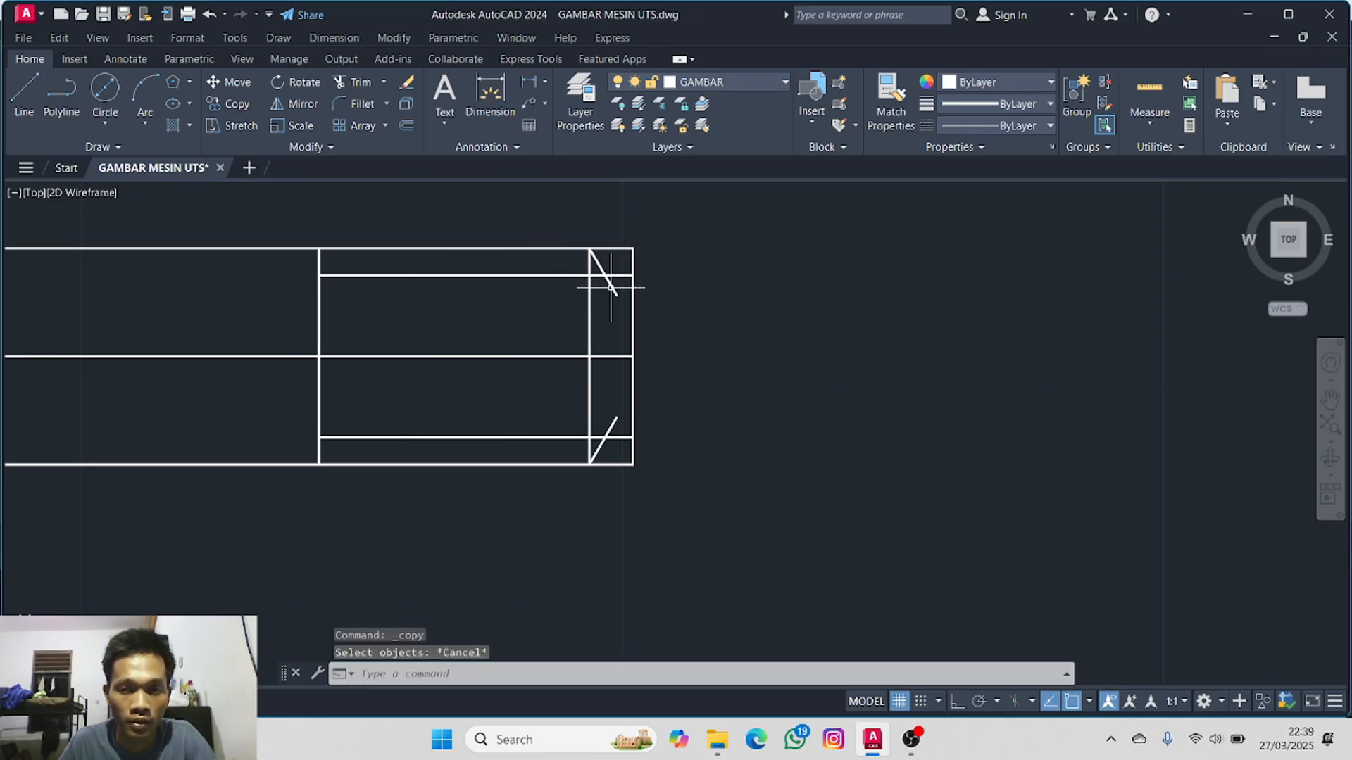
pyautogui.click(609, 282)
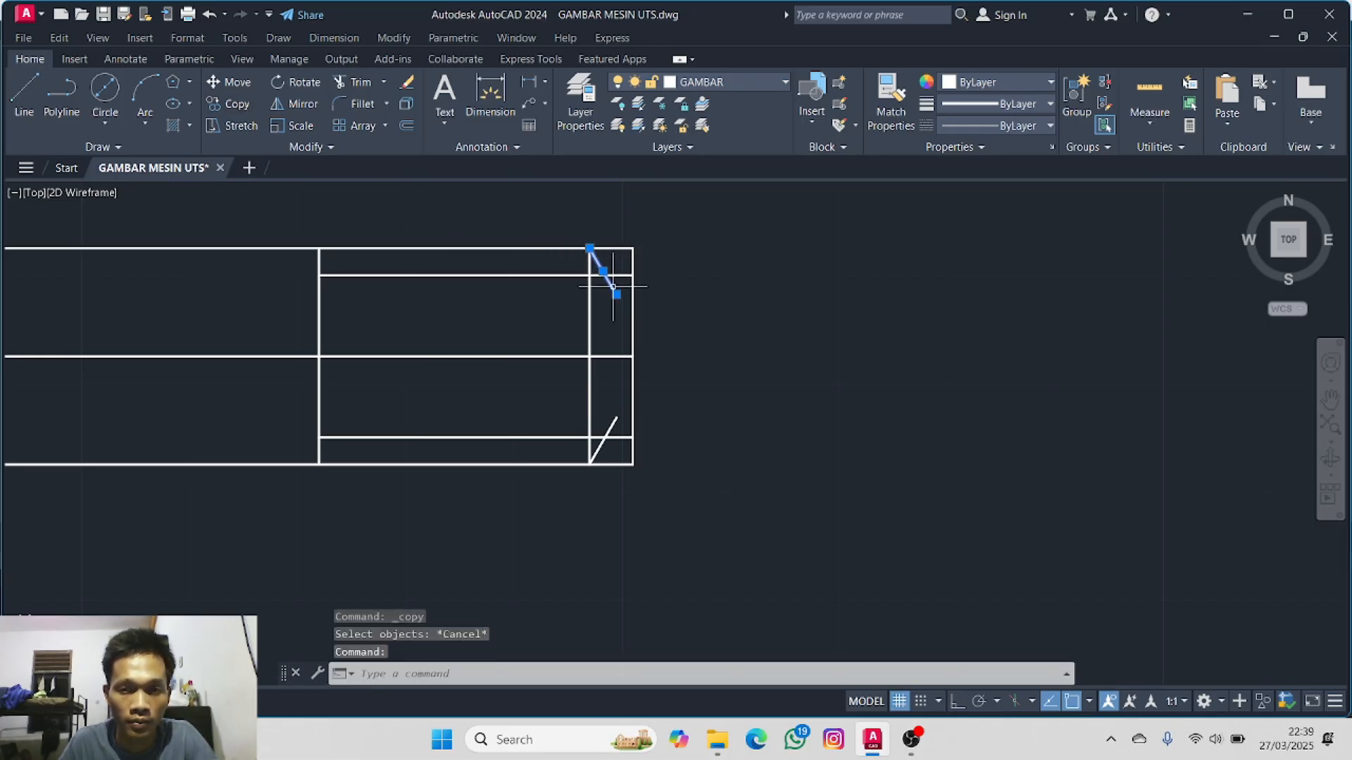
pyautogui.click(236, 107)
pyautogui.press('Escape')
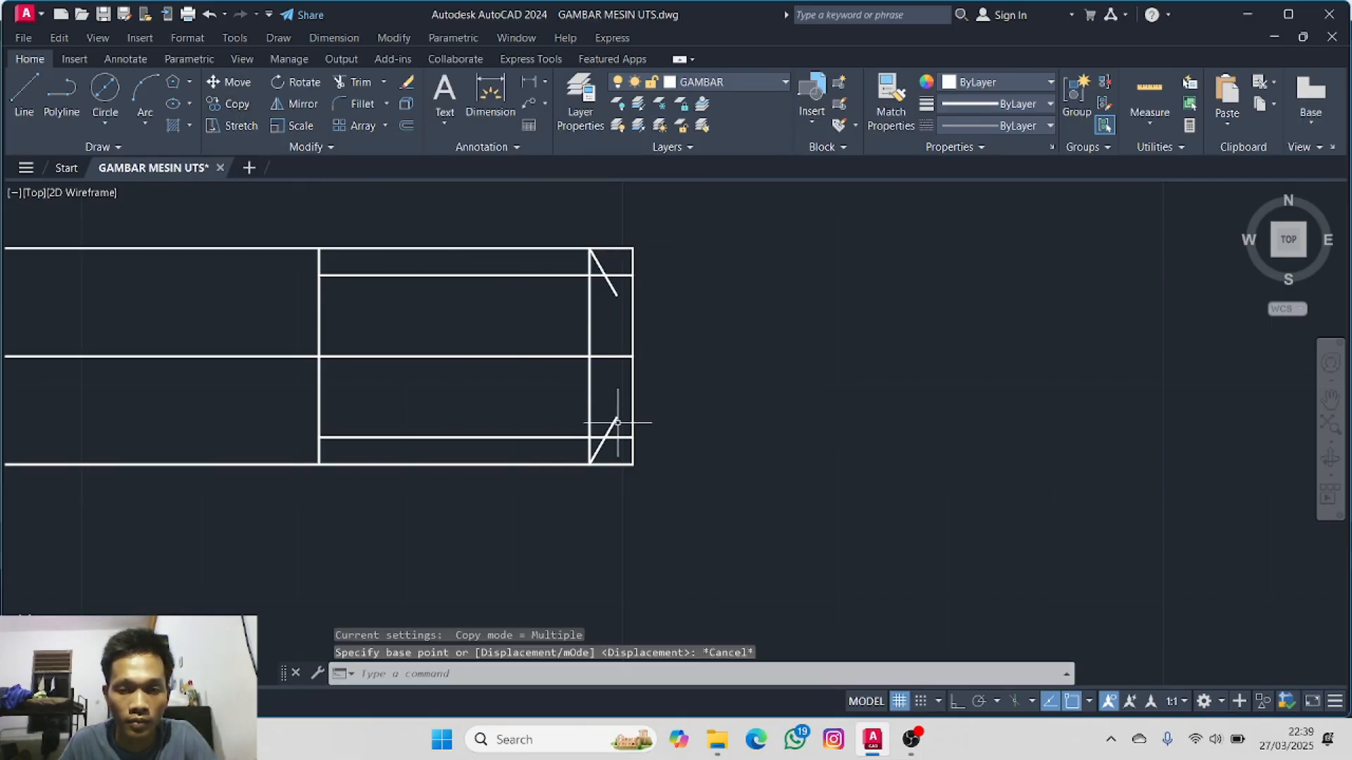
# - Copy both slanted lines from the upper one's free end to where the thread-start line meets the upper inner thread line
pyautogui.click(604, 437)
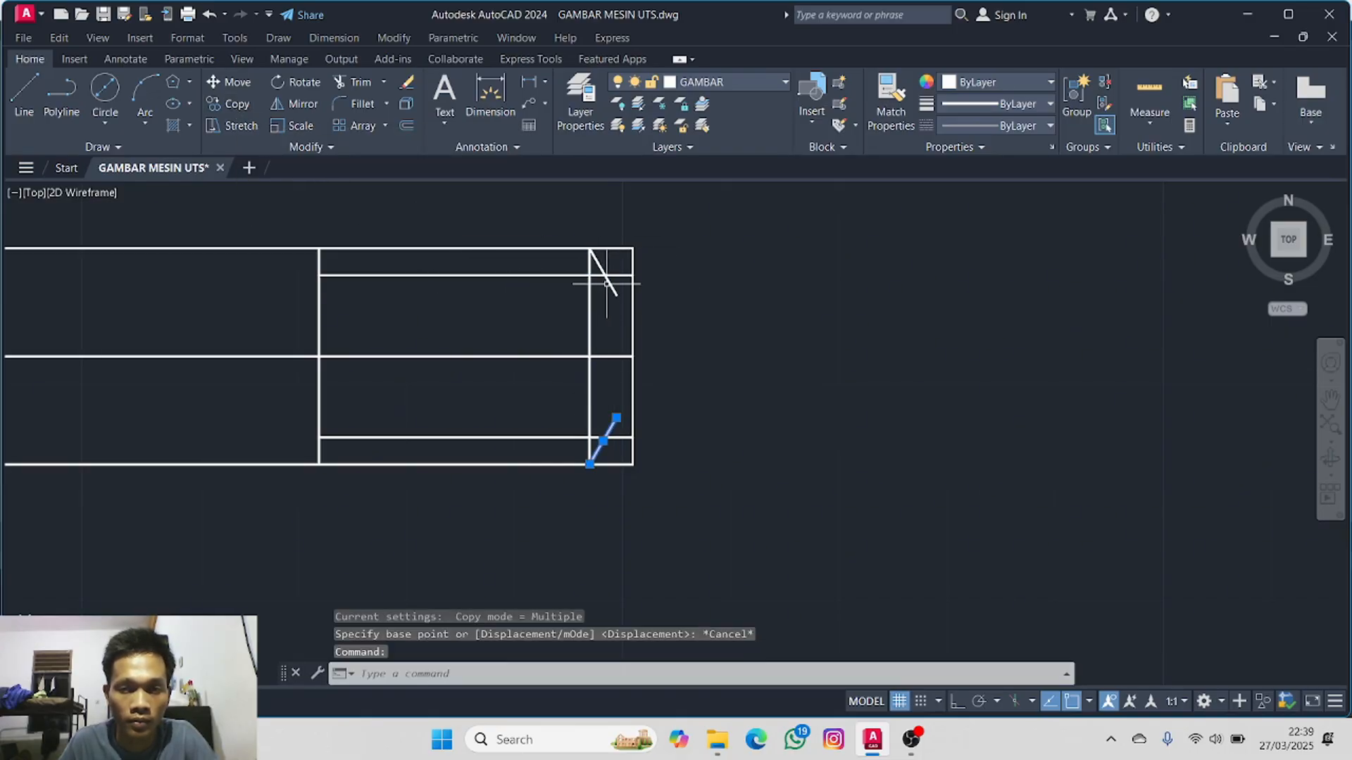
pyautogui.click(604, 280)
pyautogui.click(207, 104)
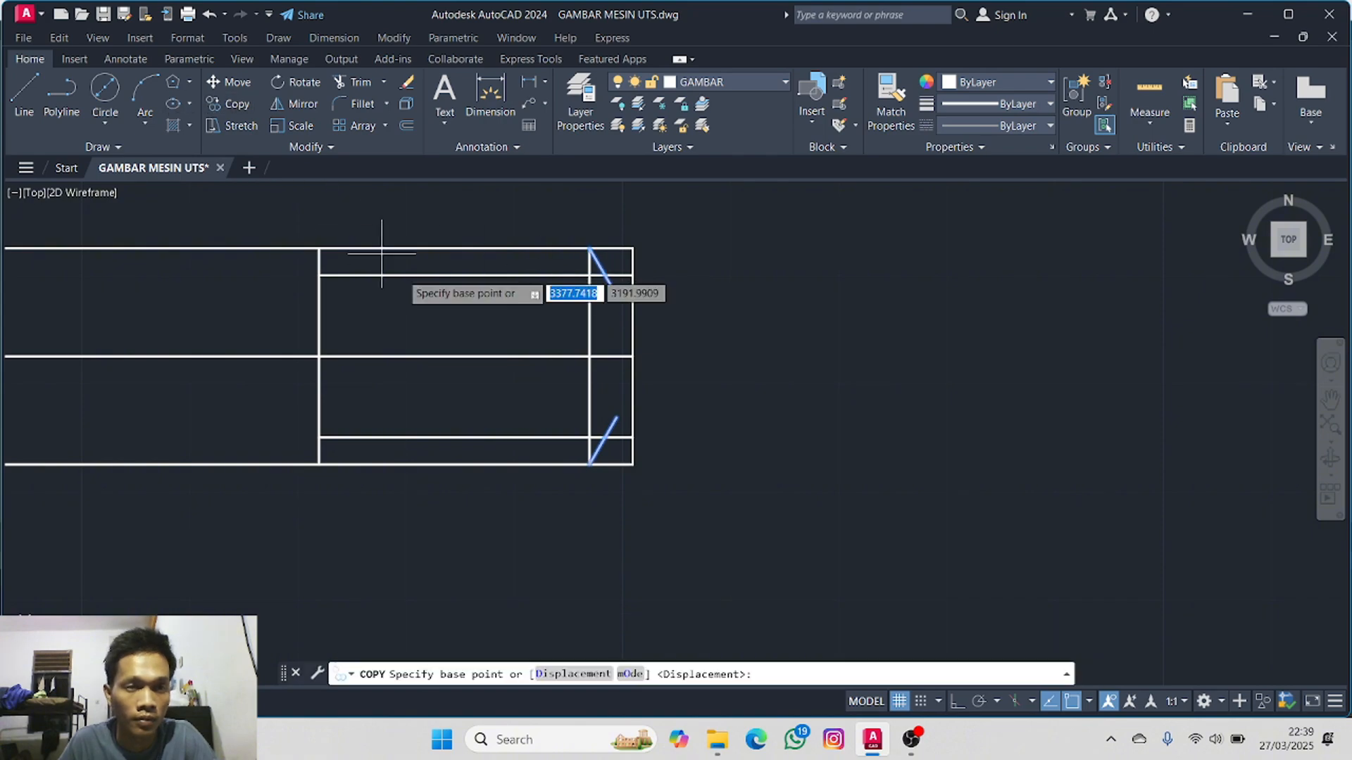
pyautogui.click(616, 295)
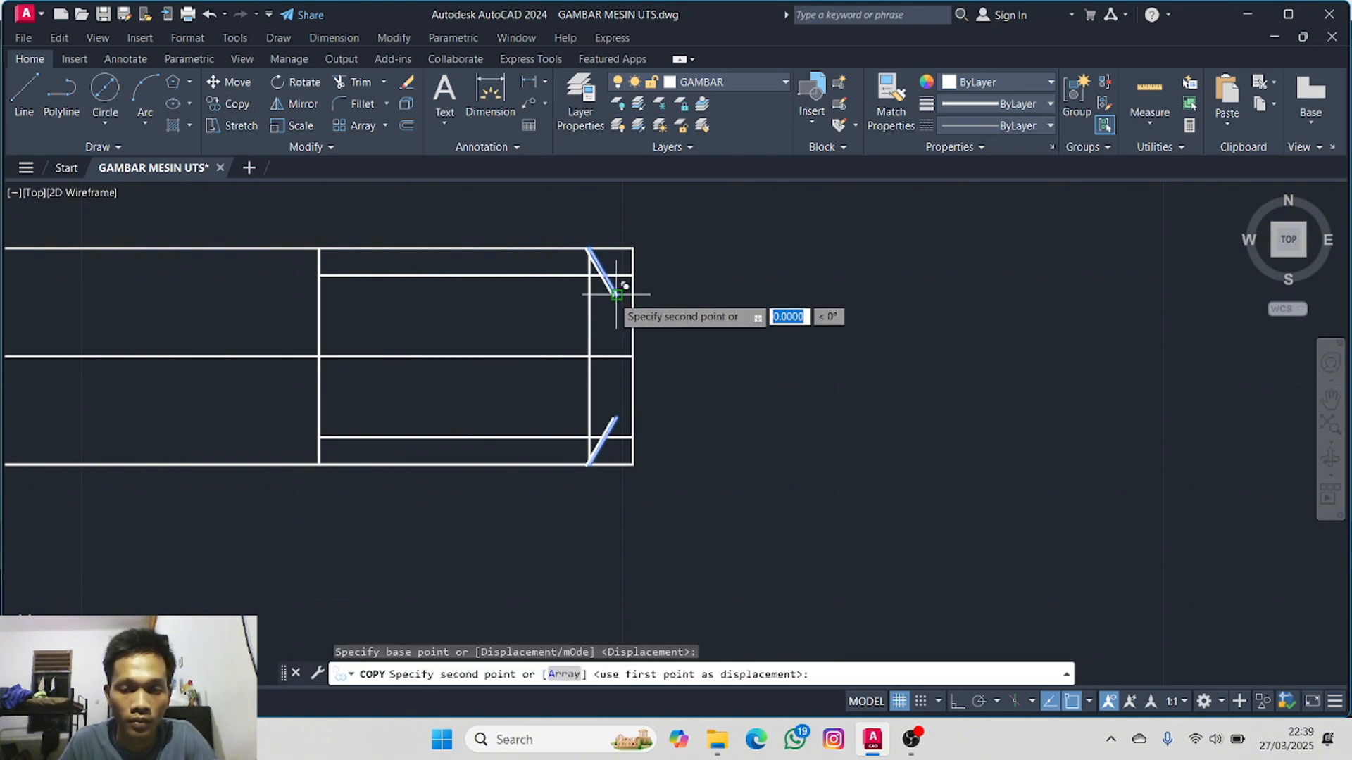
pyautogui.click(321, 275)
pyautogui.press('Escape')
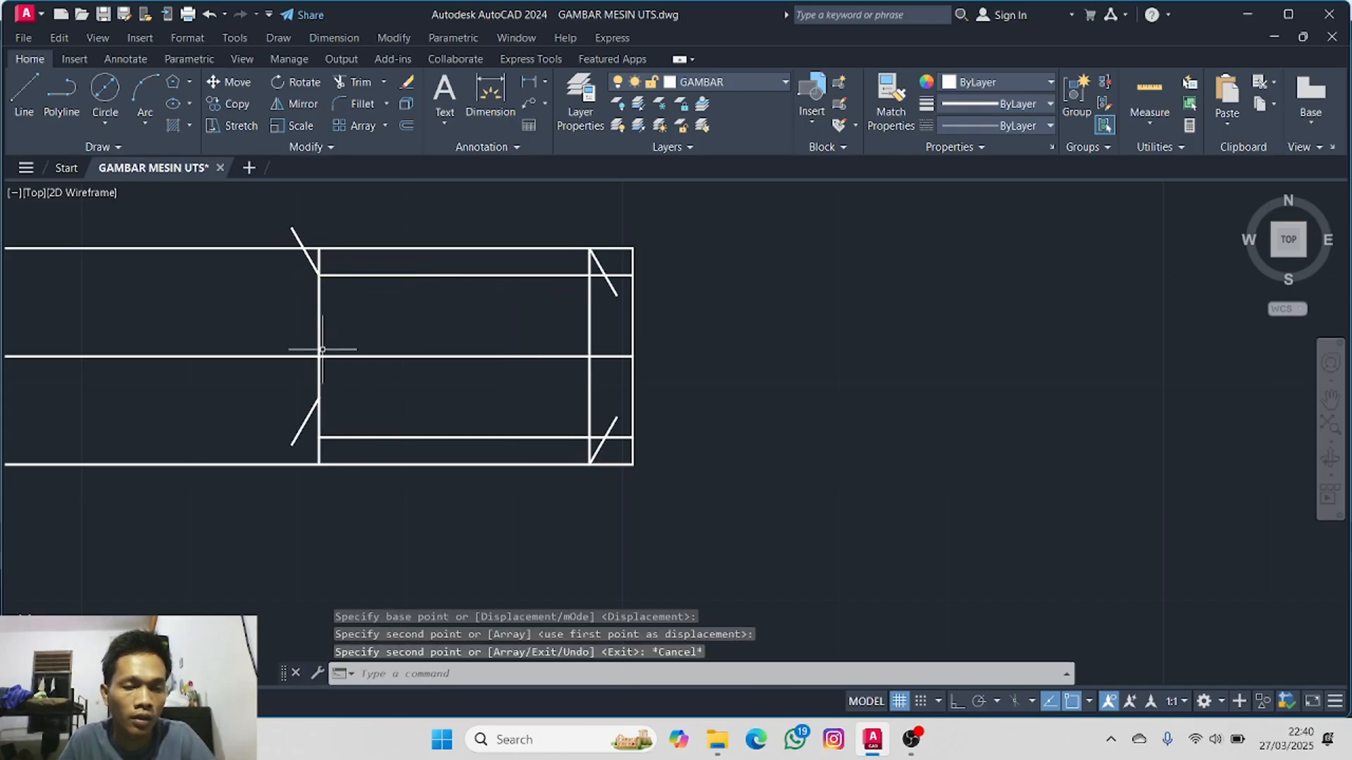
# - Move the lower run-out line by its upper end to where the thread-start line meets the lower inner thread line
pyautogui.click(315, 404)
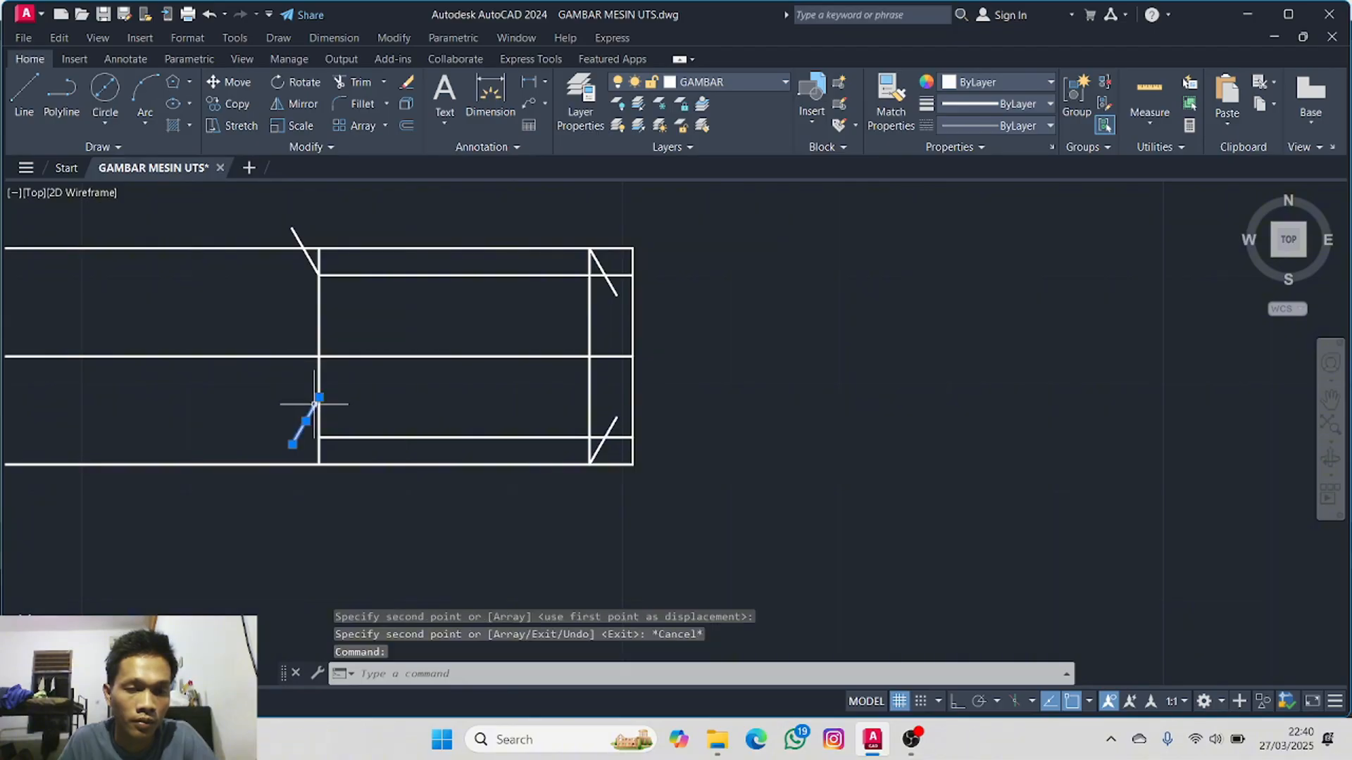
pyautogui.click(210, 82)
pyautogui.click(319, 397)
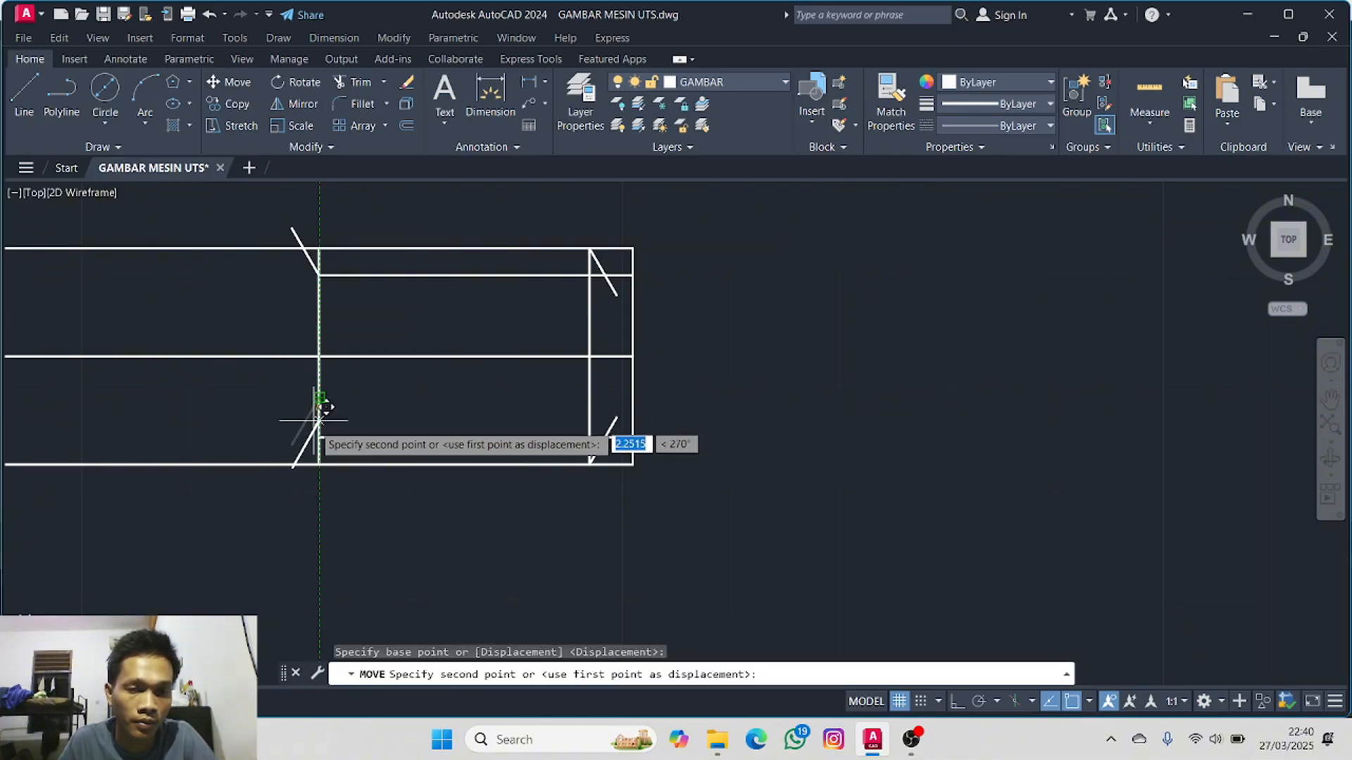
pyautogui.click(319, 438)
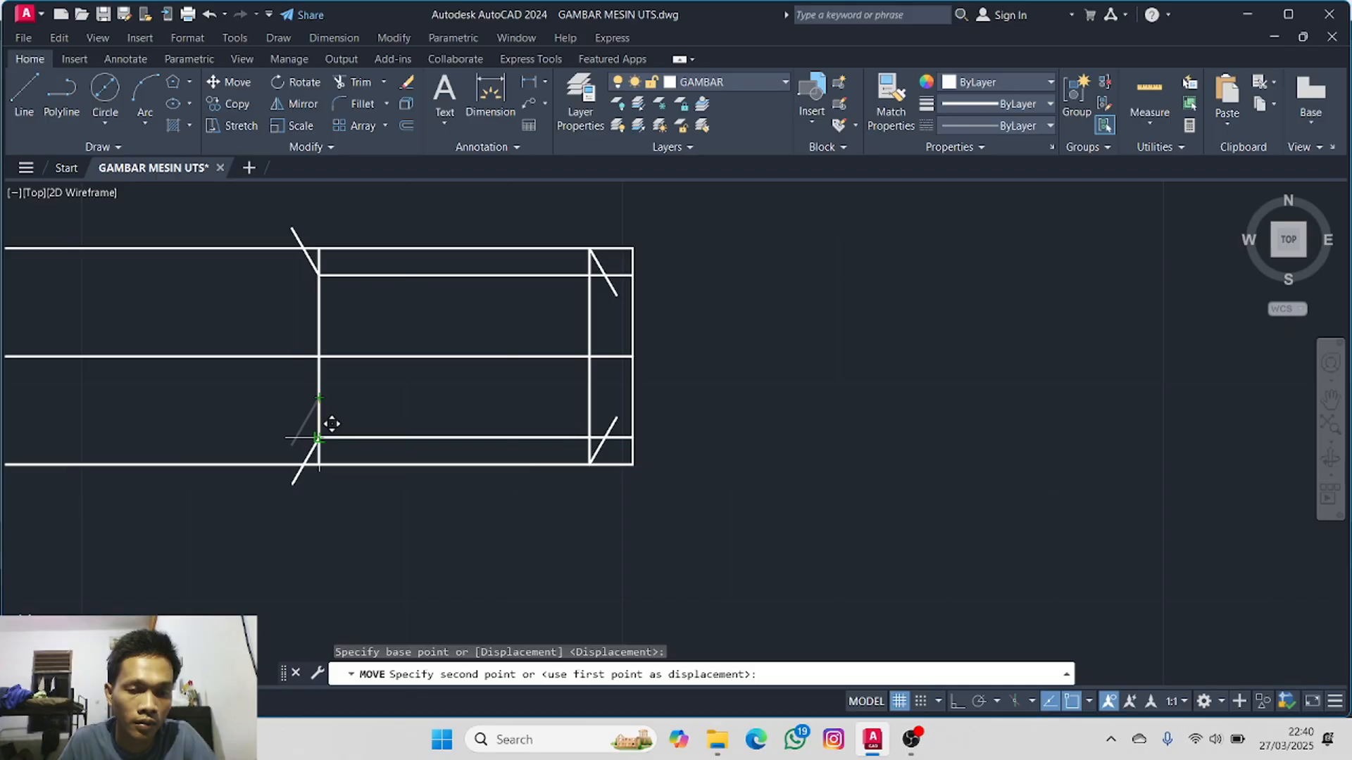
# - Trim the ends of both slanted run-out lines that extend outside the upper and lower shank lines
pyautogui.scroll(-2, 343, 464)
pyautogui.moveTo(343, 463); pyautogui.dragTo(579, 423, button='middle')
pyautogui.click(364, 87)
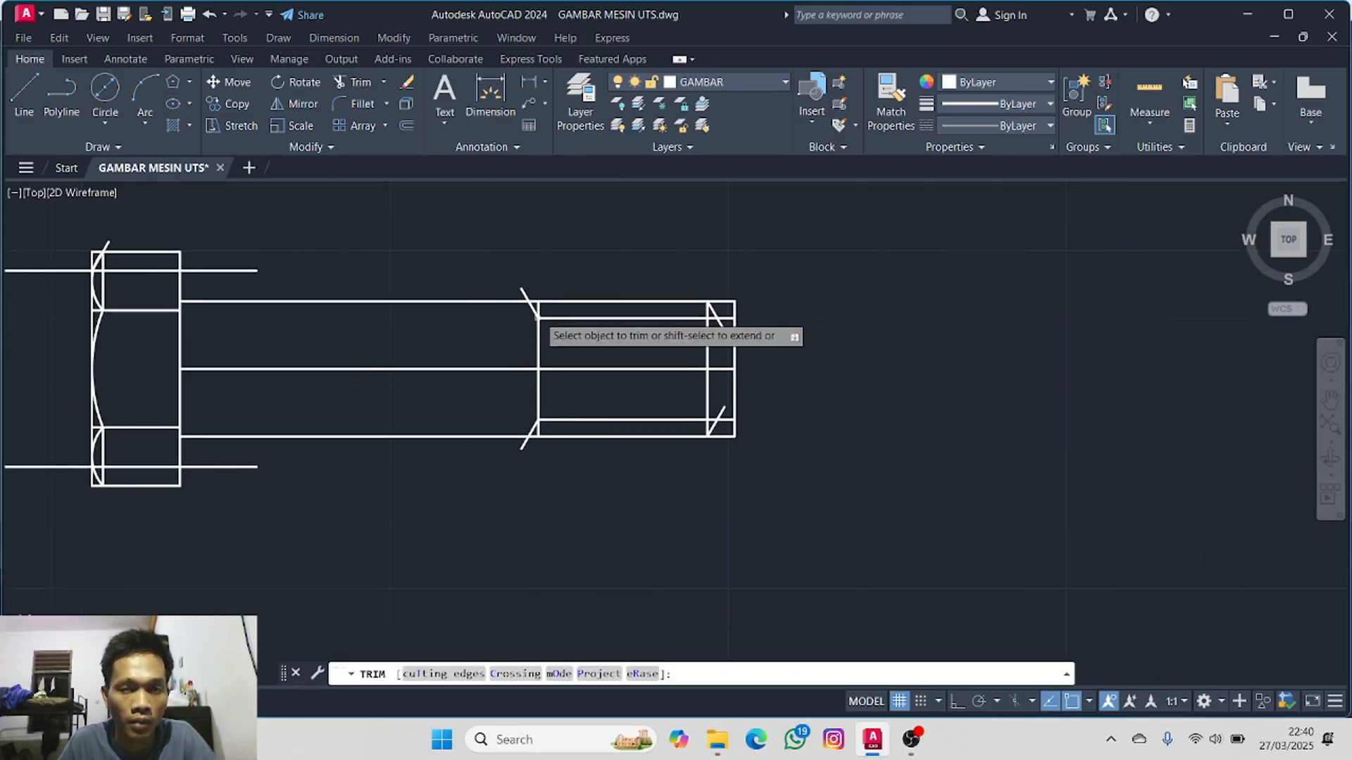
pyautogui.click(524, 293)
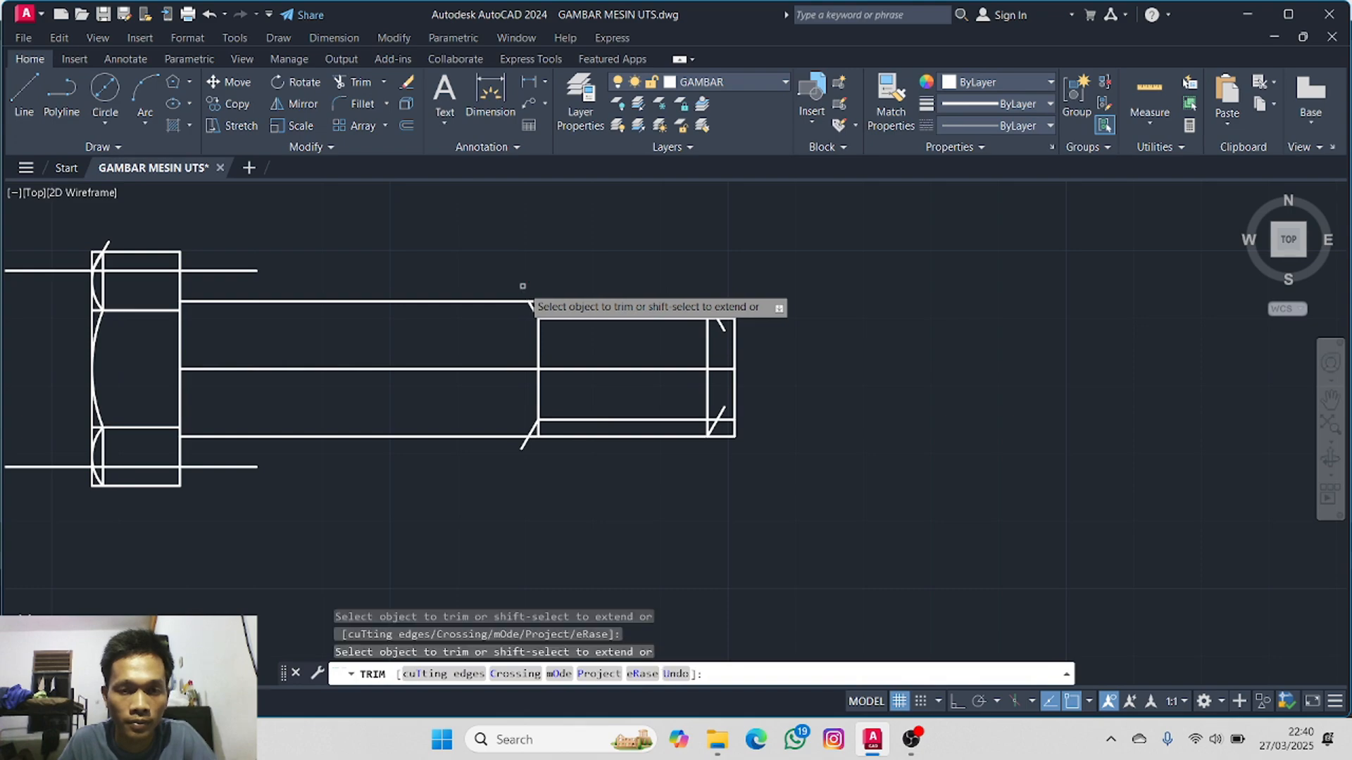
pyautogui.click(524, 445)
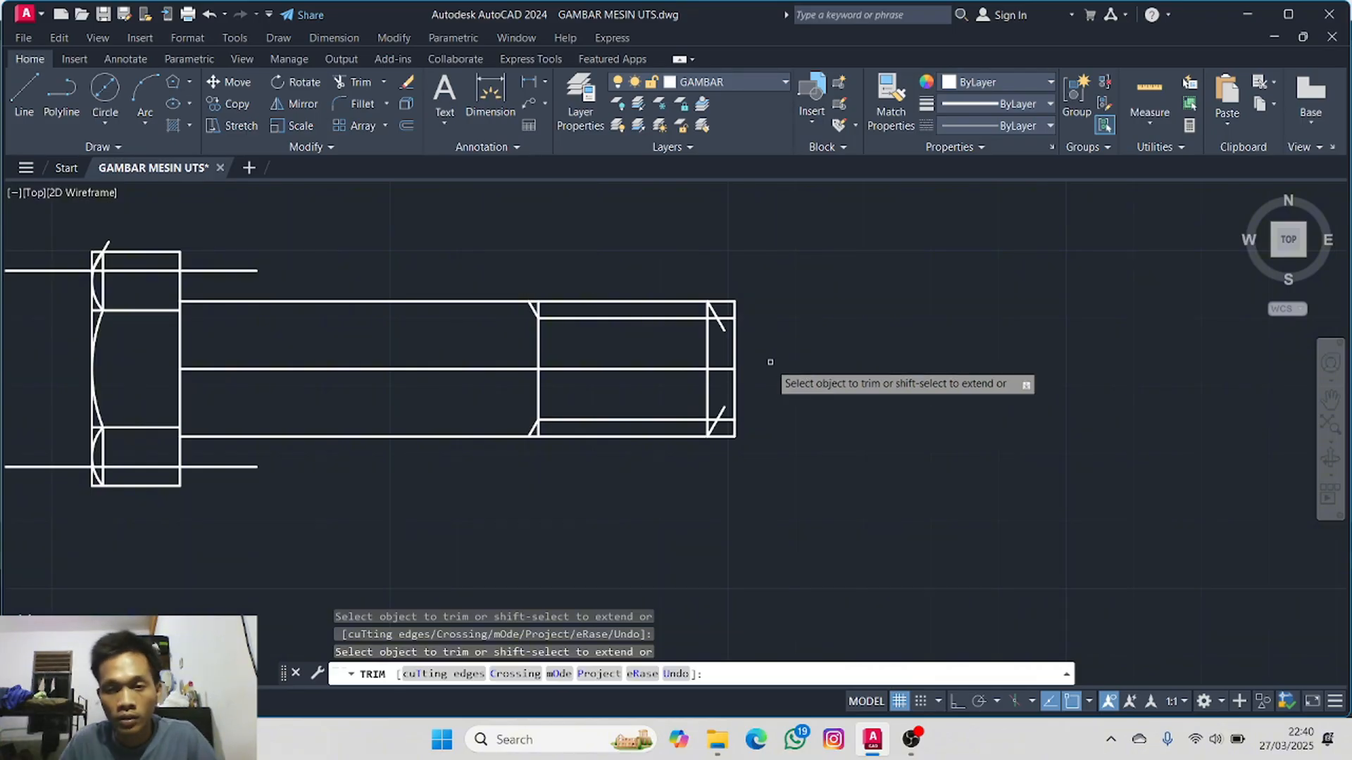
# - Trim the ends of both slanted chamfer lines that extend inward past the inner thread lines
pyautogui.scroll(2, 765, 364)
pyautogui.scroll(2, 704, 317)
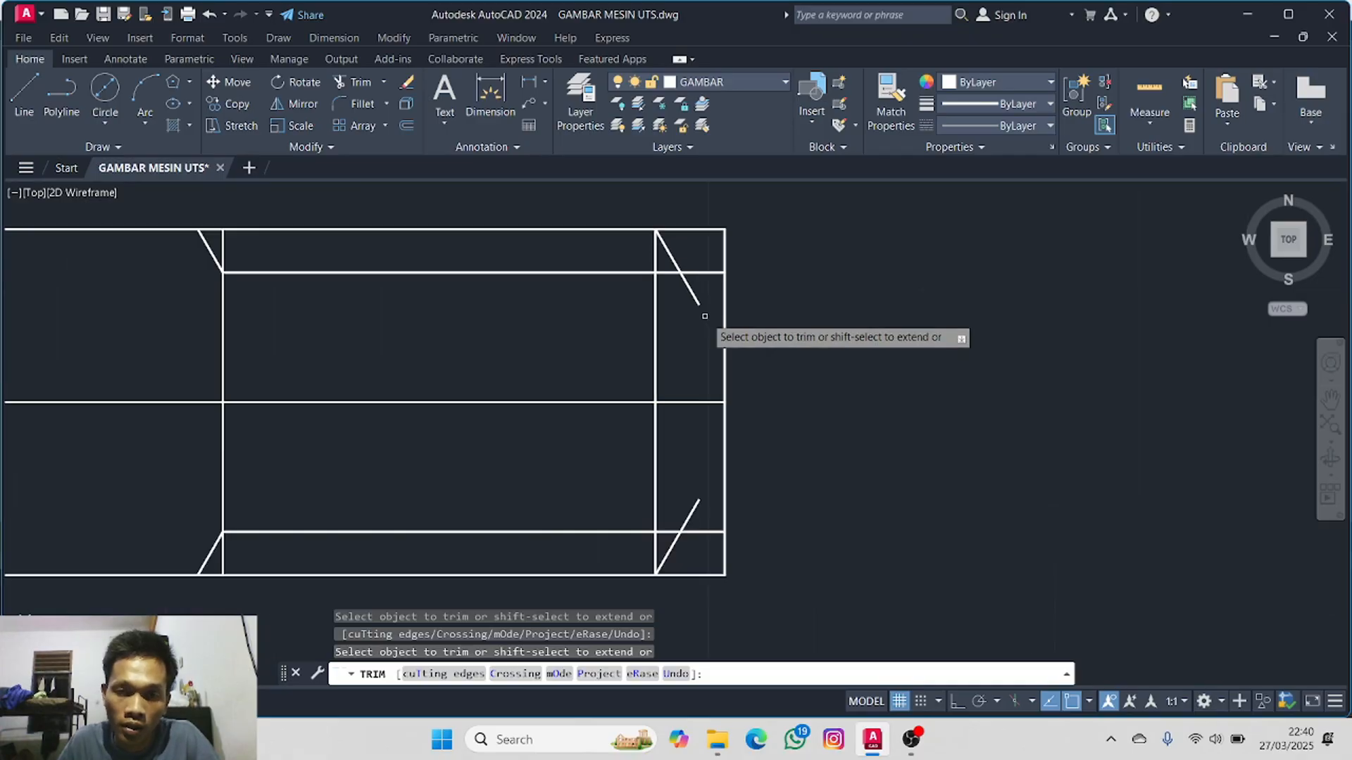
pyautogui.click(692, 511)
# - Trim the outer shank lines and the end line outside the chamfers, removing both square corners at the shank's end
pyautogui.click(705, 230)
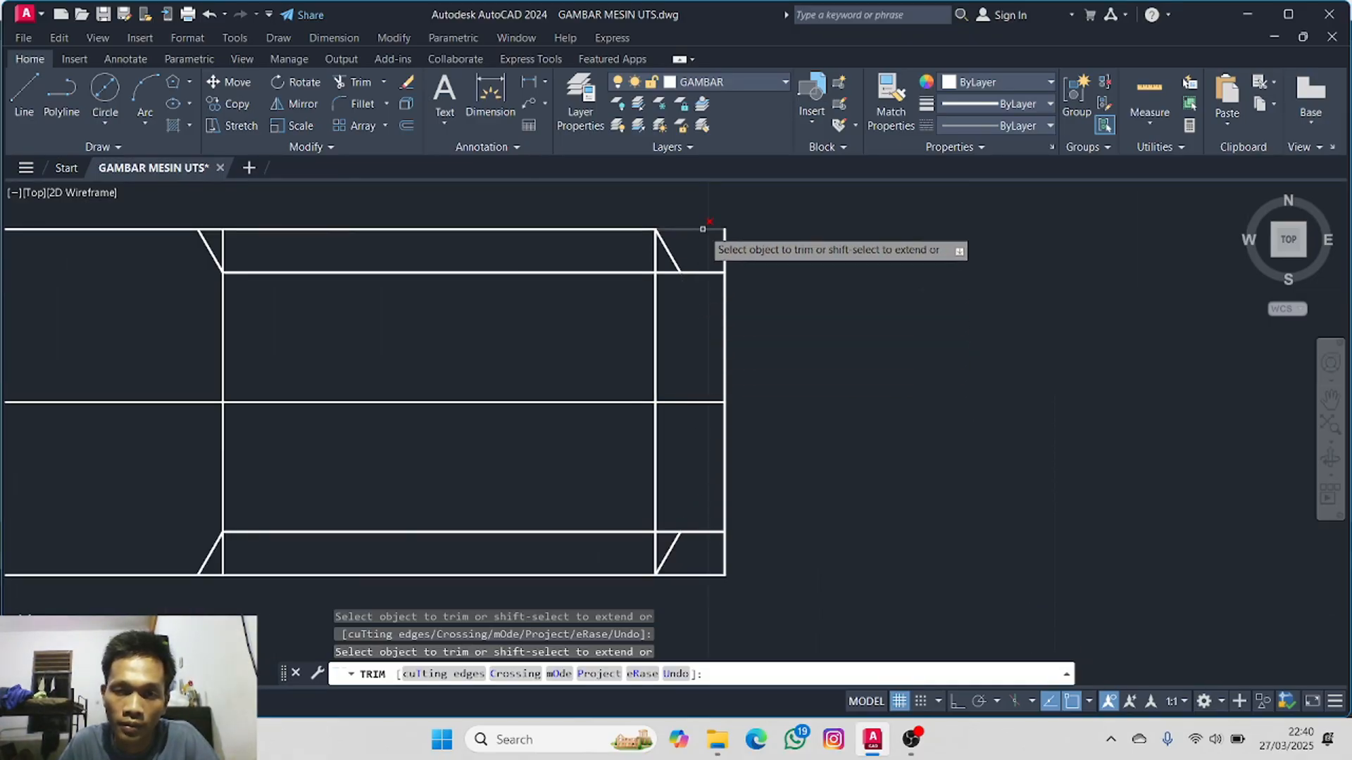
pyautogui.click(728, 241)
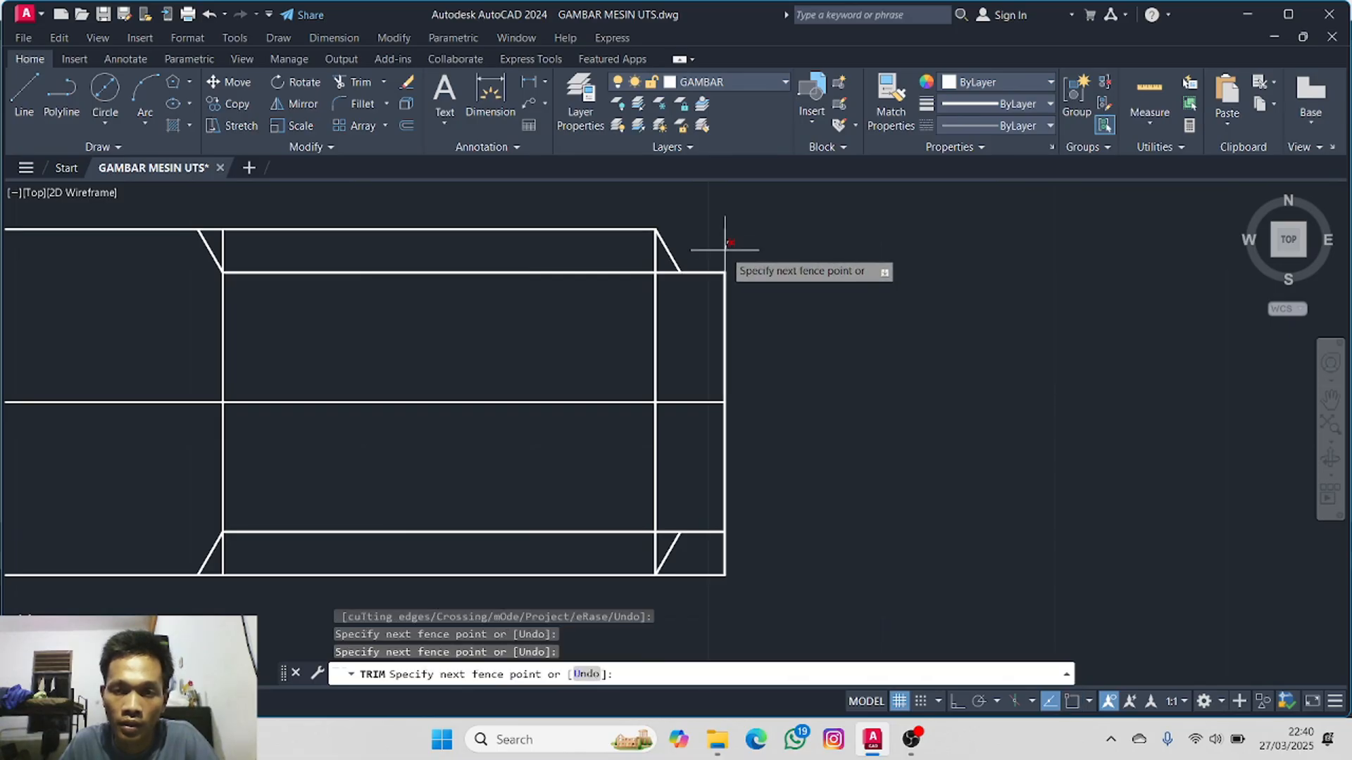
pyautogui.click(726, 251)
pyautogui.click(723, 555)
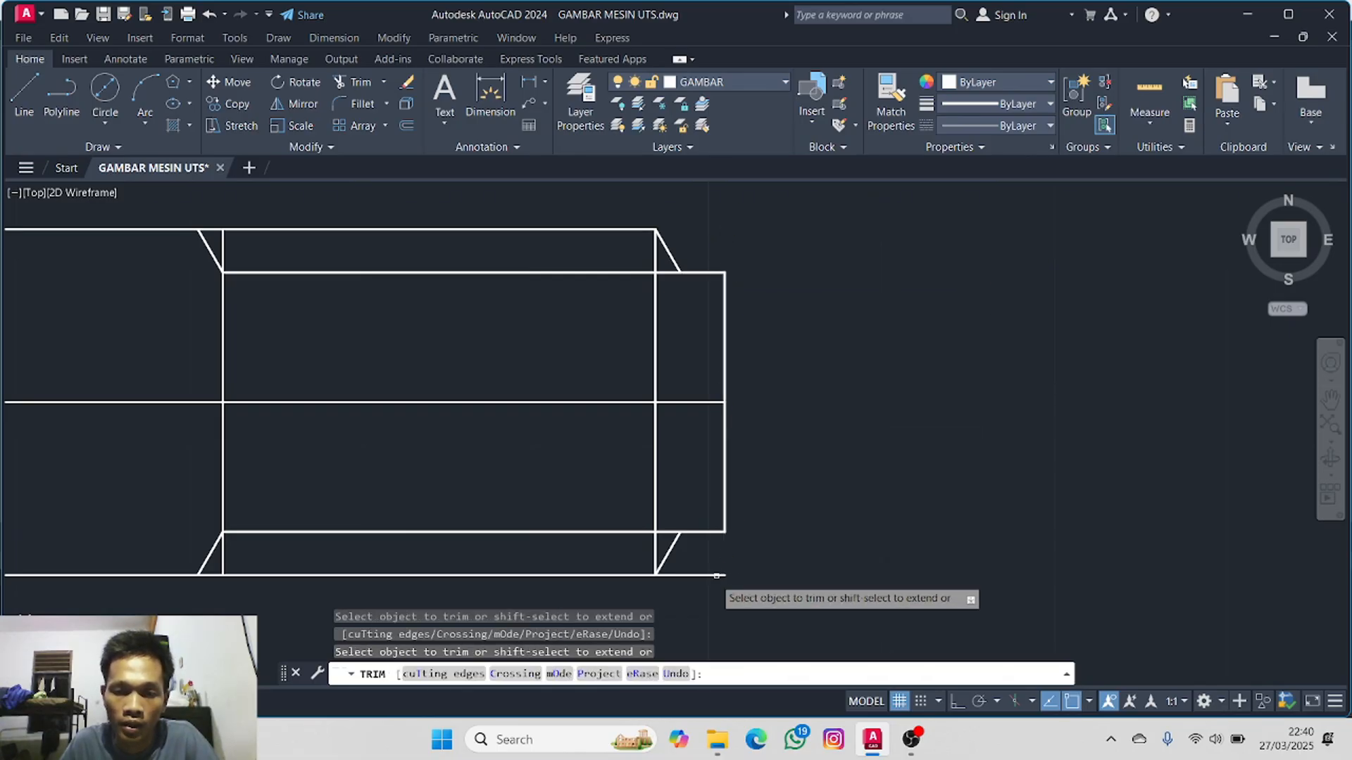
pyautogui.click(712, 577)
pyautogui.click(713, 565)
pyautogui.scroll(-1, 815, 528)
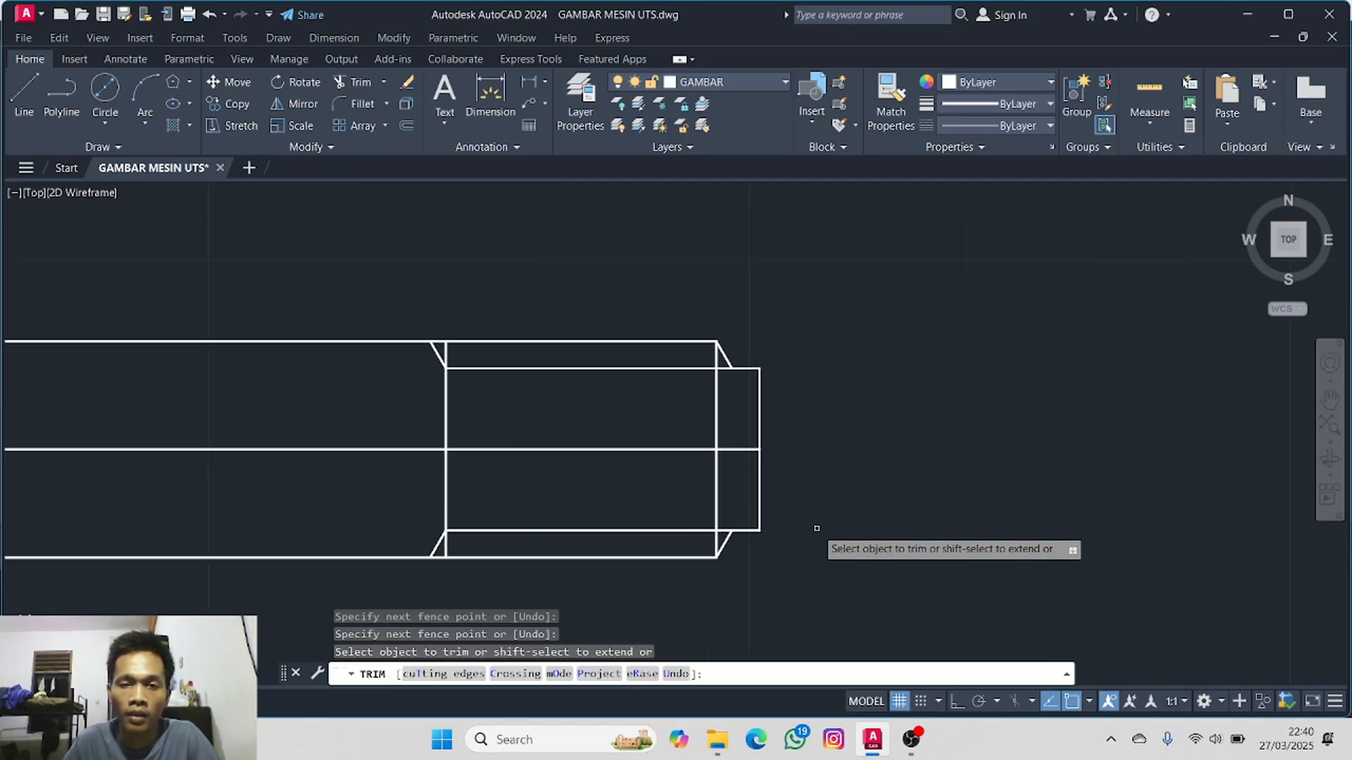
pyautogui.moveTo(813, 522); pyautogui.dragTo(991, 341, button='middle')
pyautogui.scroll(-1, 971, 348)
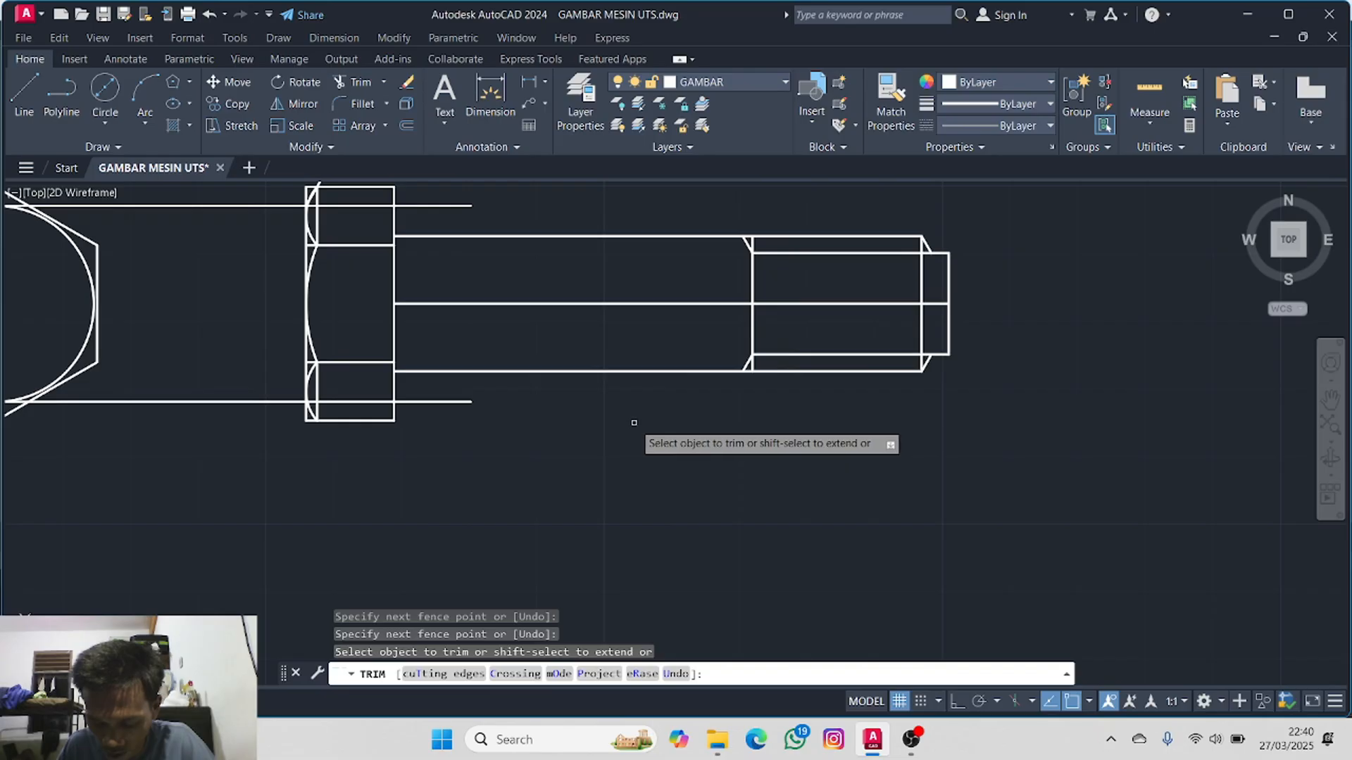
pyautogui.press('Escape')
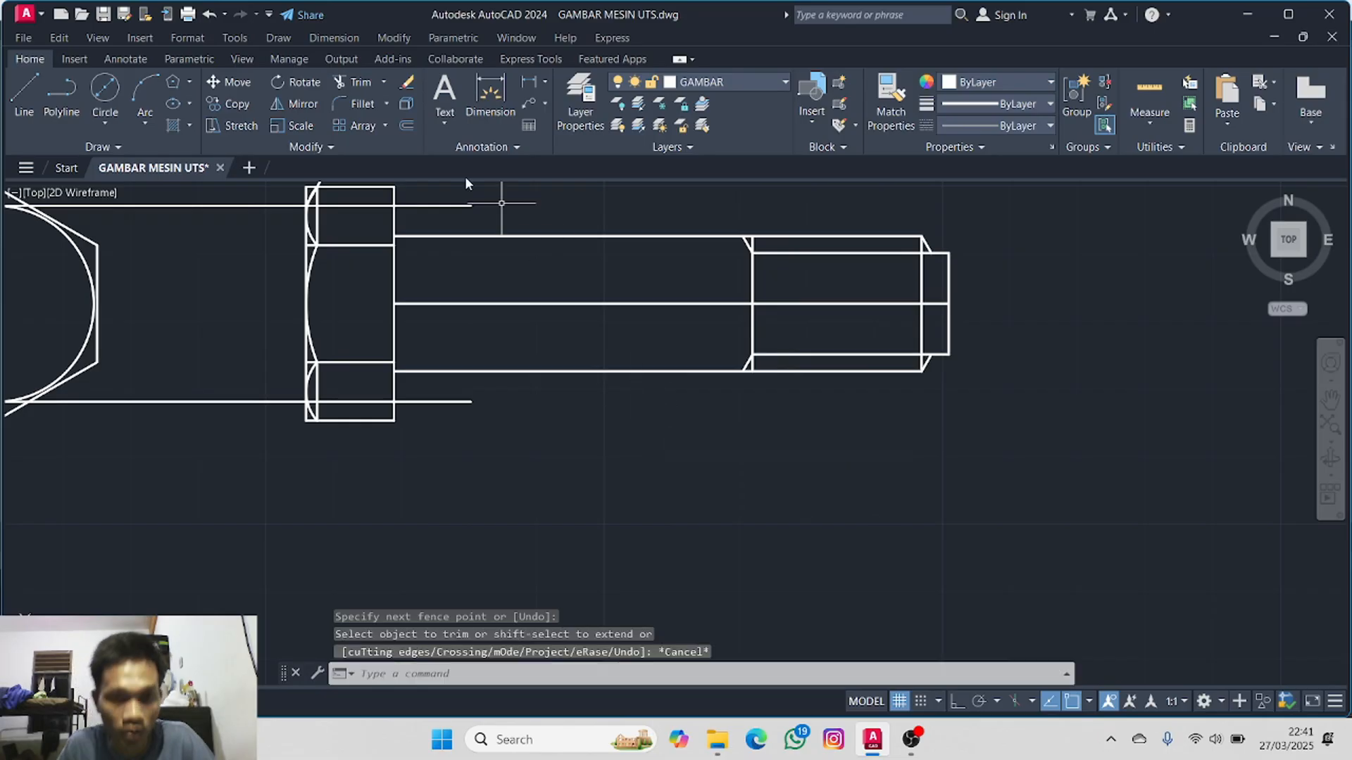
# - Fillet the lower and upper corners of the shank's narrow end with a radius of 1
pyautogui.click(359, 103)
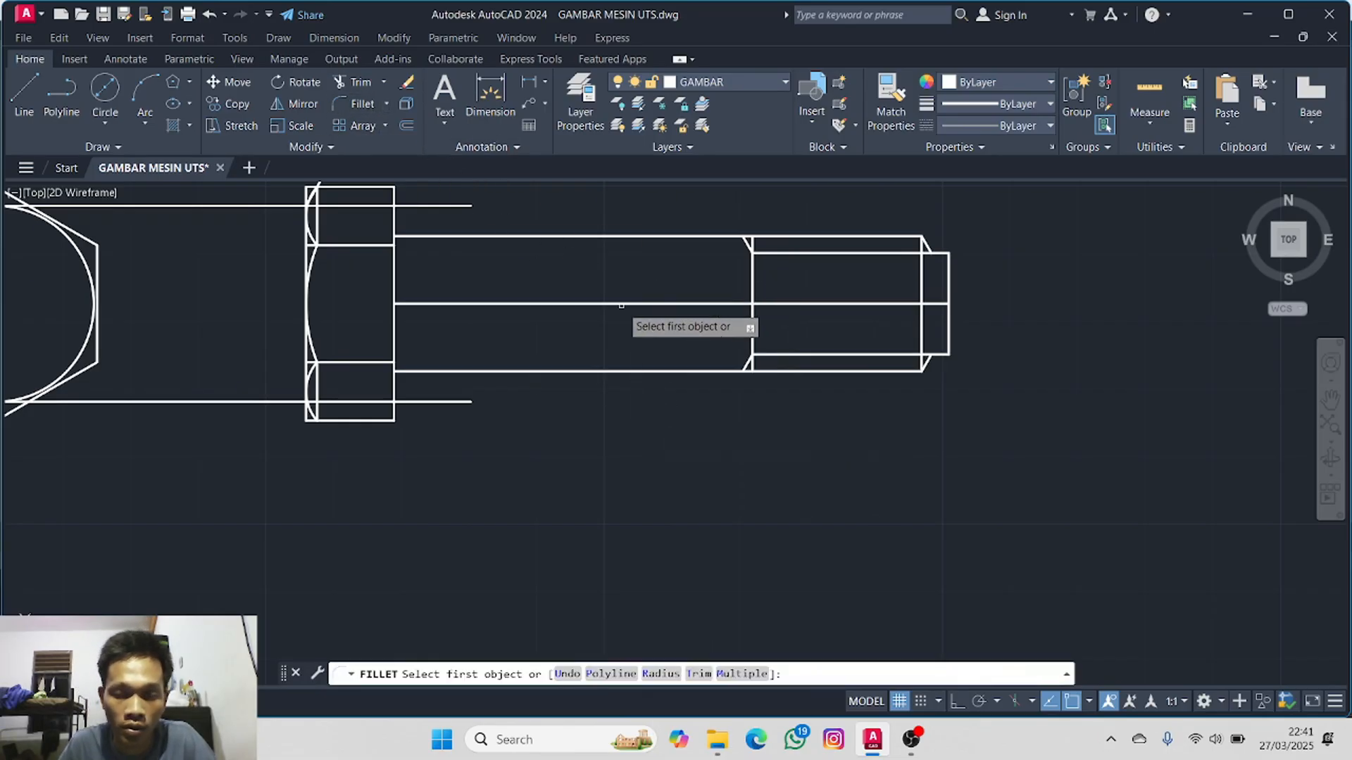
pyautogui.write('R')
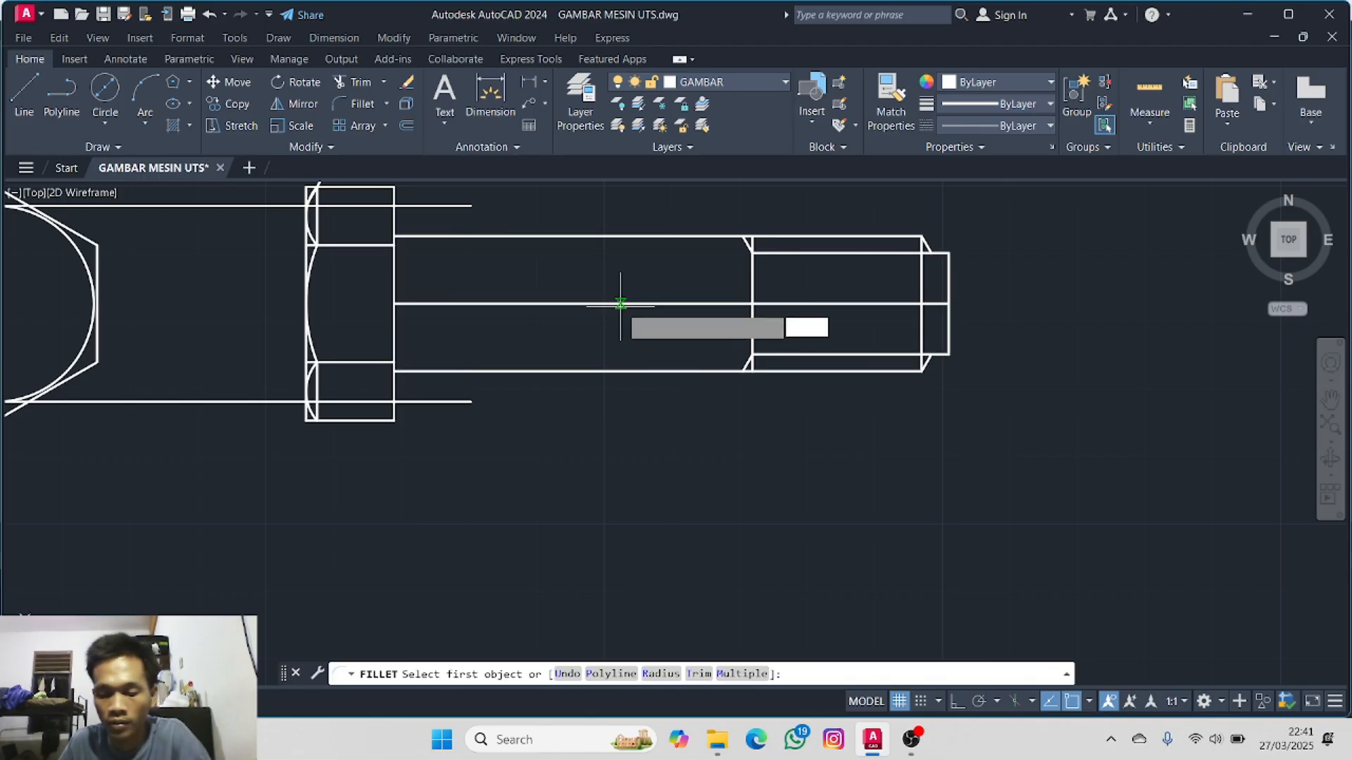
pyautogui.press('Return')
pyautogui.write('1')
pyautogui.press('Return')
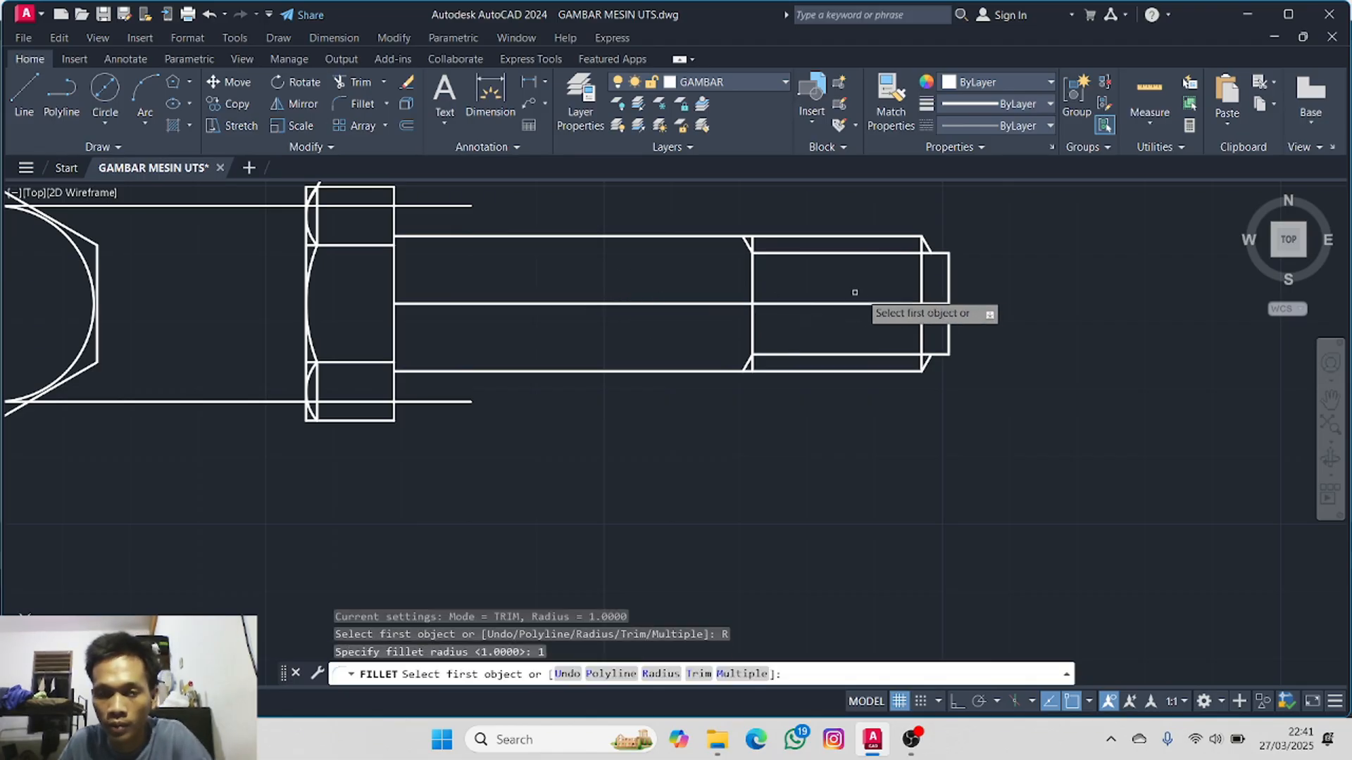
pyautogui.scroll(5, 915, 338)
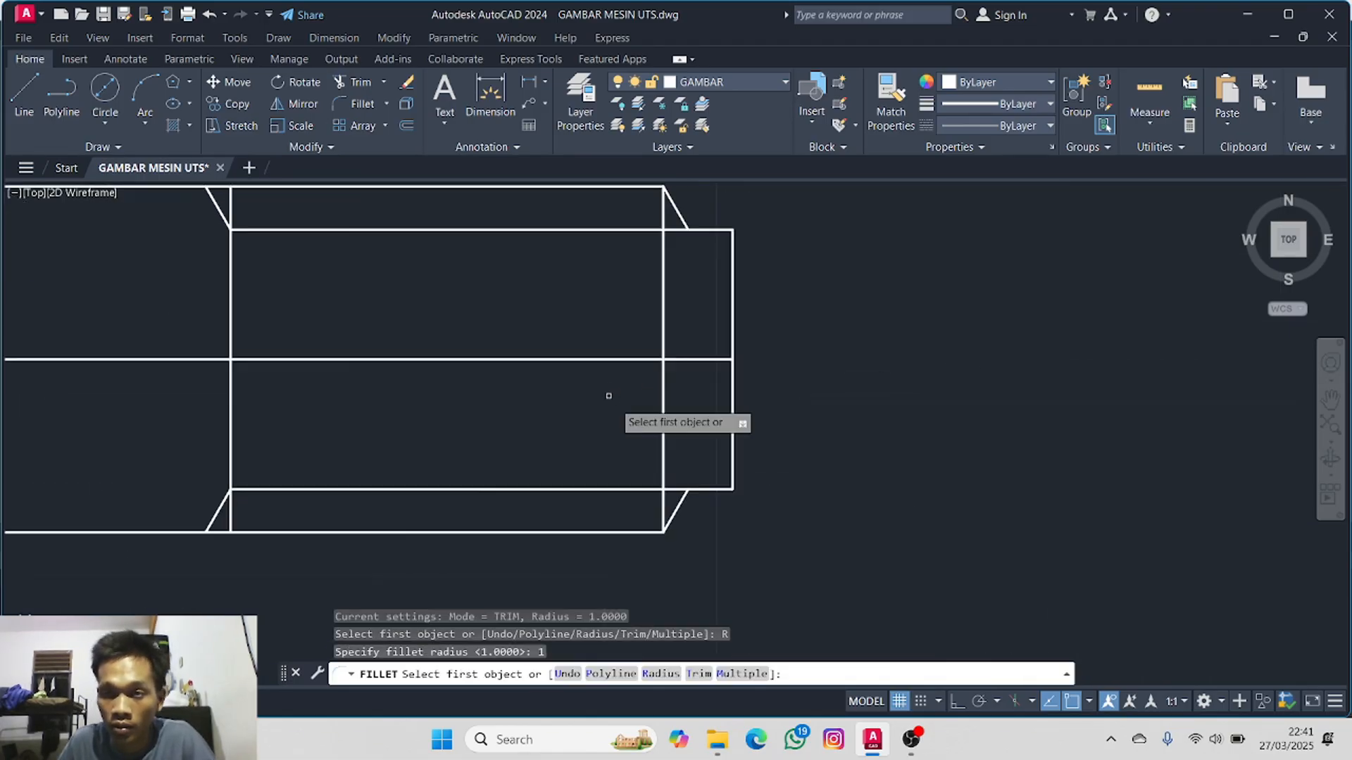
pyautogui.click(732, 472)
pyautogui.click(722, 490)
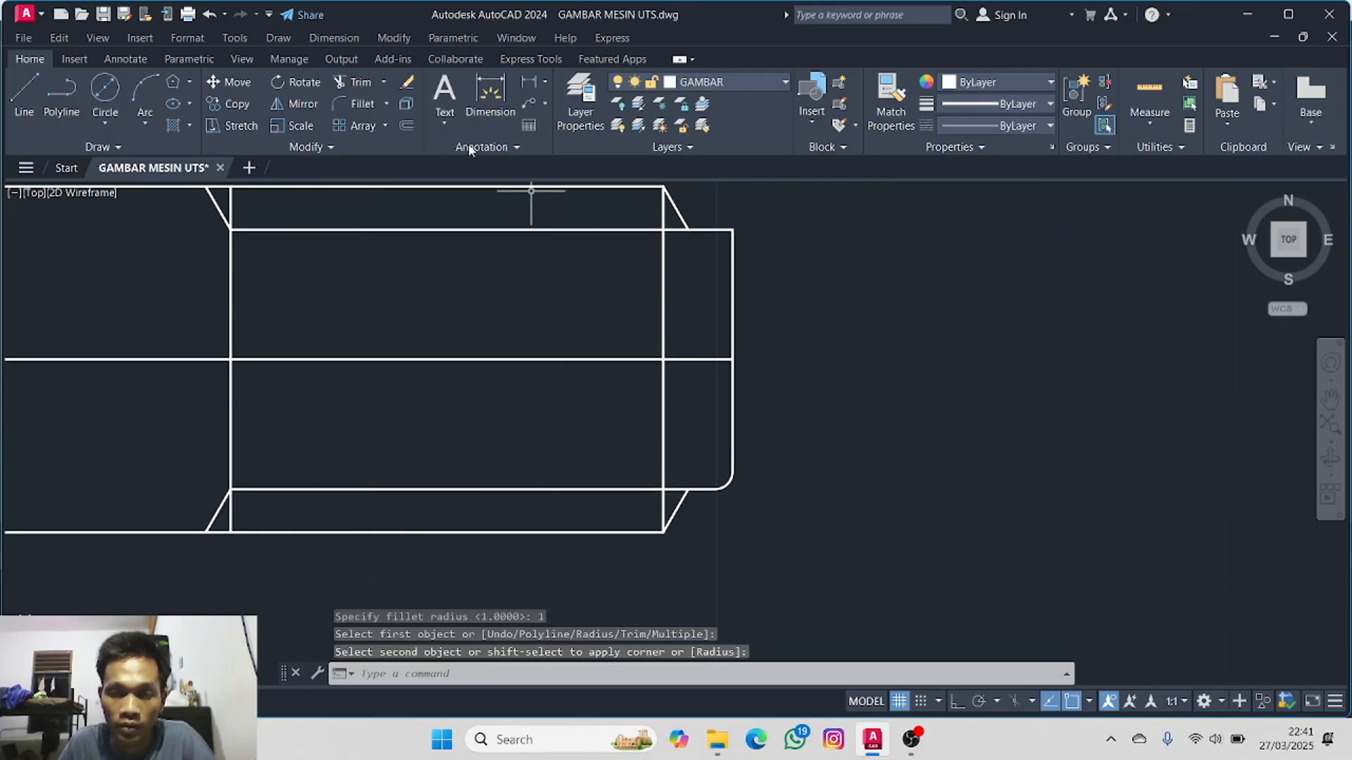
pyautogui.click(359, 106)
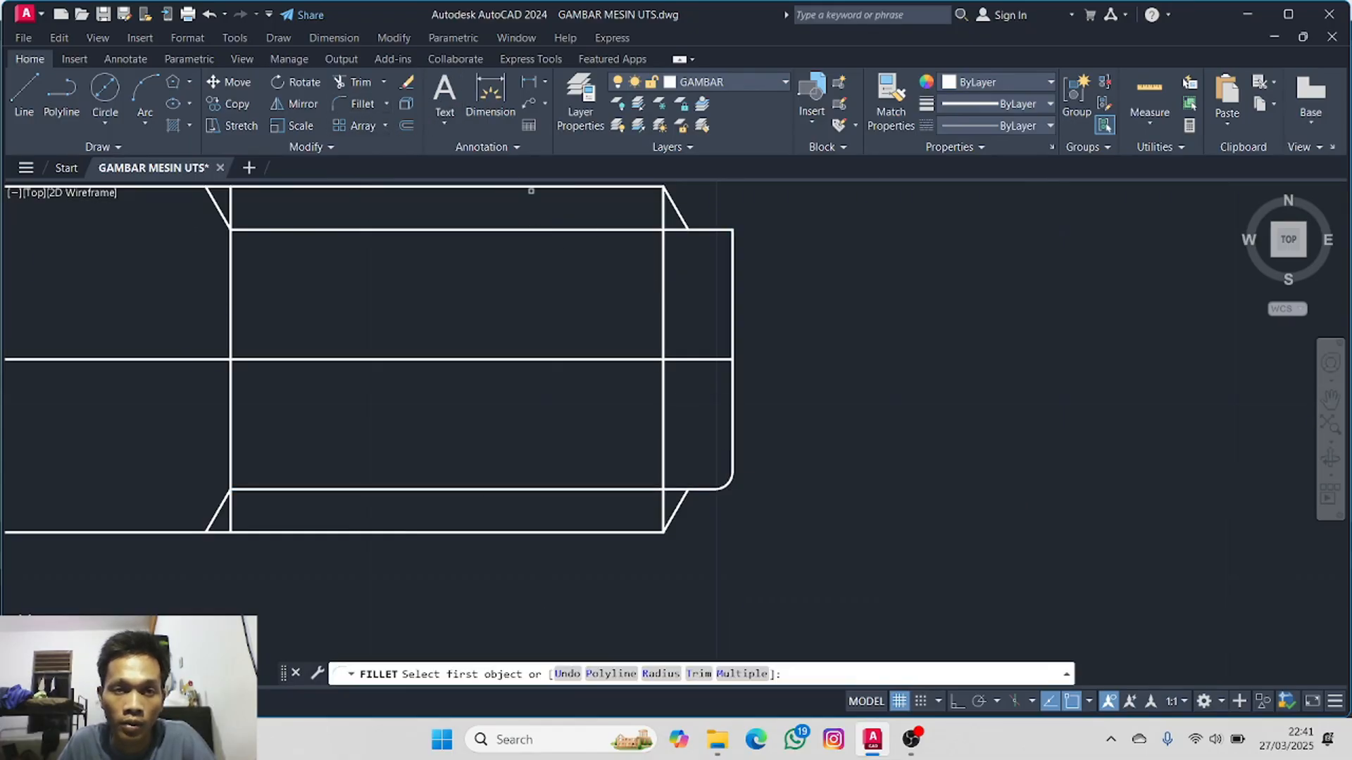
pyautogui.click(727, 230)
pyautogui.click(733, 239)
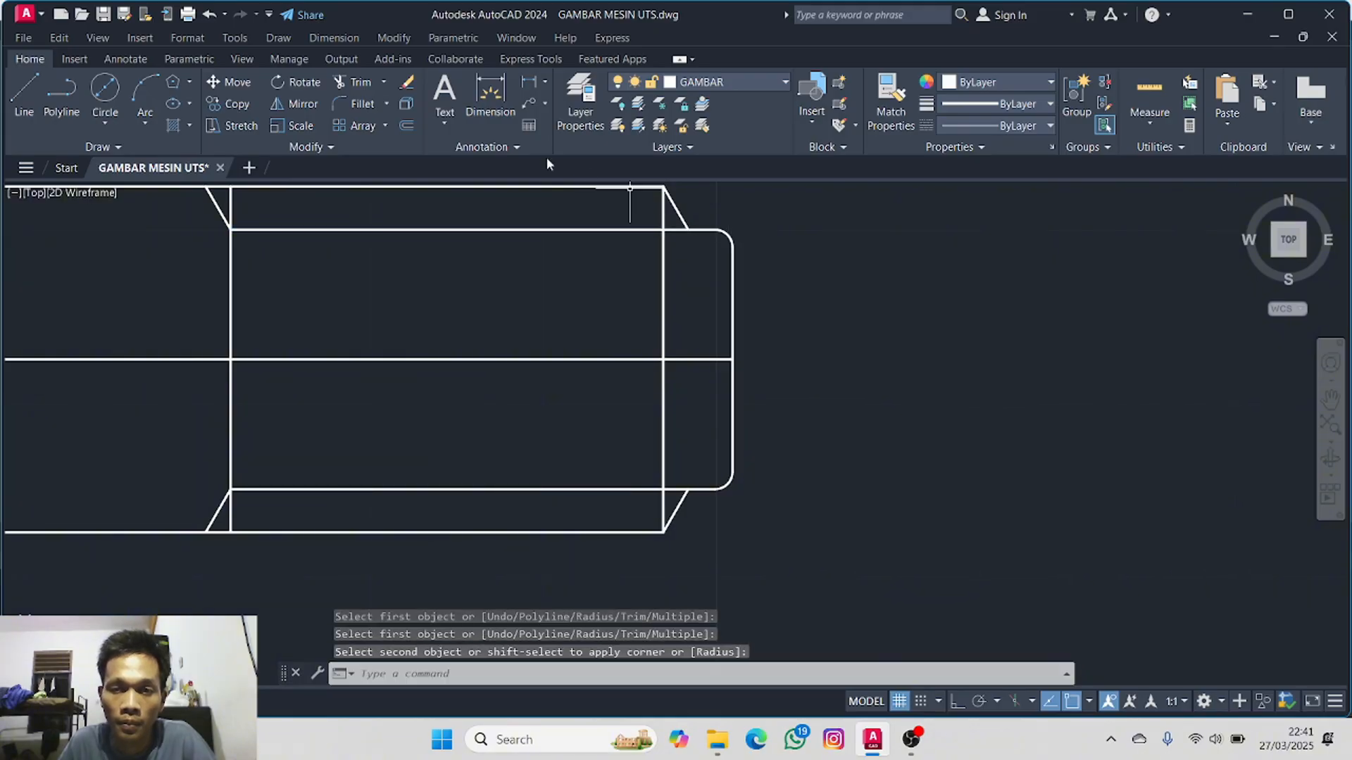
# - Fillet the corners where the upper and lower outer shank lines meet the chamfer lines, using the radius of 1
pyautogui.click(374, 105)
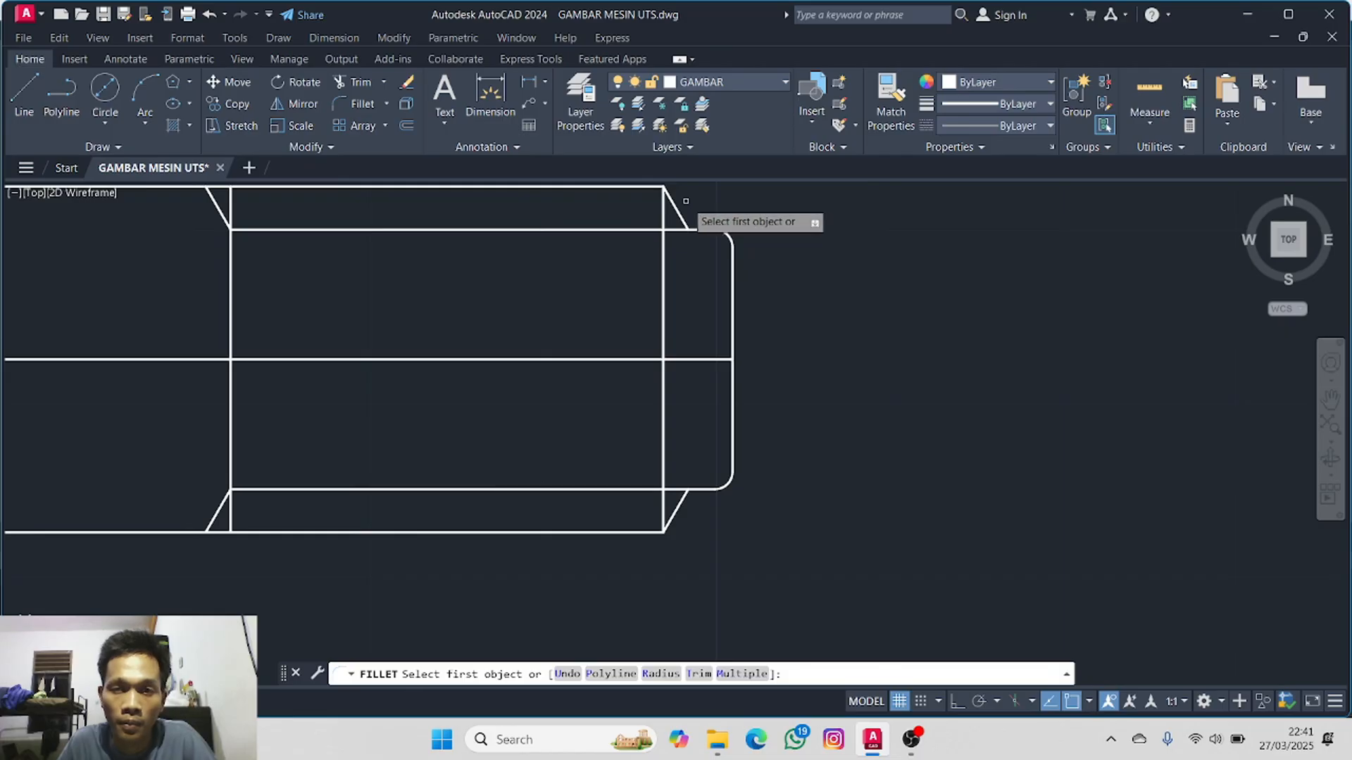
pyautogui.moveTo(685, 201); pyautogui.dragTo(707, 283, button='middle')
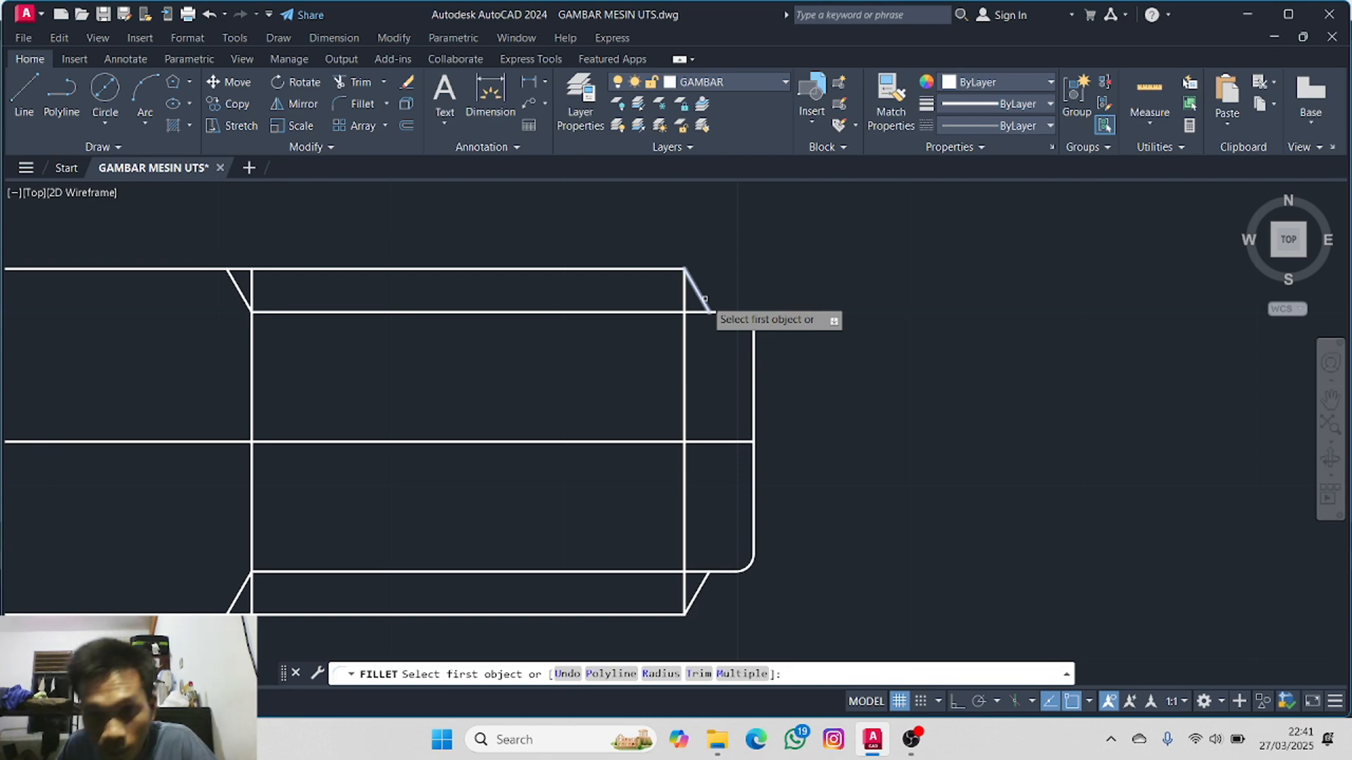
pyautogui.click(704, 300)
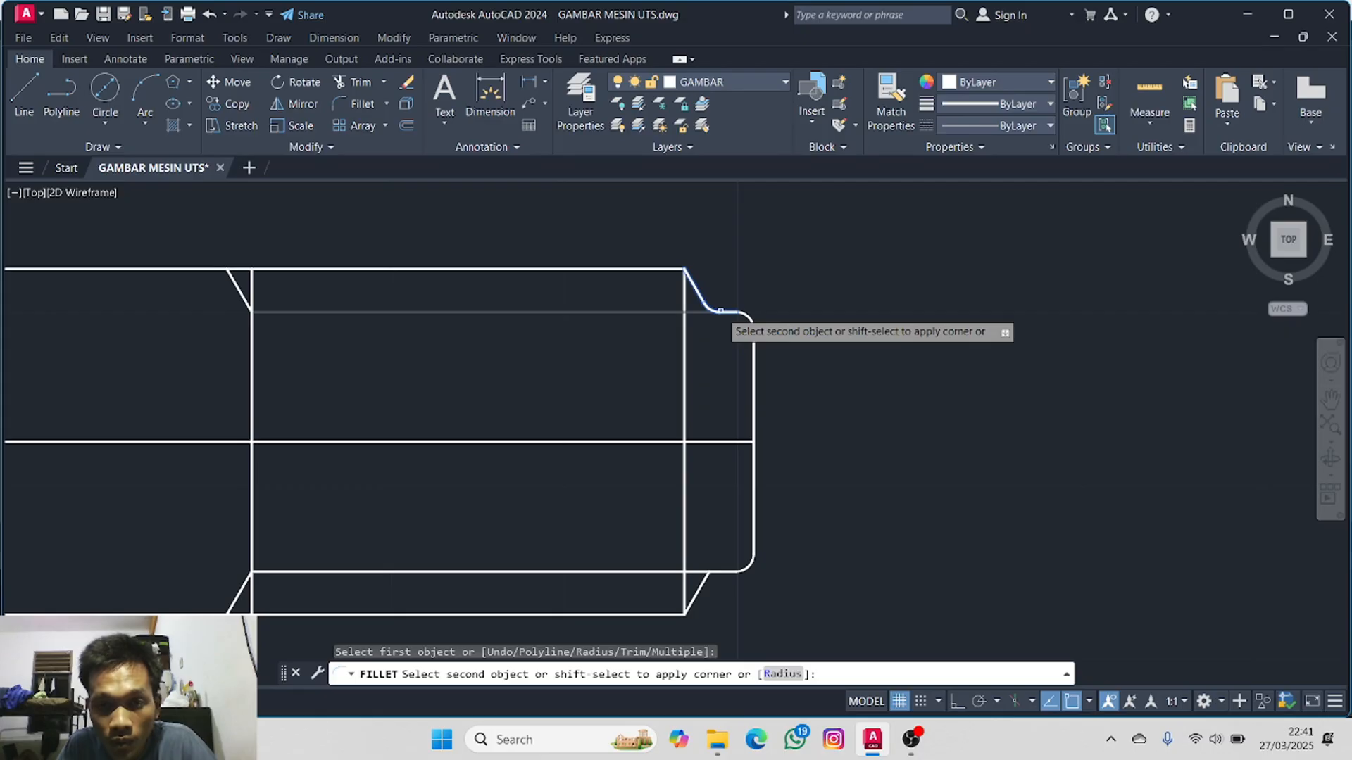
pyautogui.click(666, 269)
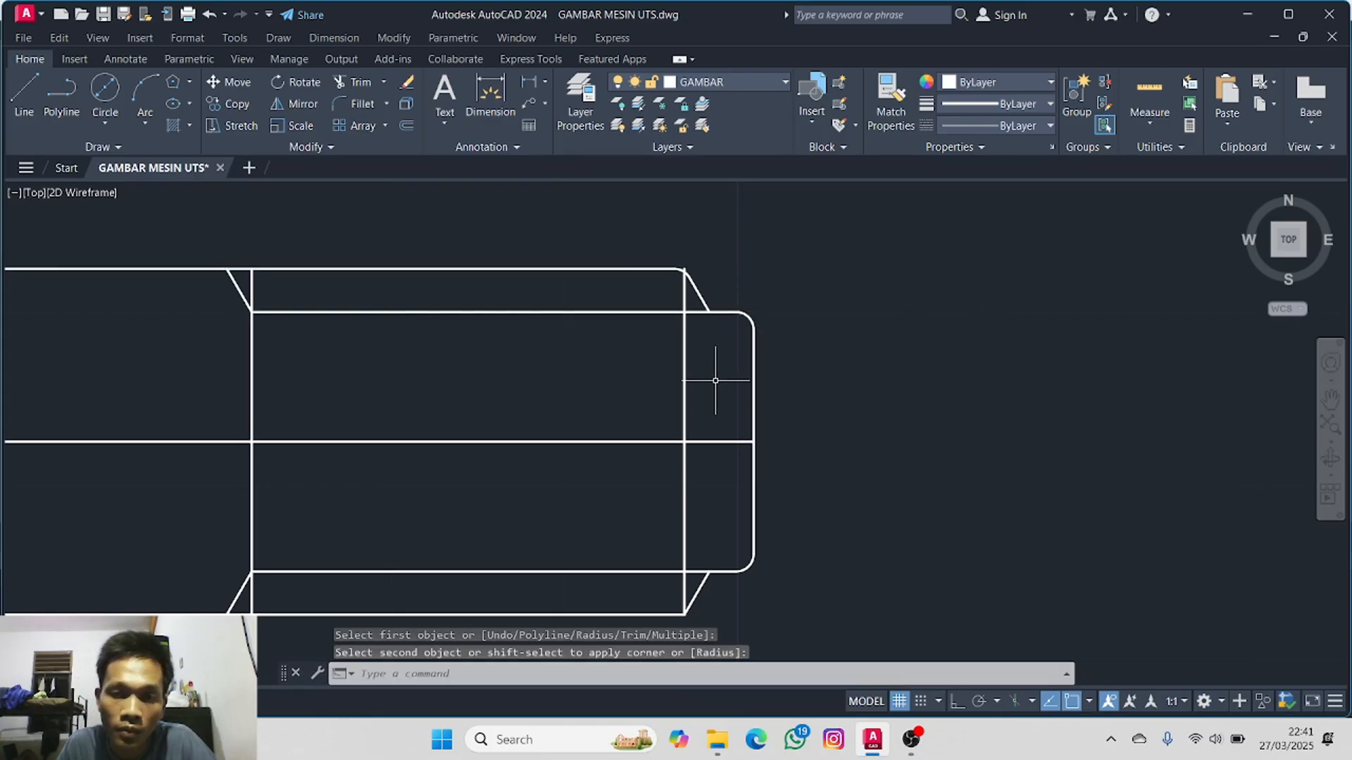
pyautogui.scroll(-2, 709, 366)
pyautogui.moveTo(709, 377); pyautogui.dragTo(698, 270, button='middle')
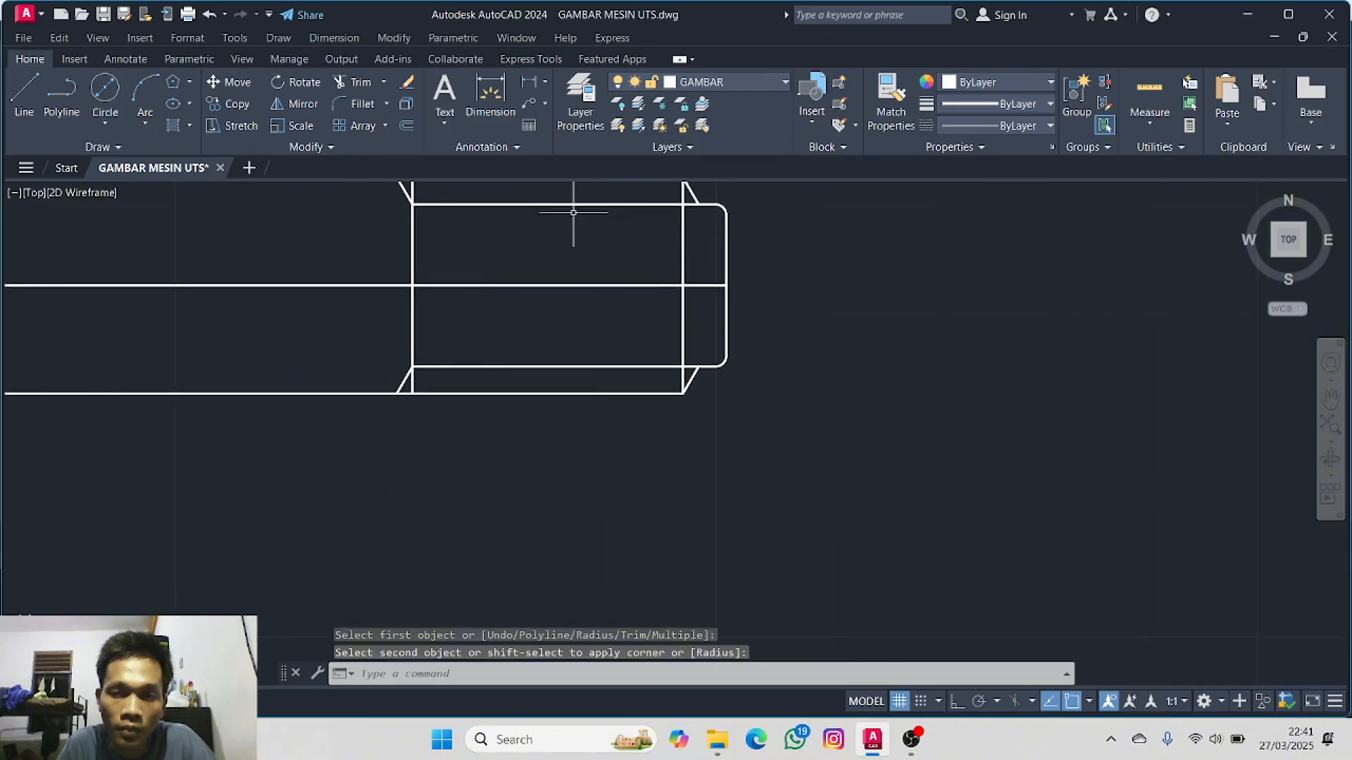
pyautogui.click(362, 104)
pyautogui.scroll(3, 676, 399)
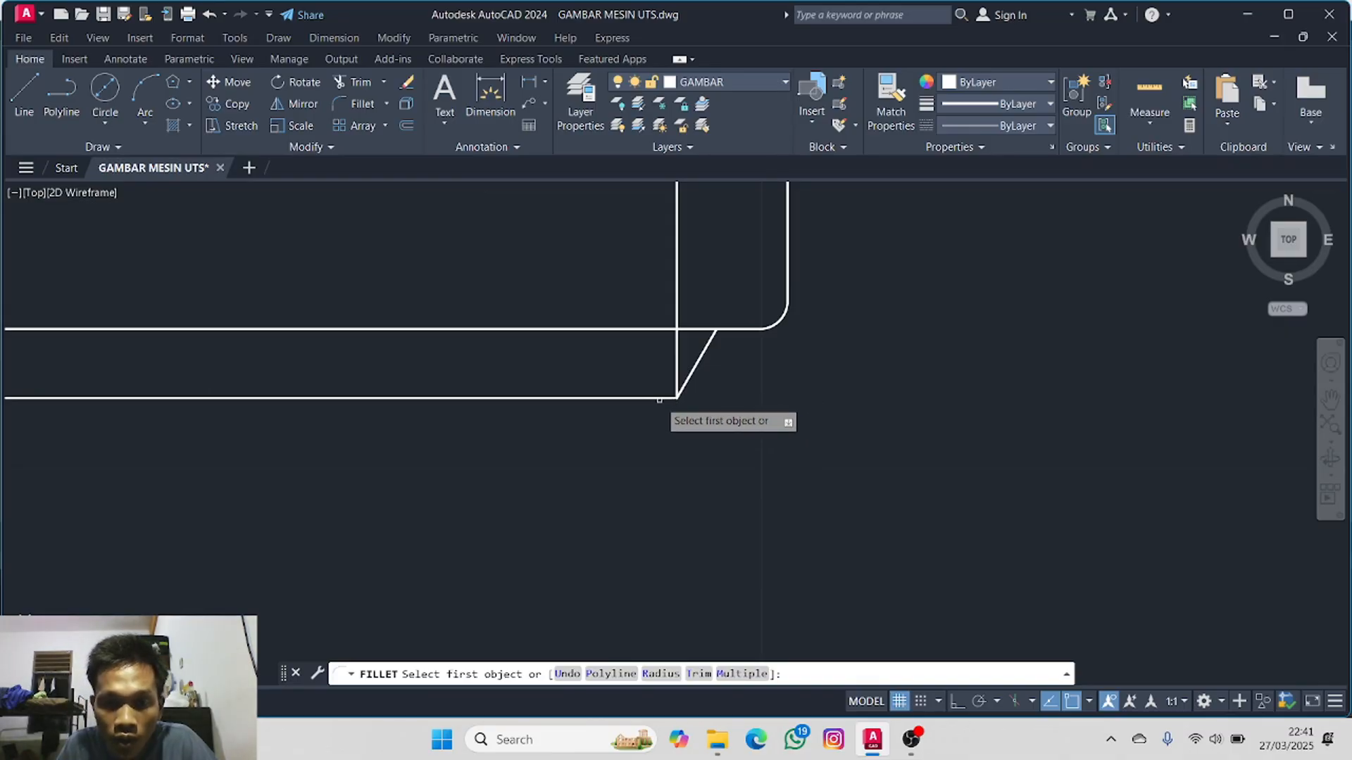
pyautogui.click(660, 399)
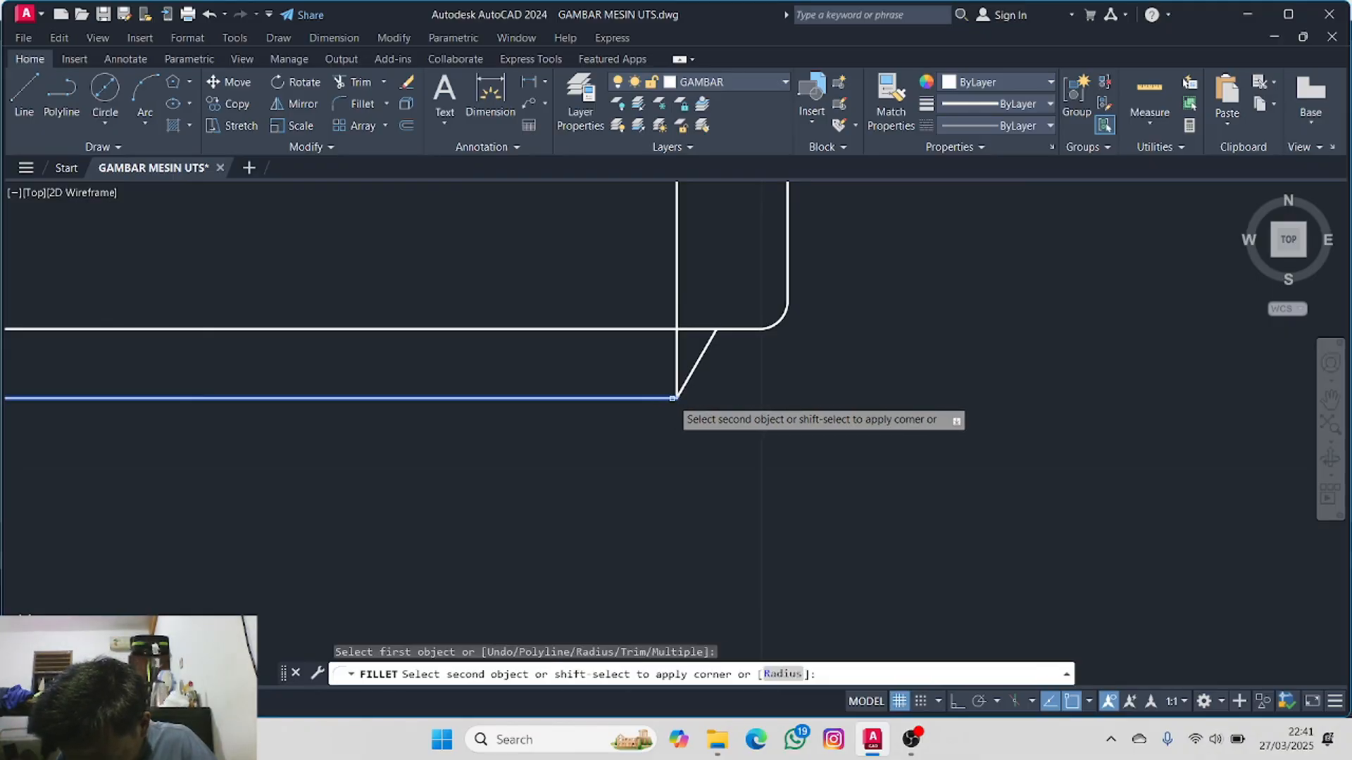
pyautogui.click(691, 377)
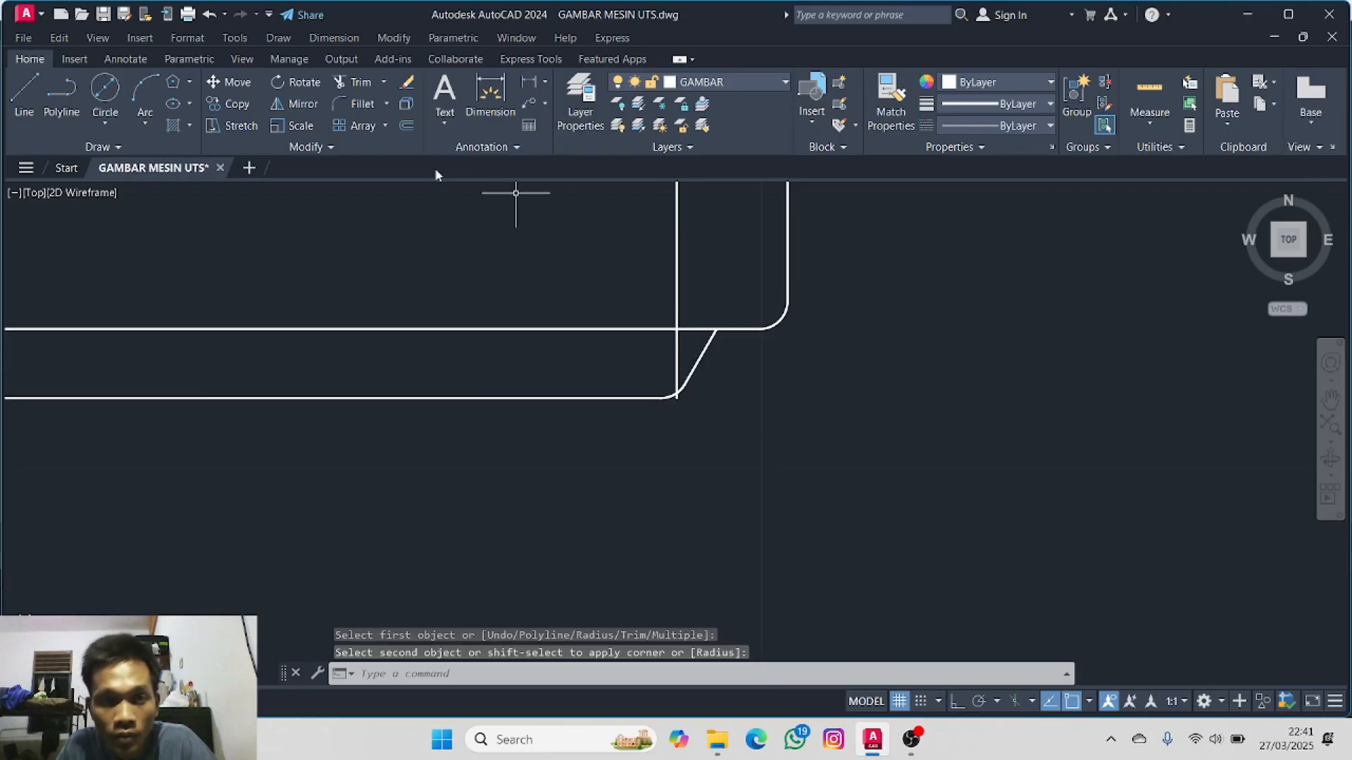
# - Try to fillet the lower chamfer line with the lower inner thread line, using the radius of 1
pyautogui.click(363, 105)
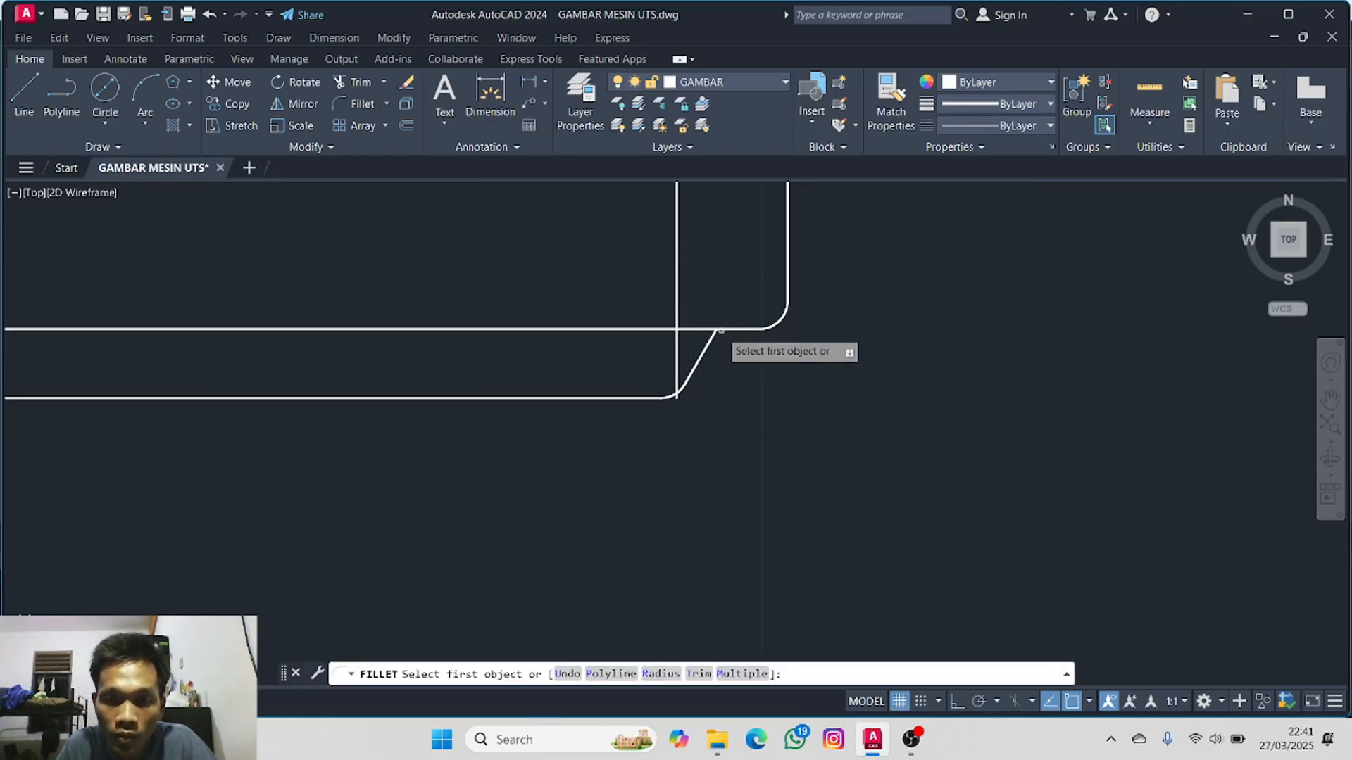
pyautogui.click(713, 338)
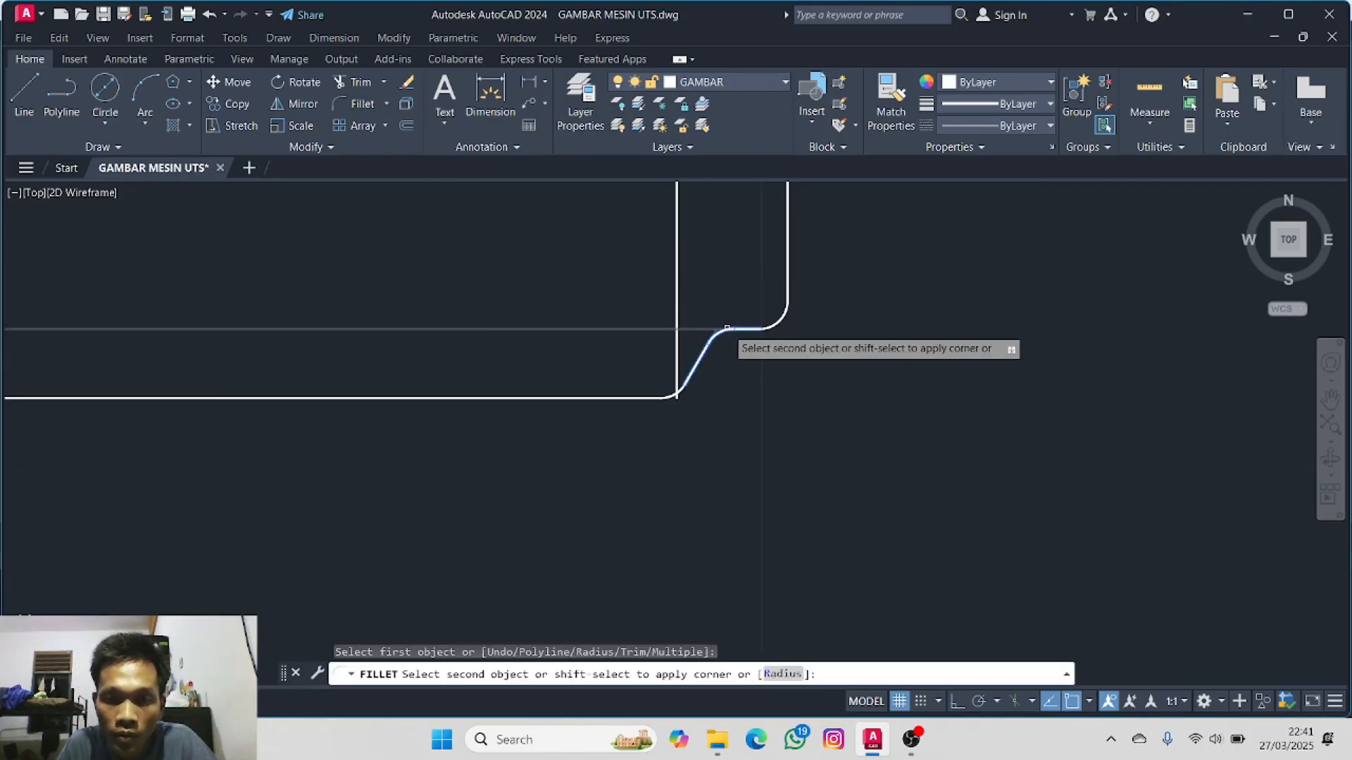
pyautogui.scroll(-3, 727, 328)
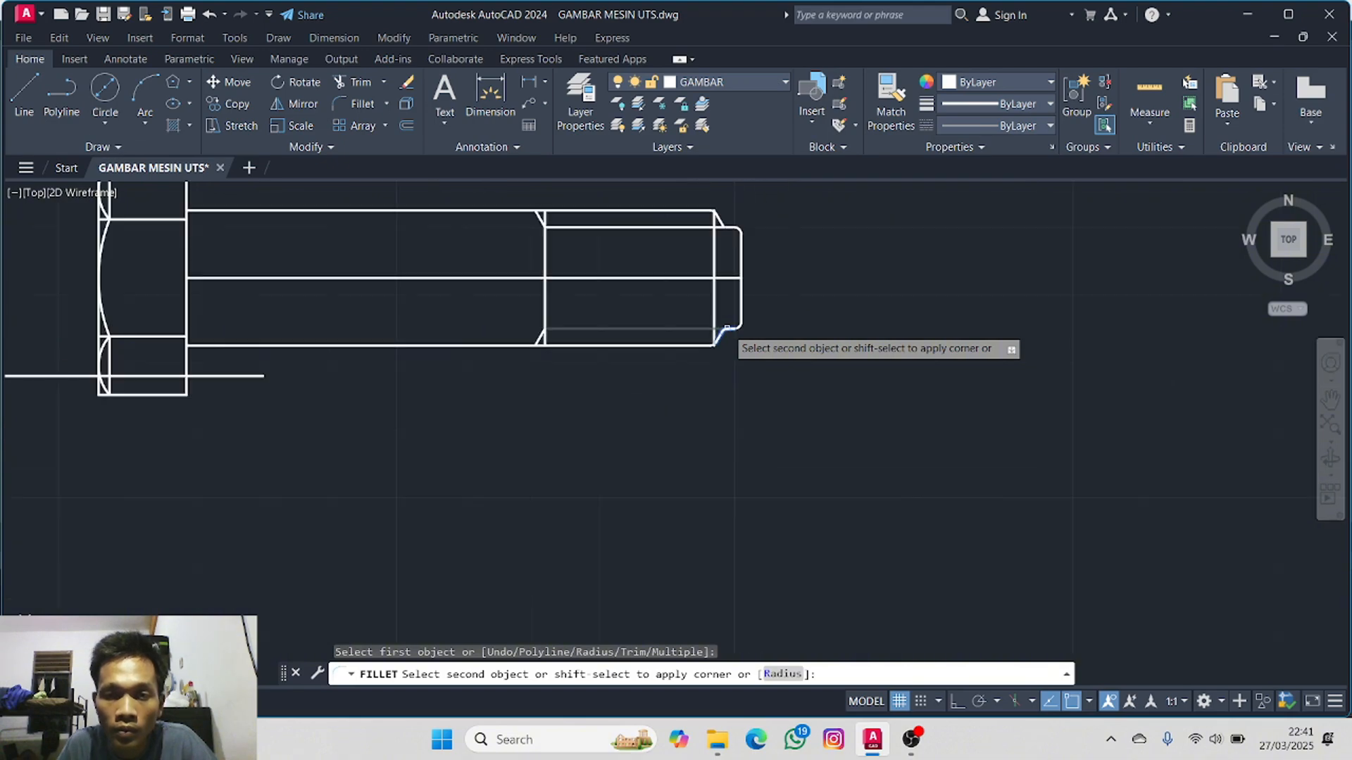
pyautogui.click(727, 328)
# - Undo the fillet between the lower chamfer line and the lower inner thread line
pyautogui.scroll(4, 747, 331)
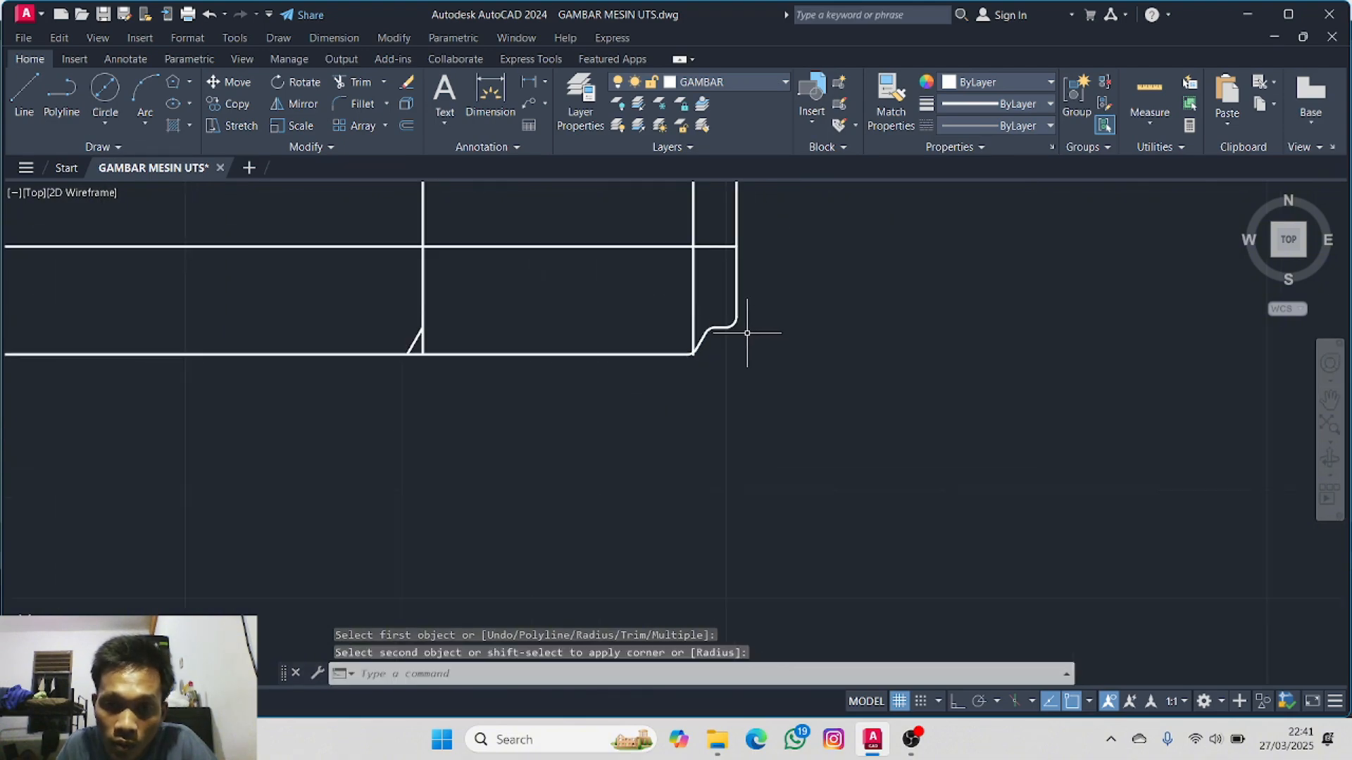
pyautogui.moveTo(711, 356); pyautogui.dragTo(722, 453, button='middle')
pyautogui.scroll(-2, 733, 445)
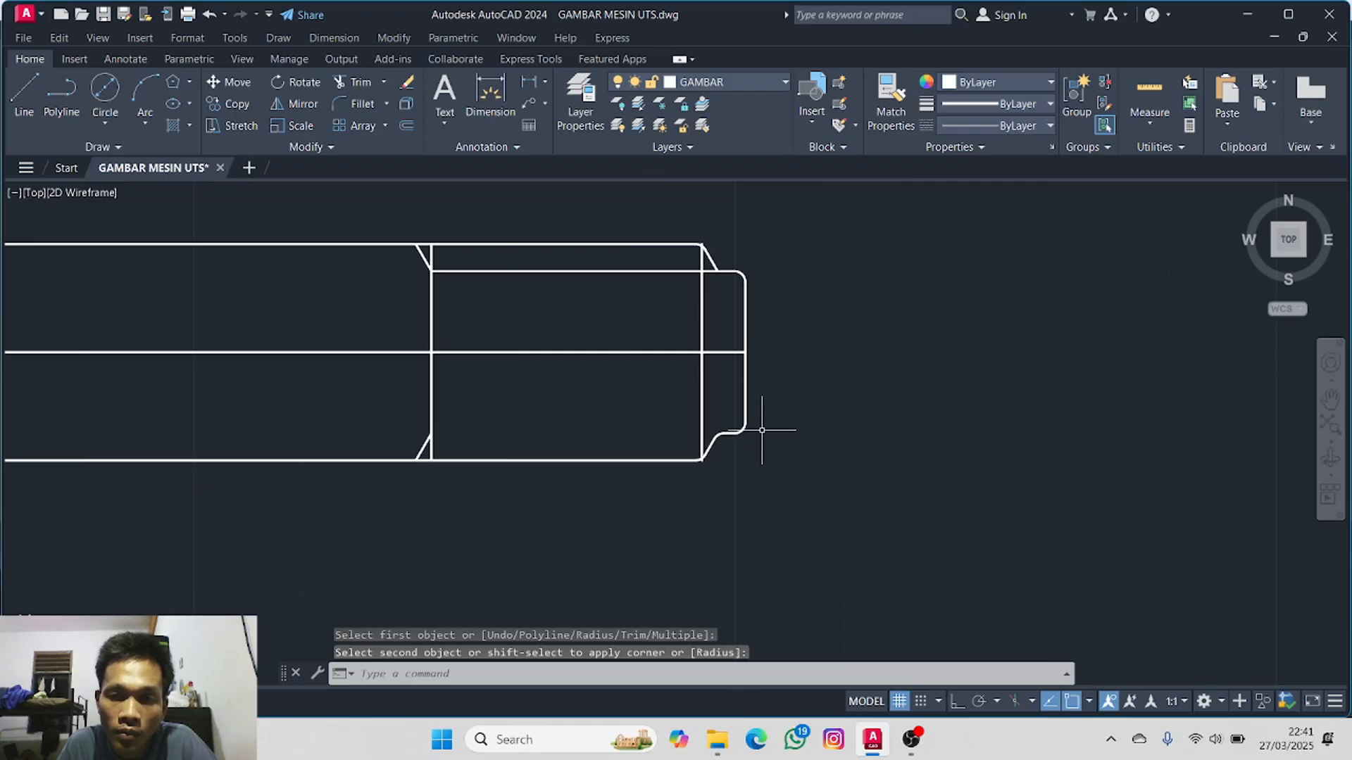
pyautogui.hotkey('ctrl', 'z')
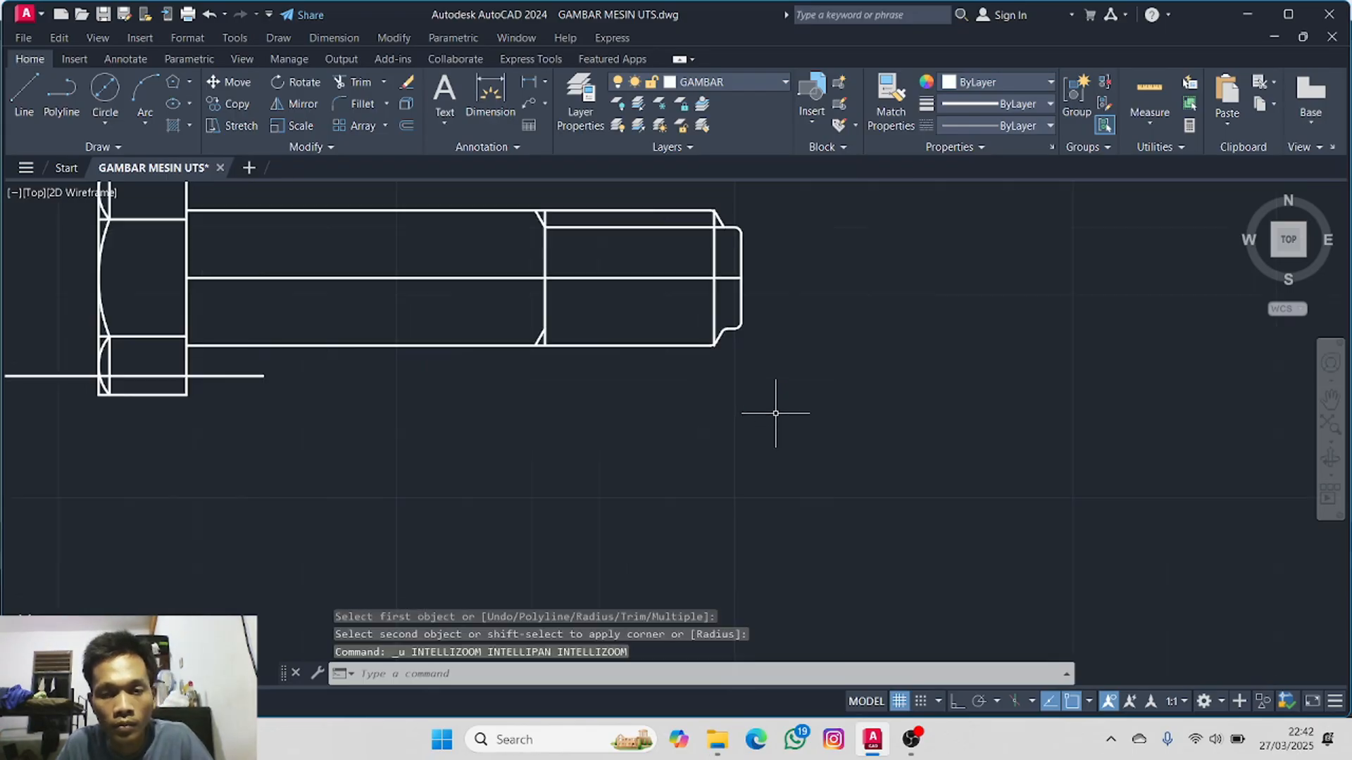
pyautogui.hotkey('ctrl', 'z')
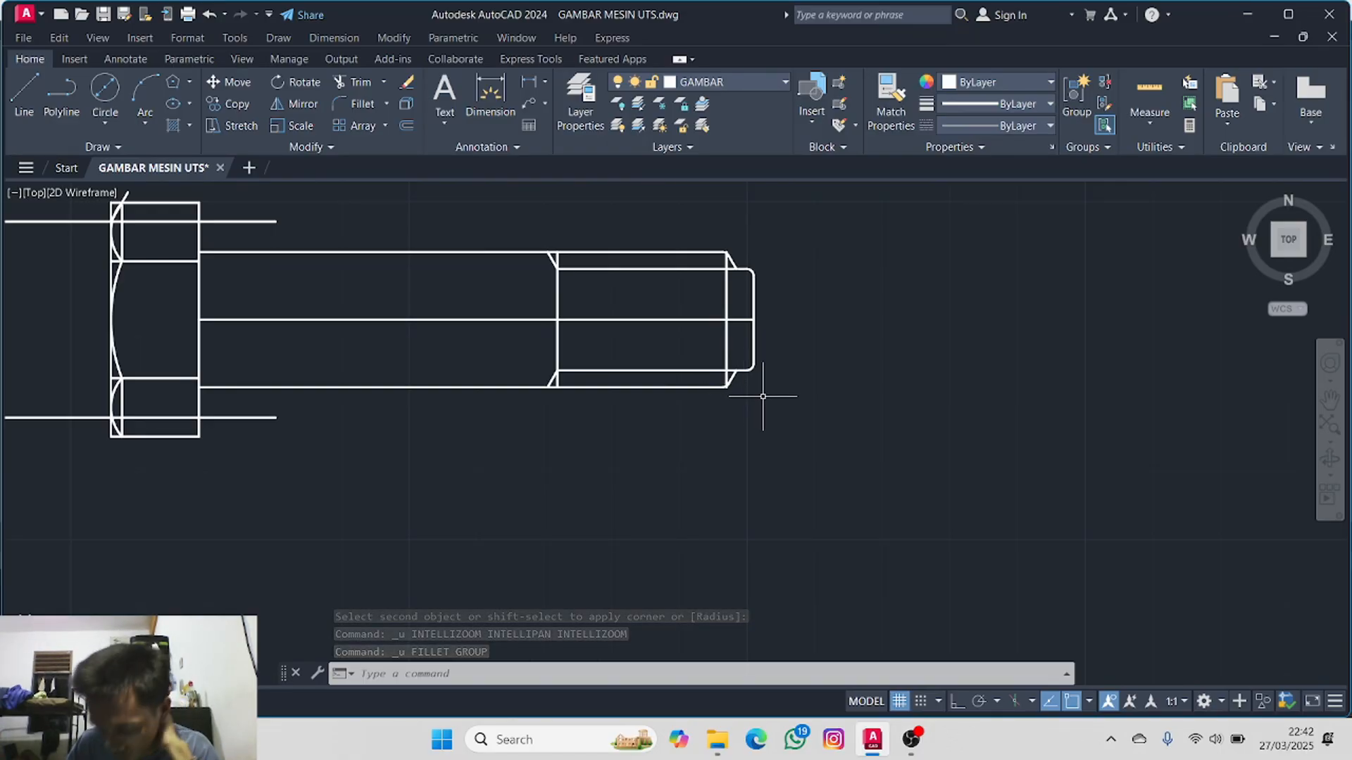
# - Trim the ends of the vertical chamfer line that project past the rounded upper and lower shank corners
pyautogui.scroll(2, 732, 313)
pyautogui.moveTo(727, 304)
pyautogui.mouseDown(button='middle')
pyautogui.moveTo(707, 377)
pyautogui.moveTo(670, 401)
pyautogui.mouseUp(button='middle')
pyautogui.click(348, 86)
pyautogui.scroll(4, 651, 373)
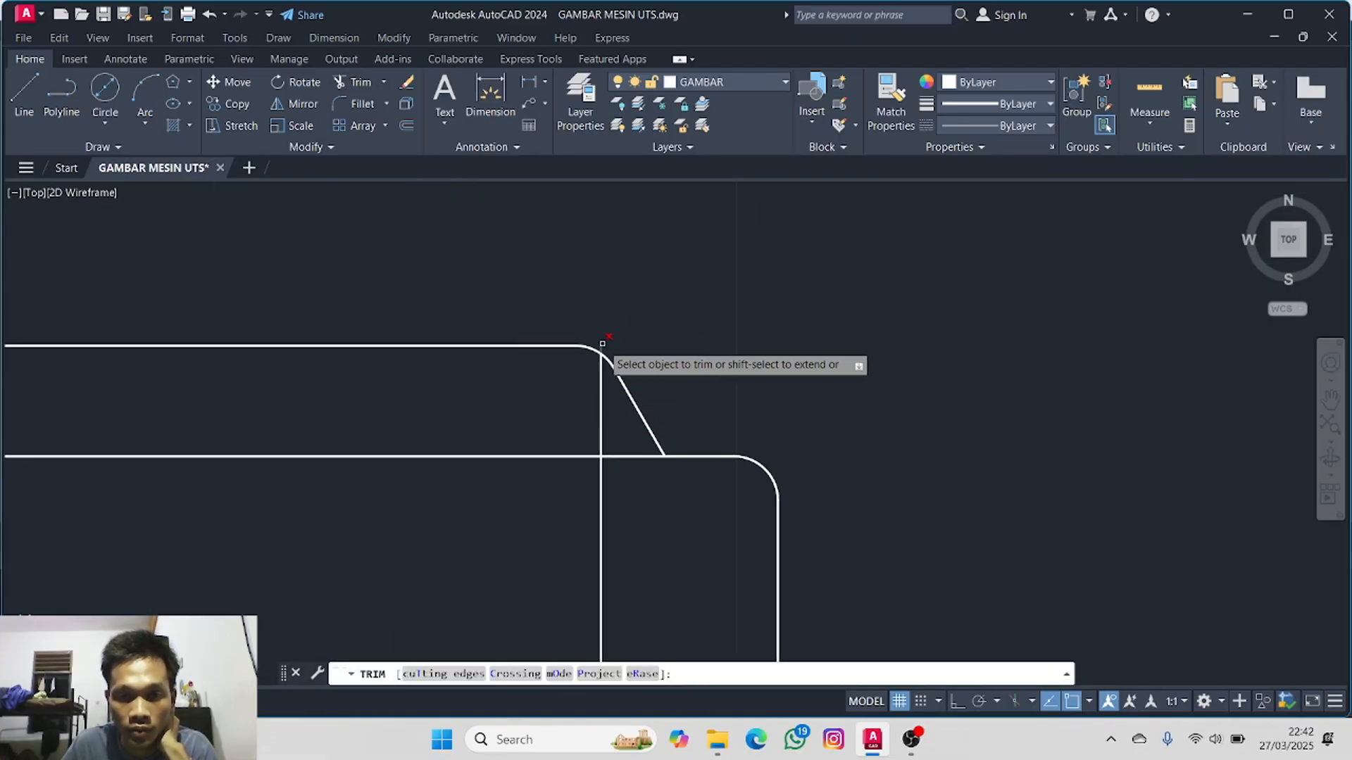
pyautogui.click(603, 357)
pyautogui.scroll(-4, 605, 422)
pyautogui.moveTo(602, 467); pyautogui.dragTo(594, 299, button='middle')
pyautogui.scroll(4, 604, 452)
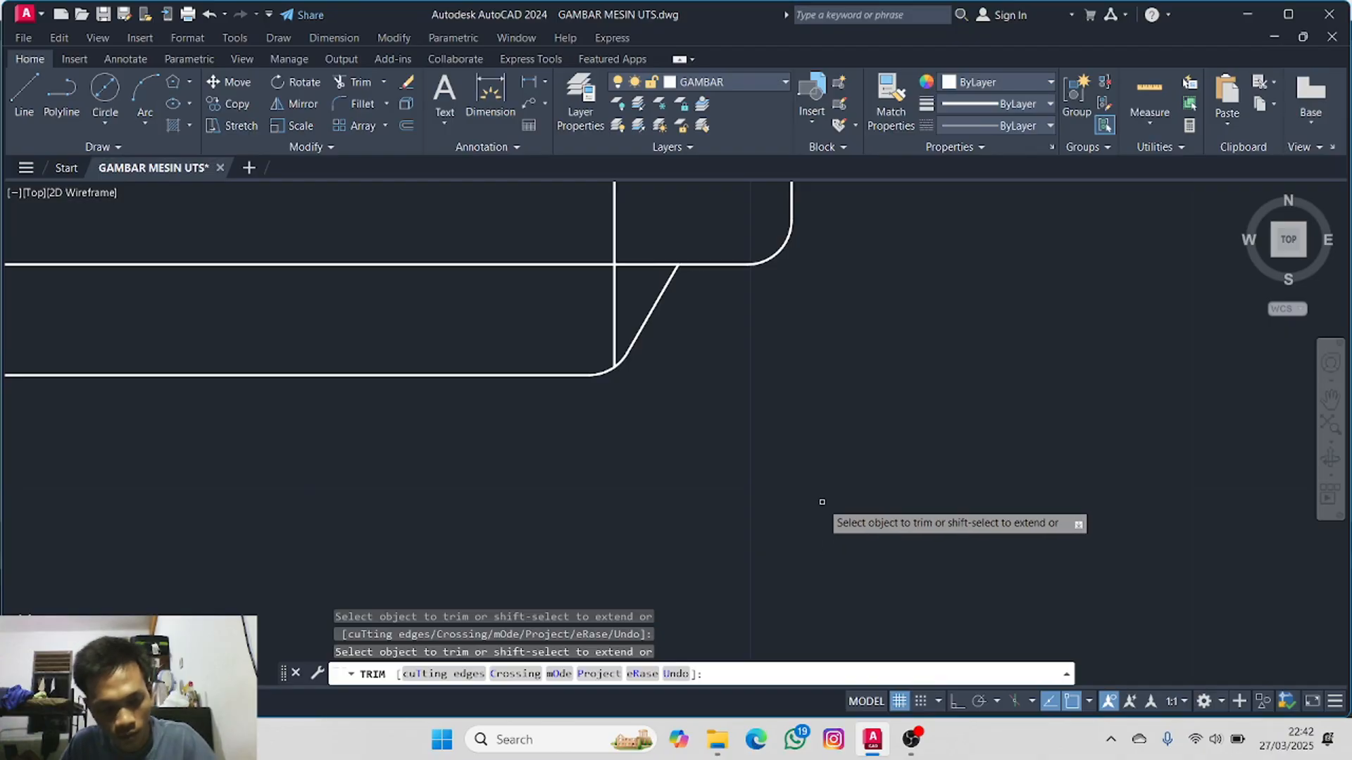
pyautogui.press('Escape')
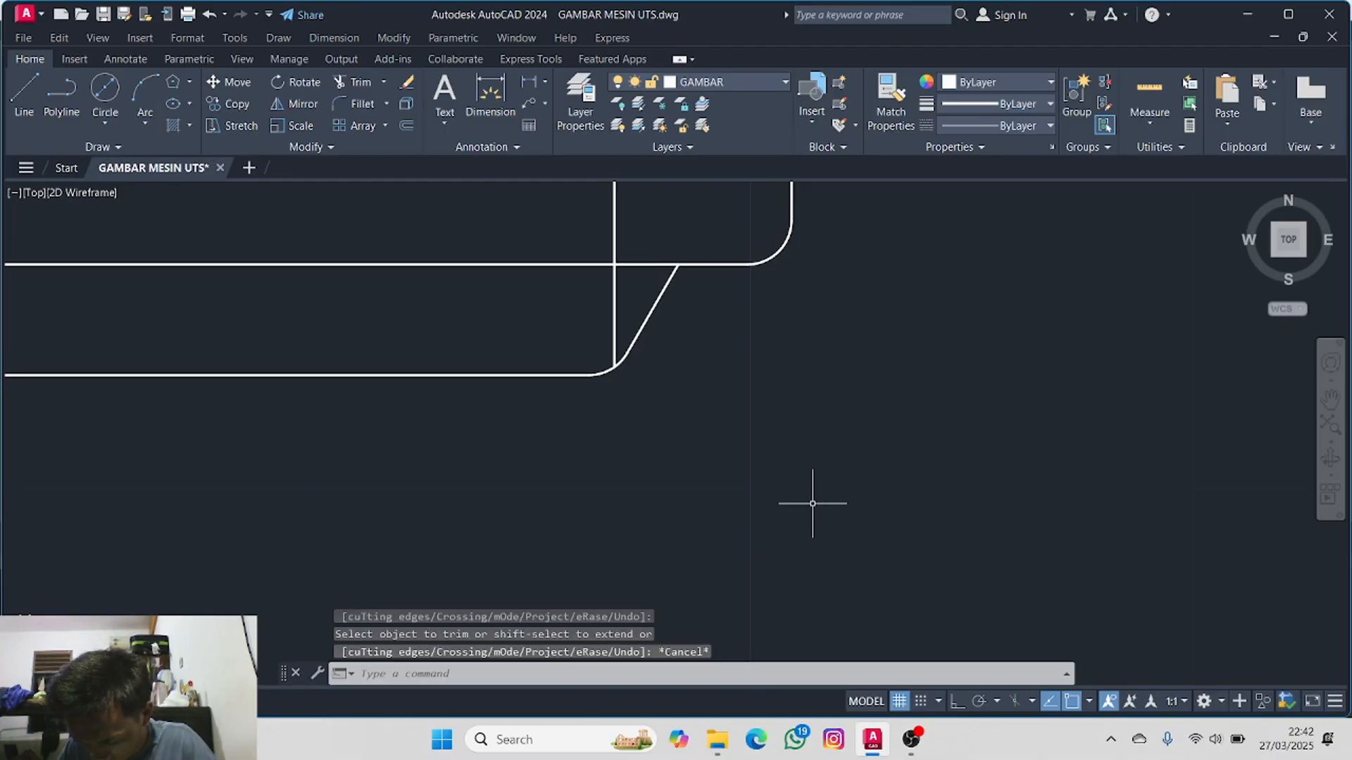
# - Review the bolt drawing and examine the bolt on the reference sheet for the fillet radius under its head
pyautogui.scroll(-2, 814, 505)
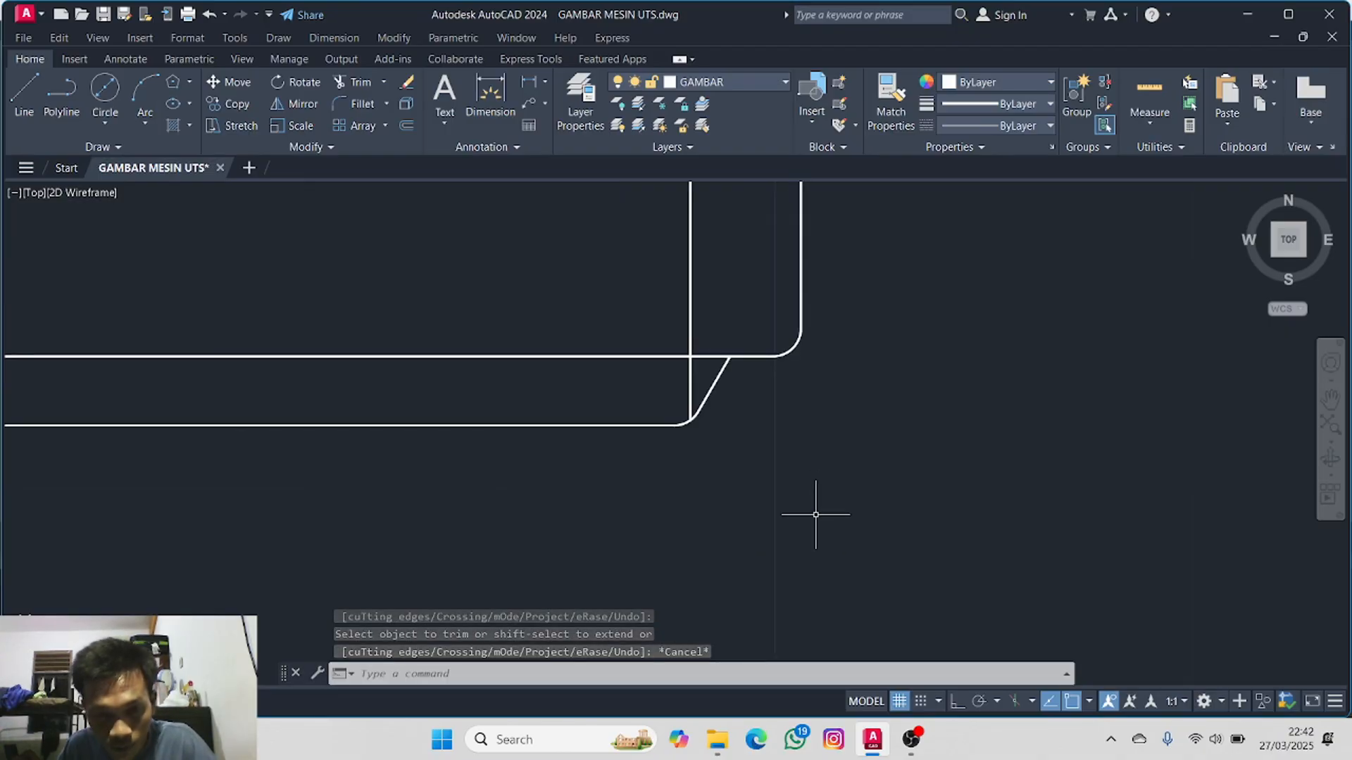
pyautogui.scroll(-3, 798, 488)
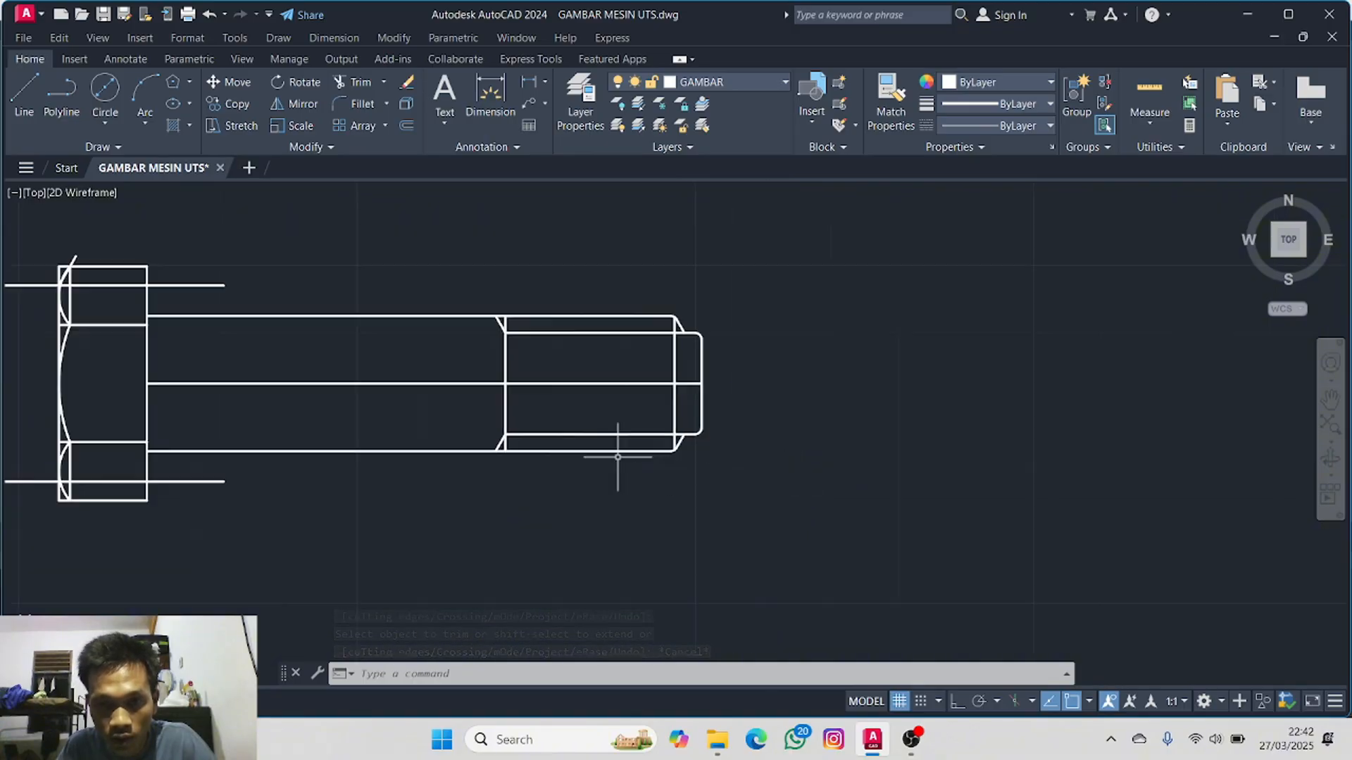
pyautogui.scroll(-2, 422, 422)
pyautogui.moveTo(407, 421); pyautogui.dragTo(661, 416, button='middle')
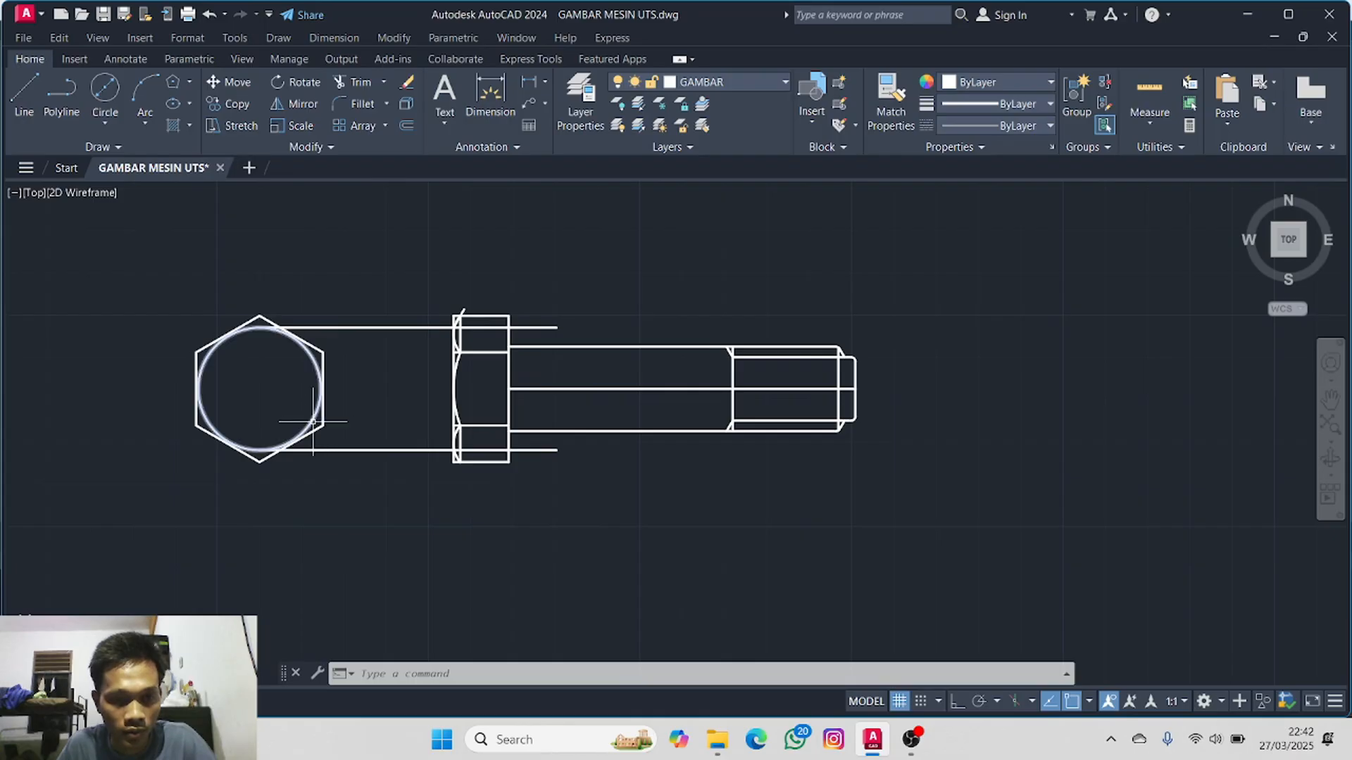
pyautogui.scroll(-2, 313, 421)
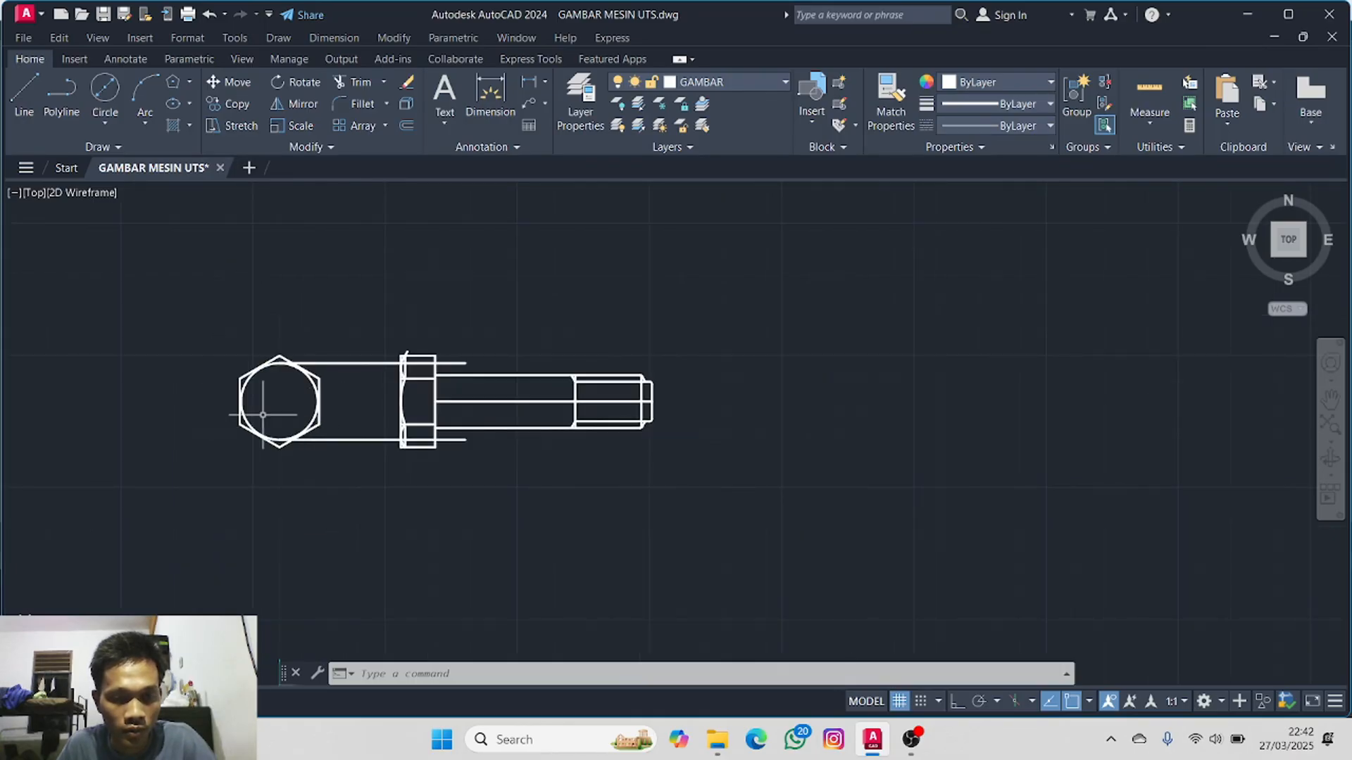
pyautogui.scroll(2, 341, 408)
pyautogui.scroll(-3, 348, 405)
pyautogui.moveTo(273, 423); pyautogui.dragTo(814, 305, button='middle')
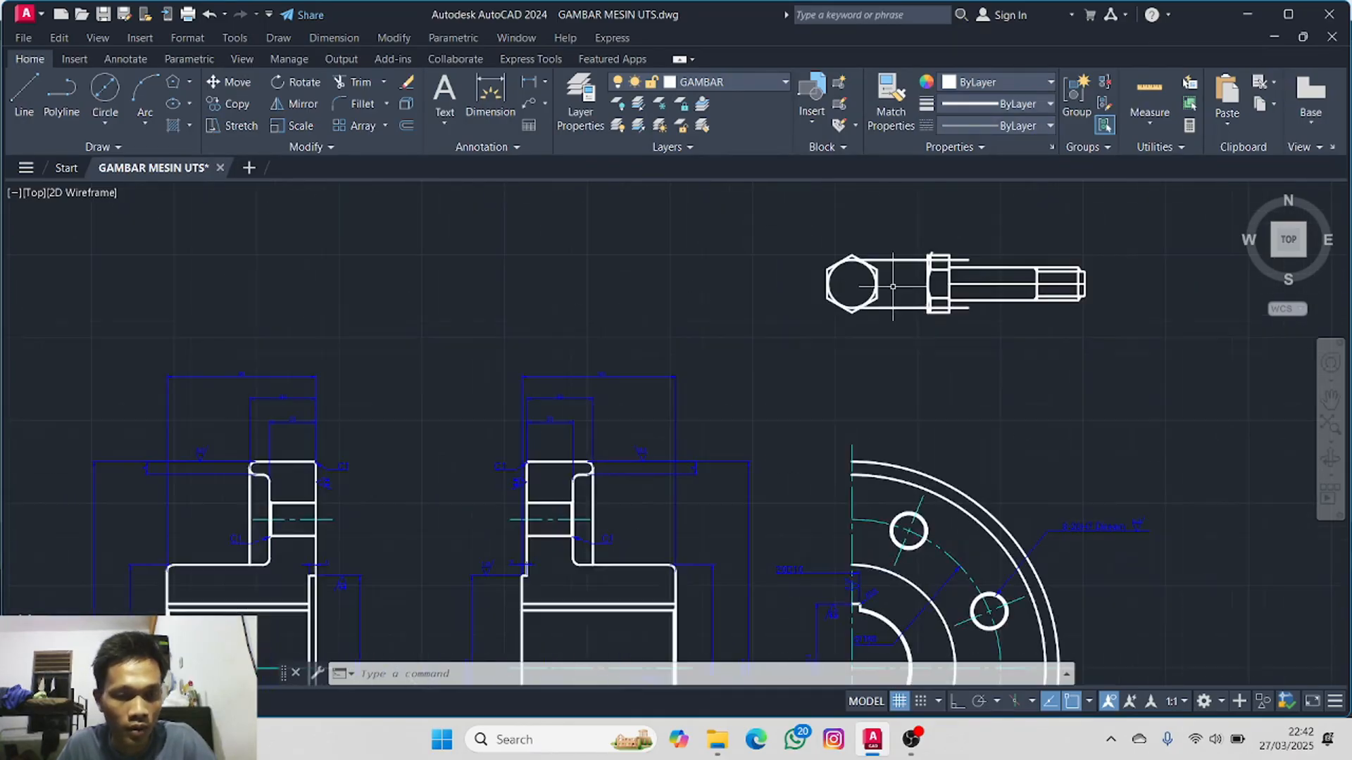
pyautogui.moveTo(465, 409); pyautogui.dragTo(681, 287, button='middle')
pyautogui.scroll(-2, 655, 316)
pyautogui.scroll(6, 423, 392)
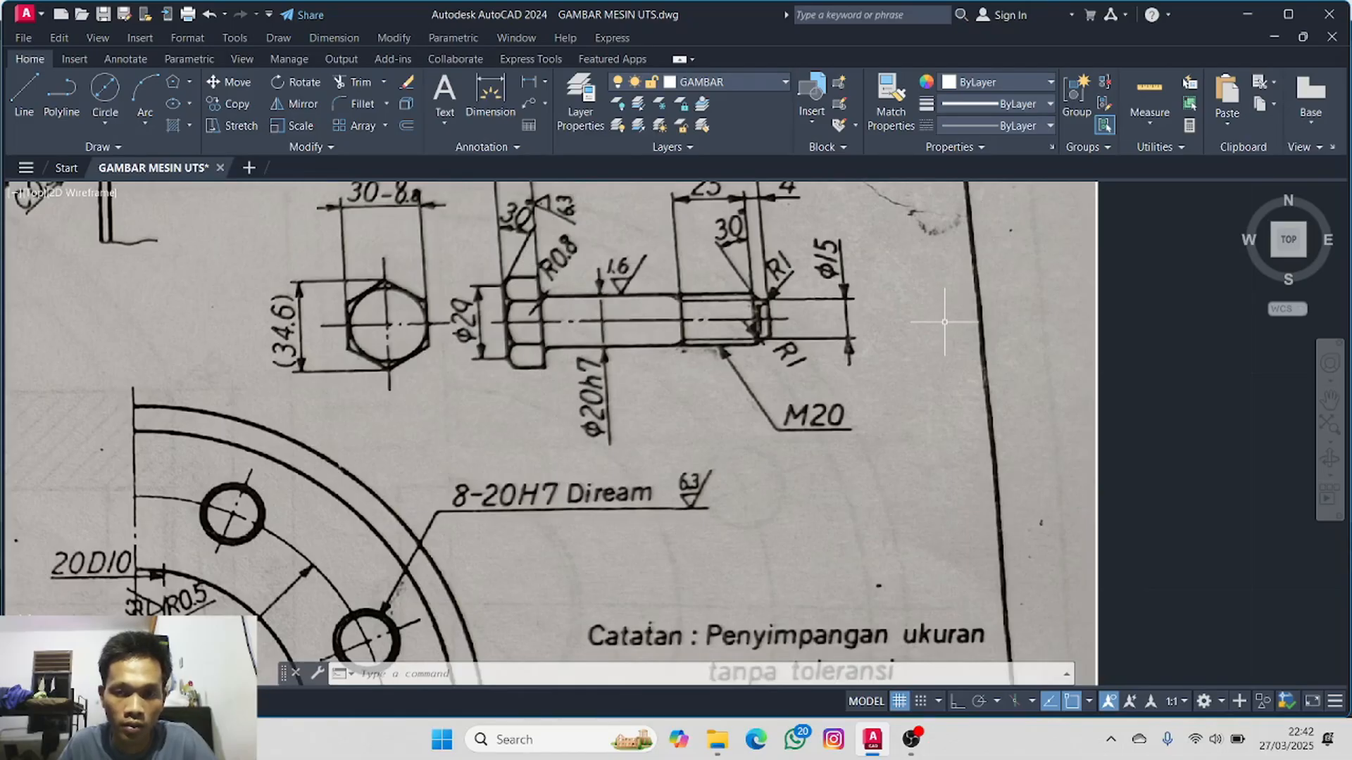
pyautogui.scroll(-2, 1013, 339)
pyautogui.scroll(-2, 1013, 339)
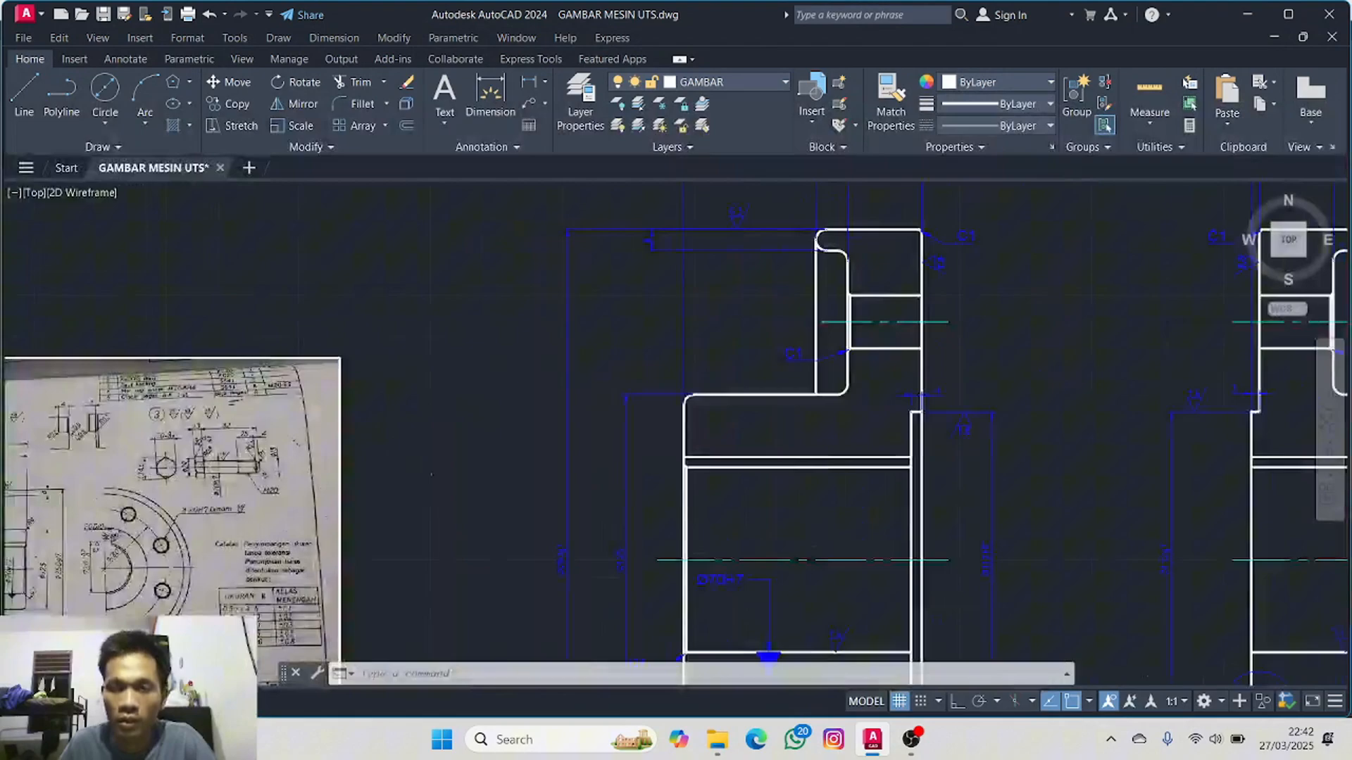
# - Fillet the lower corner between the shank and the underside of the bolt head with a radius of 0.8
pyautogui.moveTo(770, 374)
pyautogui.mouseDown(button='middle')
pyautogui.moveTo(245, 462)
pyautogui.moveTo(226, 453)
pyautogui.mouseUp(button='middle')
pyautogui.scroll(-2, 227, 453)
pyautogui.moveTo(611, 376); pyautogui.dragTo(297, 452, button='middle')
pyautogui.click(359, 104)
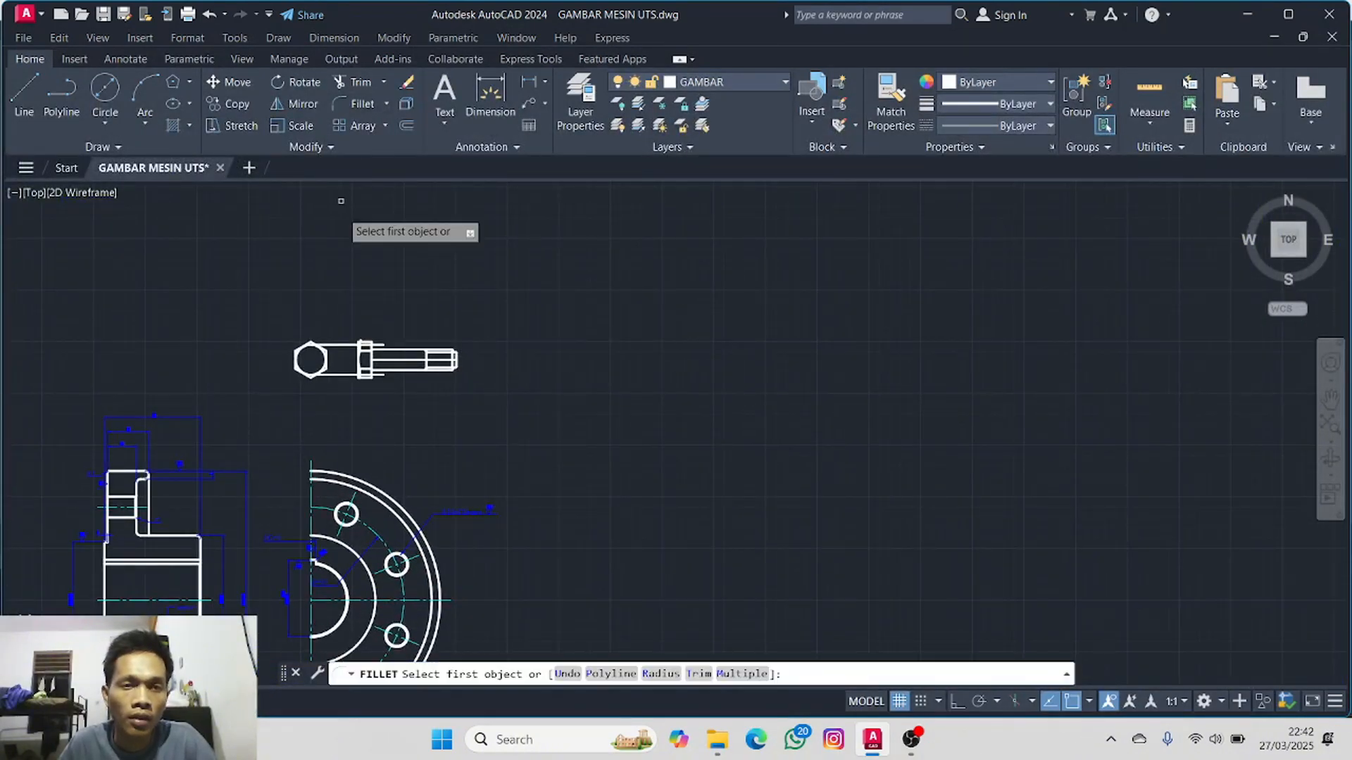
pyautogui.write('R')
pyautogui.press('Return')
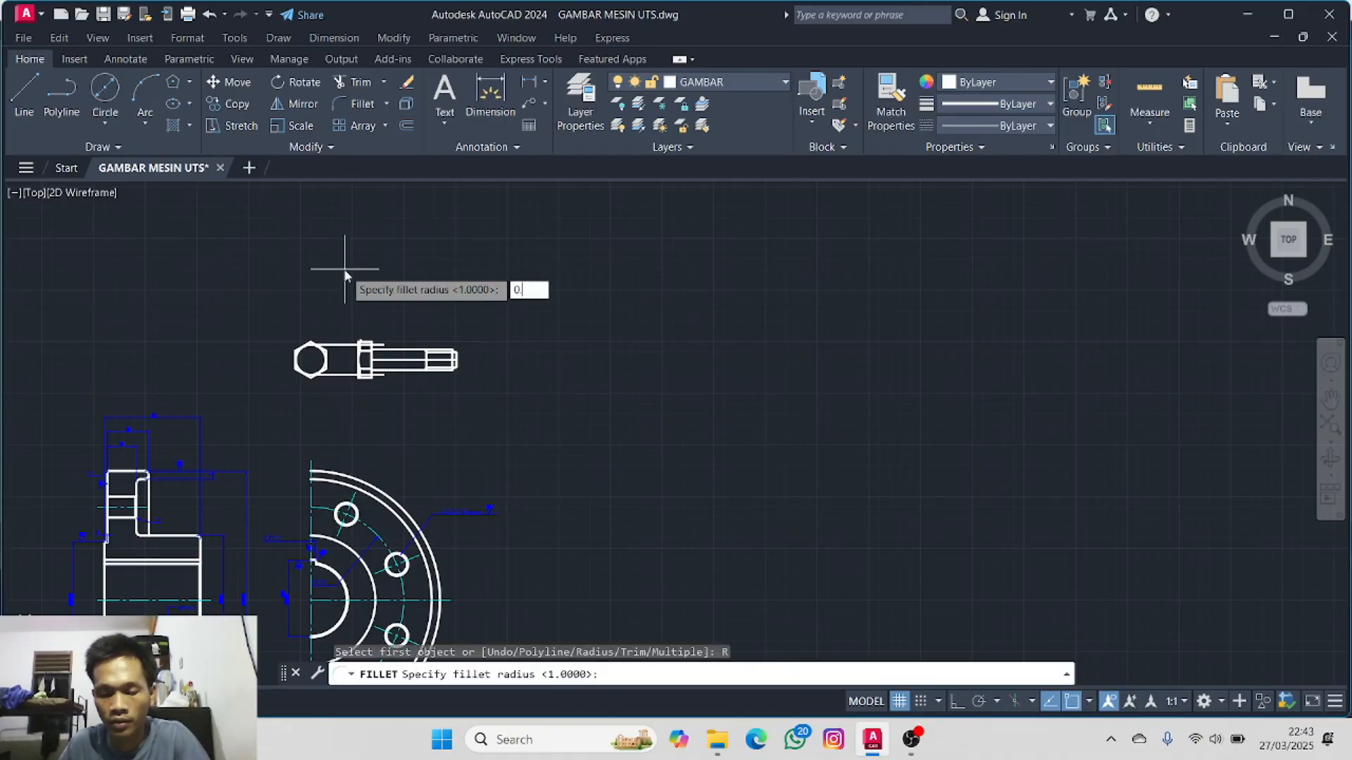
pyautogui.write('0.8')
pyautogui.press('Return')
pyautogui.scroll(6, 358, 374)
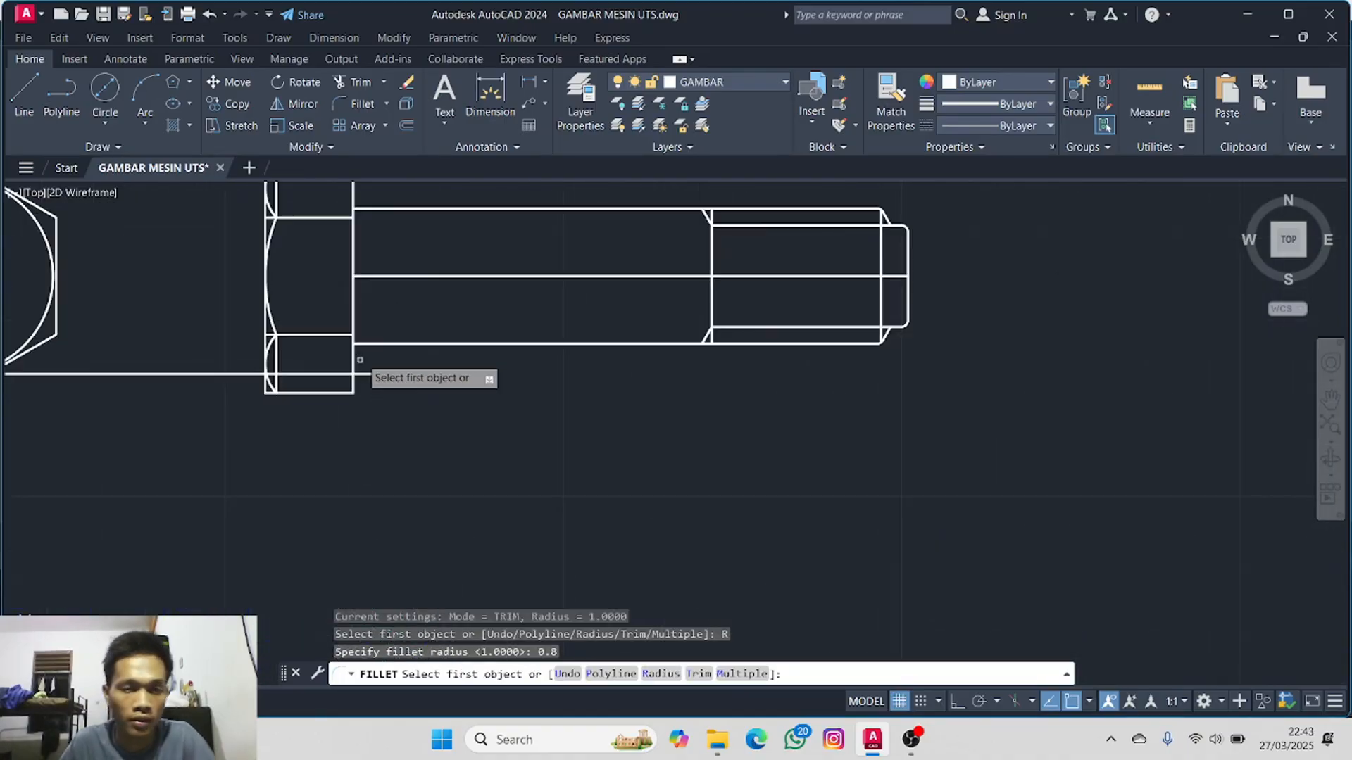
pyautogui.click(356, 343)
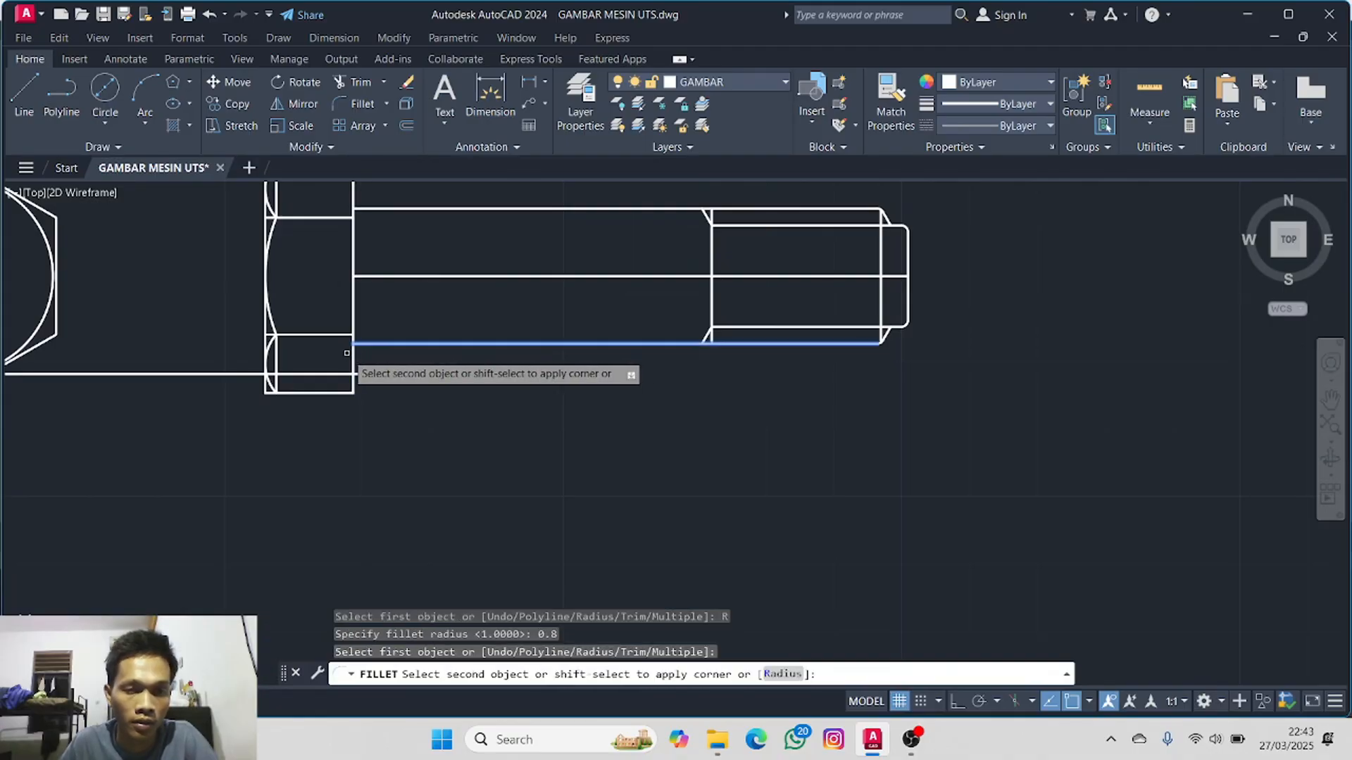
pyautogui.click(354, 363)
# - Draw a vertical line from the head's upper shank-side corner down to the shank's upper outer line
pyautogui.moveTo(366, 310); pyautogui.dragTo(328, 413, button='middle')
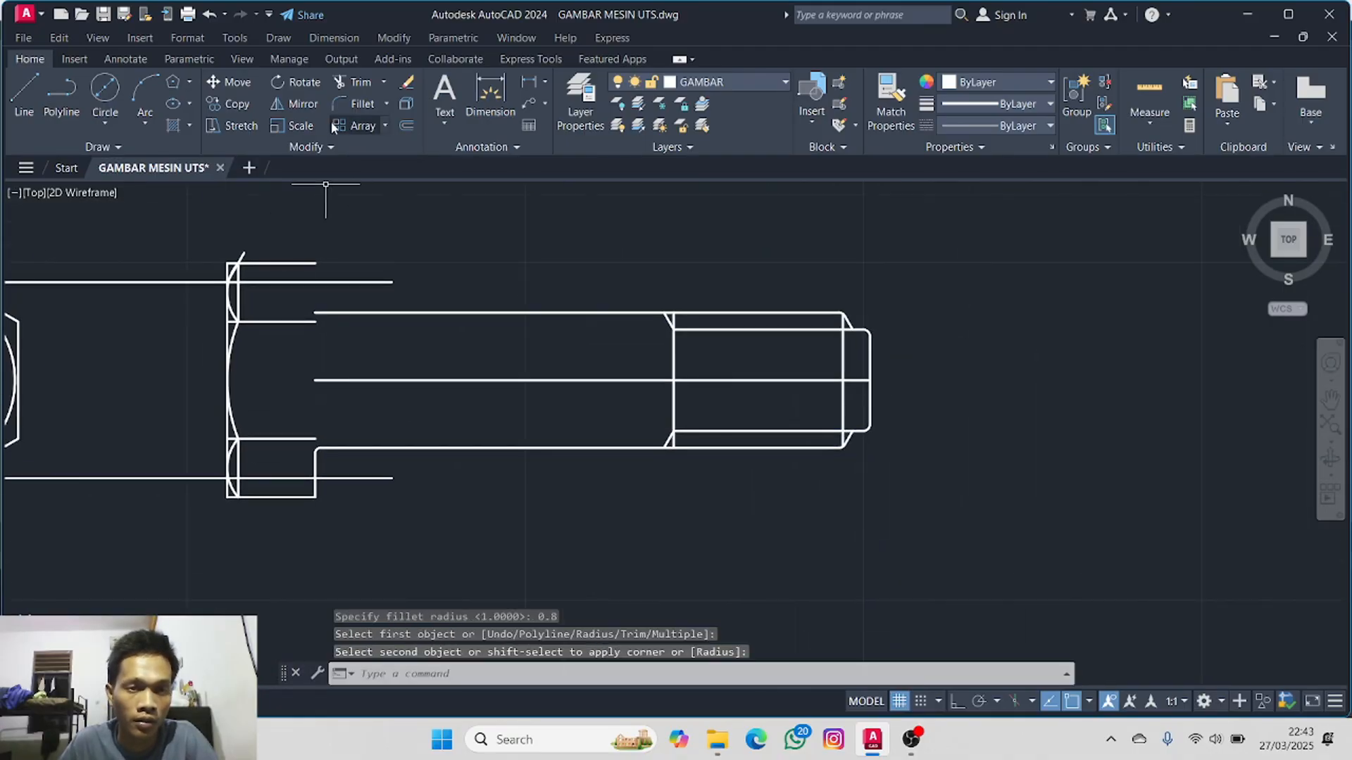
pyautogui.click(14, 99)
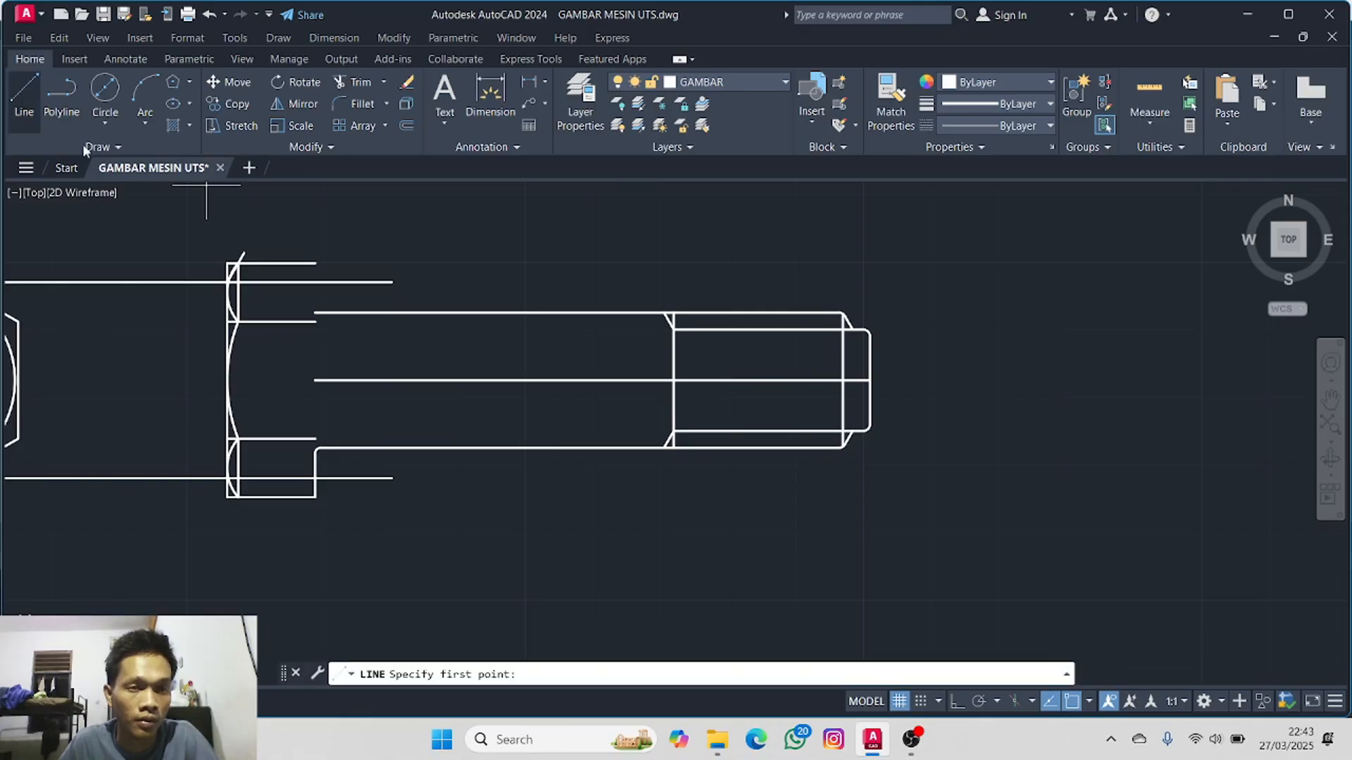
pyautogui.click(315, 263)
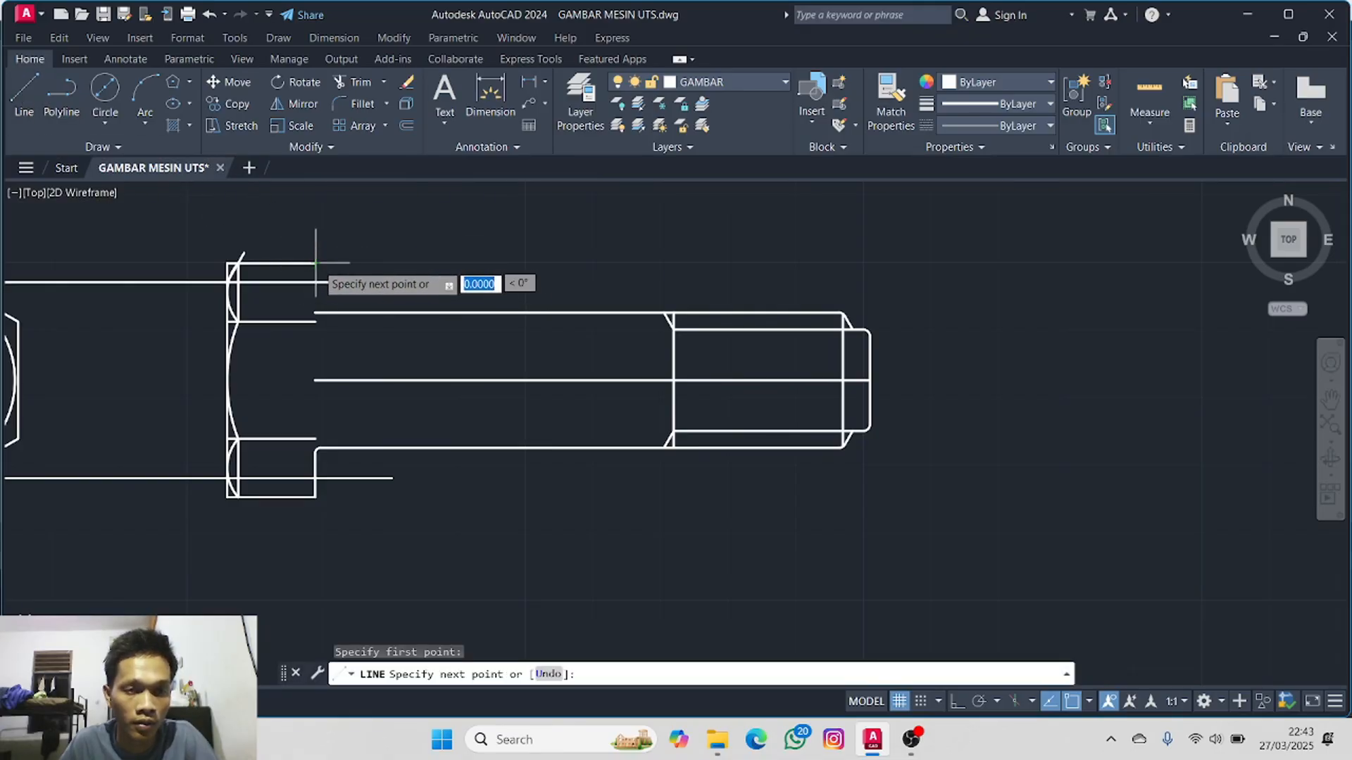
pyautogui.click(315, 312)
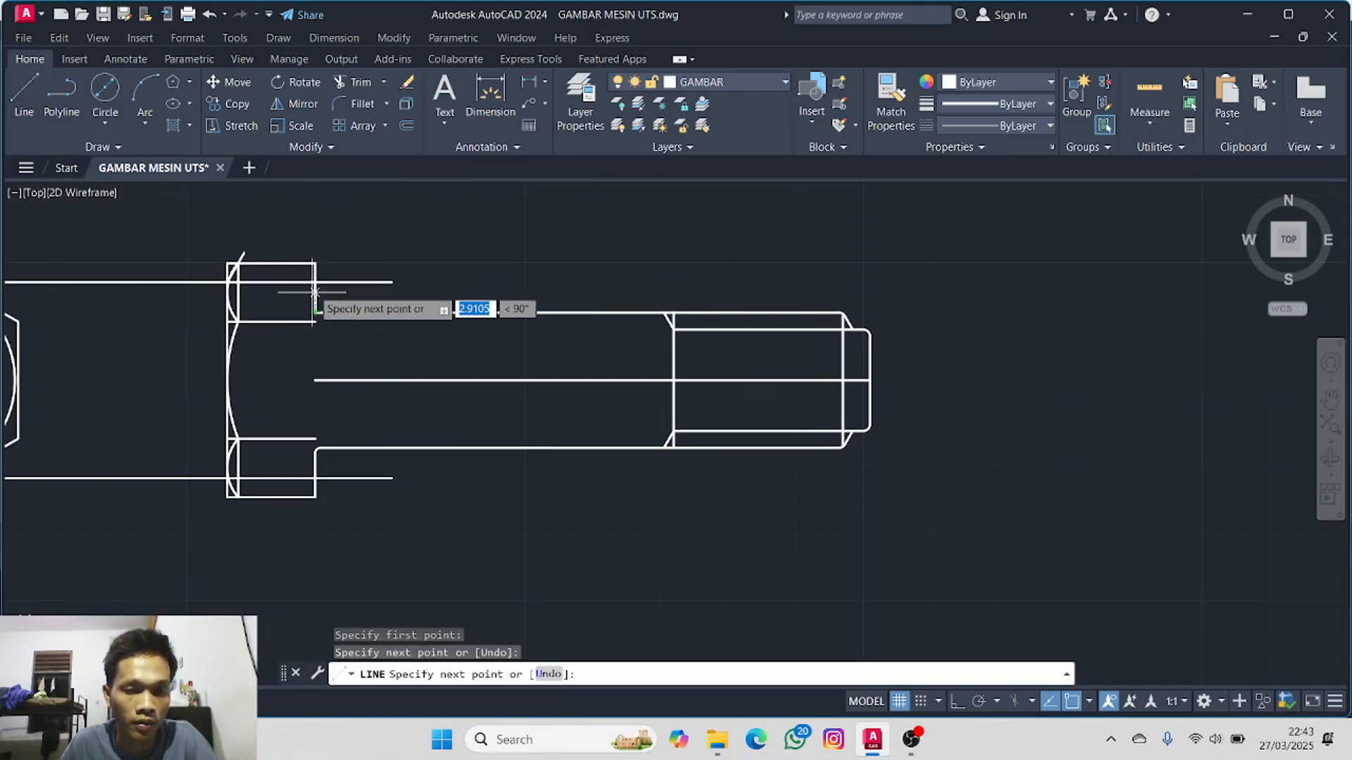
pyautogui.press('Escape')
# - Fillet the upper corner between the head edge and the shank's upper outer line, using the radius of 0.8
pyautogui.click(340, 104)
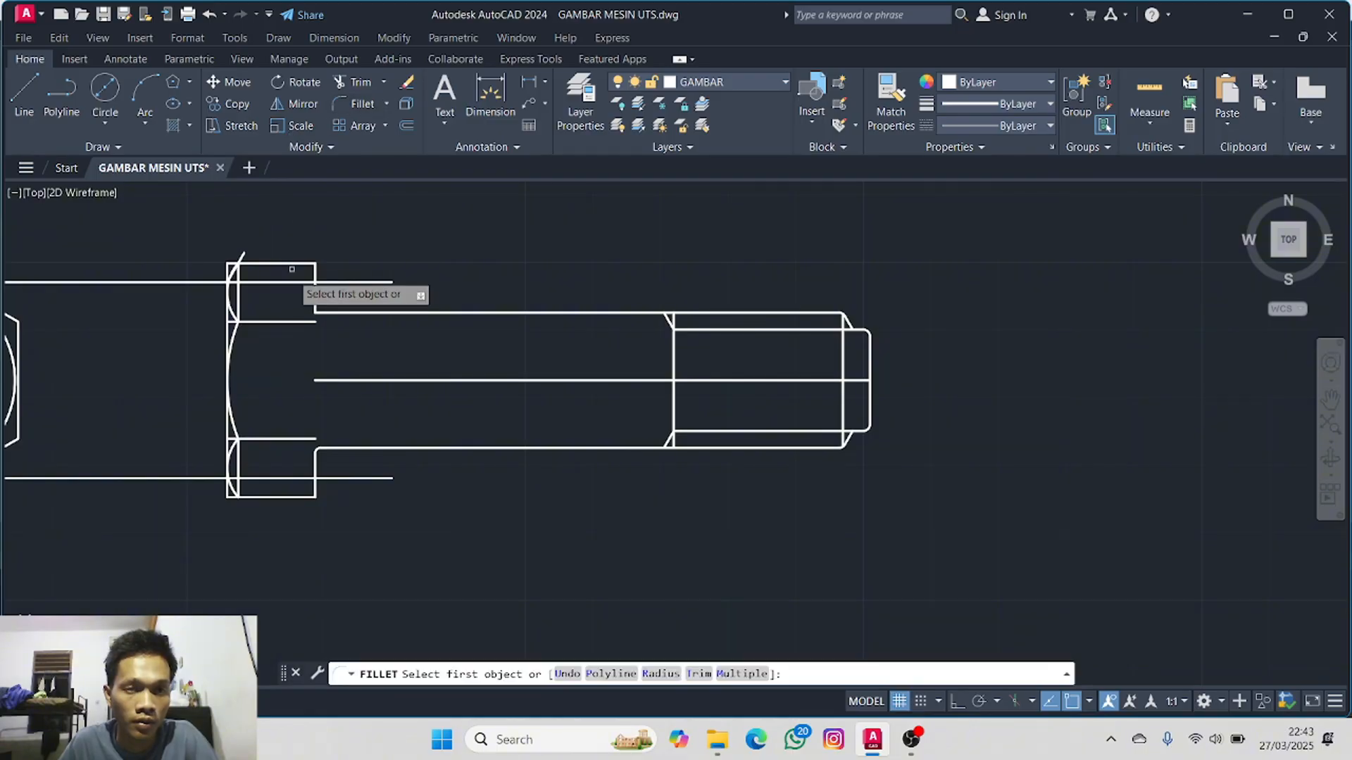
pyautogui.click(316, 302)
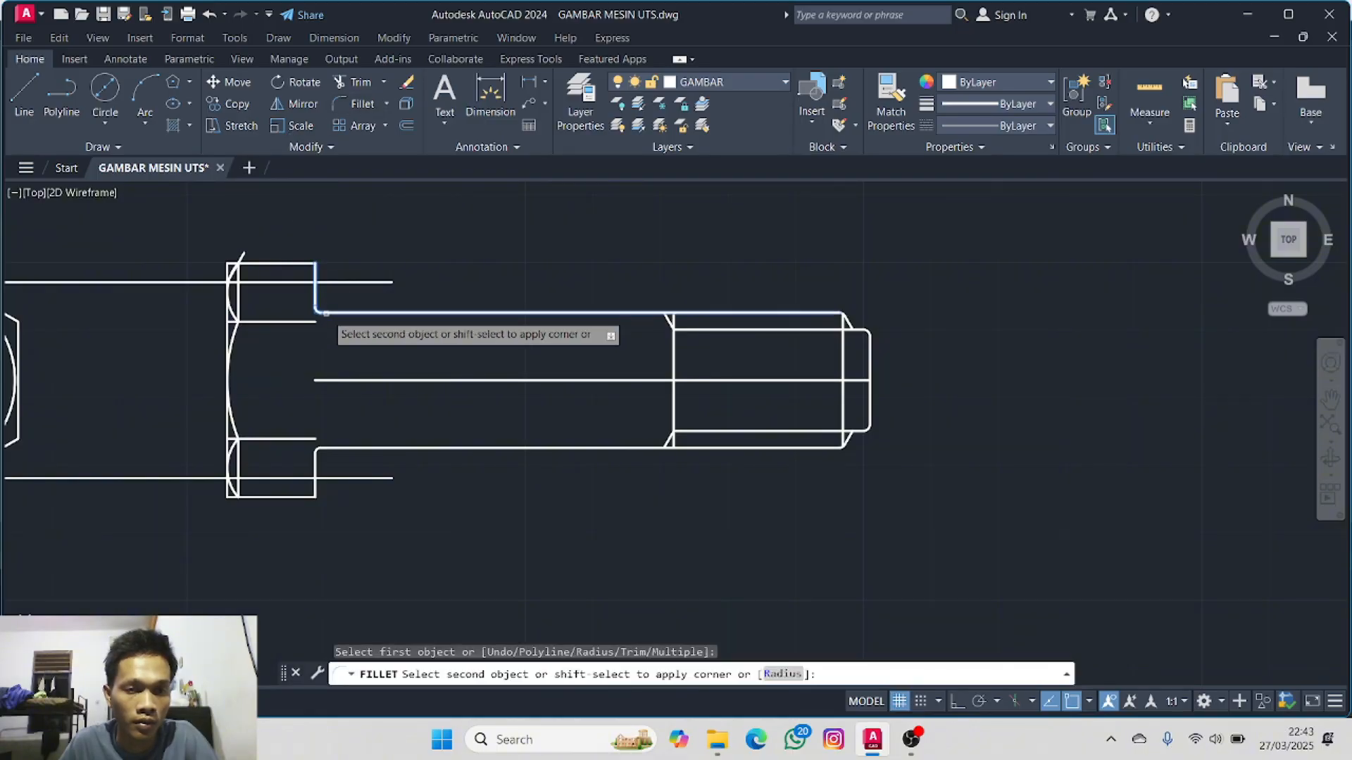
pyautogui.click(330, 313)
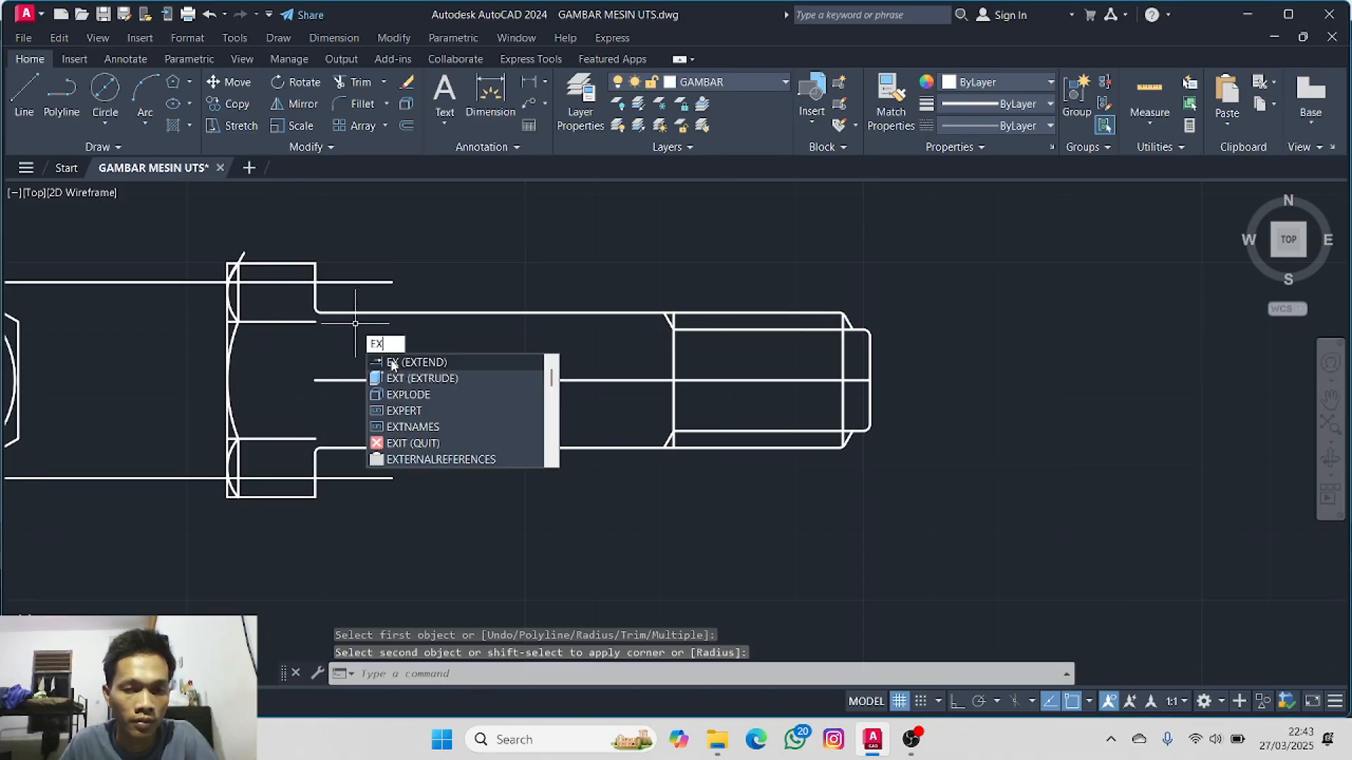
# - Extend the lower segment of the head's shank-side edge past the centre line up to the upper fillet
pyautogui.click(394, 363)
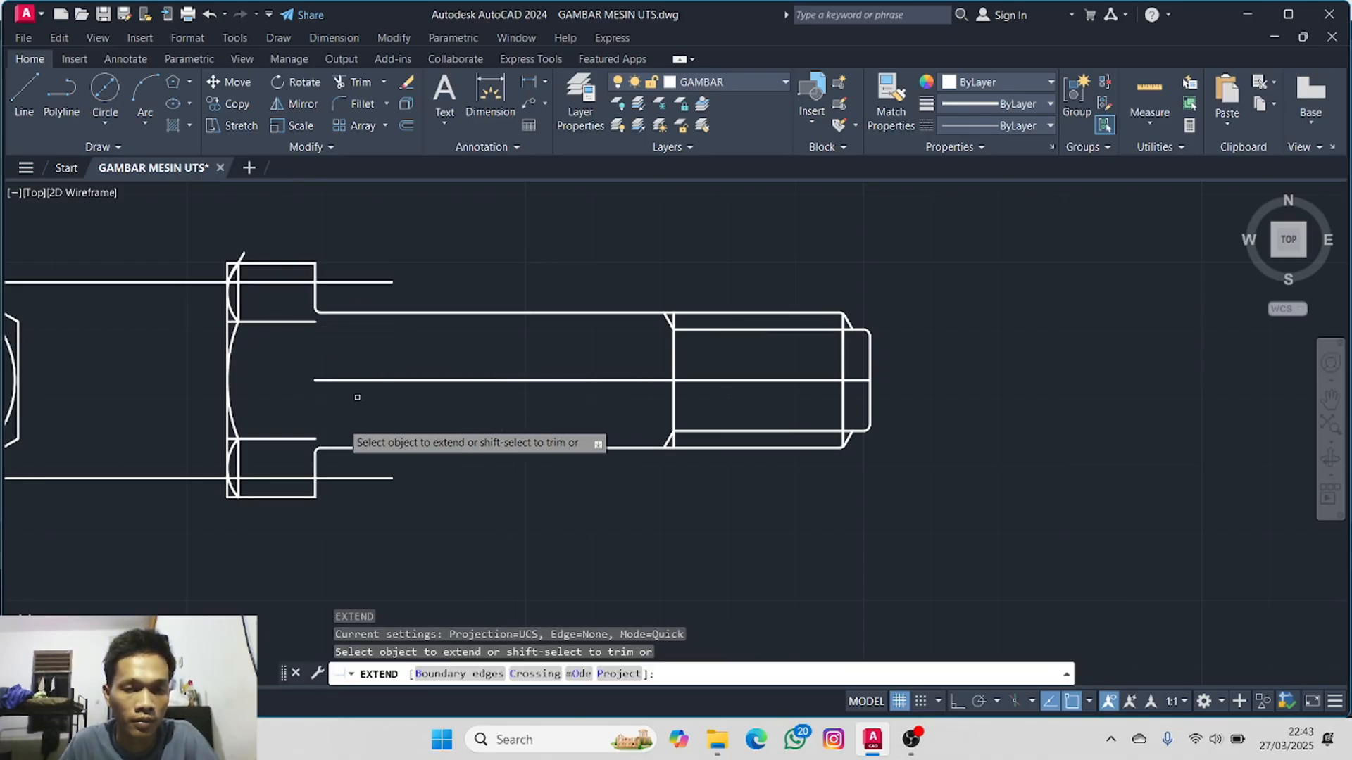
pyautogui.click(316, 445)
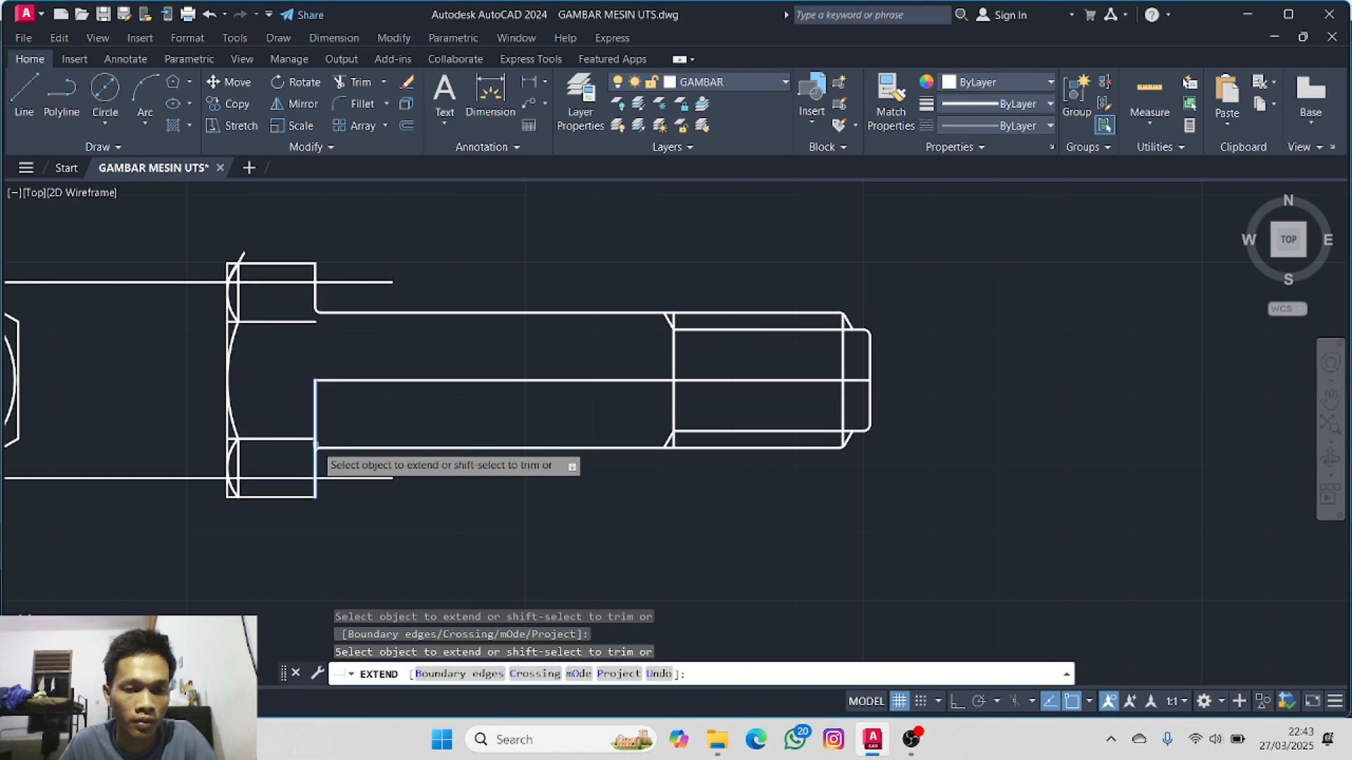
pyautogui.click(316, 403)
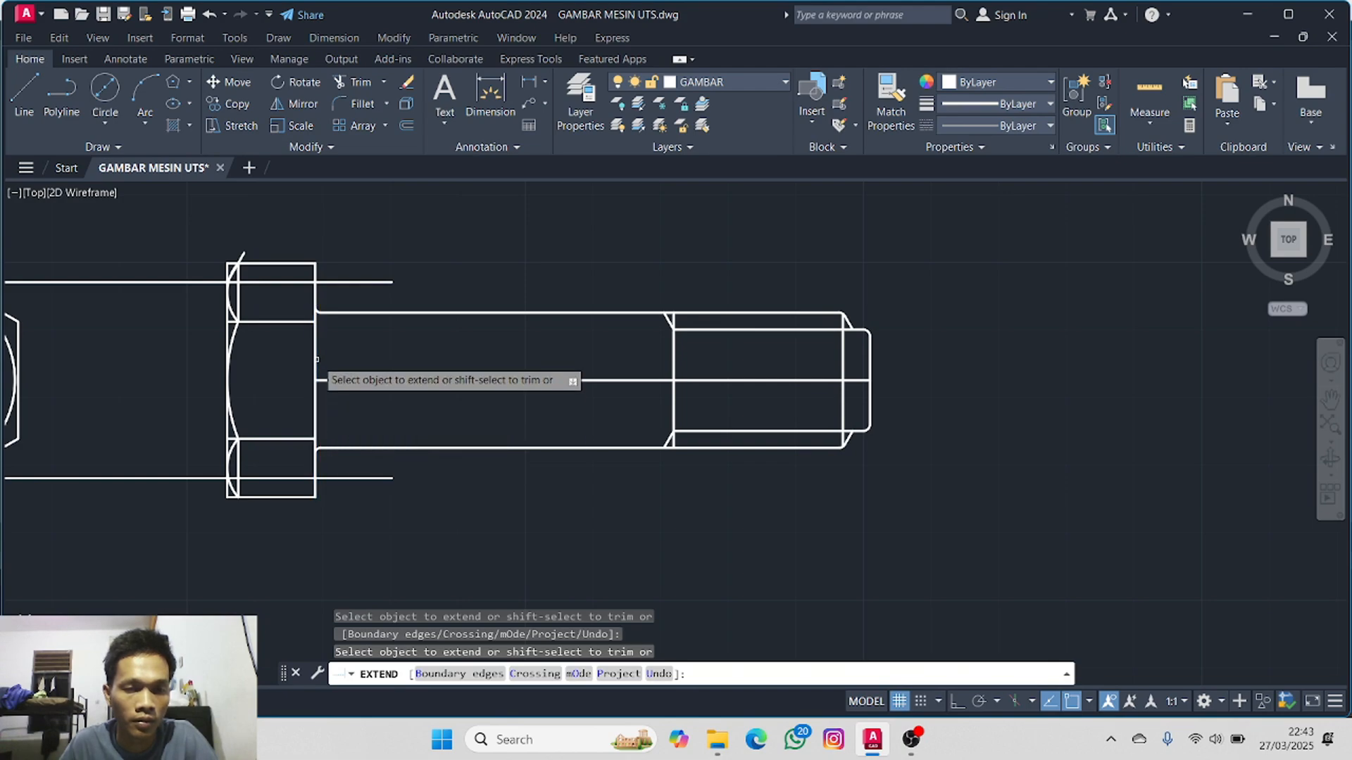
pyautogui.press('Escape')
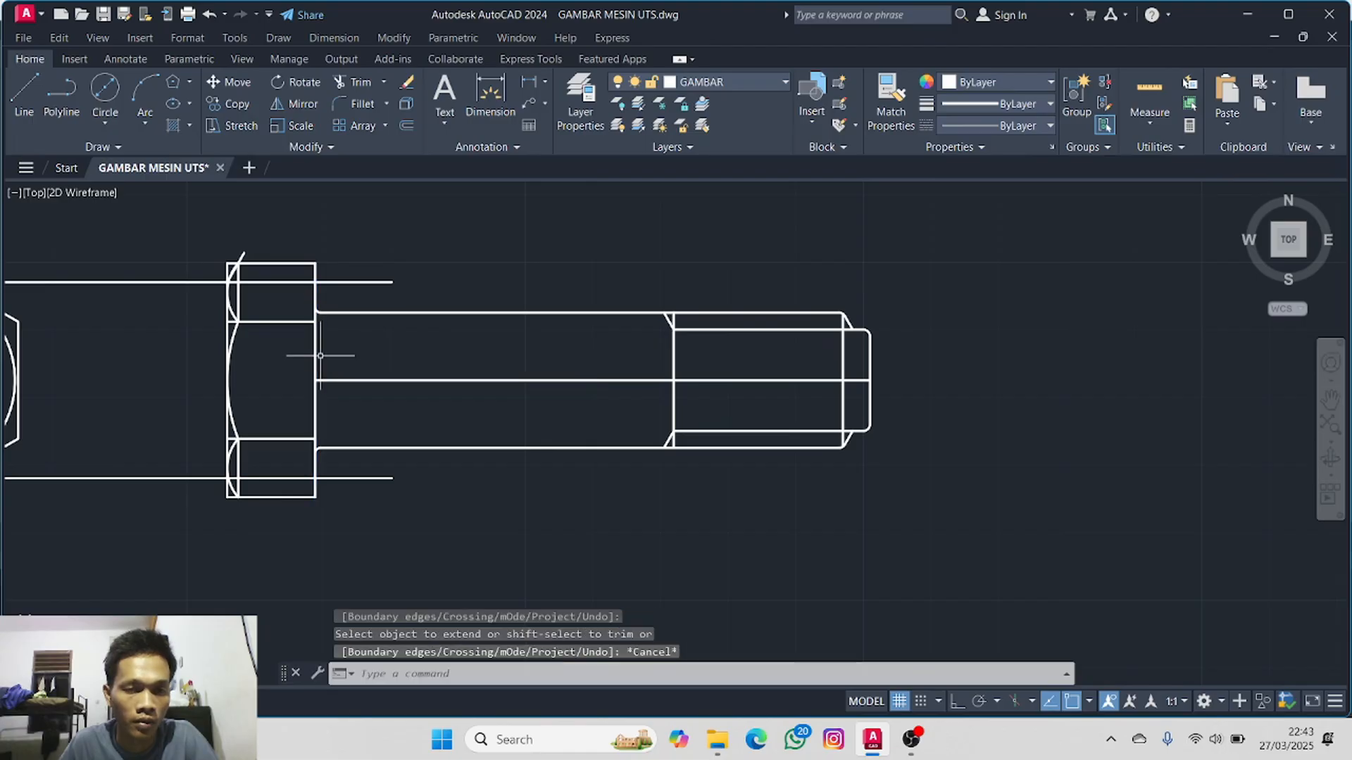
# - Join the upper and lower segments of the head's shank-side edge
pyautogui.click(317, 347)
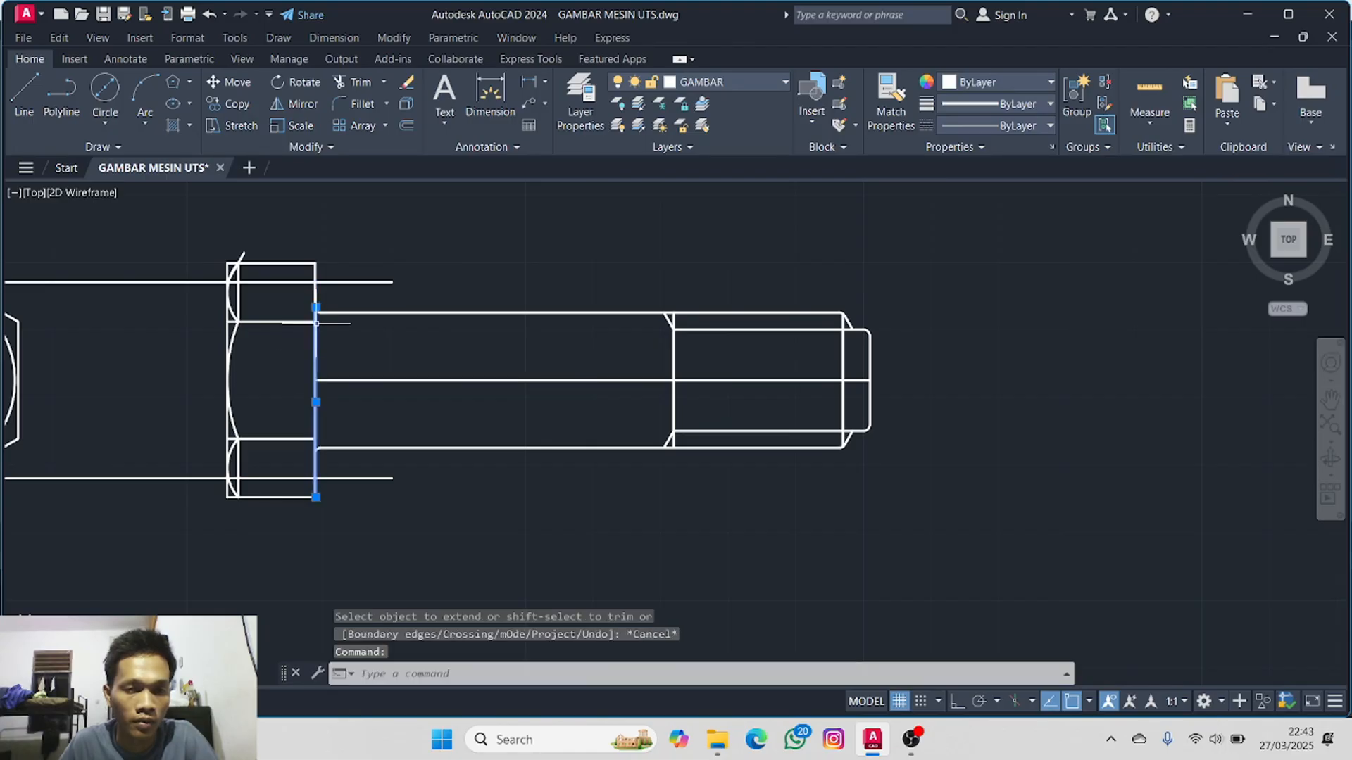
pyautogui.click(315, 295)
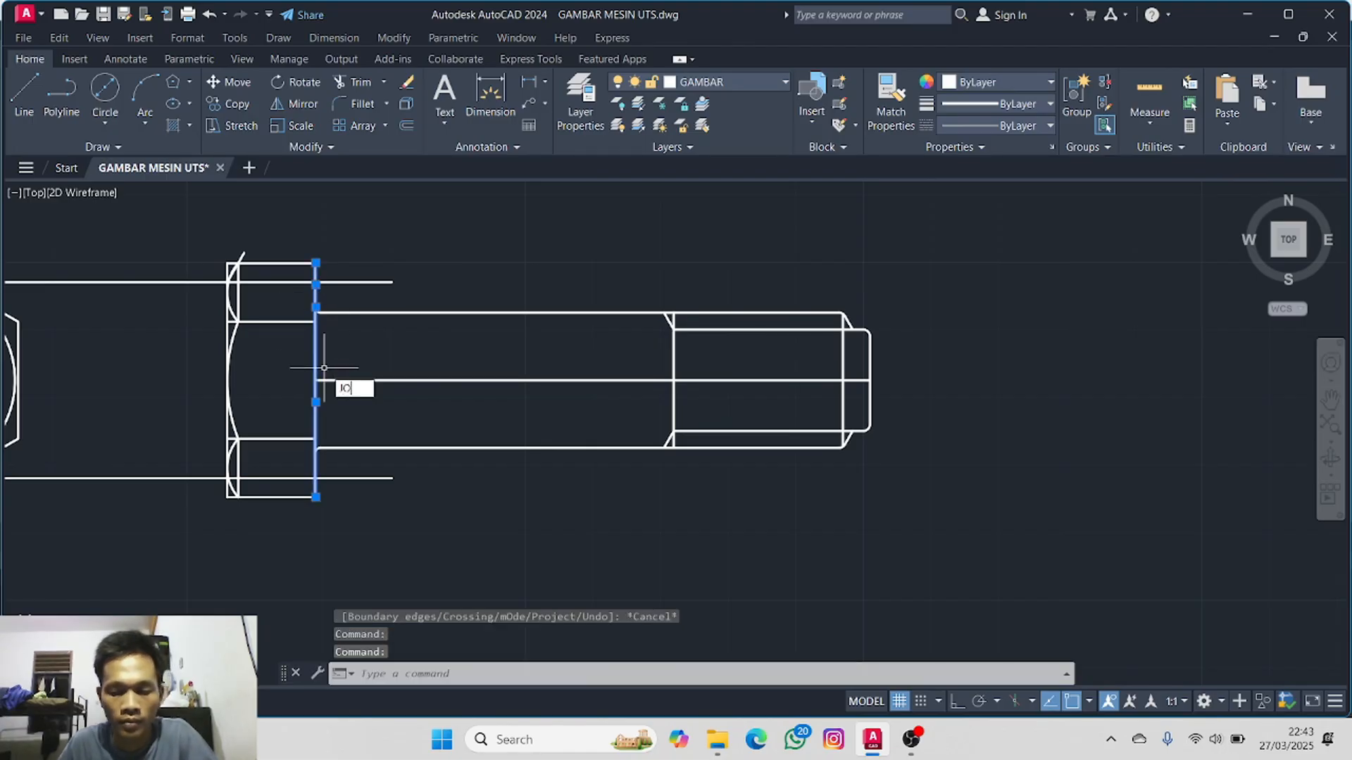
pyautogui.click(365, 407)
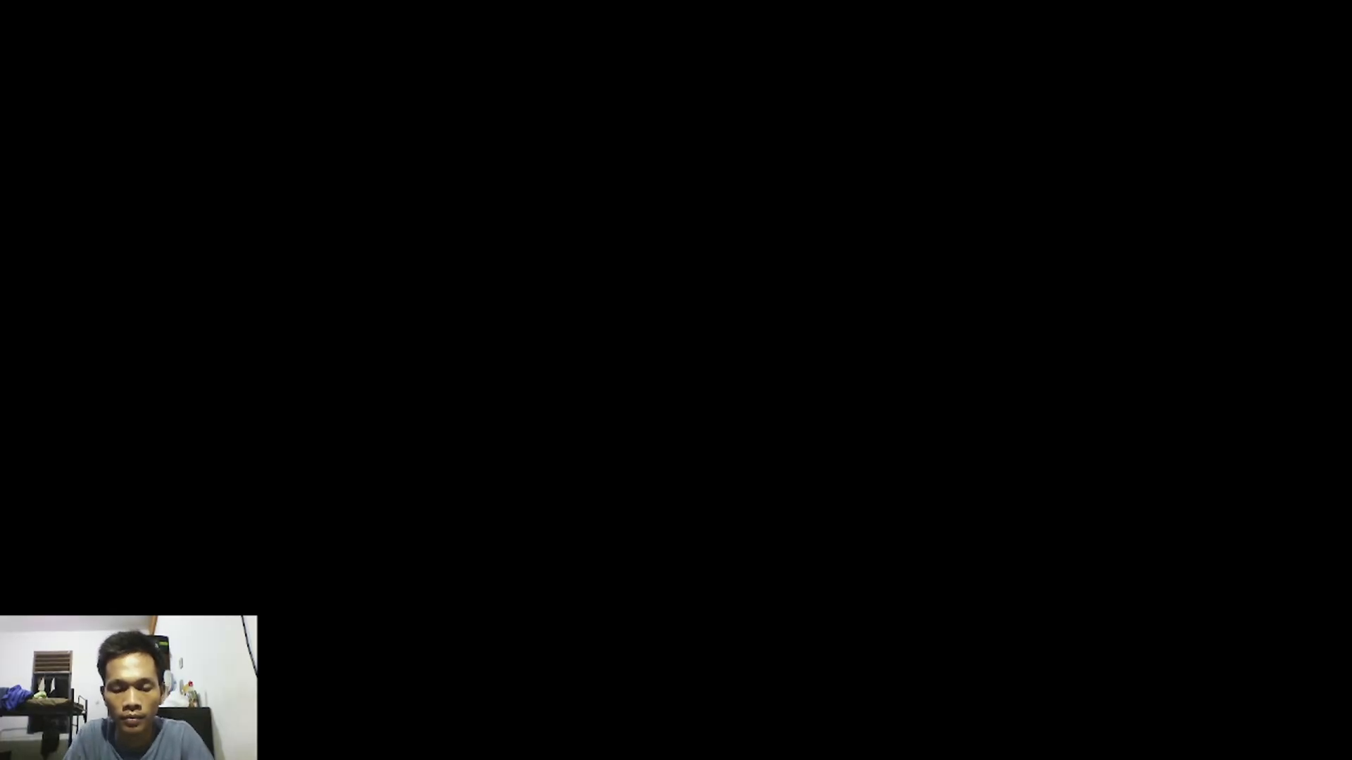
pyautogui.press('F5')
pyautogui.press('F5')
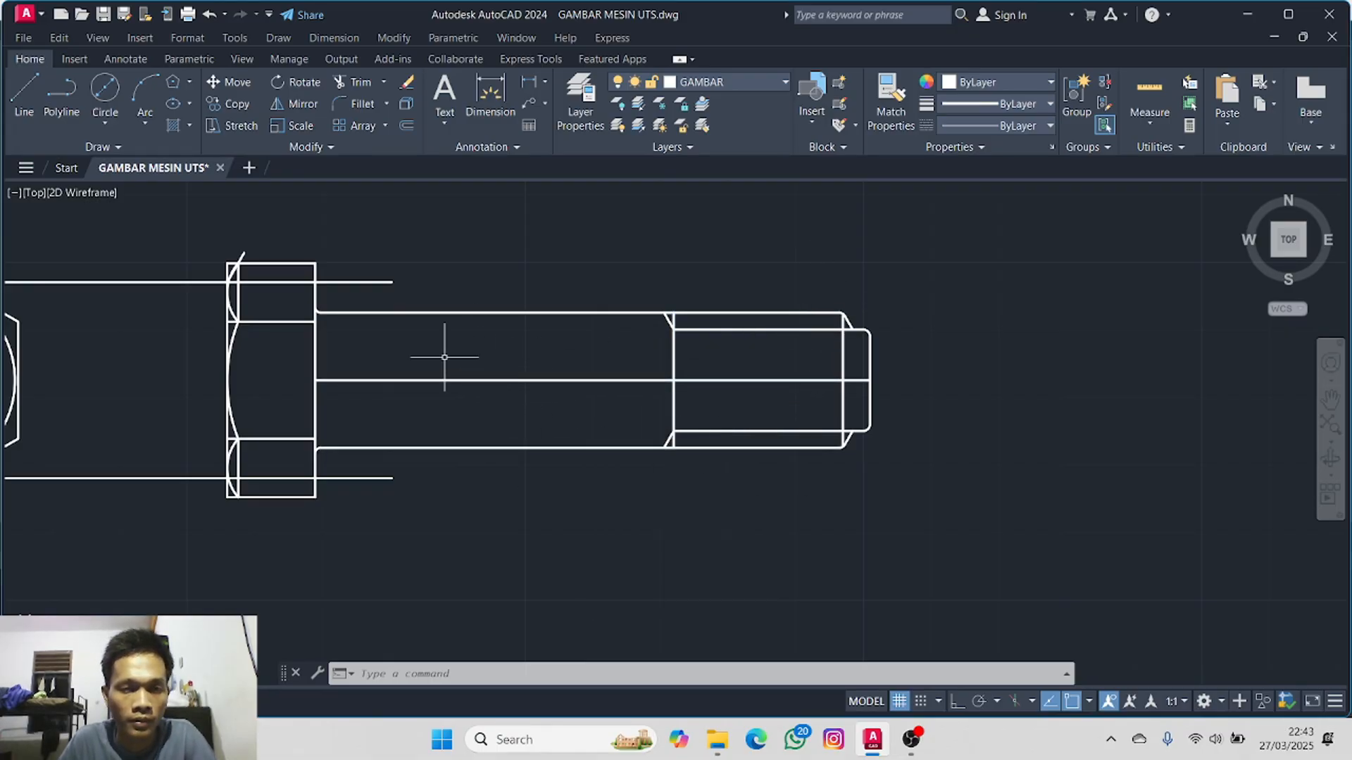
pyautogui.click(533, 84)
pyautogui.scroll(5, 814, 398)
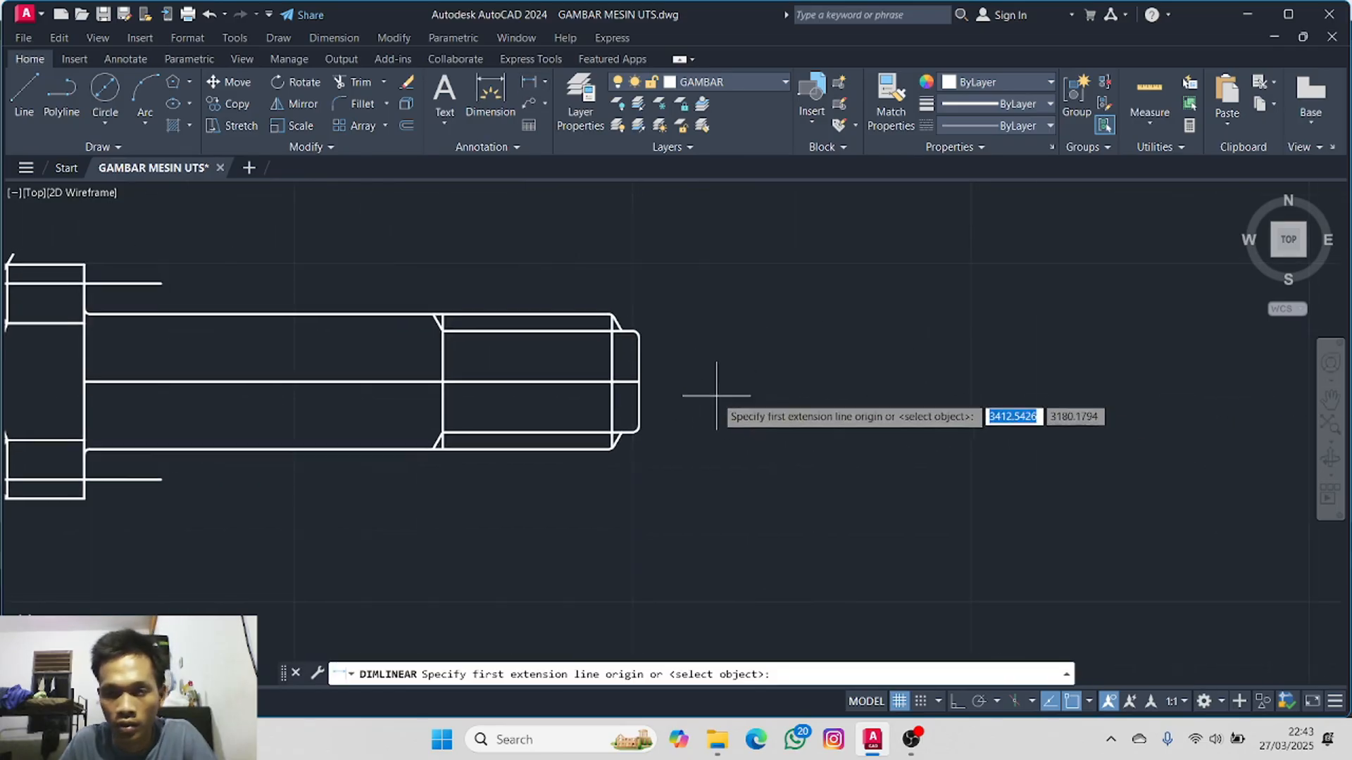
pyautogui.click(512, 261)
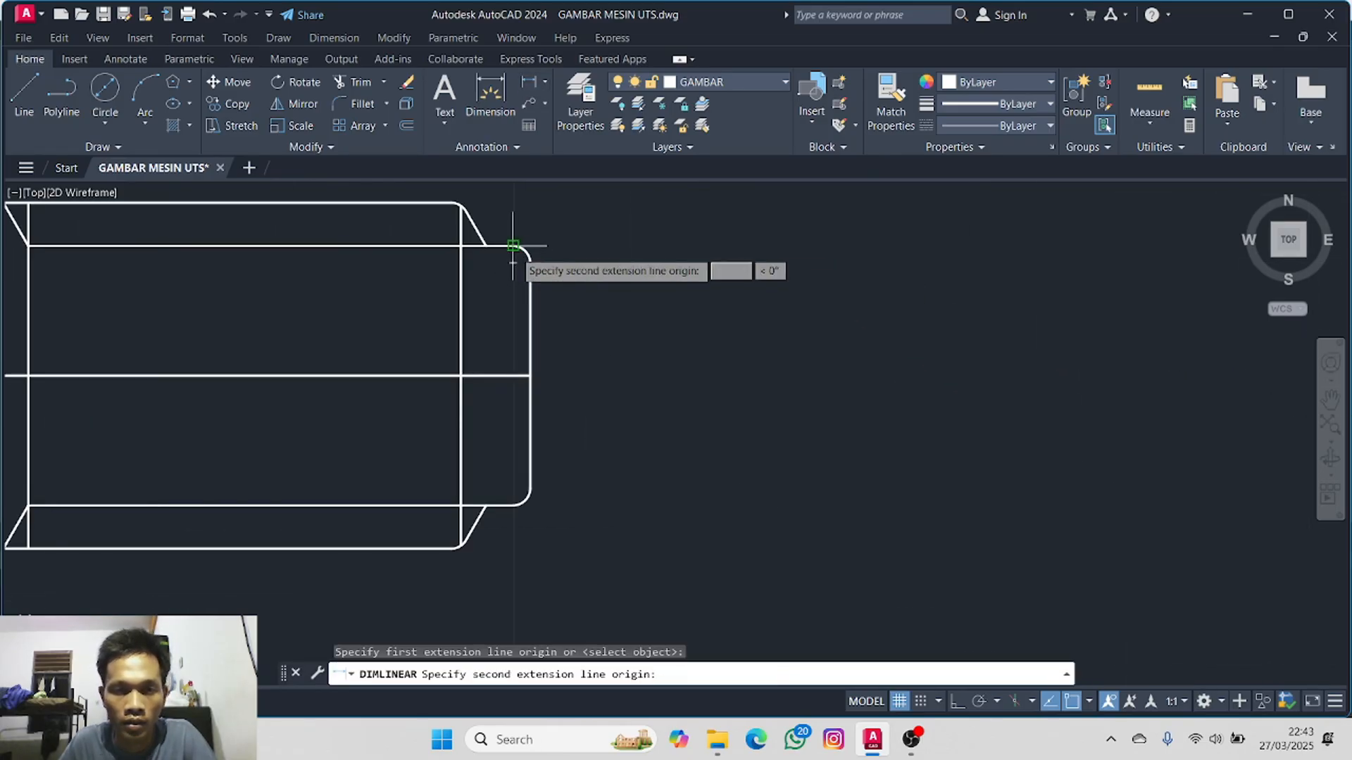
pyautogui.click(513, 504)
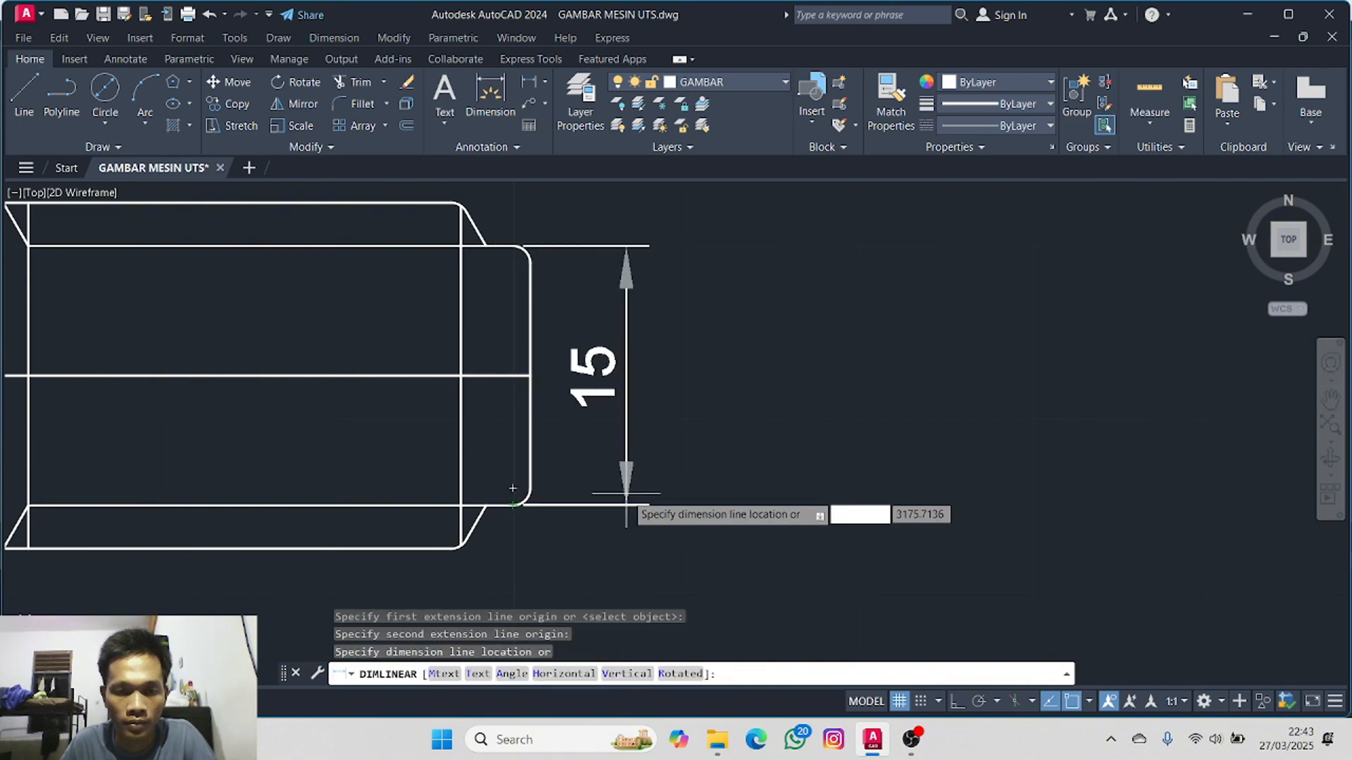
pyautogui.press('Escape')
# - Make DIMENSI the current layer and turn Ortho mode on
pyautogui.click(736, 82)
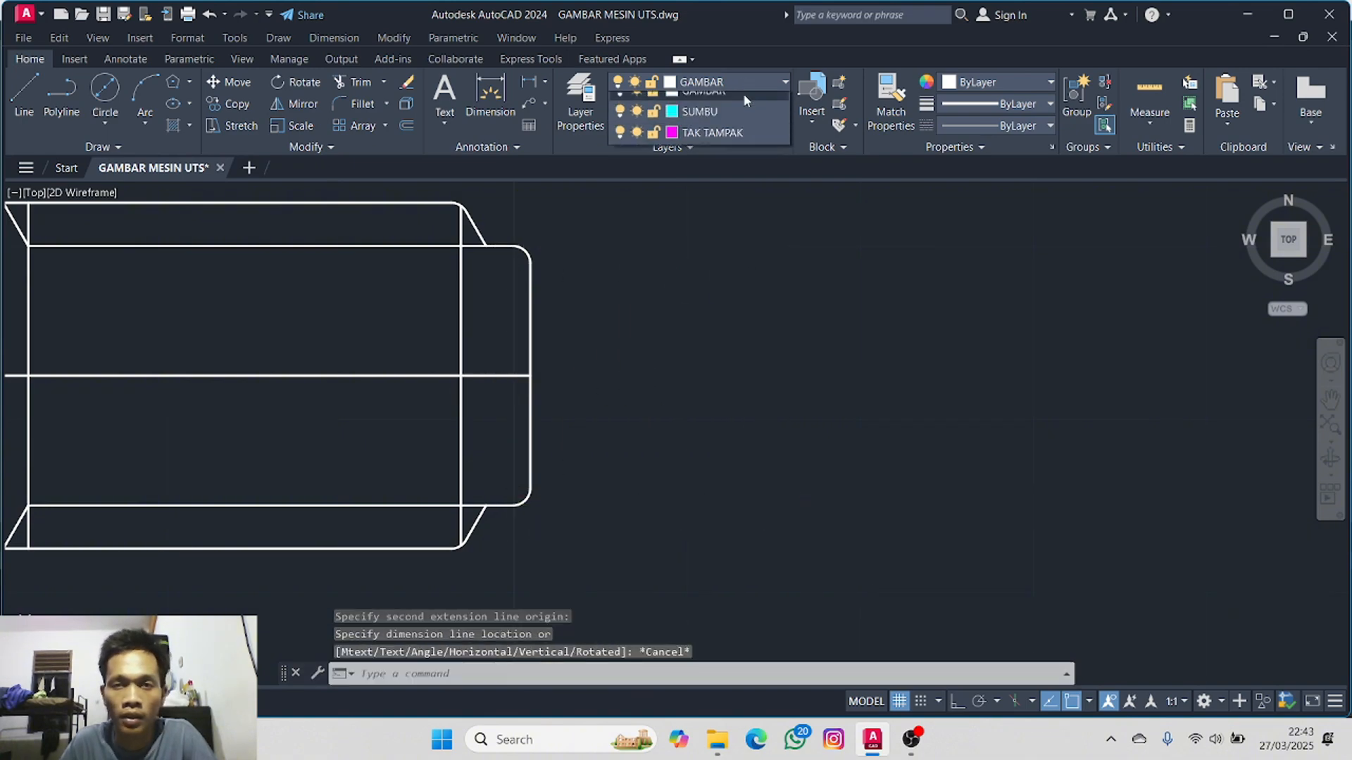
pyautogui.click(746, 165)
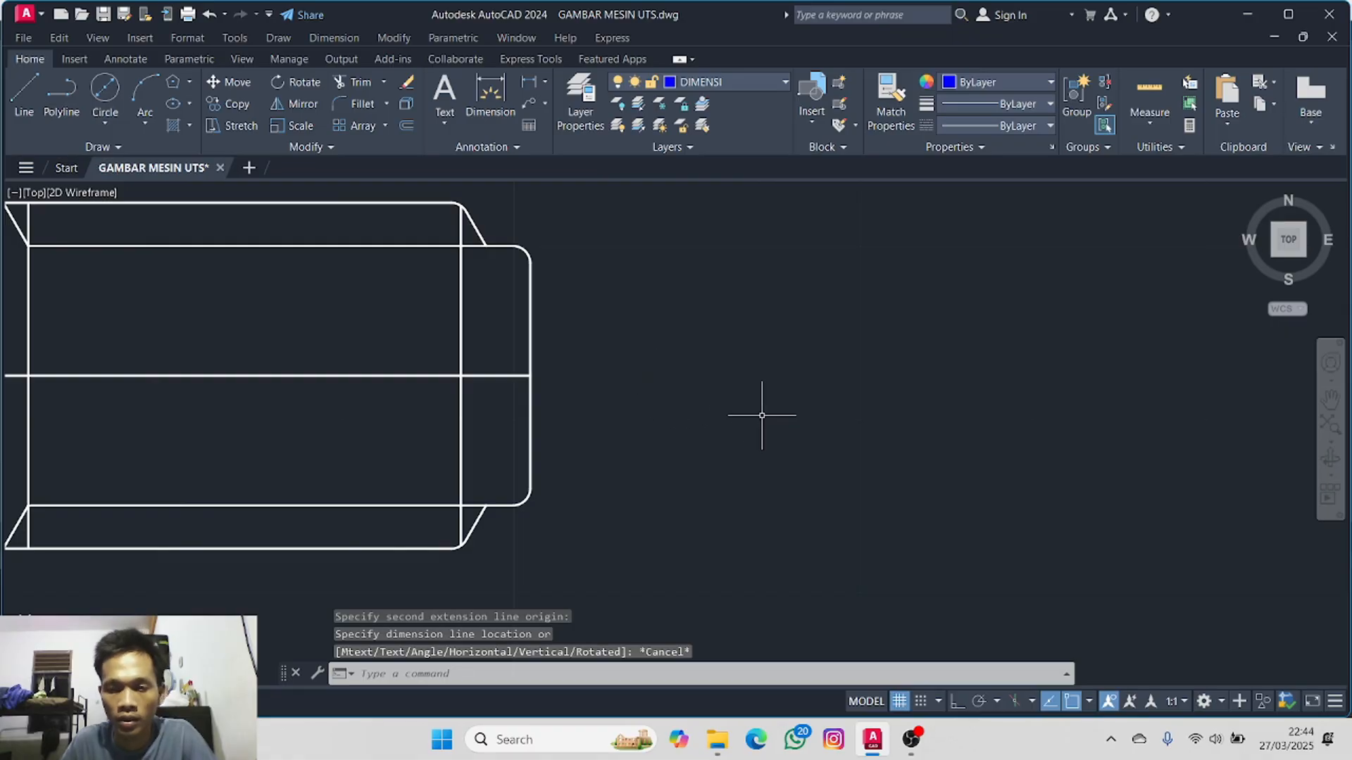
pyautogui.press('F8')
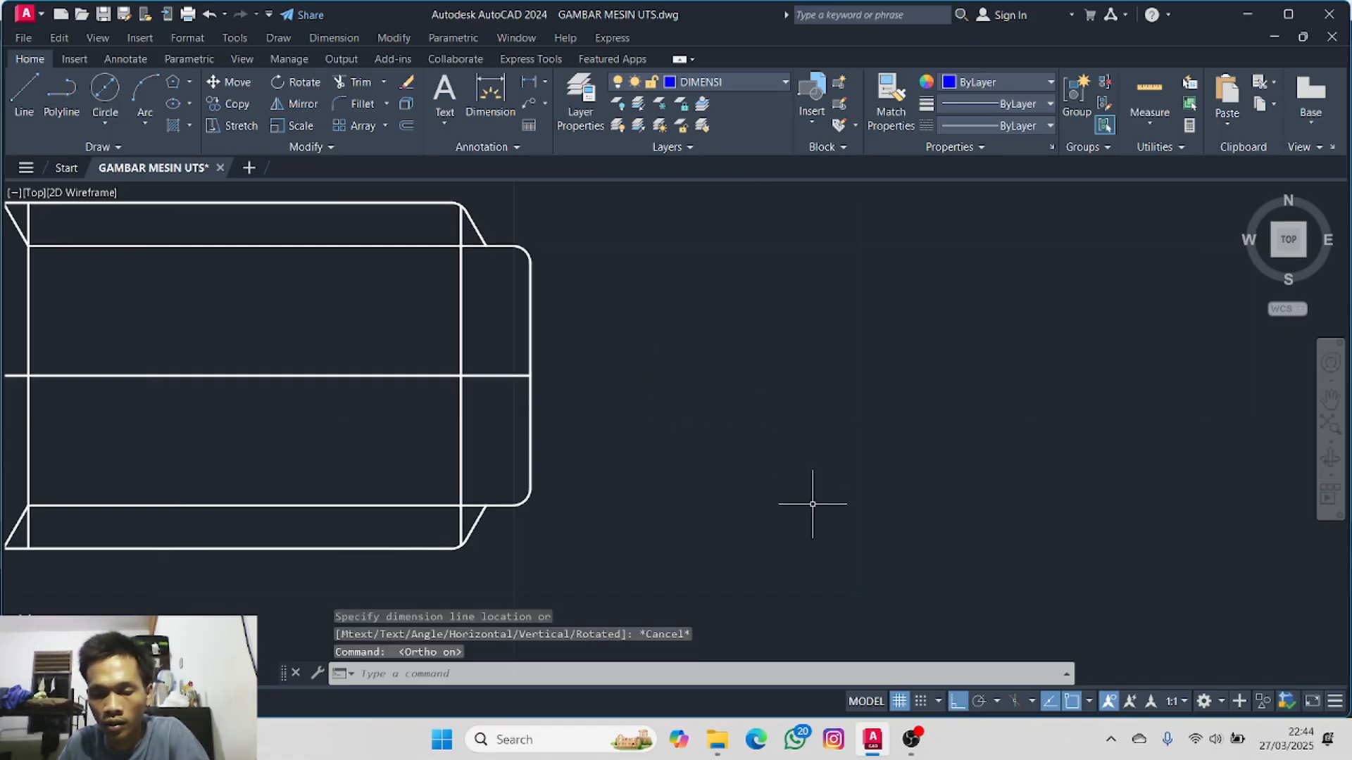
# - Add a vertical linear dimension across the height of the bolt's shank tip, with a diameter symbol in front of the value
pyautogui.click(529, 82)
pyautogui.click(513, 248)
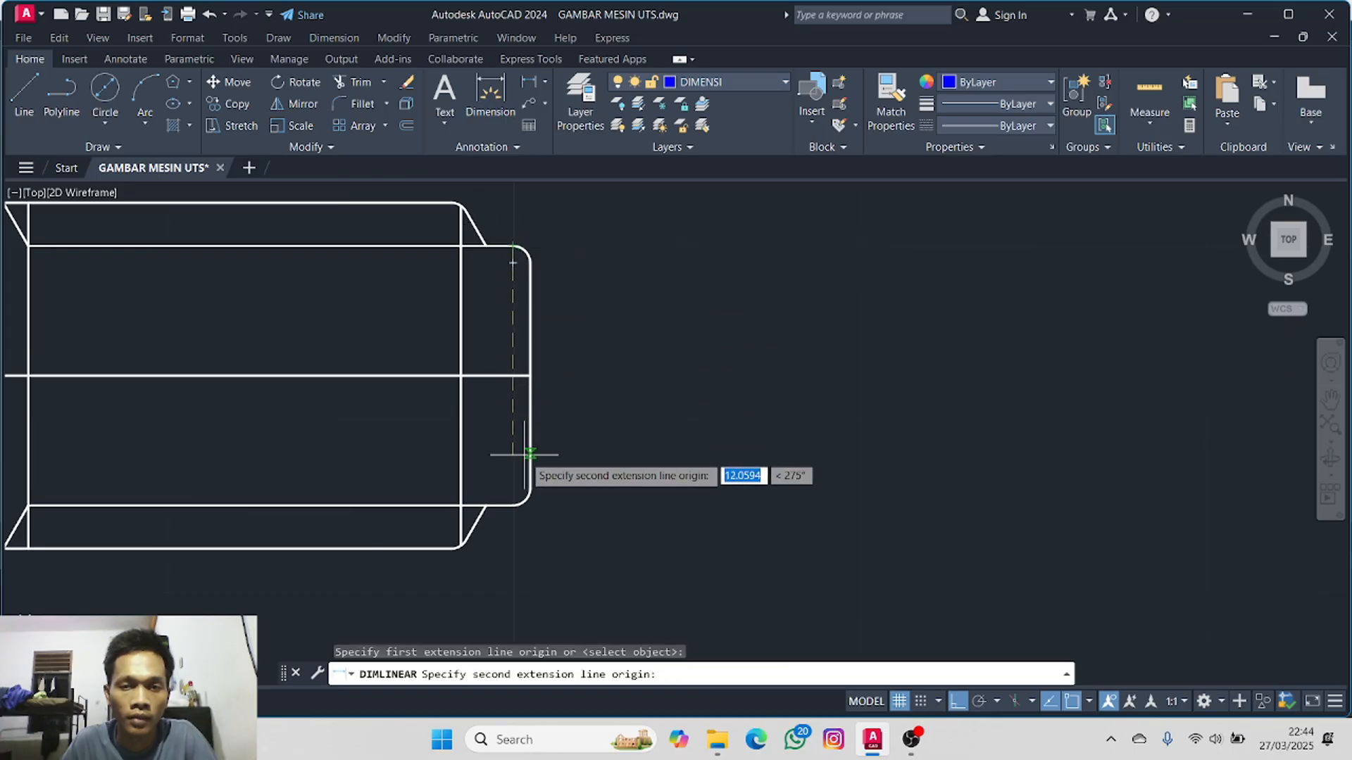
pyautogui.click(513, 500)
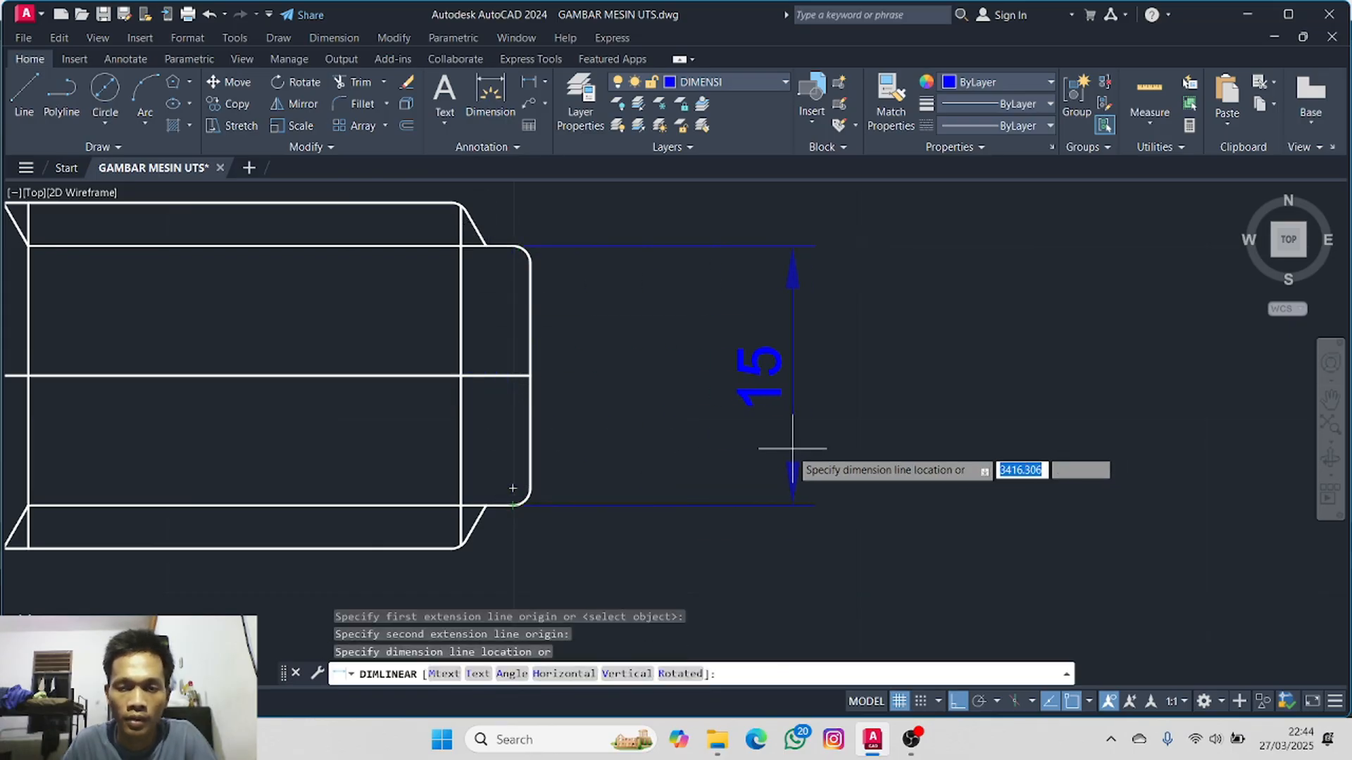
pyautogui.rightClick(755, 448)
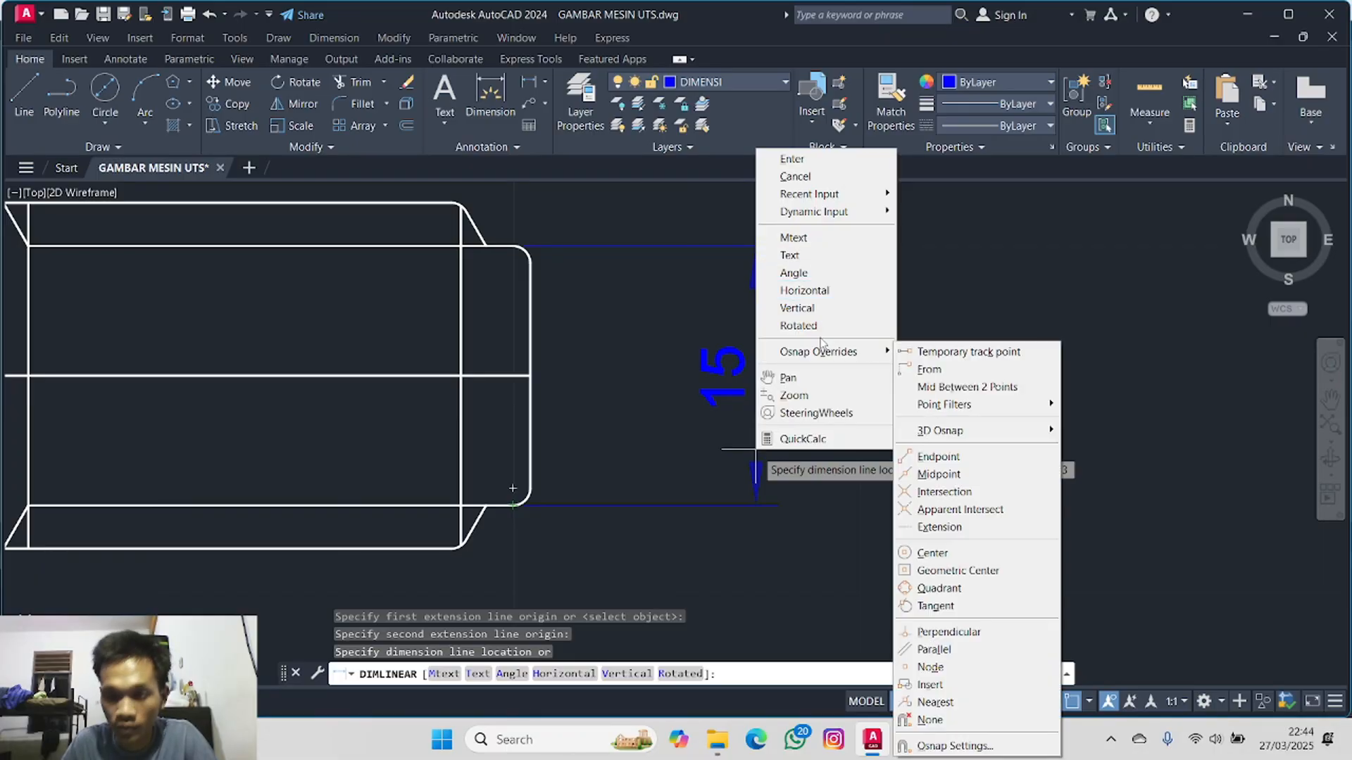
pyautogui.click(808, 239)
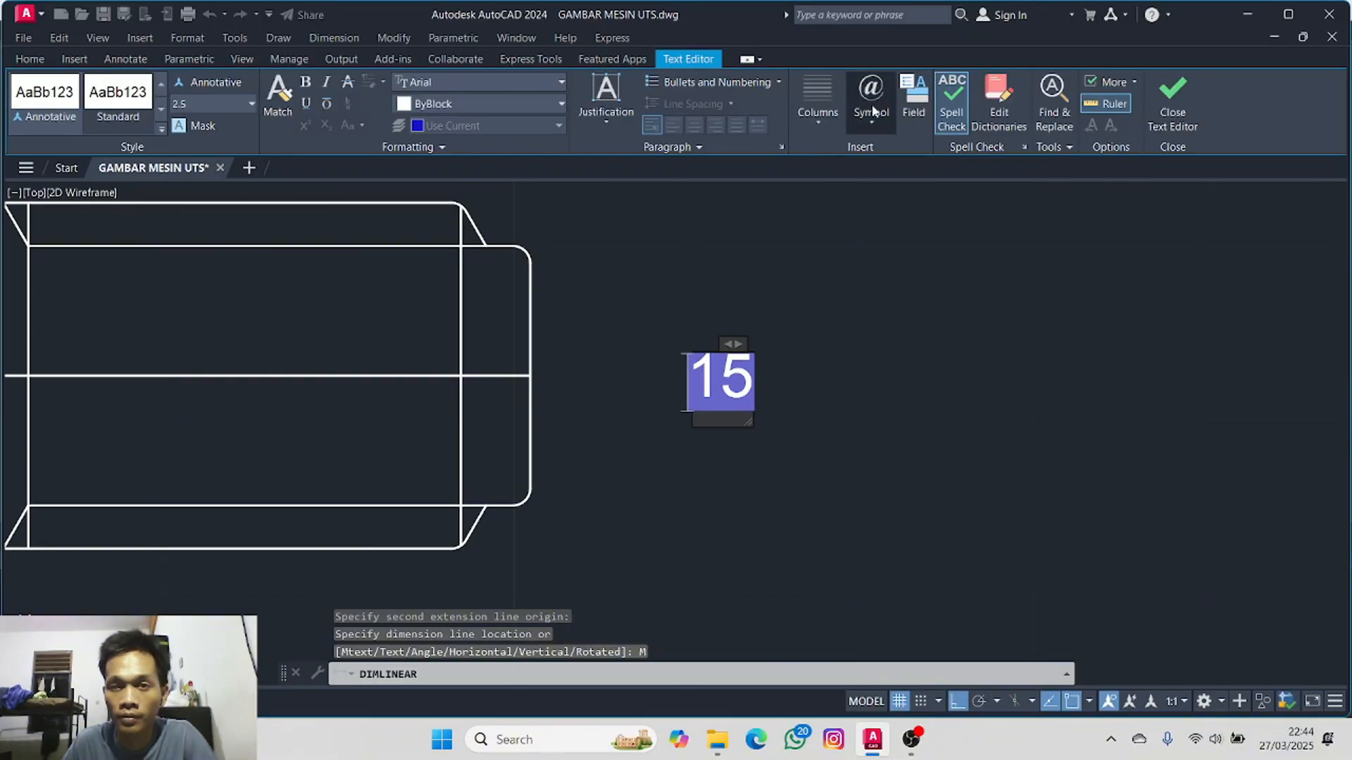
pyautogui.click(873, 106)
pyautogui.click(907, 191)
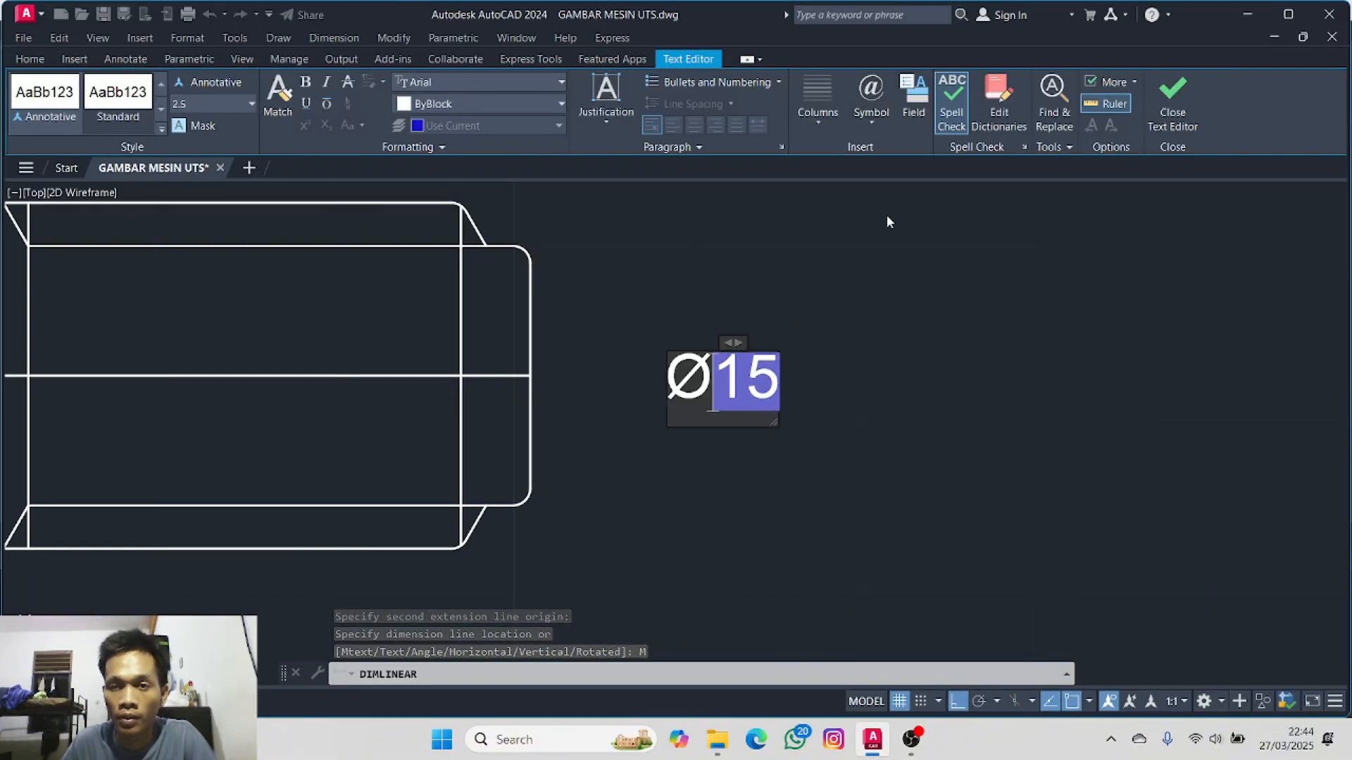
pyautogui.click(828, 371)
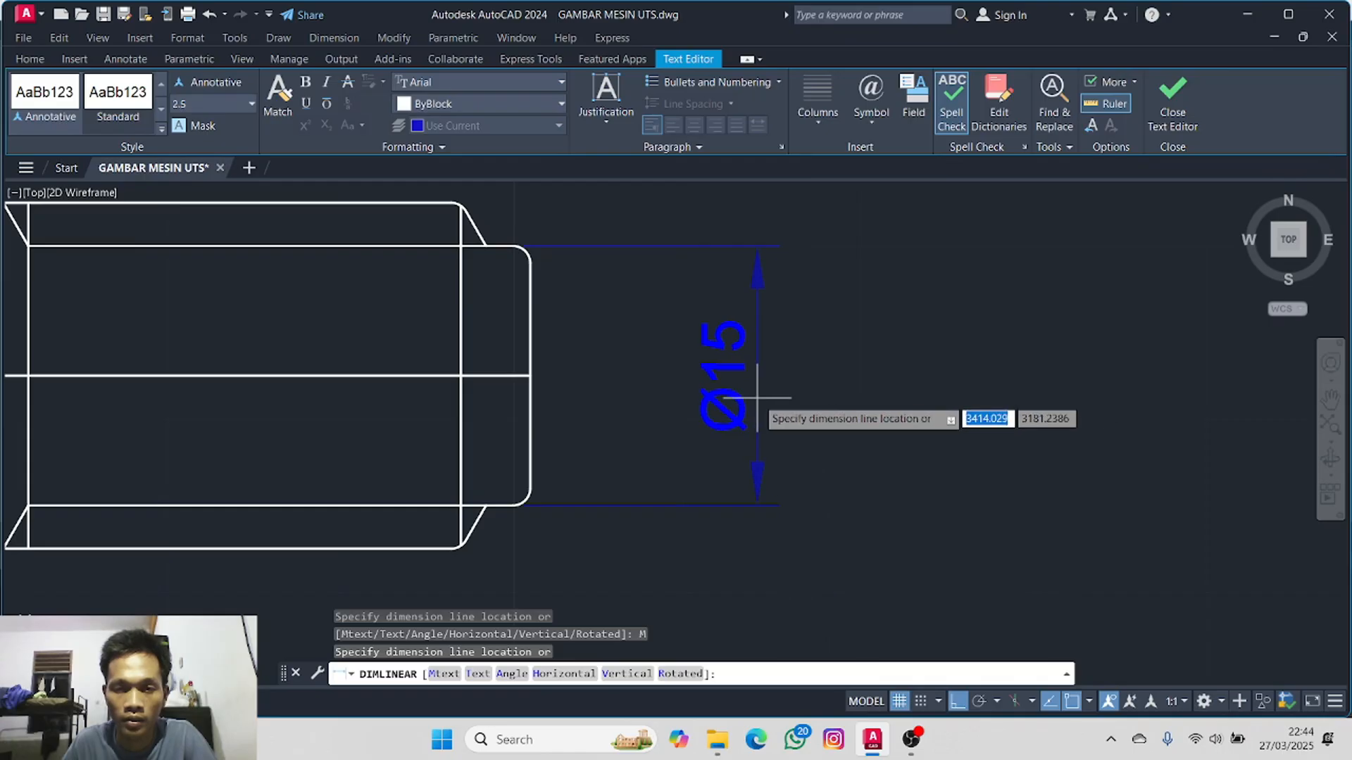
pyautogui.click(745, 398)
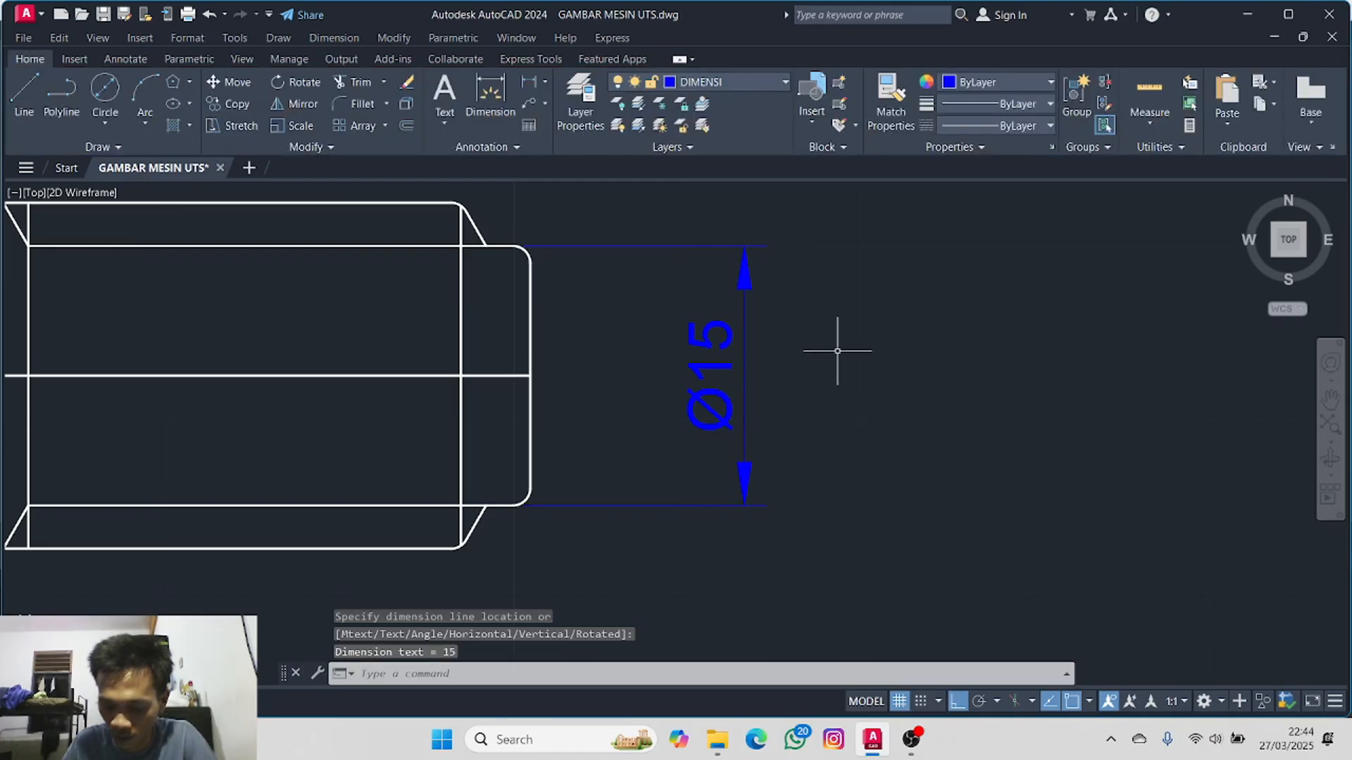
# - Add continuous quick dimensions above the bolt for the threaded section and the tip, using their three vertical edges
pyautogui.scroll(-4, 837, 351)
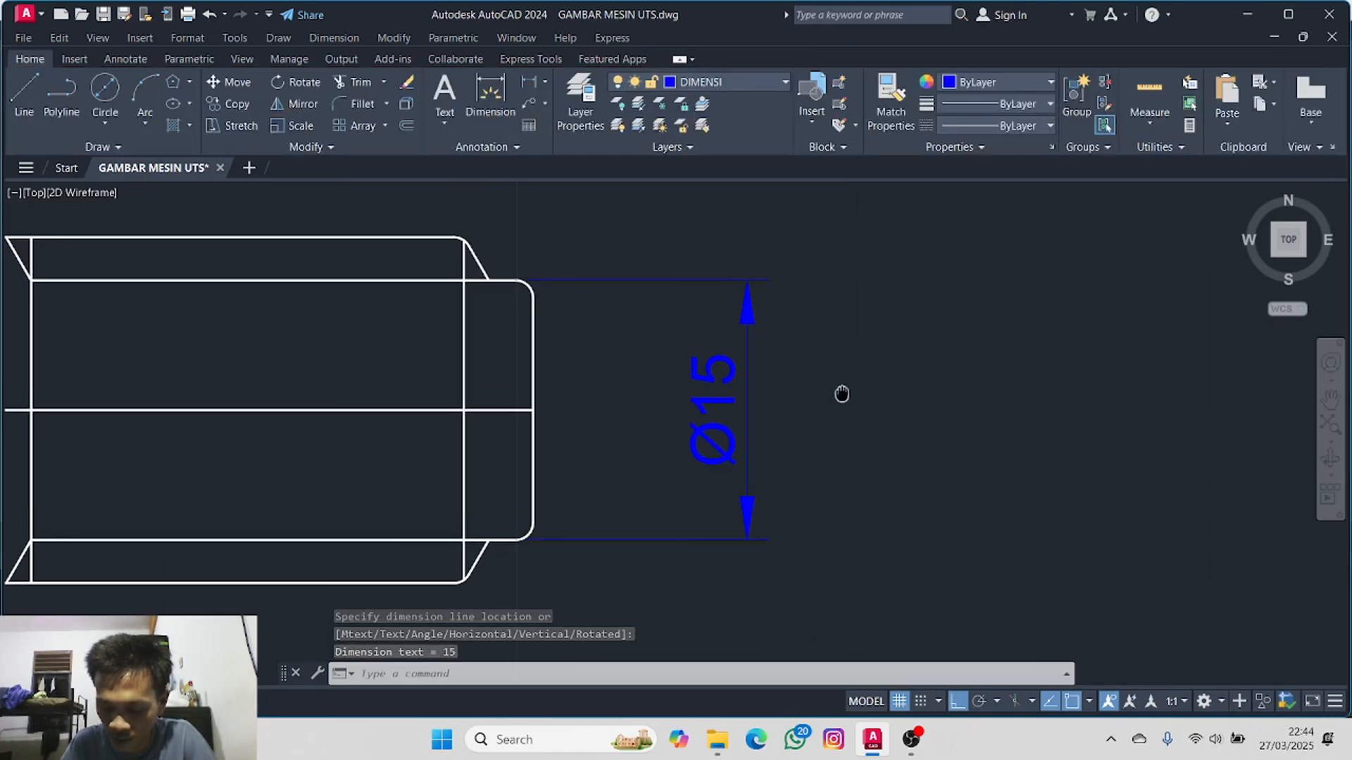
pyautogui.moveTo(809, 374)
pyautogui.mouseDown(button='middle')
pyautogui.moveTo(733, 332)
pyautogui.moveTo(756, 356)
pyautogui.mouseUp(button='middle')
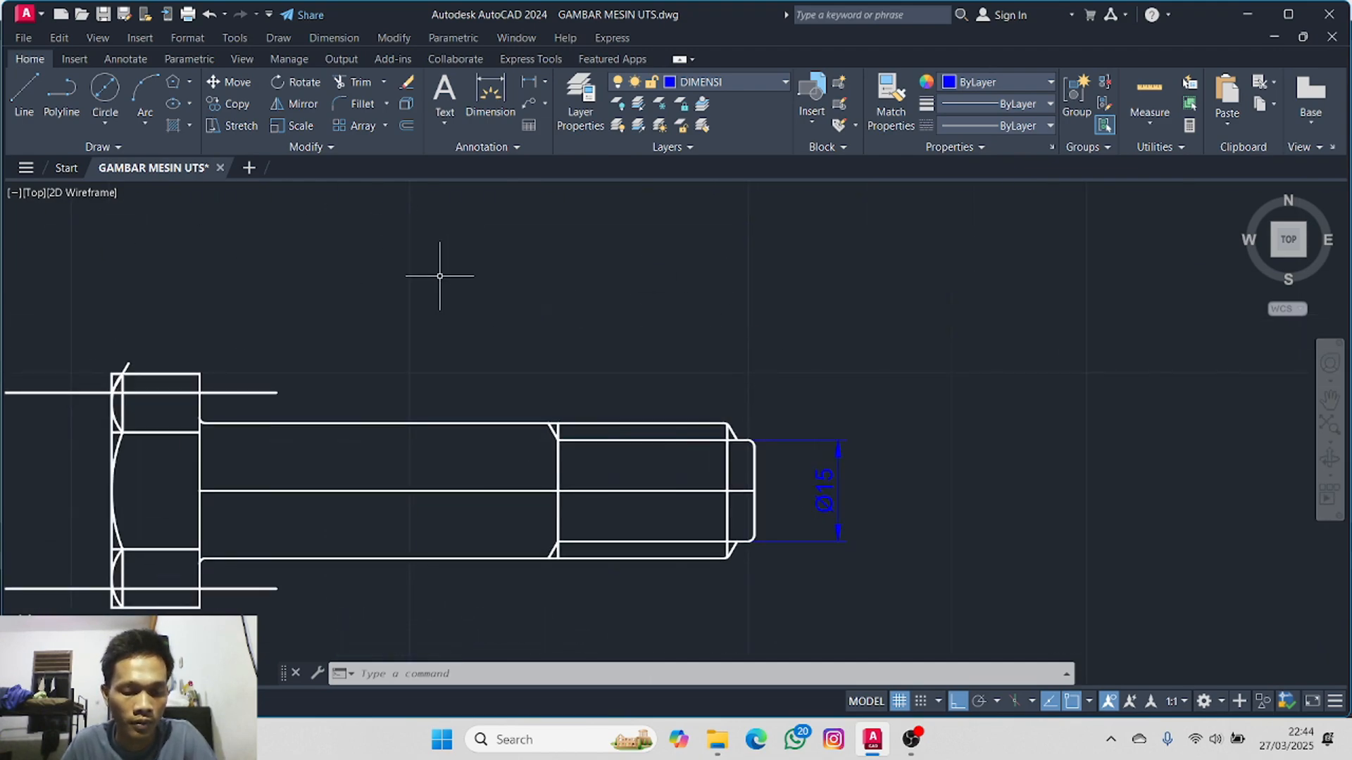
pyautogui.press('Return')
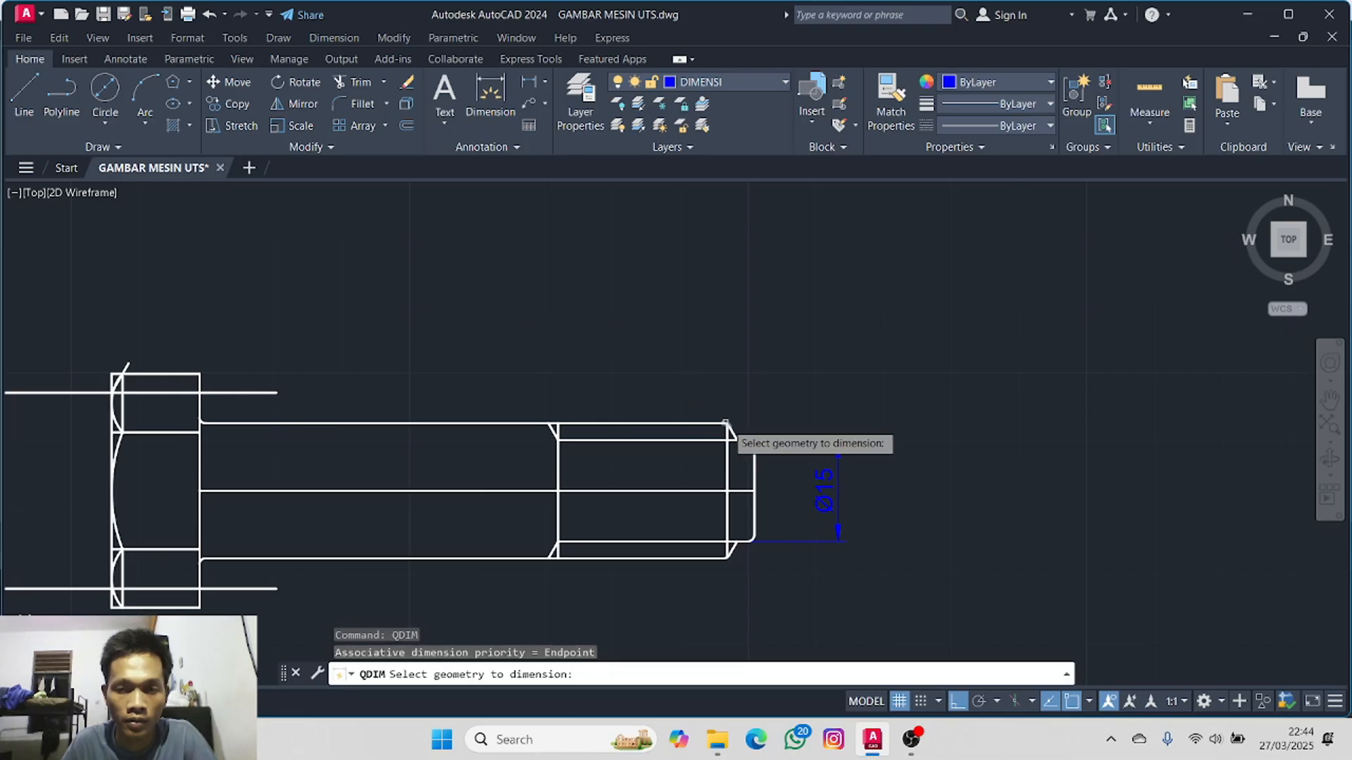
pyautogui.click(752, 457)
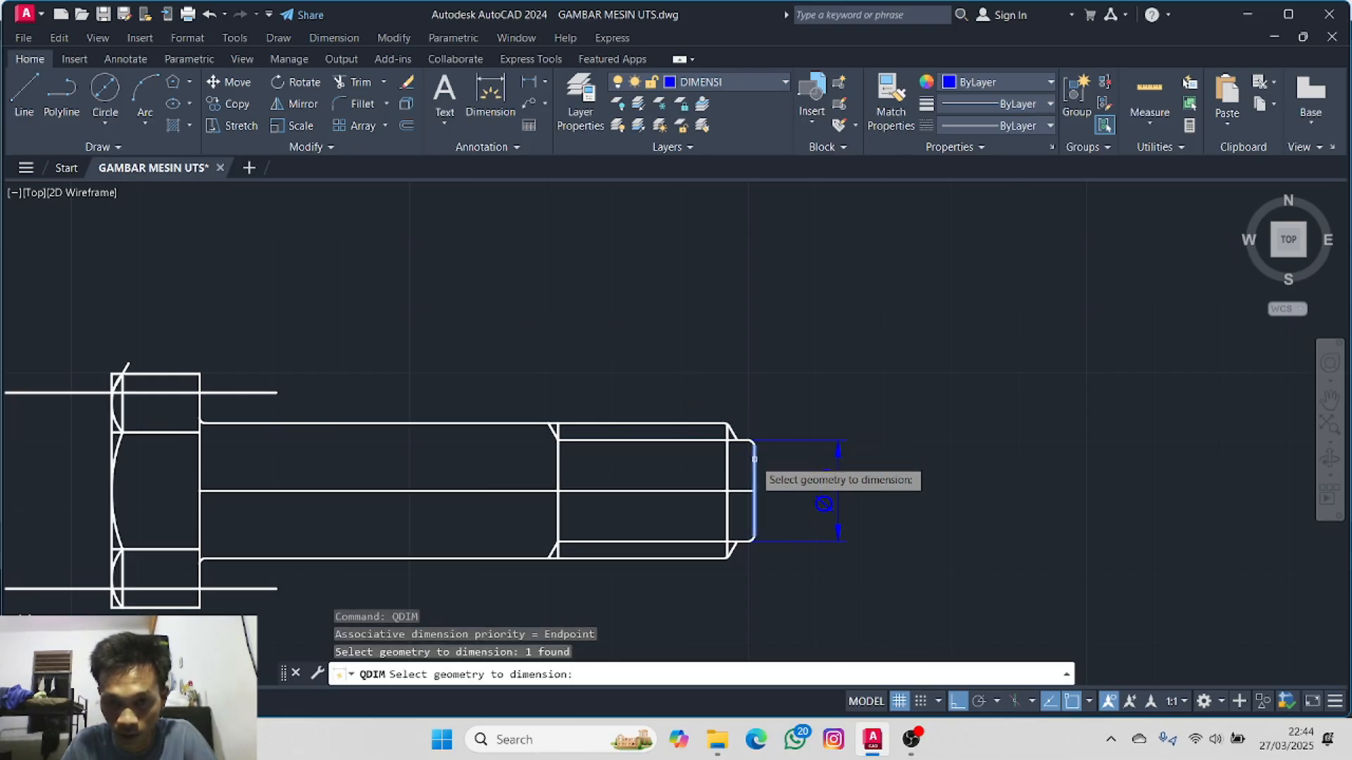
pyautogui.click(725, 464)
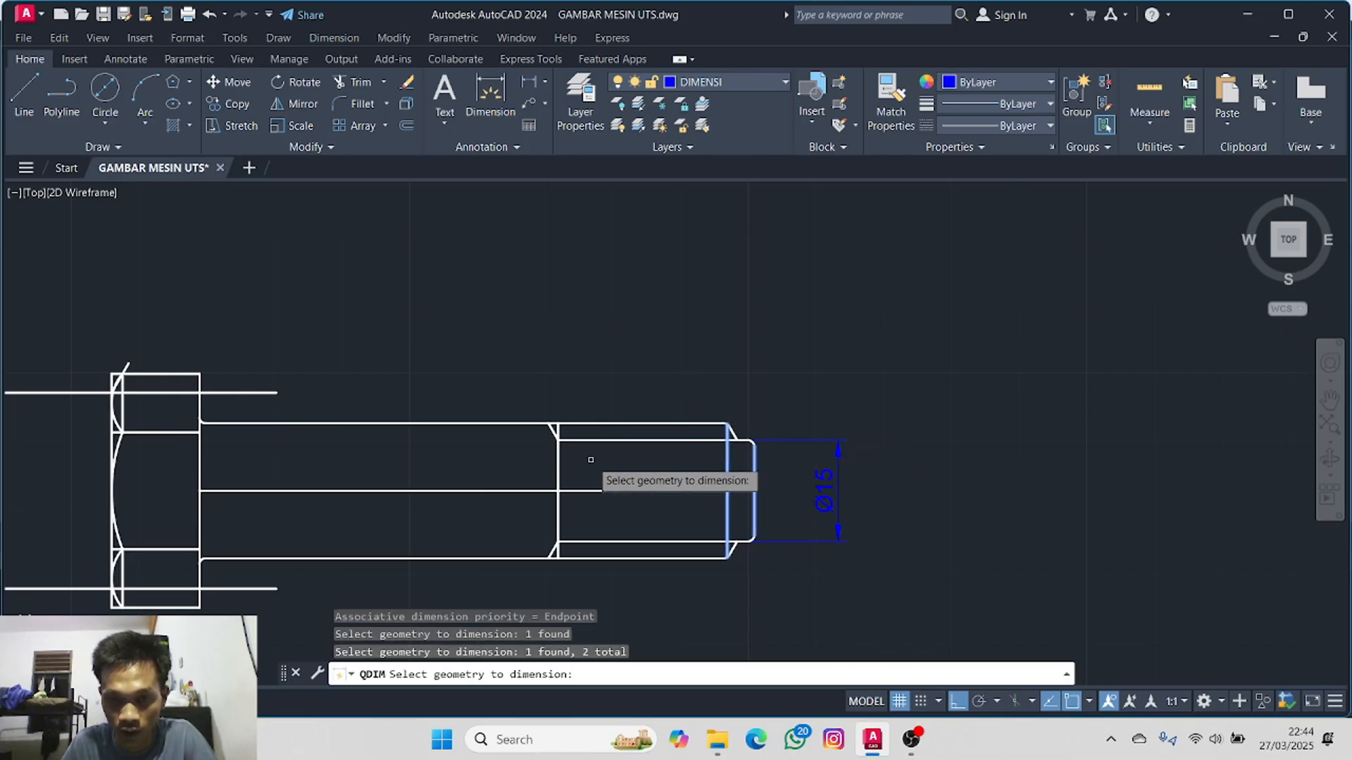
pyautogui.click(559, 467)
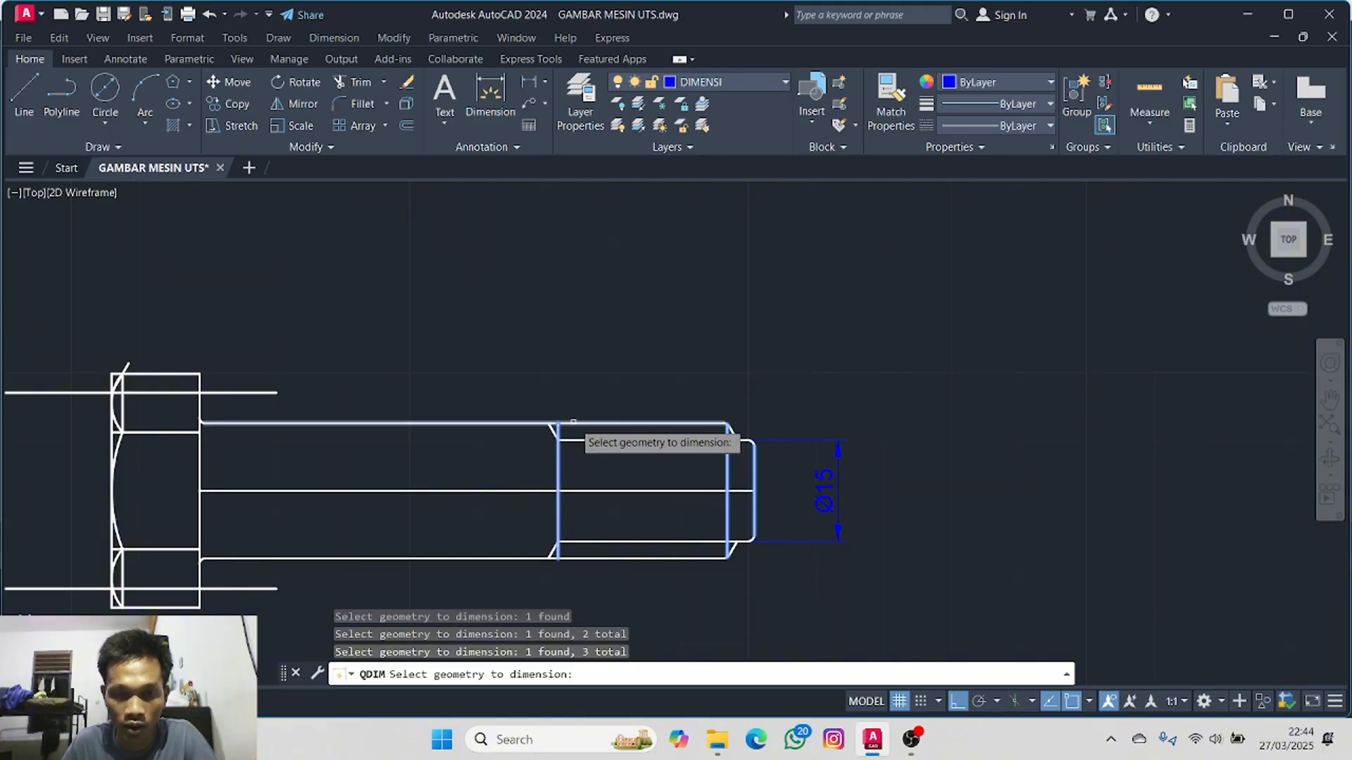
pyautogui.press('Return')
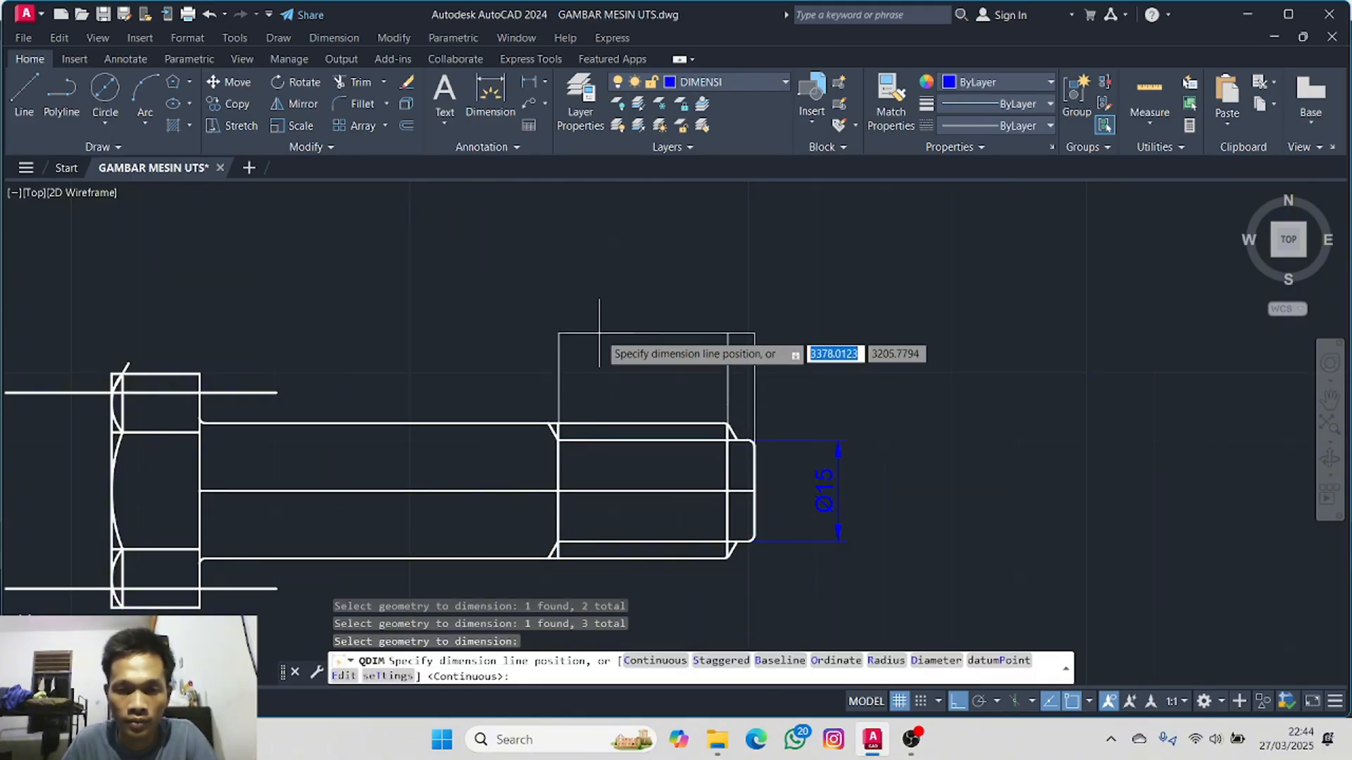
pyautogui.moveTo(611, 290); pyautogui.dragTo(612, 367, button='middle')
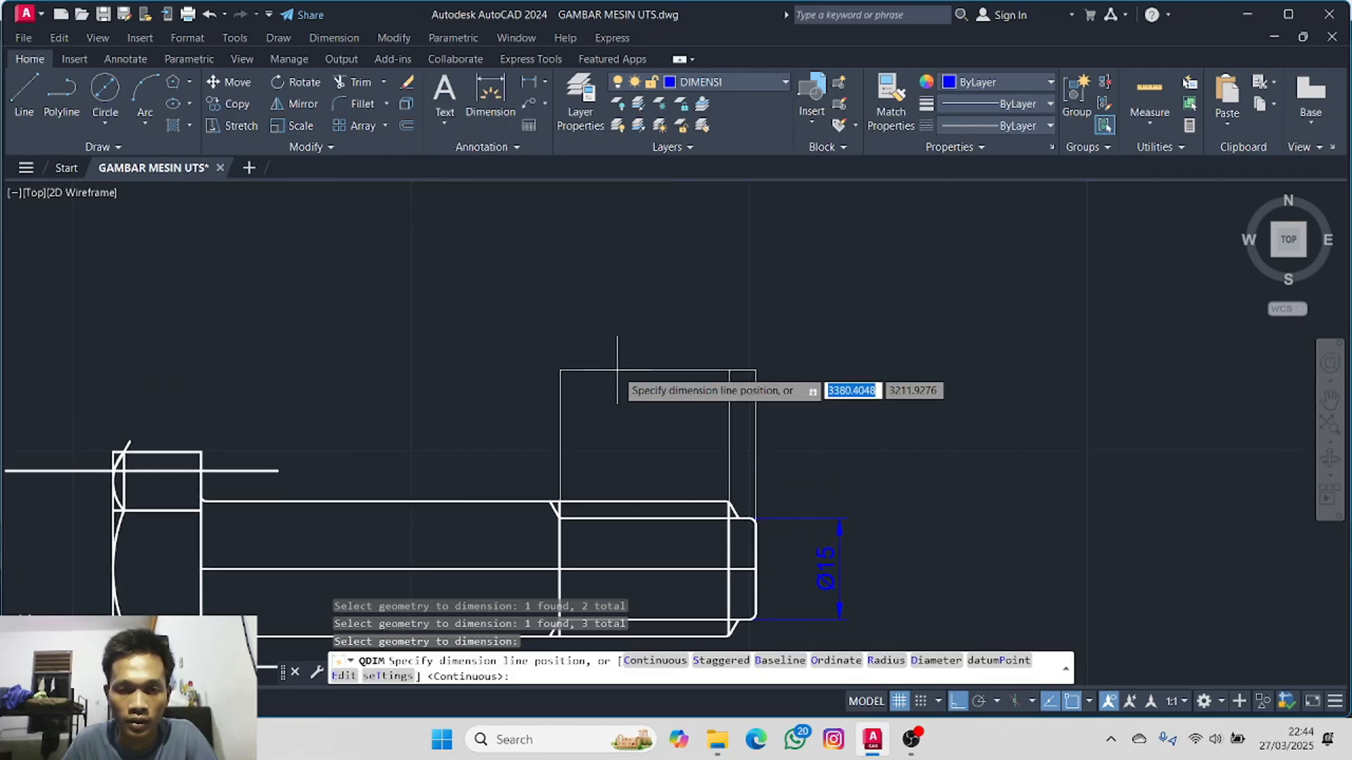
pyautogui.click(616, 368)
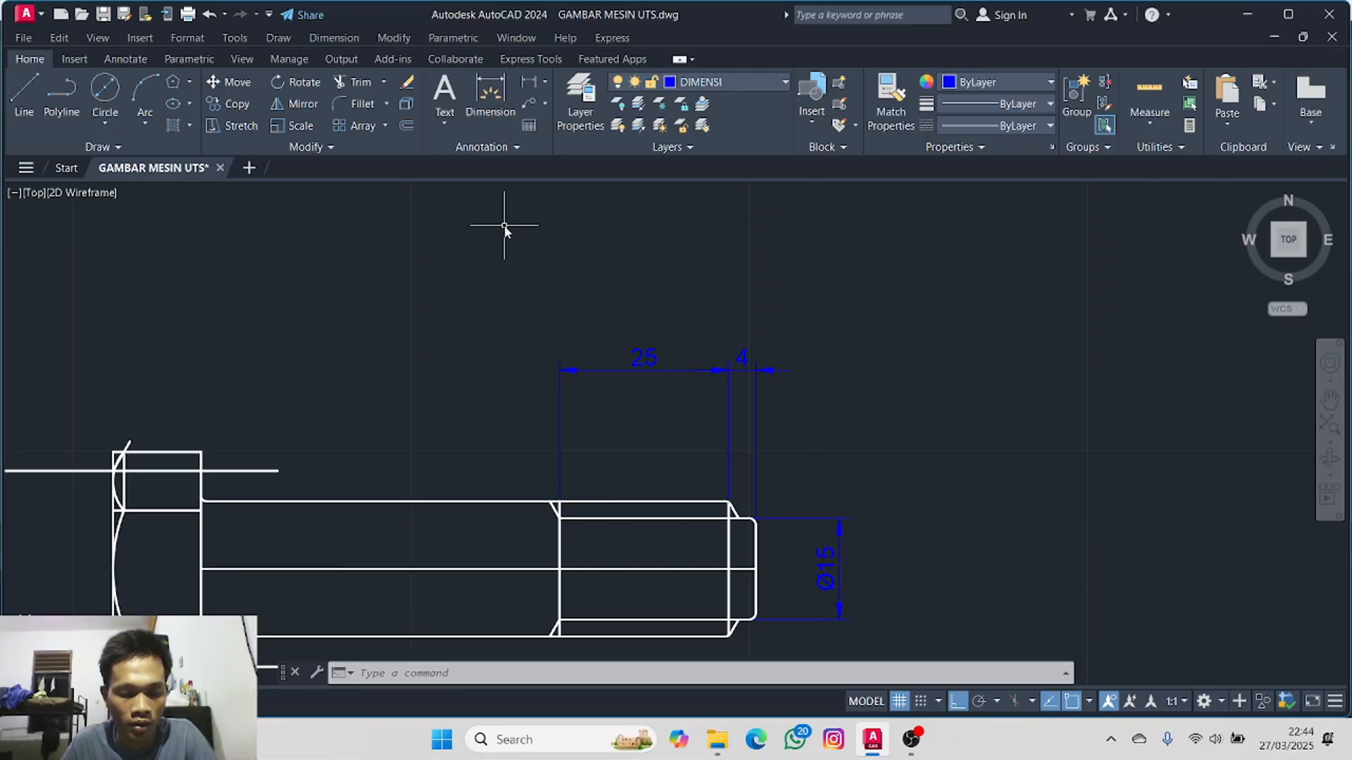
# - Add continuous quick dimensions for the head thickness and the full shank length, placed above the thread dimensions
pyautogui.write('q')
pyautogui.click(553, 264)
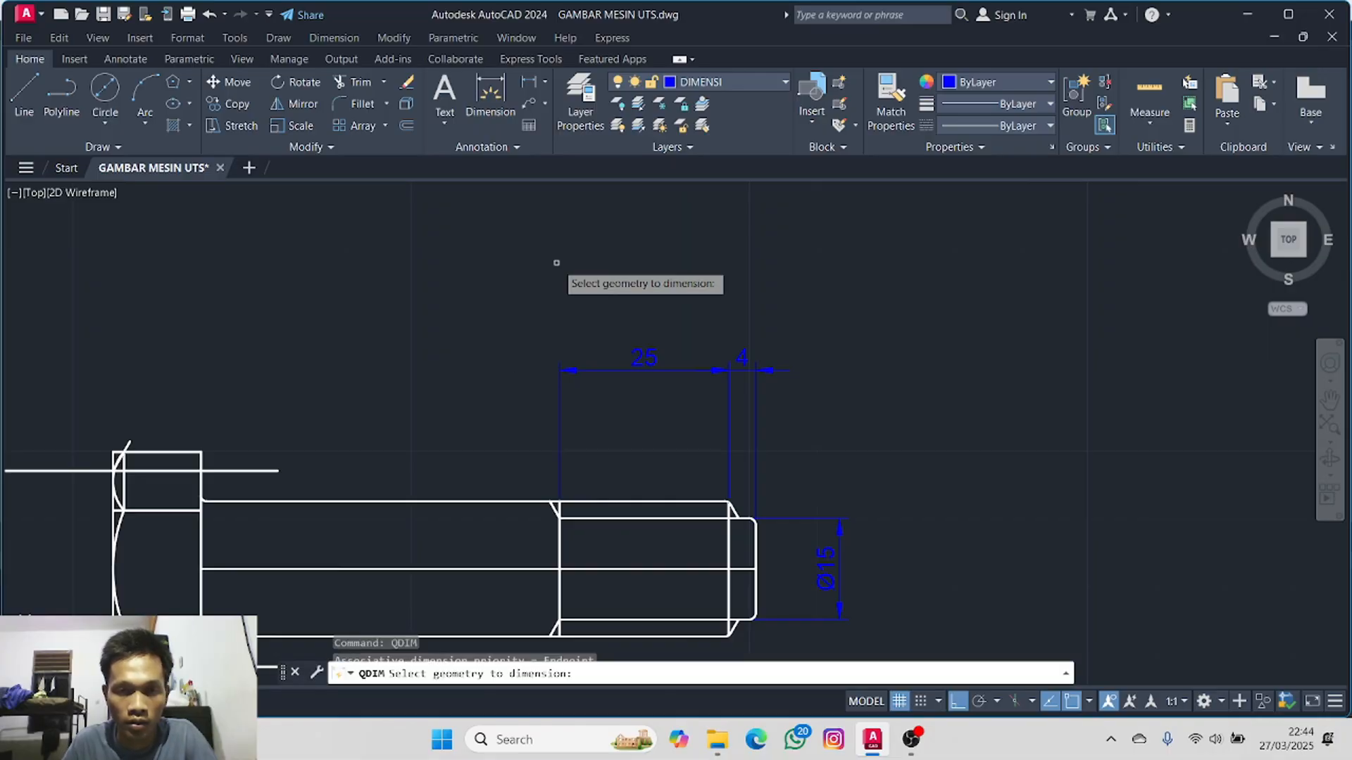
pyautogui.click(756, 539)
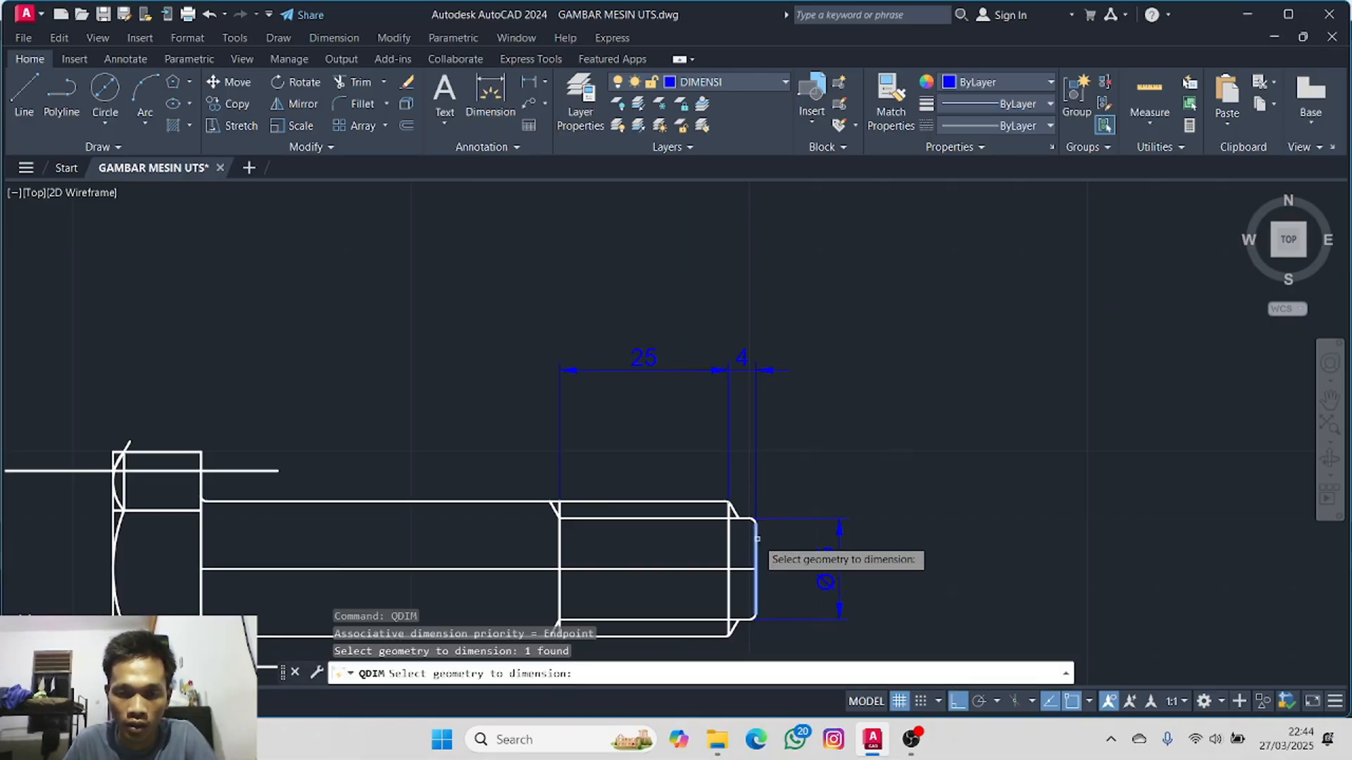
pyautogui.click(201, 525)
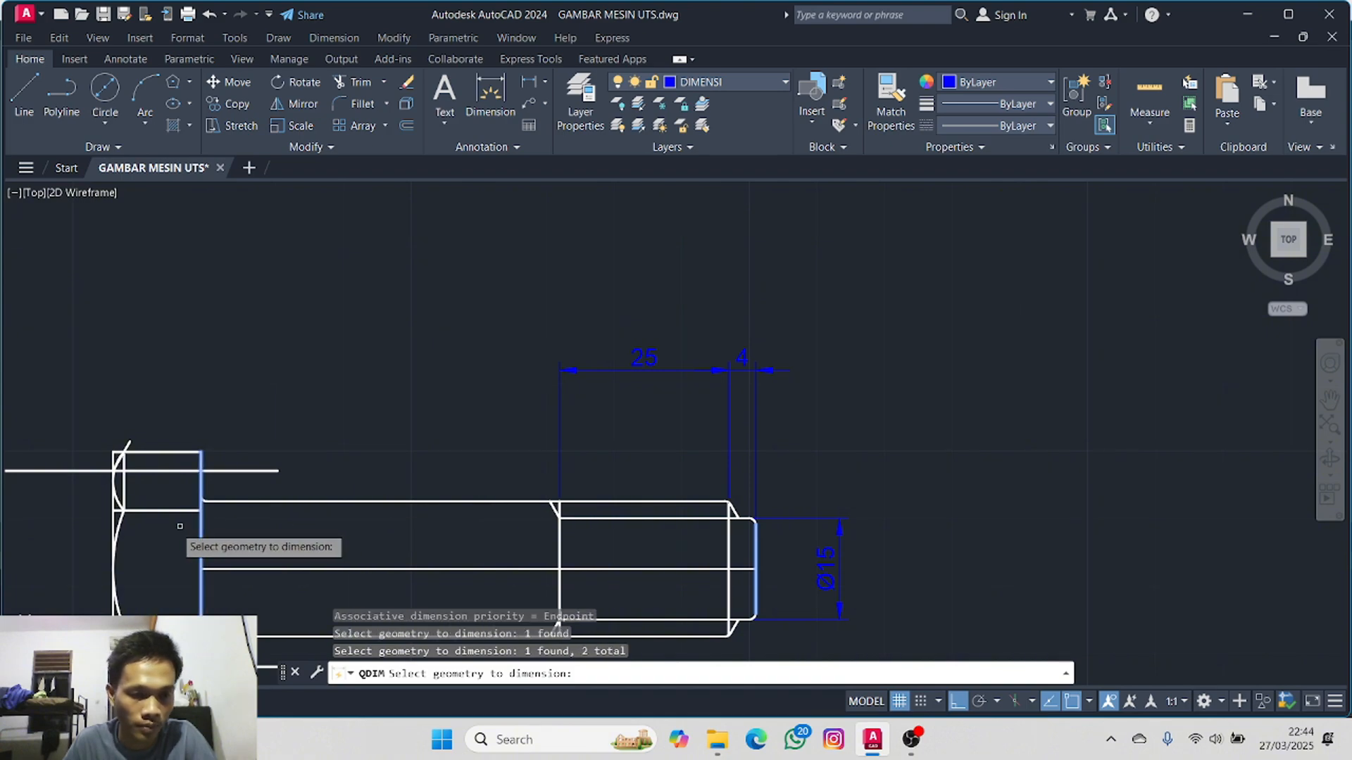
pyautogui.click(112, 521)
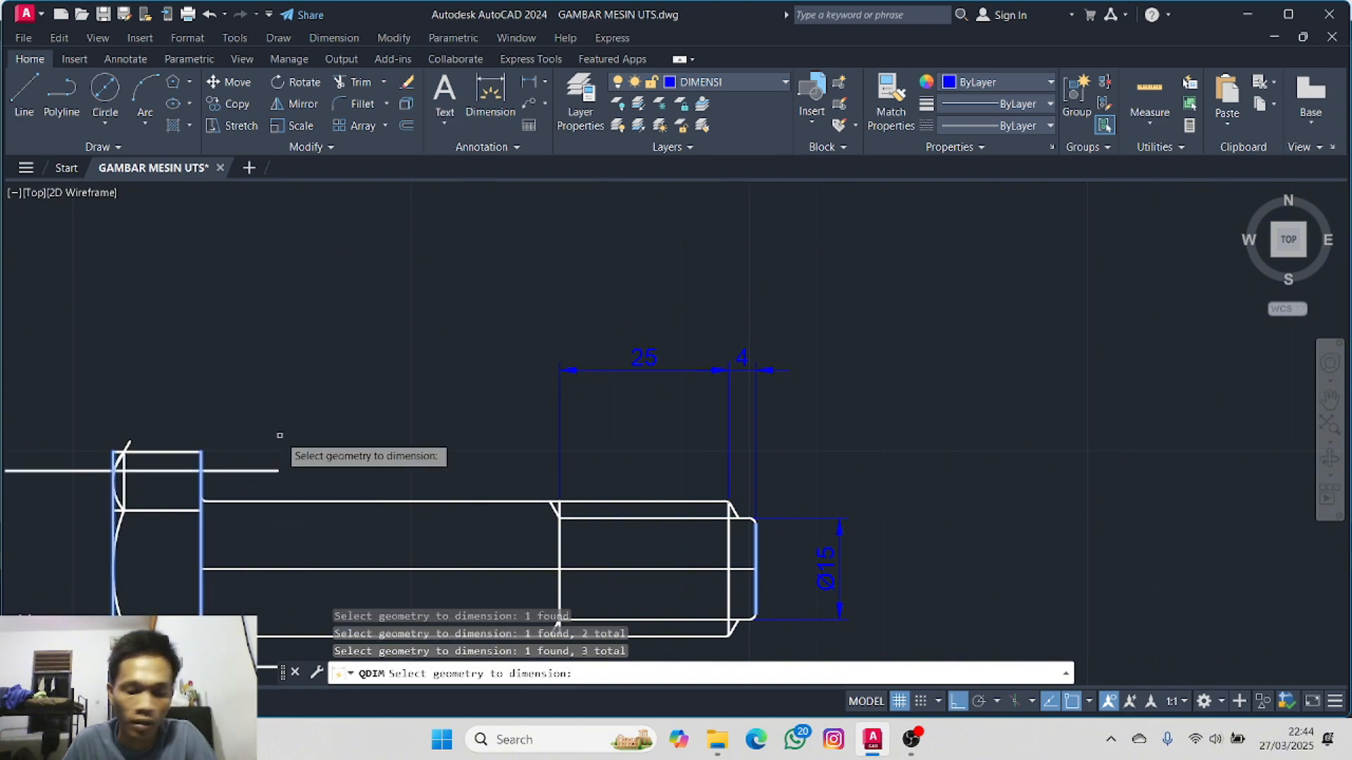
pyautogui.press('Return')
pyautogui.scroll(-3, 328, 308)
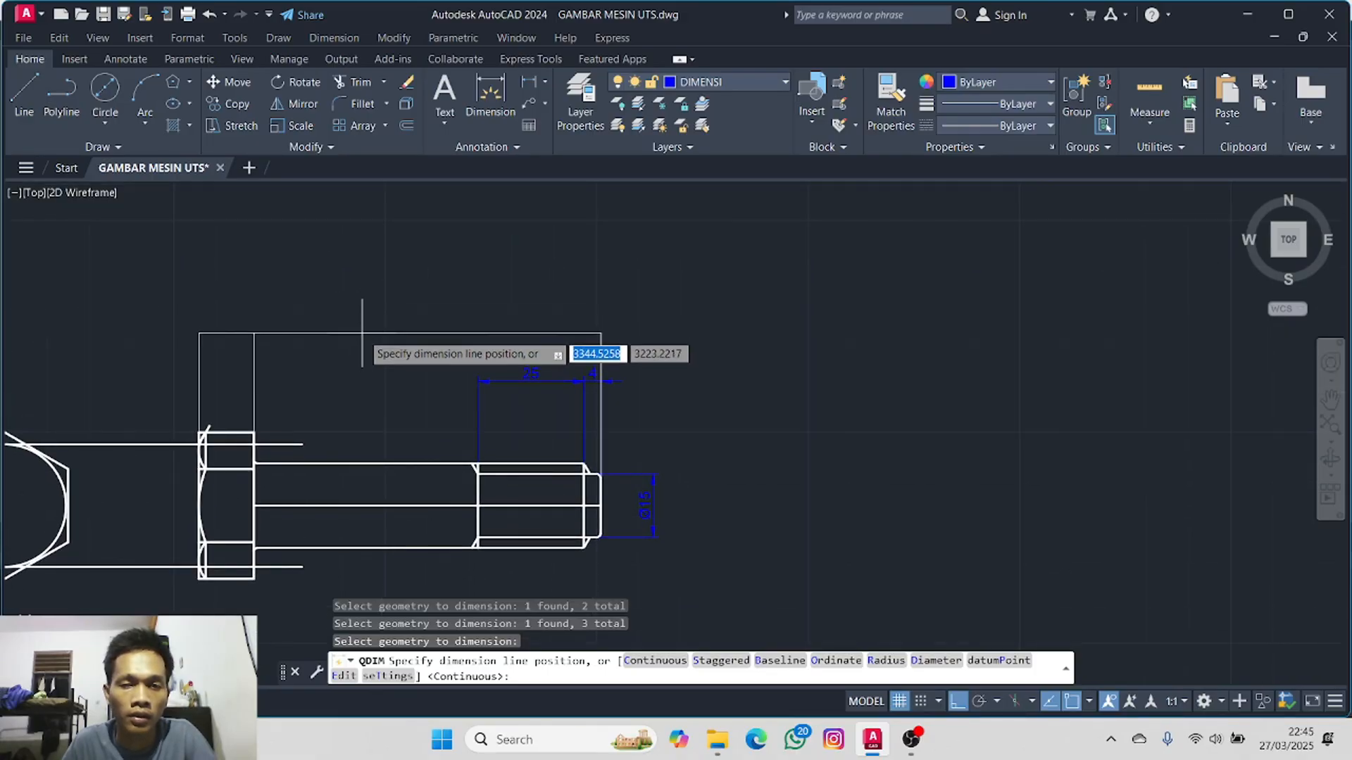
pyautogui.click(362, 329)
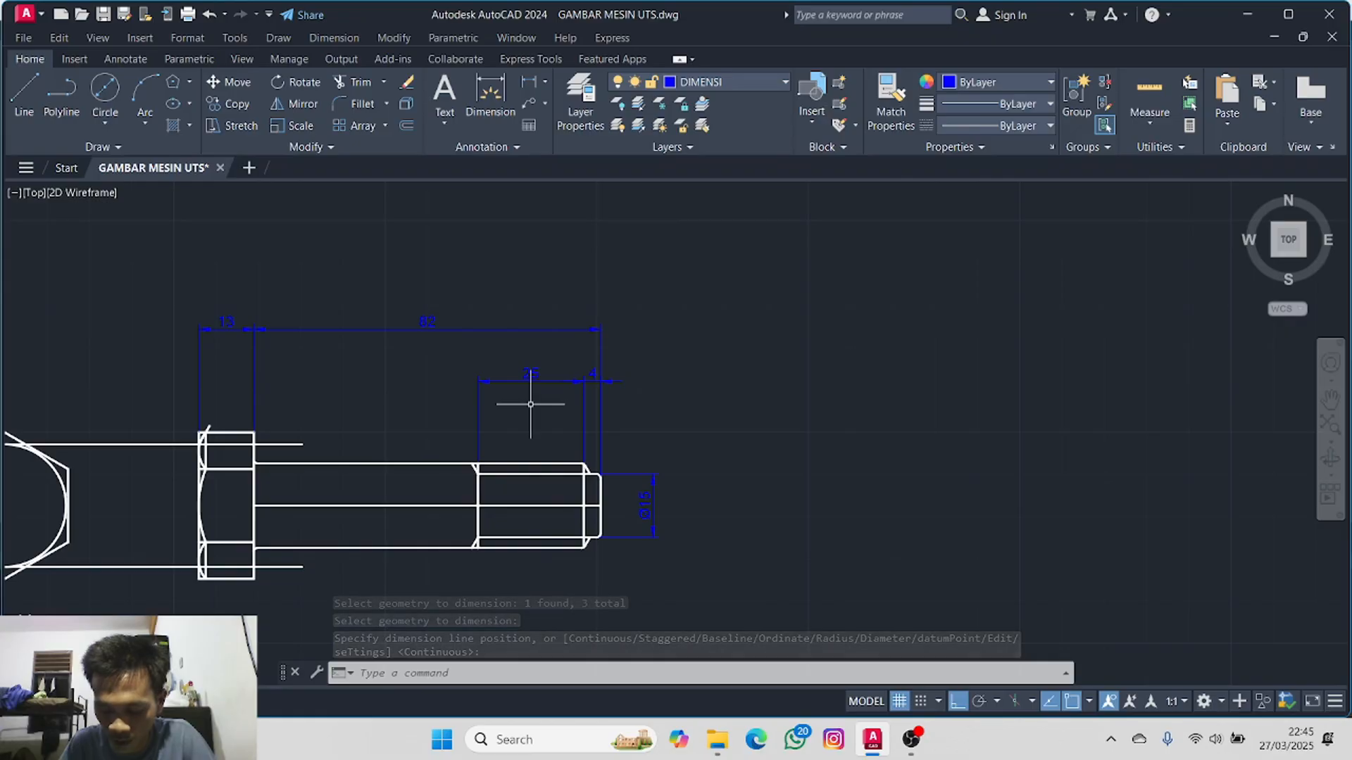
# - Add a radius dimension to the upper rounded corner of the shank tip, placed outside the outline
pyautogui.click(545, 82)
pyautogui.click(557, 255)
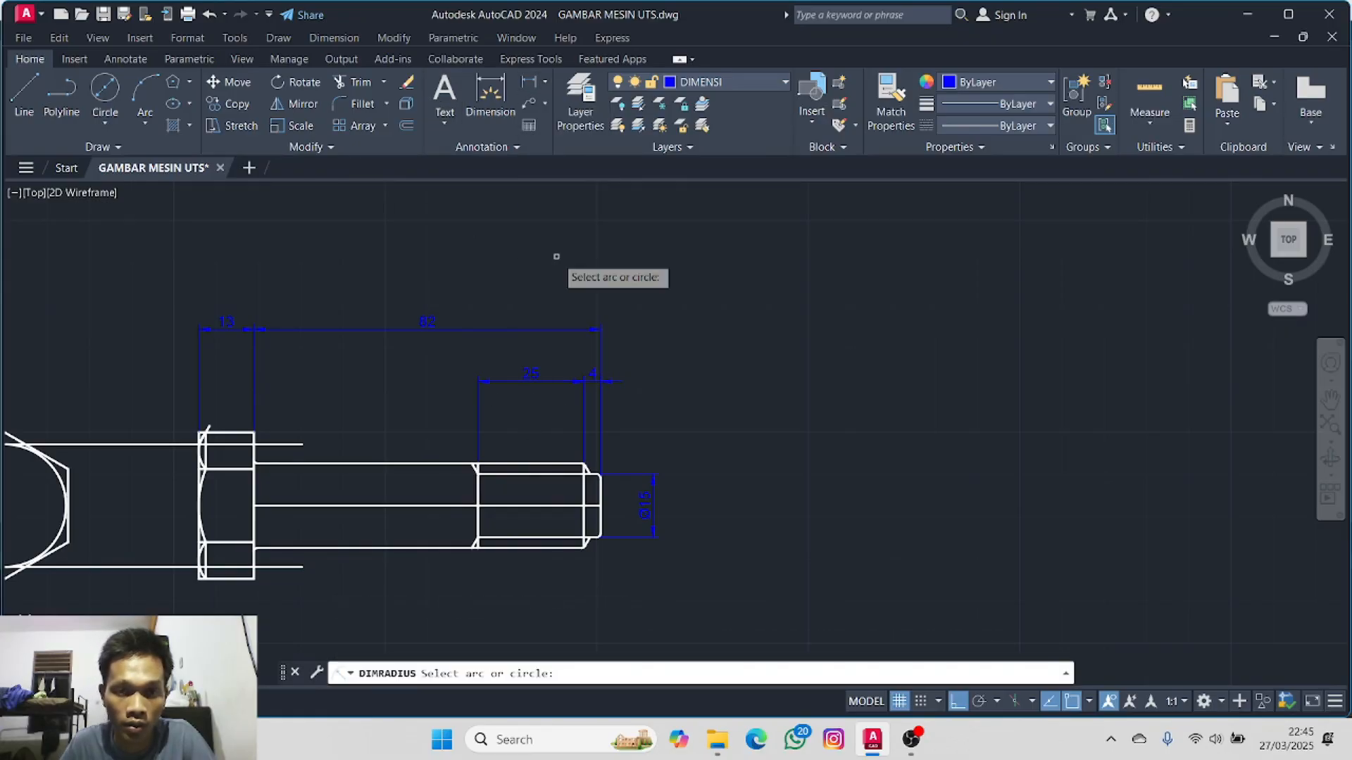
pyautogui.scroll(6, 592, 504)
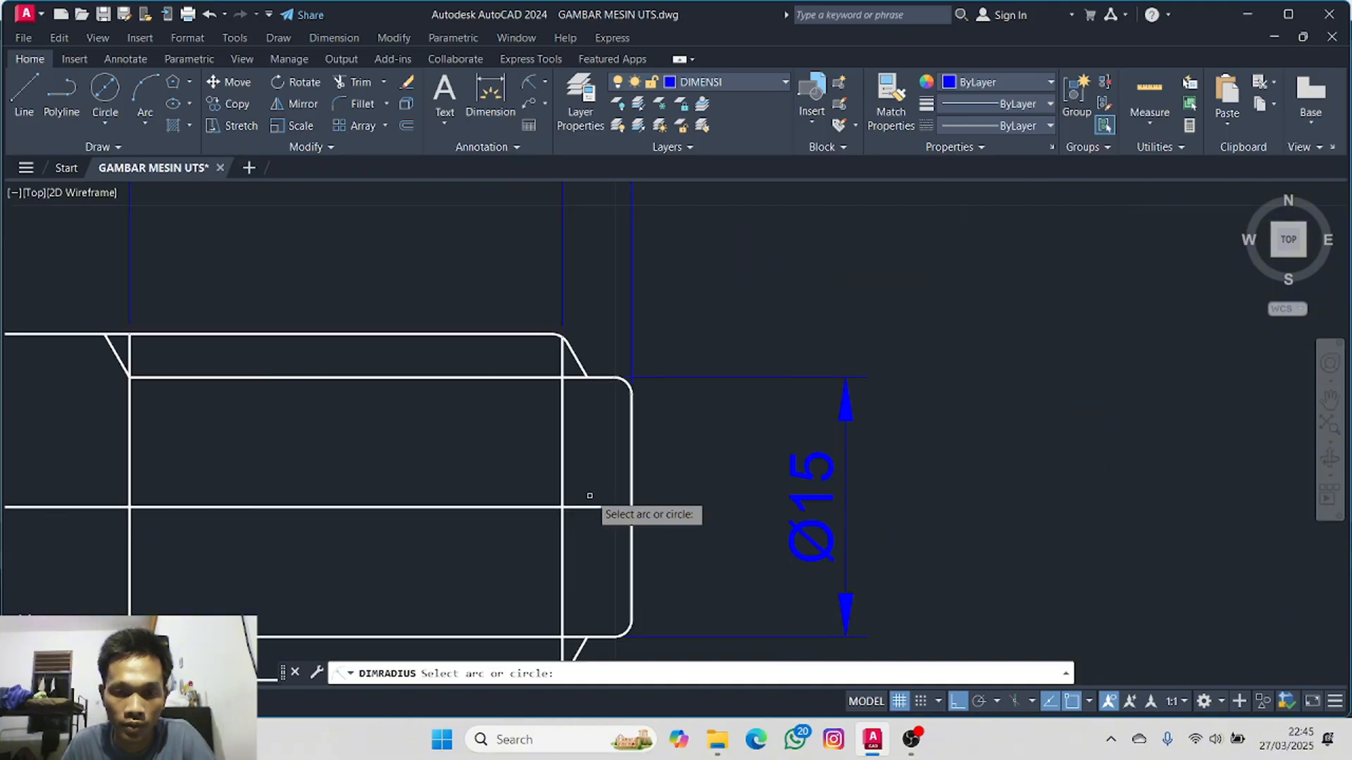
pyautogui.click(636, 390)
pyautogui.click(626, 381)
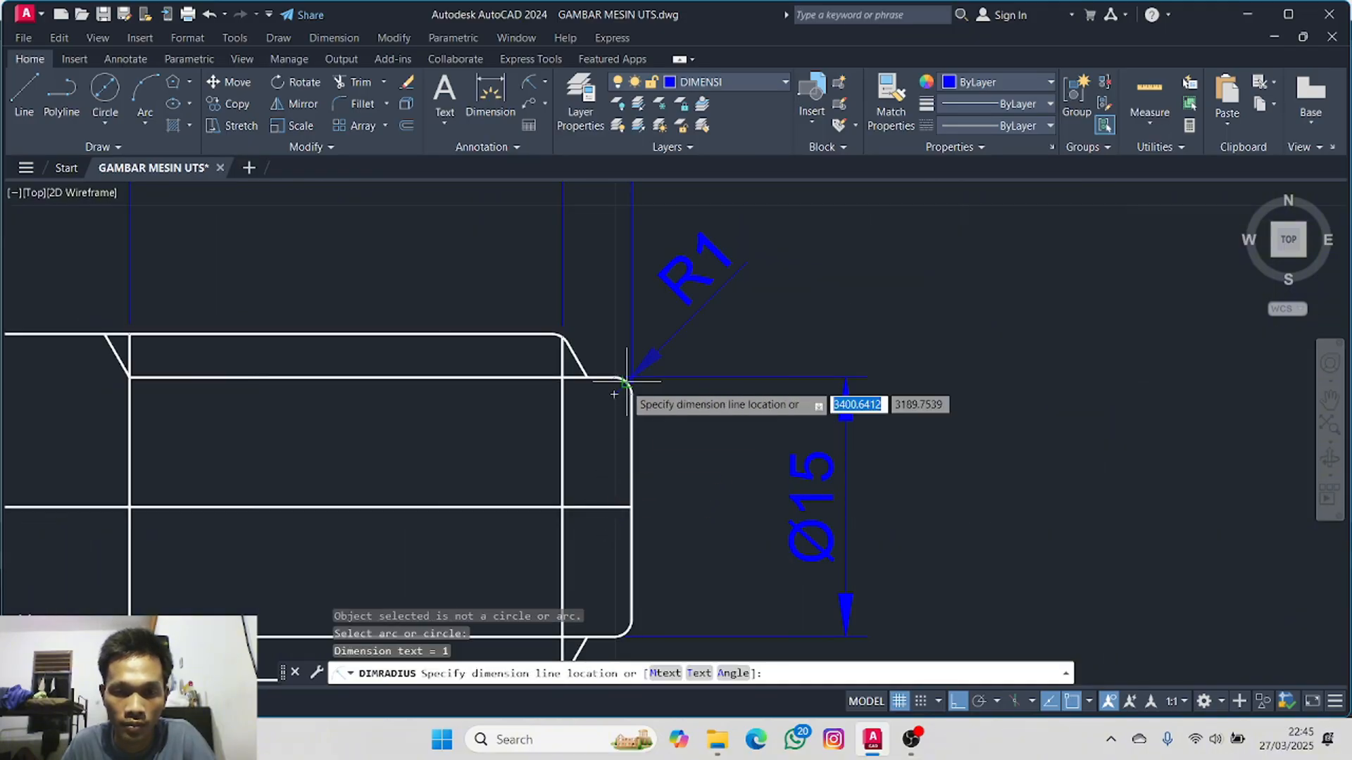
pyautogui.click(700, 328)
# - Add a radius dimension to the rounded lower corner at the end of the thread, placed below the outline
pyautogui.click(530, 83)
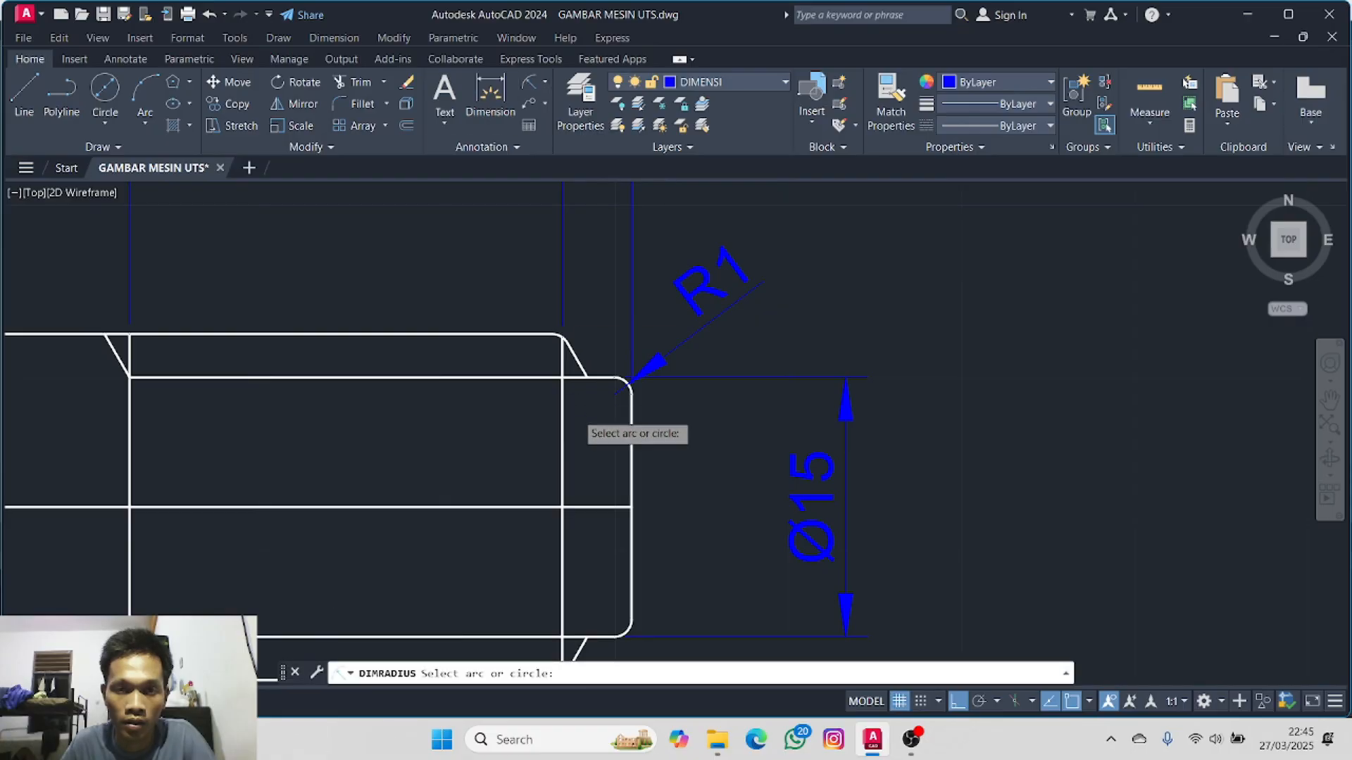
pyautogui.scroll(-2, 591, 429)
pyautogui.scroll(4, 620, 380)
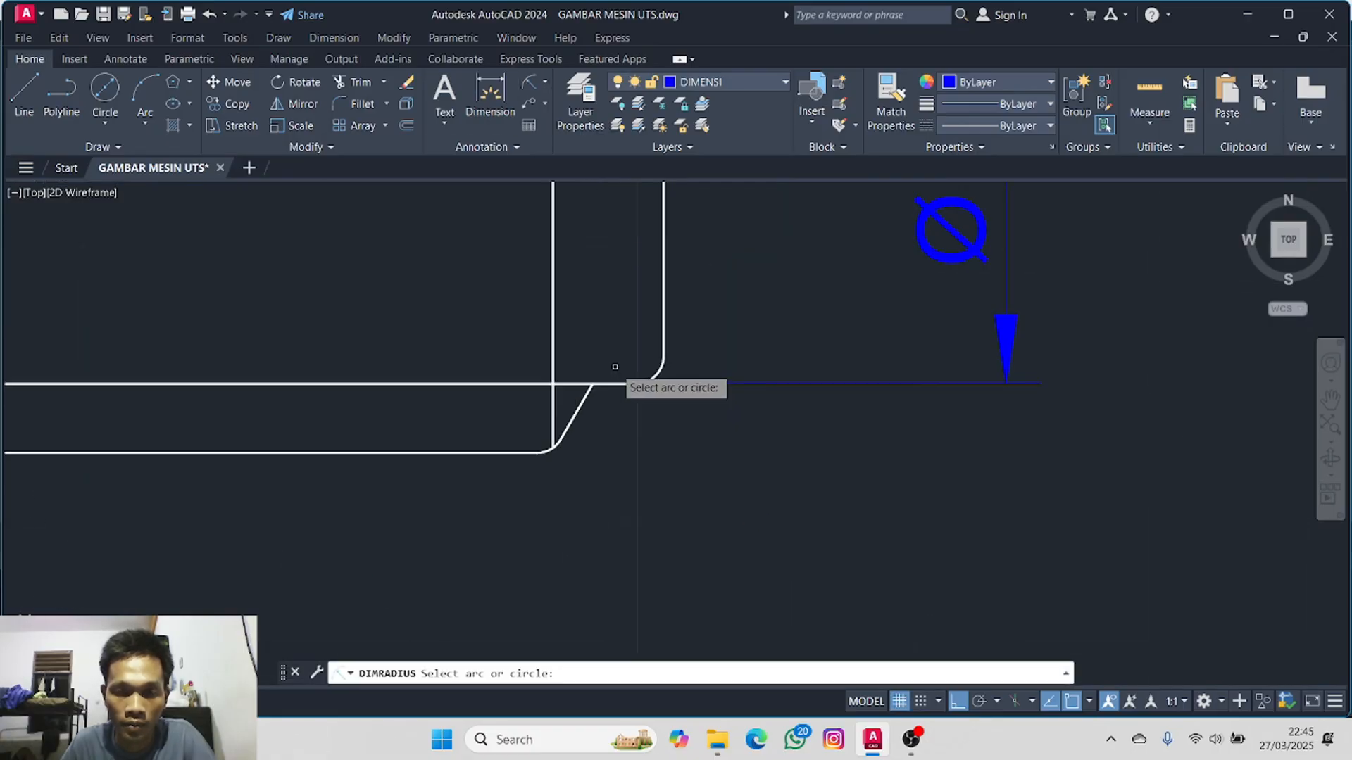
pyautogui.click(552, 449)
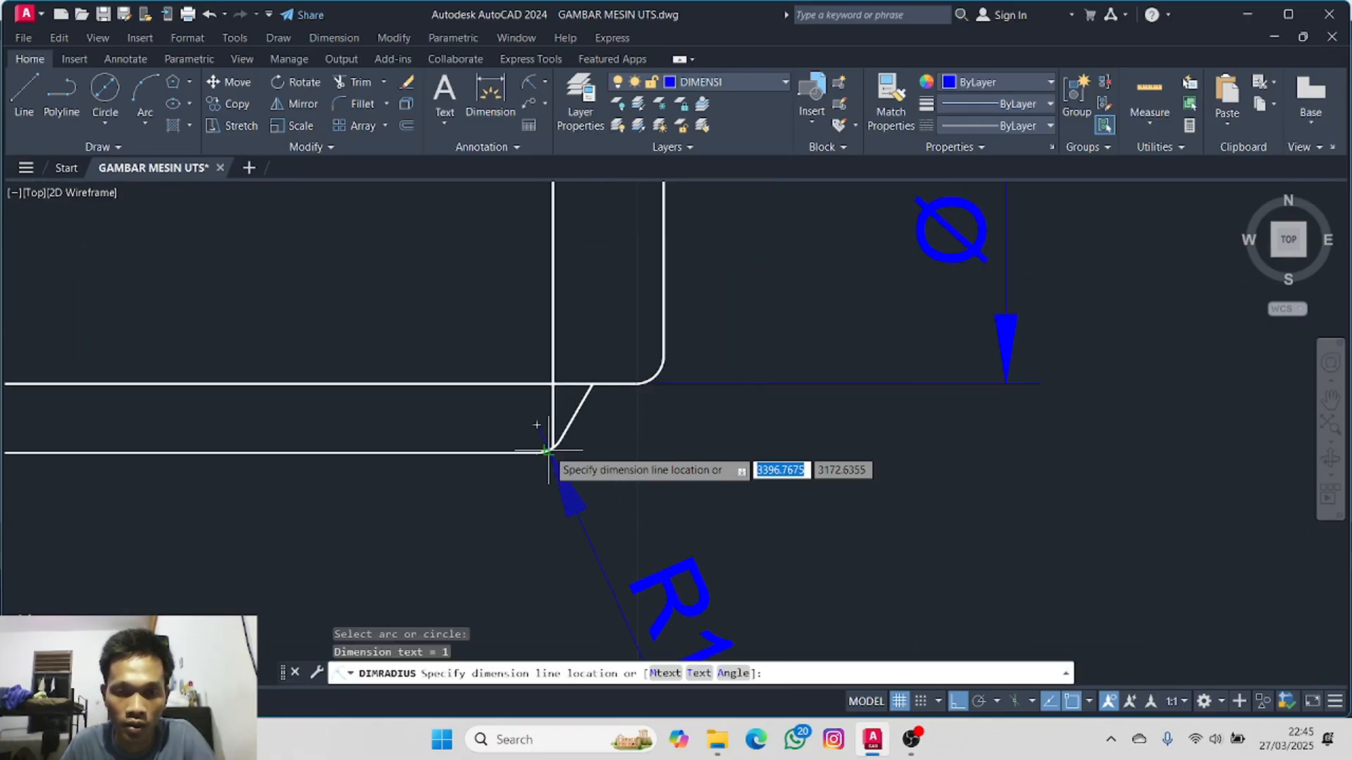
pyautogui.click(598, 516)
# - Add a radius dimension to the upper fillet between the bolt head and the shank
pyautogui.scroll(-6, 600, 446)
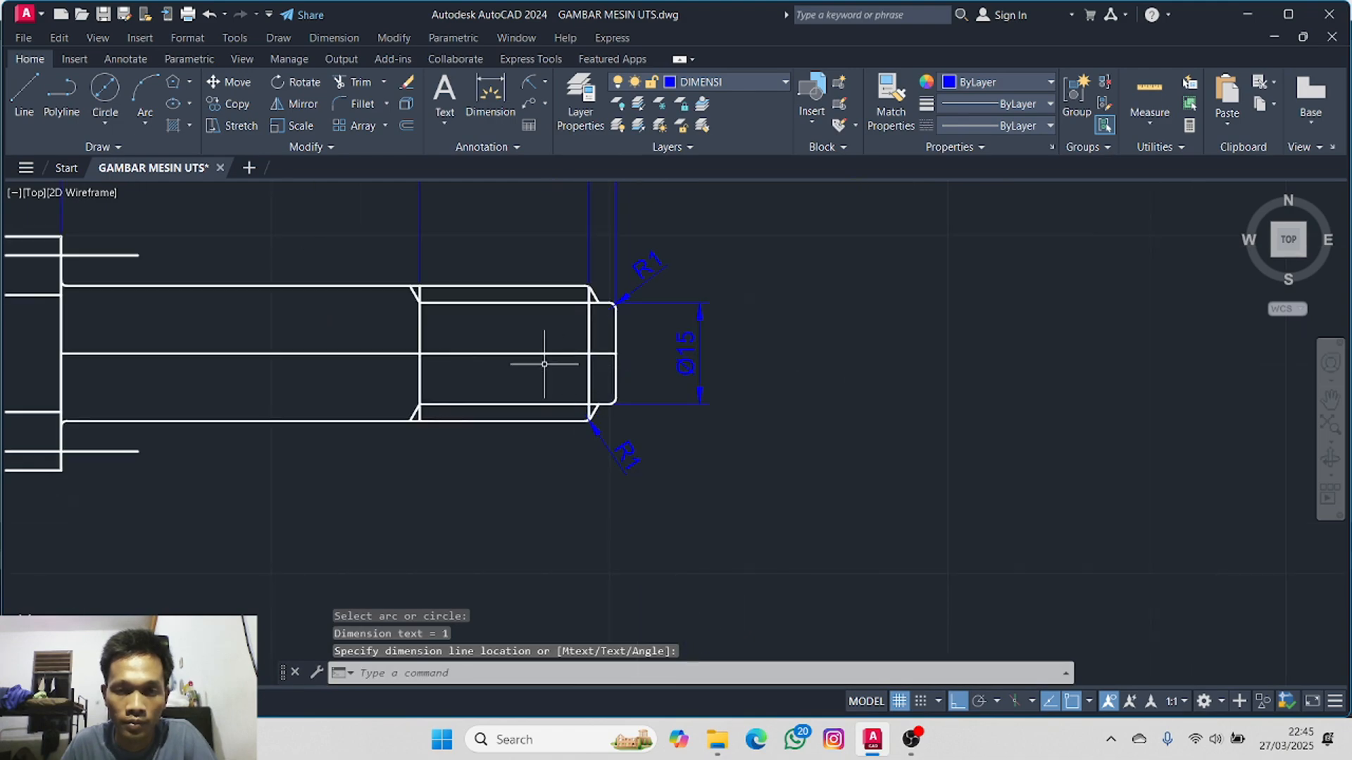
pyautogui.moveTo(544, 364)
pyautogui.mouseDown(button='middle')
pyautogui.moveTo(643, 378)
pyautogui.moveTo(654, 416)
pyautogui.mouseUp(button='middle')
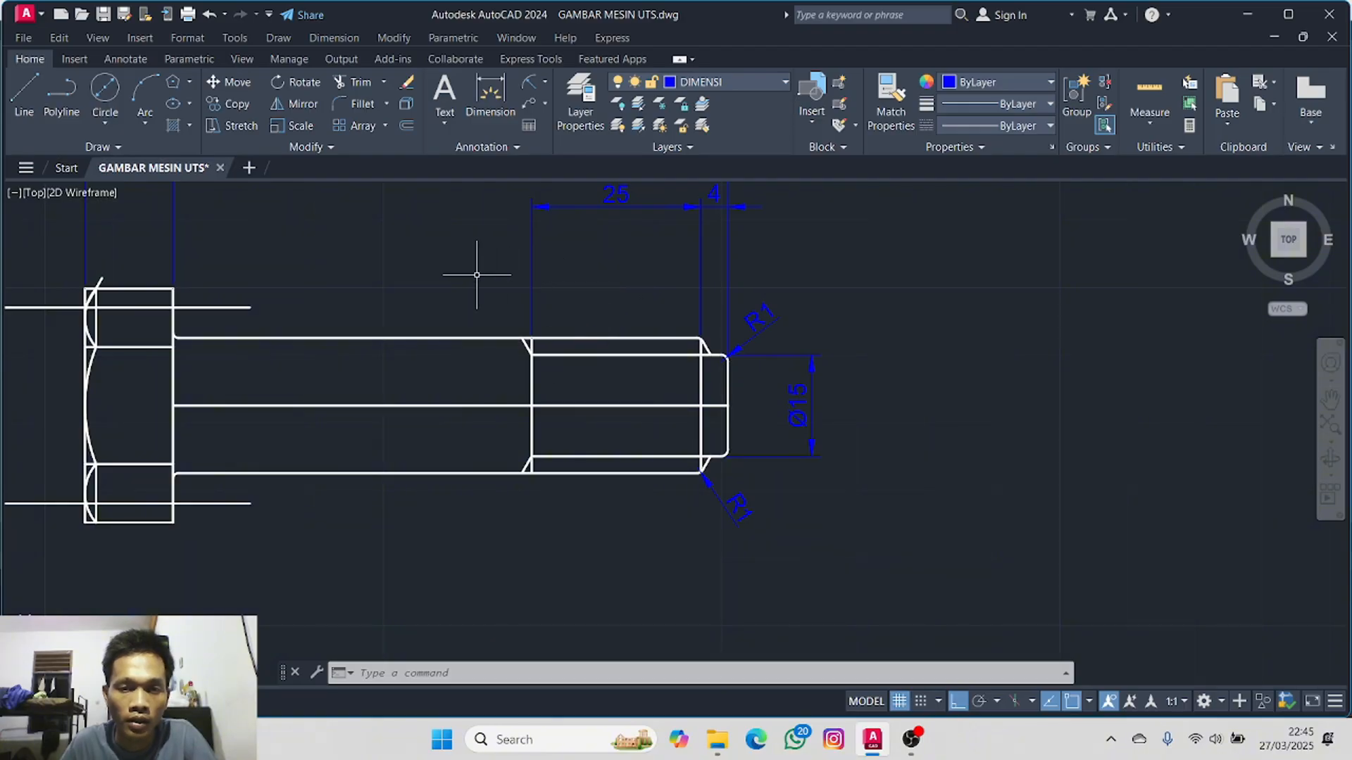
pyautogui.moveTo(477, 275); pyautogui.dragTo(746, 325, button='middle')
pyautogui.click(527, 83)
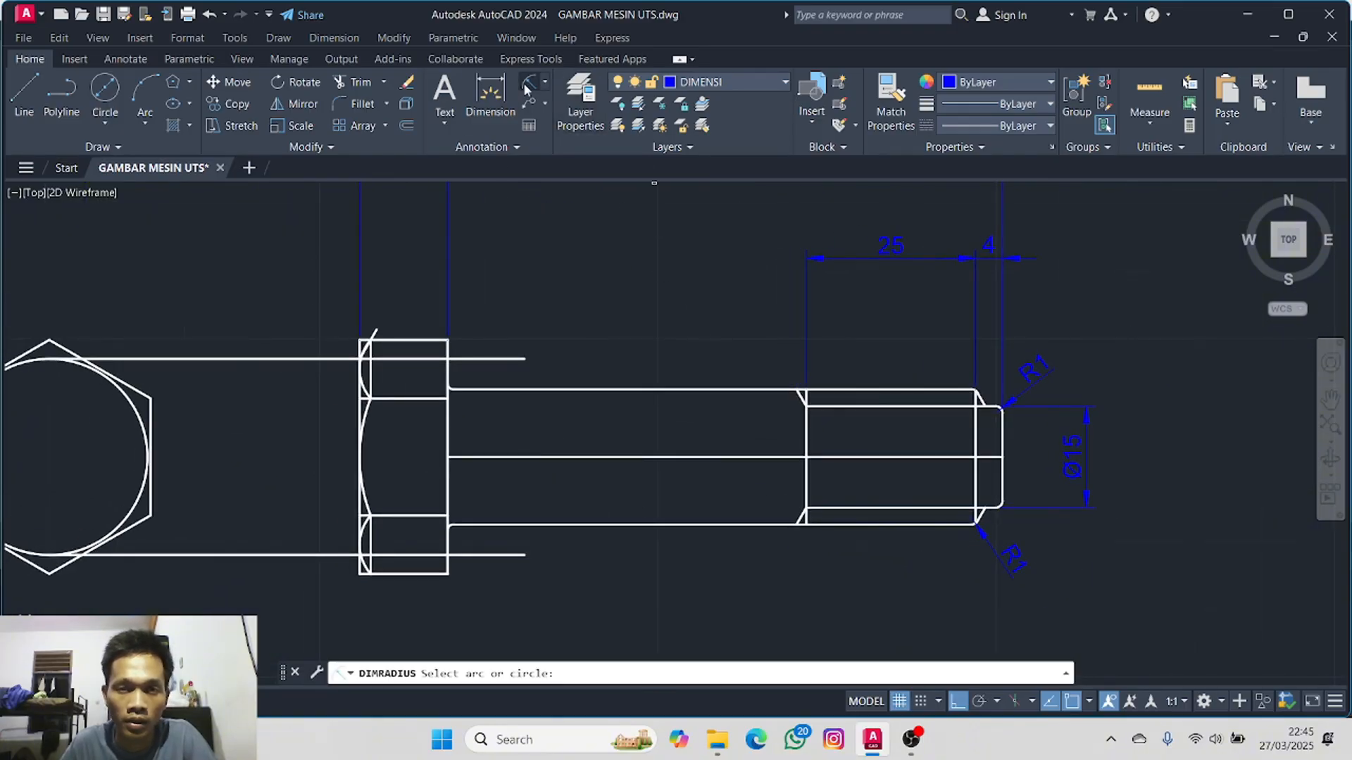
pyautogui.click(451, 389)
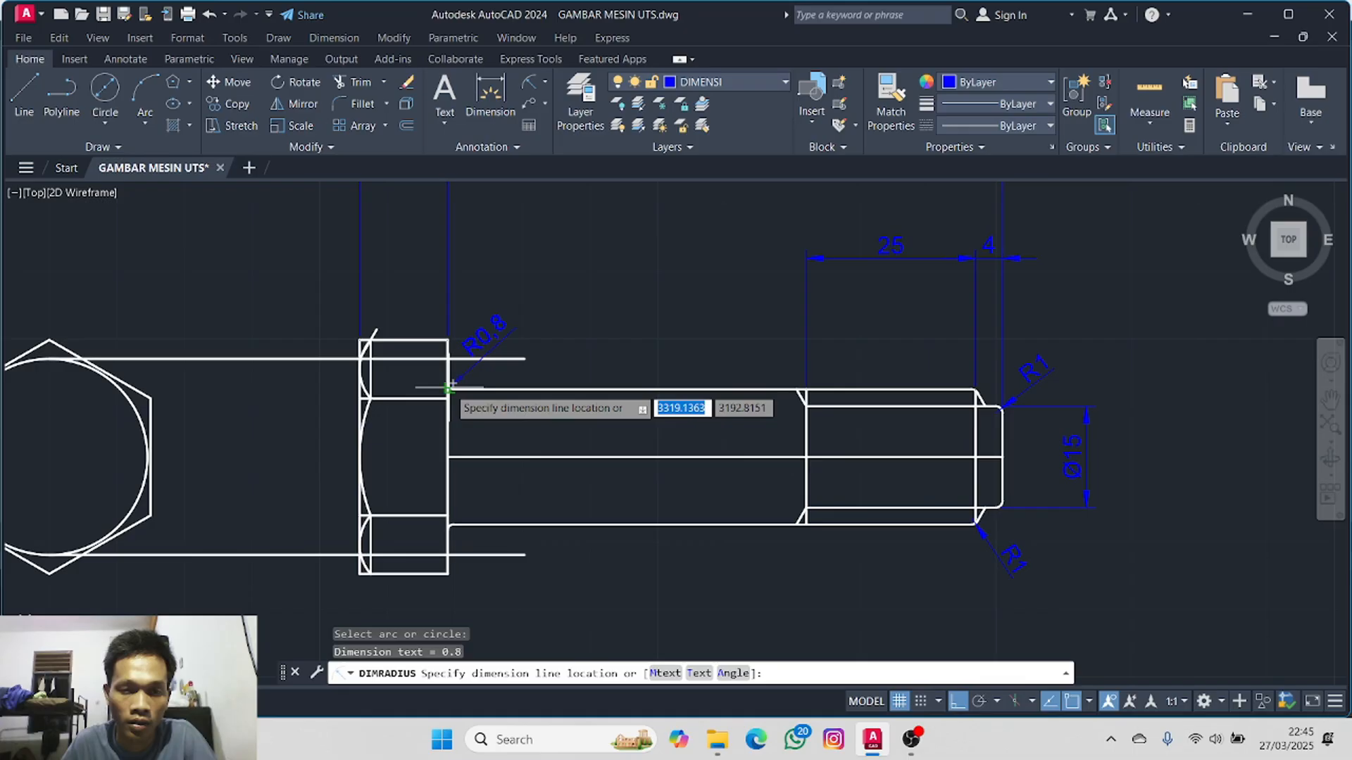
pyautogui.click(495, 360)
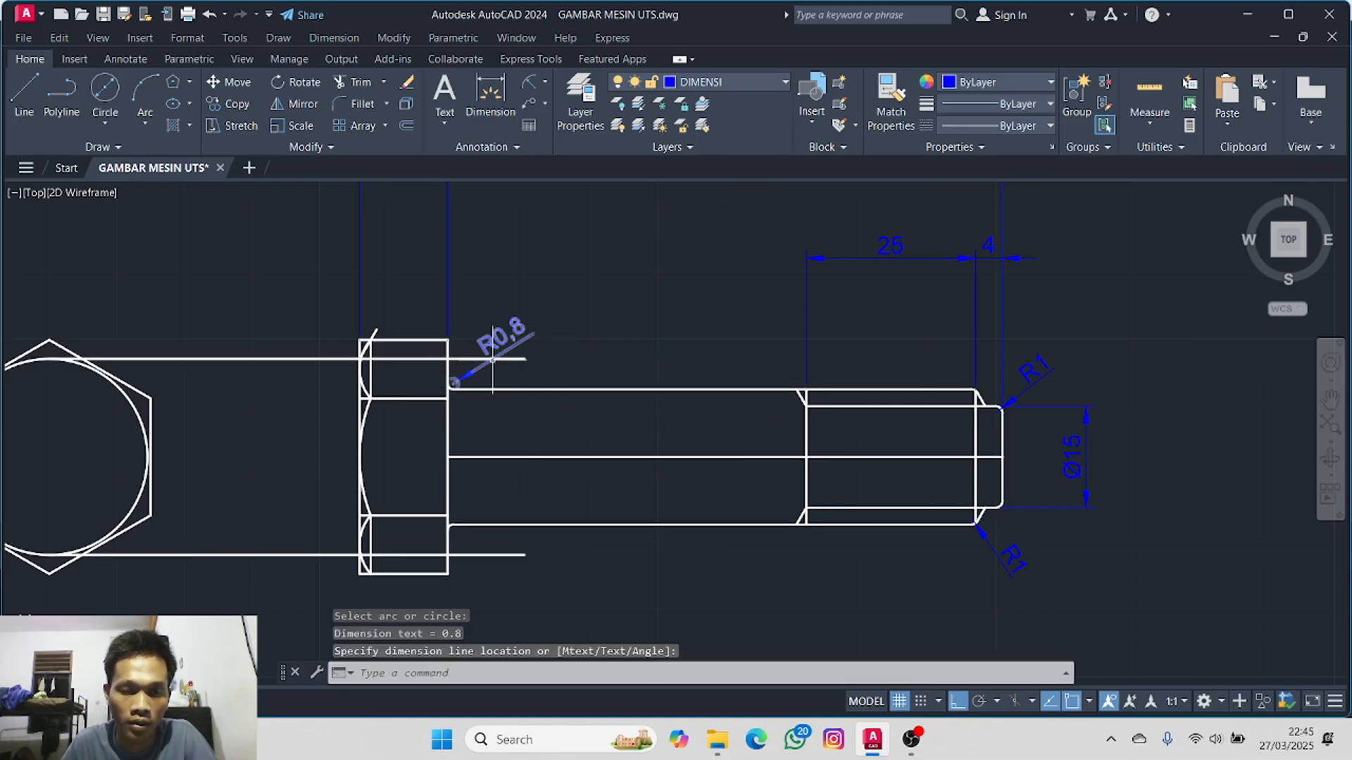
# - Trim the upper projection line where it extends past the head's shank-side edge
pyautogui.click(356, 84)
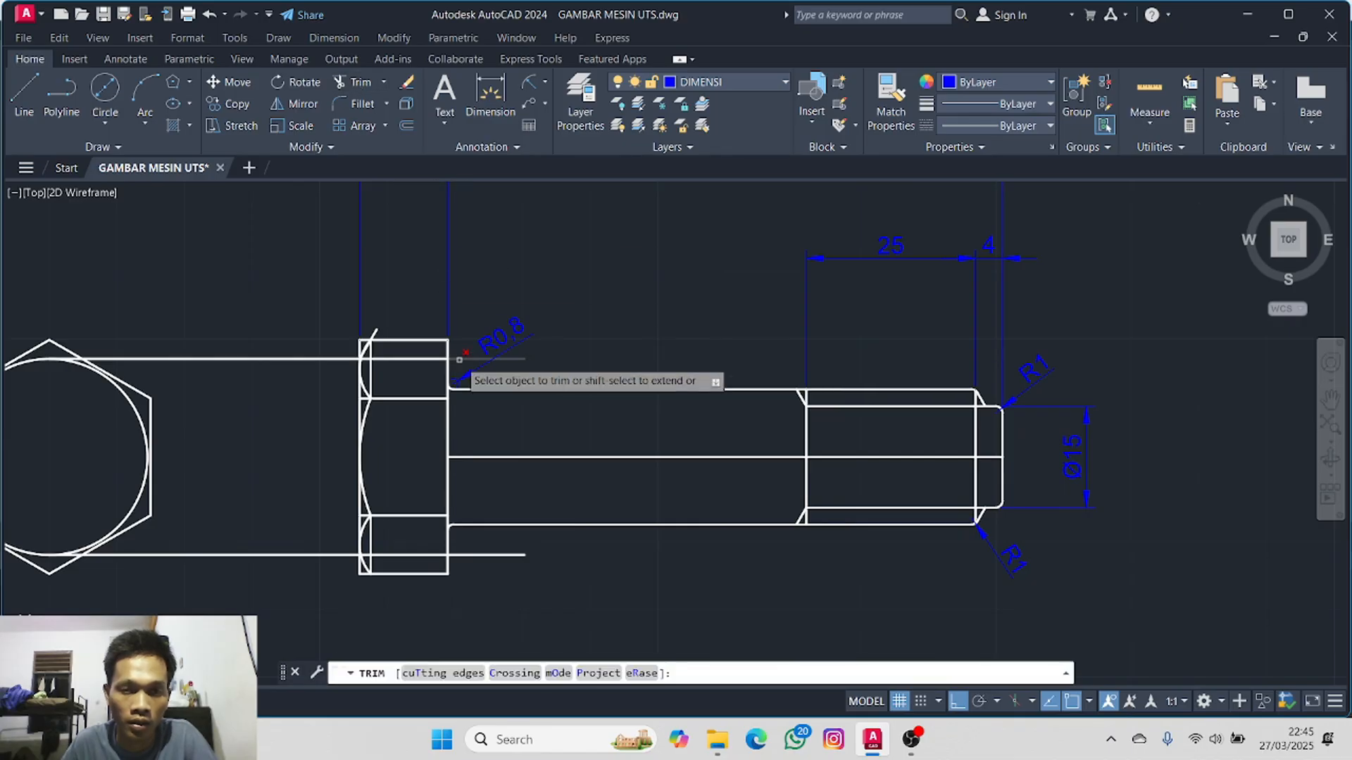
pyautogui.press('Escape')
pyautogui.scroll(-2, 609, 346)
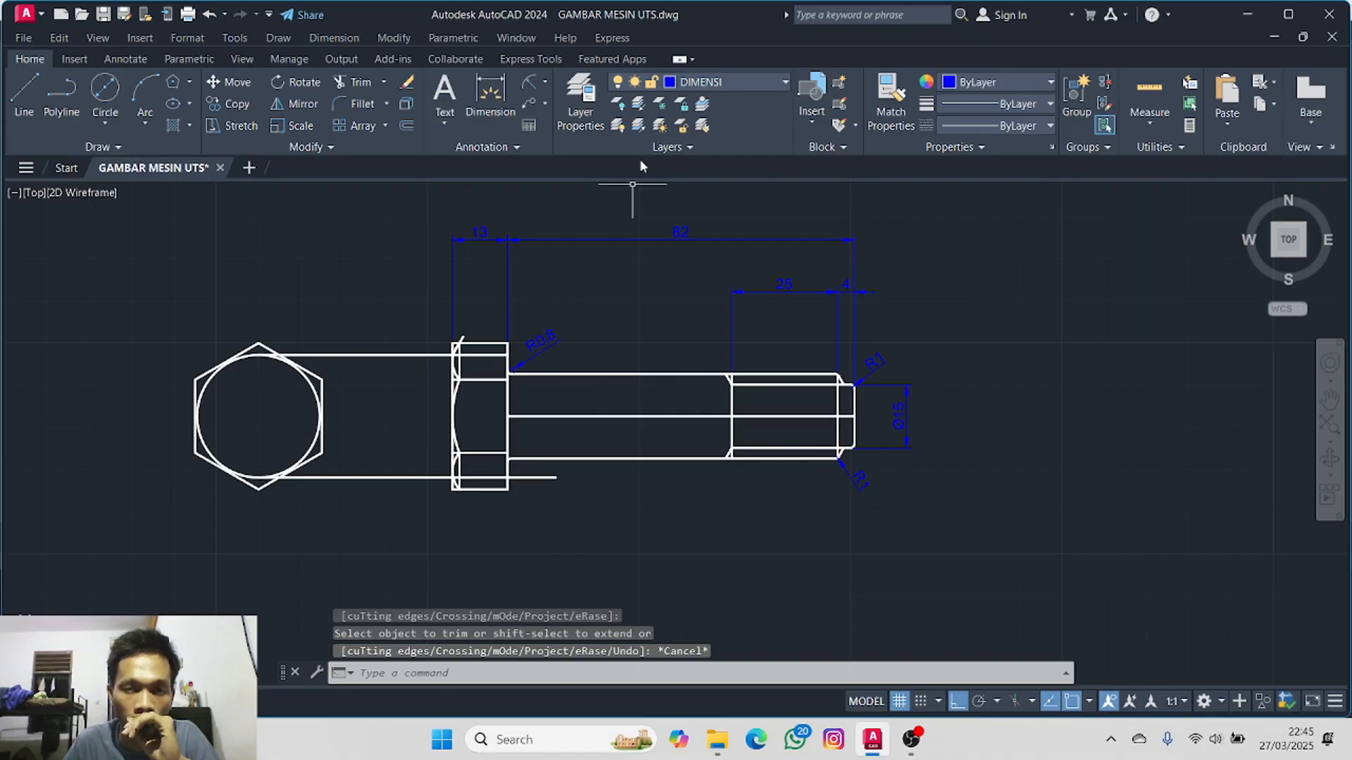
pyautogui.click(545, 81)
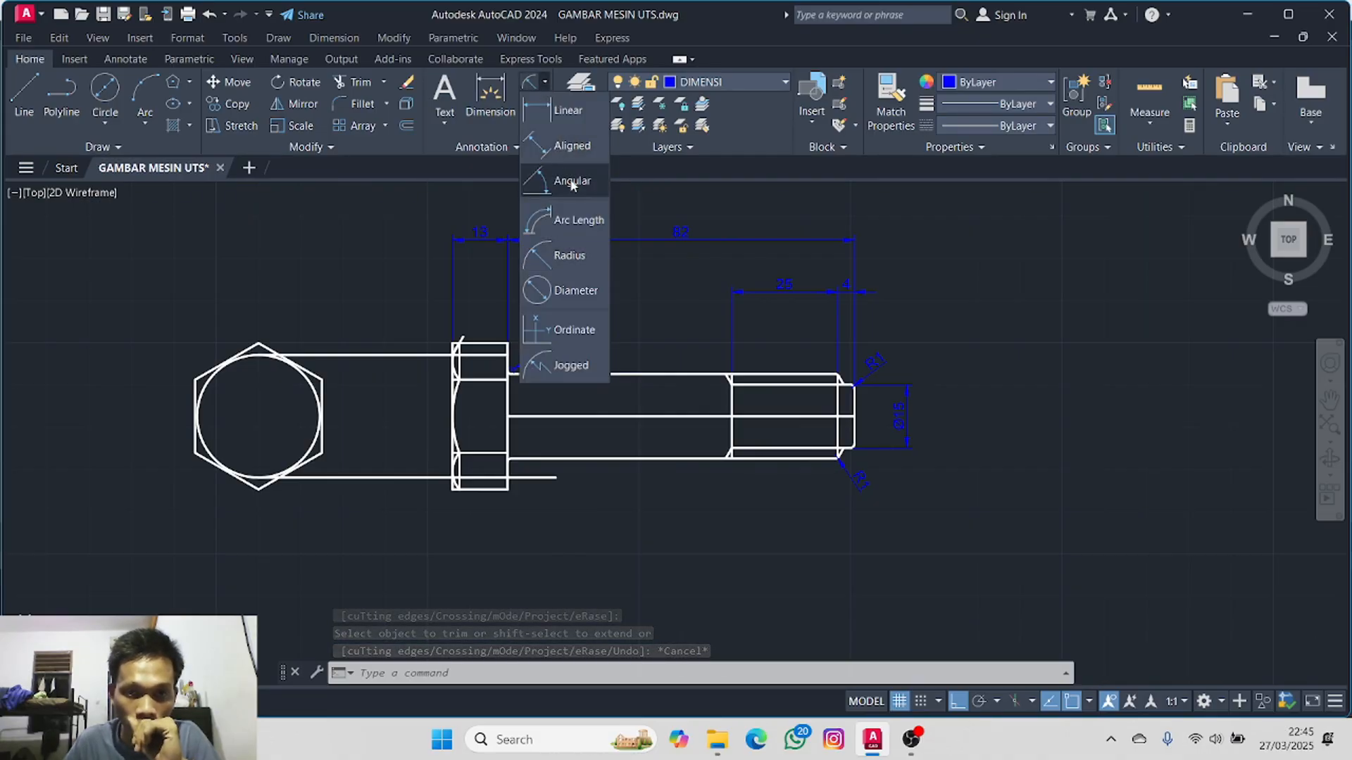
pyautogui.click(571, 185)
pyautogui.scroll(8, 478, 373)
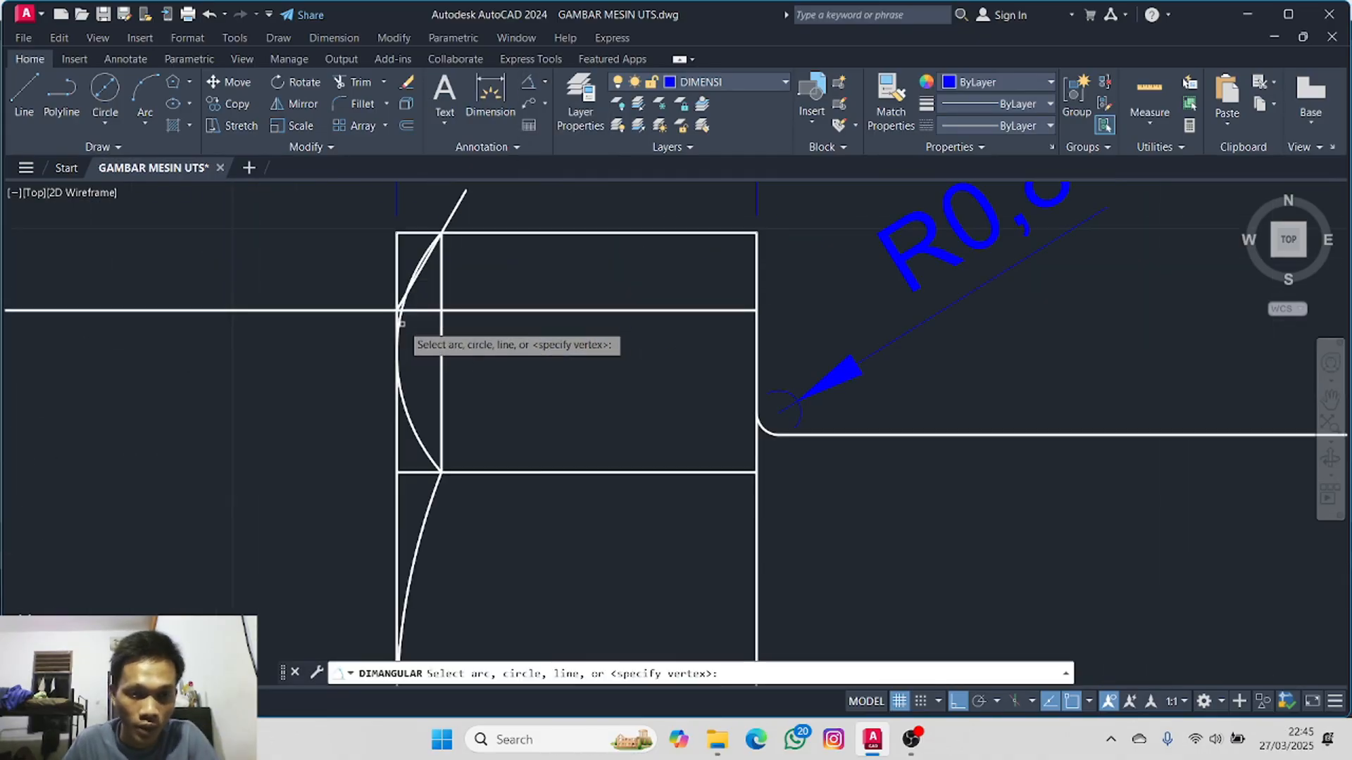
pyautogui.moveTo(345, 308); pyautogui.dragTo(330, 396, button='middle')
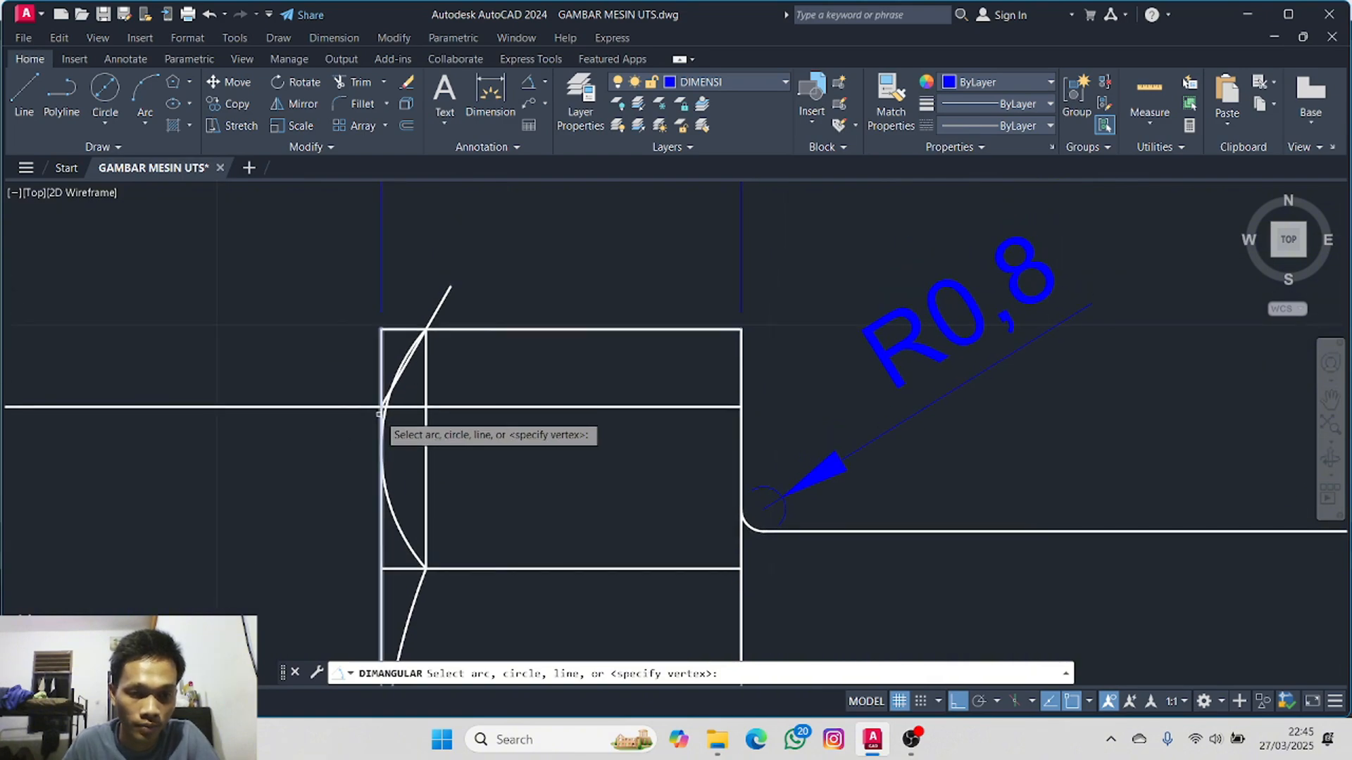
pyautogui.click(380, 413)
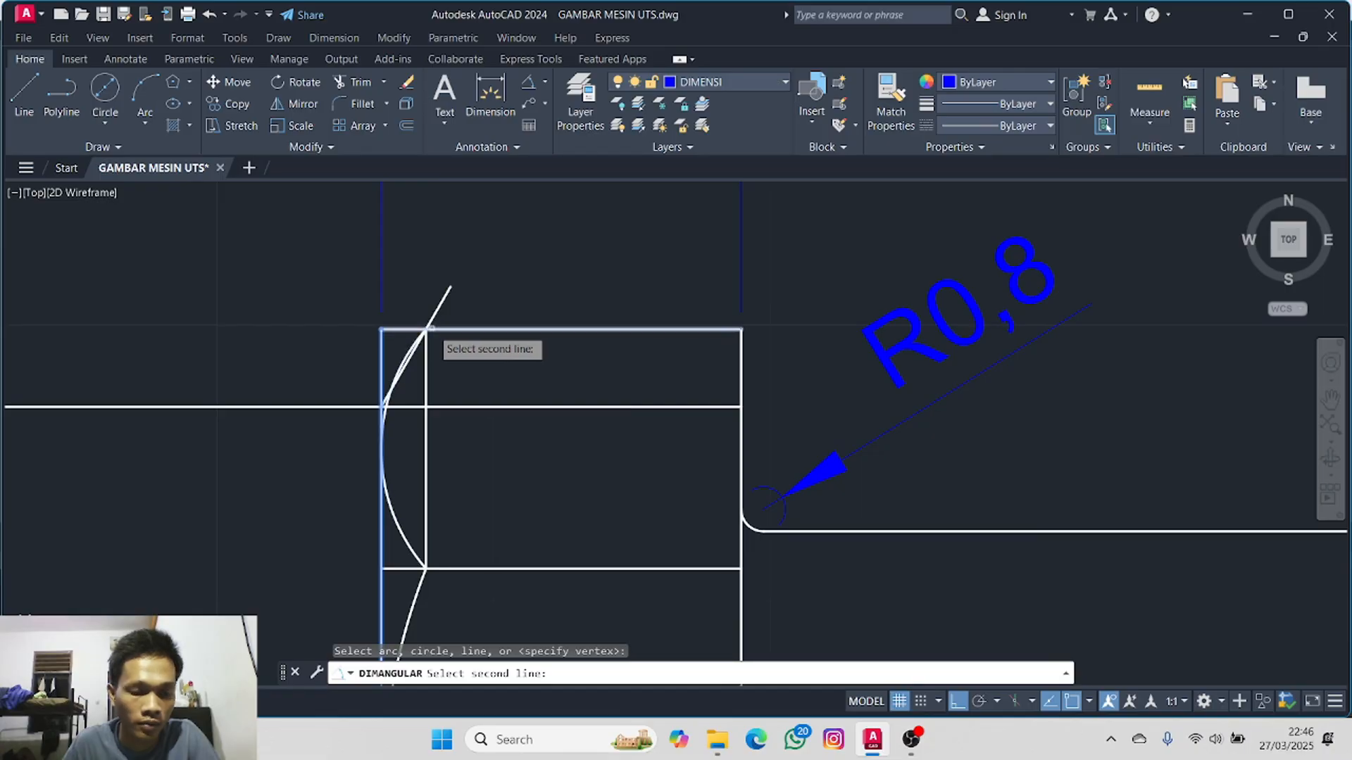
pyautogui.press('Escape')
# - Trim the slanted chamfer line where it extends above the upper edge of the bolt head
pyautogui.click(359, 83)
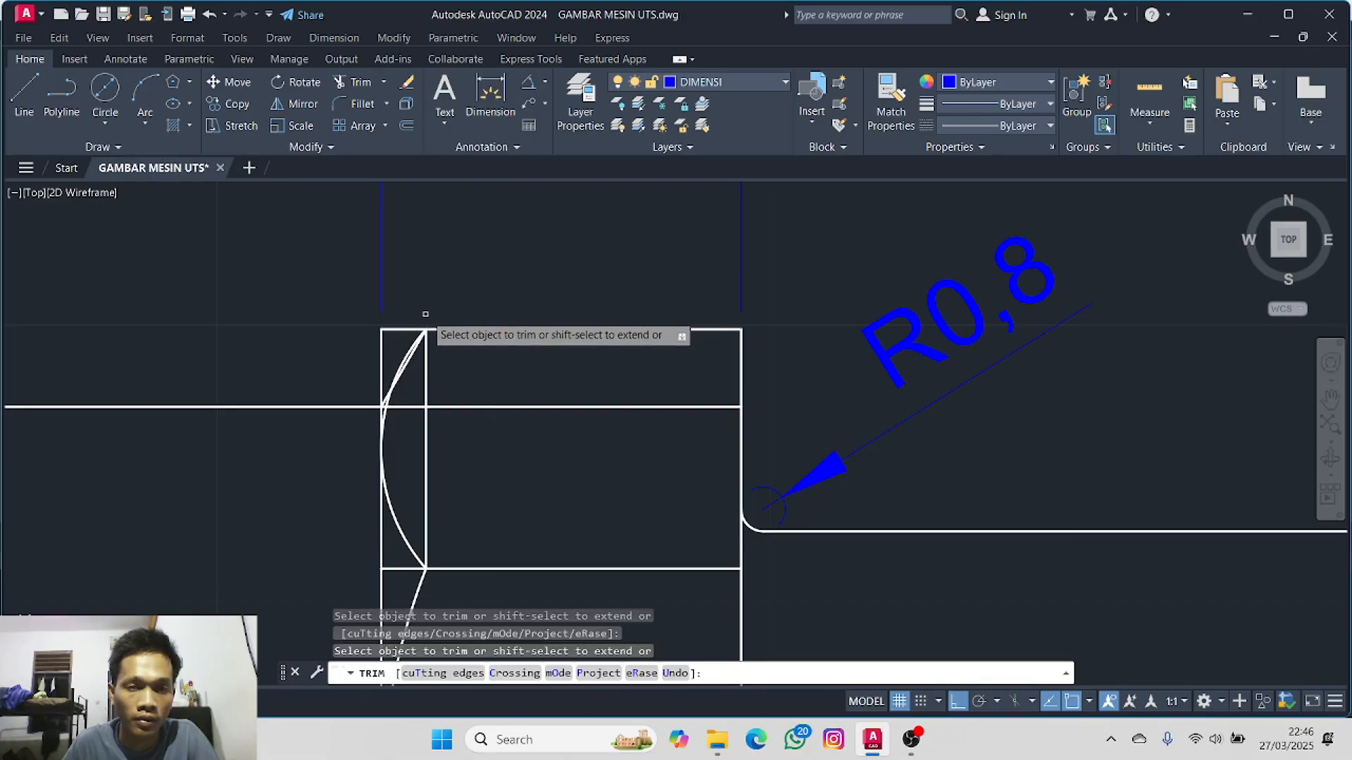
pyautogui.press('Escape')
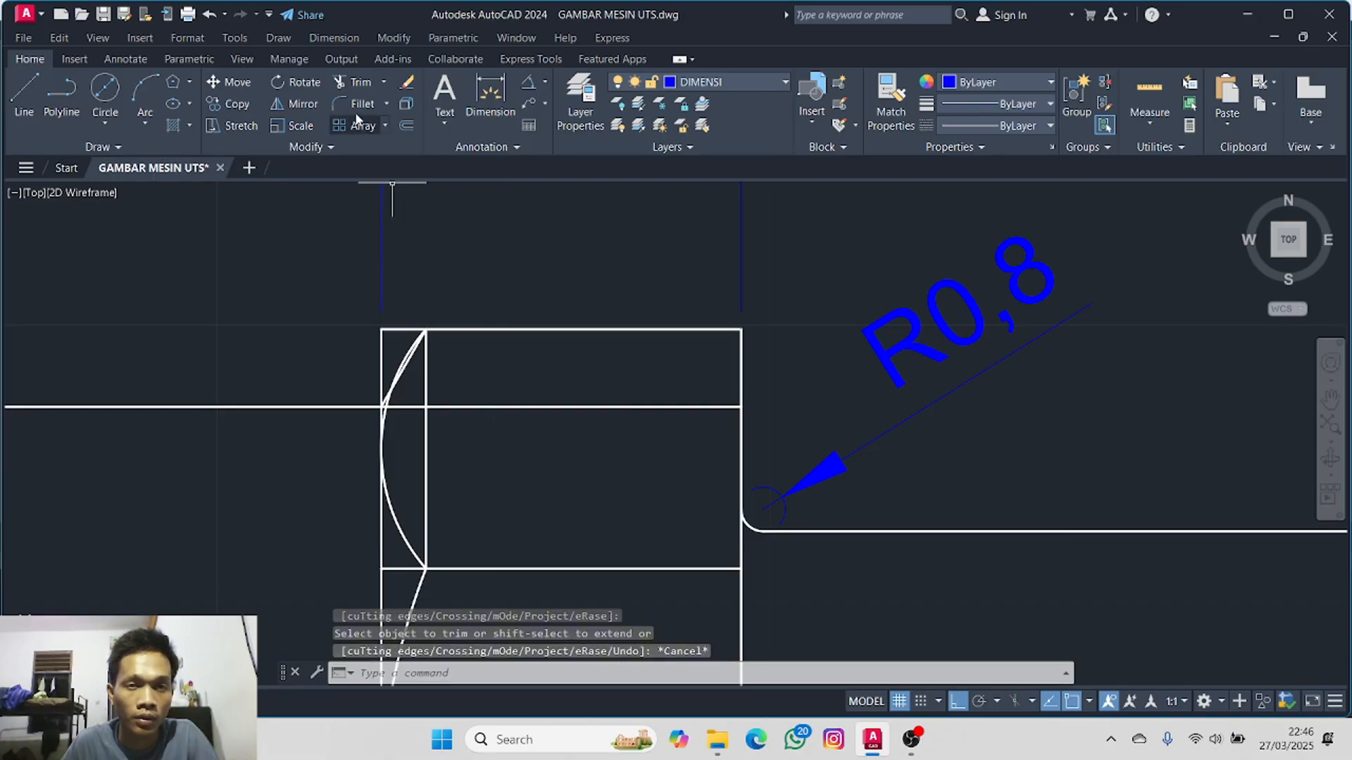
# - Add an angular dimension between the head's vertical end face and the slanted chamfer line, placed above the head
pyautogui.click(528, 82)
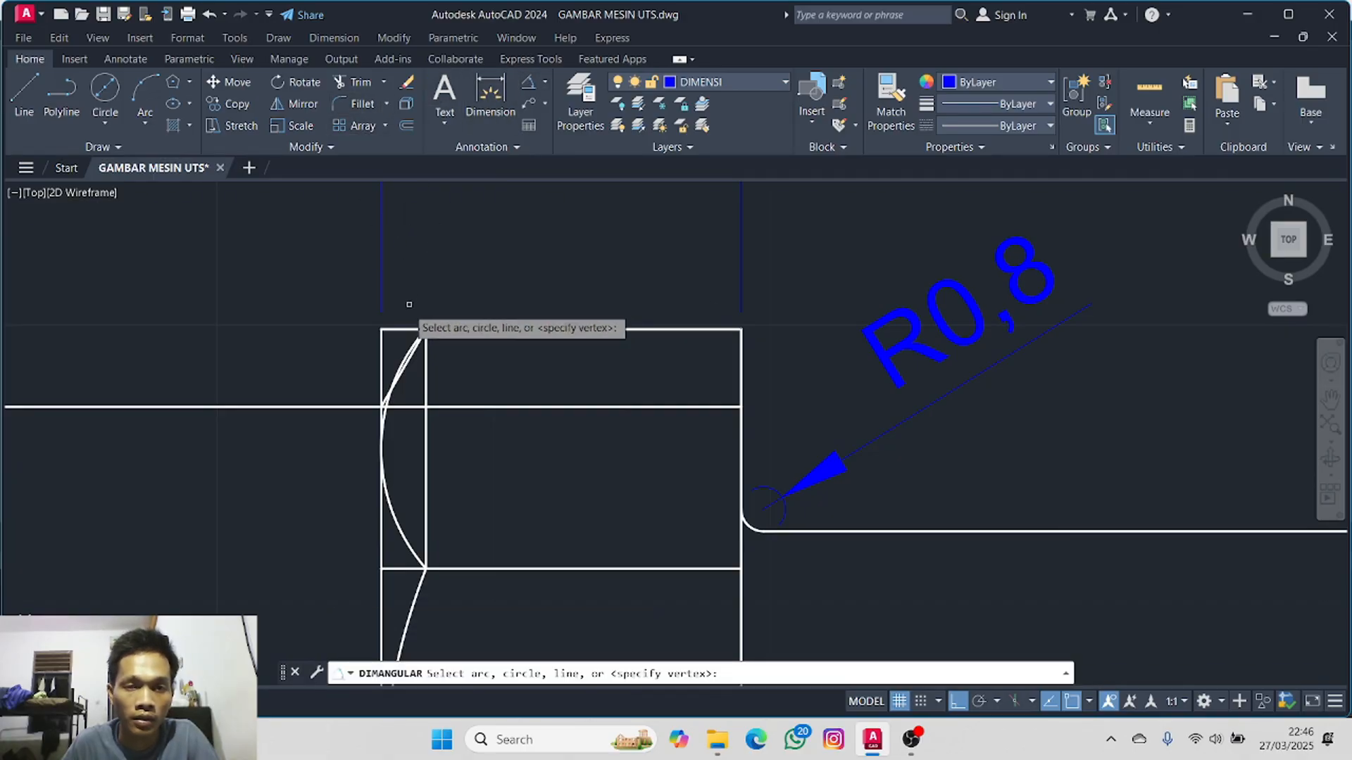
pyautogui.click(382, 360)
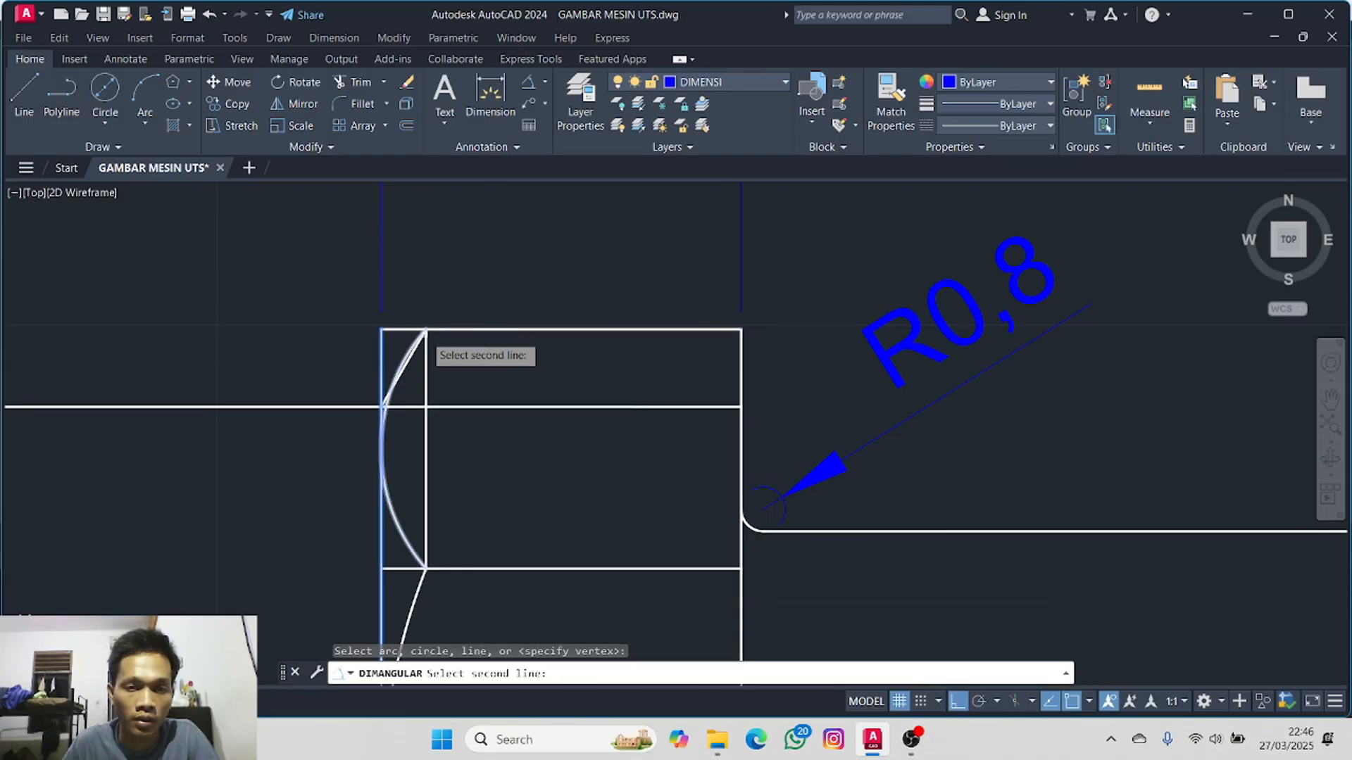
pyautogui.click(423, 337)
pyautogui.click(425, 340)
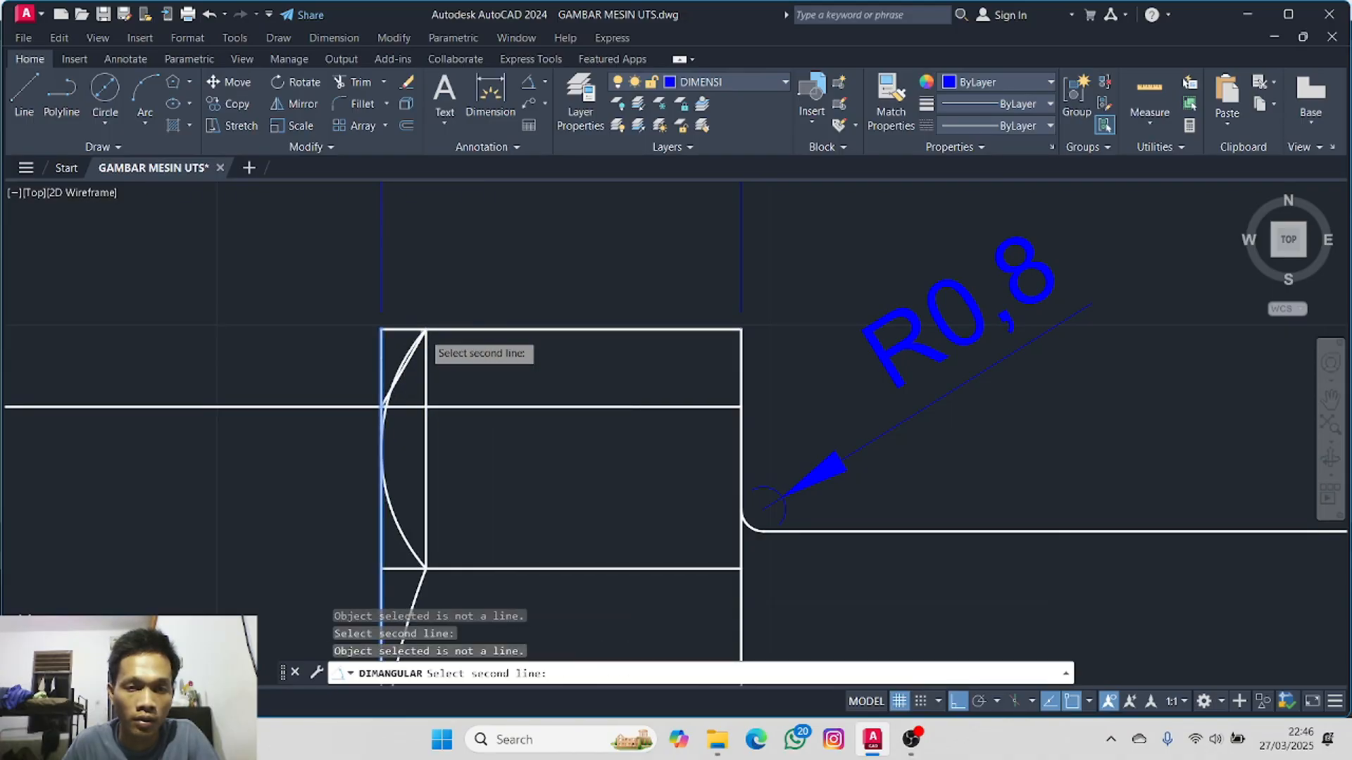
pyautogui.click(421, 342)
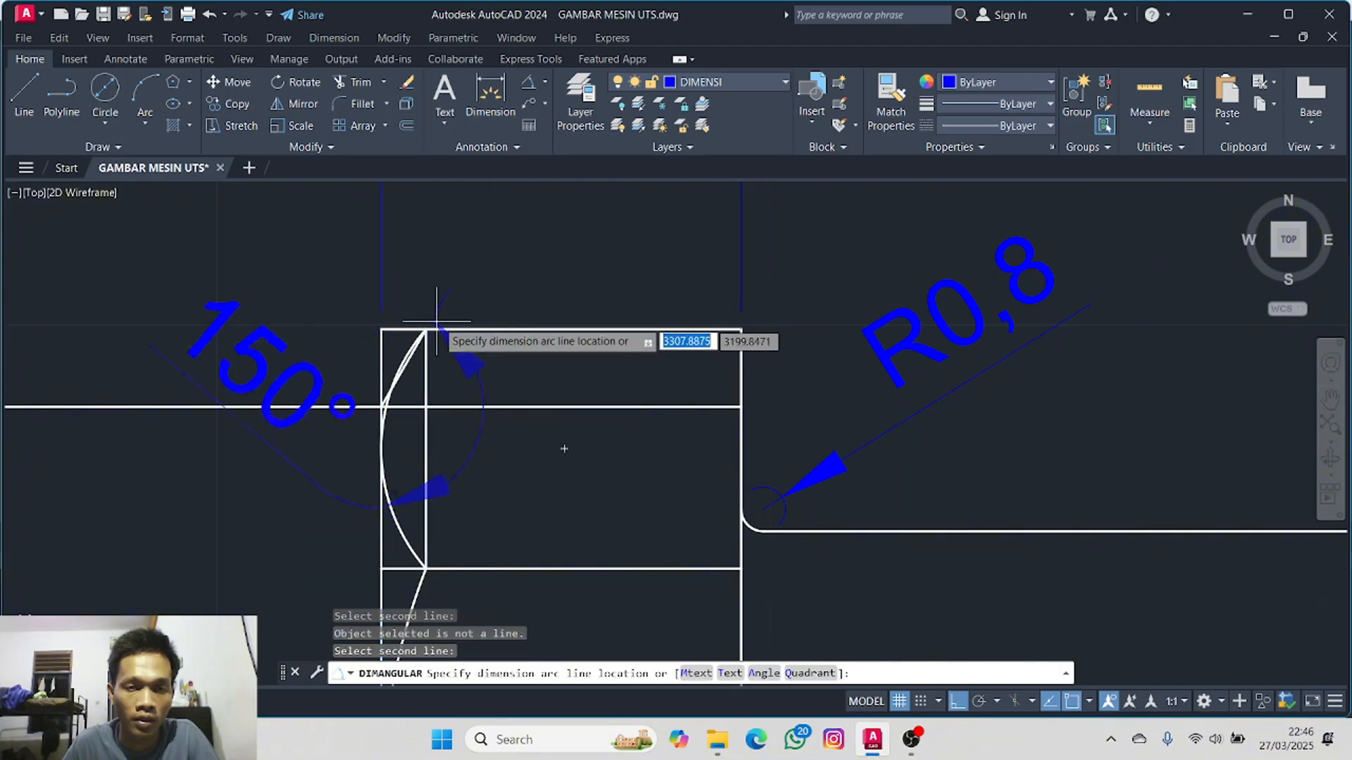
pyautogui.scroll(-4, 475, 464)
pyautogui.moveTo(492, 335); pyautogui.dragTo(485, 415, button='middle')
pyautogui.click(500, 362)
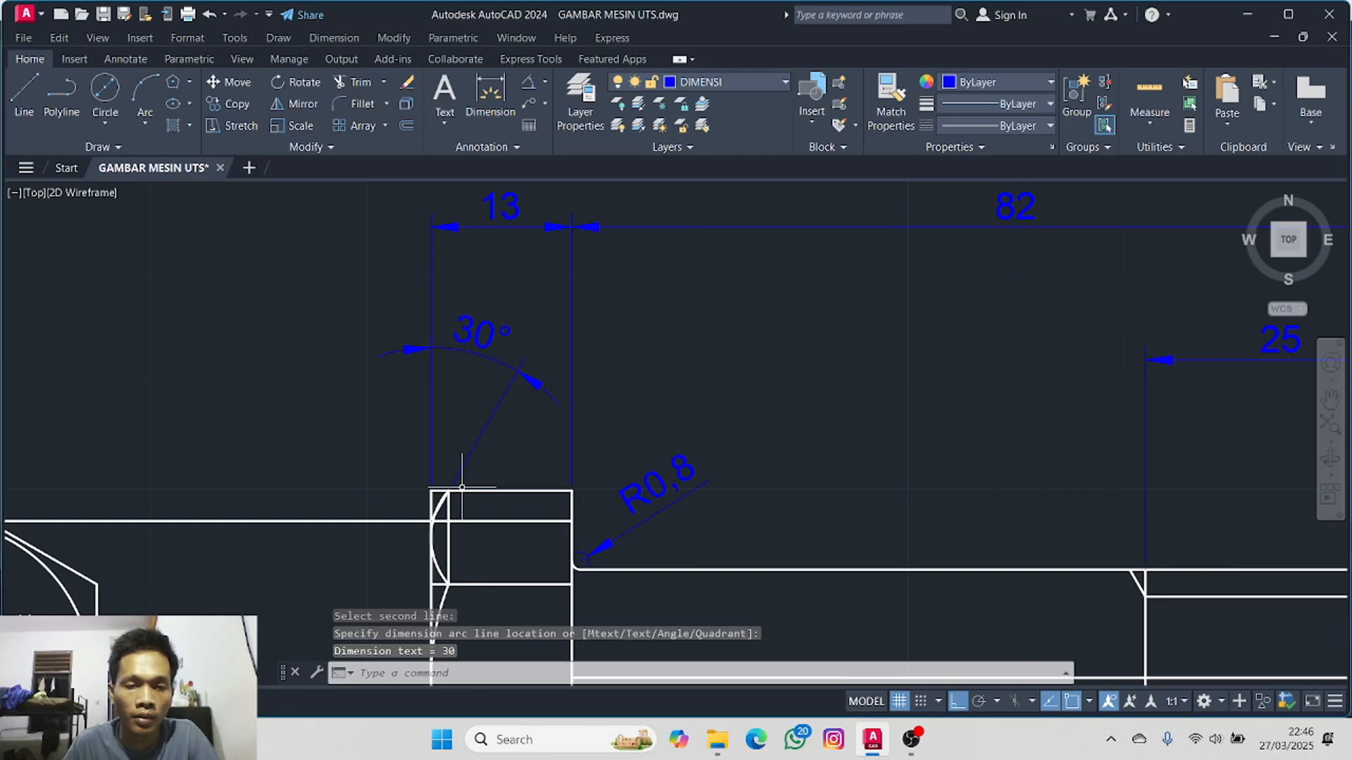
# - Delete the slanted chamfer line at the upper outer corner of the bolt head
pyautogui.scroll(6, 462, 487)
pyautogui.moveTo(446, 483); pyautogui.dragTo(618, 270, button='middle')
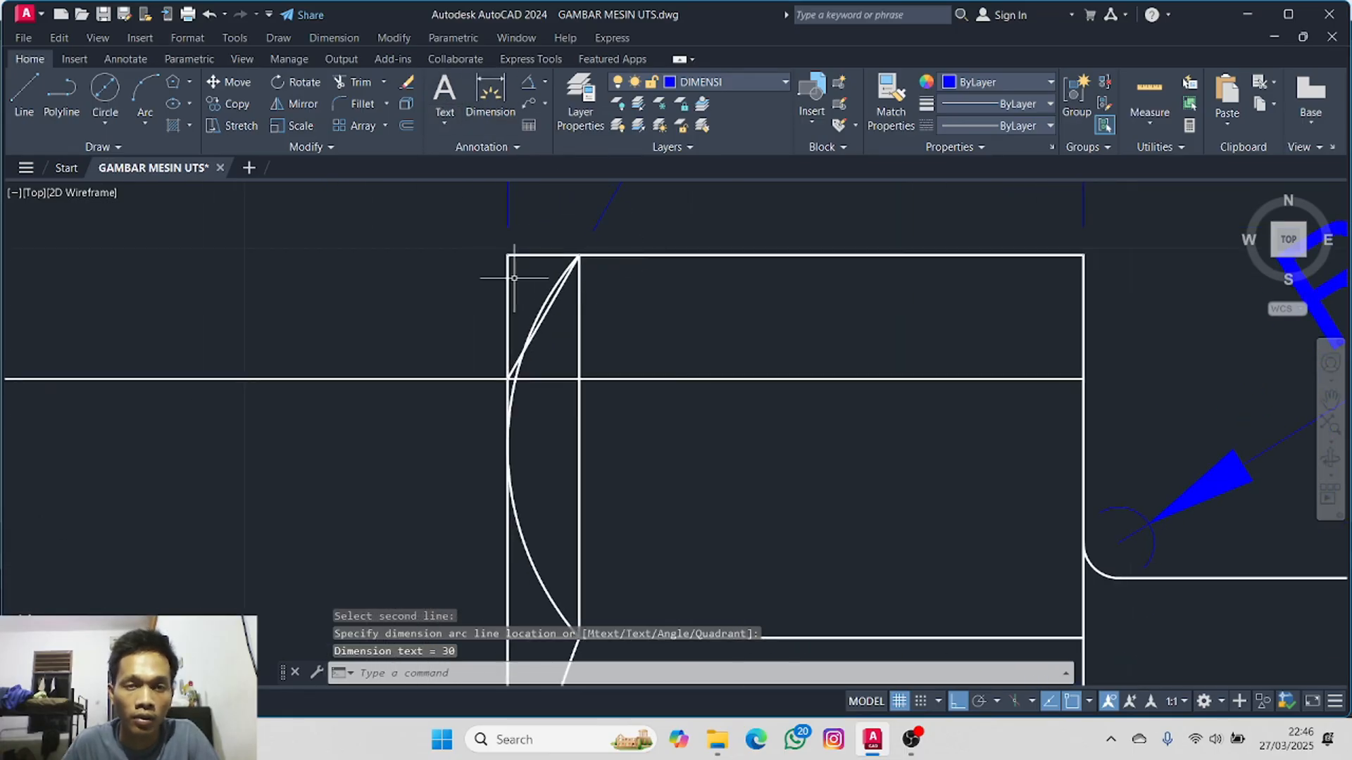
pyautogui.click(556, 295)
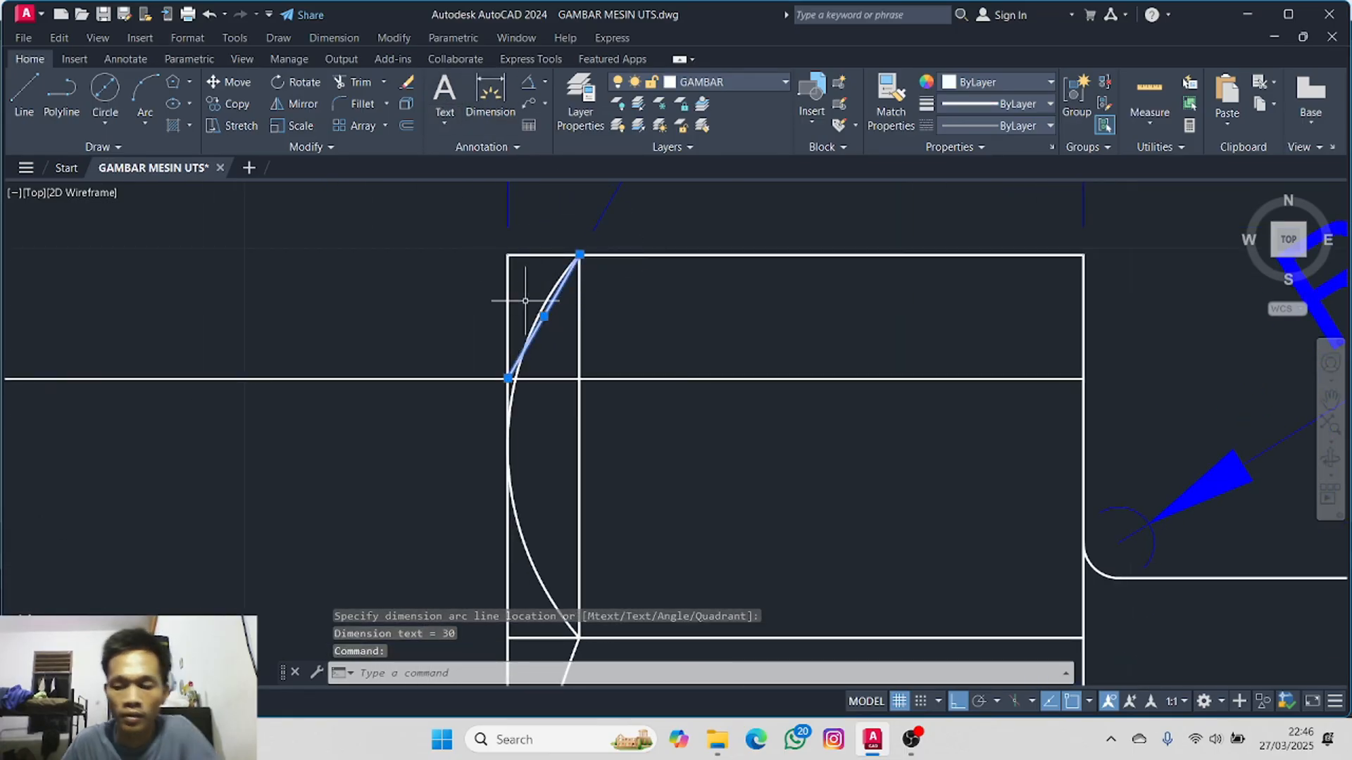
pyautogui.press('Delete')
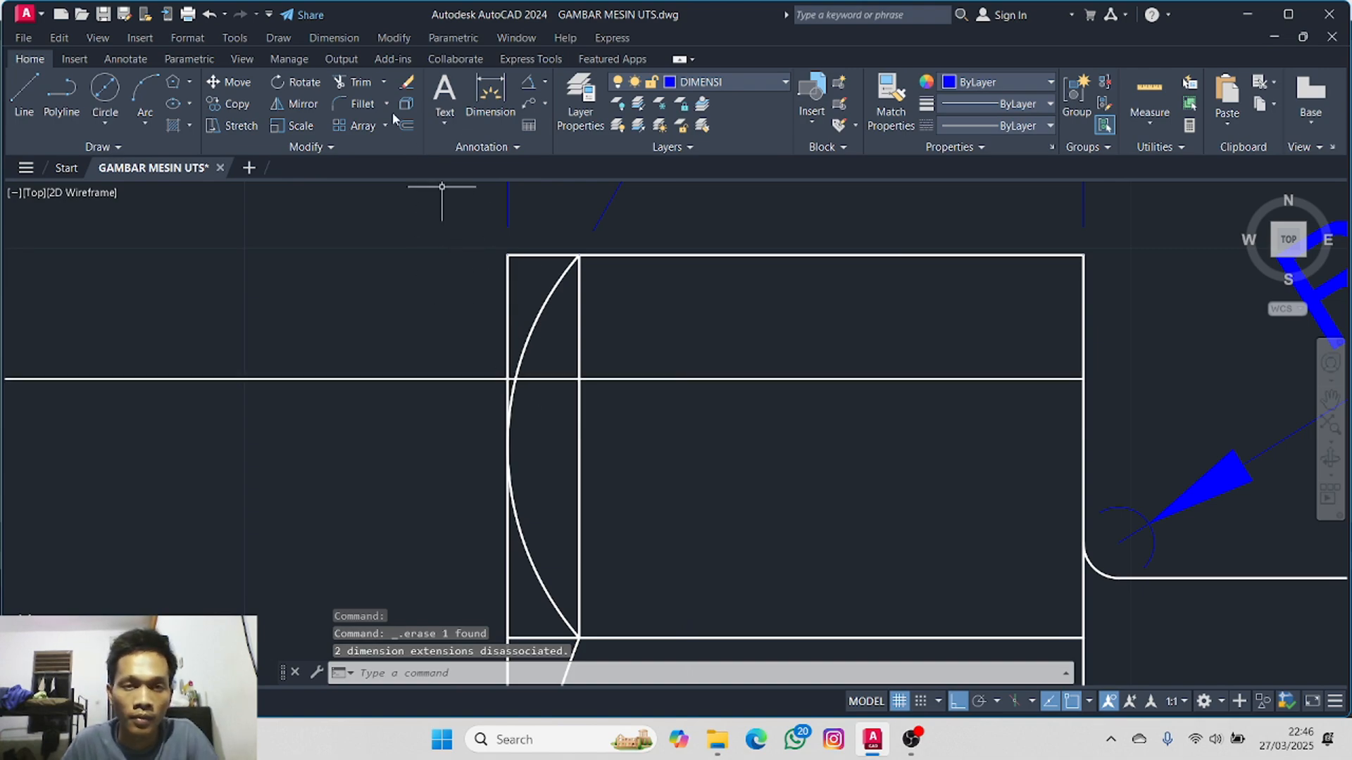
# - Trim the horizontal and vertical outline segments outside the arc at the head's upper outer corner
pyautogui.click(371, 81)
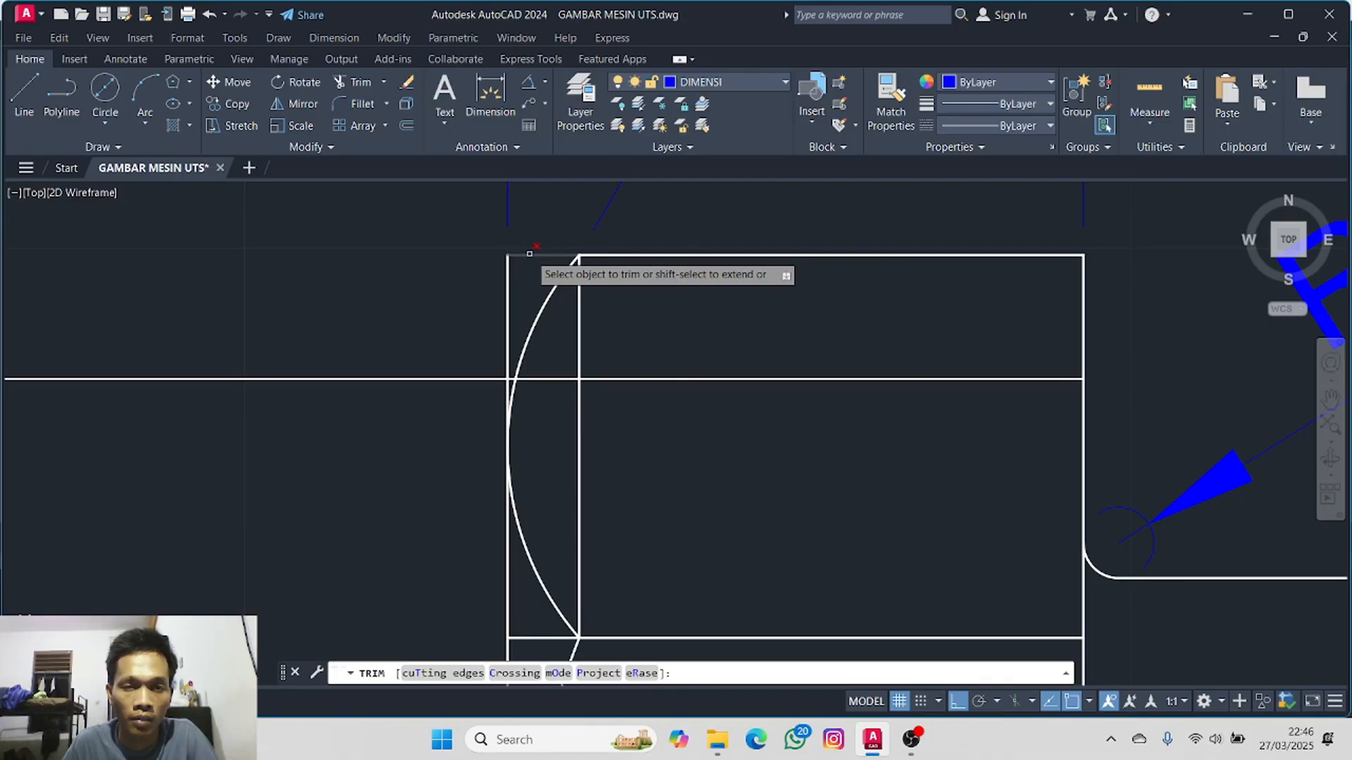
pyautogui.click(528, 255)
pyautogui.click(507, 278)
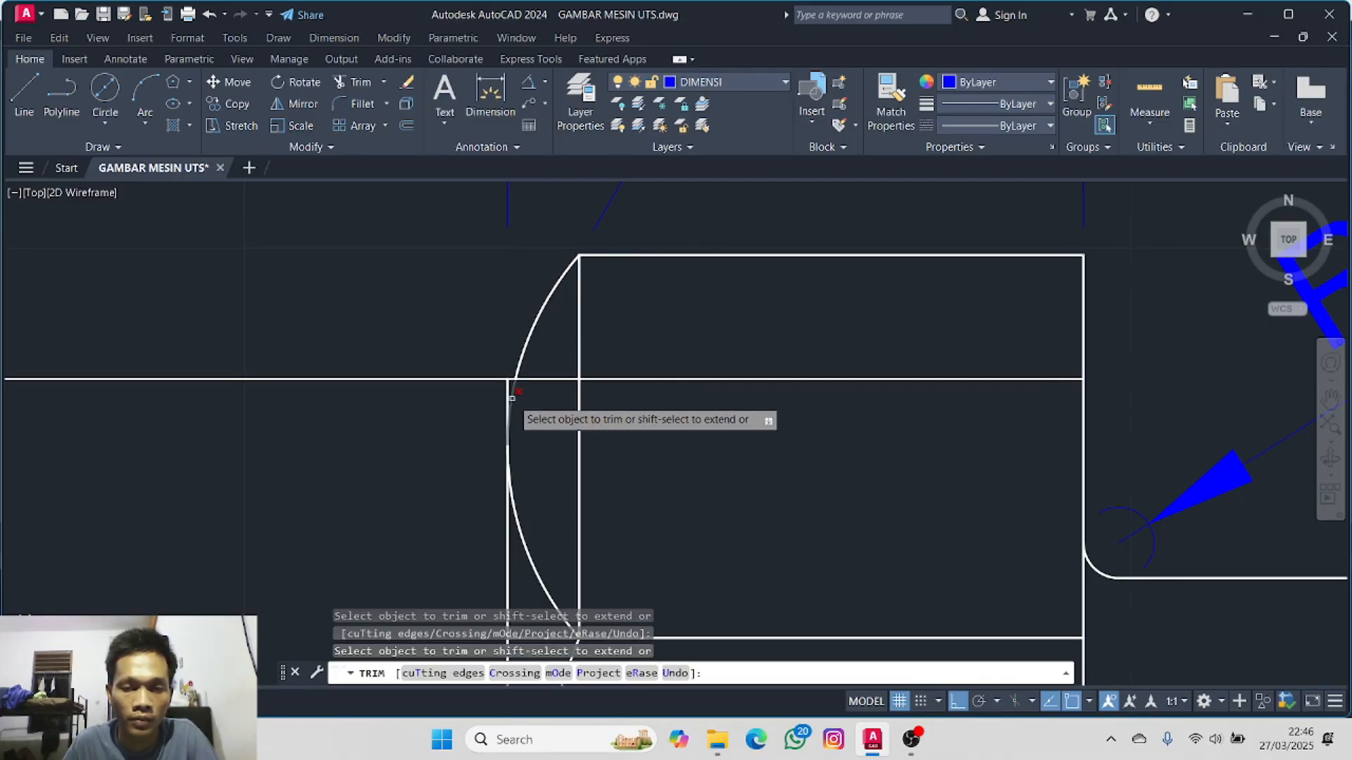
pyautogui.scroll(-2, 480, 404)
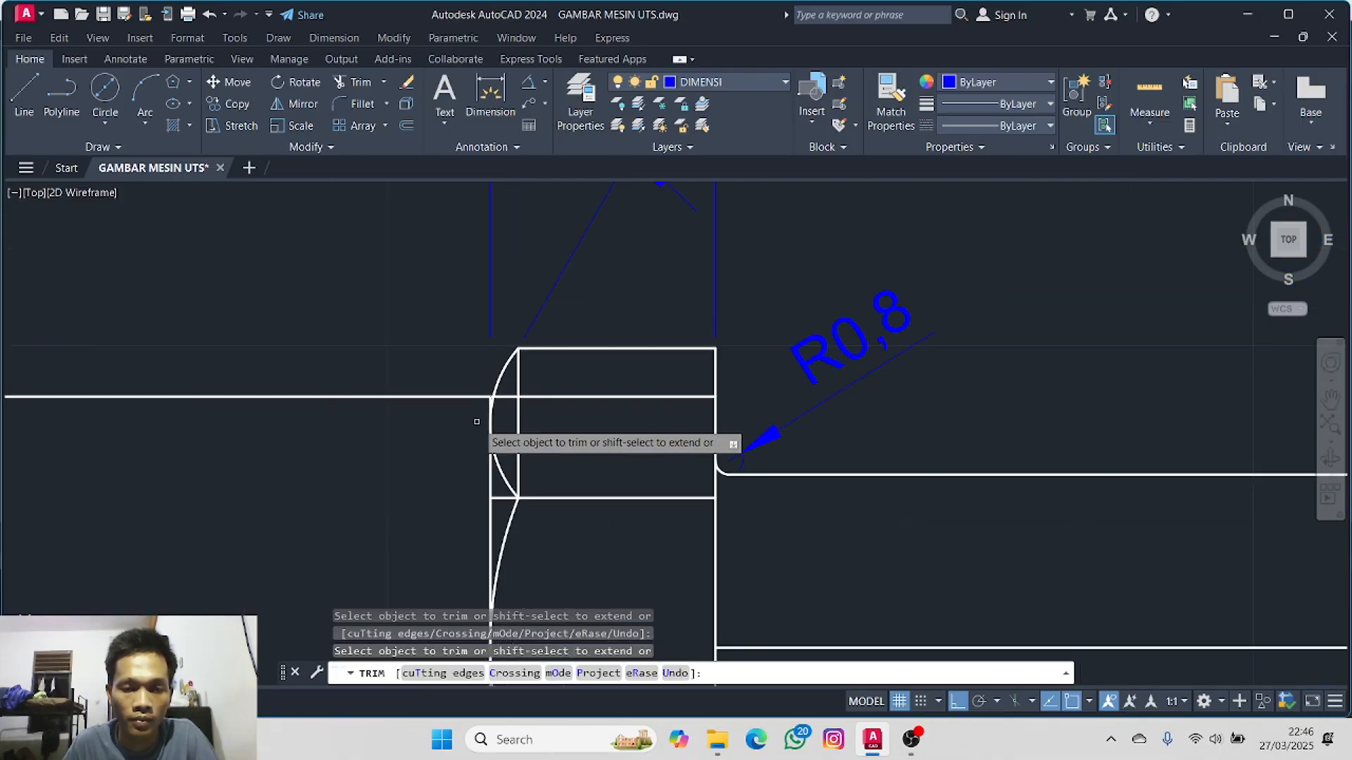
pyautogui.scroll(-3, 492, 358)
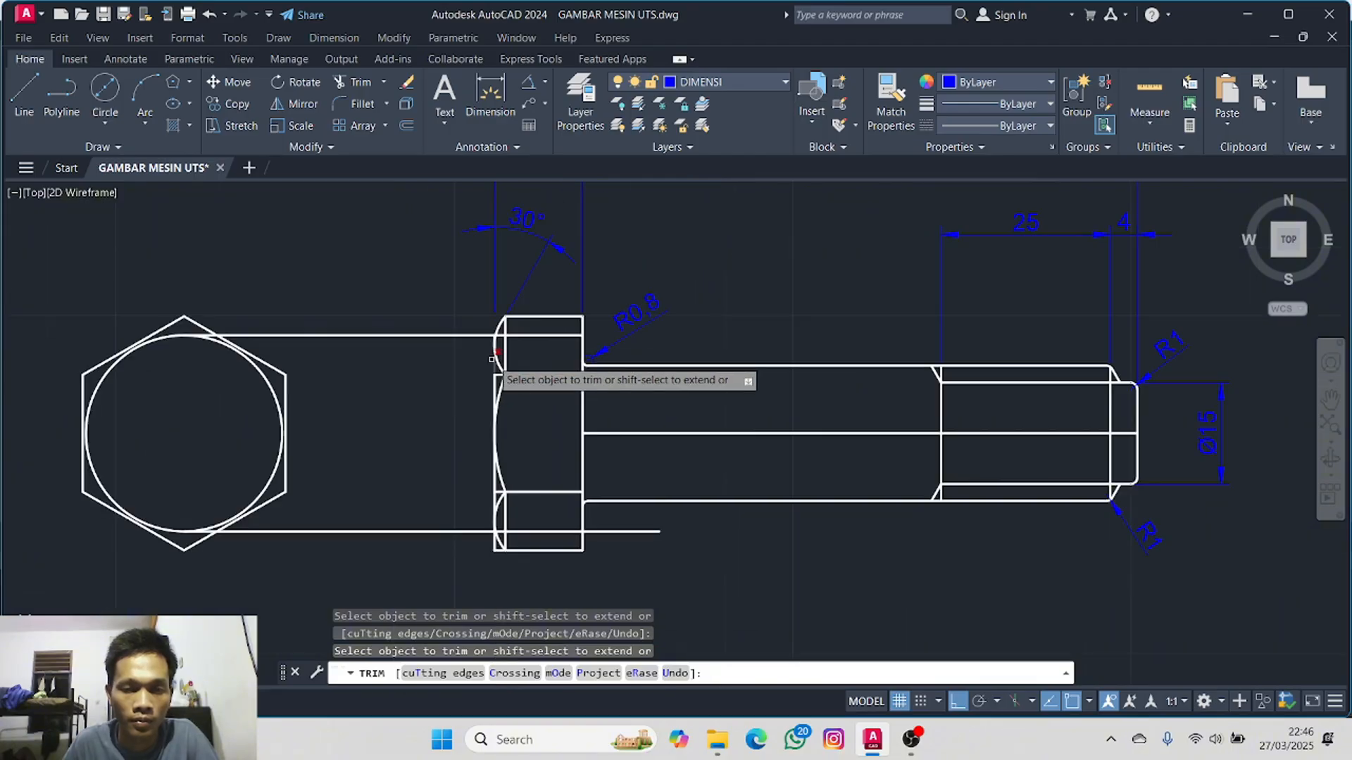
pyautogui.press('Escape')
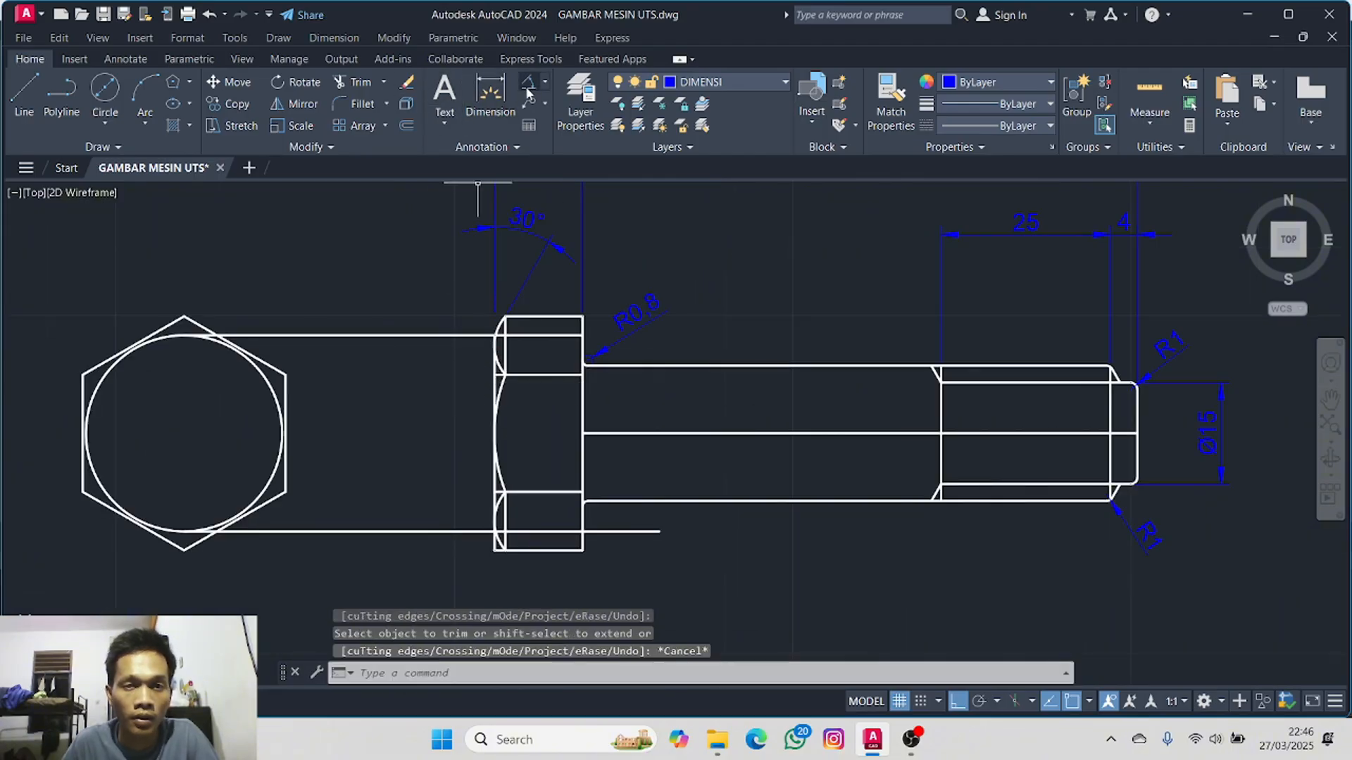
# - Start a linear dimension between the points where the upper and lower projection lines cross the head's corner arcs
pyautogui.click(547, 85)
pyautogui.click(567, 139)
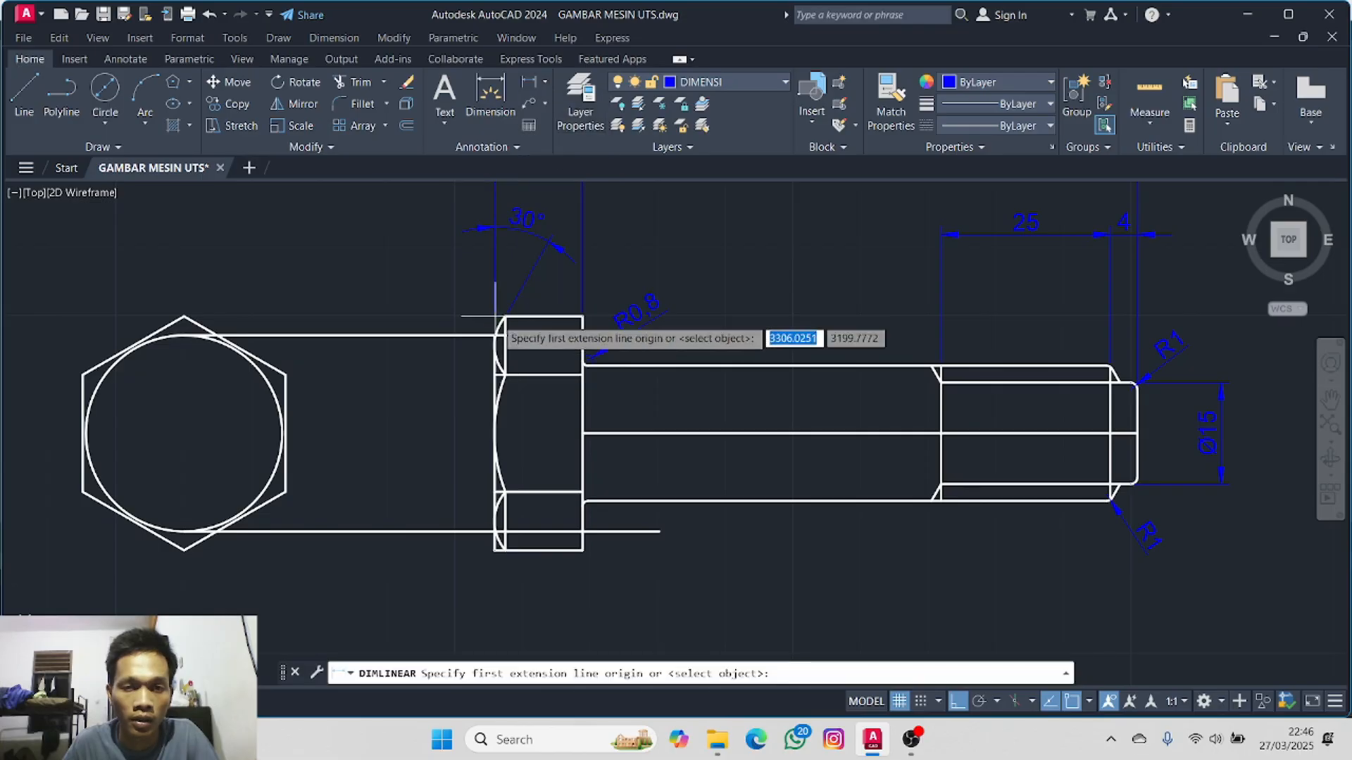
pyautogui.scroll(4, 499, 329)
pyautogui.scroll(5, 513, 383)
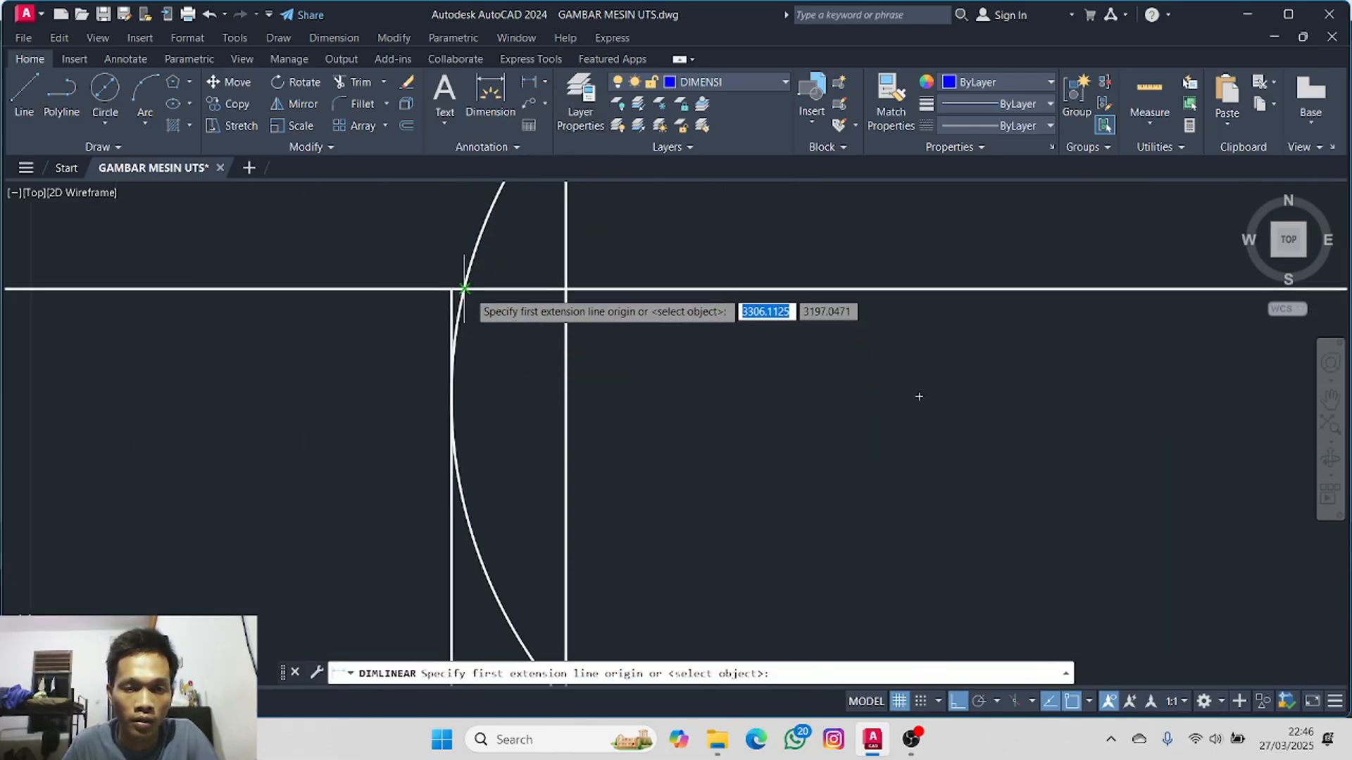
pyautogui.click(463, 289)
pyautogui.scroll(-3, 507, 397)
pyautogui.scroll(3, 500, 399)
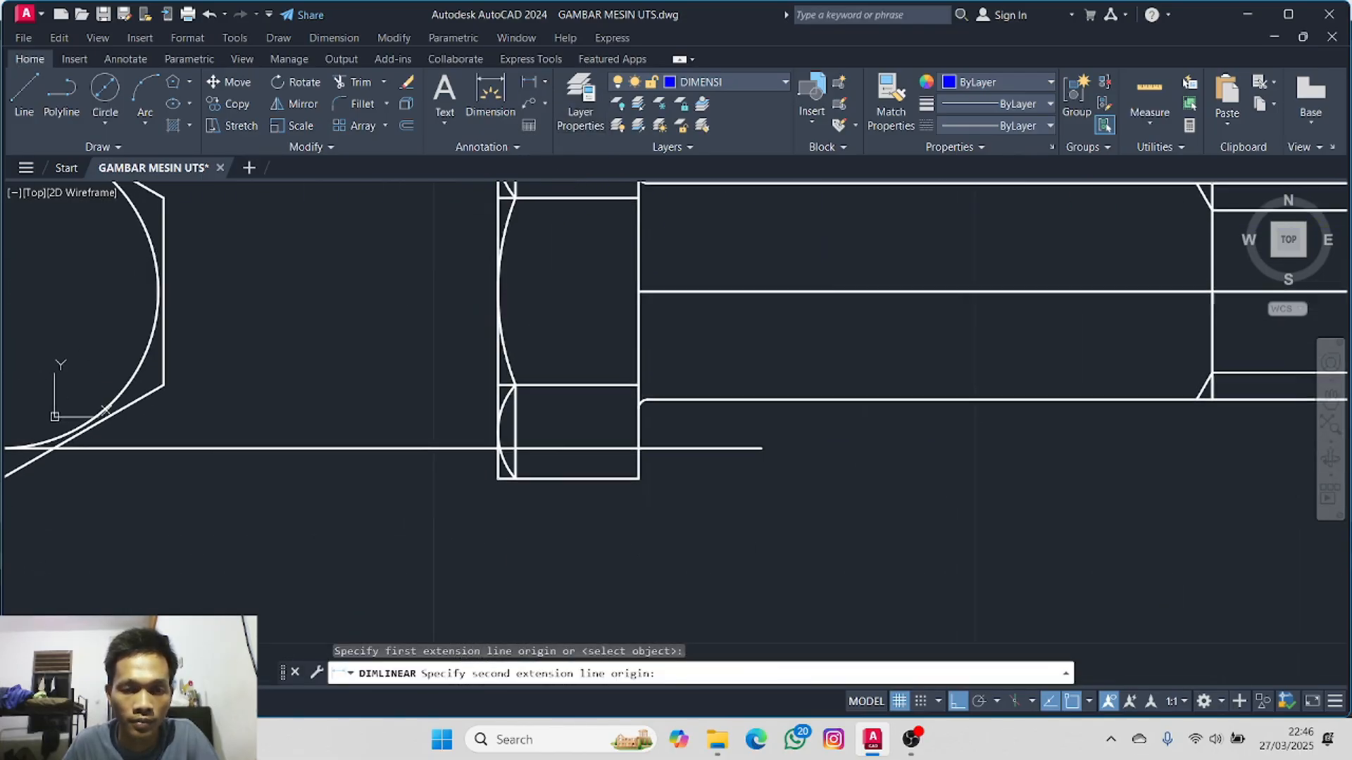
pyautogui.scroll(6, 499, 443)
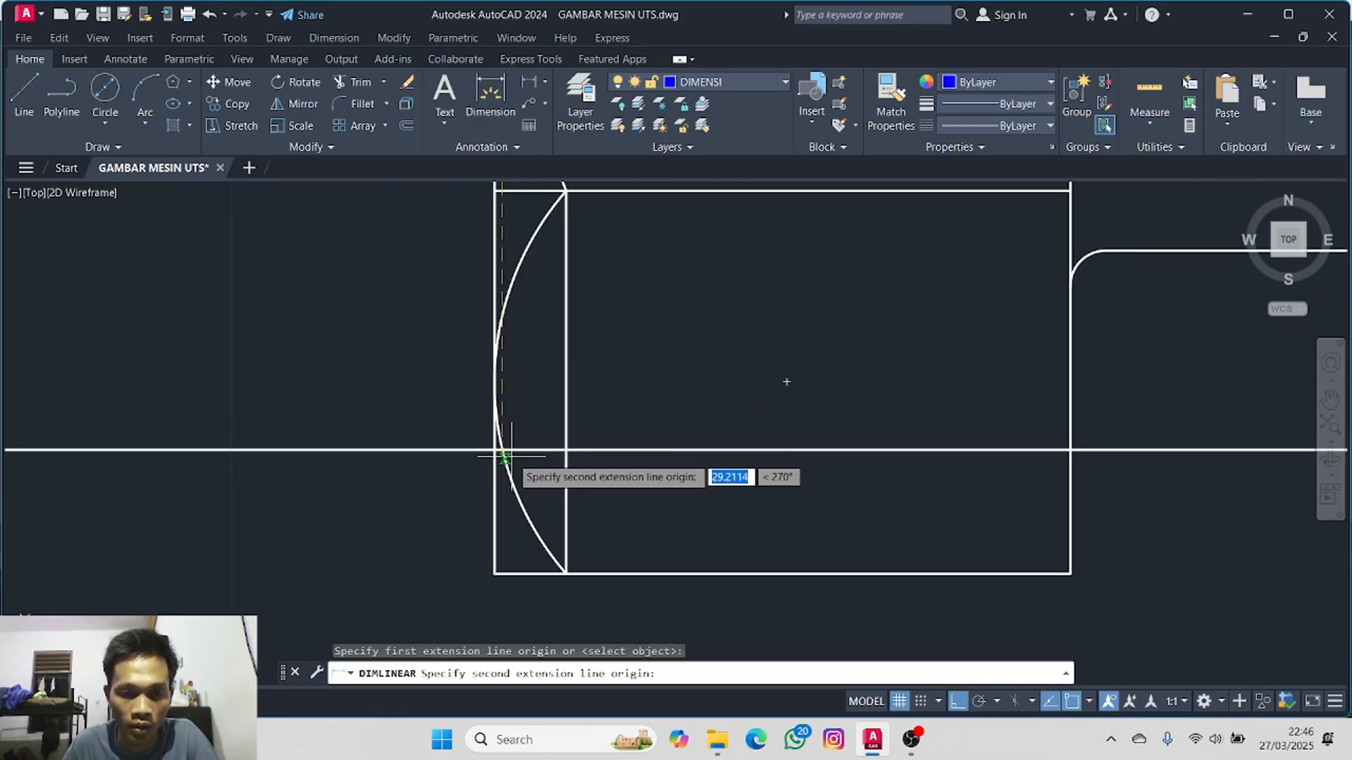
pyautogui.click(501, 447)
pyautogui.scroll(-6, 422, 454)
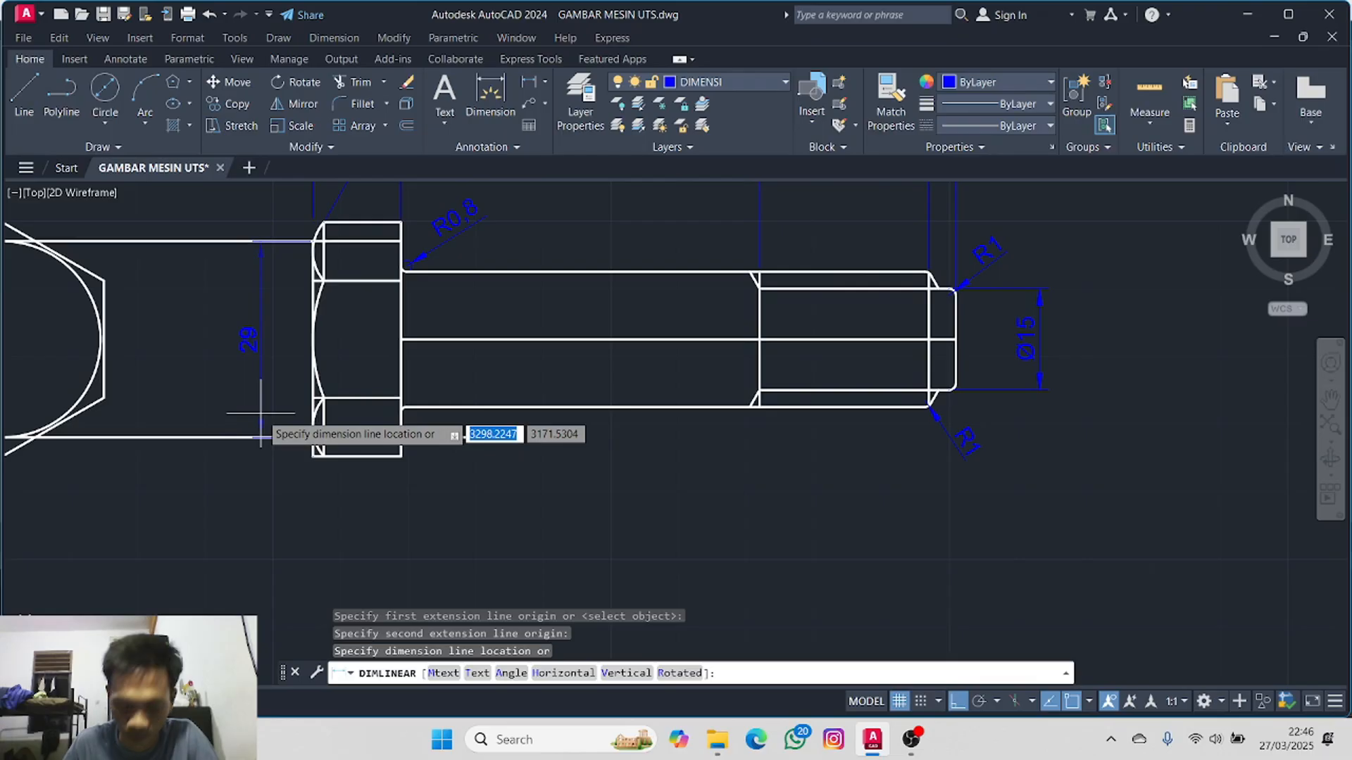
# - Put a diameter symbol before the dimension text and place the vertical dimension between the hexagon view and the bolt head
pyautogui.rightClick(260, 414)
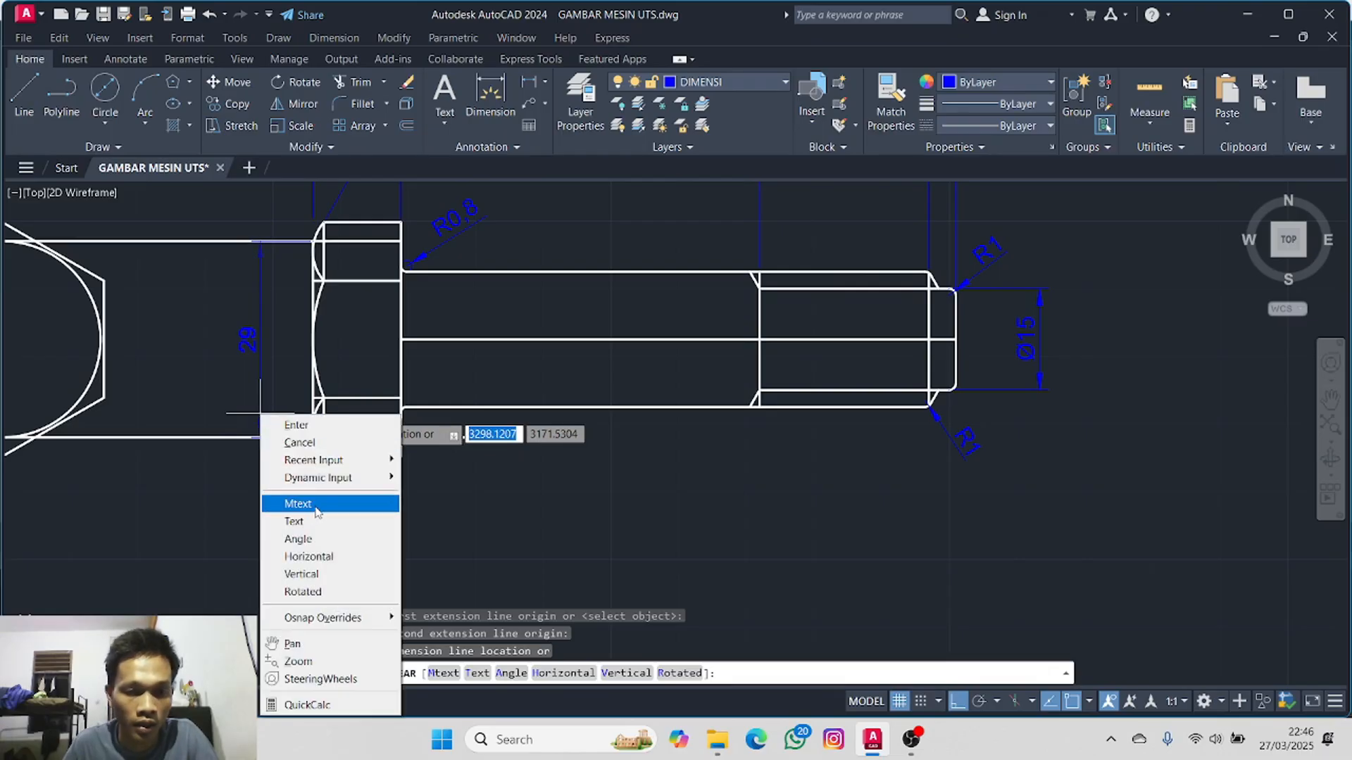
pyautogui.click(315, 505)
pyautogui.click(871, 102)
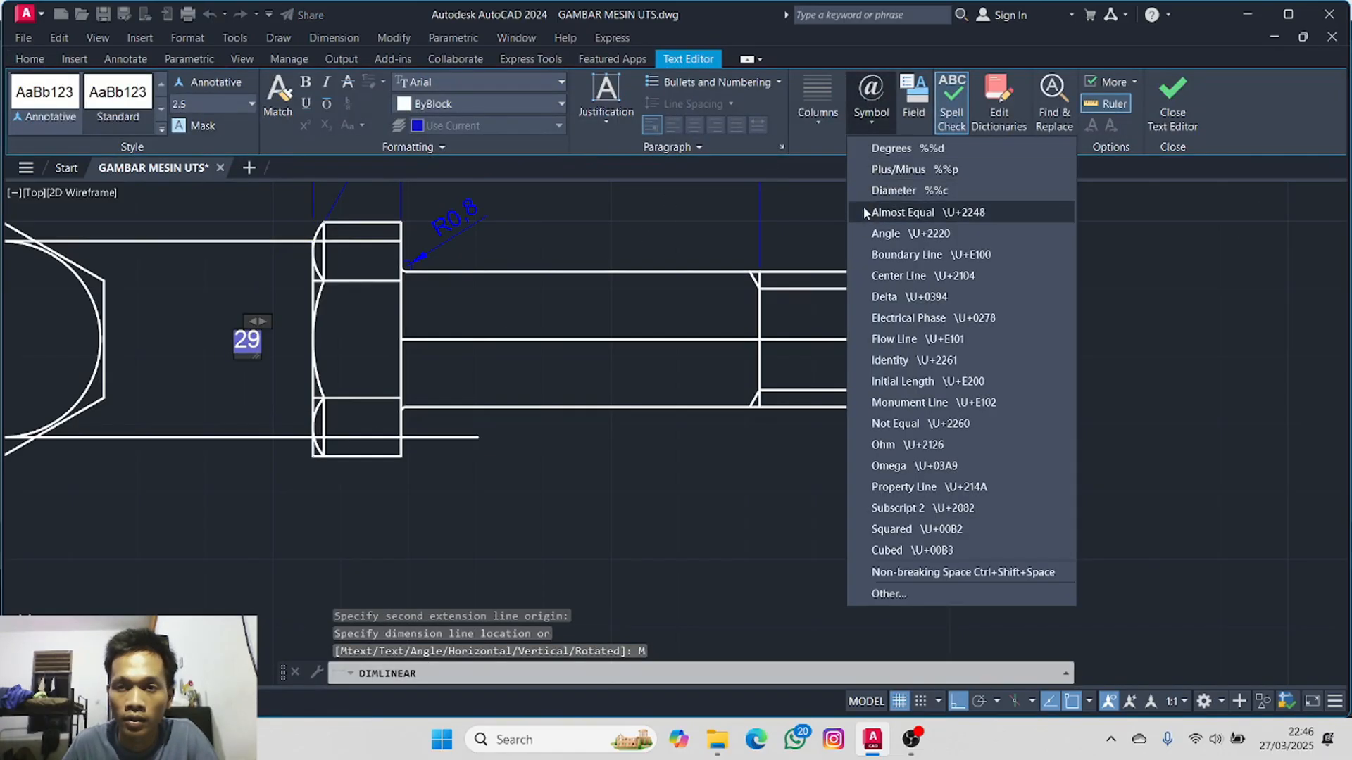
pyautogui.click(895, 189)
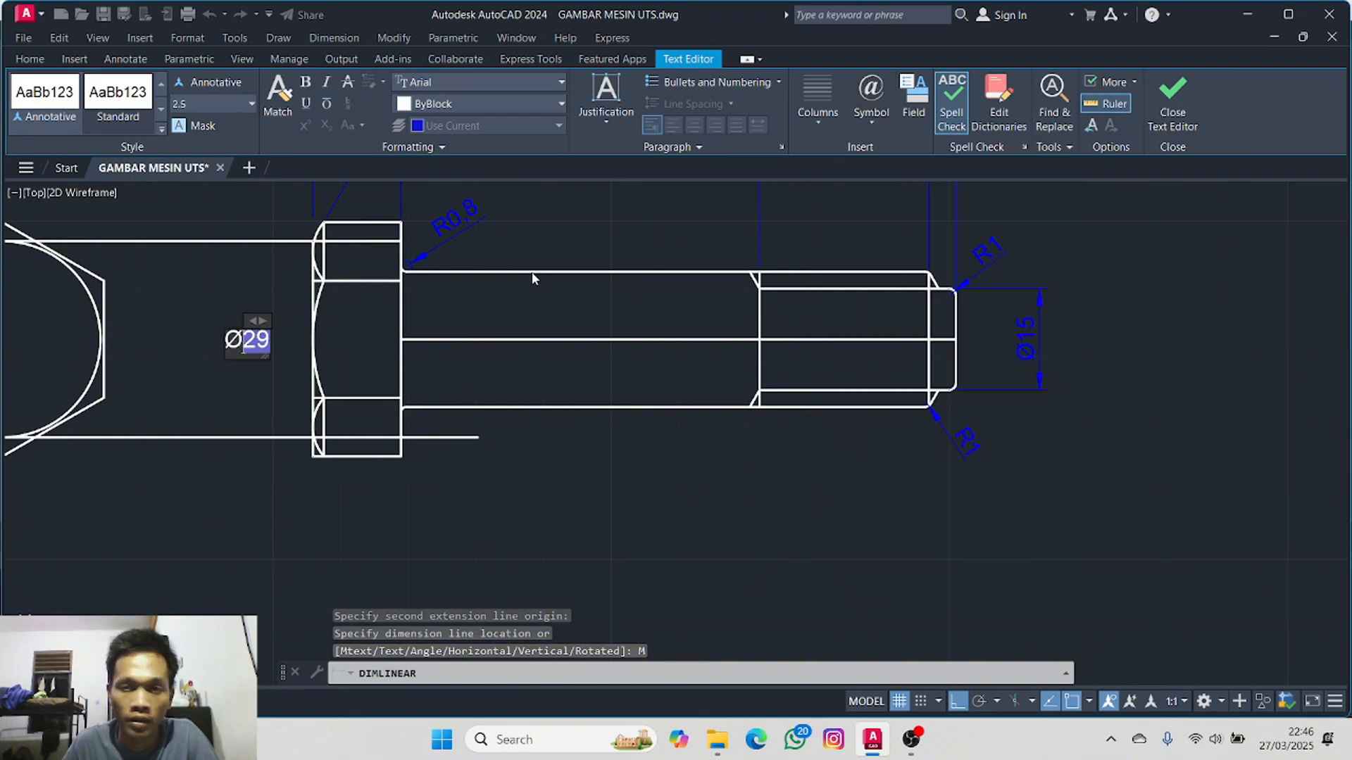
pyautogui.click(302, 336)
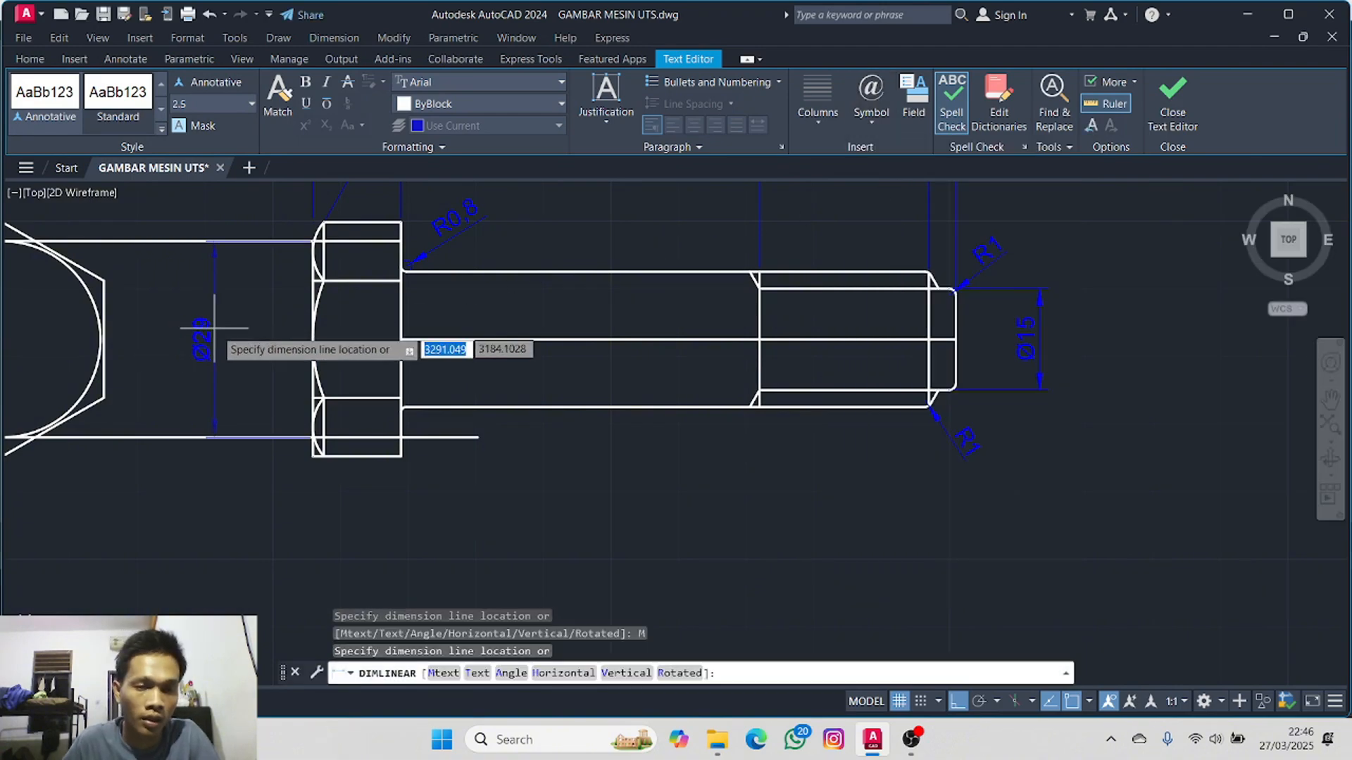
pyautogui.click(219, 332)
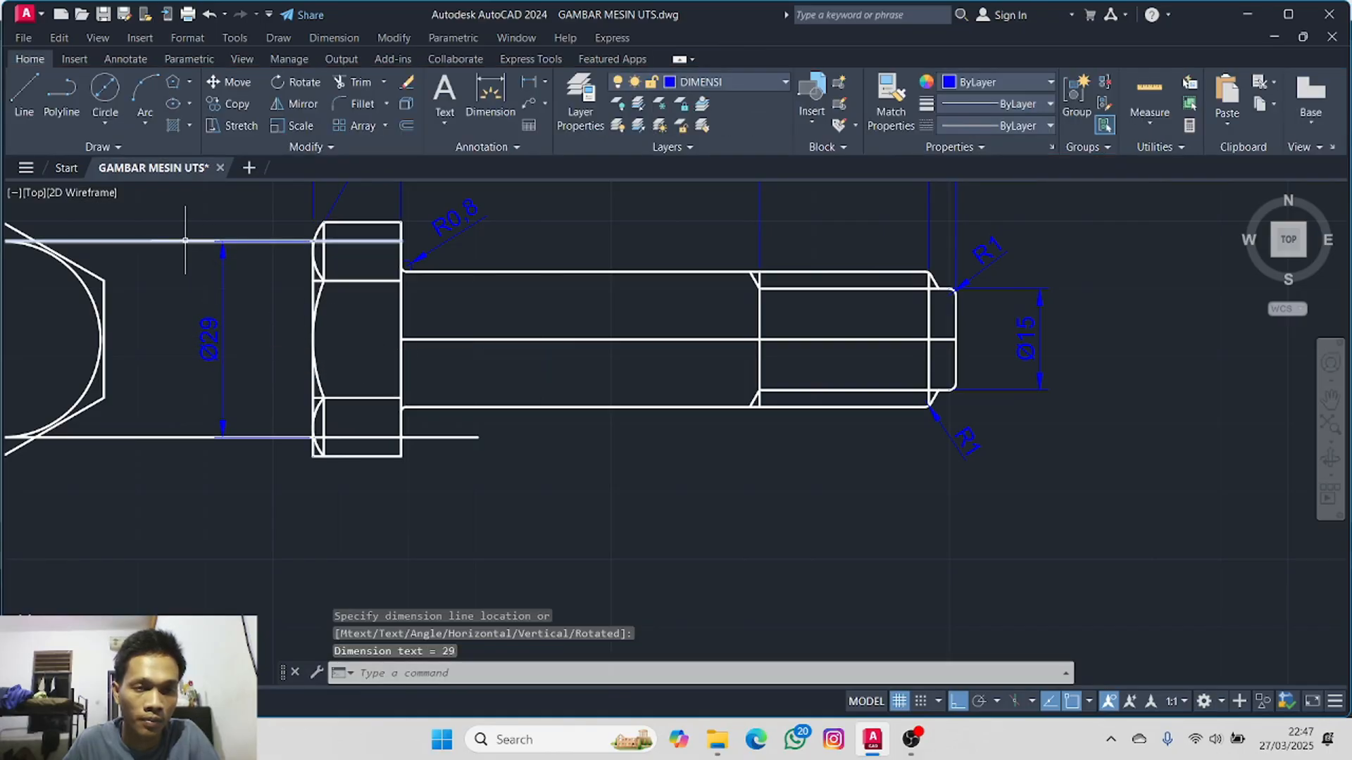
# - Delete the upper and lower horizontal projection lines running from the hexagon view through the bolt head
pyautogui.scroll(4, 303, 373)
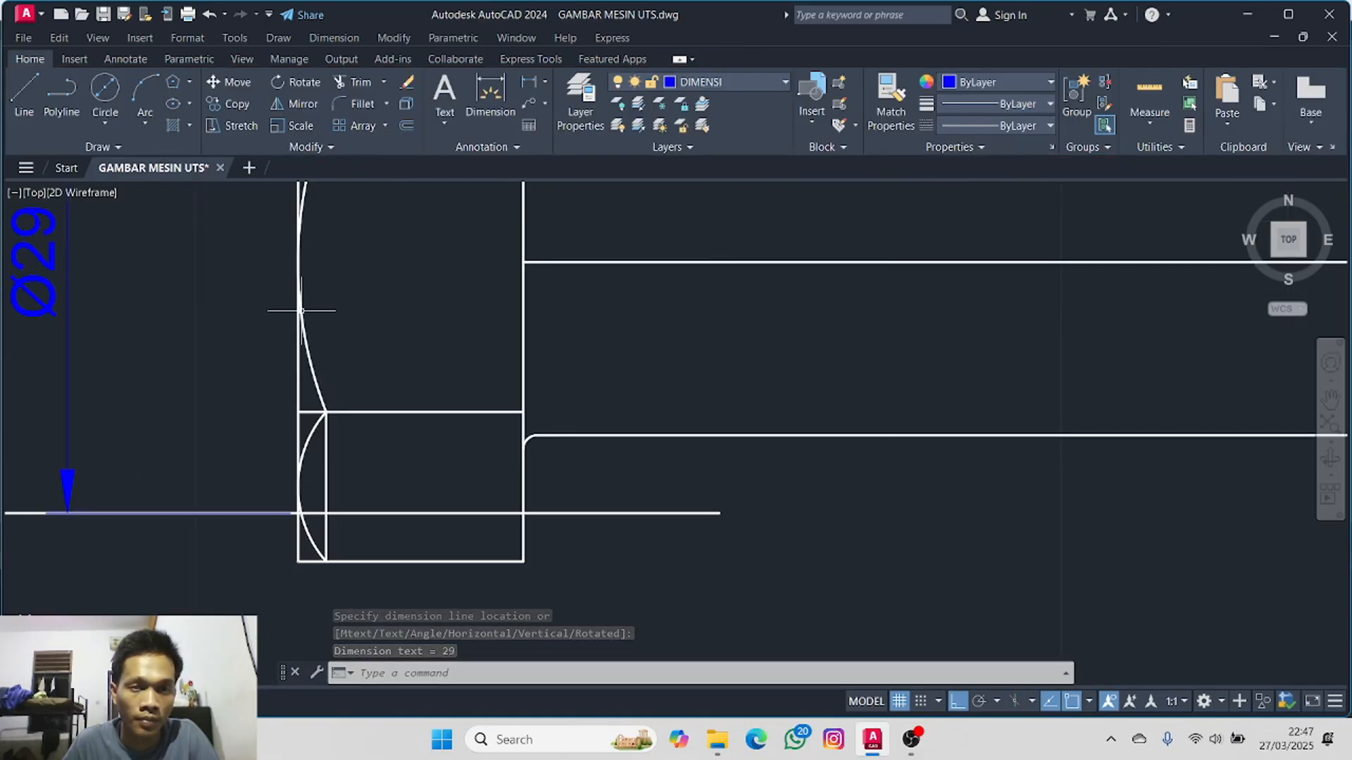
pyautogui.click(360, 513)
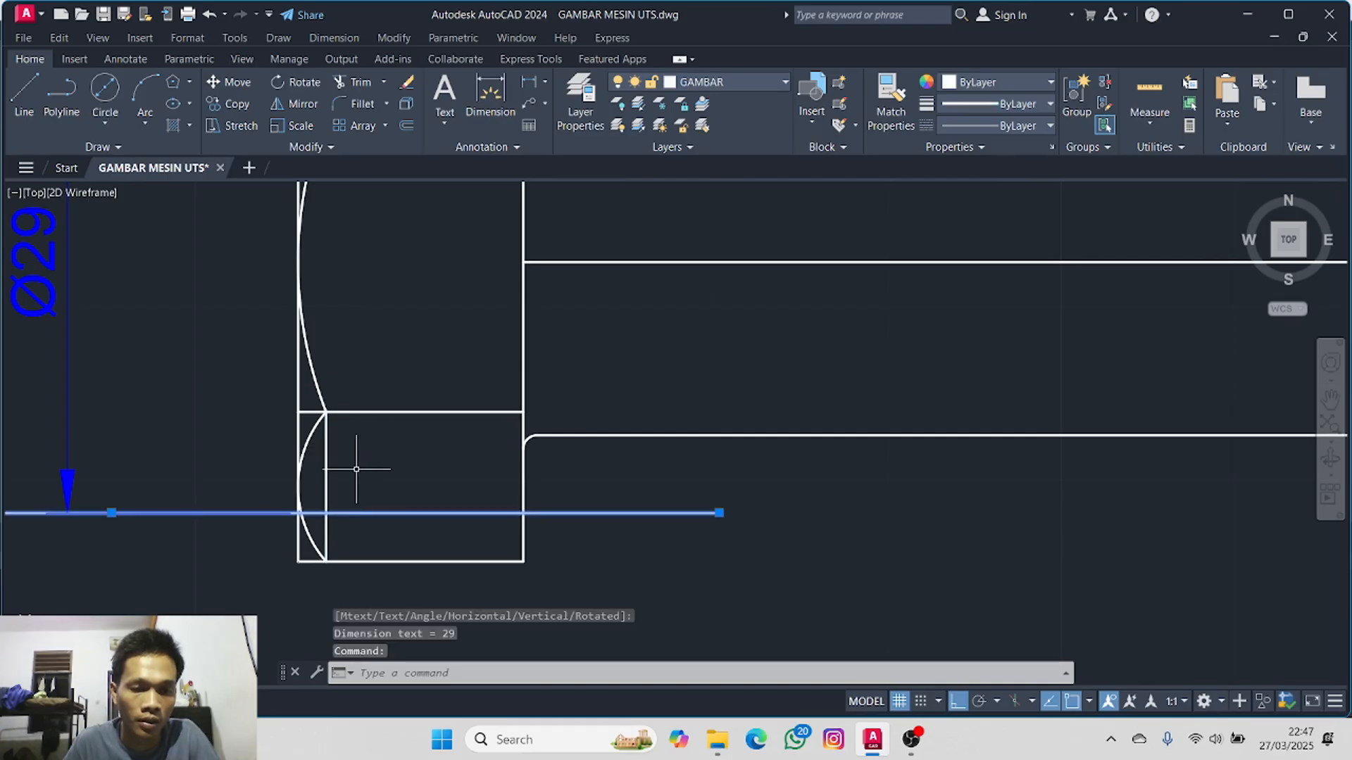
pyautogui.scroll(-4, 366, 334)
pyautogui.moveTo(375, 297); pyautogui.dragTo(367, 365, button='middle')
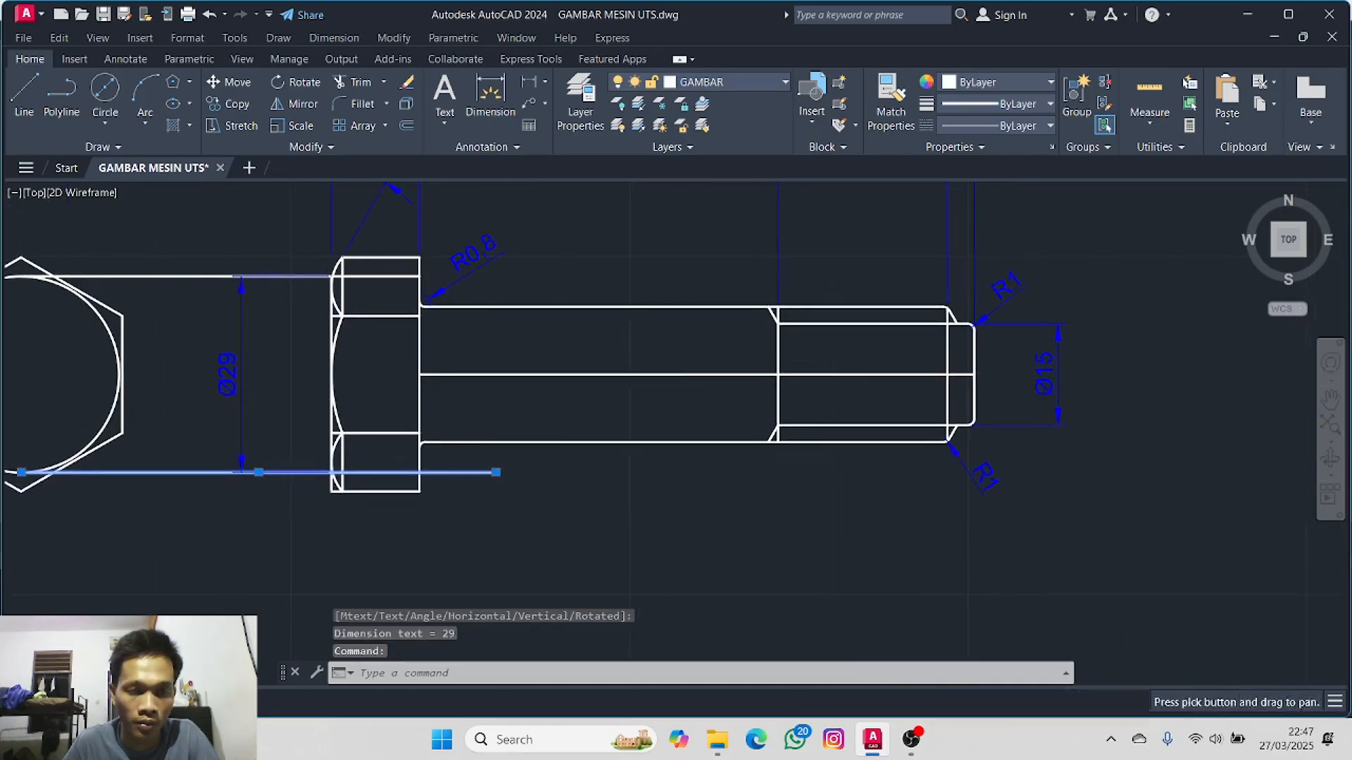
pyautogui.click(378, 276)
pyautogui.press('Delete')
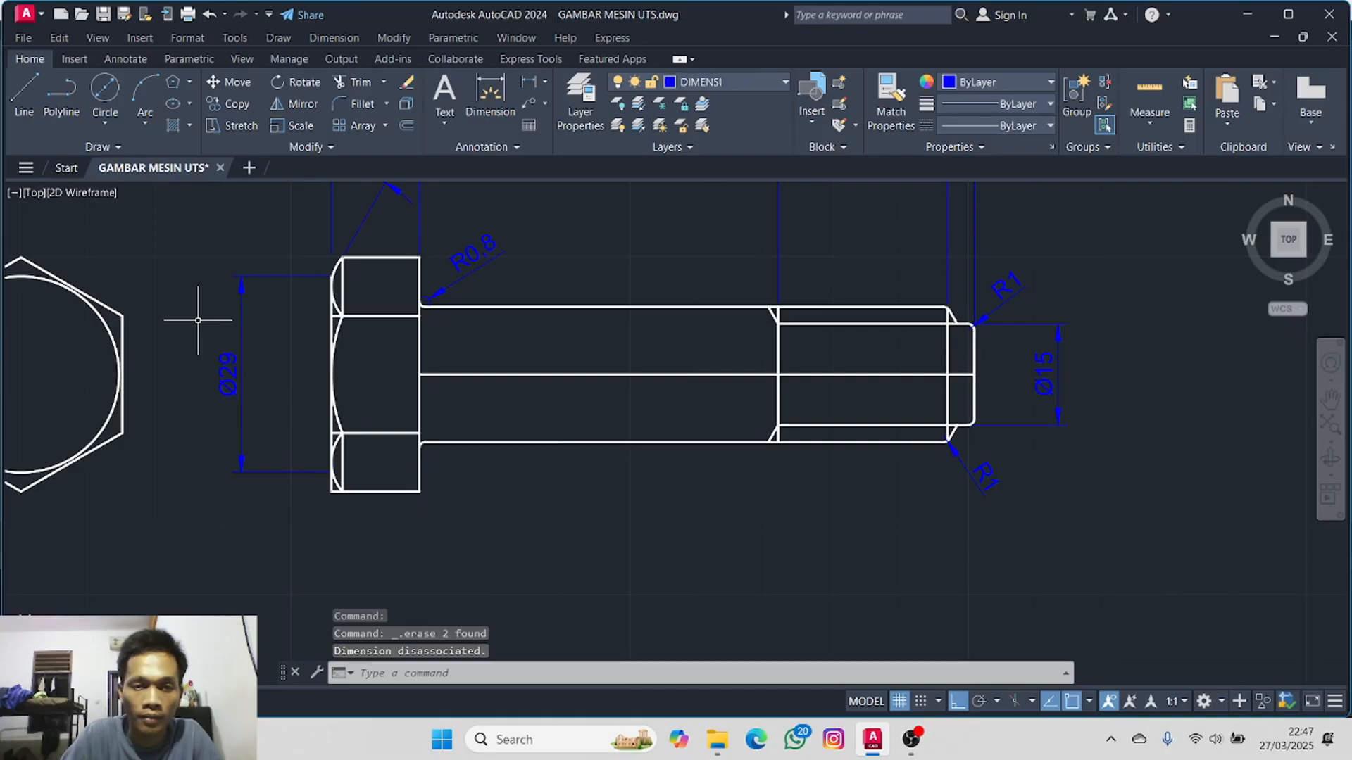
# - Trim the outline segments lying outside the arcs at the bolt head's upper and lower outer corners
pyautogui.scroll(6, 200, 320)
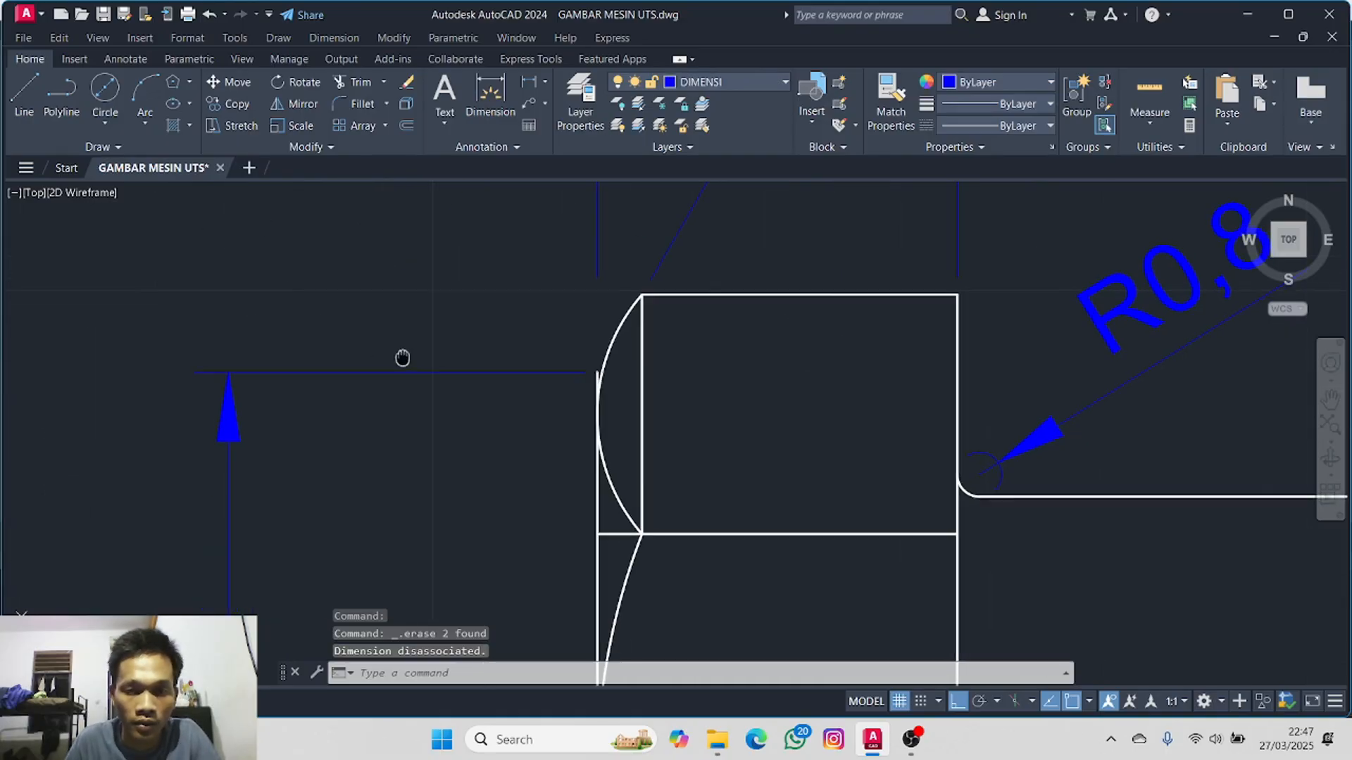
pyautogui.scroll(4, 266, 320)
pyautogui.moveTo(440, 376); pyautogui.dragTo(18, 380, button='middle')
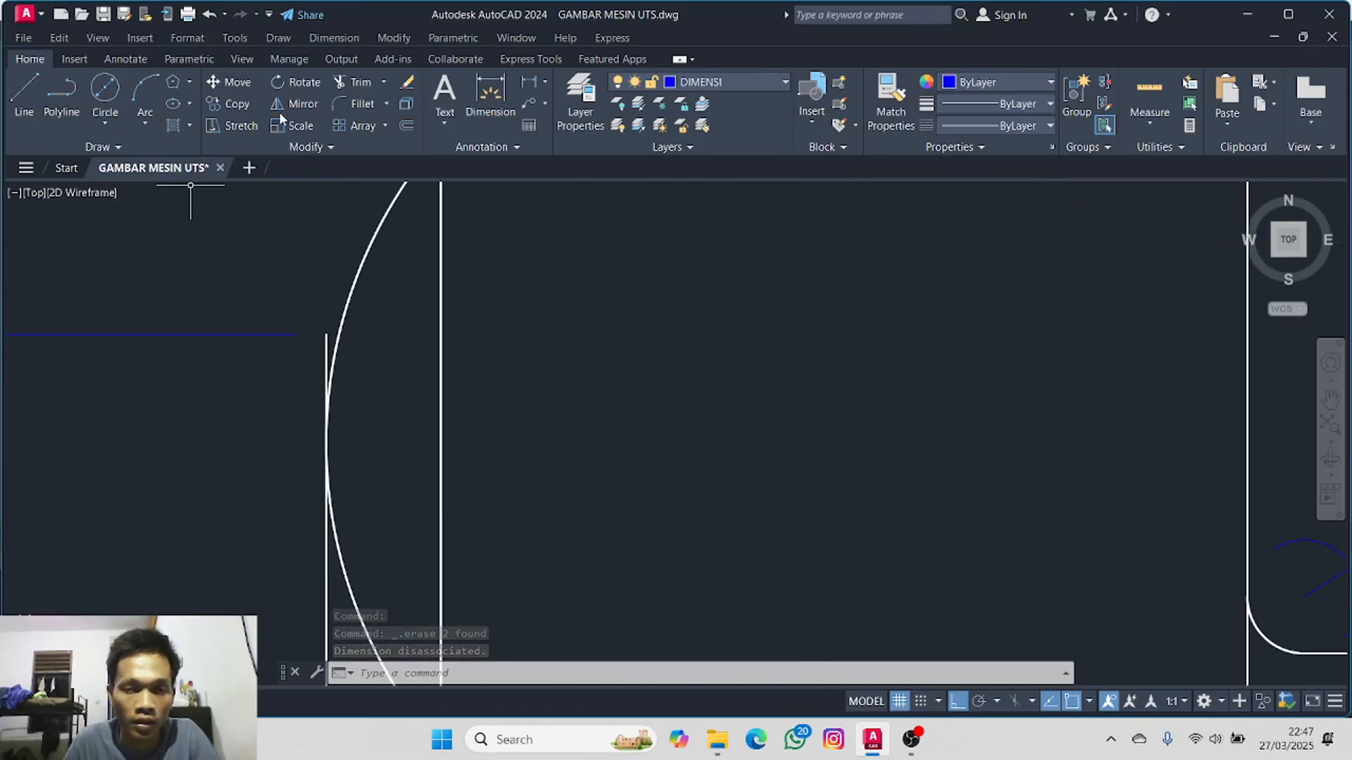
pyautogui.click(336, 83)
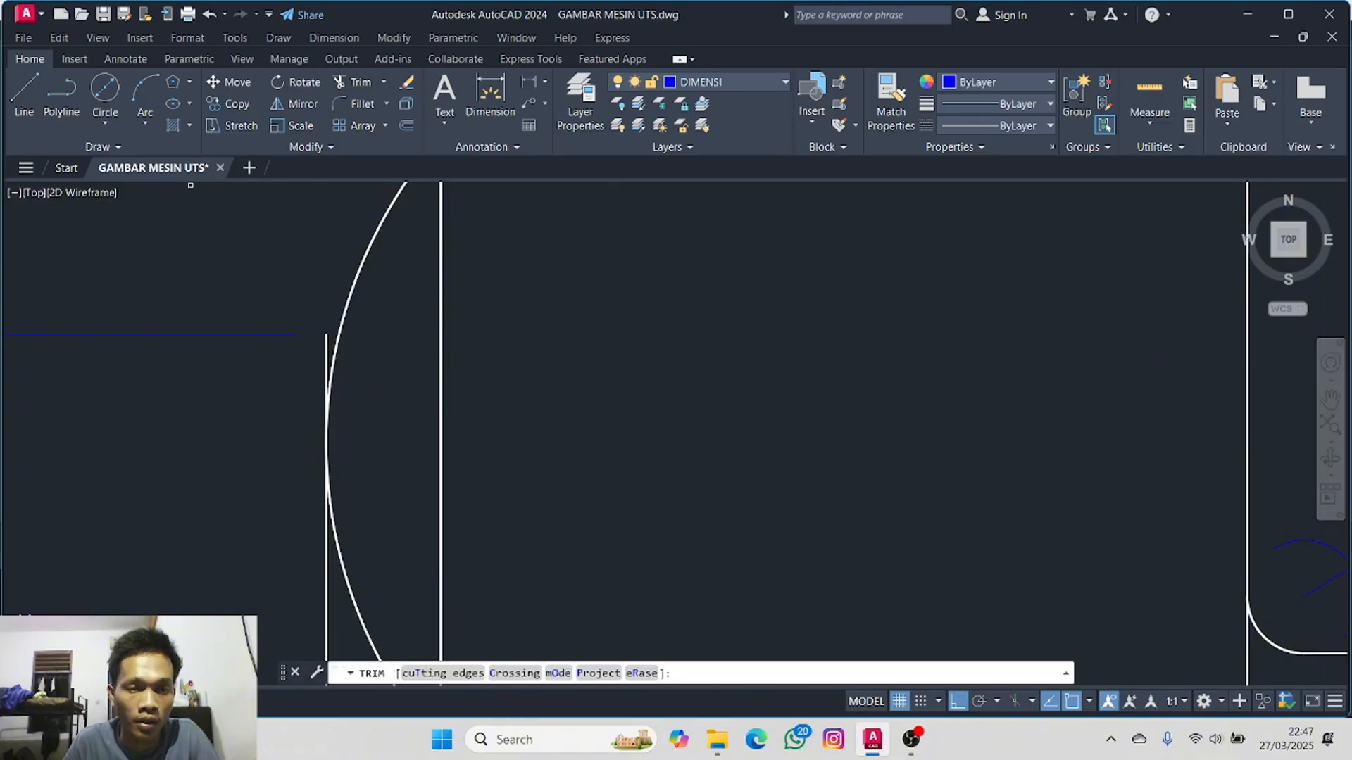
pyautogui.click(324, 339)
pyautogui.scroll(-3, 314, 430)
pyautogui.moveTo(314, 438); pyautogui.dragTo(271, 222, button='middle')
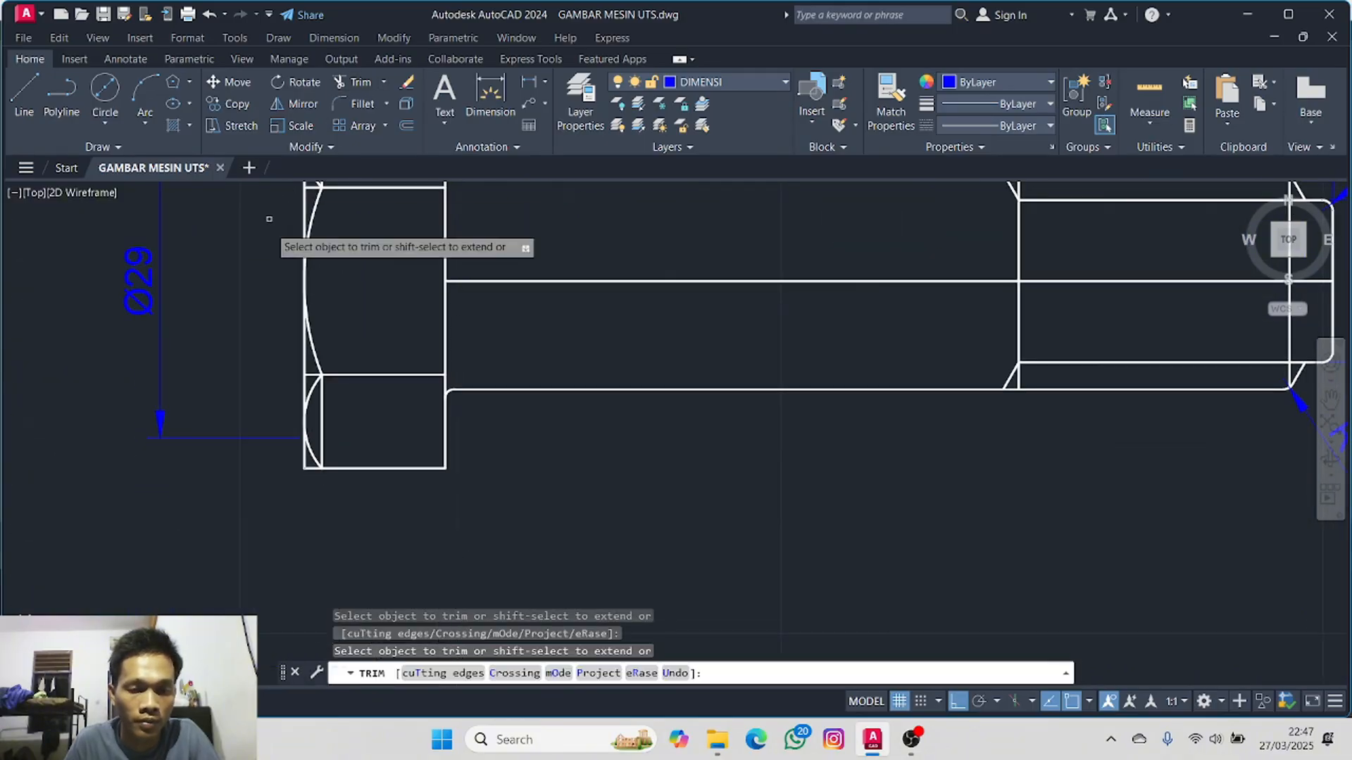
pyautogui.scroll(6, 299, 414)
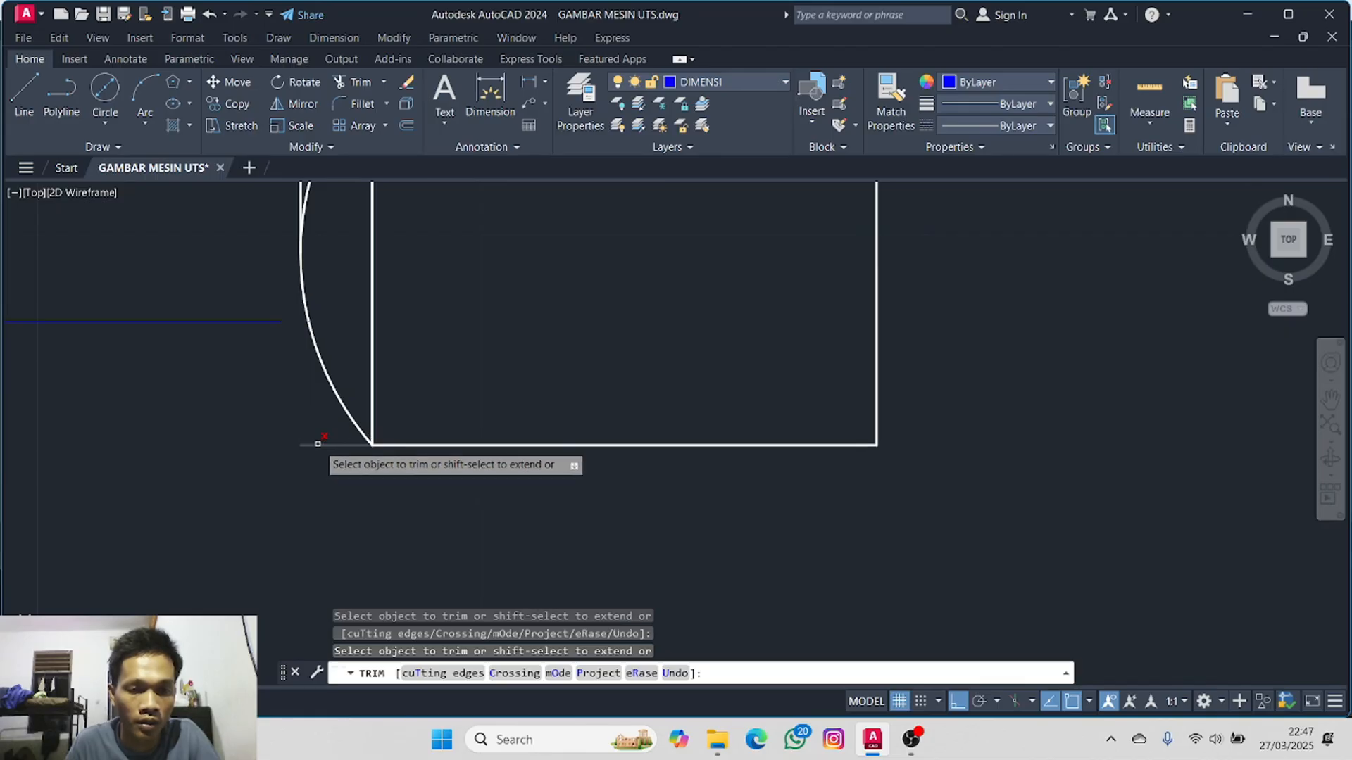
pyautogui.scroll(-3, 346, 405)
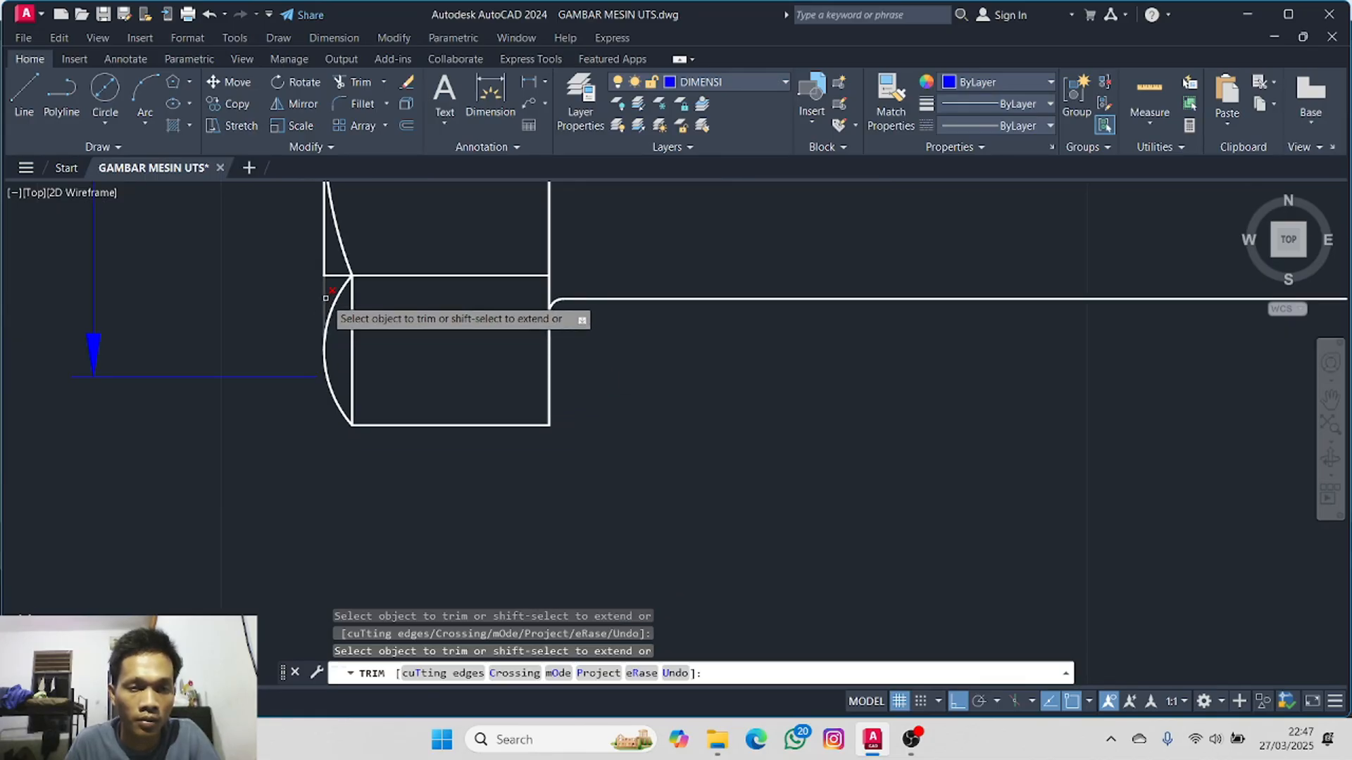
pyautogui.scroll(-2, 328, 297)
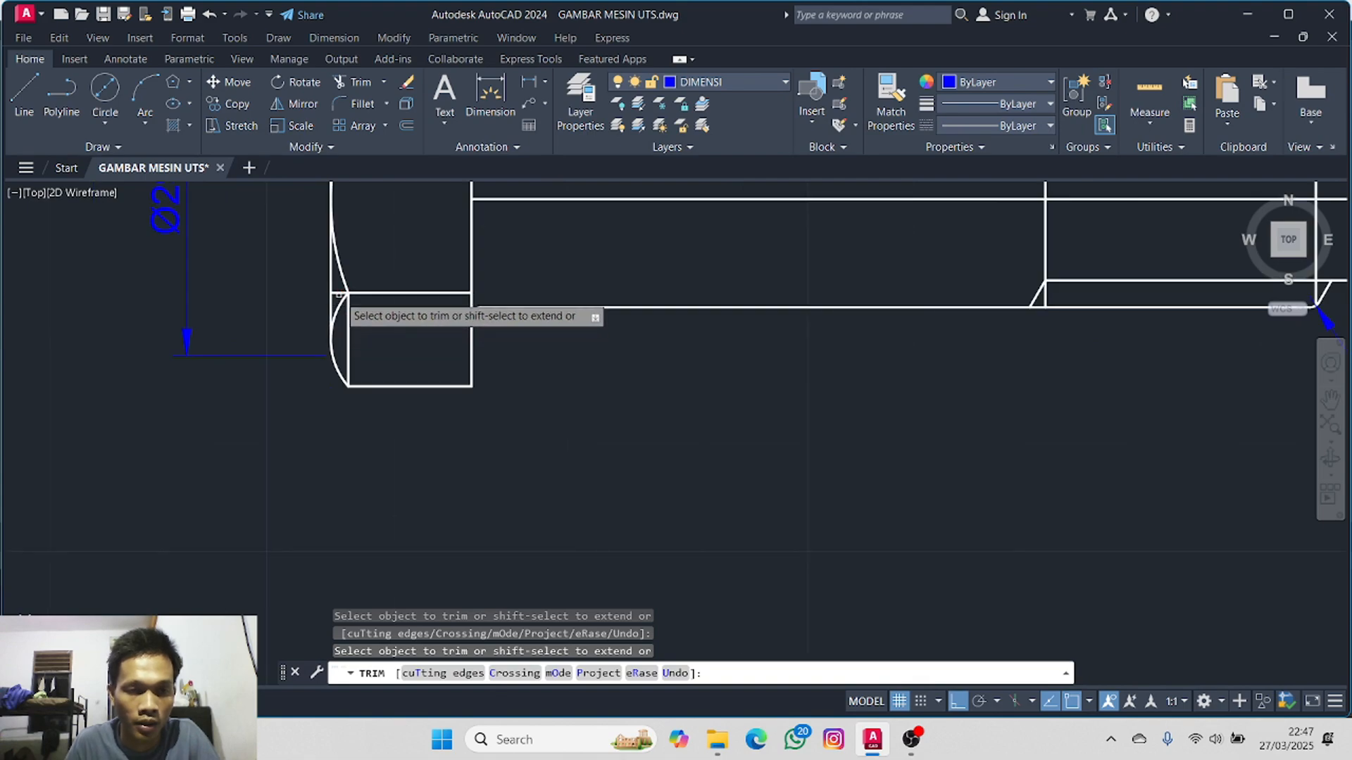
# - Trim away the short vertical lines closing off the lower and upper corner arcs of the bolt head
pyautogui.click(349, 344)
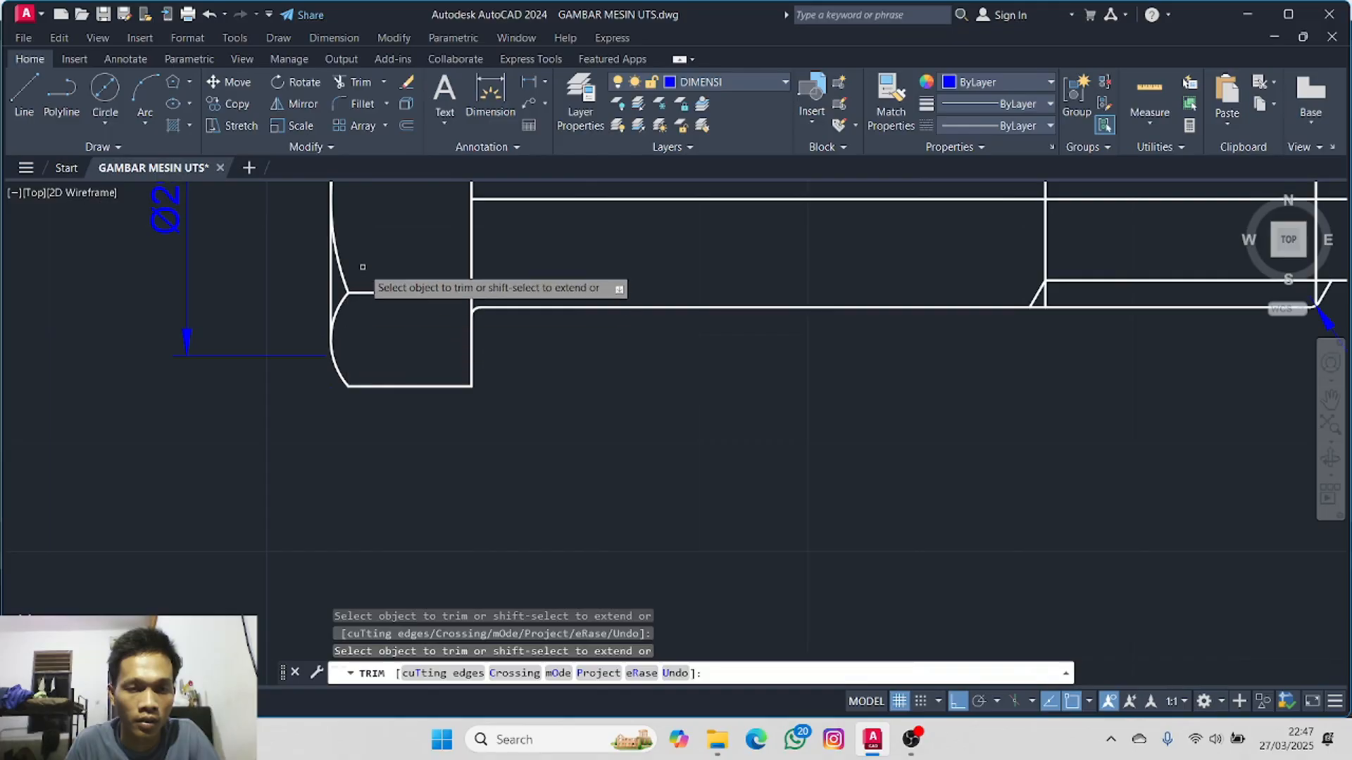
pyautogui.moveTo(363, 267); pyautogui.dragTo(382, 487, button='middle')
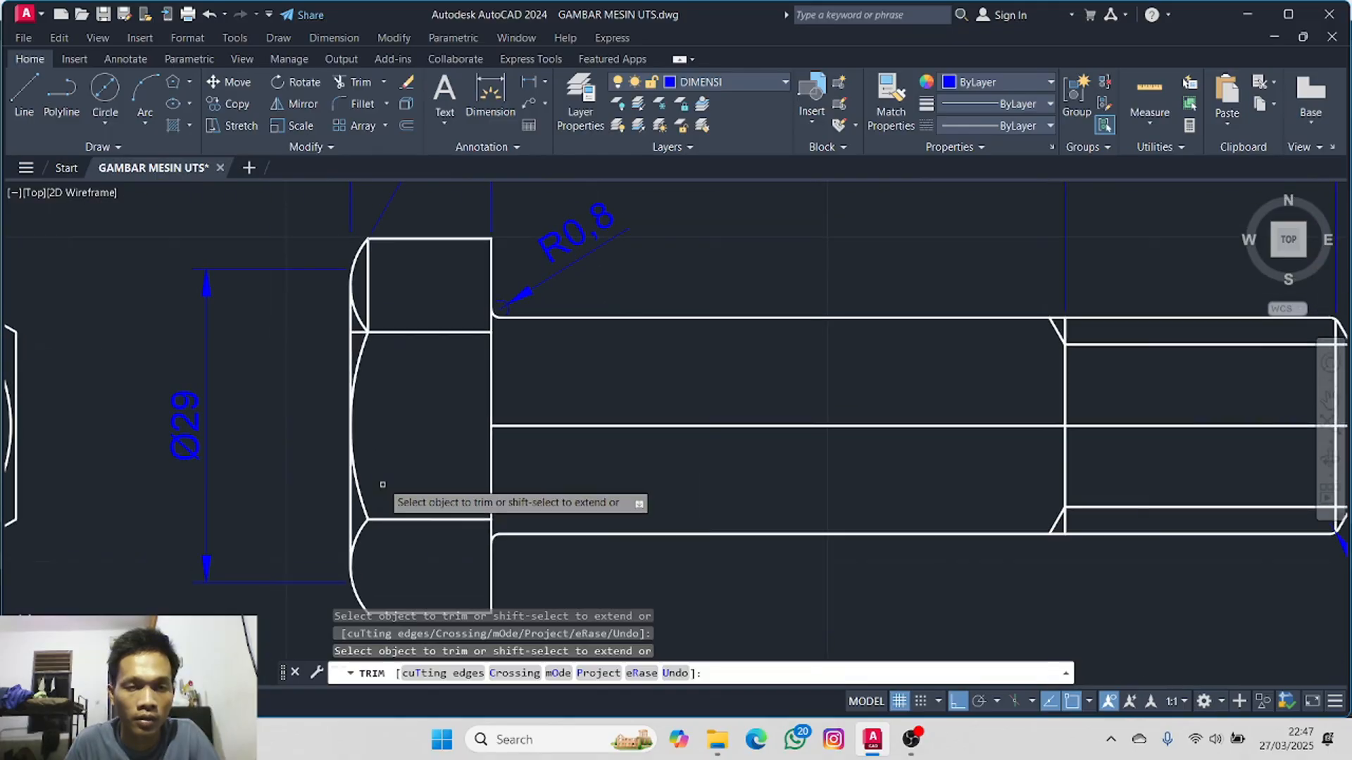
pyautogui.click(370, 284)
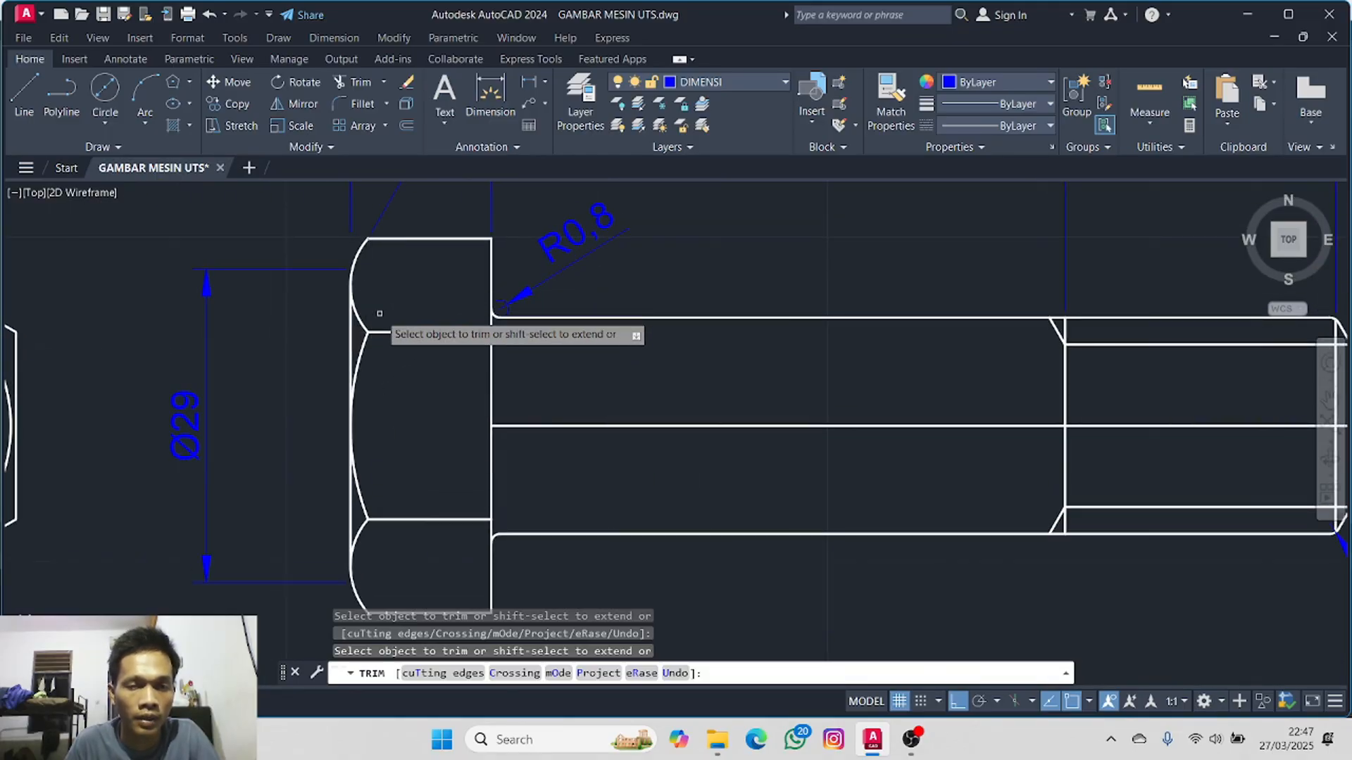
pyautogui.press('Escape')
# - Start a vertical linear dimension between the upper and lower edges of the bolt's plain shank
pyautogui.scroll(-5, 392, 378)
pyautogui.moveTo(540, 493)
pyautogui.mouseDown(button='middle')
pyautogui.moveTo(467, 441)
pyautogui.moveTo(366, 503)
pyautogui.mouseUp(button='middle')
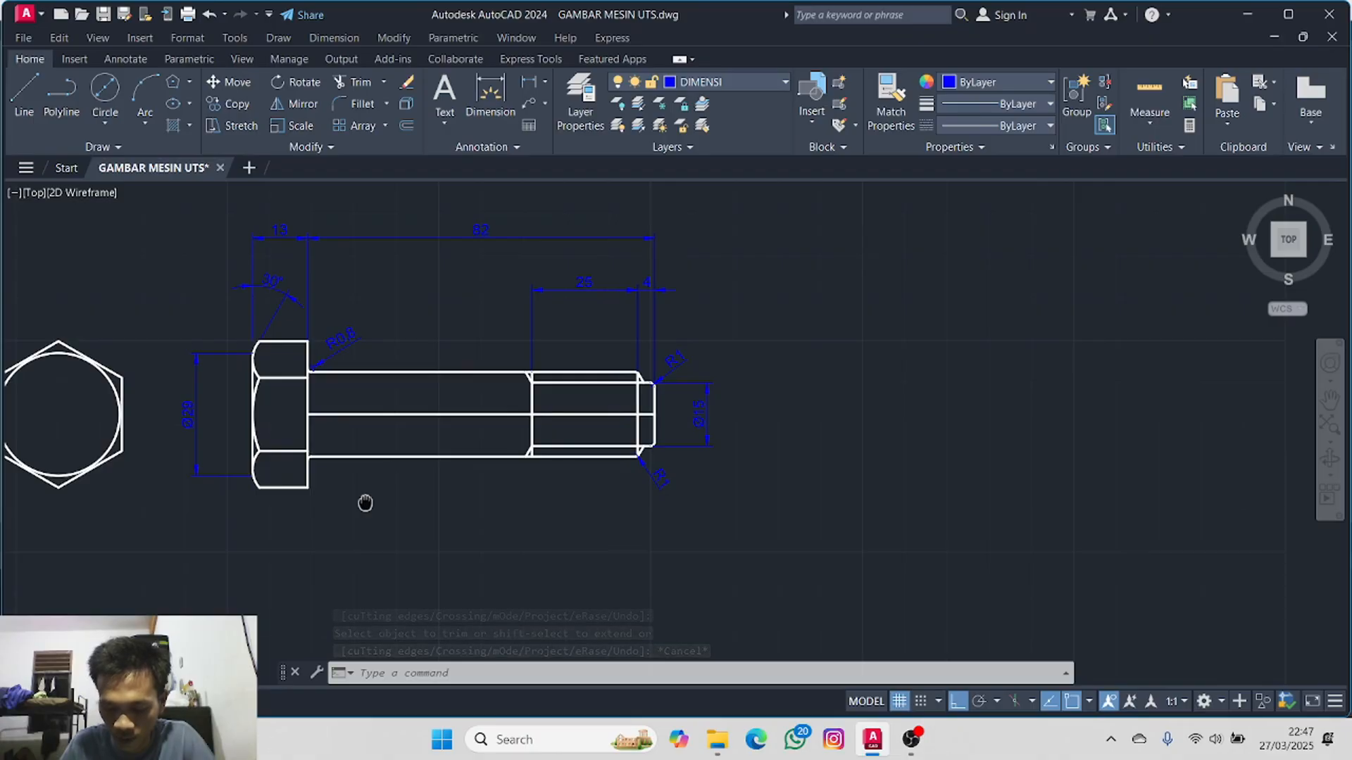
pyautogui.click(491, 95)
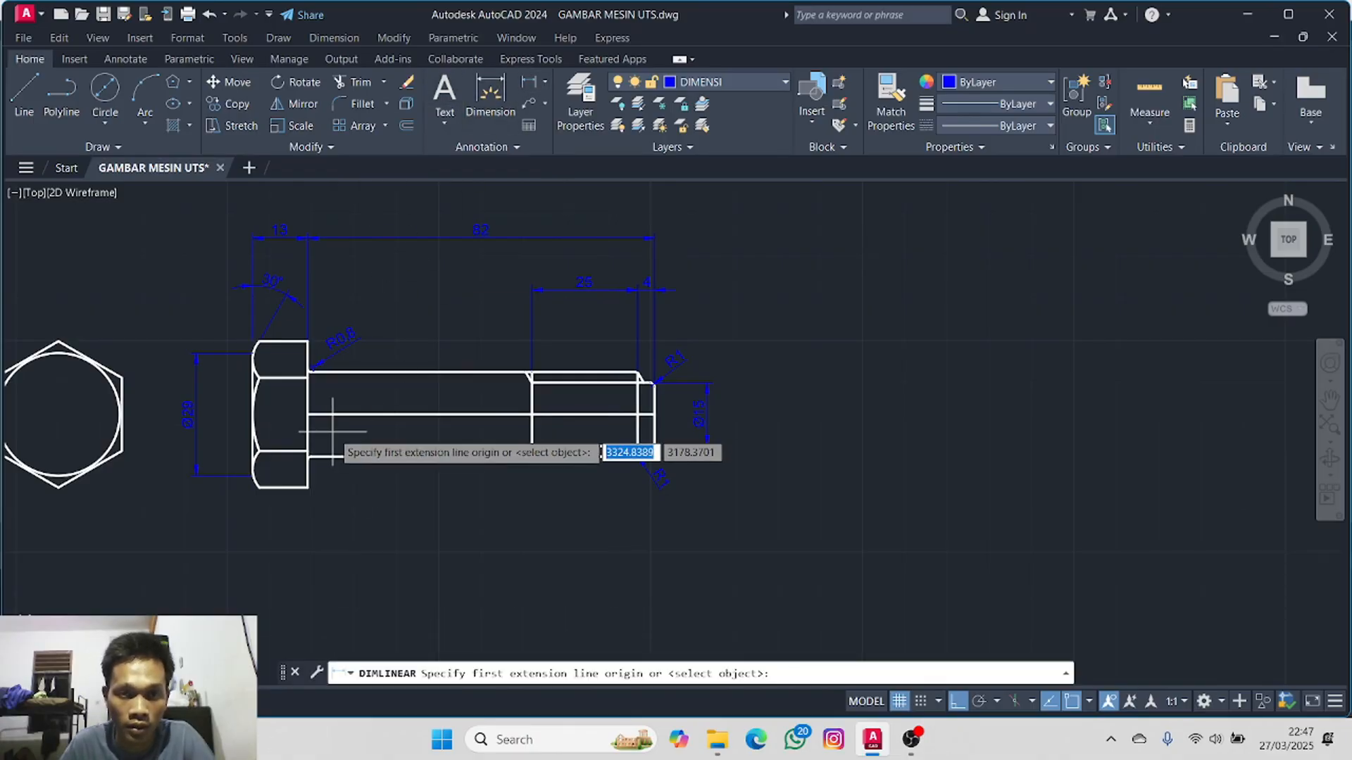
pyautogui.click(399, 374)
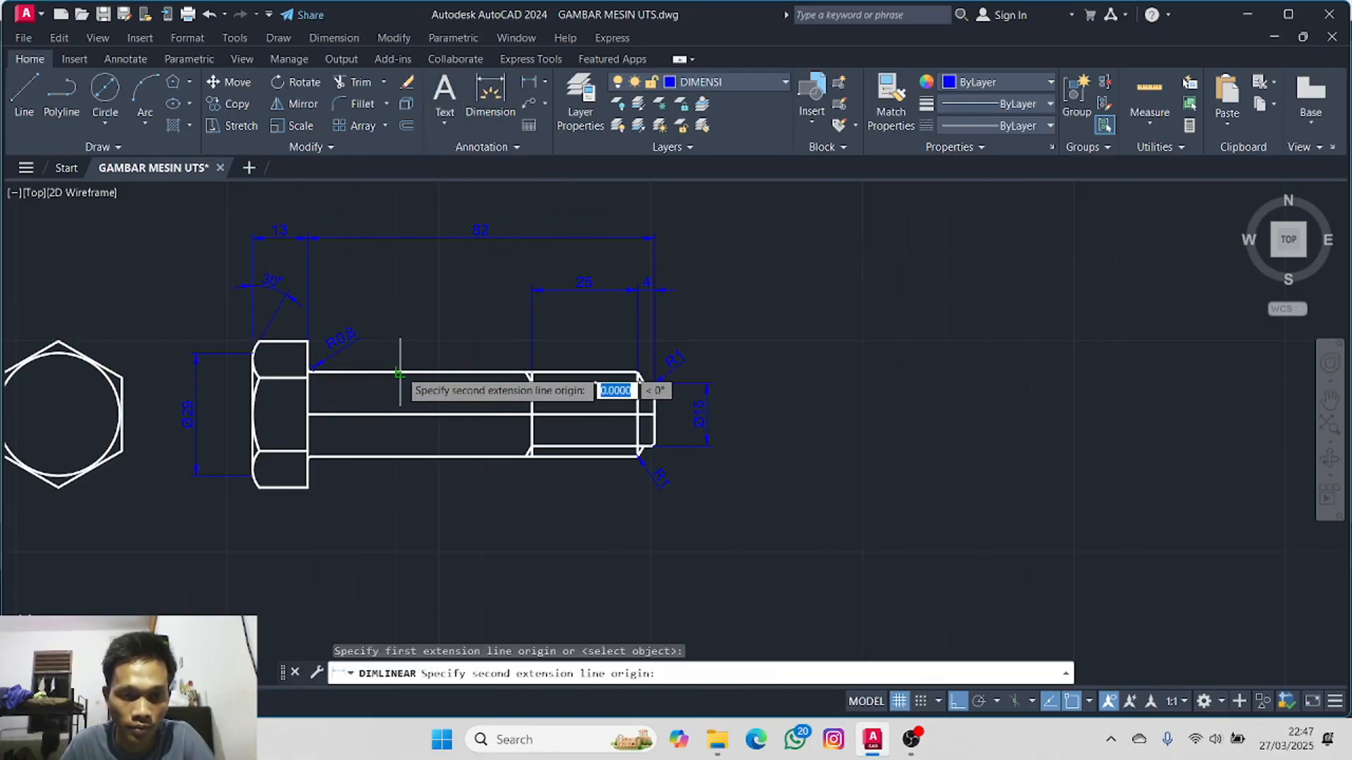
pyautogui.click(397, 457)
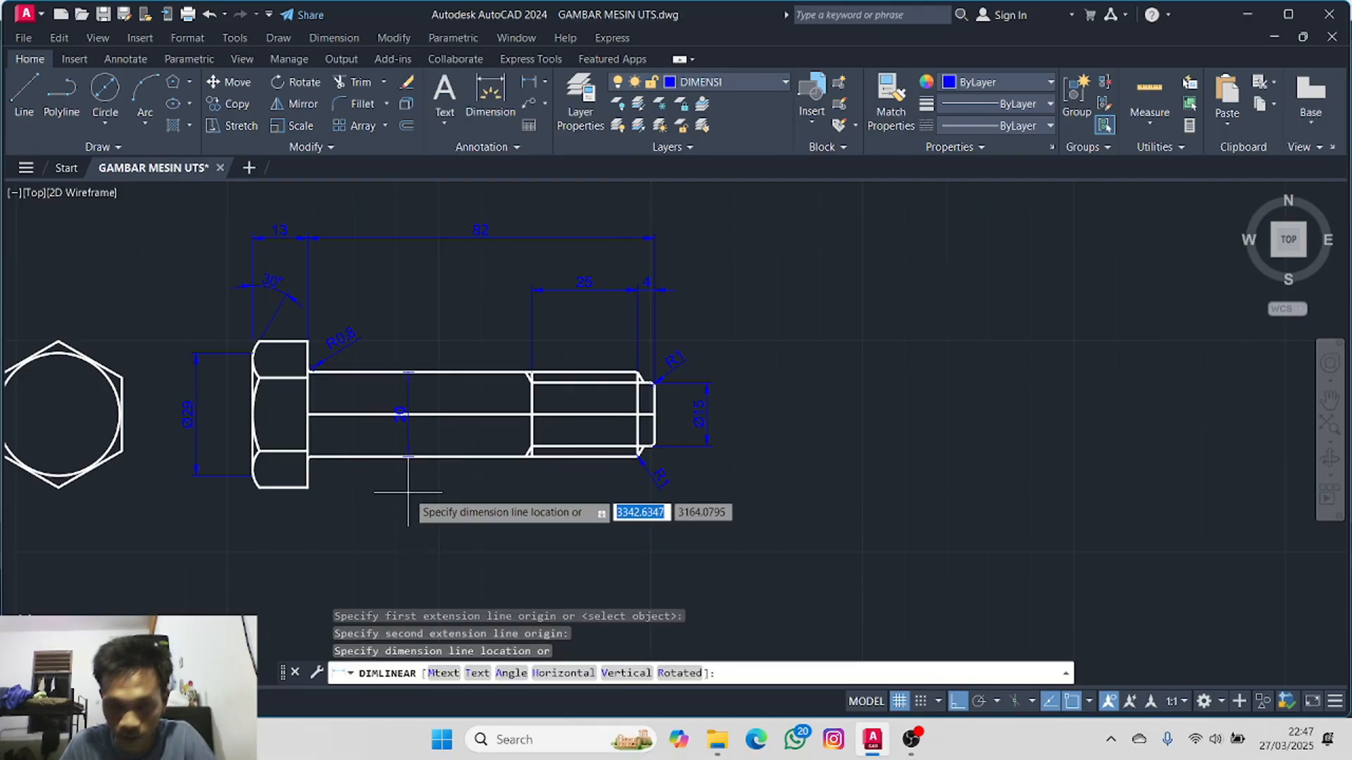
# - Make the dimension text read Ø20h7 and place the dimension line across the shank
pyautogui.rightClick(409, 492)
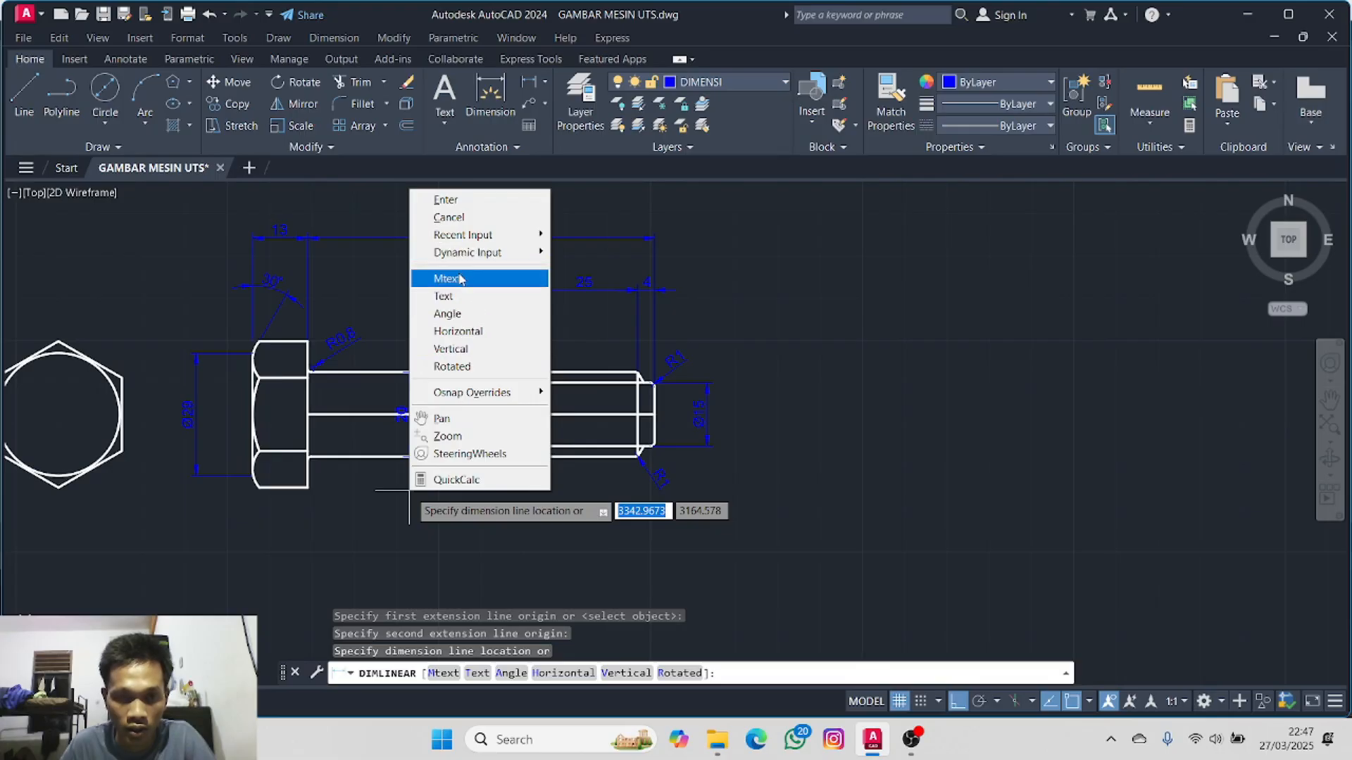
pyautogui.click(459, 282)
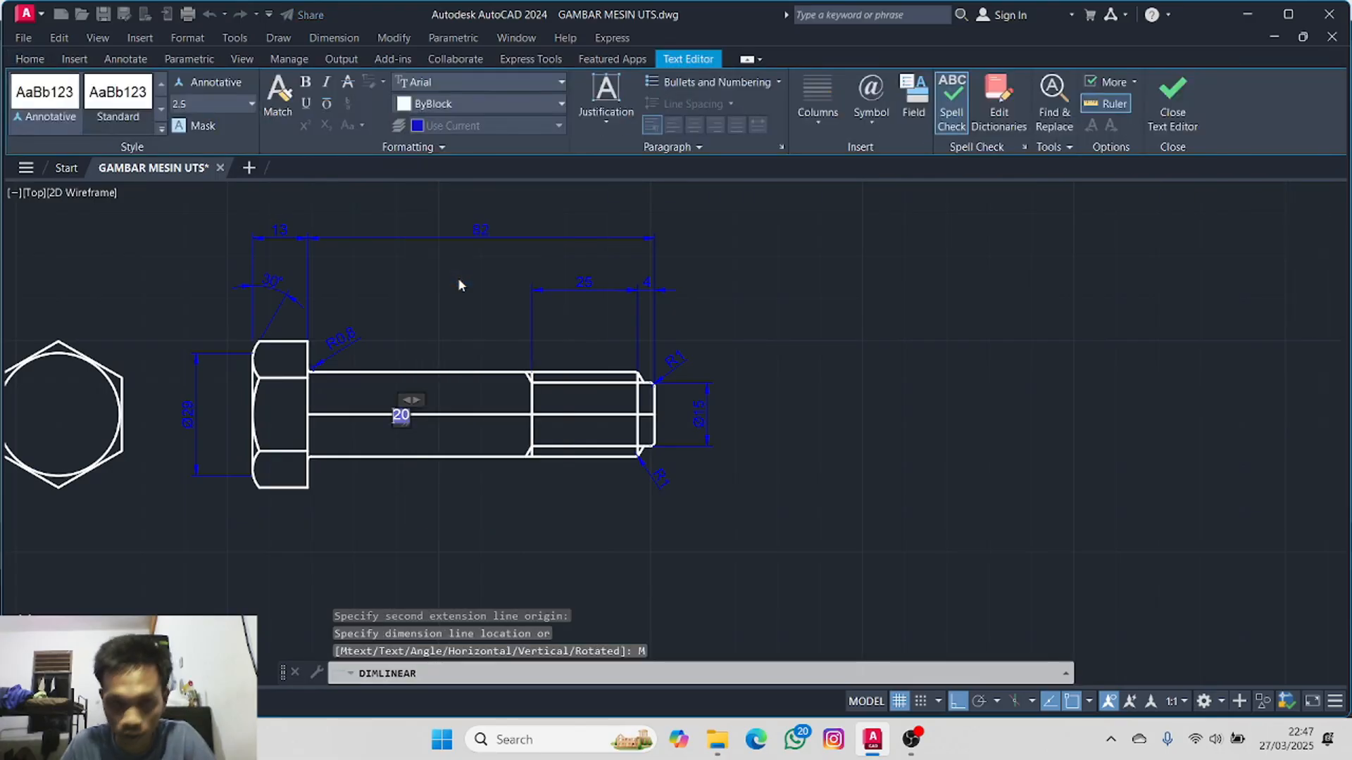
pyautogui.click(872, 103)
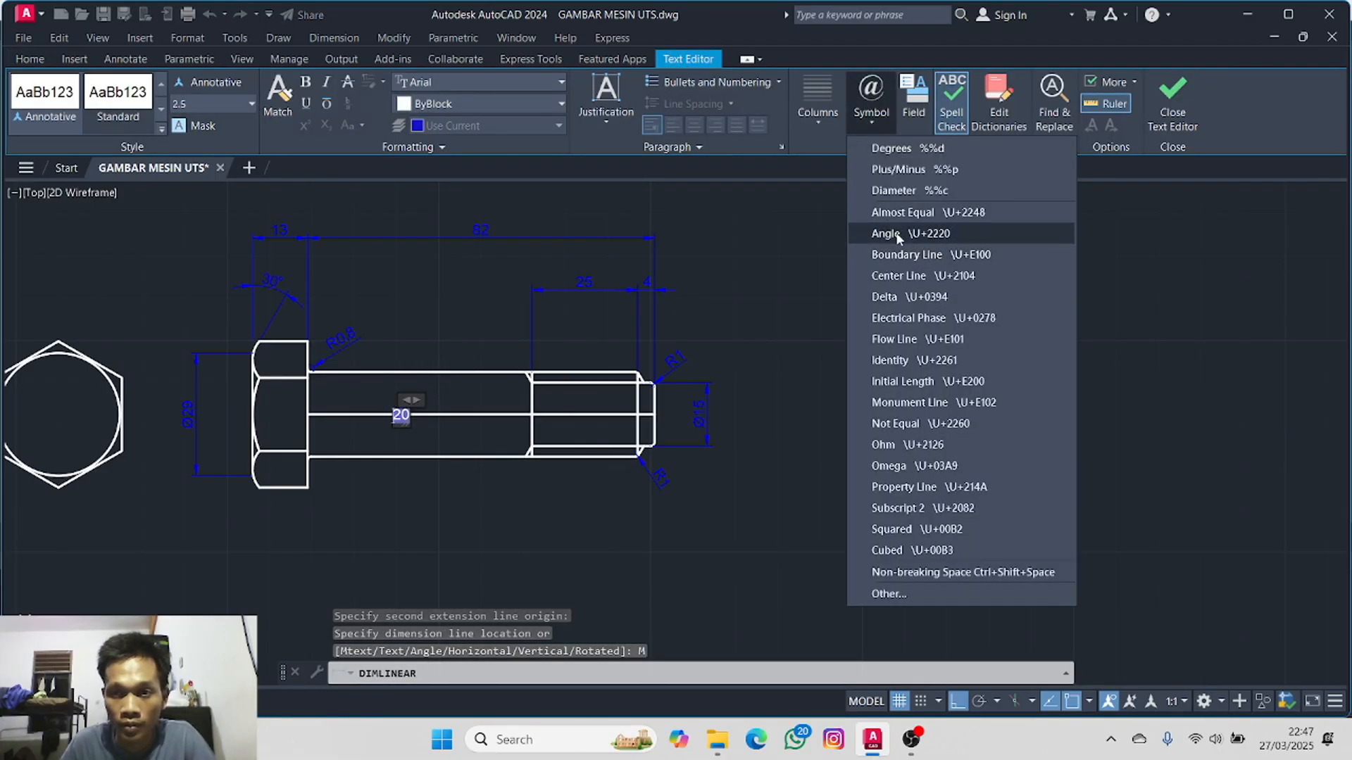
pyautogui.click(895, 191)
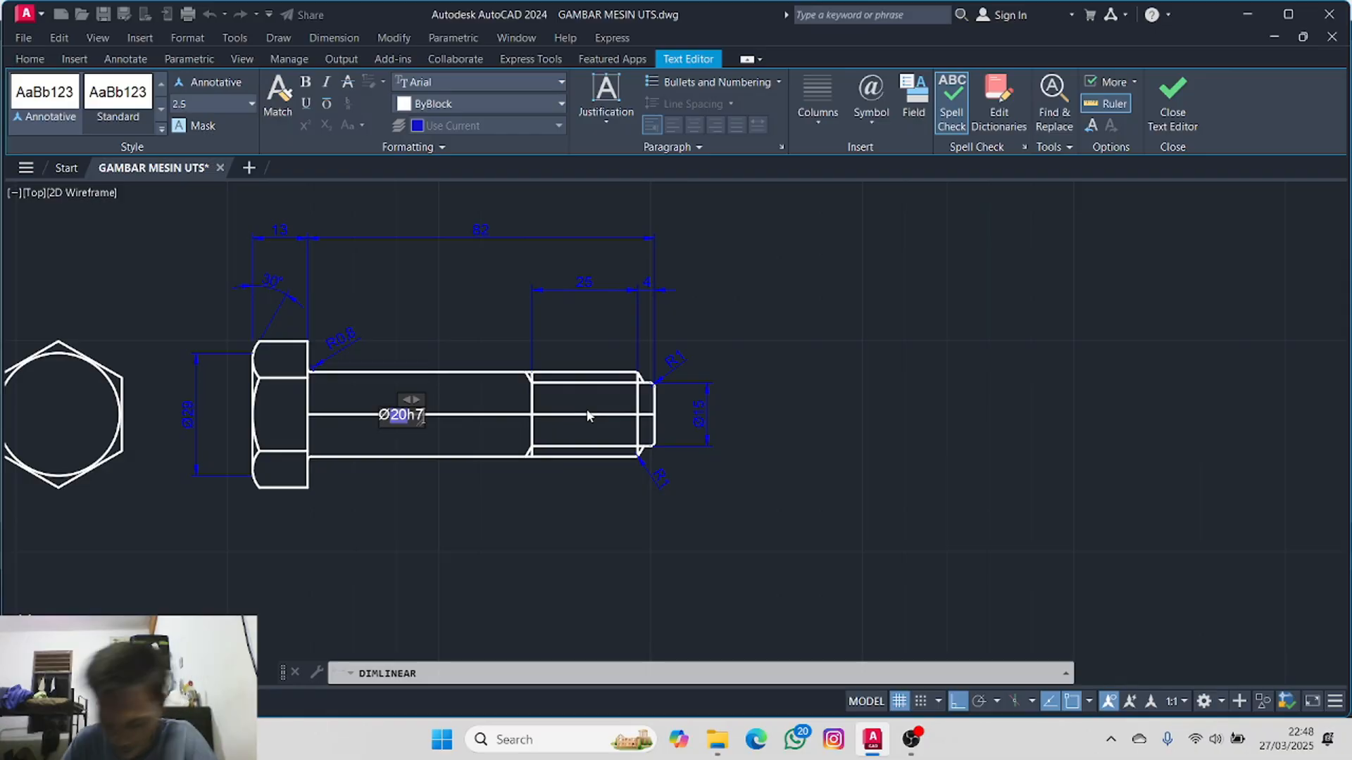
pyautogui.click(473, 513)
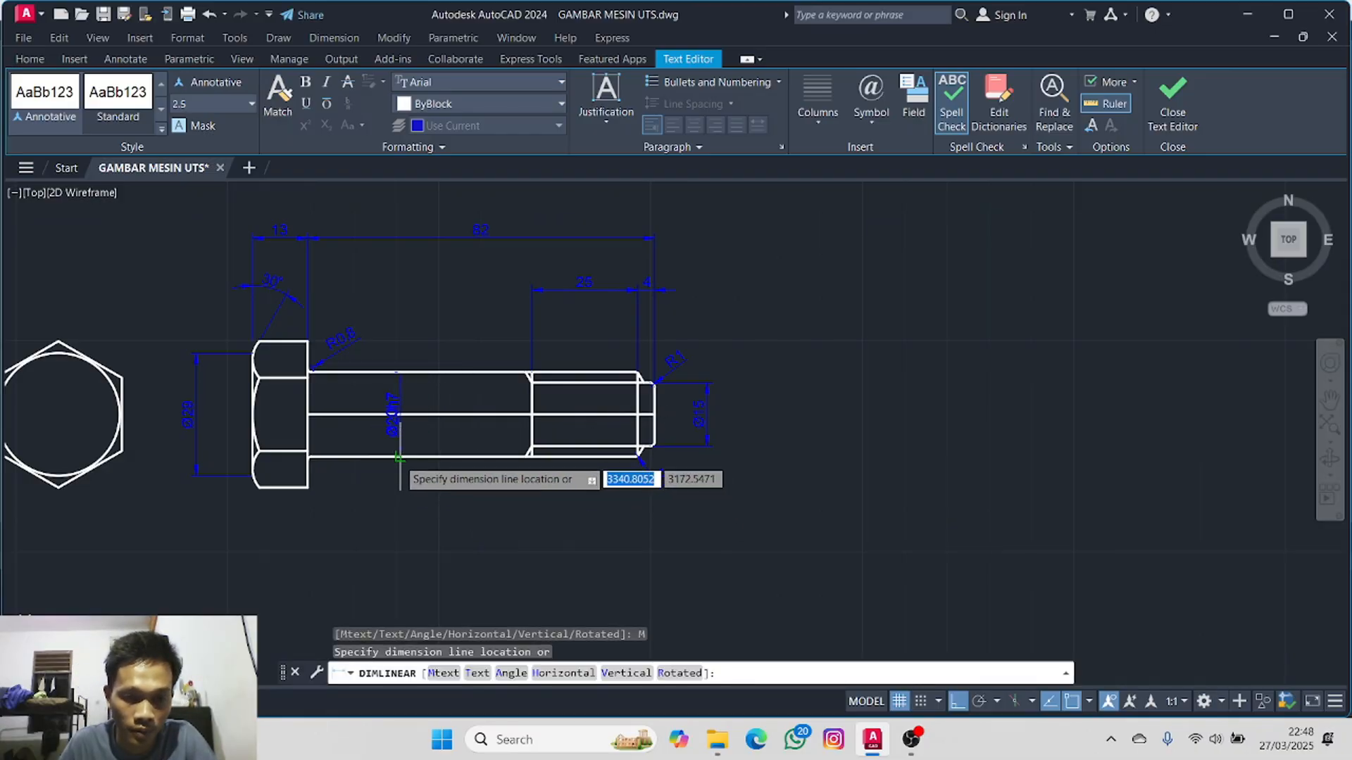
pyautogui.click(401, 459)
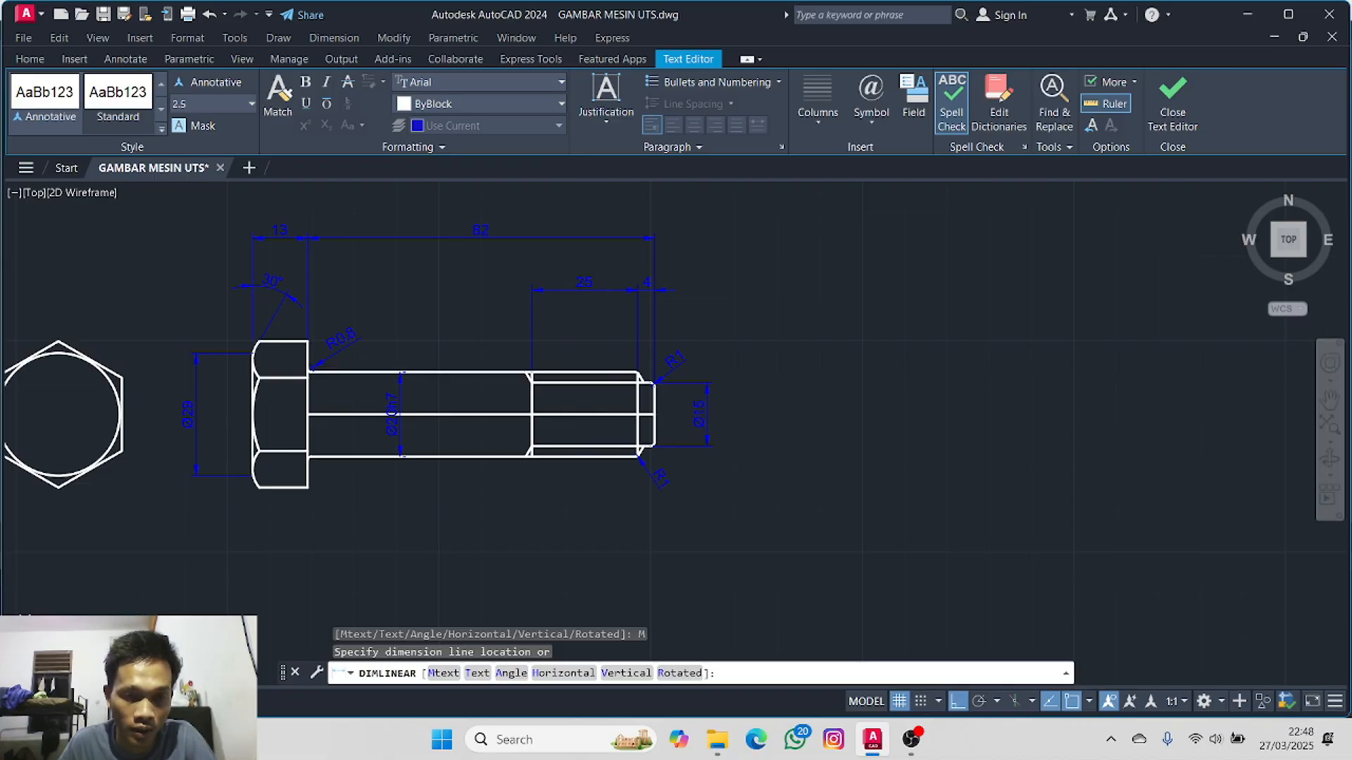
# - Move the Ø20h7 dimension text below the shank, outside the bolt outline
pyautogui.click(400, 424)
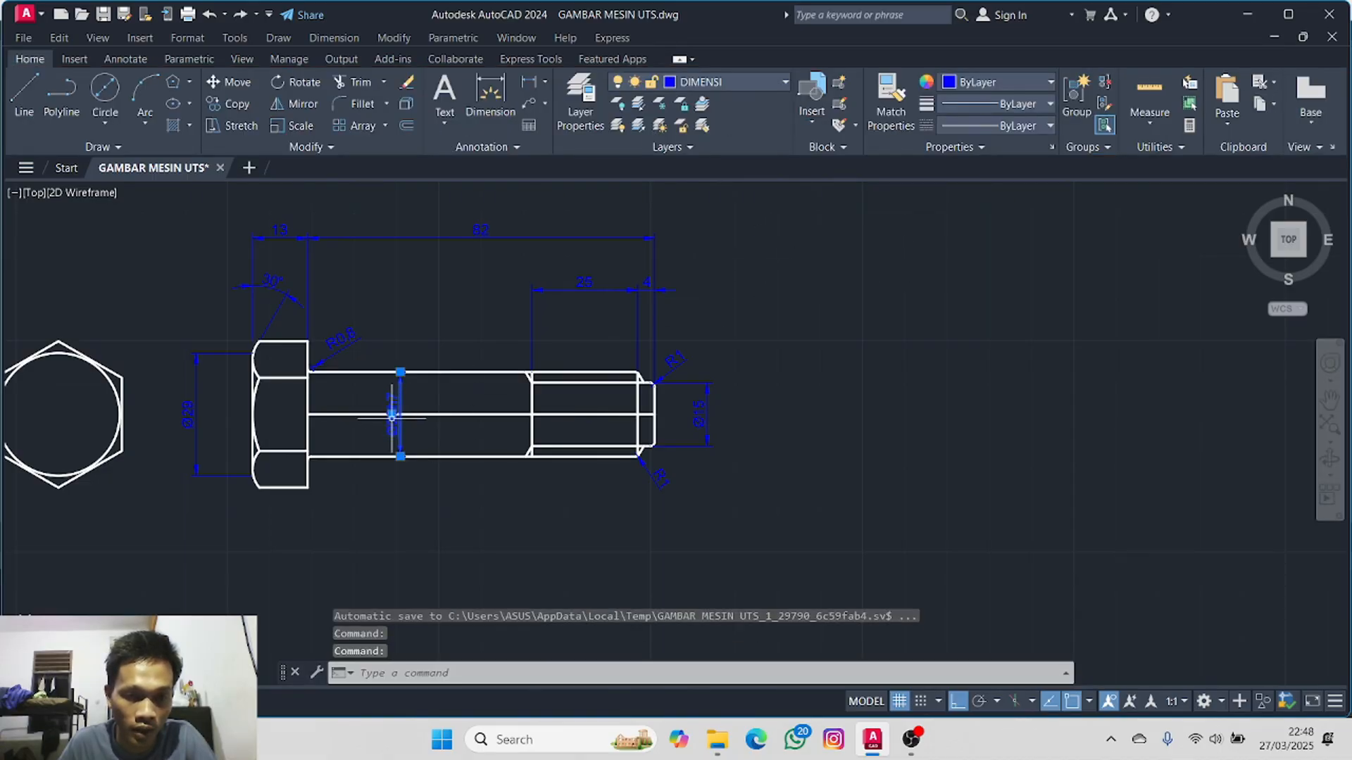
pyautogui.click(392, 415)
pyautogui.rightClick(388, 494)
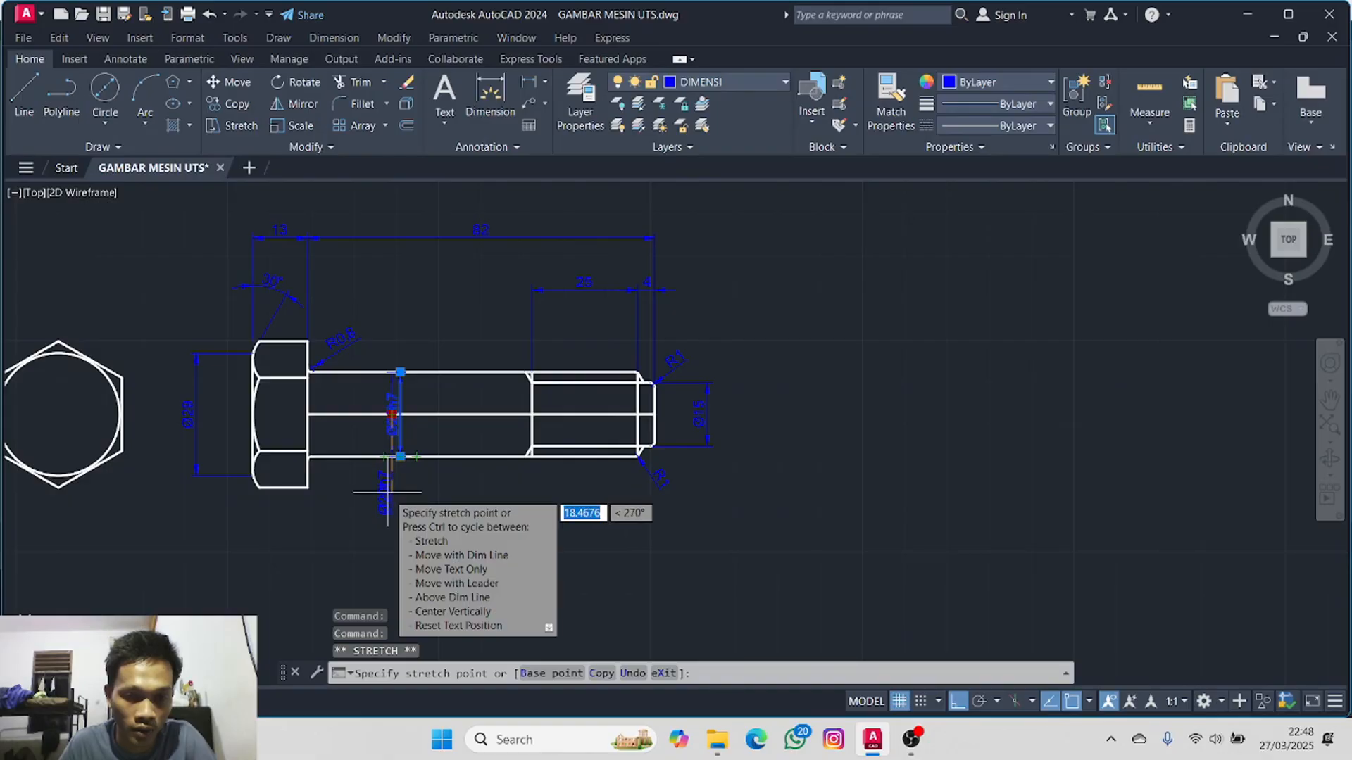
pyautogui.click(423, 513)
pyautogui.press('Escape')
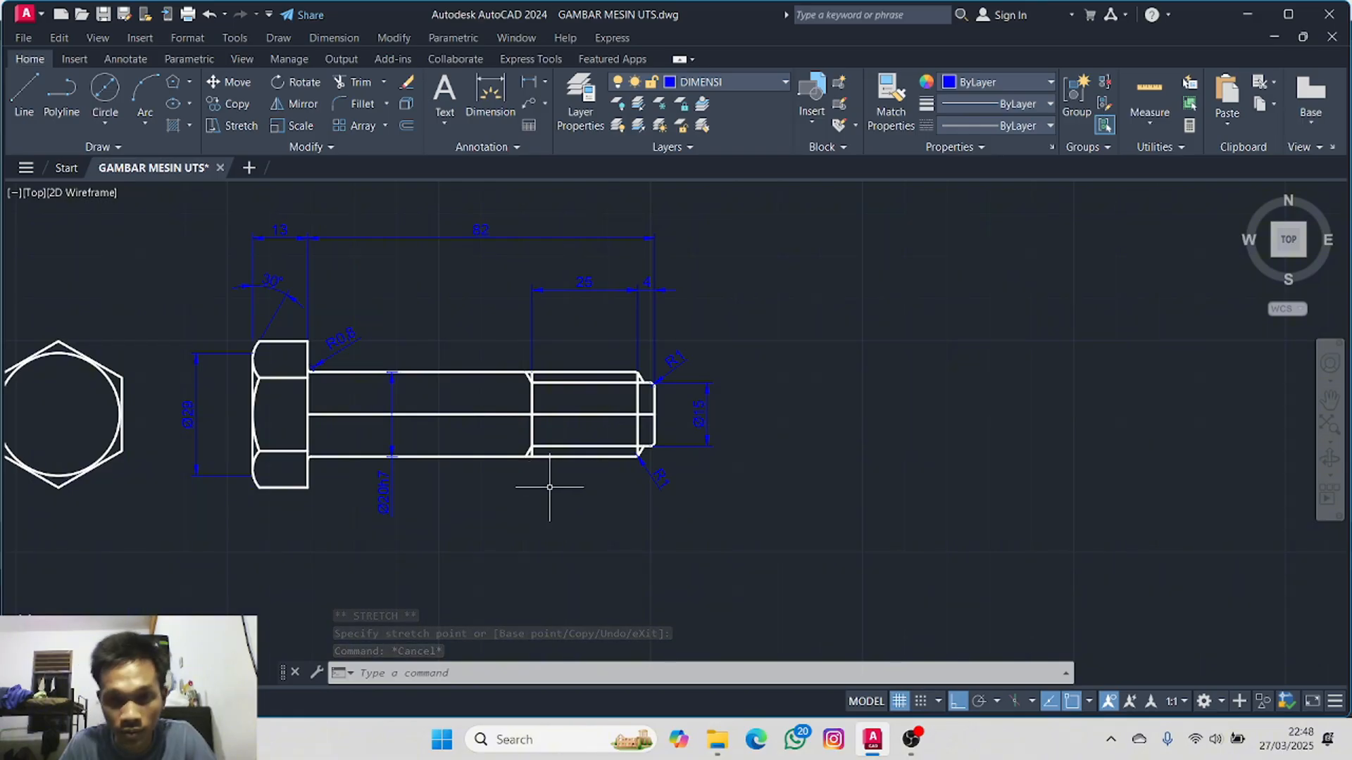
# - Move the text of the 4 mm tip dimension outward past its extension lines, with Ortho off
pyautogui.scroll(4, 563, 339)
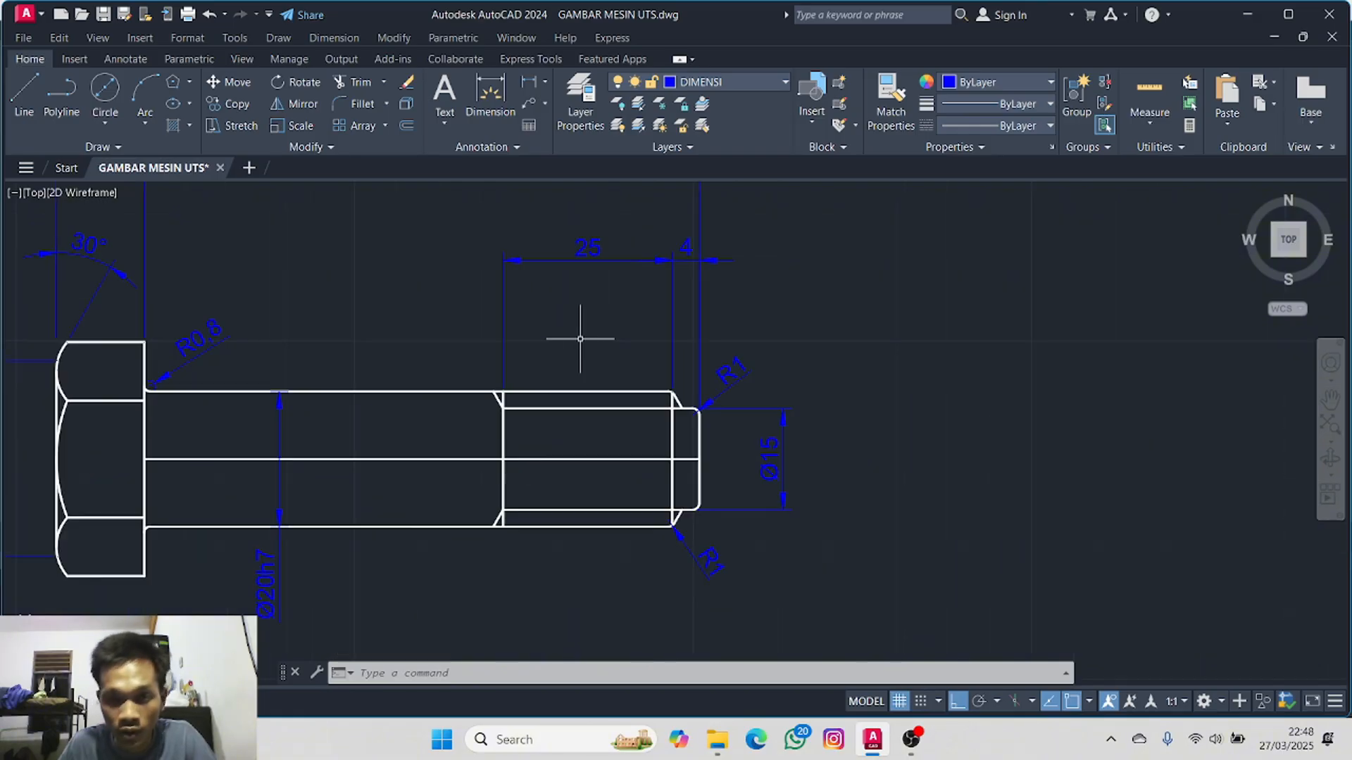
pyautogui.click(479, 351)
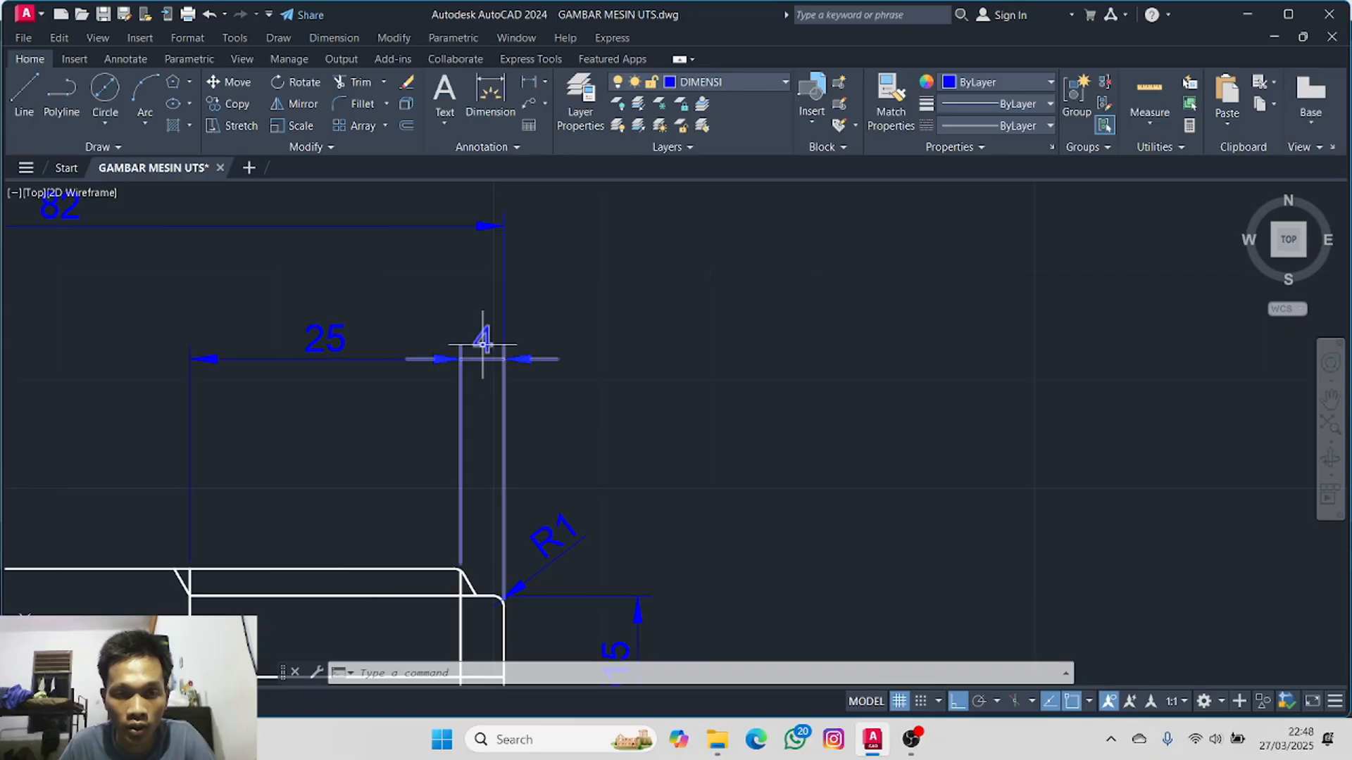
pyautogui.click(480, 342)
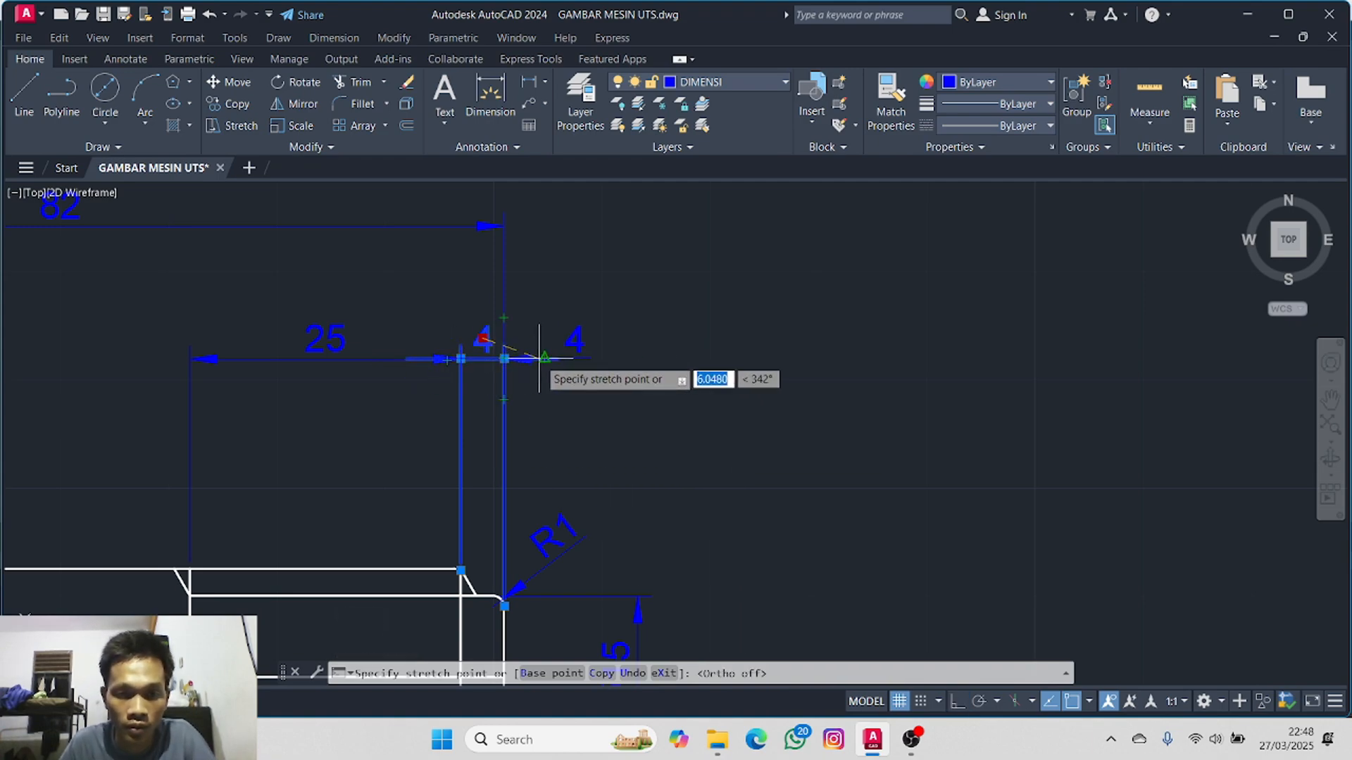
pyautogui.click(572, 359)
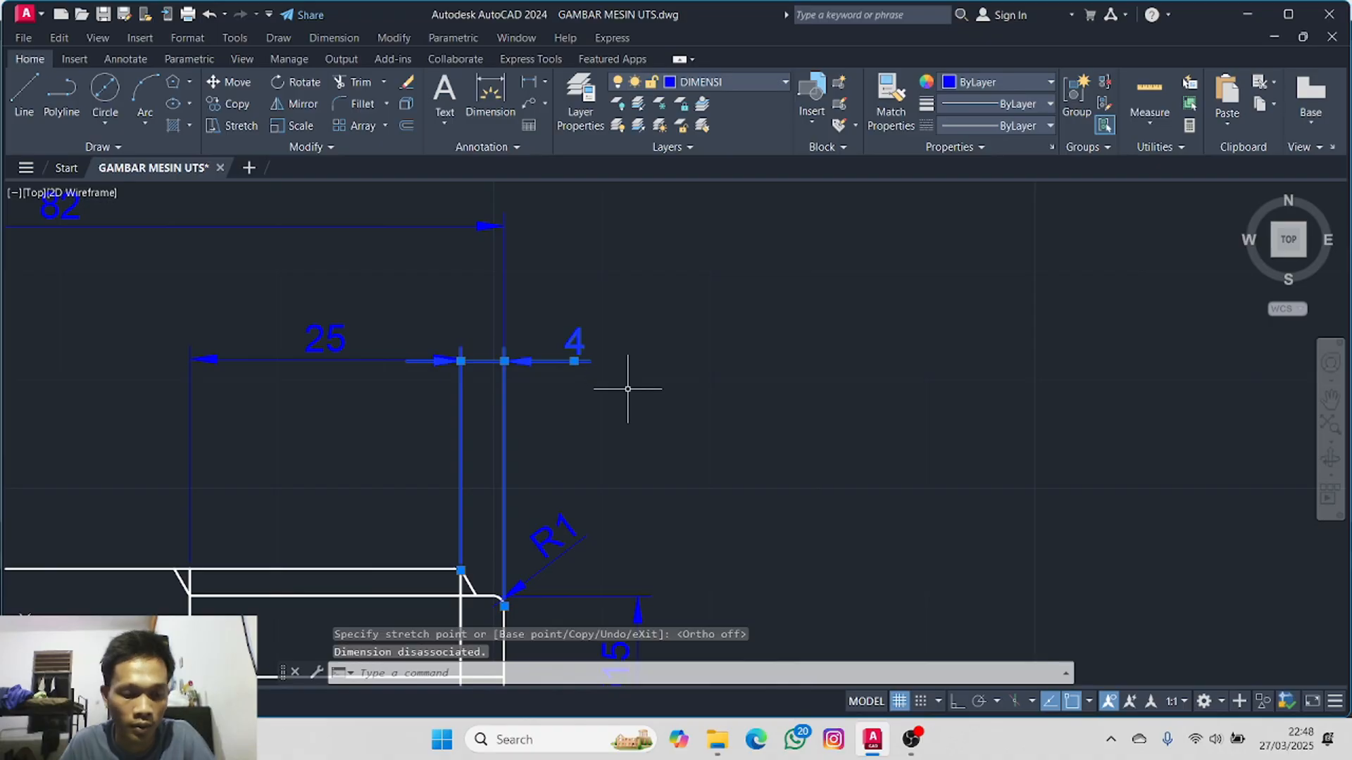
pyautogui.press('Escape')
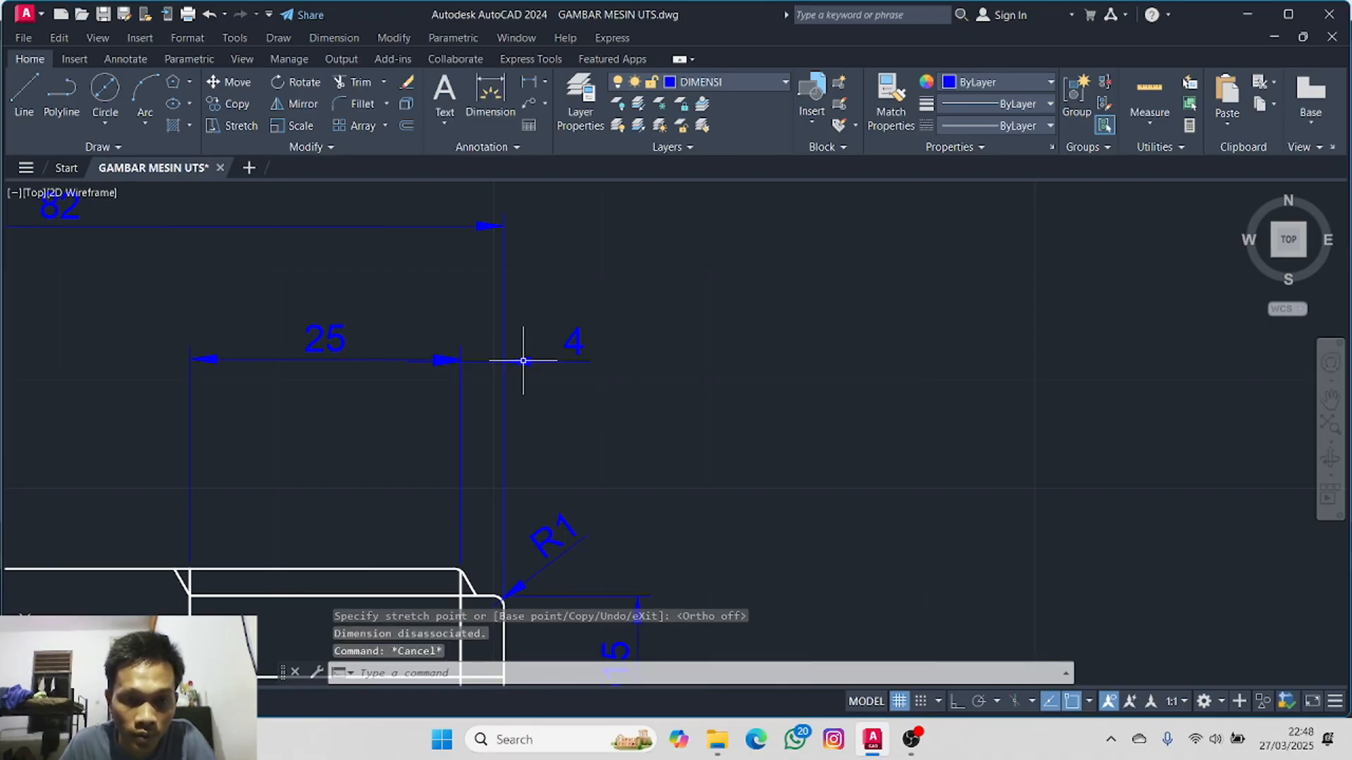
# - Stretch the 4 mm tip dimension so its line aligns with the neighbouring 25 mm thread-length dimension line
pyautogui.click(523, 361)
pyautogui.click(505, 361)
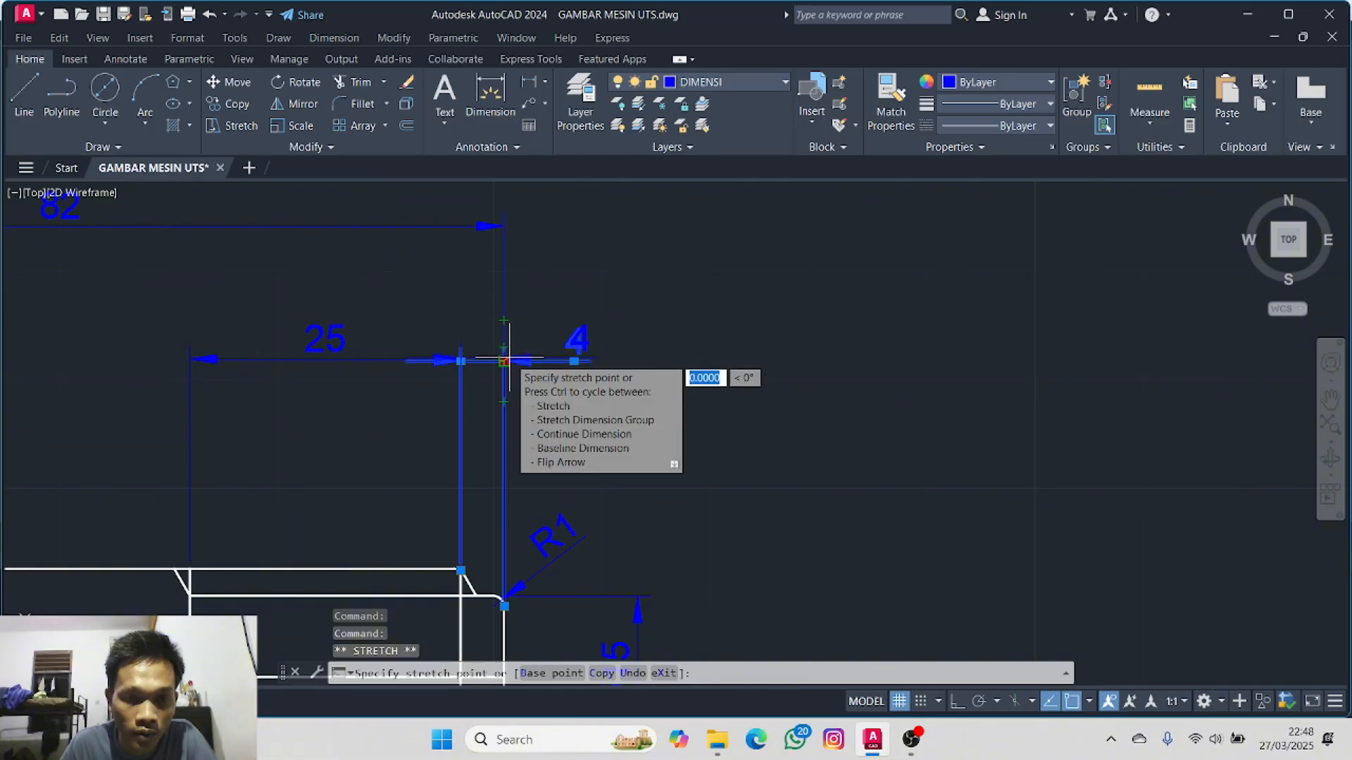
pyautogui.click(504, 362)
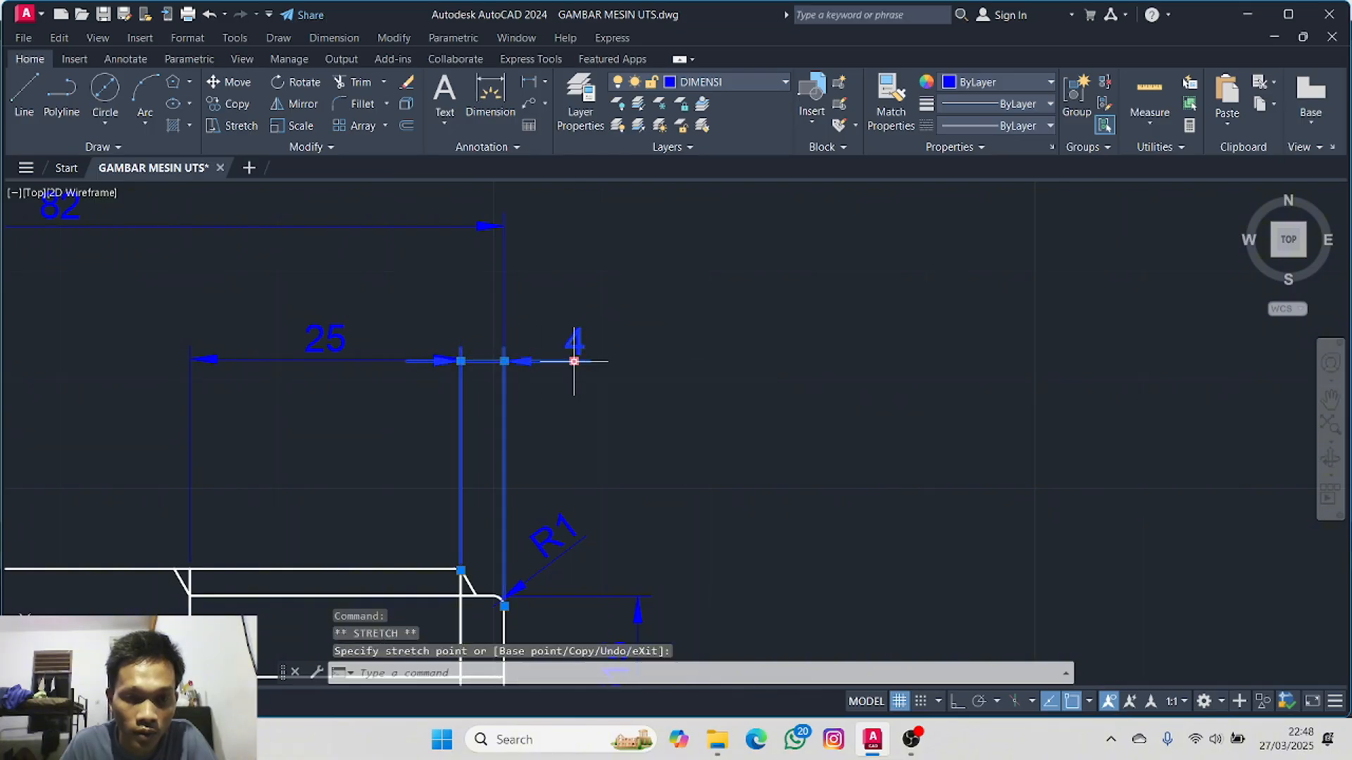
pyautogui.click(461, 361)
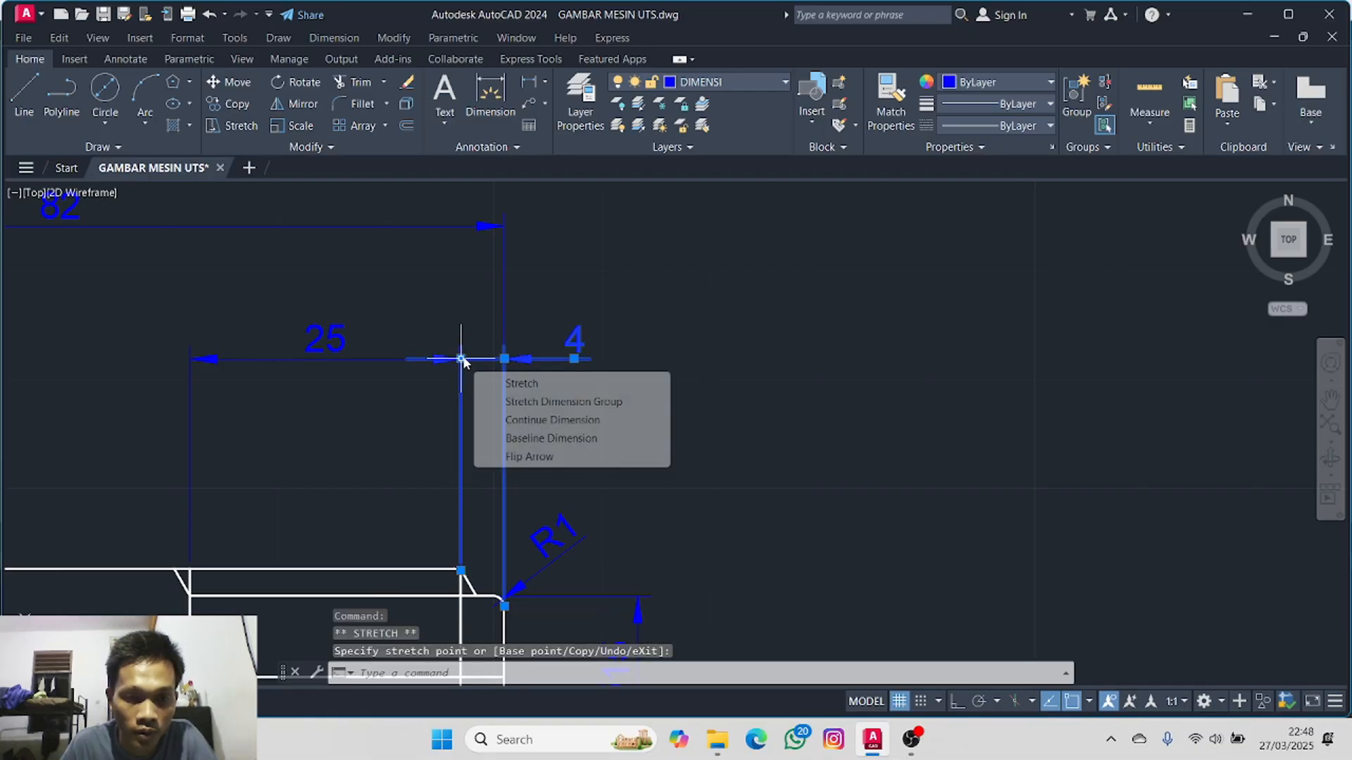
pyautogui.press('Escape')
pyautogui.scroll(-4, 585, 380)
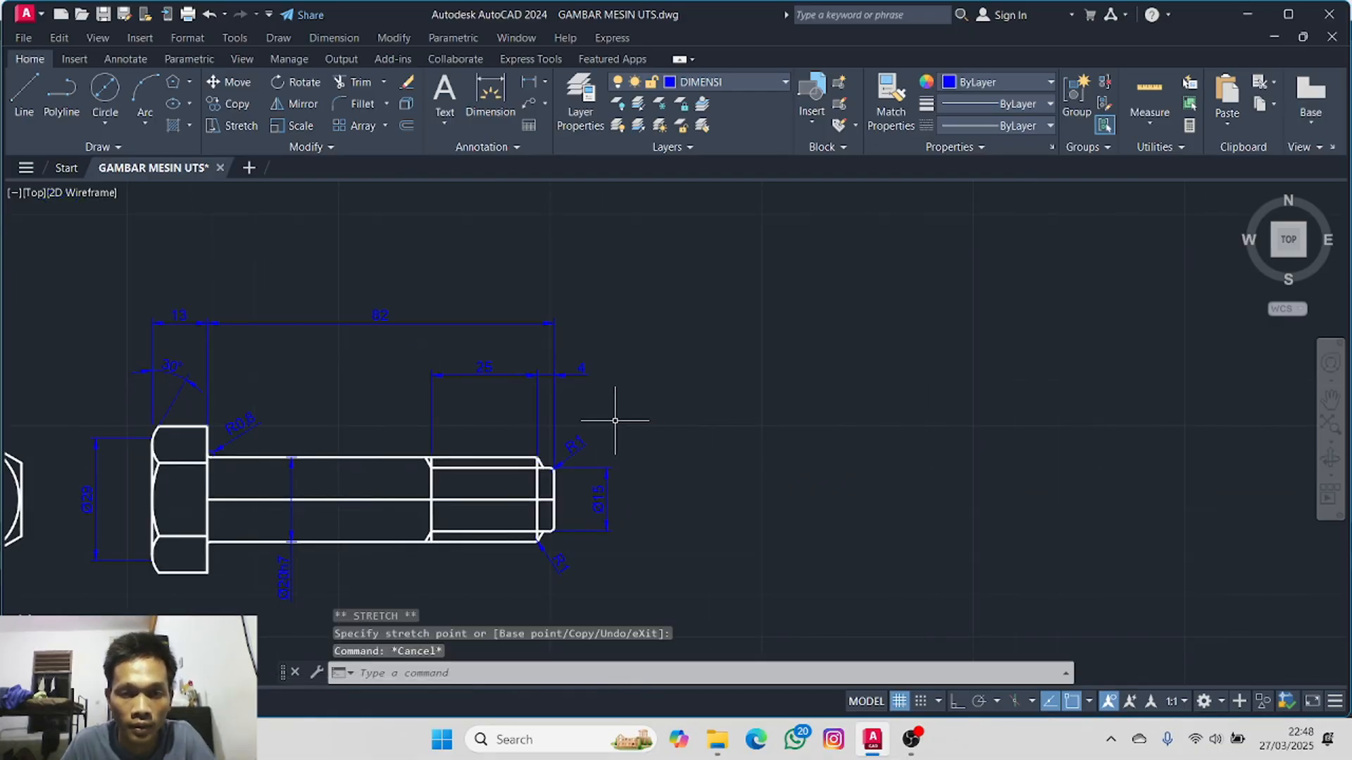
pyautogui.moveTo(616, 421); pyautogui.dragTo(698, 351, button='middle')
pyautogui.moveTo(596, 468); pyautogui.dragTo(673, 411, button='middle')
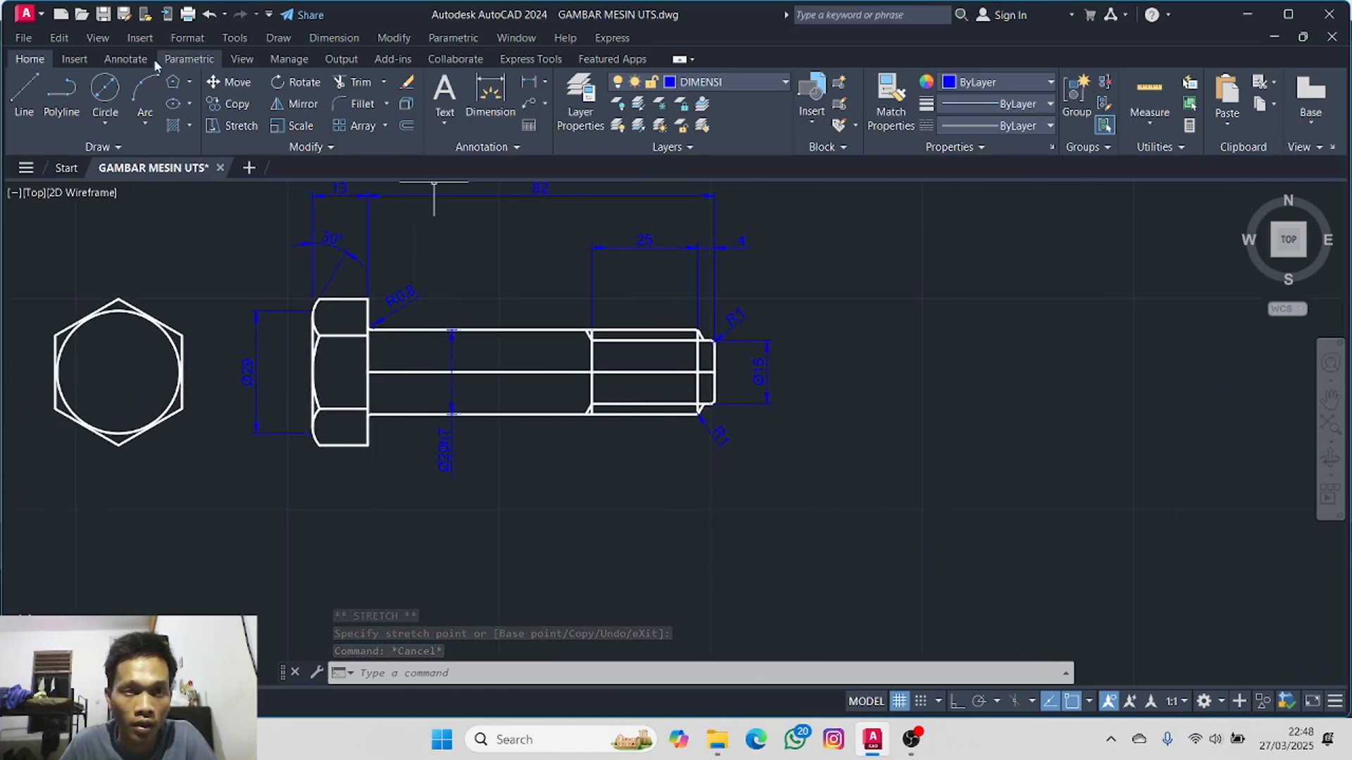
# - Set Standard as the current multileader style
pyautogui.click(127, 60)
pyautogui.click(691, 95)
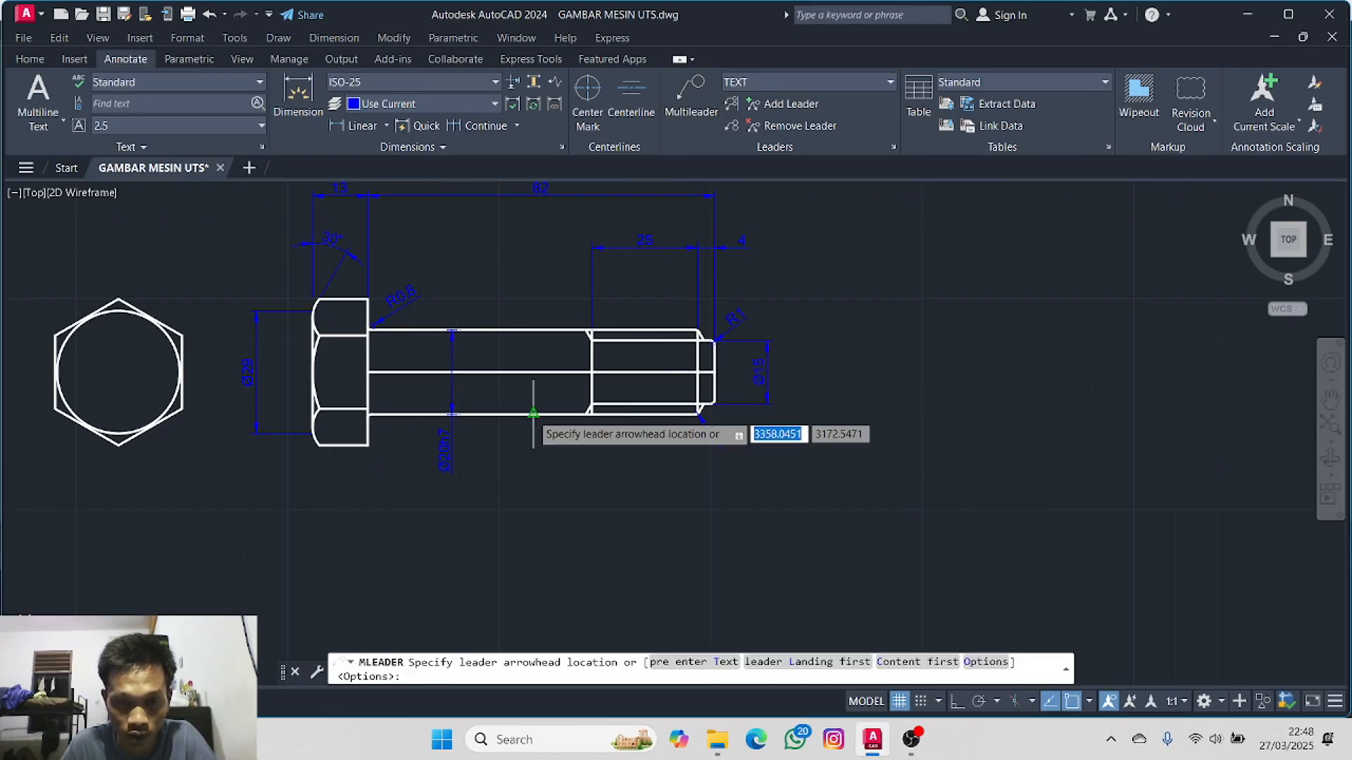
pyautogui.press('Escape')
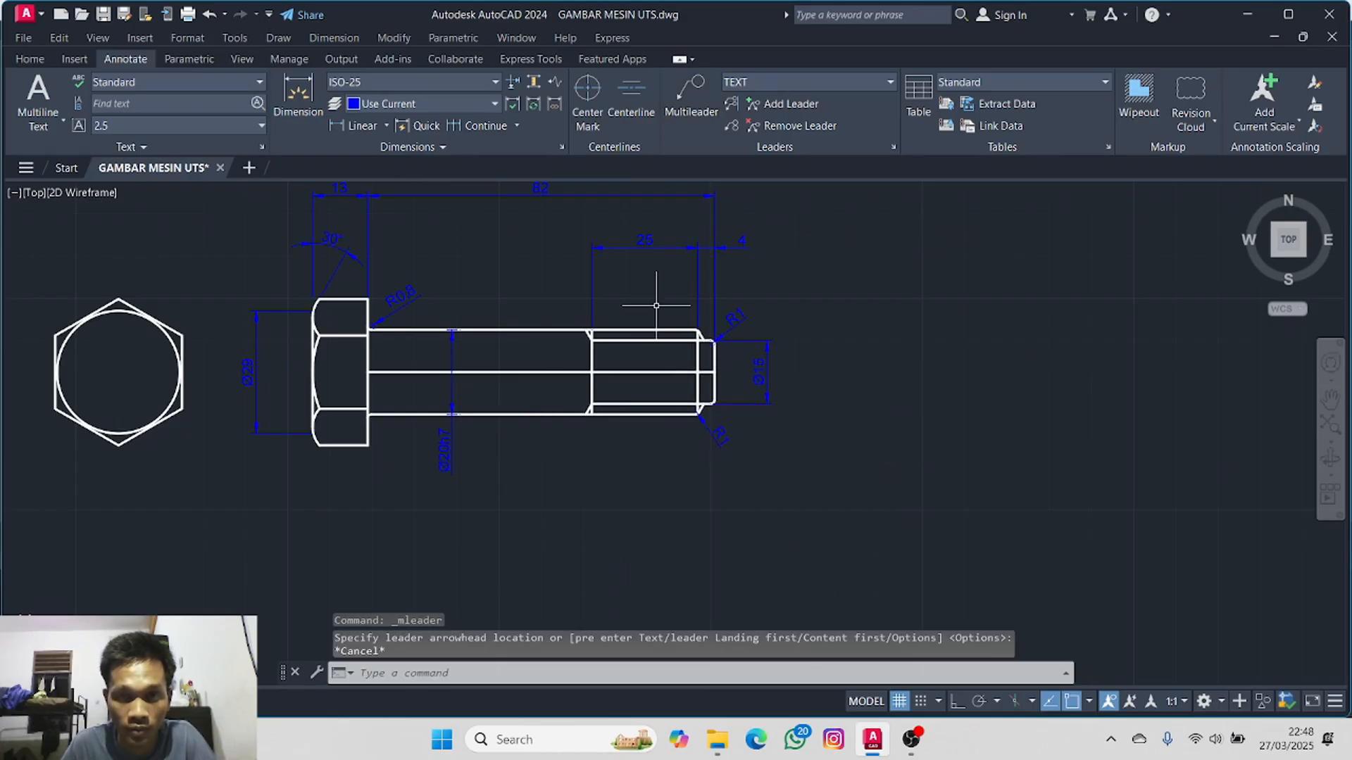
pyautogui.click(794, 81)
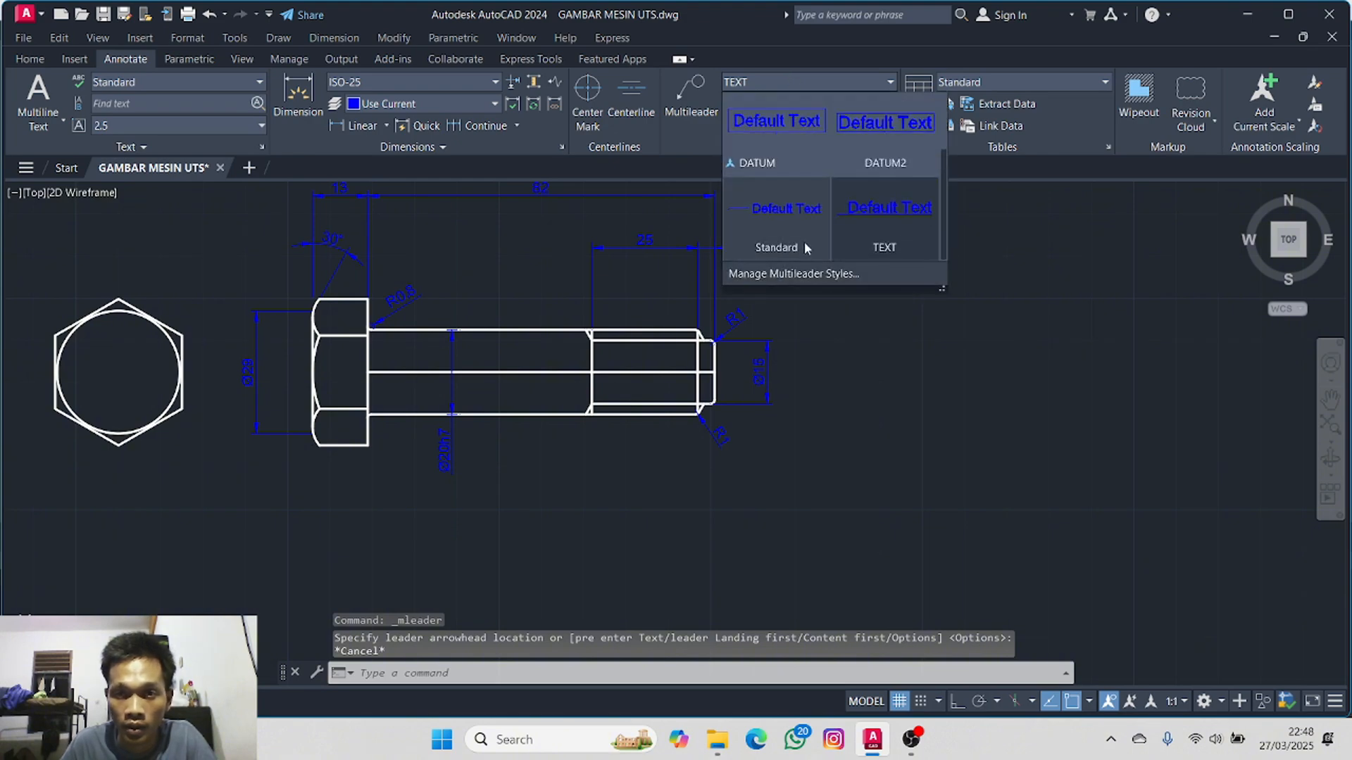
pyautogui.click(780, 233)
# - Add a multileader reading M20 that points to the lower edge of the bolt shank
pyautogui.click(690, 95)
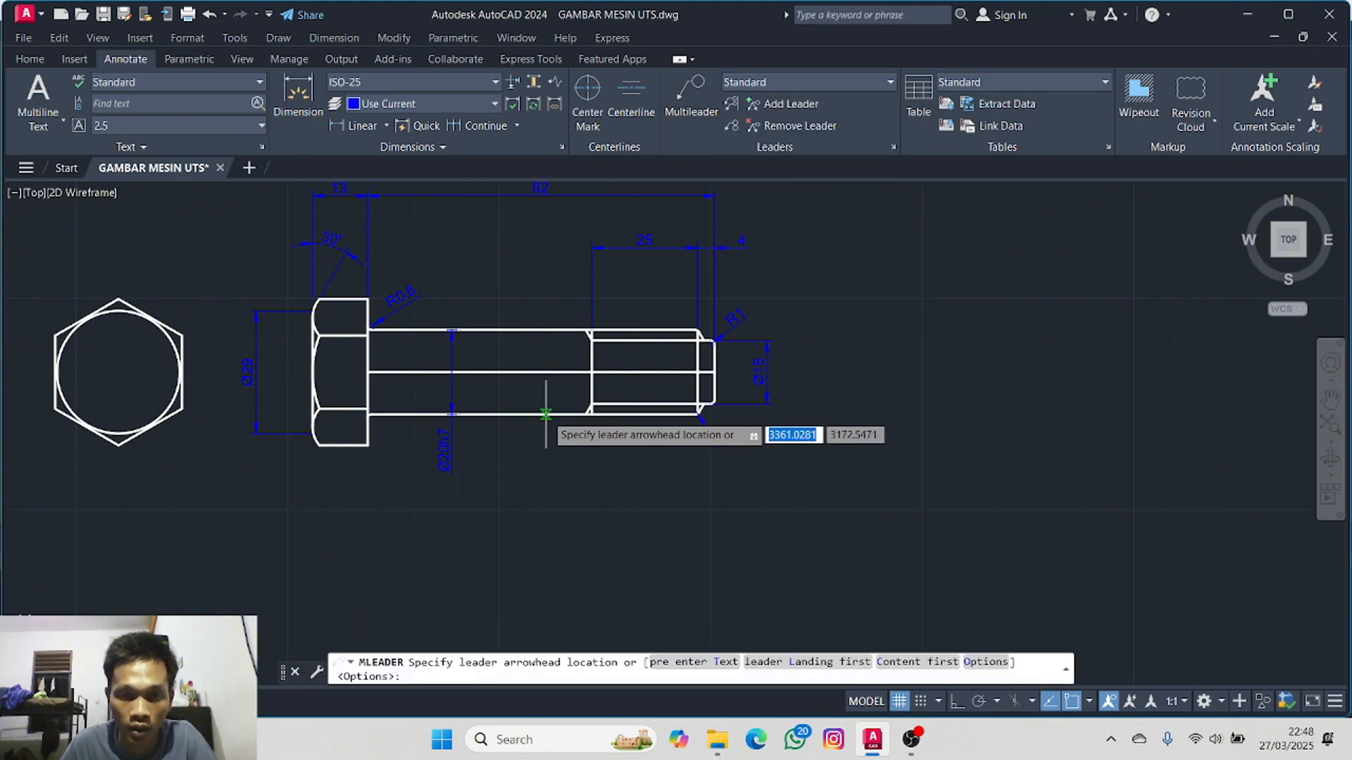
pyautogui.click(534, 414)
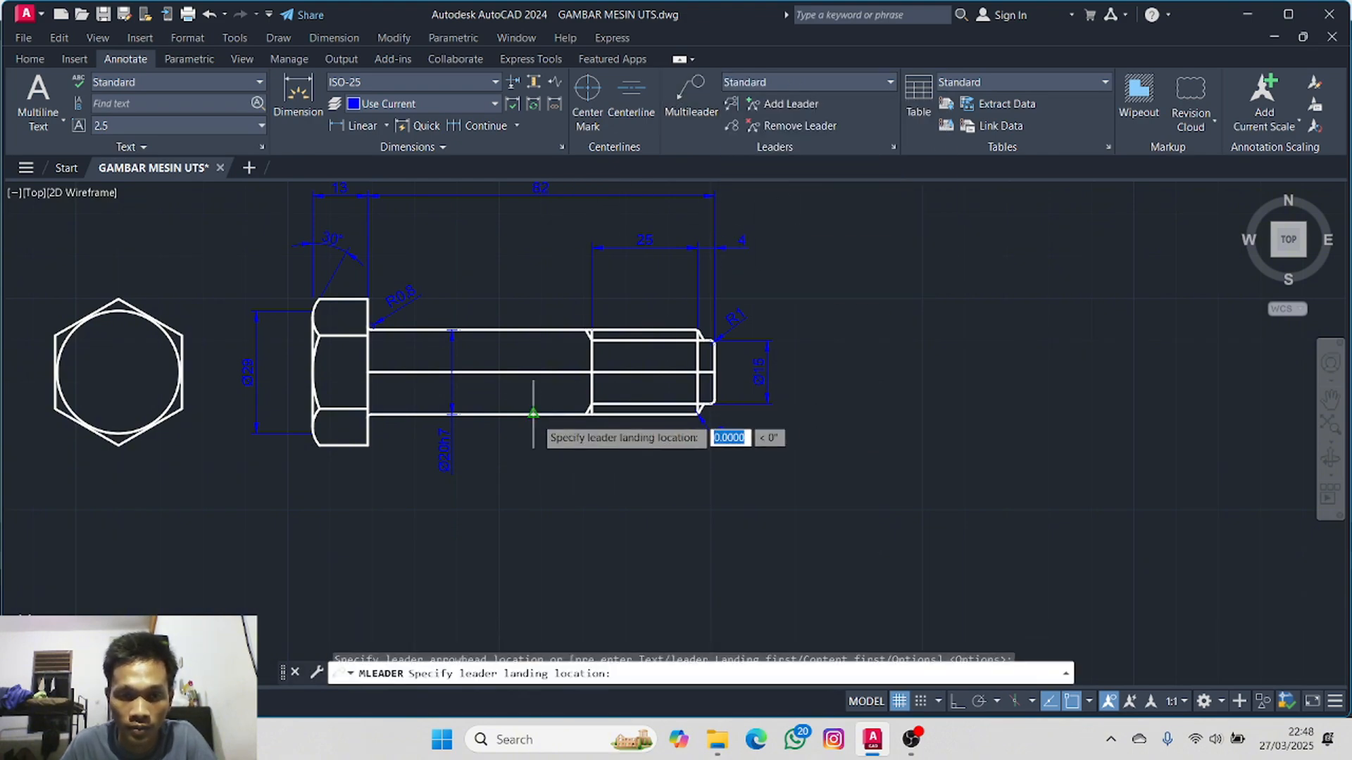
pyautogui.click(583, 468)
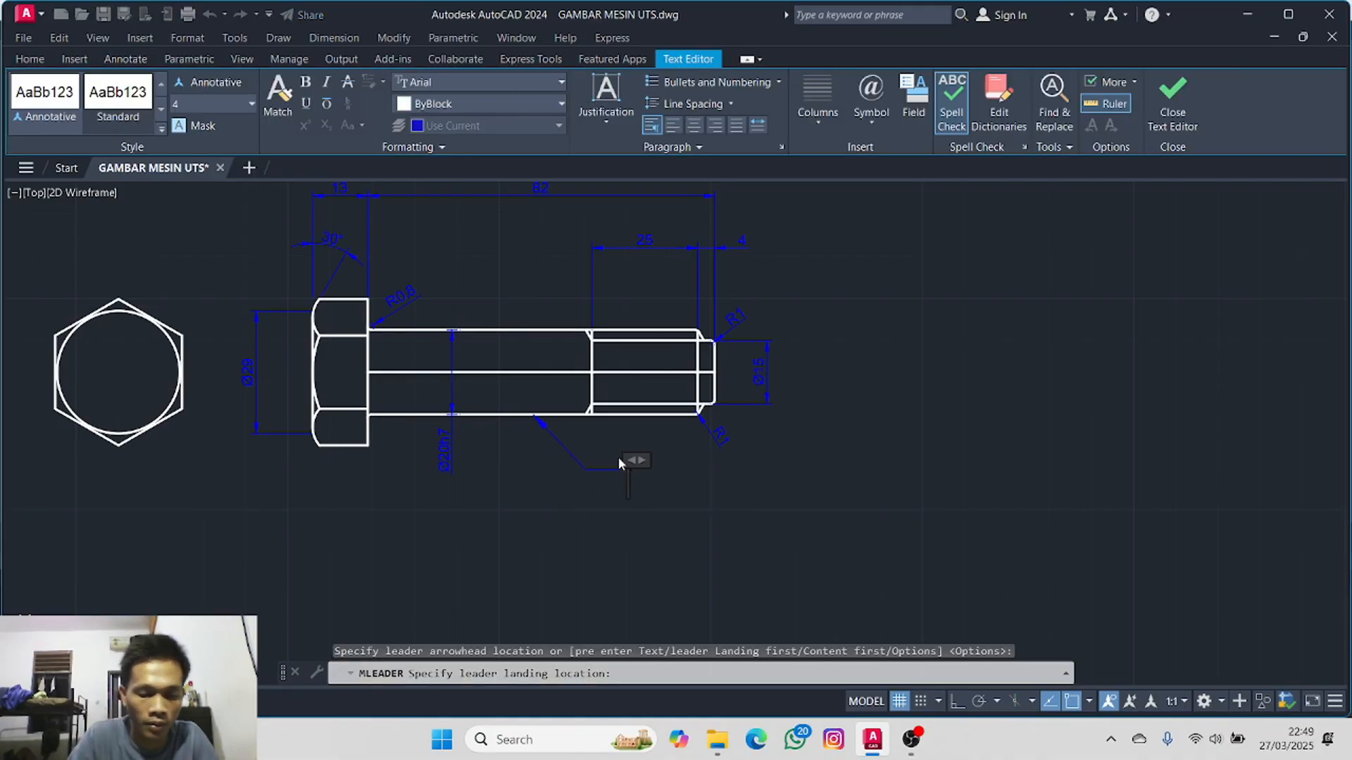
pyautogui.write('M20')
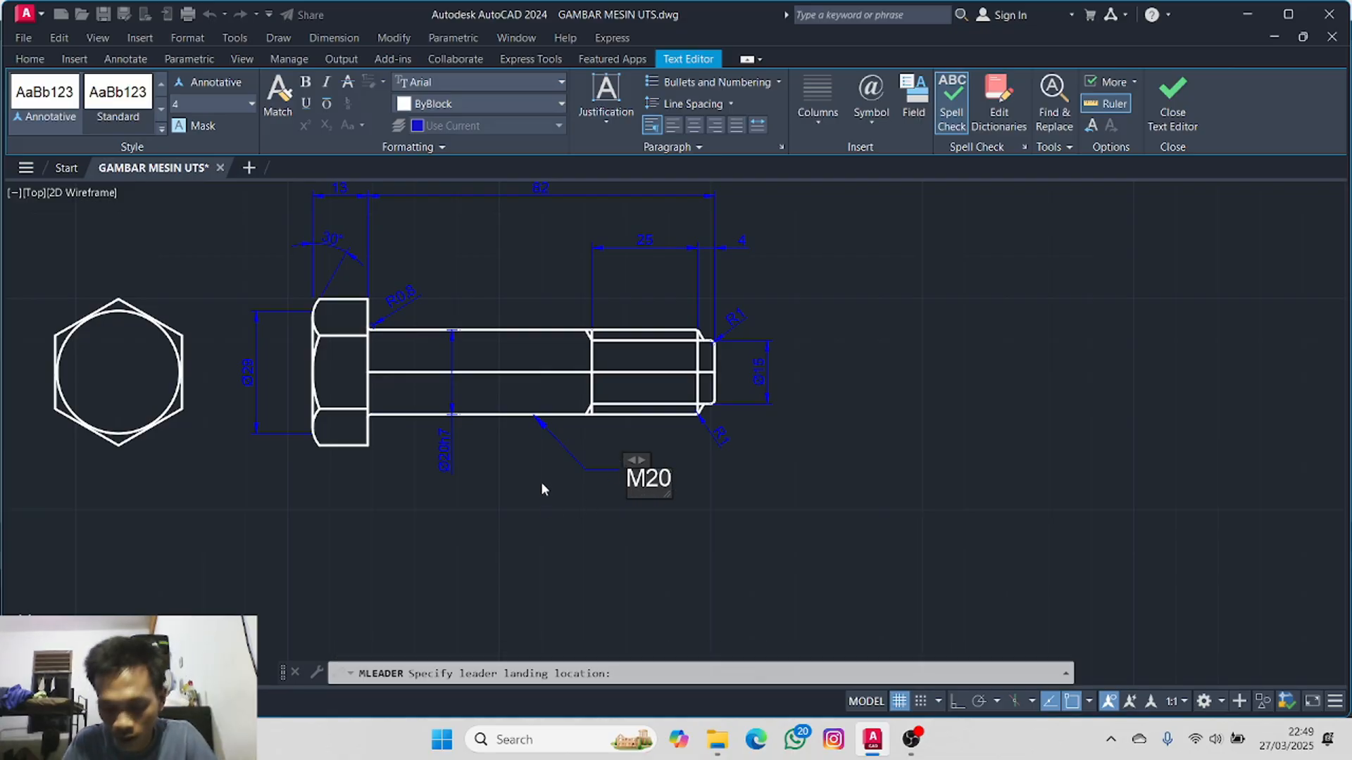
pyautogui.click(581, 472)
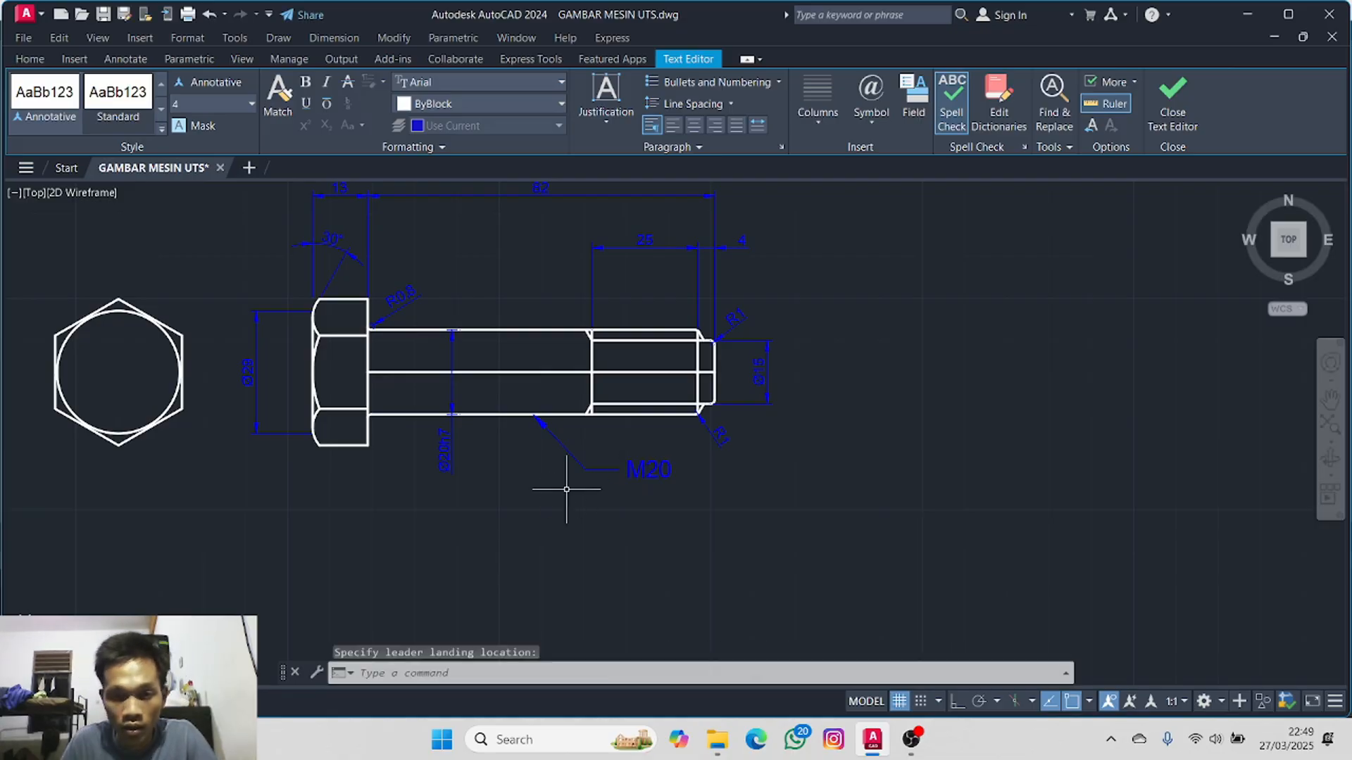
# - Set the M20 leader's left text attachment to Underline bottom line
pyautogui.rightClick(630, 472)
pyautogui.click(662, 688)
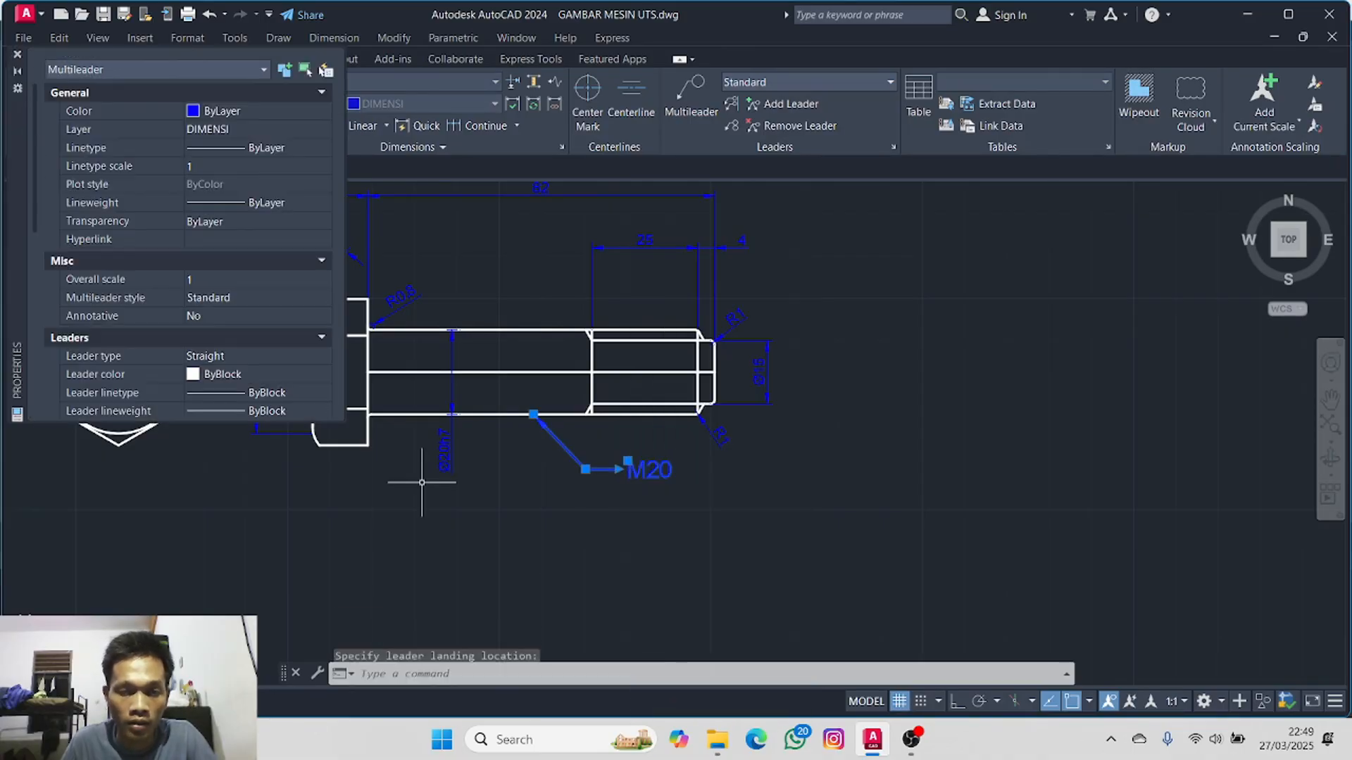
pyautogui.scroll(-5, 201, 338)
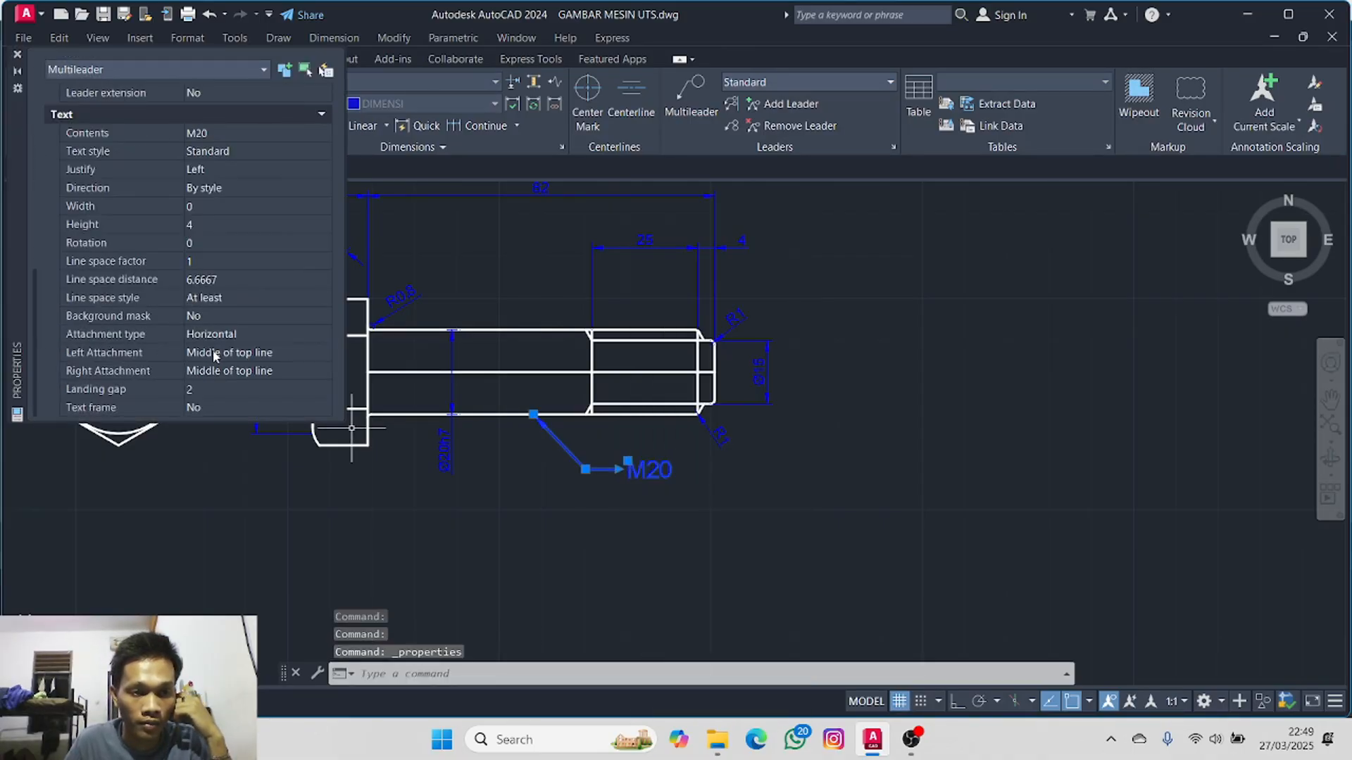
pyautogui.click(234, 352)
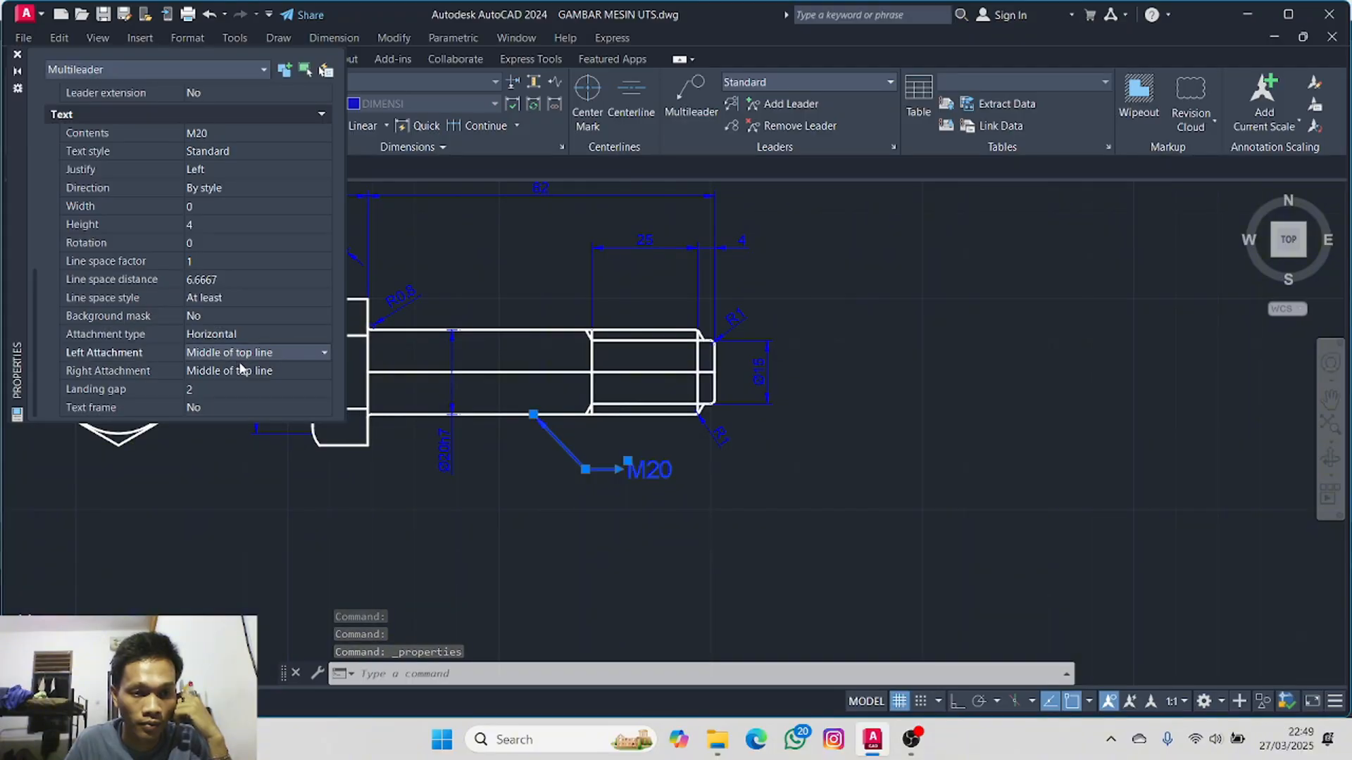
pyautogui.click(254, 473)
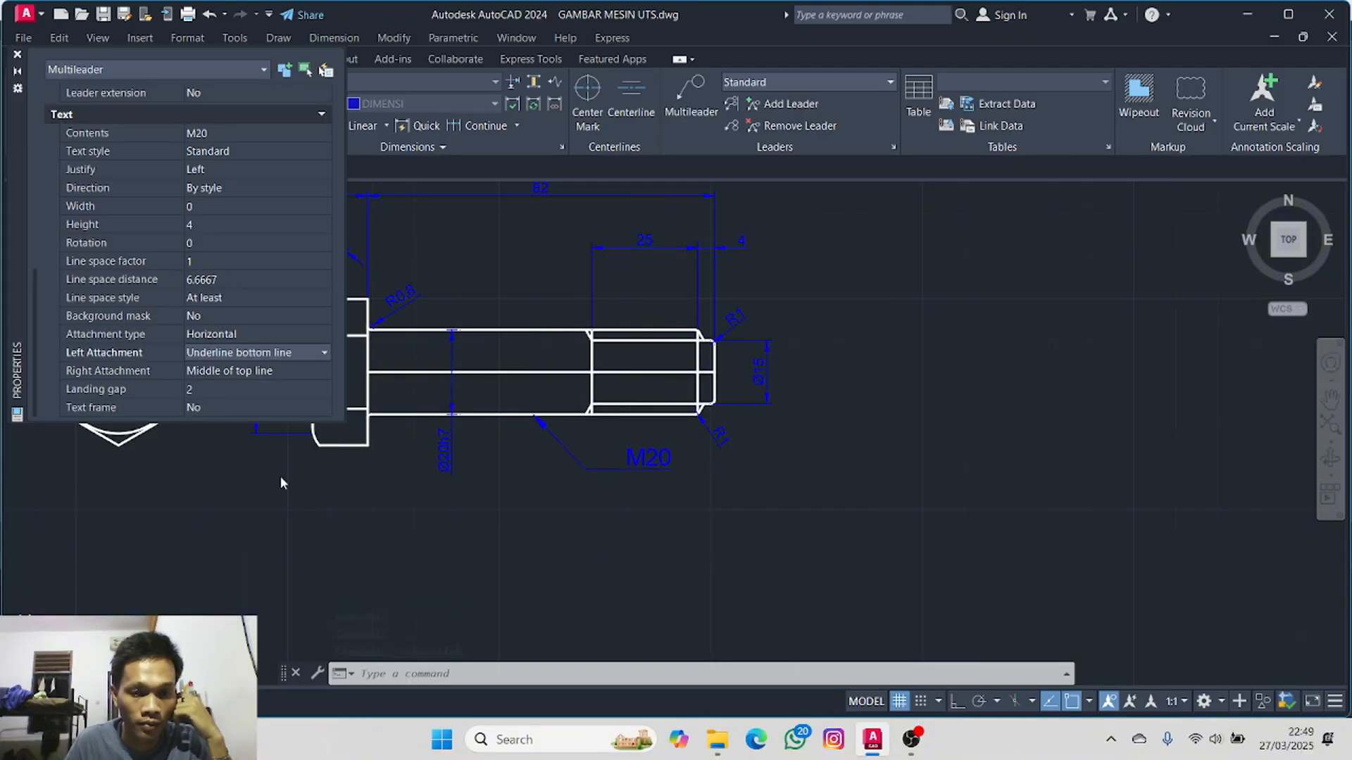
pyautogui.press('Escape')
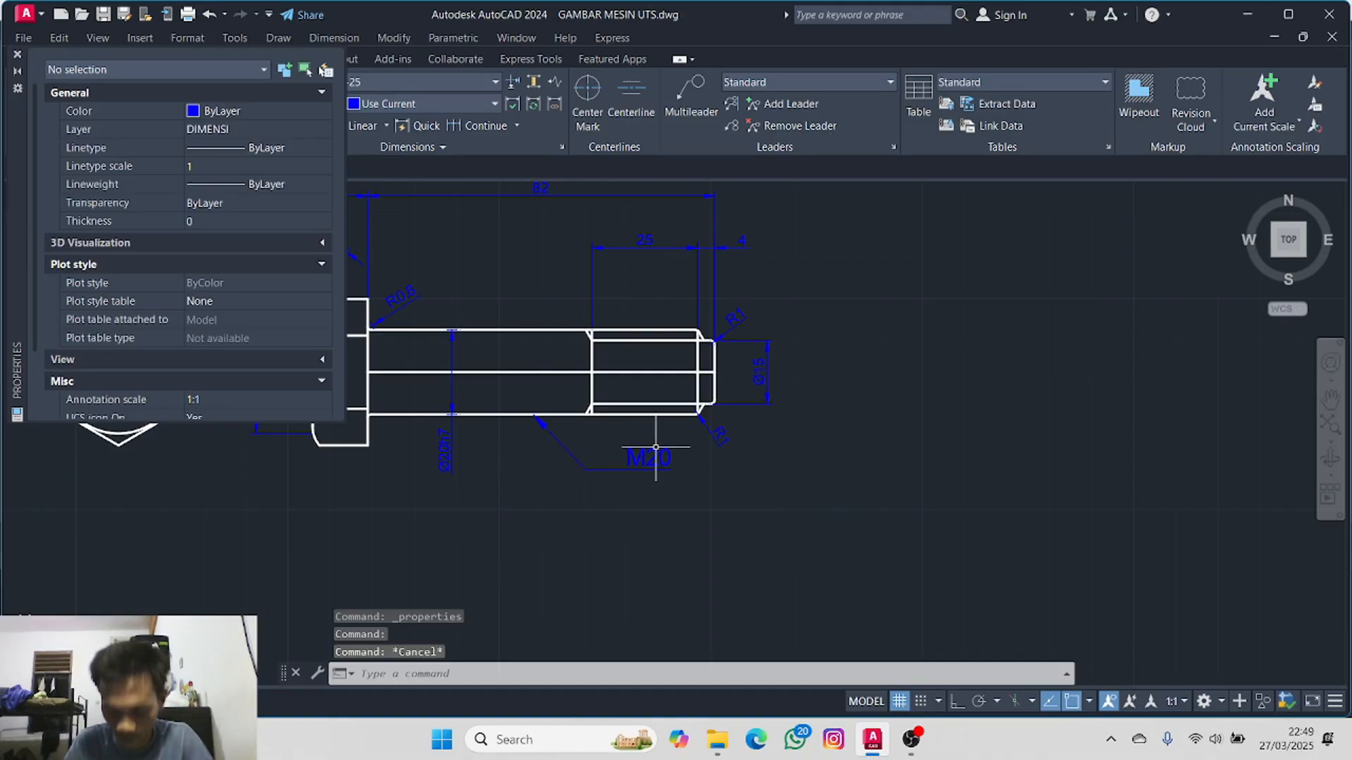
pyautogui.click(19, 55)
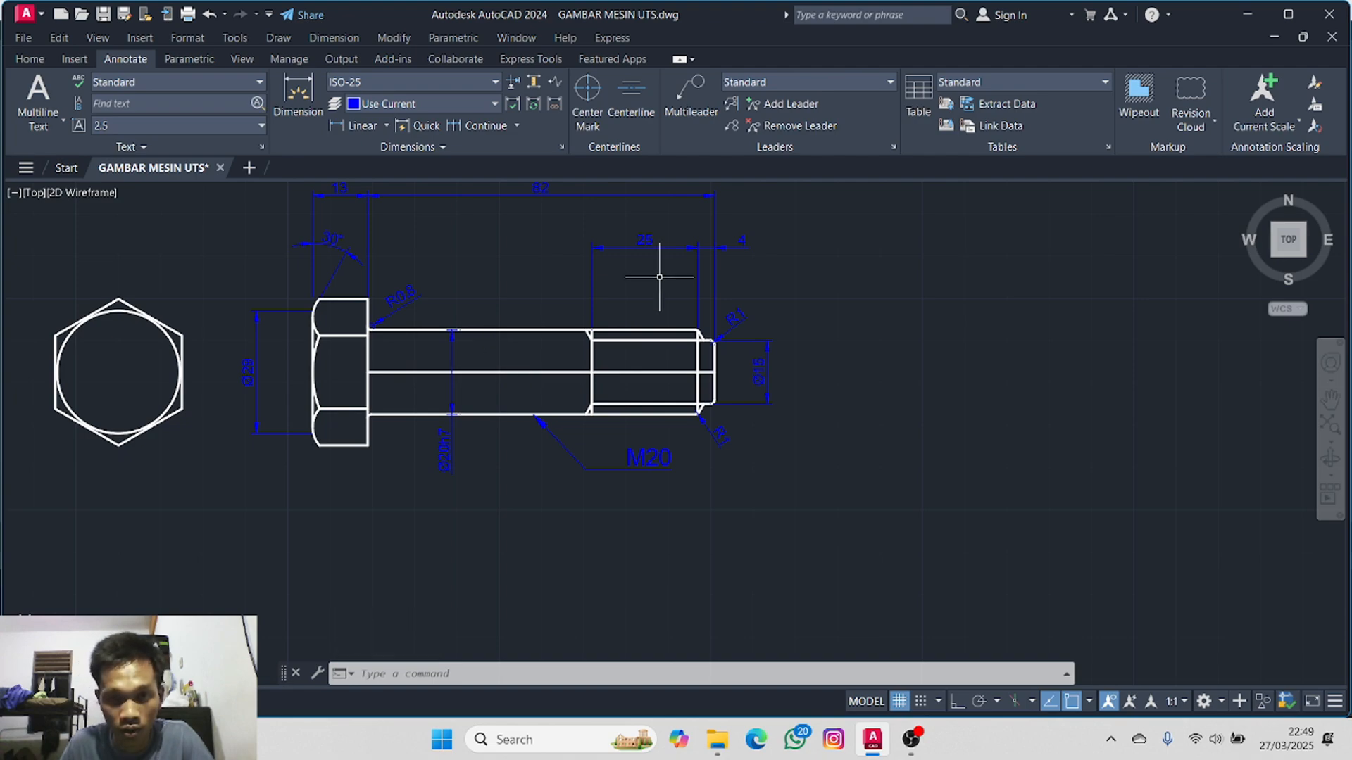
# - Dimension the angle between the upper chamfer and the vertical thread-end line, placing the angular dimension above the threaded section
pyautogui.click(30, 59)
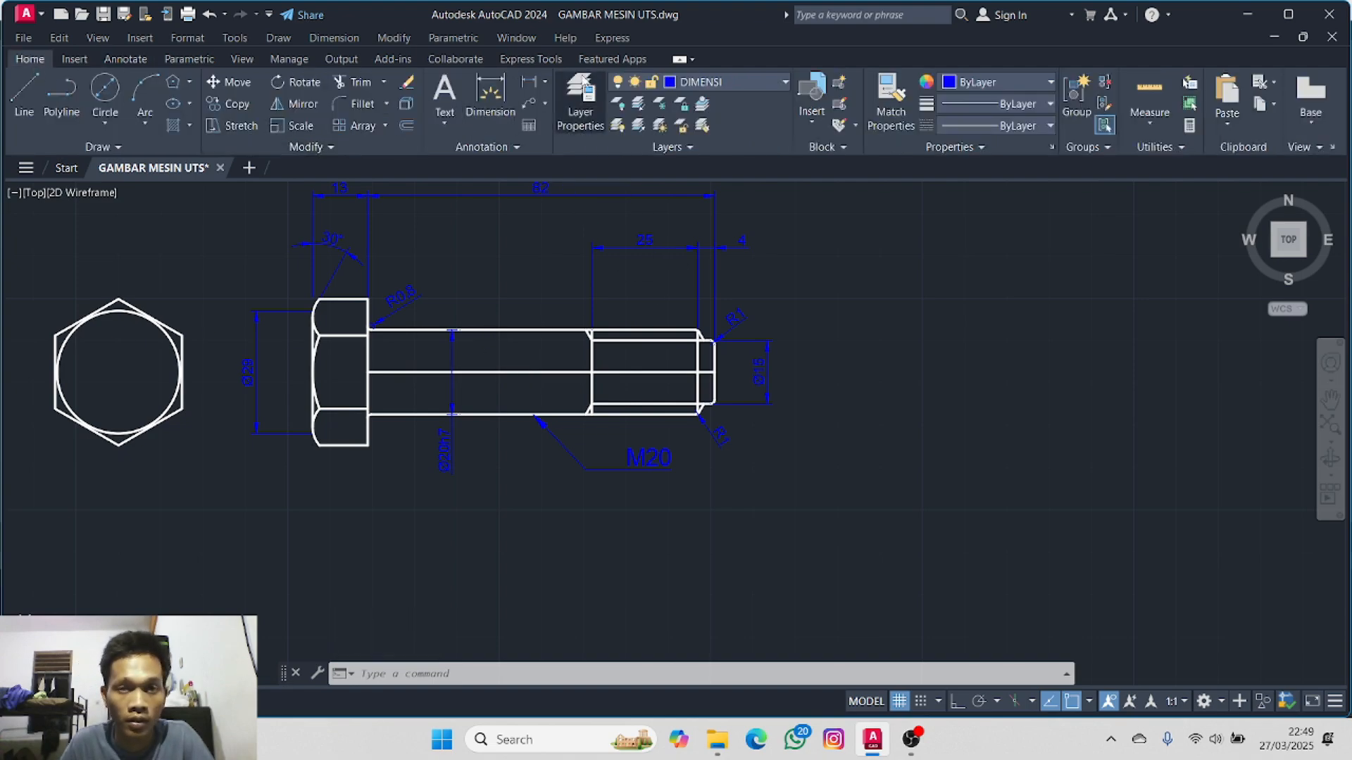
pyautogui.click(543, 82)
pyautogui.click(558, 189)
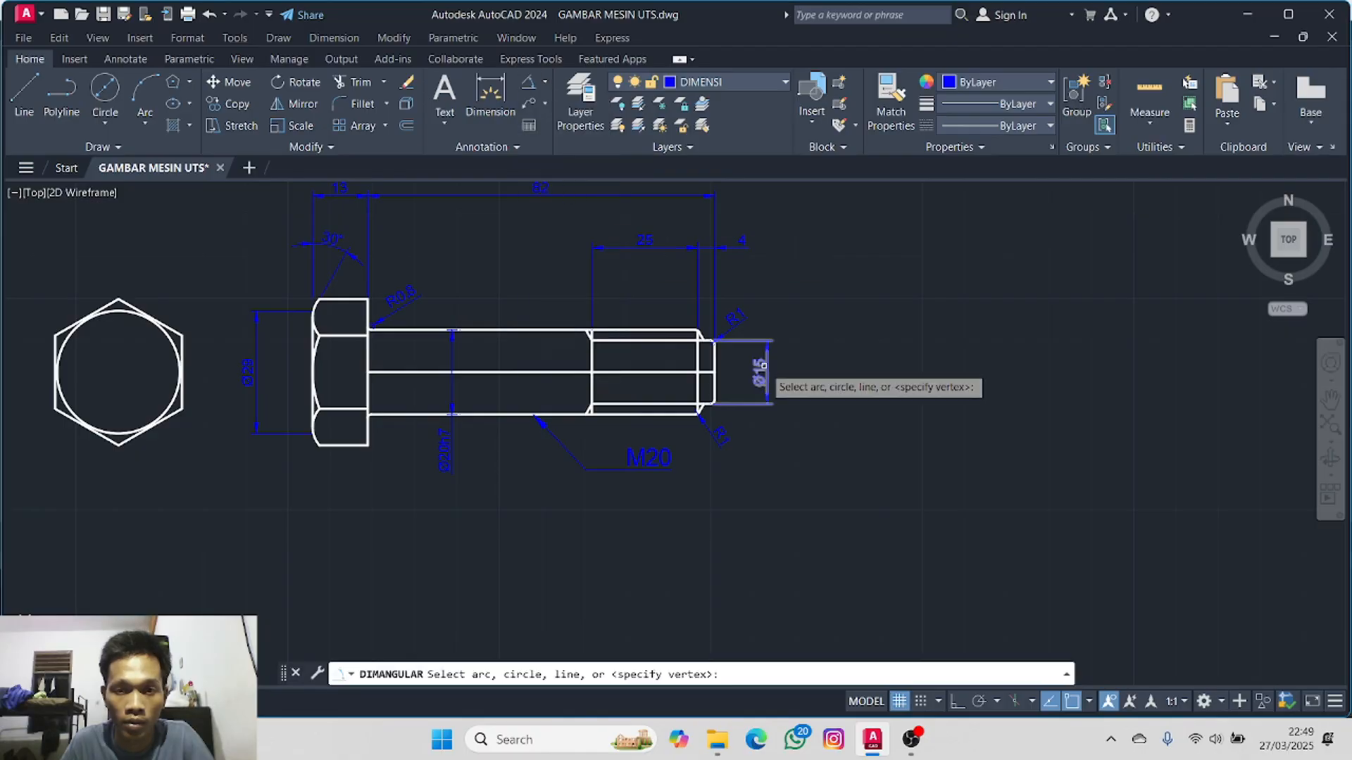
pyautogui.scroll(4, 757, 364)
pyautogui.click(636, 298)
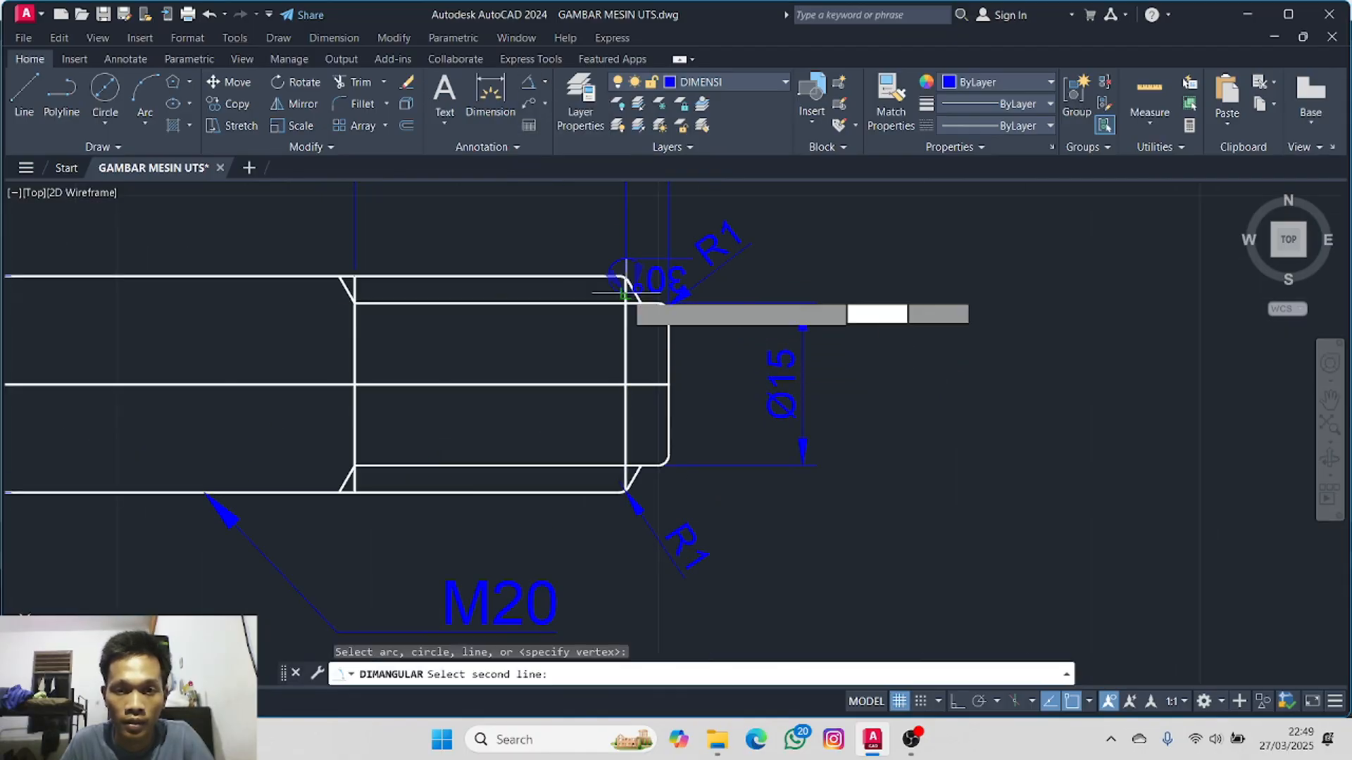
pyautogui.click(625, 280)
pyautogui.moveTo(543, 226); pyautogui.dragTo(574, 458, button='middle')
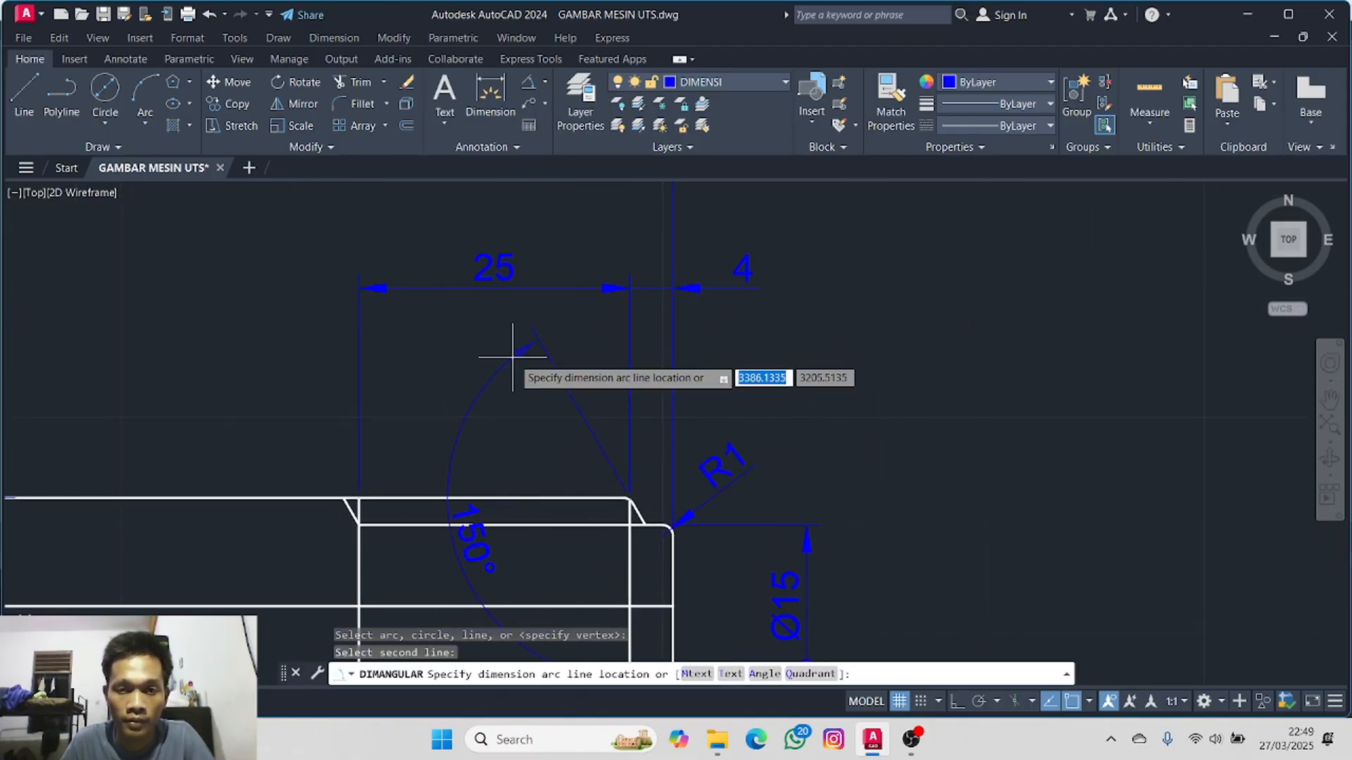
pyautogui.click(569, 374)
pyautogui.scroll(-6, 768, 408)
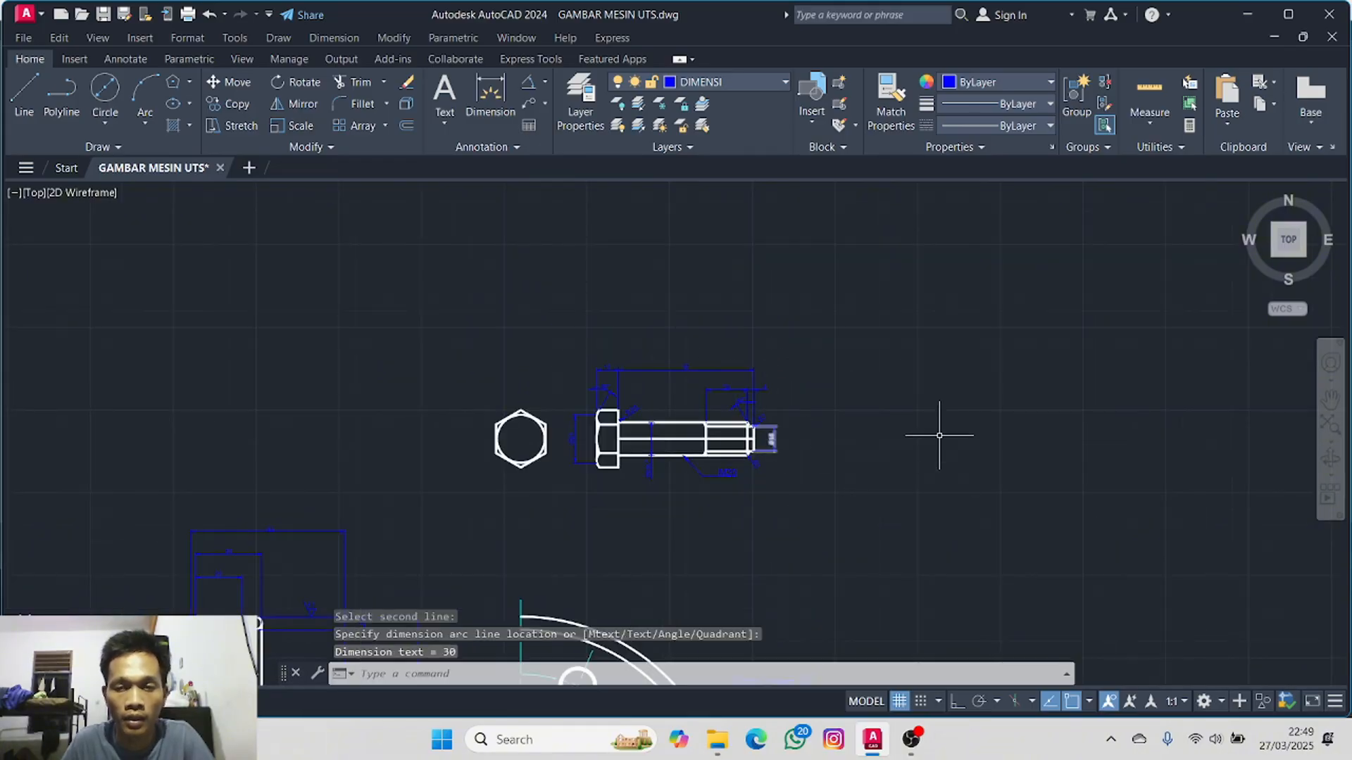
# - Insert the KEKASARAN block on the shank's upper edge, with object snap off and a roughness value of 1.6
pyautogui.scroll(6, 689, 420)
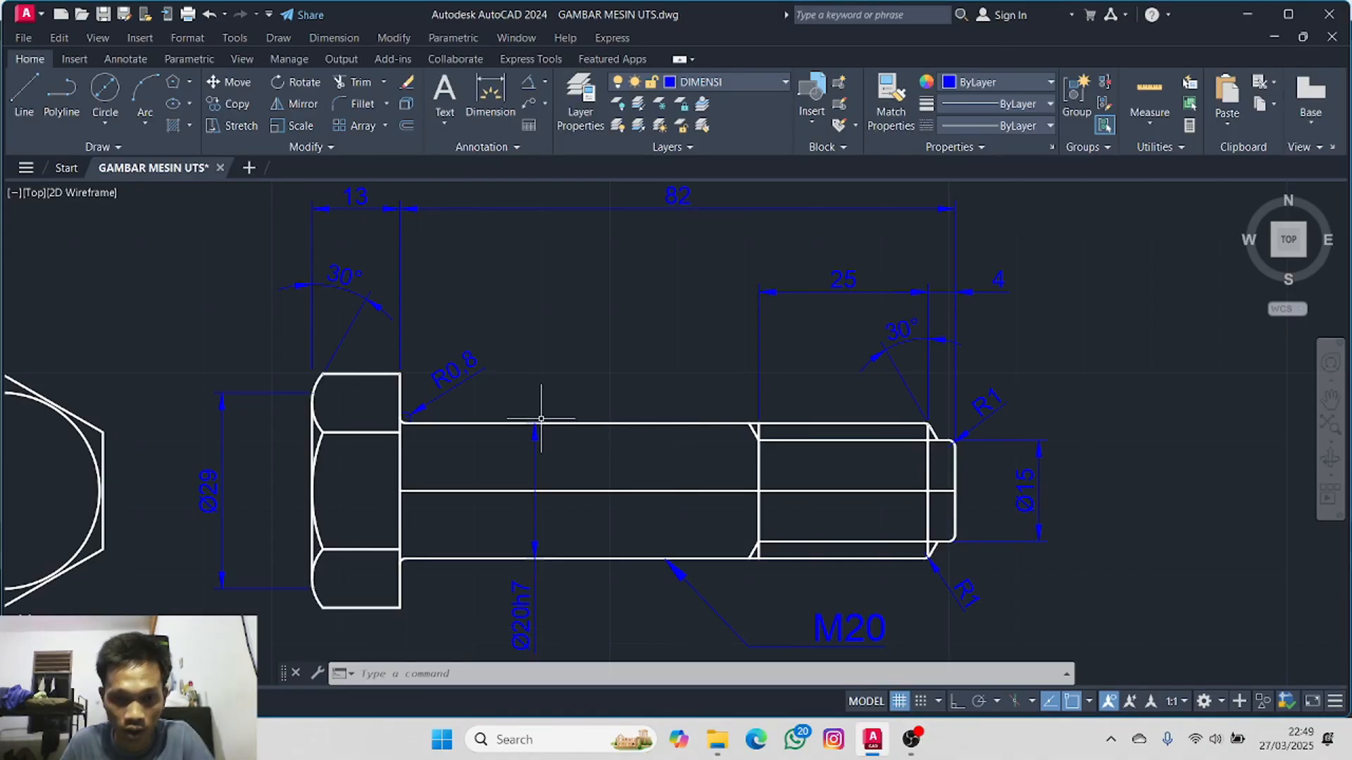
pyautogui.scroll(-4, 543, 415)
pyautogui.click(74, 59)
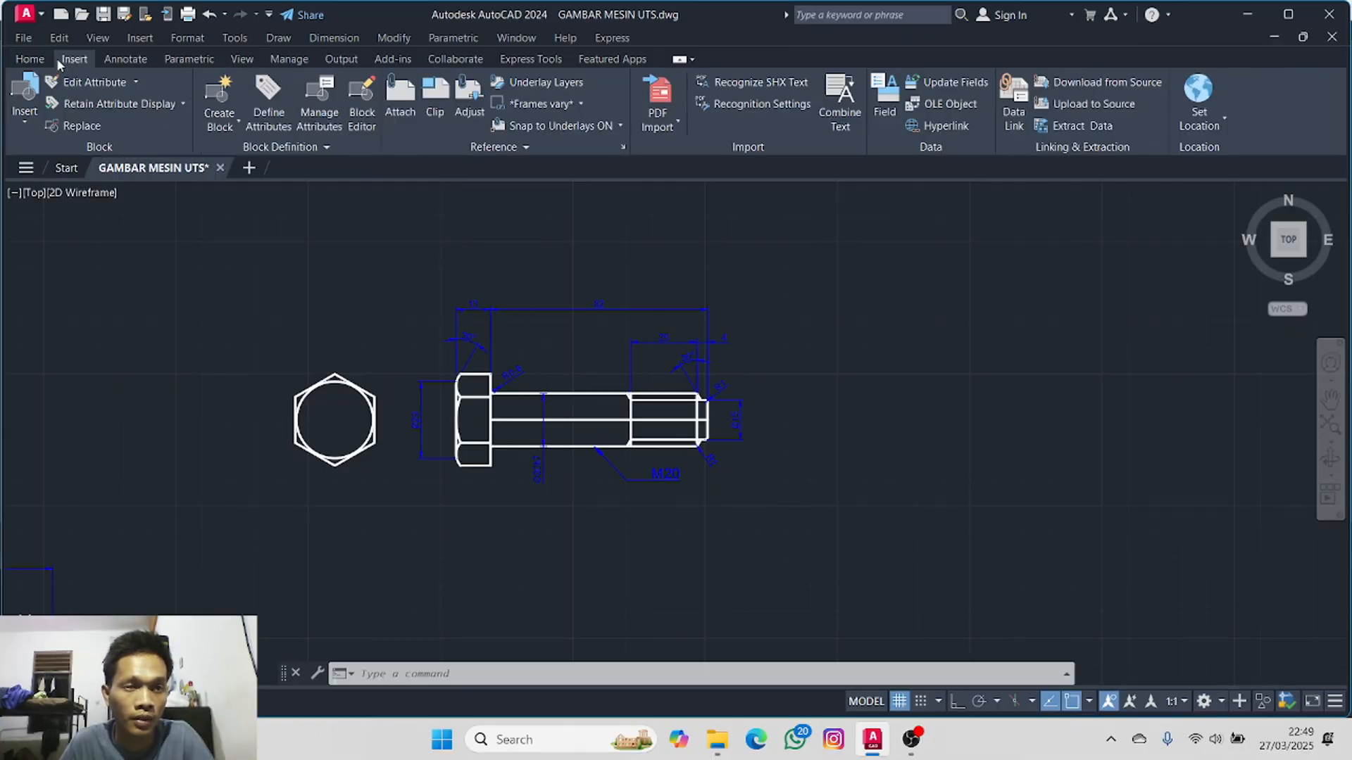
pyautogui.click(24, 102)
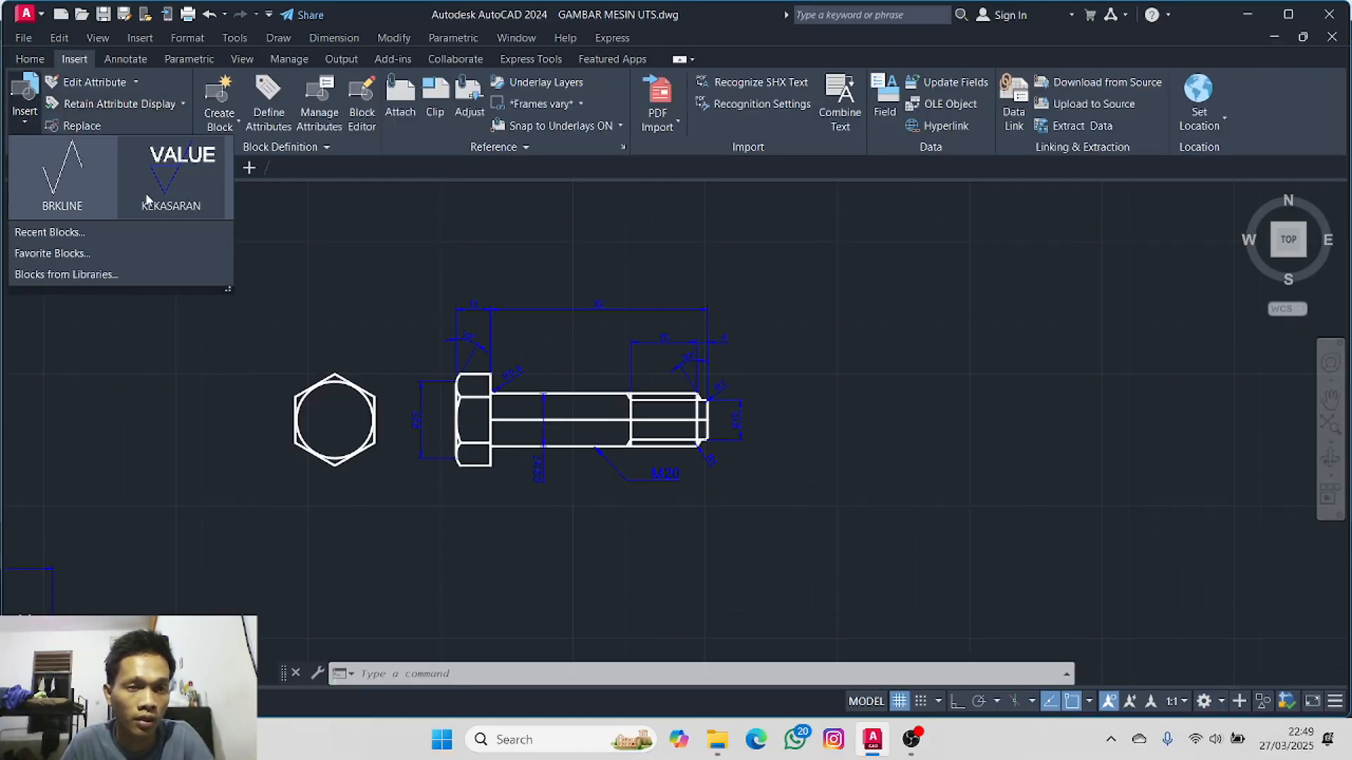
pyautogui.click(169, 176)
pyautogui.scroll(6, 564, 426)
pyautogui.press('F3')
pyautogui.press('F3')
pyautogui.press('F3')
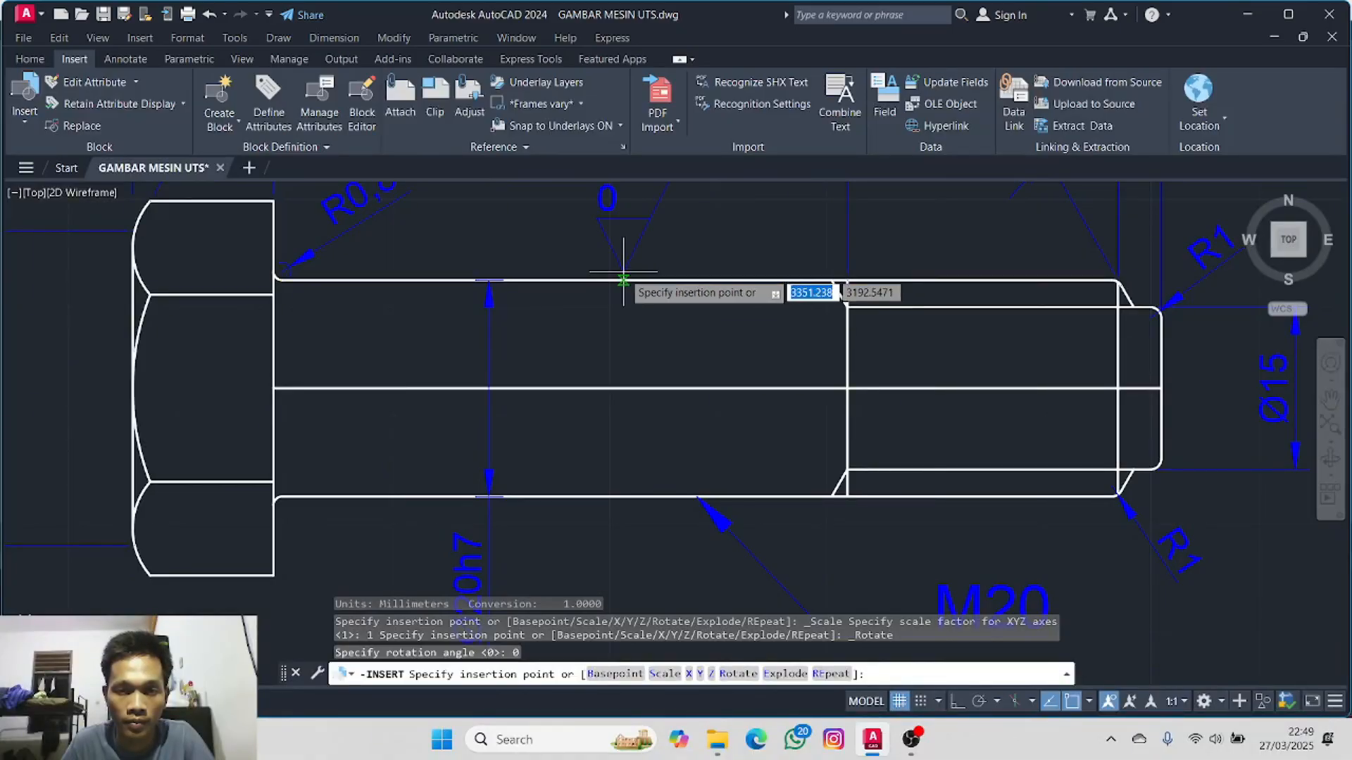
pyautogui.press('F3')
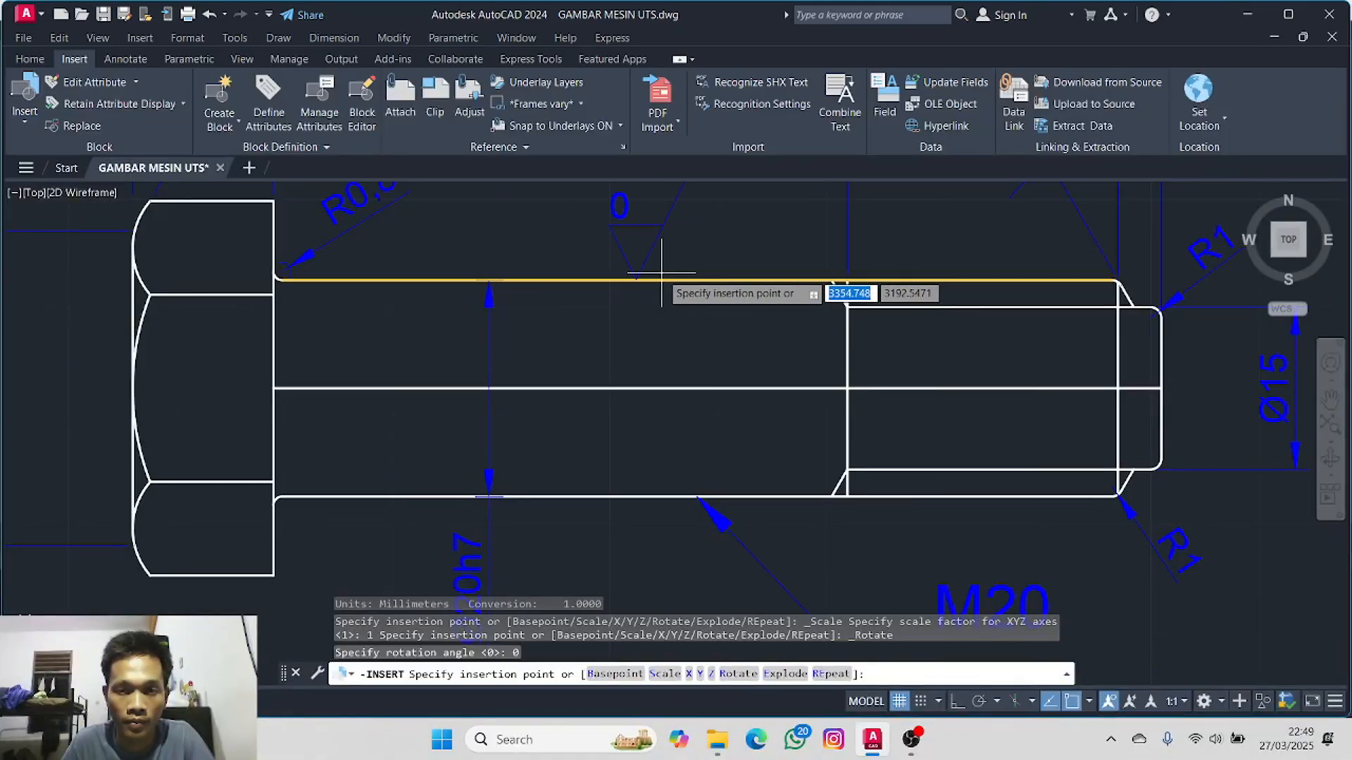
pyautogui.click(661, 273)
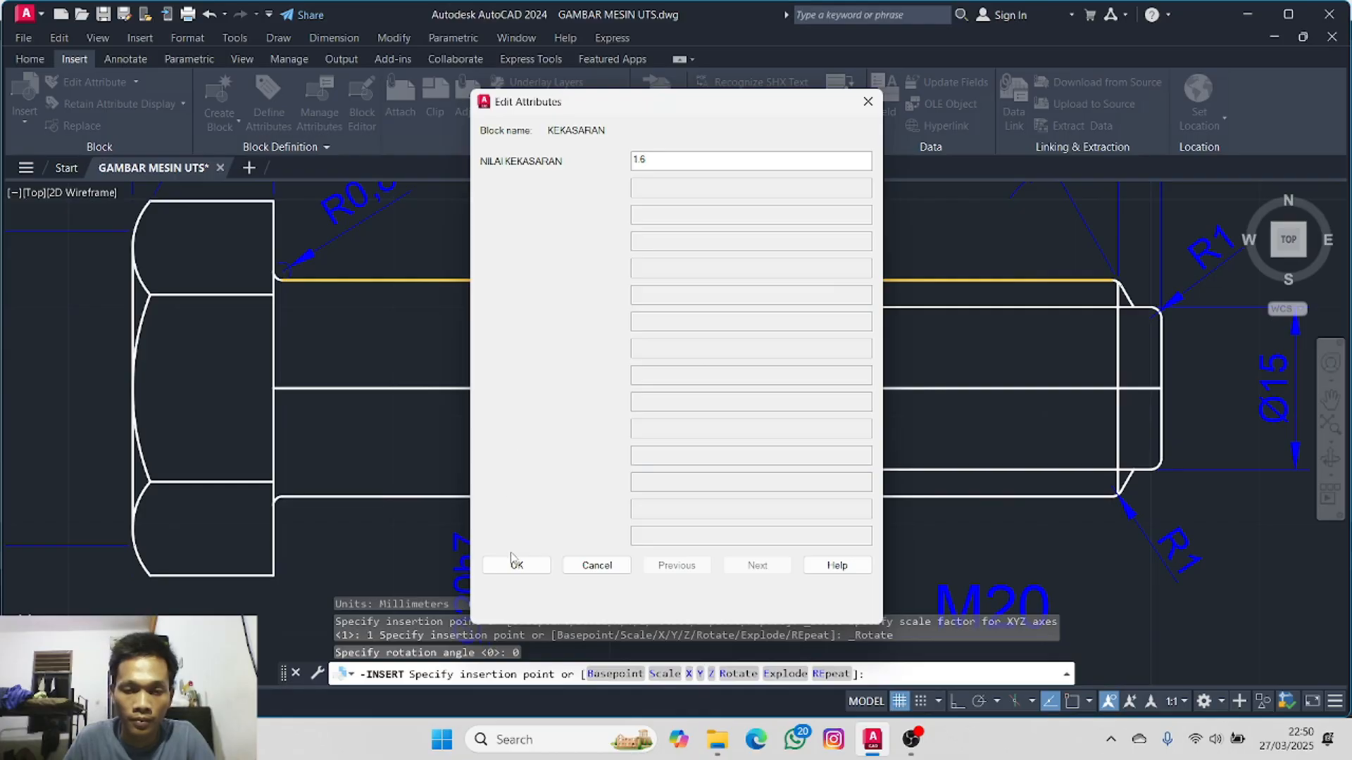
pyautogui.click(514, 562)
# - Insert another KEKASARAN block with value 6.3 on the extension line between the 13 and 82 dimensions
pyautogui.scroll(-2, 612, 311)
pyautogui.moveTo(612, 311); pyautogui.dragTo(610, 487, button='middle')
pyautogui.click(35, 124)
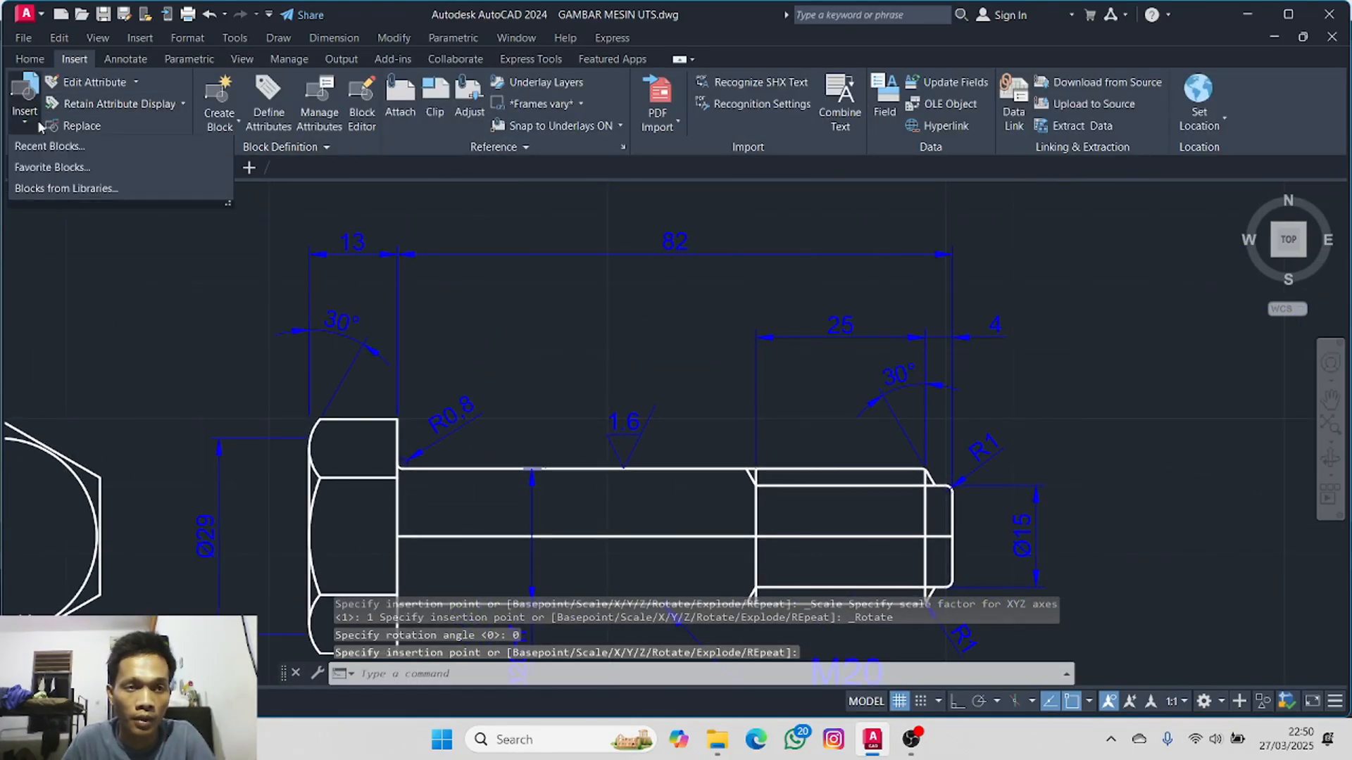
pyautogui.click(171, 167)
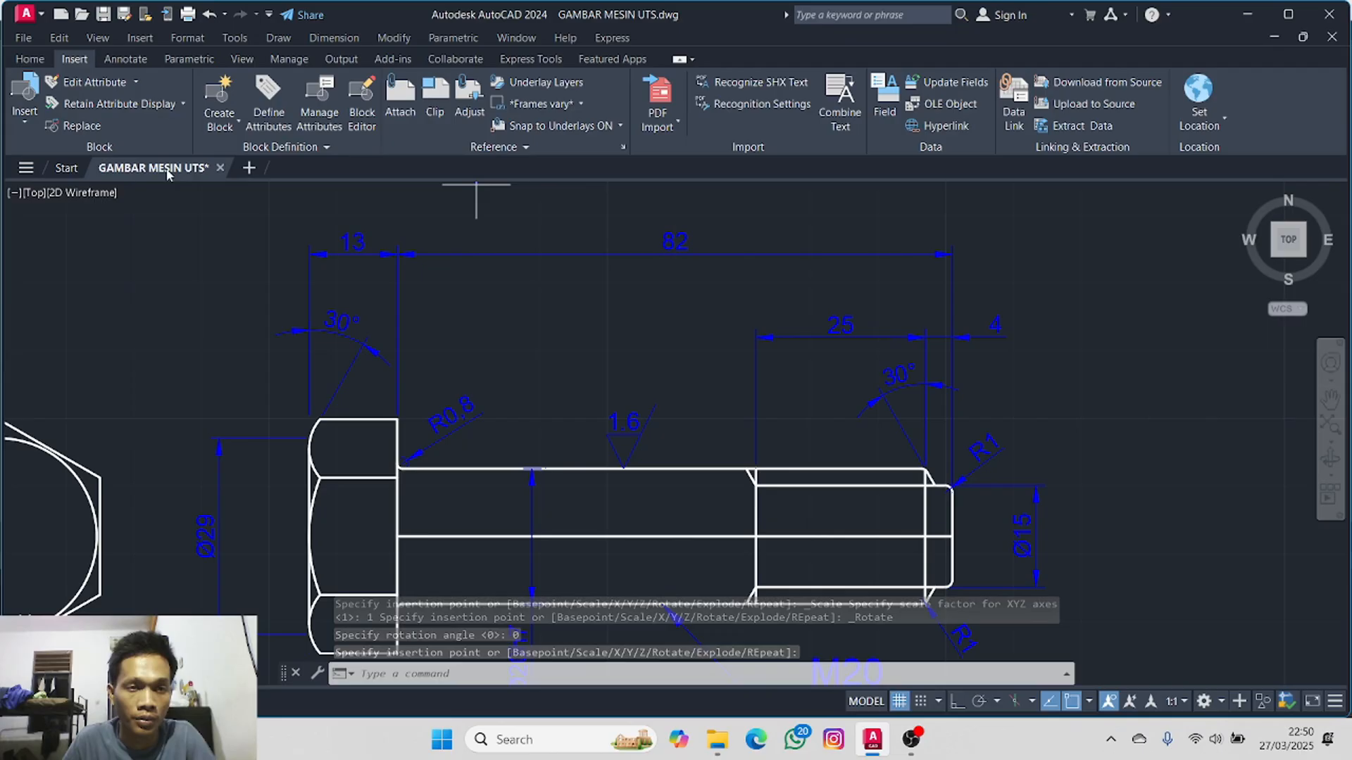
pyautogui.click(398, 328)
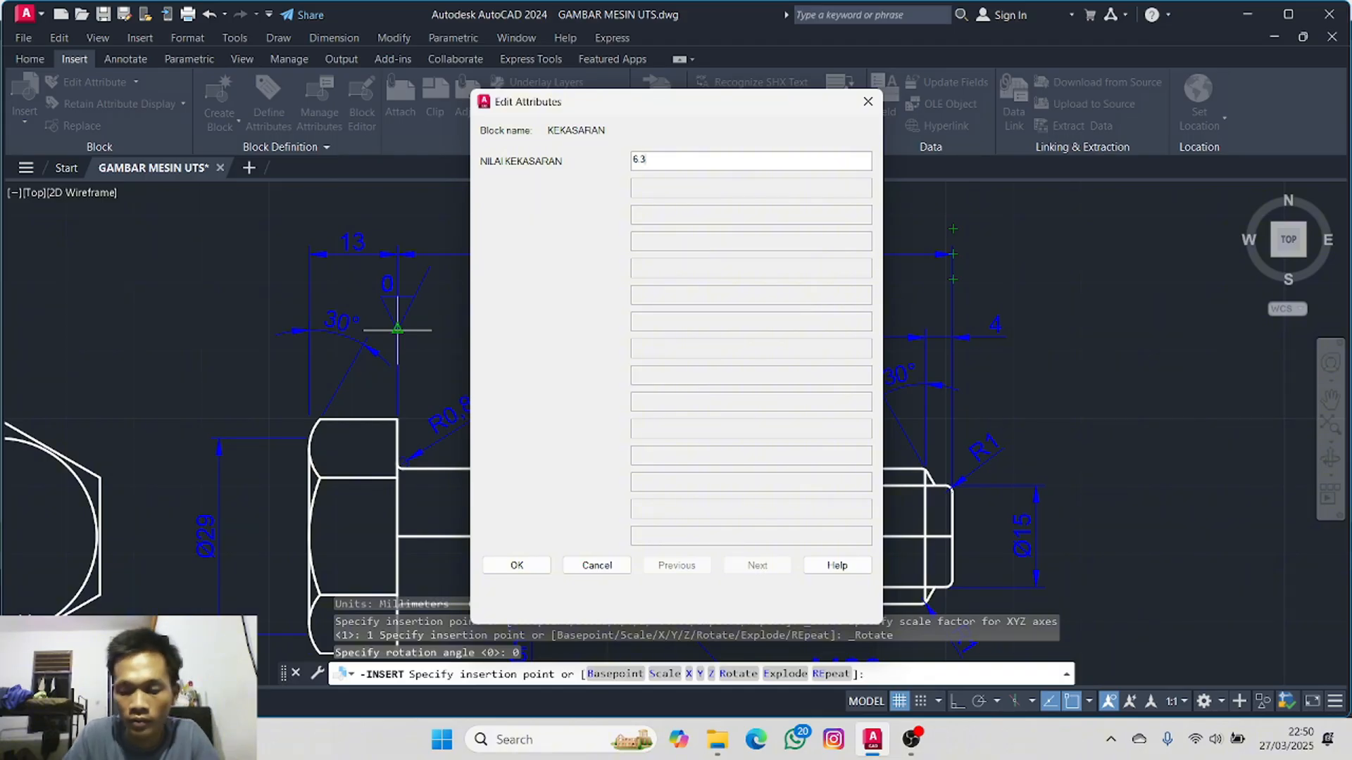
pyautogui.click(517, 566)
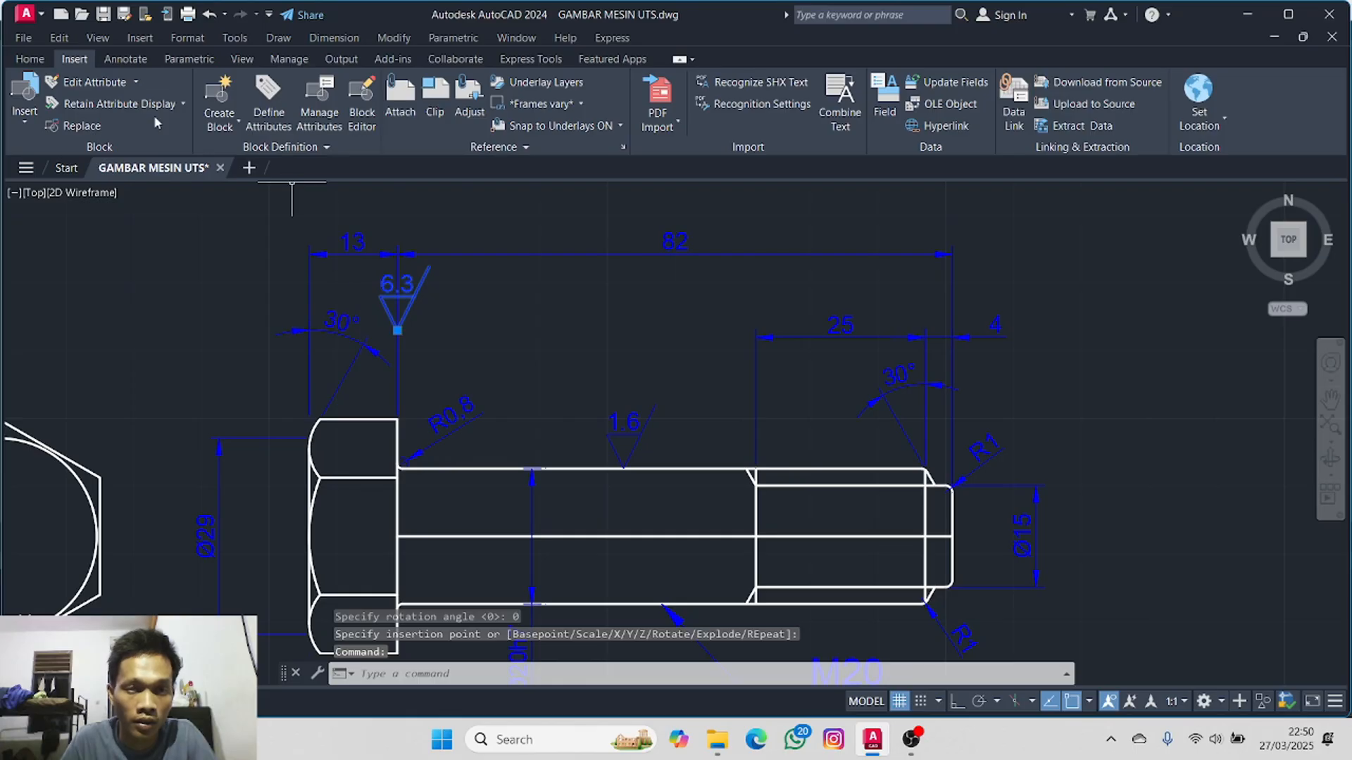
# - Rotate the 6.3 roughness symbol 90° clockwise about its tip, with Ortho on
pyautogui.click(30, 60)
pyautogui.click(295, 82)
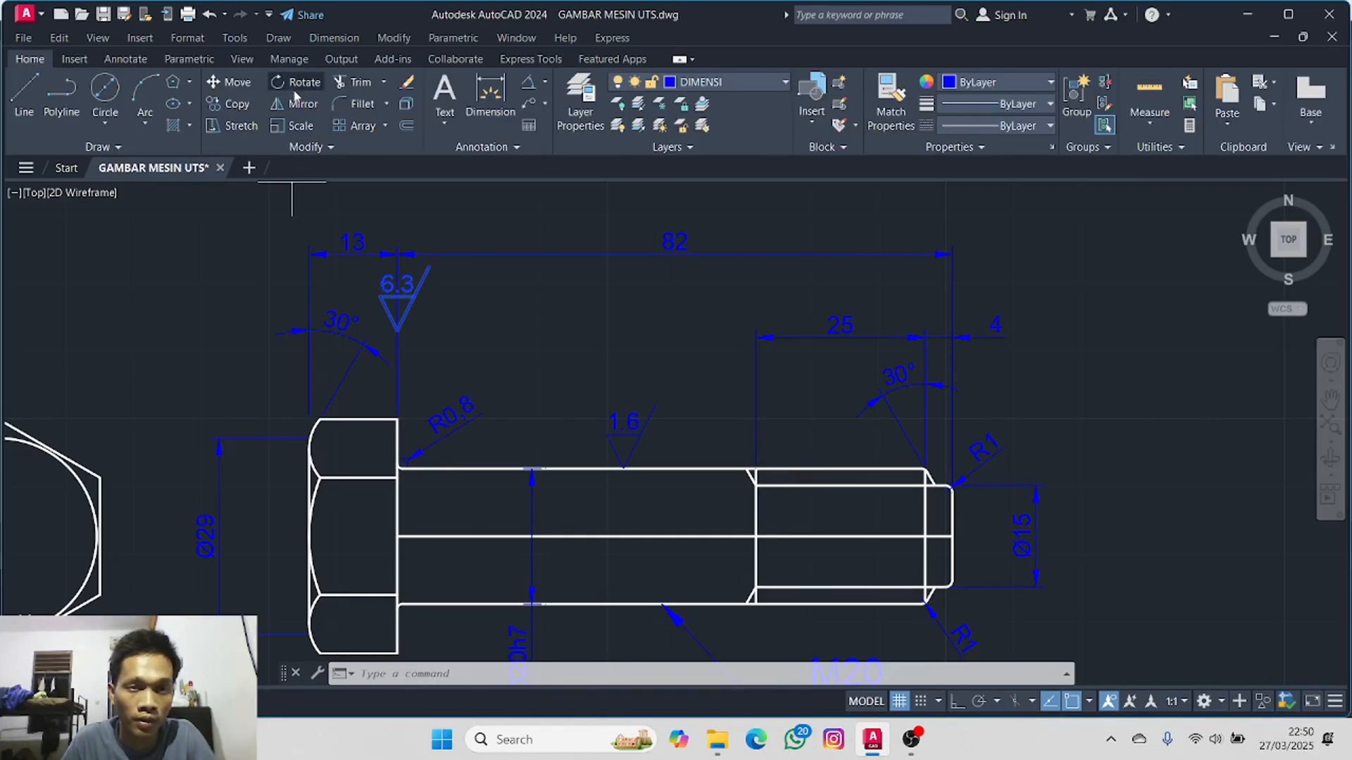
pyautogui.click(398, 329)
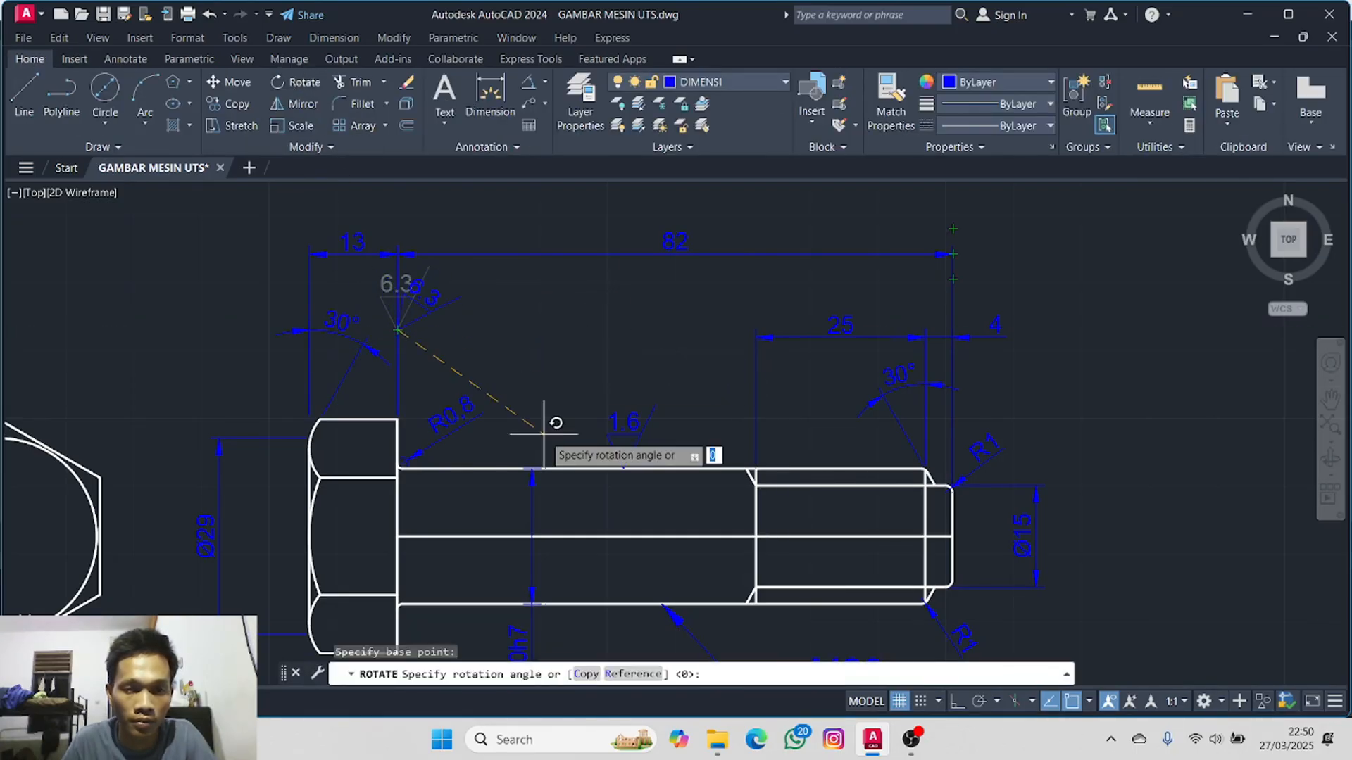
pyautogui.press('F8')
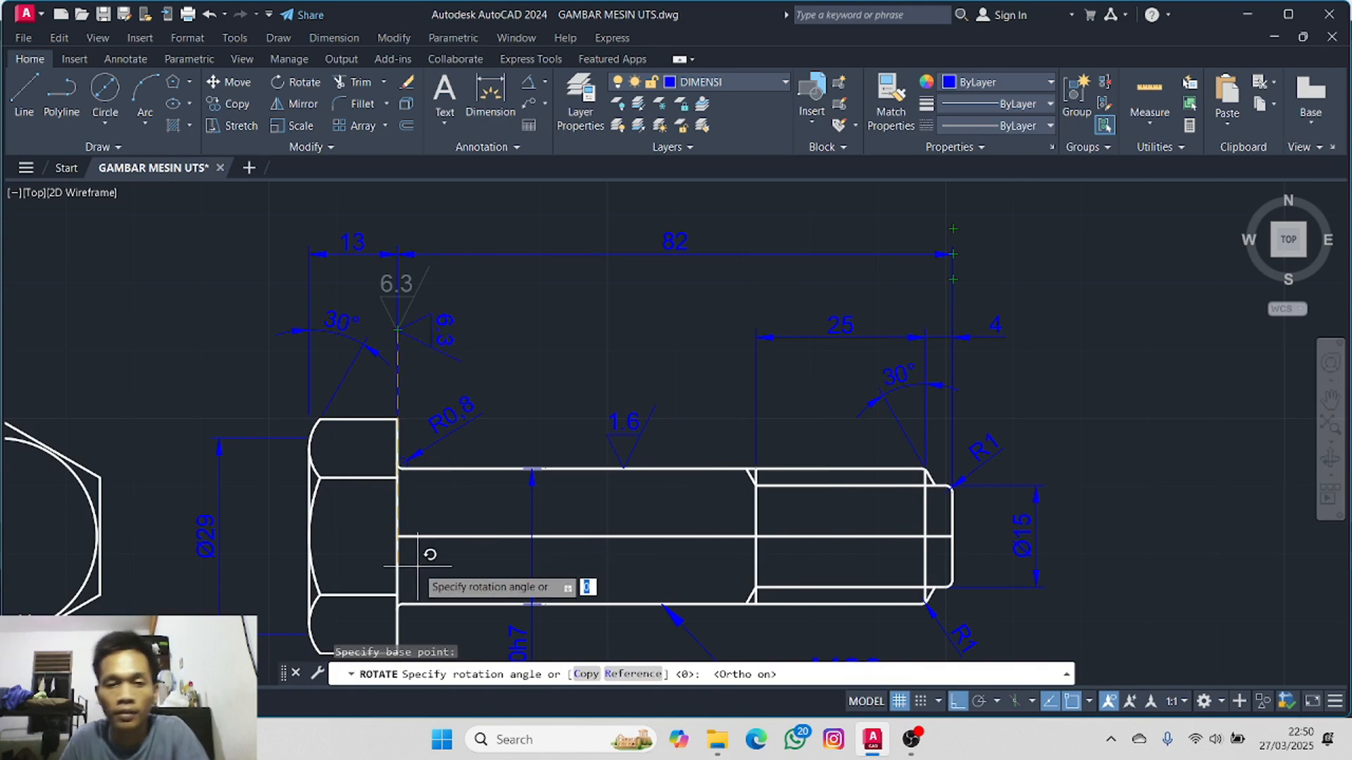
pyautogui.click(411, 567)
# - Edit the rotated 6.3 roughness symbol's attribute, setting its text options to Backwards and Upside down
pyautogui.click(429, 333)
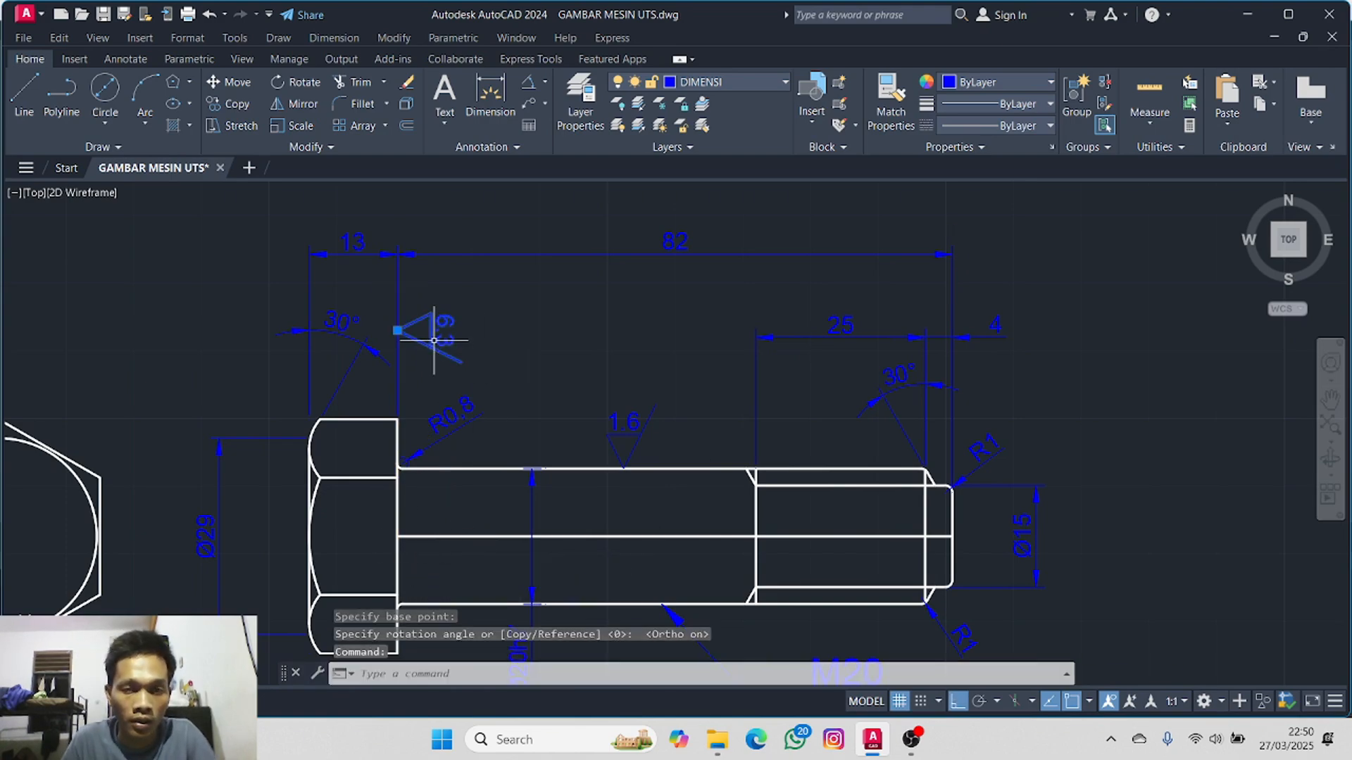
pyautogui.rightClick(434, 345)
pyautogui.press('Escape')
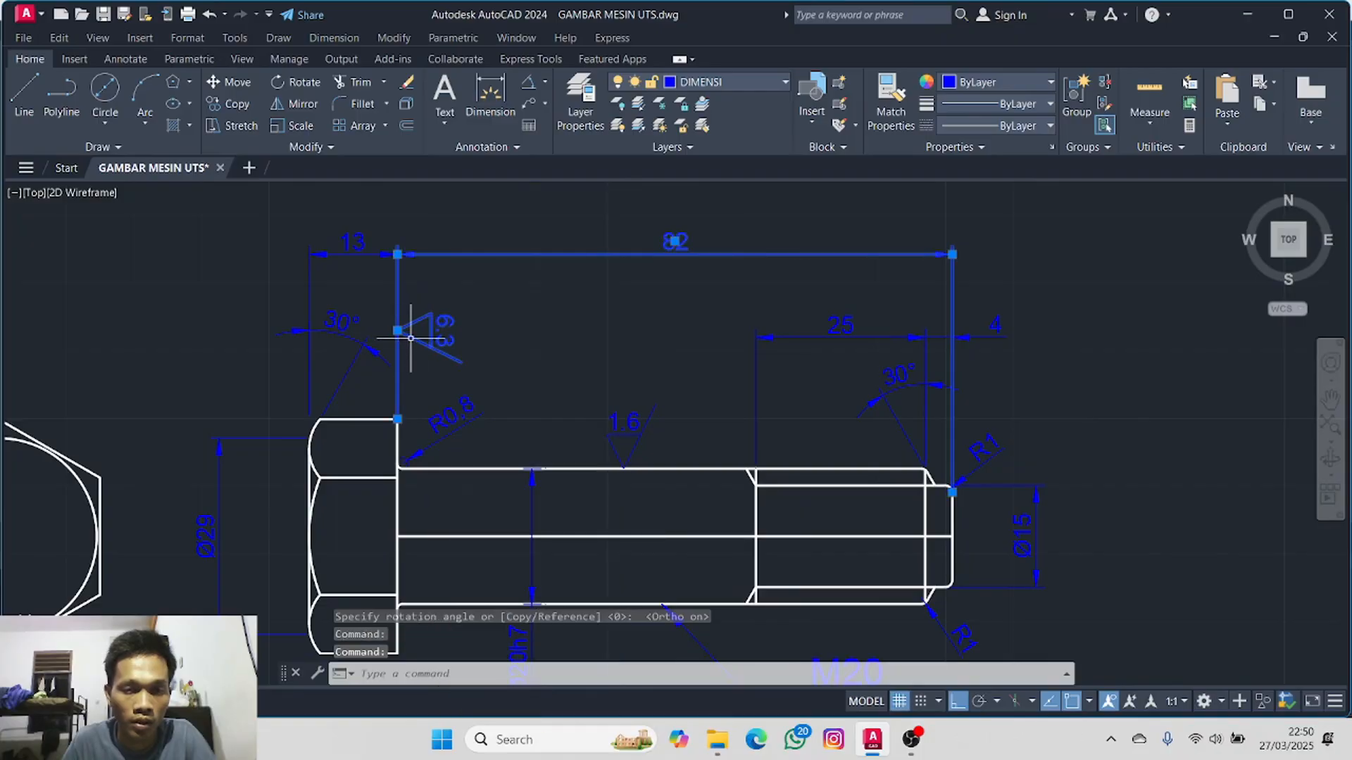
pyautogui.press('Escape')
pyautogui.doubleClick(444, 345)
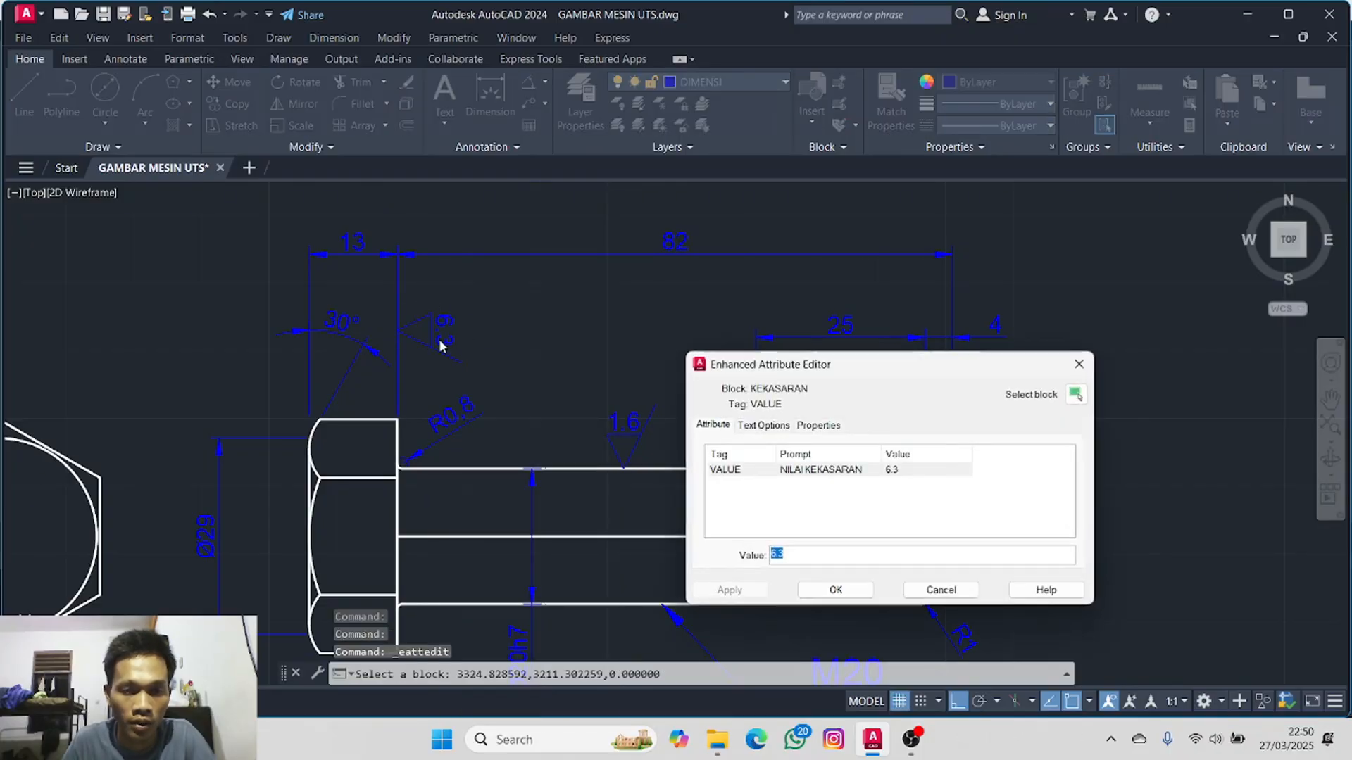
pyautogui.click(755, 426)
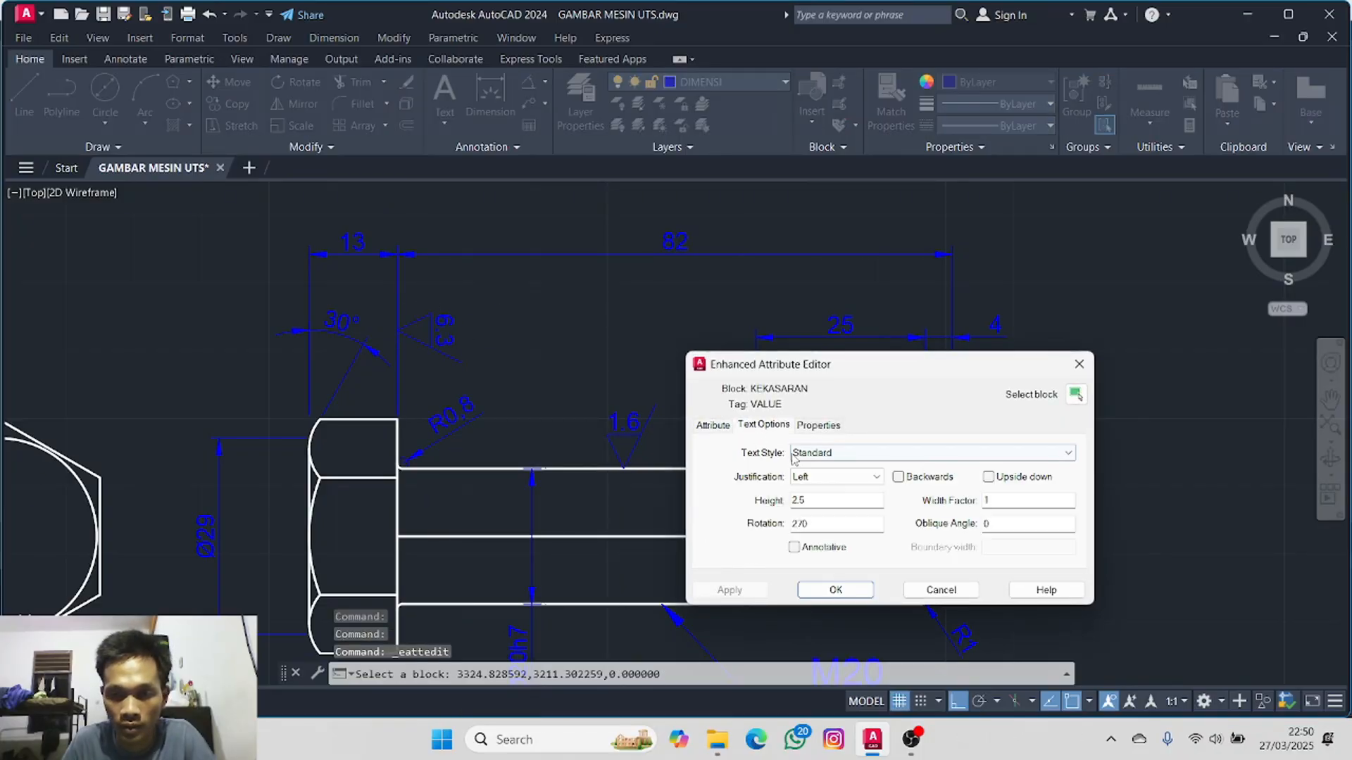
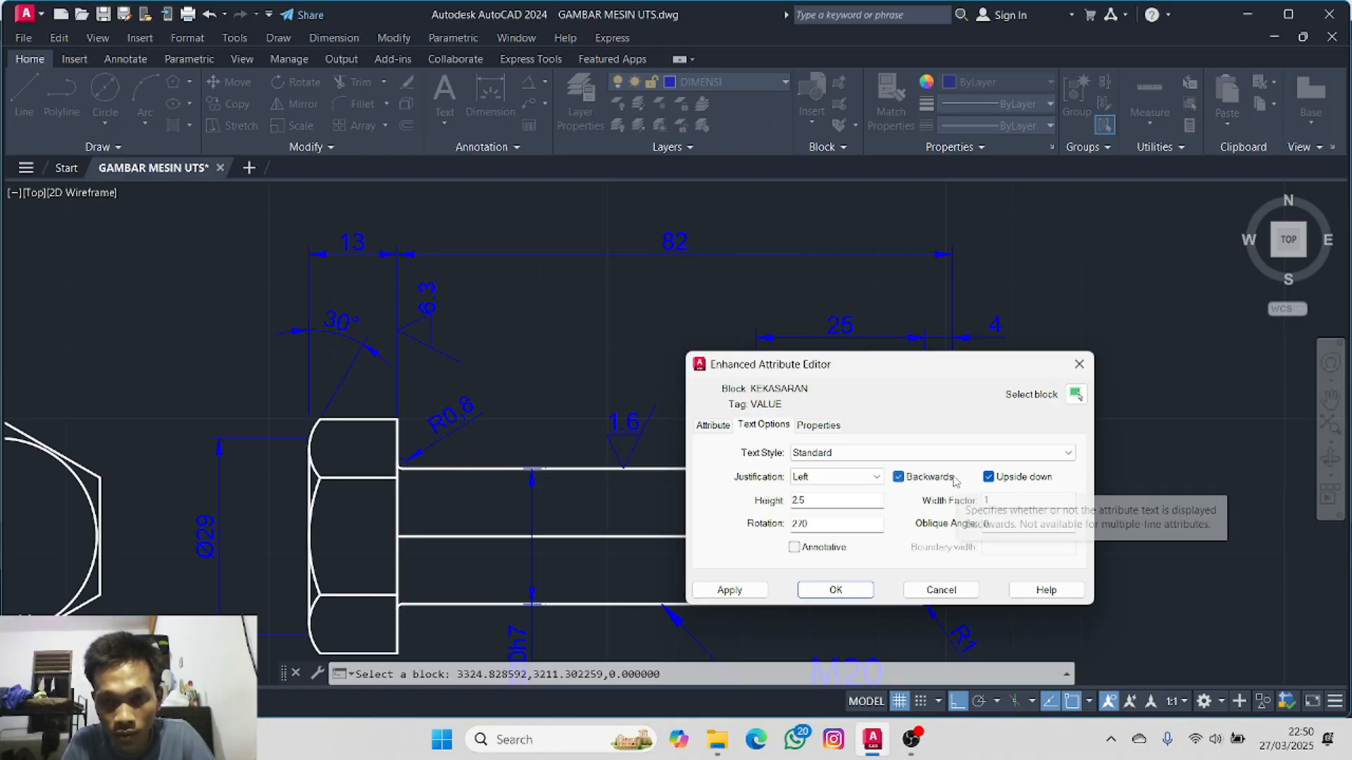
# - Try the Middle left, Middle right and Bottom center justifications for the 6.3 roughness text
pyautogui.click(871, 481)
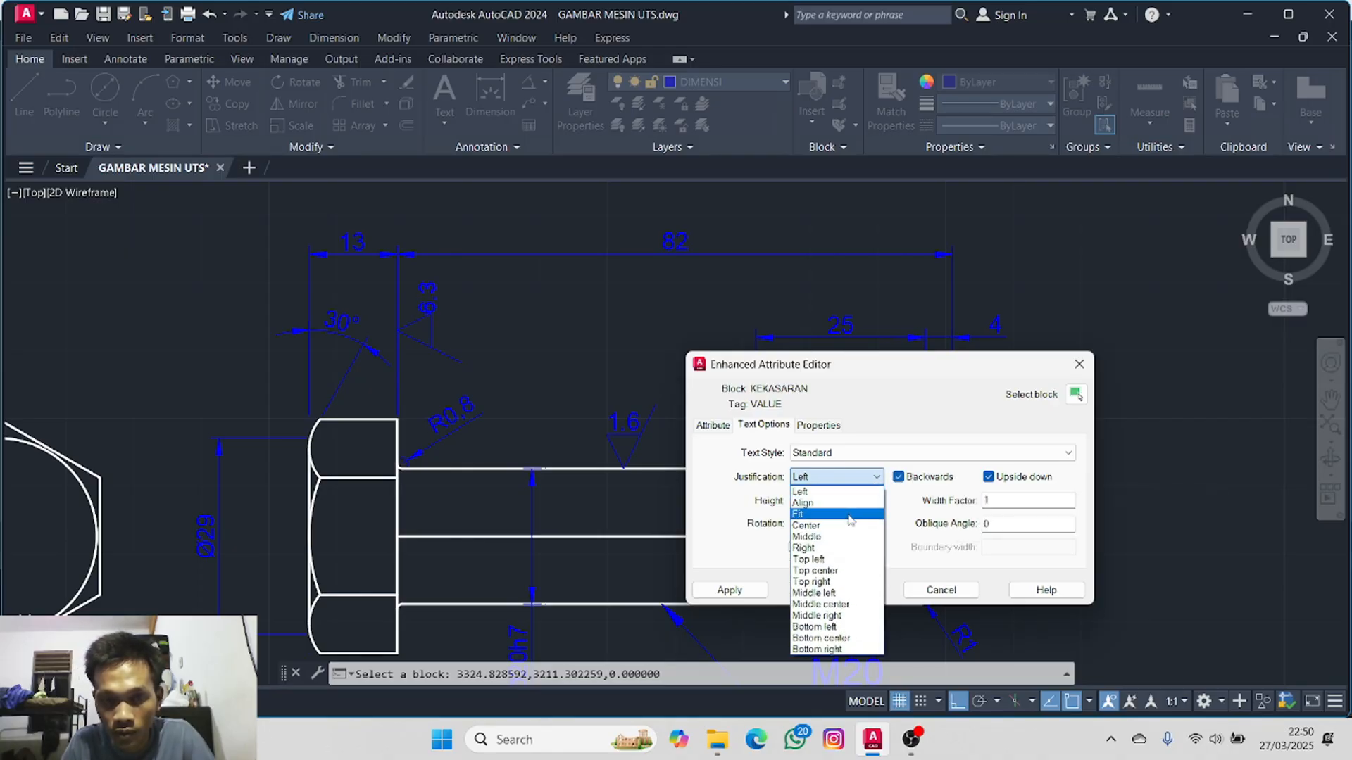
pyautogui.click(837, 597)
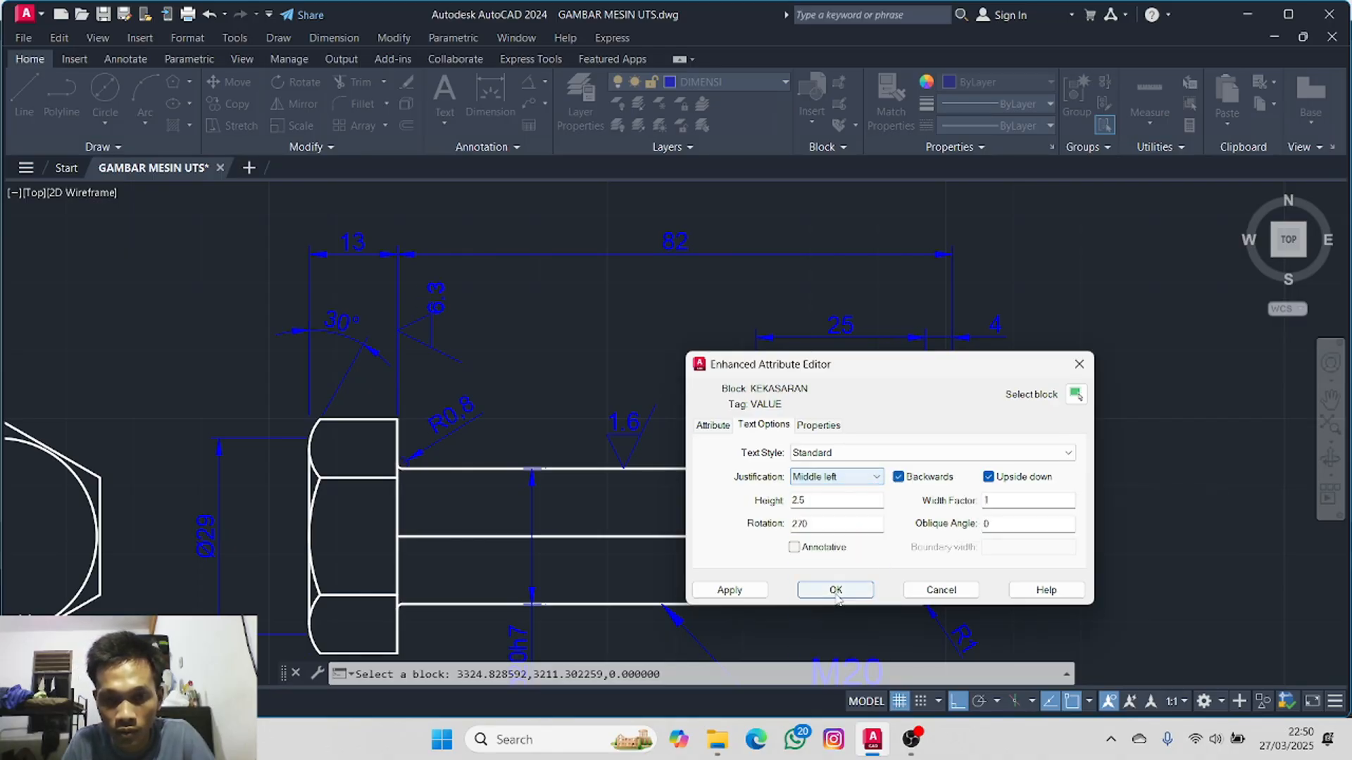
pyautogui.click(835, 478)
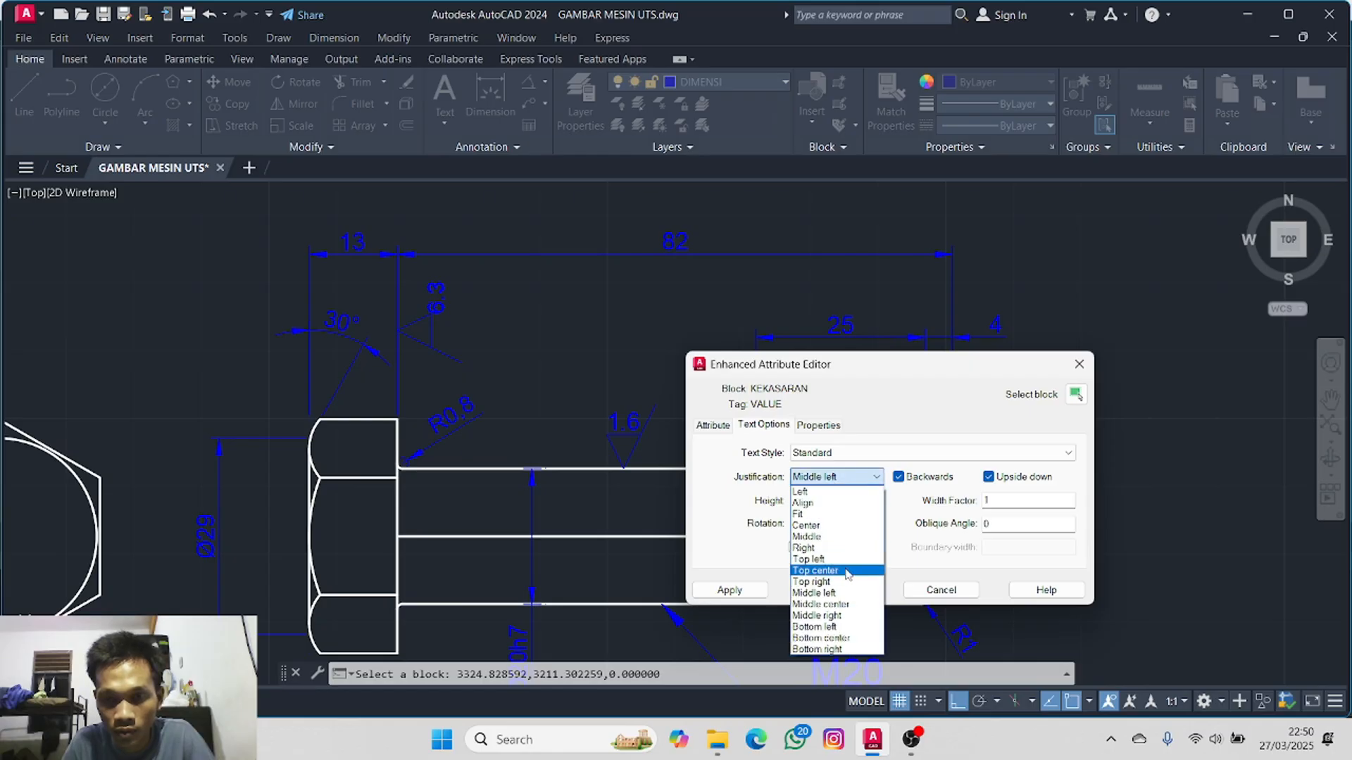
pyautogui.click(844, 616)
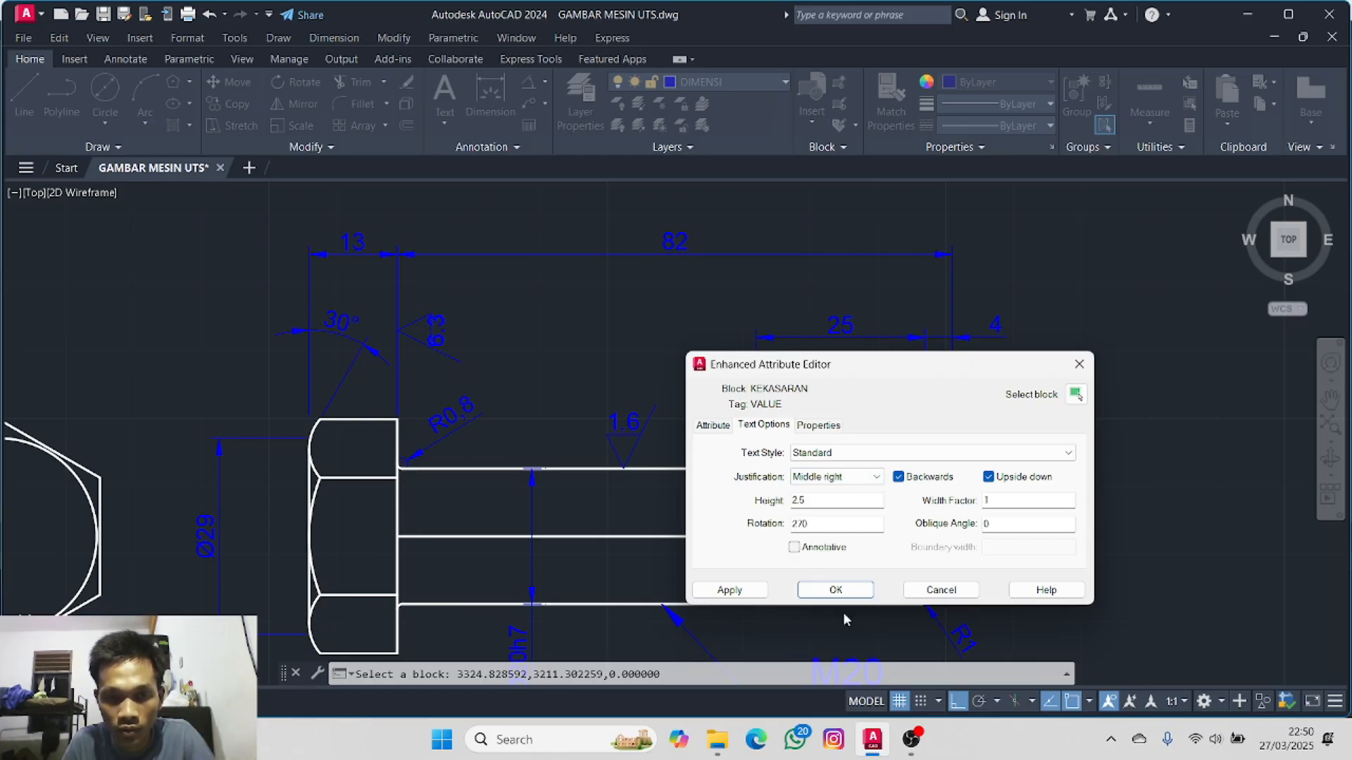
pyautogui.click(817, 477)
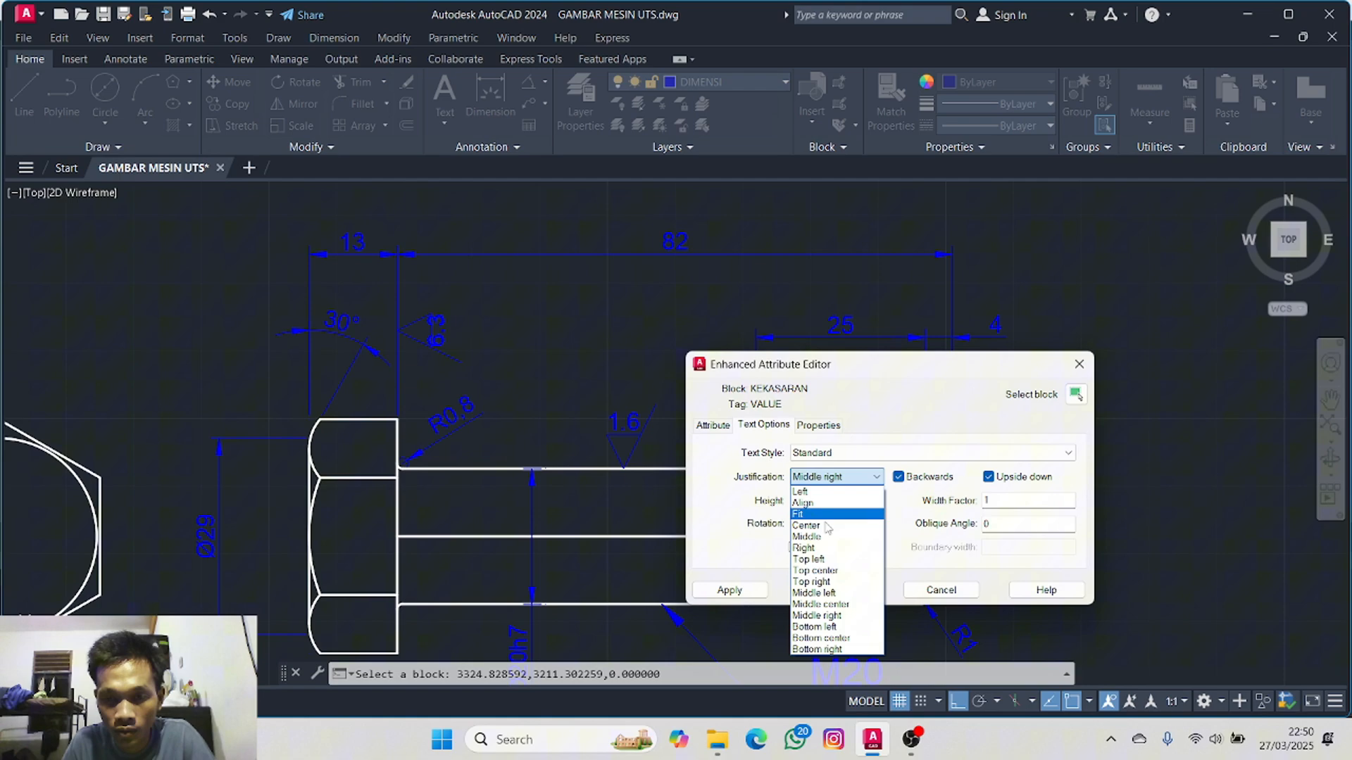
pyautogui.click(831, 638)
# - Set the 6.3 roughness text's justification to Top right and accept the attribute changes
pyautogui.click(846, 479)
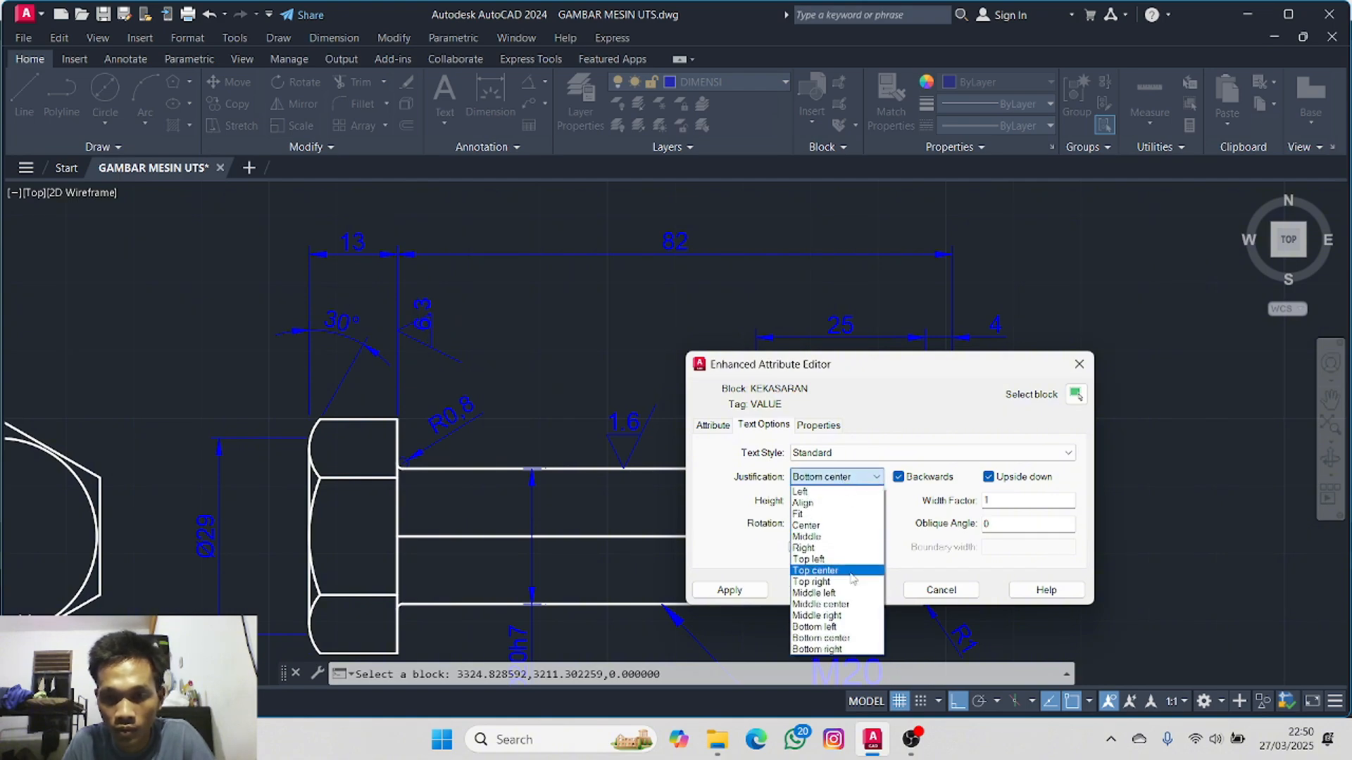
pyautogui.click(849, 583)
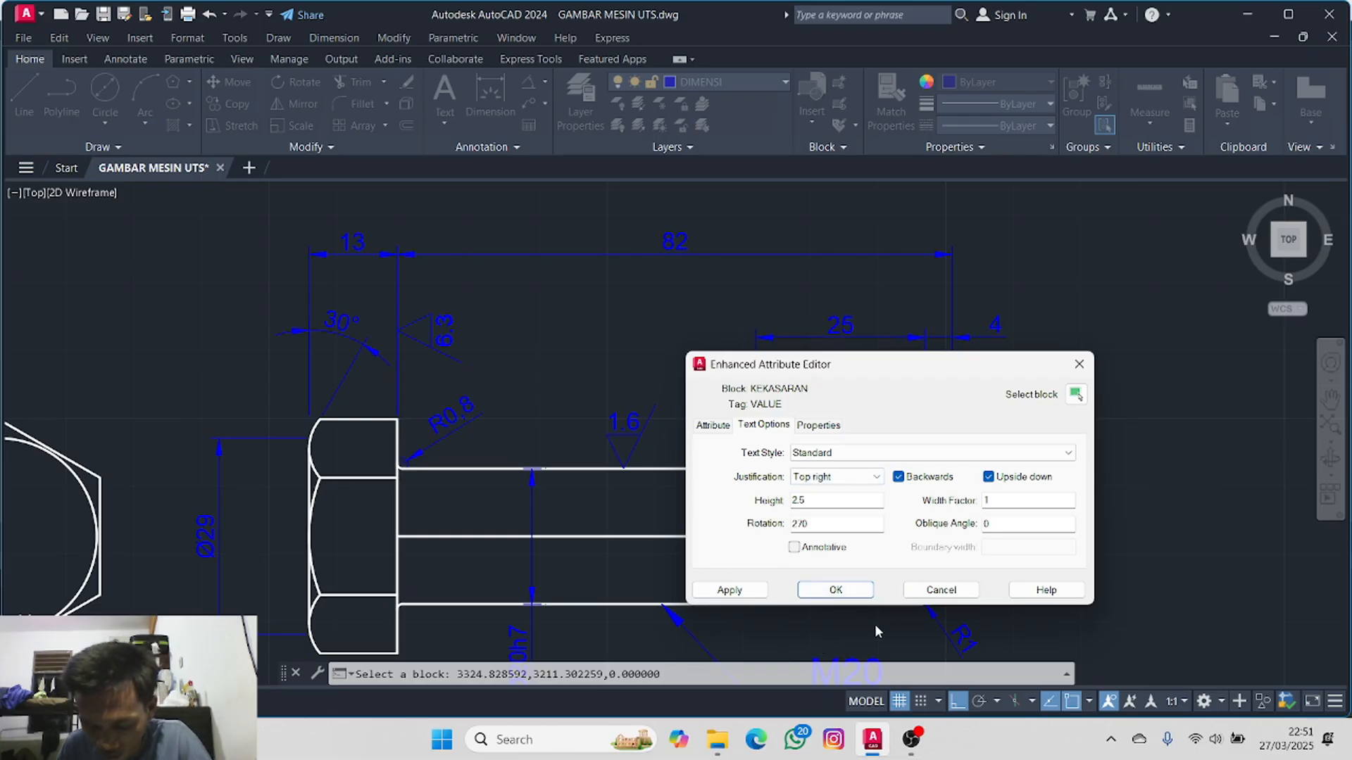
pyautogui.click(844, 591)
# - Start a linear dimension between the uppermost and lowermost vertices of the bolt head's hexagon in the end view
pyautogui.scroll(-2, 630, 370)
pyautogui.scroll(-2, 630, 371)
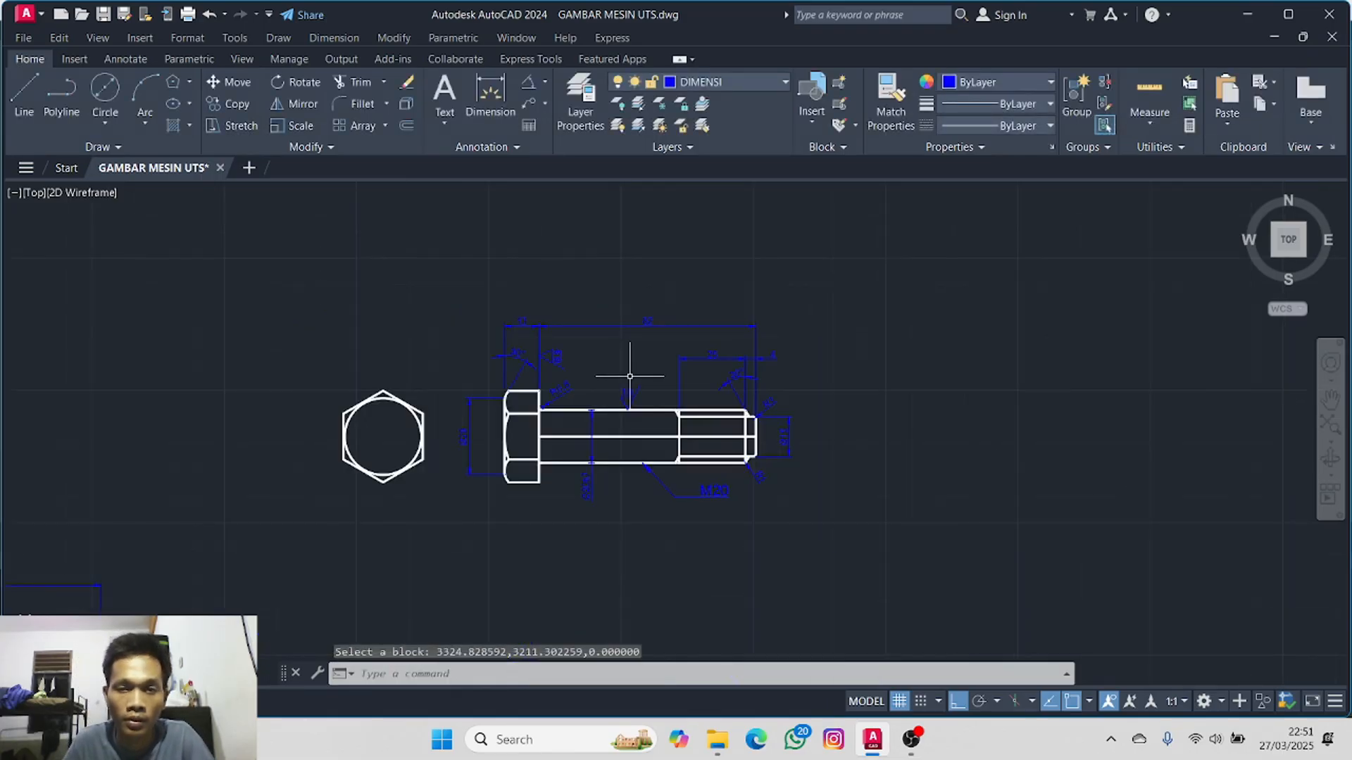
pyautogui.moveTo(629, 369); pyautogui.dragTo(803, 291, button='middle')
pyautogui.moveTo(640, 356); pyautogui.dragTo(763, 416, button='middle')
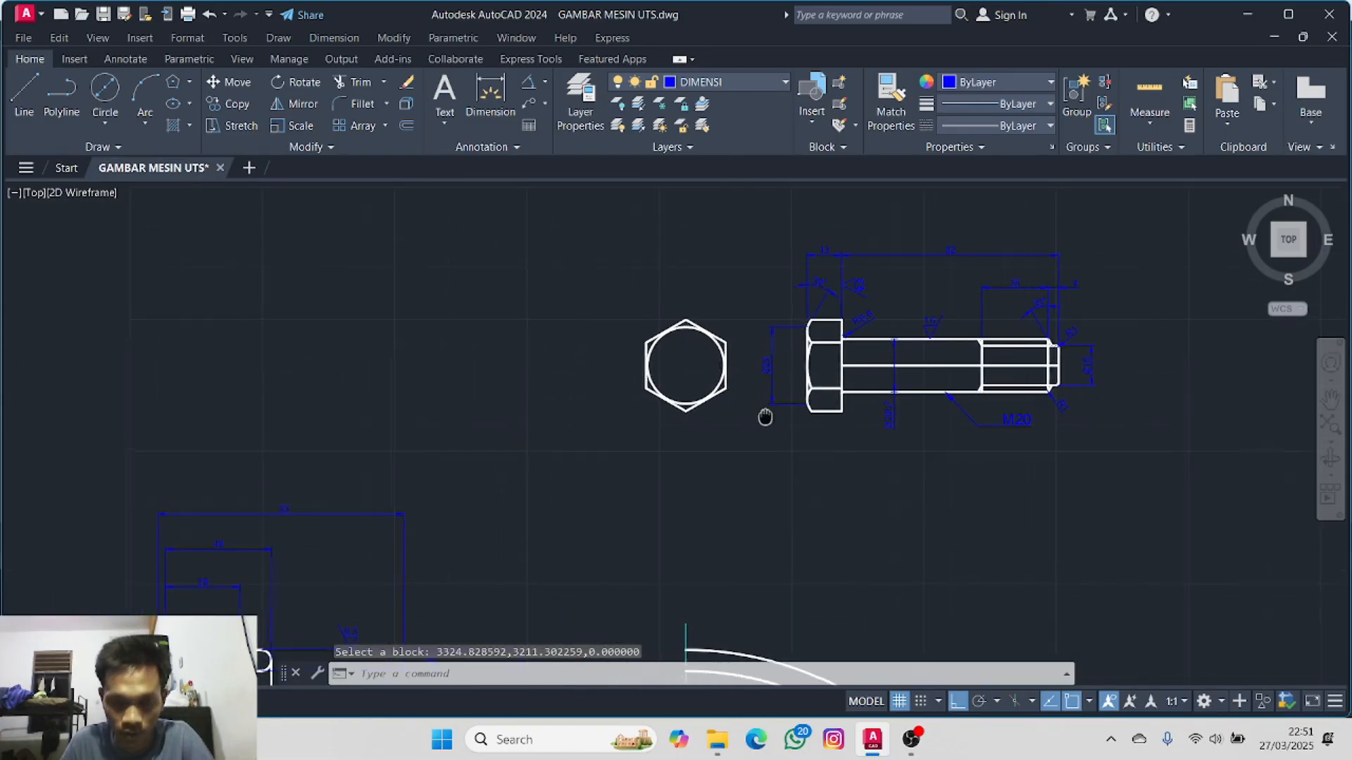
pyautogui.scroll(4, 733, 413)
pyautogui.moveTo(764, 331); pyautogui.dragTo(784, 479, button='middle')
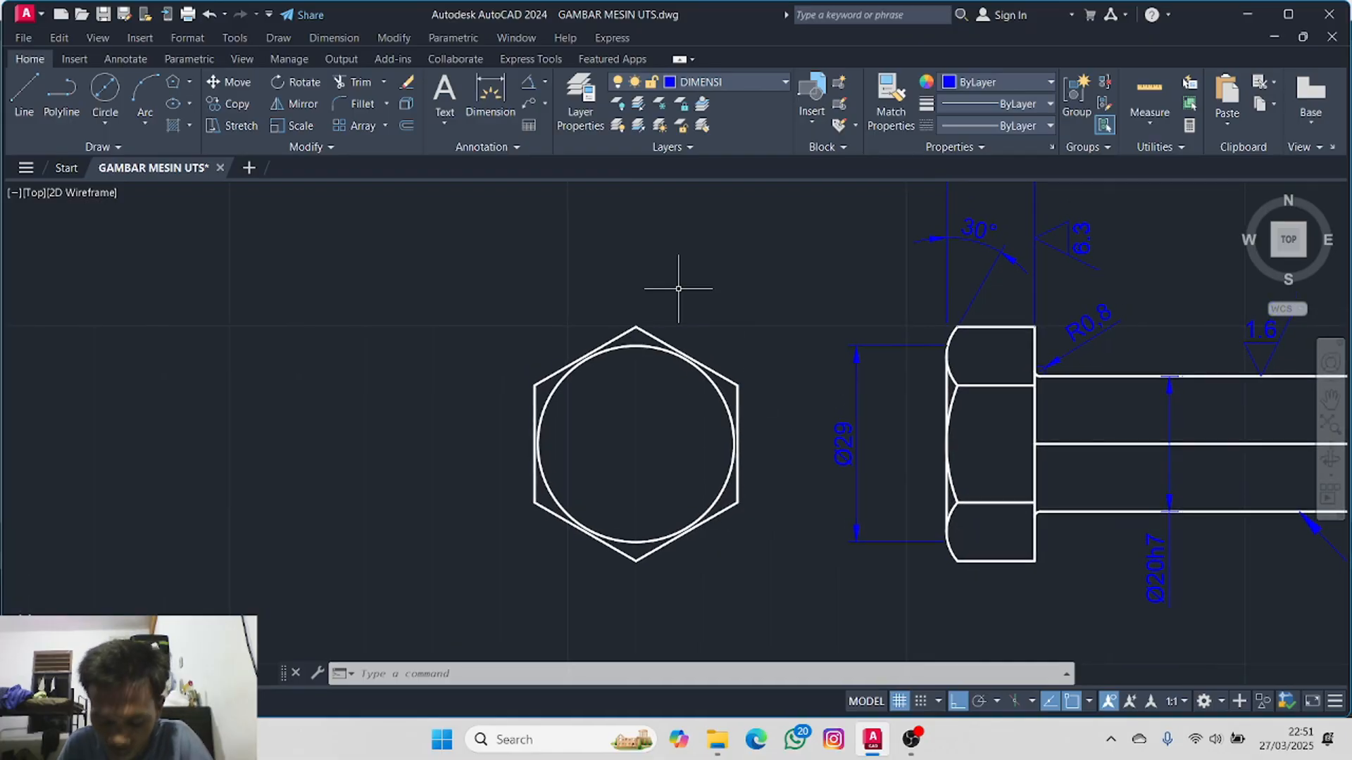
pyautogui.click(545, 84)
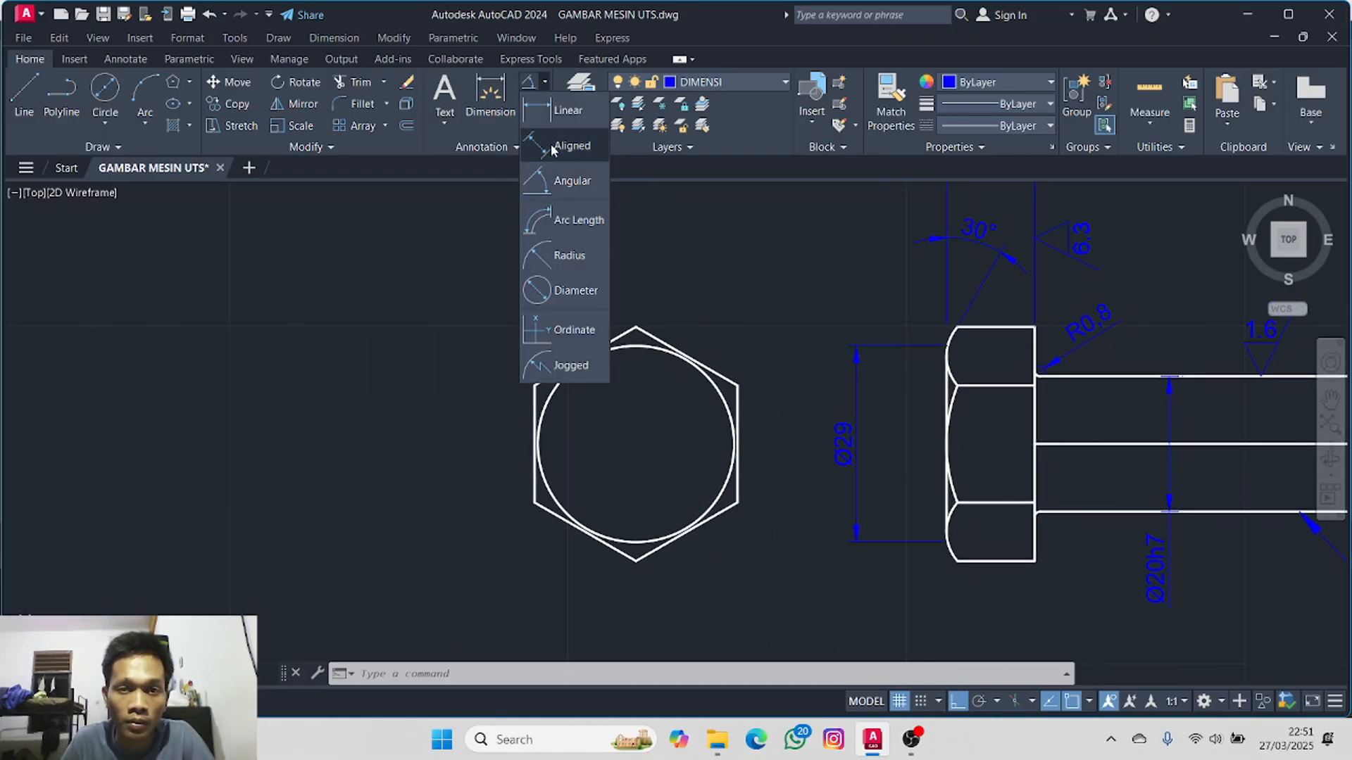
pyautogui.click(576, 122)
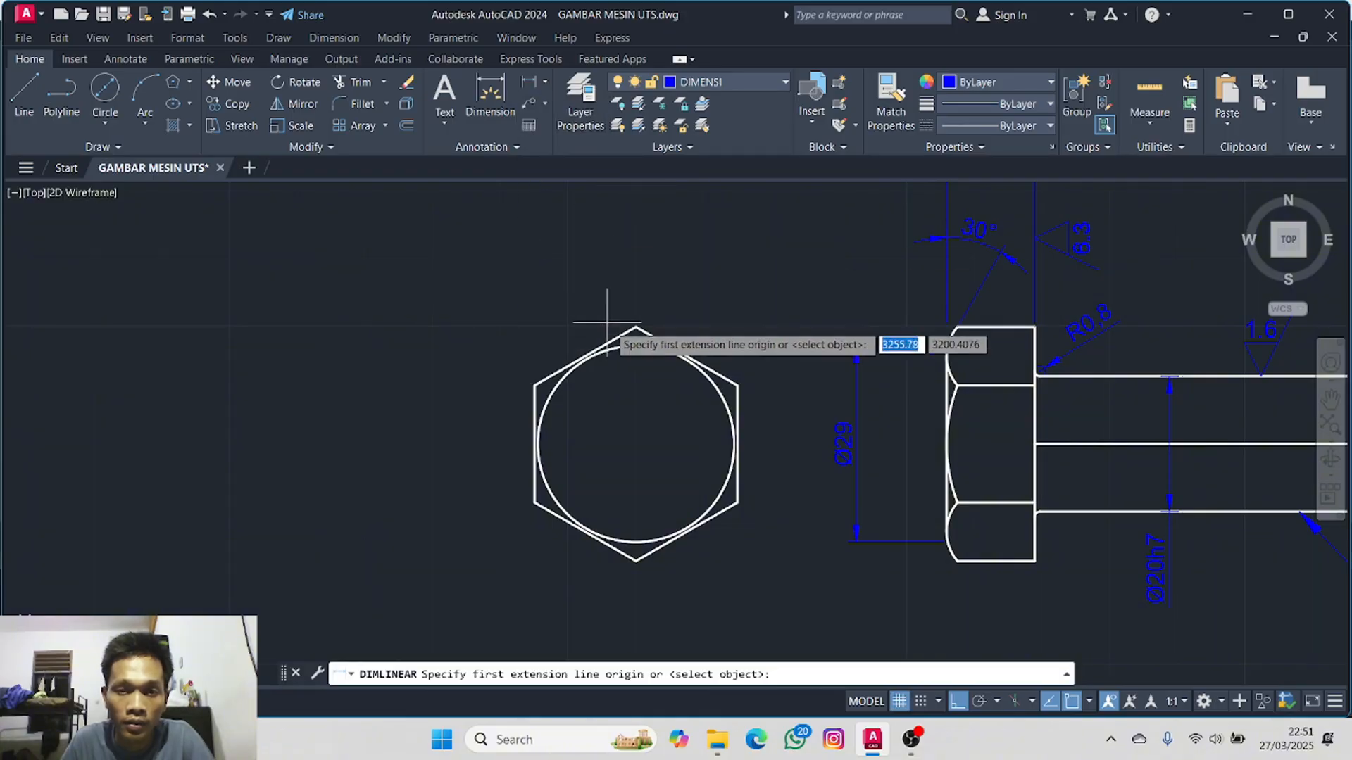
pyautogui.click(636, 327)
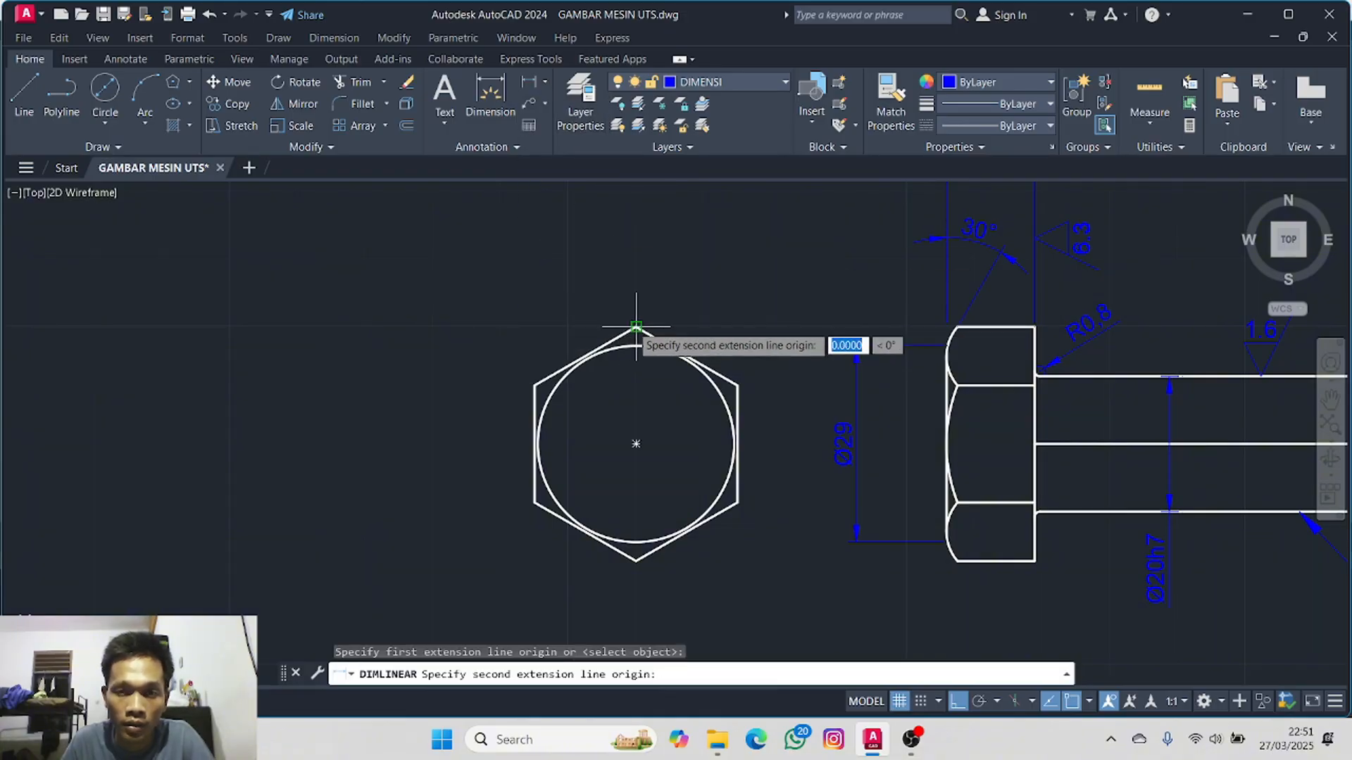
pyautogui.click(635, 560)
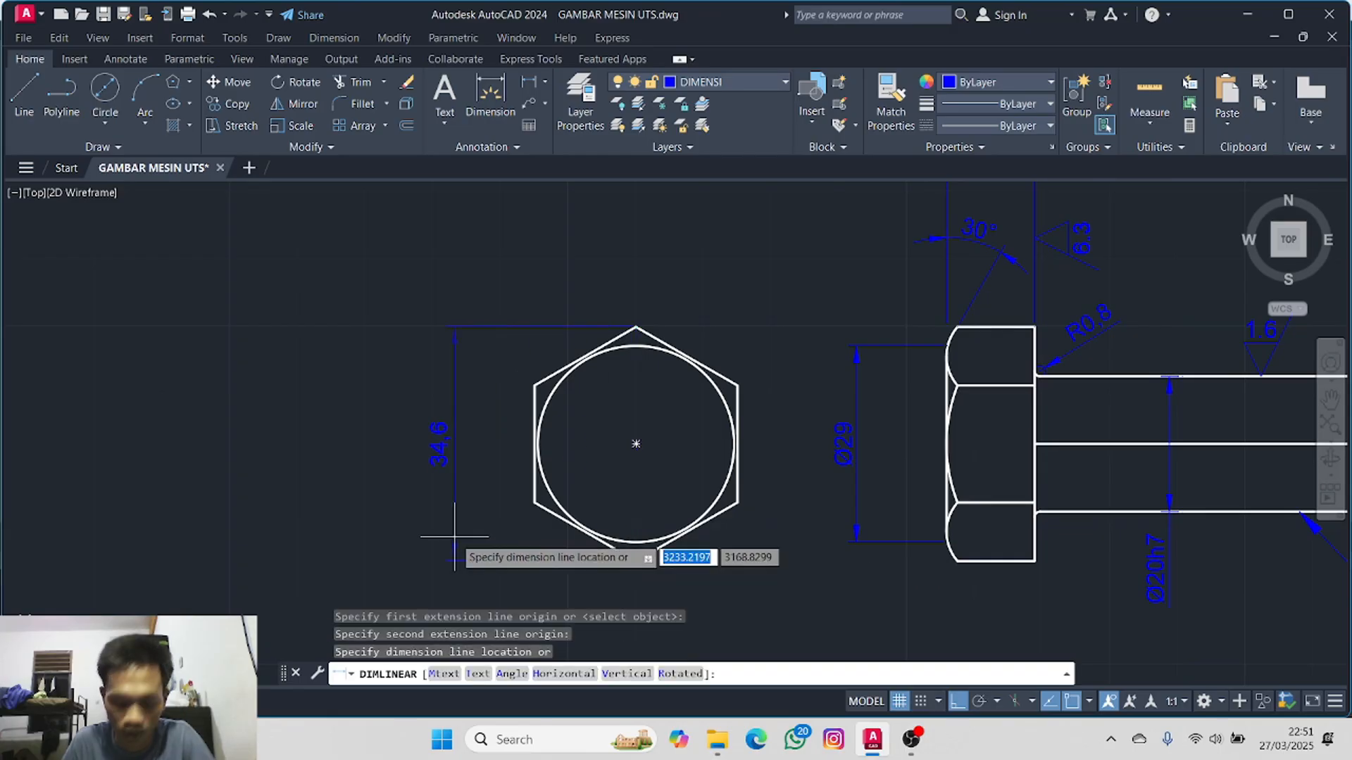
# - Enclose the hexagon's vertical dimension text in parentheses as (34,6) and place the dimension to the left of the hexagon
pyautogui.rightClick(454, 536)
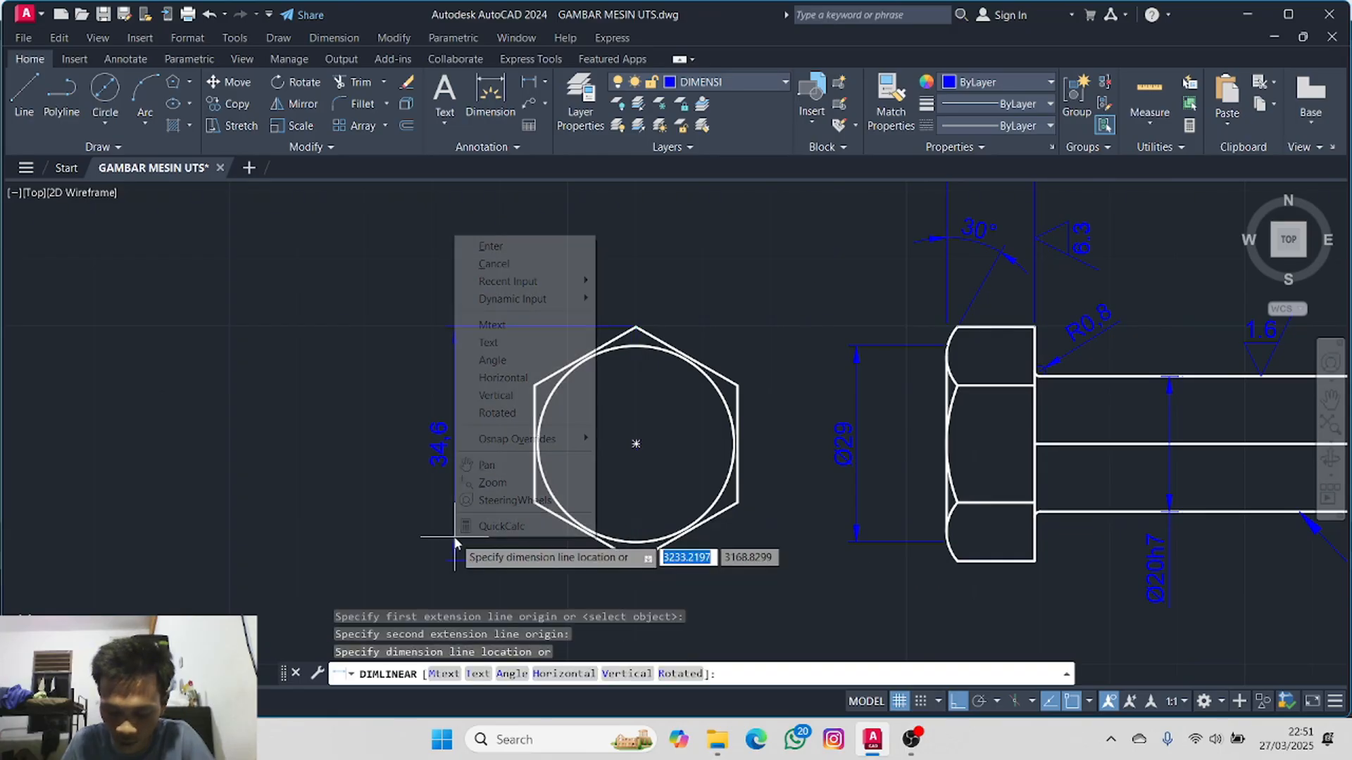
pyautogui.click(520, 328)
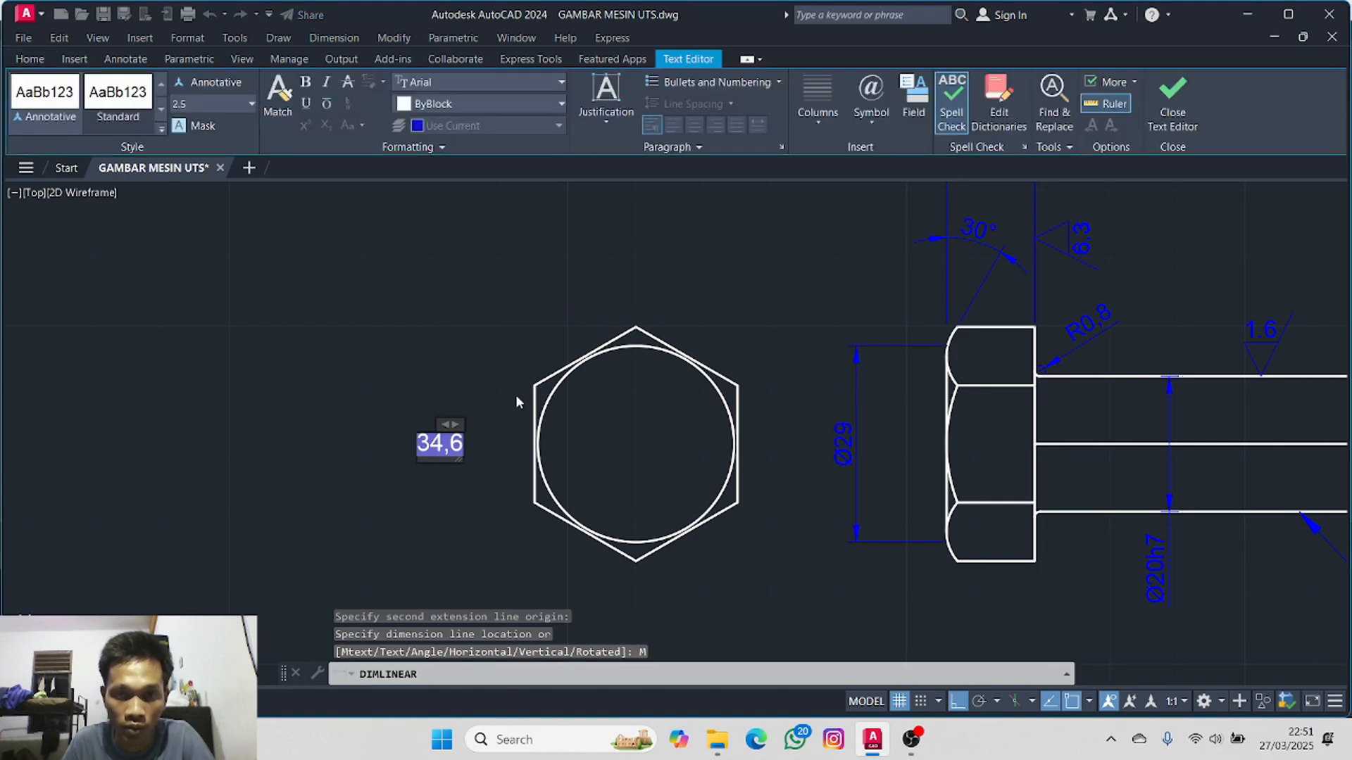
pyautogui.write('(34,6')
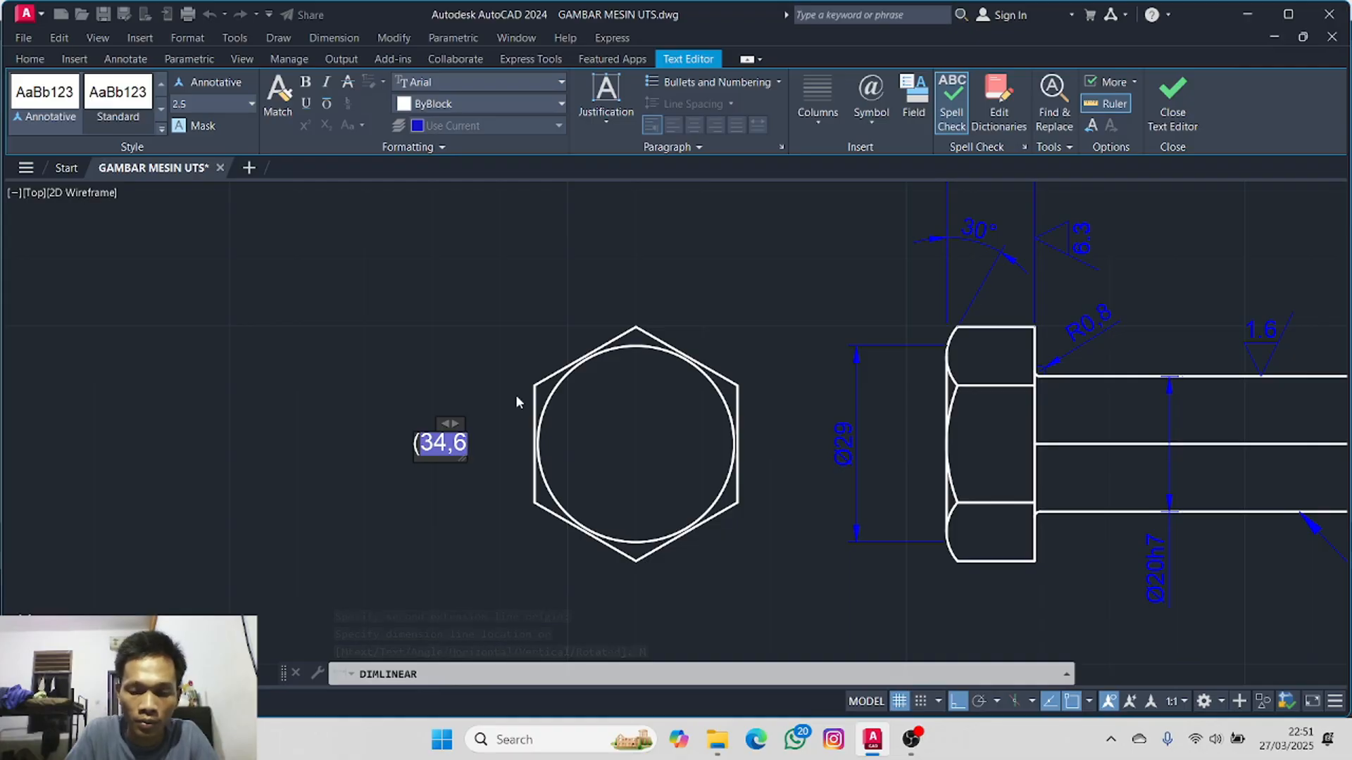
pyautogui.write(')')
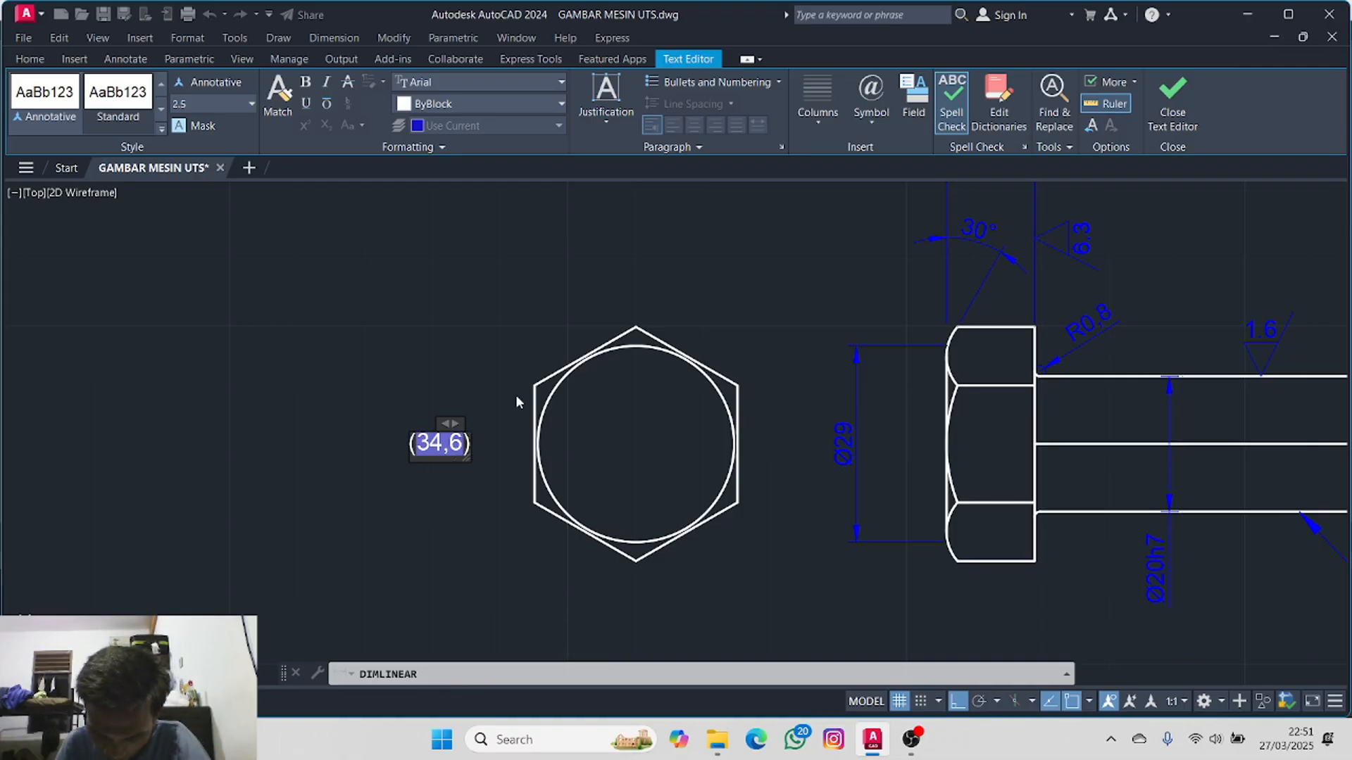
pyautogui.click(487, 388)
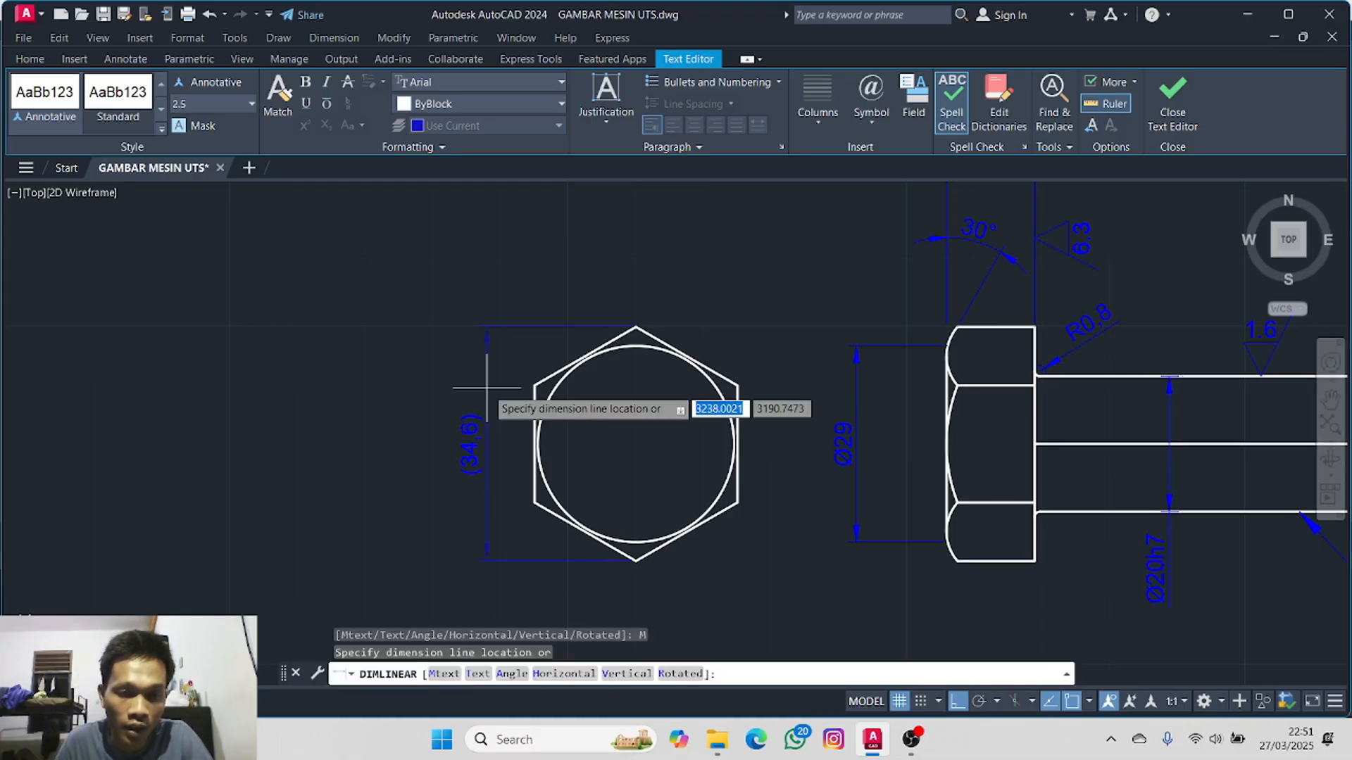
pyautogui.click(425, 412)
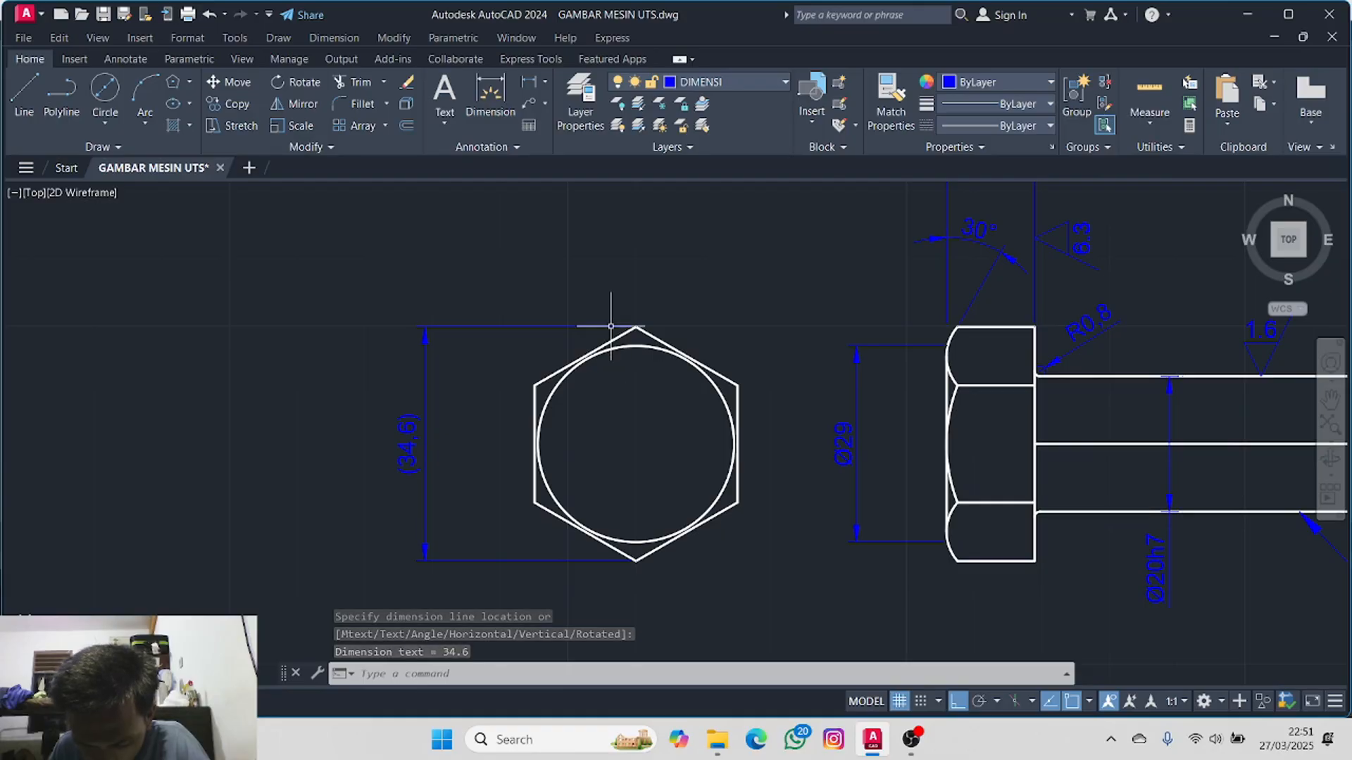
pyautogui.moveTo(540, 274); pyautogui.dragTo(455, 340, button='middle')
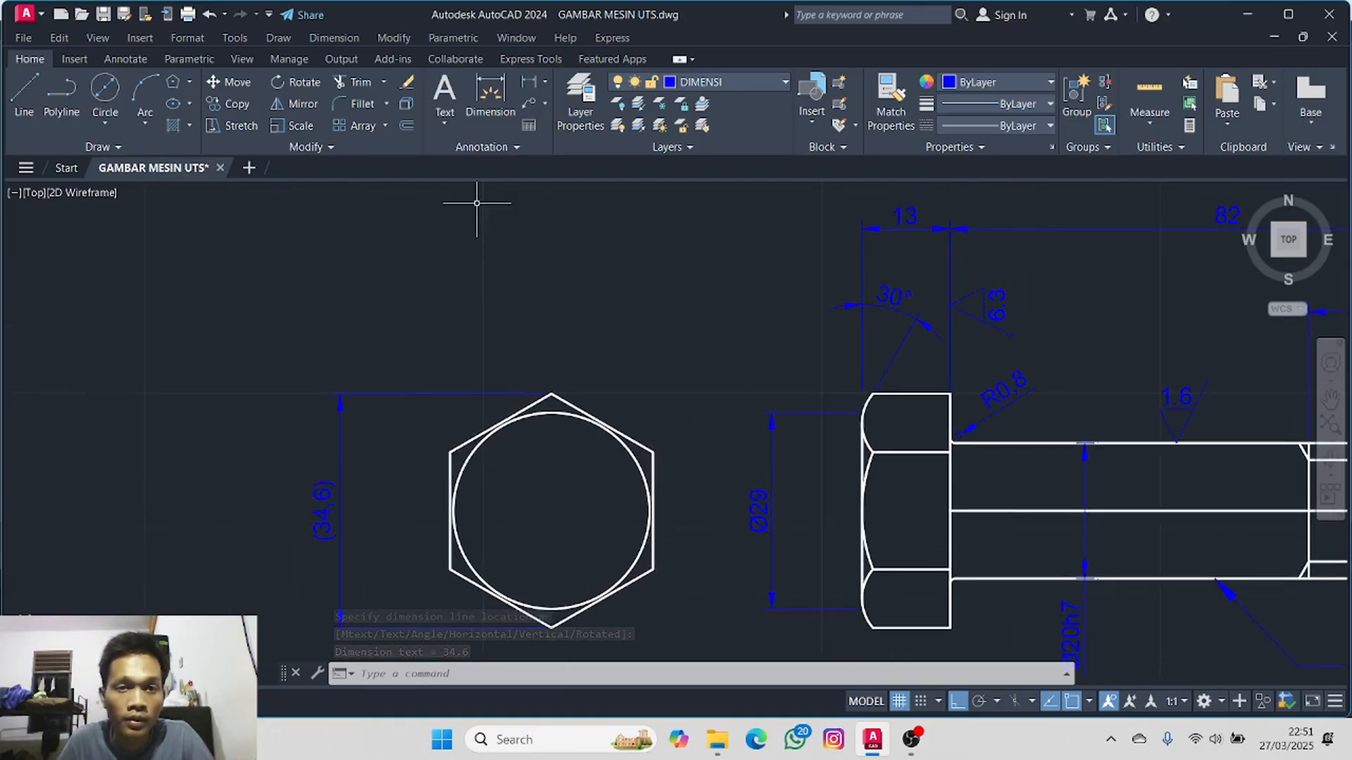
pyautogui.click(530, 84)
pyautogui.click(449, 452)
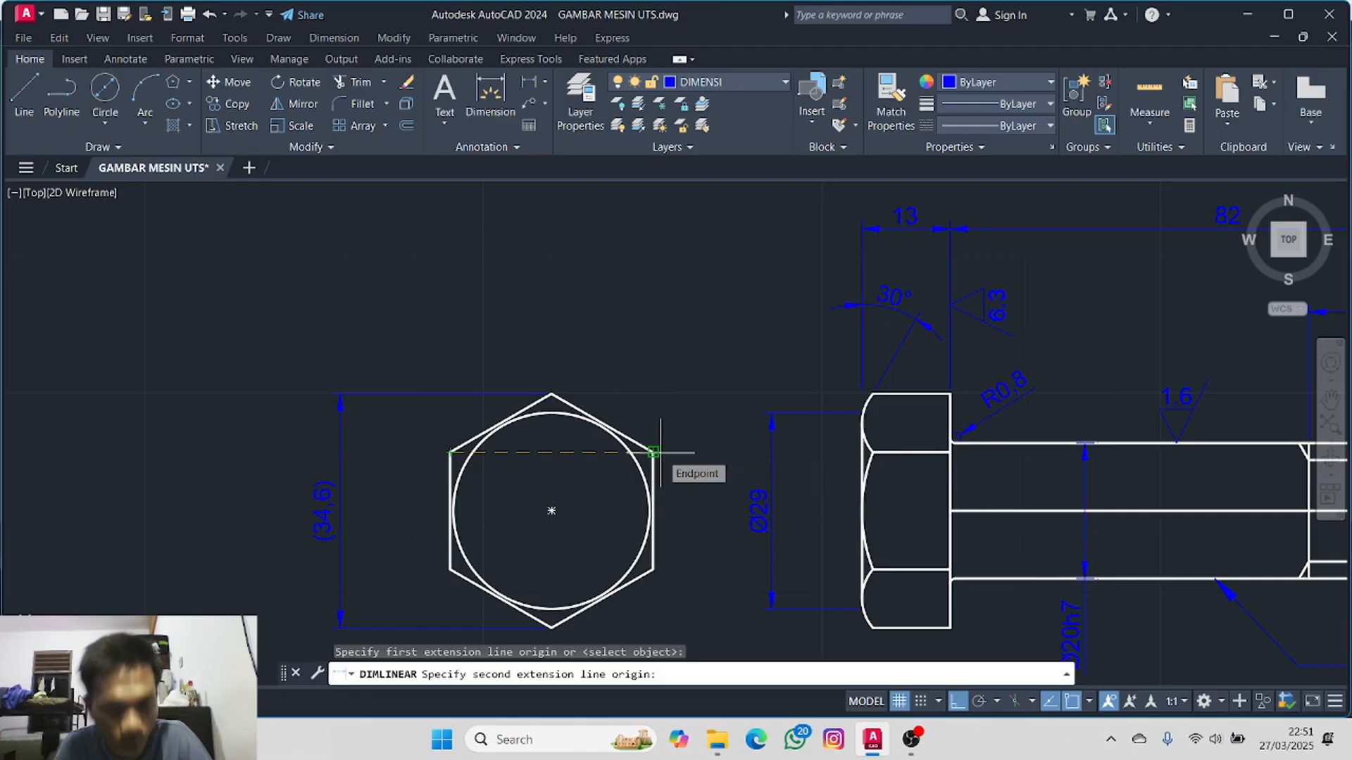
pyautogui.press('Escape')
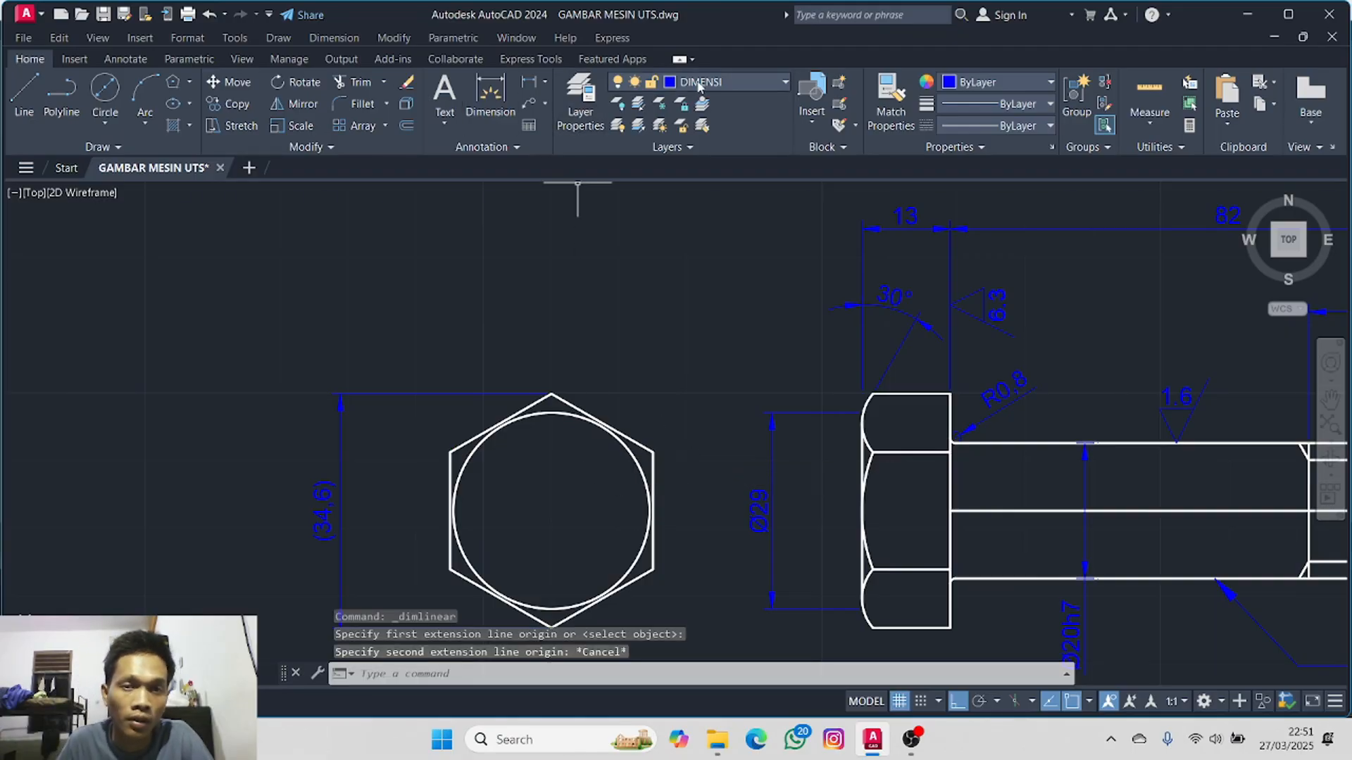
# - Make GAMBAR the current layer and draw a circle of diameter 30 centred in the hexagon
pyautogui.click(732, 82)
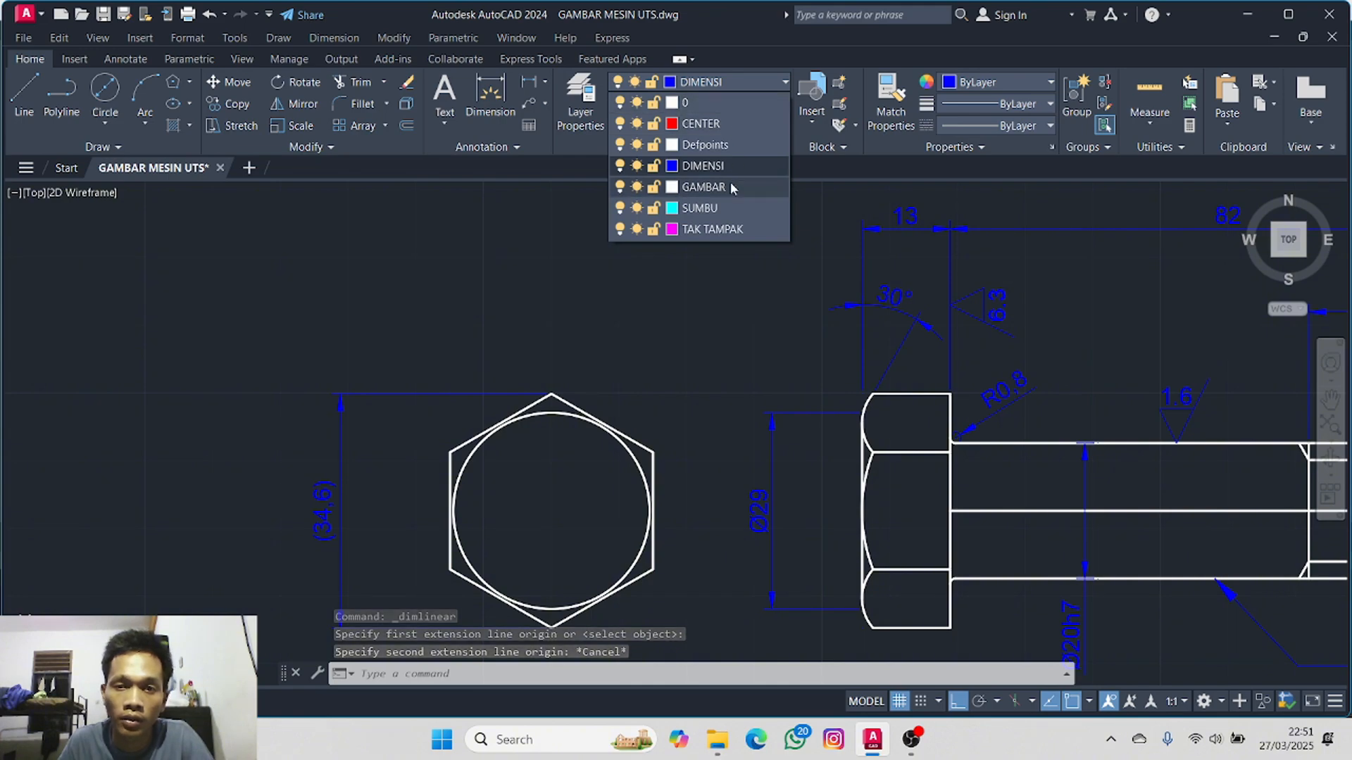
pyautogui.click(704, 187)
pyautogui.click(105, 124)
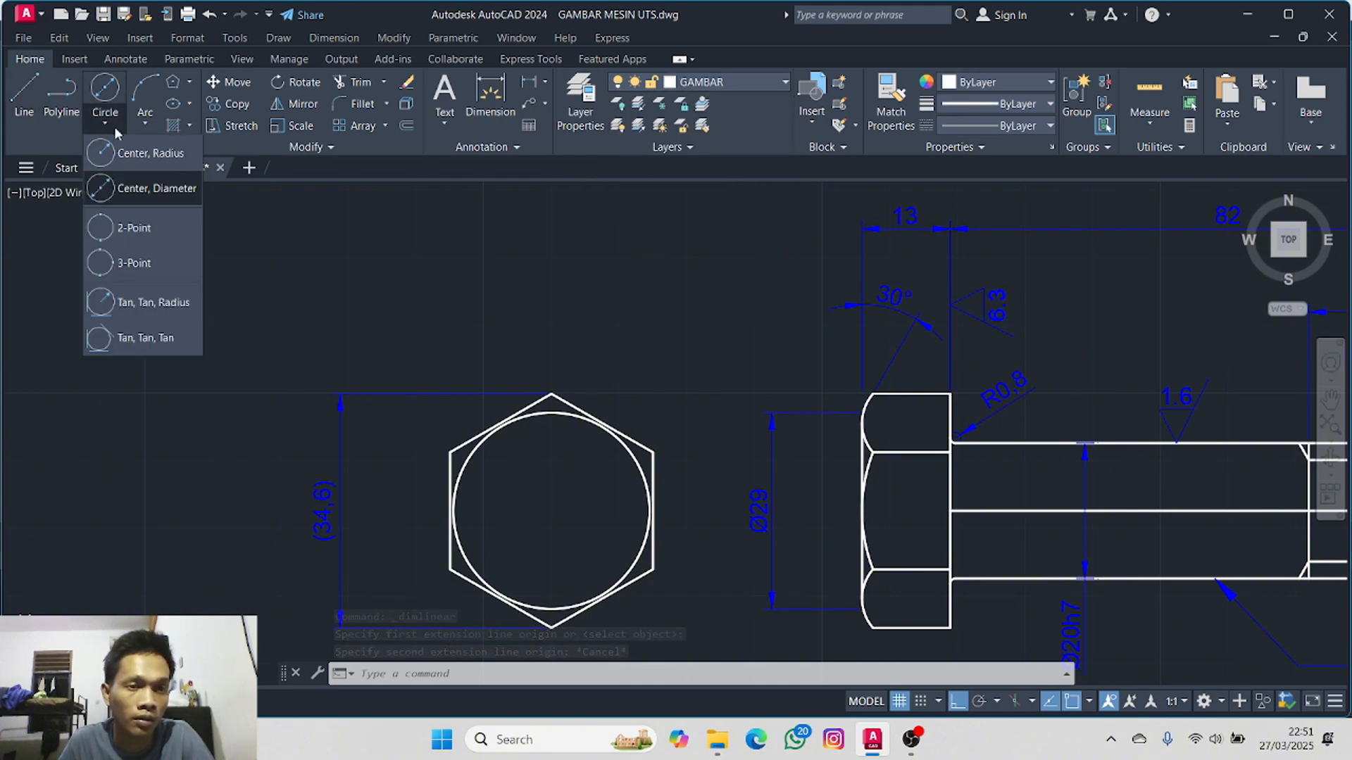
pyautogui.click(139, 195)
pyautogui.click(542, 512)
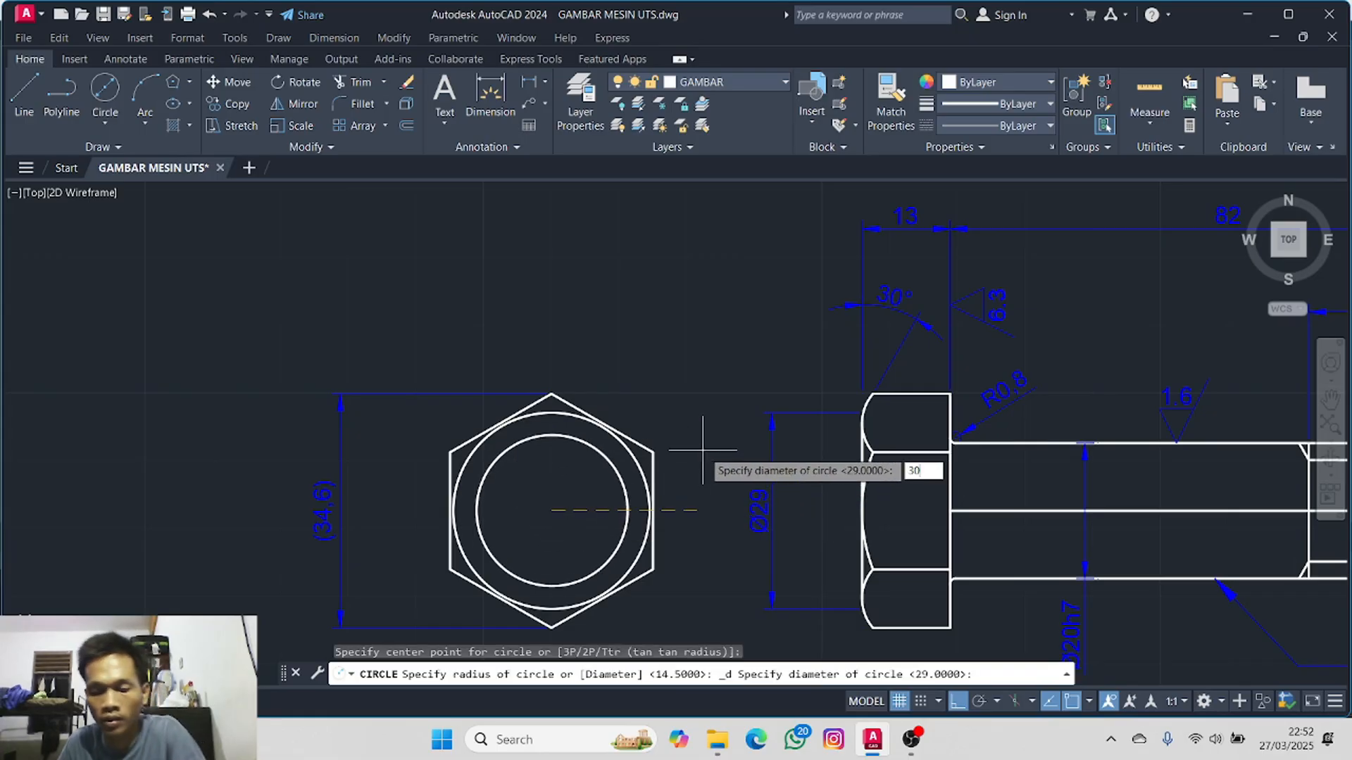
pyautogui.write('30')
pyautogui.press('Return')
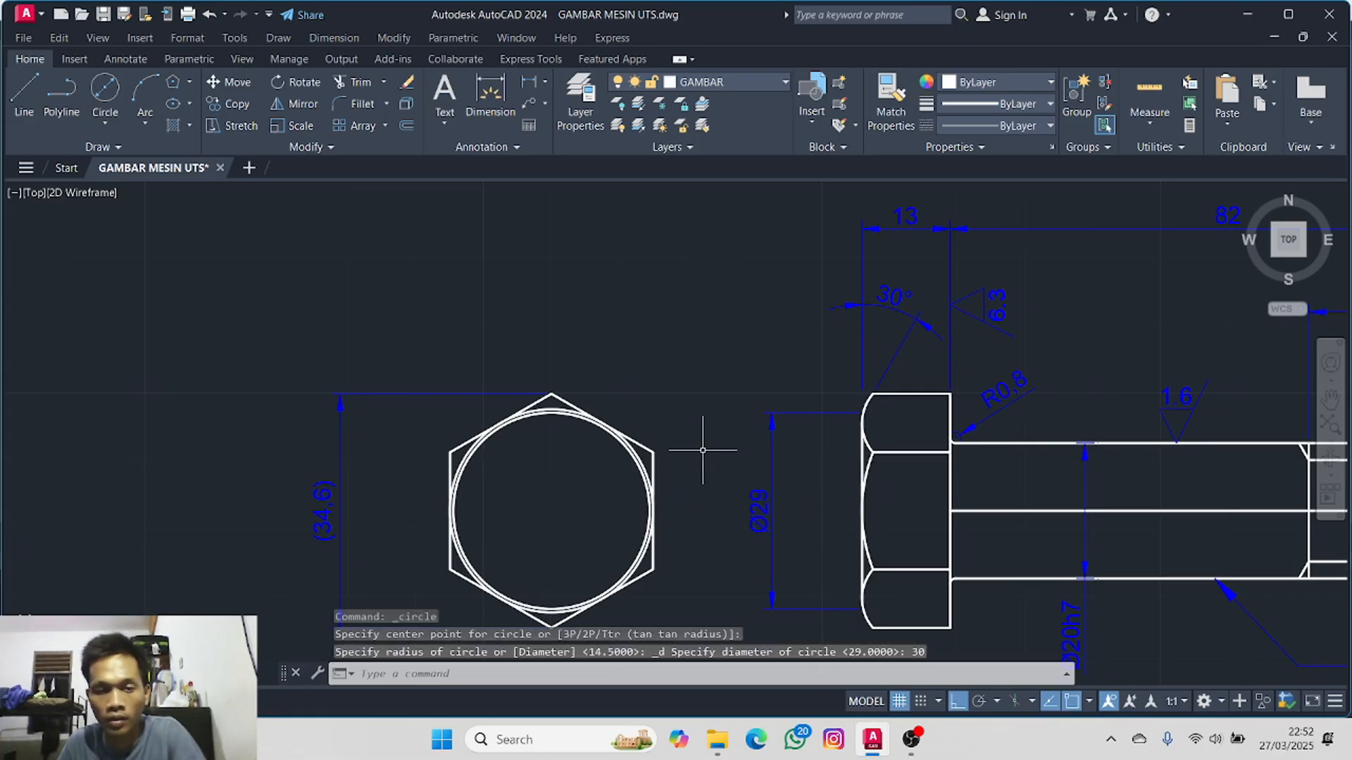
pyautogui.click(639, 466)
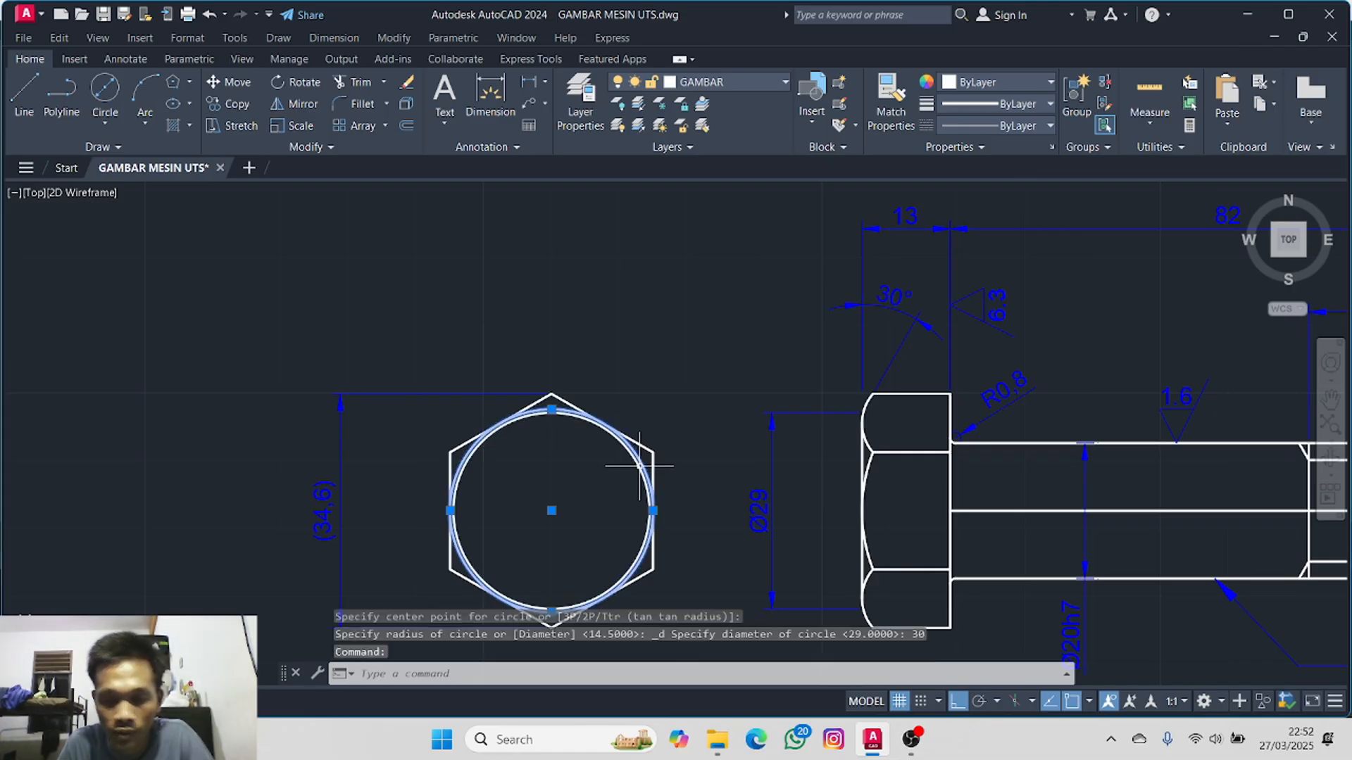
pyautogui.scroll(4, 621, 453)
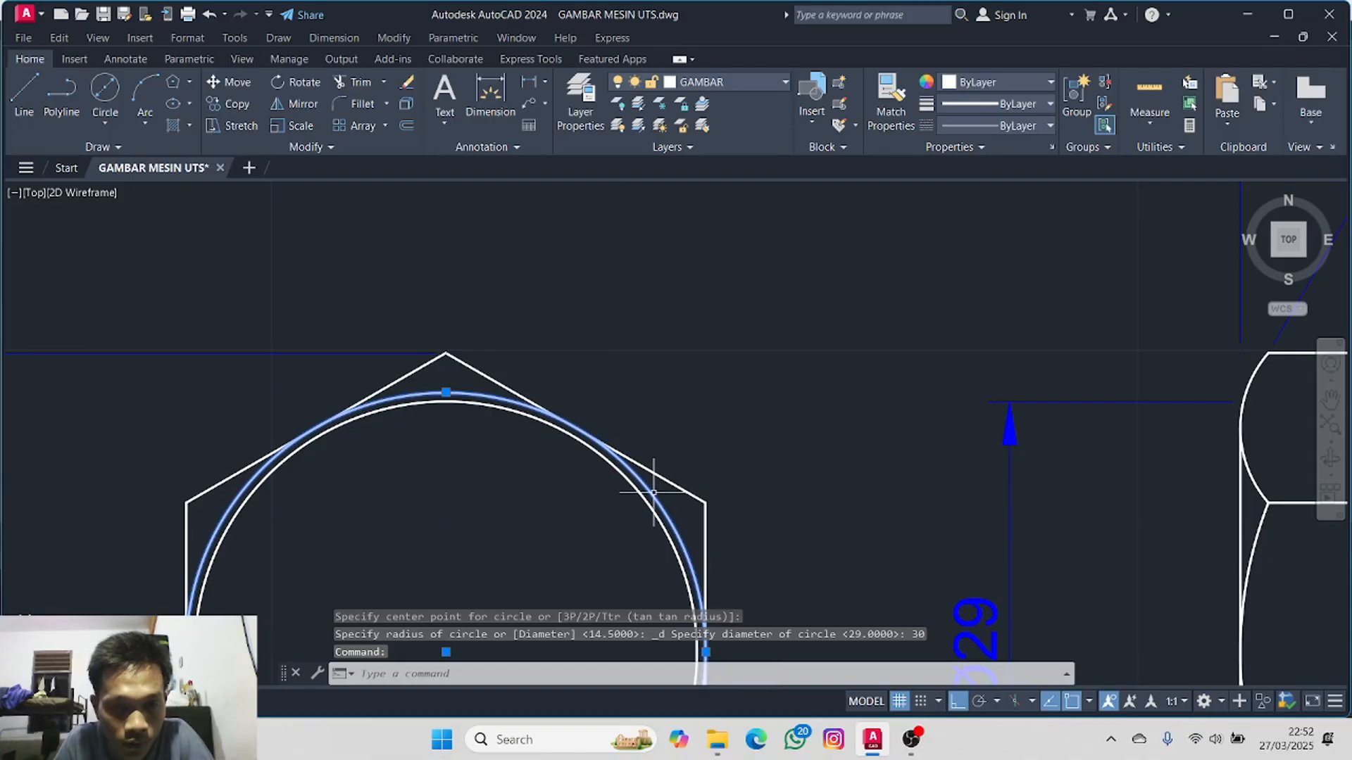
pyautogui.press('Escape')
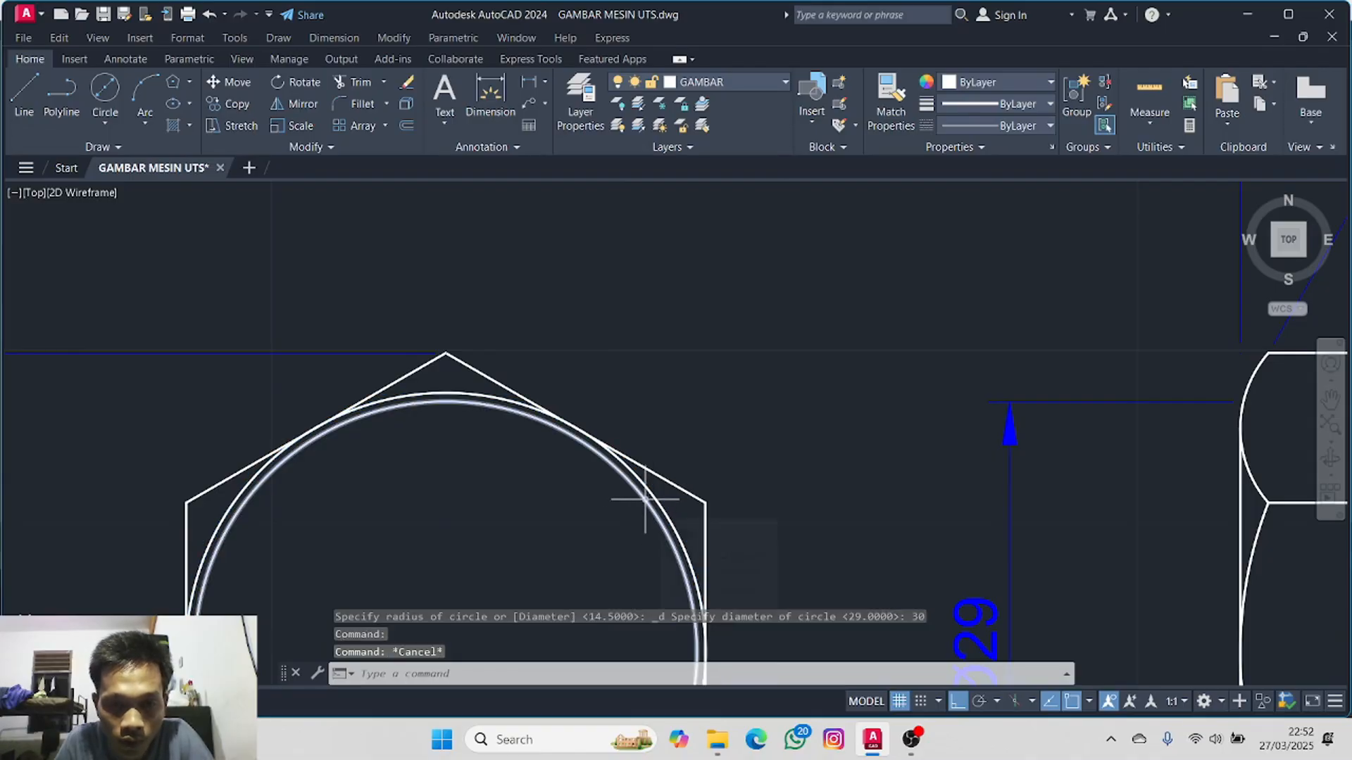
# - Erase the smaller inner circle inside the hexagon of the end view
pyautogui.click(645, 500)
pyautogui.press('Delete')
pyautogui.scroll(-3, 625, 502)
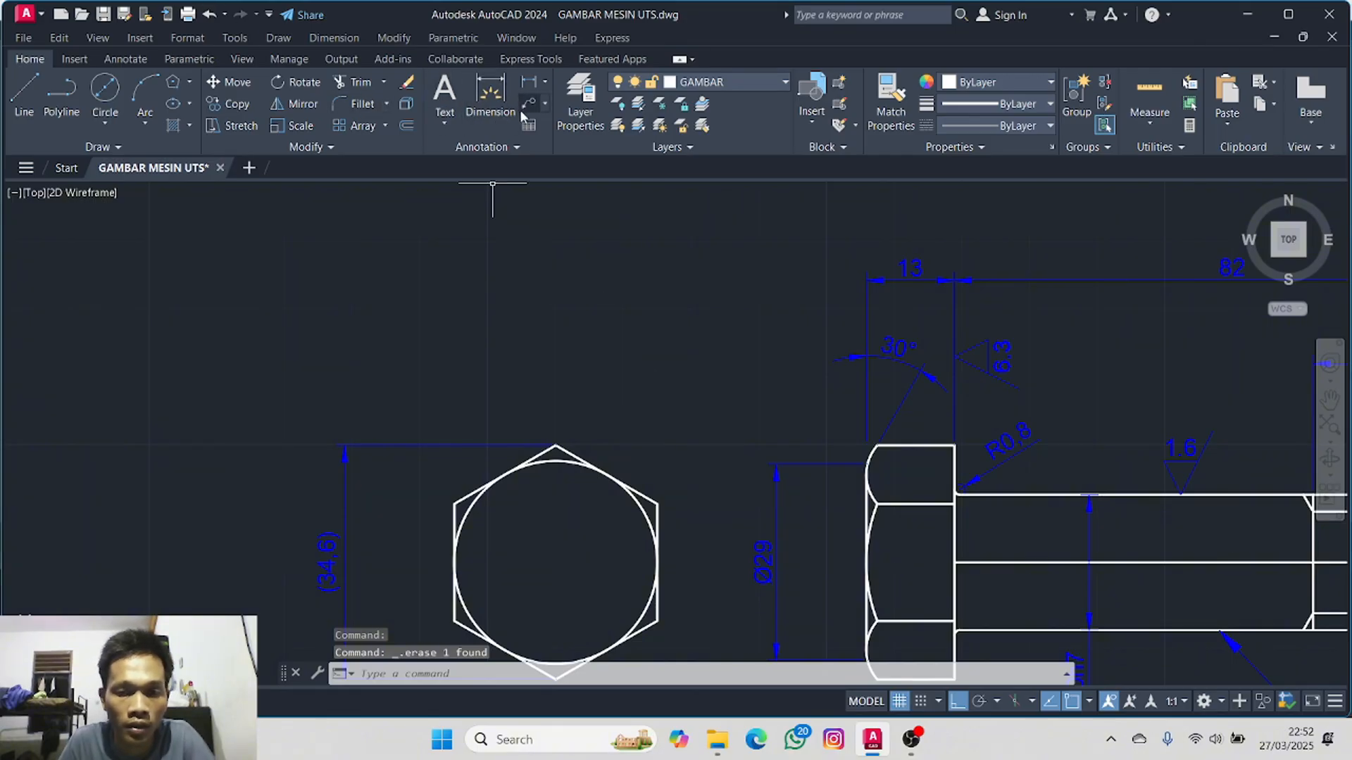
pyautogui.click(527, 83)
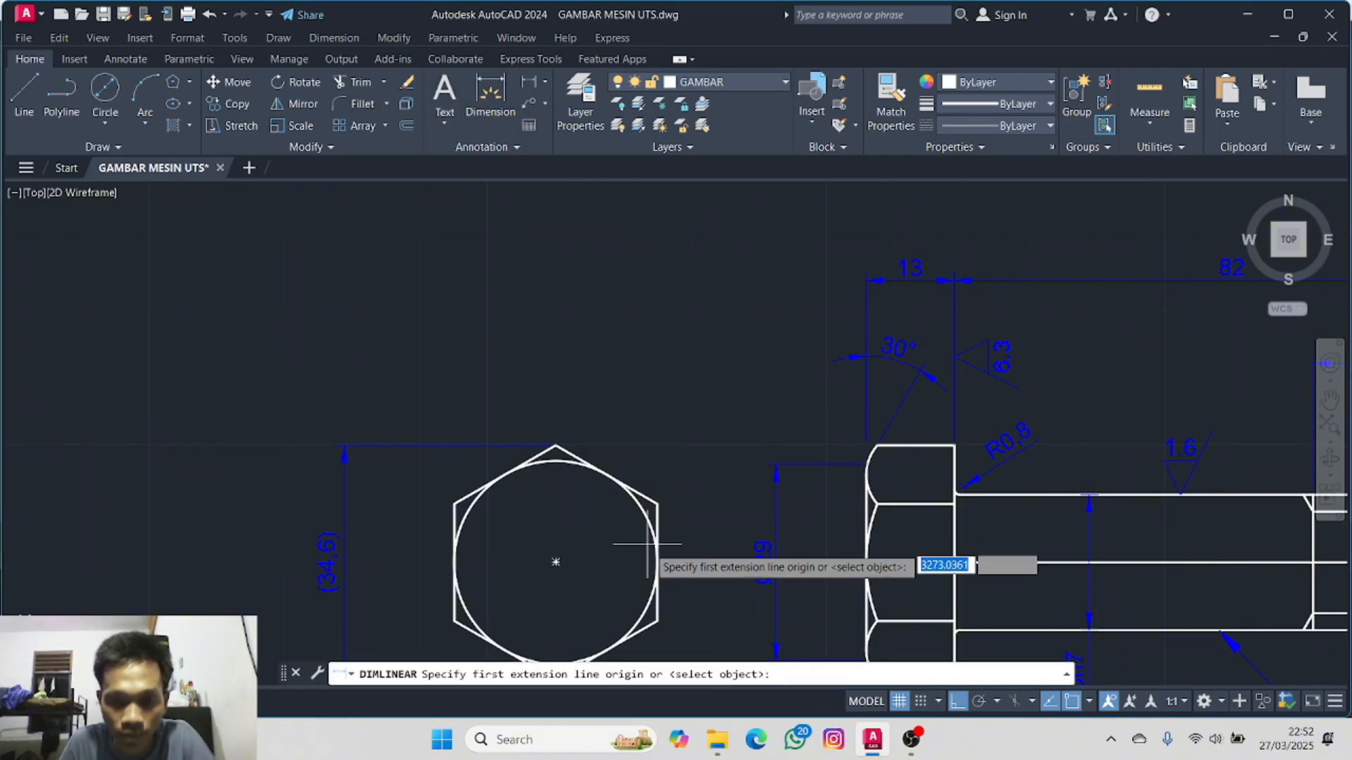
pyautogui.scroll(2, 655, 549)
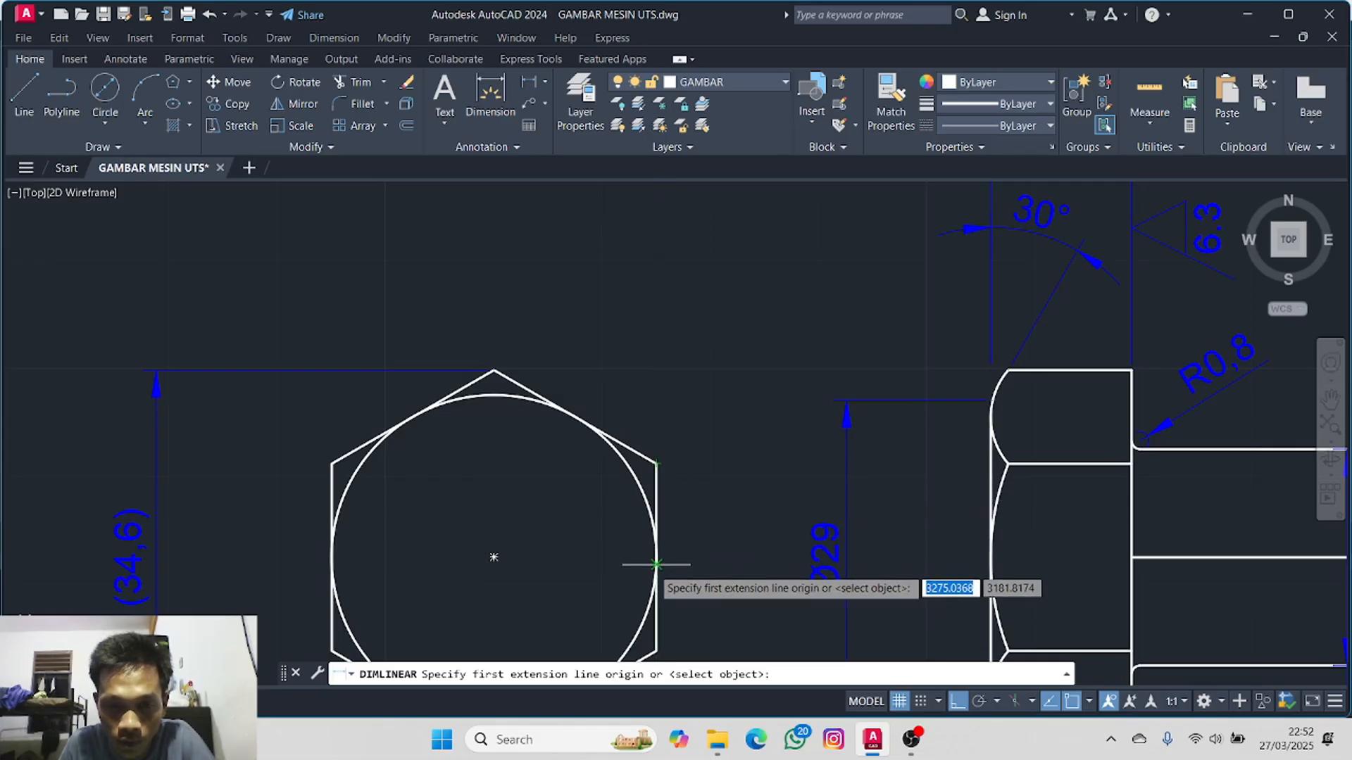
pyautogui.scroll(5, 656, 563)
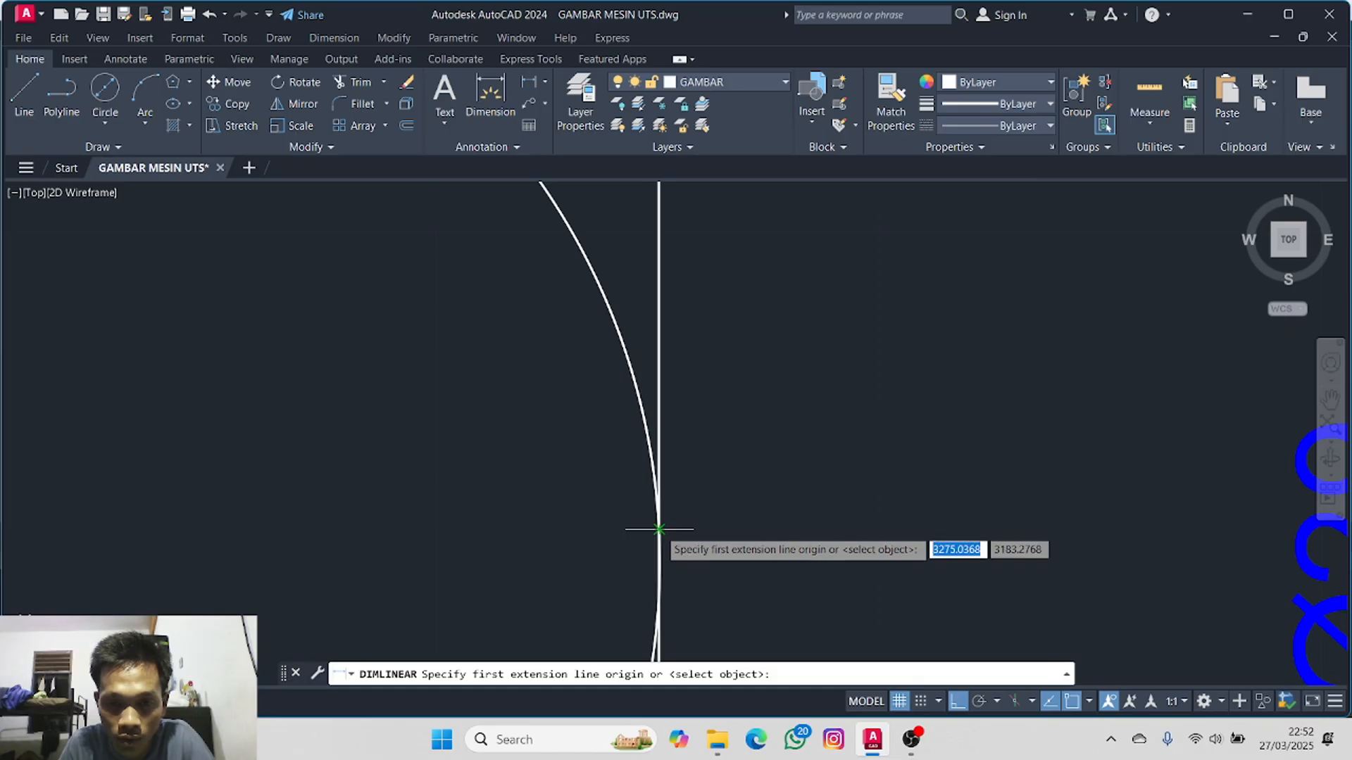
pyautogui.scroll(-5, 659, 529)
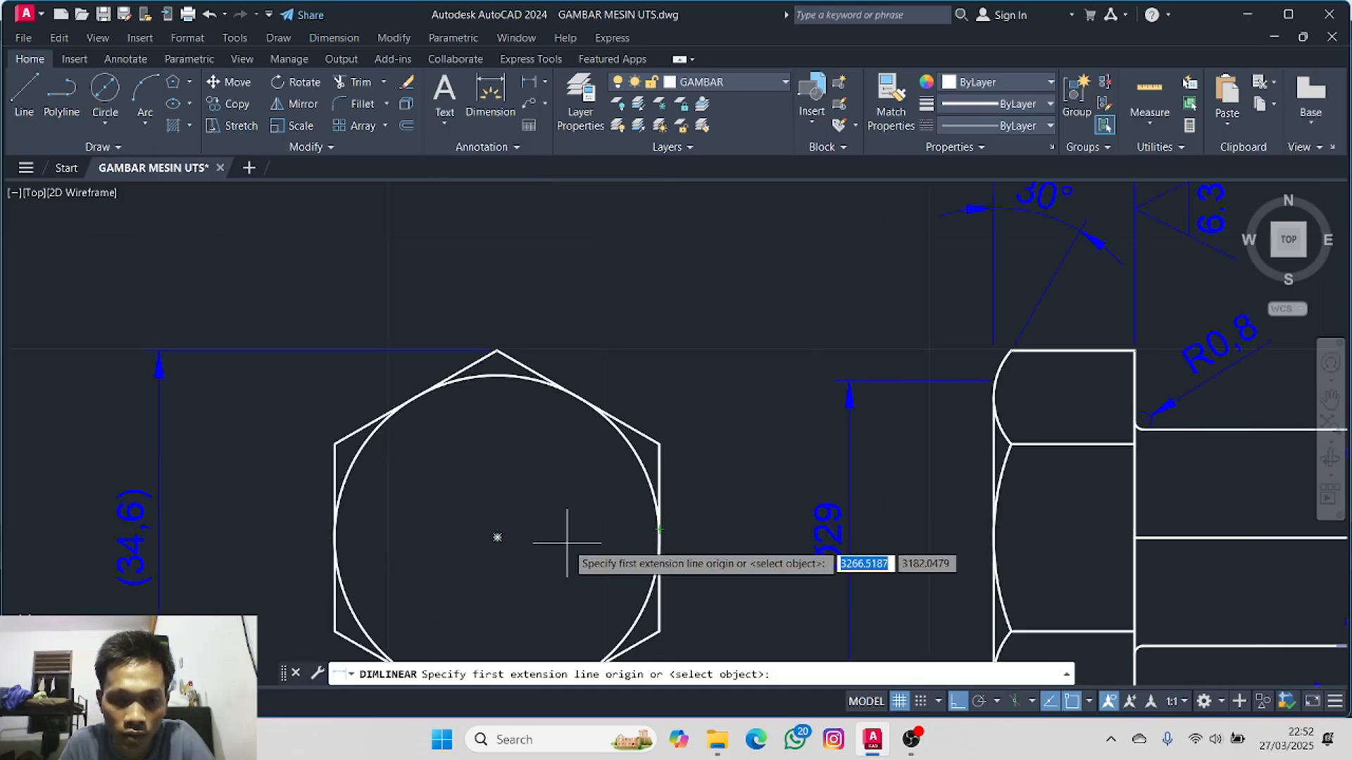
pyautogui.click(659, 538)
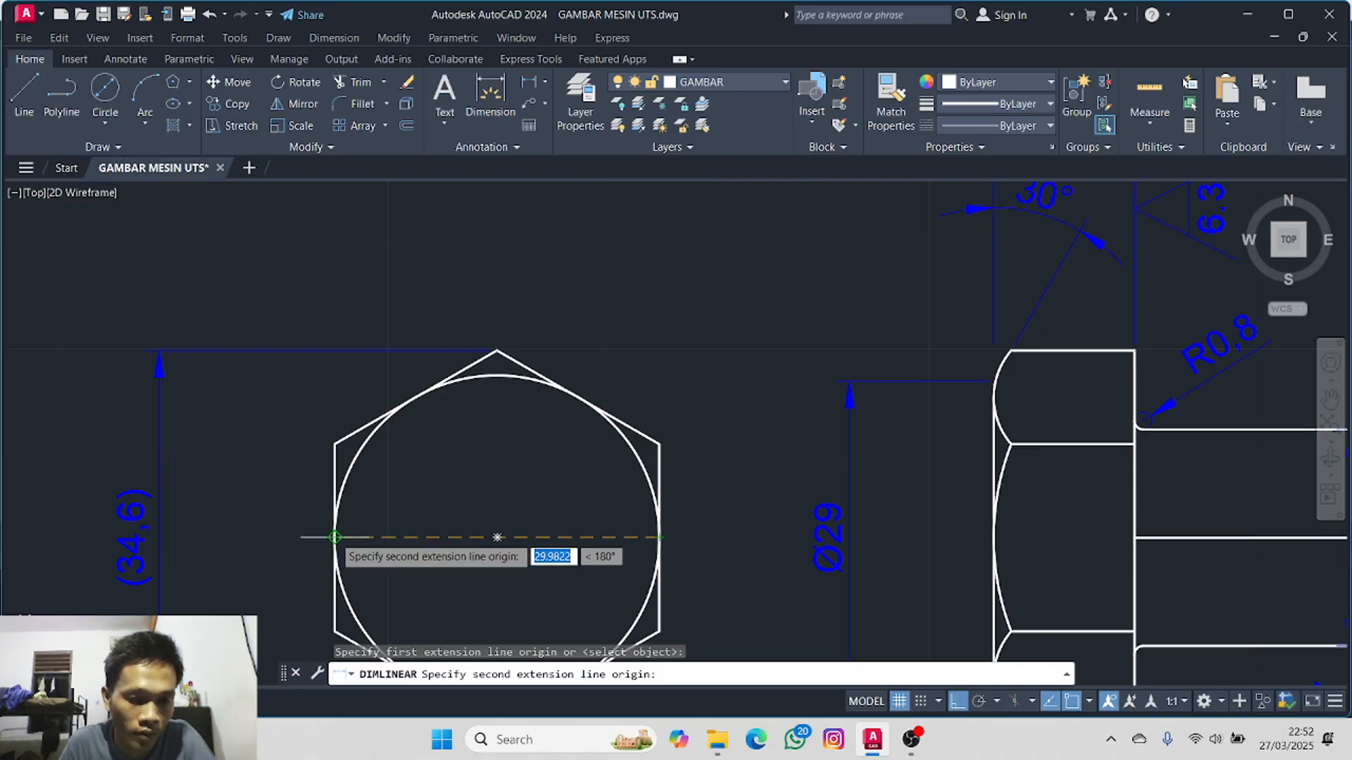
pyautogui.scroll(4, 335, 539)
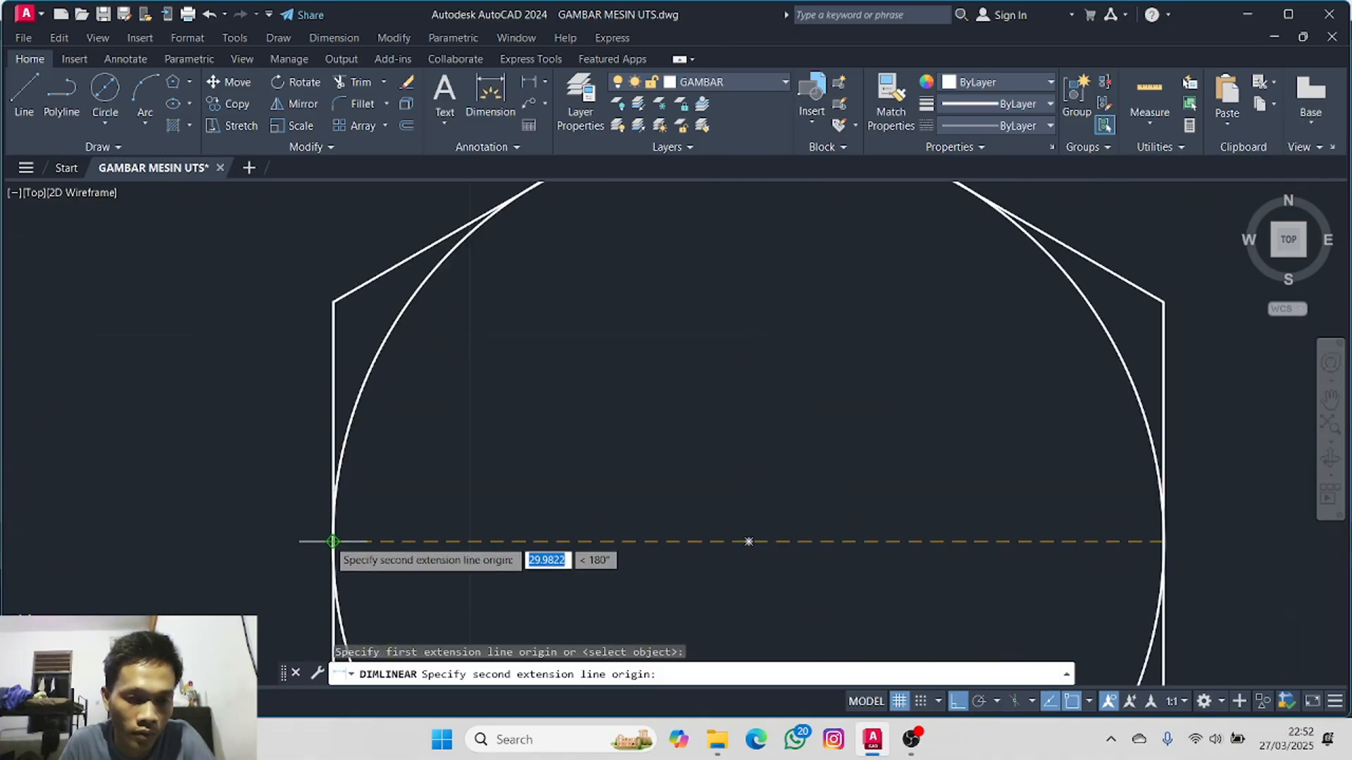
pyautogui.press('Escape')
pyautogui.scroll(-4, 341, 536)
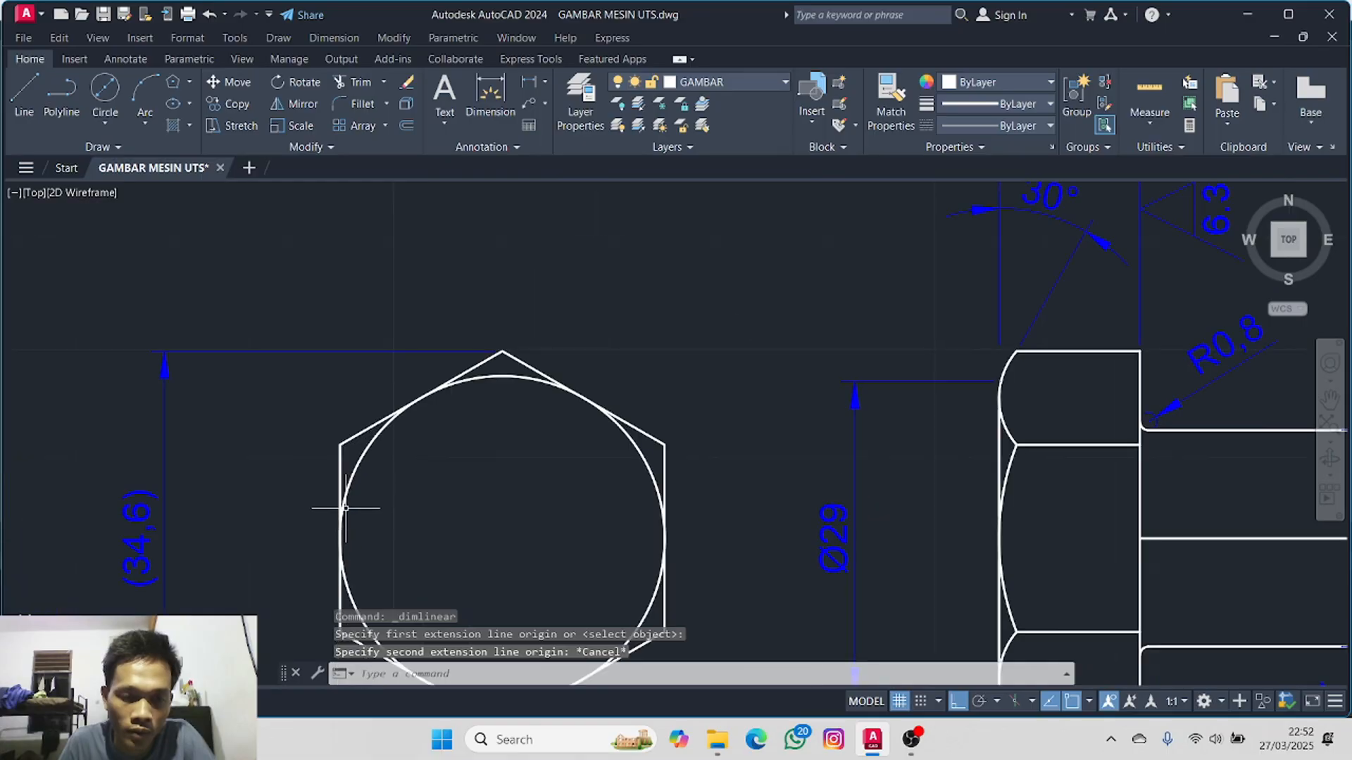
pyautogui.click(341, 457)
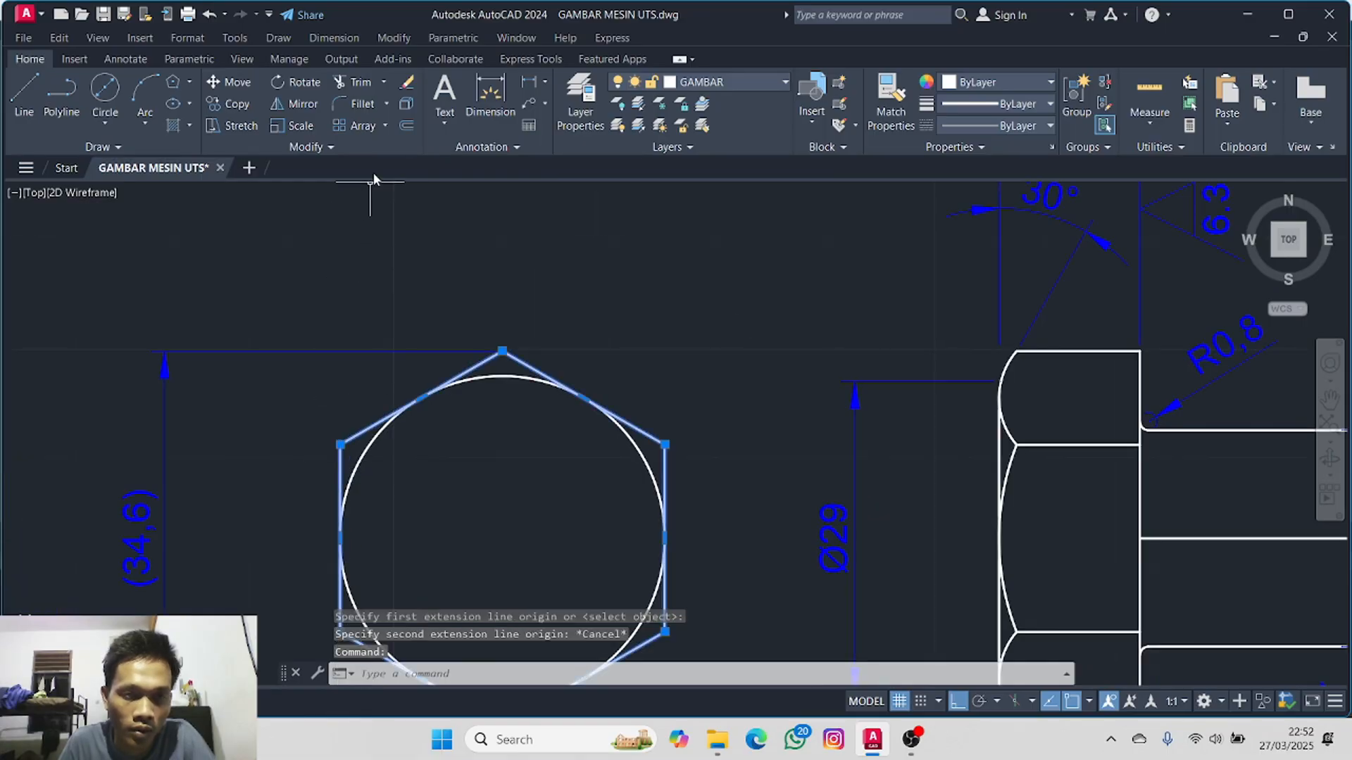
pyautogui.press('Return')
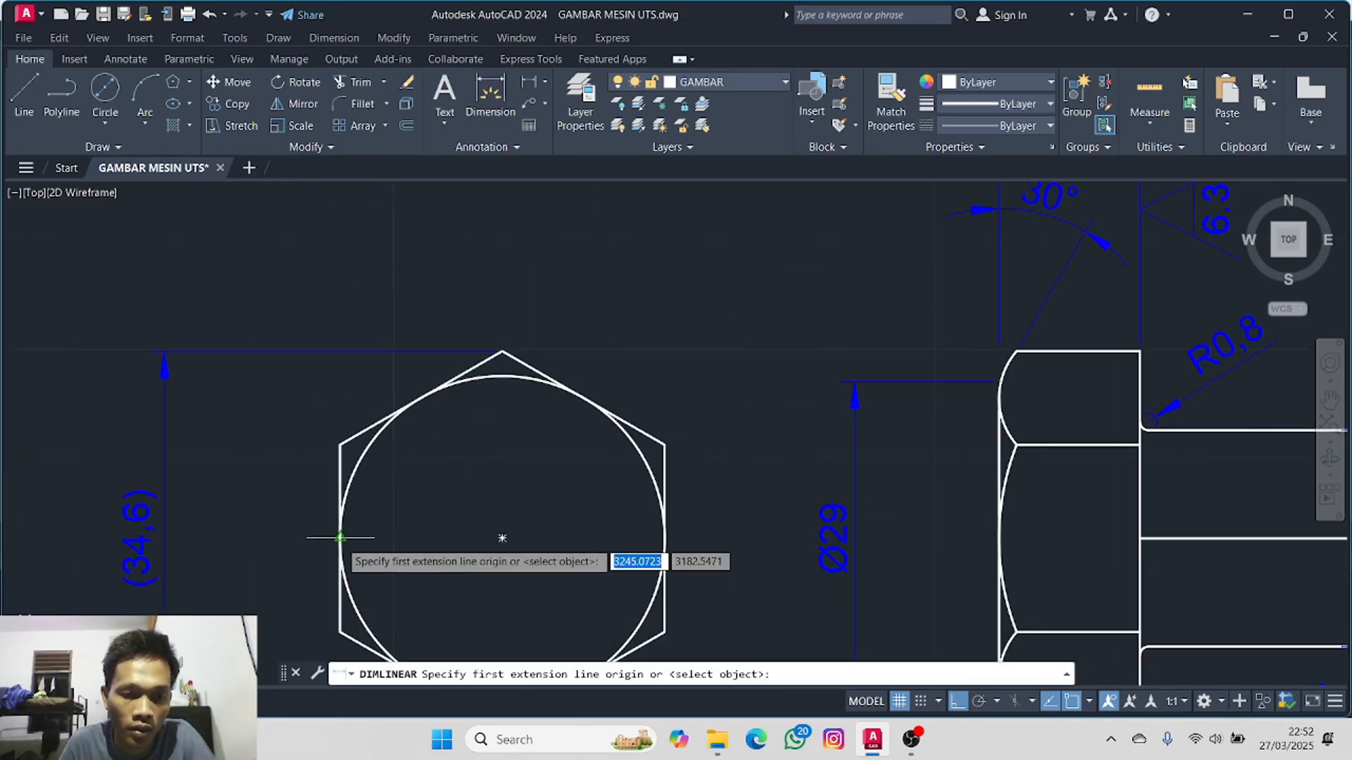
pyautogui.scroll(5, 340, 537)
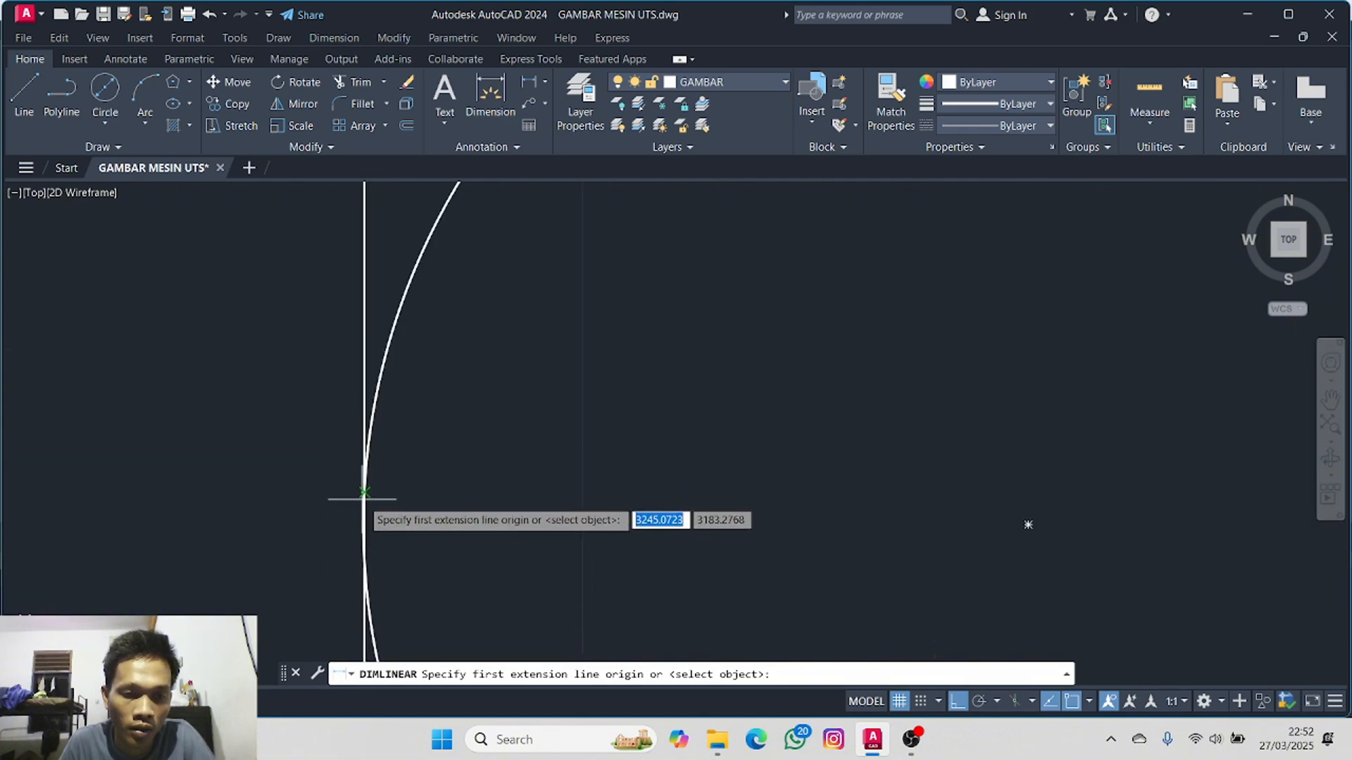
pyautogui.press('Escape')
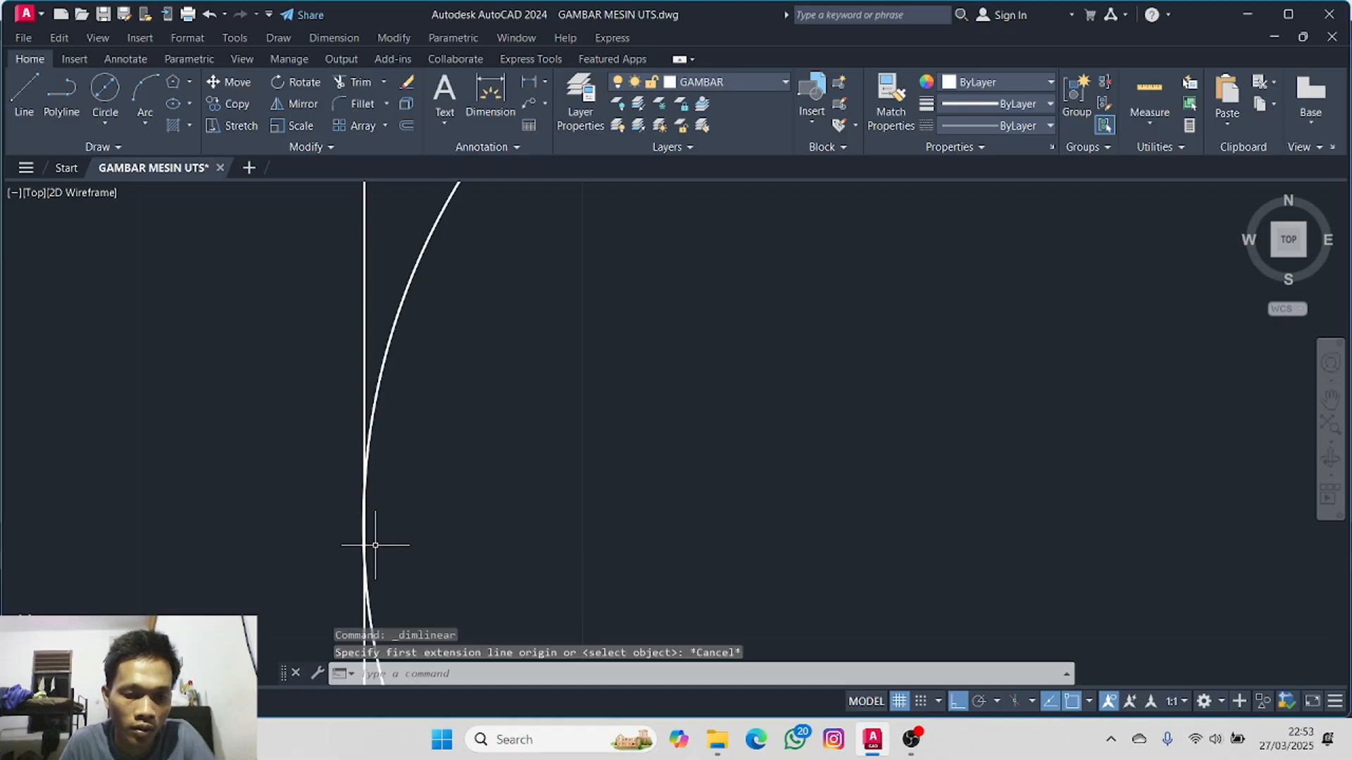
# - Add a horizontal linear dimension between the circle's leftmost and rightmost points and place it above the hexagon
pyautogui.scroll(-5, 370, 604)
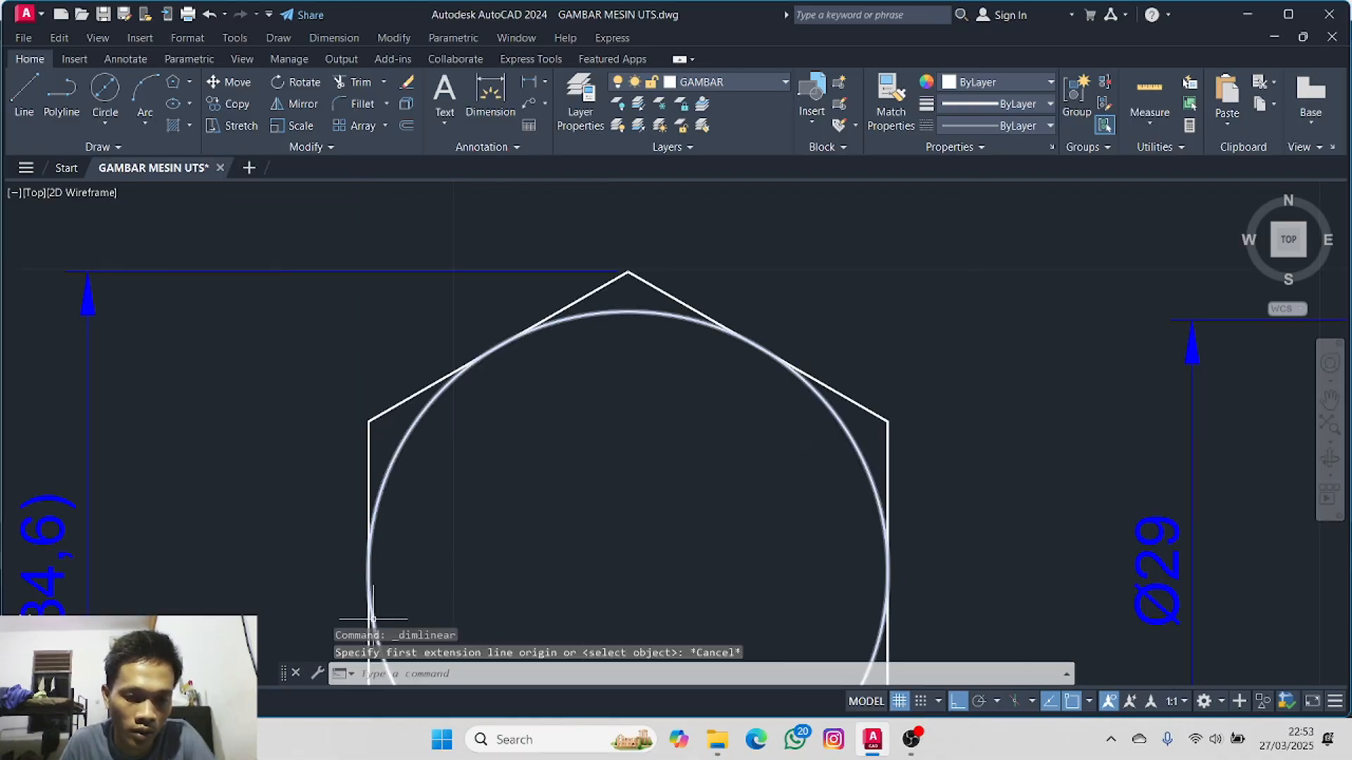
pyautogui.click(373, 620)
pyautogui.moveTo(389, 580); pyautogui.dragTo(426, 467, button='middle')
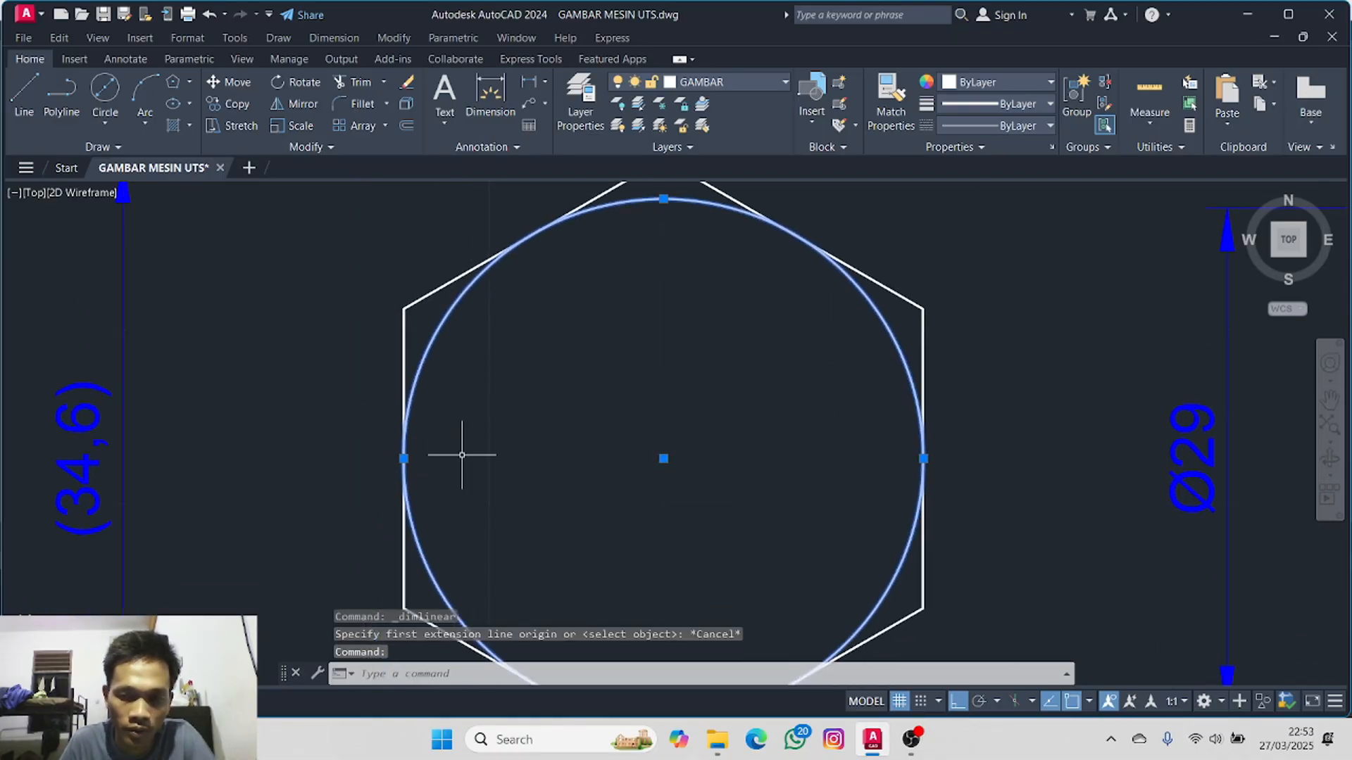
pyautogui.click(529, 83)
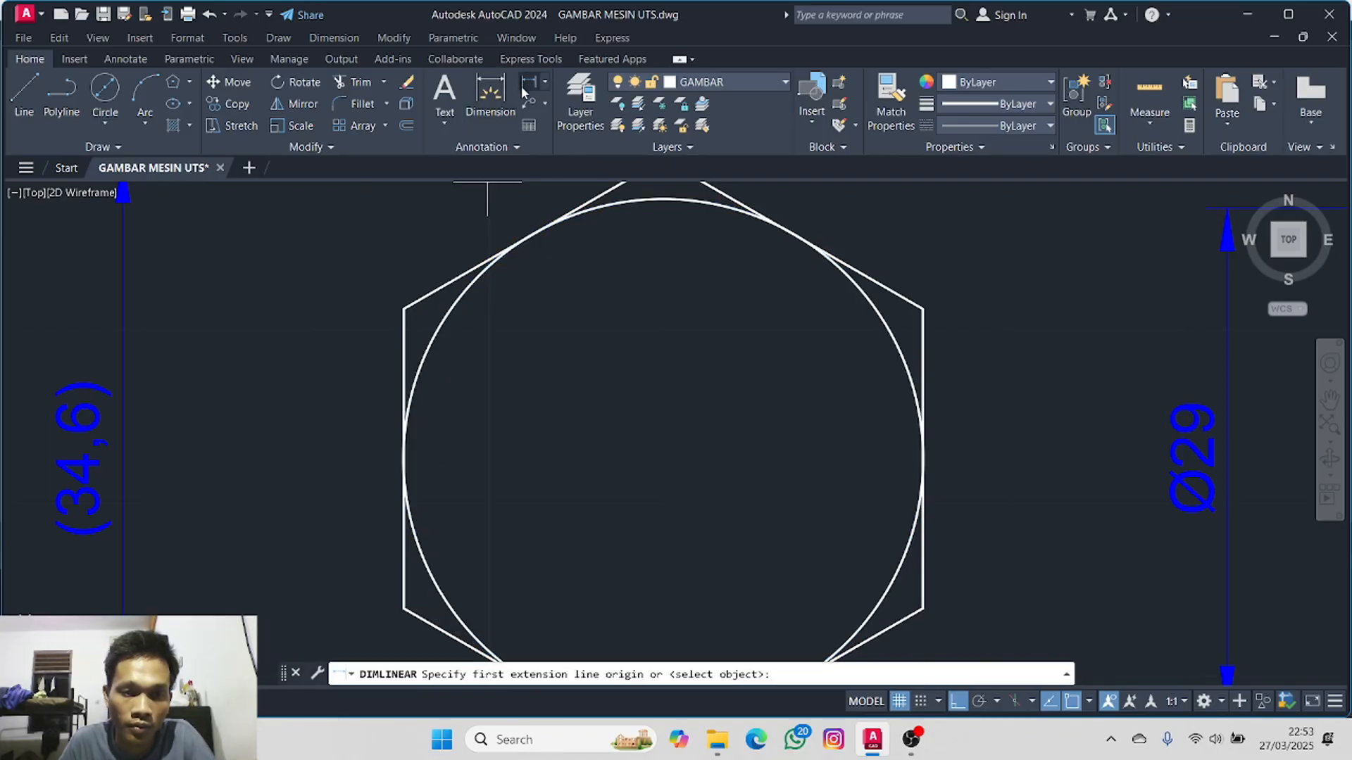
pyautogui.click(404, 459)
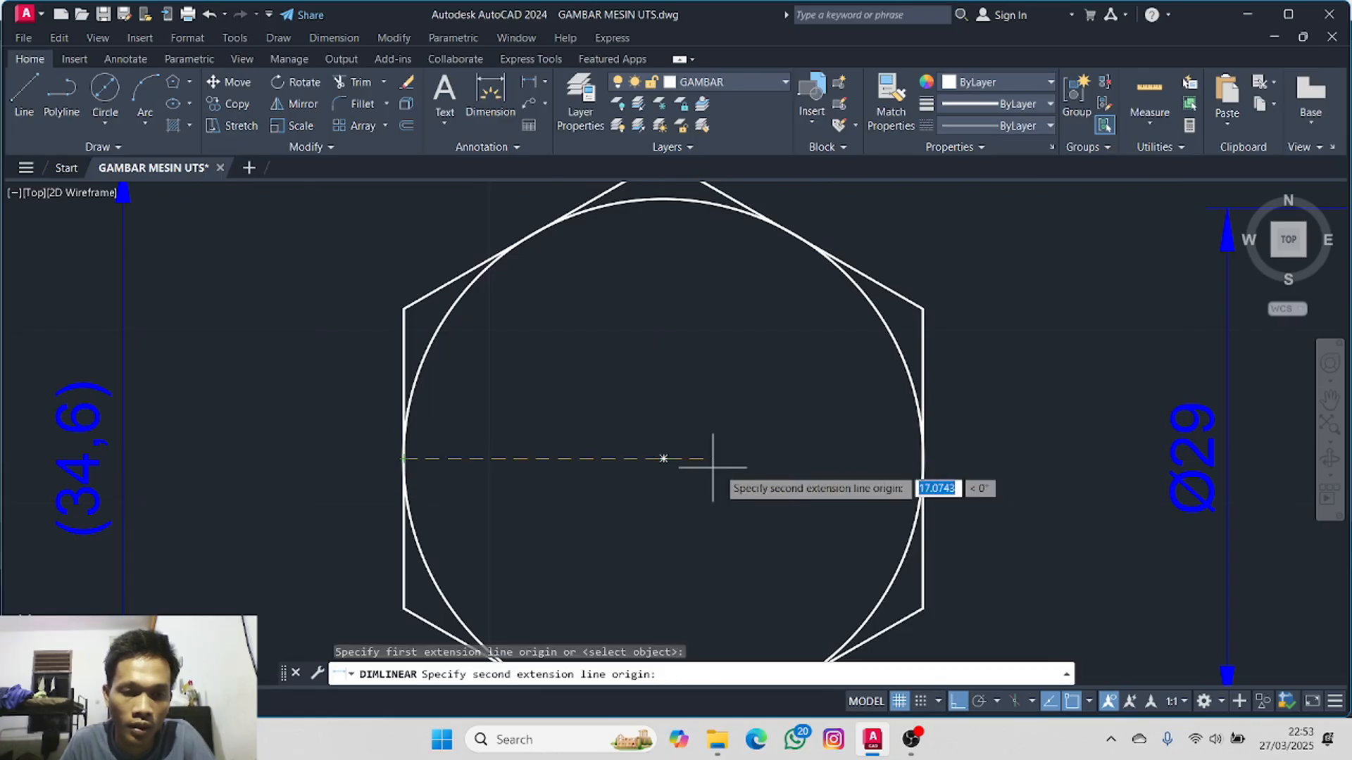
pyautogui.click(923, 459)
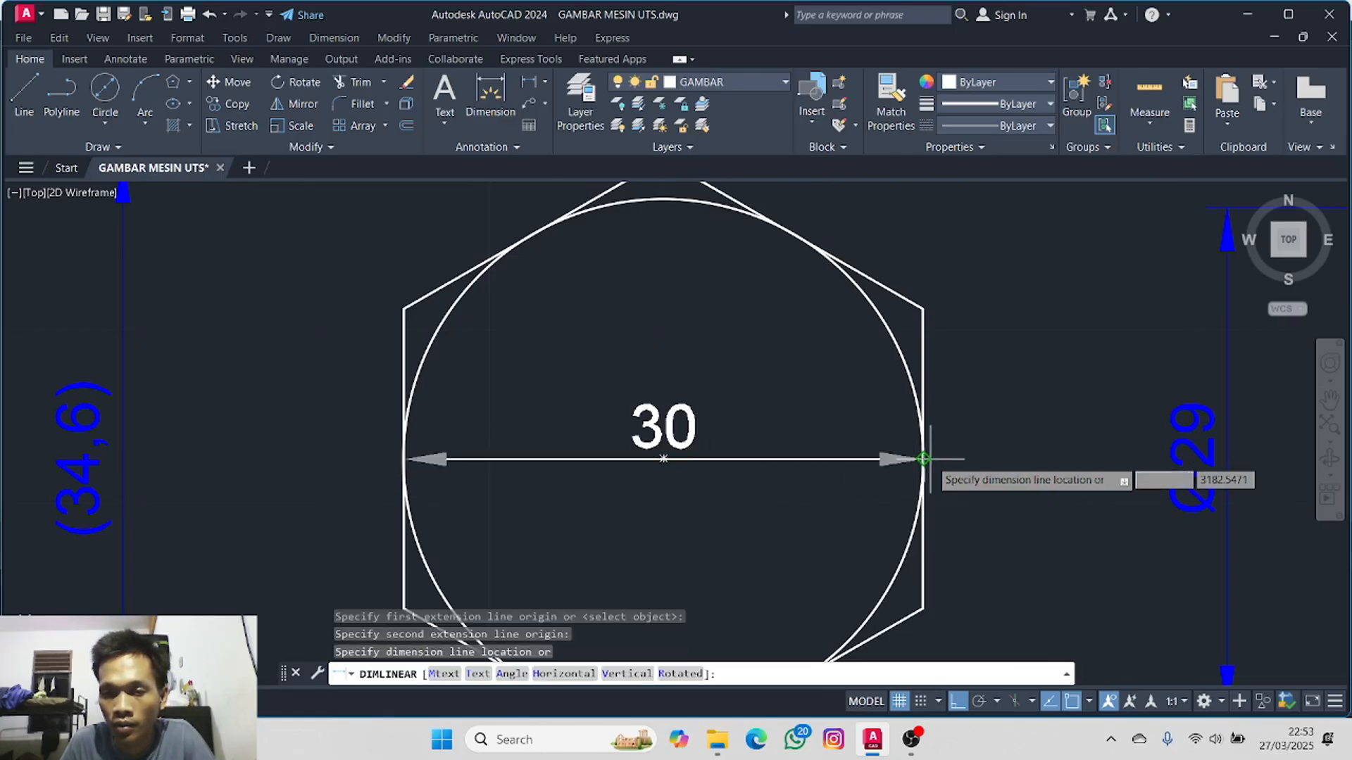
pyautogui.scroll(-4, 907, 295)
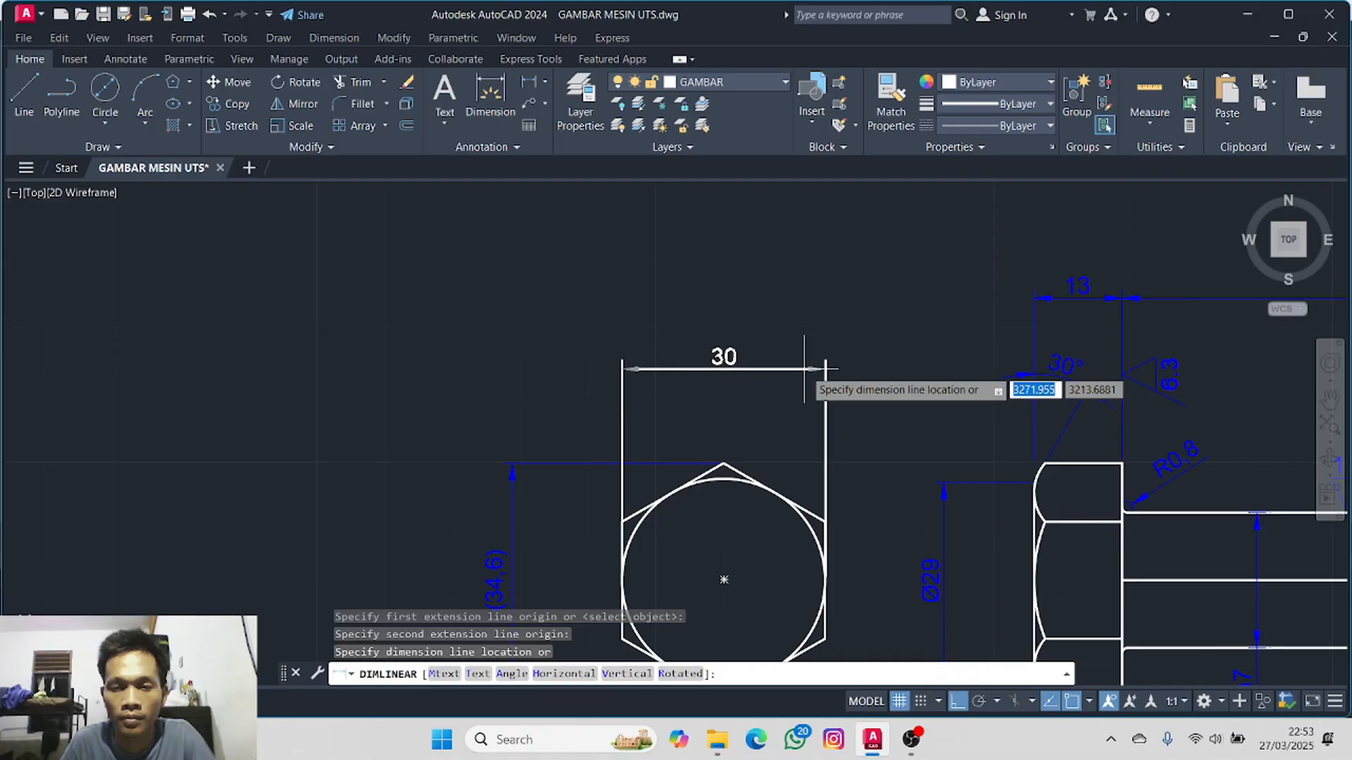
pyautogui.click(804, 369)
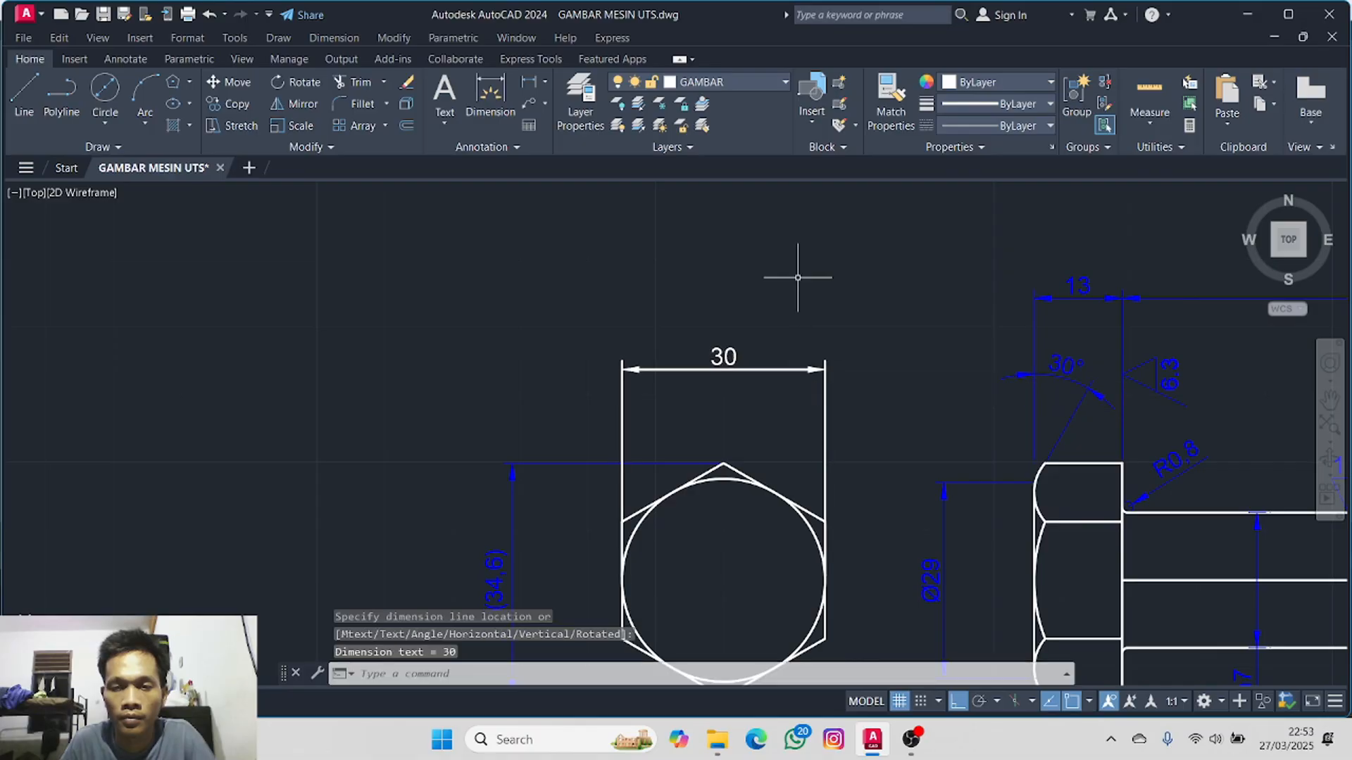
# - Assign the new horizontal dimension above the hexagon to the DIMENSI layer
pyautogui.click(752, 368)
pyautogui.click(692, 86)
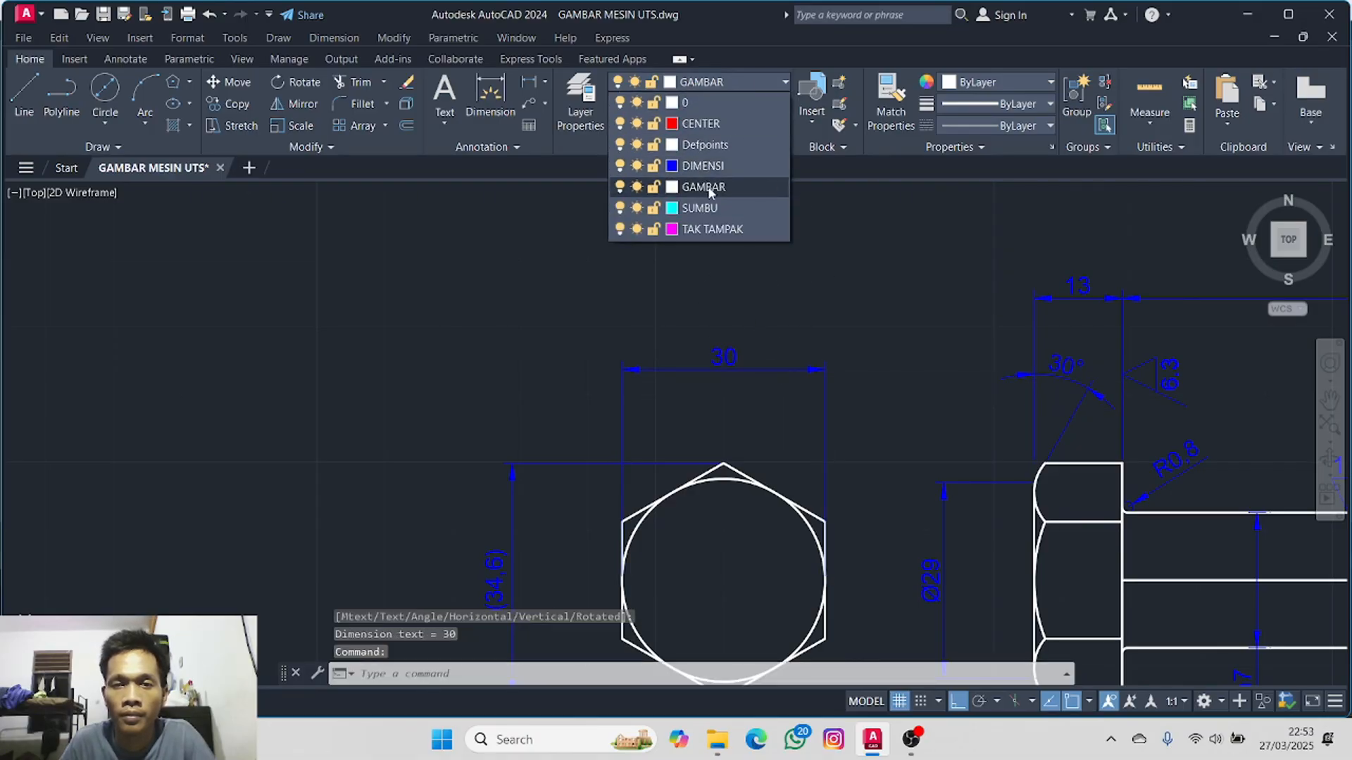
pyautogui.click(704, 186)
pyautogui.press('Escape')
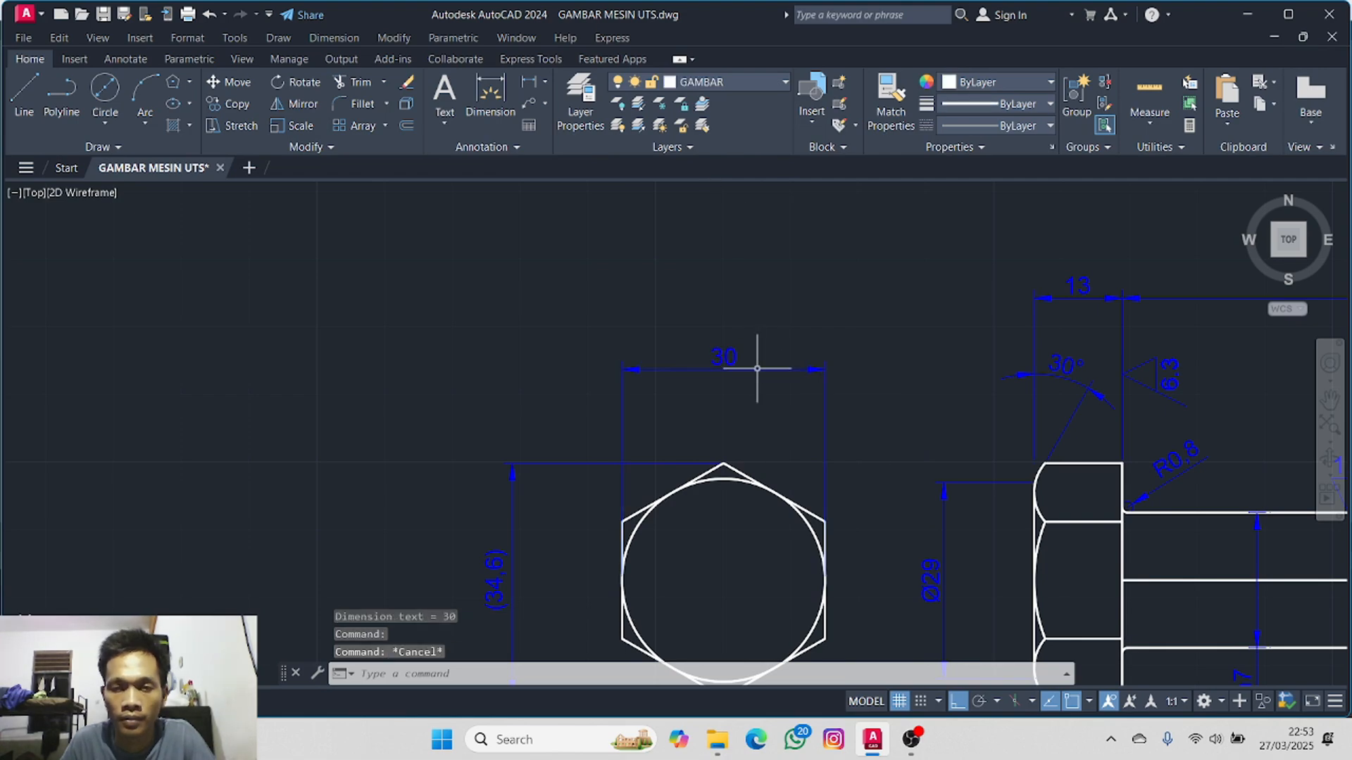
# - Raise the horizontal dimension line farther above the hexagon
pyautogui.click(744, 365)
pyautogui.click(725, 357)
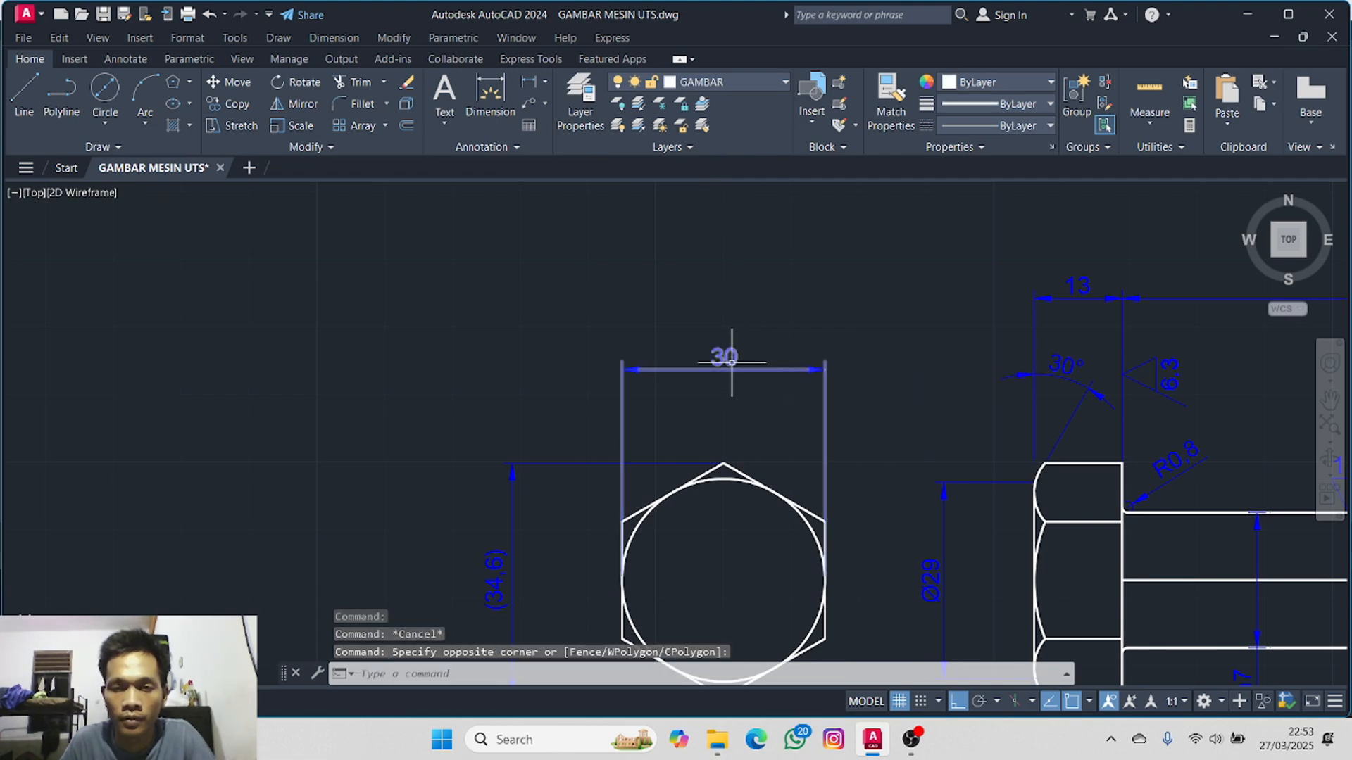
pyautogui.click(723, 357)
pyautogui.click(723, 333)
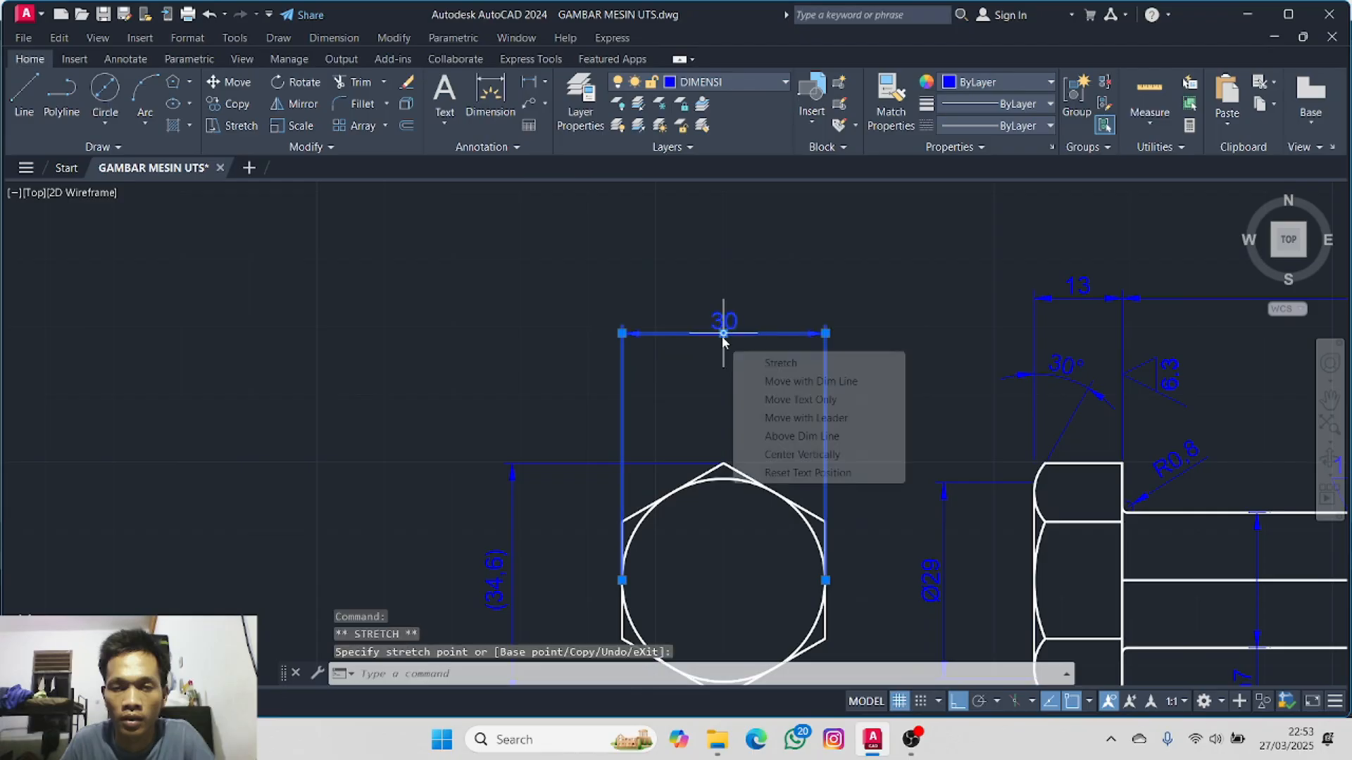
pyautogui.click(722, 328)
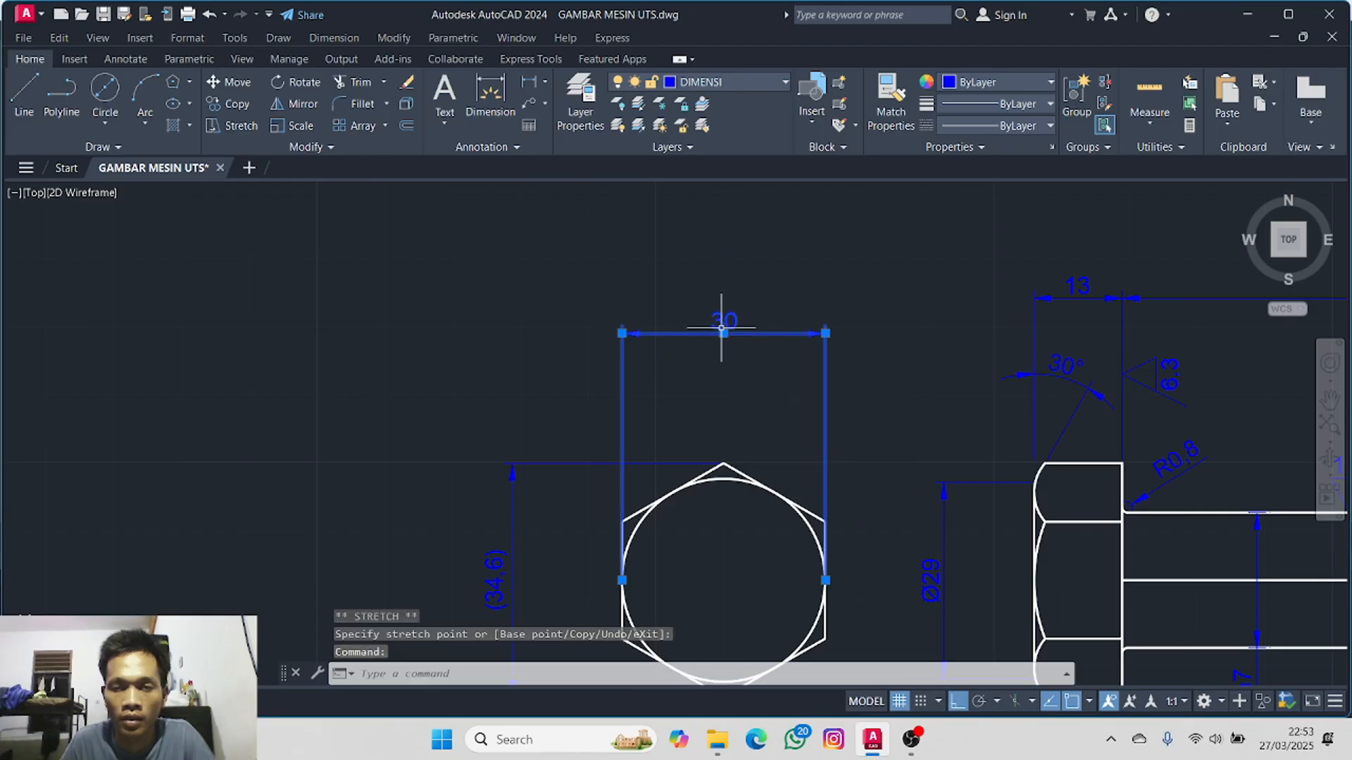
pyautogui.press('Escape')
# - Append -8.8 to the hexagon's horizontal dimension text so it reads 30-8.8
pyautogui.doubleClick(722, 326)
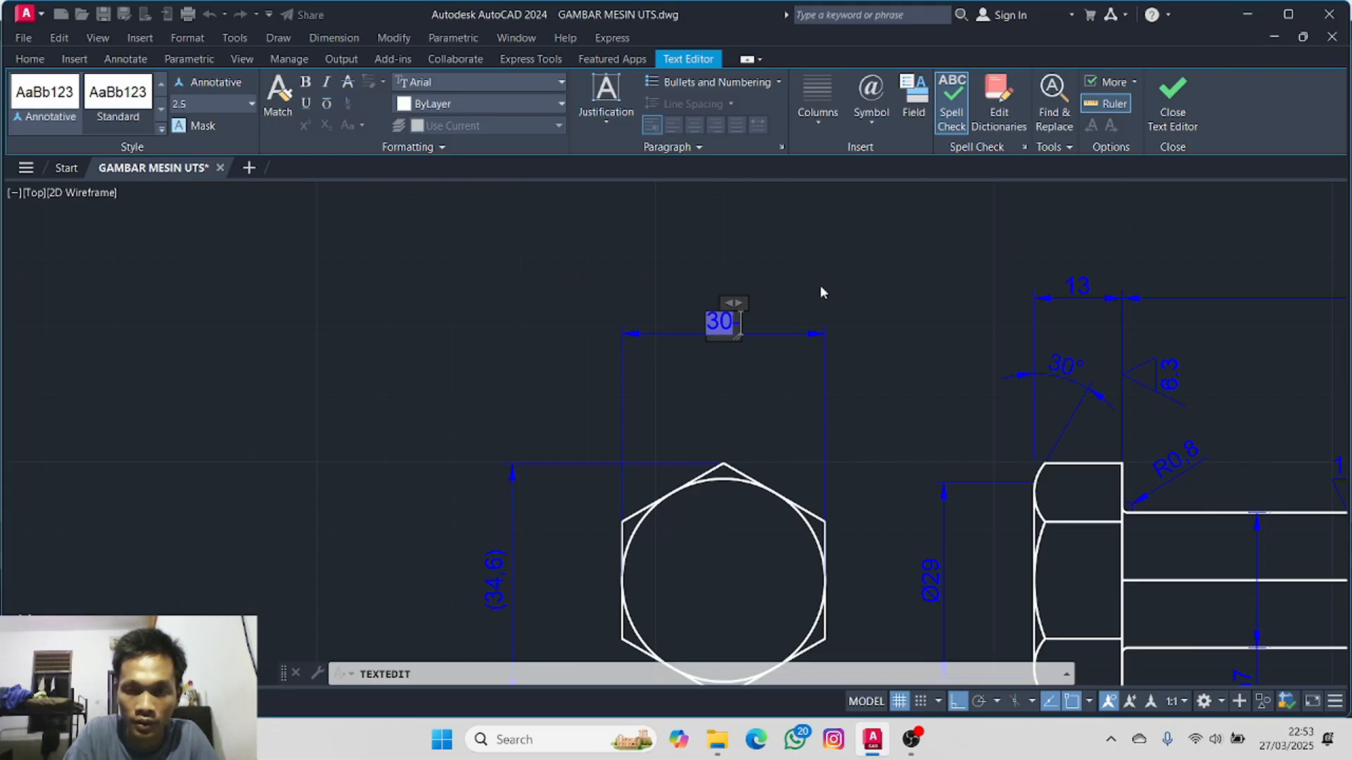
pyautogui.write('-8')
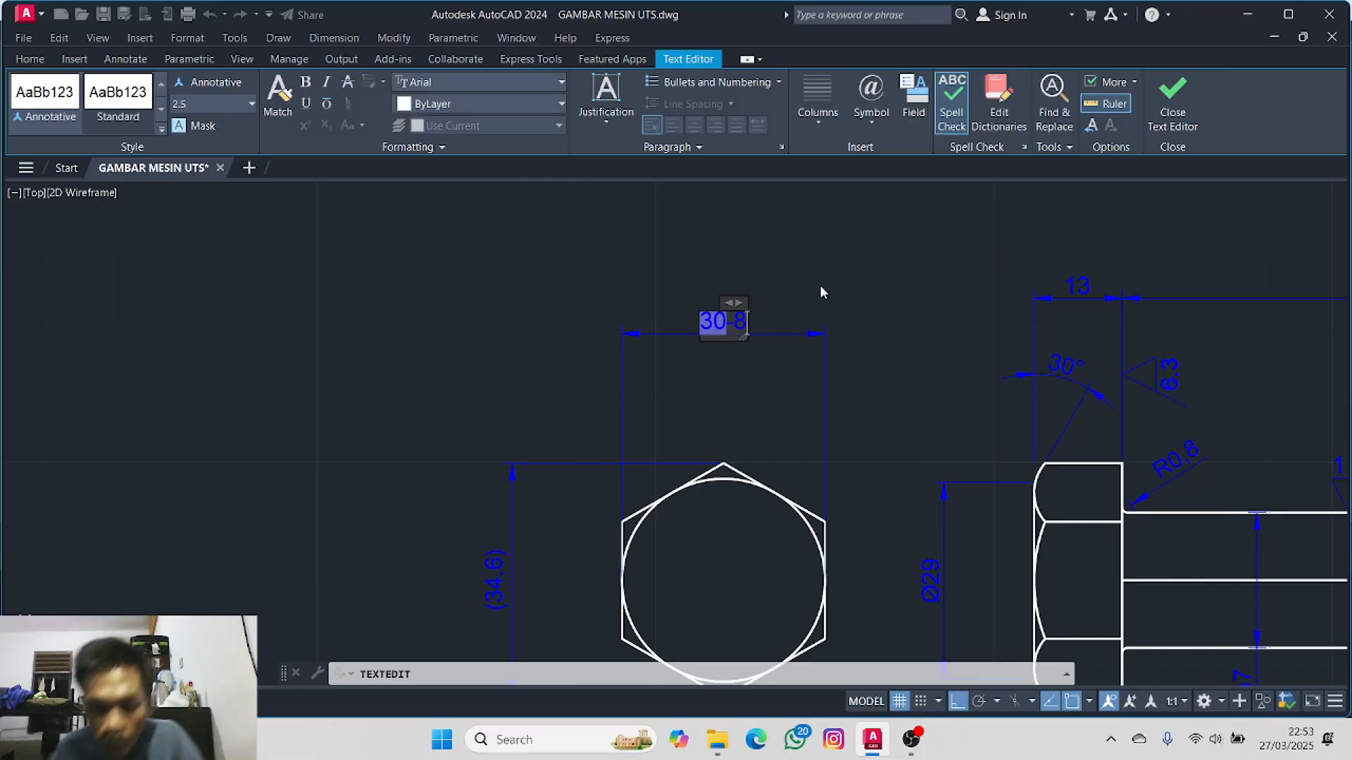
pyautogui.write('.')
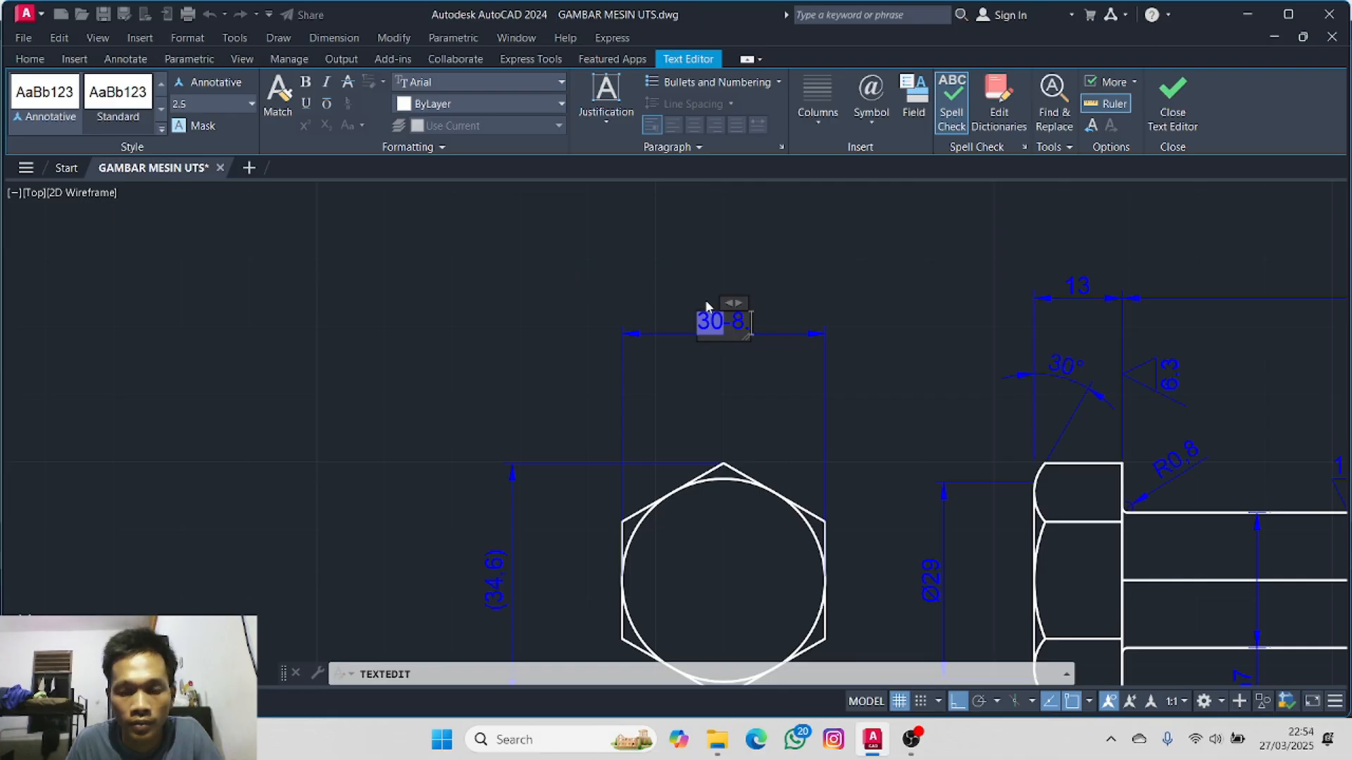
pyautogui.write('8')
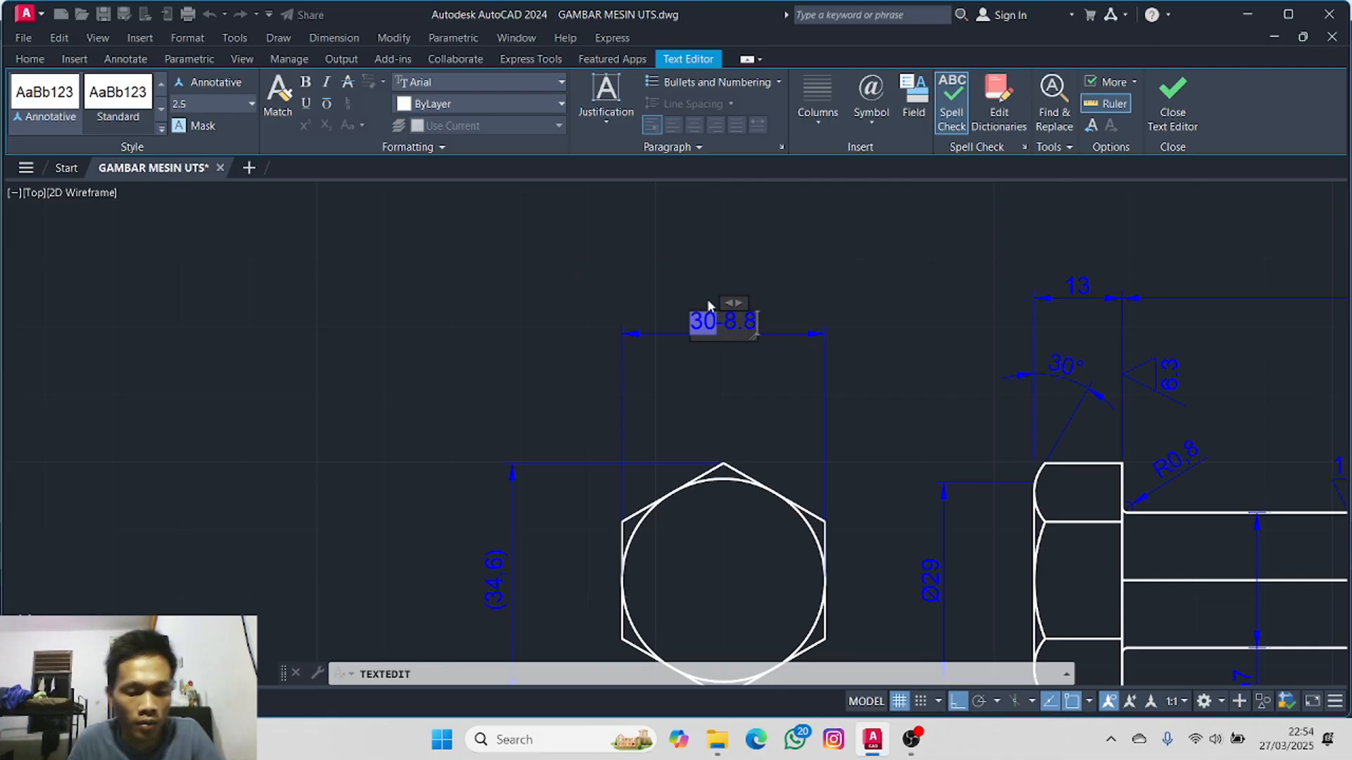
pyautogui.click(785, 290)
pyautogui.press('Escape')
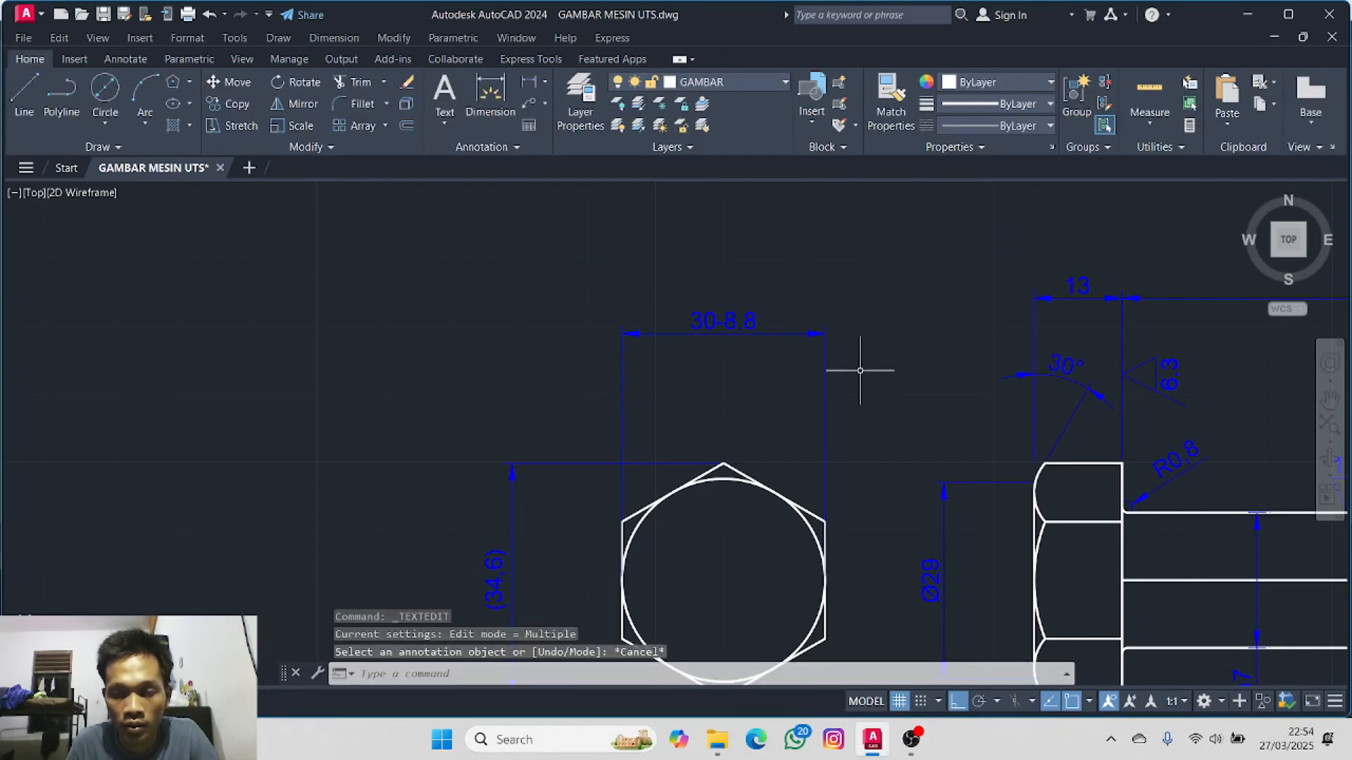
# - Examine the tolerance display options in the properties of the horizontal dimension above the hexagon
pyautogui.click(743, 324)
pyautogui.rightClick(743, 323)
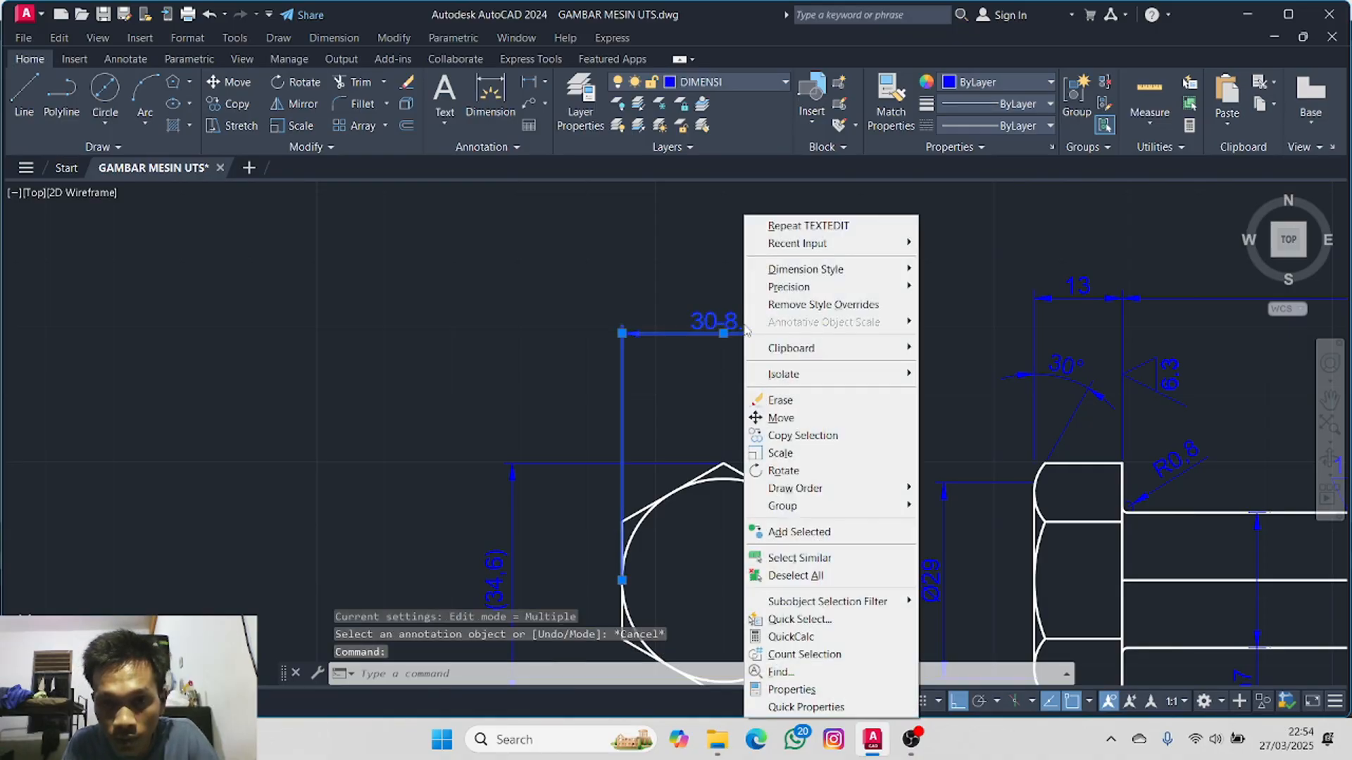
pyautogui.click(845, 690)
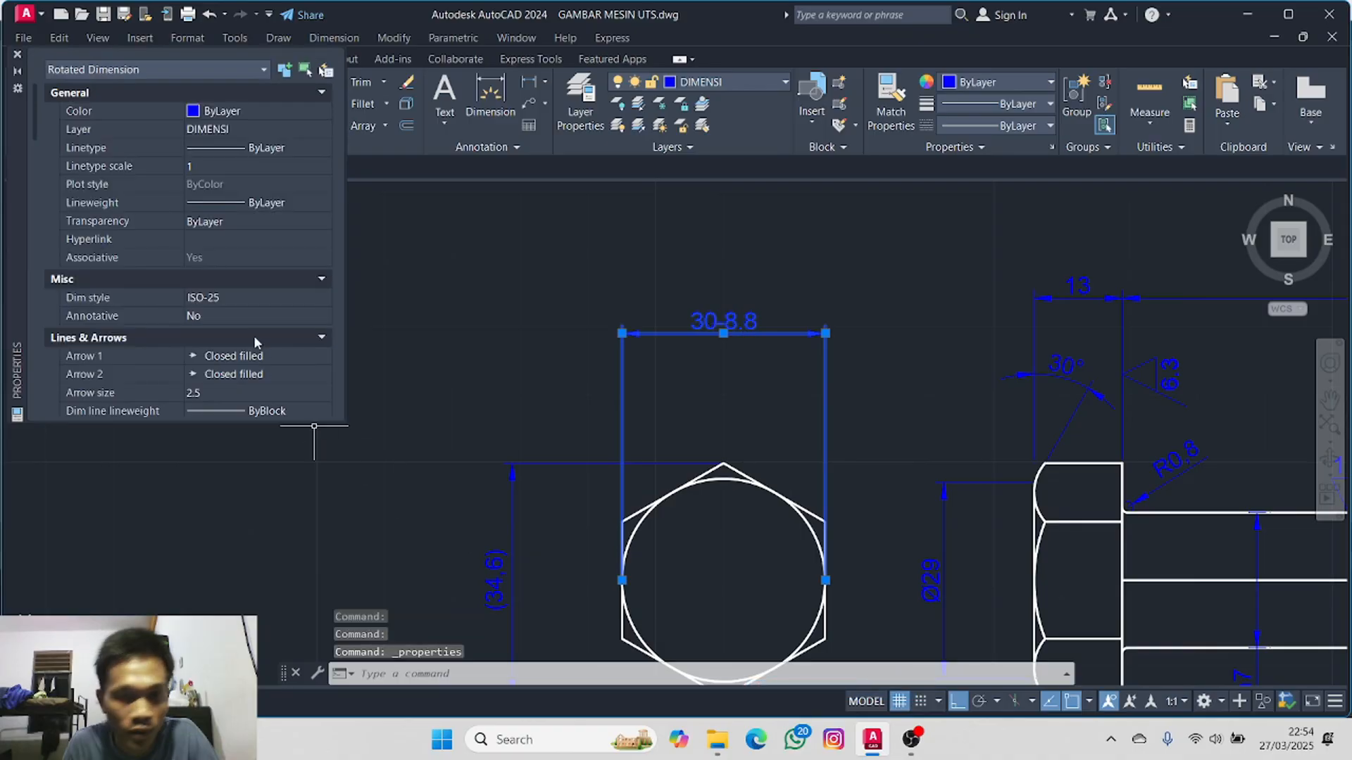
pyautogui.scroll(-5, 202, 325)
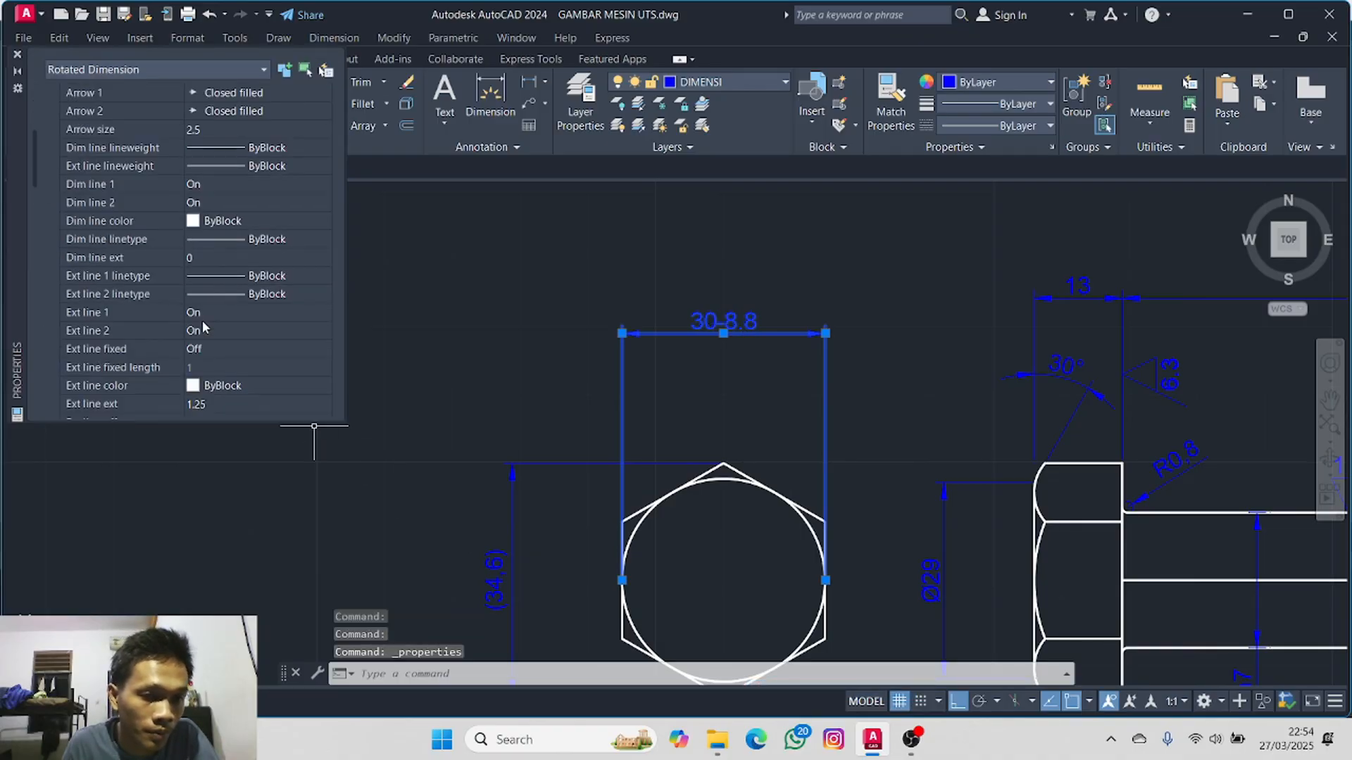
pyautogui.scroll(-7, 205, 324)
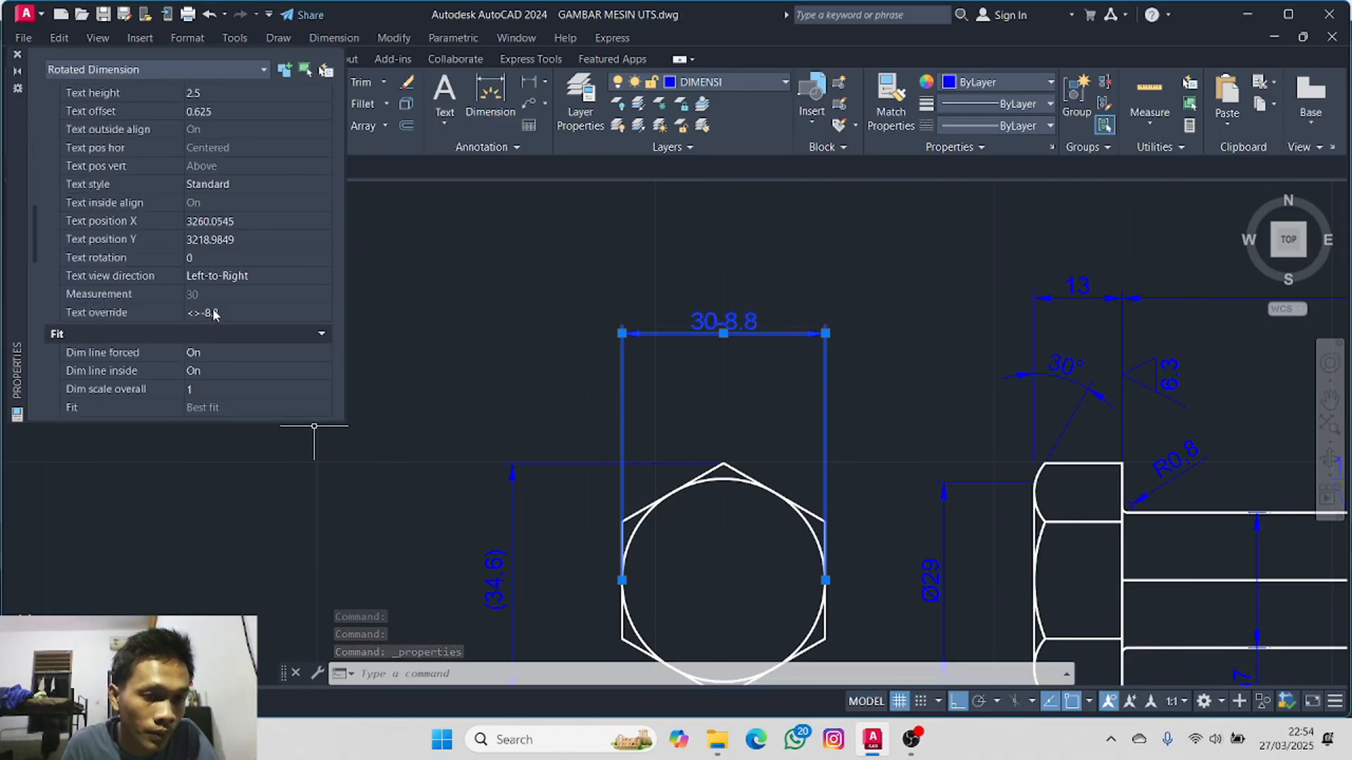
pyautogui.scroll(-6, 215, 313)
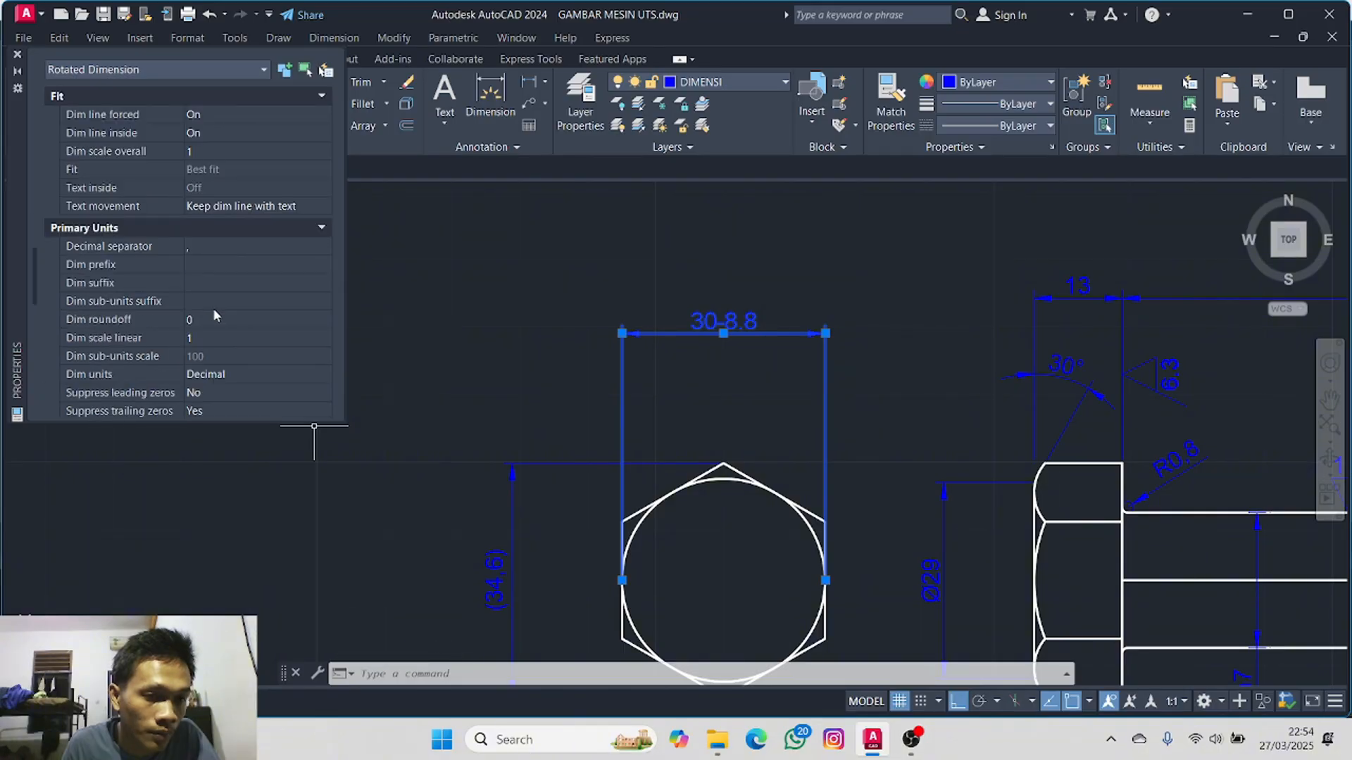
pyautogui.scroll(-7, 213, 308)
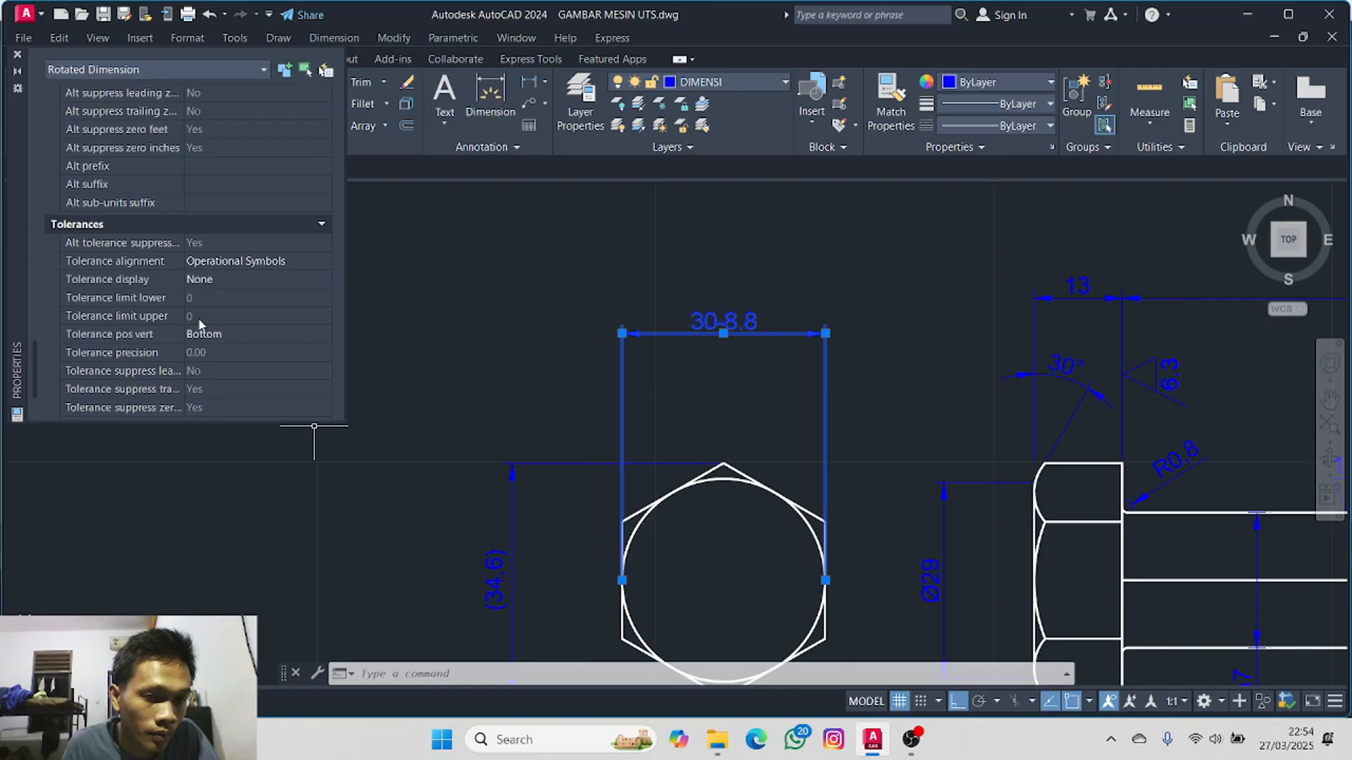
pyautogui.click(222, 281)
pyautogui.click(229, 279)
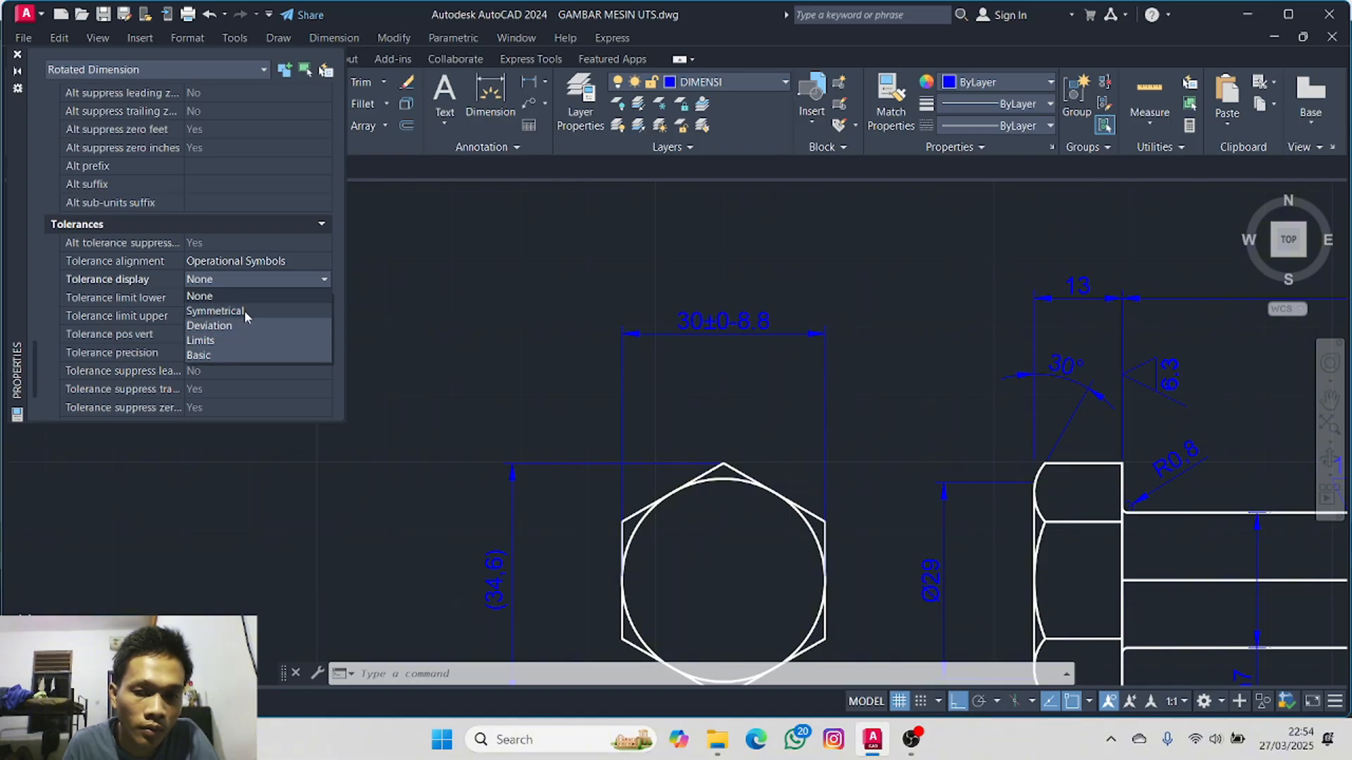
pyautogui.press('Escape')
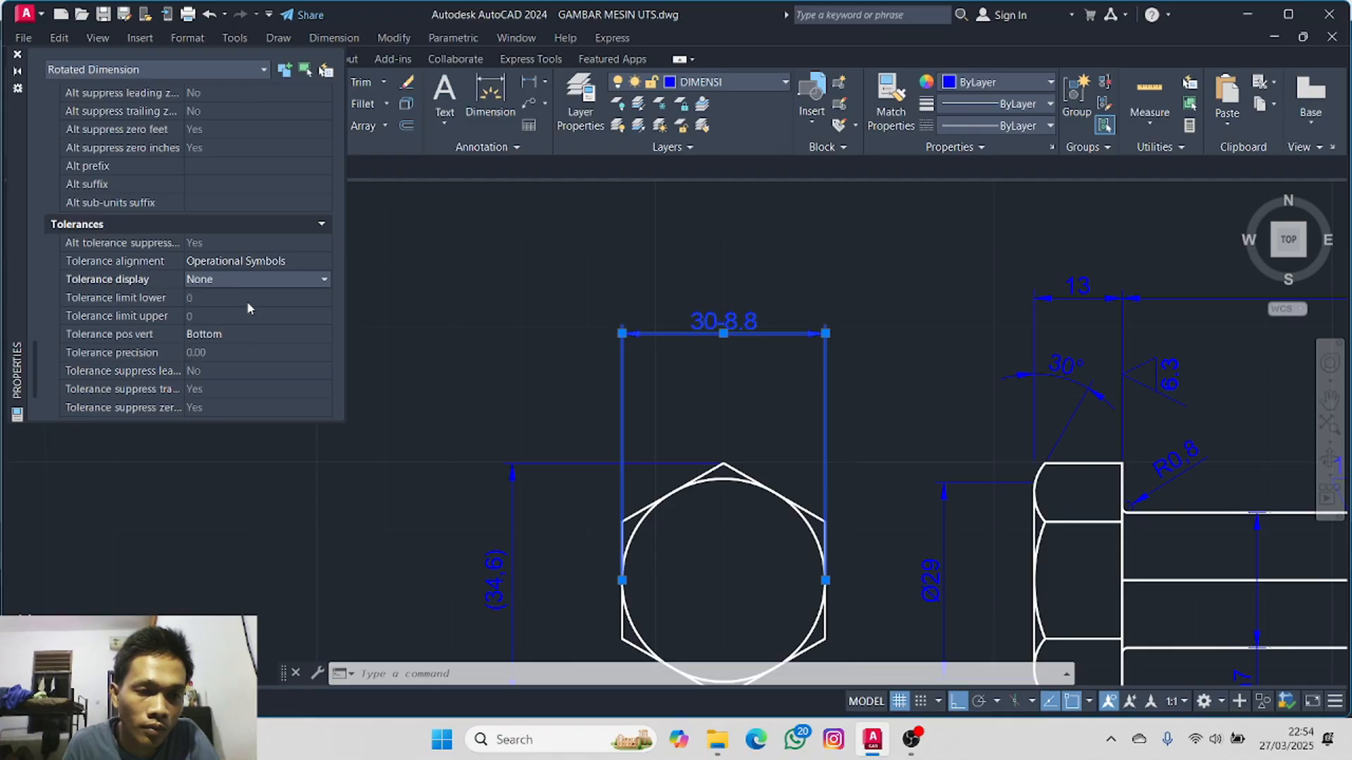
pyautogui.click(266, 281)
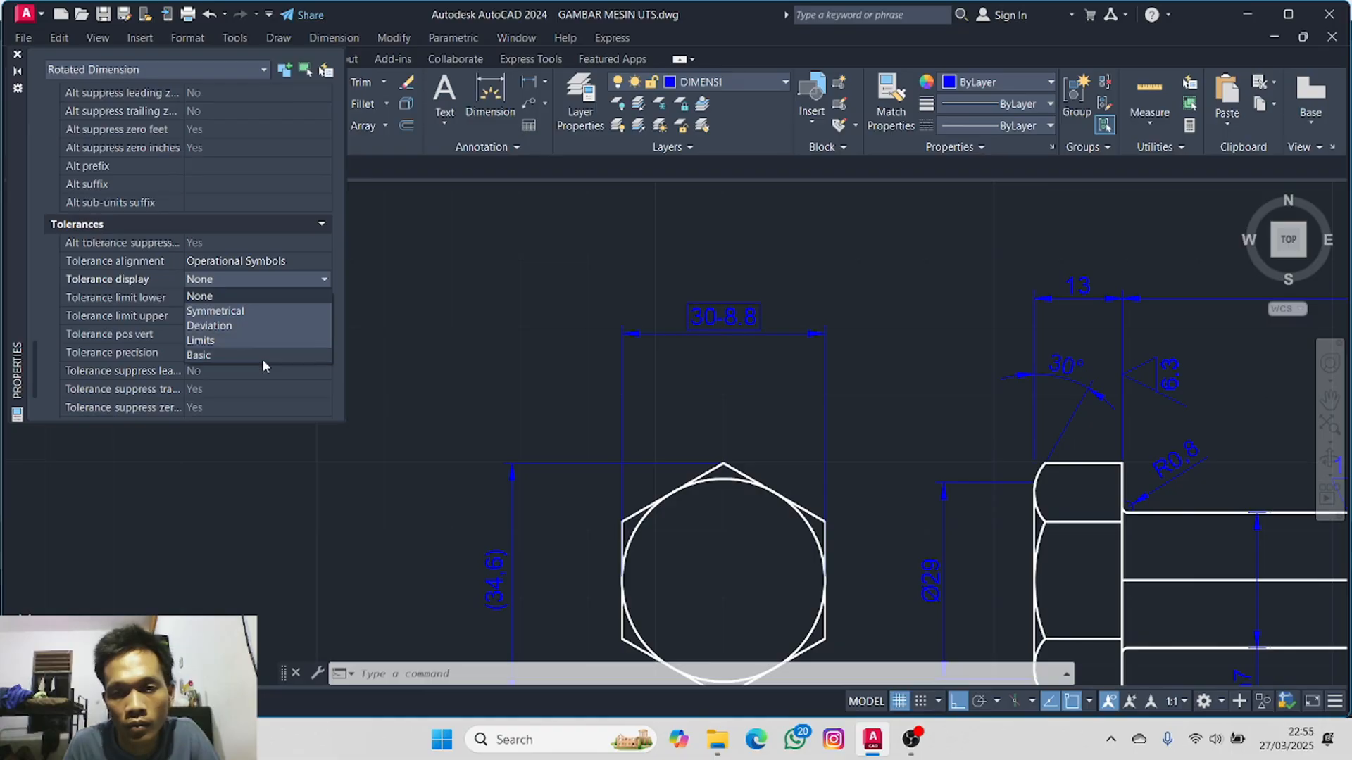
pyautogui.press('Escape')
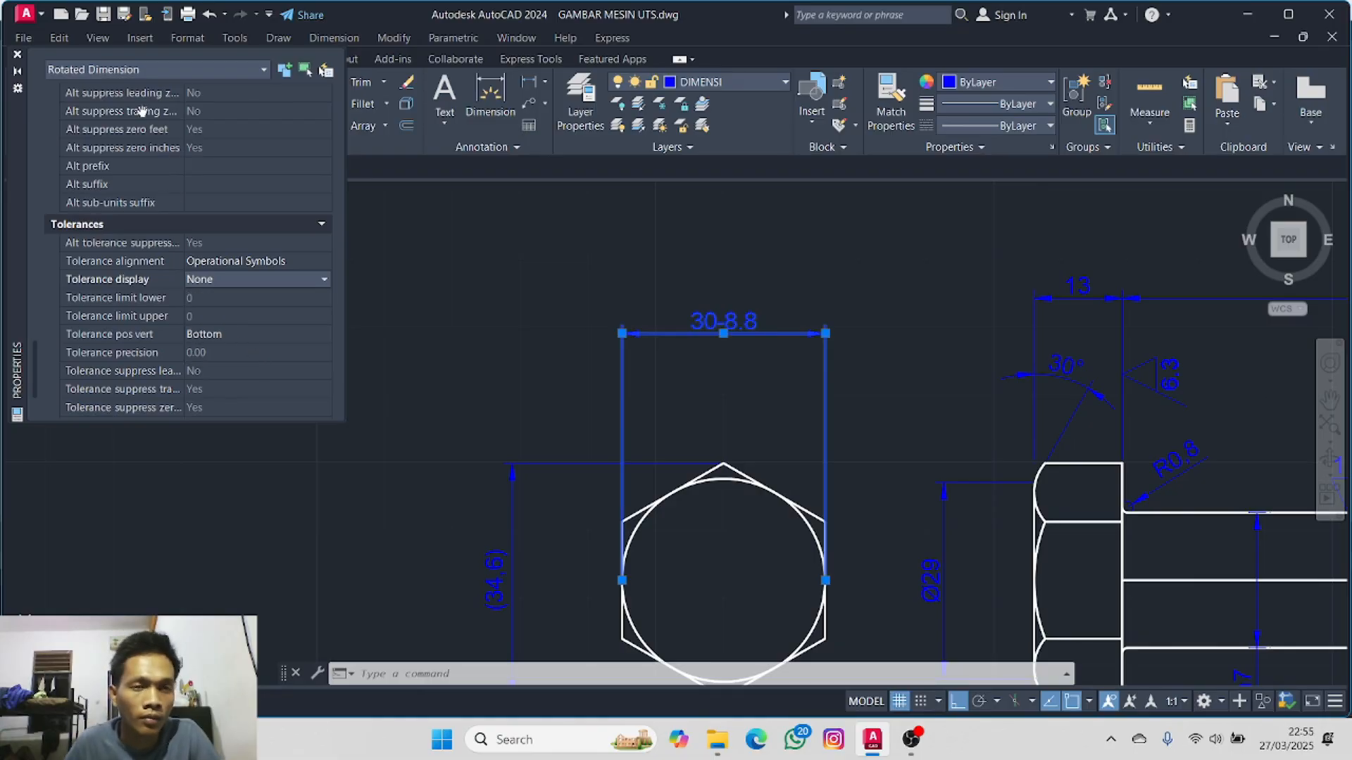
pyautogui.click(18, 55)
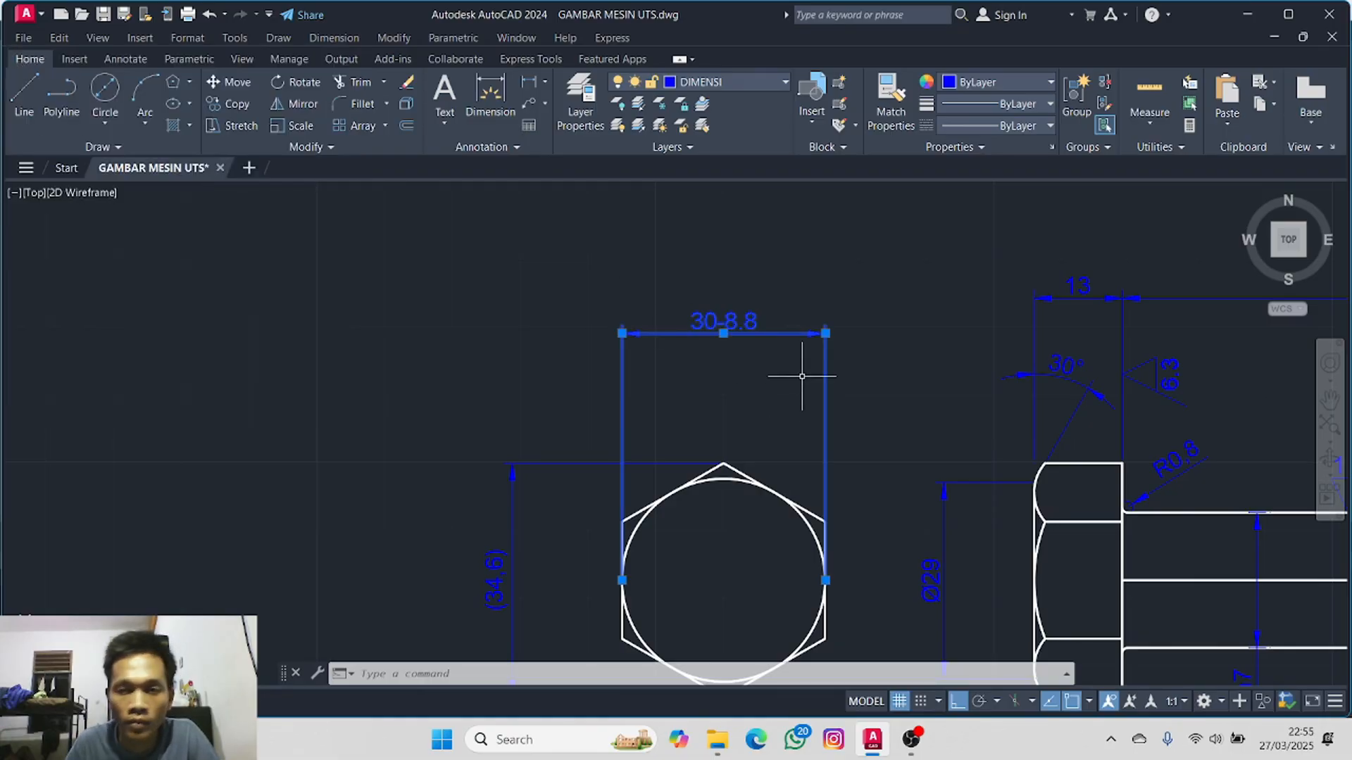
pyautogui.press('Escape')
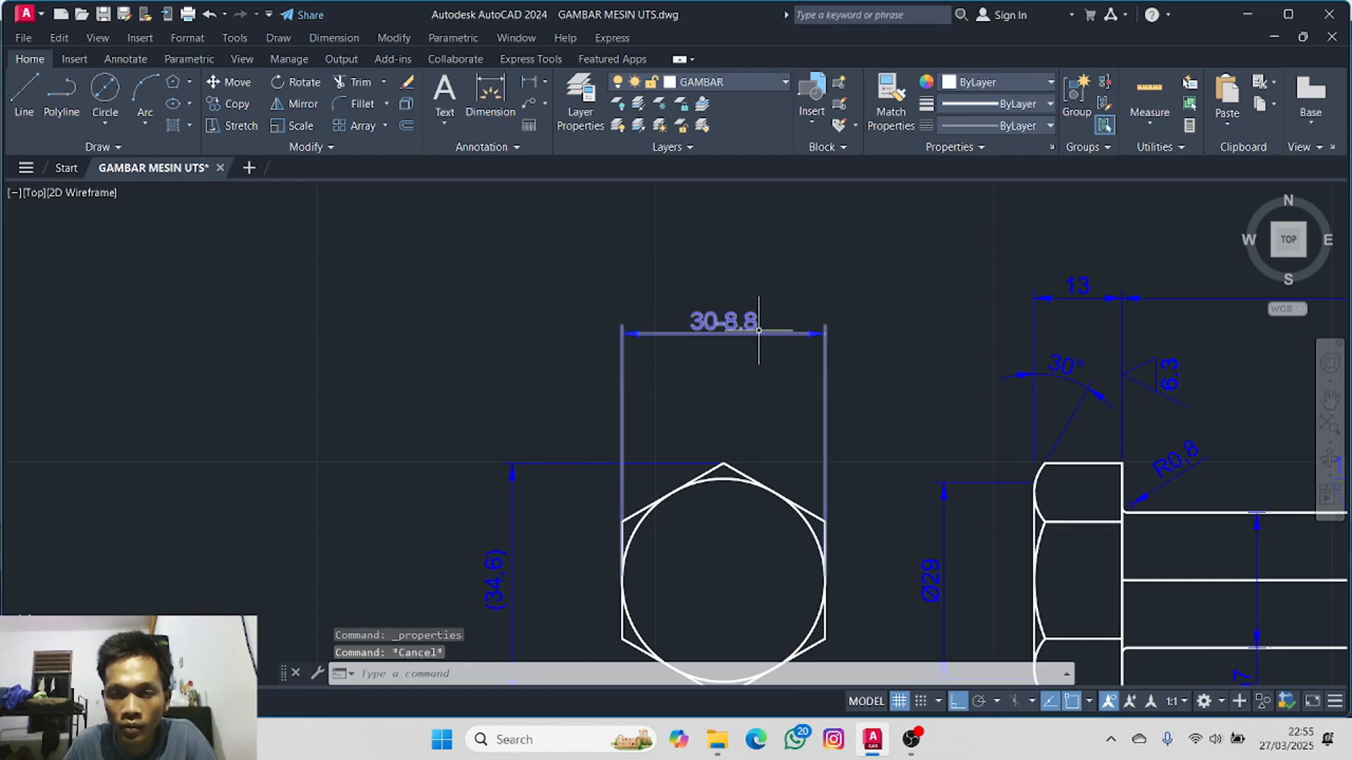
# - Try to move the horizontal dimension's right extension line origin up from the circle to the hexagon's upper-right corner
pyautogui.scroll(4, 754, 344)
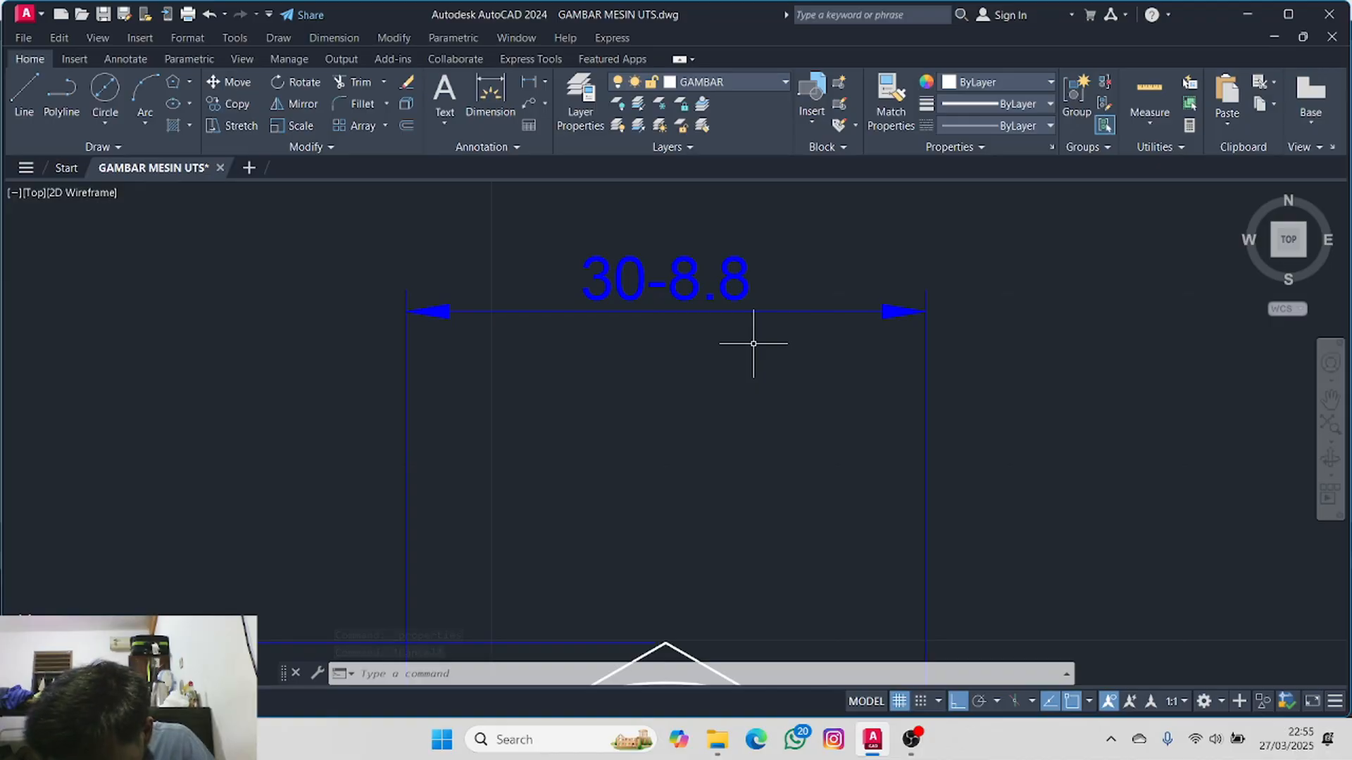
pyautogui.scroll(-6, 753, 344)
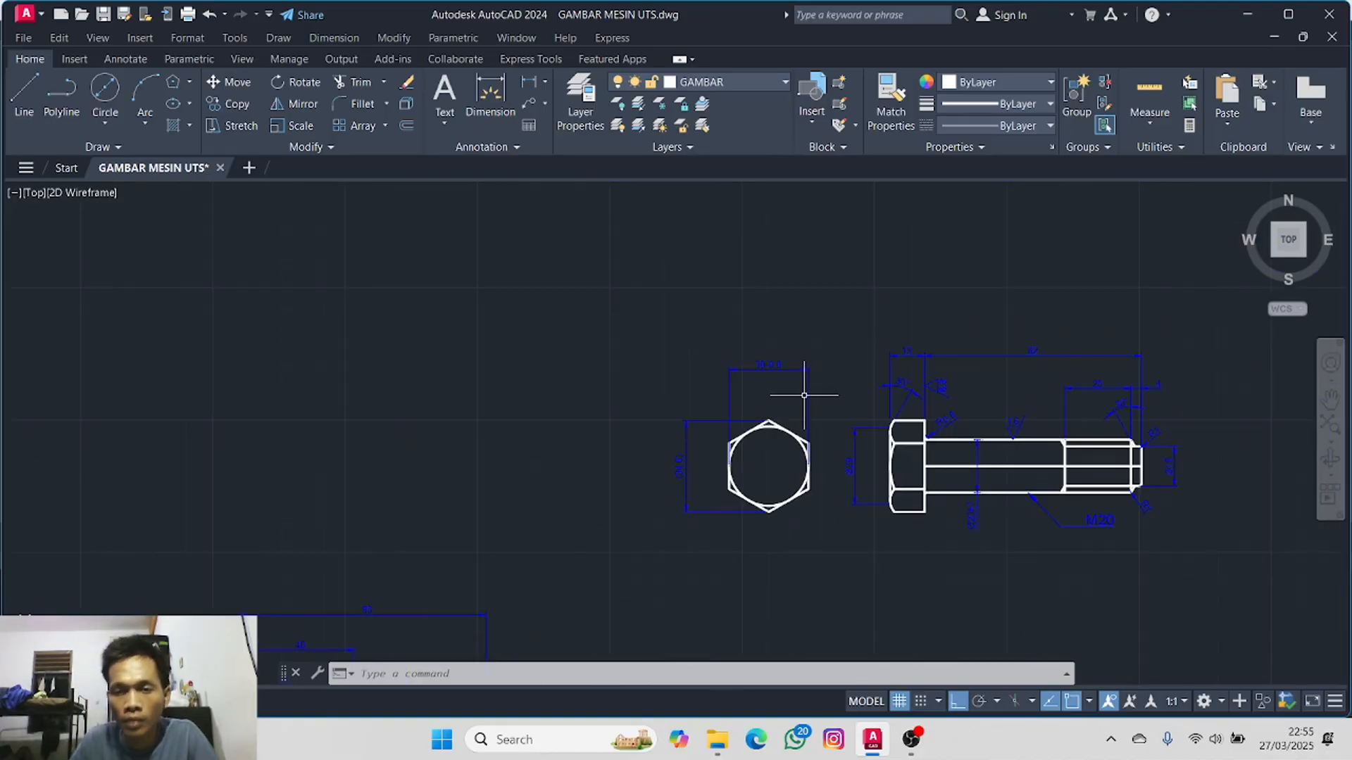
pyautogui.moveTo(825, 384); pyautogui.dragTo(583, 314, button='middle')
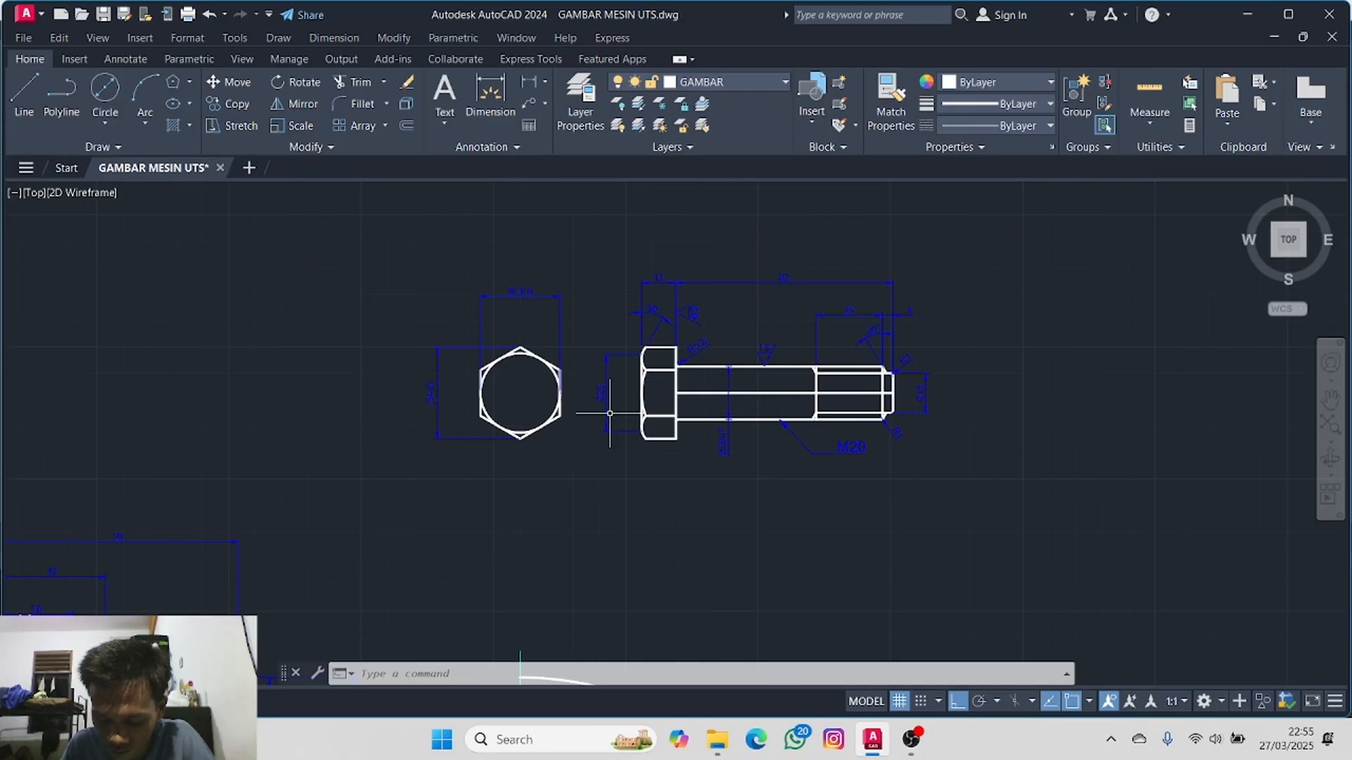
pyautogui.scroll(6, 583, 388)
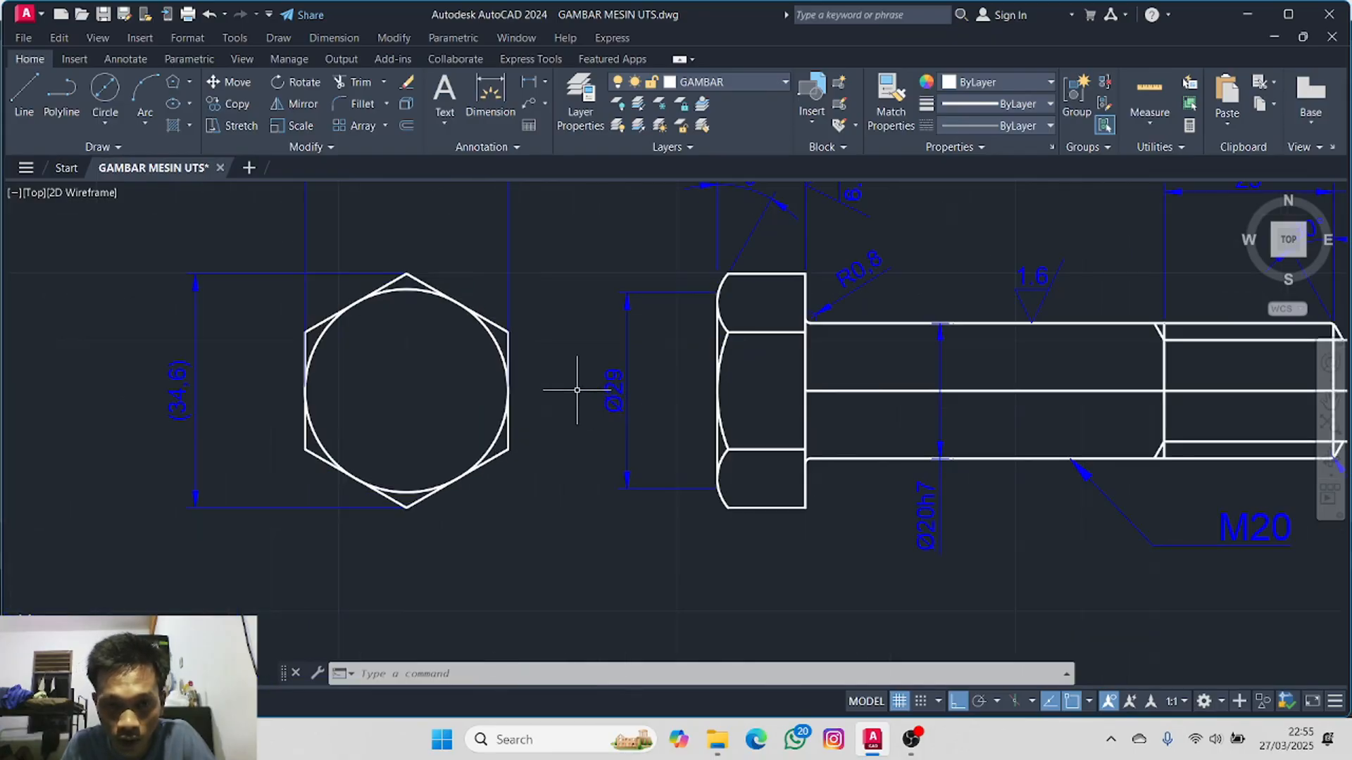
pyautogui.scroll(3, 519, 341)
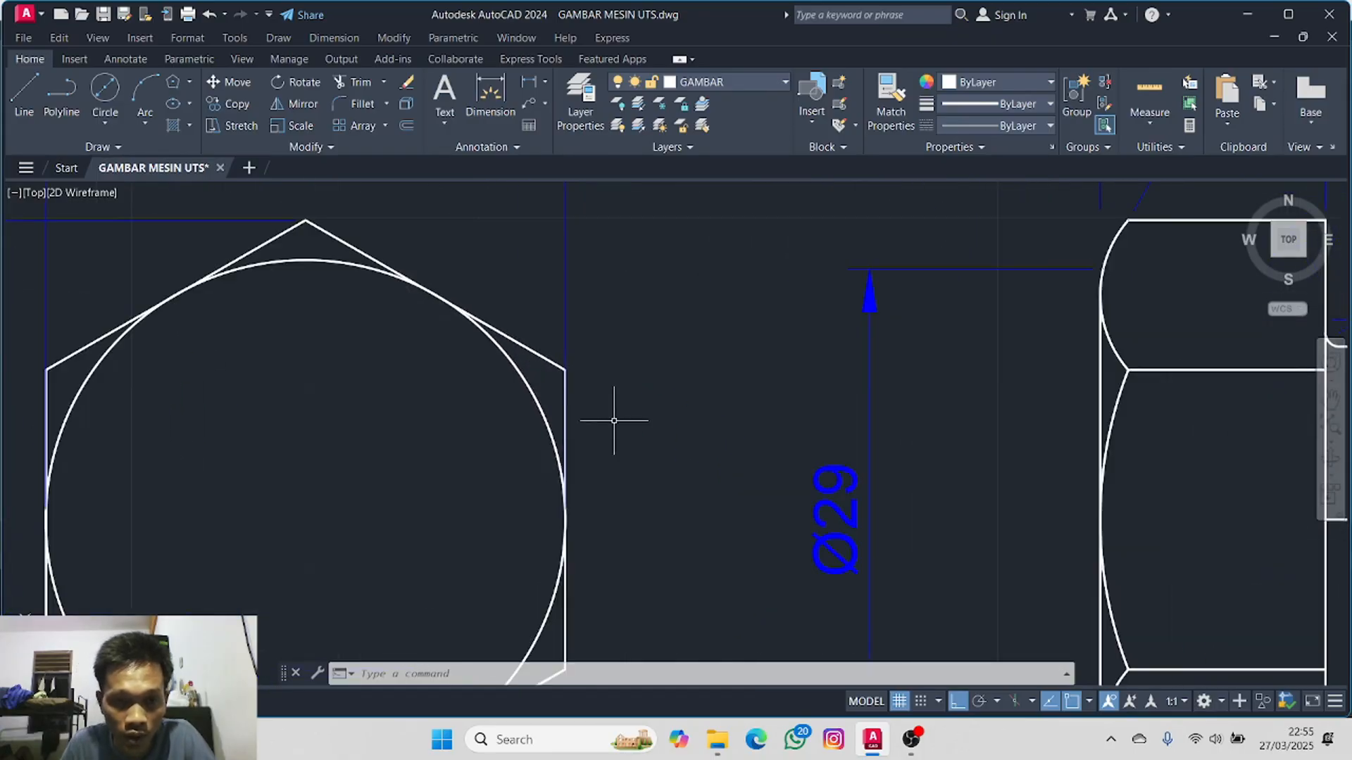
pyautogui.click(566, 342)
pyautogui.click(565, 519)
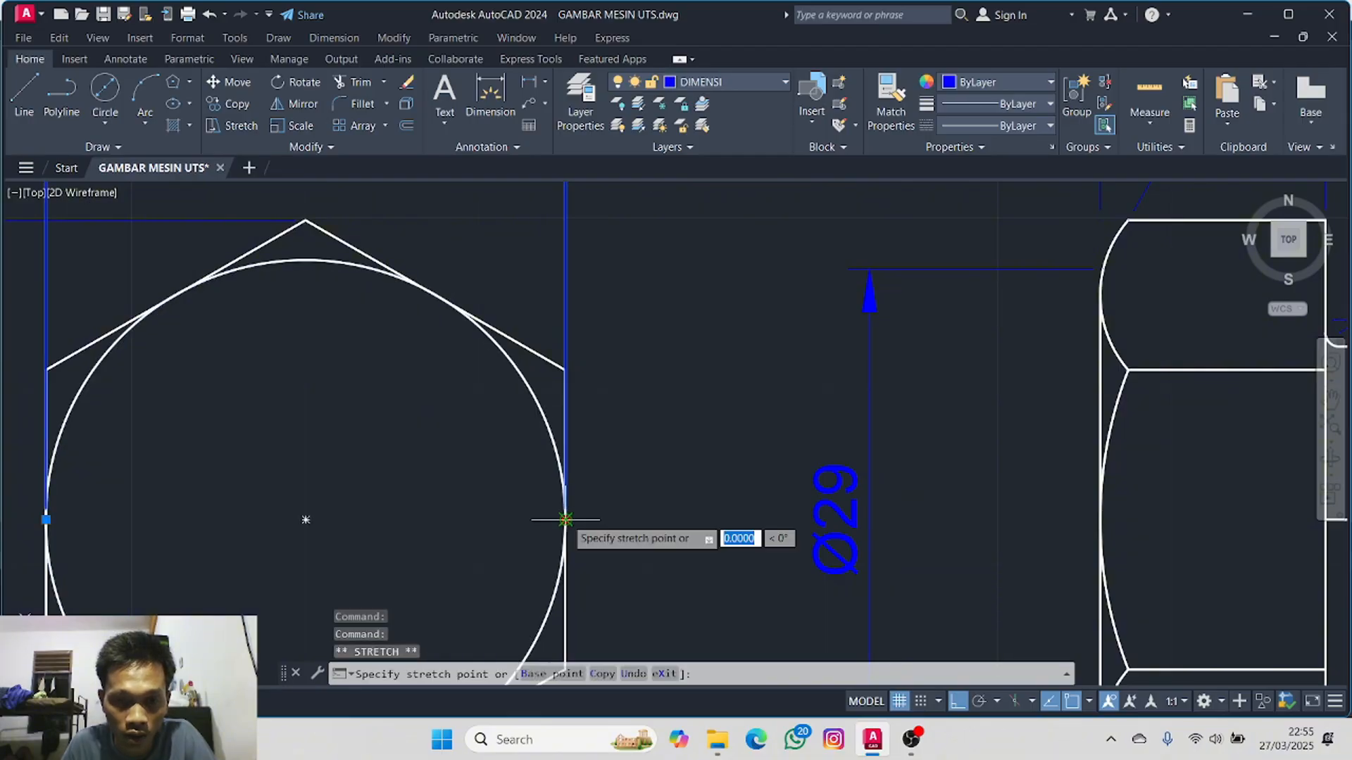
pyautogui.click(566, 369)
pyautogui.scroll(-6, 486, 363)
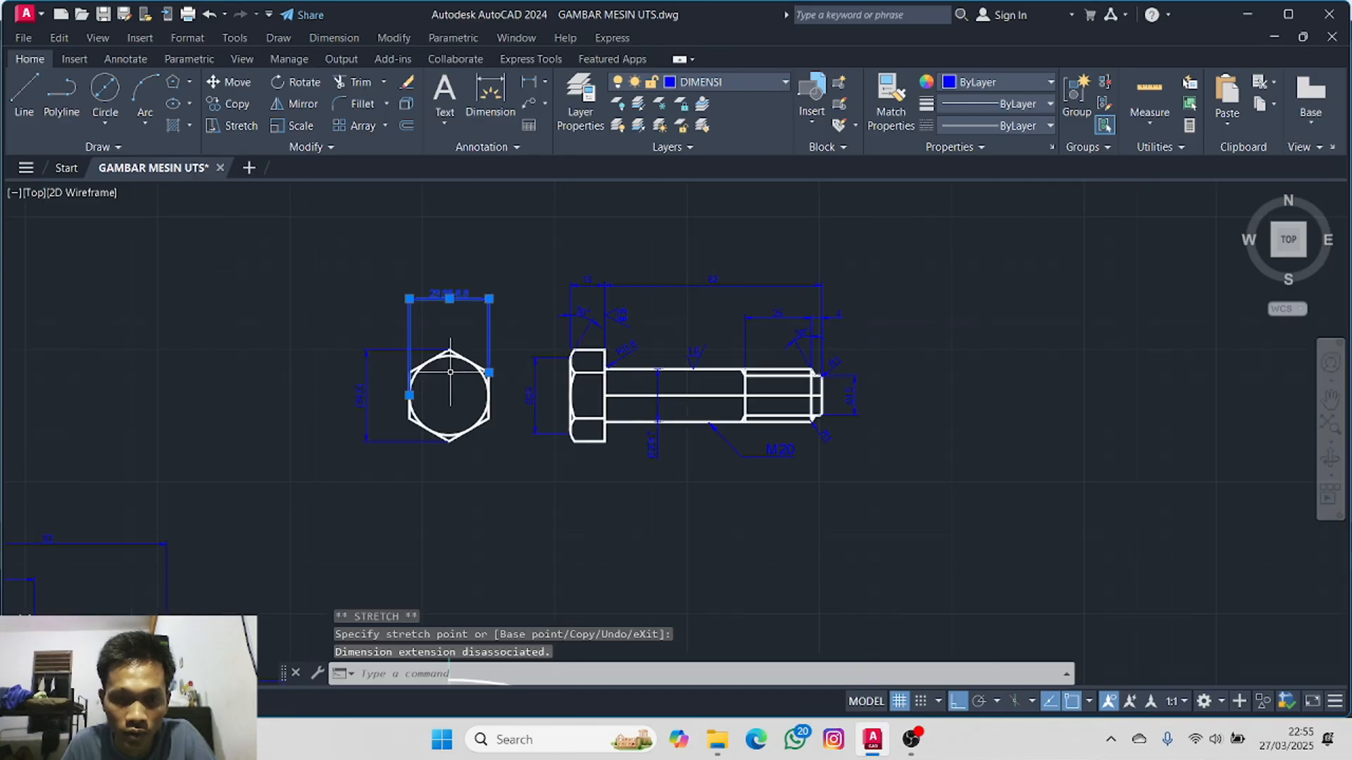
pyautogui.moveTo(453, 372)
pyautogui.mouseDown(button='middle')
pyautogui.moveTo(535, 387)
pyautogui.moveTo(581, 416)
pyautogui.mouseUp(button='middle')
pyautogui.scroll(8, 619, 412)
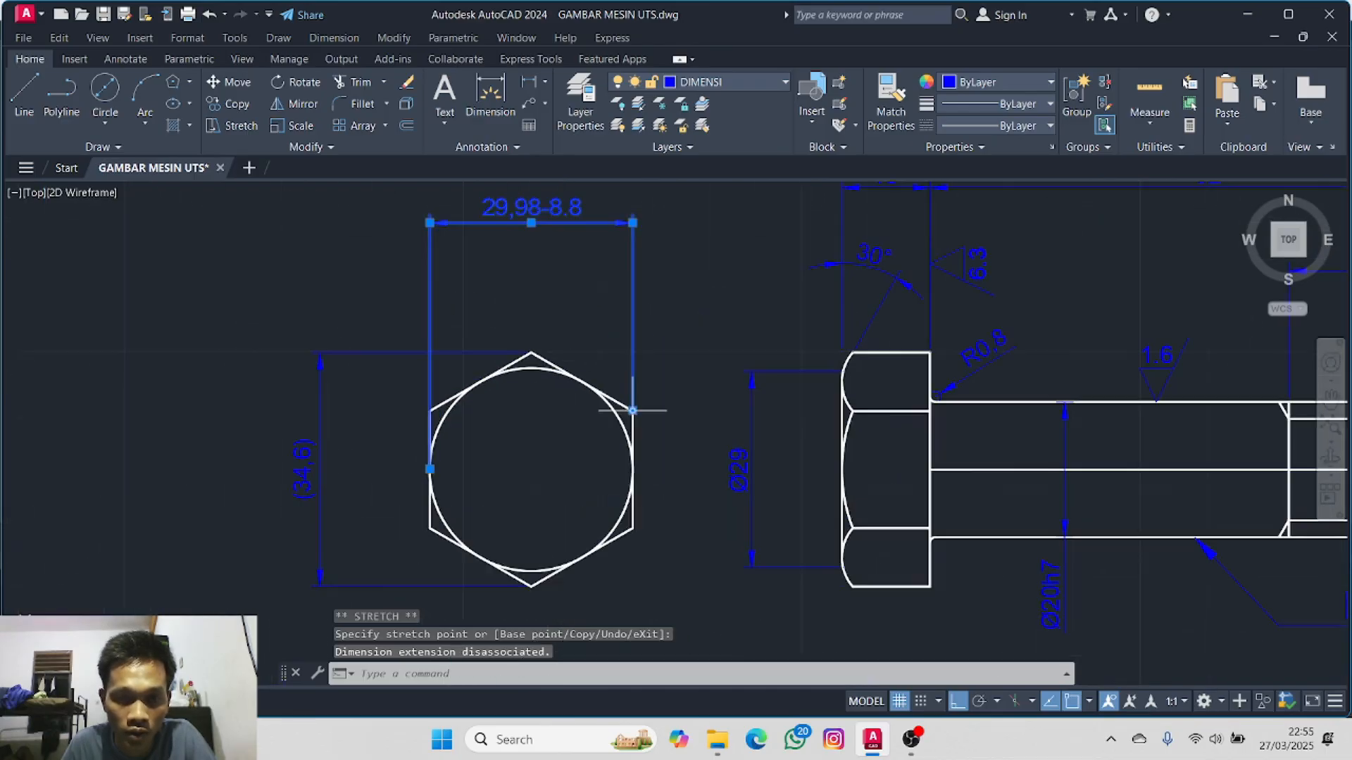
# - Undo the move of the horizontal dimension's right extension line origin
pyautogui.hotkey('ctrl', 'z')
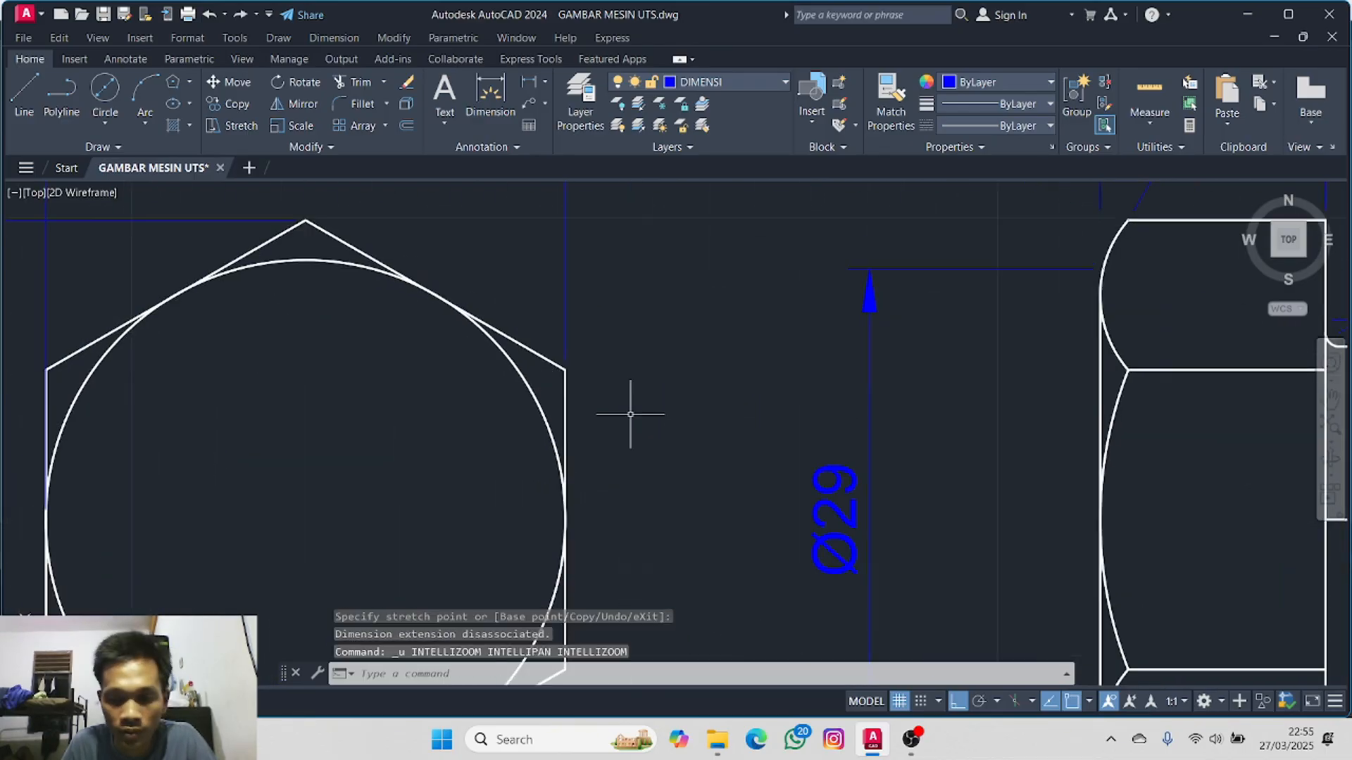
pyautogui.scroll(-6, 624, 427)
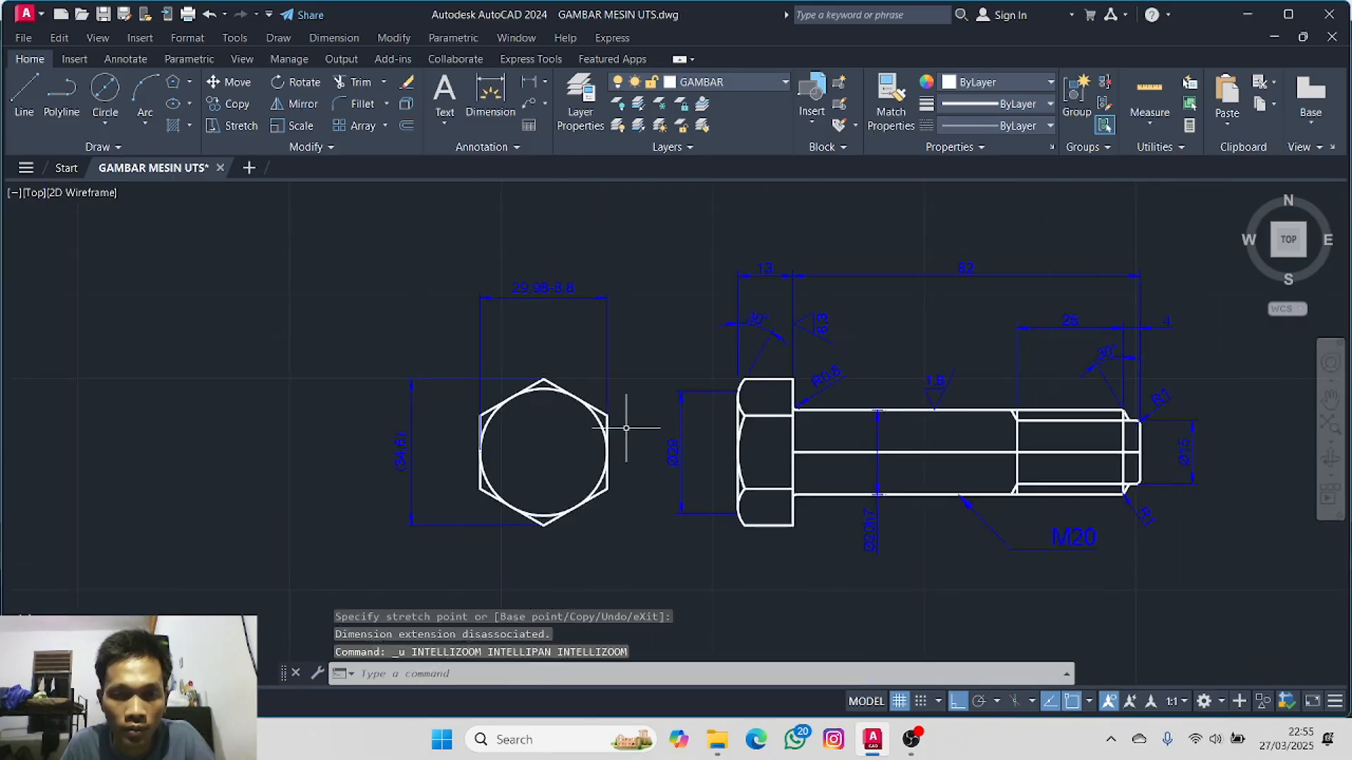
pyautogui.hotkey('ctrl', 'z')
pyautogui.hotkey('ctrl', 'z')
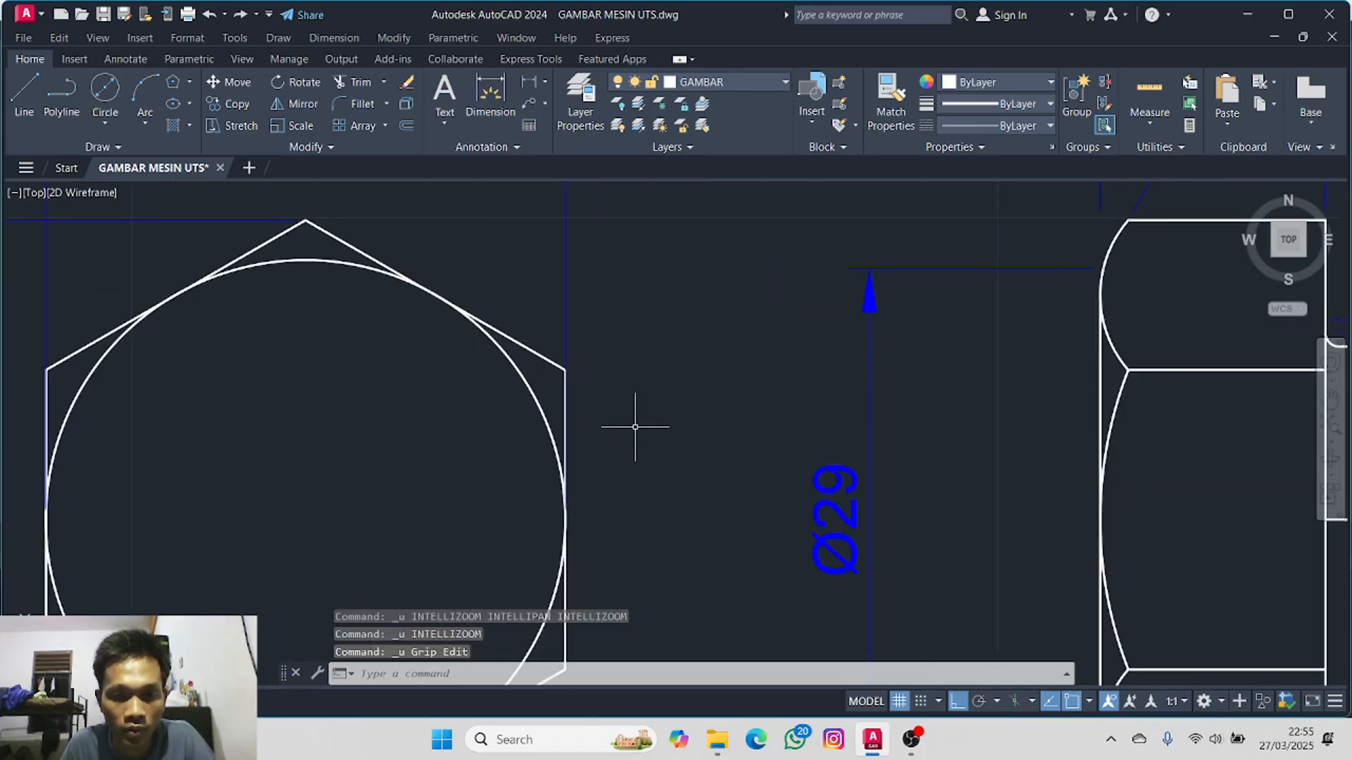
# - Draw a line from the circle's right edge up past the hexagon's upper-right corner, then about 30 mm horizontally to the left extension line
pyautogui.scroll(-3, 778, 507)
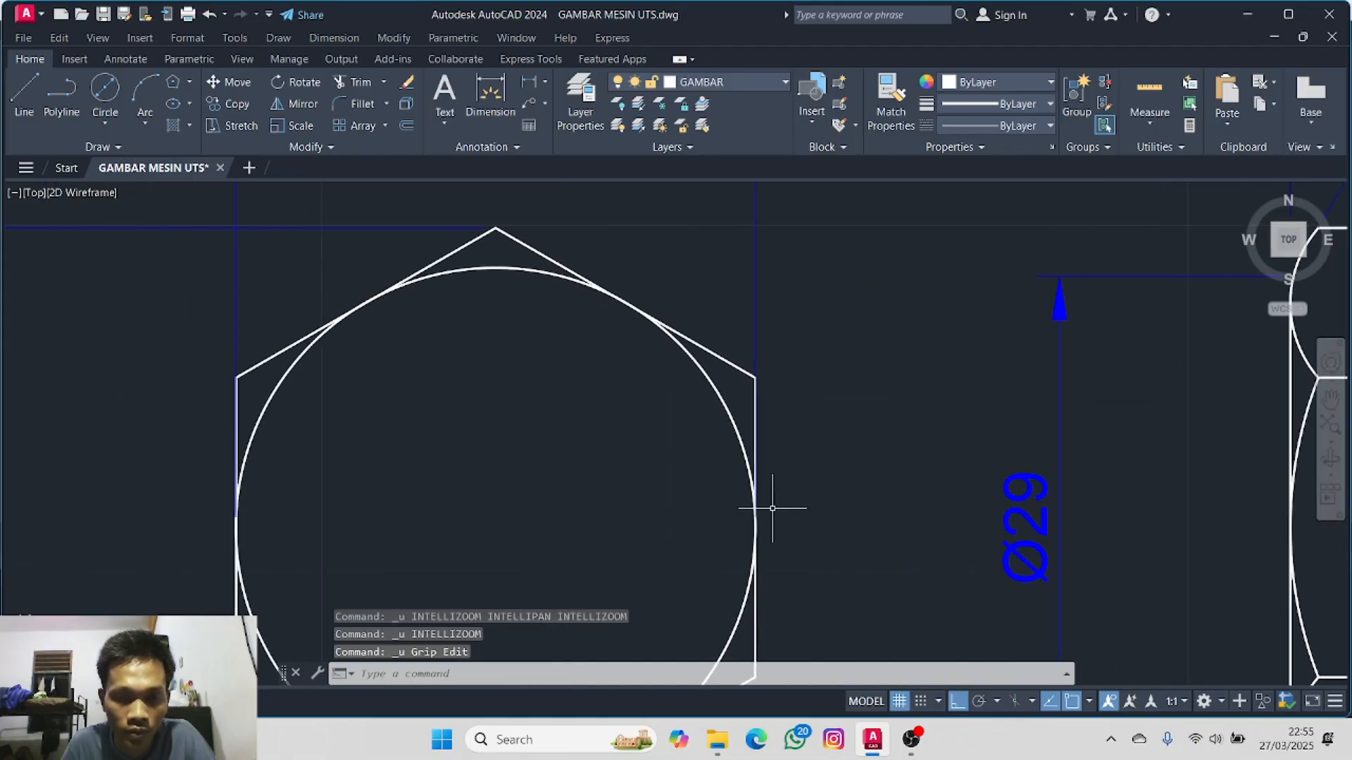
pyautogui.click(25, 99)
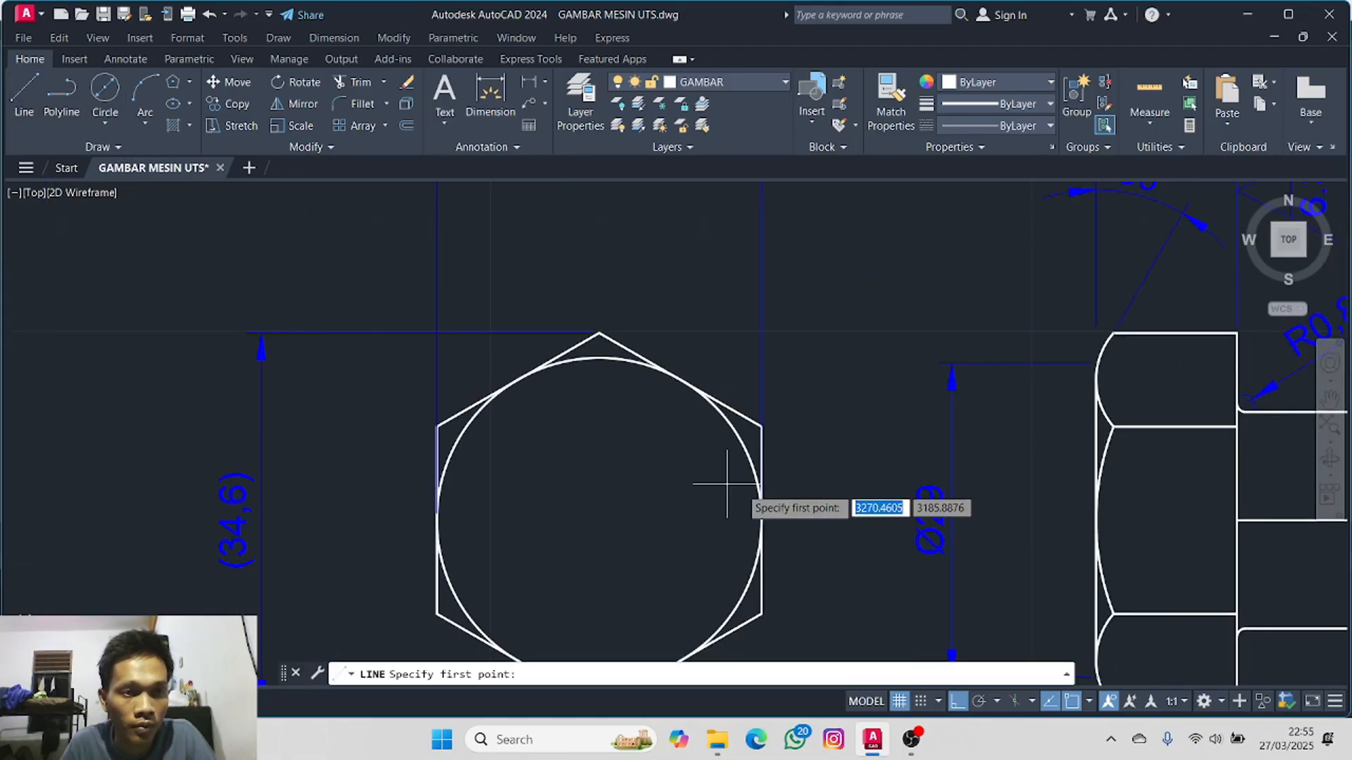
pyautogui.scroll(5, 715, 486)
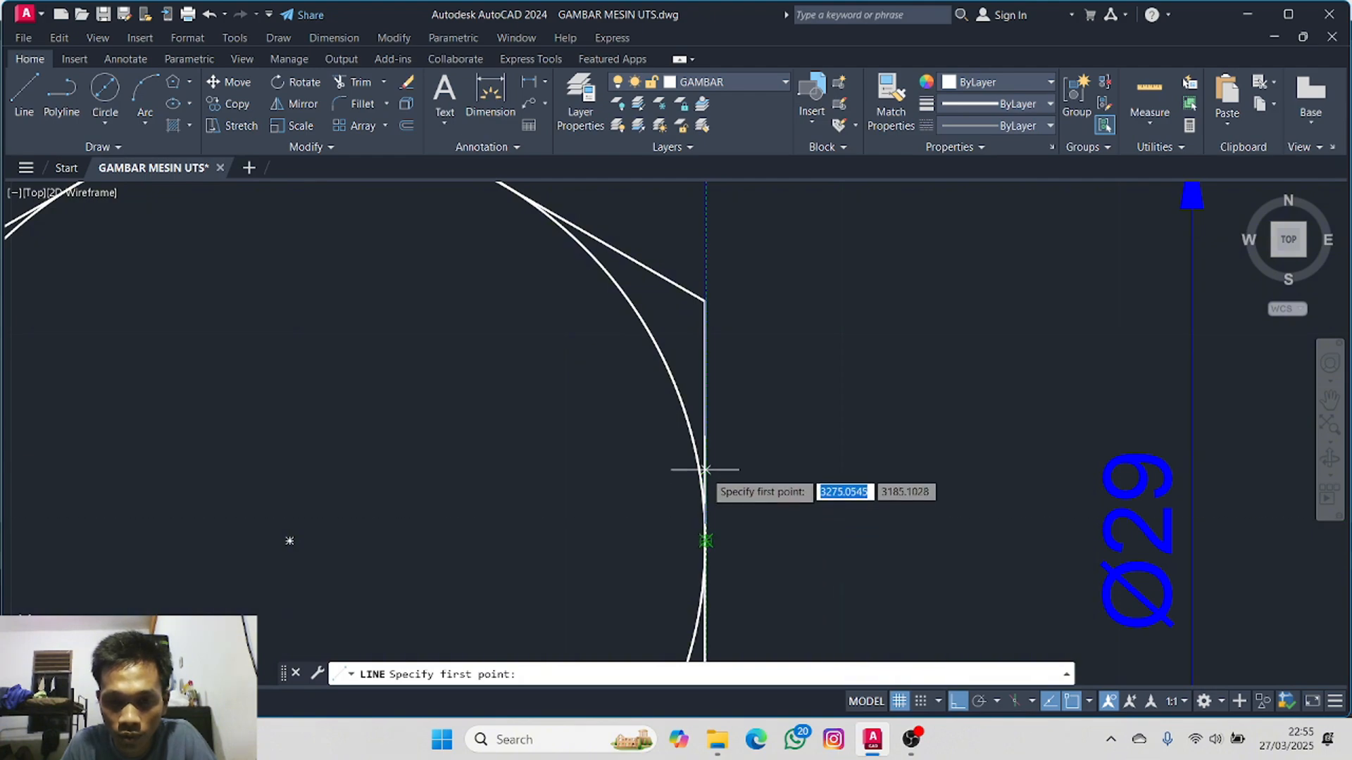
pyautogui.click(705, 521)
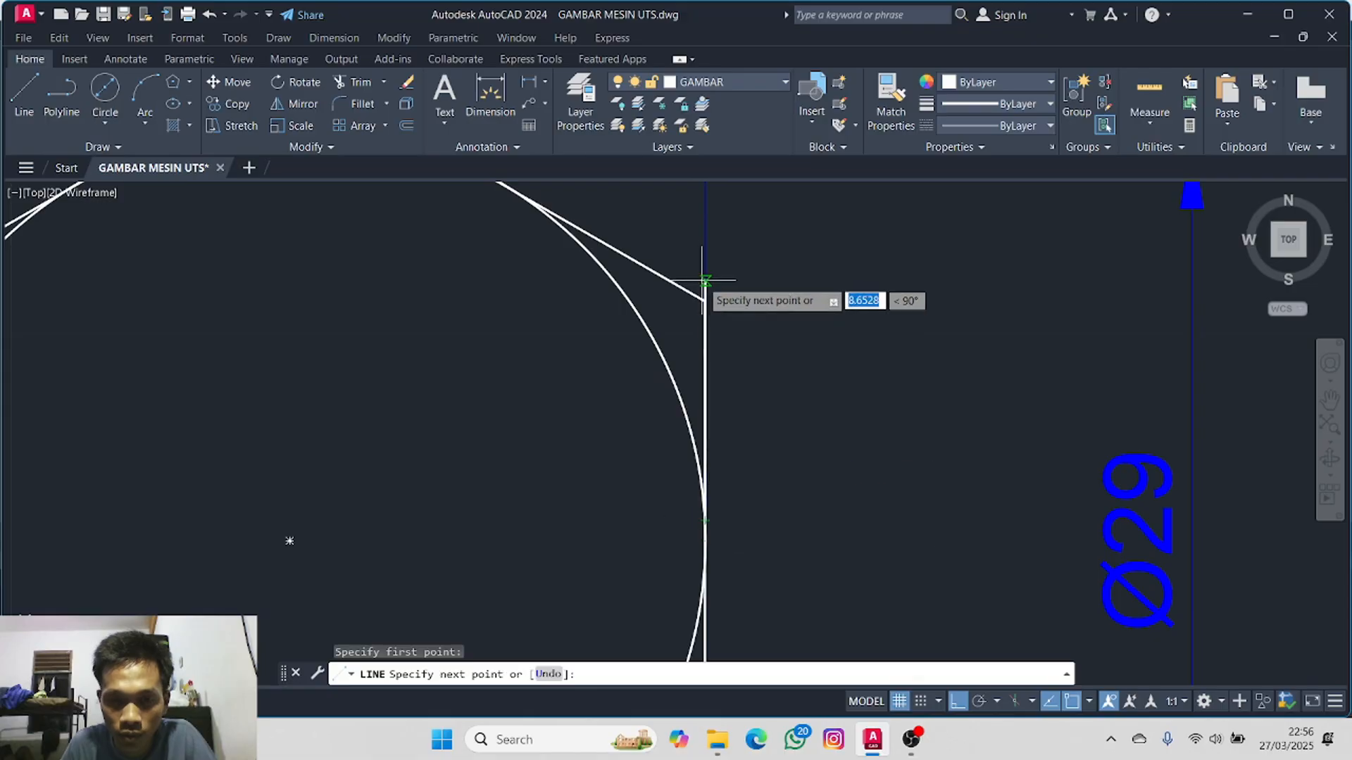
pyautogui.click(705, 291)
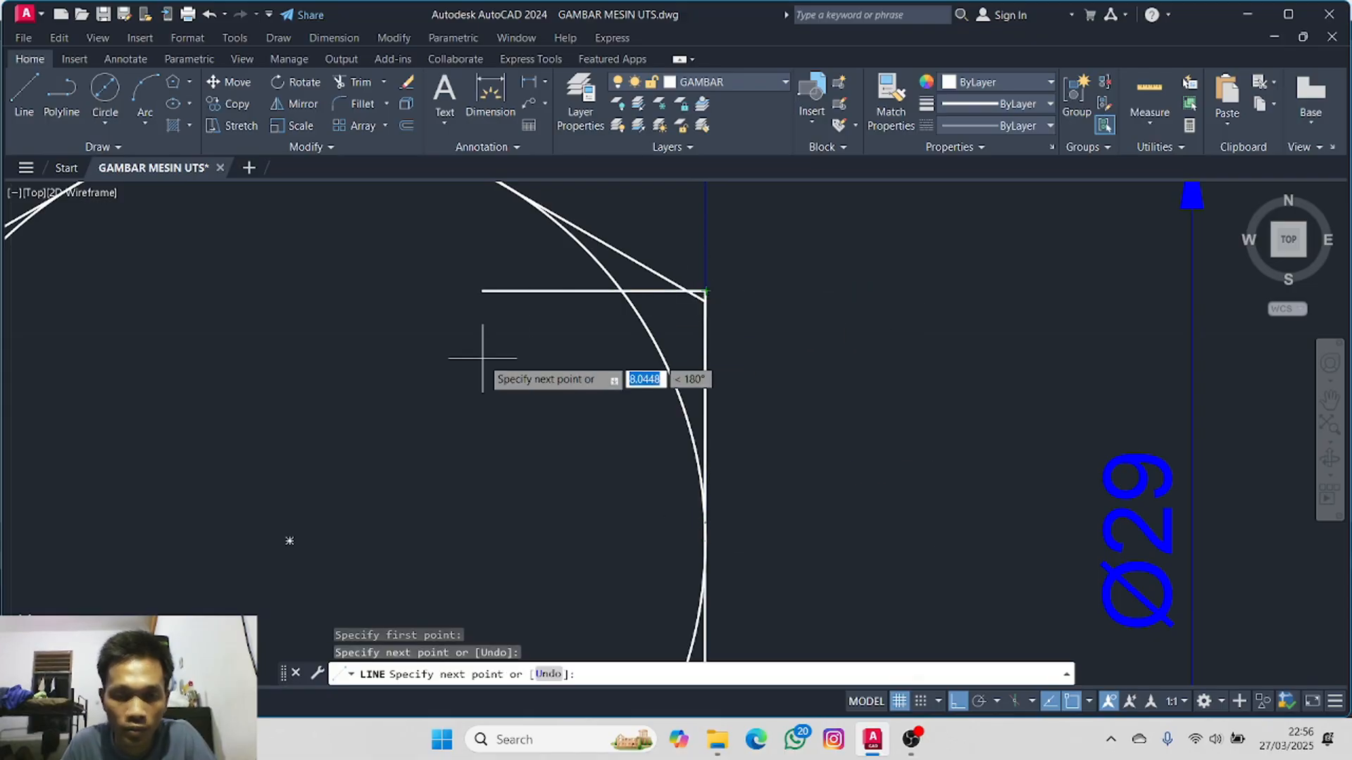
pyautogui.scroll(-2, 380, 344)
pyautogui.moveTo(378, 343); pyautogui.dragTo(719, 364, button='middle')
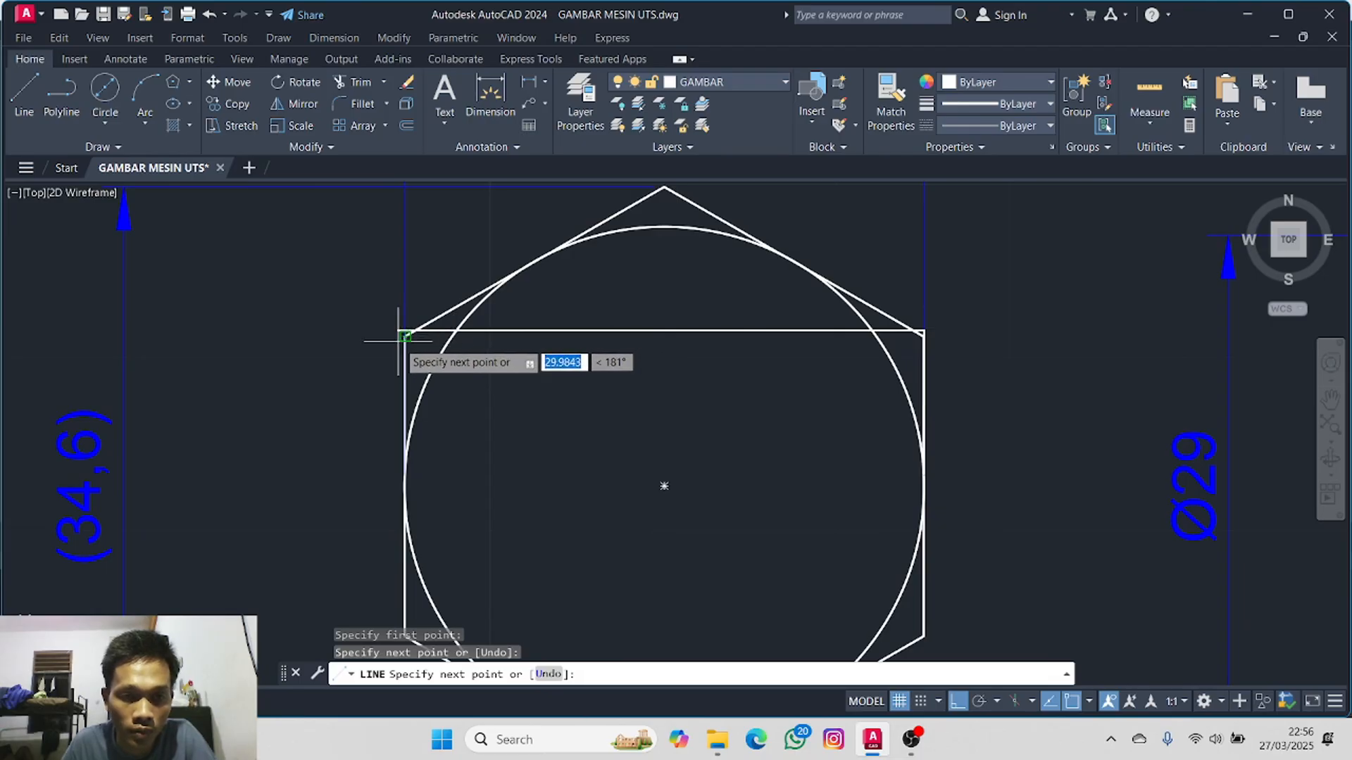
pyautogui.scroll(4, 402, 336)
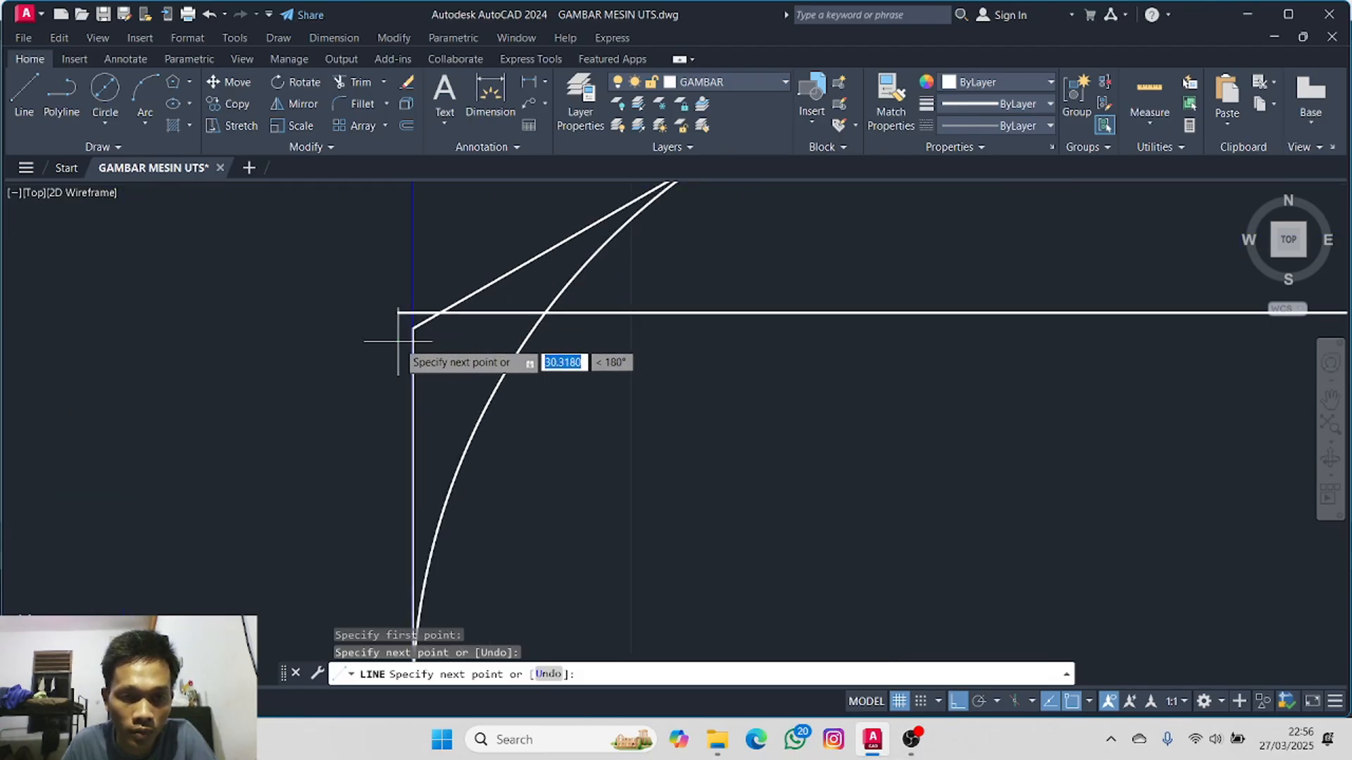
pyautogui.click(418, 298)
pyautogui.press('Escape')
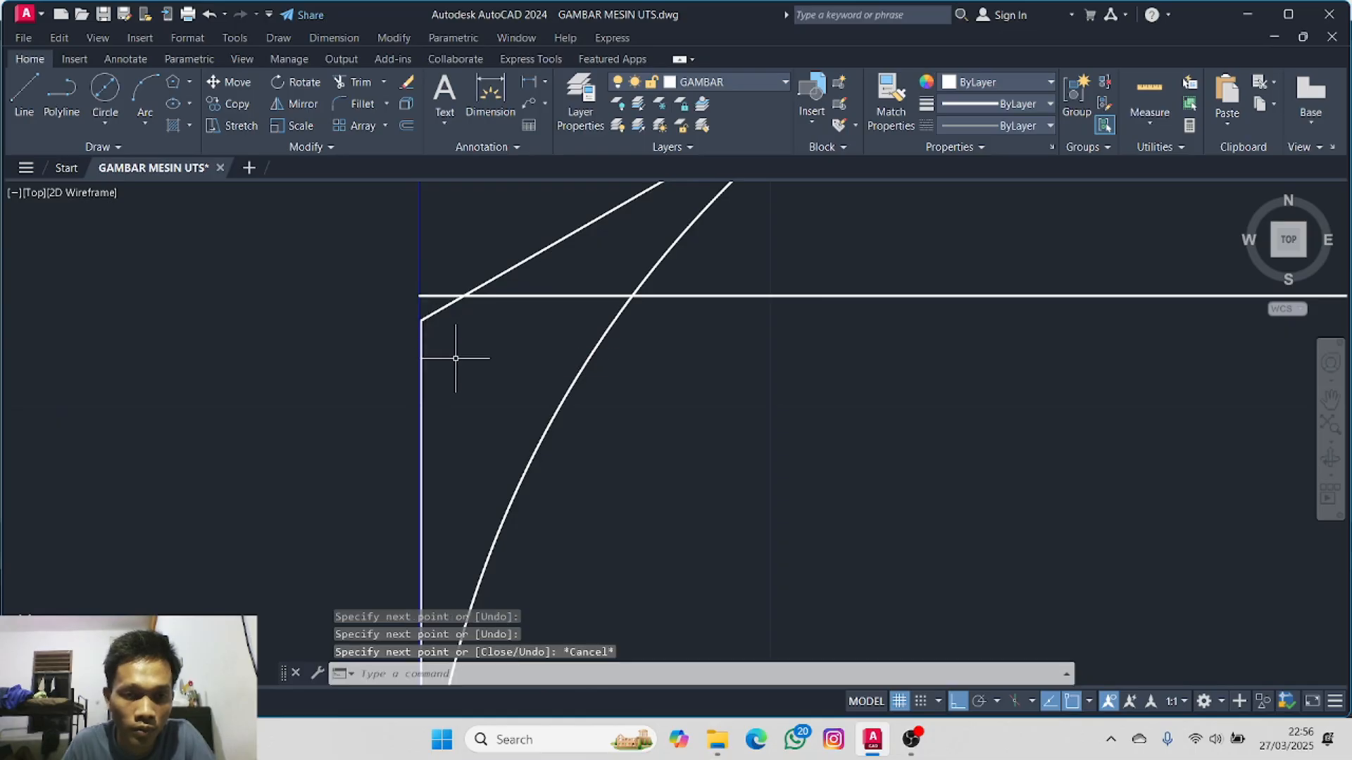
# - Move the horizontal dimension's left extension line origin up to the left end of the new horizontal line
pyautogui.scroll(-3, 455, 351)
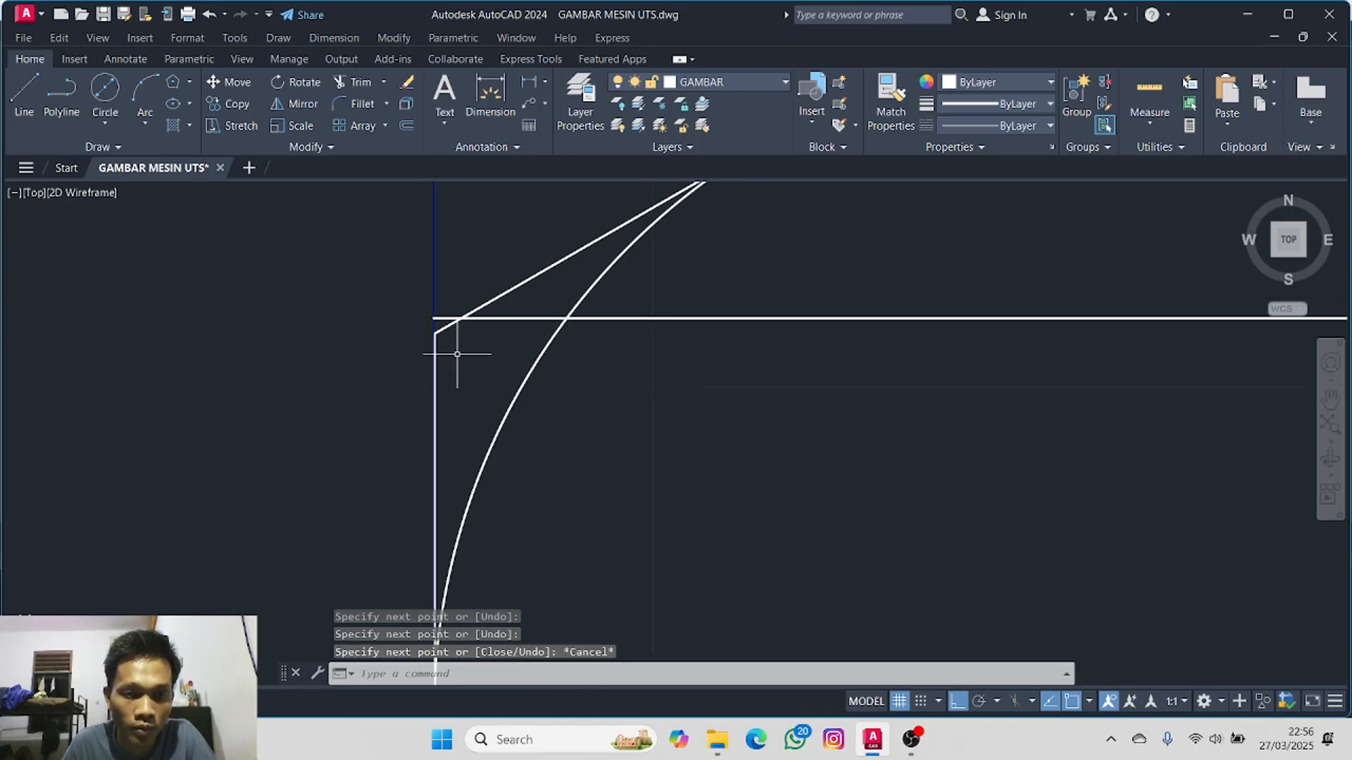
pyautogui.click(443, 387)
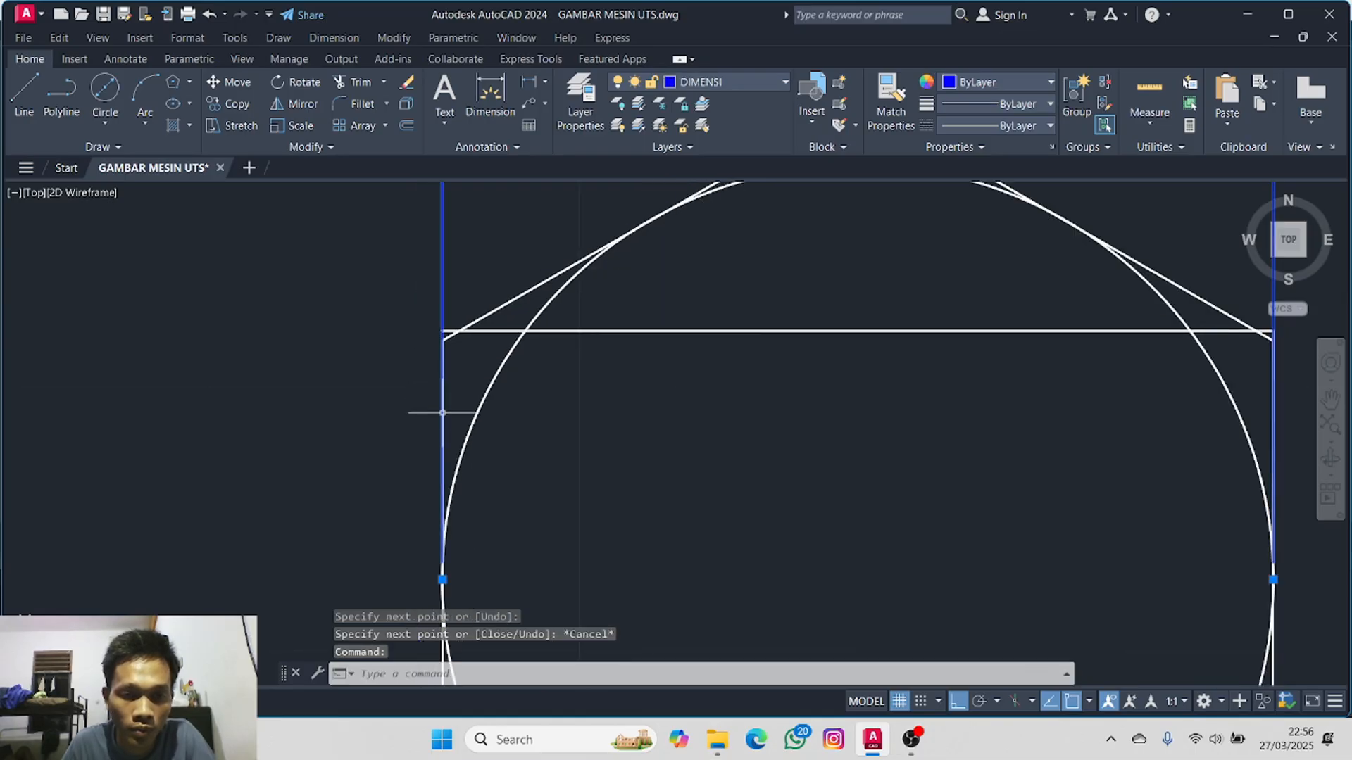
pyautogui.click(443, 580)
pyautogui.click(442, 331)
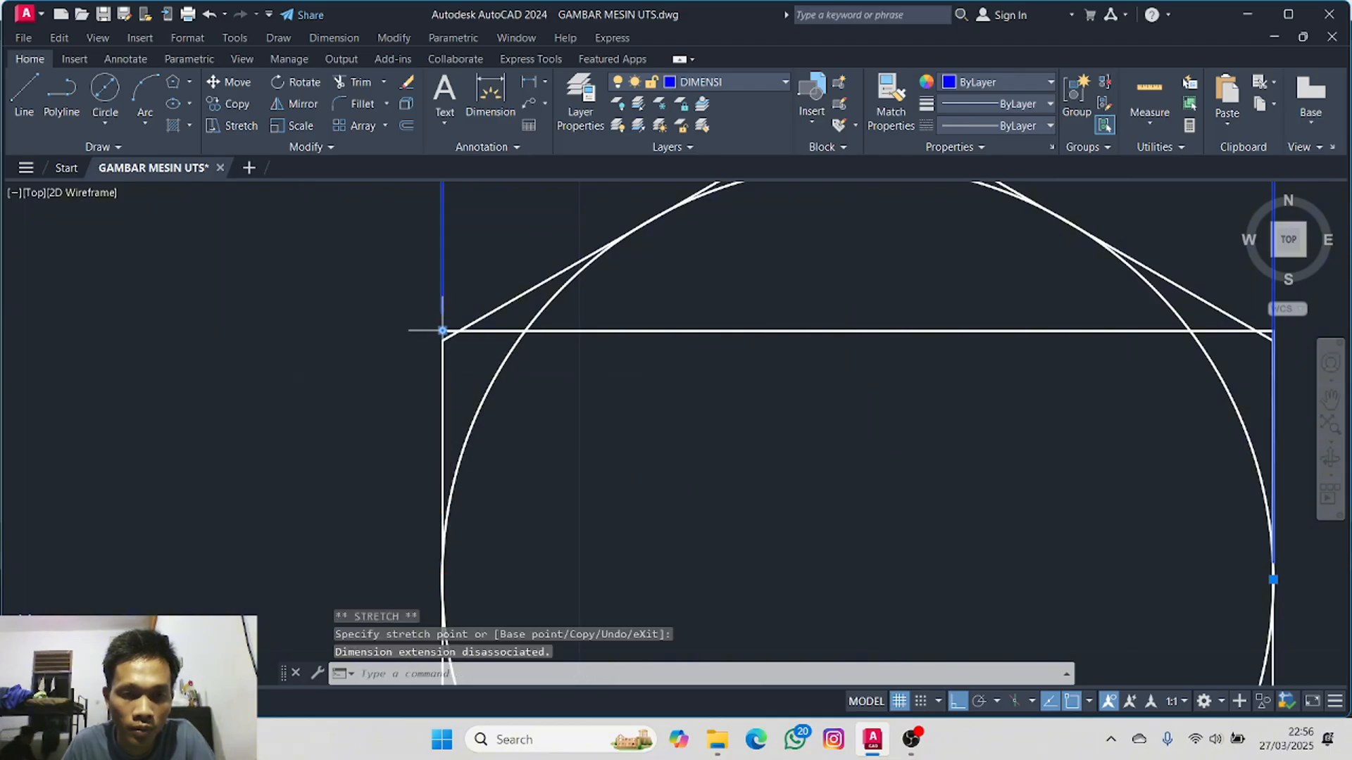
pyautogui.scroll(-2, 744, 405)
pyautogui.moveTo(821, 420); pyautogui.dragTo(565, 506, button='middle')
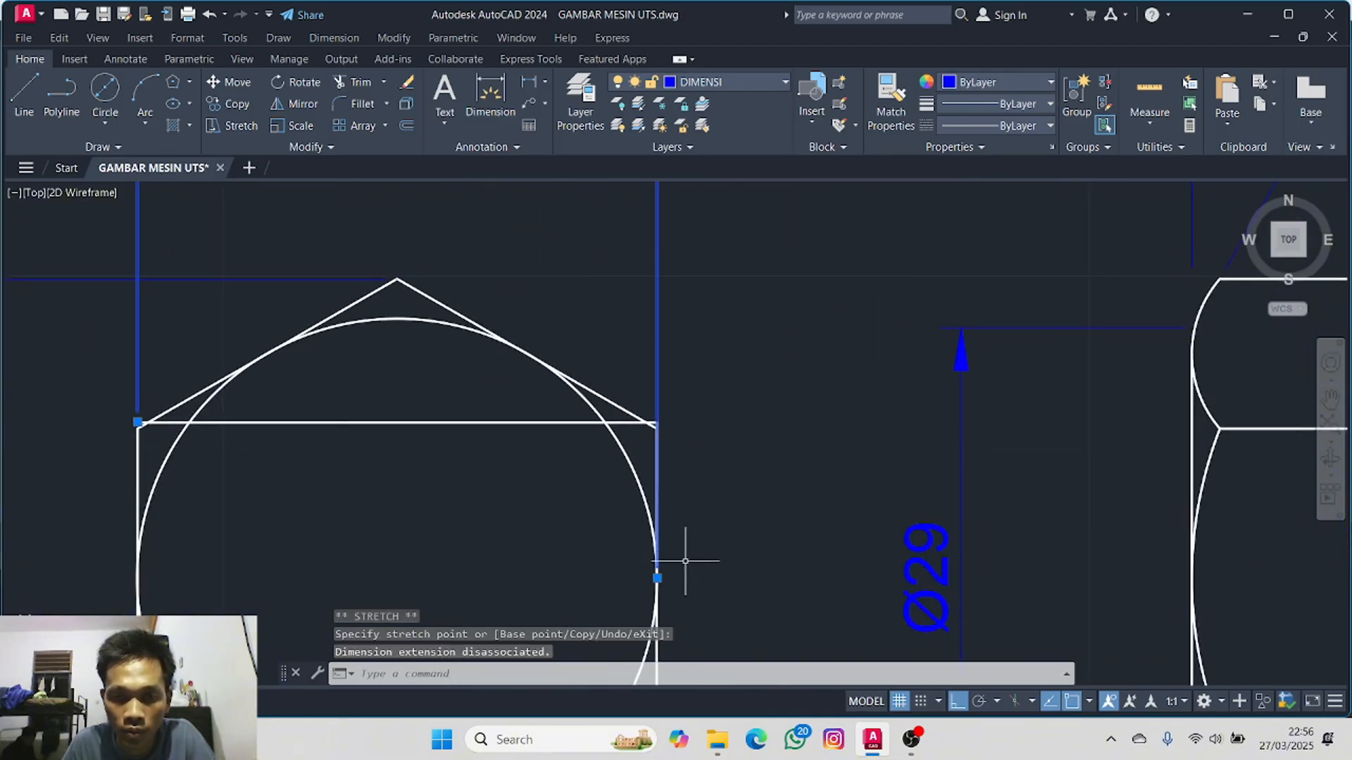
# - Move the horizontal dimension's right extension line origin up to the horizontal helper line's right end, then erase both helper lines
pyautogui.click(657, 577)
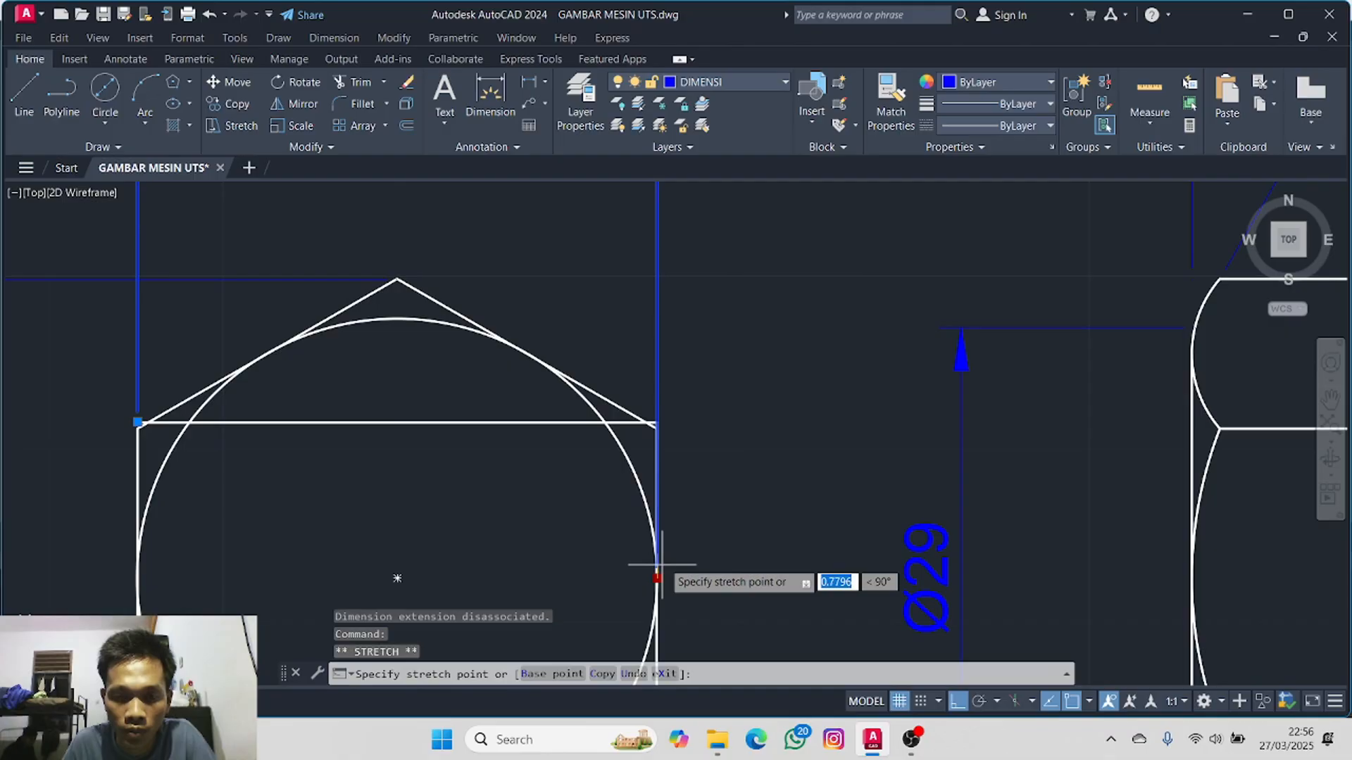
pyautogui.click(657, 423)
pyautogui.press('Escape')
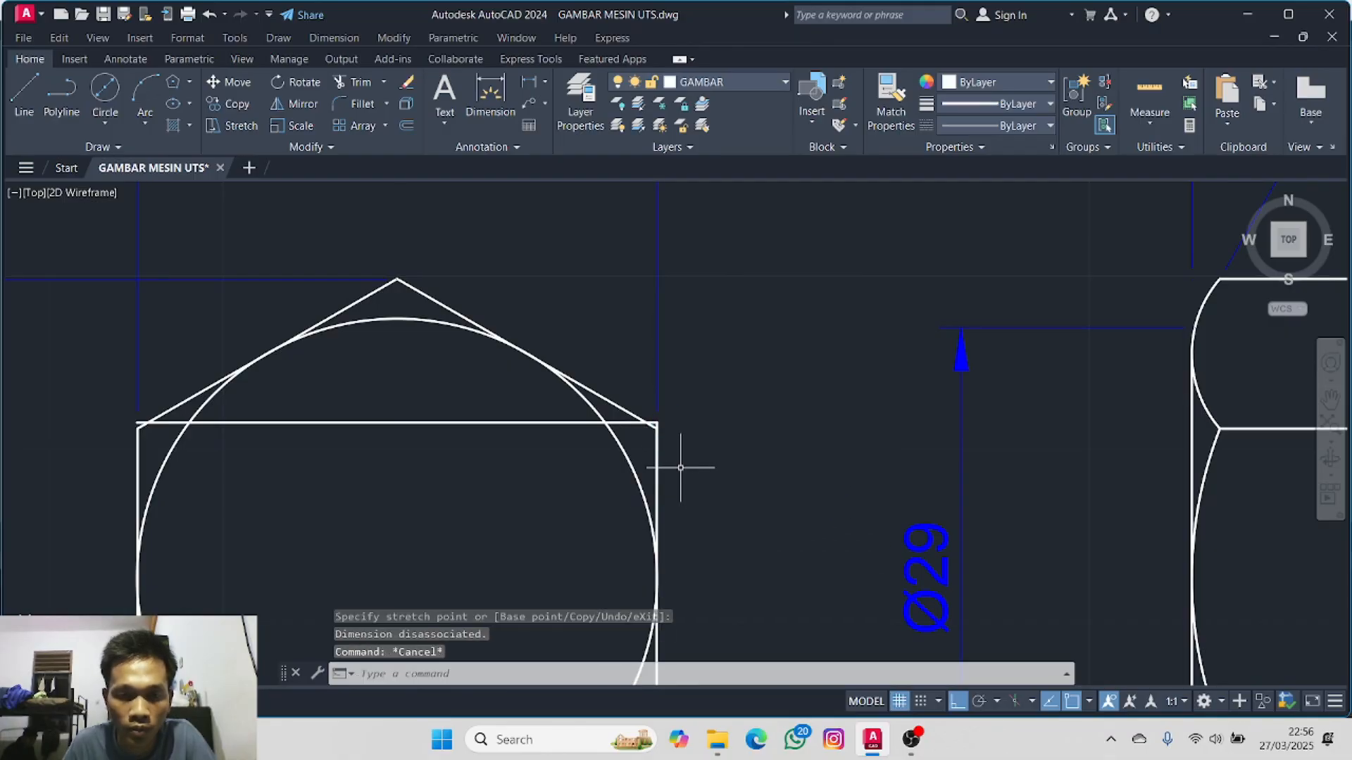
pyautogui.click(517, 423)
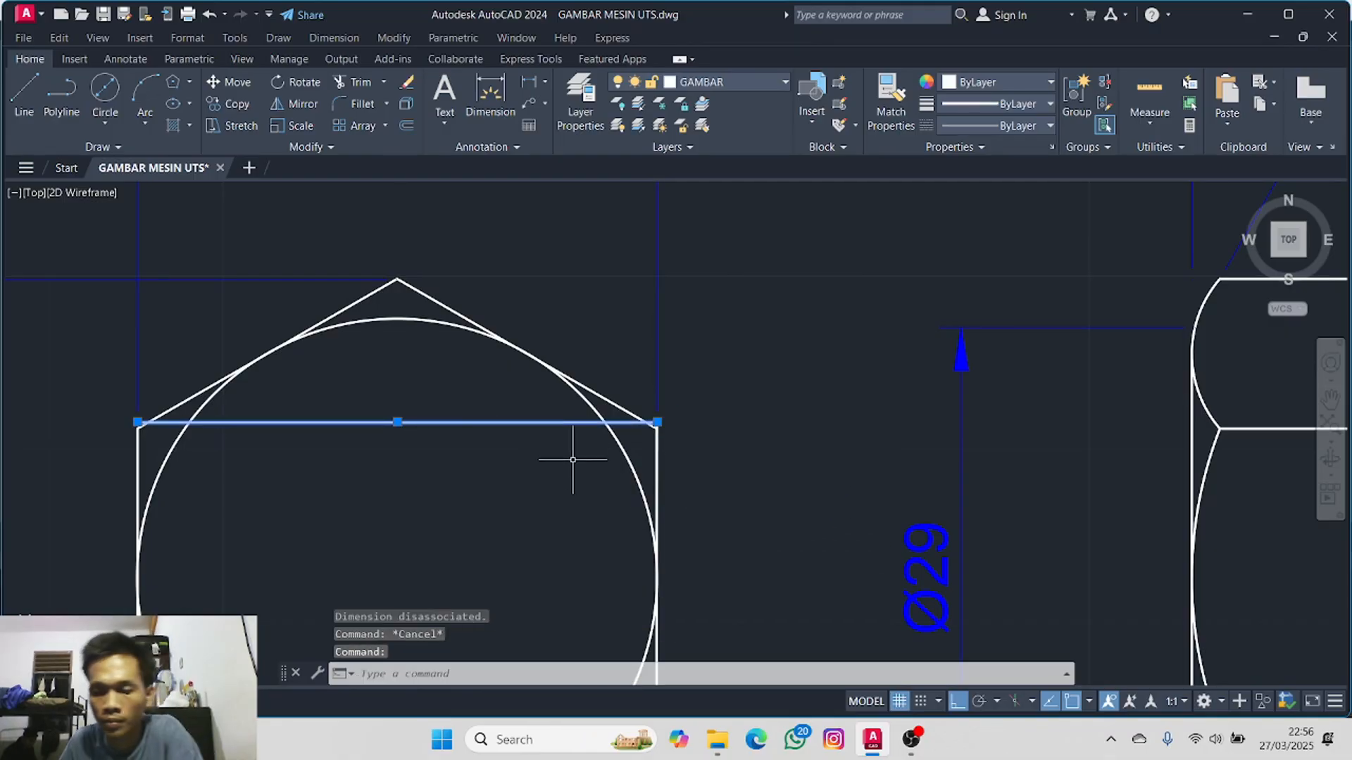
pyautogui.press('Delete')
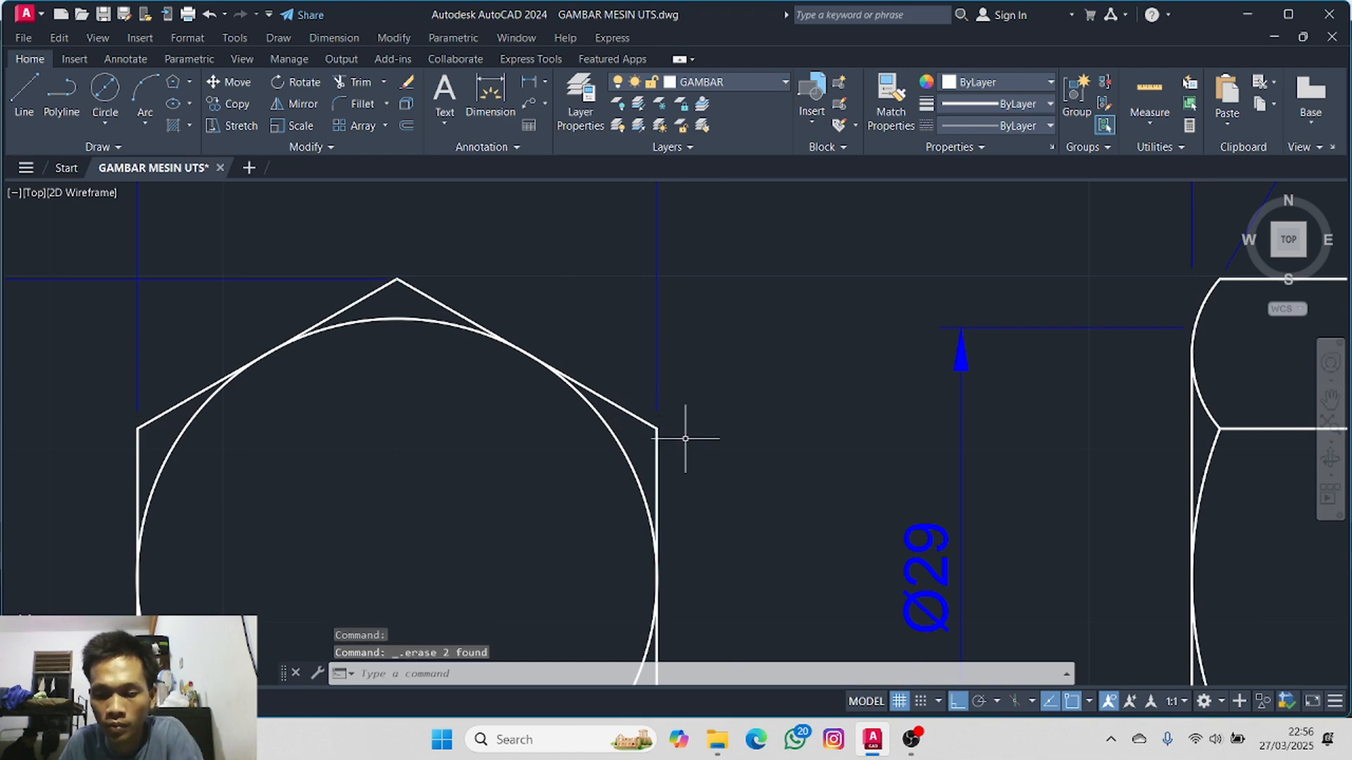
# - Review the drawing as a whole, comparing the bolt views with the two flange sections and the half front view
pyautogui.scroll(-2, 686, 446)
pyautogui.scroll(-1, 686, 446)
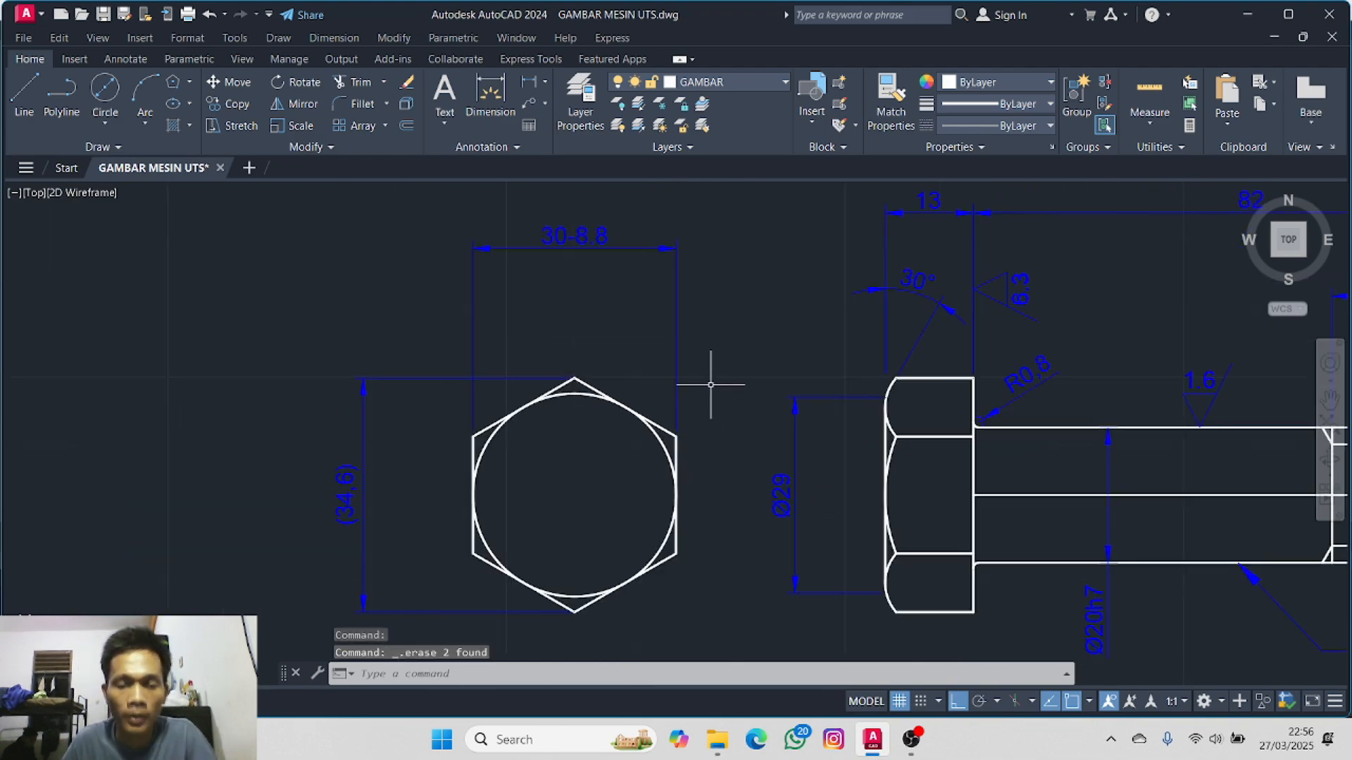
pyautogui.scroll(-1, 705, 370)
pyautogui.moveTo(734, 373); pyautogui.dragTo(478, 335, button='middle')
pyautogui.moveTo(689, 366); pyautogui.dragTo(912, 323, button='middle')
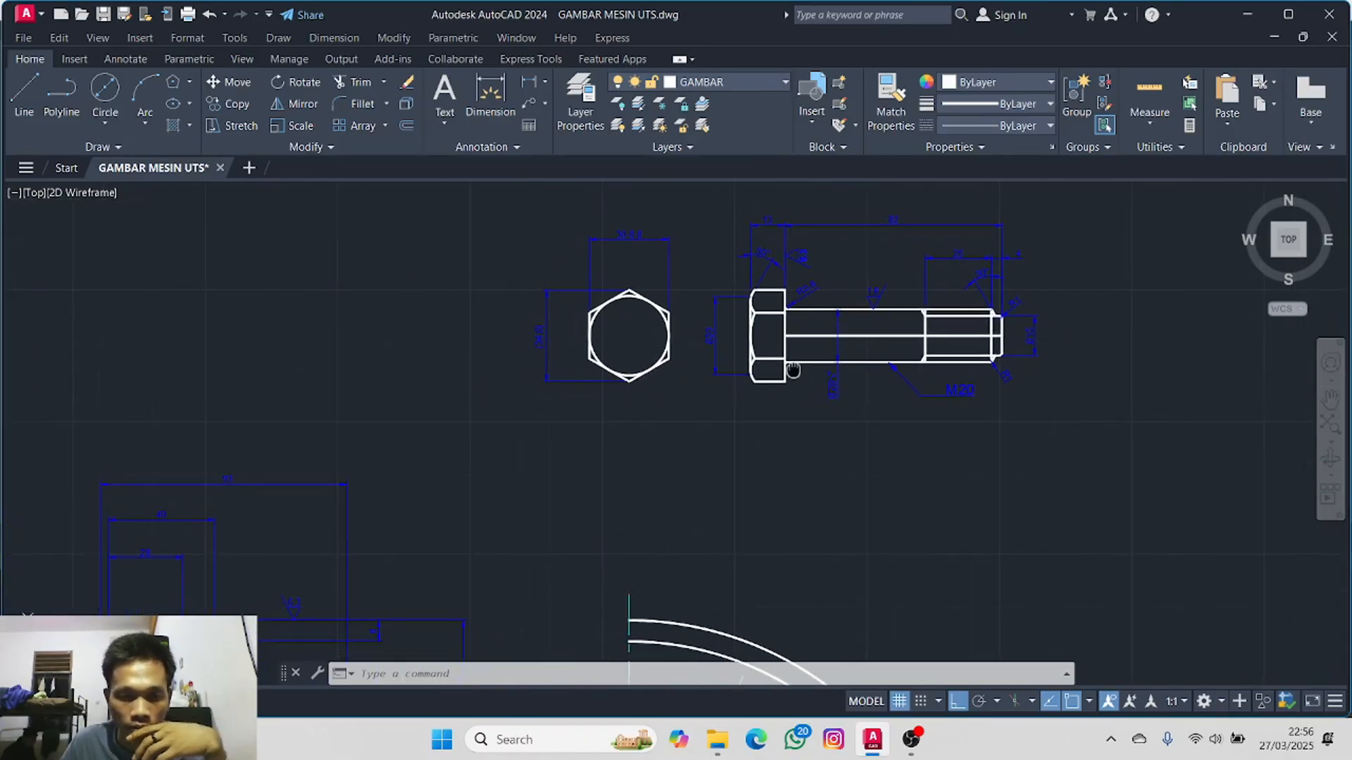
pyautogui.moveTo(725, 462)
pyautogui.mouseDown(button='middle')
pyautogui.moveTo(889, 347)
pyautogui.moveTo(763, 278)
pyautogui.moveTo(751, 293)
pyautogui.moveTo(830, 308)
pyautogui.moveTo(987, 218)
pyautogui.mouseUp(button='middle')
pyautogui.scroll(-3, 890, 352)
pyautogui.scroll(-2, 764, 261)
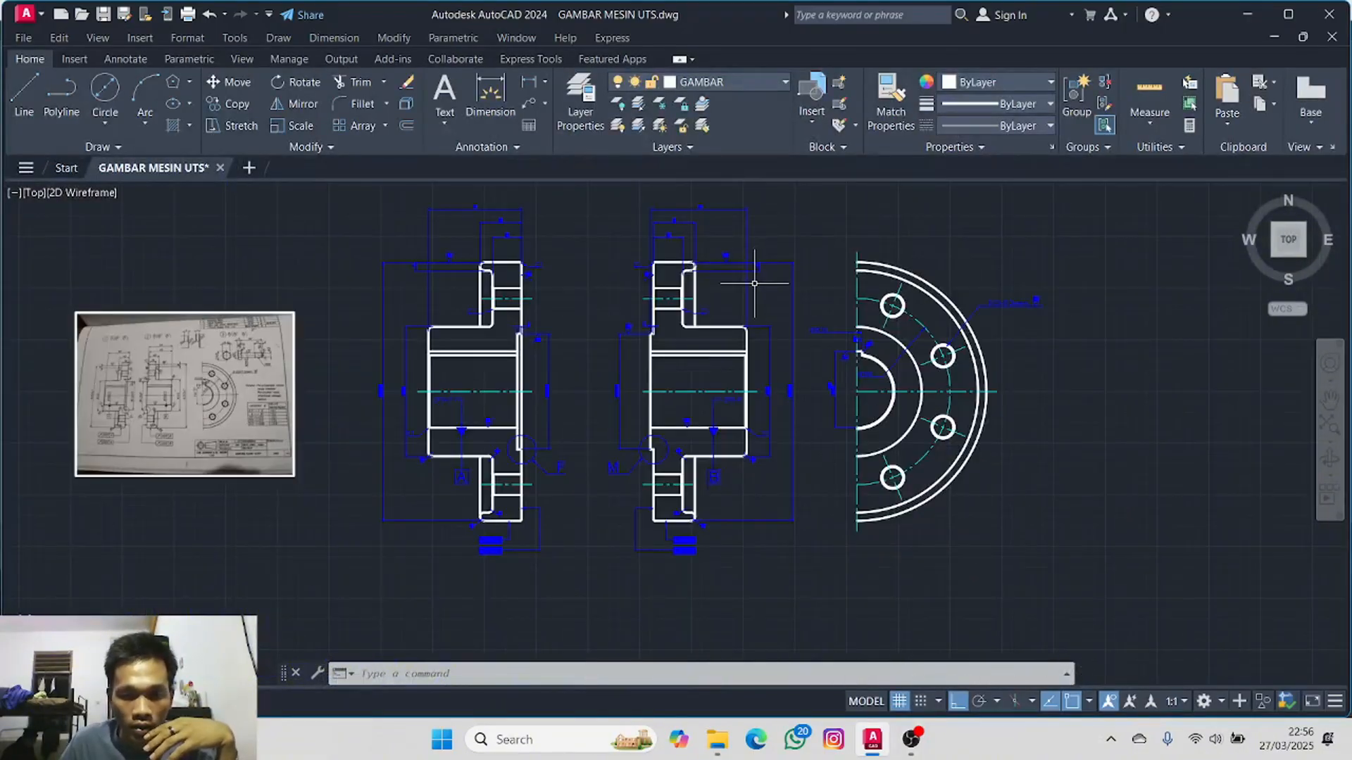
pyautogui.moveTo(764, 260)
pyautogui.mouseDown(button='middle')
pyautogui.moveTo(624, 486)
pyautogui.moveTo(775, 365)
pyautogui.mouseUp(button='middle')
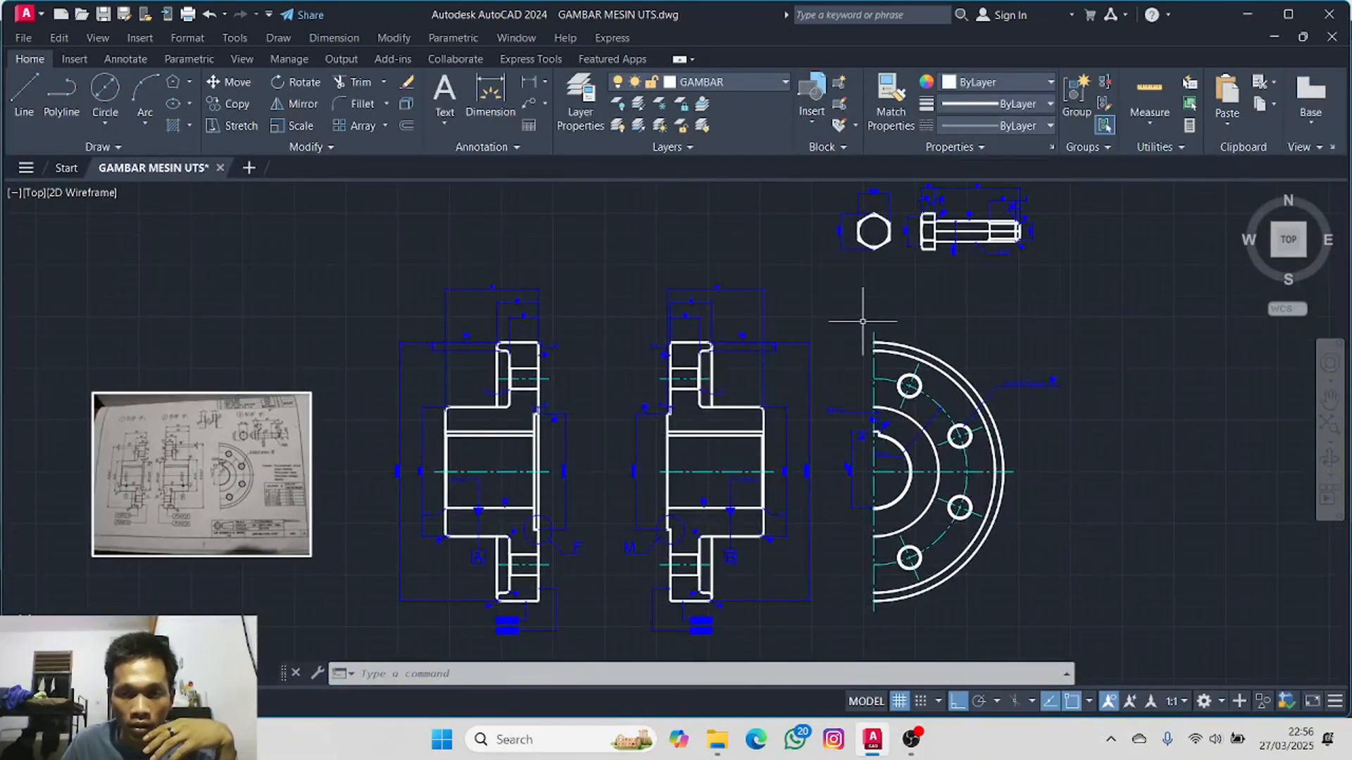
pyautogui.scroll(4, 779, 365)
pyautogui.scroll(-2, 757, 393)
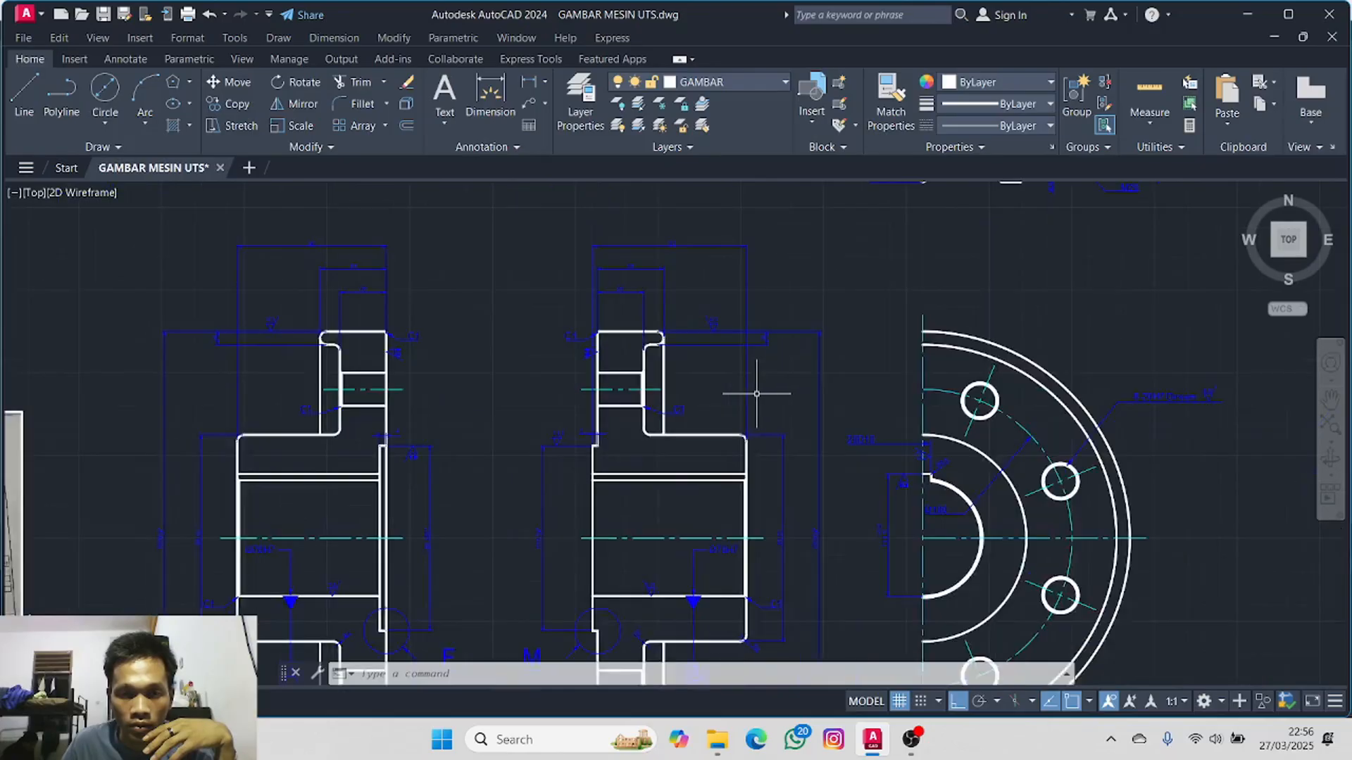
pyautogui.scroll(-3, 809, 293)
pyautogui.moveTo(809, 293); pyautogui.dragTo(458, 423, button='middle')
# - Stretch the head end of the bolt side view's centerline through the head and 10 mm beyond its outer face
pyautogui.scroll(5, 539, 396)
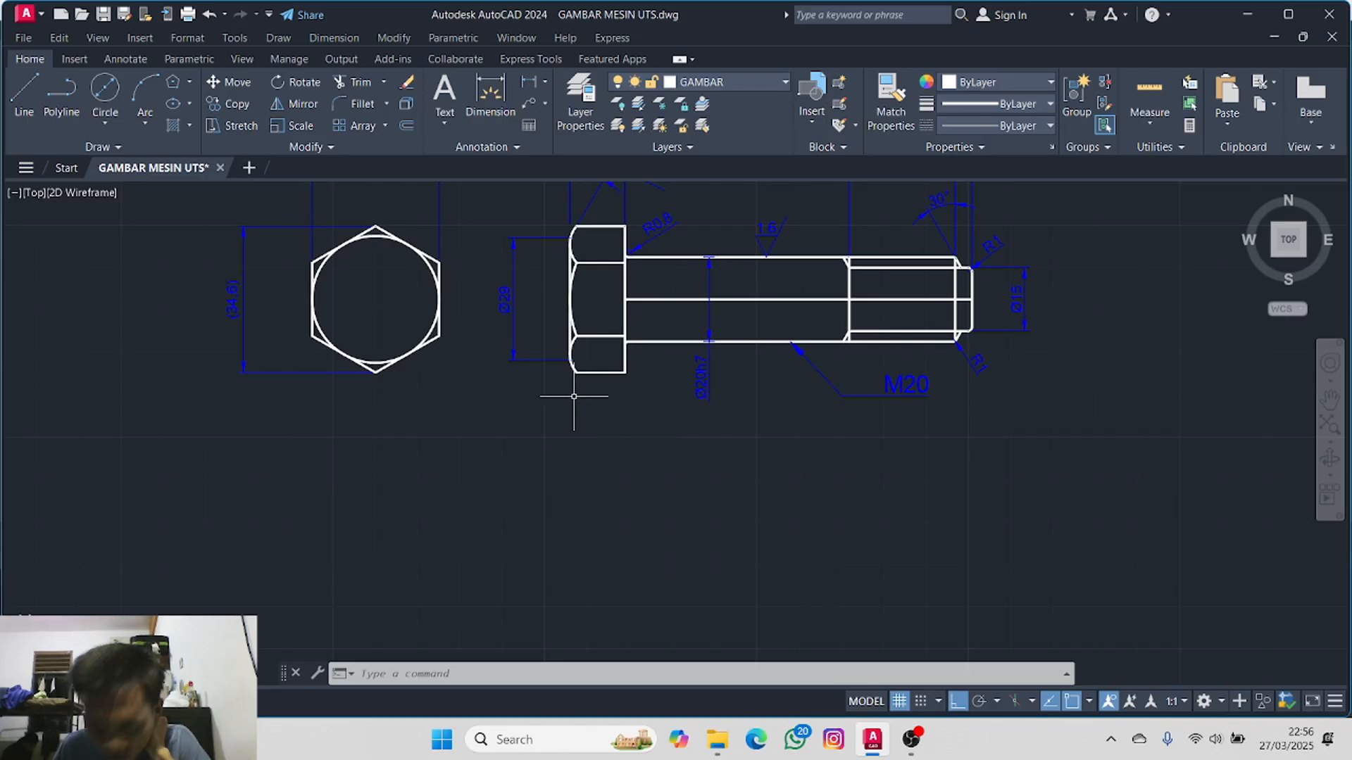
pyautogui.click(663, 299)
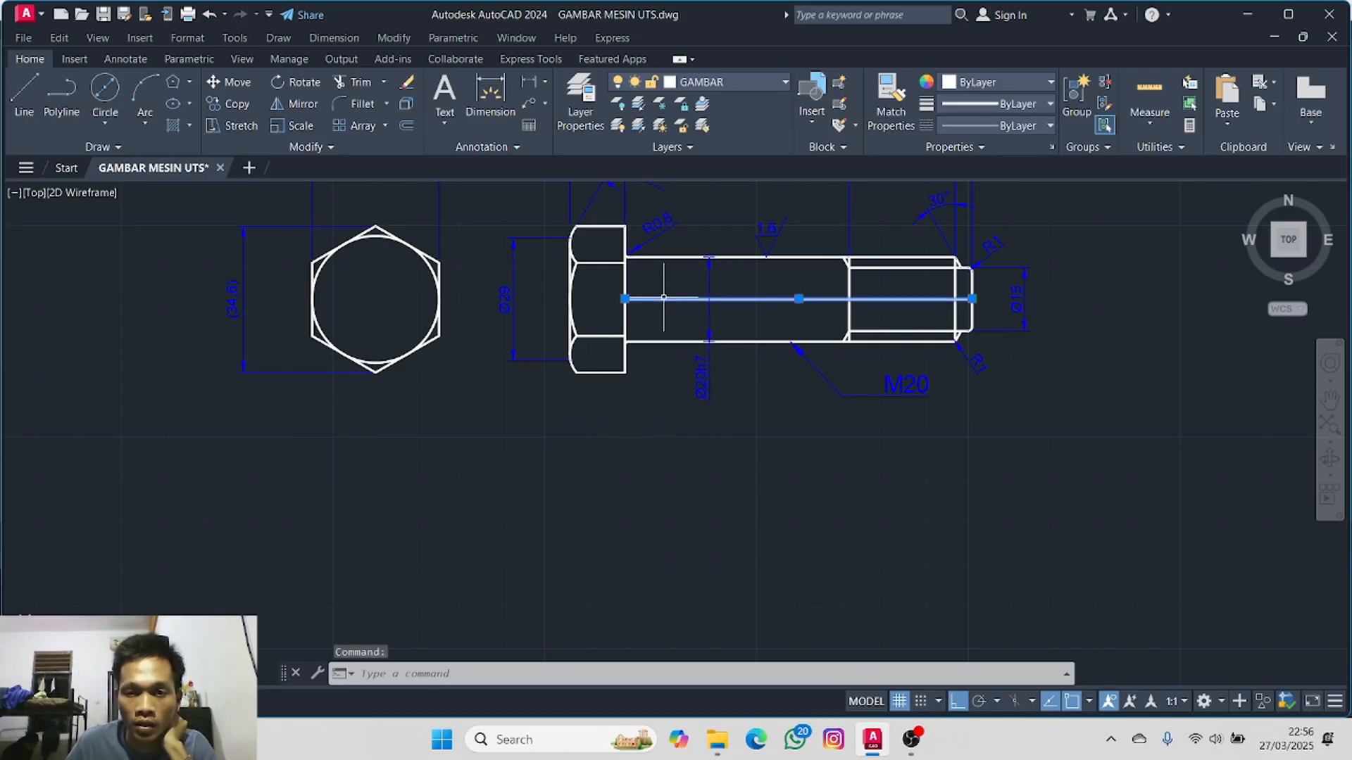
pyautogui.click(624, 299)
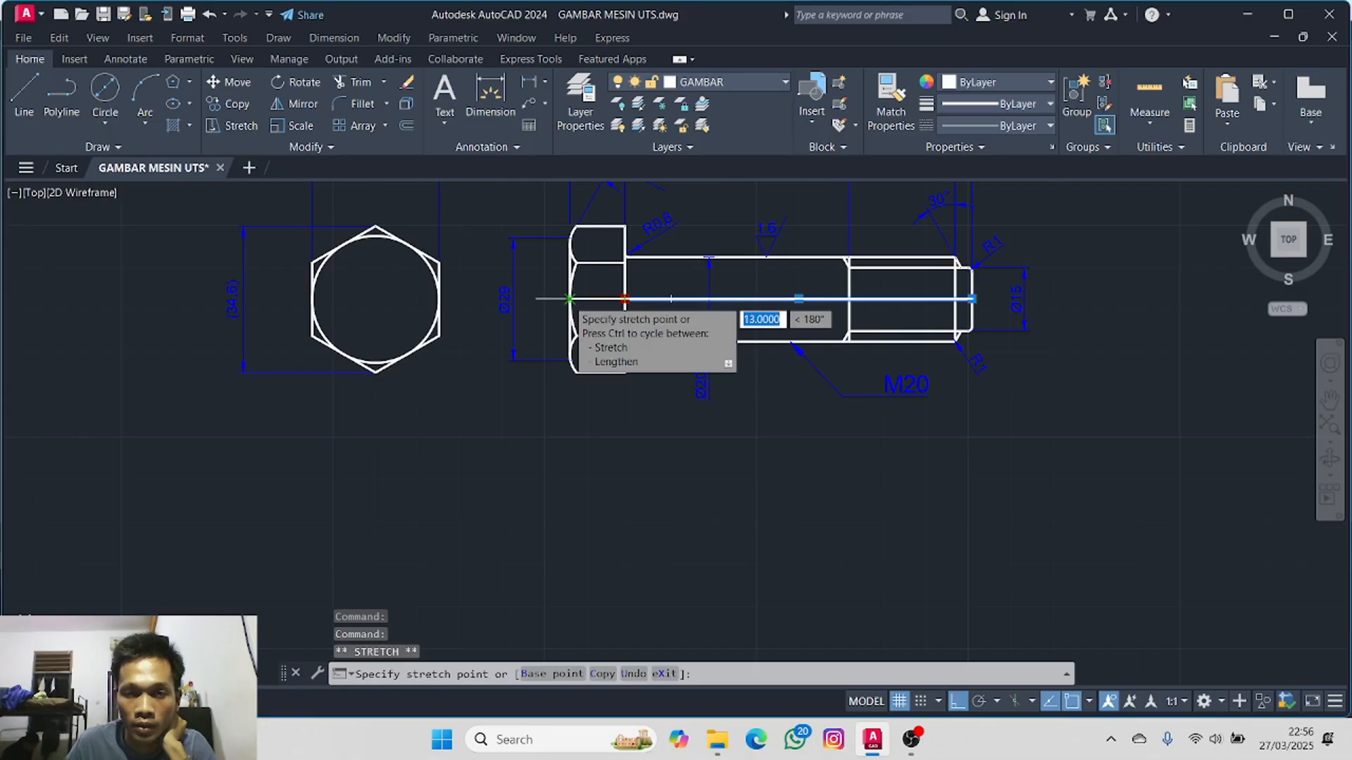
pyautogui.click(570, 299)
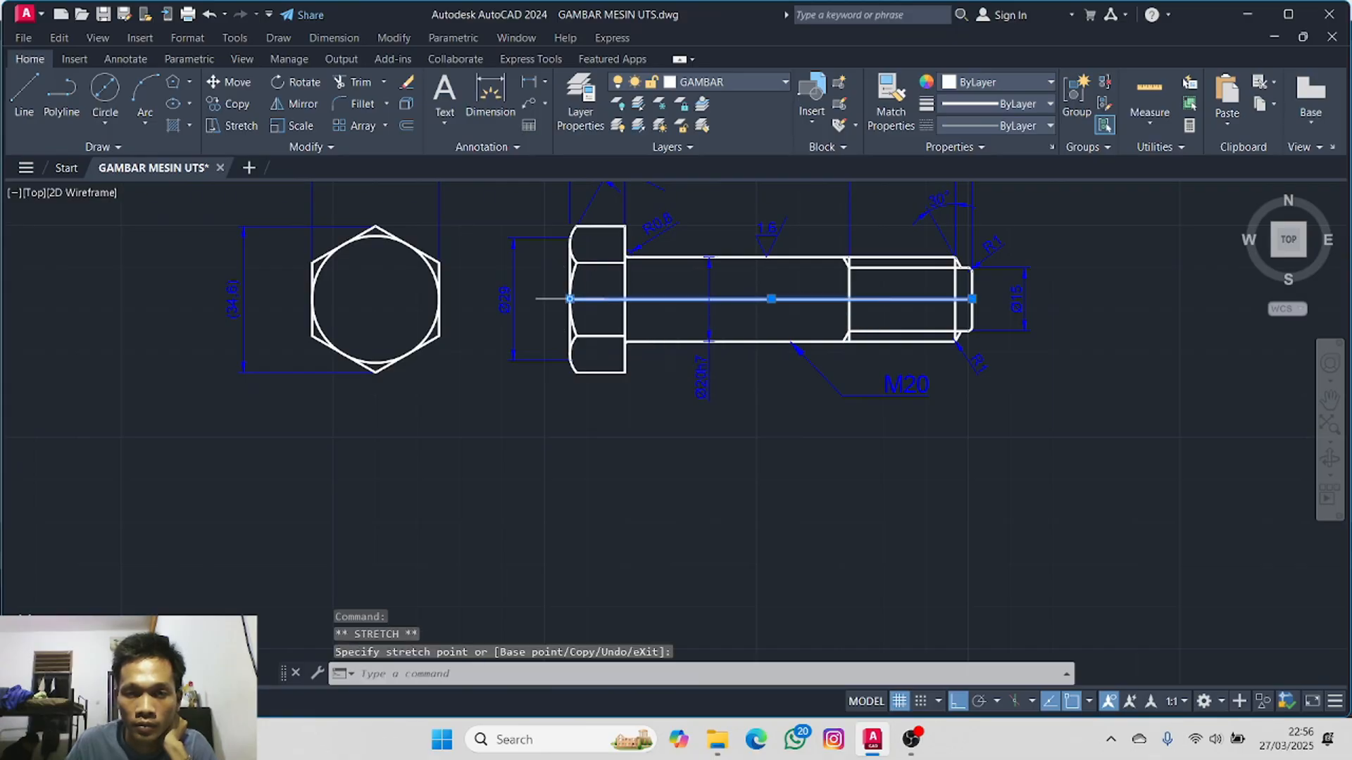
pyautogui.click(571, 298)
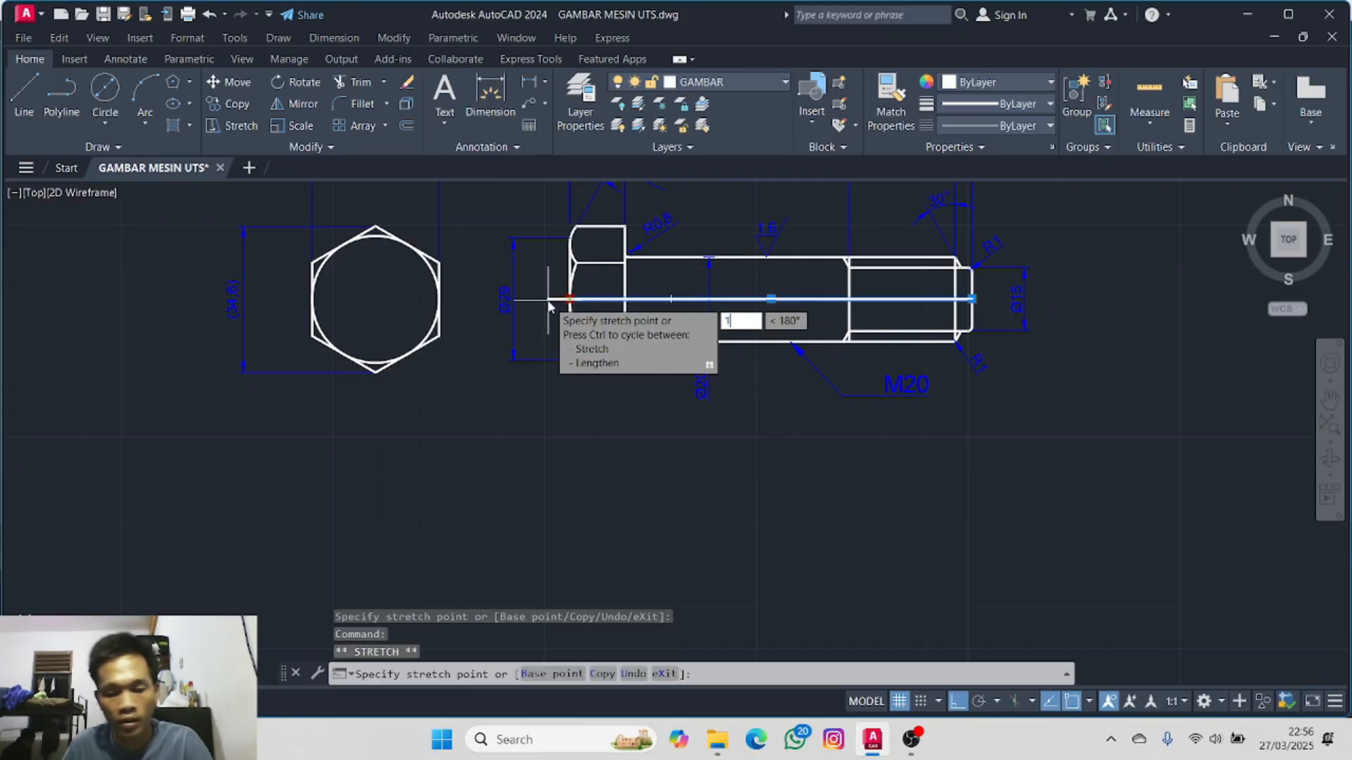
pyautogui.press('Return')
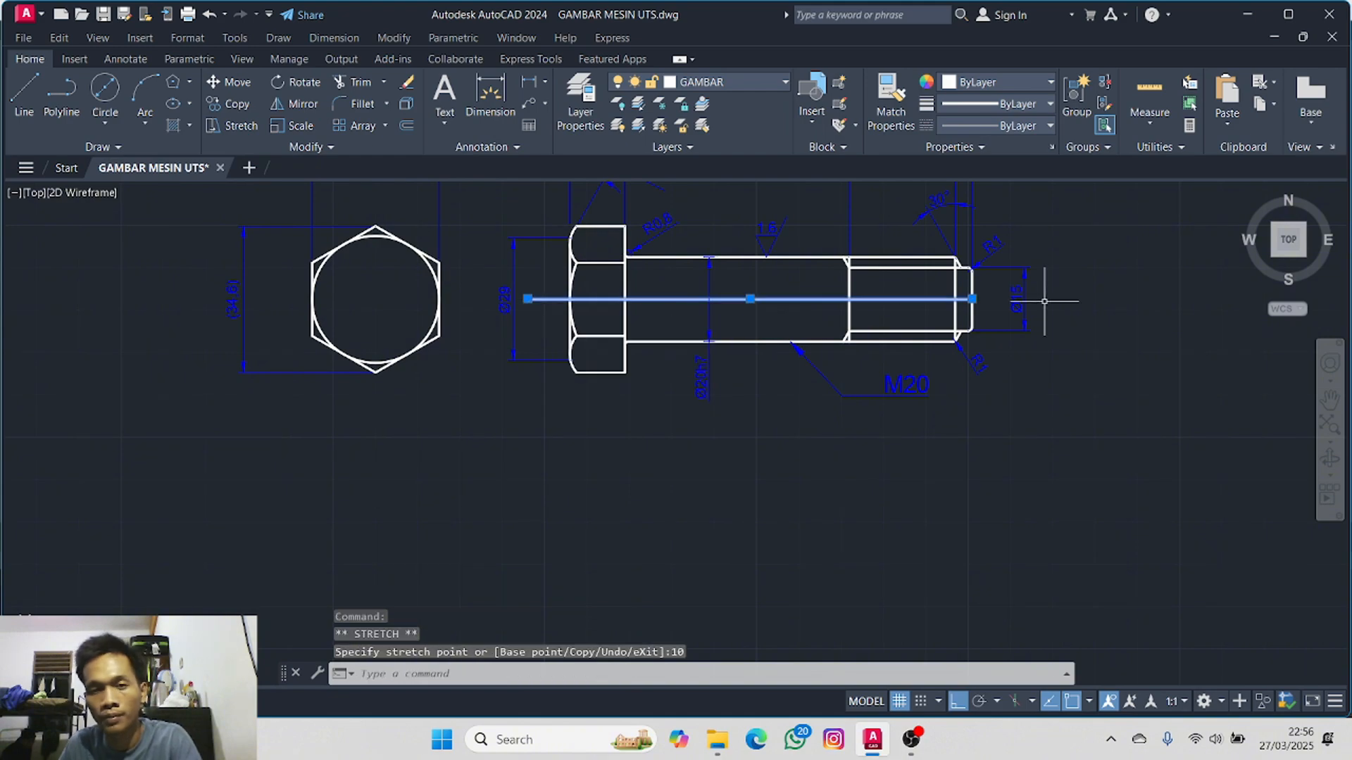
# - Stretch the other end of the bolt's centerline 10 mm beyond the threaded tip
pyautogui.click(972, 299)
pyautogui.write('10')
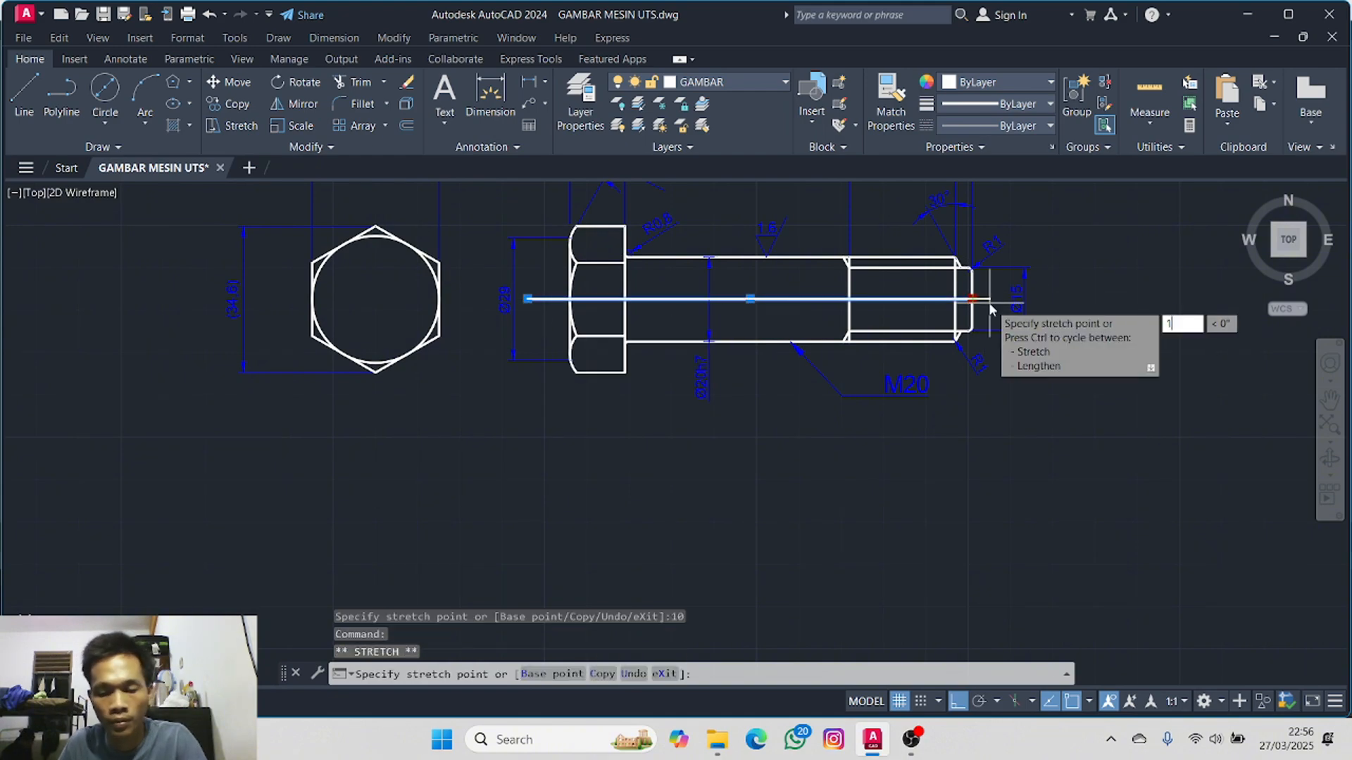
pyautogui.press('Return')
pyautogui.press('Escape')
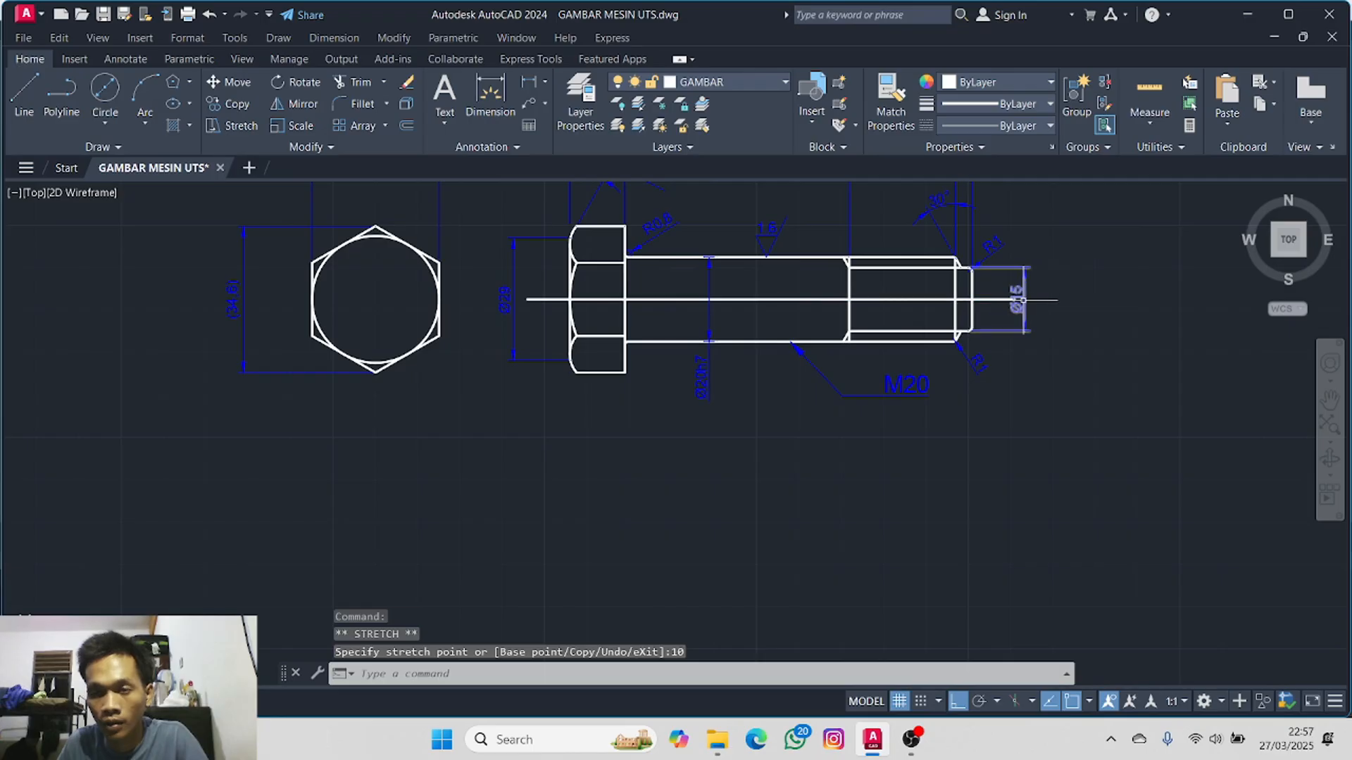
# - Move the Ø15 dimension farther out from the bolt's tip so it clears the end of the centerline
pyautogui.click(1016, 295)
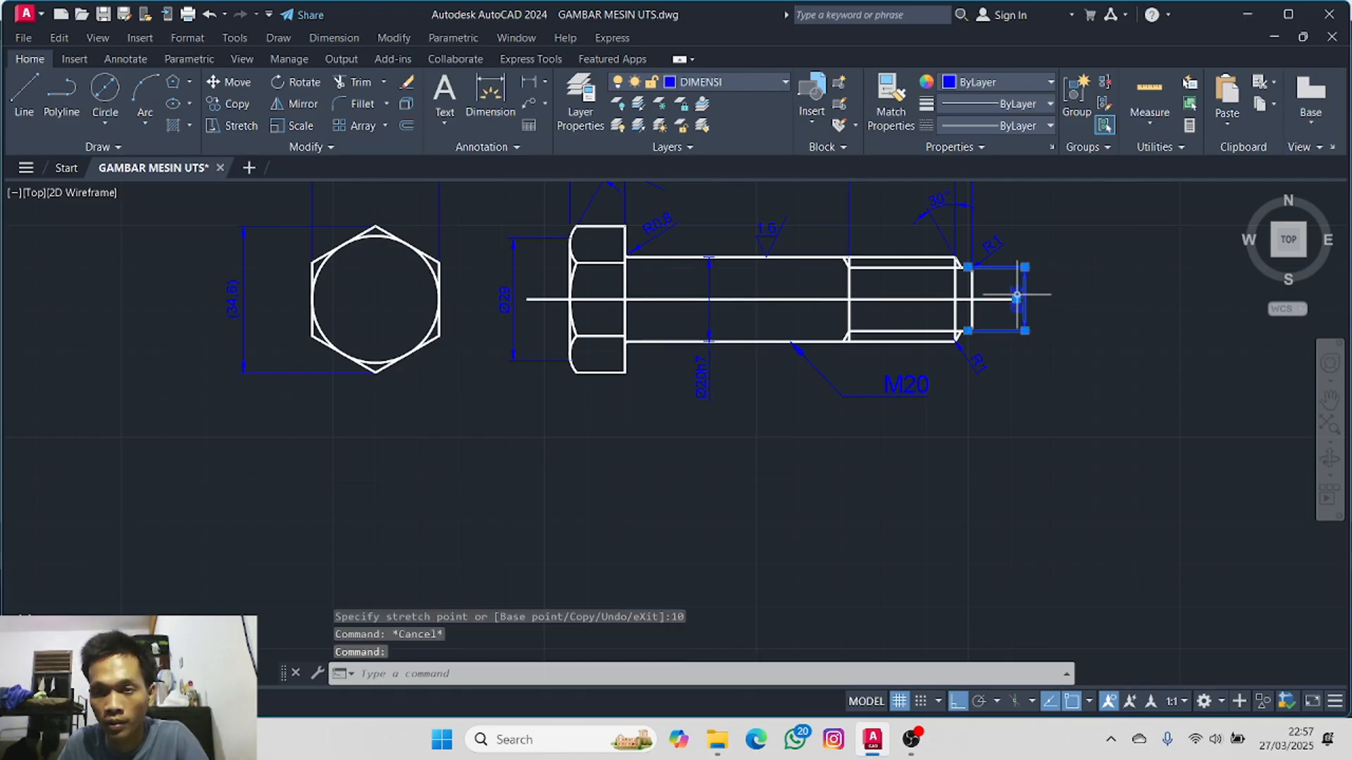
pyautogui.click(1016, 299)
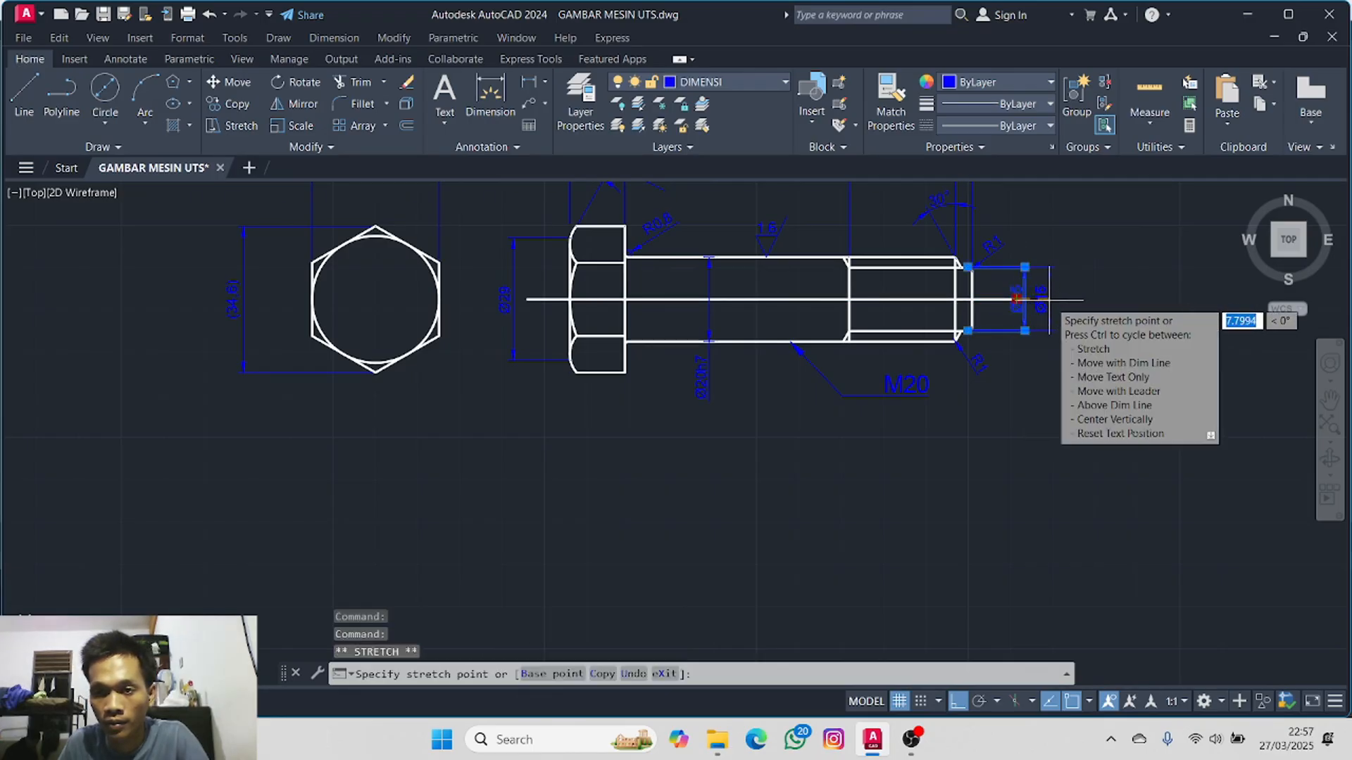
pyautogui.press('Escape')
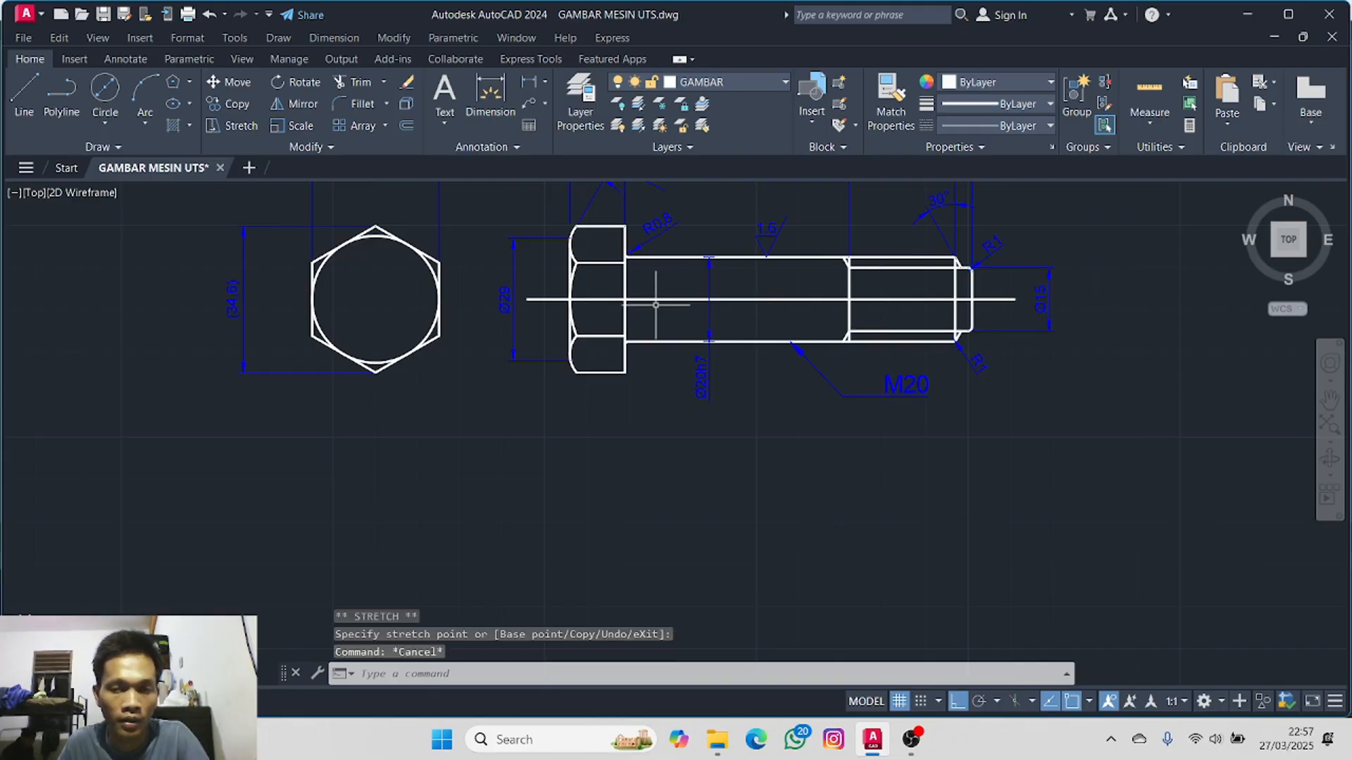
# - Assign the bolt side view's centerline to the SUMBU layer
pyautogui.click(690, 289)
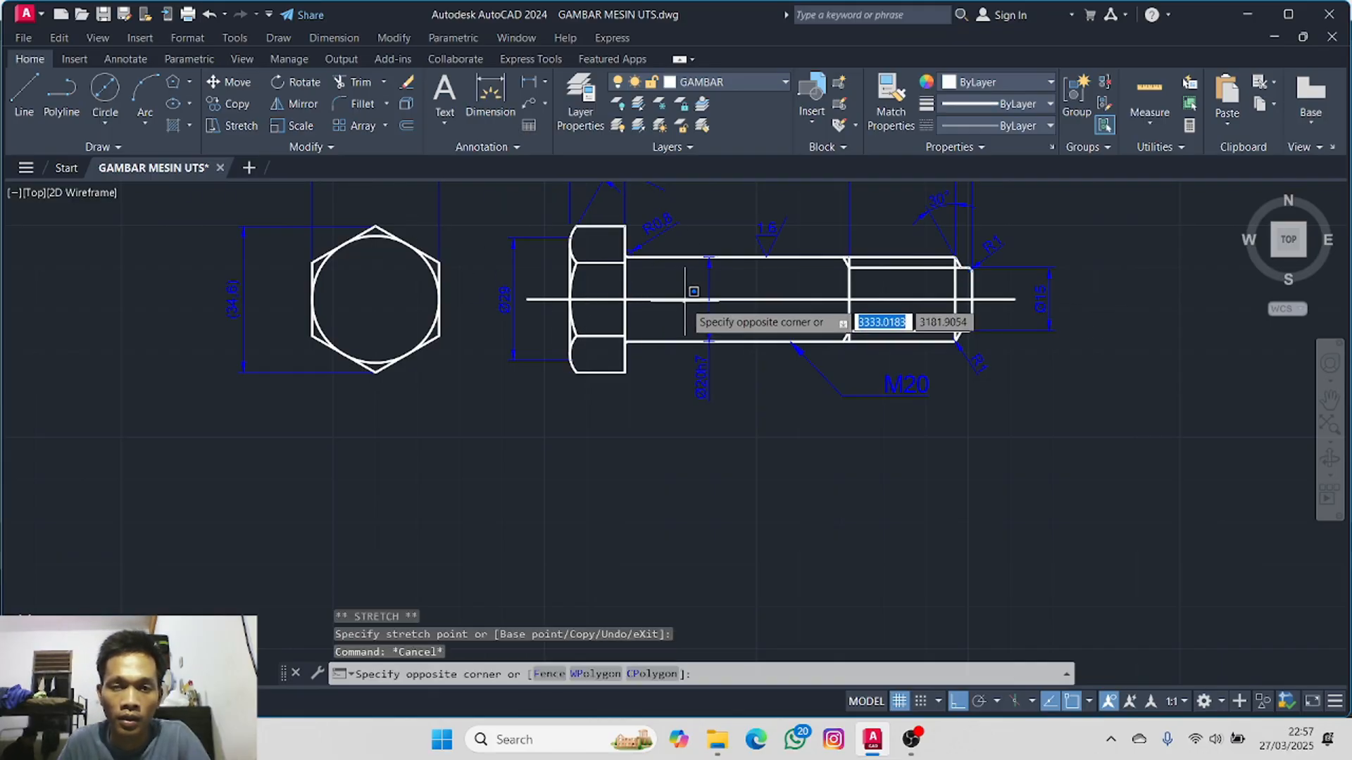
pyautogui.click(688, 295)
pyautogui.click(687, 299)
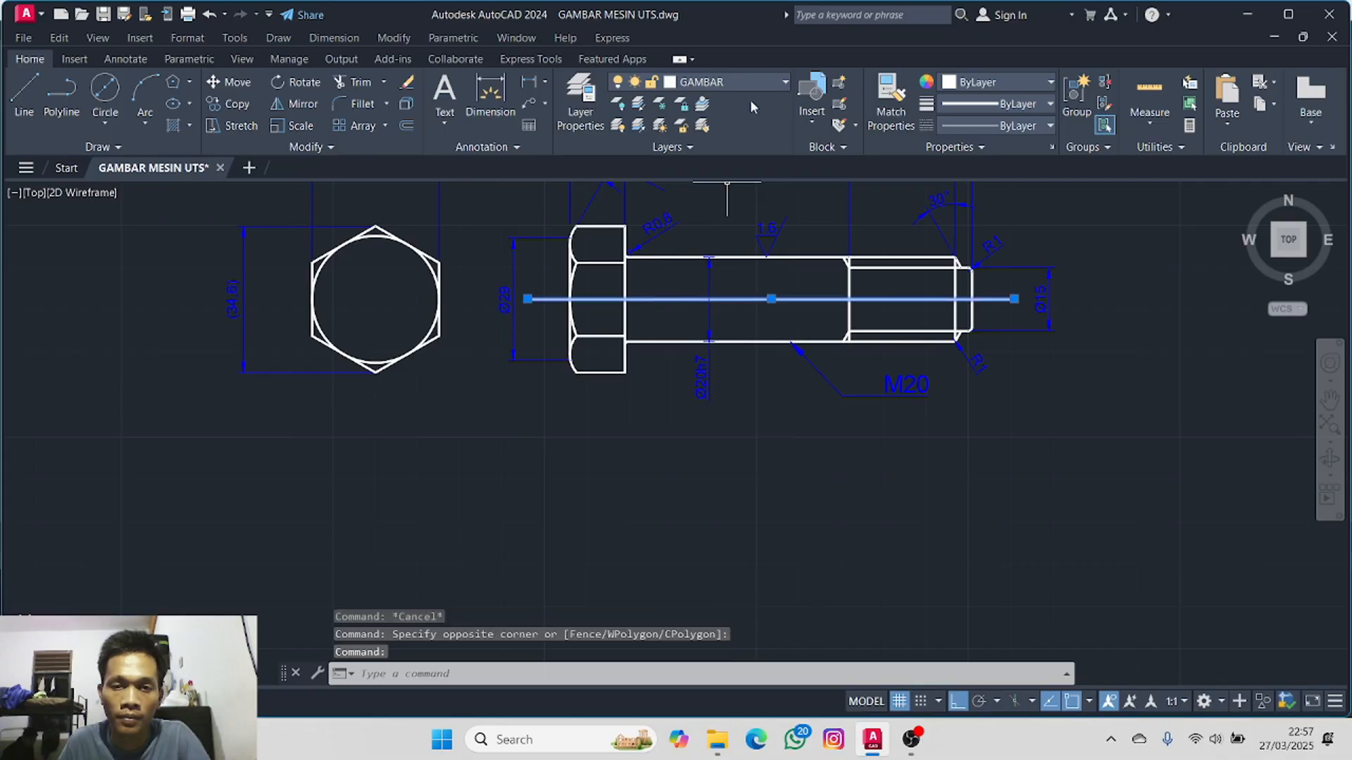
pyautogui.click(761, 81)
pyautogui.click(749, 200)
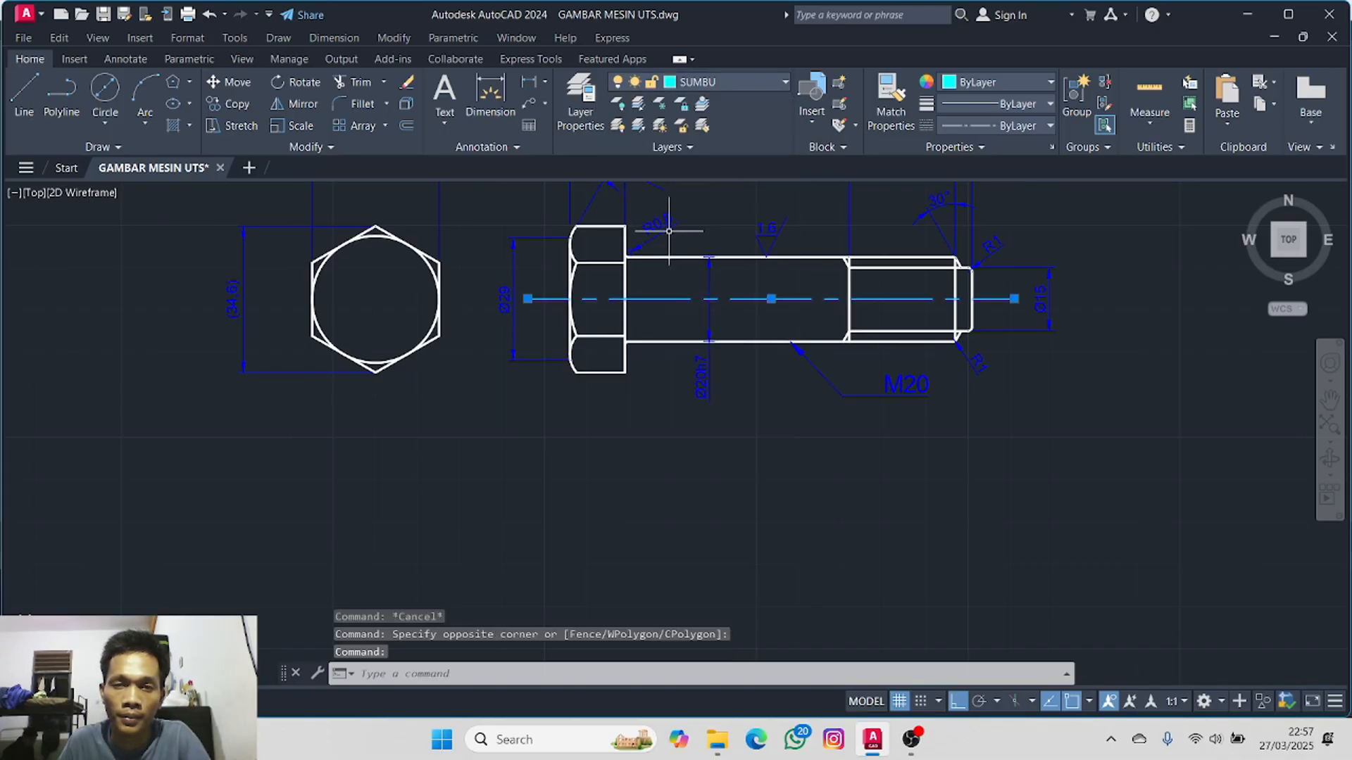
pyautogui.press('Escape')
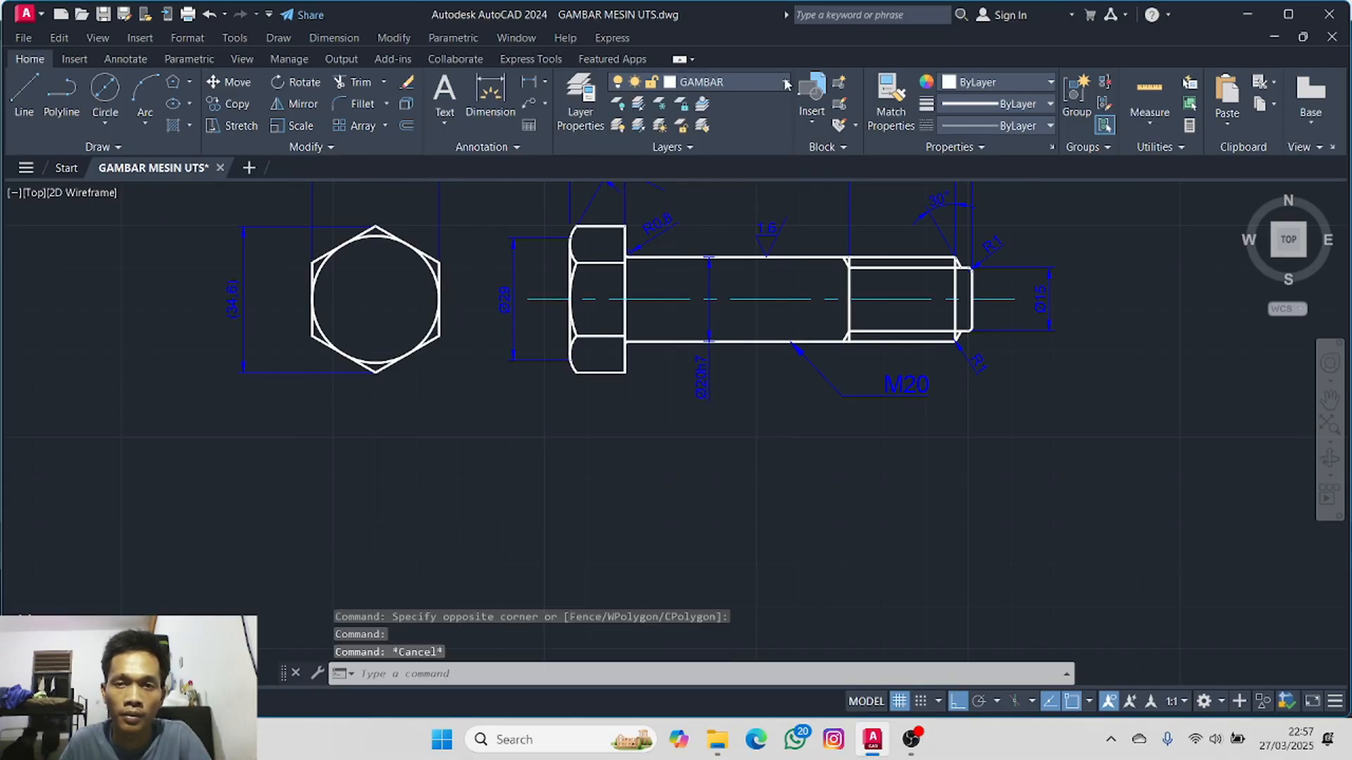
# - Make SUMBU the current layer and add a center mark to the circle in the hexagonal end view
pyautogui.click(786, 83)
pyautogui.click(738, 204)
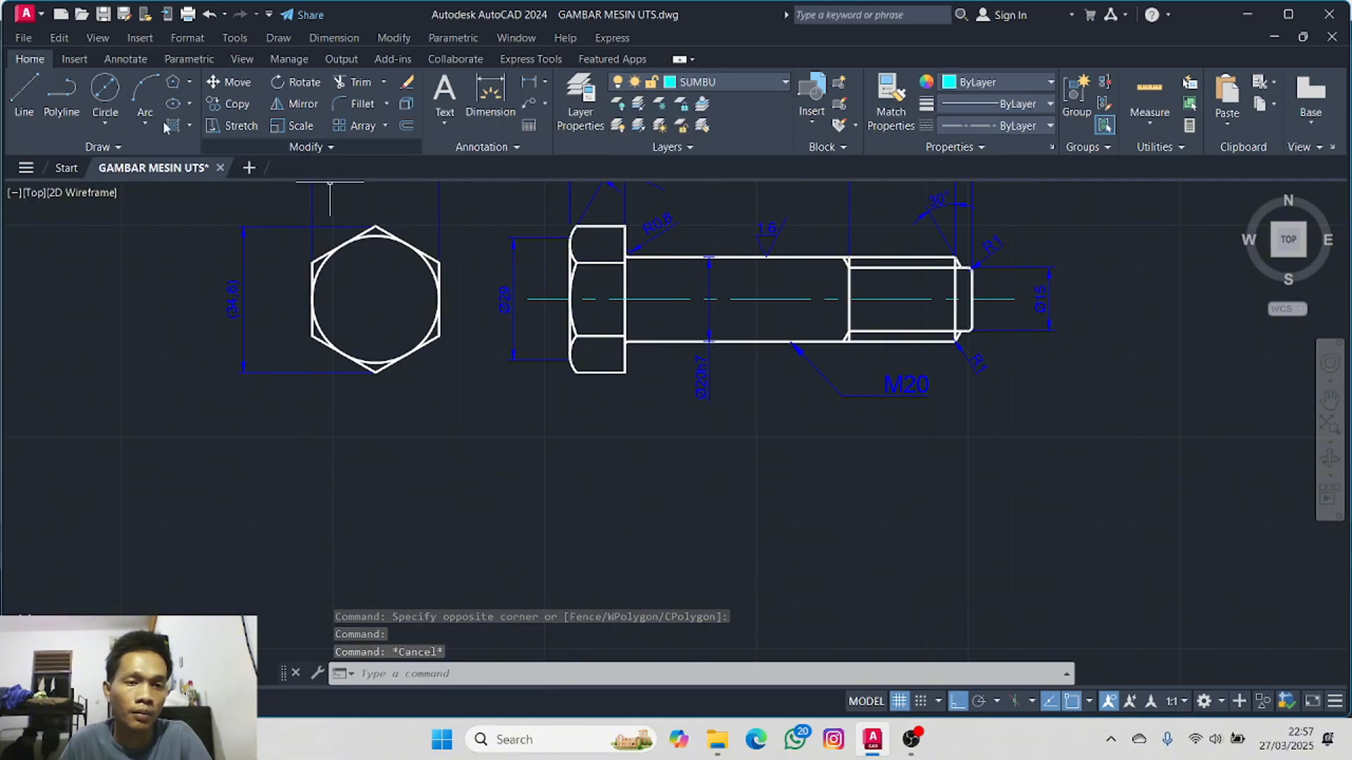
pyautogui.click(125, 60)
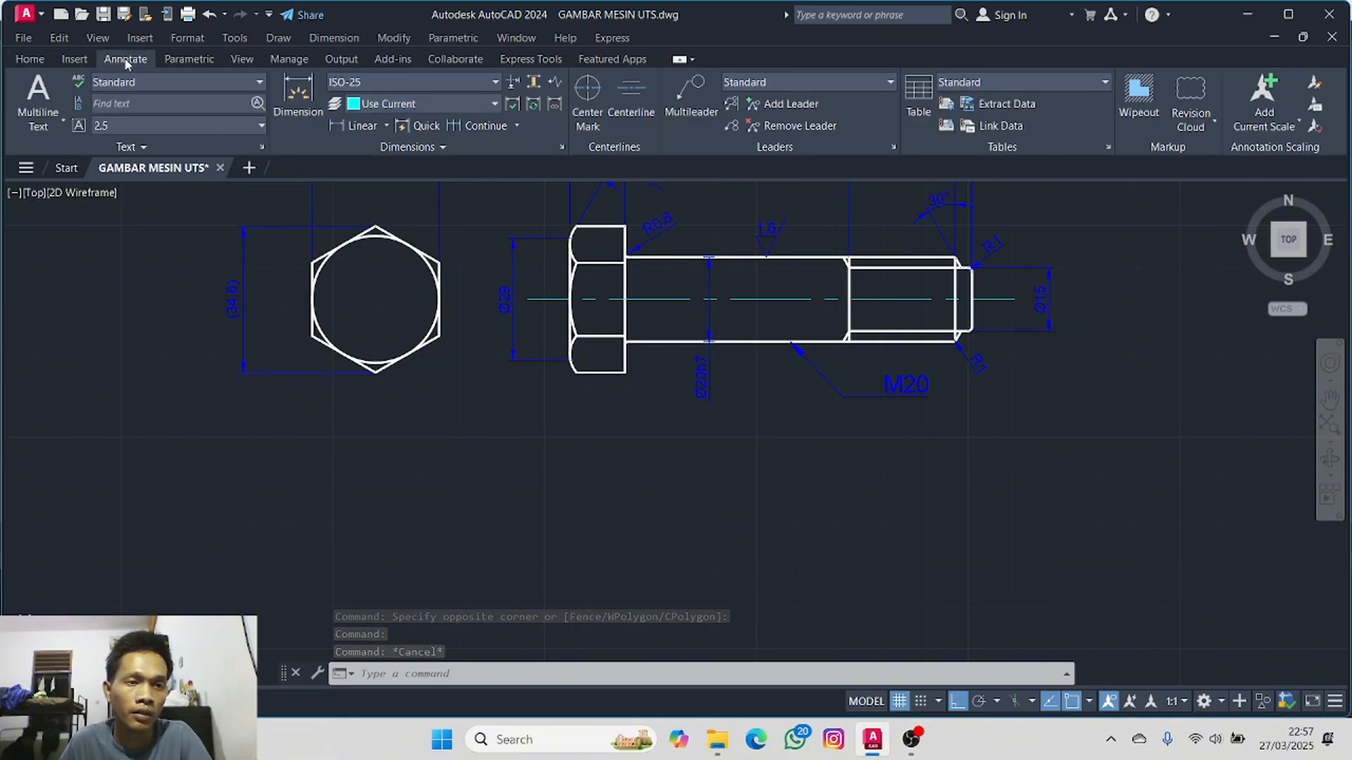
pyautogui.click(589, 93)
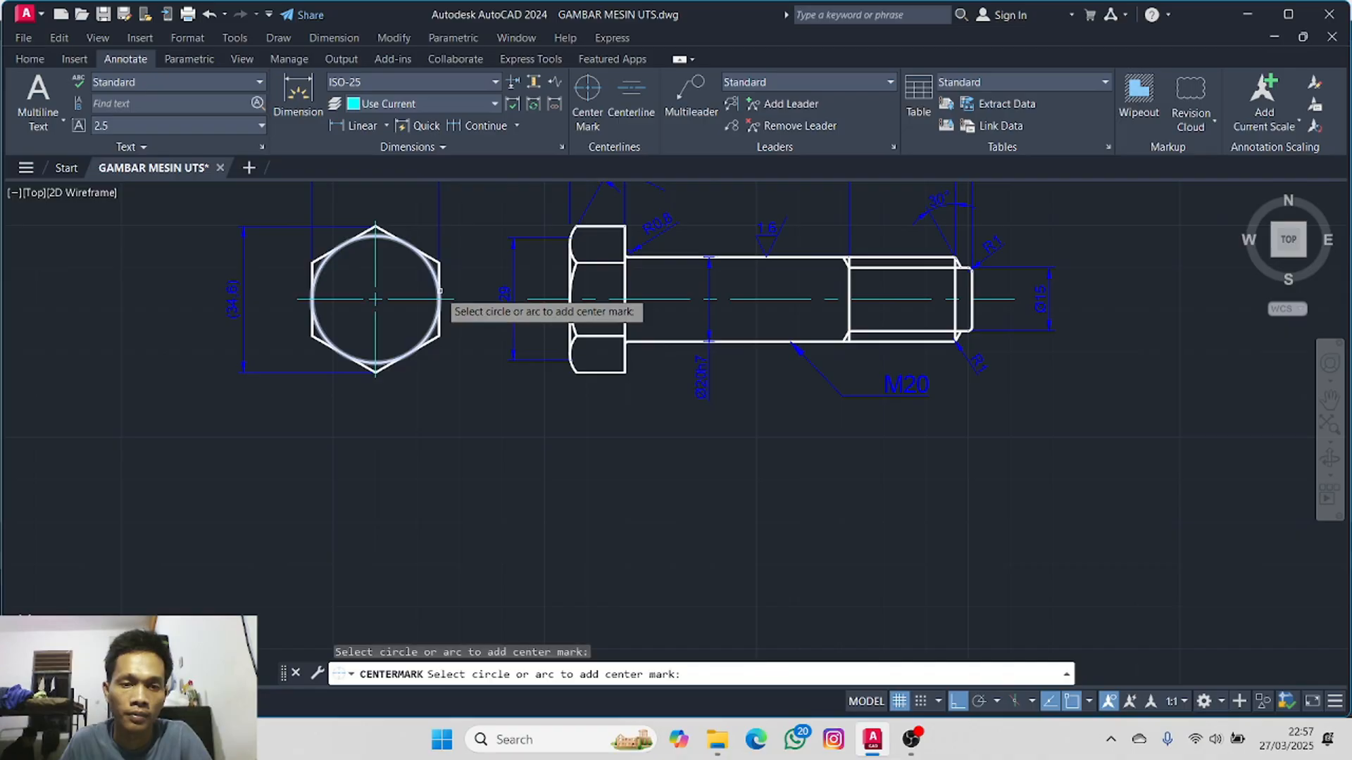
pyautogui.click(475, 316)
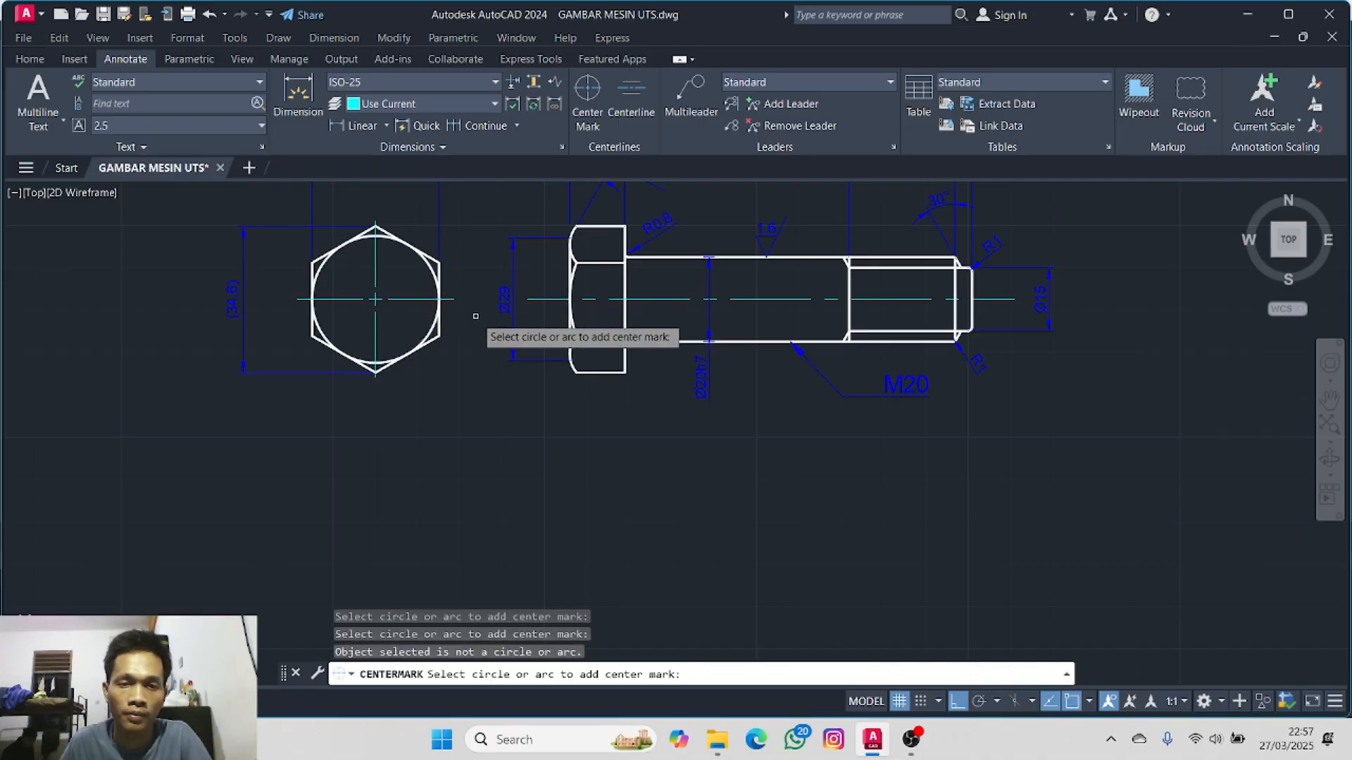
pyautogui.press('Escape')
pyautogui.click(29, 59)
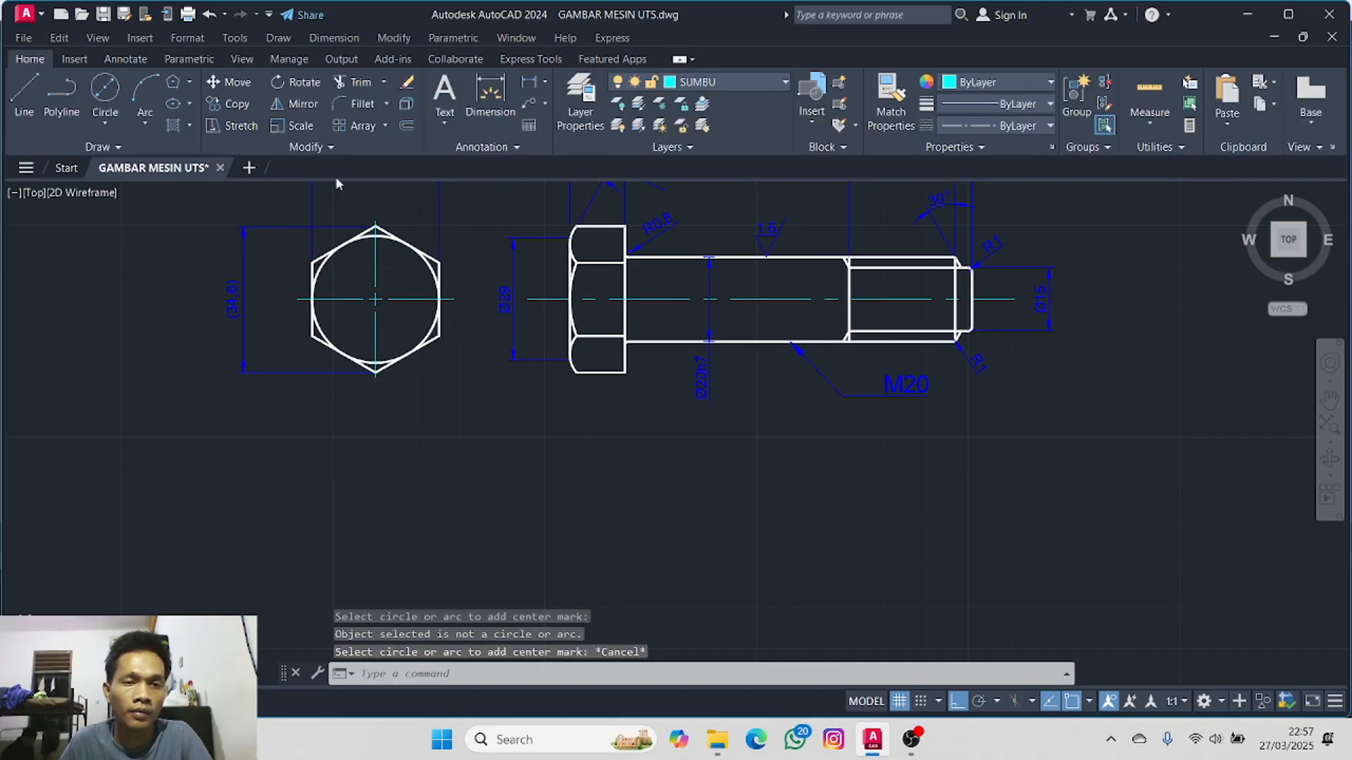
pyautogui.scroll(-2, 579, 299)
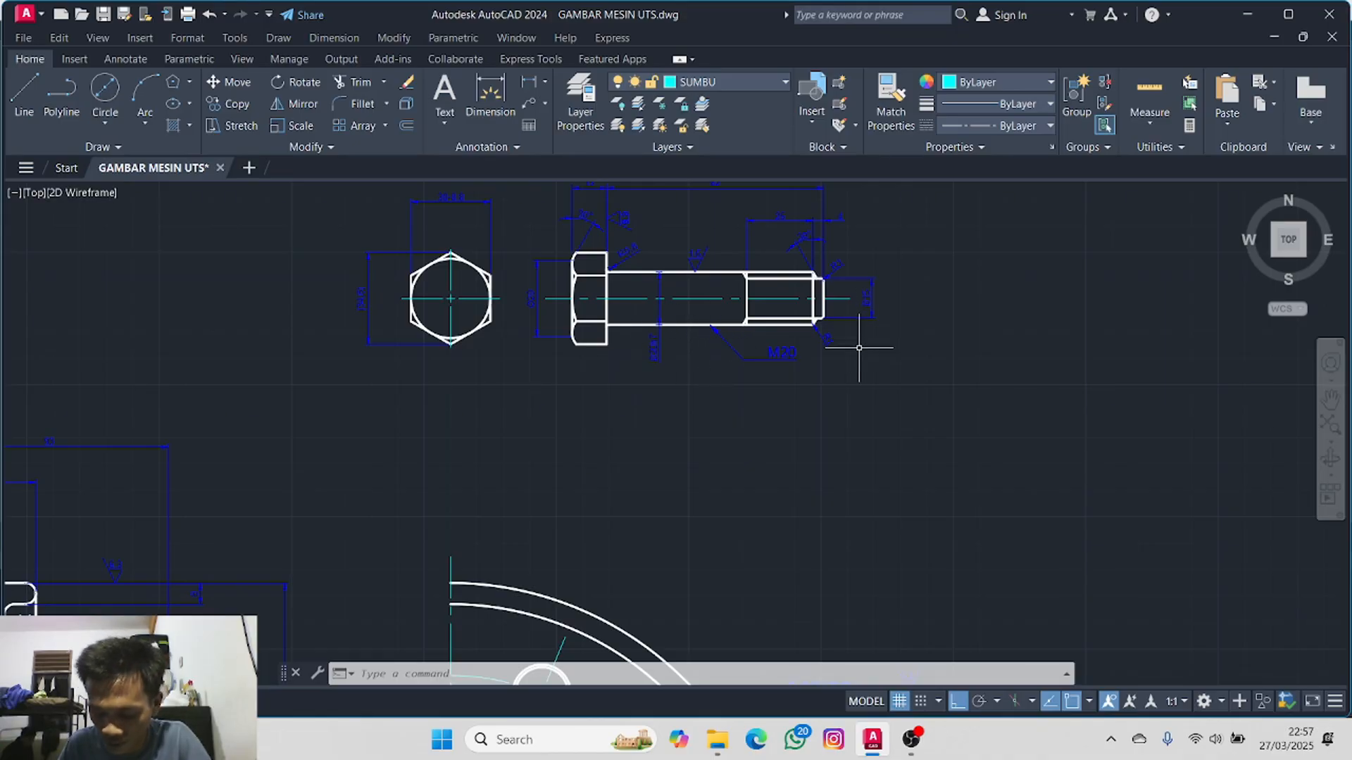
pyautogui.scroll(4, 859, 348)
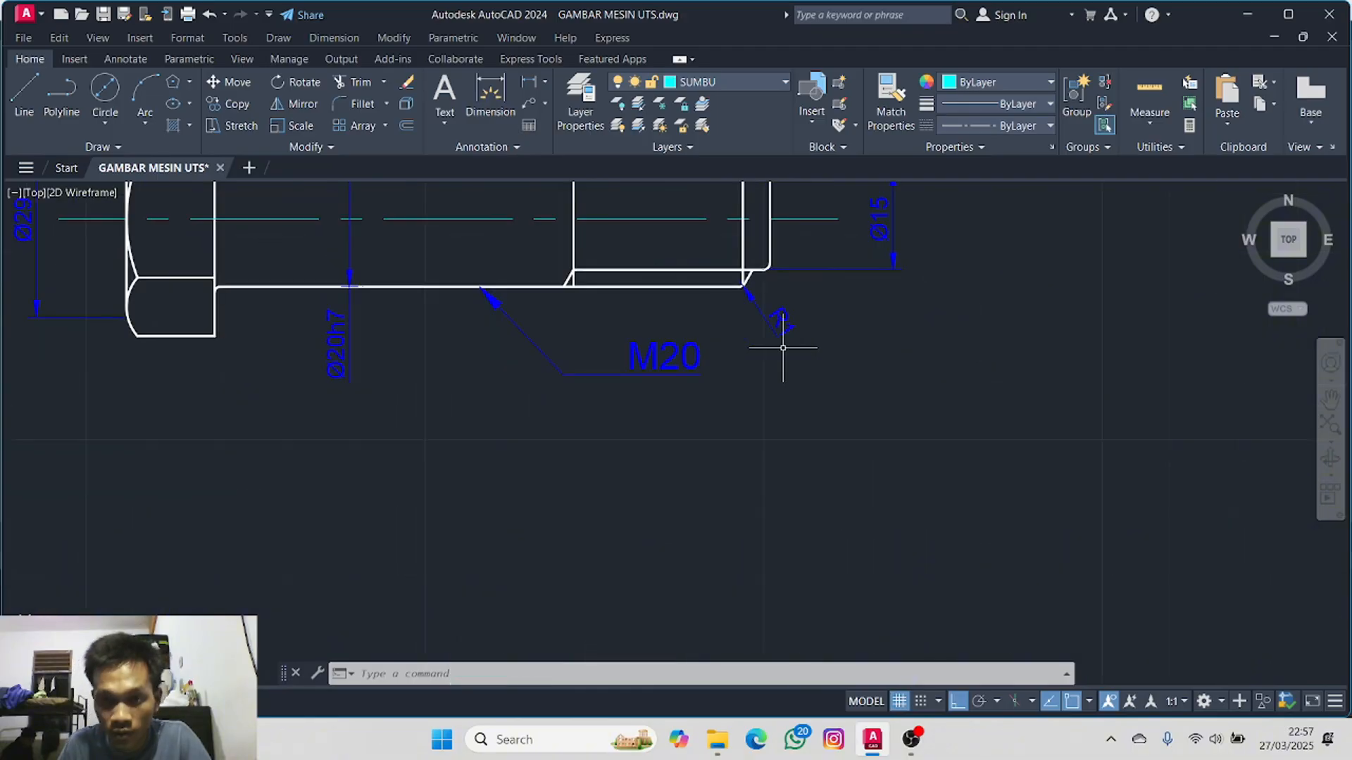
pyautogui.scroll(-4, 779, 349)
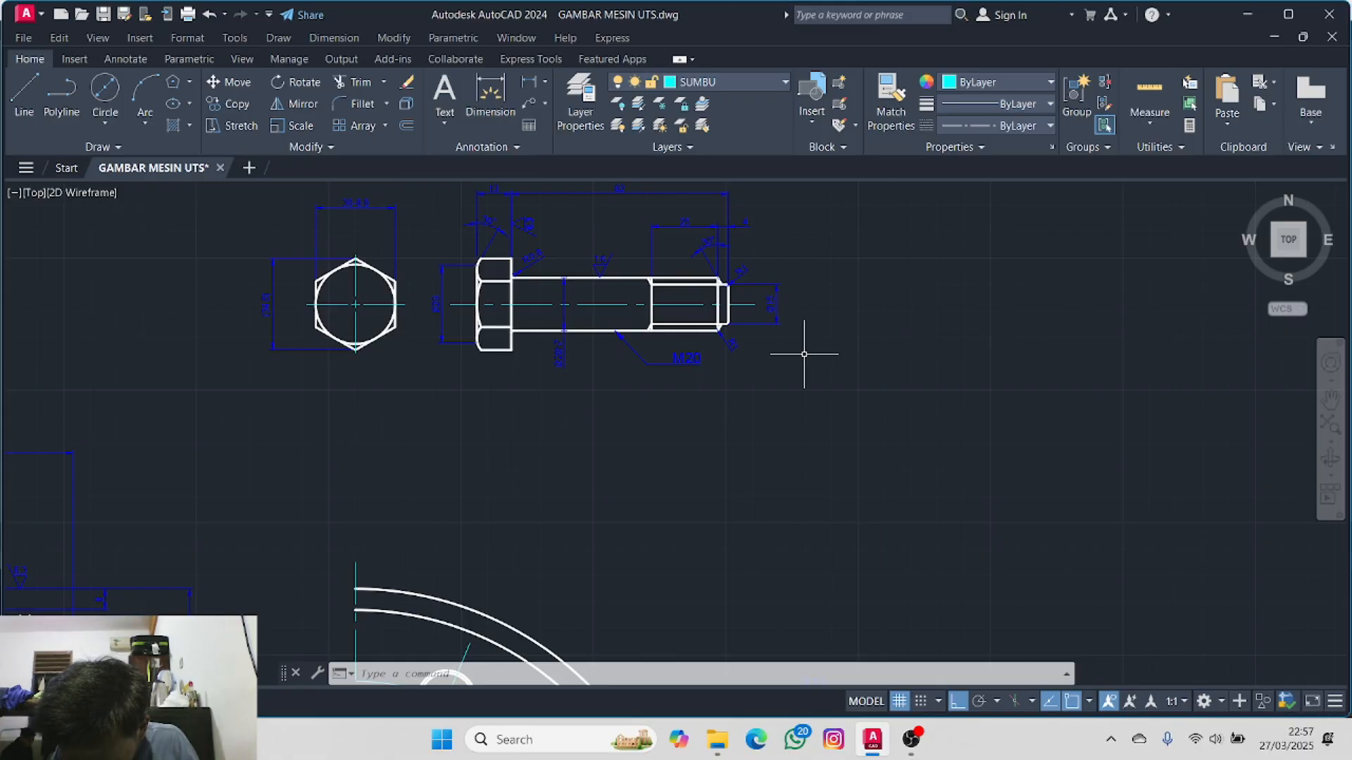
pyautogui.scroll(4, 804, 354)
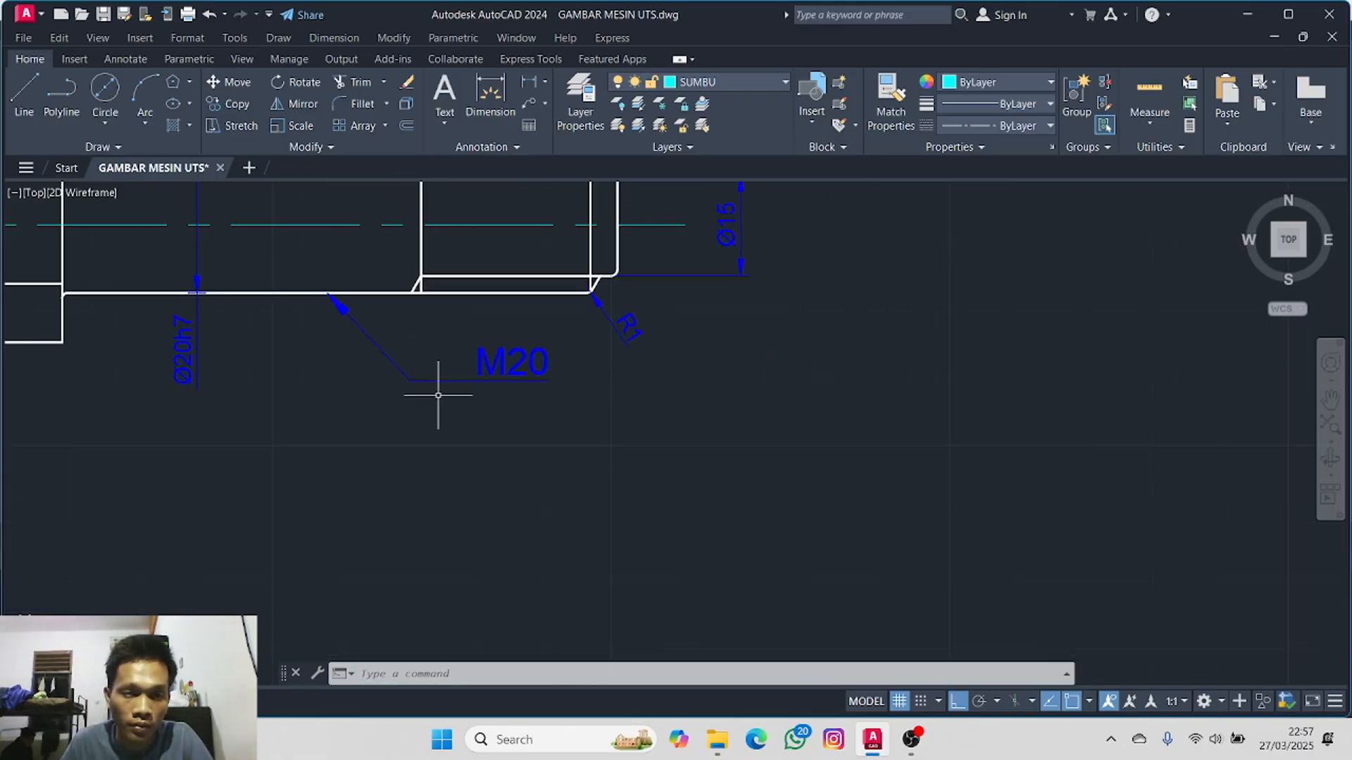
pyautogui.scroll(-4, 462, 395)
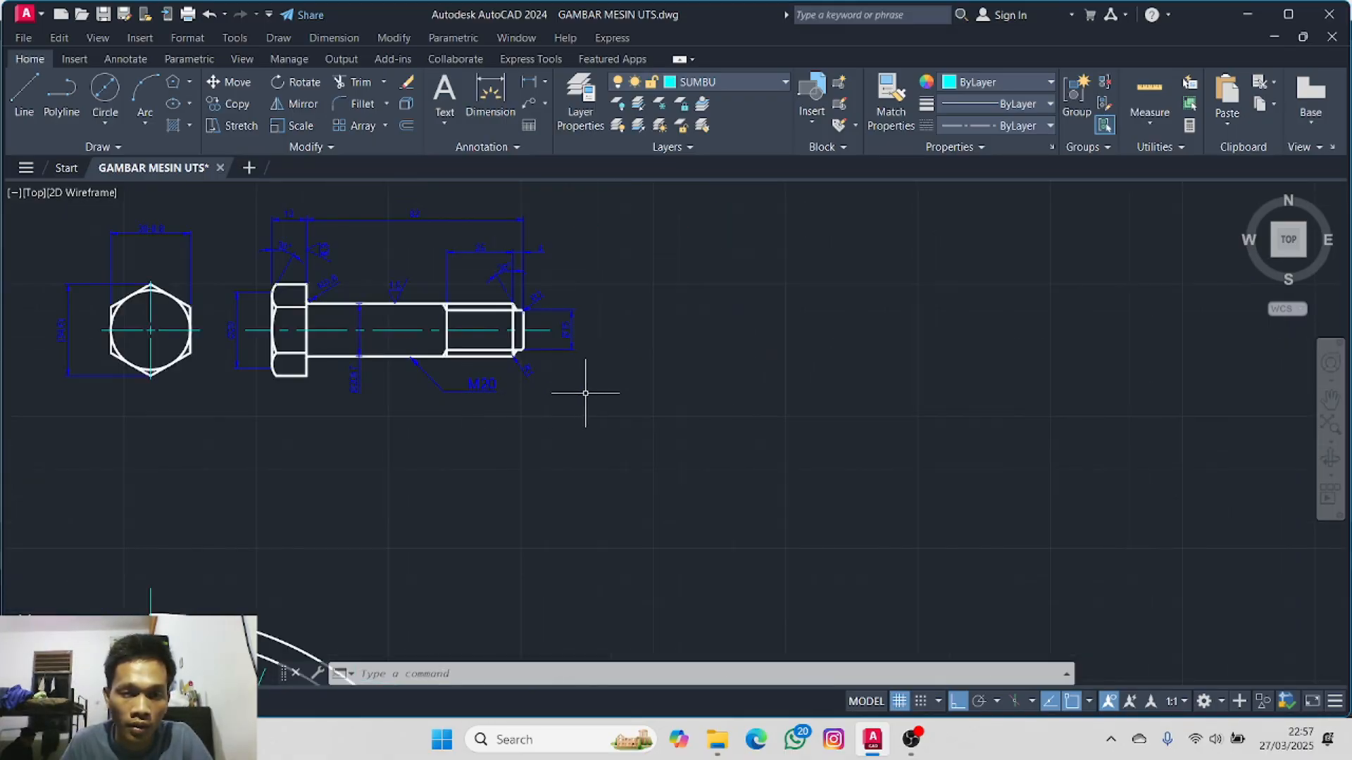
pyautogui.moveTo(583, 399); pyautogui.dragTo(896, 392, button='middle')
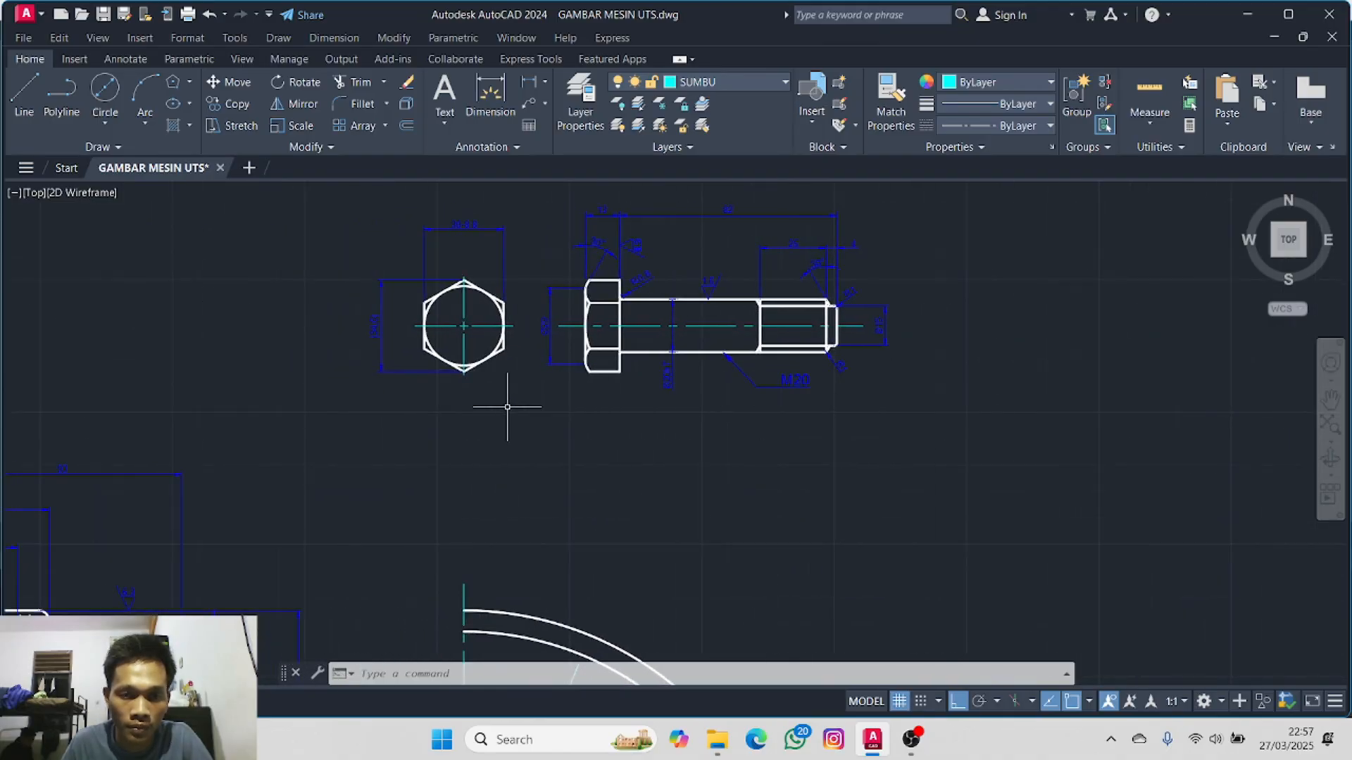
# - Compare the flange views and hex bolt drawing with the reference photo, examining the numbered part labels and surface-finish notes
pyautogui.moveTo(507, 409); pyautogui.dragTo(876, 406, button='middle')
pyautogui.scroll(-2, 643, 392)
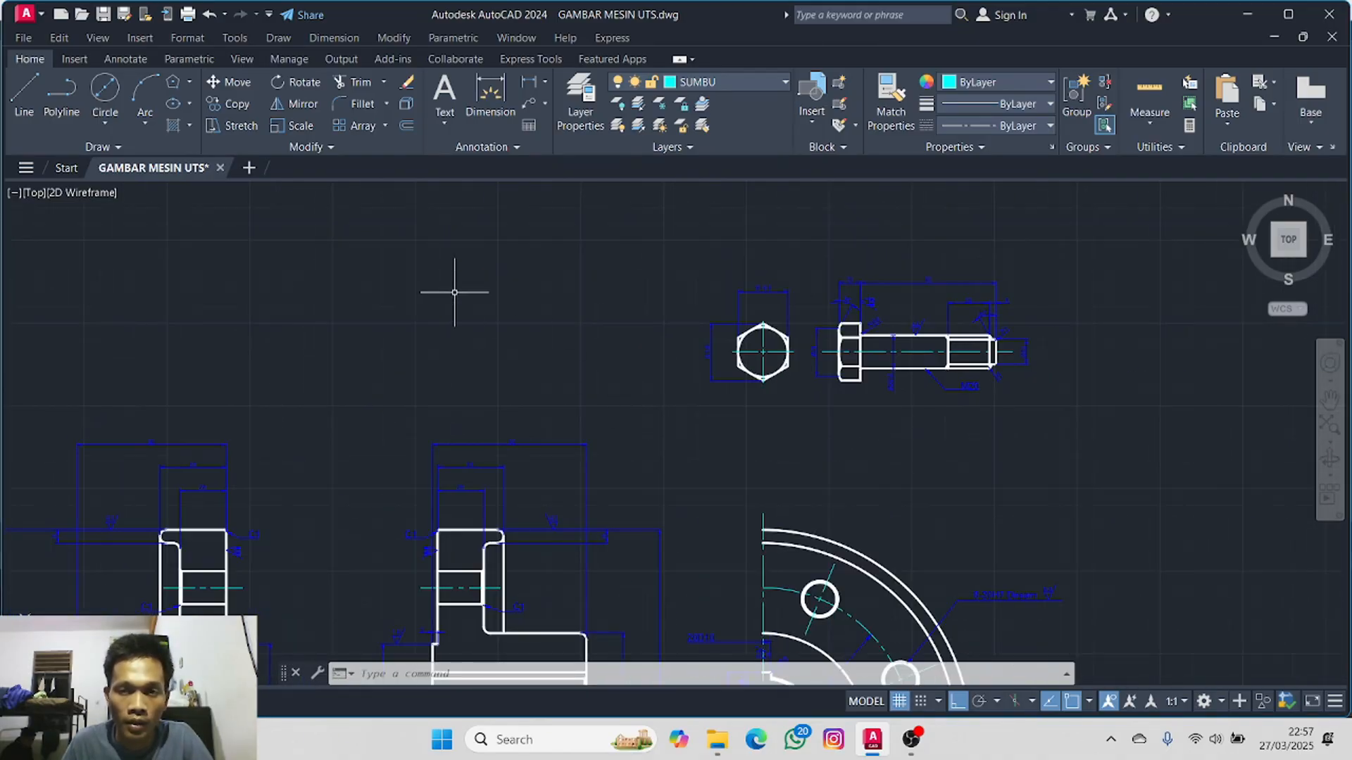
pyautogui.scroll(-2, 464, 315)
pyautogui.moveTo(463, 315)
pyautogui.mouseDown(button='middle')
pyautogui.moveTo(470, 206)
pyautogui.moveTo(566, 204)
pyautogui.mouseUp(button='middle')
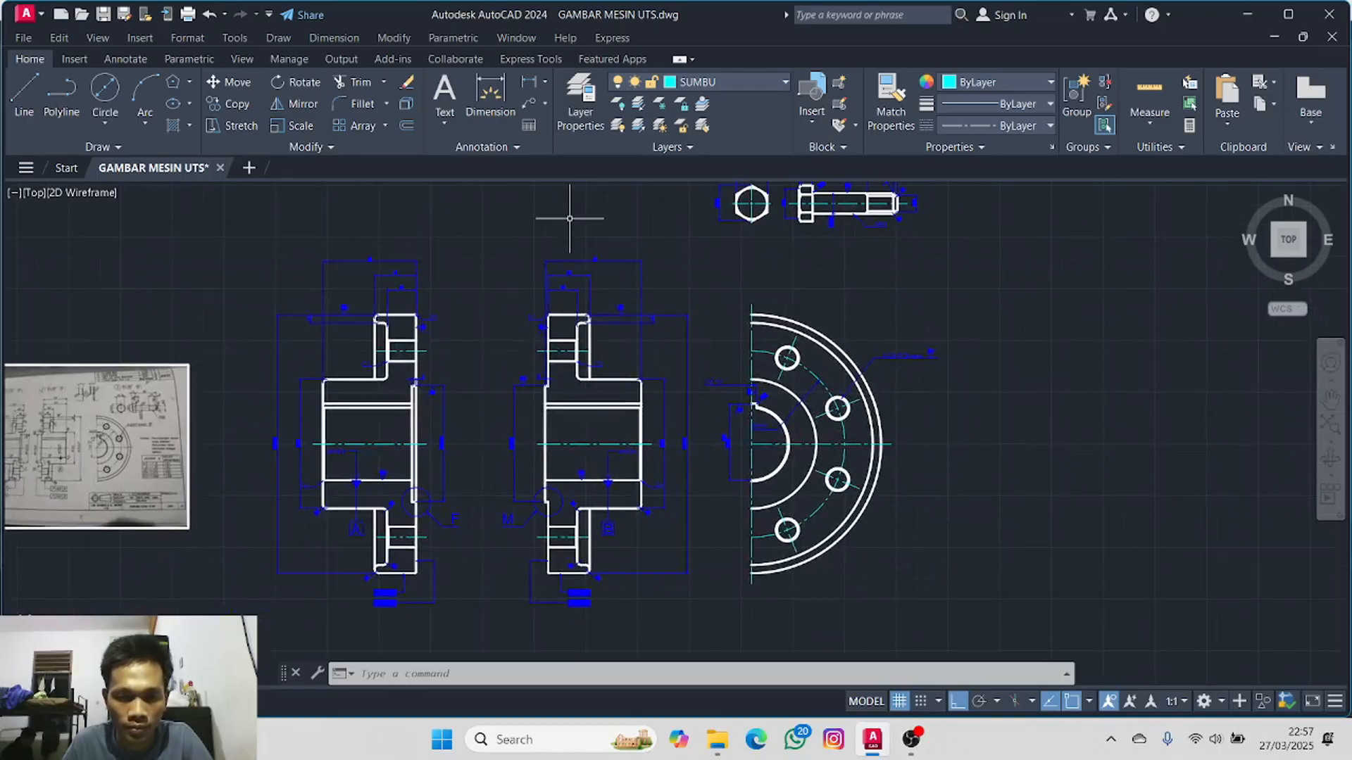
pyautogui.moveTo(703, 272)
pyautogui.mouseDown(button='middle')
pyautogui.moveTo(654, 211)
pyautogui.moveTo(637, 217)
pyautogui.mouseUp(button='middle')
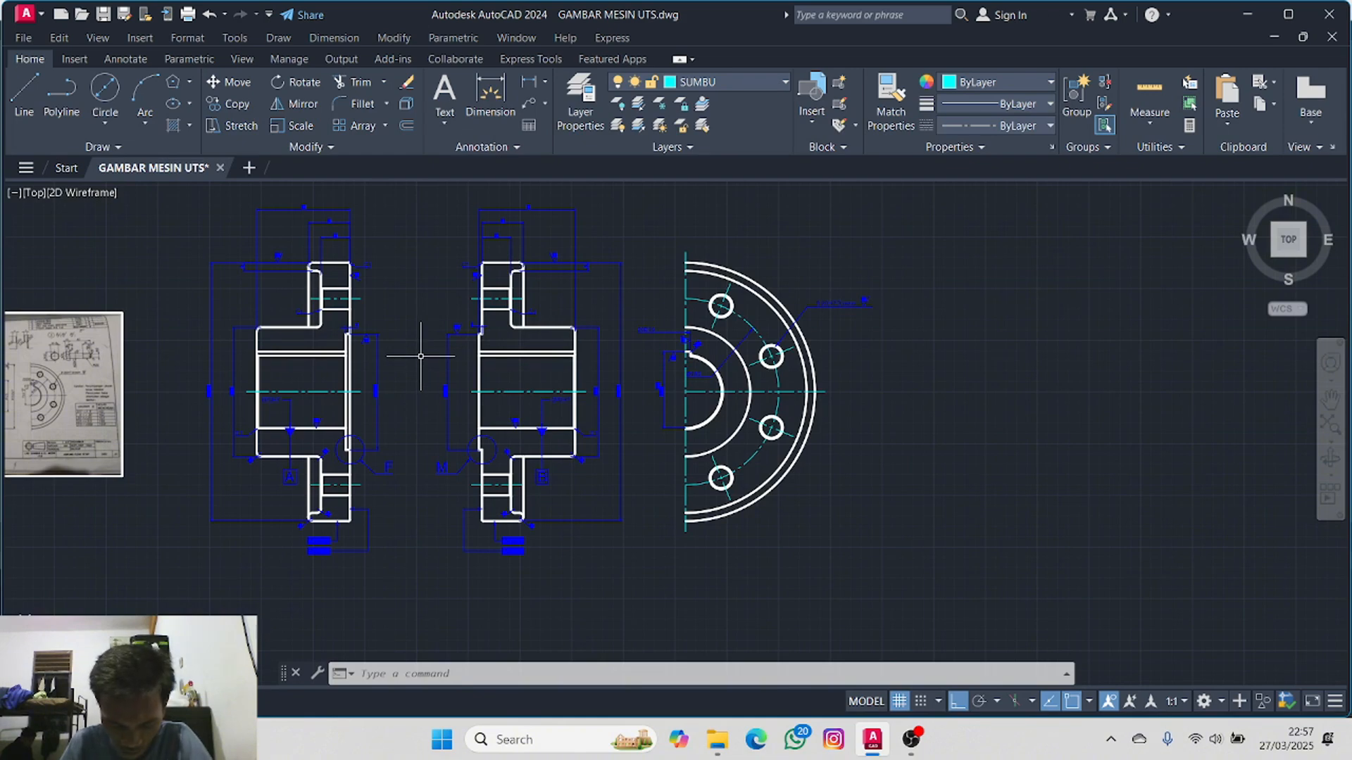
pyautogui.scroll(-3, 281, 364)
pyautogui.scroll(10, 205, 368)
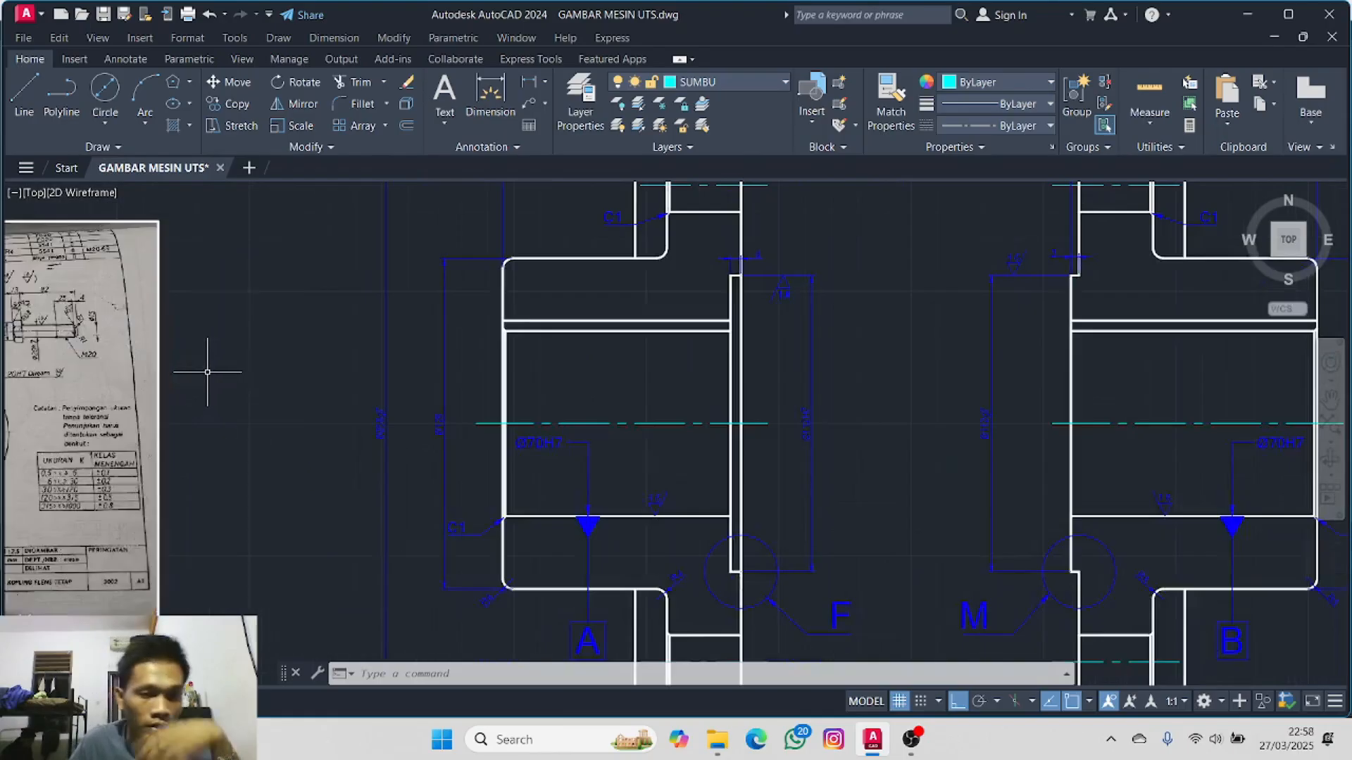
pyautogui.scroll(5, 381, 476)
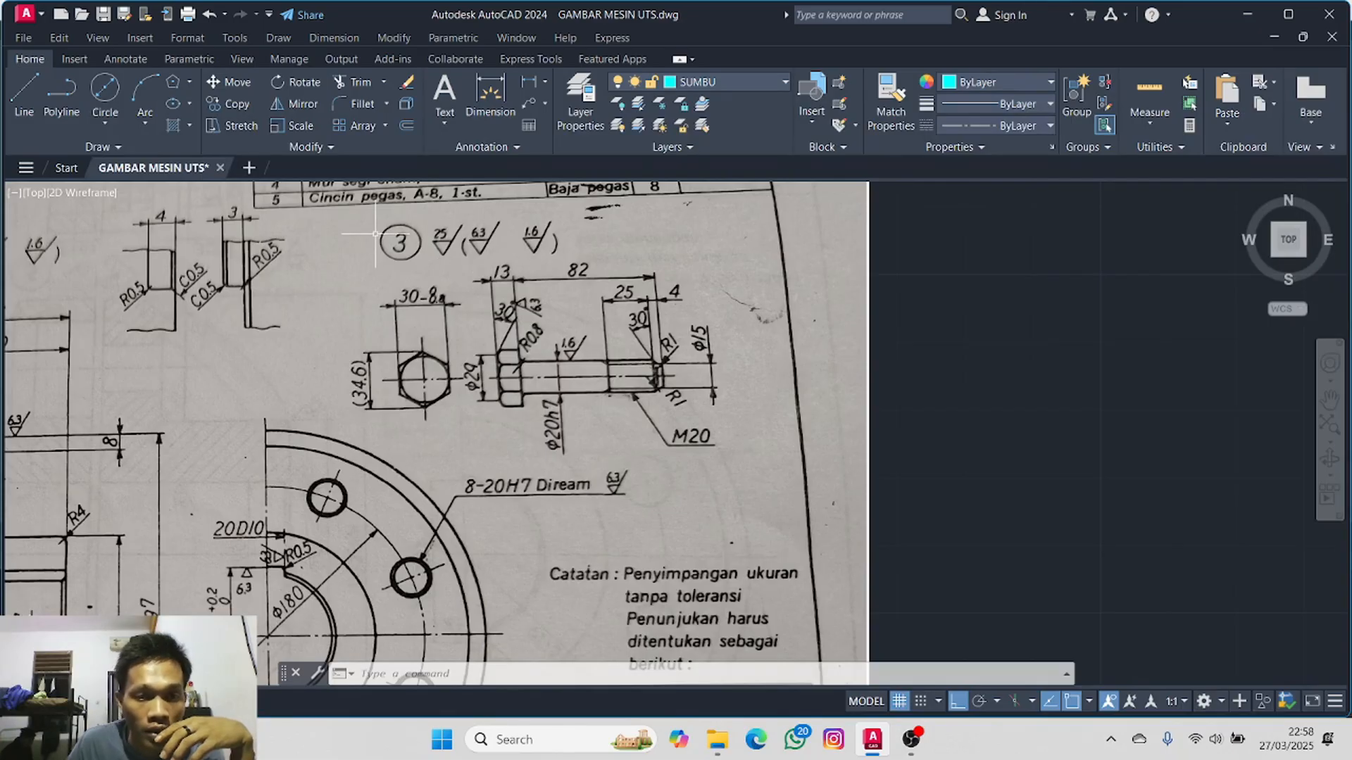
pyautogui.scroll(-4, 375, 233)
pyautogui.scroll(1, 646, 316)
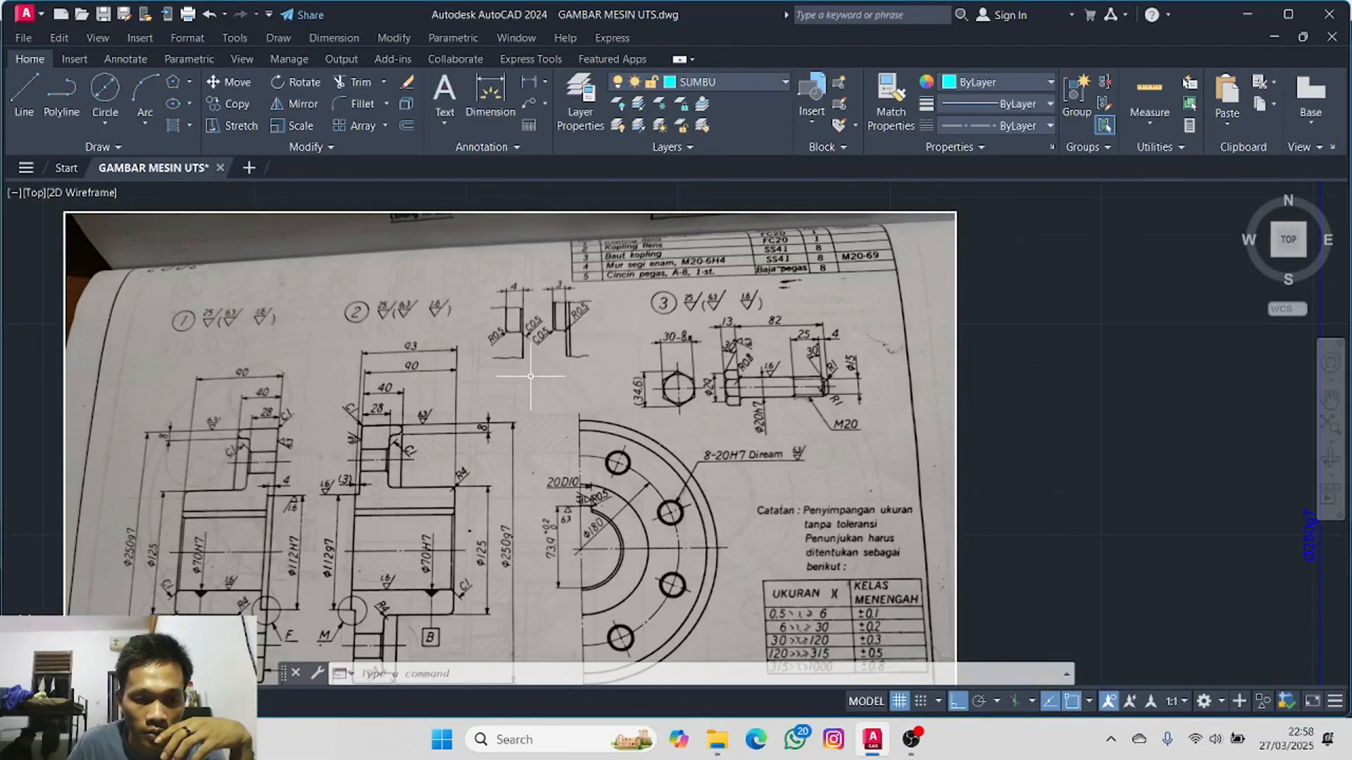
pyautogui.scroll(-2, 915, 416)
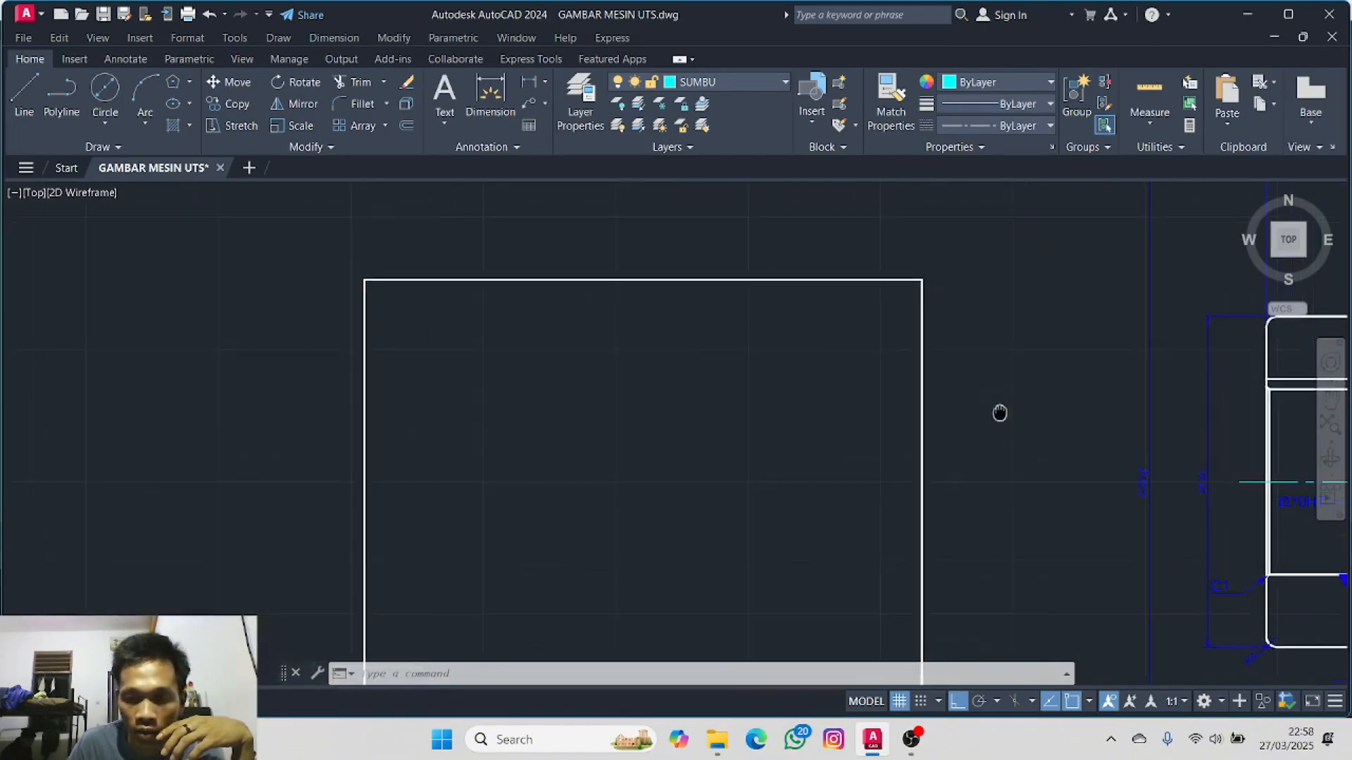
pyautogui.moveTo(998, 410); pyautogui.dragTo(338, 341, button='middle')
pyautogui.scroll(-2, 615, 312)
pyautogui.moveTo(748, 272); pyautogui.dragTo(577, 373, button='middle')
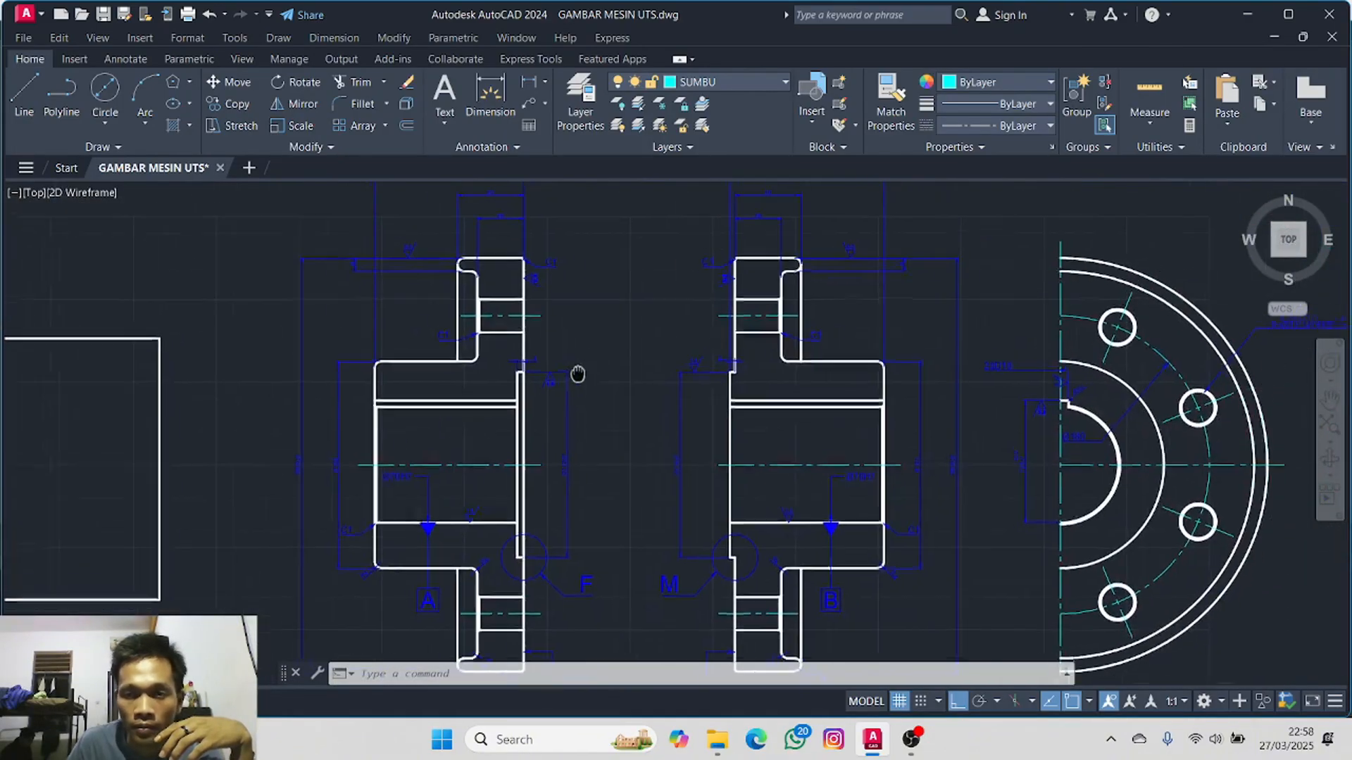
pyautogui.moveTo(677, 325)
pyautogui.mouseDown(button='middle')
pyautogui.moveTo(518, 416)
pyautogui.moveTo(339, 478)
pyautogui.mouseUp(button='middle')
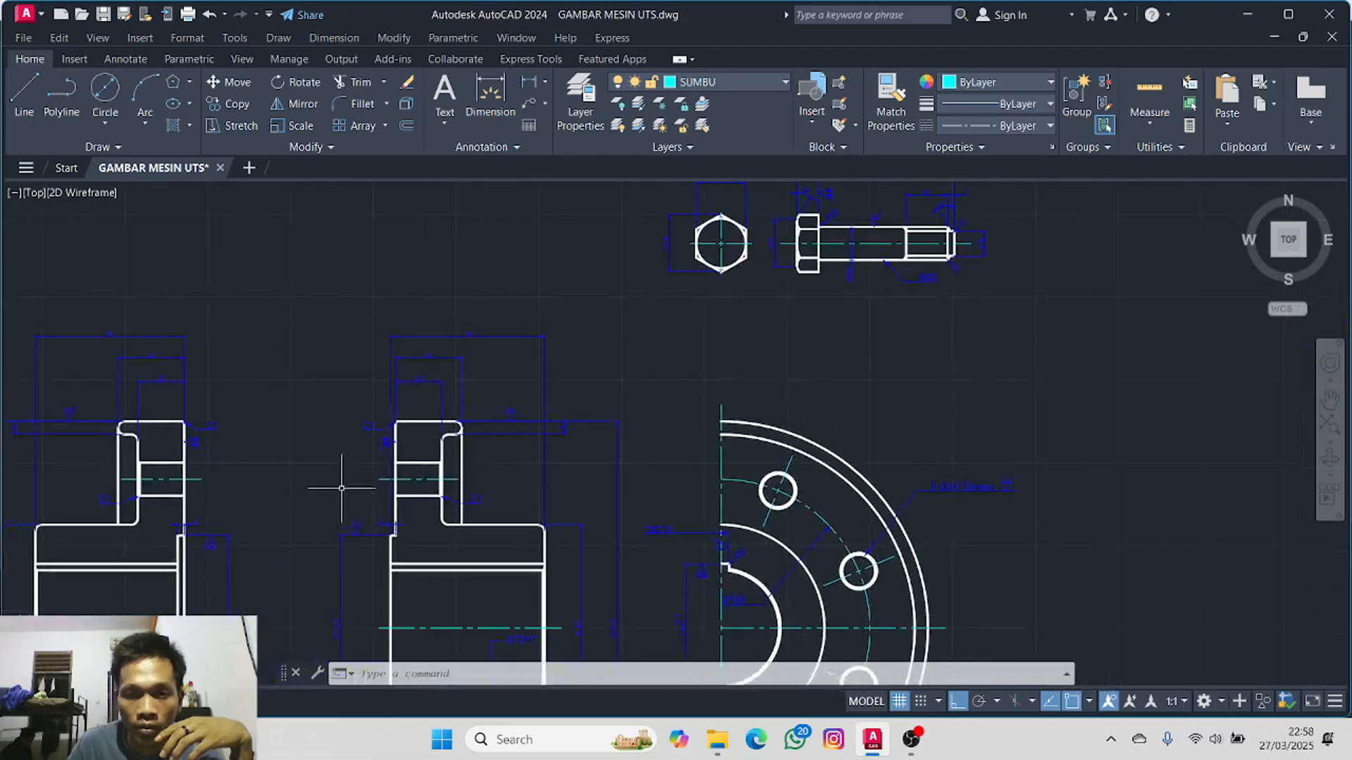
pyautogui.moveTo(603, 356); pyautogui.dragTo(532, 498, button='middle')
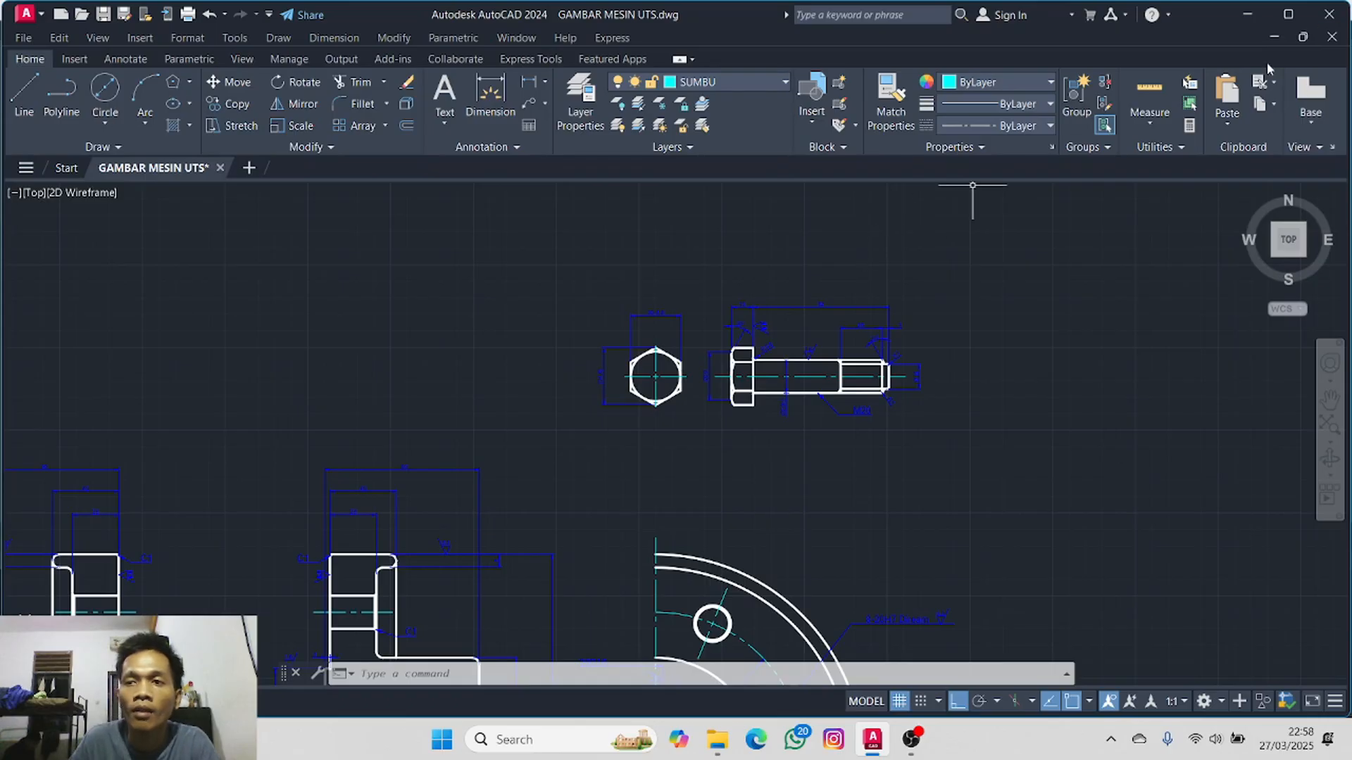
pyautogui.click(910, 739)
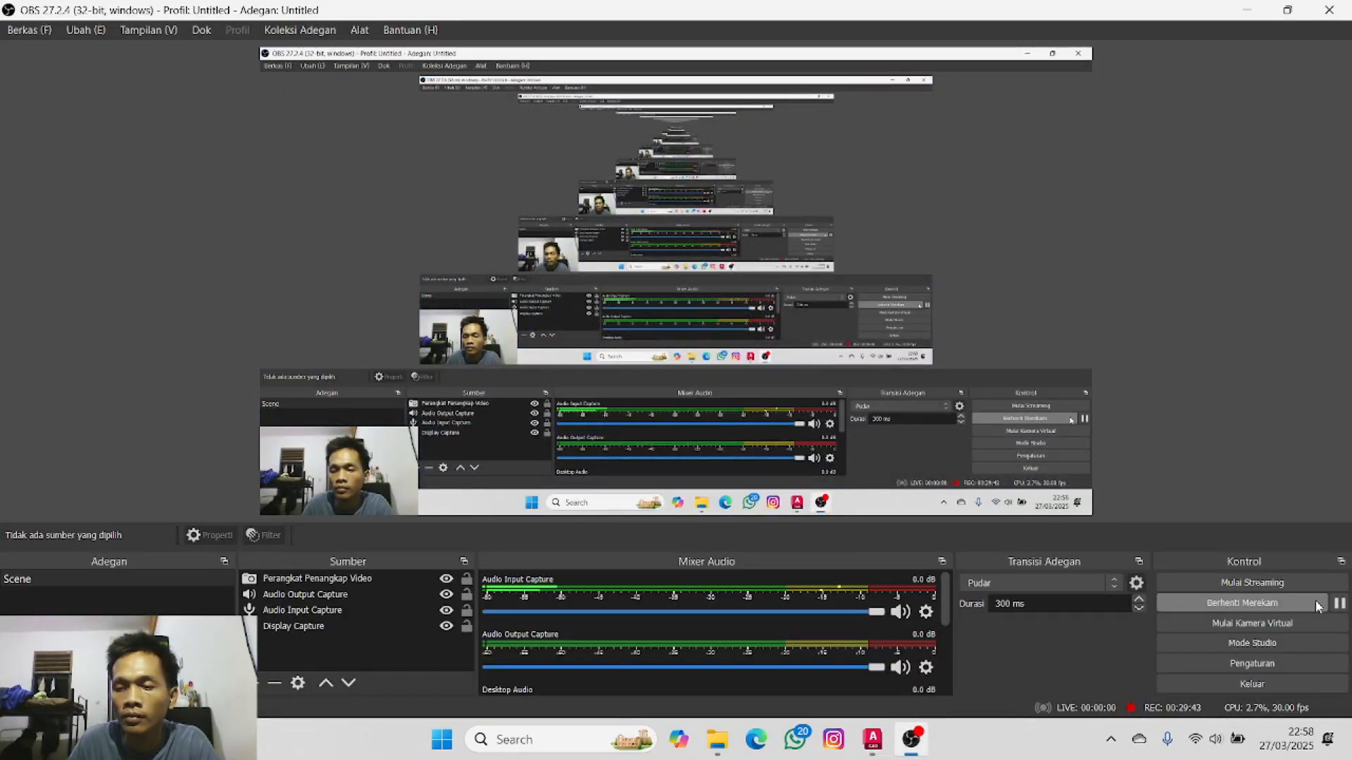
pyautogui.click(1339, 603)
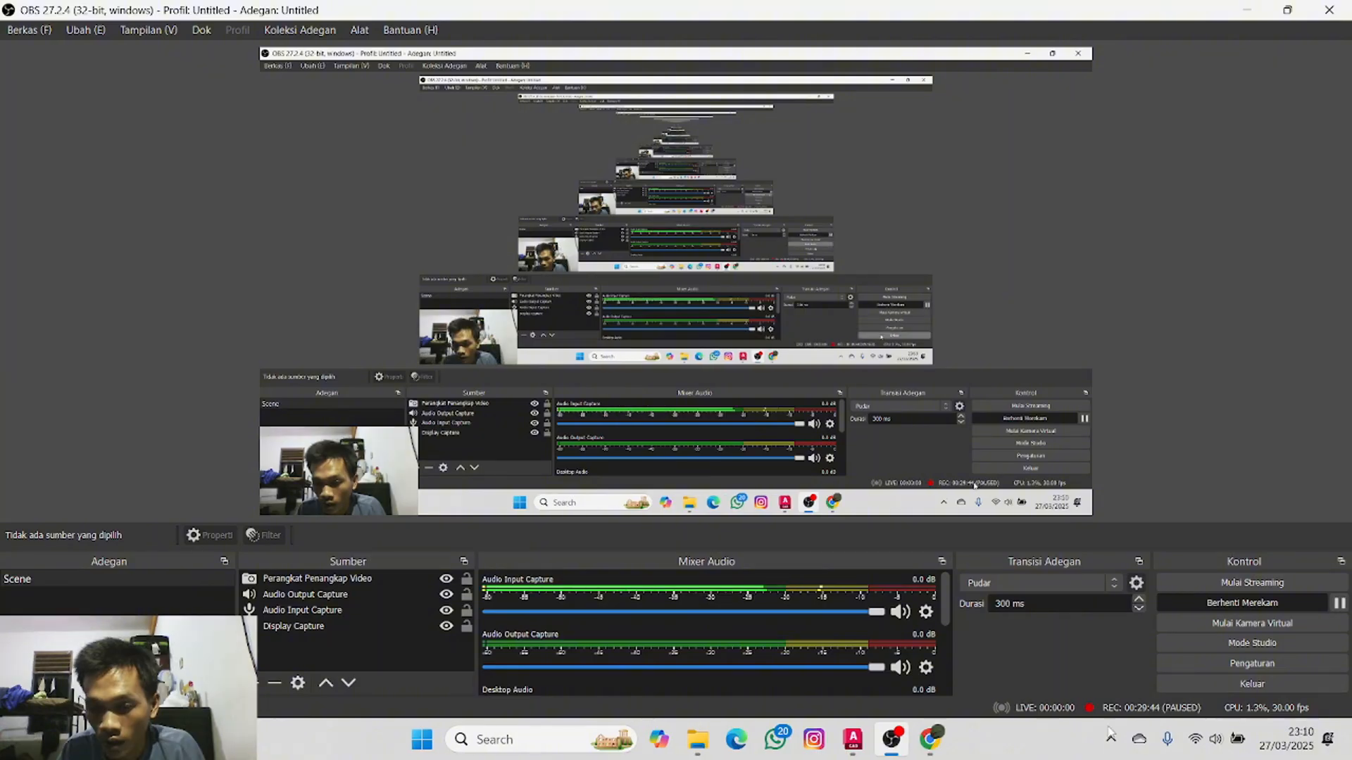
pyautogui.click(852, 740)
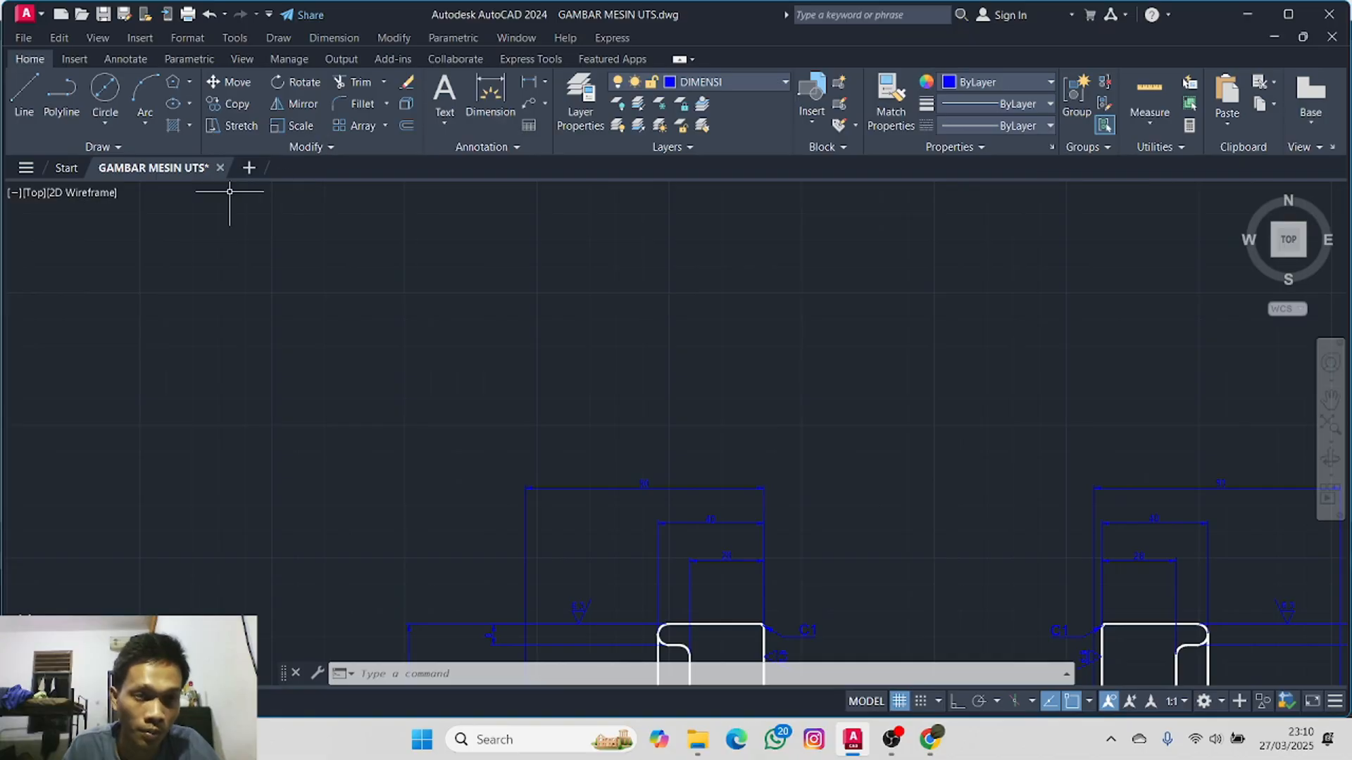
# - Add the multiline text "1" above the 90 dimension of the first flange section view
pyautogui.moveTo(191, 330); pyautogui.dragTo(1033, 205, button='middle')
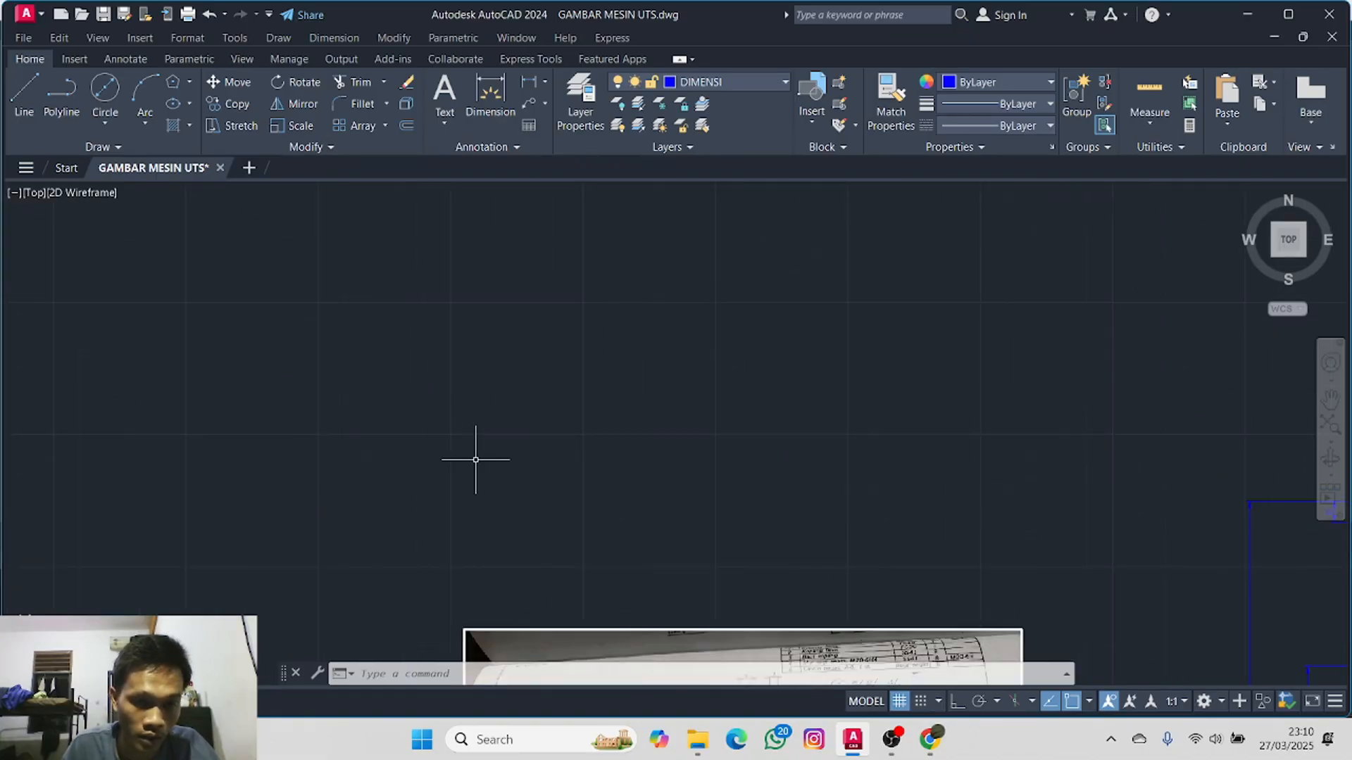
pyautogui.moveTo(496, 567); pyautogui.dragTo(248, 241, button='middle')
pyautogui.scroll(2, 315, 364)
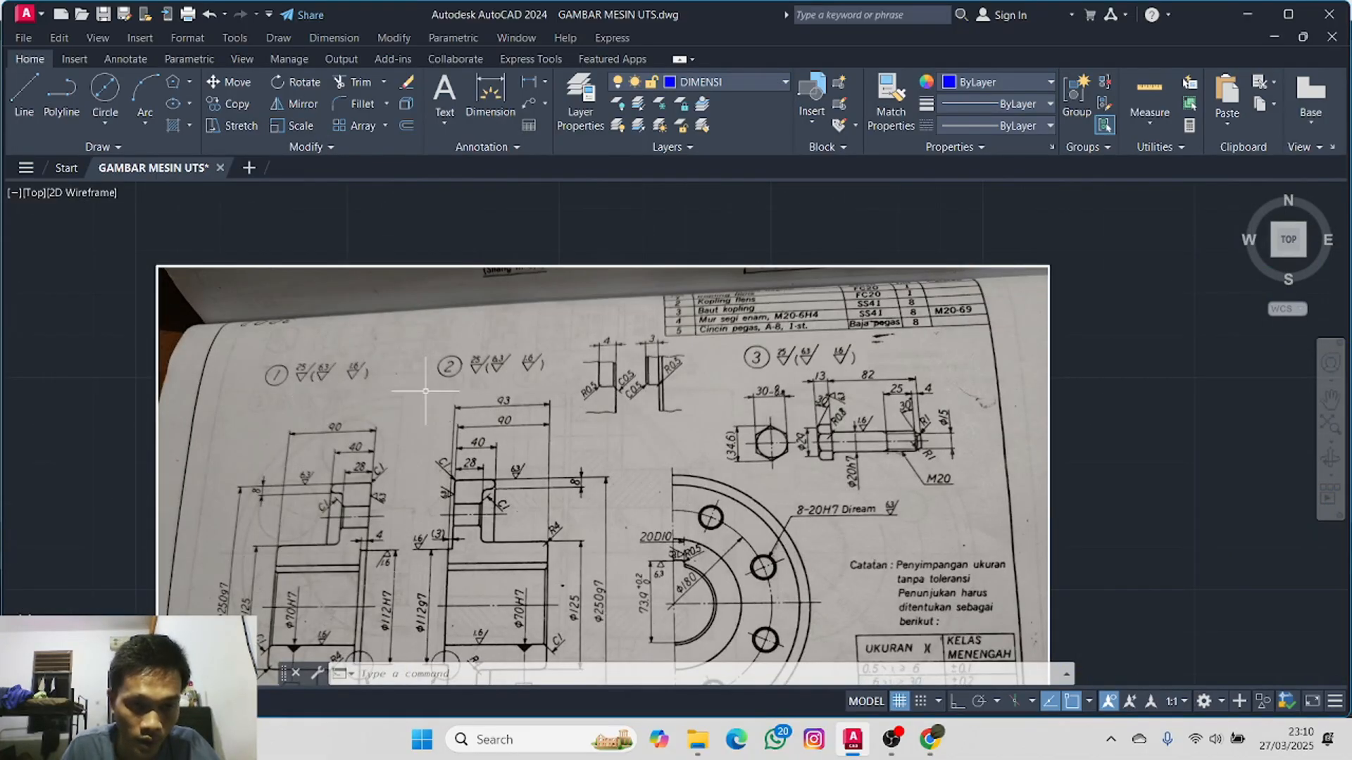
pyautogui.scroll(-4, 944, 303)
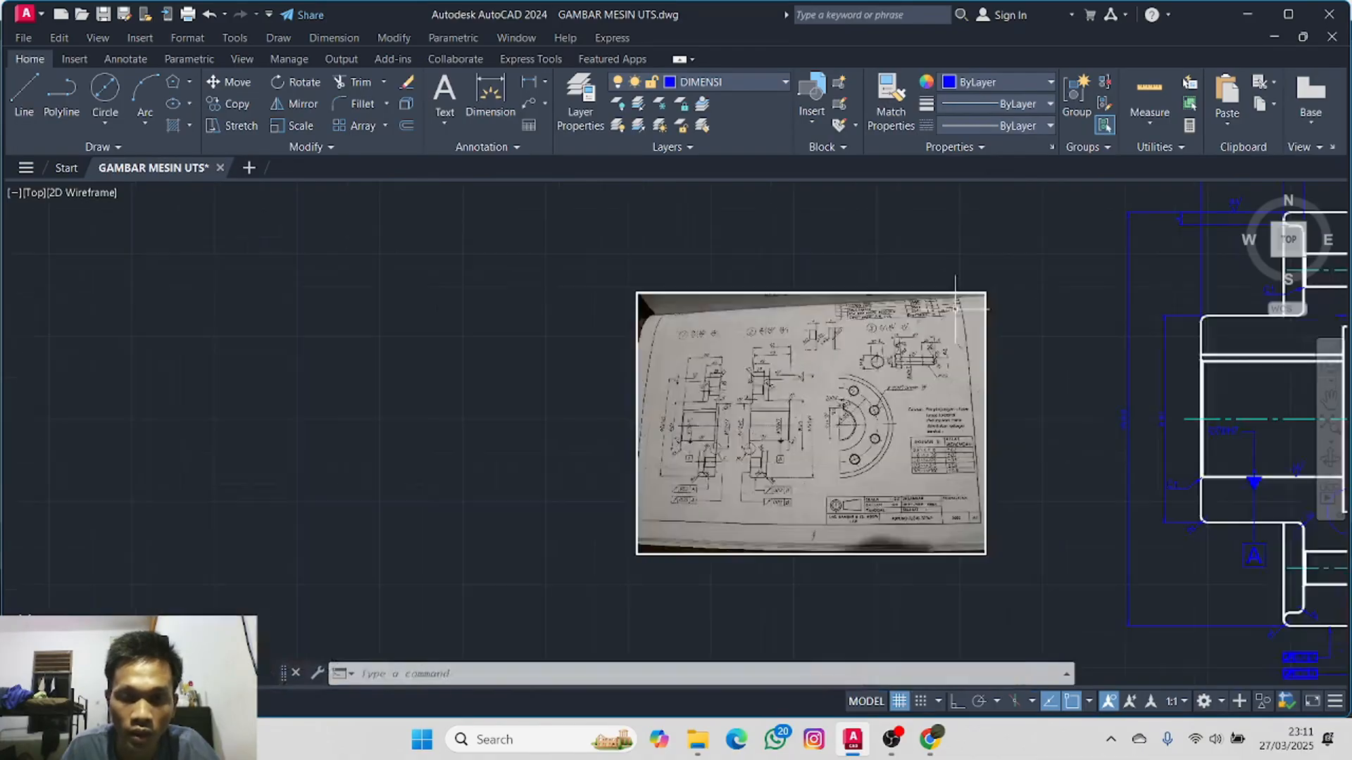
pyautogui.moveTo(963, 296)
pyautogui.mouseDown(button='middle')
pyautogui.moveTo(655, 419)
pyautogui.moveTo(429, 305)
pyautogui.moveTo(320, 451)
pyautogui.mouseUp(button='middle')
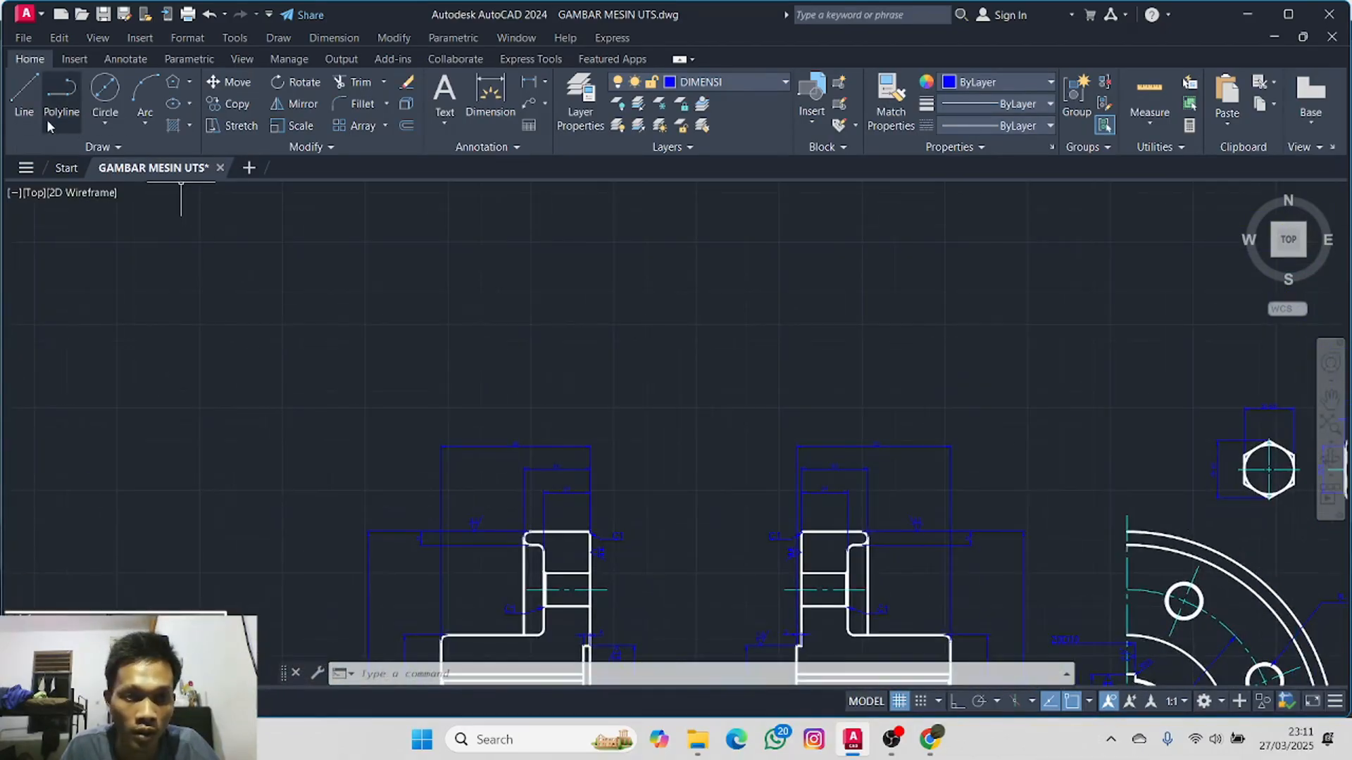
pyautogui.click(444, 91)
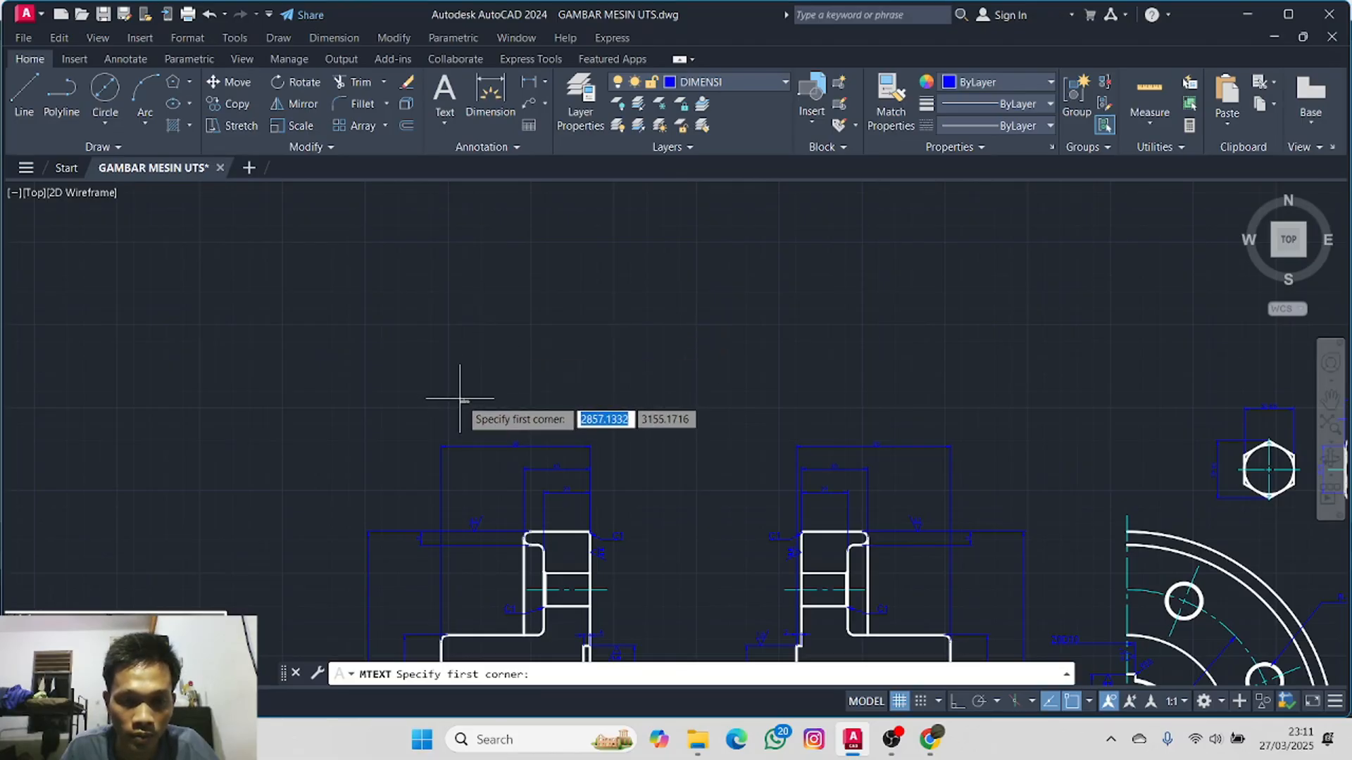
pyautogui.click(482, 400)
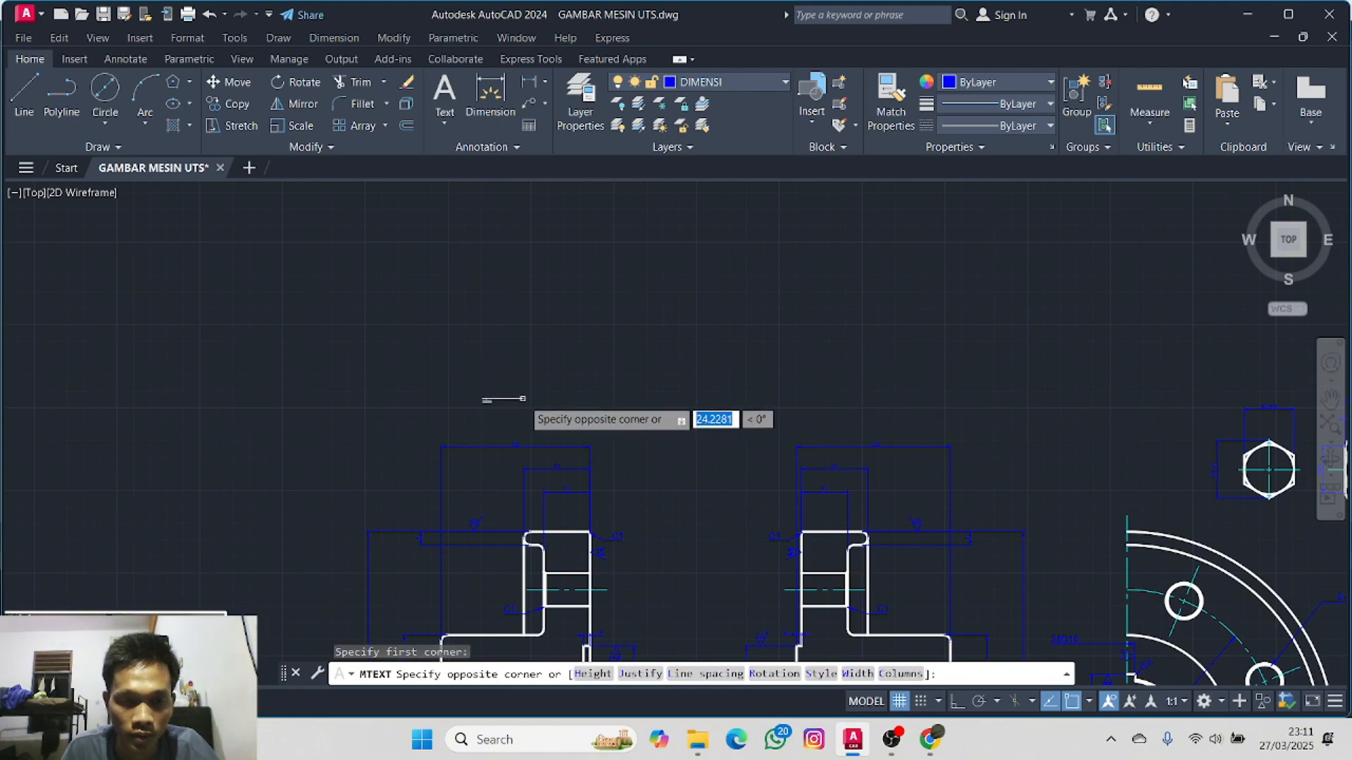
pyautogui.click(522, 398)
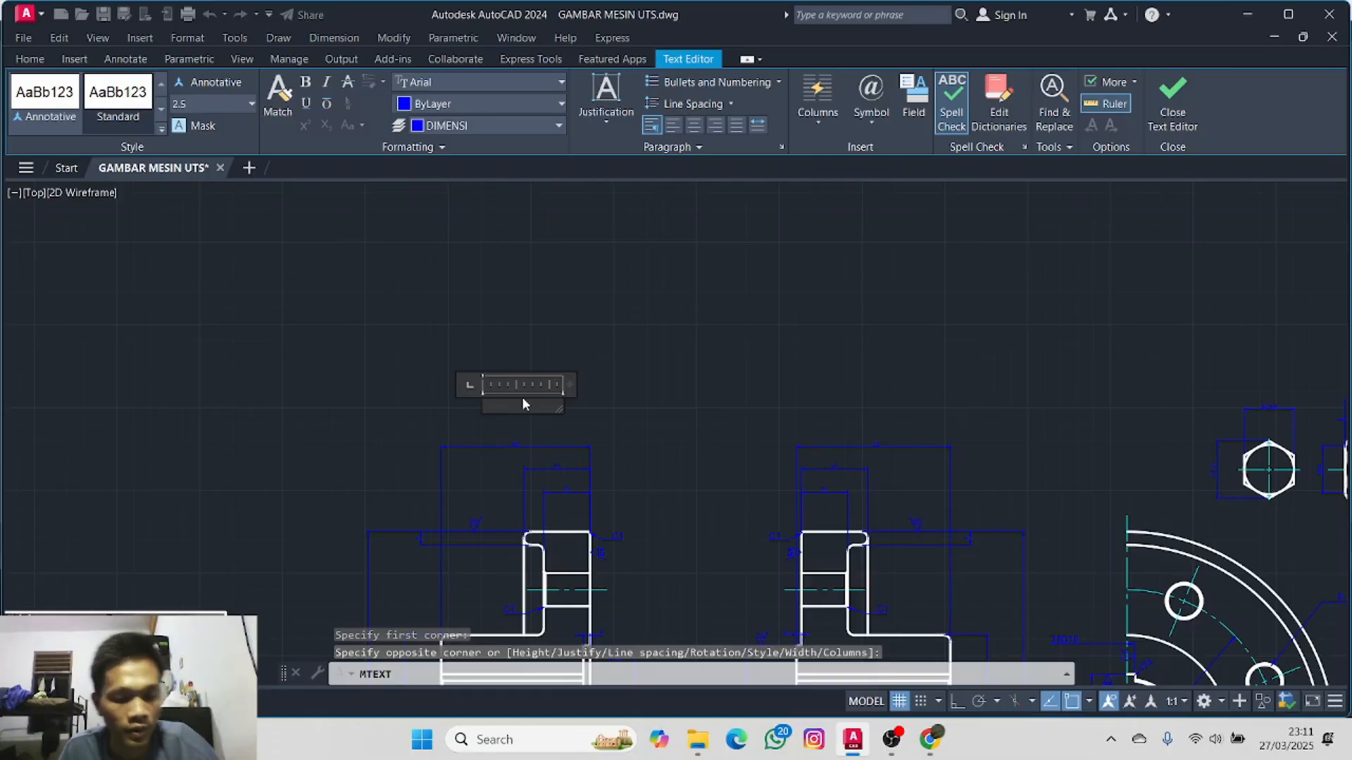
pyautogui.click(582, 425)
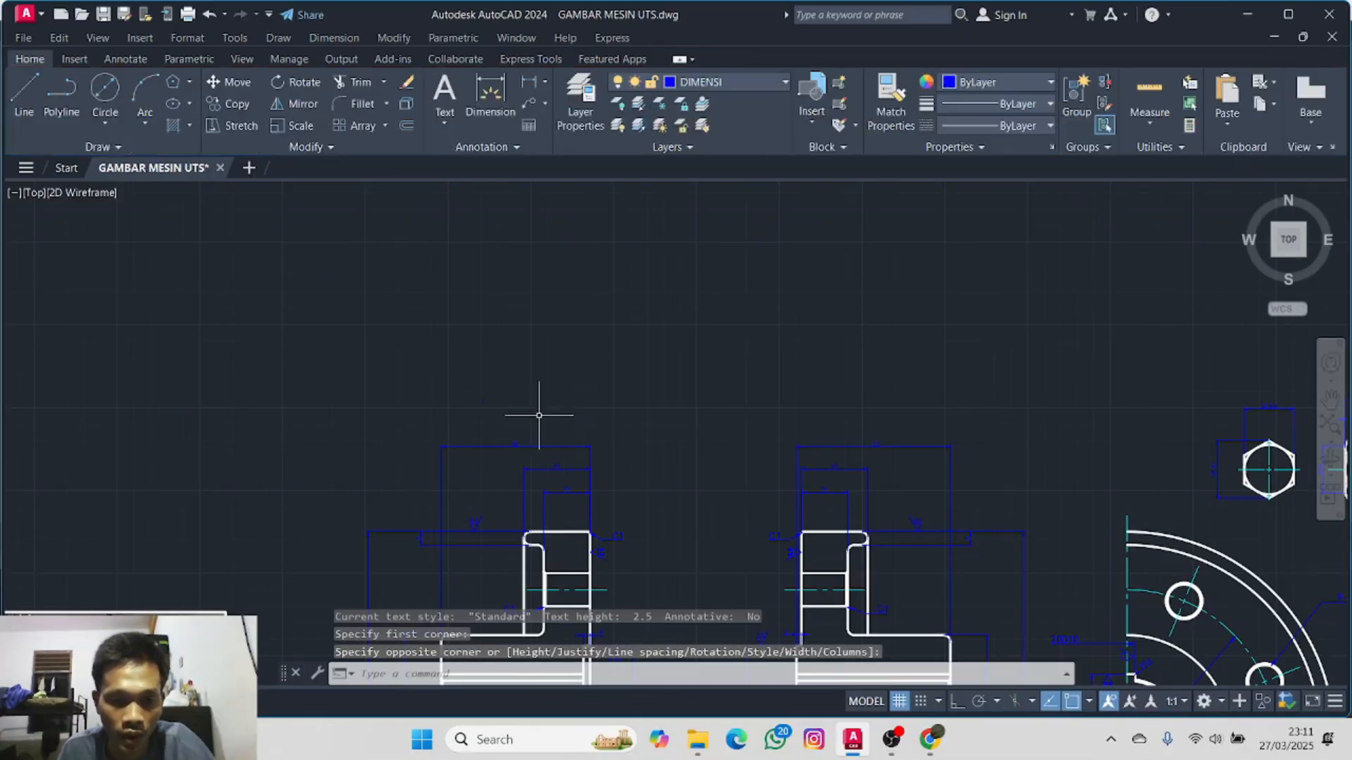
# - Set the text height of the part number 1 to 10 in its properties
pyautogui.scroll(4, 486, 395)
pyautogui.click(489, 387)
pyautogui.rightClick(487, 381)
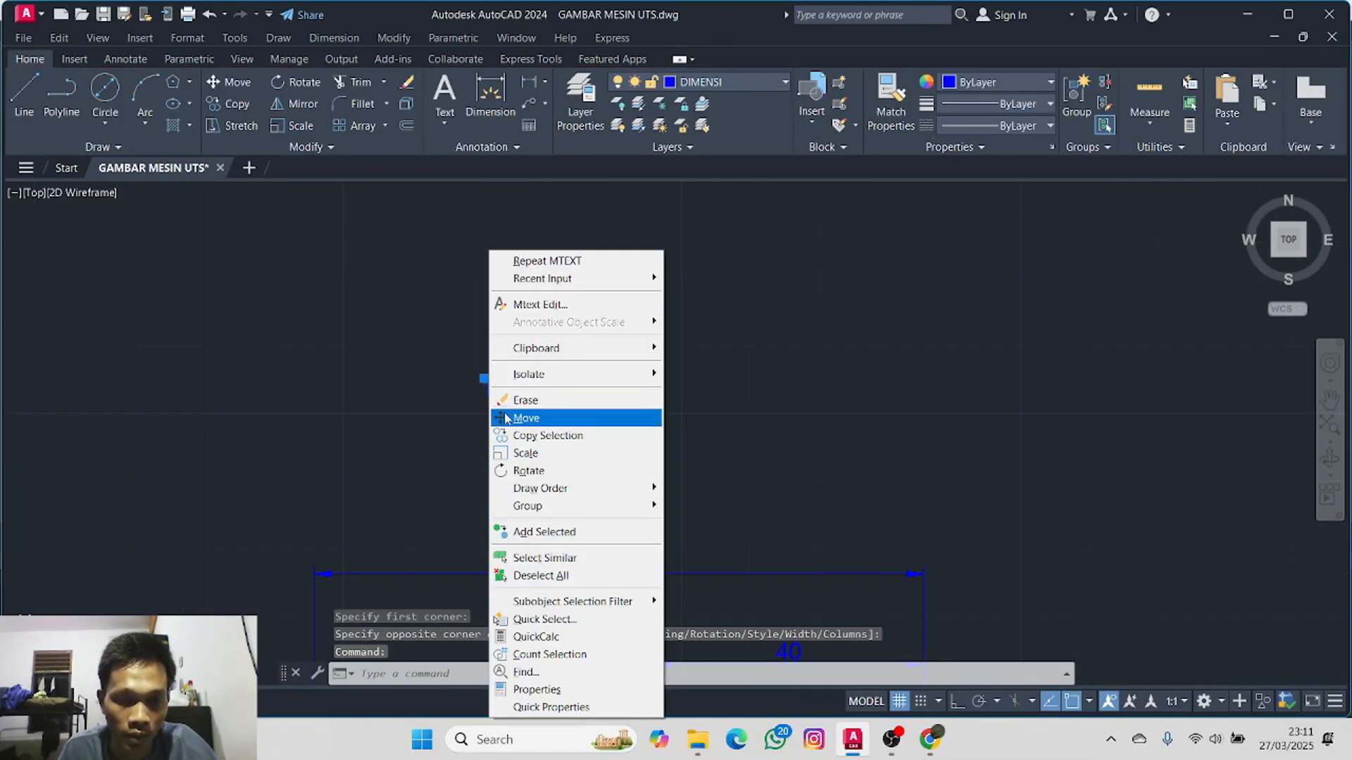
pyautogui.click(563, 690)
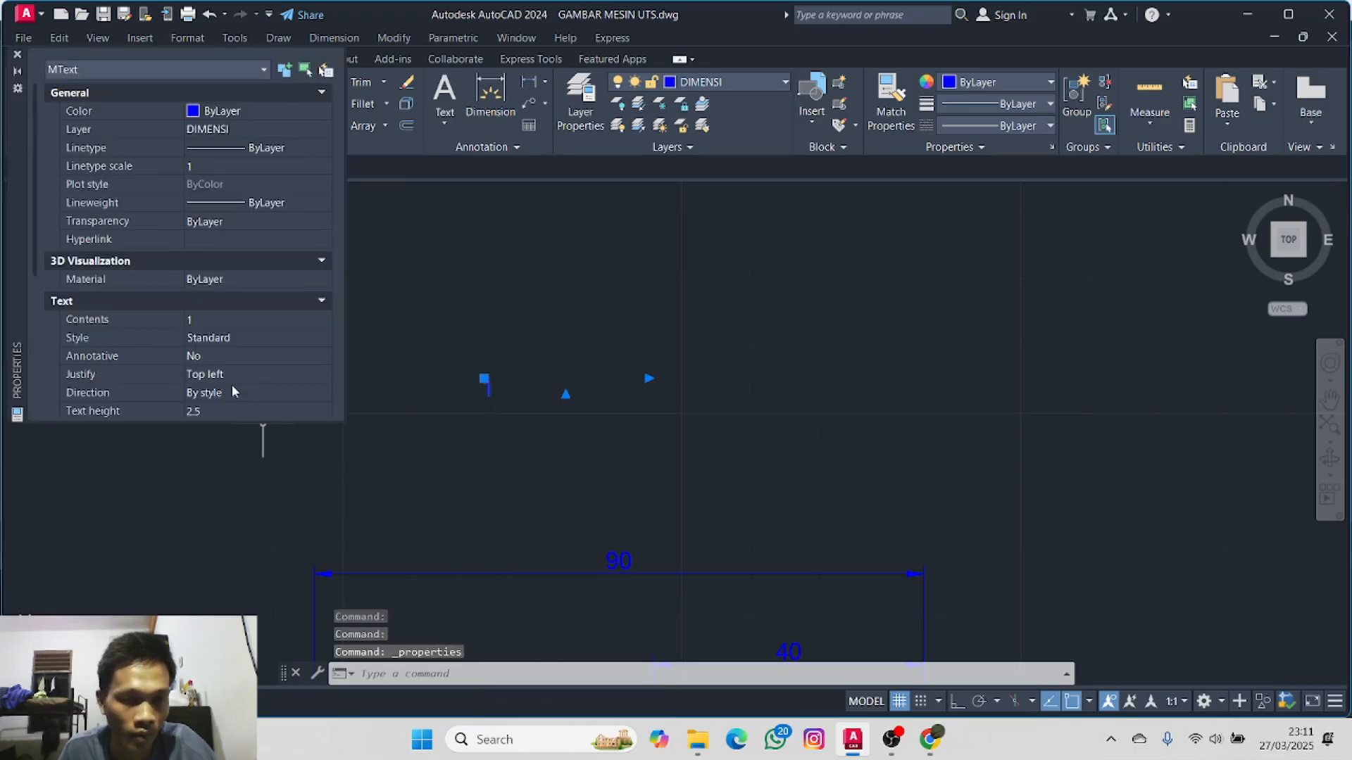
pyautogui.scroll(-1, 197, 401)
pyautogui.click(196, 395)
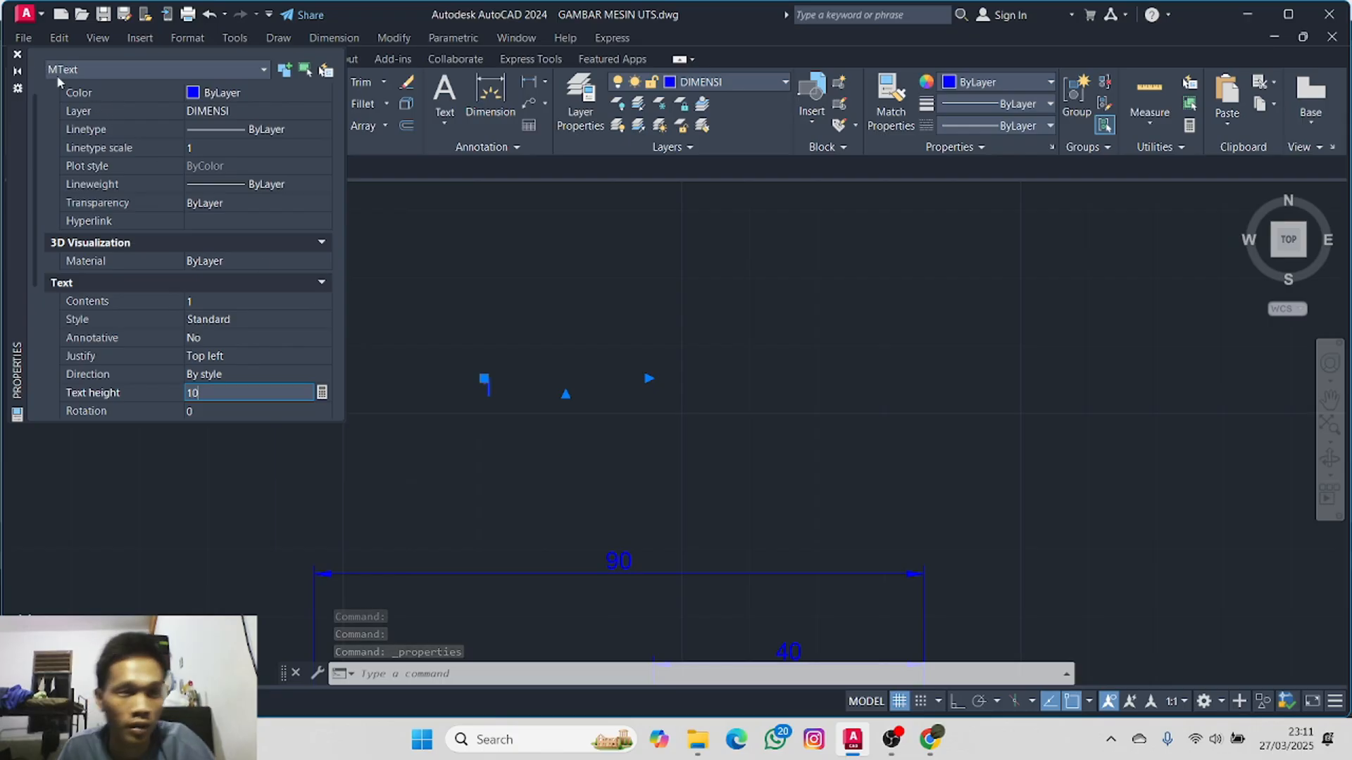
pyautogui.click(19, 56)
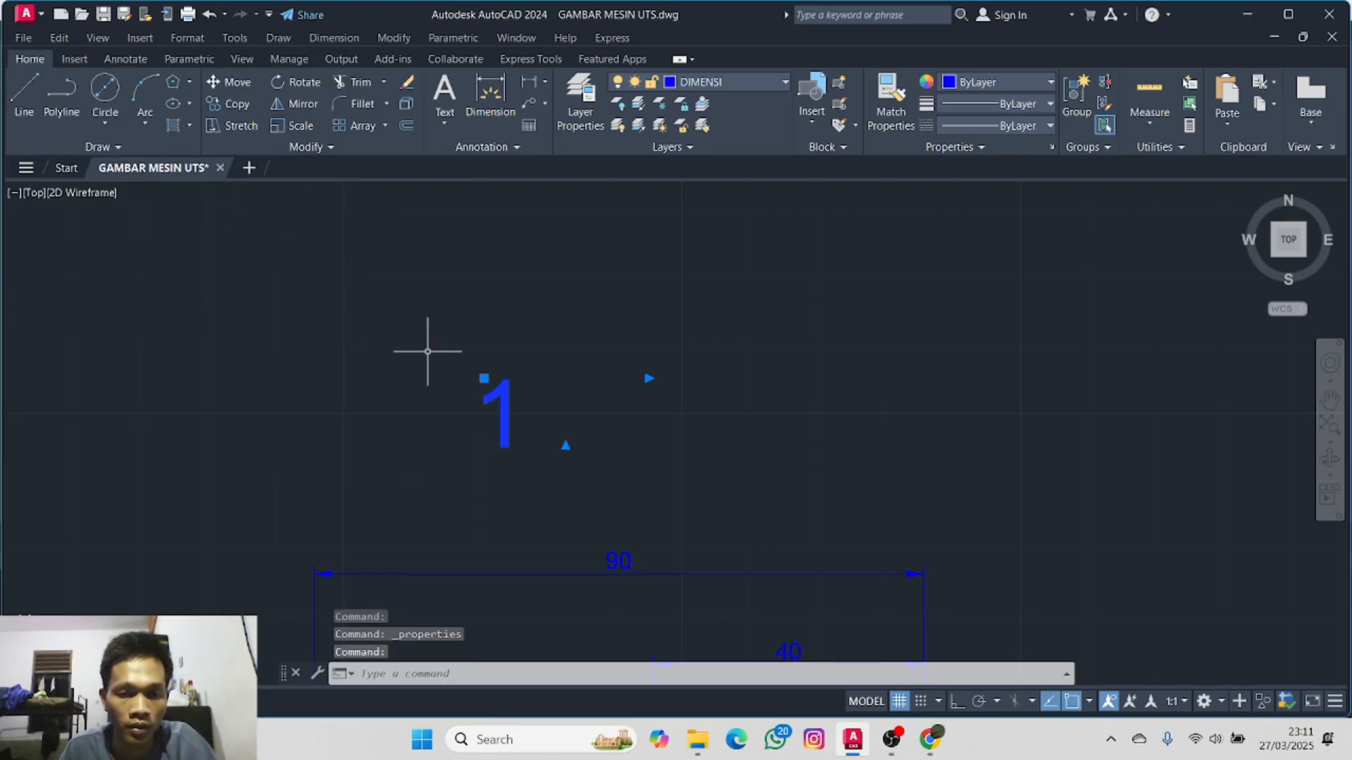
pyautogui.scroll(-2, 432, 356)
pyautogui.press('Escape')
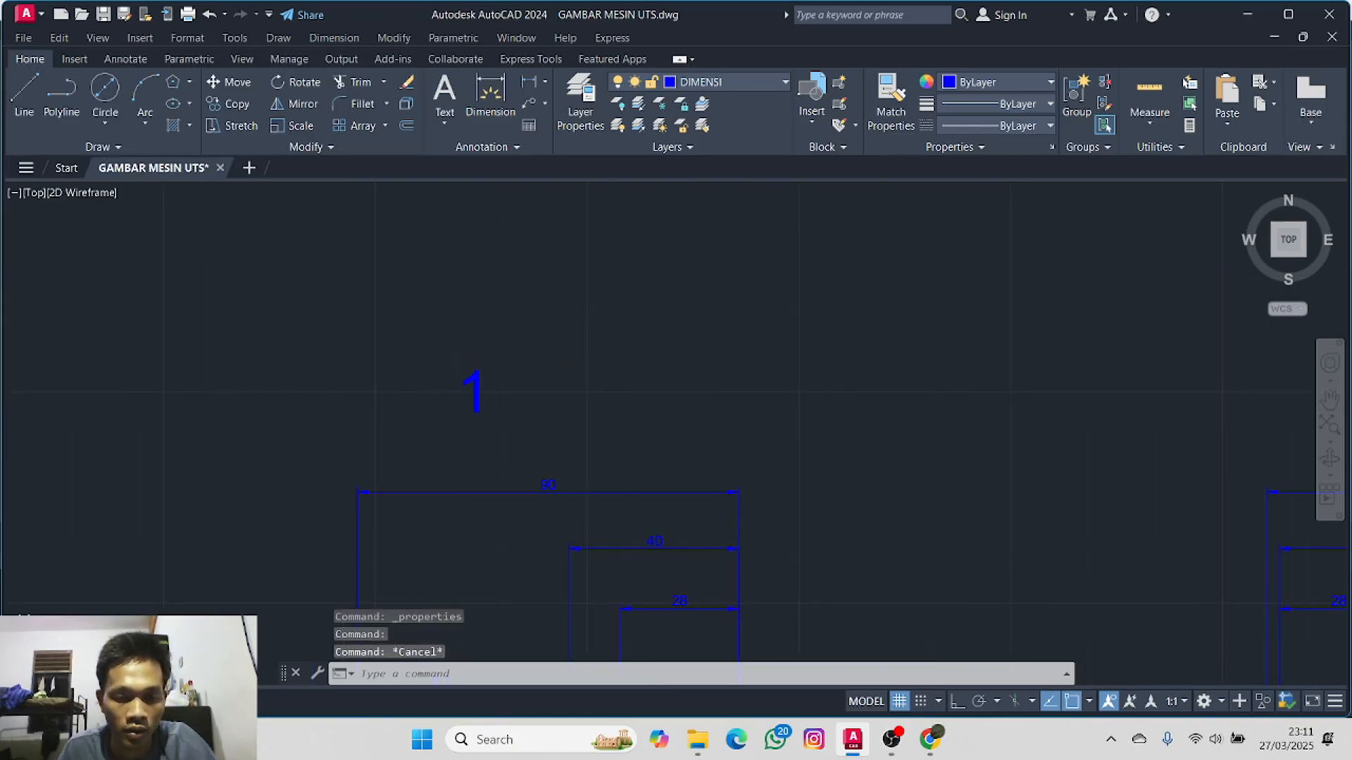
# - Move the part number 1 straight up, farther from the 90 dimension of the first flange view
pyautogui.moveTo(530, 381); pyautogui.dragTo(594, 302, button='middle')
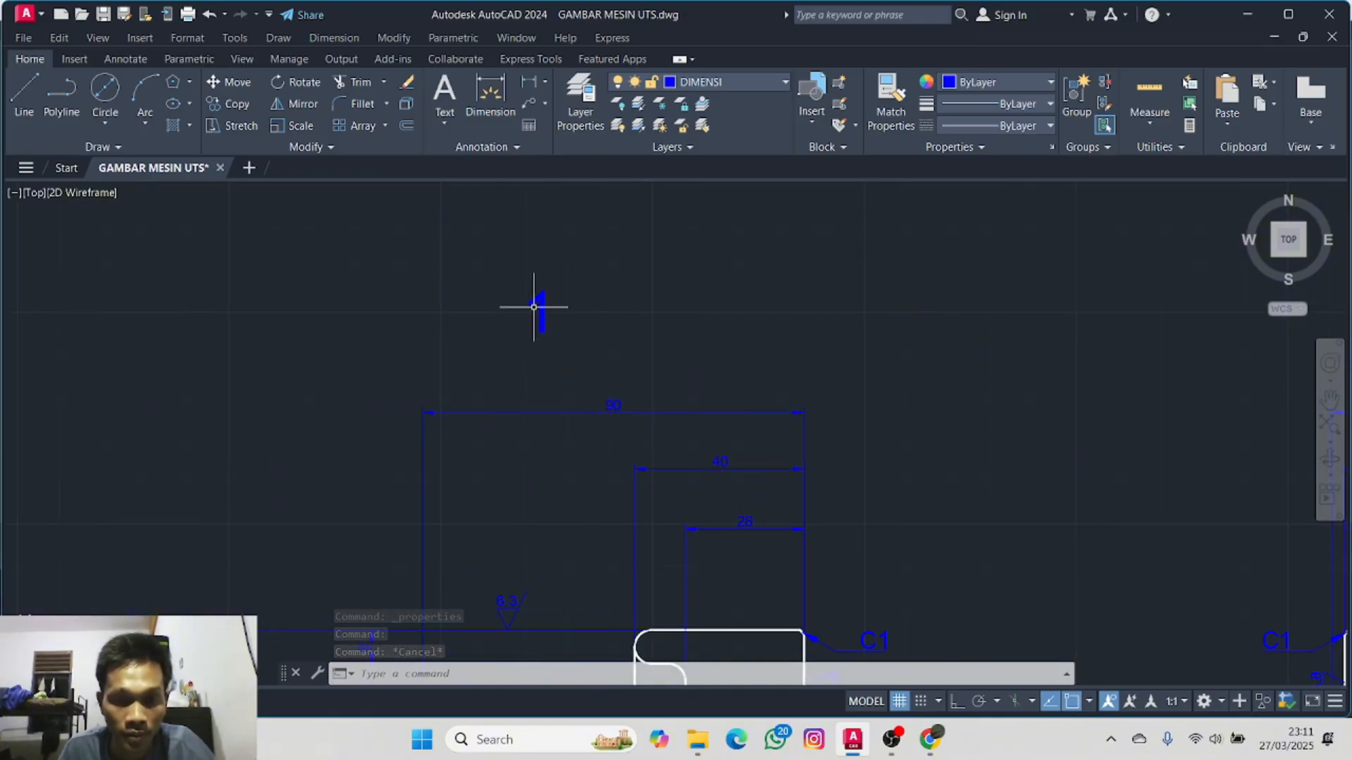
pyautogui.click(537, 296)
pyautogui.click(529, 290)
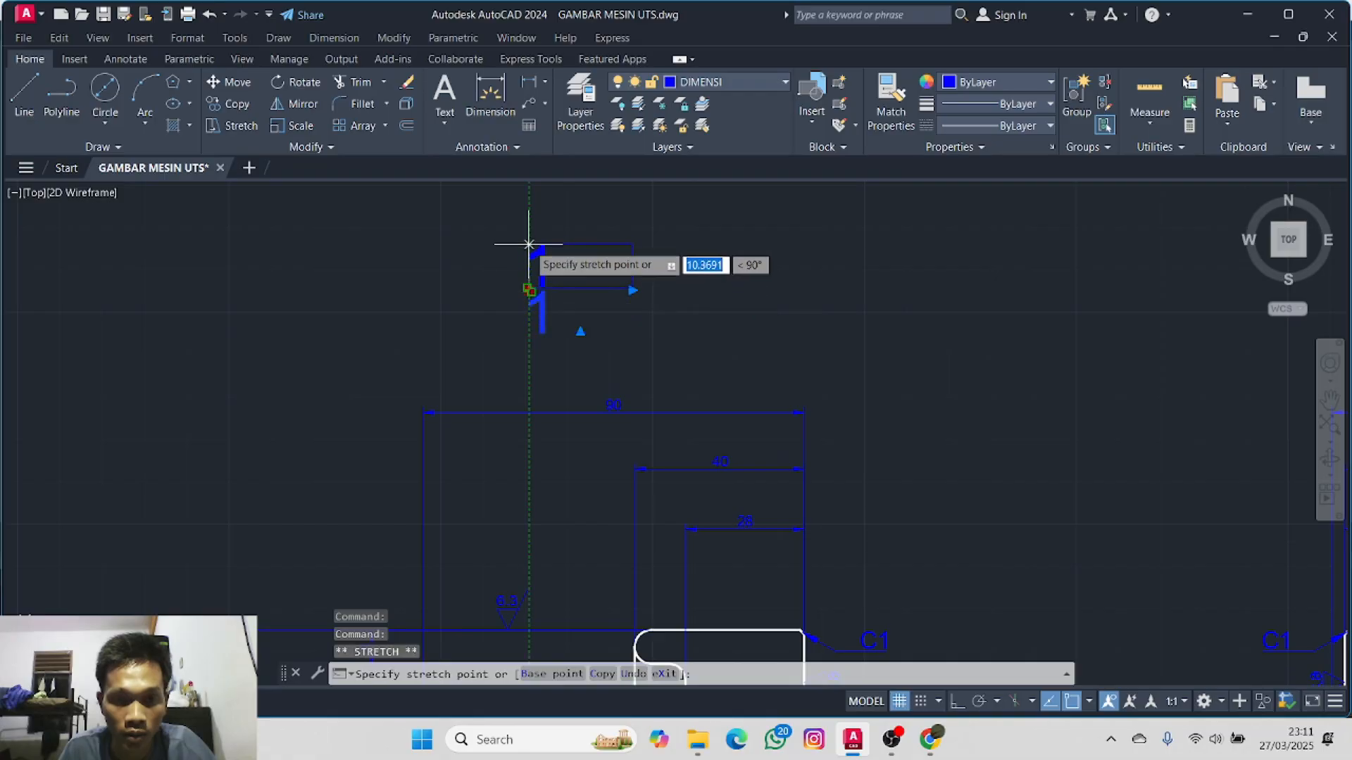
pyautogui.click(530, 228)
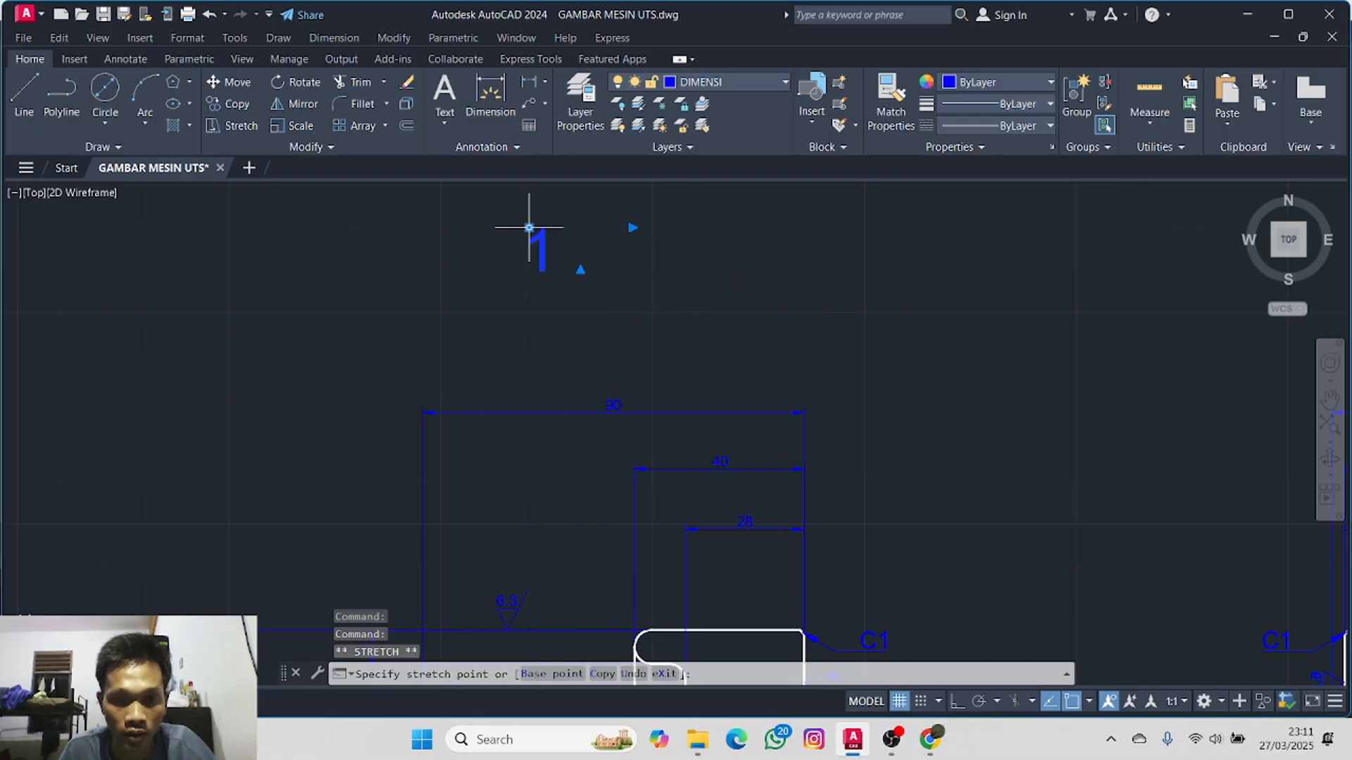
pyautogui.press('Escape')
# - Enclose the part number 1 in a circle with TCIRCLE, using a distance offset factor of 0.35
pyautogui.write('t')
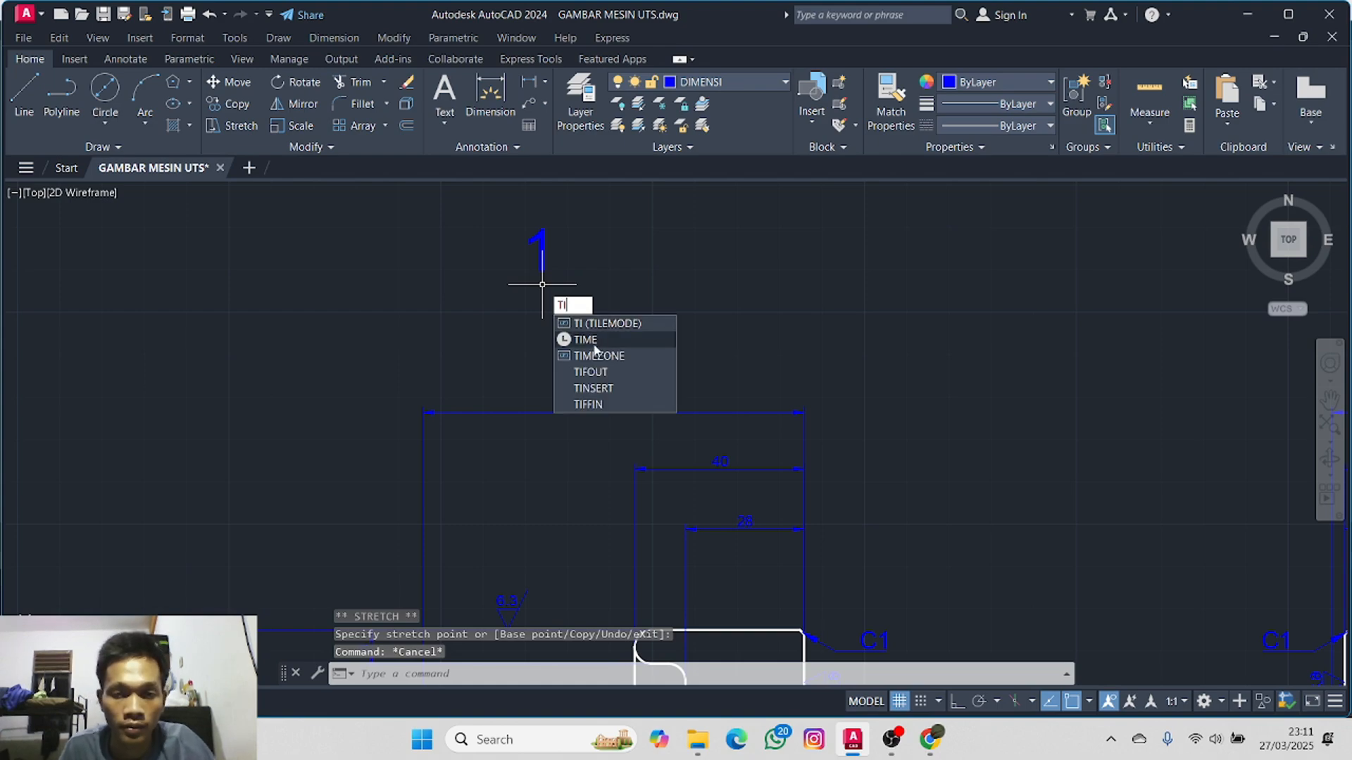
pyautogui.press('BackSpace')
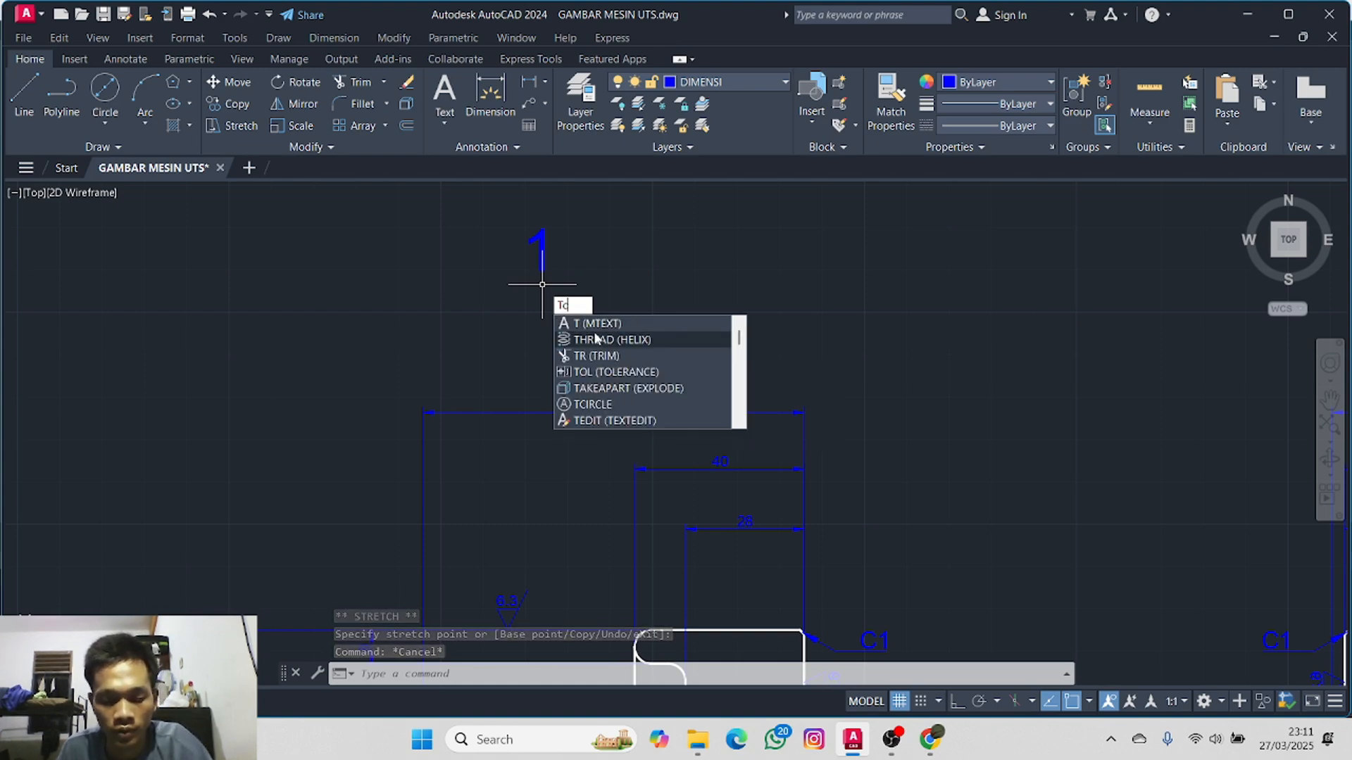
pyautogui.click(595, 325)
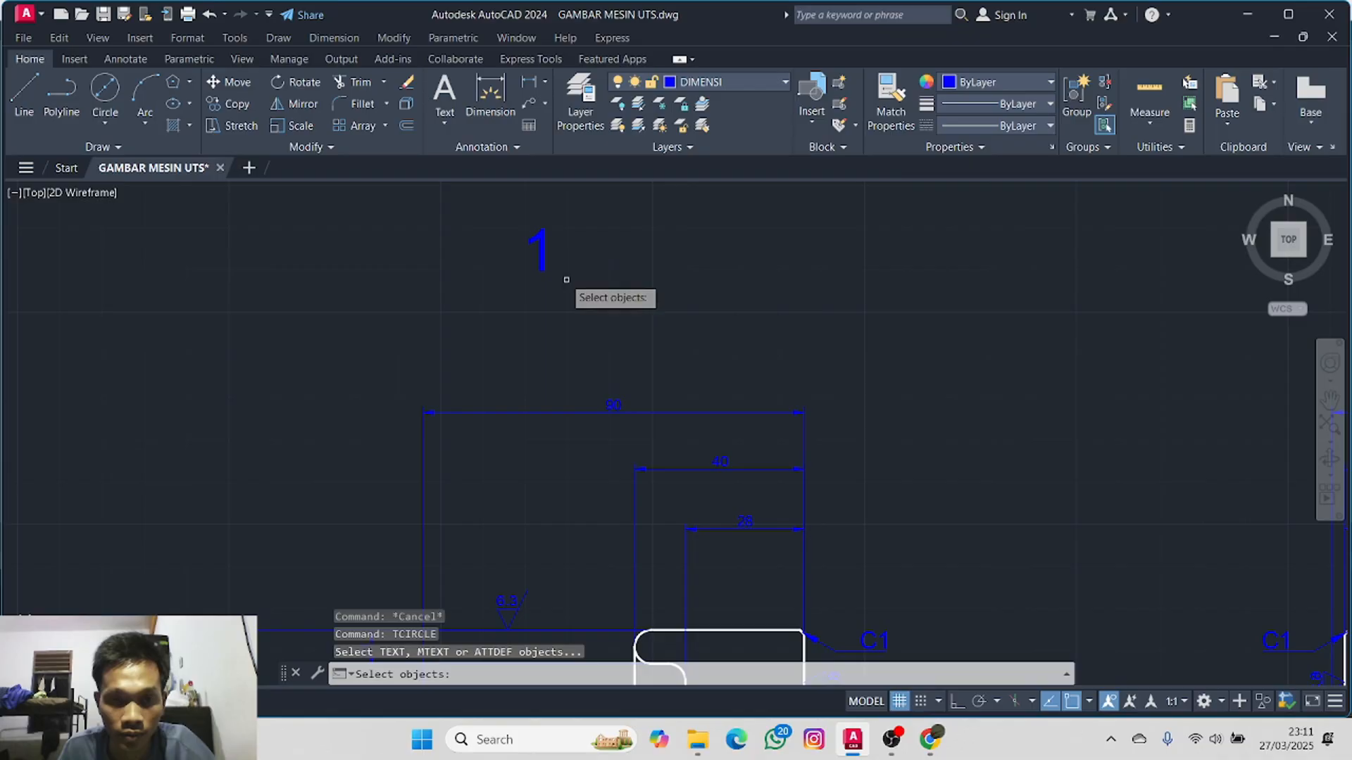
pyautogui.click(539, 244)
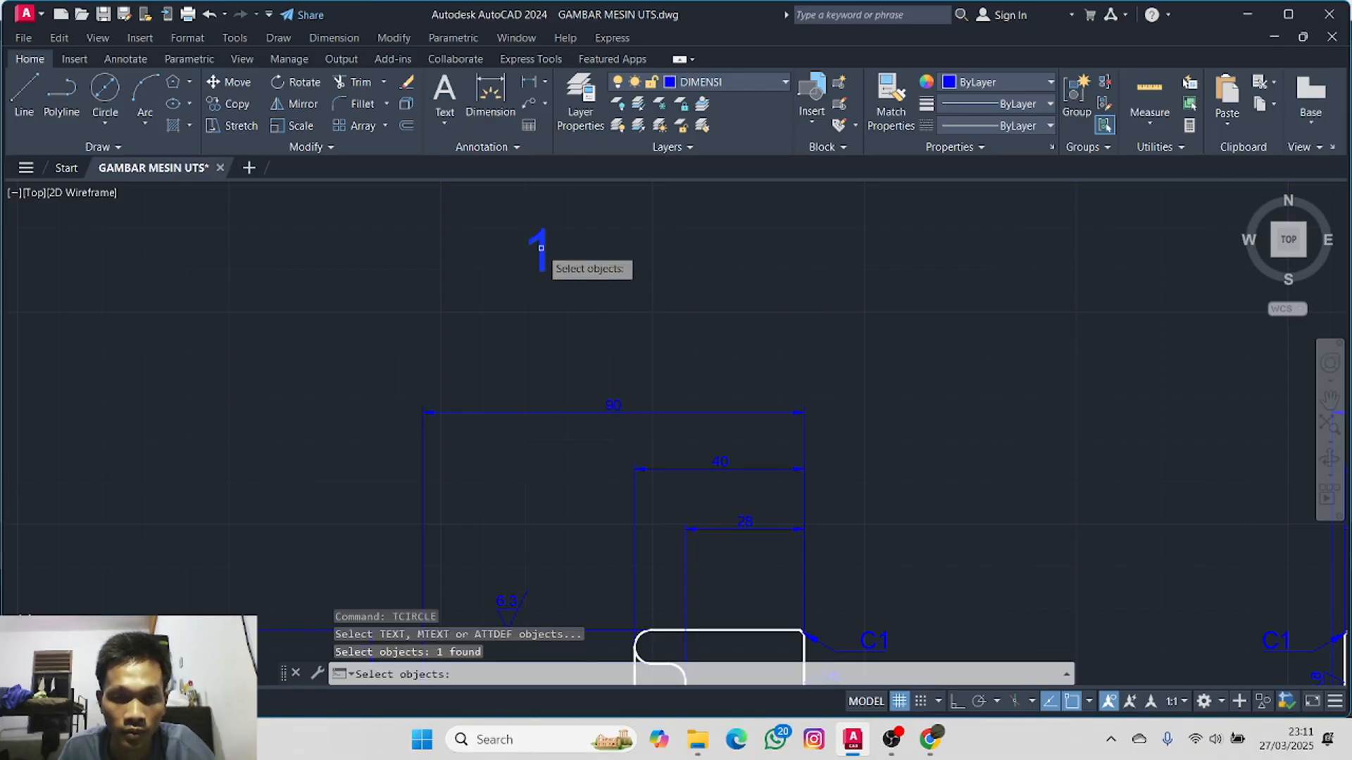
pyautogui.press('Return')
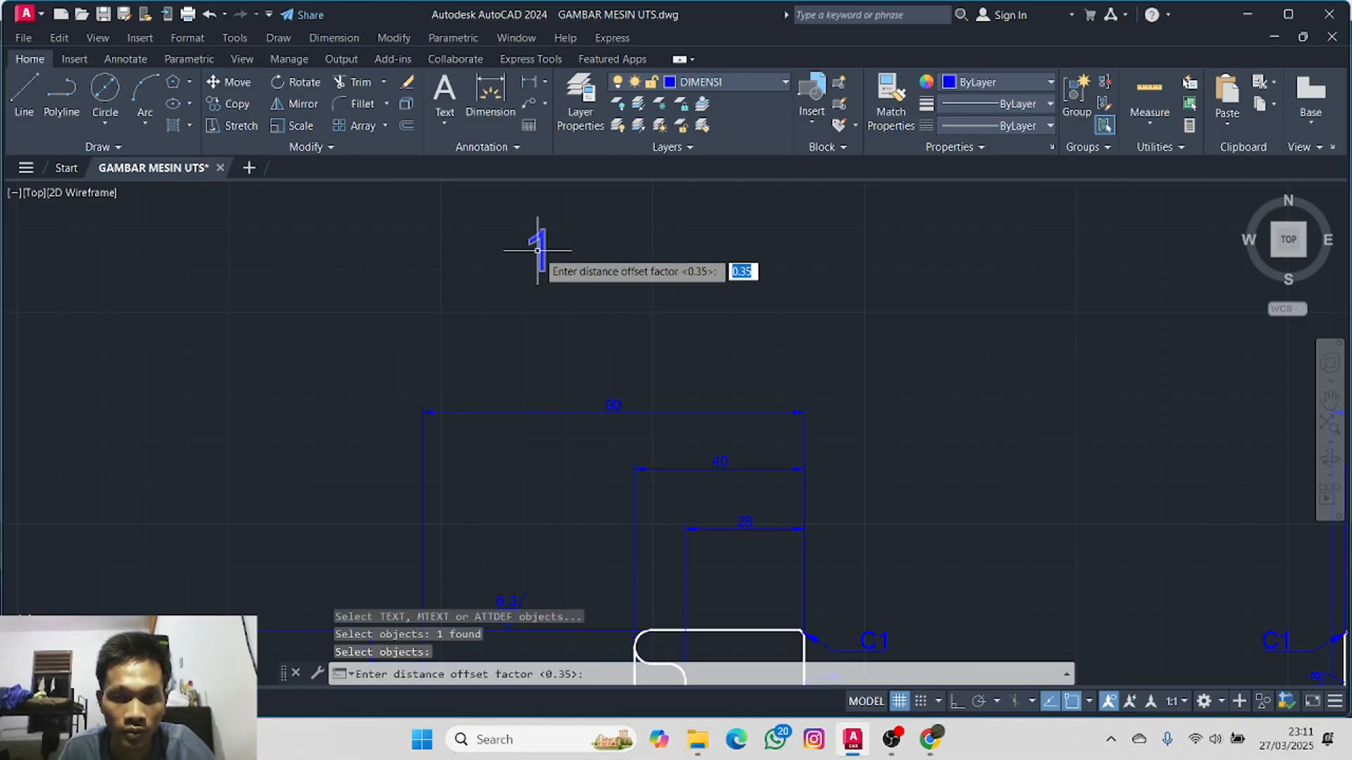
pyautogui.press('Return')
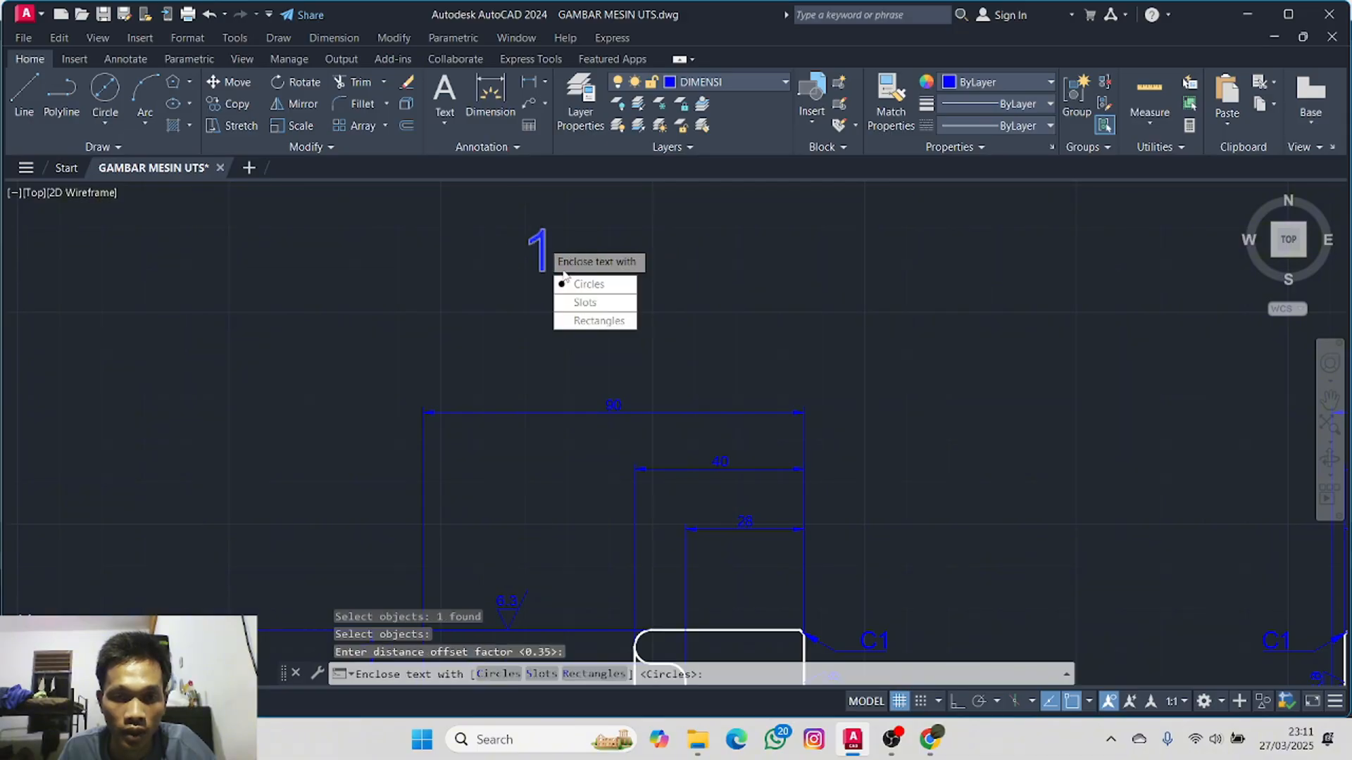
pyautogui.press('Return')
pyautogui.press('Return')
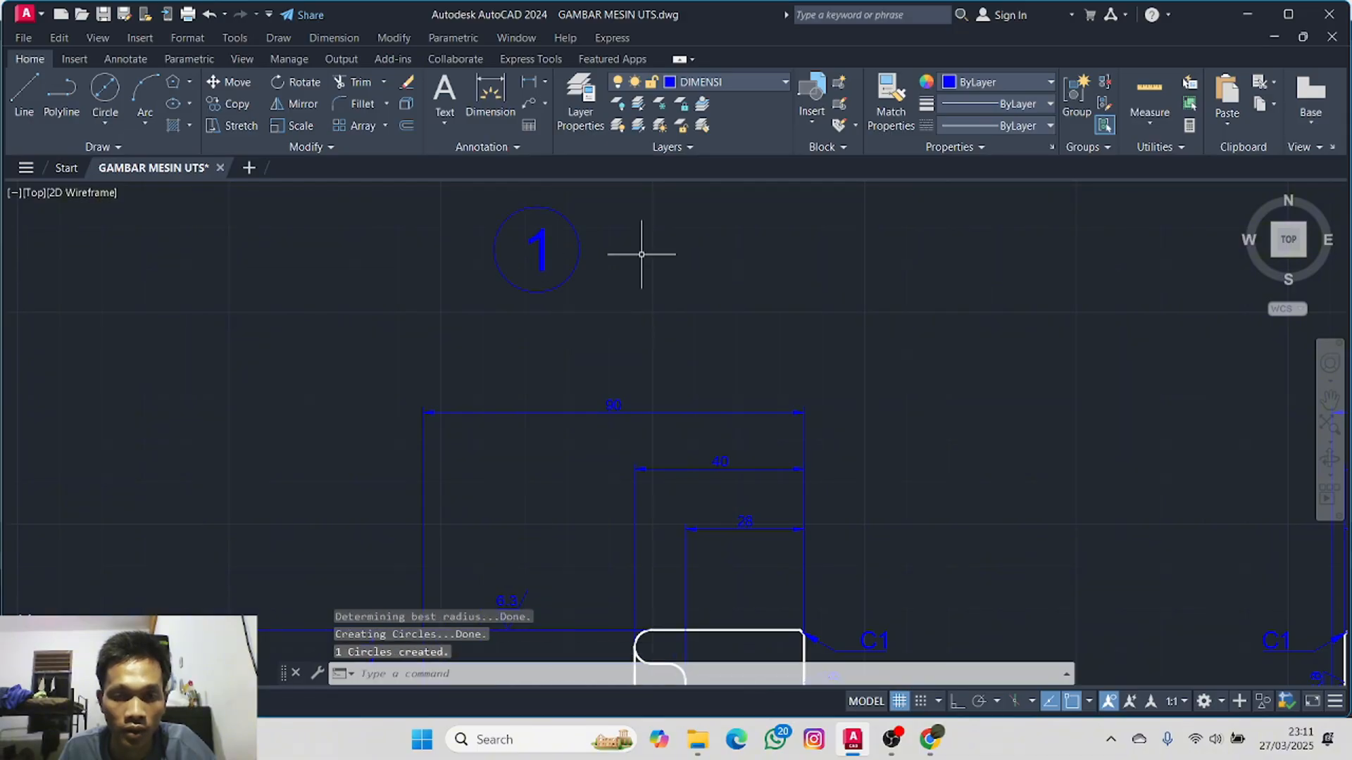
# - Draw a horizontal line from the bottom quadrant of the circled 1 toward the second flange view
pyautogui.scroll(-2, 645, 267)
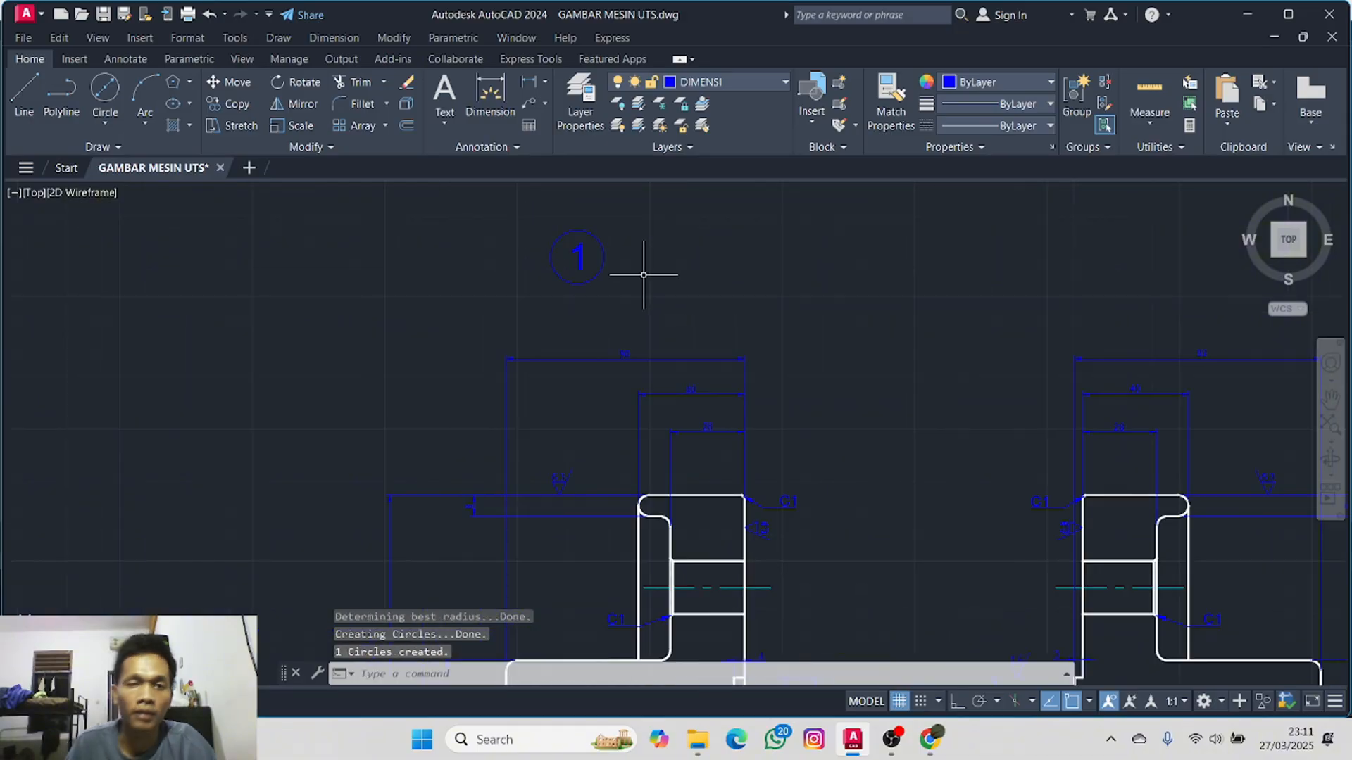
pyautogui.click(27, 94)
pyautogui.click(578, 281)
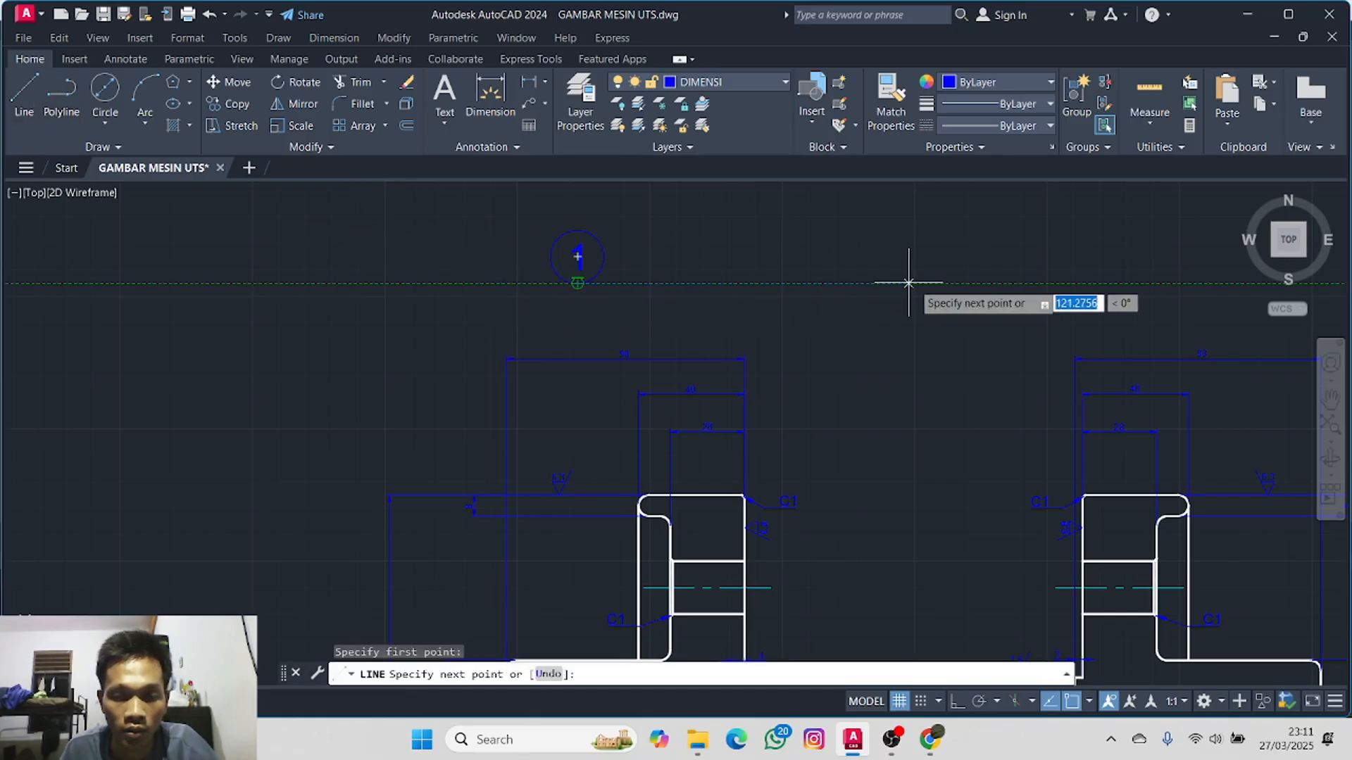
pyautogui.click(874, 279)
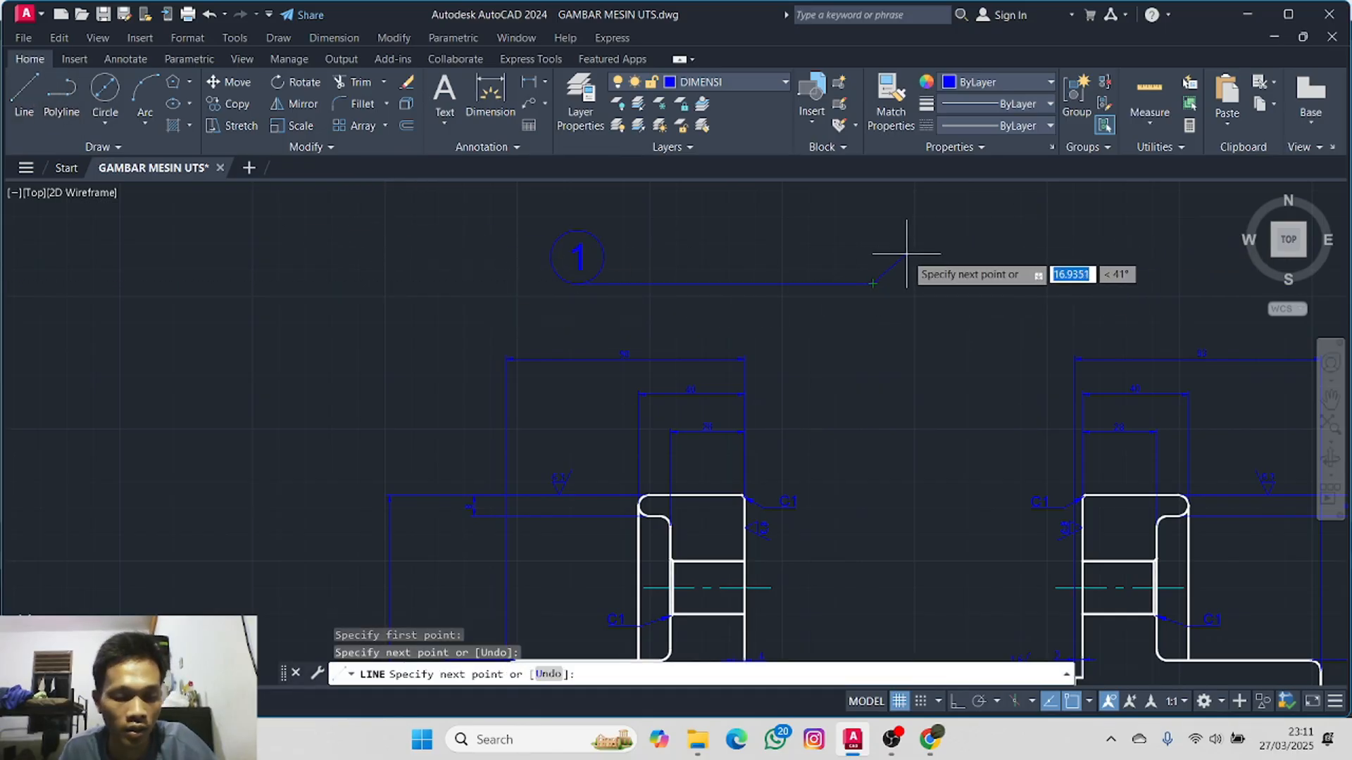
pyautogui.press('Escape')
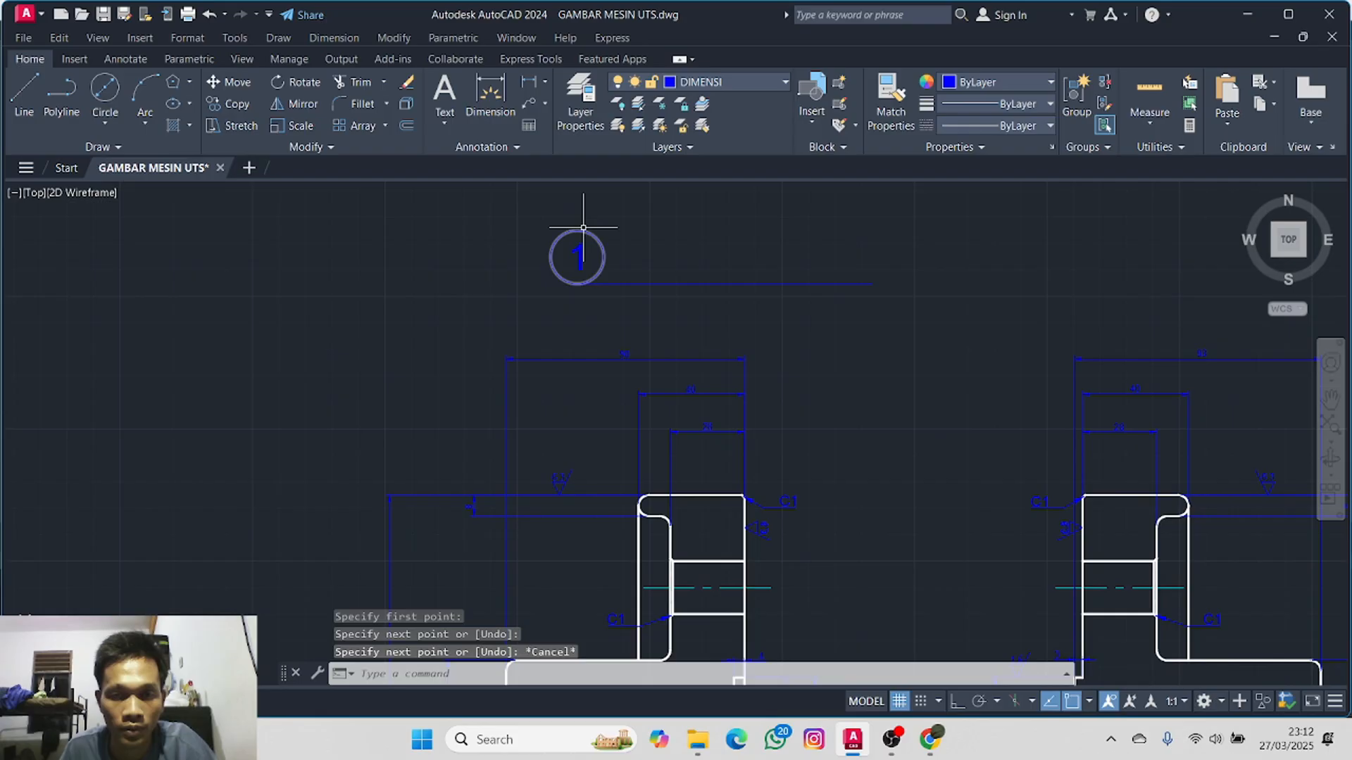
# - Insert the KEKASARAN block on the horizontal line just beside the circled 1, with a roughness value of 225
pyautogui.click(74, 60)
pyautogui.click(24, 105)
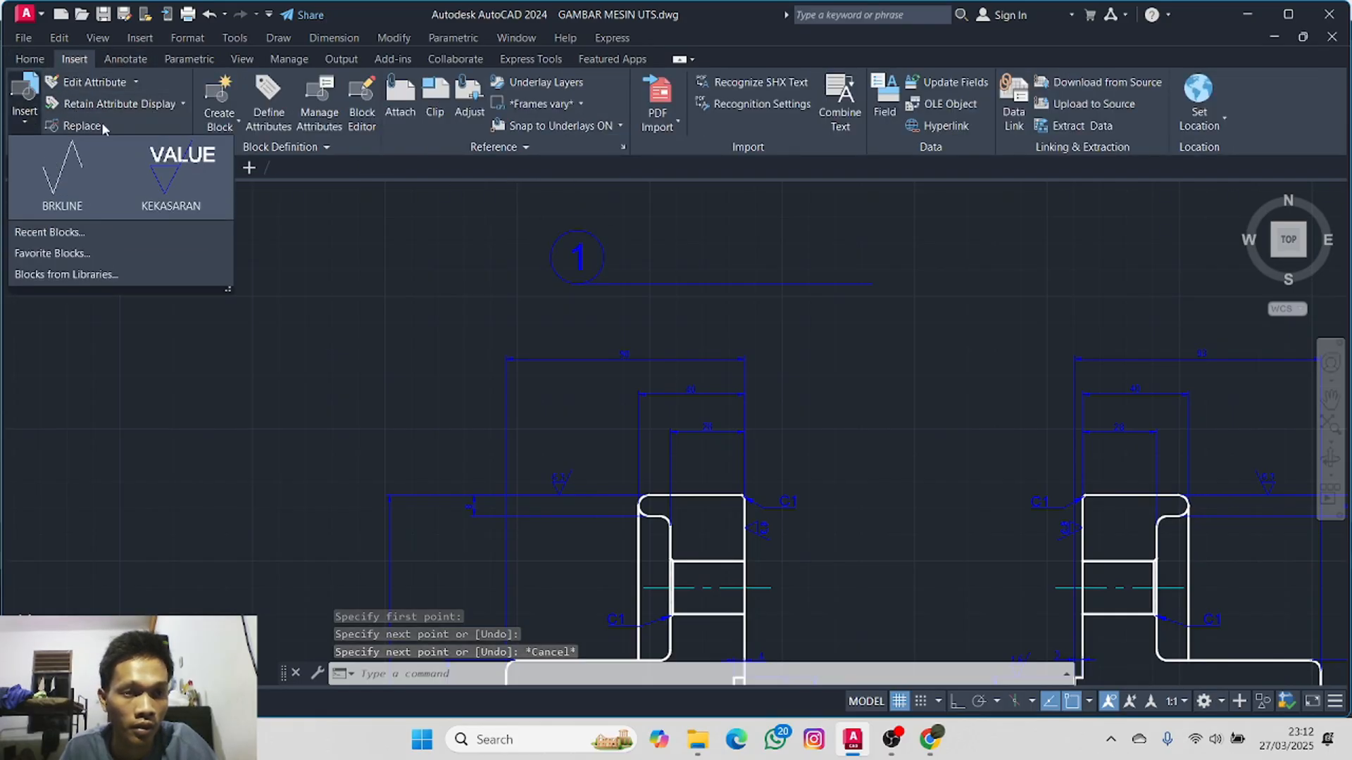
pyautogui.click(160, 178)
pyautogui.scroll(4, 655, 279)
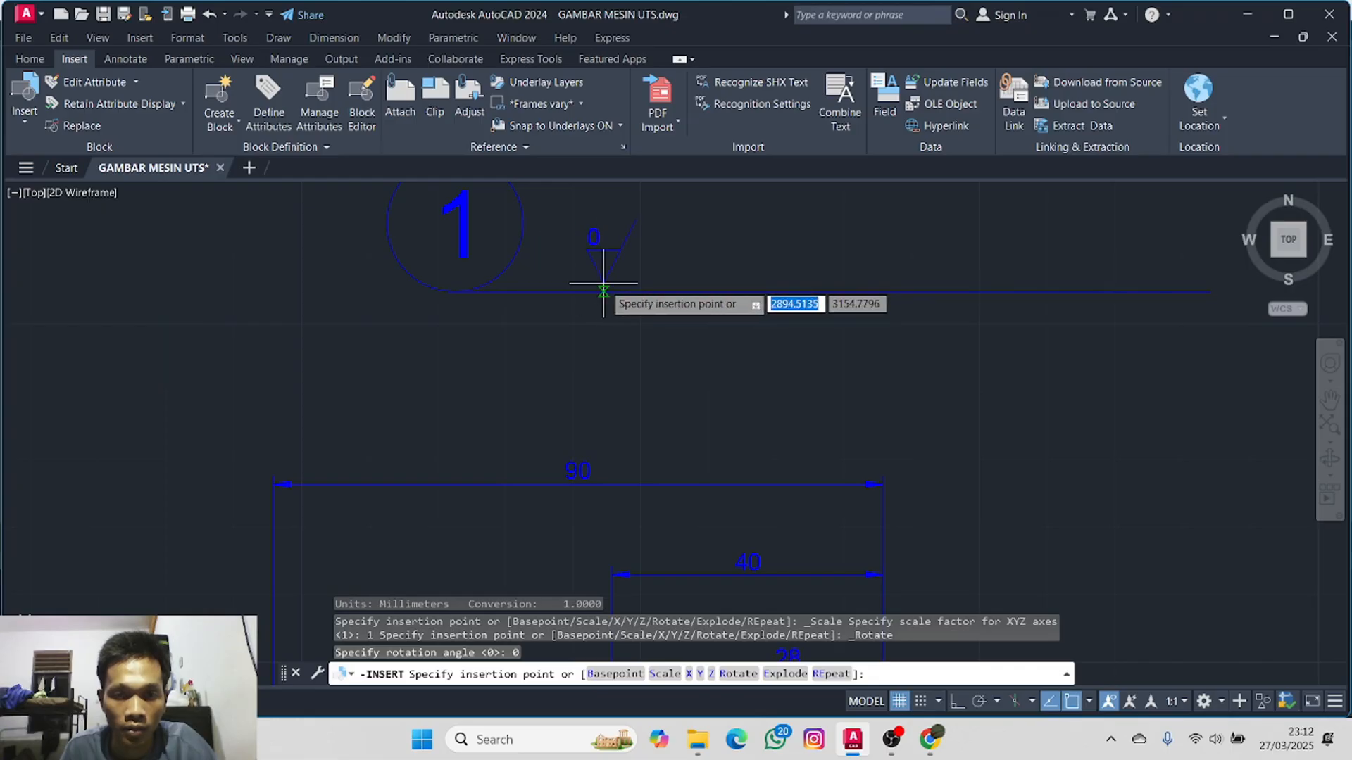
pyautogui.press('F3')
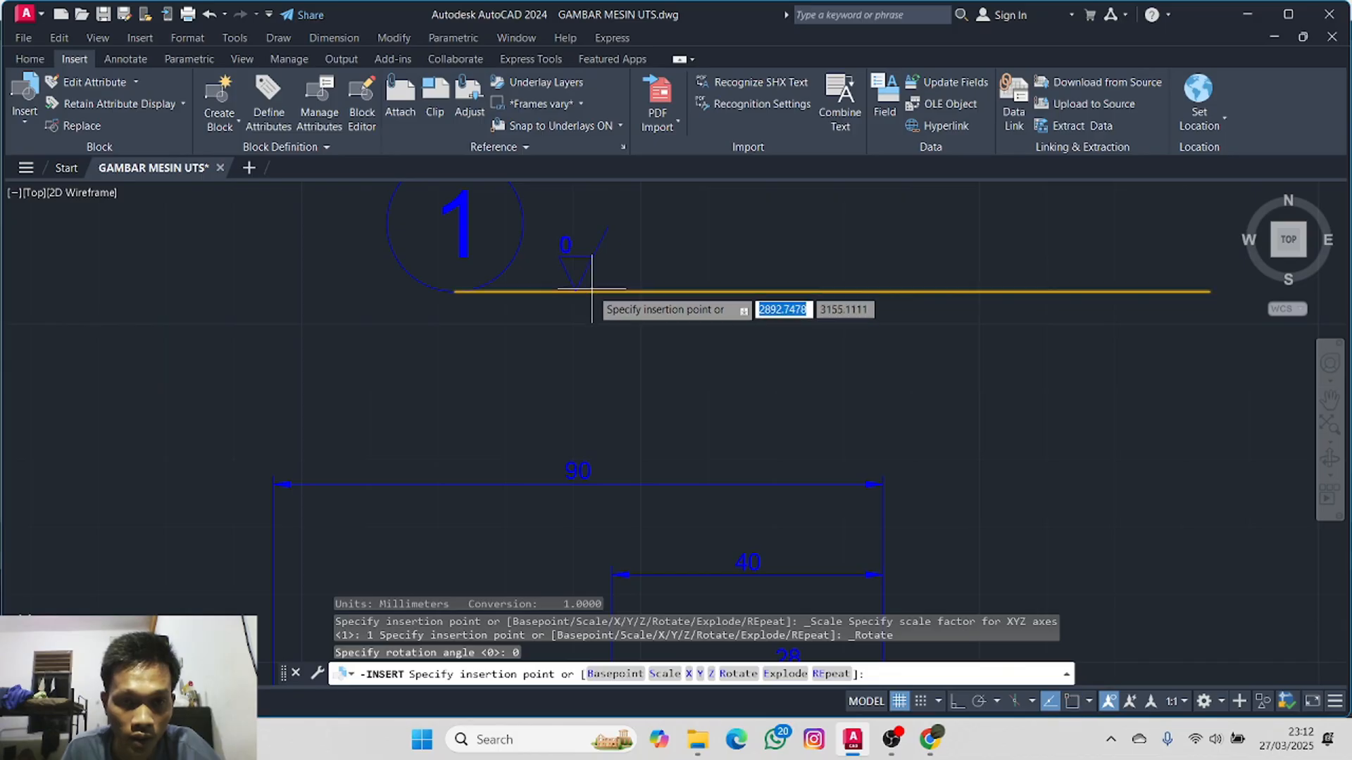
pyautogui.click(593, 289)
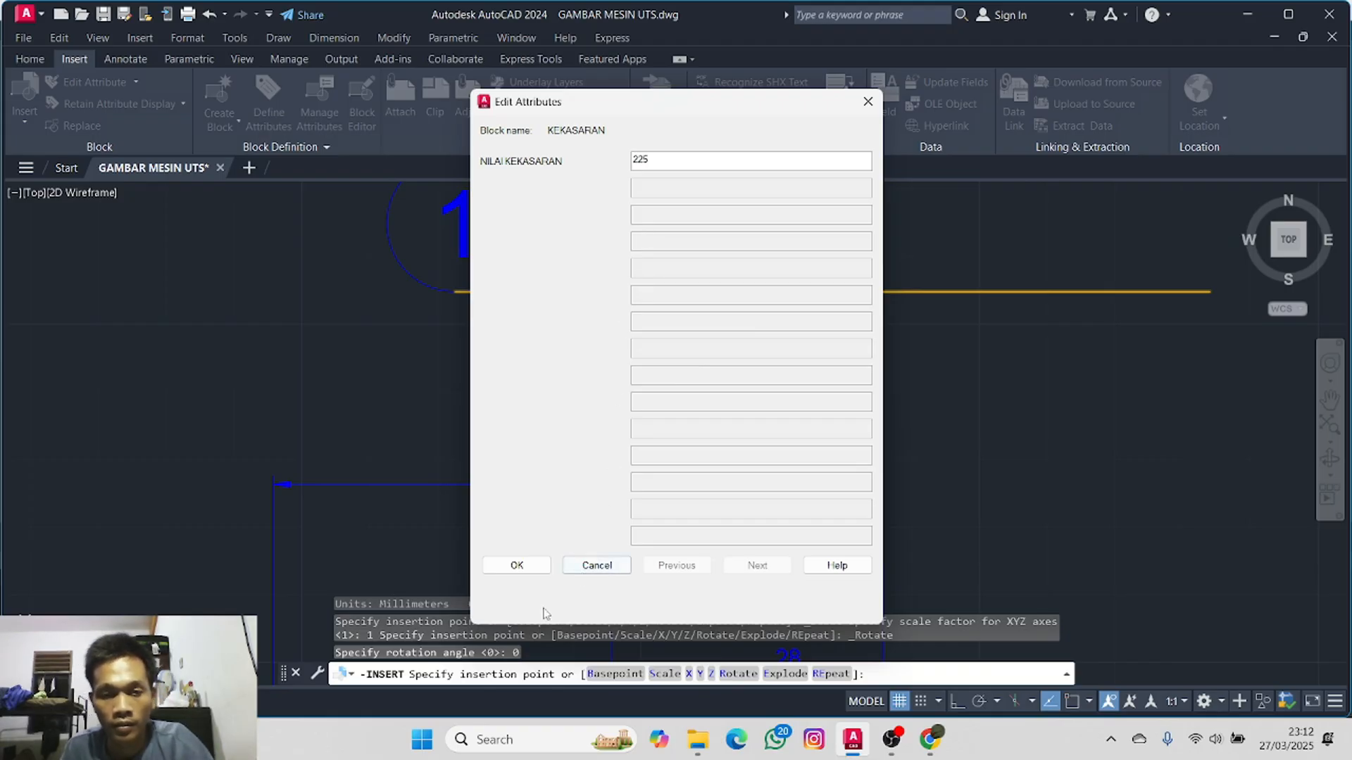
pyautogui.click(516, 565)
pyautogui.scroll(-2, 516, 446)
pyautogui.moveTo(552, 352); pyautogui.dragTo(585, 412, button='middle')
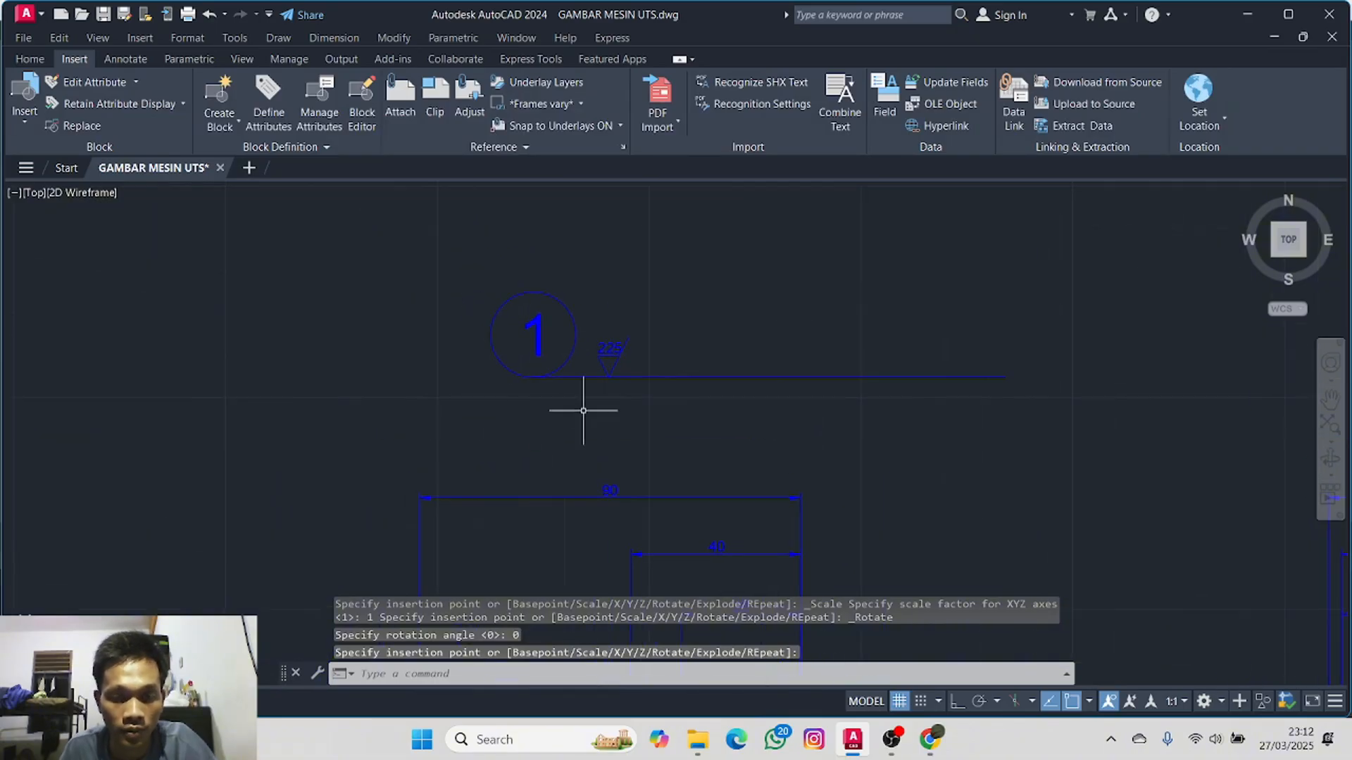
pyautogui.press('Escape')
# - Check the properties of the circle around the part number 1
pyautogui.click(541, 319)
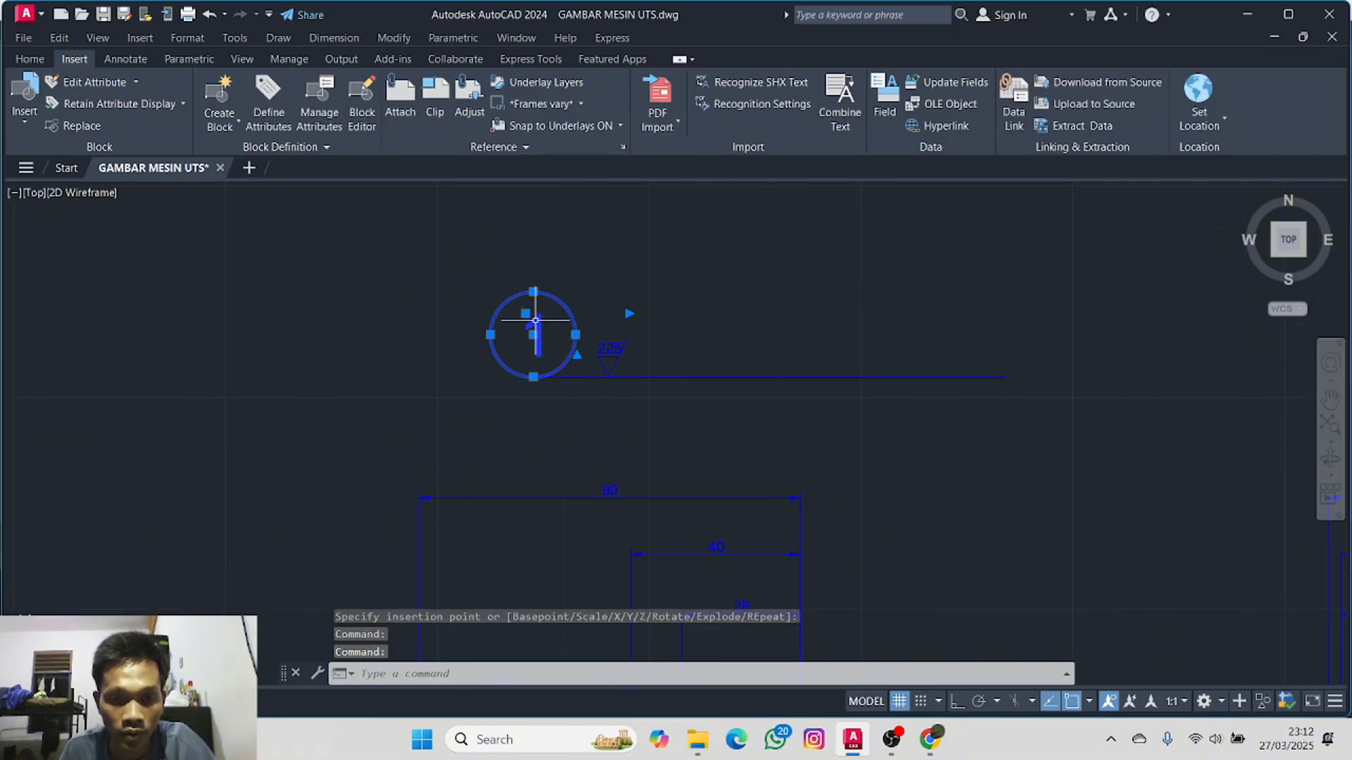
pyautogui.press('Escape')
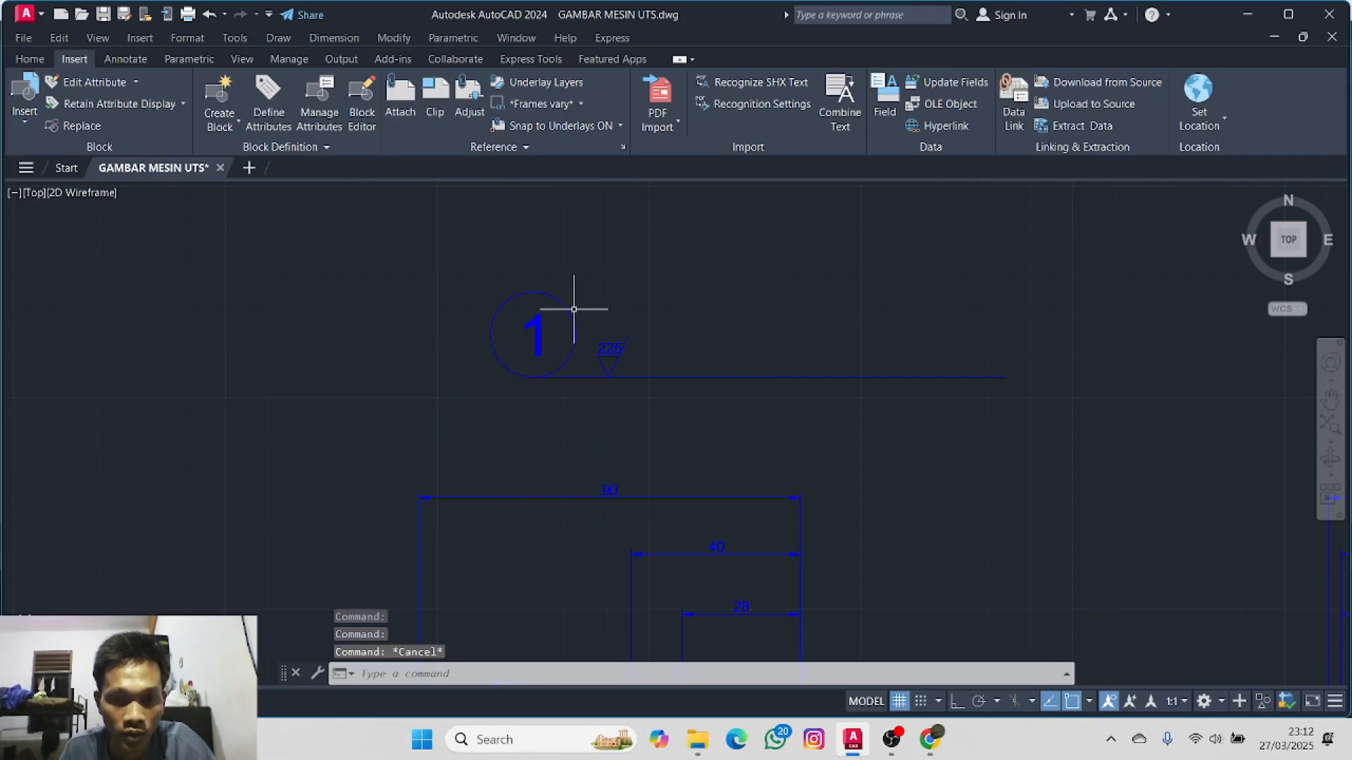
pyautogui.click(570, 314)
pyautogui.rightClick(570, 294)
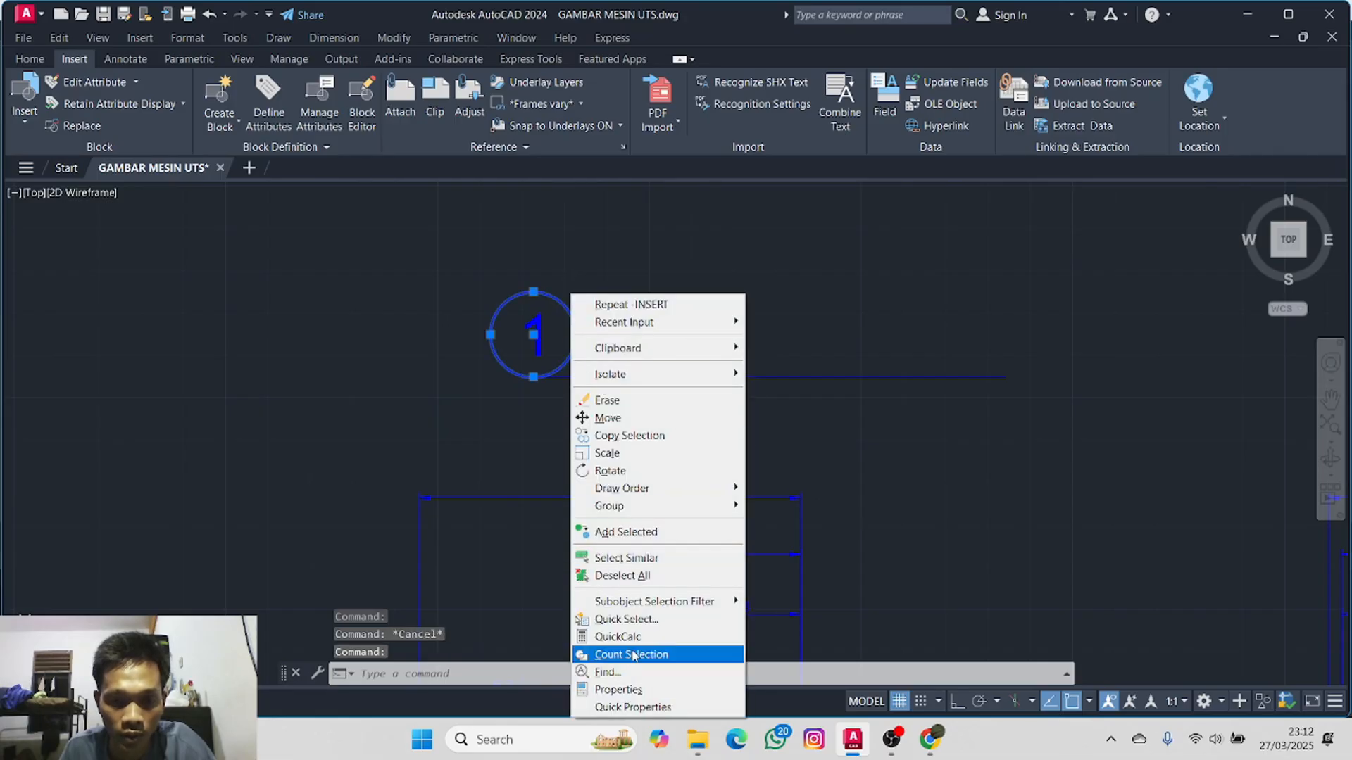
pyautogui.click(603, 688)
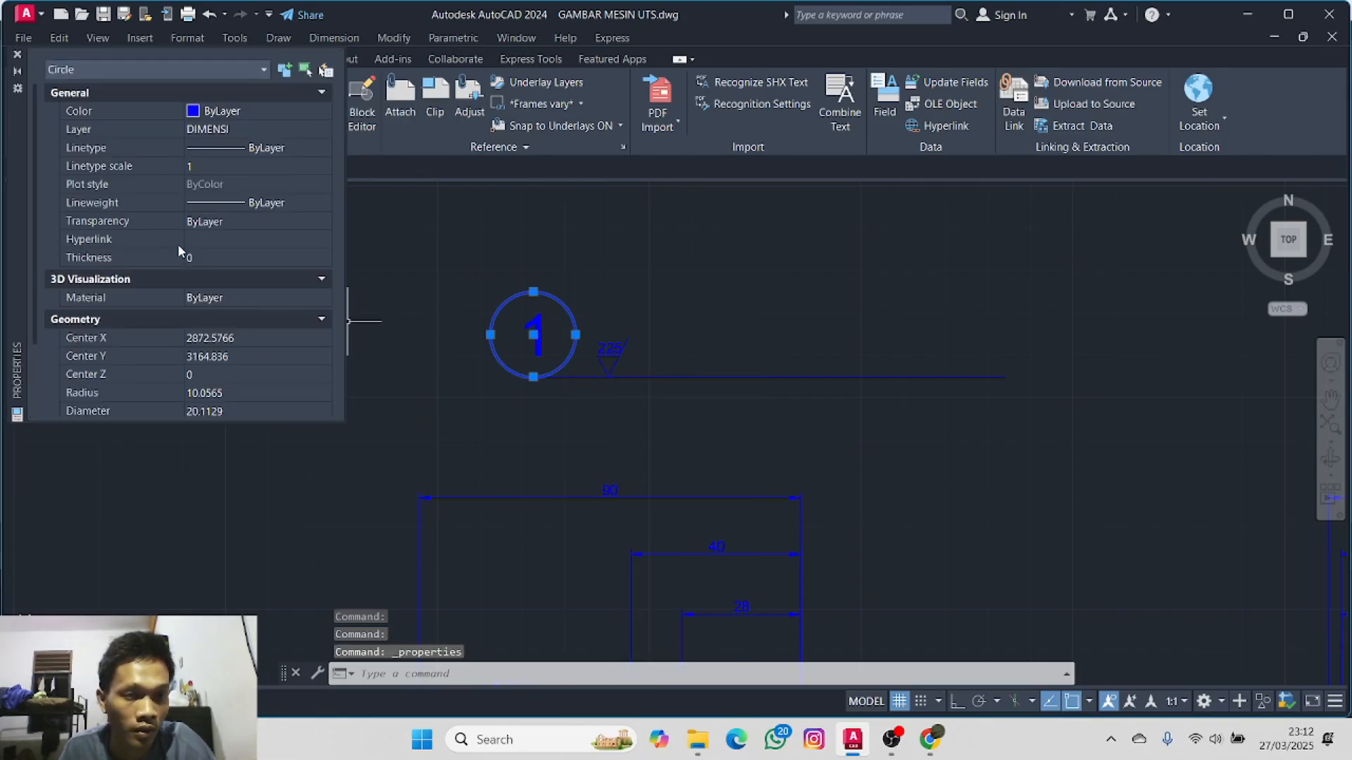
pyautogui.click(17, 54)
pyautogui.click(537, 325)
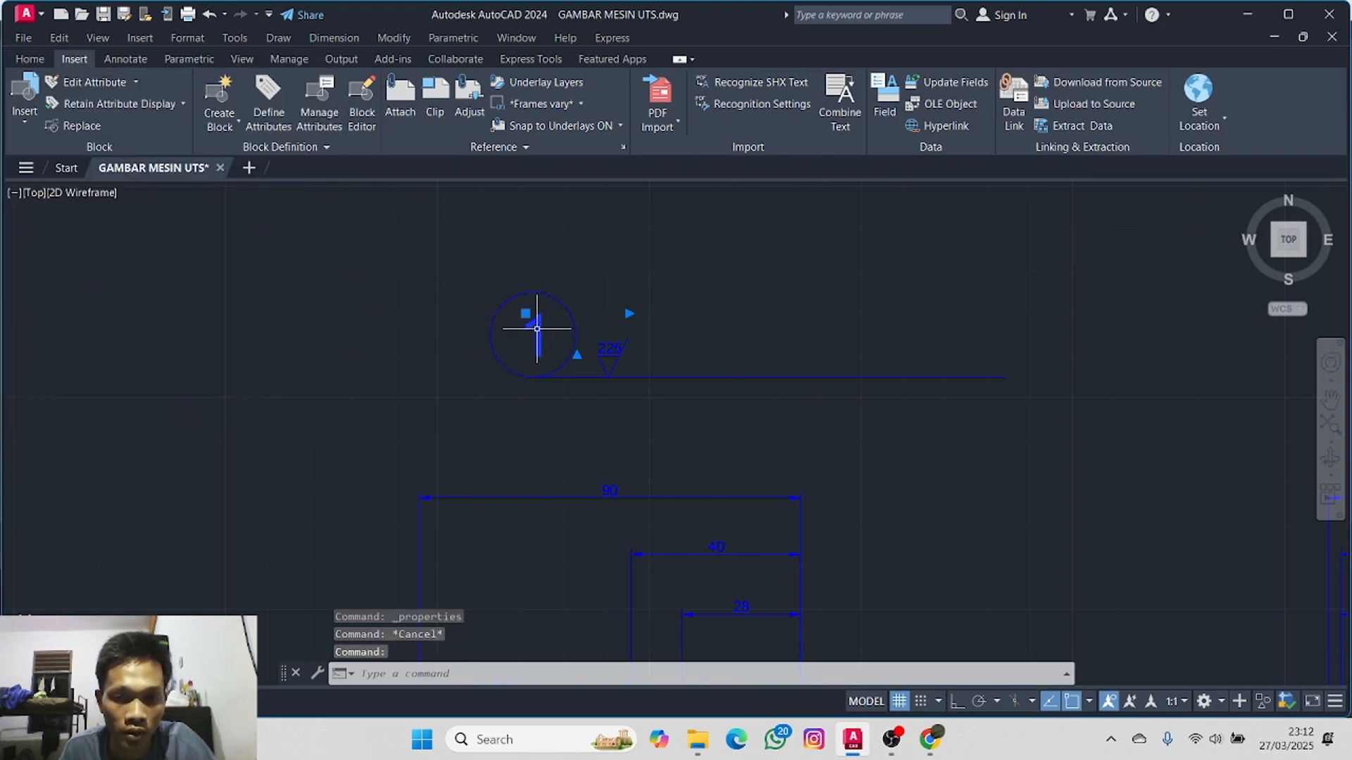
pyautogui.rightClick(531, 315)
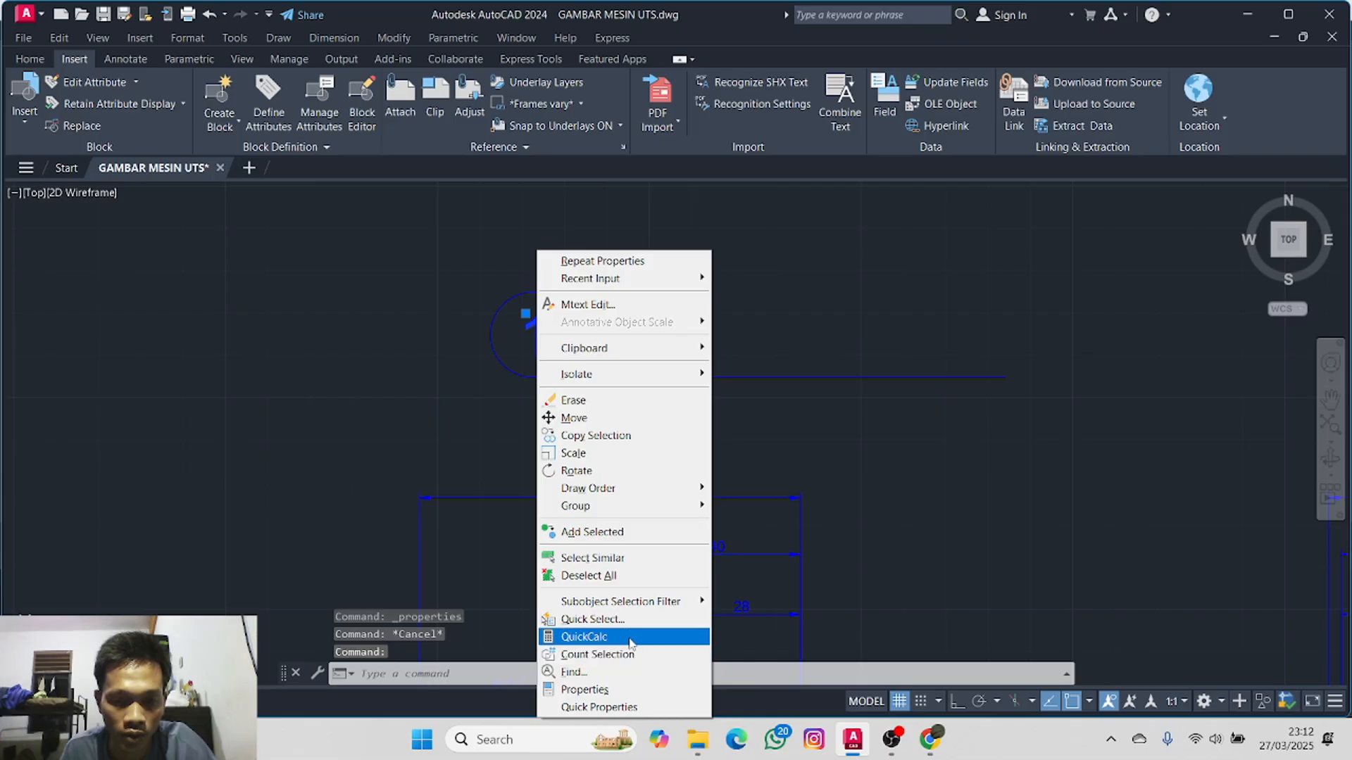
pyautogui.press('Escape')
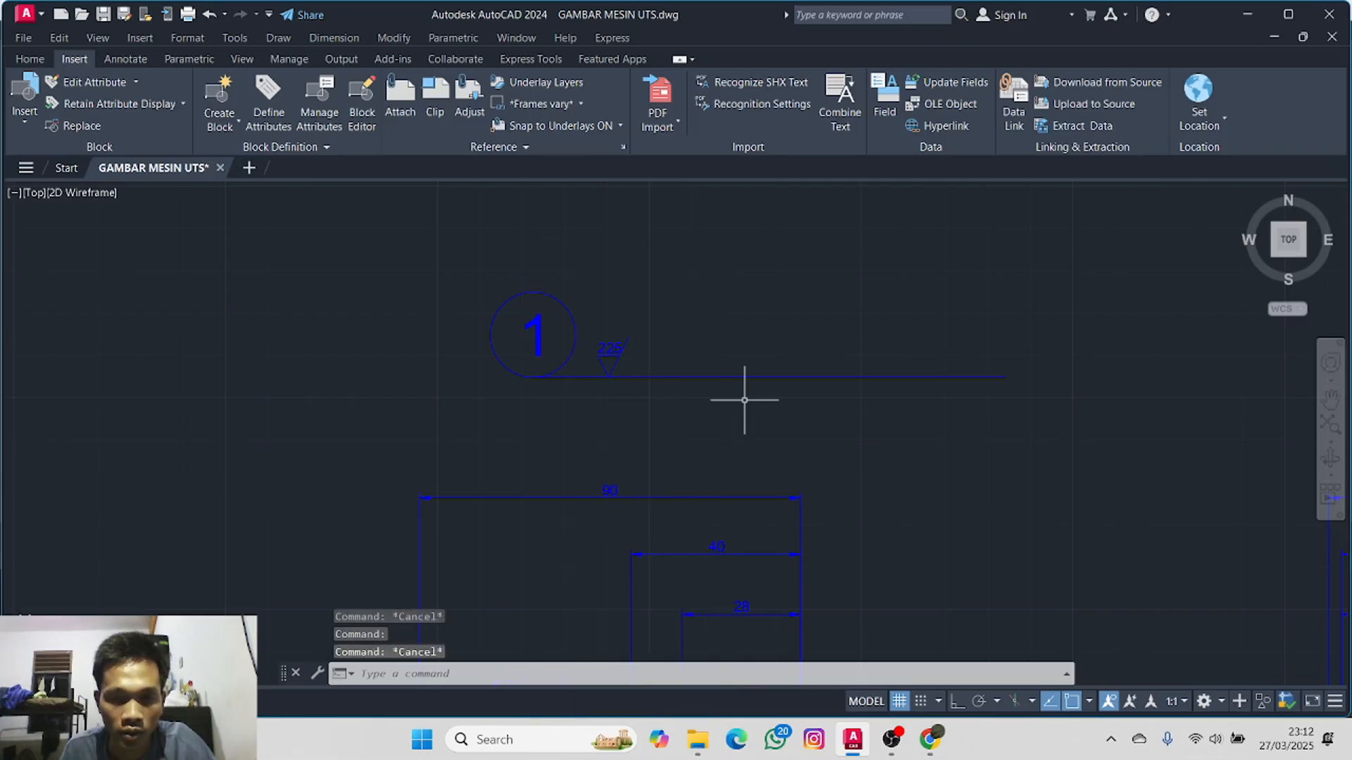
# - Add the multiline text "(" at the horizontal line, just beyond the 225 surface-finish symbol
pyautogui.scroll(-2, 748, 406)
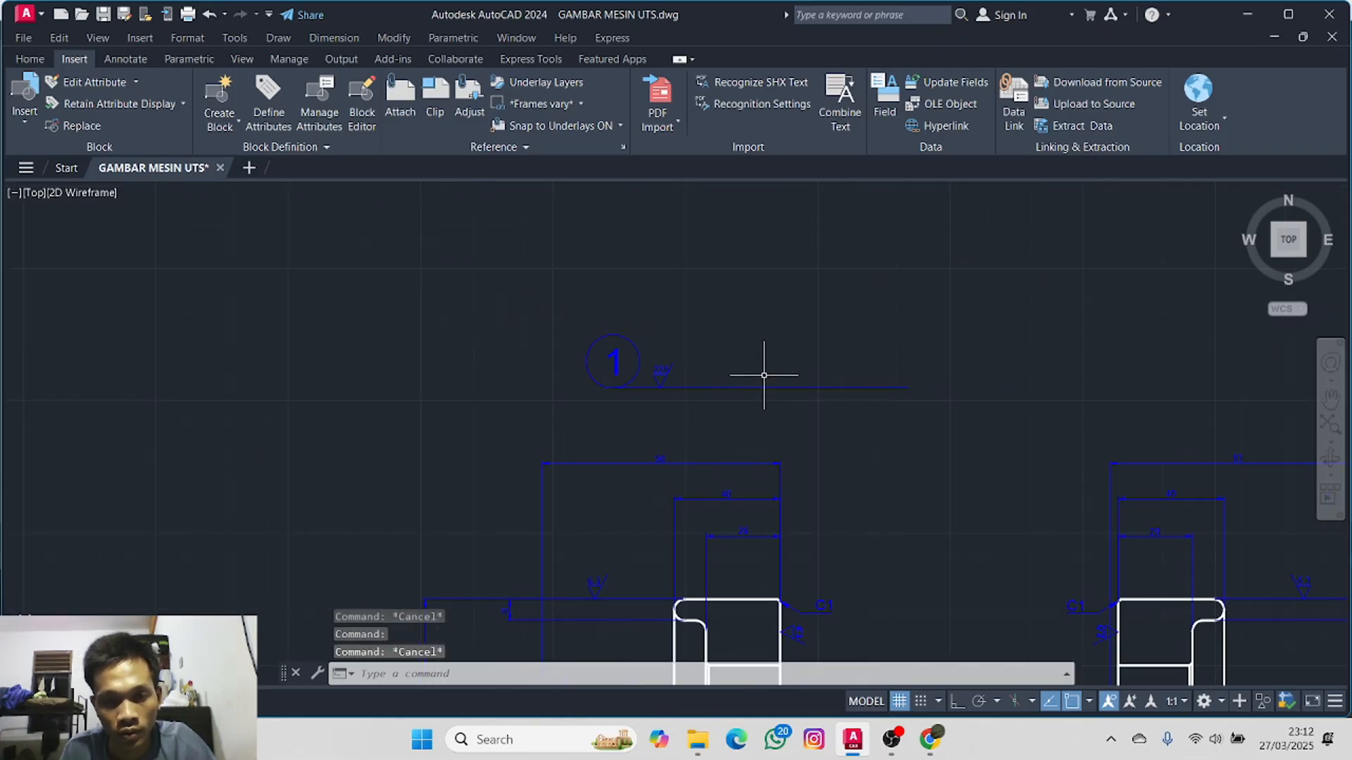
pyautogui.scroll(3, 746, 402)
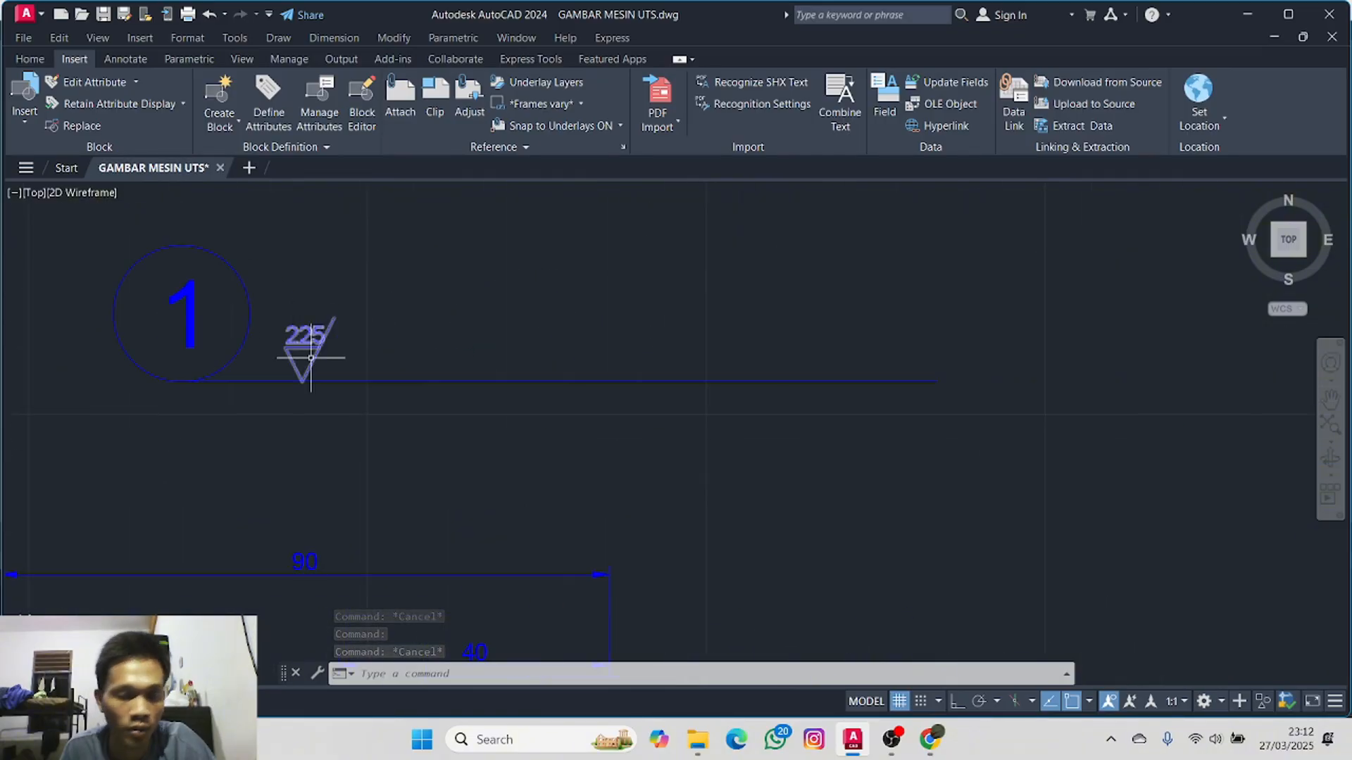
pyautogui.click(27, 60)
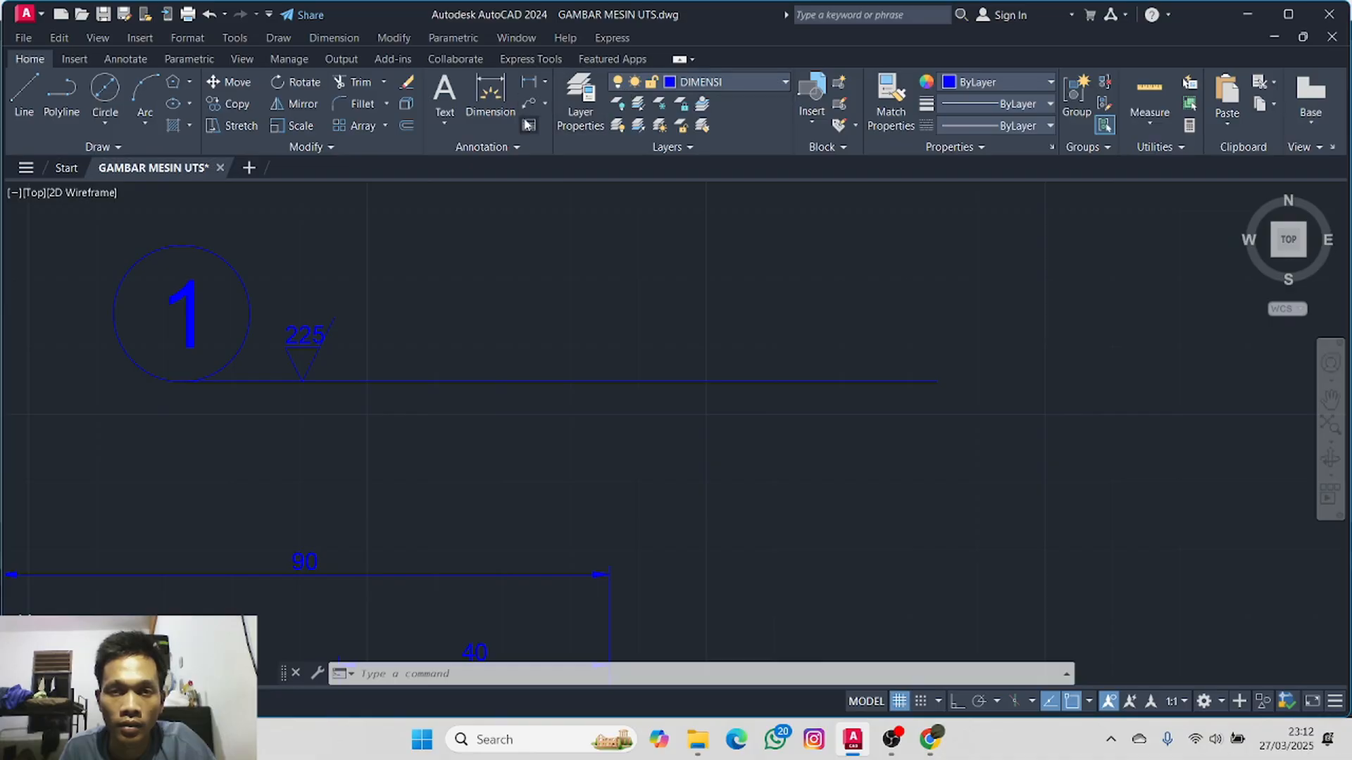
pyautogui.click(444, 91)
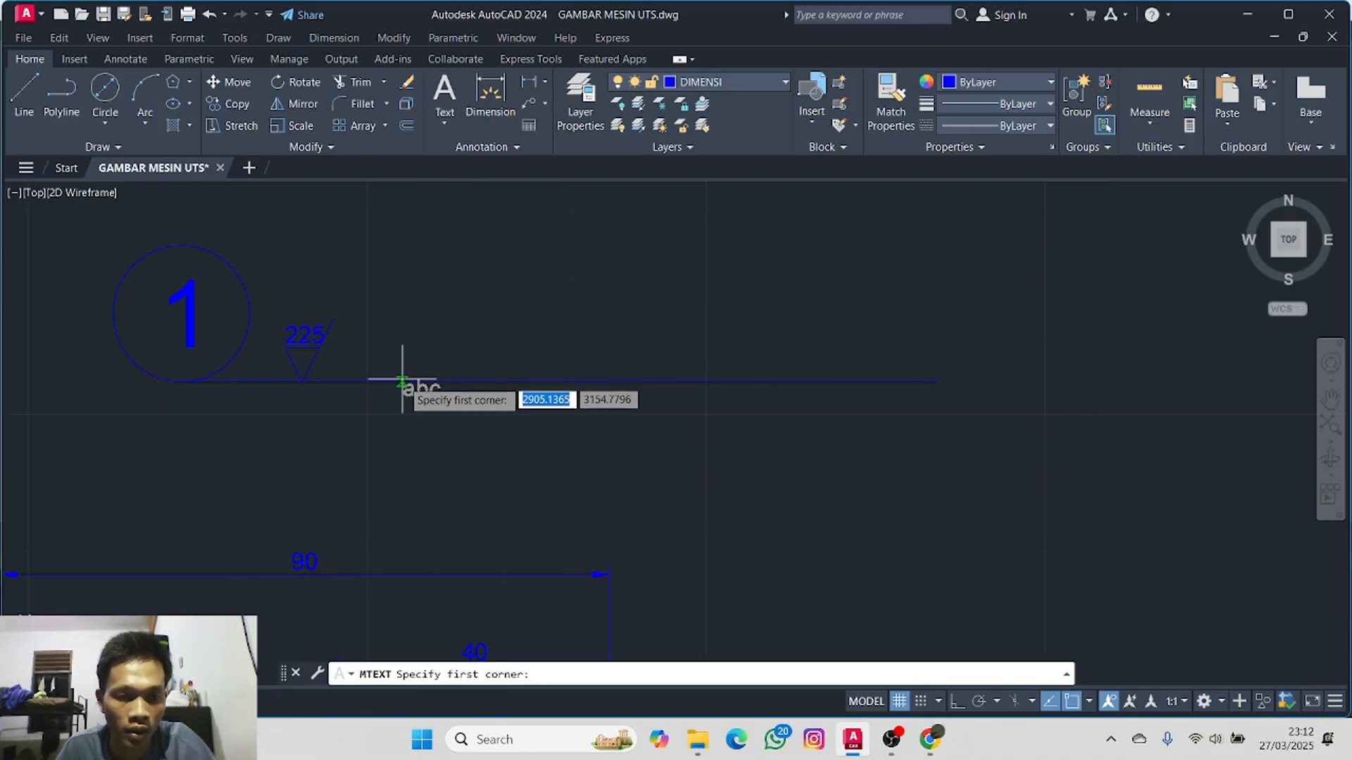
pyautogui.click(354, 381)
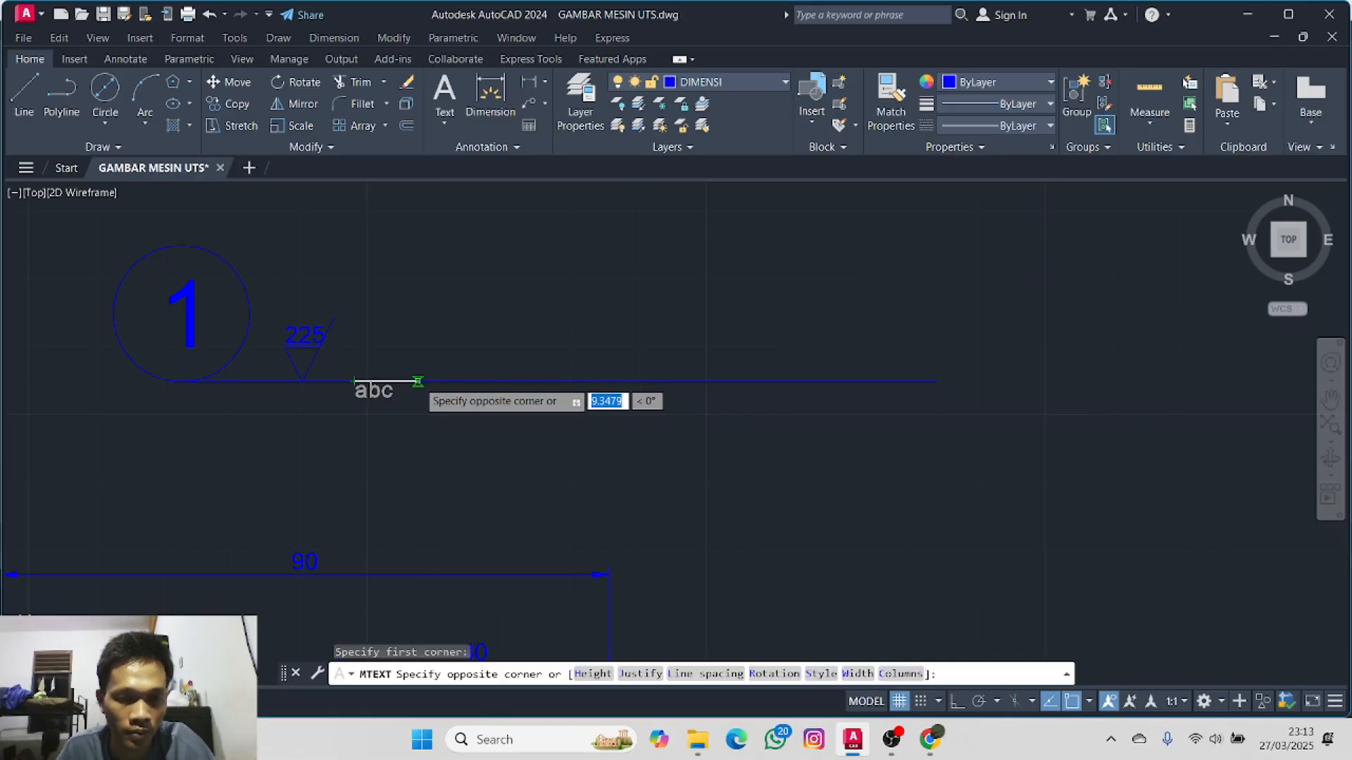
pyautogui.click(417, 381)
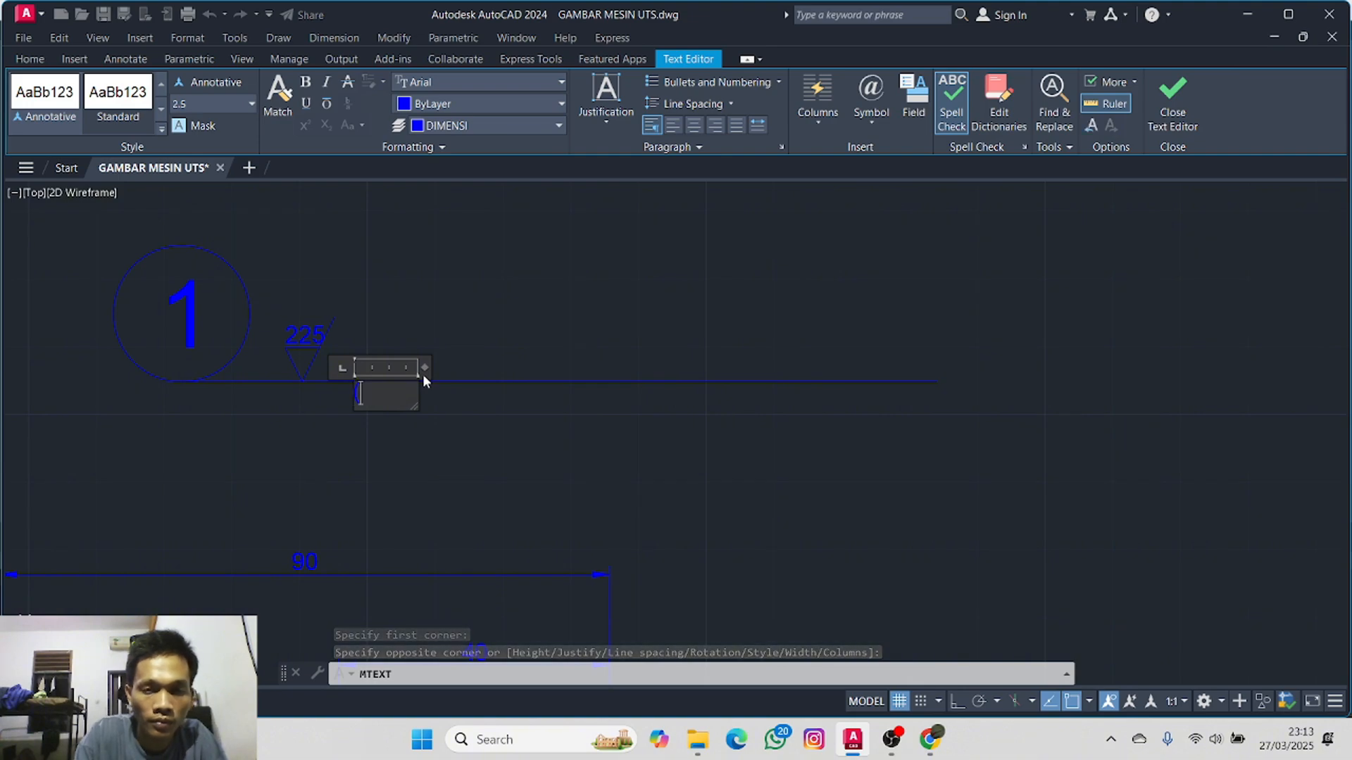
pyautogui.click(242, 104)
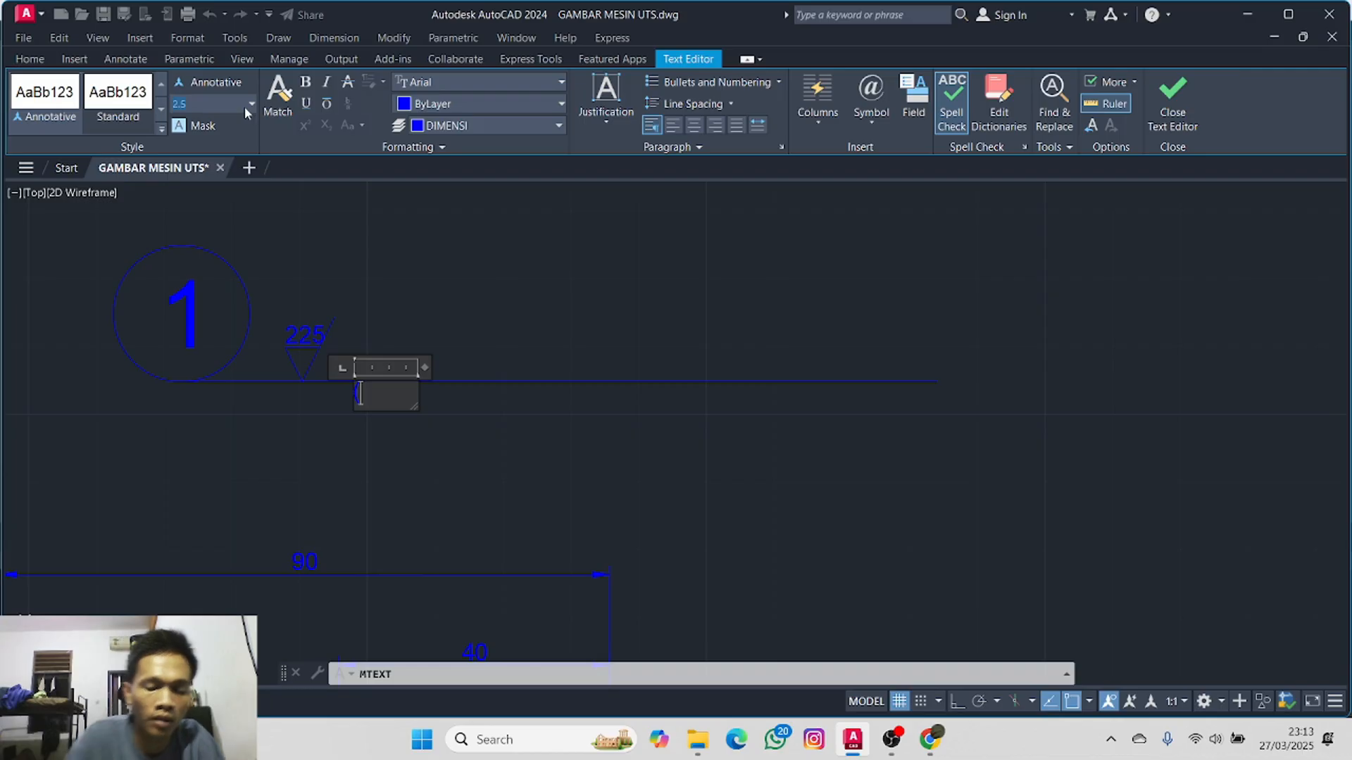
pyautogui.write('7')
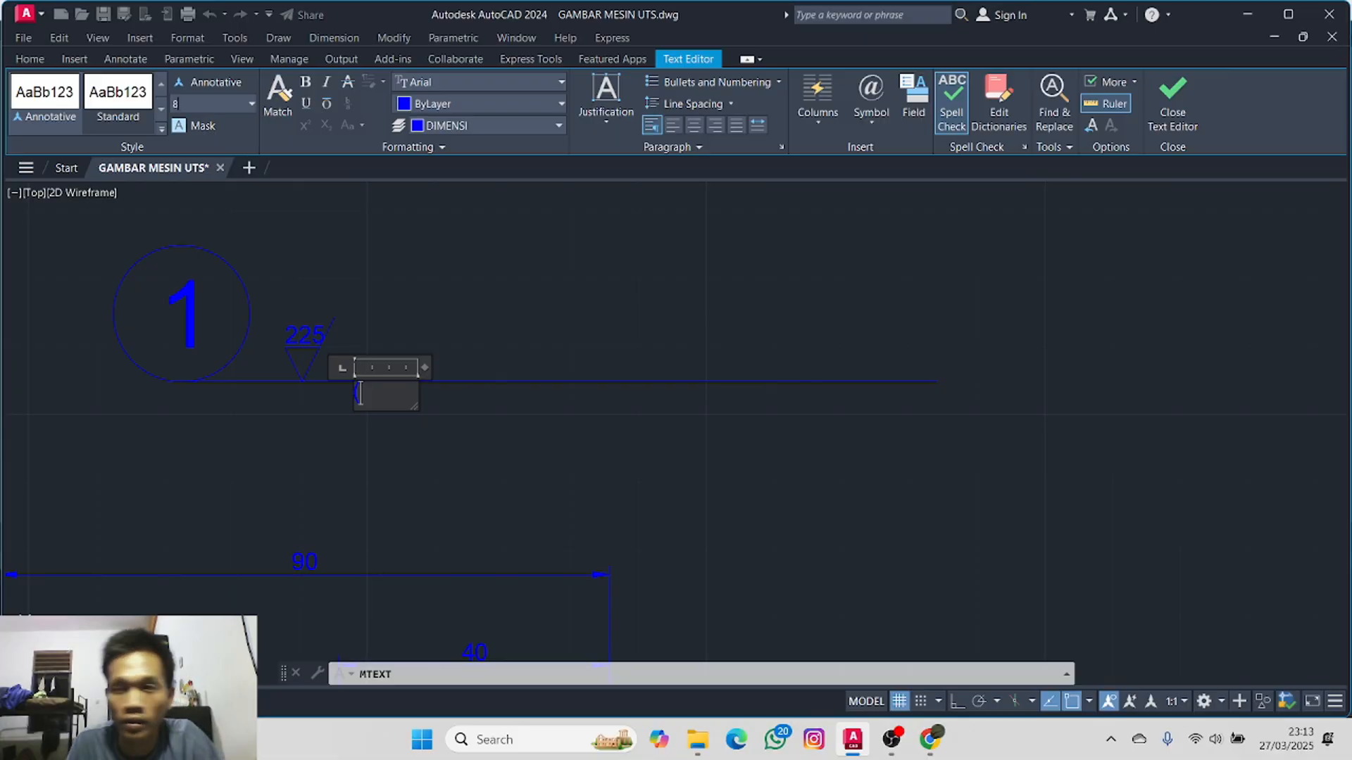
pyautogui.click(1172, 95)
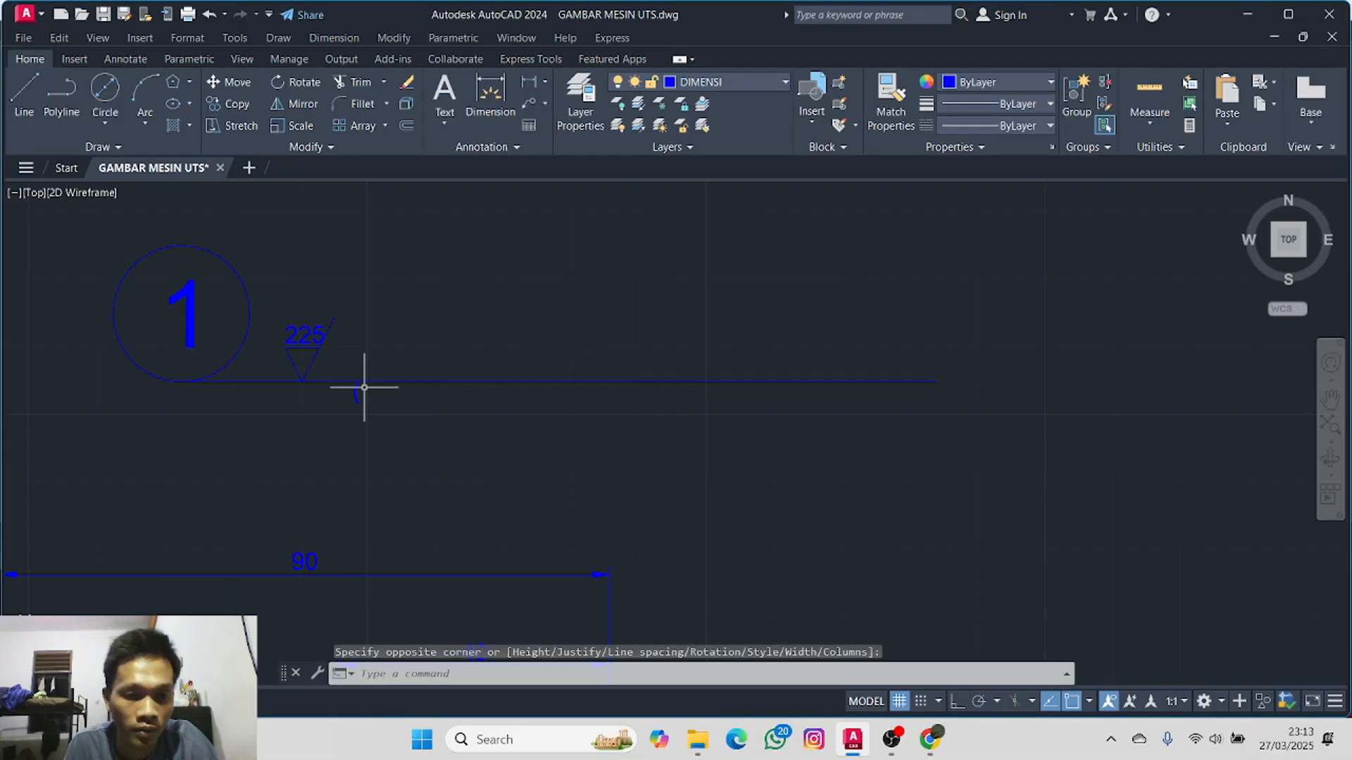
# - Move the "(" text up so its lower end rests on the horizontal line beside the 225 symbol
pyautogui.click(355, 392)
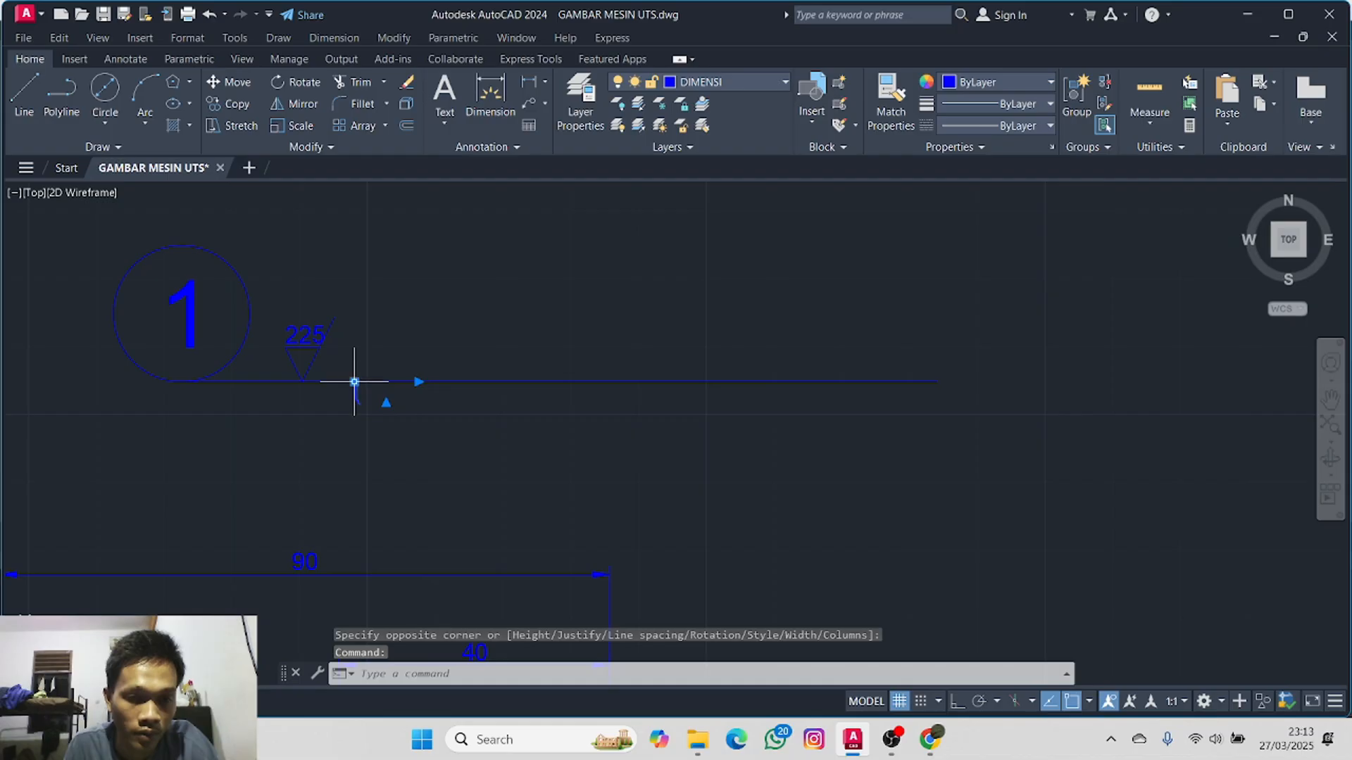
pyautogui.click(355, 382)
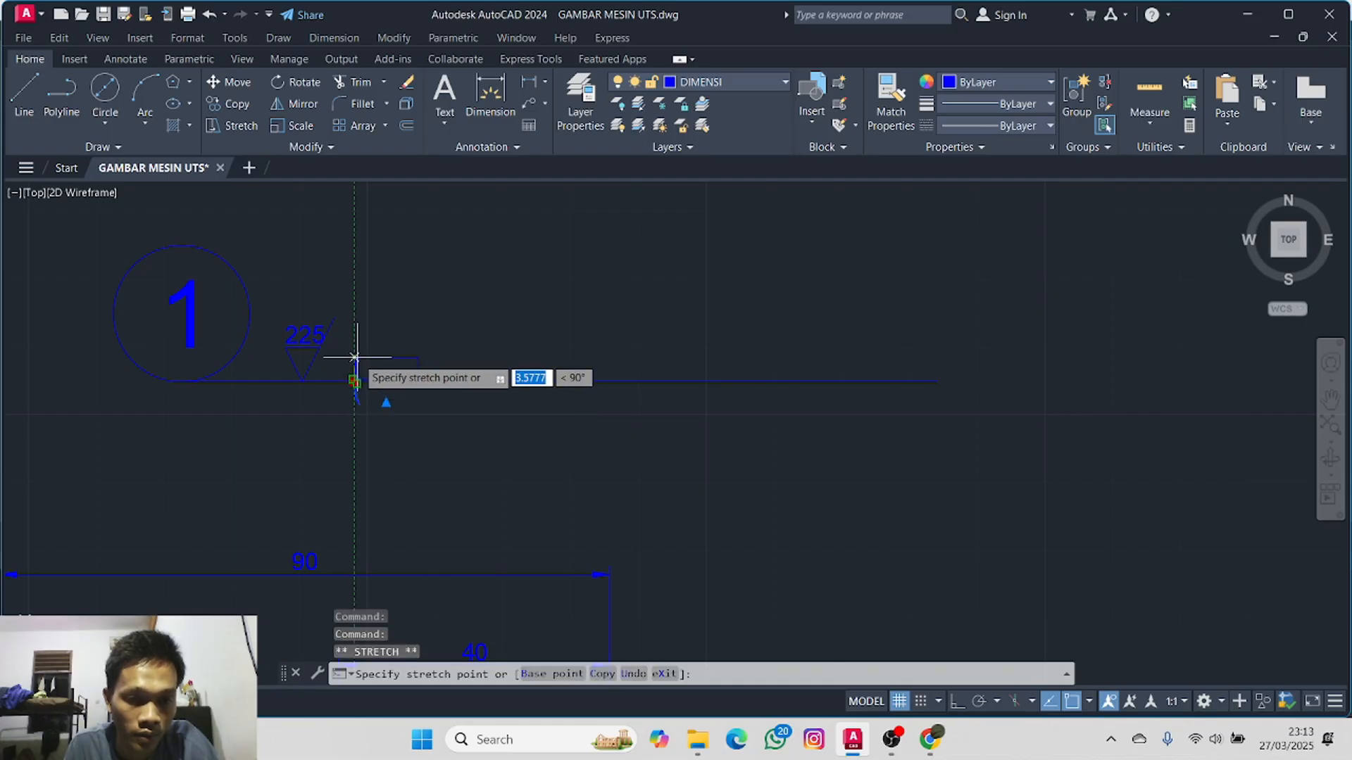
pyautogui.scroll(5, 355, 357)
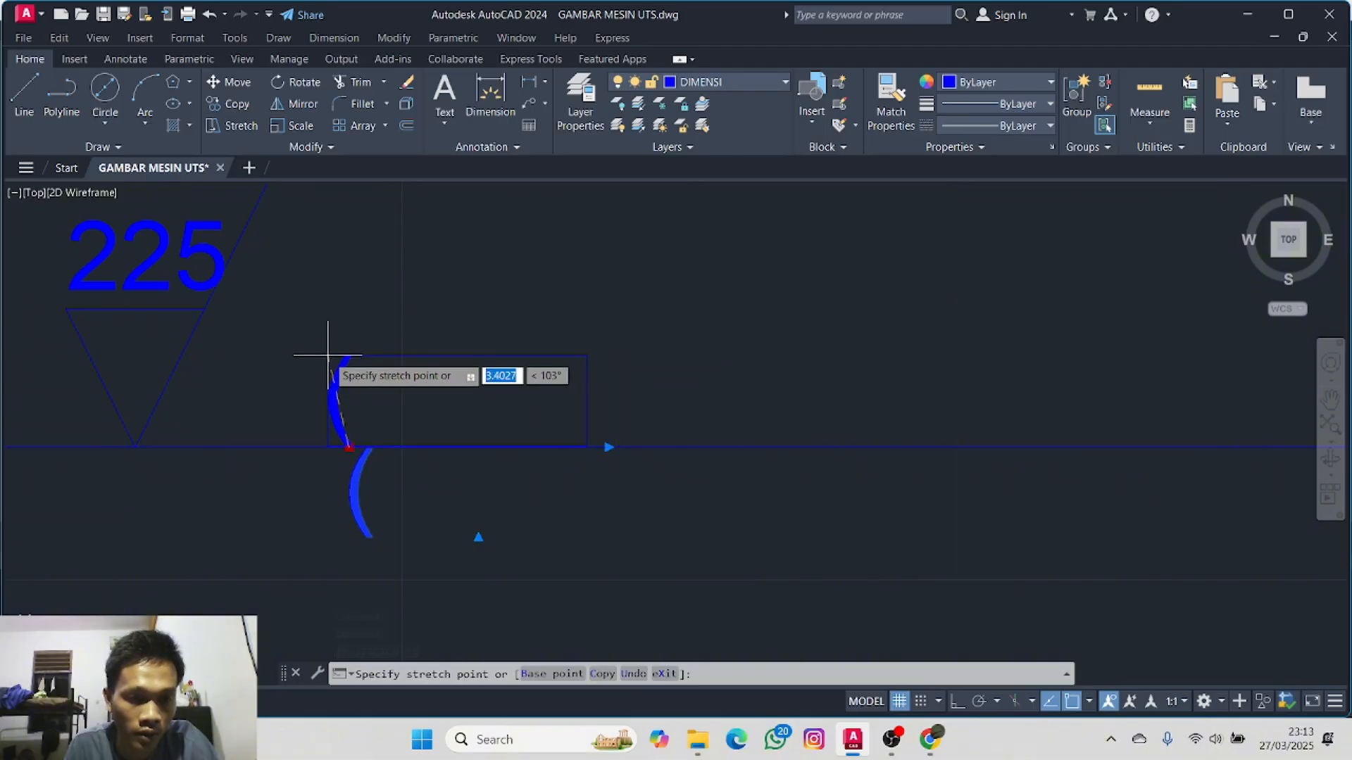
pyautogui.click(338, 357)
pyautogui.scroll(-3, 465, 422)
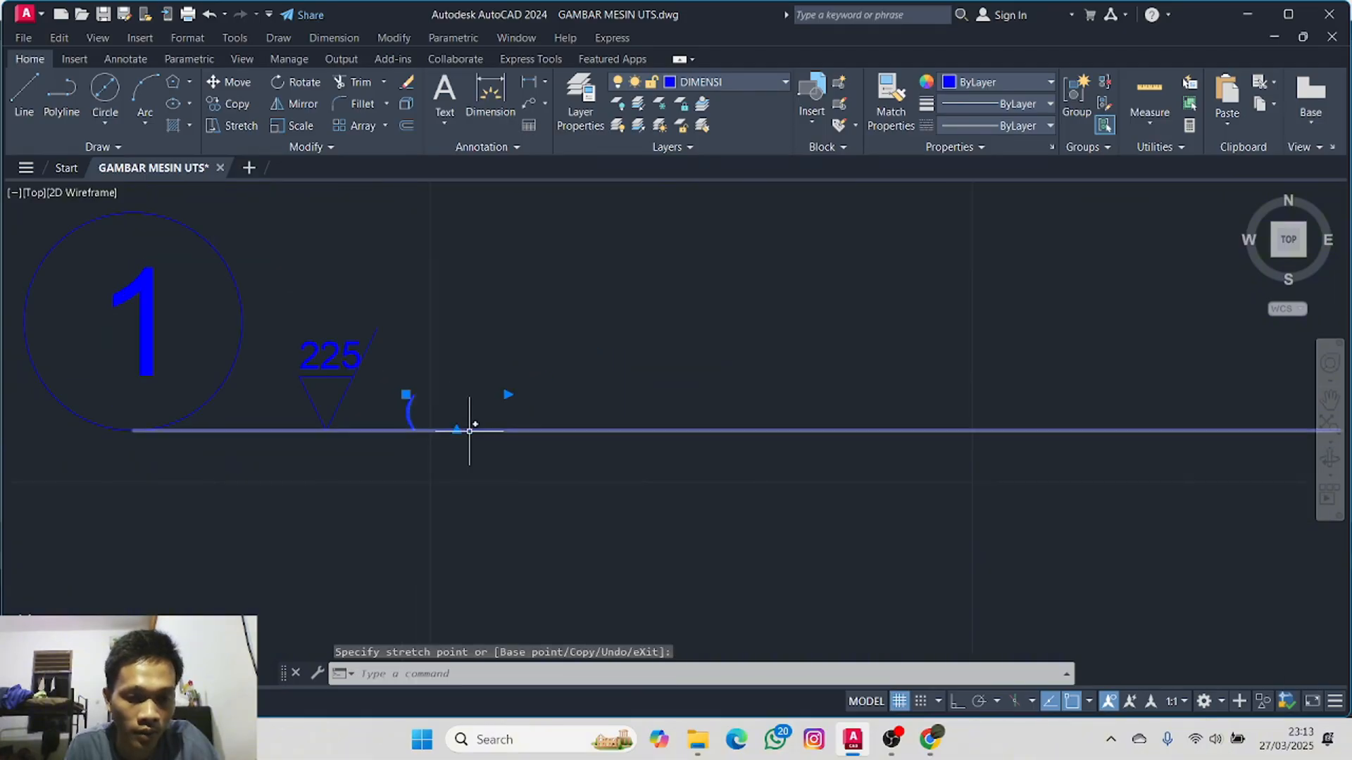
pyautogui.press('Escape')
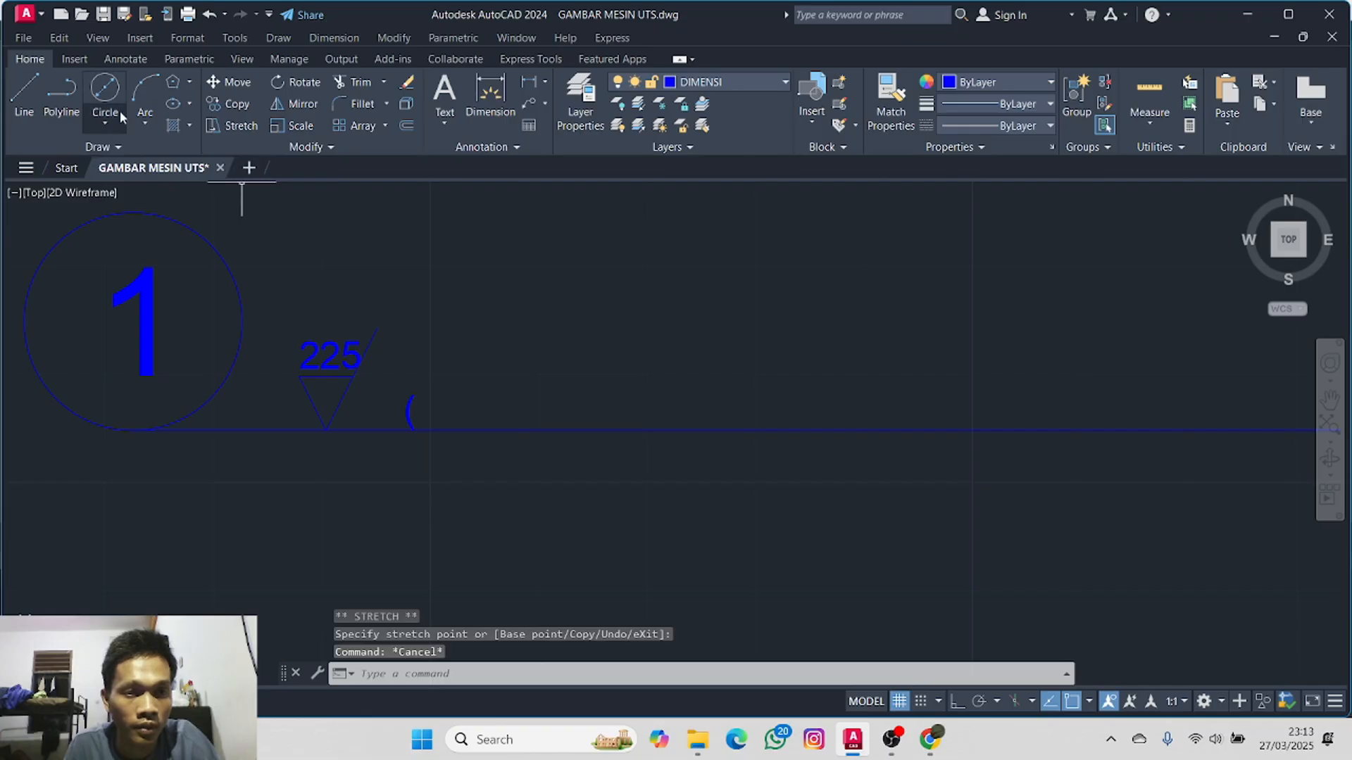
# - Insert the KEKASARAN block with its default value on the horizontal line and shift it close to the "("
pyautogui.click(74, 58)
pyautogui.click(40, 124)
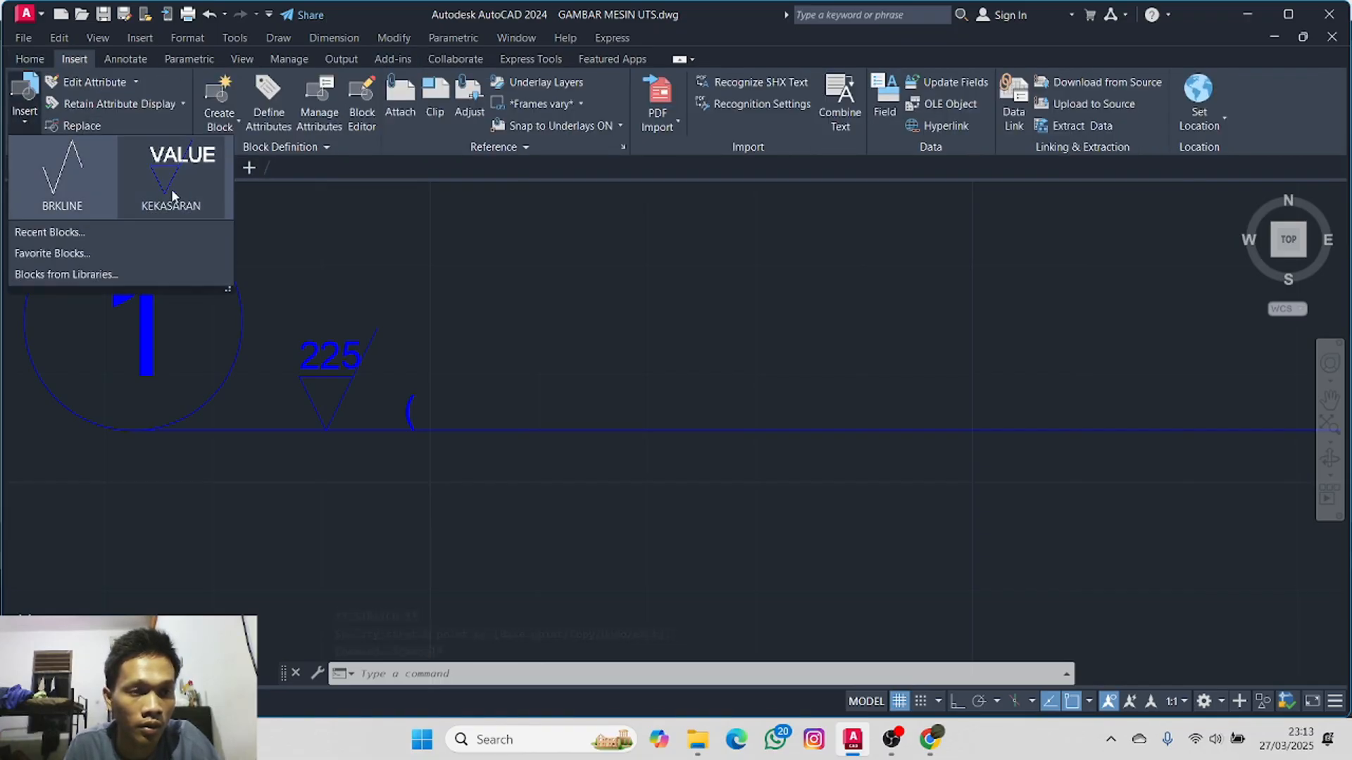
pyautogui.click(146, 189)
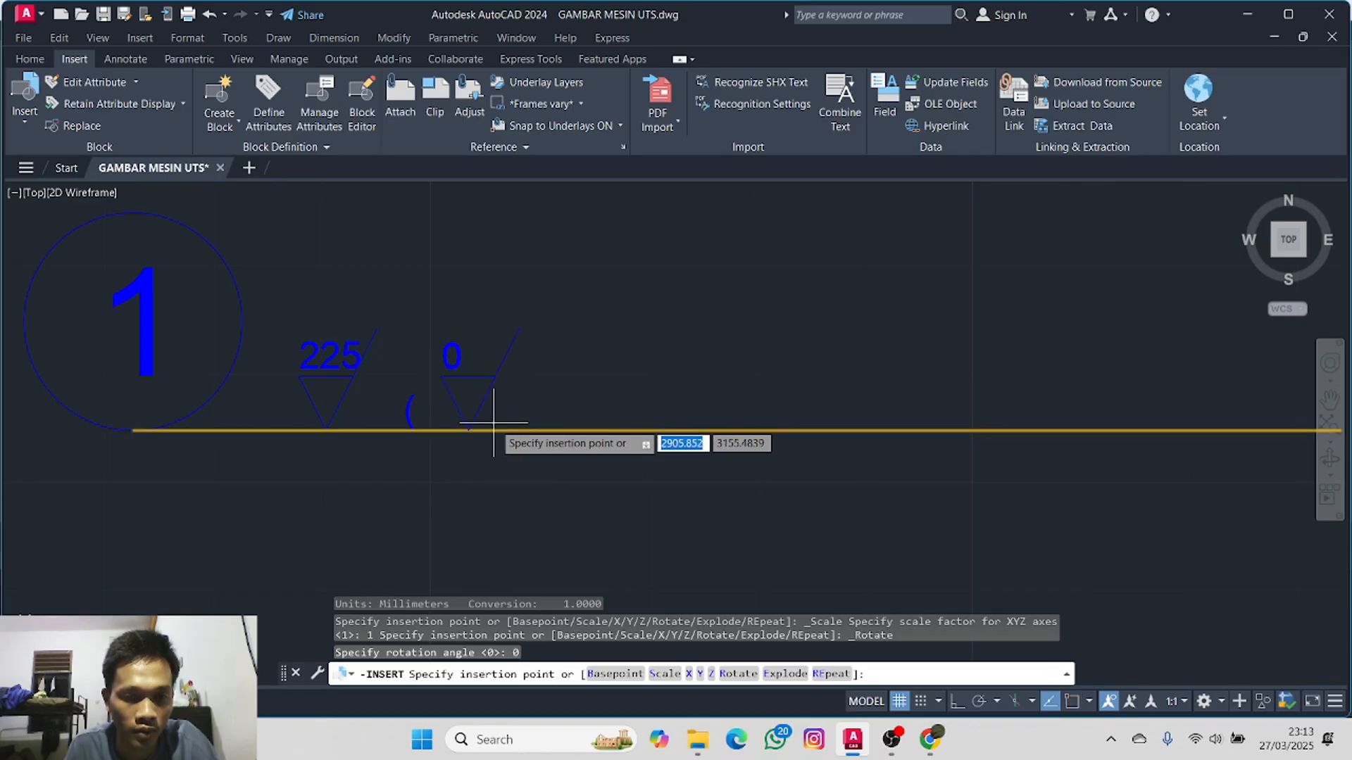
pyautogui.click(494, 428)
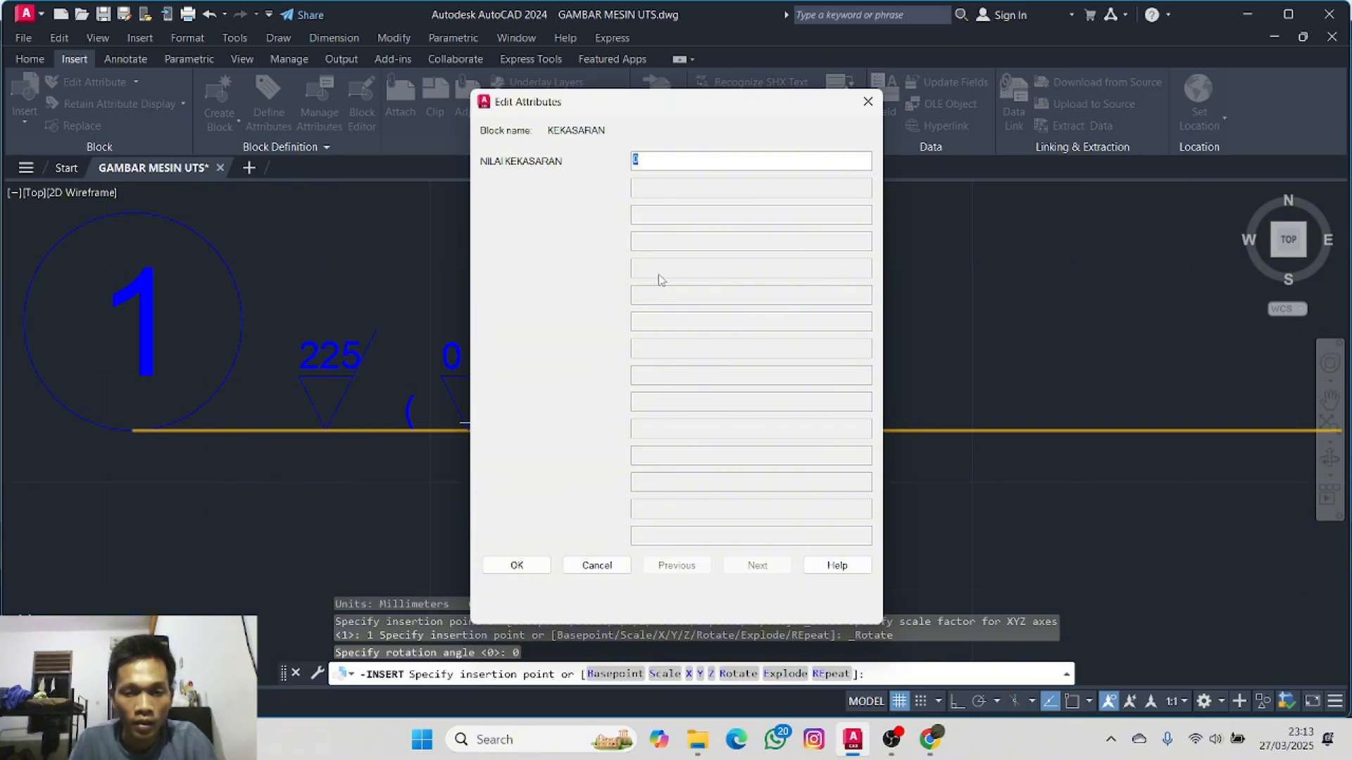
pyautogui.click(868, 101)
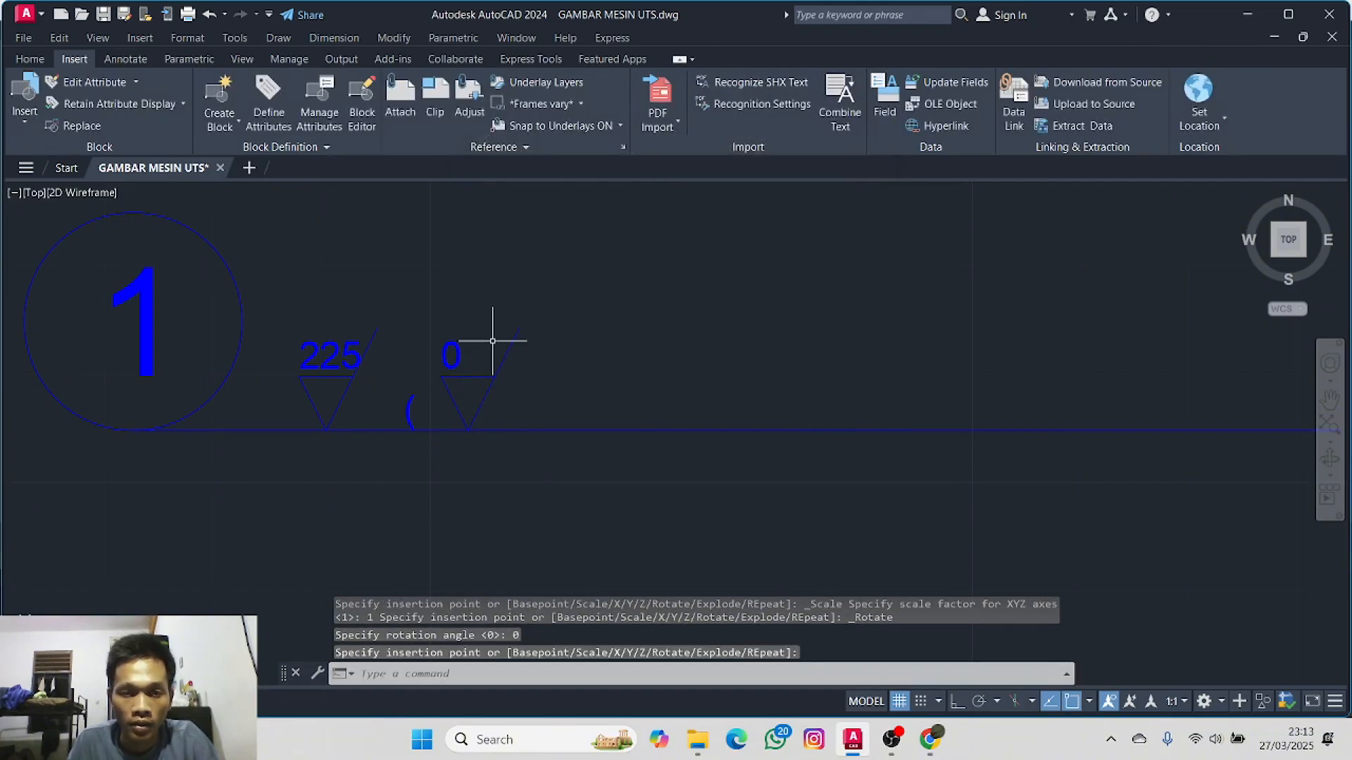
pyautogui.press('Escape')
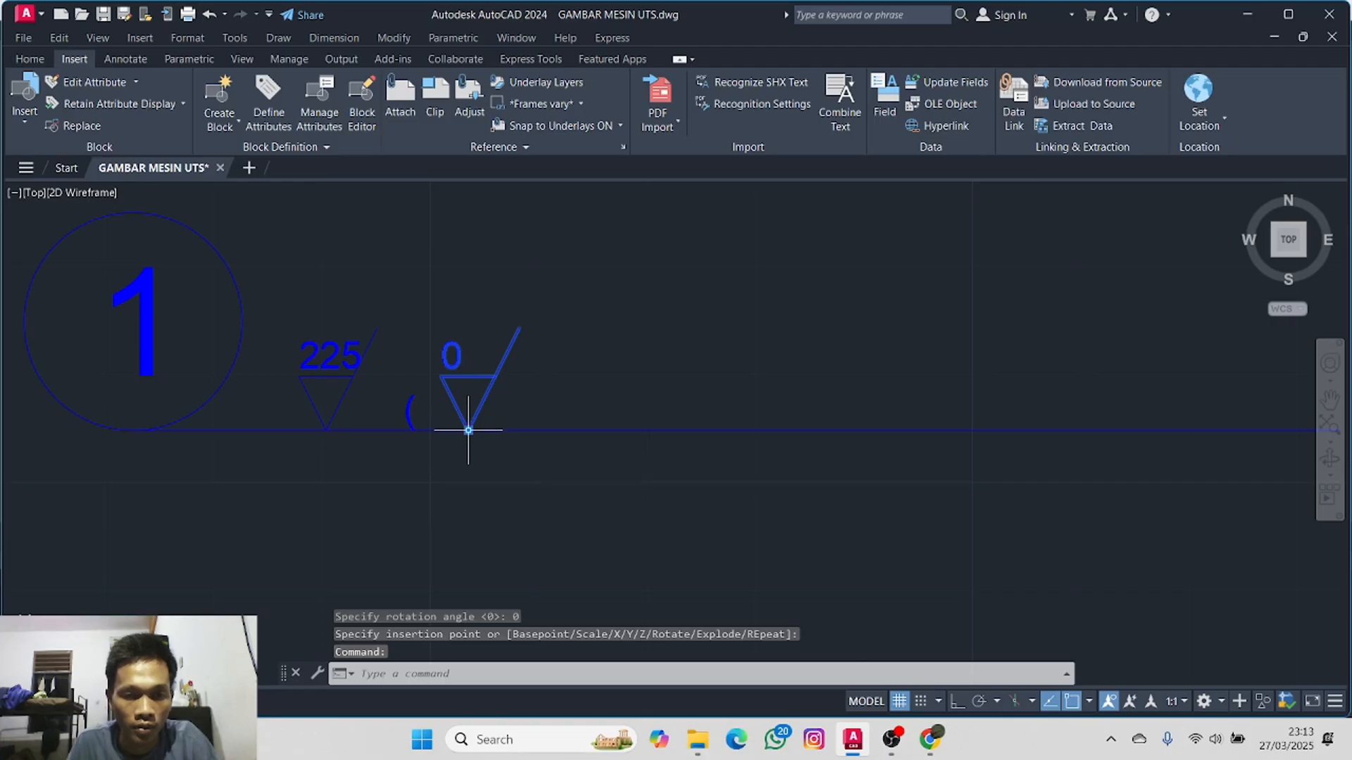
pyautogui.click(468, 430)
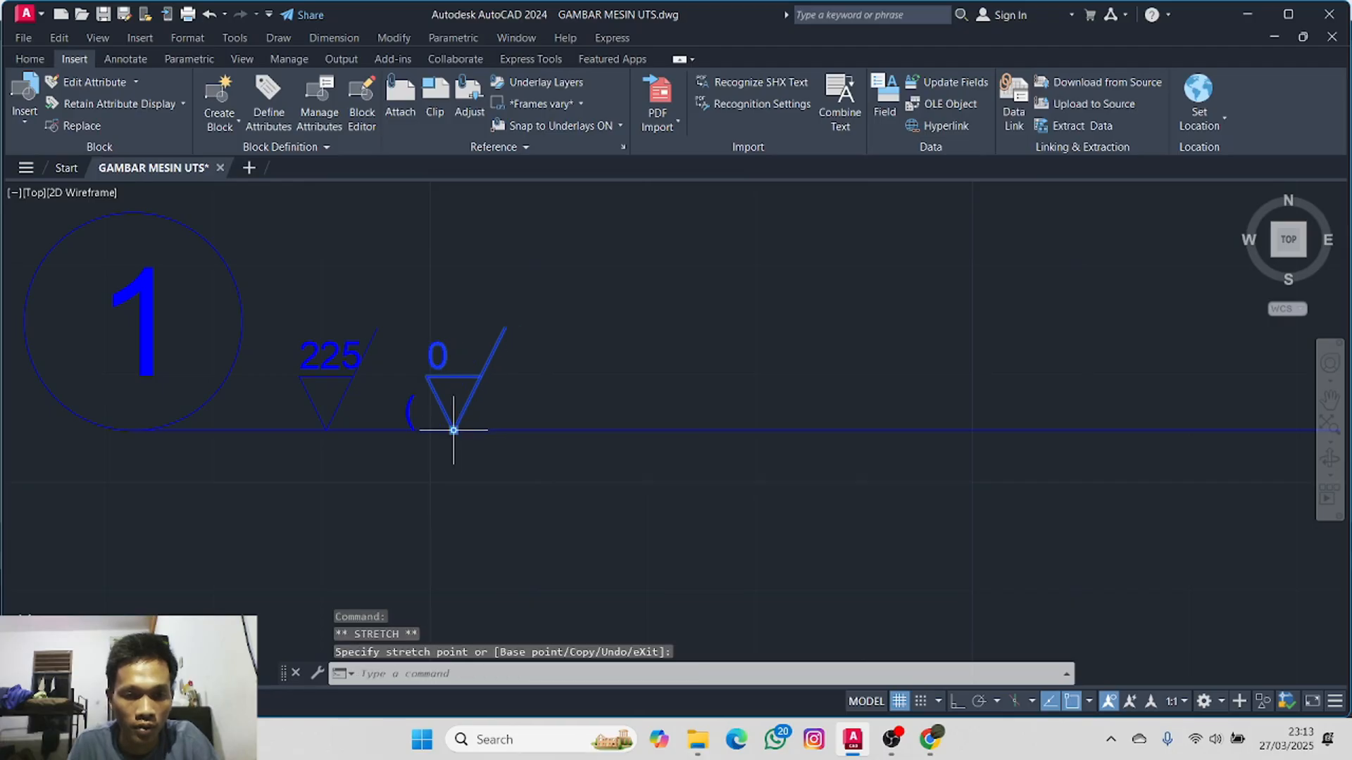
pyautogui.press('Escape')
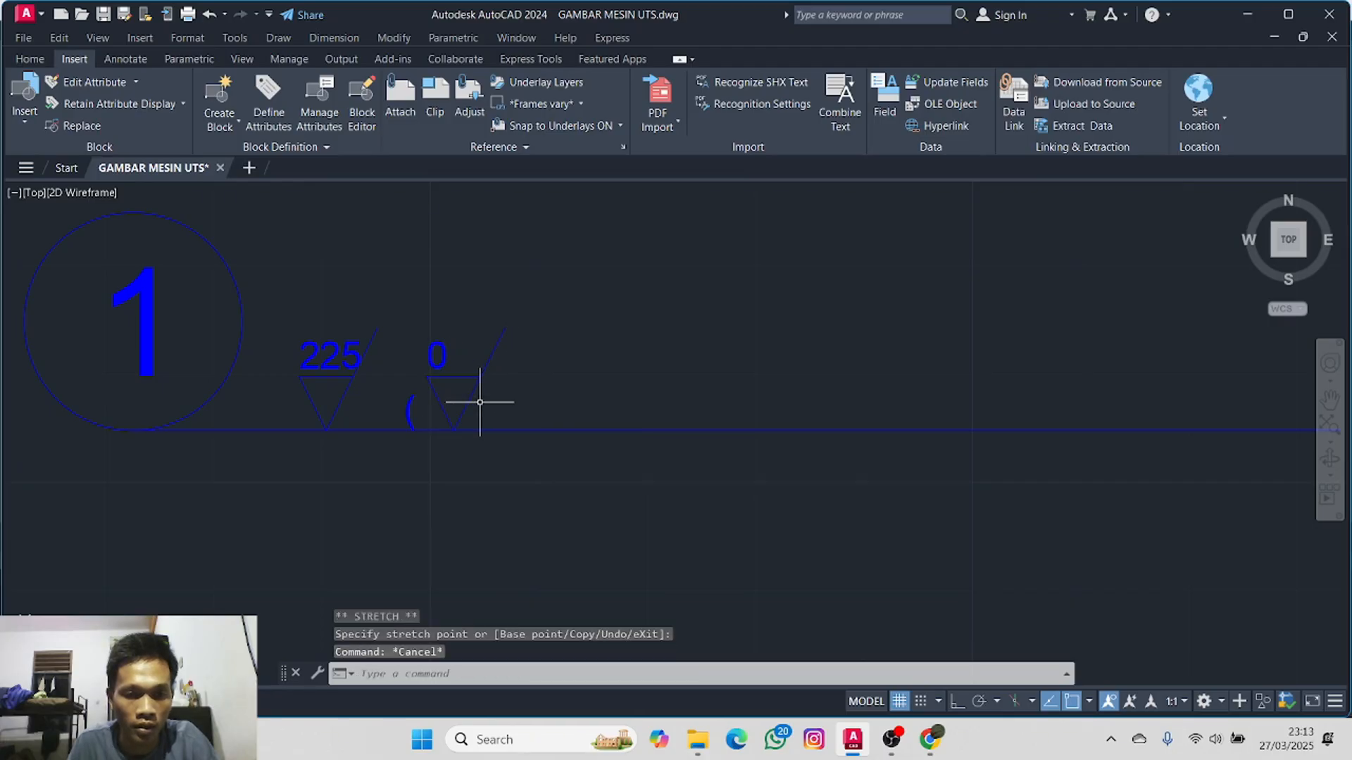
# - Set the roughness value of the surface-finish symbol beside the "(" to 6.3
pyautogui.doubleClick(438, 356)
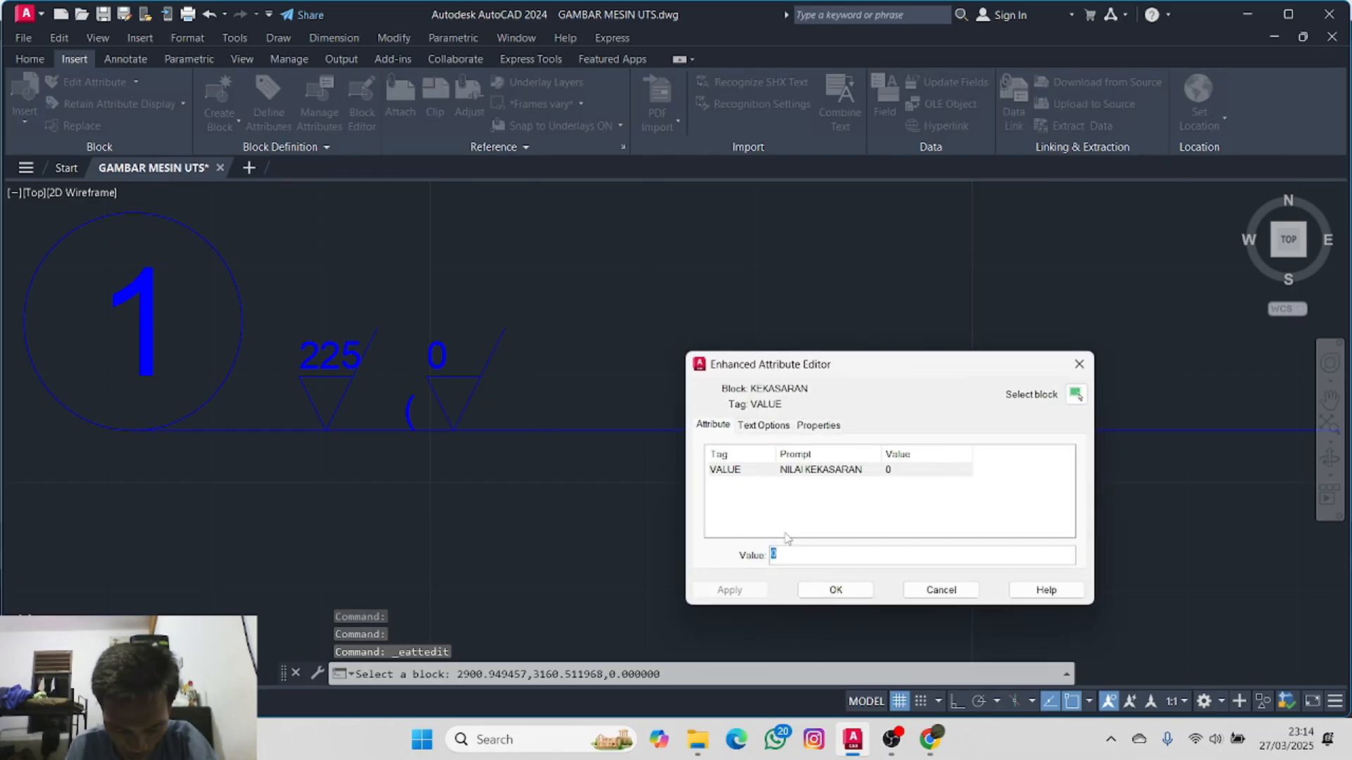
pyautogui.write('6')
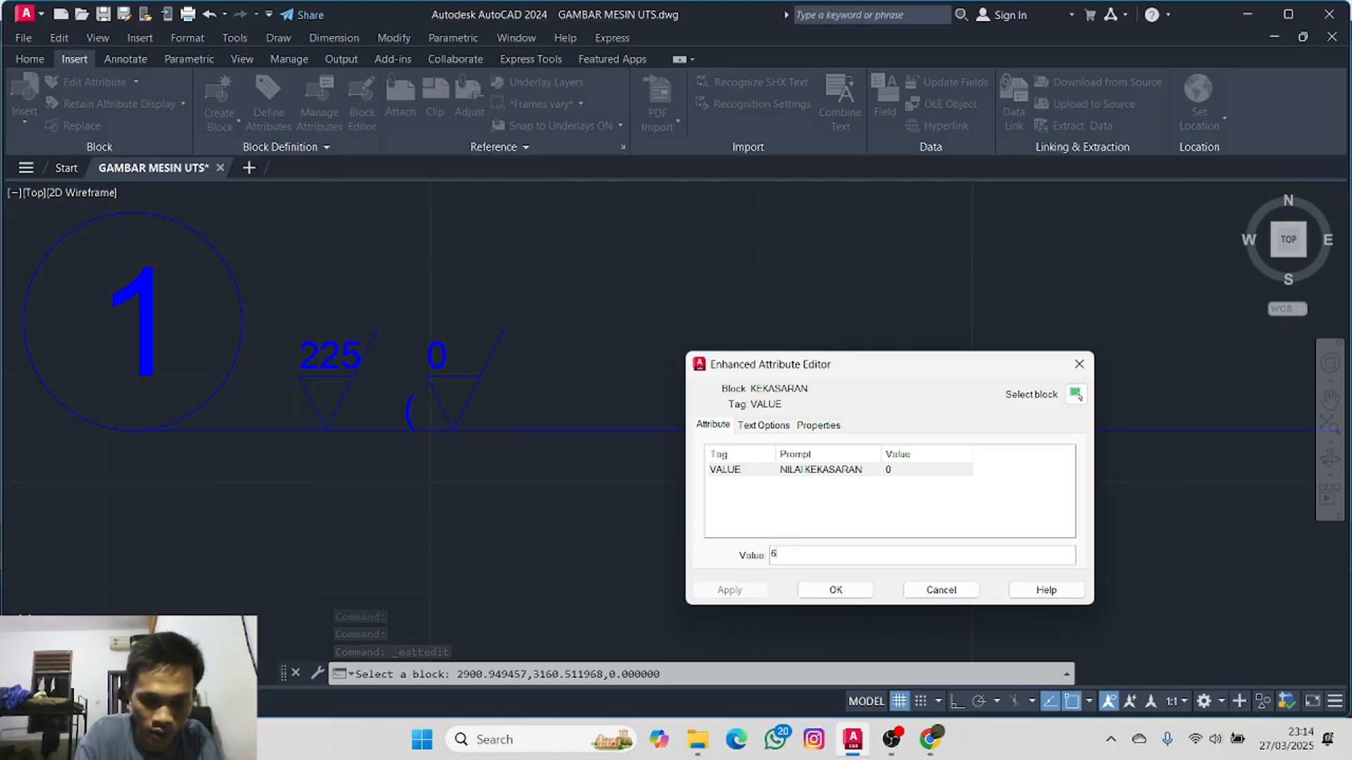
pyautogui.write('.3')
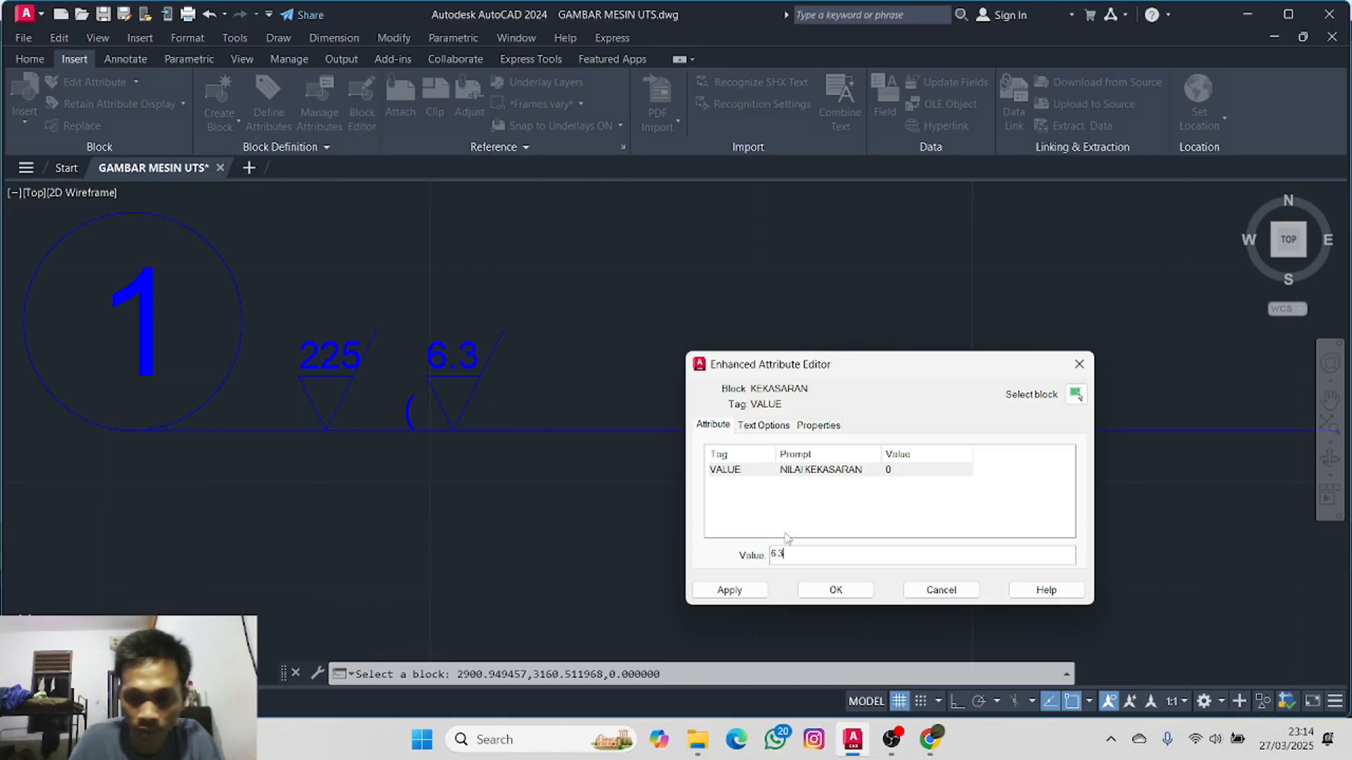
pyautogui.click(835, 590)
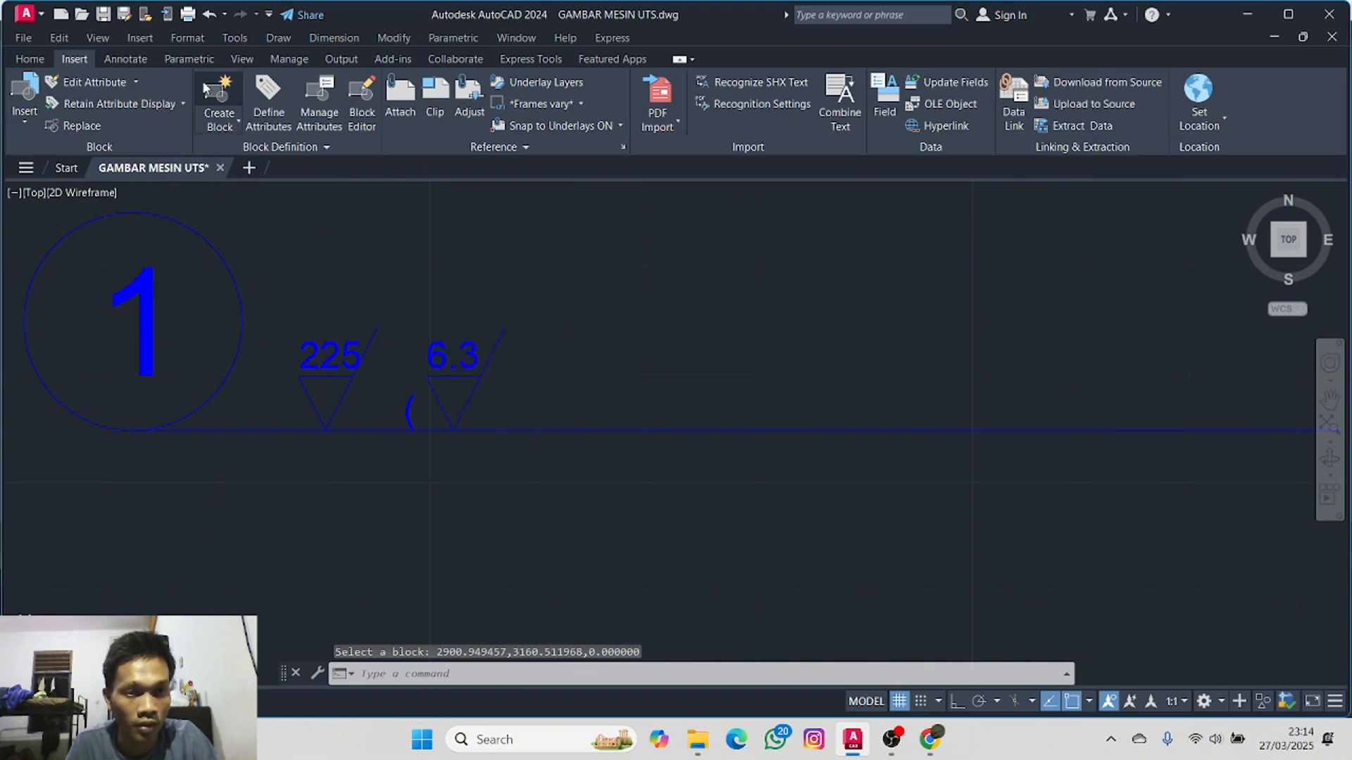
# - Insert another KEKASARAN block on the horizontal line beyond the 6.3 symbol, with a roughness value of 1.6
pyautogui.click(32, 110)
pyautogui.click(176, 173)
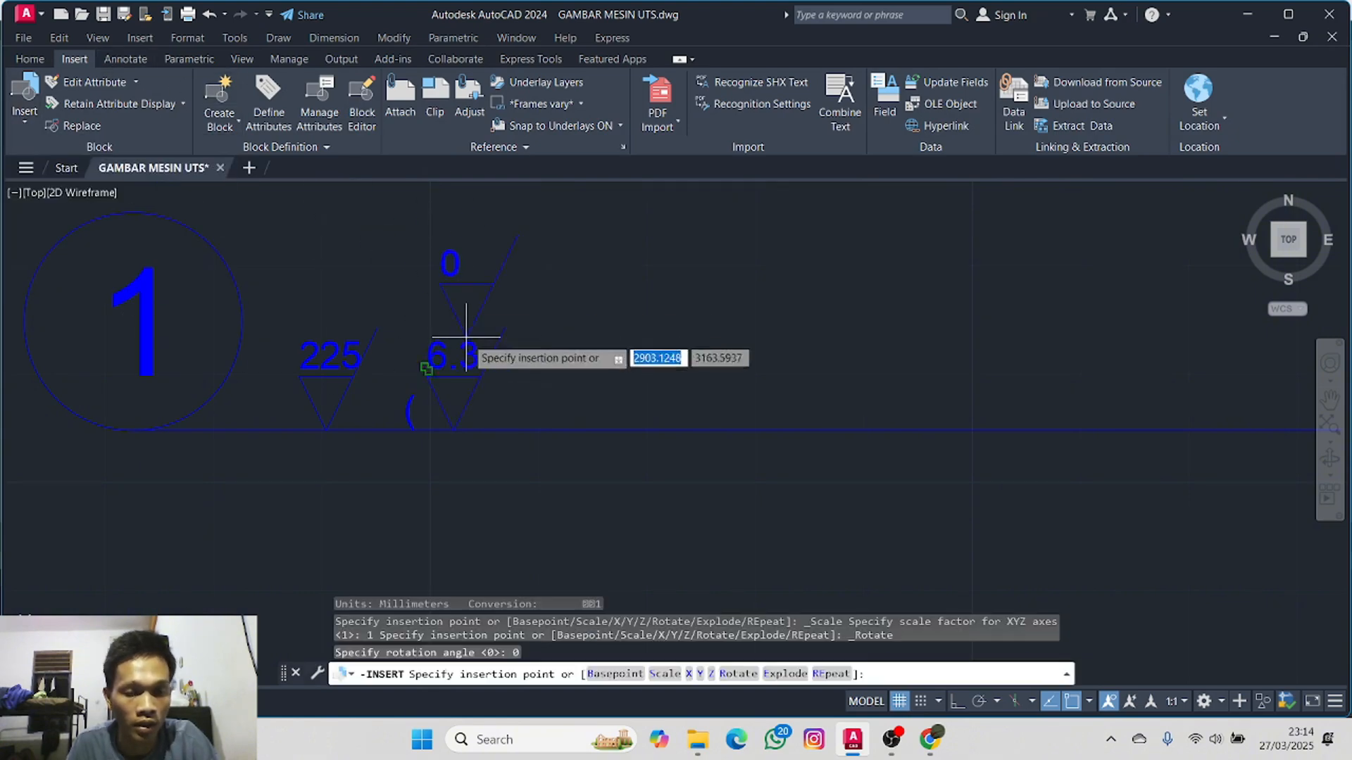
pyautogui.click(623, 428)
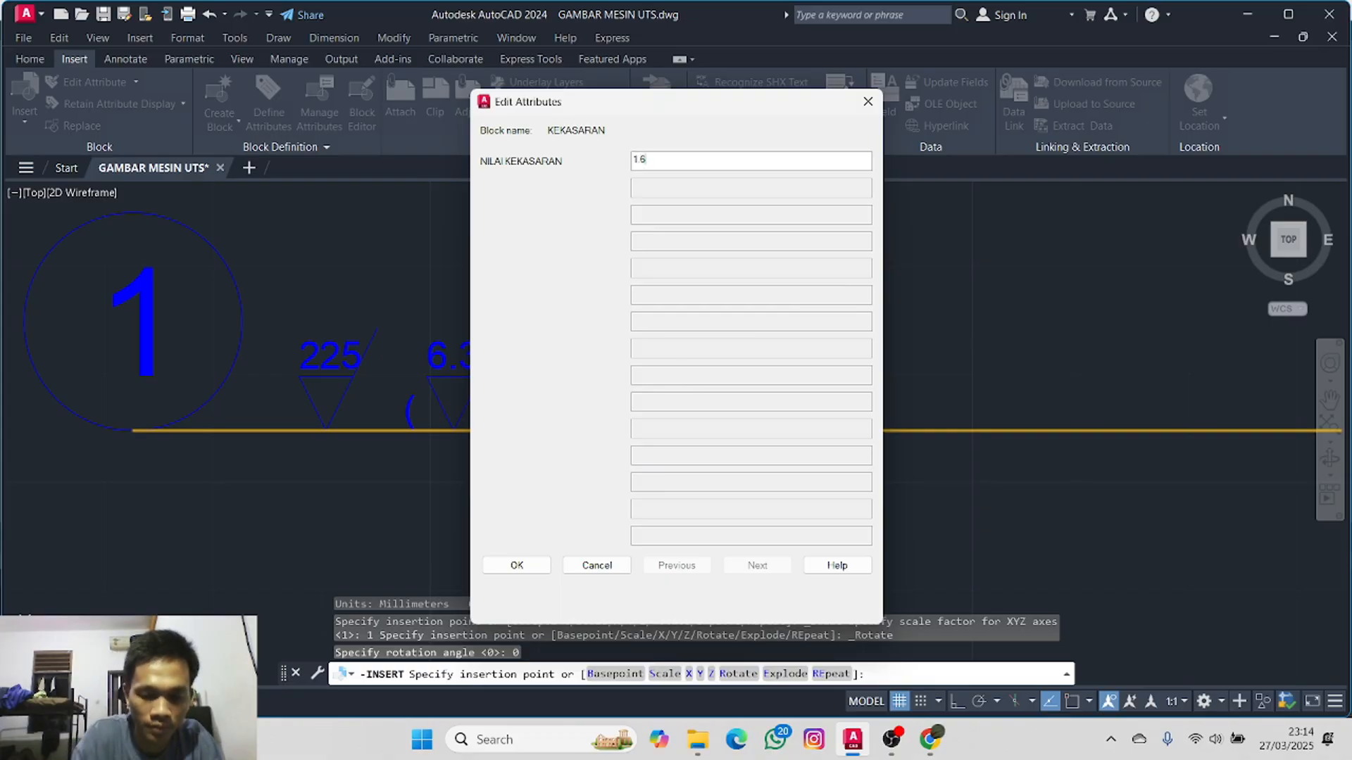
pyautogui.click(516, 565)
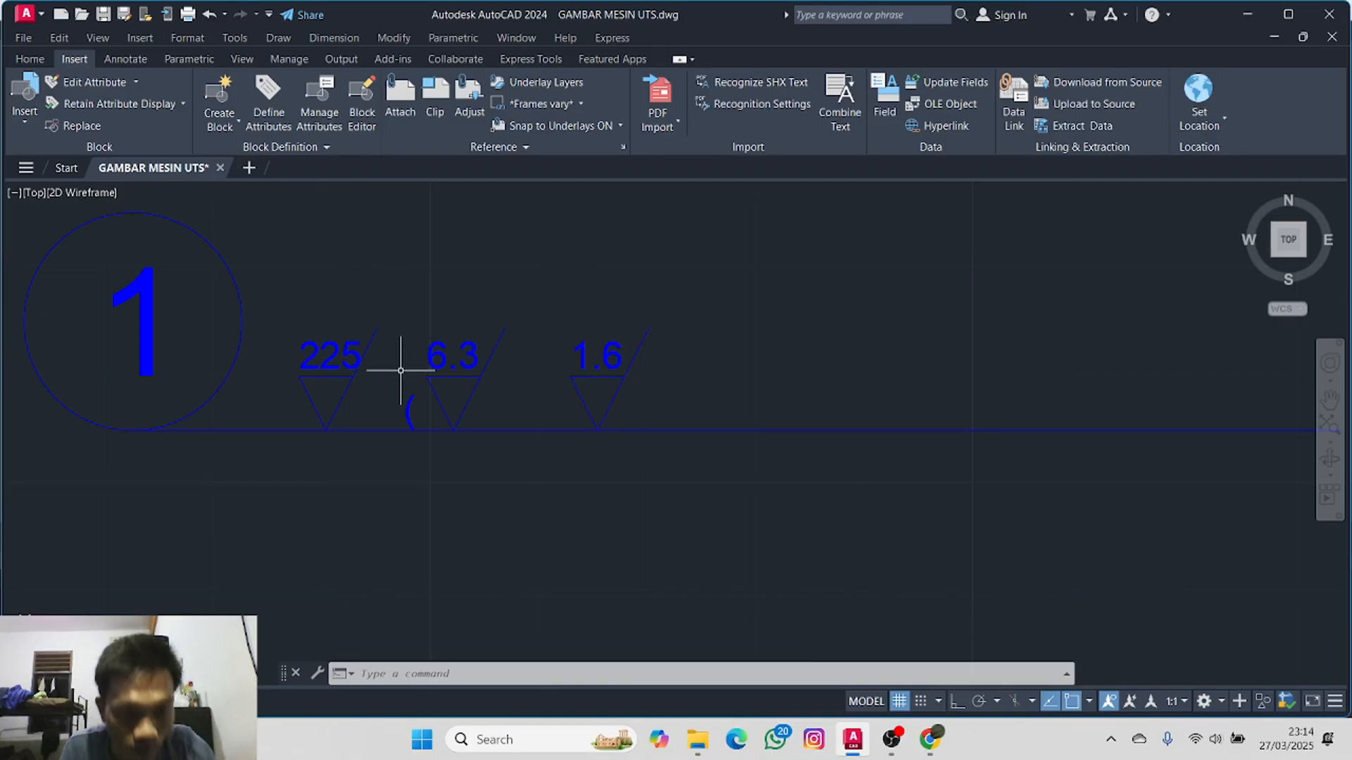
# - Try a text height of 8 for the "(" in its properties
pyautogui.click(407, 402)
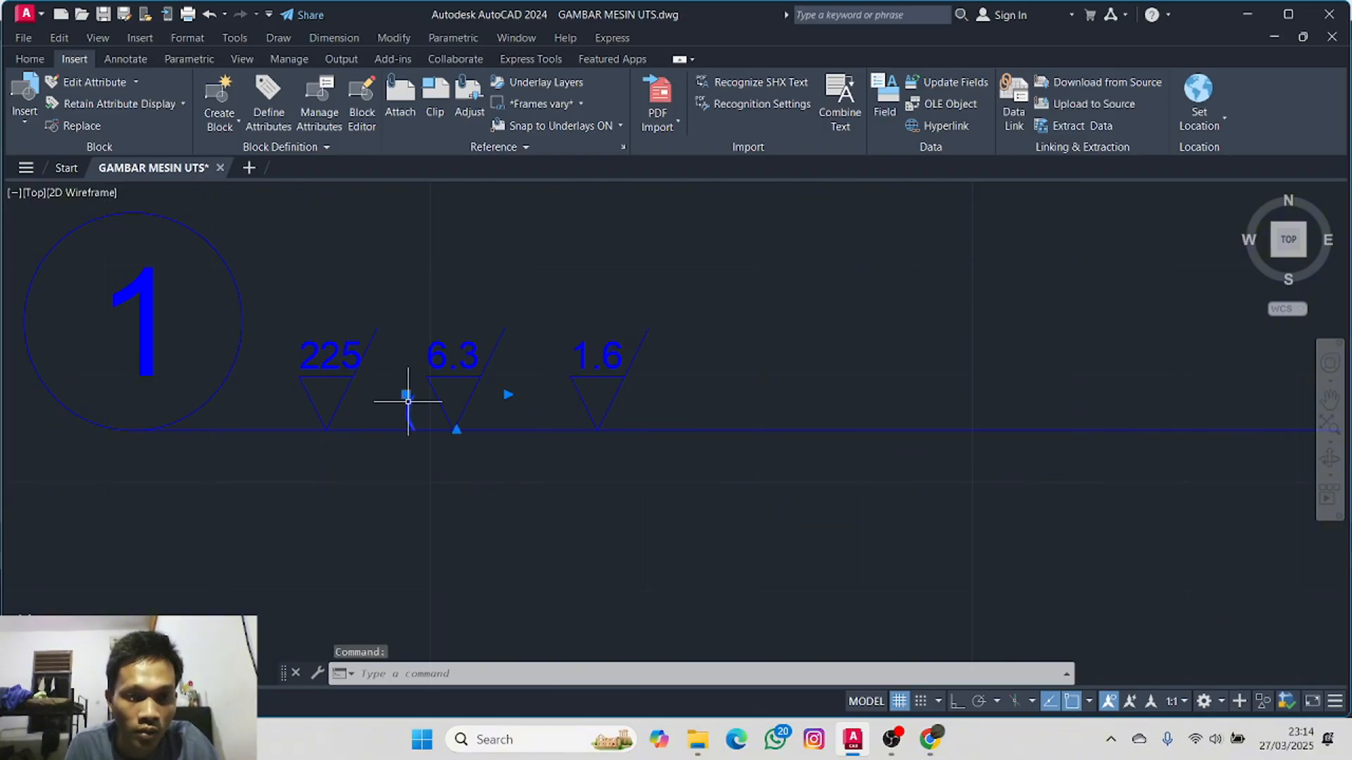
pyautogui.rightClick(408, 402)
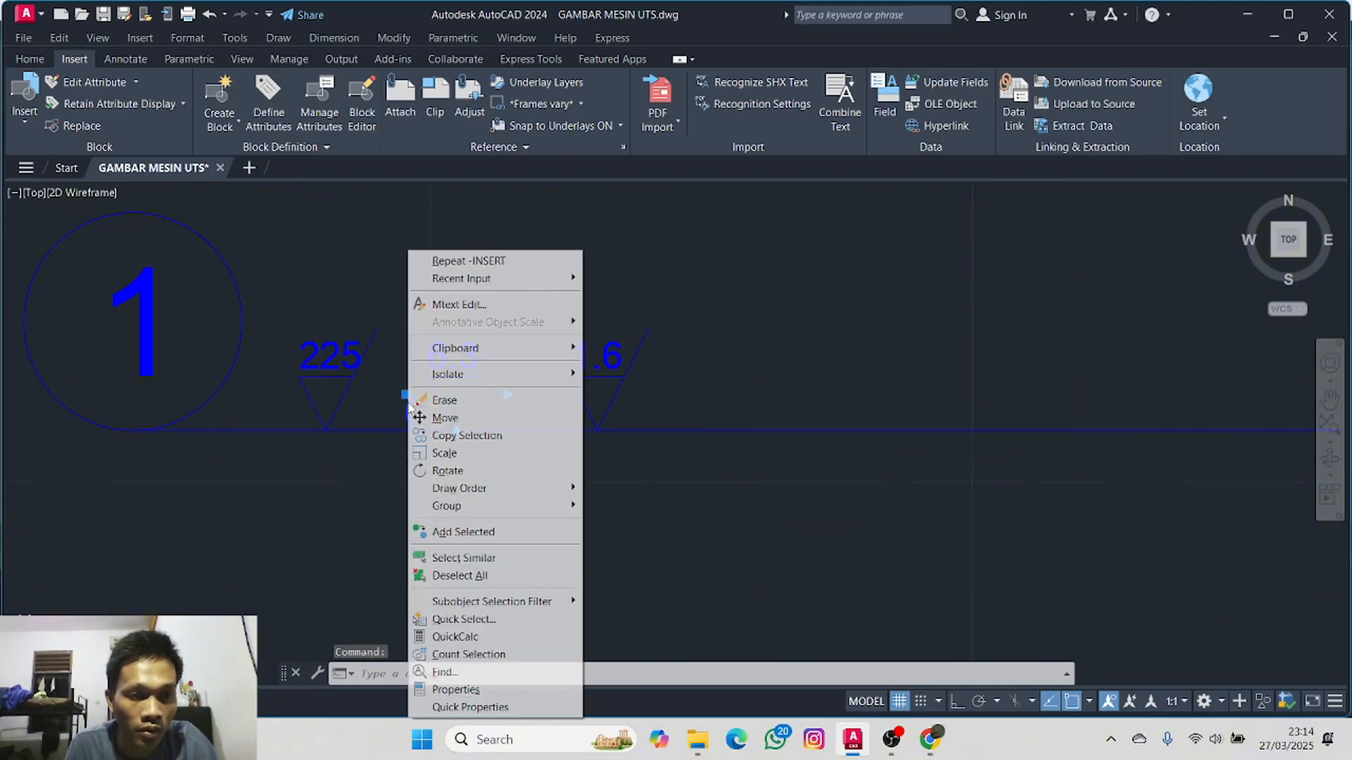
pyautogui.click(514, 695)
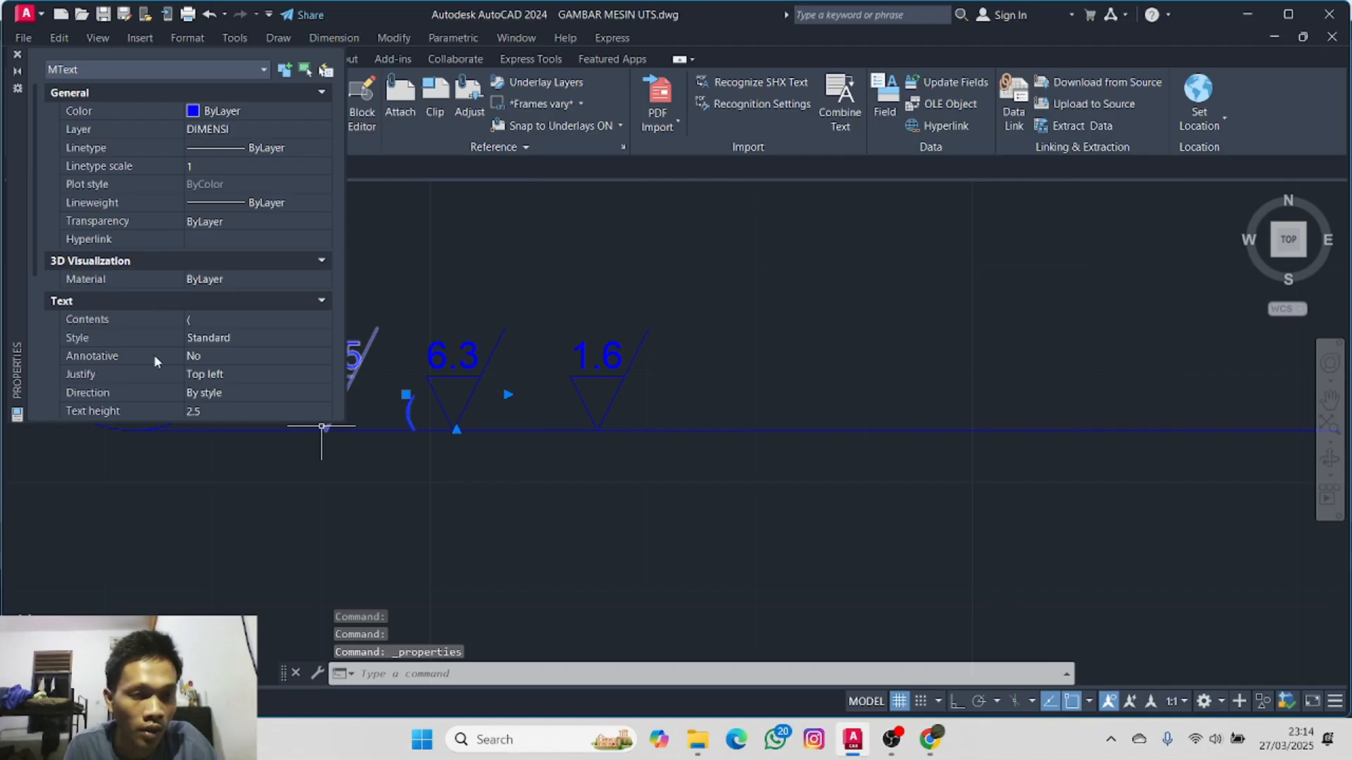
pyautogui.click(209, 410)
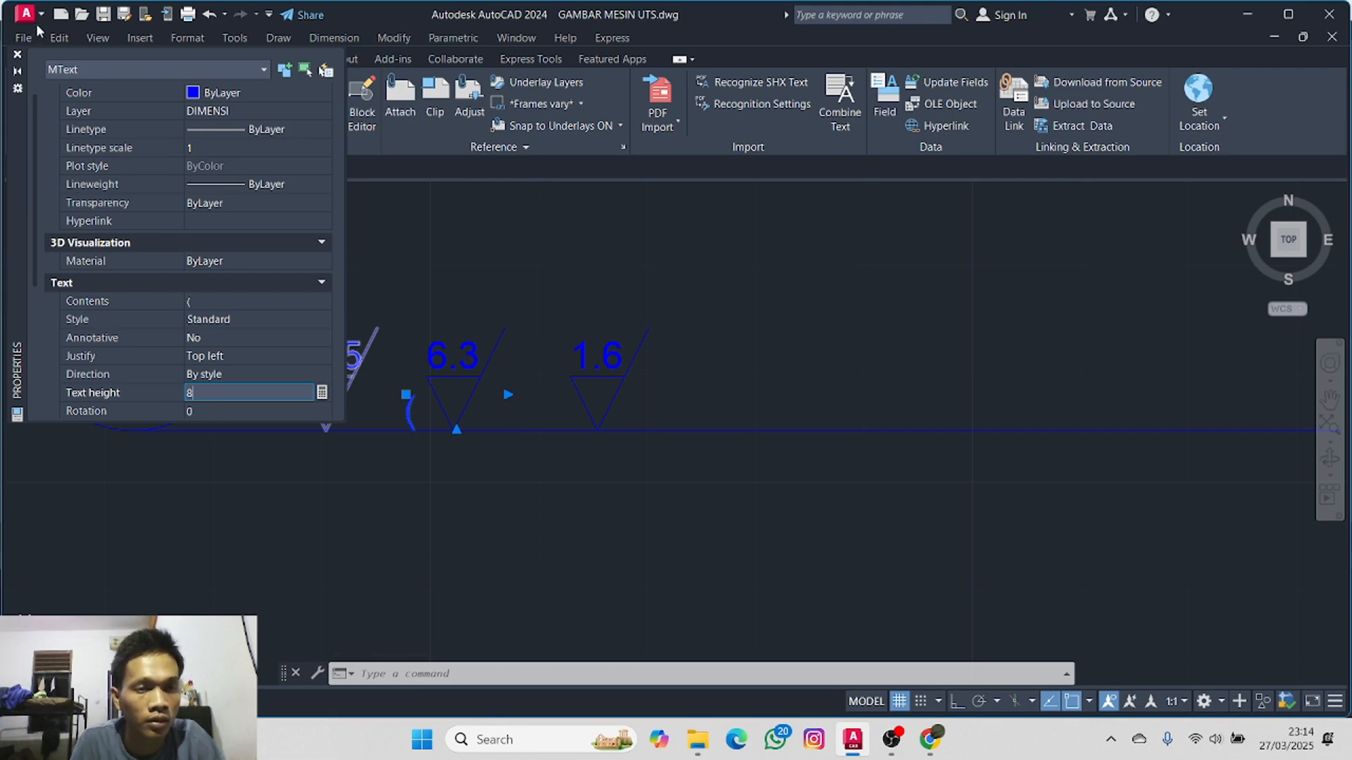
pyautogui.click(18, 55)
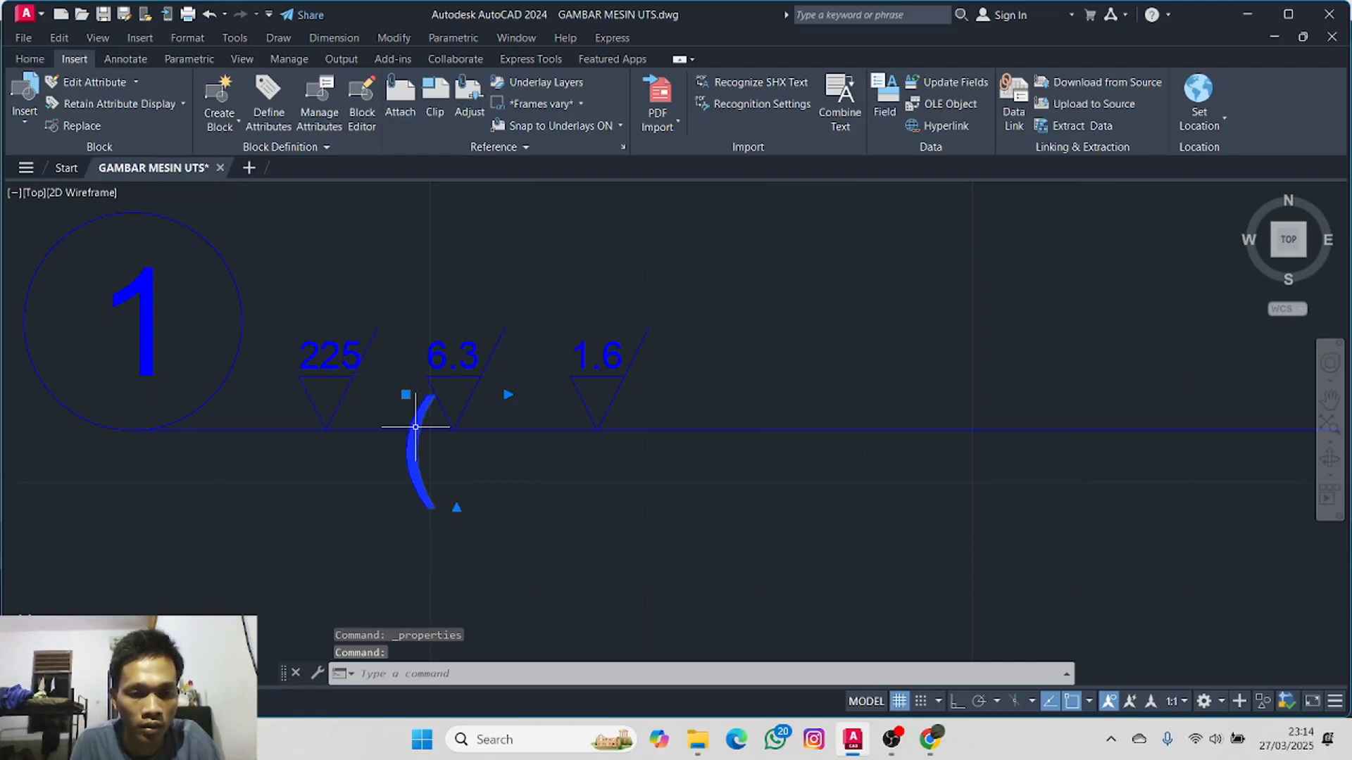
# - Reduce the text height of the "(" to 7 in its properties
pyautogui.rightClick(415, 426)
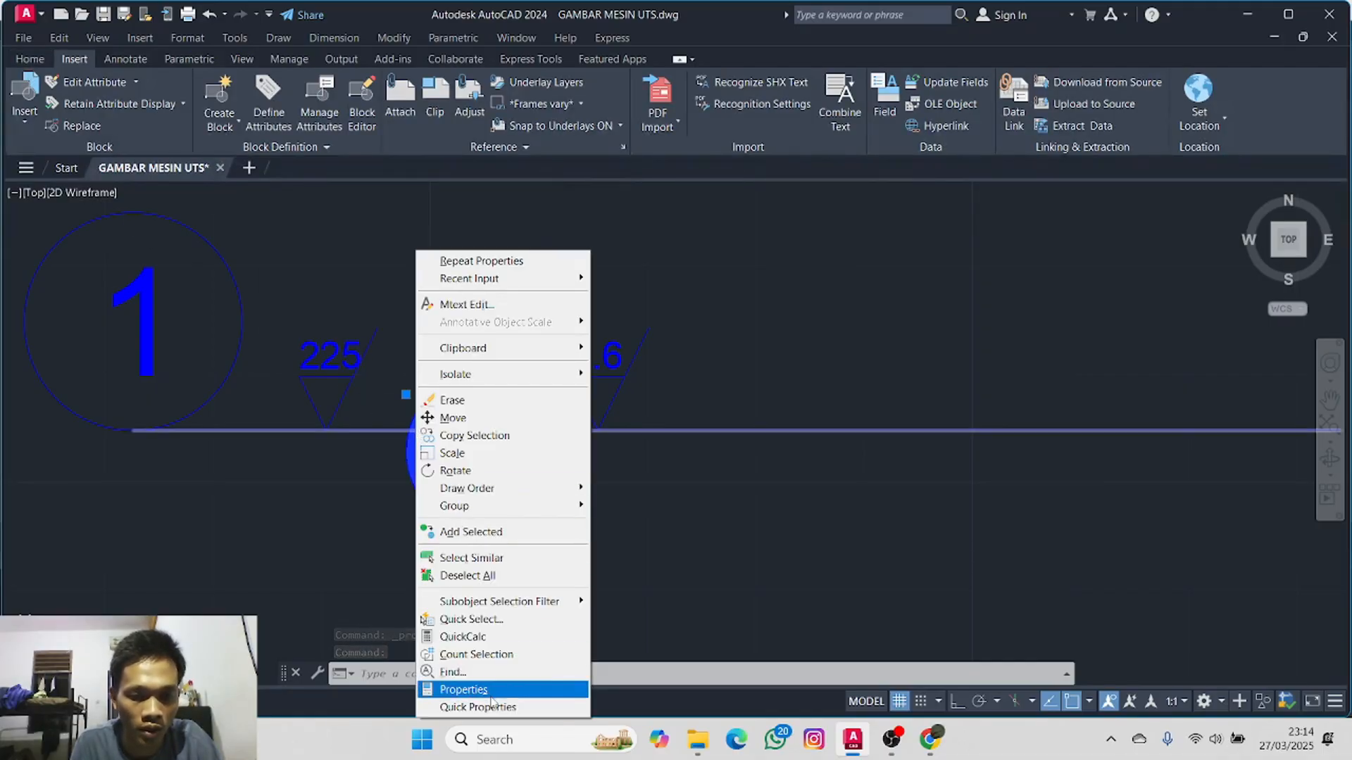
pyautogui.click(458, 689)
pyautogui.click(220, 414)
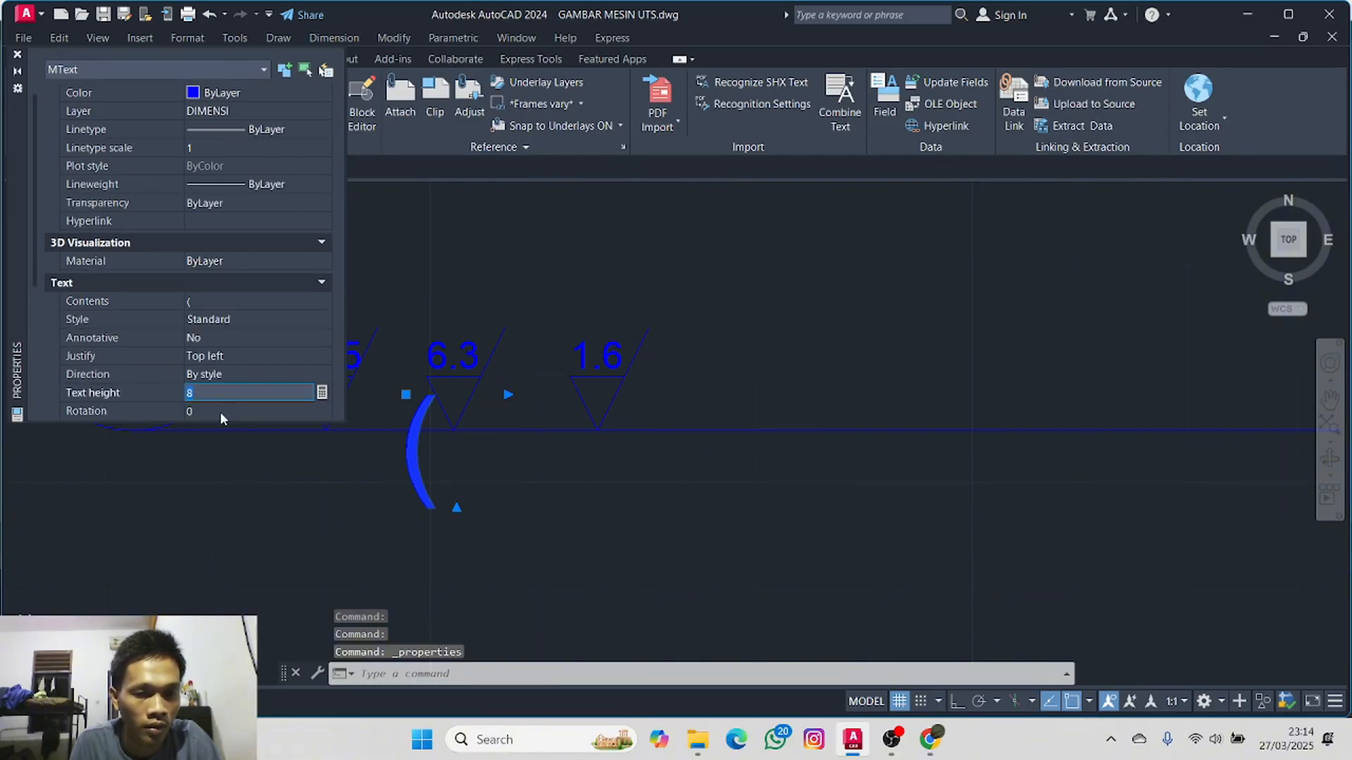
pyautogui.write('7')
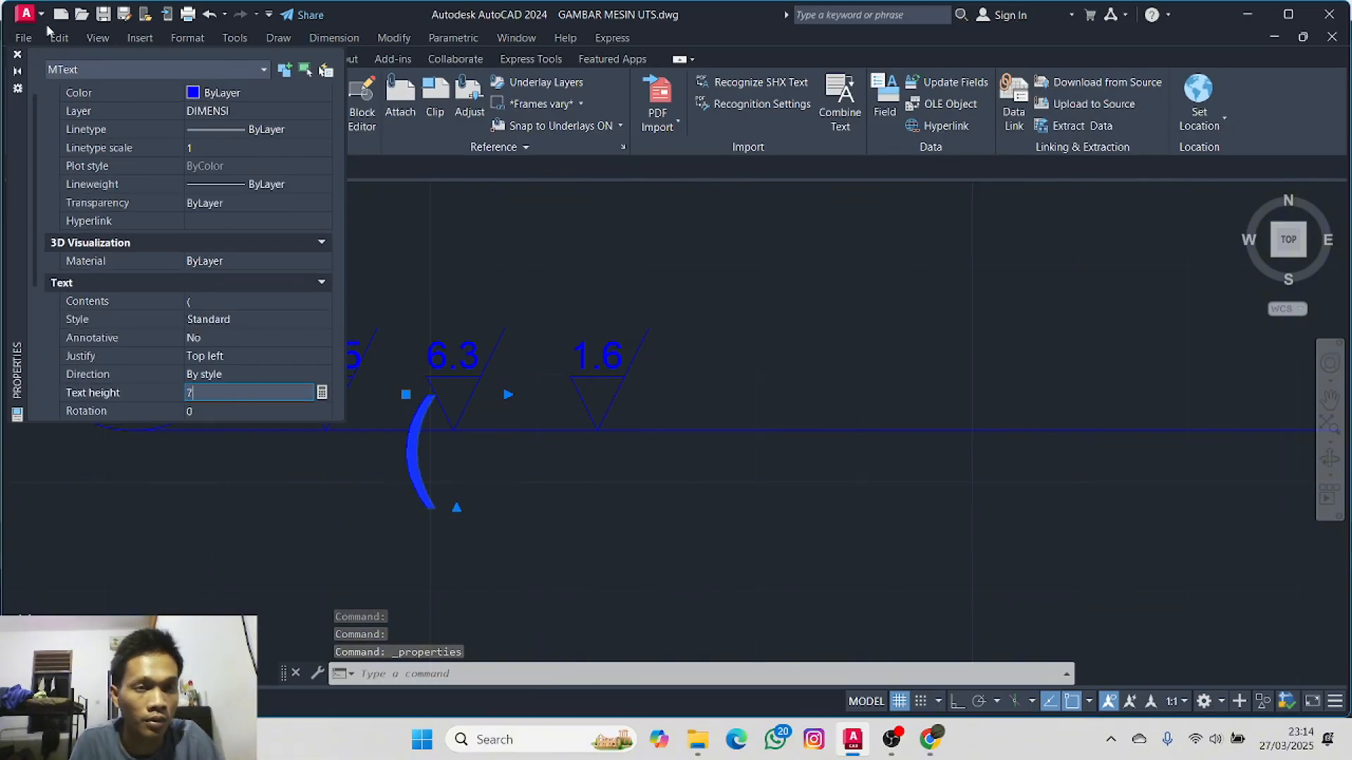
pyautogui.click(18, 54)
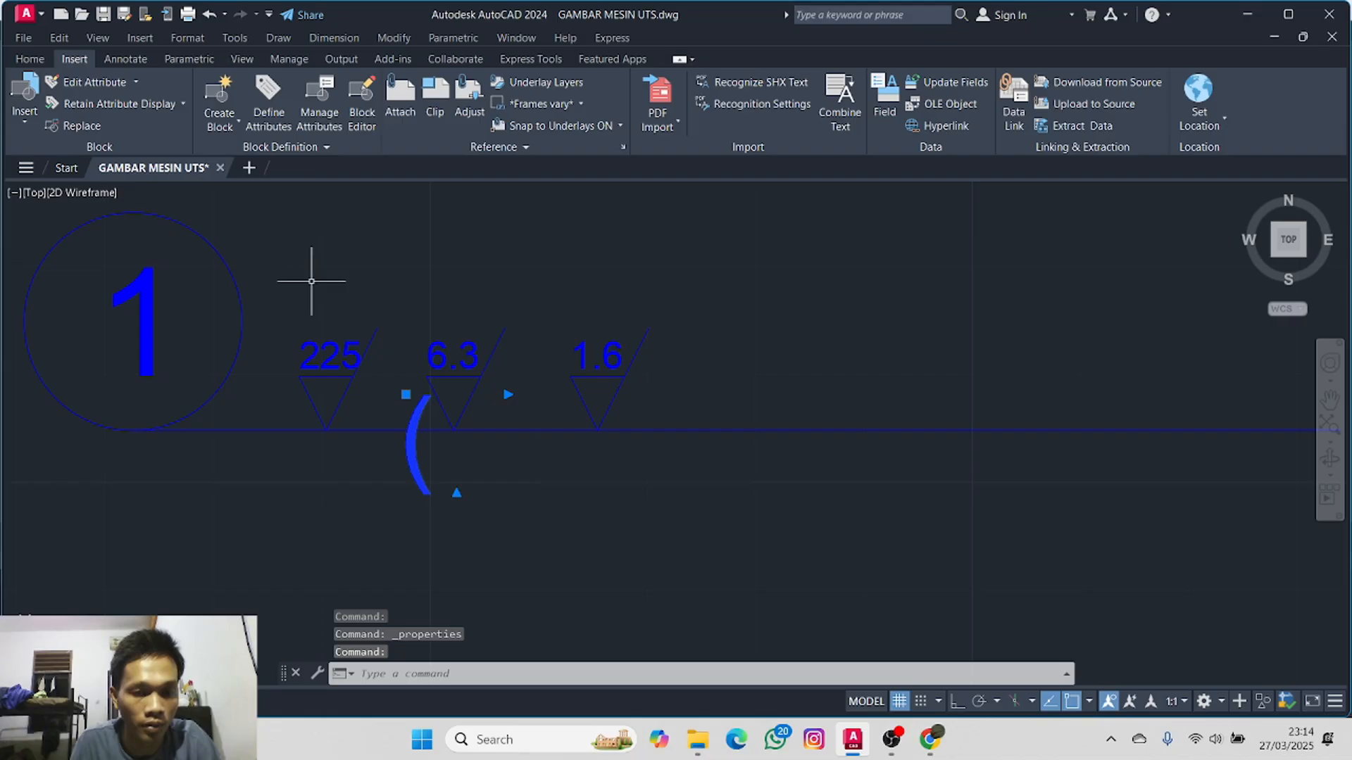
# - Set the text height of the "(" to 5 in its properties
pyautogui.rightClick(412, 423)
pyautogui.click(486, 688)
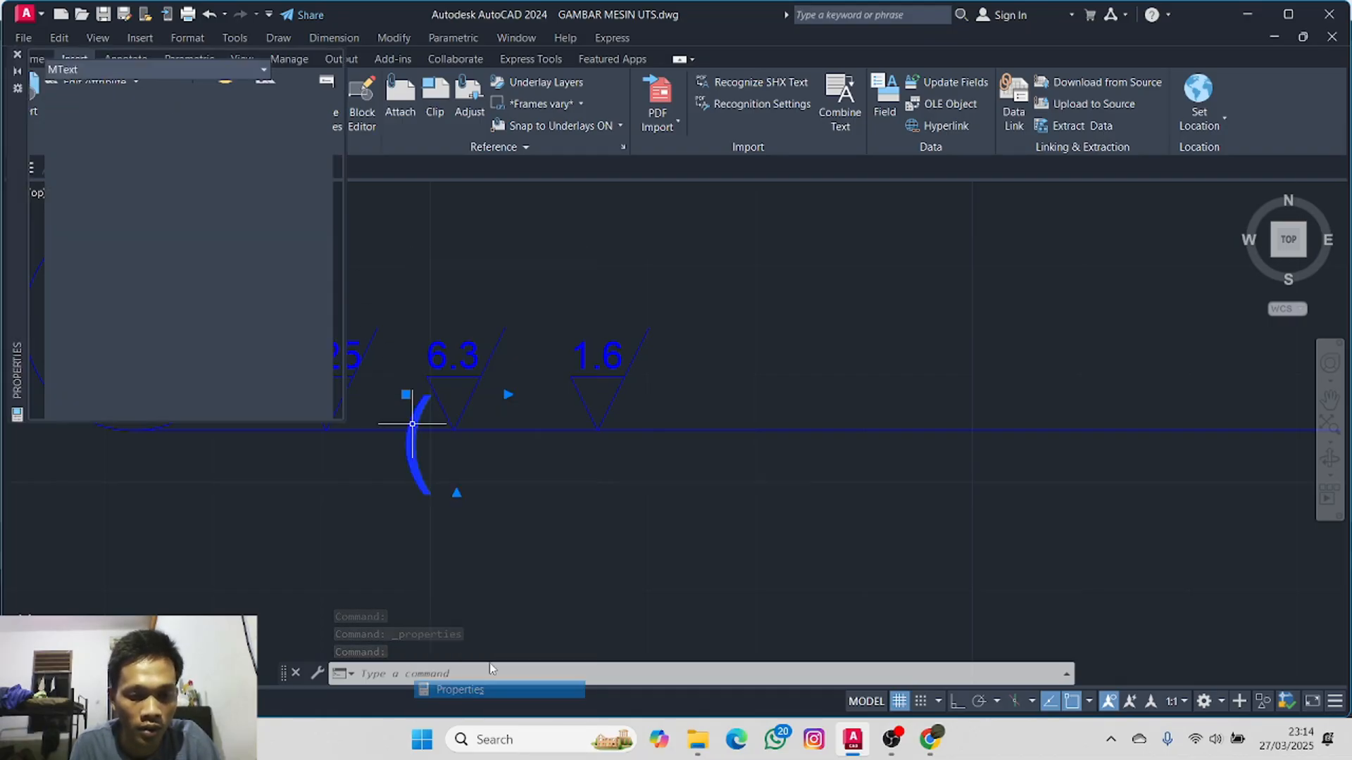
pyautogui.click(213, 407)
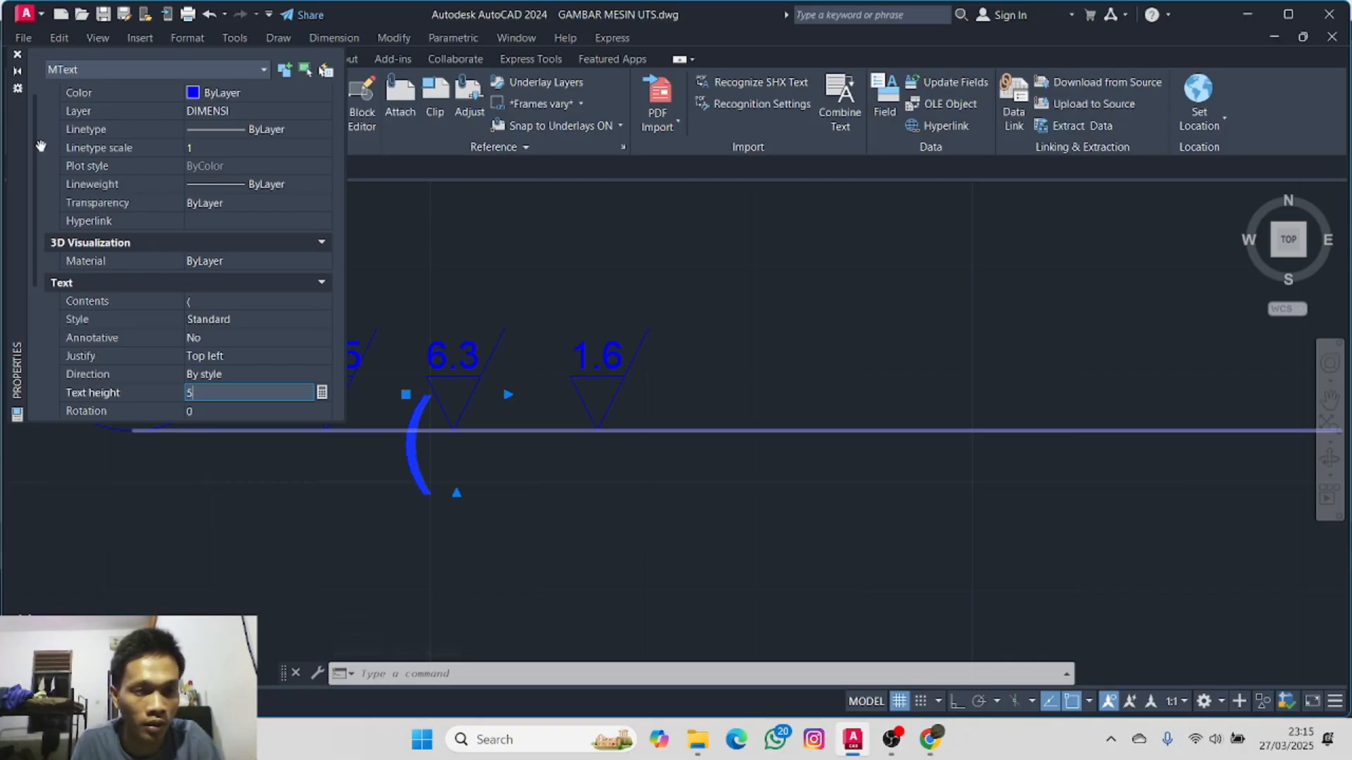
pyautogui.hotkey('ctrl', '1')
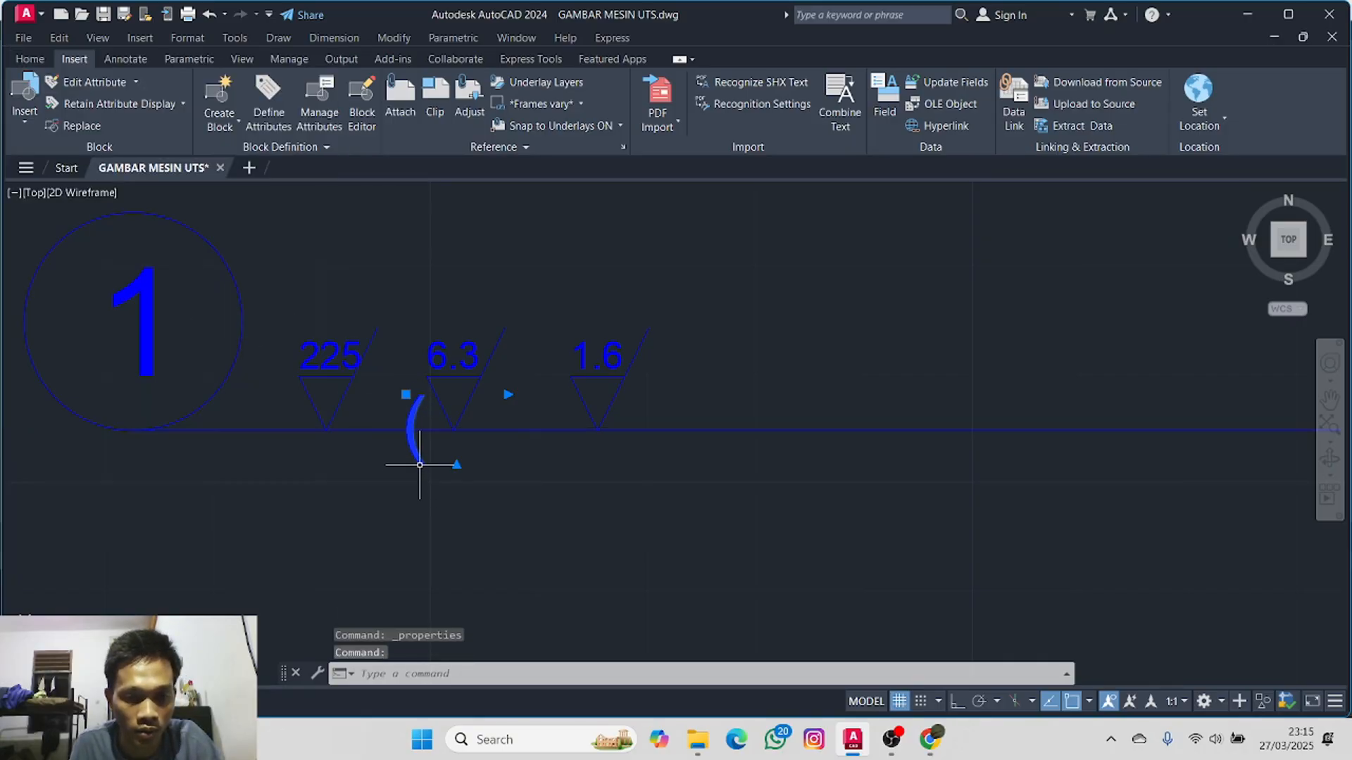
# - Move the "(" up so it stands near the horizontal line between the 225 and 6.3 symbols
pyautogui.click(457, 464)
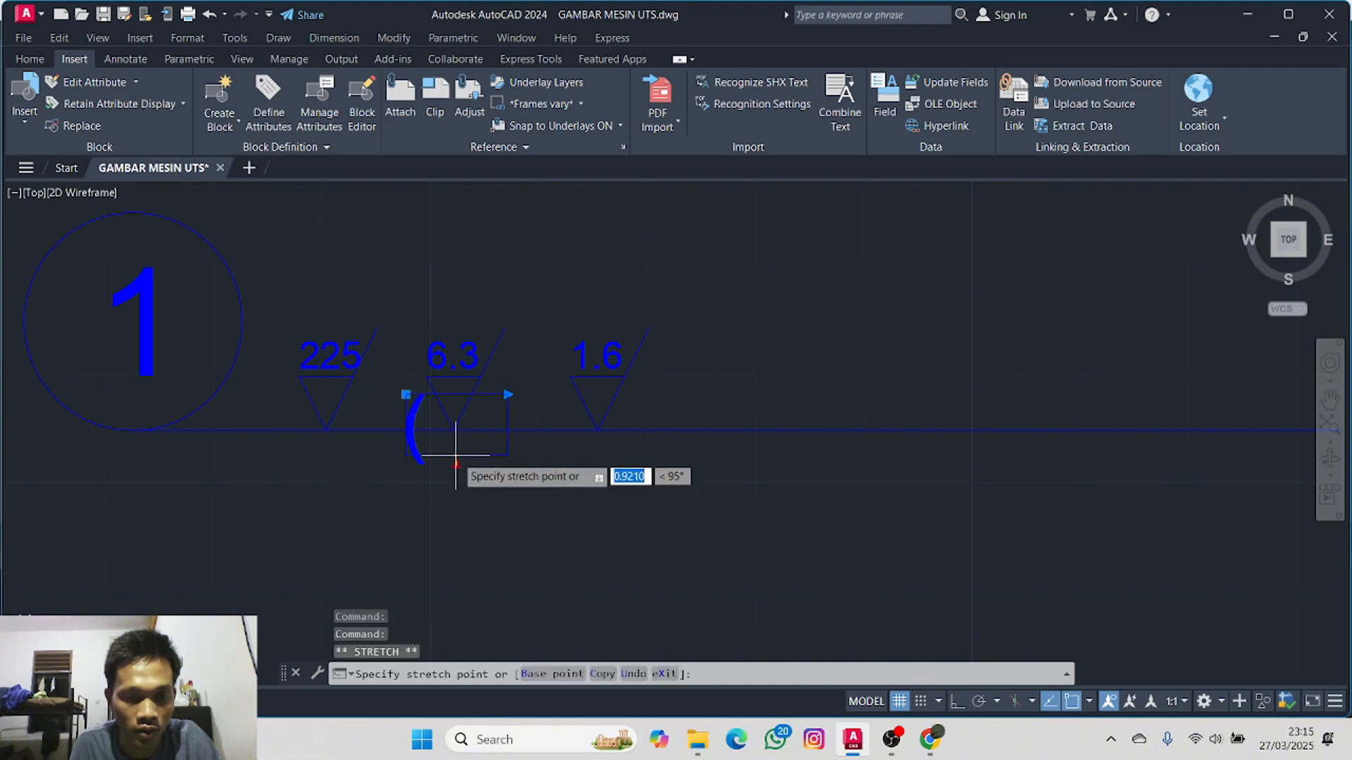
pyautogui.press('Escape')
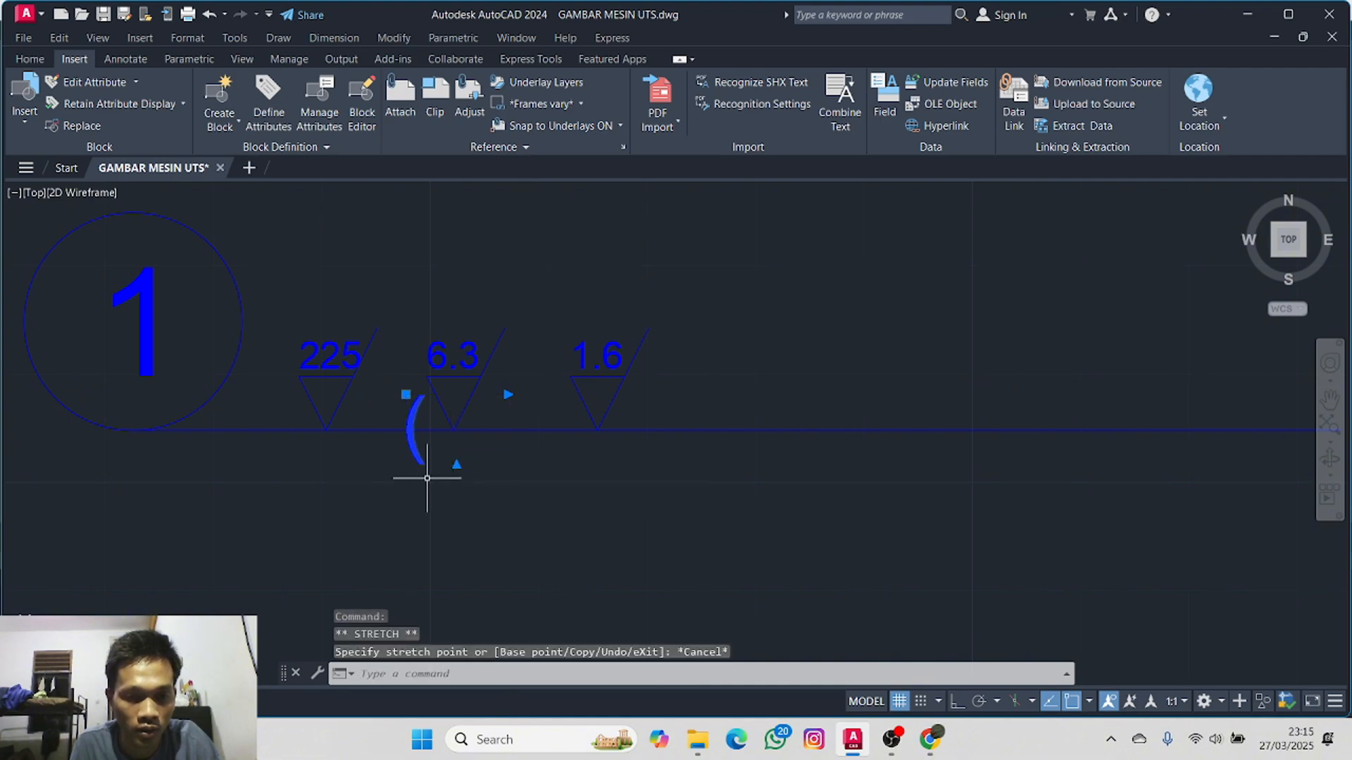
pyautogui.moveTo(420, 462); pyautogui.dragTo(406, 435)
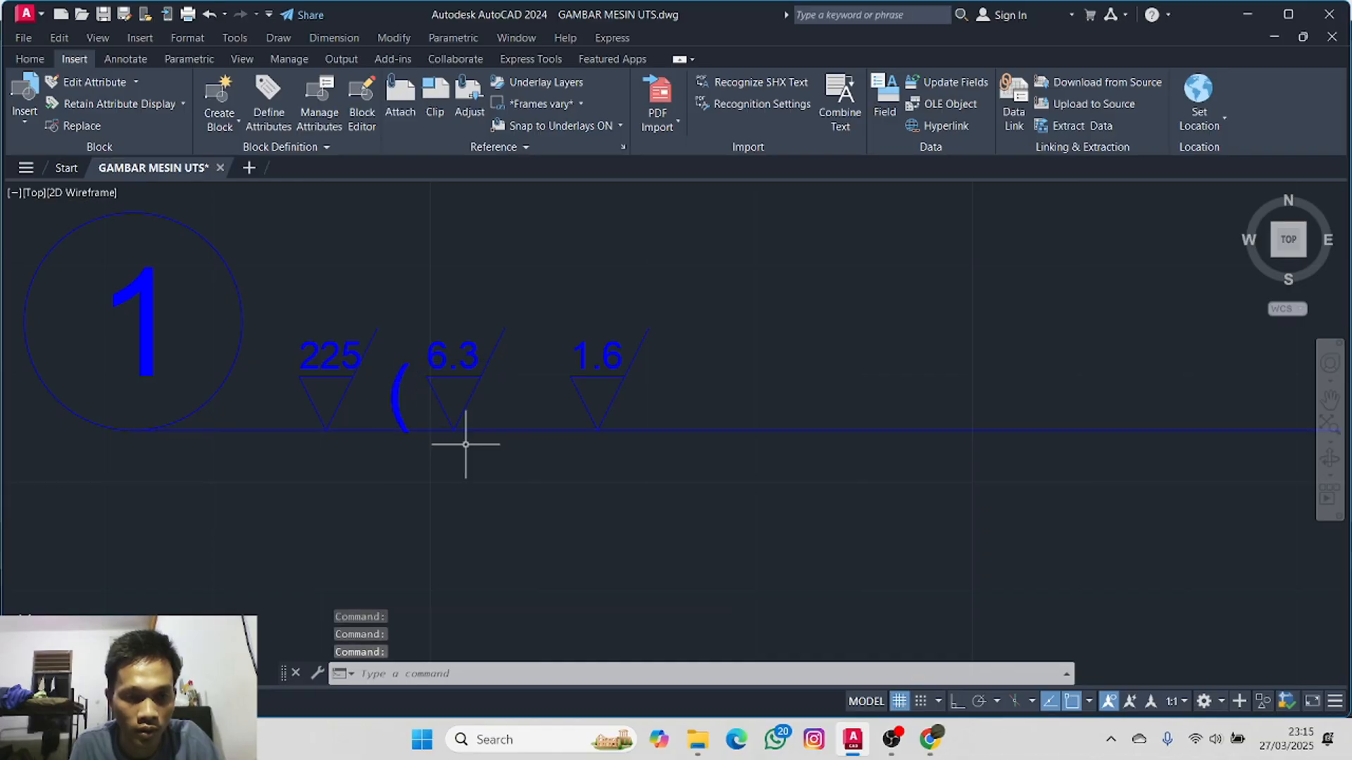
pyautogui.scroll(4, 422, 422)
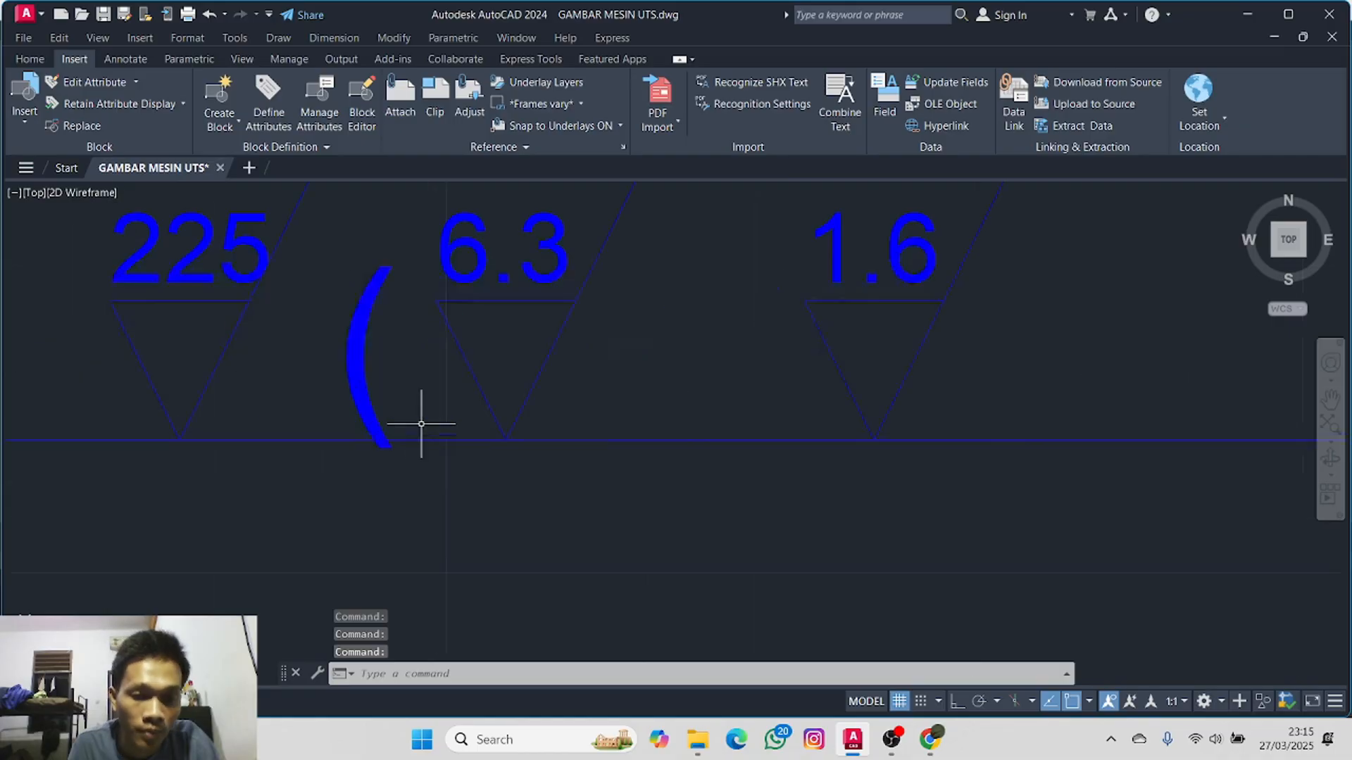
# - Try to nudge the "(" slightly higher between the 225 and 6.3 symbols
pyautogui.click(383, 445)
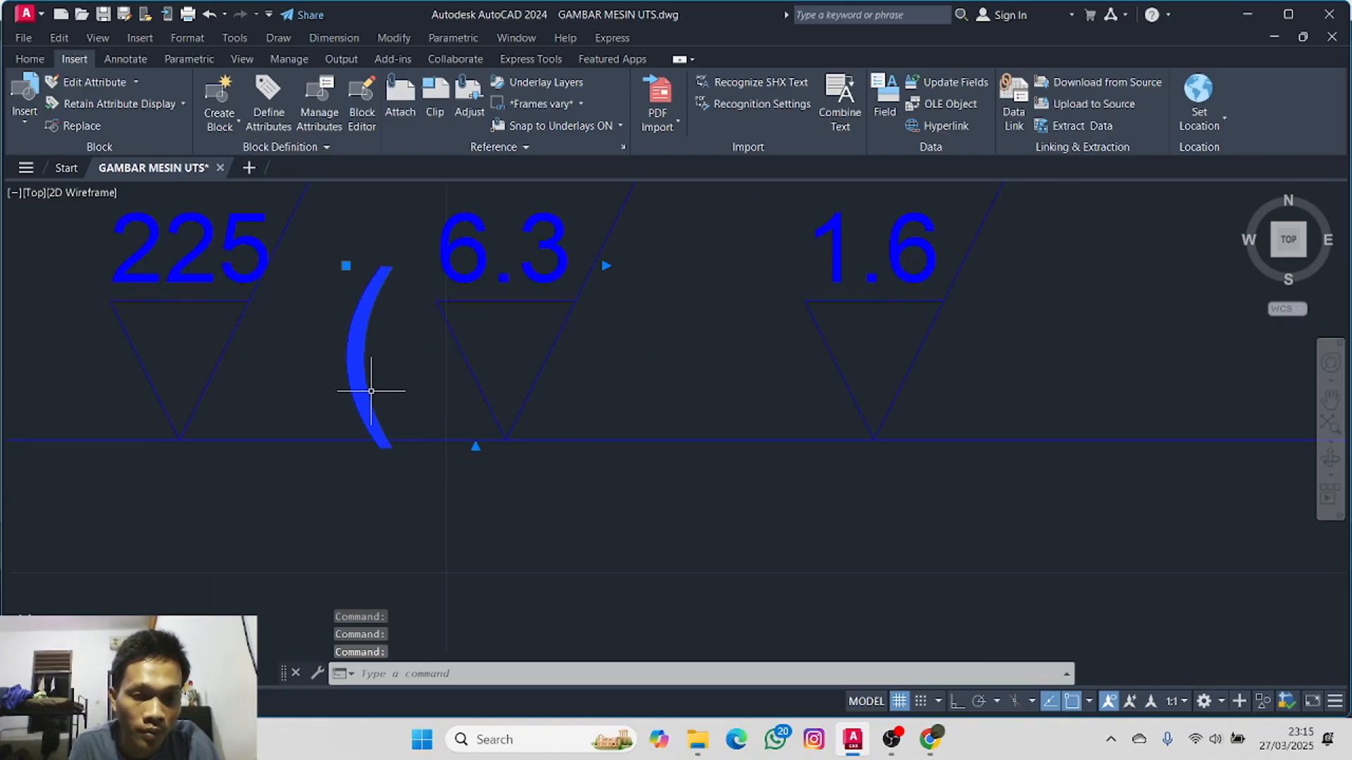
pyautogui.click(345, 265)
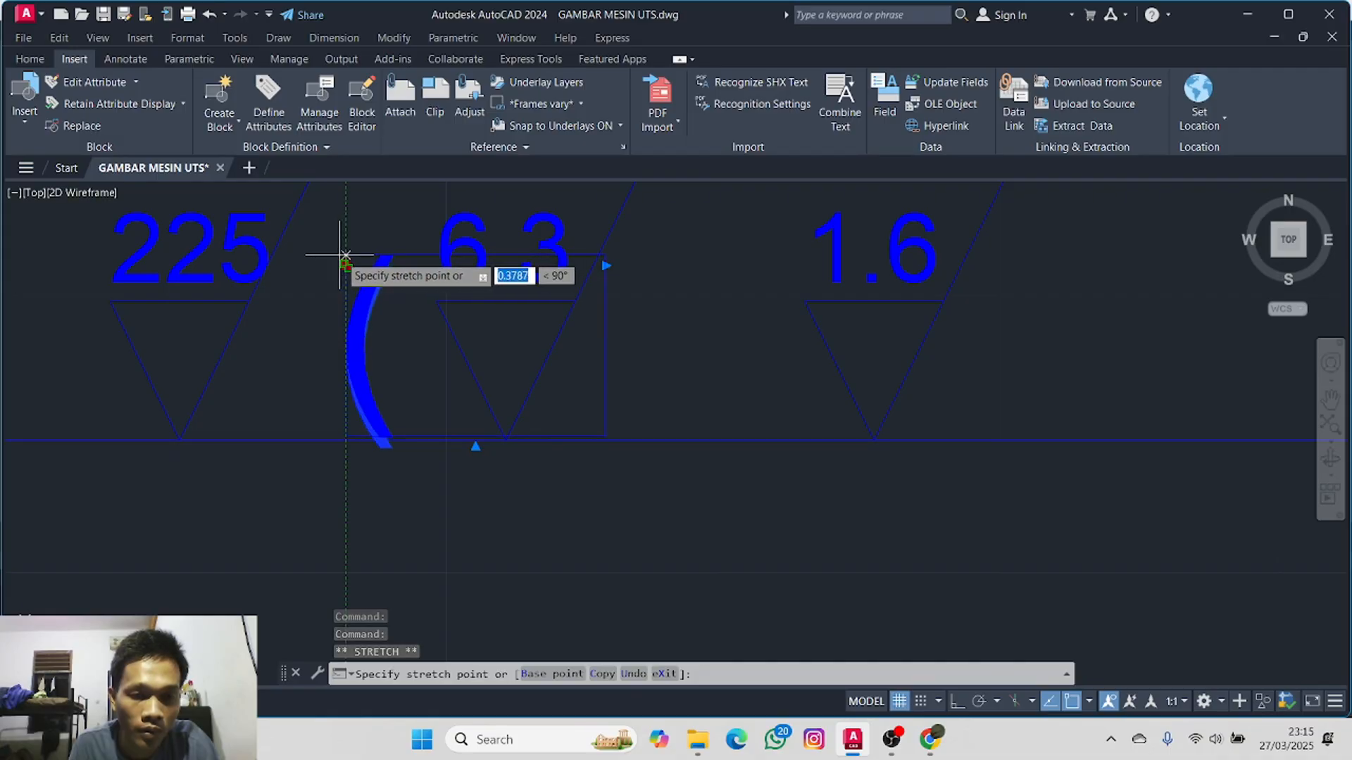
pyautogui.click(339, 255)
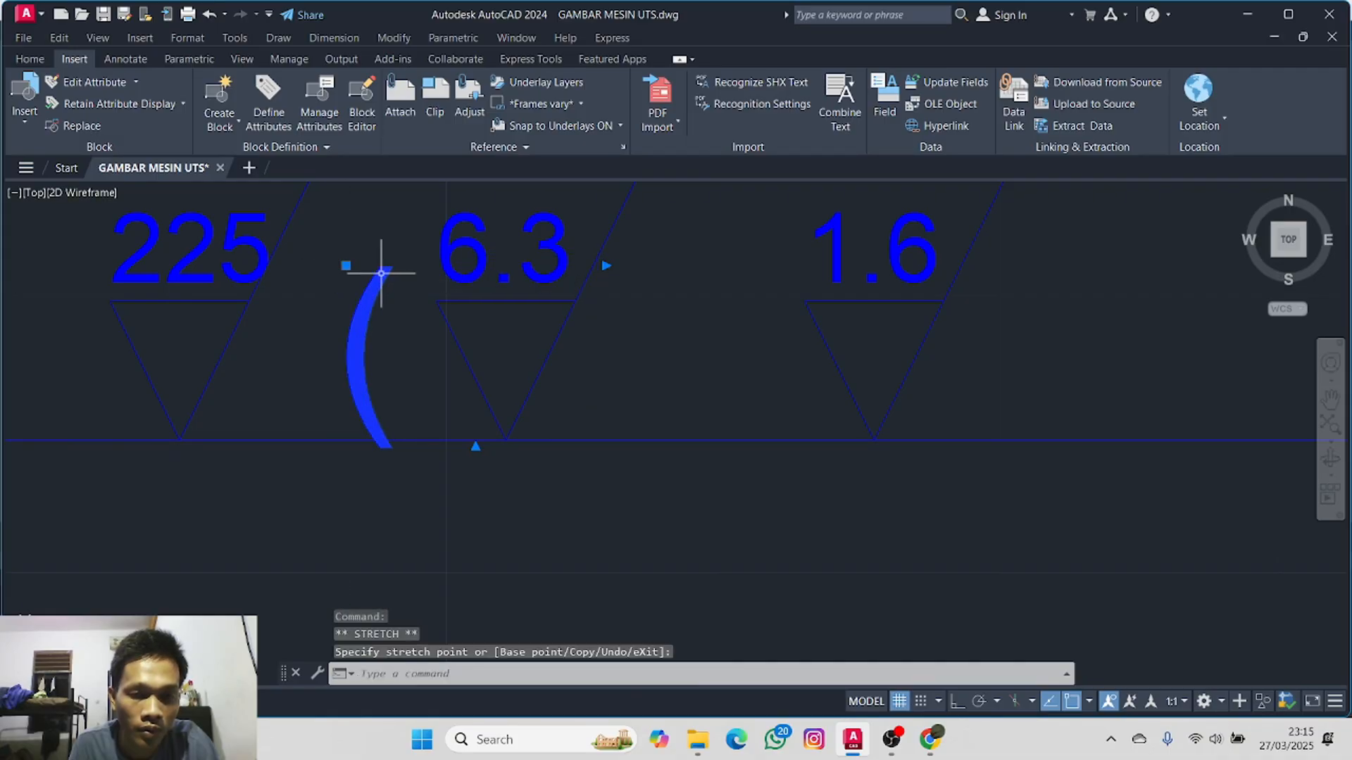
pyautogui.press('Escape')
# - Set the text height of the "(" to 4 and move it down so its lower end meets the horizontal line
pyautogui.scroll(-2, 394, 372)
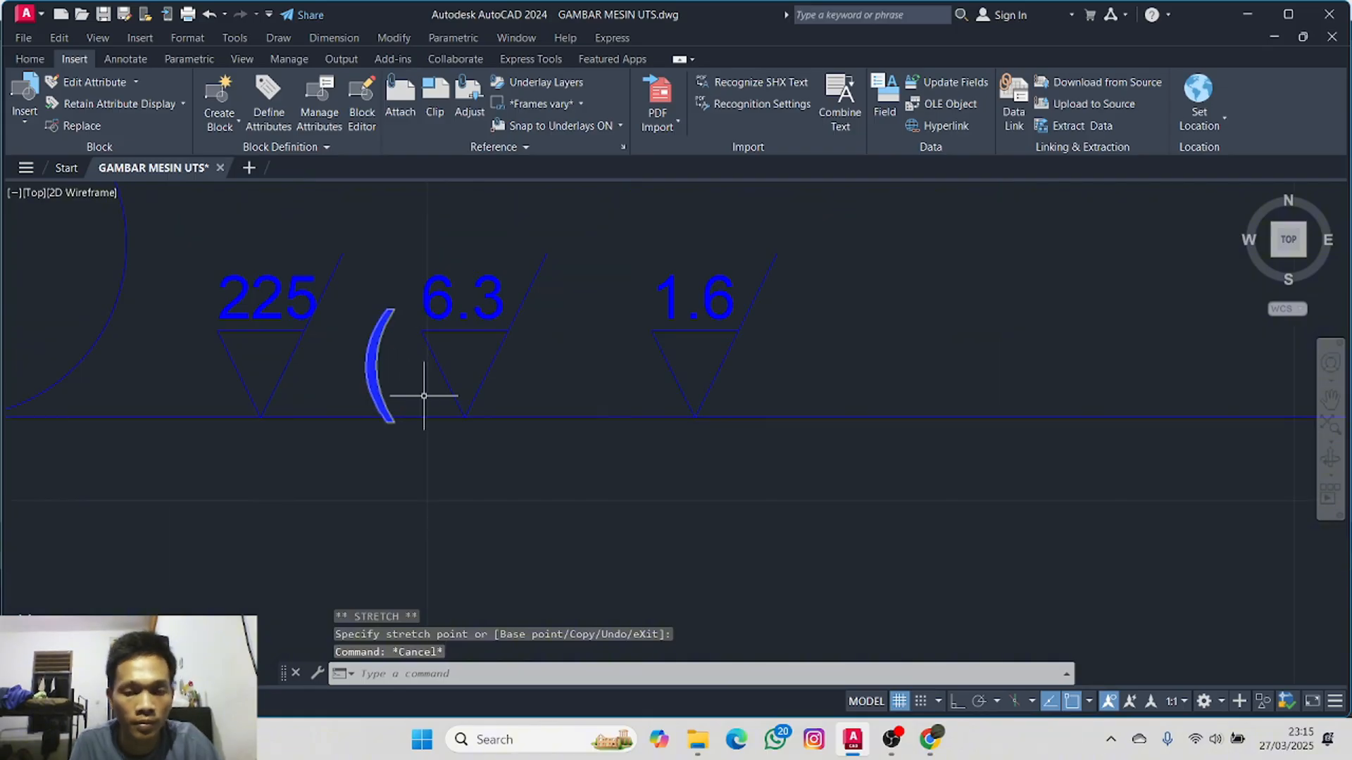
pyautogui.scroll(-2, 512, 422)
pyautogui.click(425, 372)
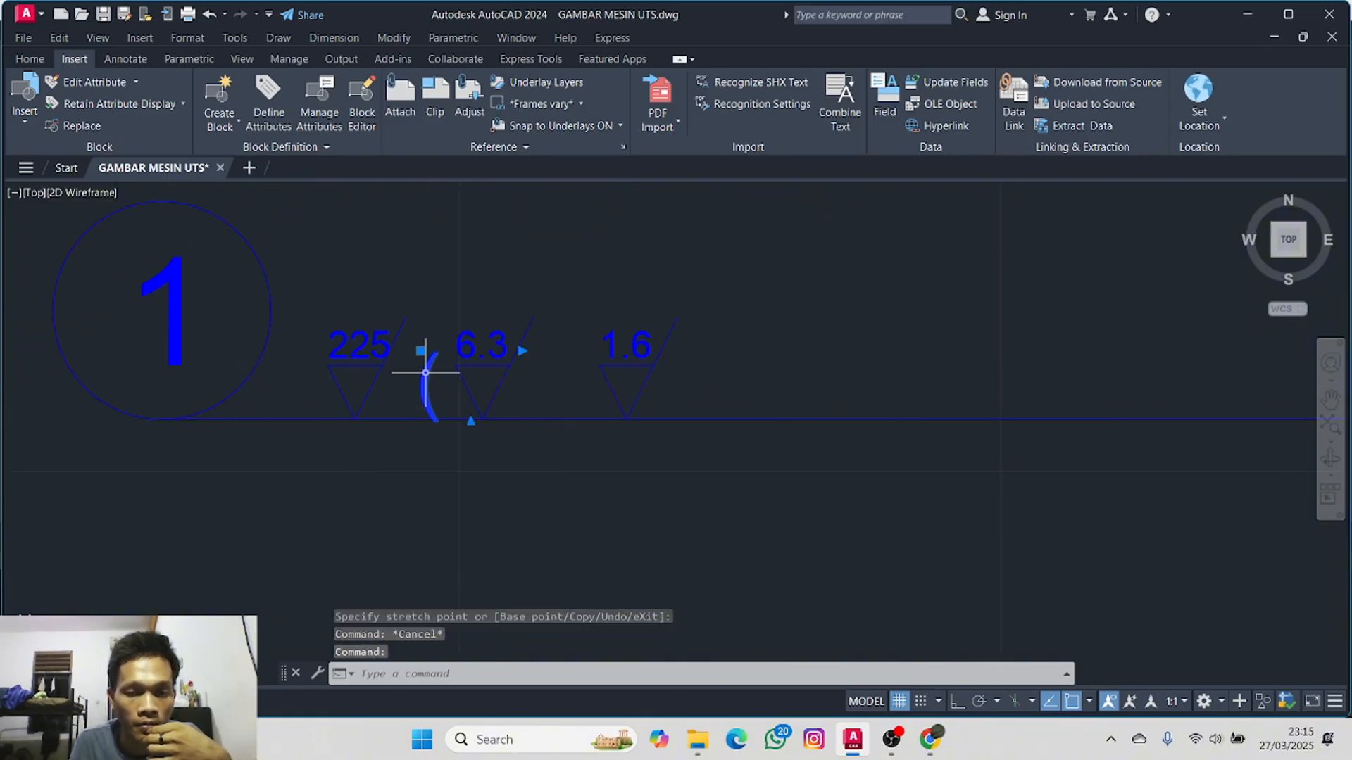
pyautogui.rightClick(425, 373)
pyautogui.click(483, 690)
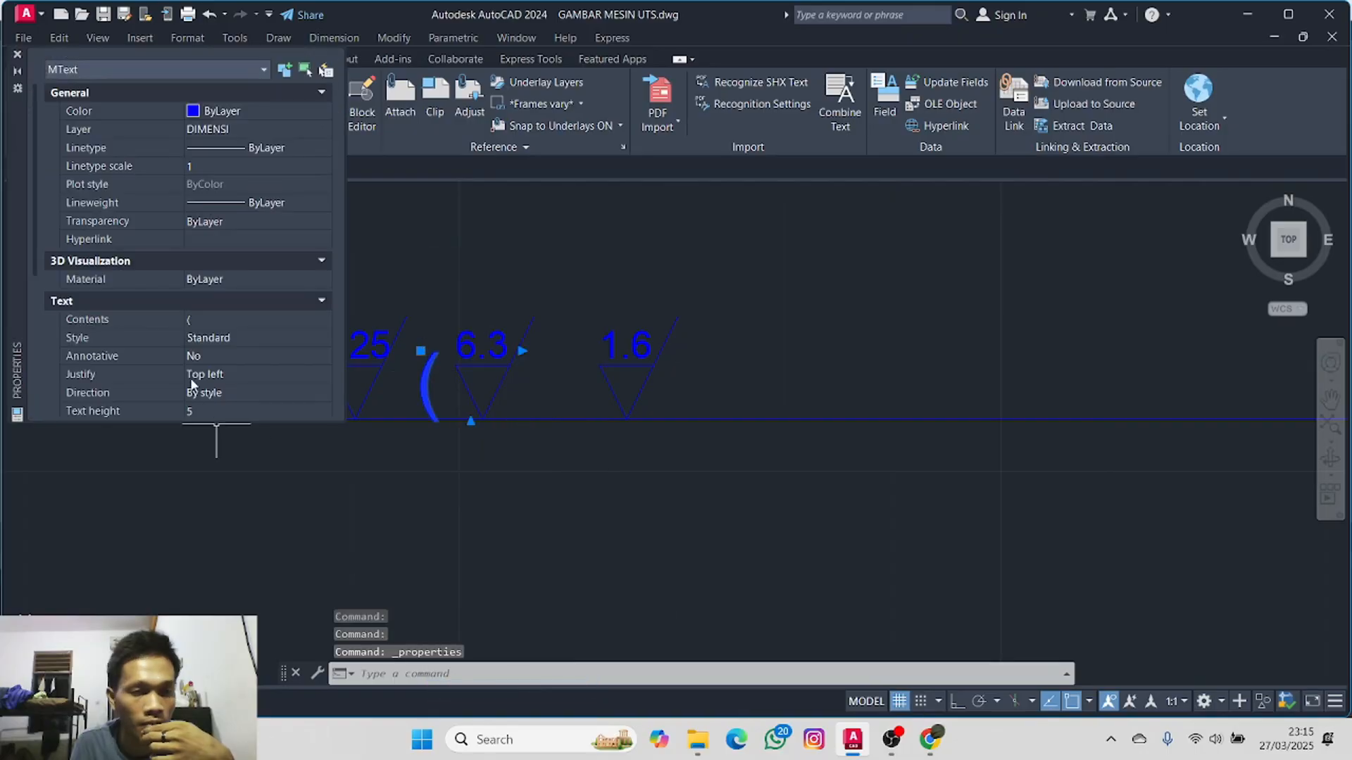
pyautogui.click(199, 407)
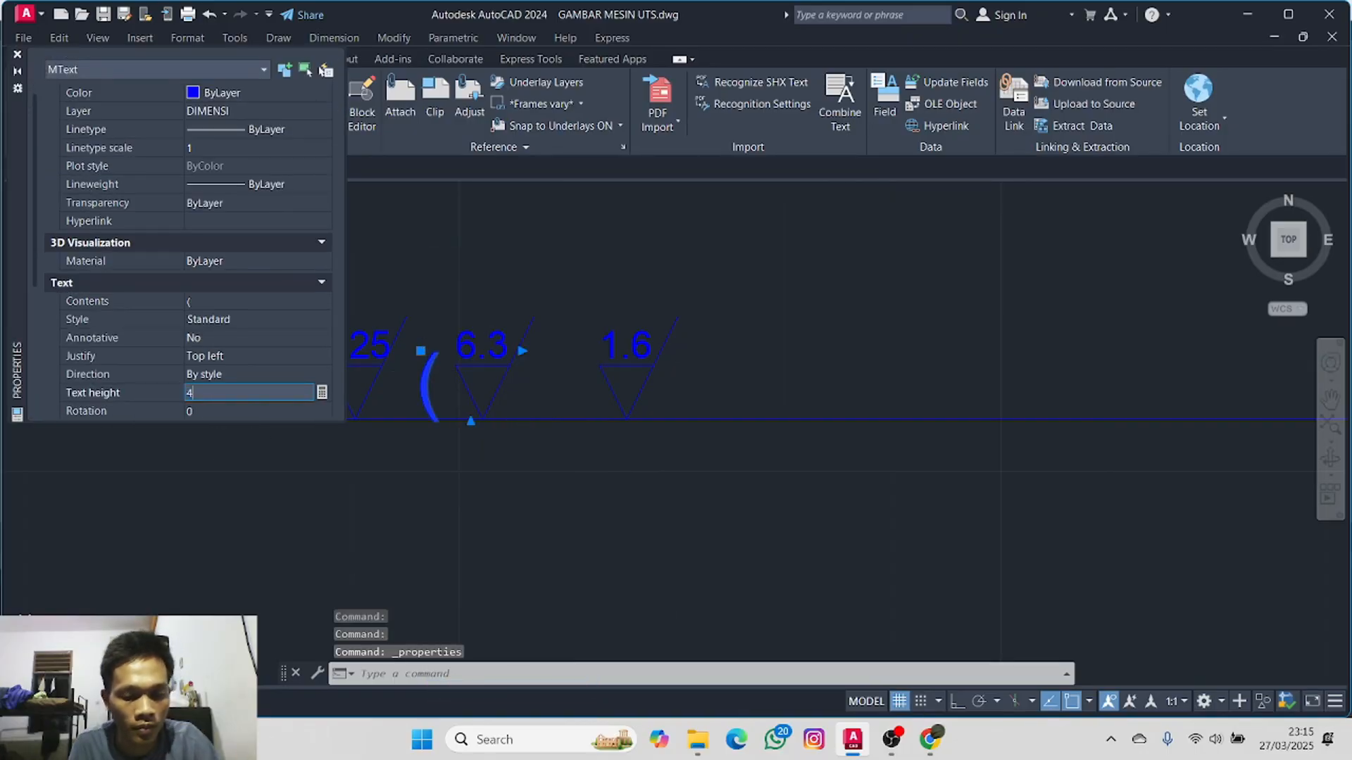
pyautogui.write('4')
pyautogui.click(19, 56)
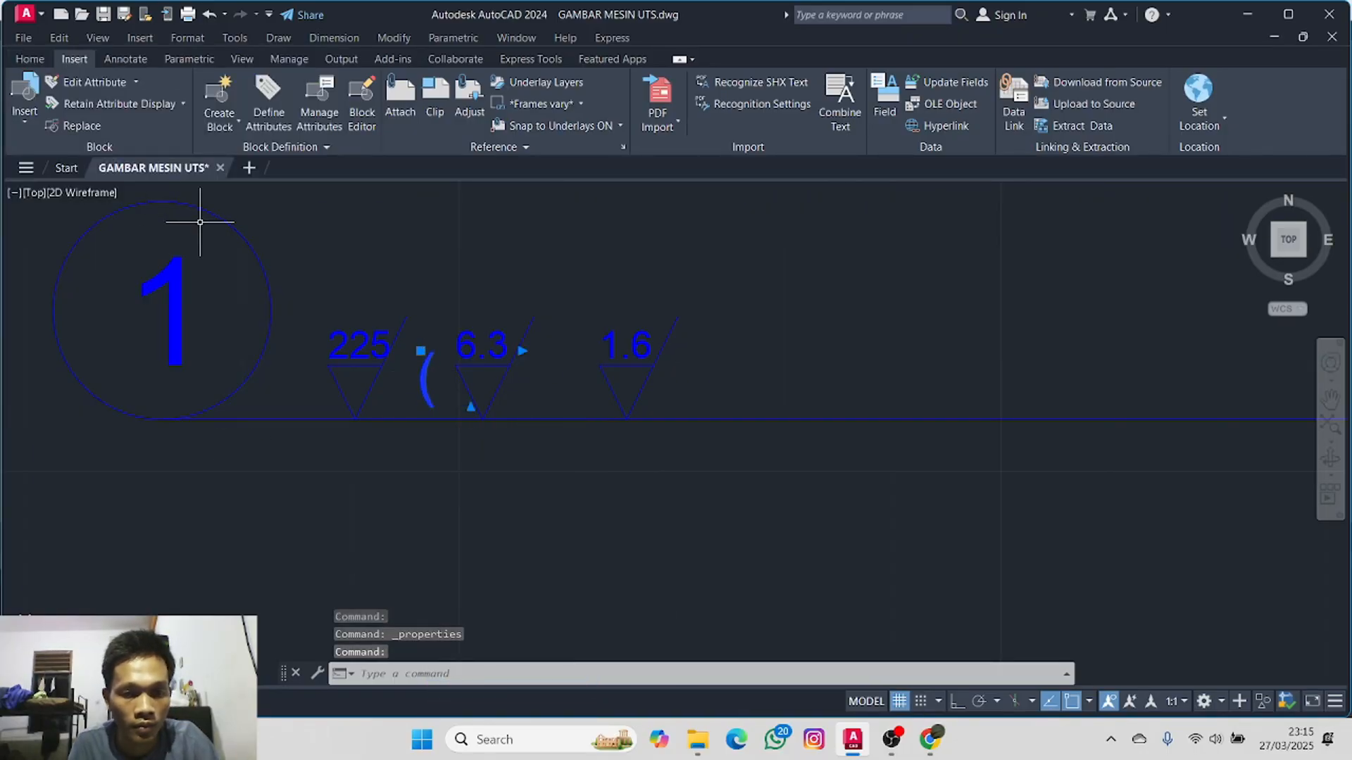
pyautogui.click(420, 350)
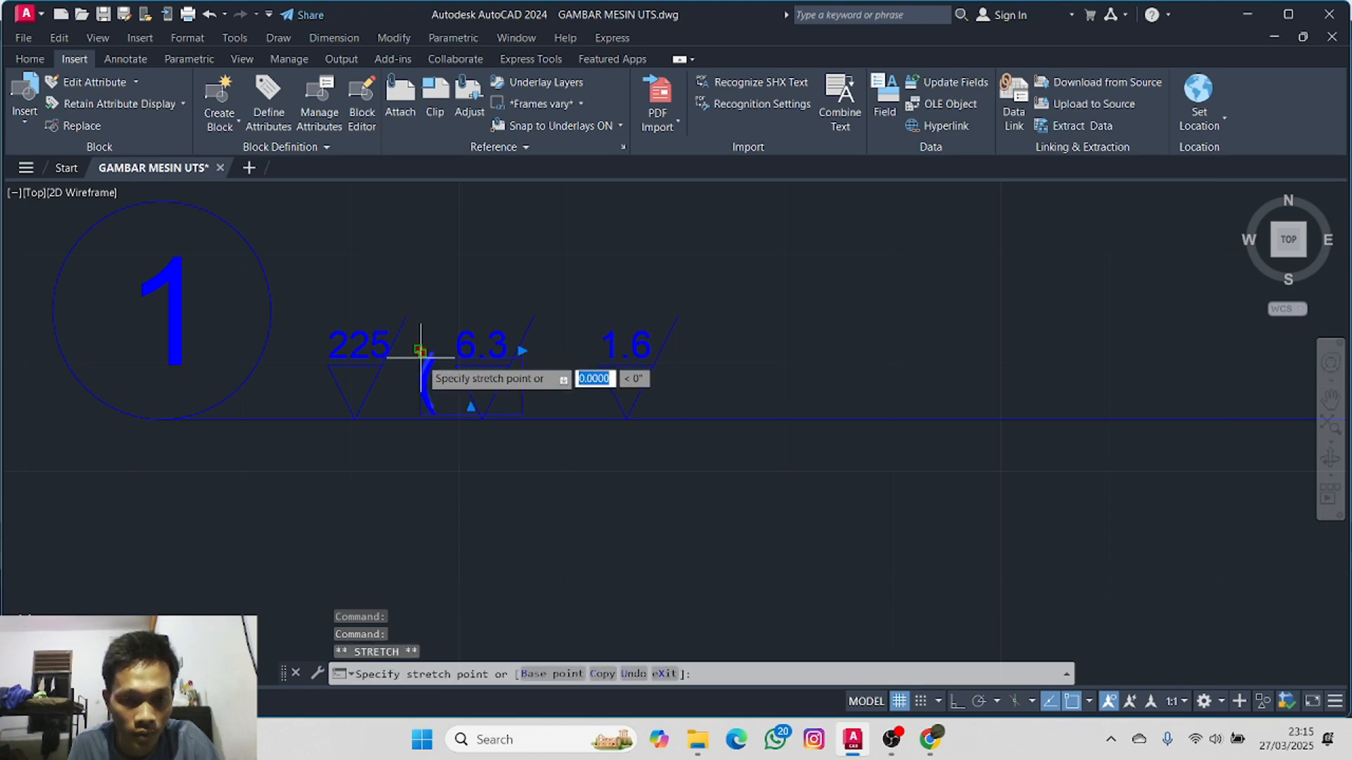
pyautogui.press('Escape')
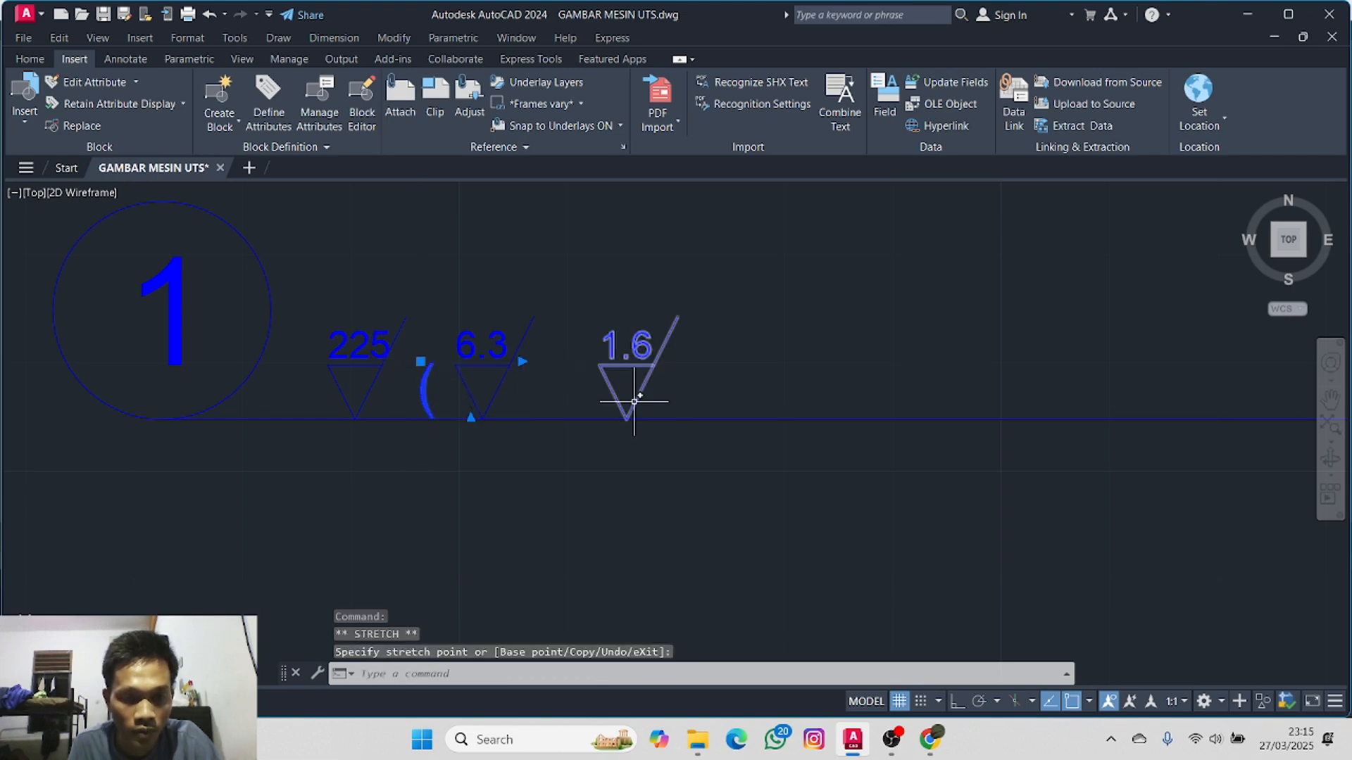
# - Add a ")" as multiline text on the horizontal line just to the right of the 1.6 symbol
pyautogui.moveTo(699, 421); pyautogui.dragTo(584, 424, button='middle')
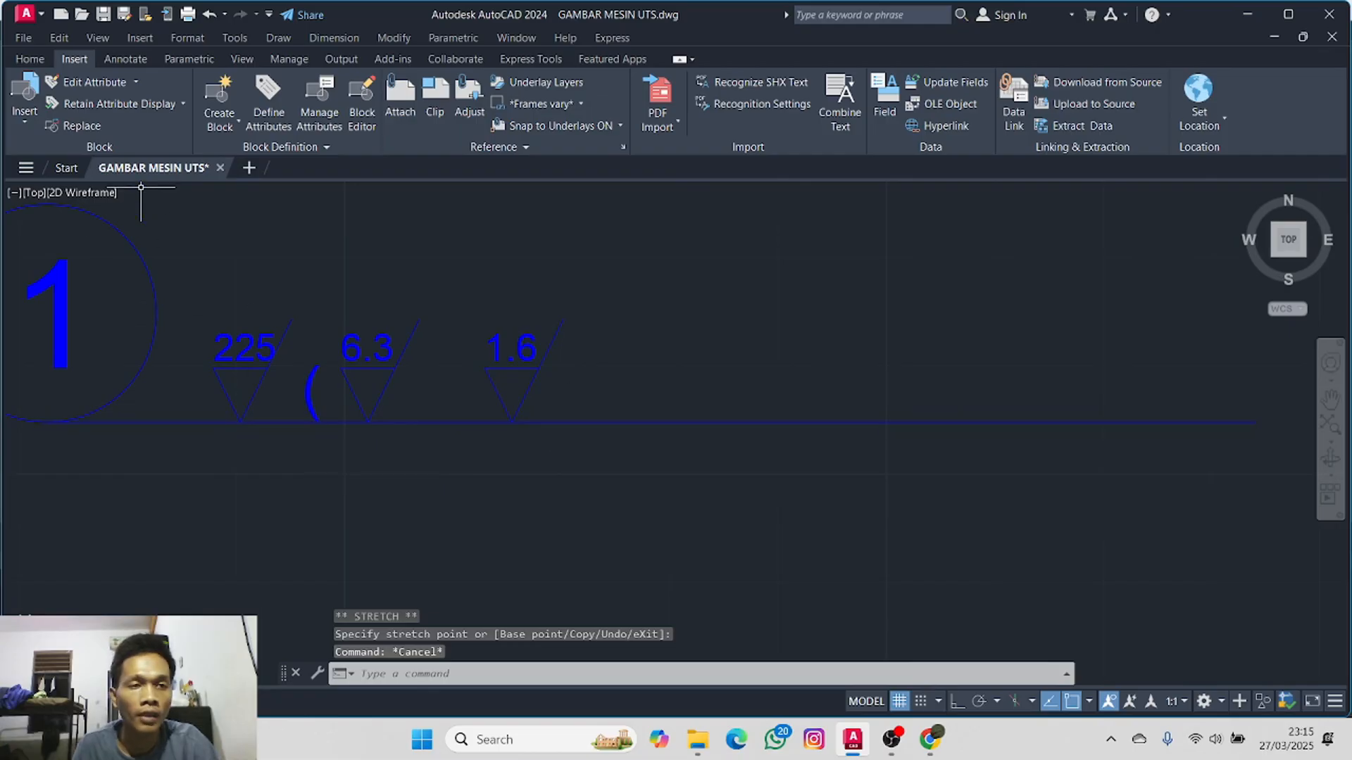
pyautogui.click(29, 59)
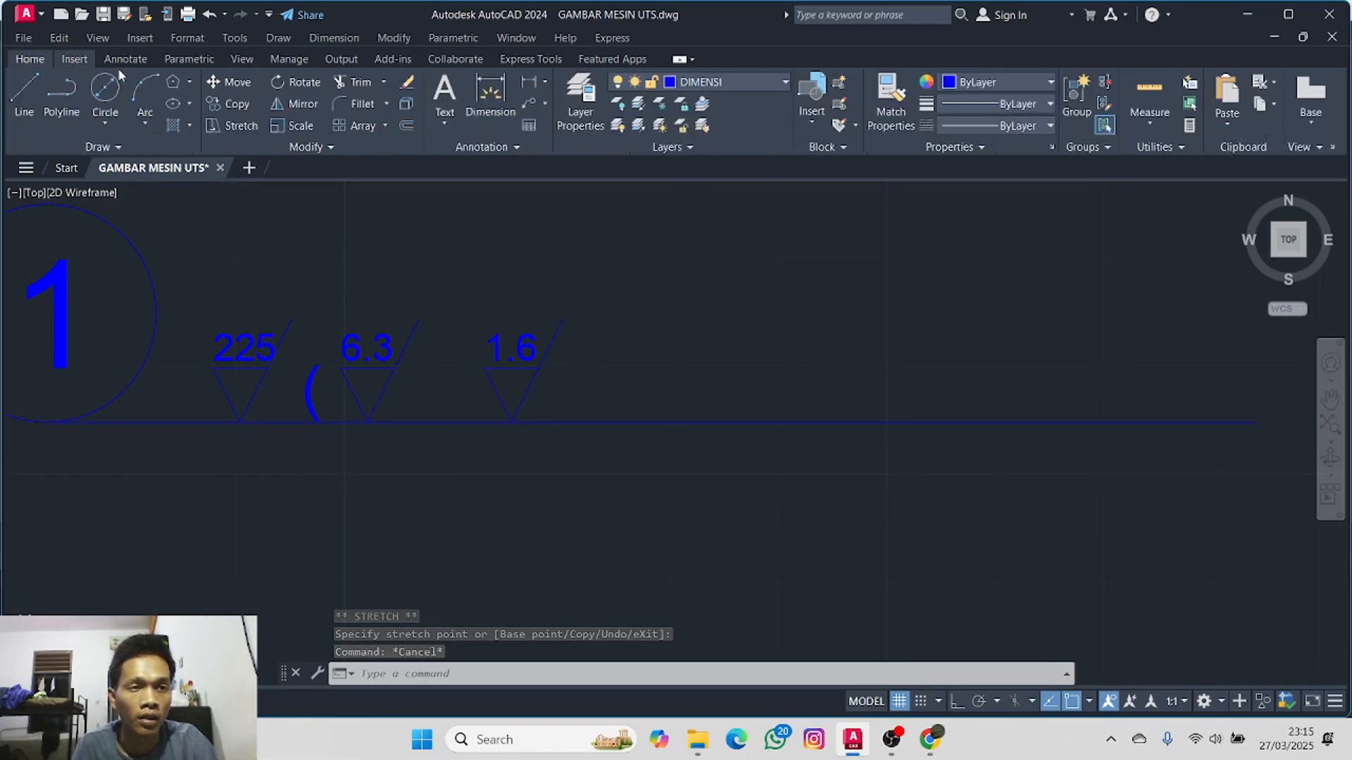
pyautogui.click(444, 95)
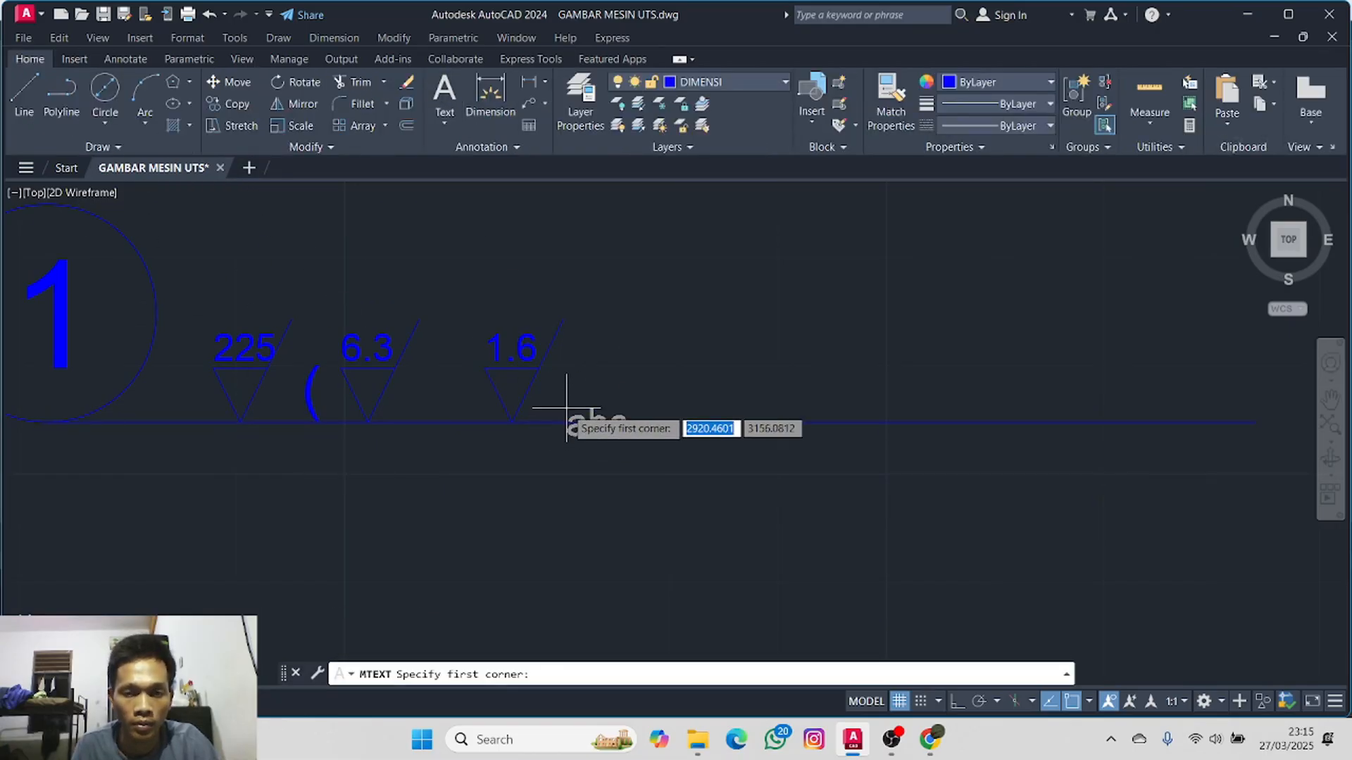
pyautogui.click(570, 422)
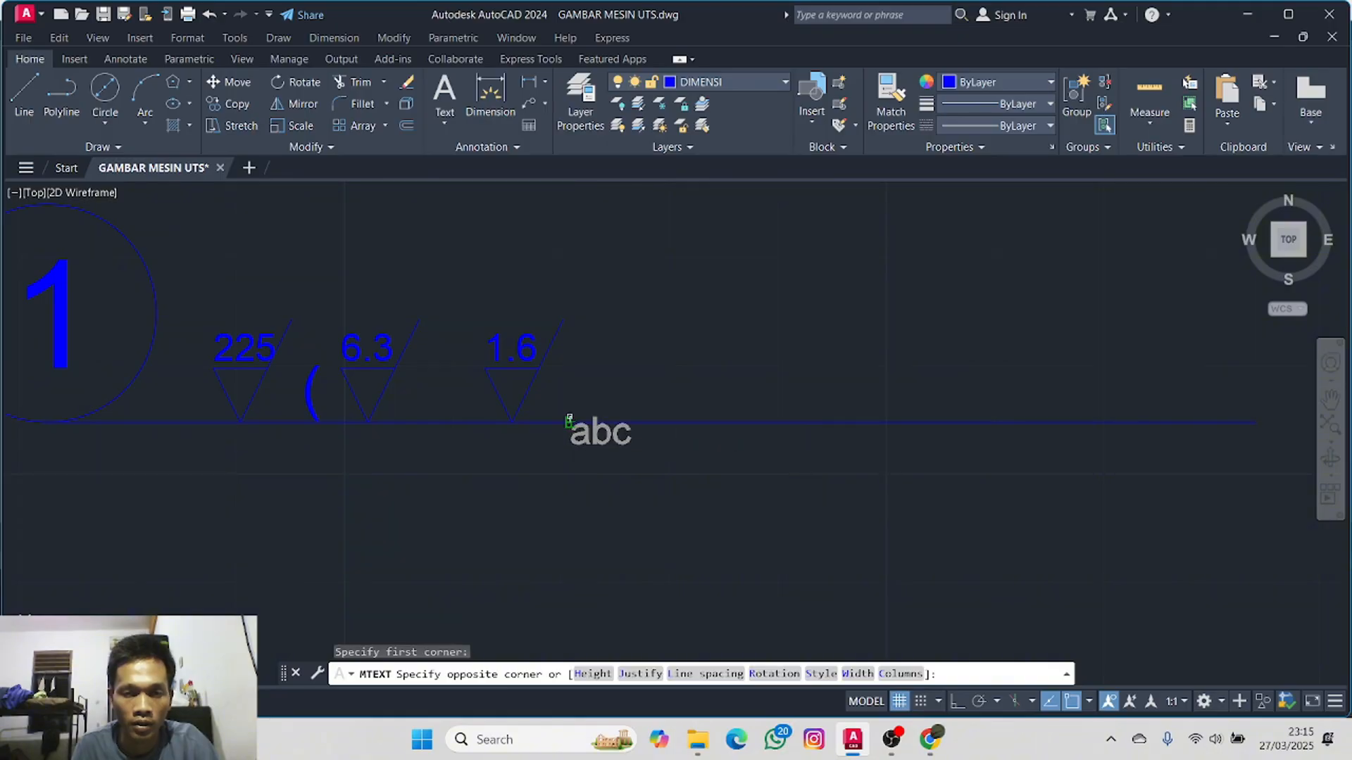
pyautogui.click(584, 366)
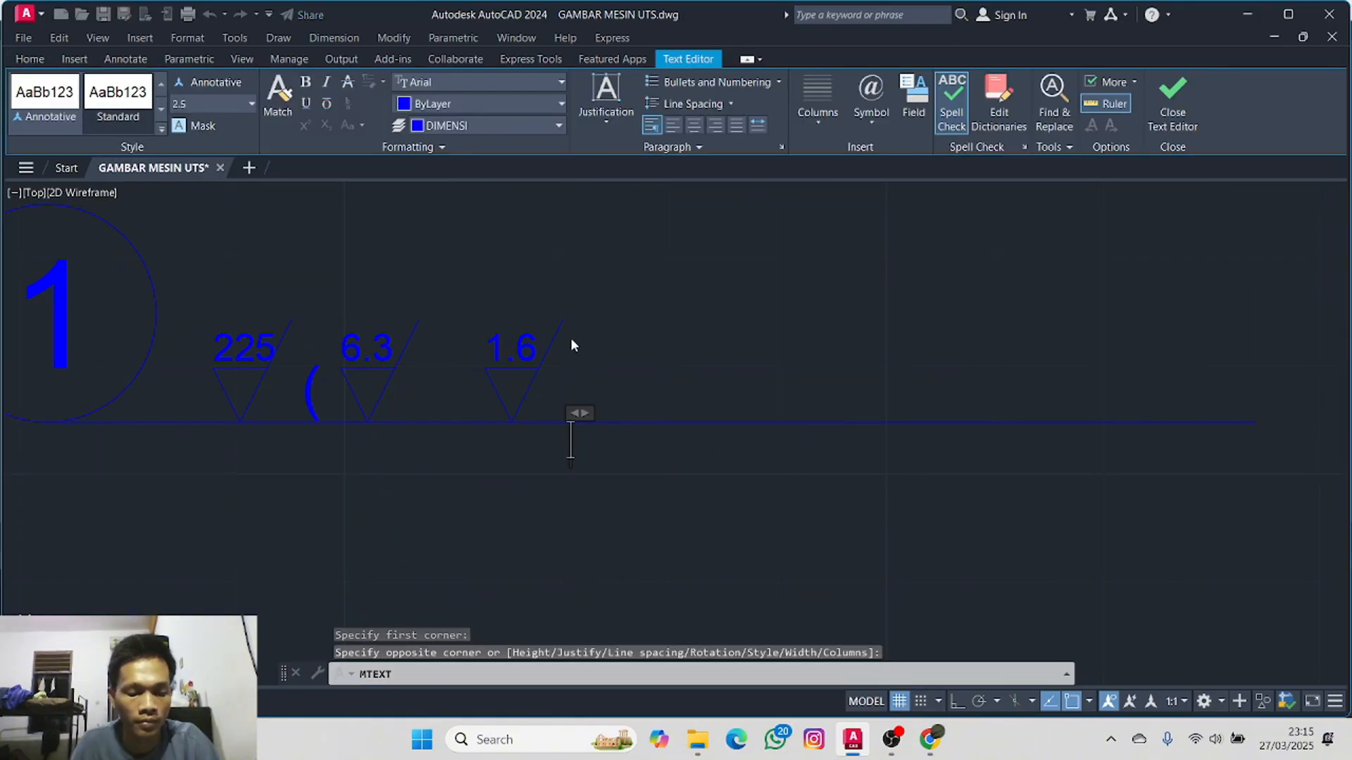
pyautogui.write(')')
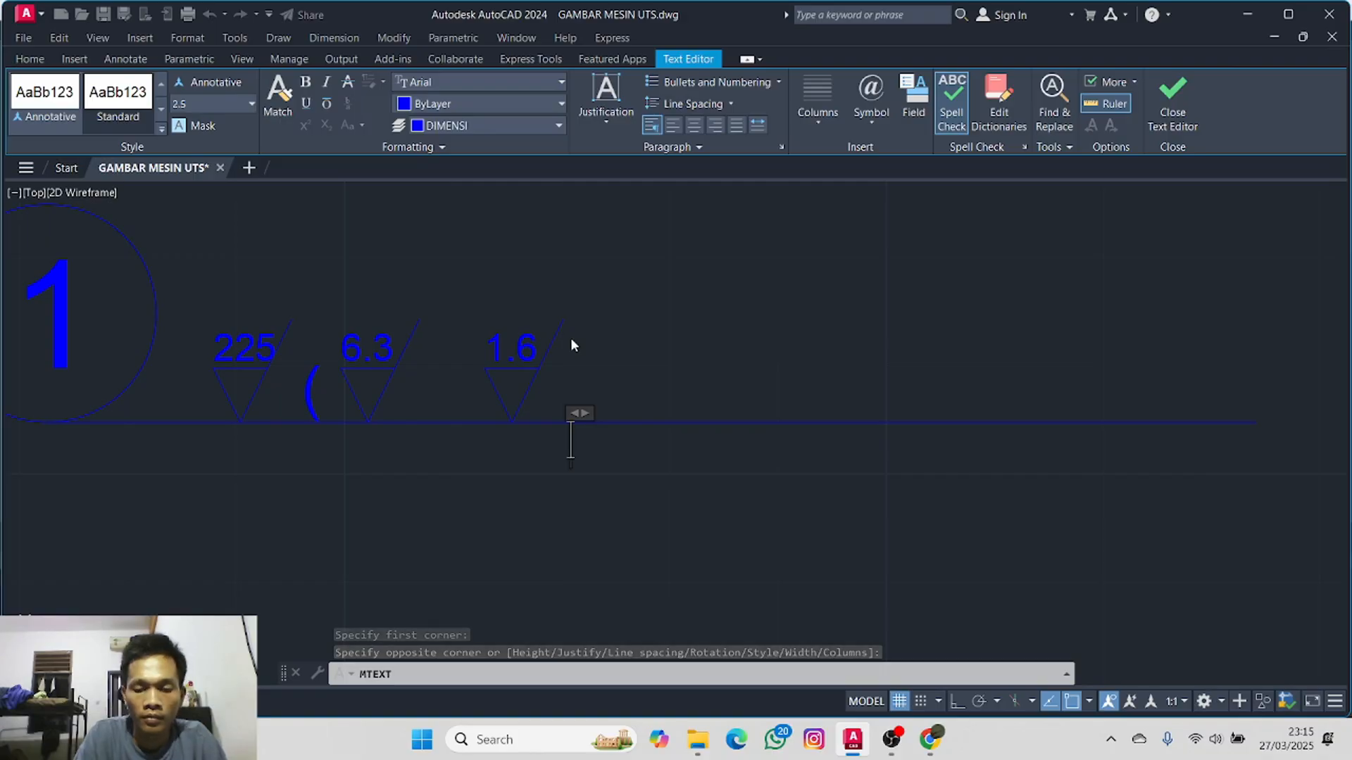
pyautogui.click(622, 380)
# - Move the ")" up so it stands above the horizontal line beside the 1.6 symbol
pyautogui.click(575, 438)
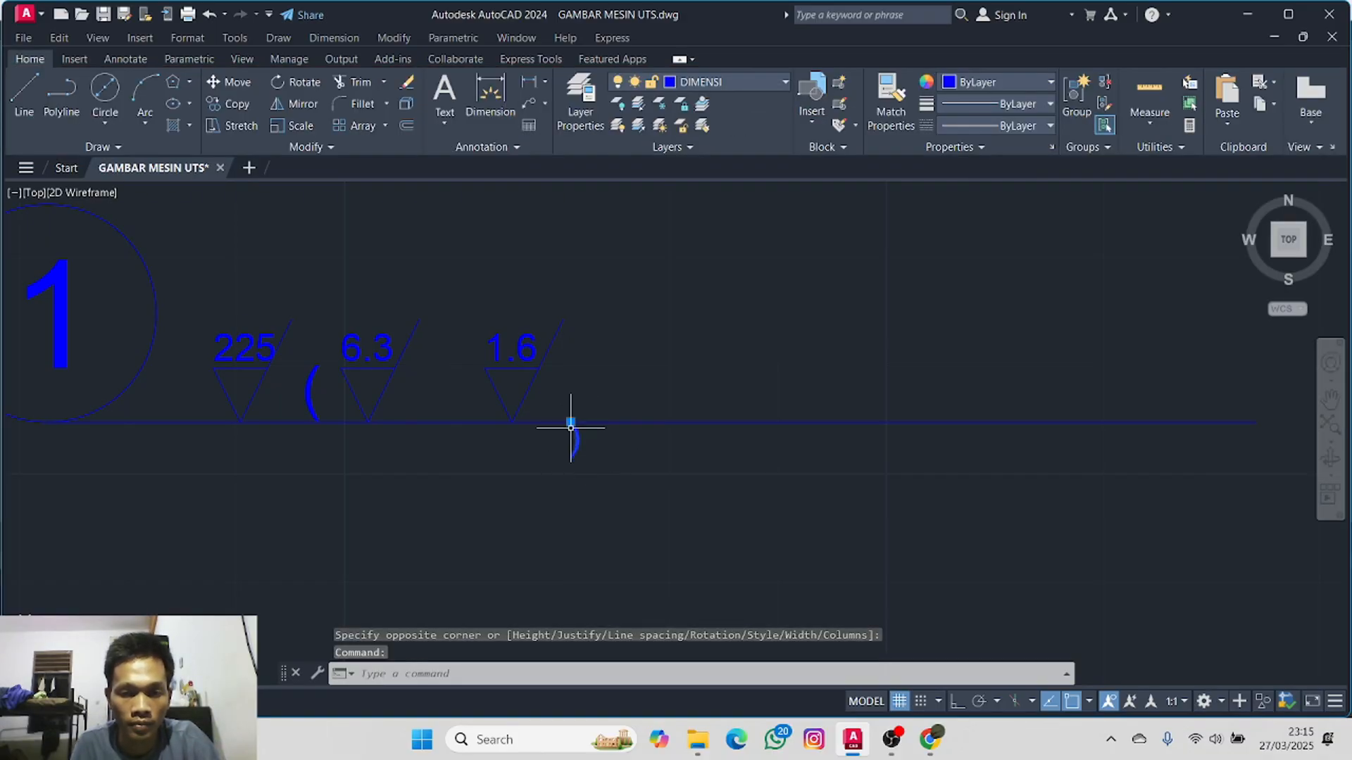
pyautogui.click(570, 422)
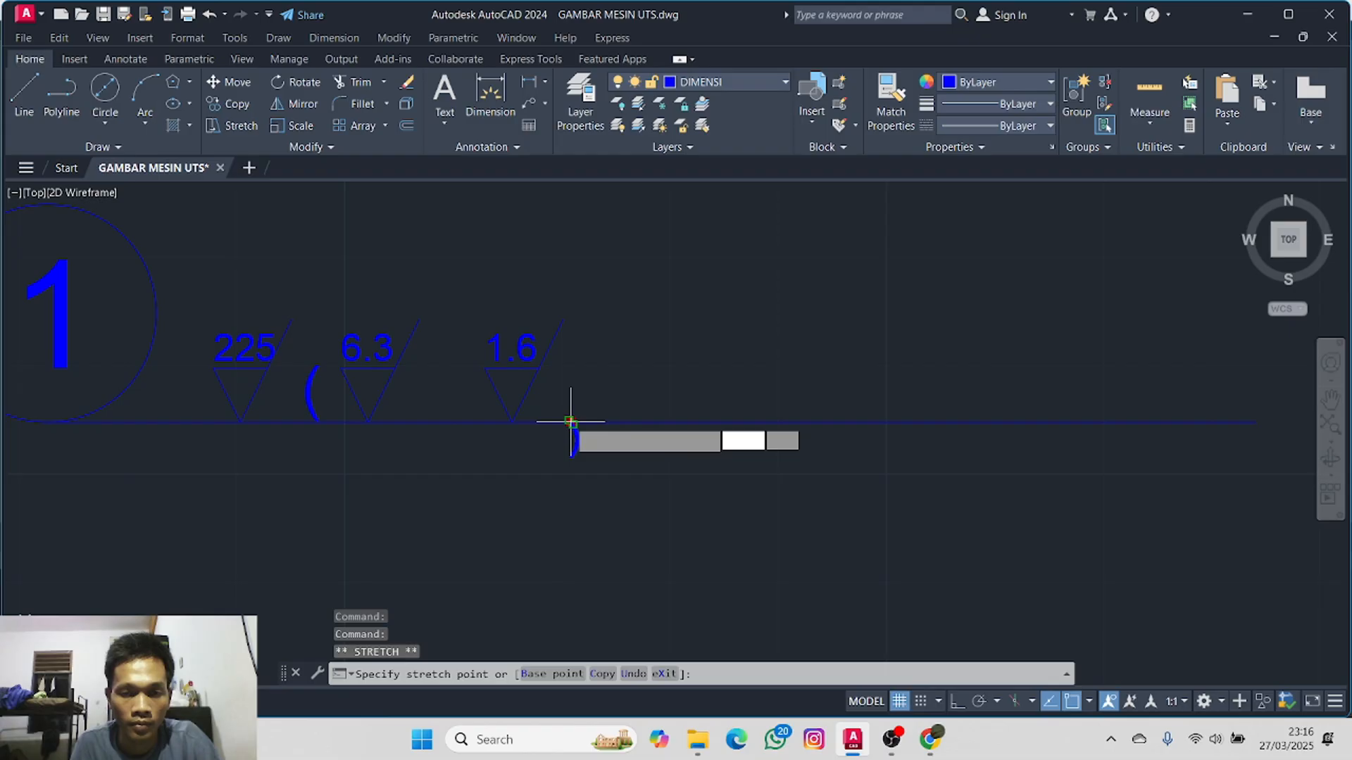
pyautogui.click(570, 373)
# - Set the text height of the ")" to 4 in its properties
pyautogui.rightClick(574, 378)
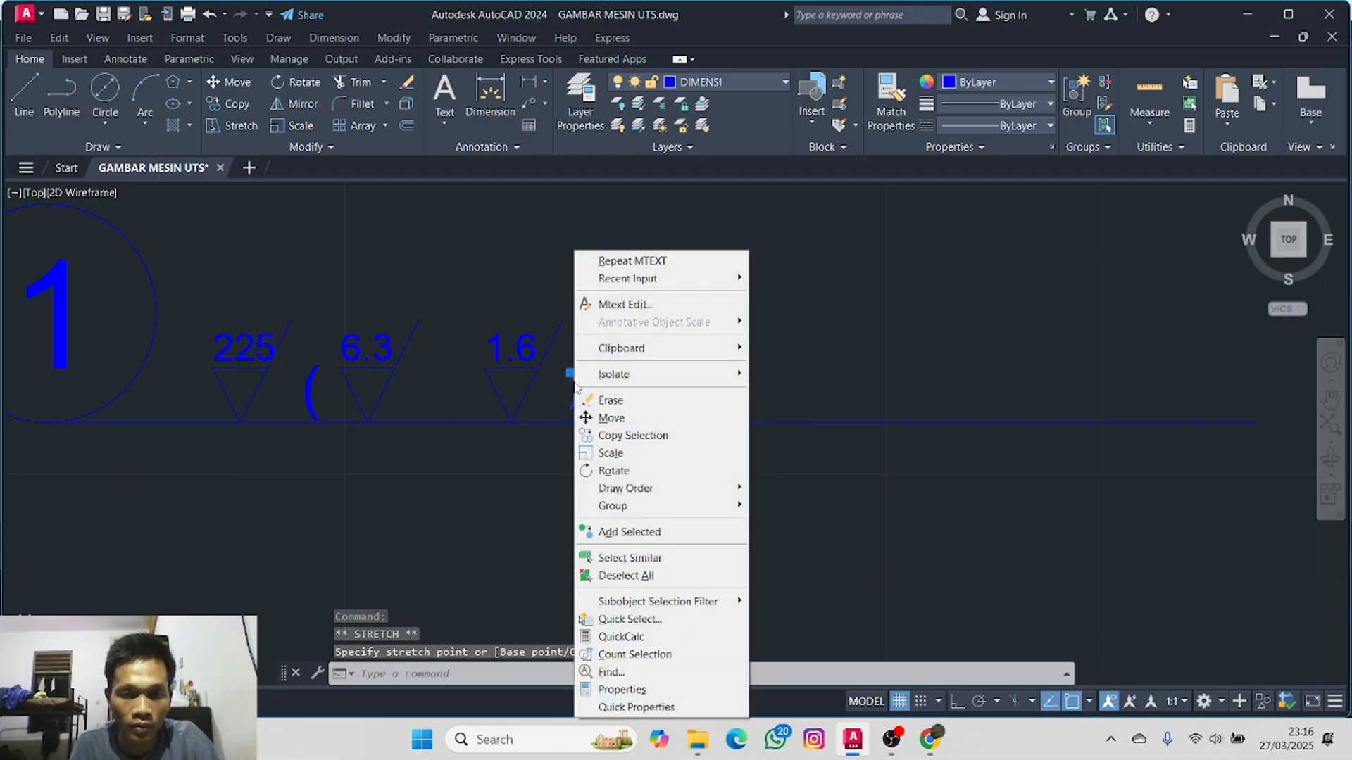
pyautogui.click(634, 689)
pyautogui.scroll(-1, 184, 381)
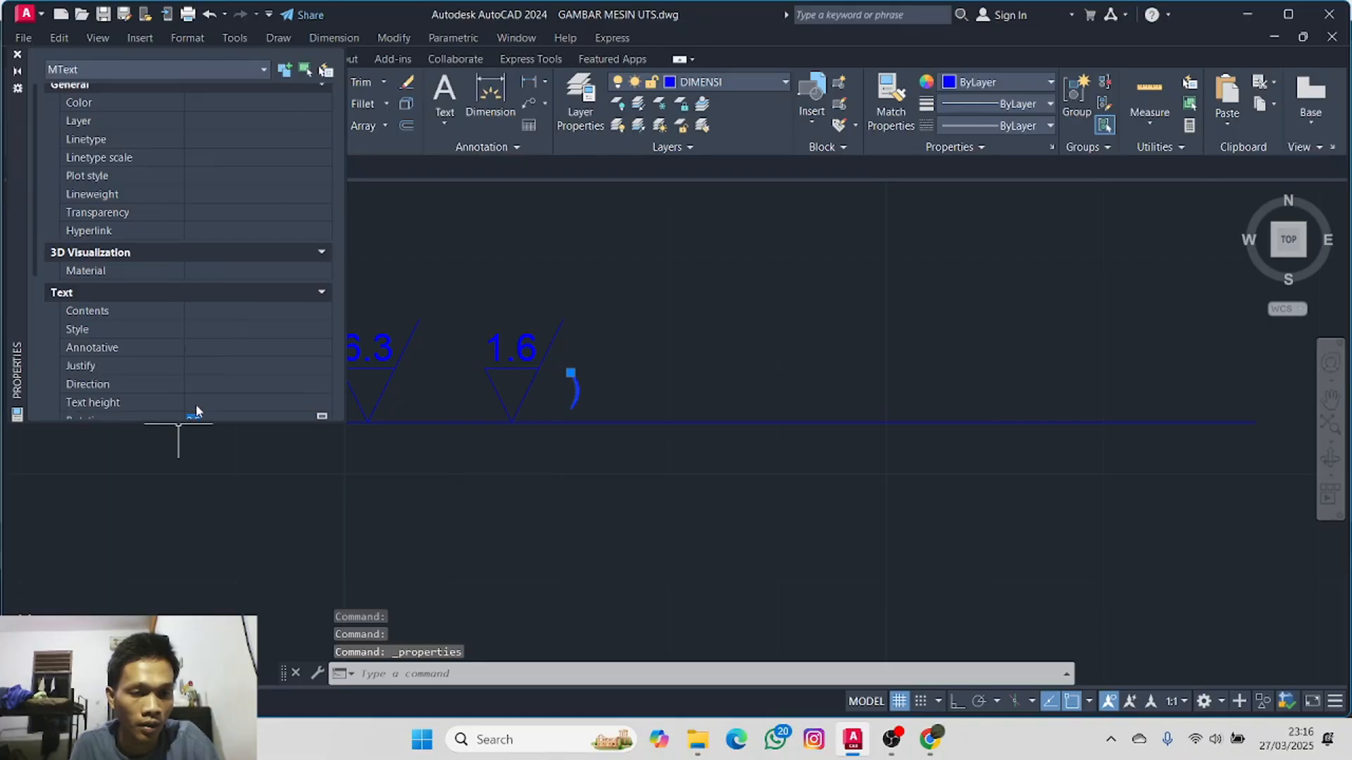
pyautogui.click(211, 392)
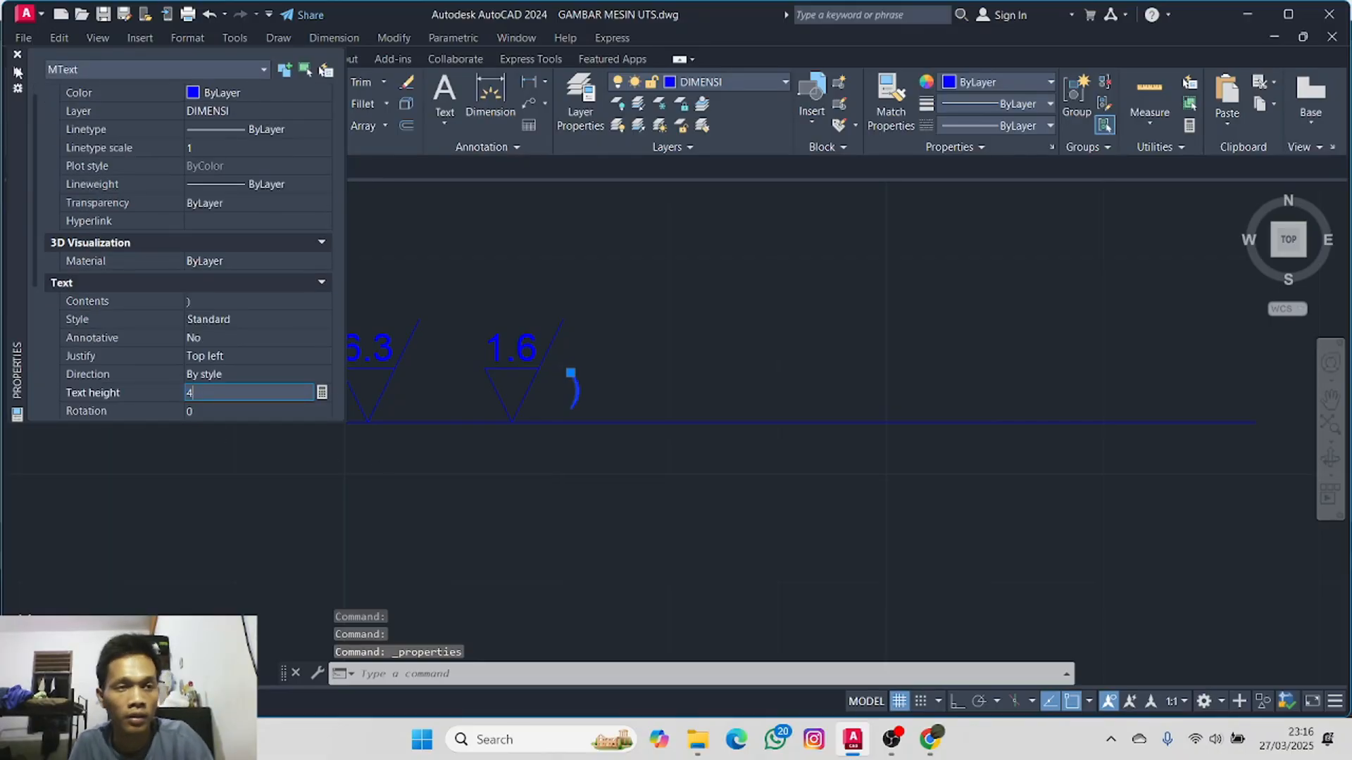
pyautogui.write('4')
pyautogui.click(18, 54)
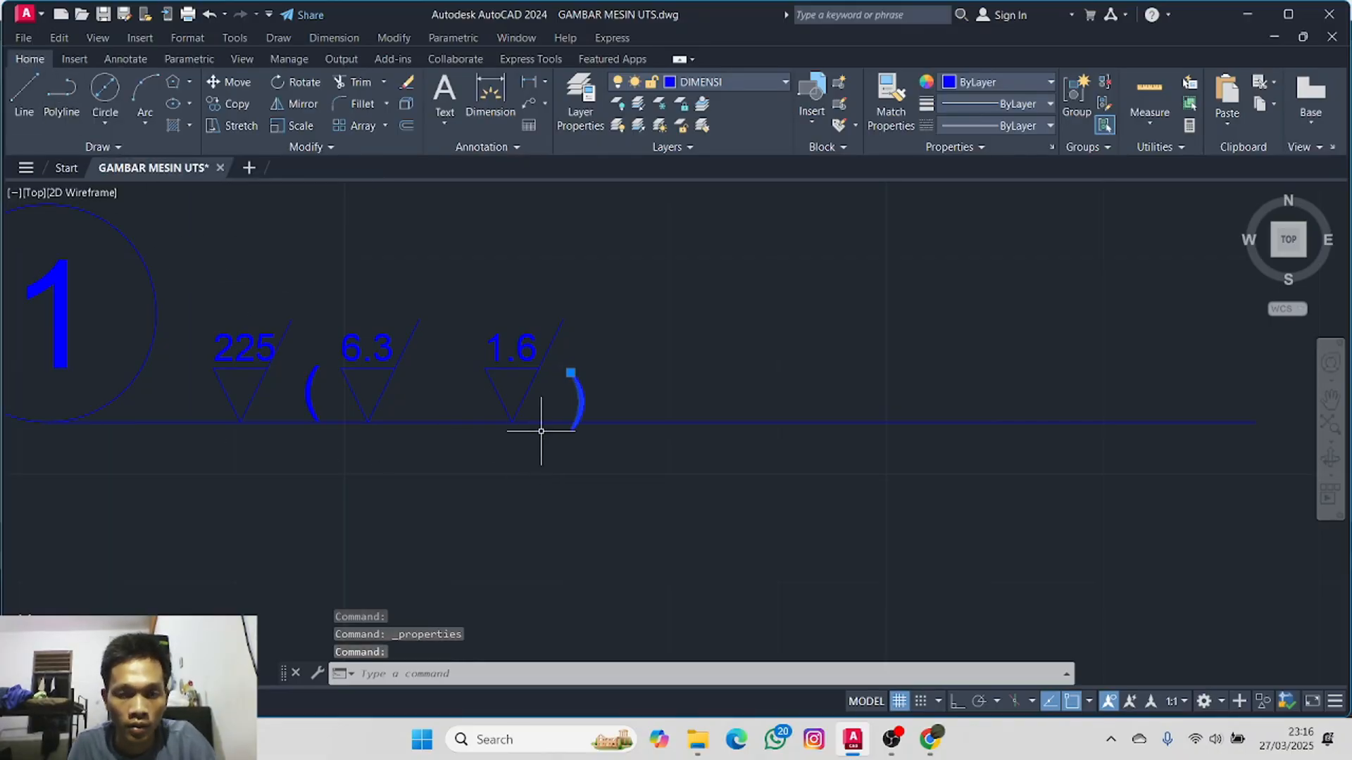
# - Move the ")" up and left so it ends on the horizontal line close to the 1.6 symbol
pyautogui.click(571, 372)
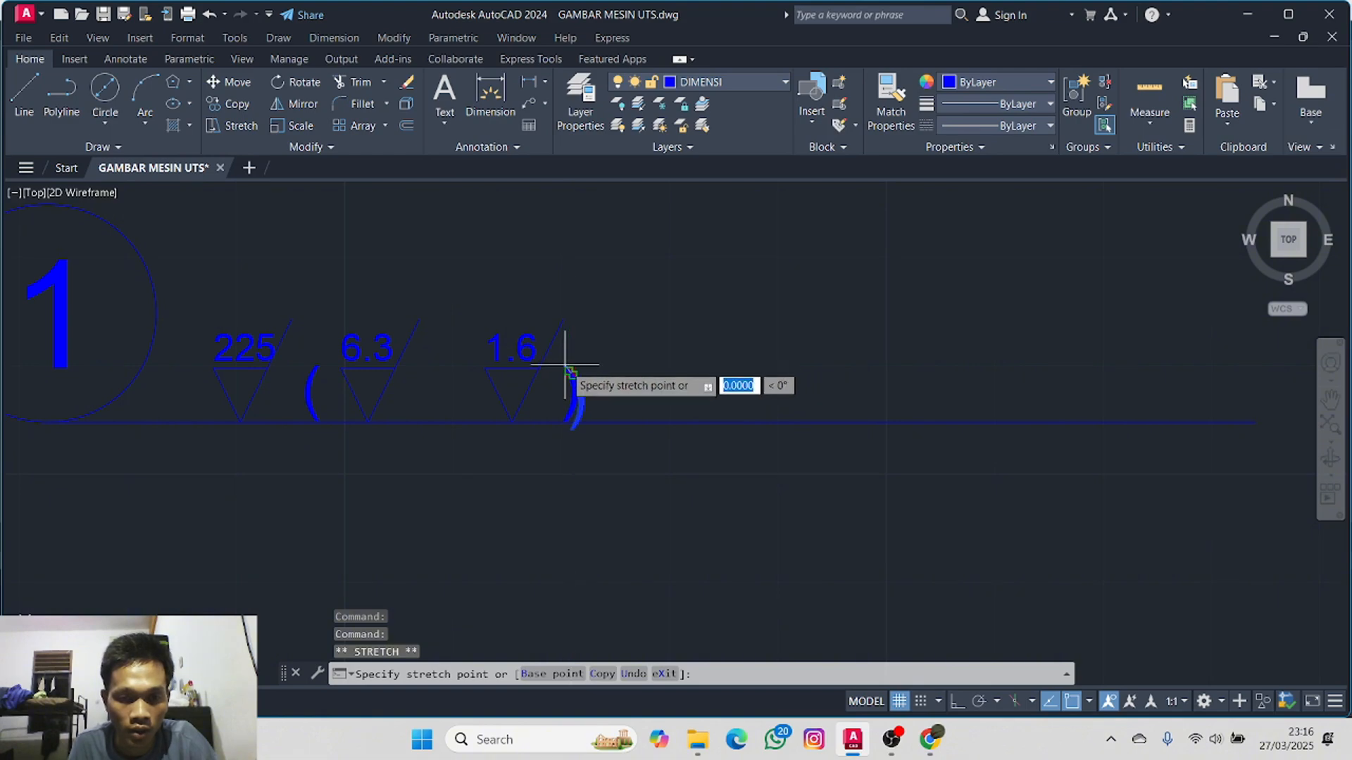
pyautogui.click(565, 365)
pyautogui.click(570, 371)
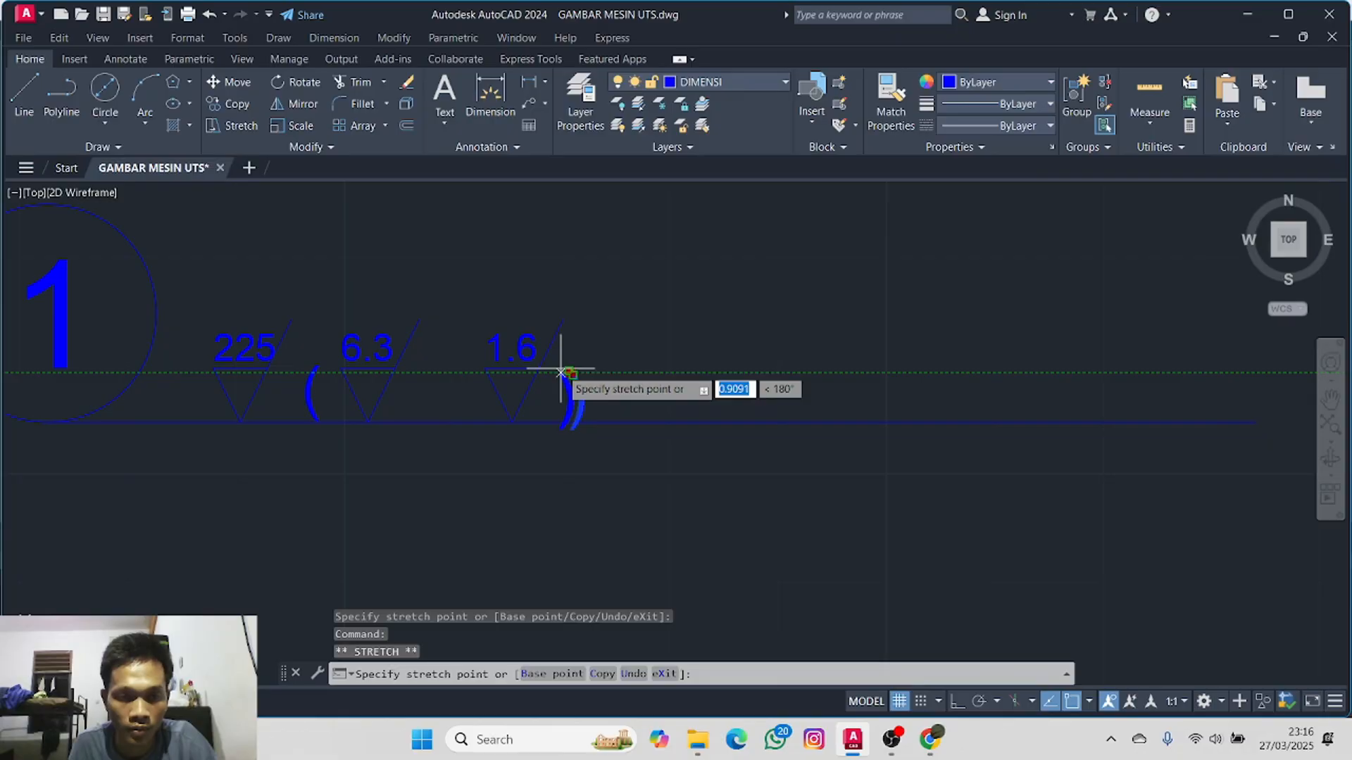
pyautogui.scroll(3, 566, 373)
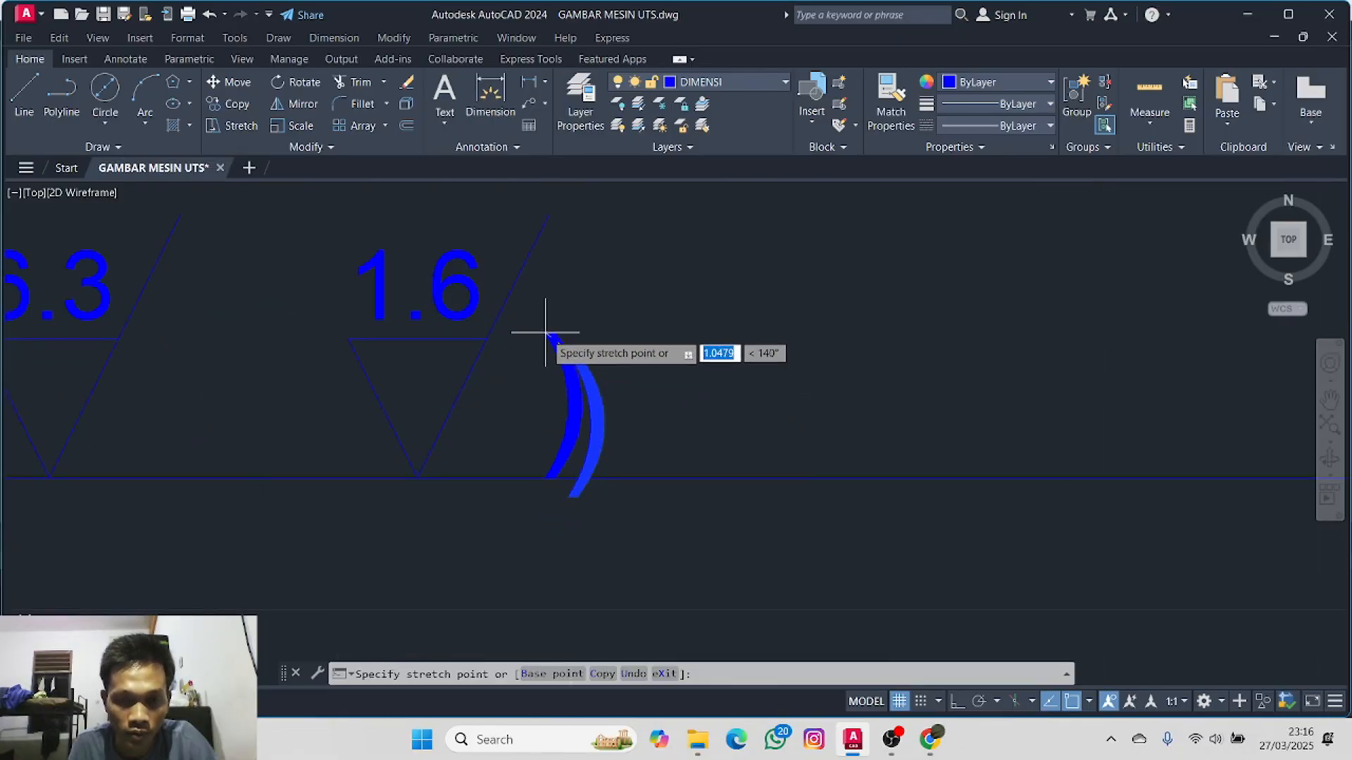
pyautogui.press('Escape')
# - Erase the long horizontal line beneath the circled 1 and the surface-finish symbols
pyautogui.scroll(-5, 633, 401)
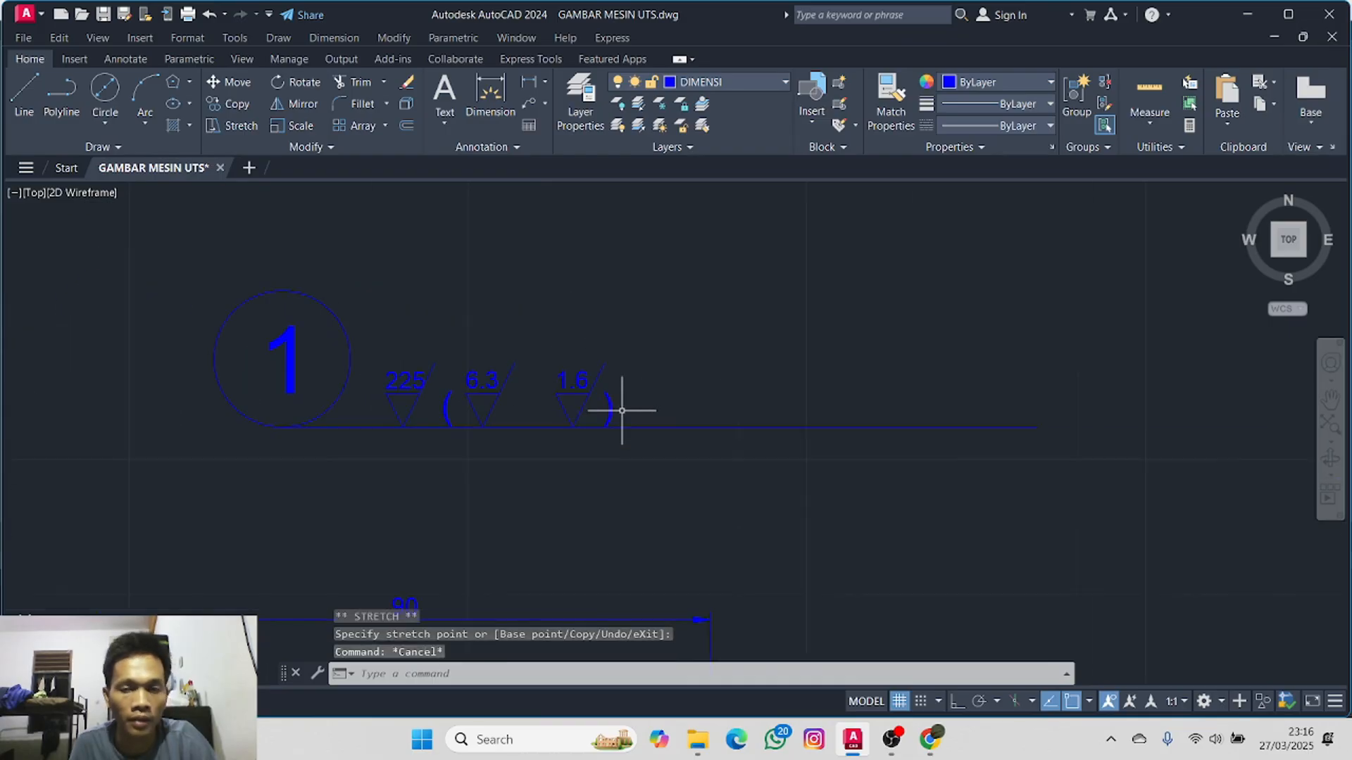
pyautogui.click(675, 425)
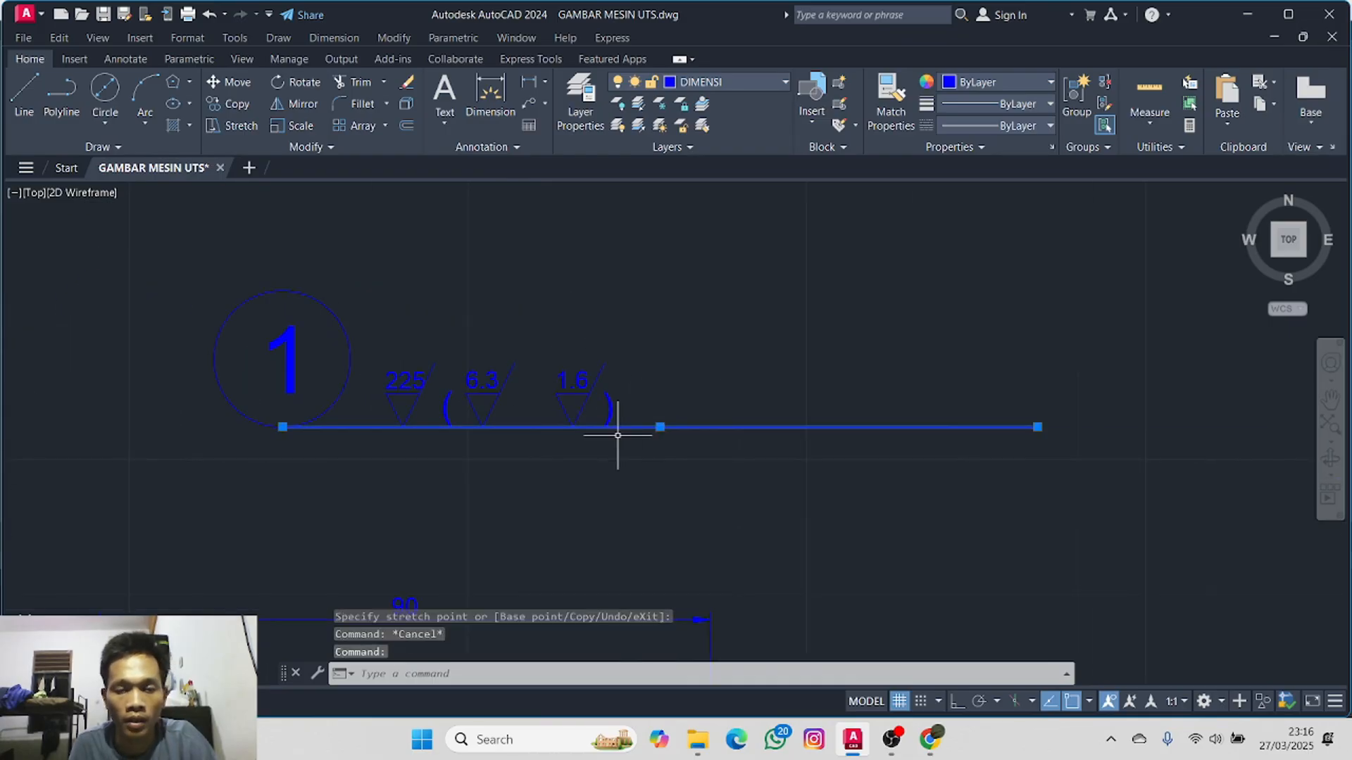
pyautogui.press('Delete')
# - Move the circled 1 slightly right and down, closer to the 225 symbol
pyautogui.scroll(-4, 557, 453)
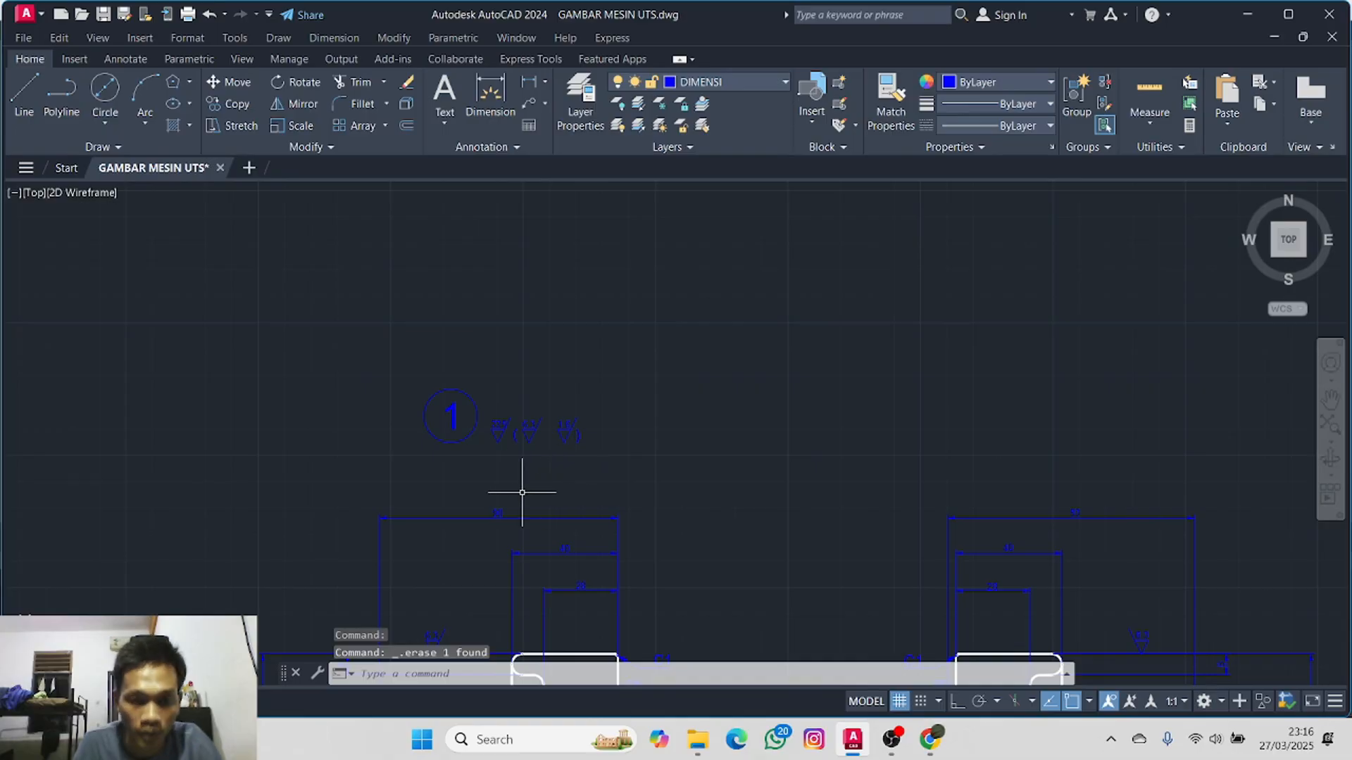
pyautogui.scroll(4, 567, 453)
pyautogui.moveTo(603, 356)
pyautogui.mouseDown()
pyautogui.moveTo(473, 305)
pyautogui.moveTo(543, 393)
pyautogui.moveTo(493, 310)
pyautogui.mouseUp()
pyautogui.click(225, 84)
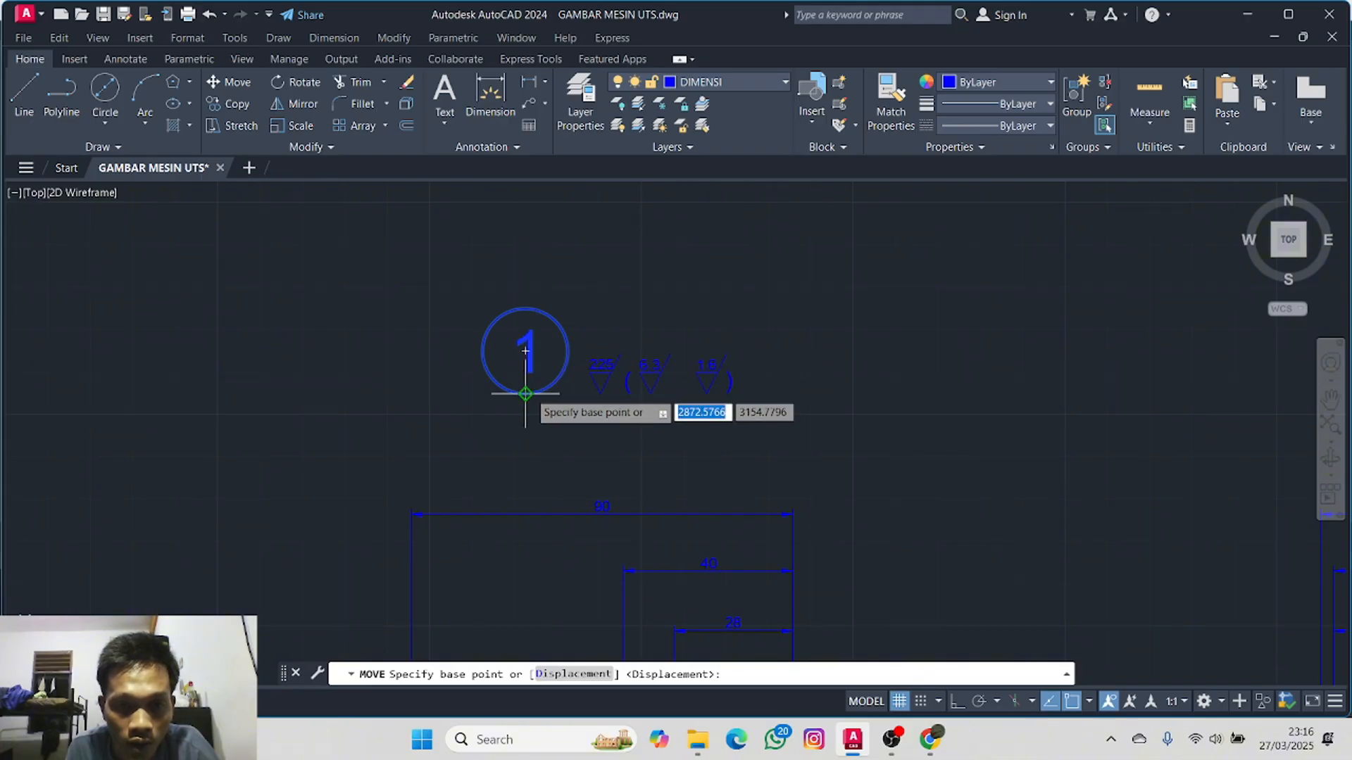
pyautogui.click(527, 392)
pyautogui.click(532, 405)
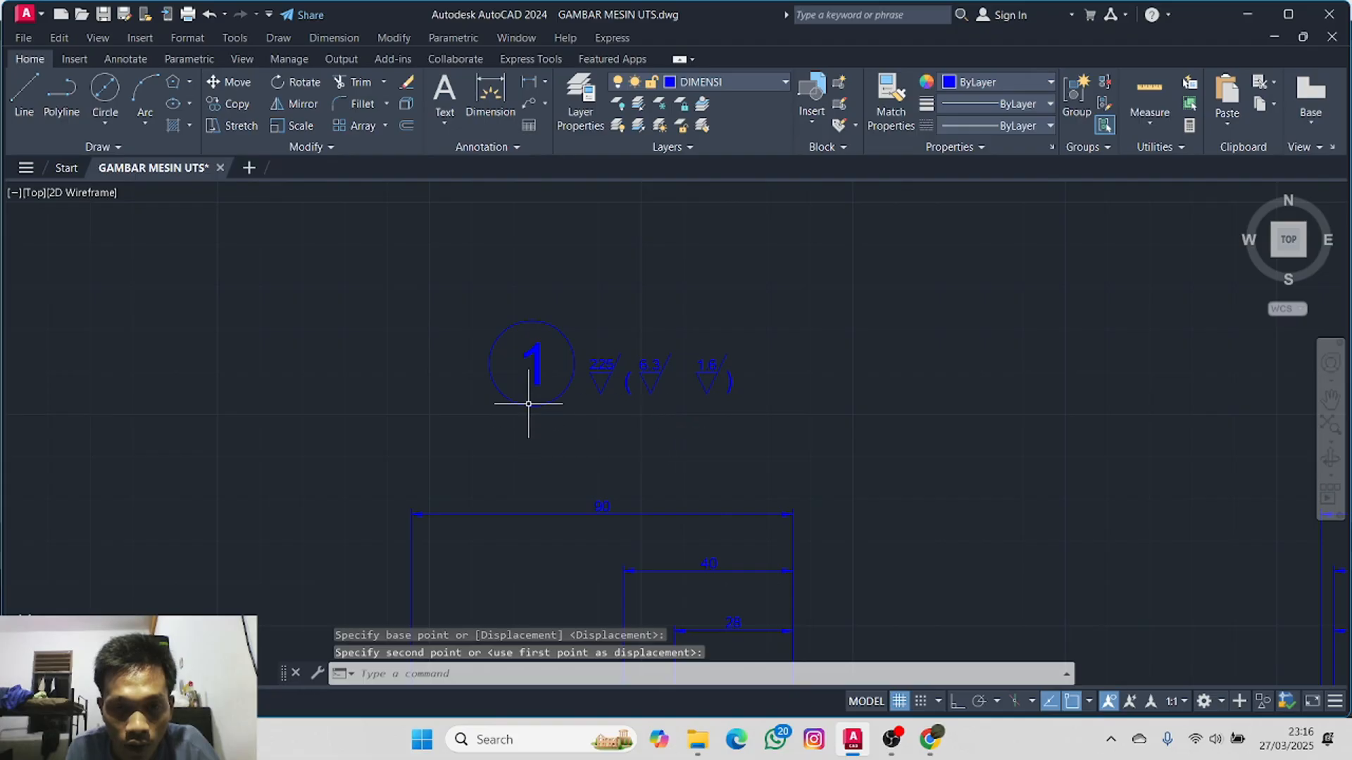
# - Set the text height of the circled 1 to 6 in its properties
pyautogui.scroll(3, 519, 408)
pyautogui.scroll(-6, 522, 433)
pyautogui.scroll(4, 633, 457)
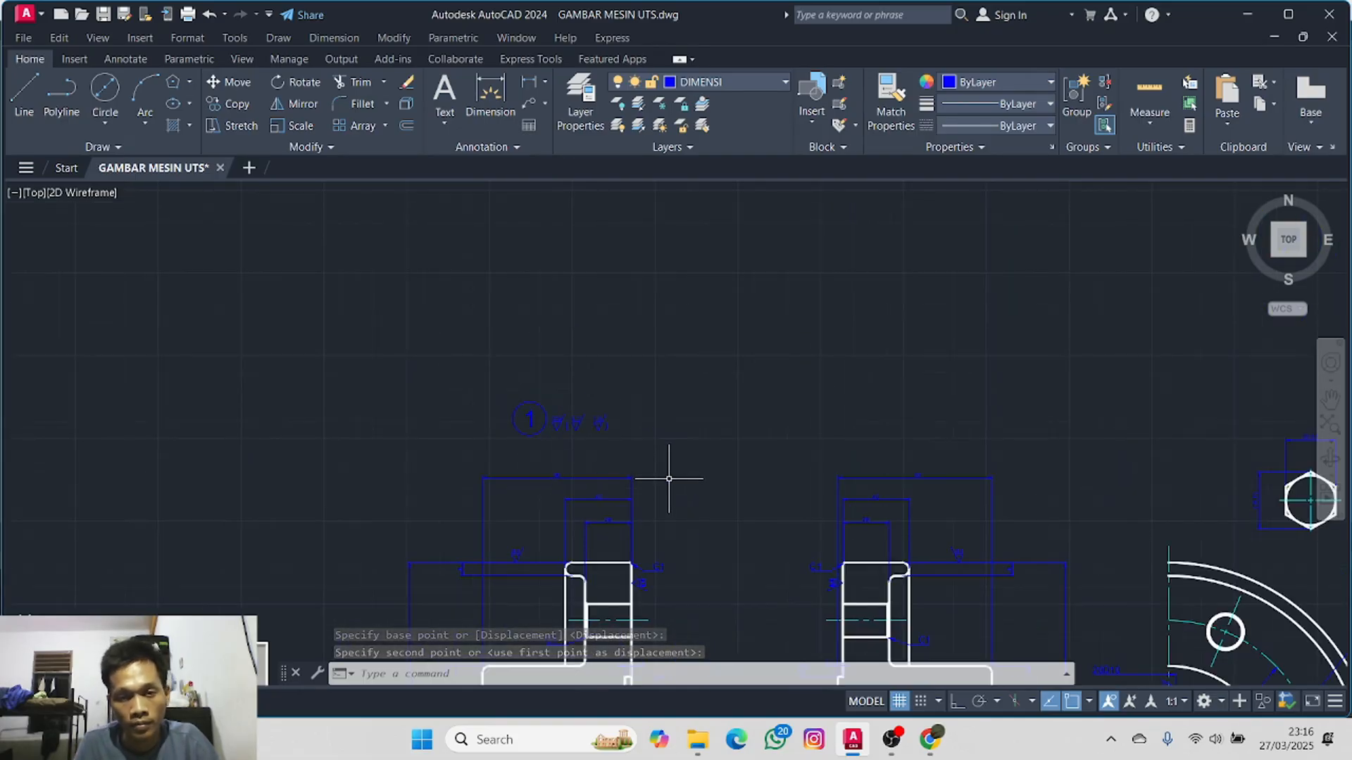
pyautogui.scroll(2, 486, 457)
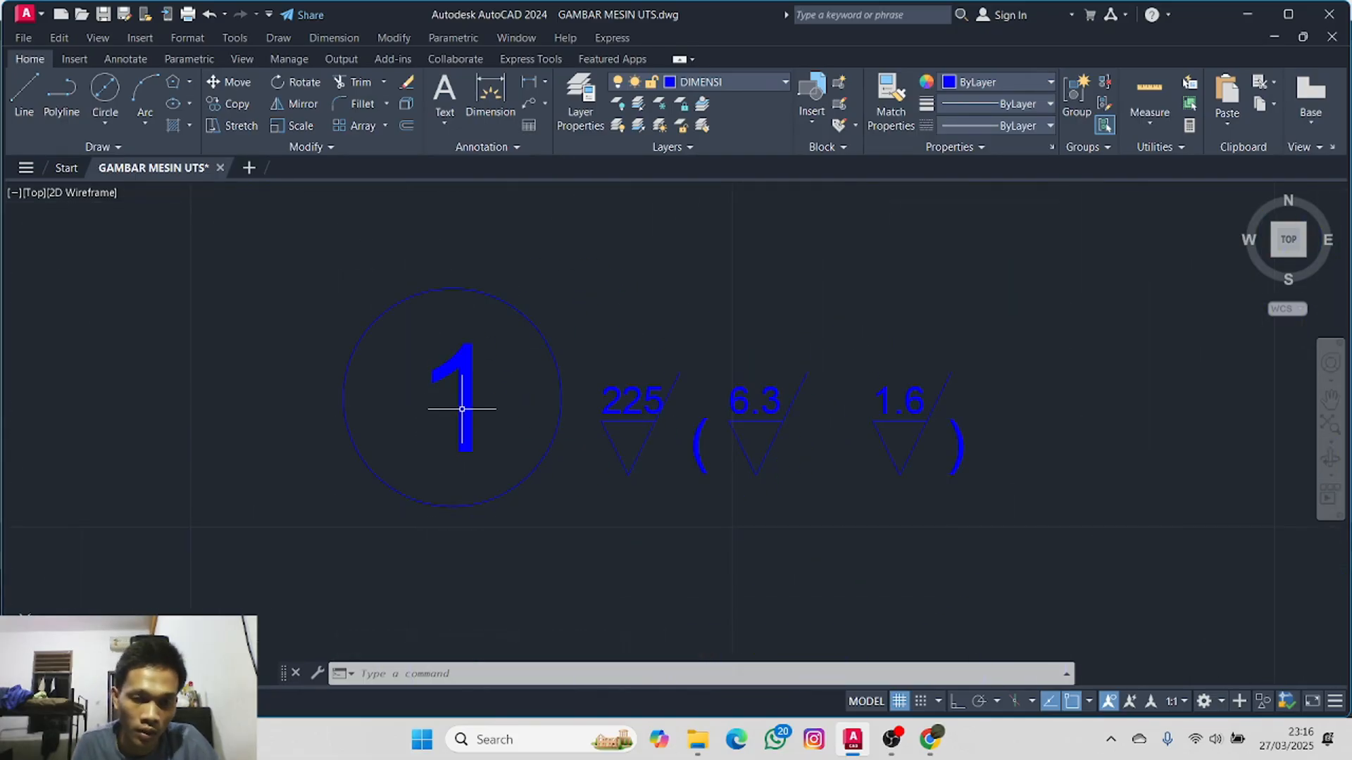
pyautogui.click(462, 415)
pyautogui.click(461, 403)
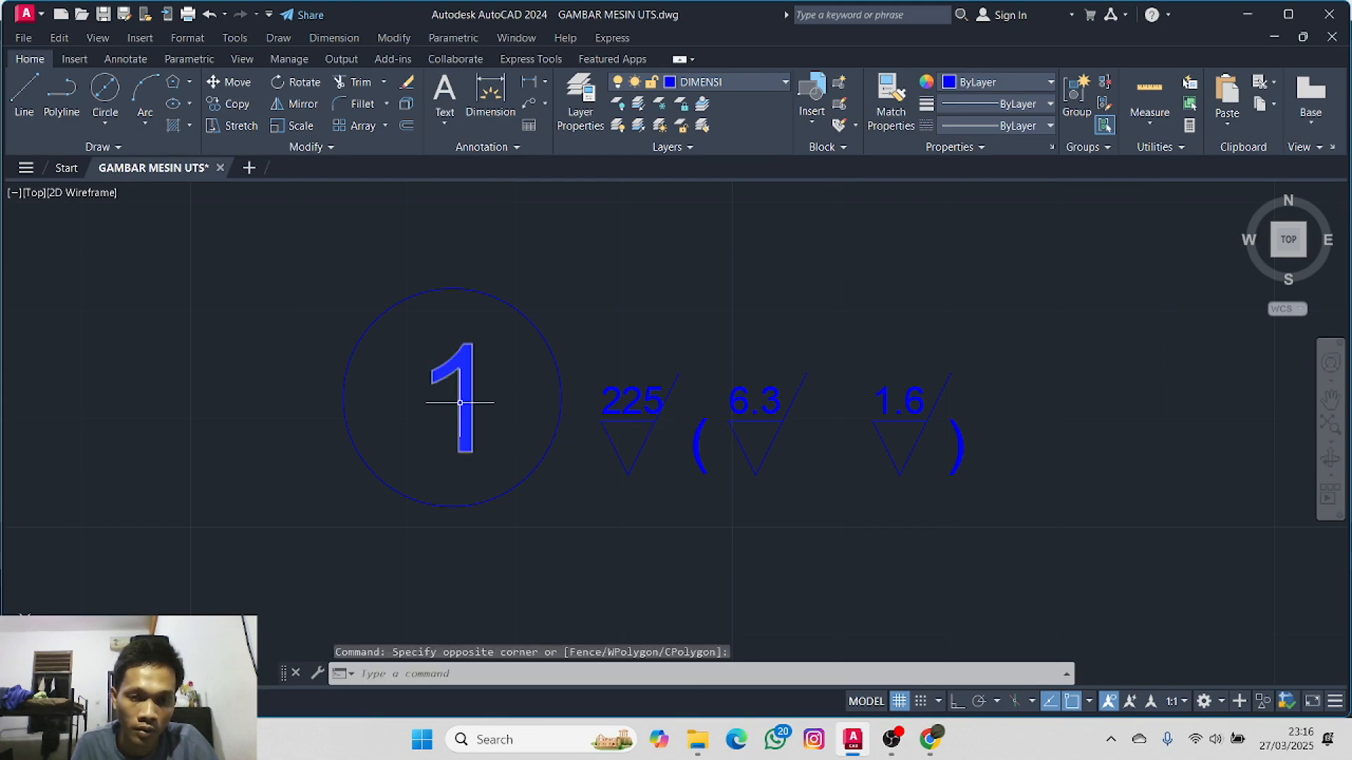
pyautogui.rightClick(460, 403)
pyautogui.click(506, 688)
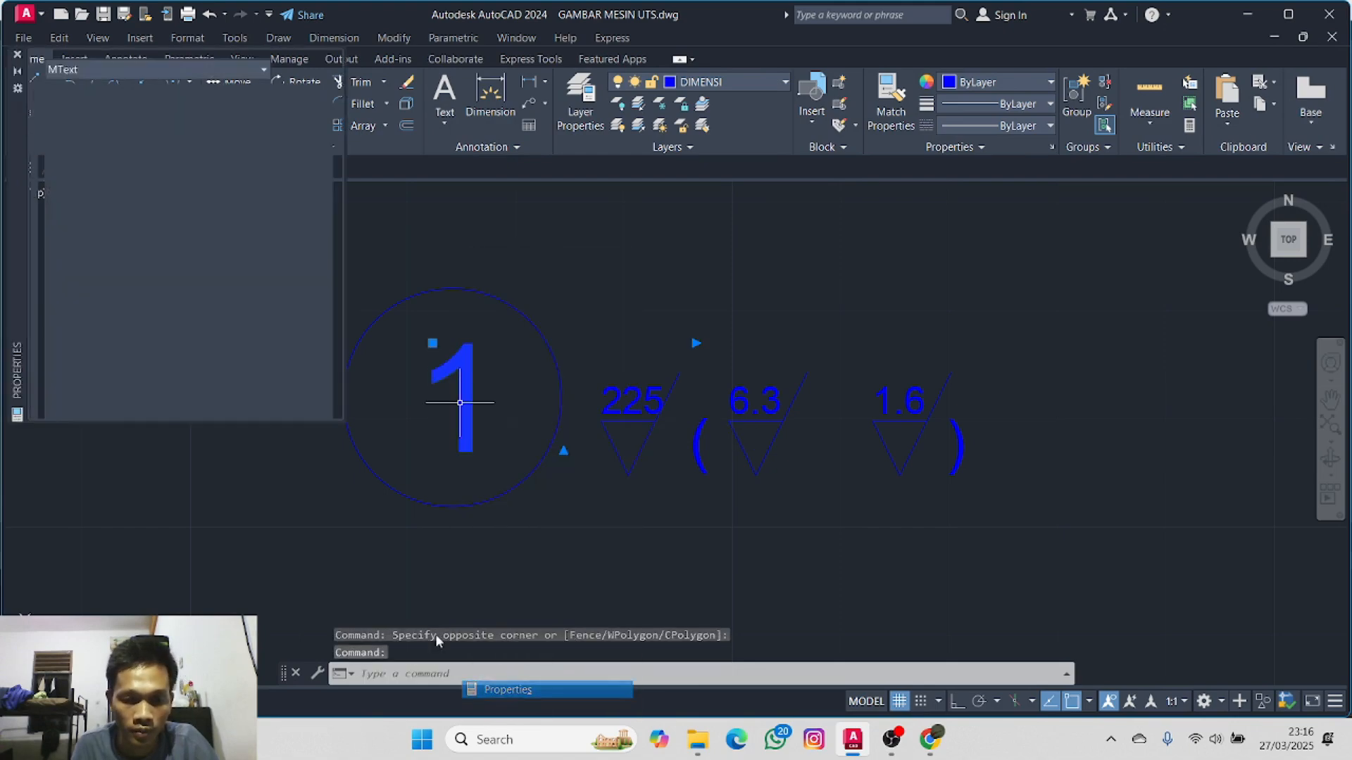
pyautogui.click(222, 409)
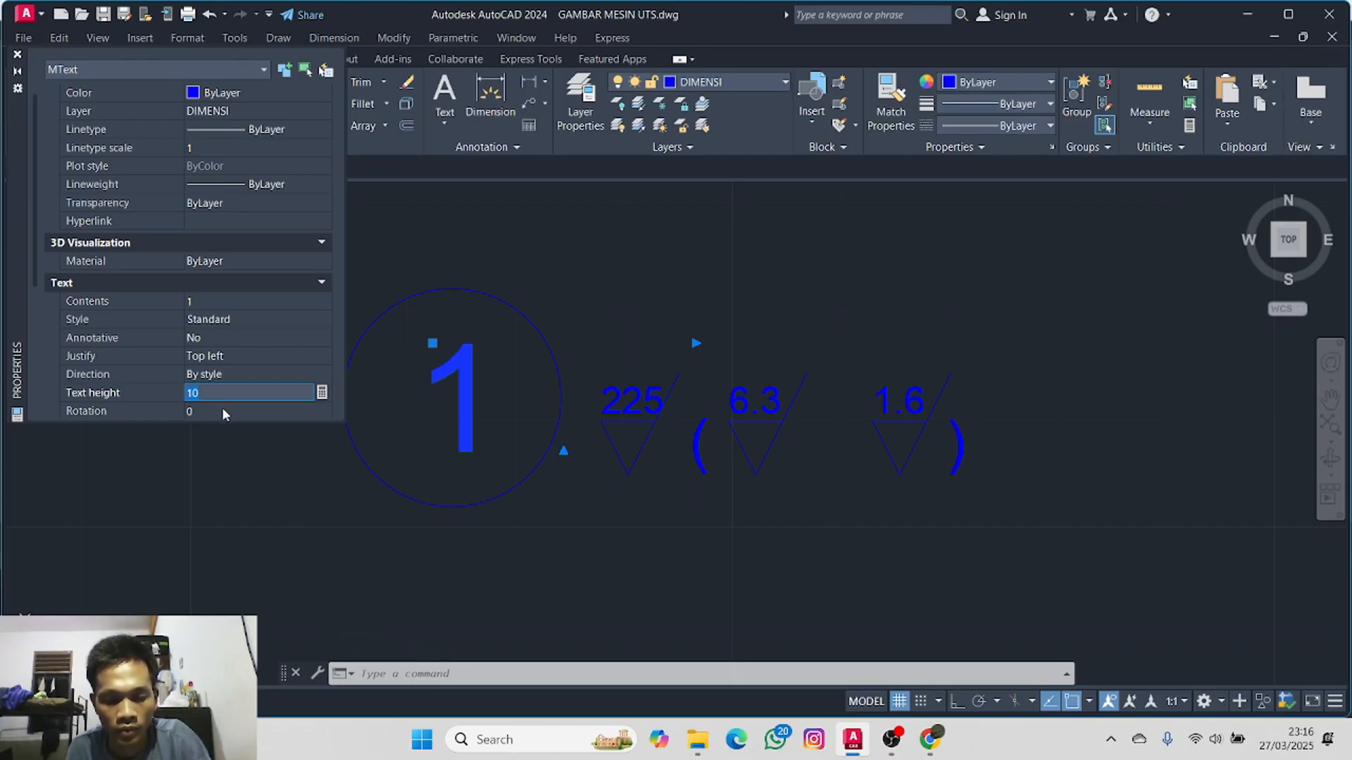
pyautogui.click(16, 57)
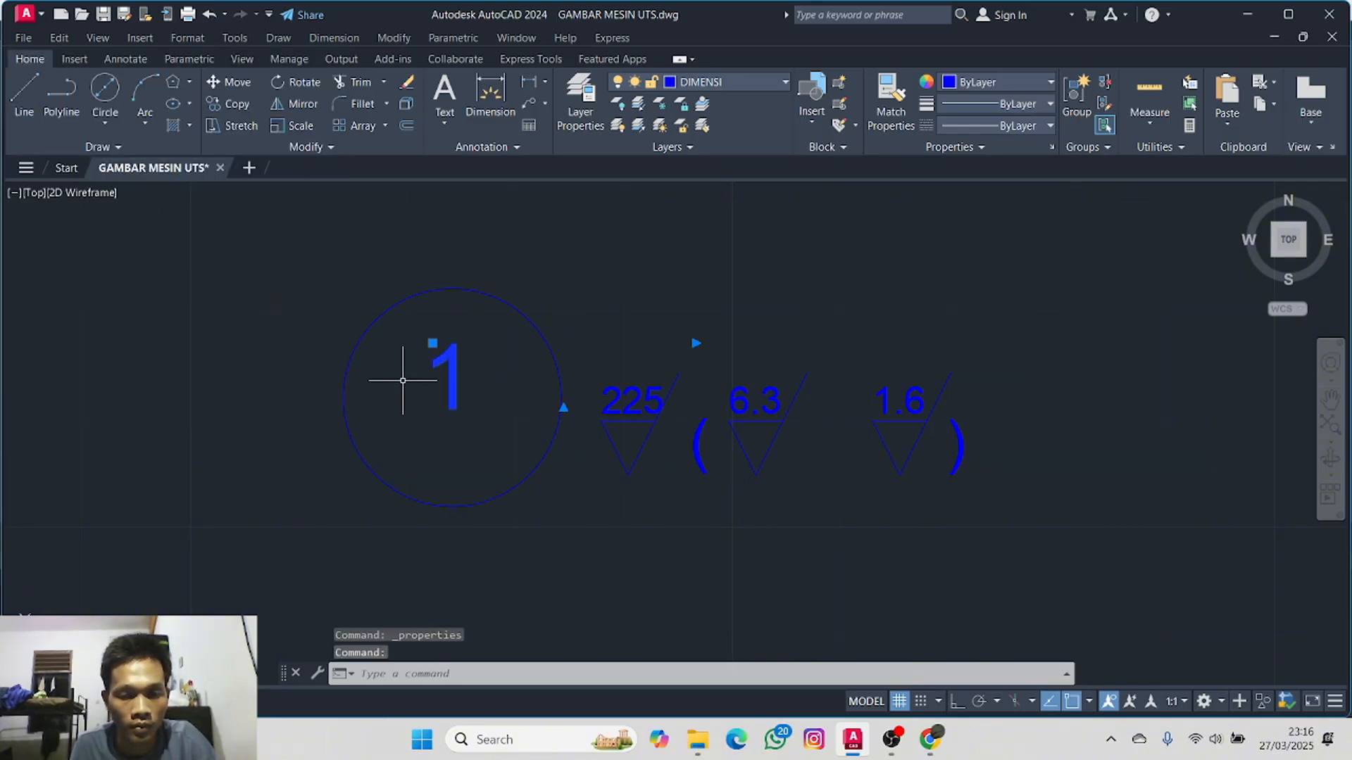
# - Set the text height of the circled 1 to 8 in its properties
pyautogui.rightClick(434, 364)
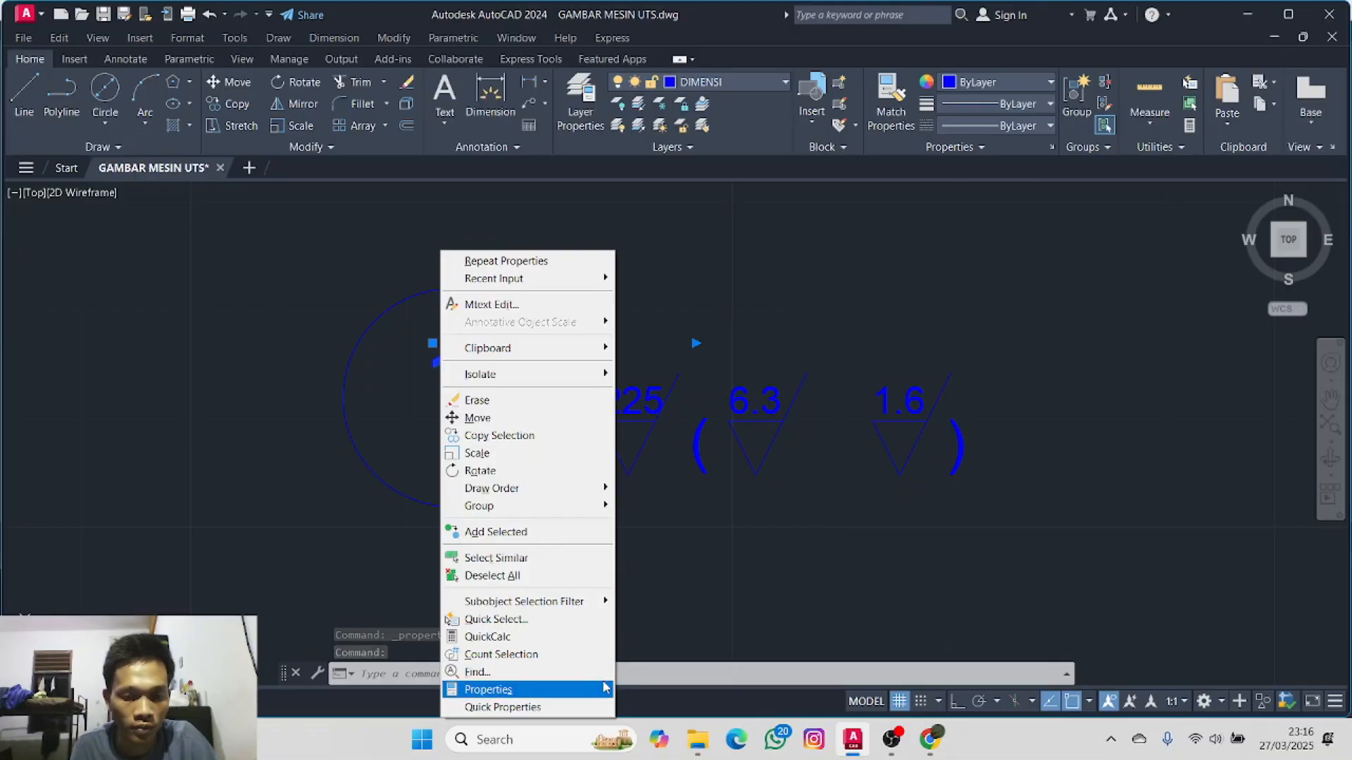
pyautogui.click(486, 690)
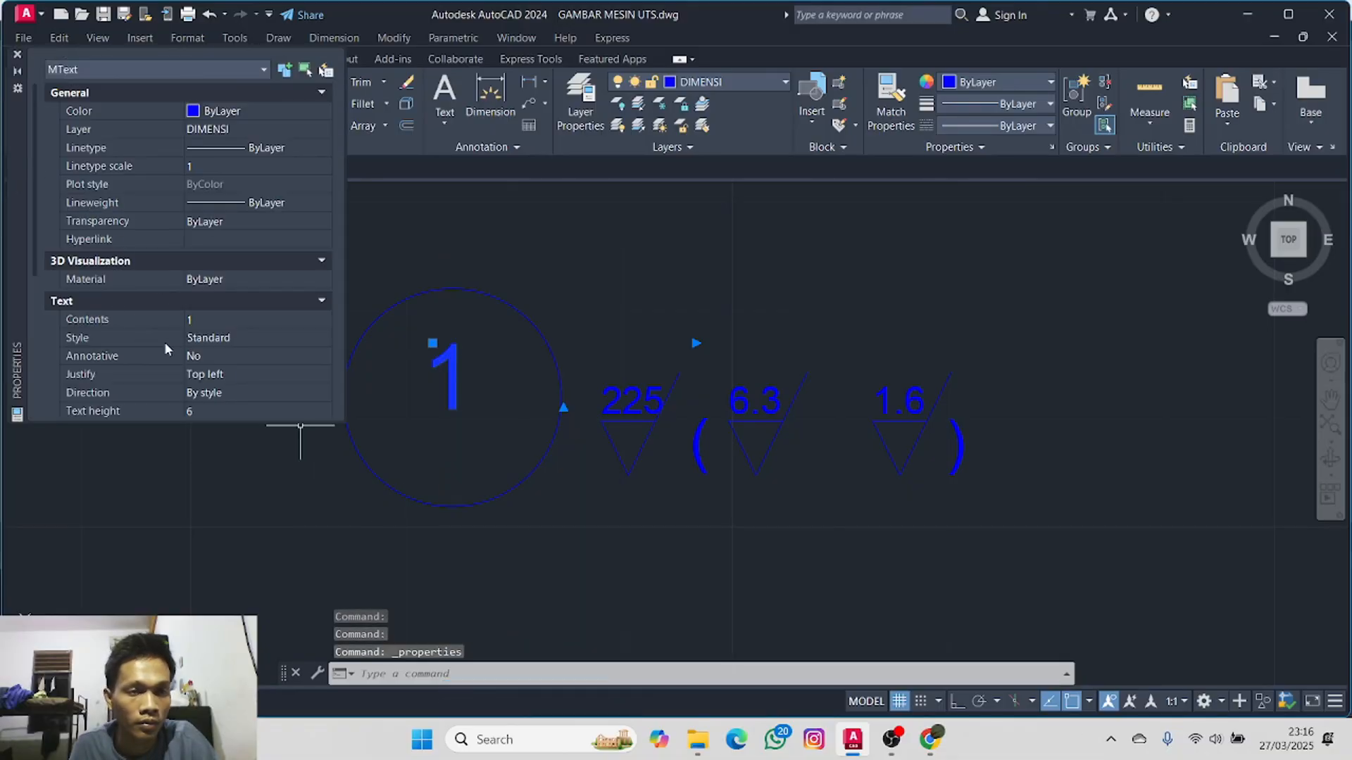
pyautogui.click(213, 411)
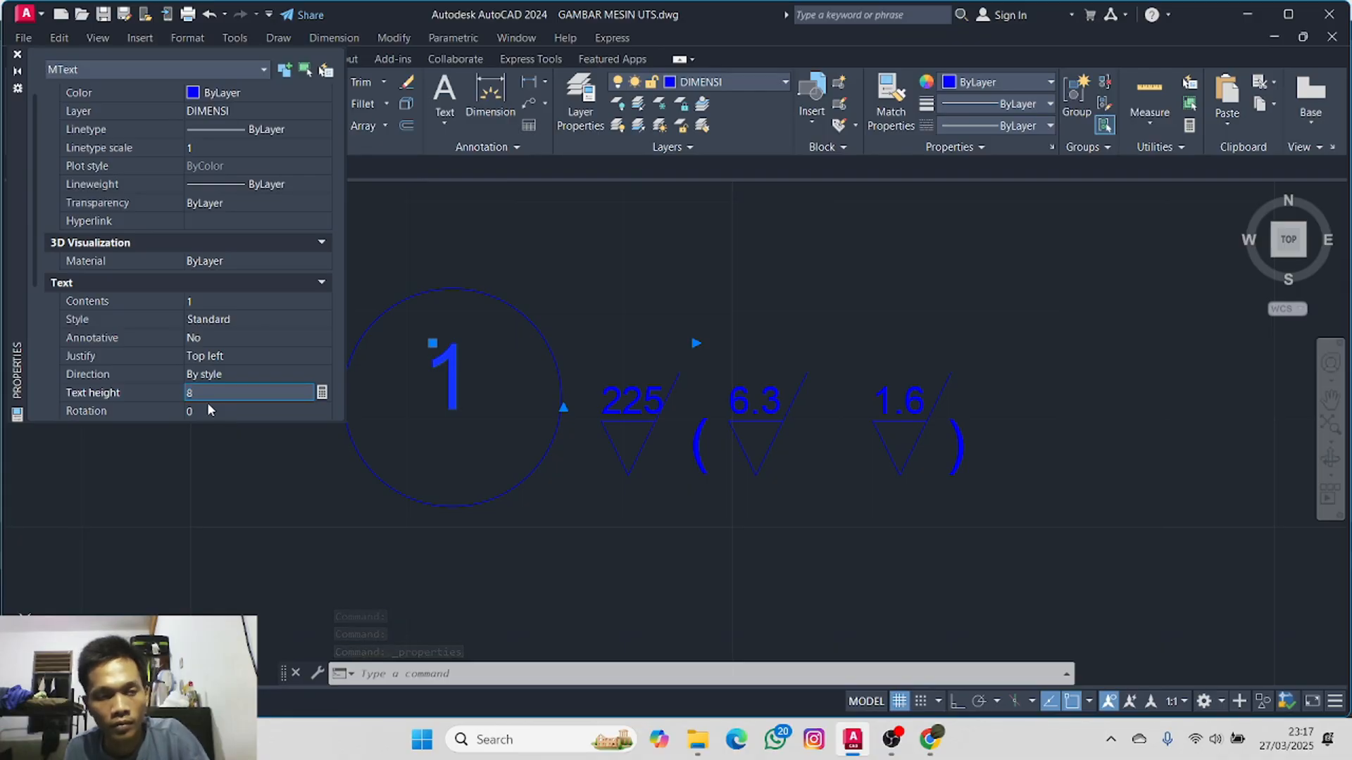
pyautogui.click(17, 55)
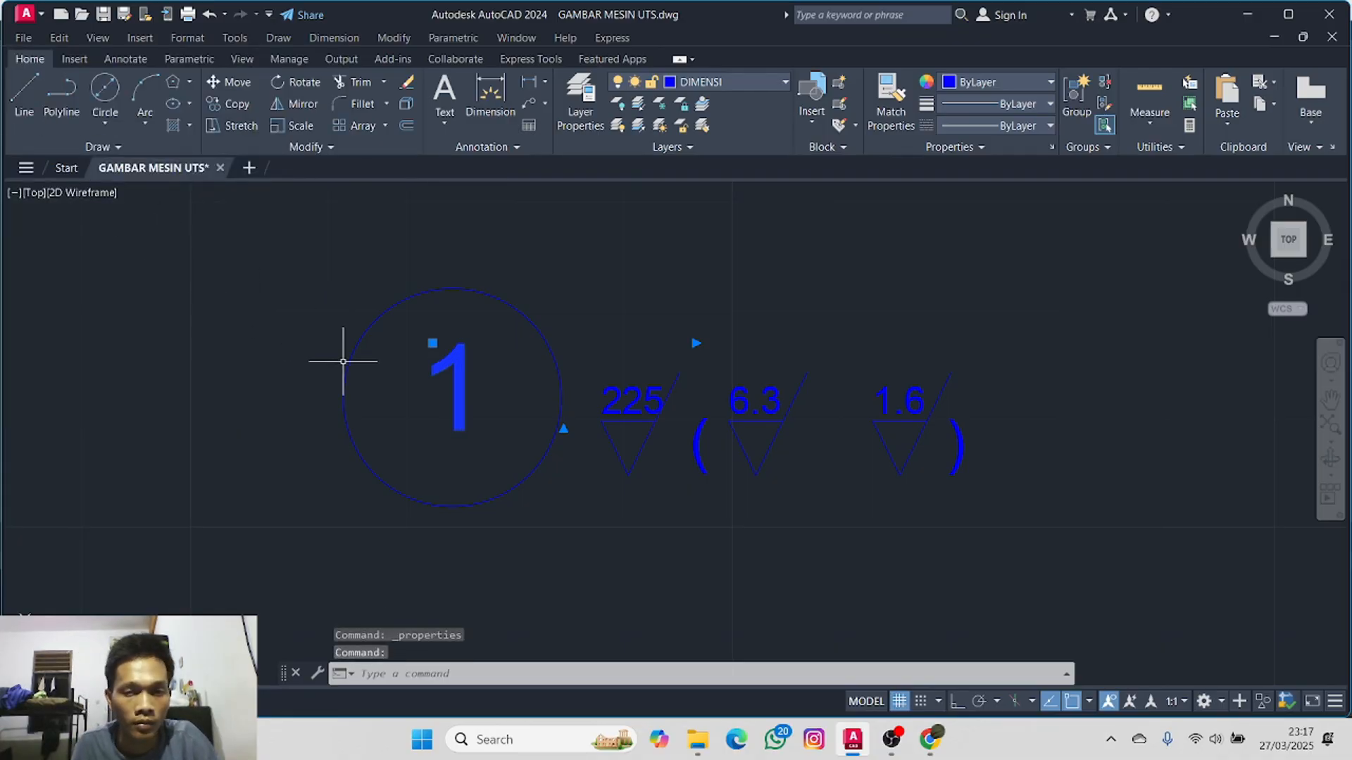
pyautogui.press('Escape')
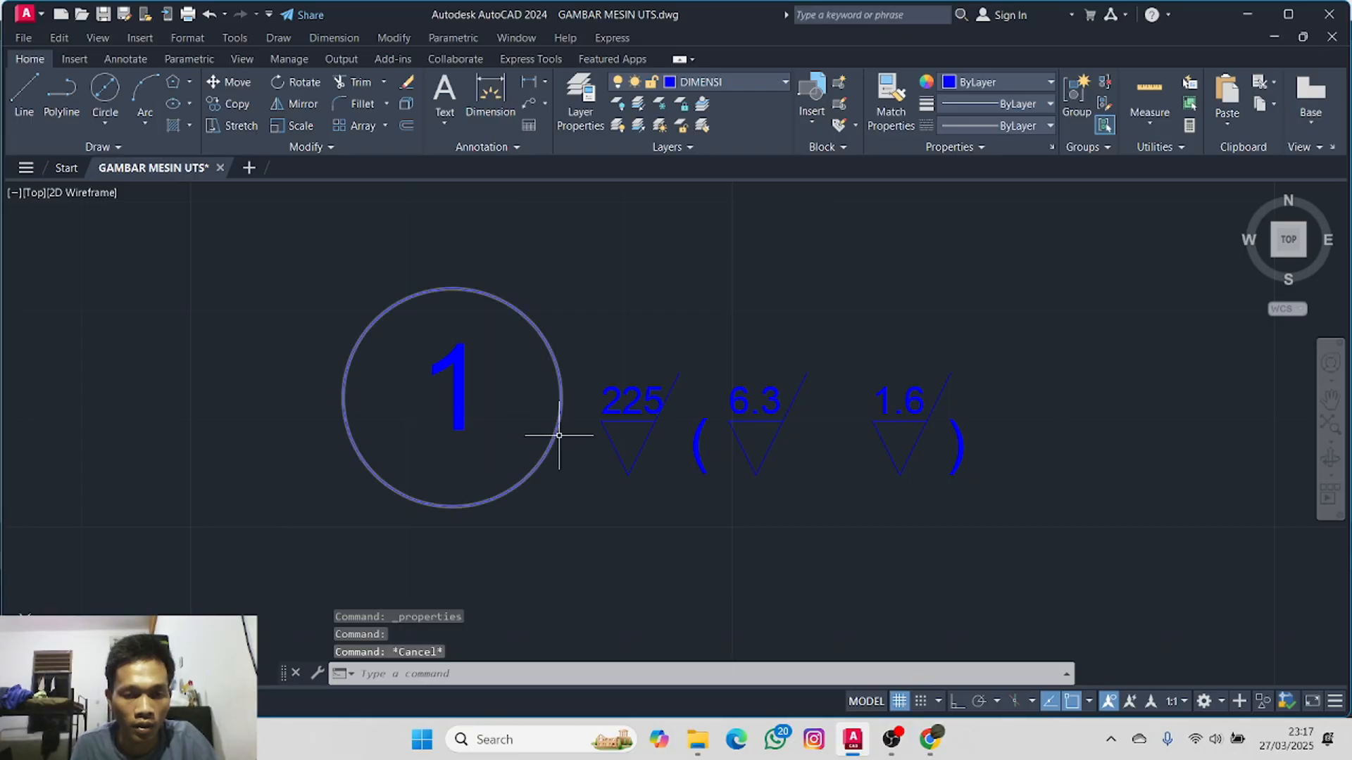
# - Change the value of the 225 surface-finish symbol to 25
pyautogui.doubleClick(653, 407)
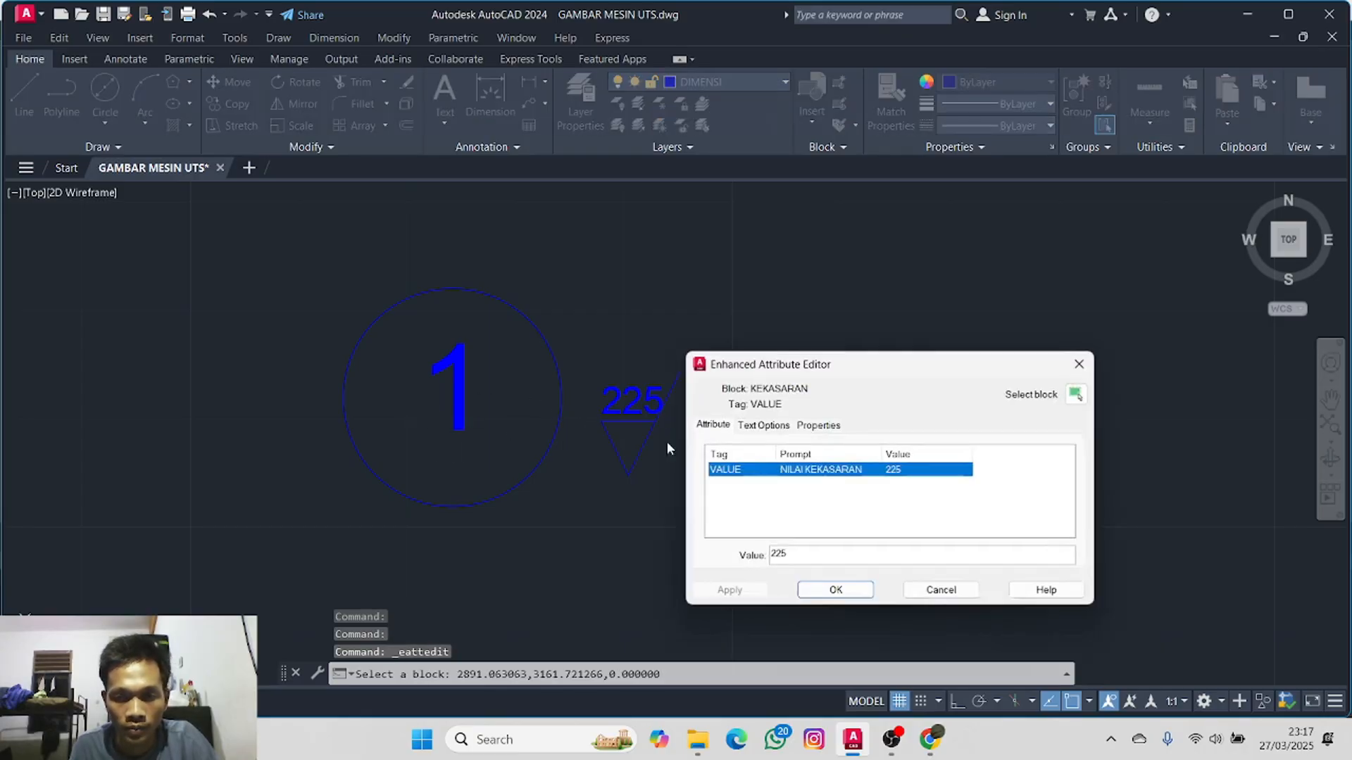
pyautogui.doubleClick(779, 557)
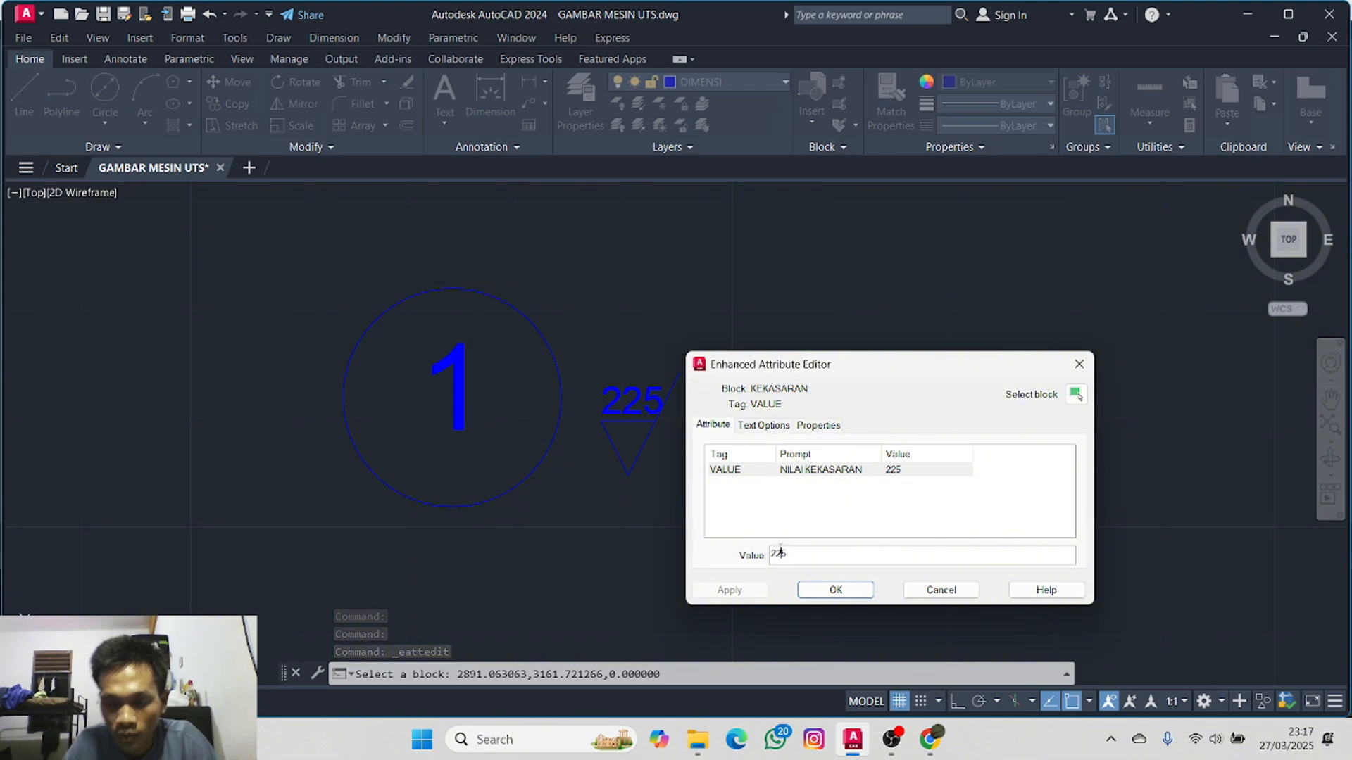
pyautogui.click(815, 588)
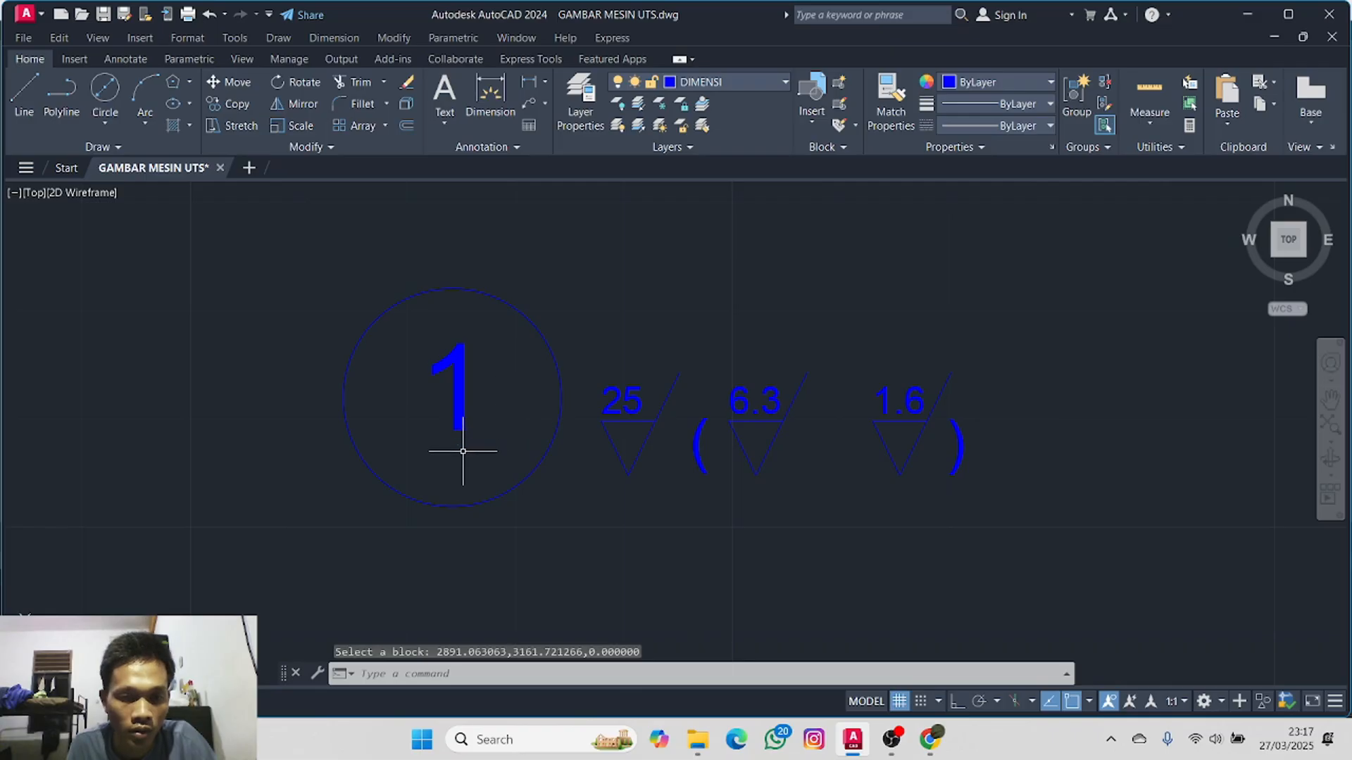
# - Shrink the circle around the 1 to a radius of about 7.5
pyautogui.click(524, 474)
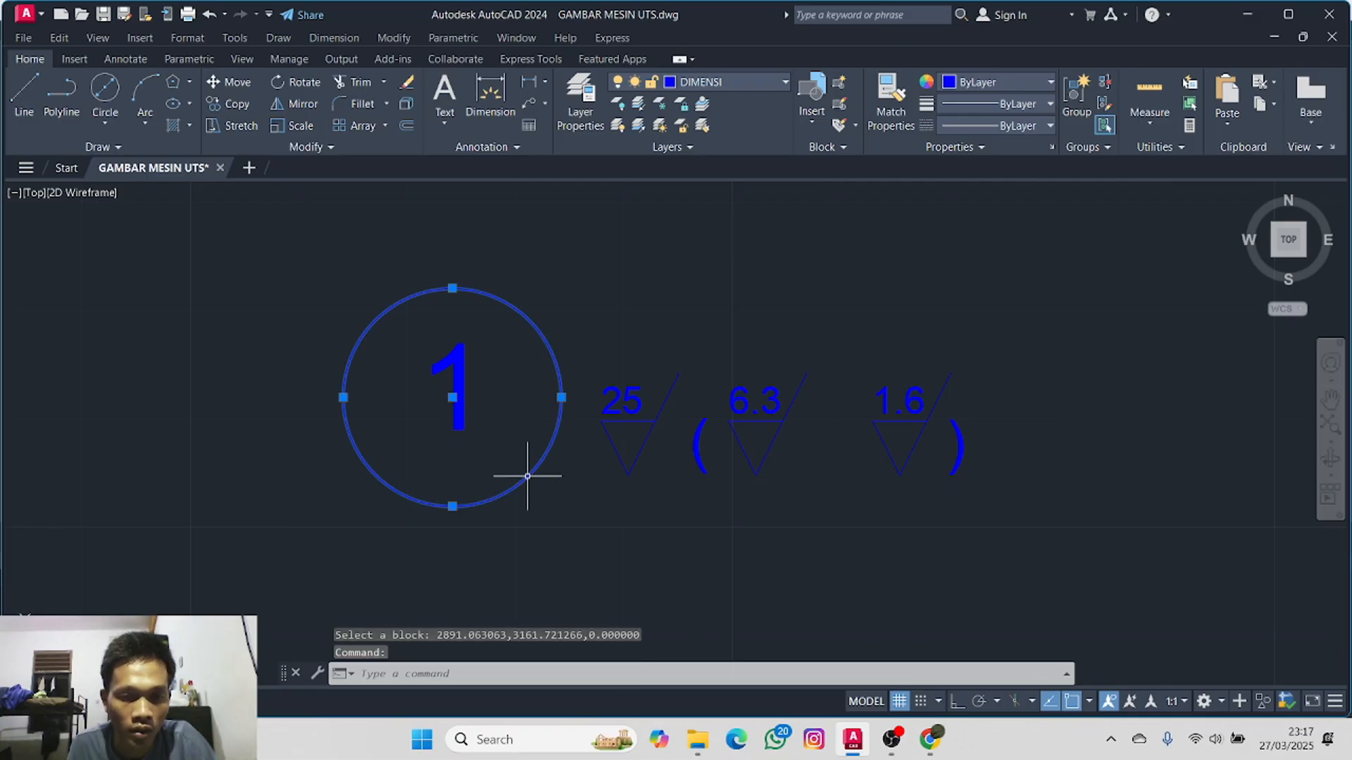
pyautogui.click(452, 506)
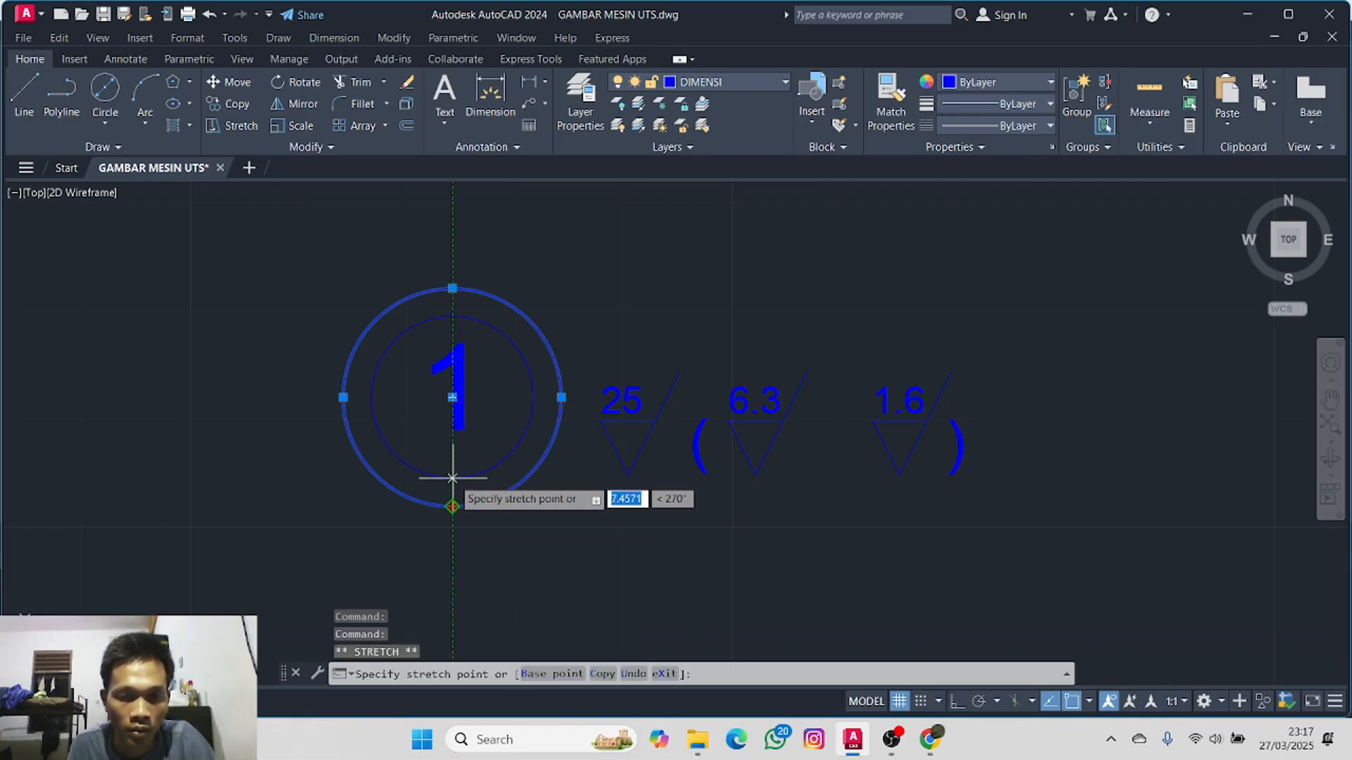
pyautogui.click(452, 478)
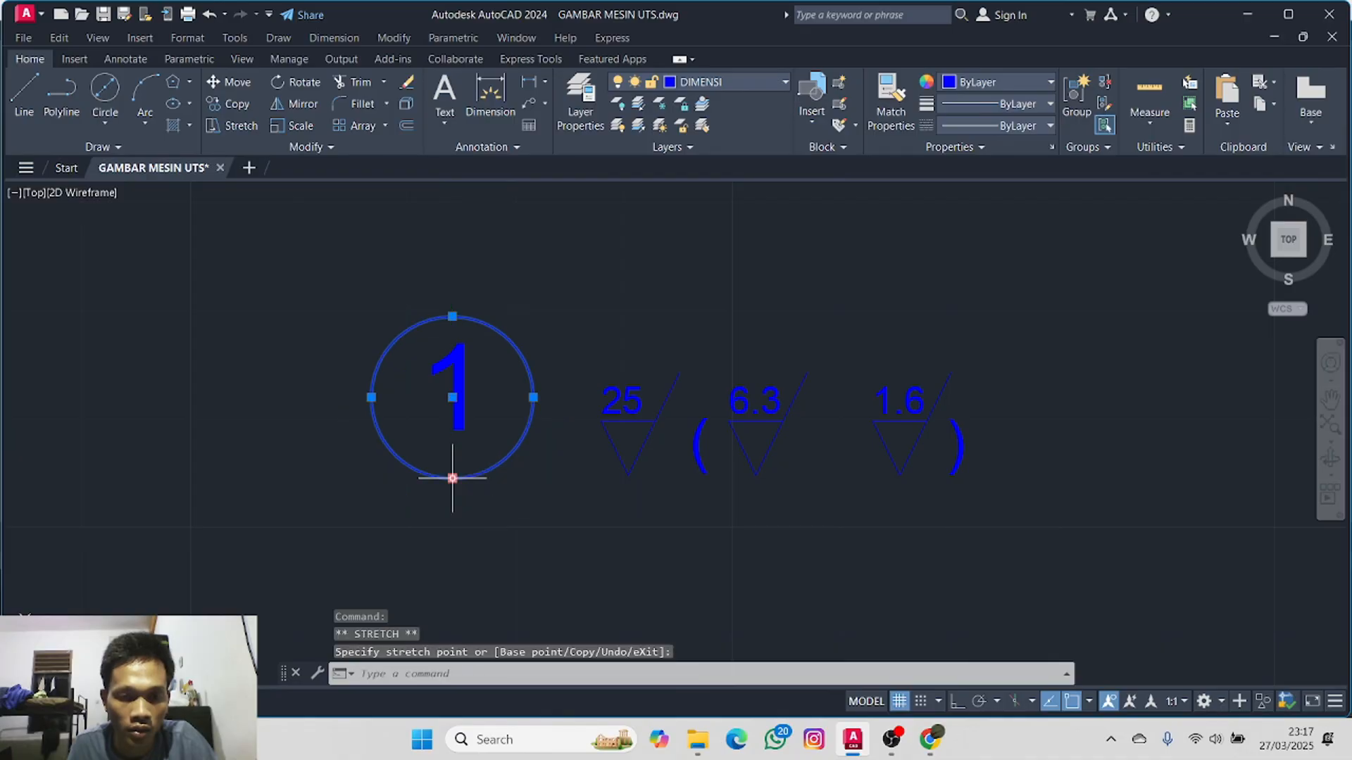
pyautogui.click(229, 82)
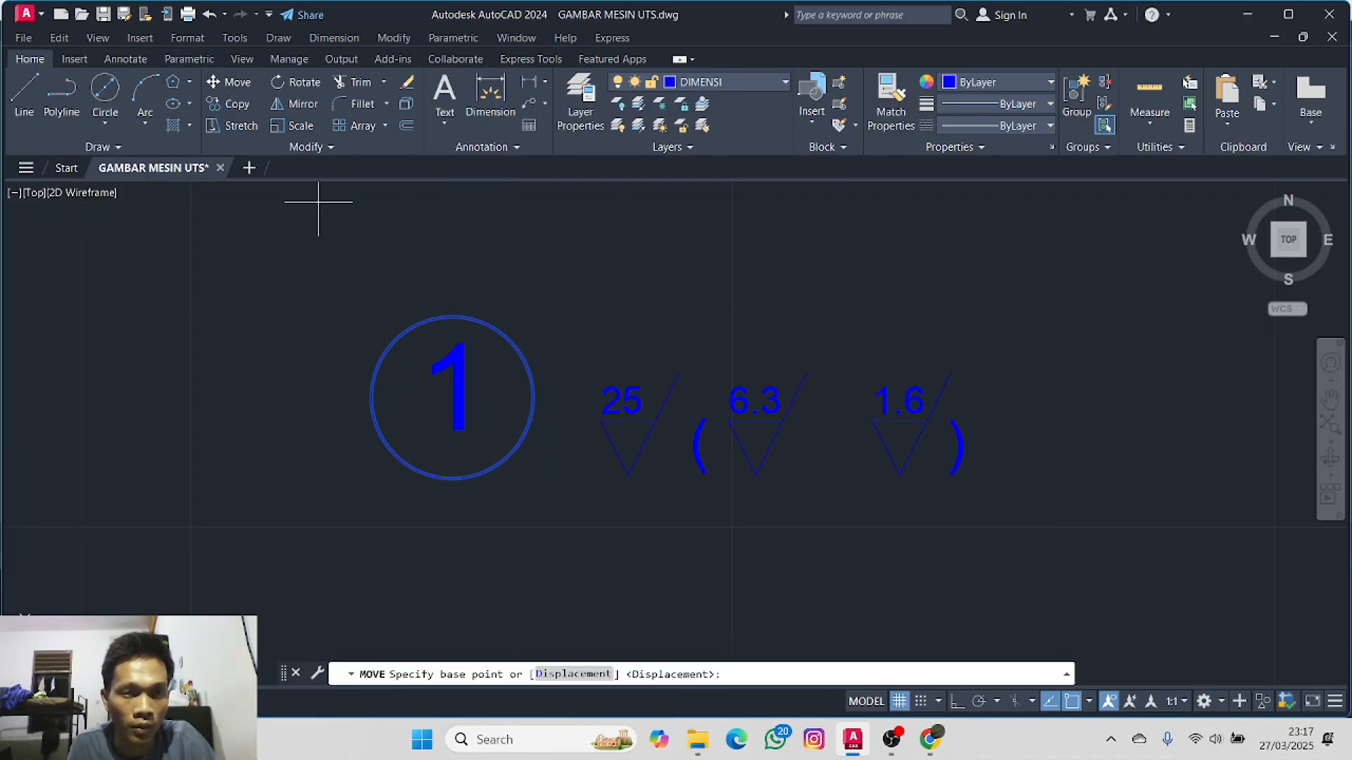
pyautogui.click(452, 478)
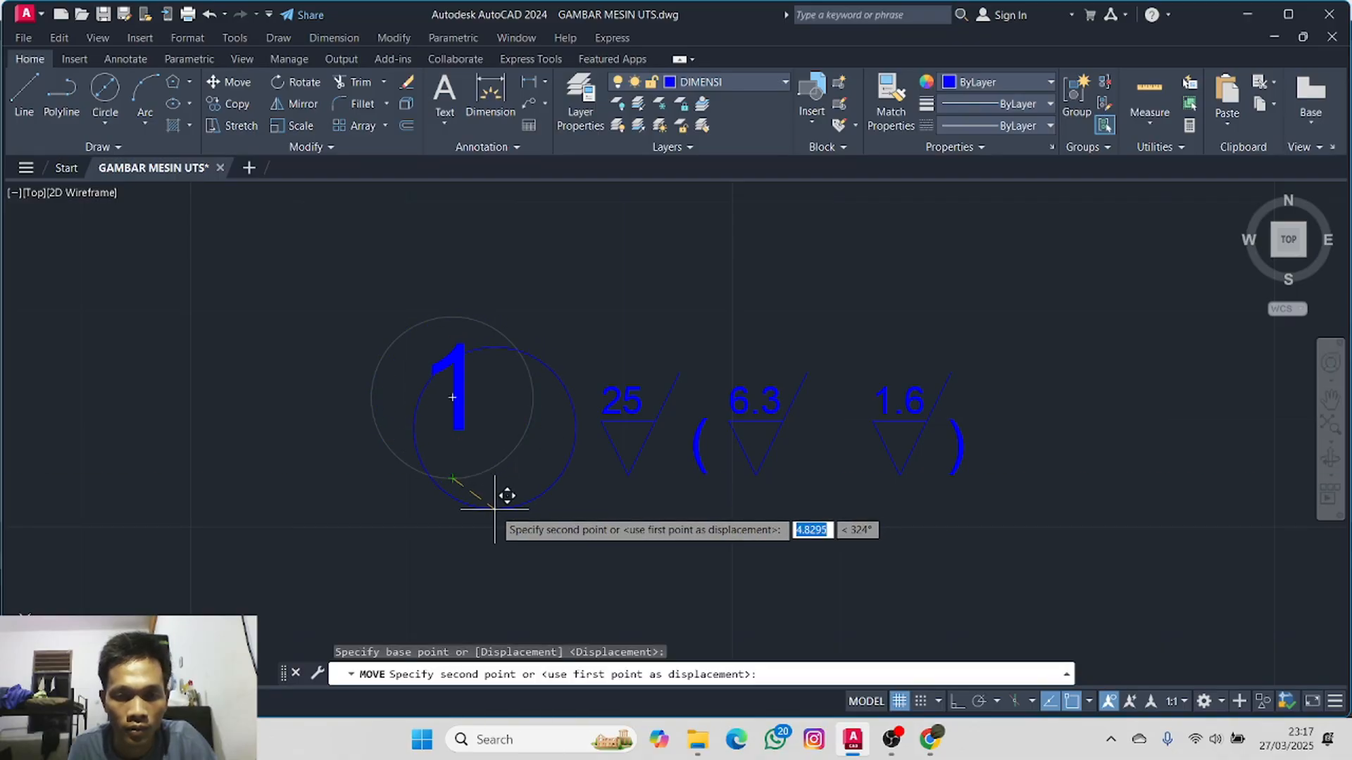
pyautogui.press('Escape')
# - Move the 1 and its circle together slightly down and left
pyautogui.click(458, 280)
pyautogui.moveTo(334, 282); pyautogui.dragTo(600, 487)
pyautogui.click(229, 82)
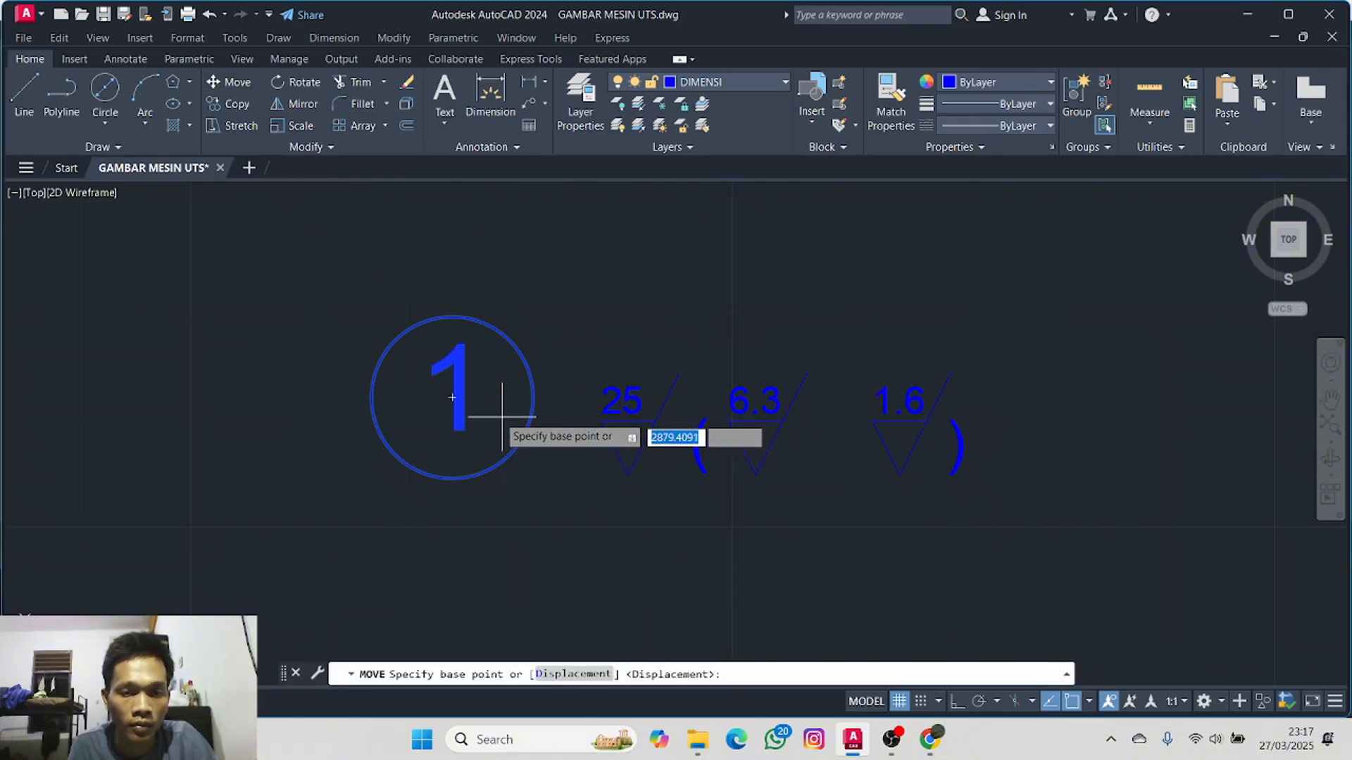
pyautogui.click(454, 397)
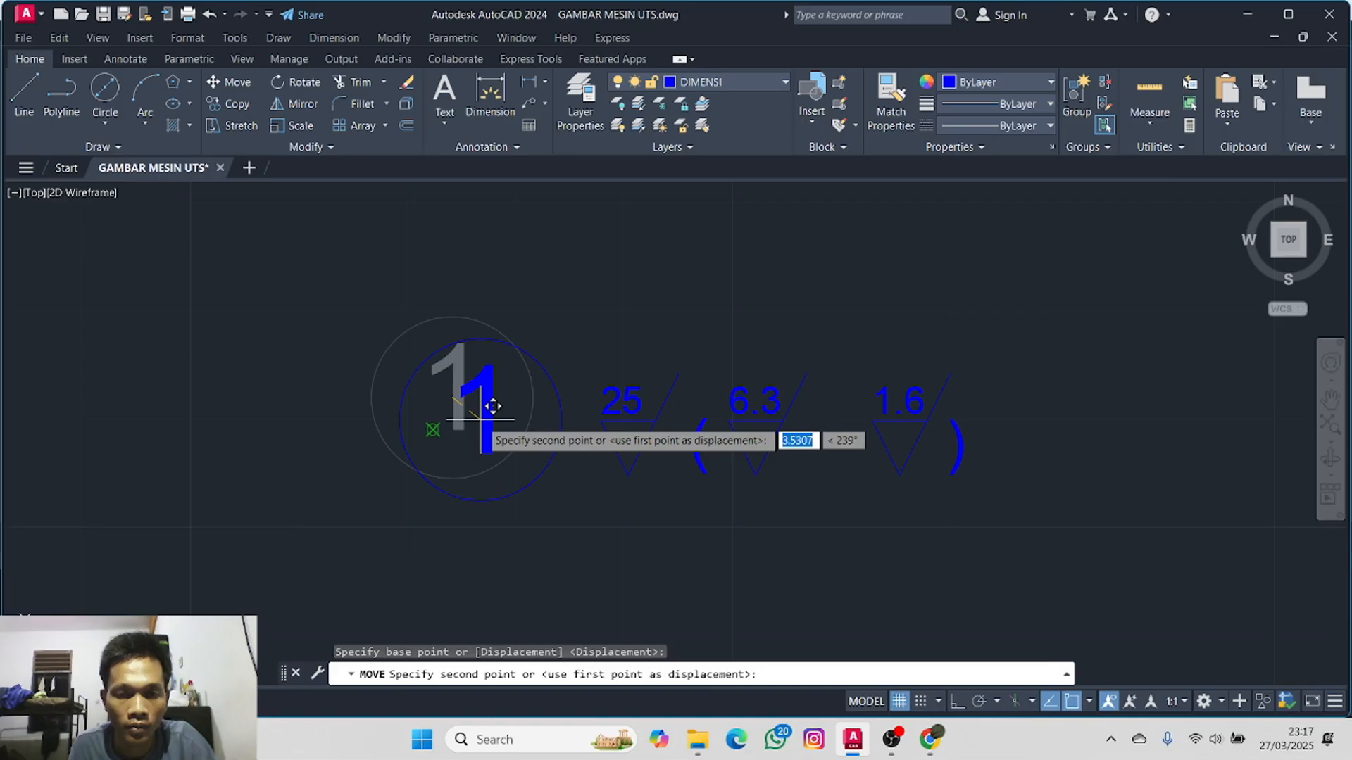
pyautogui.click(481, 419)
# - Move the 1 and its circle right and slightly up, using the circle's centre as base point, so they sit close beside the 25 symbol
pyautogui.moveTo(396, 229)
pyautogui.mouseDown()
pyautogui.moveTo(296, 440)
pyautogui.moveTo(583, 509)
pyautogui.mouseUp()
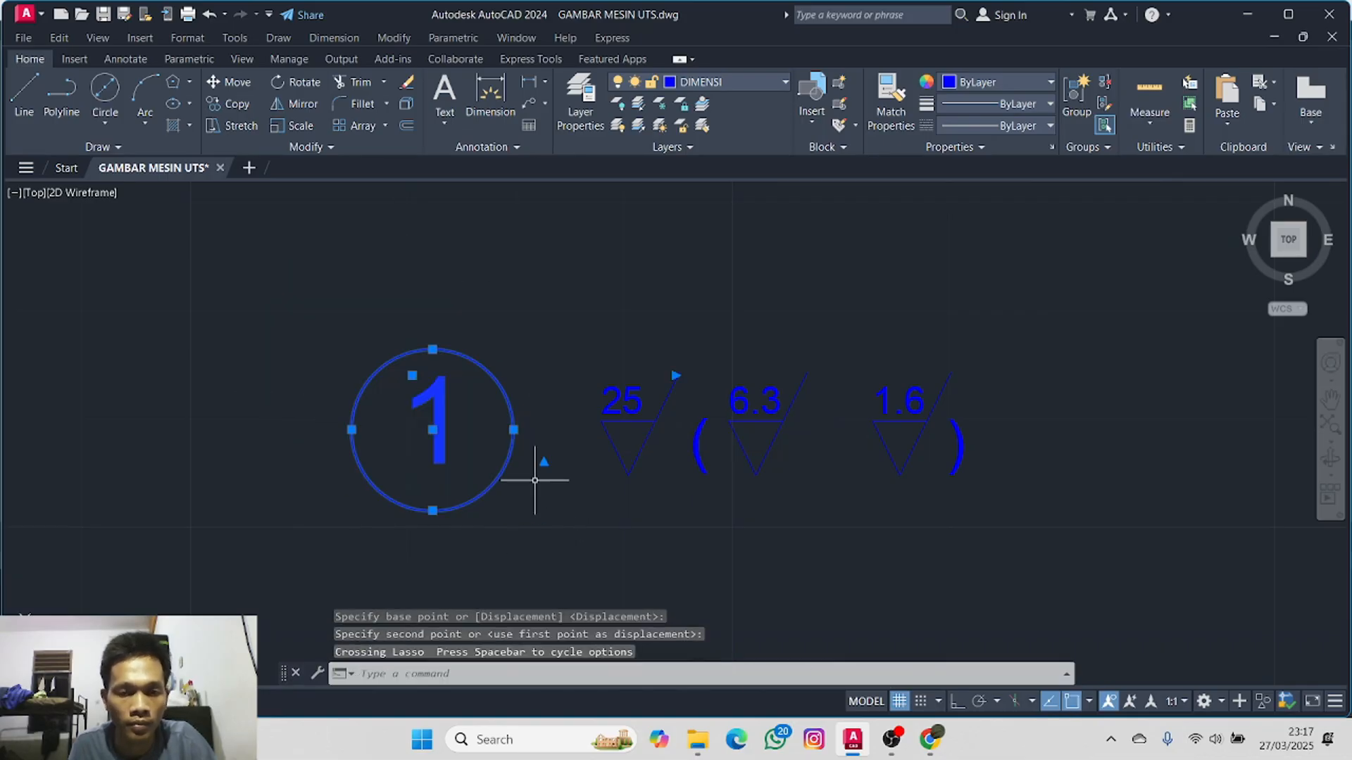
pyautogui.click(254, 84)
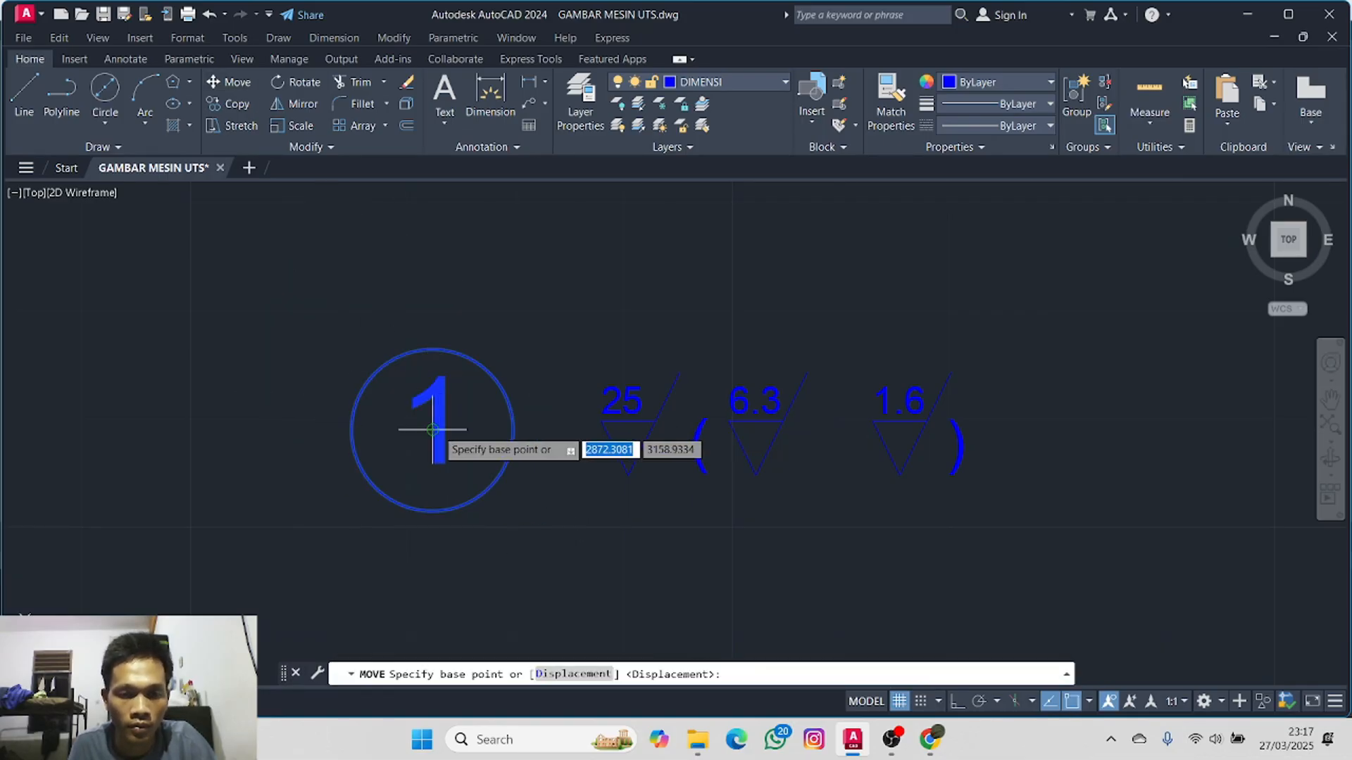
pyautogui.click(432, 430)
pyautogui.click(493, 407)
pyautogui.scroll(-4, 620, 444)
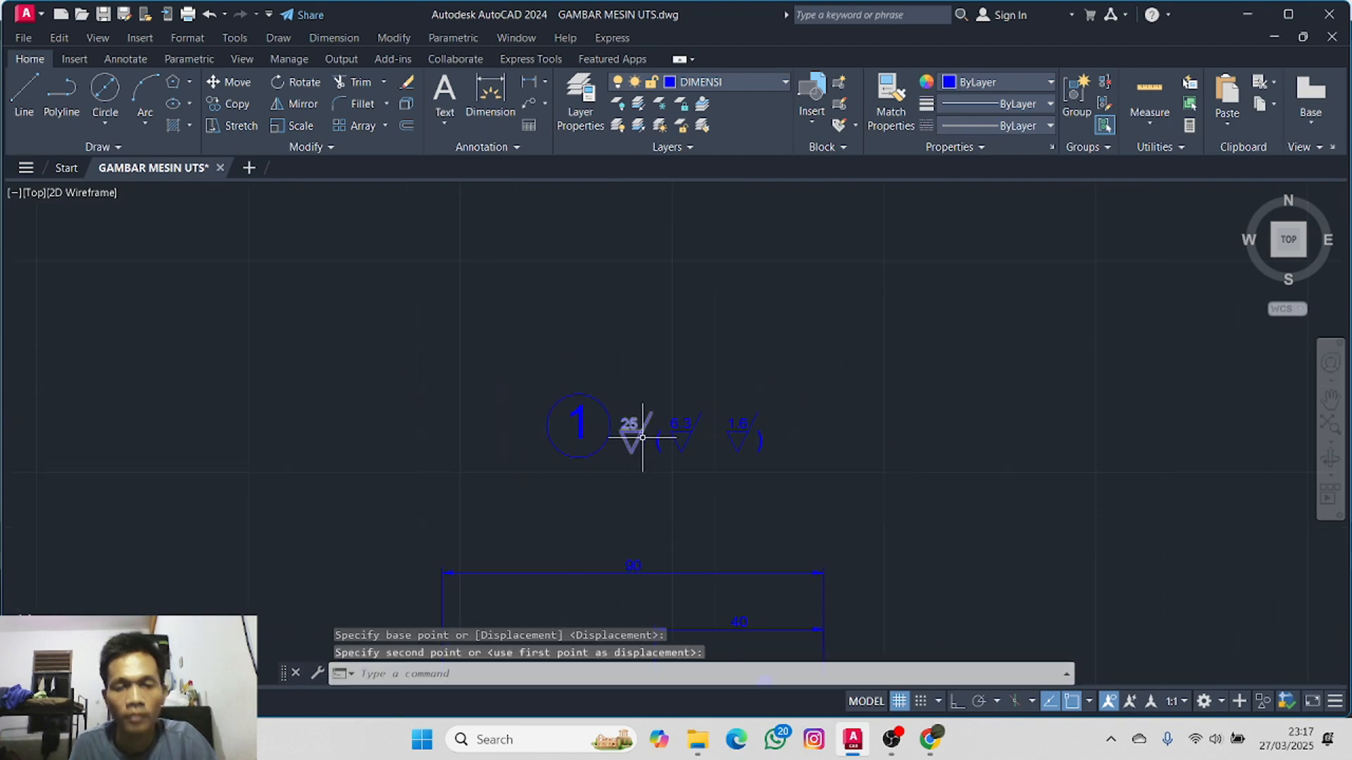
# - Try copying the circled 1 and its surface-finish symbols horizontally from the circle's centre to above the second flange view, and undo the copy
pyautogui.moveTo(838, 445); pyautogui.dragTo(748, 435, button='middle')
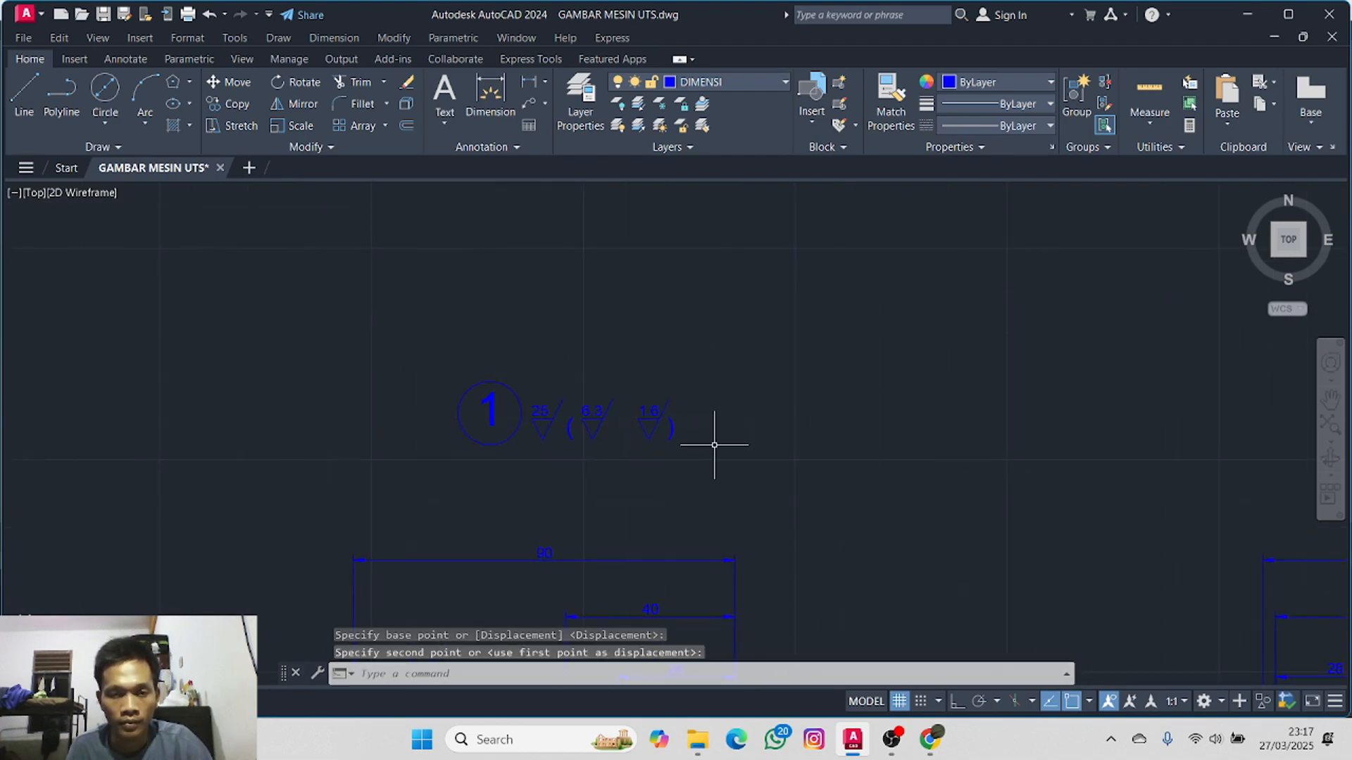
pyautogui.moveTo(634, 345)
pyautogui.mouseDown()
pyautogui.moveTo(621, 329)
pyautogui.moveTo(417, 464)
pyautogui.moveTo(824, 477)
pyautogui.moveTo(828, 459)
pyautogui.mouseUp()
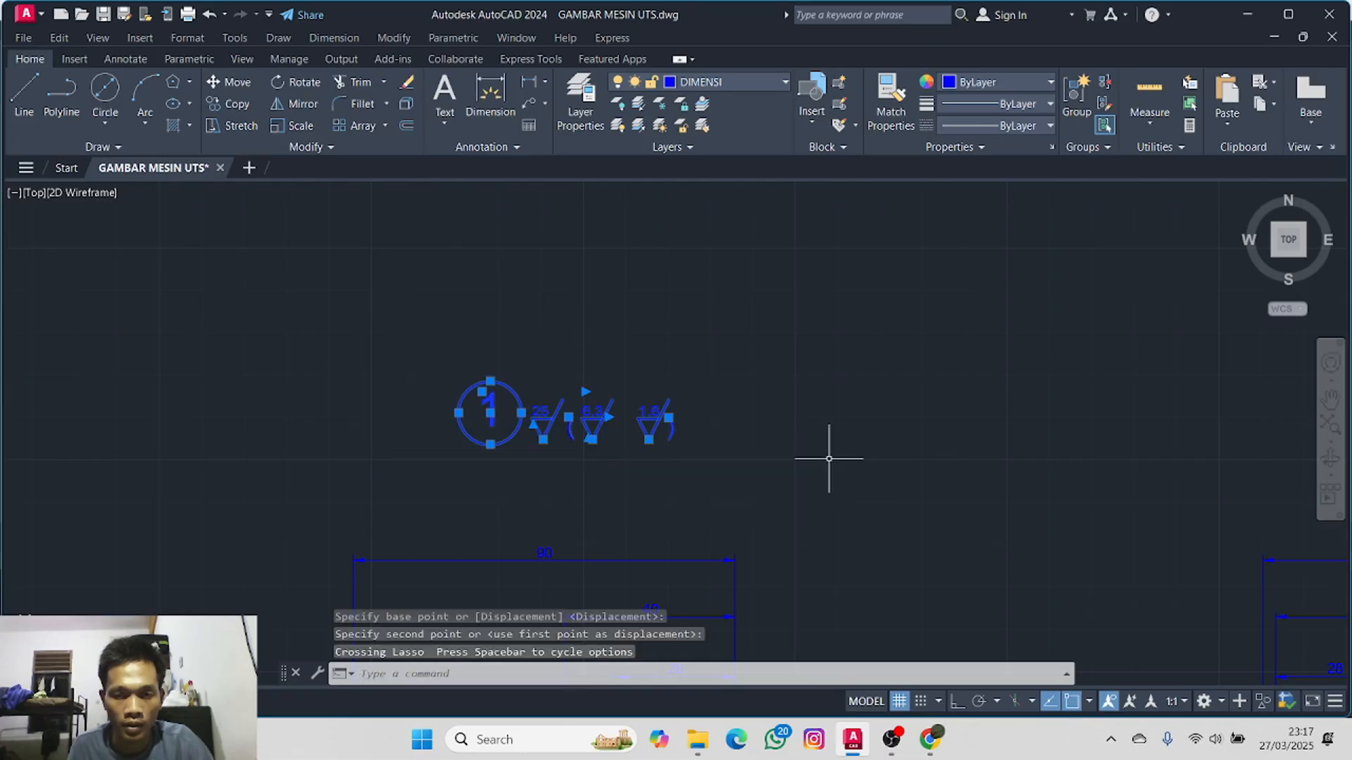
pyautogui.click(236, 104)
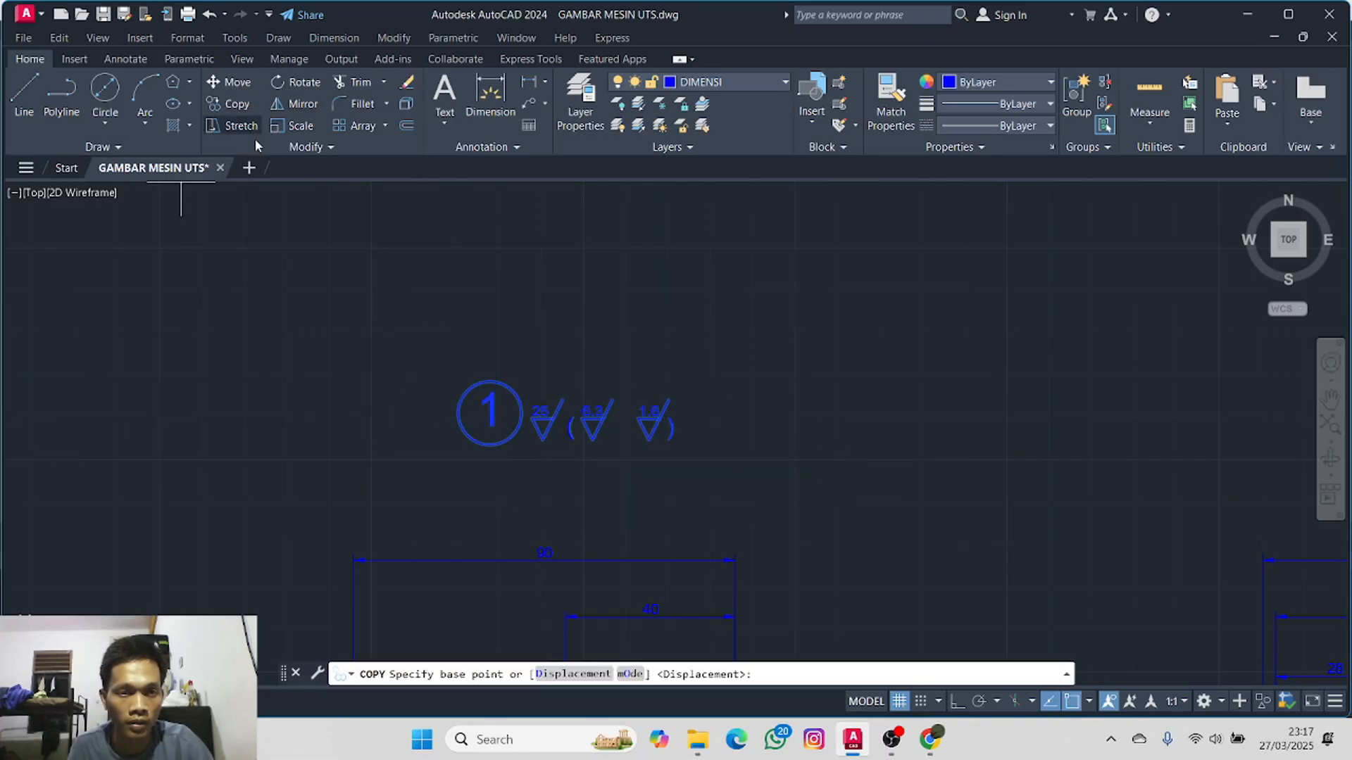
pyautogui.scroll(2, 494, 437)
pyautogui.scroll(2, 493, 435)
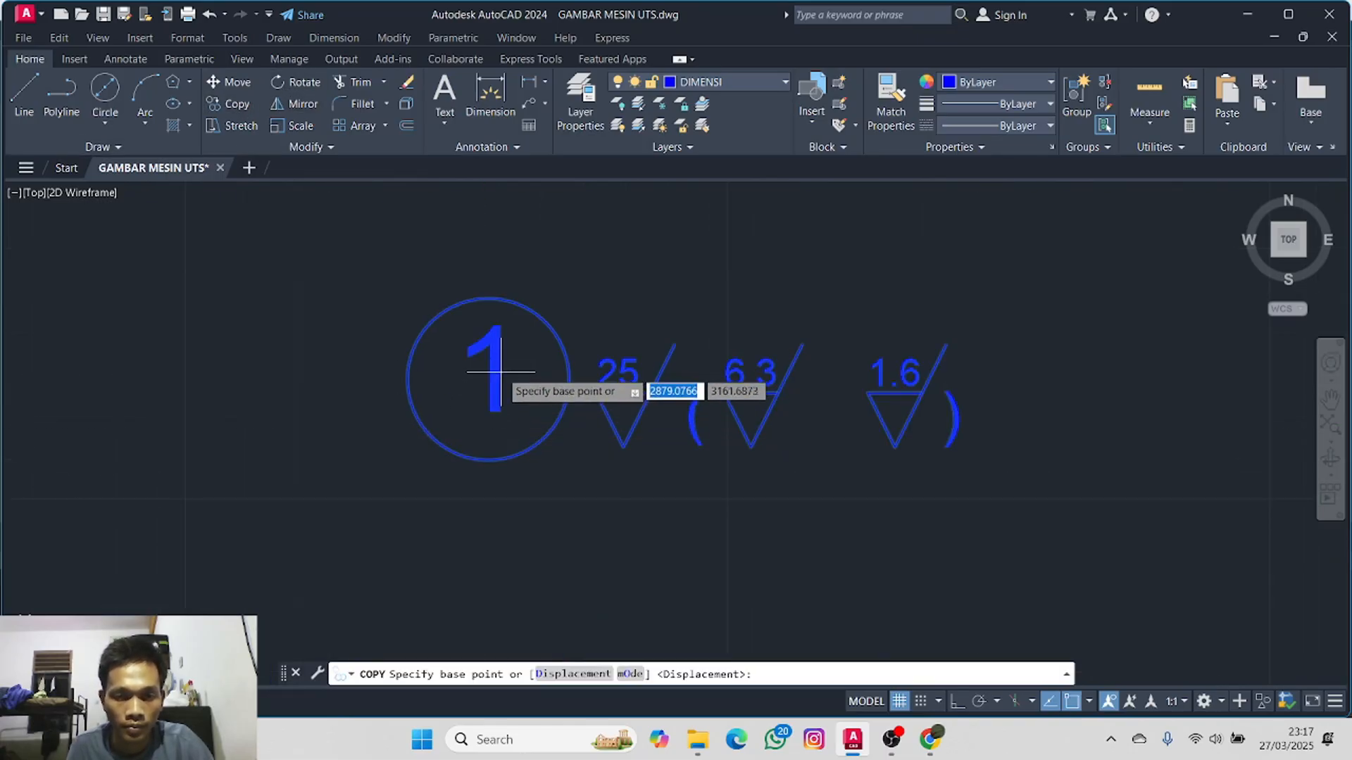
pyautogui.click(488, 379)
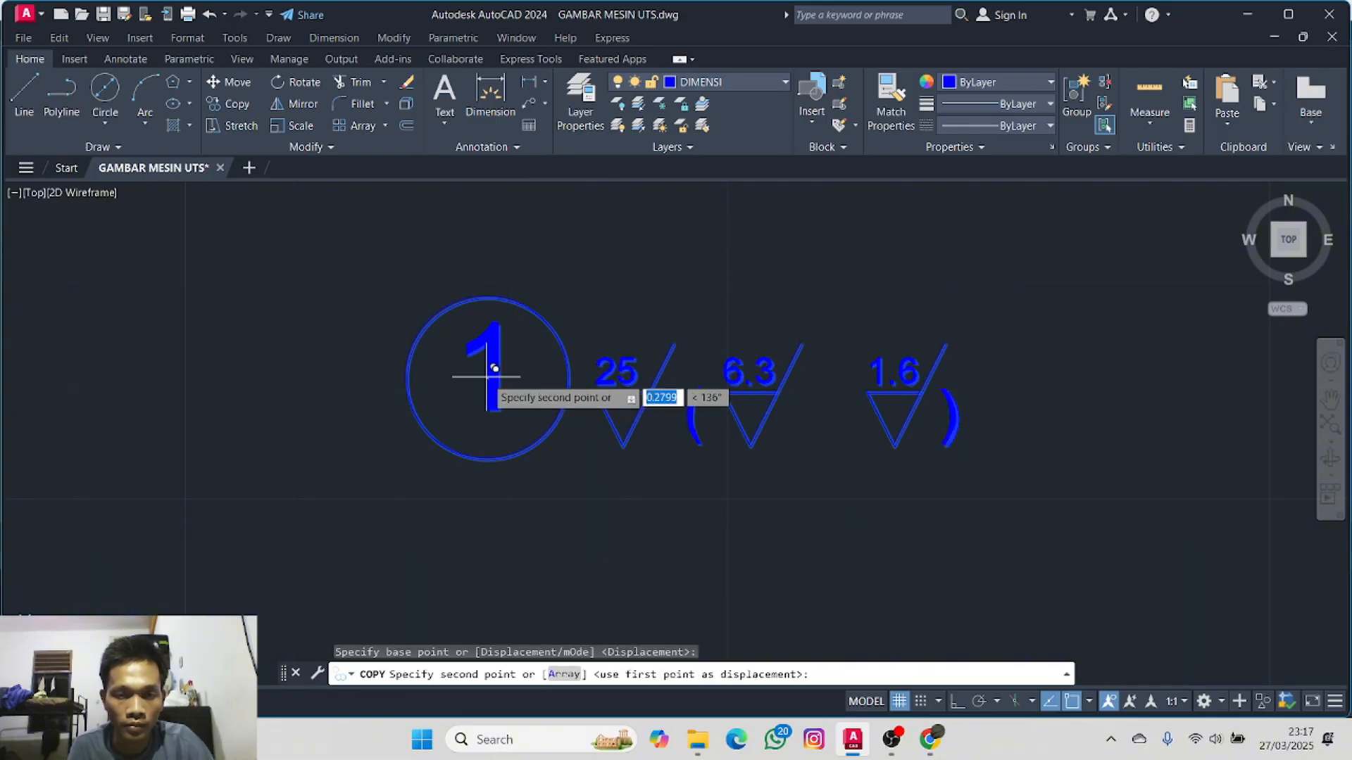
pyautogui.scroll(-5, 725, 374)
pyautogui.moveTo(734, 377); pyautogui.dragTo(376, 419, button='middle')
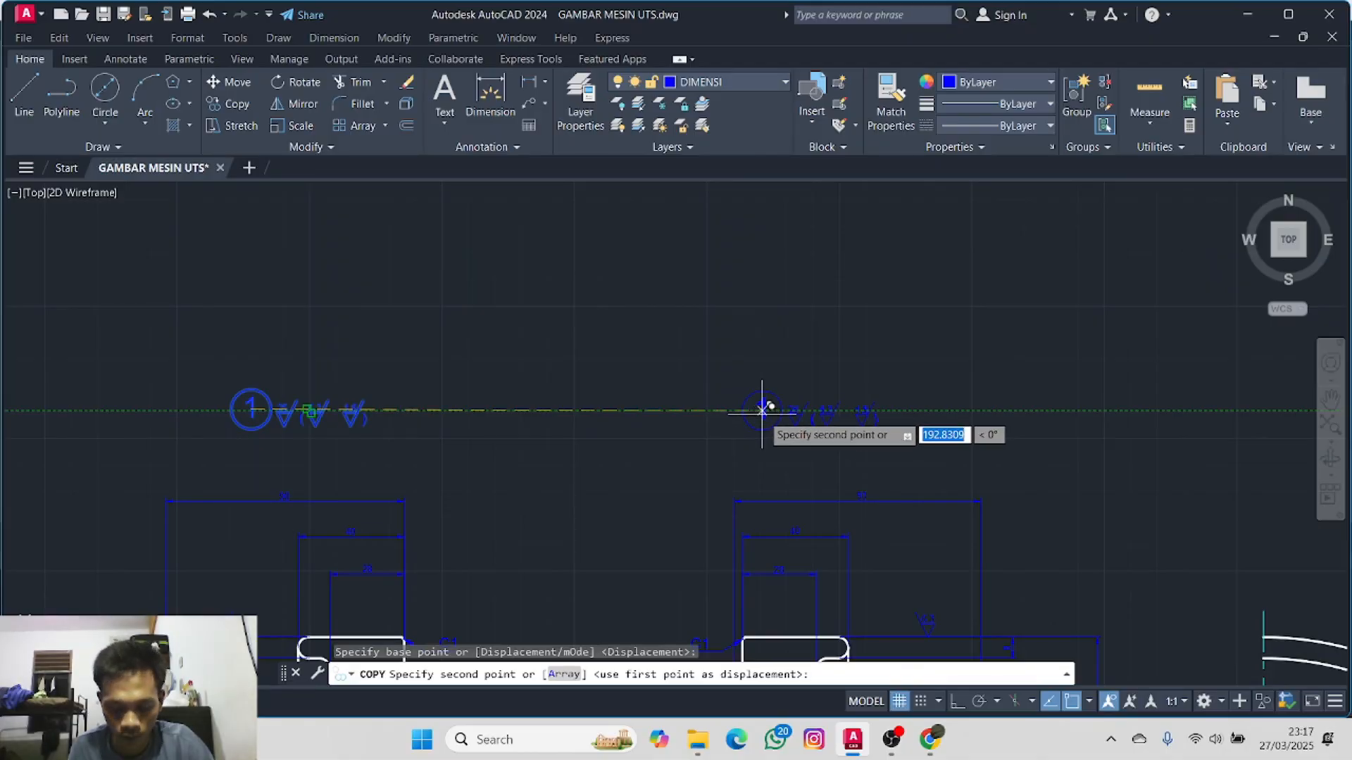
pyautogui.click(729, 410)
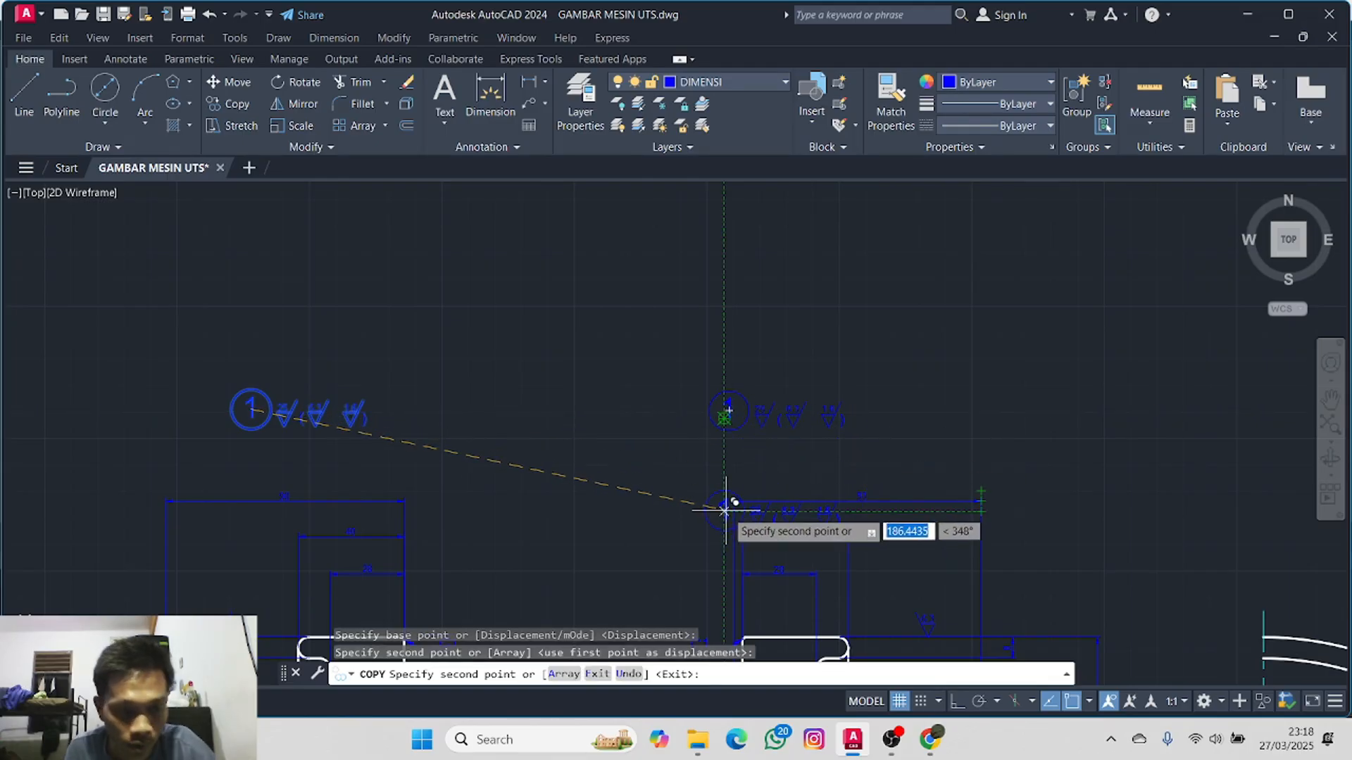
pyautogui.press('Escape')
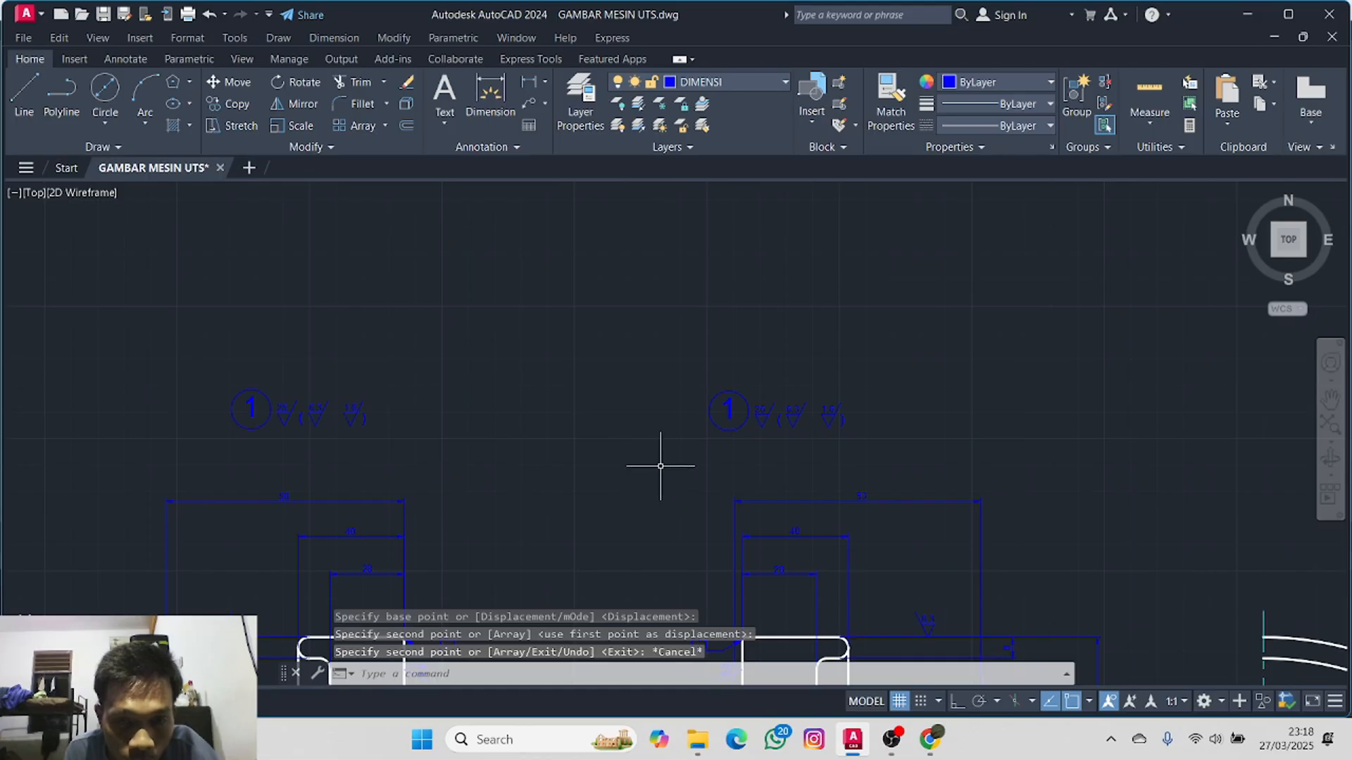
pyautogui.hotkey('ctrl', 'z')
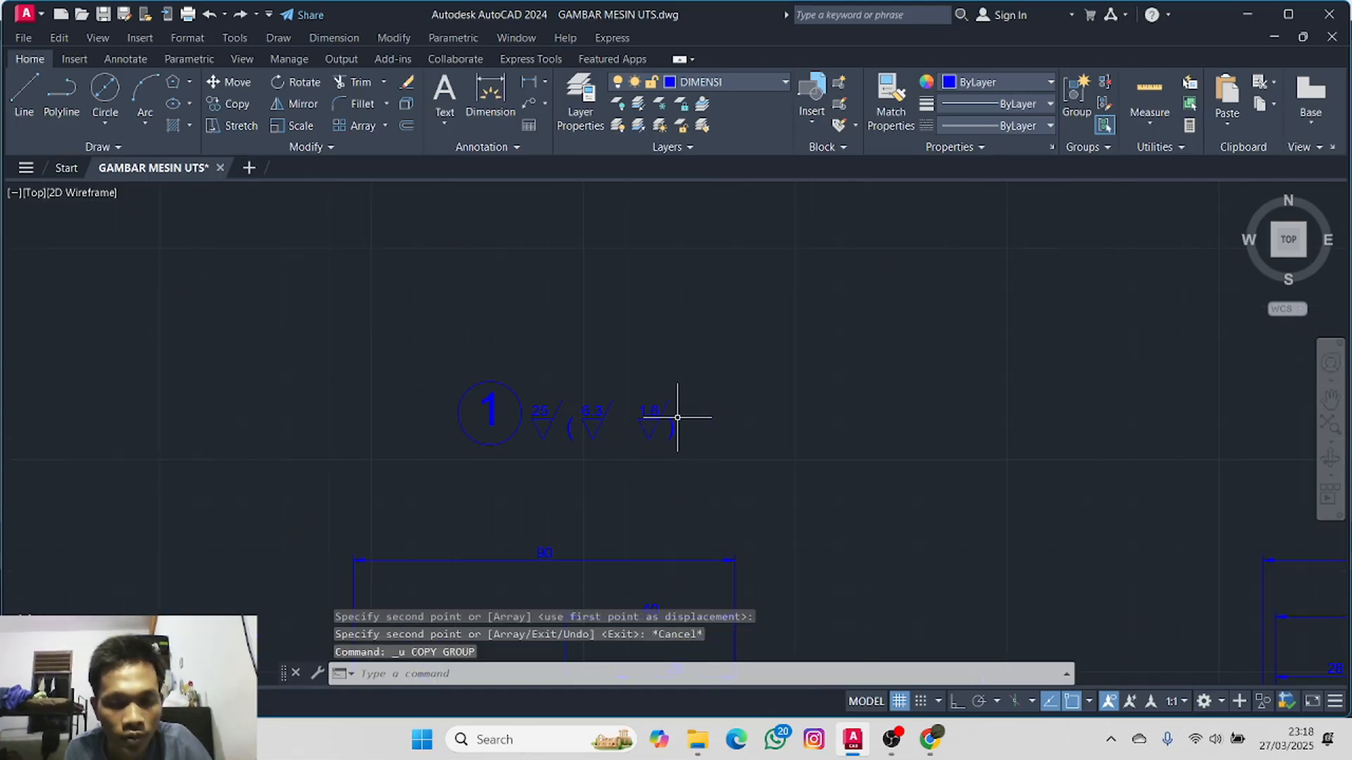
# - Copy the circled 1 with its surface-finish symbols horizontally from the circle's centre to above the second flange view
pyautogui.moveTo(615, 372)
pyautogui.mouseDown()
pyautogui.moveTo(452, 474)
pyautogui.moveTo(869, 368)
pyautogui.moveTo(657, 385)
pyautogui.mouseUp()
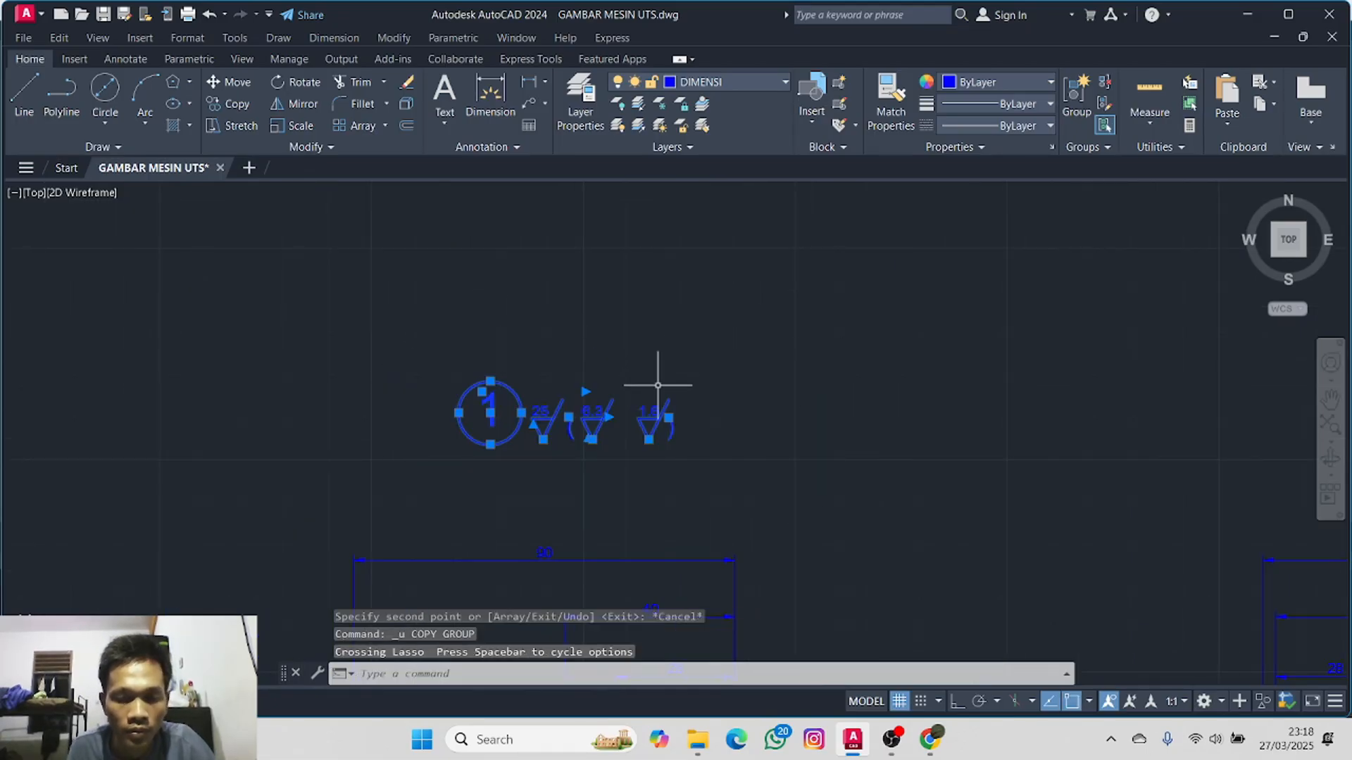
pyautogui.click(227, 104)
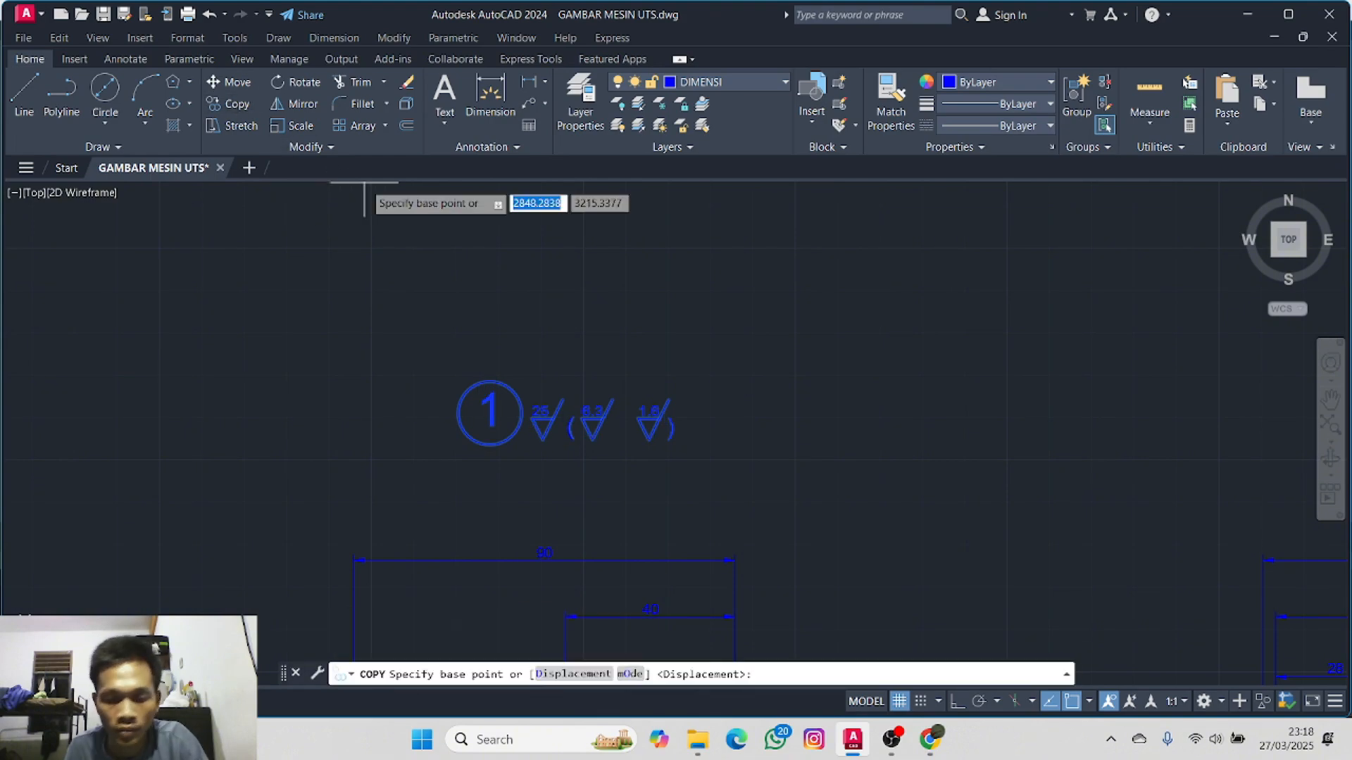
pyautogui.click(488, 404)
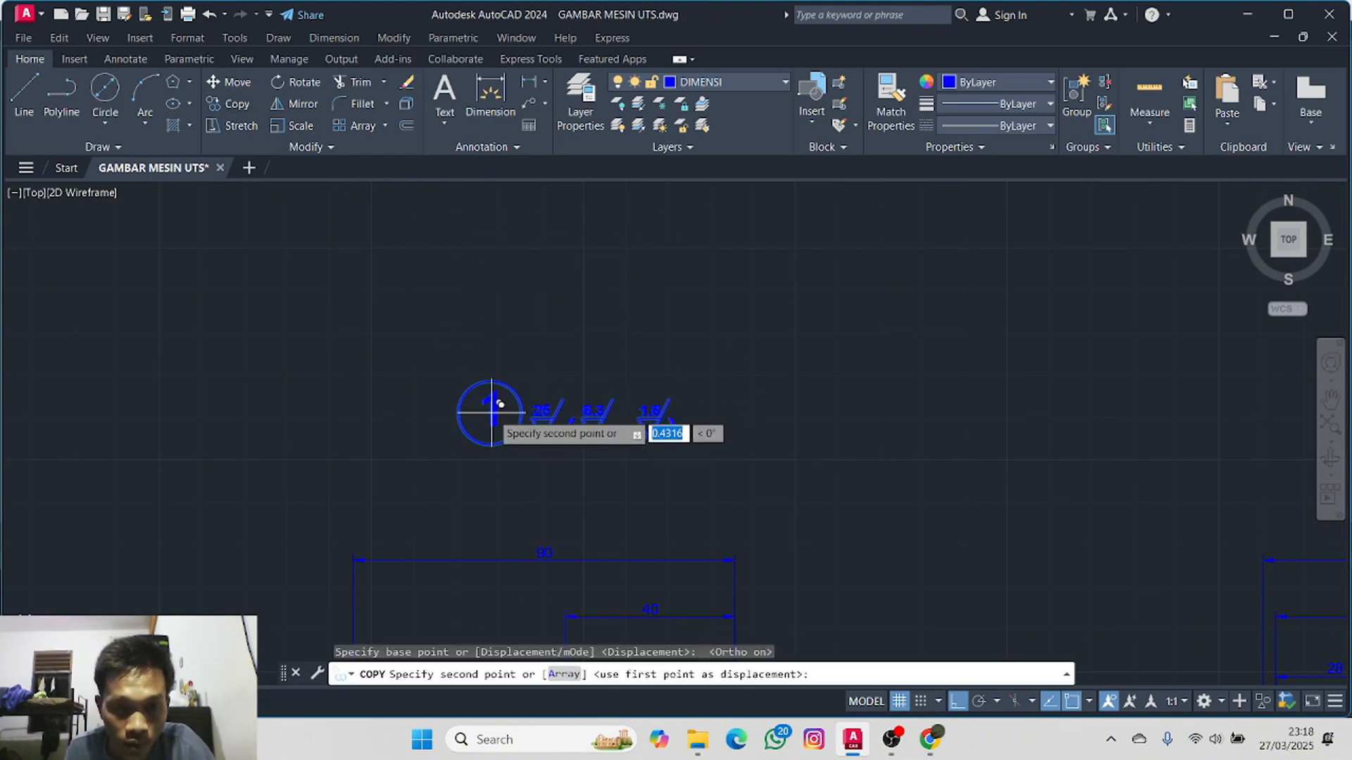
pyautogui.scroll(-4, 943, 377)
pyautogui.moveTo(953, 383); pyautogui.dragTo(679, 432, button='middle')
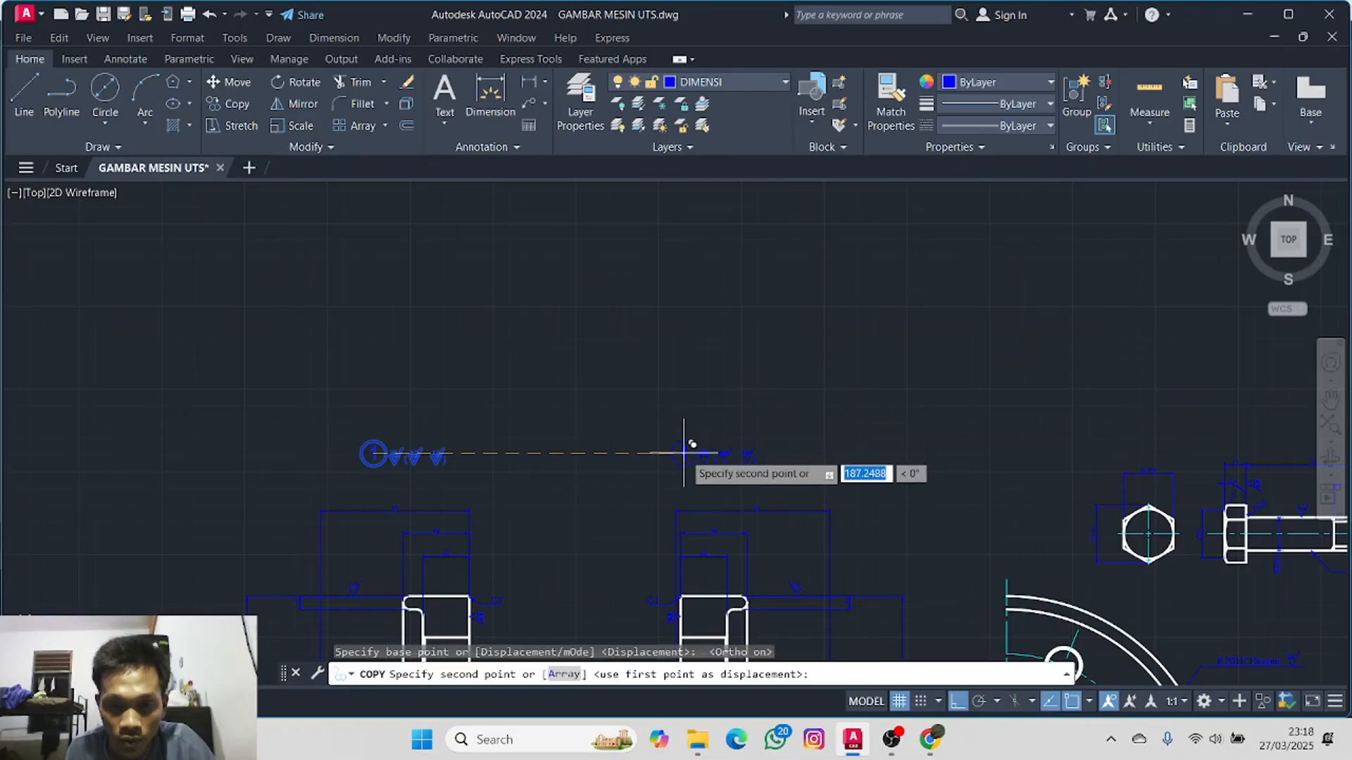
pyautogui.click(667, 454)
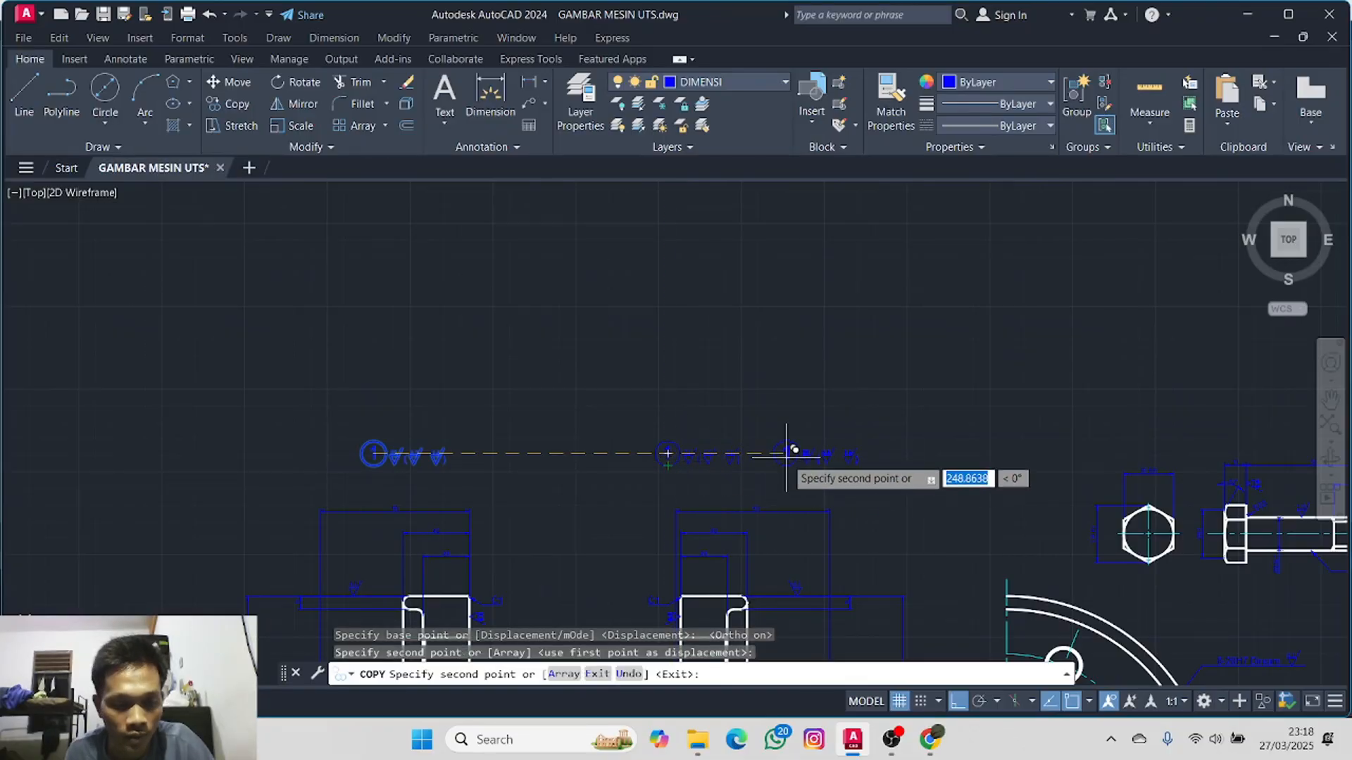
pyautogui.moveTo(965, 453); pyautogui.dragTo(748, 377, button='middle')
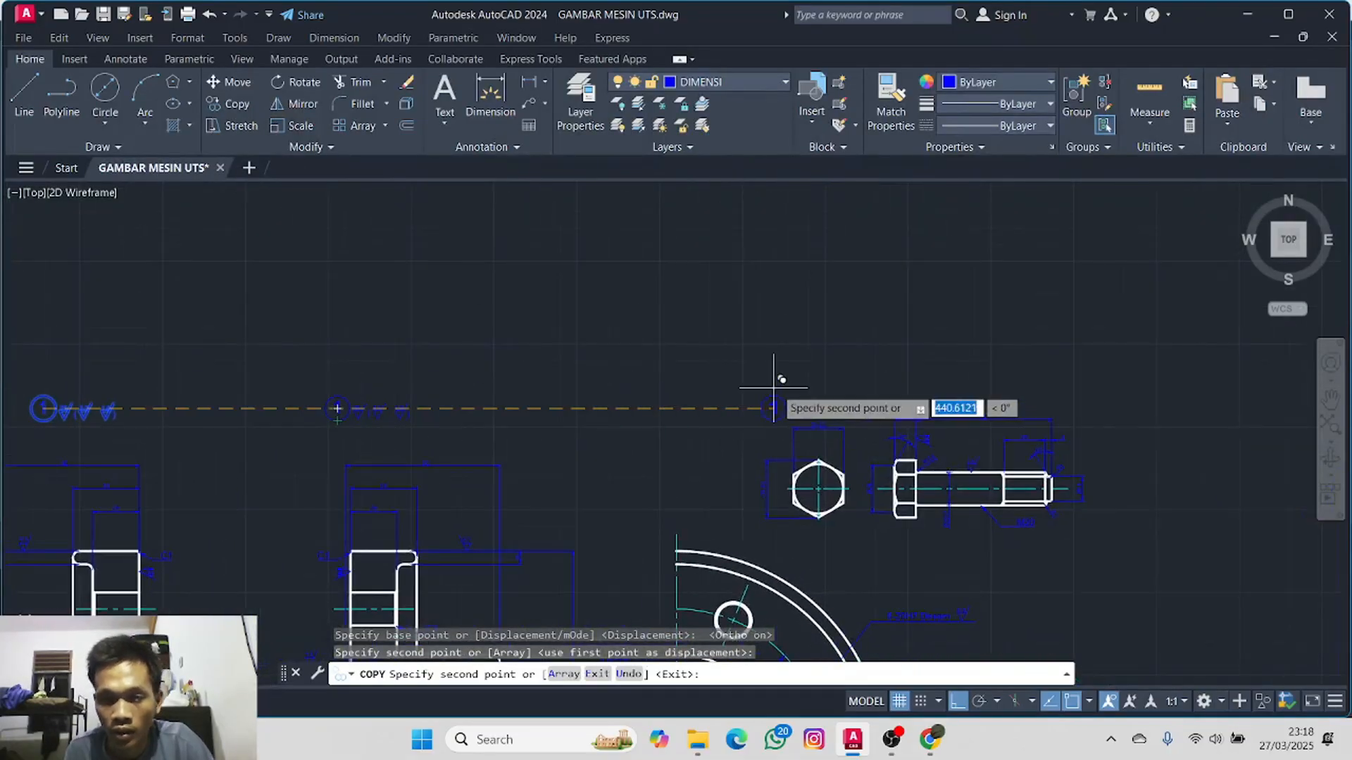
pyautogui.press('F8')
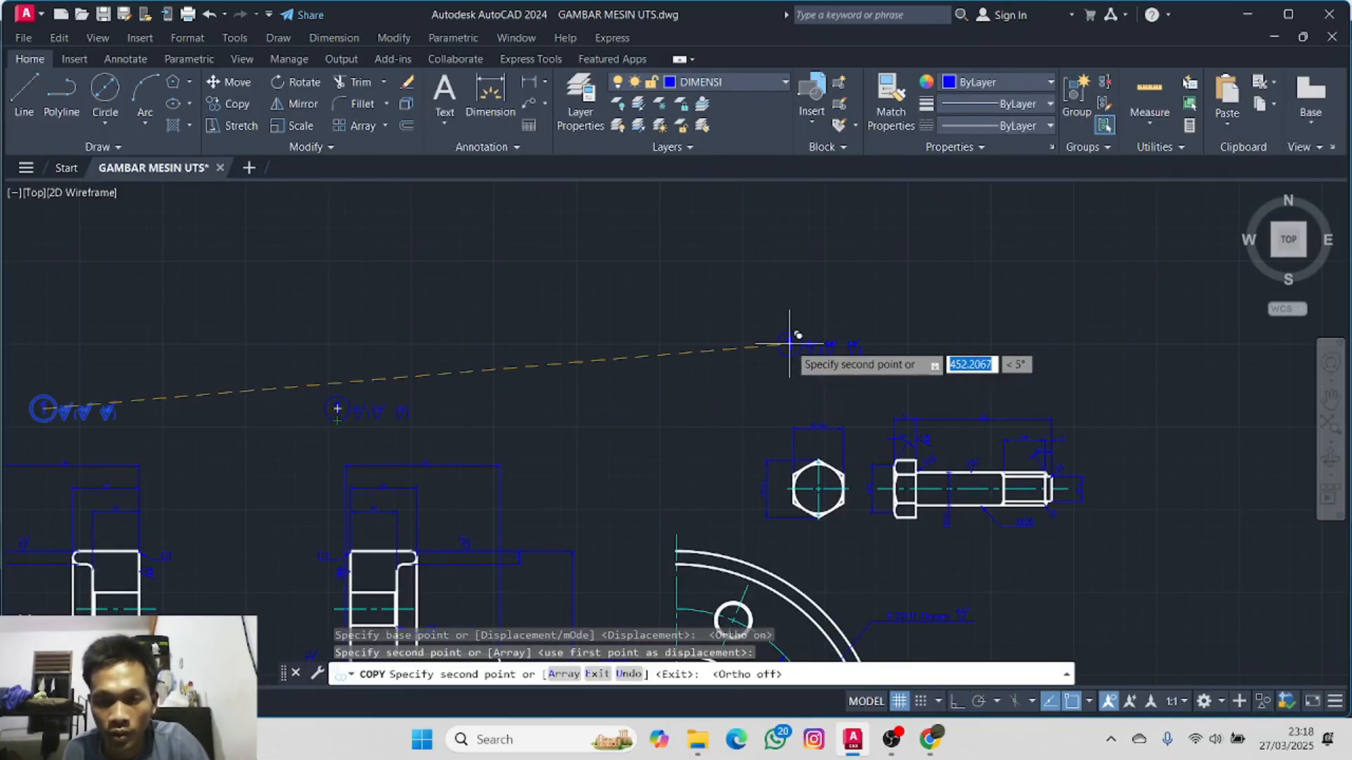
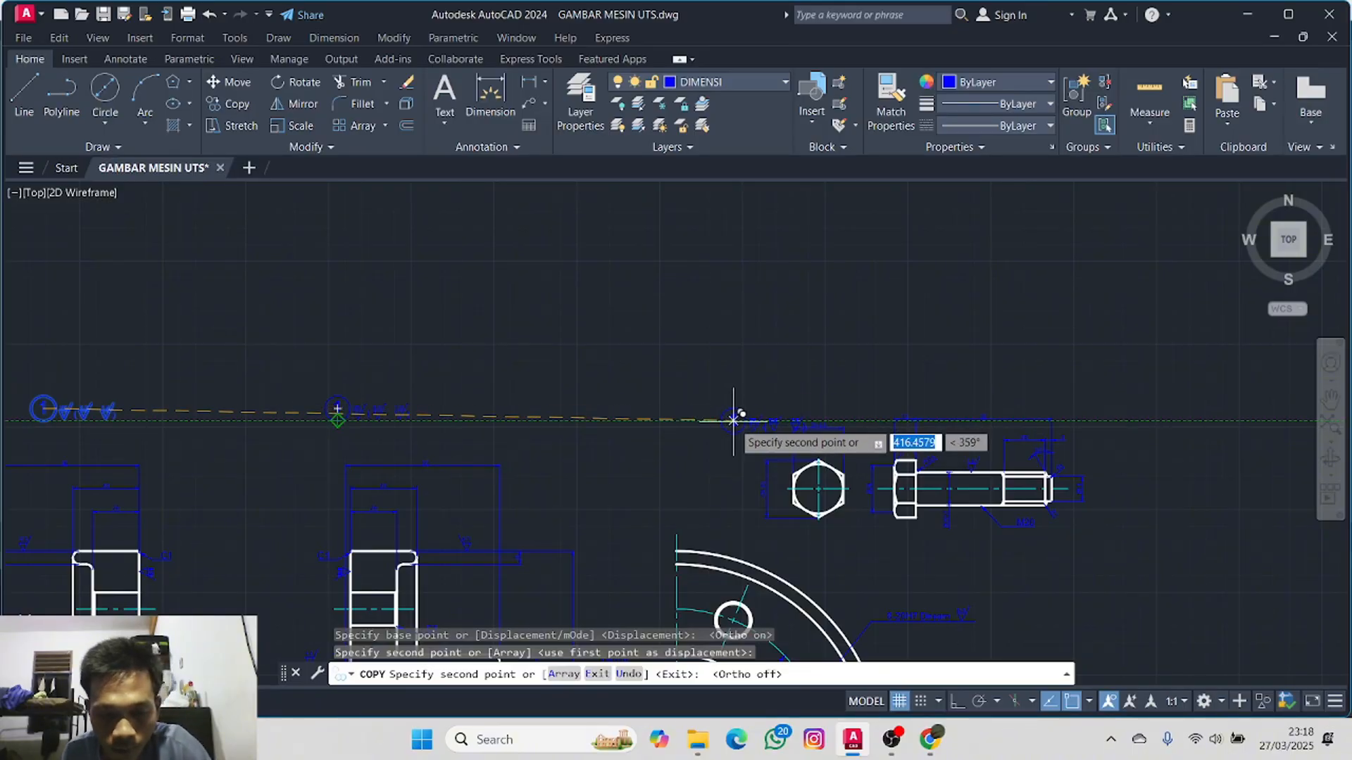
pyautogui.press('F8')
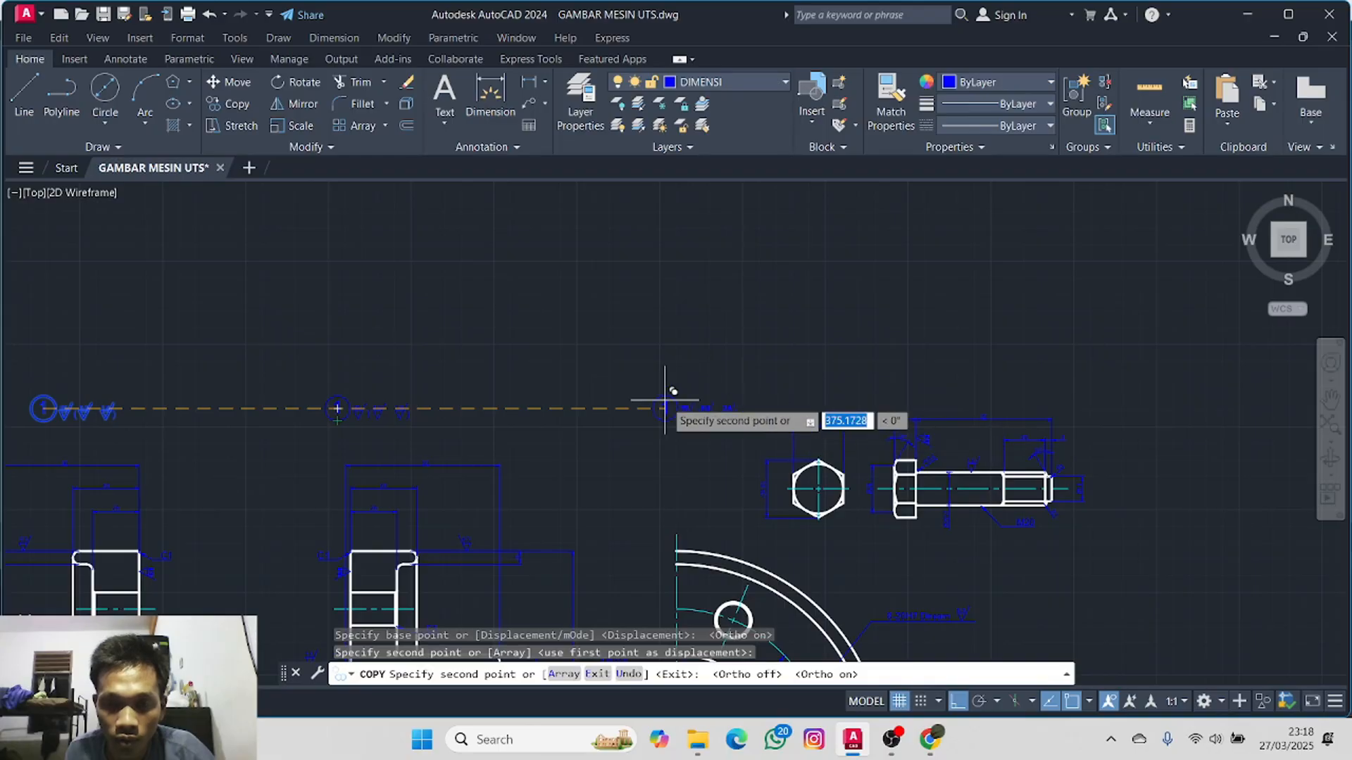
pyautogui.press('Escape')
# - Move both bolt views with their dimensions straight down by about 17 units, using the hexagon's centre as base point
pyautogui.moveTo(772, 392)
pyautogui.mouseDown()
pyautogui.moveTo(754, 507)
pyautogui.moveTo(1267, 506)
pyautogui.moveTo(916, 387)
pyautogui.moveTo(810, 390)
pyautogui.mouseUp()
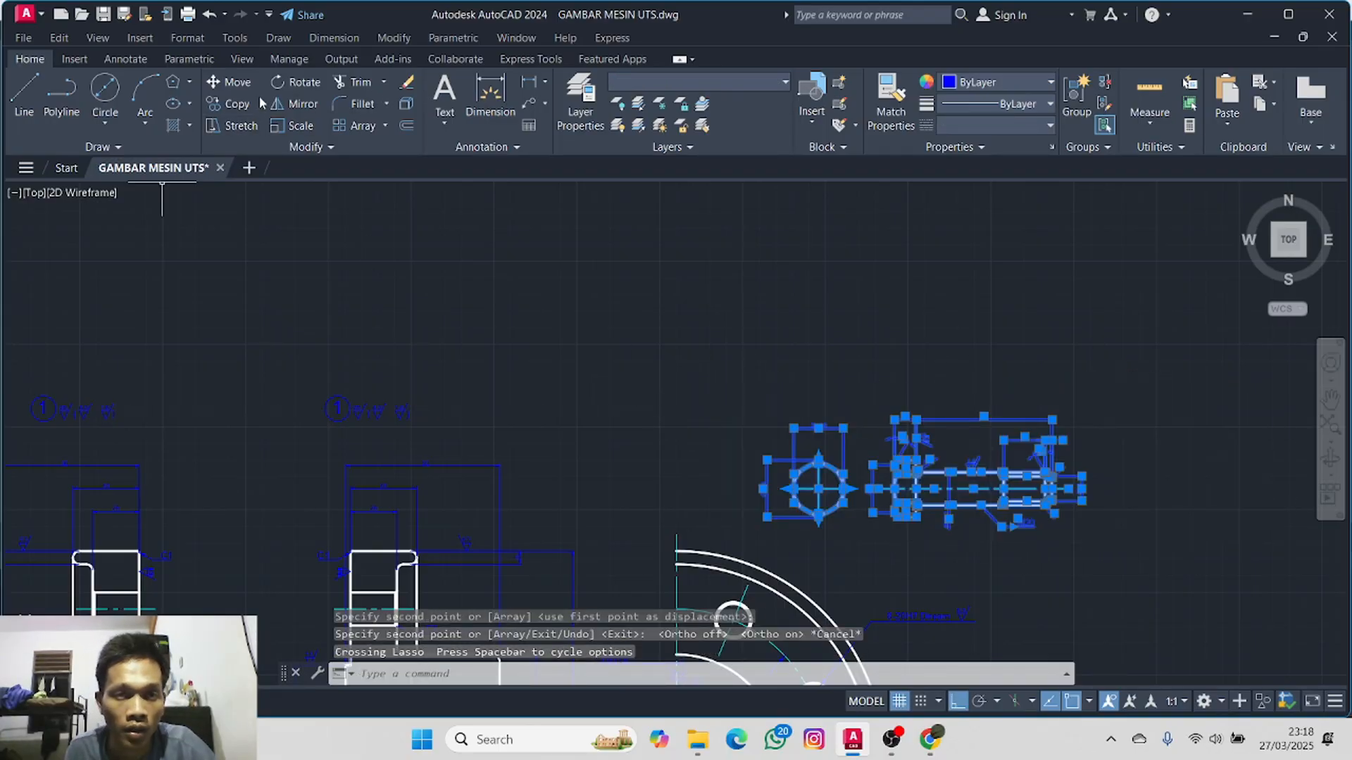
pyautogui.click(226, 82)
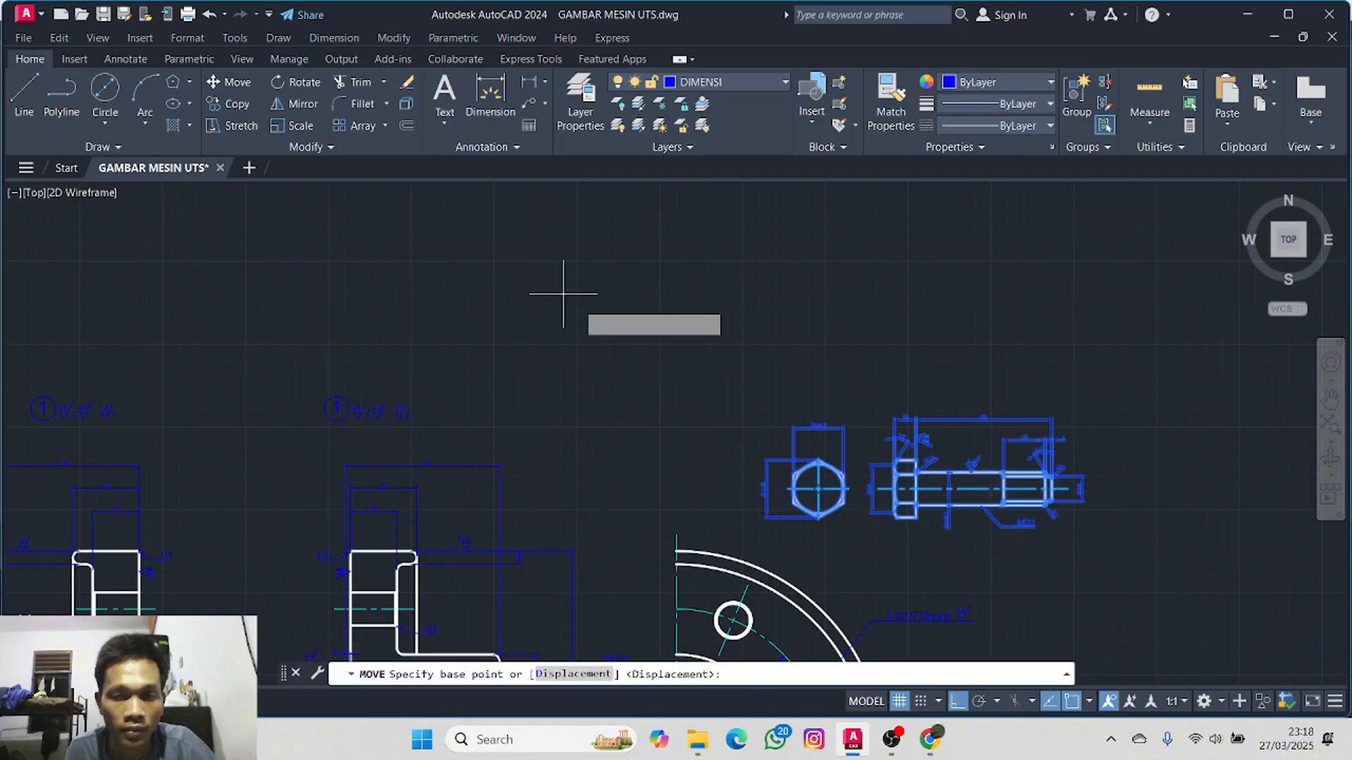
pyautogui.click(817, 487)
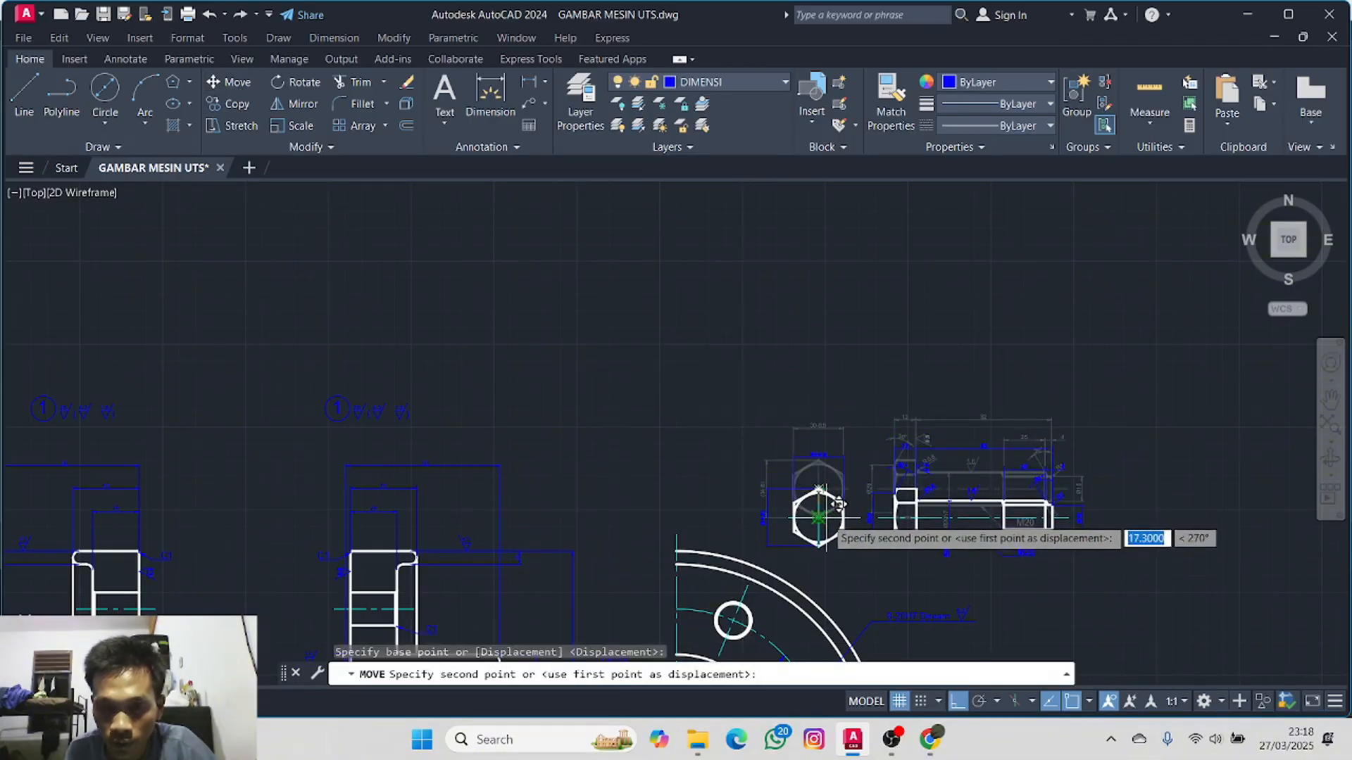
pyautogui.click(818, 518)
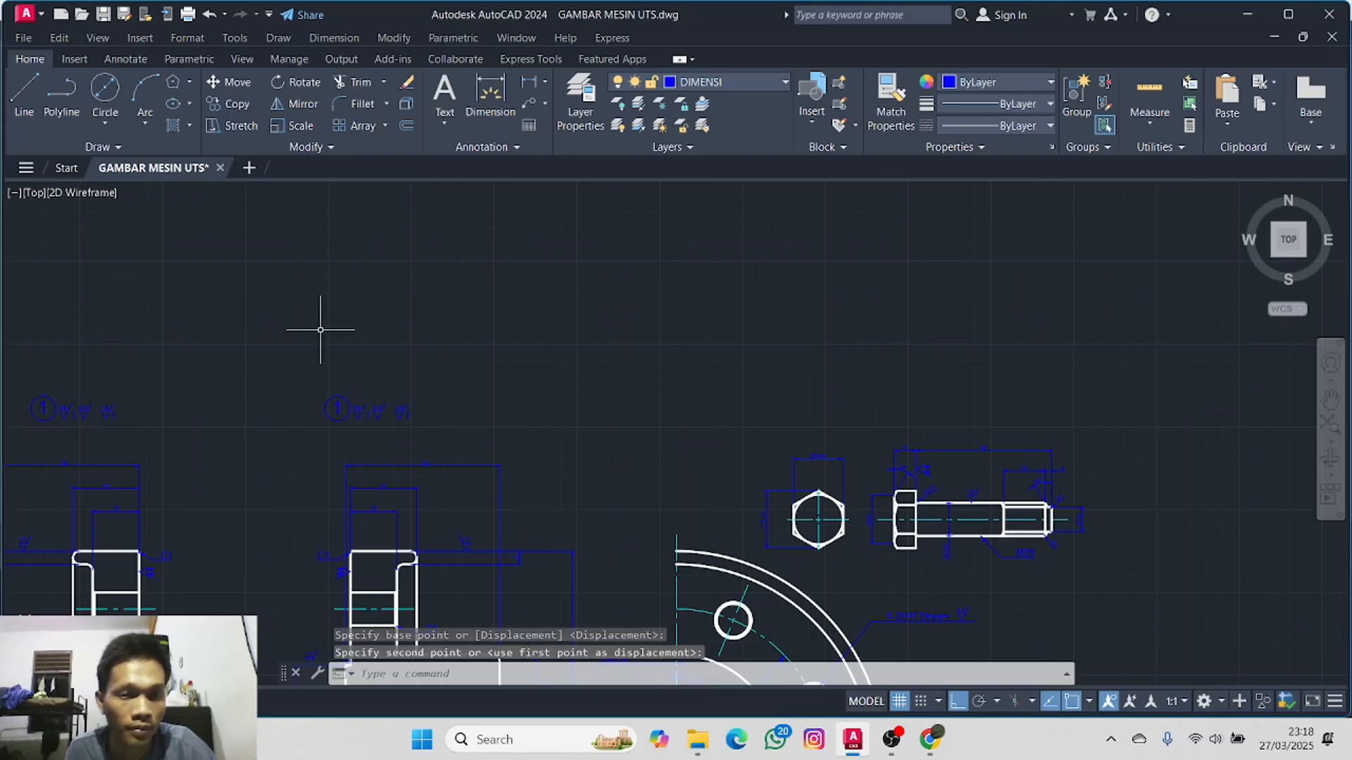
# - Try moving the second flange's circled 1 and surface-finish symbols horizontally to above the bolt views, and undo the move
pyautogui.moveTo(320, 330)
pyautogui.mouseDown()
pyautogui.moveTo(513, 446)
pyautogui.moveTo(293, 369)
pyautogui.mouseUp()
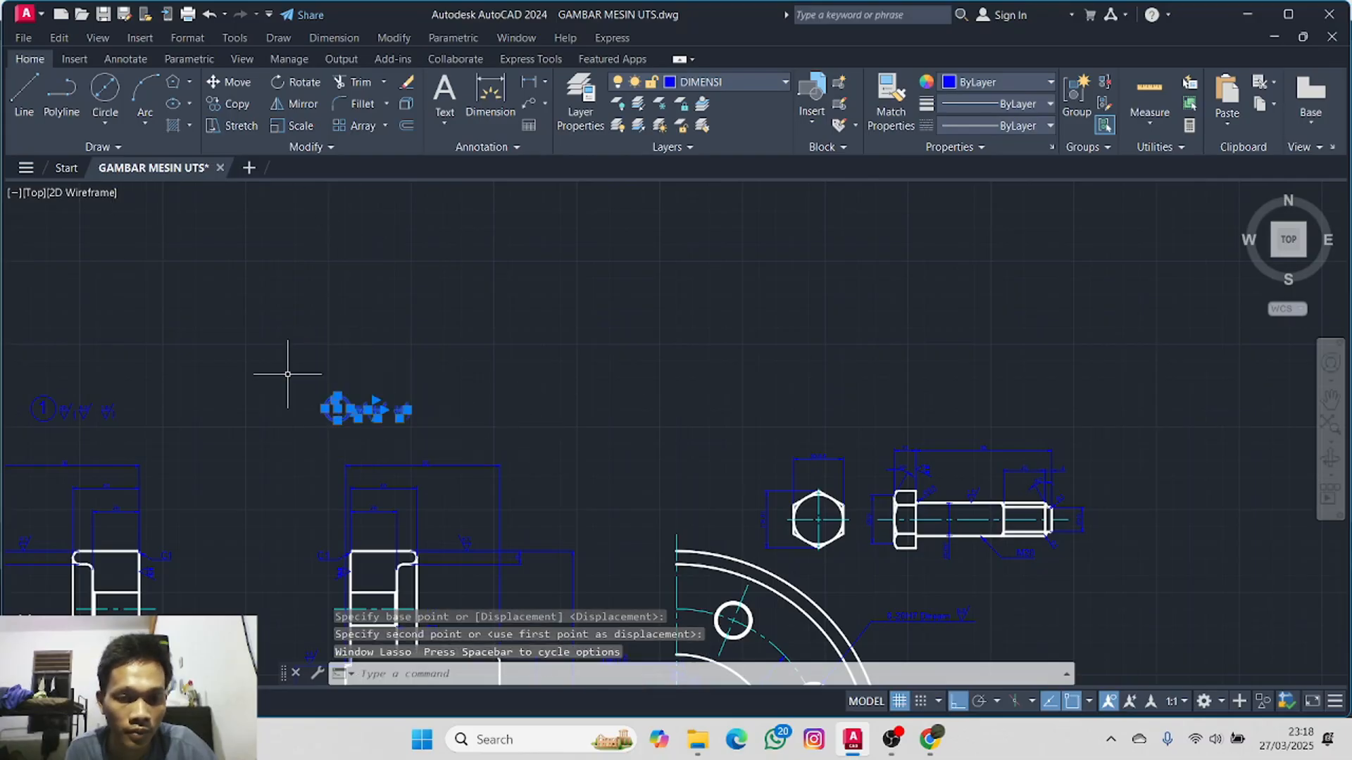
pyautogui.click(227, 85)
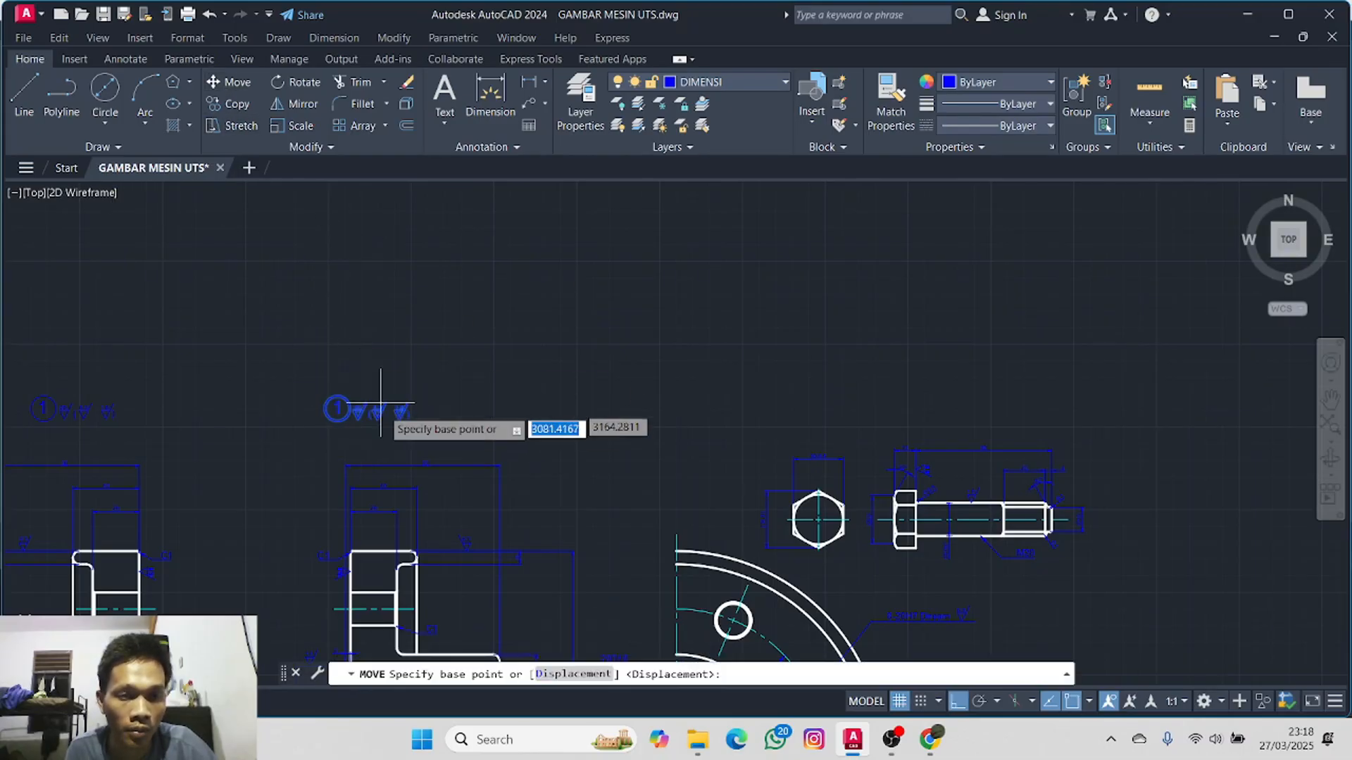
pyautogui.click(337, 408)
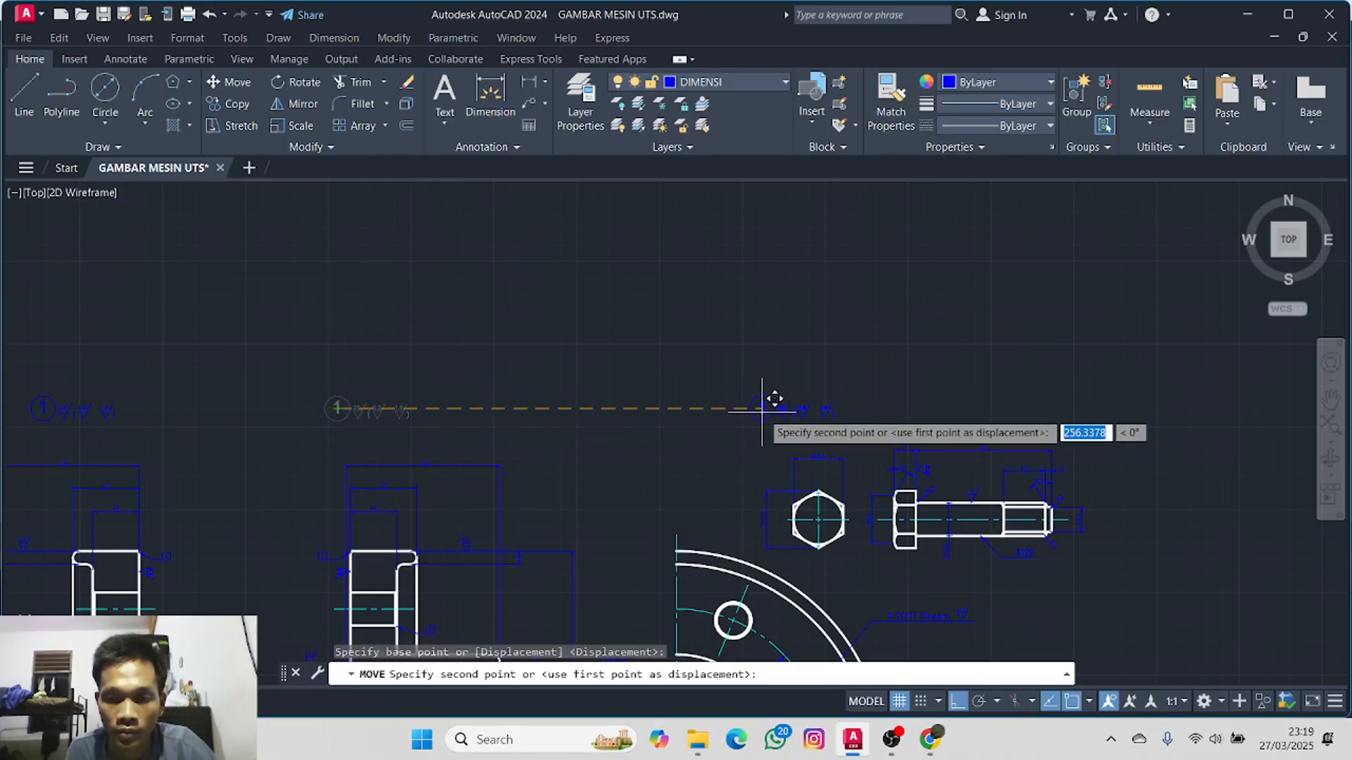
pyautogui.click(756, 412)
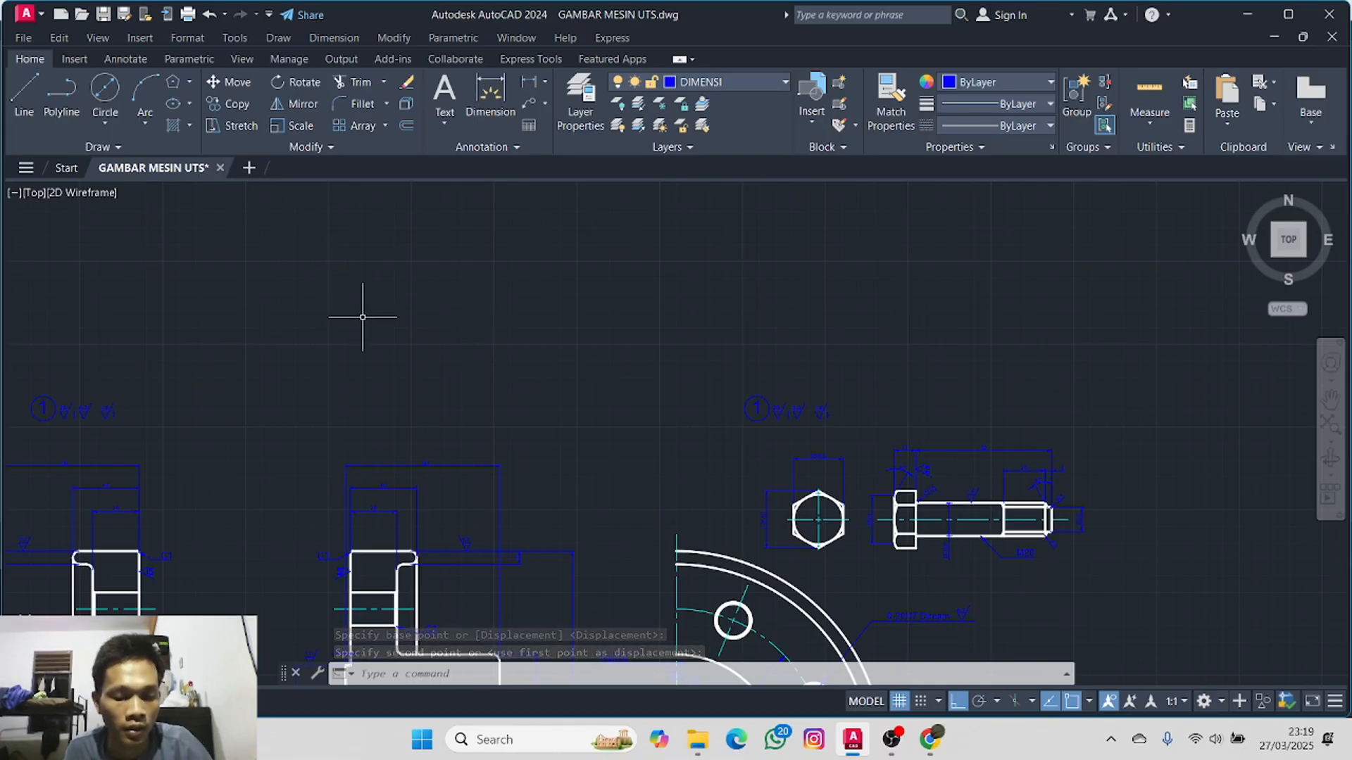
pyautogui.hotkey('ctrl', 'z')
# - Copy the second flange's circled 1 and surface-finish symbols horizontally from the circle's centre to above the bolt's hexagon view
pyautogui.moveTo(357, 310)
pyautogui.mouseDown()
pyautogui.moveTo(356, 419)
pyautogui.moveTo(314, 373)
pyautogui.moveTo(508, 416)
pyautogui.mouseUp()
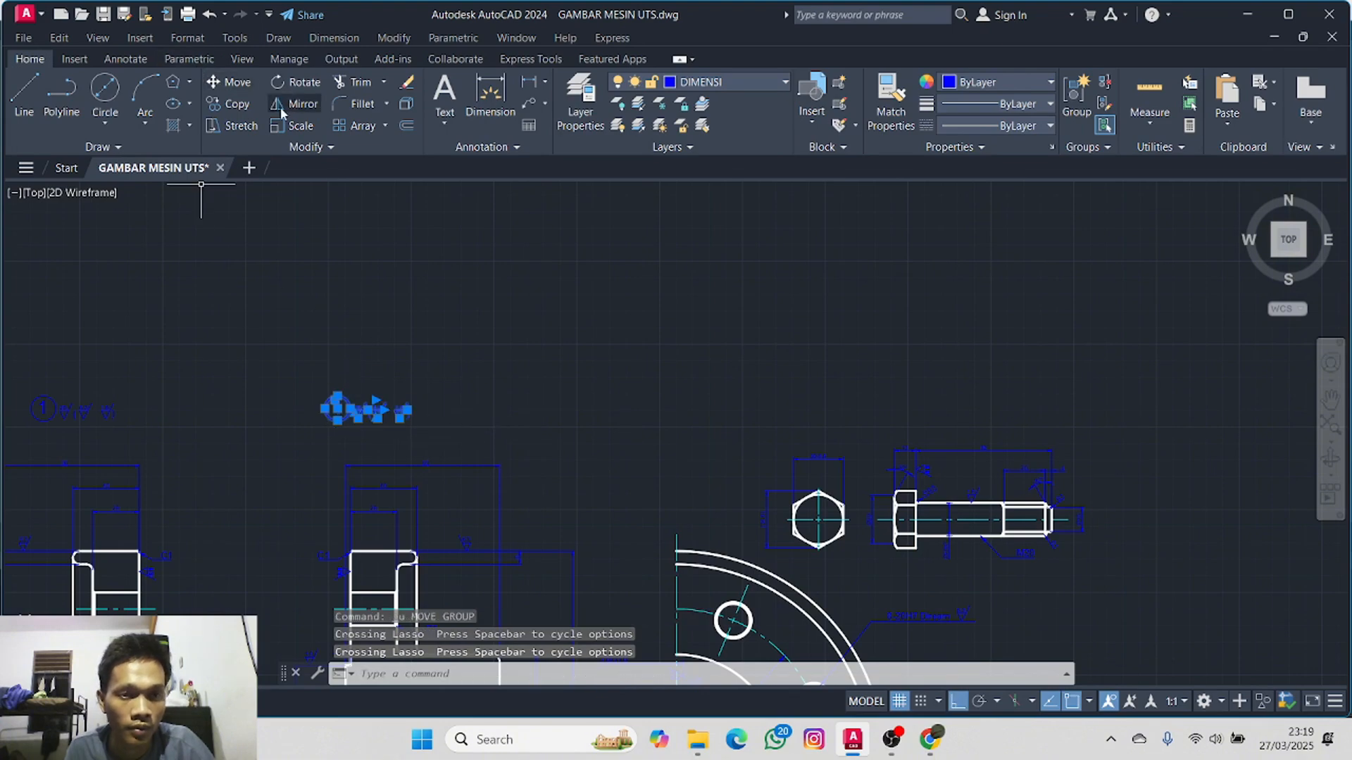
pyautogui.click(229, 104)
pyautogui.click(338, 408)
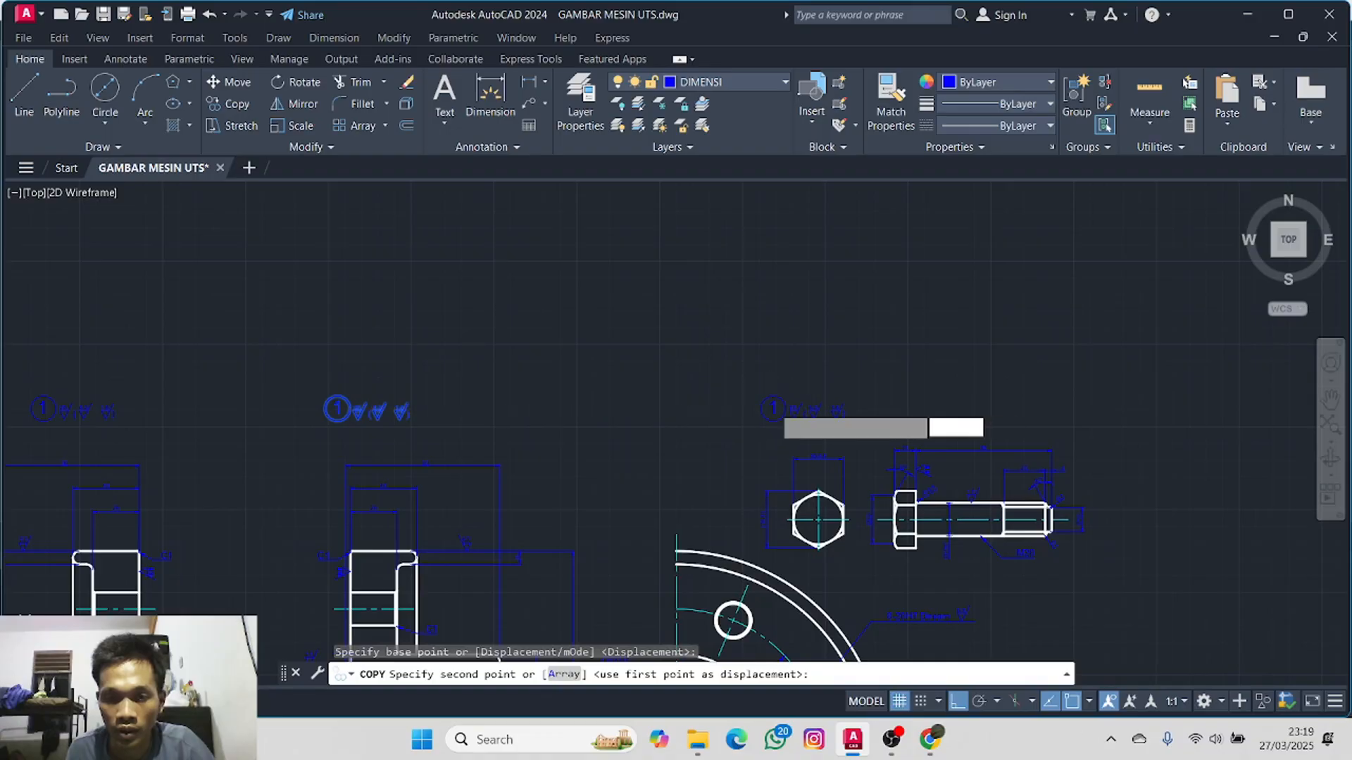
pyautogui.click(773, 408)
pyautogui.press('Escape')
# - Open the number 1 in the circle above the second flange view for editing
pyautogui.scroll(5, 321, 423)
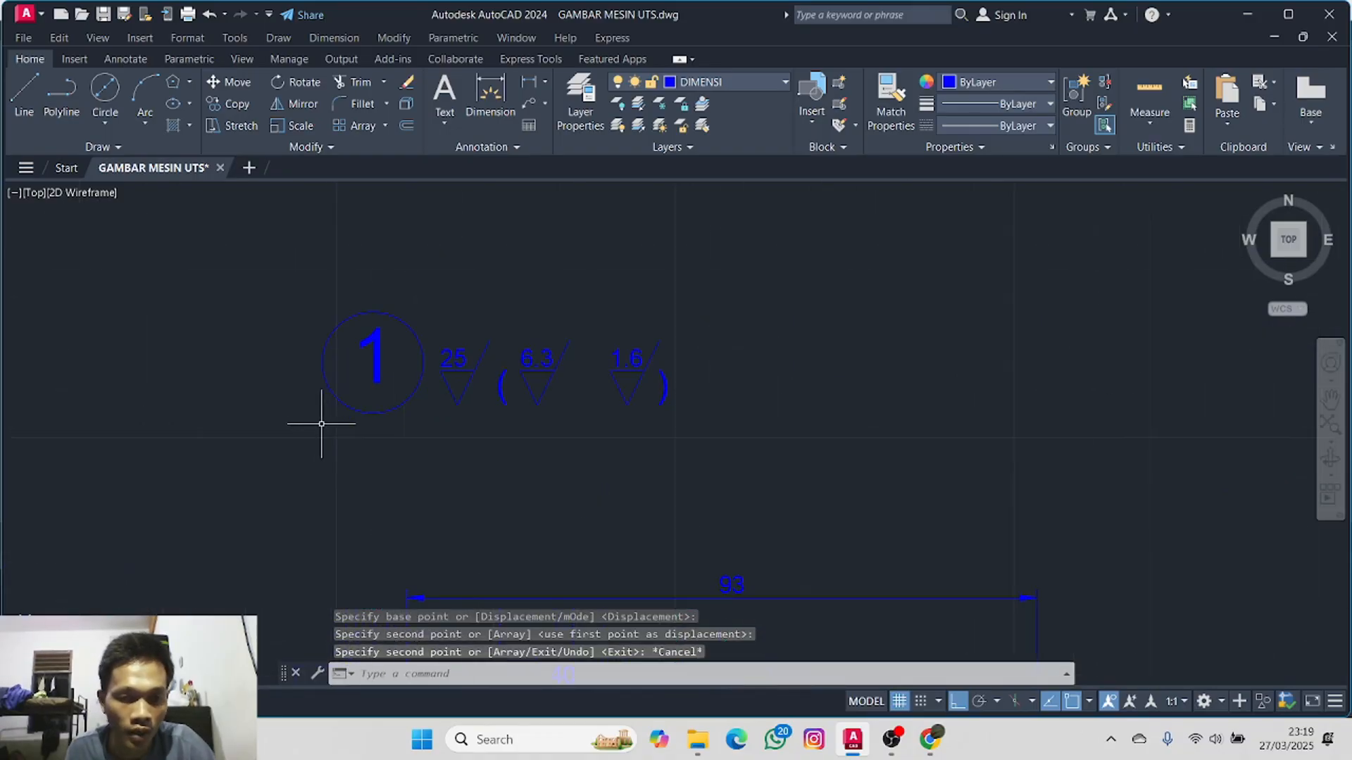
pyautogui.doubleClick(370, 352)
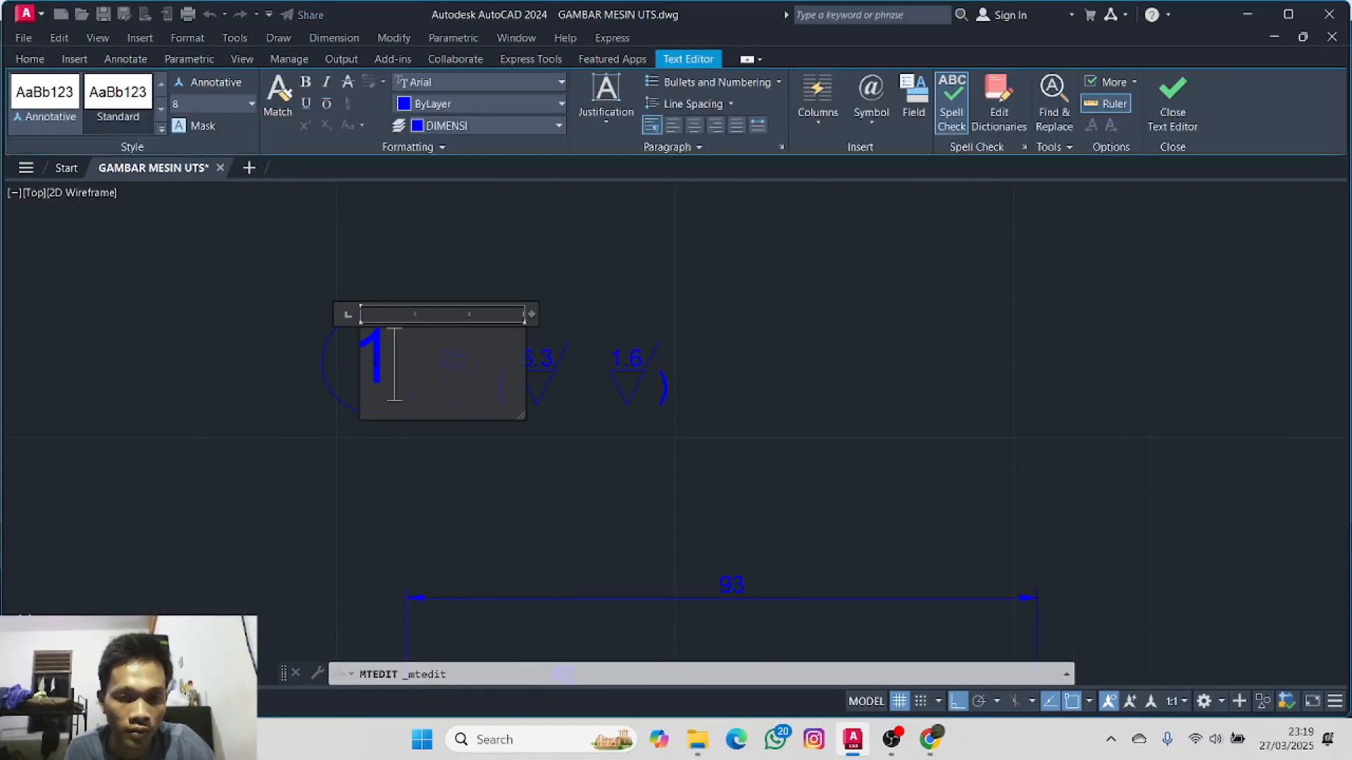
# - Set the item balloon number above the second flange view to 2 and the one above the bolt view to 3
pyautogui.write('2')
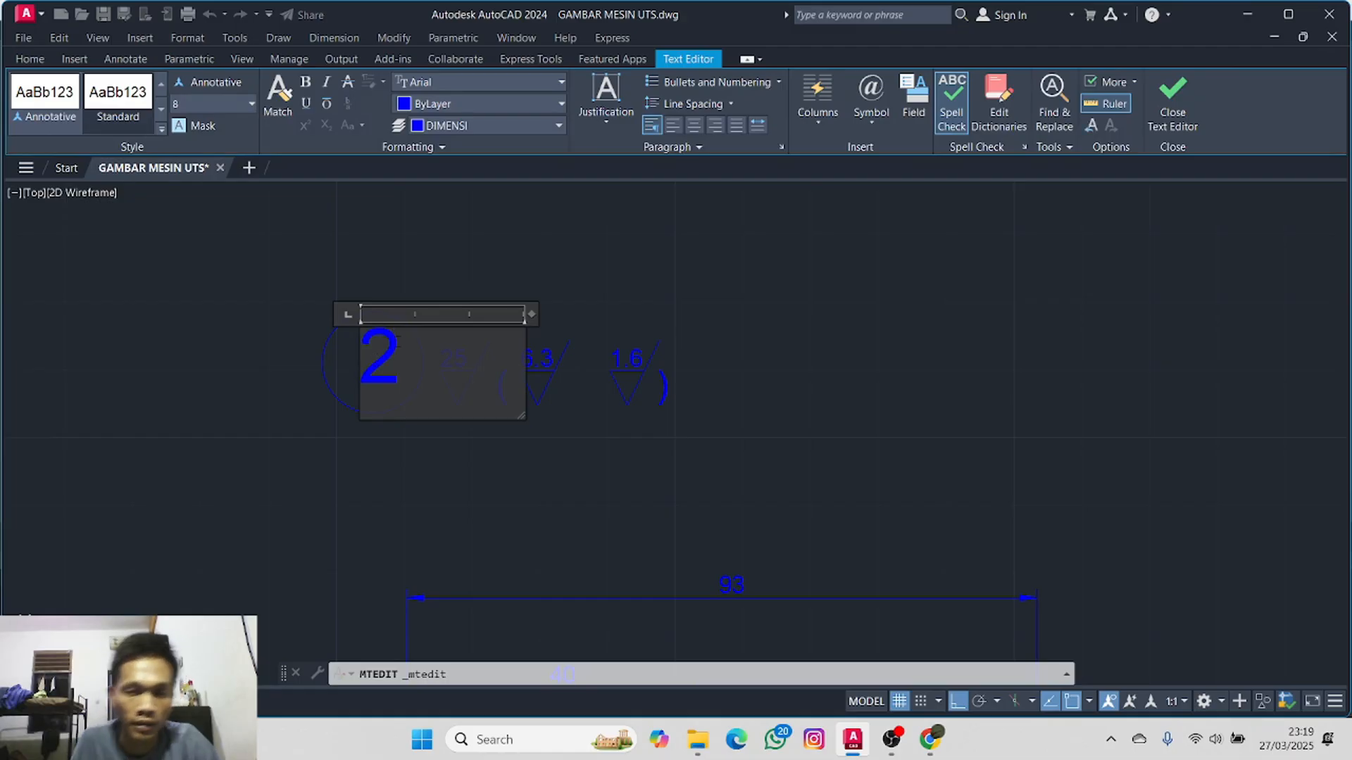
pyautogui.click(1170, 99)
pyautogui.scroll(-5, 1132, 292)
pyautogui.moveTo(1131, 292); pyautogui.dragTo(303, 371, button='middle')
pyautogui.scroll(4, 549, 386)
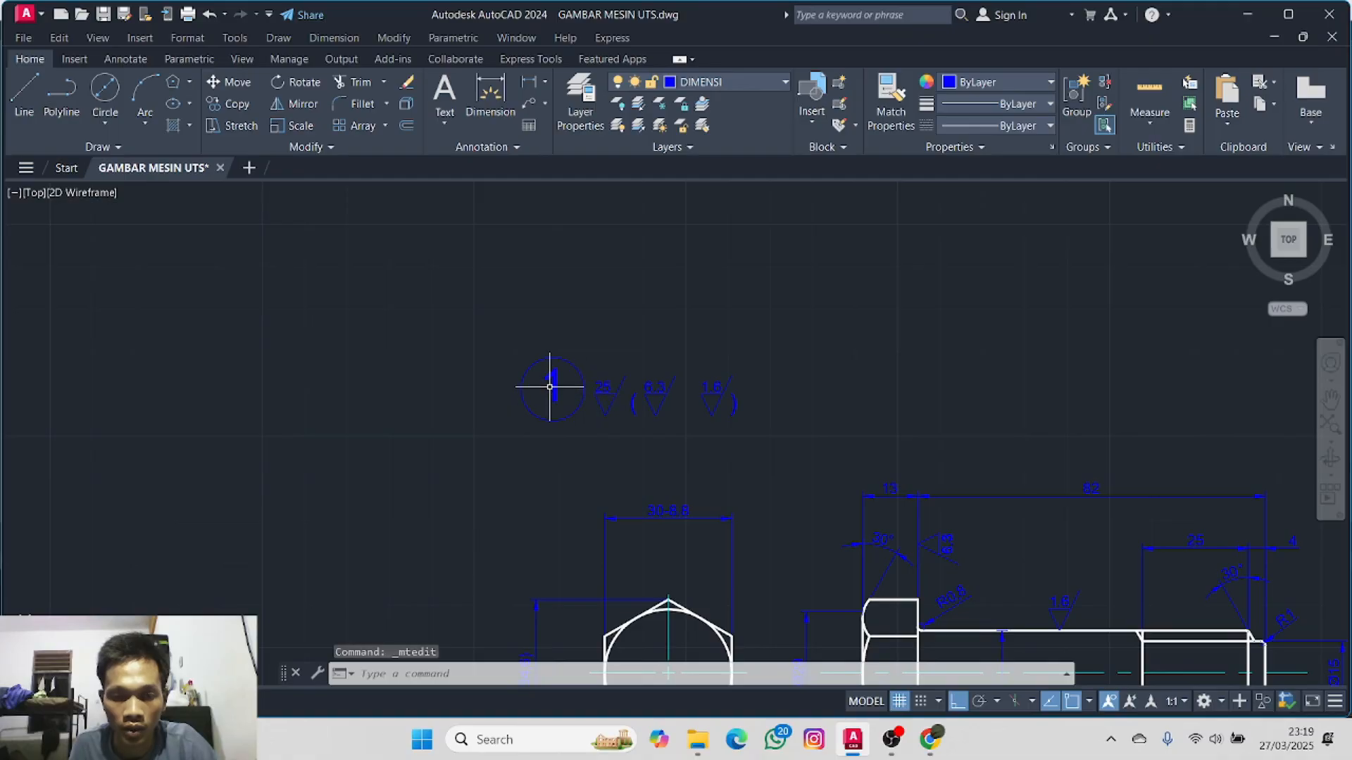
pyautogui.doubleClick(552, 384)
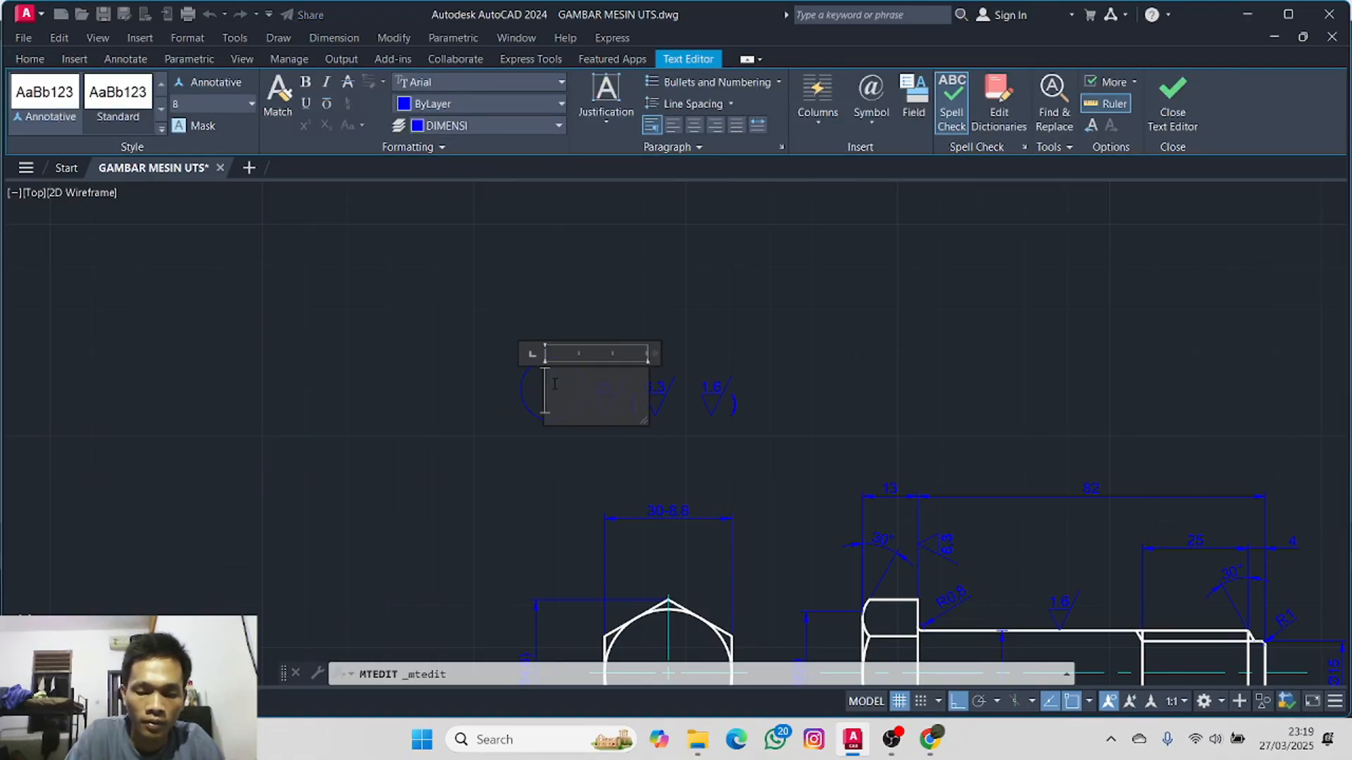
pyautogui.click(1173, 98)
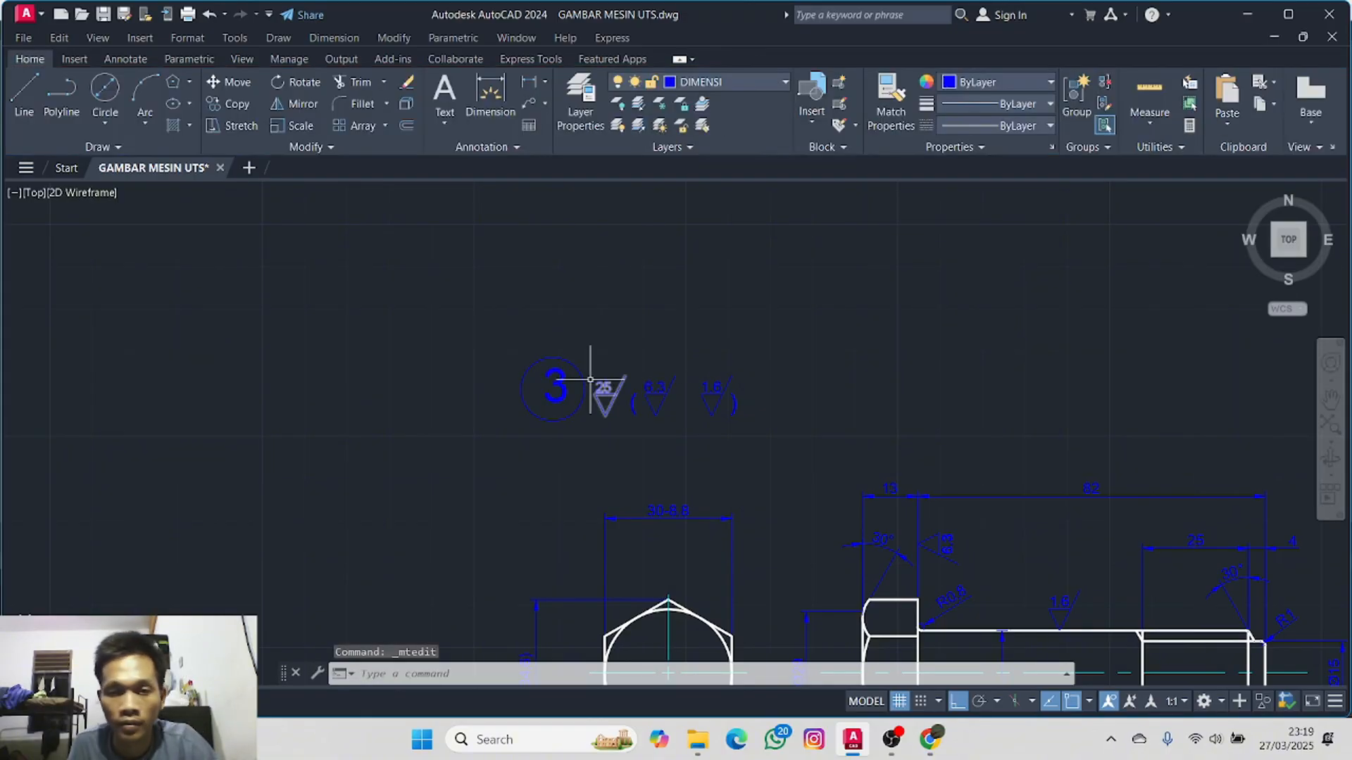
# - Compare the drawn flange, bolt and half-circle views and their item balloons with the reference photo for missing content
pyautogui.scroll(-4, 447, 354)
pyautogui.moveTo(447, 354); pyautogui.dragTo(789, 278, button='middle')
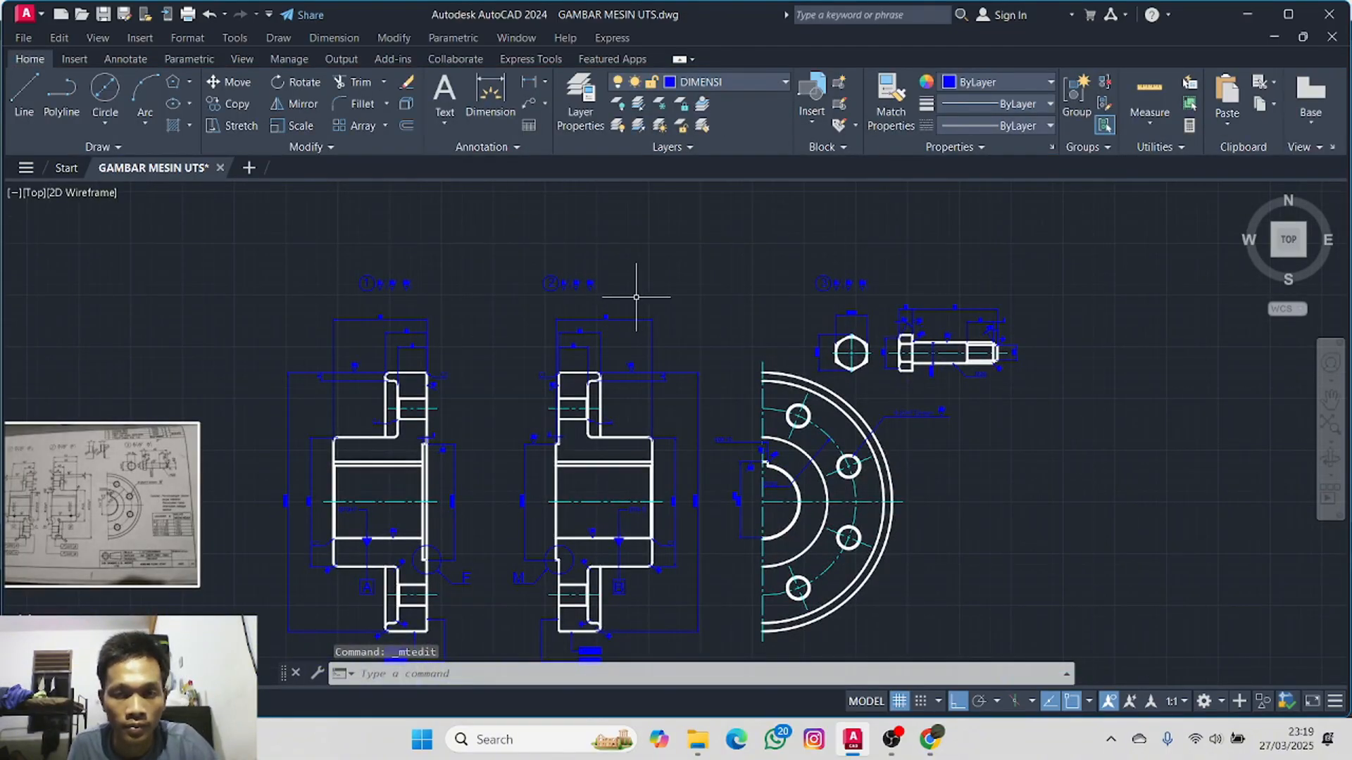
pyautogui.moveTo(637, 297); pyautogui.dragTo(941, 206, button='middle')
pyautogui.scroll(6, 169, 434)
pyautogui.moveTo(685, 361)
pyautogui.mouseDown(button='middle')
pyautogui.moveTo(483, 369)
pyautogui.moveTo(22, 538)
pyautogui.mouseUp(button='middle')
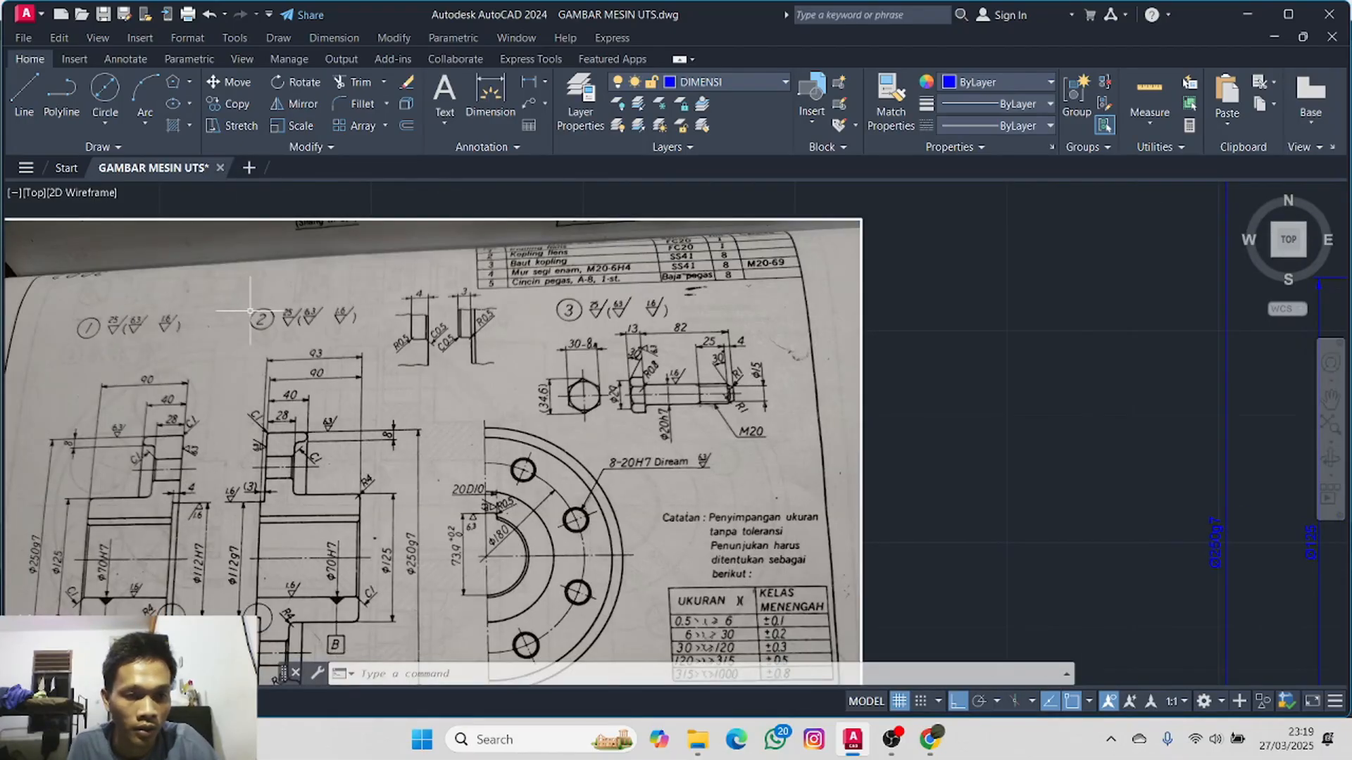
pyautogui.scroll(-4, 865, 291)
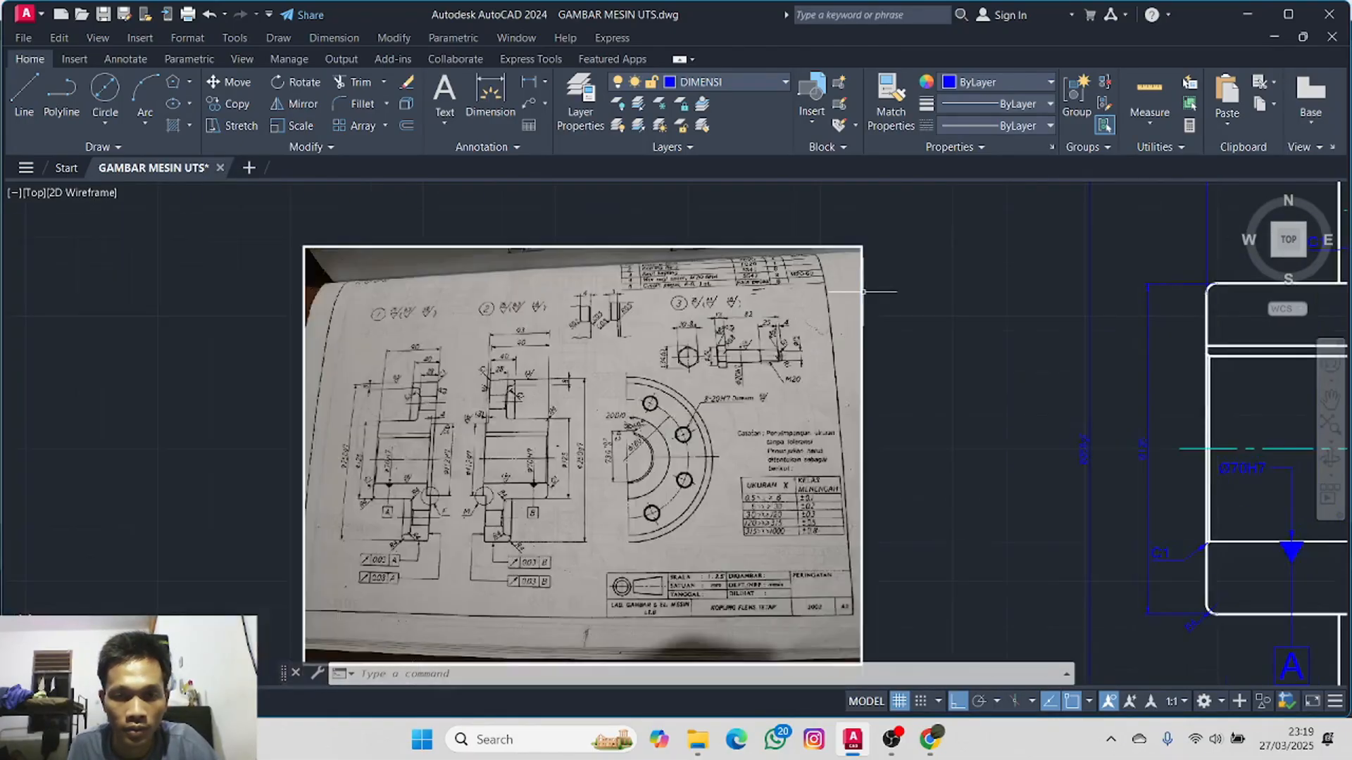
pyautogui.moveTo(906, 294); pyautogui.dragTo(272, 424, button='middle')
pyautogui.scroll(-2, 457, 381)
pyautogui.moveTo(544, 333); pyautogui.dragTo(249, 425, button='middle')
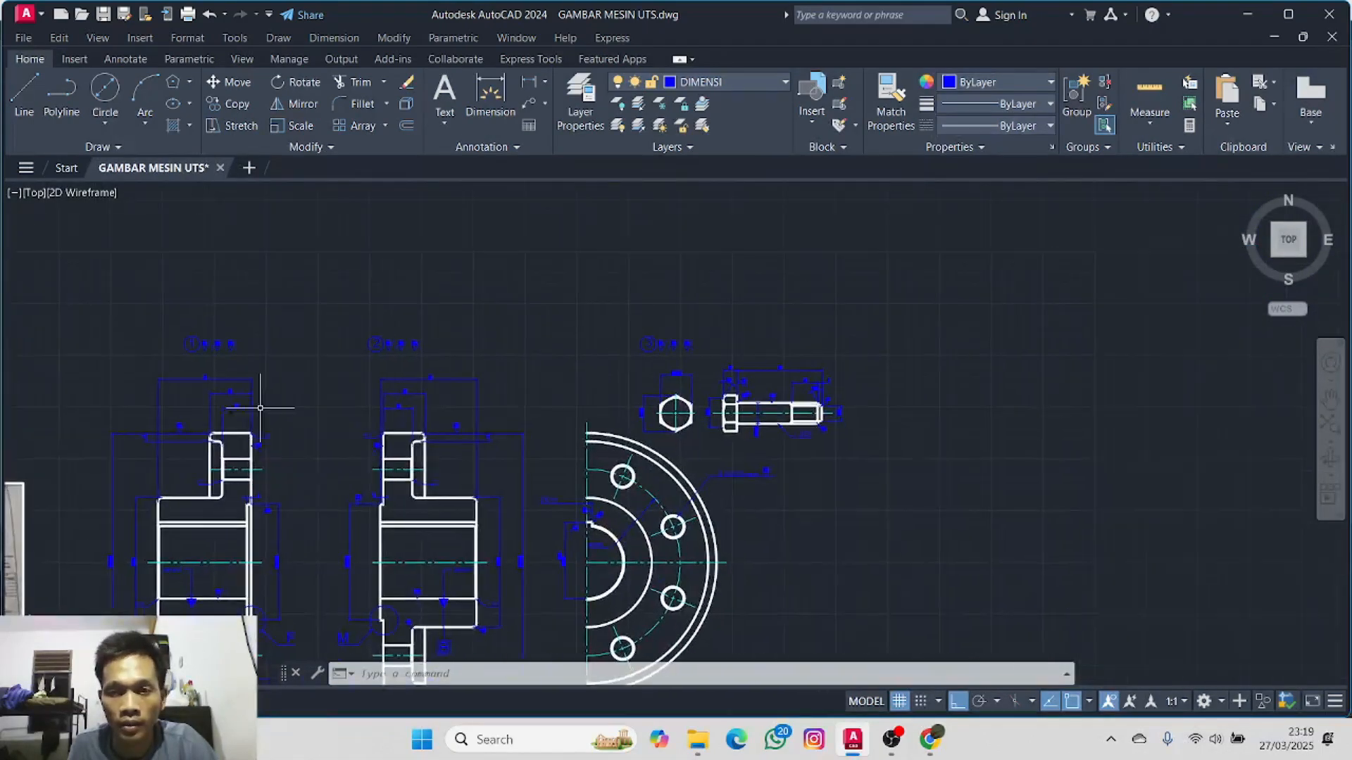
pyautogui.moveTo(289, 335)
pyautogui.mouseDown(button='middle')
pyautogui.moveTo(465, 317)
pyautogui.moveTo(721, 331)
pyautogui.mouseUp(button='middle')
pyautogui.scroll(5, 492, 366)
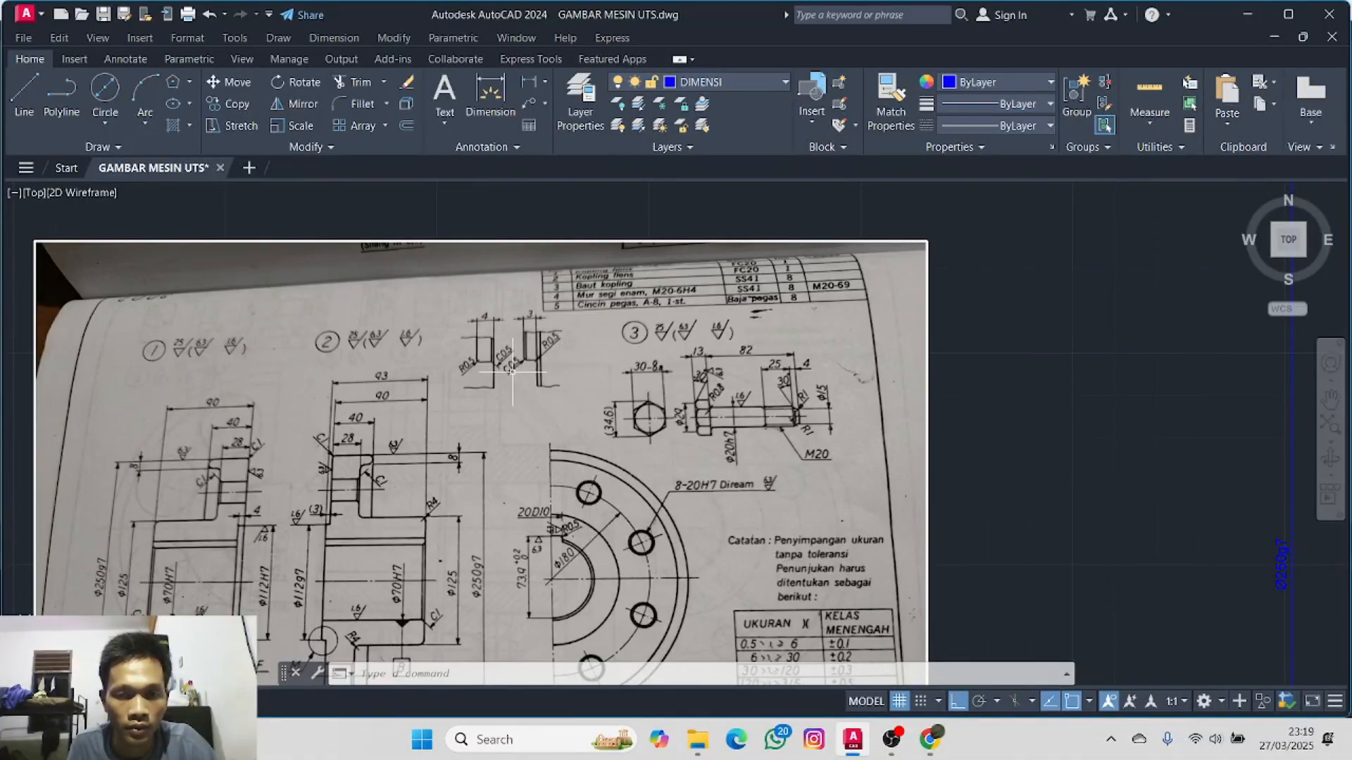
pyautogui.scroll(-4, 961, 372)
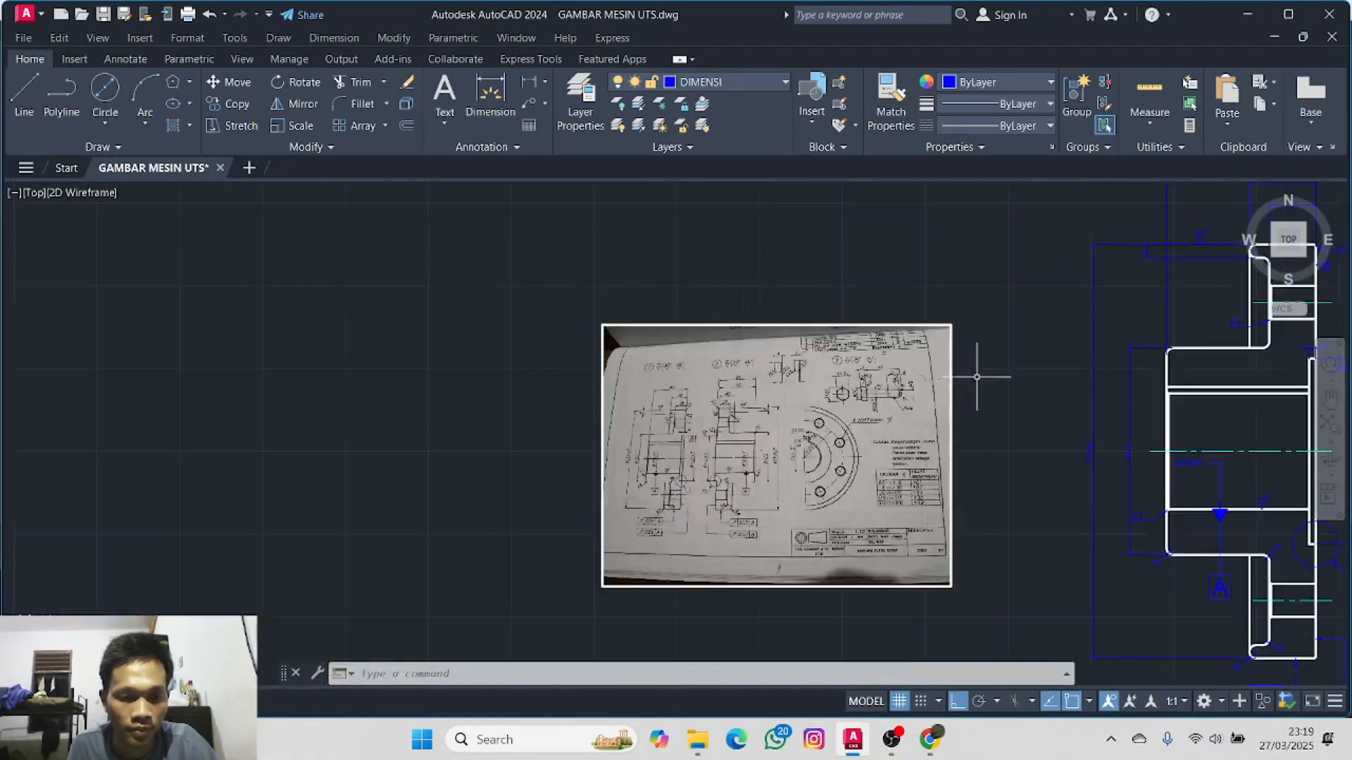
pyautogui.moveTo(979, 376); pyautogui.dragTo(316, 321, button='middle')
pyautogui.scroll(-2, 570, 338)
pyautogui.moveTo(636, 301)
pyautogui.mouseDown(button='middle')
pyautogui.moveTo(494, 386)
pyautogui.moveTo(368, 437)
pyautogui.mouseUp(button='middle')
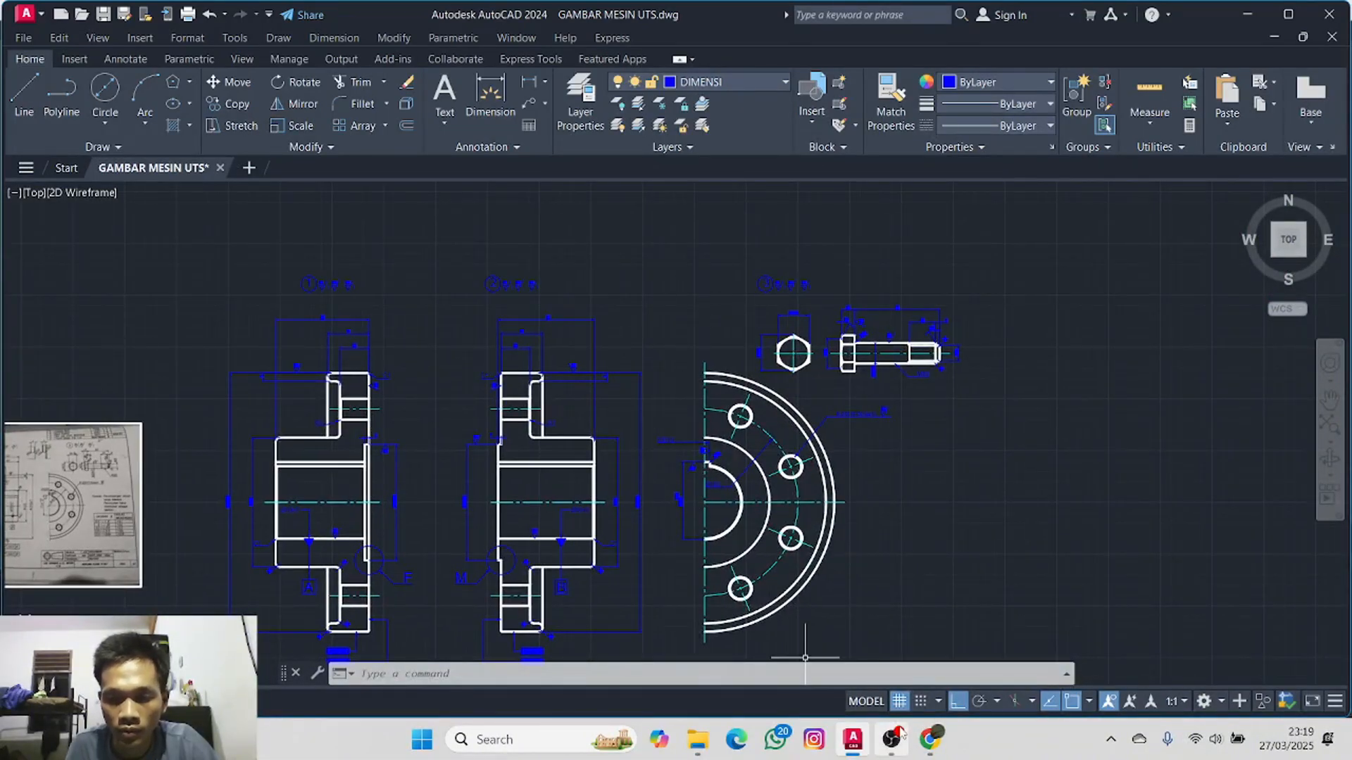
# - Return to AutoCAD and examine the reference photo's two small detail sections and the circled regions F and M
pyautogui.moveTo(902, 735)
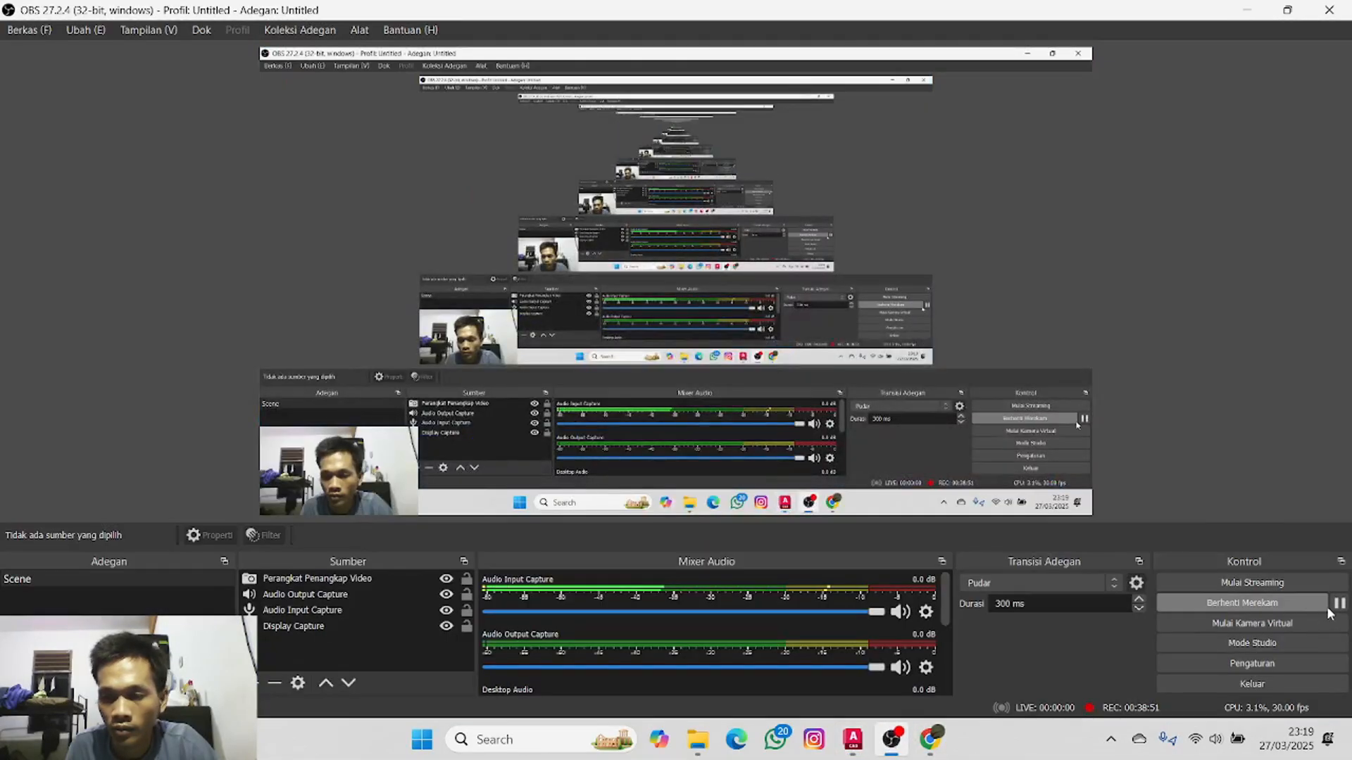
pyautogui.click(856, 740)
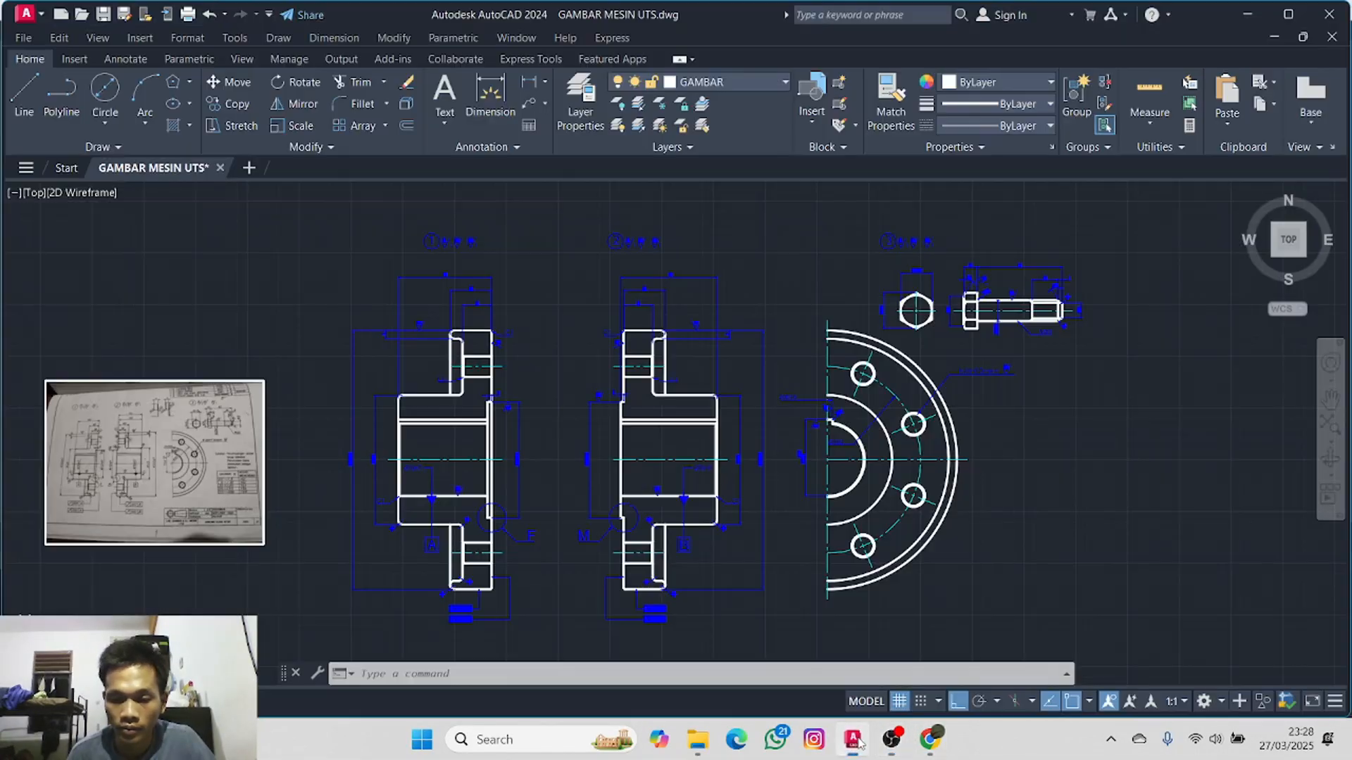
pyautogui.scroll(4, 123, 472)
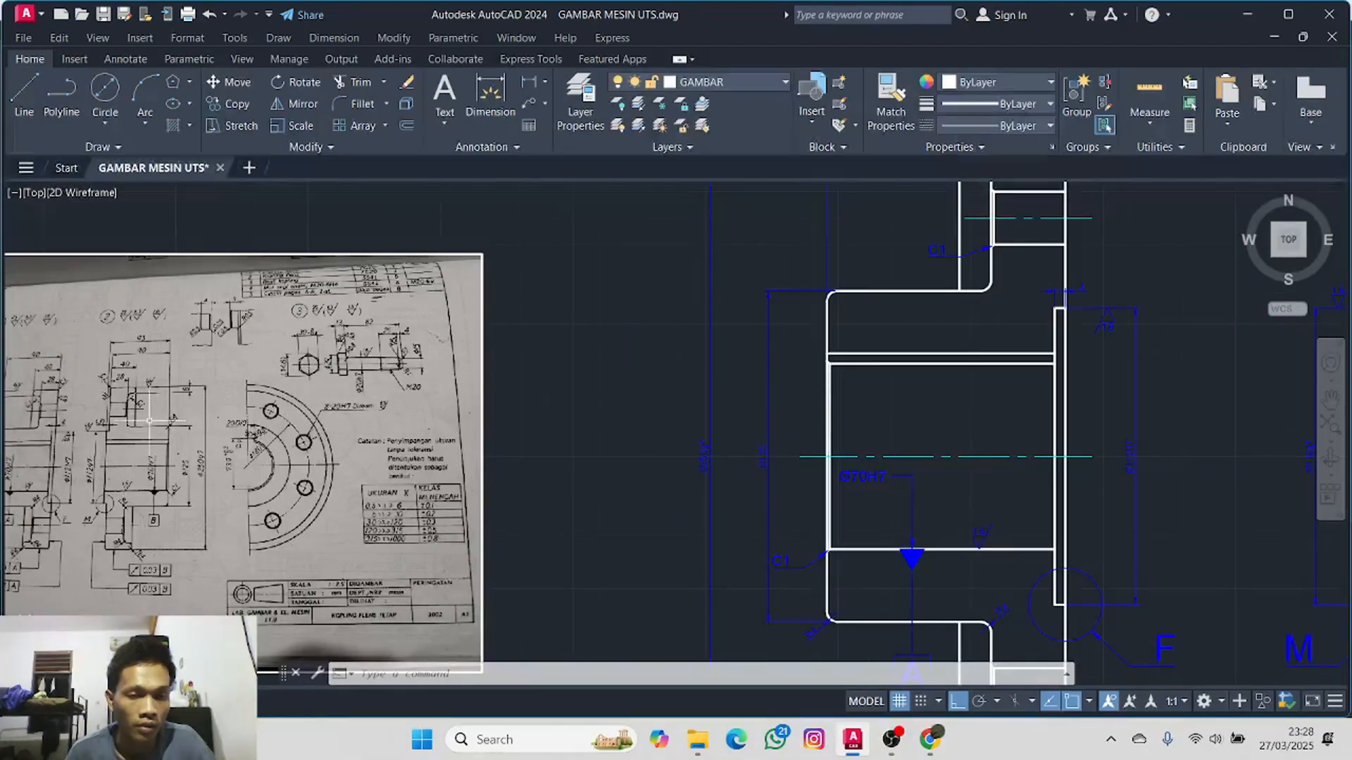
pyautogui.scroll(4, 174, 418)
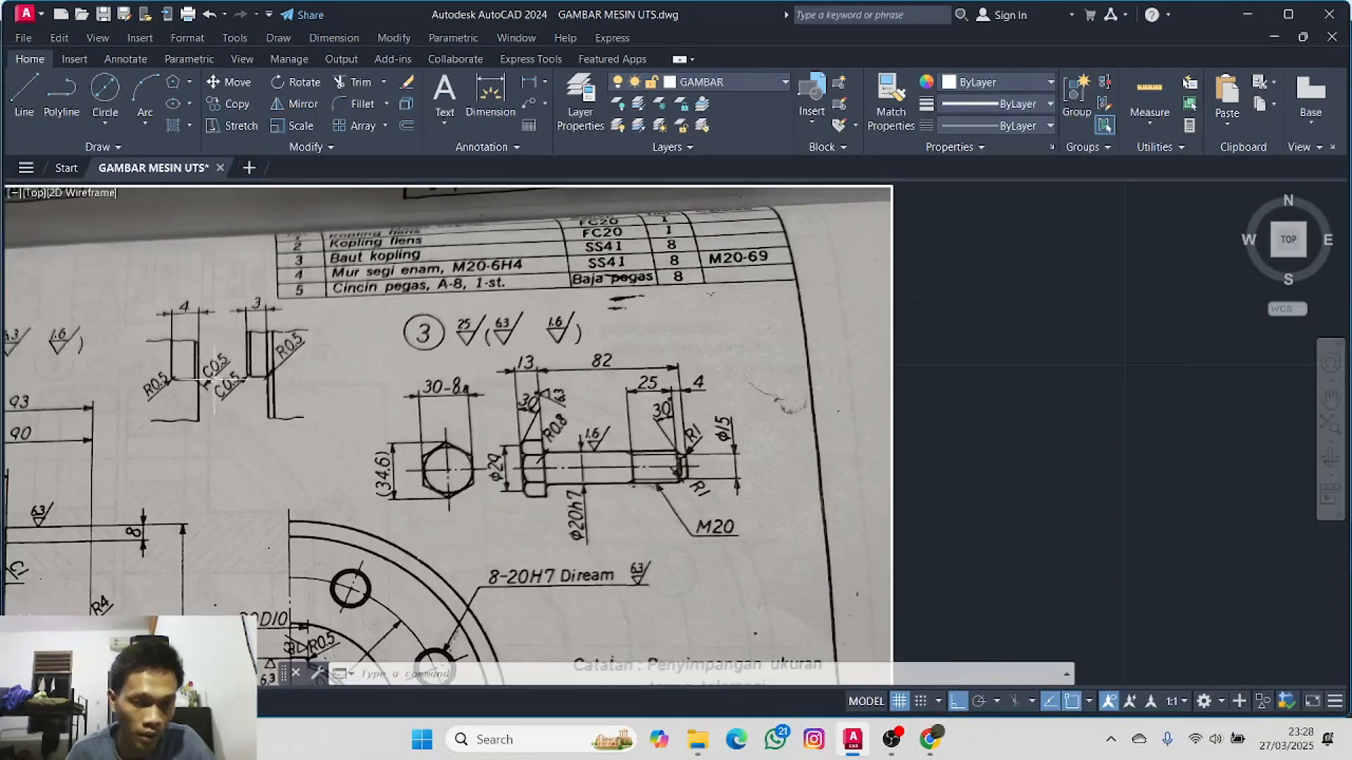
pyautogui.scroll(-4, 495, 367)
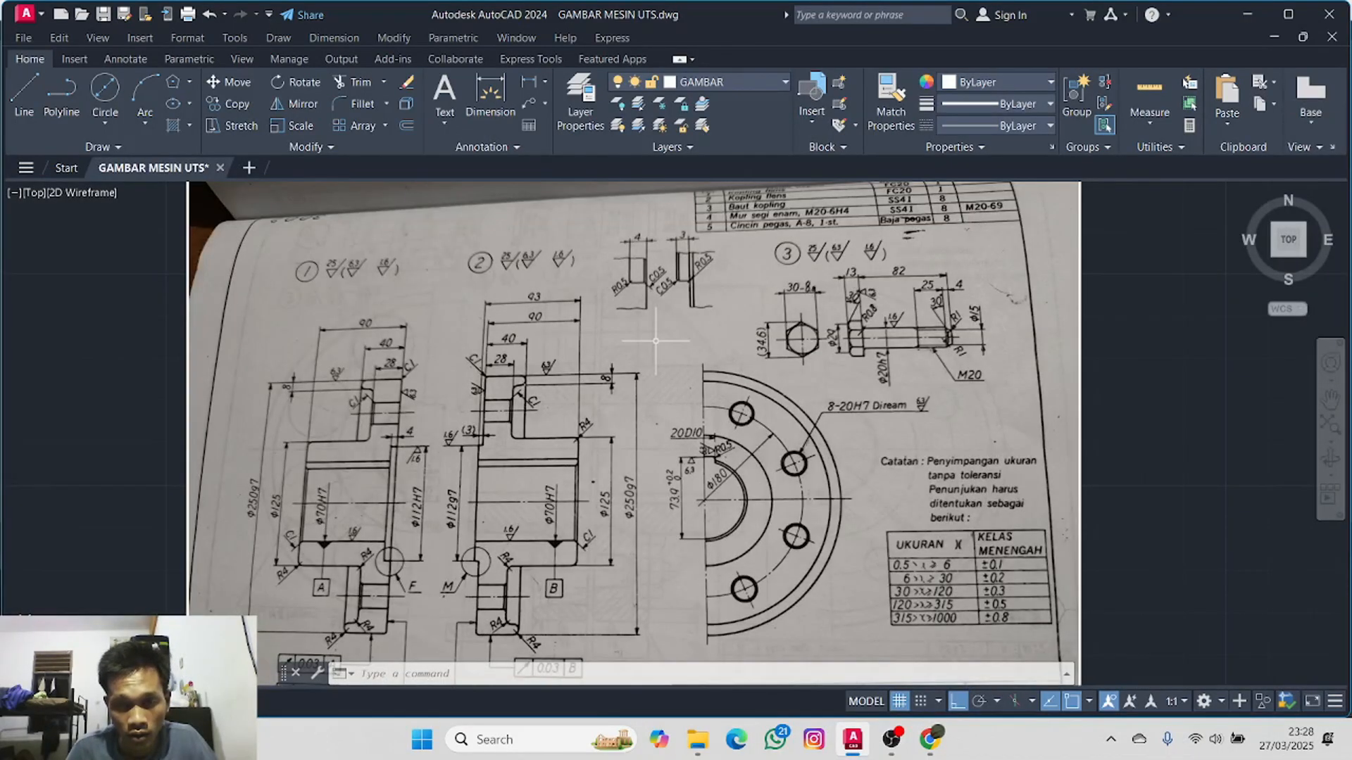
pyautogui.scroll(2, 655, 341)
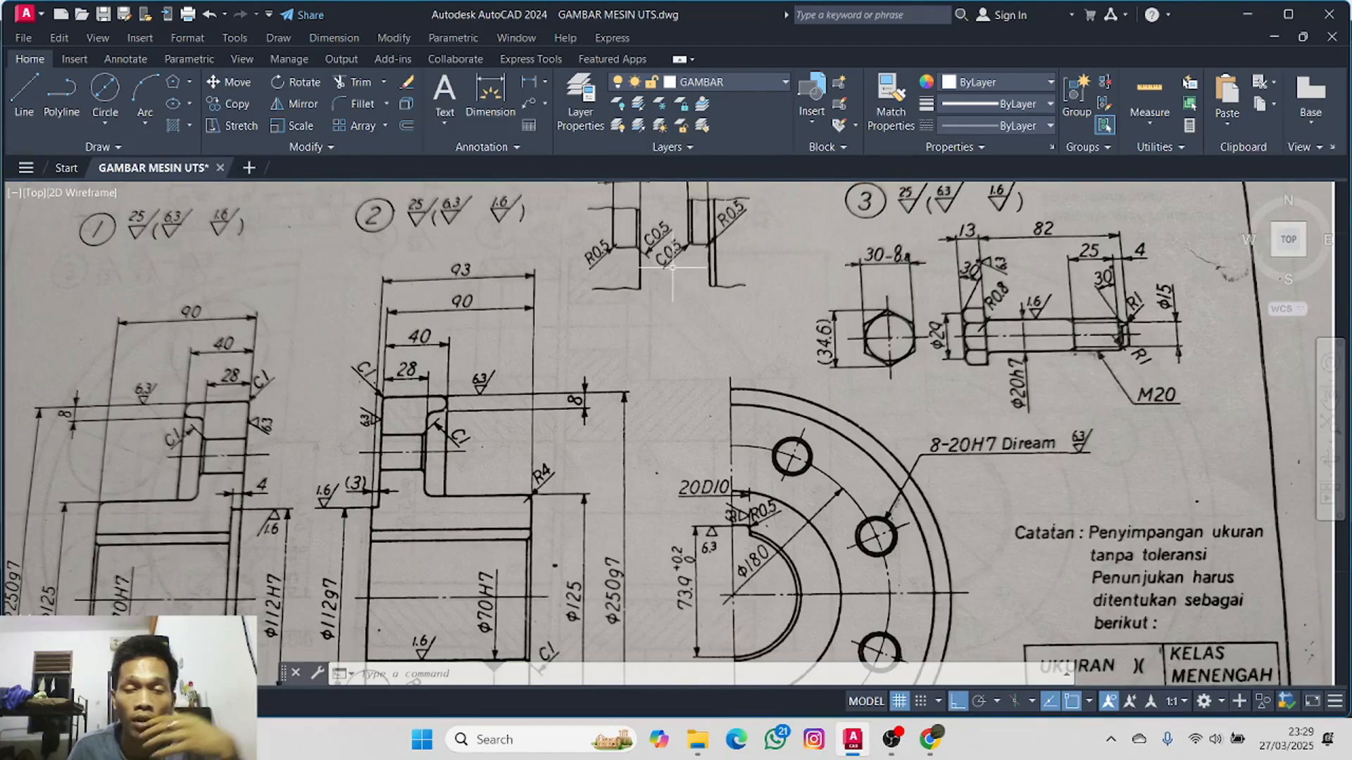
pyautogui.moveTo(672, 268); pyautogui.dragTo(691, 349, button='middle')
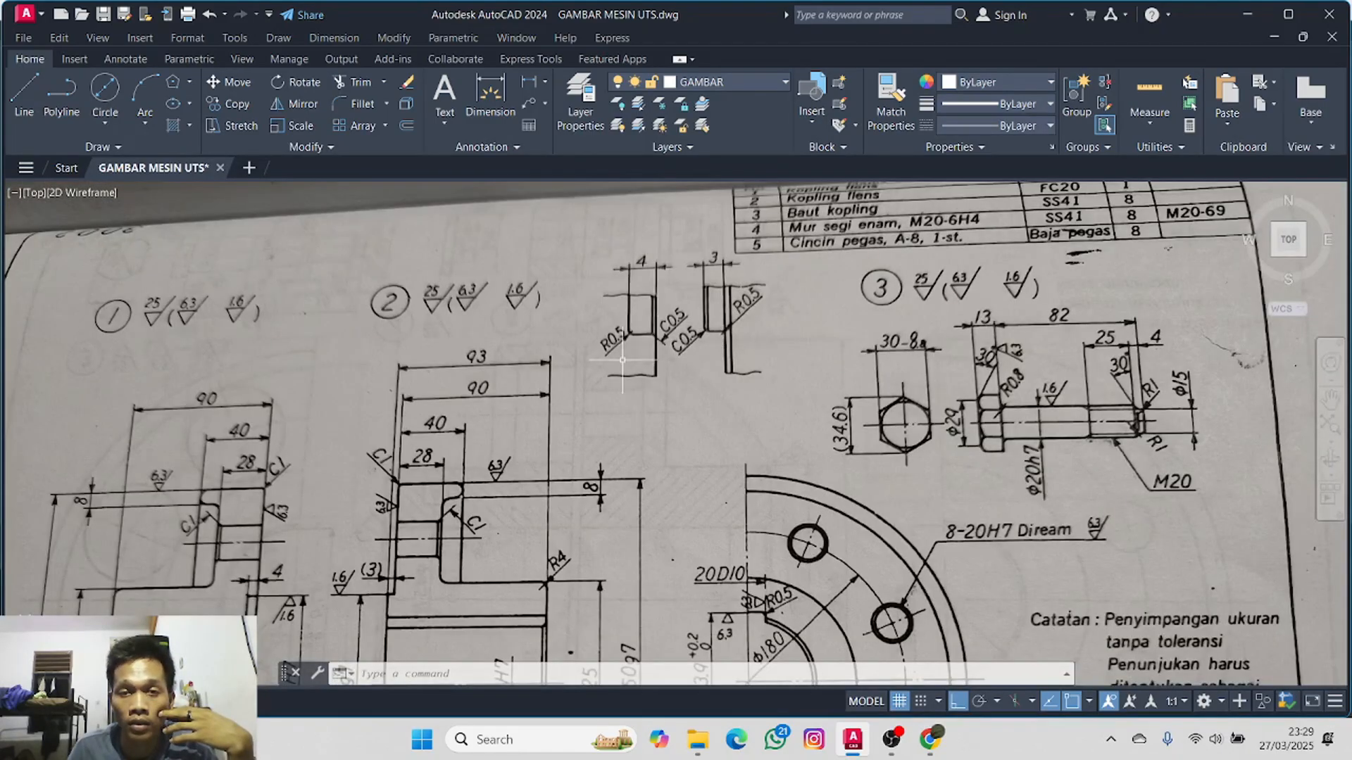
pyautogui.moveTo(586, 382); pyautogui.dragTo(649, 157, button='middle')
pyautogui.moveTo(631, 336); pyautogui.dragTo(639, 485, button='middle')
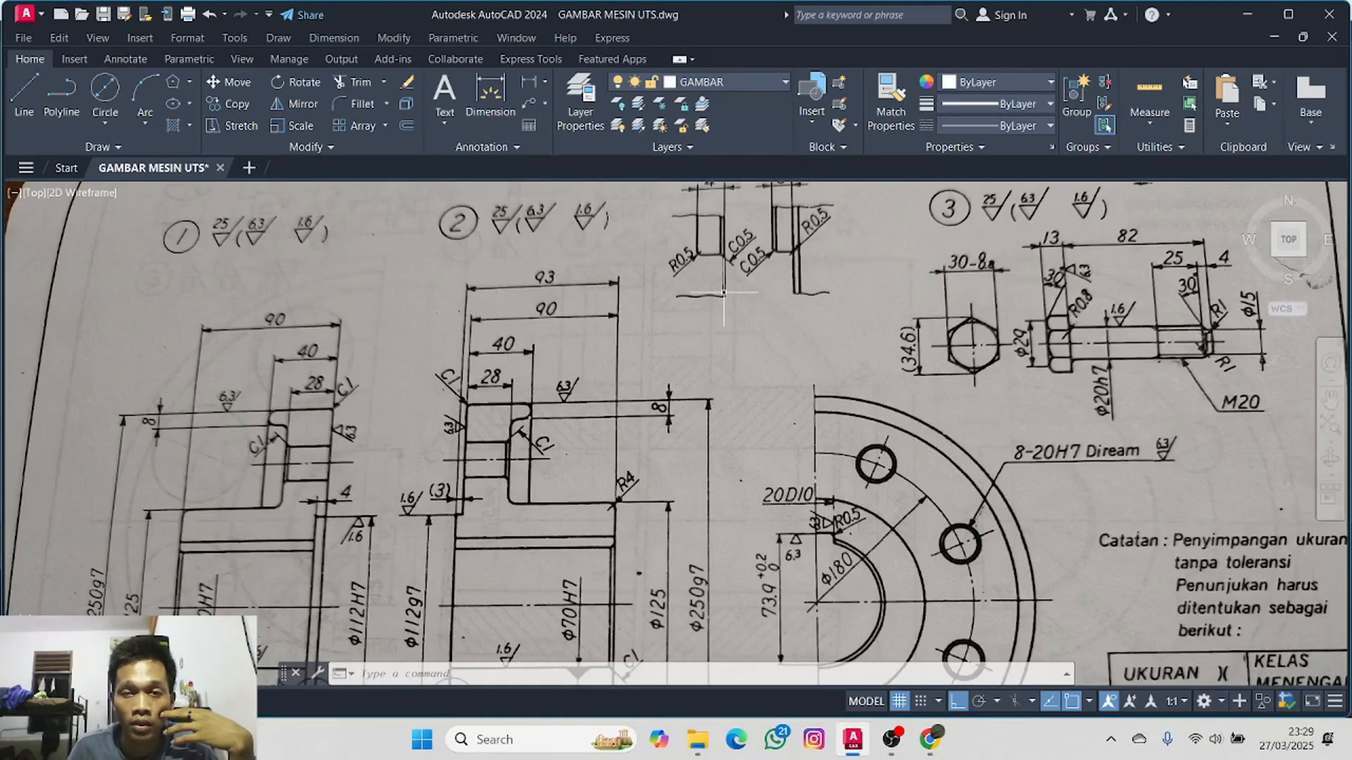
pyautogui.moveTo(480, 494); pyautogui.dragTo(619, 224, button='middle')
pyautogui.moveTo(452, 443); pyautogui.dragTo(513, 354, button='middle')
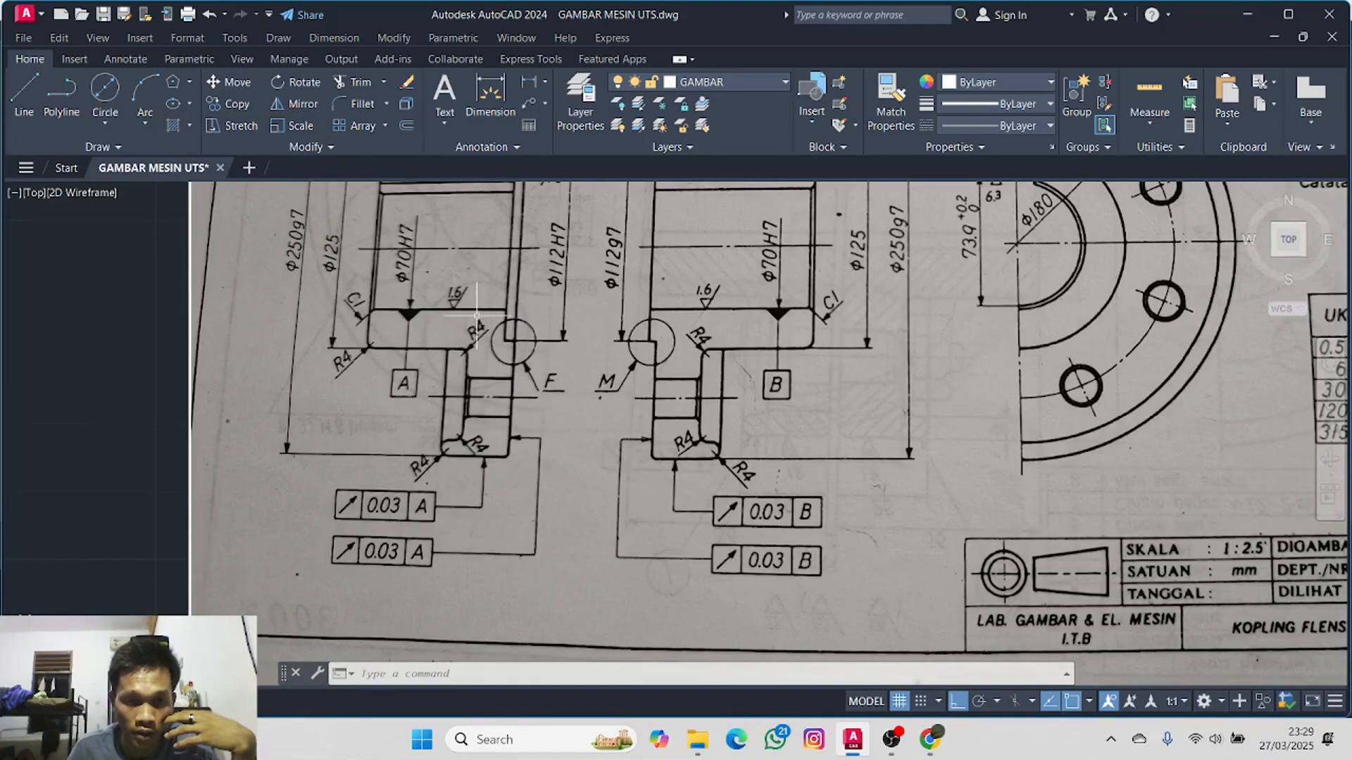
pyautogui.scroll(-5, 634, 337)
pyautogui.moveTo(760, 402)
pyautogui.mouseDown(button='middle')
pyautogui.moveTo(466, 522)
pyautogui.moveTo(442, 465)
pyautogui.moveTo(541, 457)
pyautogui.mouseUp(button='middle')
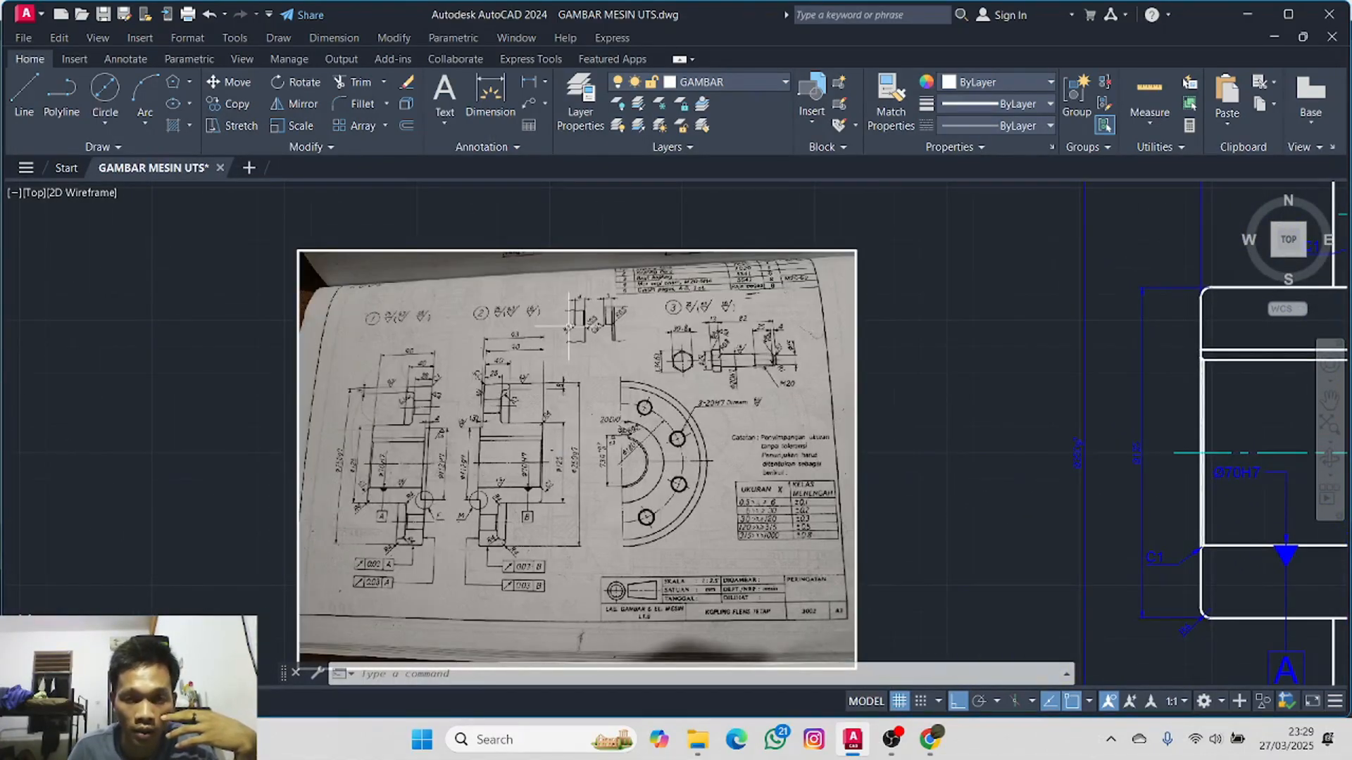
pyautogui.scroll(4, 444, 510)
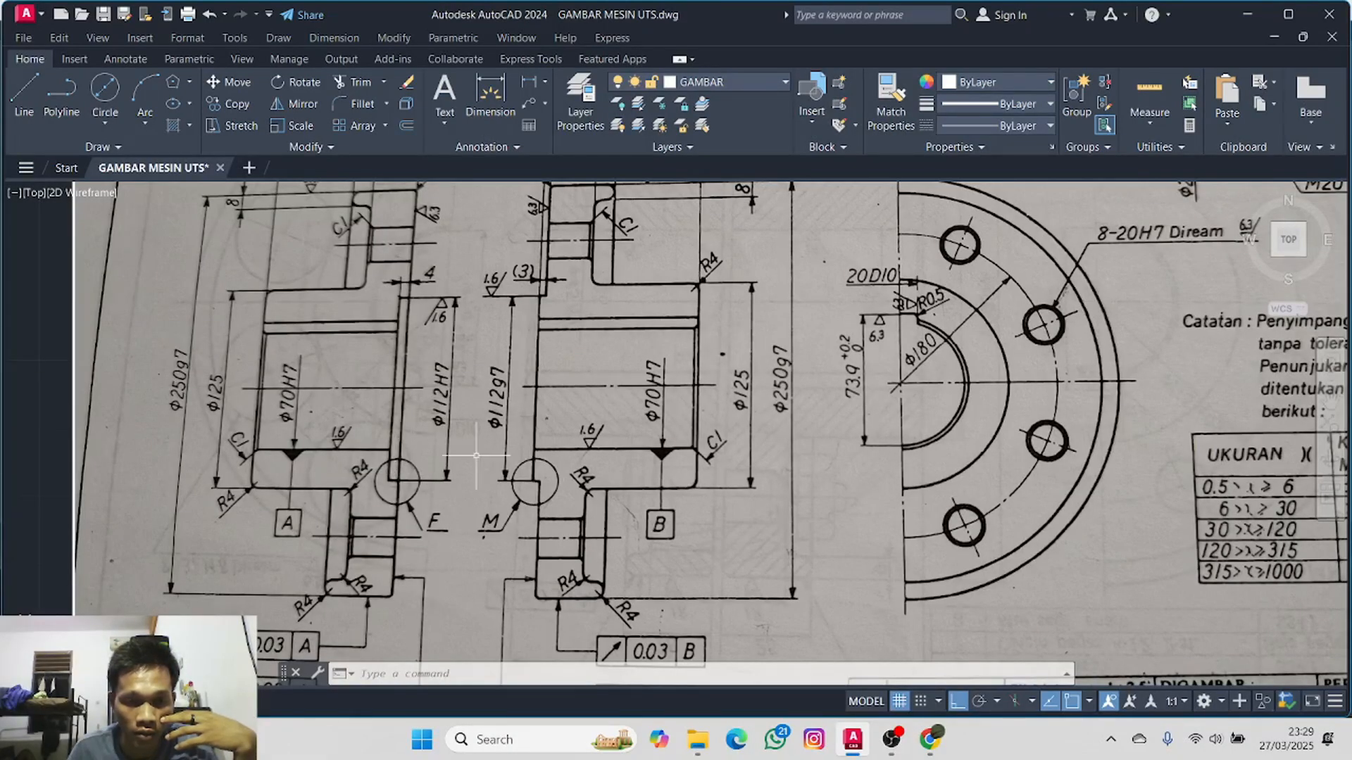
pyautogui.scroll(-2, 527, 421)
pyautogui.moveTo(607, 396); pyautogui.dragTo(265, 652, button='middle')
pyautogui.scroll(-2, 377, 461)
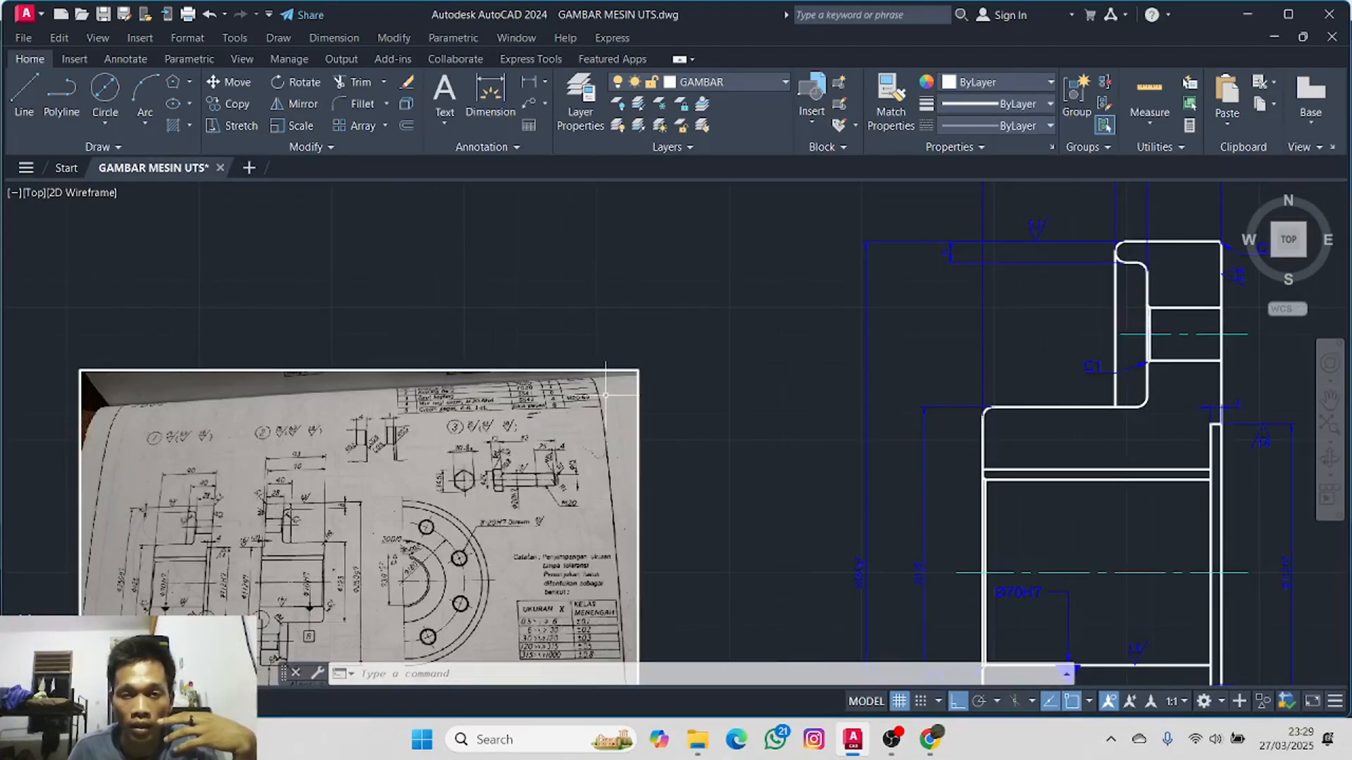
# - Copy the four lines forming the bore edge, recess and flange face at detail F to the empty area above, between views 2 and 3
pyautogui.moveTo(606, 394)
pyautogui.mouseDown(button='middle')
pyautogui.moveTo(375, 507)
pyautogui.moveTo(77, 278)
pyautogui.mouseUp(button='middle')
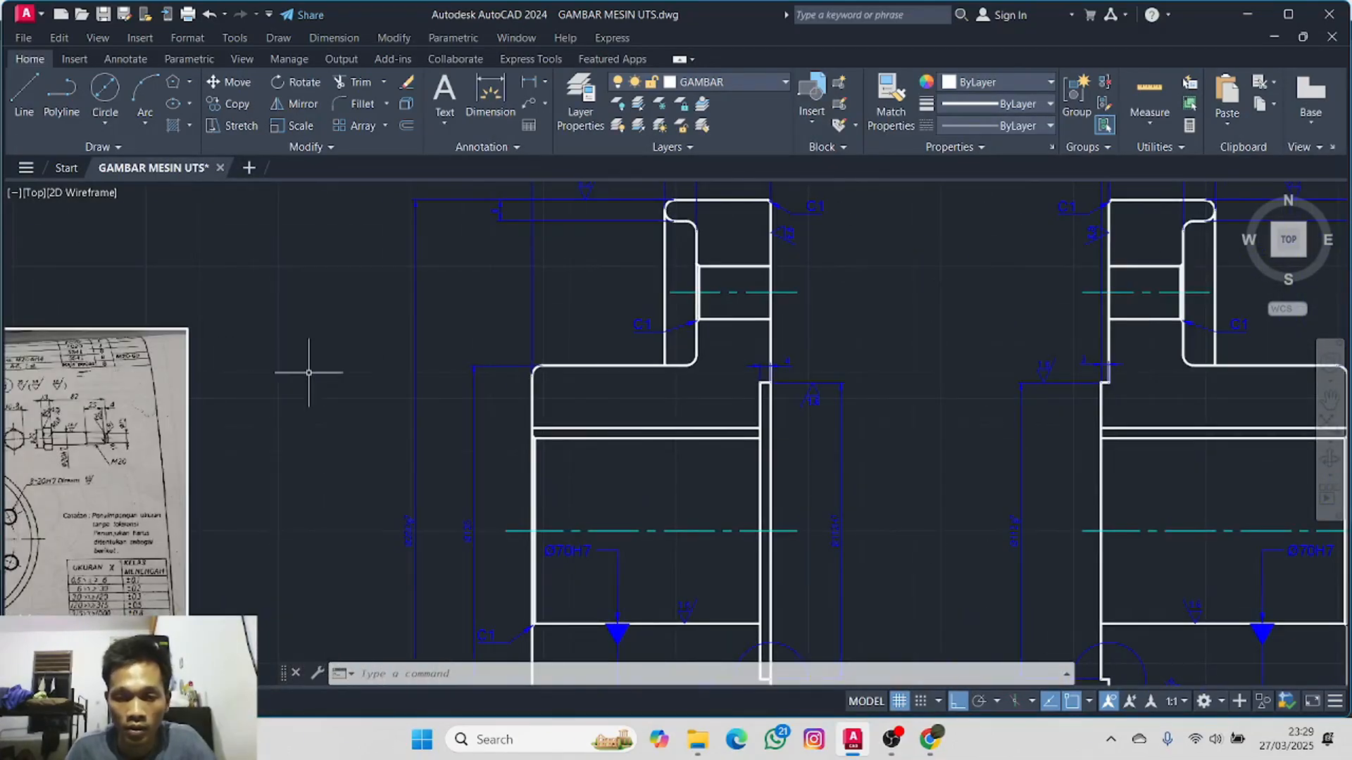
pyautogui.moveTo(309, 373); pyautogui.dragTo(91, 221, button='middle')
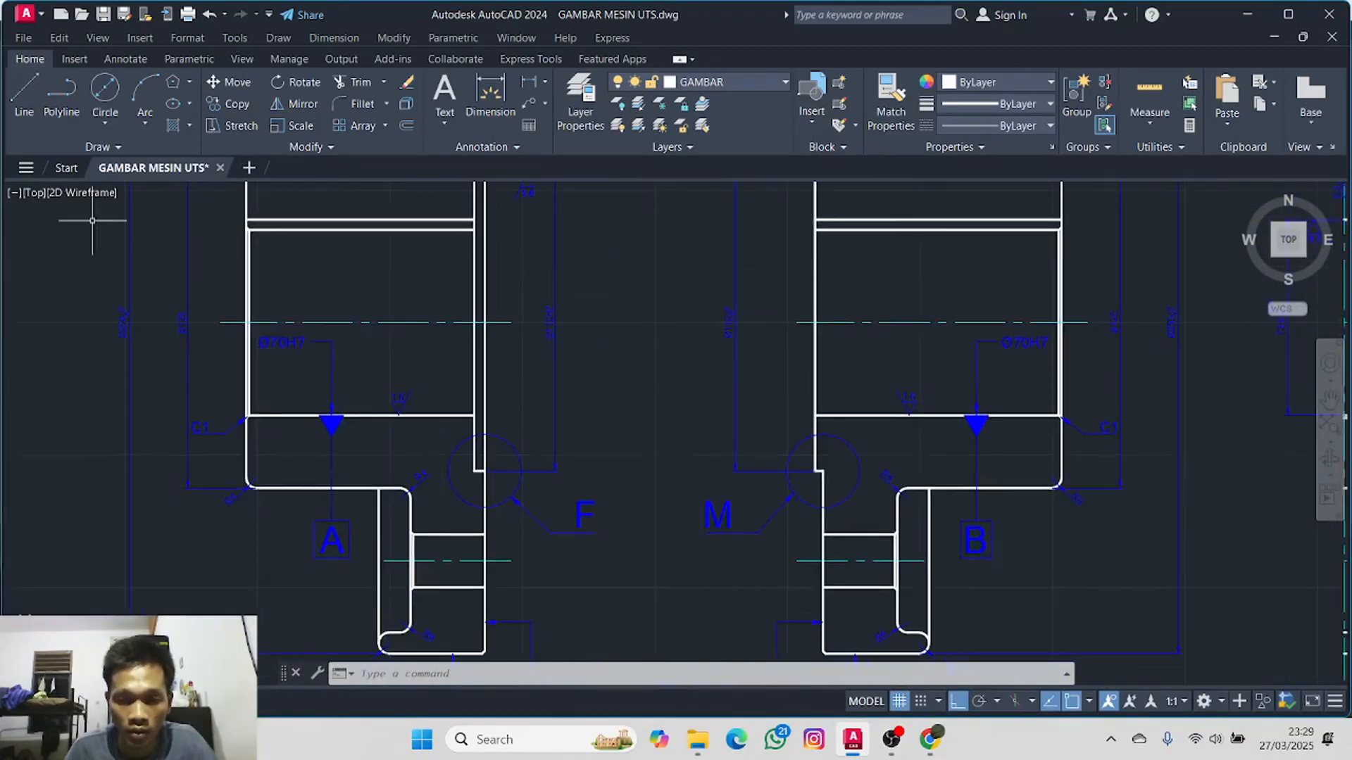
pyautogui.click(429, 415)
pyautogui.click(473, 423)
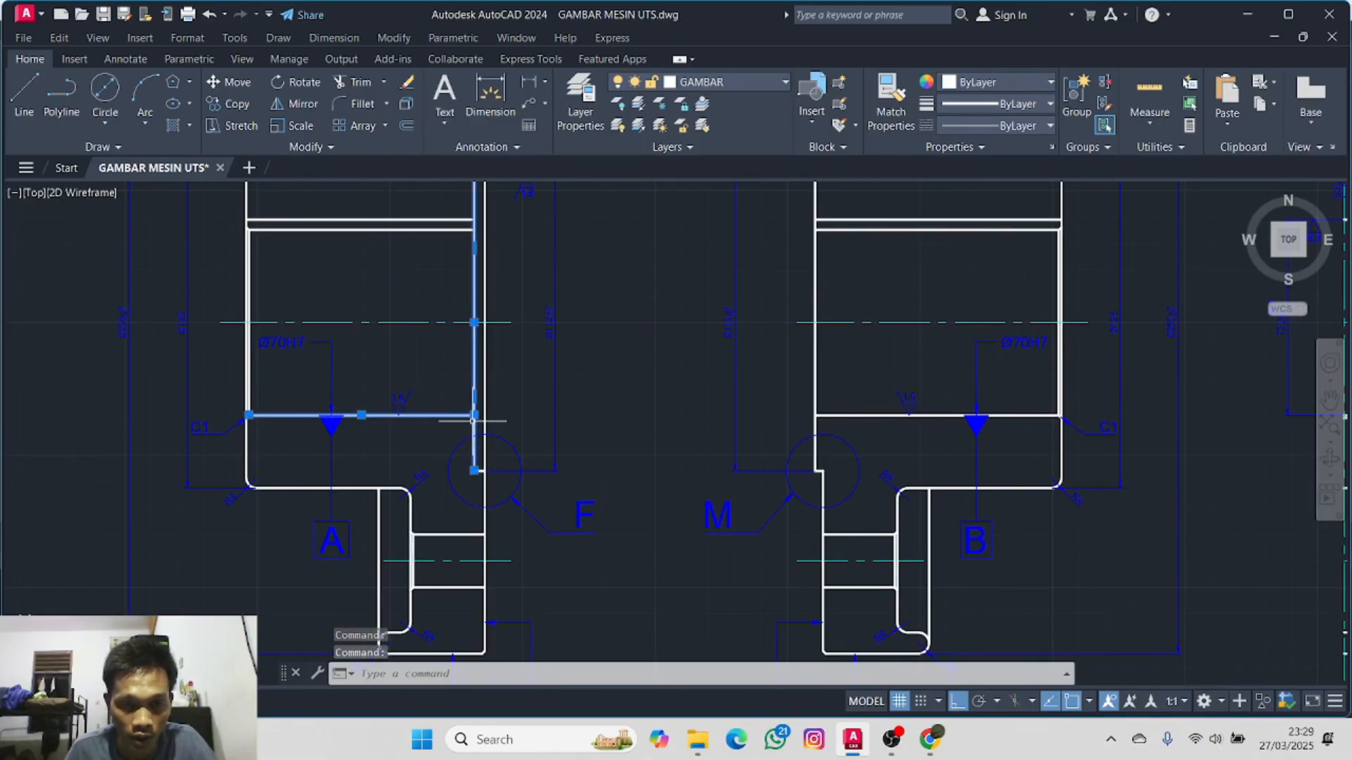
pyautogui.click(480, 471)
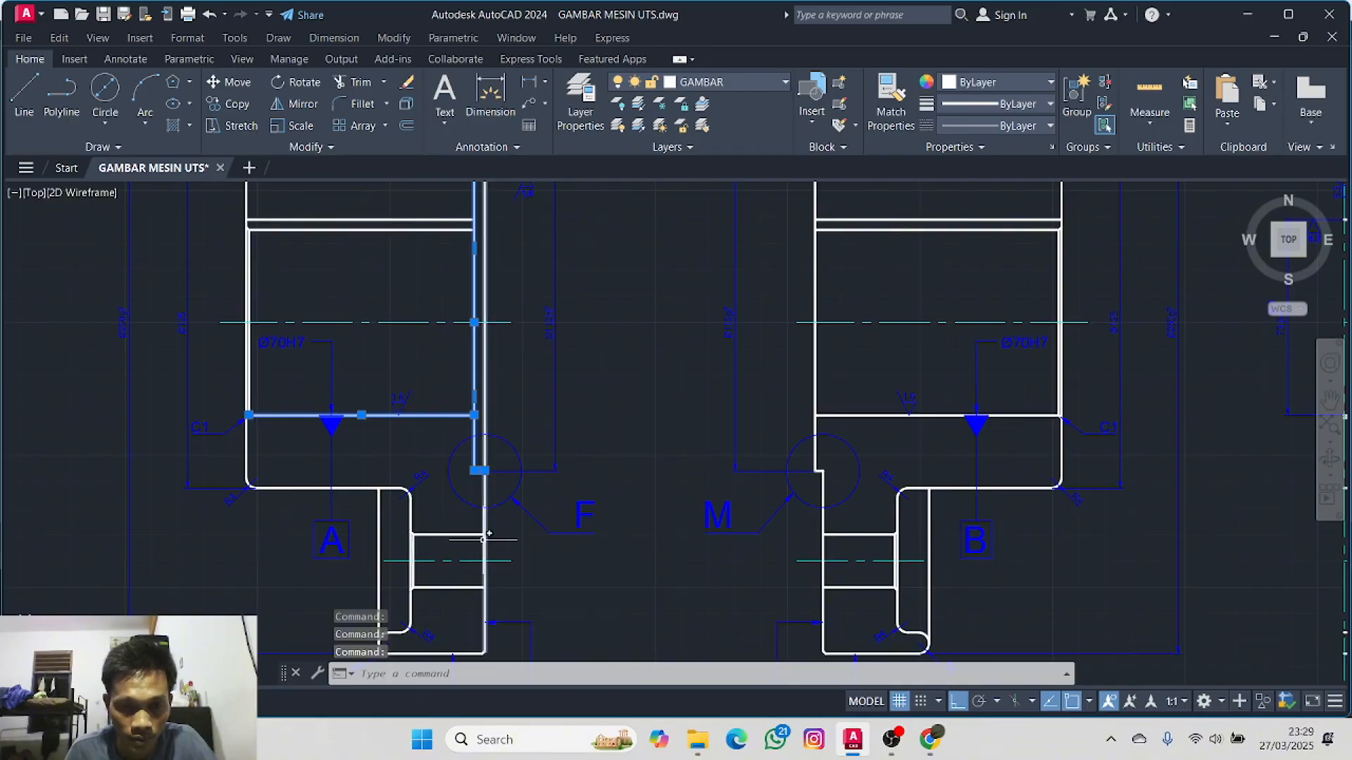
pyautogui.click(490, 486)
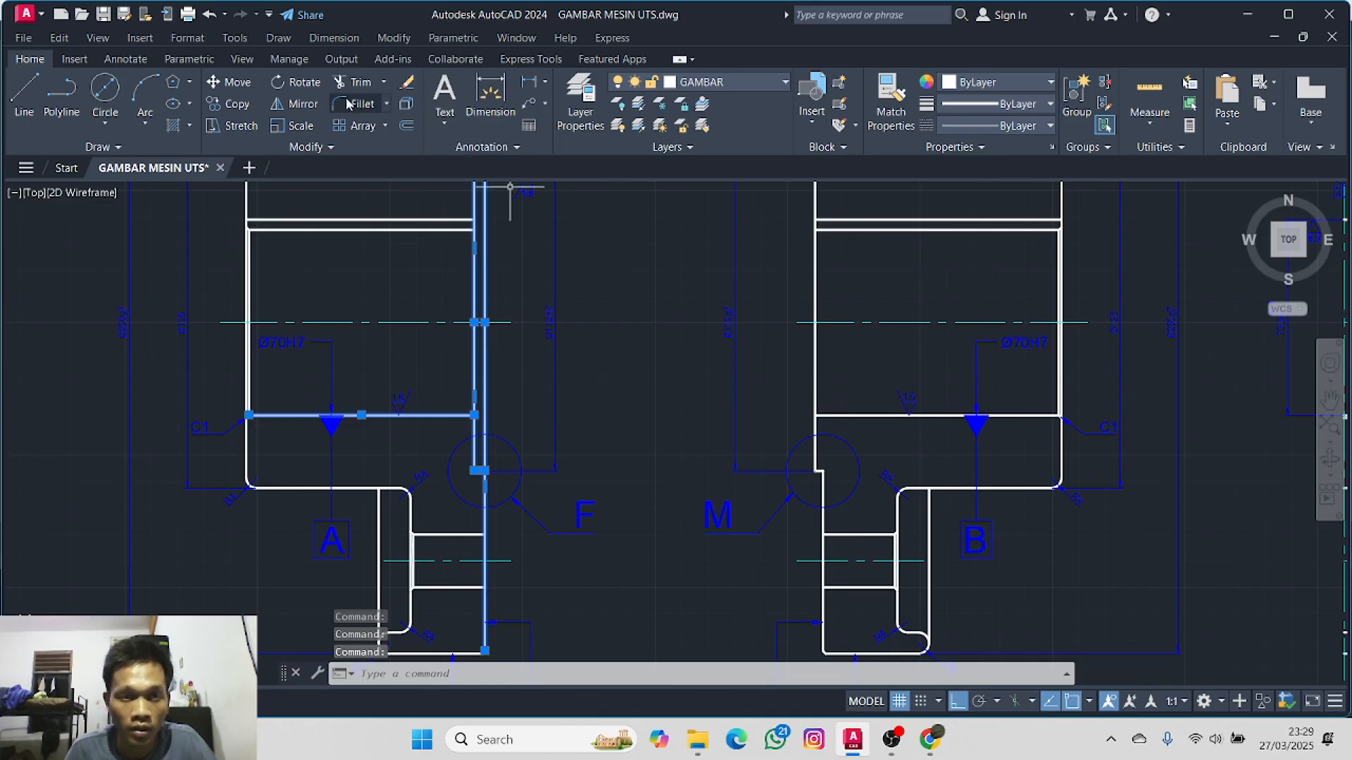
pyautogui.click(231, 104)
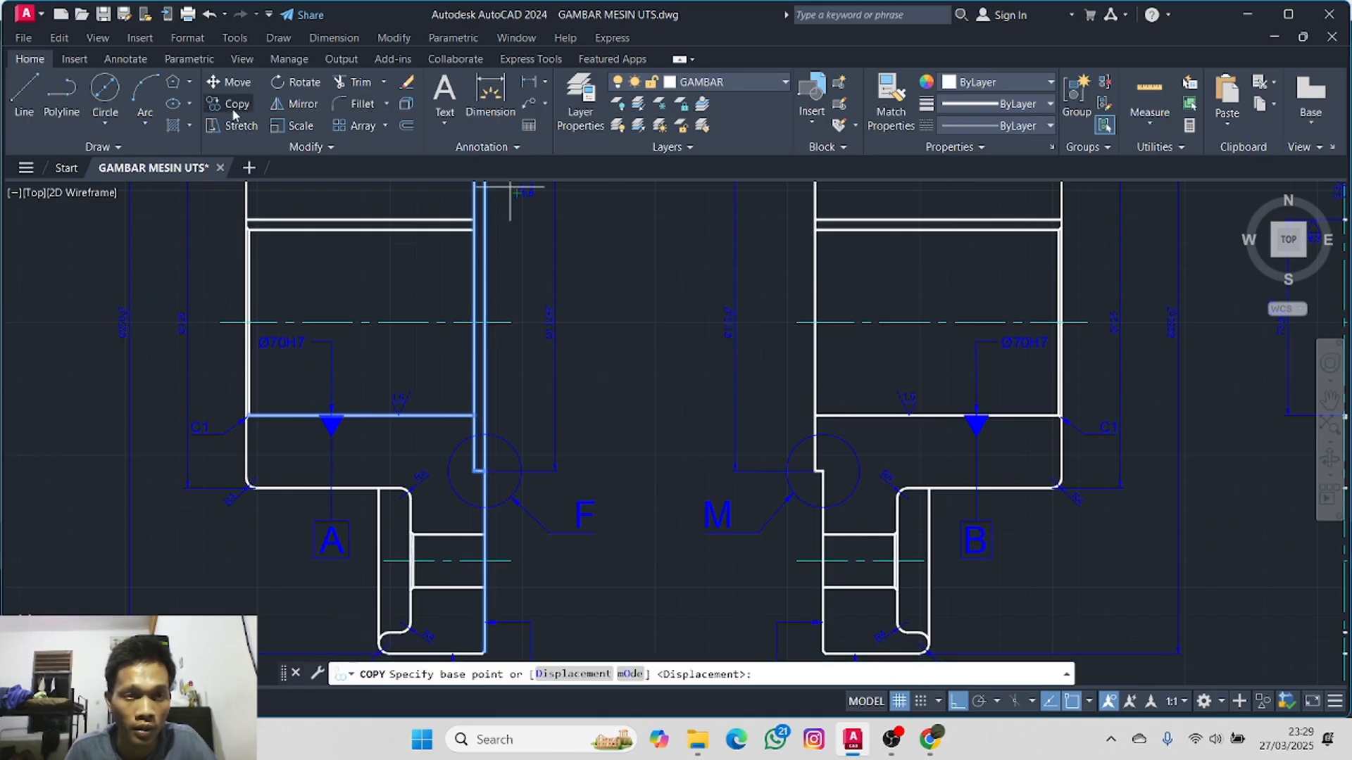
pyautogui.click(474, 418)
pyautogui.scroll(-2, 570, 348)
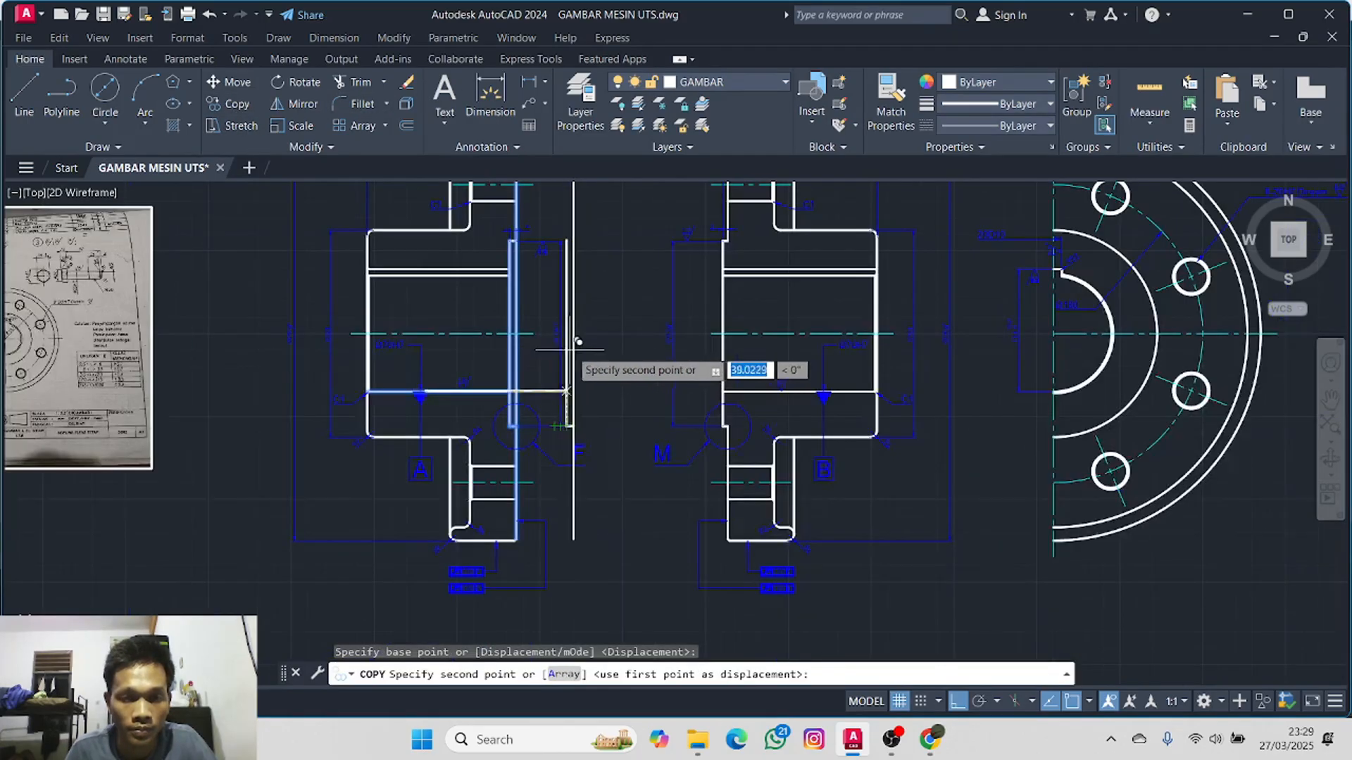
pyautogui.moveTo(569, 350); pyautogui.dragTo(390, 608, button='middle')
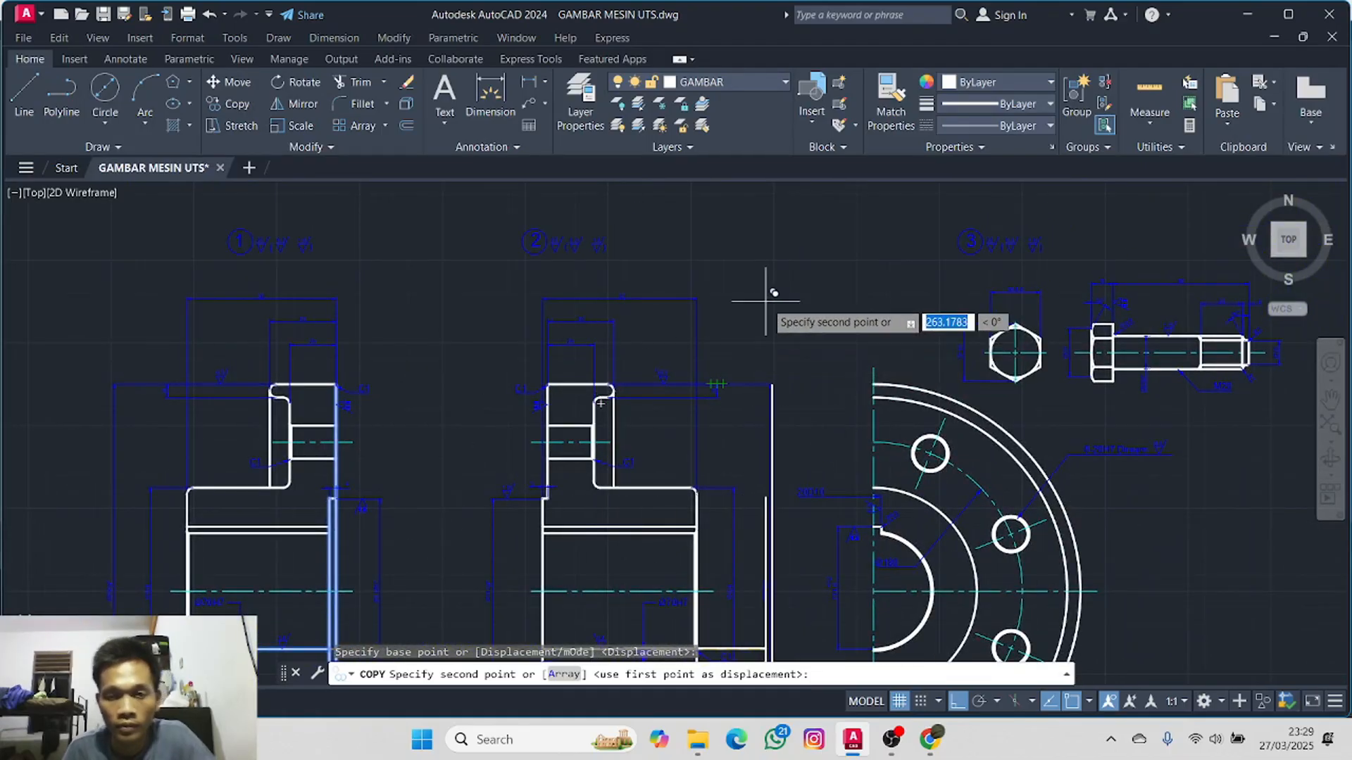
pyautogui.press('F8')
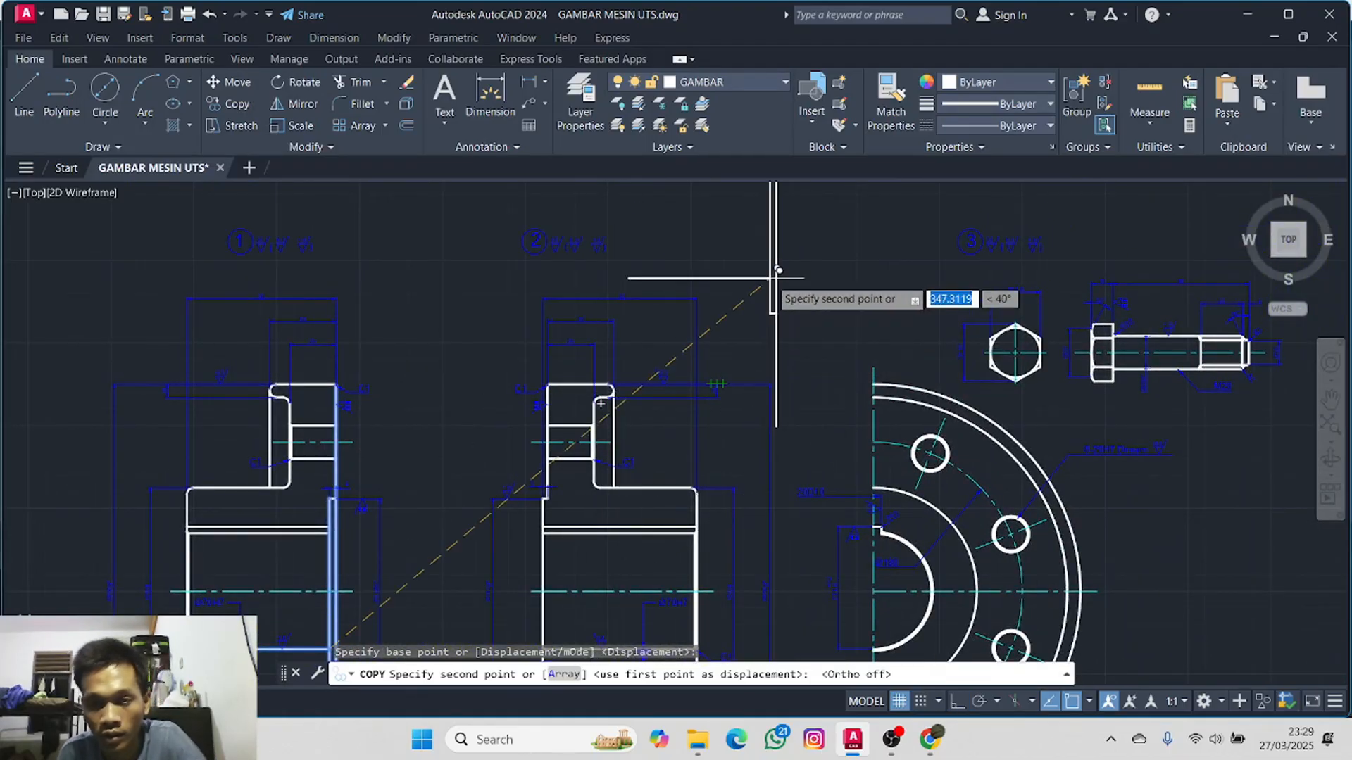
pyautogui.moveTo(770, 286); pyautogui.dragTo(766, 371, button='middle')
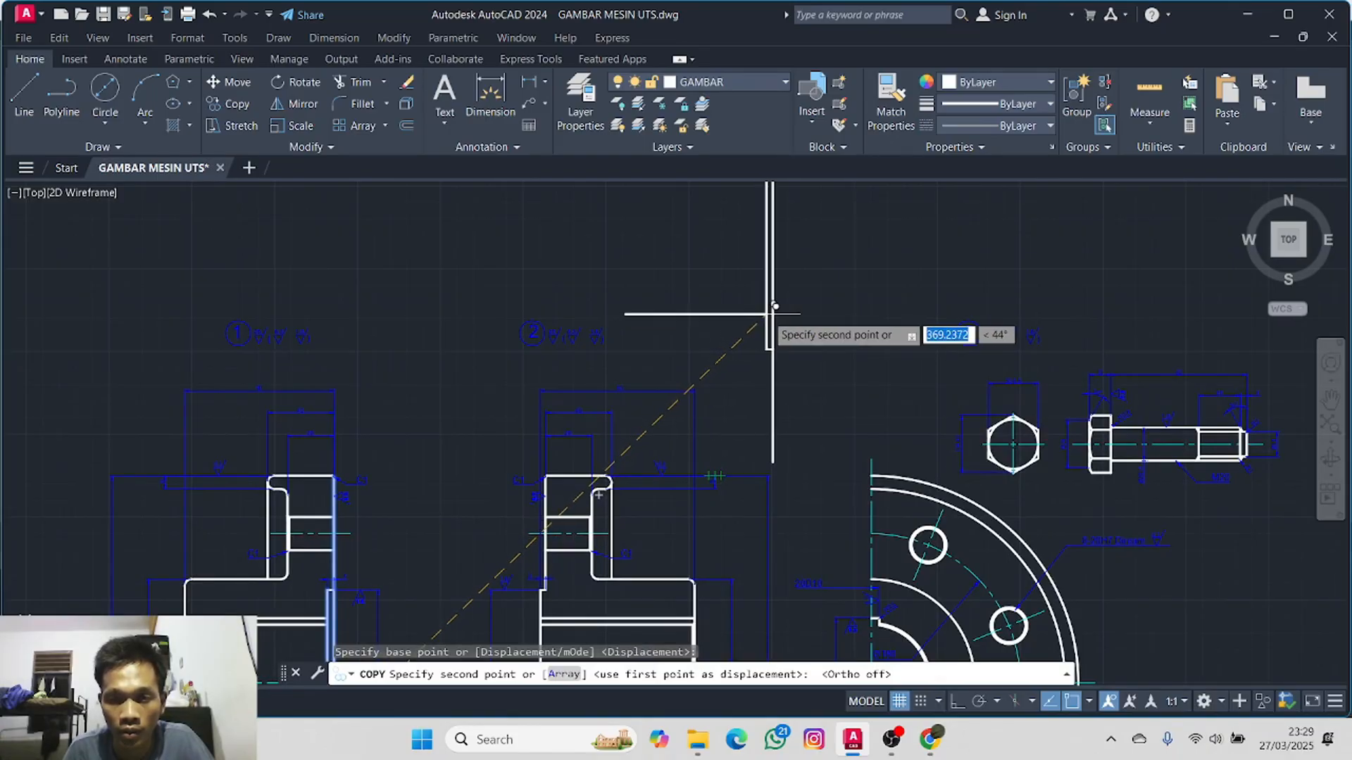
pyautogui.click(752, 308)
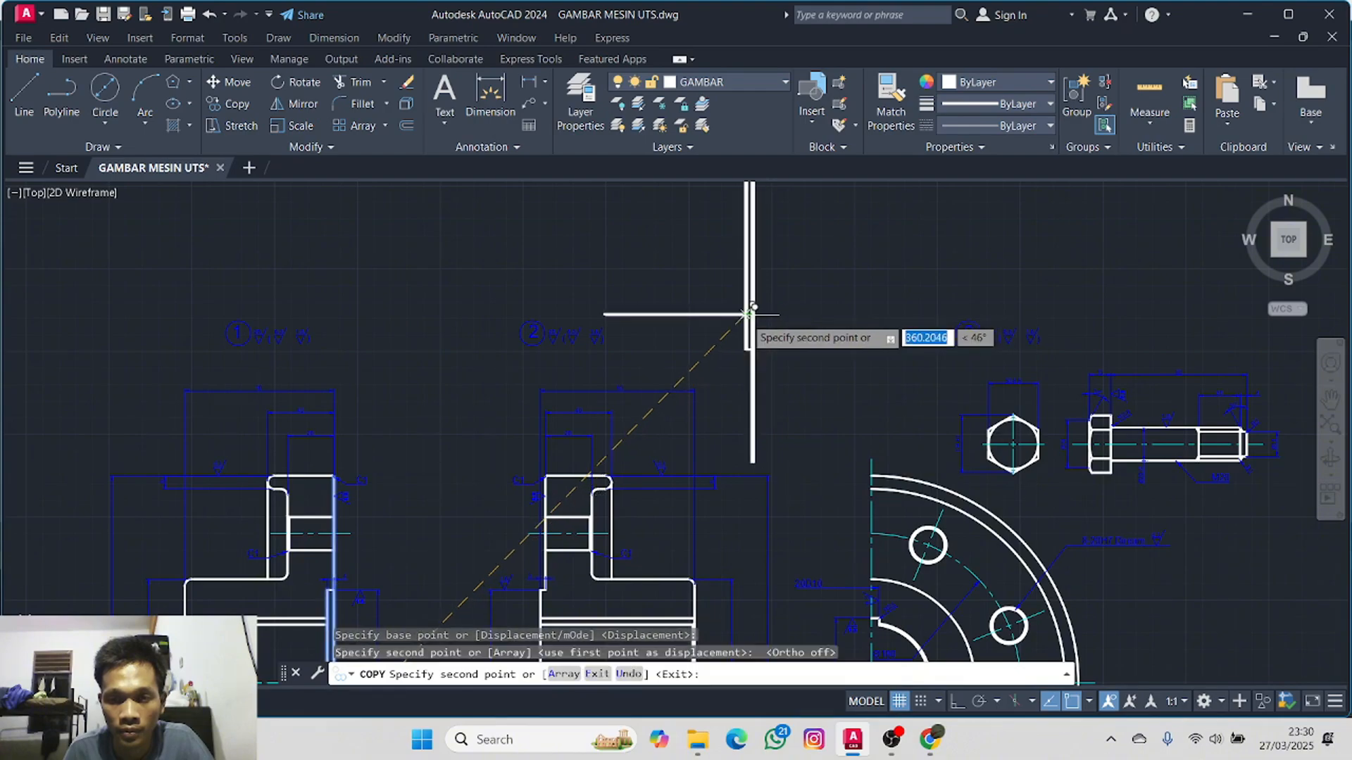
pyautogui.press('Escape')
pyautogui.scroll(3, 409, 503)
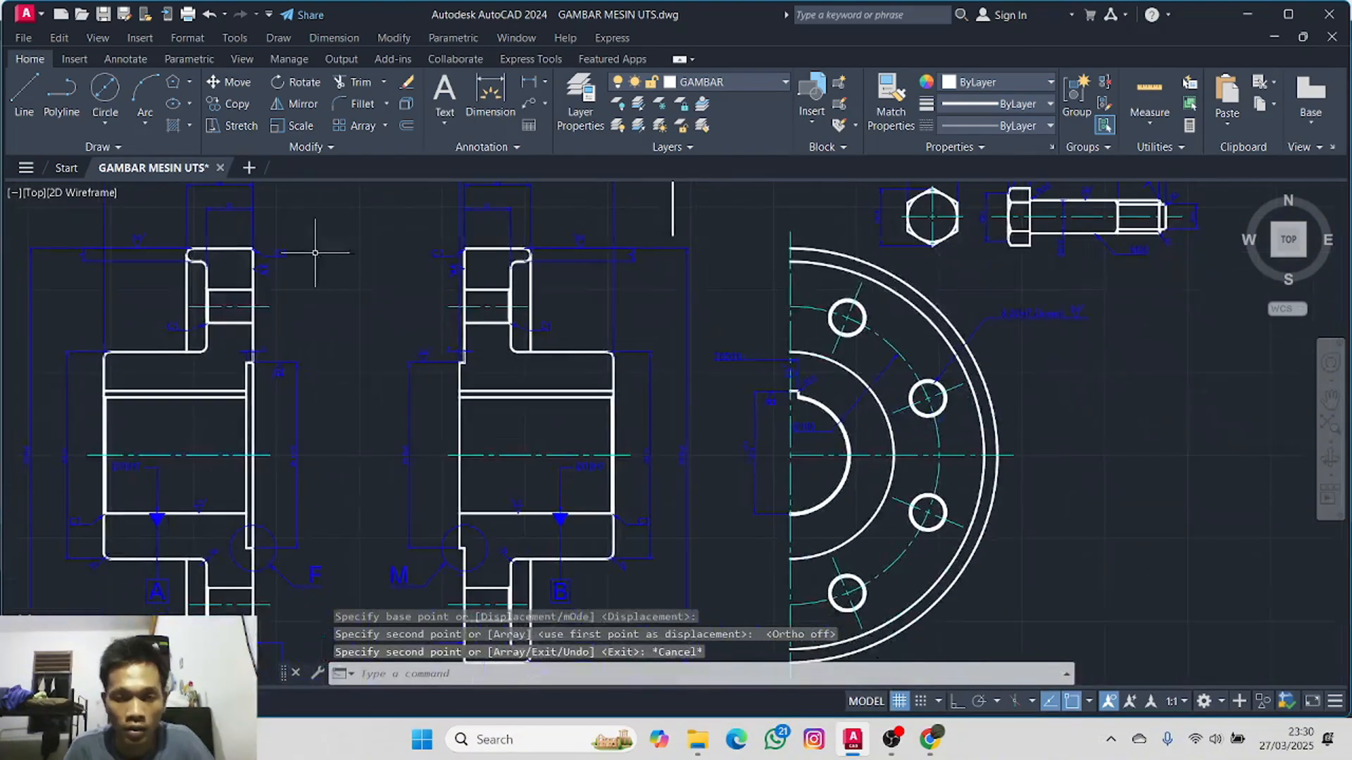
# - Copy the four lines forming the bore edge, spigot step and flange face at detail M to the area beside the copied F lines
pyautogui.scroll(4, 519, 448)
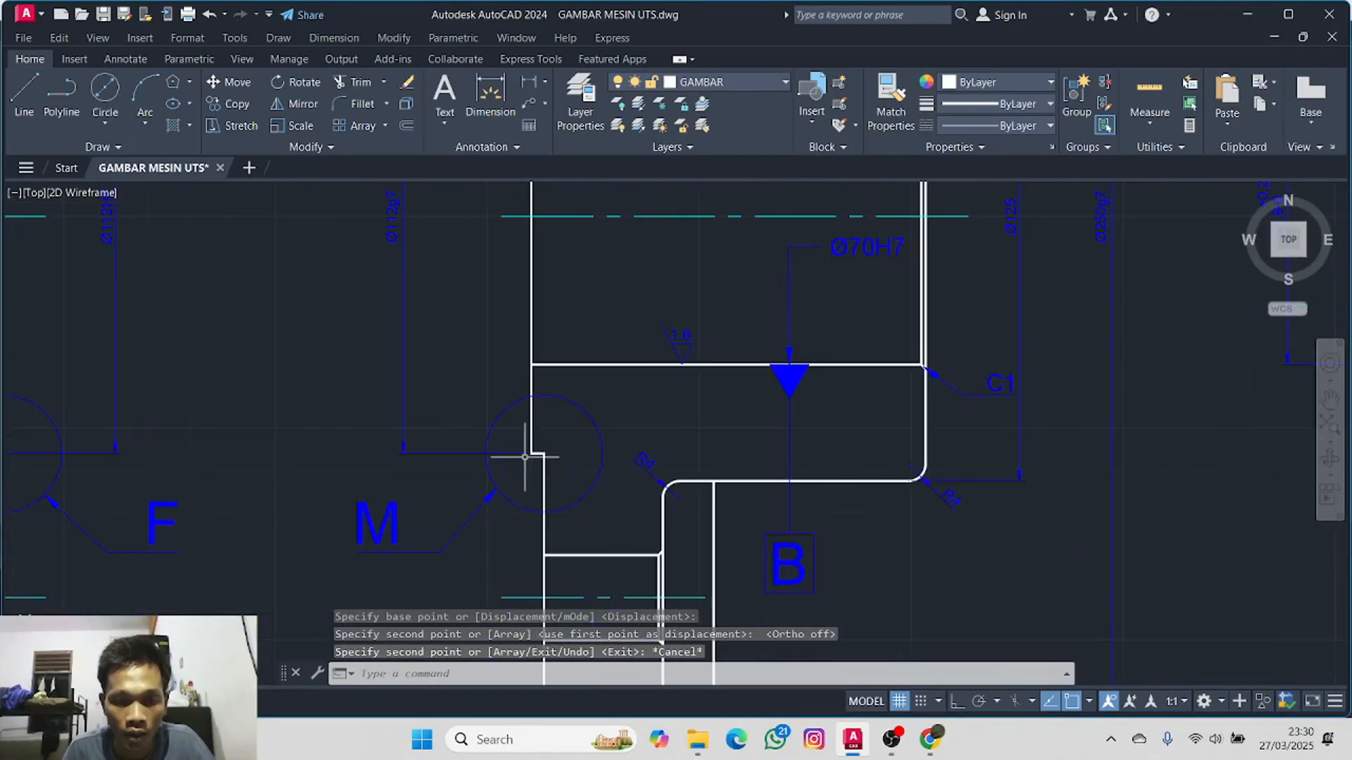
pyautogui.click(533, 415)
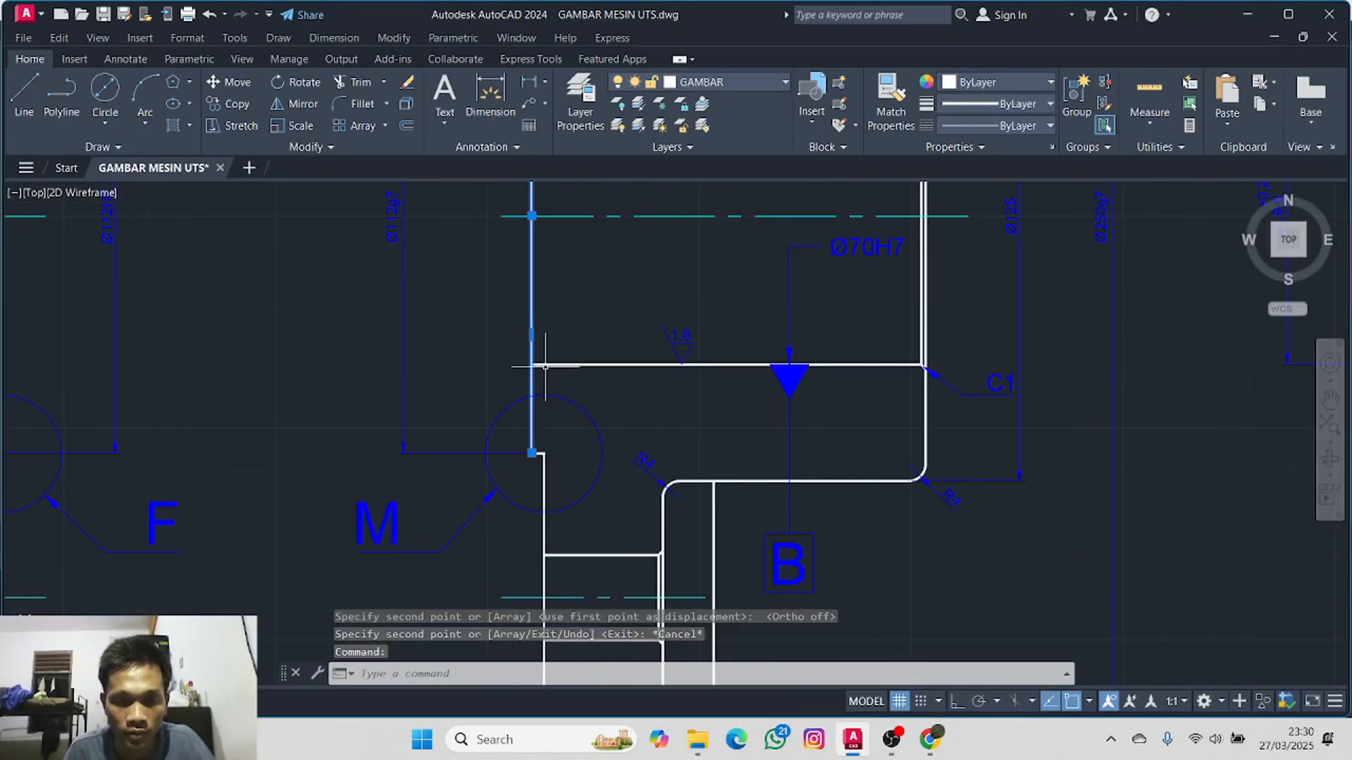
pyautogui.click(547, 365)
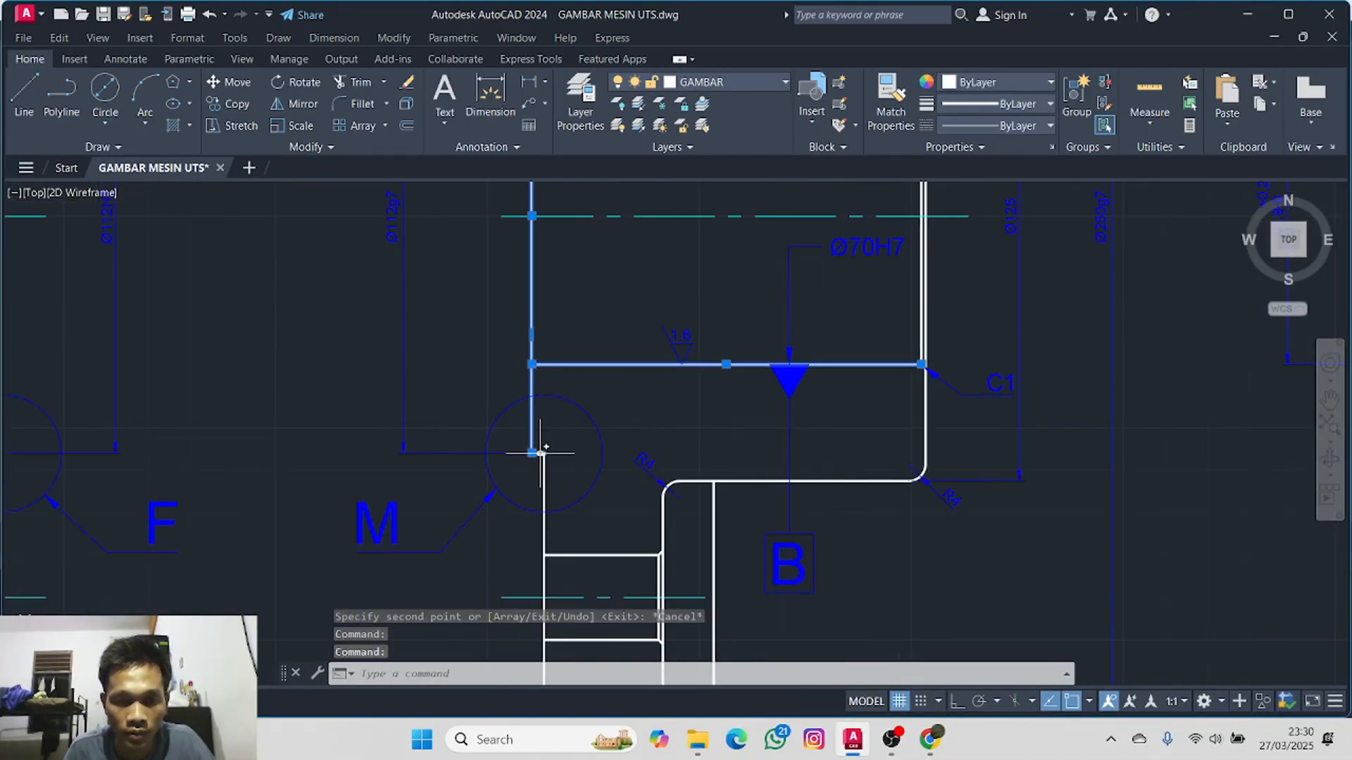
pyautogui.click(540, 456)
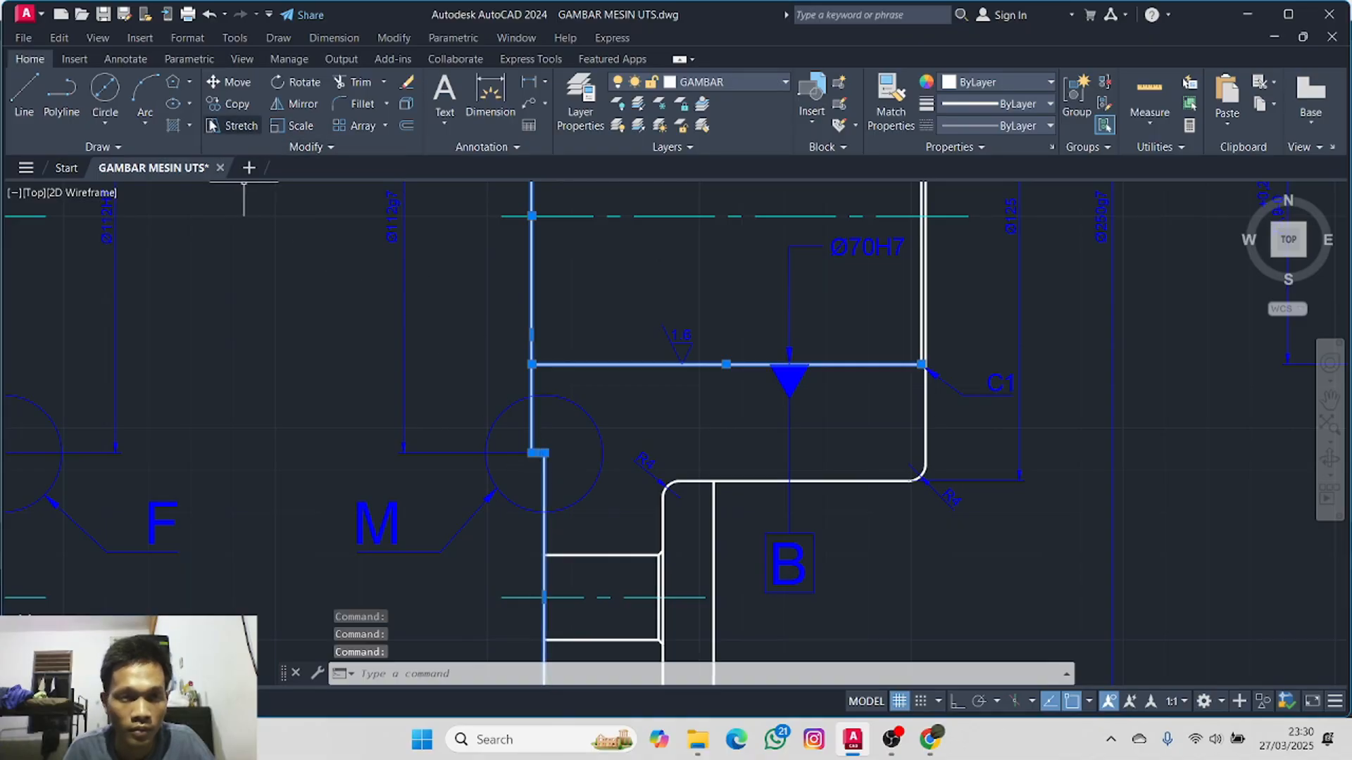
pyautogui.click(220, 104)
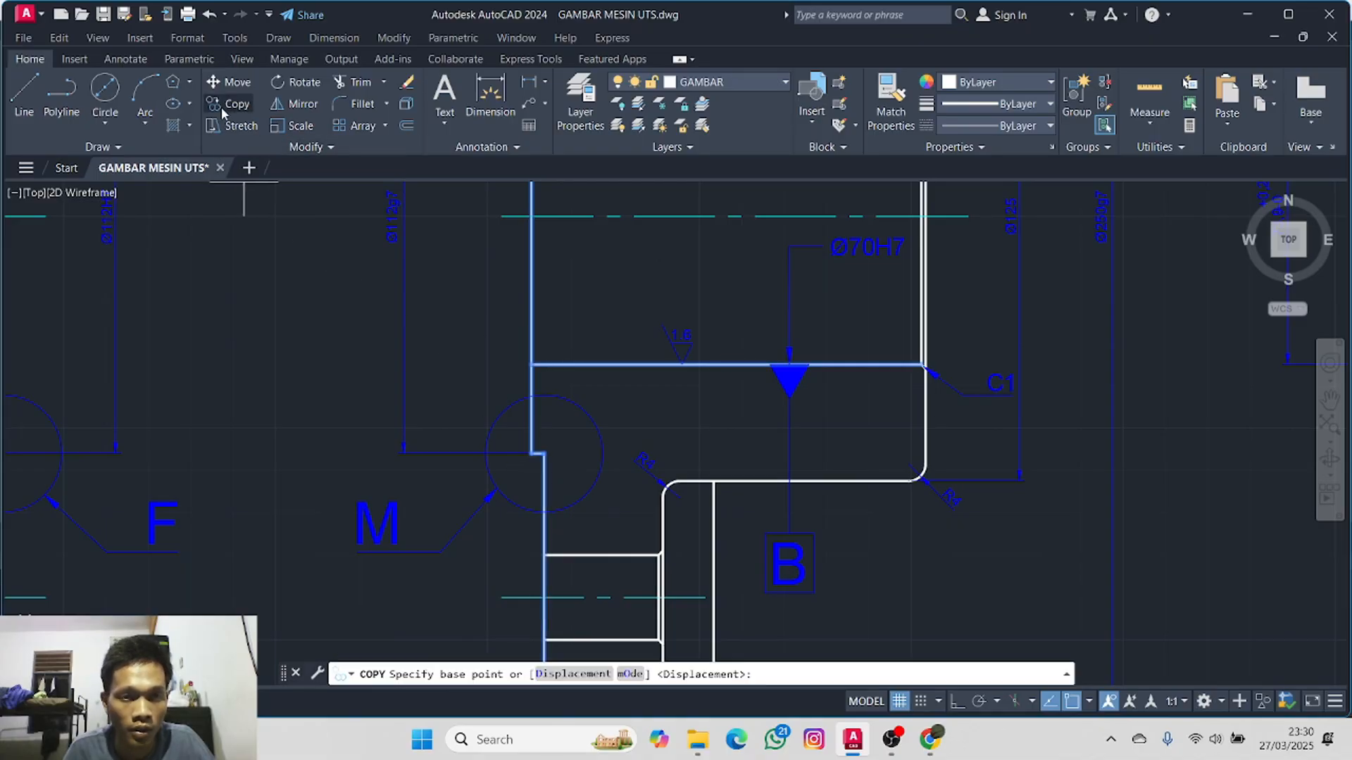
pyautogui.click(534, 366)
pyautogui.scroll(-3, 533, 366)
pyautogui.moveTo(651, 303); pyautogui.dragTo(287, 628, button='middle')
pyautogui.moveTo(609, 281); pyautogui.dragTo(314, 608, button='middle')
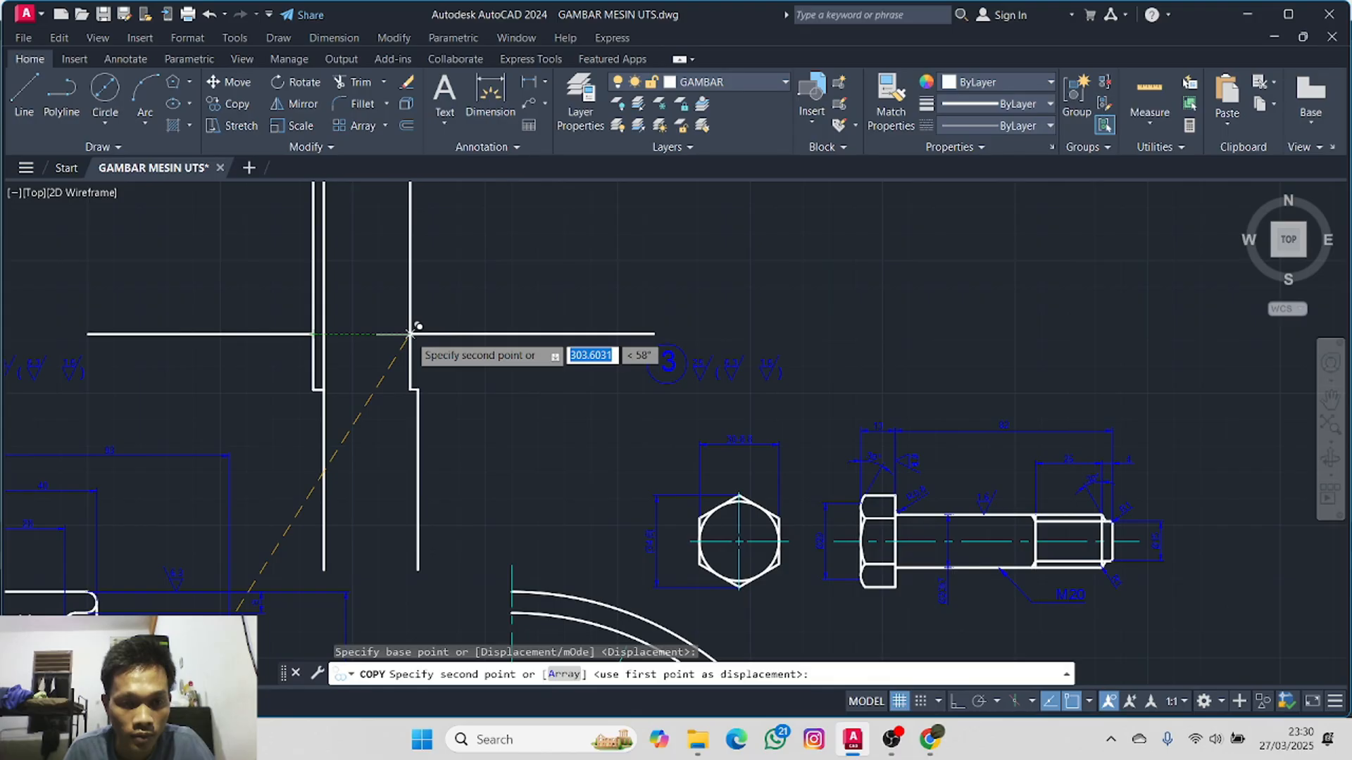
pyautogui.click(411, 334)
pyautogui.press('Escape')
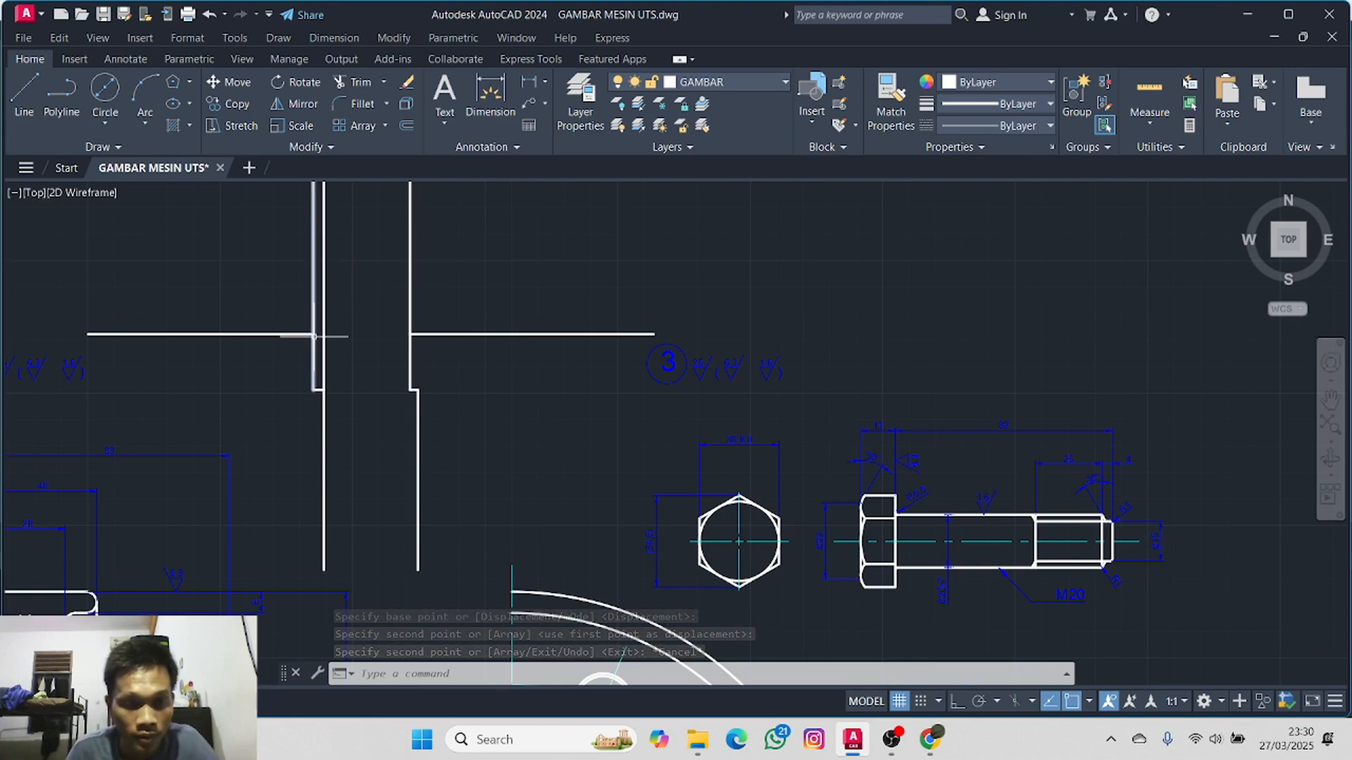
# - Trim both vertical lines above the bore edge in the F copy and stretch the bore edge to the flange face line
pyautogui.moveTo(314, 338); pyautogui.dragTo(351, 378, button='middle')
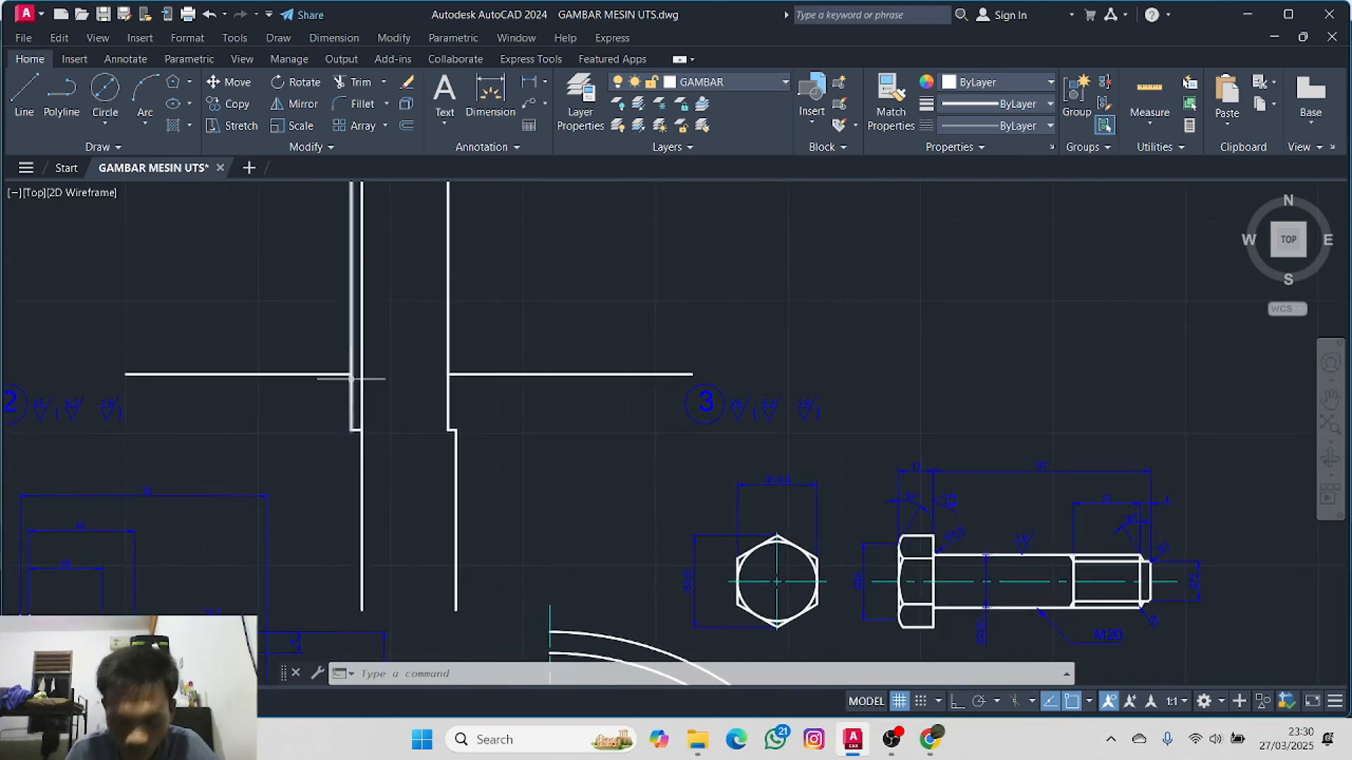
pyautogui.click(345, 84)
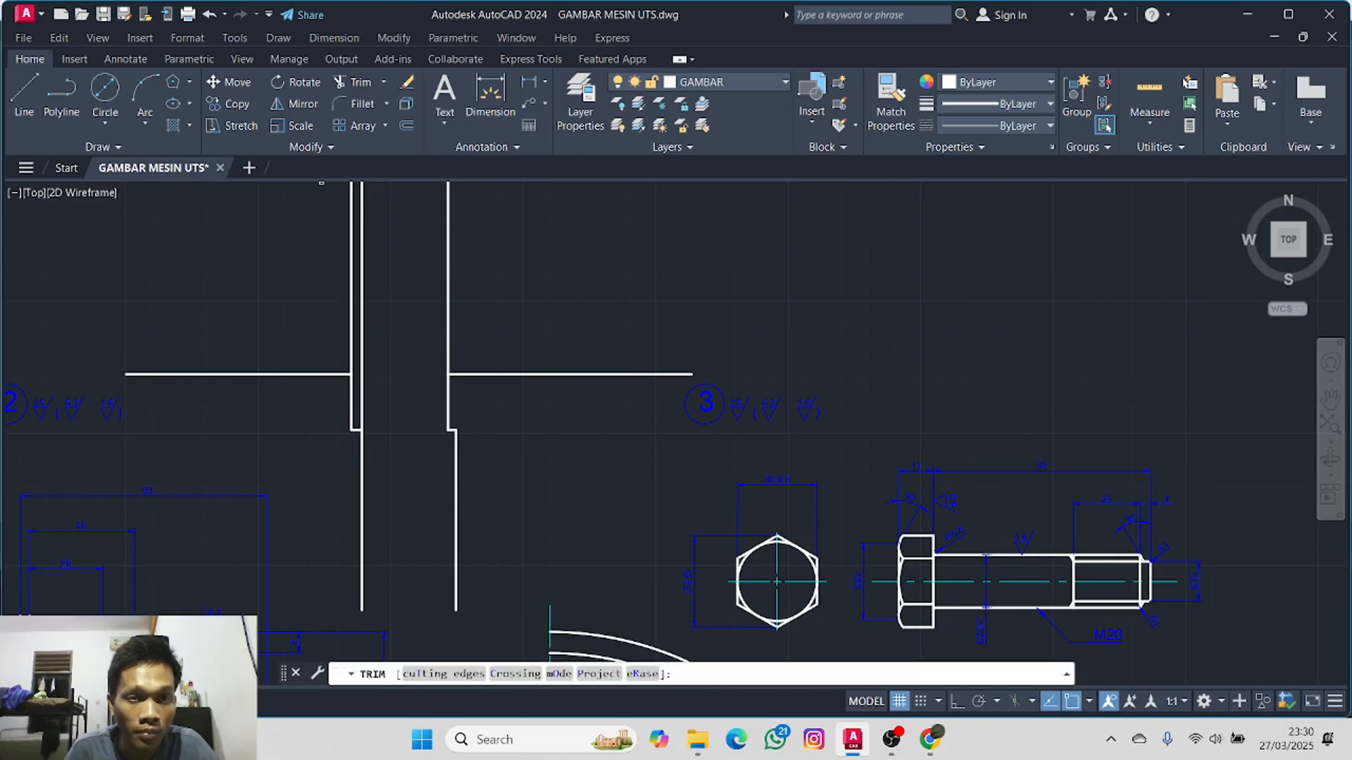
pyautogui.click(352, 332)
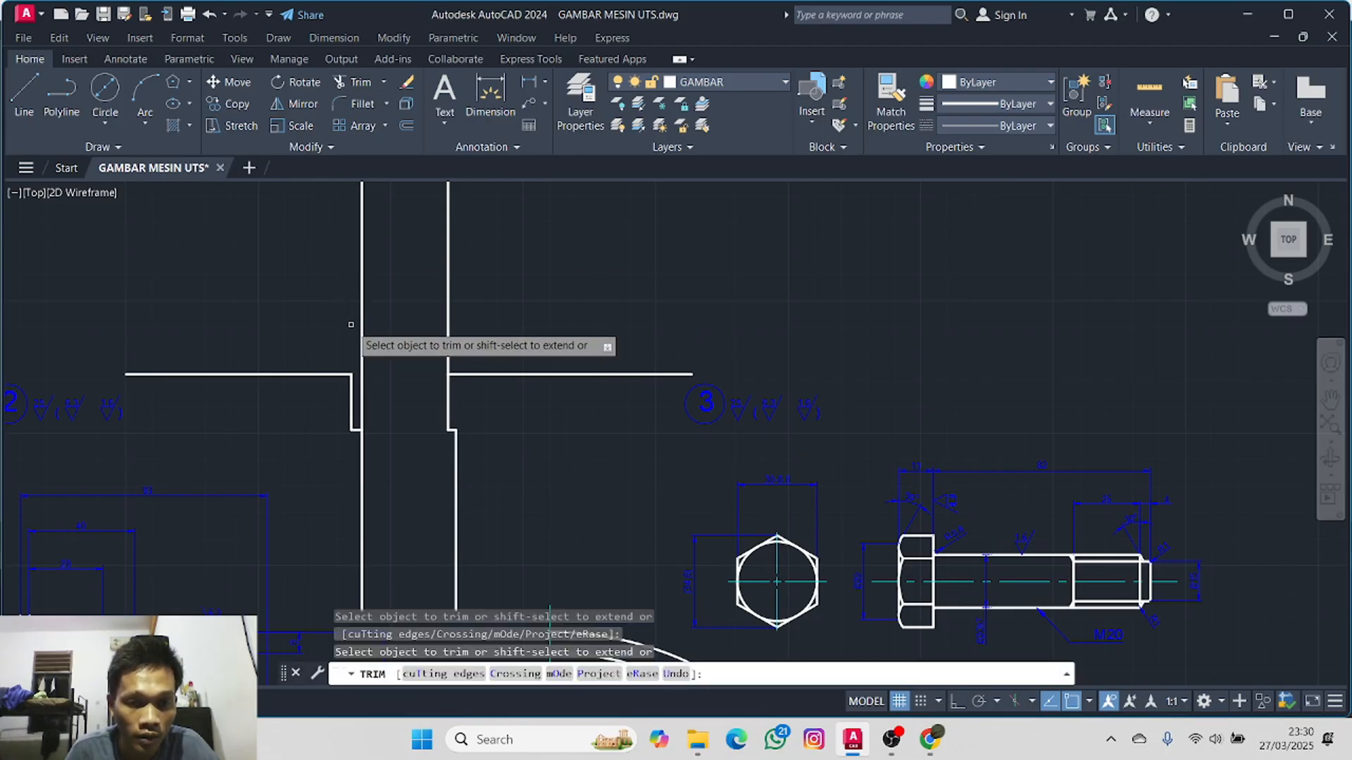
pyautogui.press('Escape')
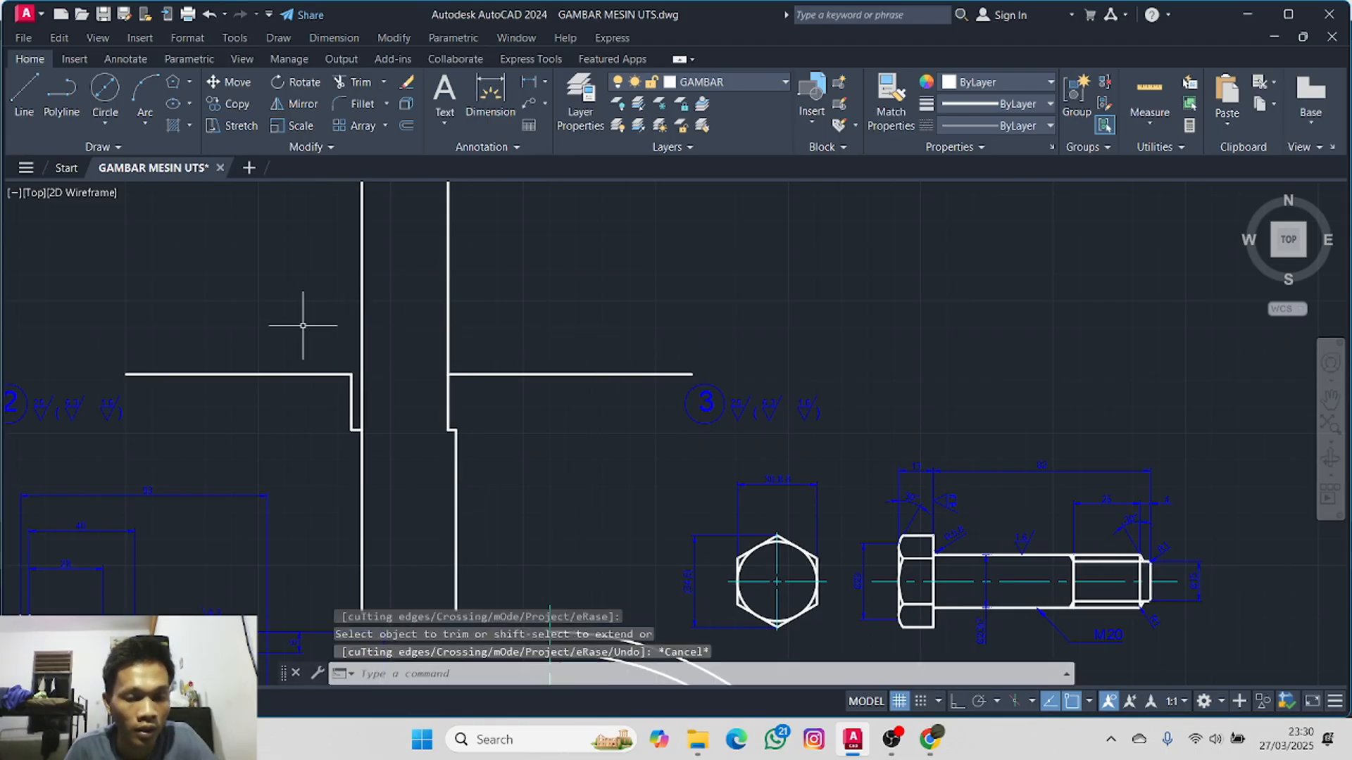
pyautogui.click(331, 374)
pyautogui.click(352, 373)
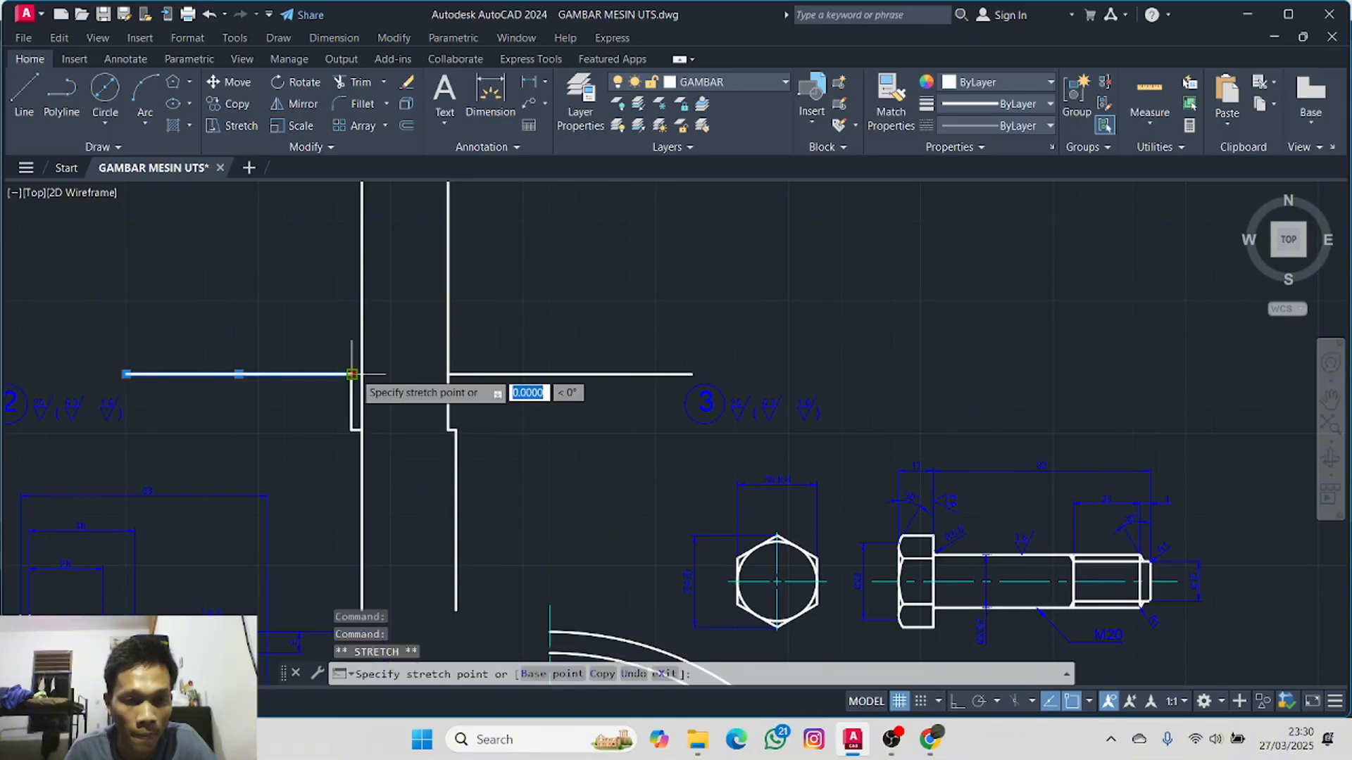
pyautogui.press('Escape')
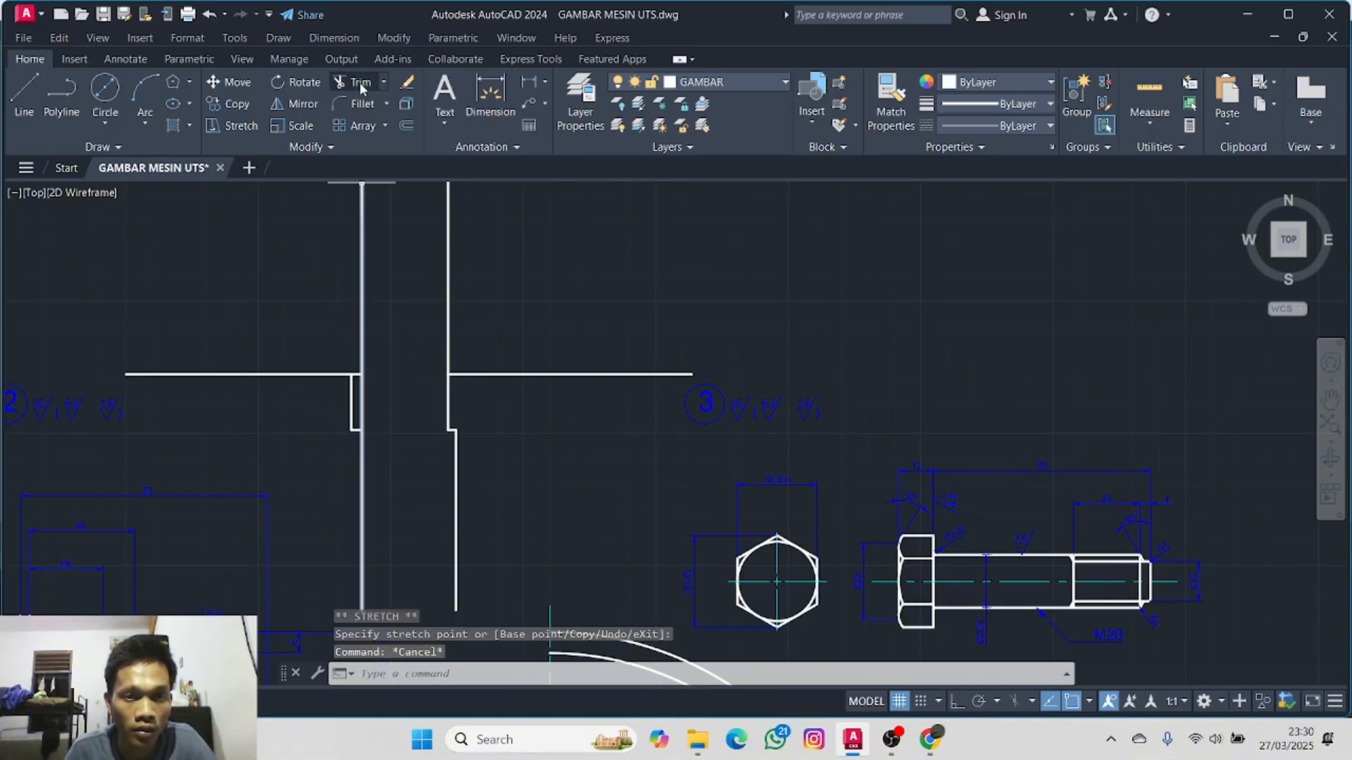
pyautogui.click(357, 82)
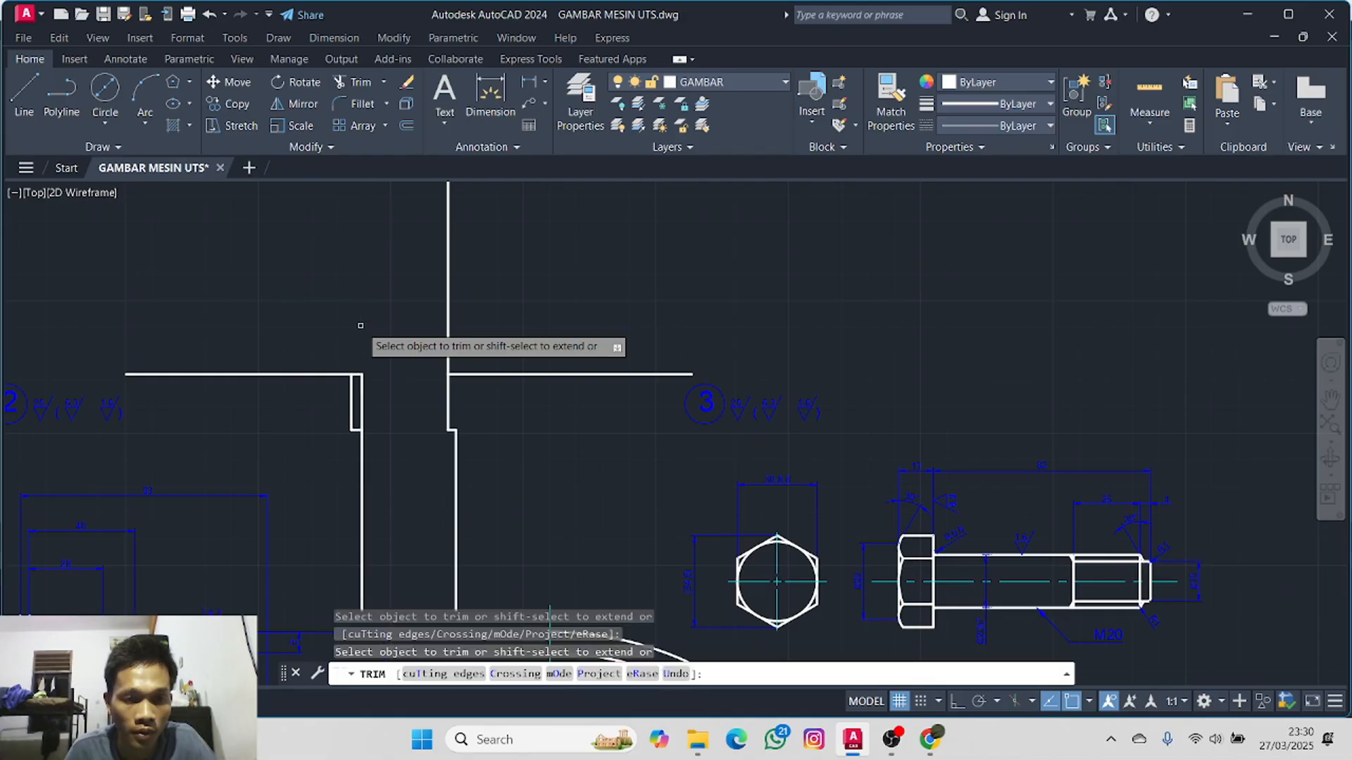
pyautogui.press('Escape')
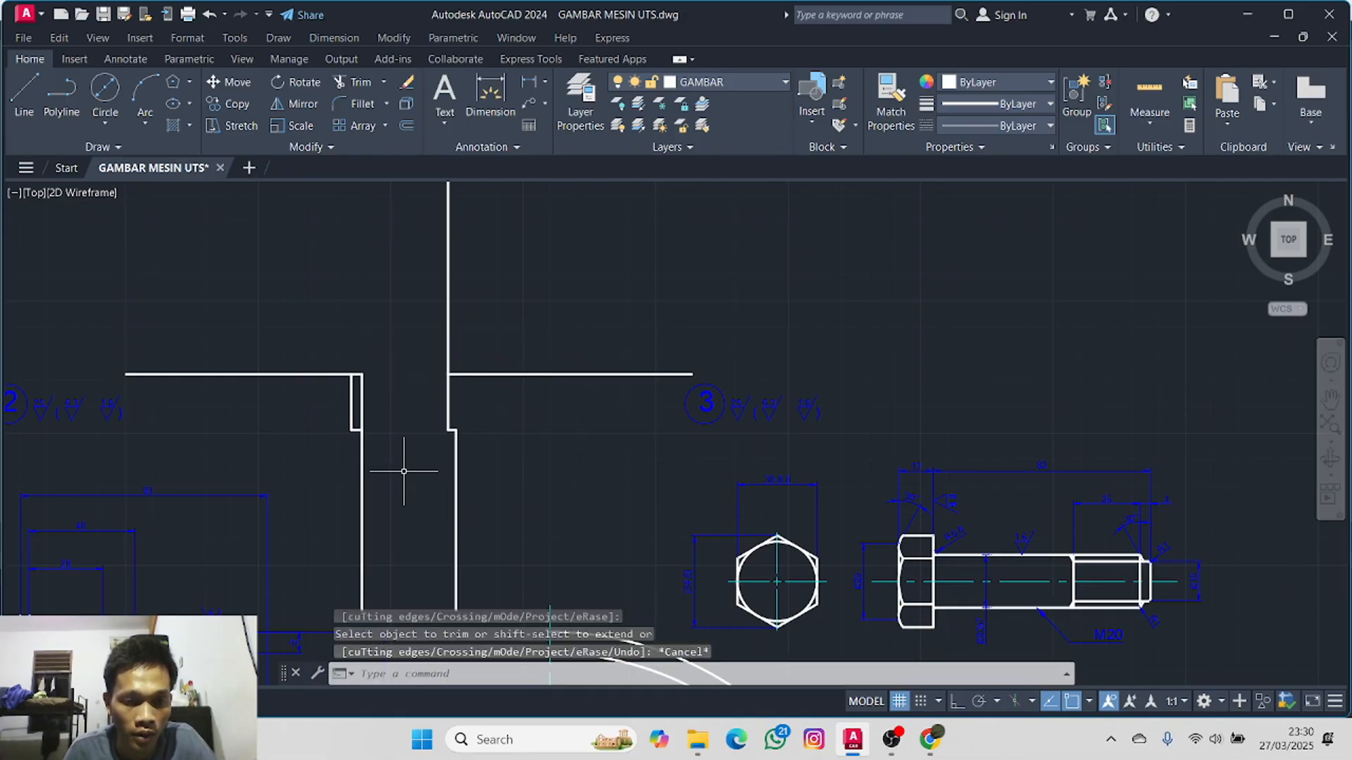
# - Undo the trims, the bore edge stretch and the copied detail F and M lines above the views
pyautogui.moveTo(403, 471); pyautogui.dragTo(429, 341, button='middle')
pyautogui.scroll(-4, 413, 413)
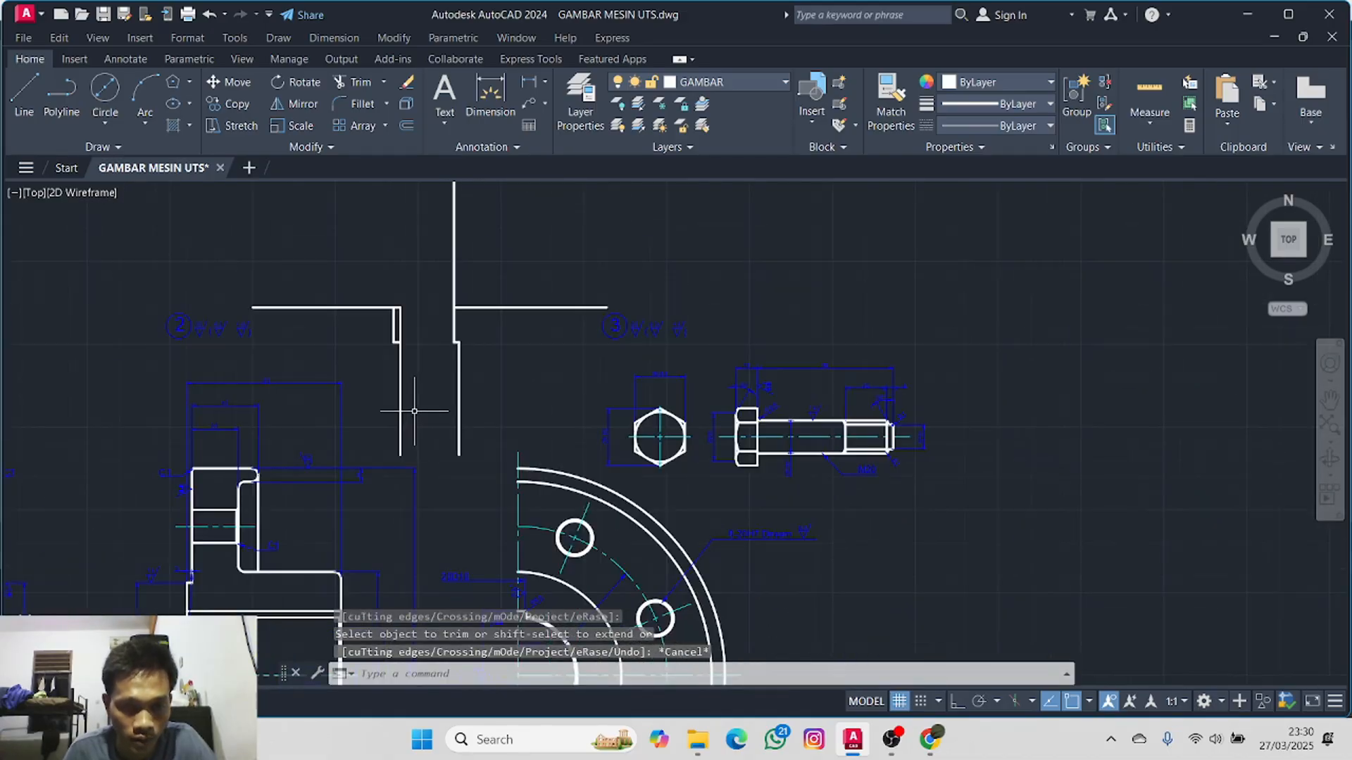
pyautogui.moveTo(340, 442); pyautogui.dragTo(511, 230, button='middle')
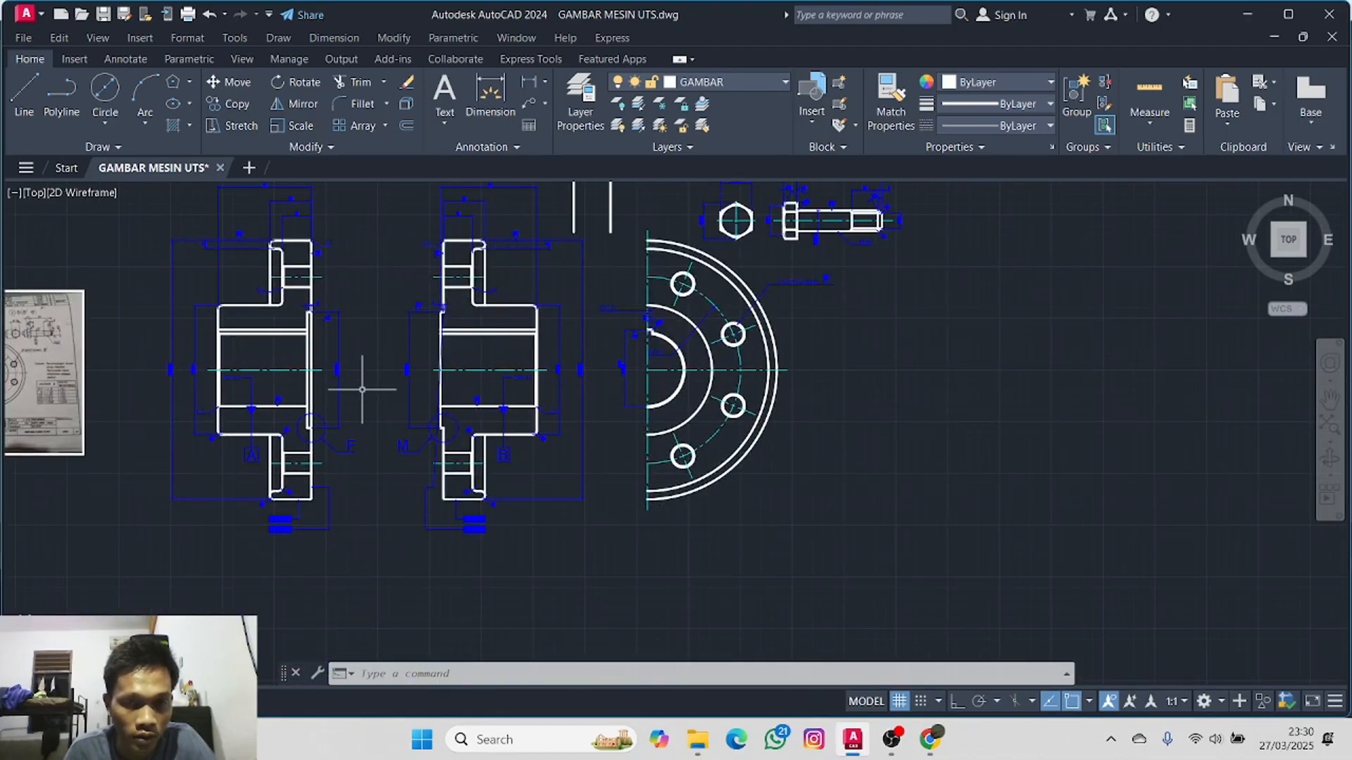
pyautogui.moveTo(362, 388); pyautogui.dragTo(357, 466, button='middle')
pyautogui.moveTo(385, 425); pyautogui.dragTo(322, 483, button='middle')
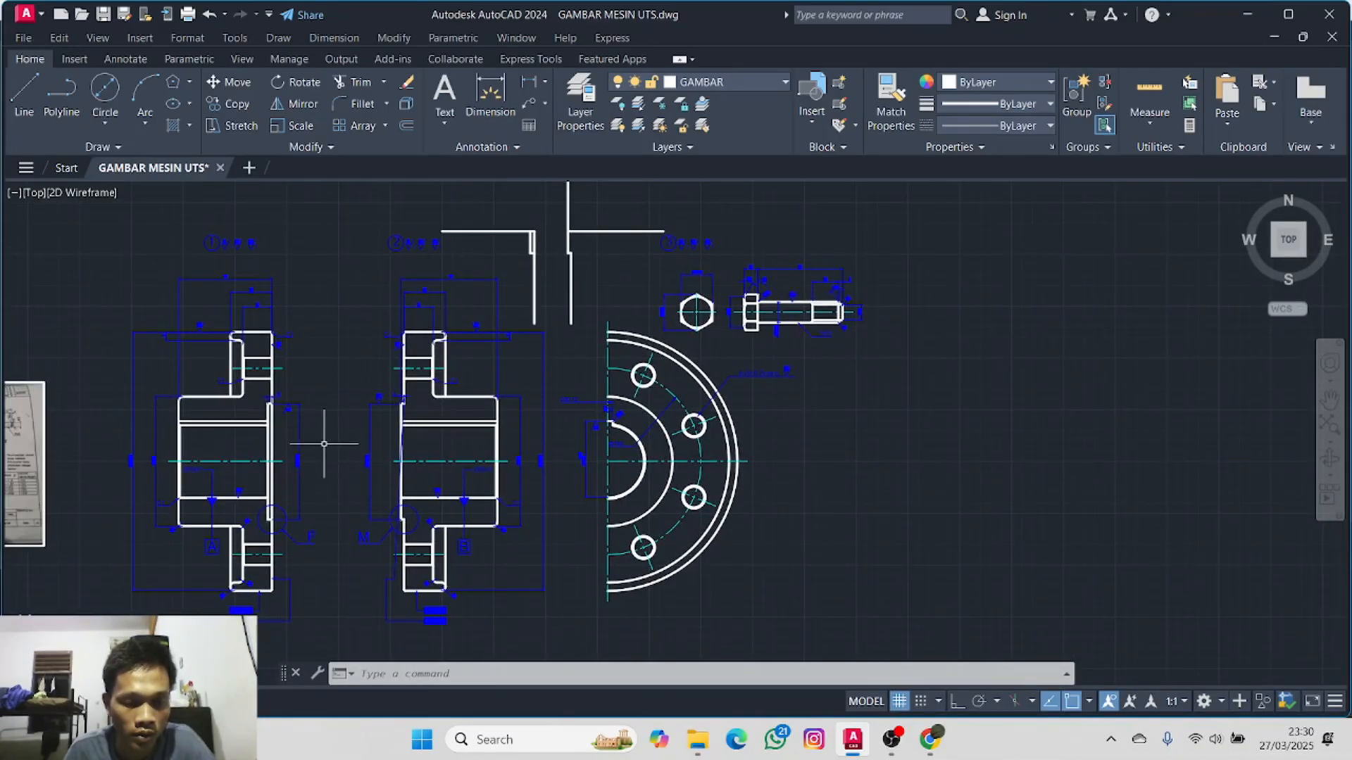
pyautogui.hotkey('ctrl', 'z')
pyautogui.hotkey('ctrl', 'z')
pyautogui.hotkey('ctrl', 'z')
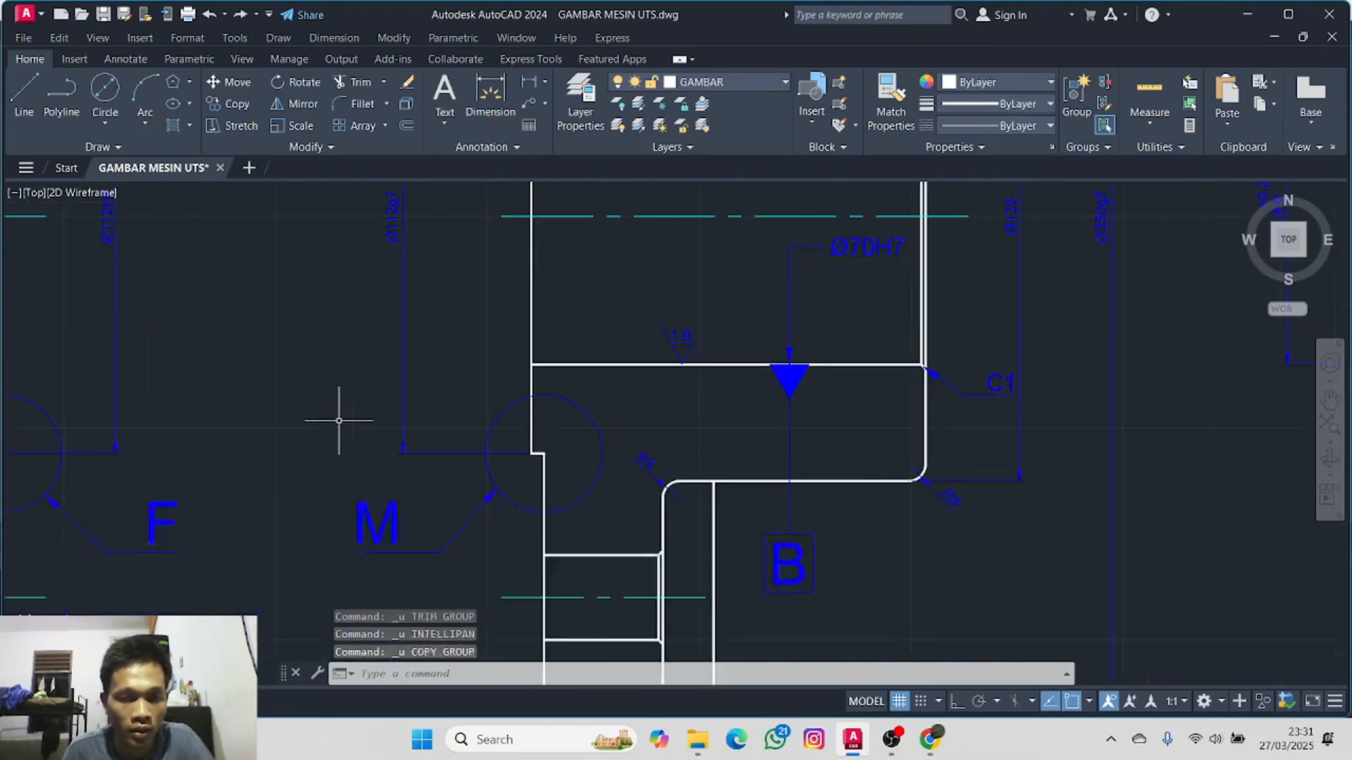
pyautogui.hotkey('ctrl', 'z')
pyautogui.hotkey('ctrl', 'z')
pyautogui.hotkey('ctrl', 'z')
pyautogui.hotkey('ctrl', 'z')
pyautogui.hotkey('ctrl', 'z')
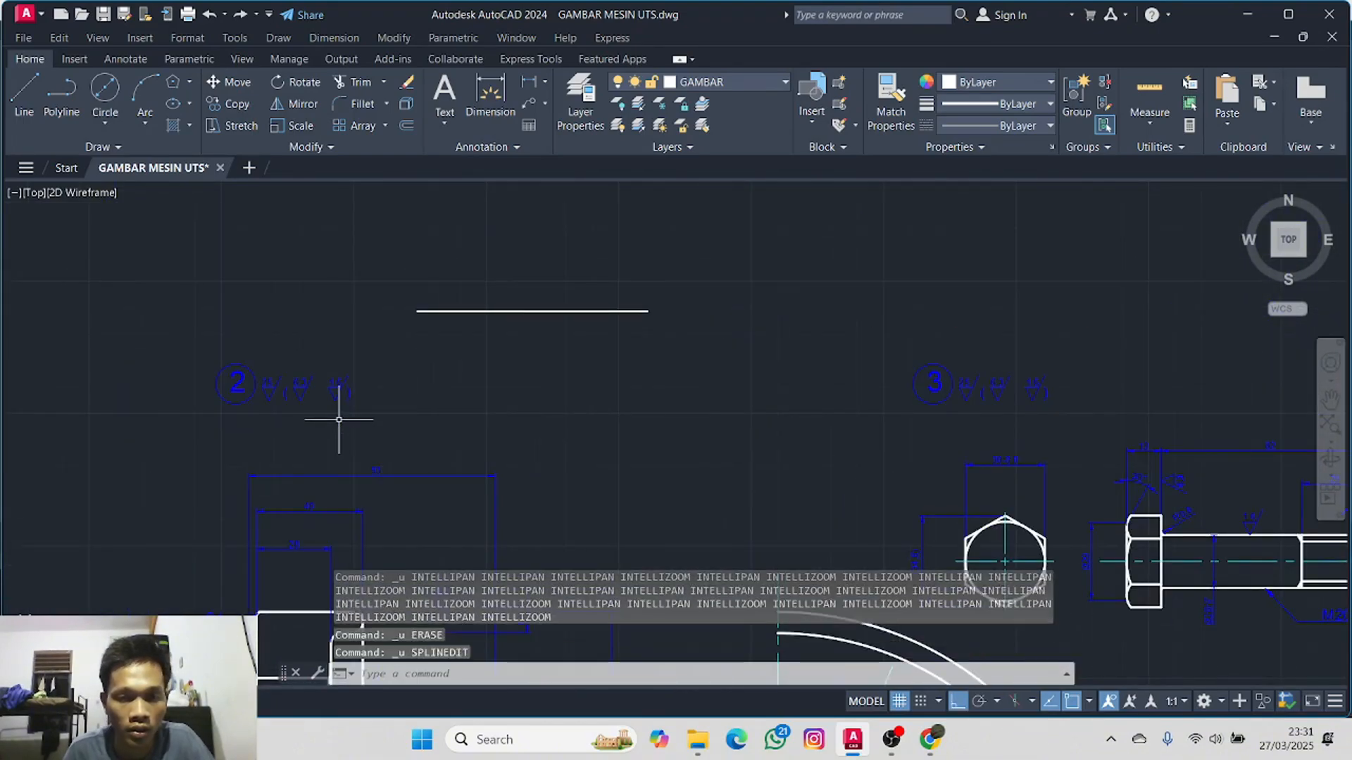
# - Copy the bore edge, step, flange face and upper bolt-hole edge lines at details F and M together to the empty area between views 2 and 3
pyautogui.scroll(-4, 339, 420)
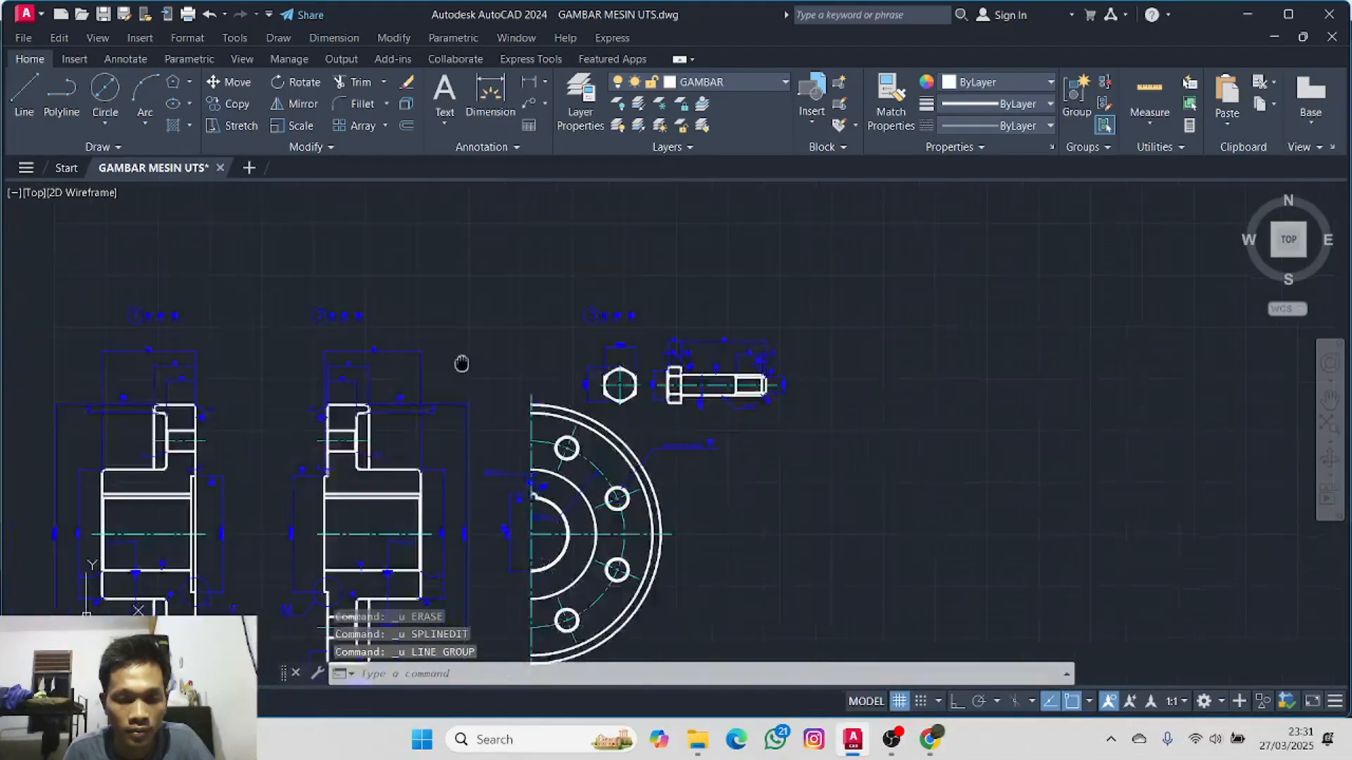
pyautogui.moveTo(458, 361)
pyautogui.mouseDown(button='middle')
pyautogui.moveTo(620, 314)
pyautogui.moveTo(725, 250)
pyautogui.mouseUp(button='middle')
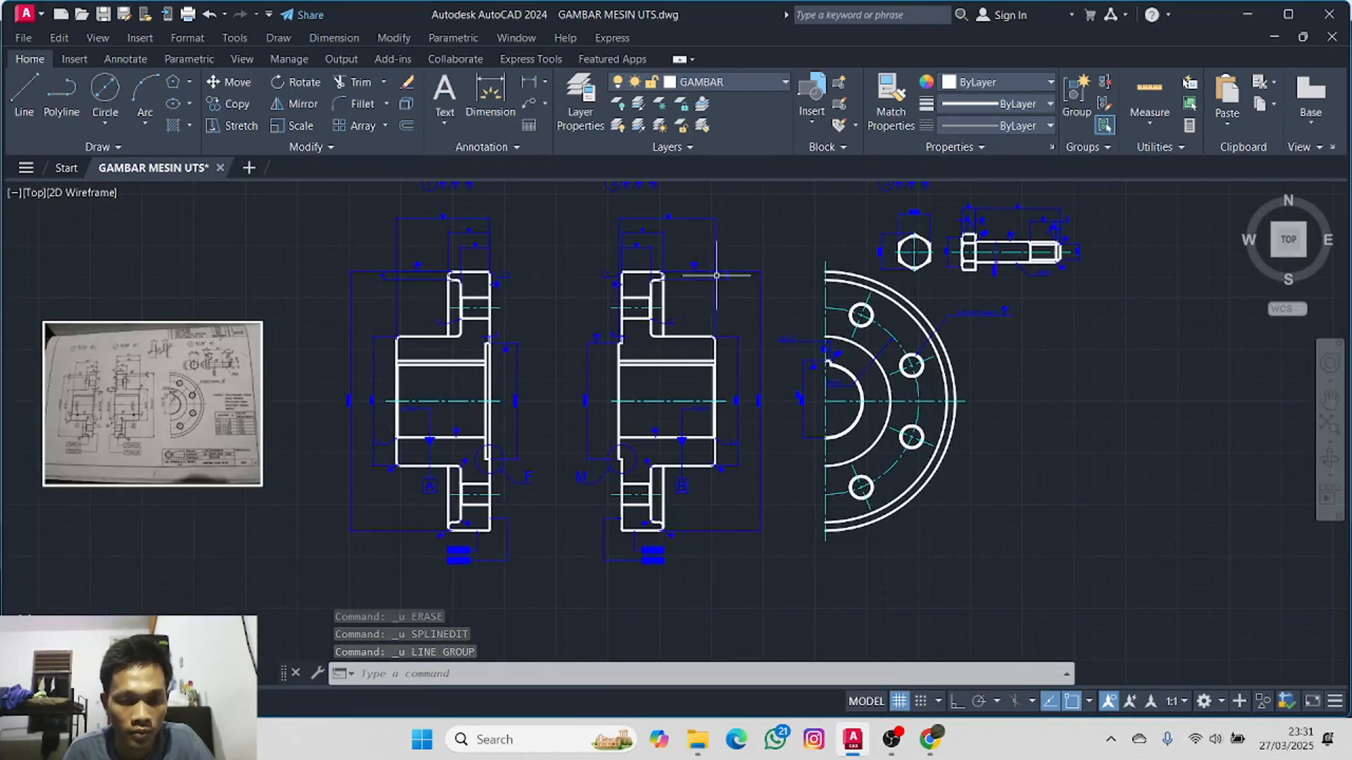
pyautogui.moveTo(507, 453)
pyautogui.mouseDown(button='middle')
pyautogui.moveTo(512, 369)
pyautogui.moveTo(471, 491)
pyautogui.mouseUp(button='middle')
pyautogui.scroll(4, 451, 445)
pyautogui.scroll(2, 450, 415)
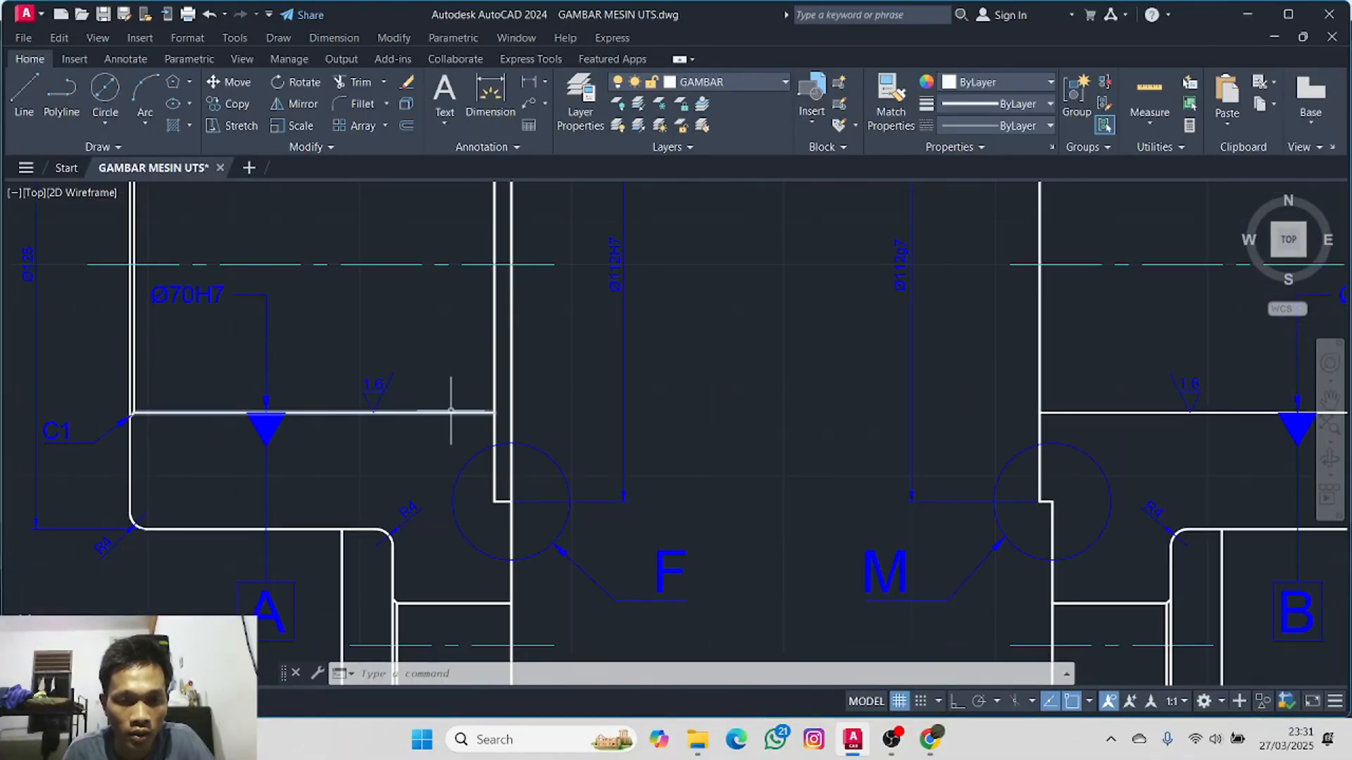
pyautogui.click(453, 412)
pyautogui.click(496, 422)
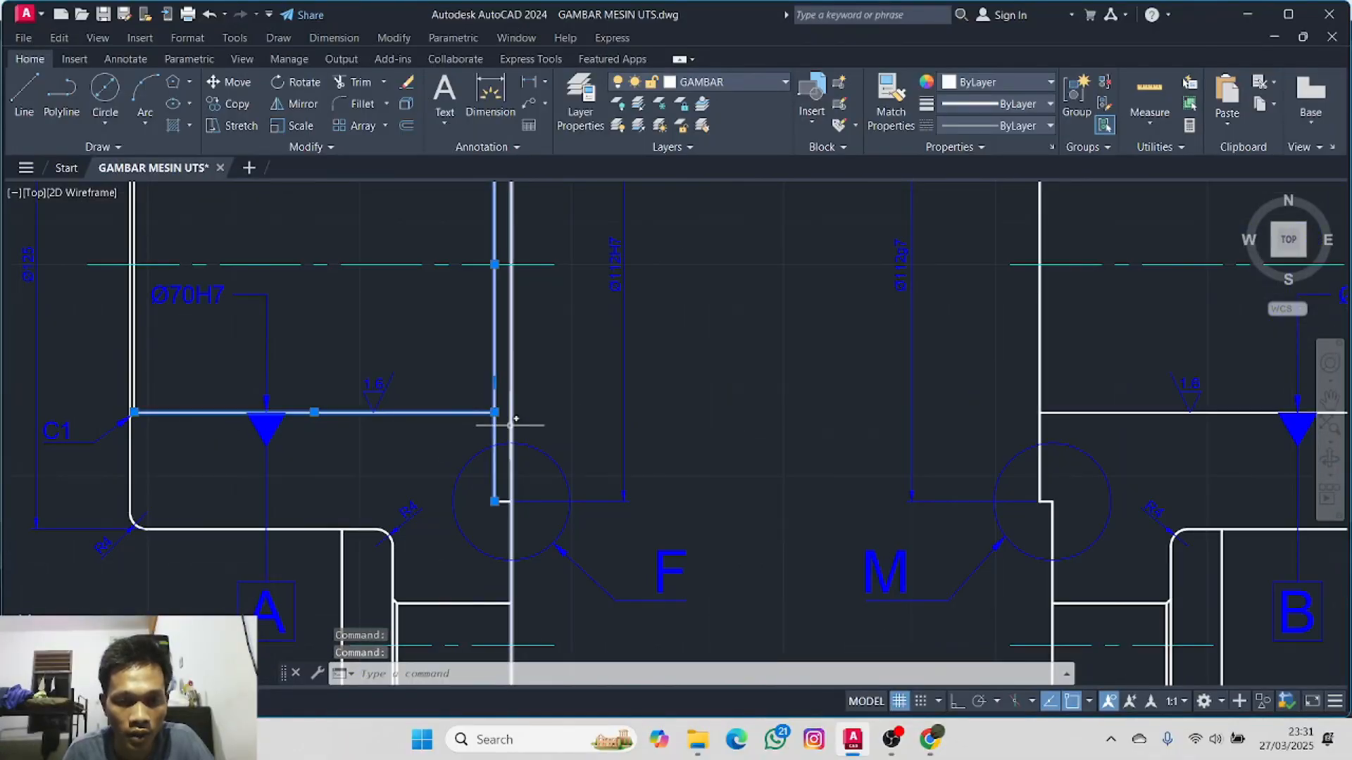
pyautogui.click(510, 425)
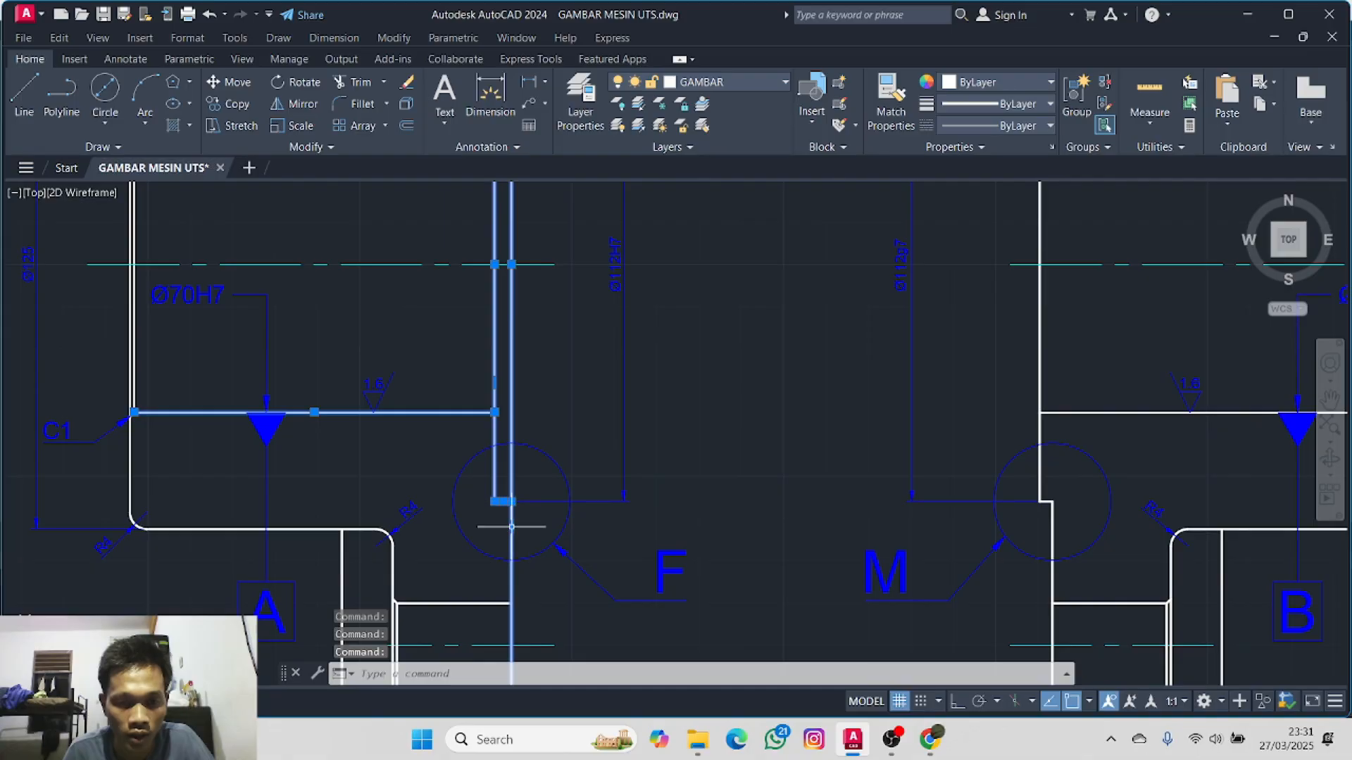
pyautogui.moveTo(511, 527); pyautogui.dragTo(431, 324, button='middle')
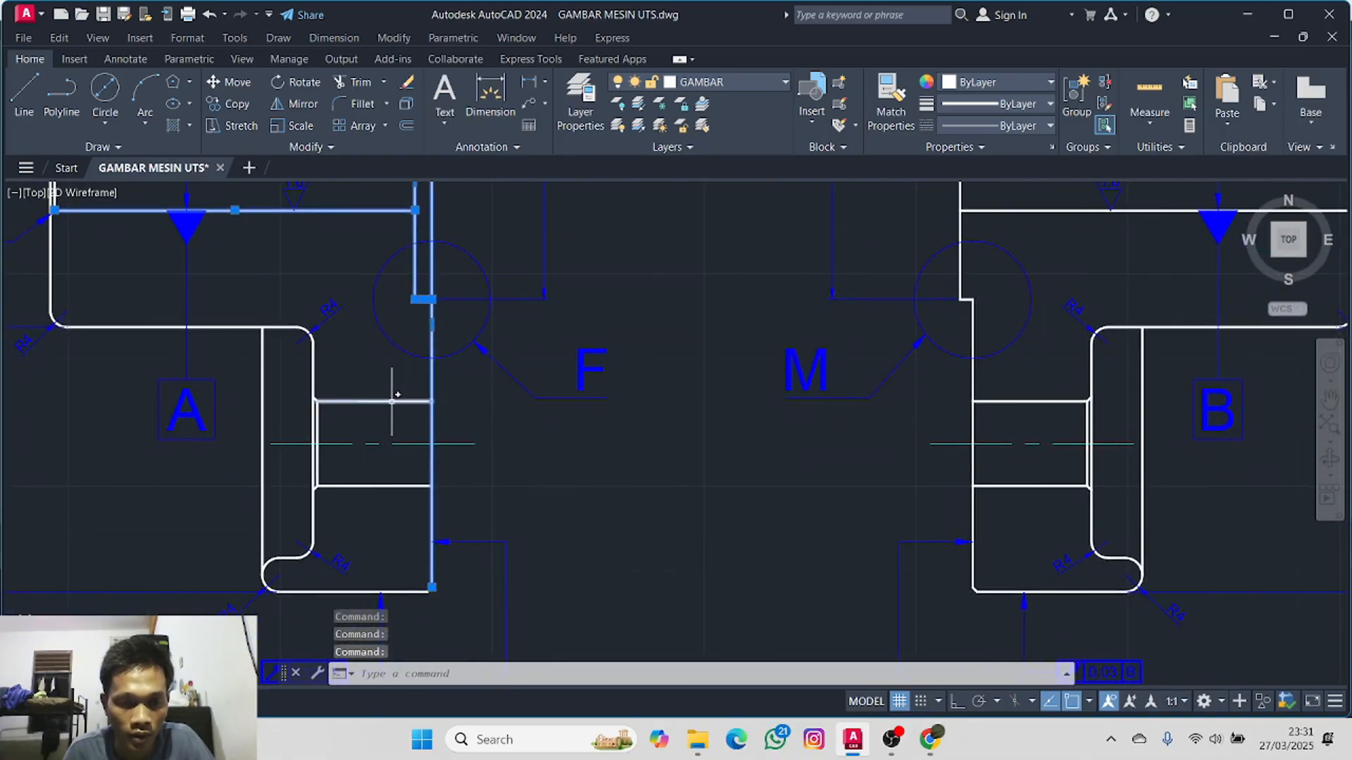
pyautogui.click(392, 401)
pyautogui.scroll(-2, 487, 369)
pyautogui.moveTo(559, 298); pyautogui.dragTo(282, 431, button='middle')
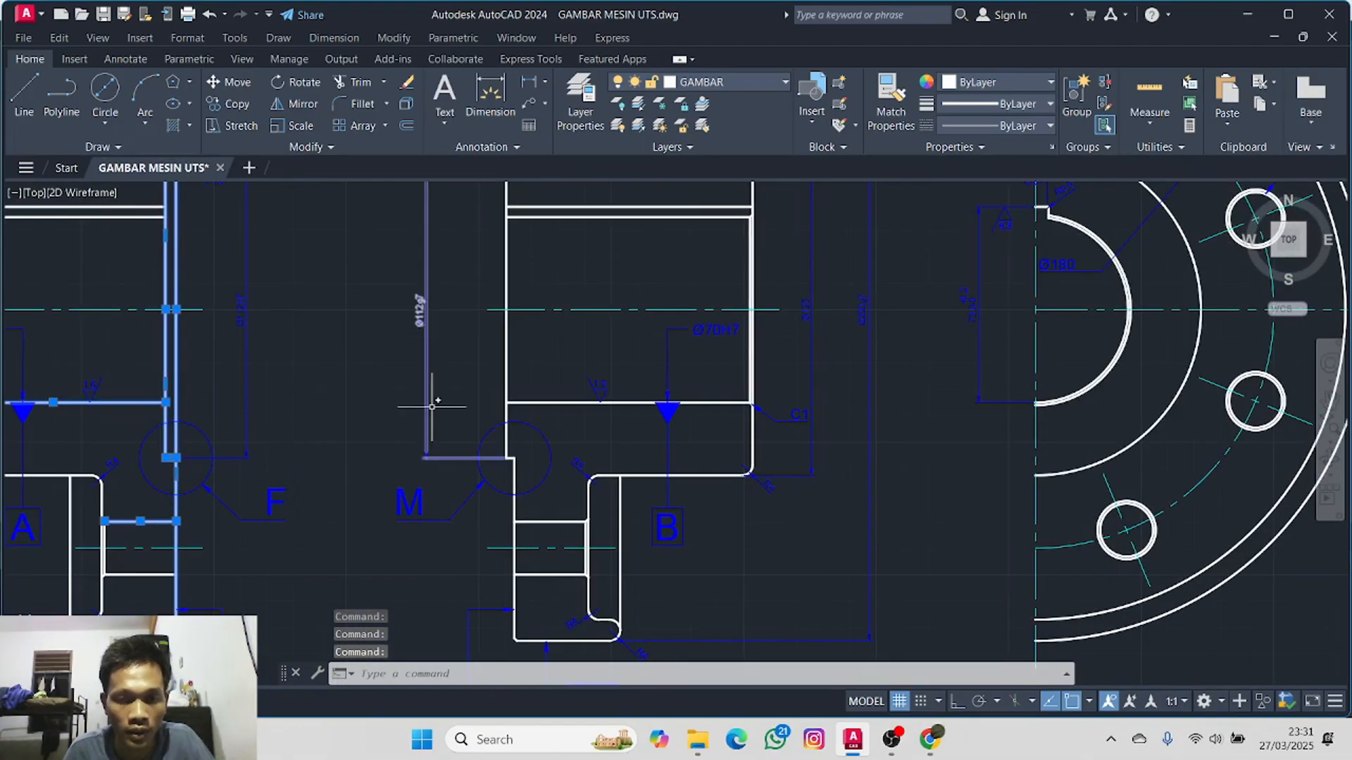
pyautogui.click(506, 363)
pyautogui.click(522, 403)
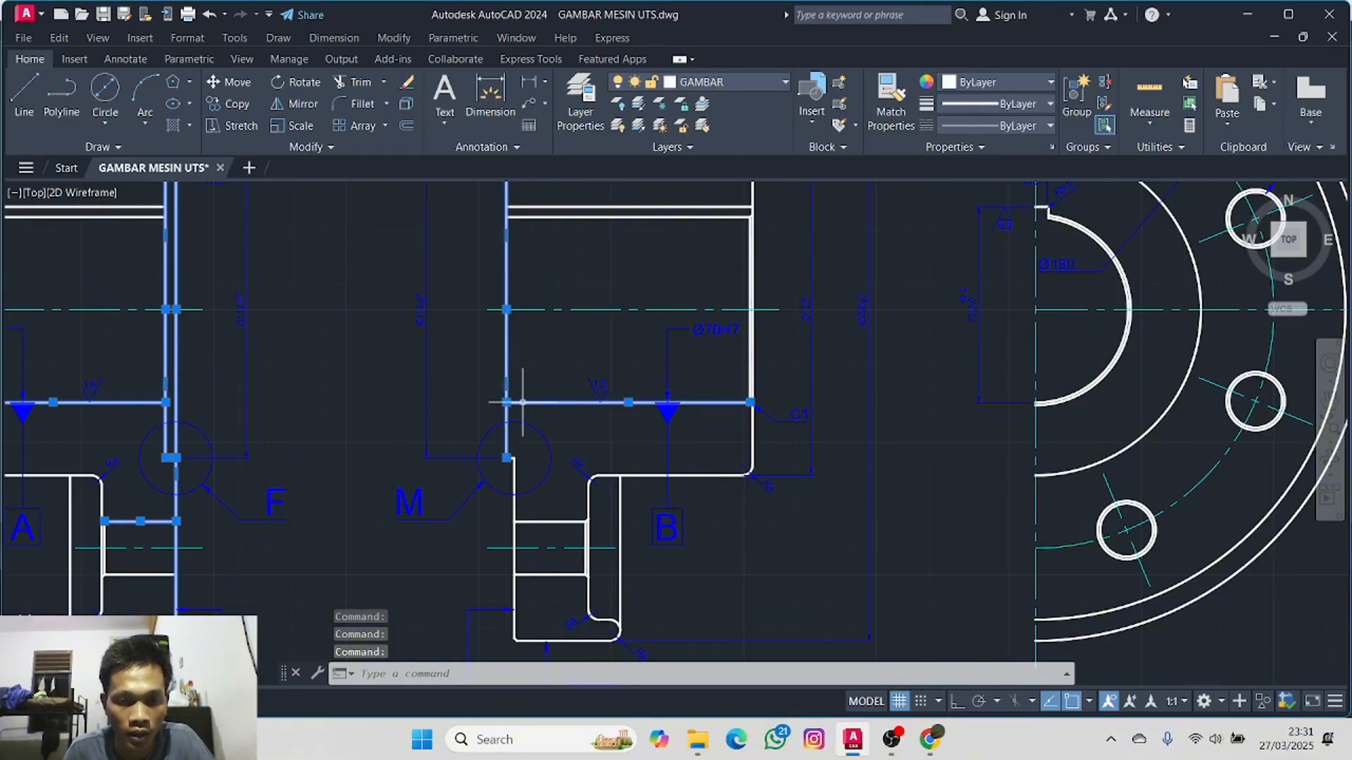
pyautogui.click(513, 466)
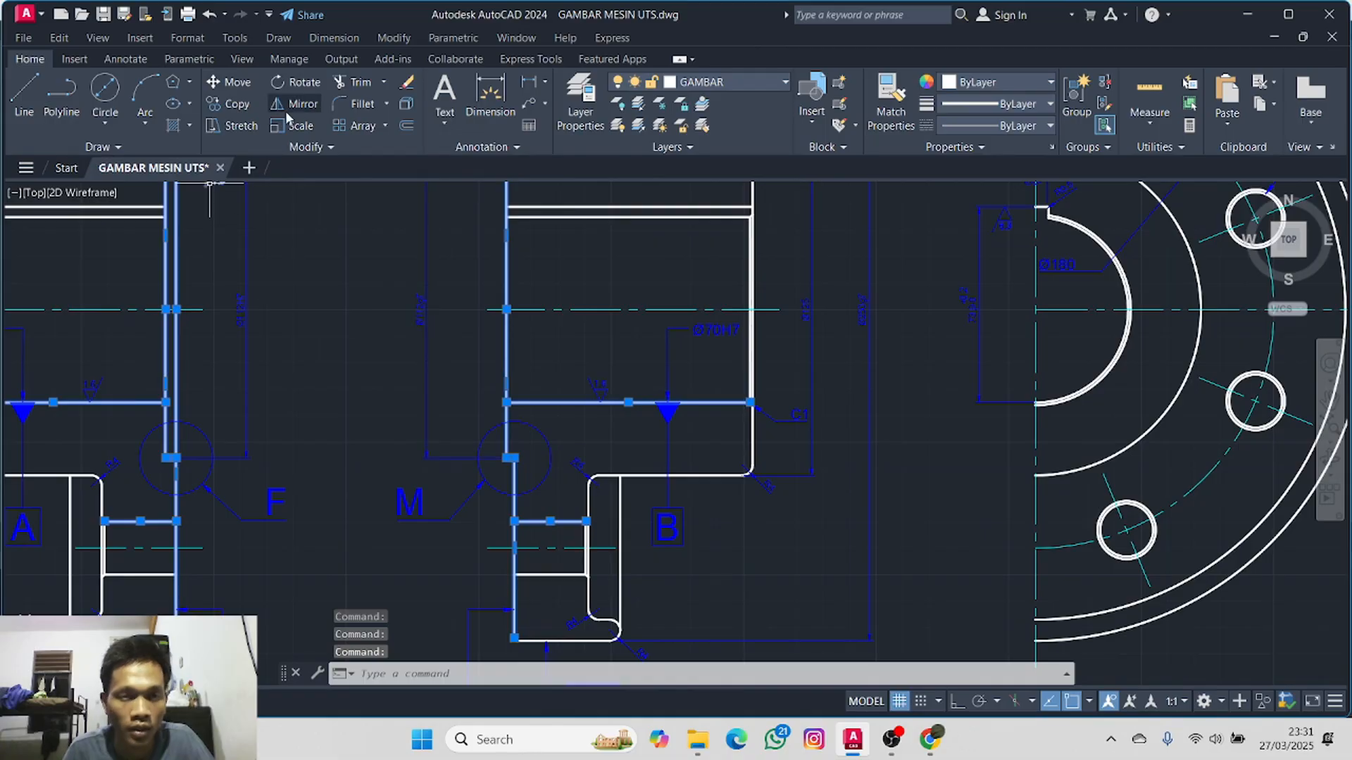
pyautogui.click(230, 103)
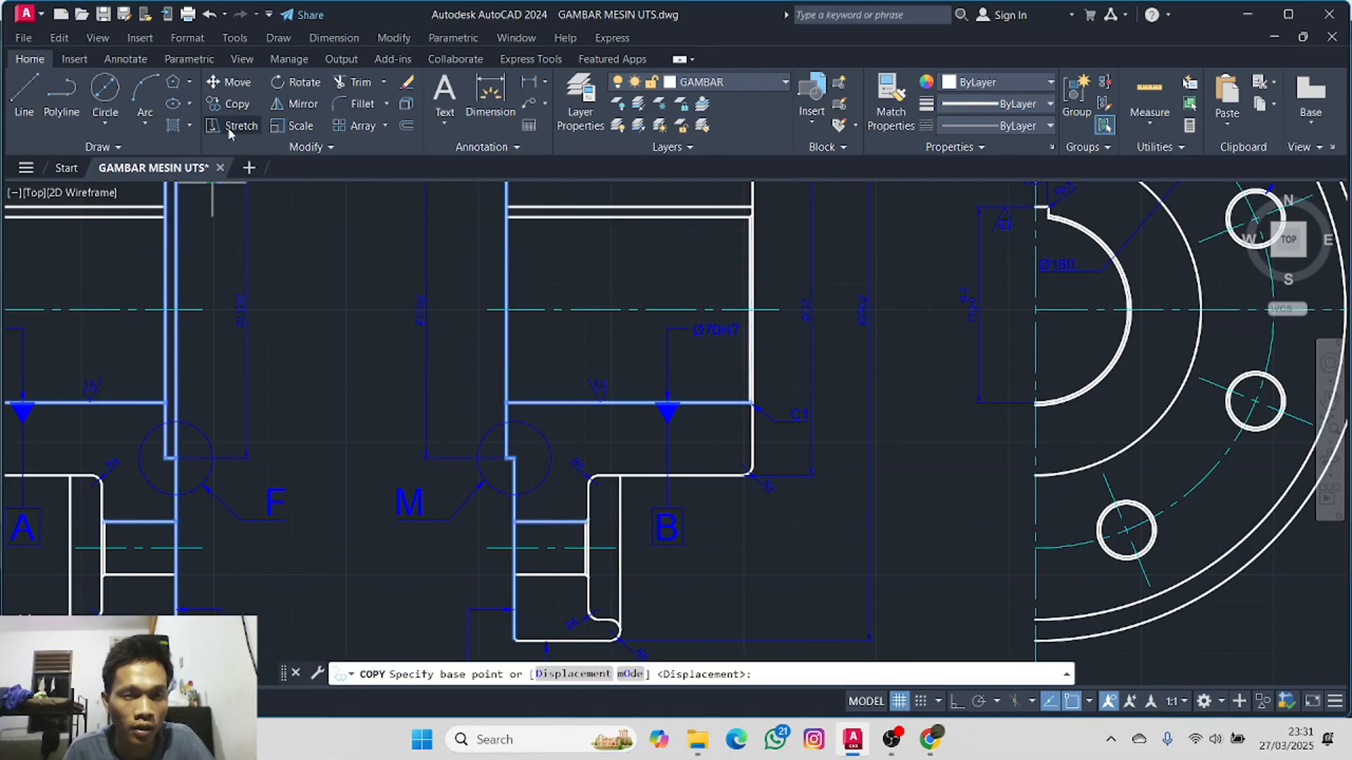
pyautogui.click(341, 307)
pyautogui.moveTo(557, 199); pyautogui.dragTo(377, 428, button='middle')
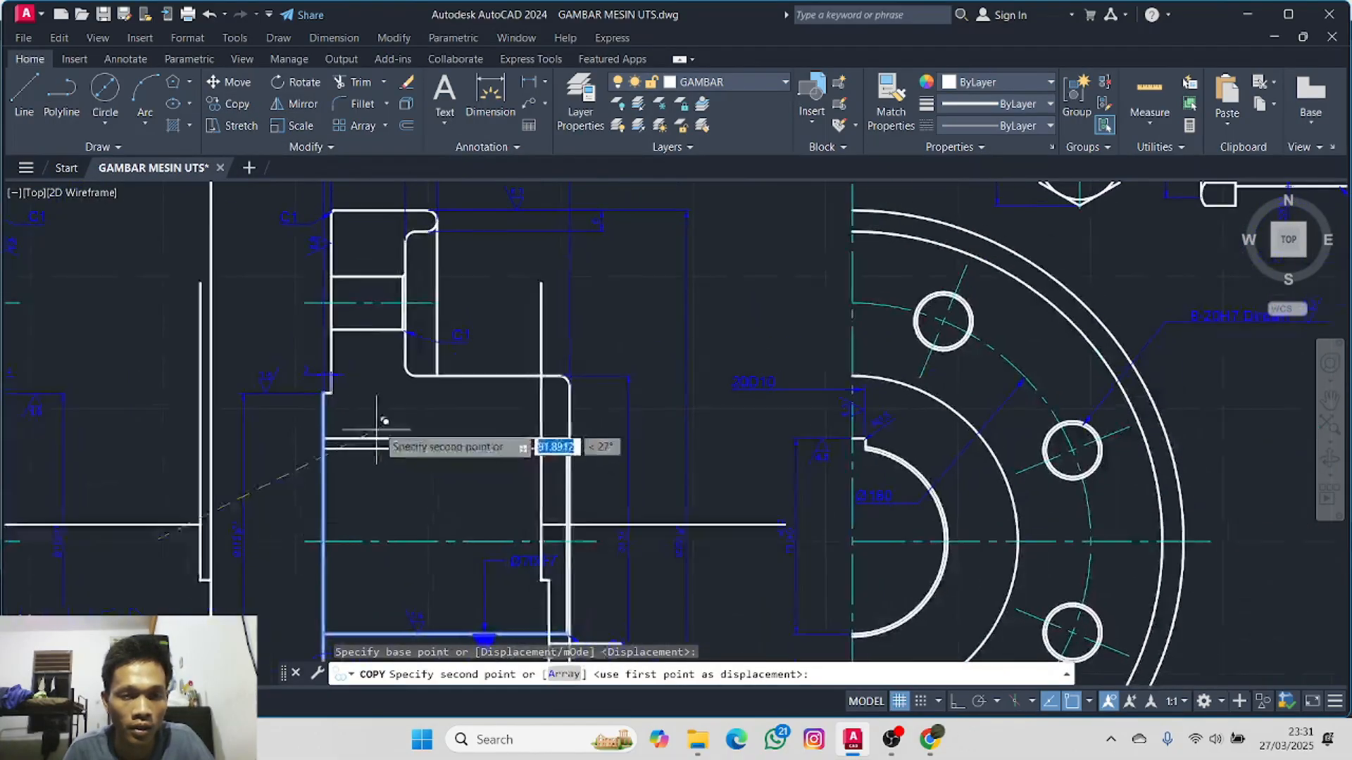
pyautogui.scroll(-2, 394, 395)
pyautogui.moveTo(492, 286); pyautogui.dragTo(343, 425, button='middle')
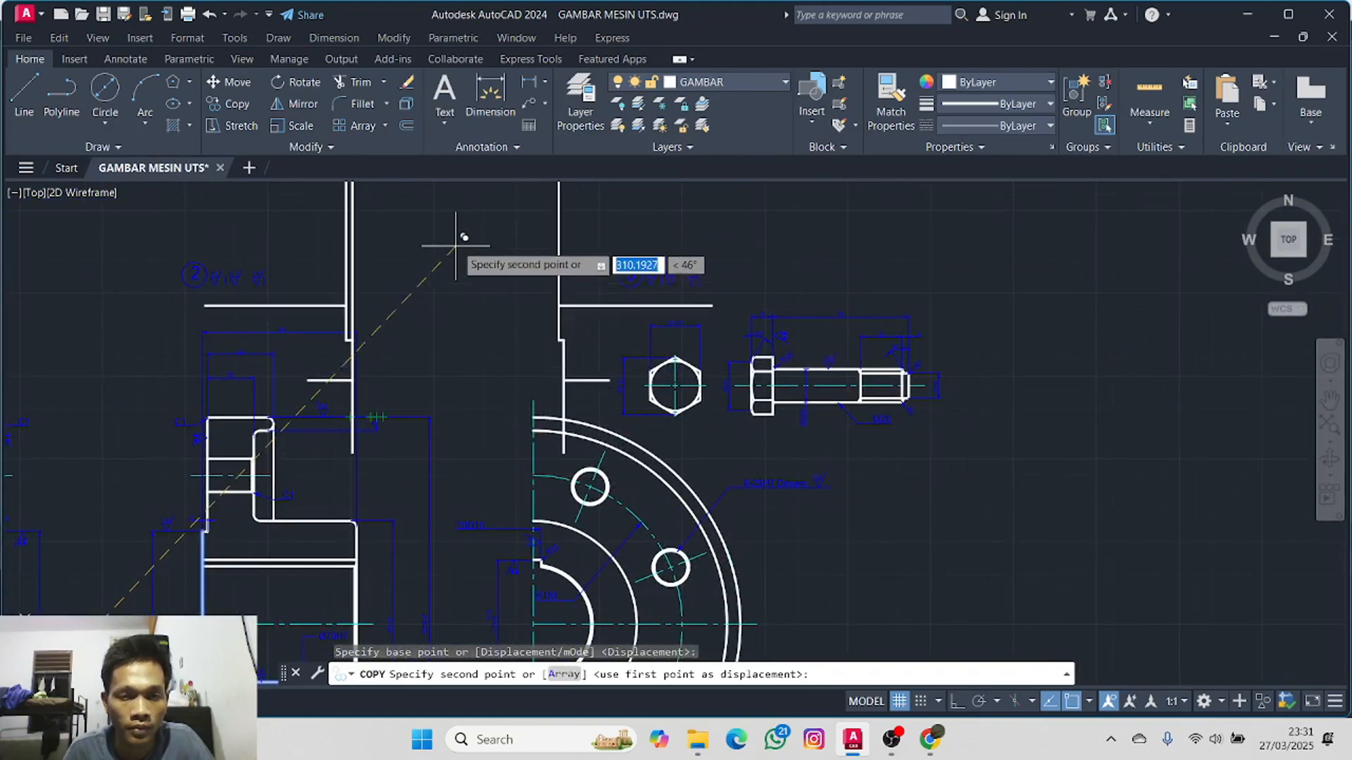
pyautogui.click(491, 188)
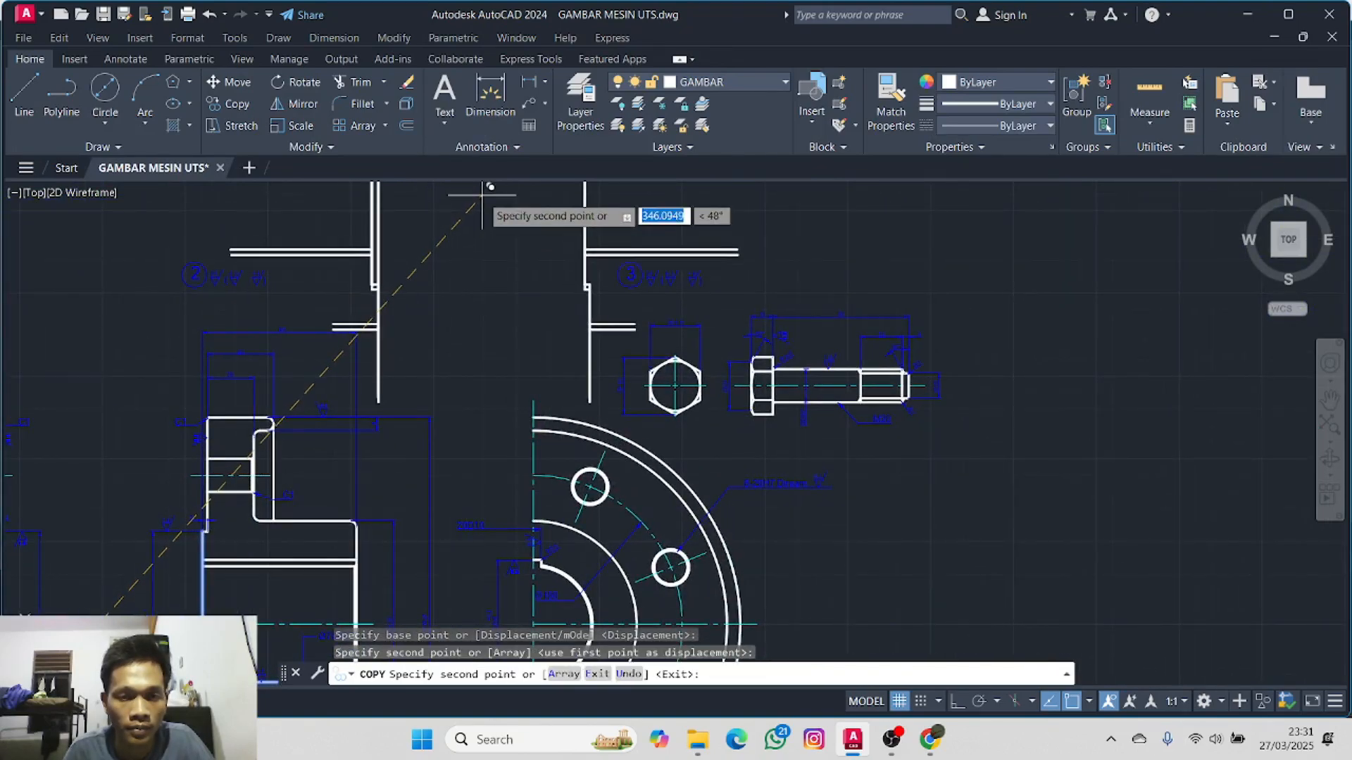
pyautogui.press('Escape')
pyautogui.scroll(-2, 526, 279)
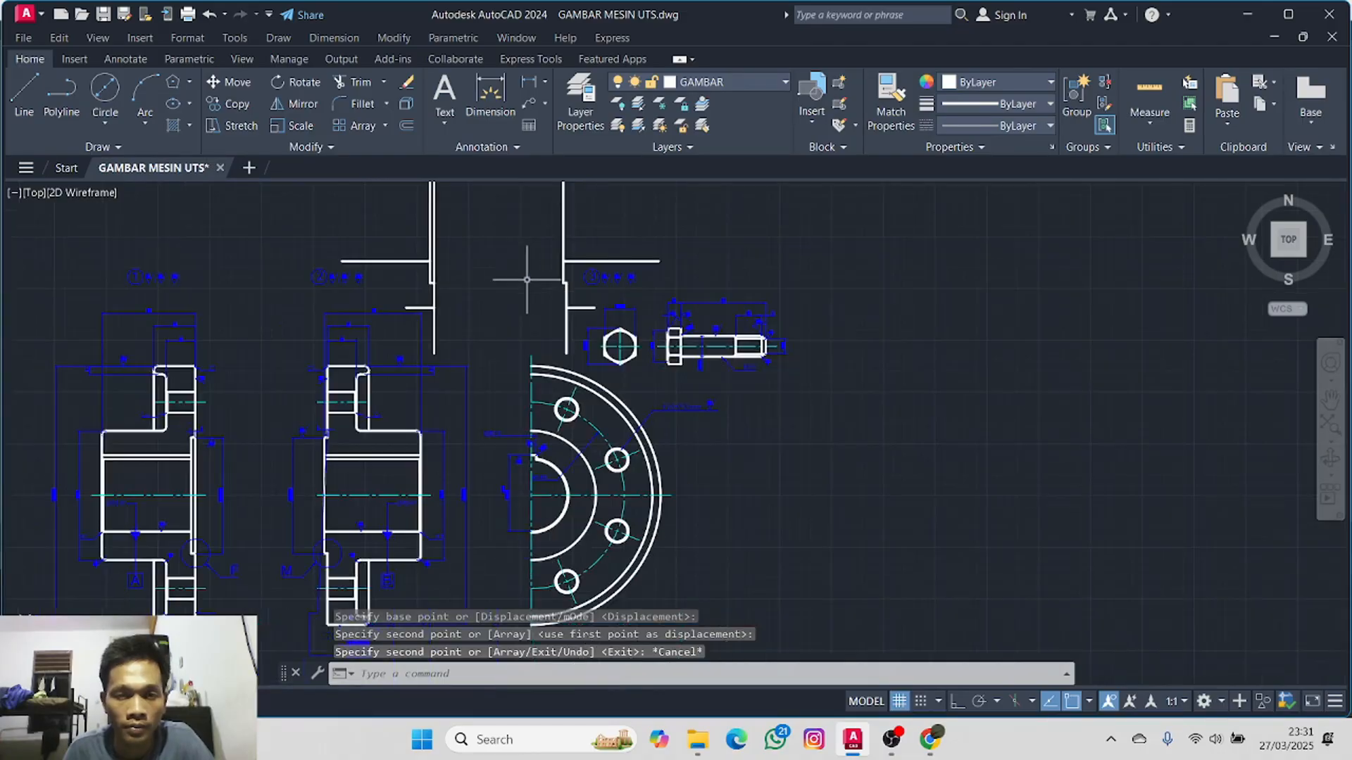
pyautogui.moveTo(474, 253); pyautogui.dragTo(476, 334, button='middle')
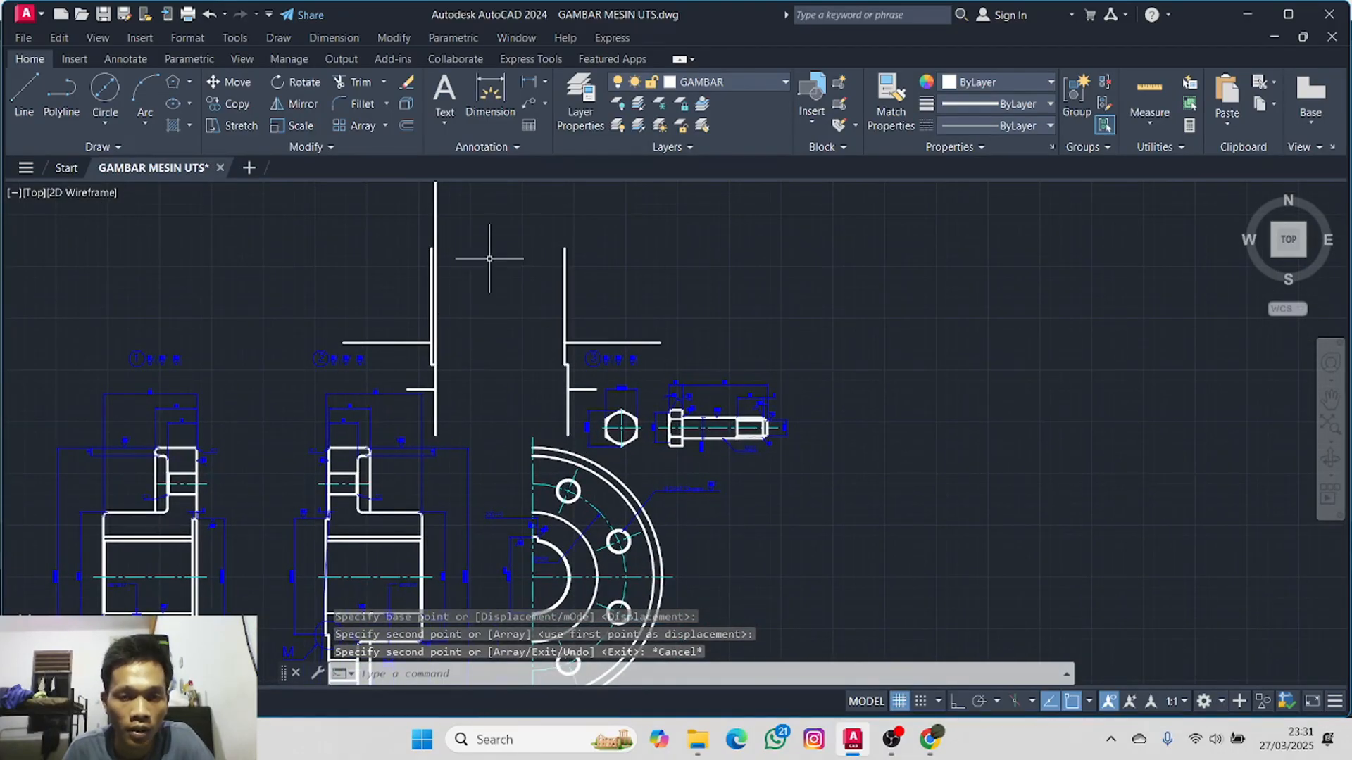
# - Move the copied detail M lines about 57 mm horizontally toward the copied detail F lines
pyautogui.moveTo(611, 268)
pyautogui.mouseDown()
pyautogui.moveTo(516, 321)
pyautogui.moveTo(530, 388)
pyautogui.moveTo(557, 416)
pyautogui.mouseUp()
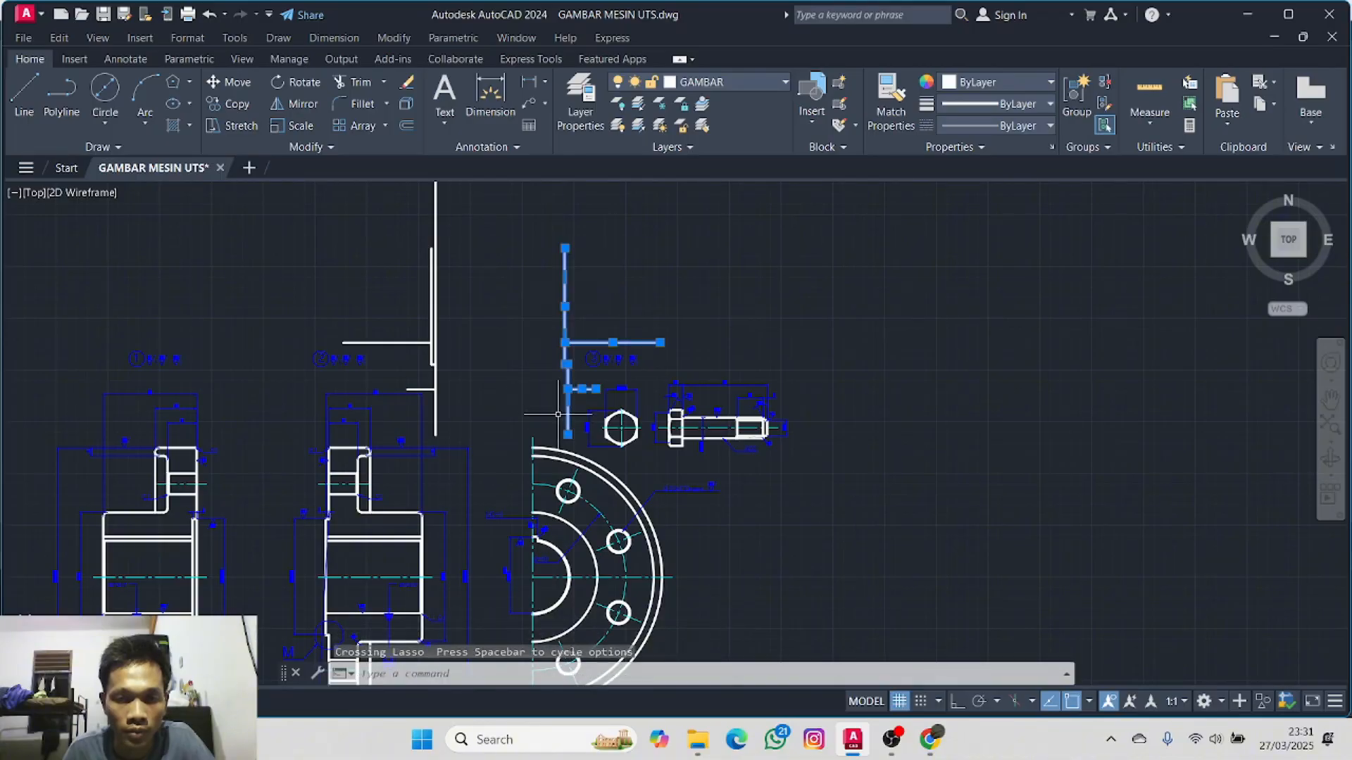
pyautogui.click(224, 82)
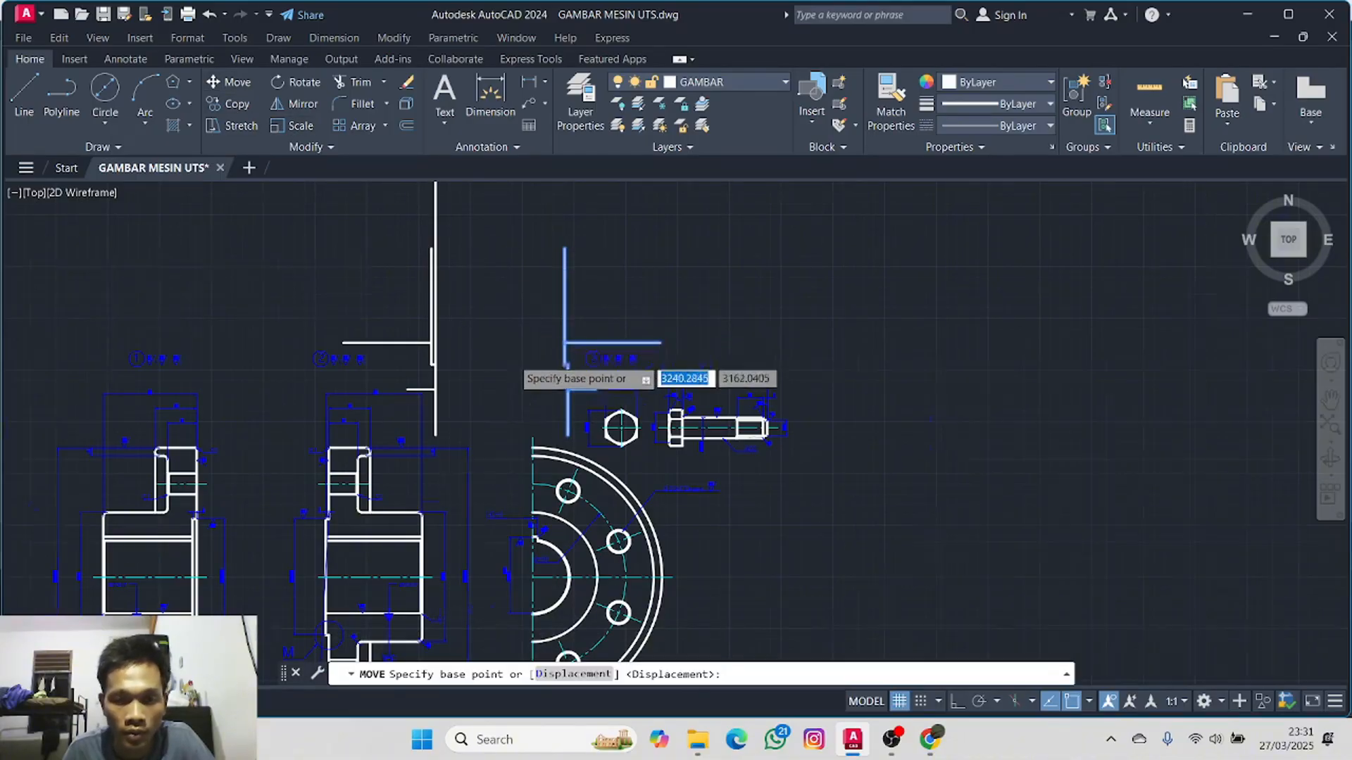
pyautogui.scroll(2, 520, 358)
pyautogui.click(596, 333)
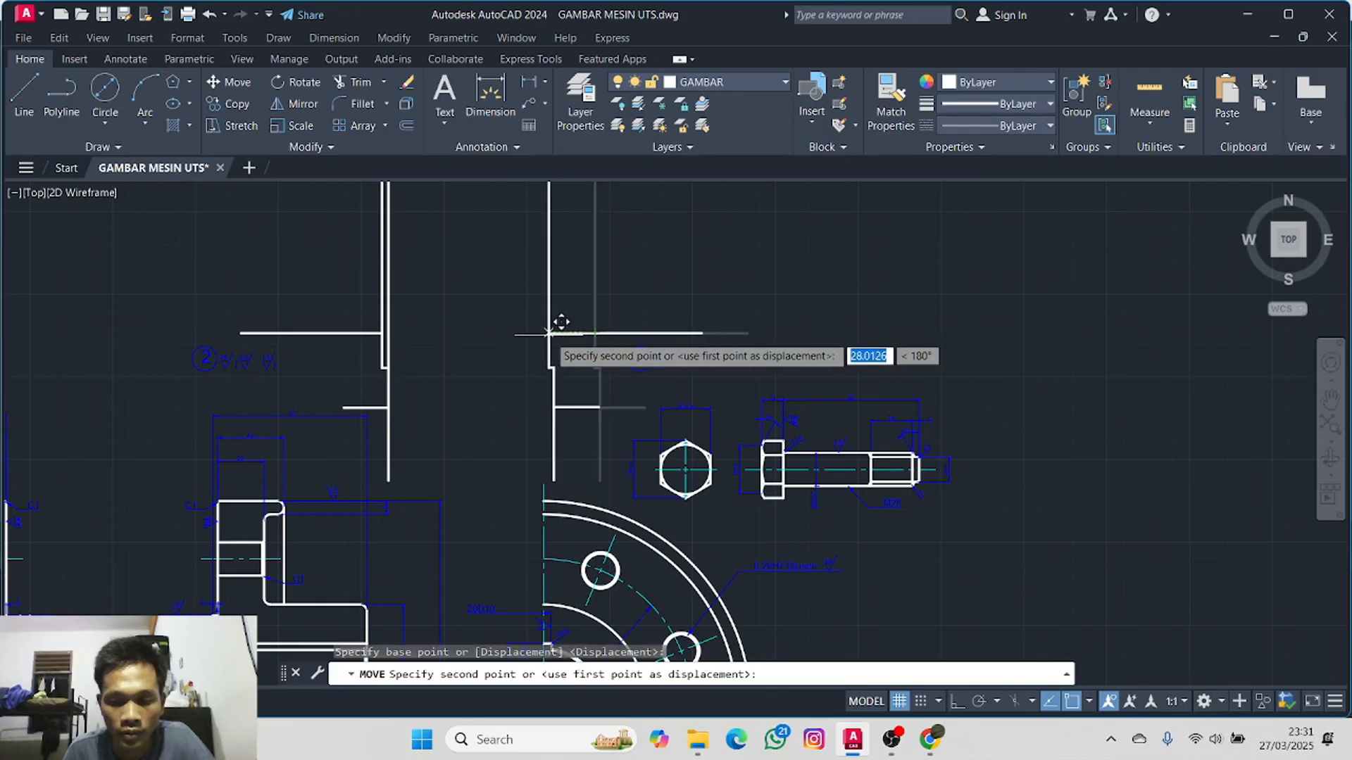
pyautogui.press('F8')
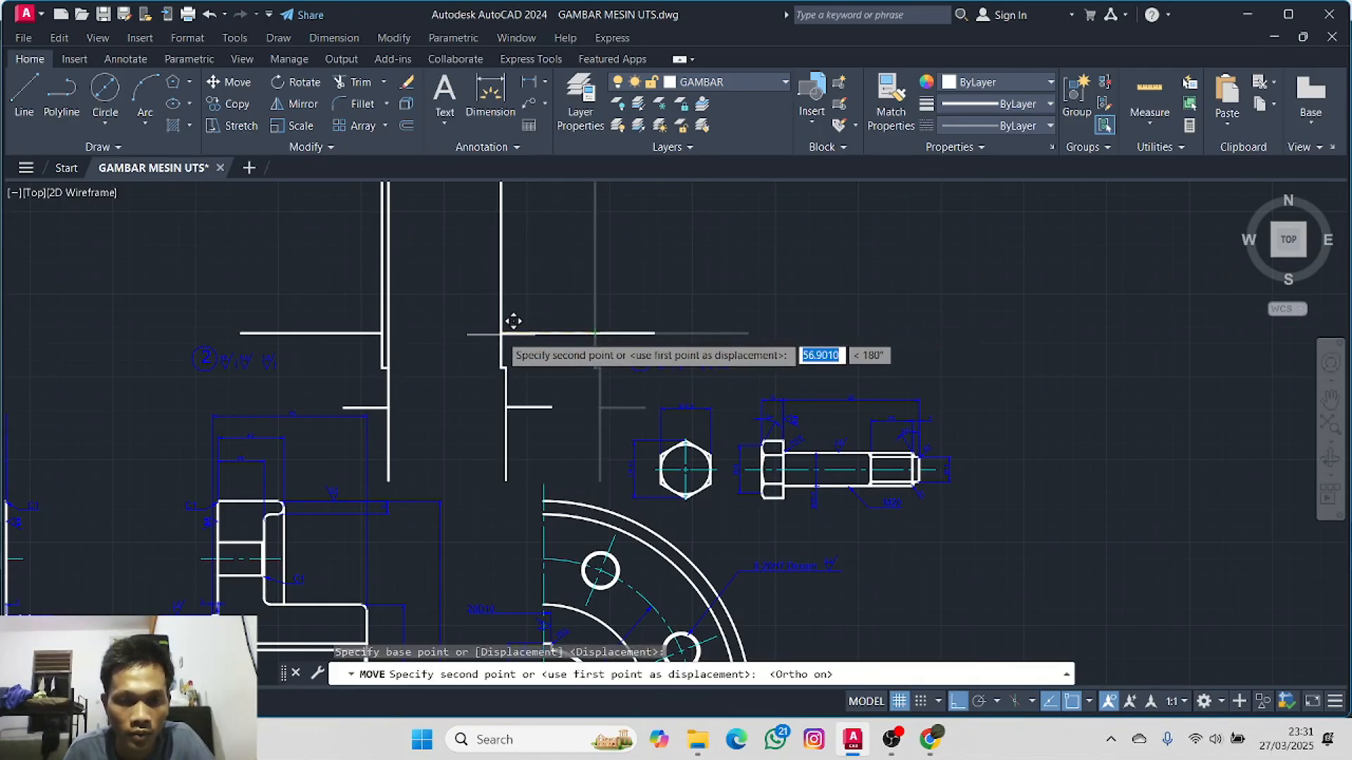
pyautogui.click(513, 322)
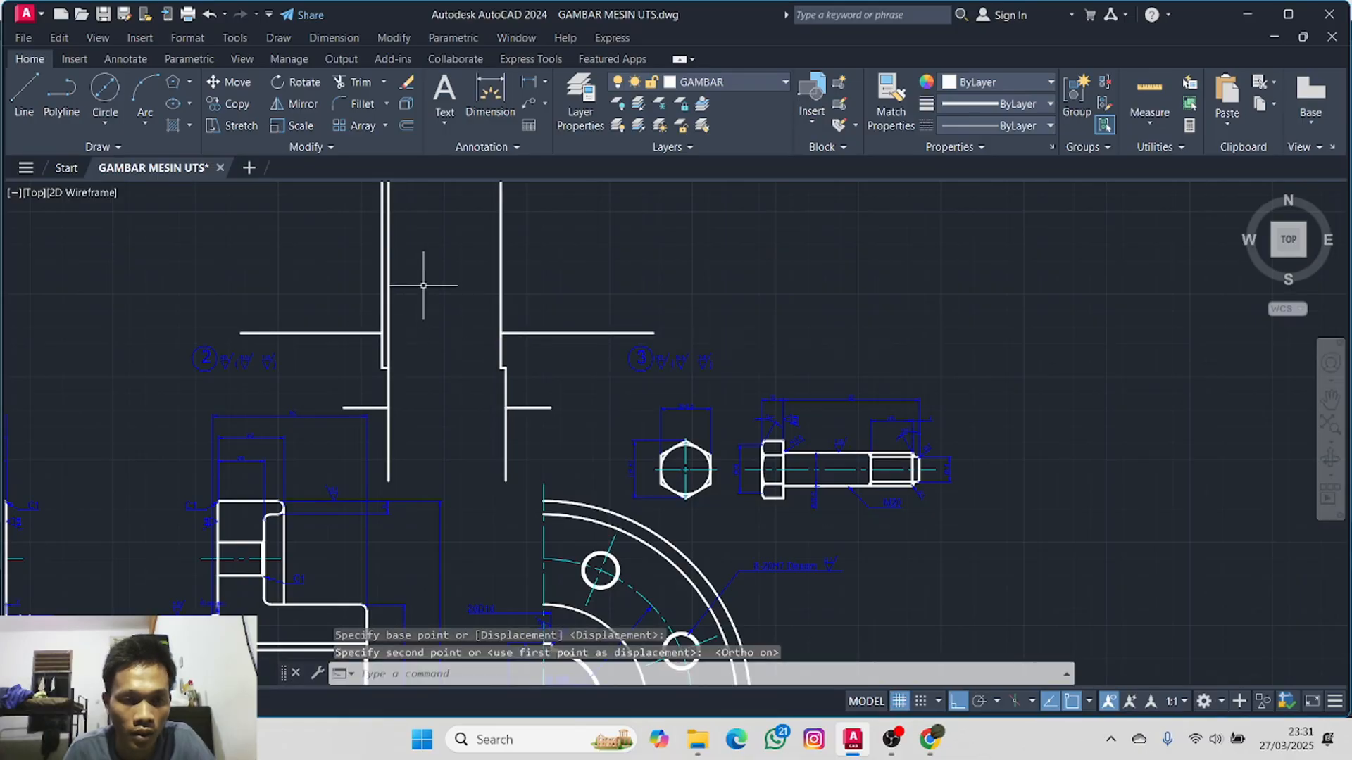
# - Move the copied detail F lines about 31 mm horizontally toward the copied detail M lines
pyautogui.moveTo(424, 284)
pyautogui.mouseDown()
pyautogui.moveTo(345, 322)
pyautogui.moveTo(376, 405)
pyautogui.mouseUp()
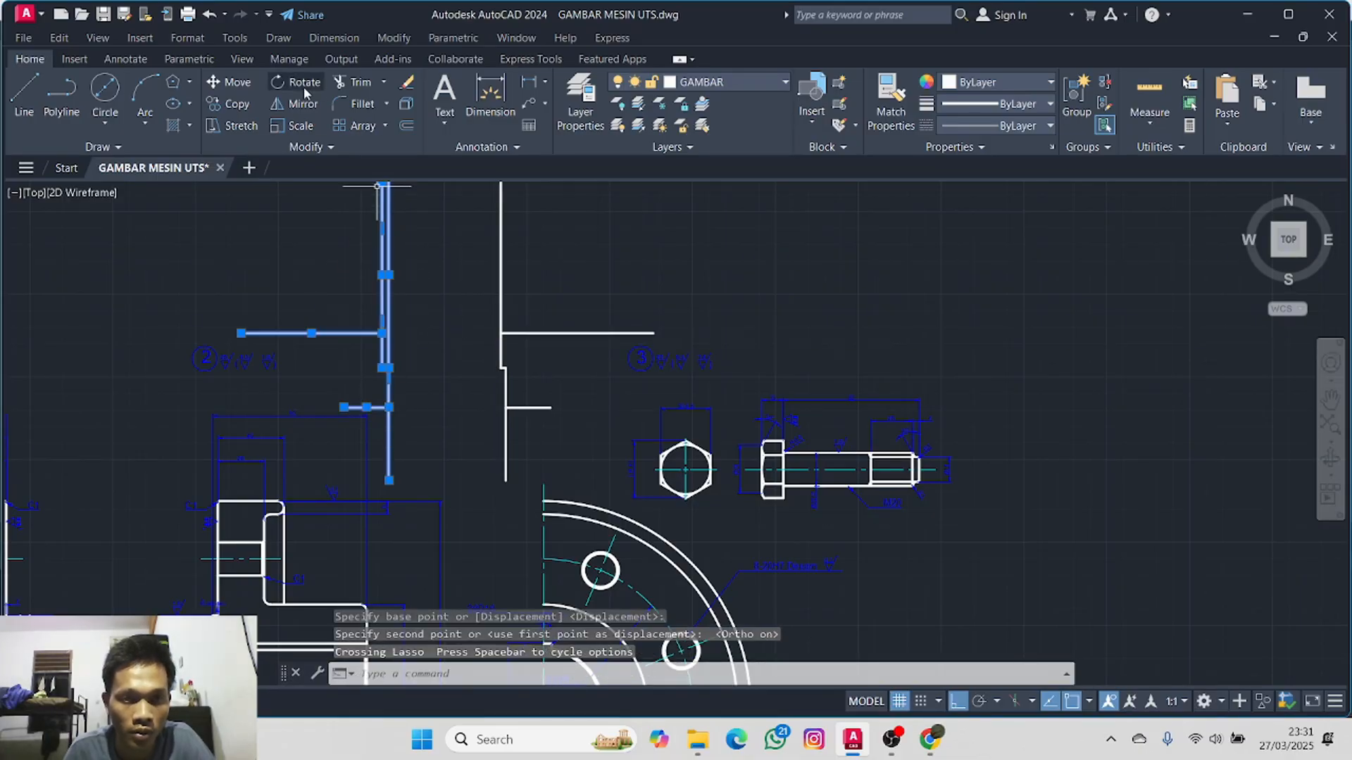
pyautogui.click(237, 82)
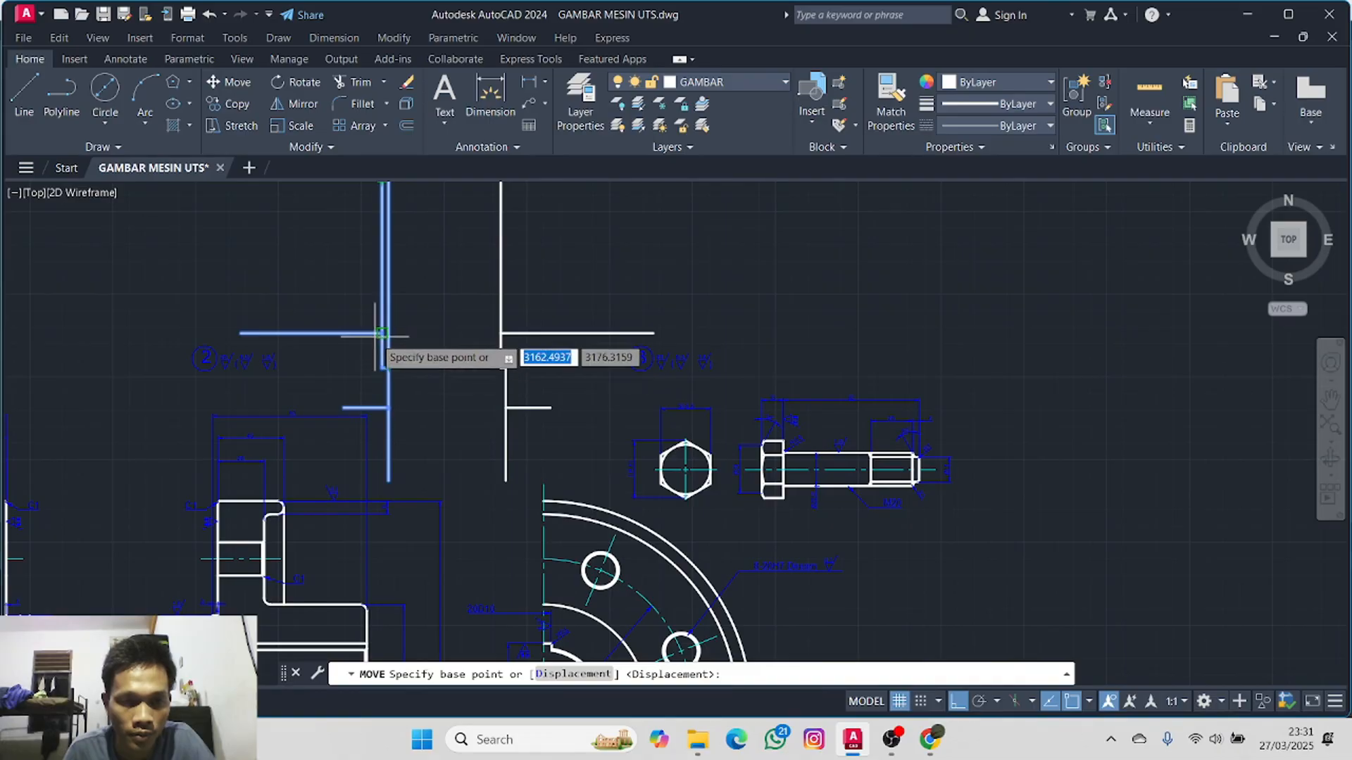
pyautogui.click(381, 332)
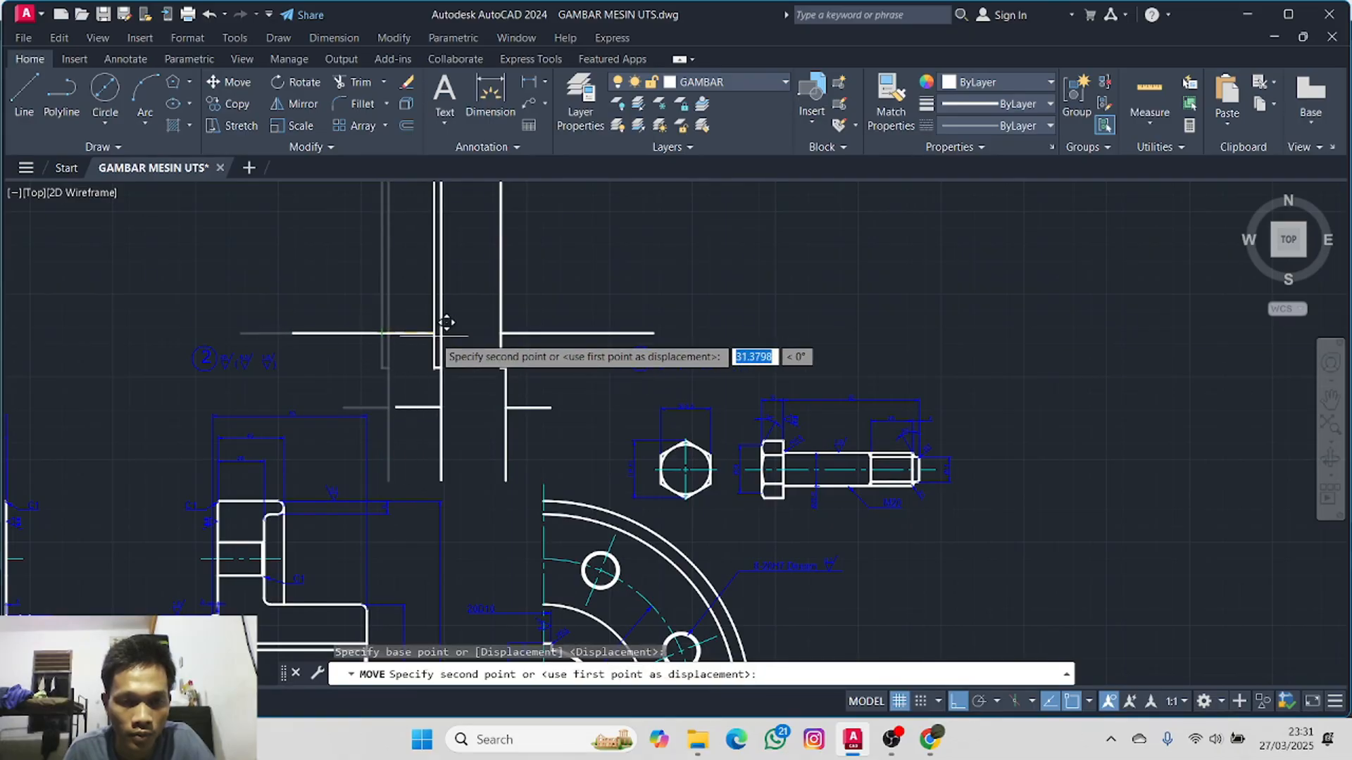
pyautogui.click(447, 323)
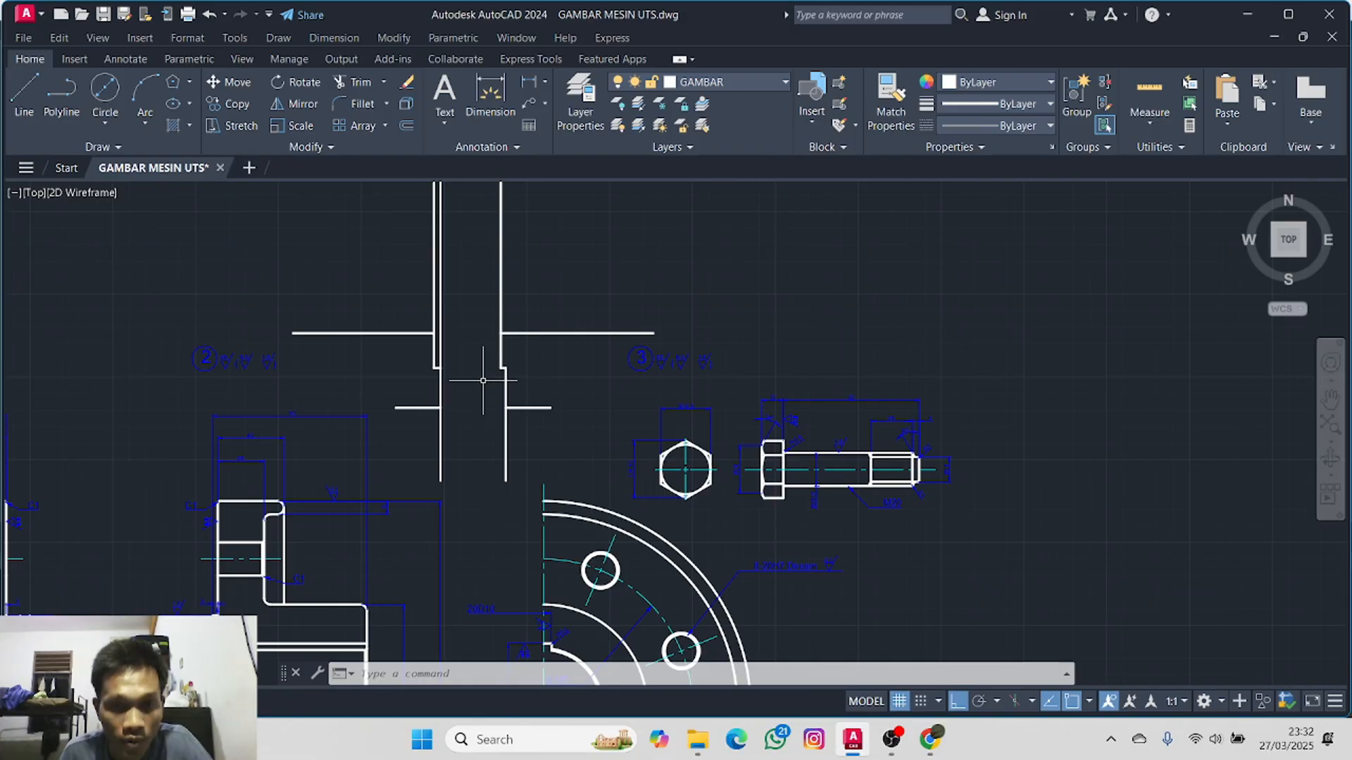
# - Stretch the long upper horizontal line of the F copy to its flange face line
pyautogui.moveTo(483, 381); pyautogui.dragTo(533, 402, button='middle')
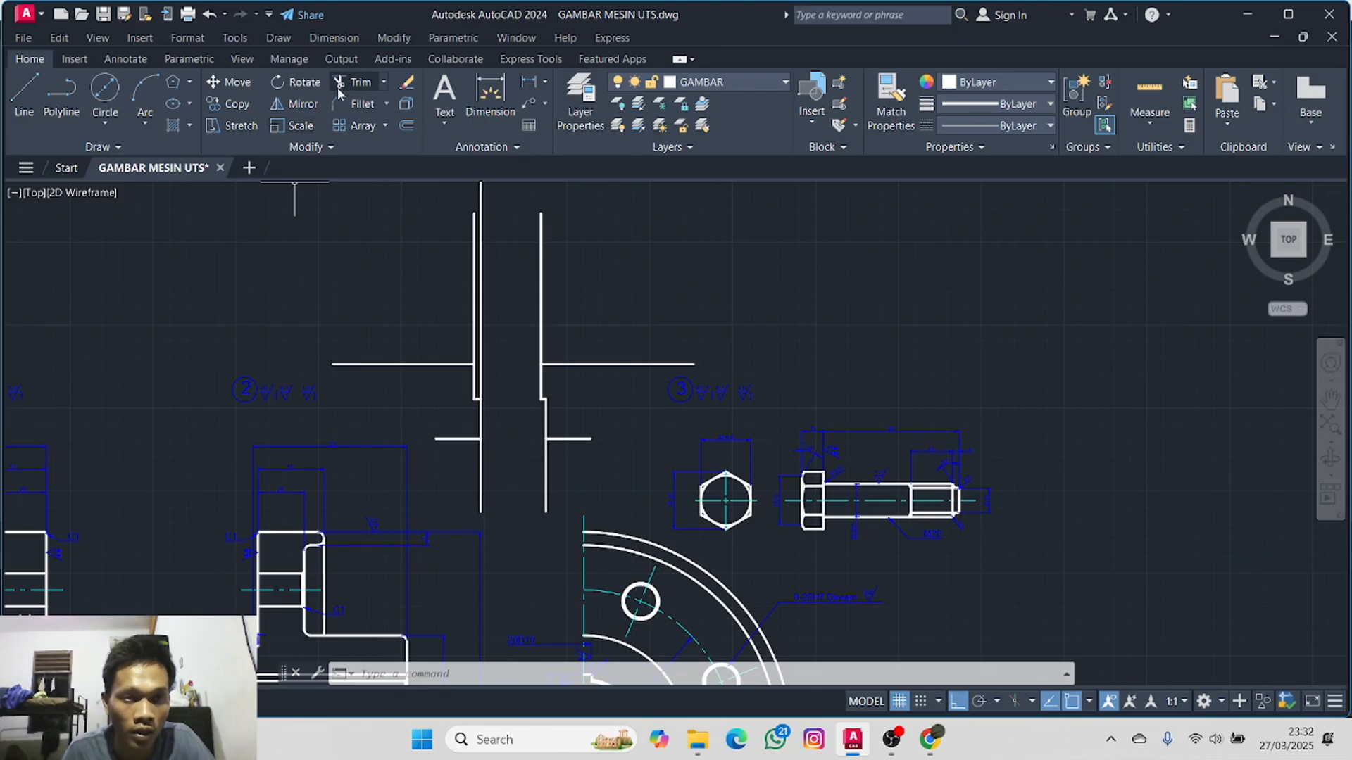
pyautogui.click(454, 364)
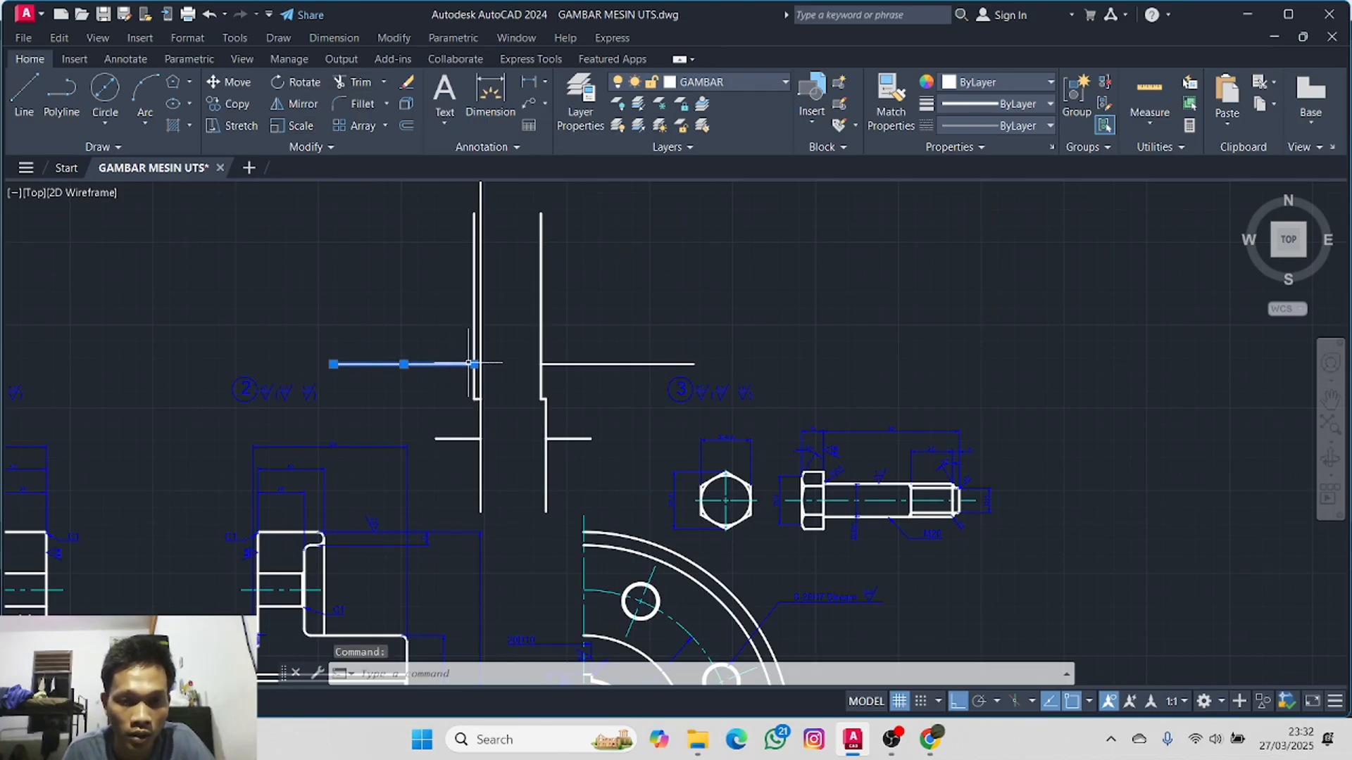
pyautogui.click(477, 364)
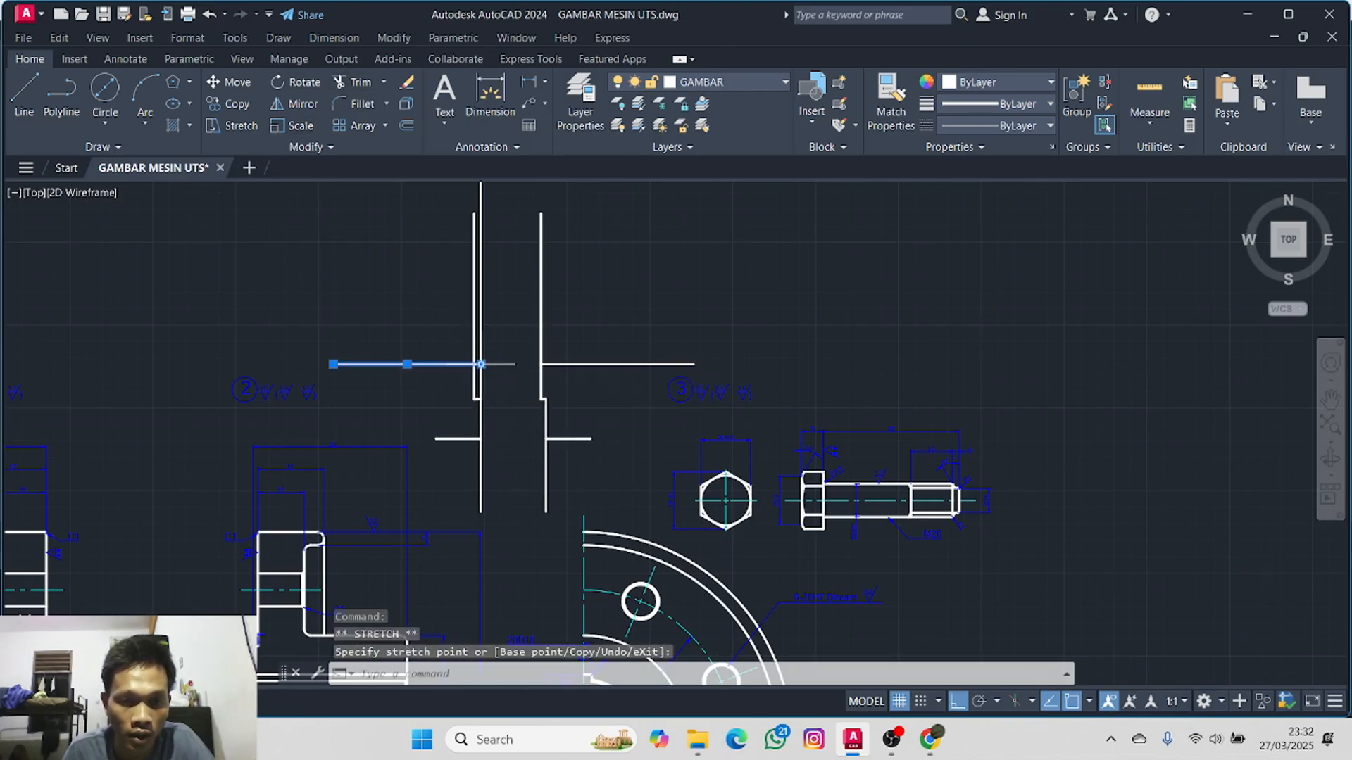
pyautogui.press('Escape')
# - Trim the vertical lines of both copies above the long upper lines and below the short lower lines
pyautogui.click(361, 81)
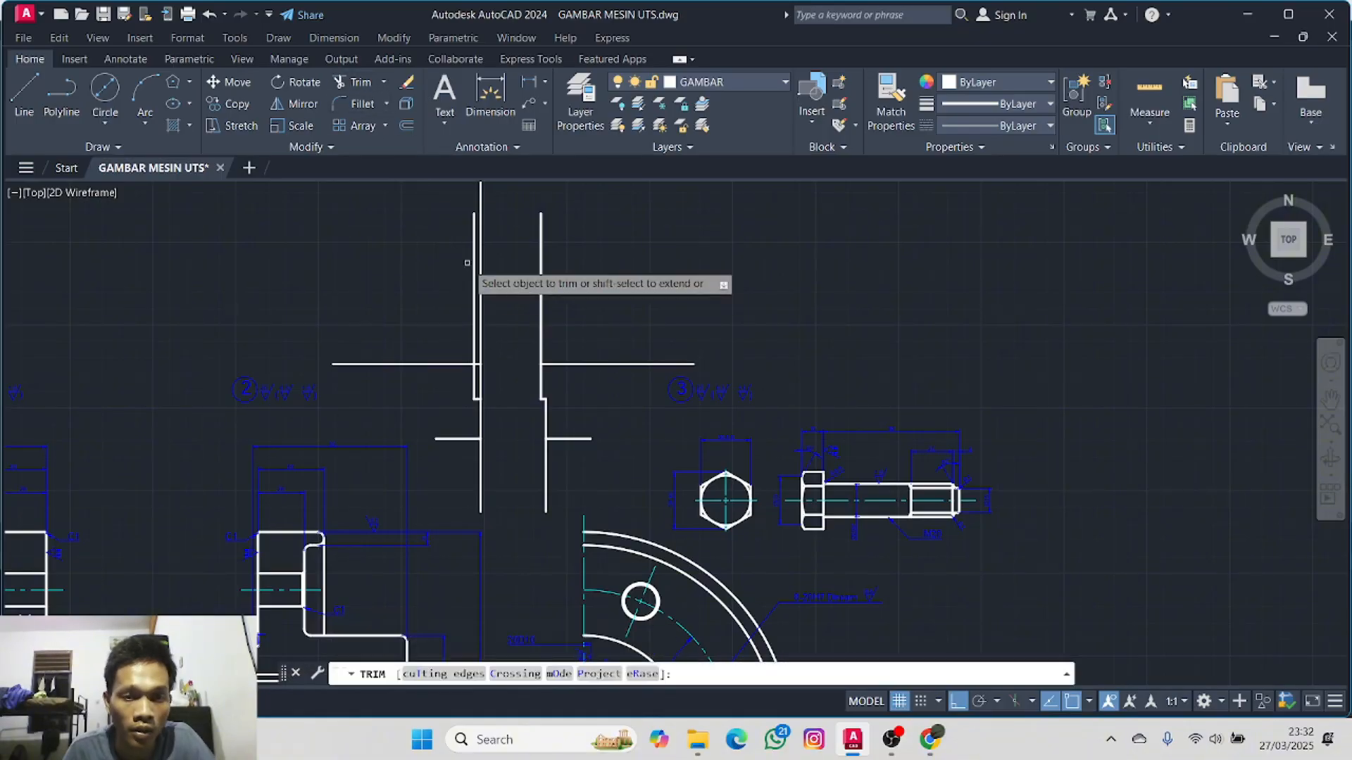
pyautogui.moveTo(499, 290); pyautogui.dragTo(357, 305)
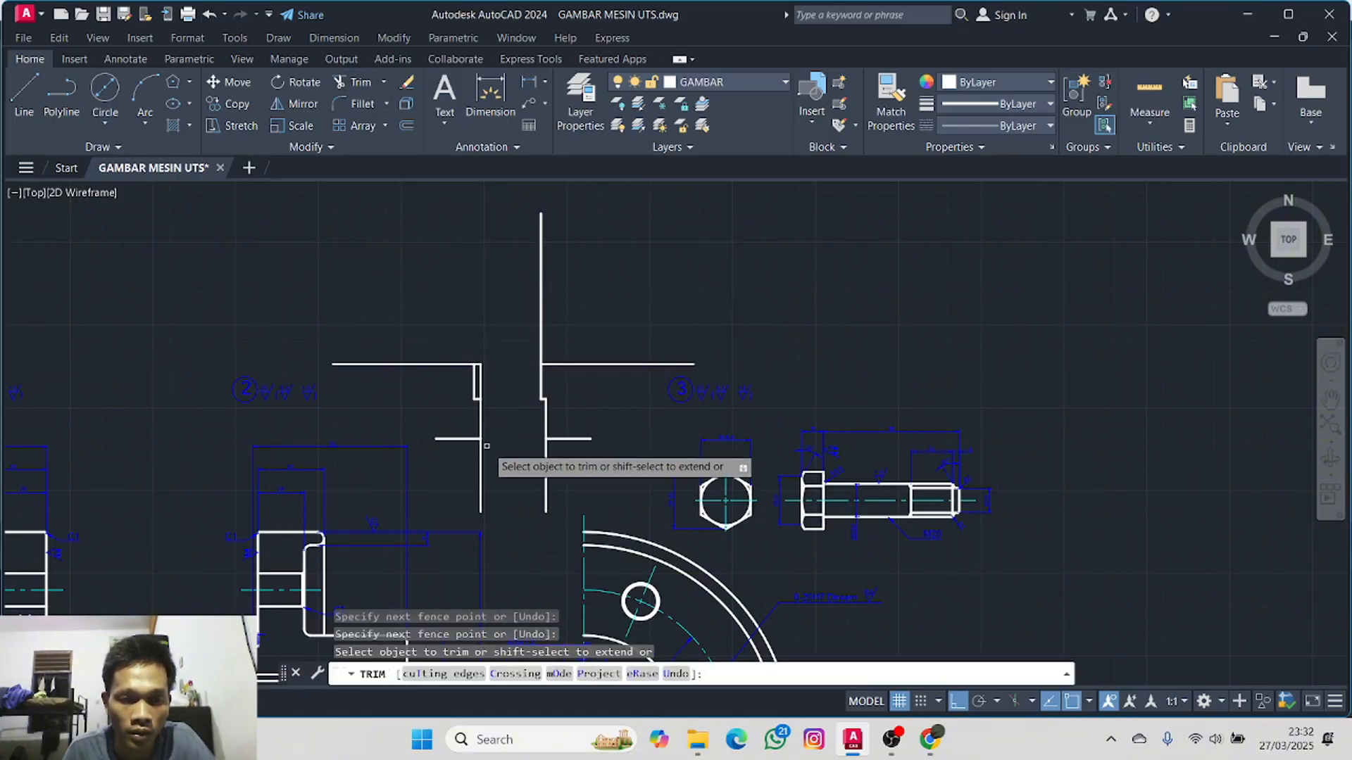
pyautogui.moveTo(458, 467); pyautogui.dragTo(565, 444)
pyautogui.moveTo(555, 316); pyautogui.dragTo(526, 324)
pyautogui.press('Escape')
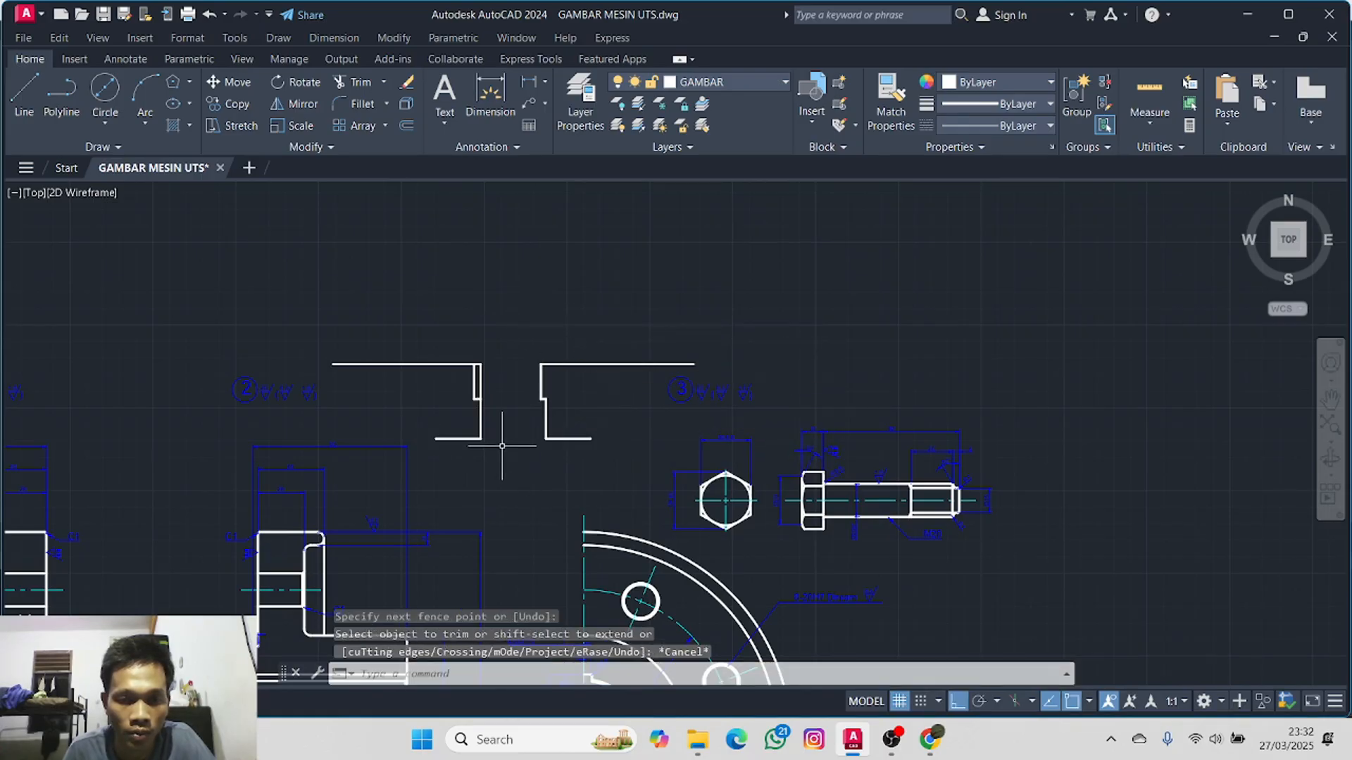
# - Move the trimmed F copy horizontally closer to the M copy, keeping a small gap between them
pyautogui.moveTo(545, 426)
pyautogui.mouseDown(button='middle')
pyautogui.moveTo(512, 447)
pyautogui.moveTo(508, 428)
pyautogui.mouseUp(button='middle')
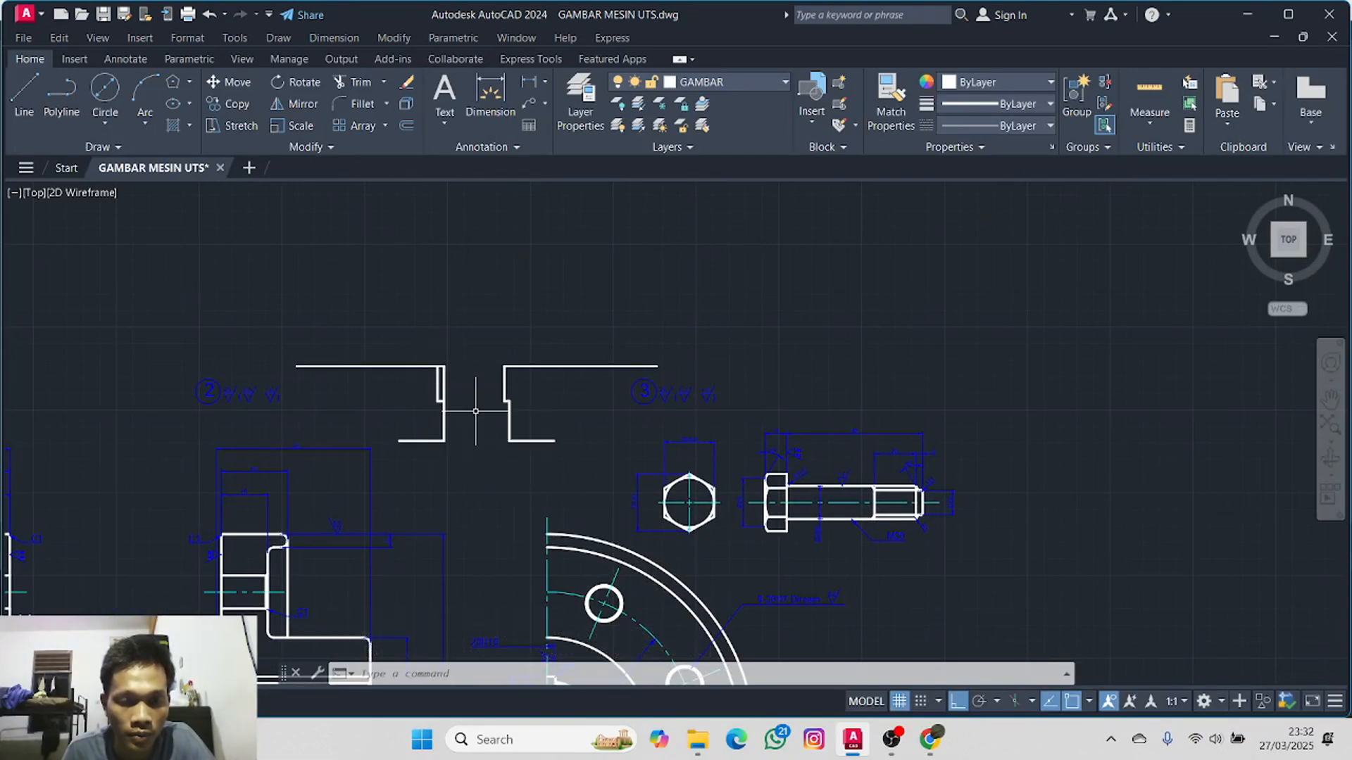
pyautogui.moveTo(458, 320)
pyautogui.mouseDown()
pyautogui.moveTo(432, 323)
pyautogui.moveTo(426, 463)
pyautogui.mouseUp()
pyautogui.click(229, 82)
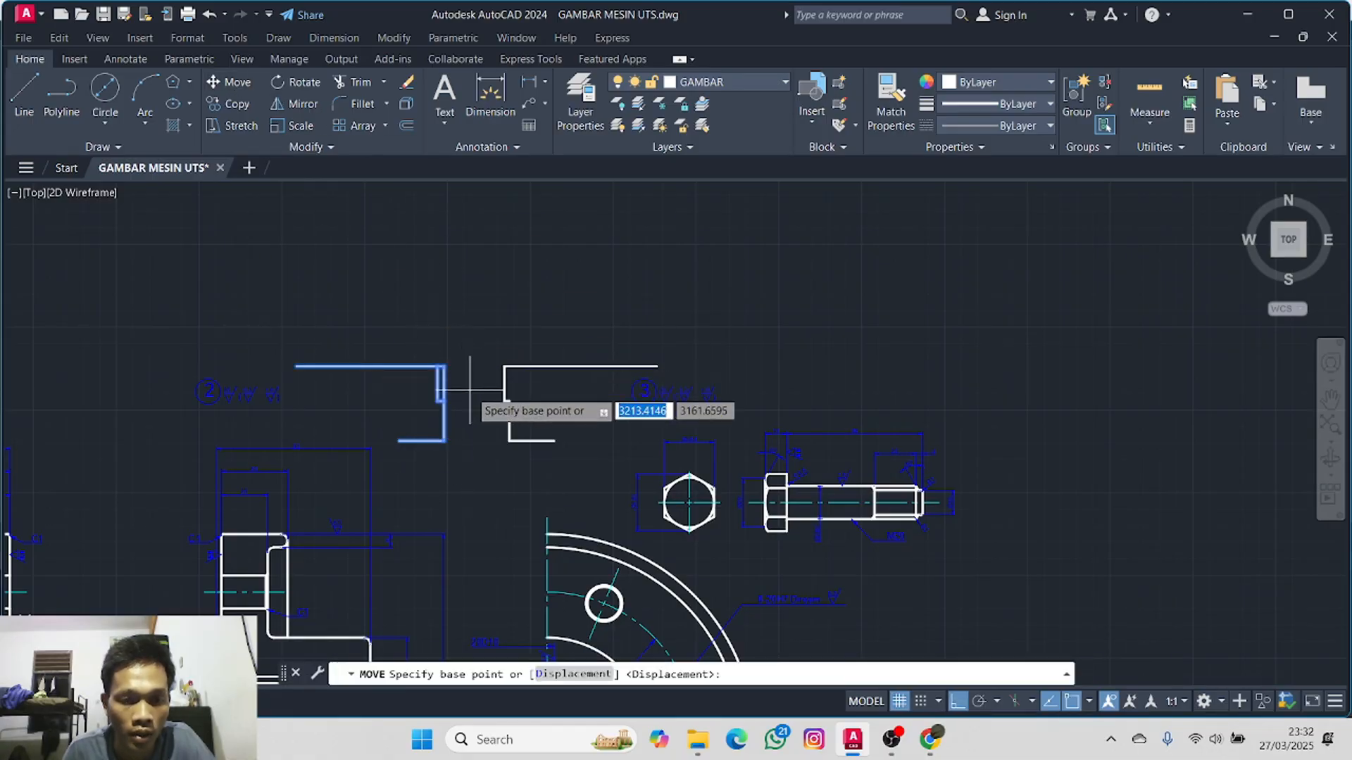
pyautogui.click(444, 366)
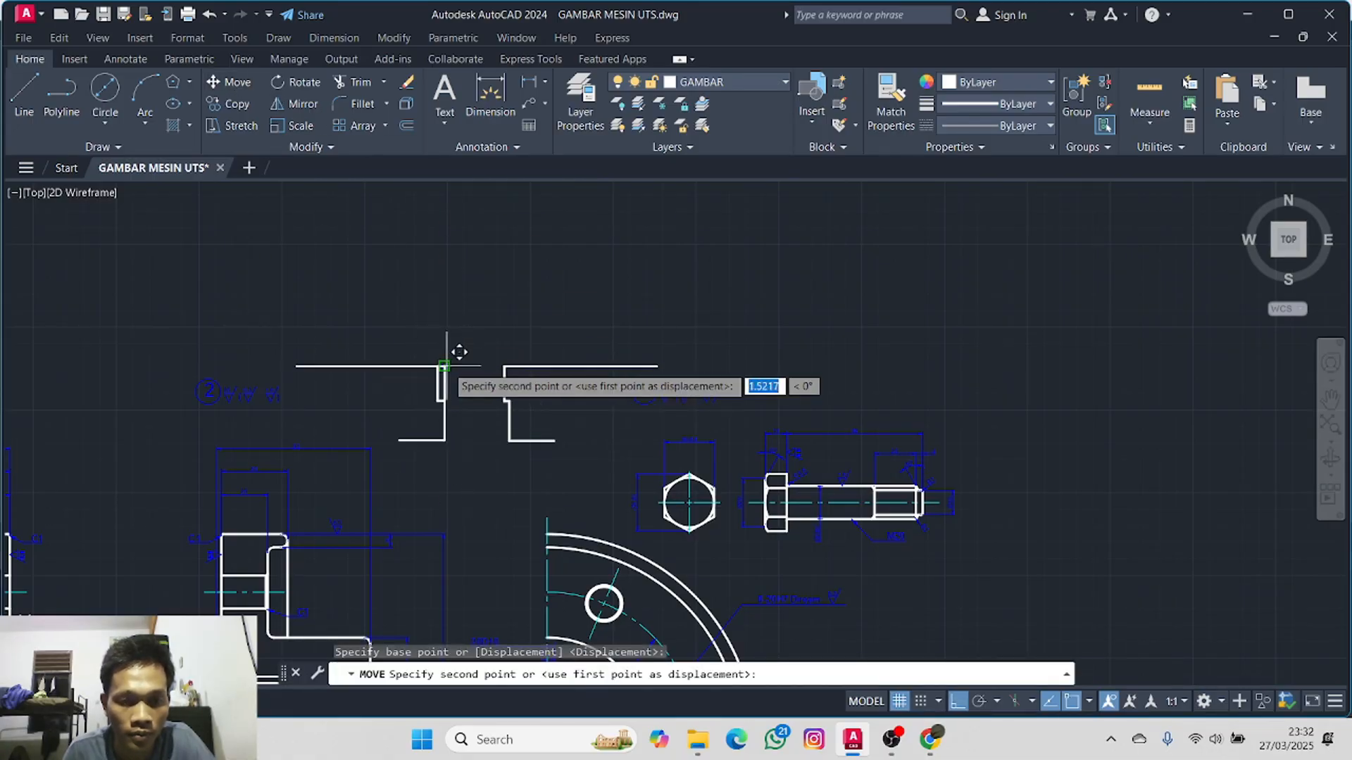
pyautogui.click(469, 366)
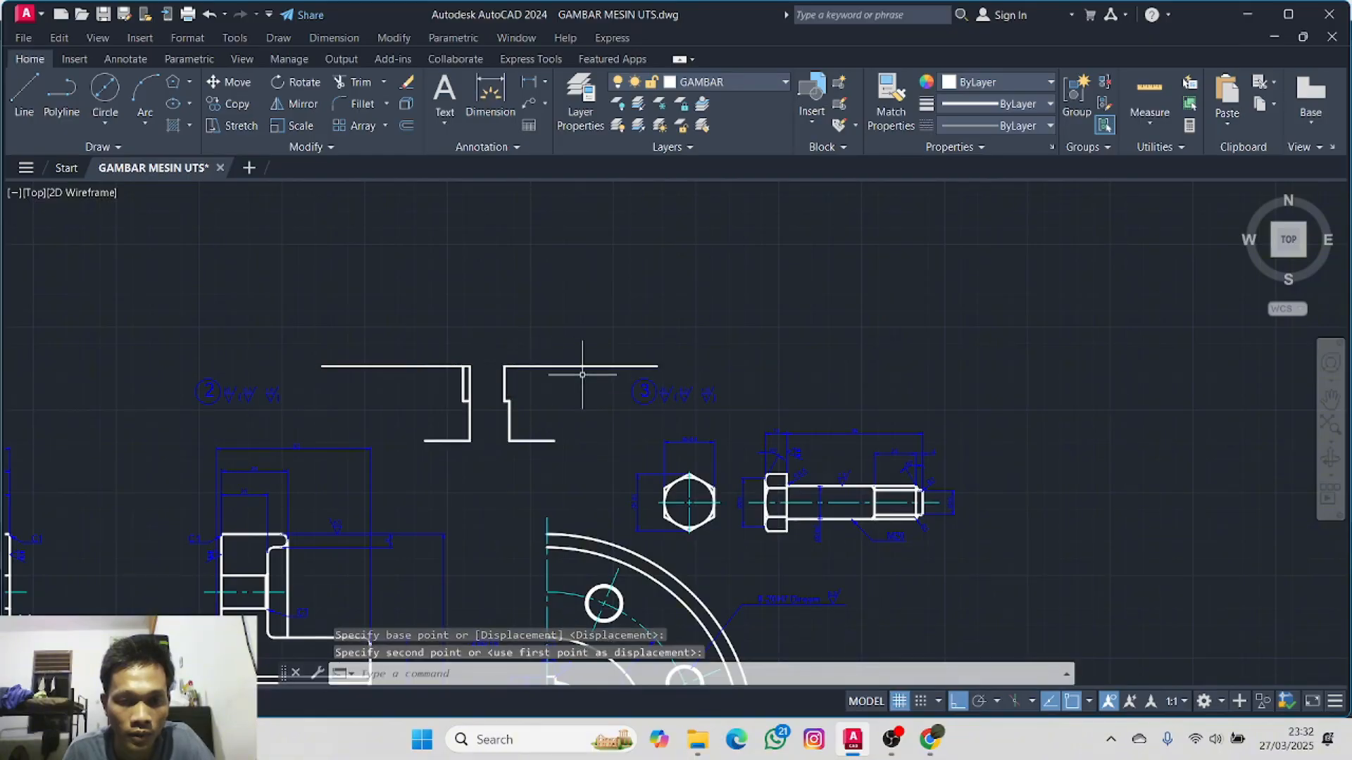
pyautogui.press('Escape')
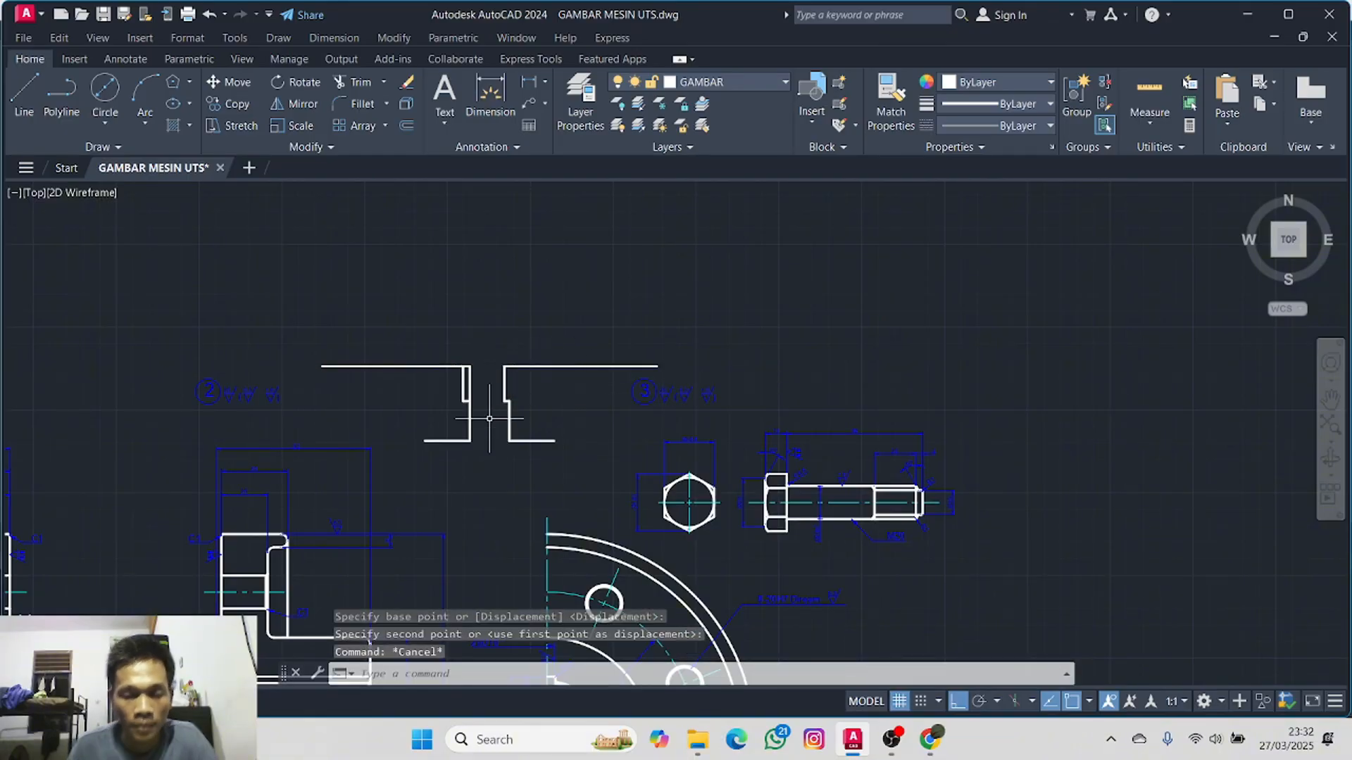
# - Delete the short lower and long upper horizontal lines from both the F and M copies
pyautogui.scroll(4, 489, 418)
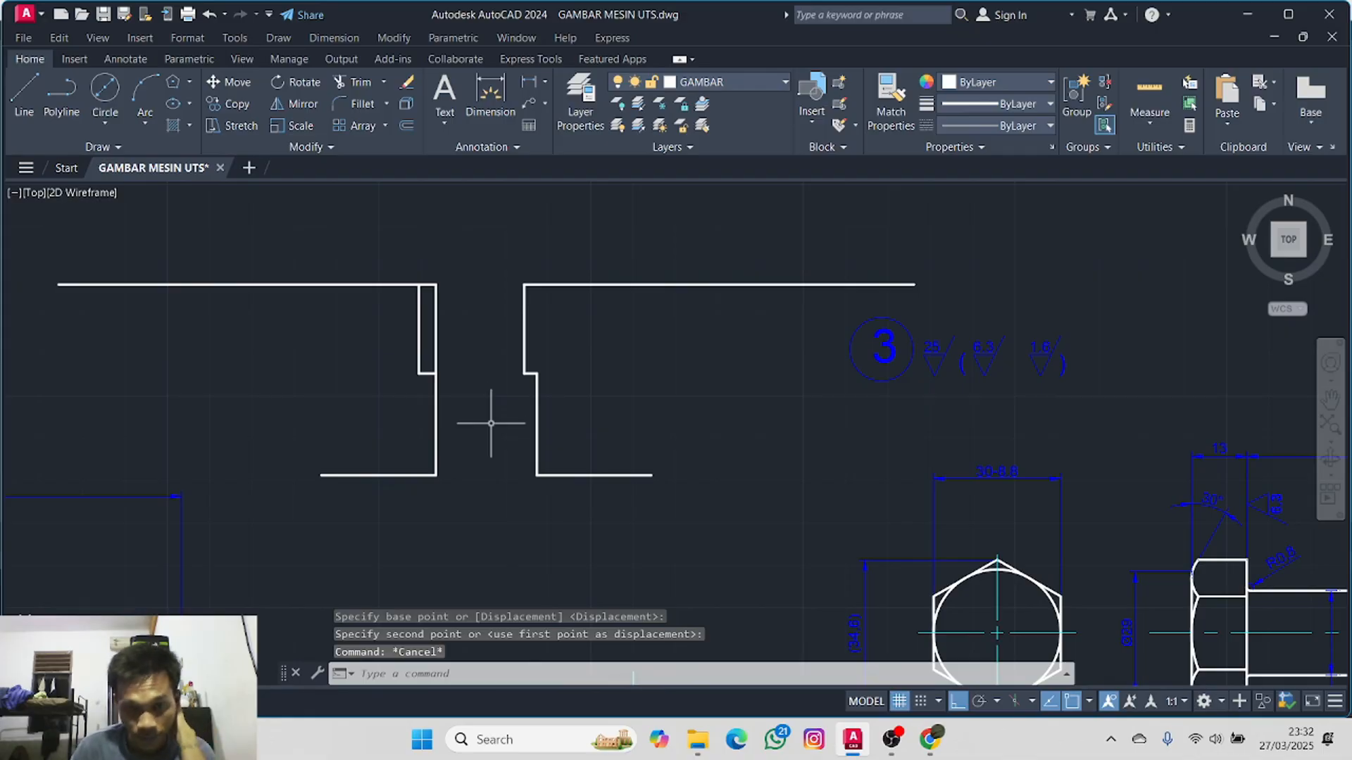
pyautogui.click(578, 477)
pyautogui.click(425, 475)
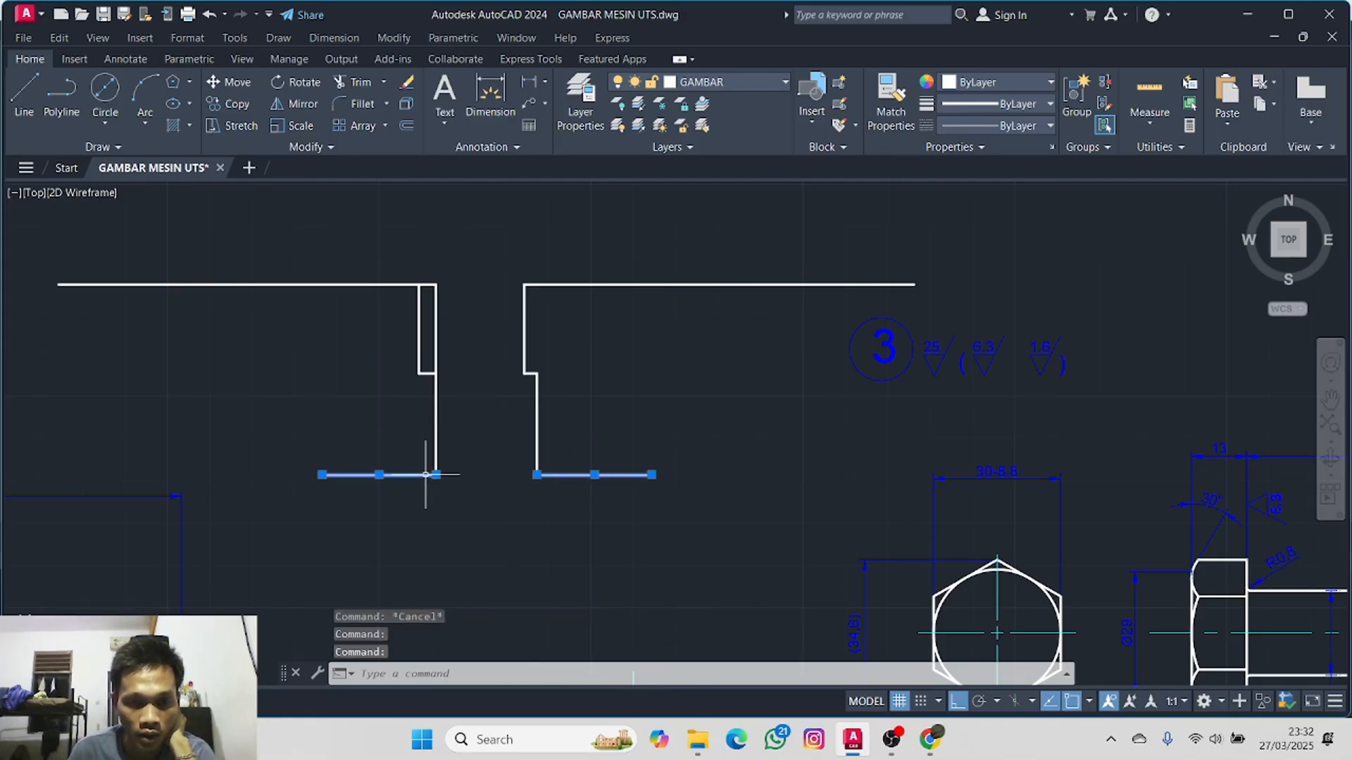
pyautogui.press('F8')
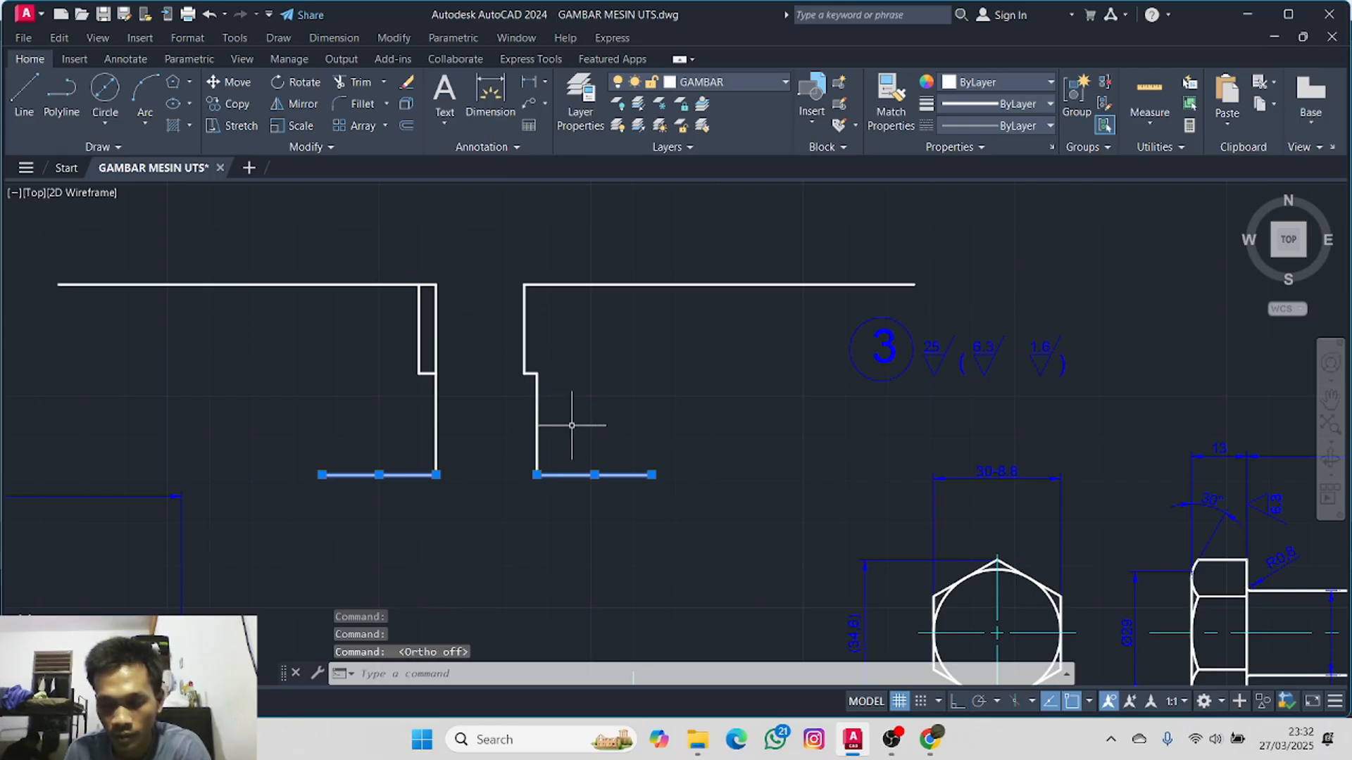
pyautogui.press('Delete')
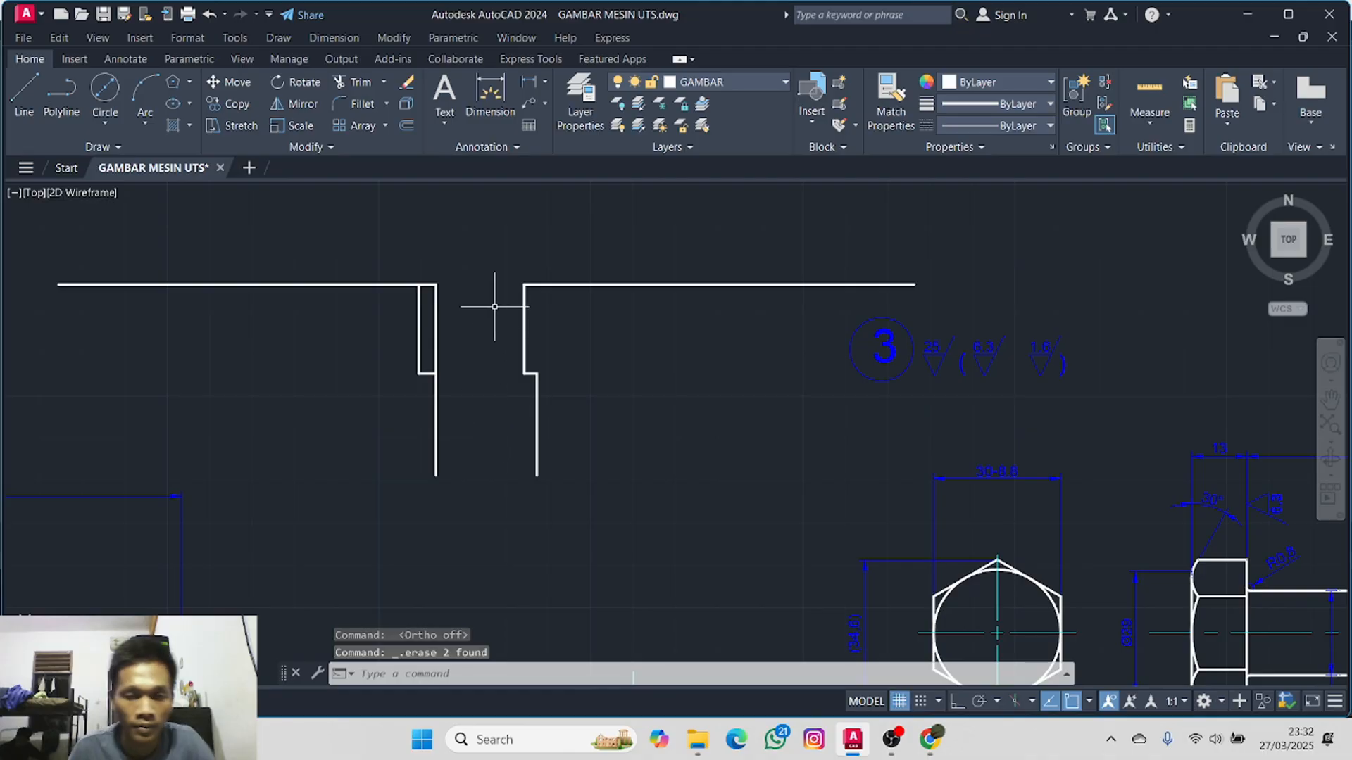
pyautogui.click(336, 284)
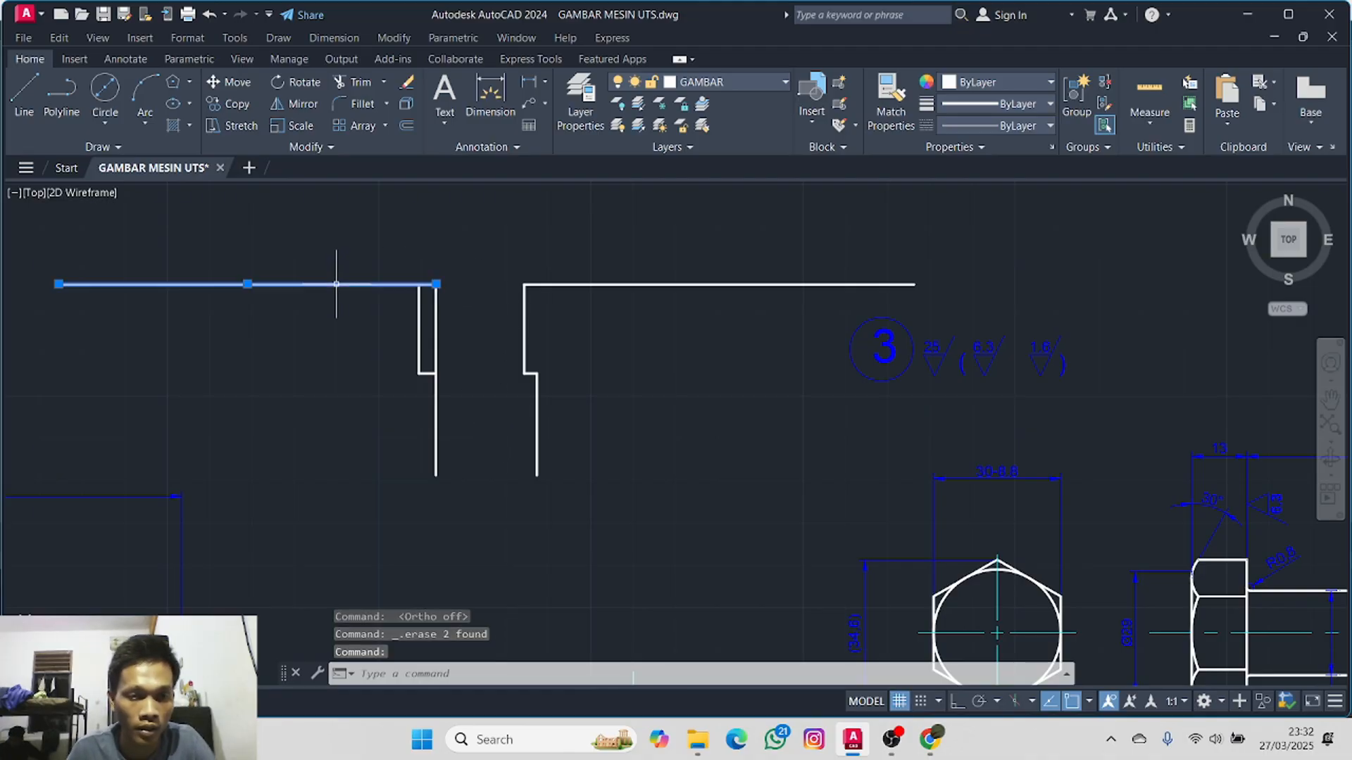
pyautogui.click(588, 285)
pyautogui.press('Delete')
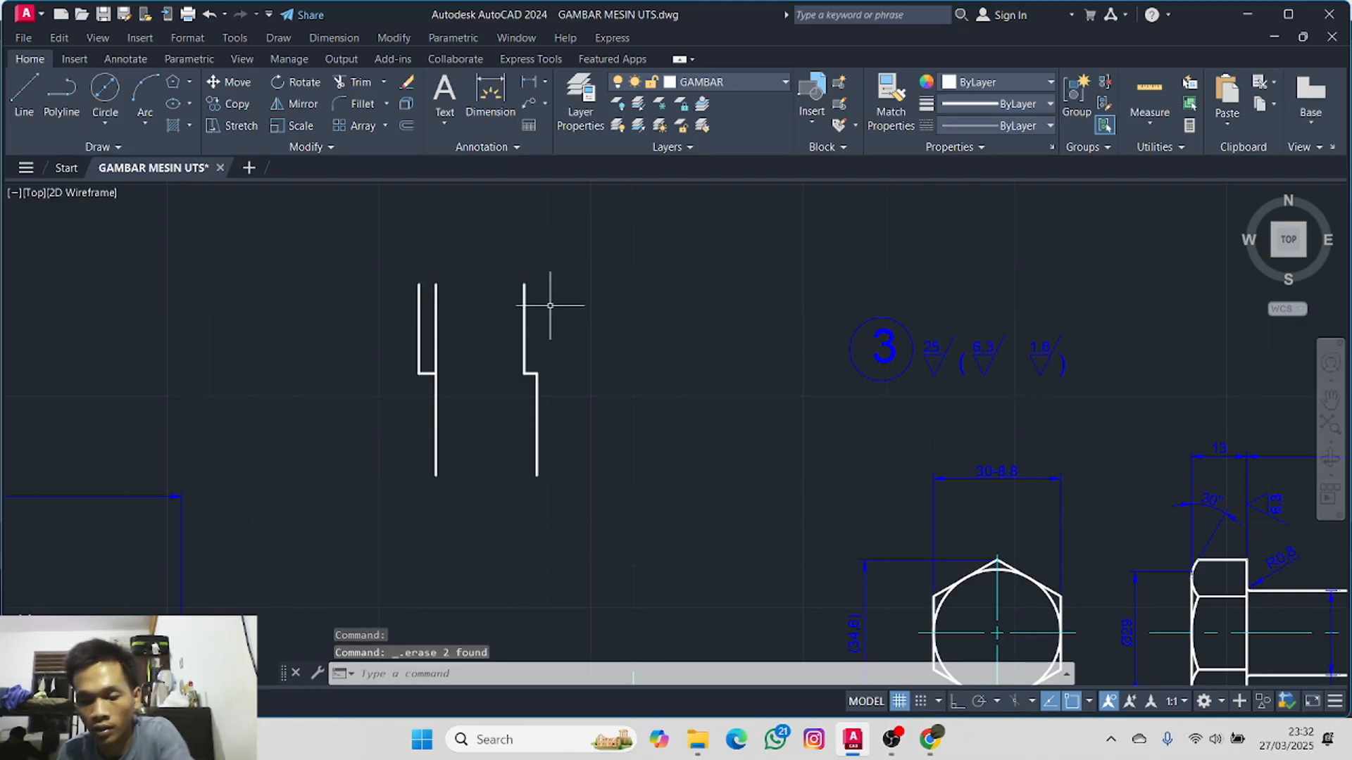
# - Examine the two enlarged details between views 2 and 3 in the reference photo for their fillet and chamfer sizes
pyautogui.moveTo(383, 392)
pyautogui.mouseDown(button='middle')
pyautogui.moveTo(501, 356)
pyautogui.moveTo(576, 361)
pyautogui.moveTo(559, 389)
pyautogui.mouseUp(button='middle')
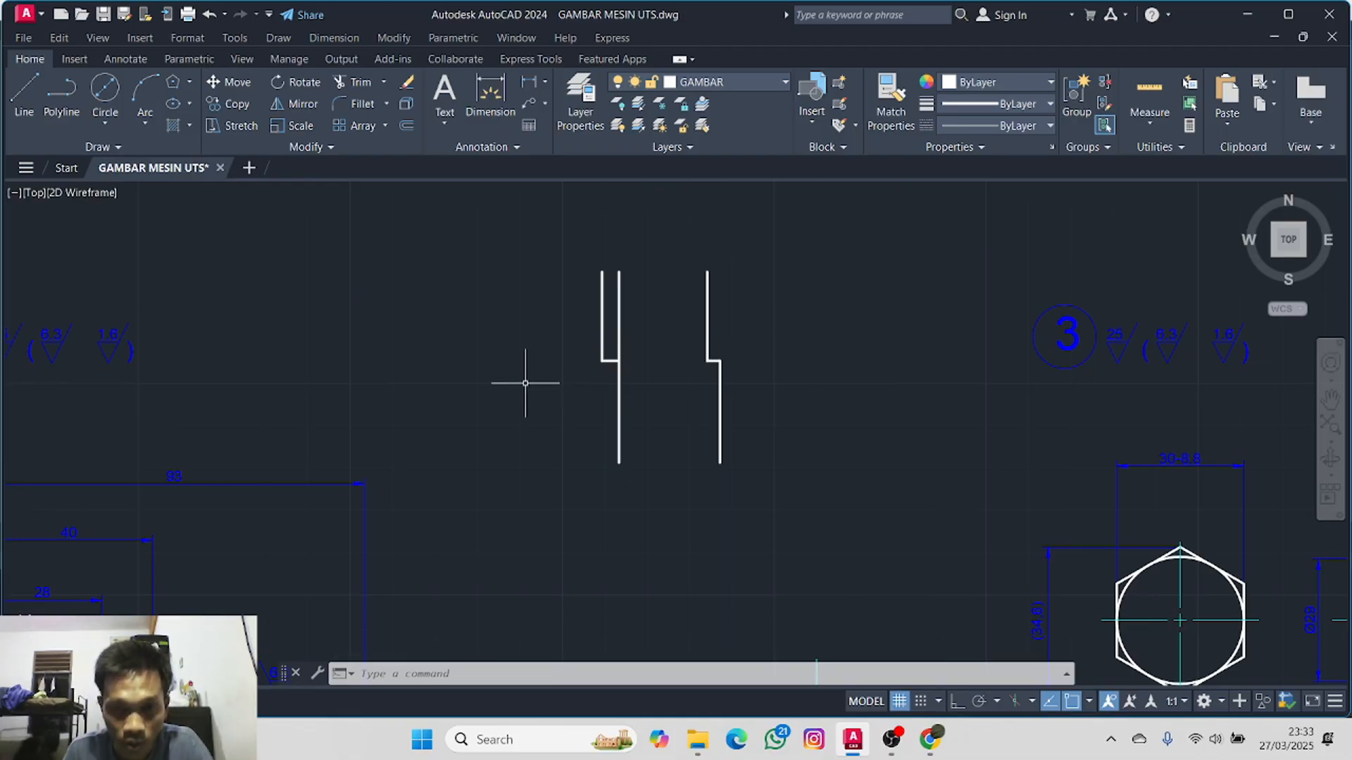
pyautogui.moveTo(282, 438); pyautogui.dragTo(1294, 57, button='middle')
pyautogui.scroll(-2, 437, 444)
pyautogui.moveTo(437, 443); pyautogui.dragTo(799, 286, button='middle')
pyautogui.moveTo(372, 399)
pyautogui.mouseDown(button='middle')
pyautogui.moveTo(876, 304)
pyautogui.moveTo(1025, 295)
pyautogui.mouseUp(button='middle')
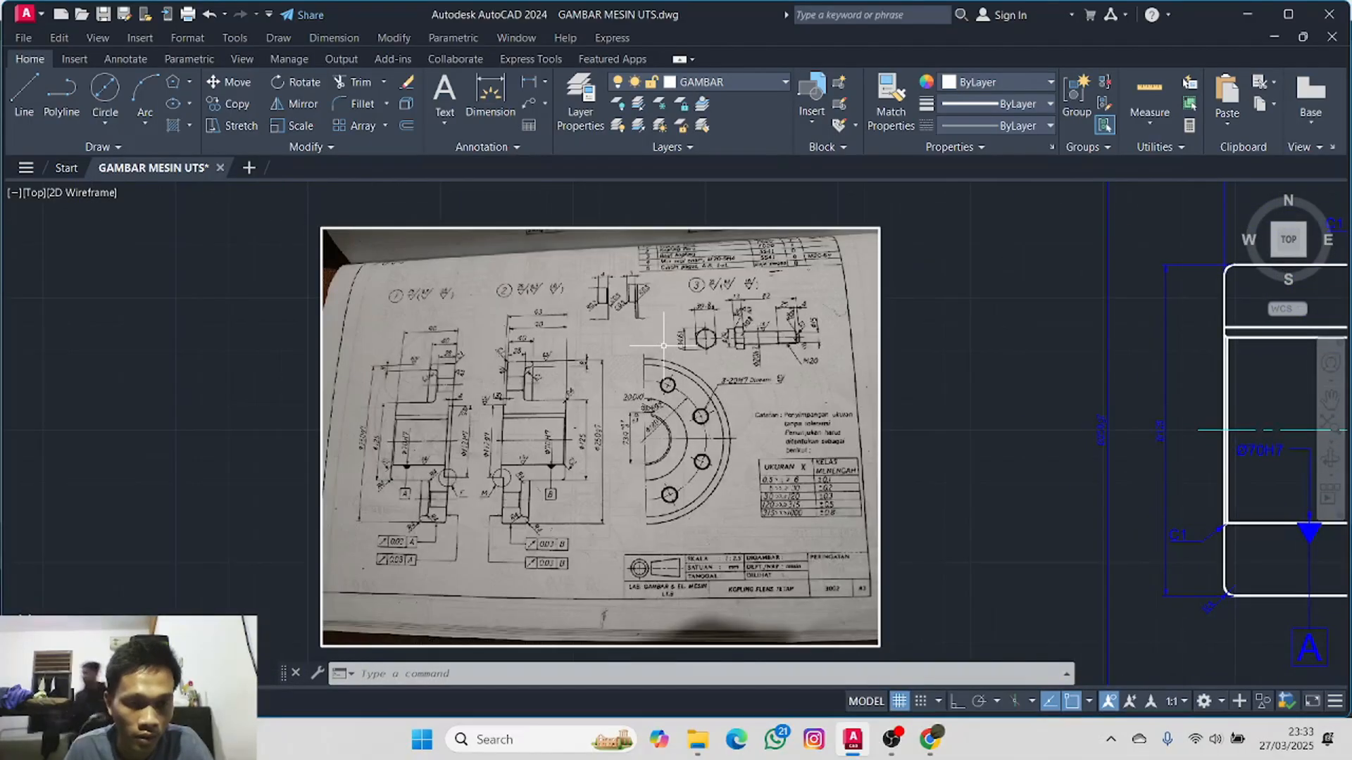
pyautogui.scroll(5, 664, 346)
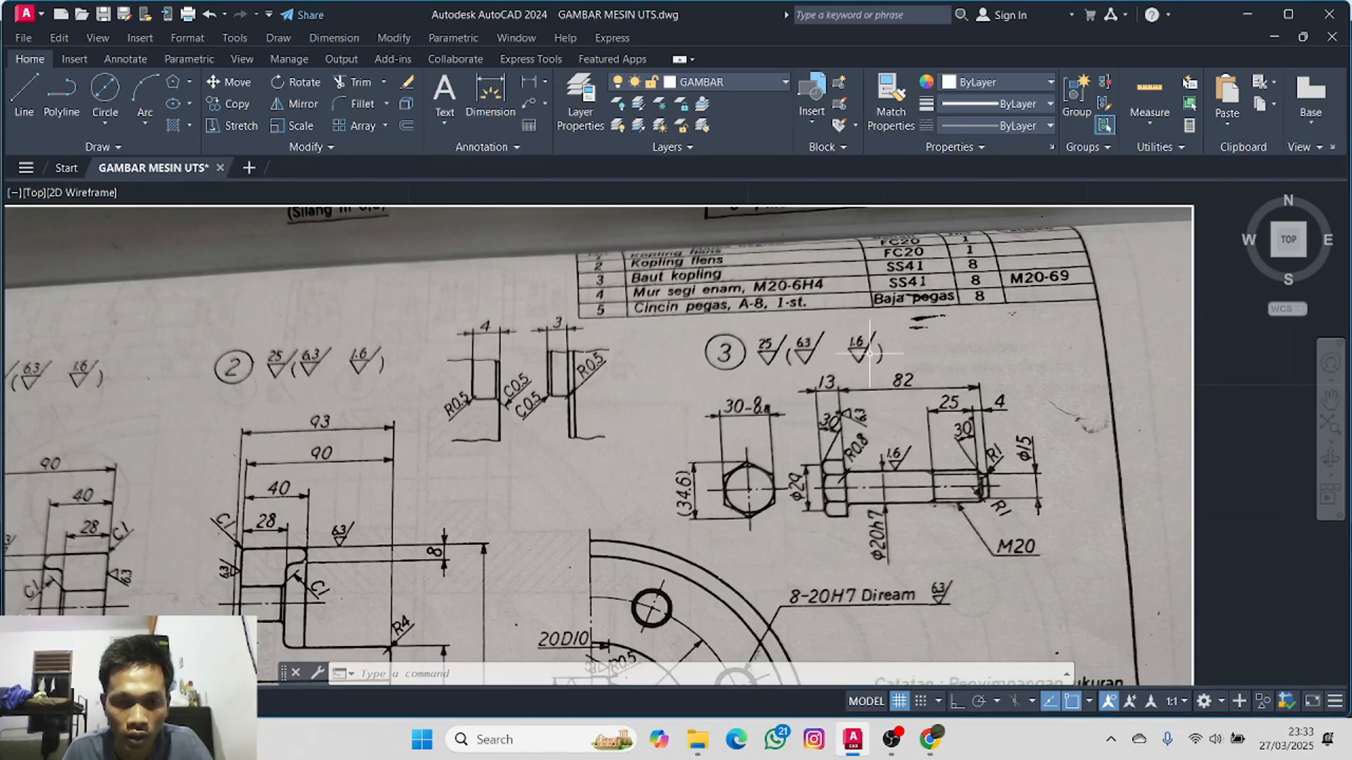
pyautogui.scroll(-8, 870, 351)
pyautogui.moveTo(977, 327); pyautogui.dragTo(104, 507, button='middle')
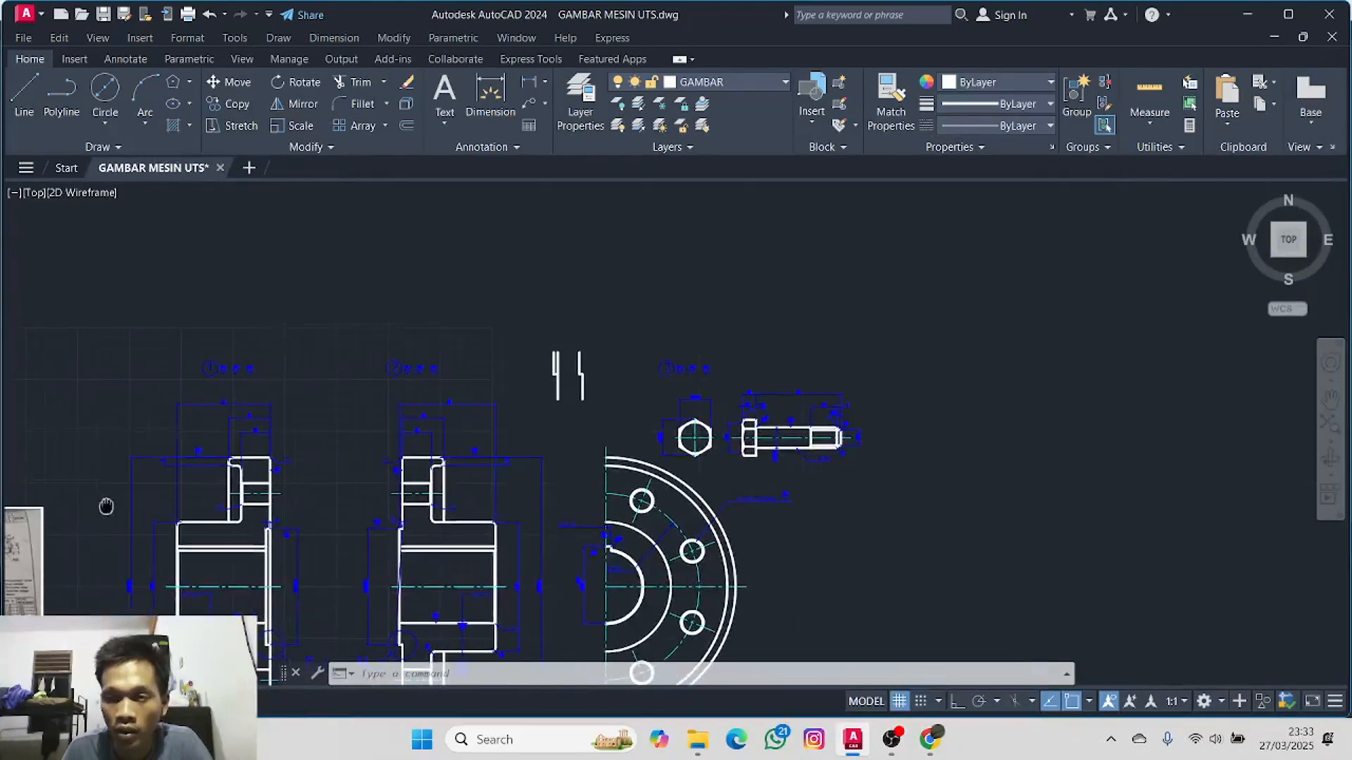
# - Fillet the lower outer corner of the left detail's step with a 0.5 radius
pyautogui.scroll(2, 486, 366)
pyautogui.moveTo(543, 378); pyautogui.dragTo(377, 356, button='middle')
pyautogui.scroll(5, 392, 347)
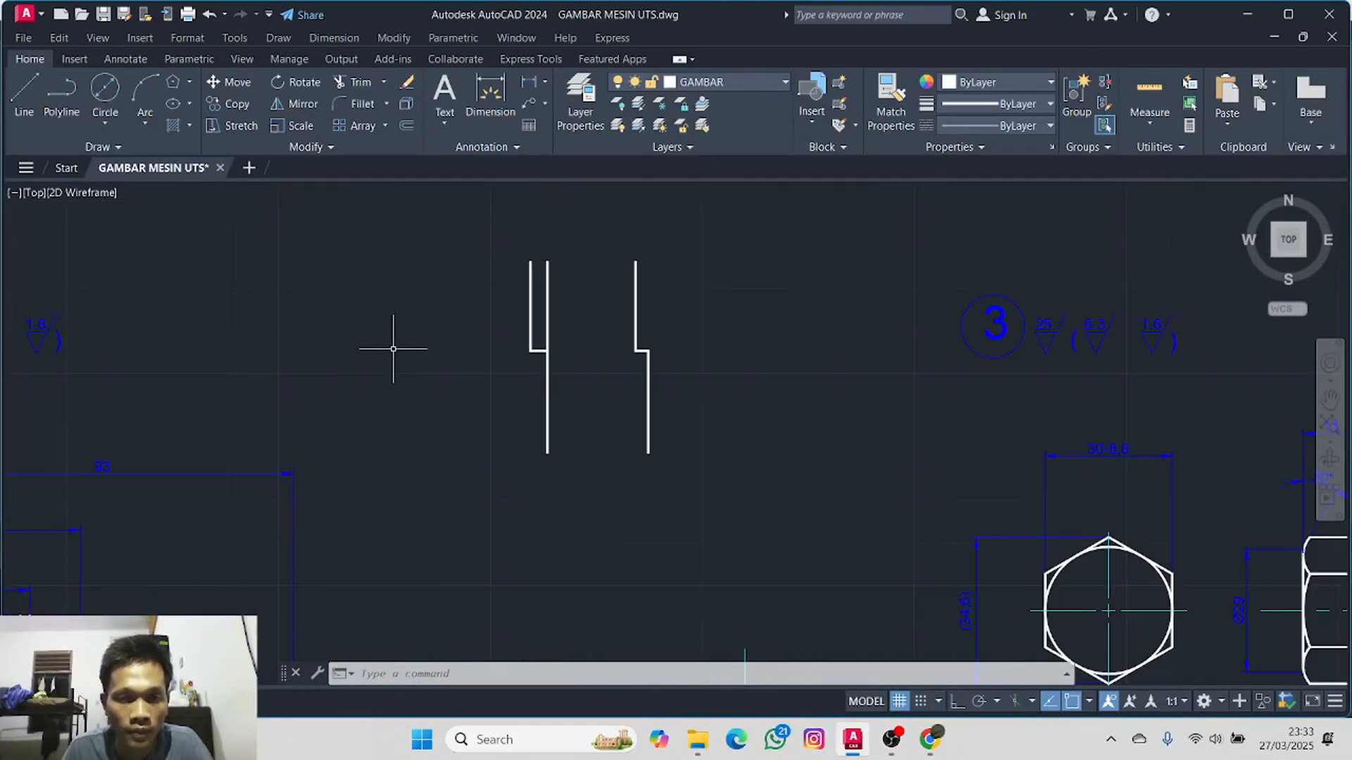
pyautogui.click(363, 106)
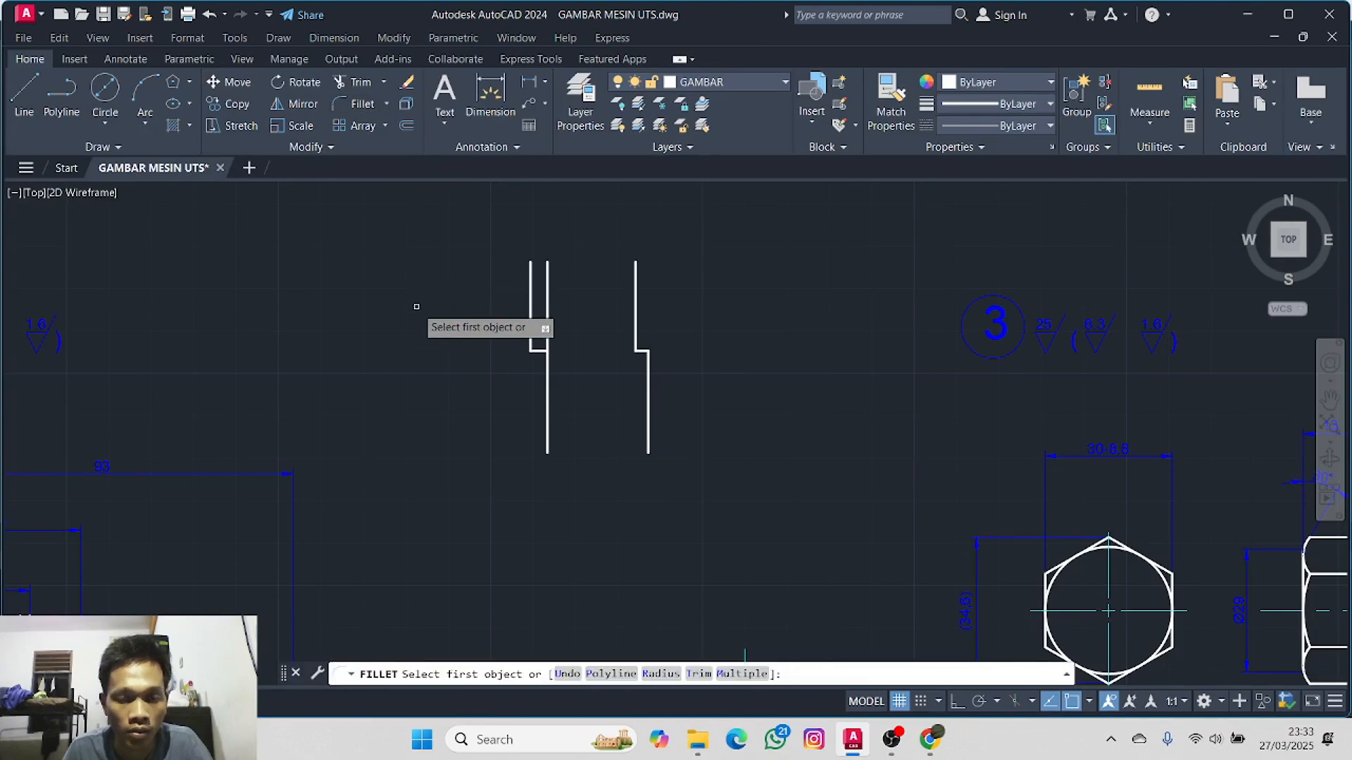
pyautogui.write('r')
pyautogui.press('Return')
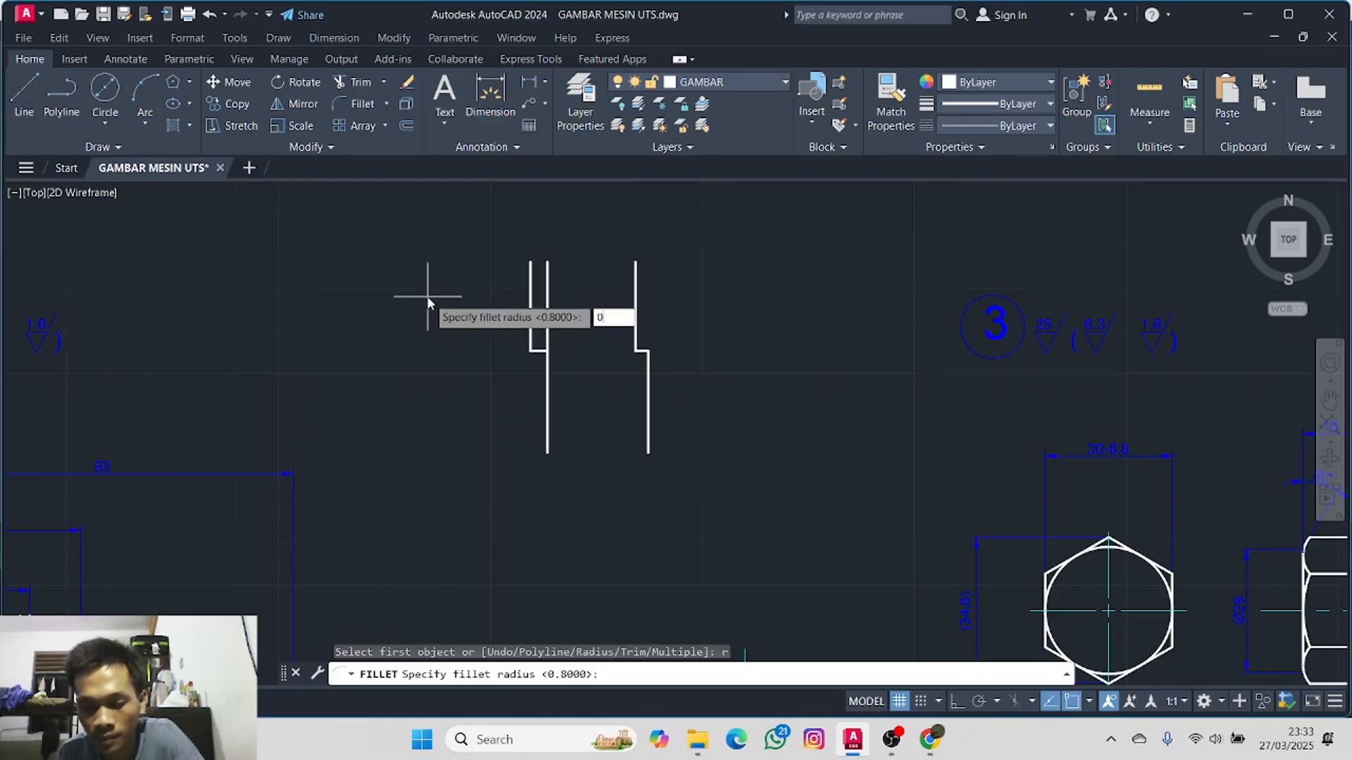
pyautogui.write('0.5')
pyautogui.press('Return')
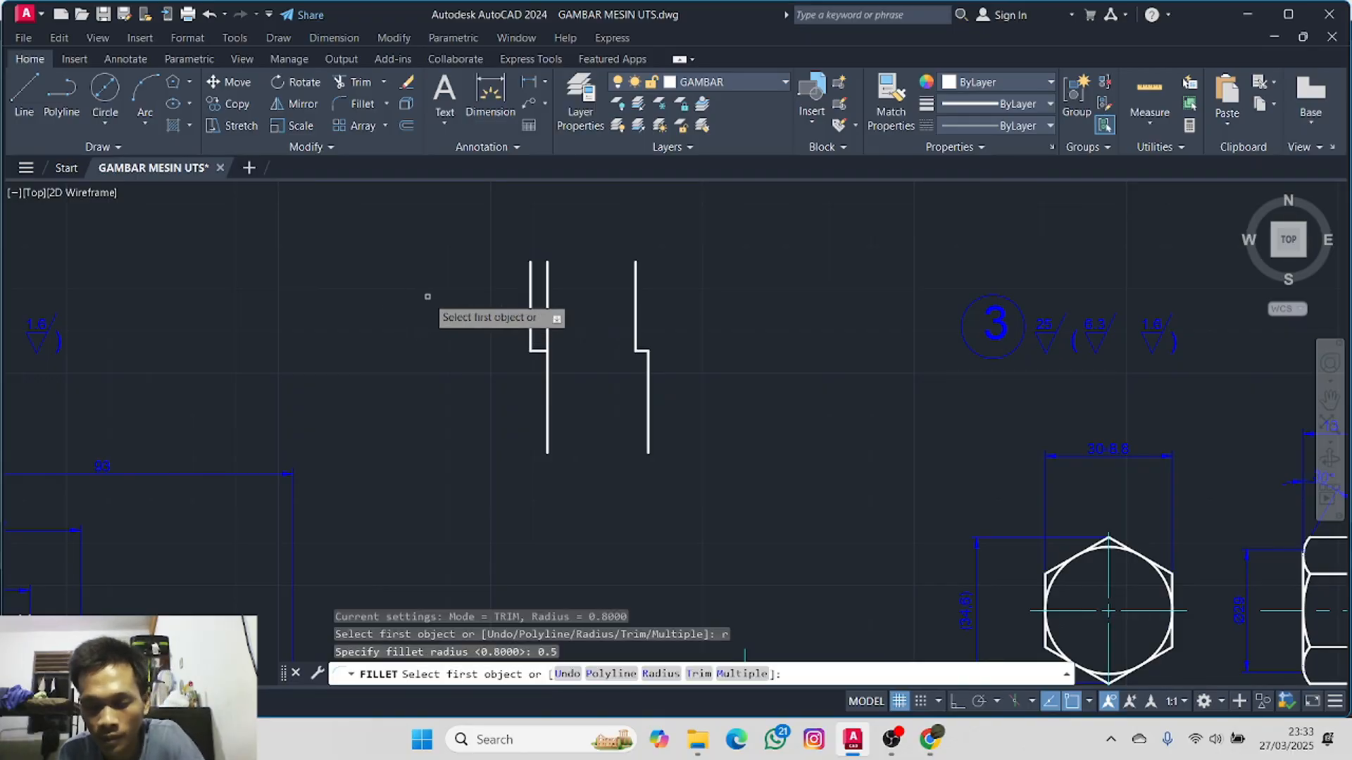
pyautogui.click(530, 336)
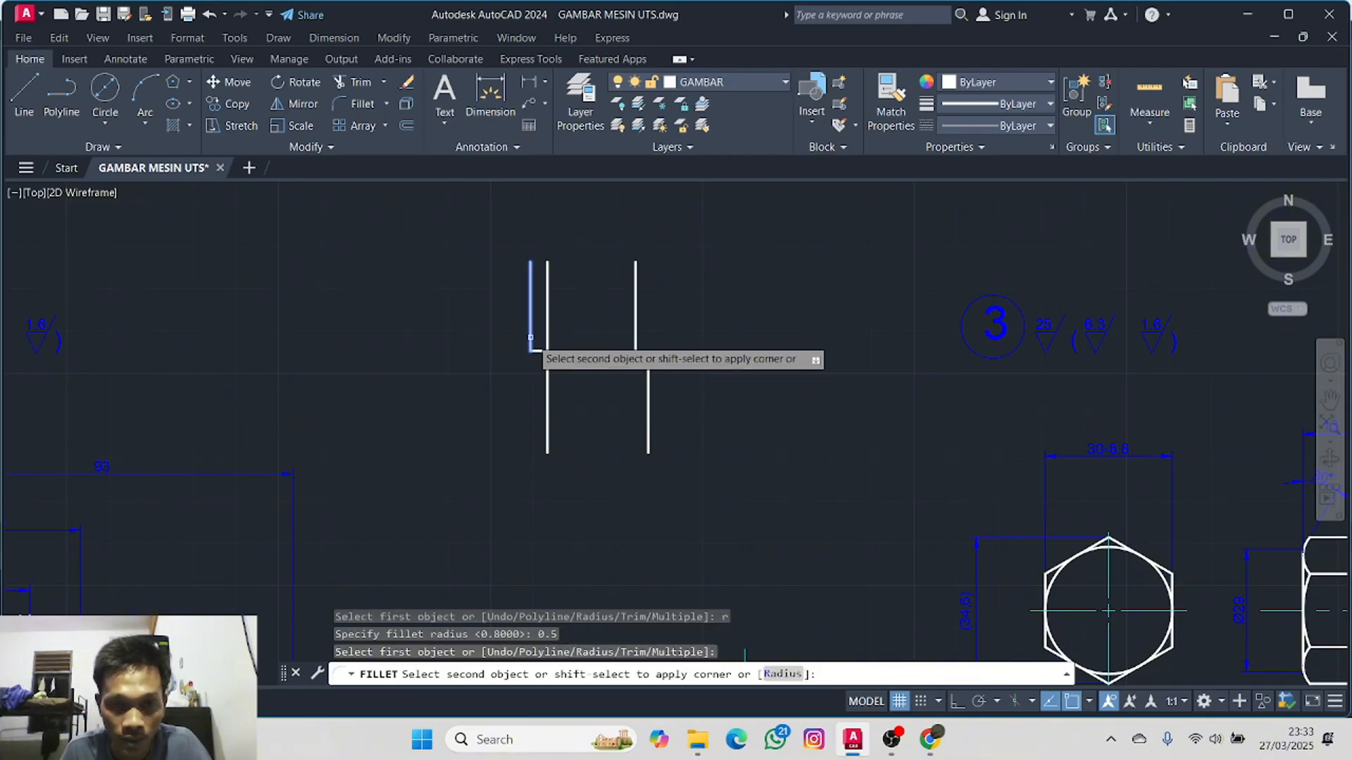
pyautogui.click(537, 350)
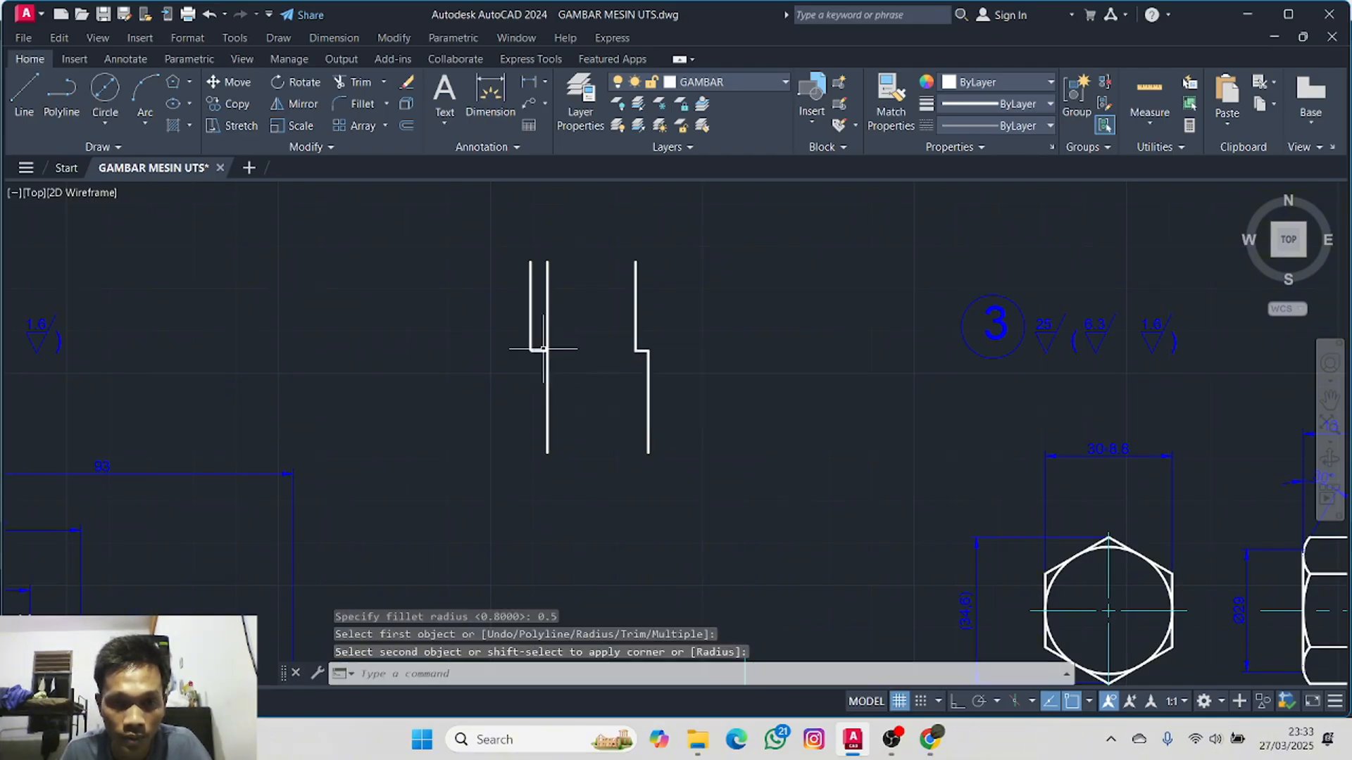
# - Fillet the outer corner of the right detail's step, where the short horizontal edge meets the lower vertical line, with the same 0.5 radius
pyautogui.click(361, 103)
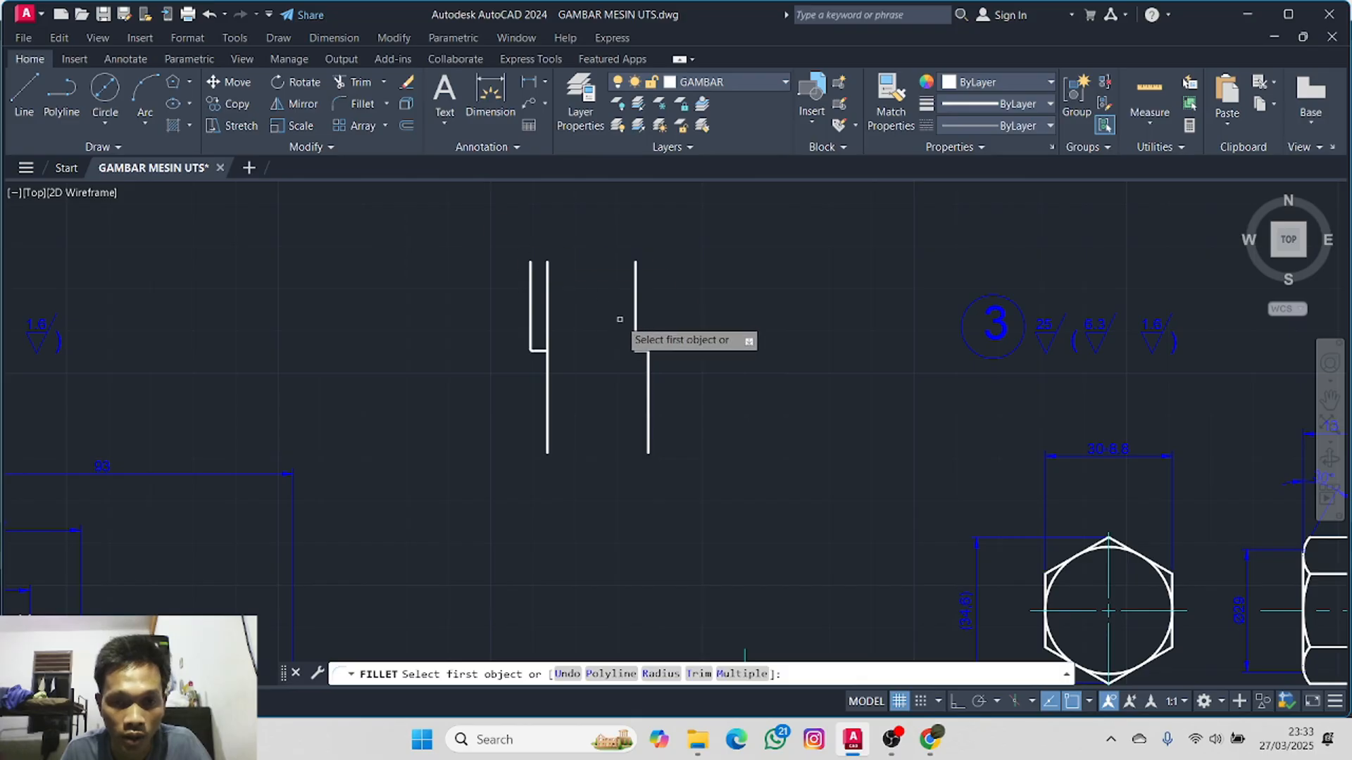
pyautogui.click(640, 351)
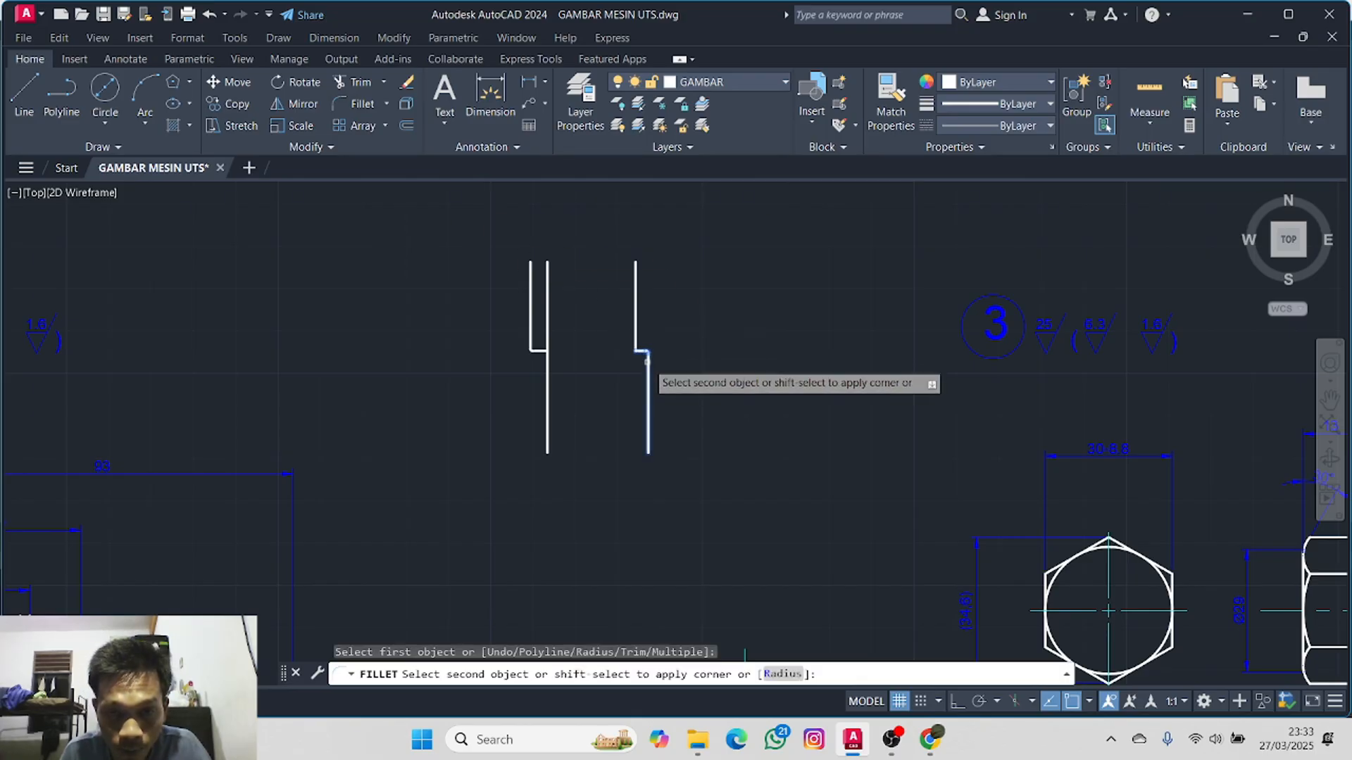
pyautogui.click(647, 362)
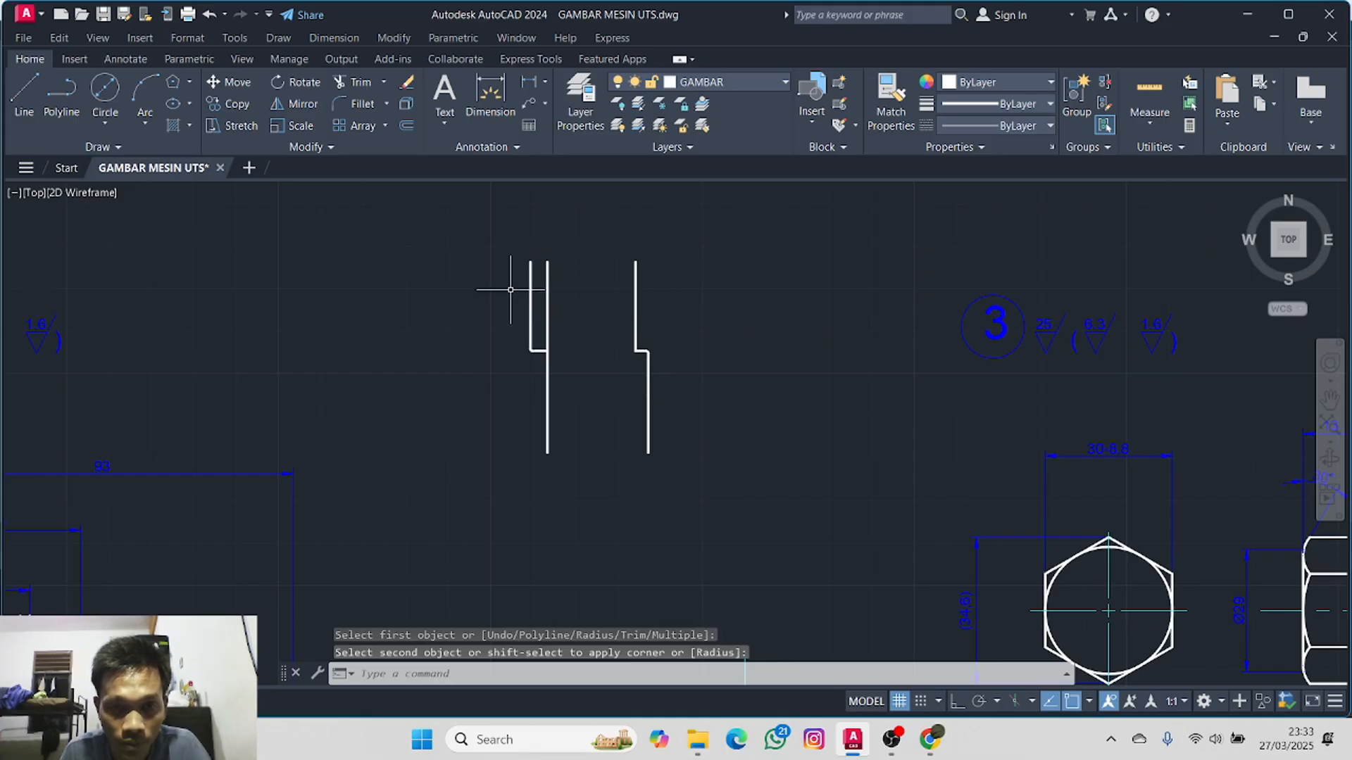
# - Chamfer the left detail's inner corner between the long vertical line and the short horizontal edge, with both distances set to 0.5
pyautogui.click(387, 105)
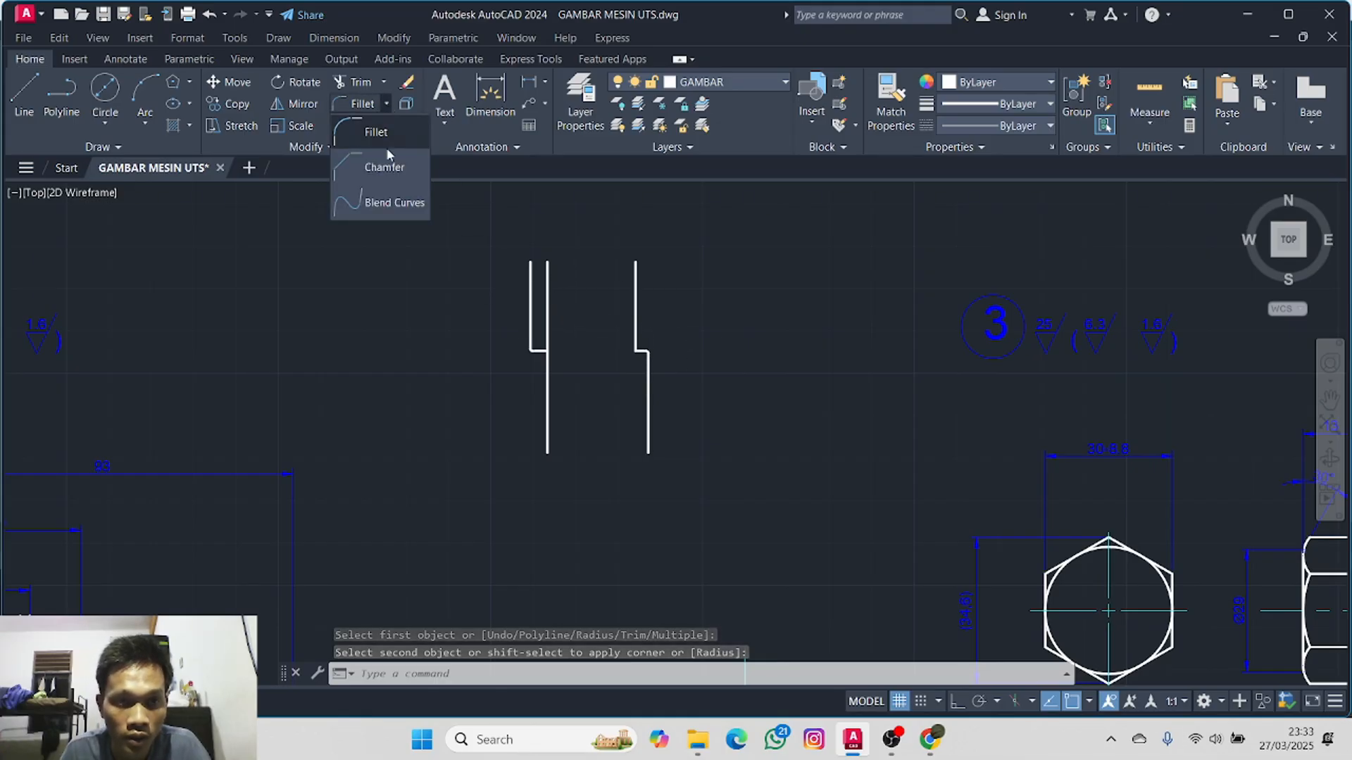
pyautogui.click(380, 167)
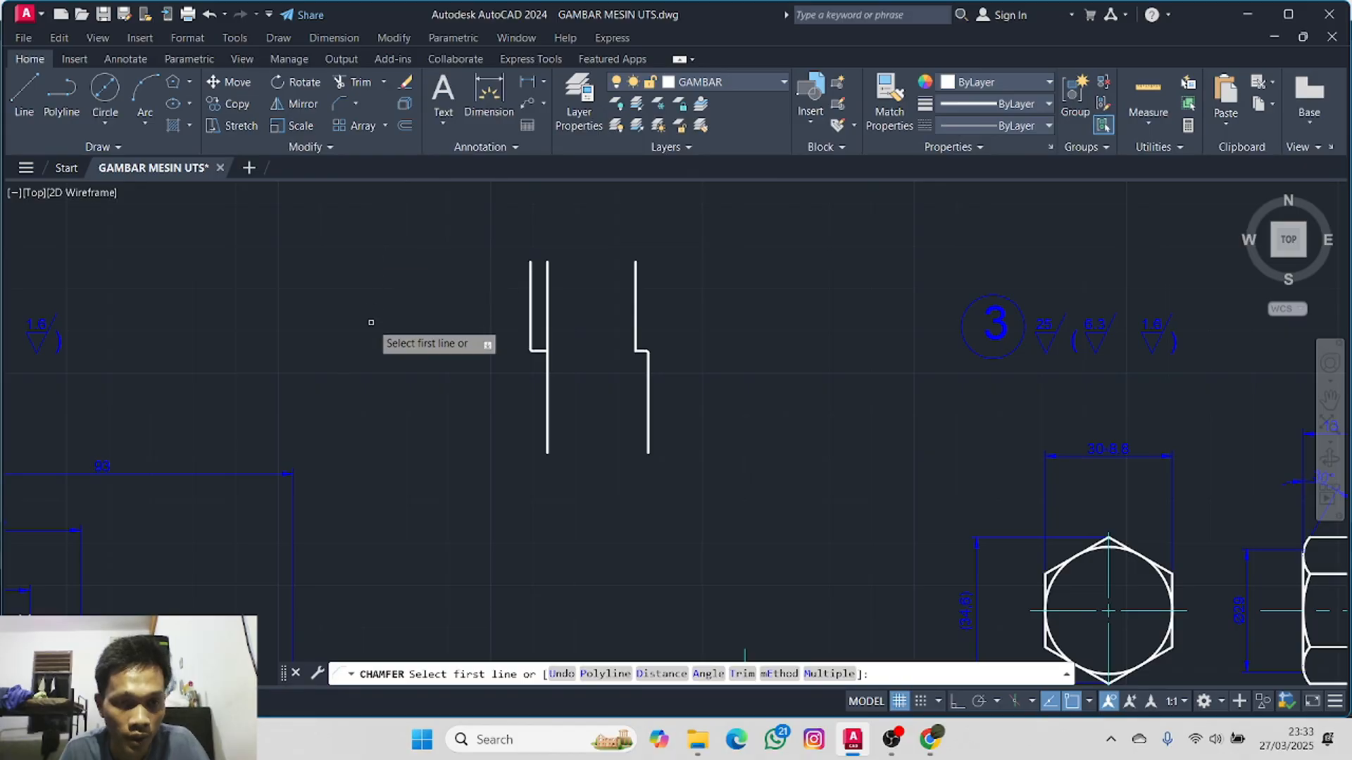
pyautogui.write('d')
pyautogui.press('Return')
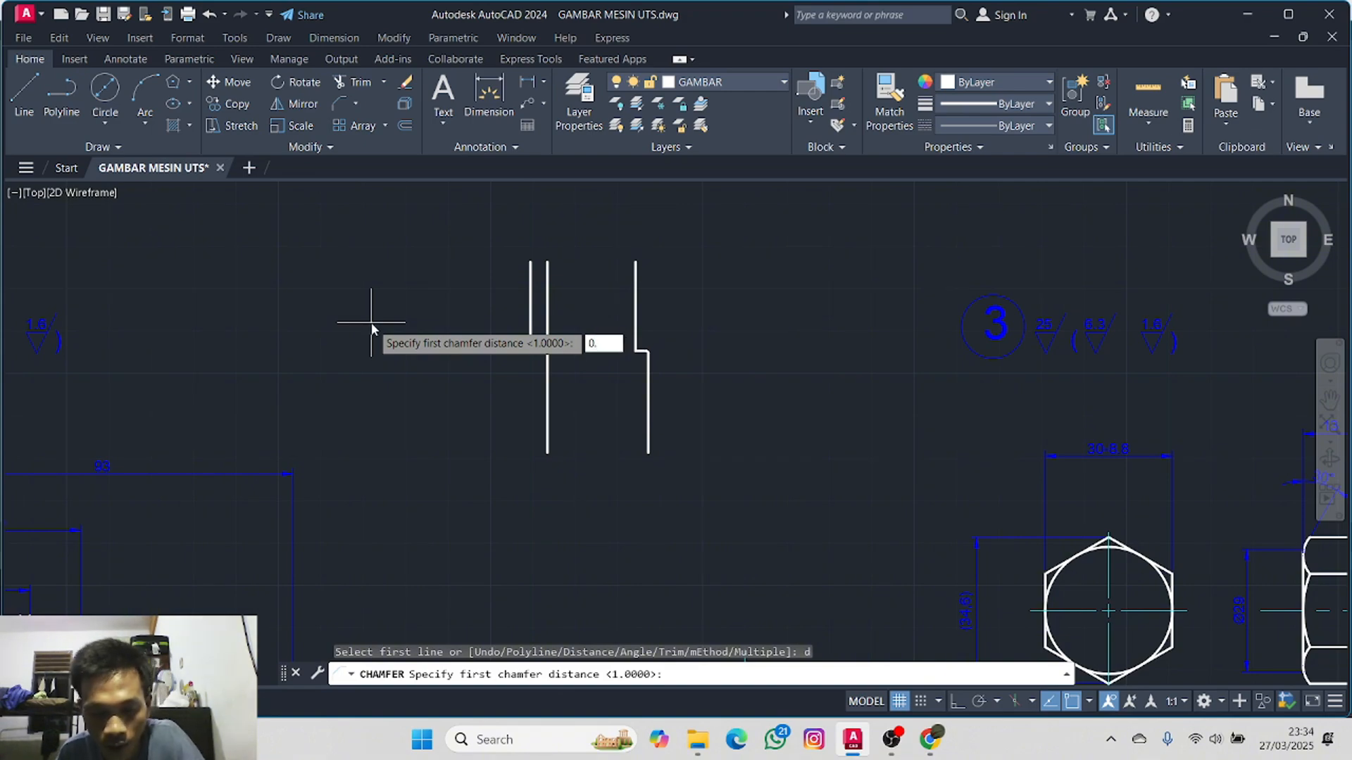
pyautogui.press('Return')
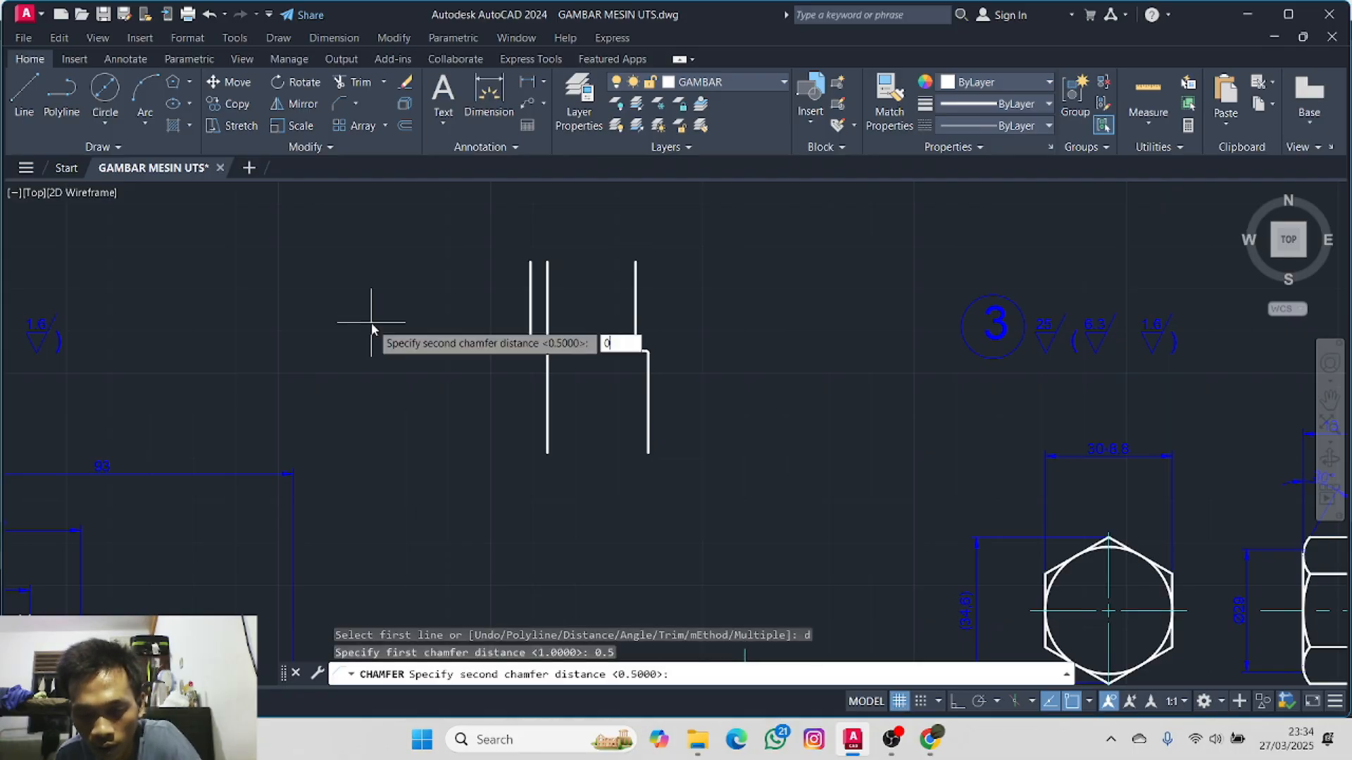
pyautogui.press('Return')
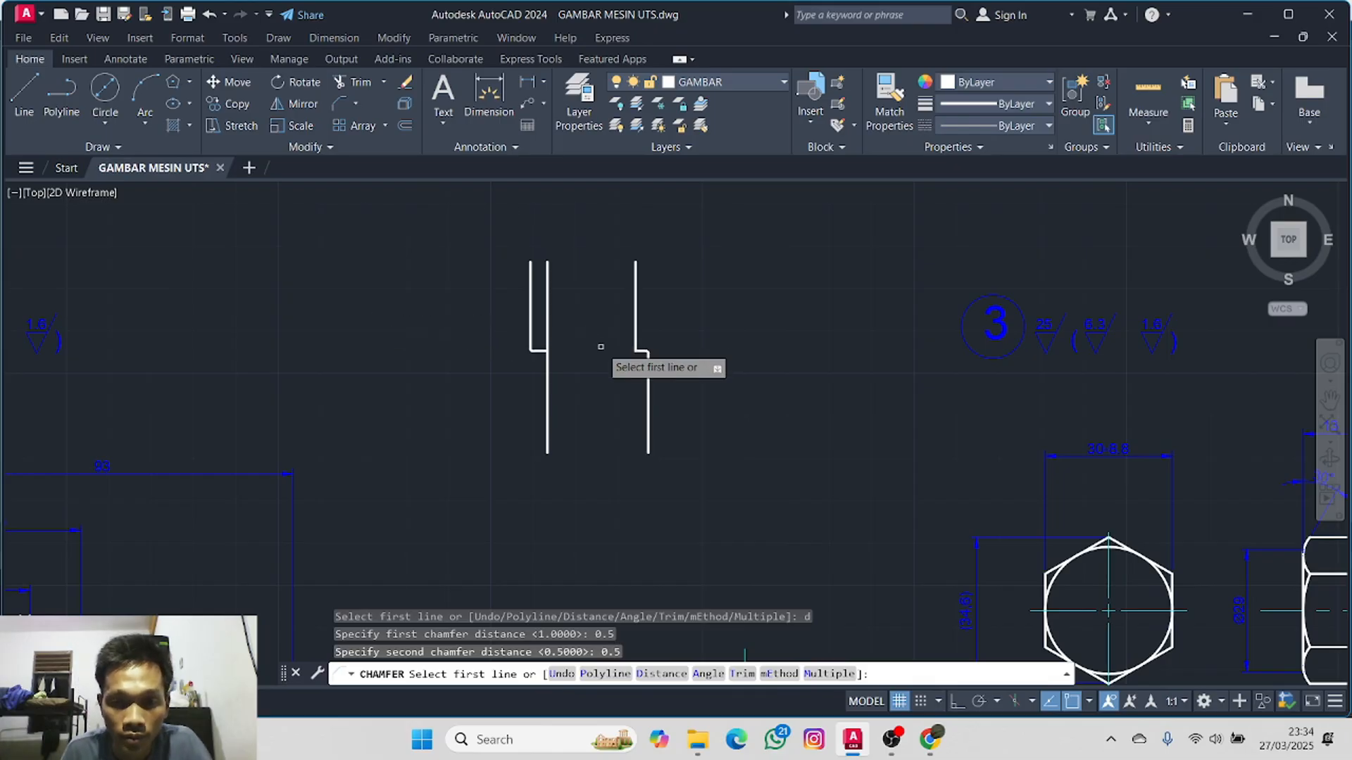
pyautogui.scroll(2, 605, 350)
pyautogui.click(515, 328)
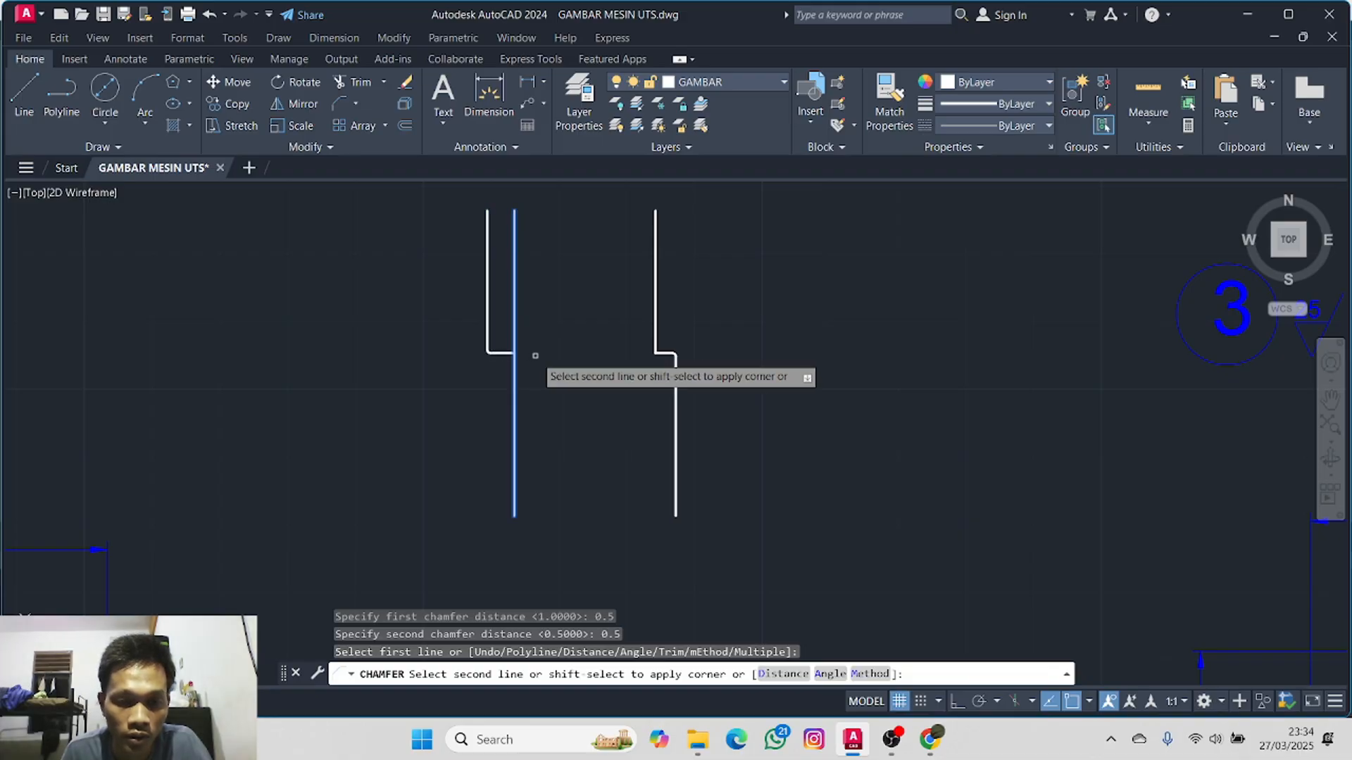
pyautogui.click(506, 352)
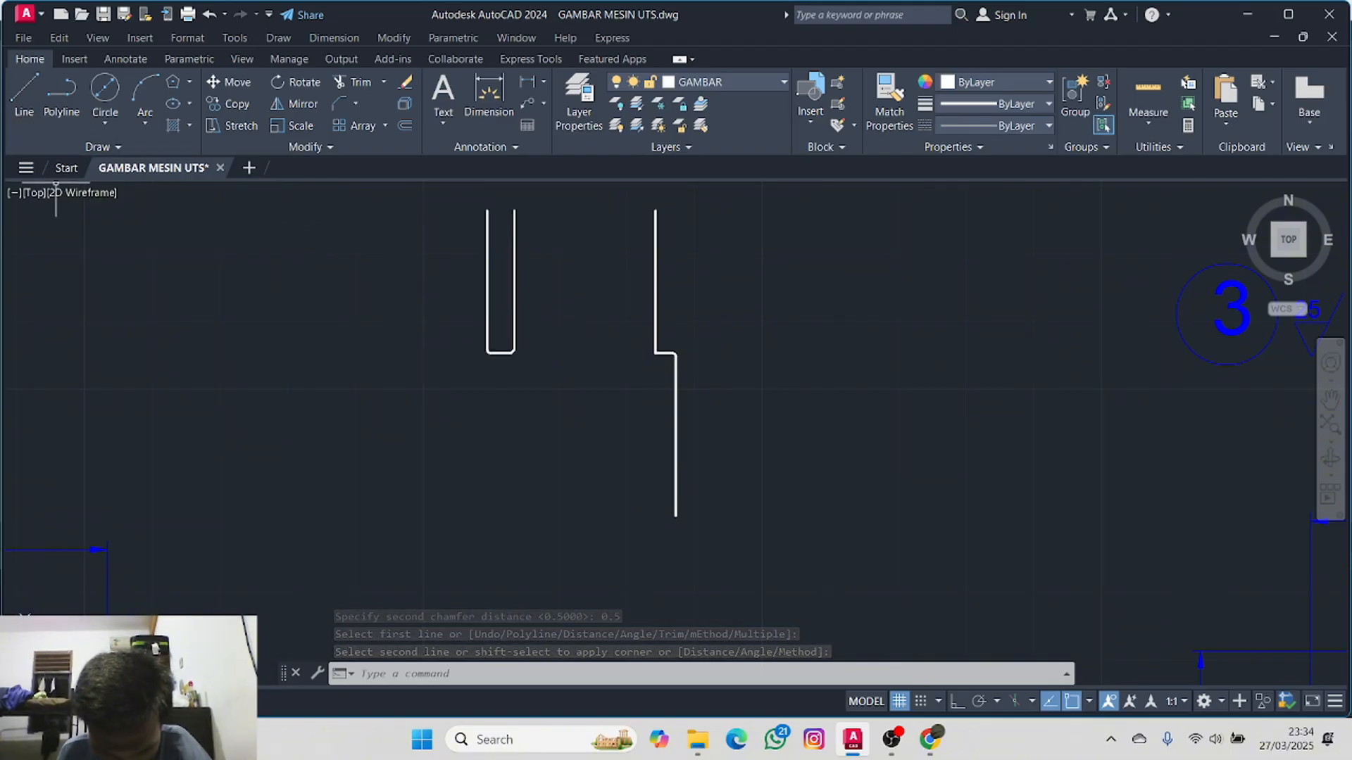
# - Draw a vertical line about 24.5 units long down from the left detail's chamfer, ending level with the right detail's lower end
pyautogui.click(24, 92)
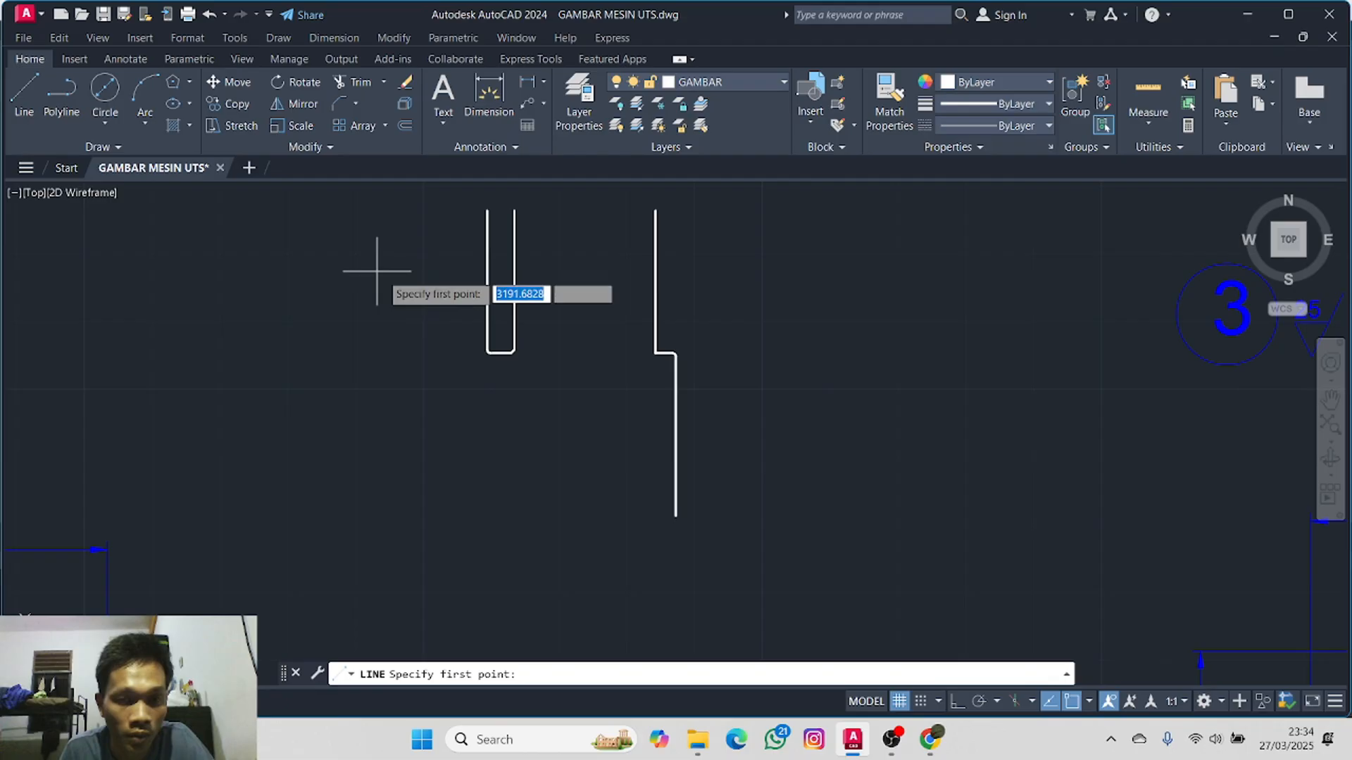
pyautogui.click(515, 353)
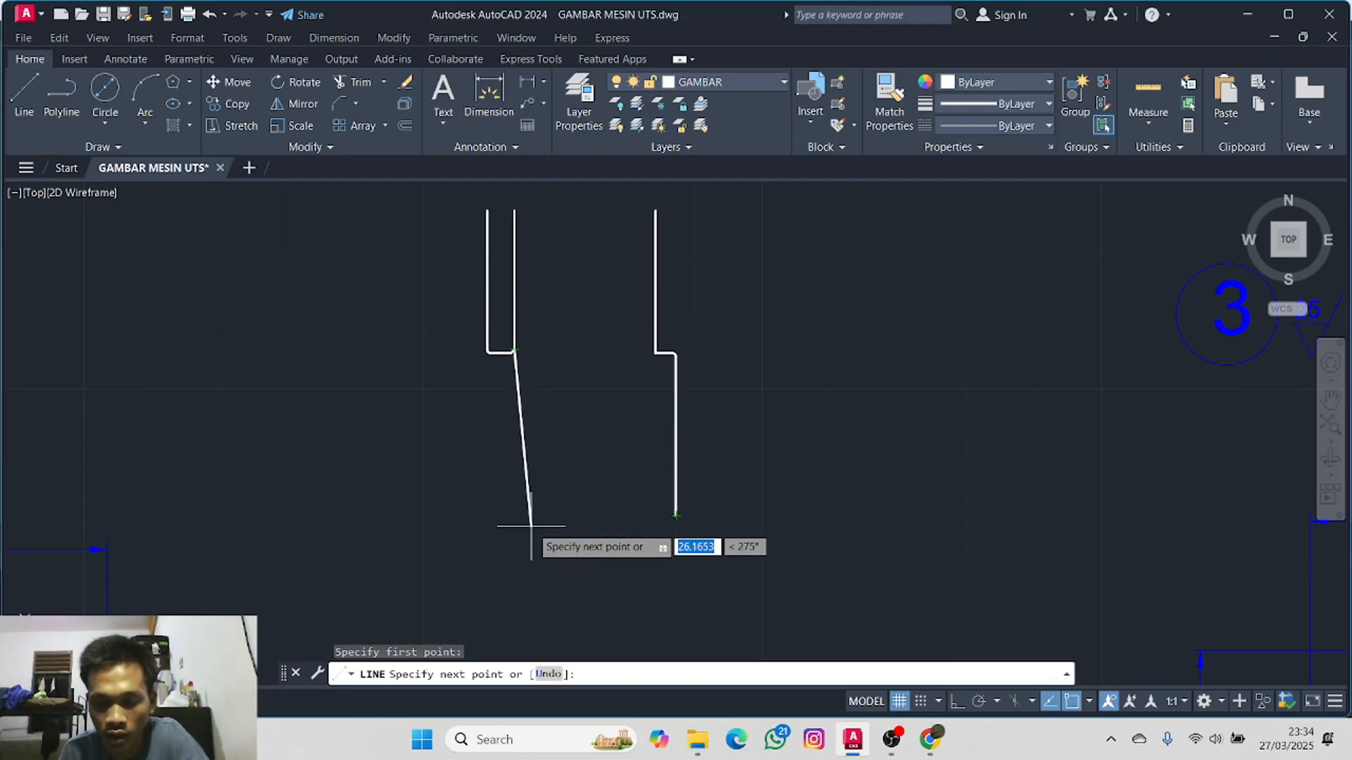
pyautogui.press('F8')
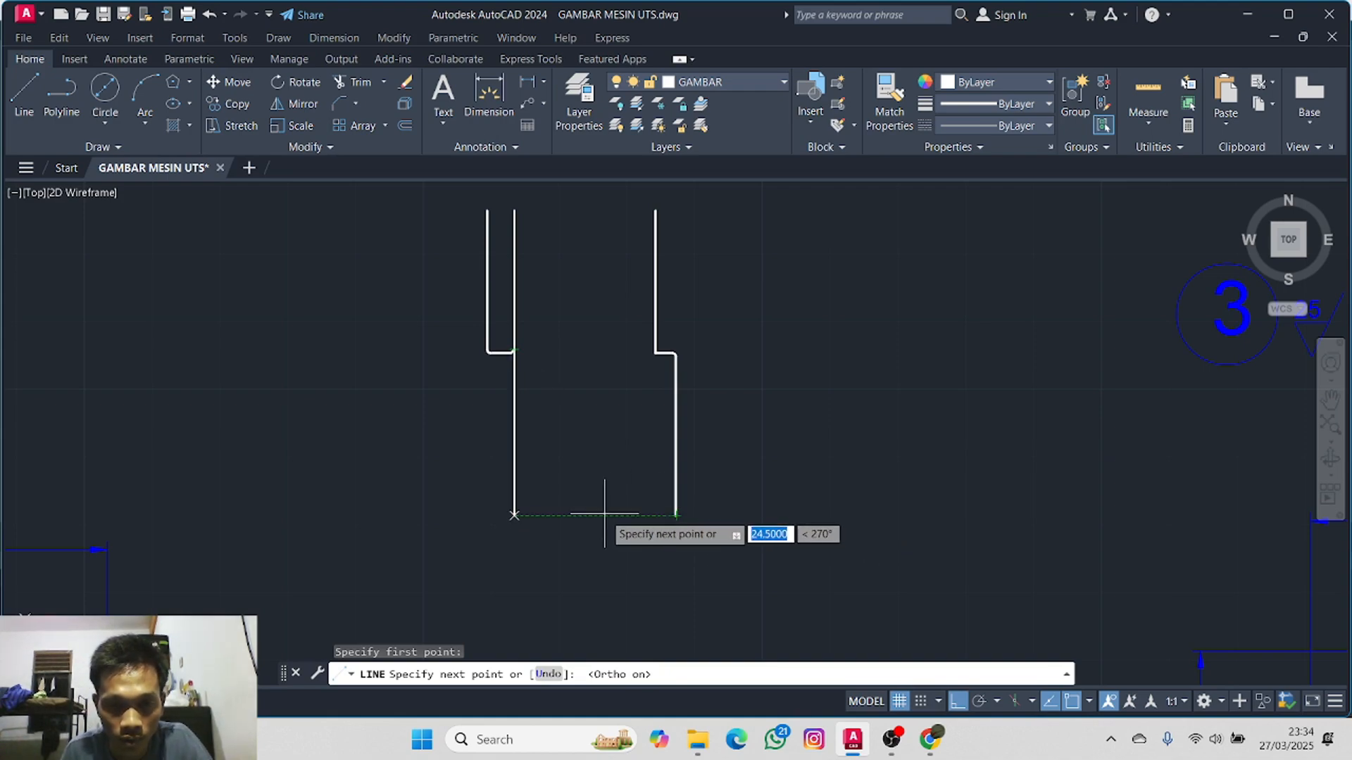
pyautogui.press('Escape')
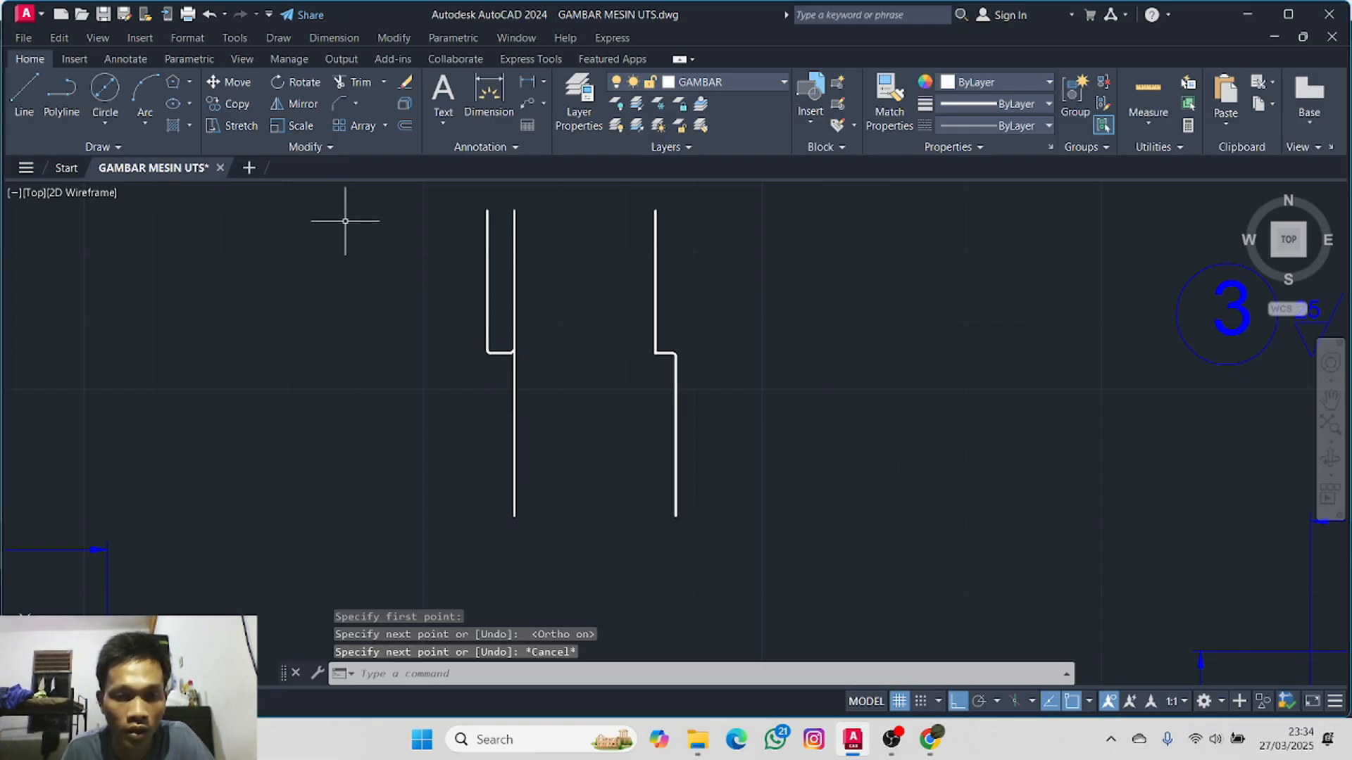
# - Draw a vertical line from the inner end of the left detail's chamfer up to the detail's upper end
pyautogui.moveTo(470, 271); pyautogui.dragTo(314, 377, button='middle')
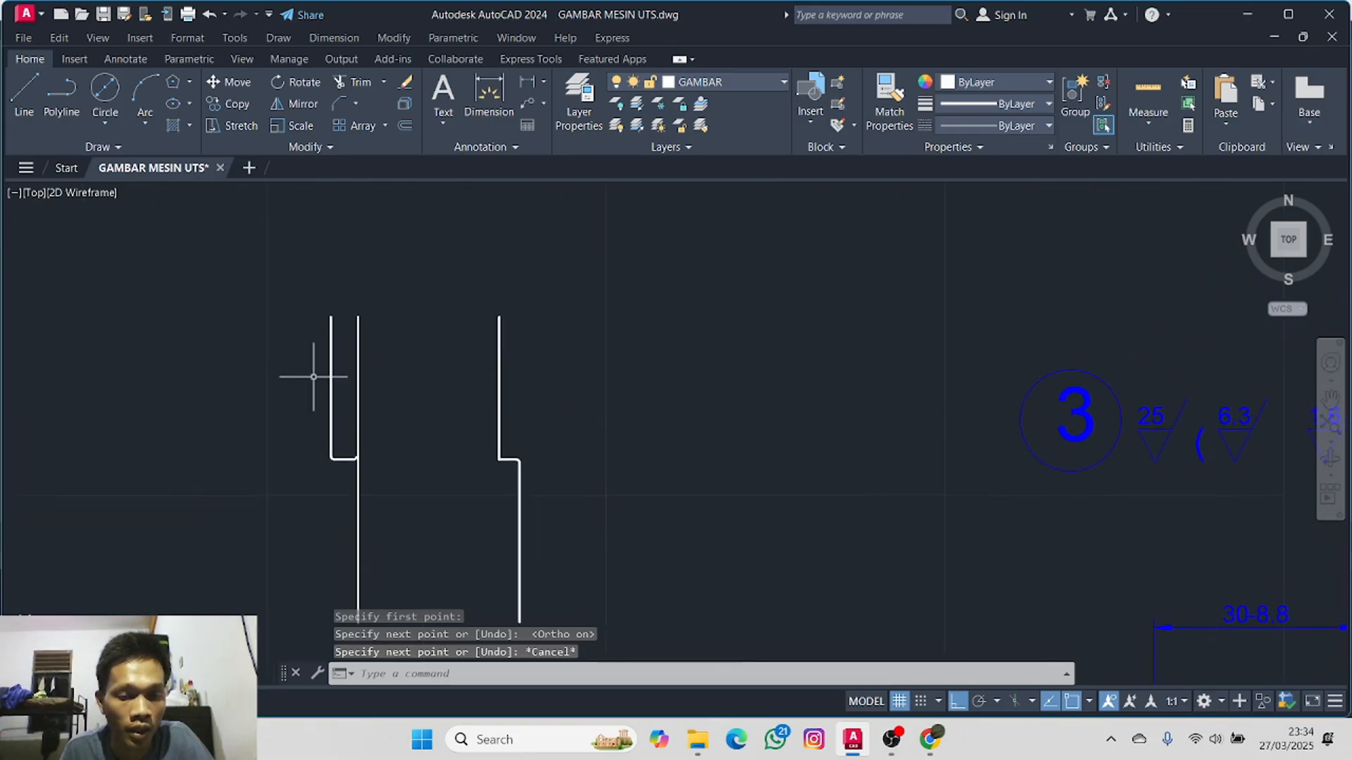
pyautogui.click(24, 95)
pyautogui.scroll(4, 344, 458)
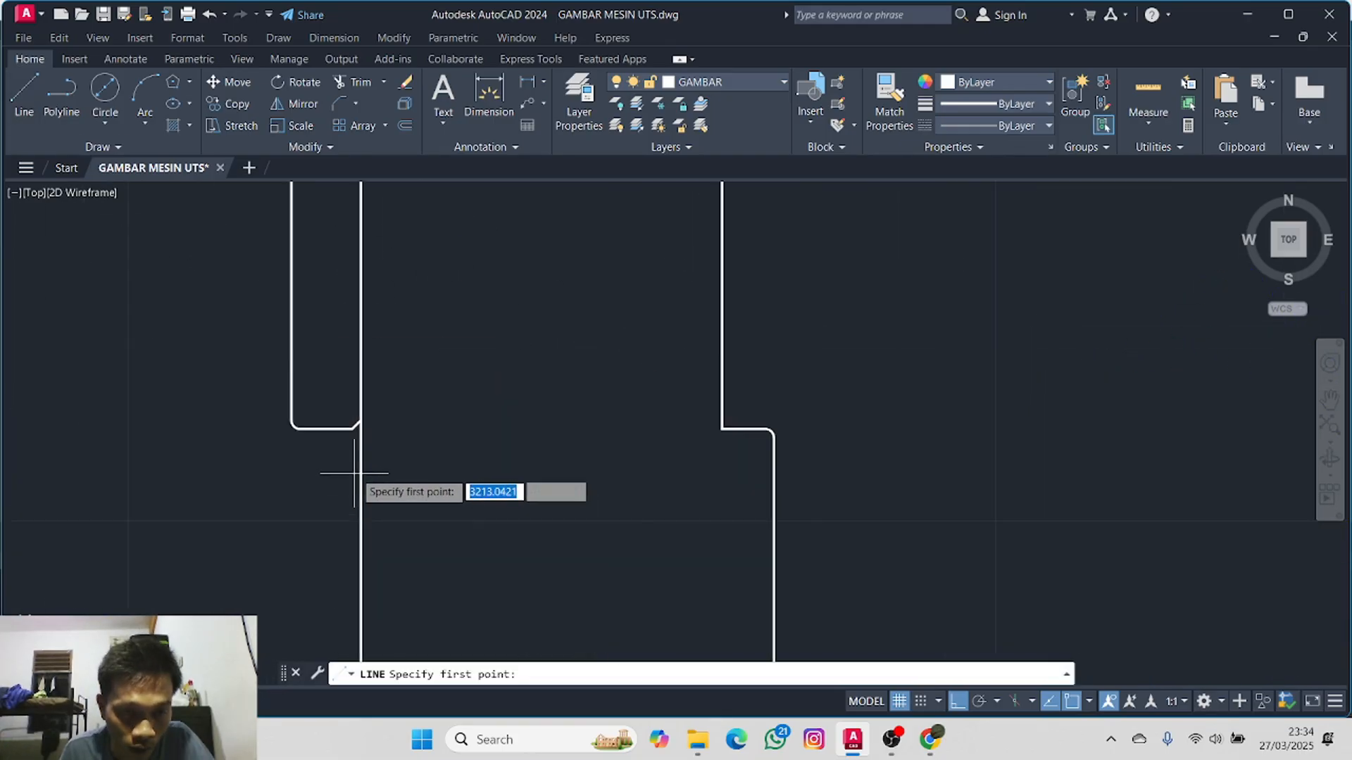
pyautogui.click(355, 425)
pyautogui.moveTo(338, 276); pyautogui.dragTo(351, 485, button='middle')
pyautogui.scroll(-2, 351, 486)
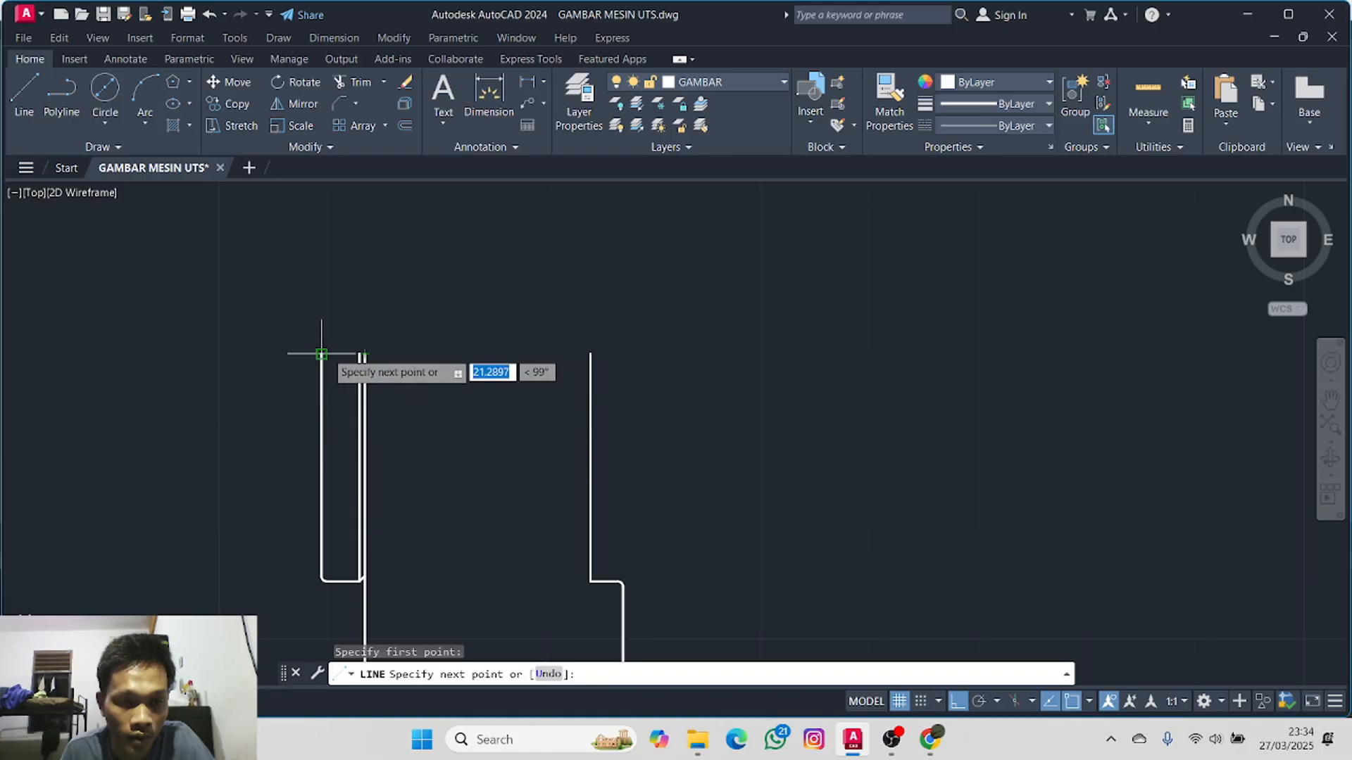
pyautogui.click(360, 354)
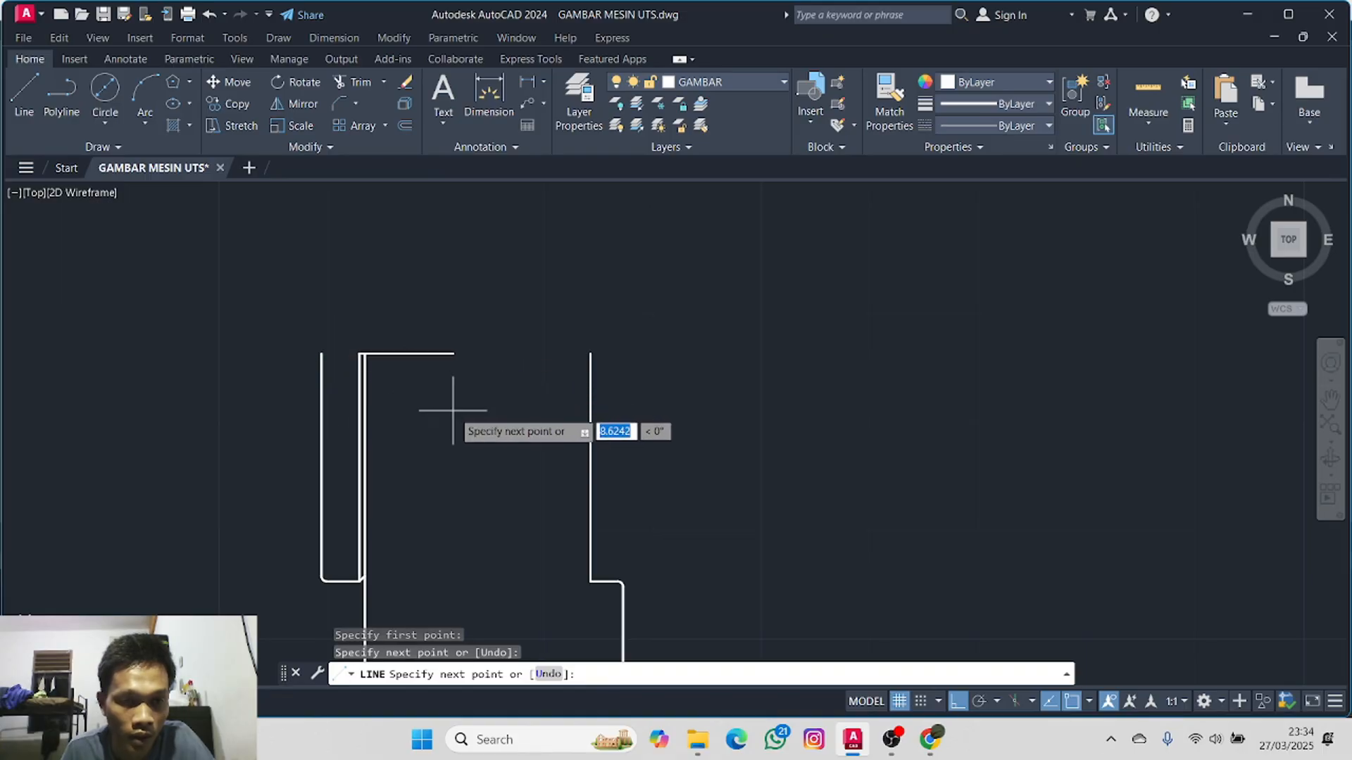
pyautogui.press('Escape')
pyautogui.moveTo(453, 413); pyautogui.dragTo(258, 326, button='middle')
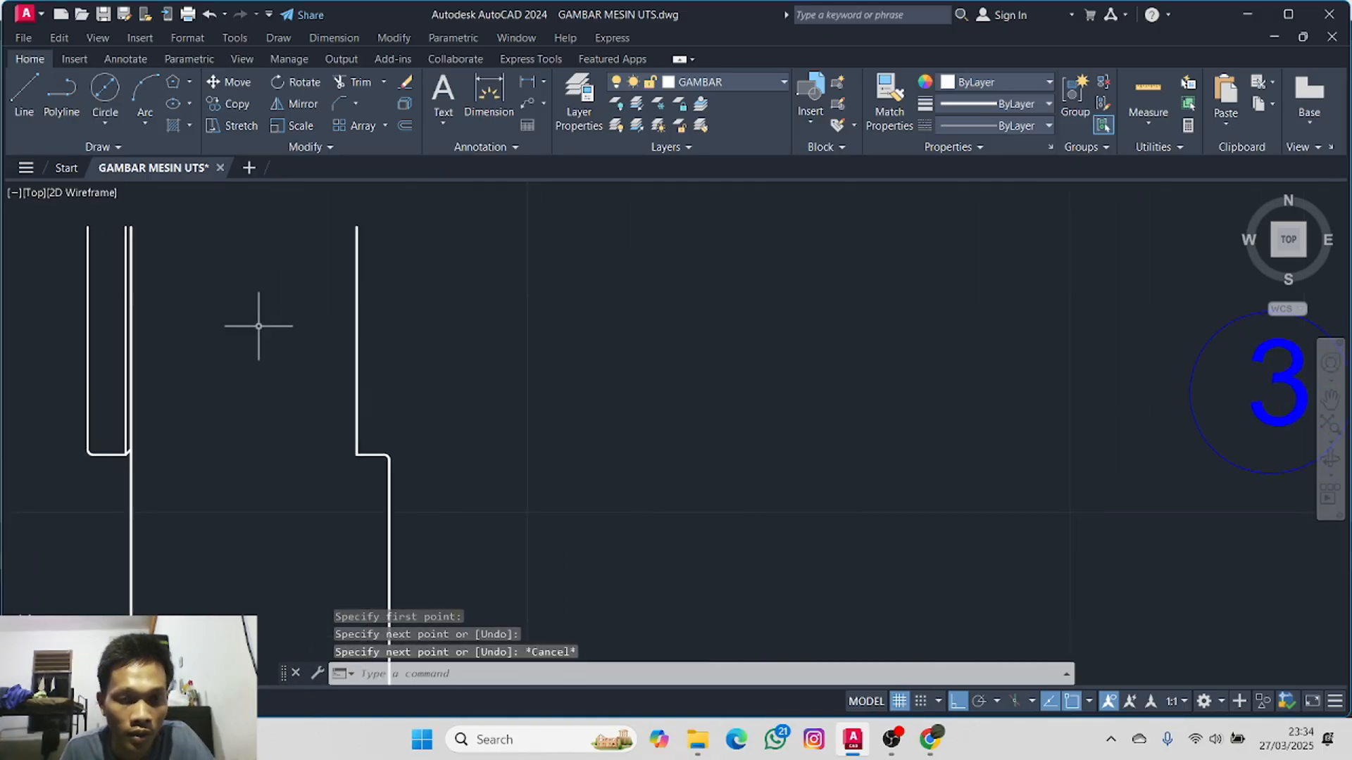
# - Chamfer the right detail's corner between the upper vertical line and the short horizontal edge, using the same 0.5 distances
pyautogui.click(336, 101)
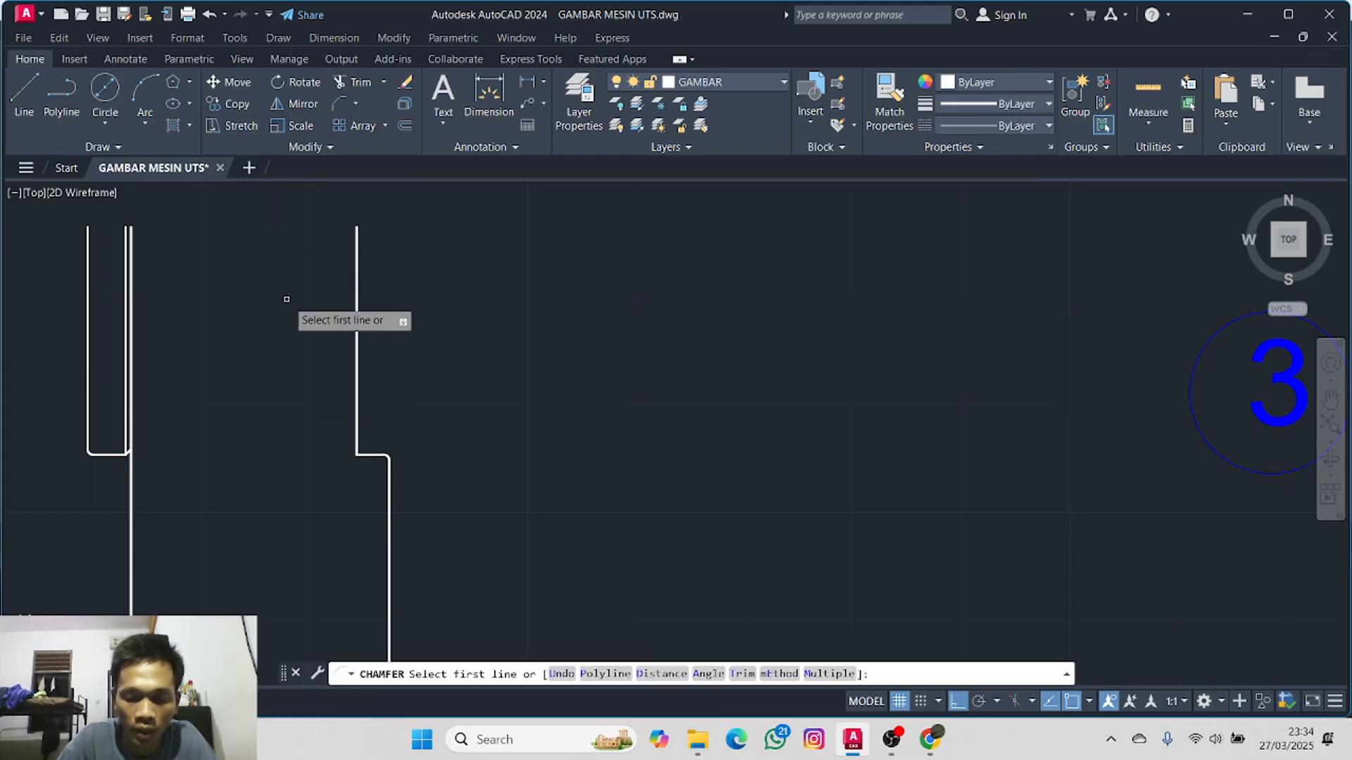
pyautogui.click(357, 412)
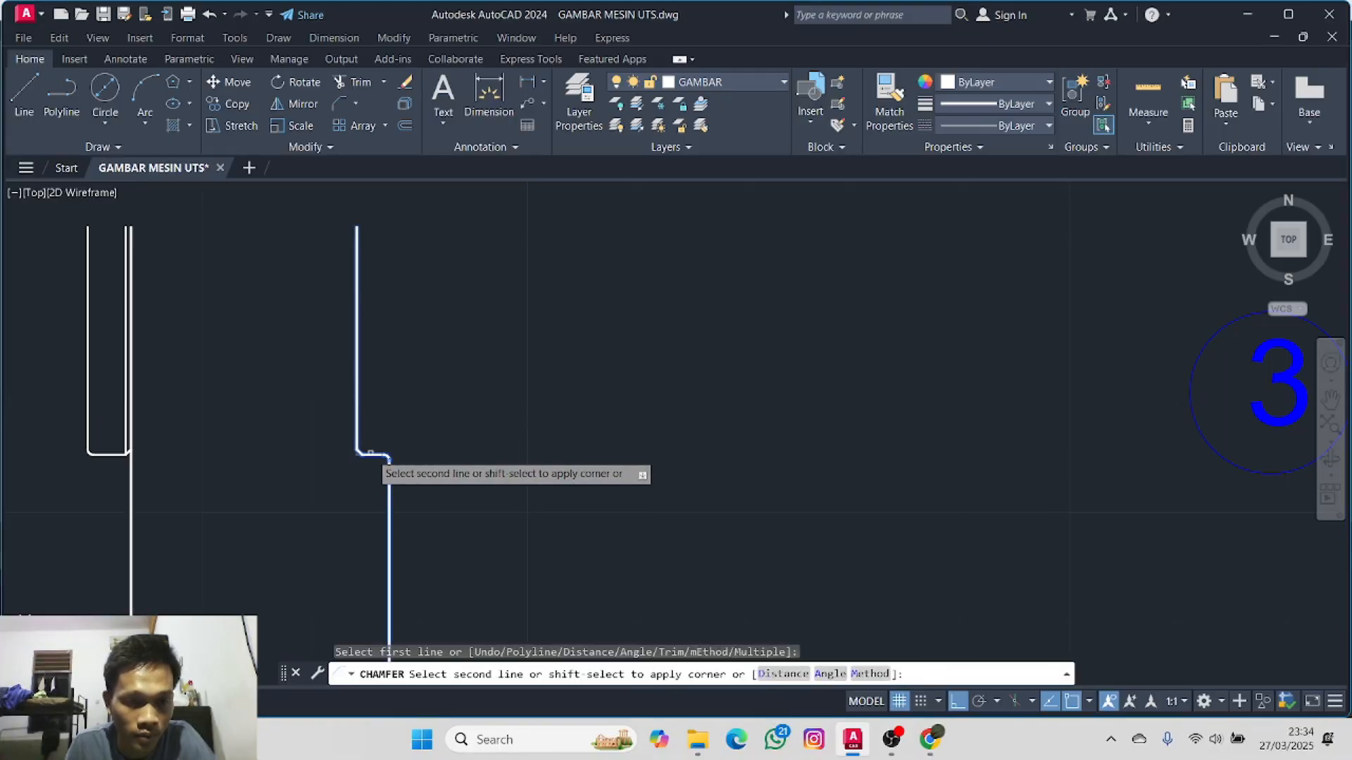
pyautogui.click(371, 455)
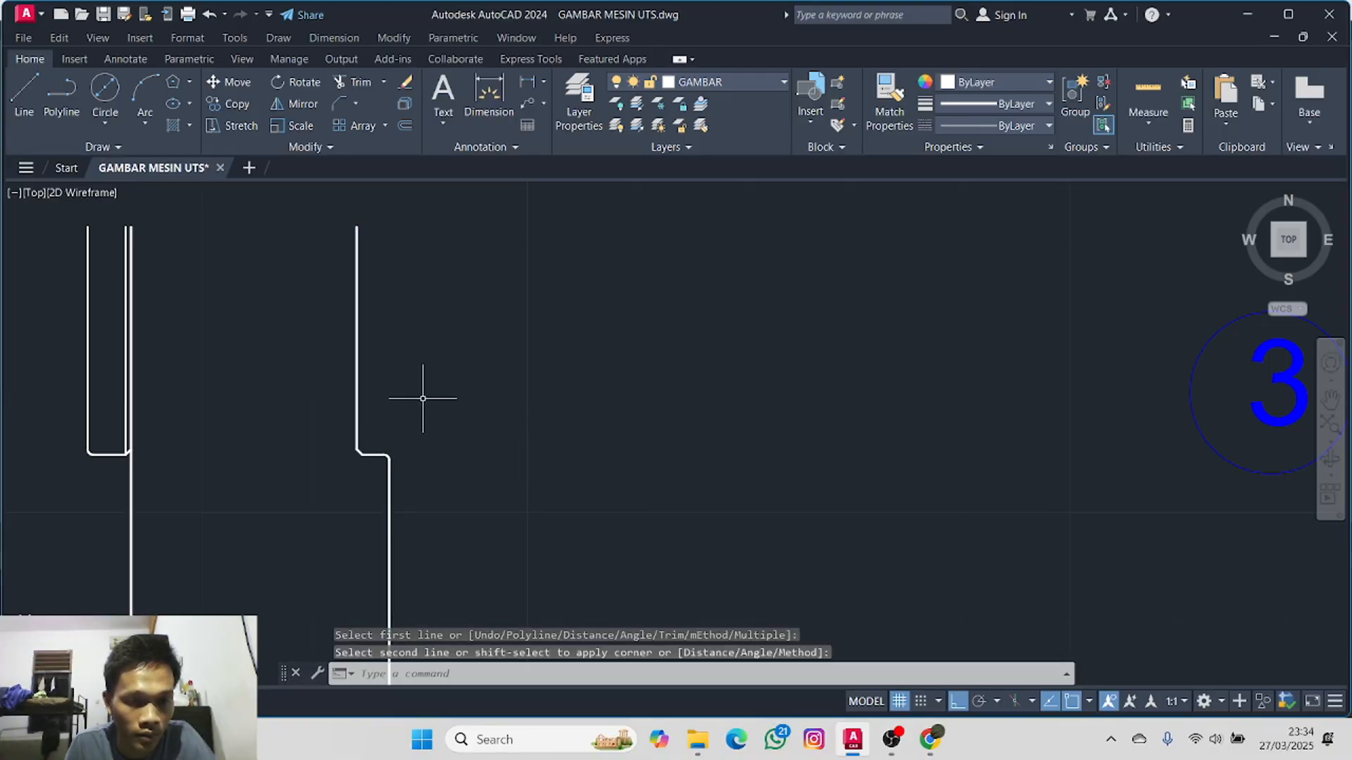
# - Draw a vertical line from the inner end of the right detail's chamfer up to the detail's upper end
pyautogui.click(24, 95)
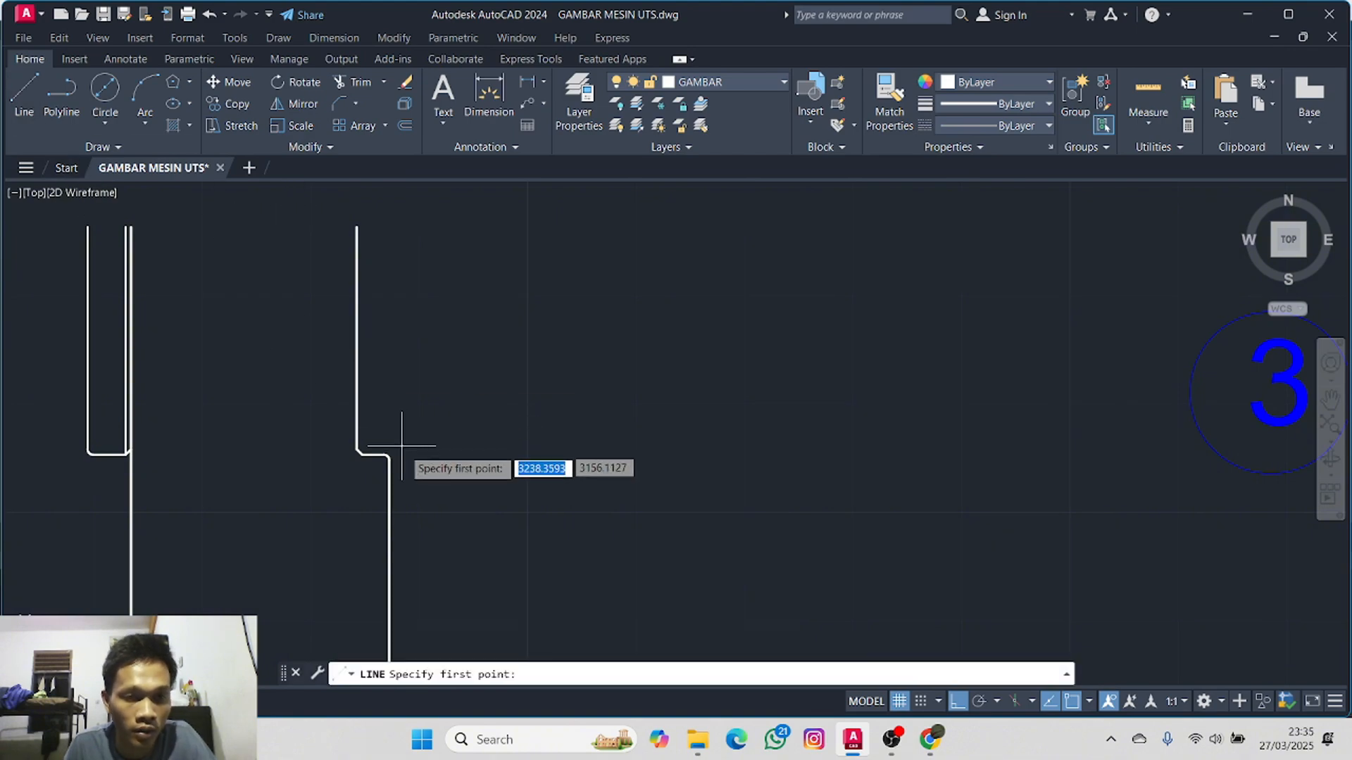
pyautogui.click(358, 453)
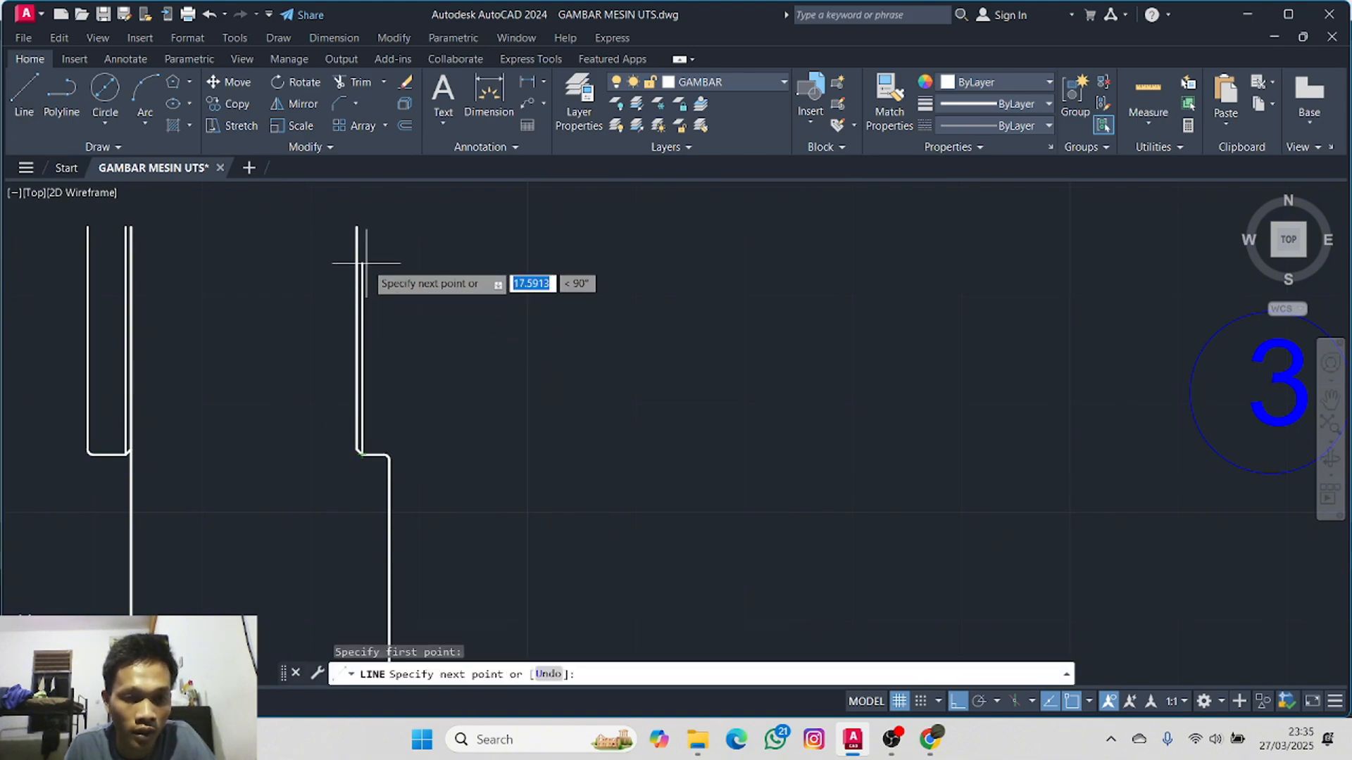
pyautogui.click(358, 226)
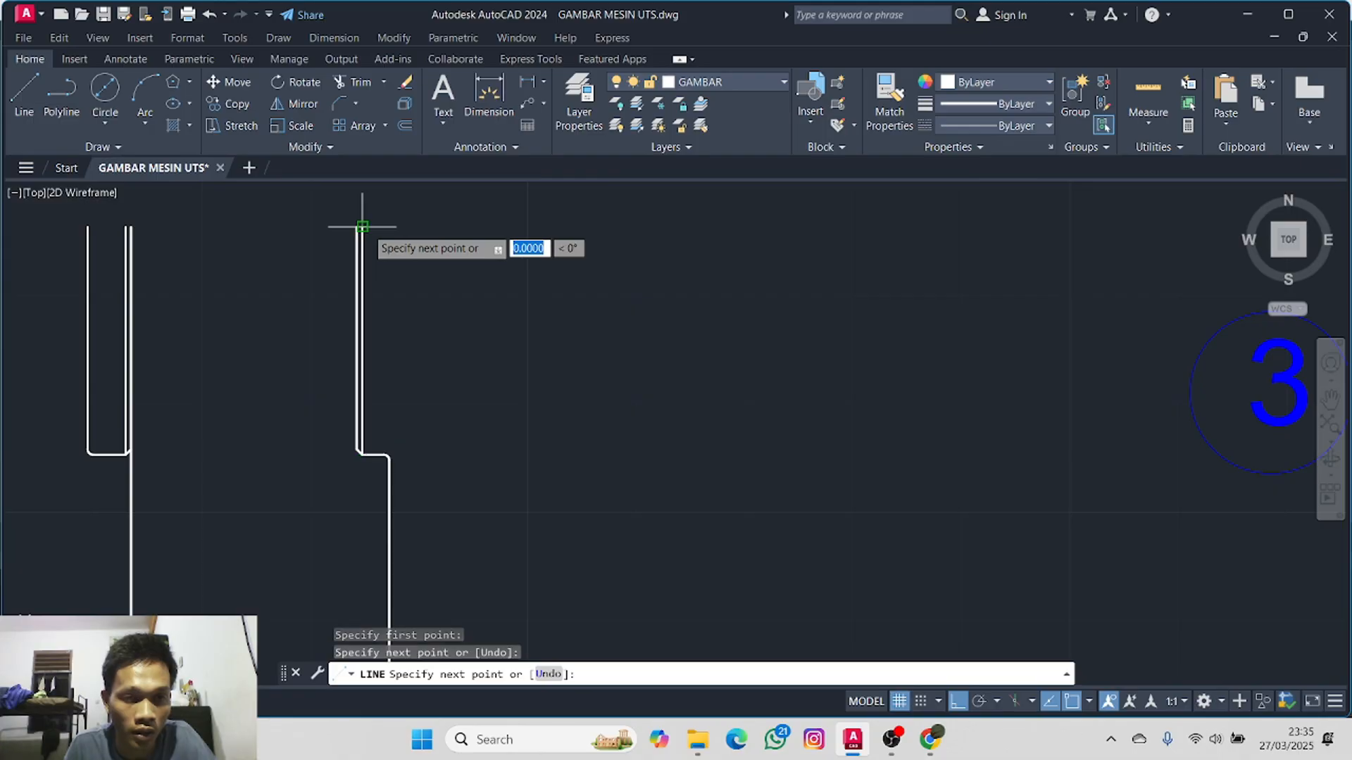
pyautogui.press('Escape')
pyautogui.moveTo(250, 365); pyautogui.dragTo(499, 298, button='middle')
pyautogui.scroll(-6, 500, 306)
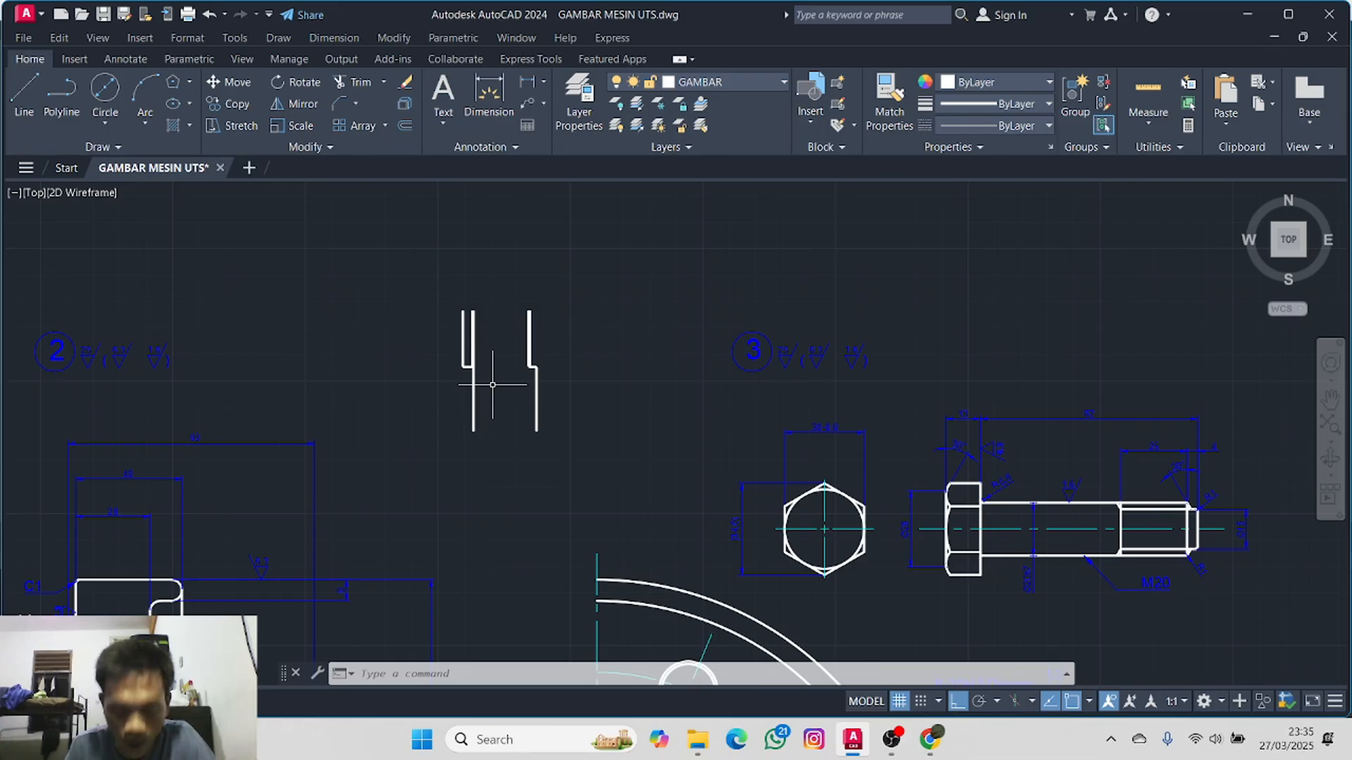
pyautogui.click(21, 88)
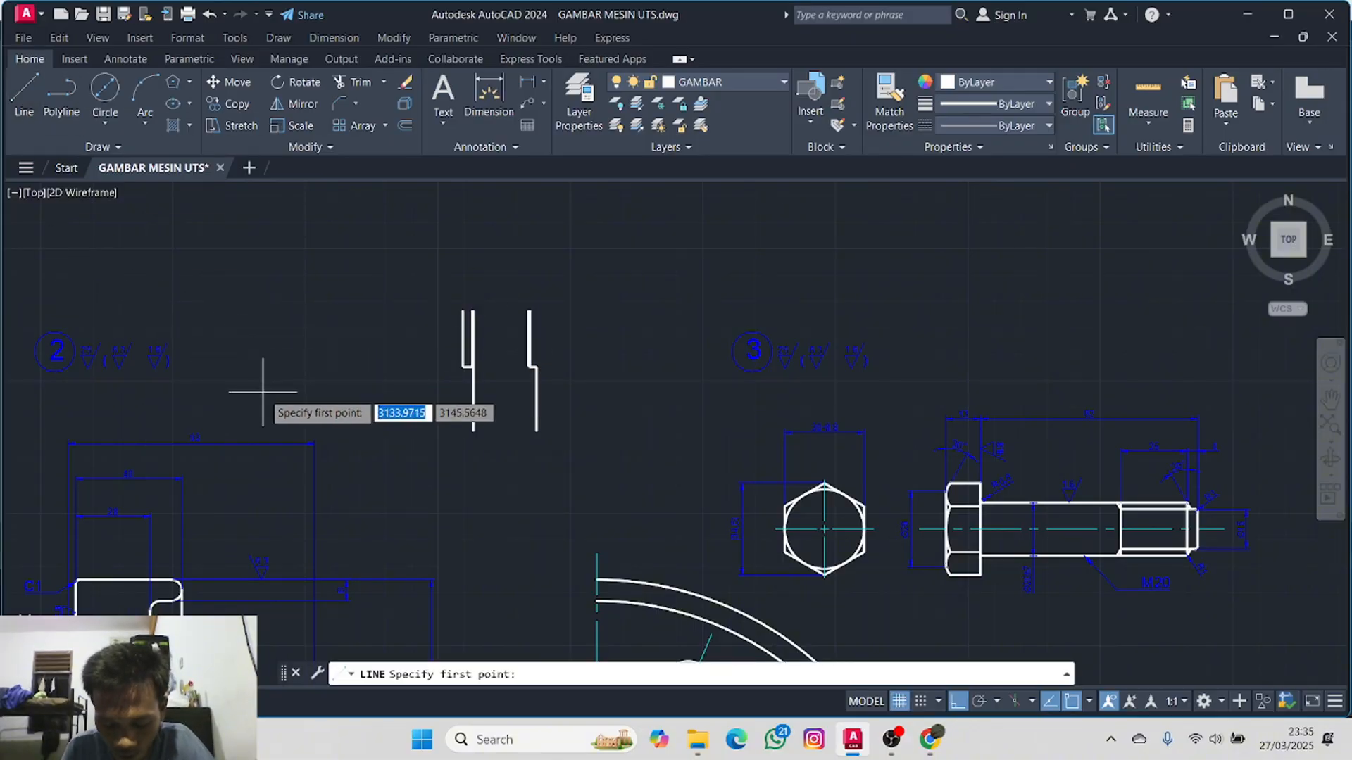
pyautogui.press('Escape')
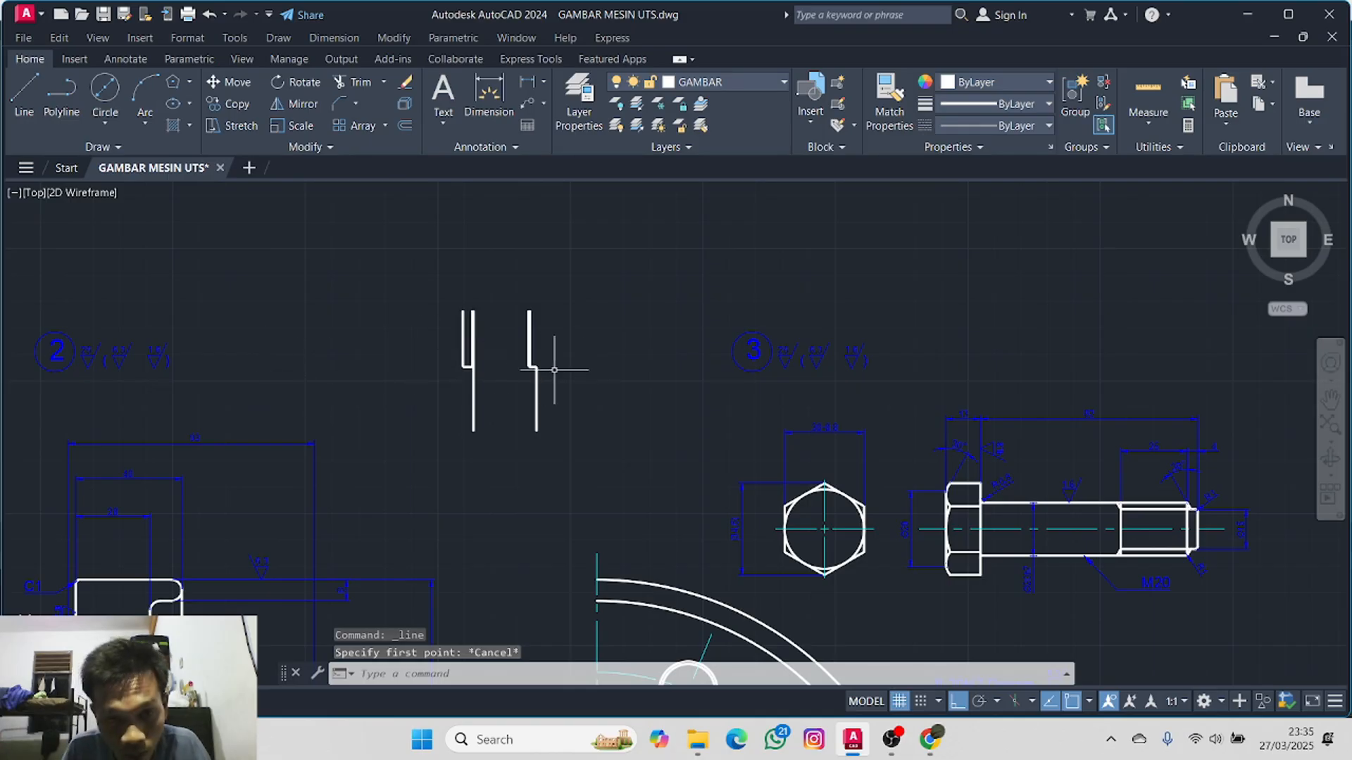
pyautogui.scroll(5, 554, 370)
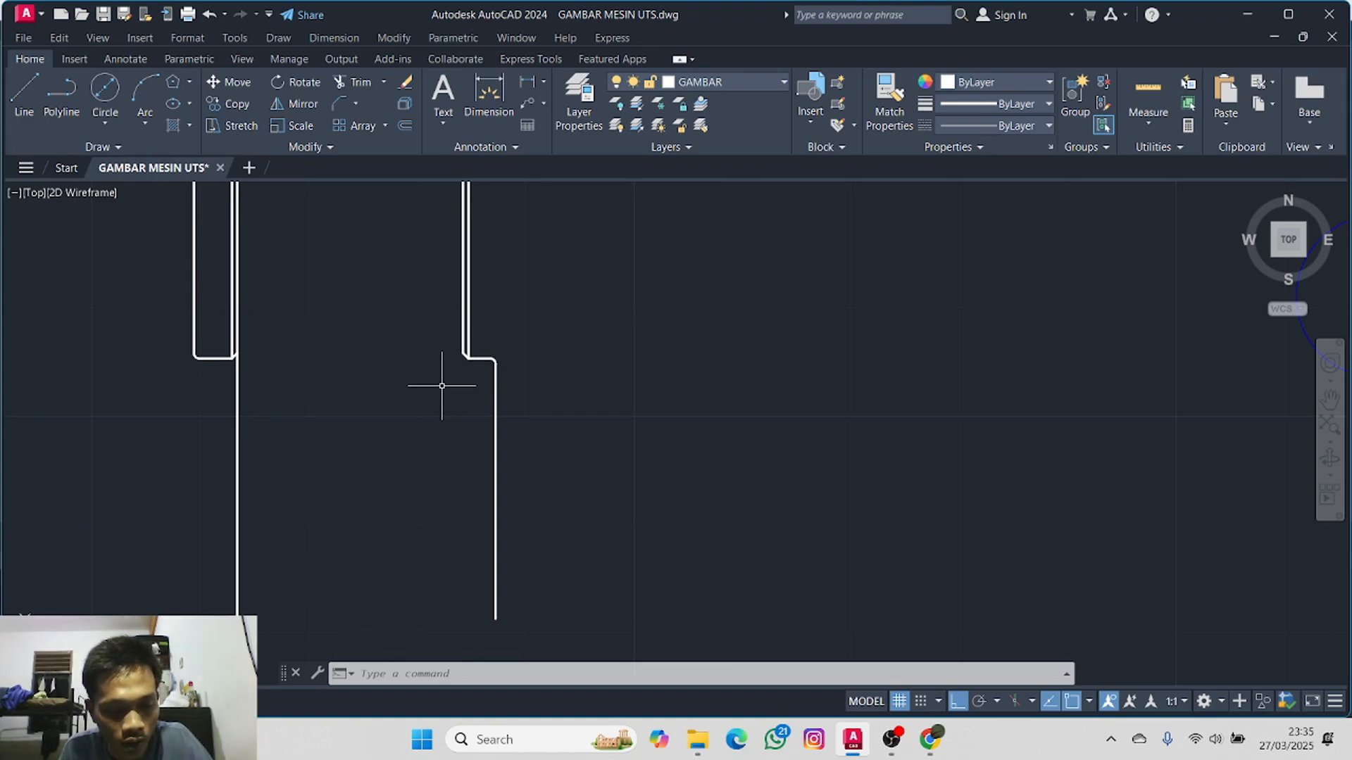
pyautogui.write('E')
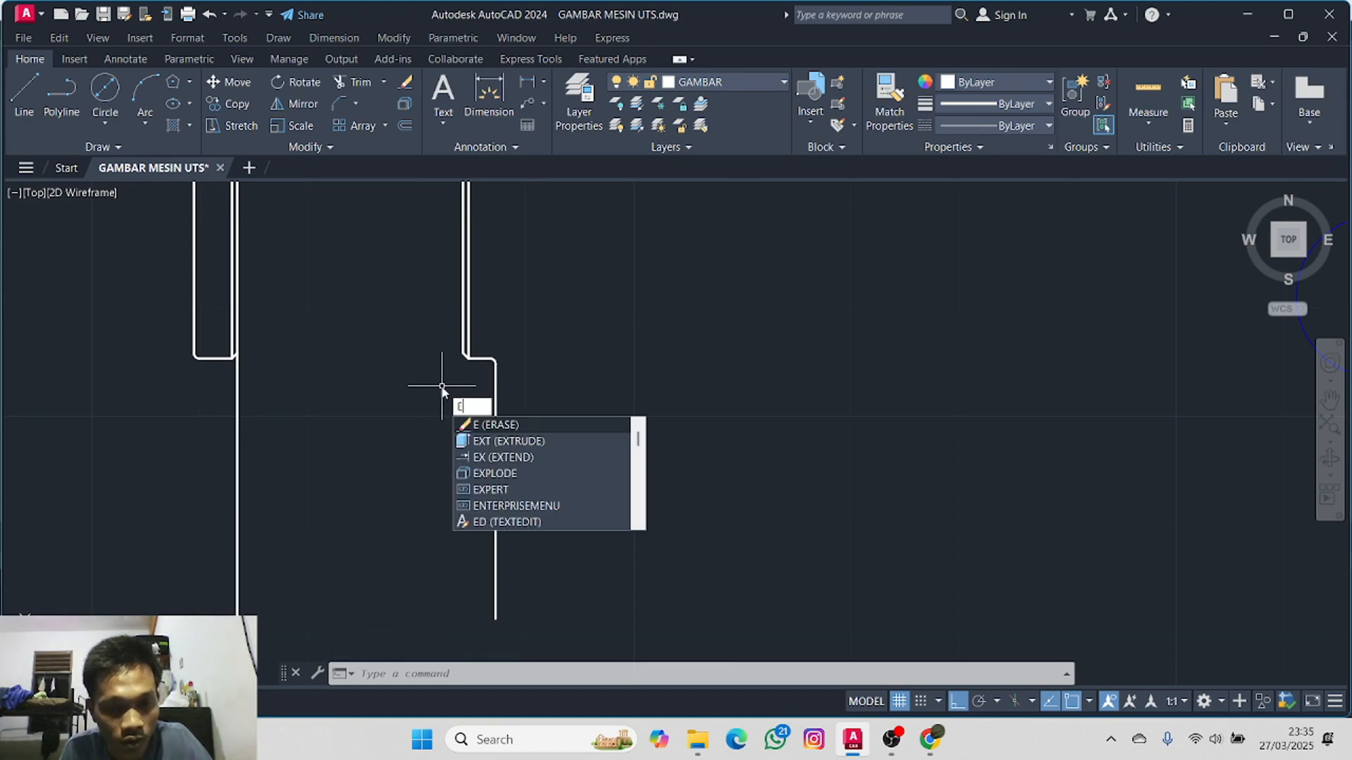
pyautogui.click(521, 456)
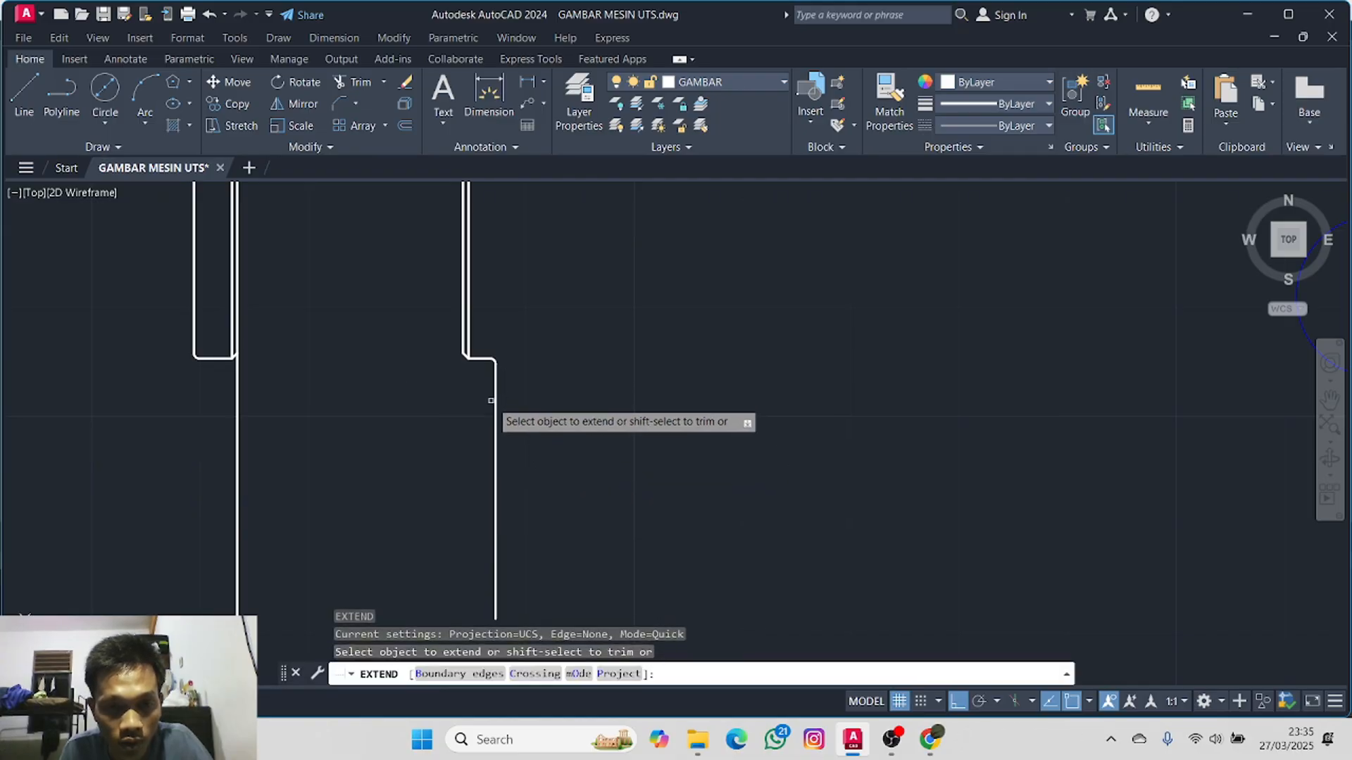
pyautogui.press('Escape')
pyautogui.click(495, 408)
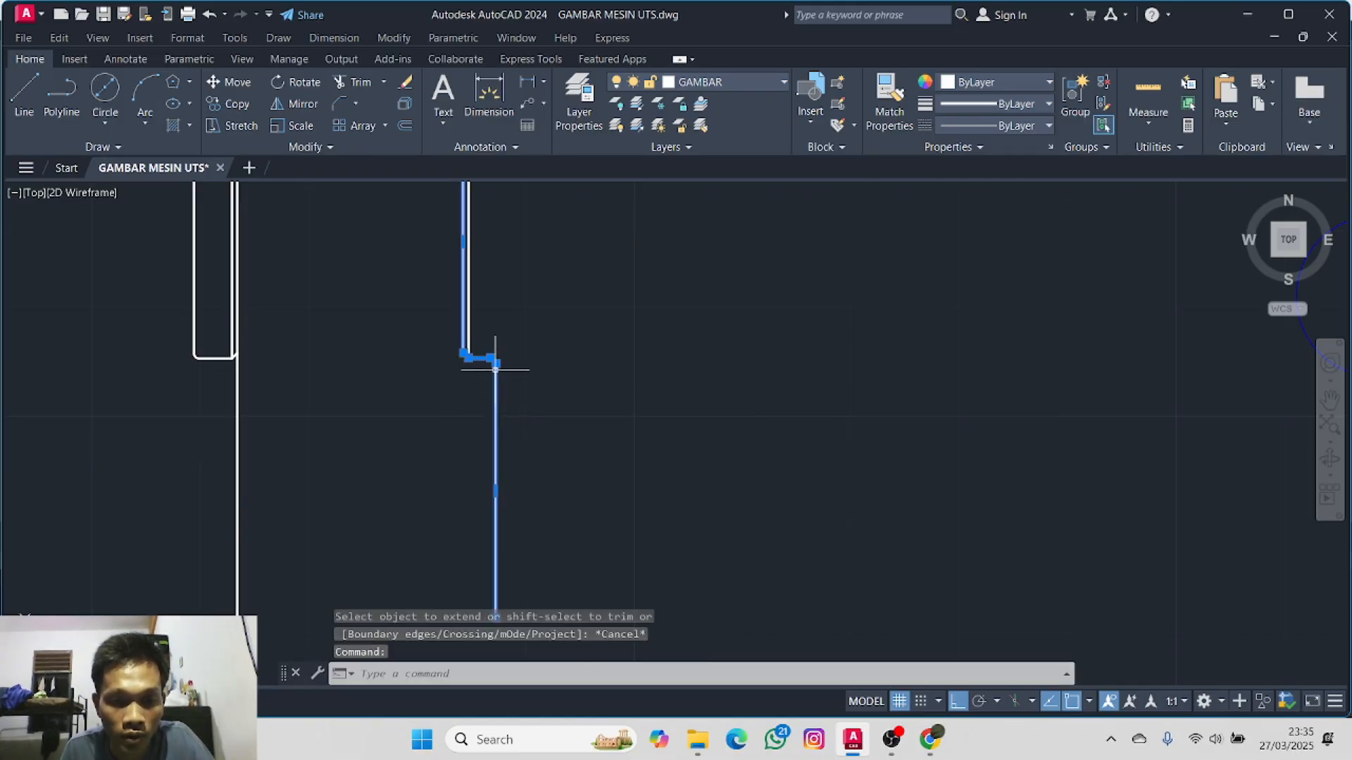
pyautogui.click(495, 365)
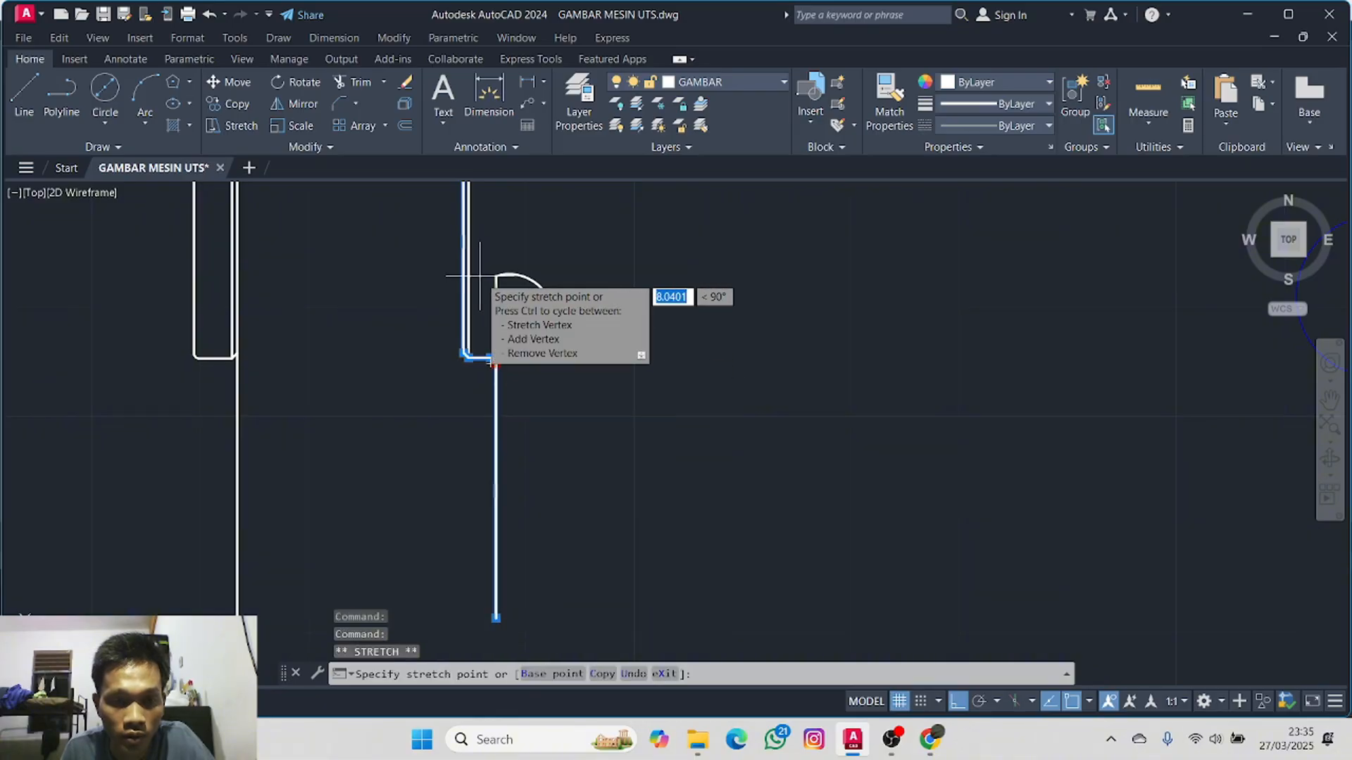
pyautogui.press('Escape')
pyautogui.press('Escape')
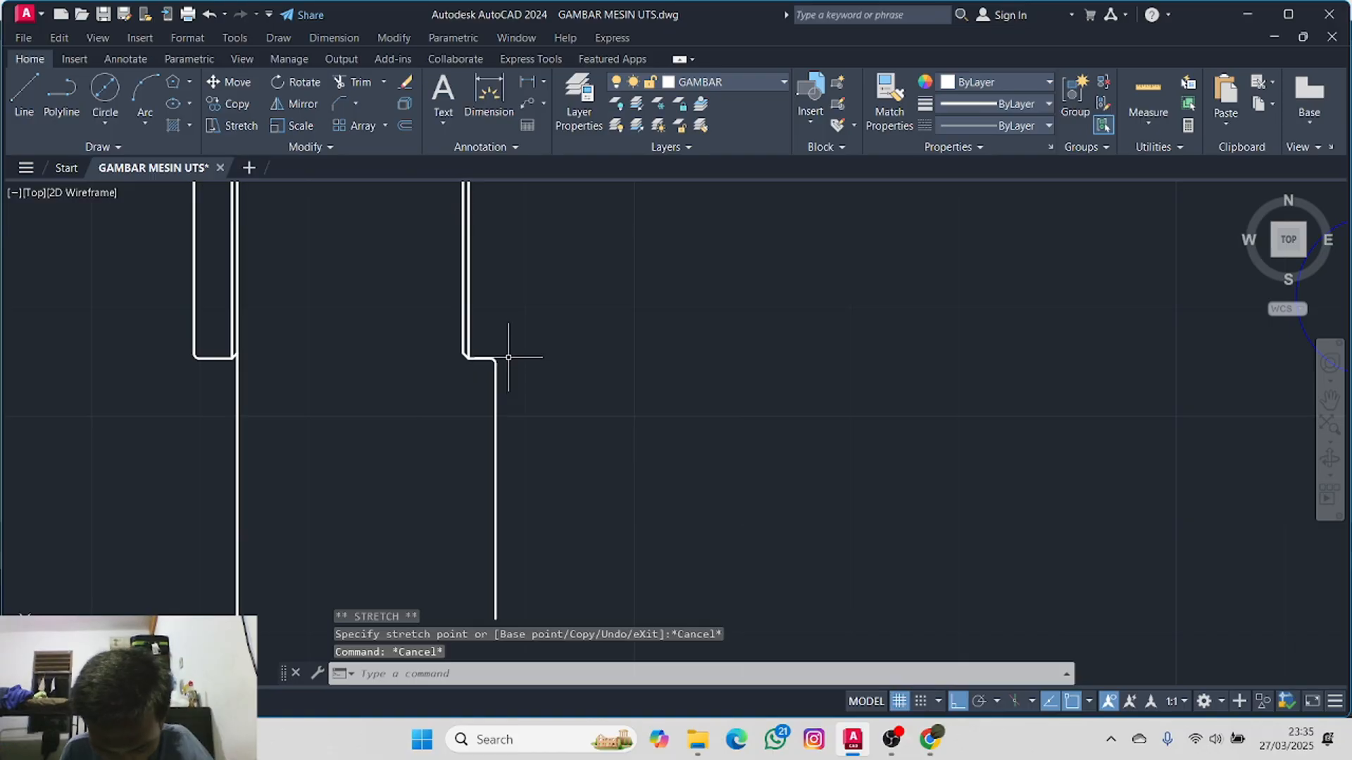
# - Draw a vertical line about 21.5 units long from the lower end of the right detail's fillet up to the detail's upper end
pyautogui.click(28, 90)
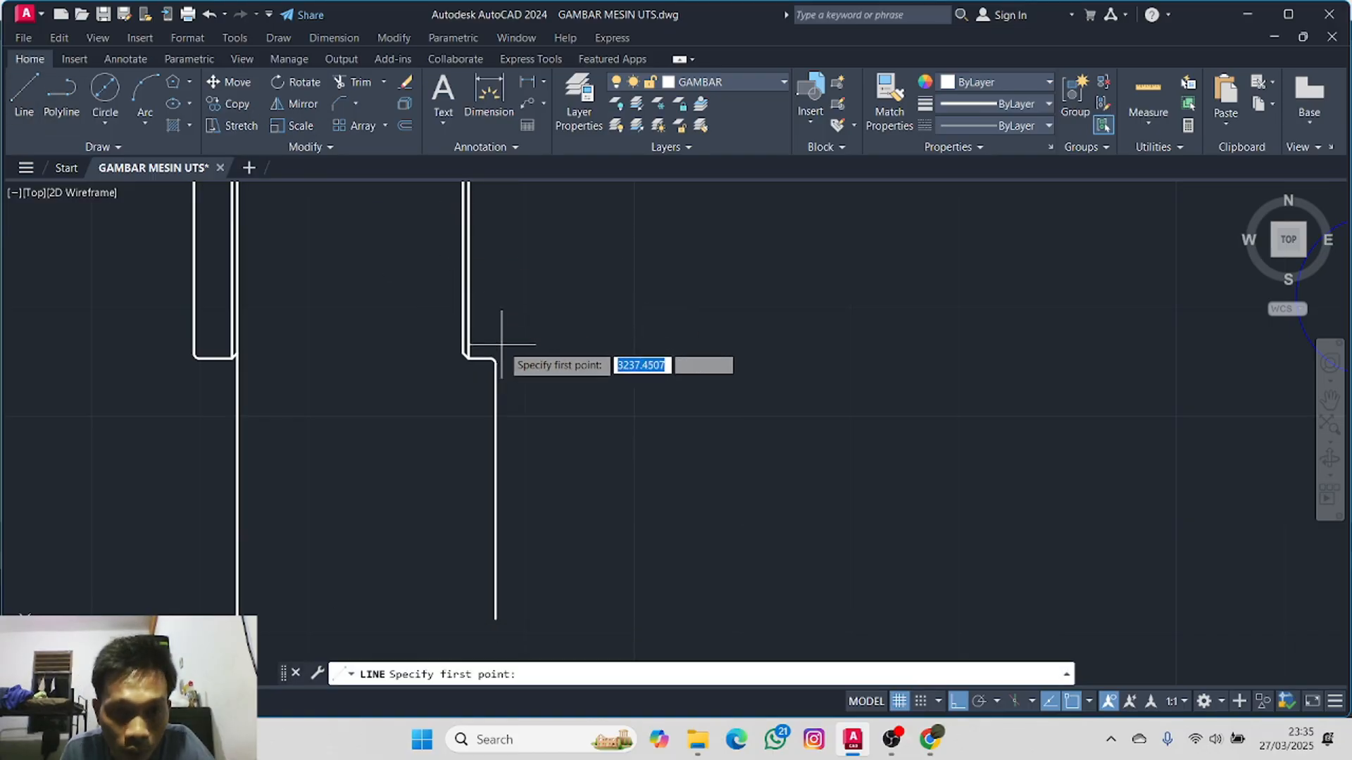
pyautogui.scroll(5, 493, 361)
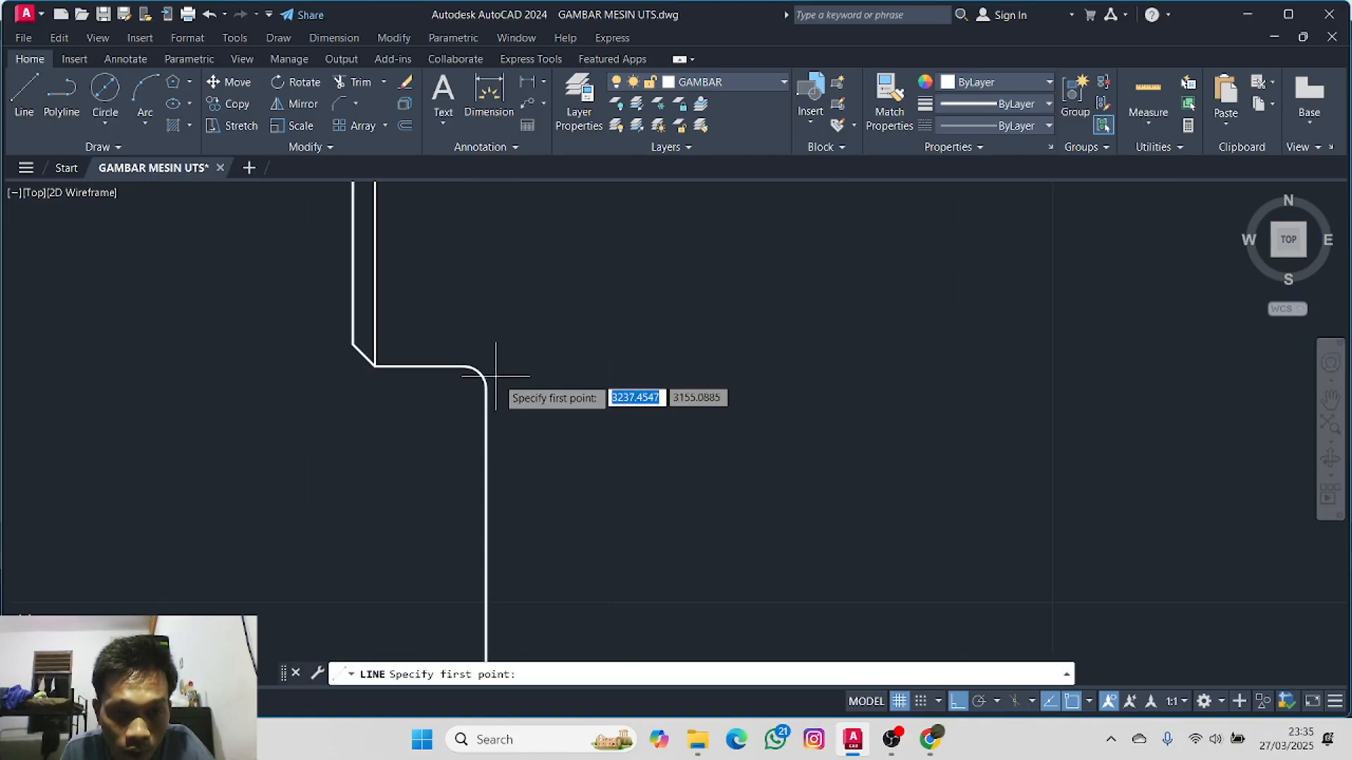
pyautogui.click(486, 388)
pyautogui.scroll(-3, 498, 256)
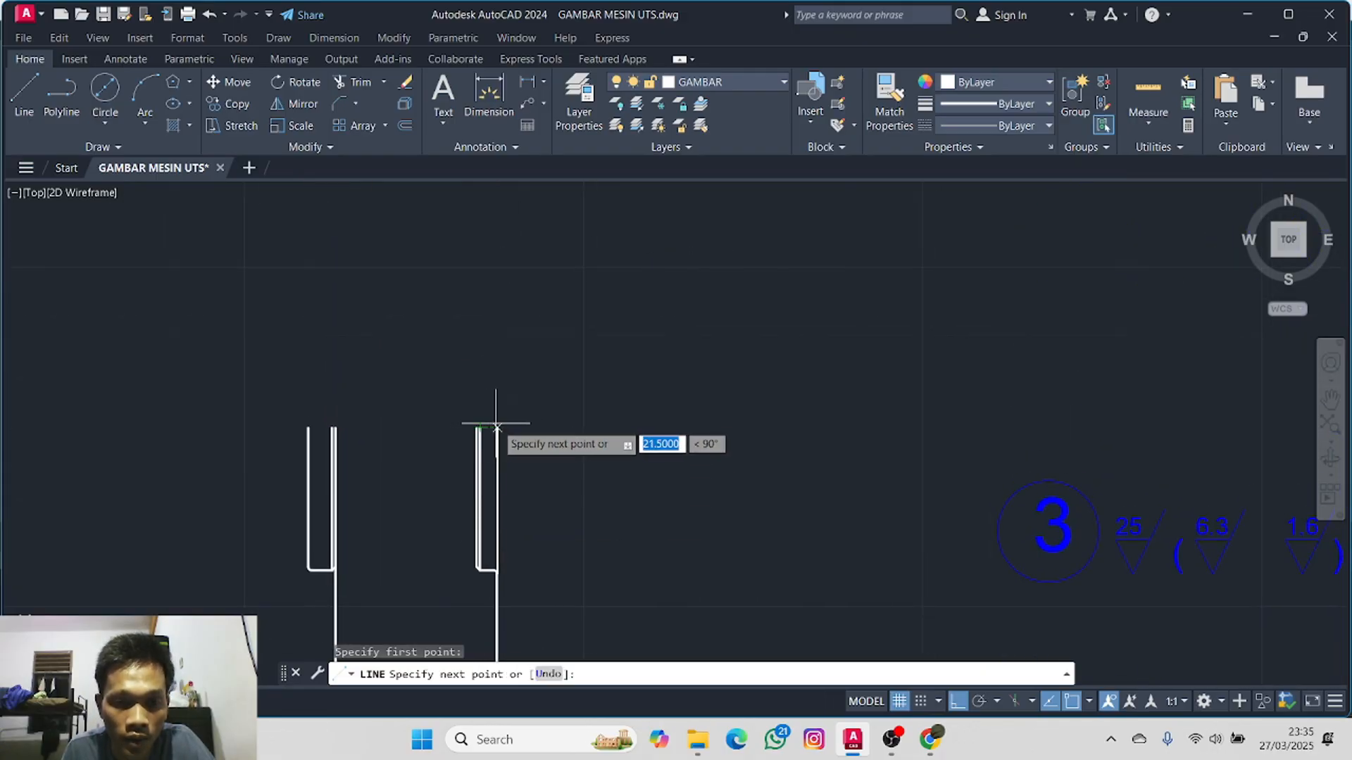
pyautogui.click(498, 428)
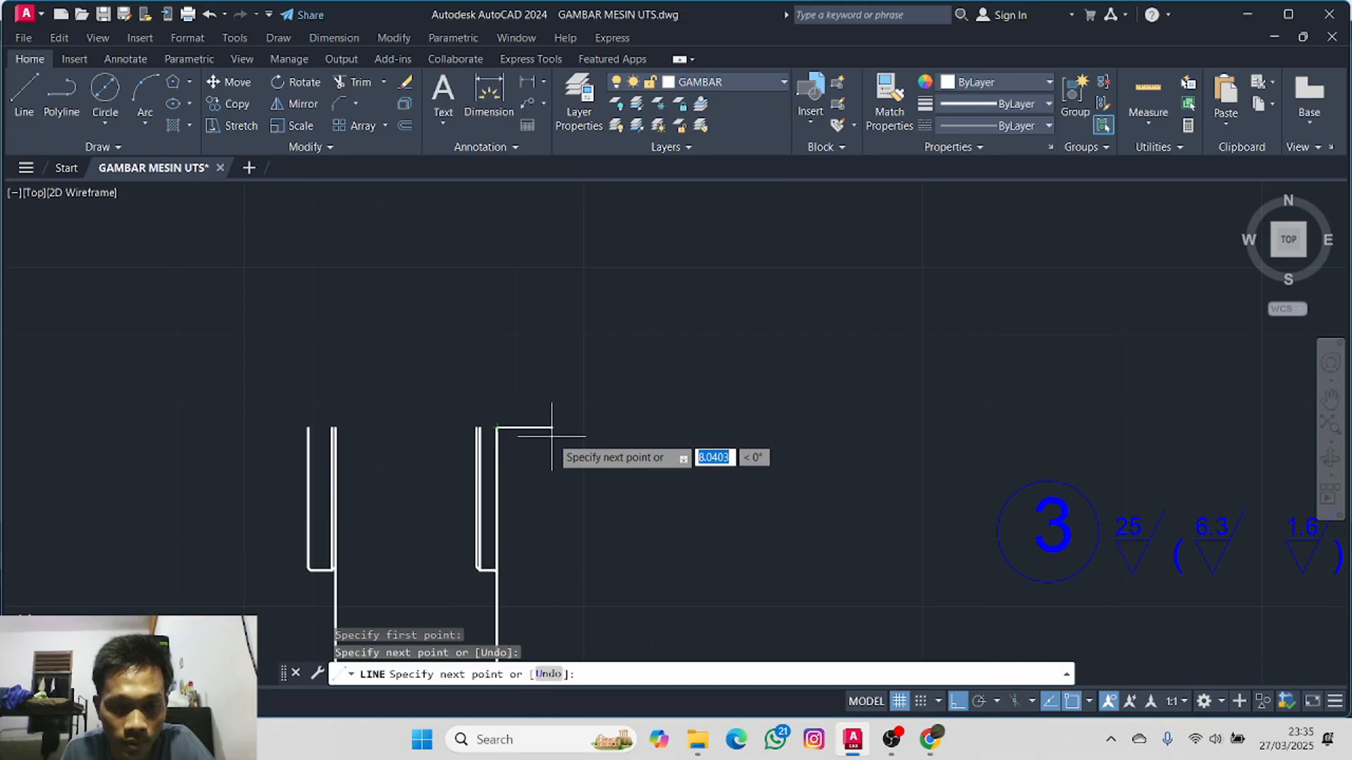
pyautogui.press('Escape')
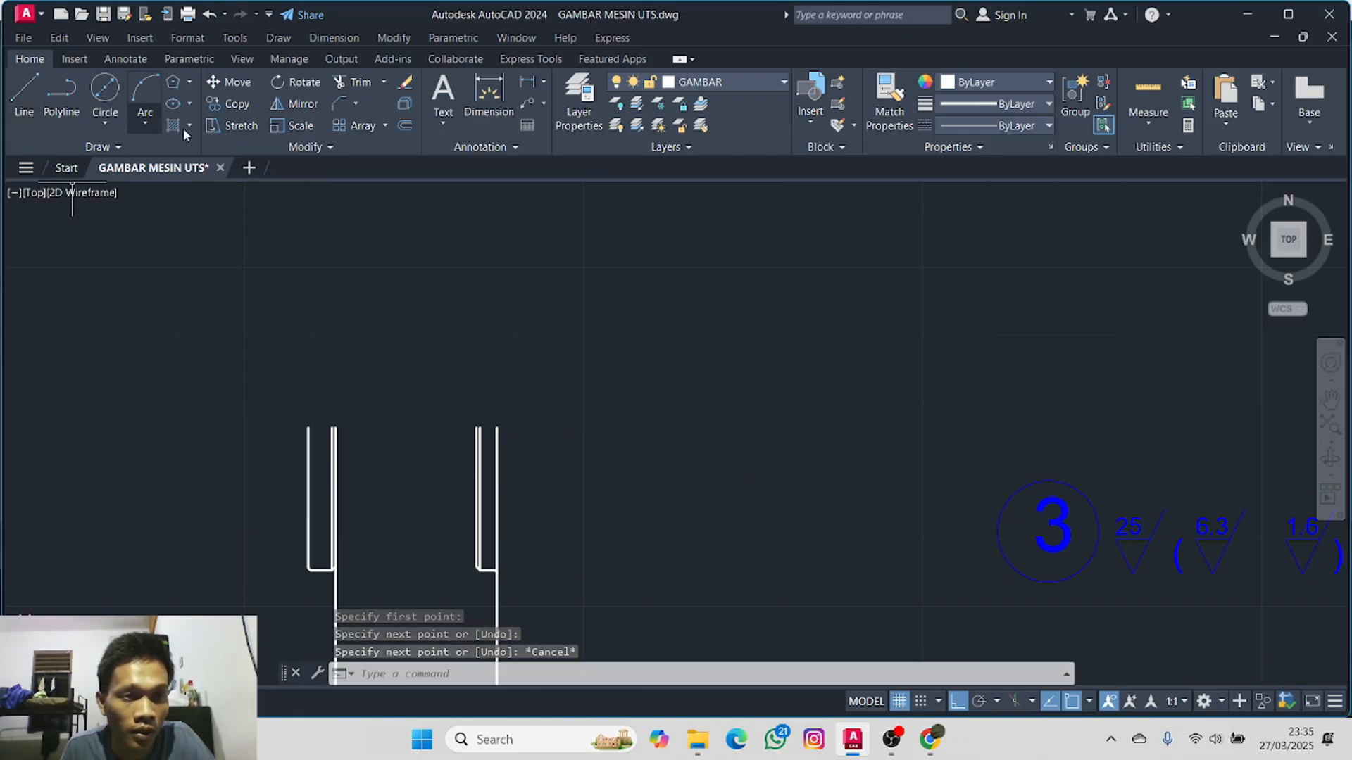
pyautogui.click(405, 125)
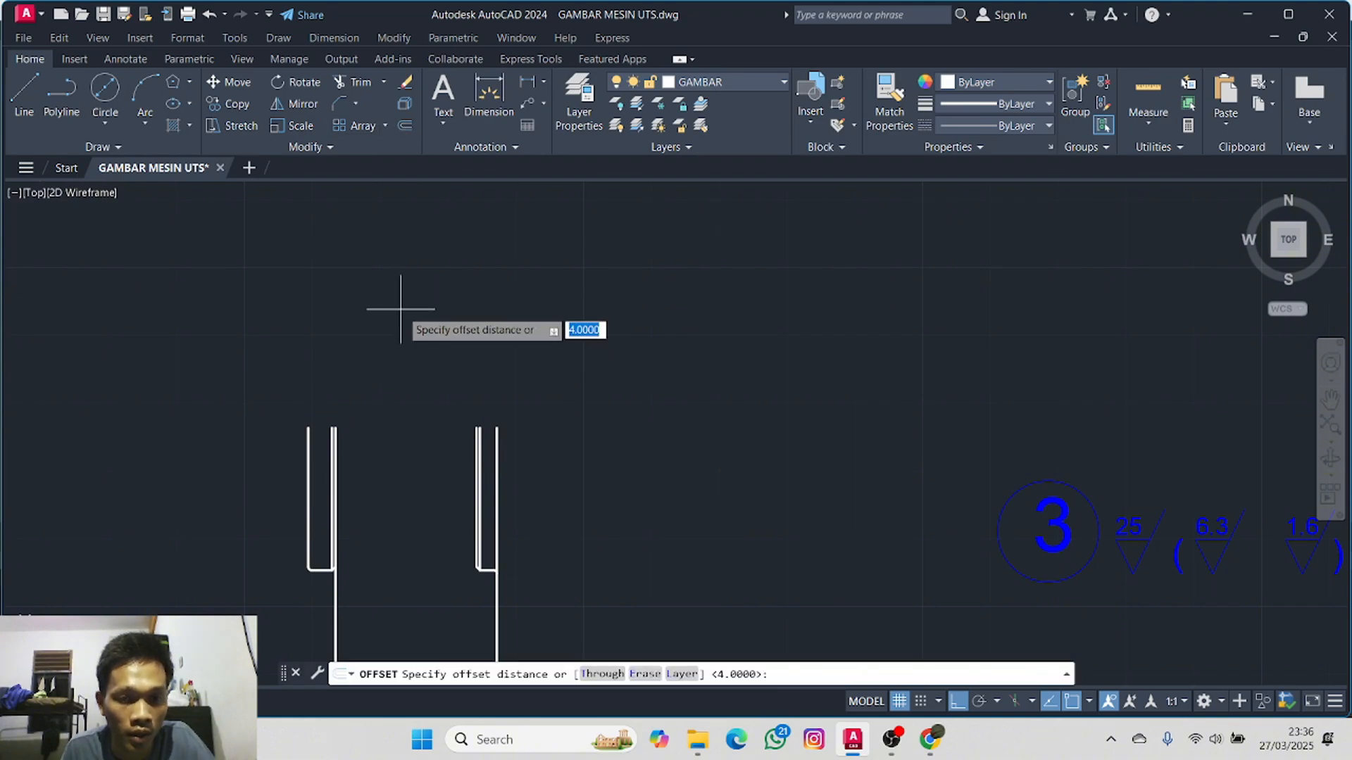
pyautogui.press('Return')
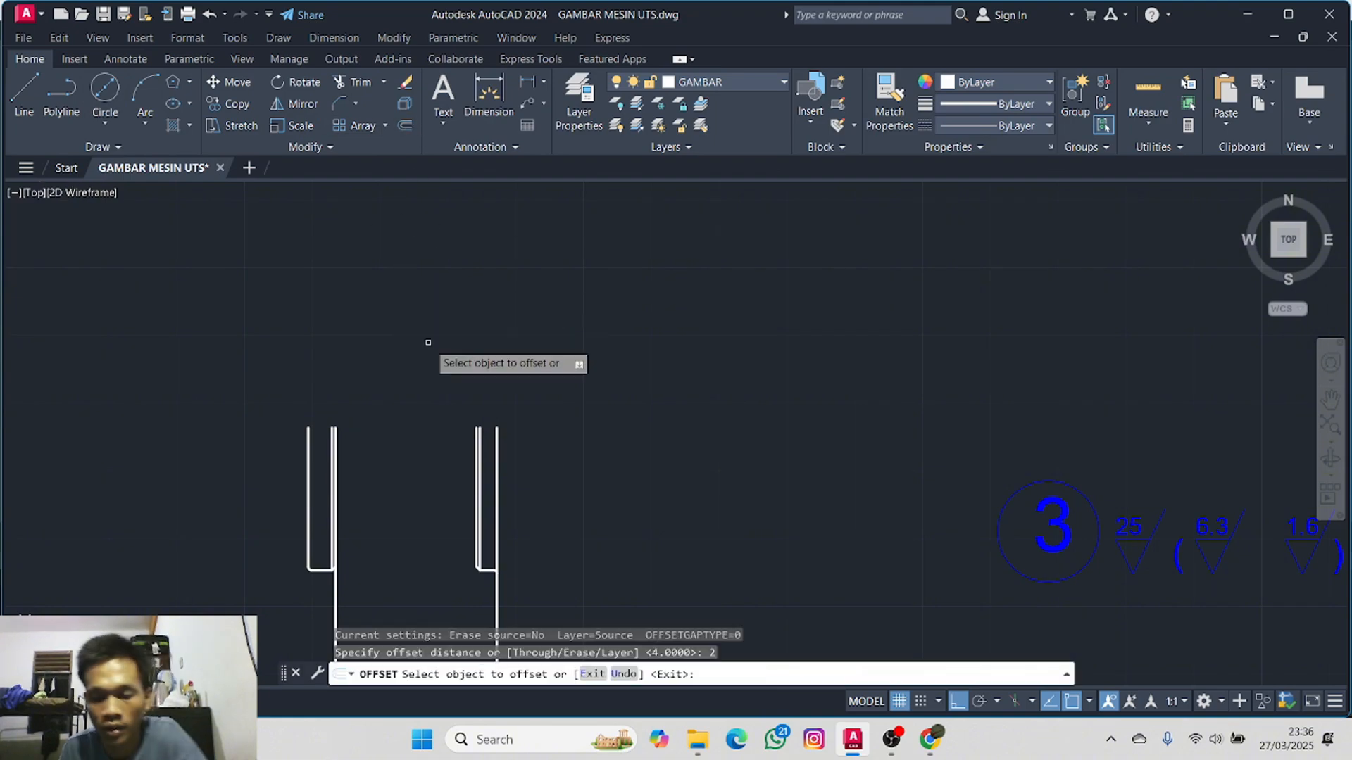
pyautogui.click(496, 483)
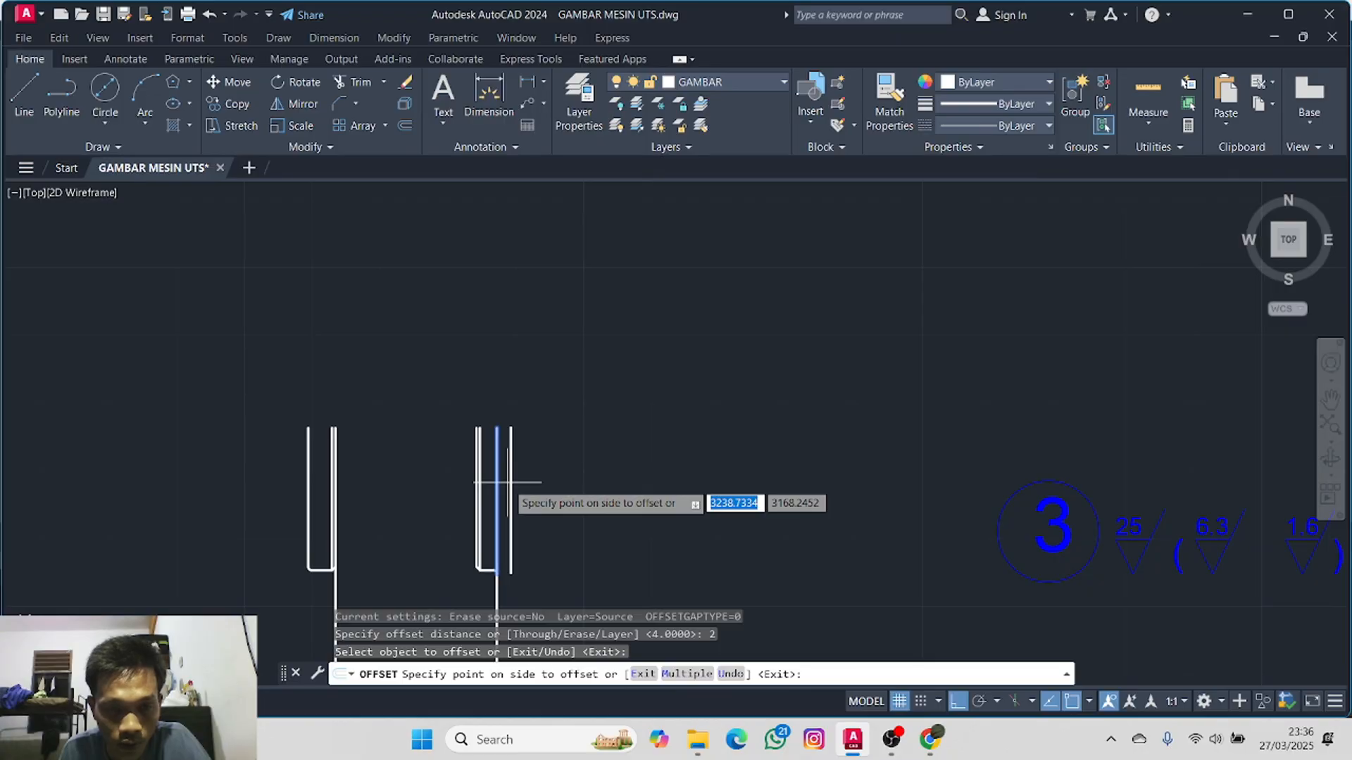
pyautogui.press('Escape')
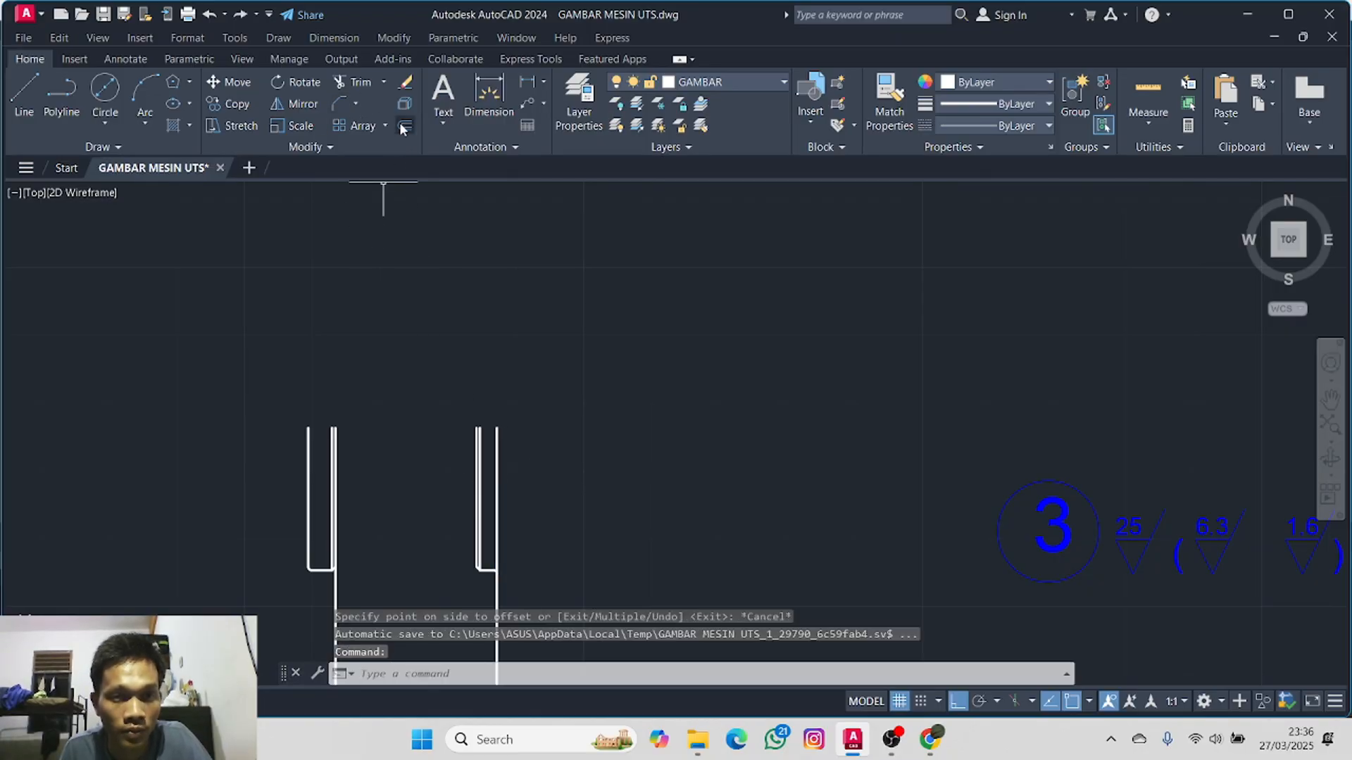
# - Offset the right detail's rightmost upper vertical line outward to the right by 1 unit
pyautogui.click(404, 127)
pyautogui.write('1')
pyautogui.press('Return')
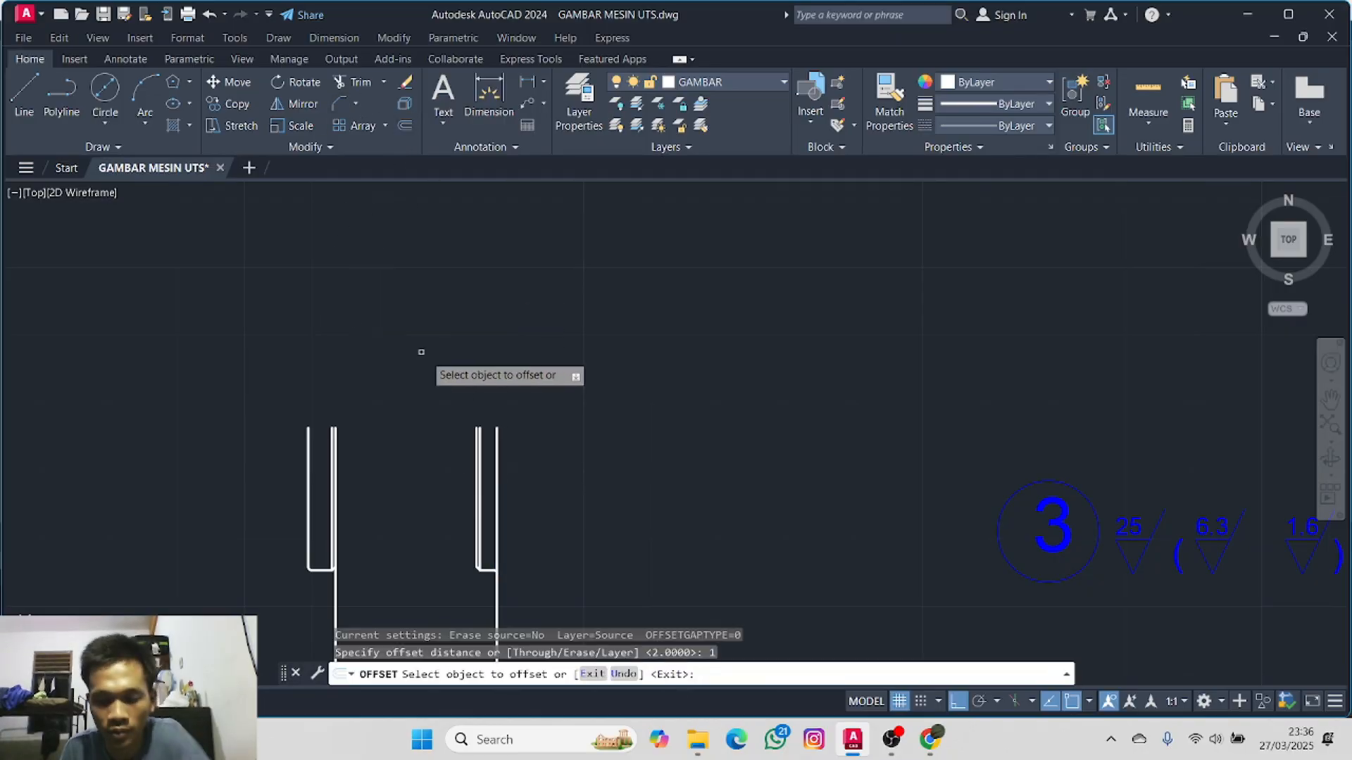
pyautogui.click(496, 457)
pyautogui.click(509, 449)
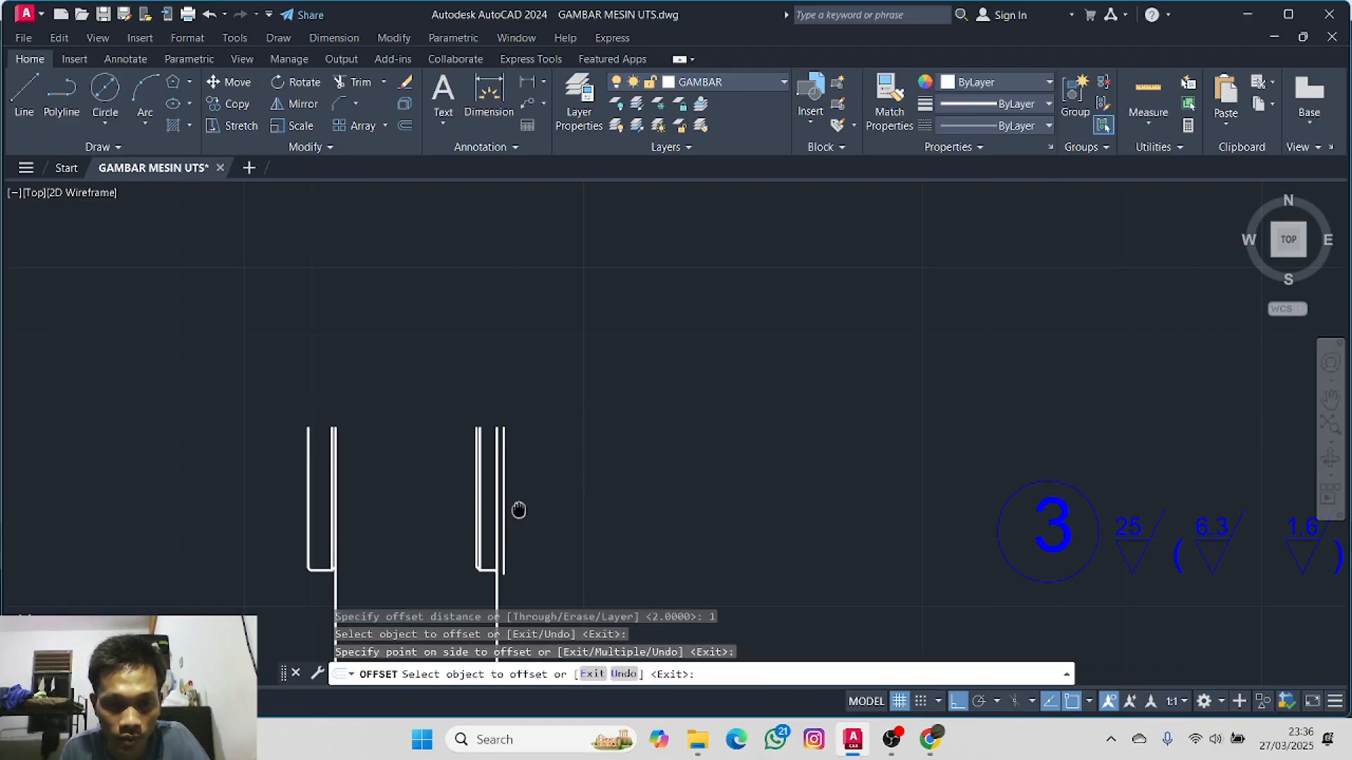
pyautogui.moveTo(503, 590); pyautogui.dragTo(483, 461, button='middle')
pyautogui.press('Escape')
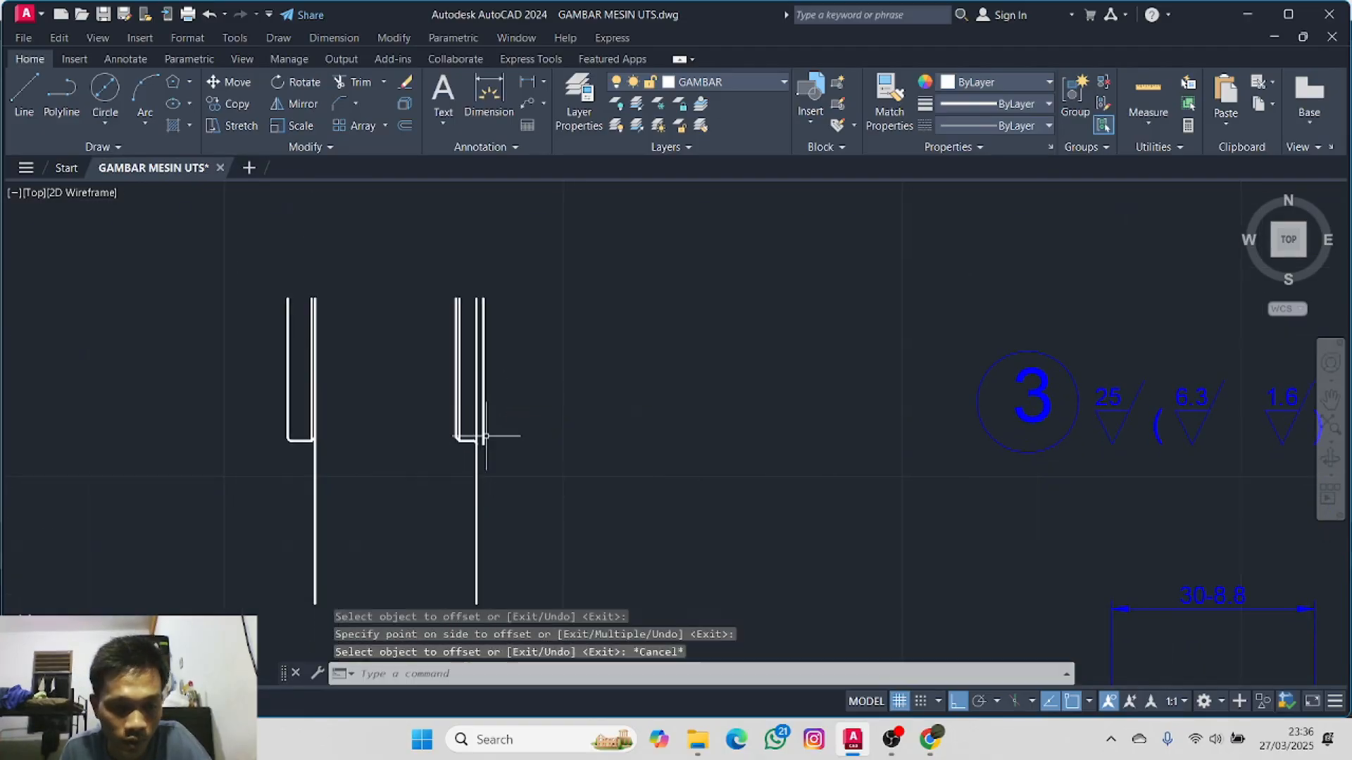
pyautogui.write('ex')
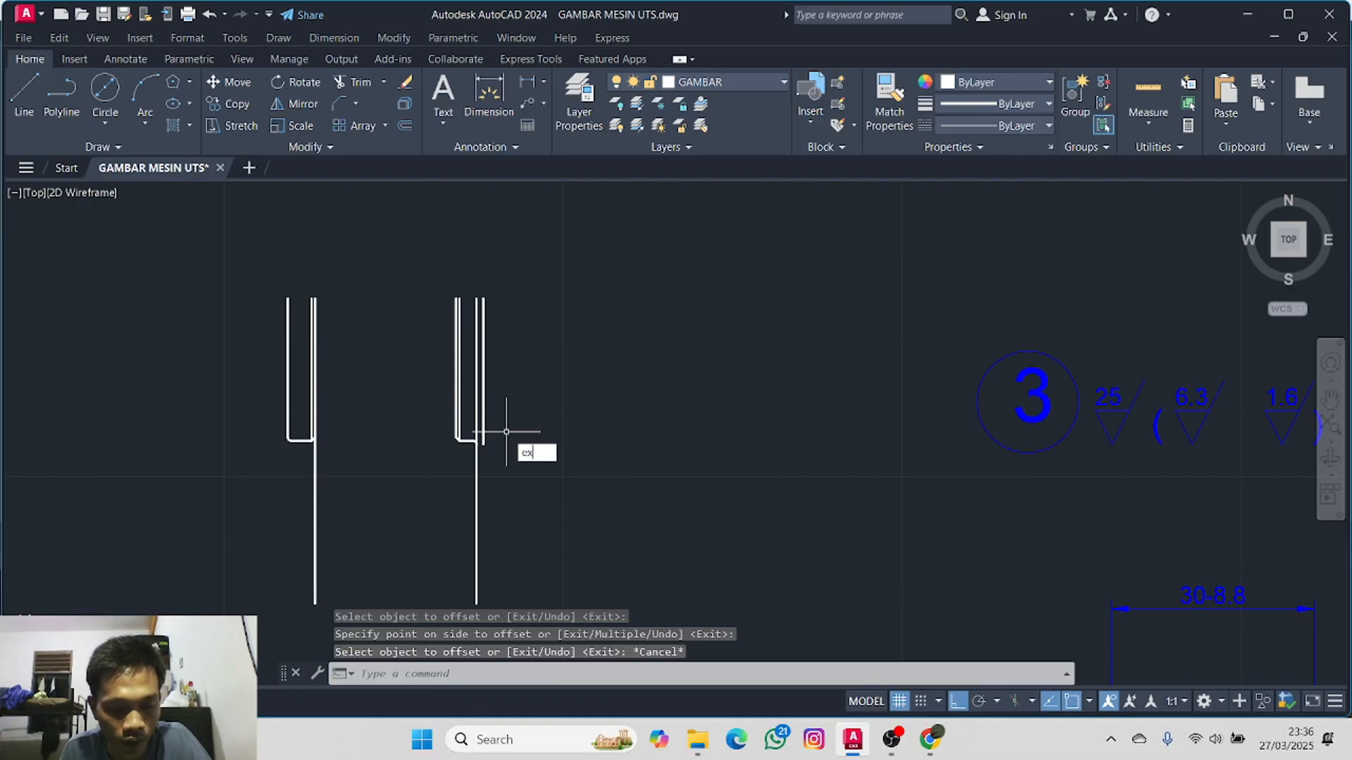
pyautogui.click(556, 491)
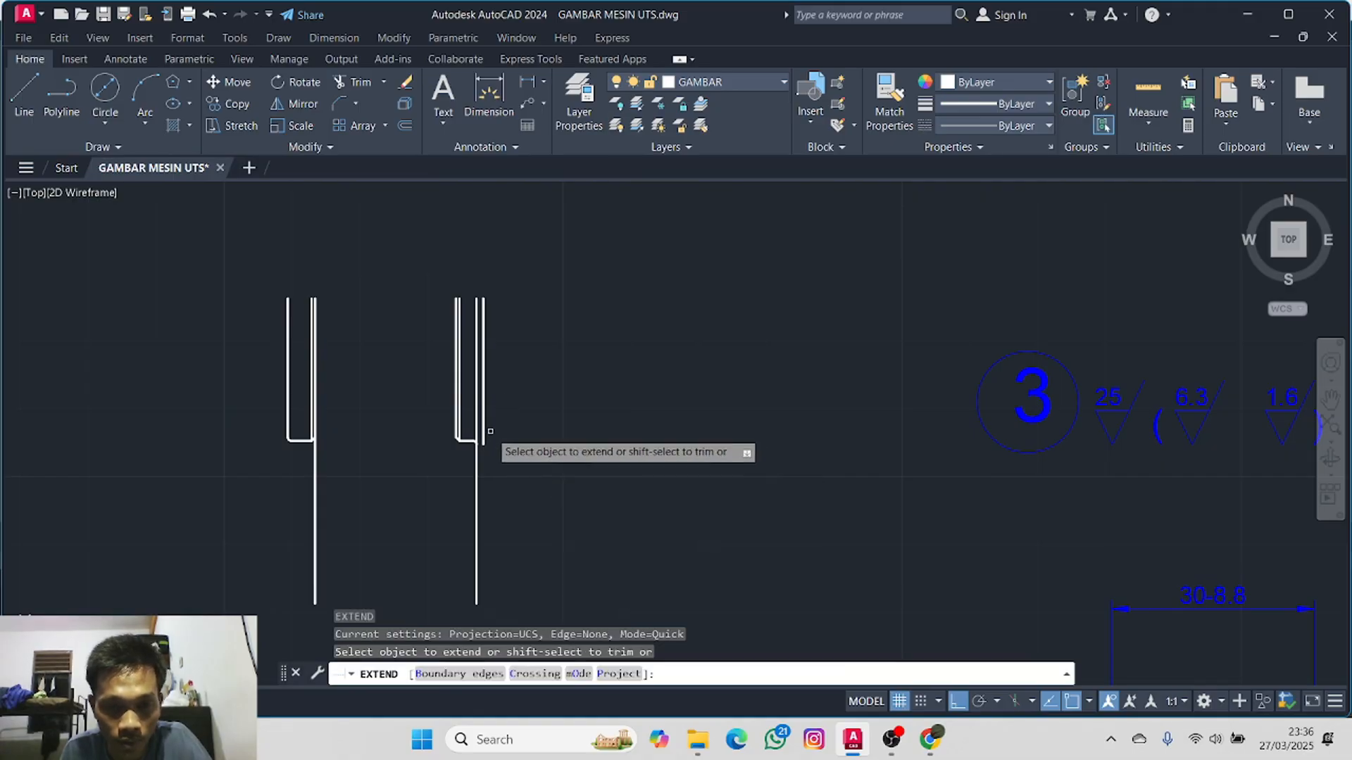
pyautogui.press('Escape')
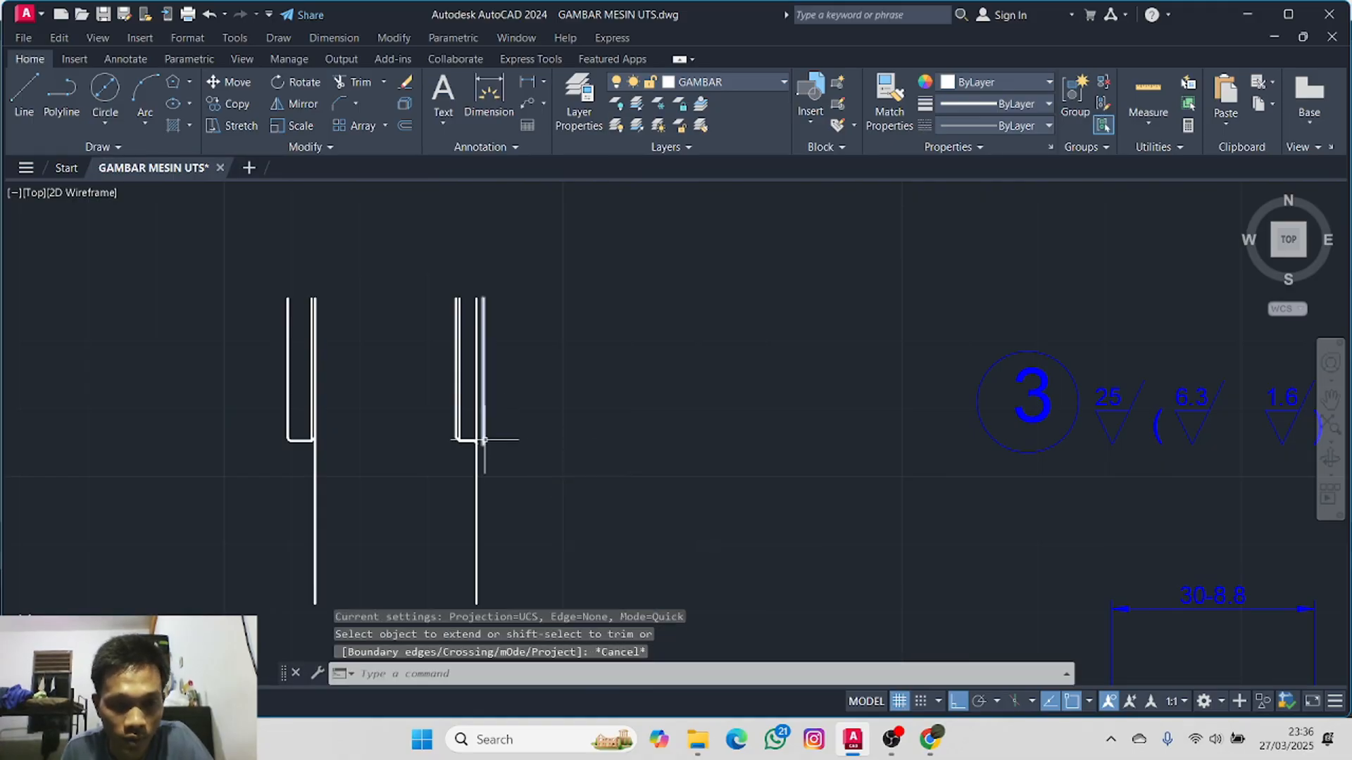
# - Stretch the lower end of the right detail's outermost vertical line down level with the detail's lower end
pyautogui.click(483, 431)
pyautogui.click(483, 444)
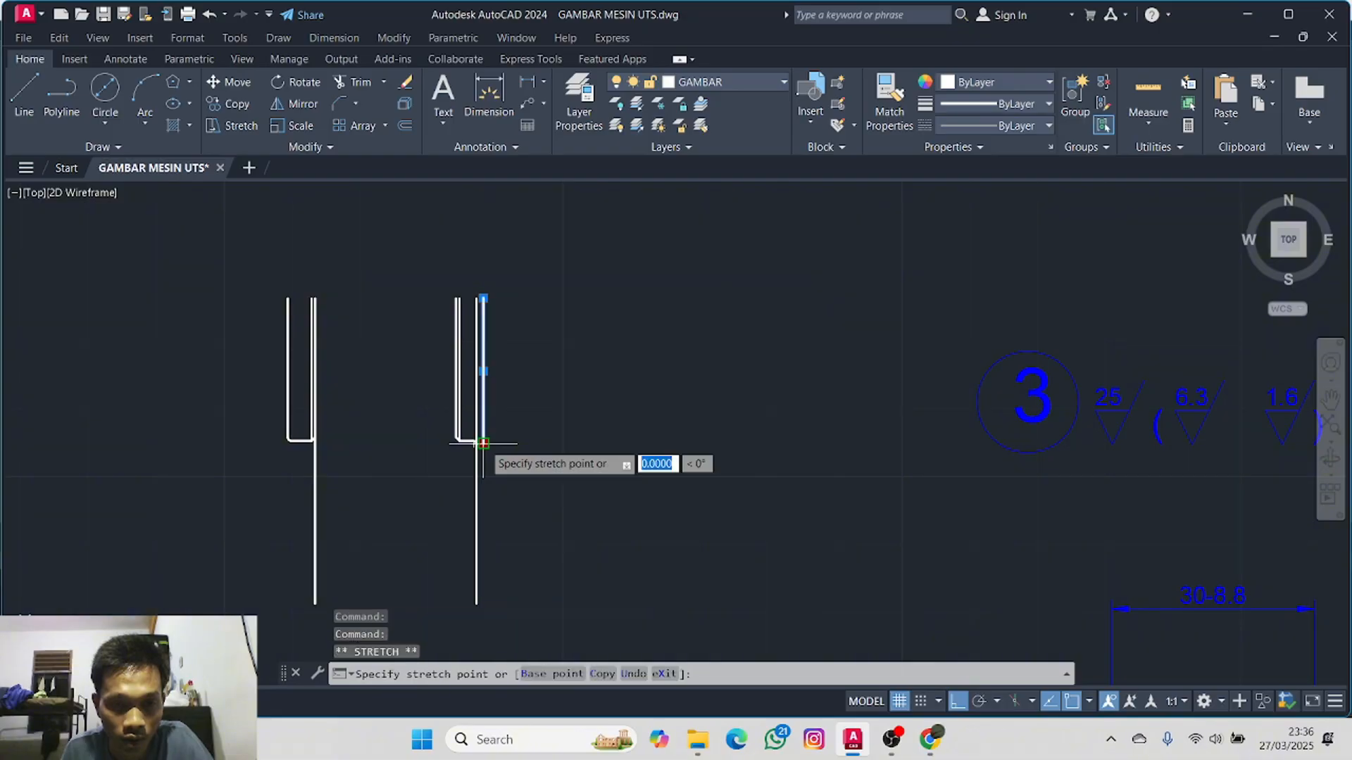
pyautogui.click(489, 599)
pyautogui.press('Escape')
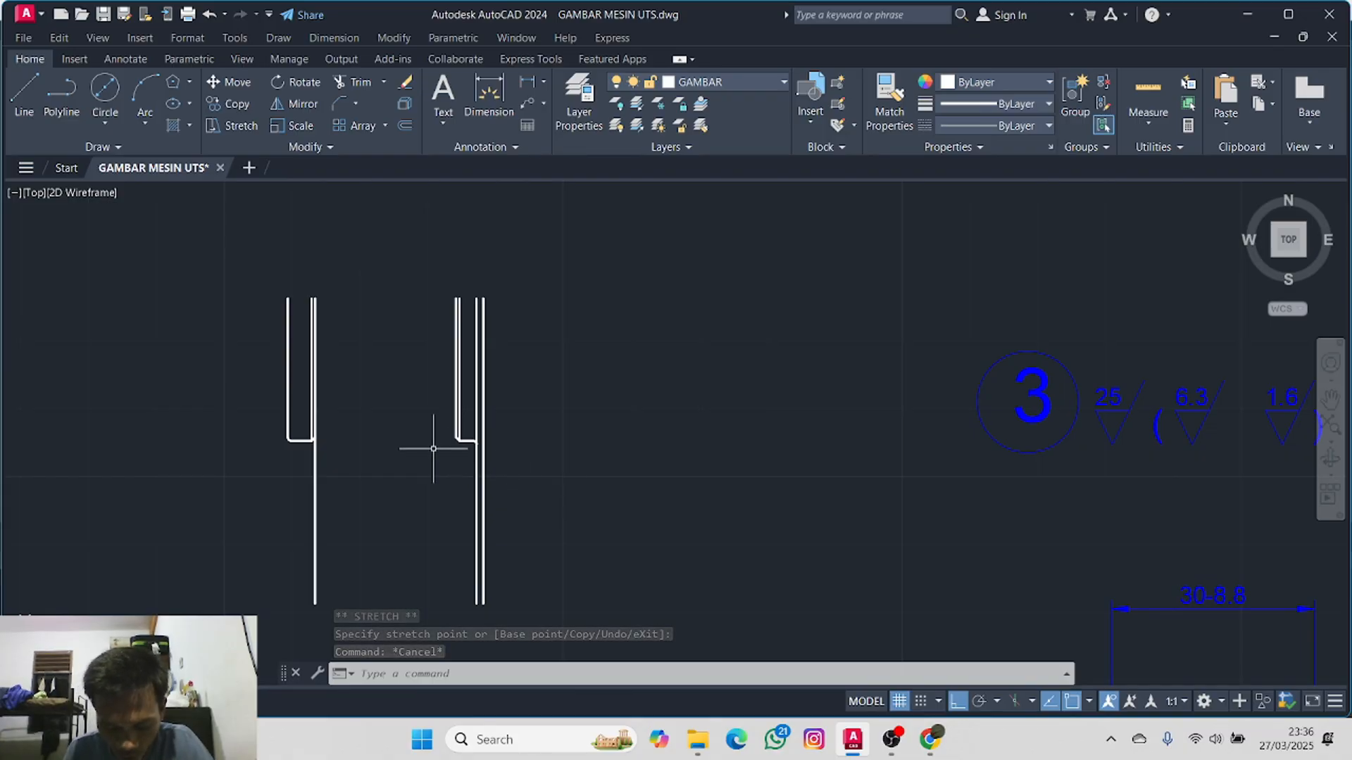
pyautogui.moveTo(433, 449)
pyautogui.mouseDown(button='middle')
pyautogui.moveTo(600, 495)
pyautogui.moveTo(533, 572)
pyautogui.mouseUp(button='middle')
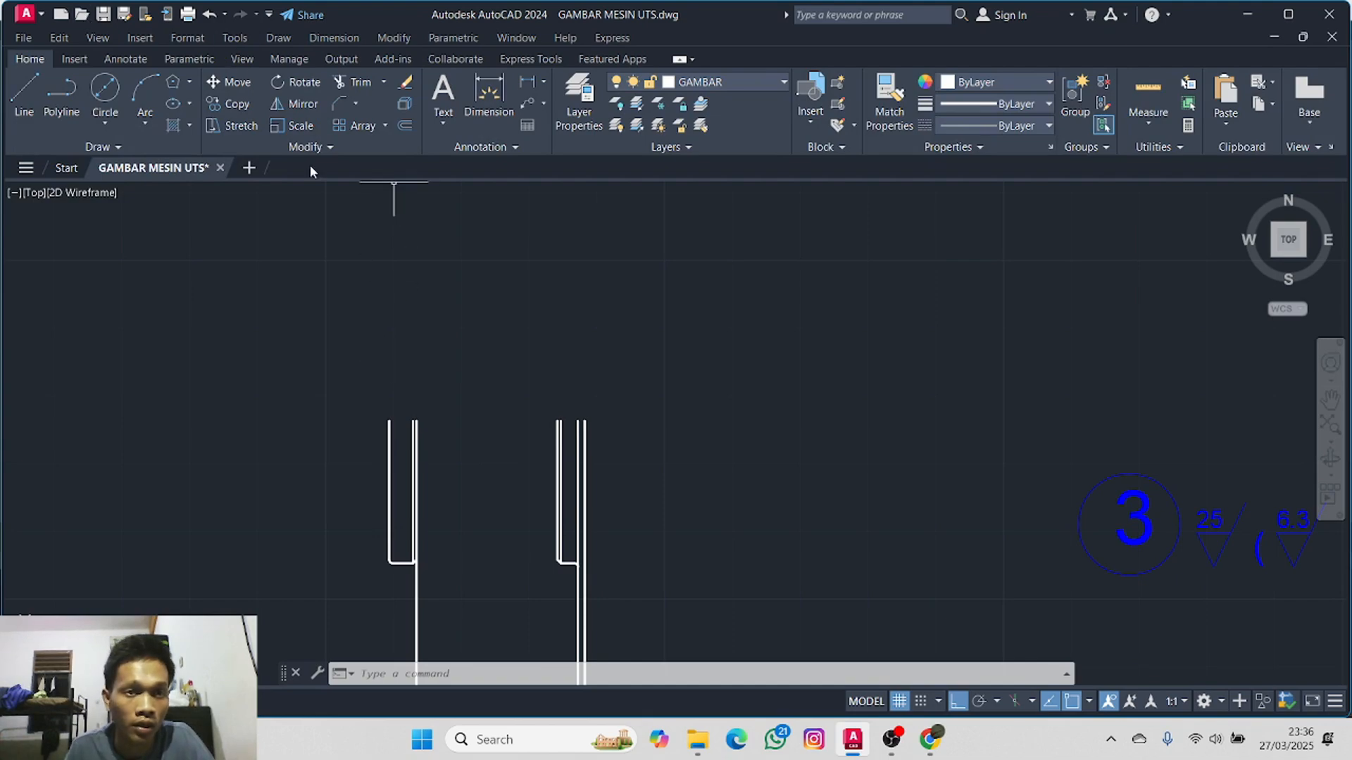
pyautogui.write('p')
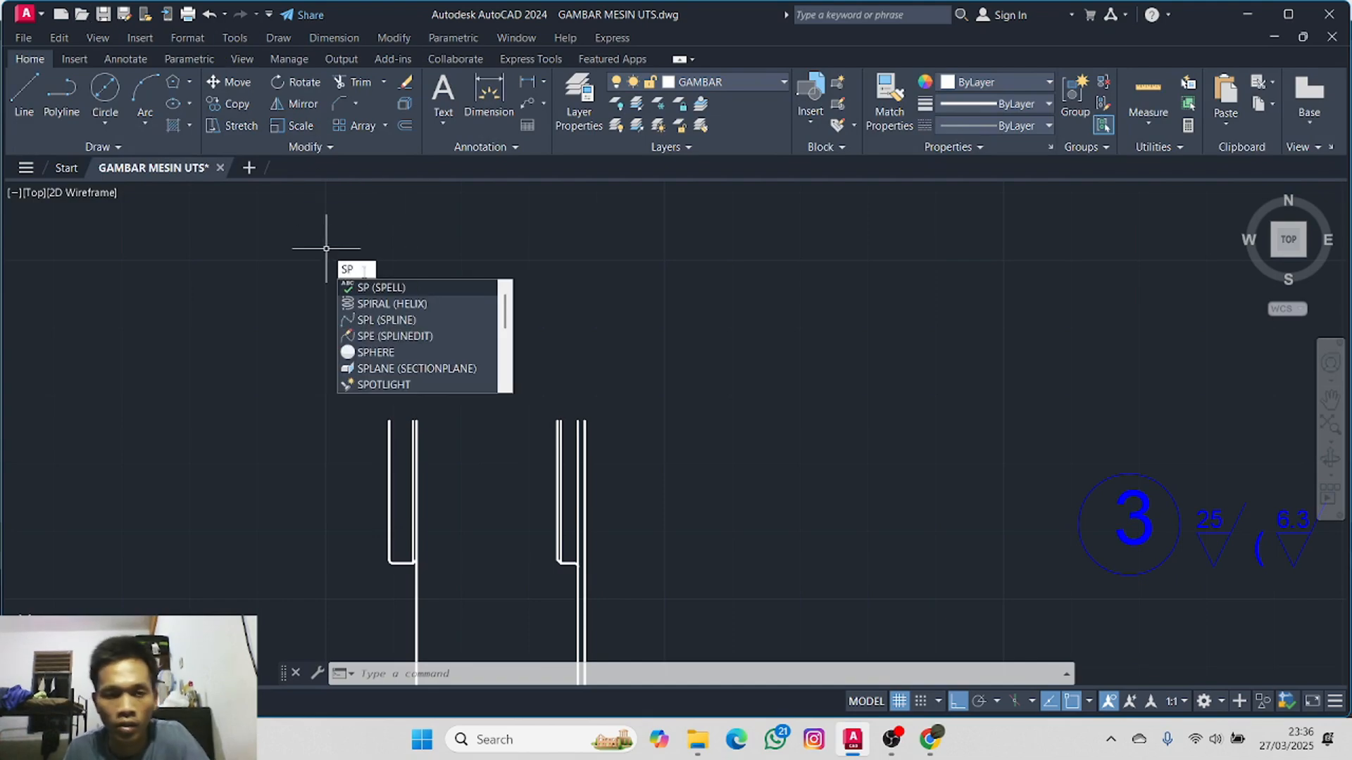
pyautogui.click(414, 320)
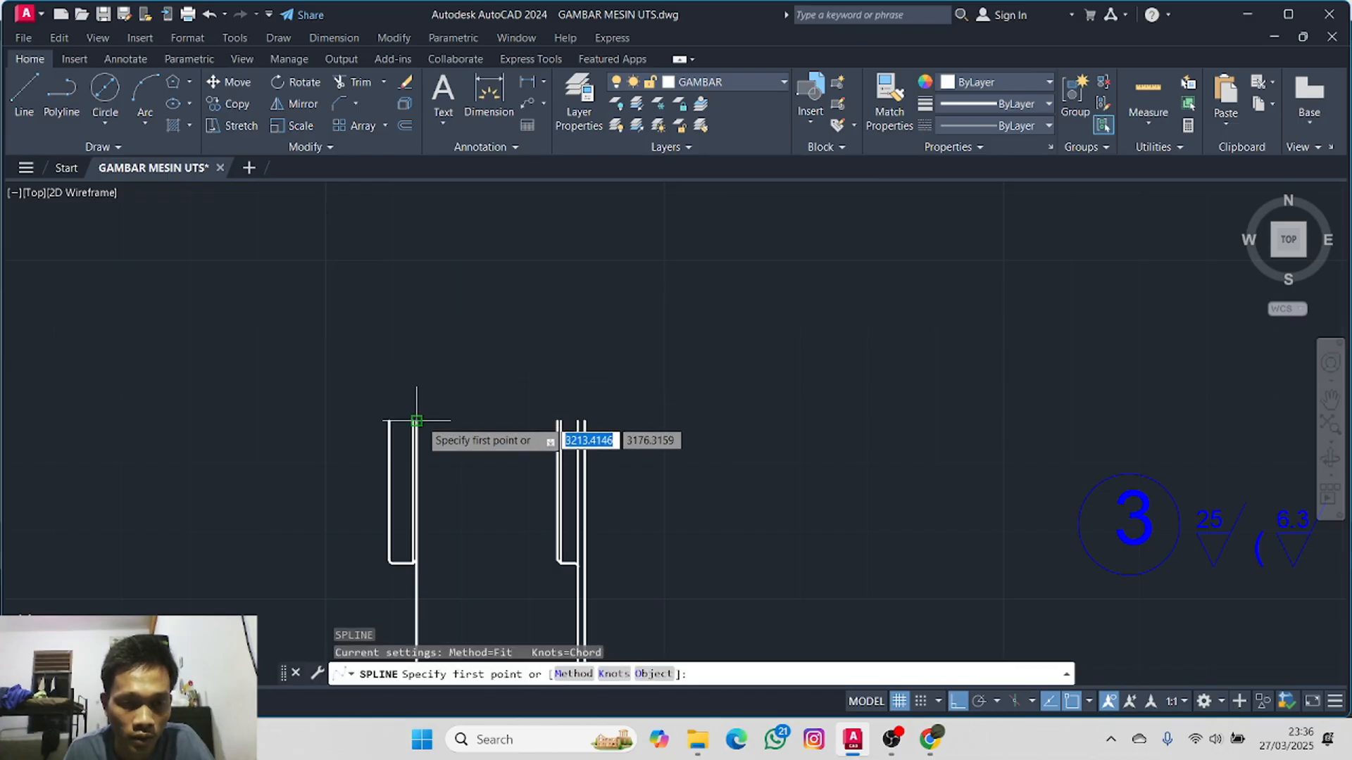
pyautogui.scroll(3, 416, 421)
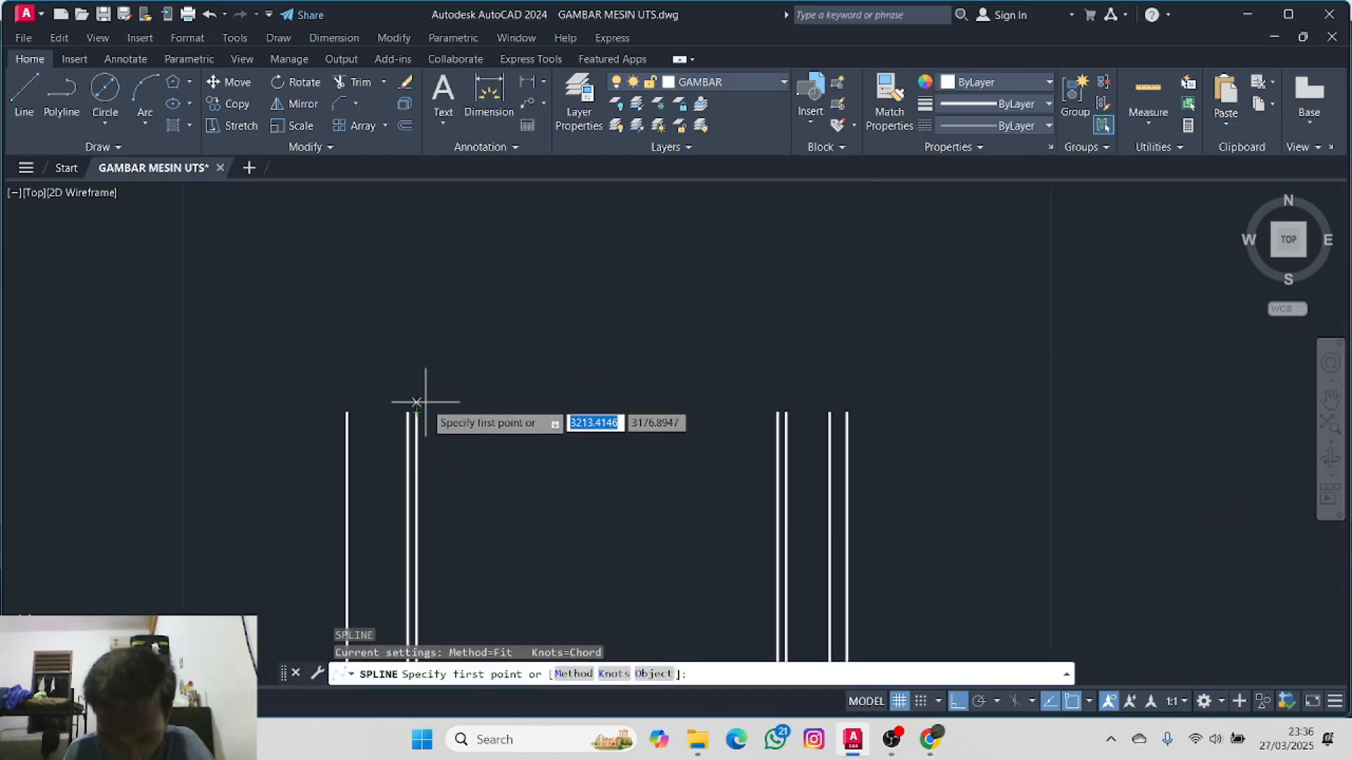
pyautogui.scroll(-2, 416, 402)
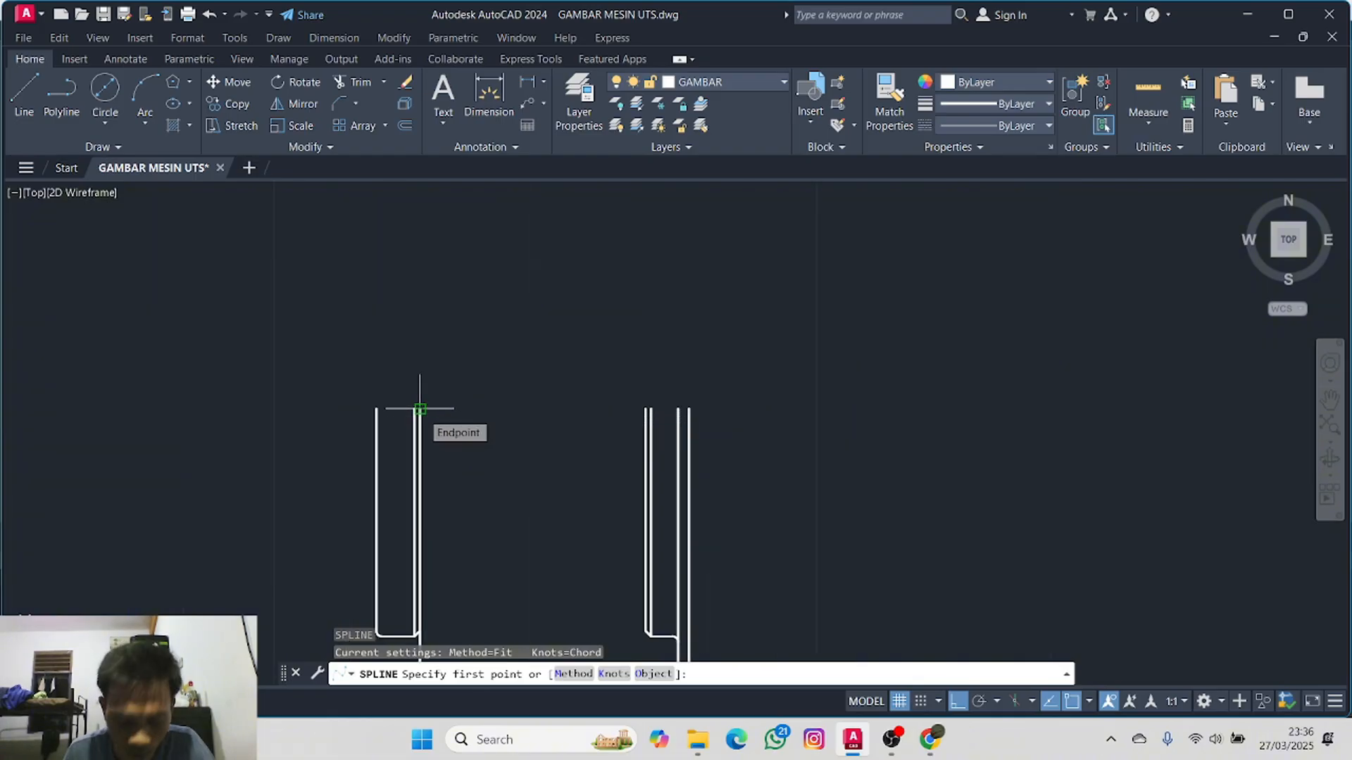
pyautogui.click(420, 409)
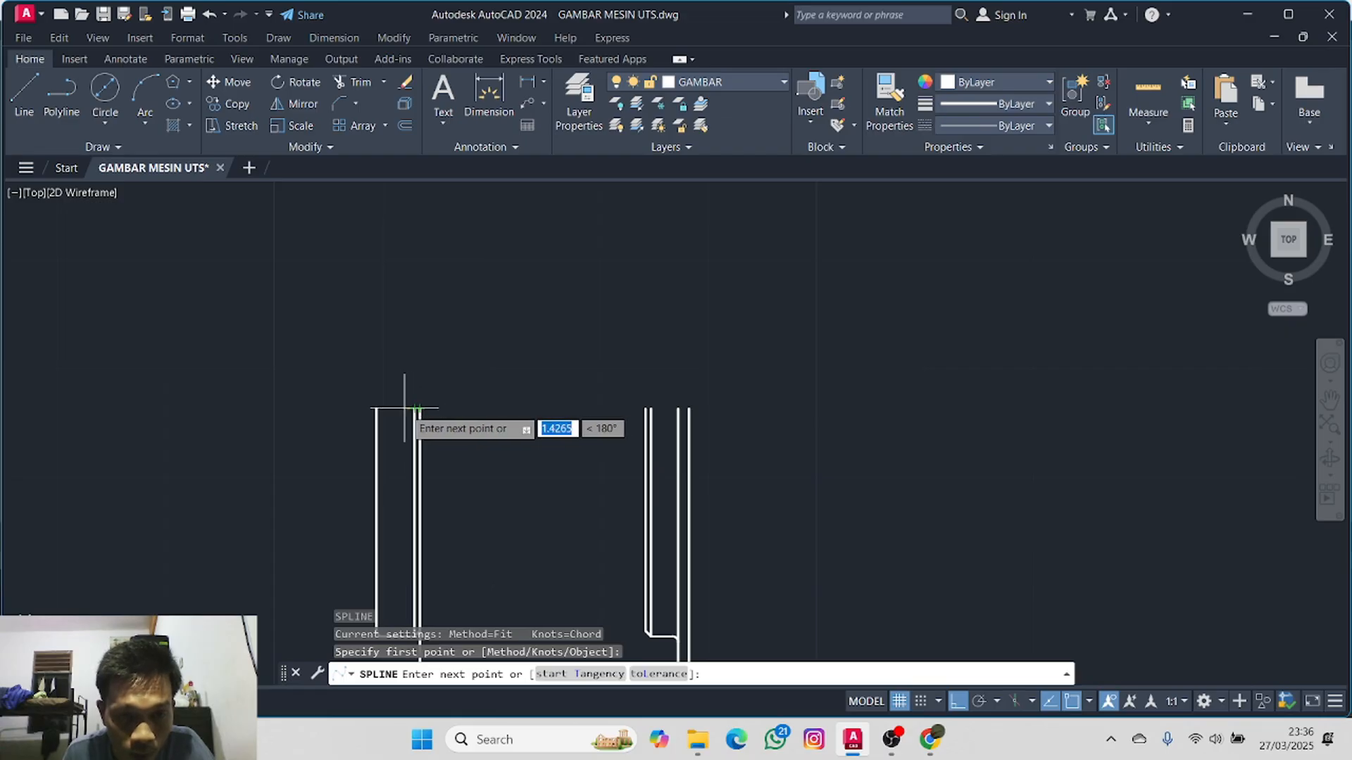
pyautogui.click(410, 410)
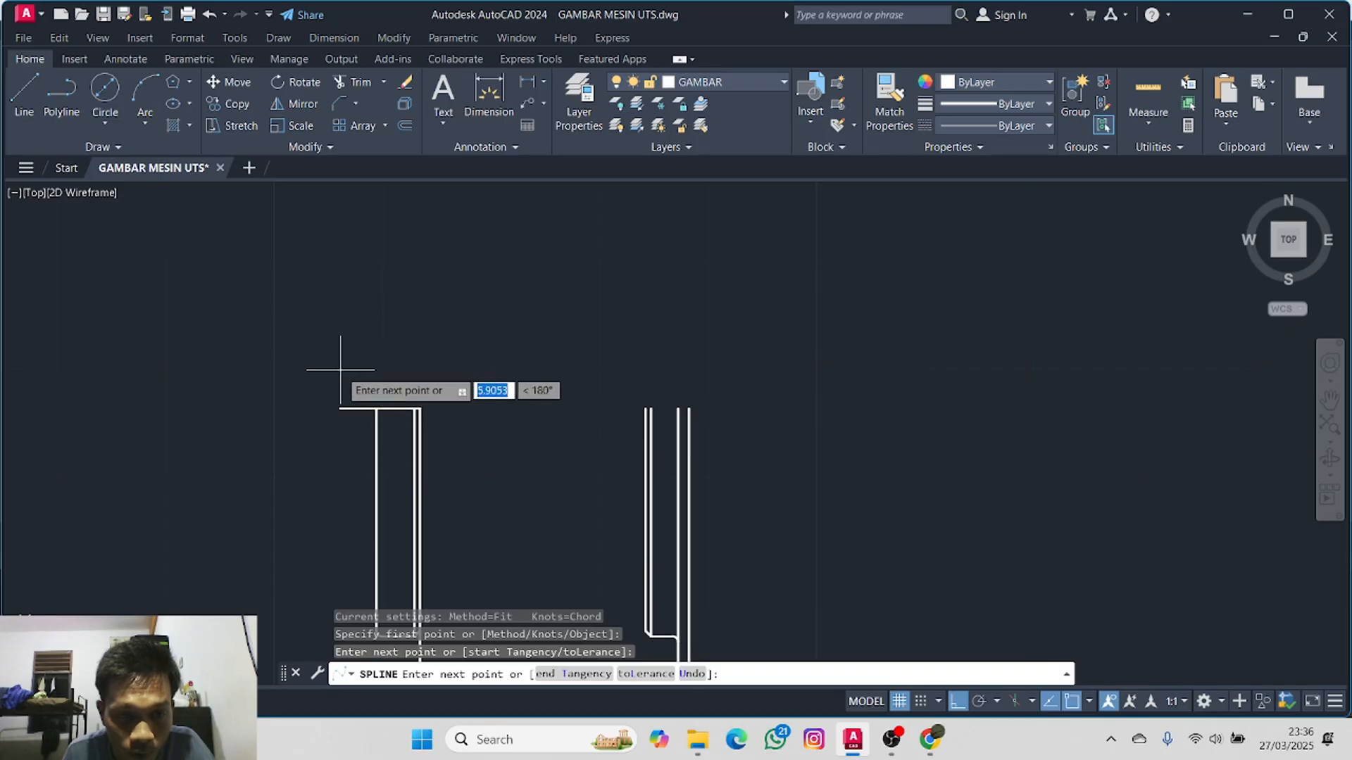
# - With Ortho off, draw a wavy spline break line from left of the left detail across its upper end to its outermost vertical line
pyautogui.press('F8')
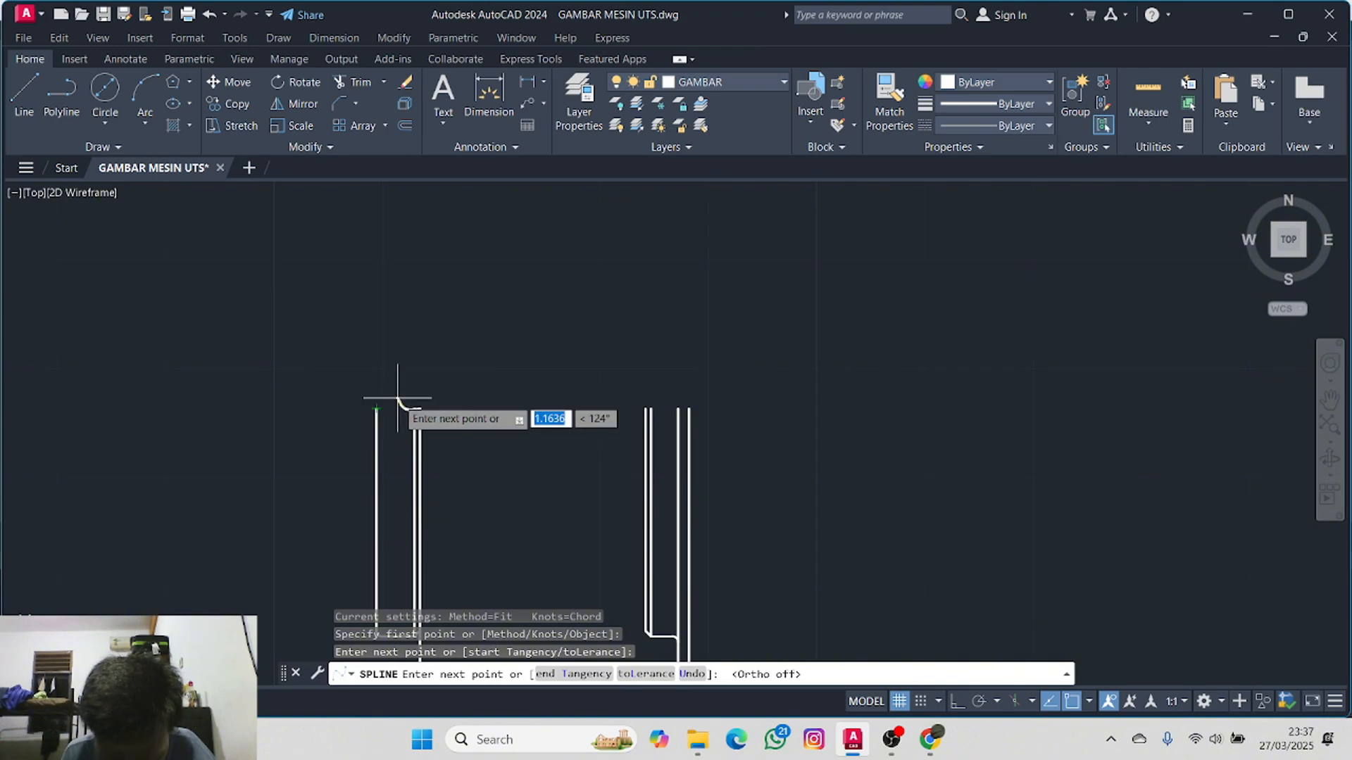
pyautogui.press('Escape')
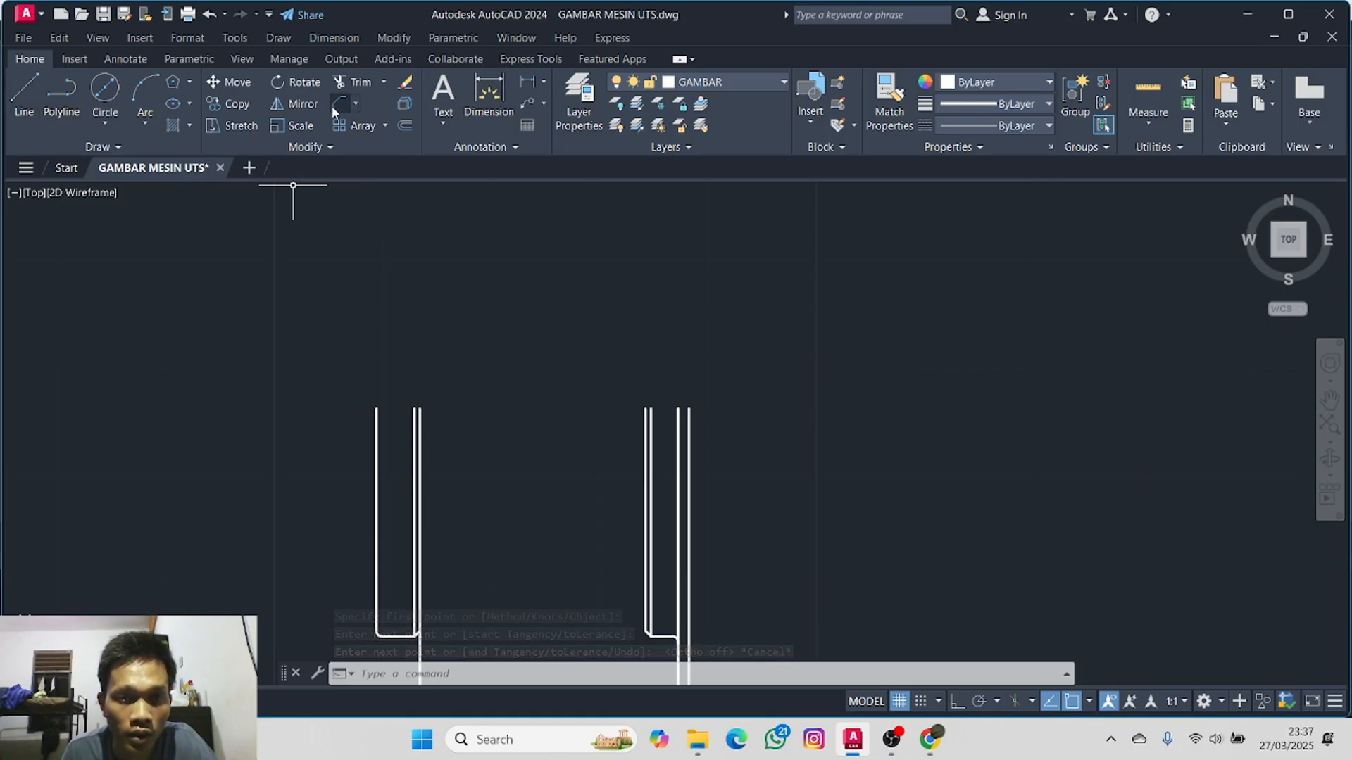
pyautogui.write('p')
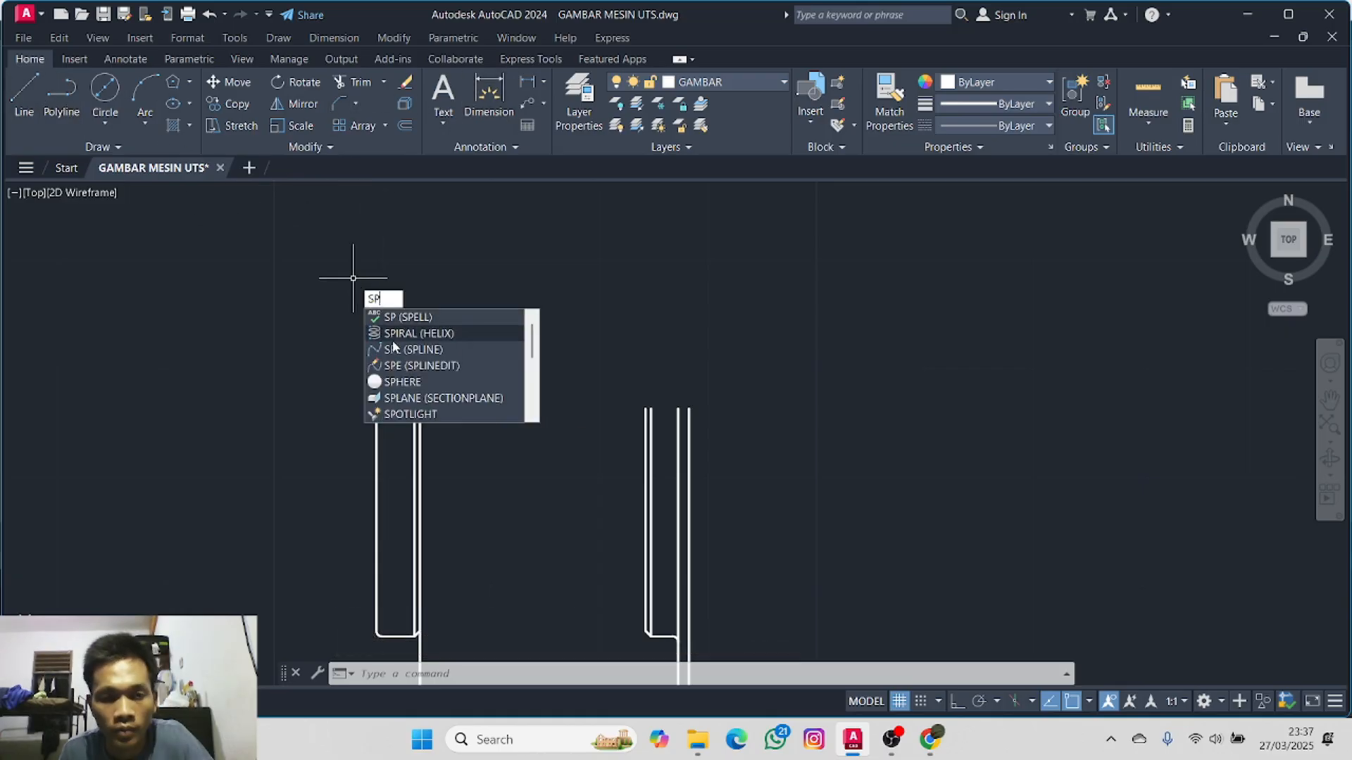
pyautogui.click(413, 350)
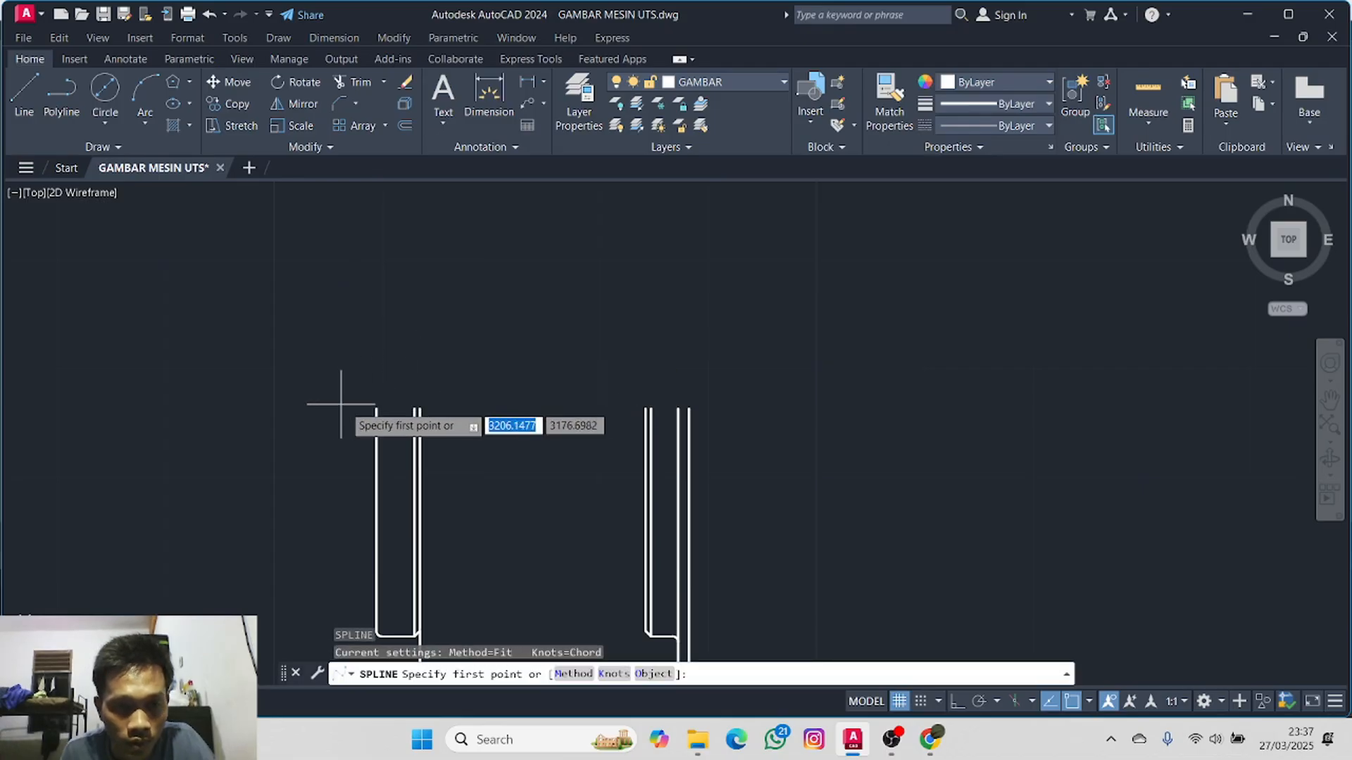
pyautogui.click(271, 409)
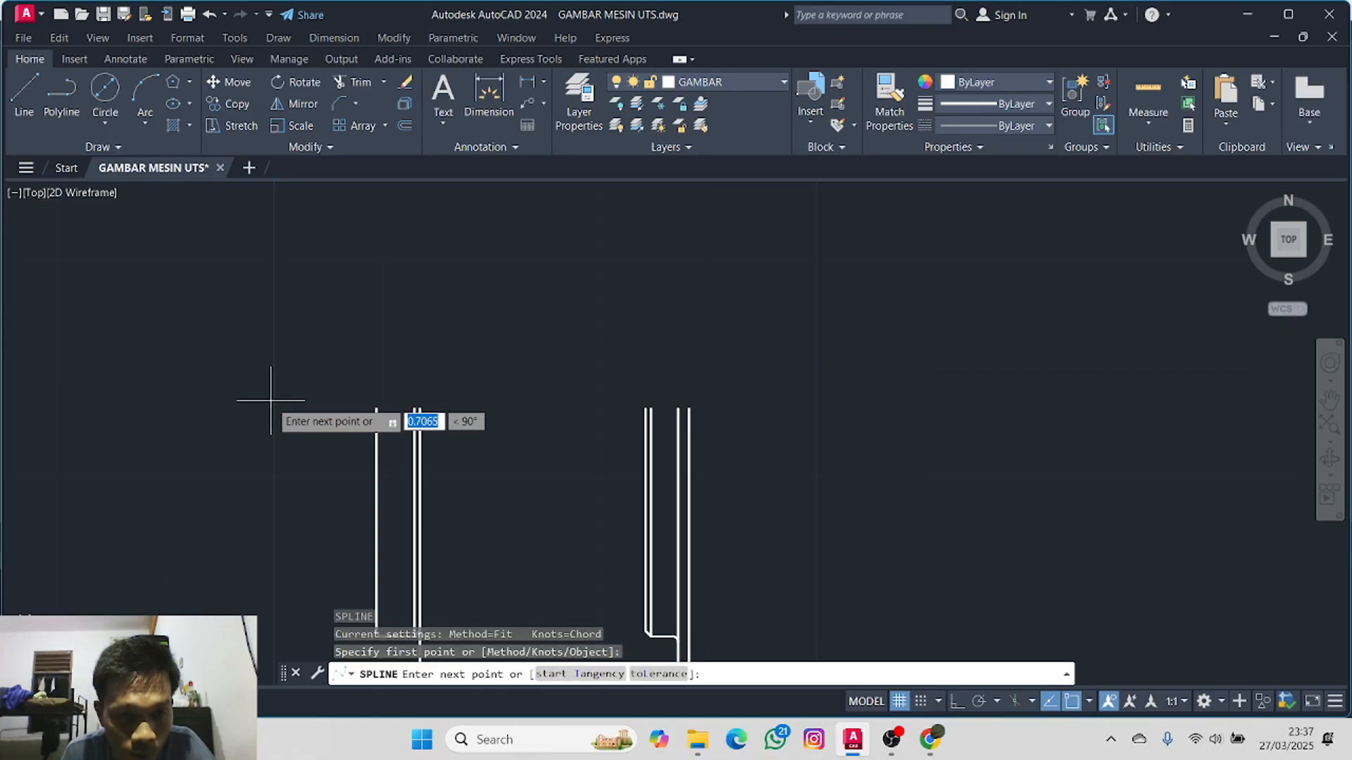
pyautogui.click(292, 400)
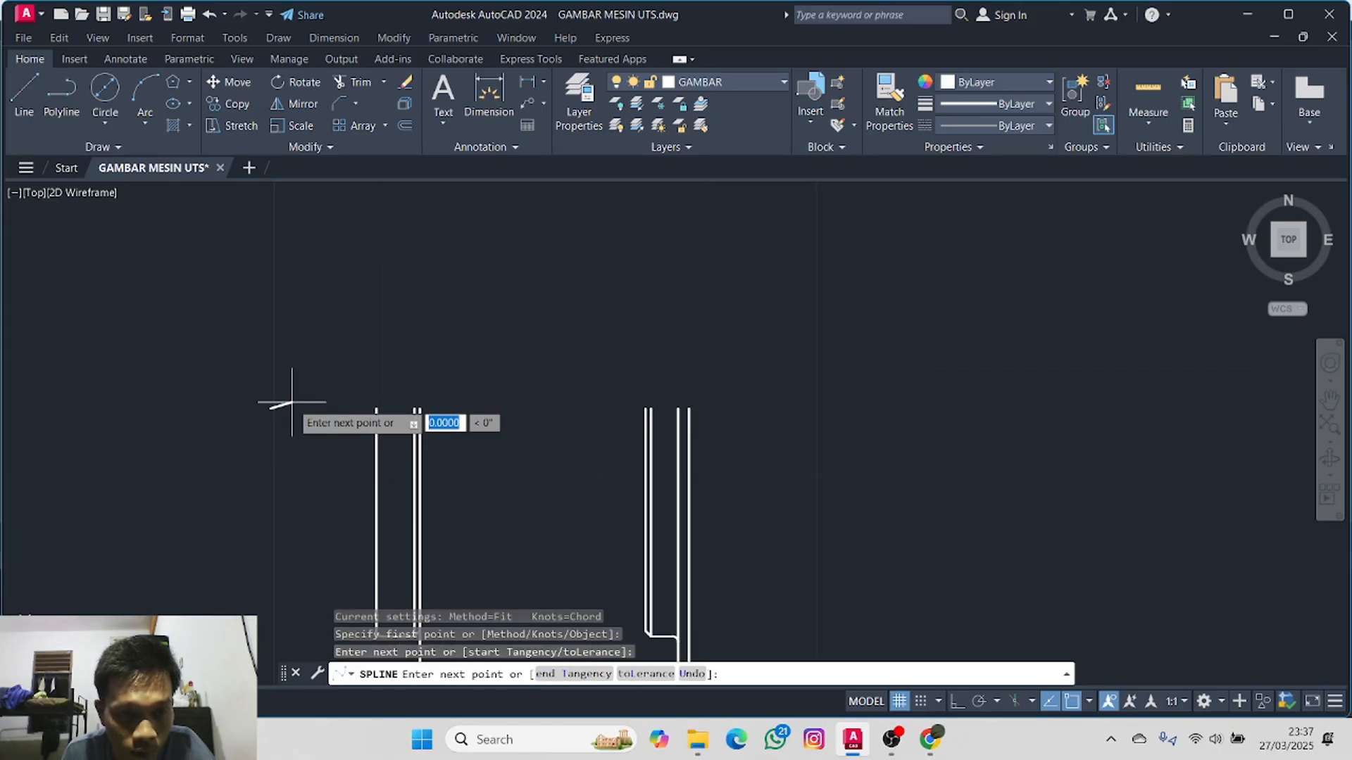
pyautogui.click(312, 406)
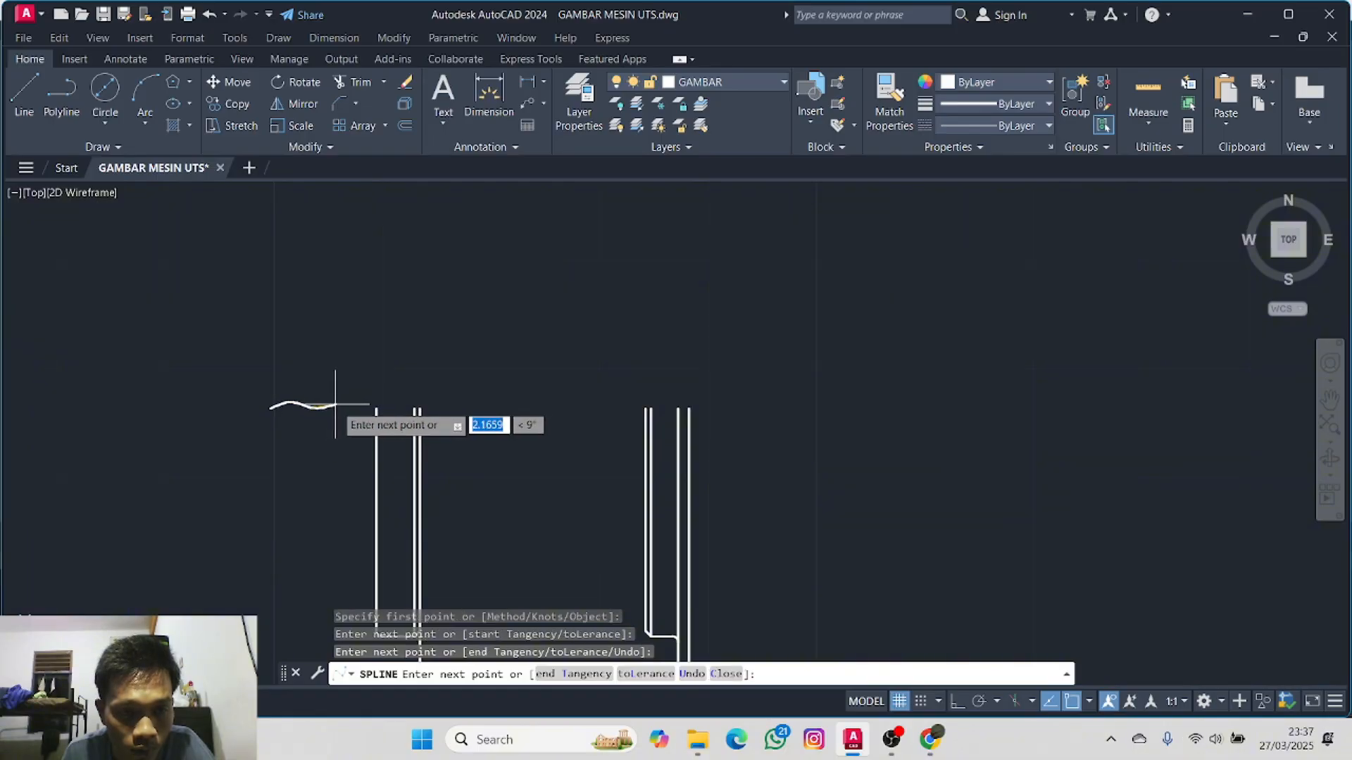
pyautogui.click(333, 405)
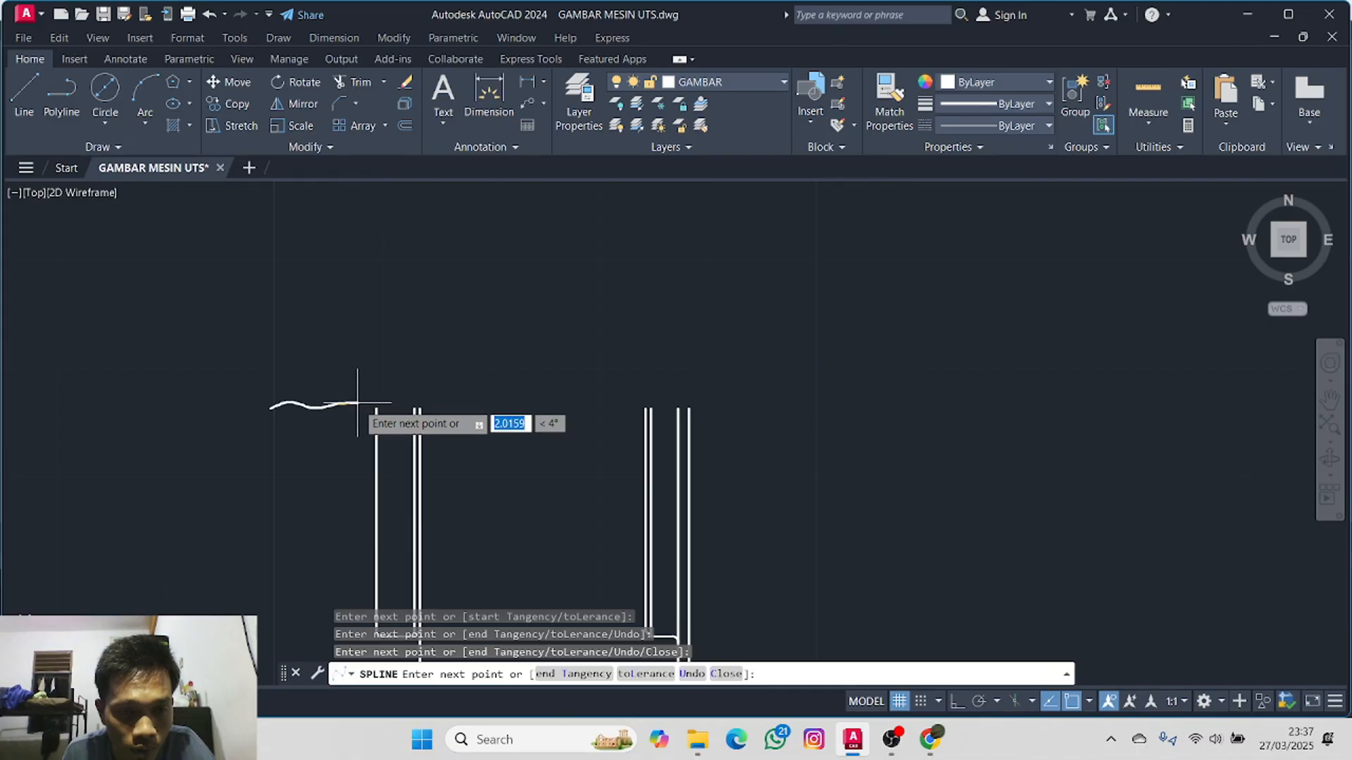
pyautogui.click(357, 403)
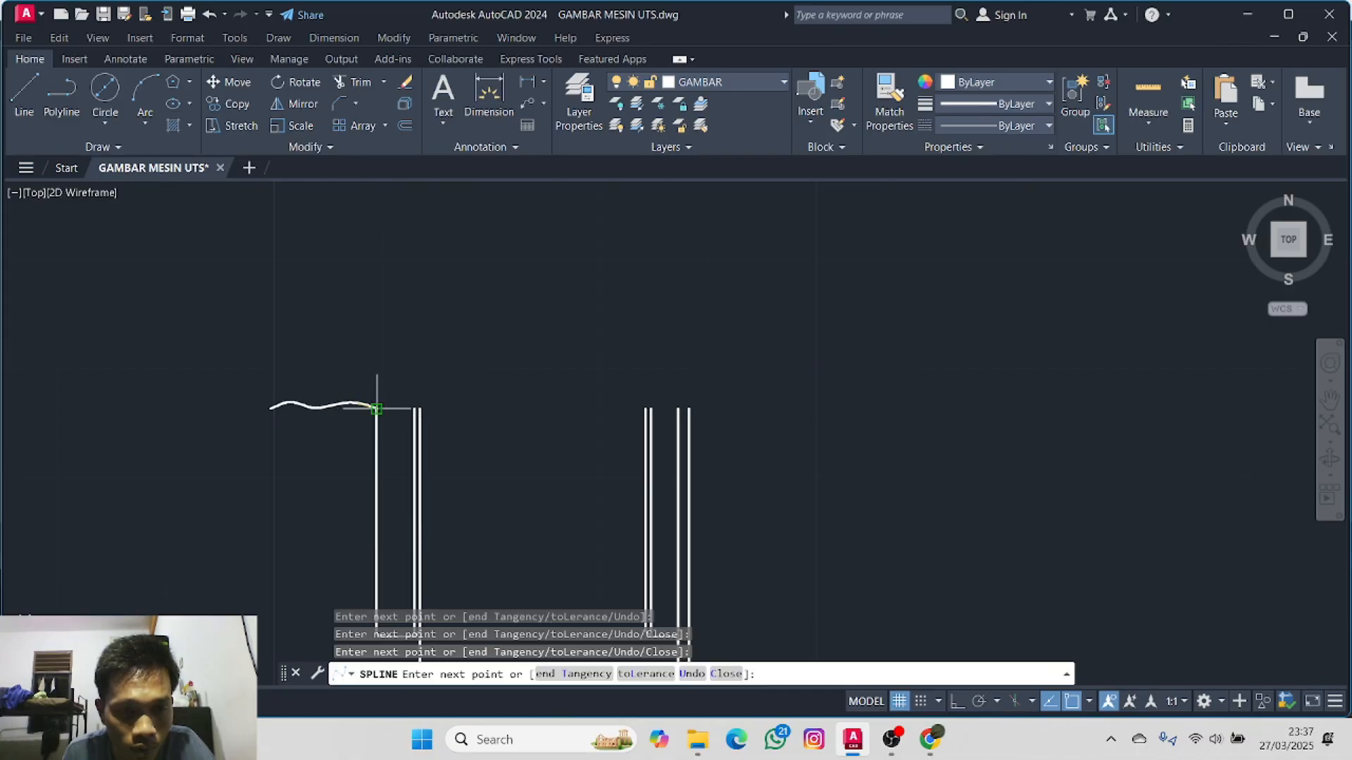
pyautogui.click(377, 409)
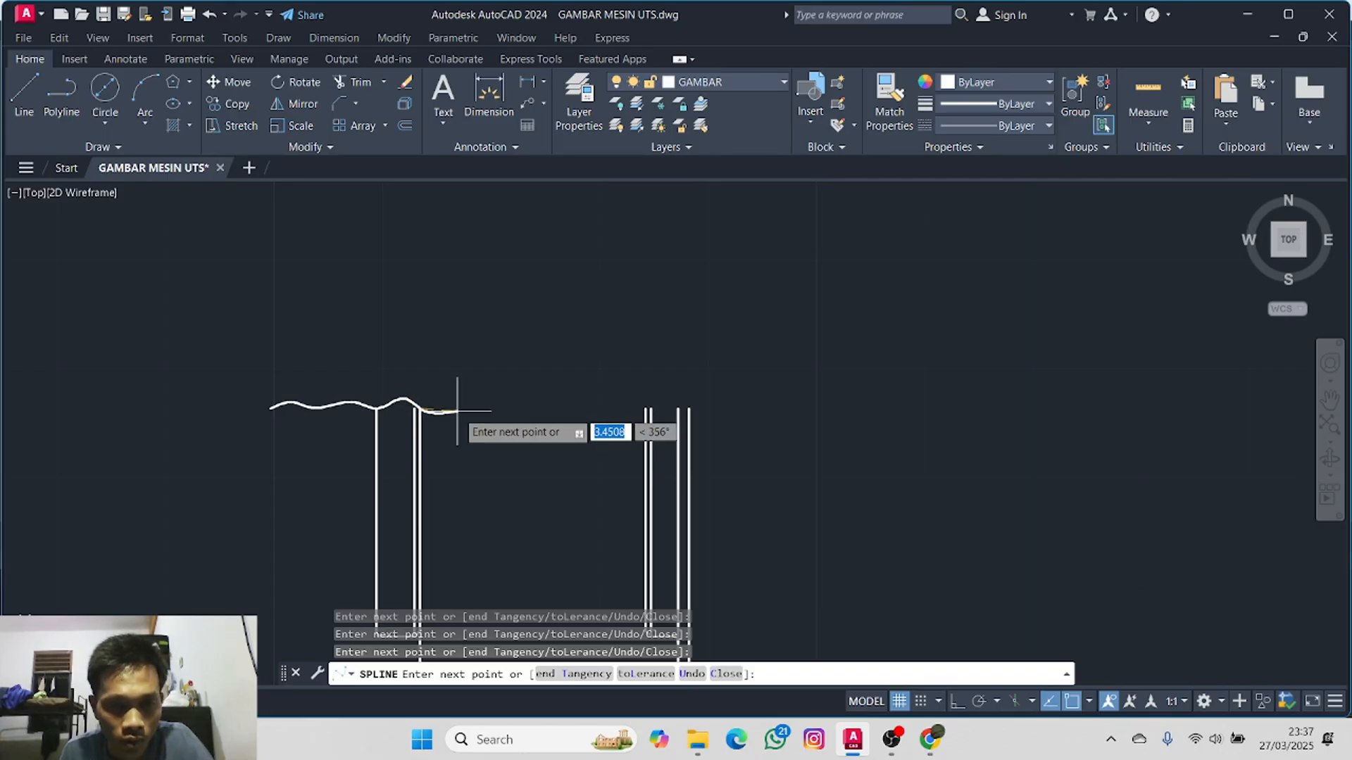
pyautogui.press('Return')
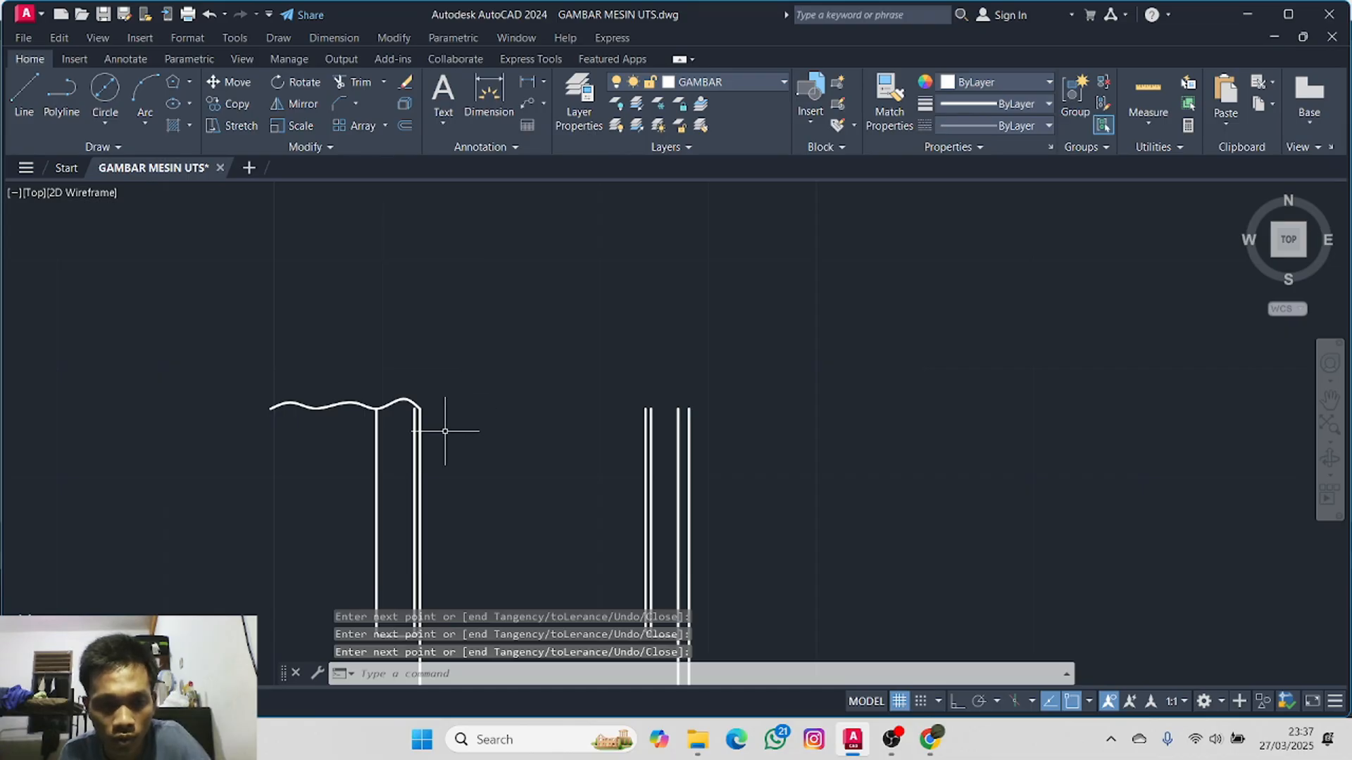
# - Shift the fit point at the last crest of the left detail's upper break line slightly to the left
pyautogui.scroll(2, 391, 447)
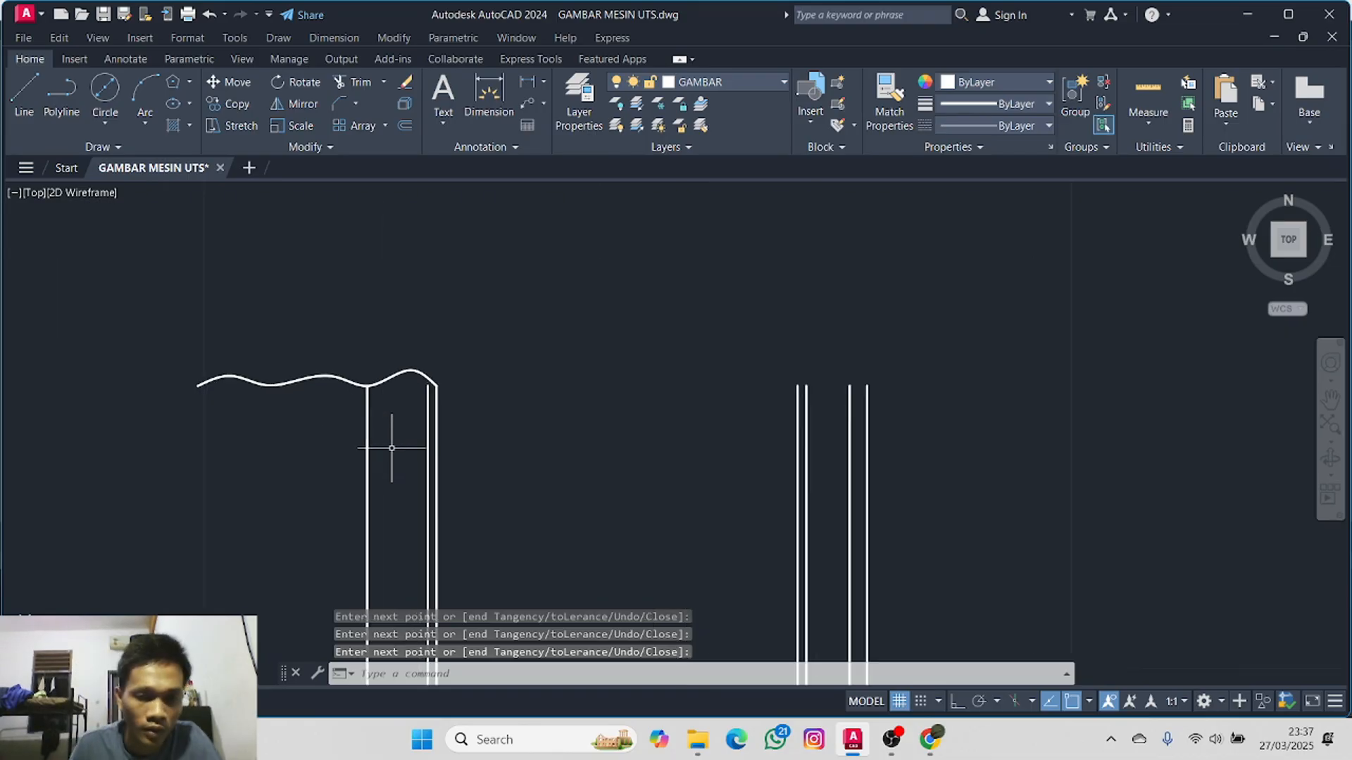
pyautogui.click(389, 379)
pyautogui.click(396, 371)
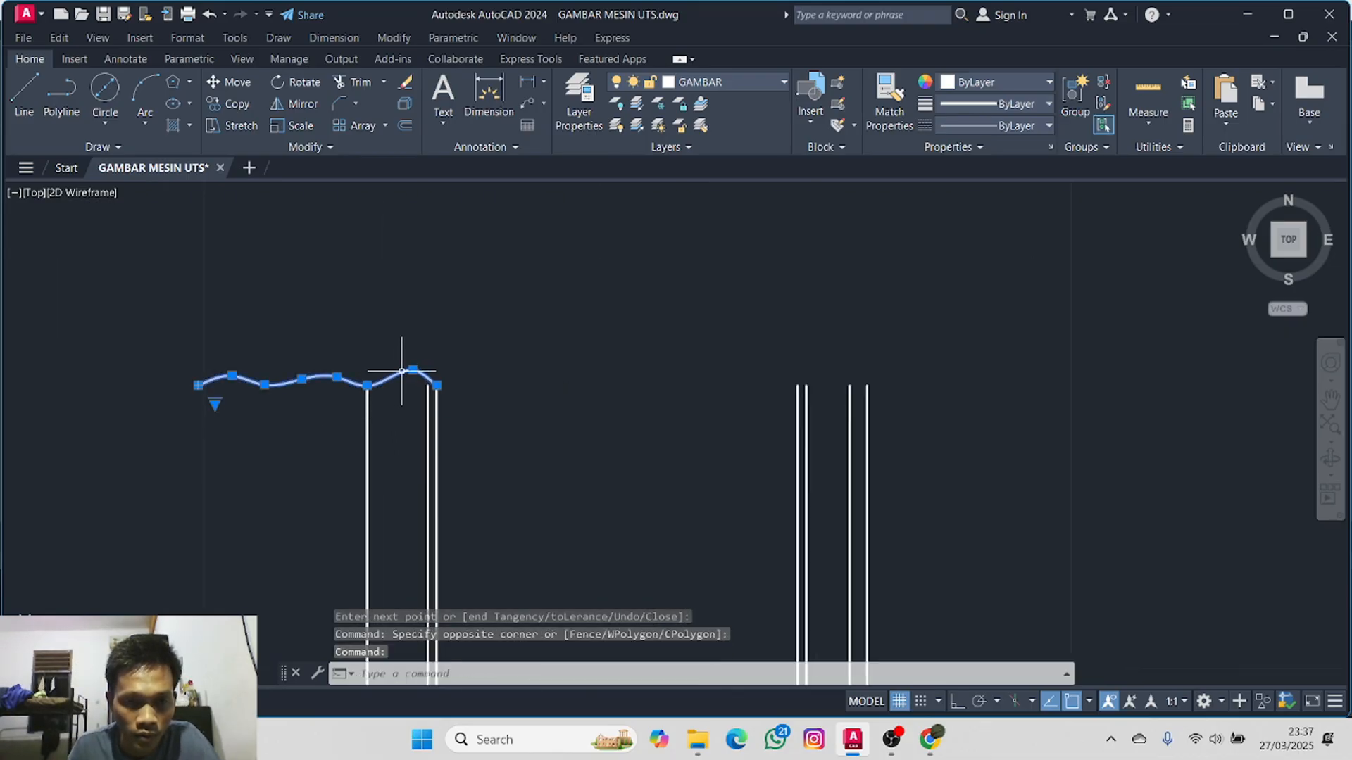
pyautogui.click(402, 371)
pyautogui.click(401, 371)
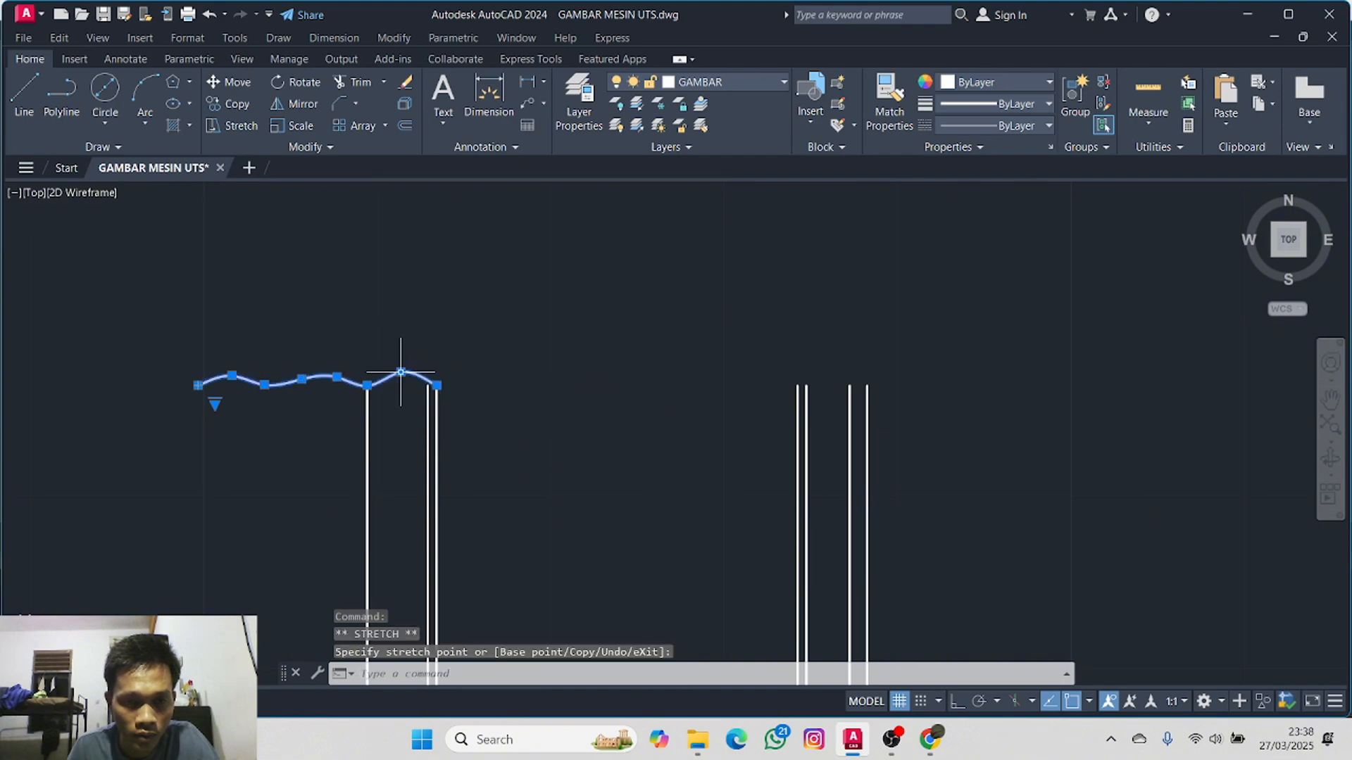
pyautogui.click(401, 372)
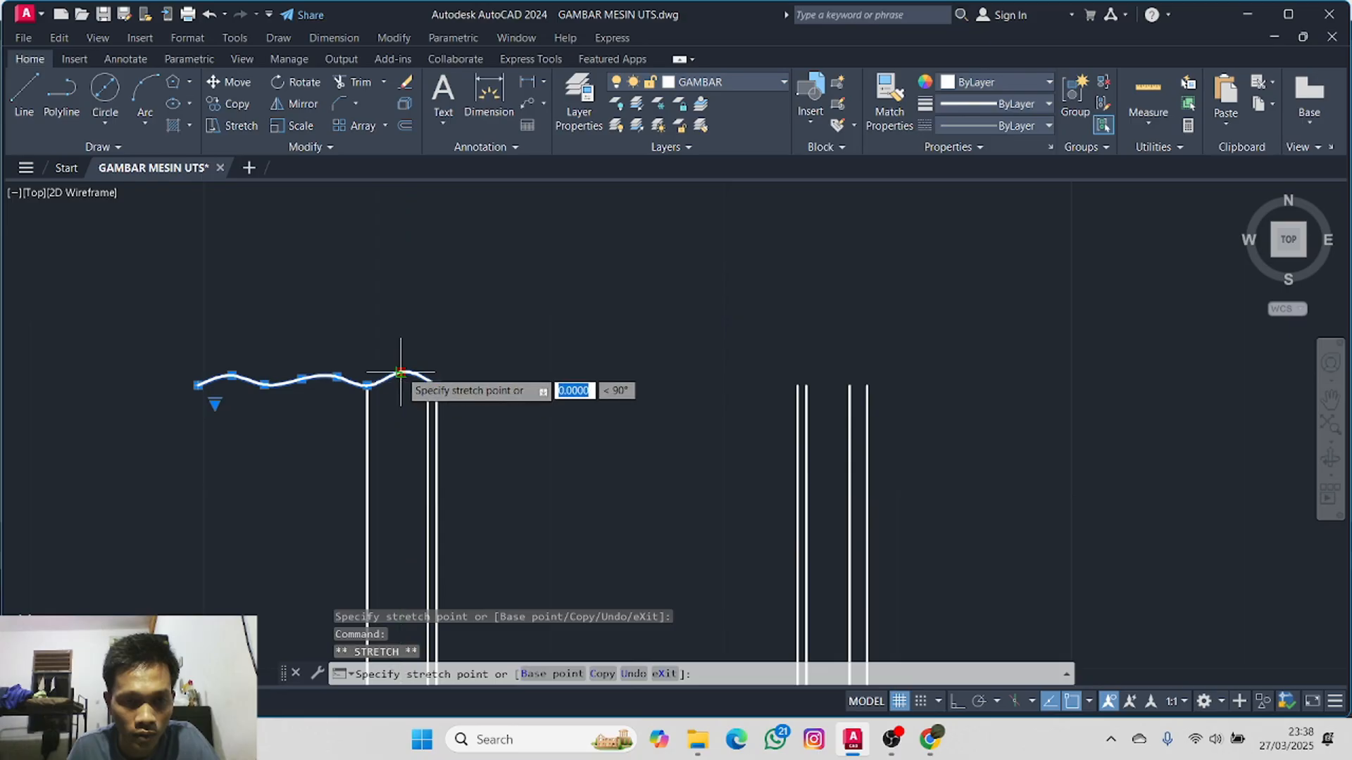
pyautogui.click(400, 372)
pyautogui.click(401, 373)
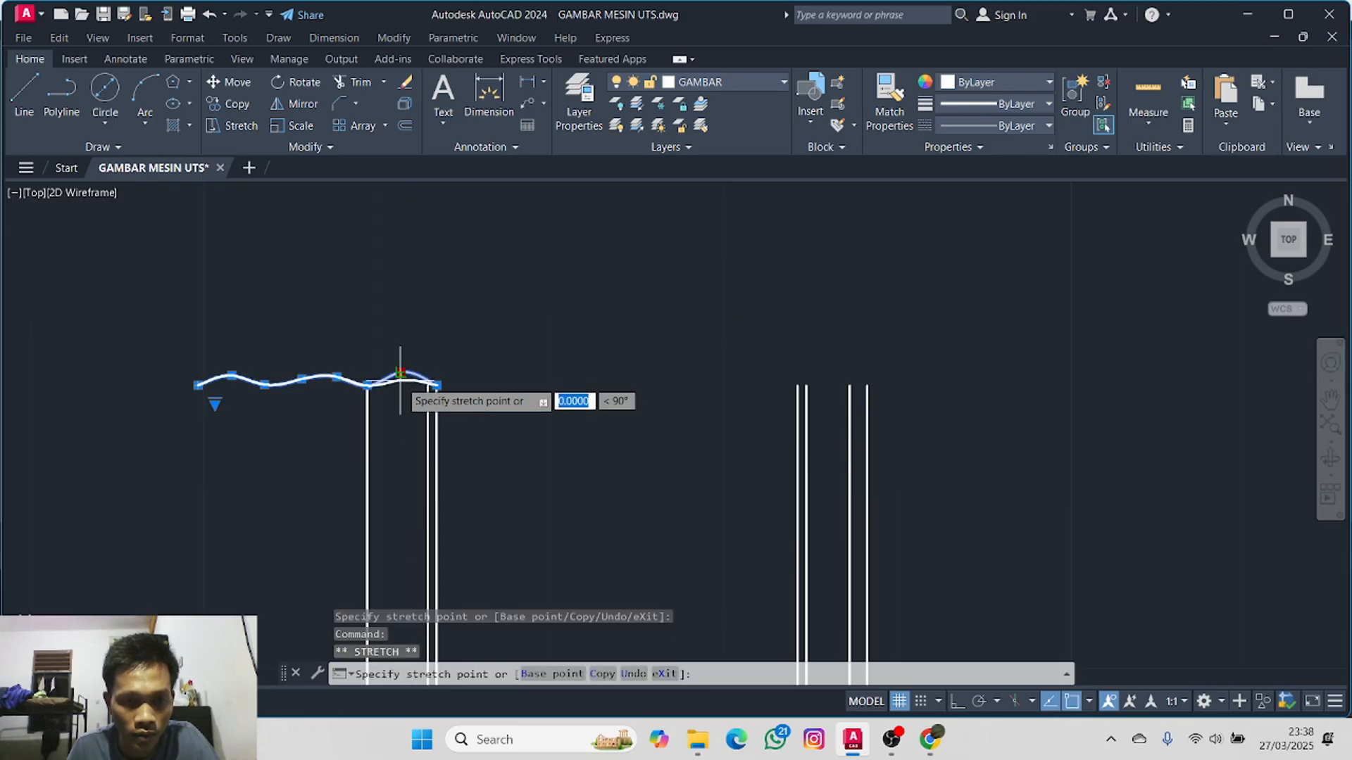
pyautogui.click(399, 379)
pyautogui.press('Escape')
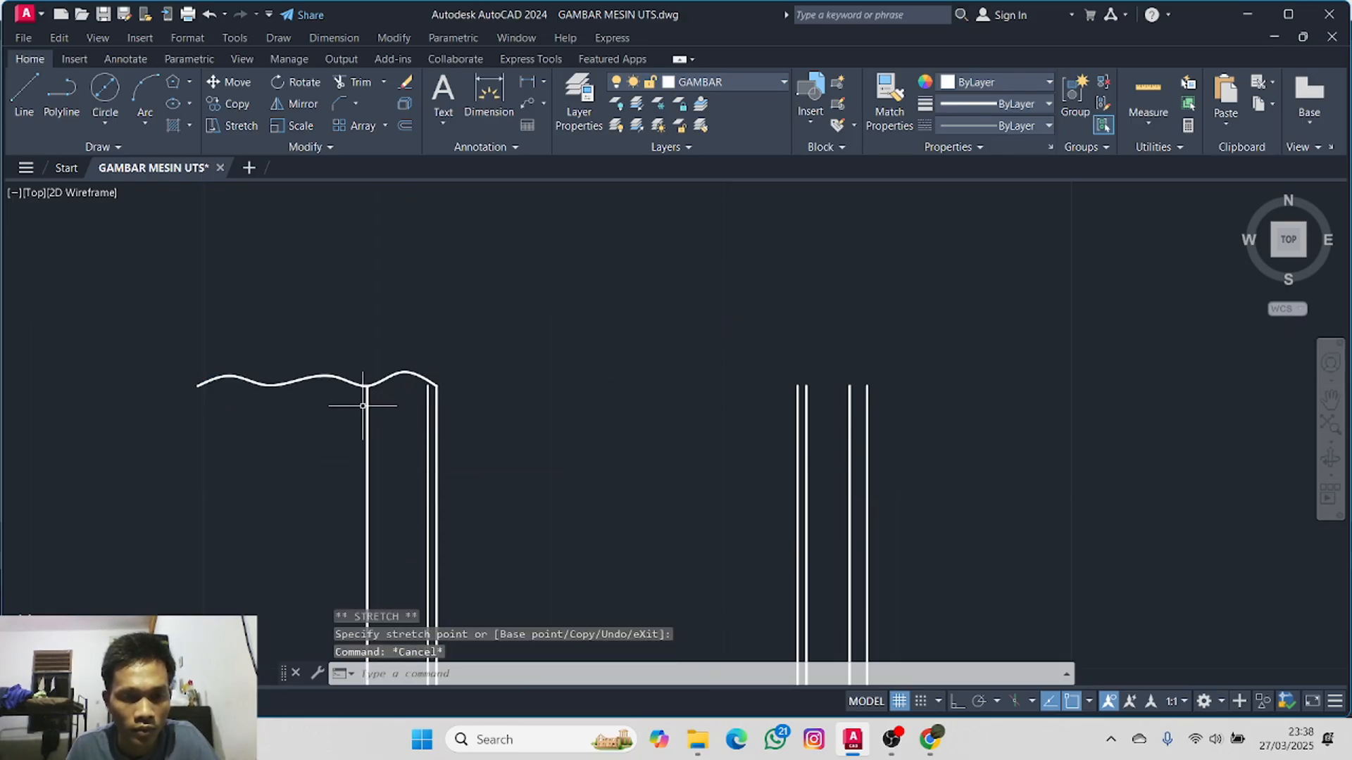
# - Extend the left detail's inner vertical line beside its outer edge up to the spline break line
pyautogui.scroll(-3, 405, 442)
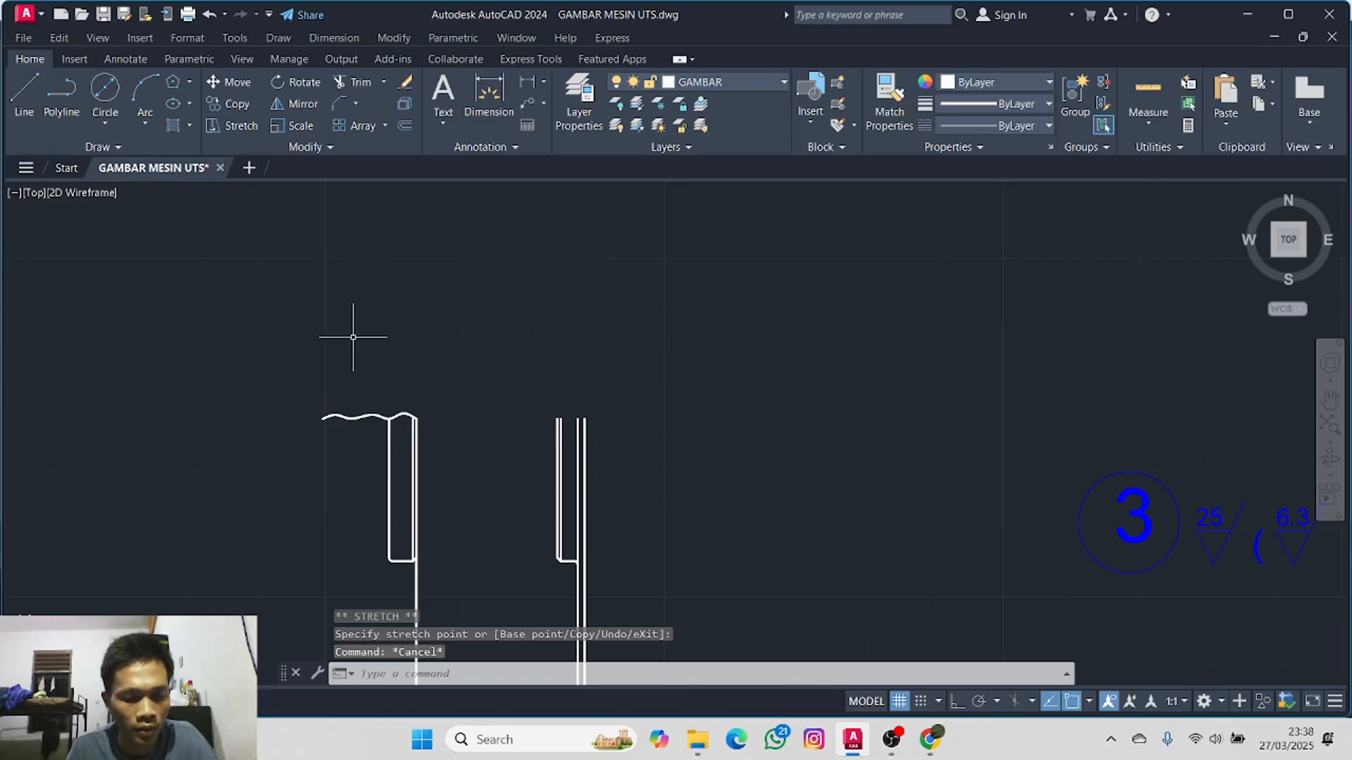
pyautogui.write('ex')
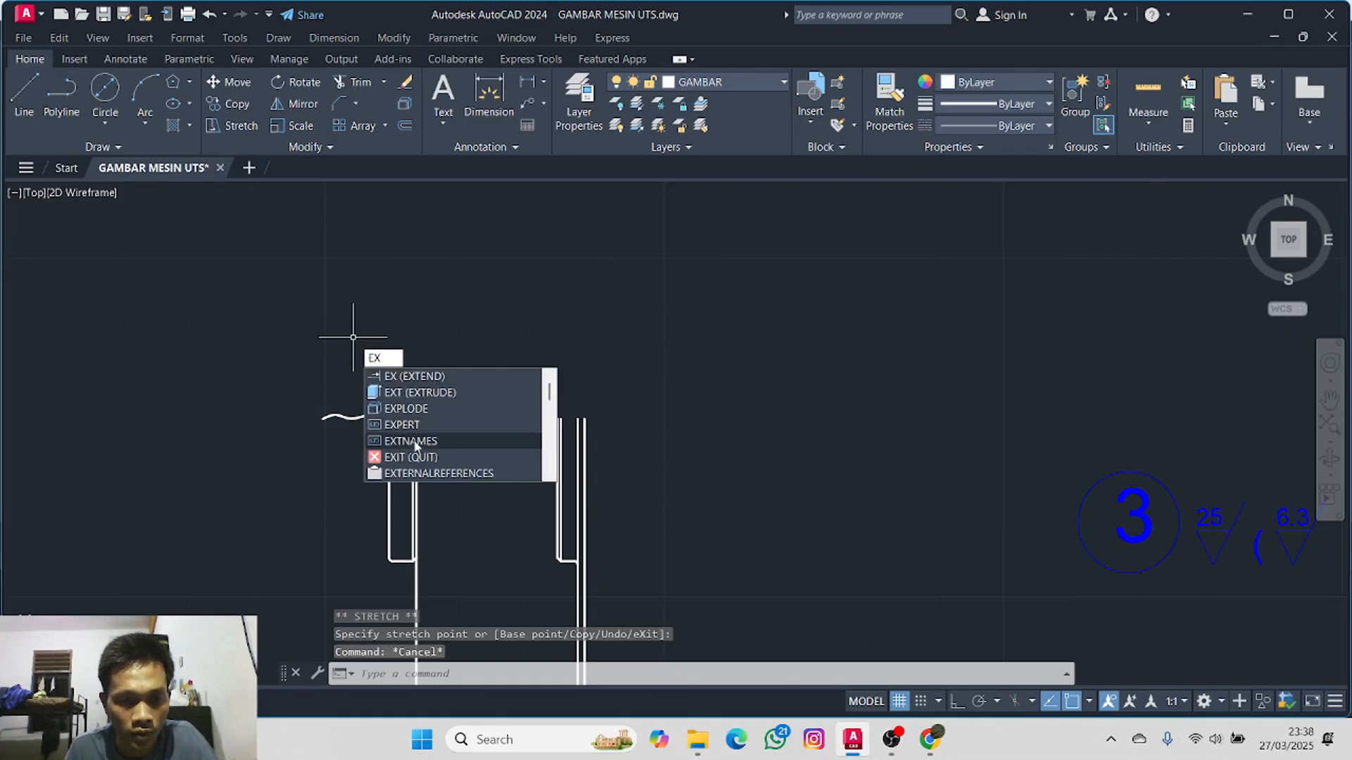
pyautogui.press('Return')
pyautogui.scroll(2, 403, 447)
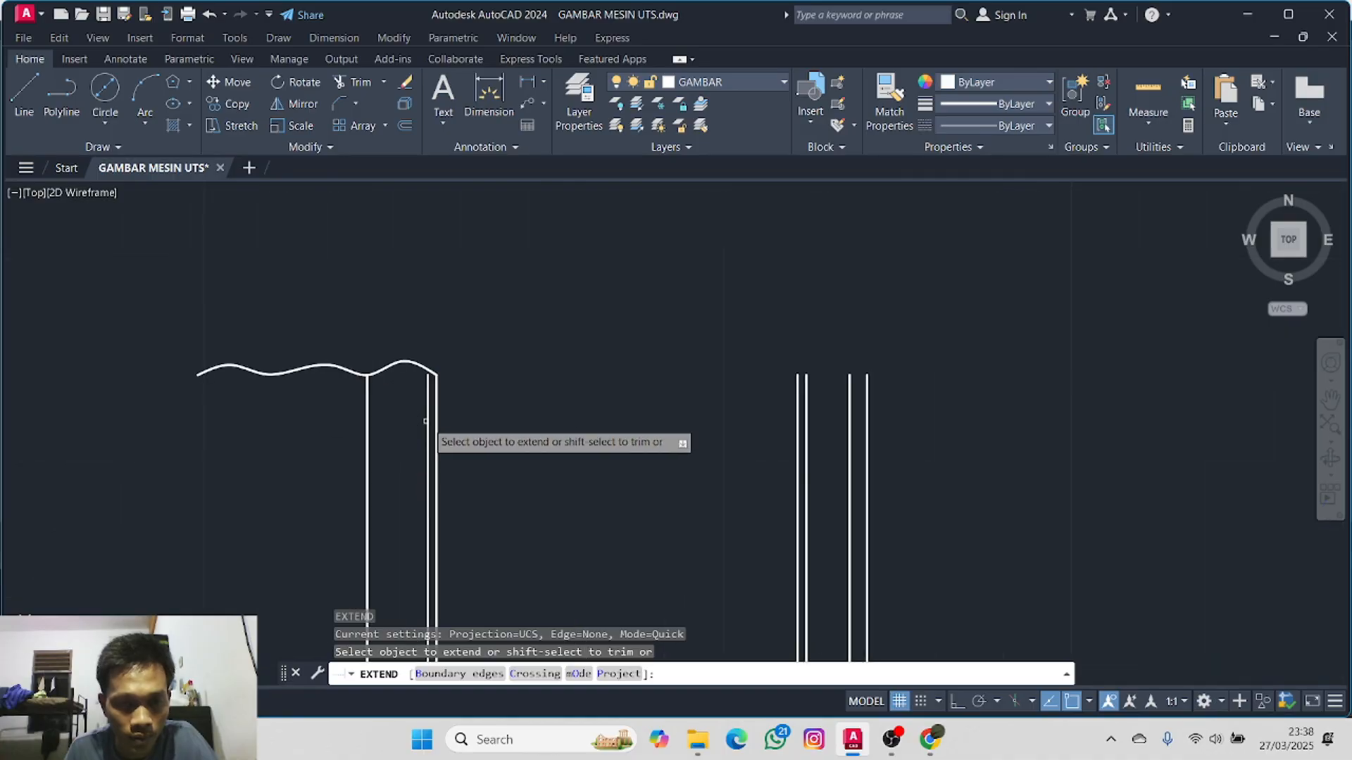
pyautogui.click(427, 414)
pyautogui.scroll(-1, 524, 401)
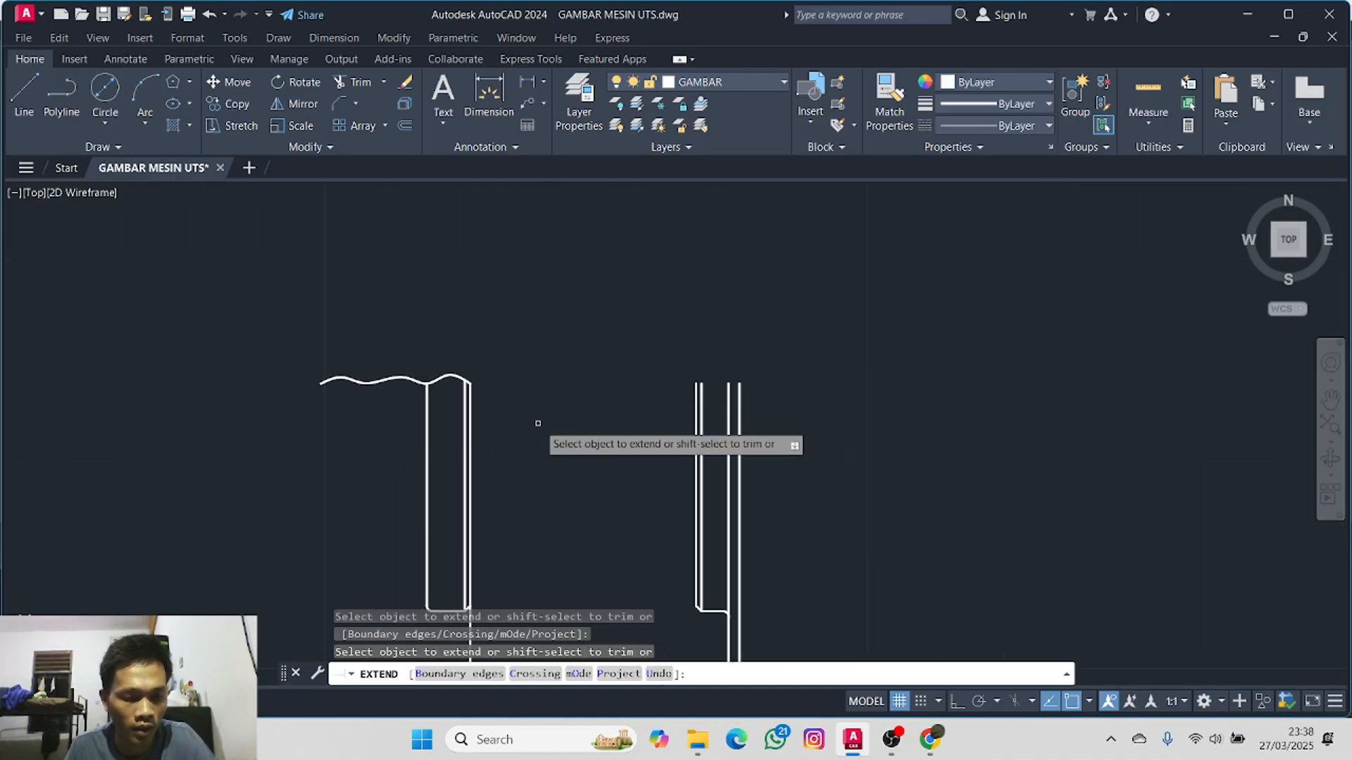
pyautogui.press('Escape')
# - Copy the upper break line by its right endpoint to the lower end of the left detail's outer vertical line
pyautogui.scroll(-1, 452, 422)
pyautogui.click(423, 394)
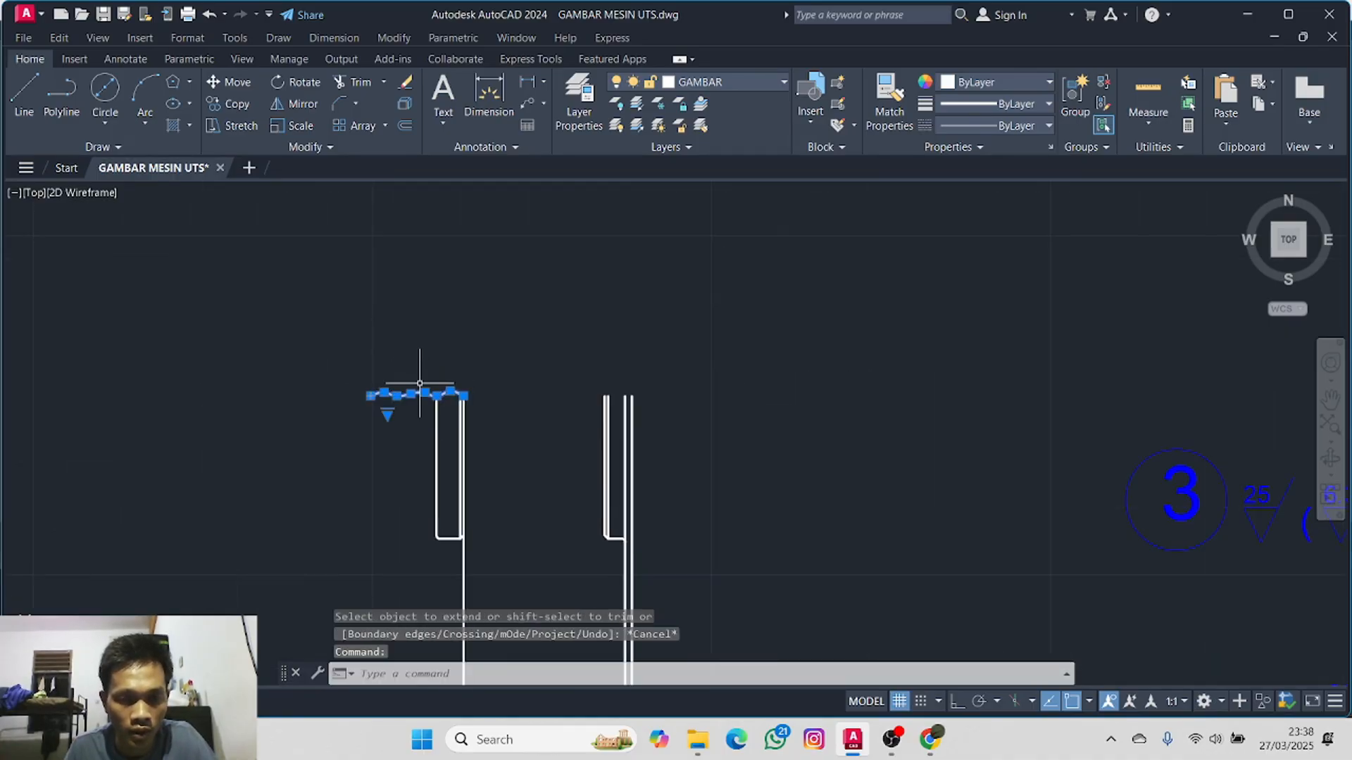
pyautogui.click(238, 104)
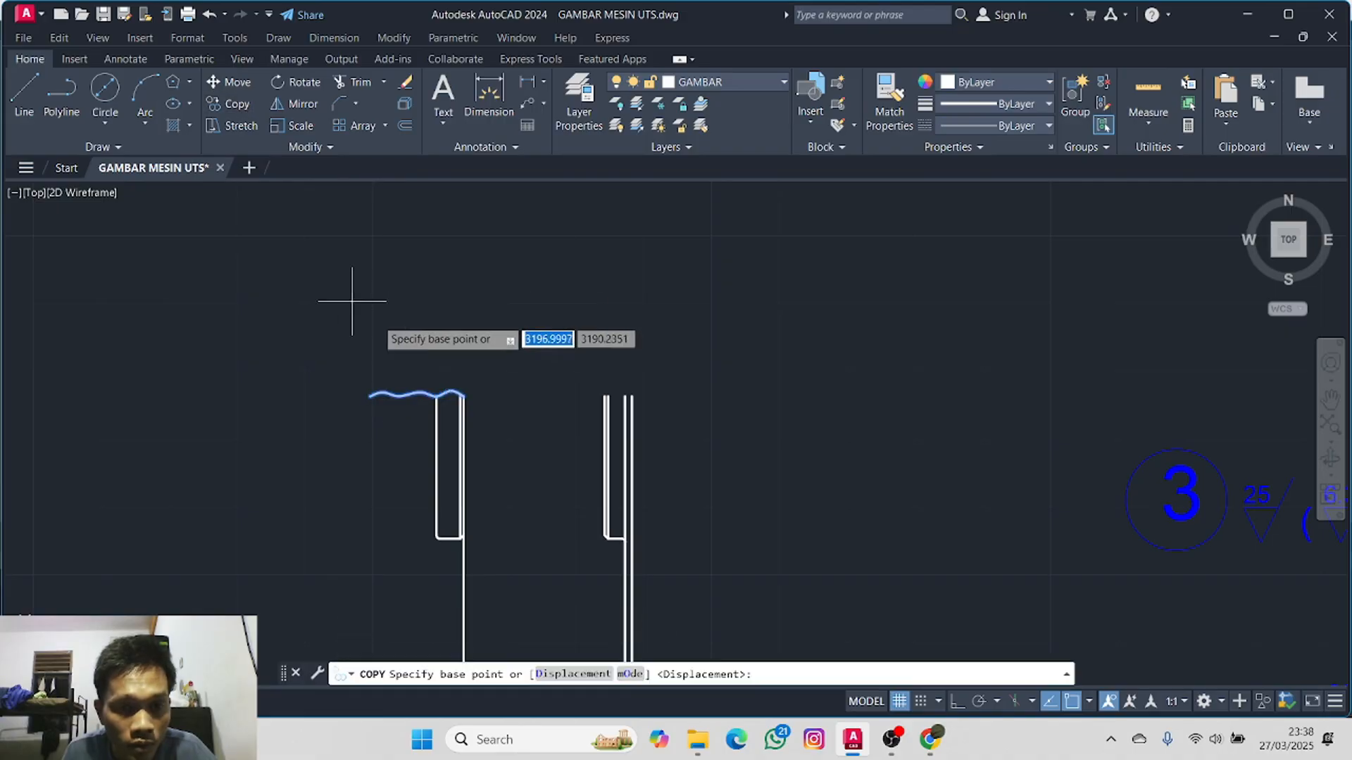
pyautogui.click(463, 396)
pyautogui.moveTo(469, 494); pyautogui.dragTo(437, 241, button='middle')
pyautogui.click(432, 446)
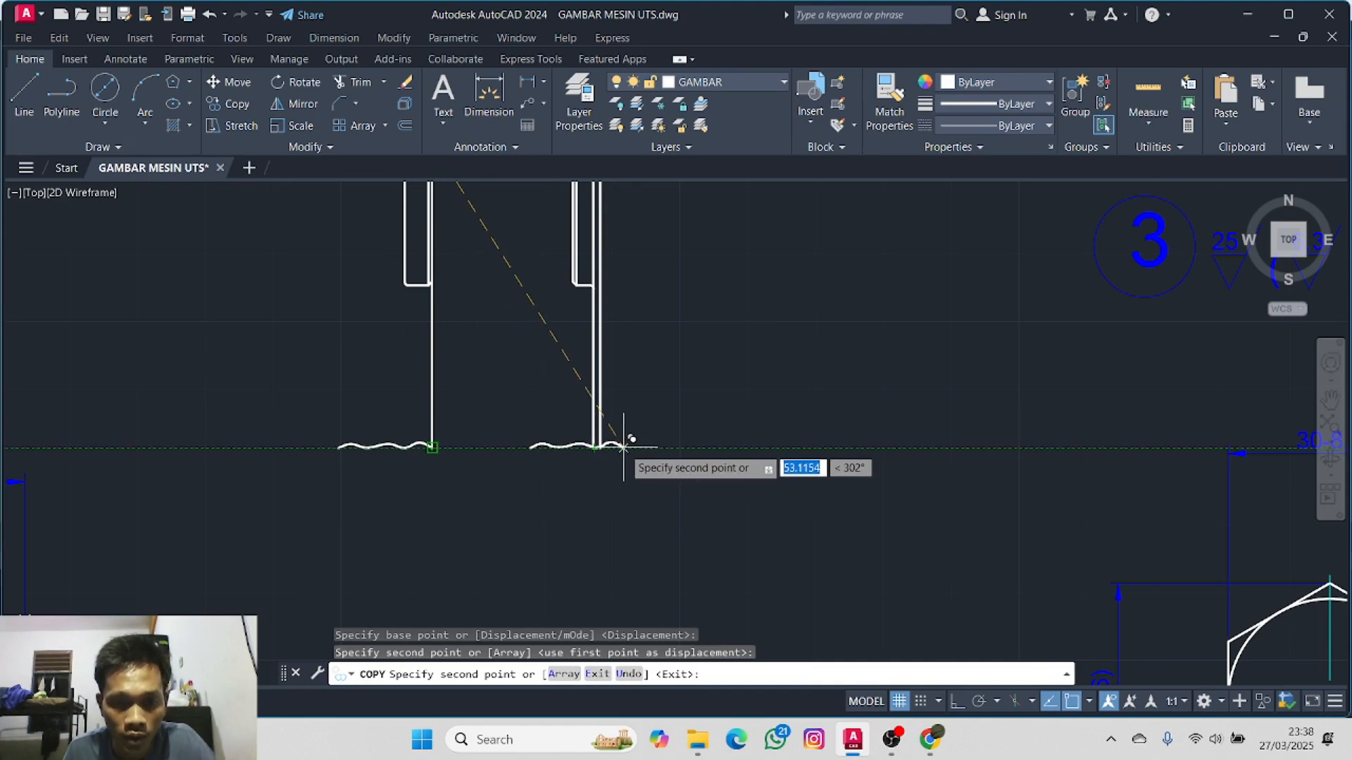
pyautogui.press('Escape')
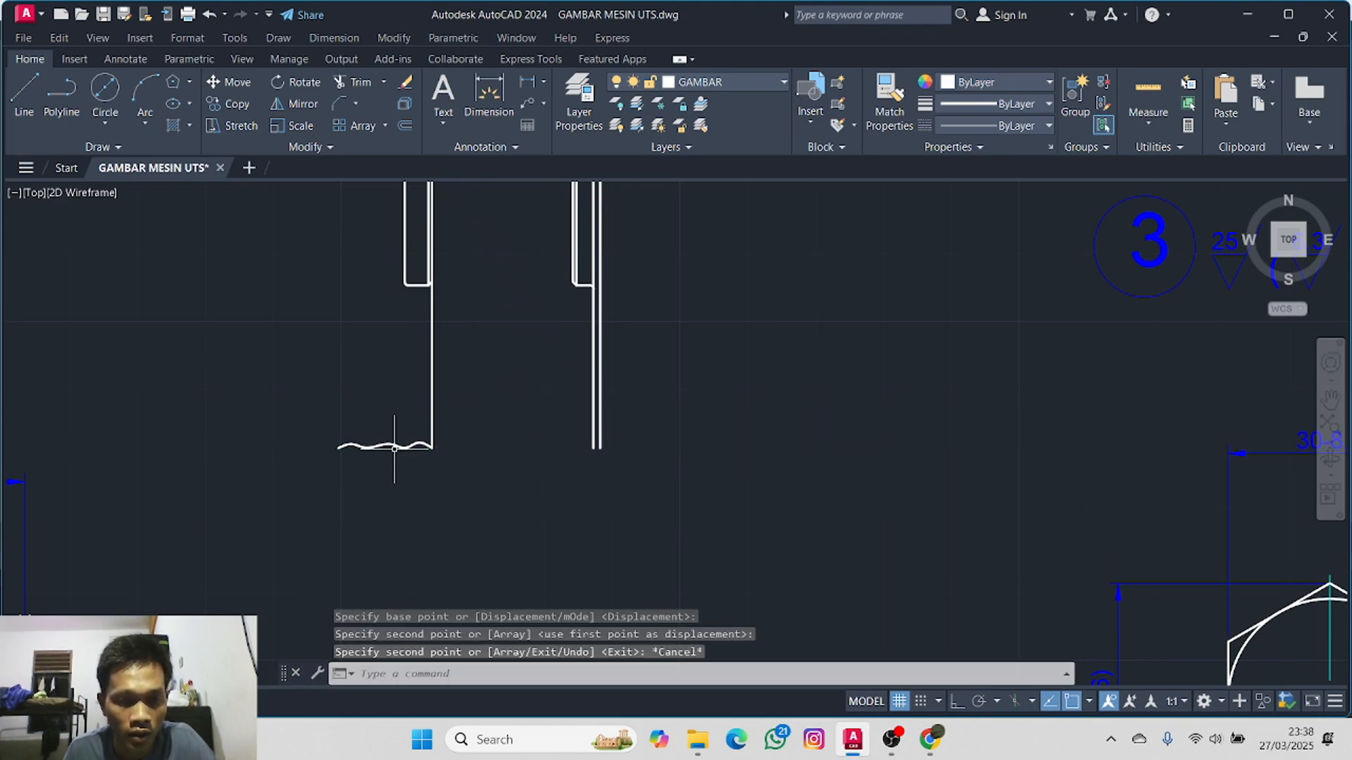
# - Copy the left detail's upper break line by its left endpoint to the upper and lower ends of the right detail's left edges
pyautogui.scroll(-2, 449, 448)
pyautogui.moveTo(459, 368); pyautogui.dragTo(458, 436, button='middle')
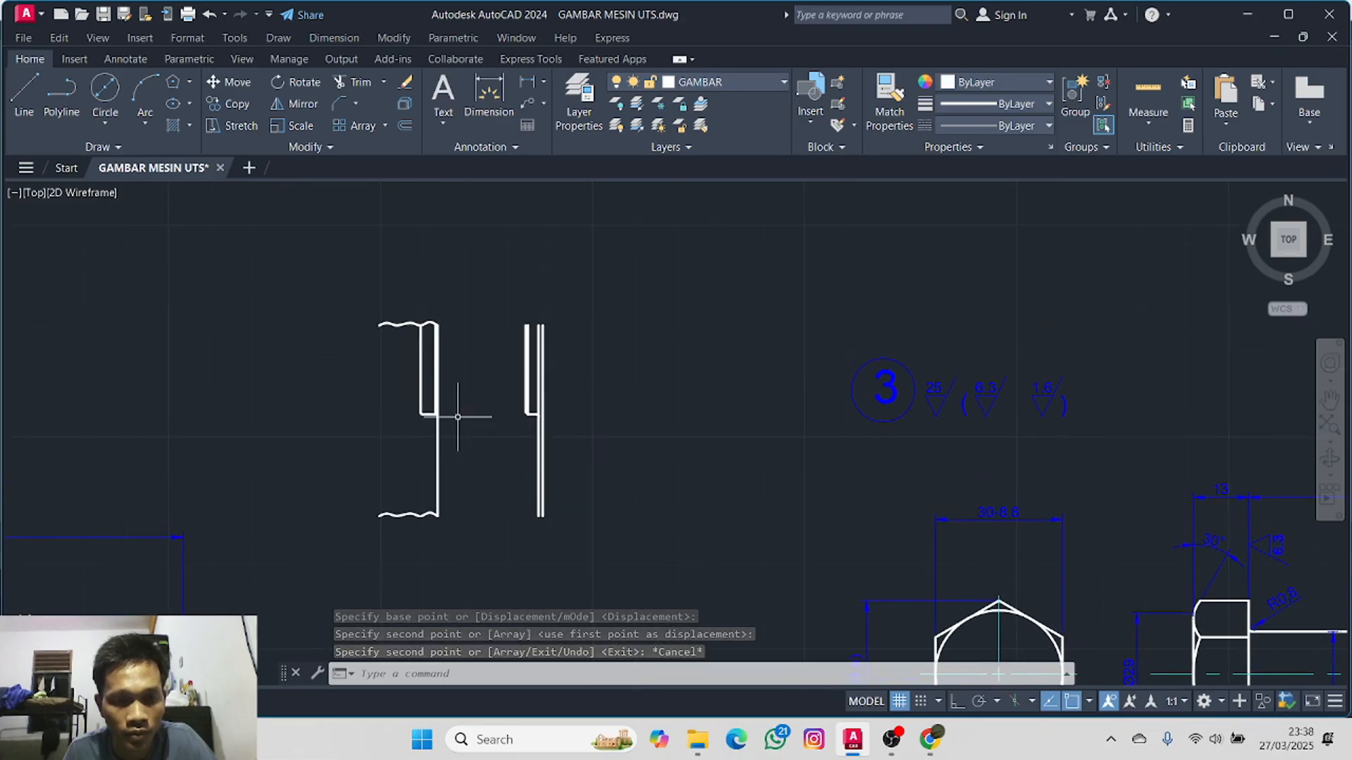
pyautogui.click(406, 324)
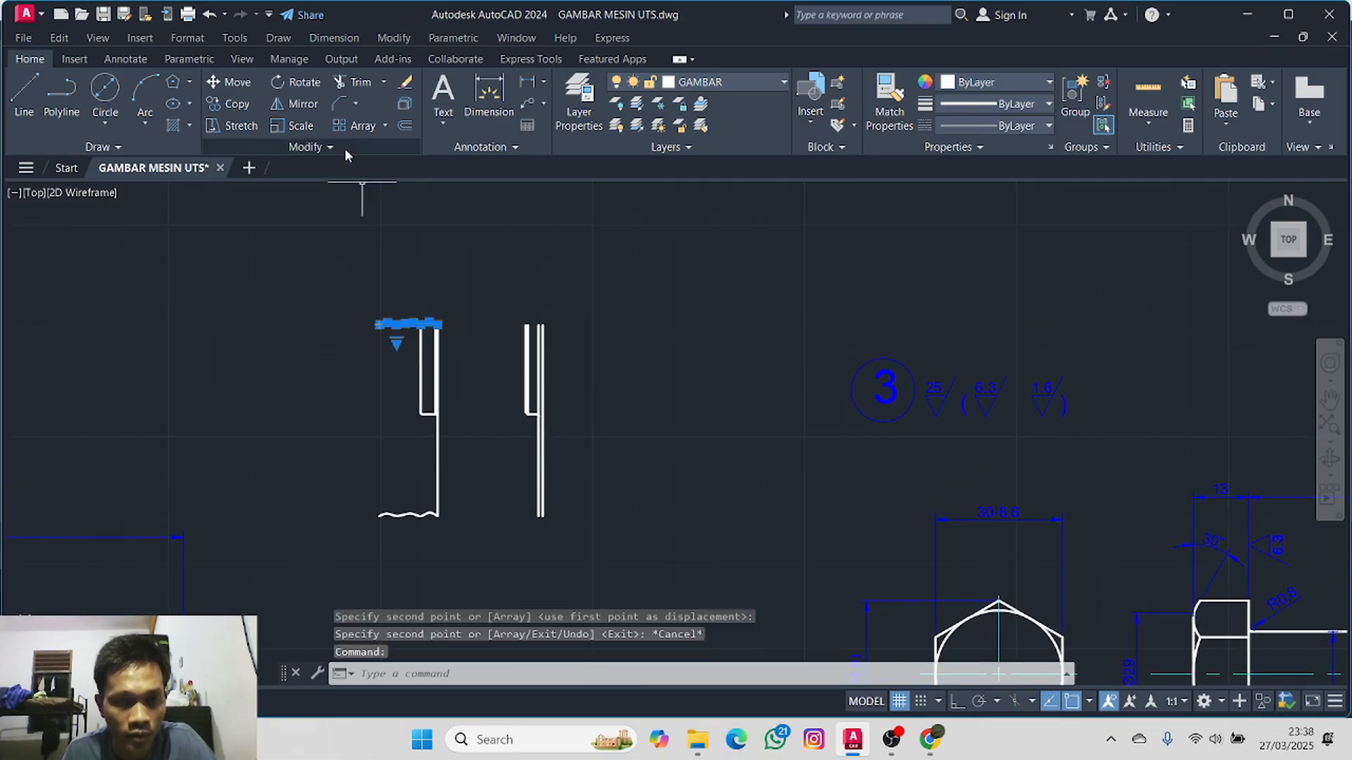
pyautogui.click(239, 104)
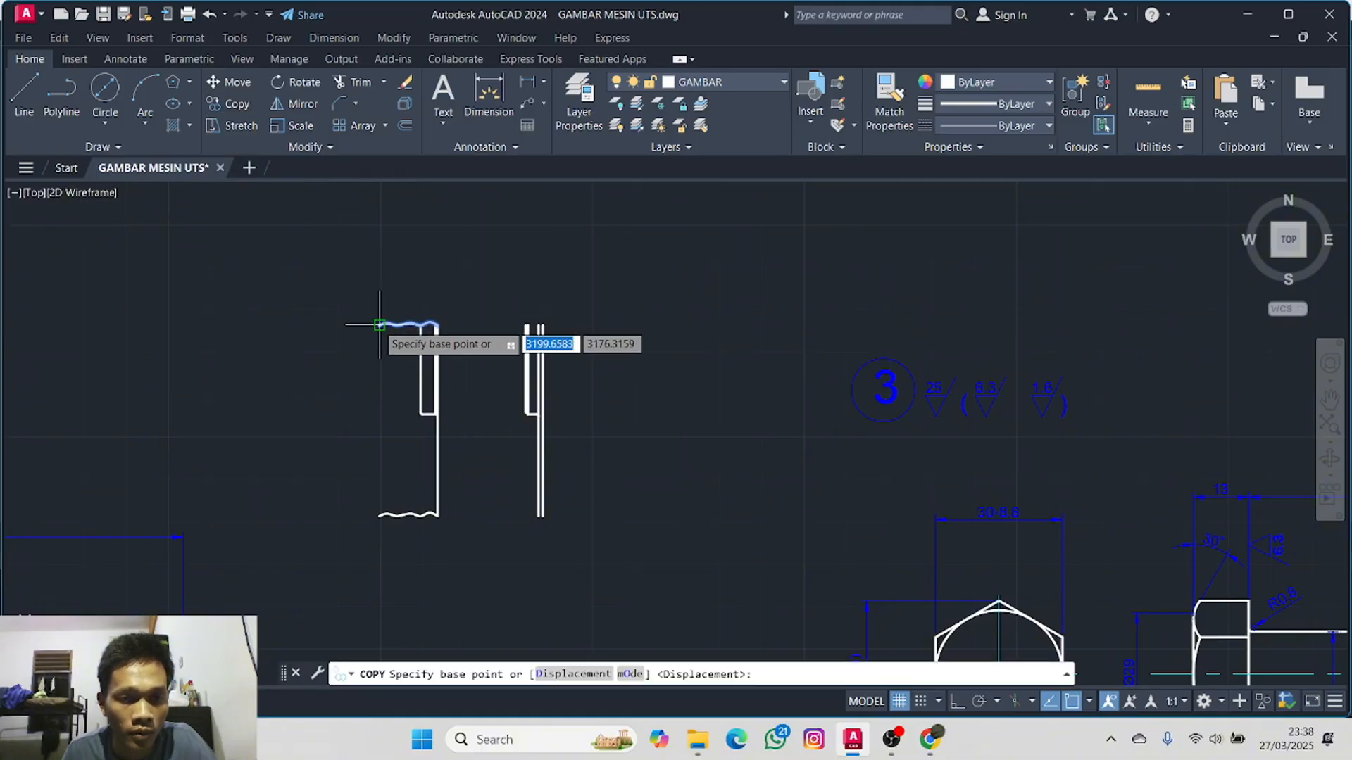
pyautogui.click(380, 325)
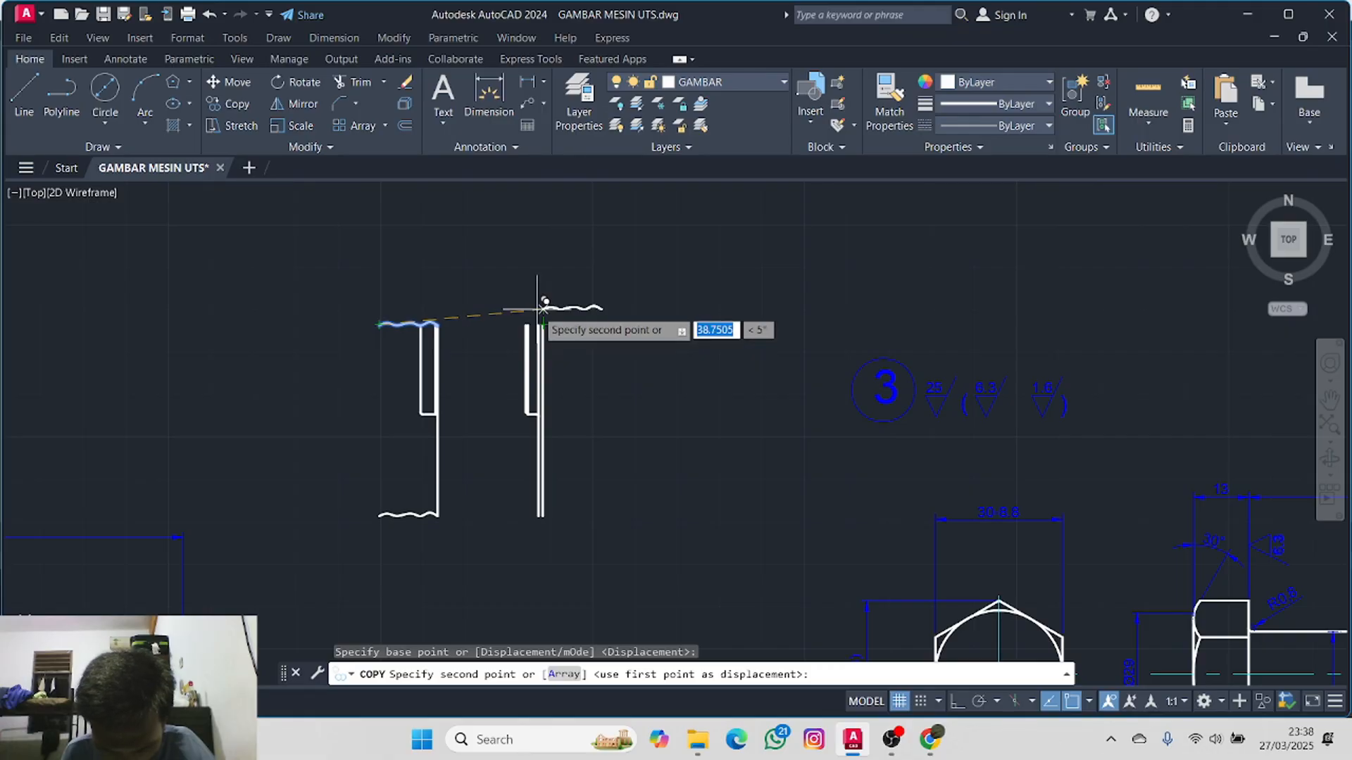
pyautogui.scroll(3, 544, 308)
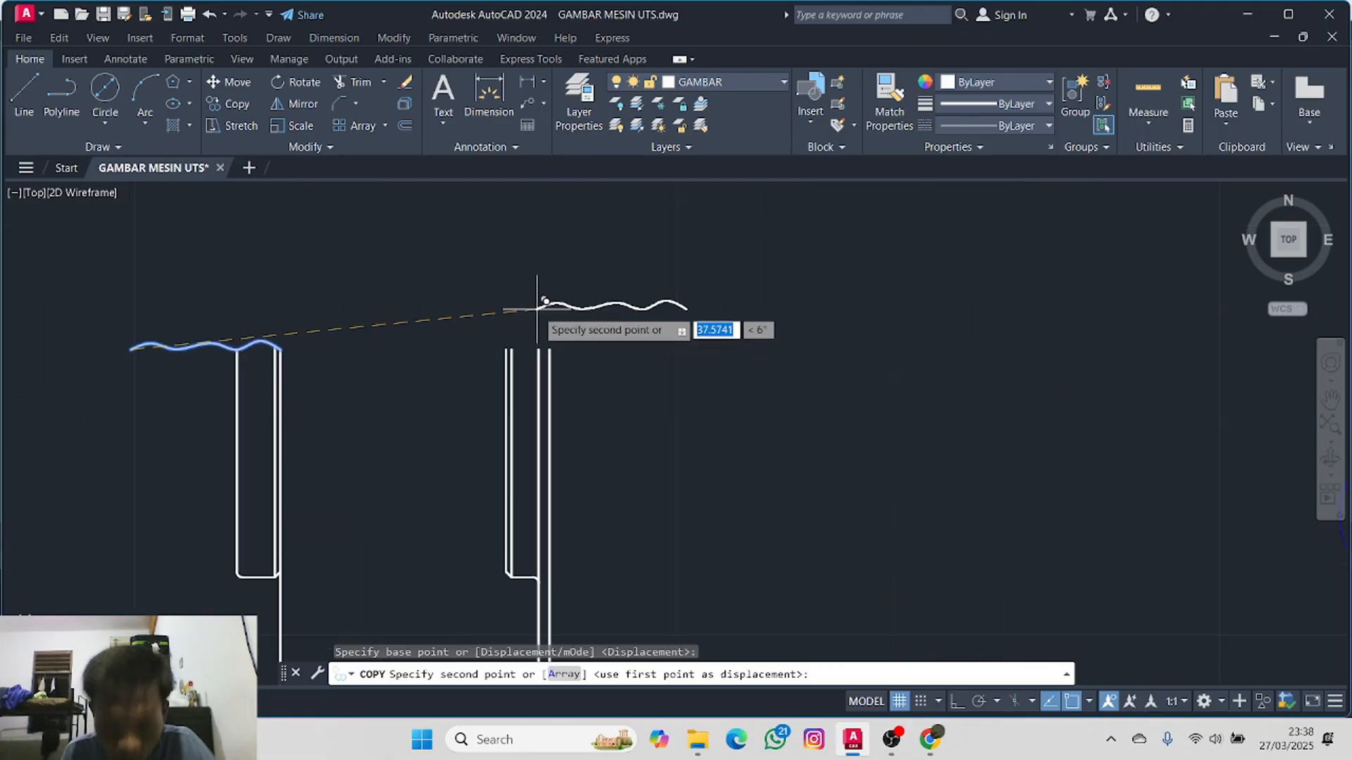
pyautogui.click(507, 350)
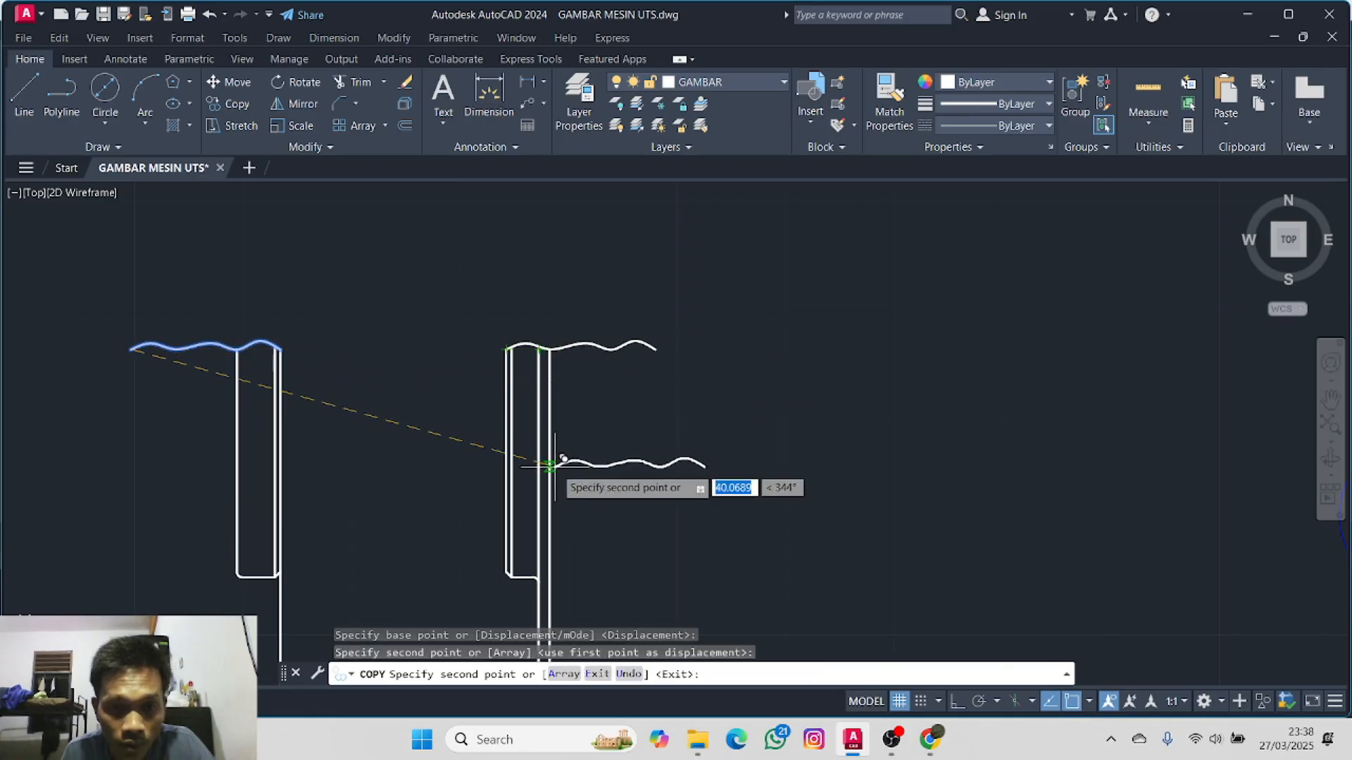
pyautogui.moveTo(558, 462); pyautogui.dragTo(510, 217, button='middle')
pyautogui.scroll(-2, 510, 394)
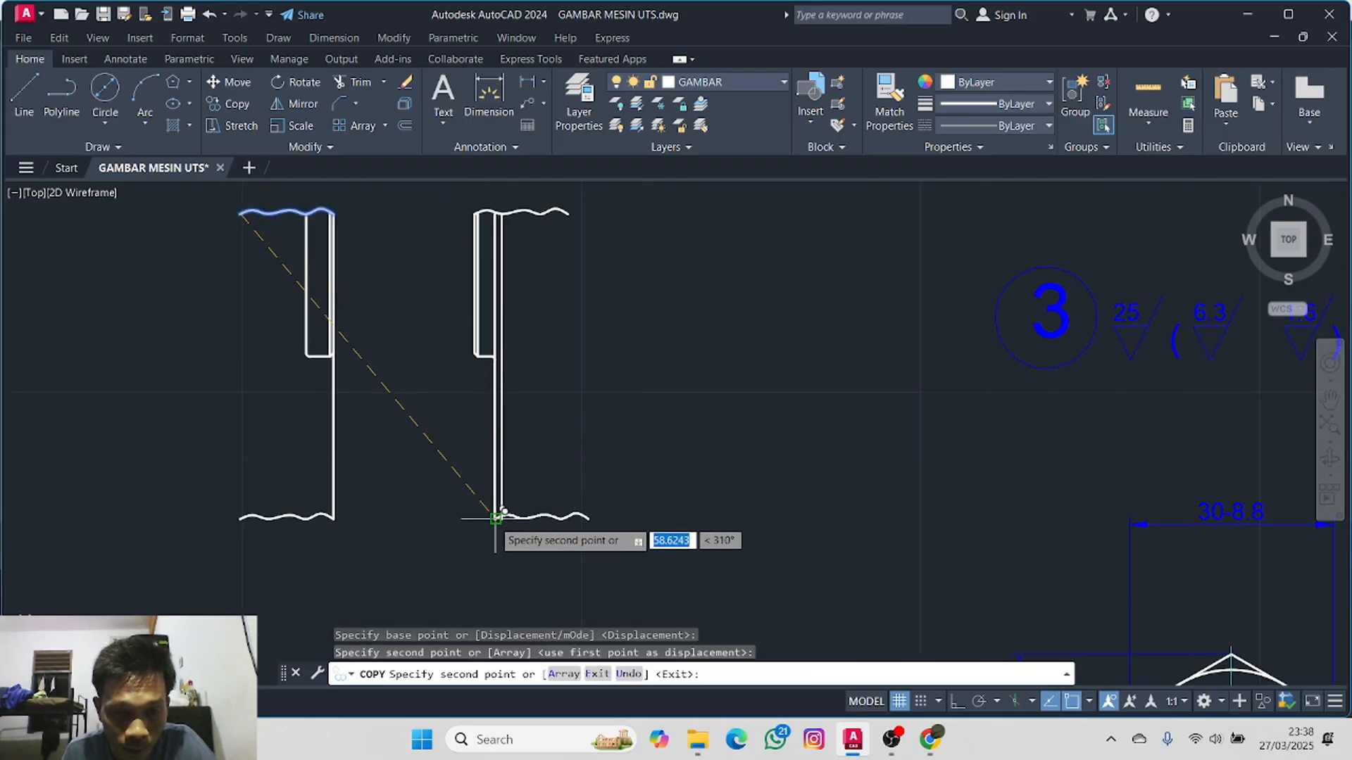
pyautogui.click(496, 518)
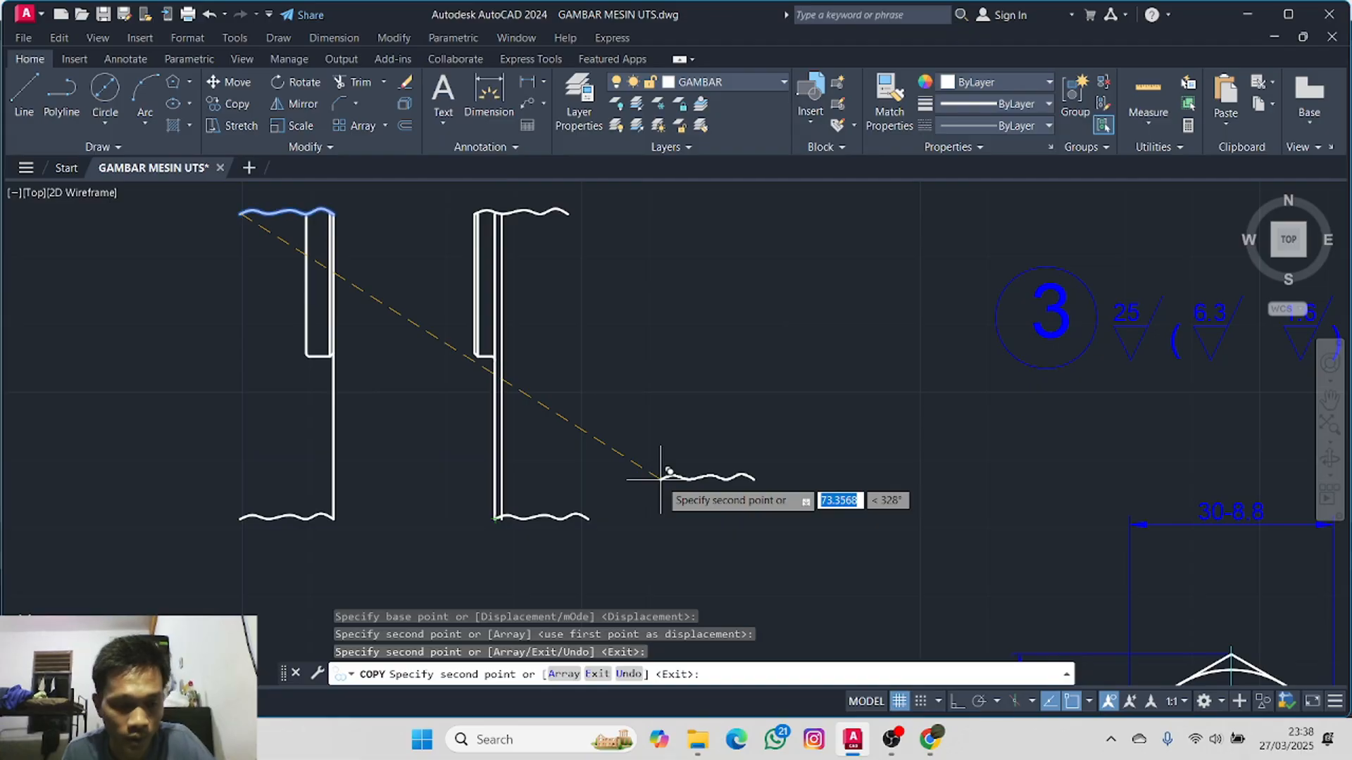
pyautogui.press('Escape')
# - Trim the inner vertical line's overhang below the lower break line of the right detail
pyautogui.click(339, 81)
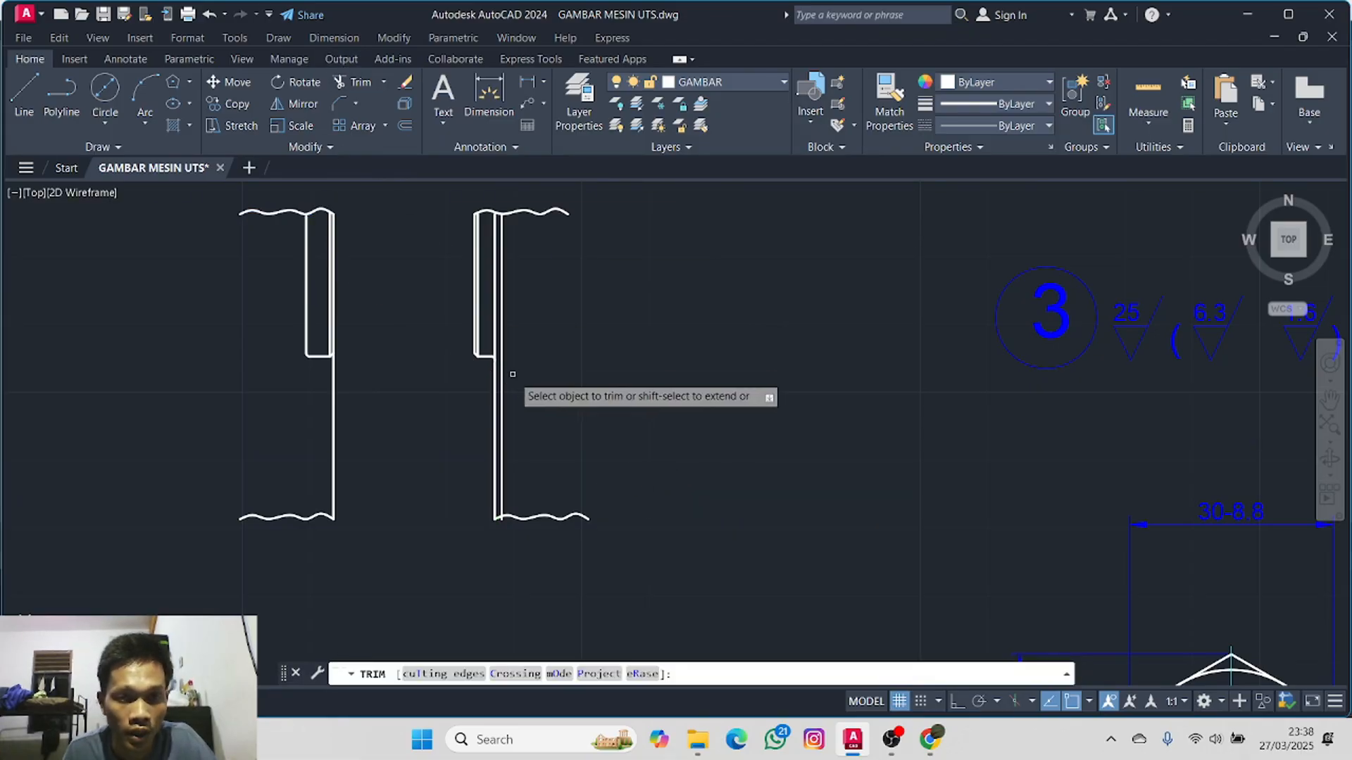
pyautogui.scroll(2, 502, 450)
pyautogui.click(481, 459)
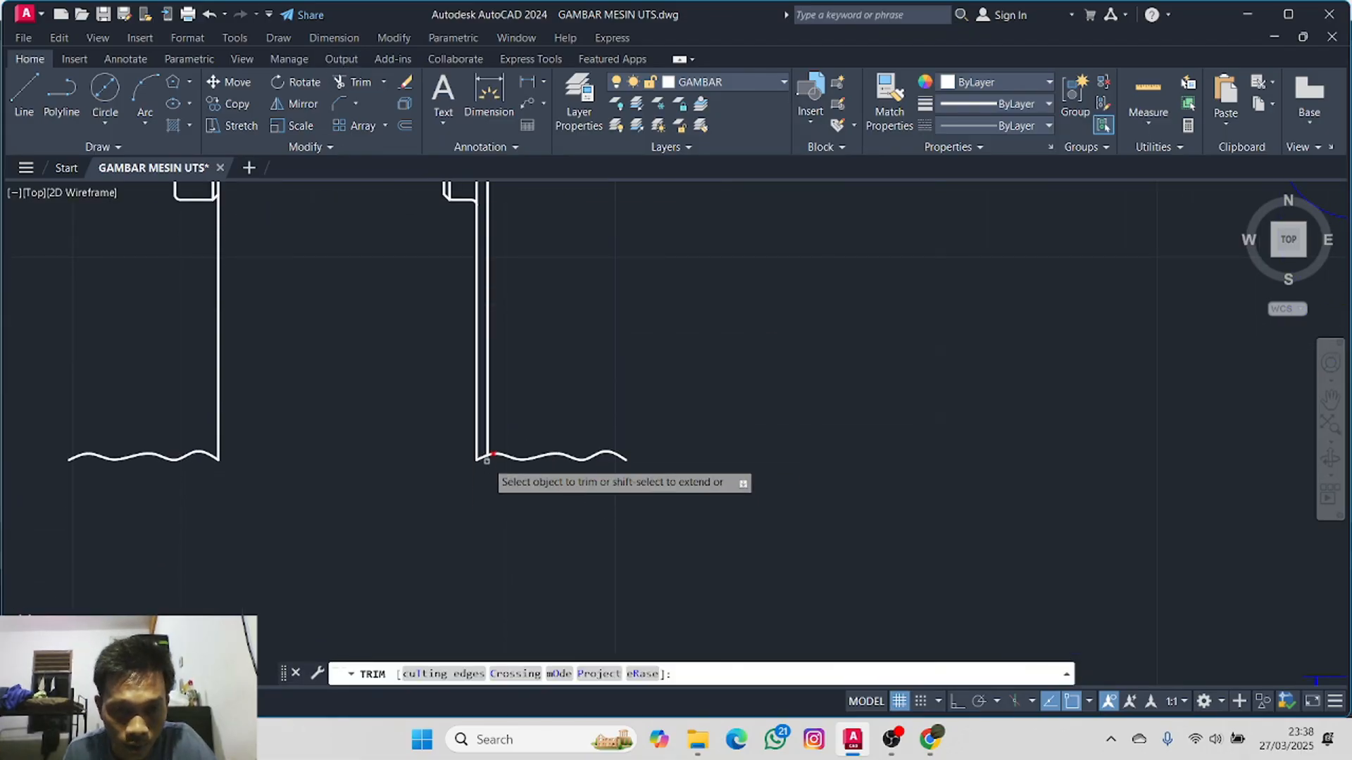
pyautogui.scroll(-2, 493, 324)
pyautogui.scroll(-2, 535, 296)
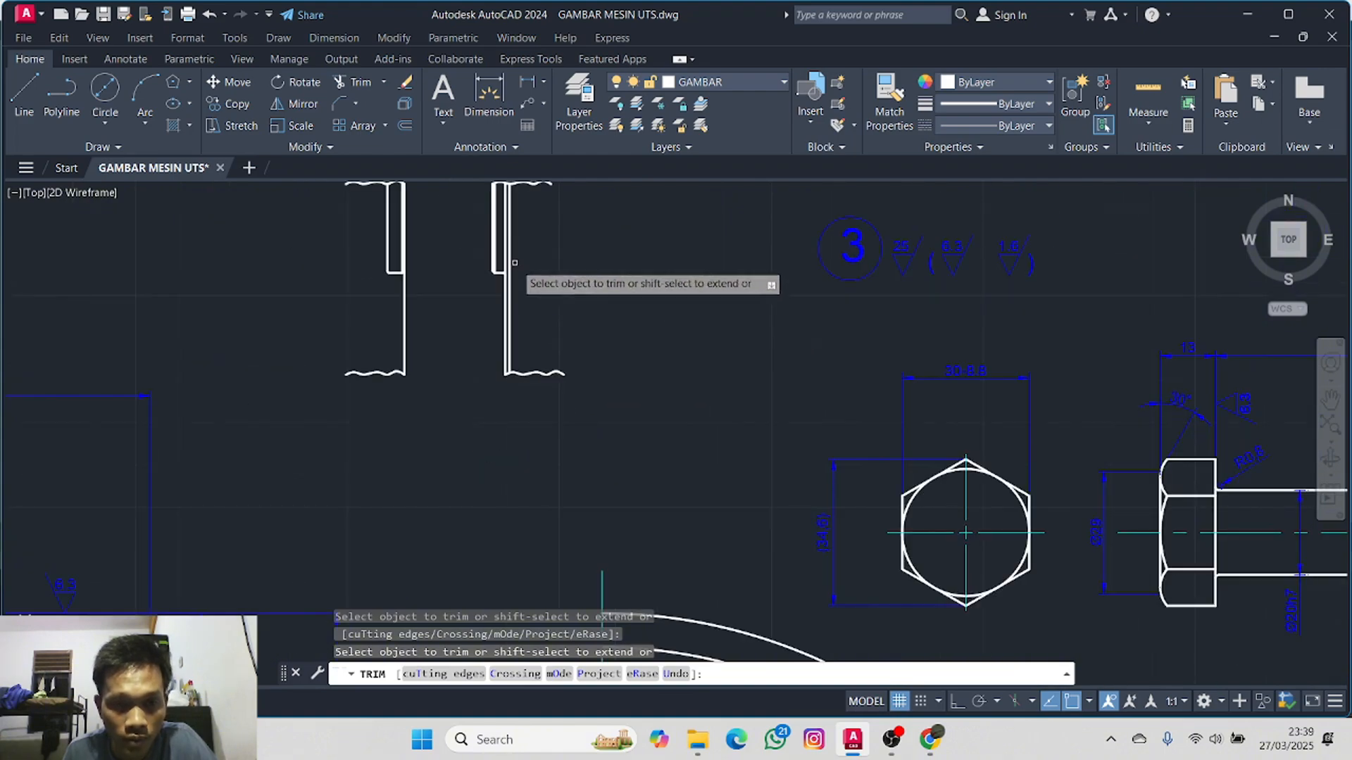
pyautogui.moveTo(517, 266); pyautogui.dragTo(510, 456, button='middle')
pyautogui.press('Escape')
# - Extend the right detail's two short inner vertical lines up to the upper spline break line
pyautogui.write('e')
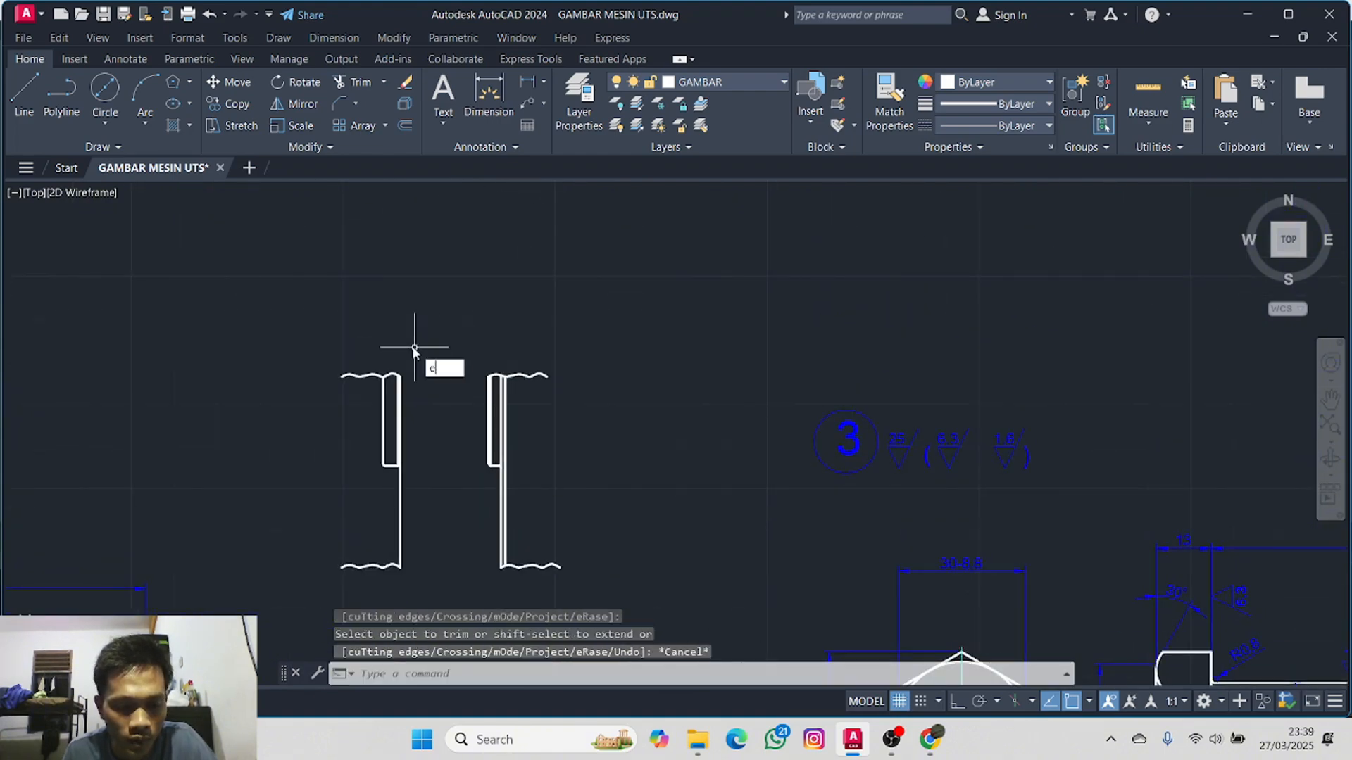
pyautogui.write('x')
pyautogui.press('Return')
pyautogui.scroll(2, 551, 436)
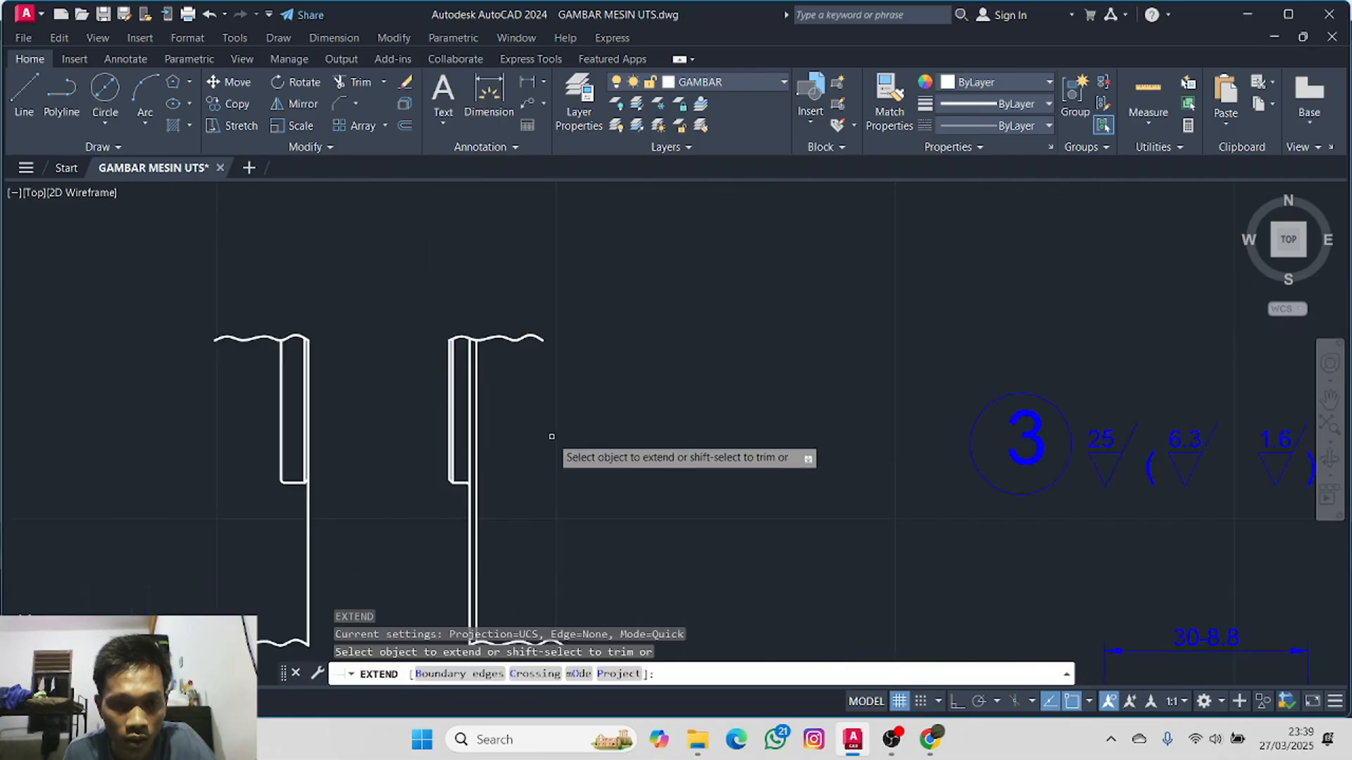
pyautogui.scroll(4, 551, 437)
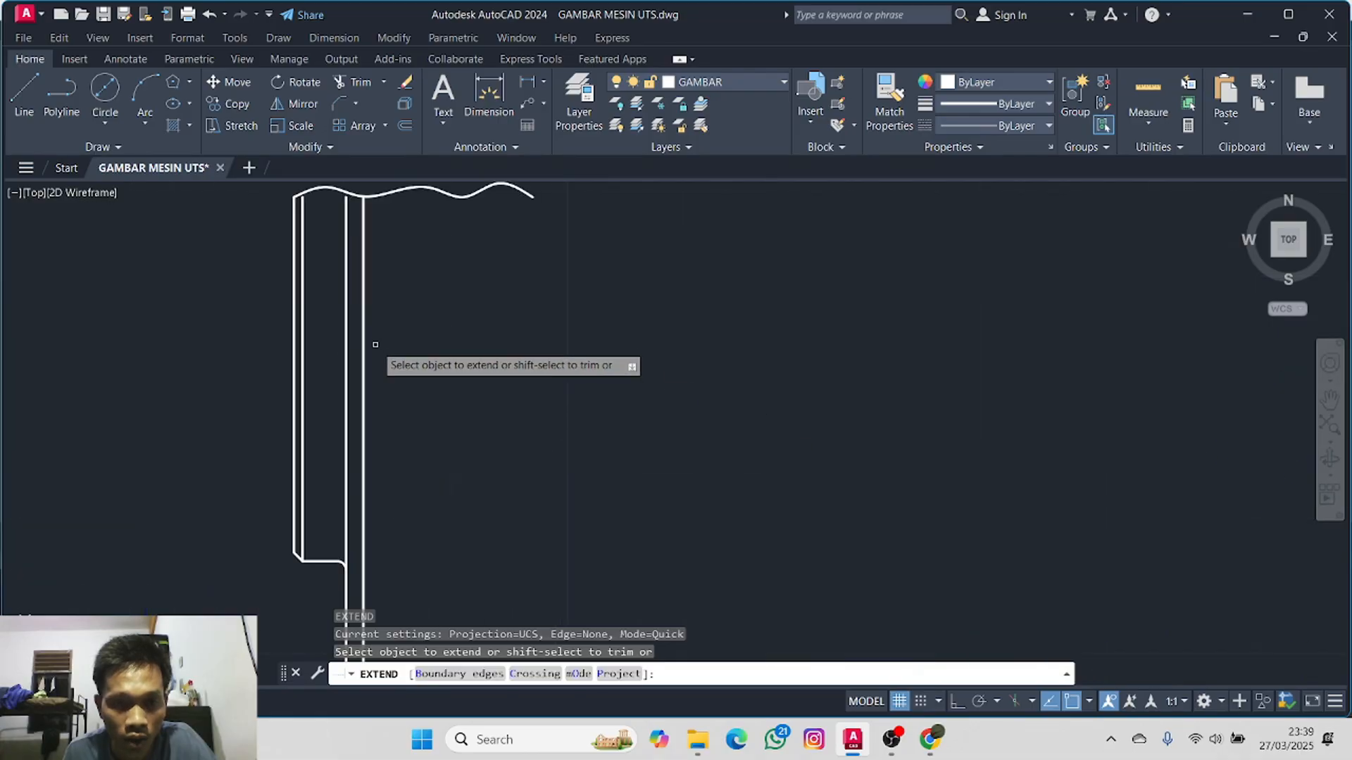
pyautogui.click(346, 287)
pyautogui.click(302, 270)
pyautogui.scroll(-4, 401, 271)
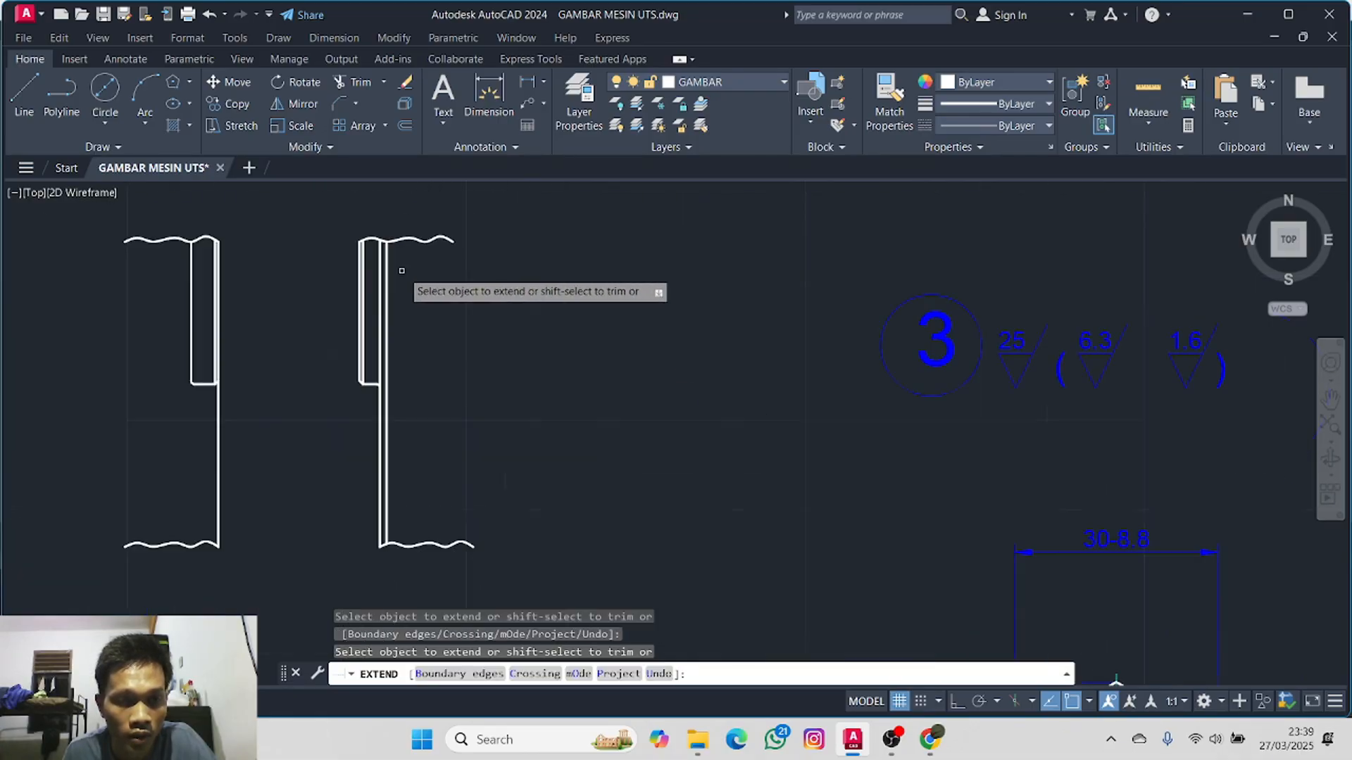
pyautogui.moveTo(441, 362); pyautogui.dragTo(519, 259, button='middle')
pyautogui.scroll(2, 456, 409)
pyautogui.scroll(-4, 455, 408)
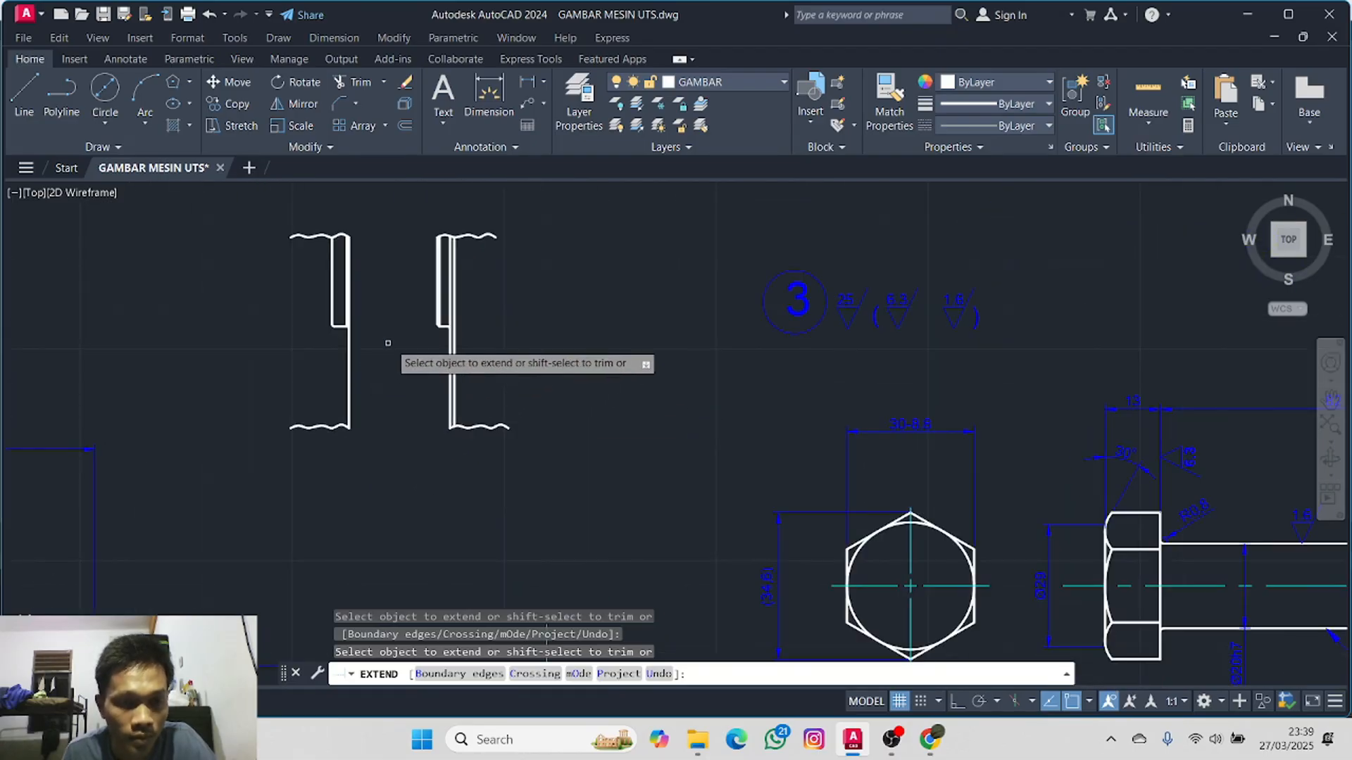
pyautogui.press('Escape')
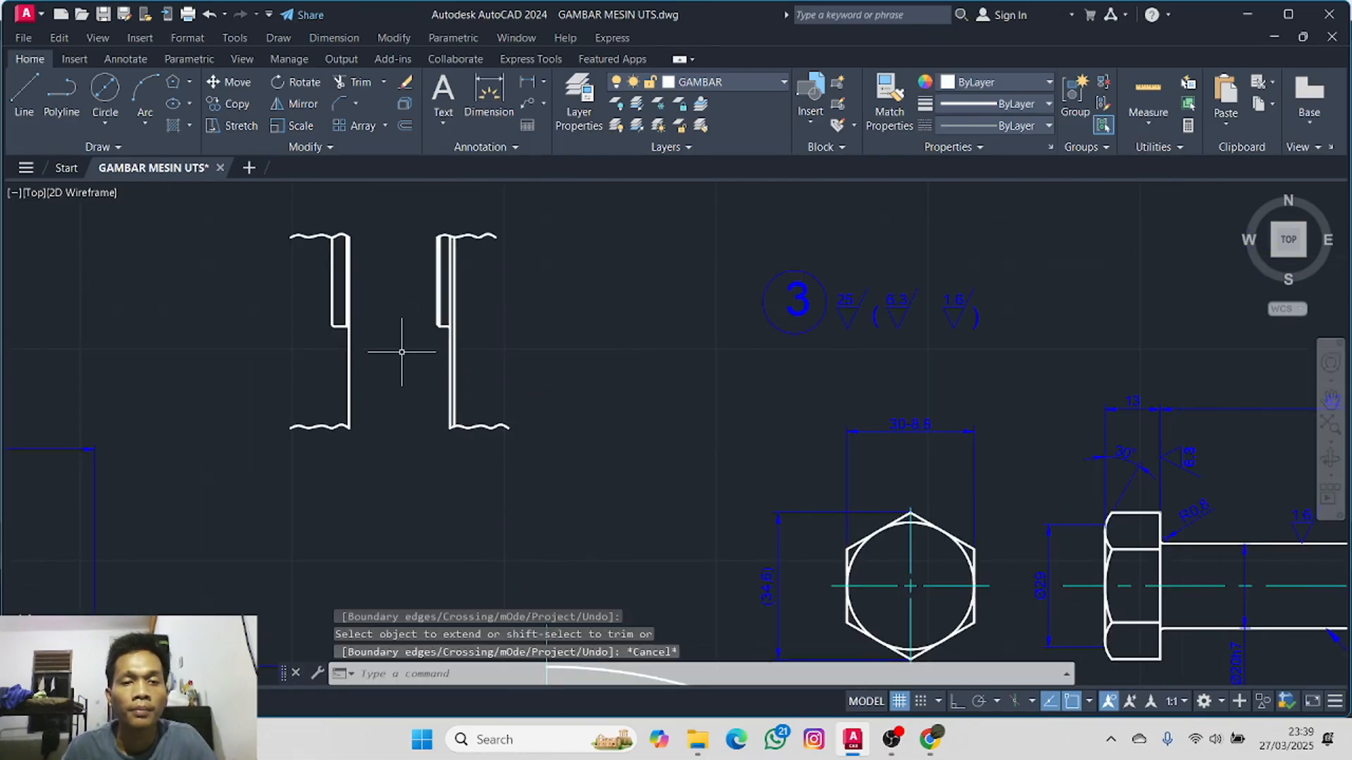
pyautogui.scroll(-2, 445, 364)
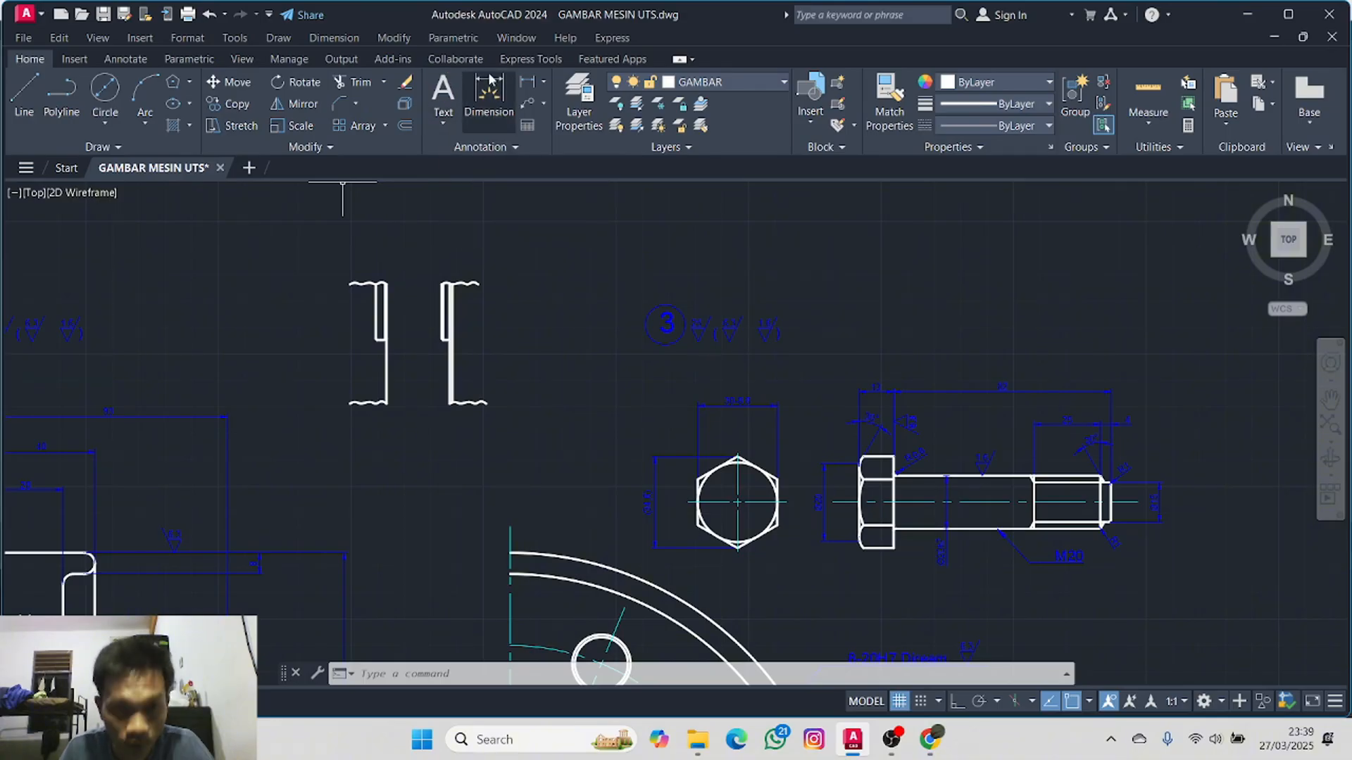
pyautogui.click(489, 95)
pyautogui.scroll(4, 351, 308)
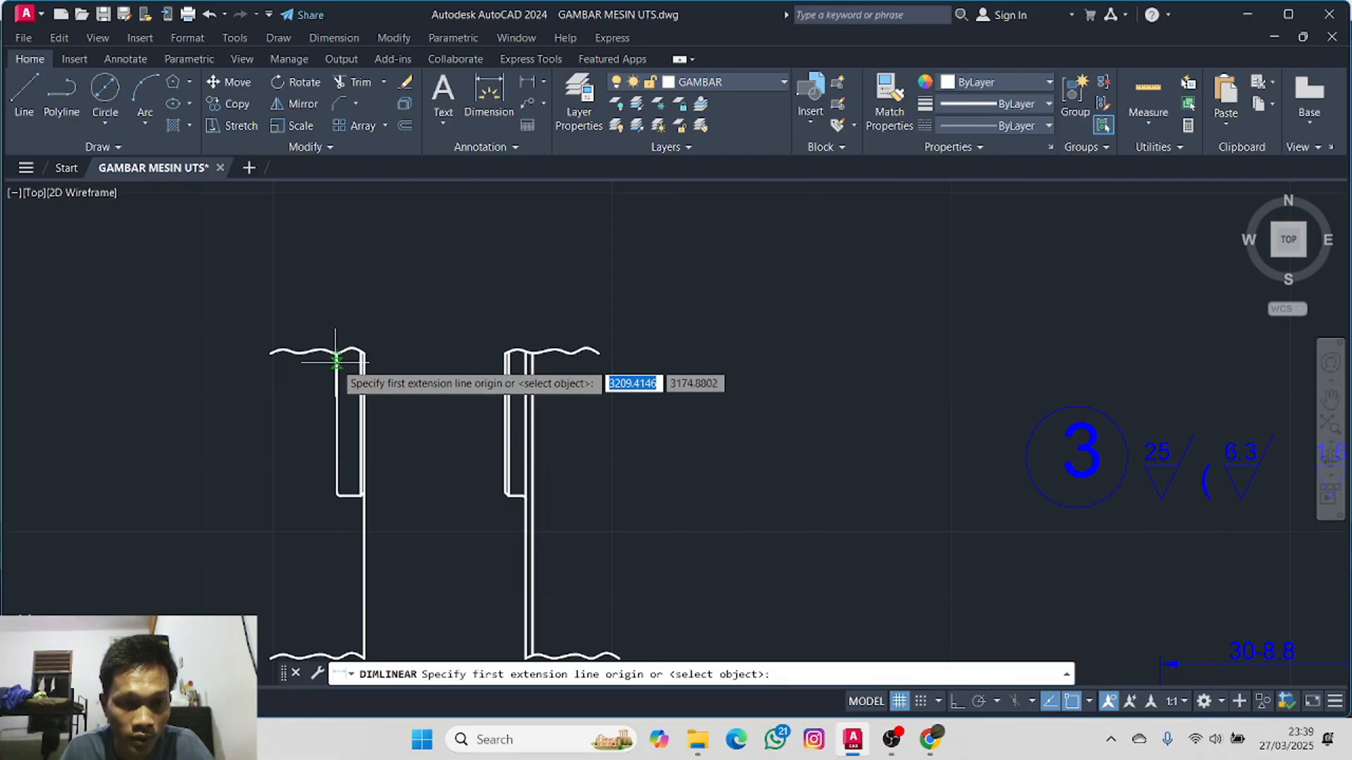
pyautogui.click(335, 352)
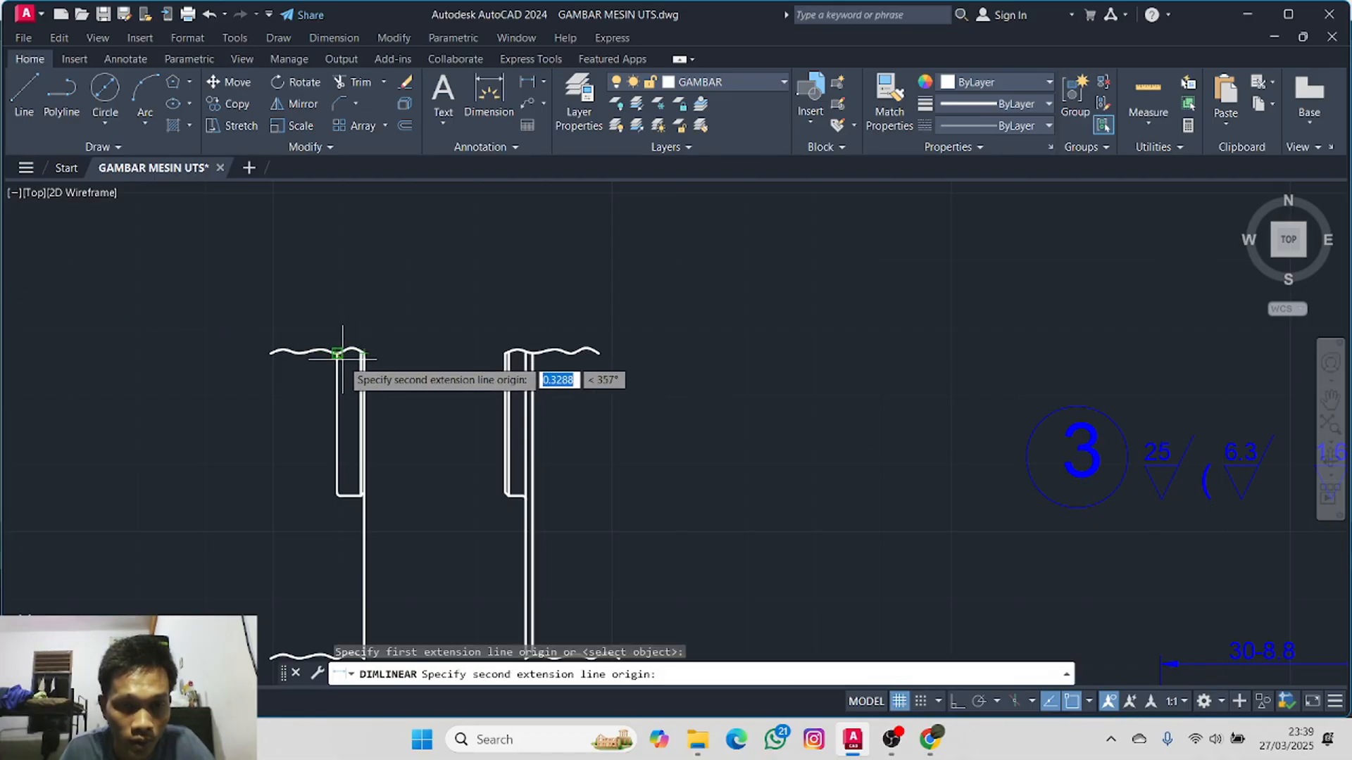
pyautogui.press('Escape')
# - Make the DIMENSI layer current and add a linear dimension across the left detail's stepped part, 5 above the upper break line
pyautogui.click(529, 85)
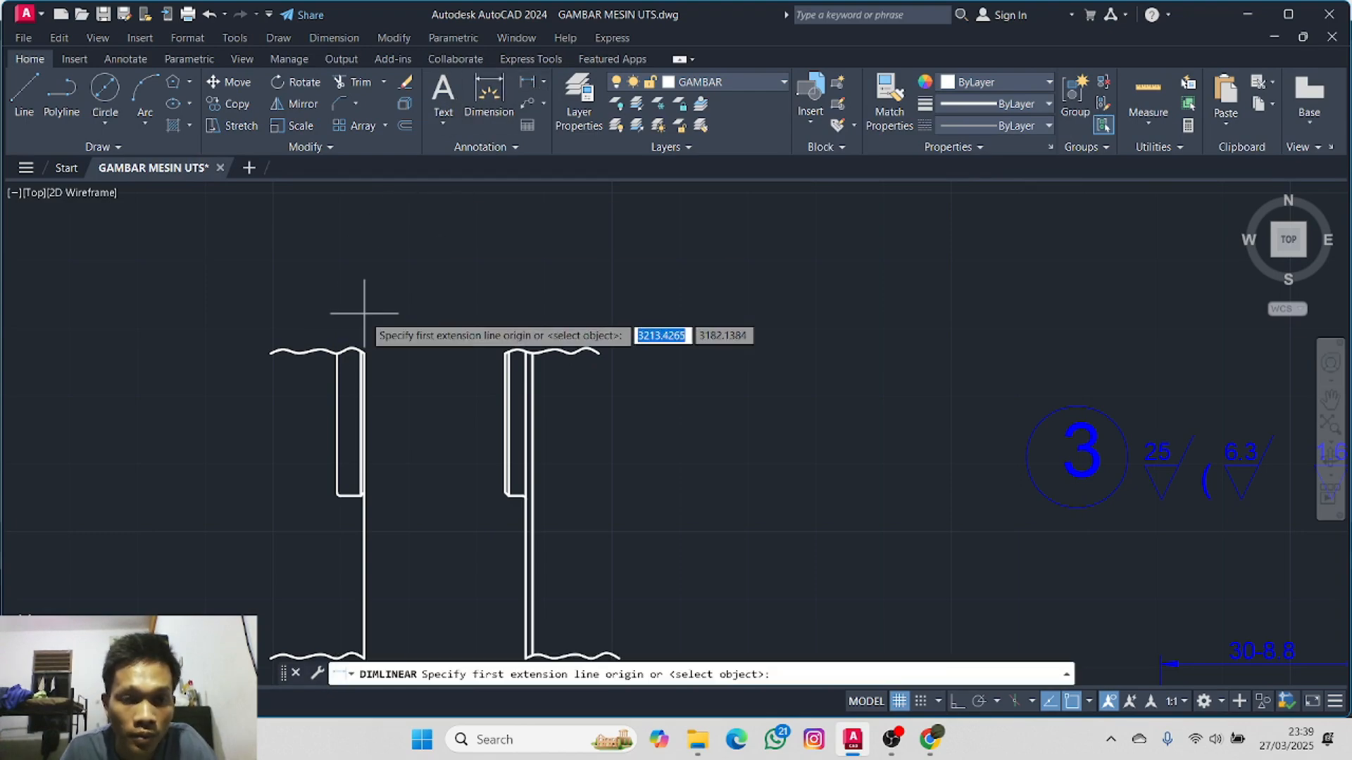
pyautogui.scroll(4, 352, 338)
pyautogui.click(692, 86)
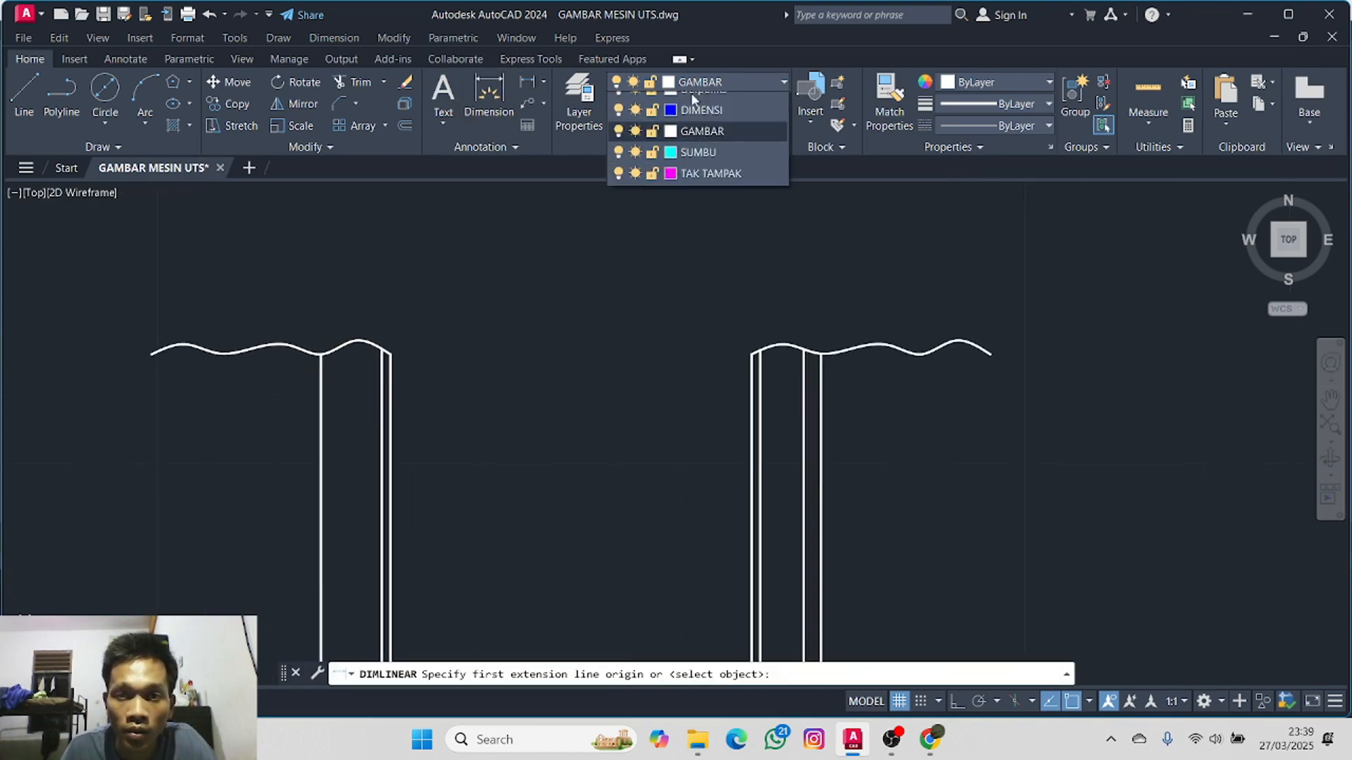
pyautogui.click(703, 166)
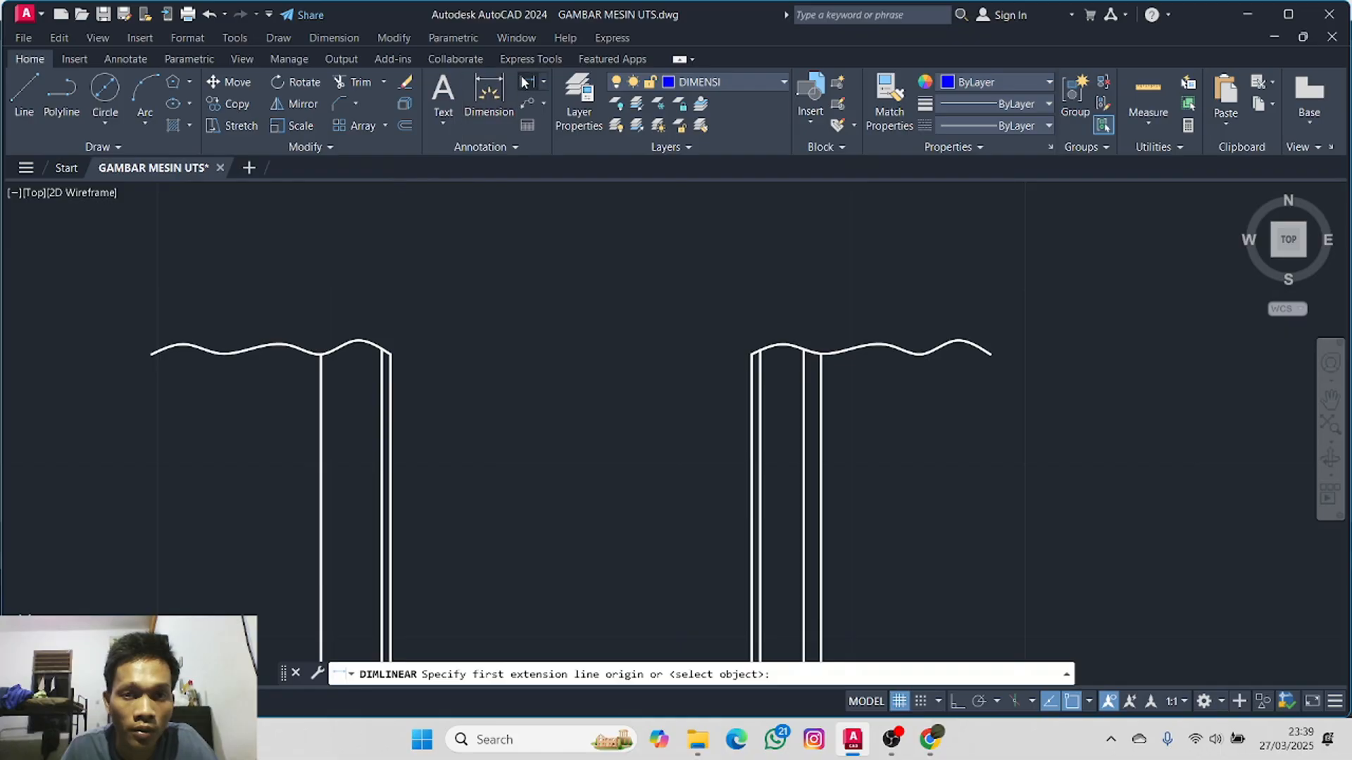
pyautogui.click(321, 354)
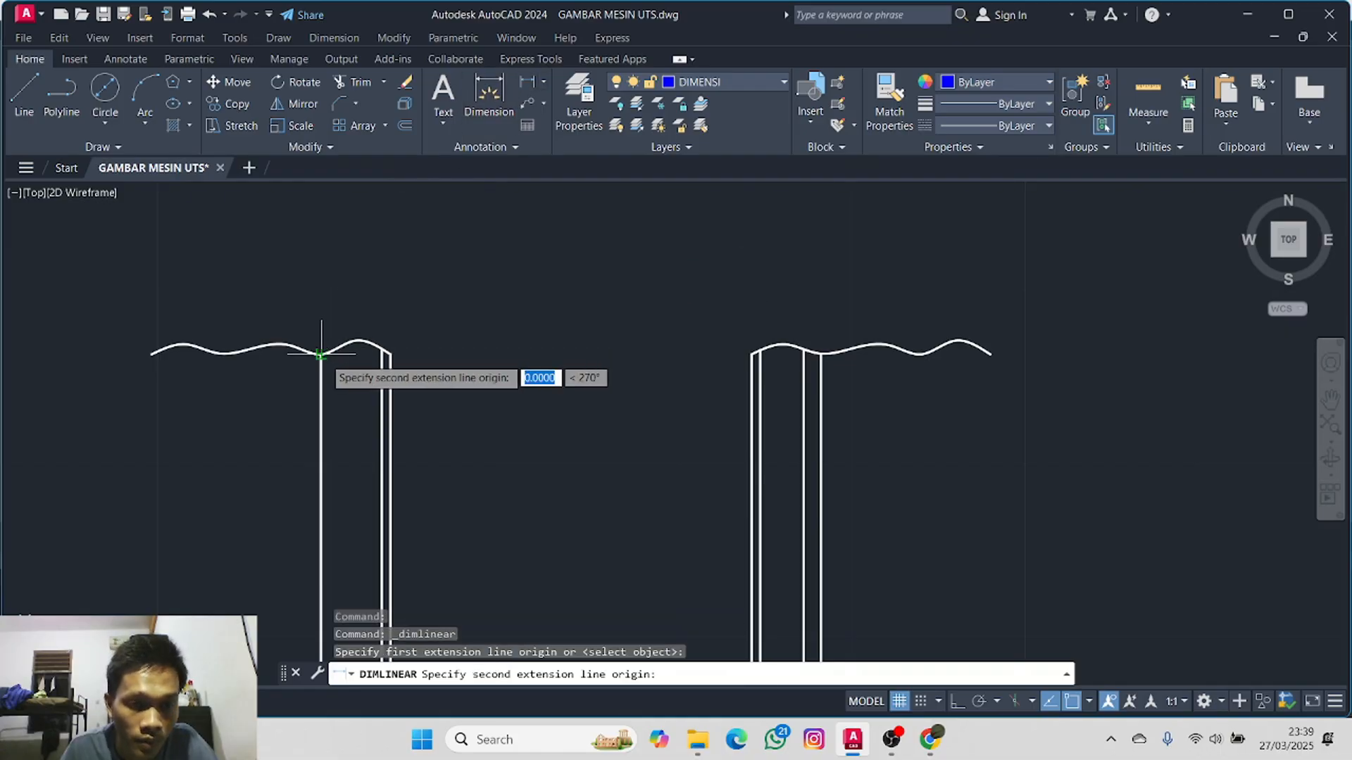
pyautogui.click(391, 352)
pyautogui.moveTo(395, 264); pyautogui.dragTo(407, 343, button='middle')
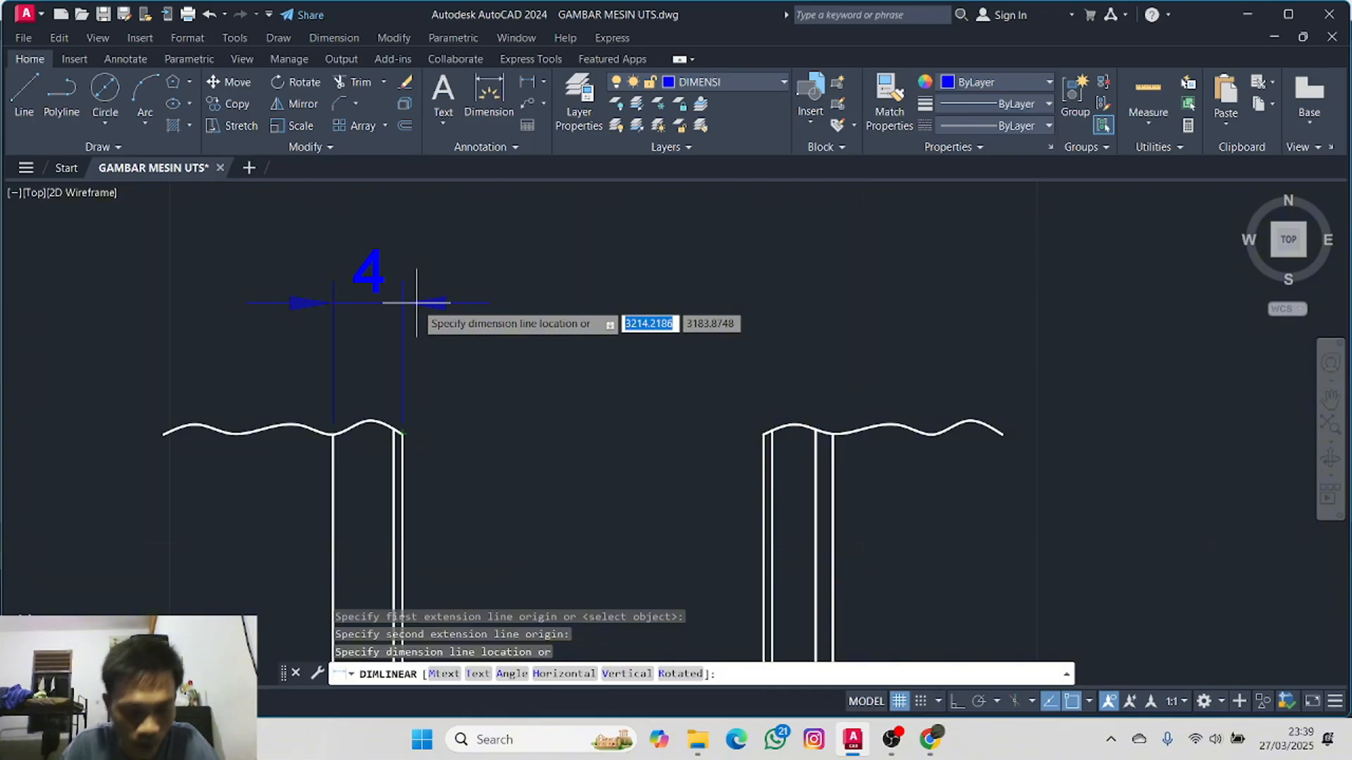
pyautogui.press('Return')
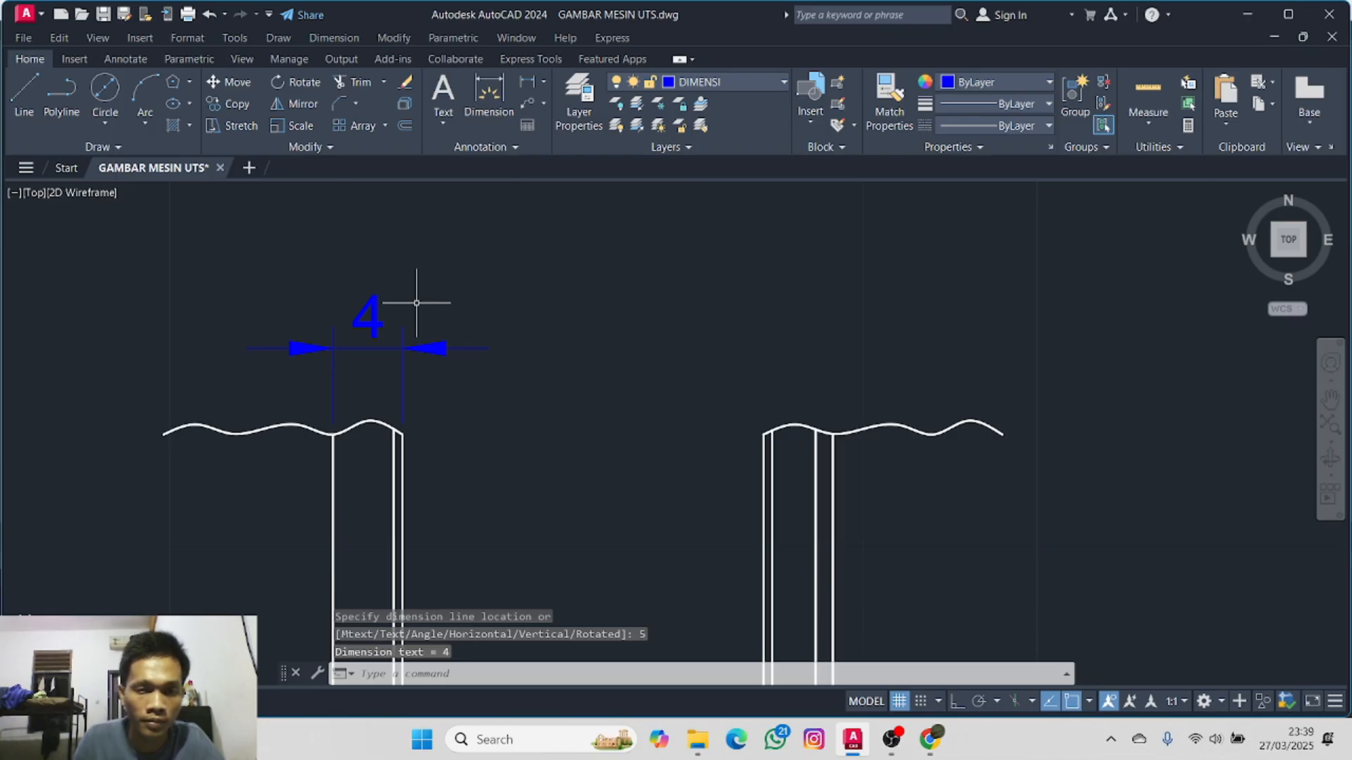
pyautogui.scroll(-4, 436, 310)
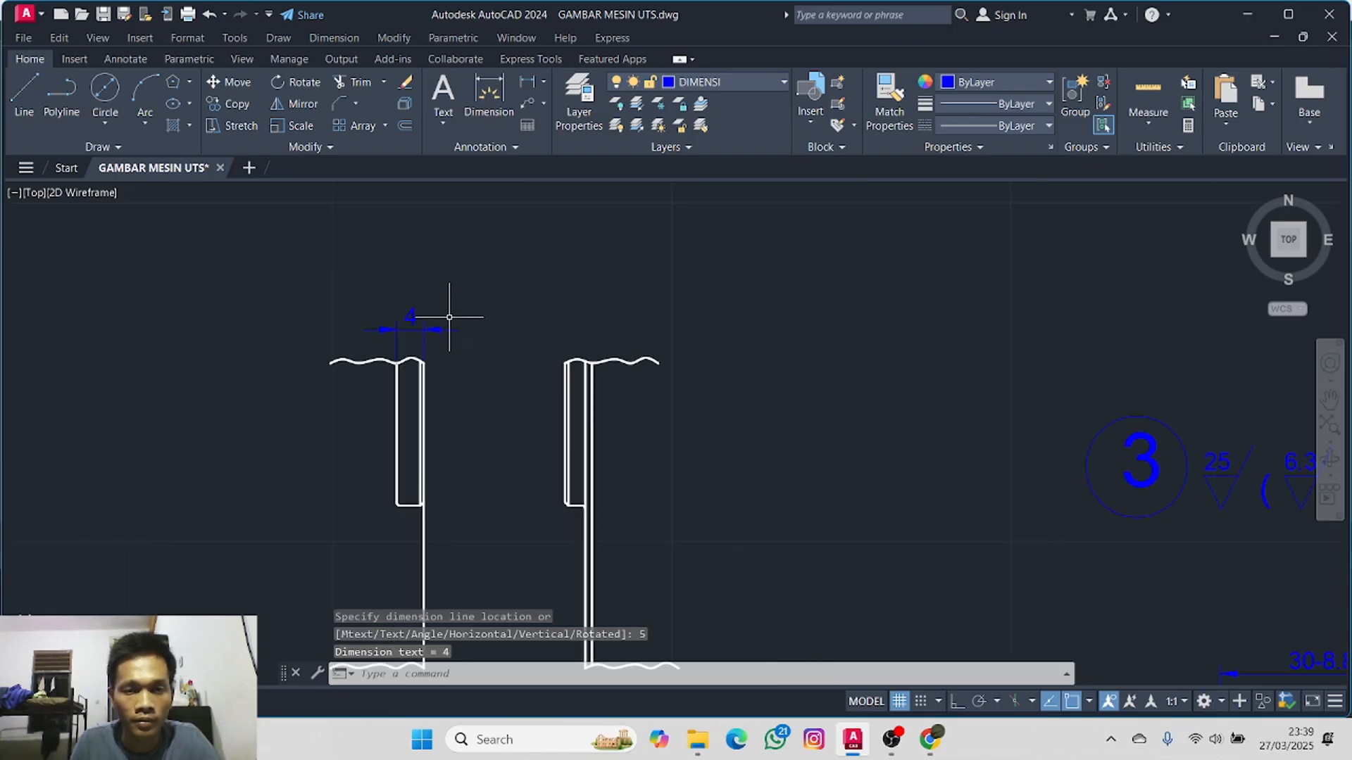
# - Add a linear dimension across the right detail's stepped part, with the dimension line 5 above its upper end
pyautogui.click(525, 86)
pyautogui.scroll(3, 609, 387)
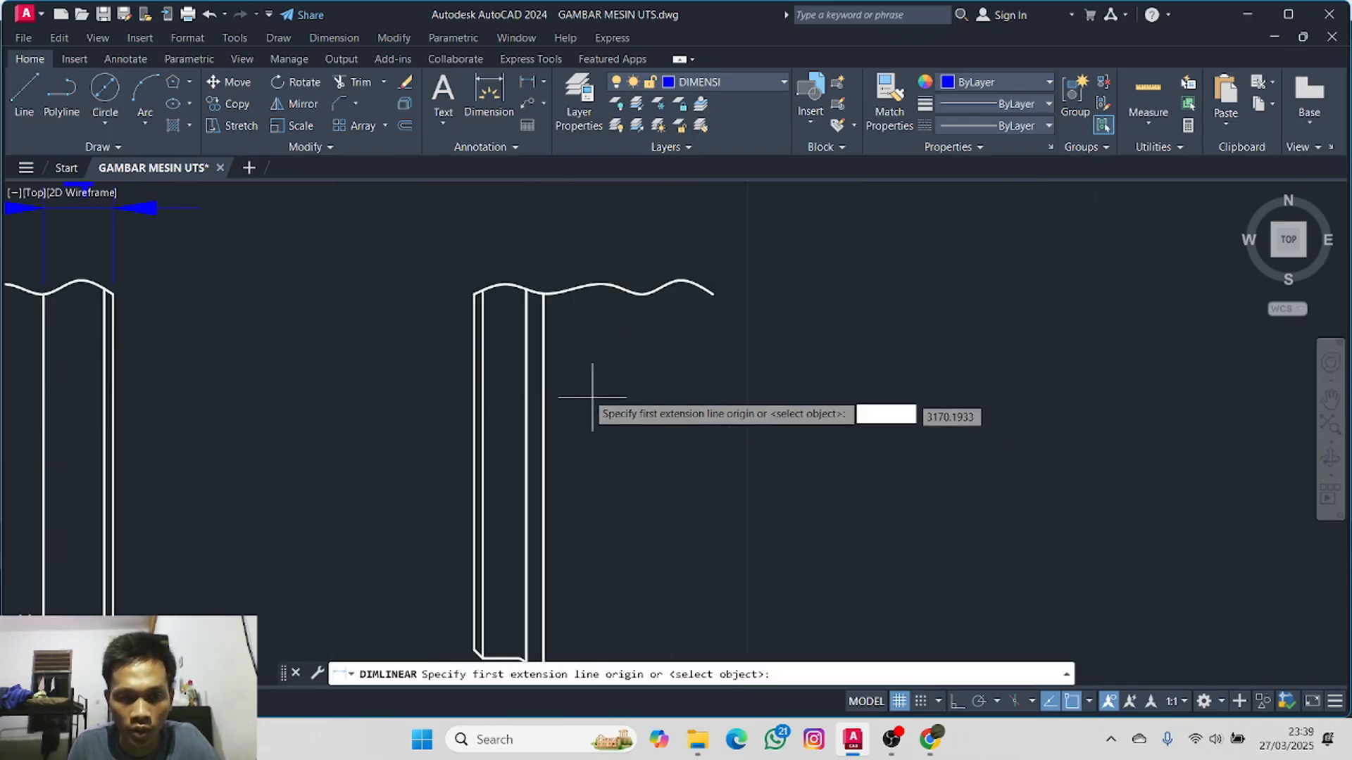
pyautogui.click(475, 294)
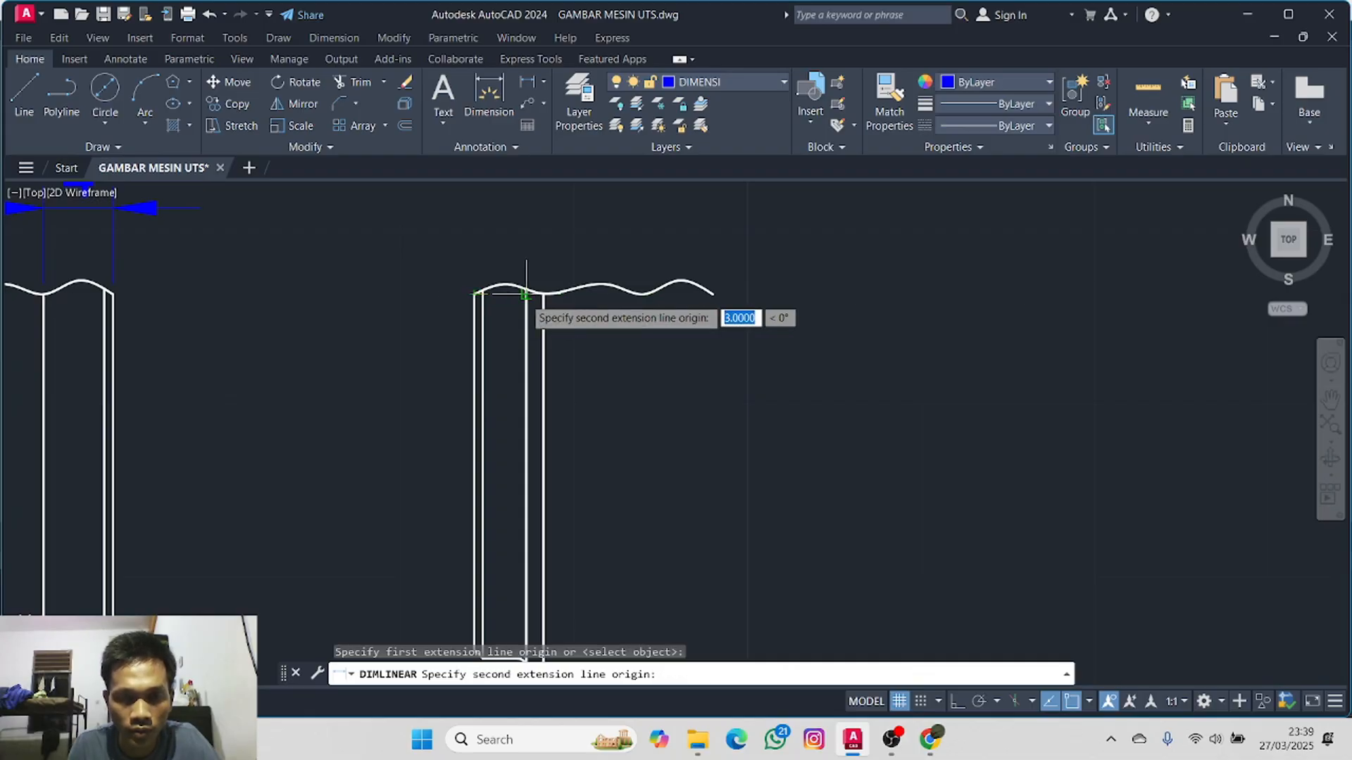
pyautogui.click(526, 294)
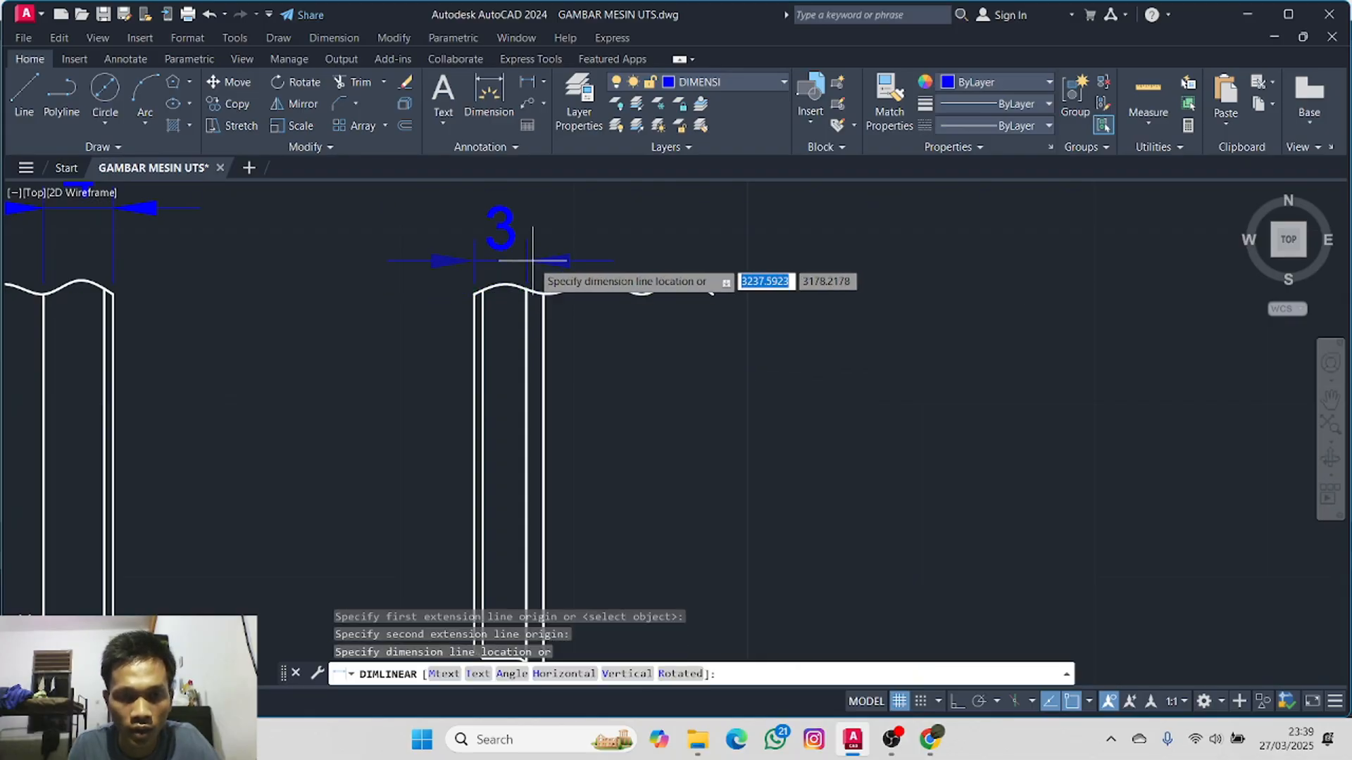
pyautogui.scroll(-2, 535, 289)
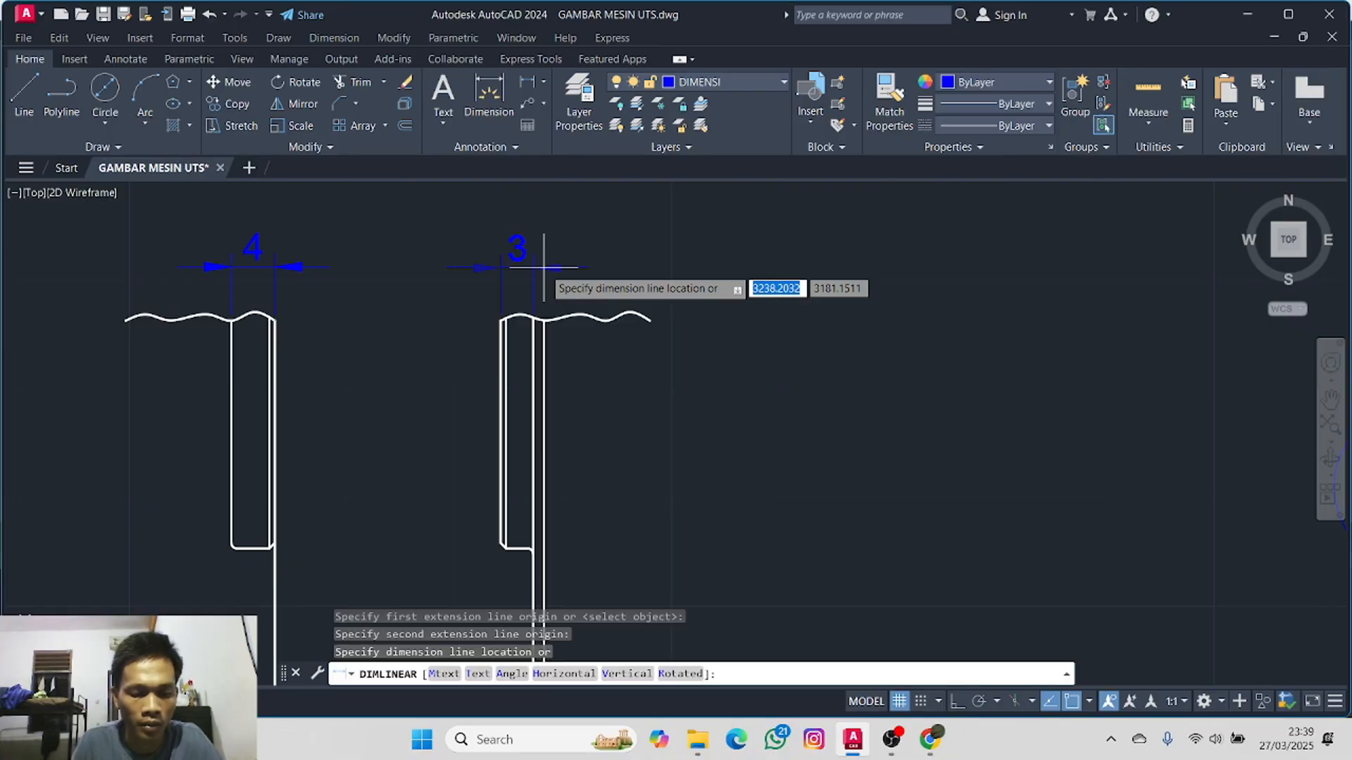
pyautogui.write('5')
pyautogui.press('Return')
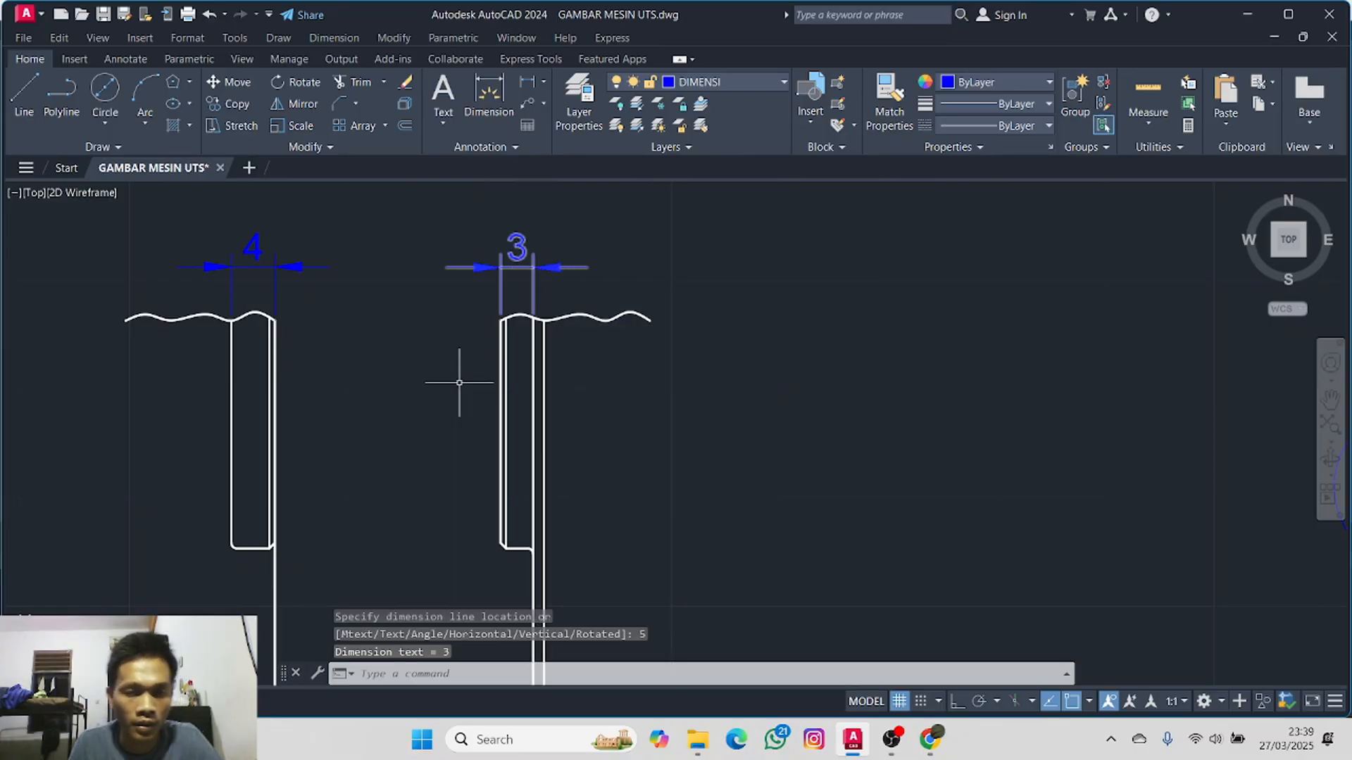
# - Add a radius dimension to the right detail's fillet, with its text above the corner outside the vertical edges
pyautogui.moveTo(411, 380); pyautogui.dragTo(407, 256, button='middle')
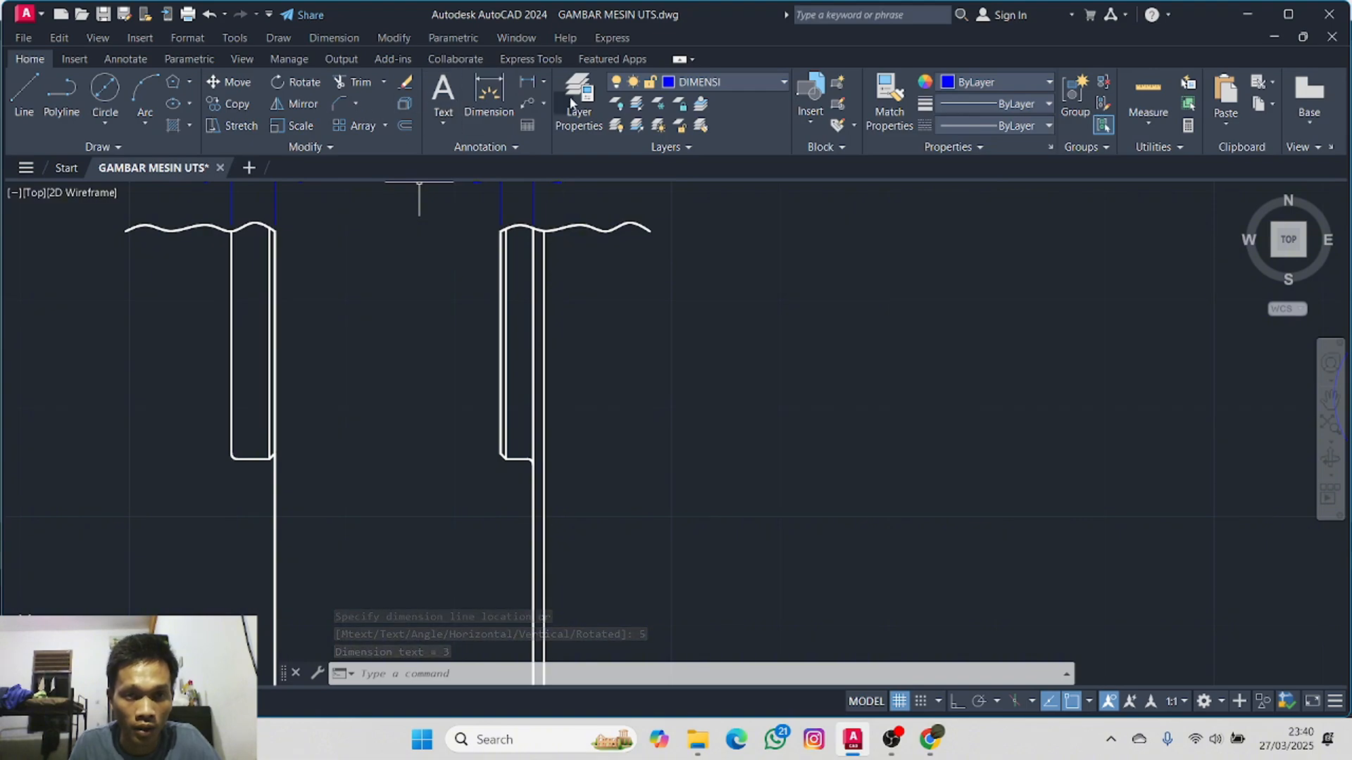
pyautogui.click(544, 82)
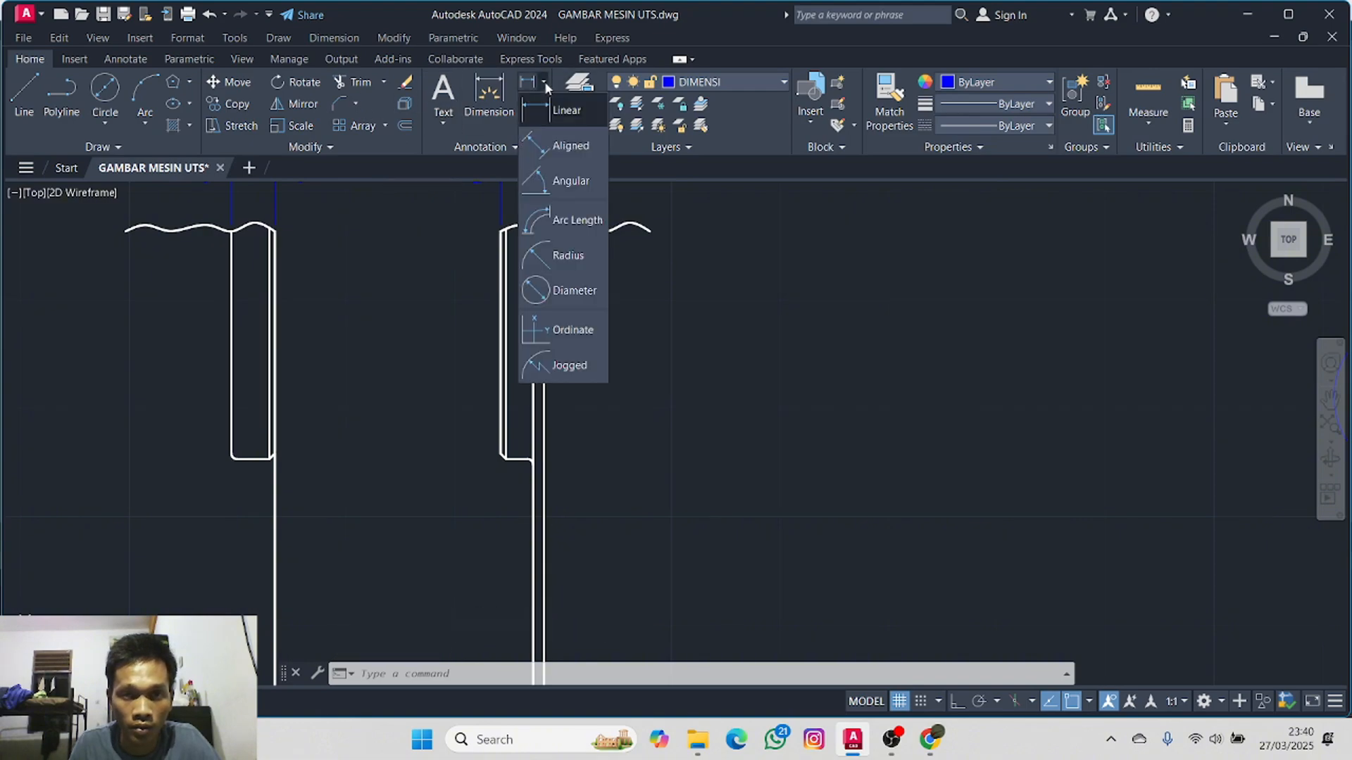
pyautogui.click(568, 262)
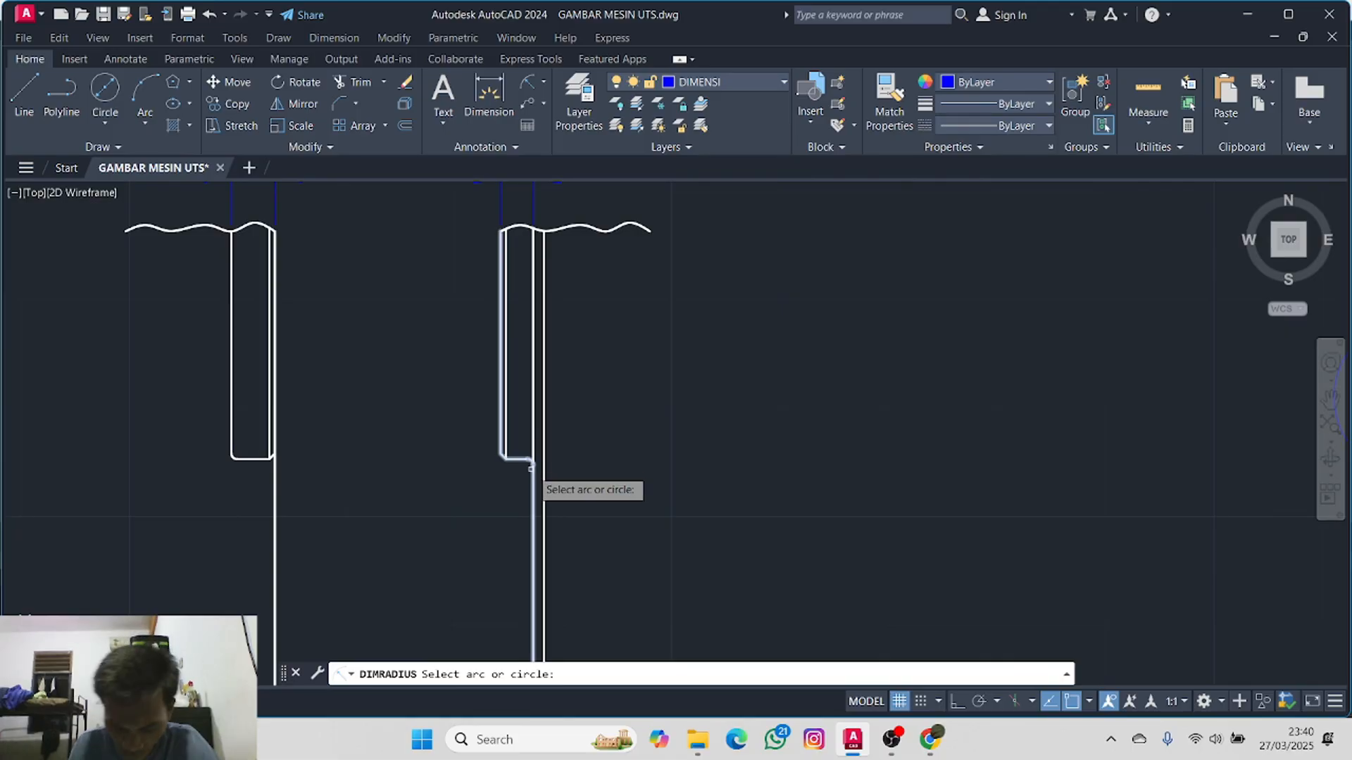
pyautogui.scroll(4, 531, 466)
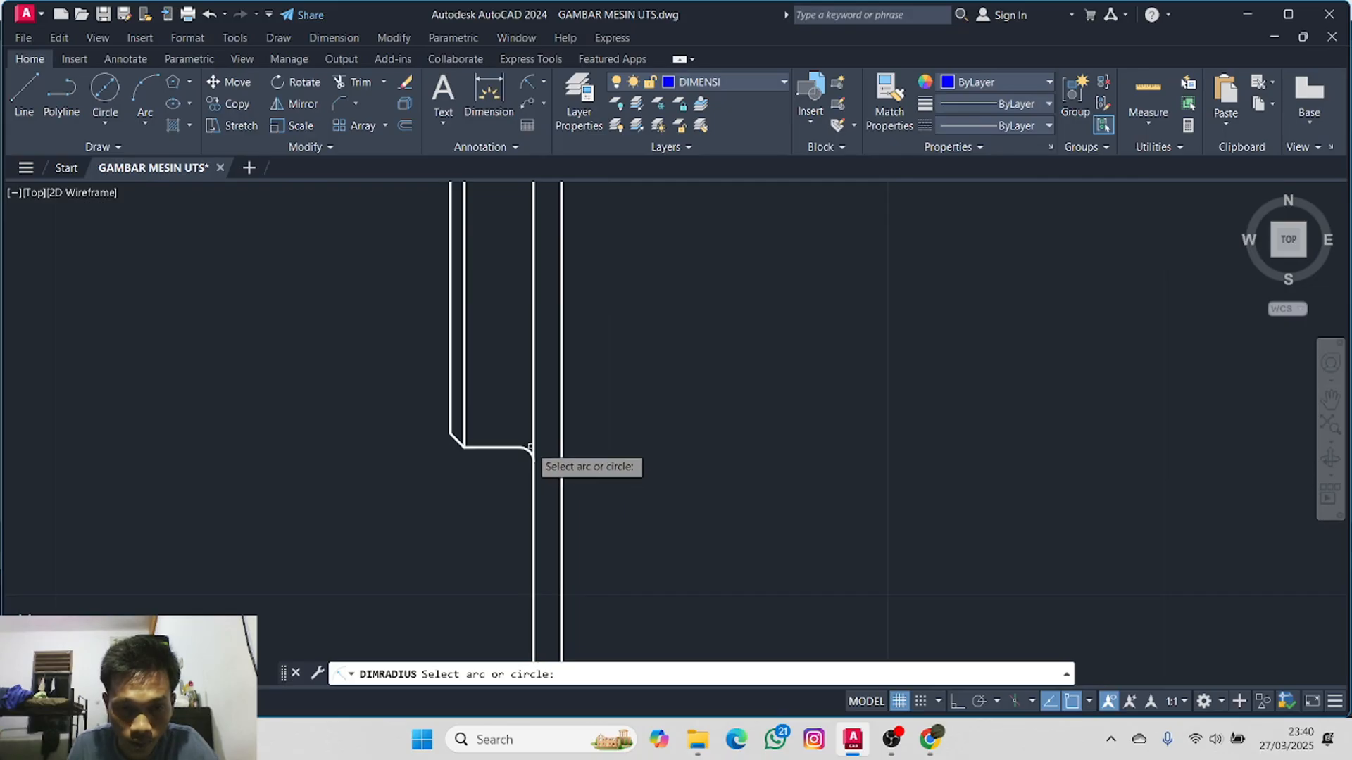
pyautogui.click(531, 457)
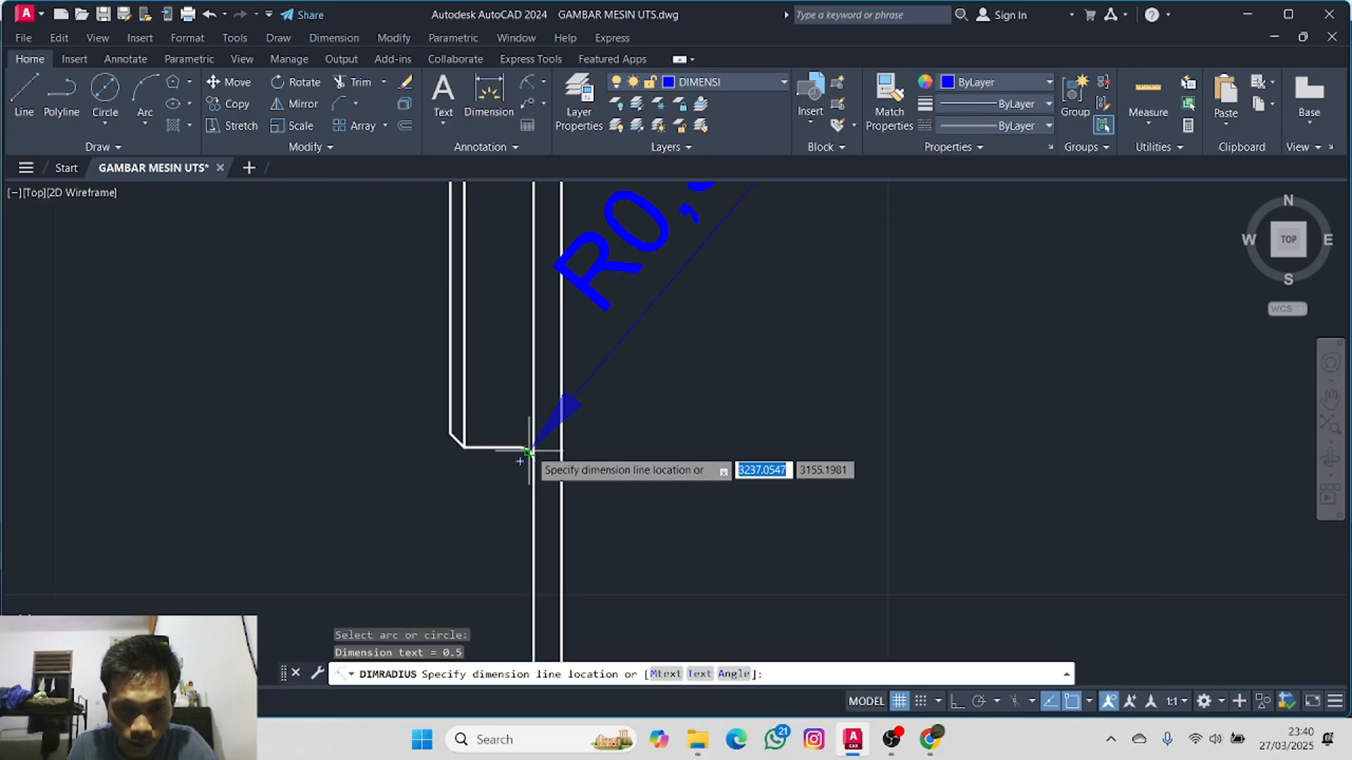
pyautogui.scroll(-2, 655, 346)
pyautogui.click(656, 347)
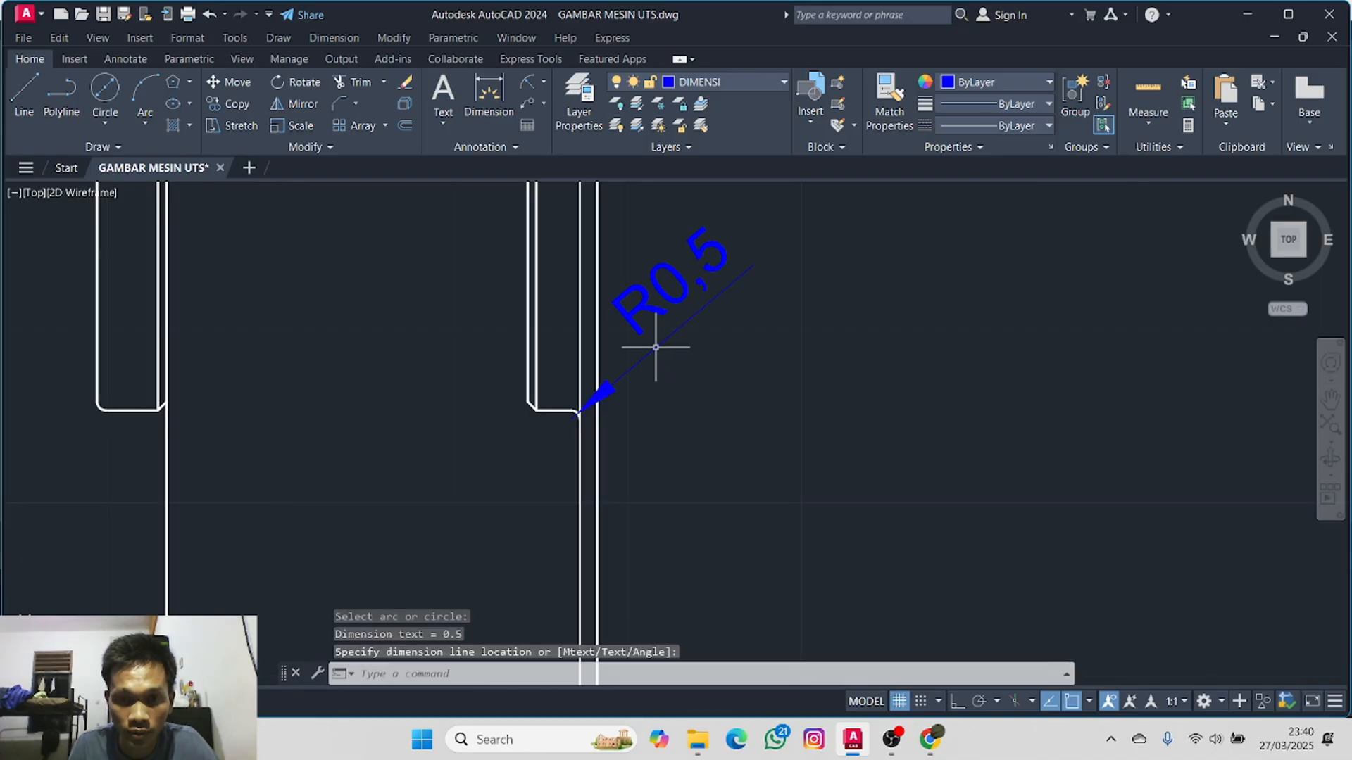
# - Add a radius dimension to the fillet at the left detail's lower outer corner, with its text outside the profile
pyautogui.moveTo(523, 366)
pyautogui.mouseDown(button='middle')
pyautogui.moveTo(594, 310)
pyautogui.moveTo(578, 184)
pyautogui.mouseUp(button='middle')
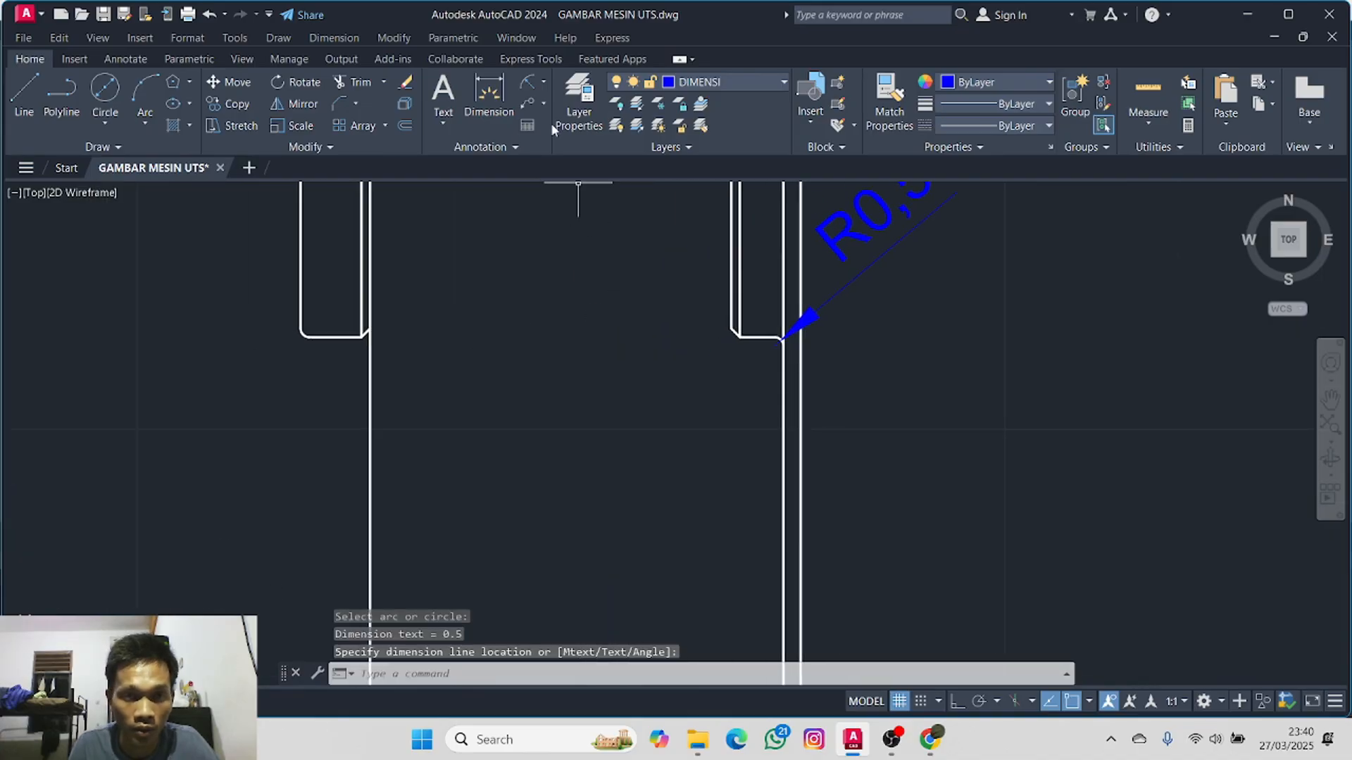
pyautogui.click(524, 83)
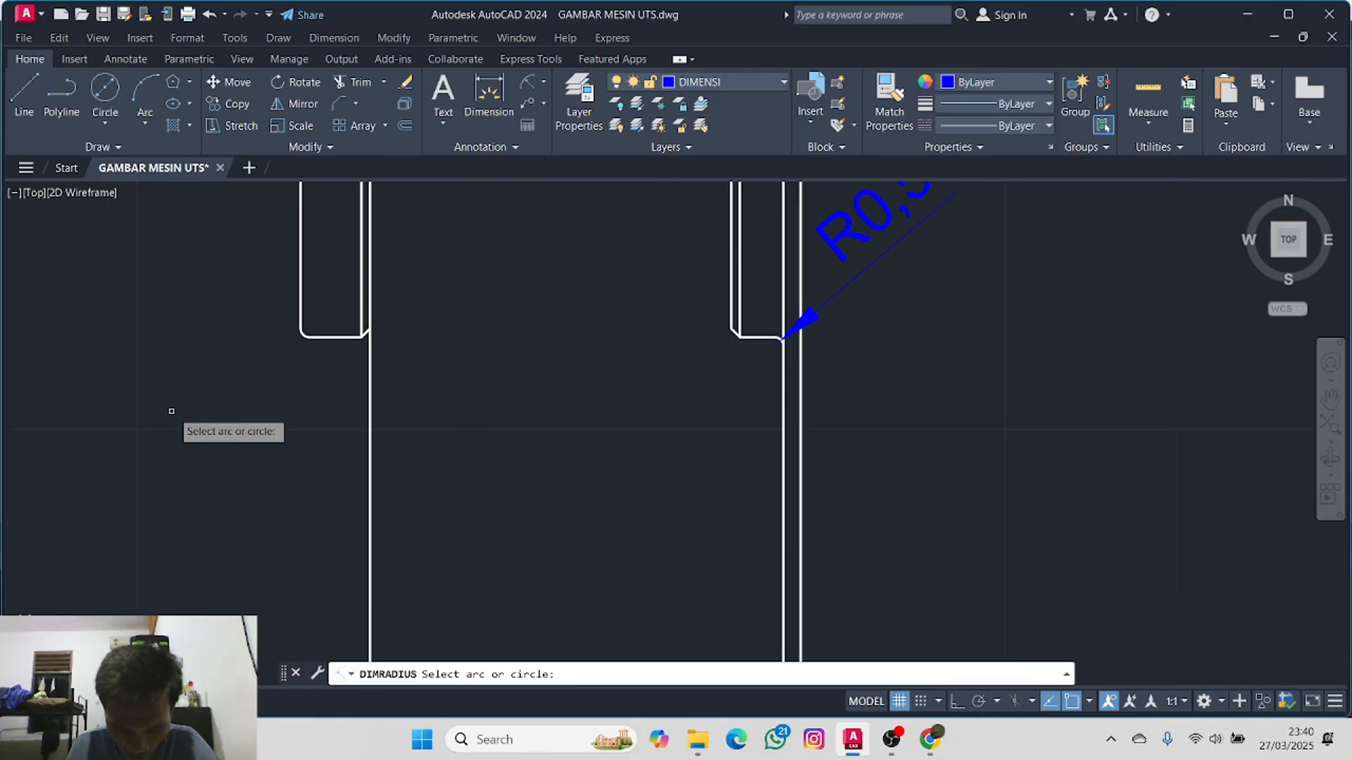
pyautogui.click(301, 333)
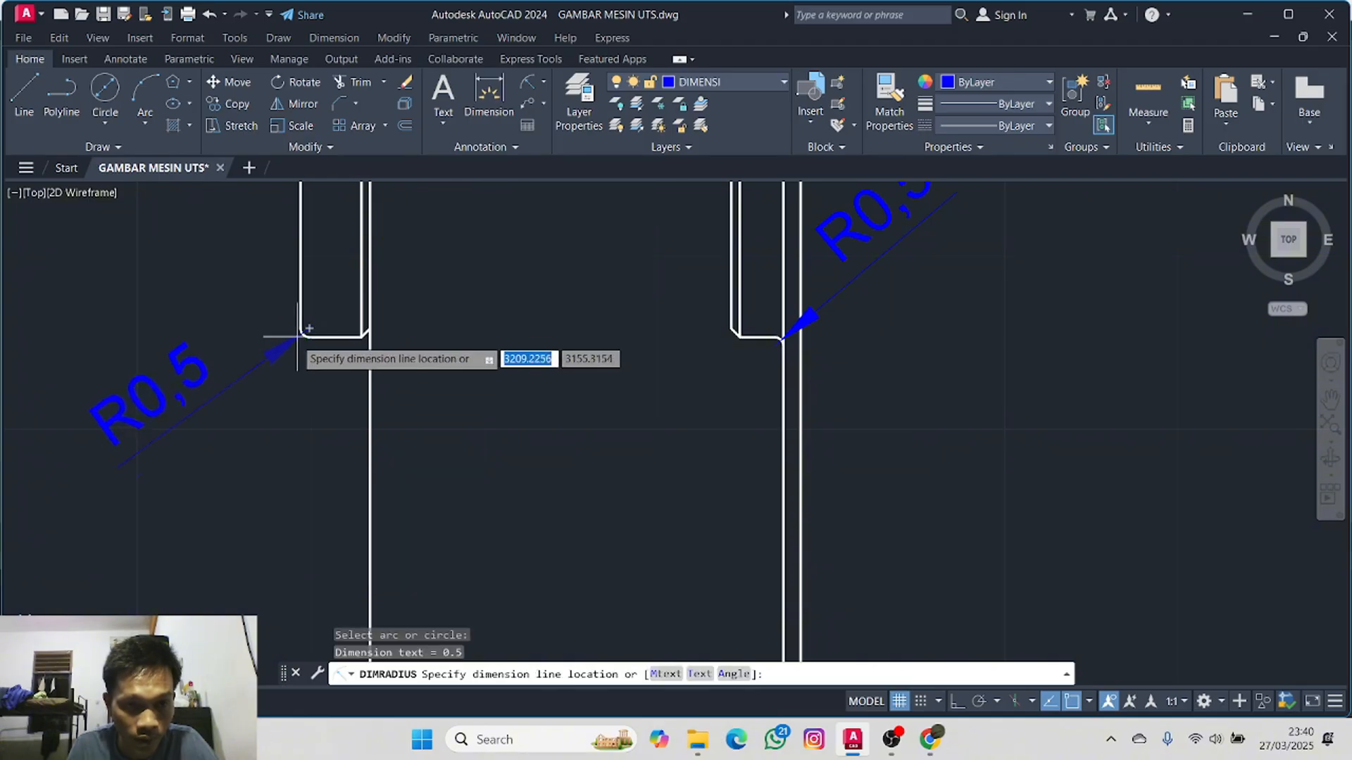
pyautogui.click(266, 353)
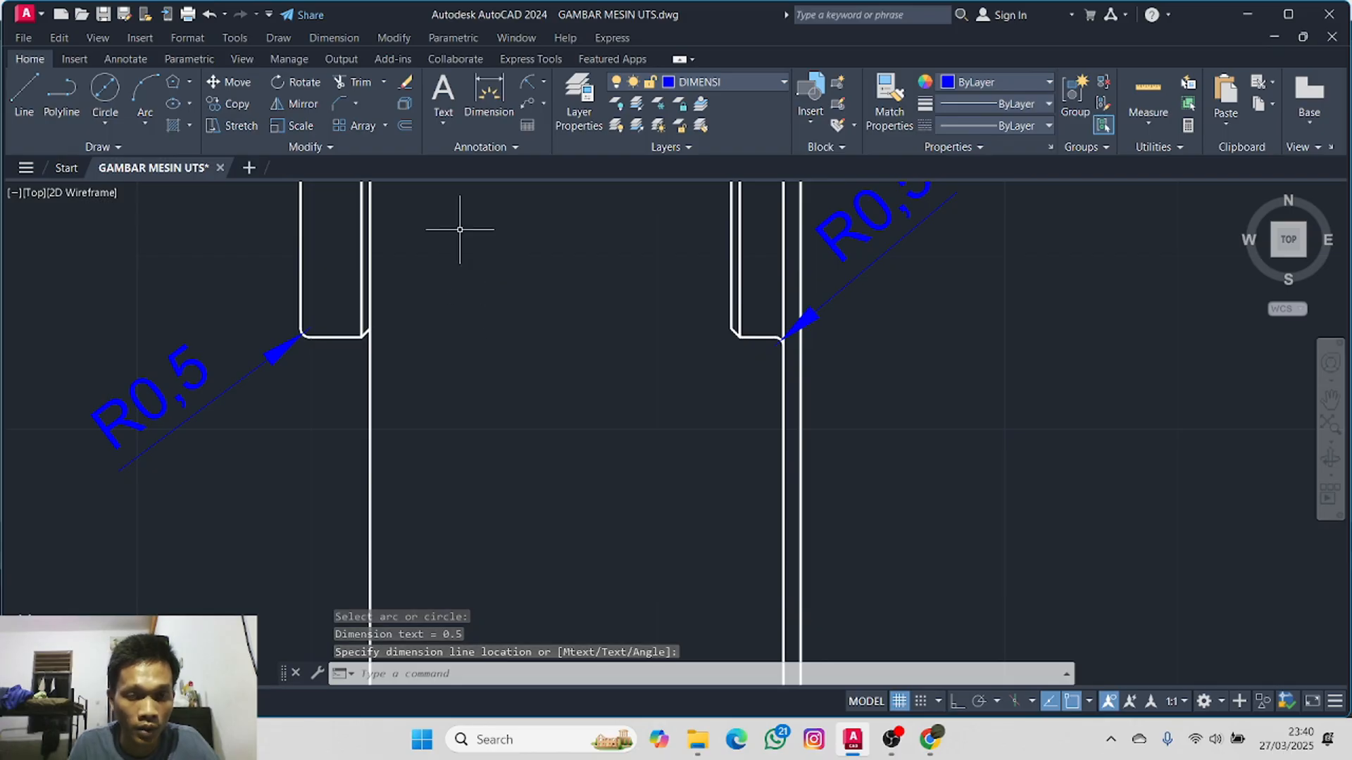
# - Make CHAMFER the current multileader style for the chamfer callouts
pyautogui.click(124, 60)
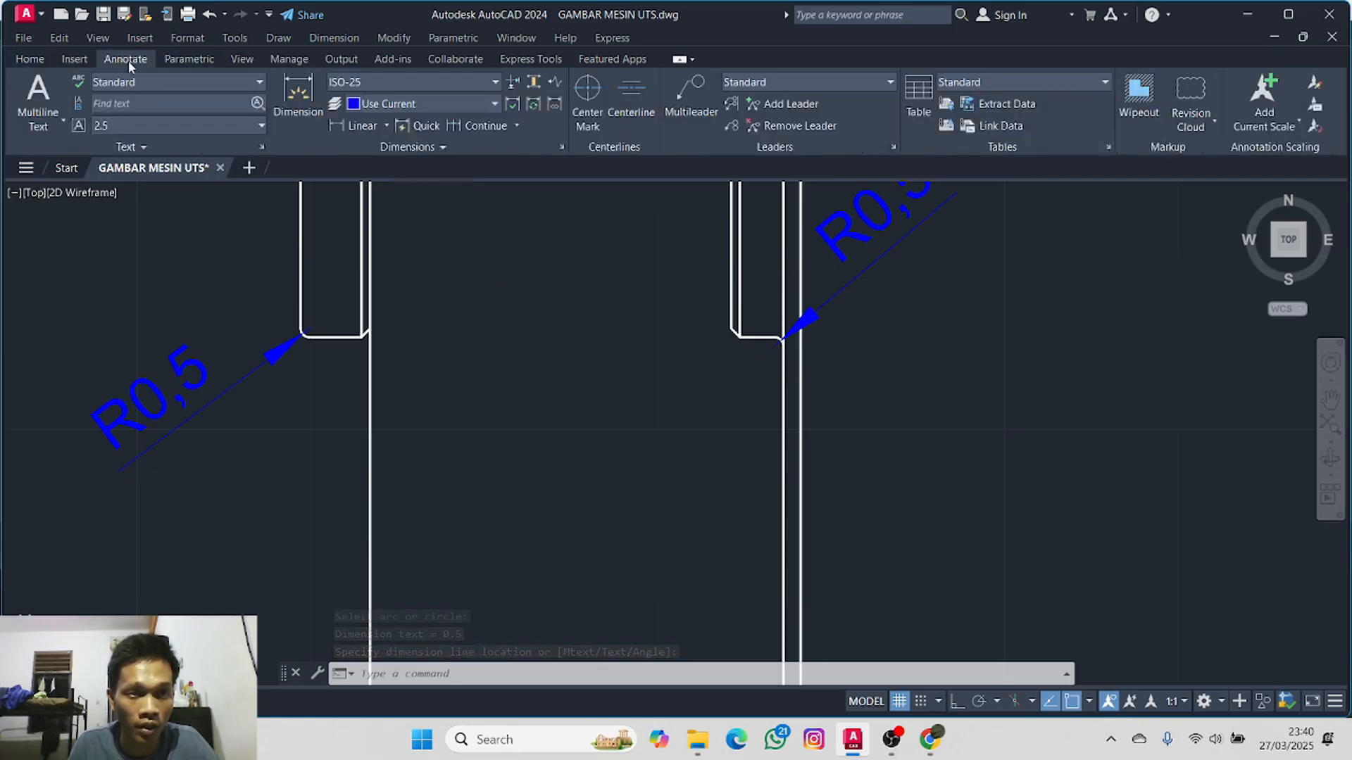
pyautogui.click(779, 84)
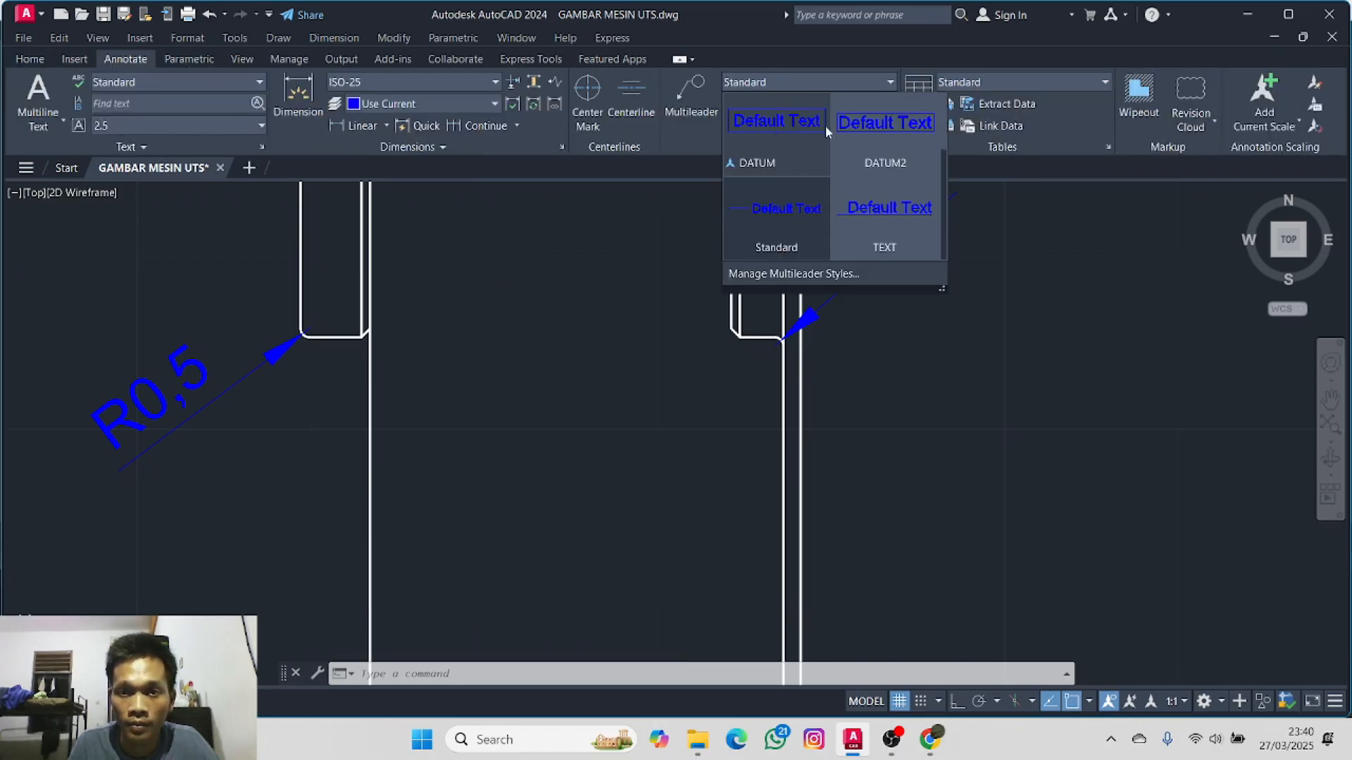
pyautogui.scroll(2, 830, 212)
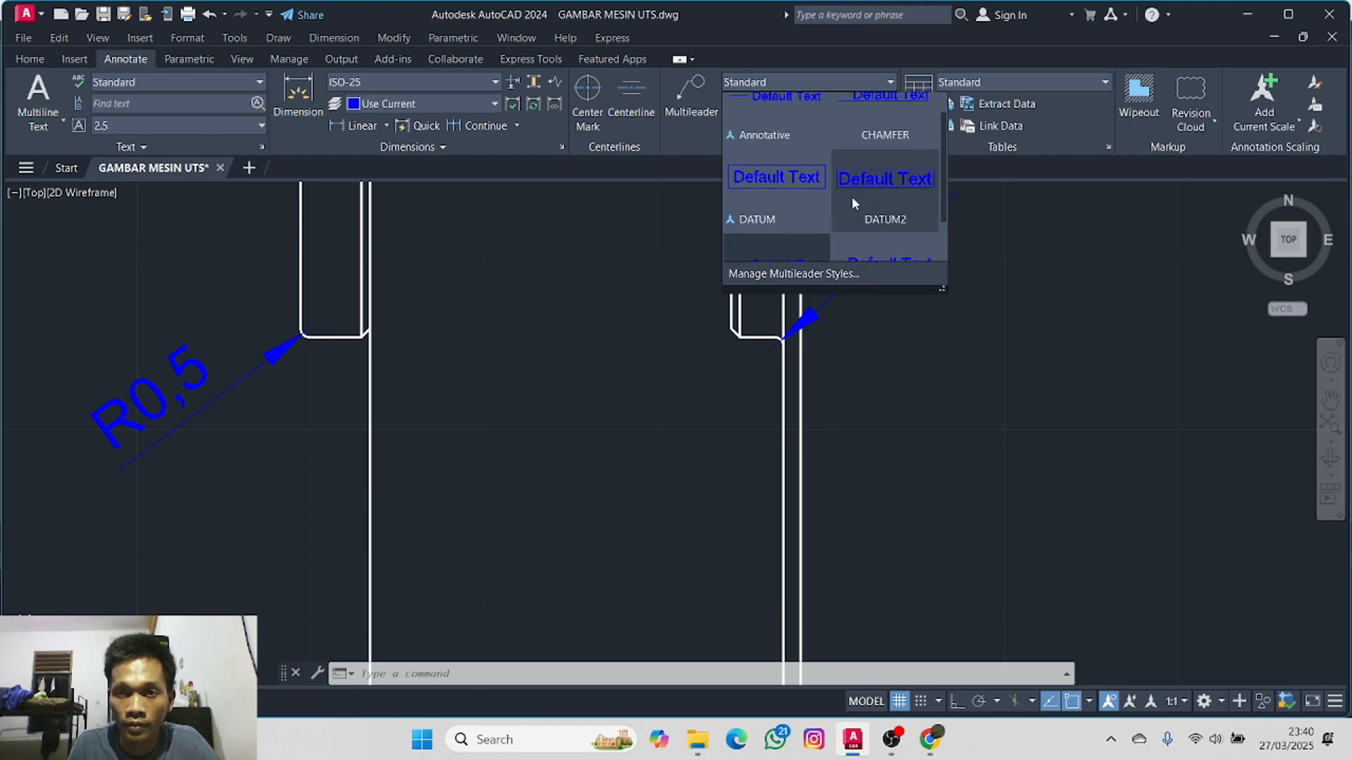
pyautogui.click(870, 120)
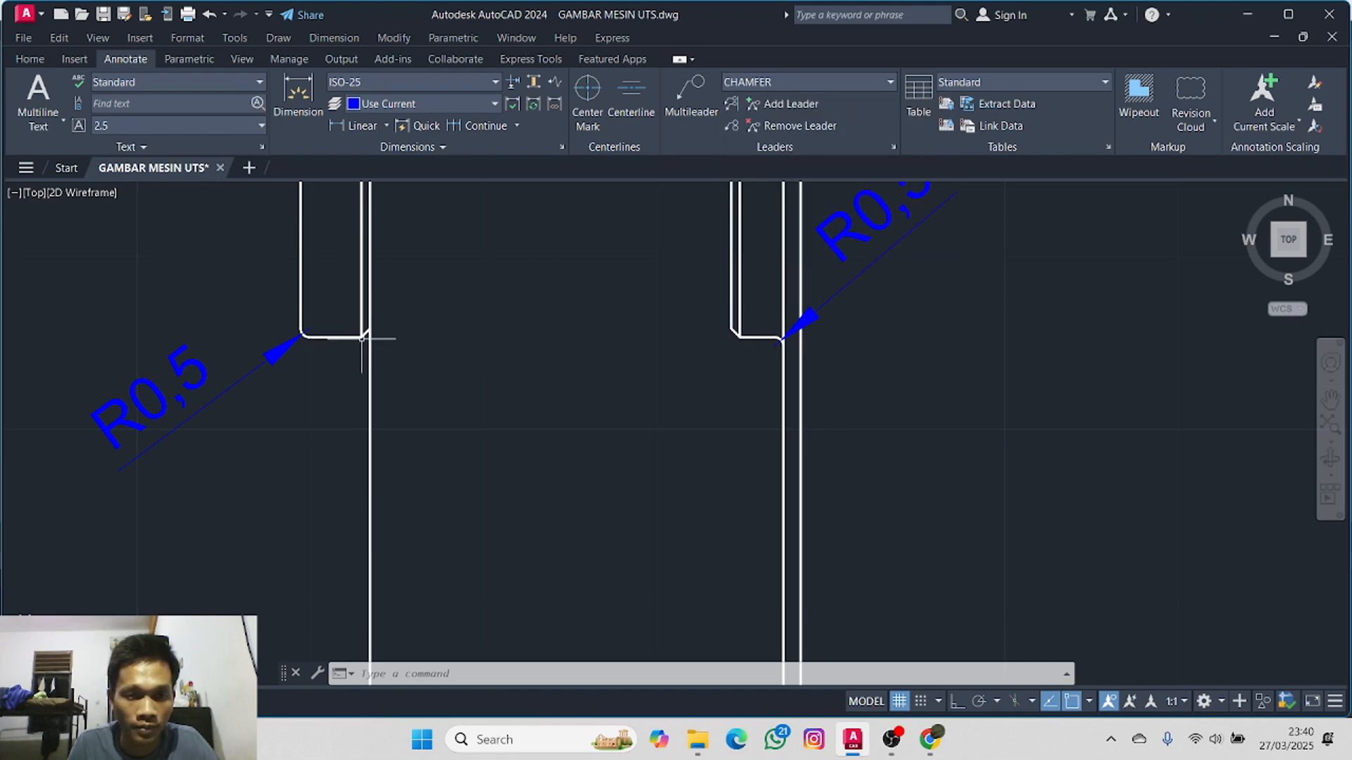
pyautogui.scroll(5, 364, 331)
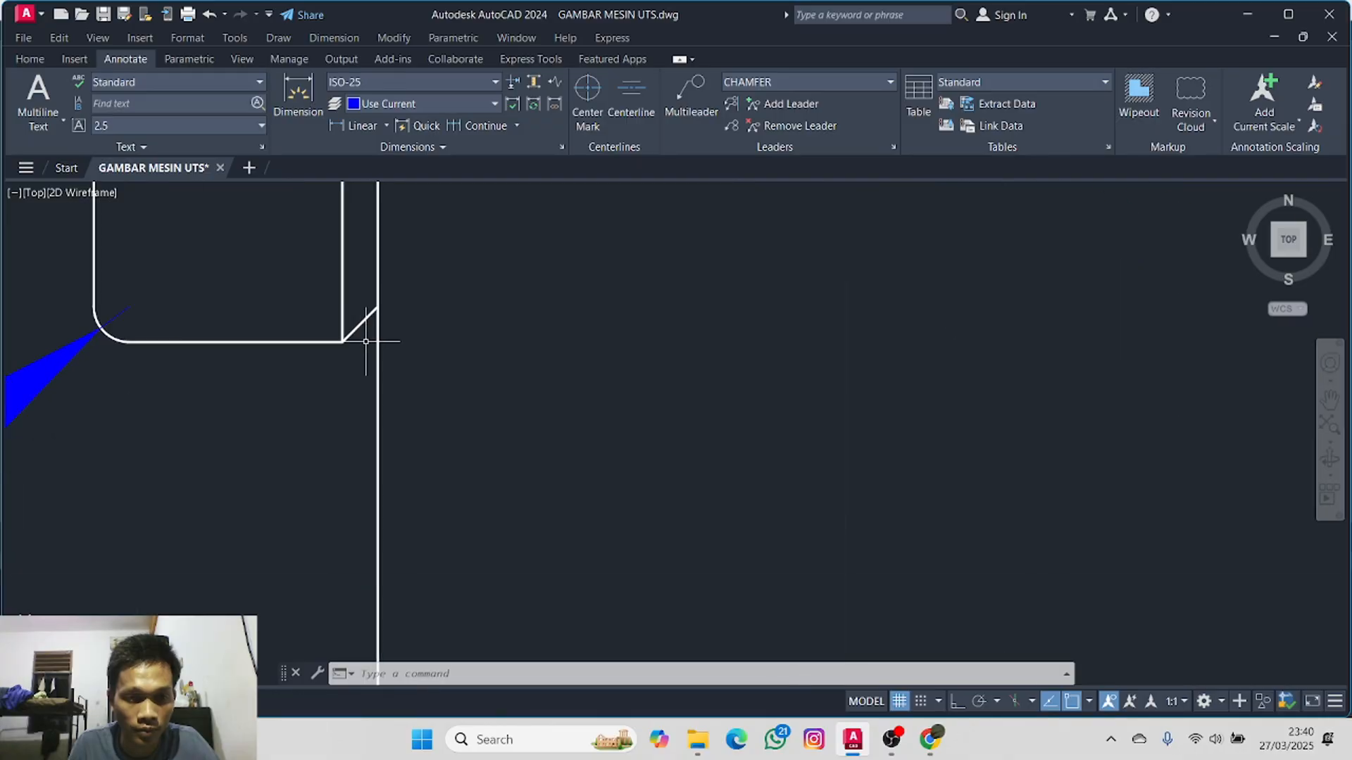
pyautogui.click(360, 324)
pyautogui.moveTo(360, 324)
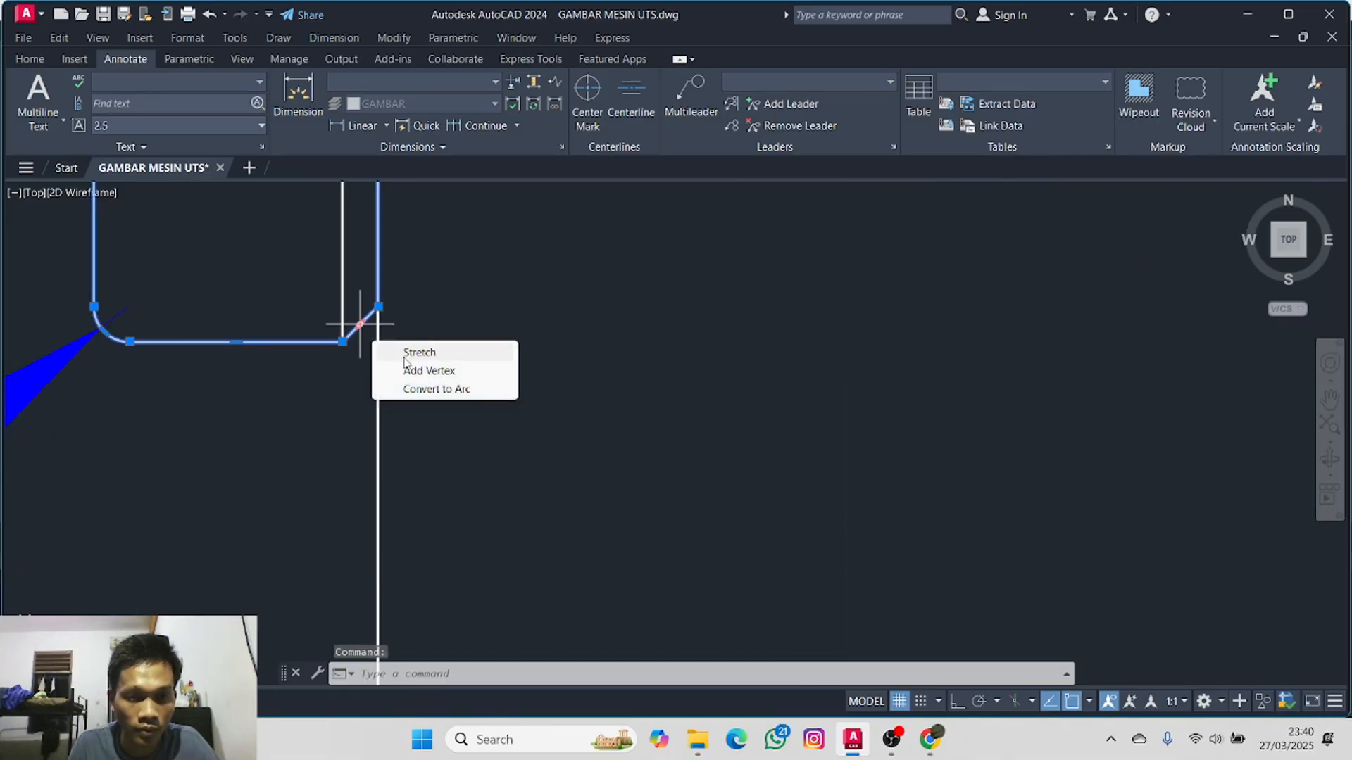
pyautogui.click(672, 122)
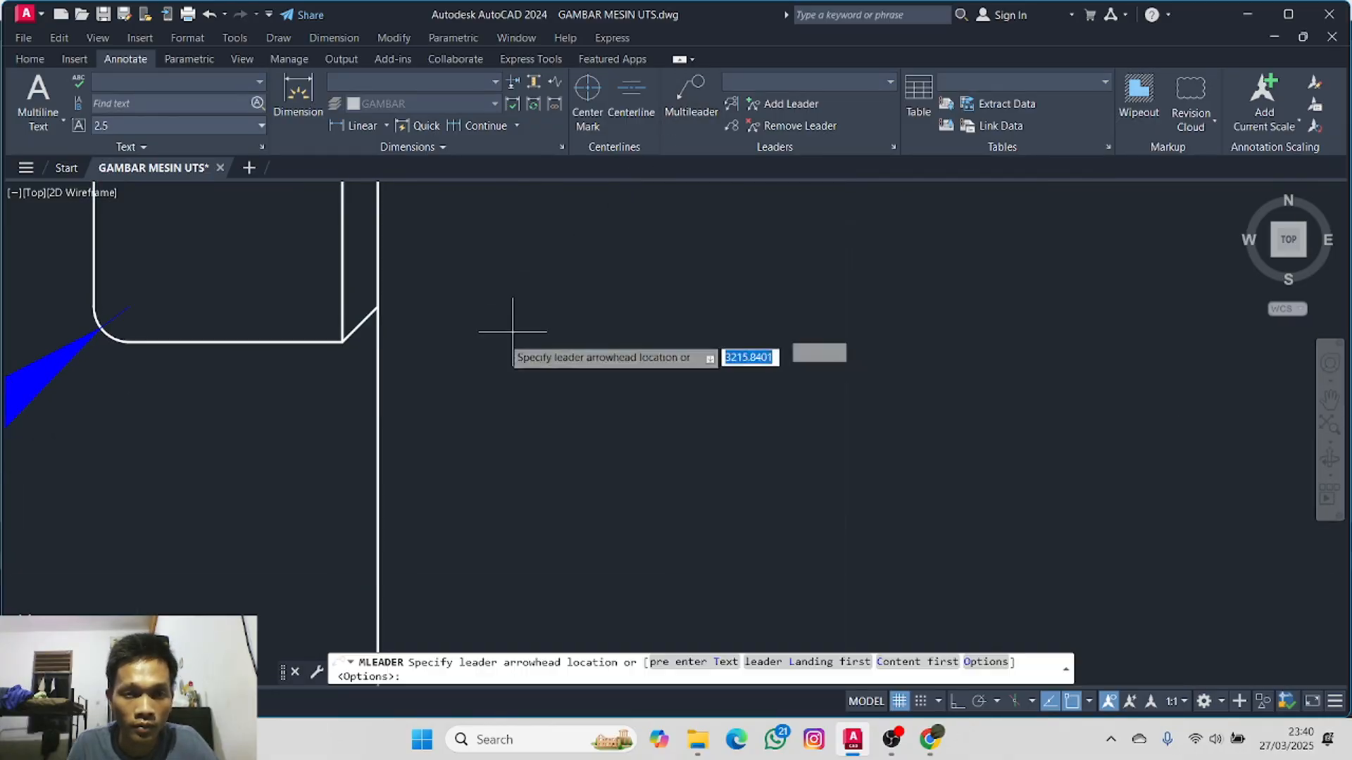
pyautogui.click(360, 324)
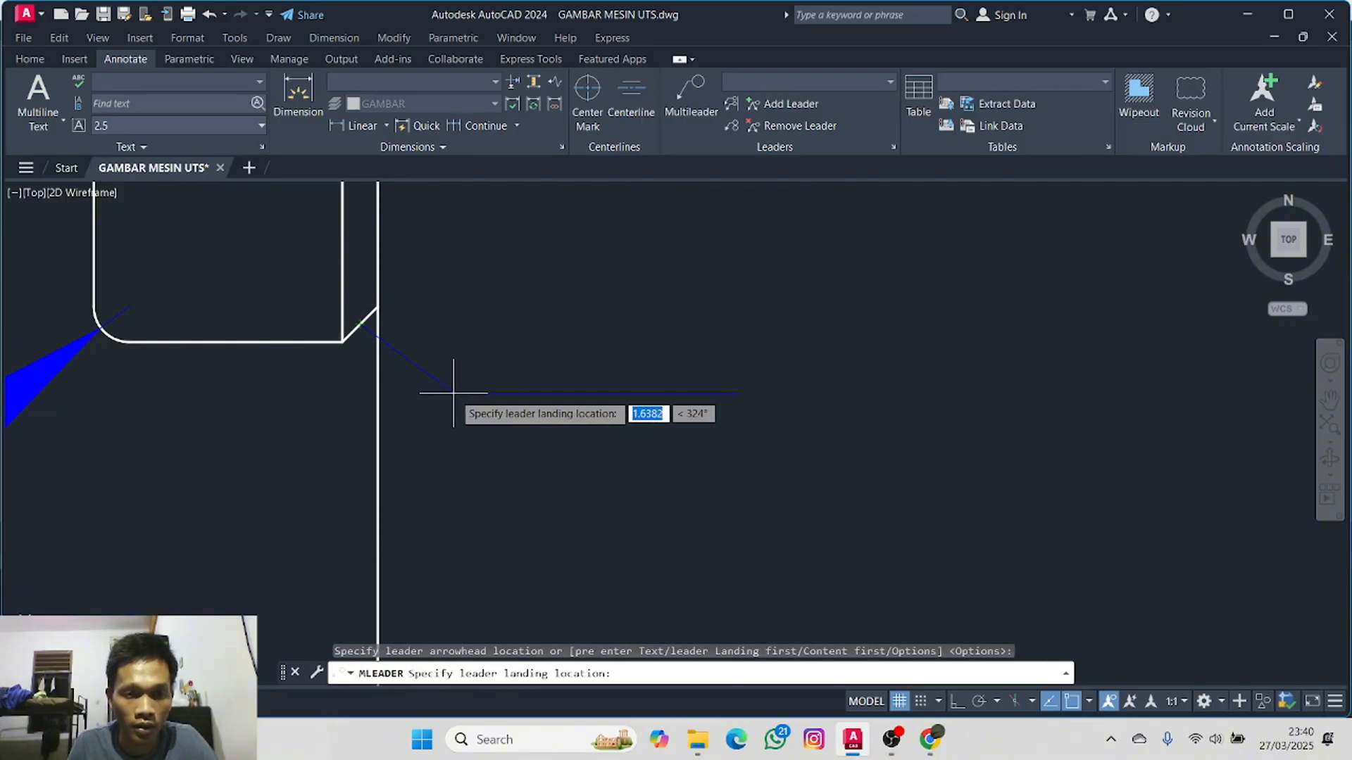
pyautogui.click(519, 423)
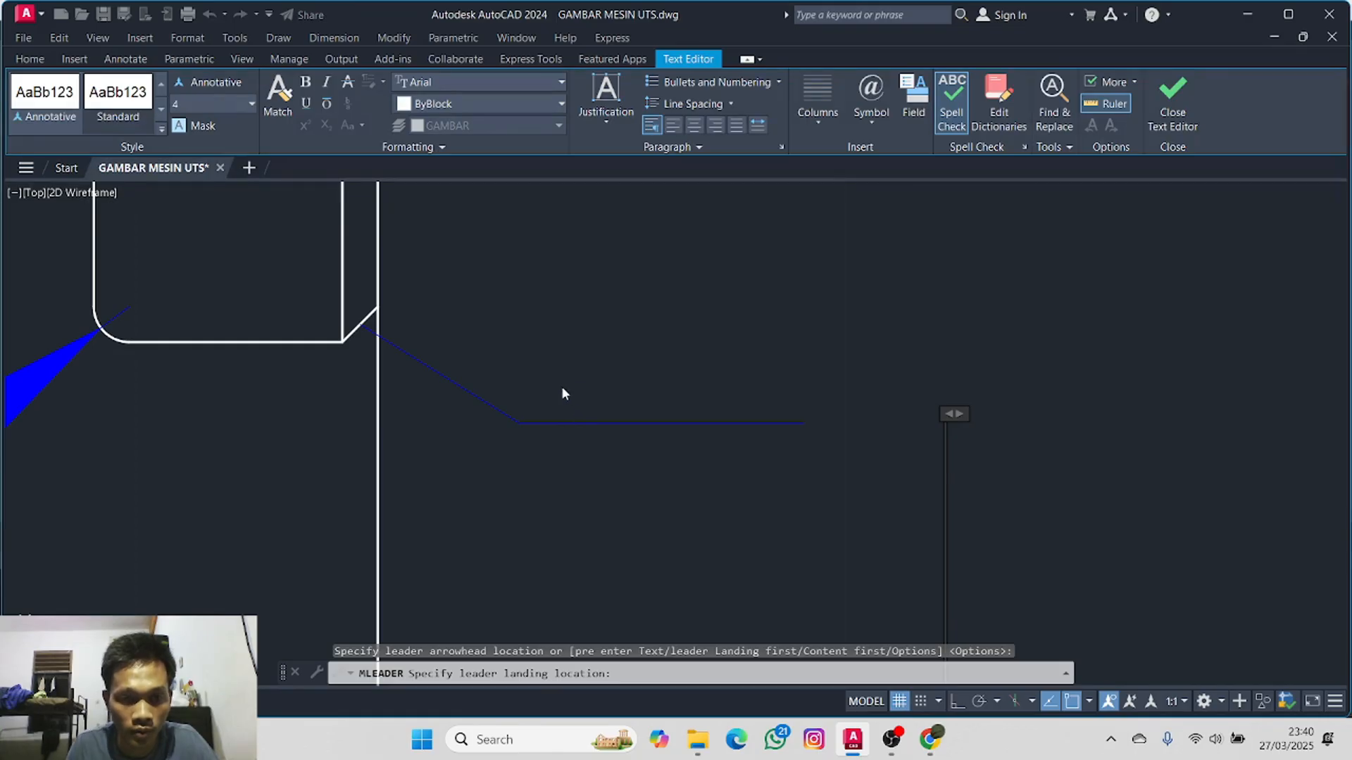
pyautogui.click(542, 381)
pyautogui.click(475, 392)
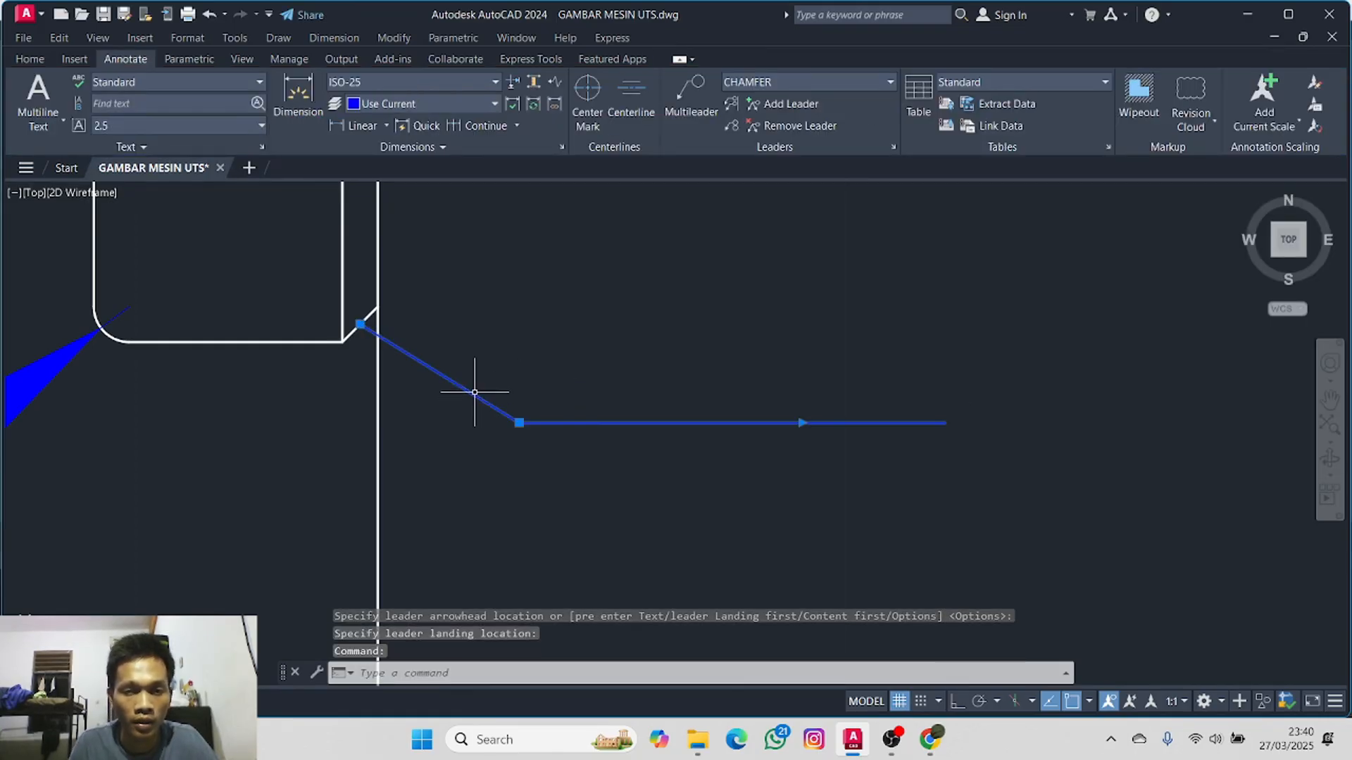
pyautogui.press('Delete')
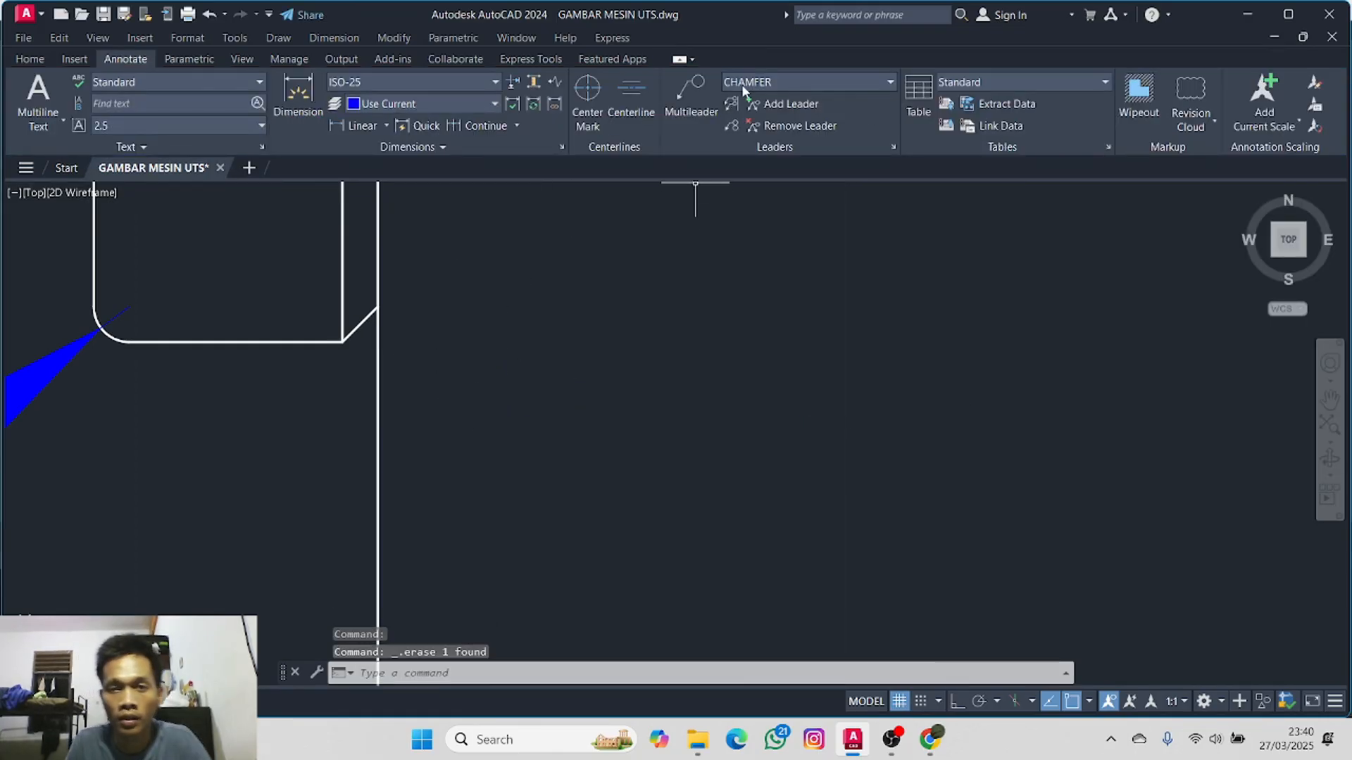
# - Add a CHAMFER-style multileader from the midpoint of the left detail's lower inner chamfer, landing diagonally below it, with the text c0.5
pyautogui.click(742, 86)
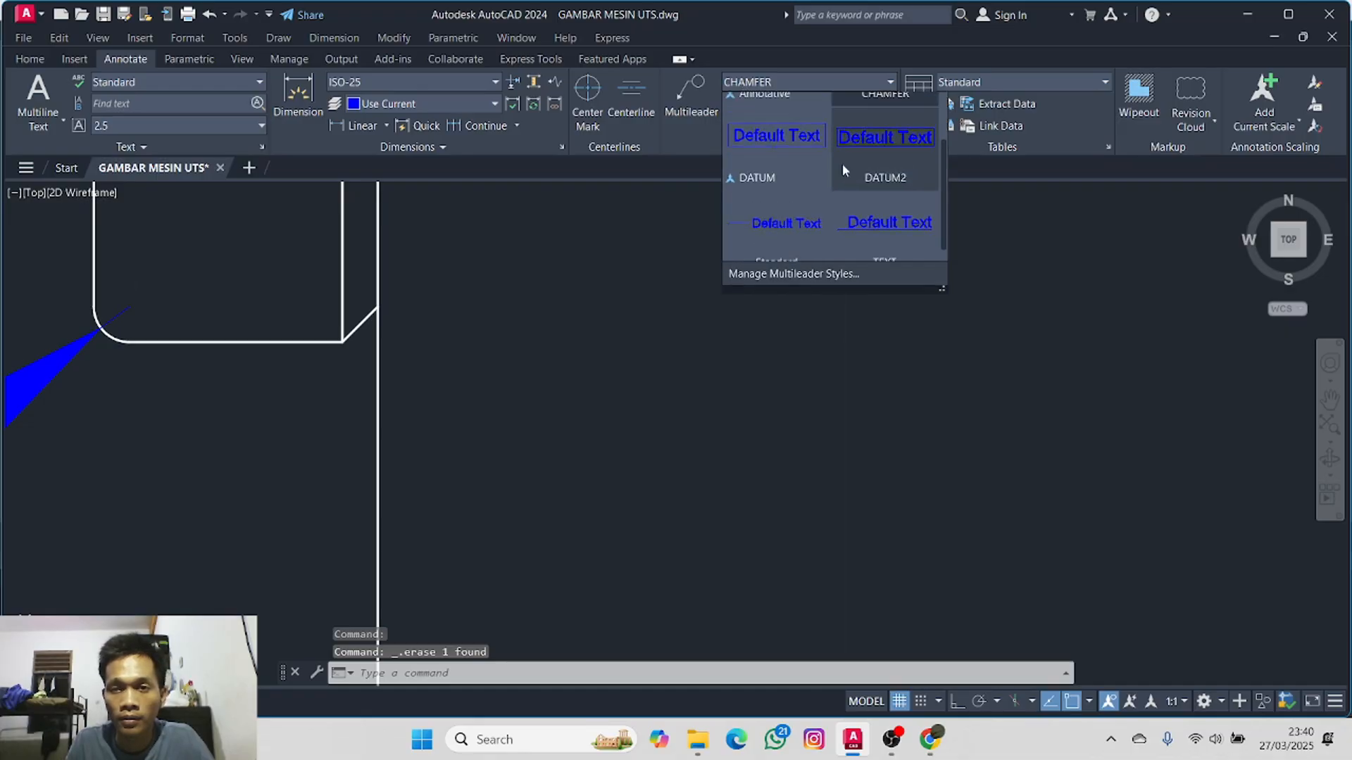
pyautogui.click(881, 116)
pyautogui.click(691, 95)
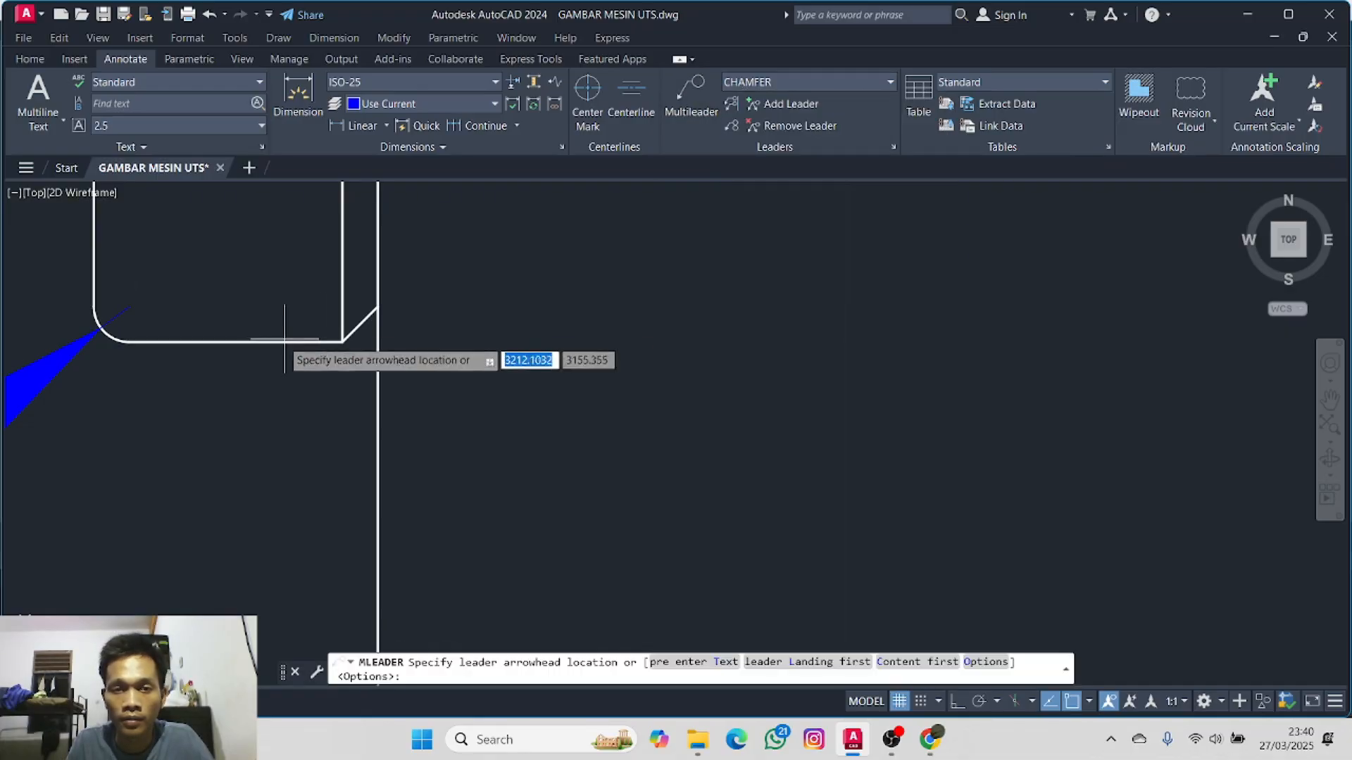
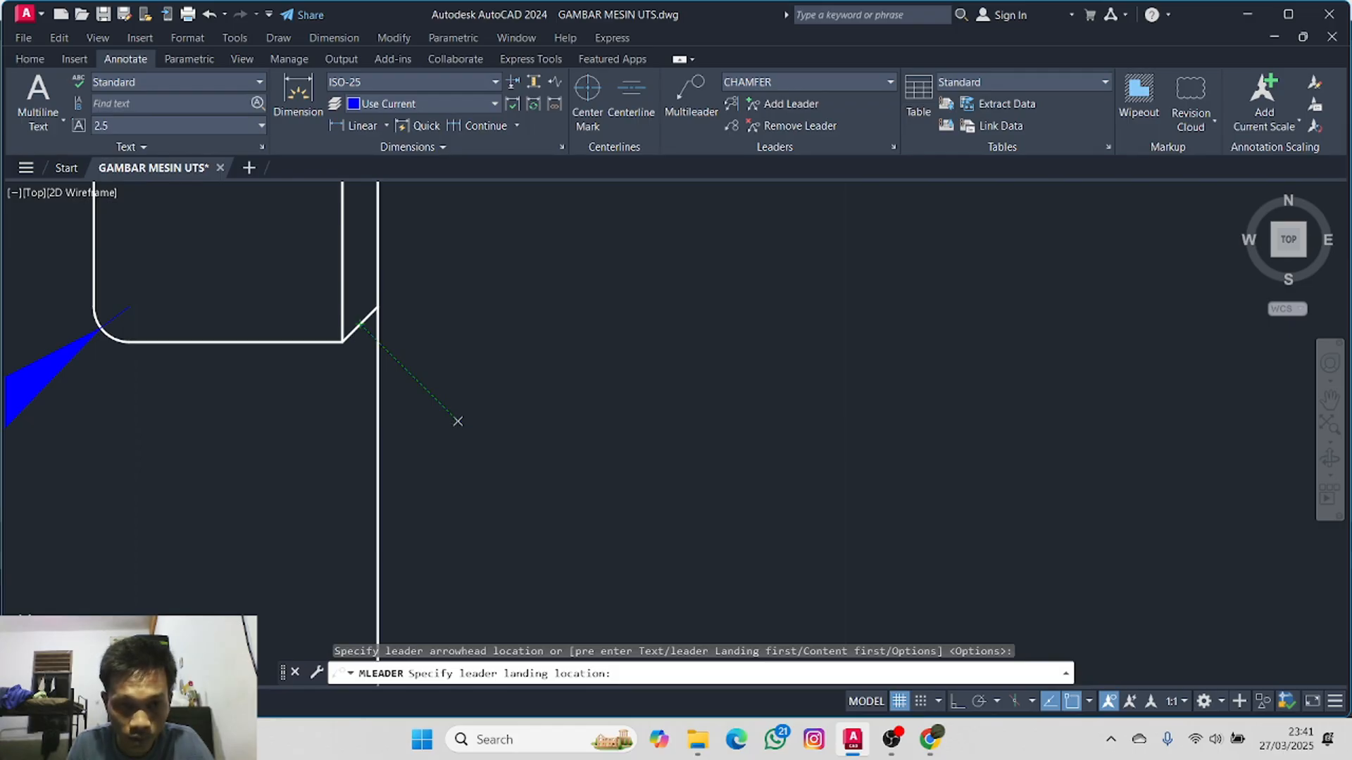
pyautogui.click(457, 421)
pyautogui.write('C')
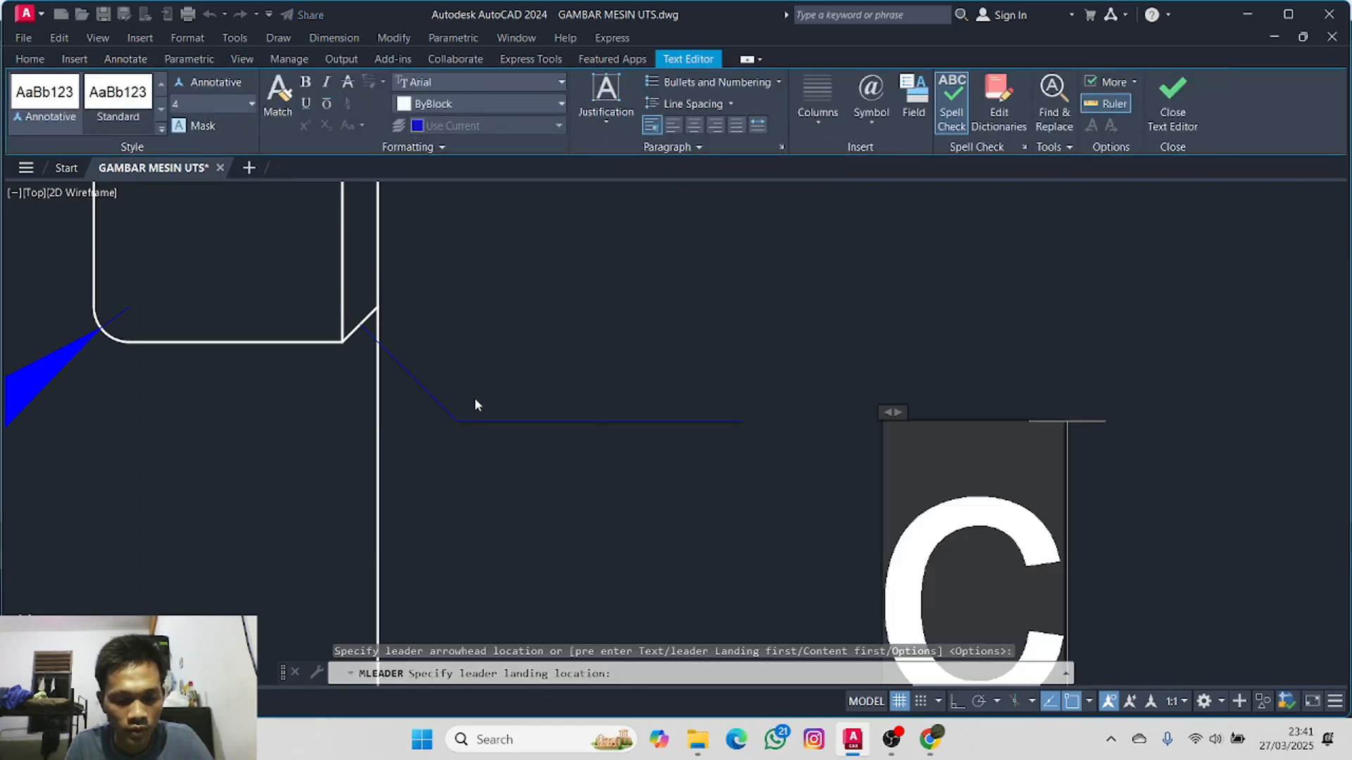
pyautogui.write('0')
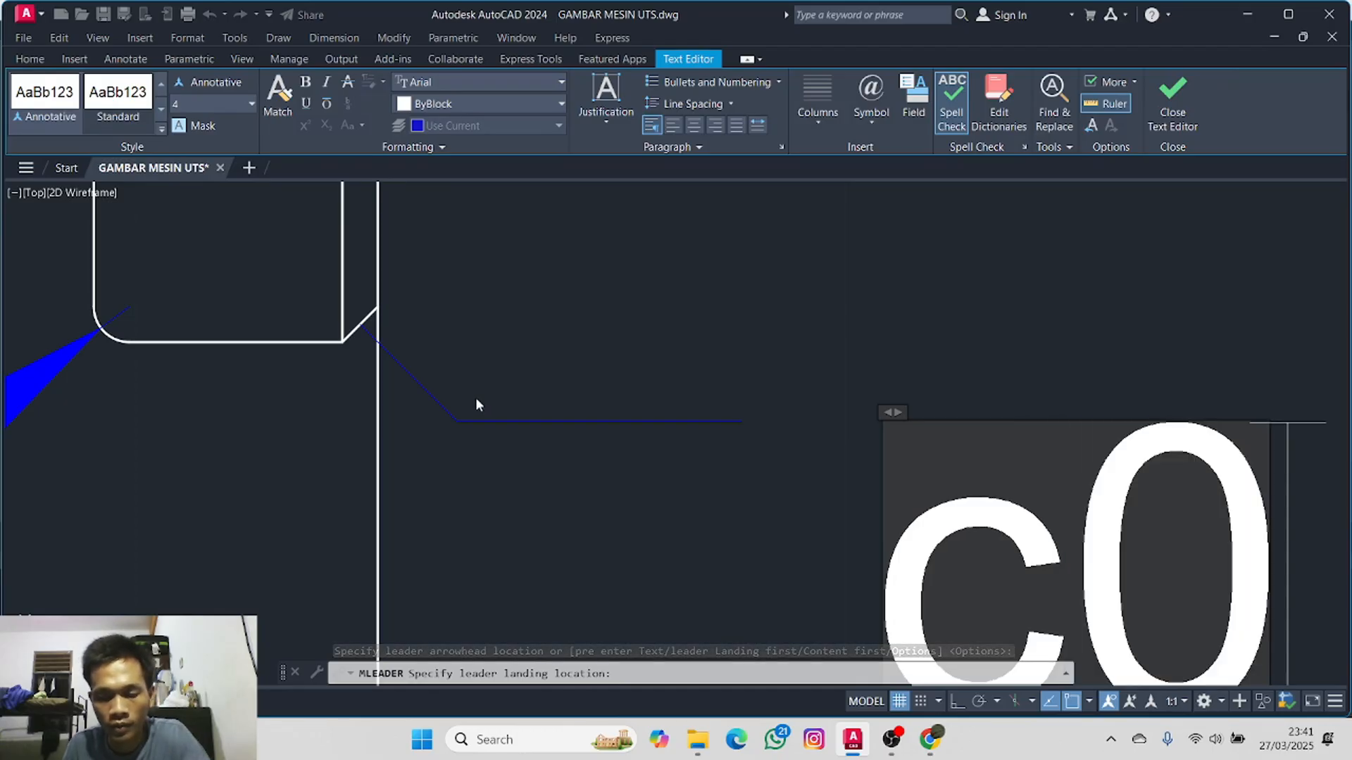
pyautogui.write('.5')
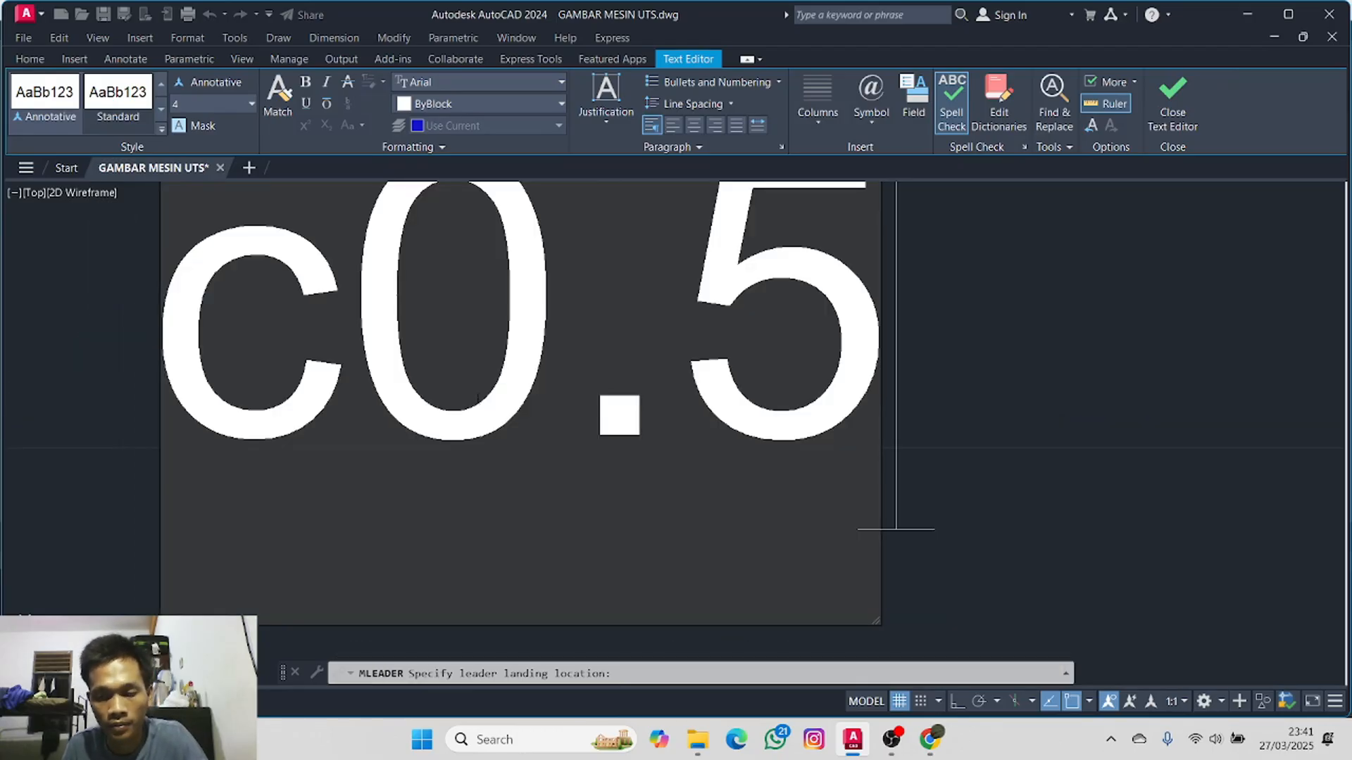
pyautogui.scroll(-8, 478, 398)
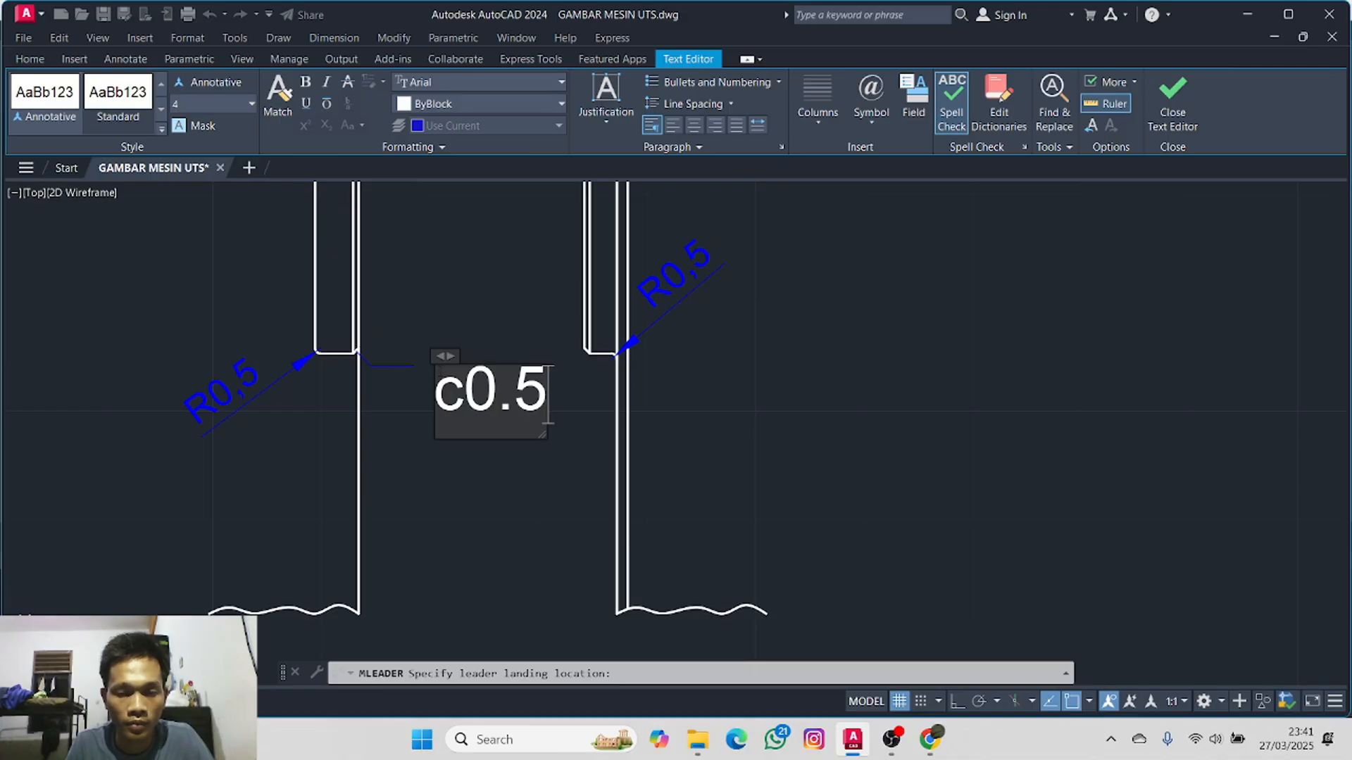
# - Replace the leader text with C0.5 in capitals and finish the callout
pyautogui.press('BackSpace')
pyautogui.press('BackSpace')
pyautogui.press('BackSpace')
pyautogui.press('BackSpace')
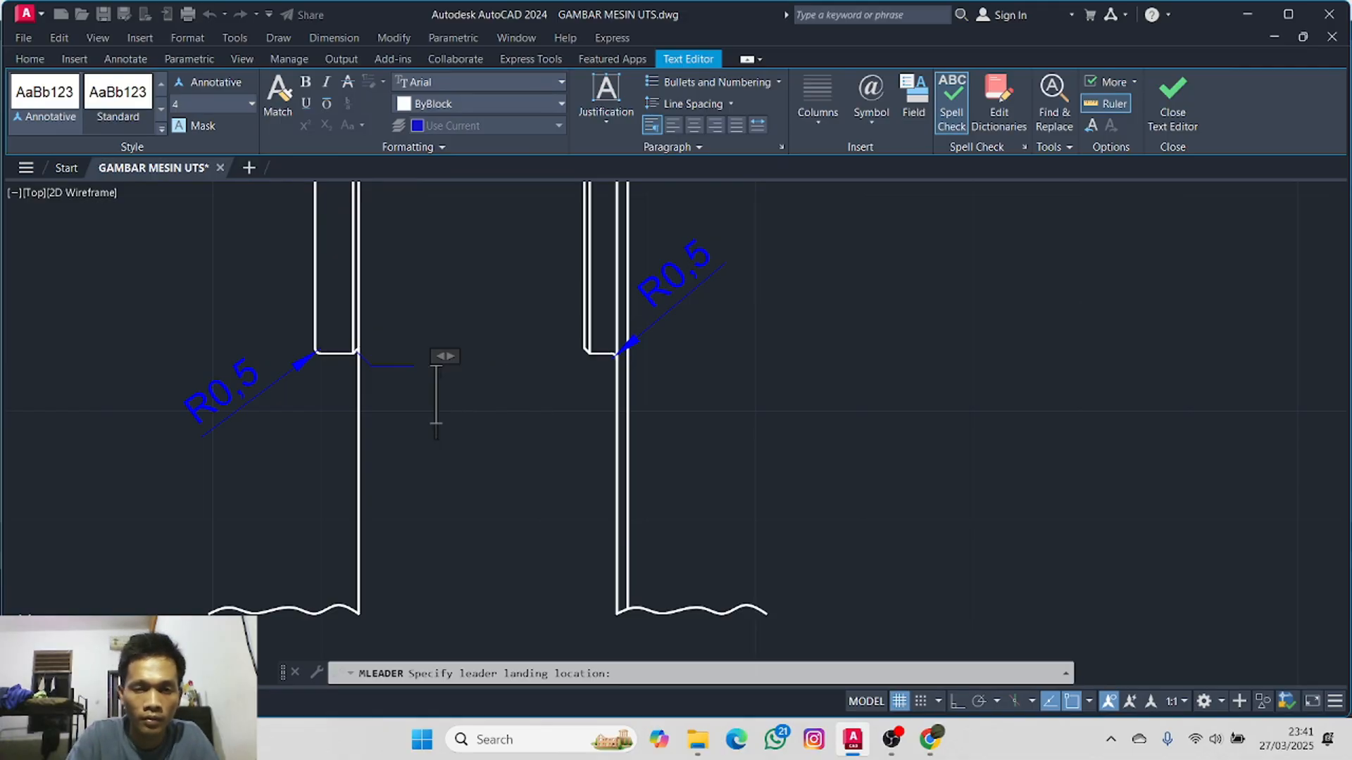
pyautogui.write('C')
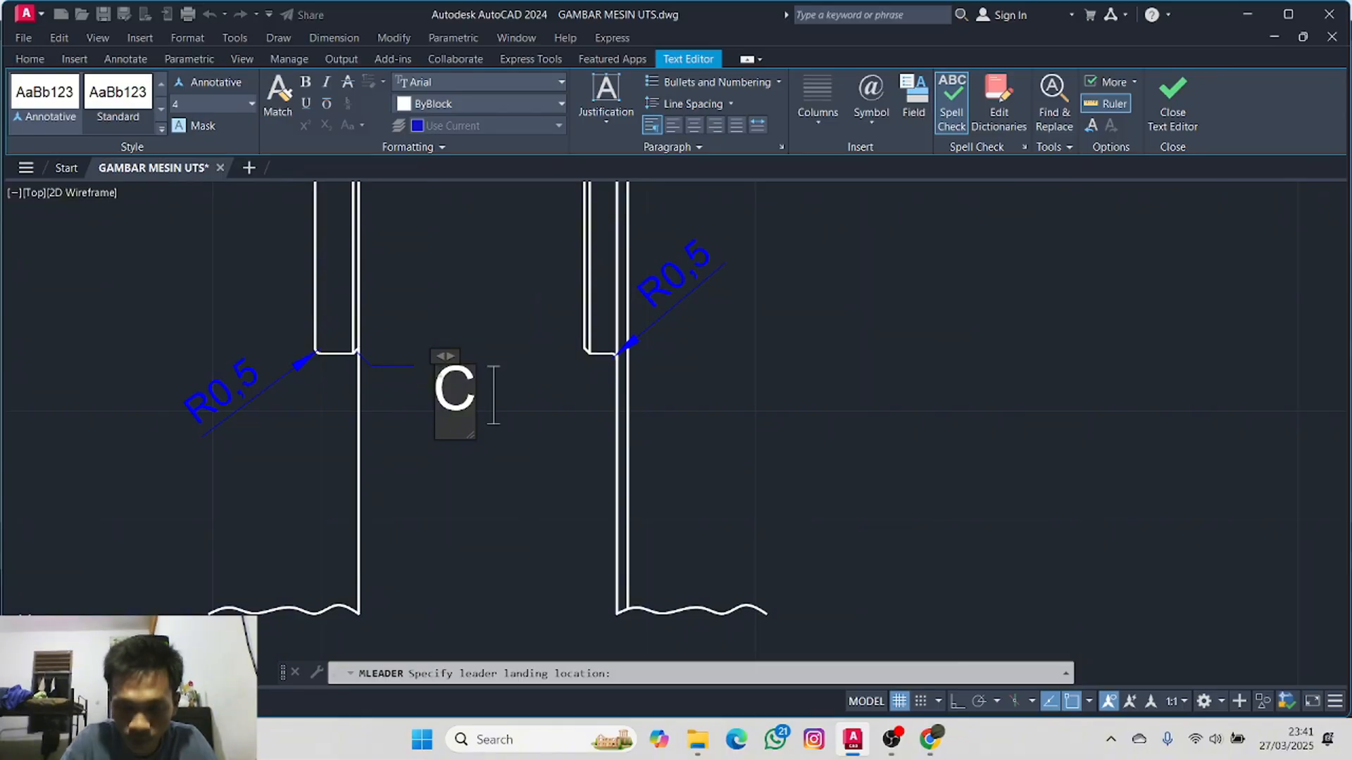
pyautogui.write('0.5')
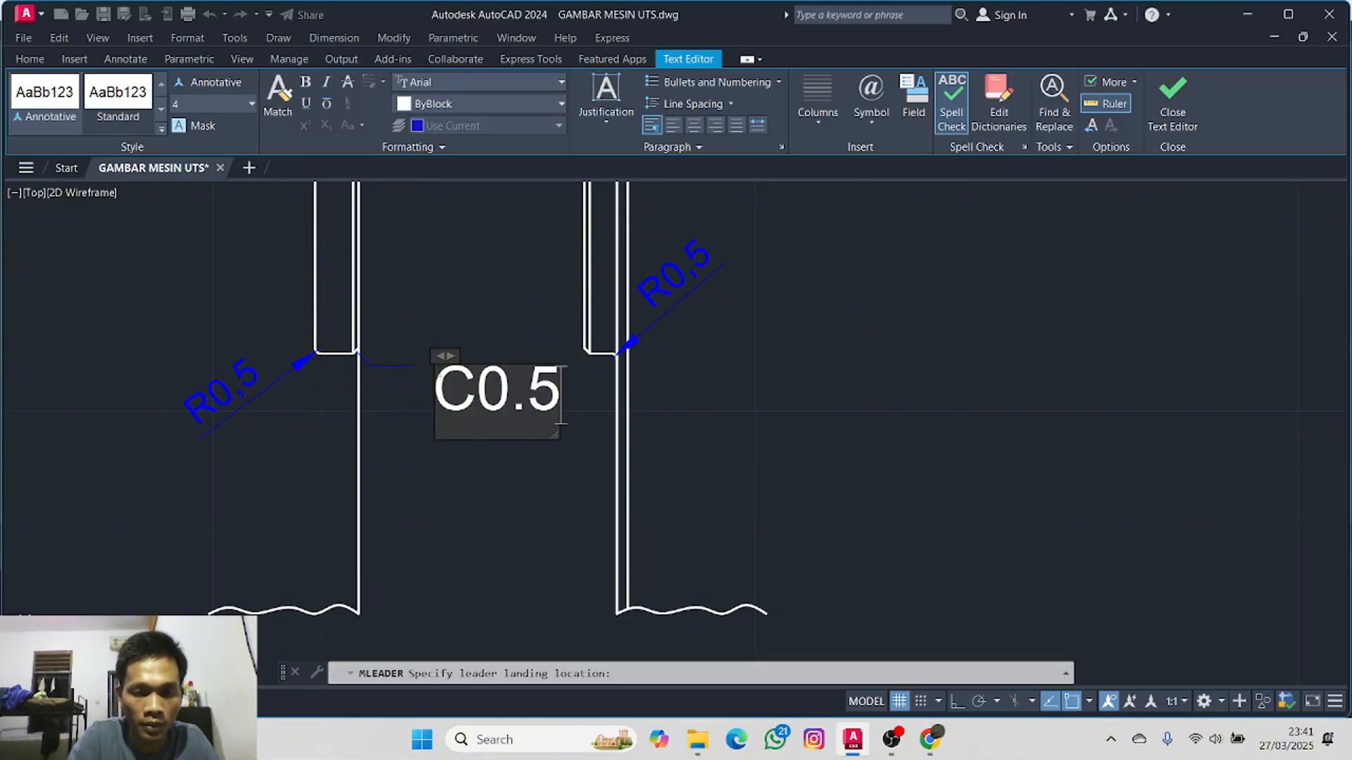
pyautogui.click(411, 379)
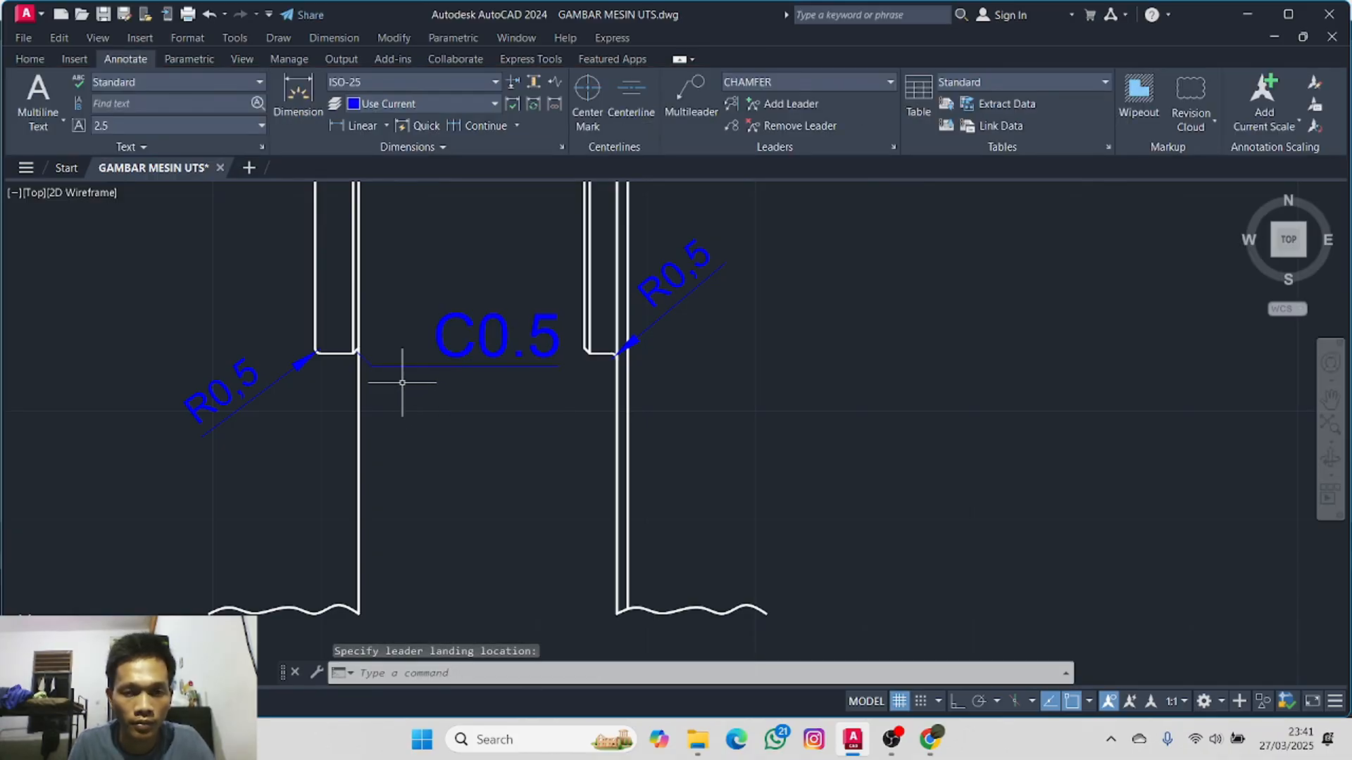
# - Move the C0.5 leader text lower, into the open space between the two details below the chamfer
pyautogui.scroll(-5, 426, 364)
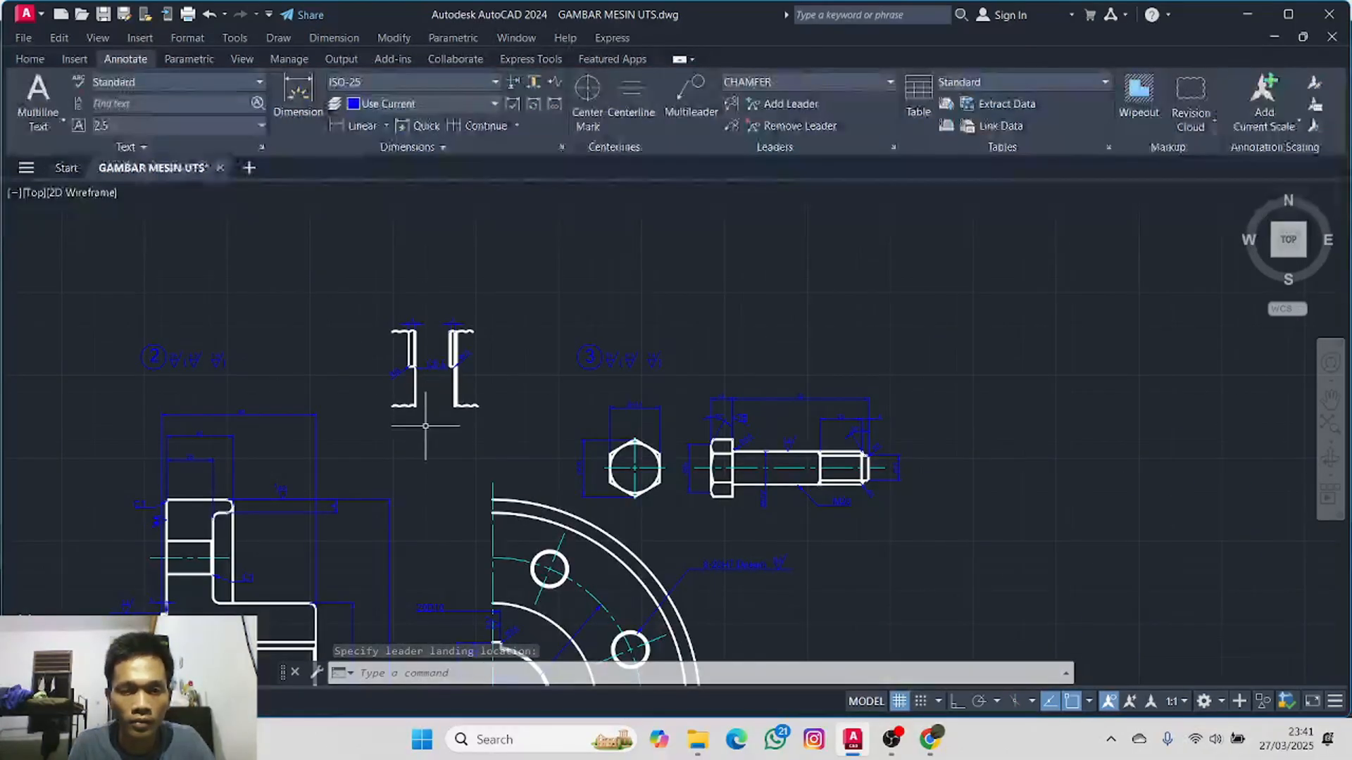
pyautogui.scroll(3, 423, 422)
pyautogui.scroll(5, 420, 330)
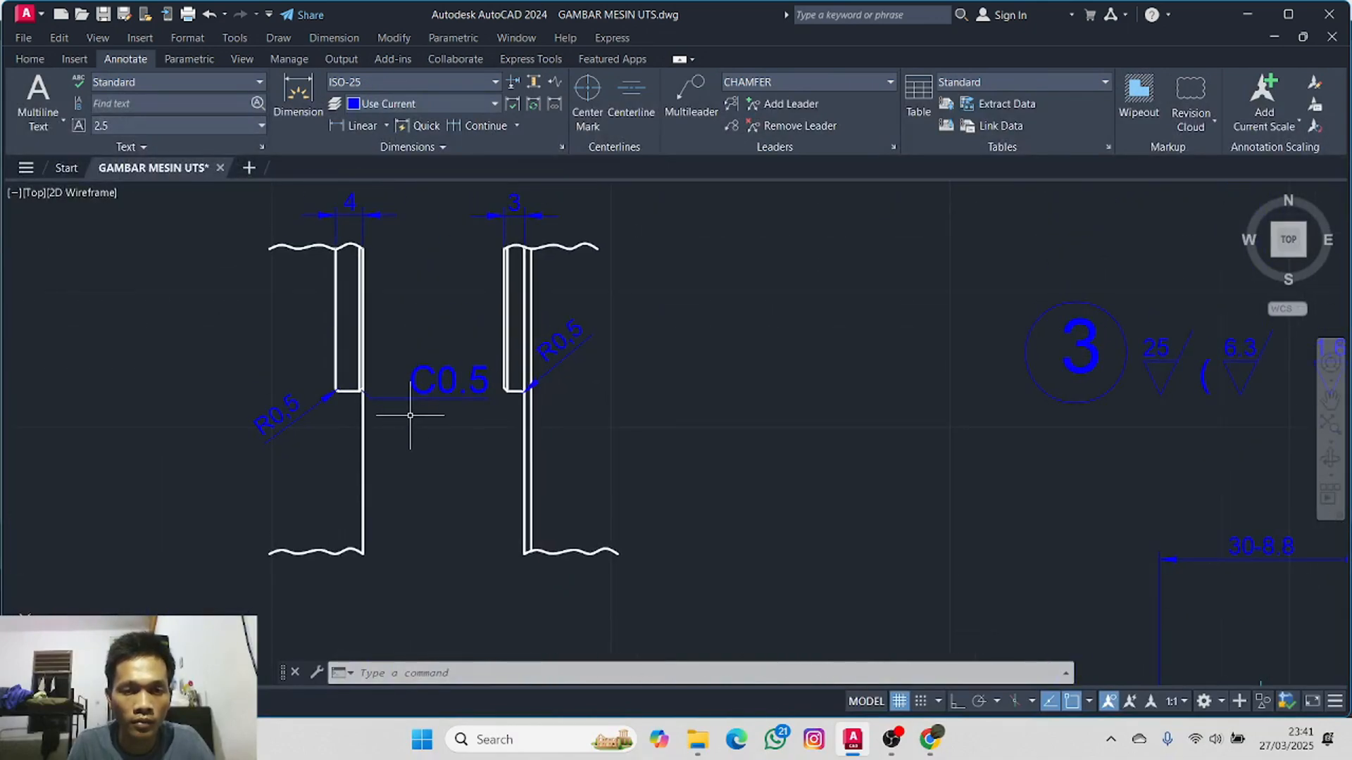
pyautogui.click(429, 366)
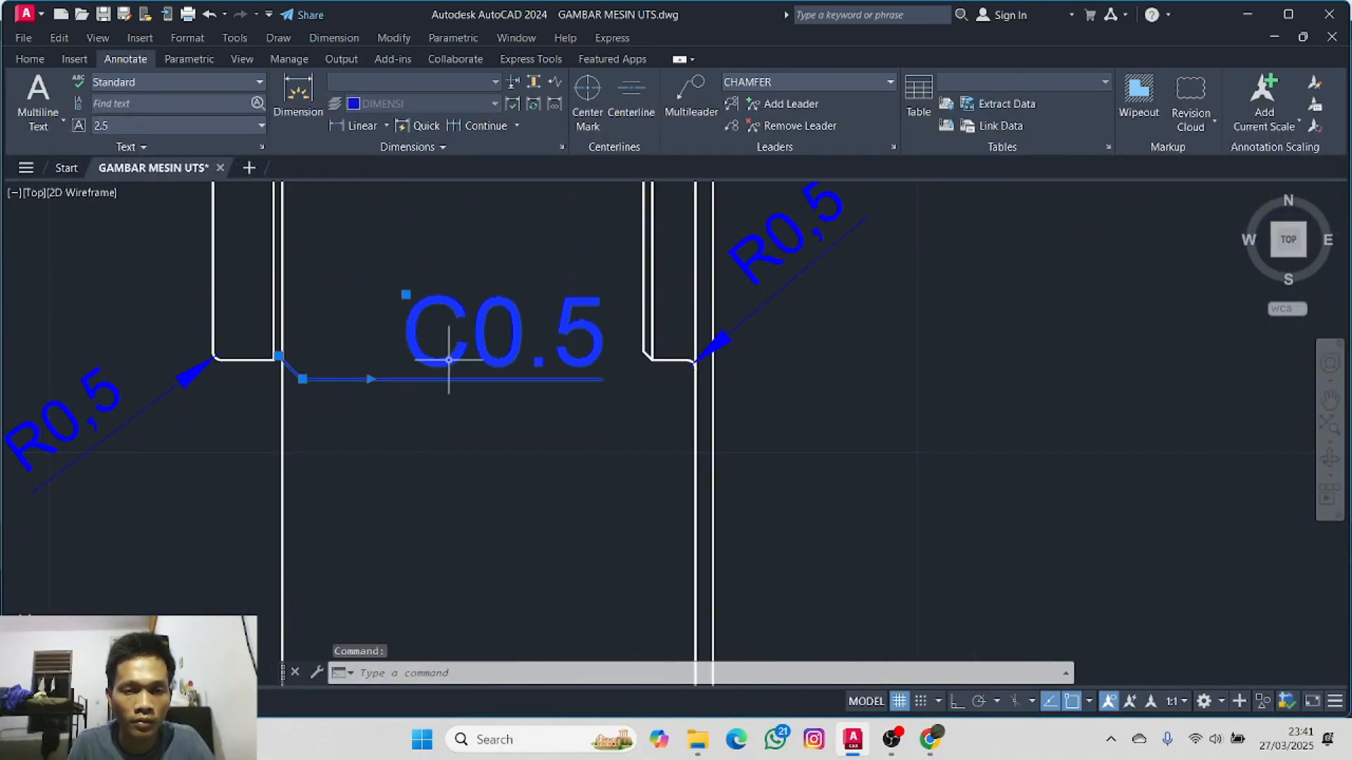
pyautogui.click(406, 293)
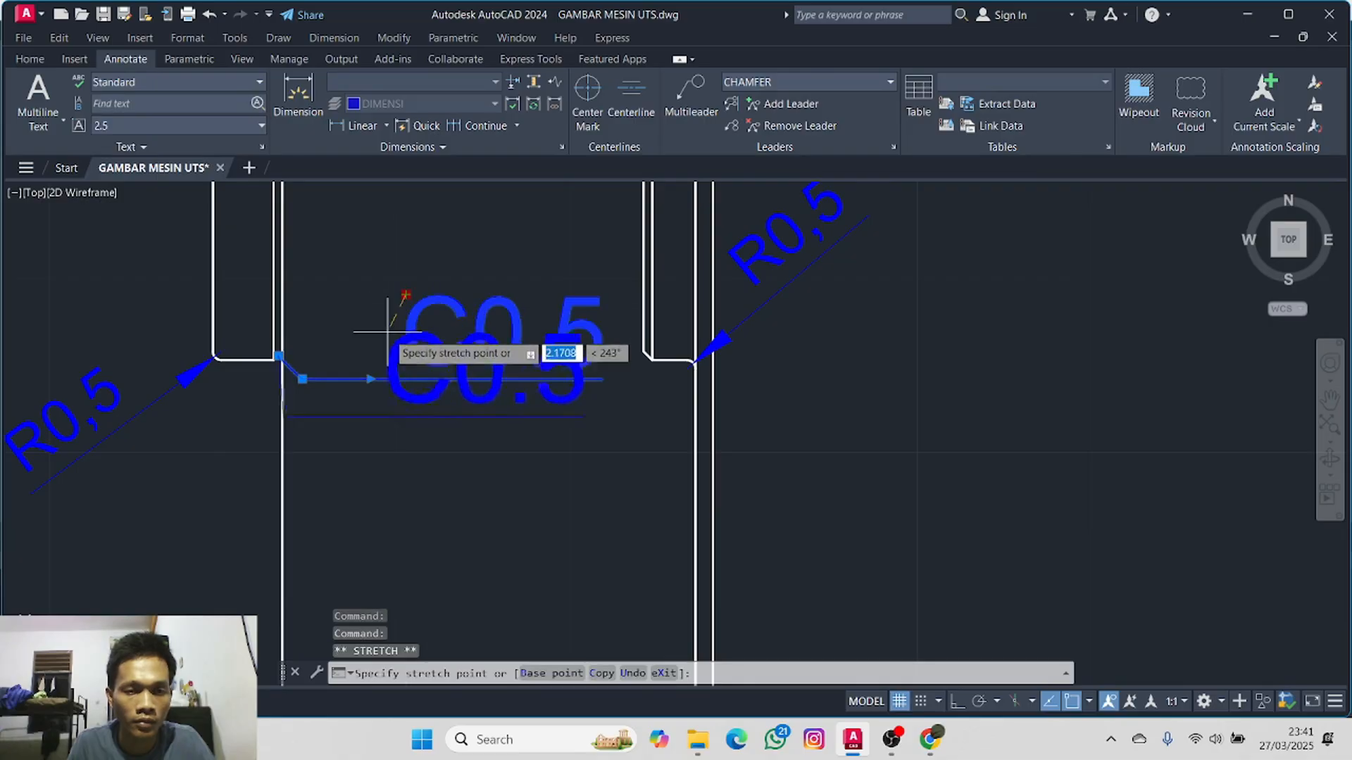
pyautogui.click(462, 418)
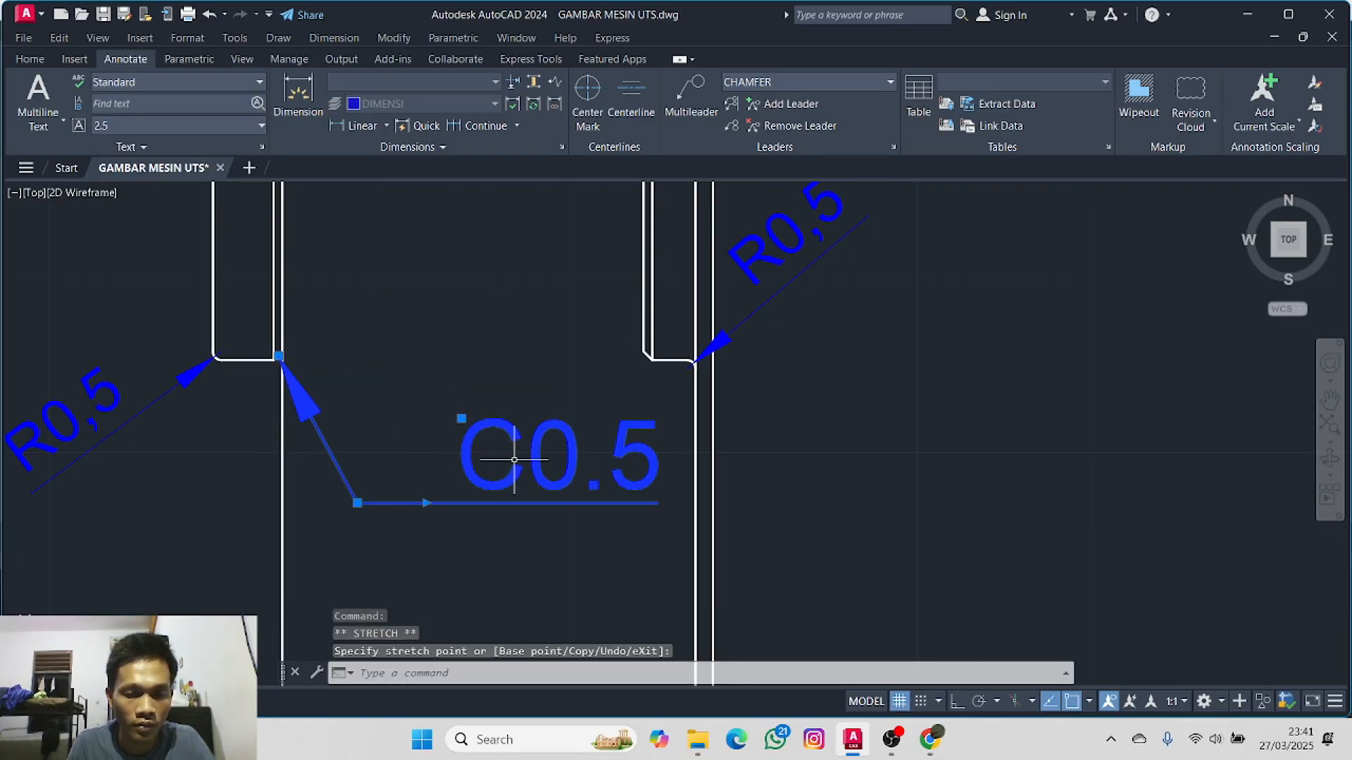
pyautogui.press('Escape')
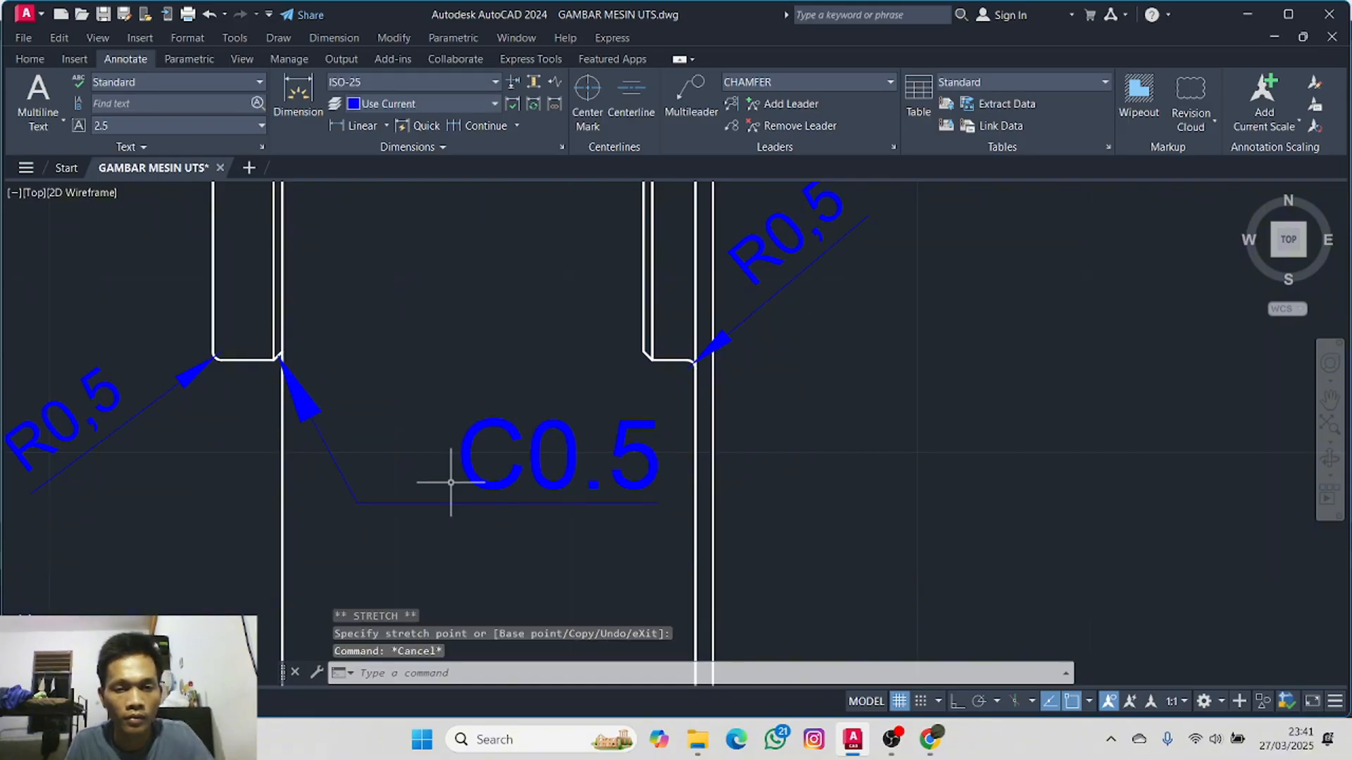
# - Set the C0.5 multileader's text height to 2.5 in its properties
pyautogui.rightClick(517, 467)
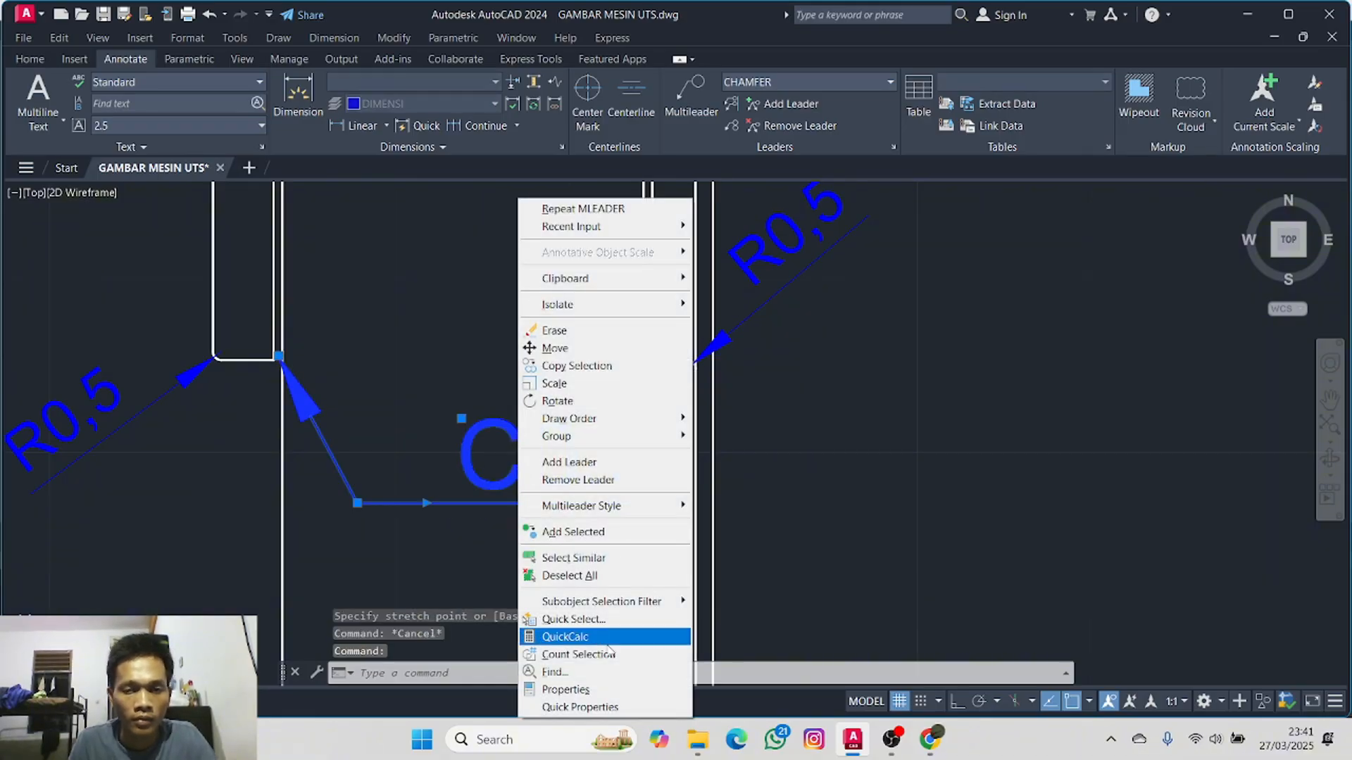
pyautogui.click(613, 689)
pyautogui.scroll(-10, 190, 349)
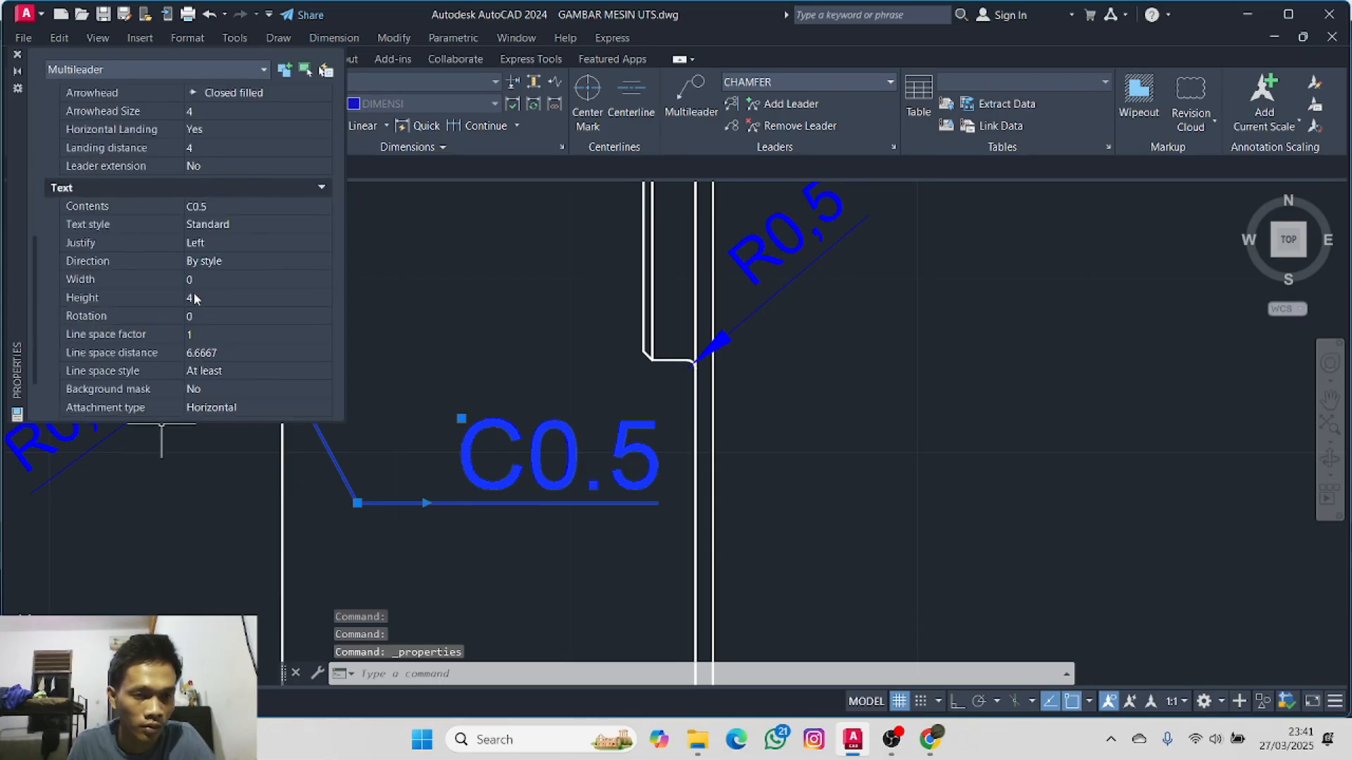
pyautogui.click(197, 299)
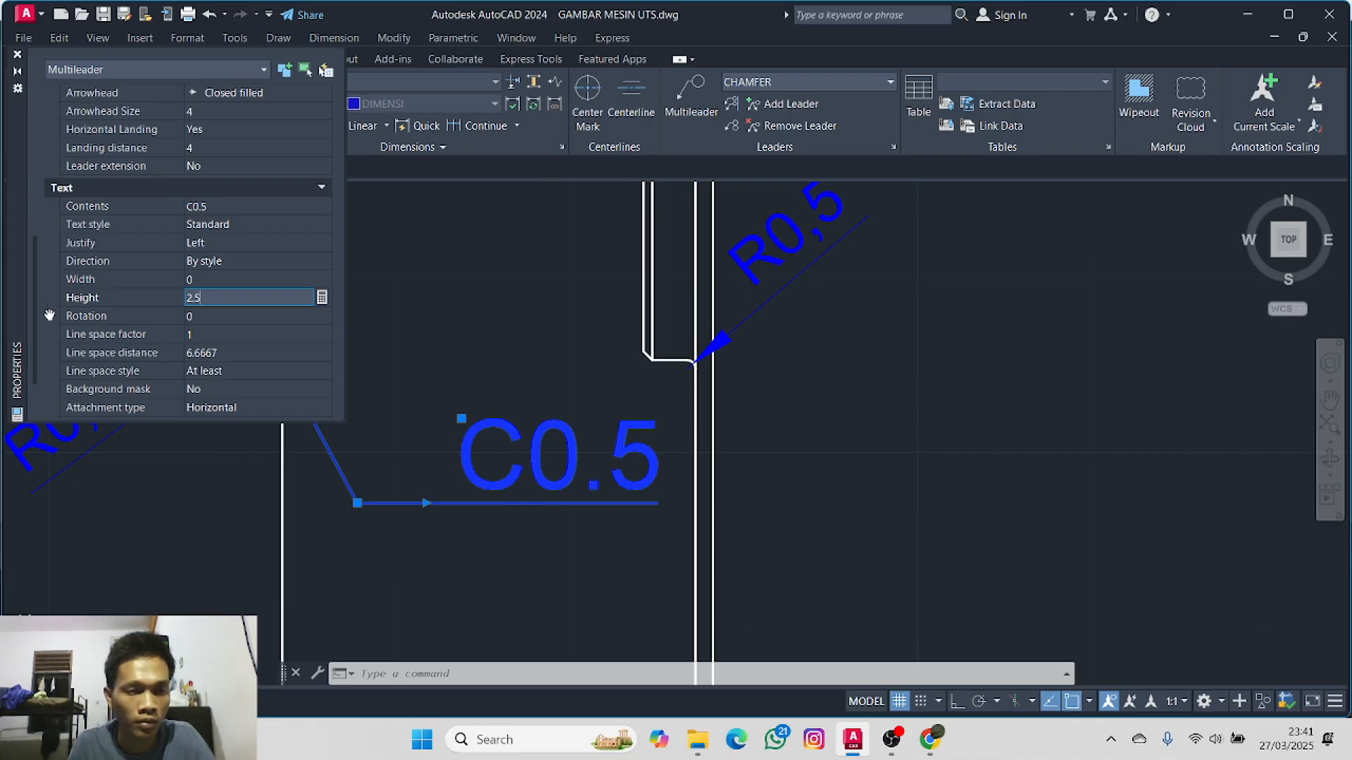
pyautogui.press('Tab')
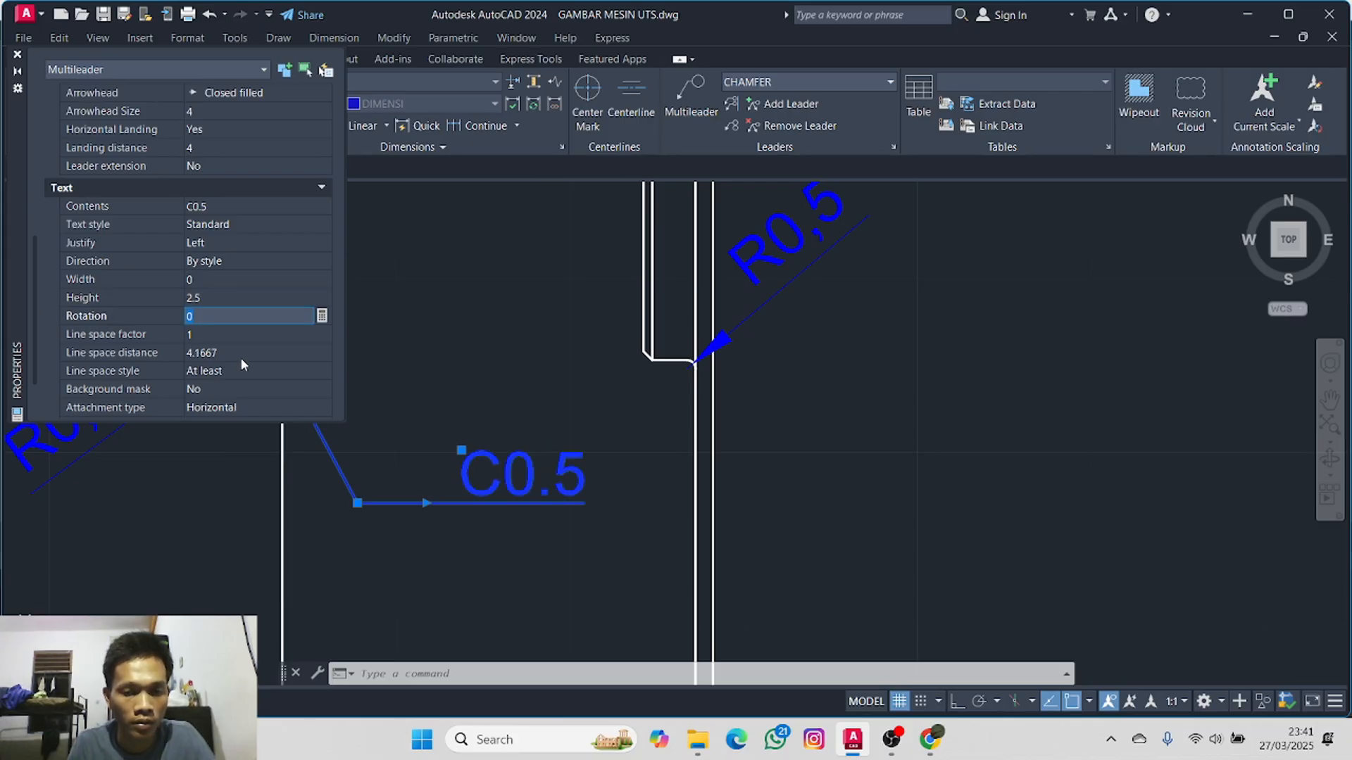
# - Set the landing distance of the left detail's C0.5 multileader to 1 in its properties
pyautogui.scroll(-1, 241, 359)
pyautogui.scroll(1, 147, 328)
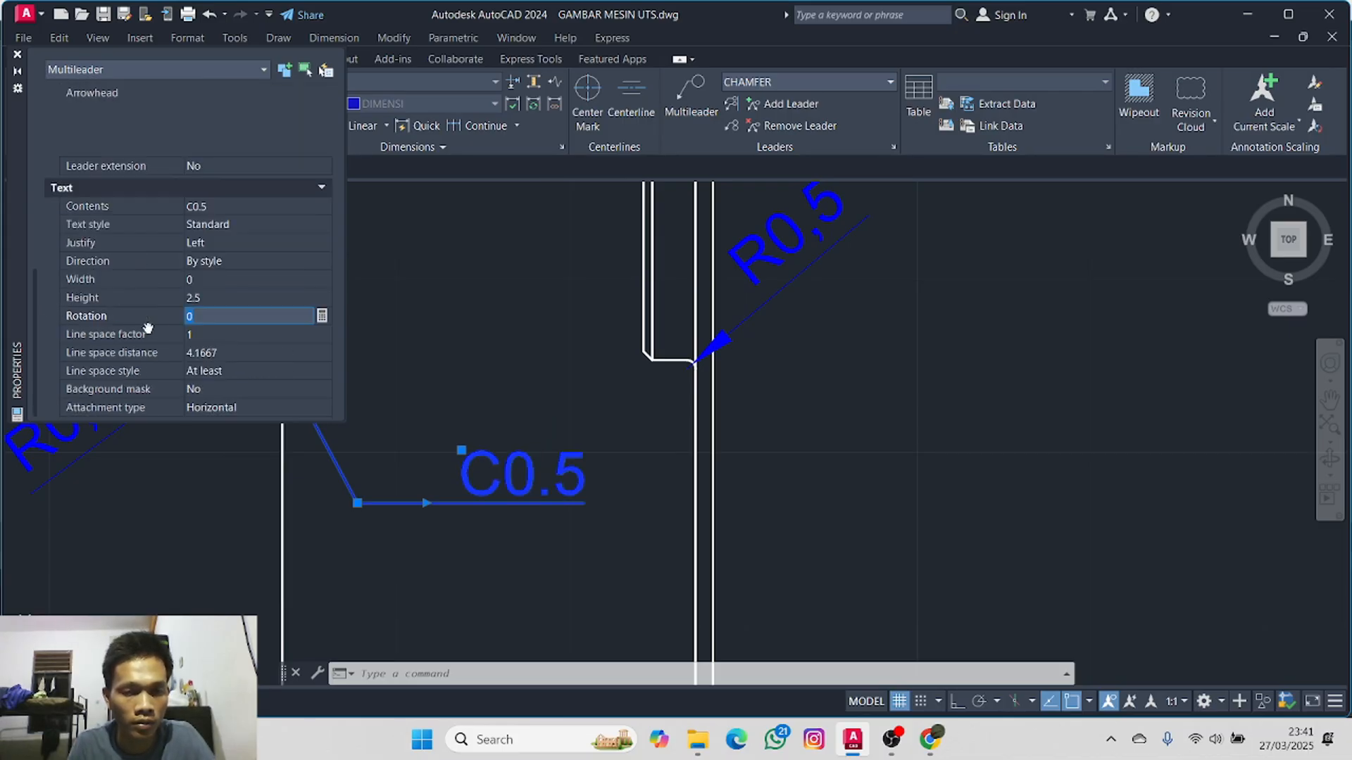
pyautogui.scroll(3, 185, 296)
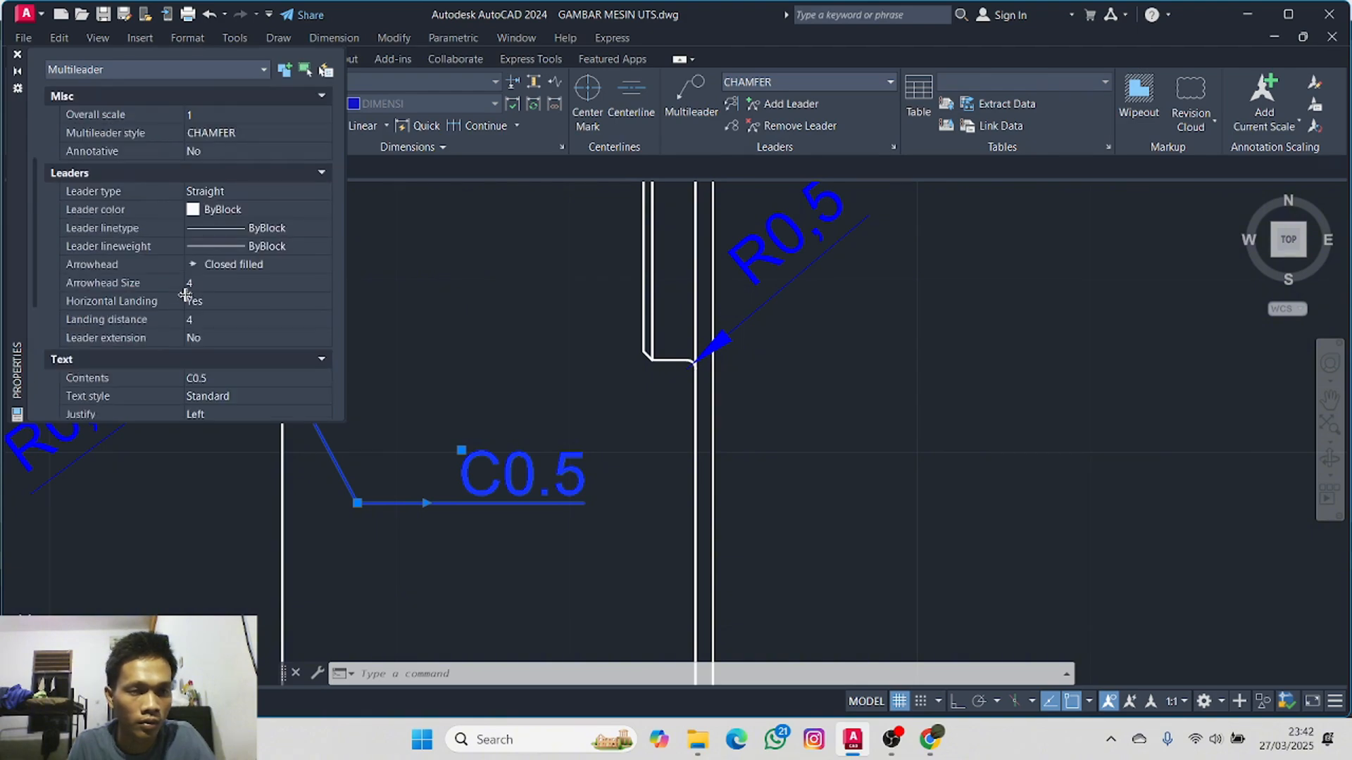
pyautogui.click(201, 318)
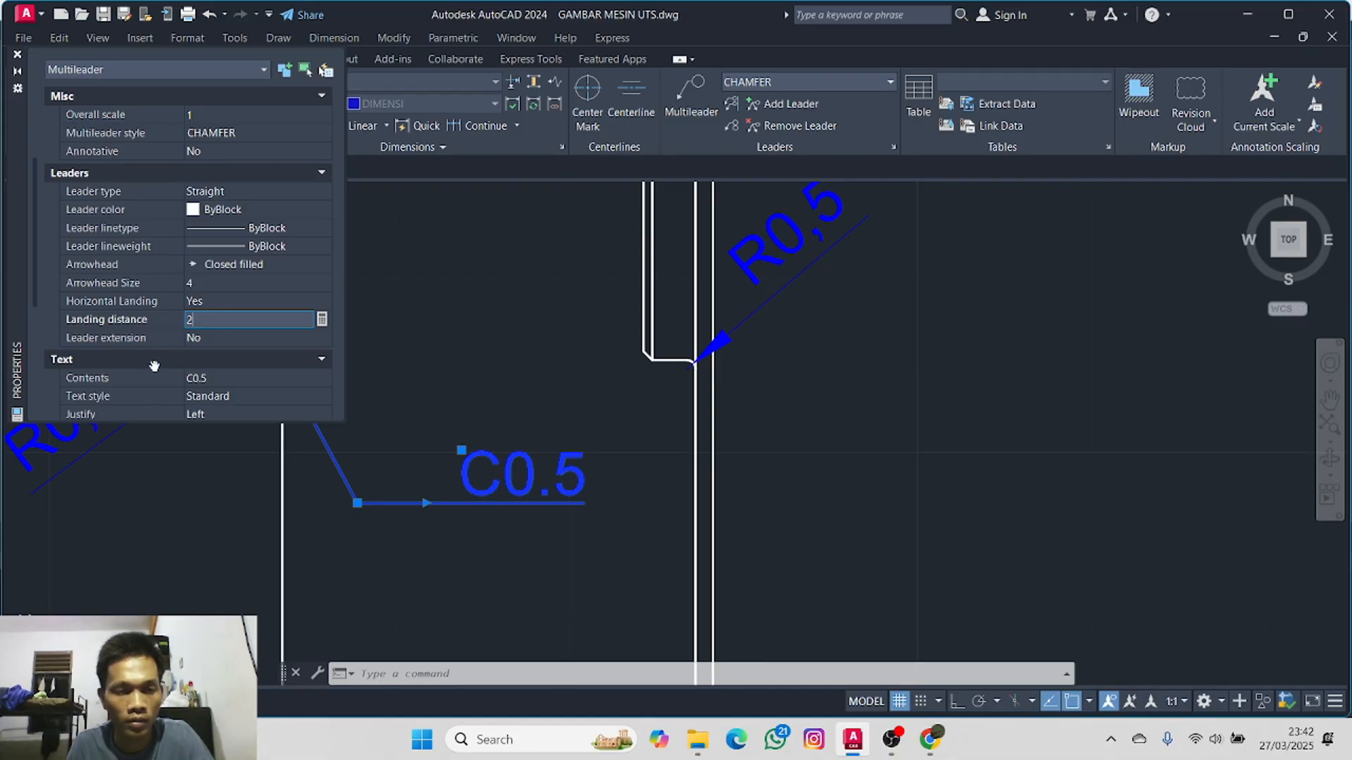
pyautogui.press('Return')
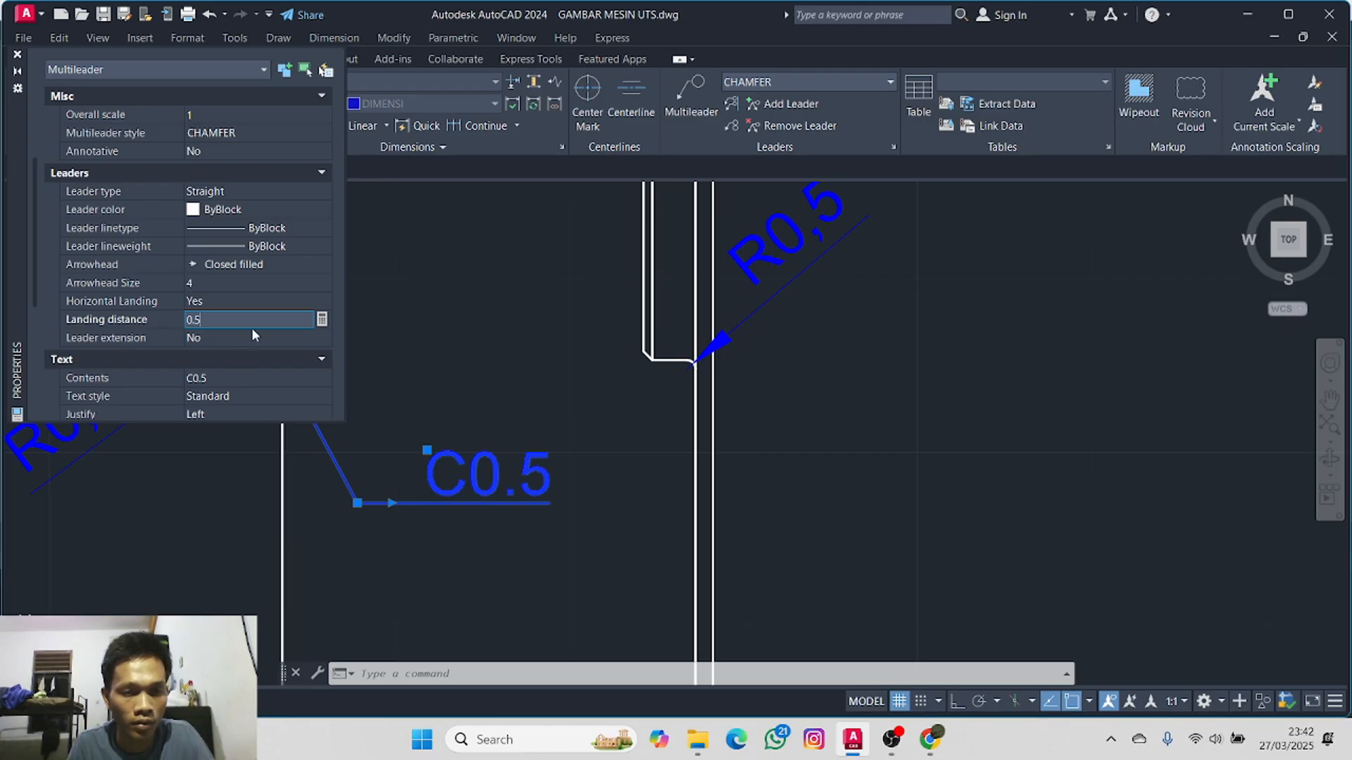
pyautogui.press('BackSpace')
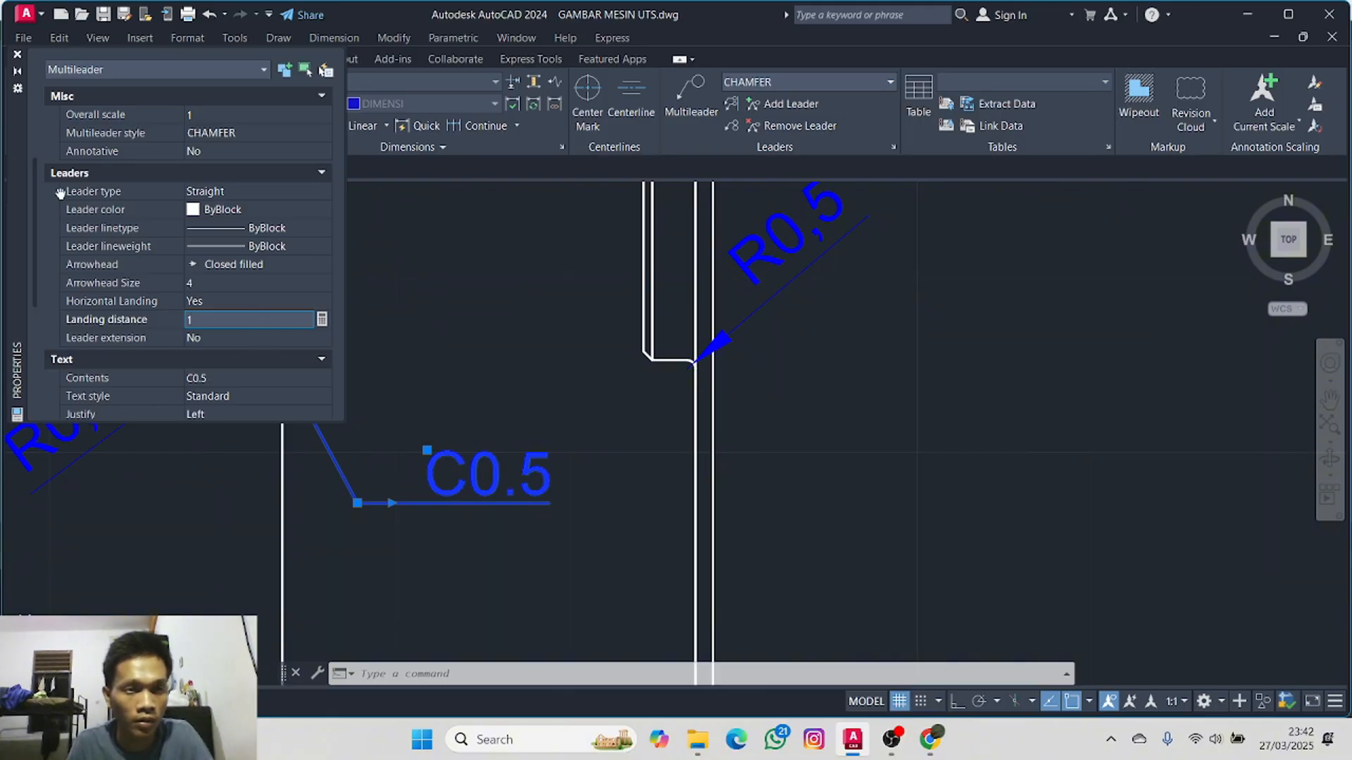
pyautogui.press('Return')
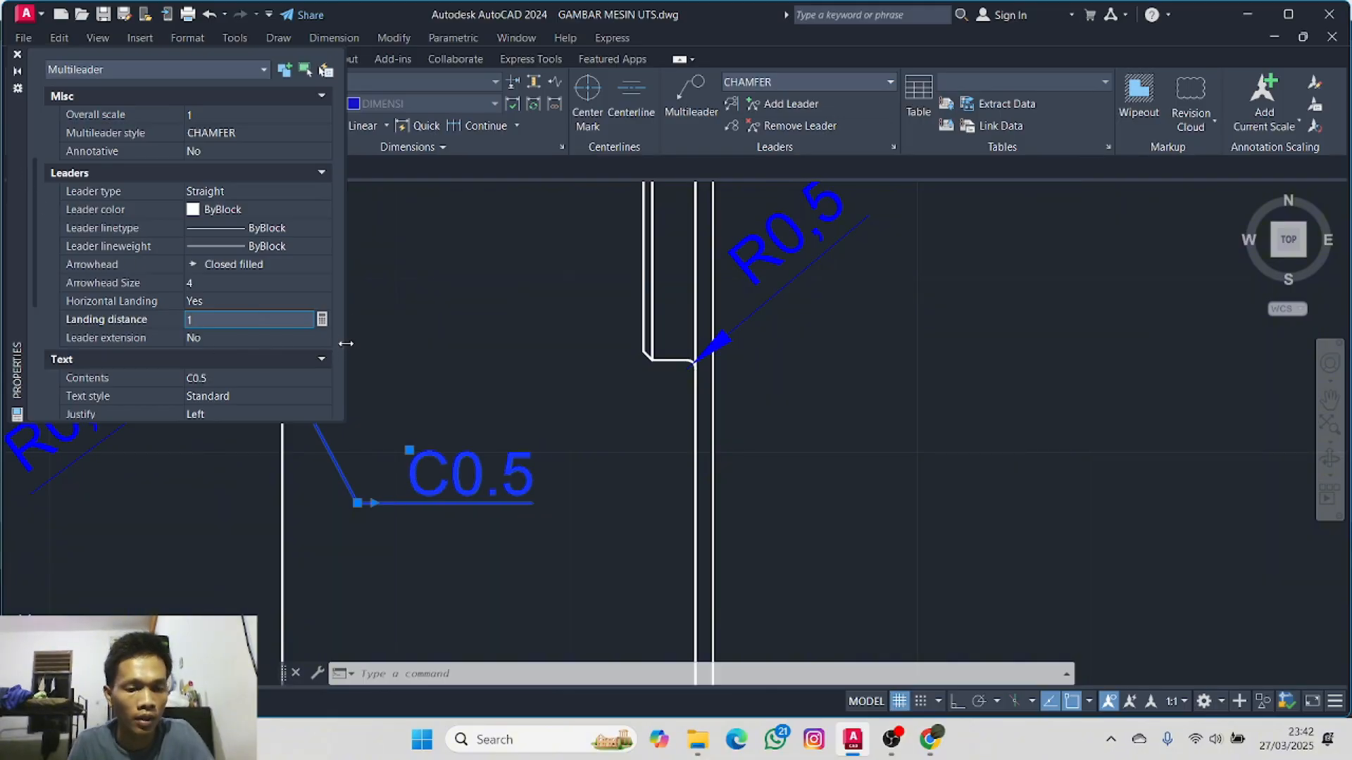
pyautogui.click(18, 55)
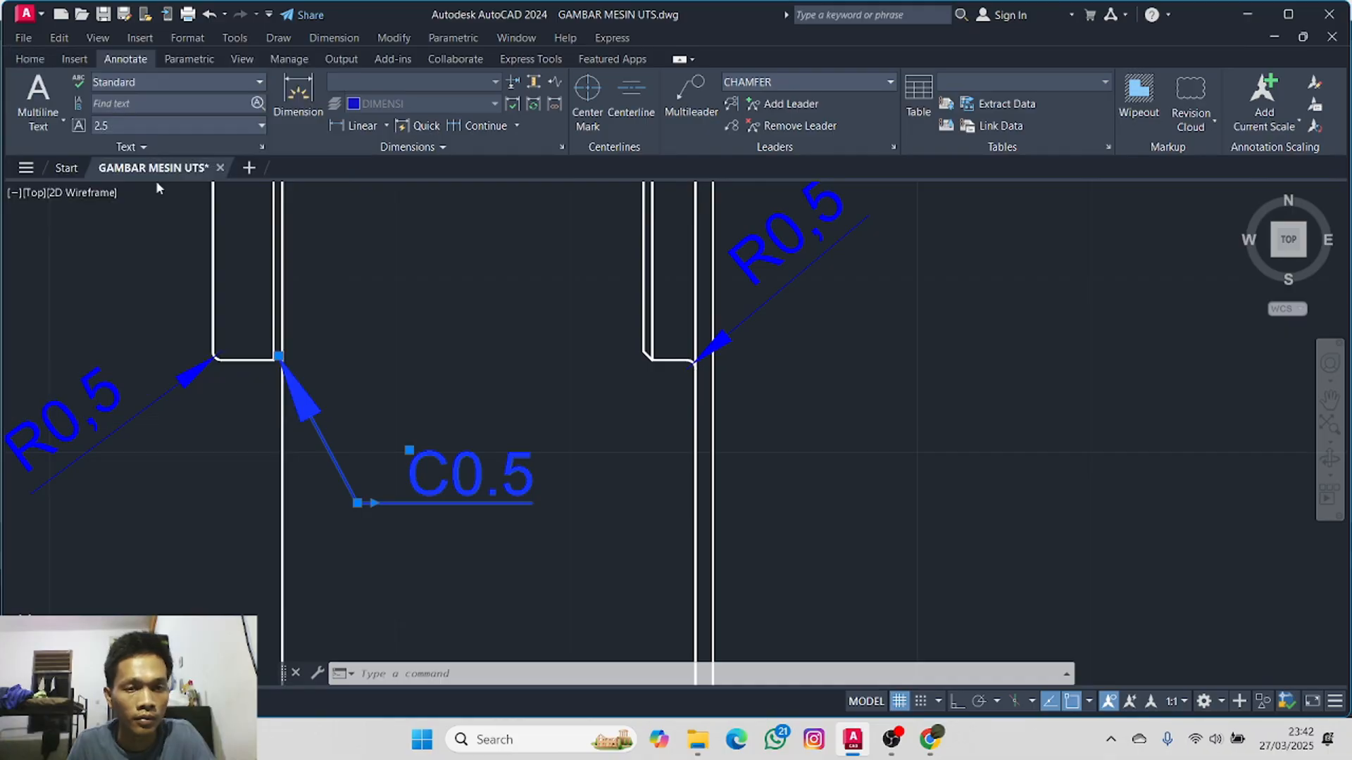
pyautogui.press('Escape')
# - Add a CHAMFER-style multileader from the right detail's lower inner chamfer, landing diagonally above it between the details, with the text C0.5
pyautogui.scroll(-2, 449, 371)
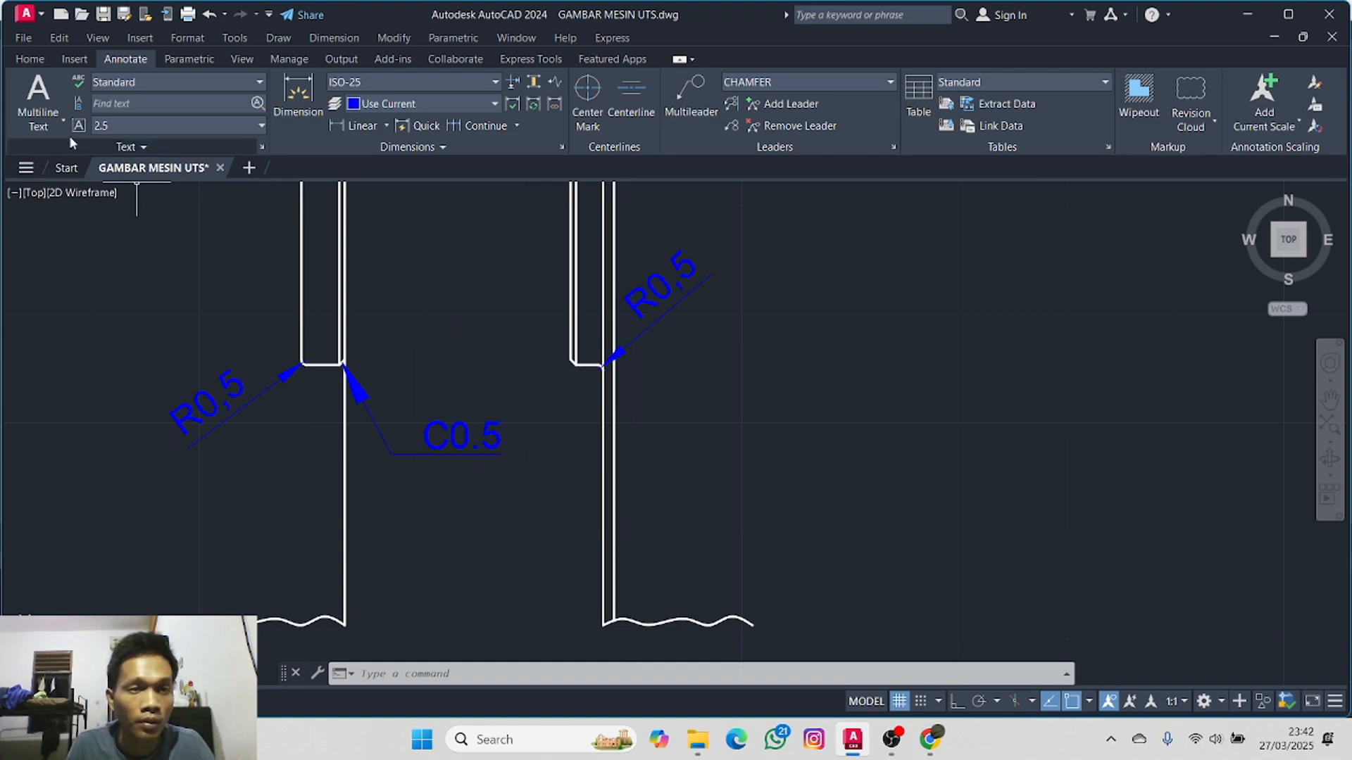
pyautogui.click(674, 94)
pyautogui.scroll(2, 539, 384)
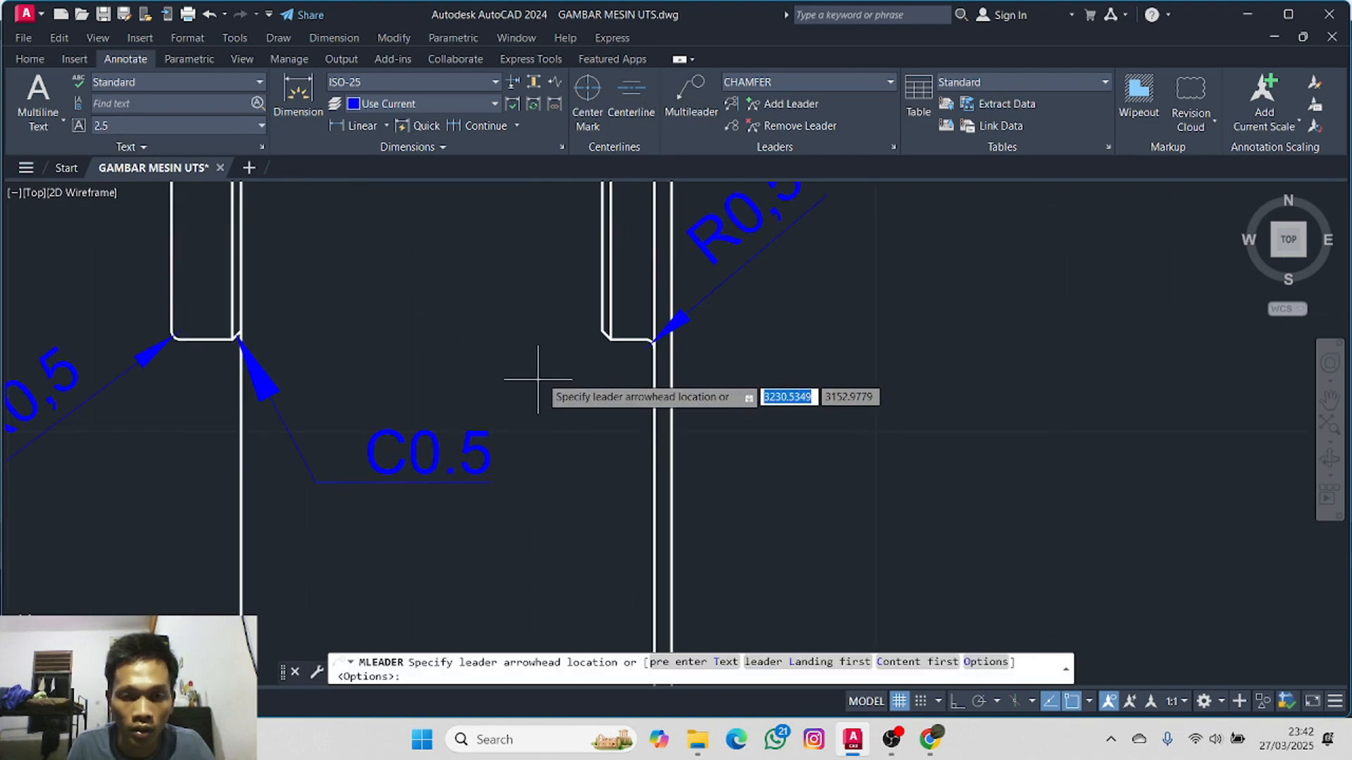
pyautogui.click(605, 335)
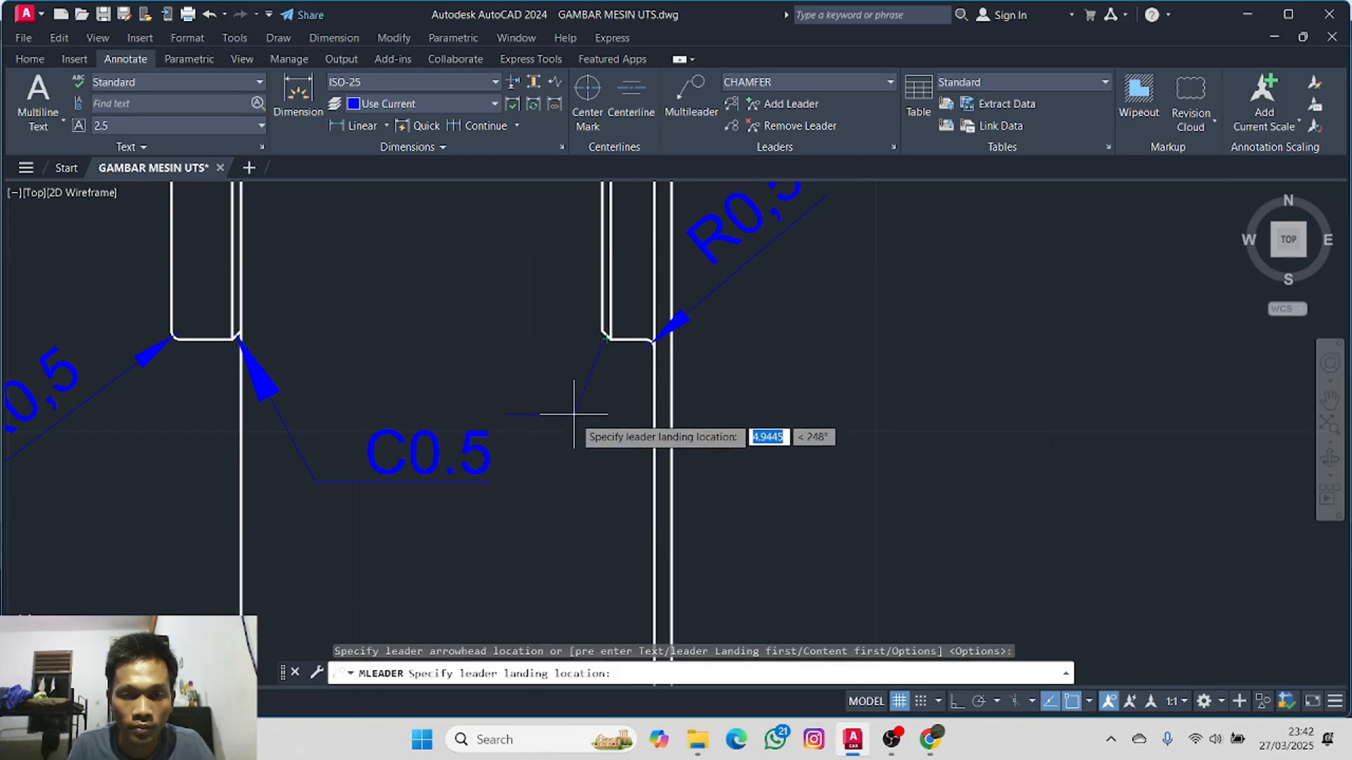
pyautogui.moveTo(544, 571); pyautogui.dragTo(547, 644, button='middle')
pyautogui.moveTo(467, 268); pyautogui.dragTo(482, 380, button='middle')
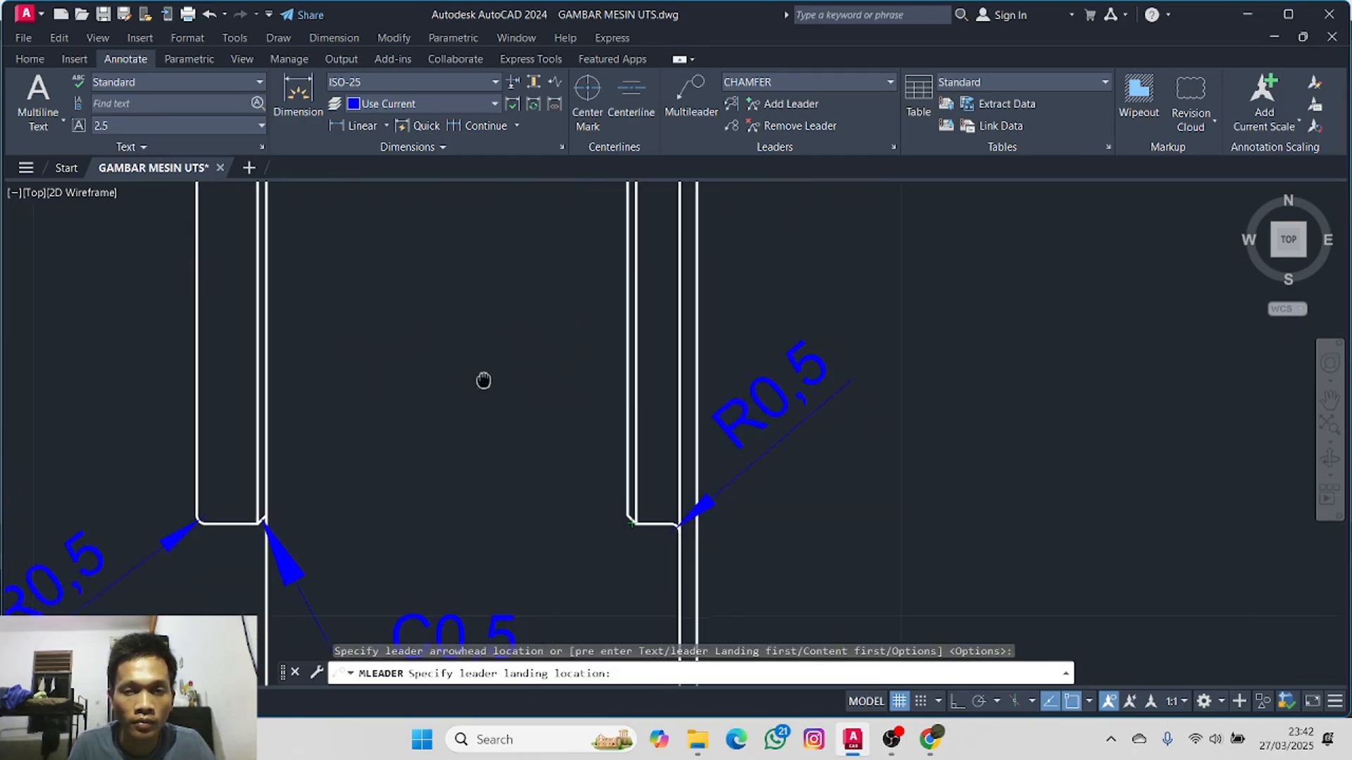
pyautogui.scroll(-2, 479, 372)
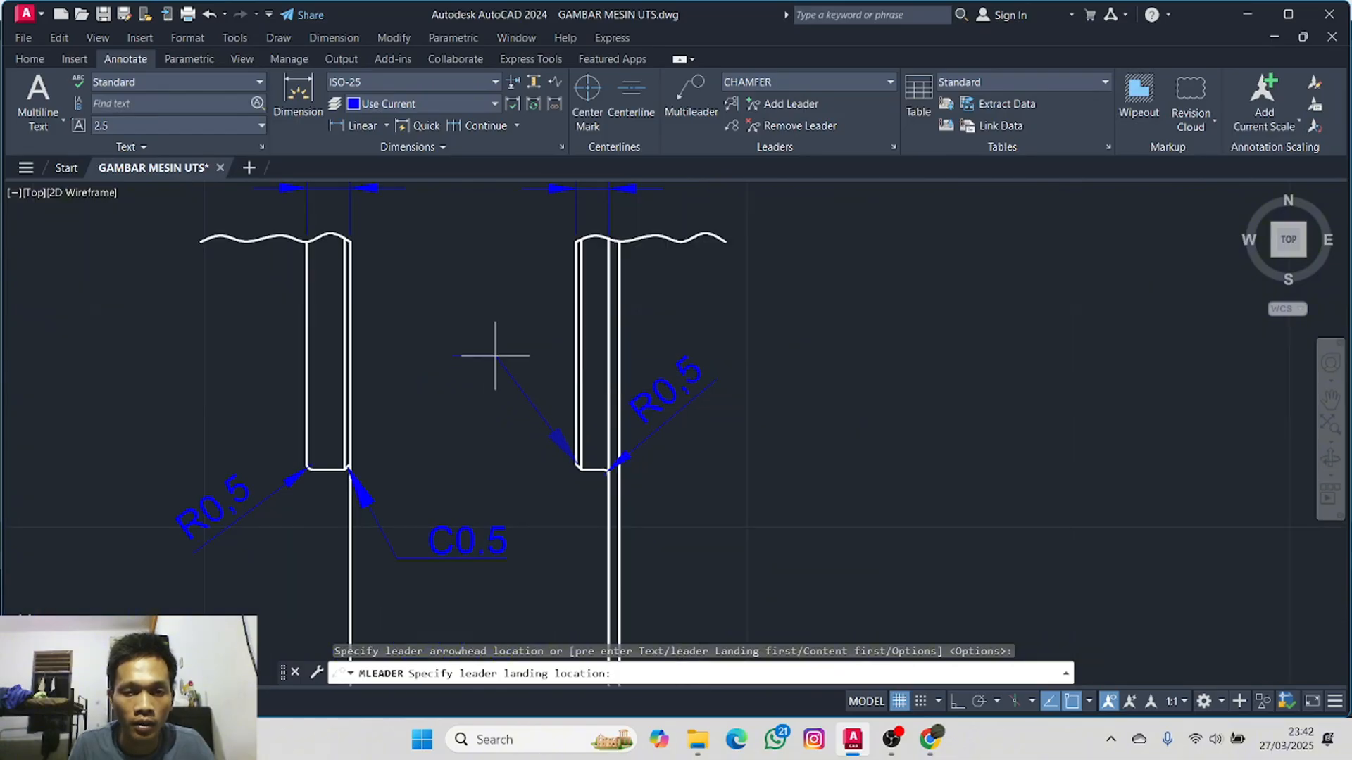
pyautogui.click(495, 356)
pyautogui.write('C0.')
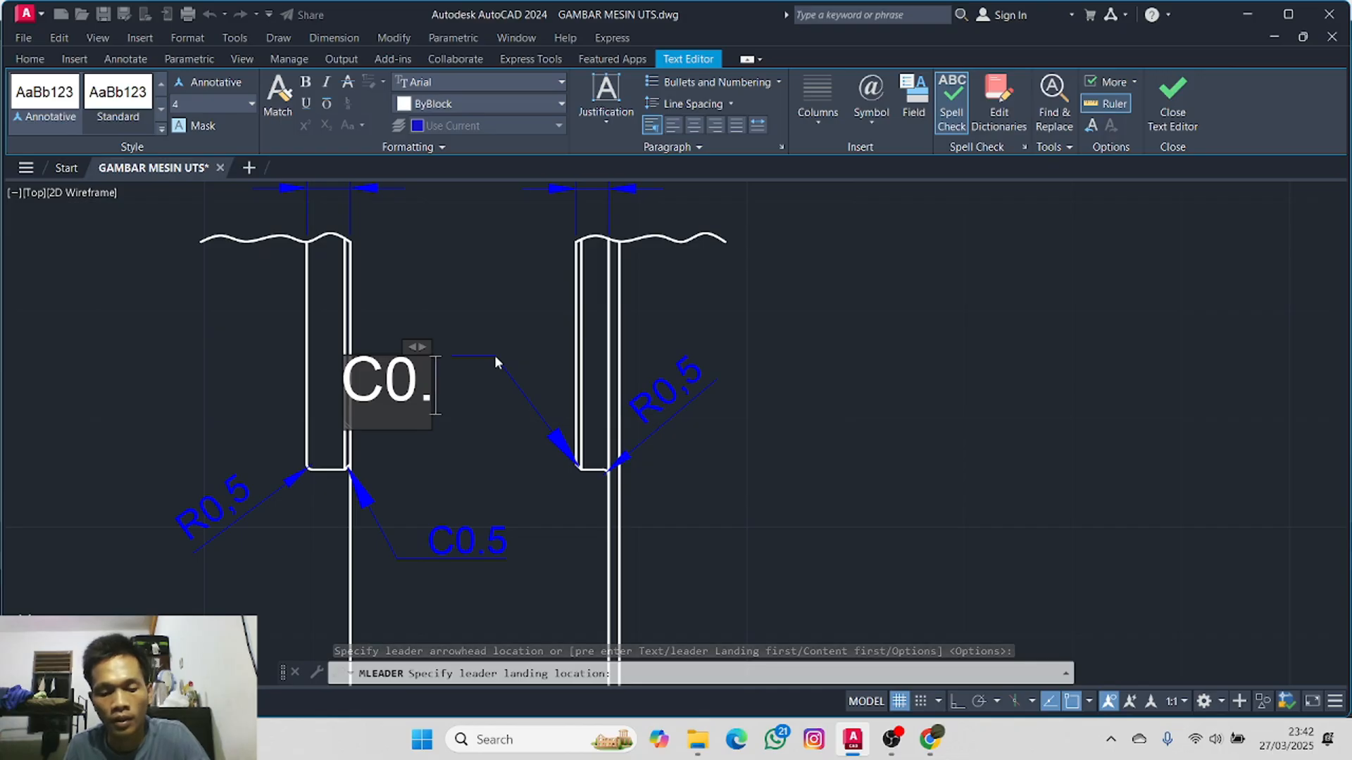
pyautogui.write('5')
pyautogui.click(494, 359)
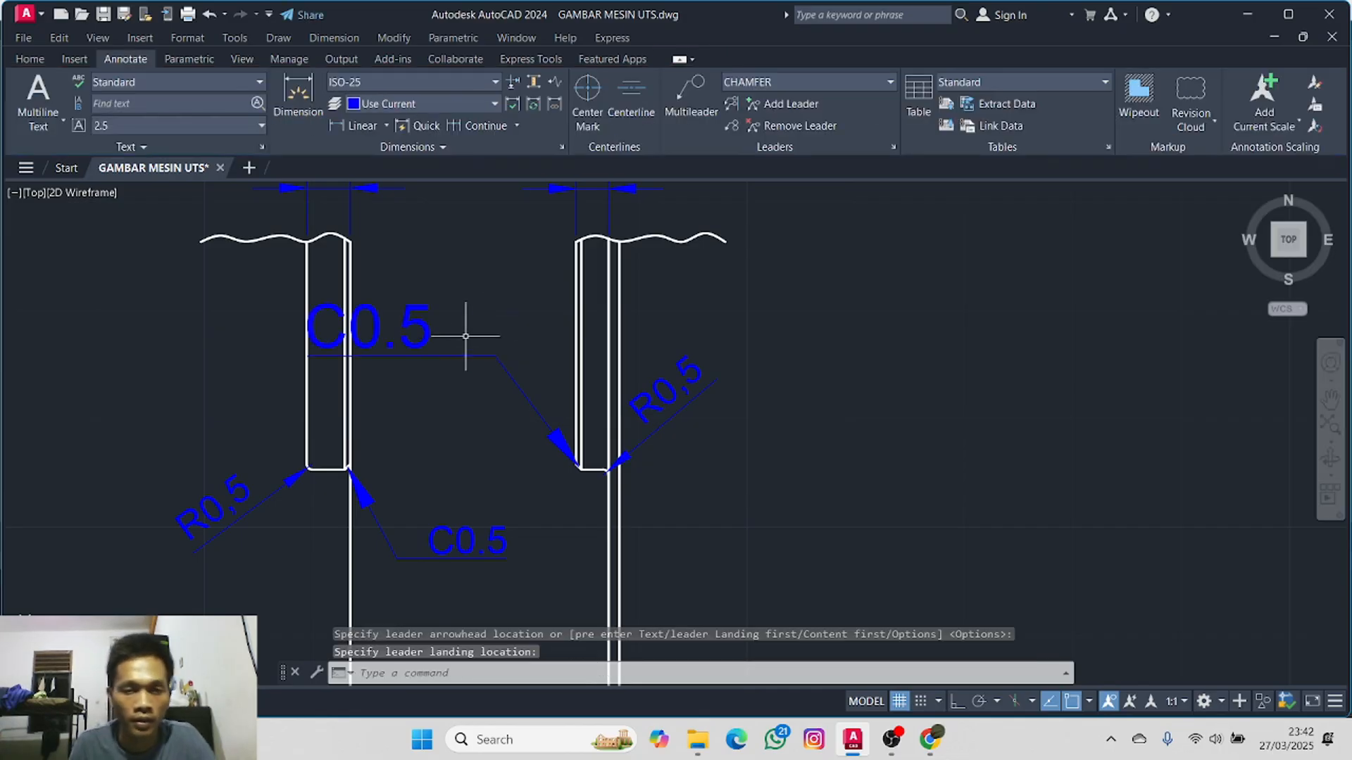
# - Set the landing distance of the right detail's C0.5 multileader to 1 in its properties
pyautogui.click(422, 342)
pyautogui.rightClick(424, 341)
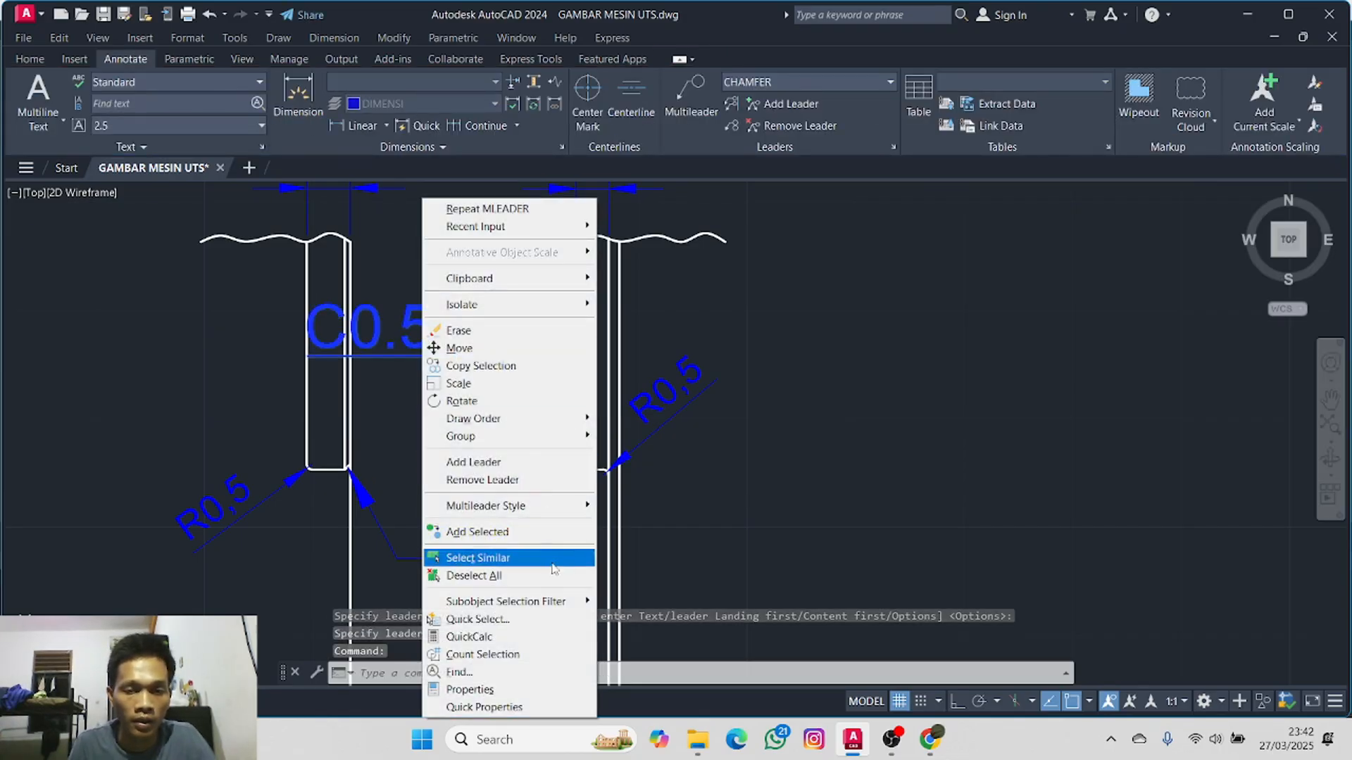
pyautogui.click(556, 690)
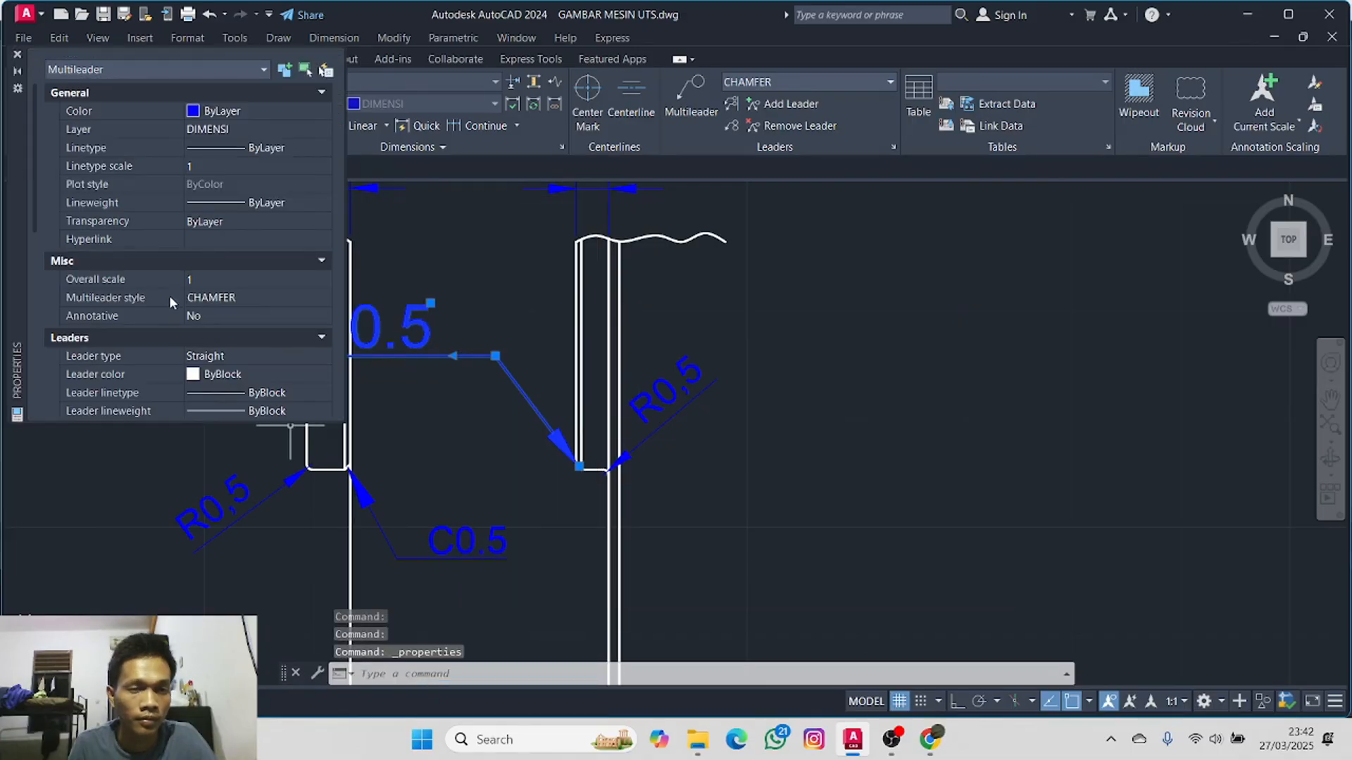
pyautogui.scroll(-3, 190, 331)
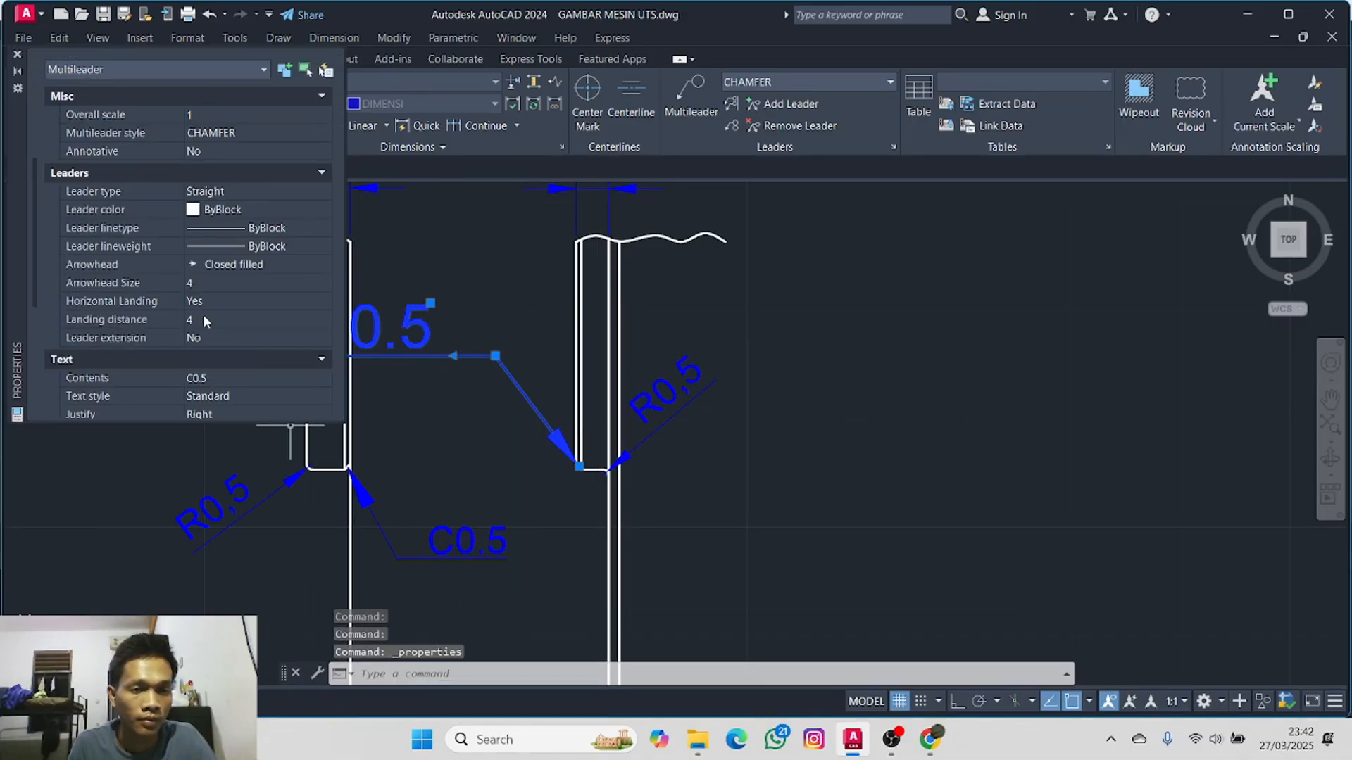
pyautogui.scroll(-3, 210, 307)
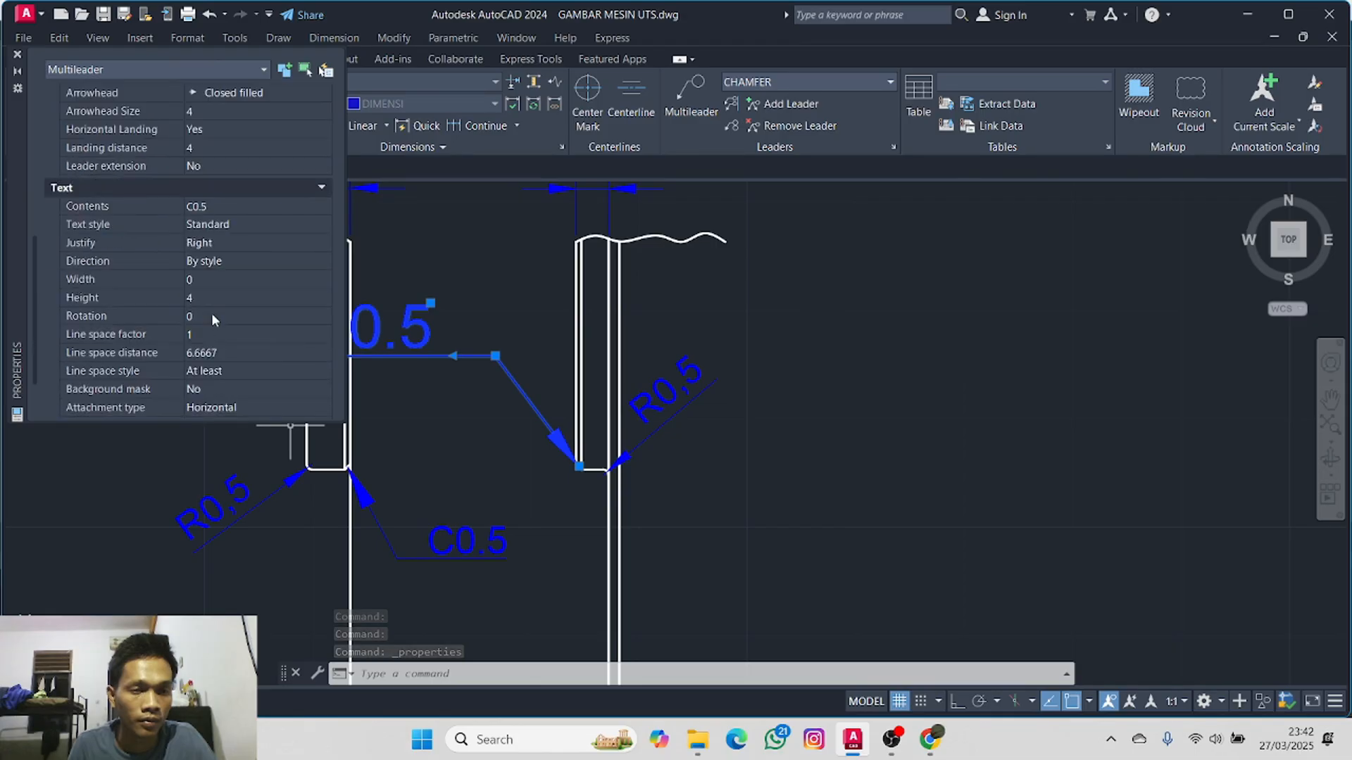
pyautogui.scroll(2, 211, 312)
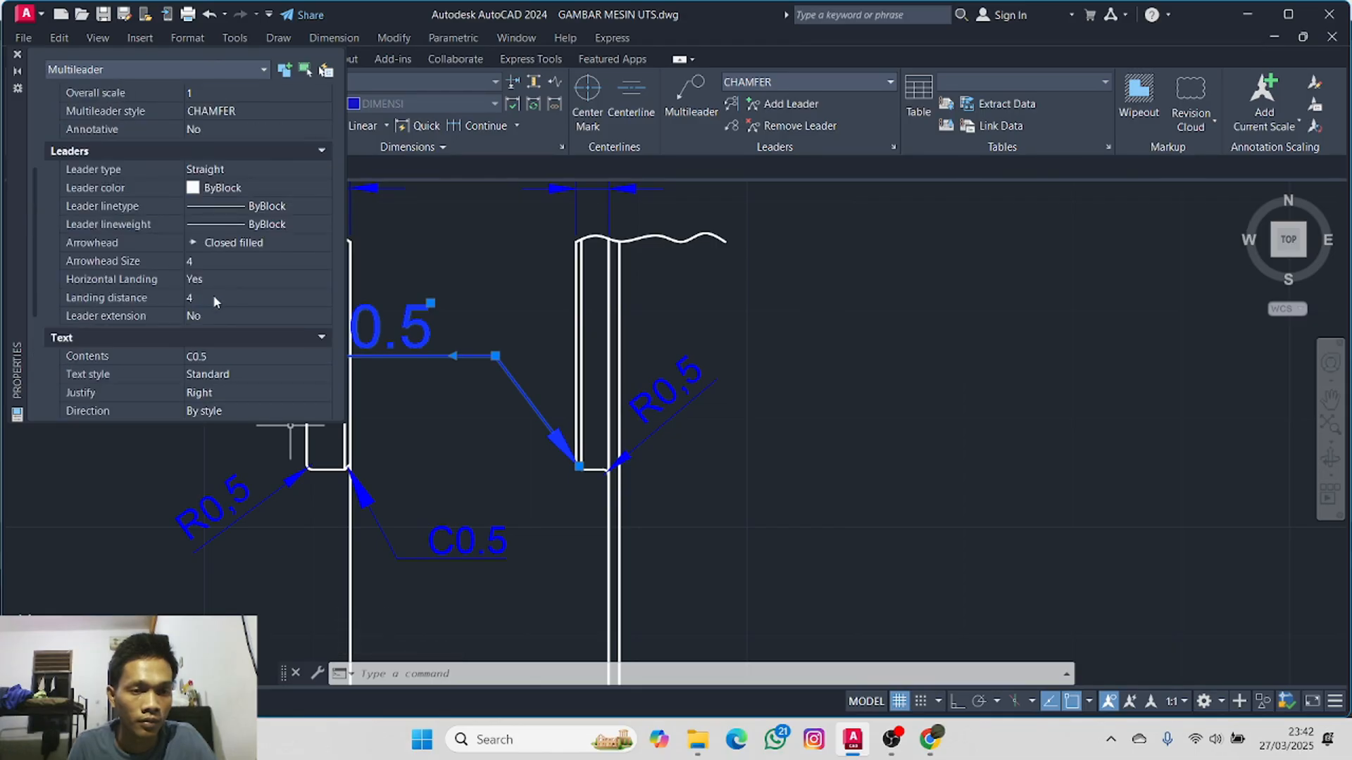
pyautogui.scroll(3, 212, 299)
pyautogui.scroll(-2, 213, 298)
pyautogui.scroll(-2, 216, 303)
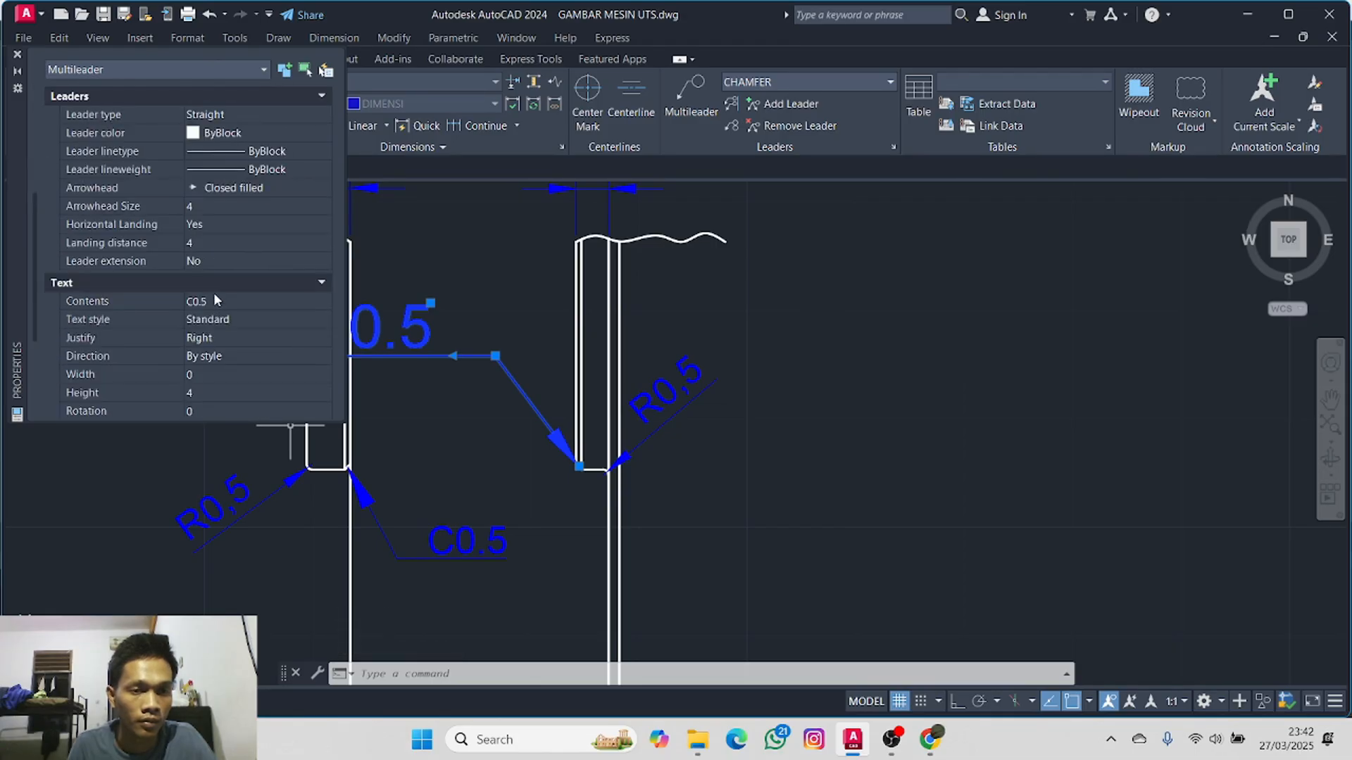
pyautogui.click(213, 245)
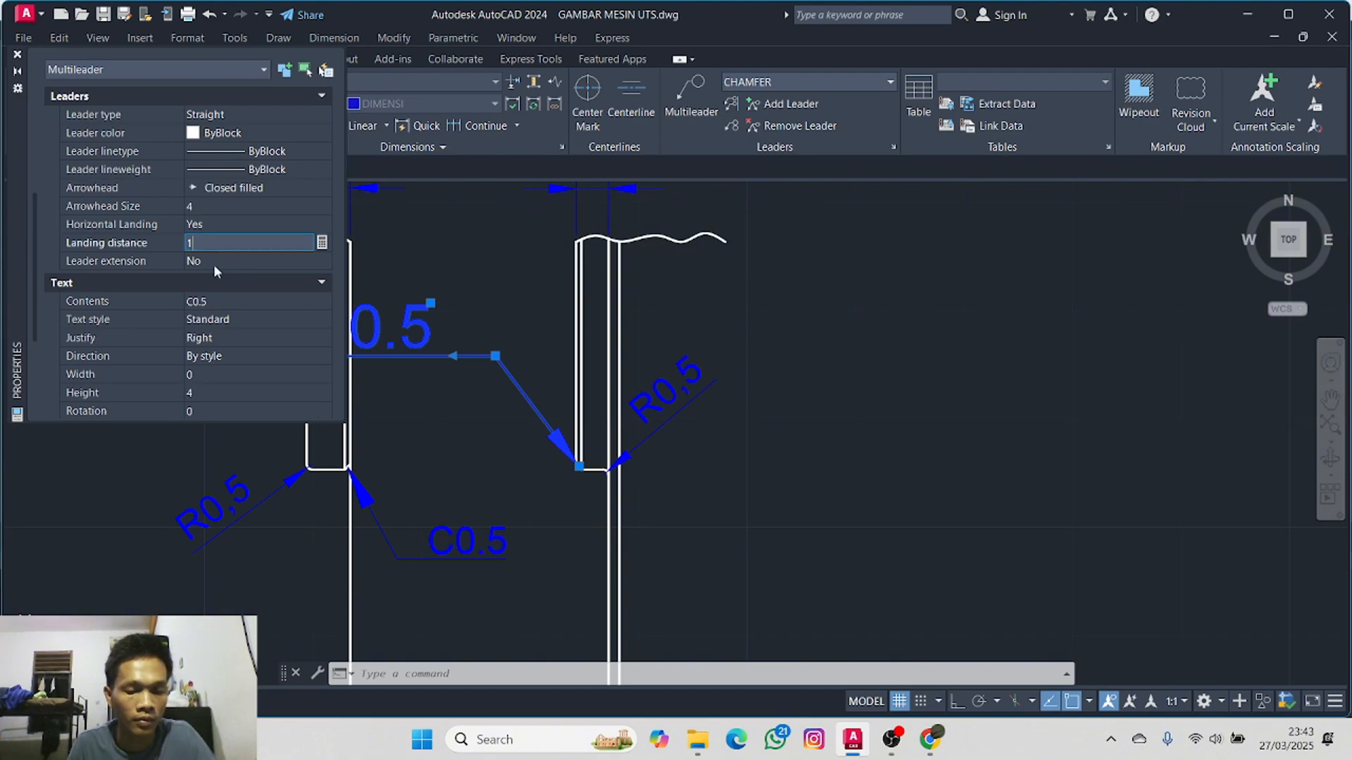
pyautogui.click(52, 318)
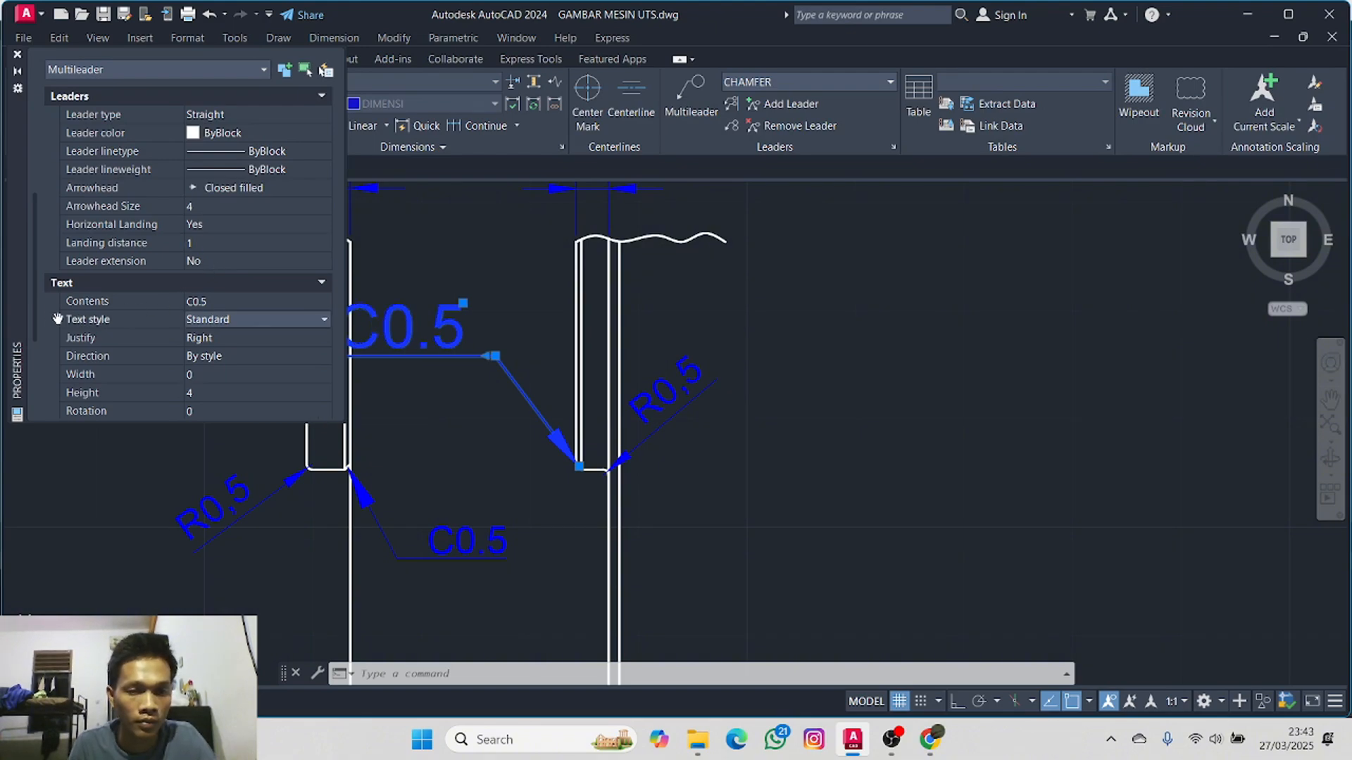
# - Set the text height of the right detail's C0.5 multileader to 2.5 and deselect it
pyautogui.scroll(-1, 235, 345)
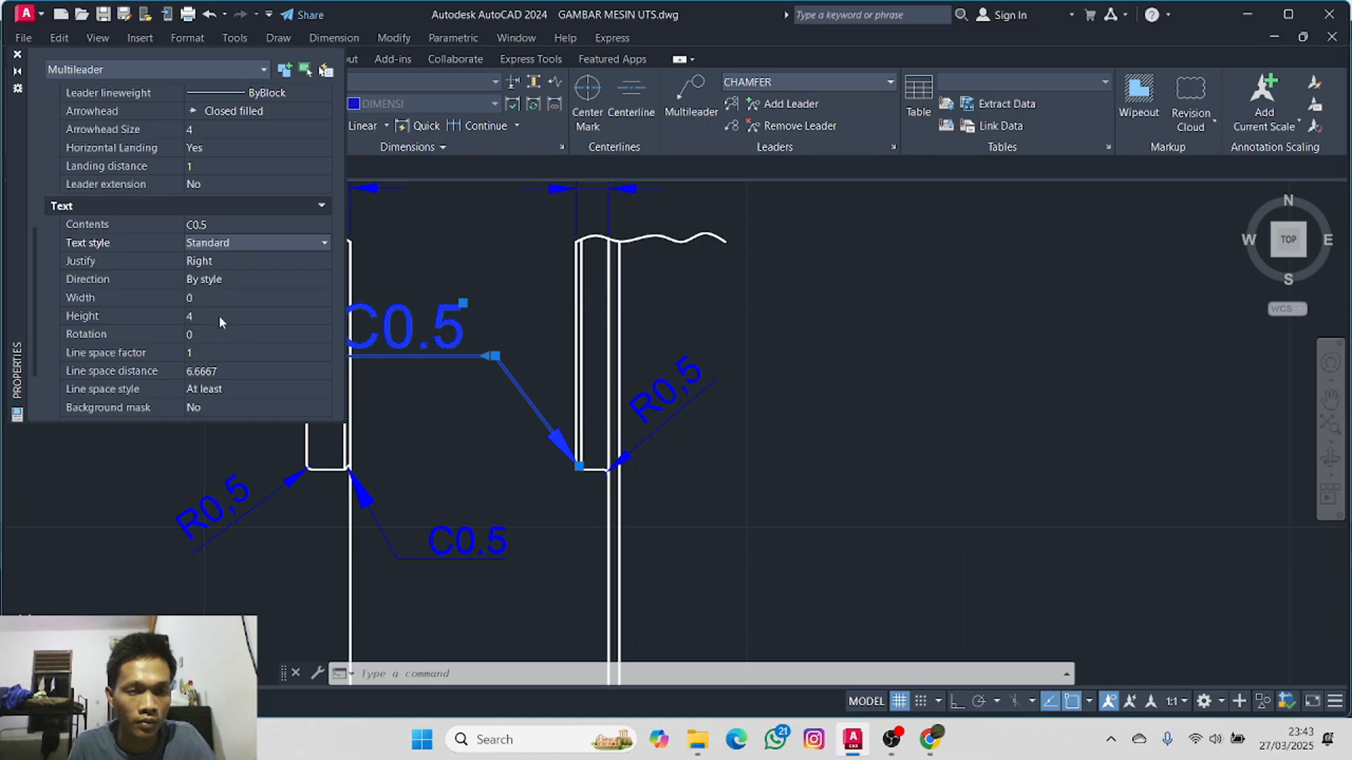
pyautogui.click(218, 315)
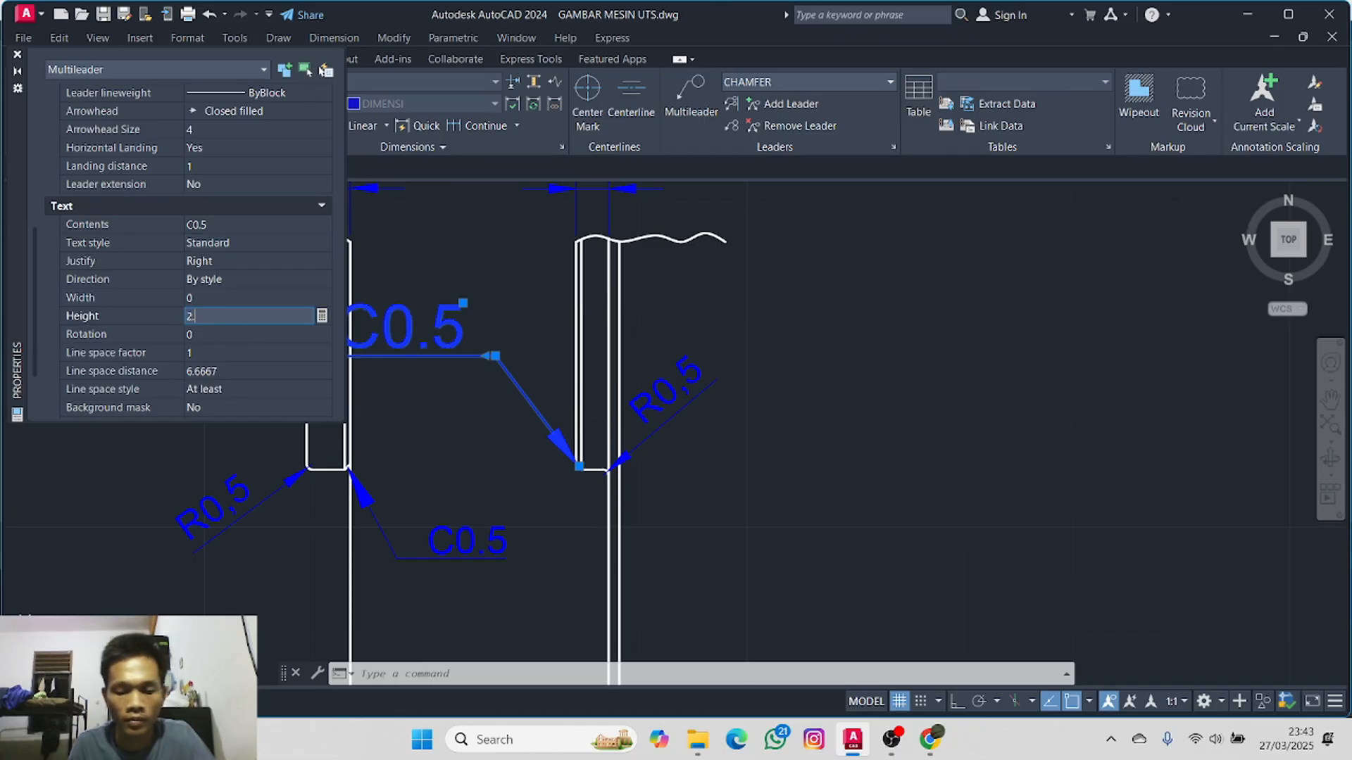
pyautogui.click(49, 316)
pyautogui.click(17, 55)
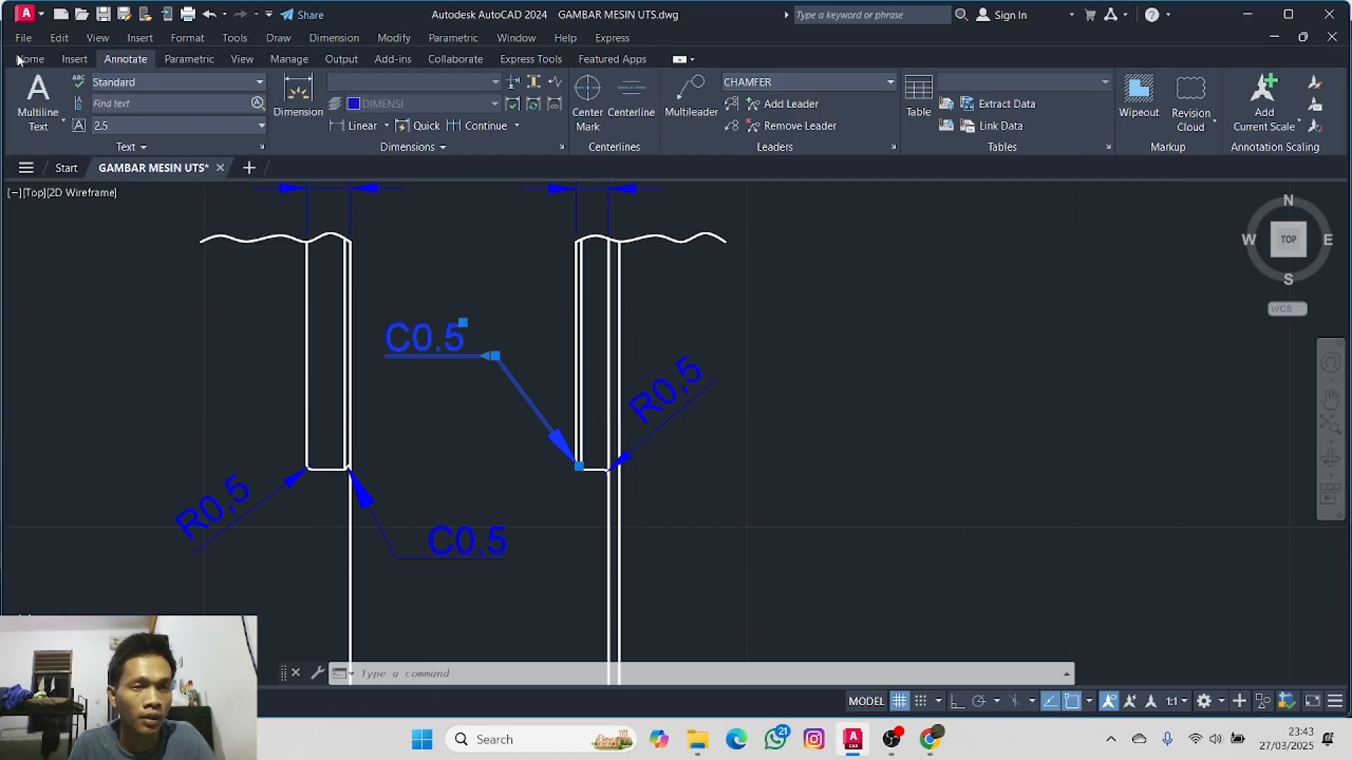
pyautogui.press('Escape')
# - Examine the enlarged details and bolt annotations in the reference photo and compare them with the drawn flange views, details and bolt
pyautogui.scroll(-5, 498, 505)
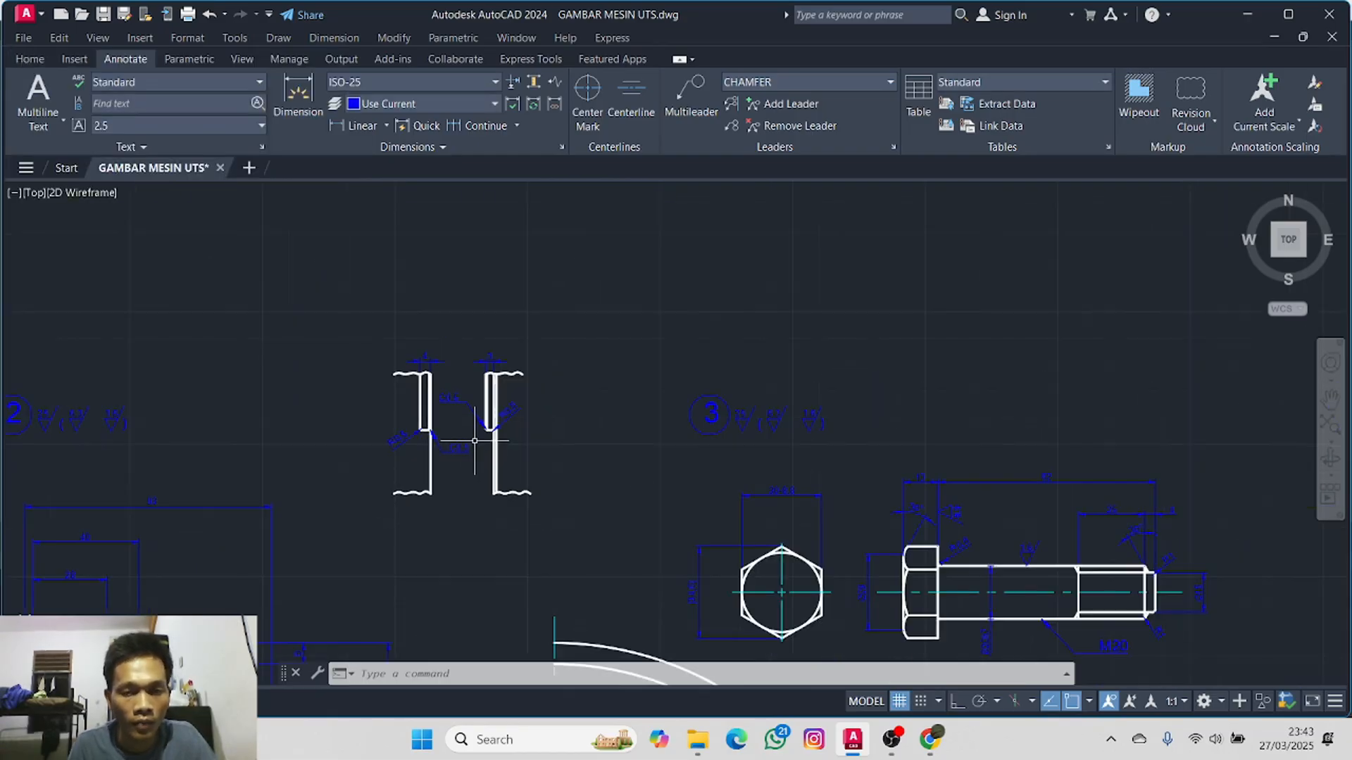
pyautogui.moveTo(498, 505)
pyautogui.mouseDown(button='middle')
pyautogui.moveTo(513, 459)
pyautogui.moveTo(597, 377)
pyautogui.mouseUp(button='middle')
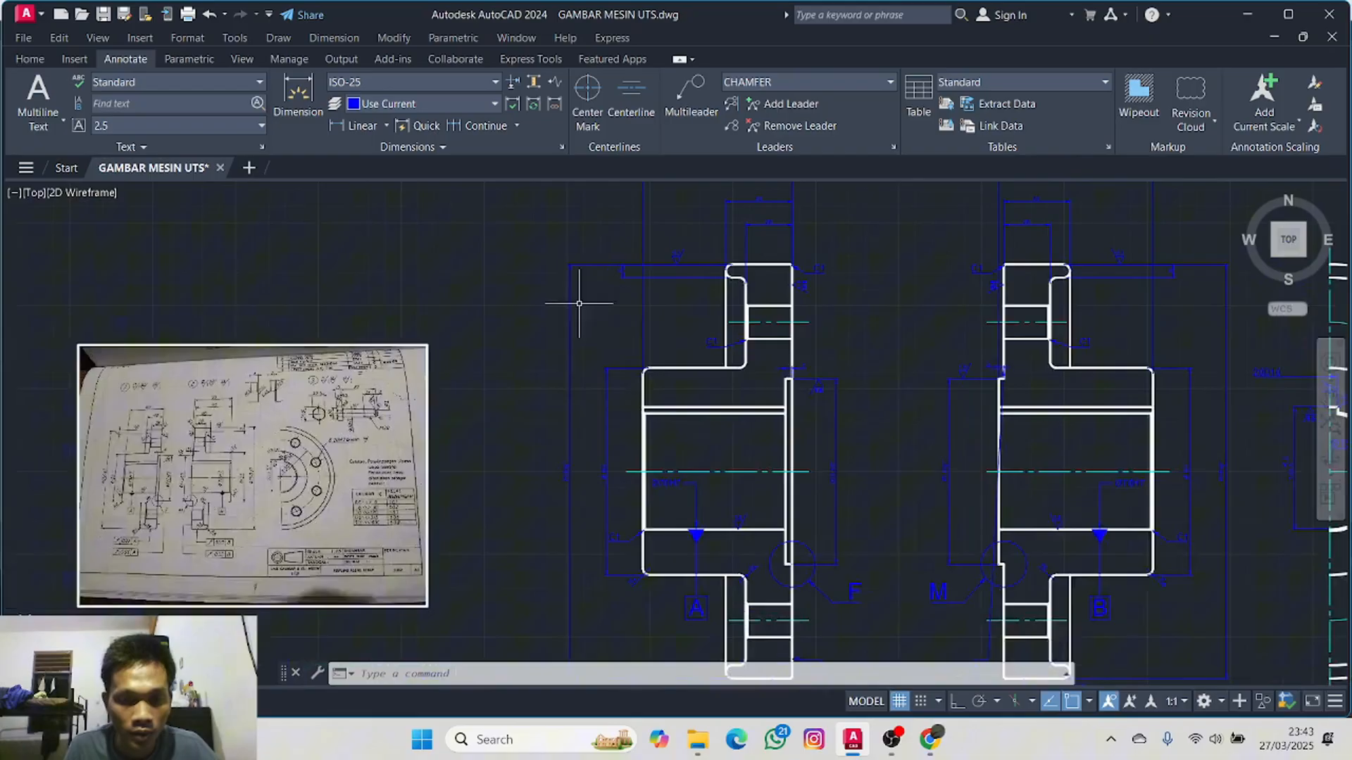
pyautogui.moveTo(458, 350); pyautogui.dragTo(564, 399, button='middle')
pyautogui.scroll(9, 289, 444)
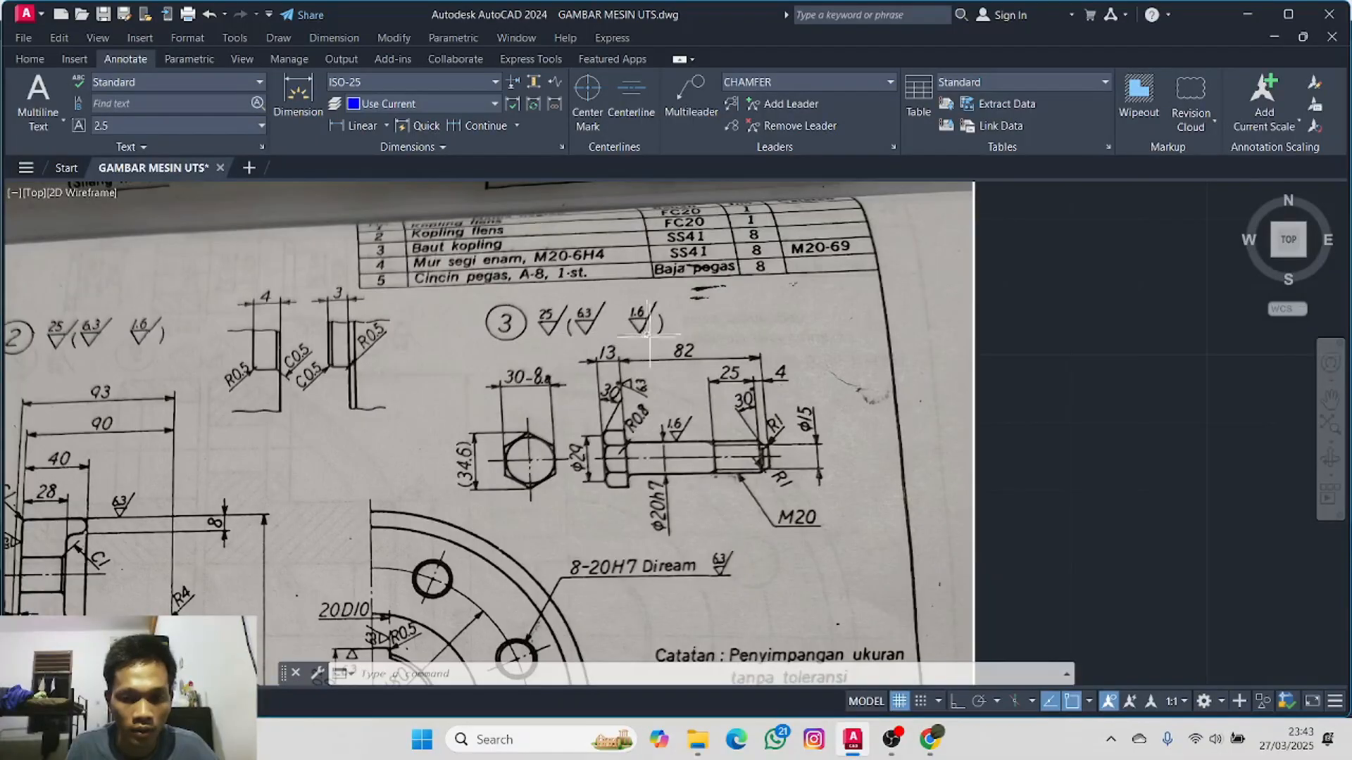
pyautogui.scroll(-5, 676, 345)
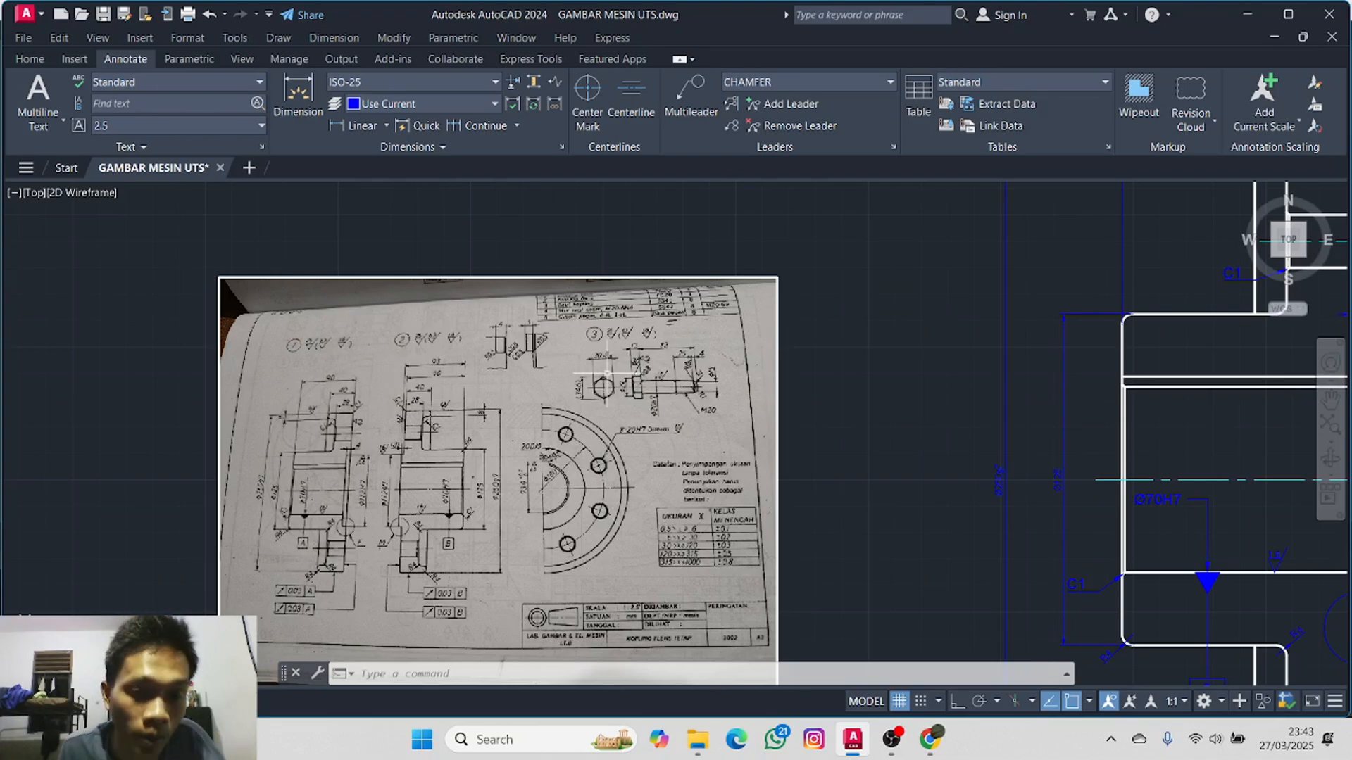
pyautogui.scroll(-3, 803, 370)
pyautogui.moveTo(815, 362); pyautogui.dragTo(322, 242, button='middle')
pyautogui.scroll(-1, 322, 241)
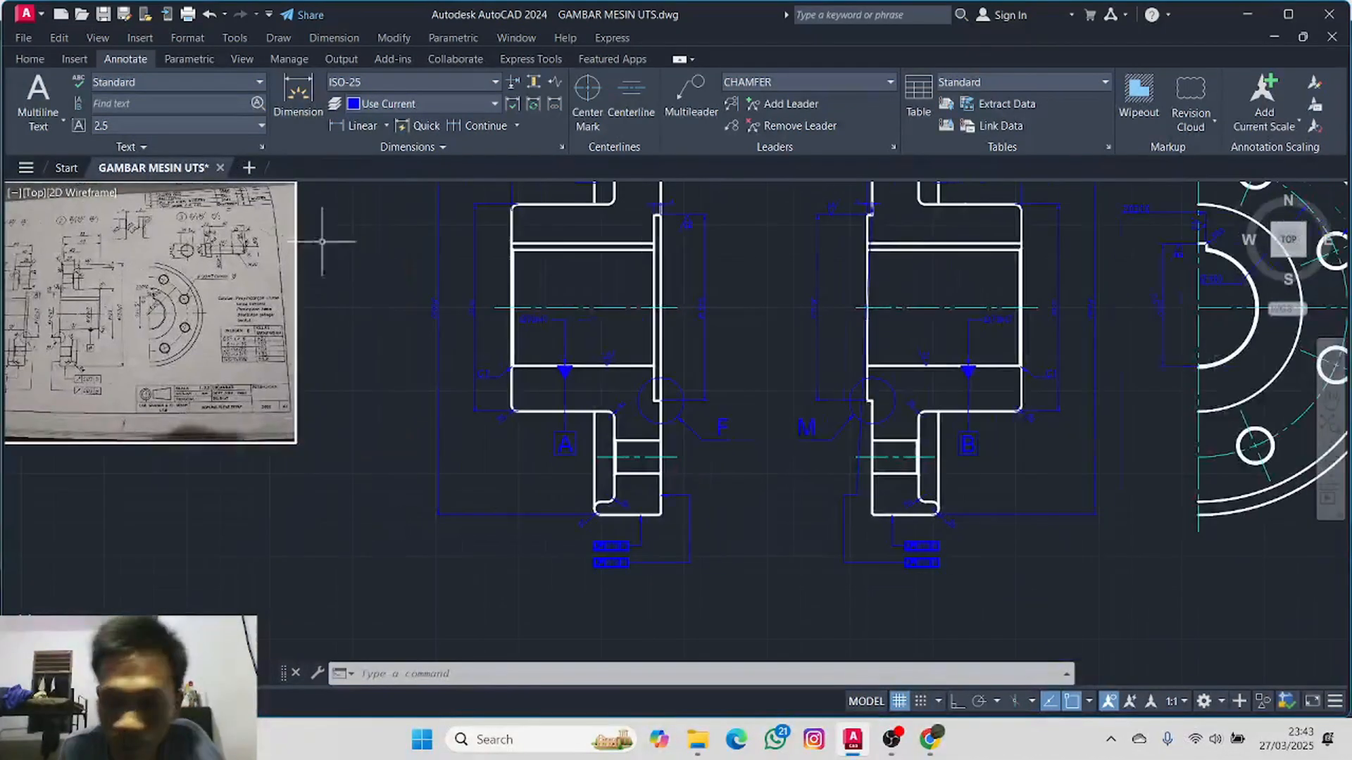
pyautogui.moveTo(803, 287); pyautogui.dragTo(322, 392, button='middle')
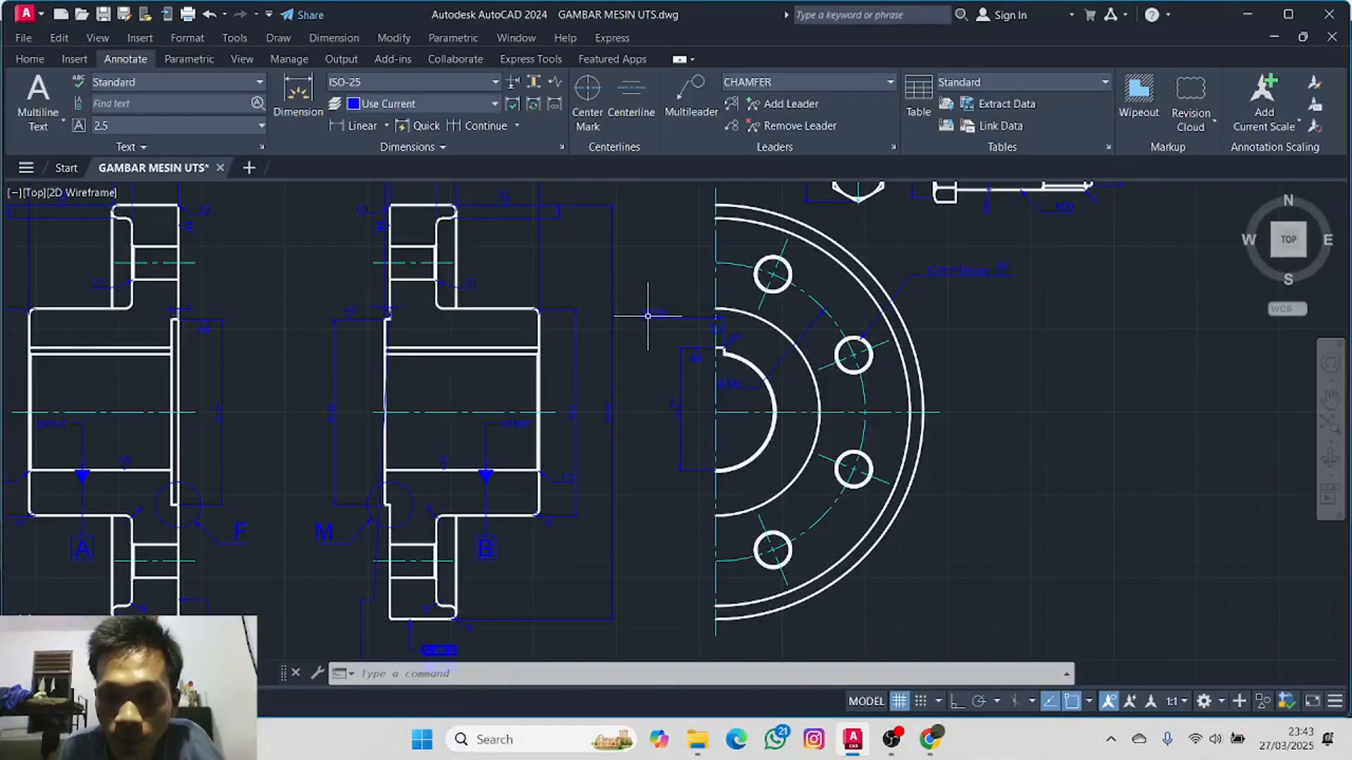
pyautogui.moveTo(648, 316)
pyautogui.mouseDown(button='middle')
pyautogui.moveTo(649, 350)
pyautogui.moveTo(578, 471)
pyautogui.mouseUp(button='middle')
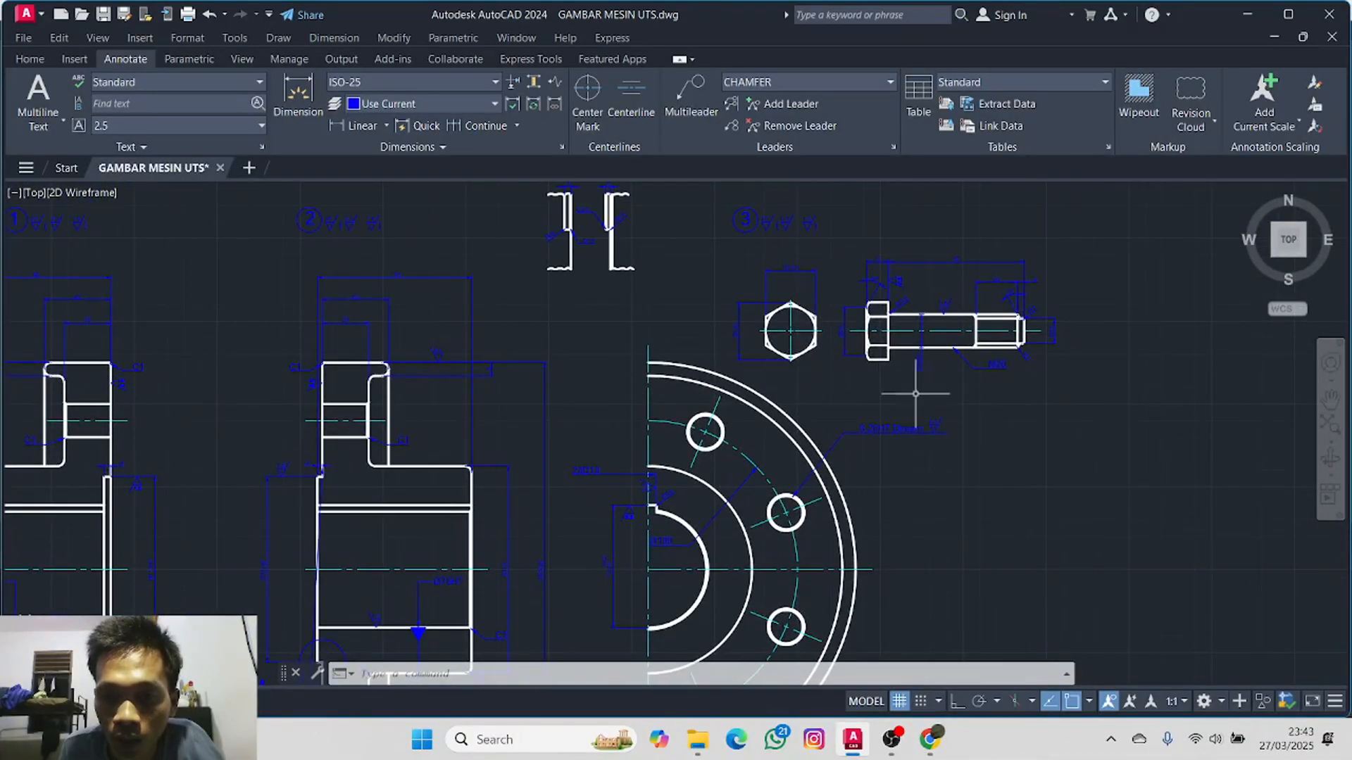
pyautogui.moveTo(915, 394); pyautogui.dragTo(699, 415, button='middle')
pyautogui.scroll(4, 736, 366)
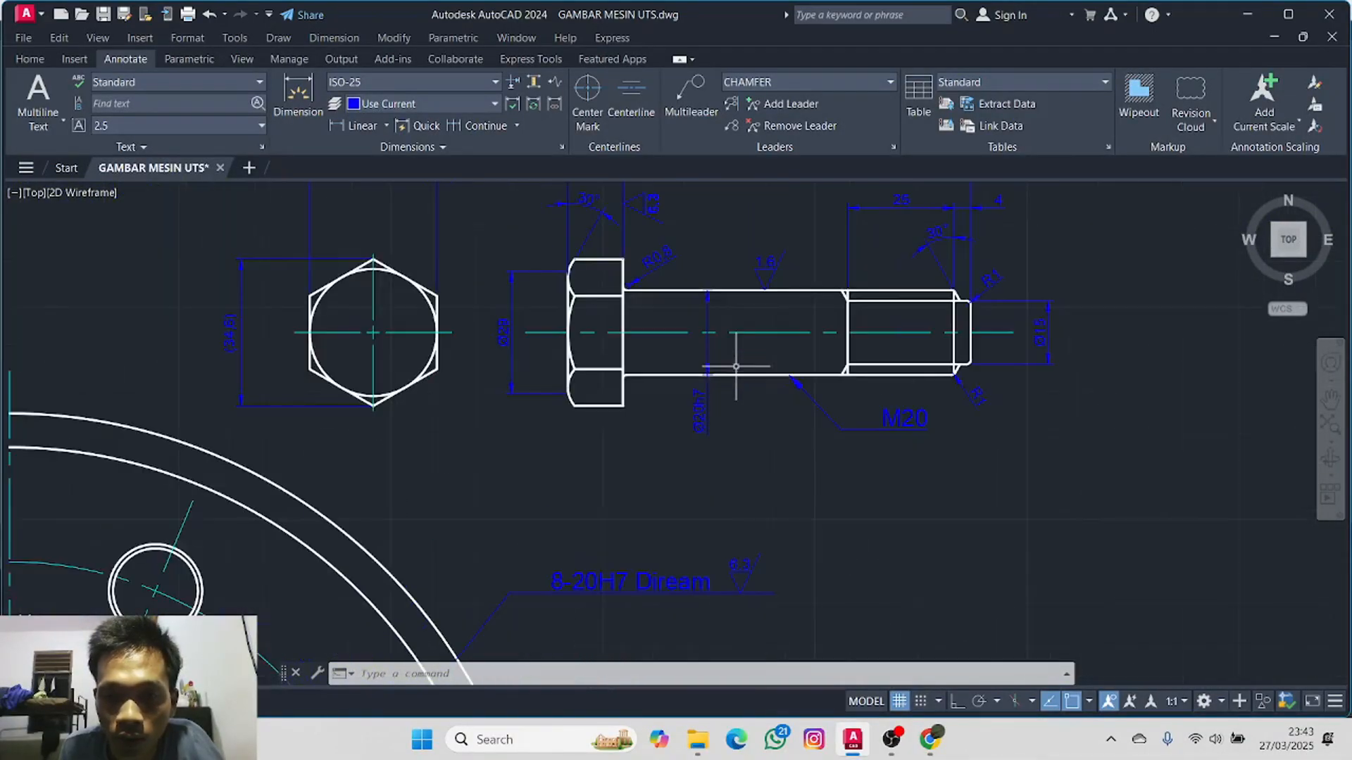
pyautogui.scroll(2, 736, 366)
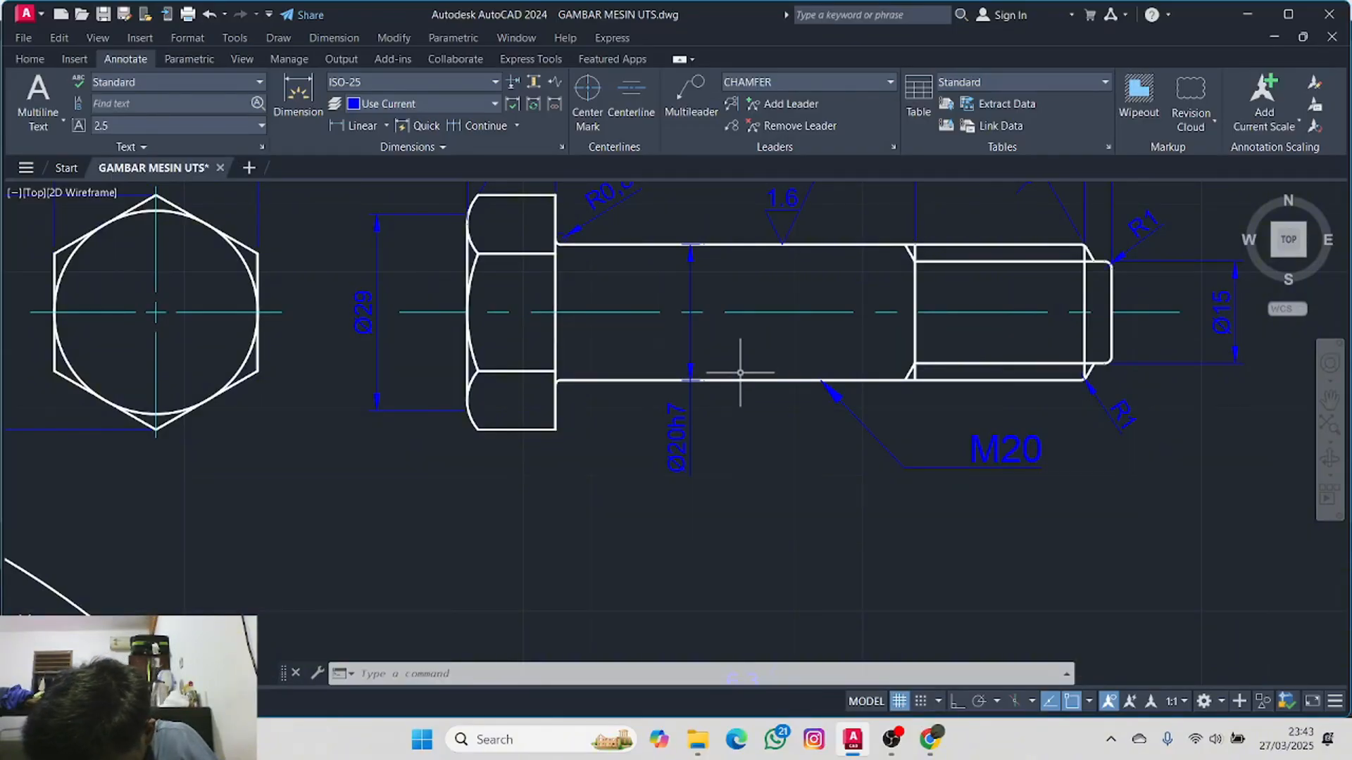
pyautogui.scroll(-8, 740, 372)
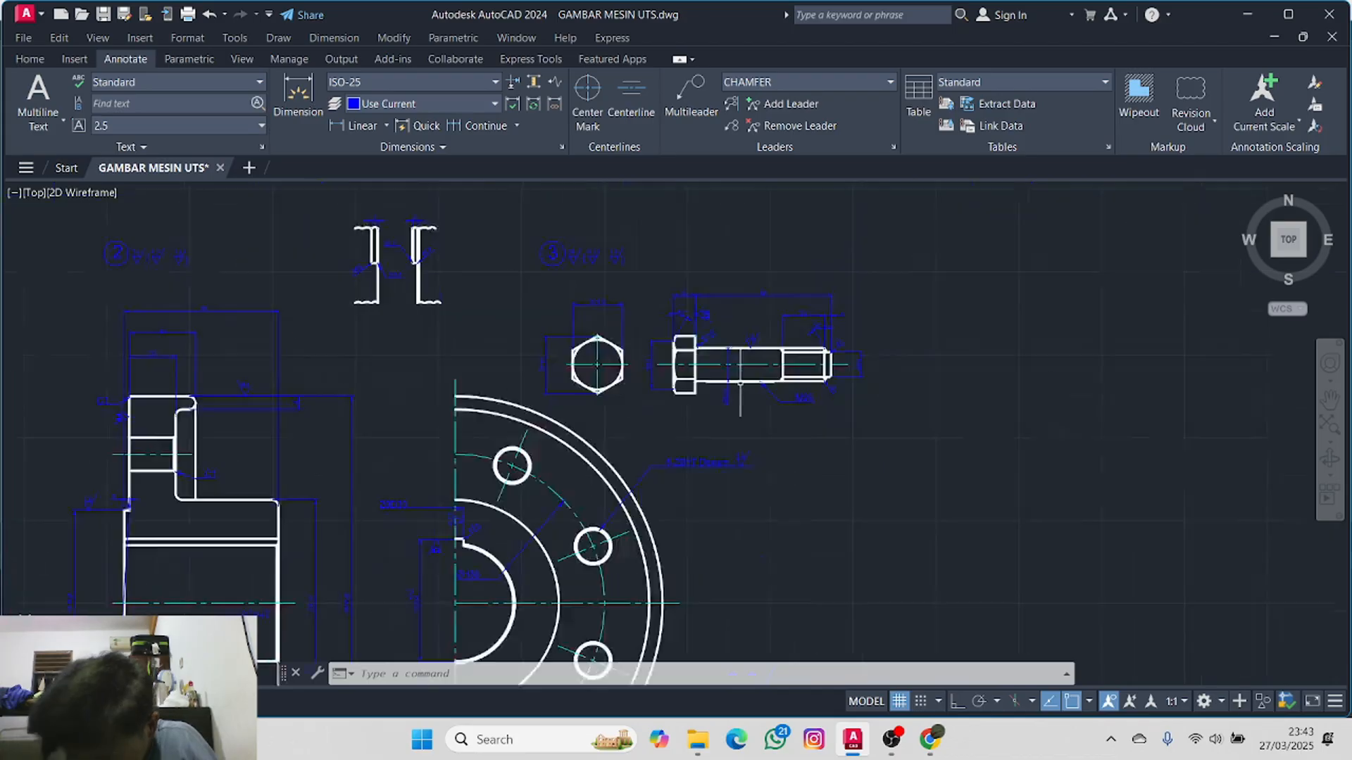
# - Examine the drawn views, the reference photo and the separate sheet frame with its note, tolerance table and title block
pyautogui.moveTo(722, 288)
pyautogui.mouseDown(button='middle')
pyautogui.moveTo(746, 328)
pyautogui.moveTo(835, 377)
pyautogui.moveTo(891, 212)
pyautogui.moveTo(917, 196)
pyautogui.mouseUp(button='middle')
pyautogui.scroll(-2, 809, 368)
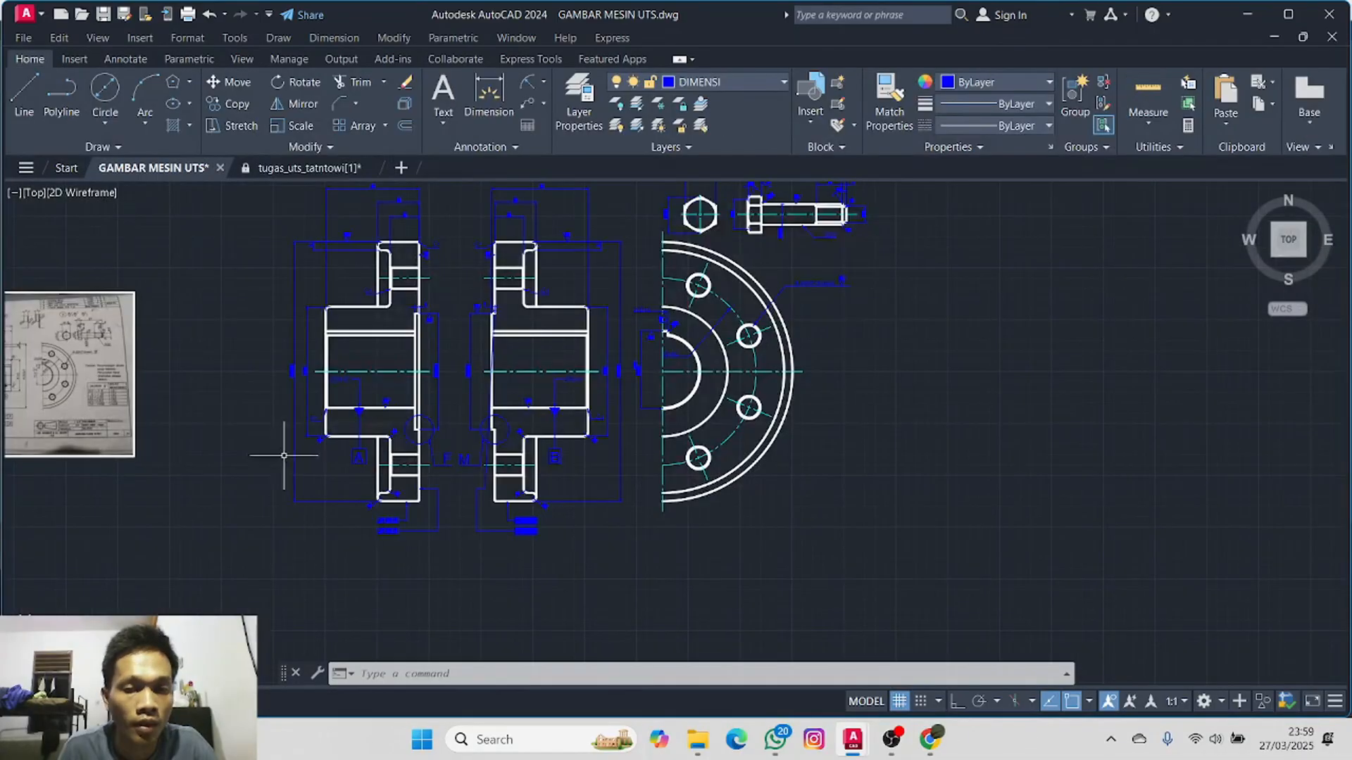
pyautogui.moveTo(286, 452)
pyautogui.mouseDown(button='middle')
pyautogui.moveTo(292, 473)
pyautogui.moveTo(293, 453)
pyautogui.moveTo(402, 377)
pyautogui.moveTo(584, 348)
pyautogui.mouseUp(button='middle')
pyautogui.scroll(5, 420, 377)
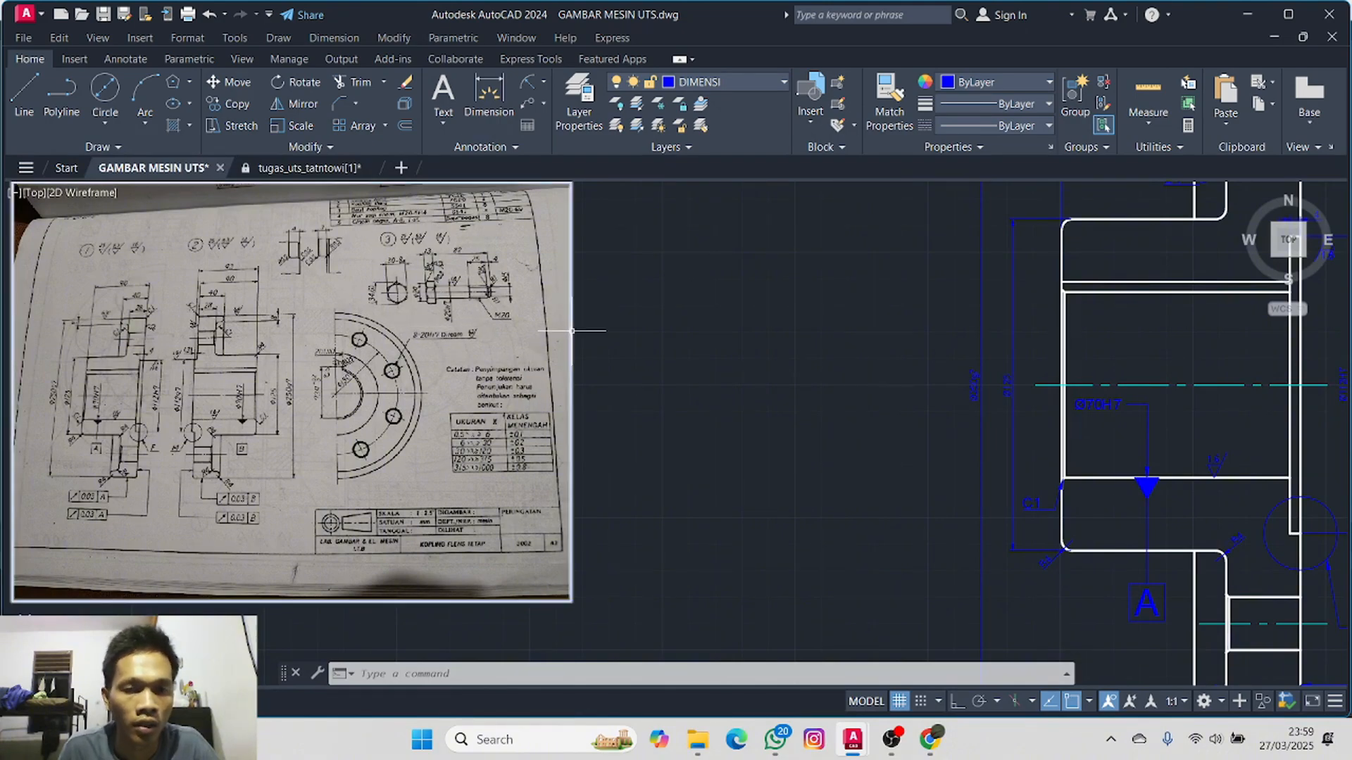
pyautogui.scroll(-4, 687, 355)
pyautogui.moveTo(689, 355); pyautogui.dragTo(6, 326, button='middle')
pyautogui.moveTo(729, 328); pyautogui.dragTo(273, 371, button='middle')
pyautogui.scroll(-4, 514, 343)
pyautogui.moveTo(664, 325); pyautogui.dragTo(258, 344, button='middle')
pyautogui.moveTo(363, 362); pyautogui.dragTo(452, 377, button='middle')
pyautogui.scroll(5, 454, 370)
pyautogui.scroll(2, 318, 386)
pyautogui.press('Escape')
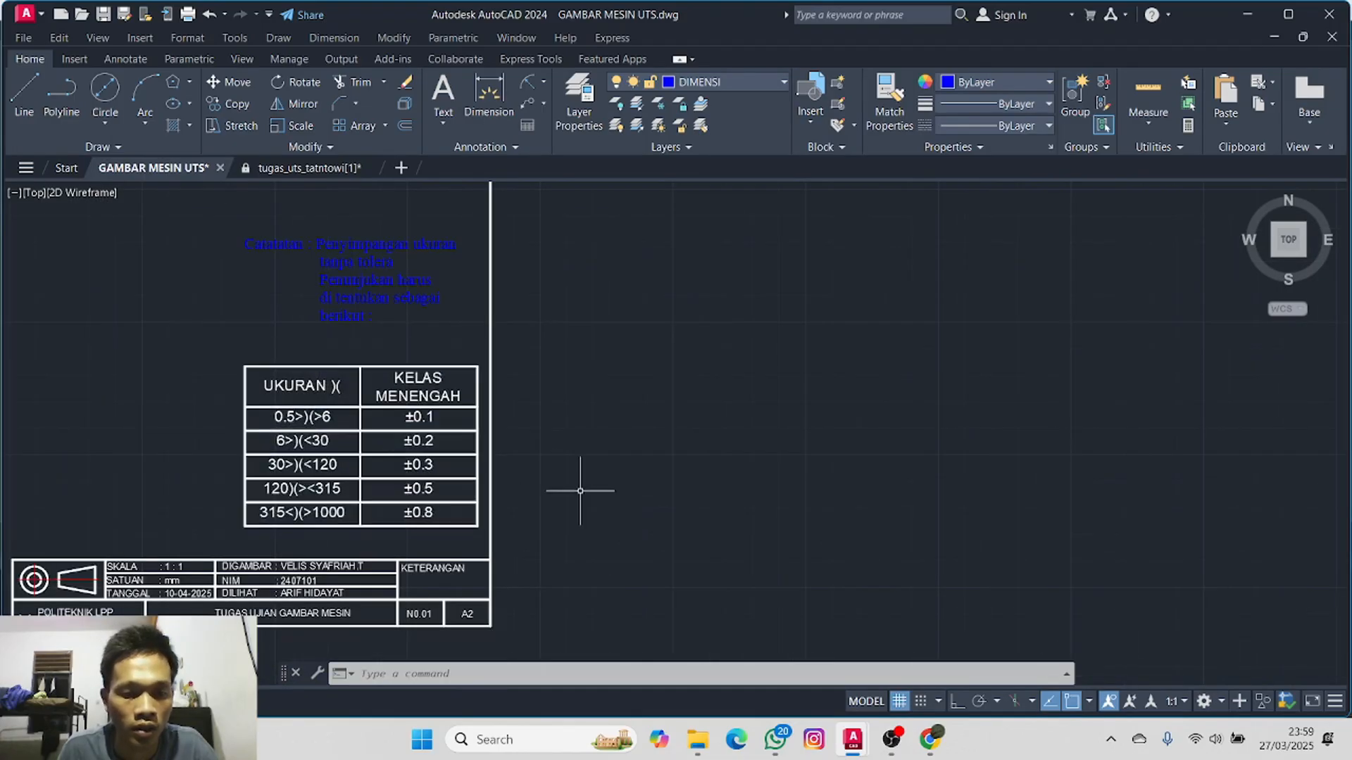
pyautogui.moveTo(582, 483); pyautogui.dragTo(733, 362, button='middle')
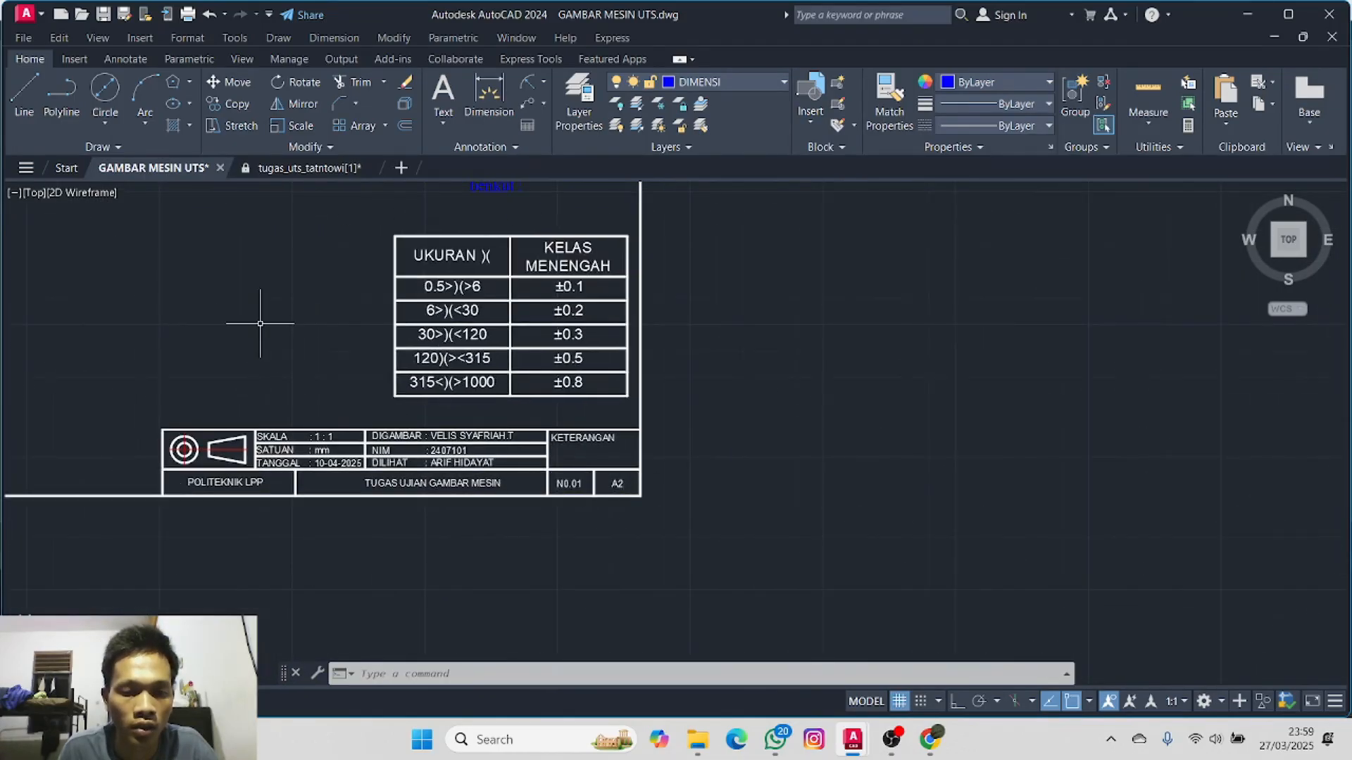
pyautogui.moveTo(266, 317); pyautogui.dragTo(638, 403, button='middle')
pyautogui.moveTo(454, 408); pyautogui.dragTo(1032, 423, button='middle')
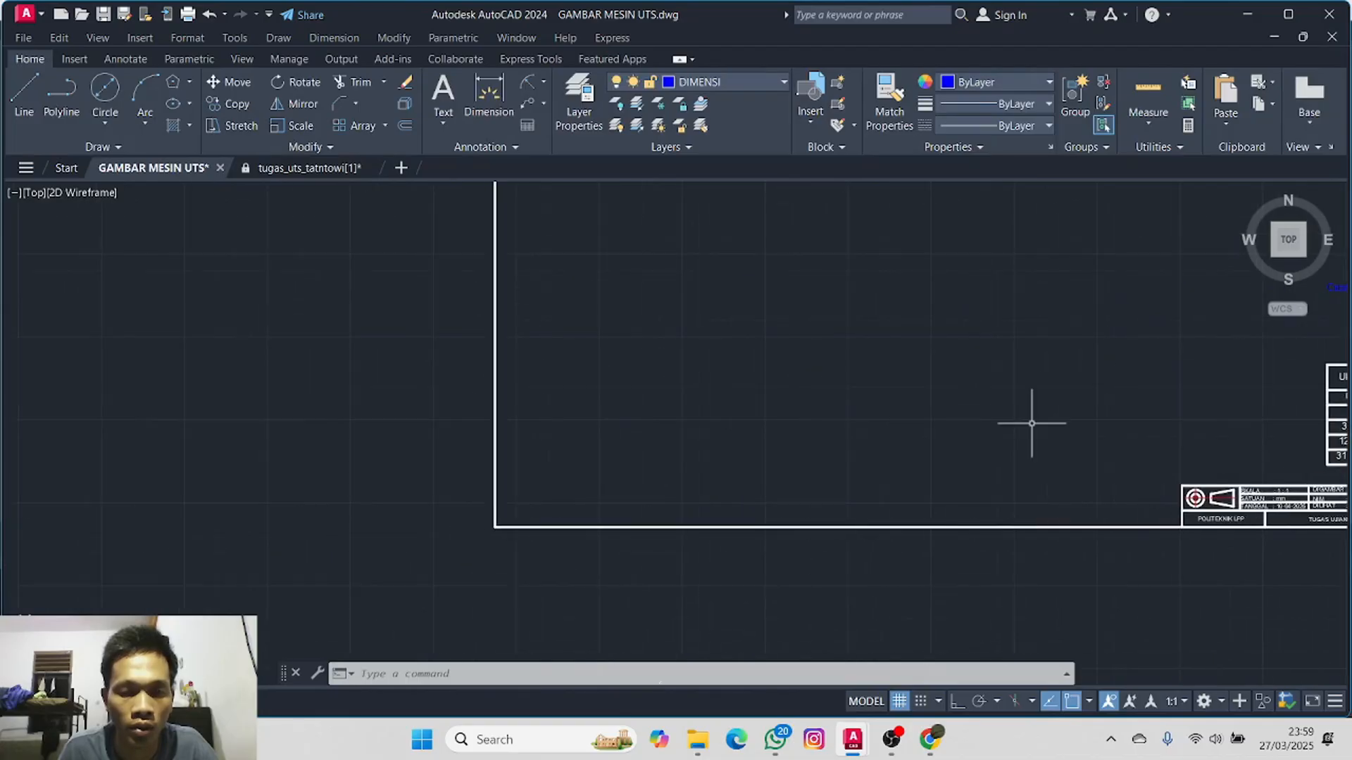
pyautogui.moveTo(872, 394)
pyautogui.mouseDown(button='middle')
pyautogui.moveTo(582, 359)
pyautogui.moveTo(290, 357)
pyautogui.mouseUp(button='middle')
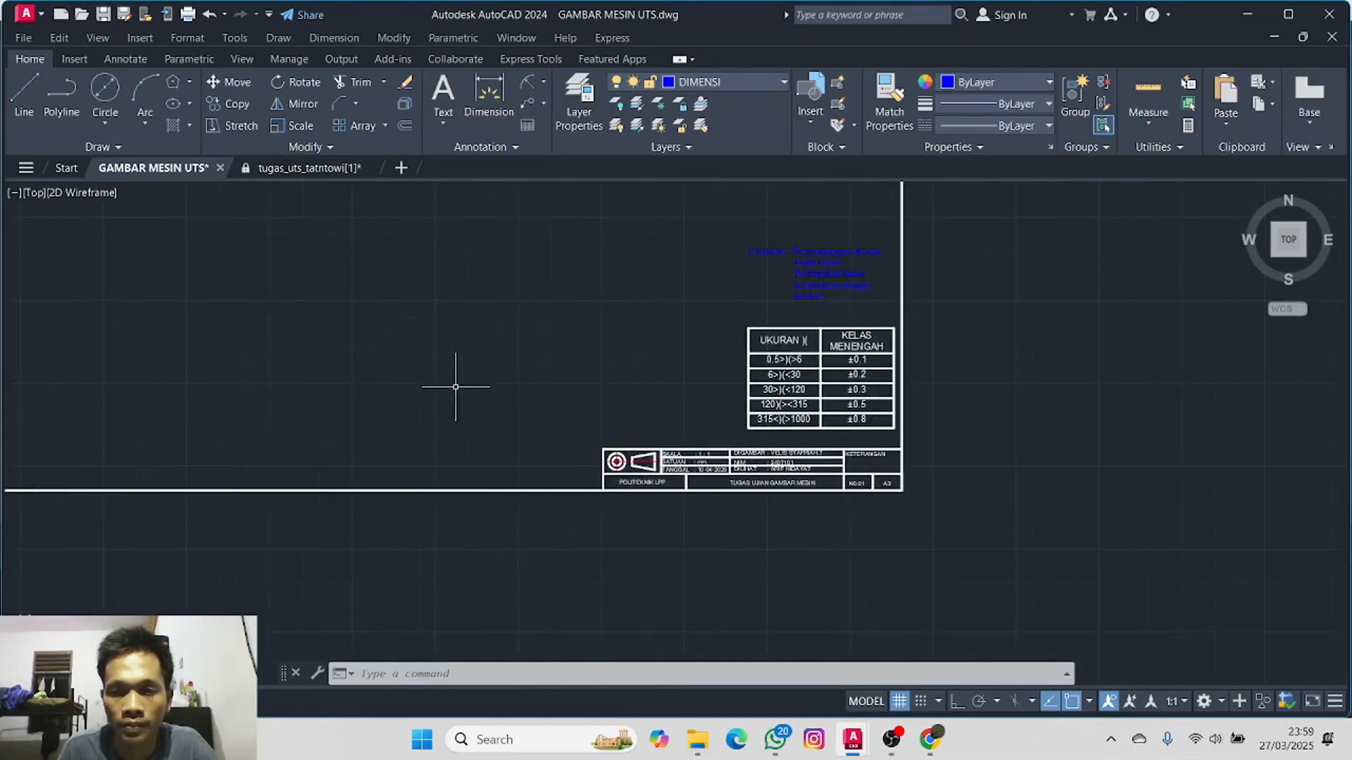
# - Put the circle's center mark and the cone's axis line in the title block's projection symbol on the DIMENSI layer
pyautogui.scroll(2, 476, 390)
pyautogui.moveTo(550, 416); pyautogui.dragTo(387, 313, button='middle')
pyautogui.scroll(4, 498, 369)
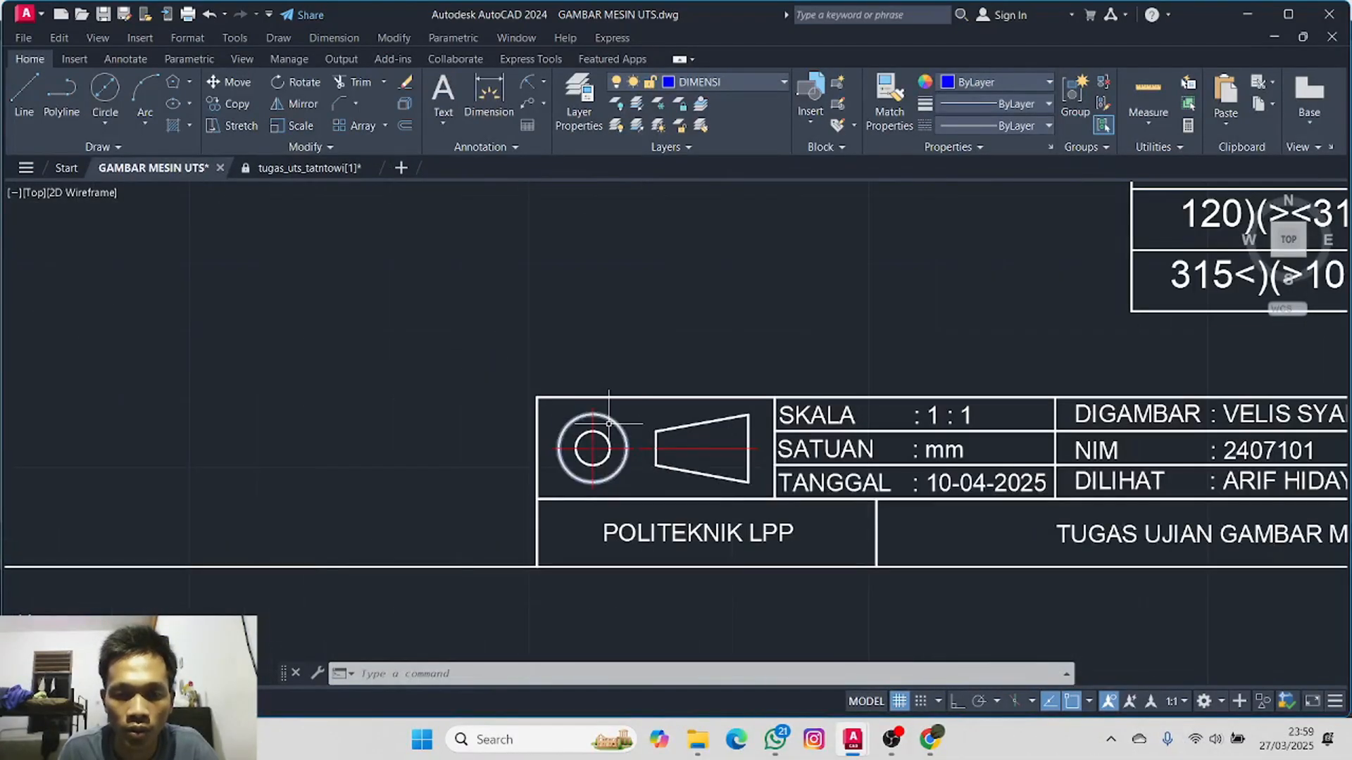
pyautogui.click(593, 448)
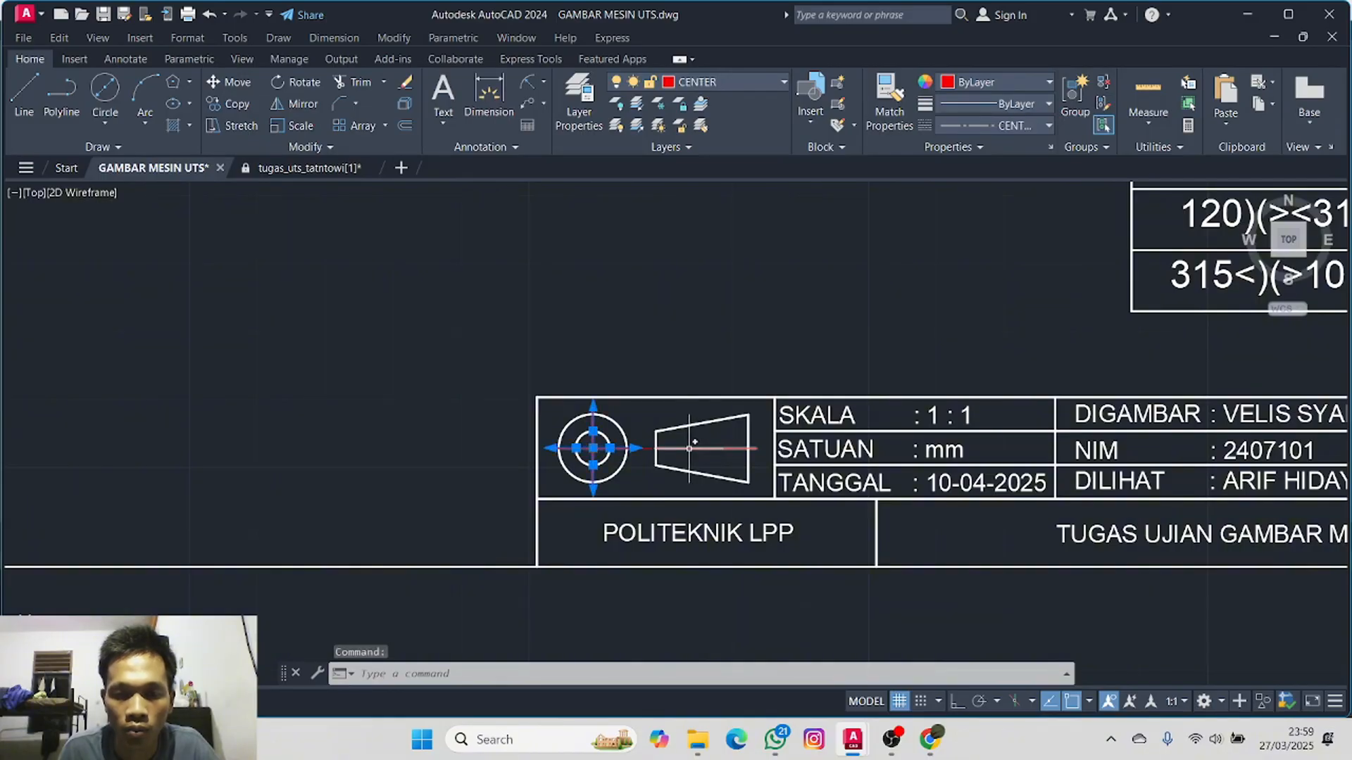
pyautogui.click(689, 448)
pyautogui.click(725, 84)
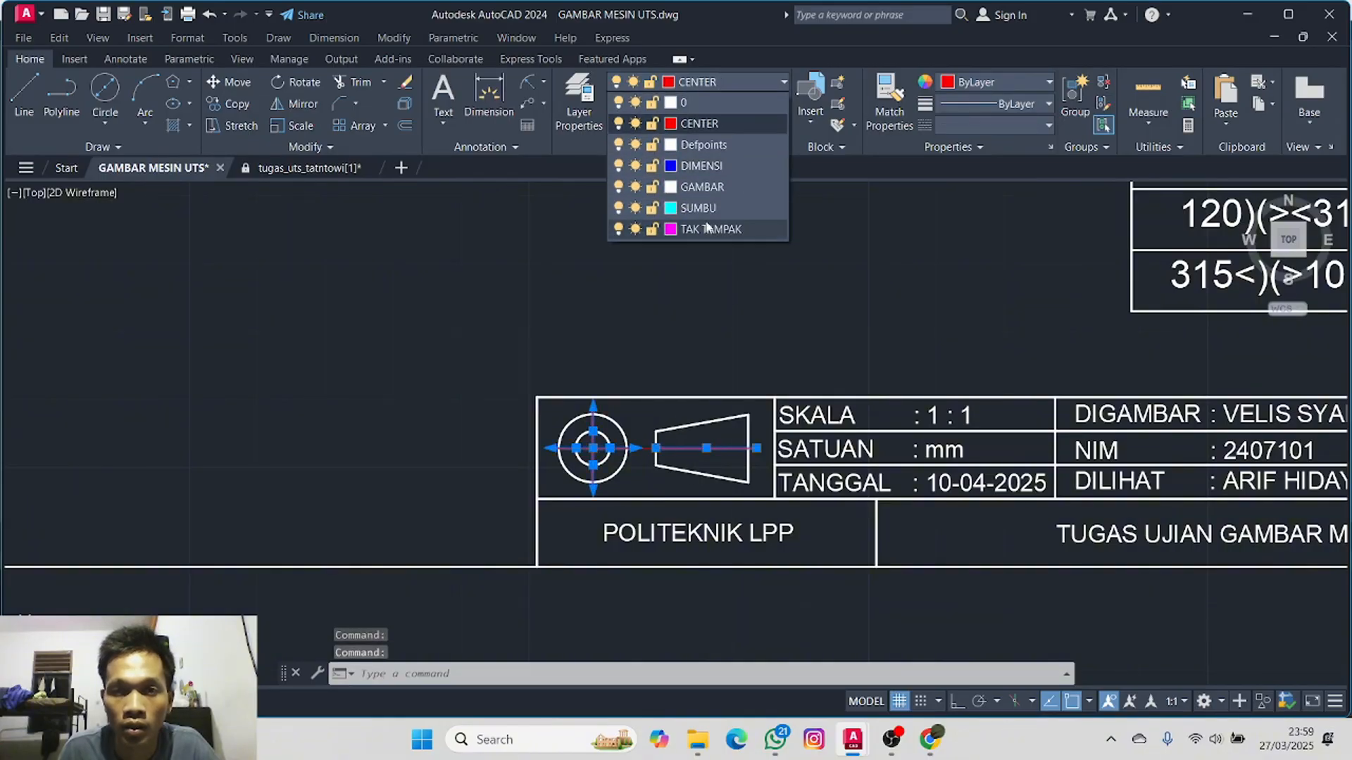
pyautogui.click(715, 183)
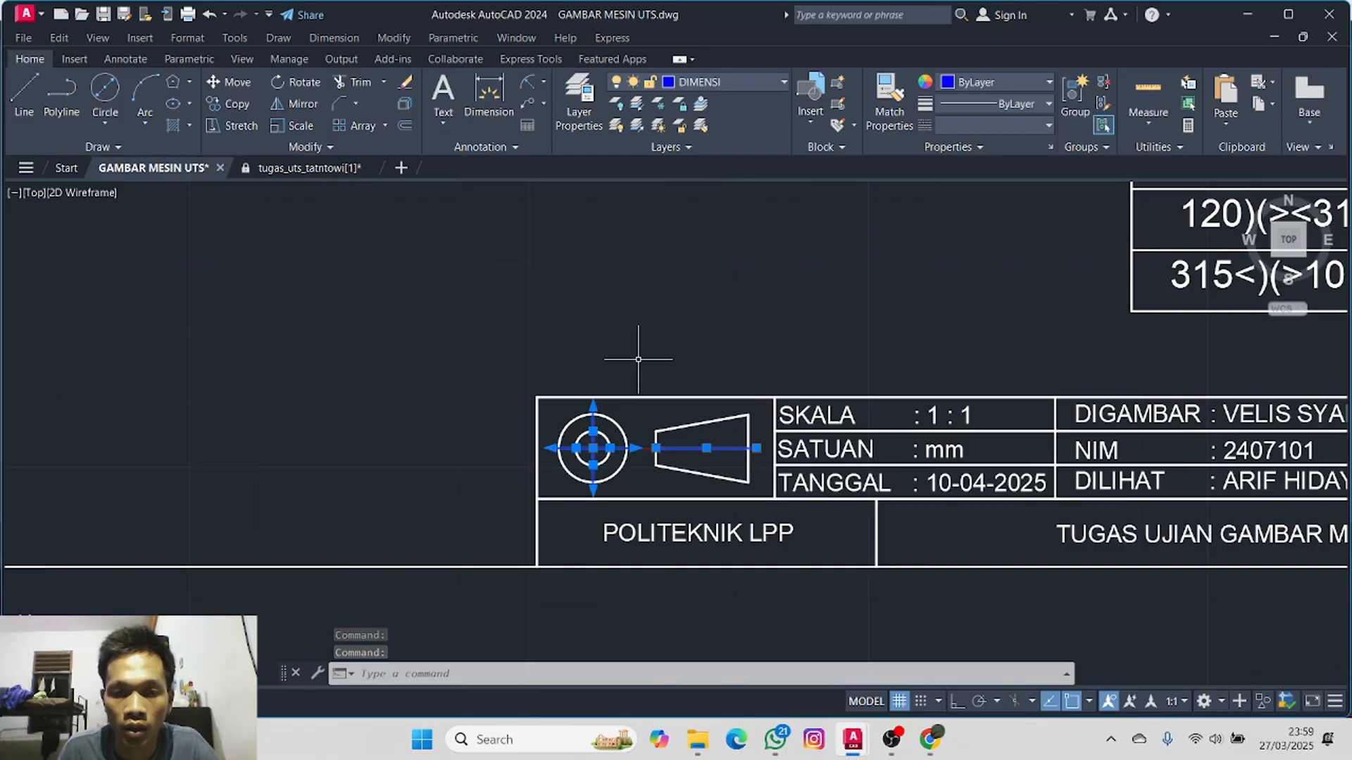
pyautogui.press('Escape')
# - Delete the leftover red axis segment between the circles and the cone in the projection symbol
pyautogui.scroll(4, 656, 461)
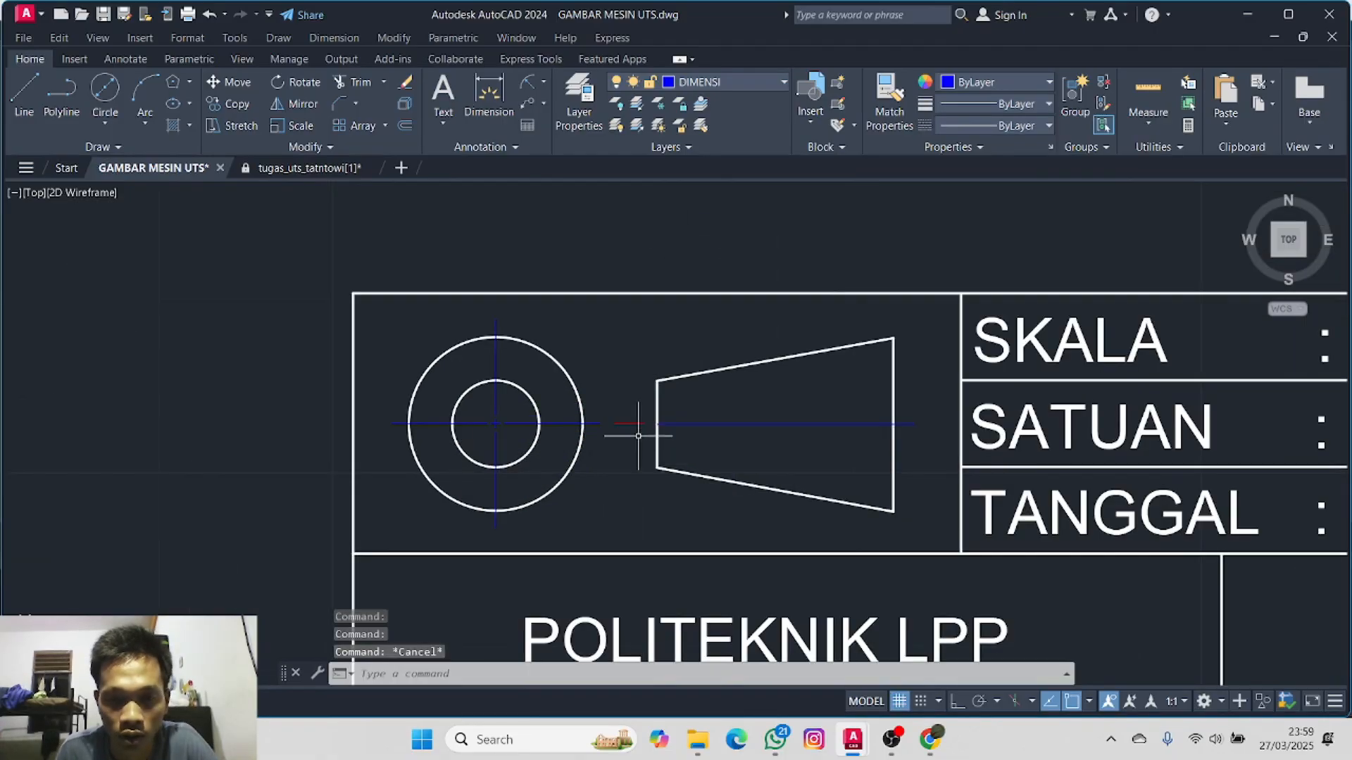
pyautogui.click(634, 423)
pyautogui.press('Delete')
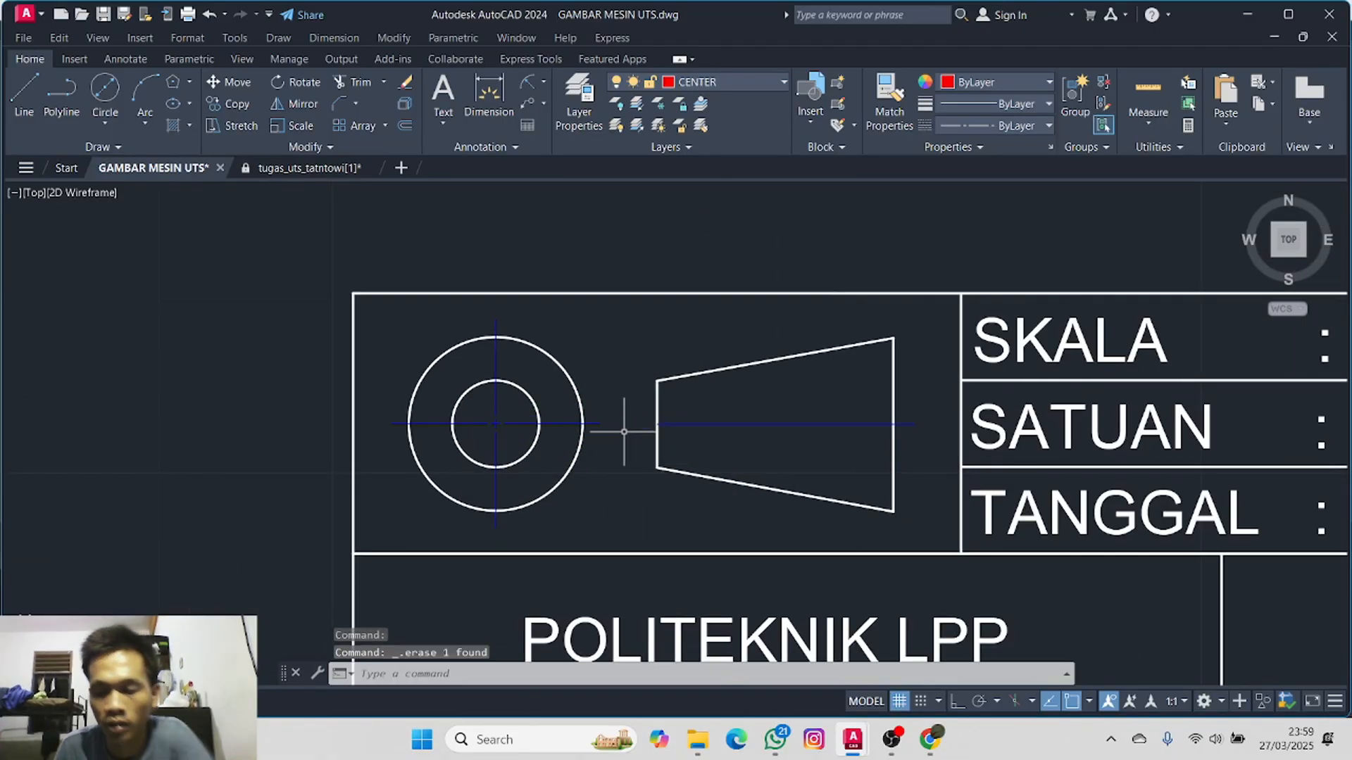
# - Stretch the cone's axis line horizontally, with Ortho on, a short distance past the cone's narrow end
pyautogui.scroll(-4, 465, 443)
pyautogui.click(563, 436)
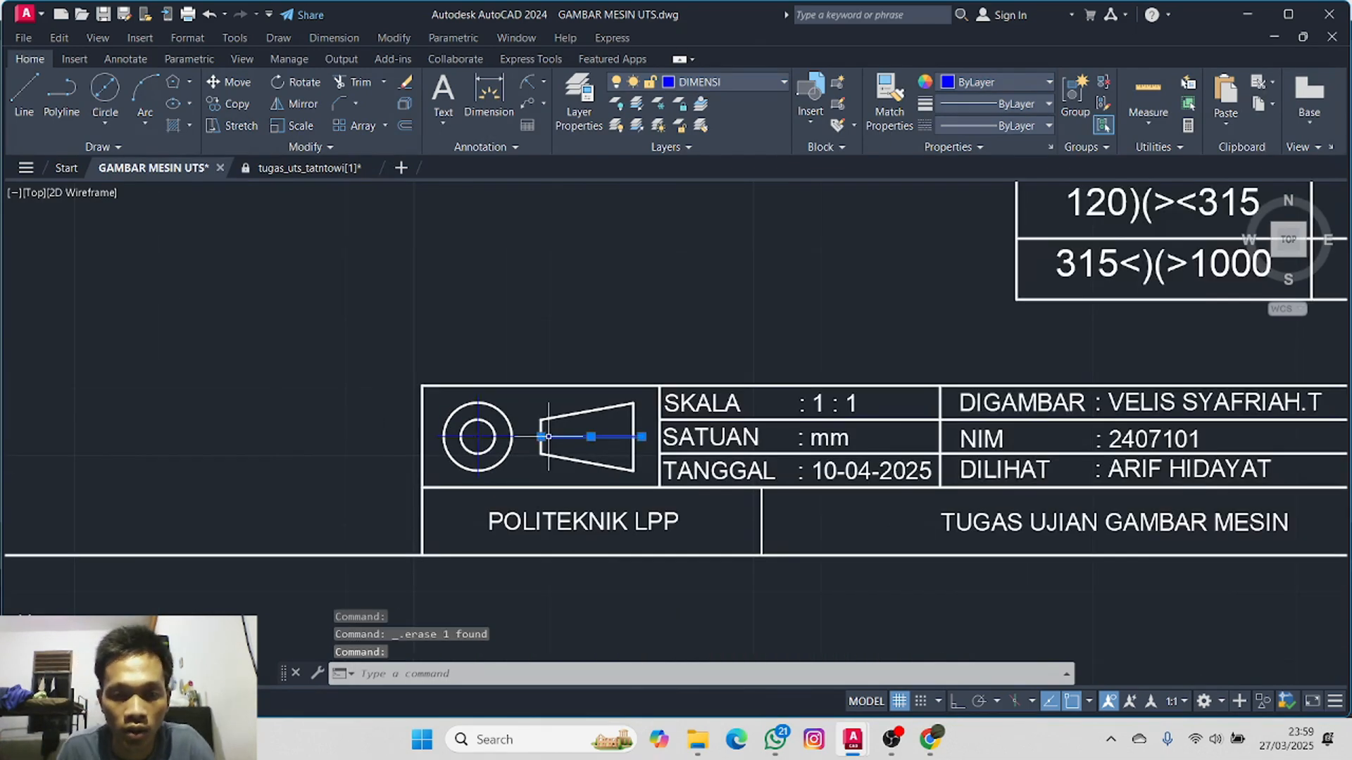
pyautogui.scroll(4, 538, 438)
pyautogui.click(545, 434)
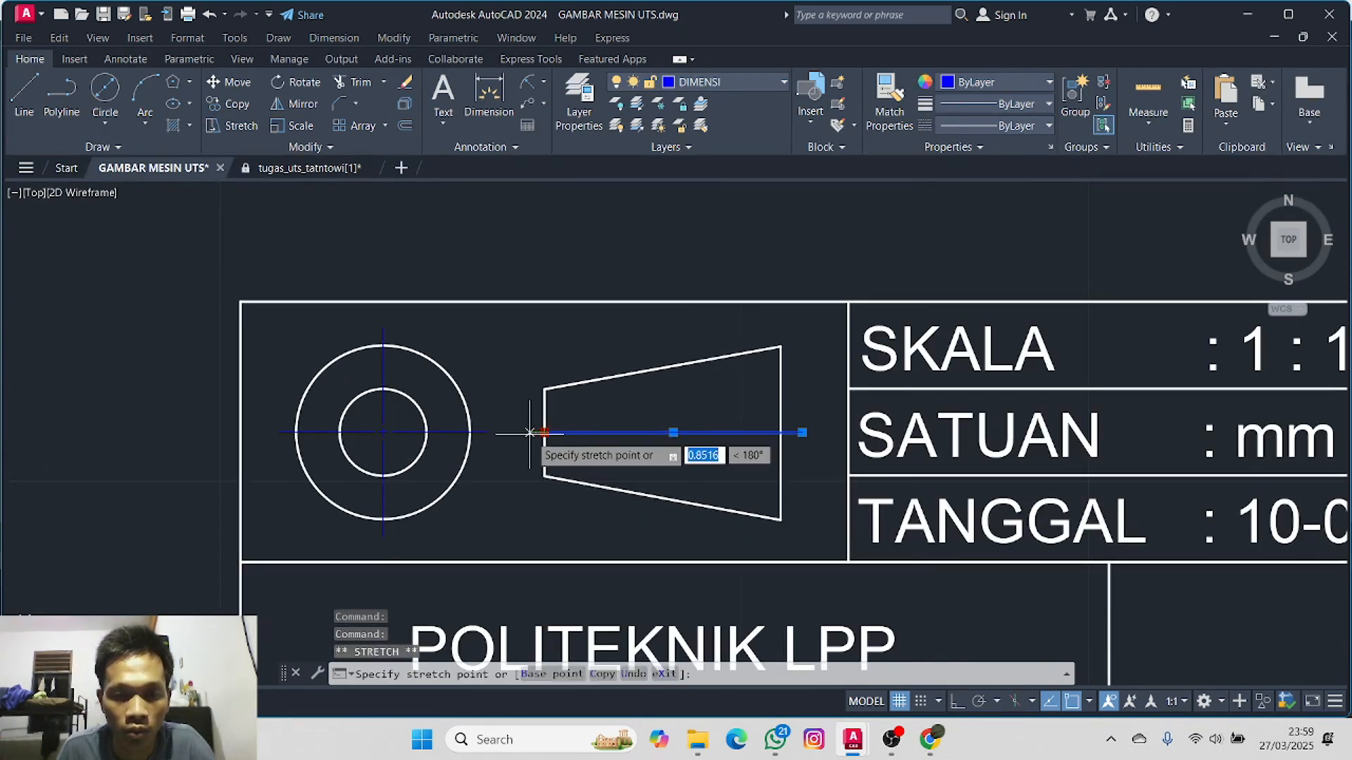
pyautogui.press('F8')
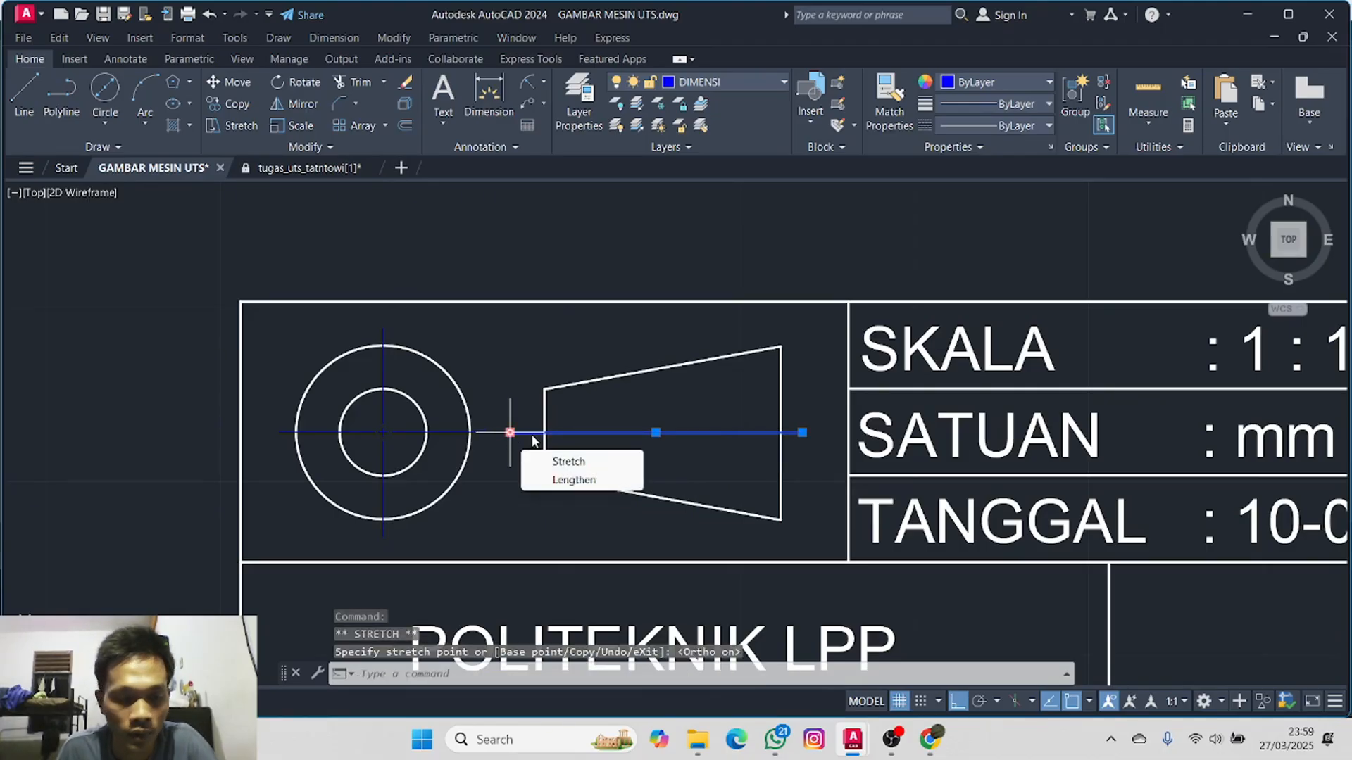
pyautogui.scroll(-4, 211, 430)
pyautogui.press('Escape')
# - Examine the flange views, enlarged details, nut and bolt together with their dimensions and callouts
pyautogui.moveTo(167, 419); pyautogui.dragTo(778, 394, button='middle')
pyautogui.scroll(-10, 209, 445)
pyautogui.moveTo(204, 368); pyautogui.dragTo(1237, 487, button='middle')
pyautogui.moveTo(232, 470); pyautogui.dragTo(1152, 374, button='middle')
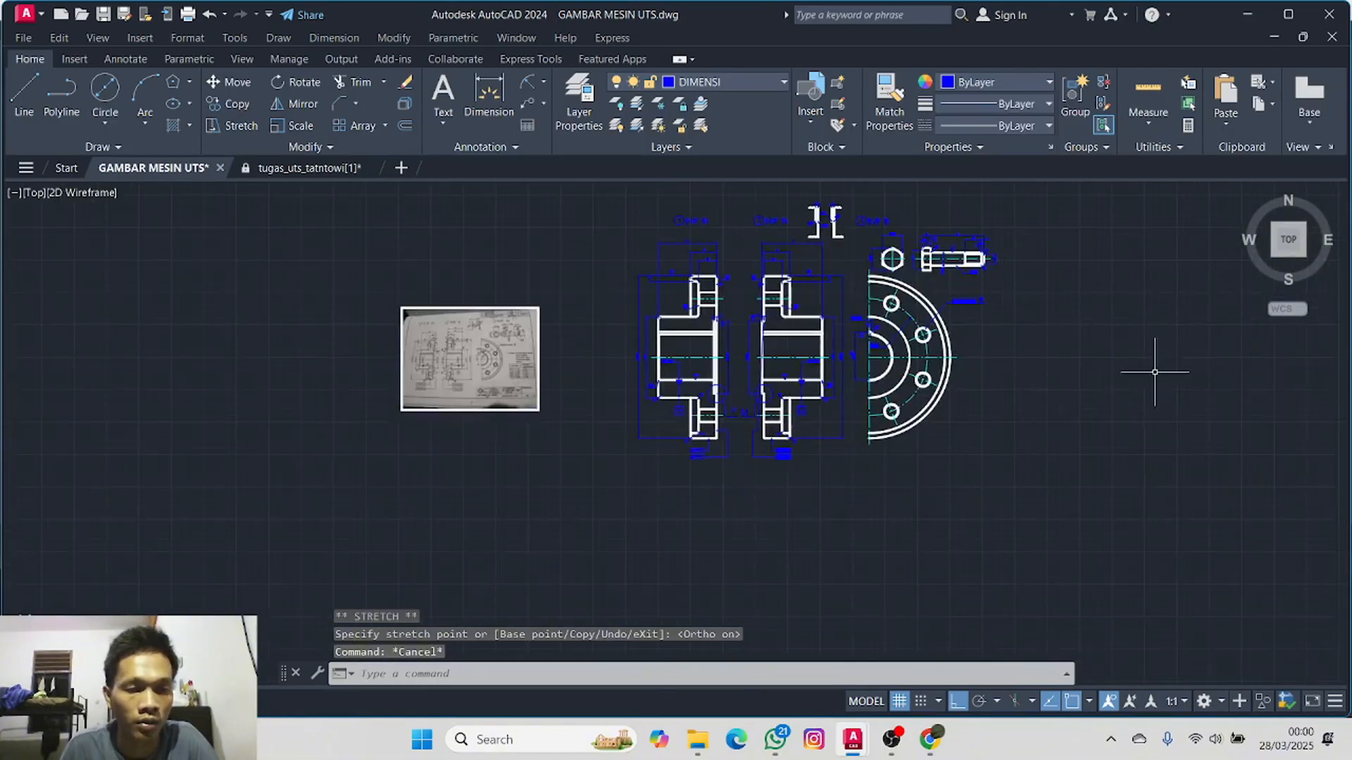
pyautogui.scroll(2, 943, 373)
pyautogui.moveTo(1043, 333); pyautogui.dragTo(965, 478, button='middle')
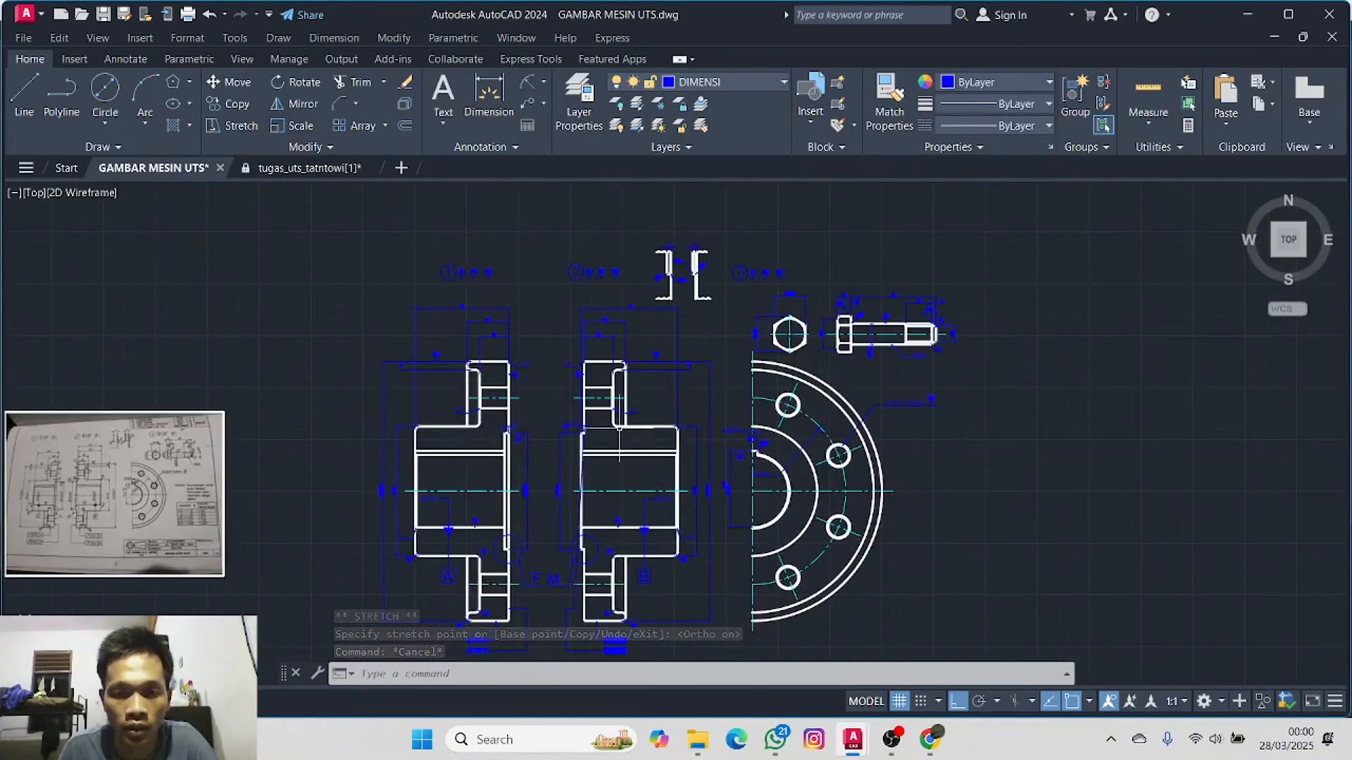
pyautogui.moveTo(736, 381); pyautogui.dragTo(729, 328, button='middle')
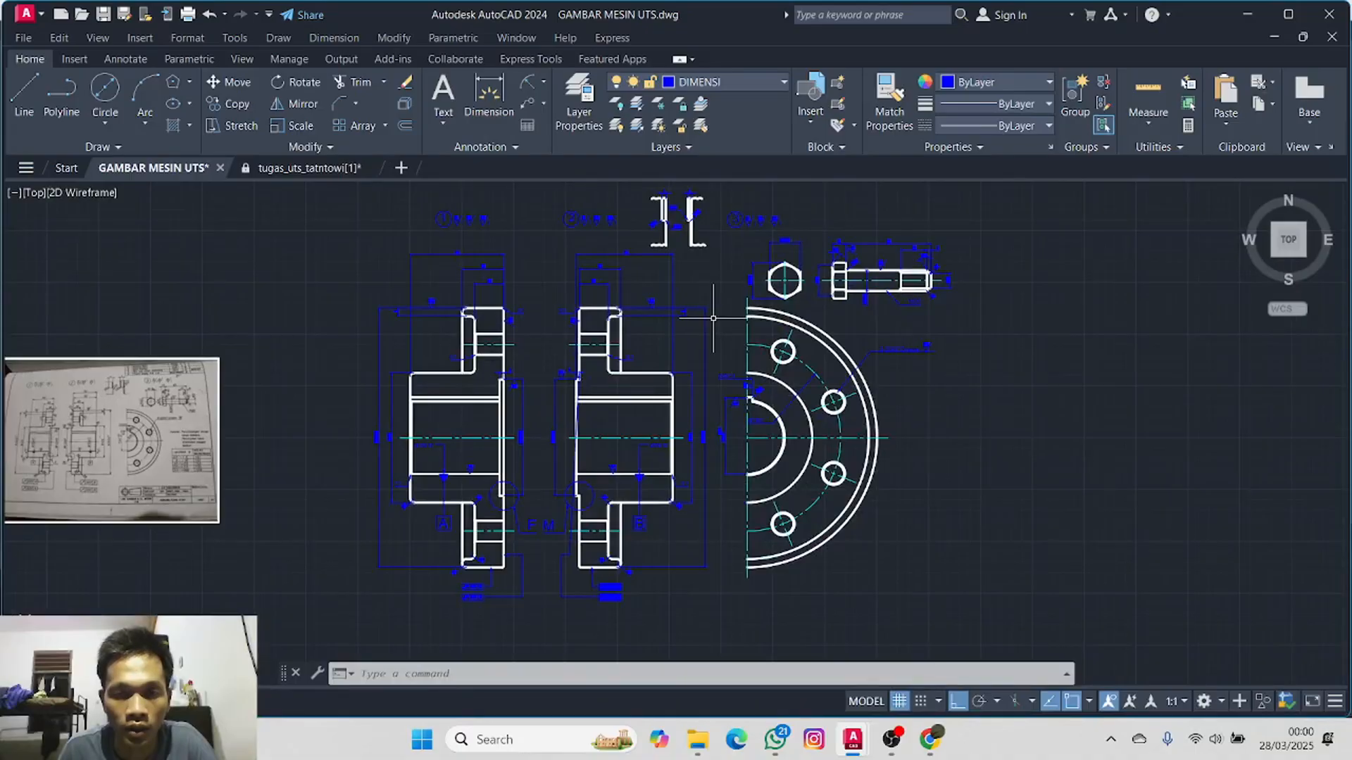
pyautogui.scroll(2, 567, 286)
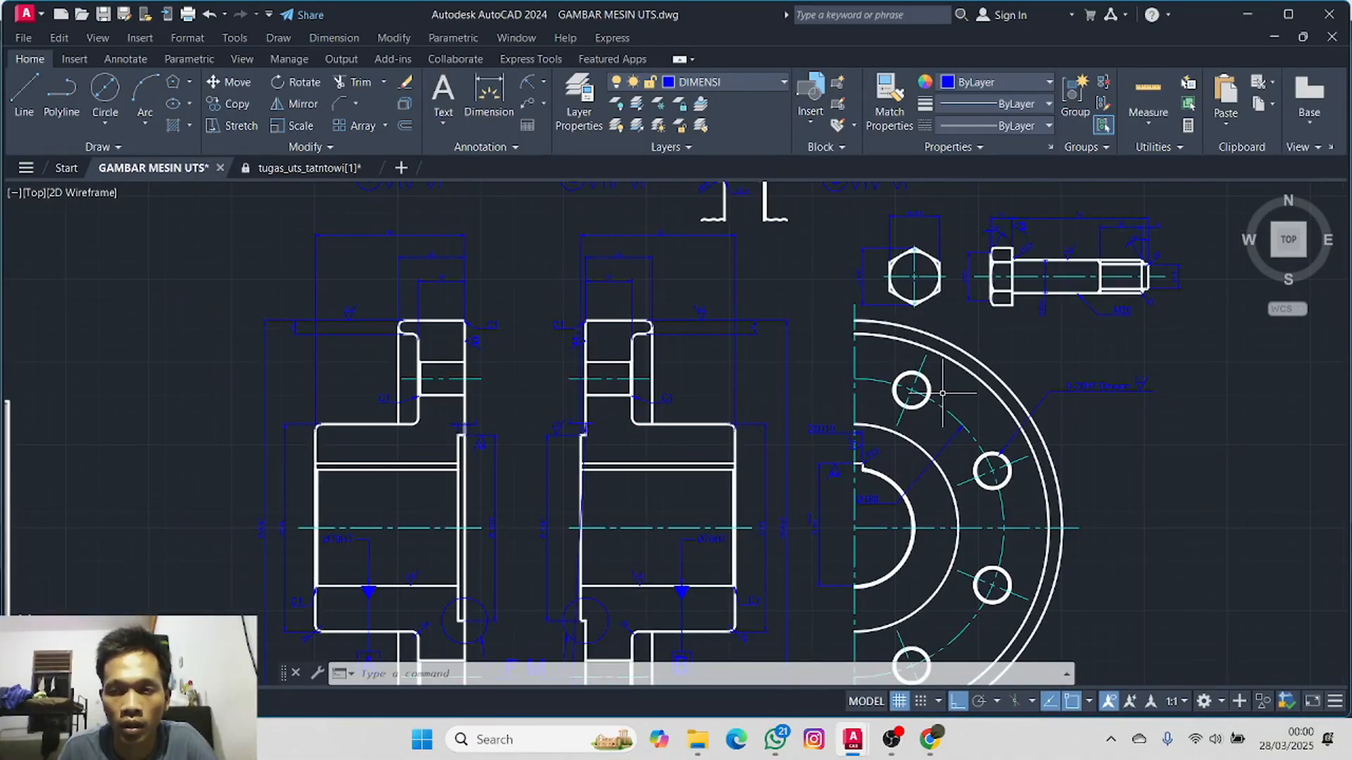
pyautogui.moveTo(1054, 321)
pyautogui.mouseDown(button='middle')
pyautogui.moveTo(591, 369)
pyautogui.moveTo(974, 350)
pyautogui.mouseUp(button='middle')
pyautogui.scroll(4, 589, 377)
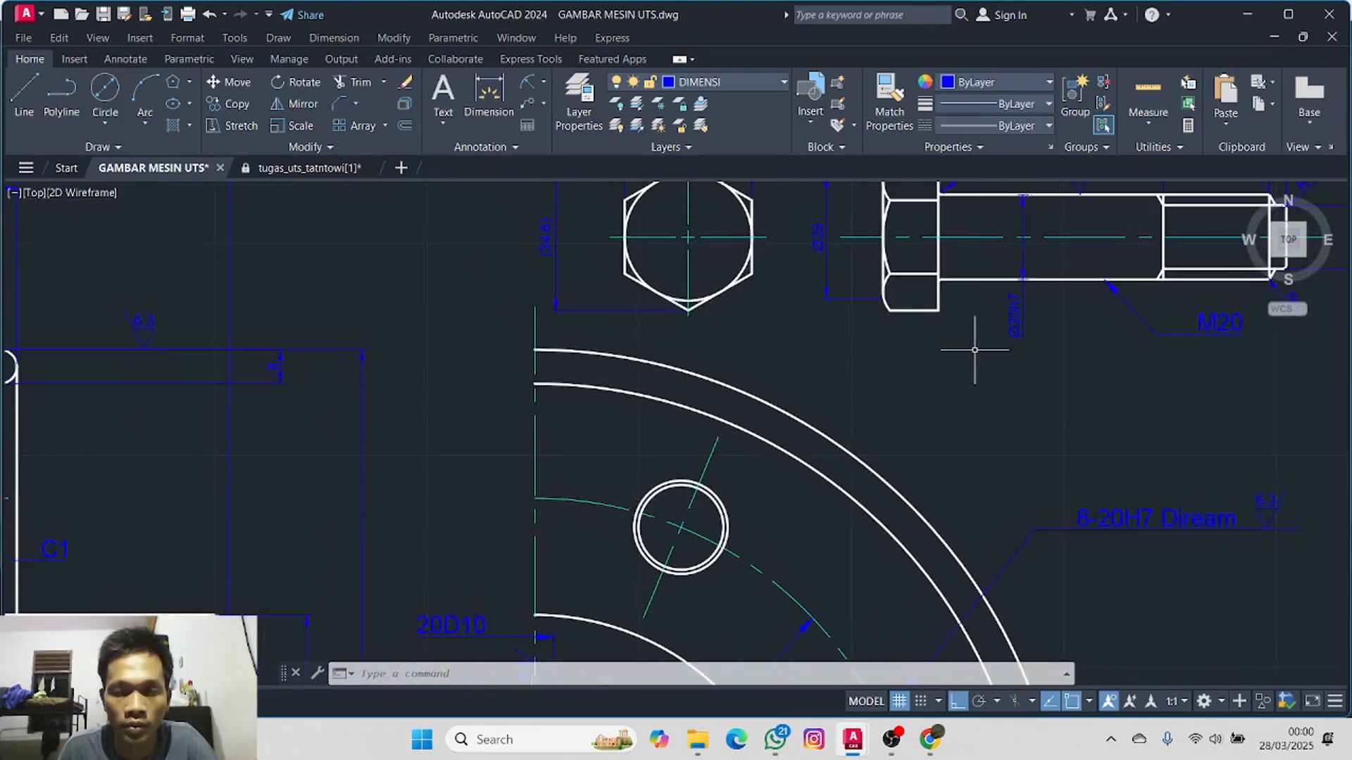
# - Move the sheet frame with its tables, note and title block about 2130 mm left by its upper-left corner, so it encloses all the views
pyautogui.scroll(-6, 963, 354)
pyautogui.moveTo(1071, 377); pyautogui.dragTo(204, 310, button='middle')
pyautogui.moveTo(789, 223)
pyautogui.mouseDown()
pyautogui.moveTo(654, 386)
pyautogui.moveTo(1222, 323)
pyautogui.moveTo(1211, 310)
pyautogui.mouseUp()
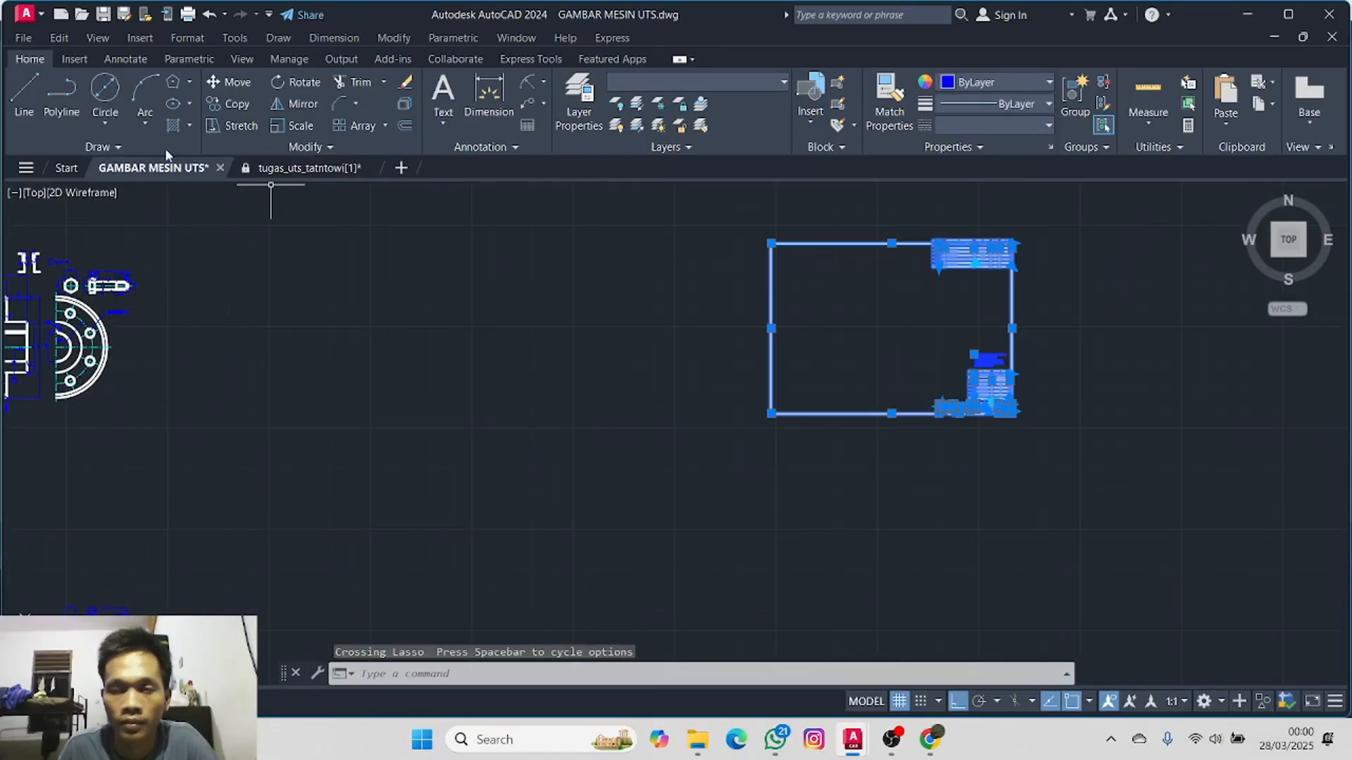
pyautogui.click(246, 87)
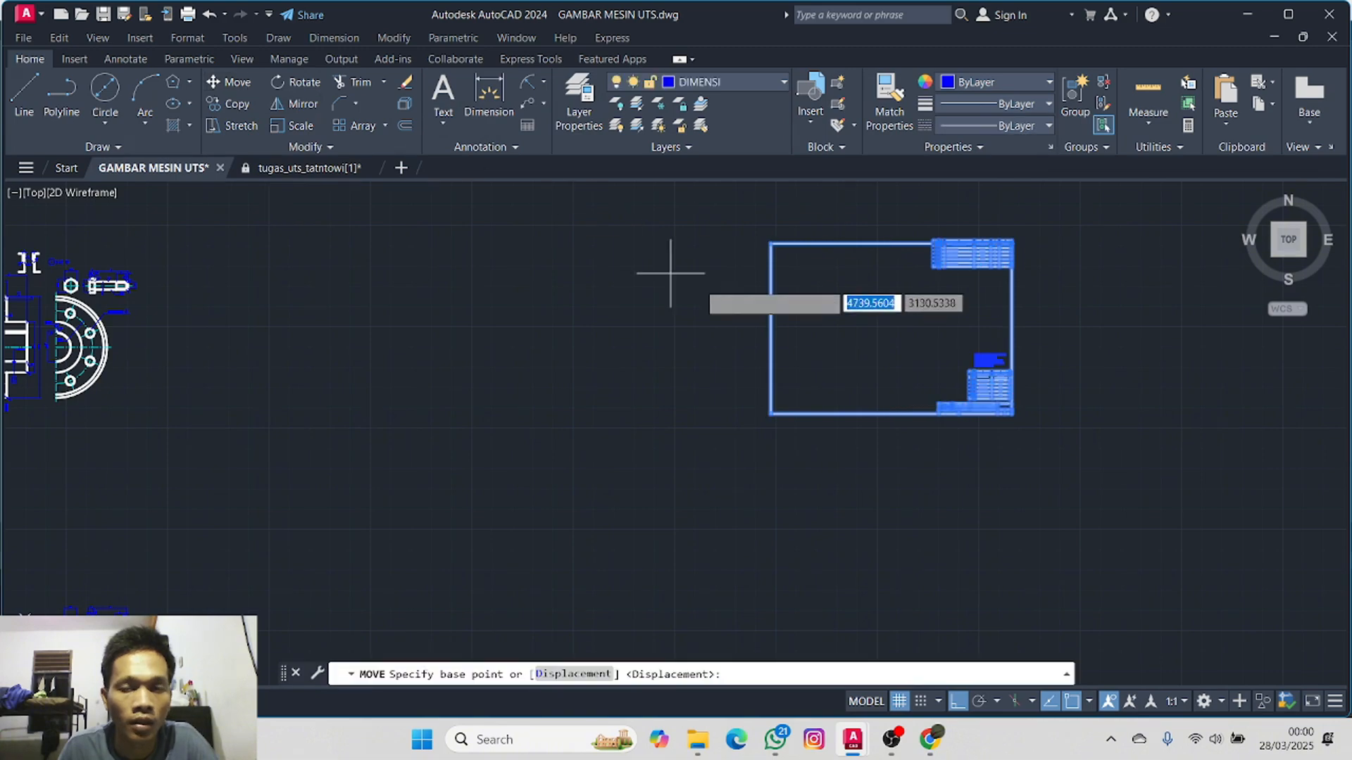
pyautogui.click(771, 243)
pyautogui.moveTo(324, 247); pyautogui.dragTo(894, 260, button='middle')
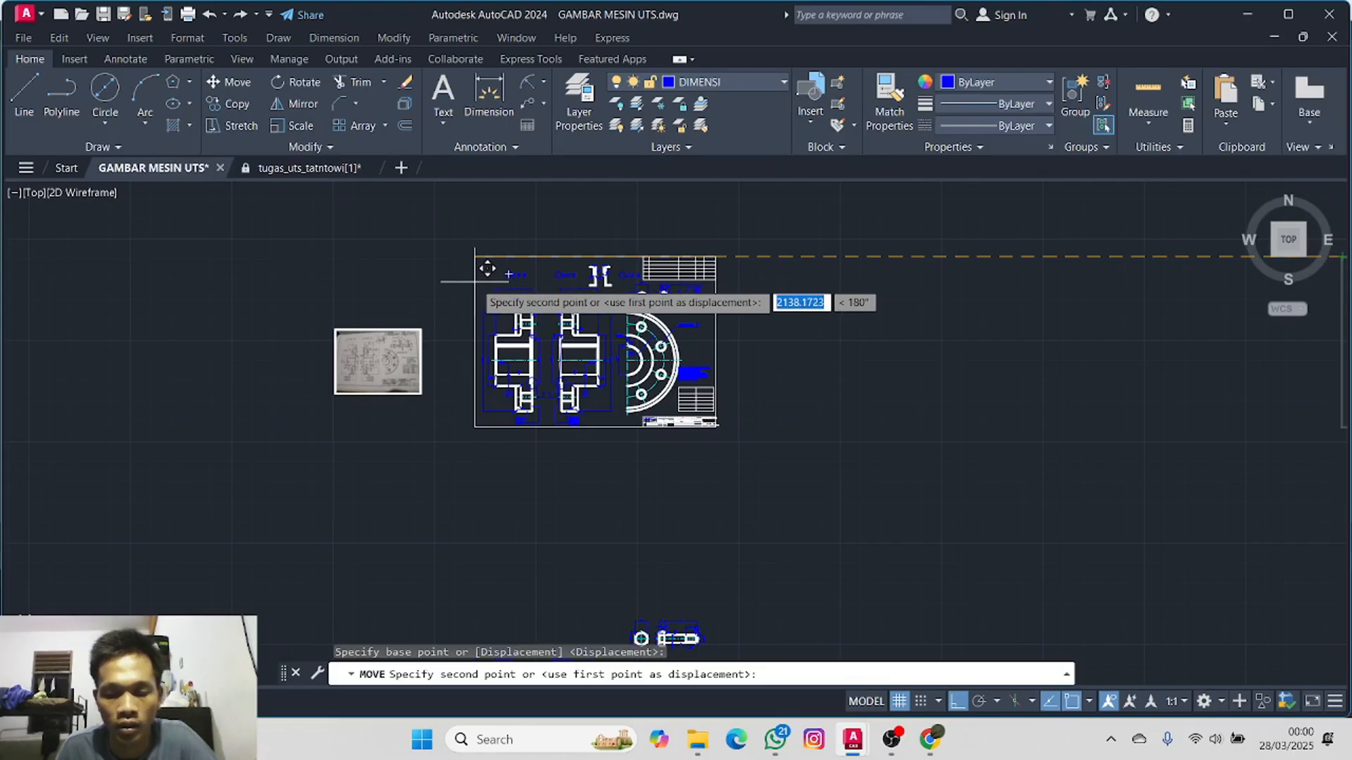
pyautogui.press('F8')
pyautogui.scroll(5, 521, 264)
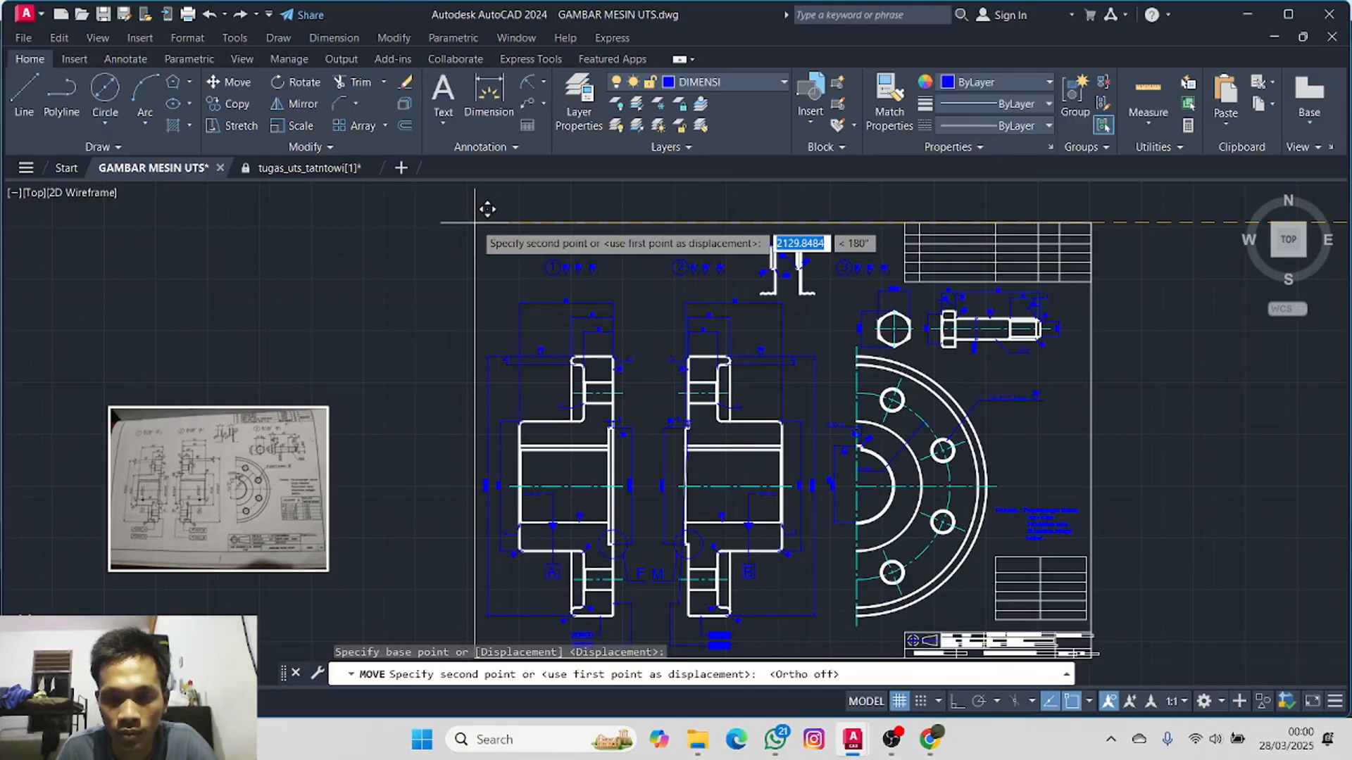
pyautogui.click(476, 223)
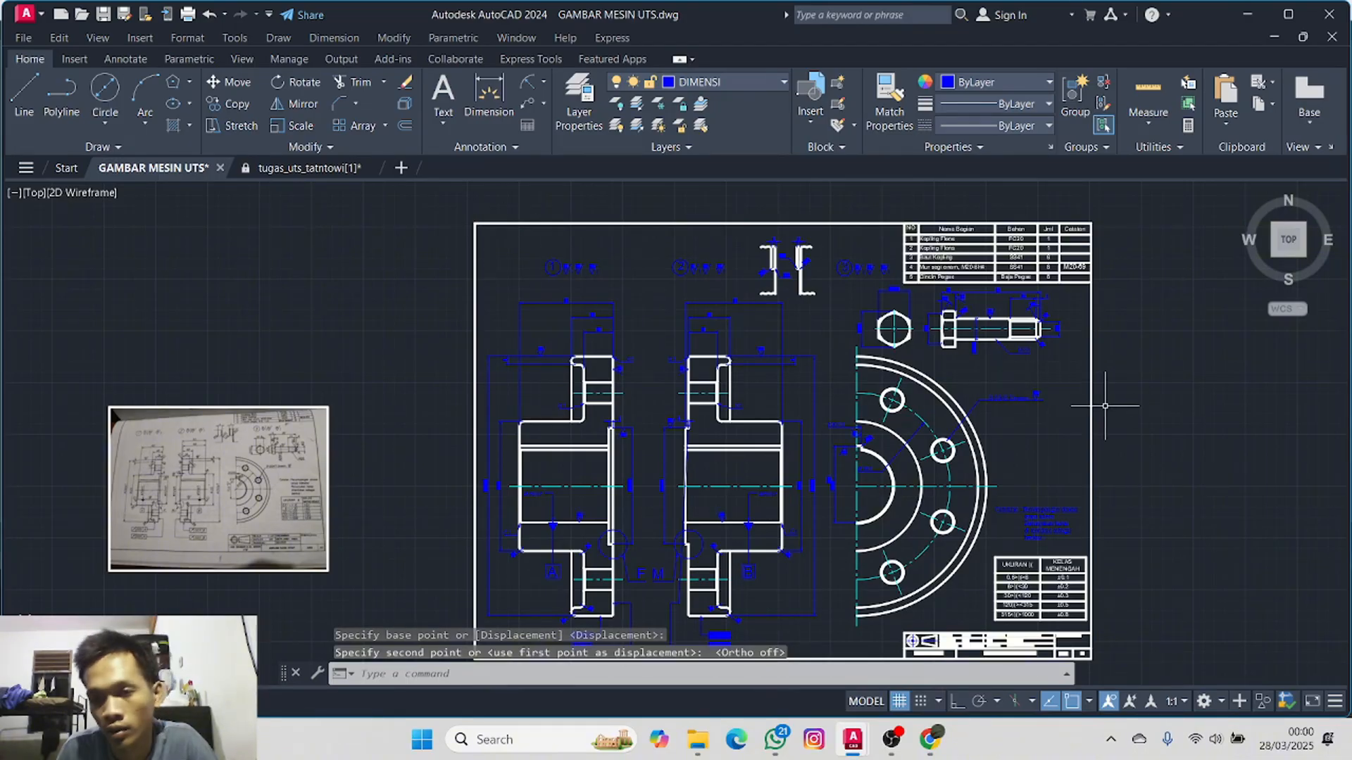
# - Compare the framed sheet with the reference photo, and check its parts list, bolt annotations, tolerance table and title block
pyautogui.scroll(1, 1192, 422)
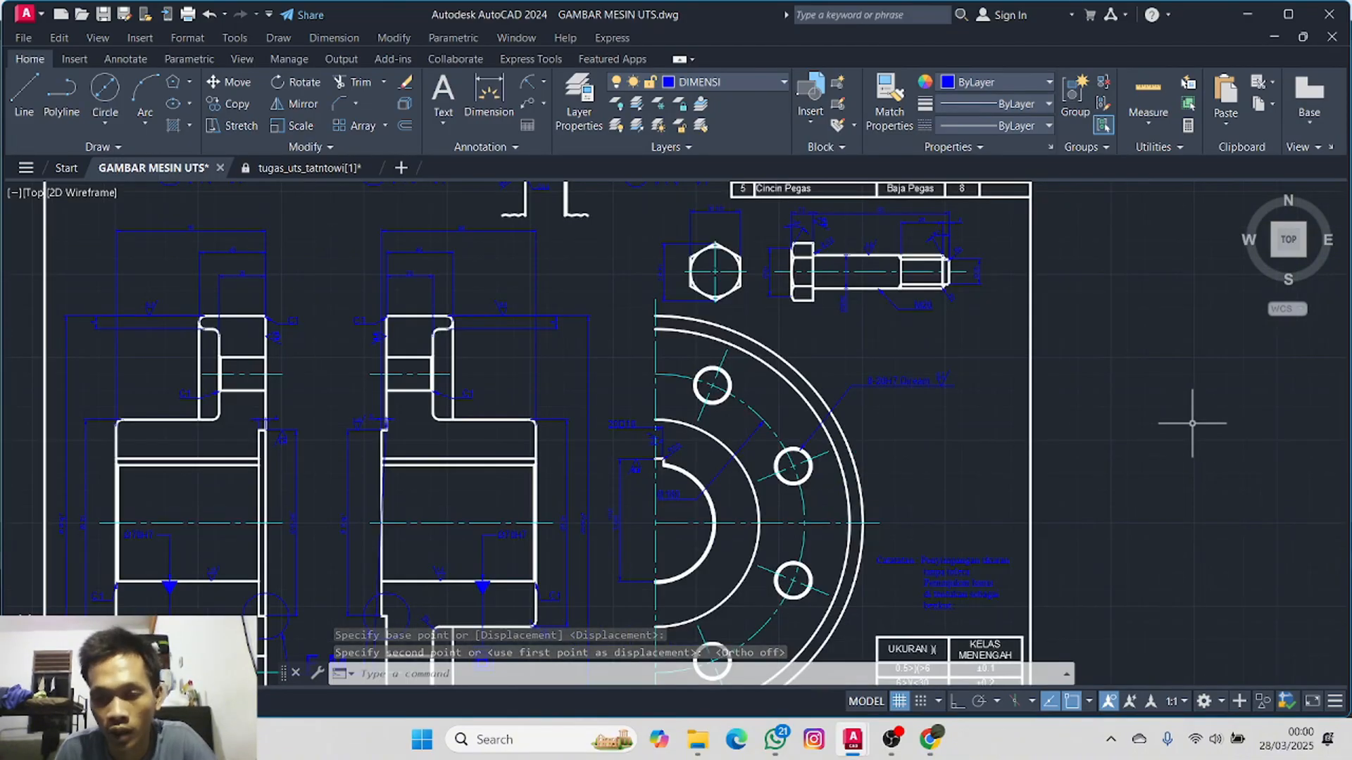
pyautogui.scroll(-2, 1154, 421)
pyautogui.moveTo(1166, 420)
pyautogui.mouseDown(button='middle')
pyautogui.moveTo(1090, 387)
pyautogui.moveTo(942, 360)
pyautogui.mouseUp(button='middle')
pyautogui.scroll(2, 447, 391)
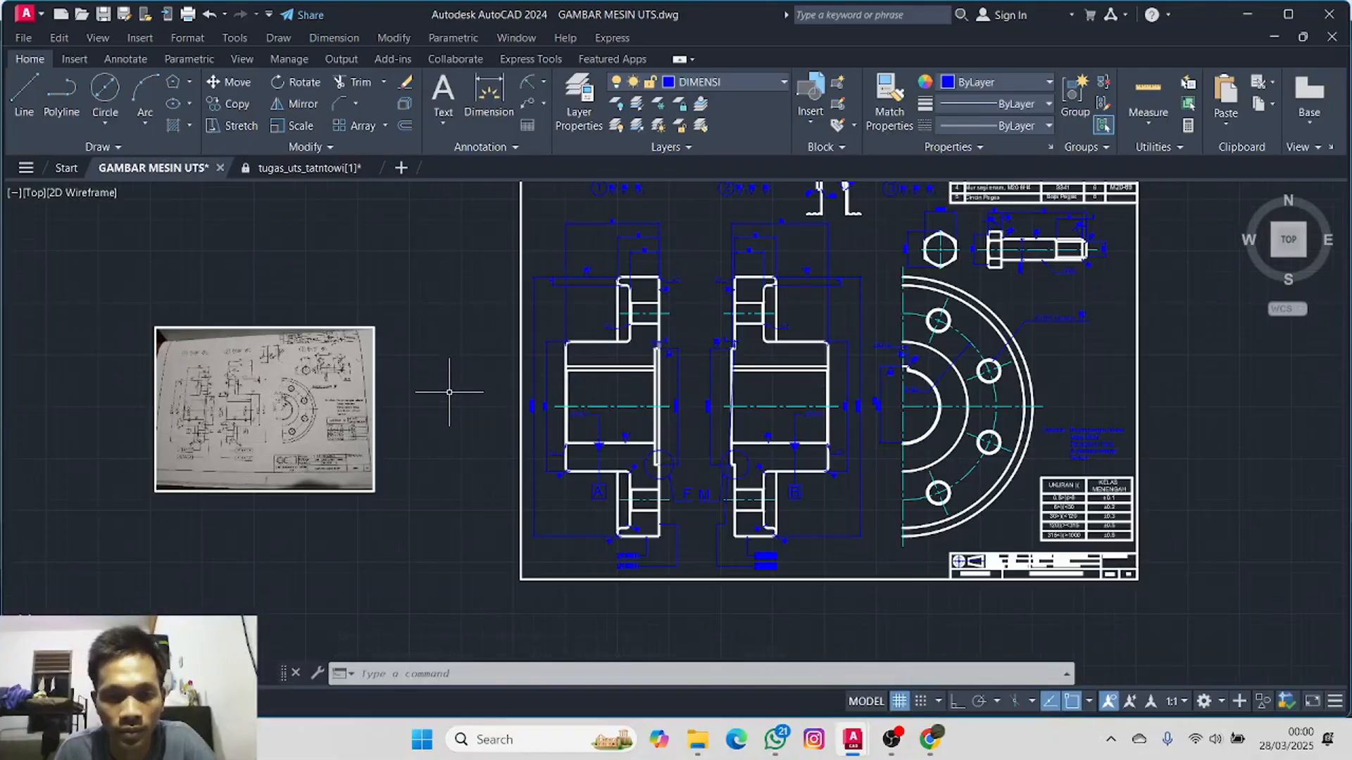
pyautogui.moveTo(452, 386); pyautogui.dragTo(807, 336, button='middle')
pyautogui.scroll(4, 602, 369)
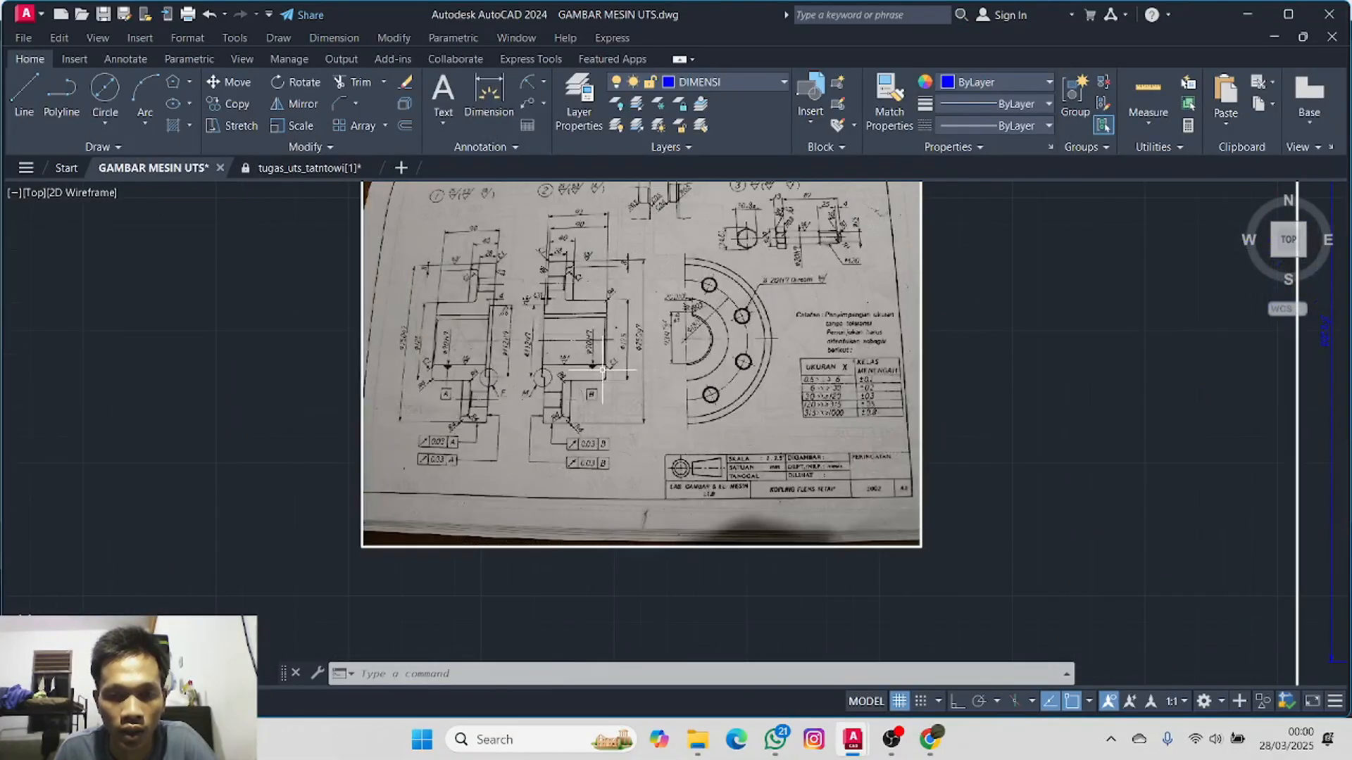
pyautogui.moveTo(680, 367); pyautogui.dragTo(651, 484, button='middle')
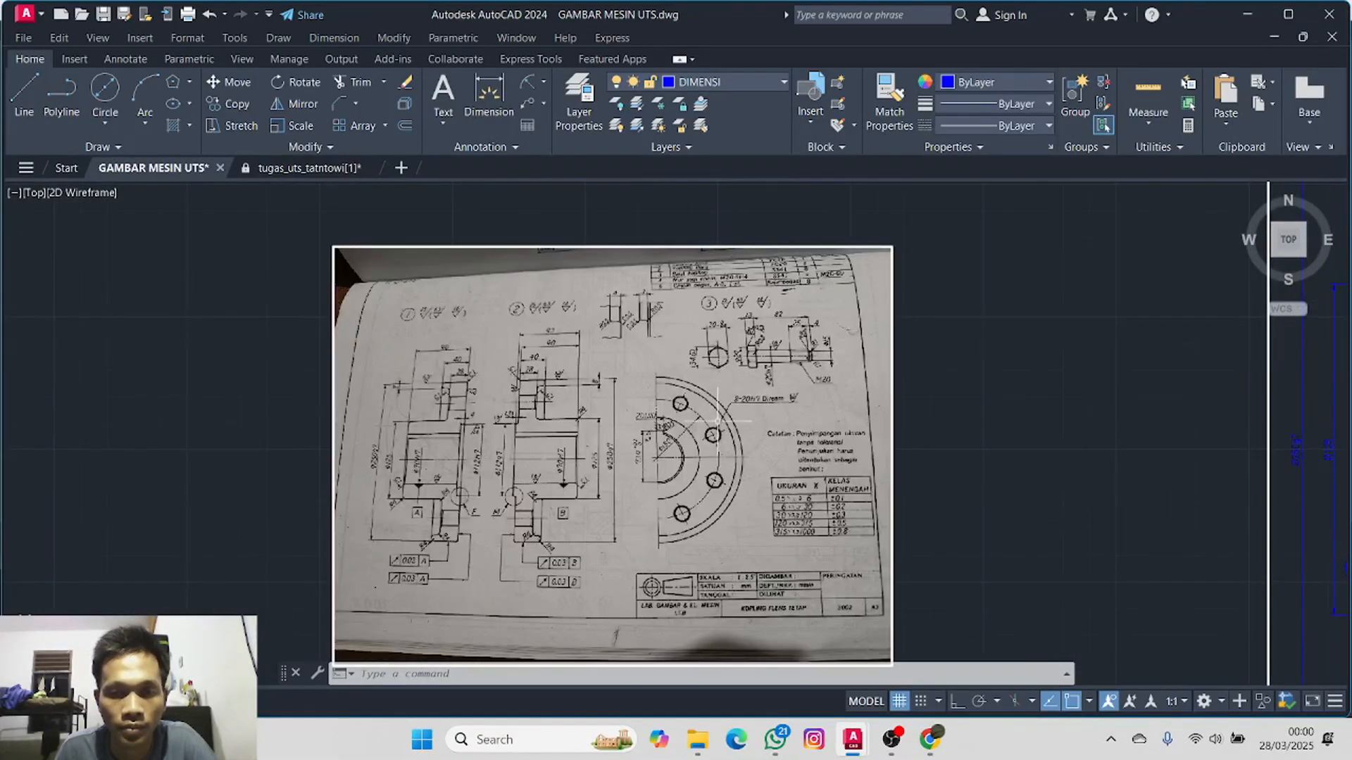
pyautogui.scroll(-4, 981, 456)
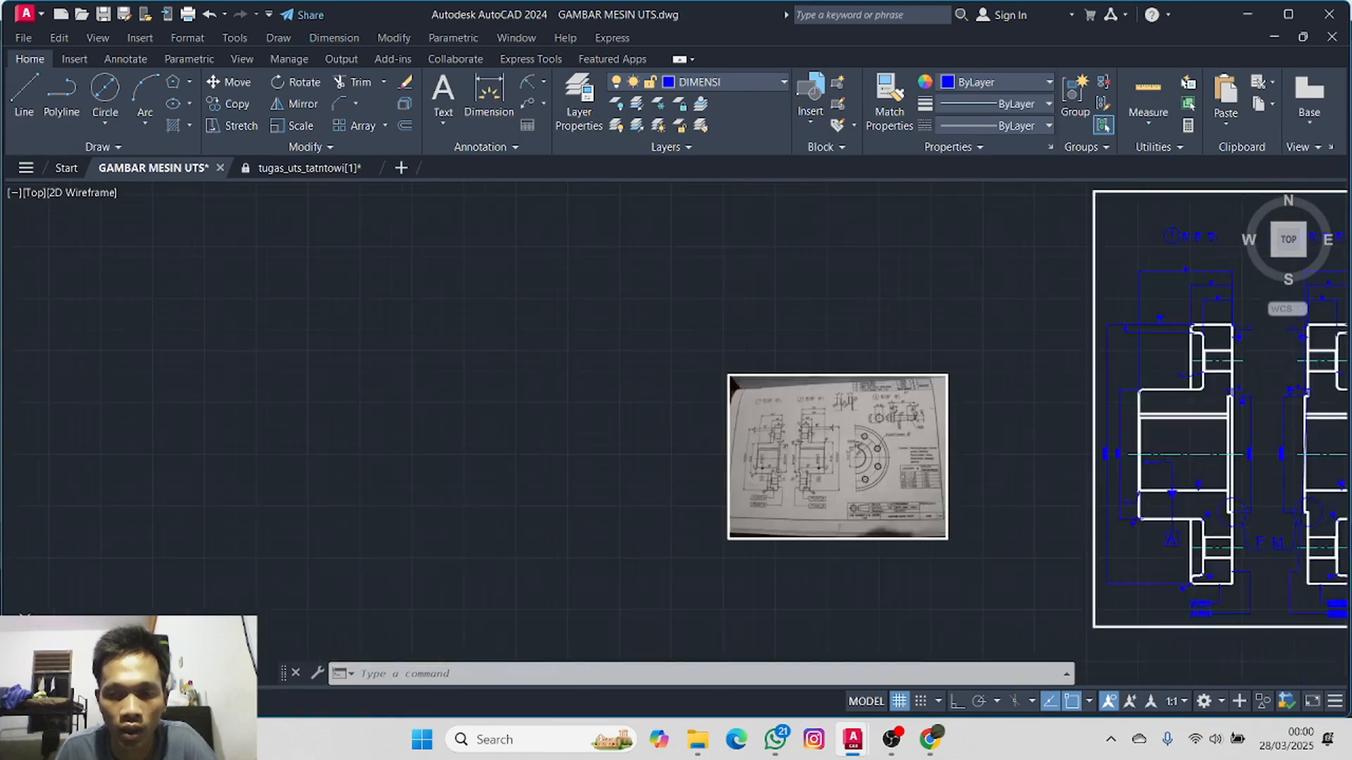
pyautogui.moveTo(981, 455); pyautogui.dragTo(182, 458, button='middle')
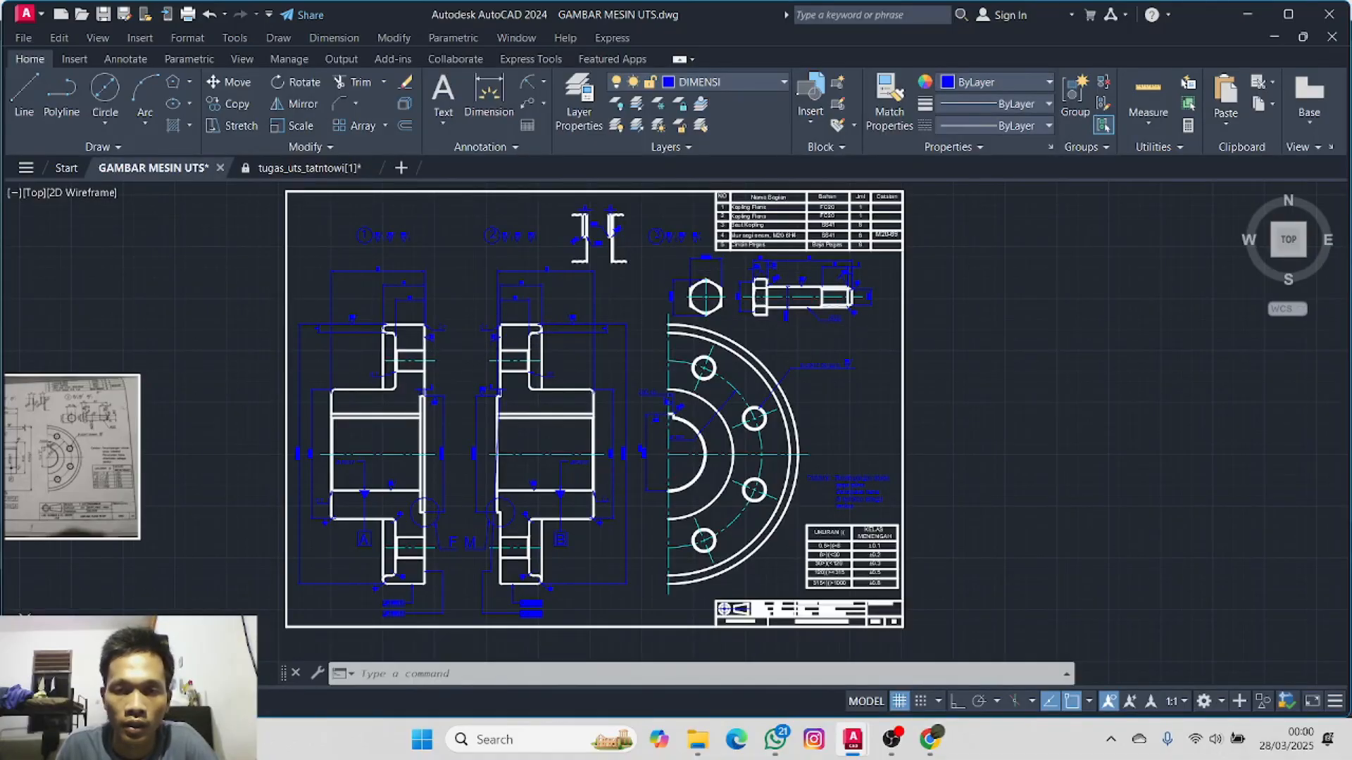
pyautogui.moveTo(971, 302)
pyautogui.mouseDown(button='middle')
pyautogui.moveTo(999, 365)
pyautogui.moveTo(1044, 301)
pyautogui.mouseUp(button='middle')
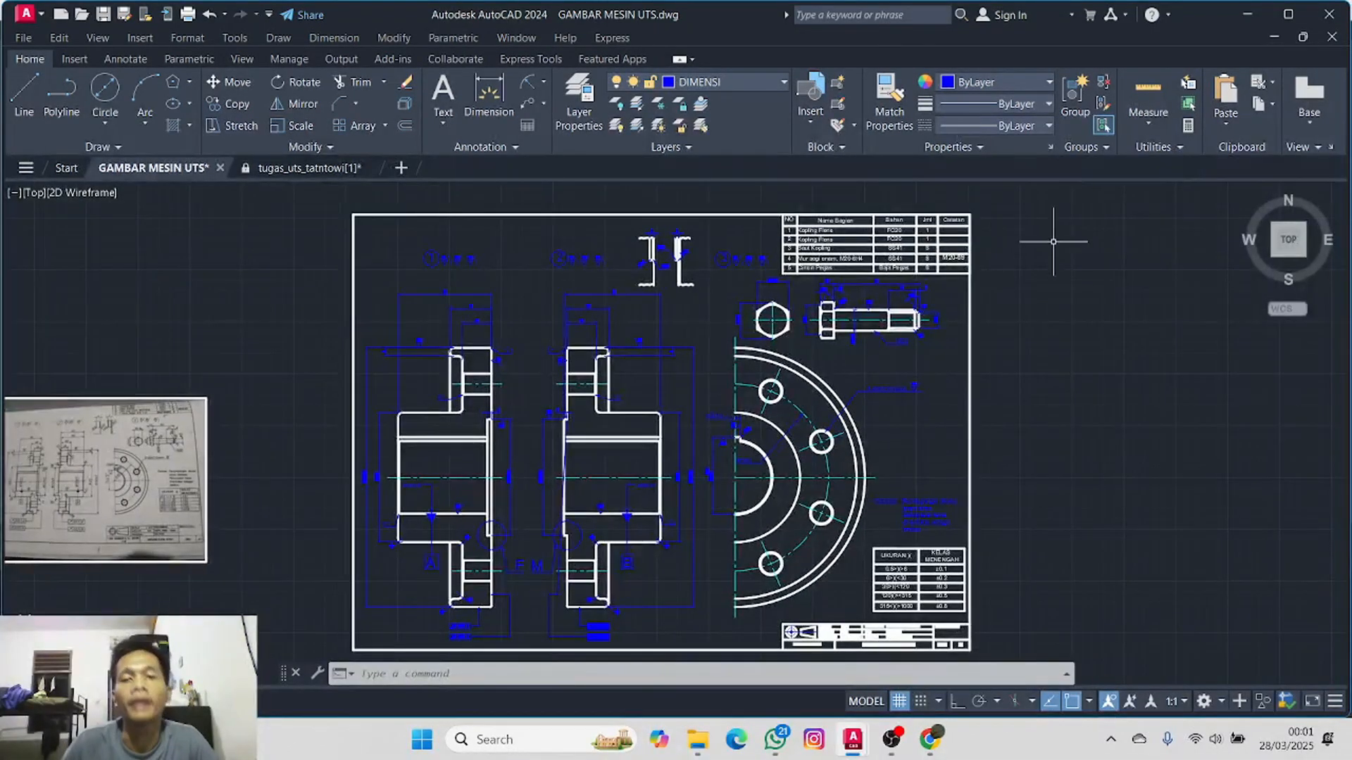
pyautogui.scroll(3, 1046, 233)
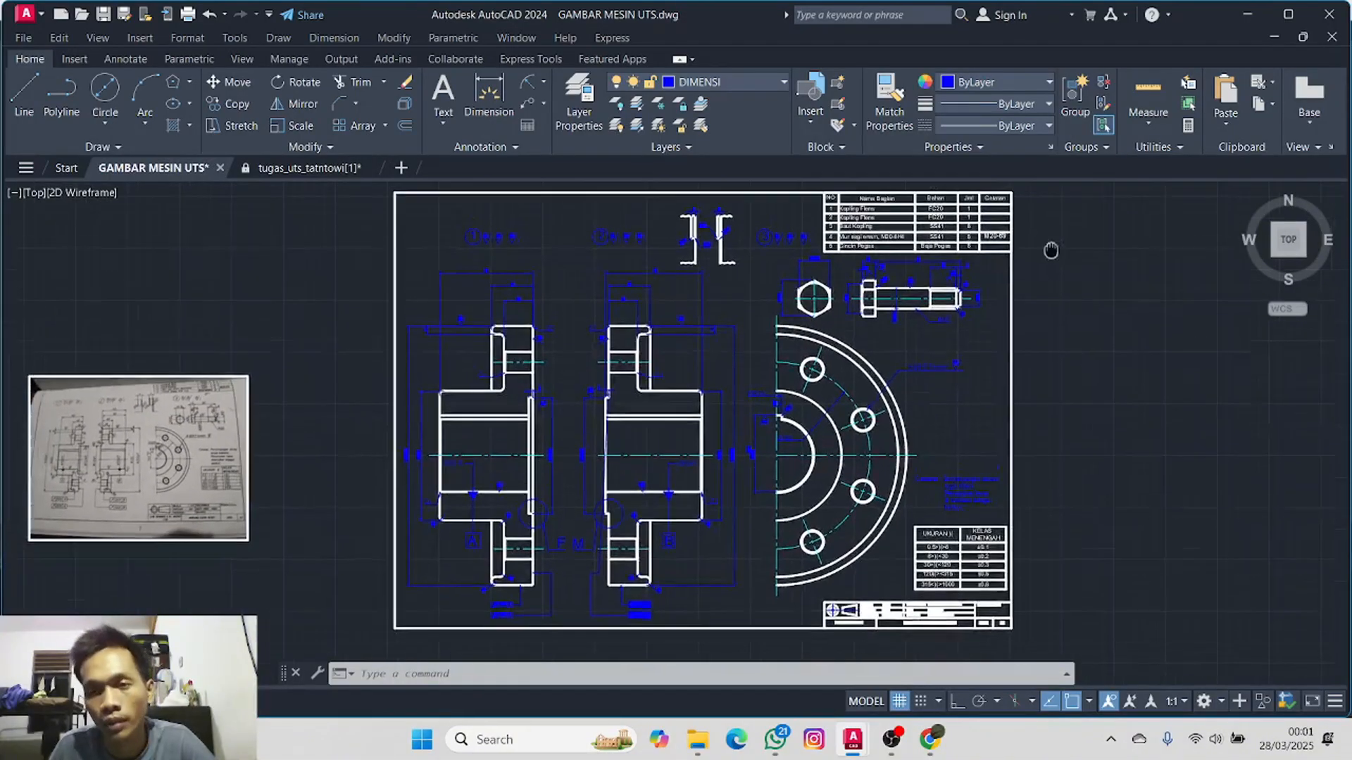
pyautogui.scroll(2, 970, 314)
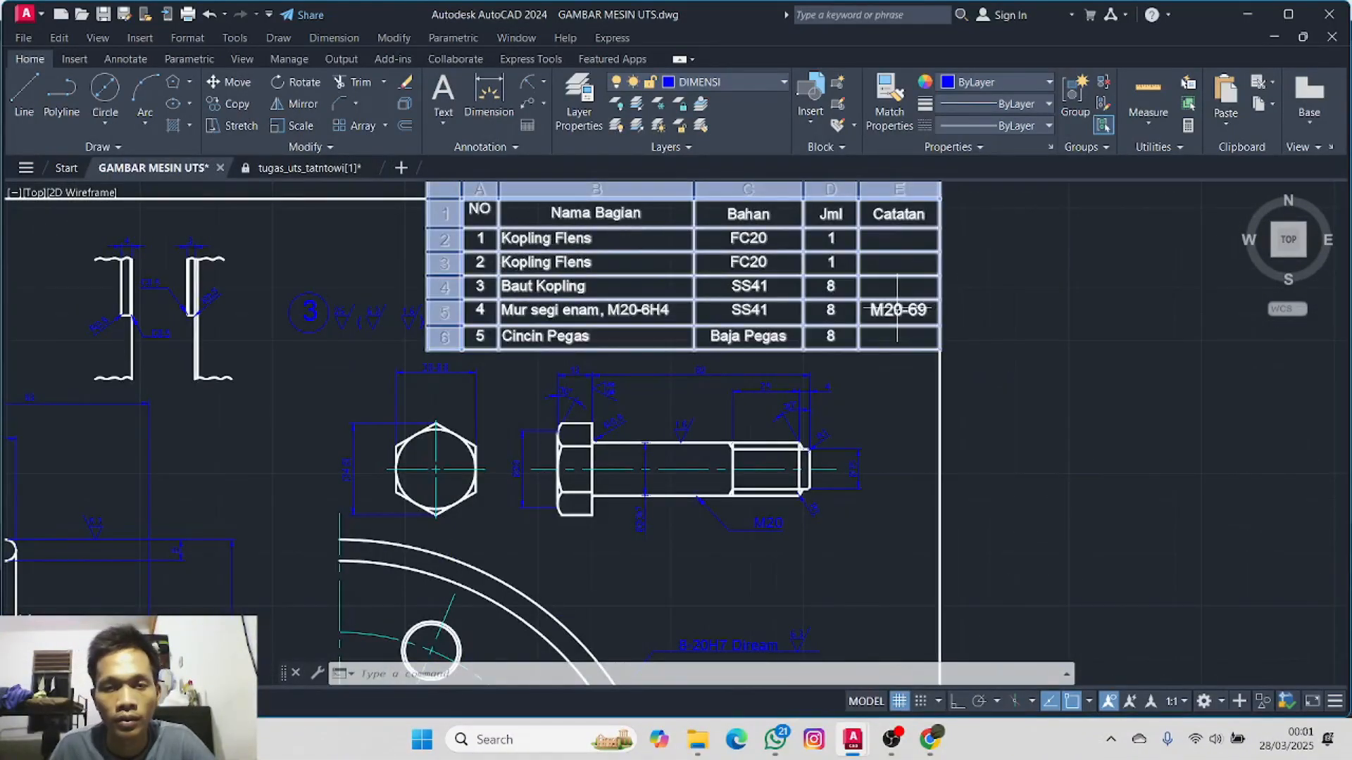
pyautogui.moveTo(971, 399); pyautogui.dragTo(908, 48, button='middle')
pyautogui.moveTo(850, 497); pyautogui.dragTo(927, 53, button='middle')
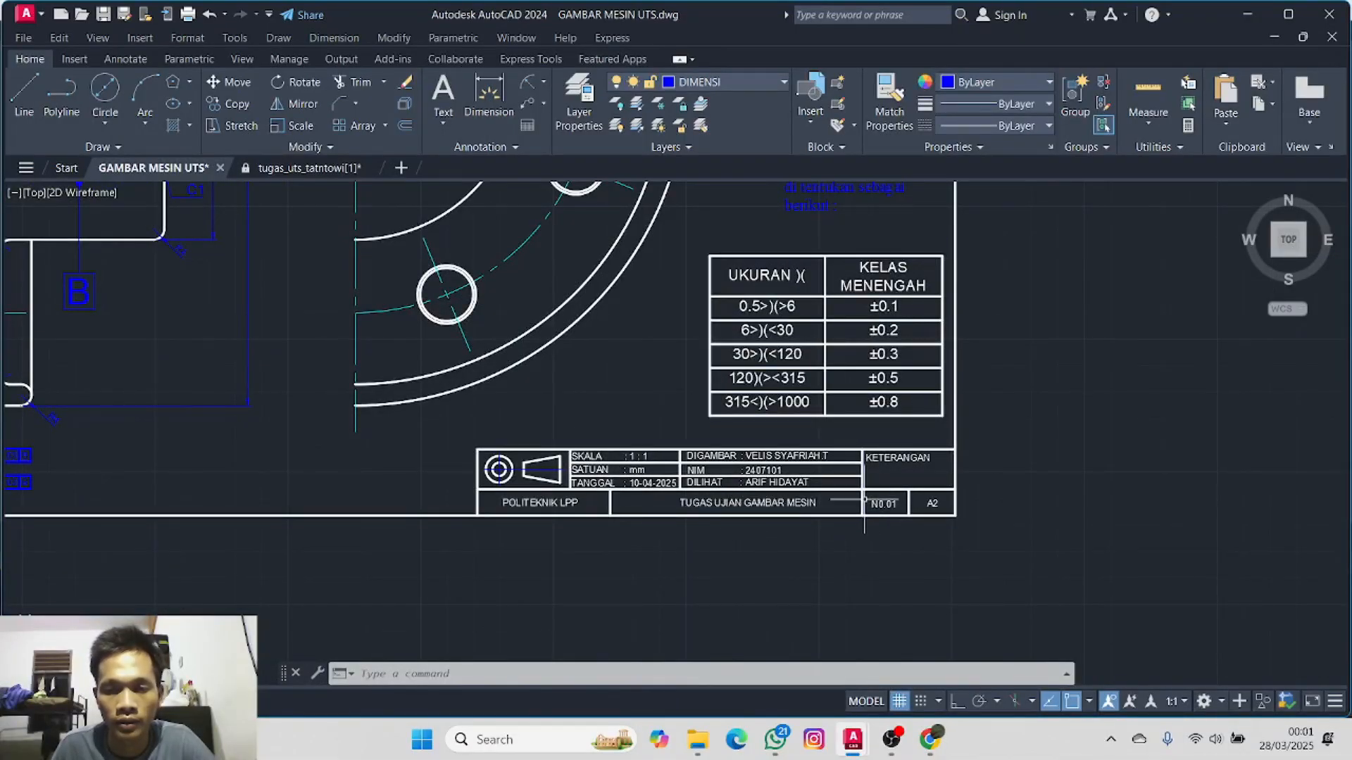
# - Examine the flange sections, enlarged edge details, parts list, nut and bolt views for completeness inside the sheet frame
pyautogui.moveTo(508, 414); pyautogui.dragTo(1126, 500, button='middle')
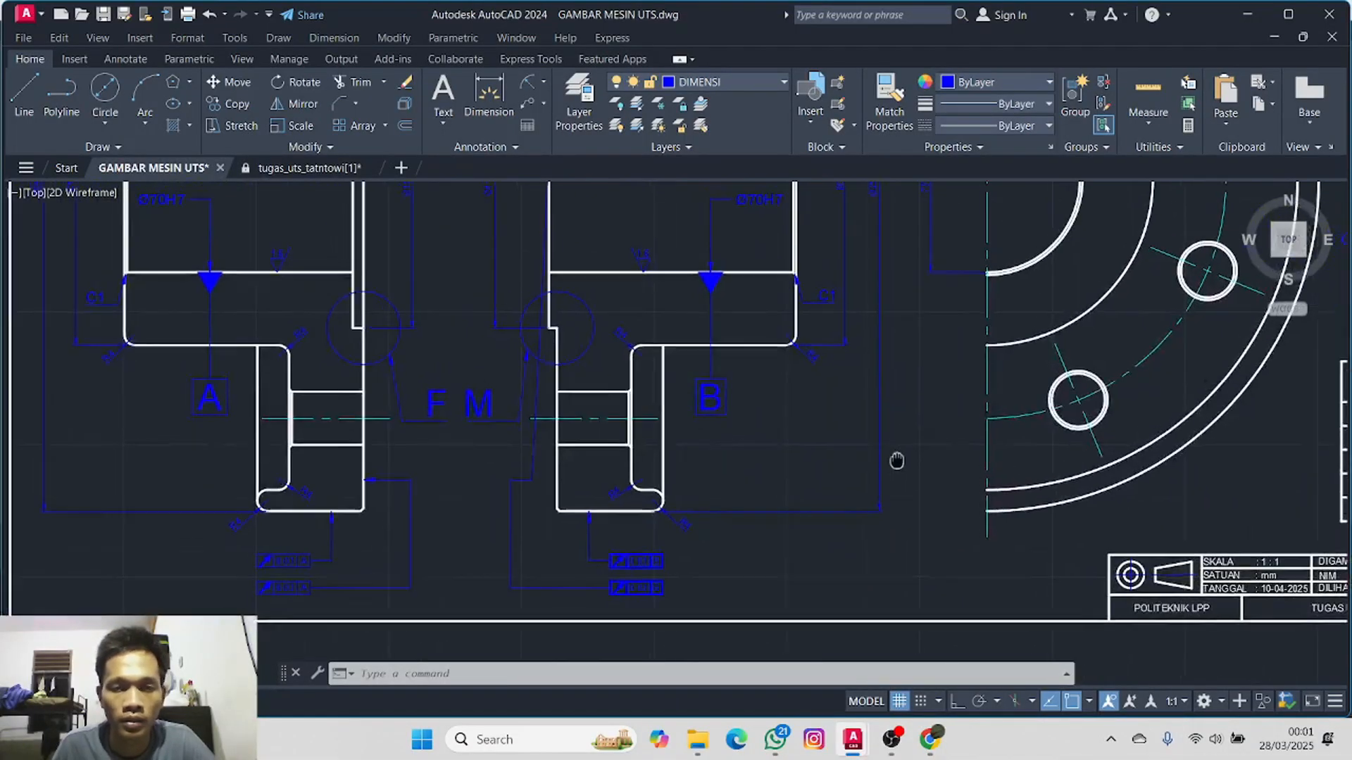
pyautogui.moveTo(896, 462); pyautogui.dragTo(1028, 574, button='middle')
pyautogui.scroll(-2, 637, 395)
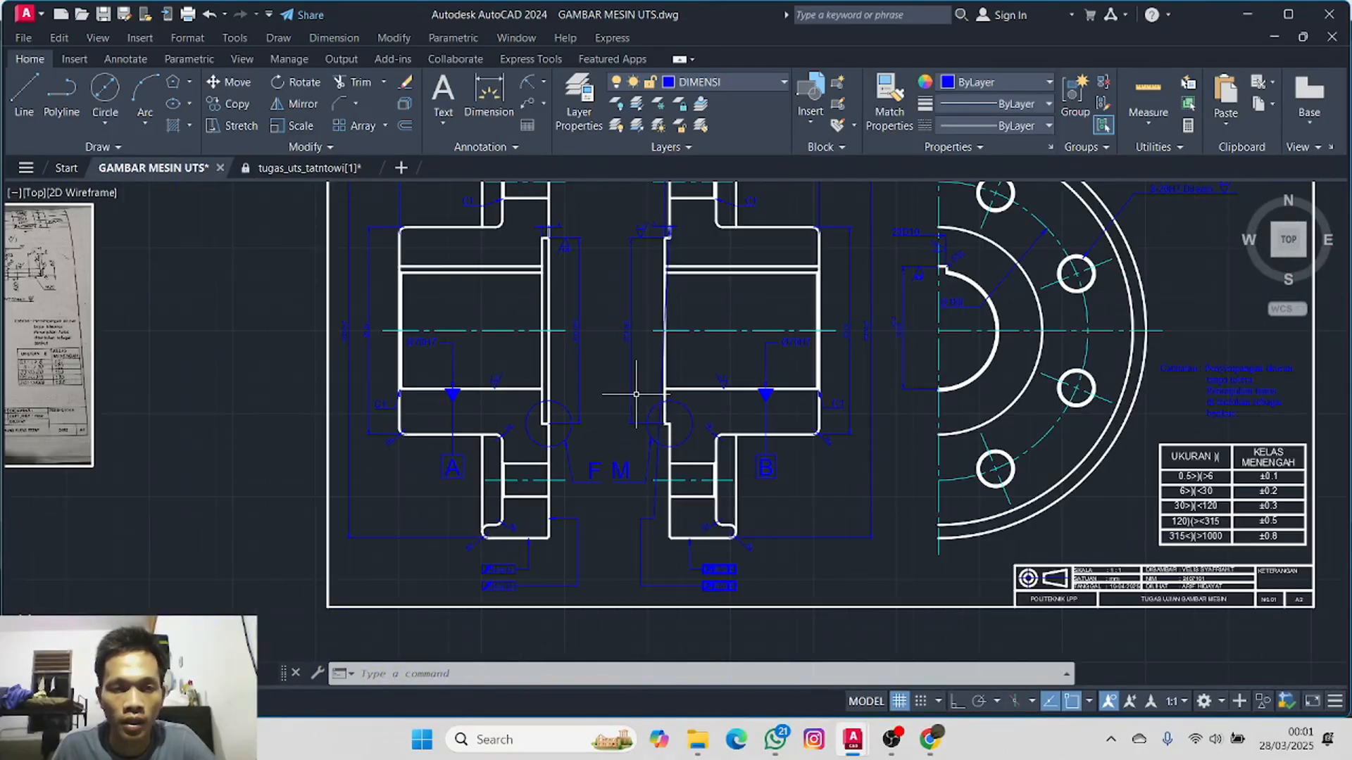
pyautogui.scroll(3, 609, 389)
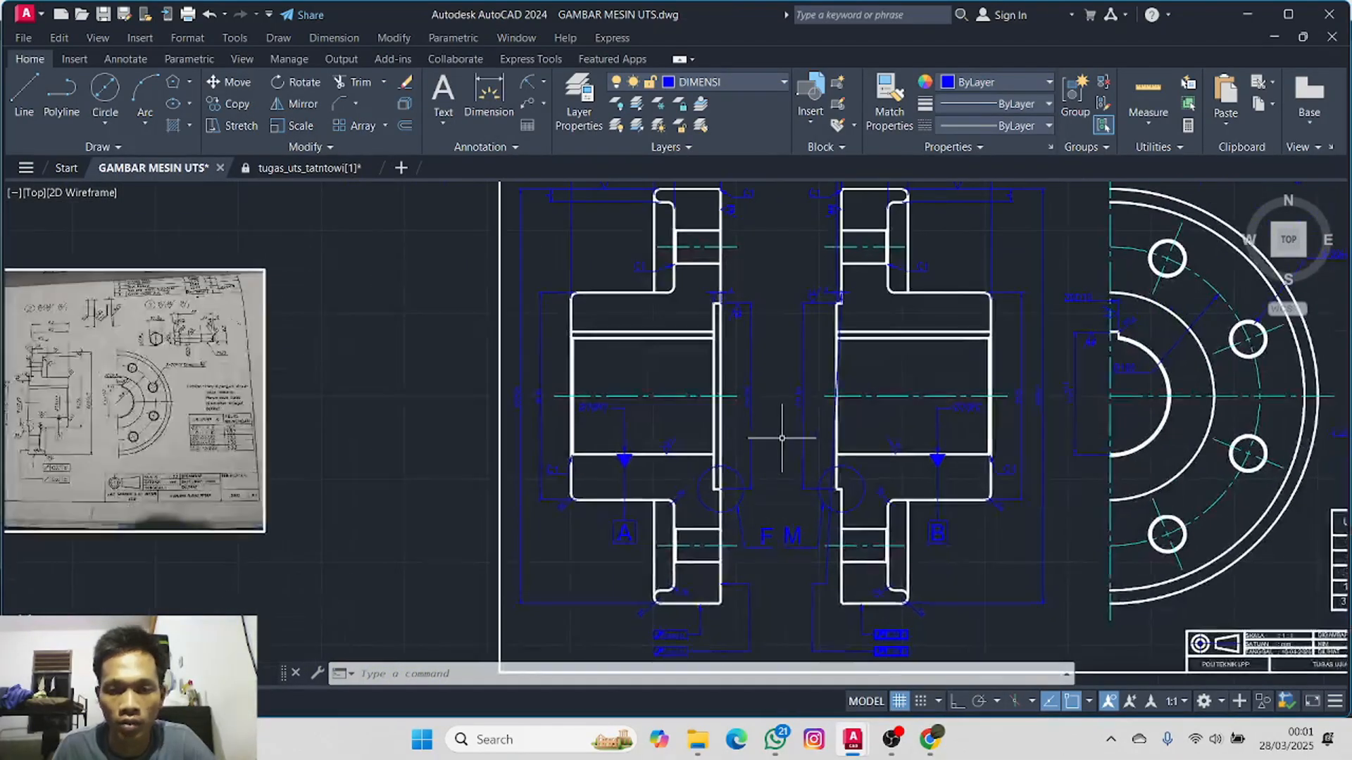
pyautogui.scroll(2, 782, 438)
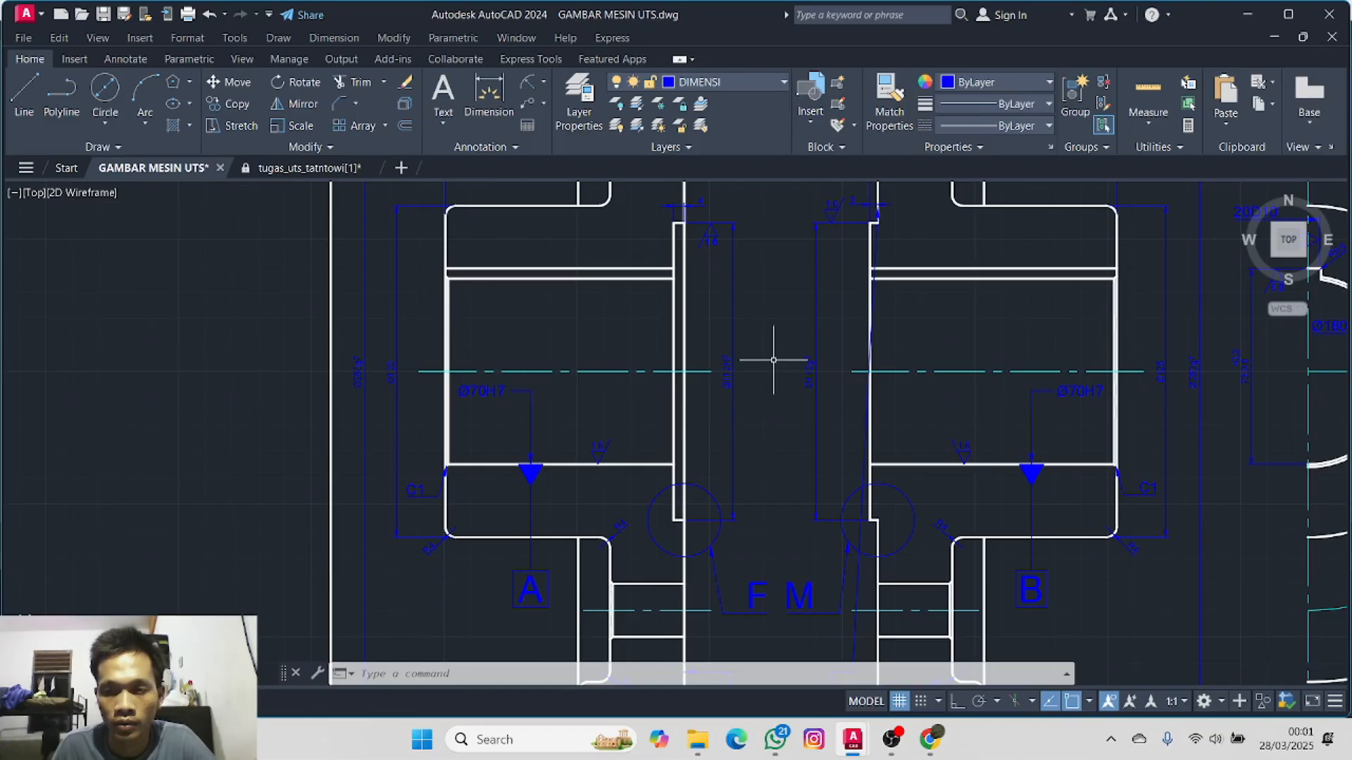
pyautogui.moveTo(773, 359)
pyautogui.mouseDown(button='middle')
pyautogui.moveTo(944, 344)
pyautogui.moveTo(944, 398)
pyautogui.moveTo(647, 537)
pyautogui.moveTo(724, 588)
pyautogui.mouseUp(button='middle')
pyautogui.moveTo(689, 301)
pyautogui.mouseDown(button='middle')
pyautogui.moveTo(668, 507)
pyautogui.moveTo(643, 513)
pyautogui.mouseUp(button='middle')
pyautogui.moveTo(758, 350); pyautogui.dragTo(422, 341, button='middle')
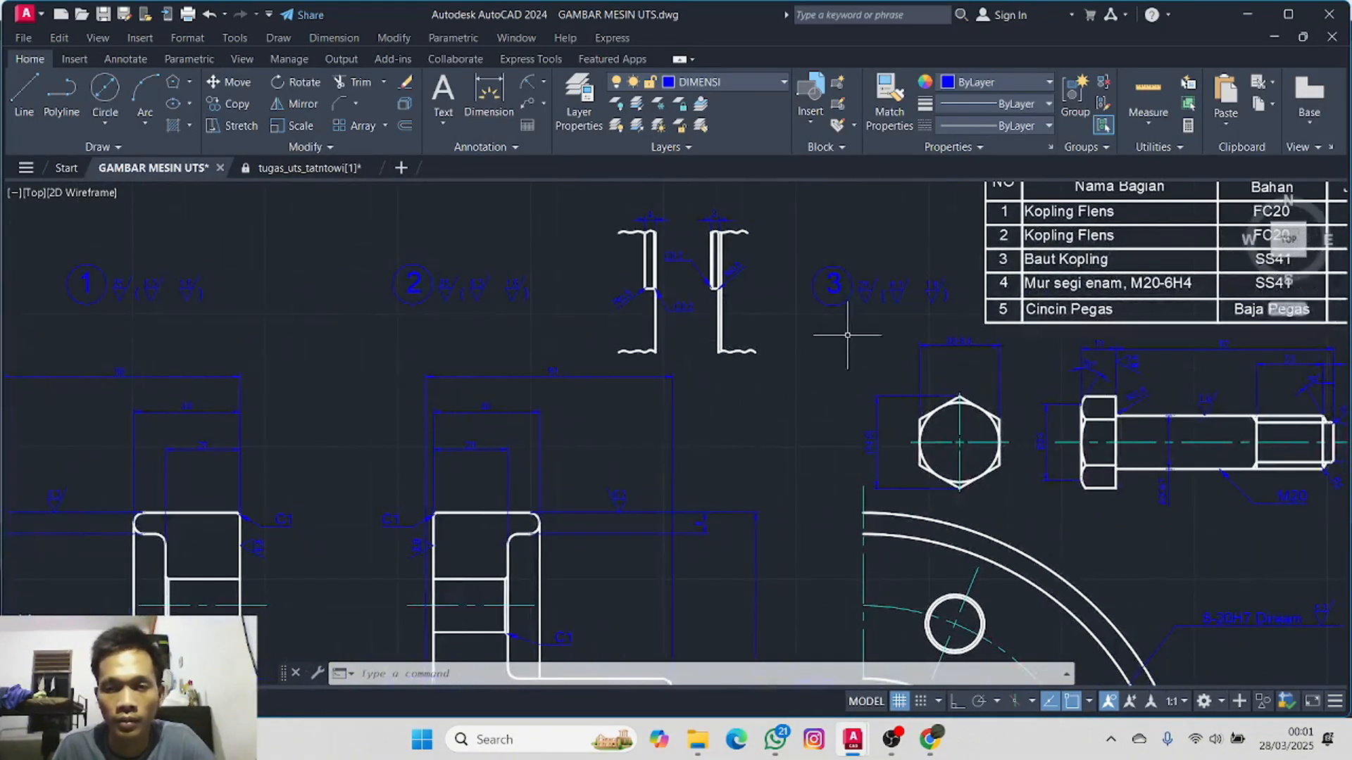
pyautogui.moveTo(753, 355)
pyautogui.mouseDown(button='middle')
pyautogui.moveTo(624, 251)
pyautogui.moveTo(605, 378)
pyautogui.mouseUp(button='middle')
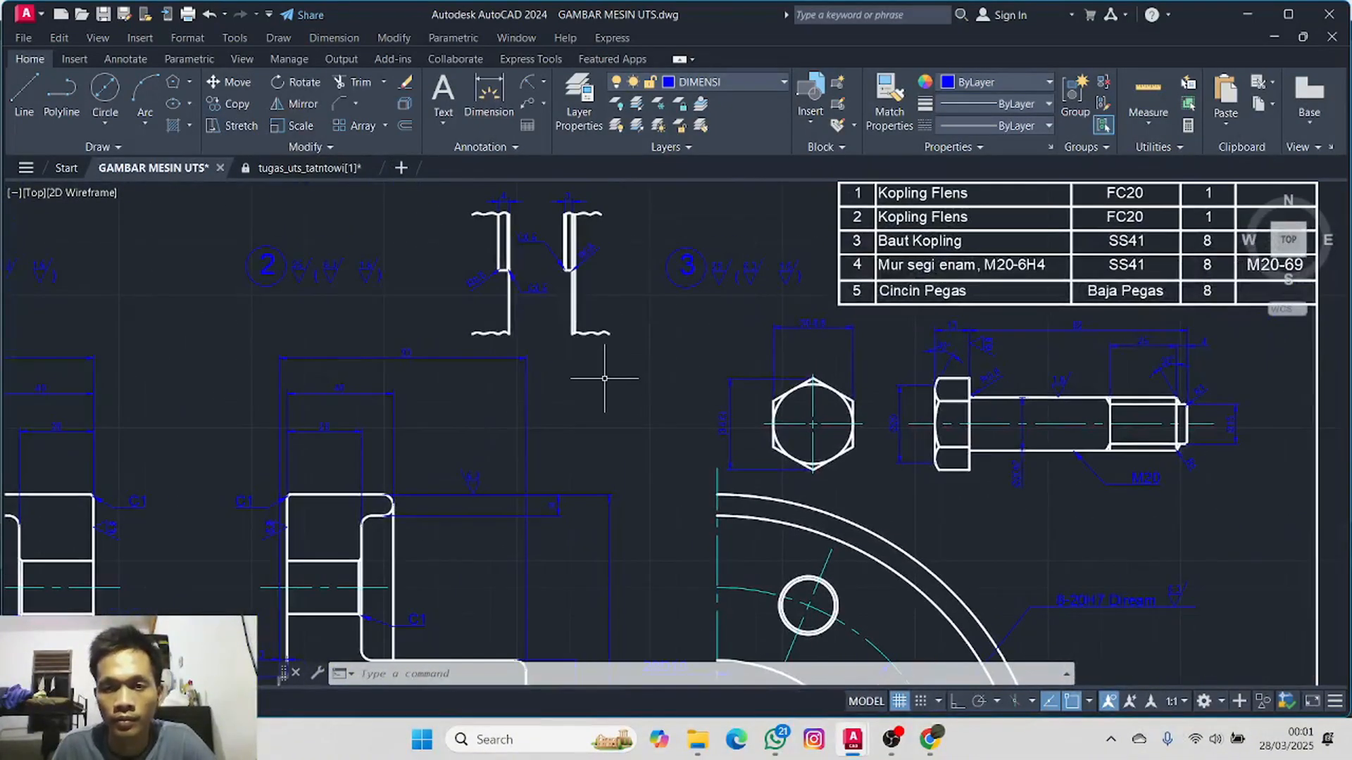
pyautogui.scroll(-4, 604, 378)
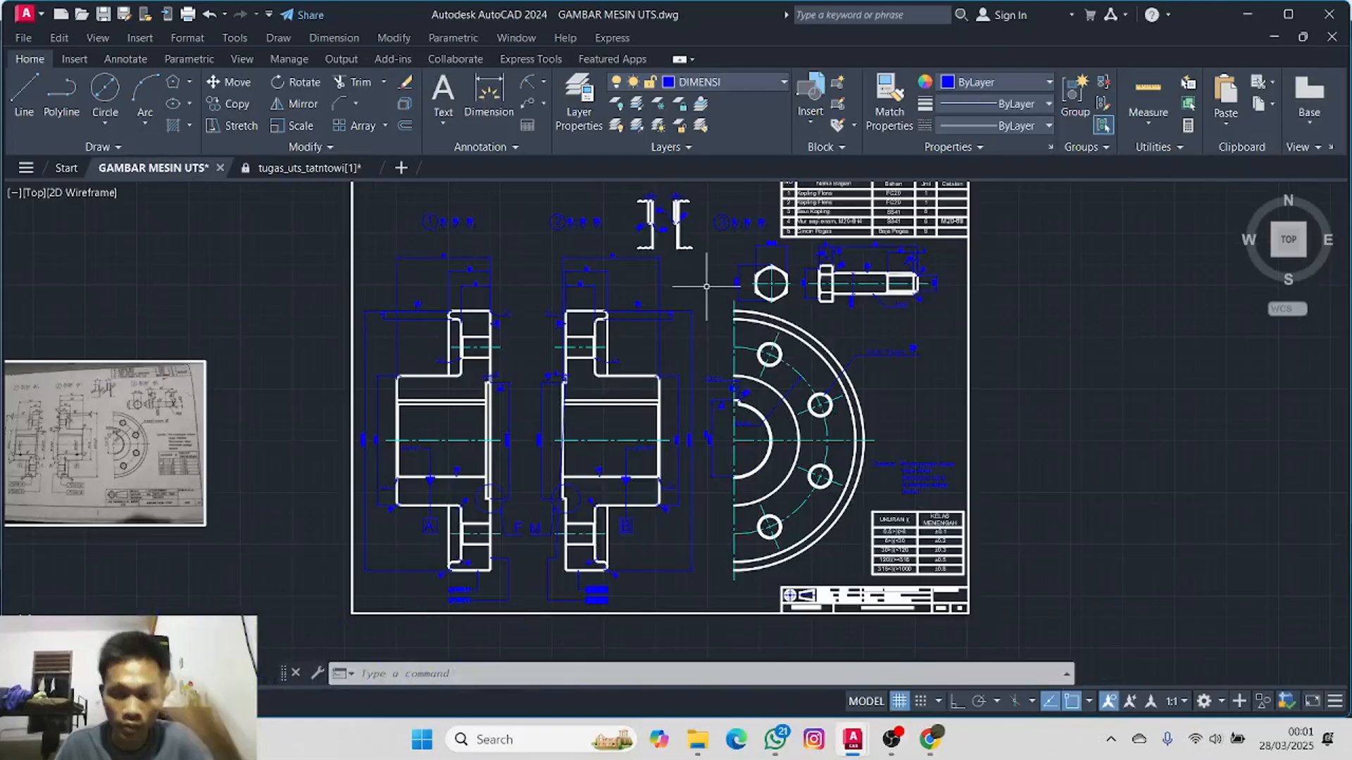
# - Delete the reference photo beside the framed sheet
pyautogui.moveTo(706, 287); pyautogui.dragTo(738, 347, button='middle')
pyautogui.click(202, 428)
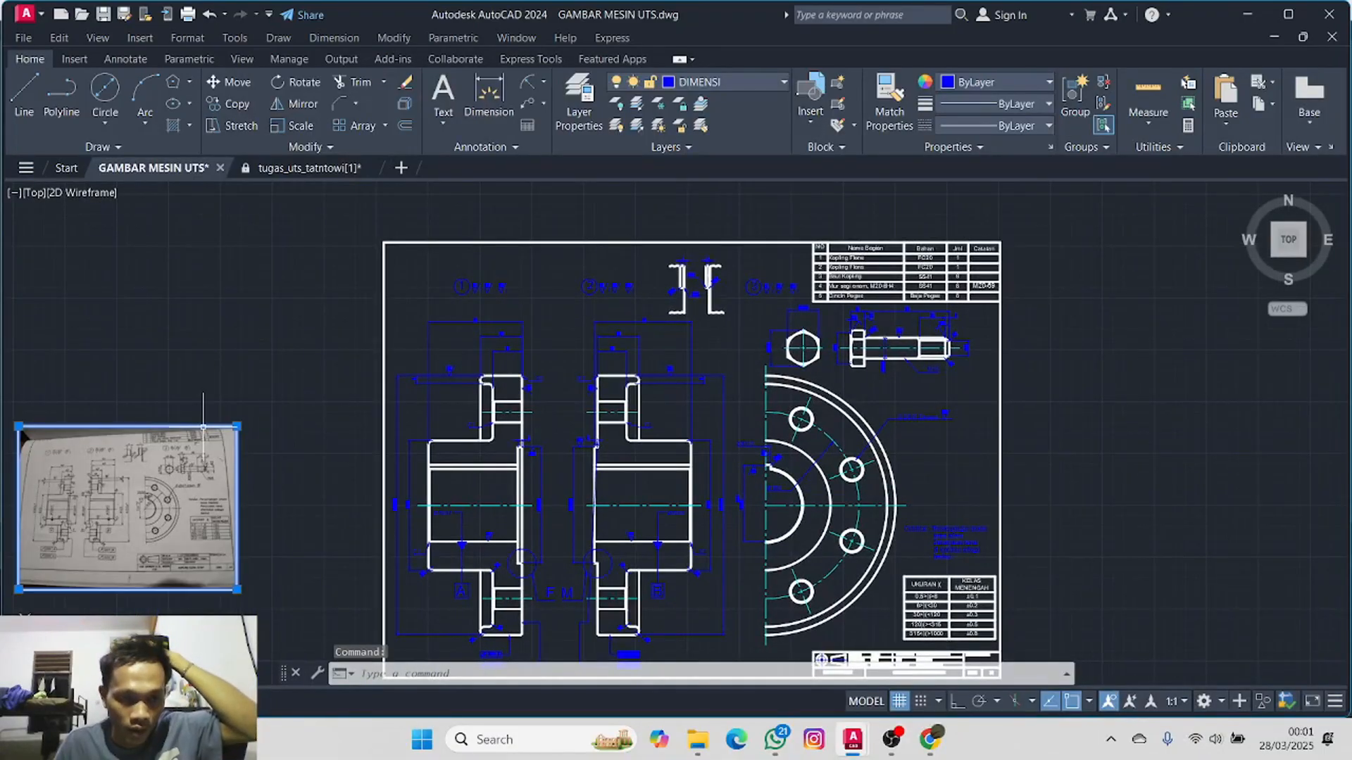
pyautogui.press('Delete')
pyautogui.scroll(-2, 301, 346)
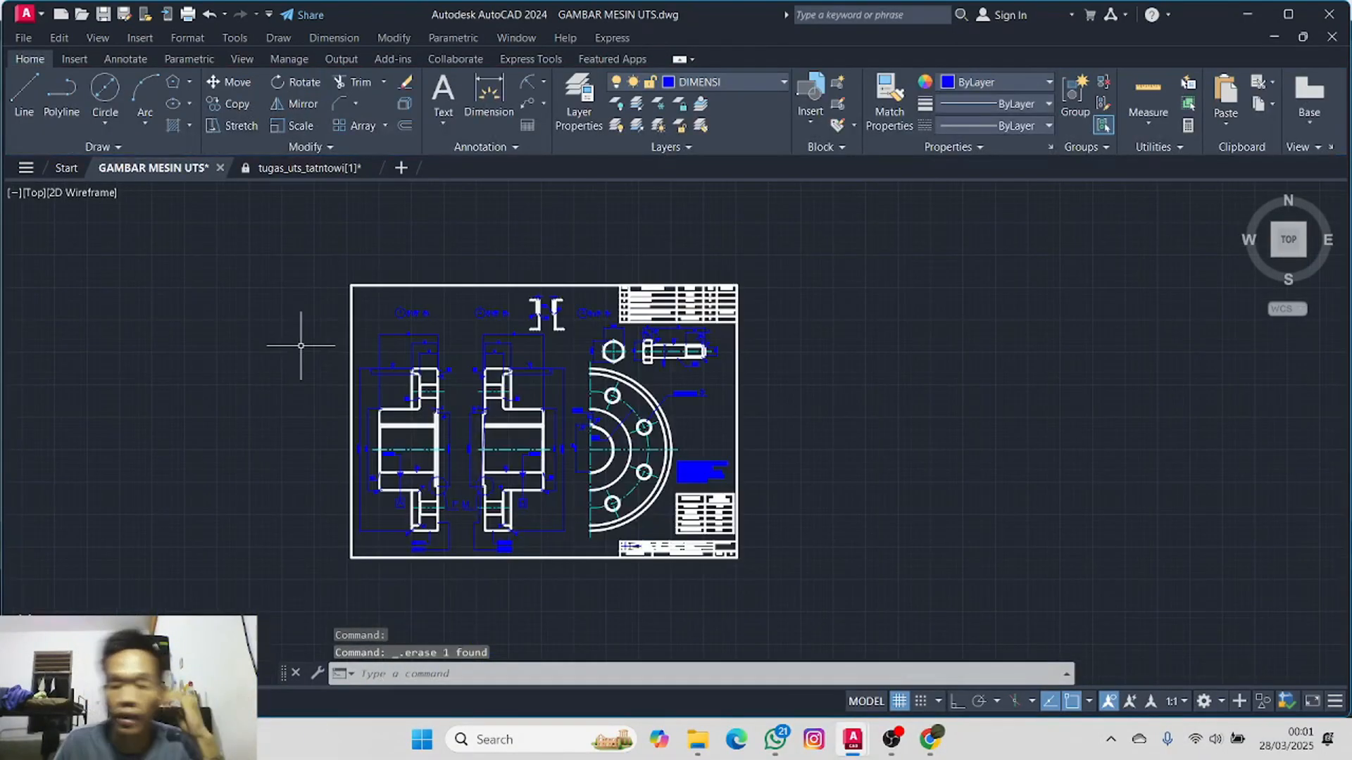
# - Review the finished sheet with its flange views, dimensions, tolerance table and title block
pyautogui.moveTo(301, 346)
pyautogui.mouseDown(button='middle')
pyautogui.moveTo(374, 272)
pyautogui.moveTo(307, 322)
pyautogui.mouseUp(button='middle')
pyautogui.scroll(2, 366, 276)
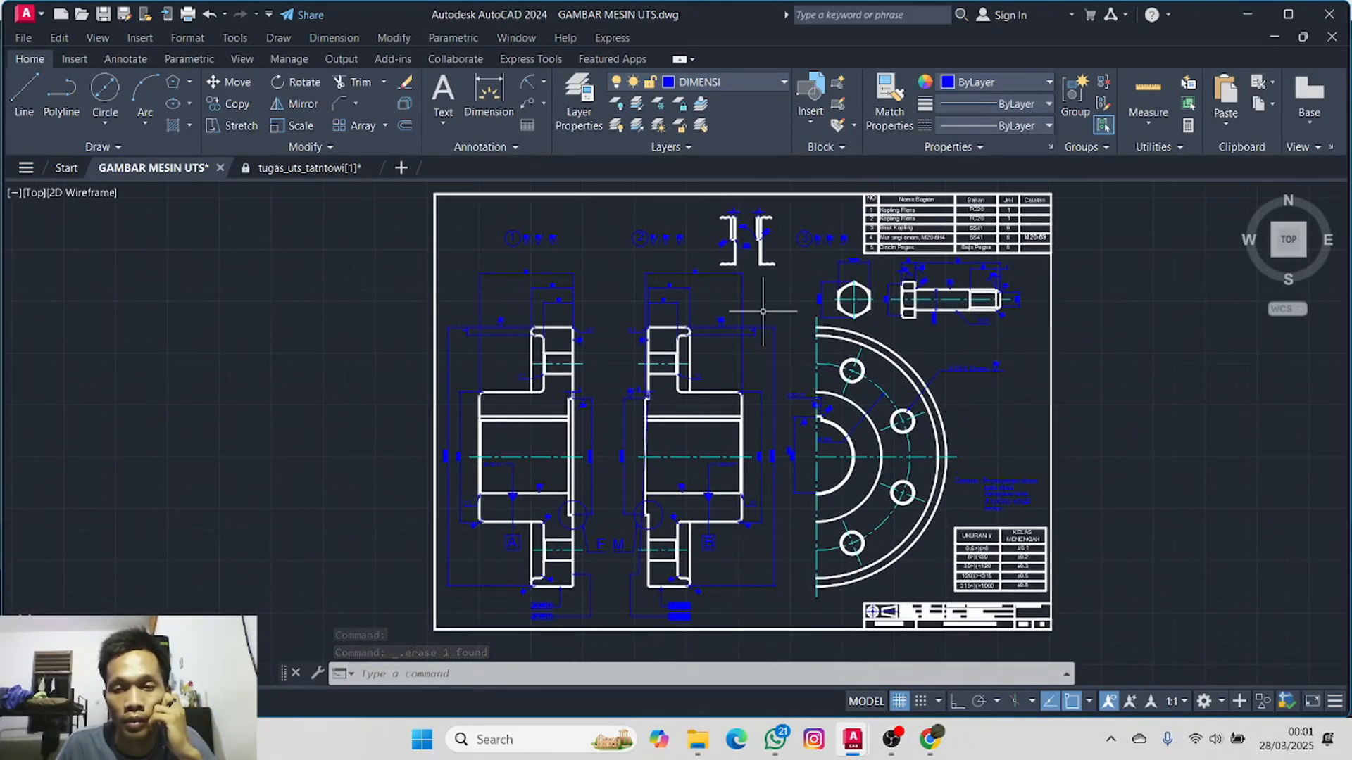
pyautogui.scroll(2, 749, 297)
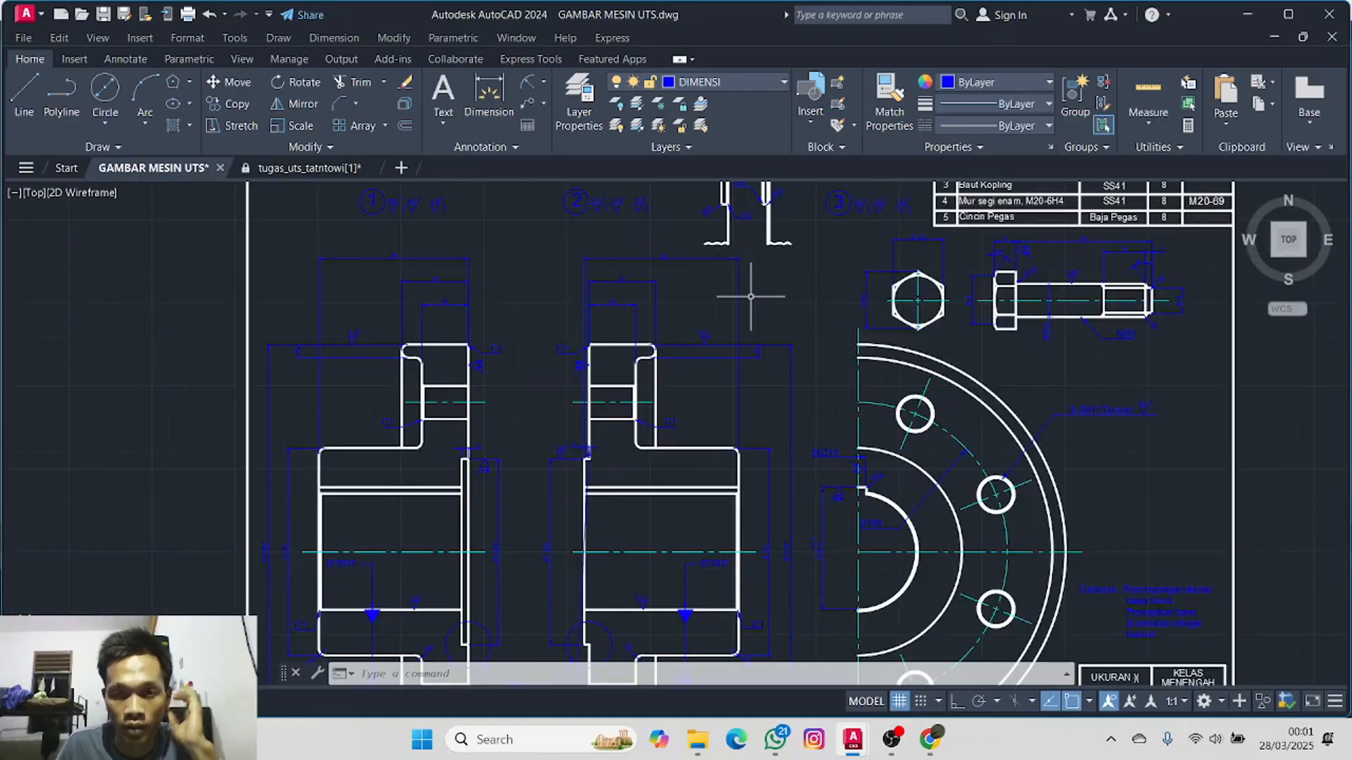
pyautogui.moveTo(552, 278)
pyautogui.mouseDown(button='middle')
pyautogui.moveTo(413, 378)
pyautogui.moveTo(455, 323)
pyautogui.moveTo(419, 80)
pyautogui.mouseUp(button='middle')
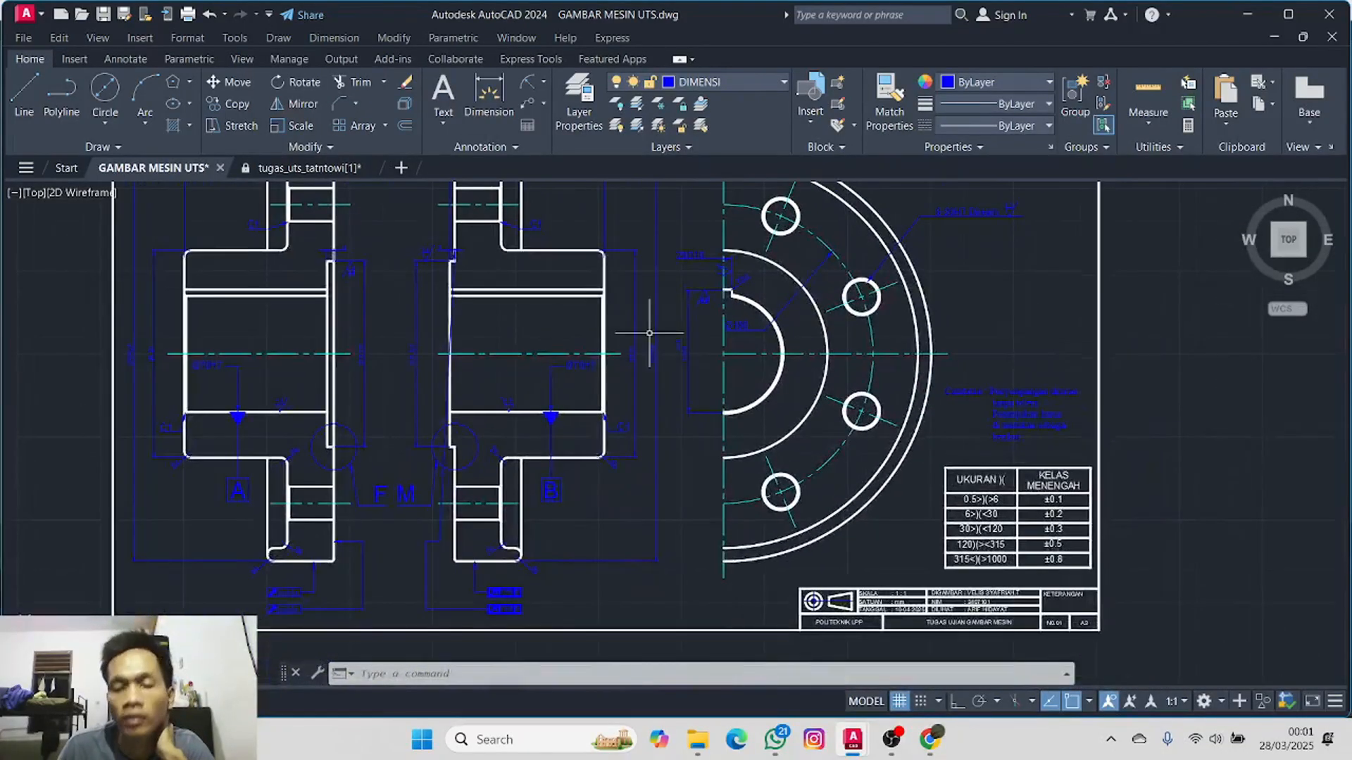
pyautogui.moveTo(649, 333)
pyautogui.mouseDown(button='middle')
pyautogui.moveTo(573, 254)
pyautogui.moveTo(413, 242)
pyautogui.moveTo(672, 394)
pyautogui.moveTo(682, 358)
pyautogui.mouseUp(button='middle')
pyautogui.click(891, 739)
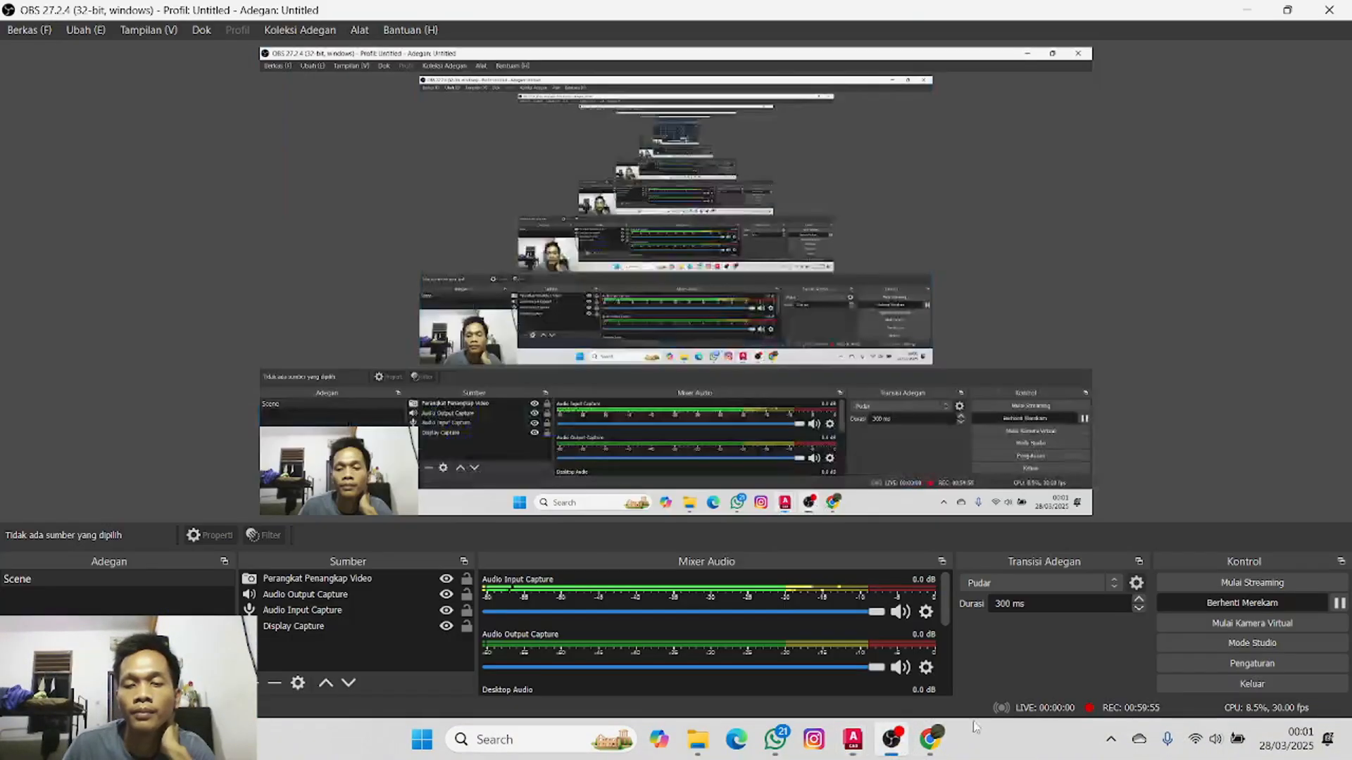